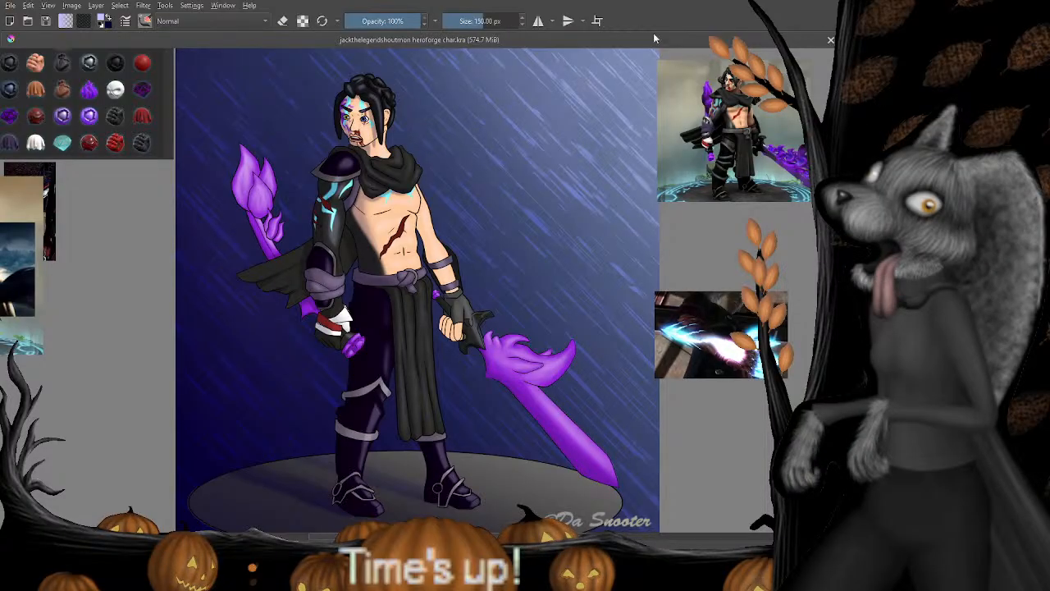
Close the hero character and Xaans action scene drawings and open Haplon Vera and ducky.kra from the recent images.
left_click(830, 39)
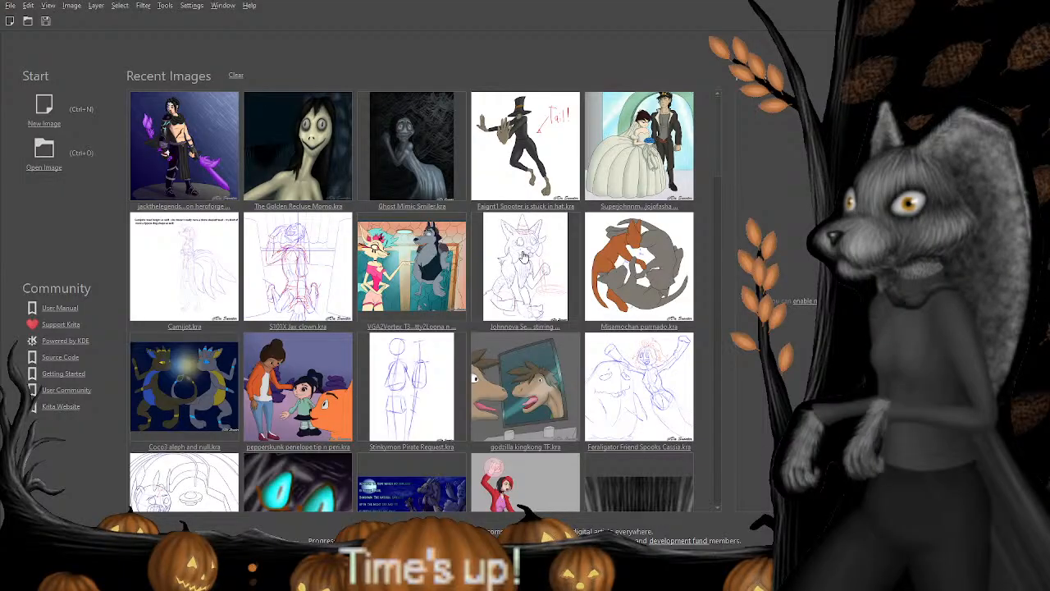
scroll(524, 256, "down", 5)
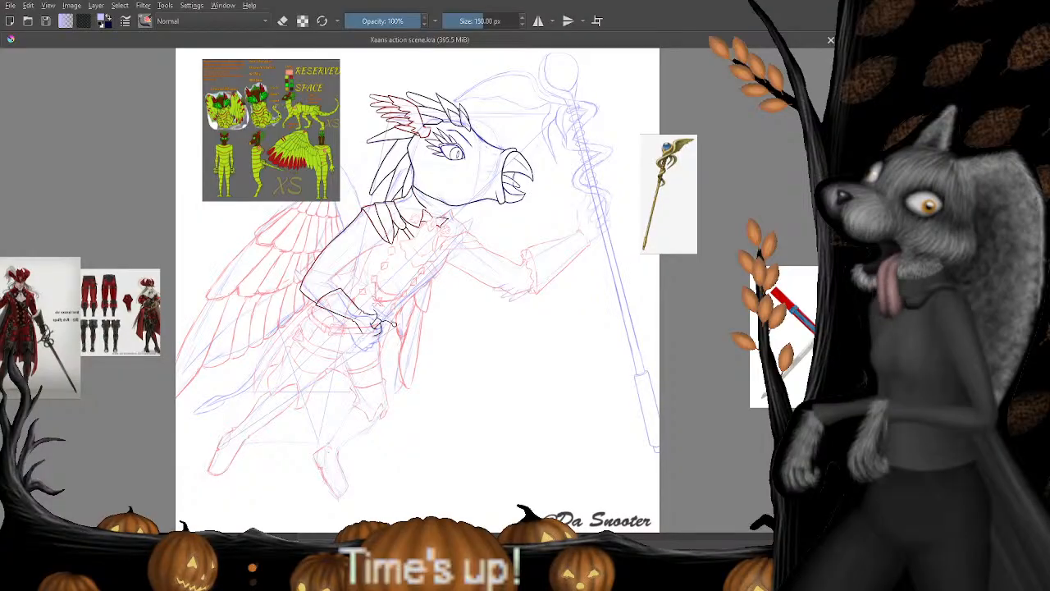
left_click(830, 39)
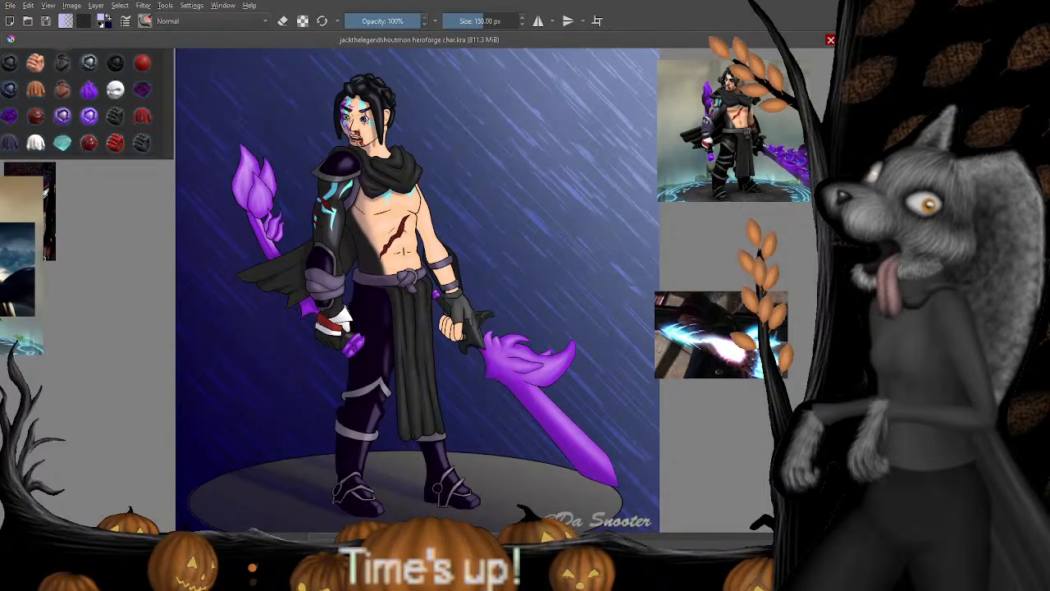
left_click(830, 39)
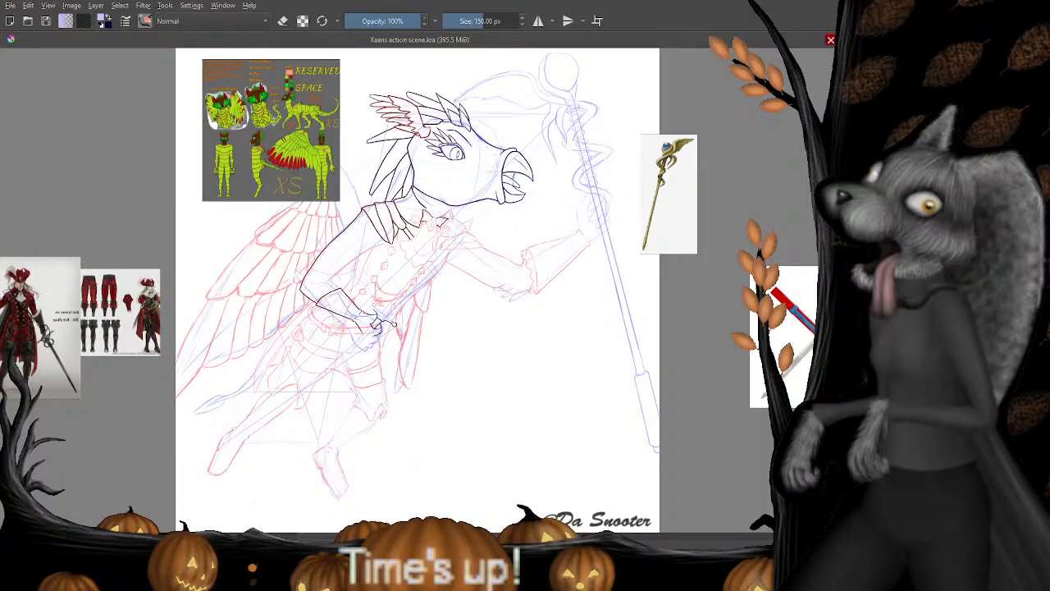
left_click(831, 39)
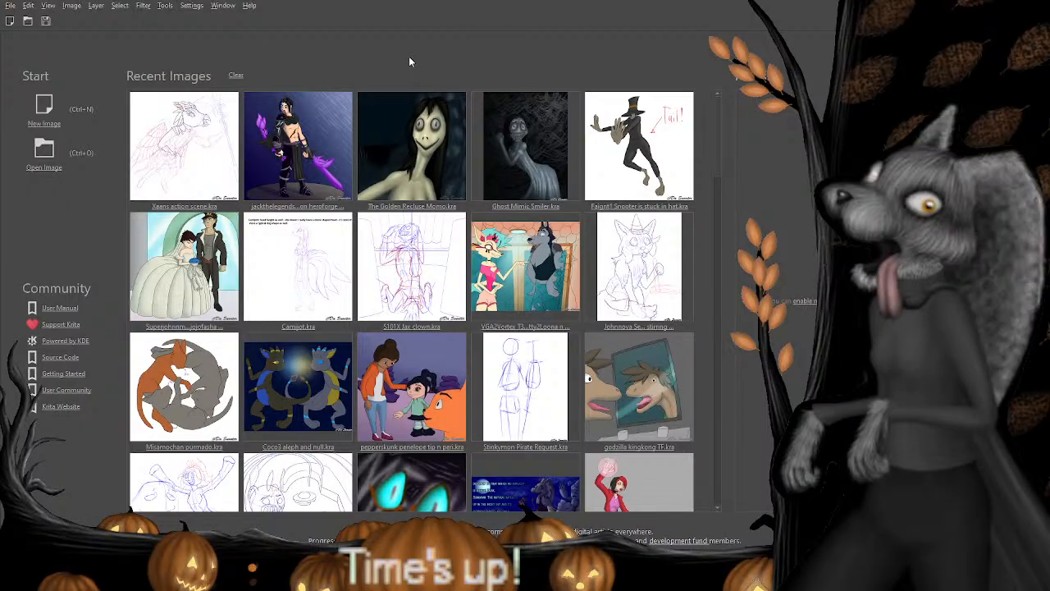
scroll(506, 218, "down", 10)
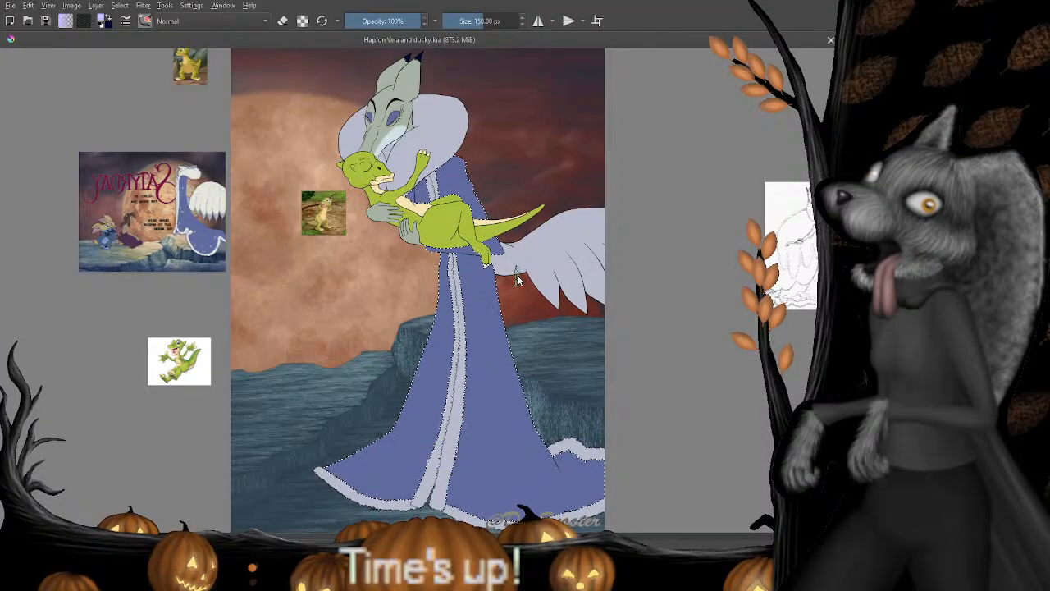
Examine the selected blue robe, its fur trim, the two figures and the wing across the whole drawing.
scroll(457, 289, "up", 5)
scroll(347, 276, "down", 7)
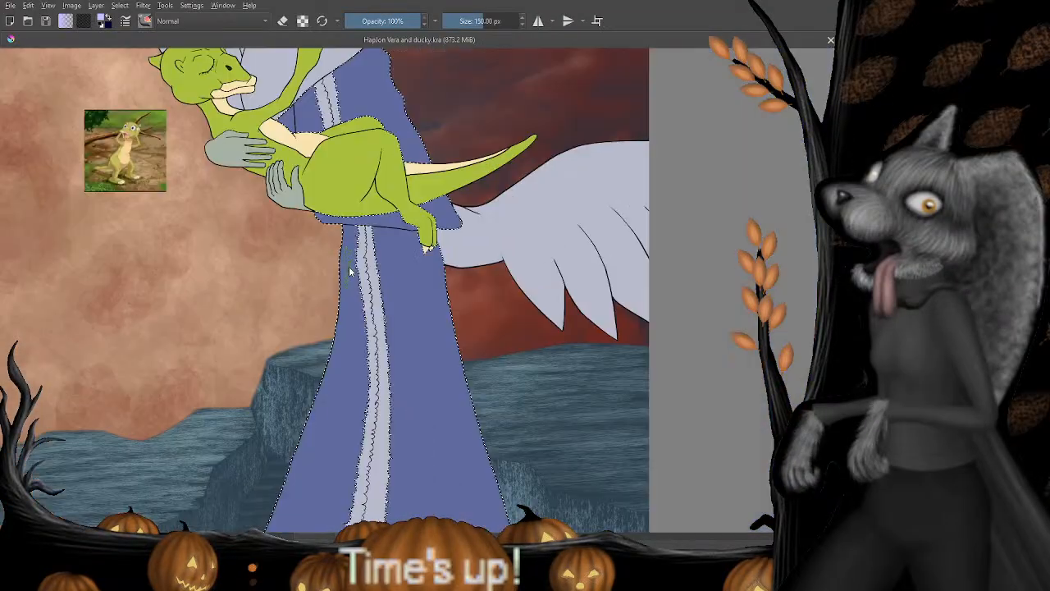
scroll(352, 405, "up", 8)
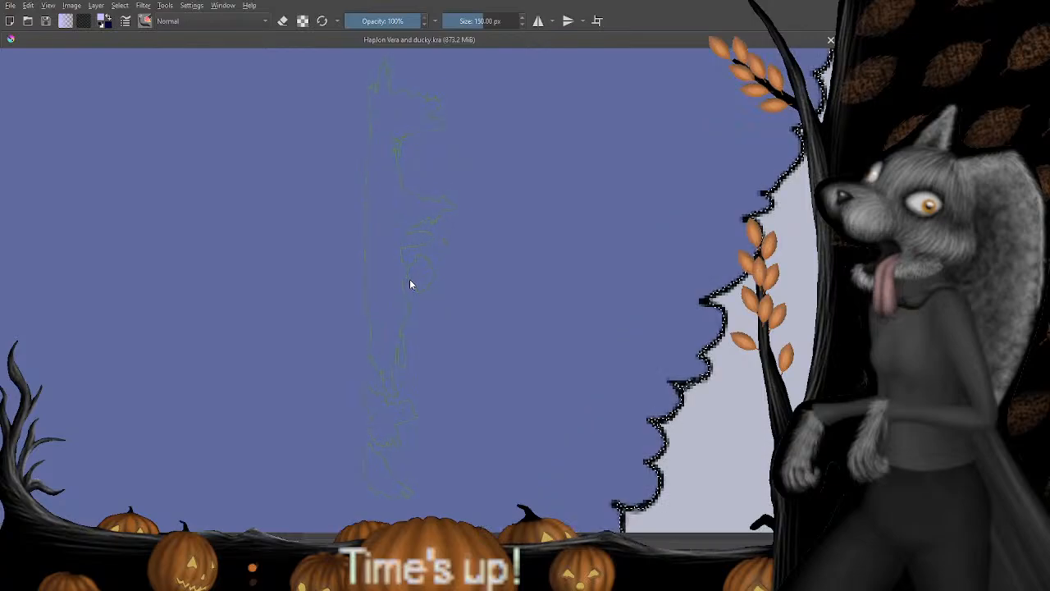
scroll(381, 296, "down", 6)
scroll(410, 317, "right", 3)
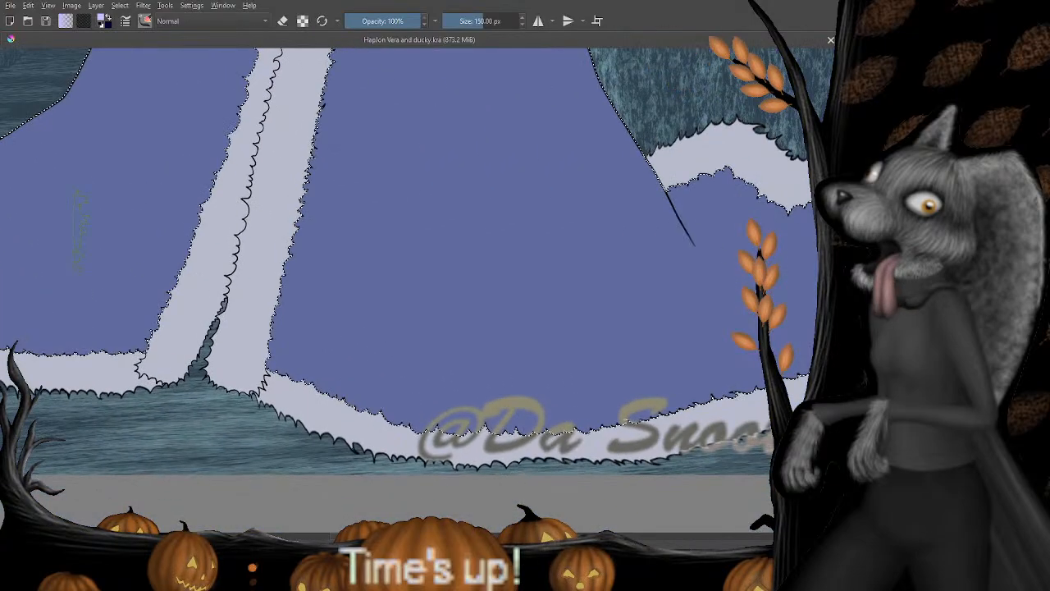
scroll(545, 320, "up", 10)
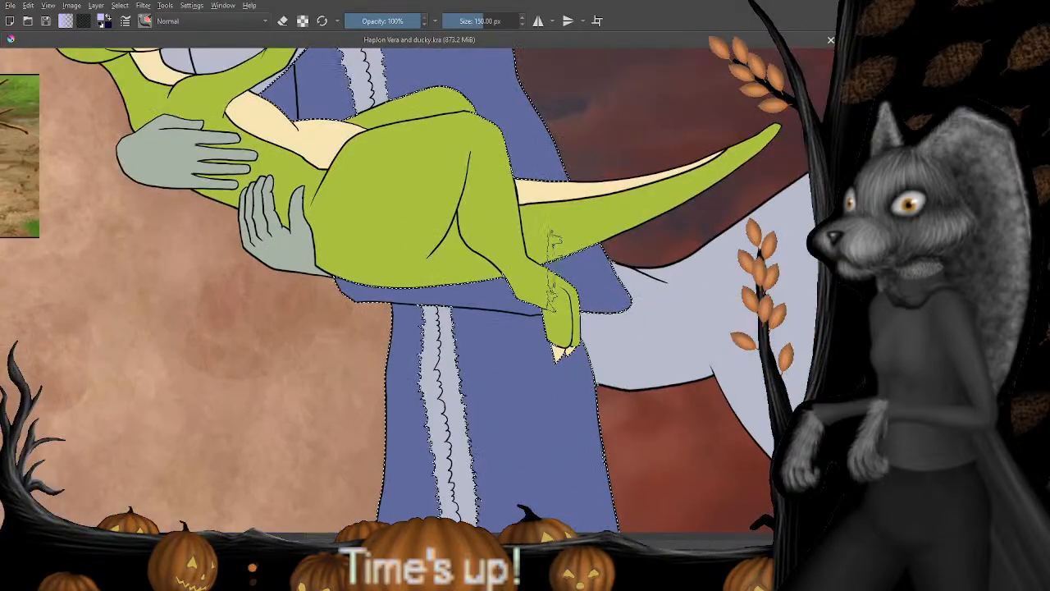
left_click_drag(560, 271, 567, 384)
left_click_drag(470, 225, 494, 394)
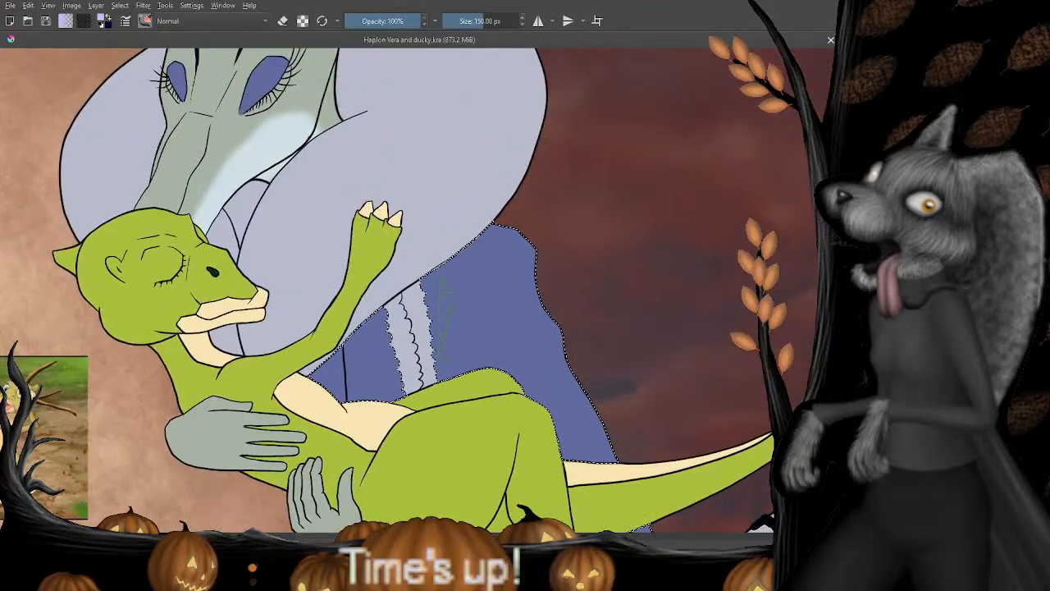
scroll(435, 287, "up", 6)
scroll(435, 287, "down", 8)
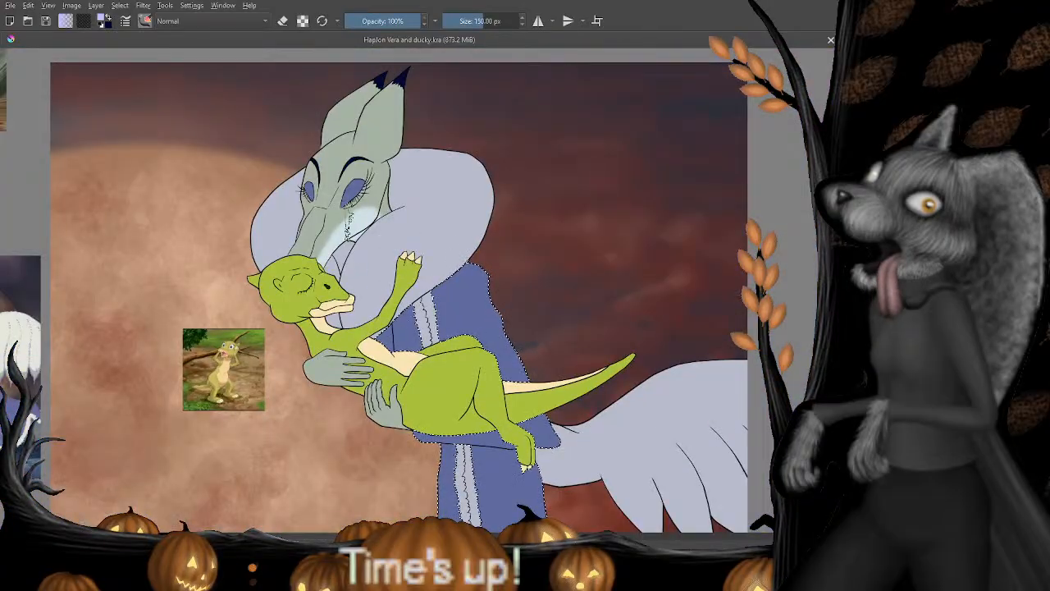
left_click_drag(465, 356, 398, 217)
left_click_drag(428, 315, 359, 188)
scroll(411, 304, "down", 8)
scroll(410, 304, "up", 8)
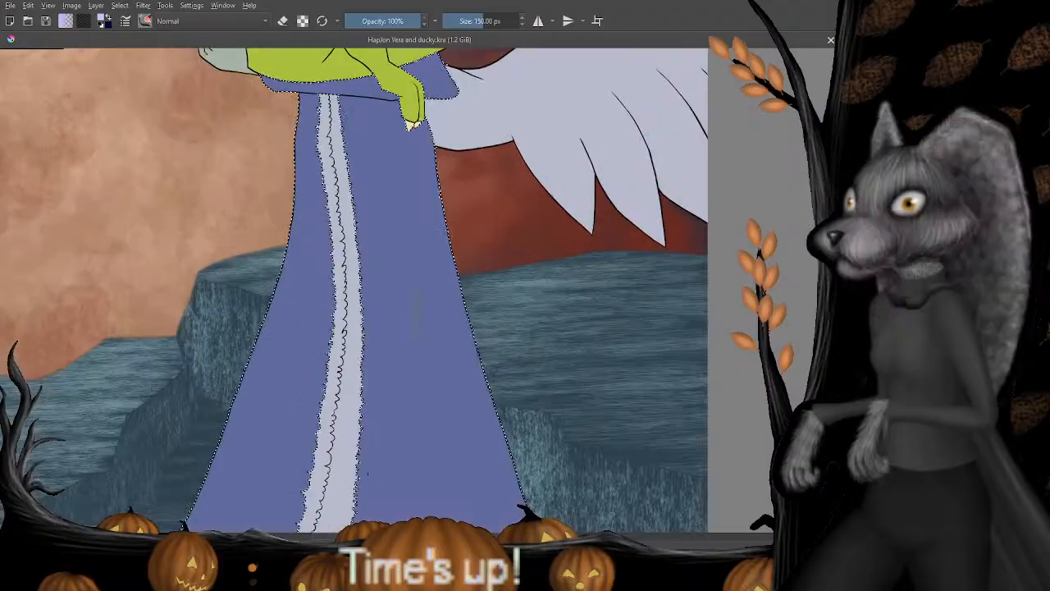
scroll(410, 125, "down", 8)
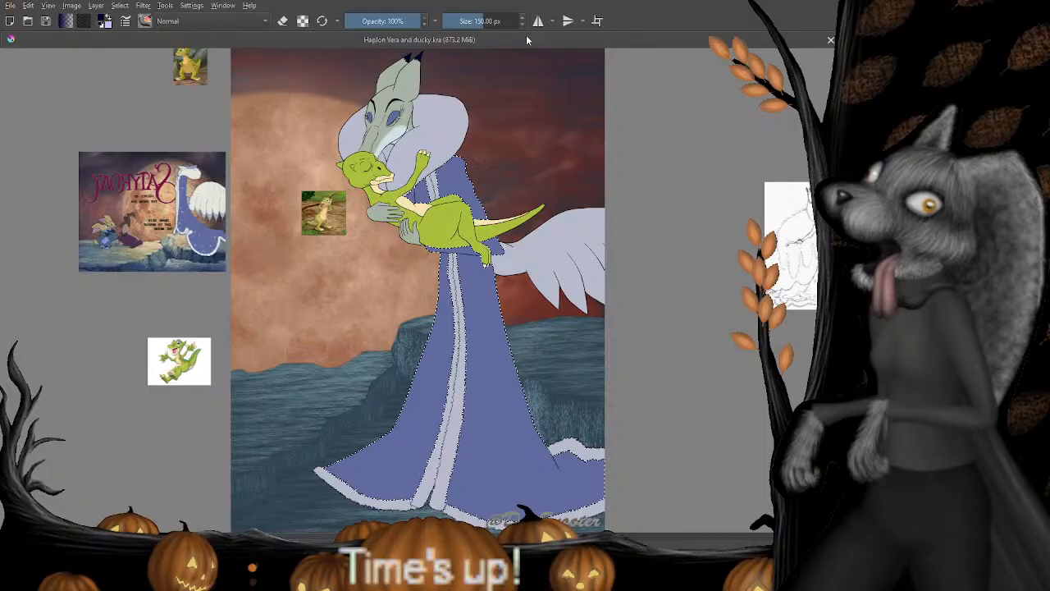
Switch to the previous brush preset and try soft shading along the selected robe's edge at 600 px.
key("slash")
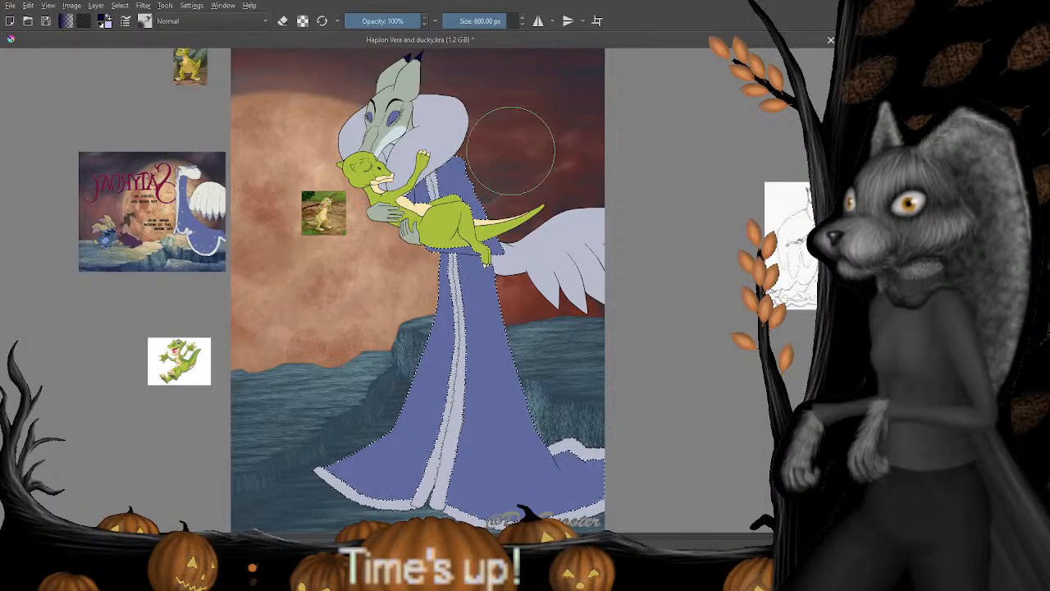
mouse_move(461, 131)
left_mouse_down()
mouse_move(524, 271)
mouse_move(503, 324)
left_mouse_up()
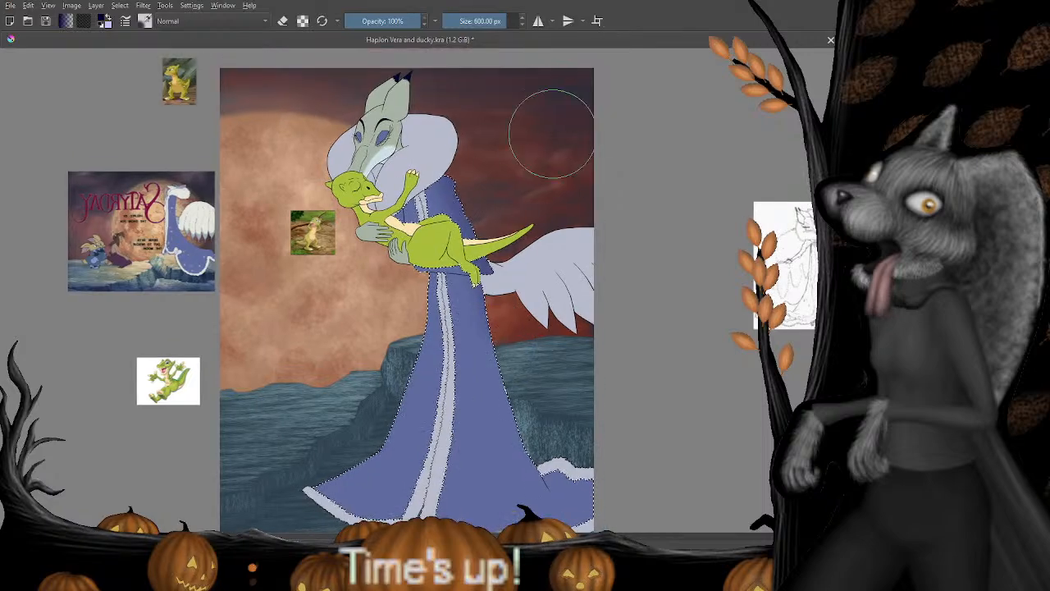
scroll(527, 159, "up", 5)
left_click_drag(636, 98, 569, 256)
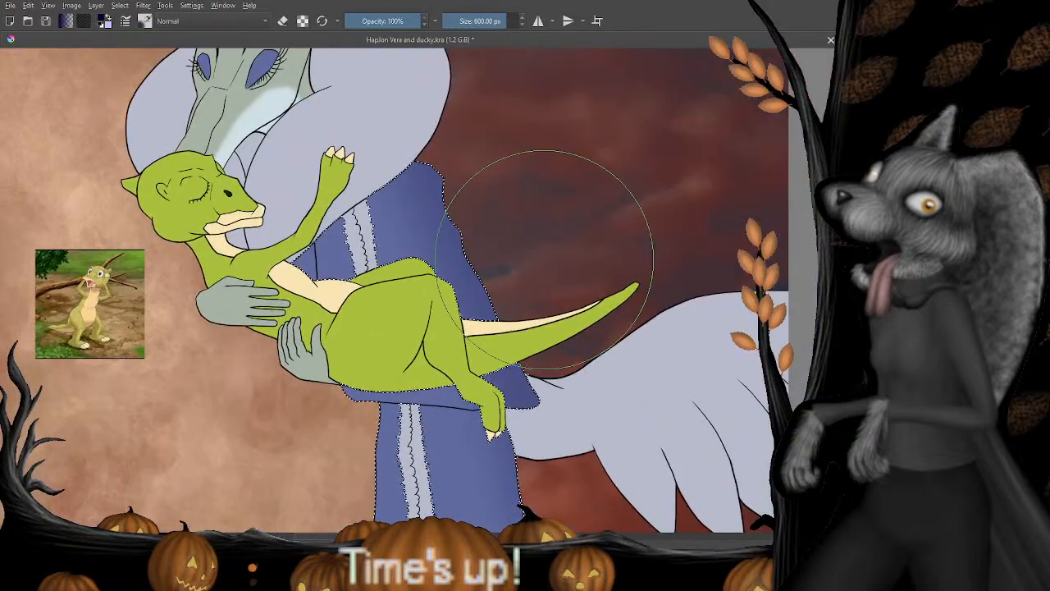
scroll(509, 197, "down", 2)
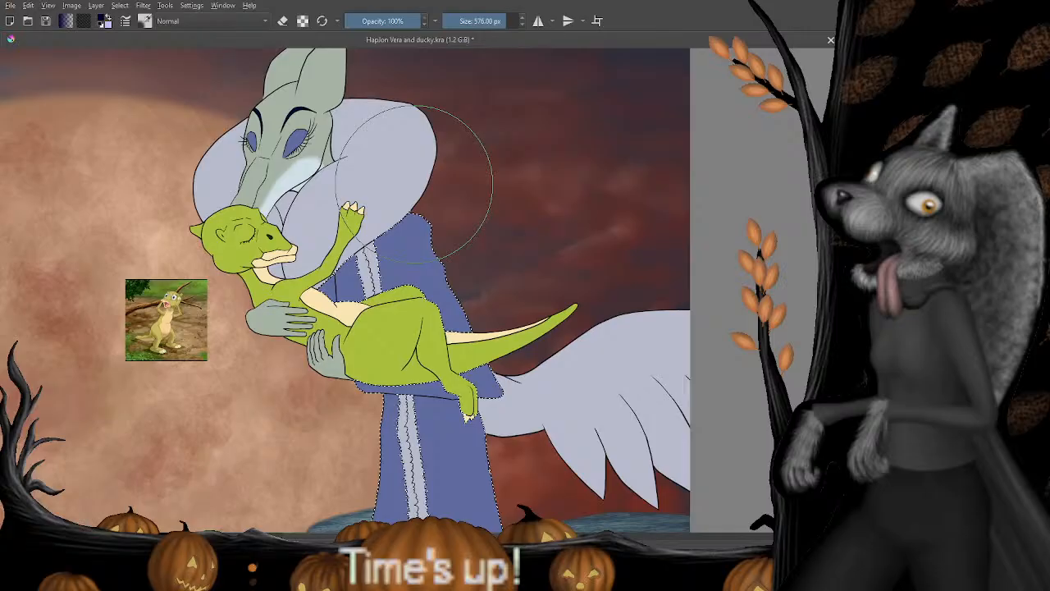
Reduce the brush to 188 px and shade the outer edge of the robe's shoulder and upper sleeve.
key("bracketleft")
key("bracketleft")
key("bracketleft")
key("bracketleft")
key("bracketleft")
key("bracketleft")
key("bracketleft")
key("bracketleft")
key("bracketleft")
key("bracketleft")
key("bracketleft")
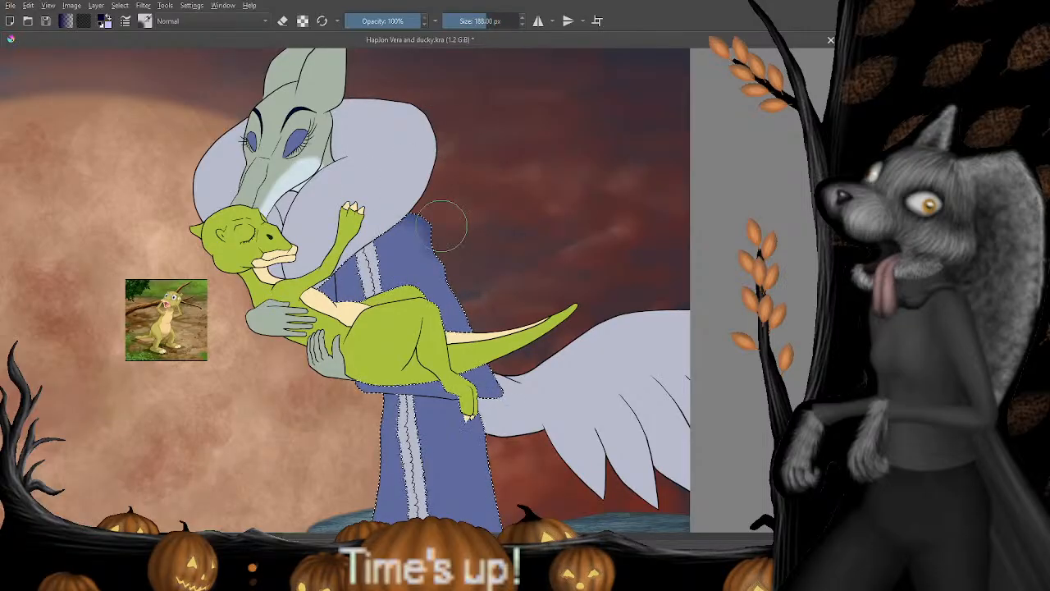
key("bracketleft")
key("bracketleft")
key("bracketleft")
key("bracketleft")
key("bracketleft")
key("bracketleft")
key("bracketleft")
key("bracketleft")
key("bracketleft")
key("bracketleft")
key("bracketleft")
key("bracketleft")
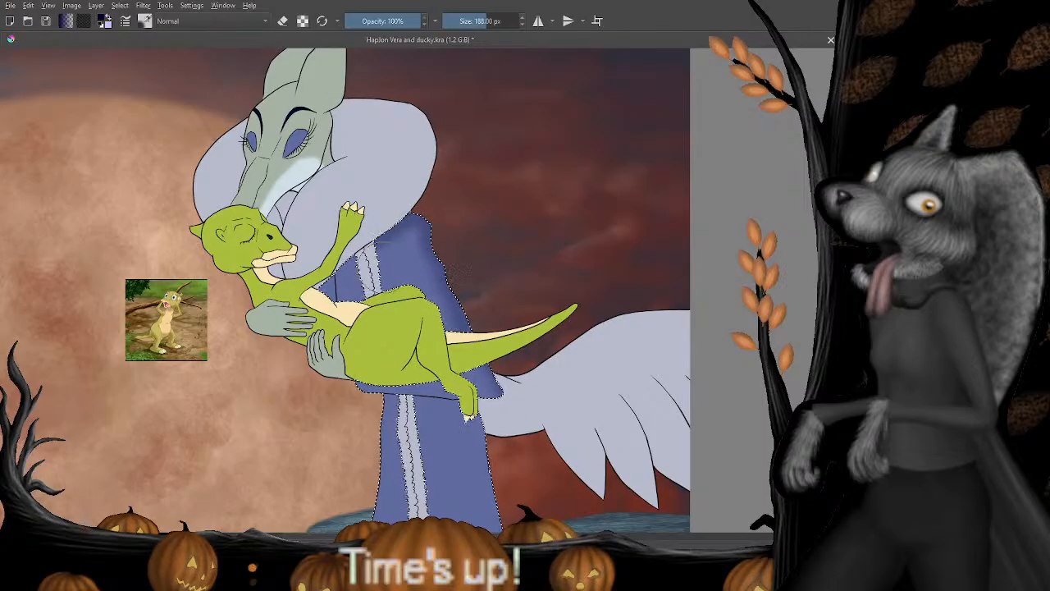
left_click_drag(393, 253, 397, 313)
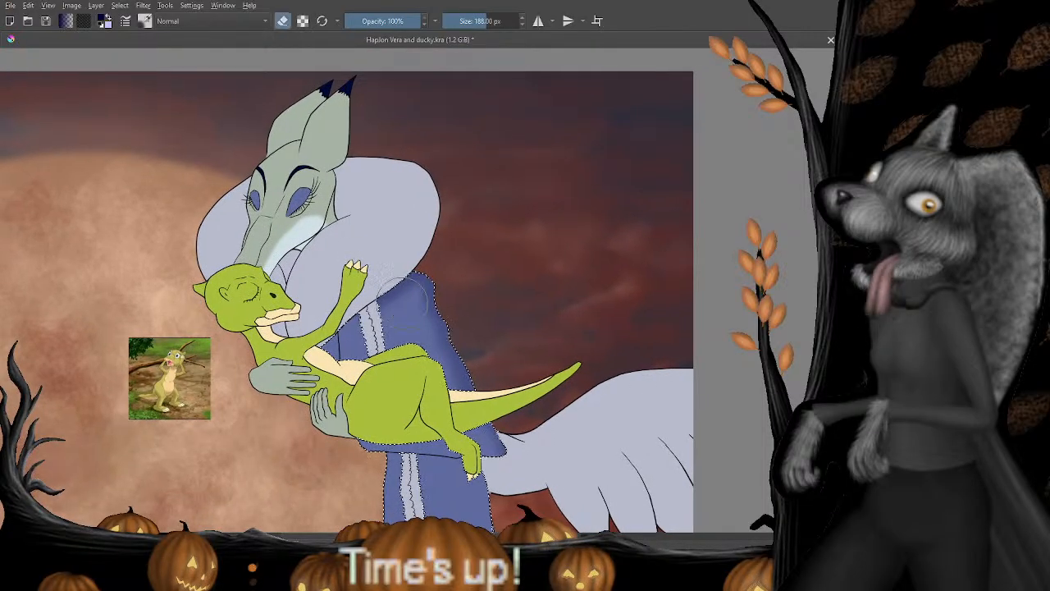
Soften the robe's shoulder shading with the brush in eraser mode, reduced to 90 px, and return to painting mode.
key("e")
key("bracketleft")
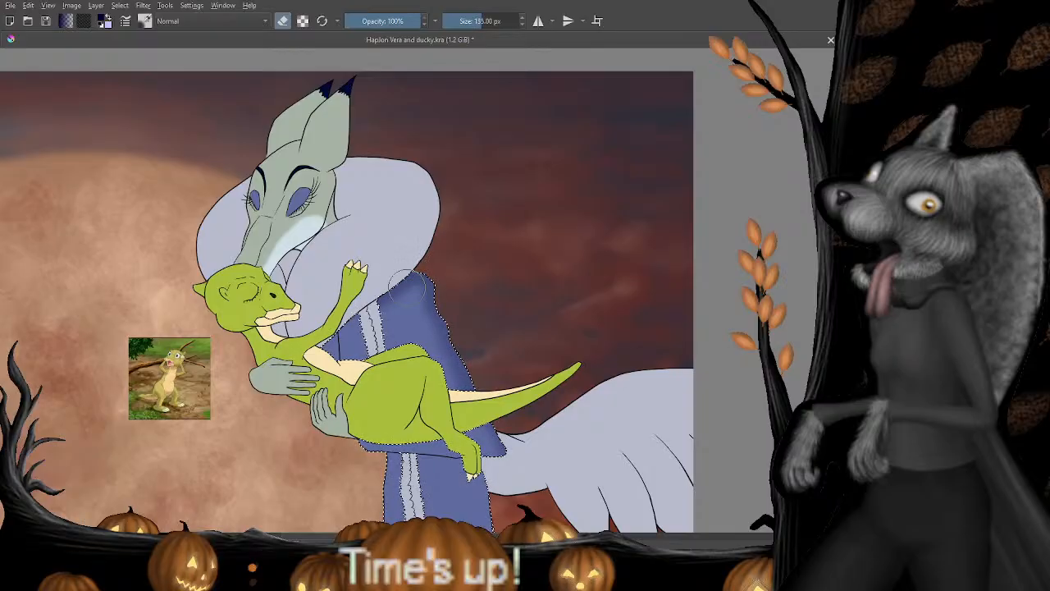
key("bracketleft")
key("bracketleft")
key("bracketleft")
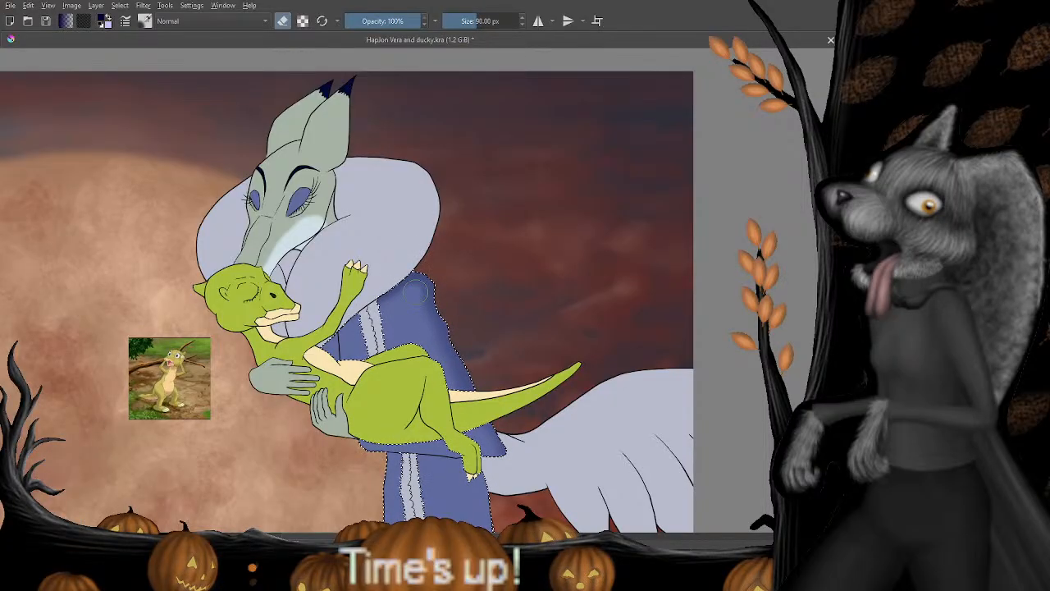
key("e")
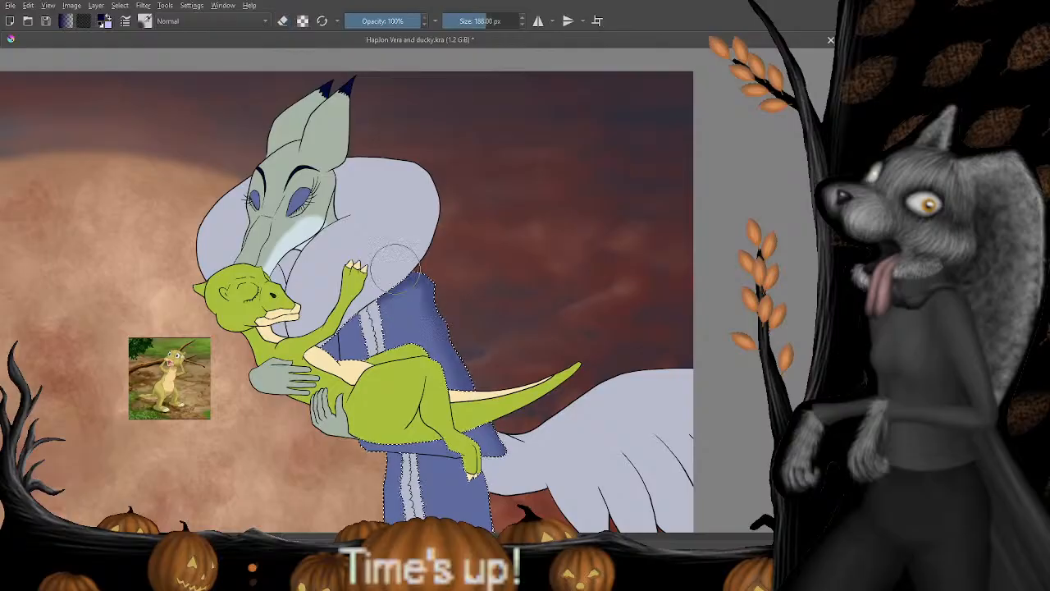
Shade the underside of the robe's sleeve and the top of the skirt below it with the 188 px brush.
scroll(506, 251, "down", 3)
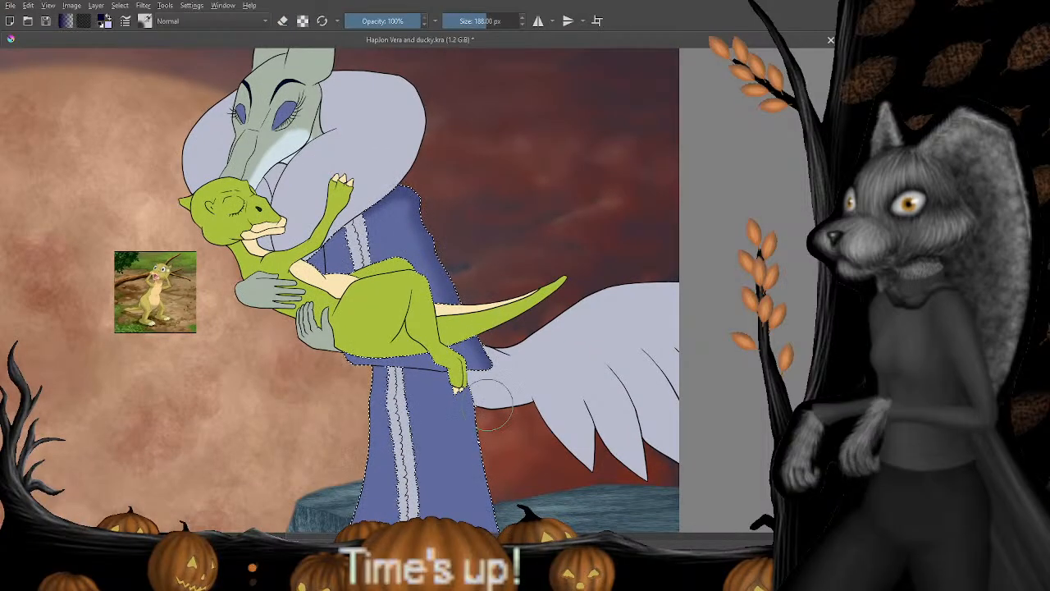
left_click_drag(484, 402, 505, 273)
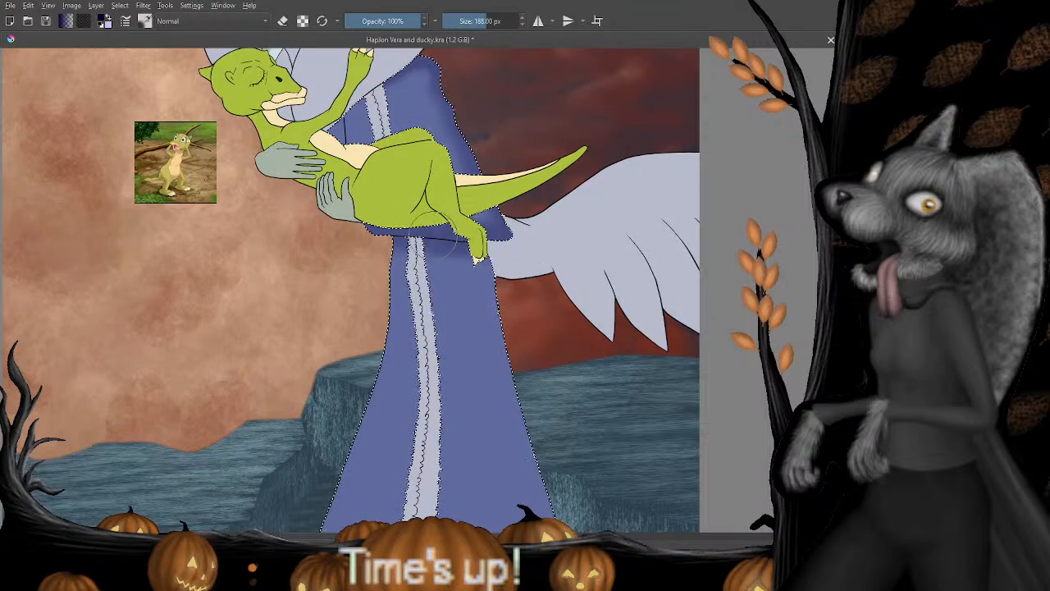
left_click_drag(433, 272, 379, 215)
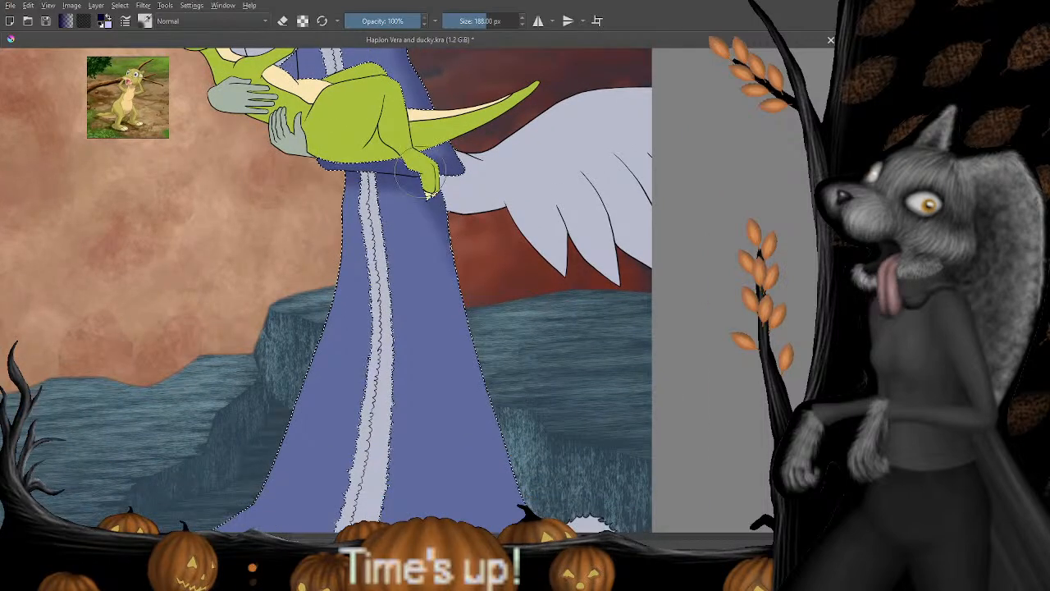
mouse_move(457, 356)
left_mouse_down()
mouse_move(444, 301)
mouse_move(428, 342)
left_mouse_up()
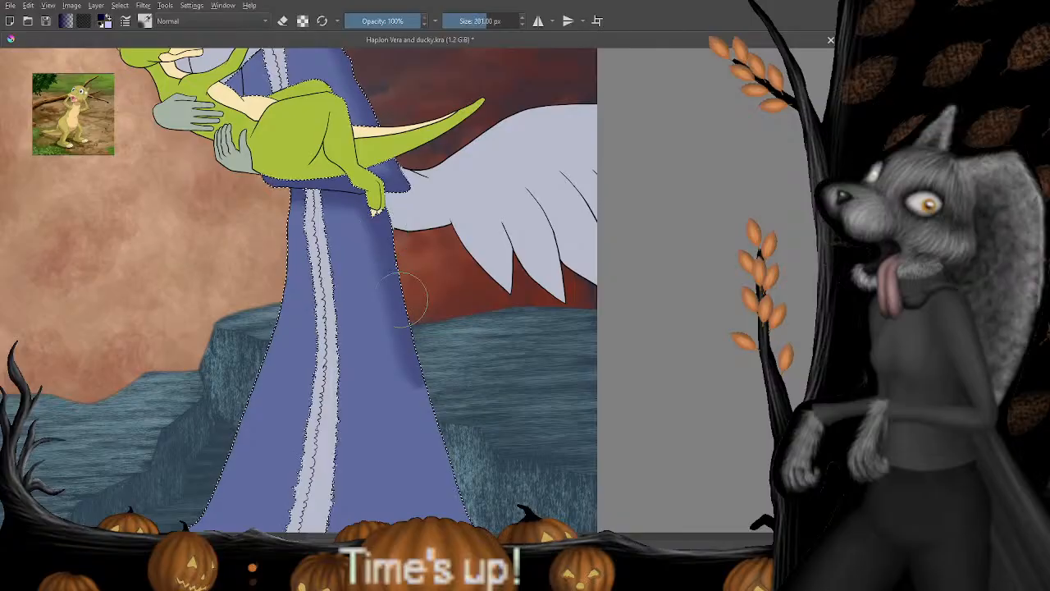
Enlarge the brush to 390 px and shade the skirt's outer edge on the wing side down towards the hem.
key("bracketright")
key("bracketright")
key("bracketright")
key("bracketright")
key("bracketright")
key("bracketright")
key("bracketright")
key("bracketright")
key("bracketright")
key("bracketright")
key("bracketright")
mouse_move(405, 261)
left_mouse_down()
mouse_move(435, 310)
mouse_move(458, 490)
left_mouse_up()
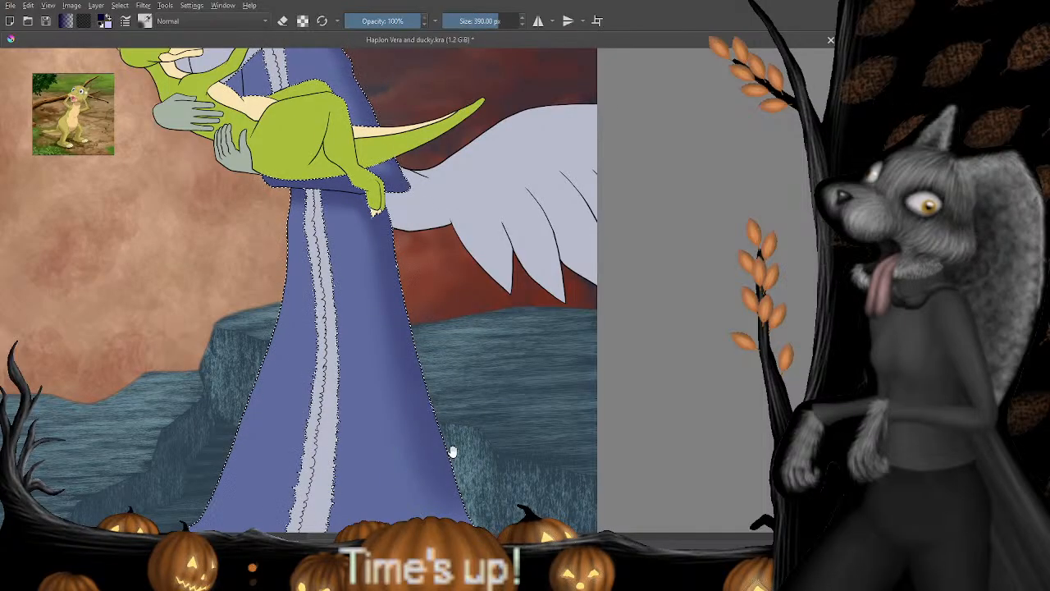
Extend the soft shadow along the lower skirt and onto the robe's train around the fold line at 390 px.
left_click_drag(452, 450, 426, 328)
left_click_drag(418, 250, 472, 320)
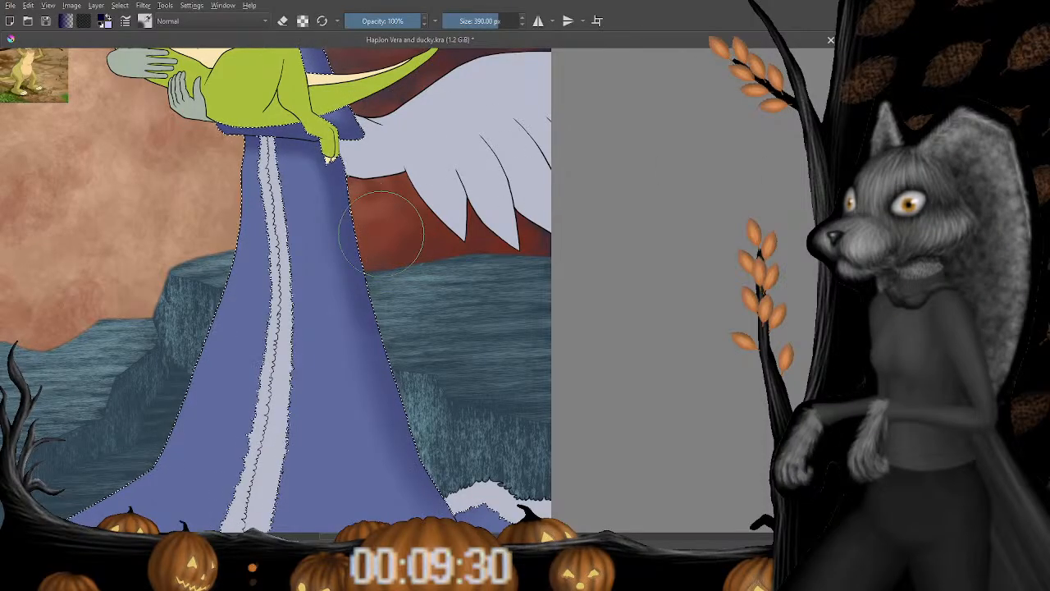
mouse_move(387, 219)
left_mouse_down()
mouse_move(440, 455)
mouse_move(393, 182)
mouse_move(486, 249)
mouse_move(446, 251)
mouse_move(501, 248)
left_mouse_up()
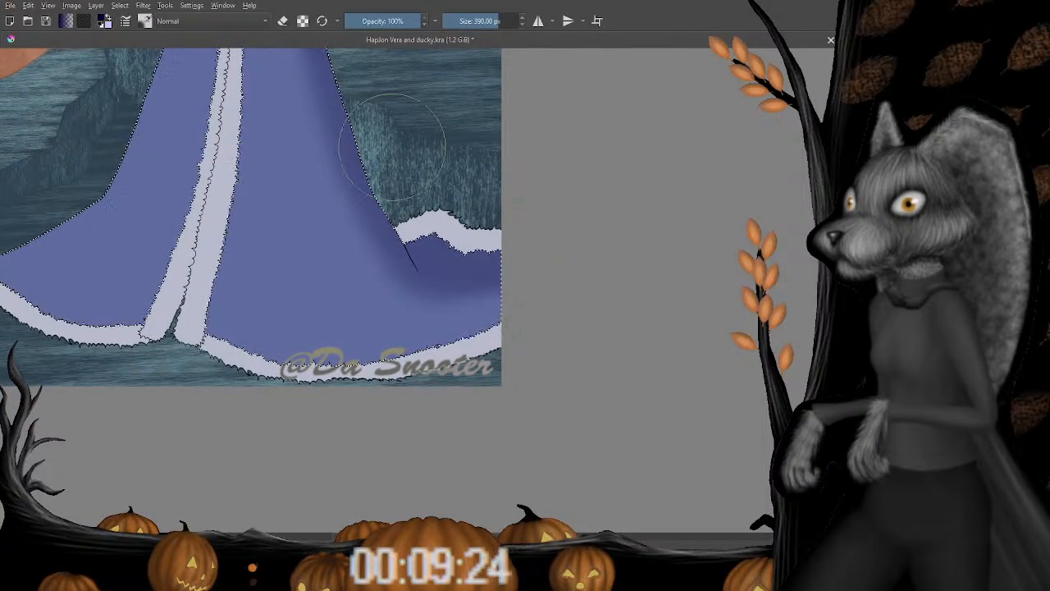
left_click_drag(394, 163, 406, 219)
left_click_drag(388, 145, 419, 305)
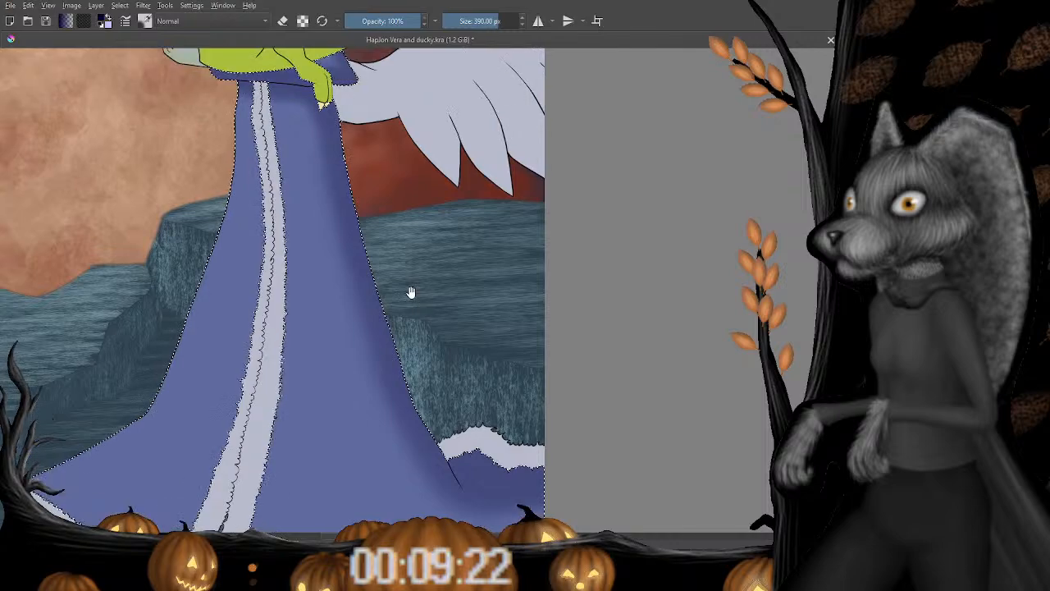
mouse_move(501, 495)
left_mouse_down()
mouse_move(621, 225)
mouse_move(546, 214)
left_mouse_up()
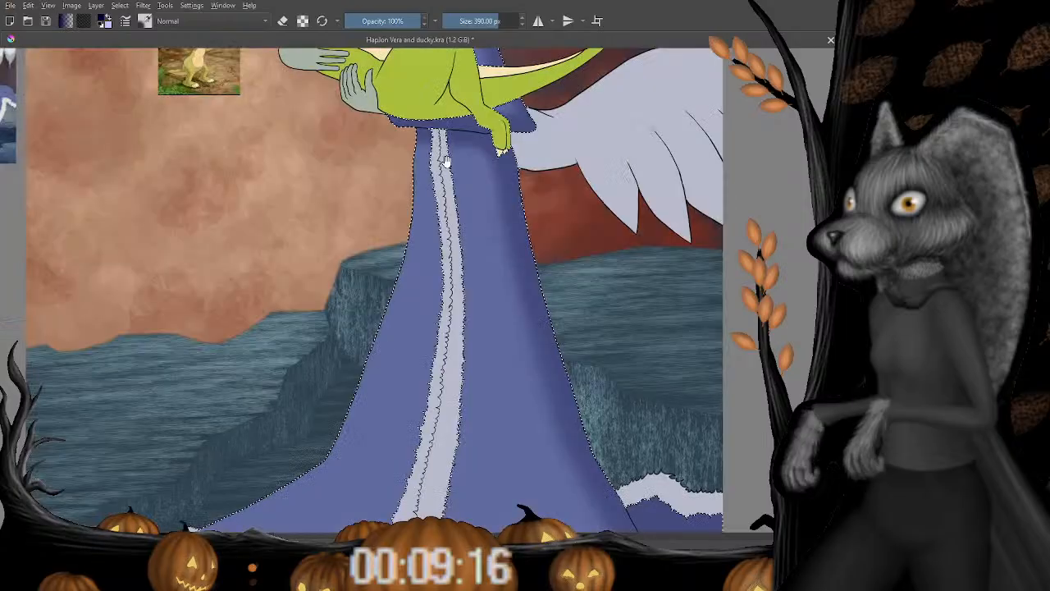
Reduce the brush to 51 px for the upper skirt beside the front fur trim.
scroll(435, 246, "up", 3)
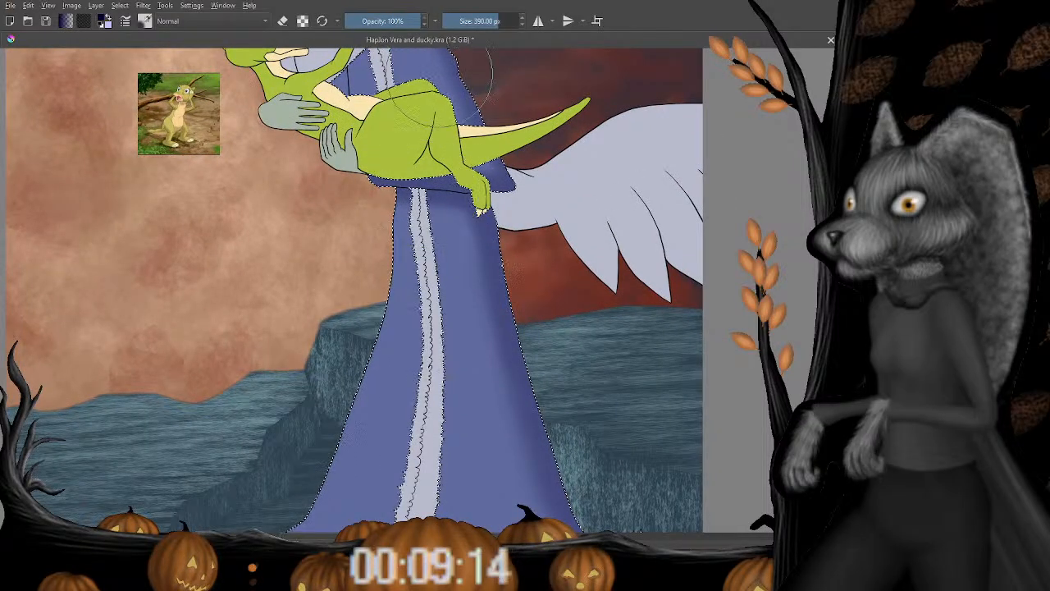
key("ctrl+plus")
key("ctrl+plus")
key("bracketleft")
key("bracketleft")
key("bracketleft")
key("bracketleft")
key("bracketleft")
key("bracketleft")
key("bracketleft")
key("bracketleft")
key("bracketleft")
key("bracketleft")
key("bracketleft")
key("bracketleft")
key("bracketleft")
key("bracketleft")
key("bracketleft")
key("bracketleft")
key("bracketleft")
key("bracketleft")
key("bracketleft")
key("bracketleft")
key("bracketleft")
key("bracketleft")
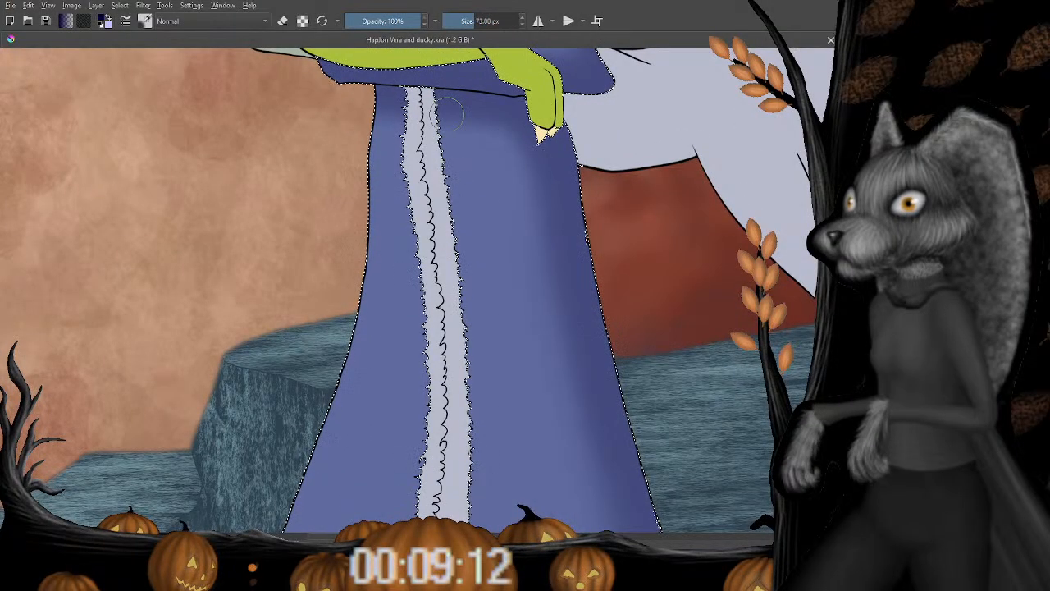
key("bracketleft")
key("bracketleft")
key("bracketleft")
key("bracketleft")
key("bracketleft")
mouse_move(438, 246)
left_mouse_down()
mouse_move(417, 301)
mouse_move(452, 59)
left_mouse_up()
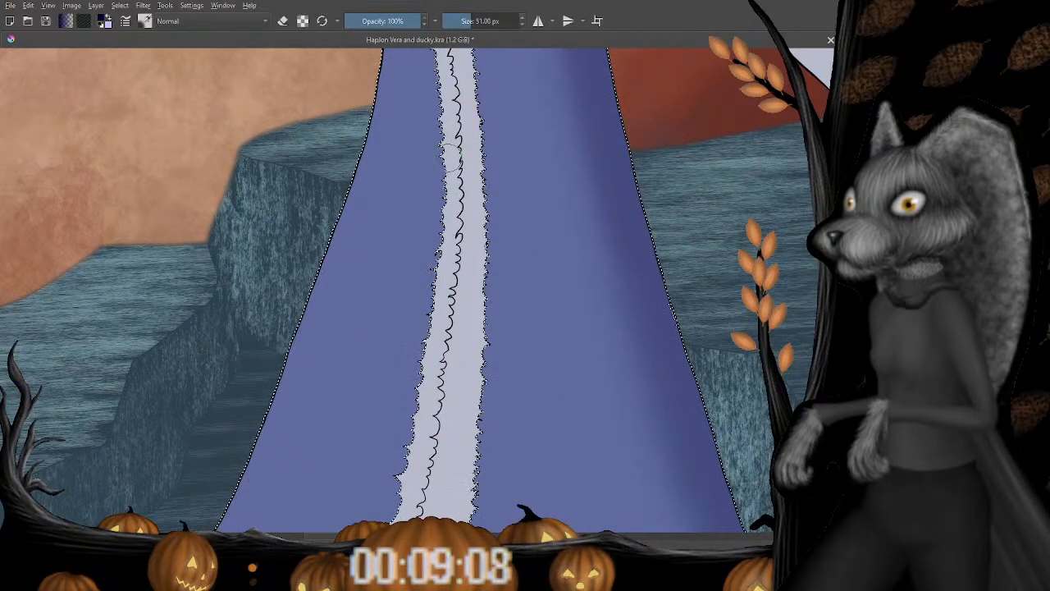
Switch back to the previous brush preset and deepen the shadow on the upper skirt's wing side at 281 px and 165 px.
key("ctrl+minus")
key("ctrl+minus")
key("ctrl+minus")
key("ctrl+minus")
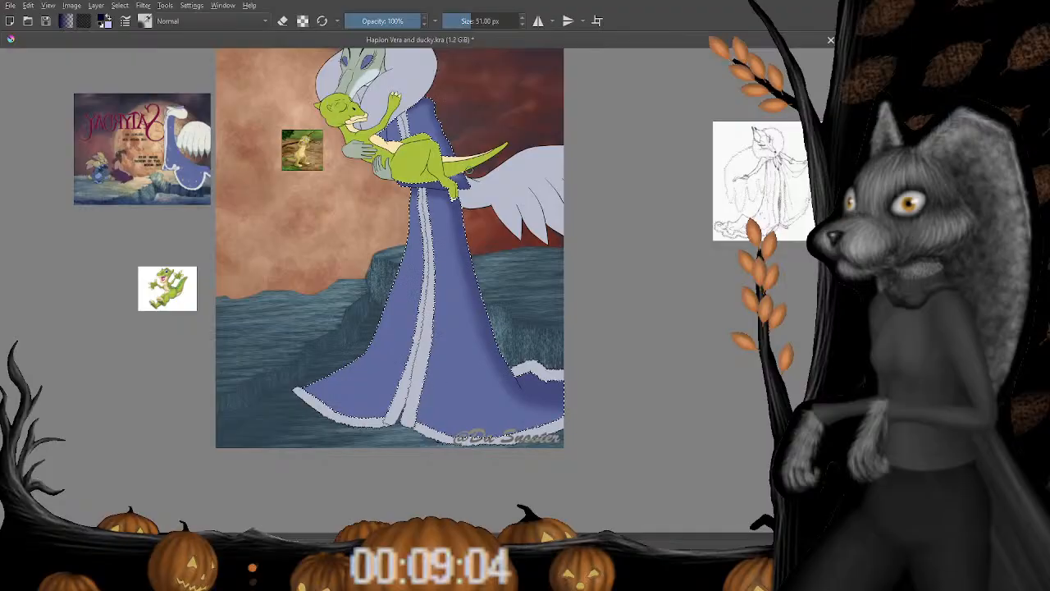
key("ctrl+plus")
key("ctrl+plus")
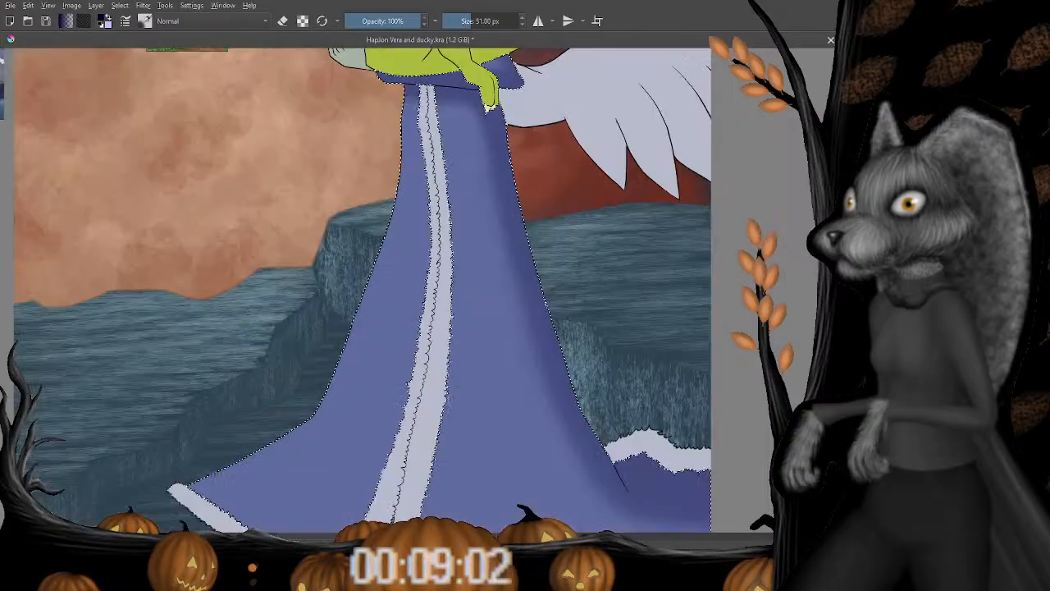
key("slash")
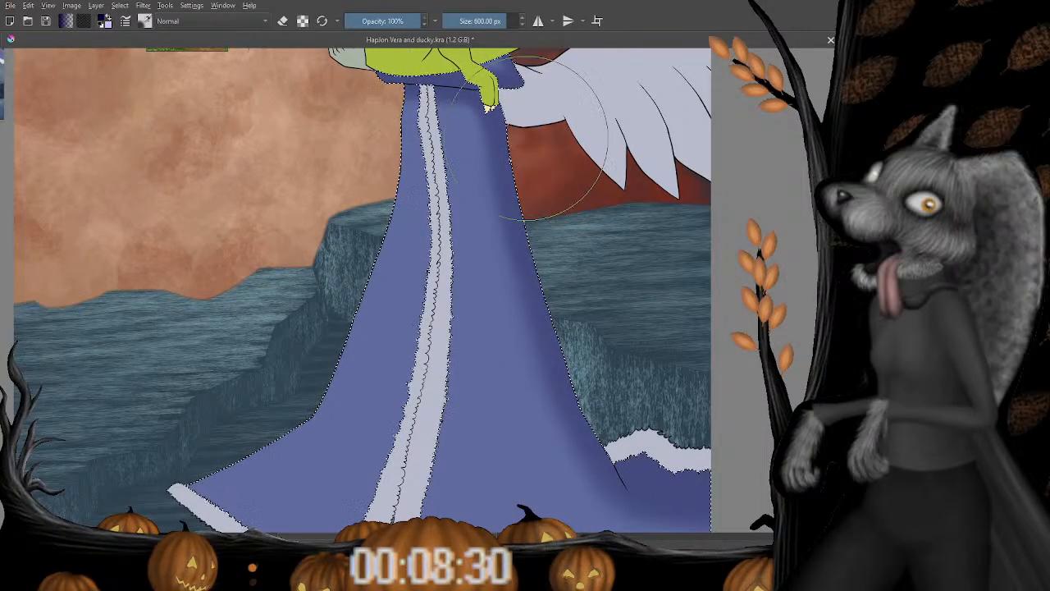
mouse_move(521, 163)
left_mouse_down()
mouse_move(428, 232)
mouse_move(386, 246)
left_mouse_up()
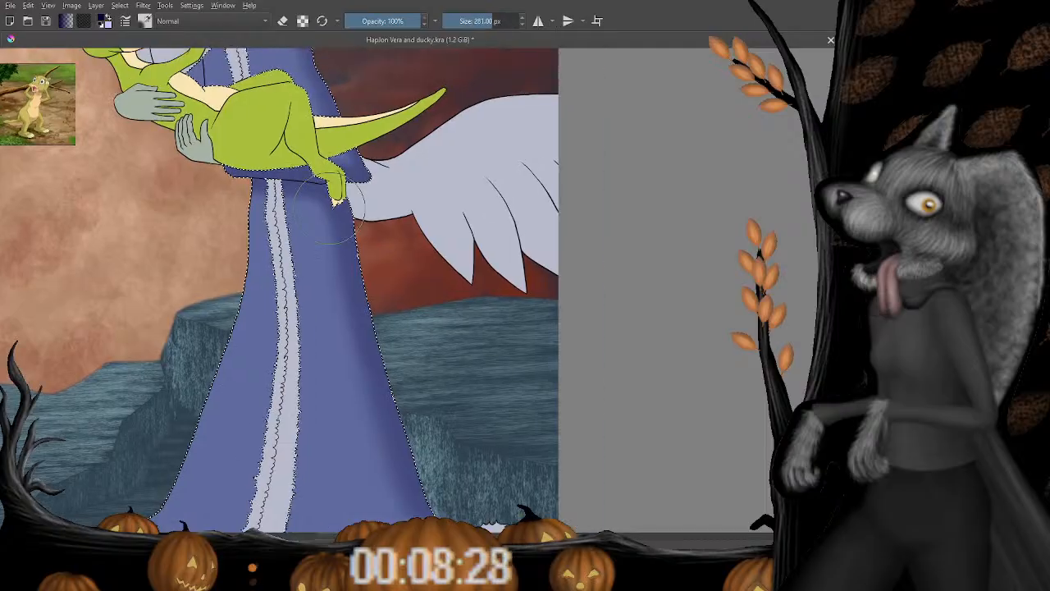
mouse_move(323, 204)
left_mouse_down()
mouse_move(383, 454)
mouse_move(344, 180)
left_mouse_up()
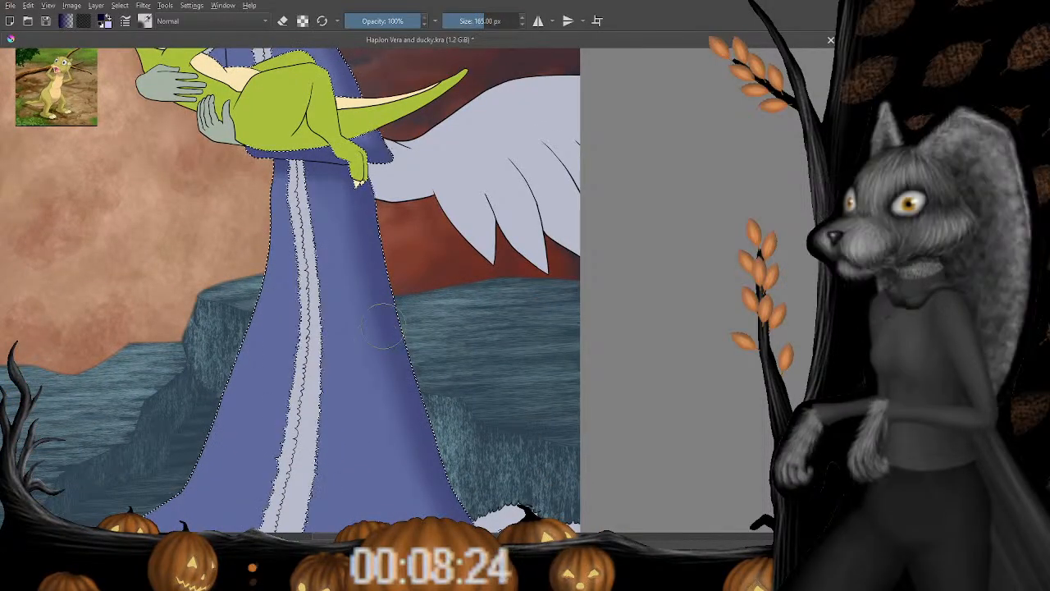
left_click_drag(376, 359, 339, 221)
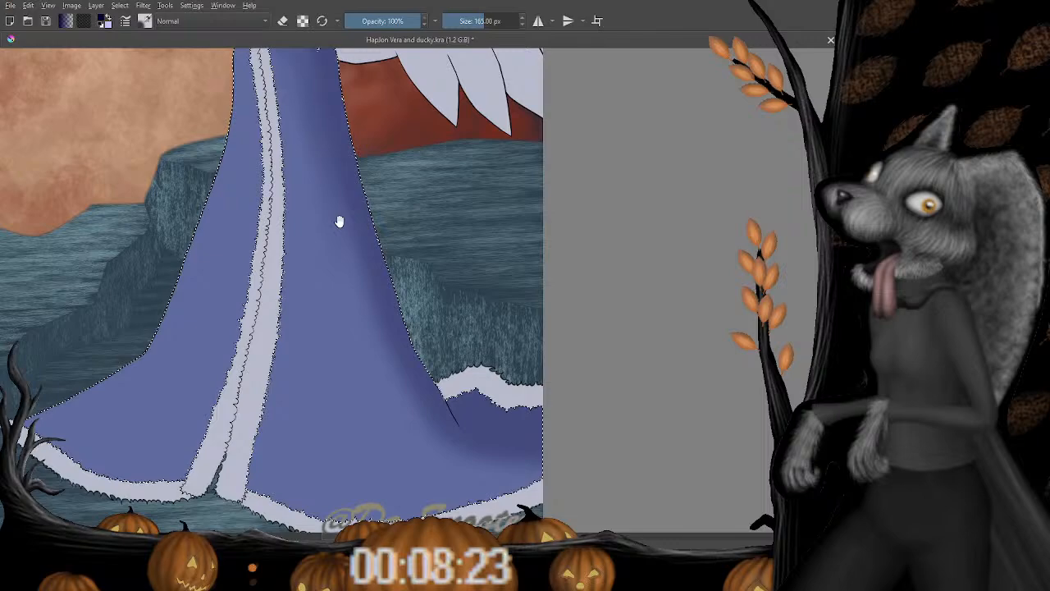
Enlarge the brush to 281 px and widen the soft shadow down the skirt's wing side to the train.
left_click_drag(345, 302, 340, 313)
key("bracketright")
key("bracketright")
key("bracketright")
key("bracketright")
key("bracketright")
key("bracketright")
key("bracketright")
key("bracketright")
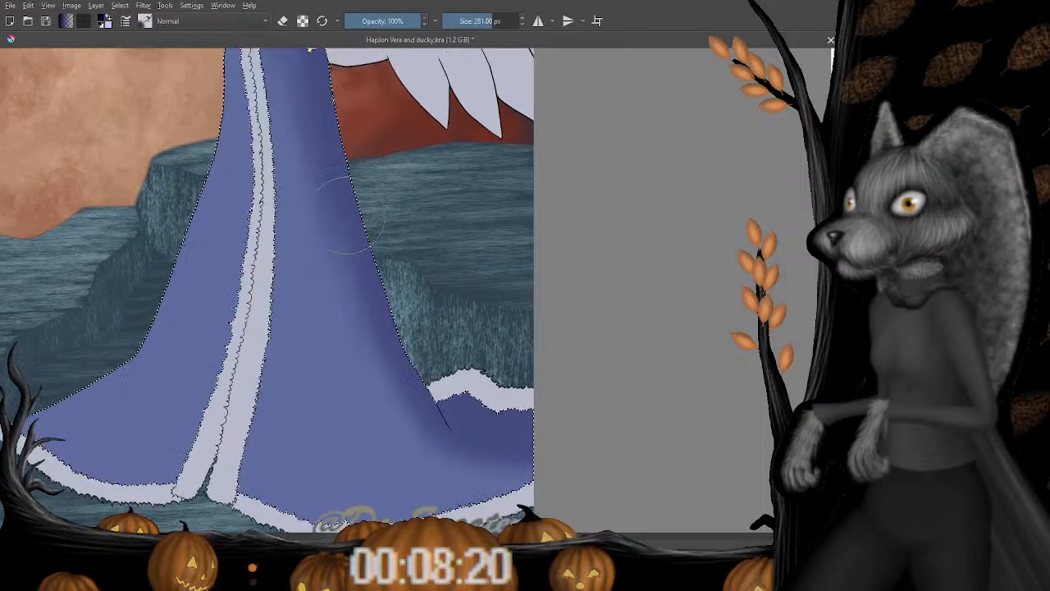
scroll(347, 215, "down", 1)
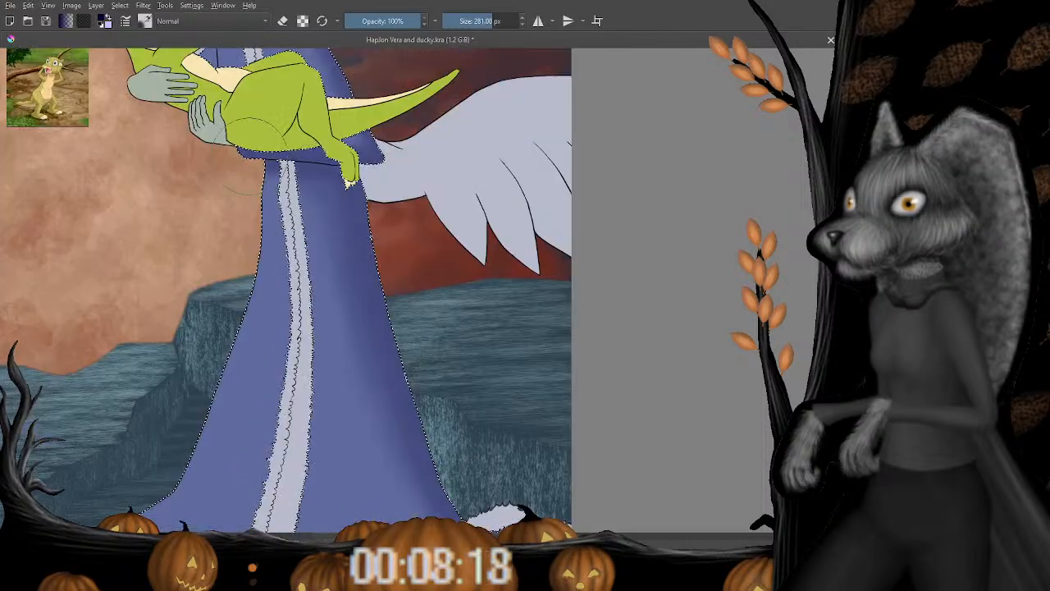
scroll(331, 159, "up", 1)
left_click_drag(375, 370, 333, 248)
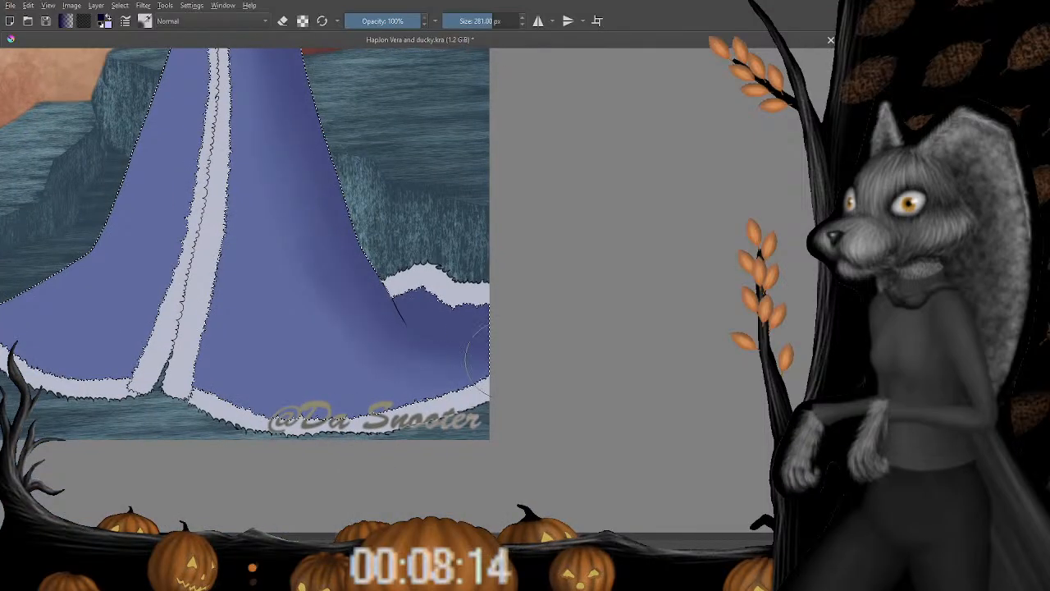
left_click_drag(343, 237, 348, 289)
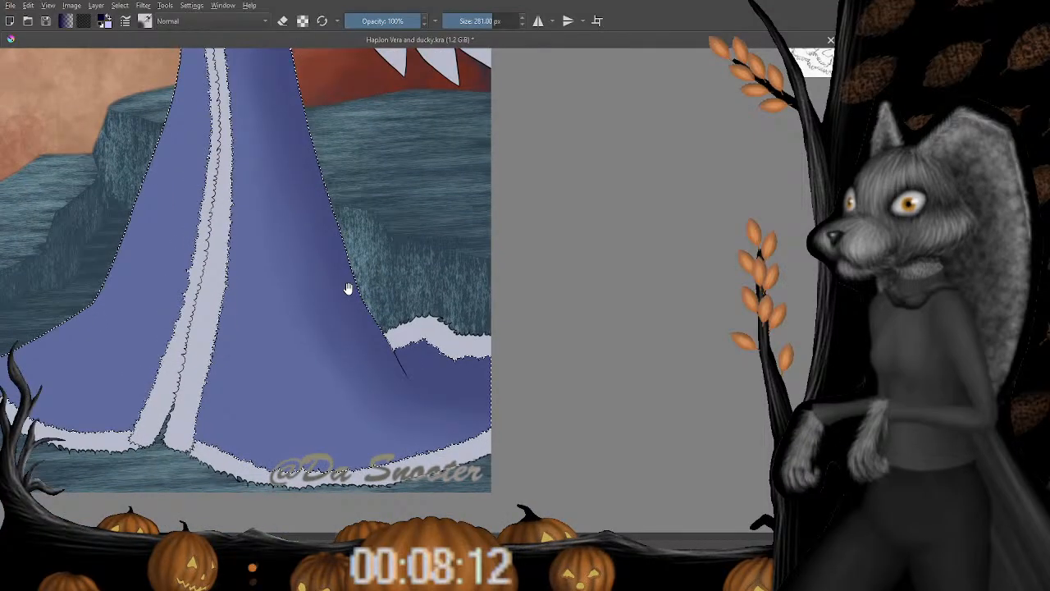
Soften the inner edge of the skirt's shadow with the 281 px brush in eraser mode and return to painting mode.
key("e")
left_click_drag(328, 366, 322, 361)
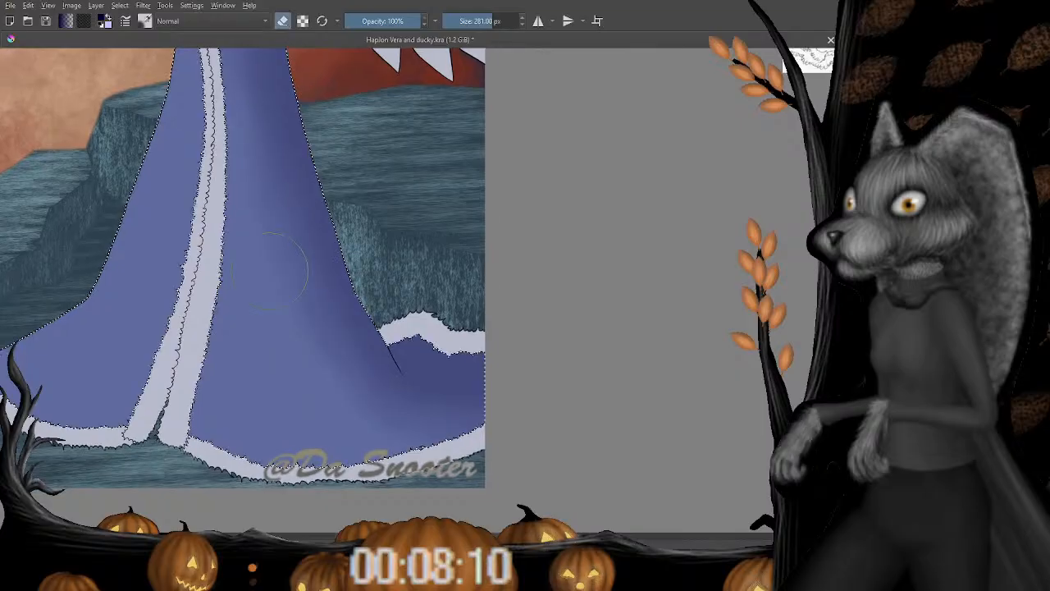
left_click_drag(351, 418, 383, 467)
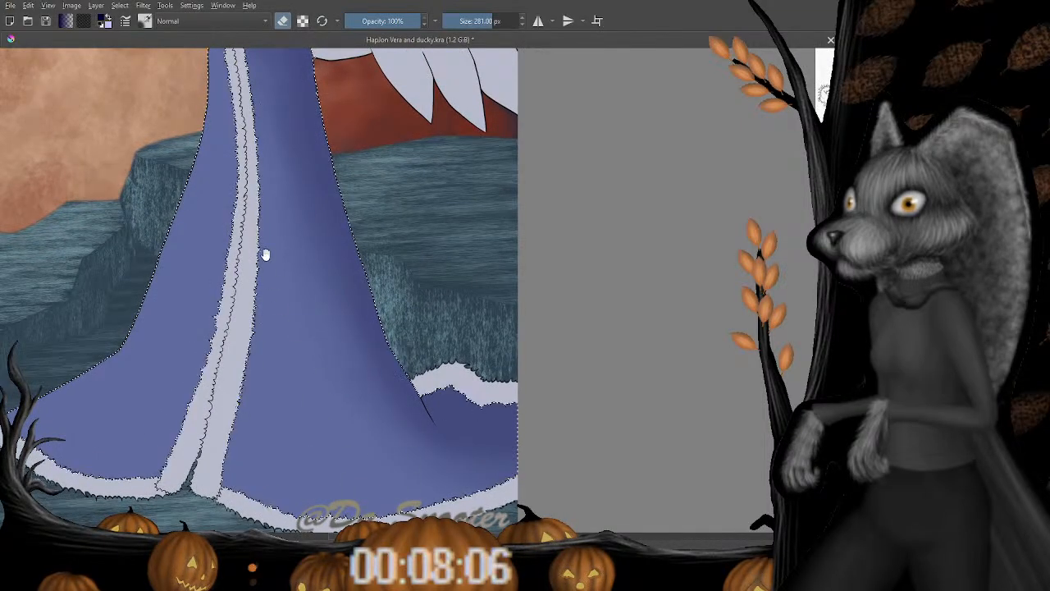
left_click_drag(263, 233, 309, 372)
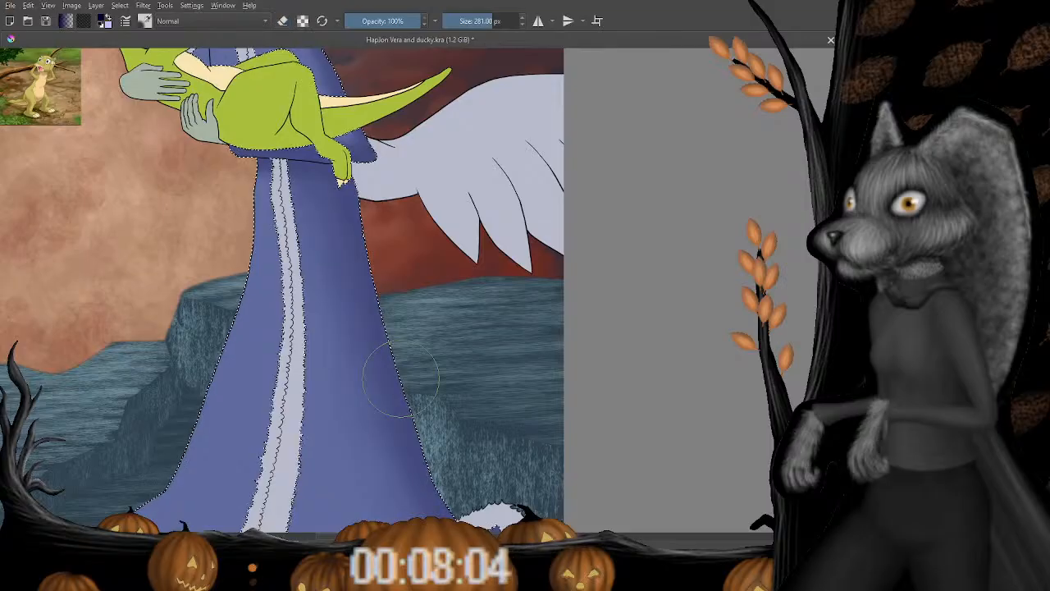
key("e")
Save the drawing with the shaded robe.
left_click_drag(361, 256, 382, 351)
left_click_drag(411, 263, 457, 337)
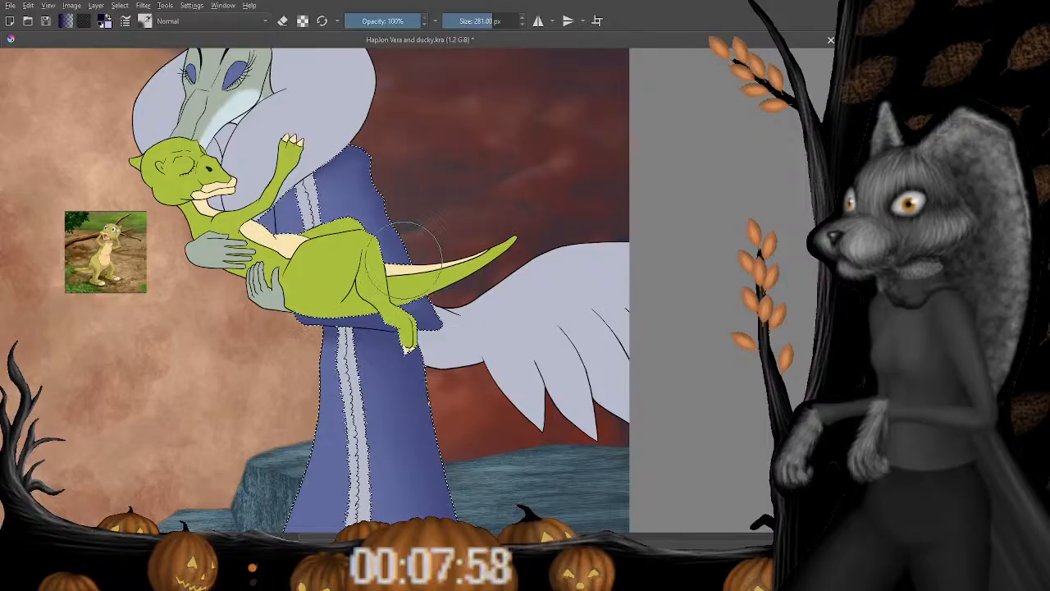
left_click_drag(502, 401, 441, 309)
key("ctrl+s")
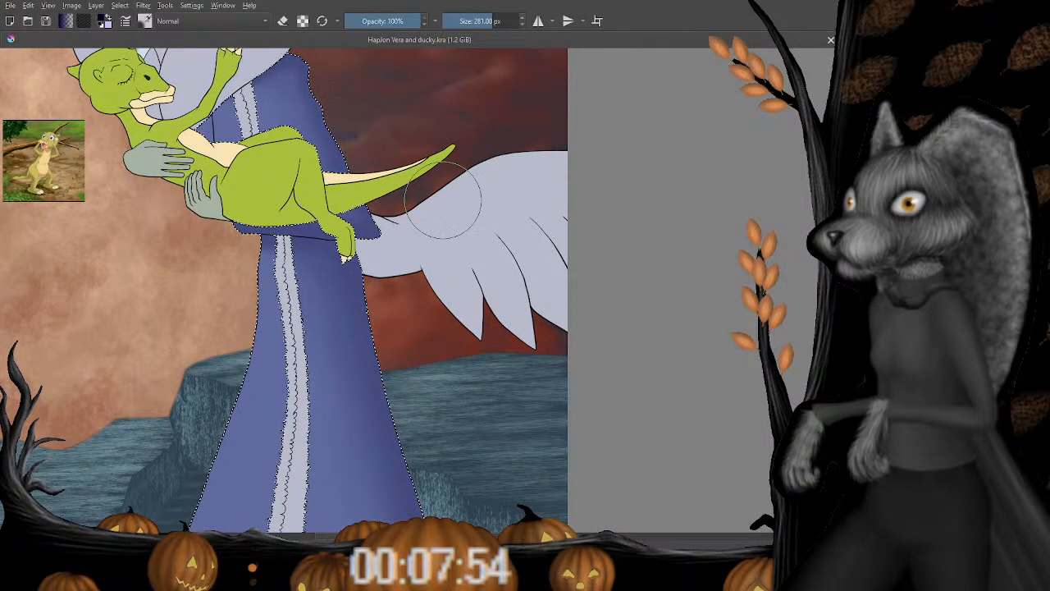
Sample a colour beside the collar, set the brush to 126 px and shade the robe along the collar's underside.
left_click_drag(443, 188, 451, 283)
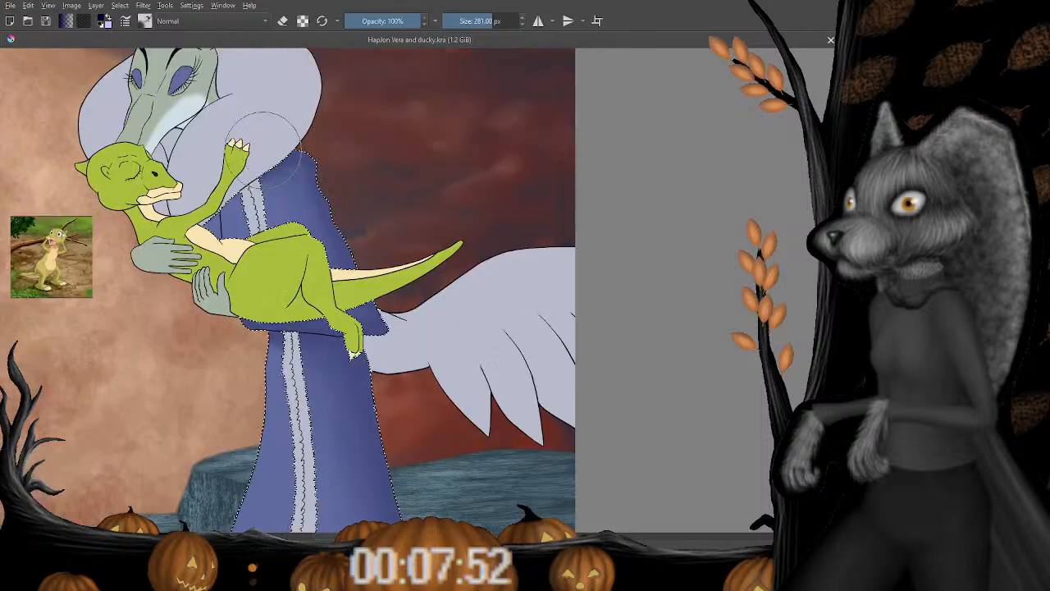
left_click(283, 148, "ctrl")
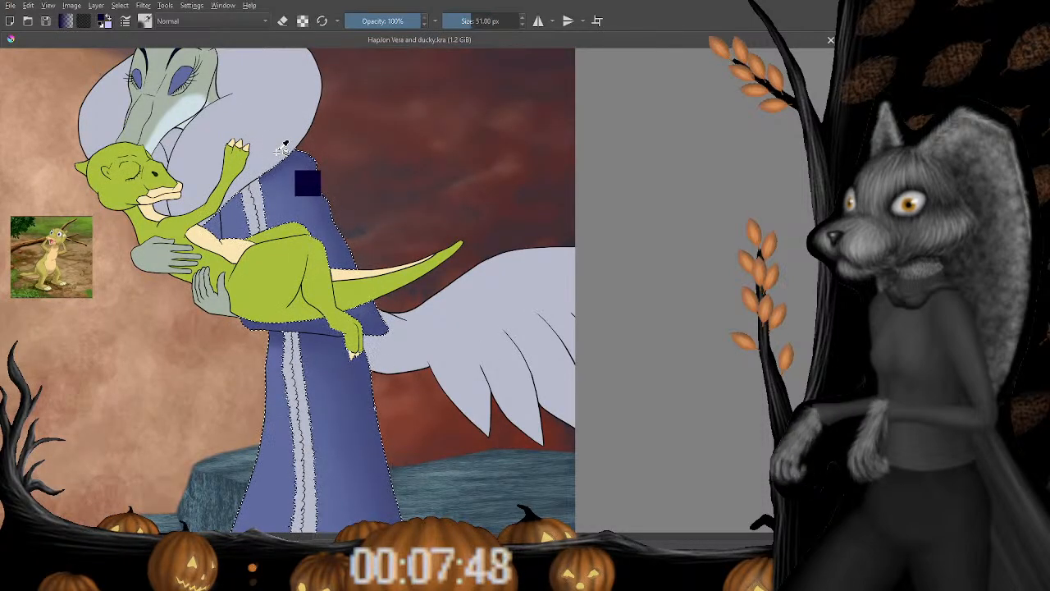
left_click(470, 21)
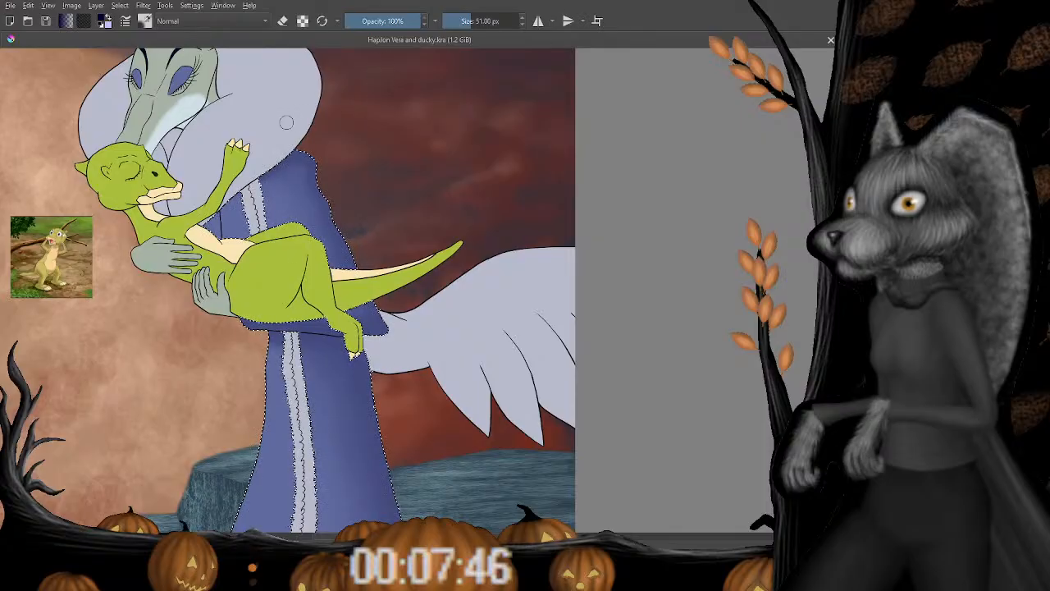
left_click(481, 21)
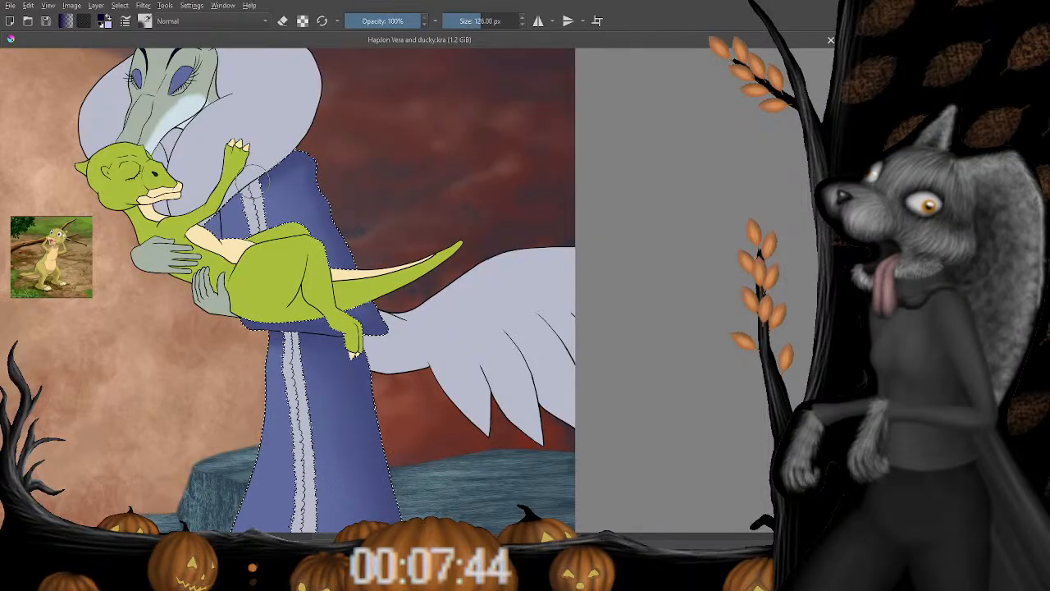
left_click_drag(252, 182, 207, 215)
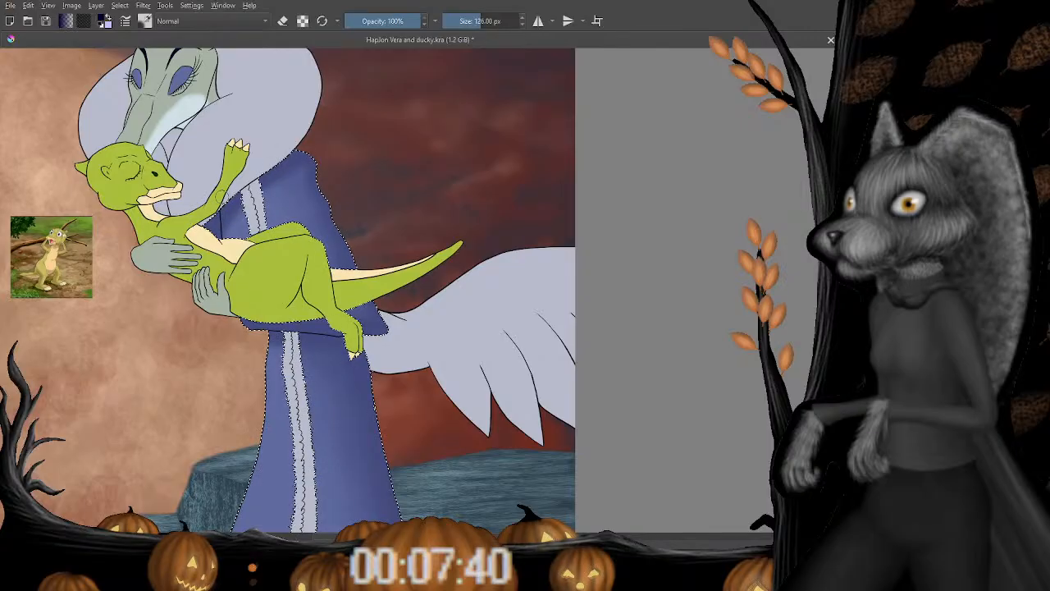
Replace the robe selection with the pale fur trim and wing areas, and shift the selection slightly towards the wing side.
left_click_drag(358, 351, 279, 189)
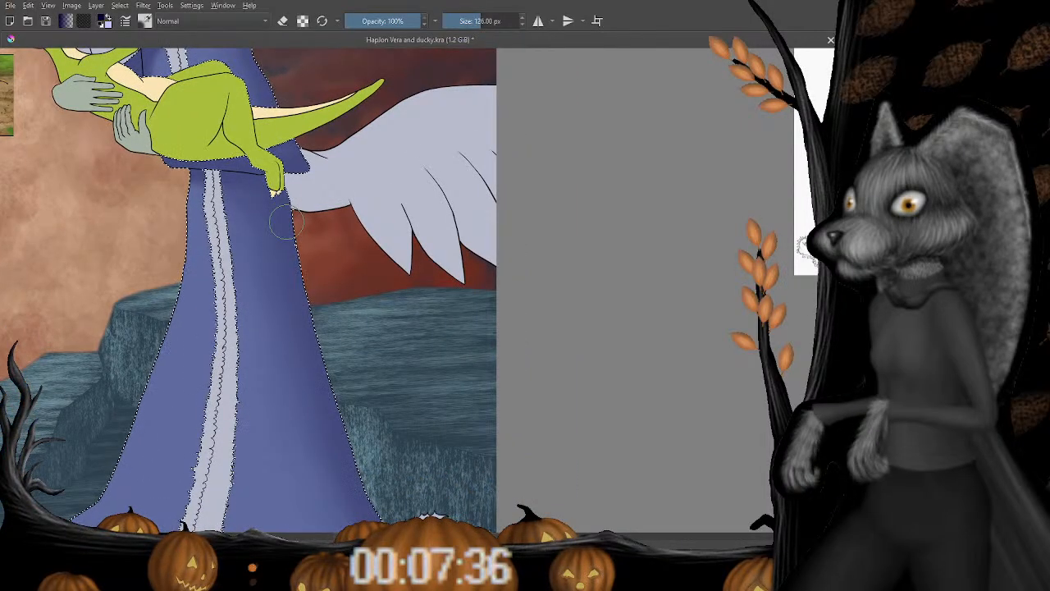
key("ctrl+minus")
key("ctrl+minus")
key("ctrl+minus")
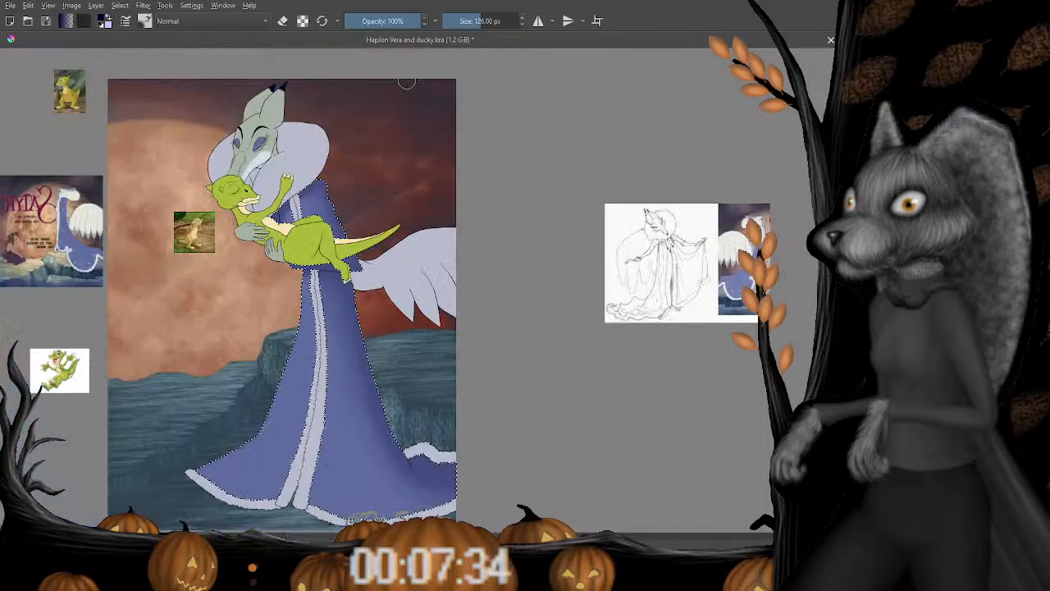
key("ctrl+plus")
key("ctrl+plus")
key("ctrl+plus")
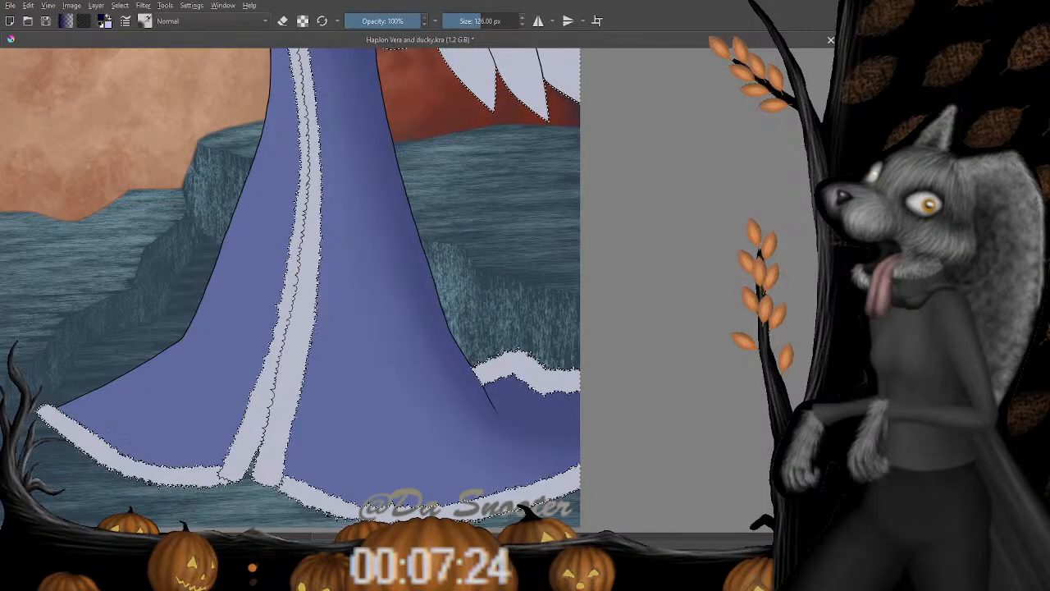
left_click(331, 172)
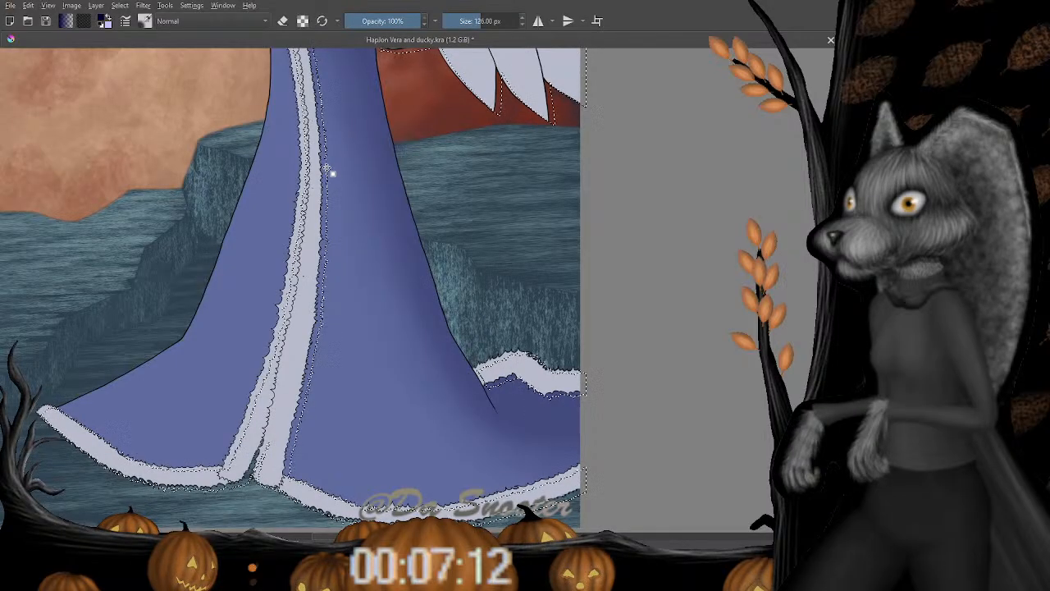
left_click_drag(325, 165, 323, 177)
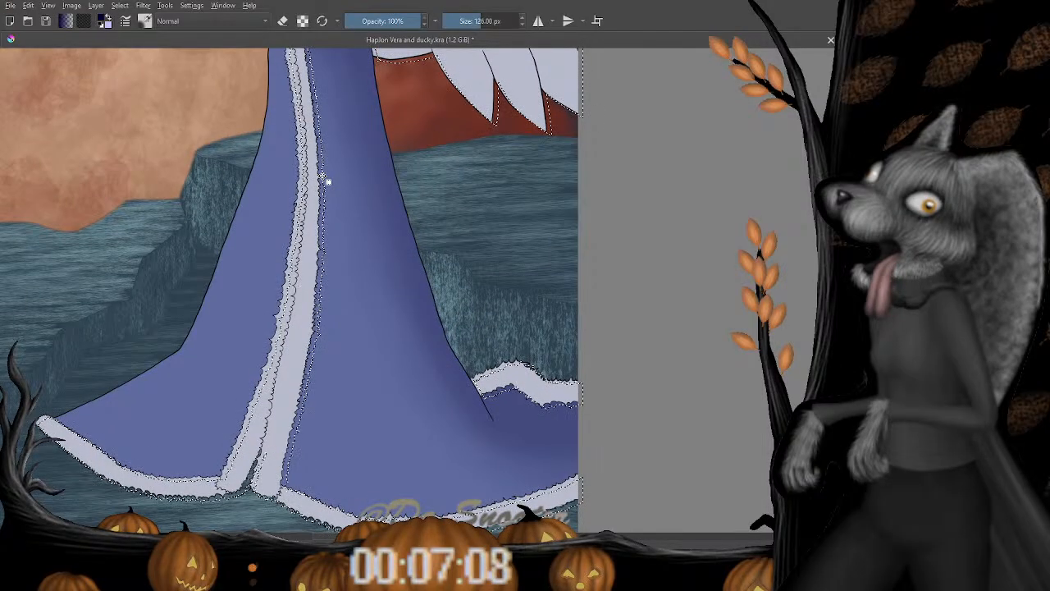
Try to shade the wing-side edge of the upper front trim with the 126 px brush.
scroll(328, 179, "up", 5)
scroll(315, 229, "up", 1)
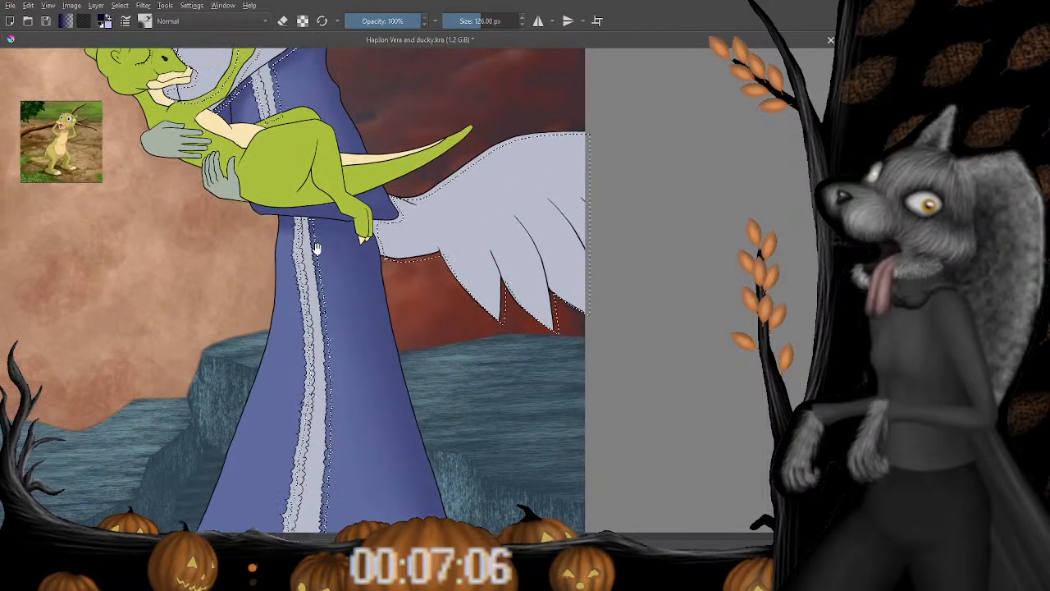
scroll(313, 302, "down", 5)
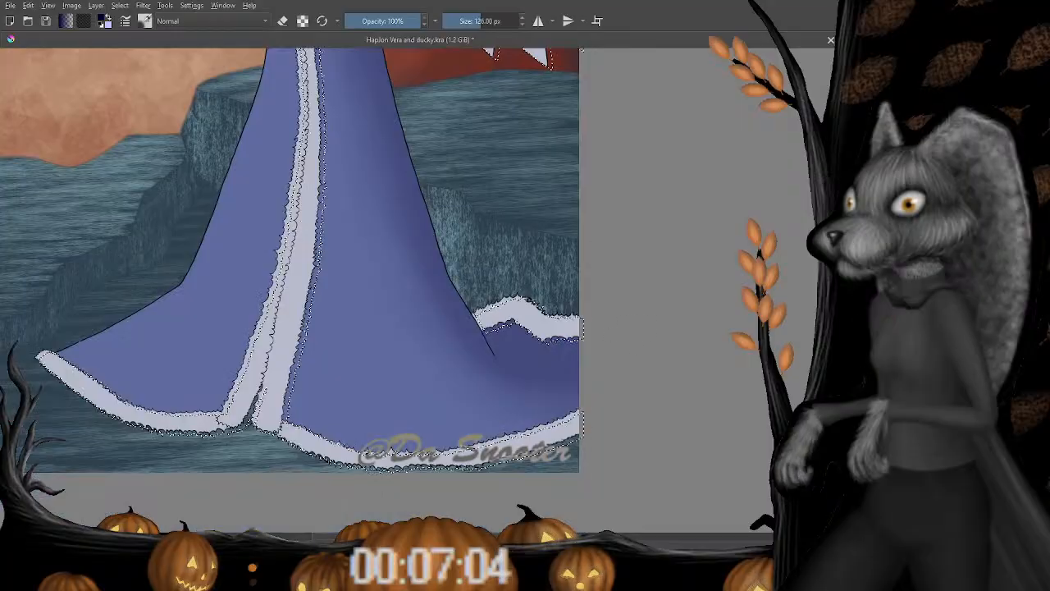
scroll(328, 161, "up", 3)
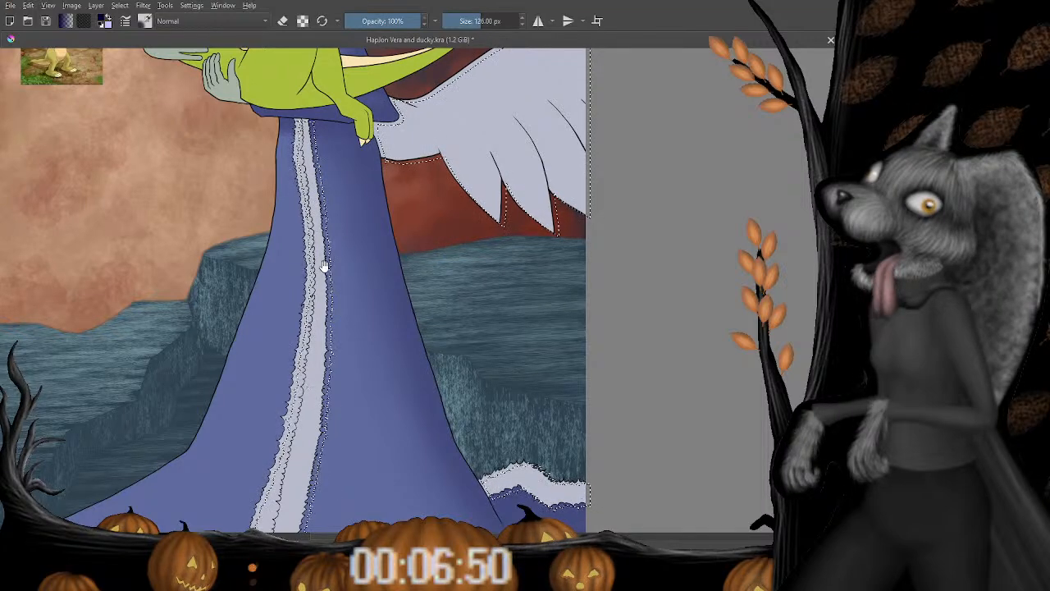
left_click_drag(326, 267, 413, 296)
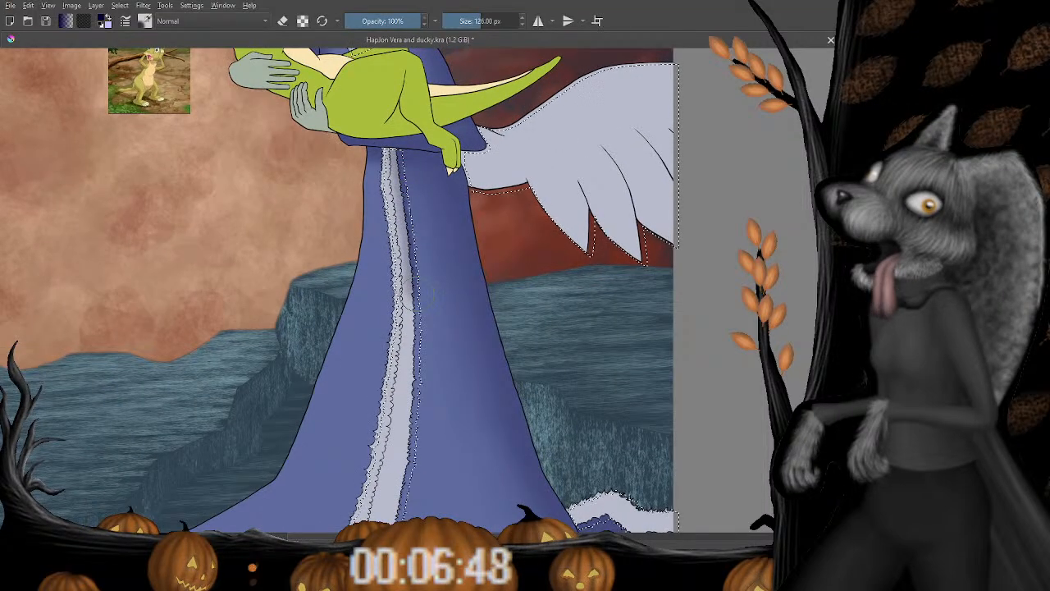
Paint a shadow on the robe along the wing-side edge of the front trim down to the hem with the 126 px brush, and deselect.
scroll(407, 402, "down", 3)
scroll(411, 281, "up", 3)
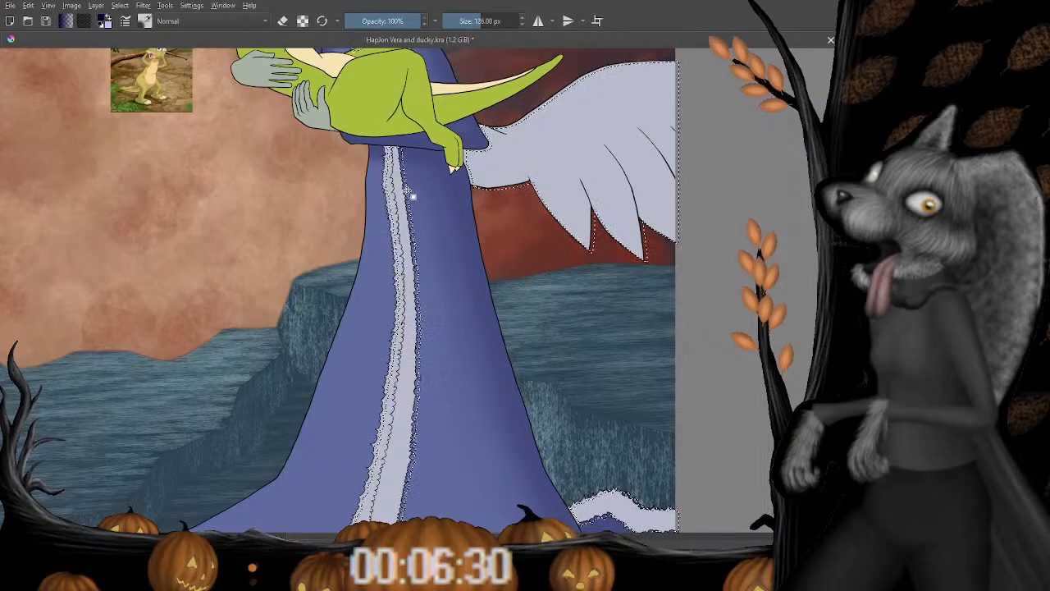
left_click_drag(402, 334, 444, 85)
left_click_drag(408, 230, 387, 274)
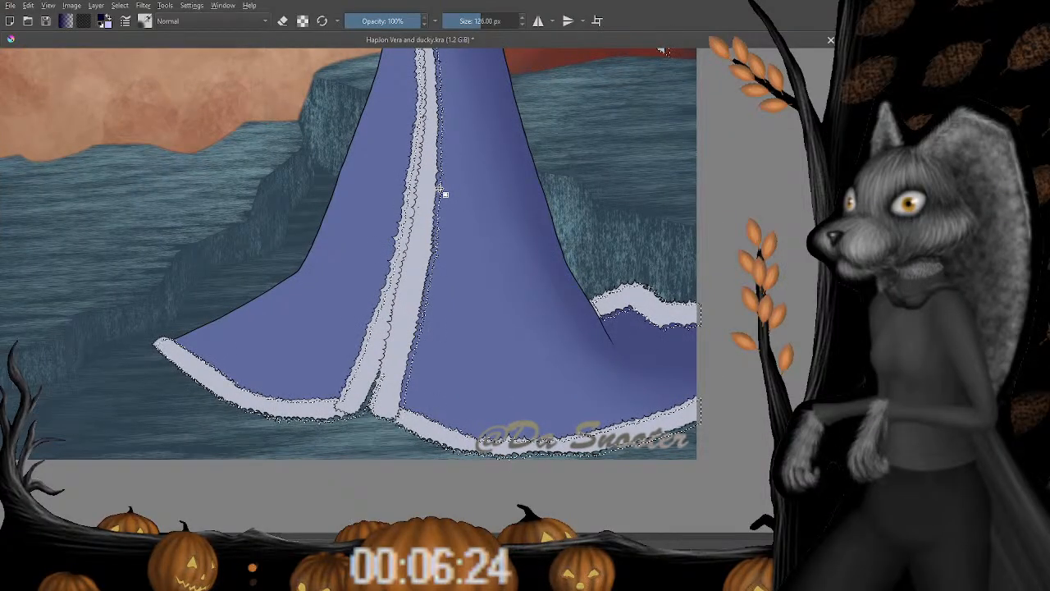
scroll(407, 205, "up", 5)
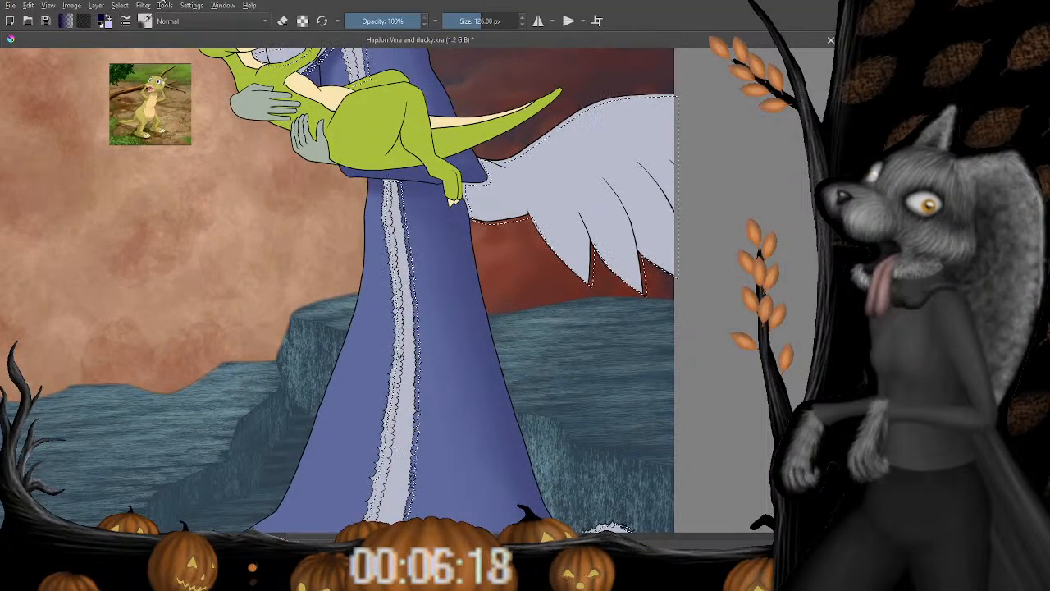
scroll(413, 110, "down", 5)
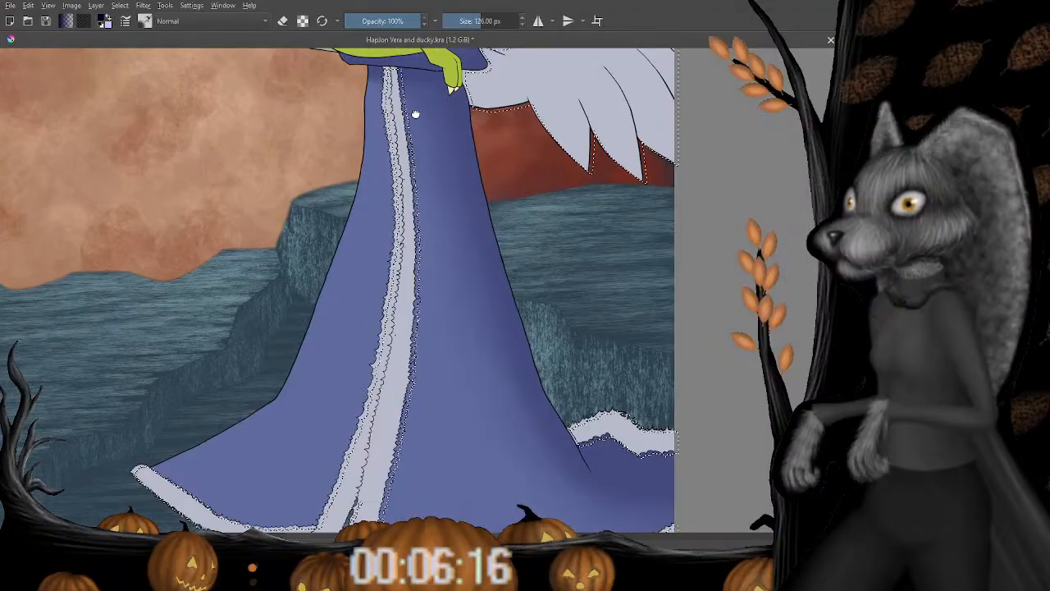
scroll(424, 90, "up", 4)
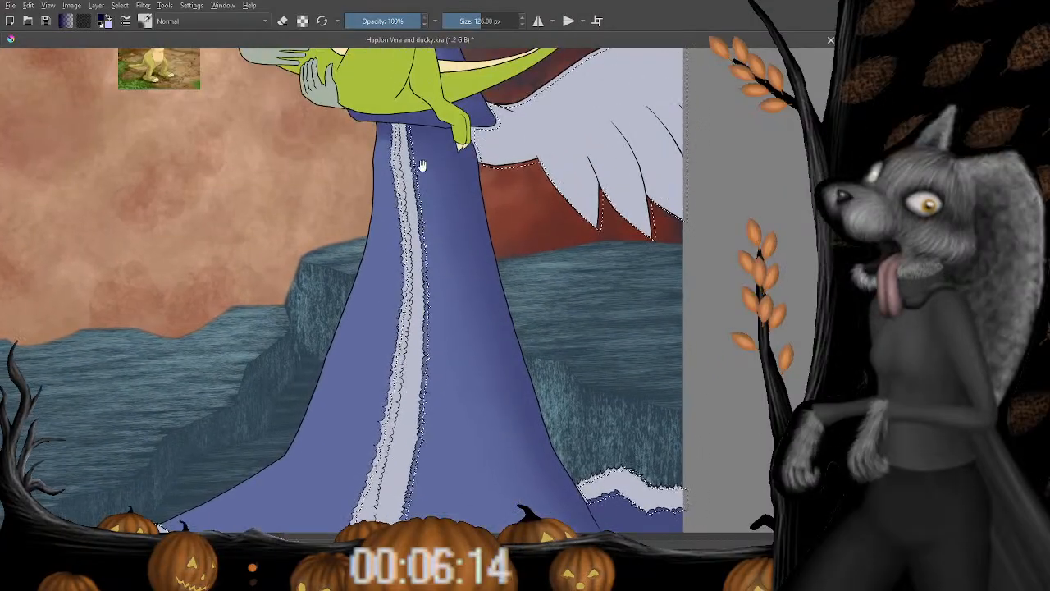
scroll(419, 109, "down", 2)
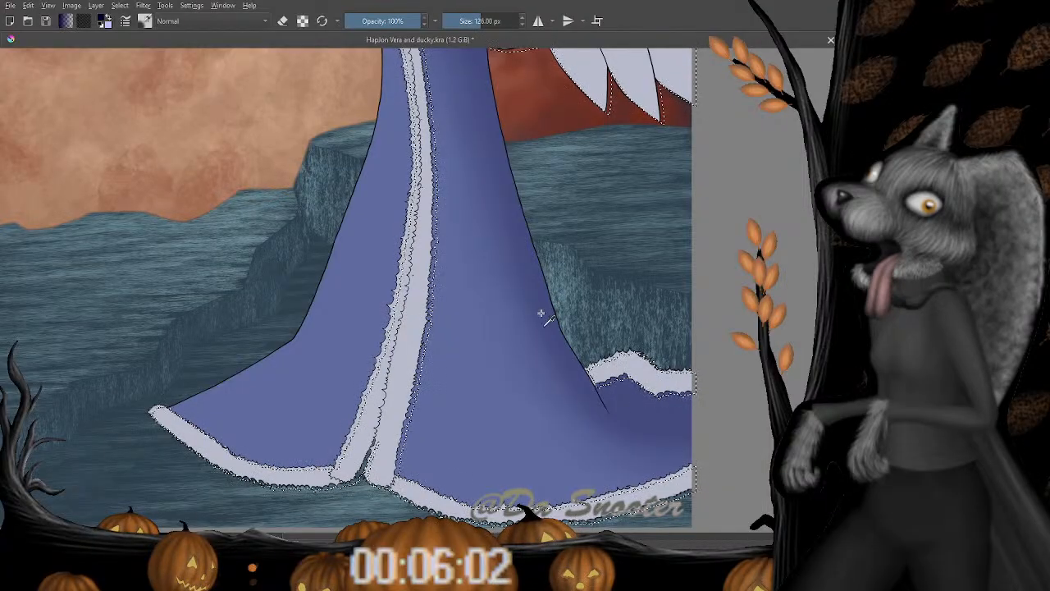
scroll(427, 294, "up", 3)
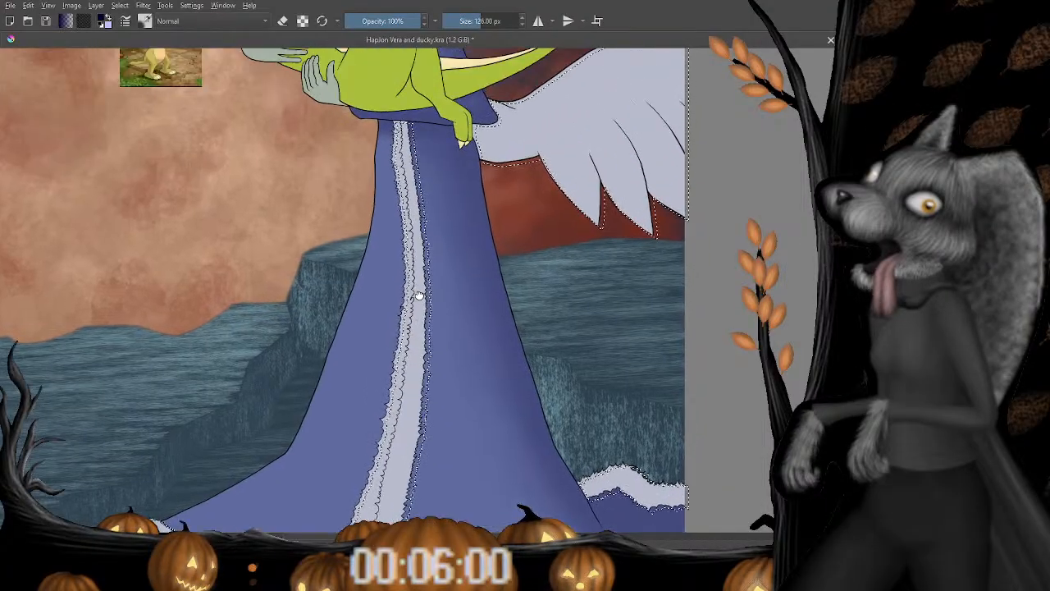
scroll(419, 296, "down", 3)
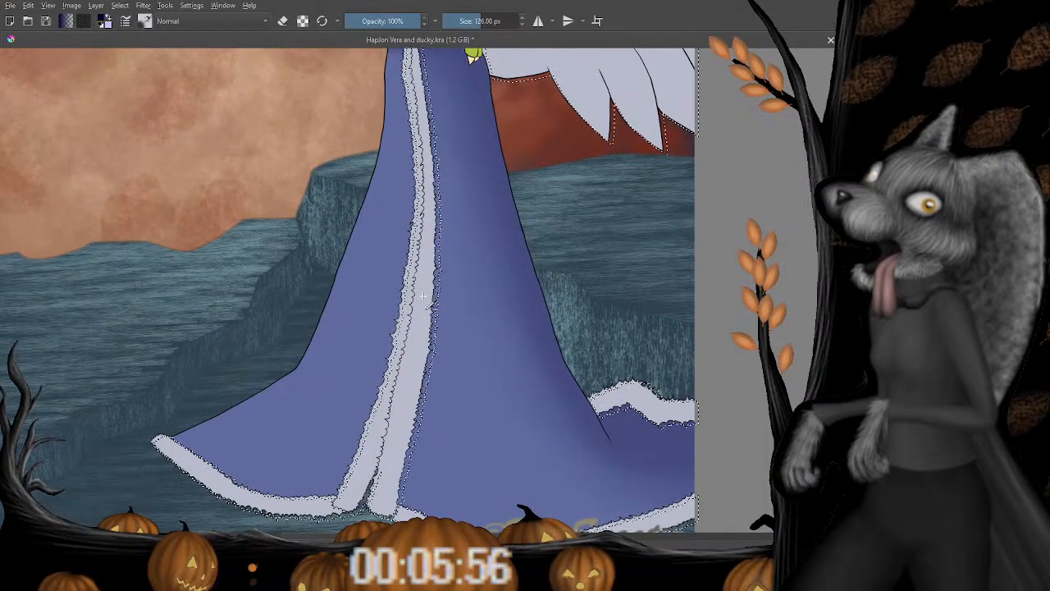
scroll(438, 274, "up", 4)
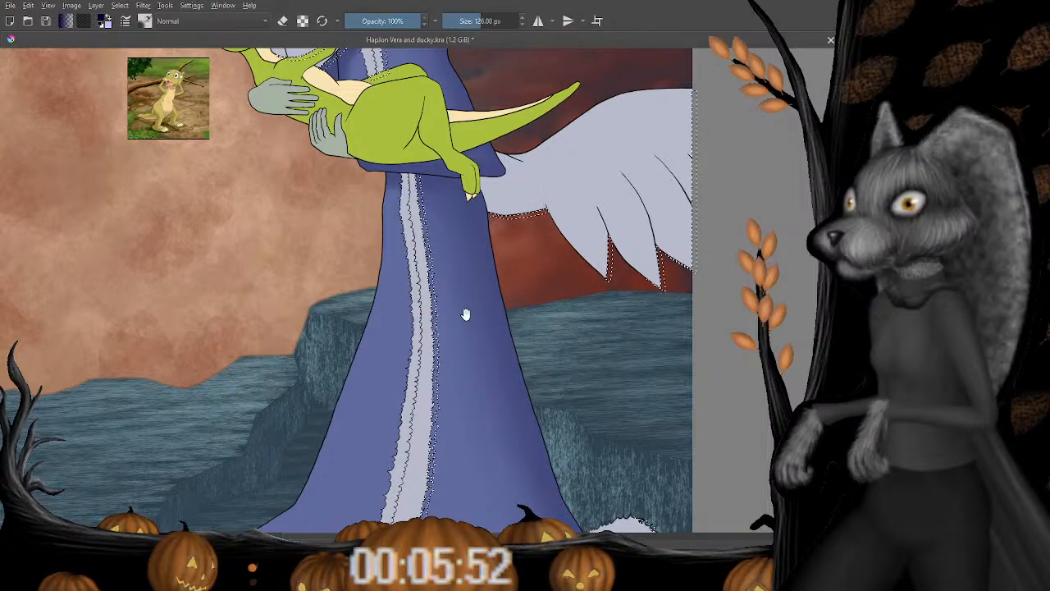
scroll(469, 312, "down", 3)
scroll(434, 234, "up", 1)
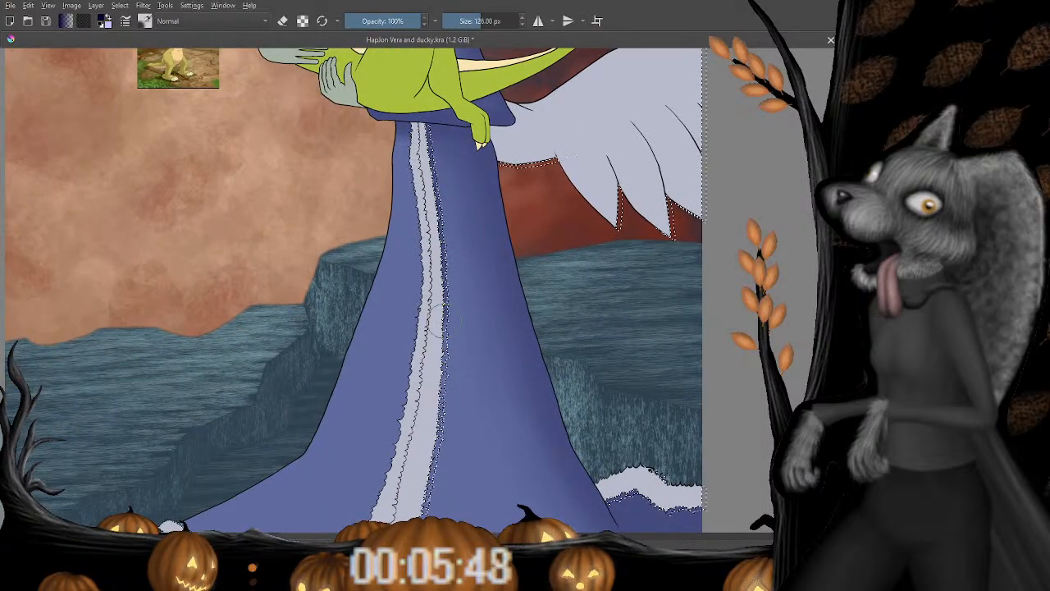
scroll(435, 310, "down", 4)
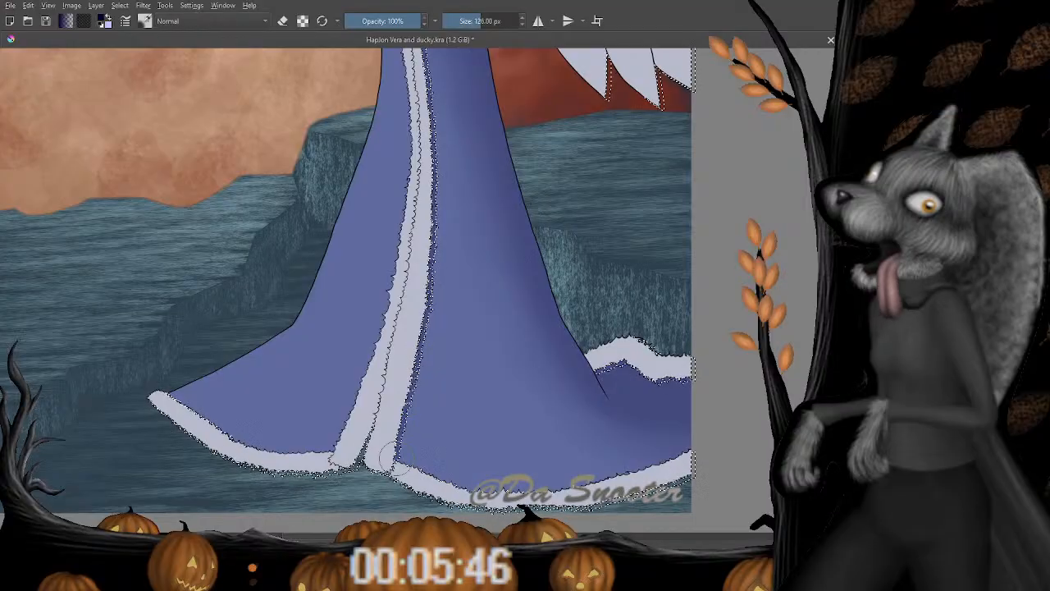
scroll(433, 100, "up", 1)
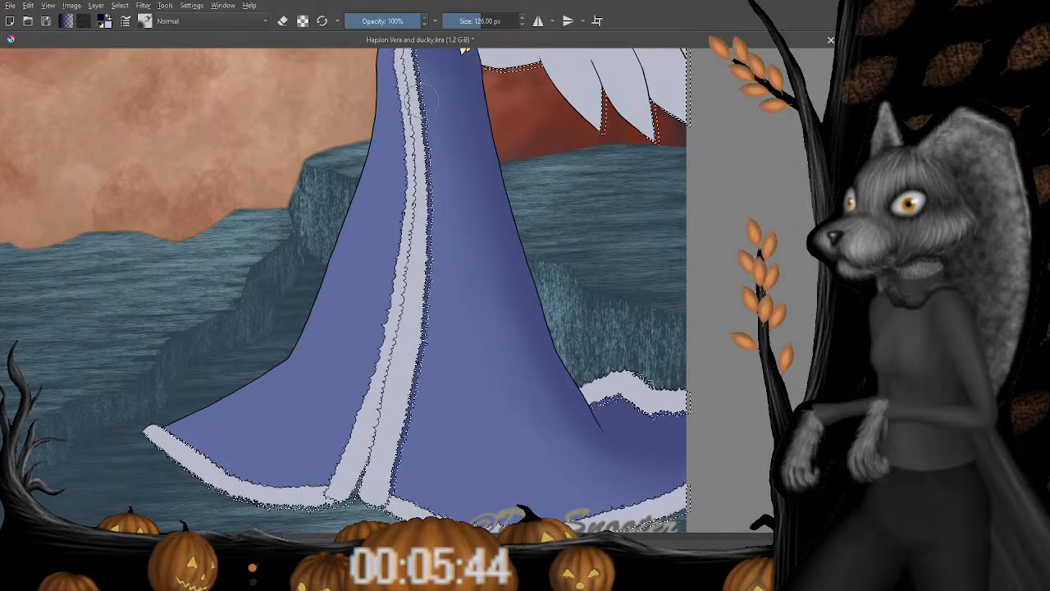
scroll(429, 98, "up", 3)
scroll(410, 259, "down", 5)
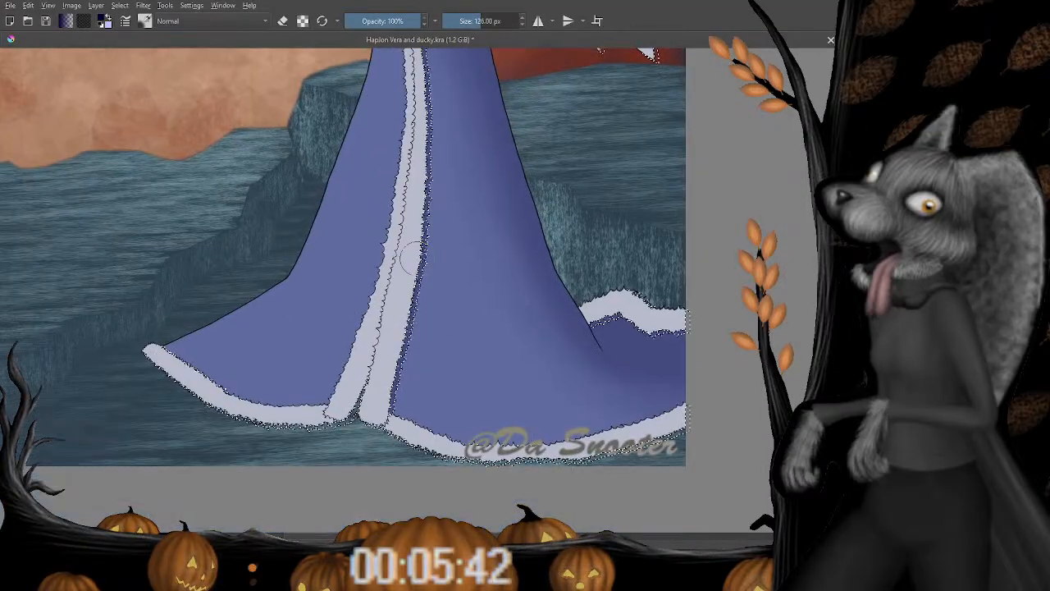
left_click_drag(417, 258, 425, 317)
key("ctrl+shift+a")
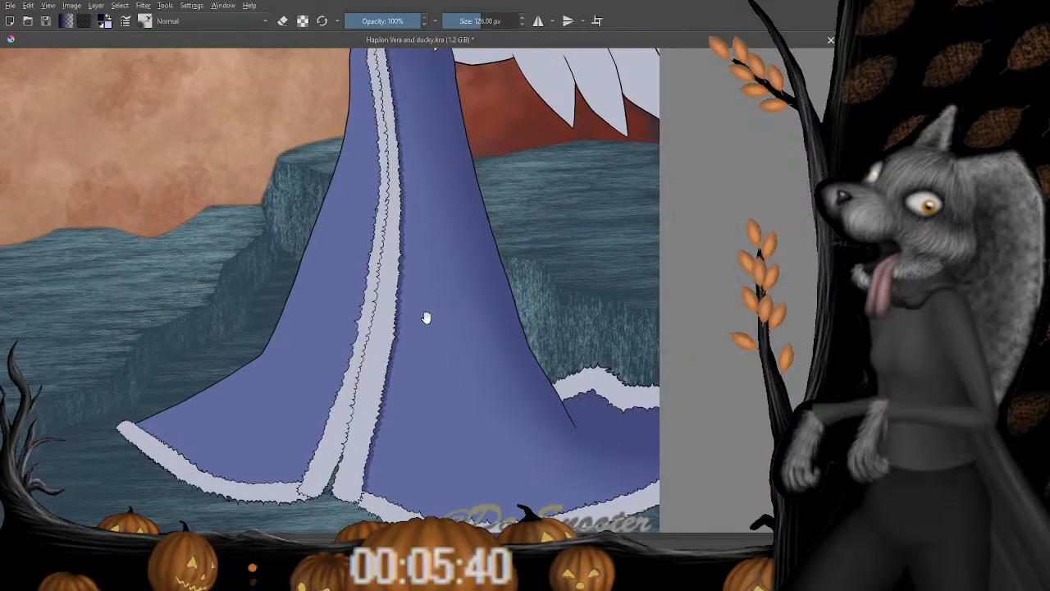
Examine the shadow beside the front trim close up and the robe from hem to collar.
scroll(426, 317, "up", 8)
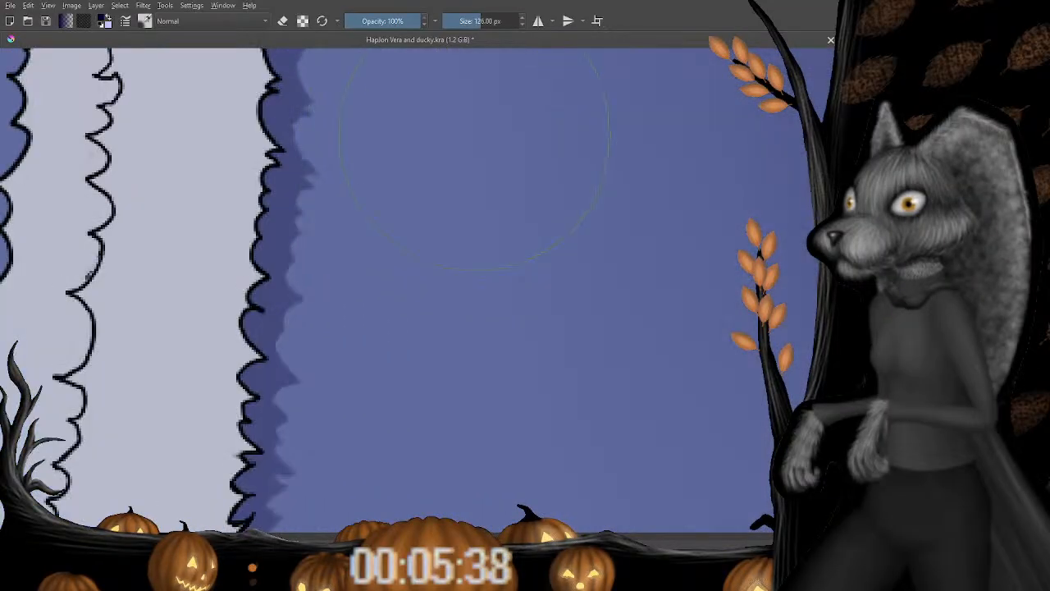
scroll(473, 156, "down", 4)
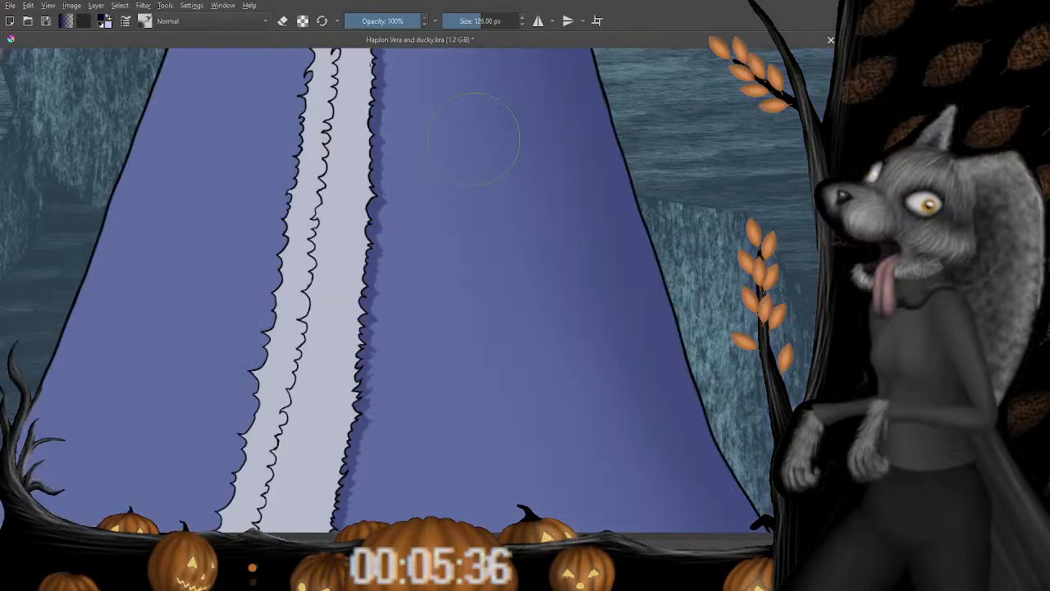
scroll(473, 139, "down", 5)
scroll(426, 187, "up", 3)
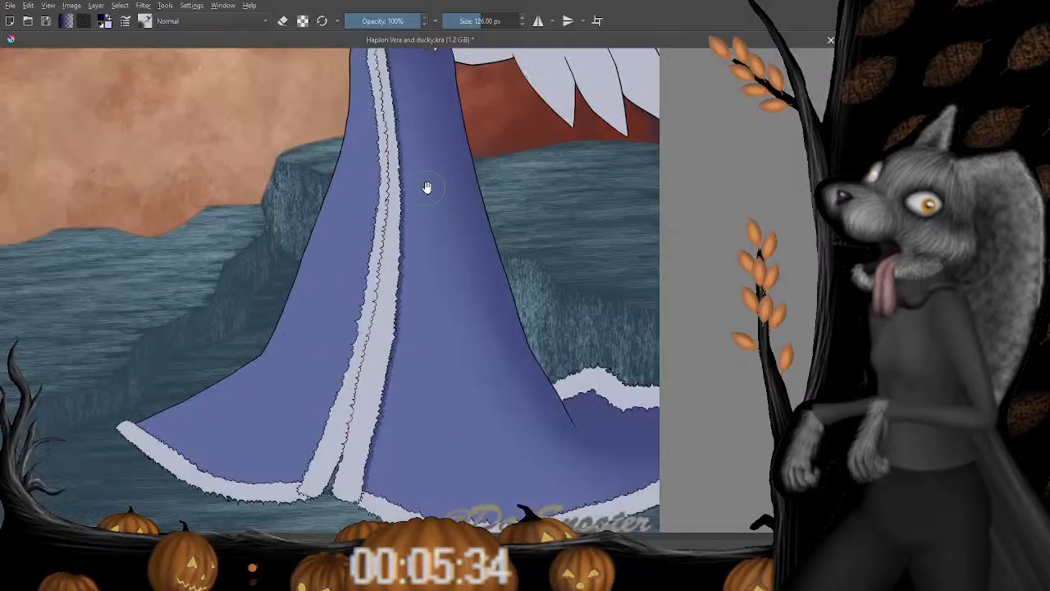
left_click_drag(427, 187, 432, 305)
left_click_drag(405, 480, 437, 301)
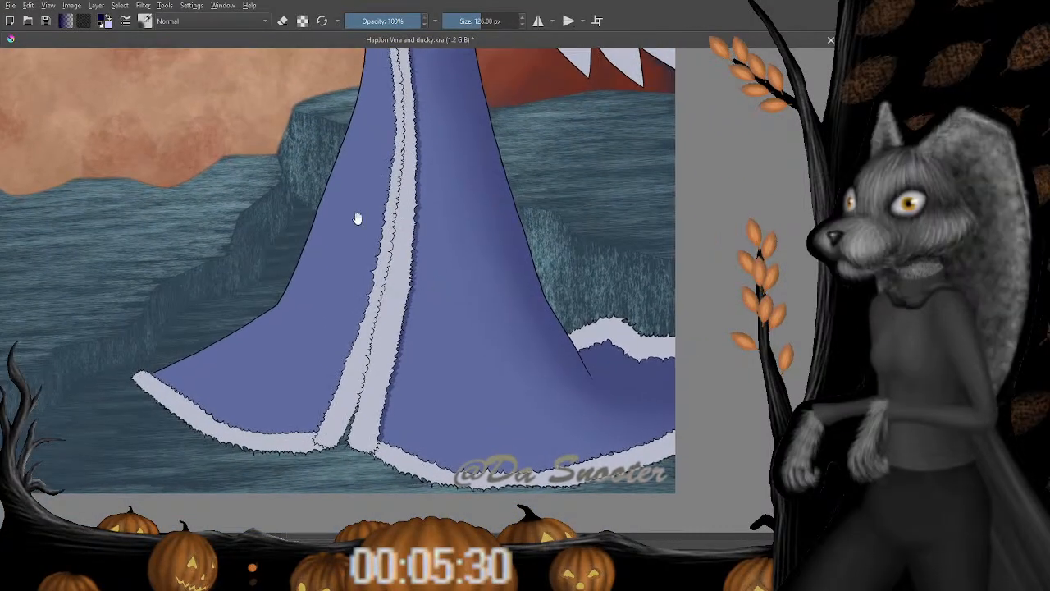
left_click_drag(348, 146, 422, 243)
left_click_drag(445, 123, 425, 279)
left_click_drag(529, 183, 509, 303)
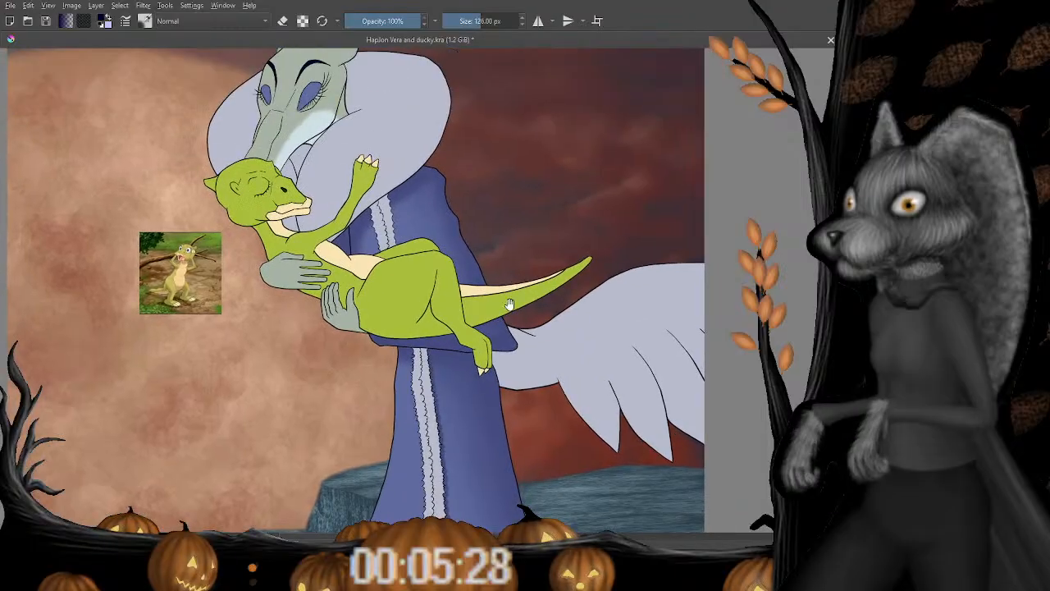
Select the grey-green fur areas of the head, ears and hands.
left_click_drag(489, 183, 514, 290)
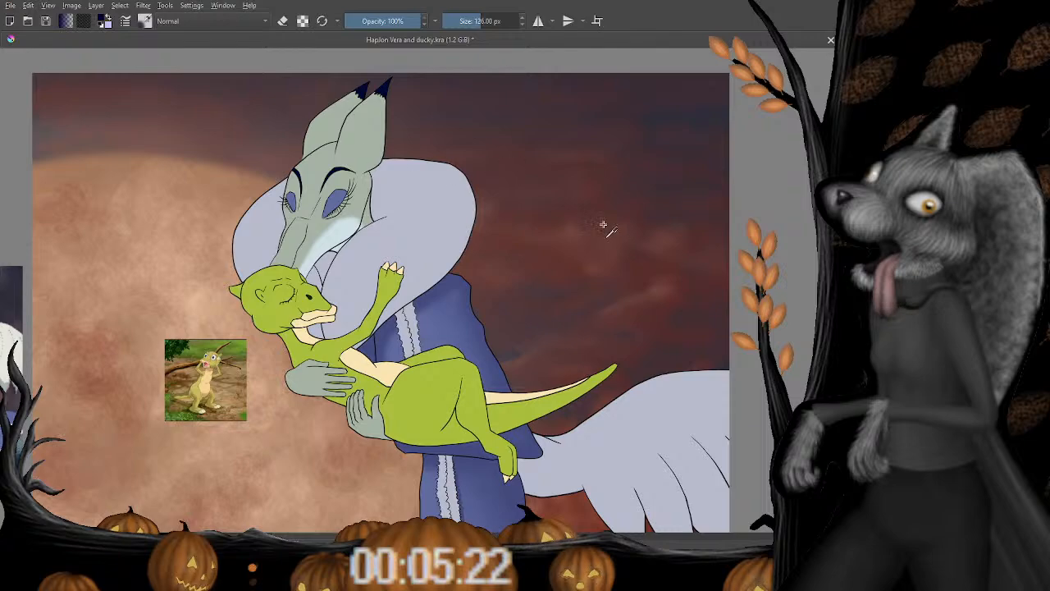
left_click(361, 134)
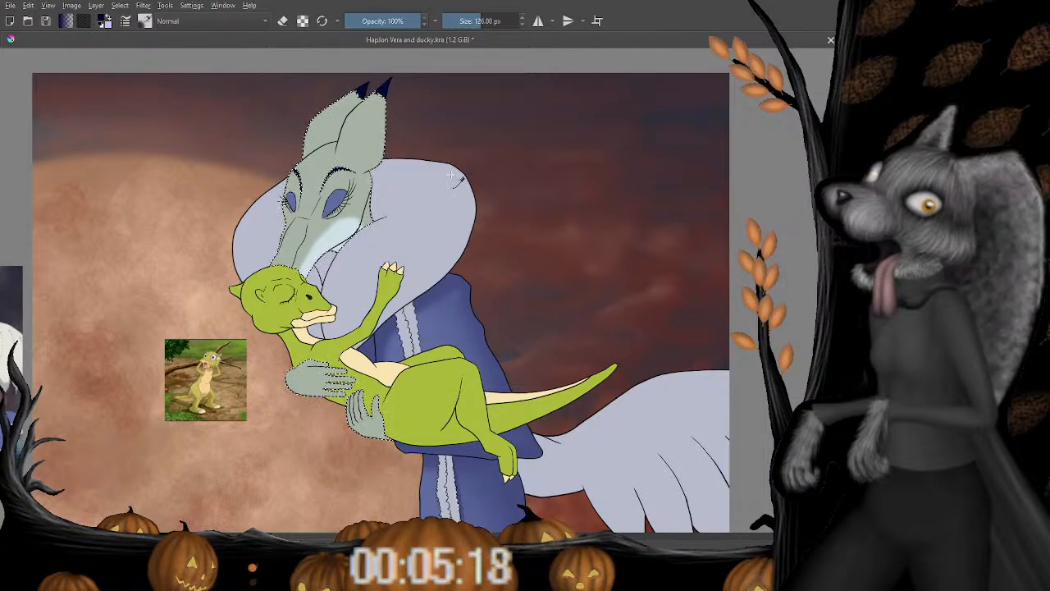
left_click_drag(402, 127, 388, 166)
key("ctrl+plus")
key("ctrl+plus")
key("ctrl+plus")
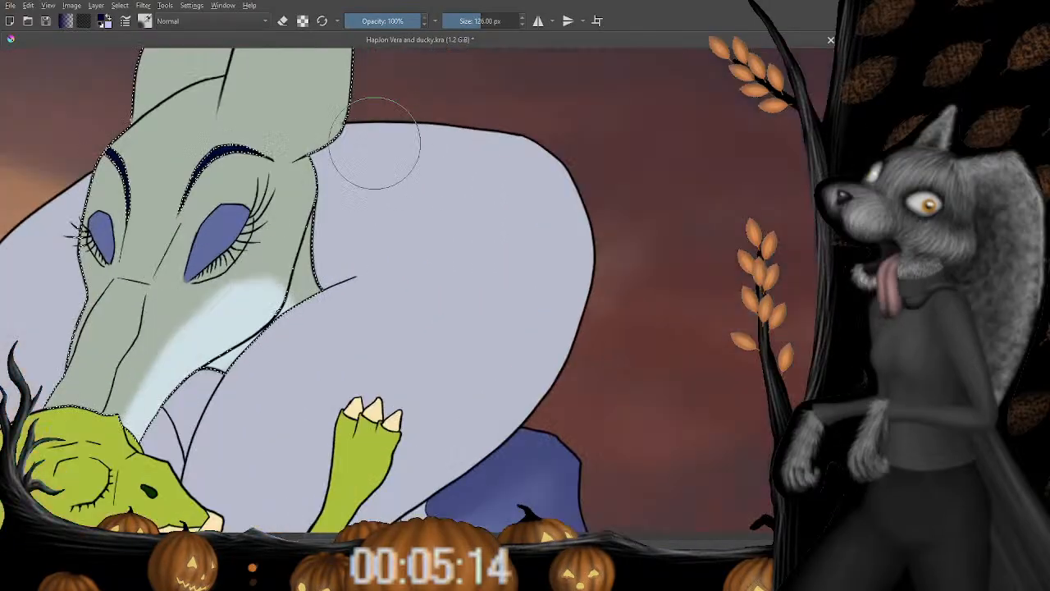
Set the brush to 201 px and shade the wing-side edge of the near ear and the cheek below it.
key("bracketleft")
key("bracketleft")
key("bracketleft")
key("bracketright")
key("bracketright")
key("bracketright")
key("bracketright")
key("bracketright")
key("bracketright")
key("bracketright")
key("bracketright")
key("bracketright")
key("bracketright")
mouse_move(393, 153)
left_mouse_down()
mouse_move(410, 202)
mouse_move(420, 143)
mouse_move(414, 225)
mouse_move(403, 281)
mouse_move(356, 340)
mouse_move(375, 199)
left_mouse_up()
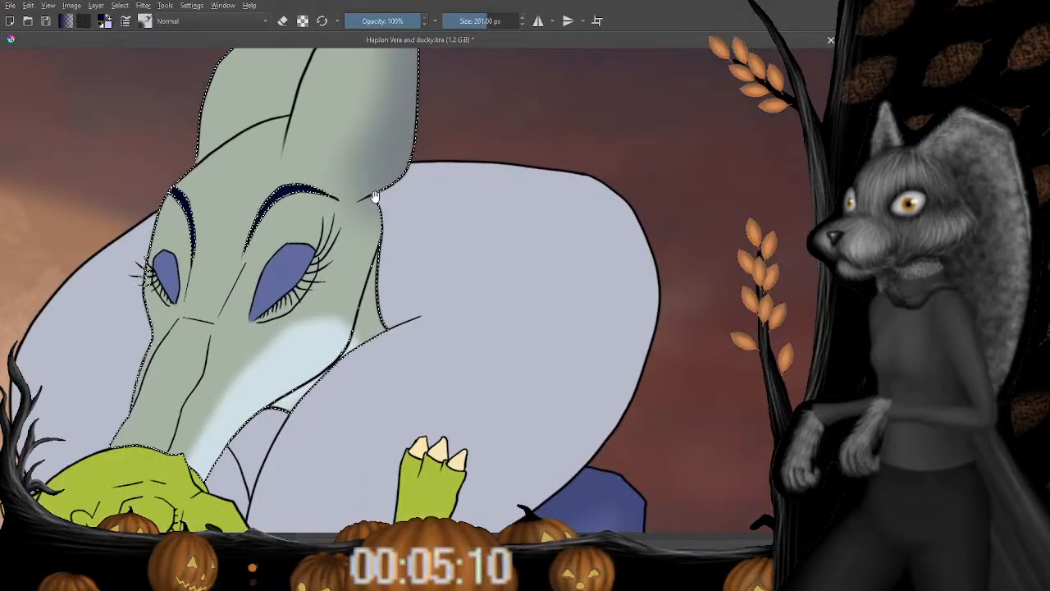
mouse_move(389, 241)
left_mouse_down()
mouse_move(364, 390)
mouse_move(358, 287)
left_mouse_up()
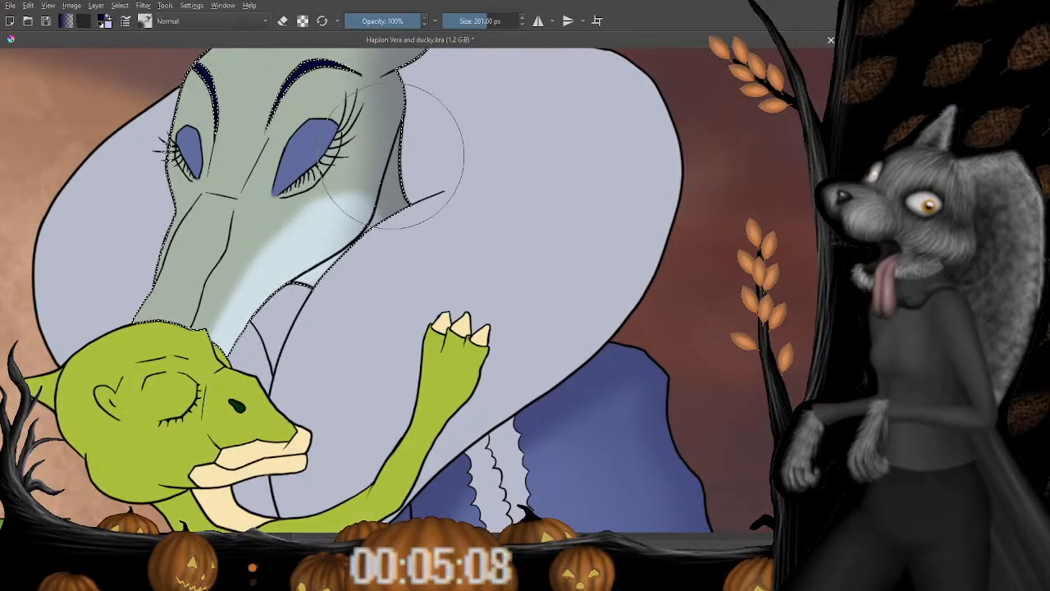
Reduce the brush to 73 px and shade the underside of the pale muzzle along the jaw.
key("bracketleft")
key("bracketleft")
key("bracketleft")
key("bracketleft")
key("bracketleft")
key("bracketleft")
key("bracketleft")
key("bracketleft")
key("bracketleft")
key("bracketleft")
key("bracketleft")
key("bracketleft")
key("bracketleft")
key("bracketleft")
key("bracketleft")
left_click_drag(374, 187, 356, 231)
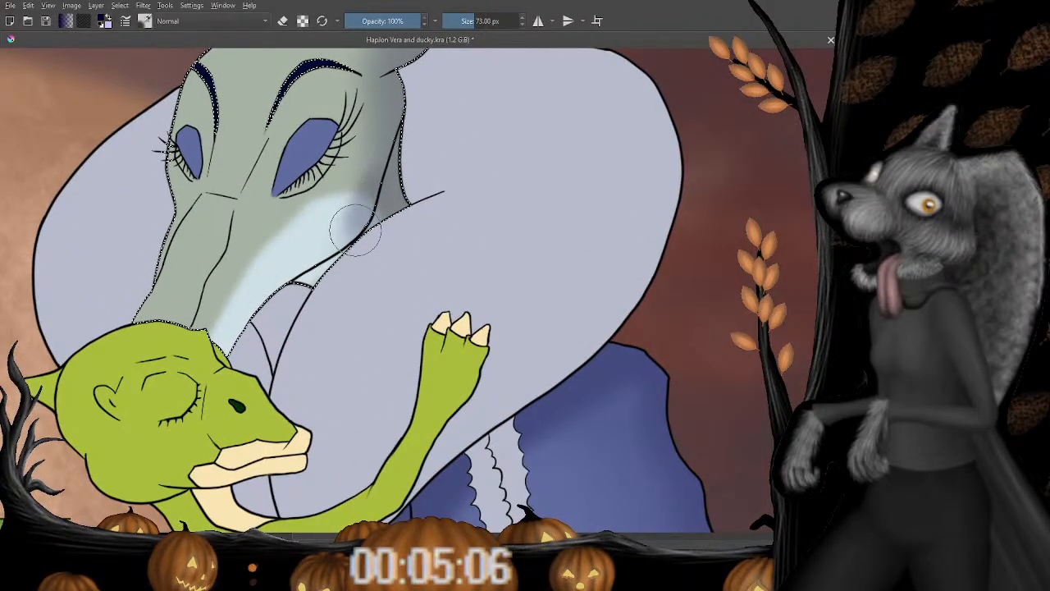
mouse_move(265, 303)
left_mouse_down()
mouse_move(209, 387)
mouse_move(240, 353)
mouse_move(241, 369)
mouse_move(231, 322)
mouse_move(267, 306)
left_mouse_up()
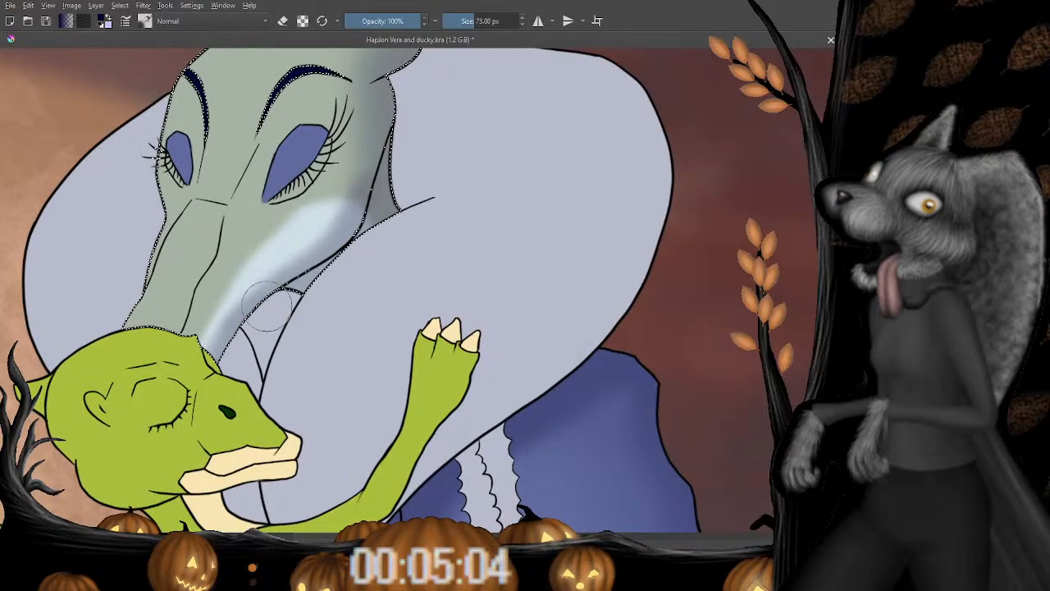
Soften the shading on the face and near ear with the brush in eraser mode at 154 px.
mouse_move(386, 125)
left_mouse_down()
mouse_move(376, 149)
mouse_move(306, 191)
left_mouse_up()
key("e")
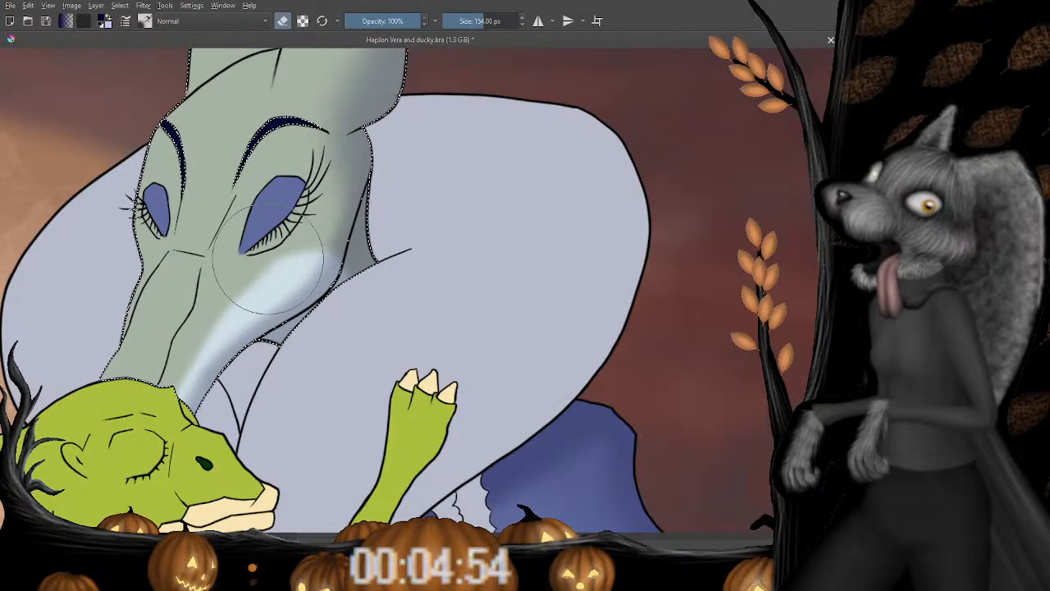
left_click_drag(258, 191, 203, 302)
left_click_drag(248, 180, 231, 290)
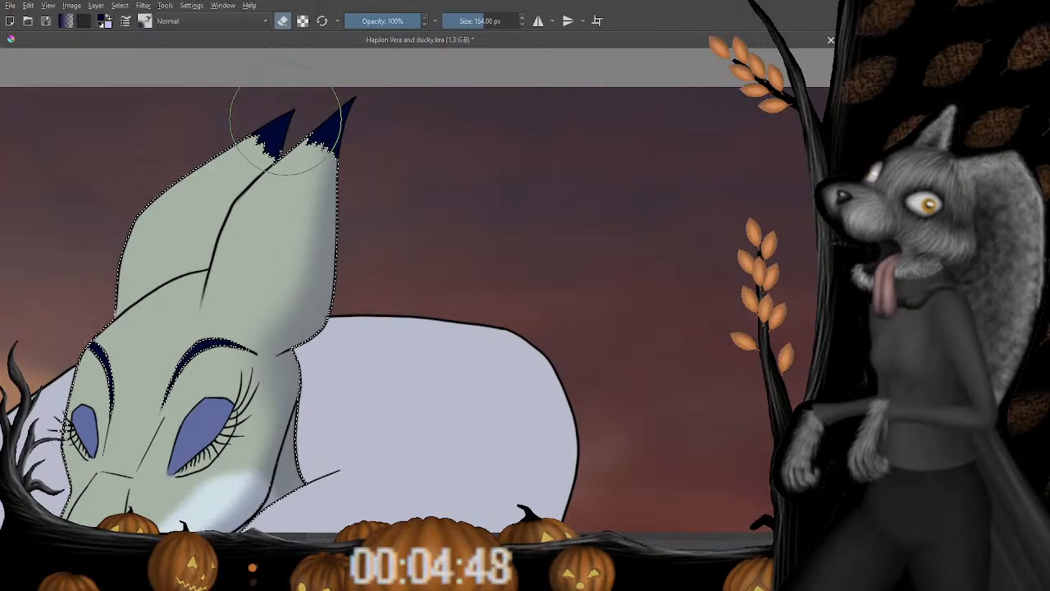
left_click_drag(292, 227, 268, 263)
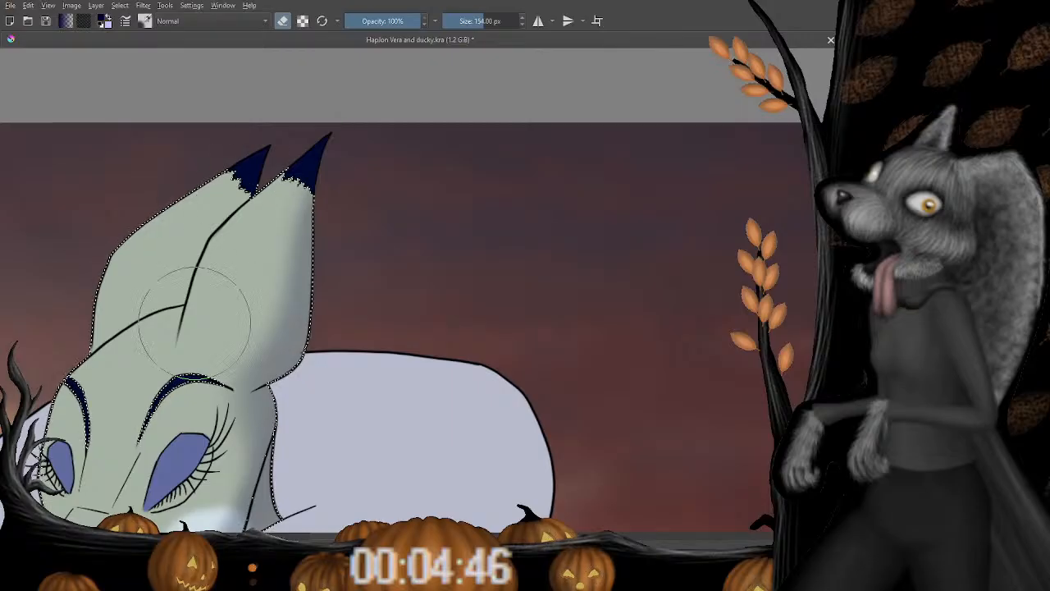
left_click_drag(219, 299, 410, 234)
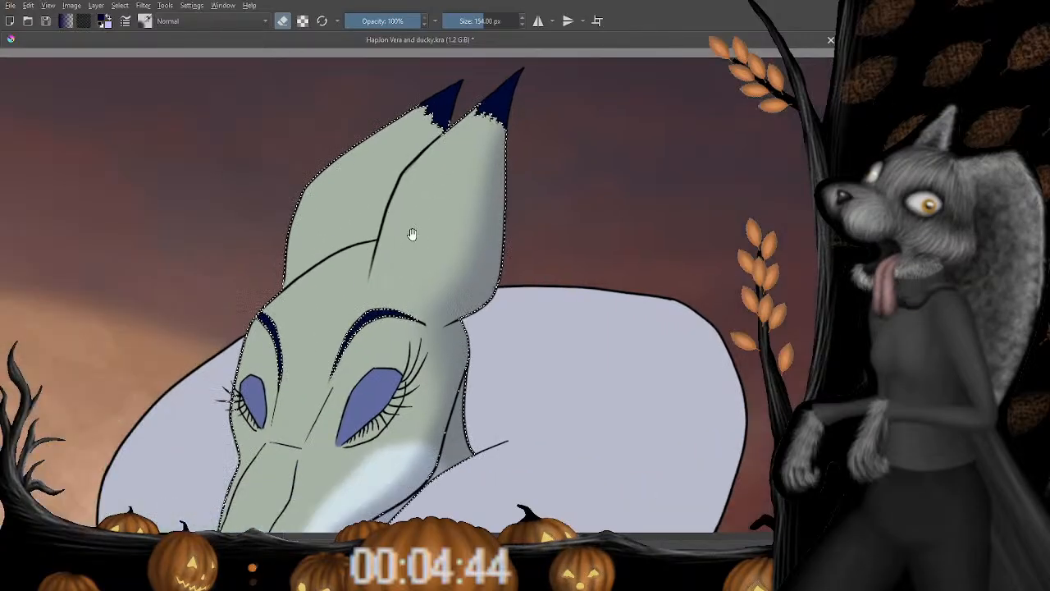
mouse_move(354, 374)
left_mouse_down()
mouse_move(370, 235)
mouse_move(364, 179)
left_mouse_up()
mouse_move(299, 295)
left_mouse_down()
mouse_move(335, 241)
mouse_move(406, 193)
left_mouse_up()
left_click_drag(362, 252, 367, 237)
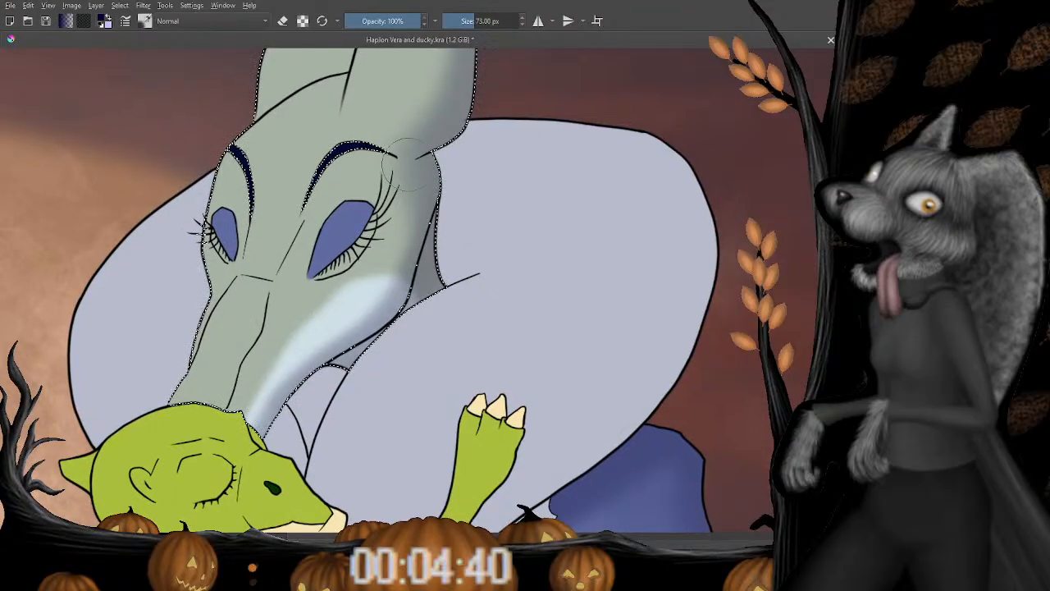
Enlarge the brush, shade around the near eye and down the side of the muzzle, and soften the muzzle shading with eraser mode.
scroll(400, 176, "down", 5)
scroll(425, 238, "up", 4)
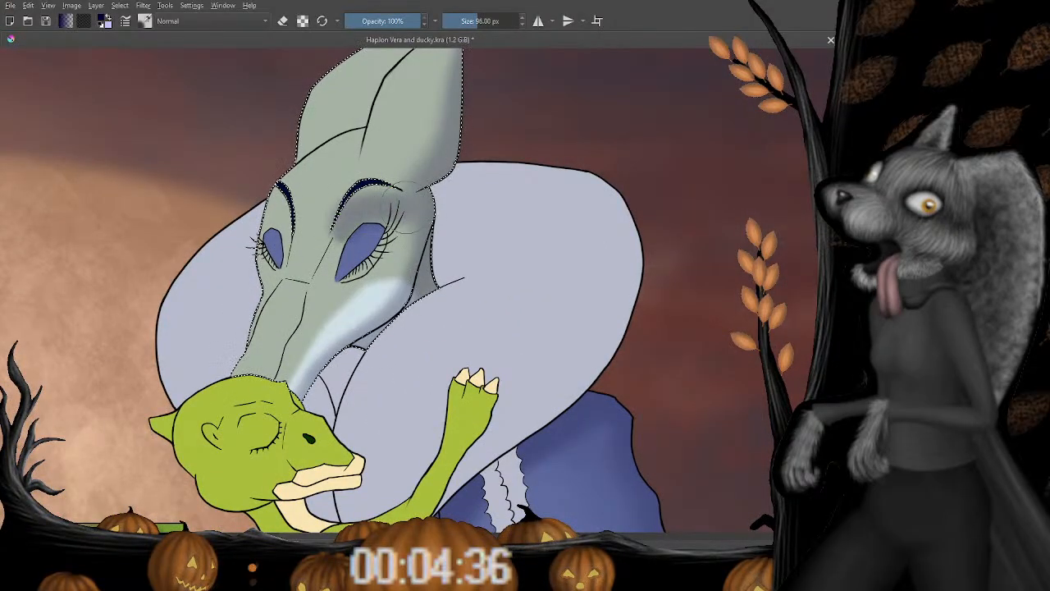
left_click_drag(375, 246, 391, 226)
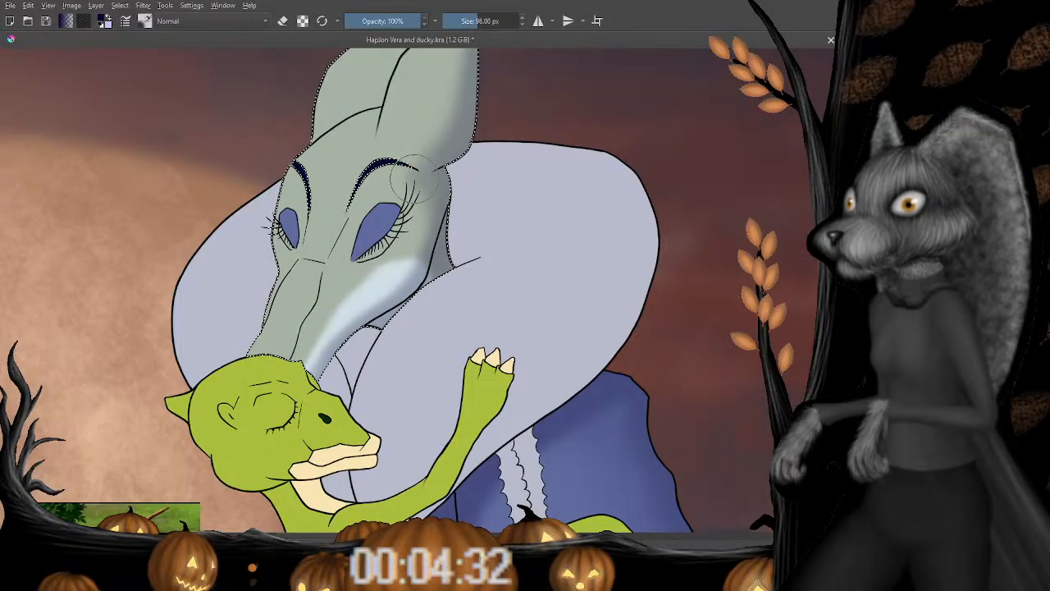
mouse_move(416, 178)
left_mouse_down()
mouse_move(361, 215)
mouse_move(384, 229)
mouse_move(319, 308)
mouse_move(359, 223)
mouse_move(294, 386)
mouse_move(398, 246)
mouse_move(394, 203)
left_mouse_up()
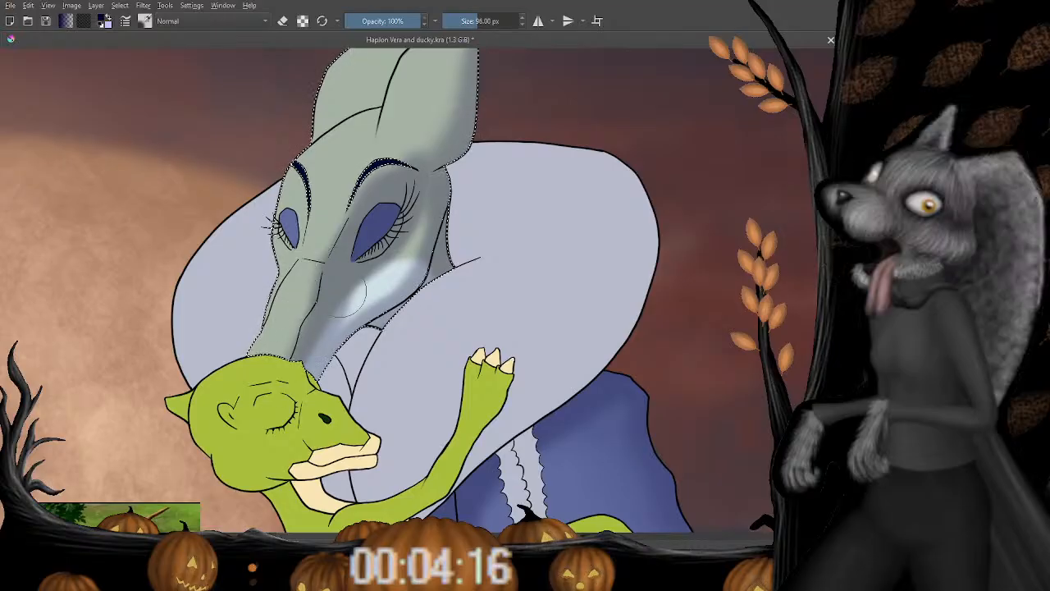
key("e")
left_click_drag(359, 282, 347, 291)
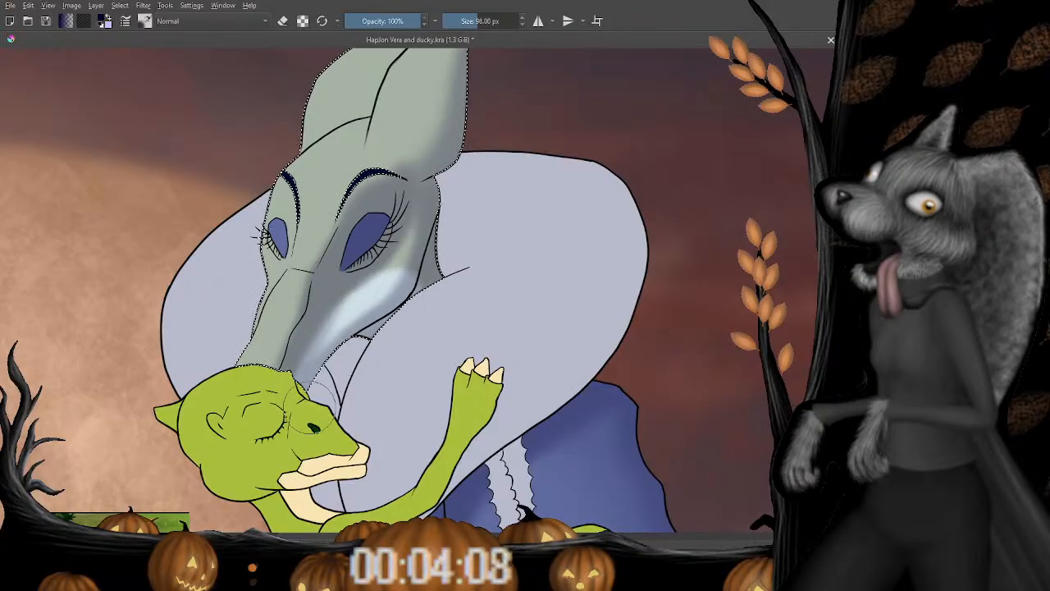
Shade the near side of the muzzle and the brow beside the near eye, cleaning up with eraser mode at 84 px.
left_click_drag(365, 332, 316, 386)
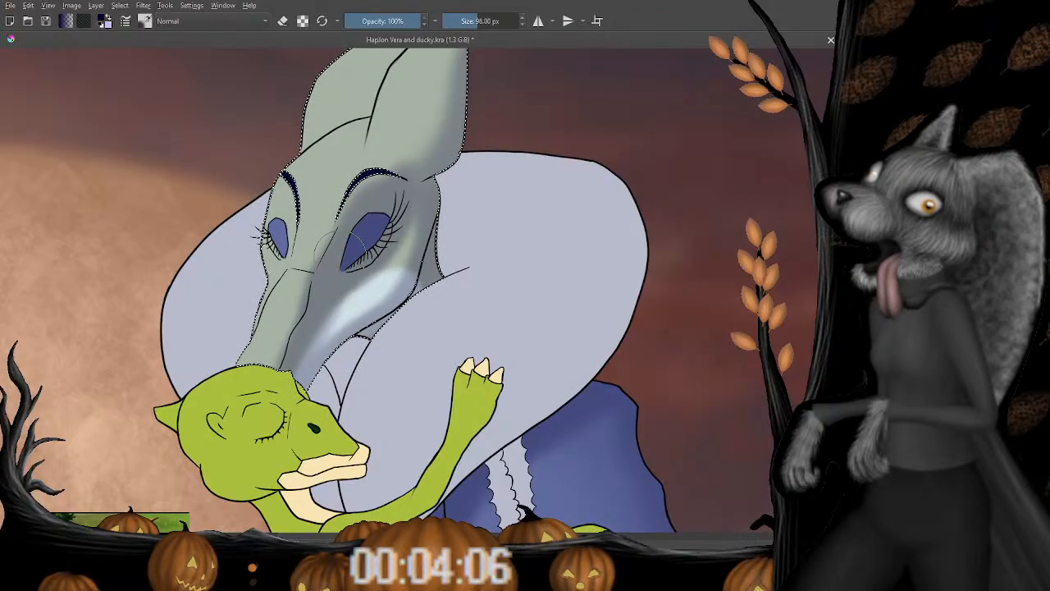
left_click_drag(331, 242, 314, 279)
key("e")
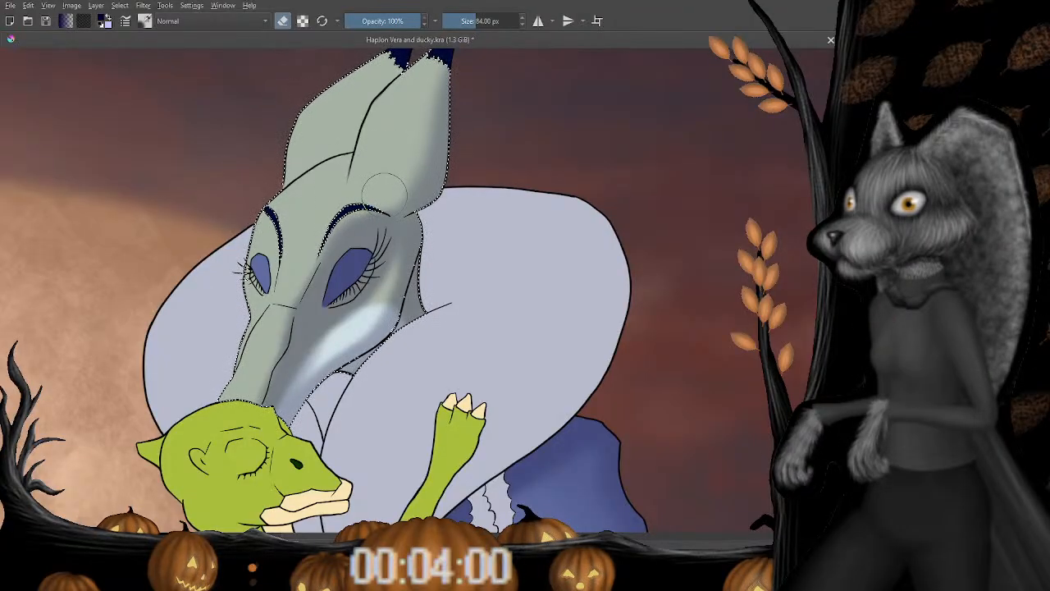
key("e")
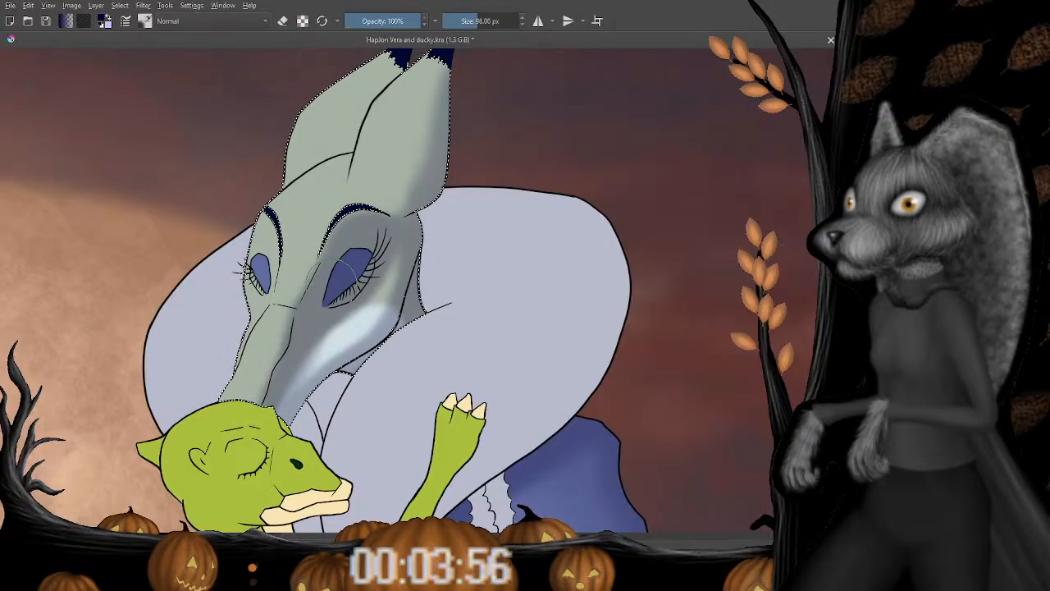
key("e")
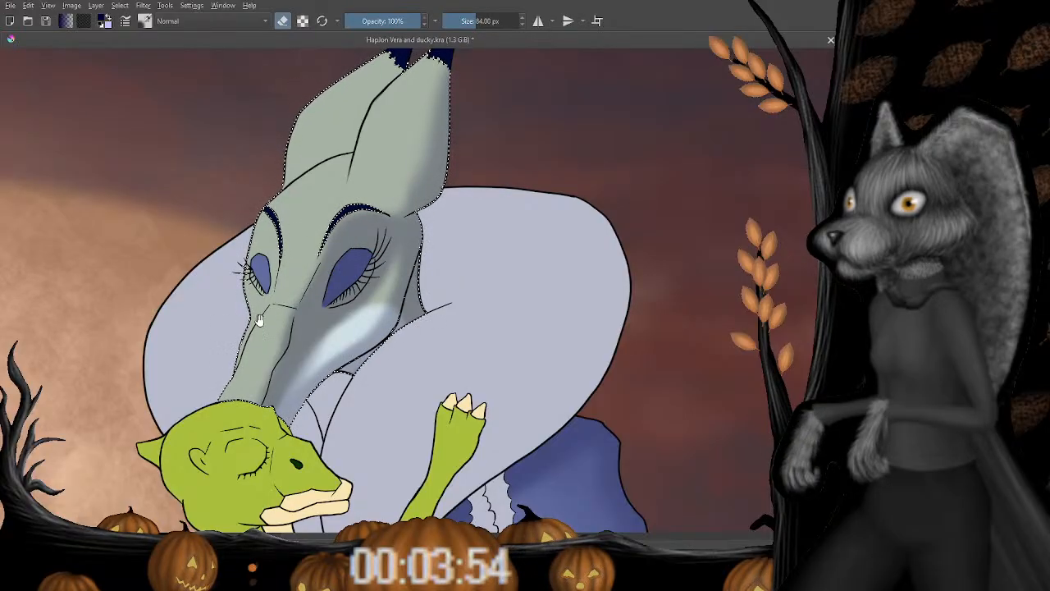
Reduce the eraser-mode brush to 47 px and soften the shading along the bridge of the muzzle.
mouse_move(258, 323)
left_mouse_down()
mouse_move(267, 285)
mouse_move(248, 327)
left_mouse_up()
key("[")
key("[")
key("[")
key("[")
key("[")
key("[")
key("[")
key("[")
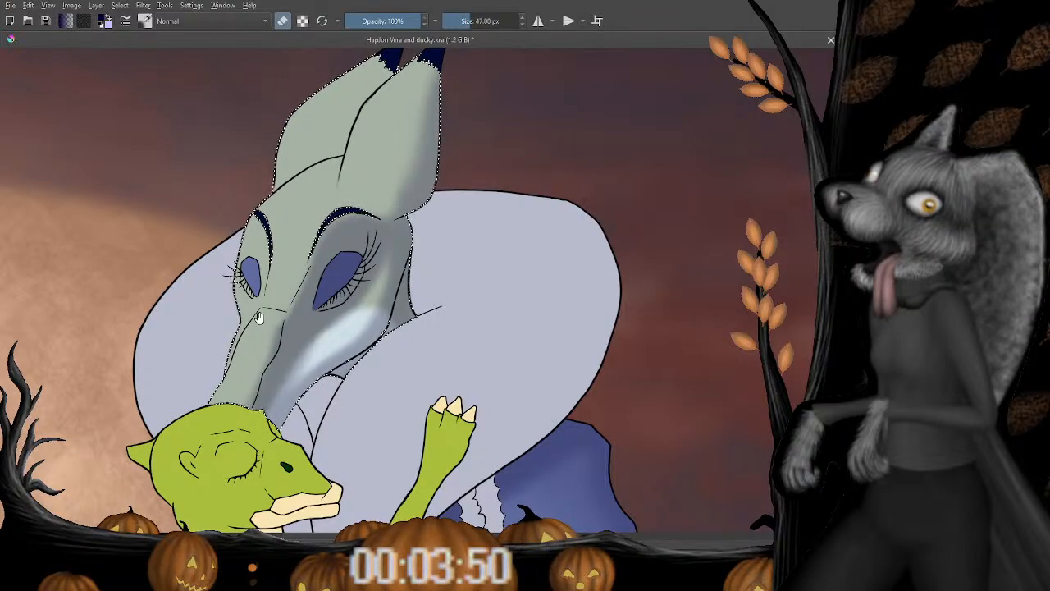
left_click_drag(258, 317, 264, 292)
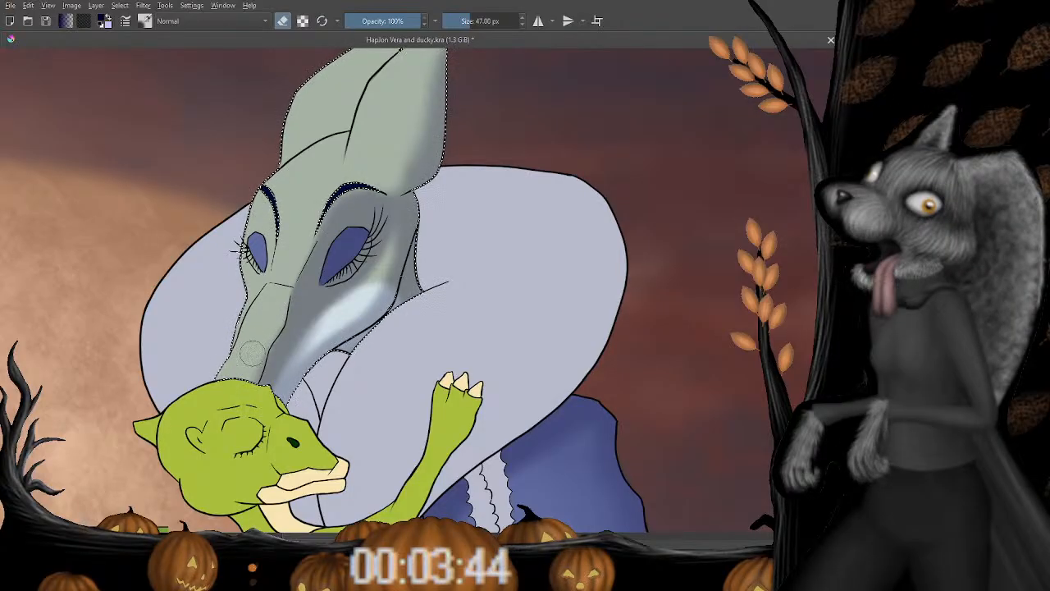
left_click_drag(252, 353, 259, 302)
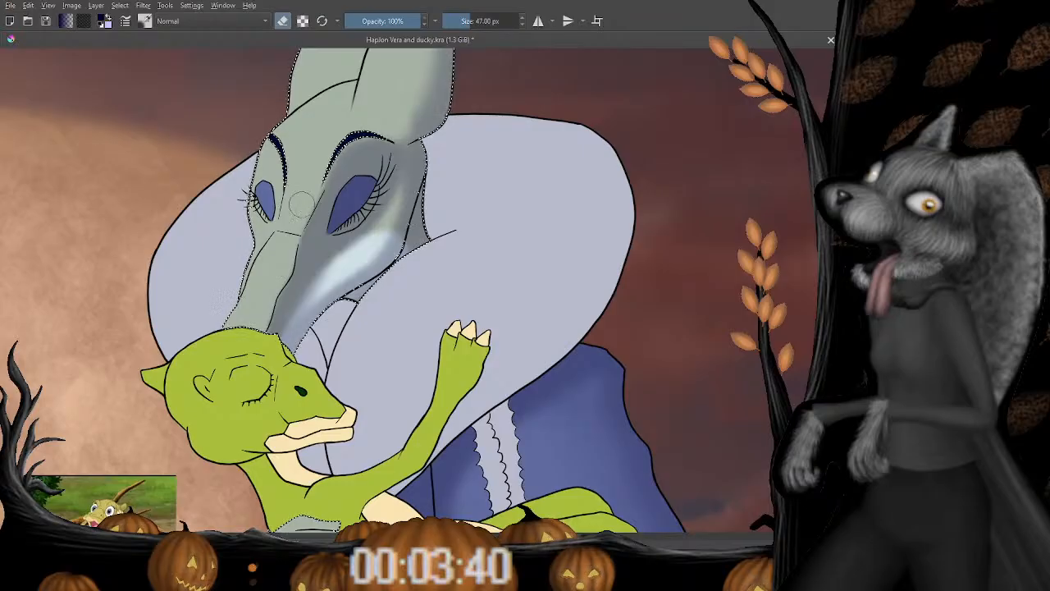
Touch up the shading on the near ear, softening its inner side with the brush in eraser mode at 103 px.
left_click_drag(378, 120, 349, 202)
key("e")
left_click_drag(472, 185, 467, 219)
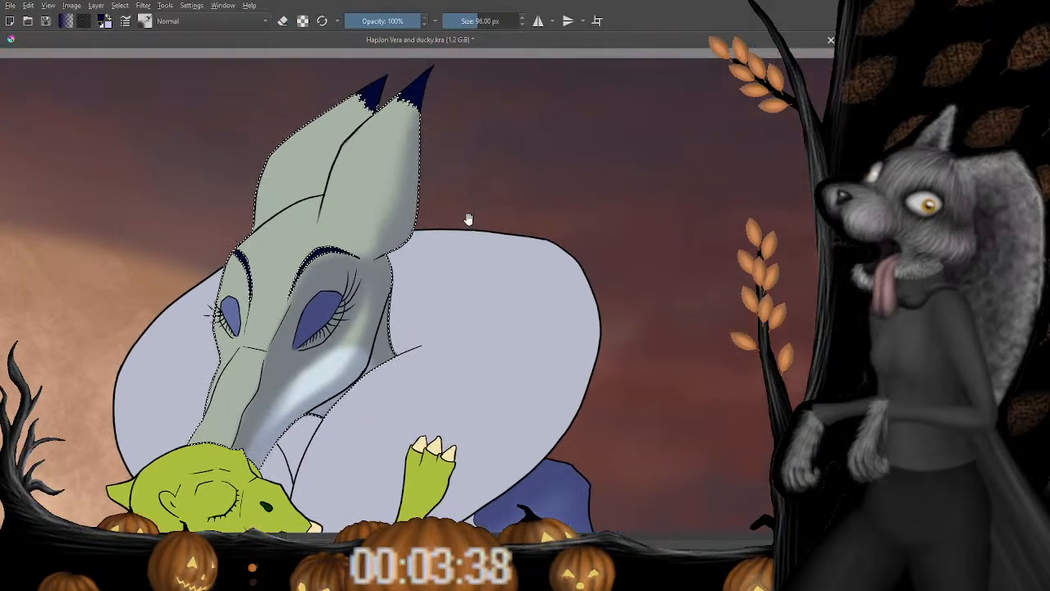
key("e")
mouse_move(359, 186)
left_mouse_down()
mouse_move(347, 211)
mouse_move(354, 238)
left_mouse_up()
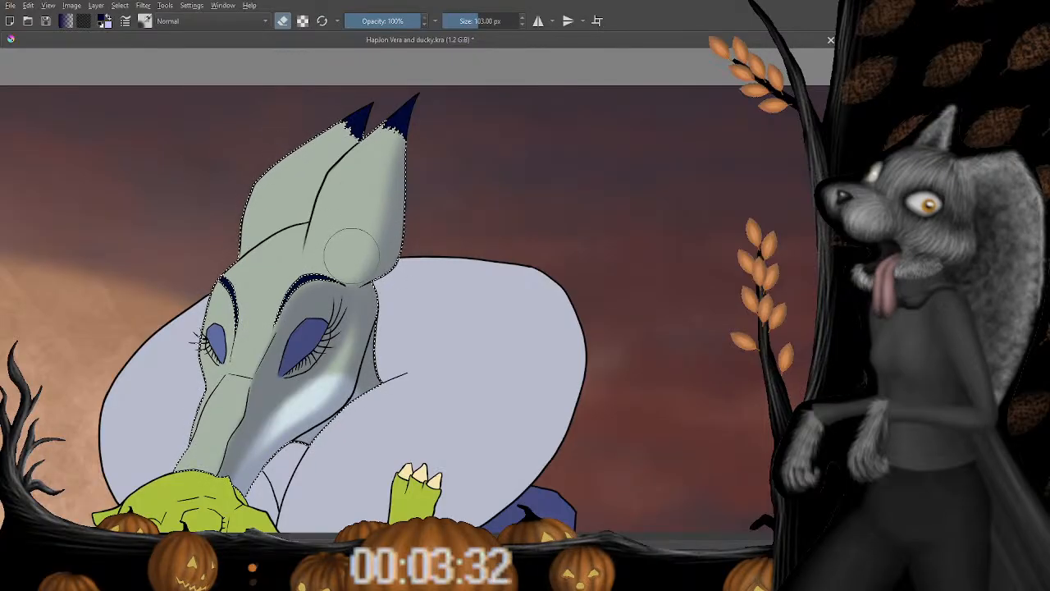
left_click_drag(361, 211, 384, 230)
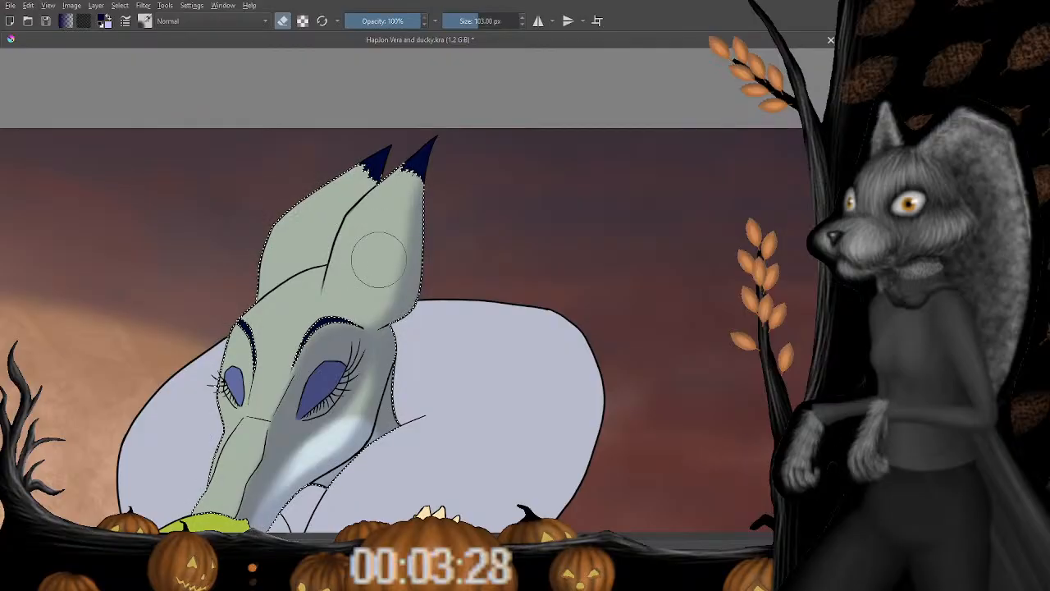
key("e")
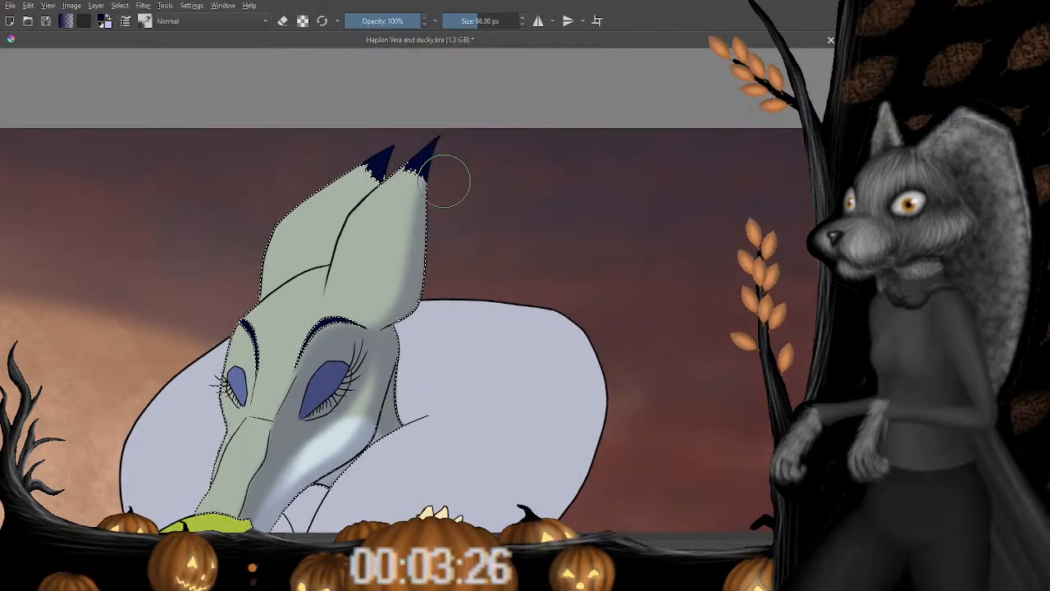
left_click_drag(436, 209, 434, 224)
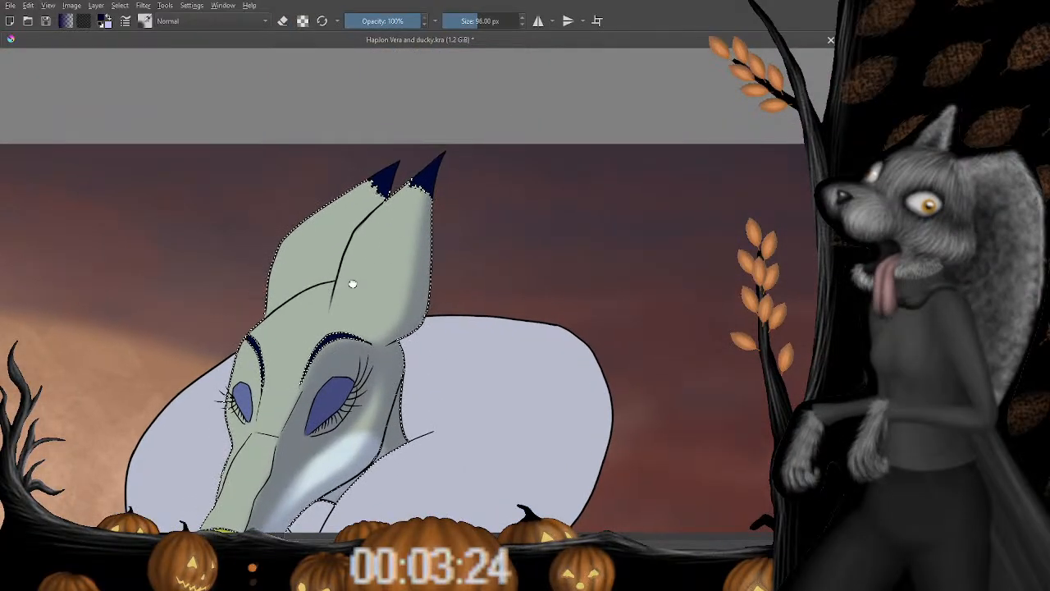
Select the pale lavender sleeves and shade the shoulder area behind the near ear and cheek.
left_click_drag(415, 277, 522, 265)
left_click_drag(512, 335, 521, 197)
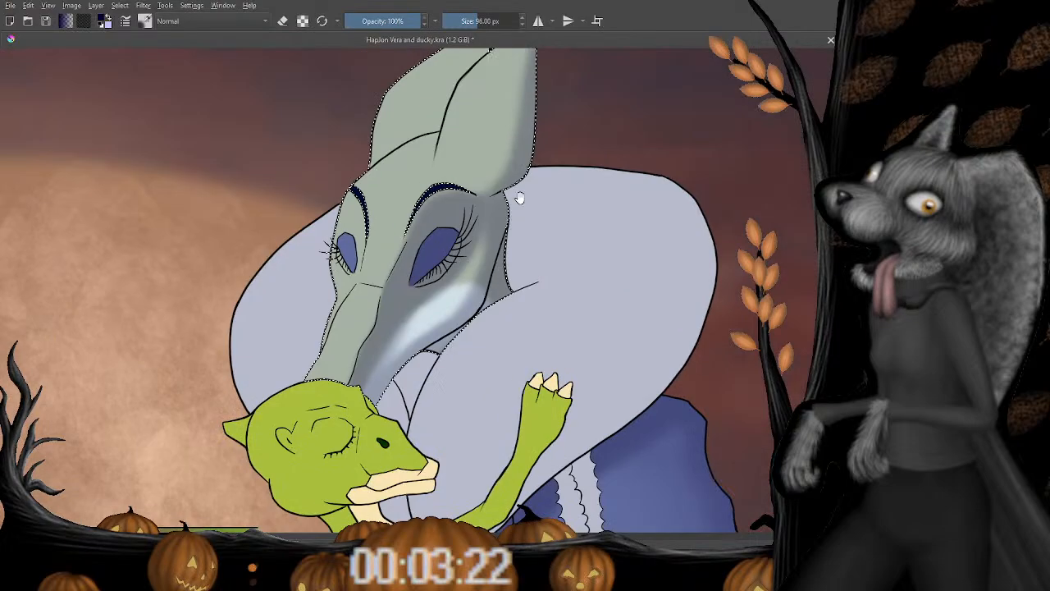
left_click_drag(503, 302, 511, 236)
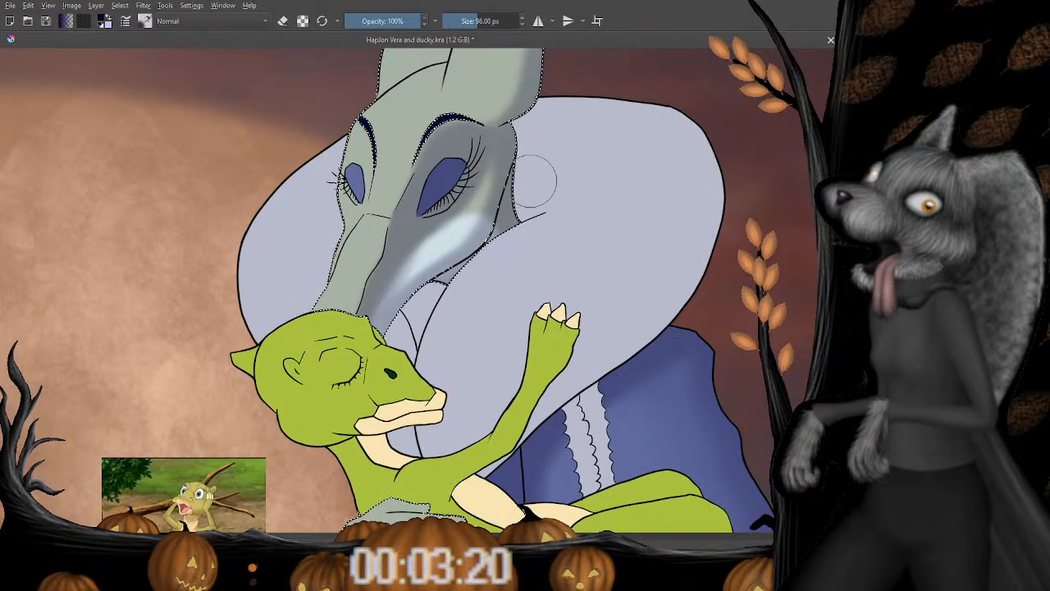
left_click_drag(484, 336, 504, 258)
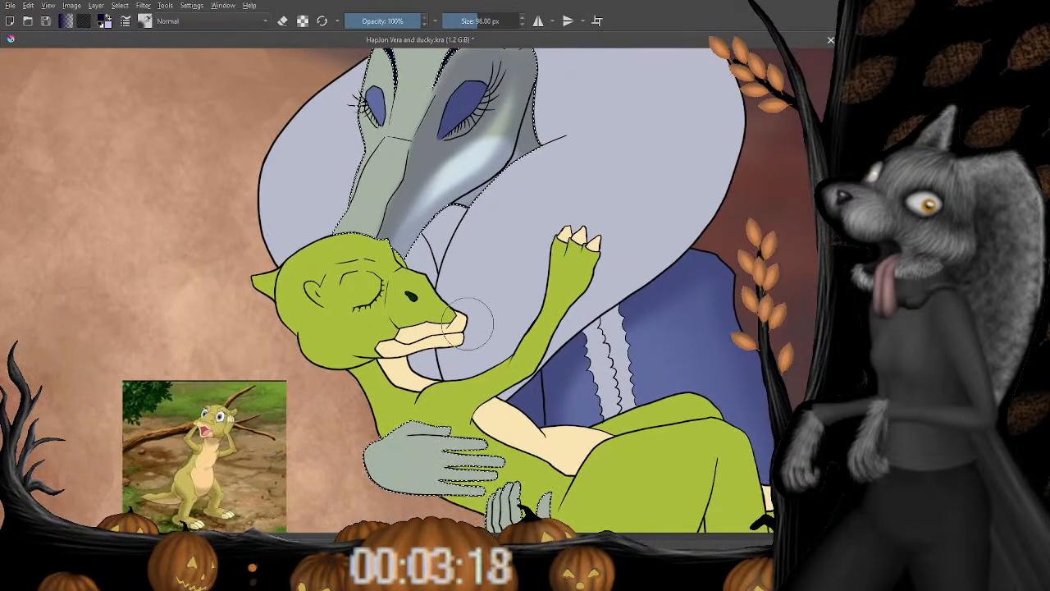
left_click_drag(508, 386, 497, 203)
mouse_move(535, 403)
left_mouse_down()
mouse_move(570, 236)
mouse_move(555, 103)
mouse_move(516, 211)
mouse_move(462, 274)
mouse_move(396, 213)
mouse_move(468, 293)
mouse_move(481, 265)
mouse_move(549, 229)
mouse_move(535, 245)
left_mouse_up()
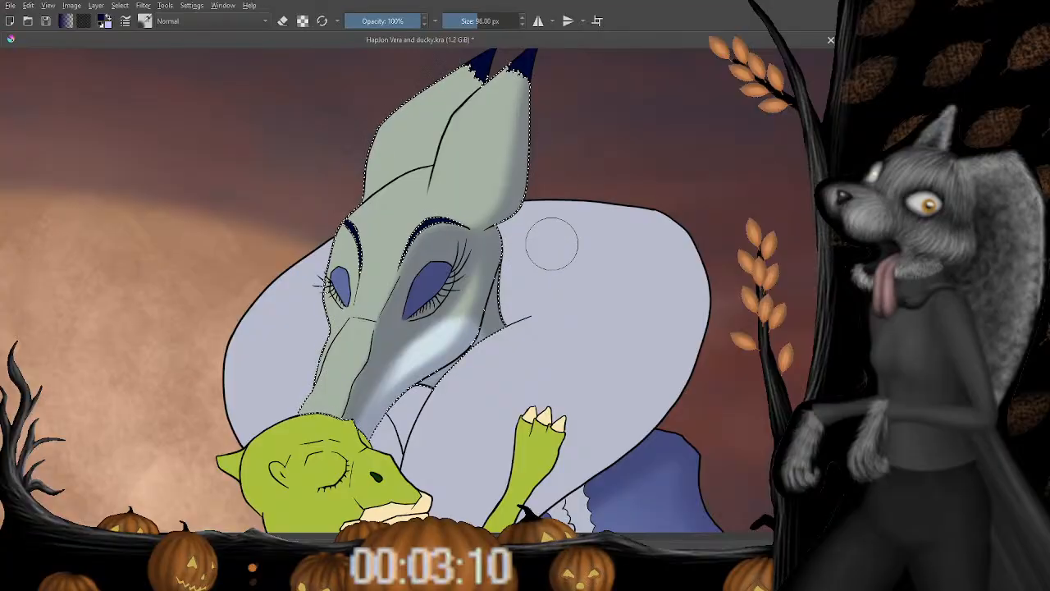
left_click_drag(555, 366, 478, 234)
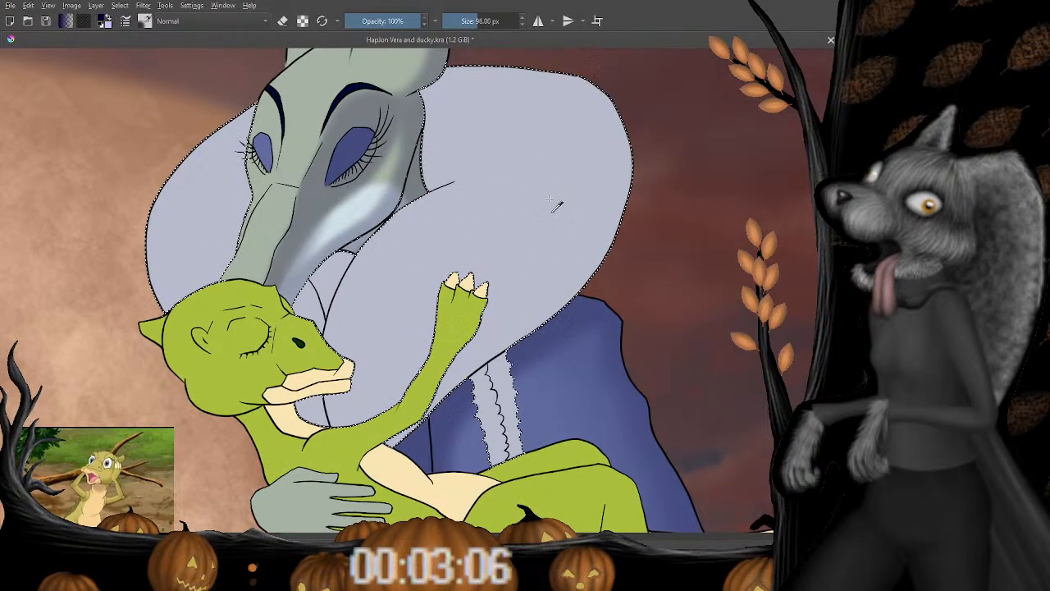
scroll(546, 239, "up", 1)
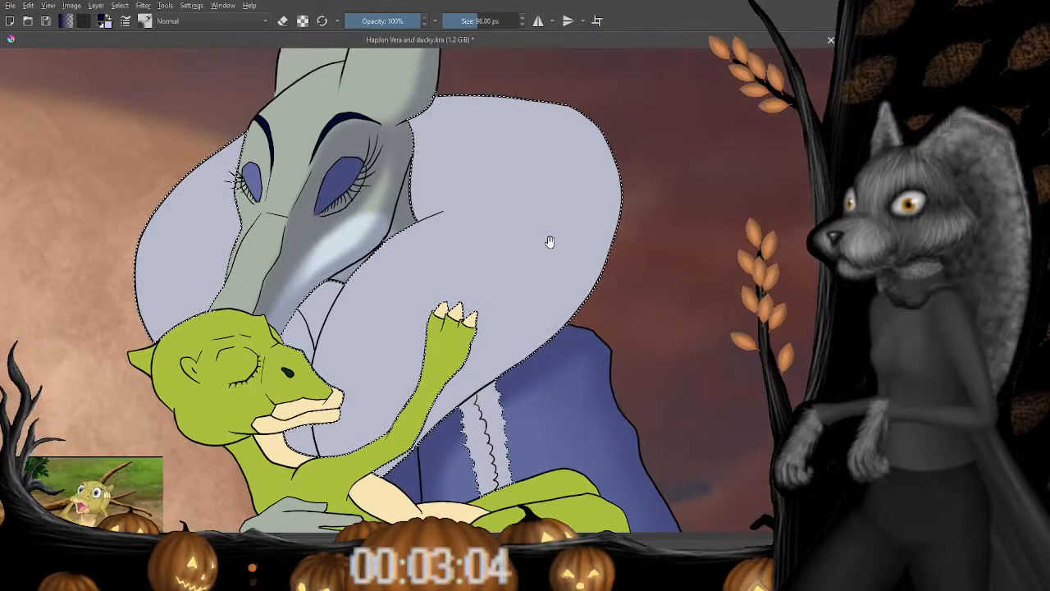
scroll(443, 222, "up", 2)
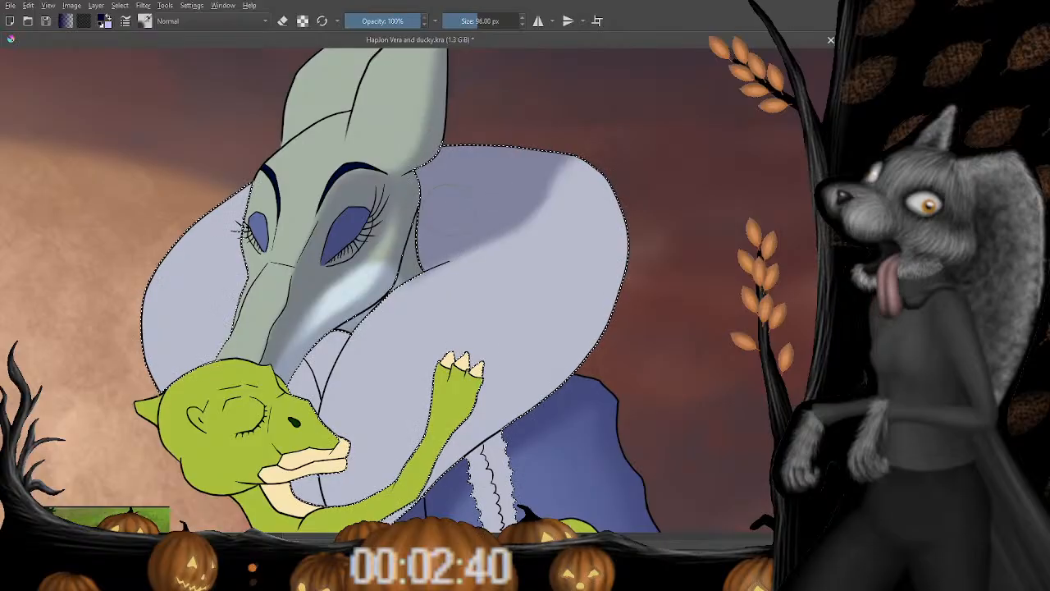
key("e")
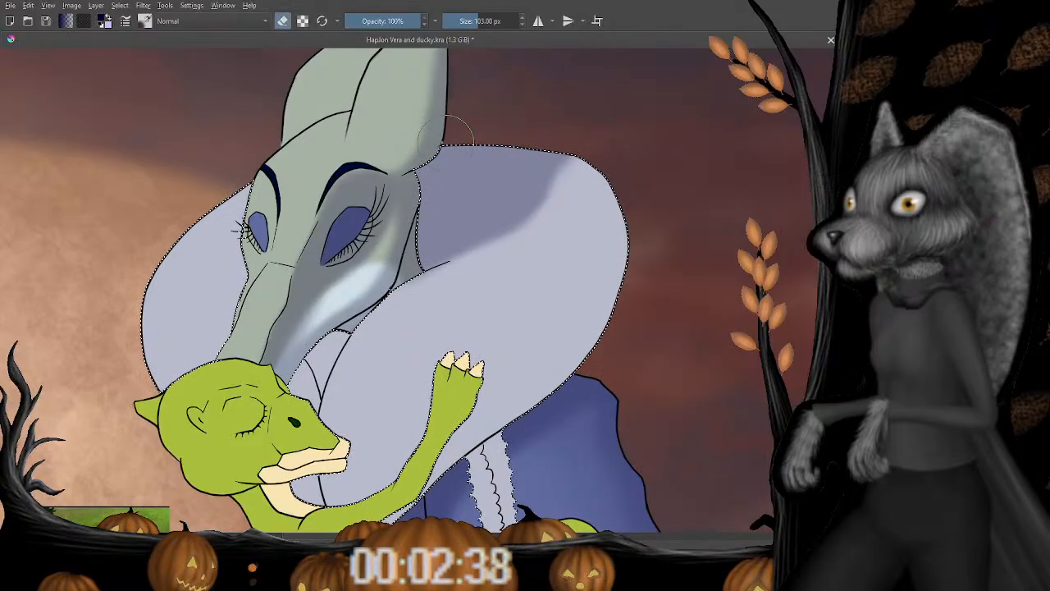
key("e")
Shade the outer edge of the large lavender sleeve, enlarging the brush to 176 px to widen the shadow.
mouse_move(558, 354)
left_mouse_down()
mouse_move(558, 239)
mouse_move(469, 306)
left_mouse_up()
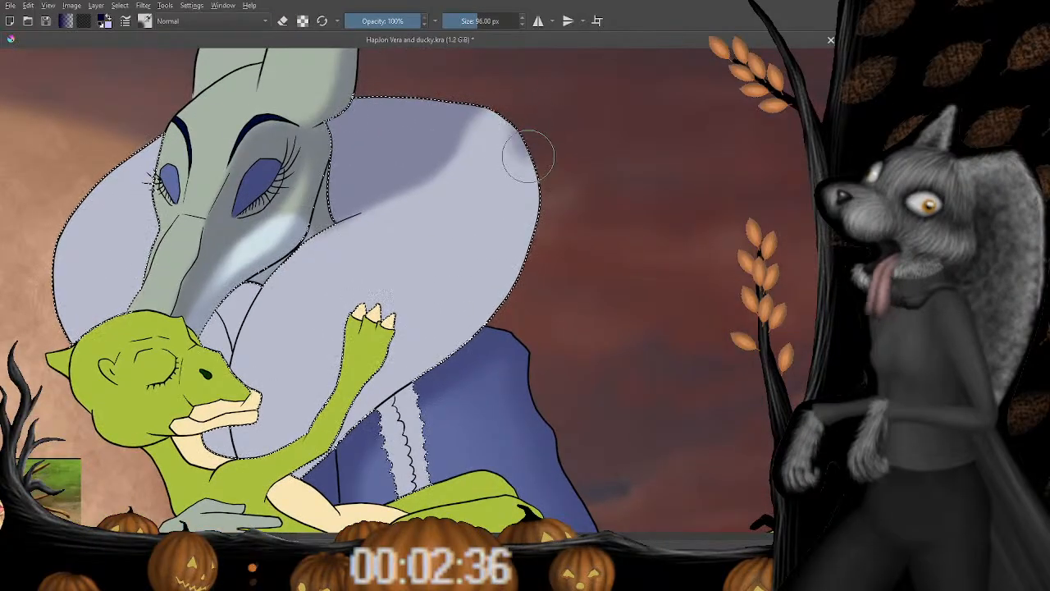
left_click_drag(530, 137, 458, 179)
key("bracketright")
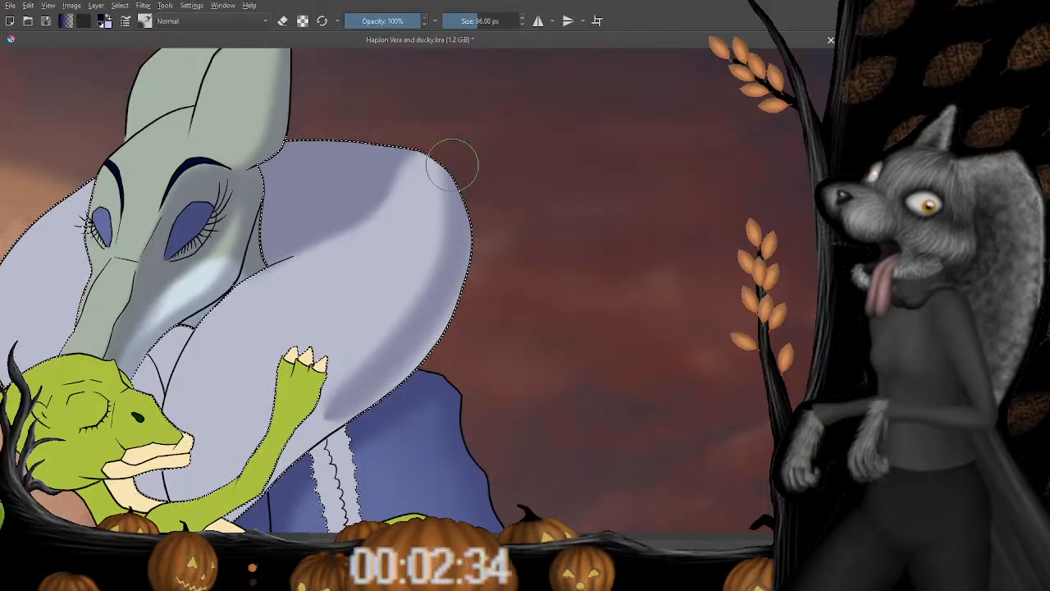
key("bracketright")
key("bracketright")
key("bracketright")
key("bracketright")
key("bracketright")
key("bracketright")
key("bracketright")
key("bracketright")
key("bracketright")
key("bracketright")
key("bracketright")
key("bracketright")
key("bracketright")
key("bracketright")
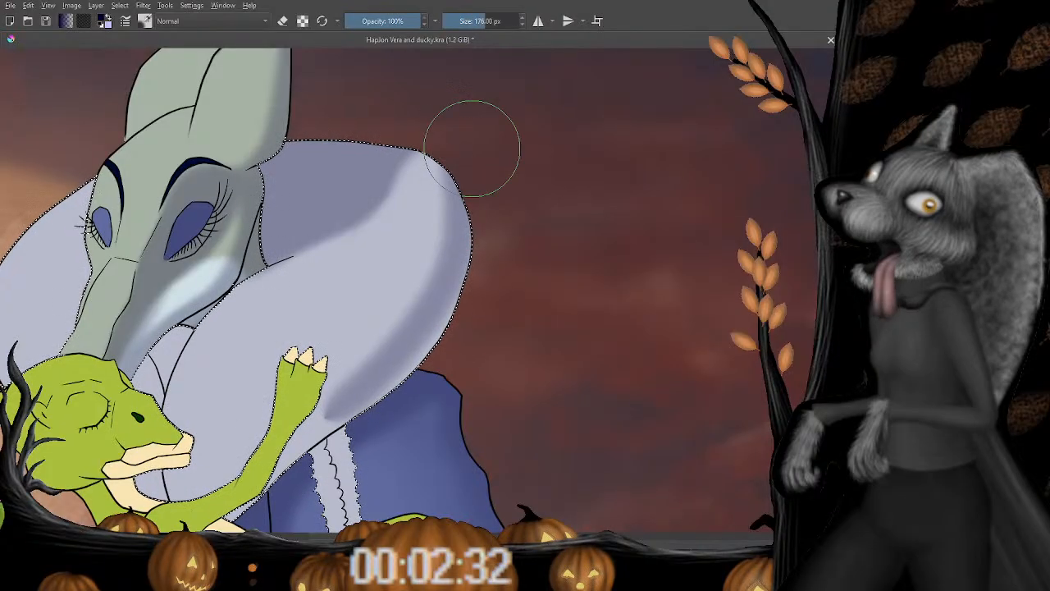
mouse_move(490, 208)
left_mouse_down()
mouse_move(468, 202)
mouse_move(431, 329)
mouse_move(469, 230)
mouse_move(411, 361)
left_mouse_up()
left_click_drag(319, 411, 451, 222)
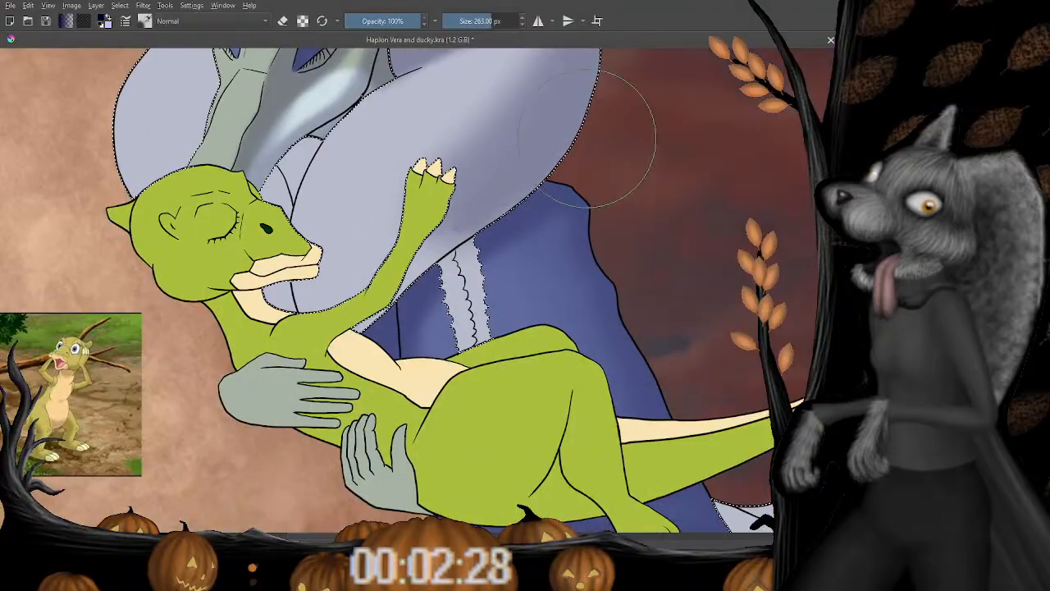
Shade the outer and lower parts of the sleeve around the raised green arm at 263 px, leaving a light band along its upper fold.
mouse_move(586, 140)
left_mouse_down()
mouse_move(450, 246)
mouse_move(356, 289)
left_mouse_up()
left_click_drag(453, 219, 408, 255)
mouse_move(535, 124)
left_mouse_down()
mouse_move(242, 362)
mouse_move(297, 336)
mouse_move(369, 240)
mouse_move(554, 120)
mouse_move(373, 252)
left_mouse_up()
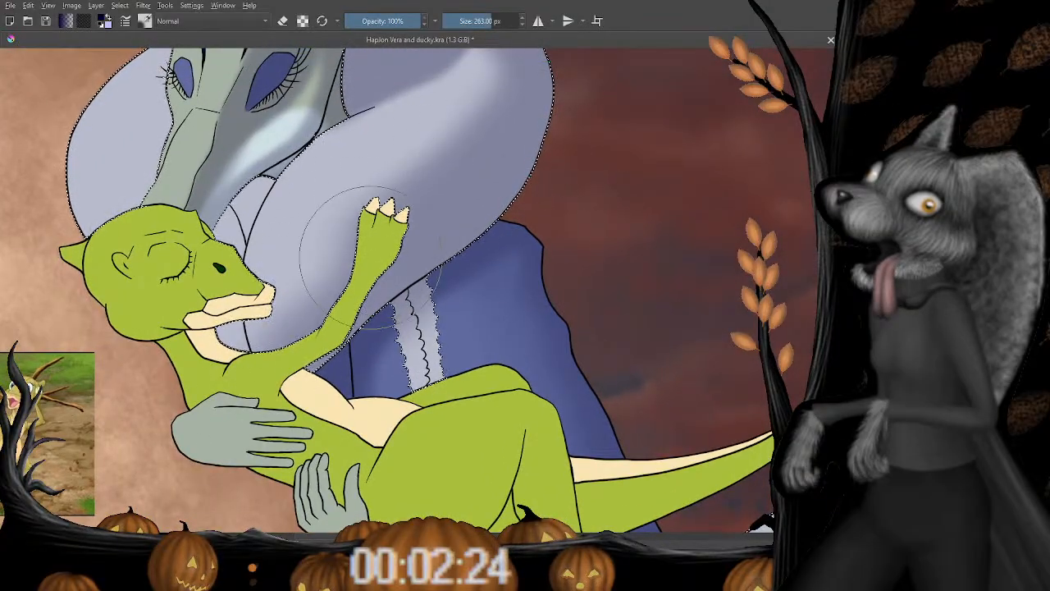
mouse_move(491, 140)
left_mouse_down()
mouse_move(464, 190)
mouse_move(332, 293)
mouse_move(256, 366)
mouse_move(239, 399)
left_mouse_up()
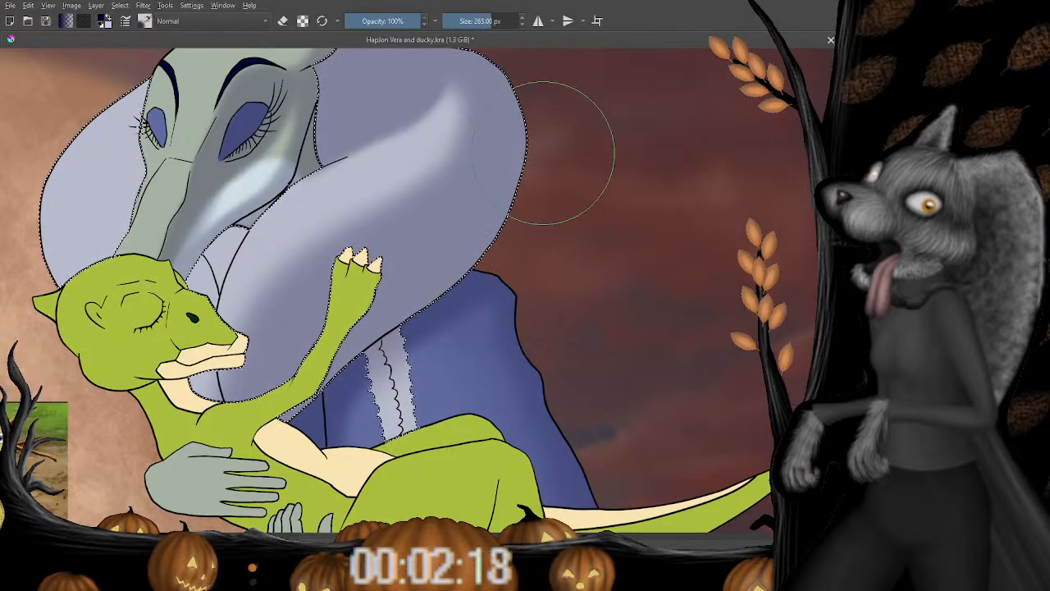
left_click_drag(224, 336, 380, 371)
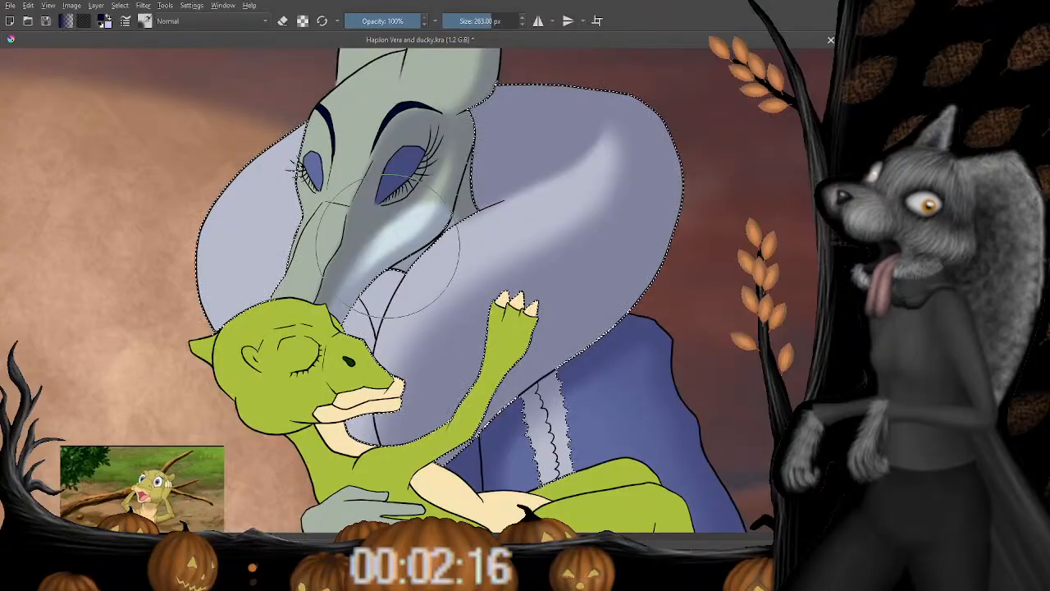
Reduce the brush to 84 px and shade the small lavender area between the muzzle and the large sleeve.
key("bracketleft")
key("bracketleft")
key("bracketleft")
key("bracketleft")
key("bracketleft")
key("bracketleft")
key("bracketleft")
key("bracketleft")
key("bracketleft")
key("bracketleft")
key("bracketleft")
key("bracketleft")
key("bracketleft")
key("bracketleft")
key("bracketleft")
key("bracketleft")
key("bracketleft")
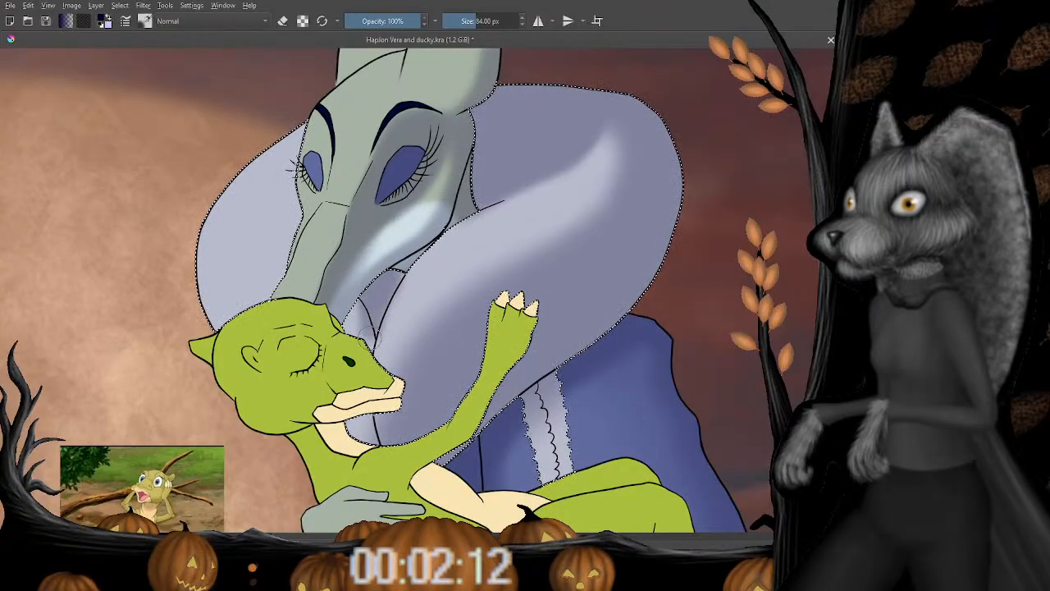
Clean up the shading along the sleeve's inner edge below the muzzle in eraser mode, reducing the brush from 103 to 55 px.
key("e")
scroll(410, 273, "down", 1)
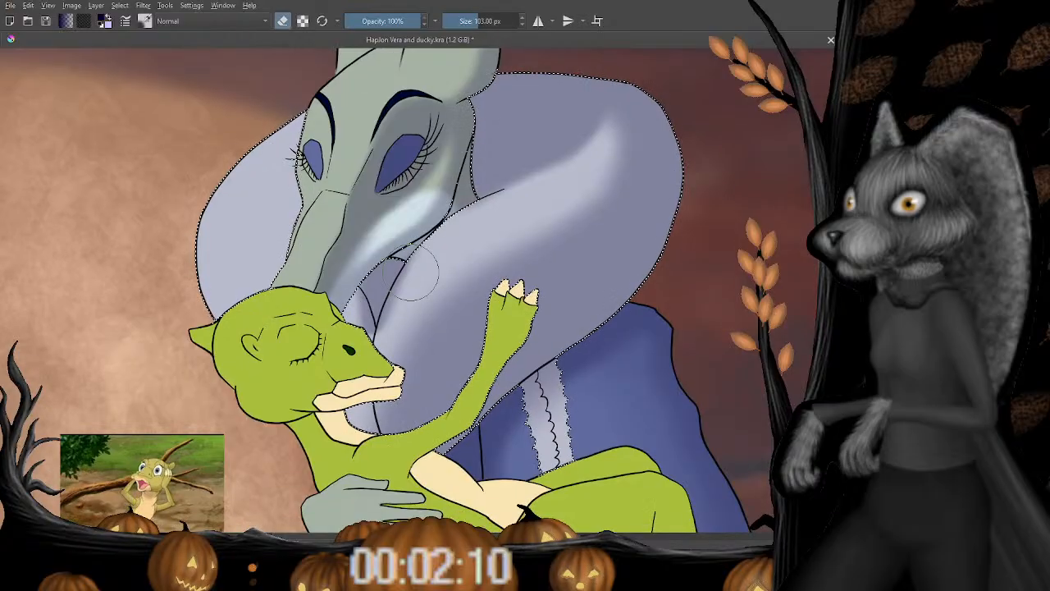
left_click_drag(415, 270, 400, 283)
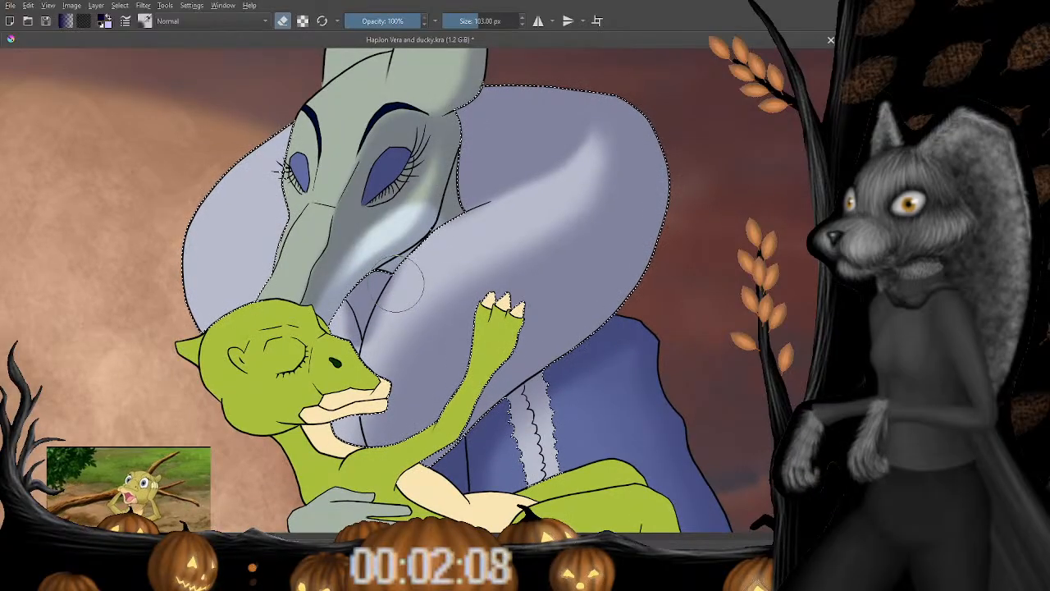
key("bracketleft")
key("bracketleft")
key("bracketleft")
key("bracketleft")
key("bracketleft")
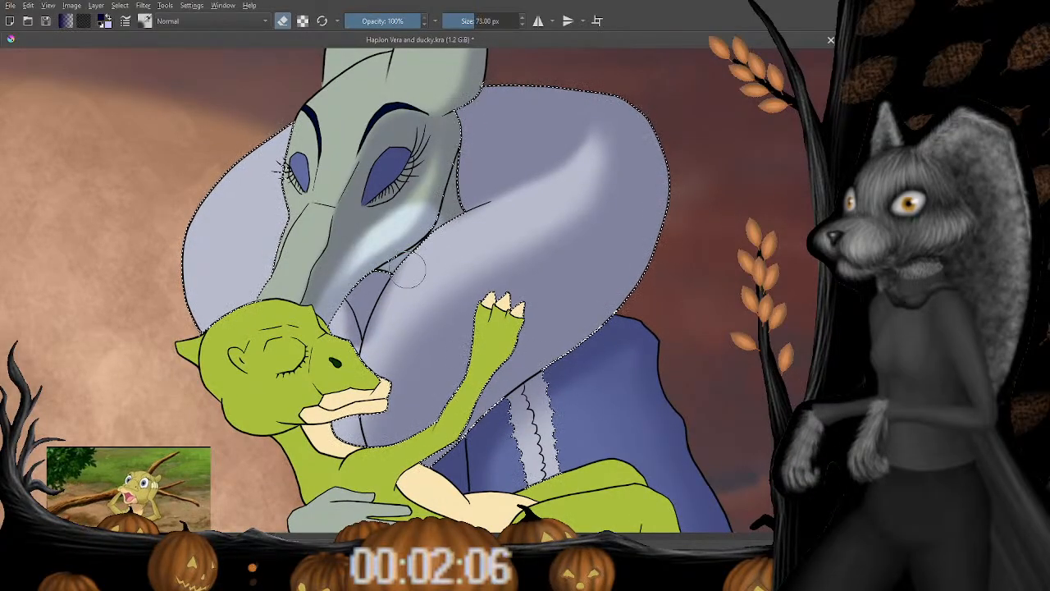
key("bracketleft")
key("bracketleft")
key("bracketleft")
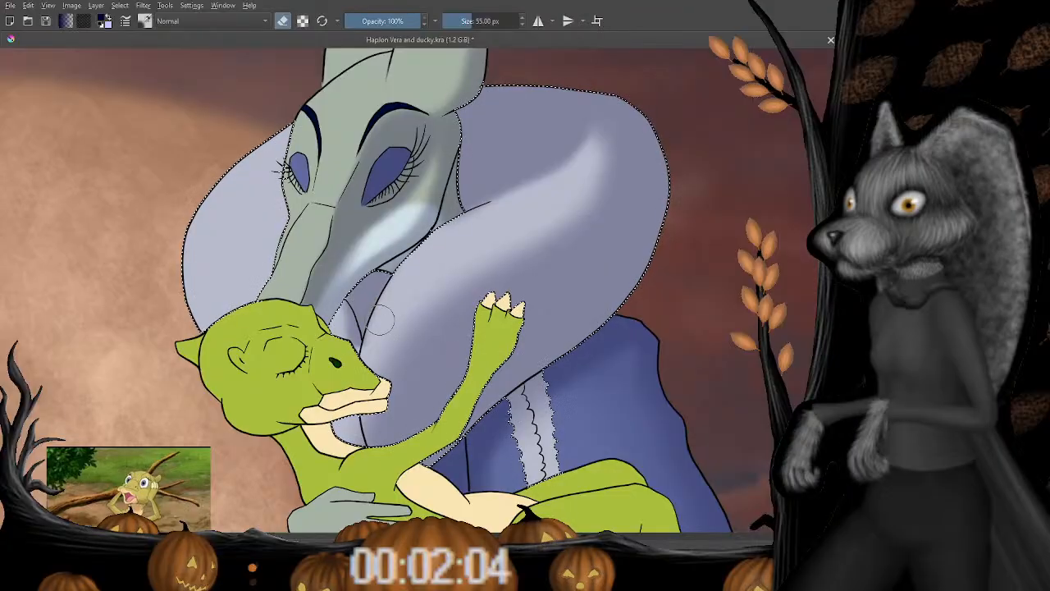
left_click_drag(369, 343, 363, 346)
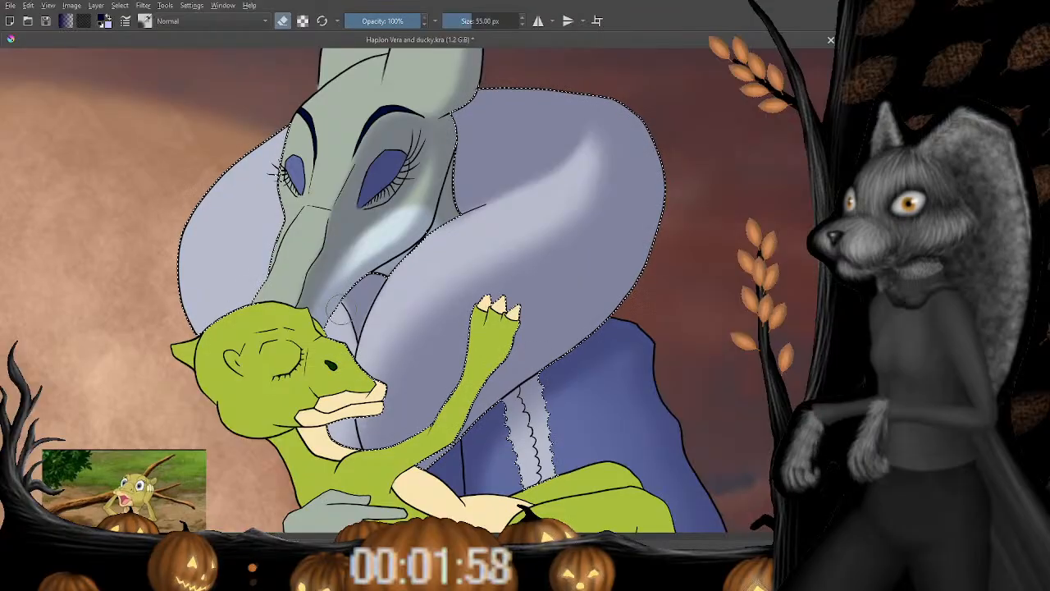
Refine the shadow on the lavender chest area directly under the muzzle with the brush at 84 px.
key("e")
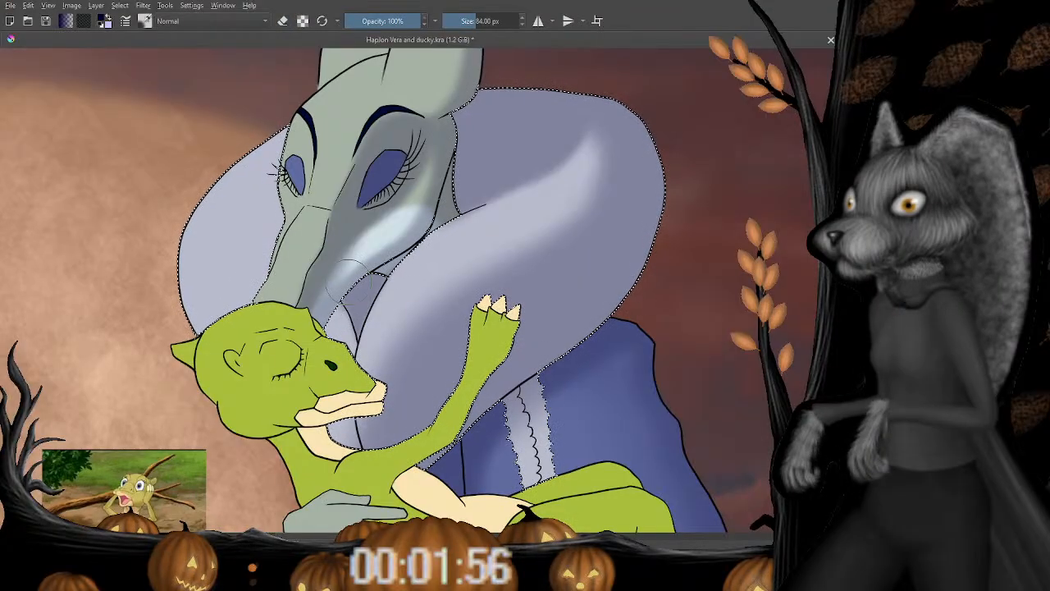
left_click_drag(405, 276, 358, 302)
key("e")
key("e")
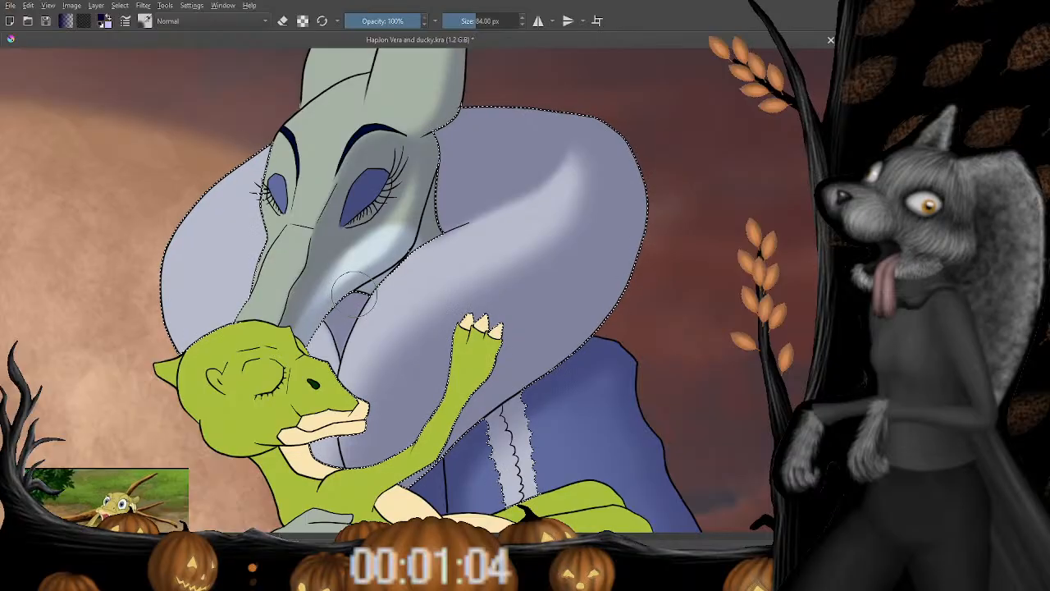
Reduce the brush to 13 px and touch up the shadow along the edges of the small lavender chest area under the muzzle.
key("plus")
key("plus")
key("plus")
key("bracketleft")
key("bracketleft")
key("bracketleft")
key("bracketleft")
key("bracketleft")
key("bracketleft")
key("bracketleft")
key("bracketleft")
key("bracketleft")
key("bracketleft")
key("bracketleft")
key("bracketleft")
key("bracketleft")
key("bracketleft")
key("bracketleft")
key("bracketleft")
key("bracketleft")
key("bracketleft")
key("bracketleft")
key("bracketleft")
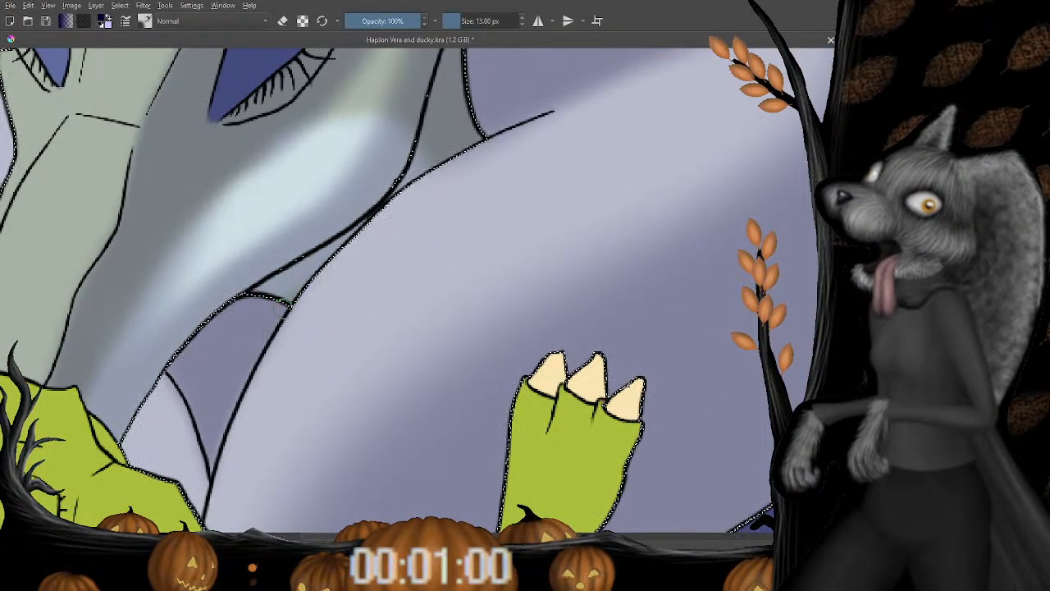
left_click_drag(226, 388, 268, 297)
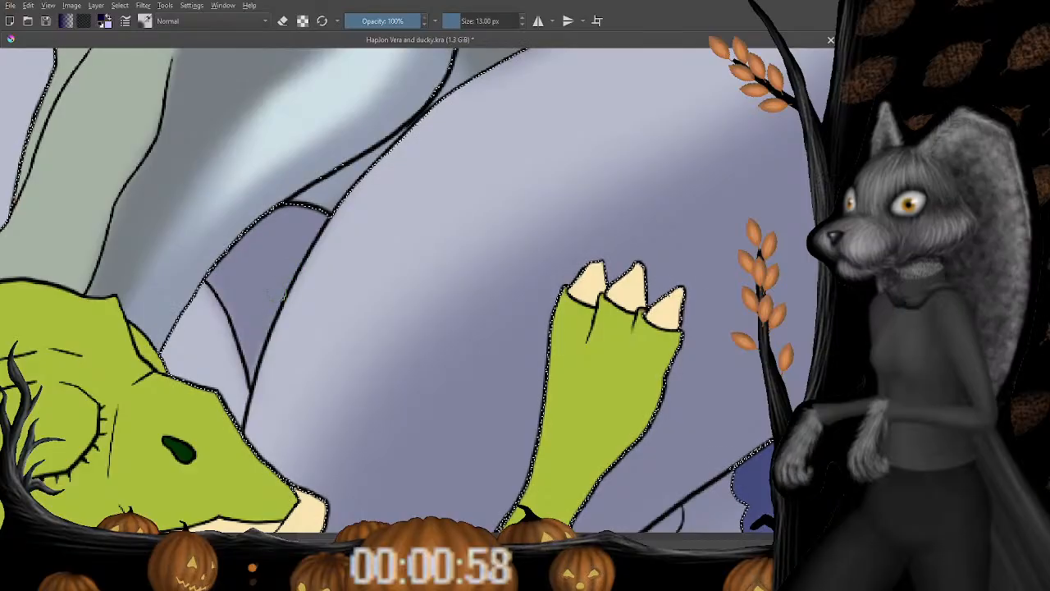
scroll(250, 361, "up", 3)
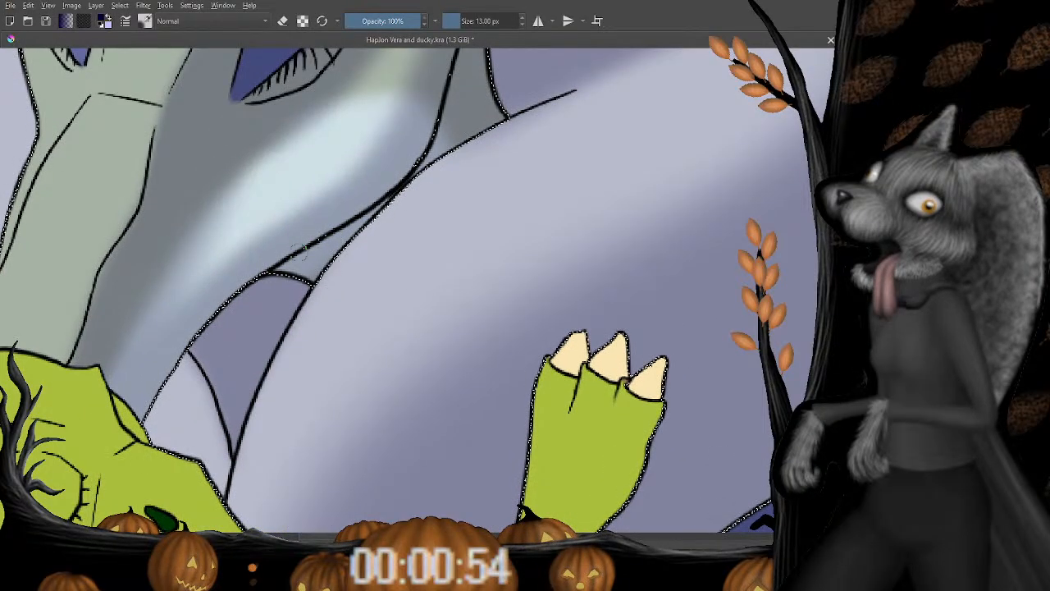
scroll(347, 236, "down", 1)
key("2")
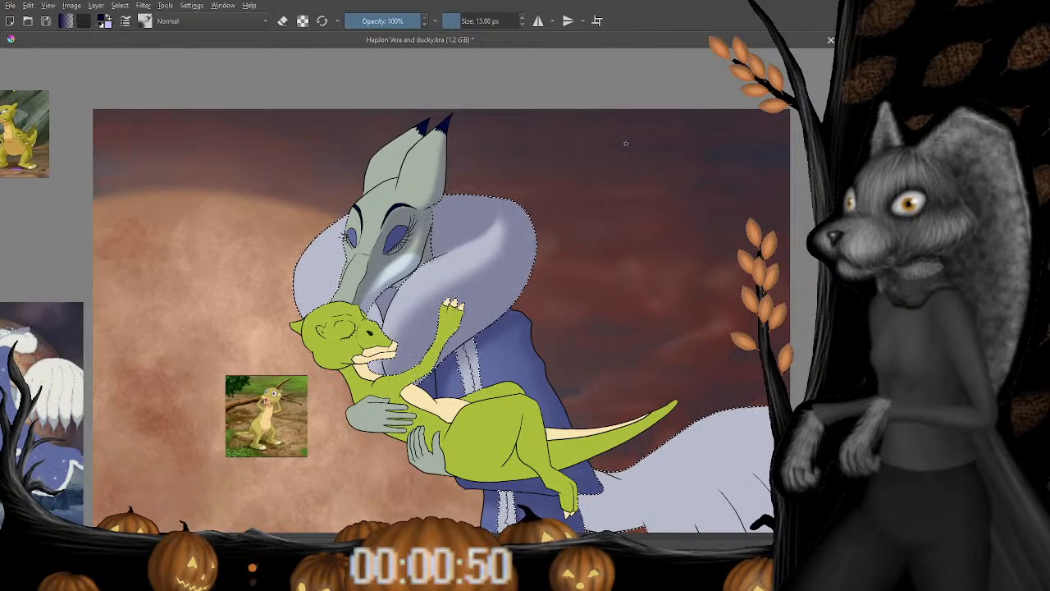
Enlarge the brush to 41 px and shade the narrow lavender strip between the muzzle and the chest line.
scroll(425, 298, "up", 3)
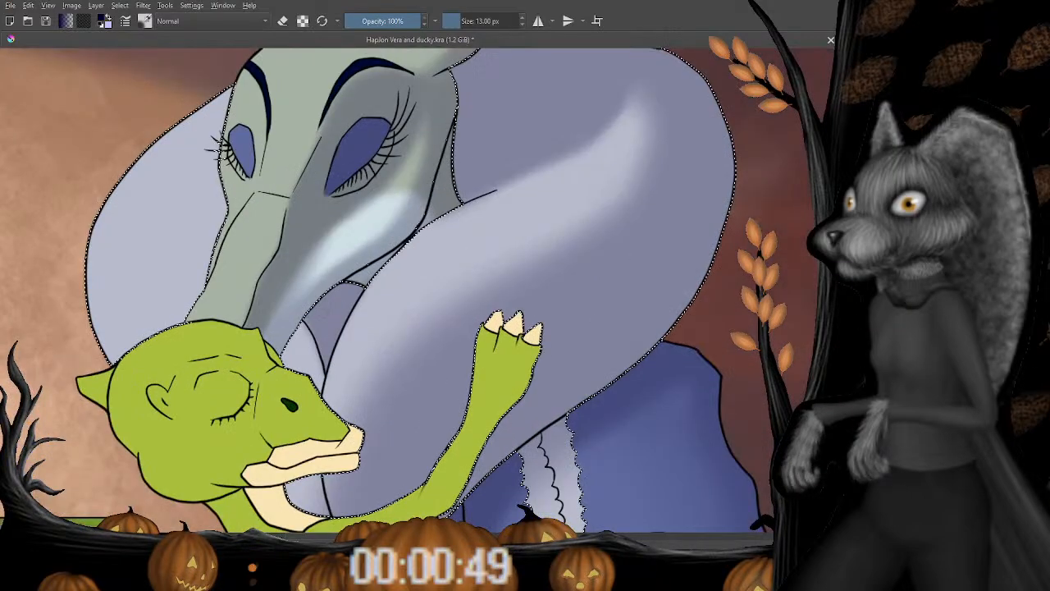
key("bracketright")
key("bracketright")
key("bracketright")
key("bracketright")
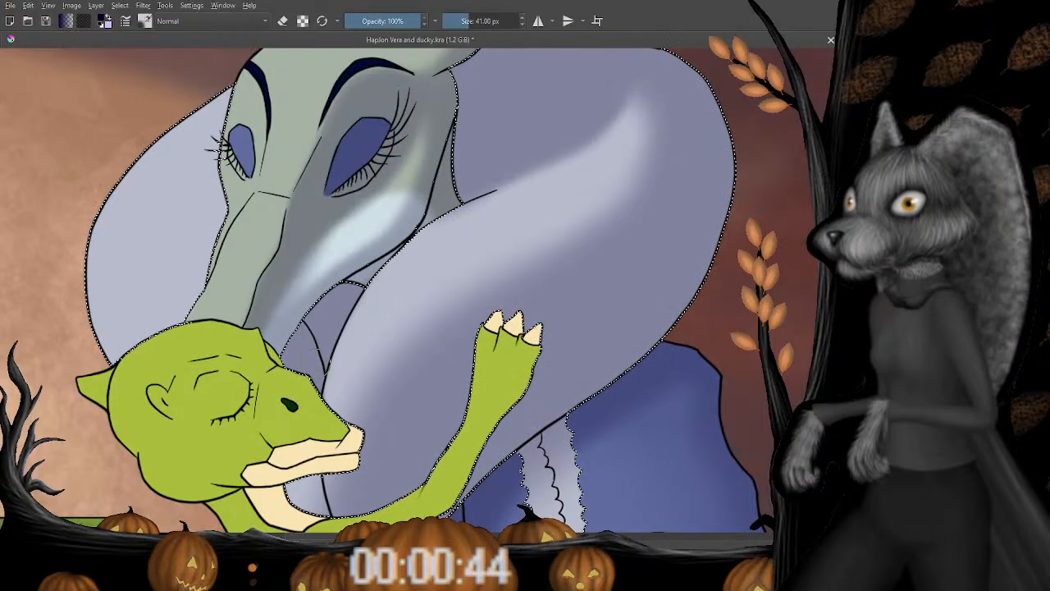
scroll(298, 433, "down", 3)
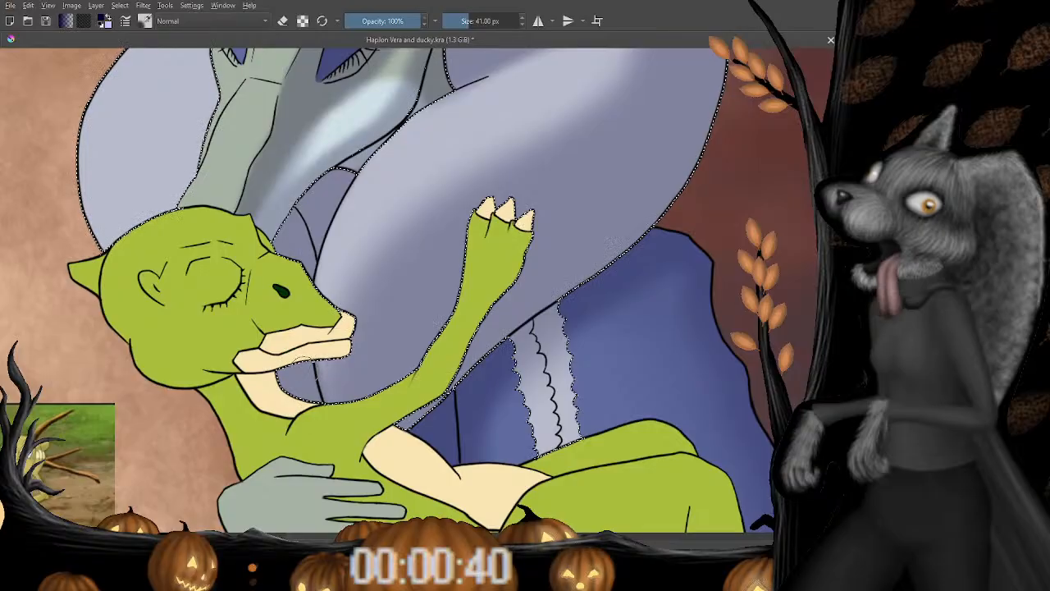
Refine the shadow around the fold line beside the large head with the brush at 30 px, undoing the accidental loss of shading.
left_click_drag(324, 161, 293, 342)
key("bracketleft")
key("bracketleft")
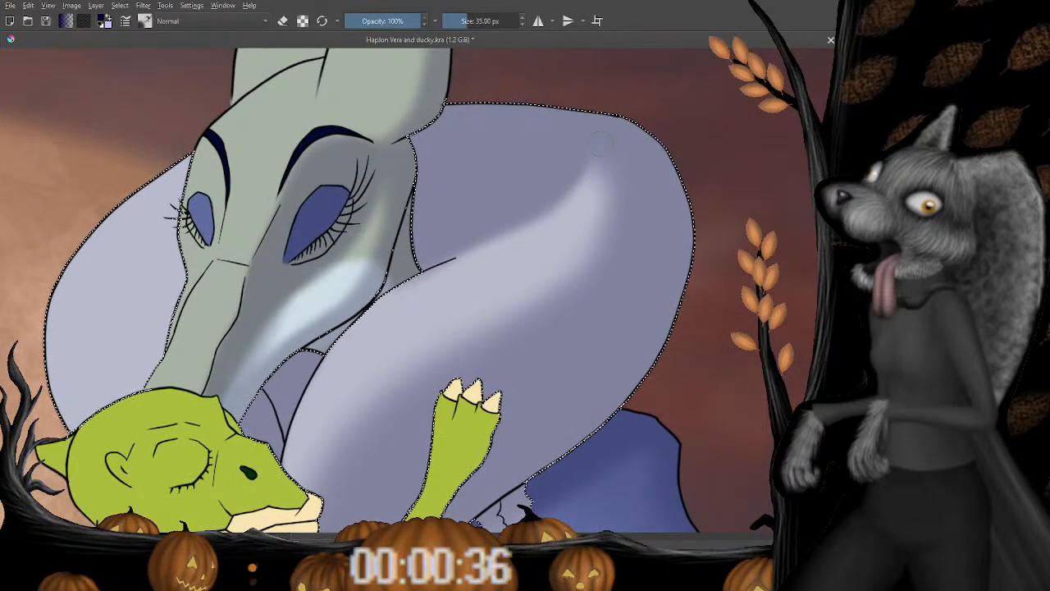
key("bracketright")
key("bracketright")
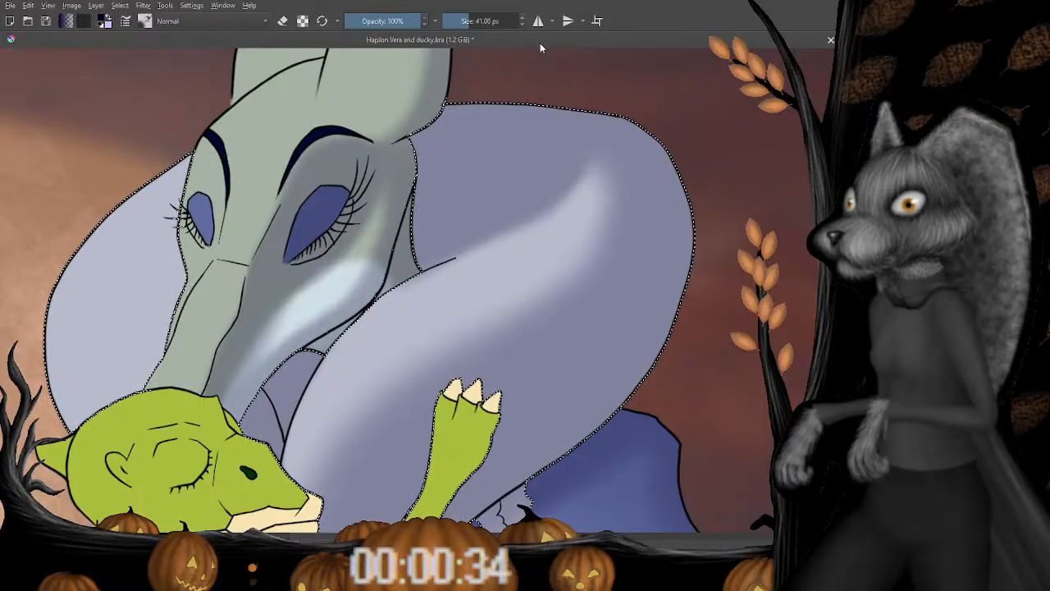
key("bracketleft")
key("bracketleft")
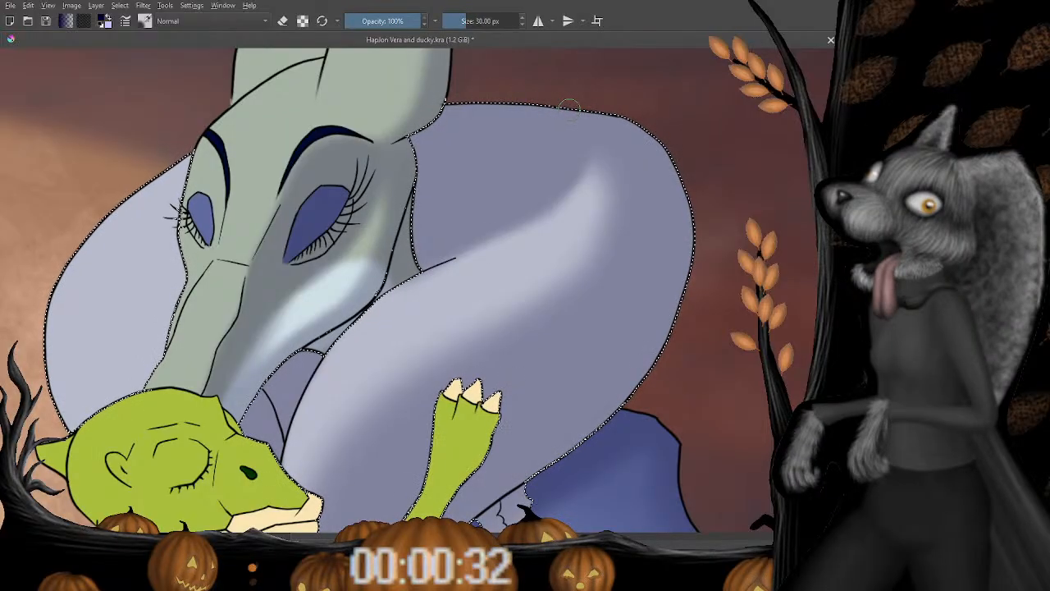
key("plus")
key("plus")
key("plus")
key("plus")
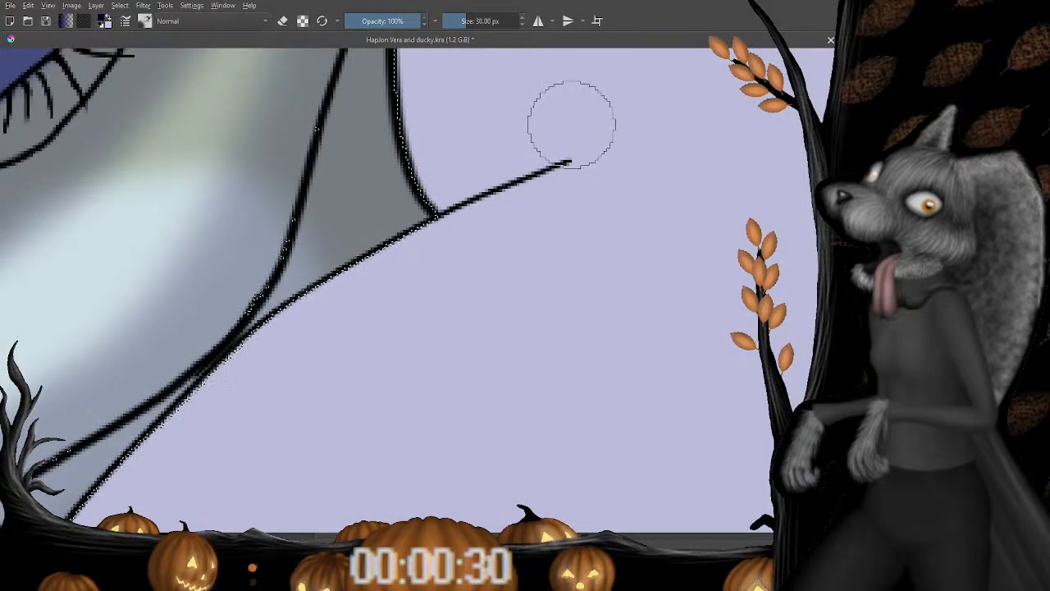
key("ctrl+z")
left_click_drag(535, 133, 468, 313)
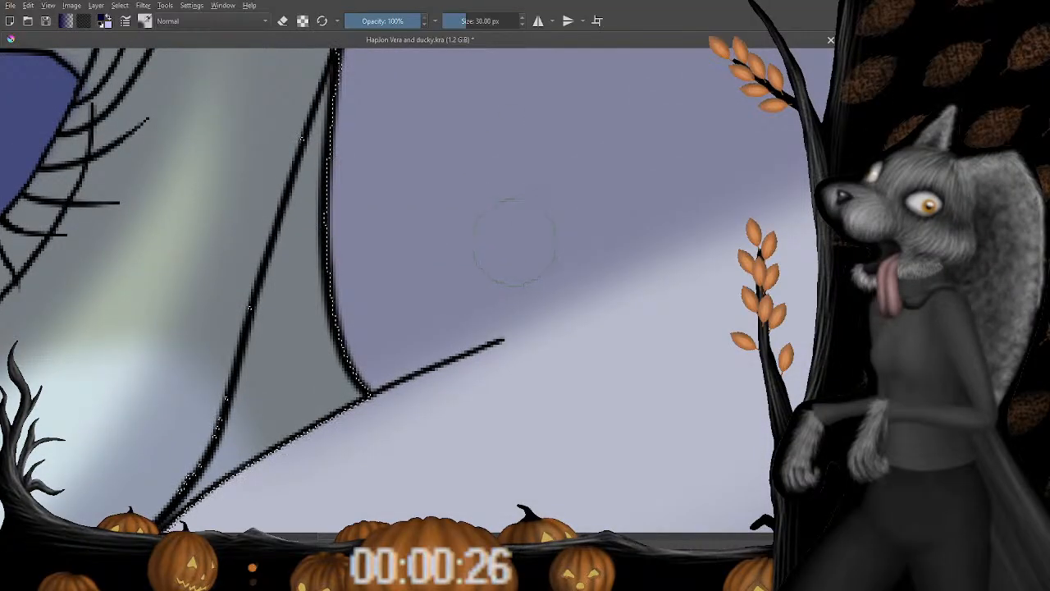
scroll(590, 98, "down", 5)
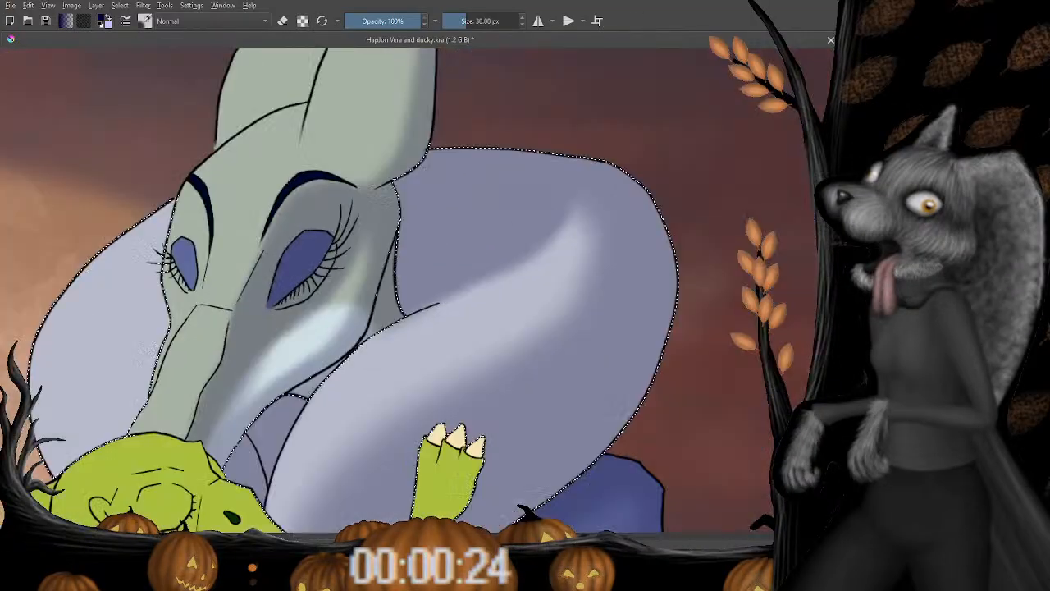
Replace the lavender selection with a selection of the small dinosaur's green areas.
scroll(440, 271, "up", 3)
left_click_drag(439, 273, 509, 155)
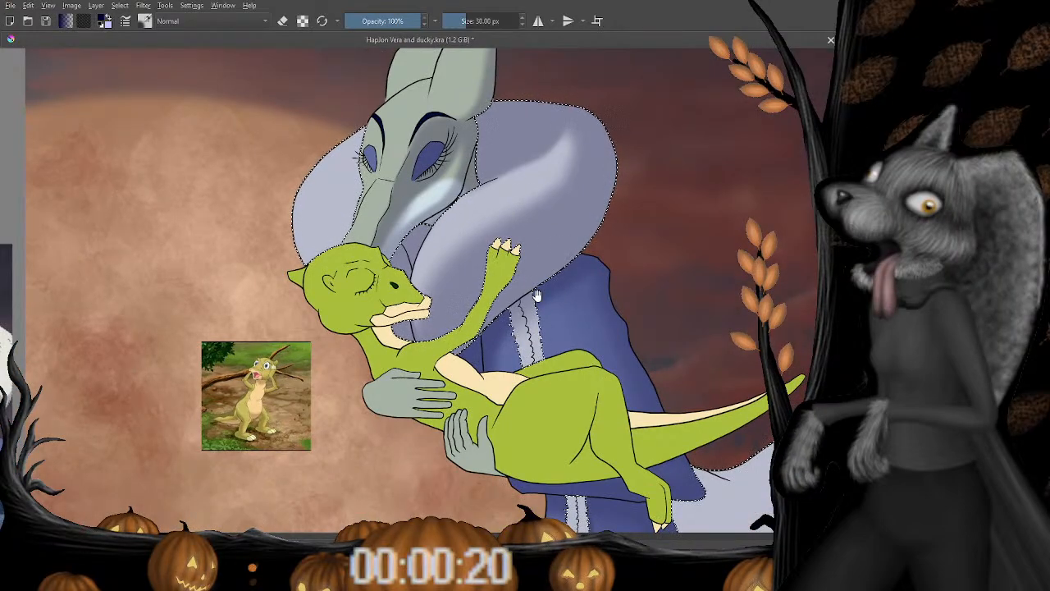
mouse_move(480, 261)
left_mouse_down()
mouse_move(505, 68)
mouse_move(448, 239)
mouse_move(469, 254)
left_mouse_up()
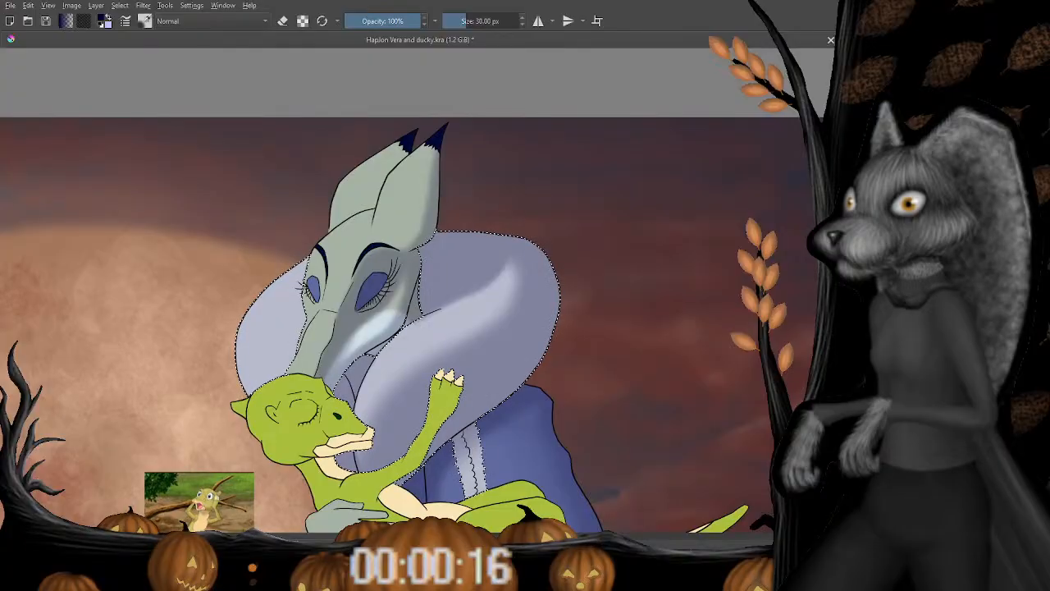
left_click_drag(393, 407, 405, 266)
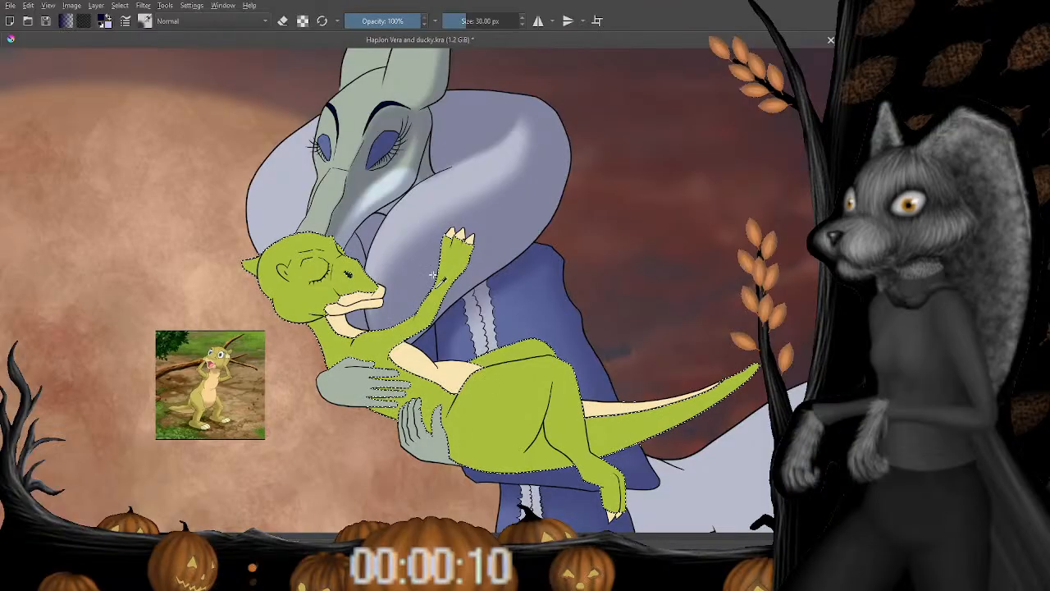
scroll(462, 187, "down", 1)
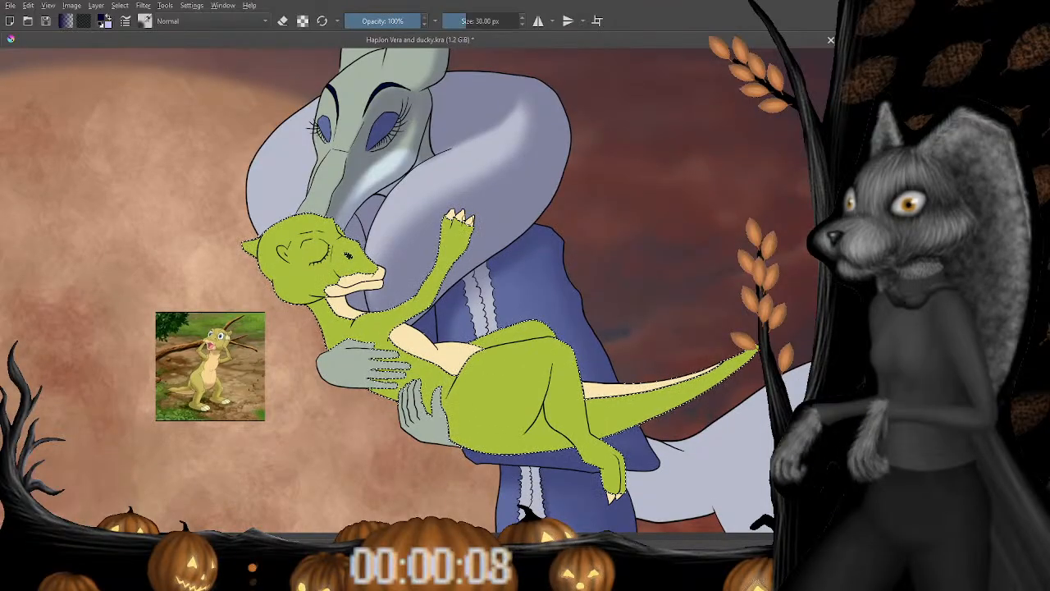
Enlarge the brush to 84 px and shade the underside of the raised green arm, the armpit and the edge along the cream belly.
key("ctrl+plus")
key("ctrl+plus")
key("]")
key("]")
key("]")
key("]")
key("]")
key("]")
key("]")
key("]")
key("]")
key("]")
key("]")
key("]")
key("]")
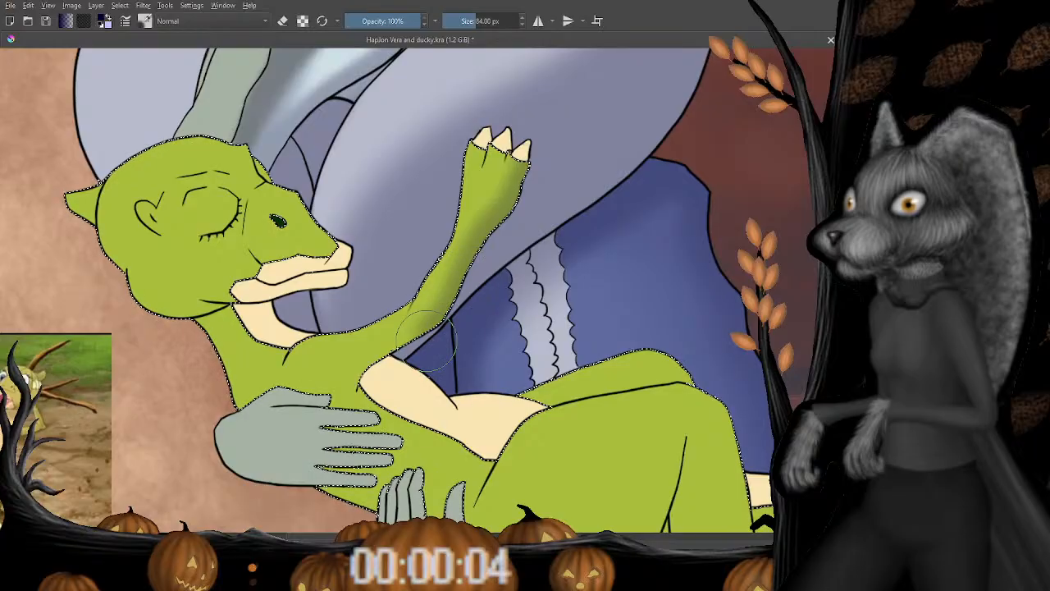
scroll(460, 276, "down", 4)
mouse_move(435, 279)
left_mouse_down()
mouse_move(388, 319)
mouse_move(407, 334)
left_mouse_up()
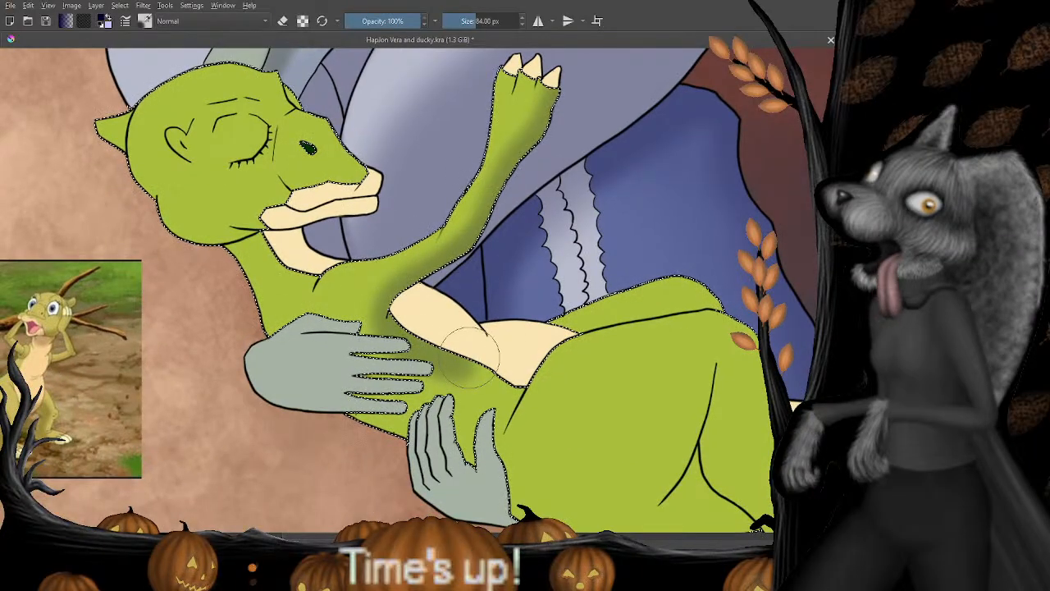
Thin and soften the new shading on the green arm, armpit and belly edge with the brush in eraser mode at 55 px.
key("e")
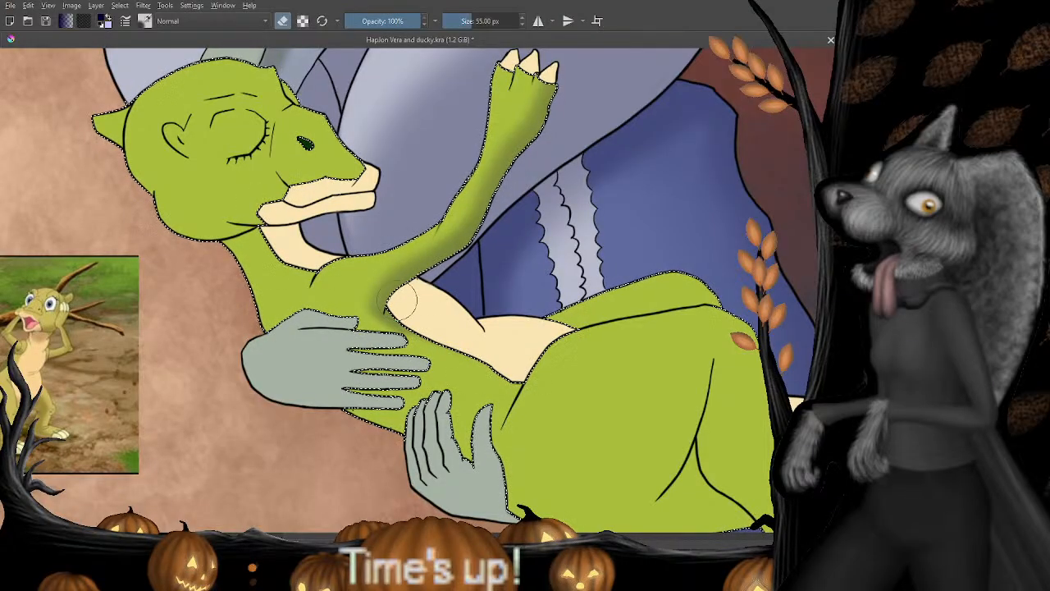
key("e")
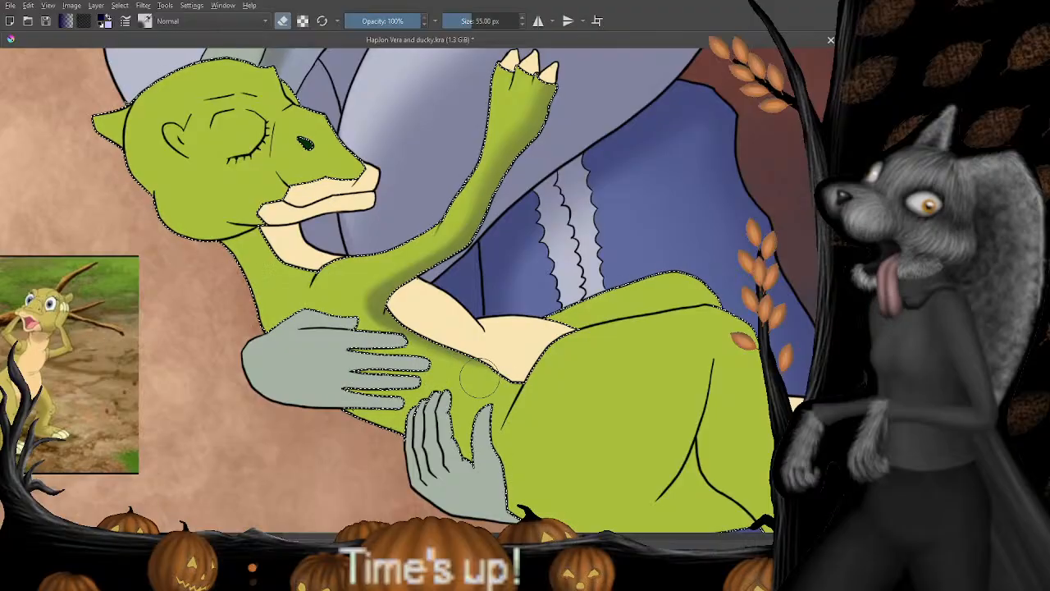
left_click_drag(491, 256, 441, 324)
key("e")
key("e")
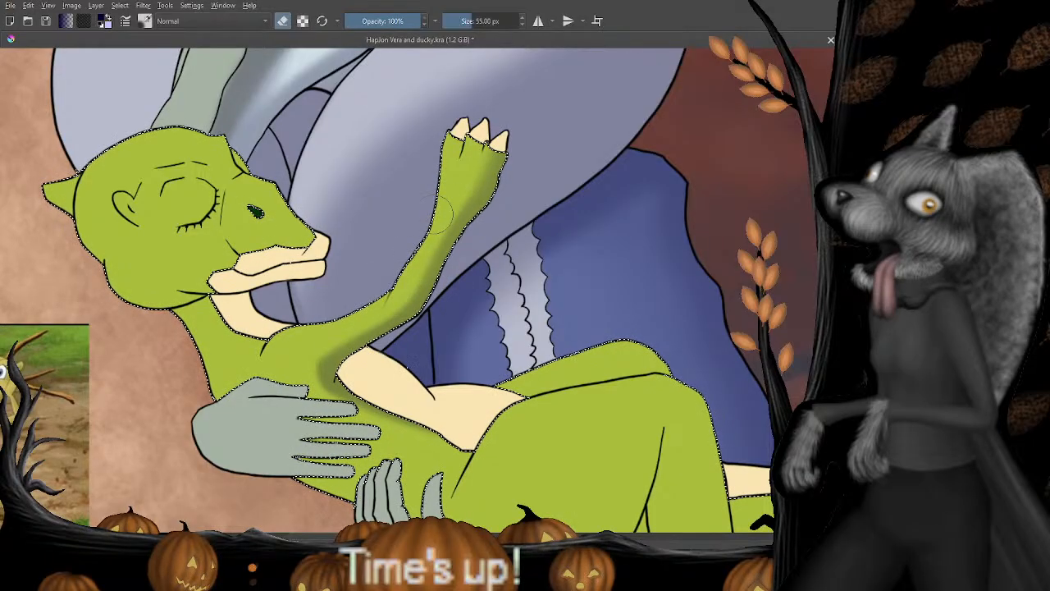
key("e")
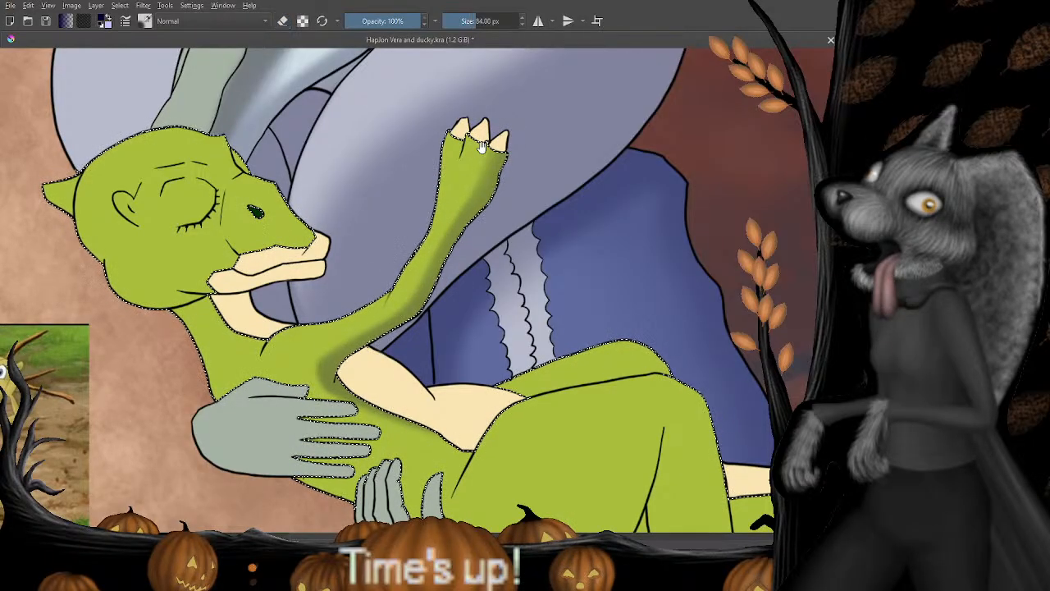
Save the drawing and clear the selection around the green dinosaur.
left_click_drag(484, 146, 468, 178)
key("ctrl+minus")
key("ctrl+minus")
key("ctrl+minus")
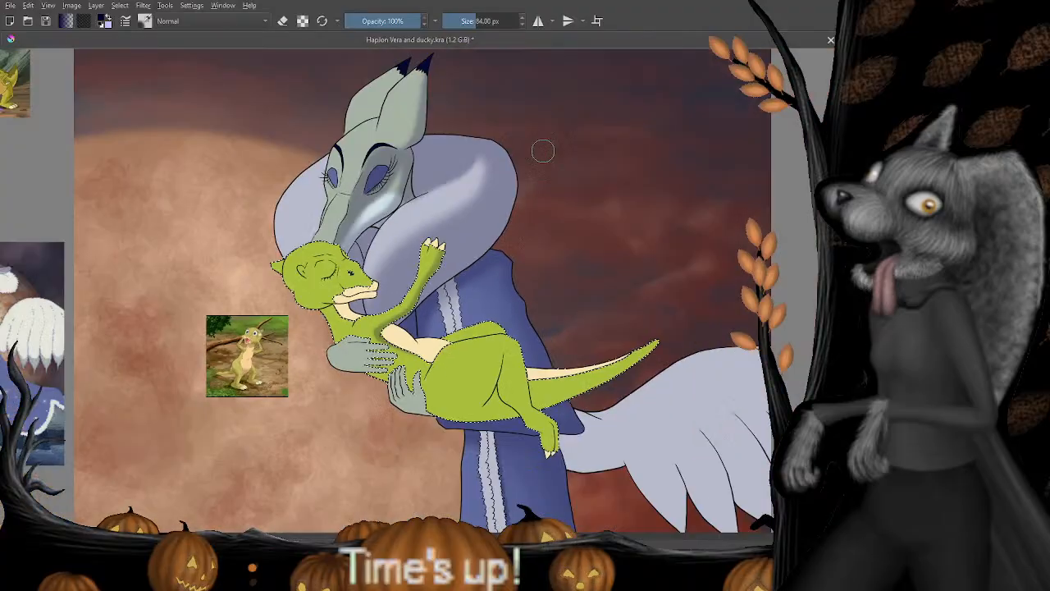
key("ctrl+plus")
left_click_drag(492, 305, 497, 244)
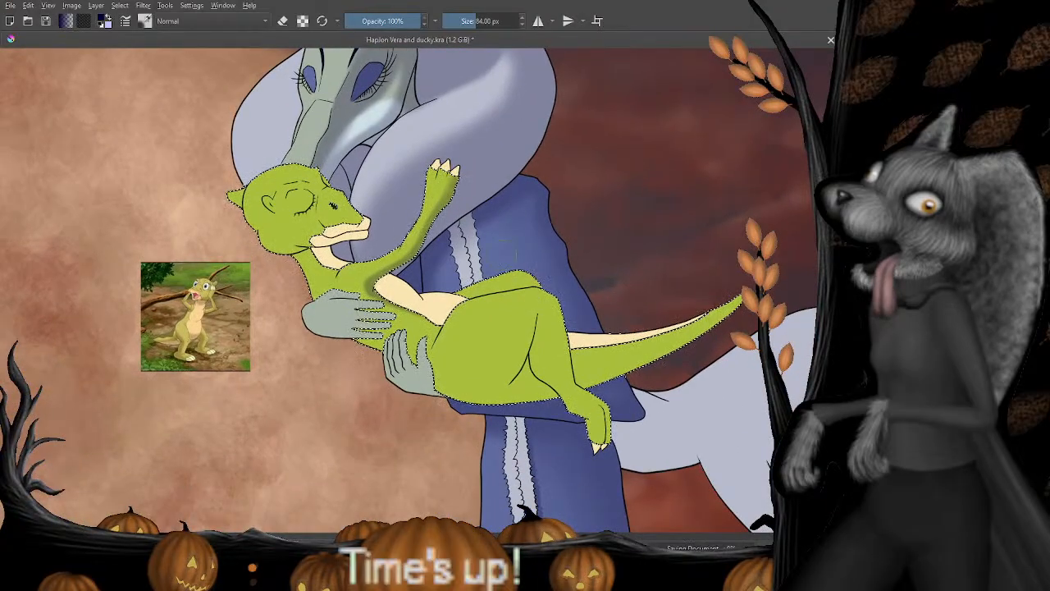
key("ctrl+s")
left_click_drag(511, 179, 486, 270)
key("ctrl+shift+a")
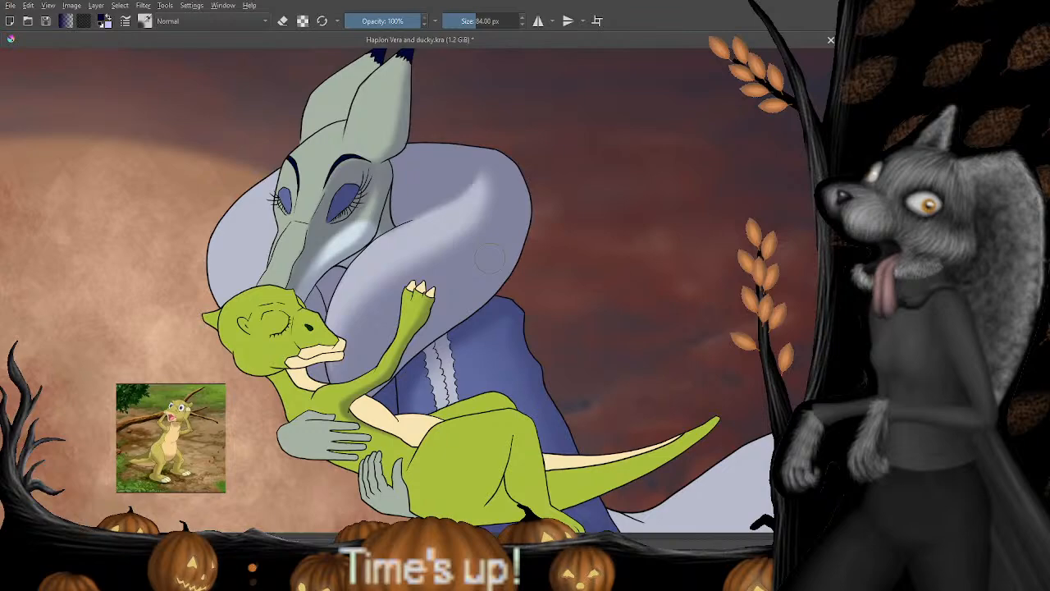
Check the whole canvas and close the Haplon Vera and ducky drawing.
scroll(495, 261, "down", 4)
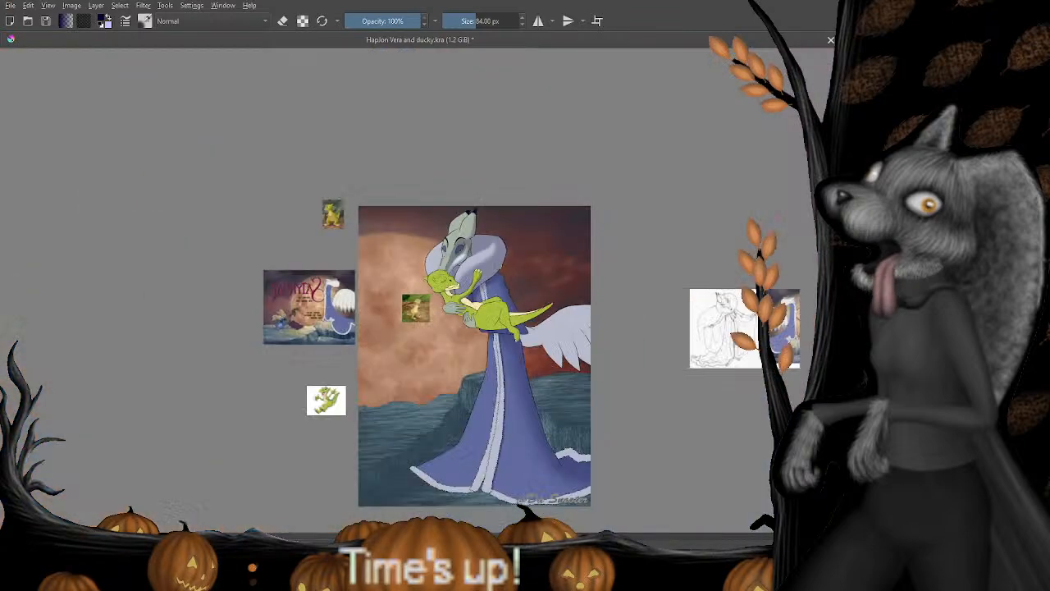
scroll(496, 263, "up", 3)
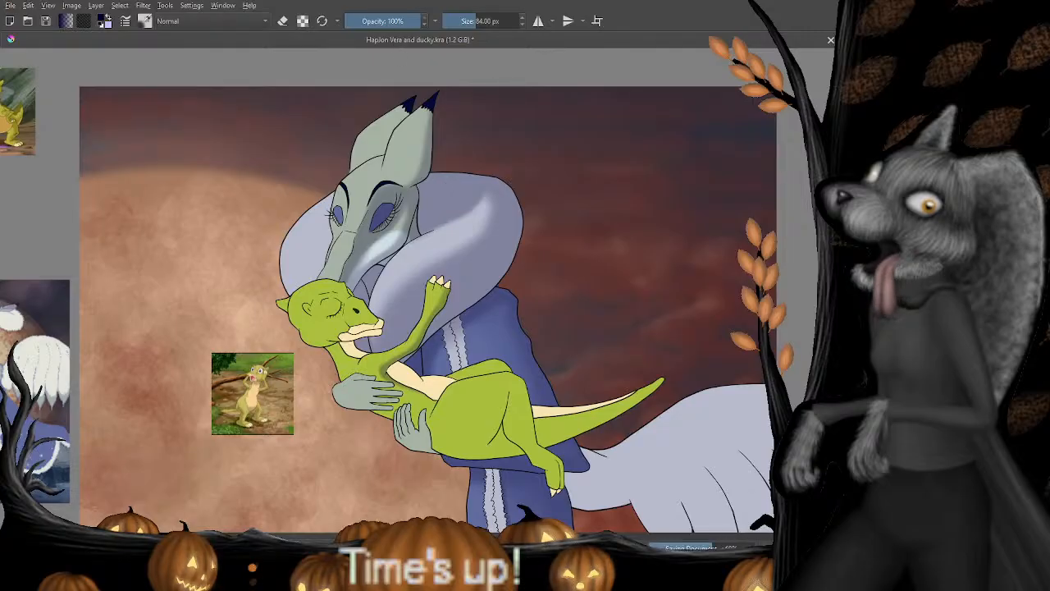
left_click(831, 39)
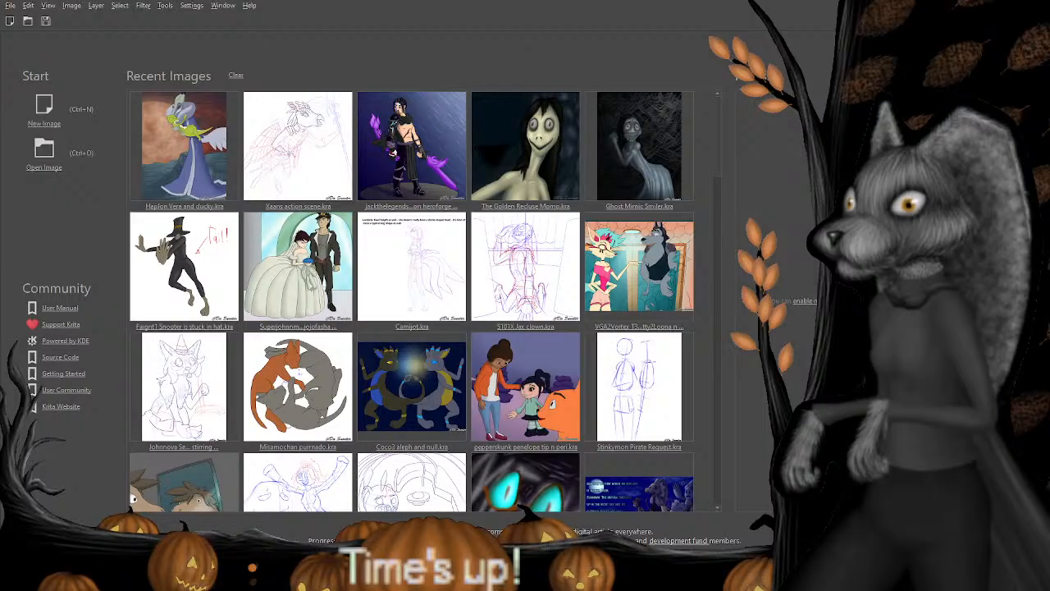
Look through the recent images on the start screen for another drawing.
scroll(410, 299, "down", 3)
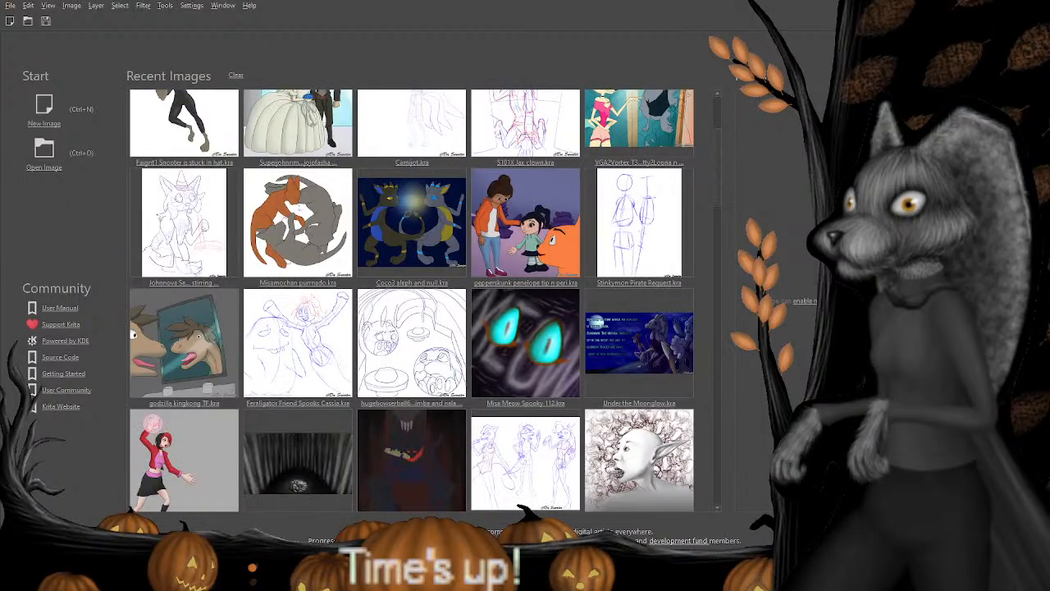
scroll(410, 300, "down", 1)
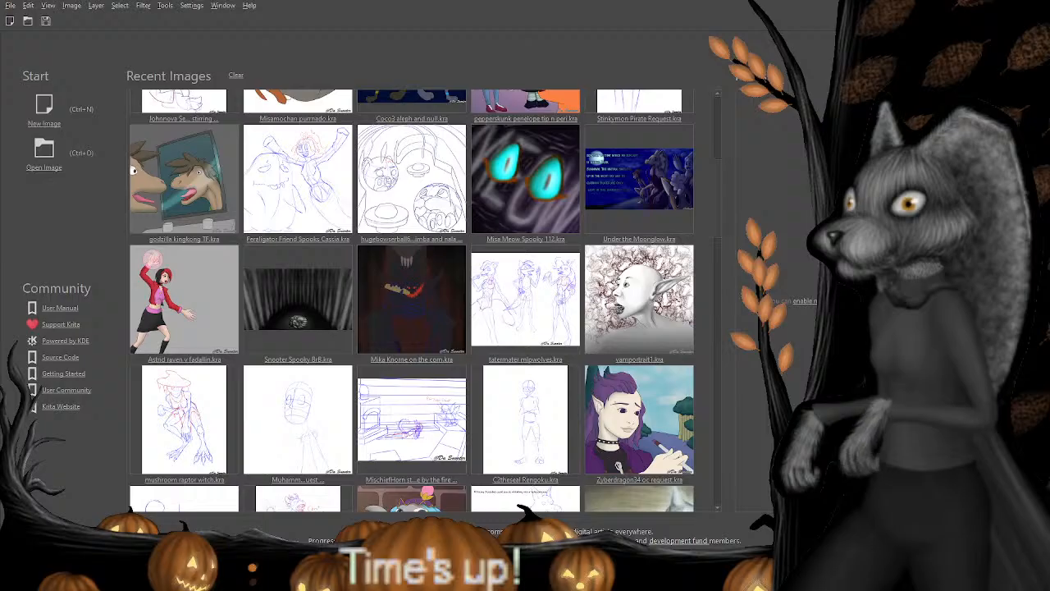
scroll(410, 300, "up", 3)
scroll(410, 299, "up", 2)
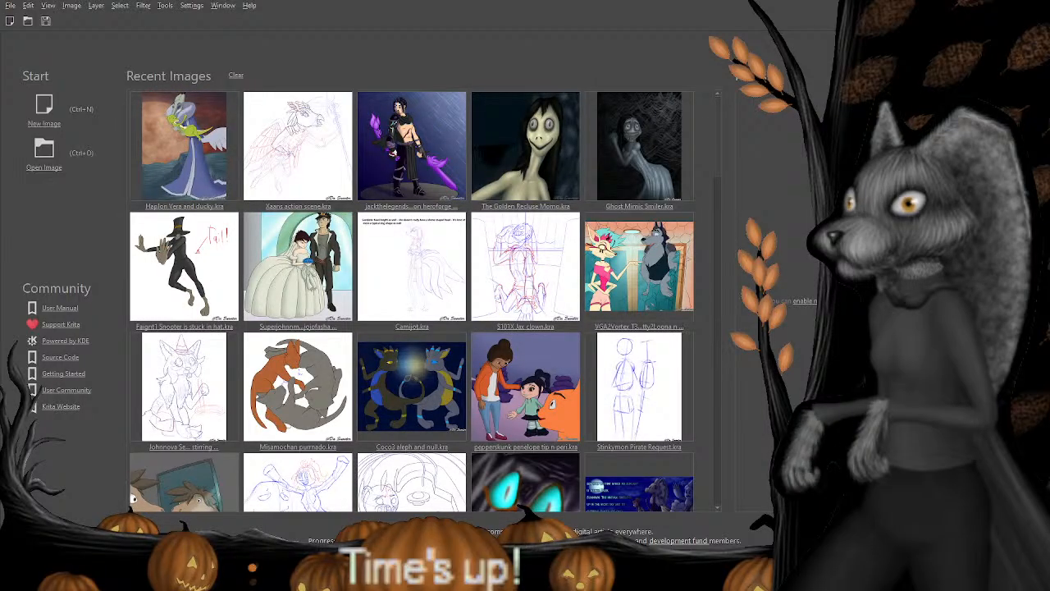
scroll(272, 462, "down", 3)
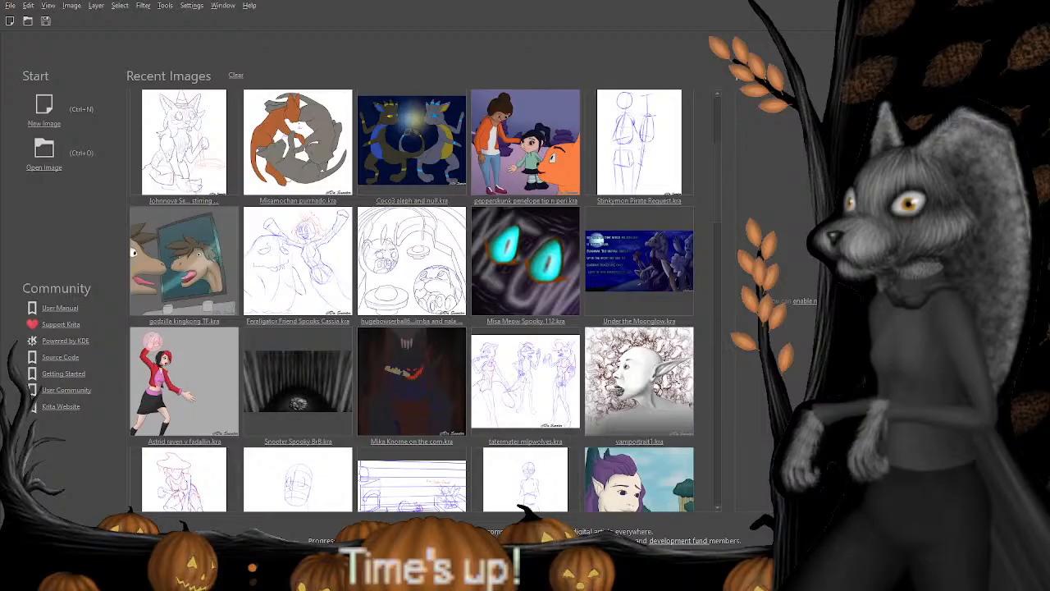
scroll(272, 462, "down", 5)
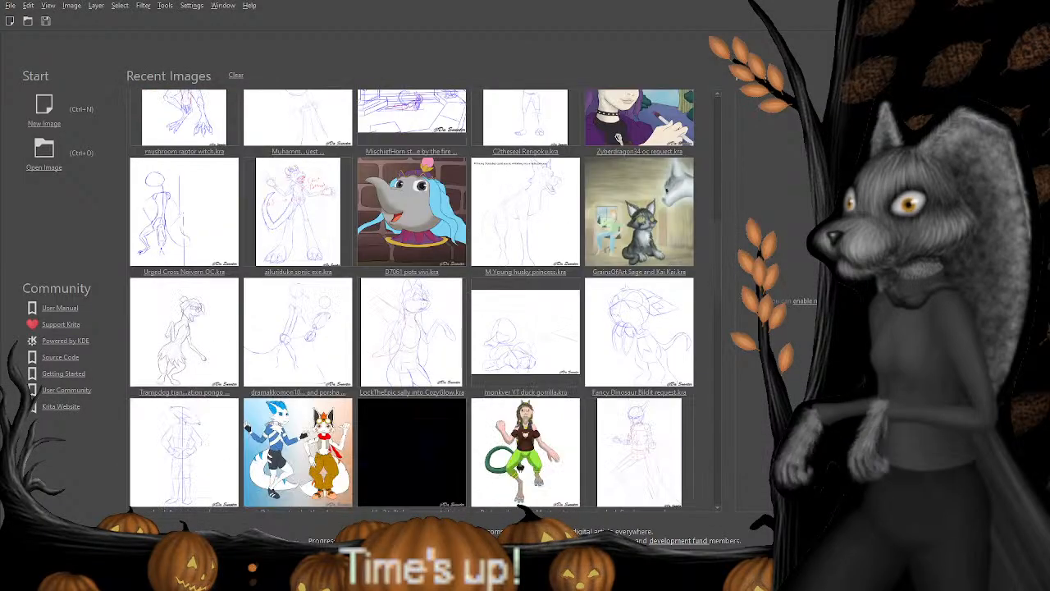
scroll(272, 462, "down", 5)
scroll(272, 462, "up", 1)
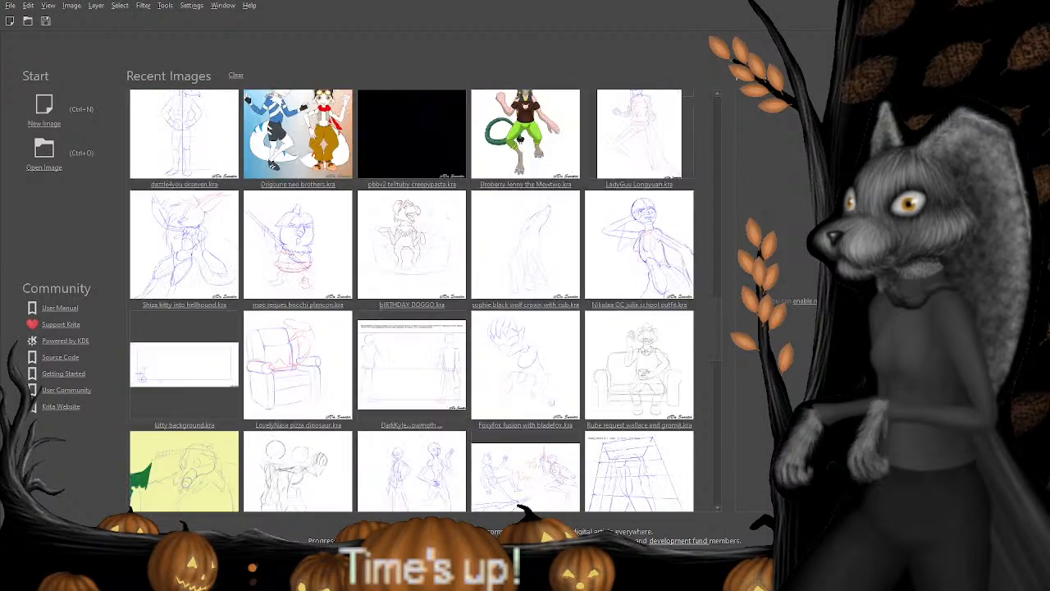
Open the Misamochan purrnado drawing and erase the line art over the lower grey cat's nose tip with the eraser at 32 px.
scroll(272, 462, "up", 10)
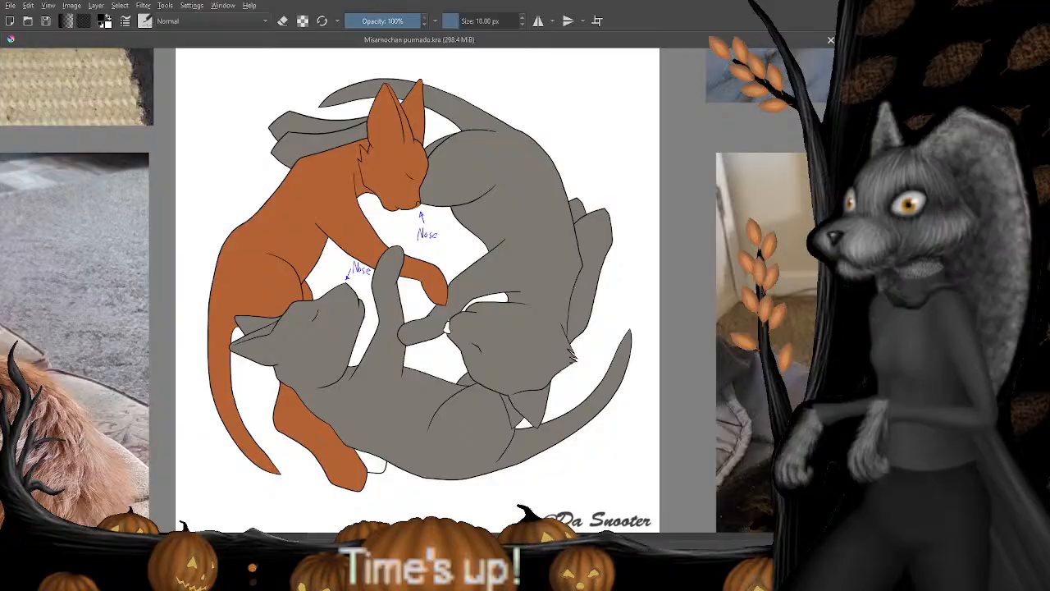
key("plus")
key("plus")
key("plus")
key("plus")
key("e")
left_click_drag(131, 266, 422, 221)
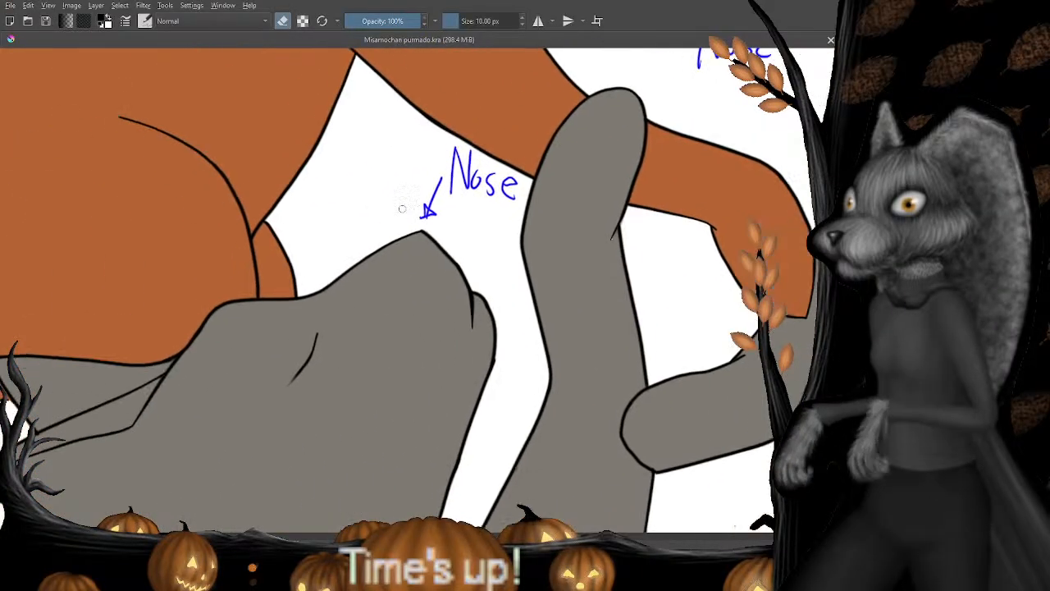
key("plus")
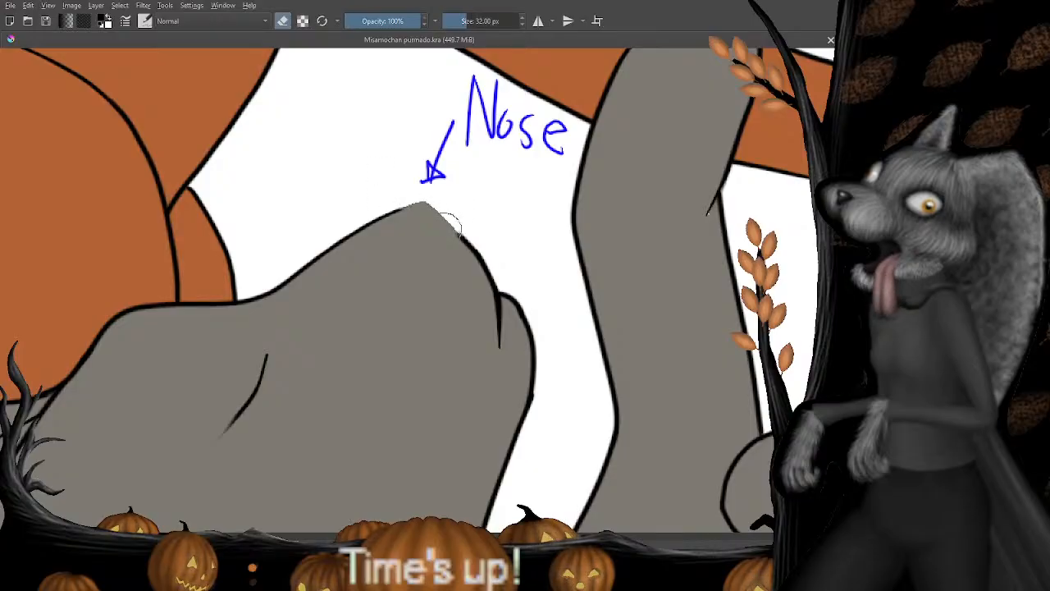
left_click_drag(449, 223, 444, 195)
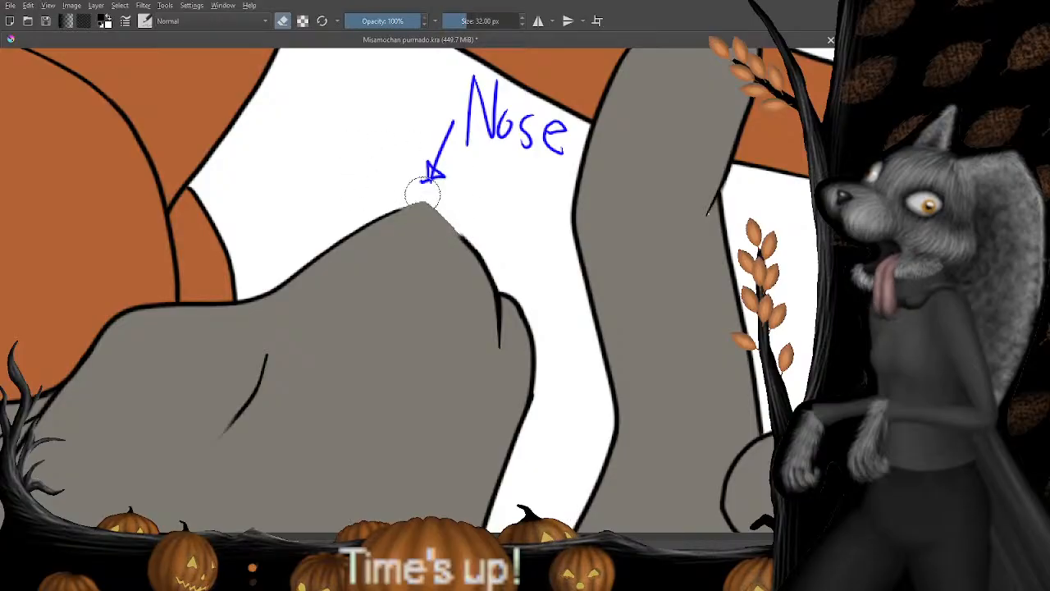
key("e")
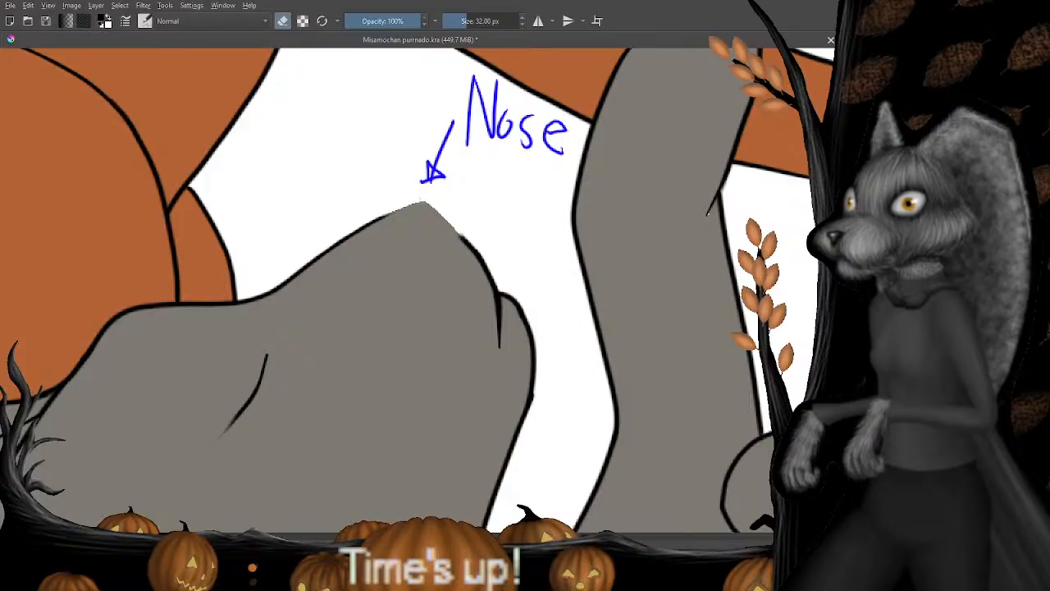
Try to redraw the missing underside of the orange cat's nose with the brush at 7 px.
left_click_drag(440, 128, 362, 338)
left_click_drag(465, 200, 429, 178)
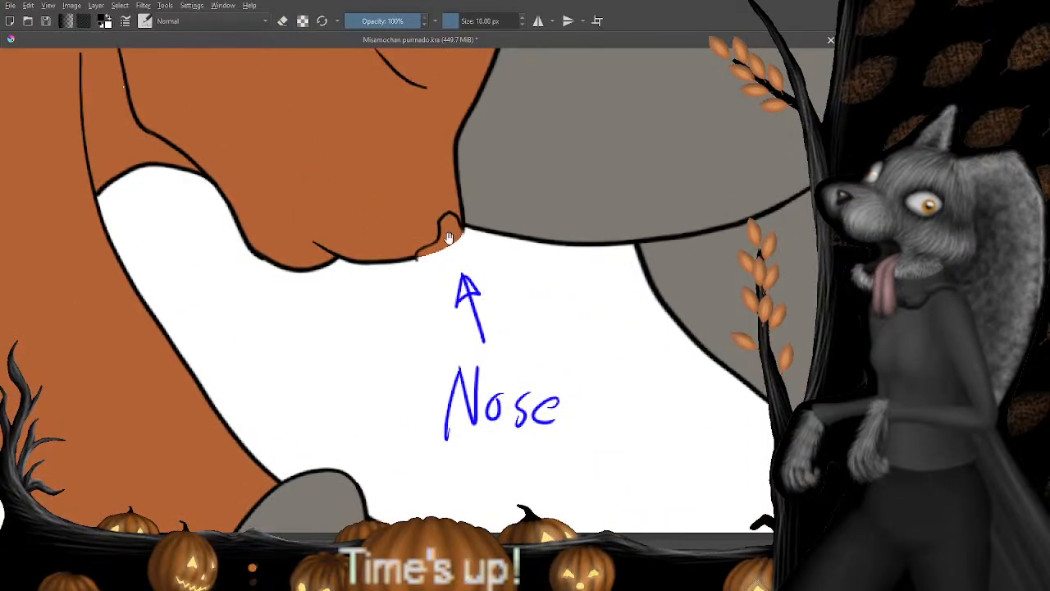
left_click_drag(456, 239, 408, 198)
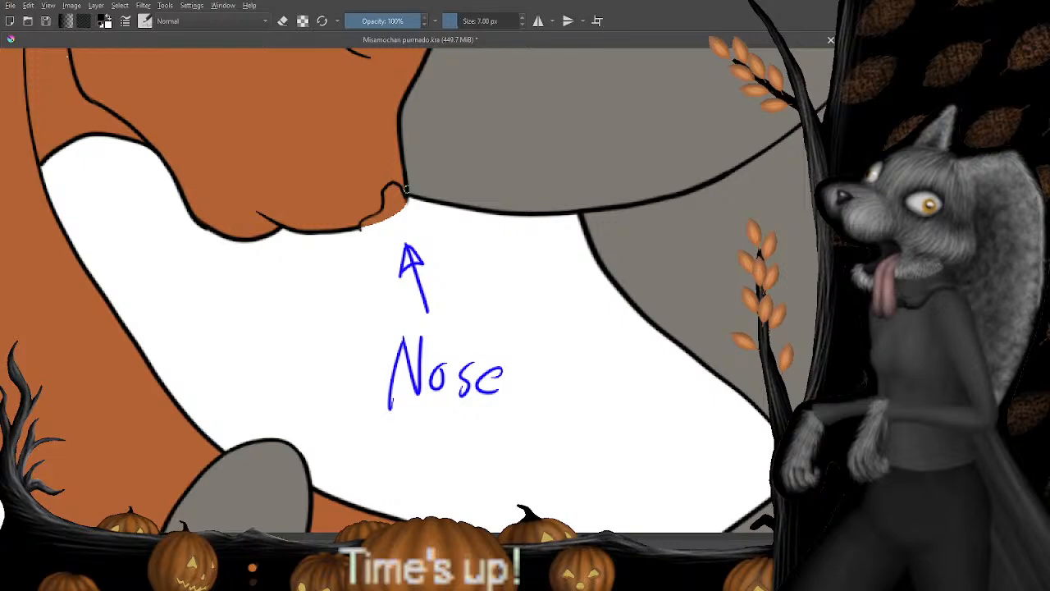
key("ctrl+plus")
key("ctrl+plus")
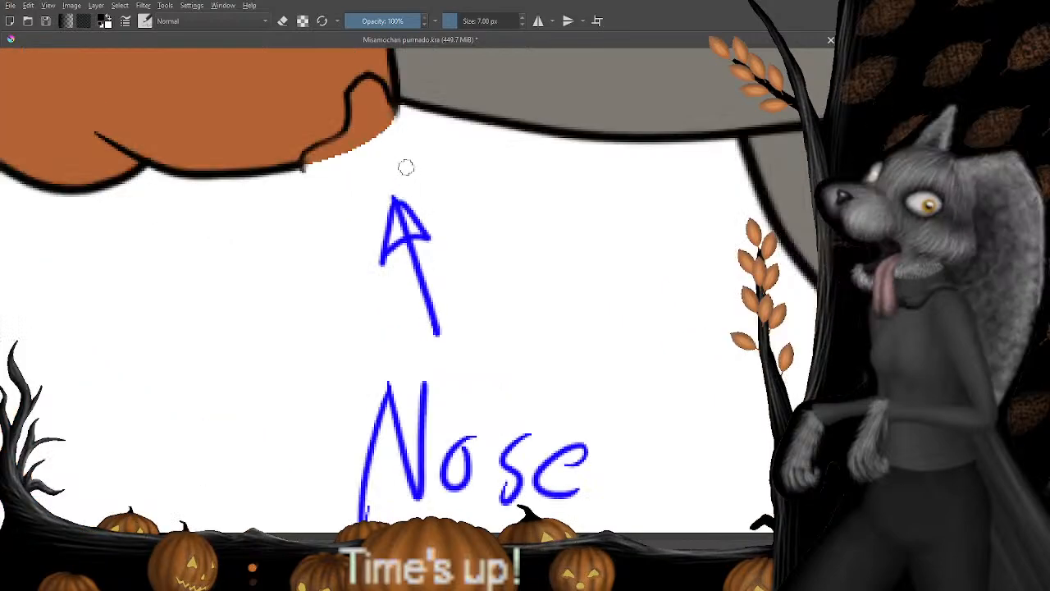
mouse_move(376, 100)
left_mouse_down()
mouse_move(393, 132)
mouse_move(389, 166)
left_mouse_up()
key("ctrl+z")
mouse_move(393, 119)
left_mouse_down()
mouse_move(396, 149)
mouse_move(384, 169)
mouse_move(328, 189)
left_mouse_up()
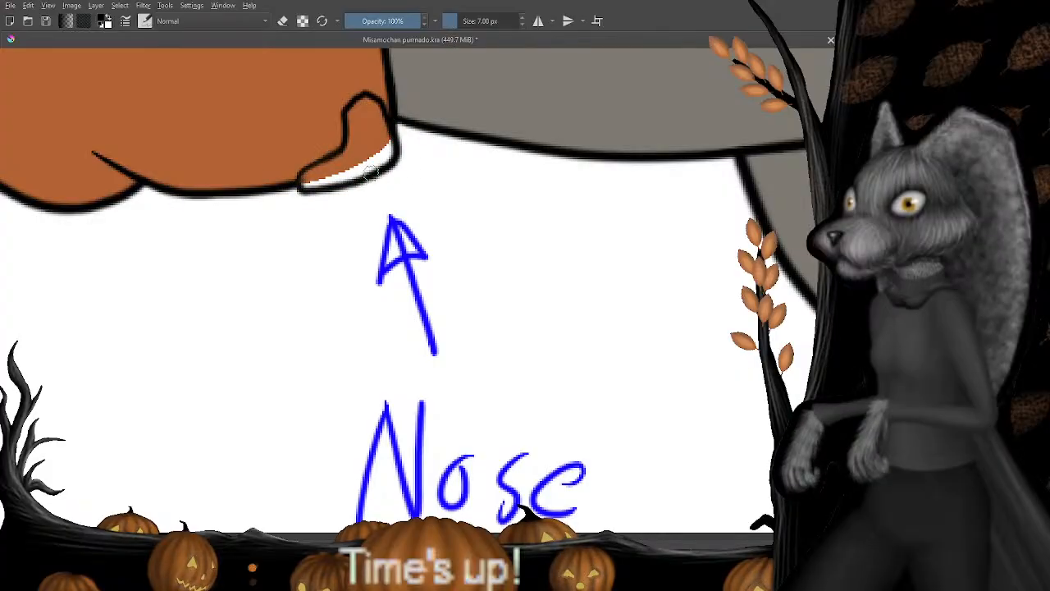
left_click_drag(369, 209, 391, 204)
key("e")
mouse_move(320, 201)
left_mouse_down()
mouse_move(394, 203)
mouse_move(333, 209)
left_mouse_up()
key("e")
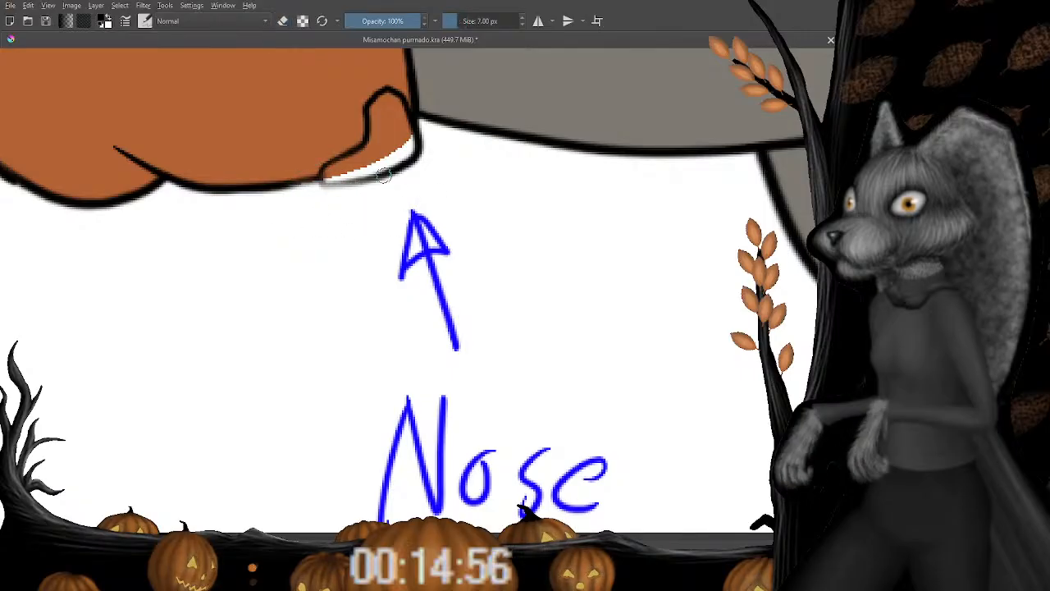
mouse_move(389, 169)
left_mouse_down()
mouse_move(361, 182)
mouse_move(322, 179)
left_mouse_up()
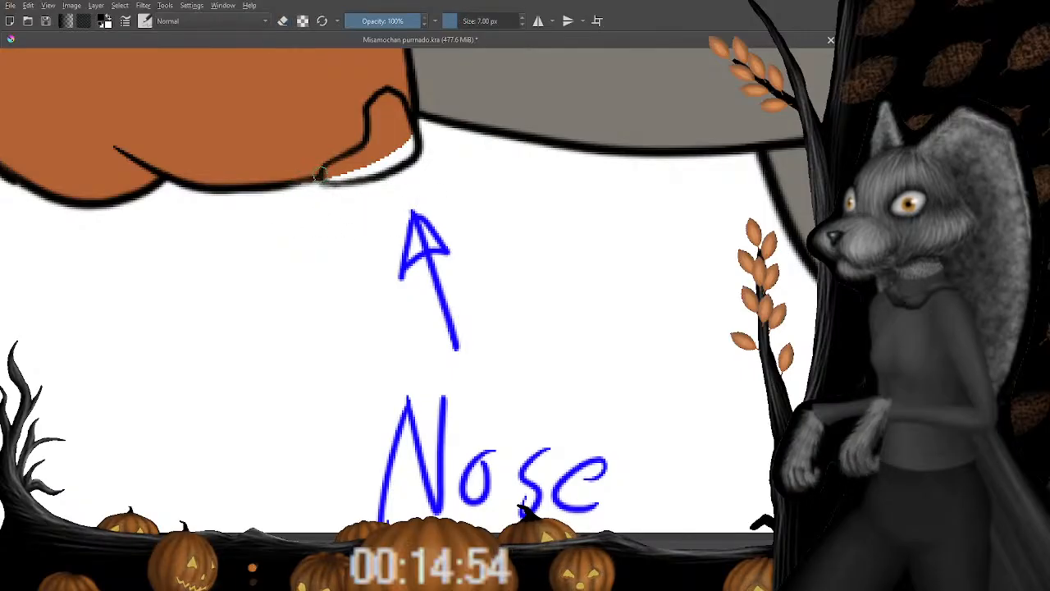
left_click_drag(325, 229, 322, 233)
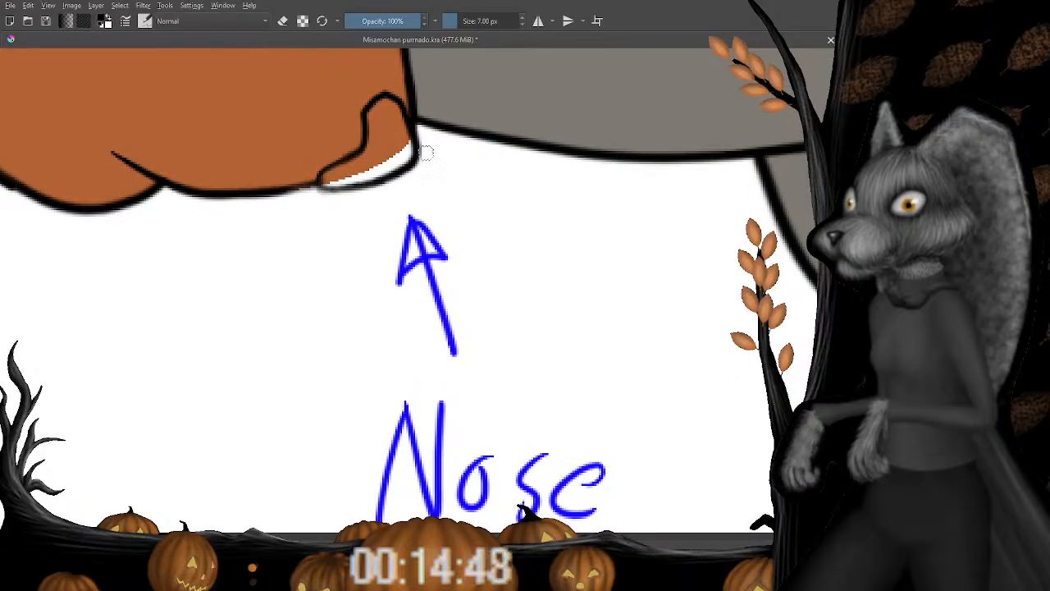
key("ctrl+z")
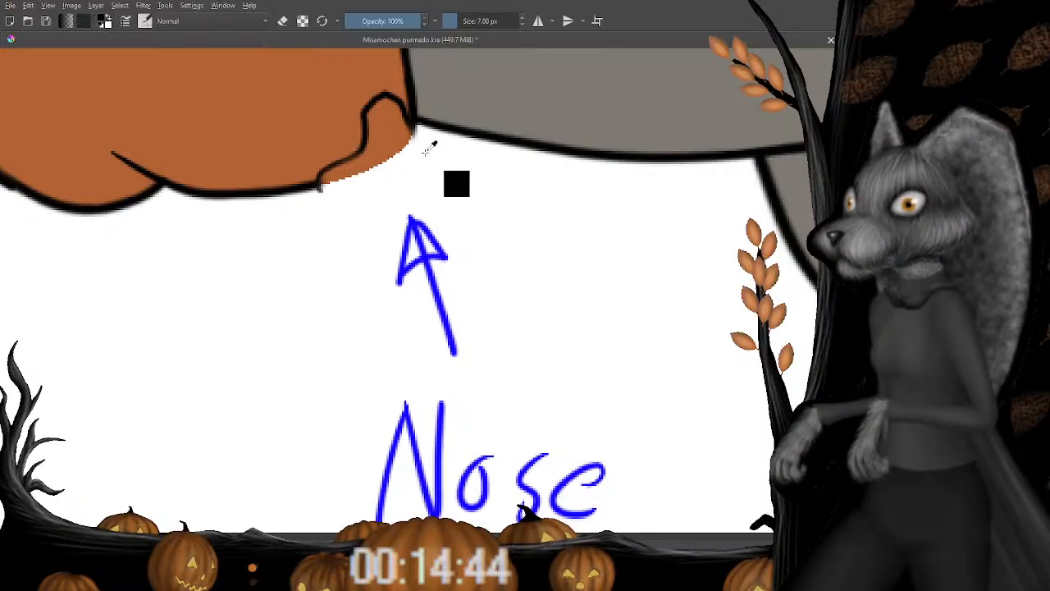
Draw the rounded front and underside of the orange cat's nose with the brush at 6 px, closing the nose outline.
key("bracketright")
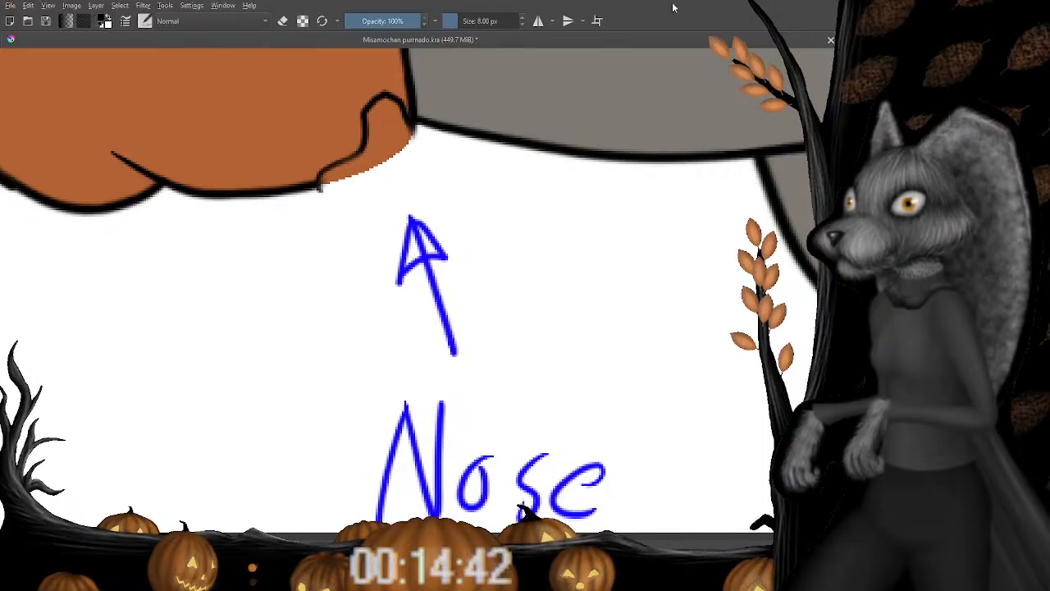
mouse_move(446, 146)
left_mouse_down()
mouse_move(446, 234)
mouse_move(433, 201)
left_mouse_up()
key("bracketleft")
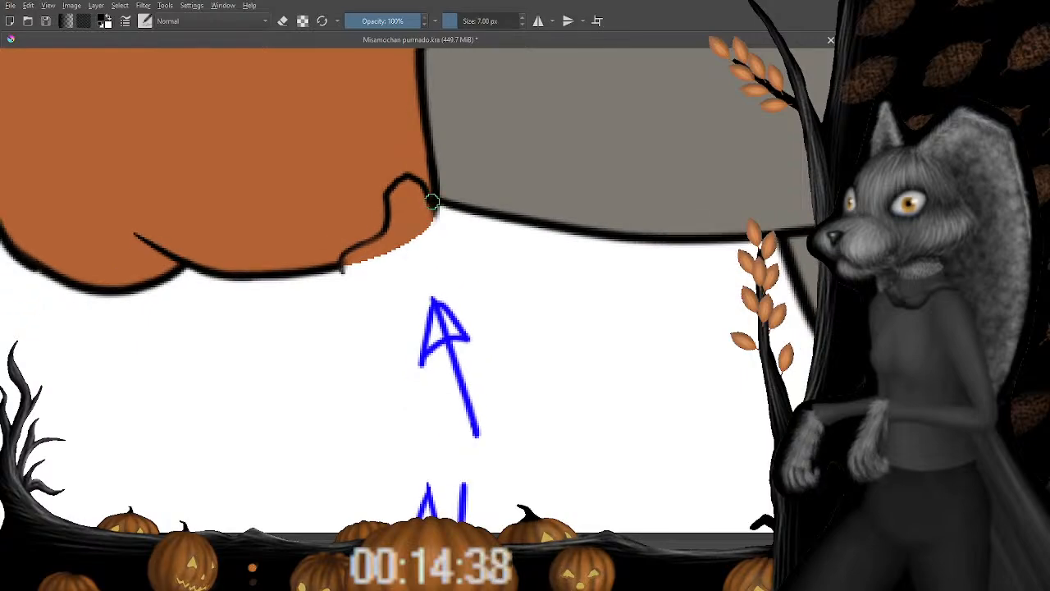
key("bracketright")
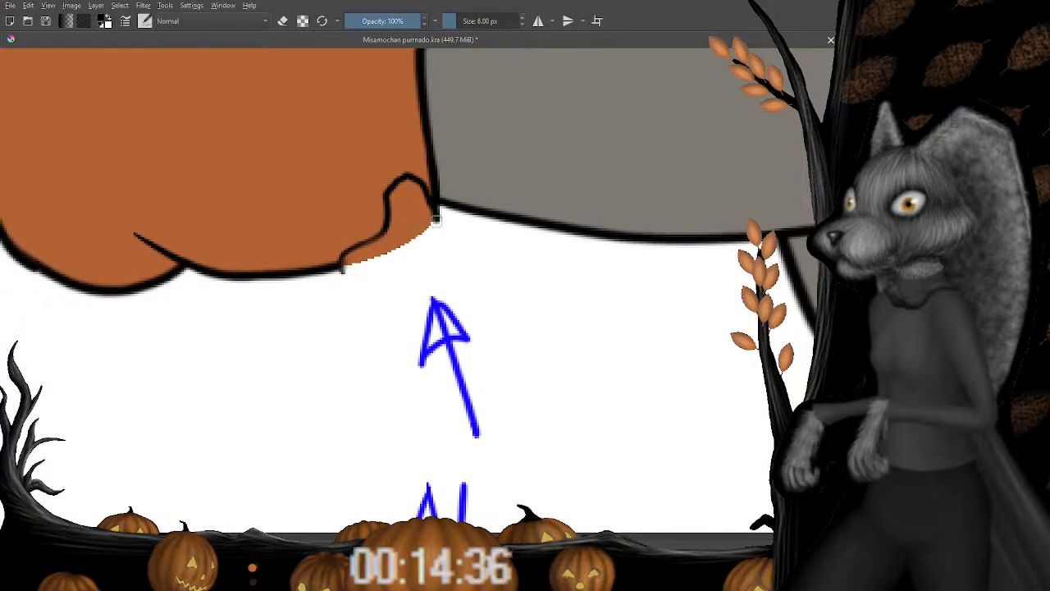
mouse_move(433, 205)
left_mouse_down()
mouse_move(438, 232)
mouse_move(416, 251)
mouse_move(344, 256)
mouse_move(429, 205)
mouse_move(380, 229)
mouse_move(449, 206)
mouse_move(367, 231)
left_mouse_up()
key("e")
key("e")
key("ctrl+z")
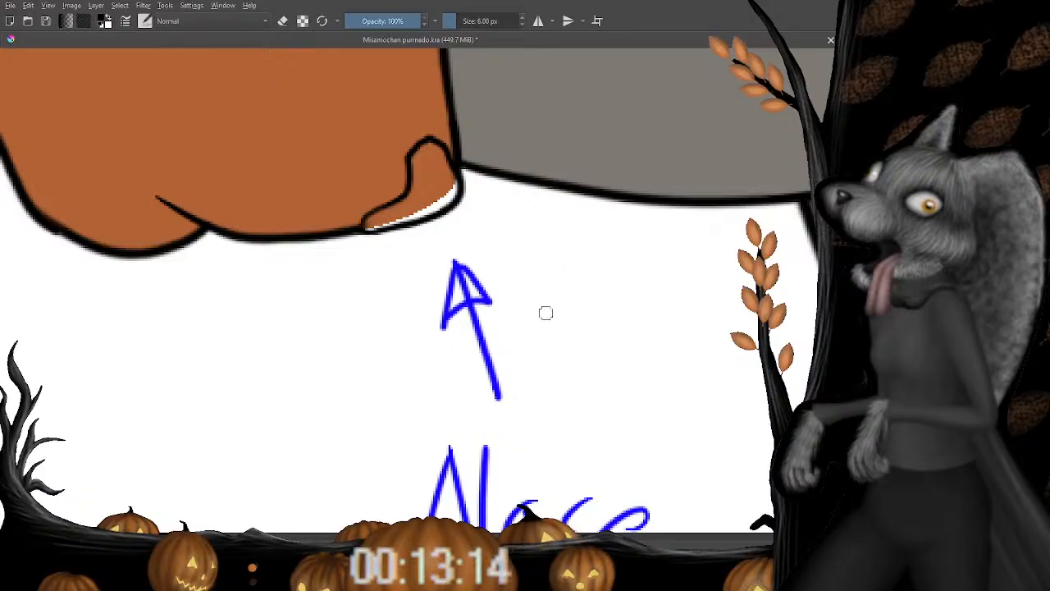
left_click_drag(528, 246, 536, 370)
key("ctrl+z")
Look across the canvas for the erased nose tip of the lower grey cat.
left_click_drag(547, 419, 517, 51)
left_click_drag(492, 382, 565, 50)
left_click_drag(492, 375, 520, 211)
left_click_drag(527, 402, 572, 61)
left_click_drag(534, 369, 547, 59)
left_click_drag(715, 331, 605, 82)
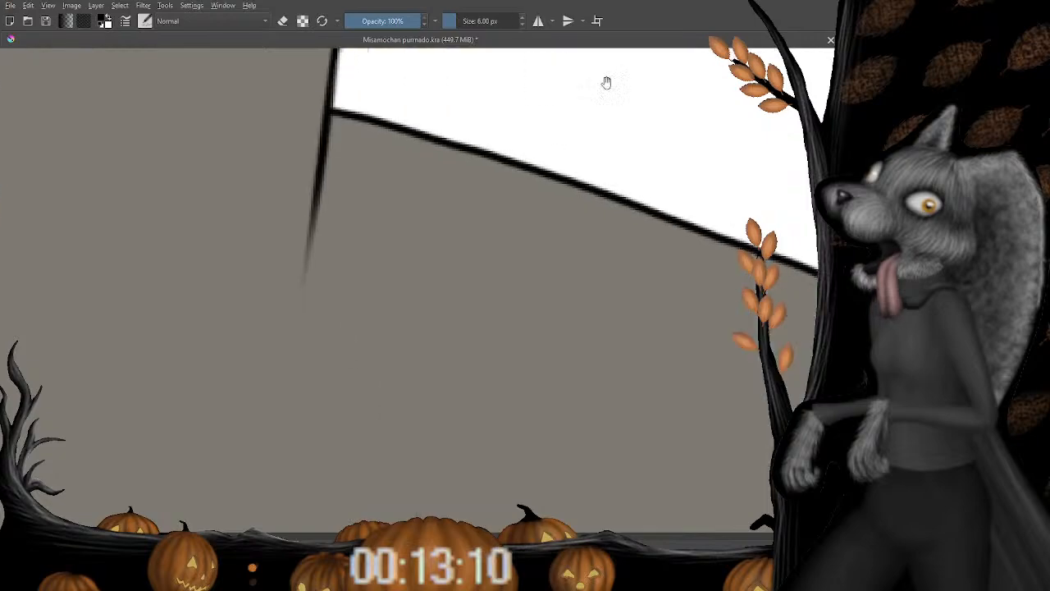
left_click_drag(763, 205, 513, 153)
mouse_move(699, 148)
left_mouse_down()
mouse_move(450, 94)
mouse_move(328, 271)
left_mouse_up()
left_click_drag(509, 70, 268, 360)
left_click_drag(503, 153, 288, 418)
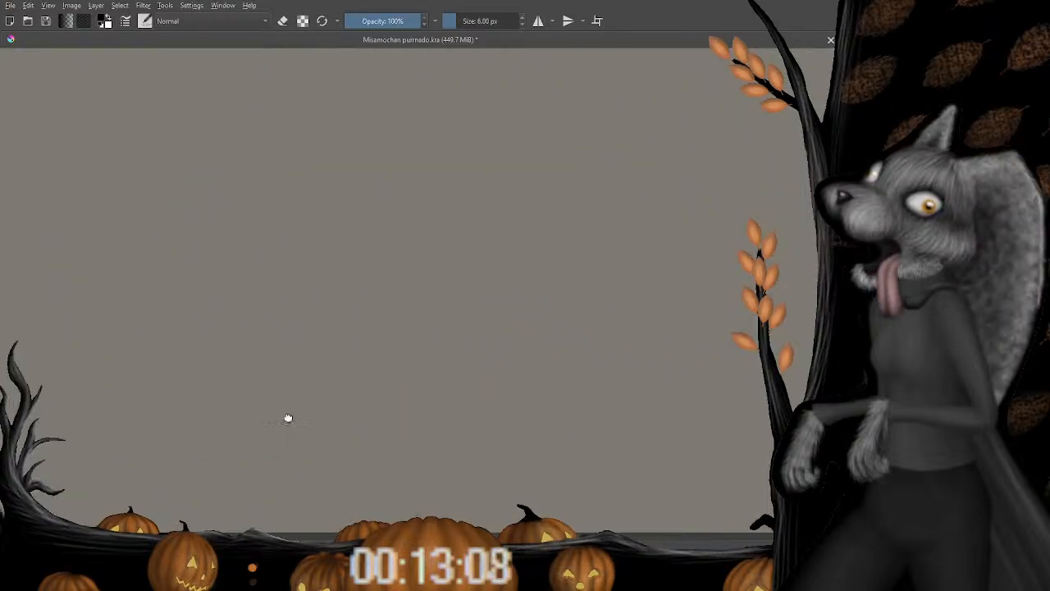
key("minus")
key("minus")
key("minus")
key("minus")
key("minus")
key("minus")
key("minus")
key("minus")
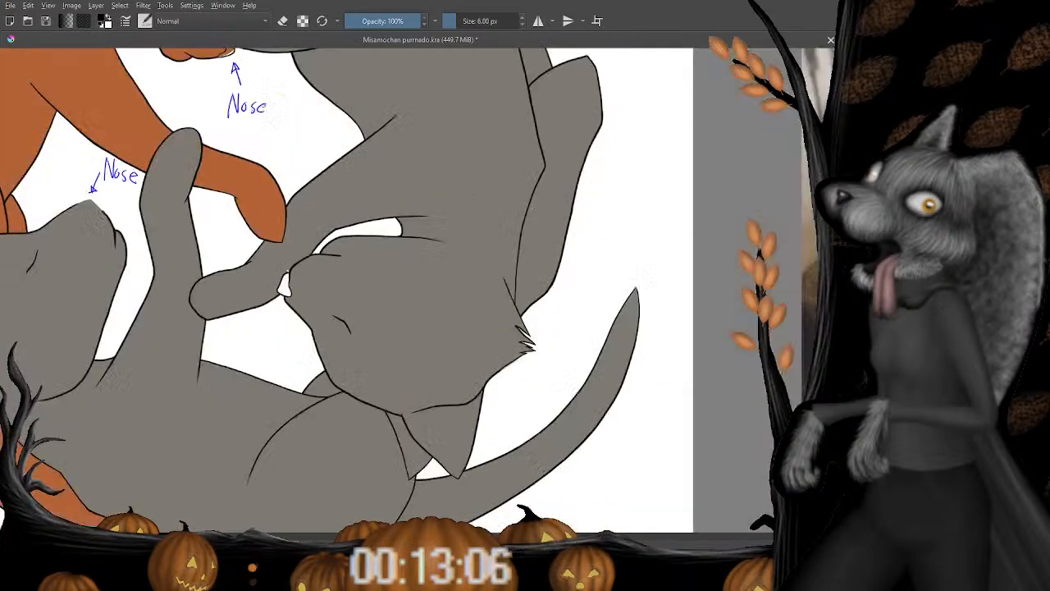
key("plus")
key("plus")
key("plus")
left_click_drag(99, 167, 367, 167)
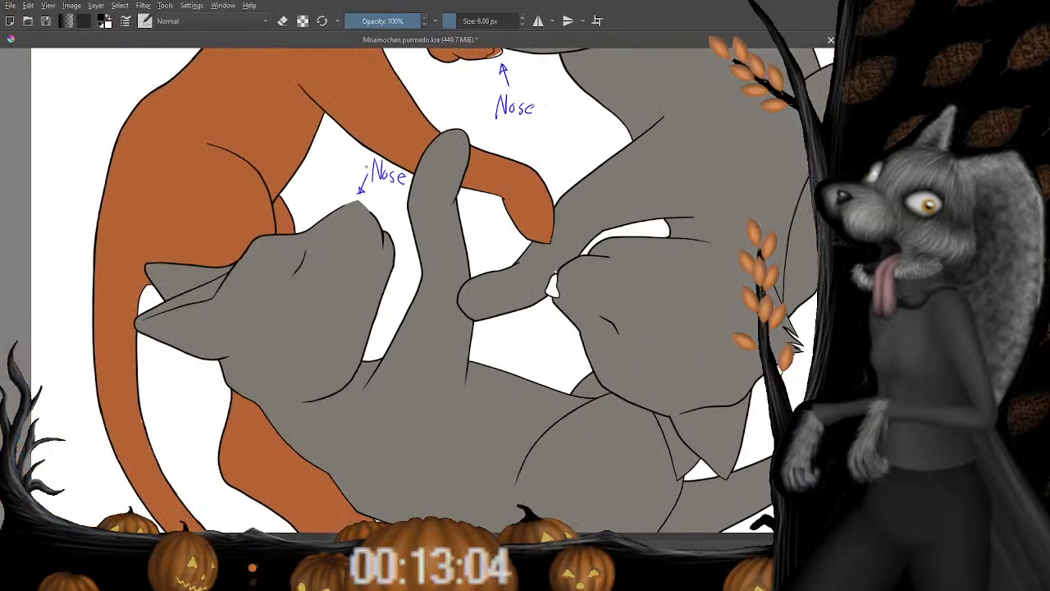
key("plus")
key("plus")
key("plus")
key("plus")
left_click_drag(166, 98, 196, 324)
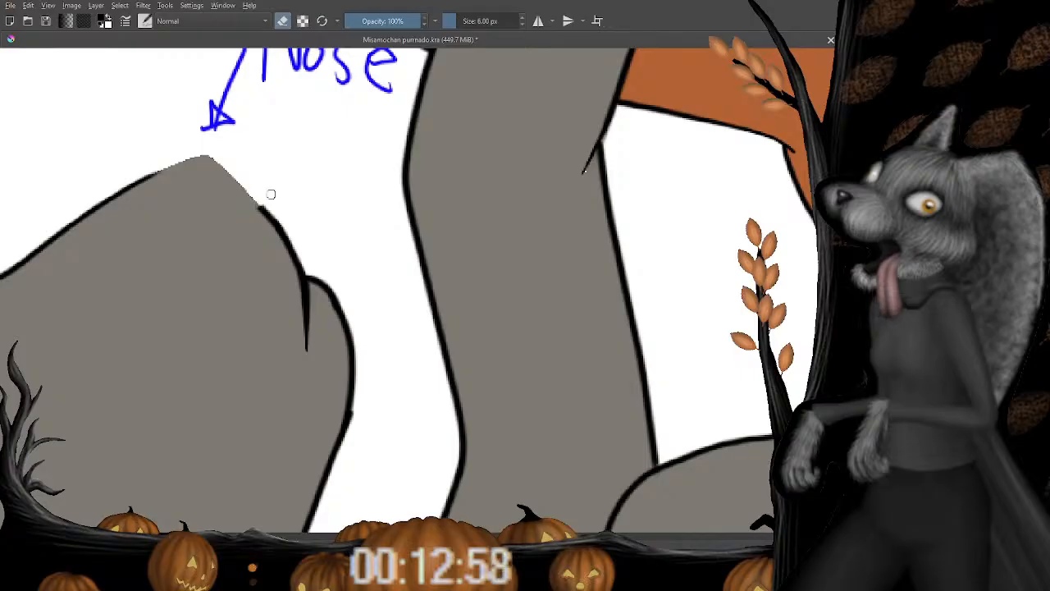
Tidy the broken line end and draw a raised outline over the lower grey cat's nose tip at 6 px.
key("e")
left_click_drag(236, 219, 244, 246)
key("plus")
key("plus")
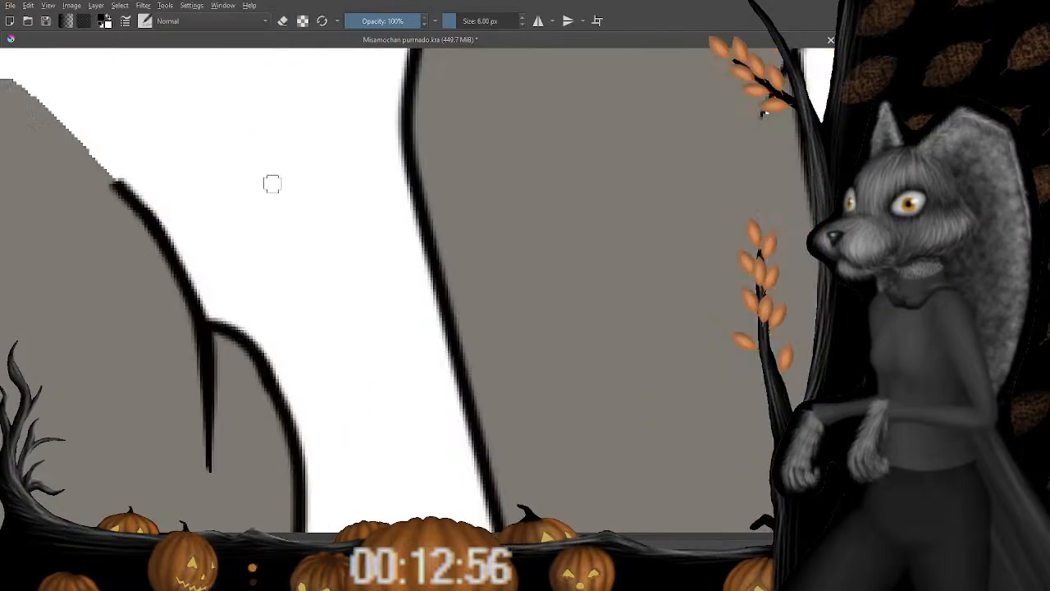
left_click_drag(151, 208, 447, 321)
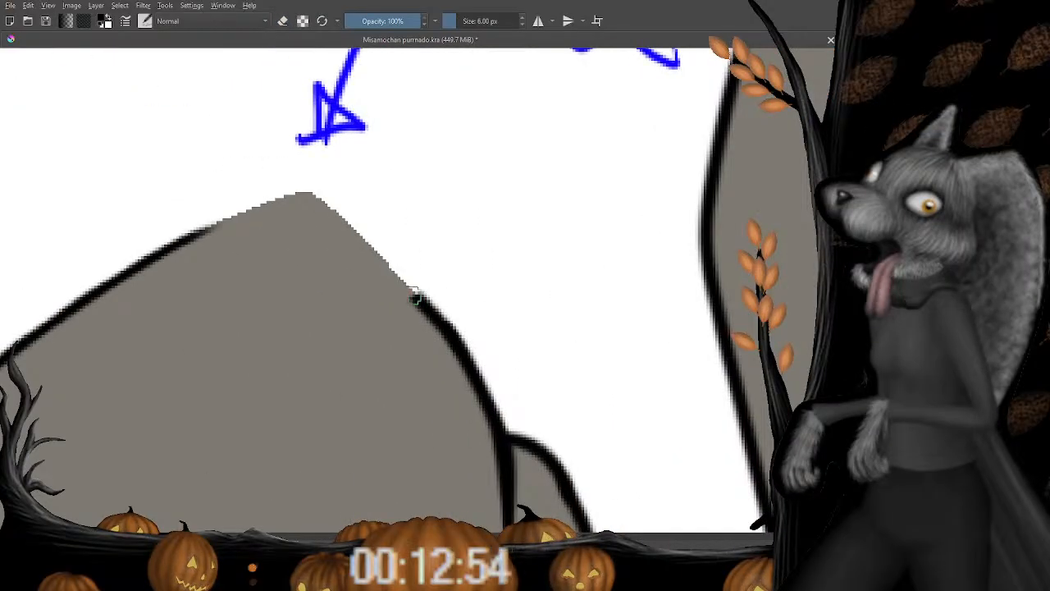
key("e")
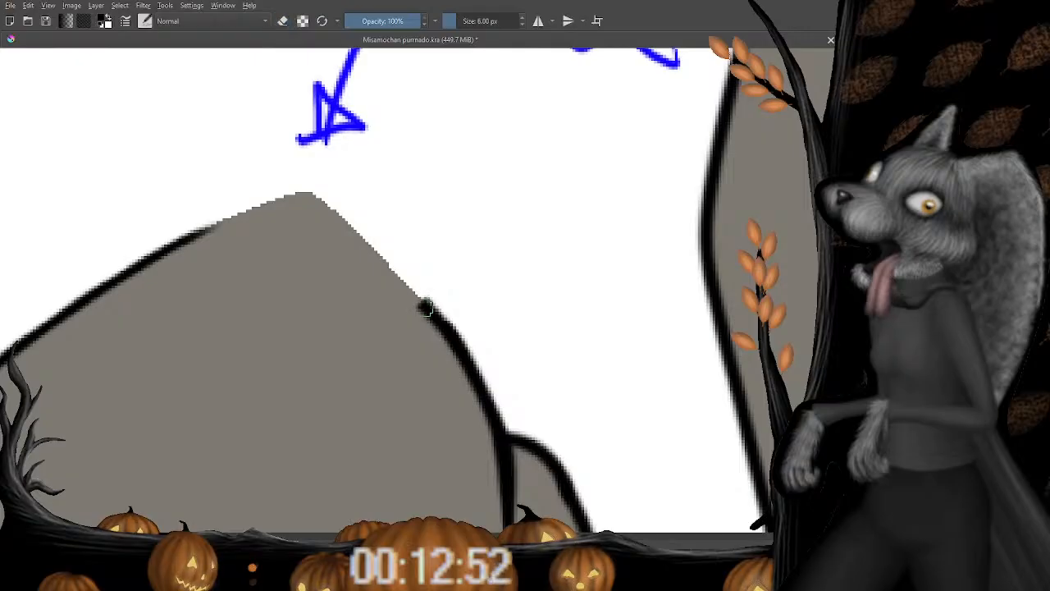
mouse_move(412, 262)
left_mouse_down()
mouse_move(426, 300)
mouse_move(348, 192)
mouse_move(300, 164)
mouse_move(229, 205)
left_mouse_up()
key("ctrl+z")
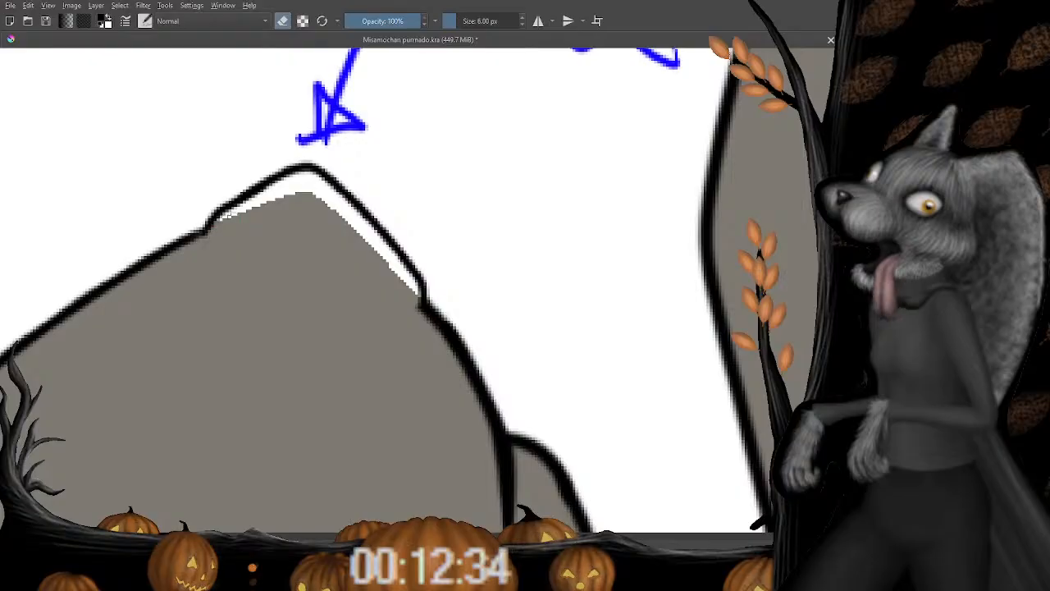
Reshape the corner where the lower grey cat's nose outline meets the muzzle bridge and start curving the line inward.
key("e")
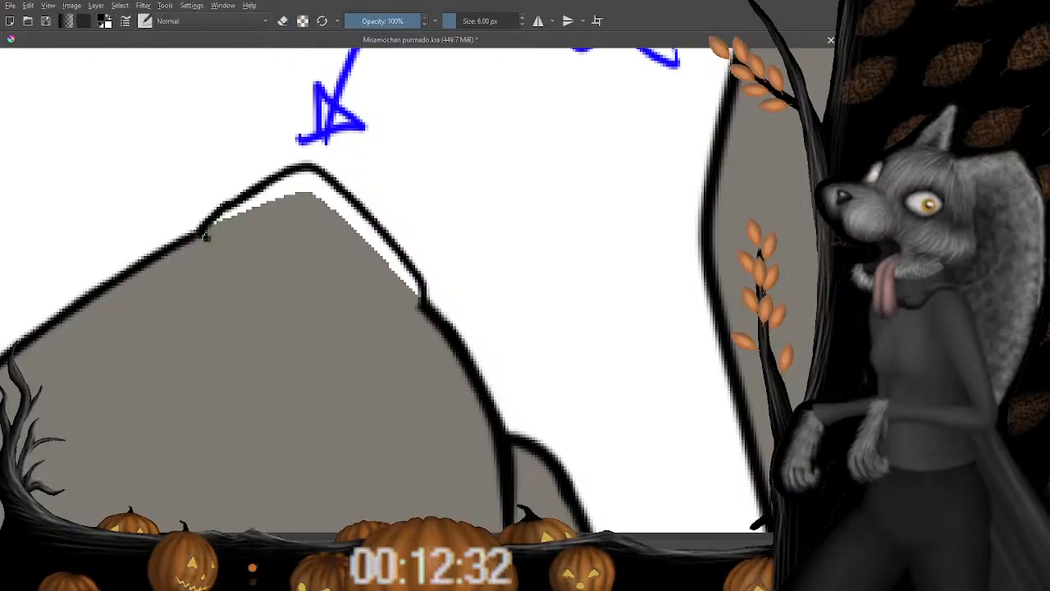
mouse_move(203, 235)
left_mouse_down()
mouse_move(283, 245)
mouse_move(197, 234)
mouse_move(234, 209)
mouse_move(217, 212)
mouse_move(267, 194)
mouse_move(231, 201)
mouse_move(273, 177)
mouse_move(211, 210)
mouse_move(217, 246)
left_mouse_up()
key("e")
key("e")
key("e")
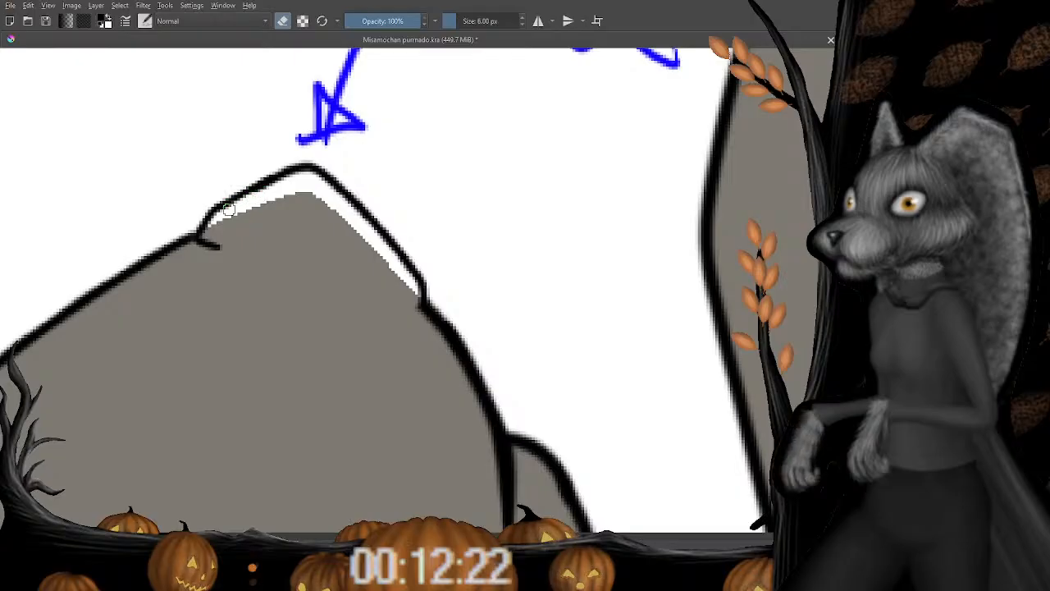
Draw the nose's curved inner edge across the lower grey cat's muzzle, linking both ends of the raised outline.
key("e")
left_click_drag(212, 244, 303, 253)
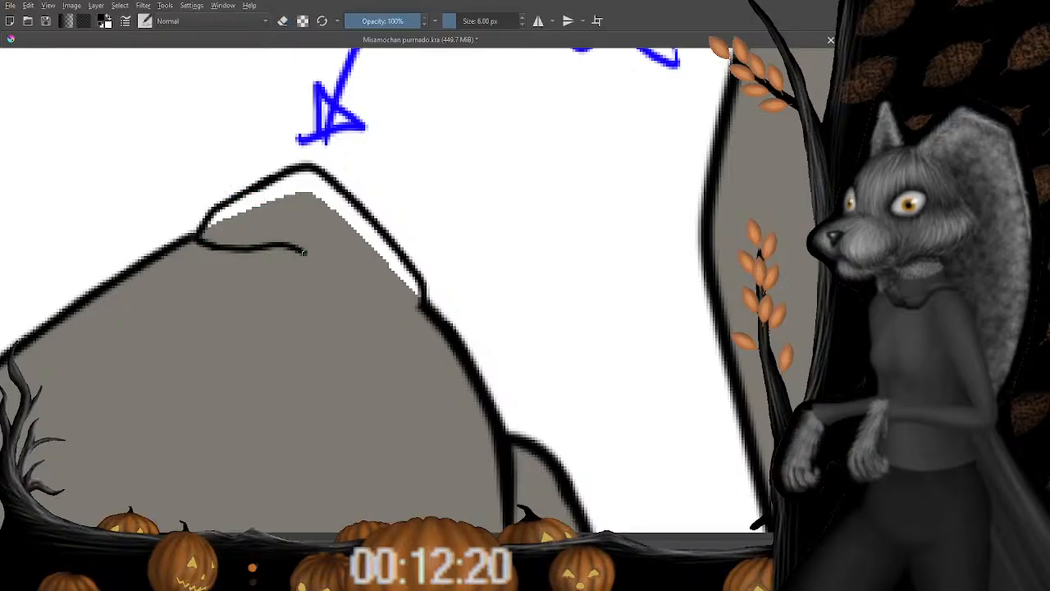
left_click_drag(426, 316, 280, 247)
key("e")
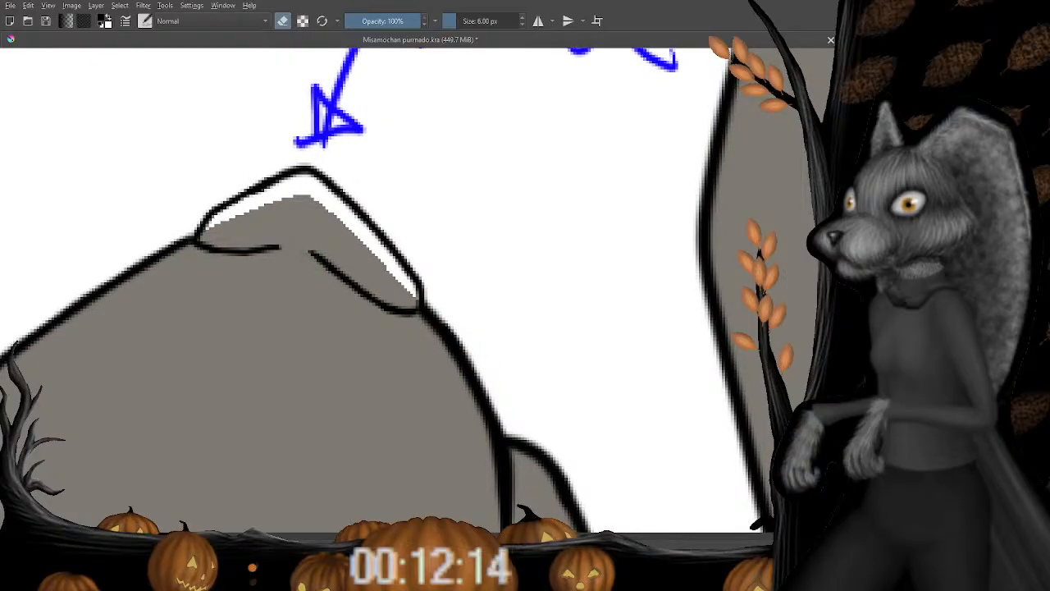
key("e")
left_click_drag(319, 253, 205, 249)
left_click_drag(265, 300, 302, 295)
Refine the corners and line weight of the lower grey cat's nose outline, alternating brush and eraser at 6 px.
key("e")
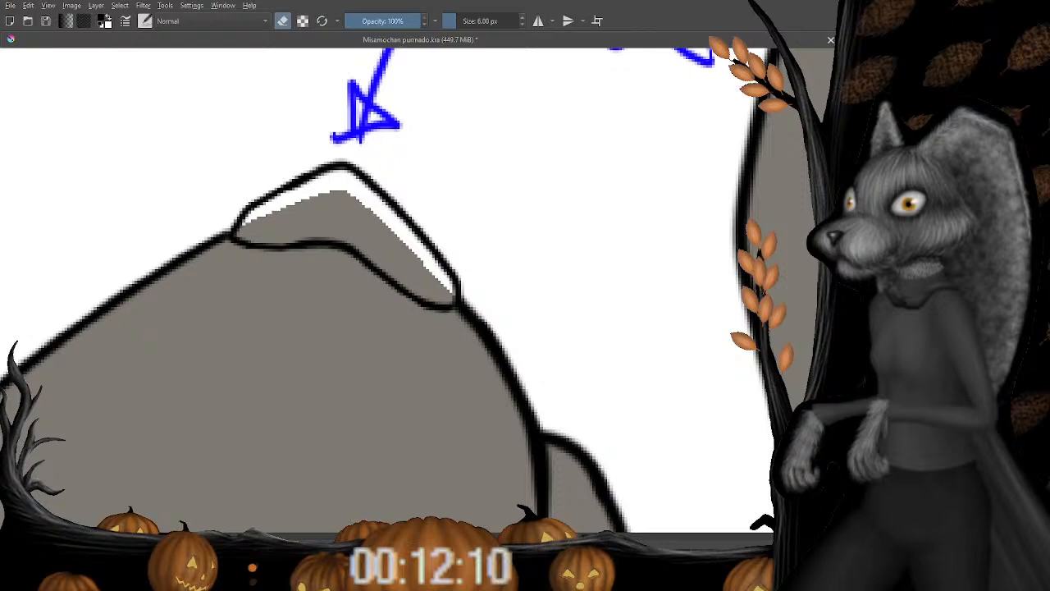
mouse_move(313, 240)
left_mouse_down()
mouse_move(237, 239)
mouse_move(334, 245)
mouse_move(239, 242)
left_mouse_up()
key("e")
key("e")
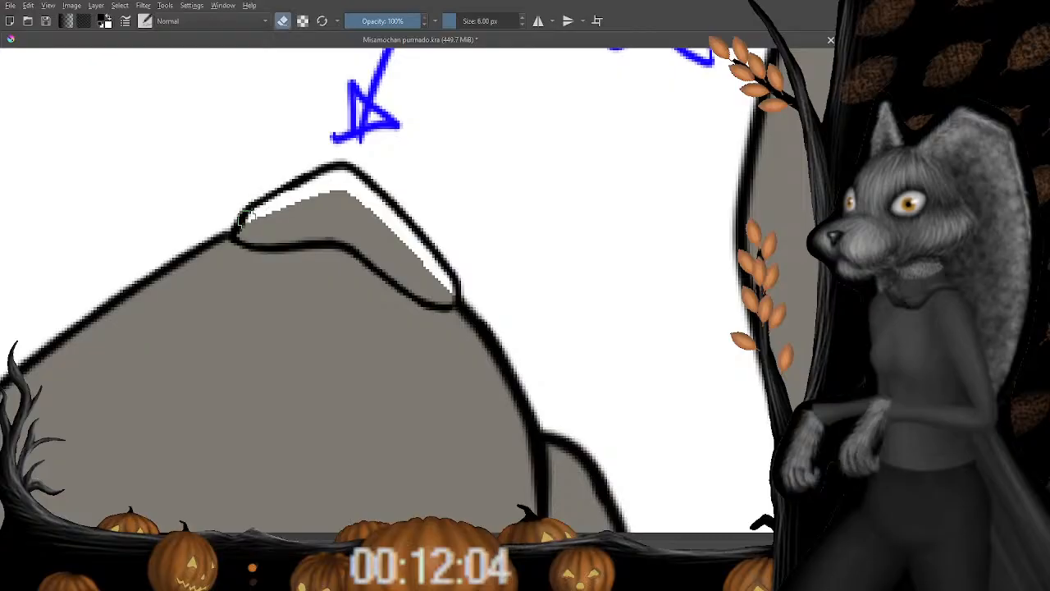
key("e")
left_click_drag(457, 235, 305, 309)
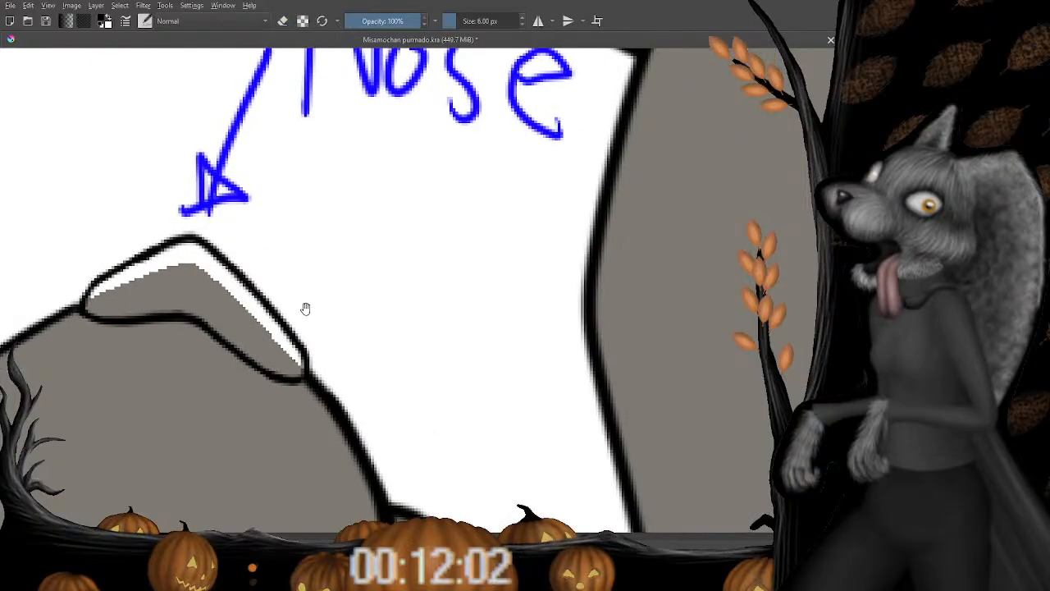
key("minus")
key("minus")
key("plus")
key("plus")
left_click_drag(190, 243, 208, 231)
key("e")
key("e")
scroll(298, 211, "down", 1)
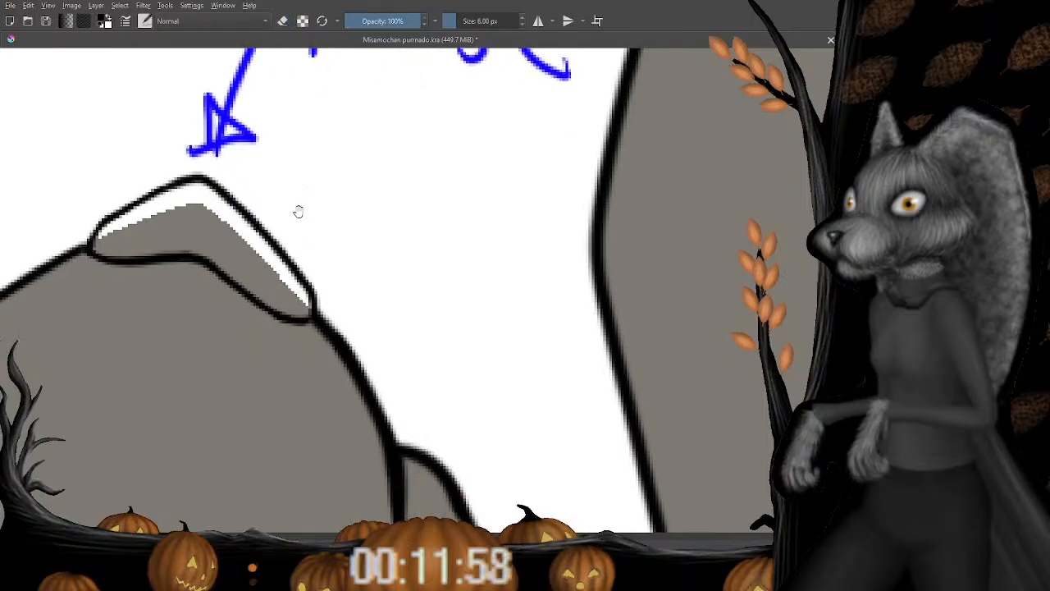
Check both redrawn cat noses in a view of the whole drawing.
key("minus")
key("minus")
key("minus")
key("minus")
key("minus")
key("minus")
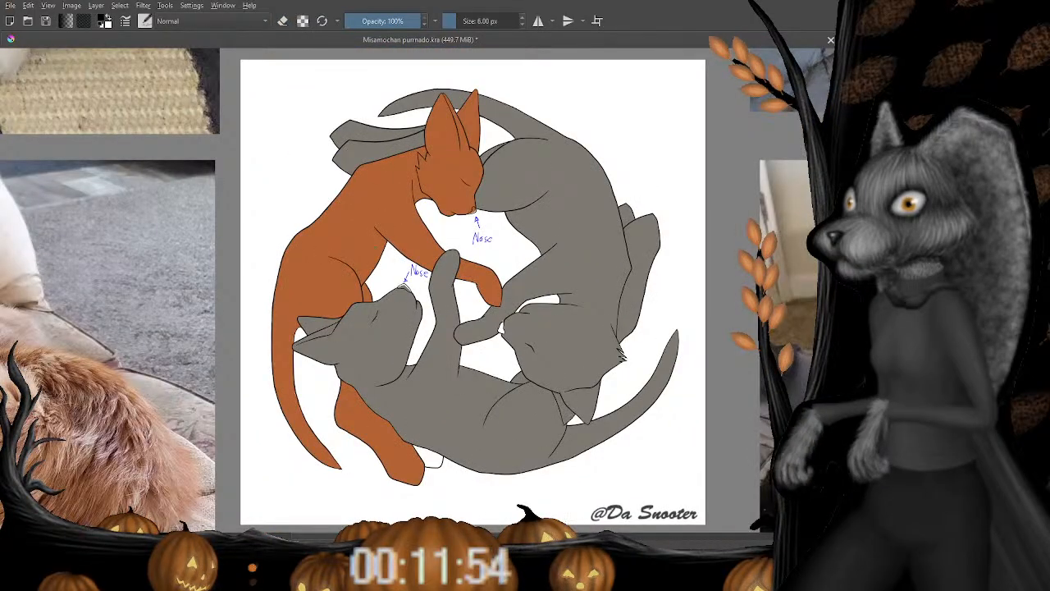
Erase the forward corner of the lower grey cat's nose outline and redraw its outer side shorter and rounder at 6 px.
scroll(332, 299, "up", 6)
key("e")
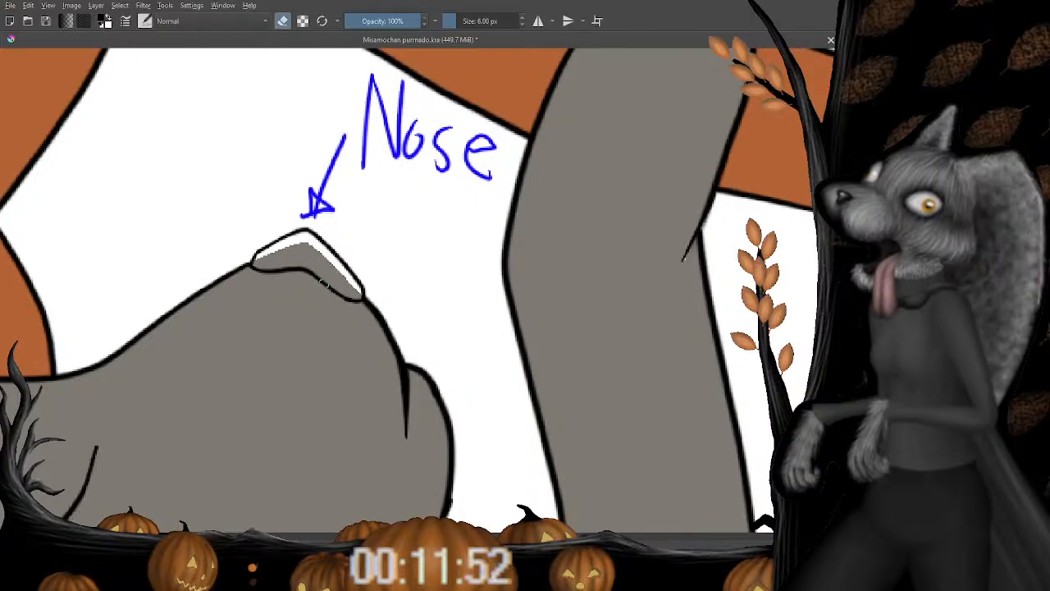
mouse_move(356, 299)
left_mouse_down()
mouse_move(361, 283)
mouse_move(333, 275)
left_mouse_up()
key("e")
scroll(333, 275, "up", 2)
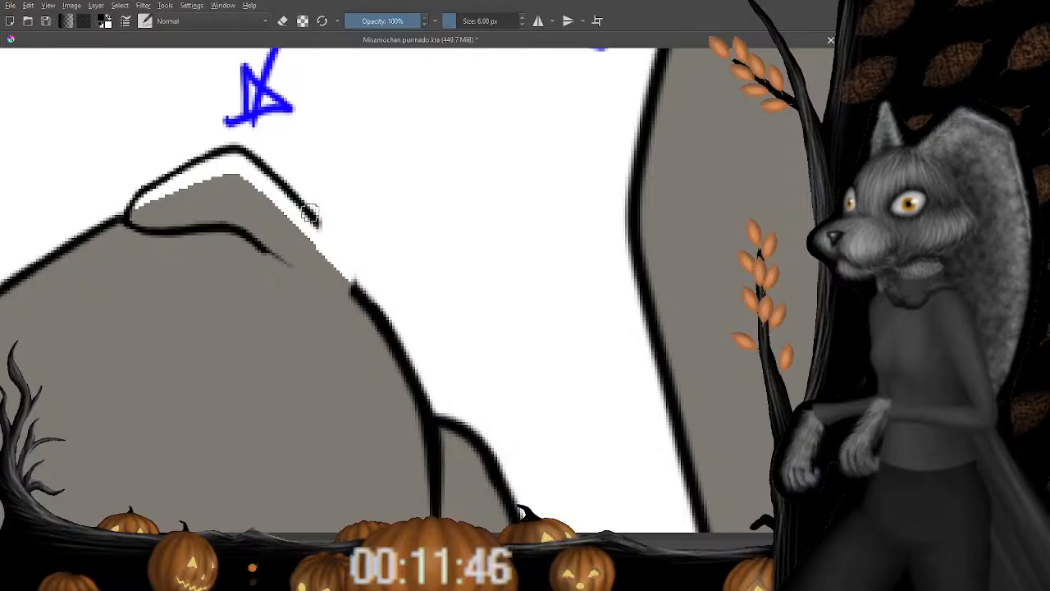
key("e")
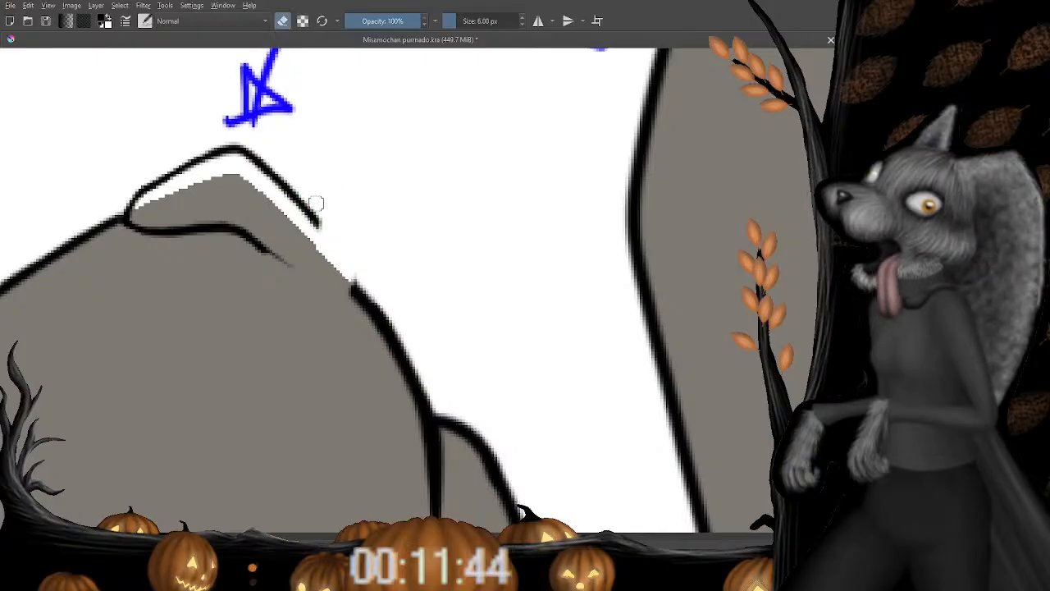
key("e")
mouse_move(315, 223)
left_mouse_down()
mouse_move(304, 212)
mouse_move(318, 243)
left_mouse_up()
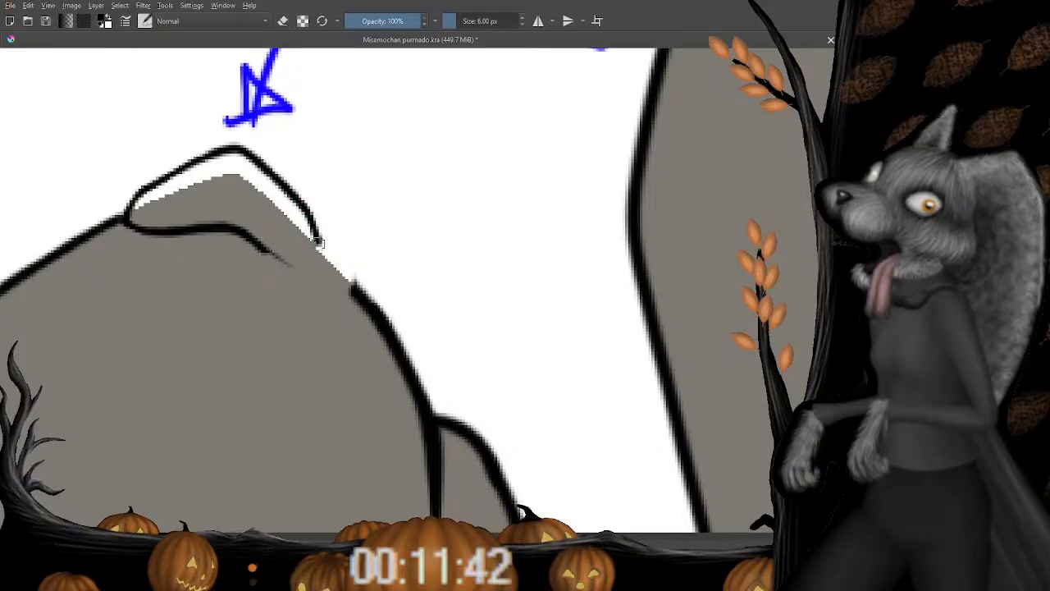
Redraw the nose's lower edge to meet the shortened outer side, and extend the muzzle line up to that corner.
key("e")
mouse_move(251, 248)
left_mouse_down()
mouse_move(289, 264)
mouse_move(275, 253)
left_mouse_up()
key("e")
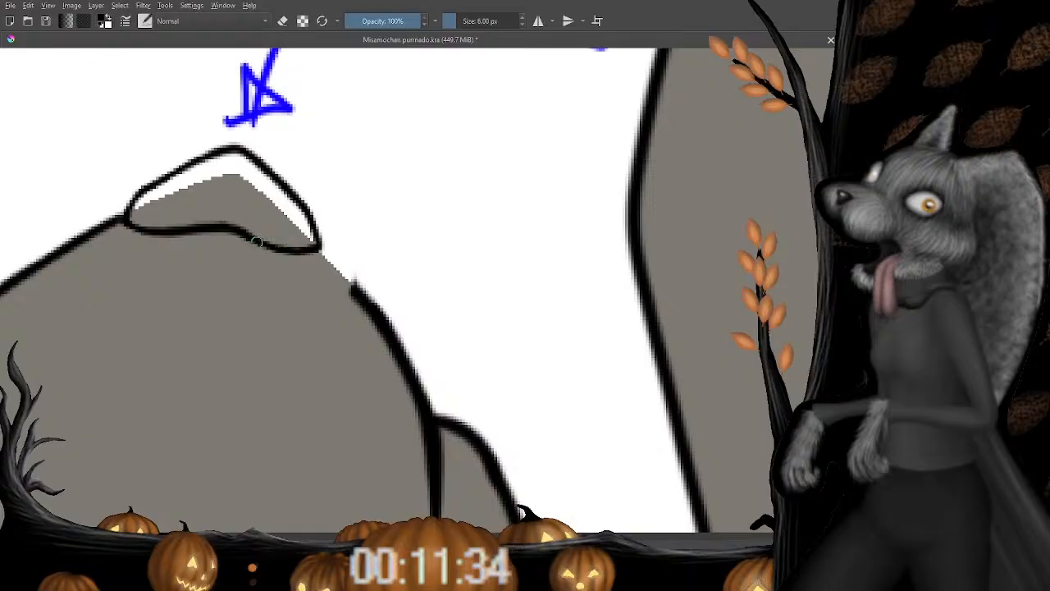
mouse_move(320, 247)
left_mouse_down()
mouse_move(365, 299)
mouse_move(328, 258)
left_mouse_up()
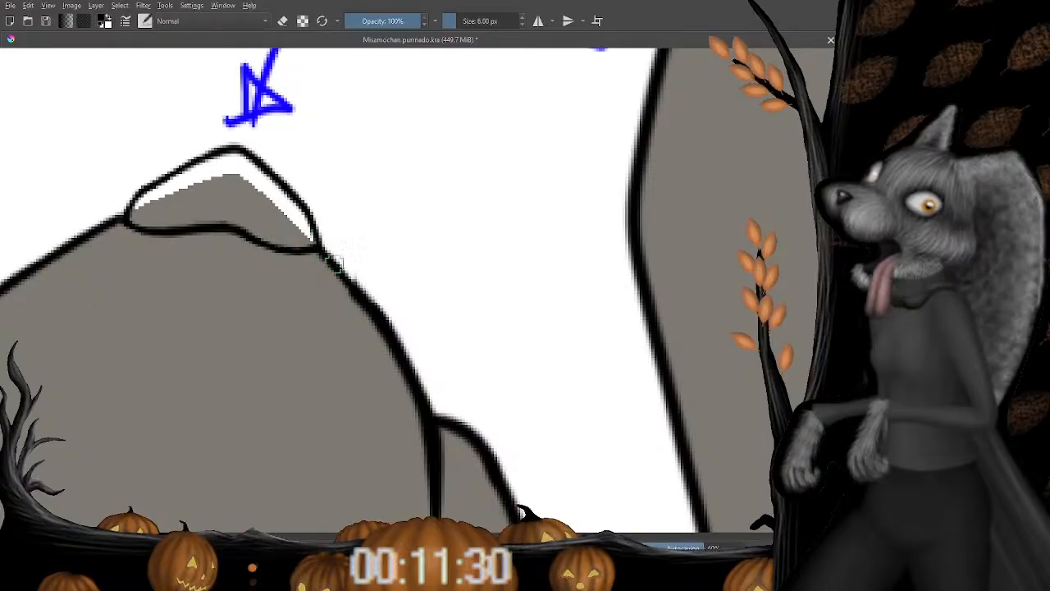
key("e")
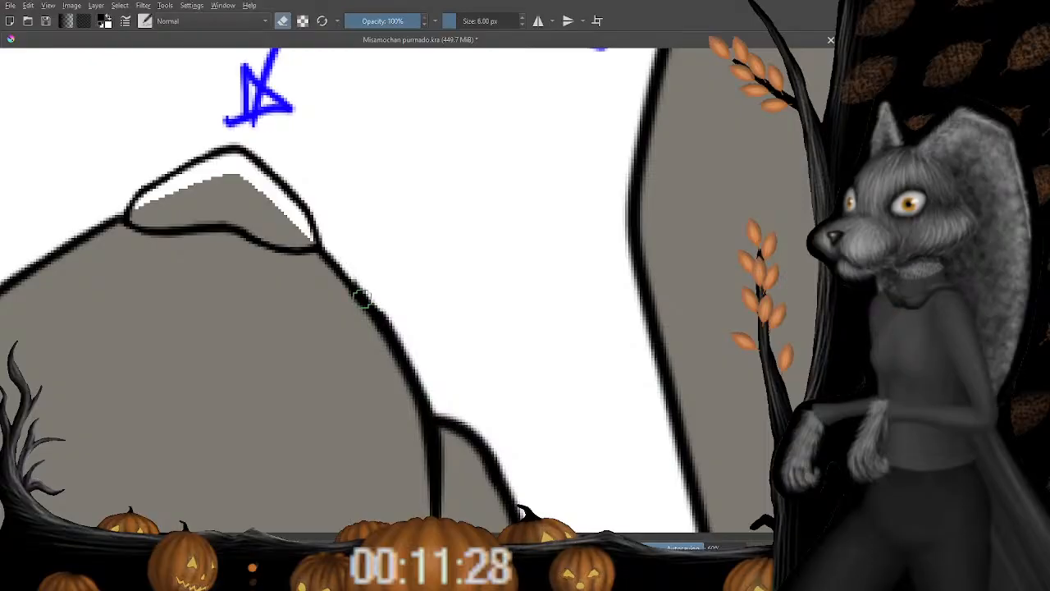
key("e")
Examine the reshaped nose of the lower grey cat against the whole drawing.
left_click_drag(266, 312, 334, 283)
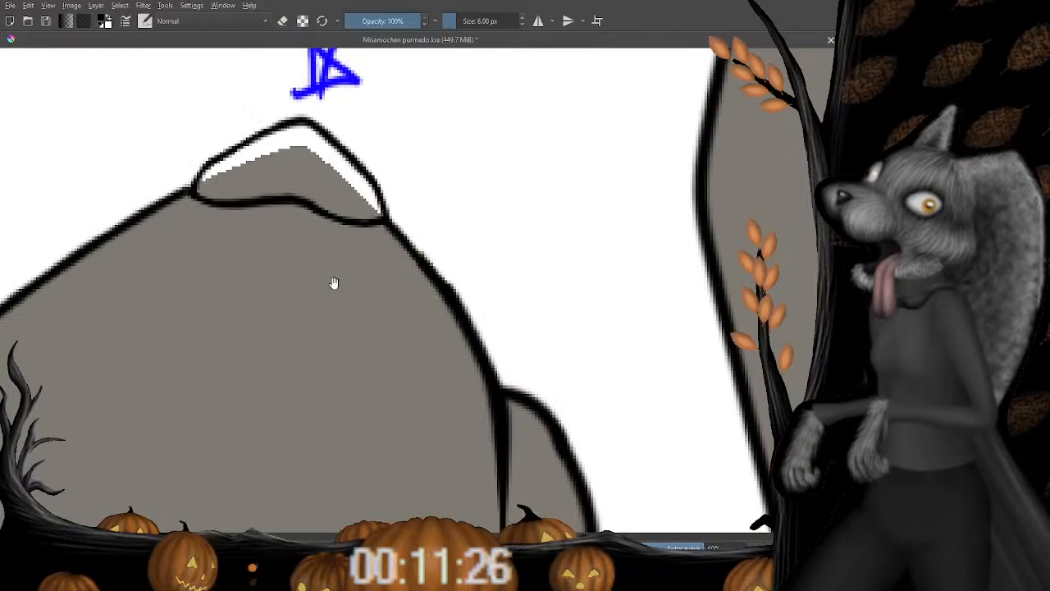
key("minus")
key("minus")
key("minus")
key("minus")
key("minus")
key("minus")
key("minus")
key("minus")
key("minus")
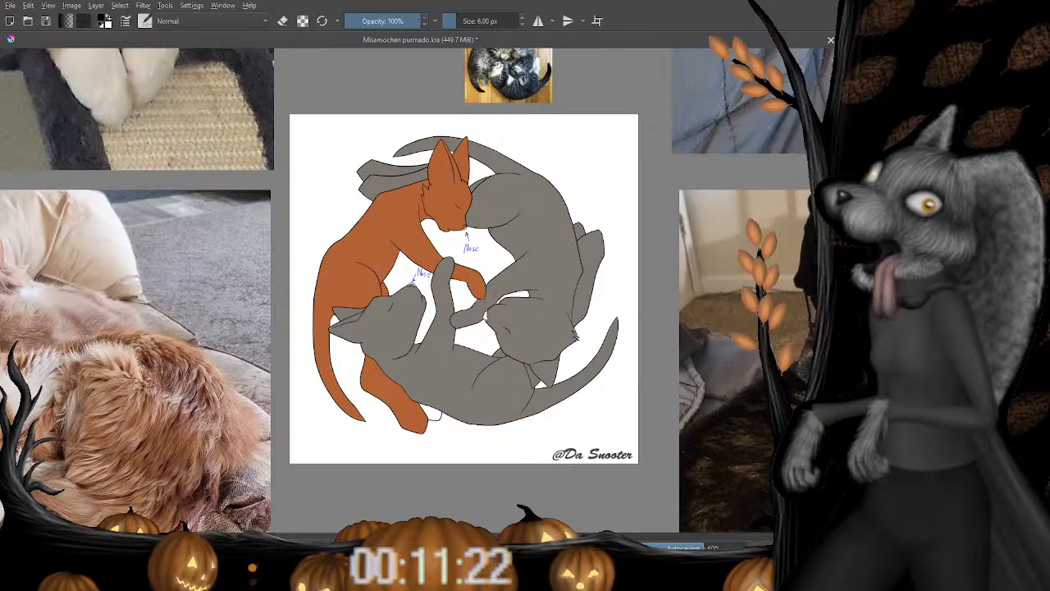
key("plus")
key("plus")
key("plus")
key("plus")
key("plus")
key("minus")
key("minus")
key("minus")
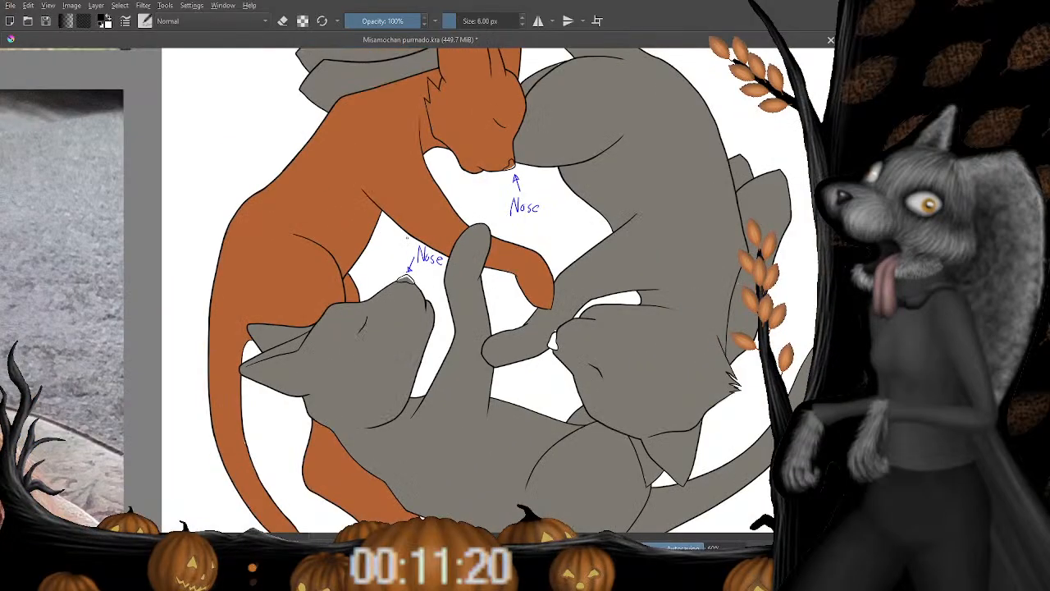
Erase the lower grey cat's entire nose outline with an 18 px eraser.
key("plus")
key("plus")
key("plus")
key("plus")
key("plus")
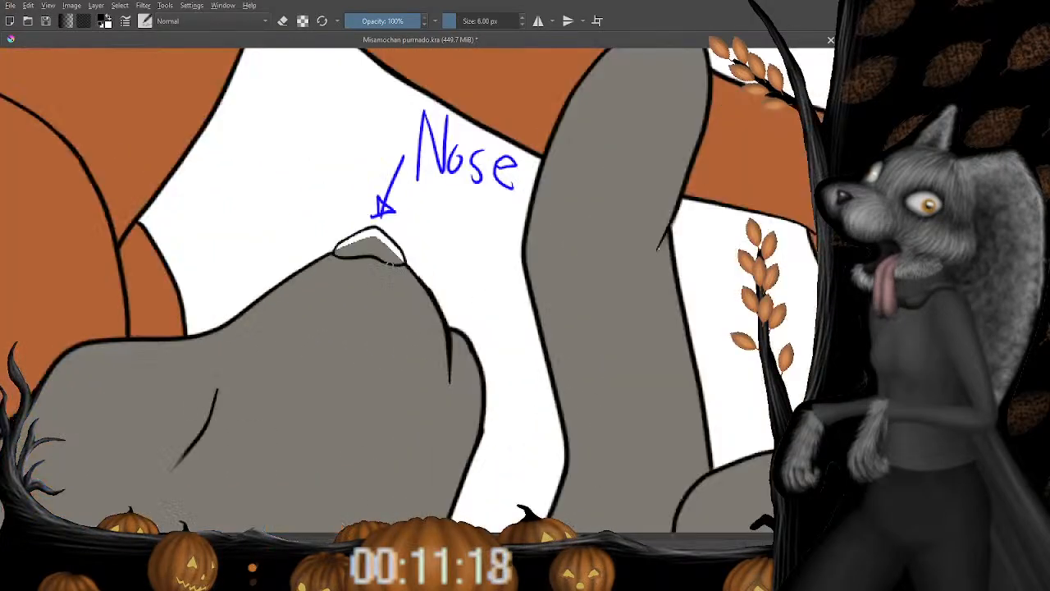
key("e")
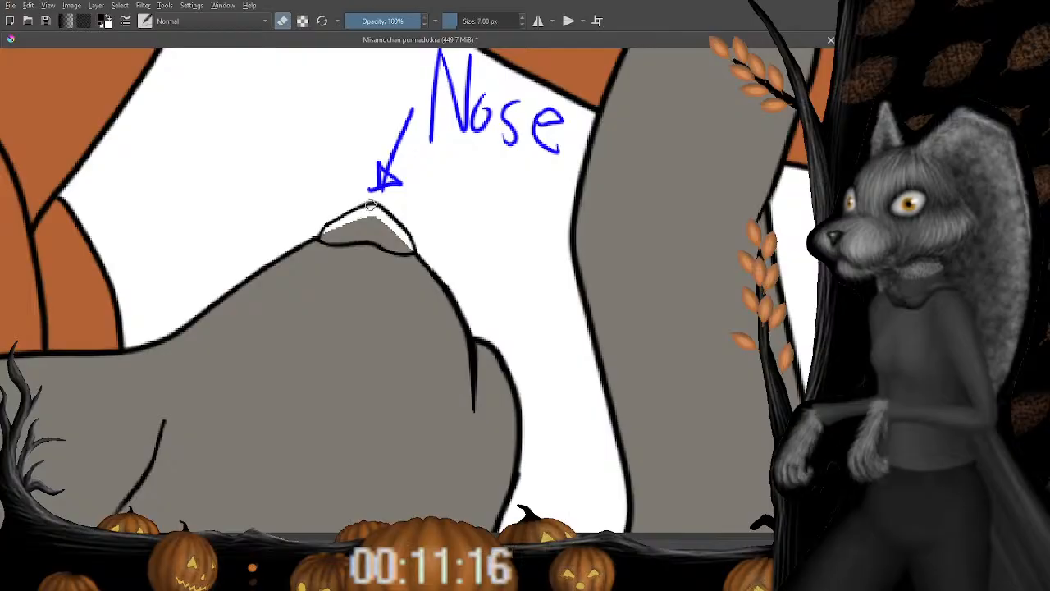
key("bracketright")
key("bracketright")
key("bracketright")
key("bracketright")
key("bracketright")
key("bracketright")
key("bracketright")
key("bracketright")
key("bracketright")
key("bracketright")
key("bracketright")
mouse_move(371, 201)
left_mouse_down()
mouse_move(332, 234)
mouse_move(336, 206)
mouse_move(343, 219)
mouse_move(365, 205)
mouse_move(333, 214)
mouse_move(411, 238)
left_mouse_up()
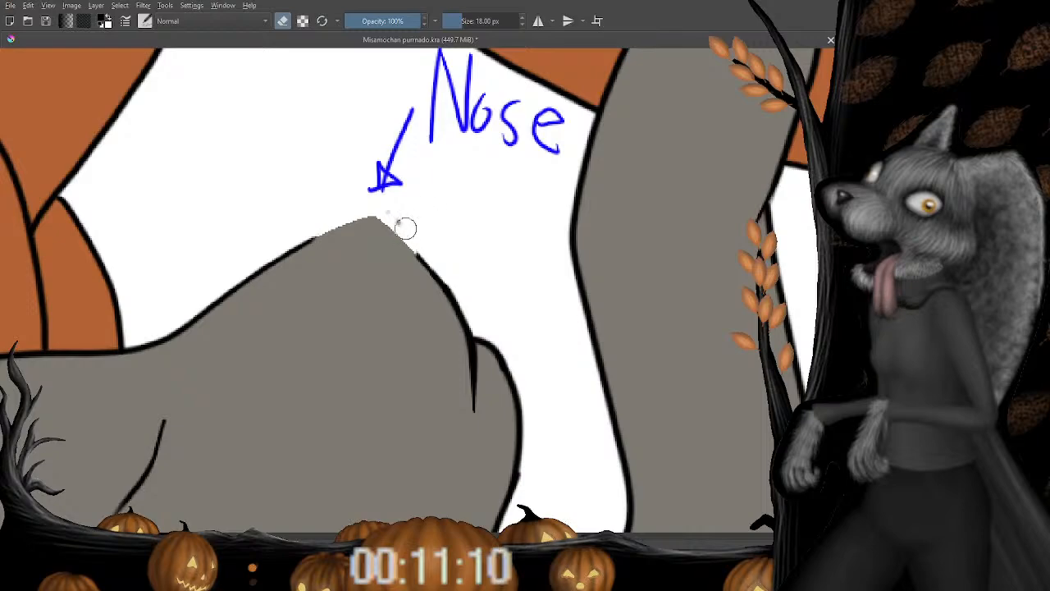
Start a new nose outline with a slanted 6 px stroke from the muzzle tip down onto the bridge, cleaning its edge.
key("e")
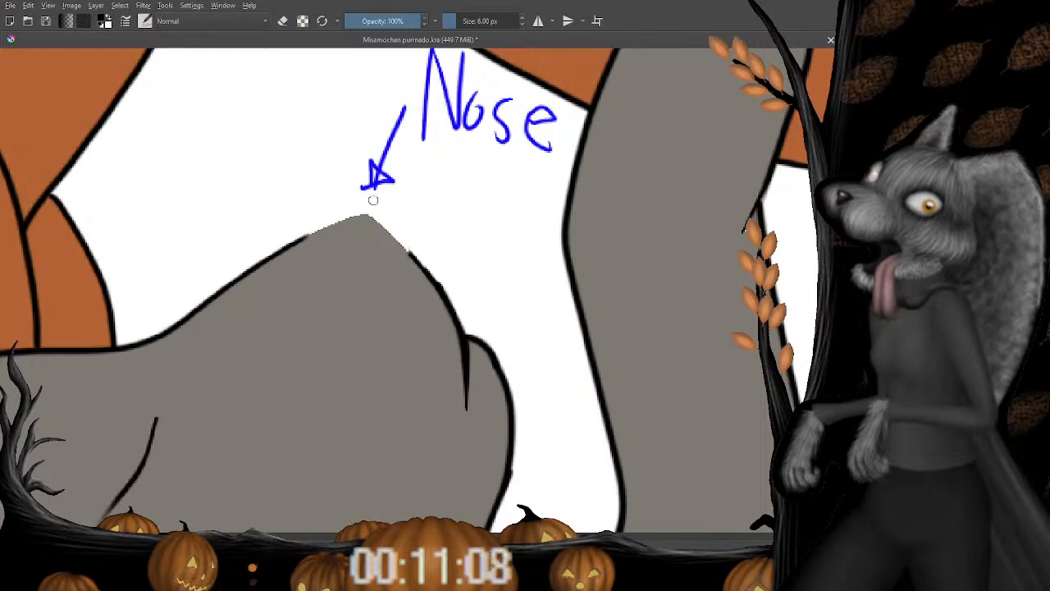
key("plus")
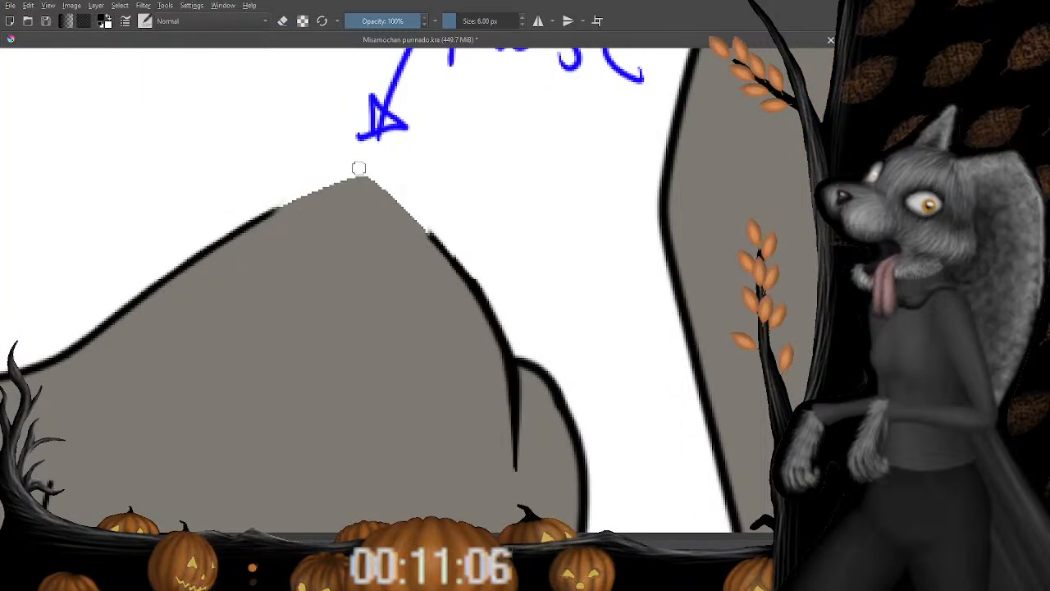
mouse_move(358, 168)
left_mouse_down()
mouse_move(297, 229)
mouse_move(353, 171)
mouse_move(308, 219)
left_mouse_up()
key("e")
key("e")
key("e")
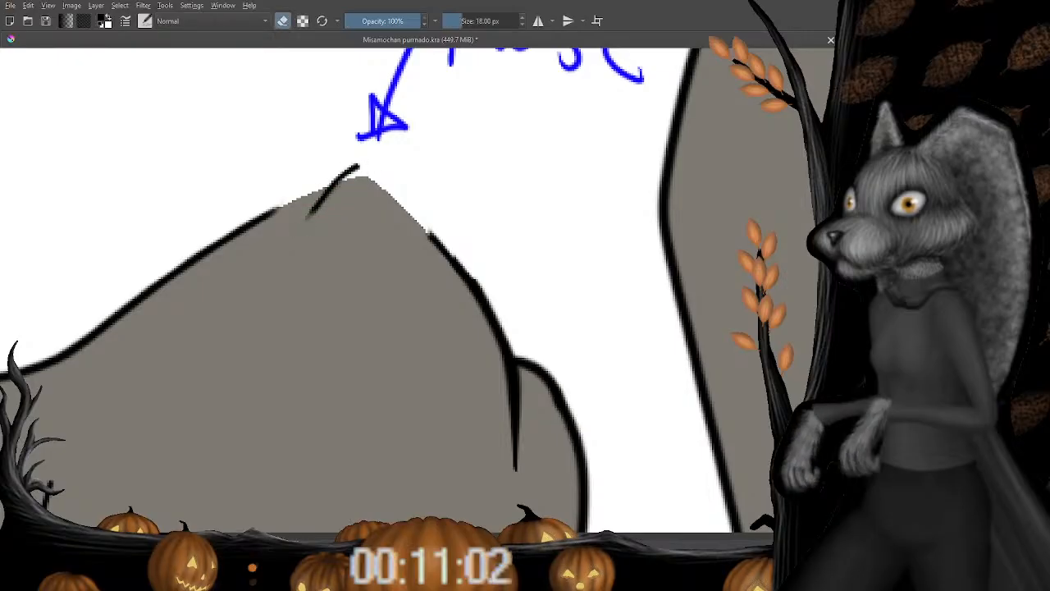
key("e")
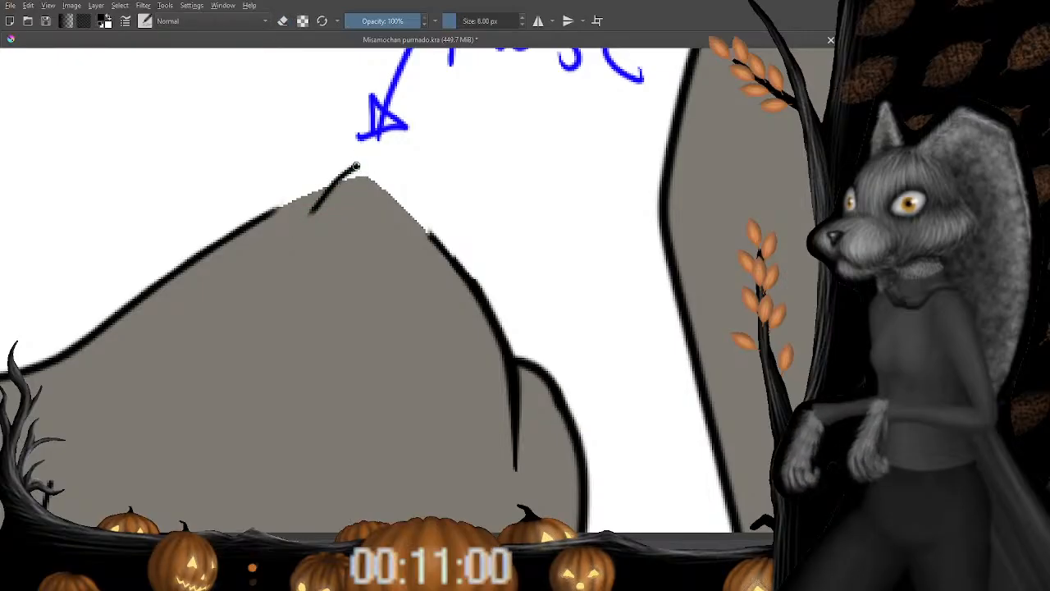
Round the top of the new nose and curve its front side down to the end of the muzzle line.
mouse_move(356, 166)
left_mouse_down()
mouse_move(392, 187)
mouse_move(428, 231)
mouse_move(345, 154)
mouse_move(356, 161)
left_mouse_up()
key("e")
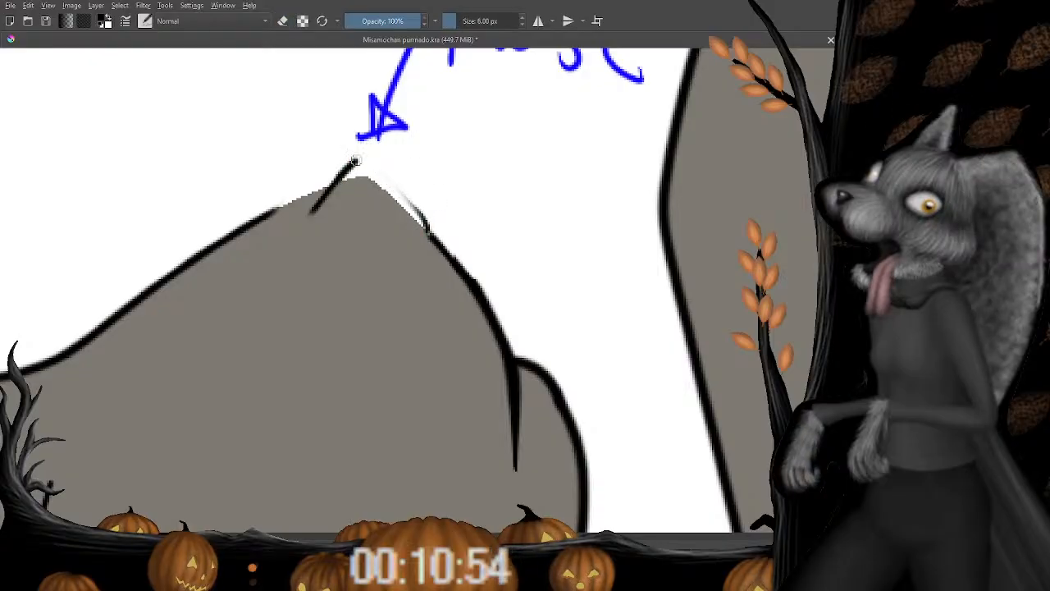
key("e")
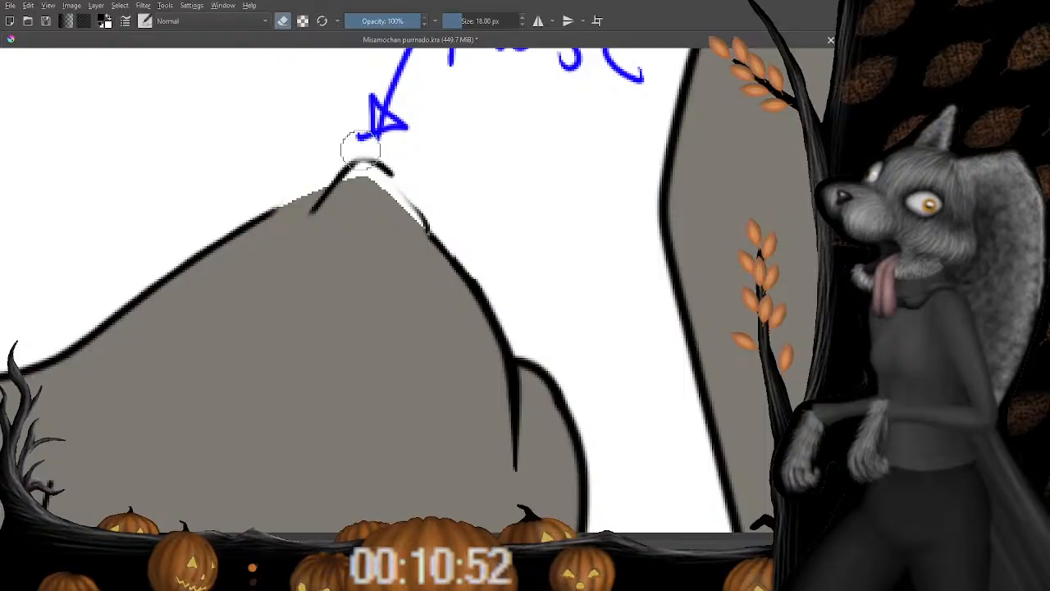
key("e")
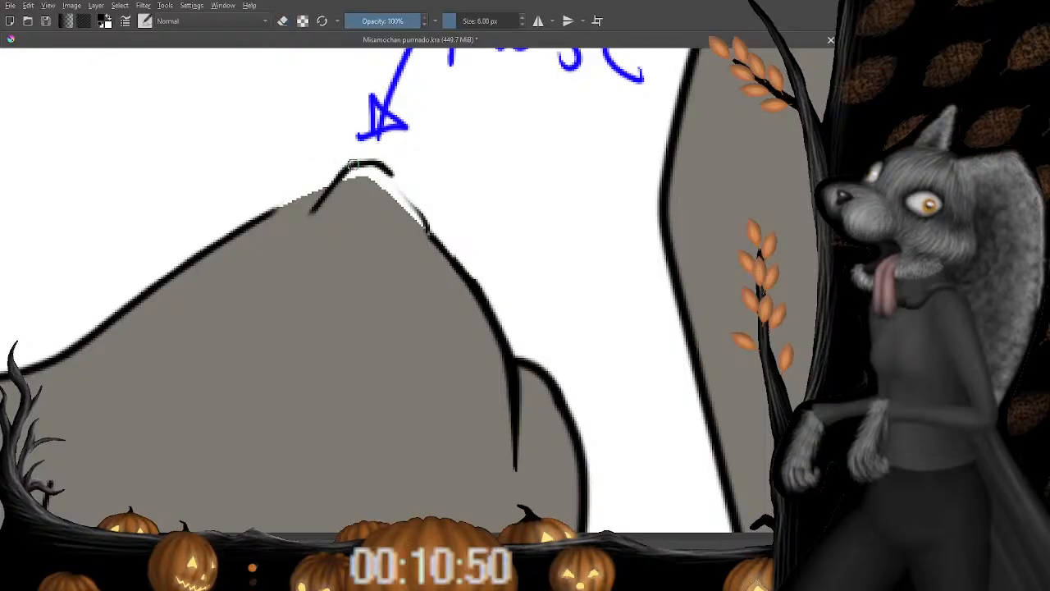
left_click_drag(388, 170, 410, 200)
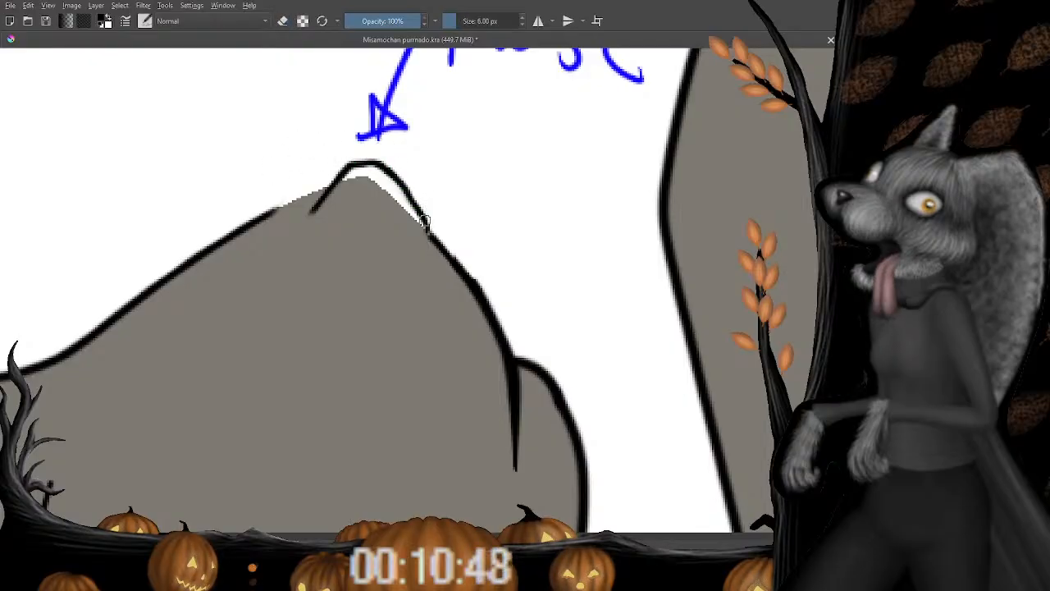
Draw the nose's arched inner edge from the front corner and redraw the bridge side as a tighter curve.
key("e")
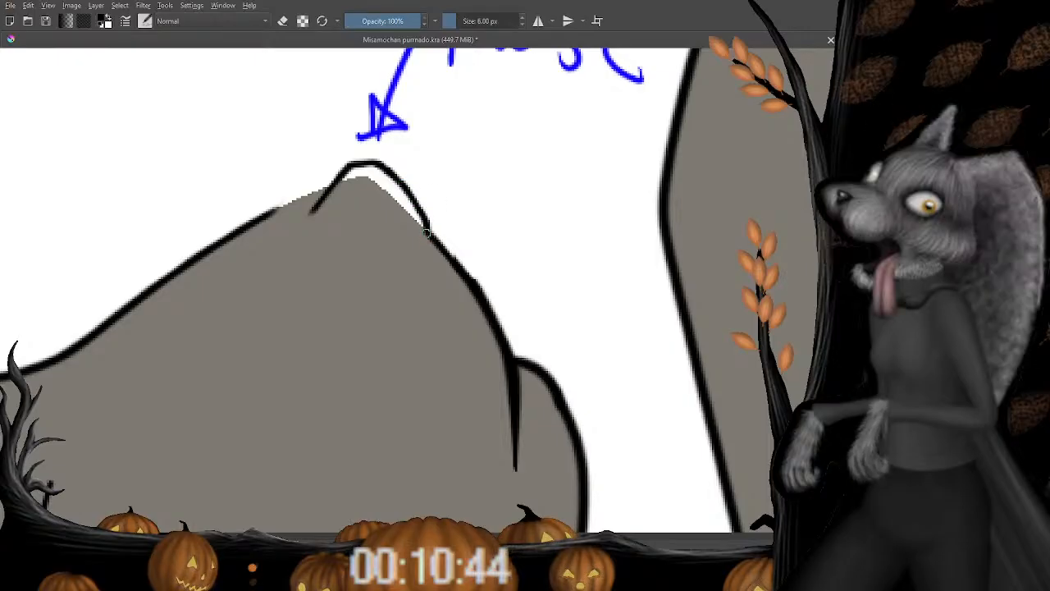
mouse_move(403, 230)
left_mouse_down()
mouse_move(424, 233)
mouse_move(376, 215)
mouse_move(326, 222)
left_mouse_up()
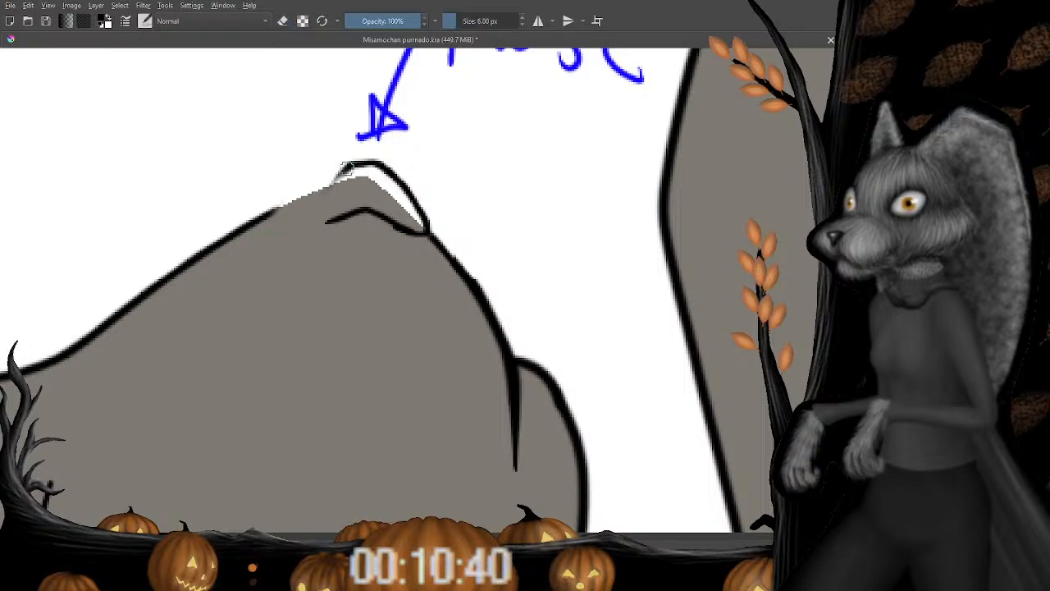
key("e")
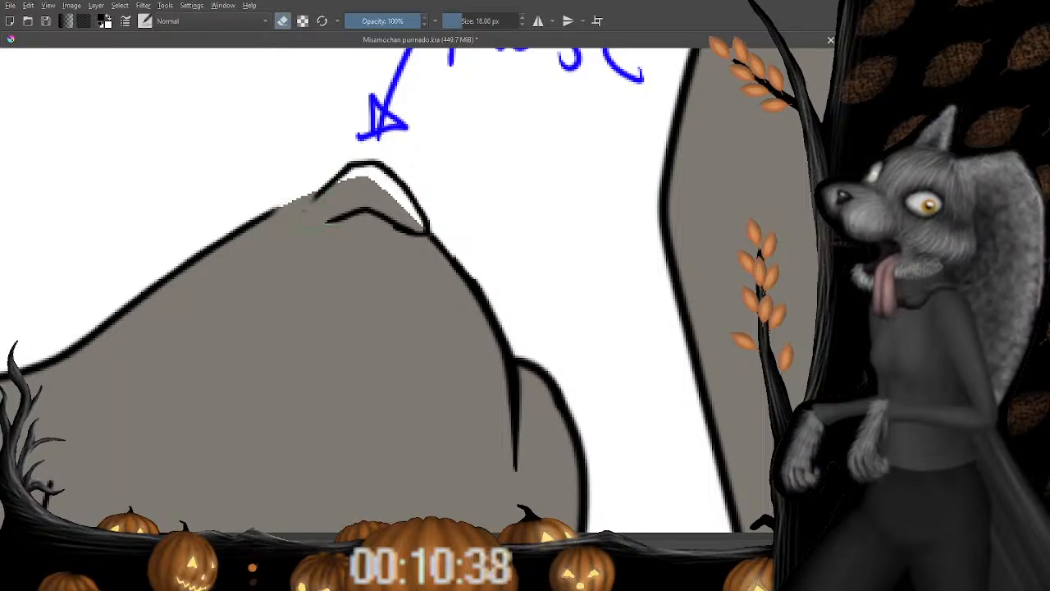
key("e")
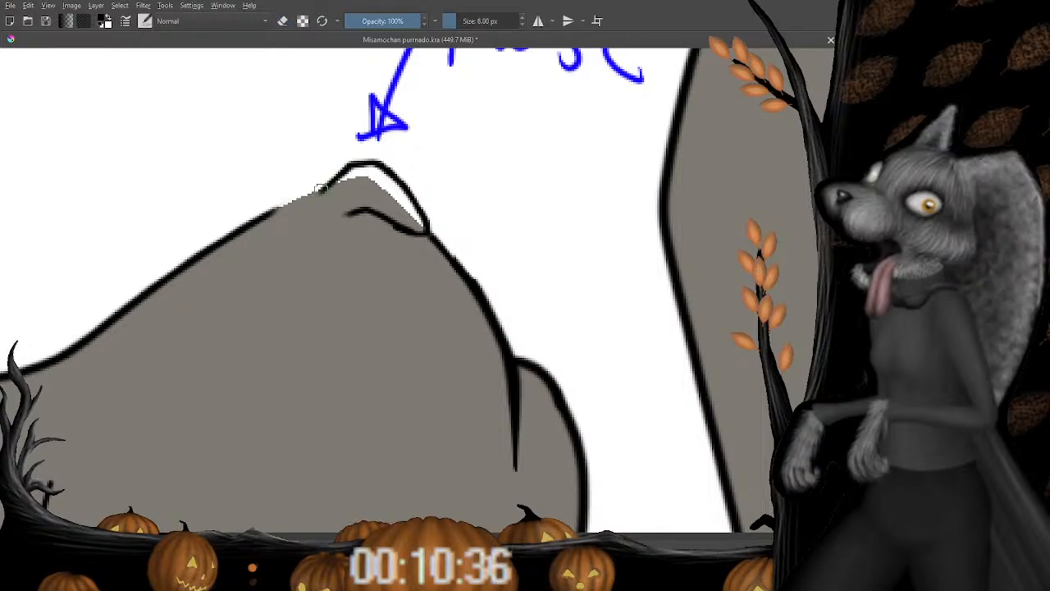
left_click_drag(322, 187, 313, 216)
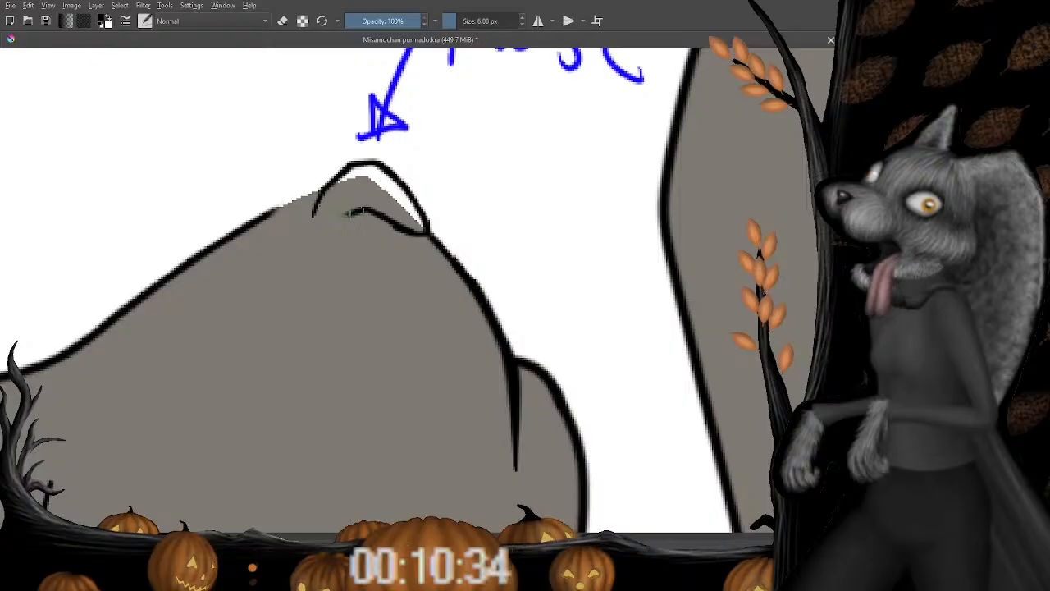
Extend the arched inner edge to meet the bridge-side curve, closing the lower grey cat's nose outline.
key("e")
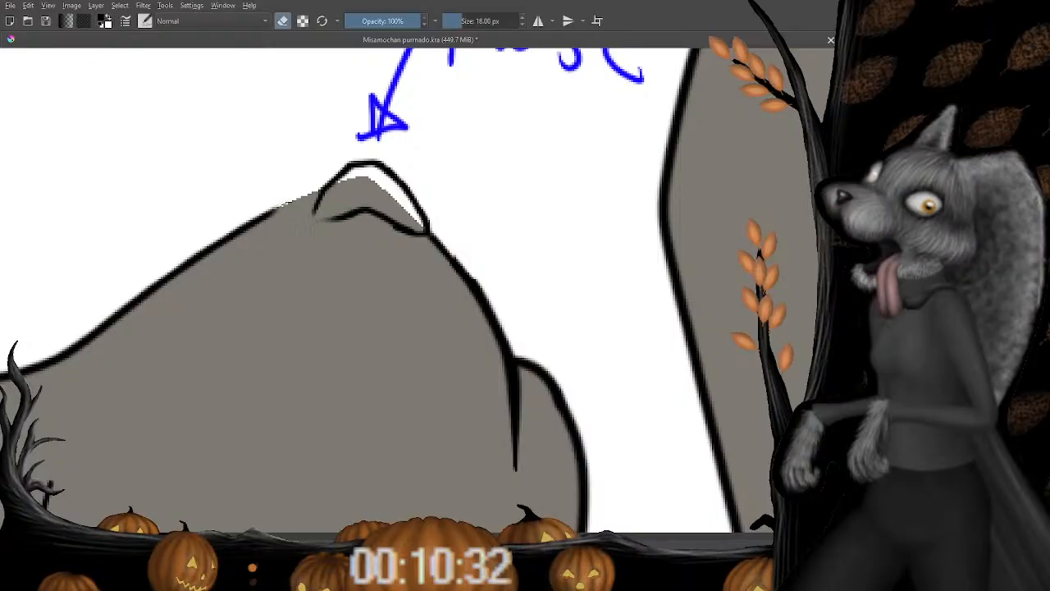
key("e")
mouse_move(352, 214)
left_mouse_down()
mouse_move(313, 215)
mouse_move(308, 234)
left_mouse_up()
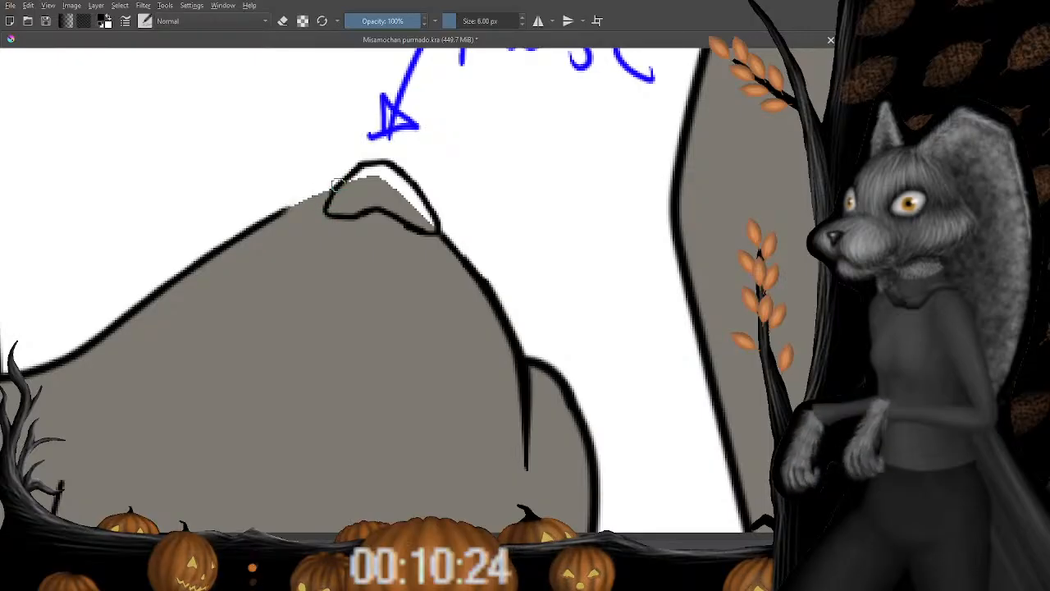
Draw the missing muzzle bridge line up to the new nose outline, undoing and repeating the stroke for a smooth join.
left_click_drag(336, 182, 286, 205)
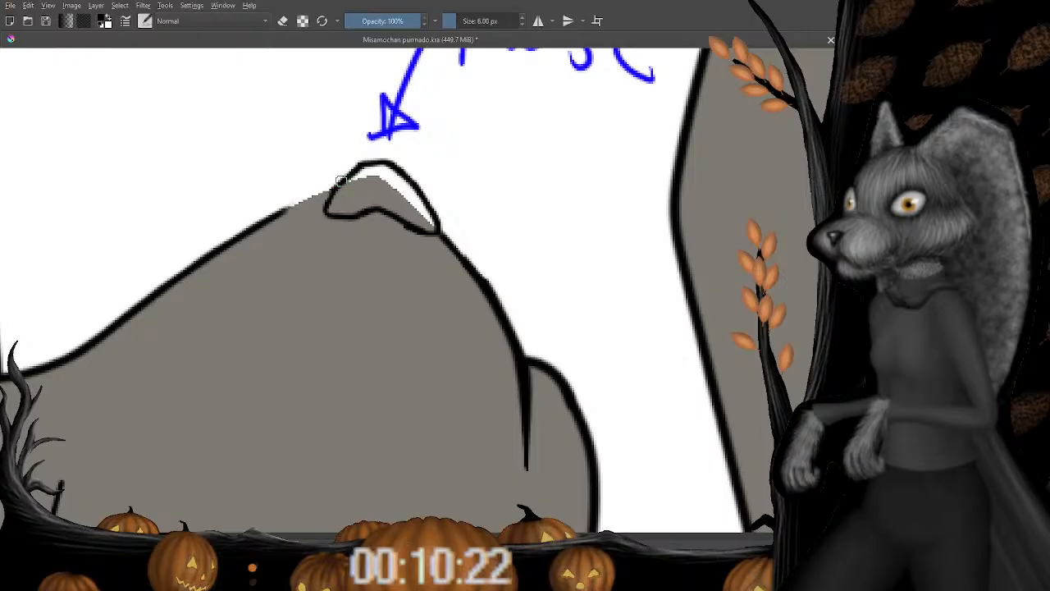
key("ctrl+z")
left_click_drag(321, 189, 287, 208)
key("ctrl+z")
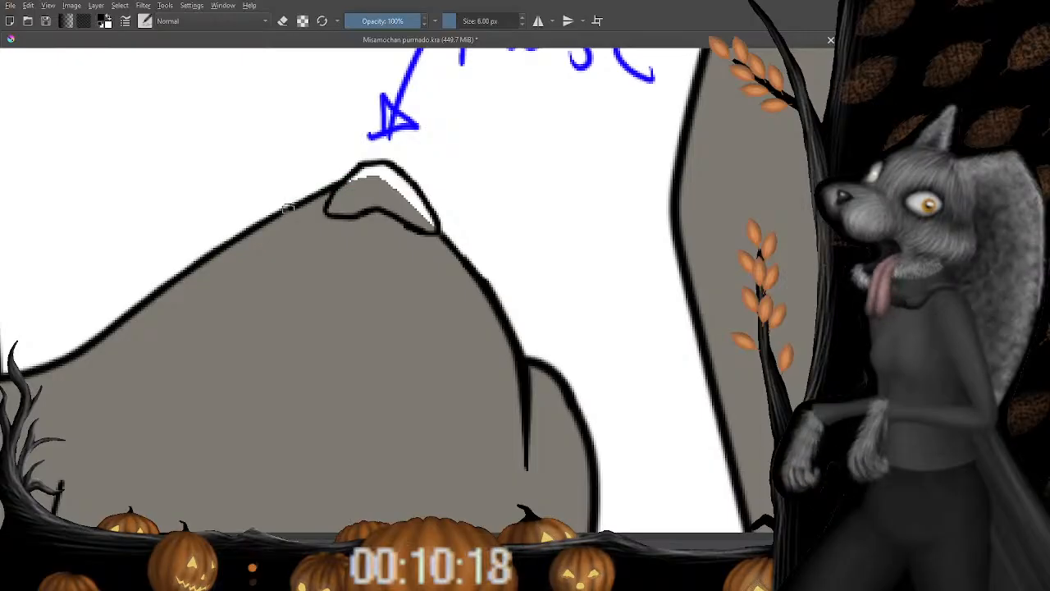
left_click_drag(334, 184, 279, 211)
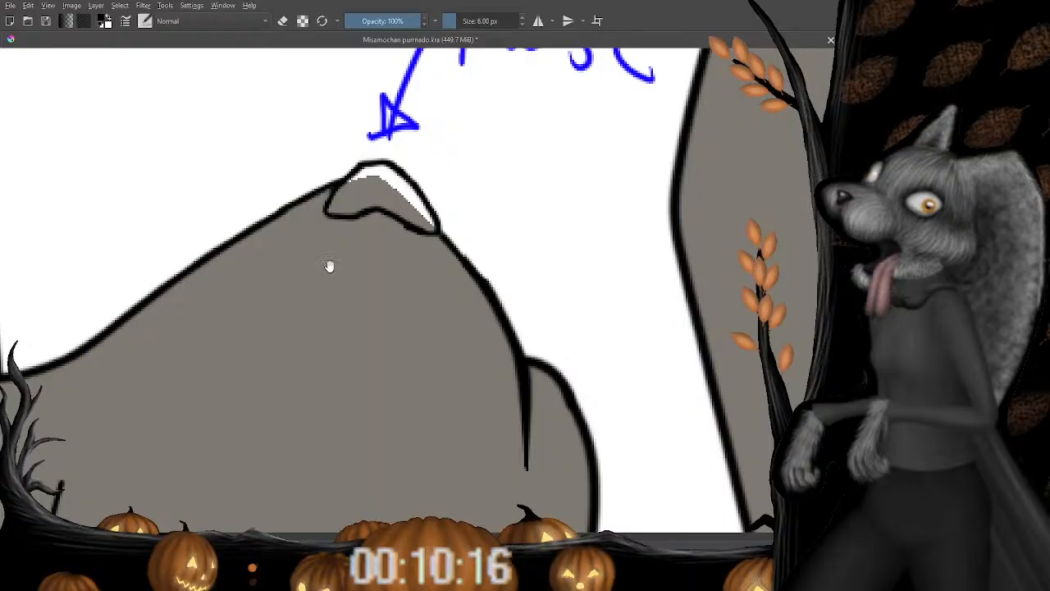
Check the lower grey cat's new, smaller nose up close and in a wider view of the drawing.
left_click_drag(329, 265, 308, 290)
key("e")
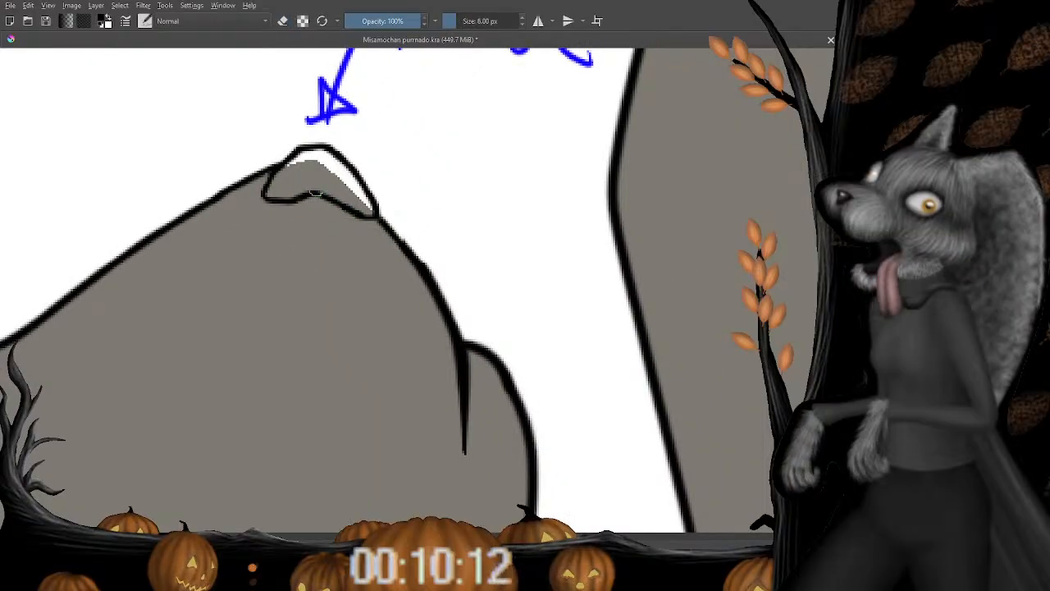
scroll(304, 251, "up", 2)
scroll(352, 178, "down", 8)
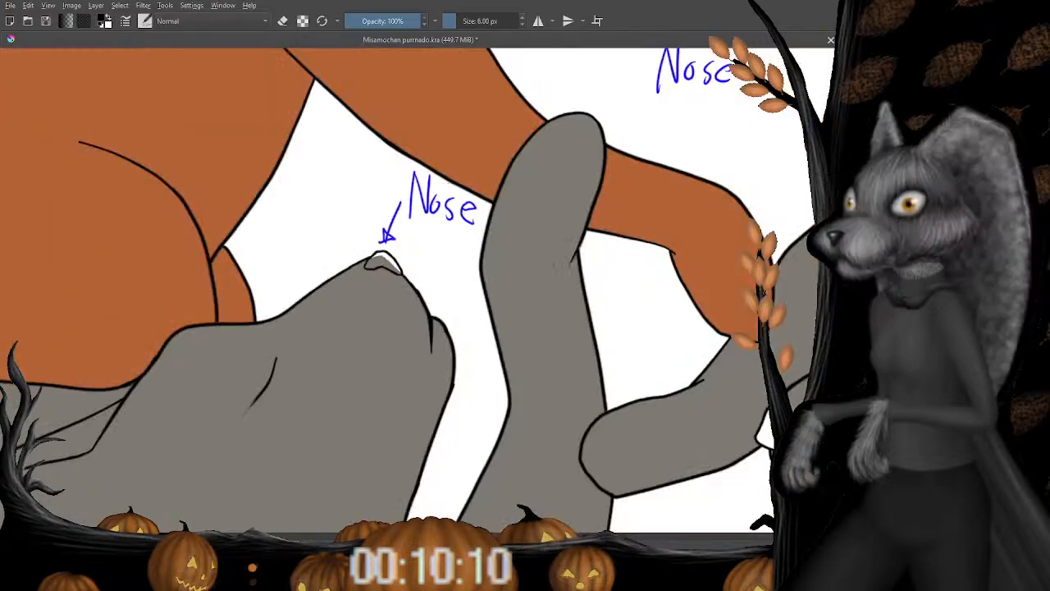
key("ctrl+plus")
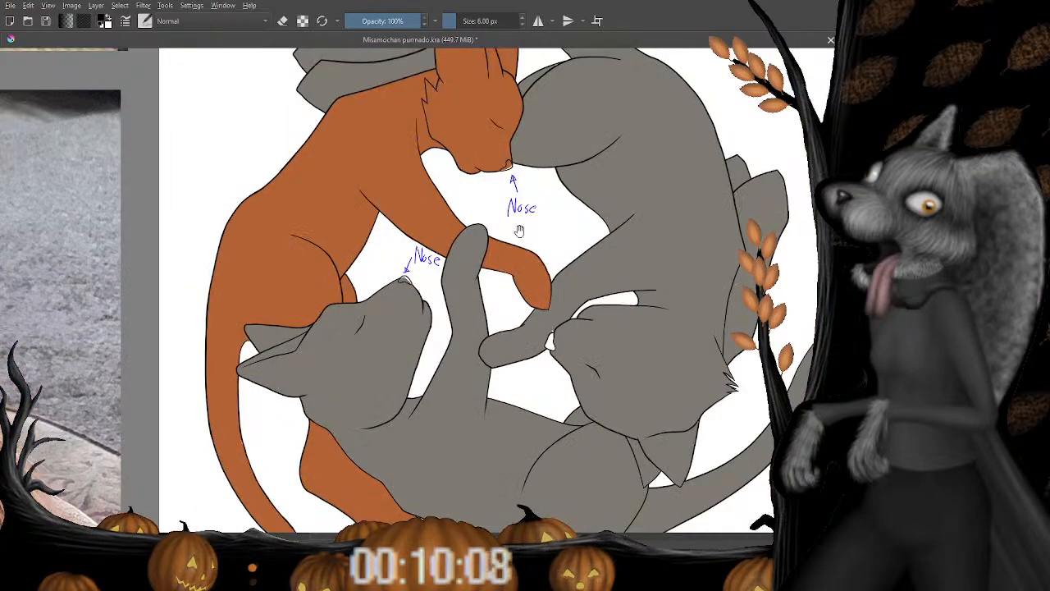
left_click_drag(488, 283, 492, 245)
mouse_move(438, 191)
left_mouse_down()
mouse_move(422, 208)
mouse_move(444, 179)
left_mouse_up()
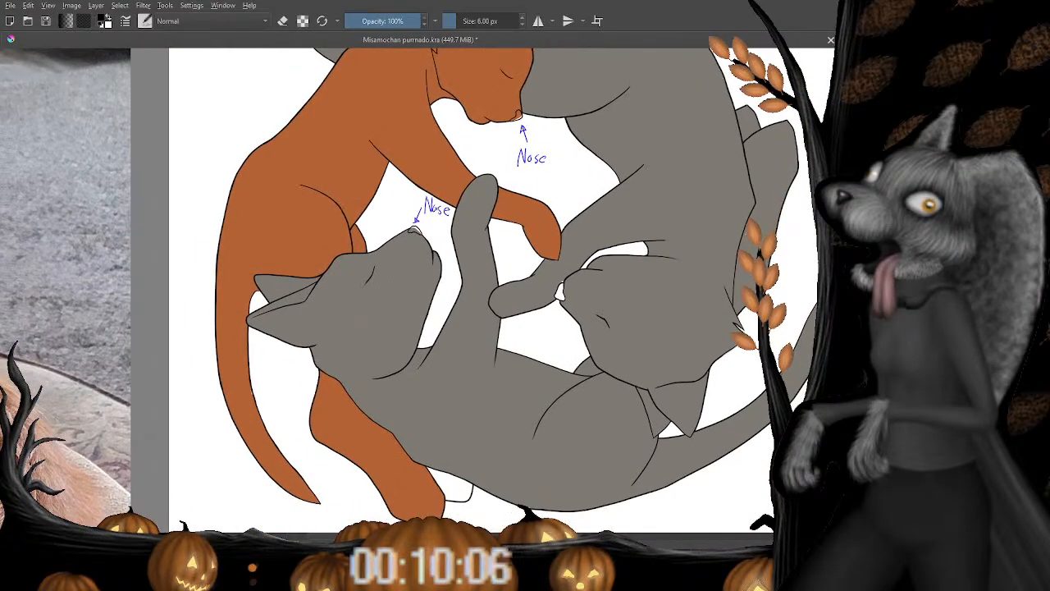
Look over the redrawn noses of the orange and lower grey cats against the rest of the drawing.
key("ctrl+plus")
key("ctrl+plus")
key("ctrl+plus")
key("ctrl+minus")
key("ctrl+minus")
key("ctrl+minus")
key("ctrl+minus")
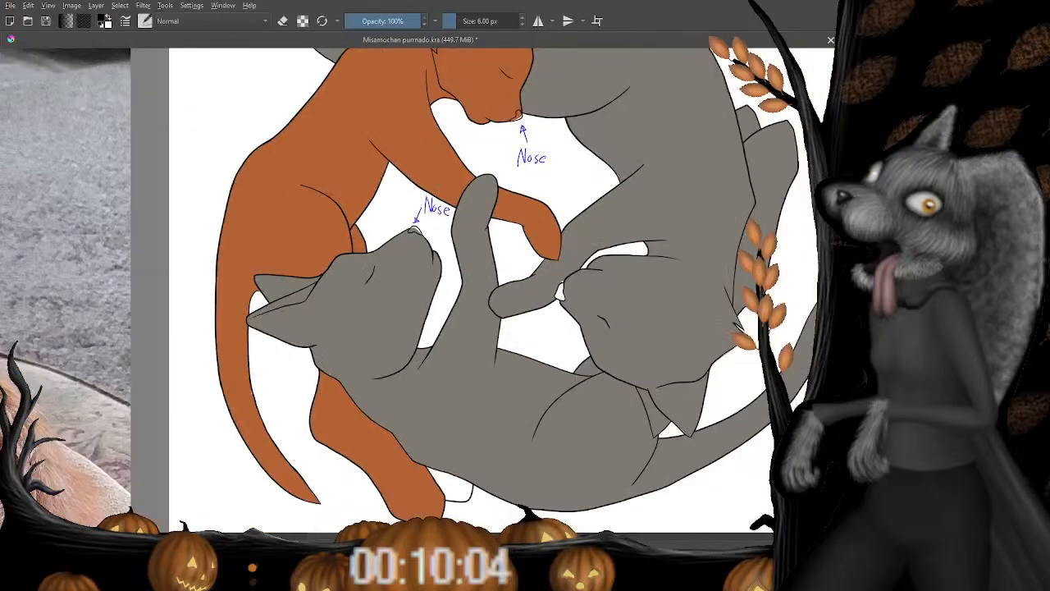
key("ctrl+plus")
key("ctrl+plus")
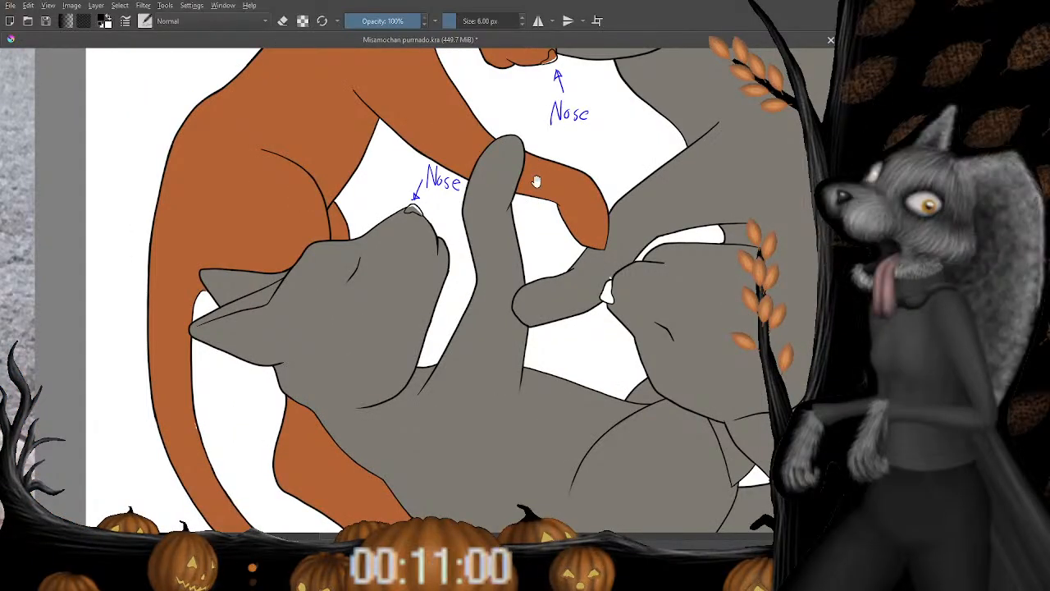
left_click_drag(436, 176, 379, 222)
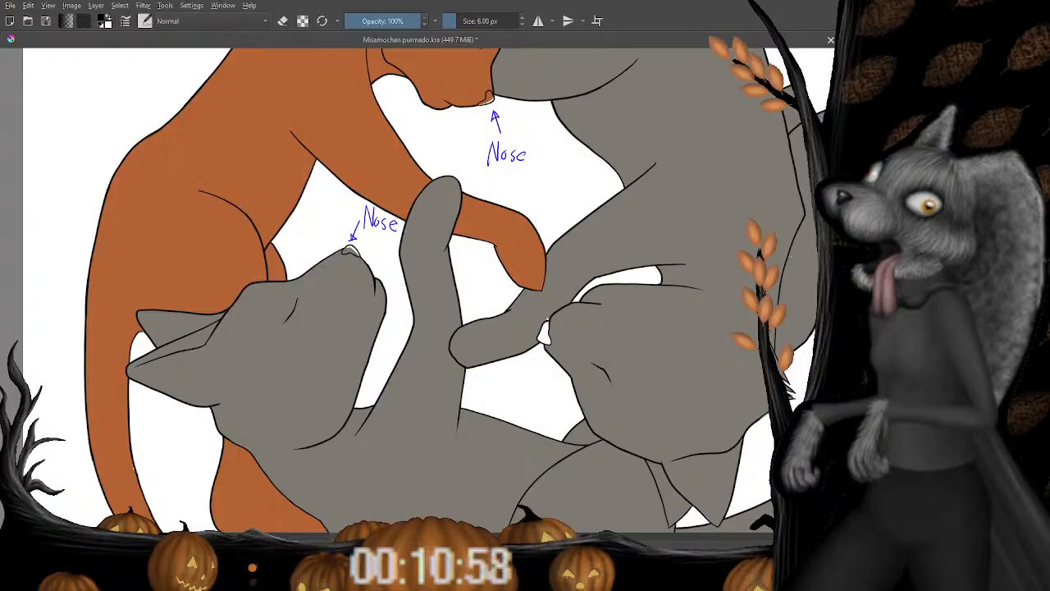
left_click_drag(351, 138, 370, 219)
left_click_drag(424, 127, 342, 270)
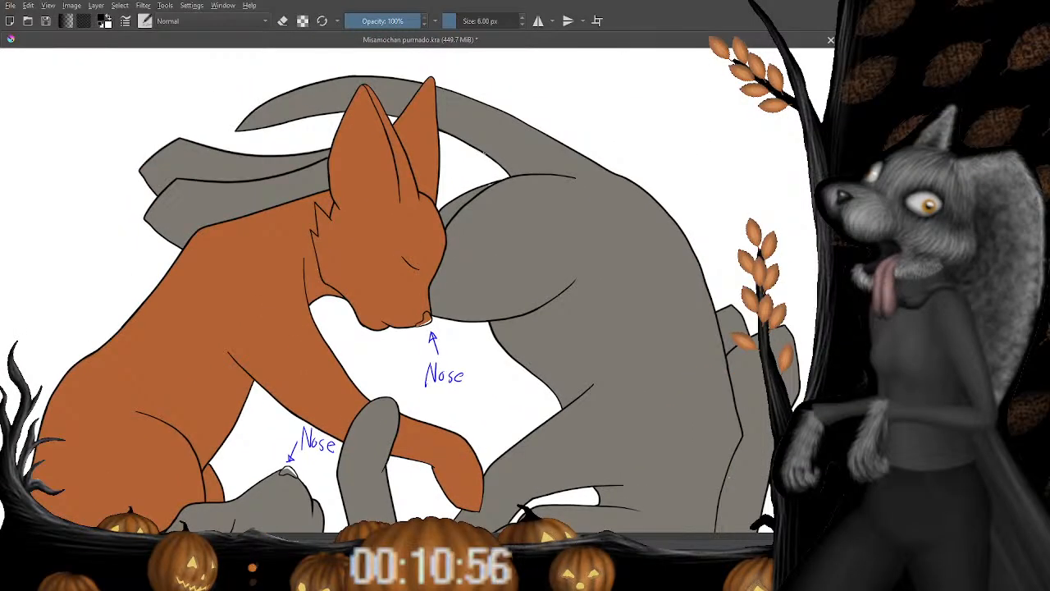
Sample the pink nose colour from the upper reference photo of the orange-and-white cat.
key("ctrl+minus")
key("ctrl+minus")
key("ctrl+minus")
key("ctrl+minus")
key("ctrl+minus")
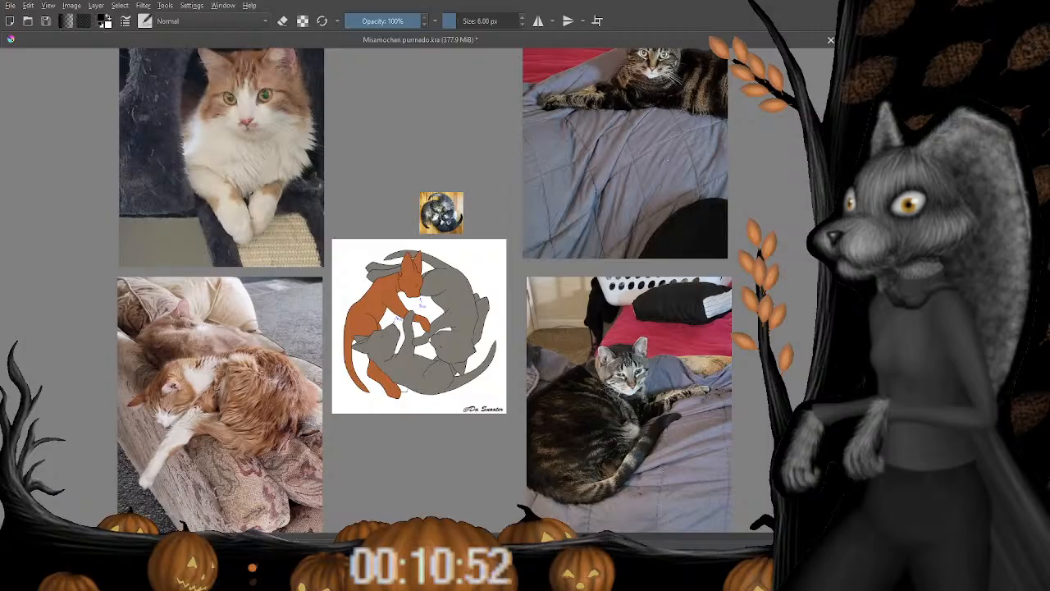
key("ctrl+plus")
left_click_drag(298, 122, 348, 278)
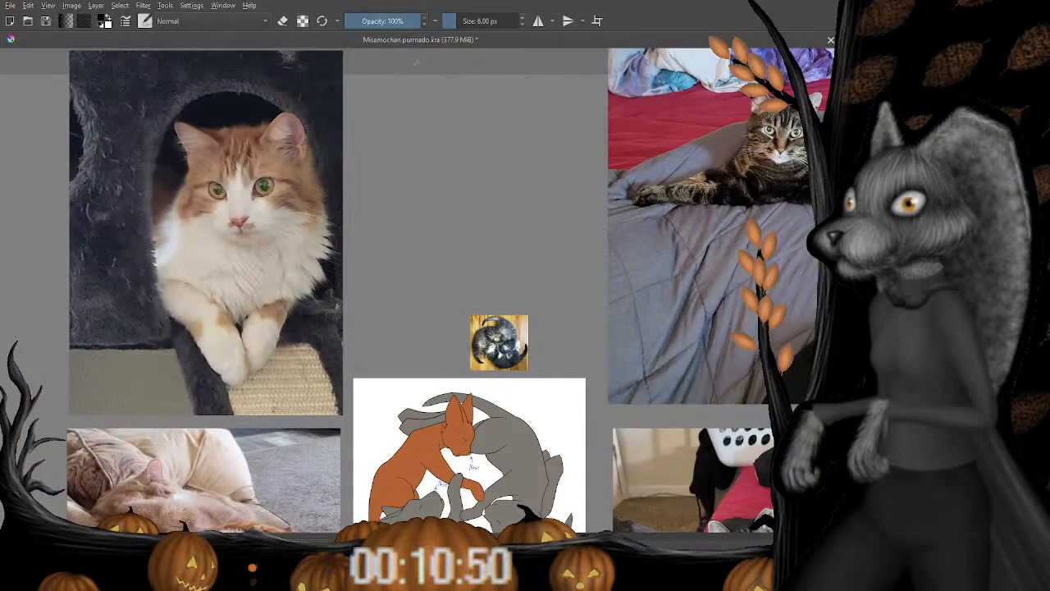
left_click(240, 220, "ctrl")
left_click_drag(332, 345, 333, 327)
left_click(239, 204, "ctrl")
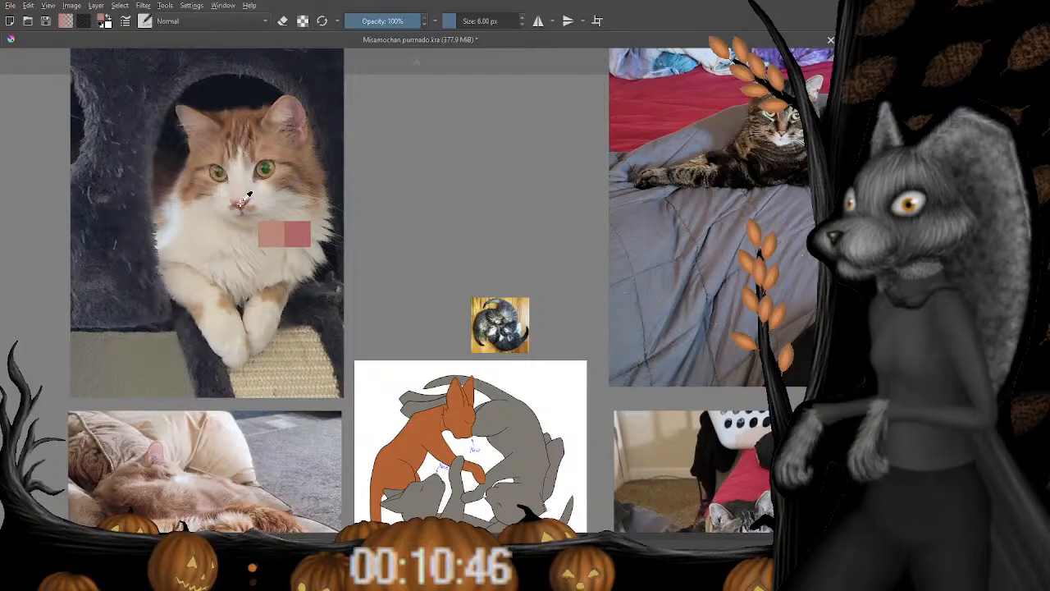
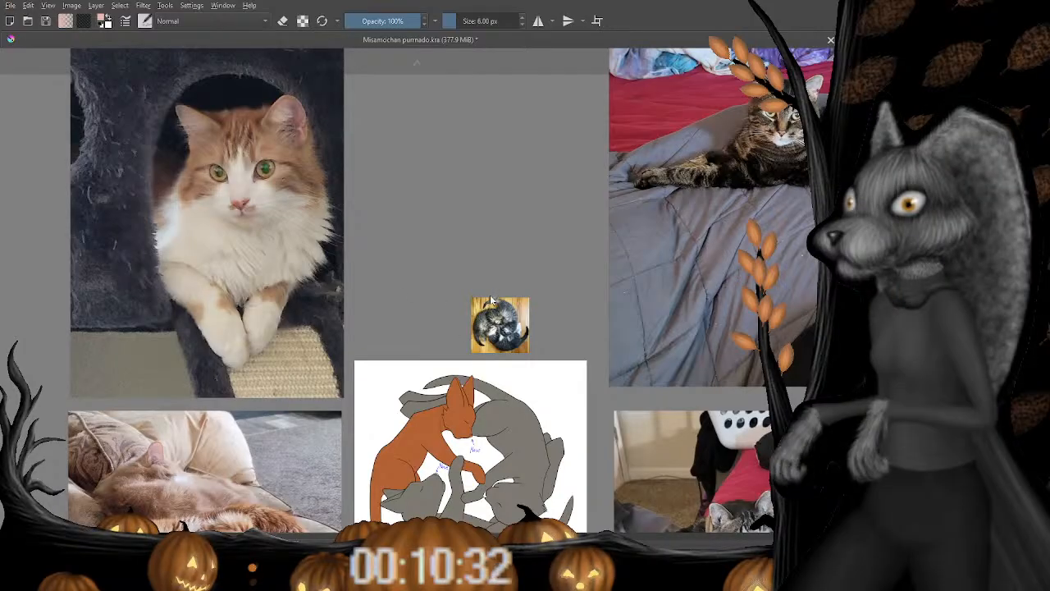
key("d")
left_click(239, 204, "ctrl")
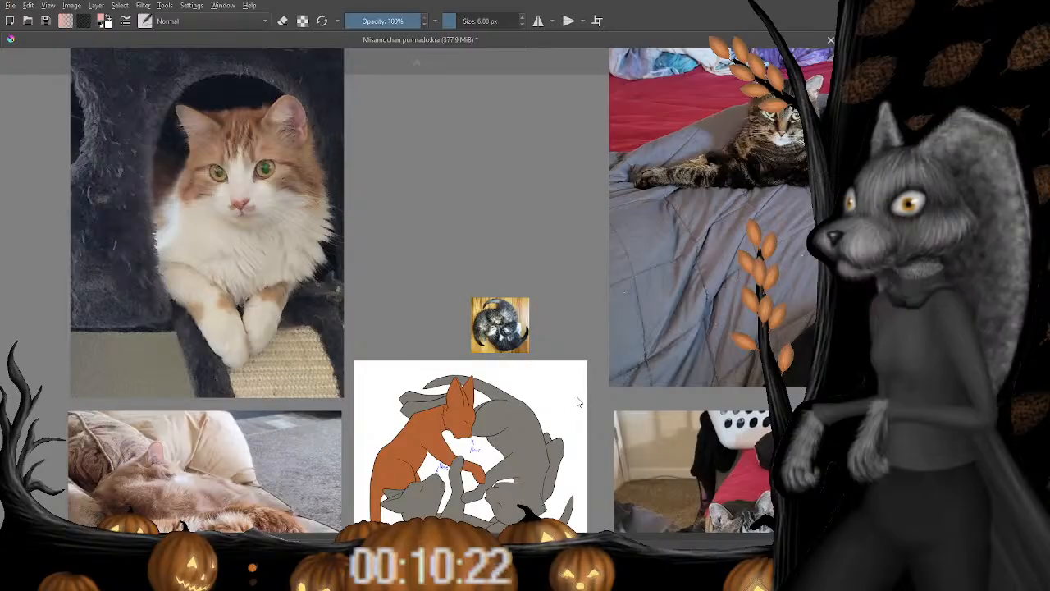
Fill the orange cat's nose with the sampled pink, undoing the first fill that spreads across the canvas.
left_click_drag(468, 374, 462, 244)
scroll(462, 243, "up", 10)
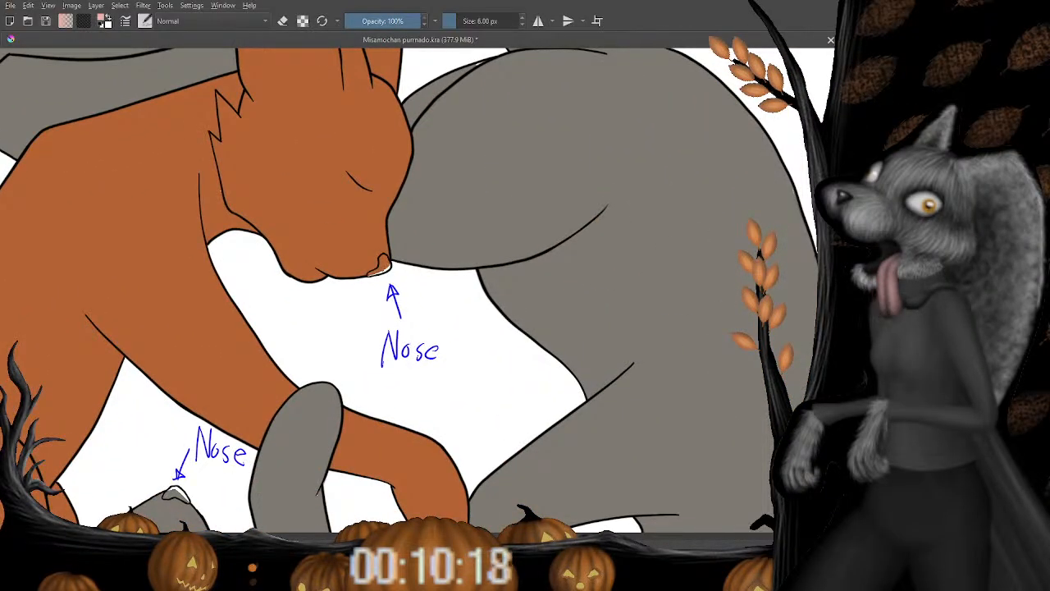
left_click(383, 269)
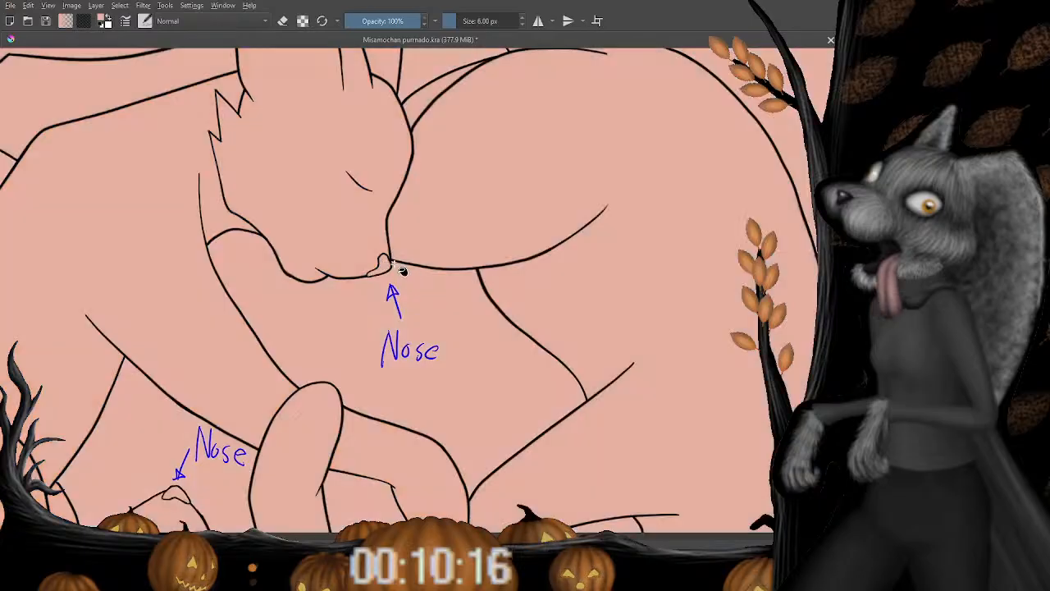
key("ctrl+z")
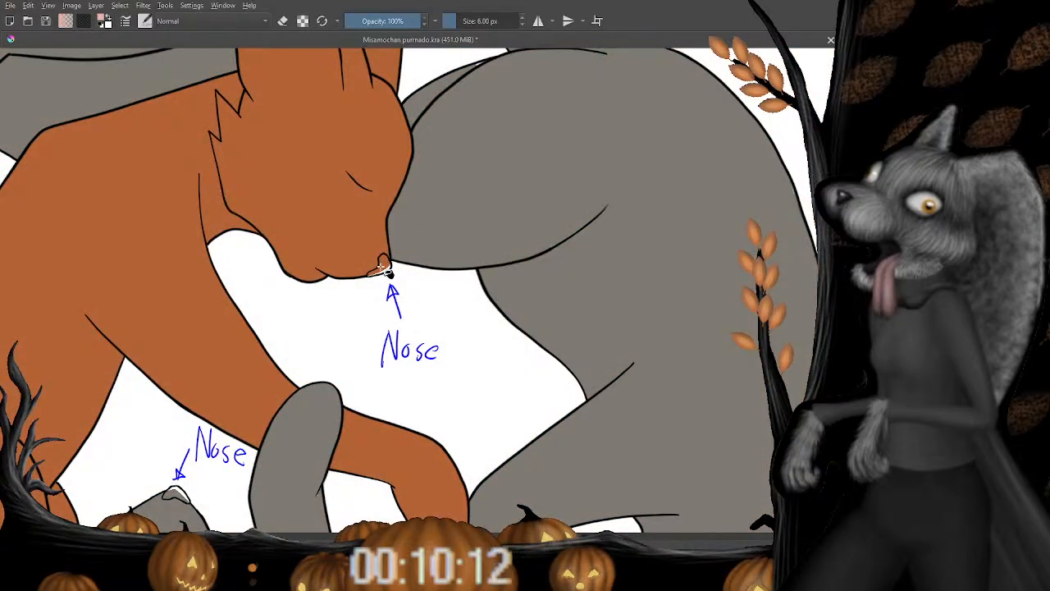
scroll(411, 250, "up", 5)
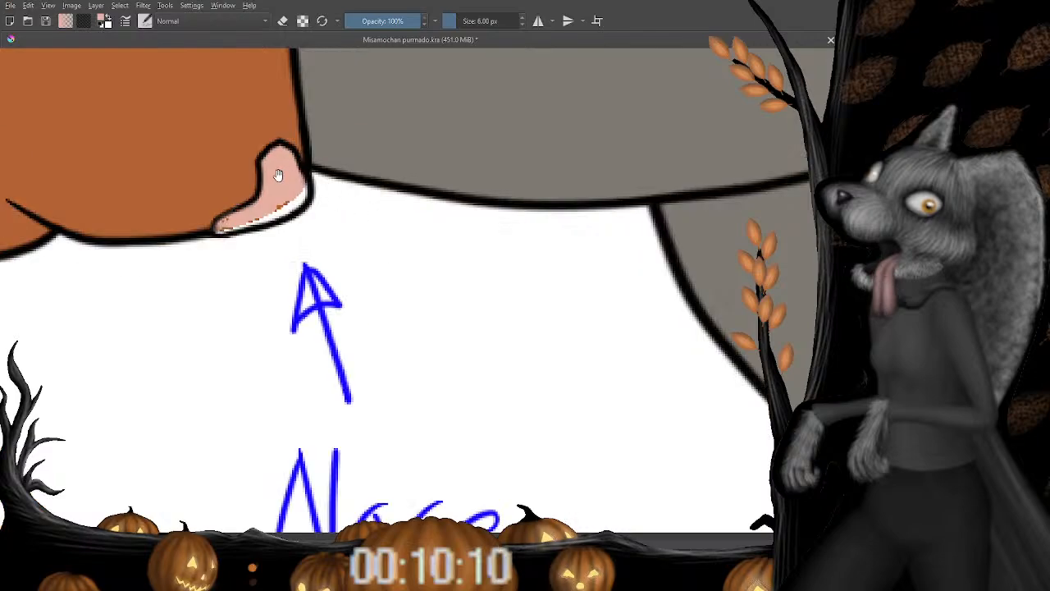
Set the brush size to 10 px and paint the unfilled areas inside the orange cat's nose outline pink.
key("b")
key("ctrl+plus")
key("bracketright")
key("bracketright")
key("bracketright")
key("bracketright")
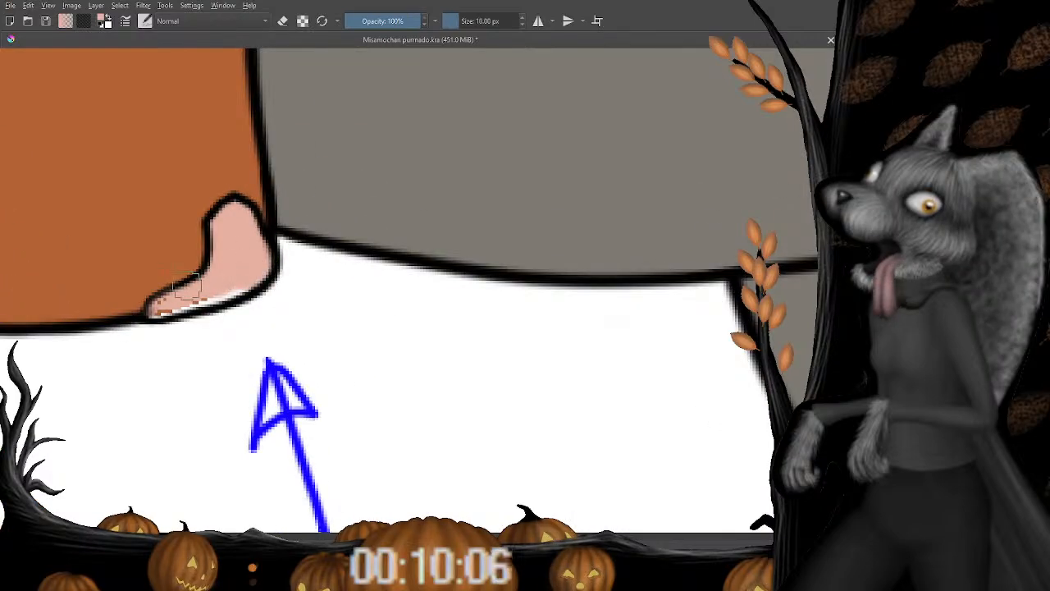
mouse_move(192, 290)
left_mouse_down()
mouse_move(153, 313)
mouse_move(257, 280)
mouse_move(240, 287)
mouse_move(267, 260)
mouse_move(245, 213)
mouse_move(219, 223)
mouse_move(233, 210)
mouse_move(204, 283)
mouse_move(151, 310)
left_mouse_up()
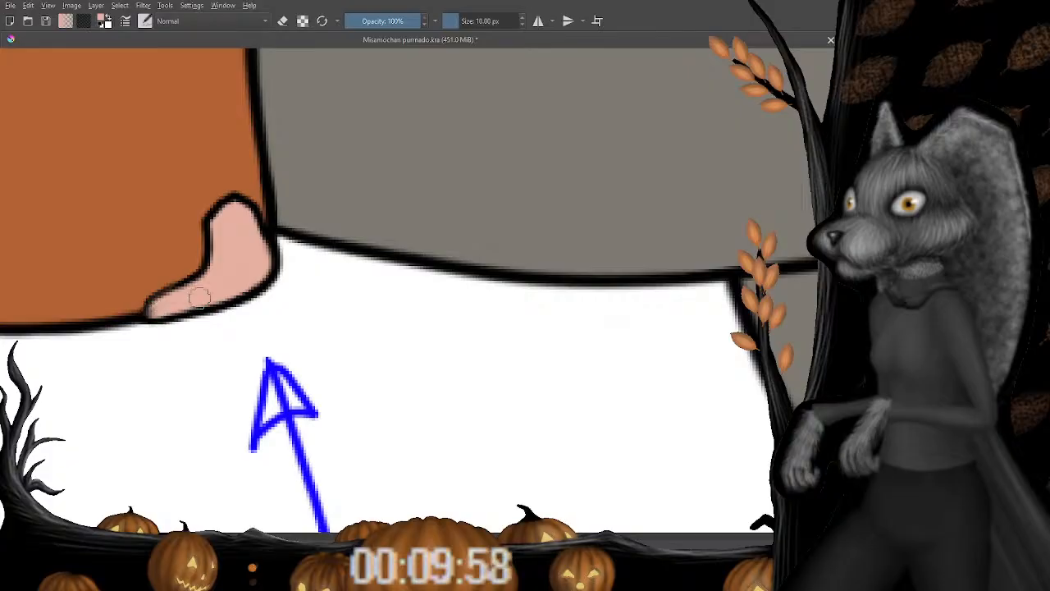
Check the orange cat's coloured nose in a wider view of the drawing.
key("minus")
key("minus")
key("minus")
key("minus")
key("minus")
key("minus")
key("minus")
key("minus")
key("minus")
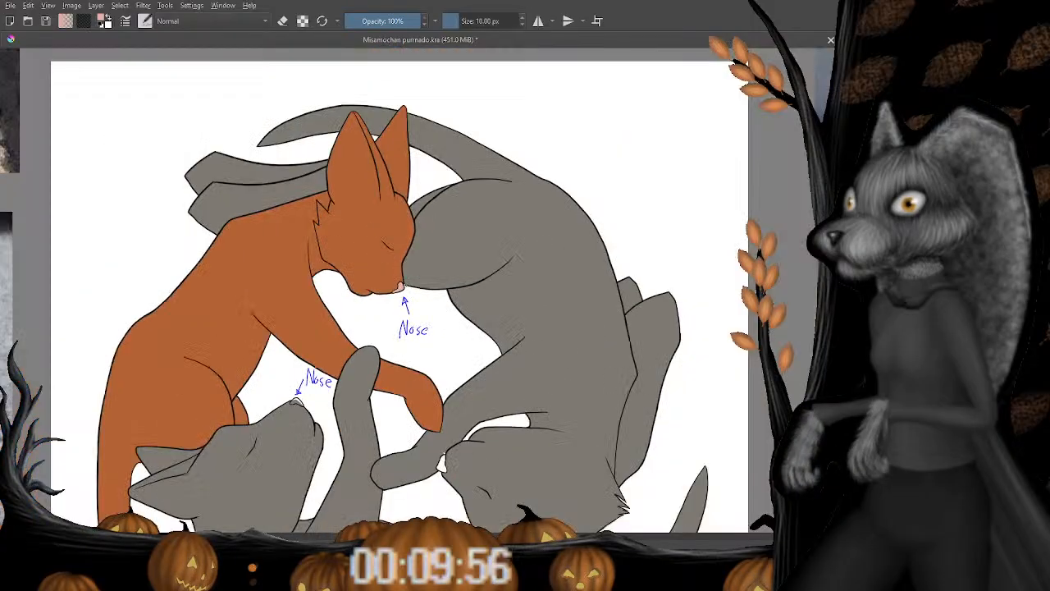
key("plus")
key("plus")
key("plus")
Sample the darker pink nose colour from the reference photo of the tabby lying on the grey blanket.
key("minus")
key("minus")
key("minus")
key("minus")
key("minus")
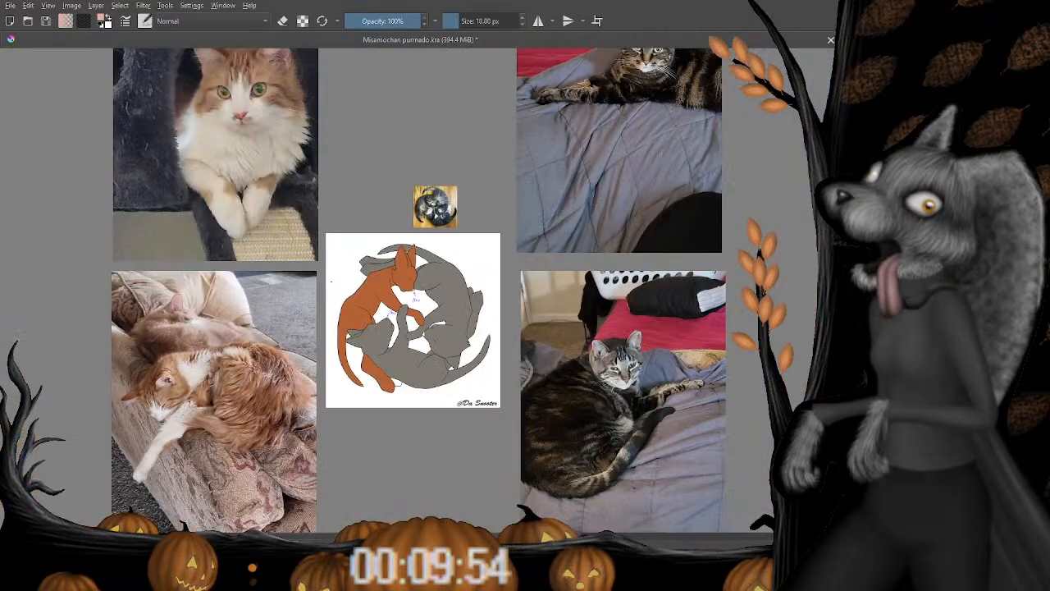
key("plus")
key("plus")
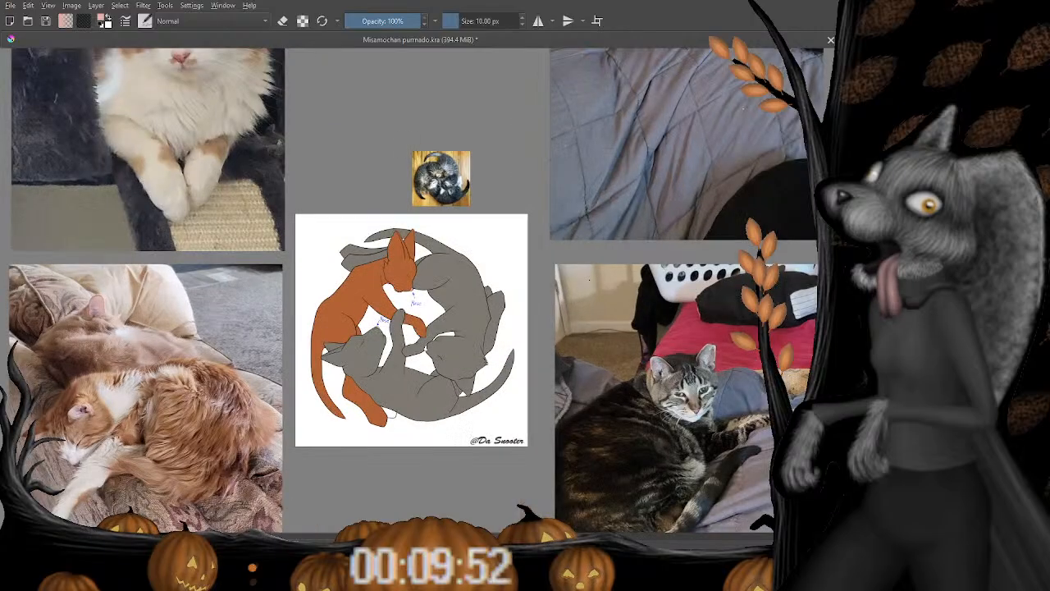
left_click_drag(656, 307, 228, 153)
key("plus")
key("plus")
key("plus")
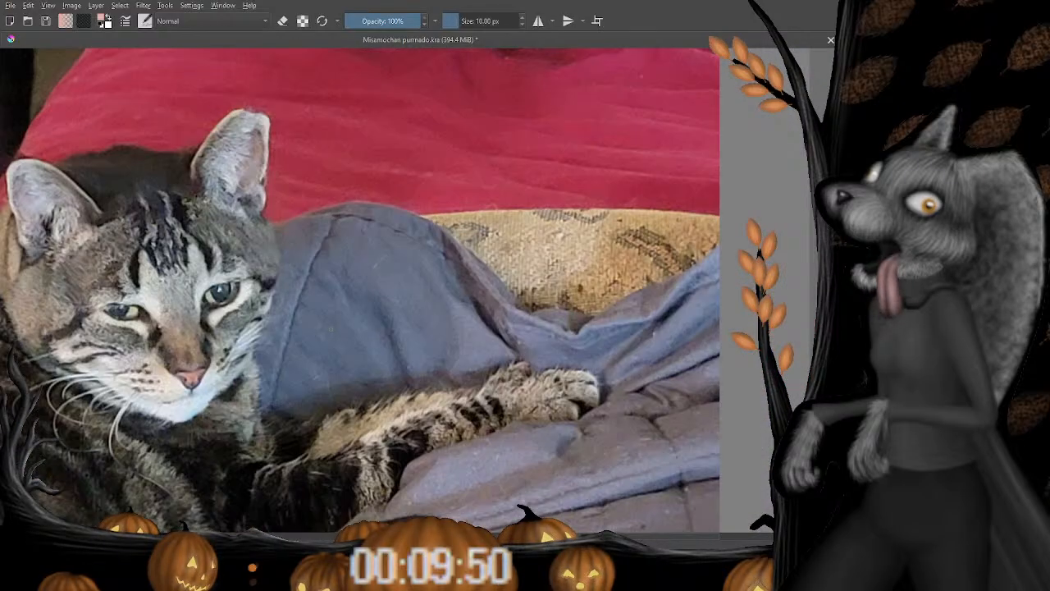
left_click_drag(190, 378, 266, 321)
left_click(269, 319, "ctrl")
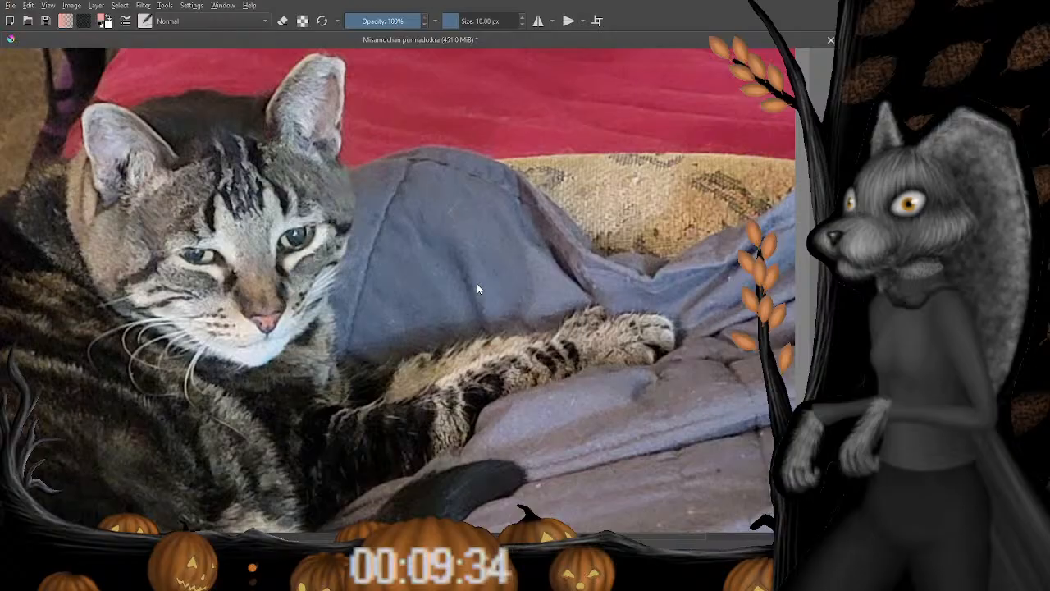
left_click_drag(306, 296, 694, 241)
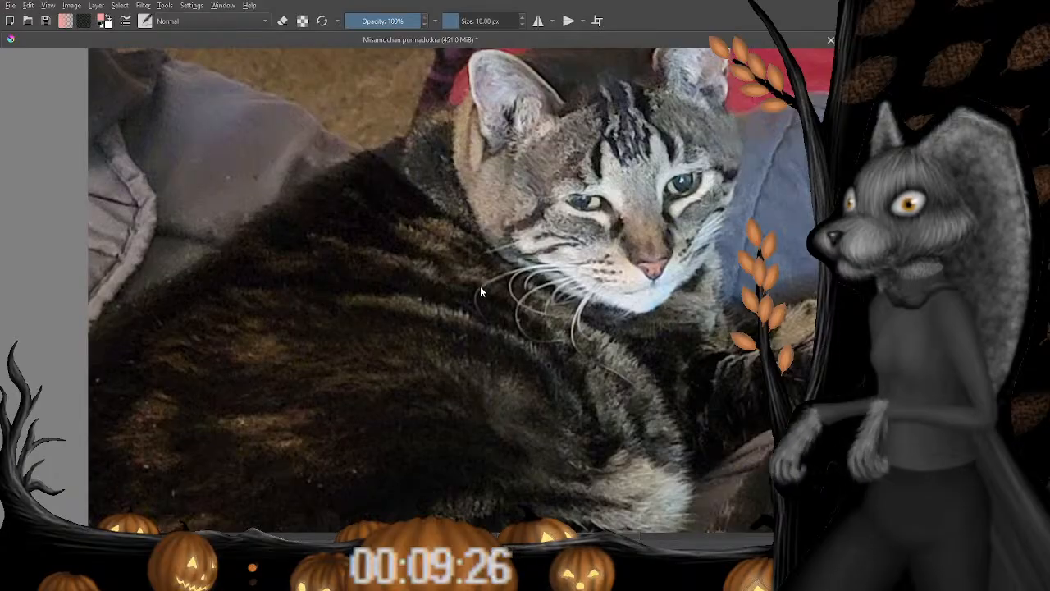
key("d")
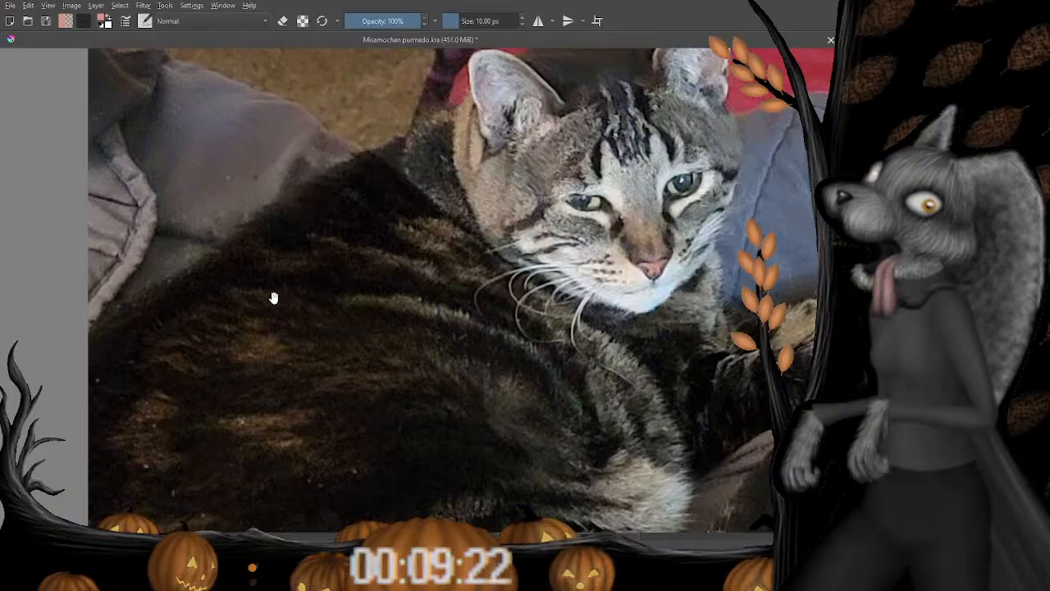
Paint the inside of the lower grey cat's nose outline with the tabby's sampled pink at 10 px.
scroll(274, 298, "down", 8)
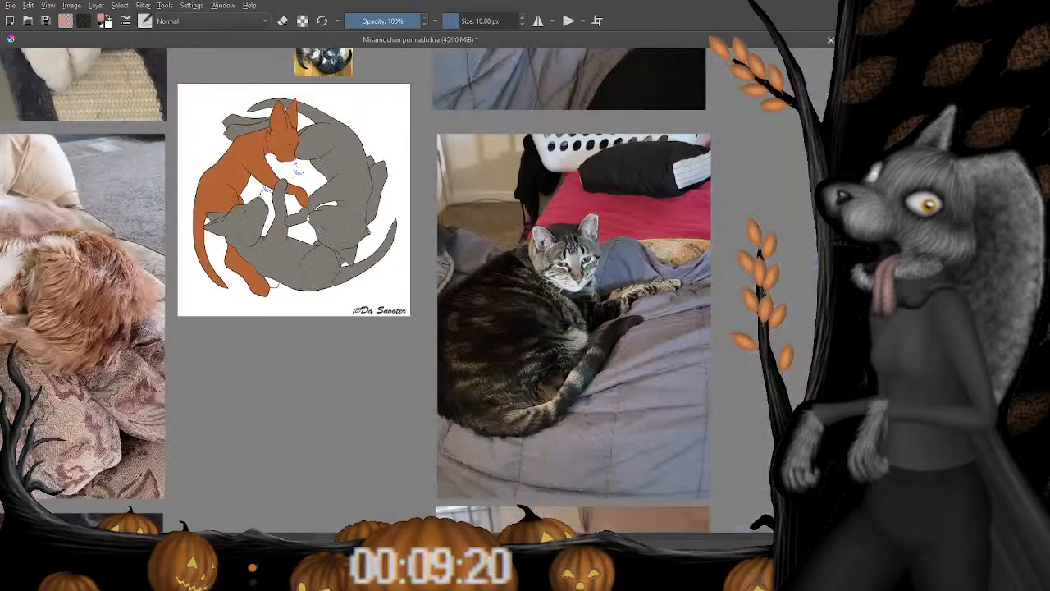
key("ctrl+plus")
key("ctrl+plus")
key("ctrl+plus")
mouse_move(110, 91)
left_mouse_down()
mouse_move(556, 335)
mouse_move(549, 327)
left_mouse_up()
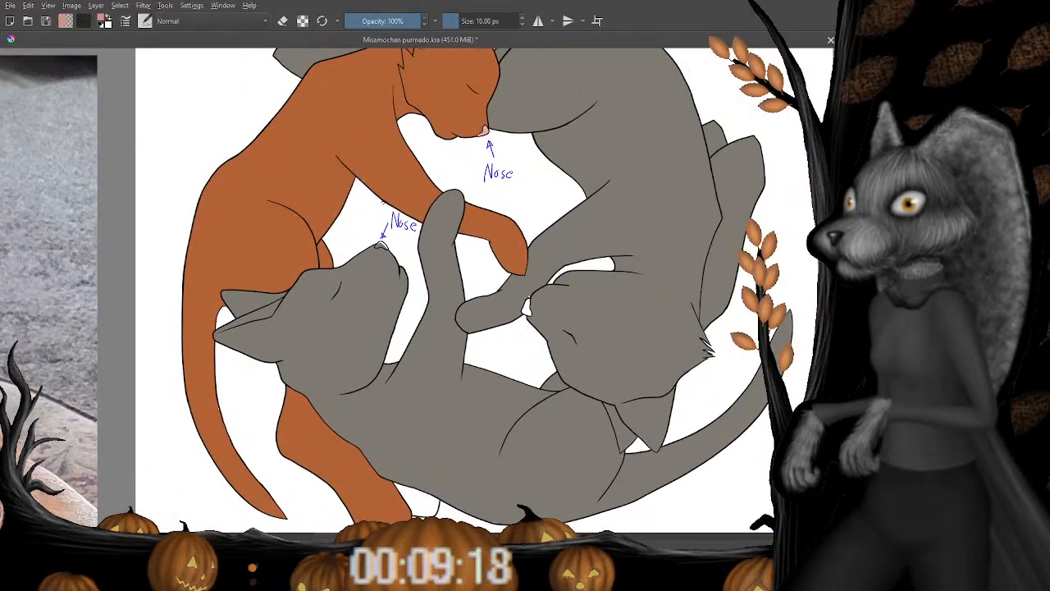
key("ctrl+plus")
key("ctrl+plus")
key("ctrl+plus")
key("ctrl+plus")
left_click_drag(266, 137, 352, 259)
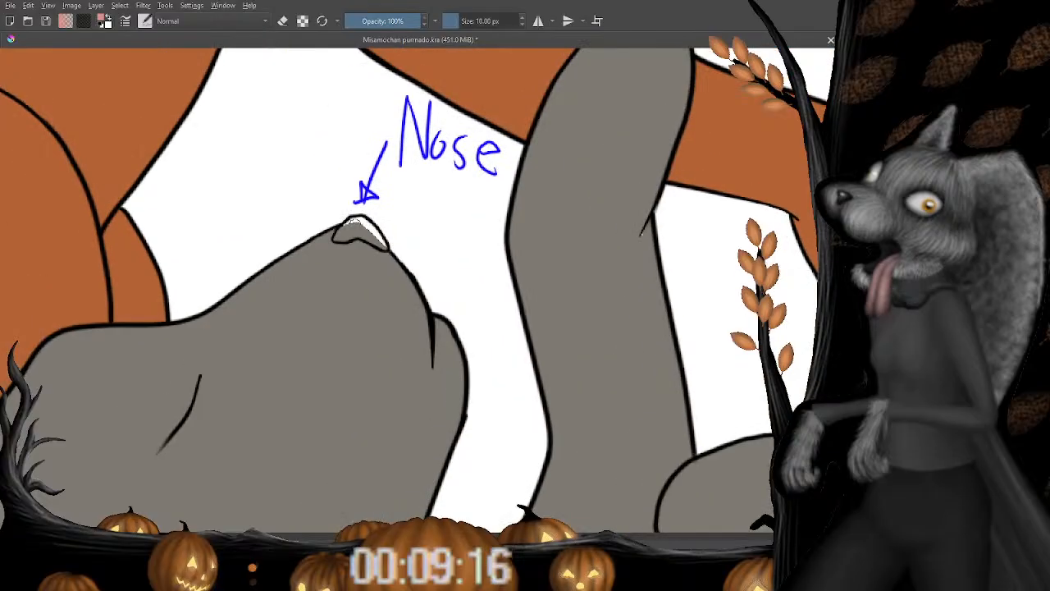
key("ctrl+plus")
key("ctrl+plus")
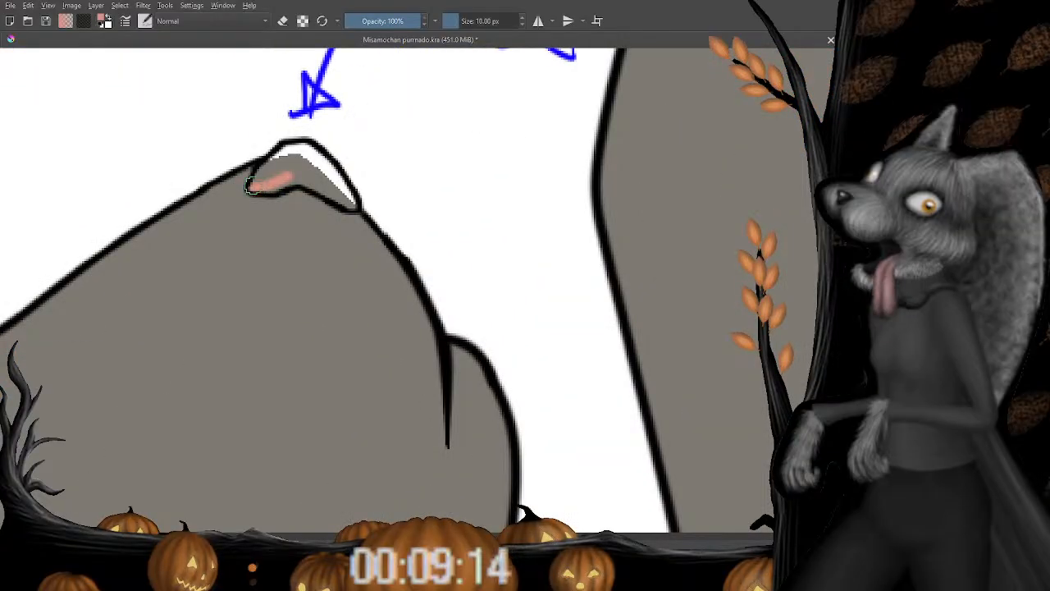
key("ctrl+z")
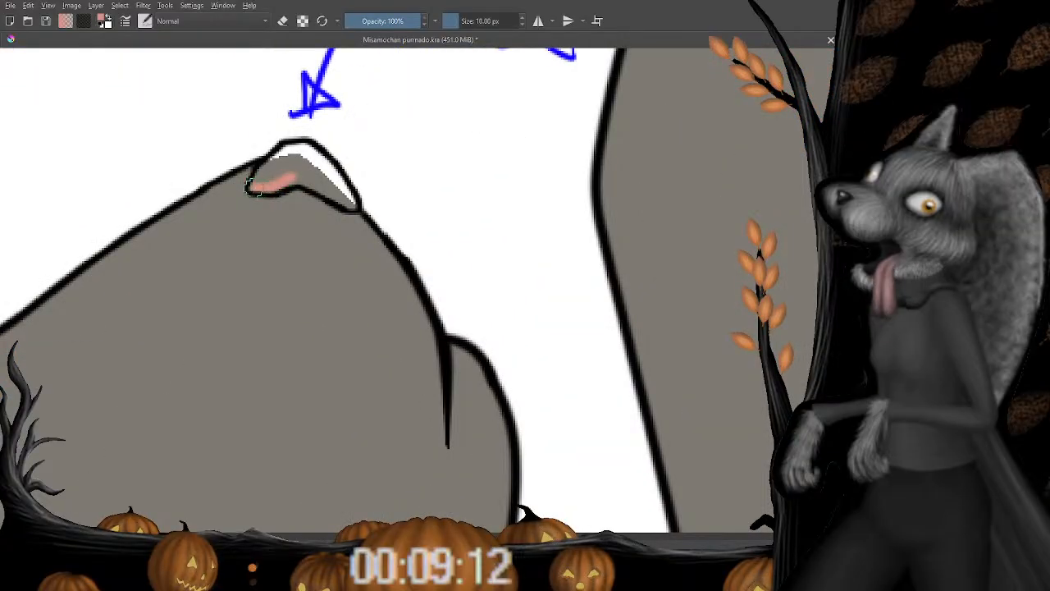
mouse_move(277, 164)
left_mouse_down()
mouse_move(325, 159)
mouse_move(297, 148)
mouse_move(271, 179)
mouse_move(289, 168)
mouse_move(283, 179)
mouse_move(305, 177)
mouse_move(270, 178)
mouse_move(307, 179)
mouse_move(296, 170)
mouse_move(321, 166)
mouse_move(348, 200)
left_mouse_up()
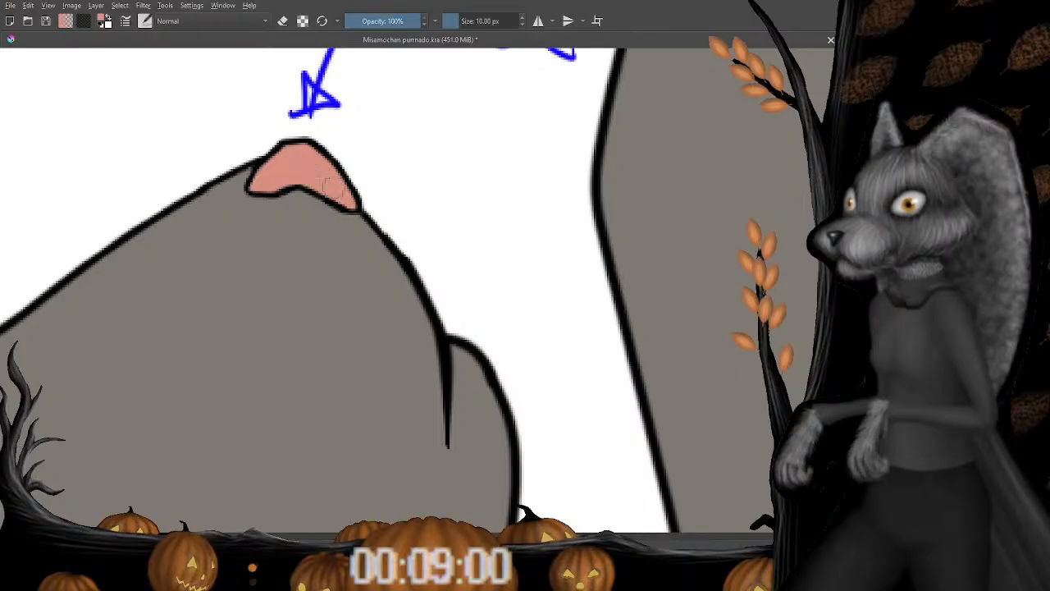
Paint the right-hand grey cat's nose beside the outstretched paw with the same pink, covering the white area inside its outline.
scroll(375, 235, "right", 4)
scroll(354, 183, "up", 2)
key("minus")
key("minus")
key("minus")
key("minus")
key("minus")
key("minus")
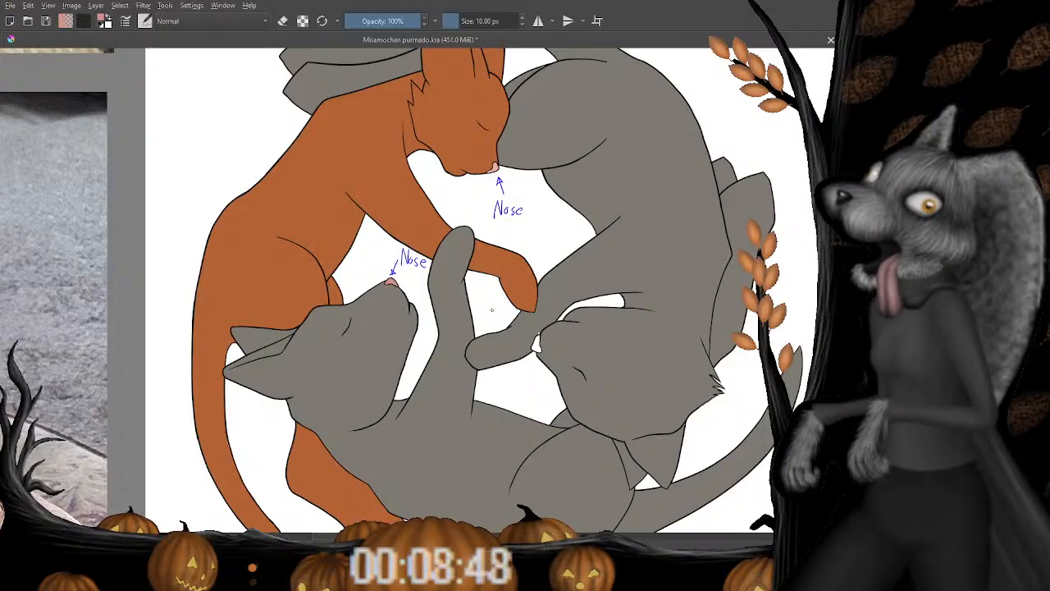
scroll(506, 246, "up", 6)
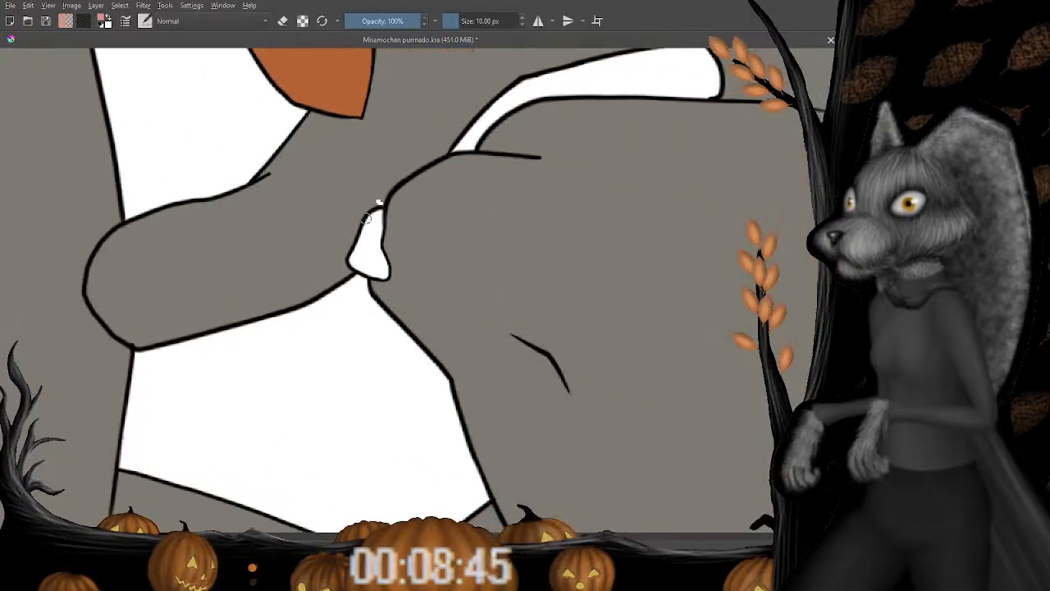
mouse_move(367, 220)
left_mouse_down()
mouse_move(379, 210)
mouse_move(359, 246)
mouse_move(366, 229)
mouse_move(329, 220)
mouse_move(348, 225)
mouse_move(343, 238)
left_mouse_up()
scroll(361, 222, "up", 1)
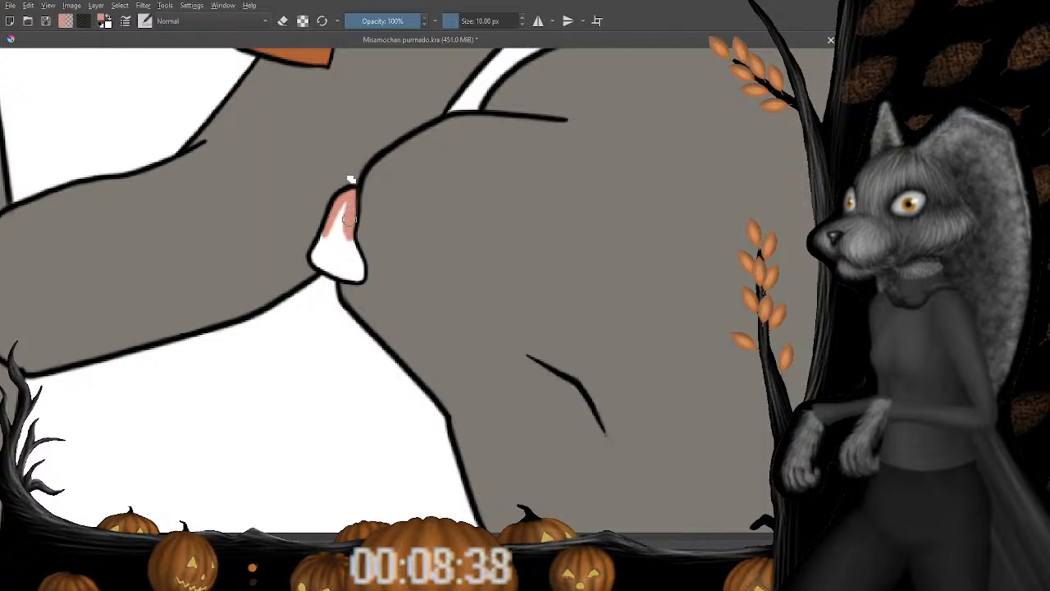
left_click_drag(352, 201, 325, 243)
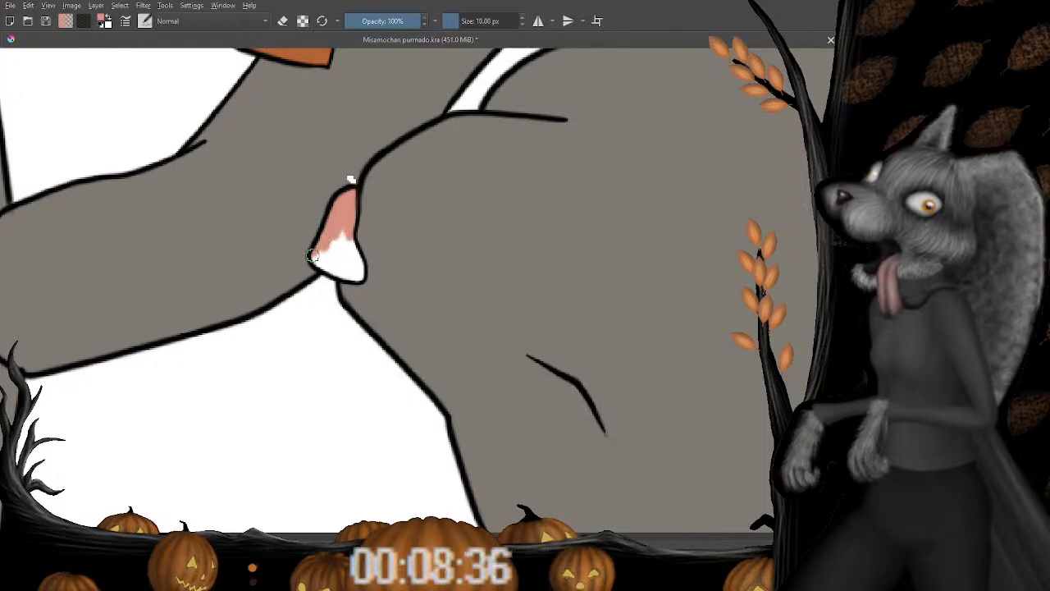
left_click_drag(336, 274, 355, 279)
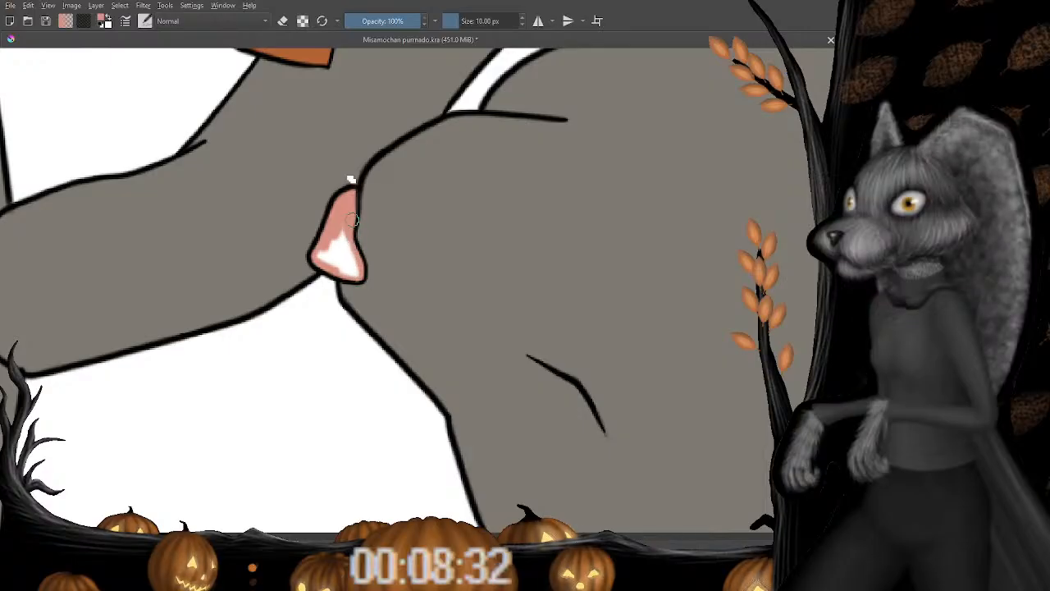
mouse_move(342, 237)
left_mouse_down()
mouse_move(326, 249)
mouse_move(354, 270)
mouse_move(344, 246)
mouse_move(337, 256)
mouse_move(349, 220)
left_mouse_up()
scroll(350, 179, "down", 10)
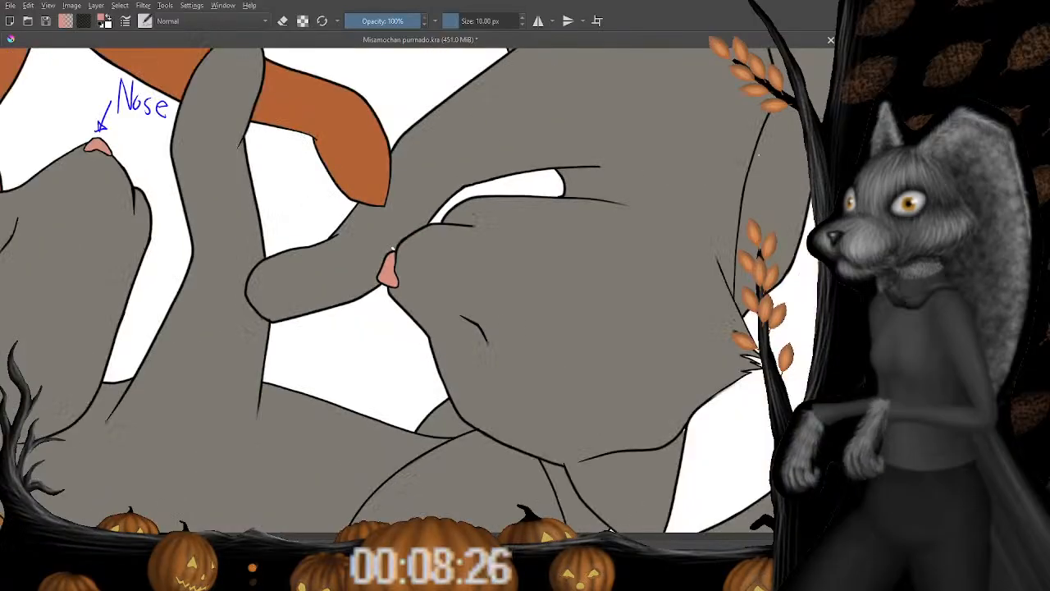
scroll(408, 277, "up", 10)
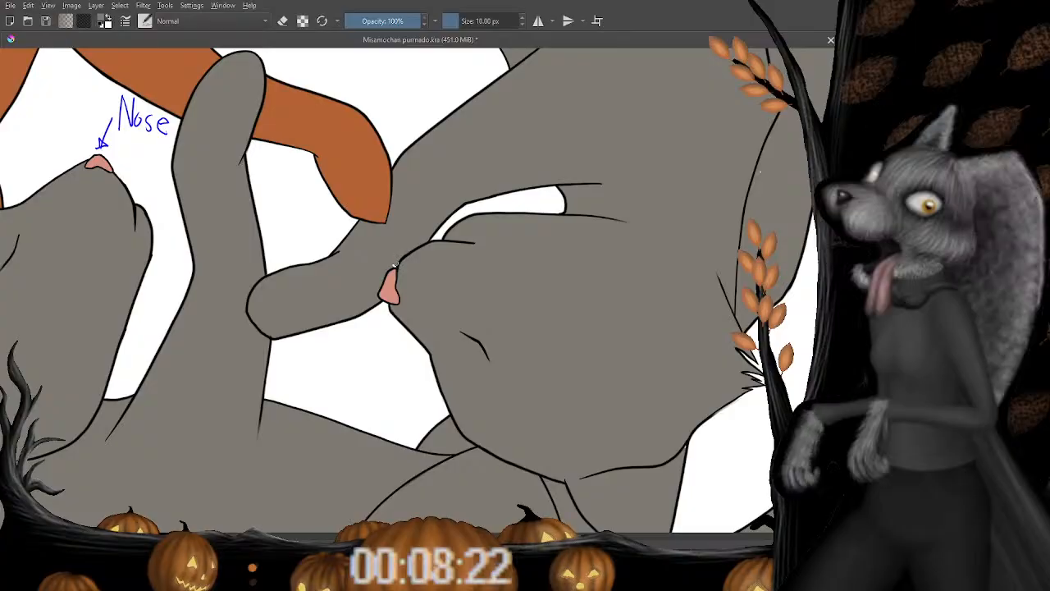
Examine the reference photos of the tabby on the grey blanket and of the sleeping orange cat.
scroll(395, 267, "down", 10)
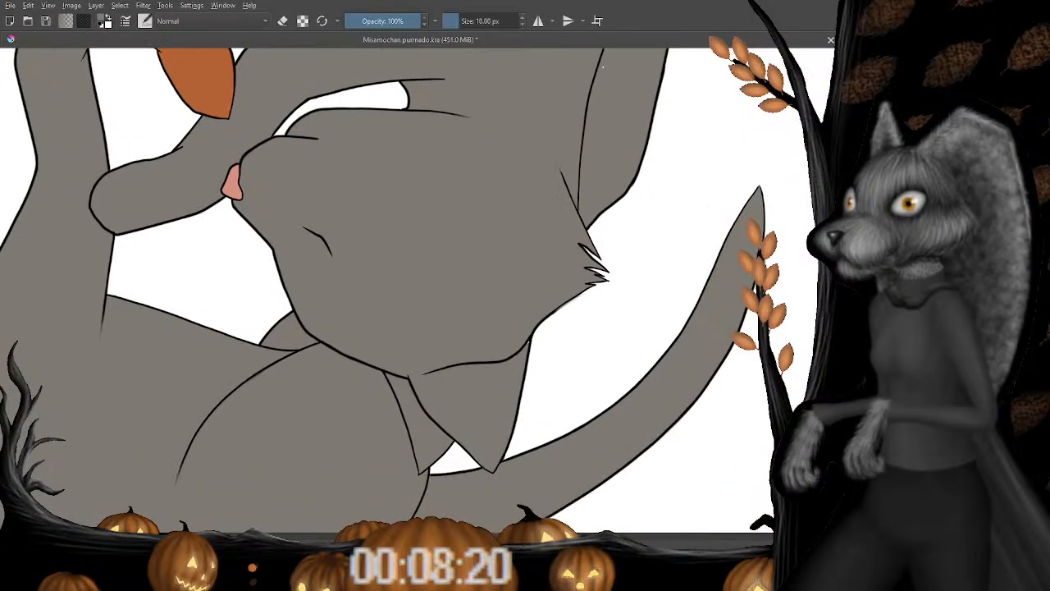
scroll(417, 291, "down", 5)
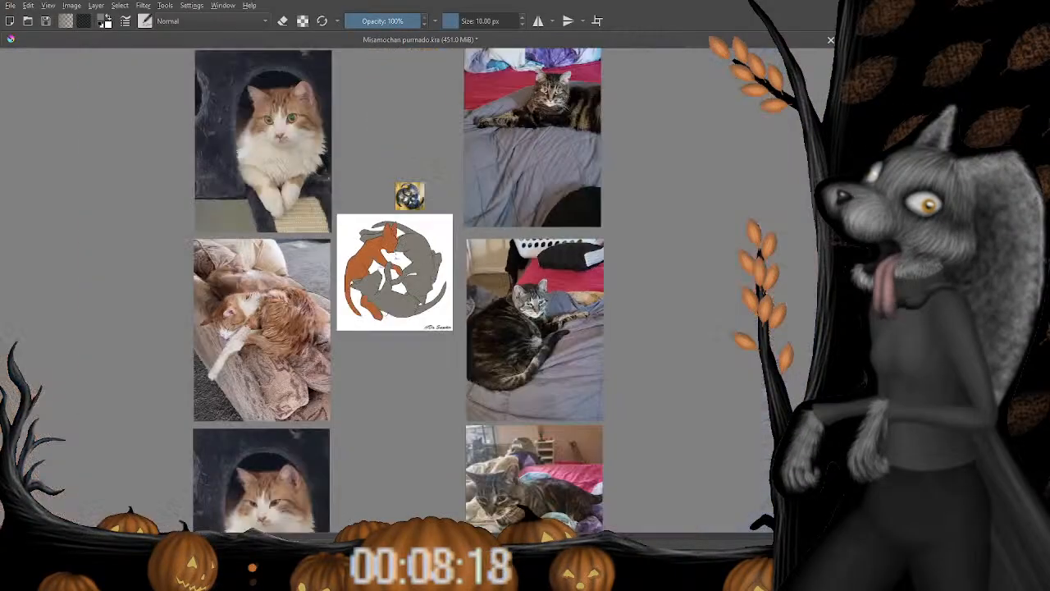
scroll(417, 293, "up", 3)
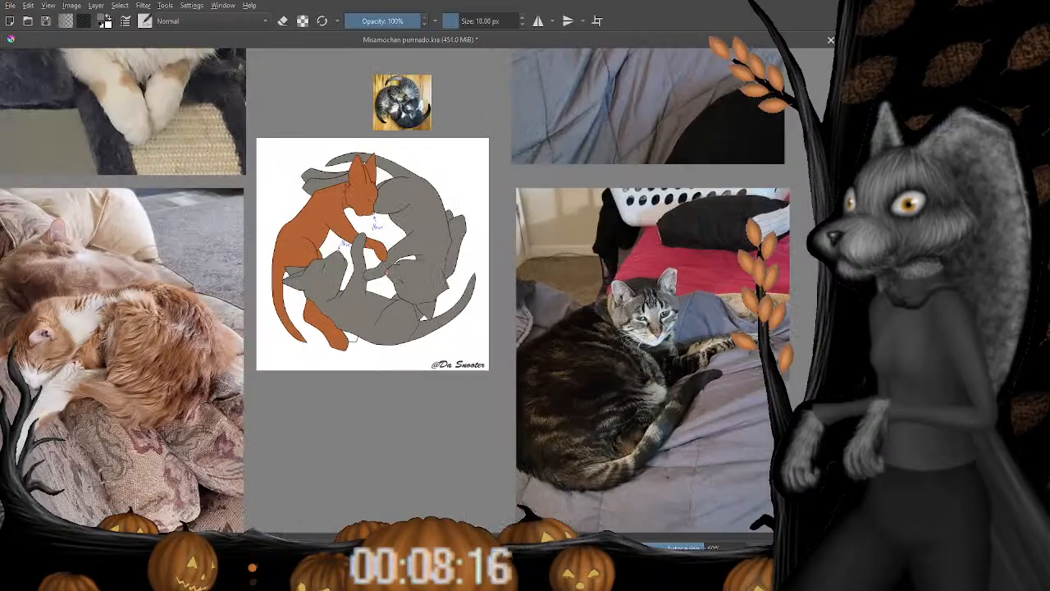
left_click_drag(653, 84, 343, 338)
left_click_drag(415, 267, 412, 322)
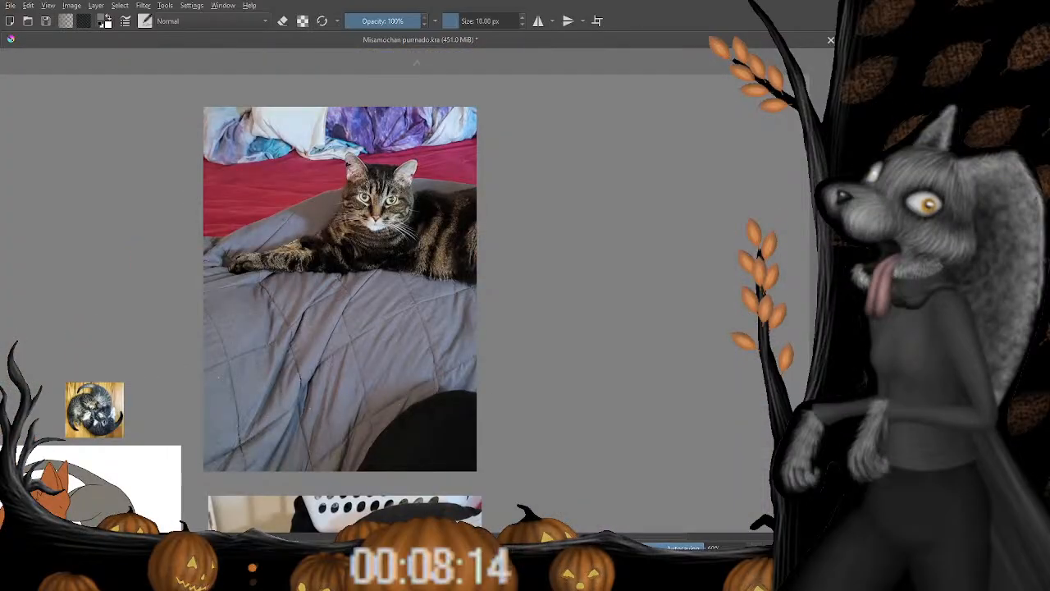
scroll(359, 287, "up", 6)
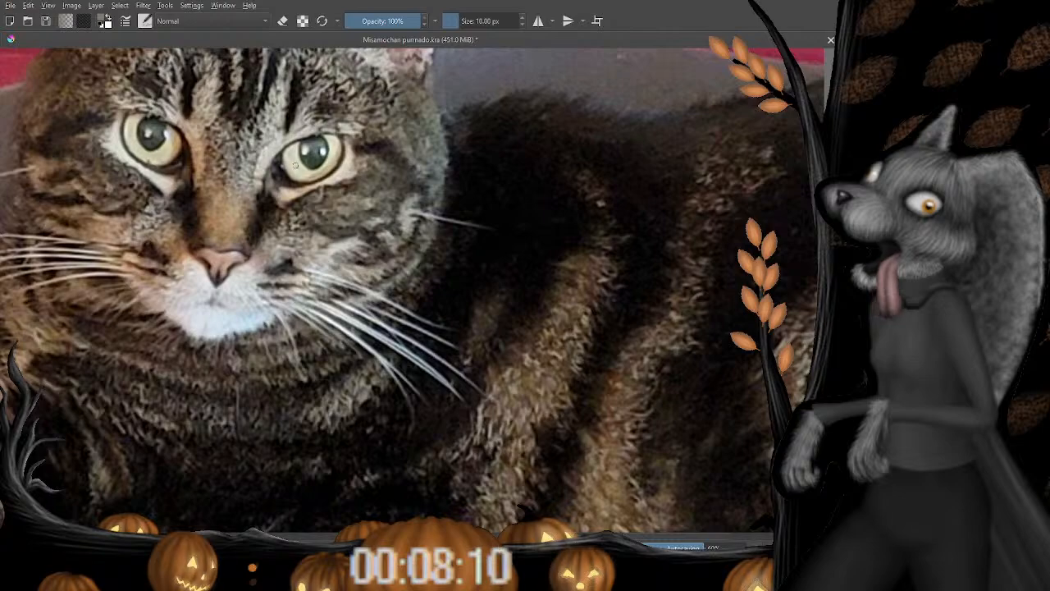
scroll(297, 164, "down", 5)
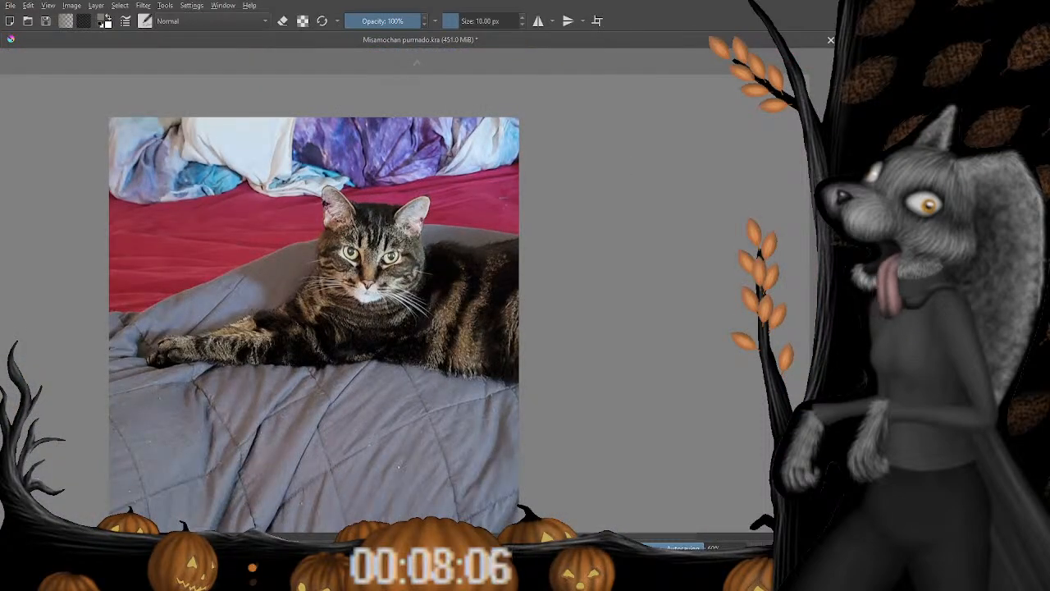
scroll(331, 335, "down", 4)
scroll(330, 335, "up", 3)
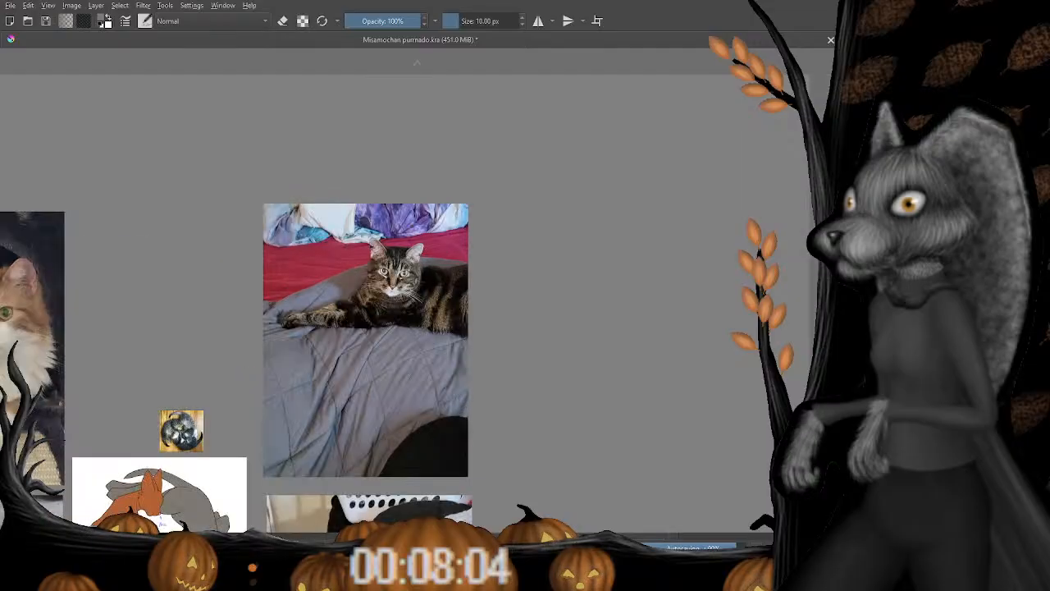
left_click_drag(331, 336, 672, 95)
key("ctrl+plus")
key("ctrl+plus")
key("ctrl+plus")
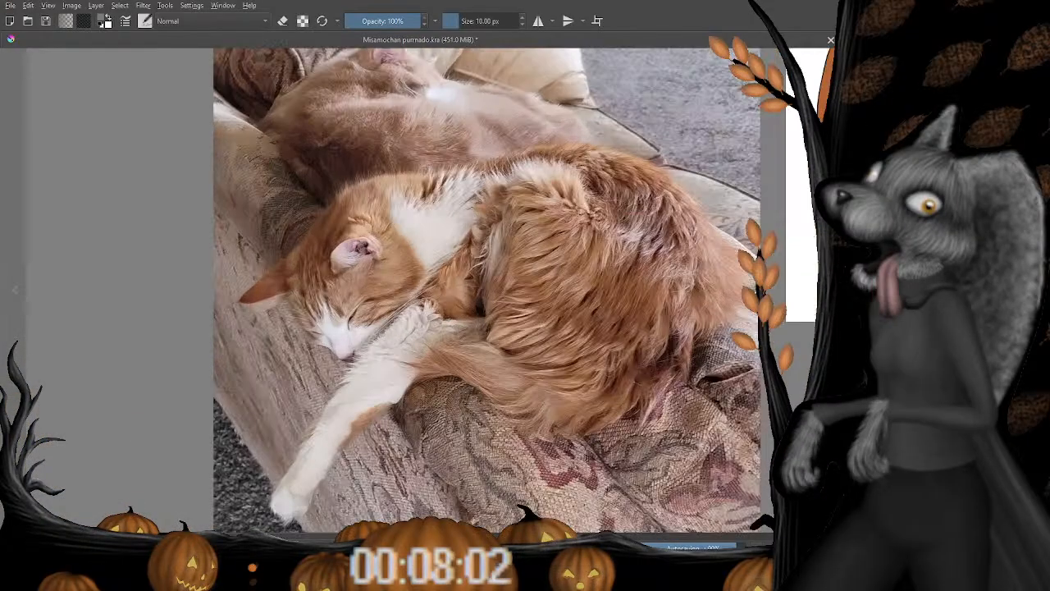
mouse_move(630, 209)
left_mouse_down()
mouse_move(351, 254)
mouse_move(21, 424)
left_mouse_up()
Hide the blue "Nose" notes, look over the three coloured noses, and save the drawing.
left_click_drag(424, 243, 331, 308)
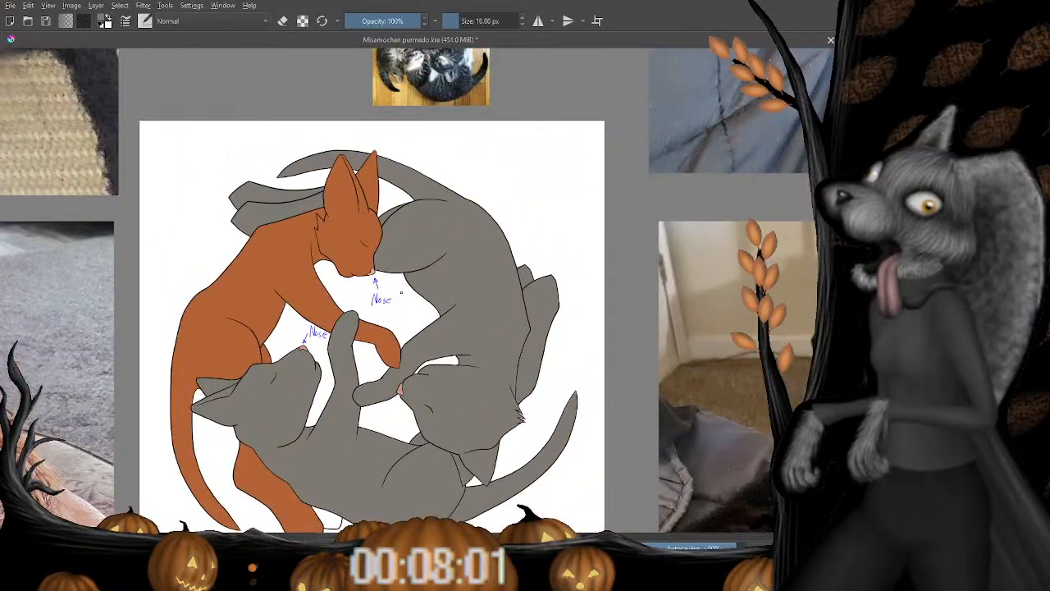
scroll(401, 292, "up", 4)
scroll(401, 292, "down", 2)
scroll(401, 292, "up", 2)
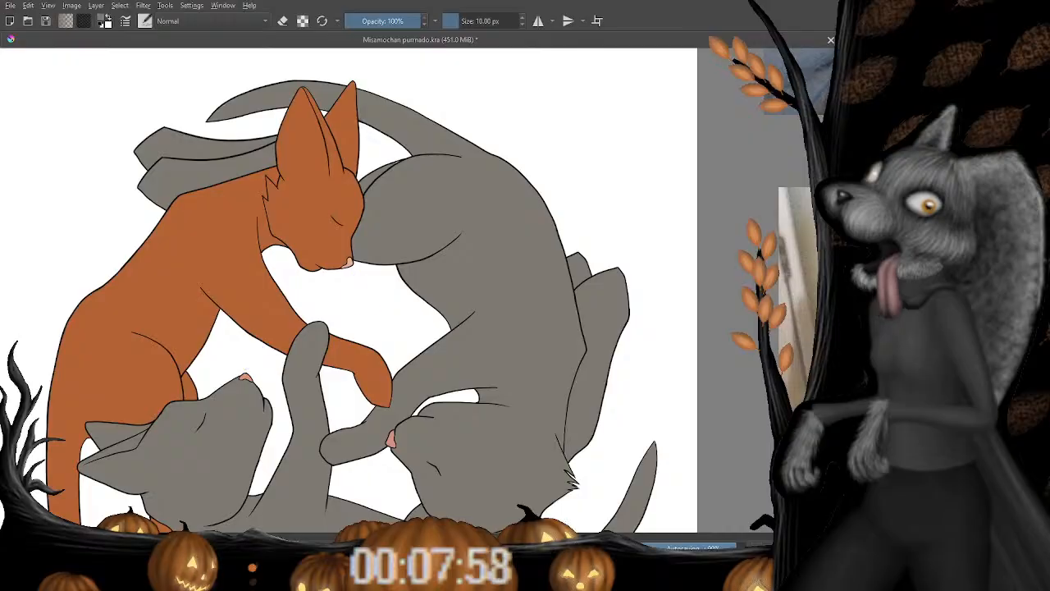
mouse_move(370, 335)
left_mouse_down()
mouse_move(426, 161)
mouse_move(403, 218)
left_mouse_up()
left_click_drag(450, 76, 401, 220)
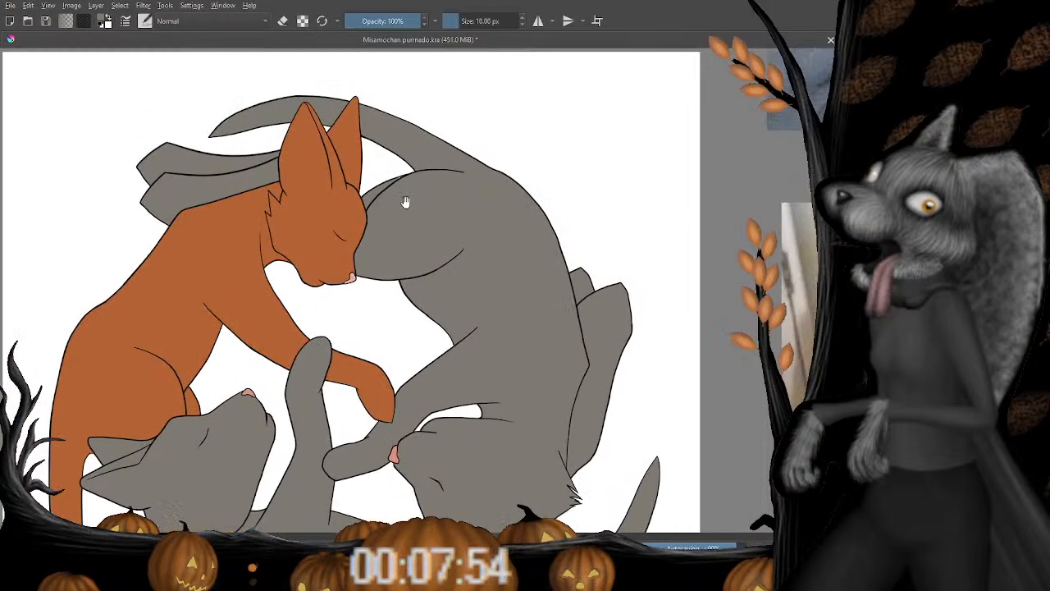
left_click_drag(372, 318, 405, 105)
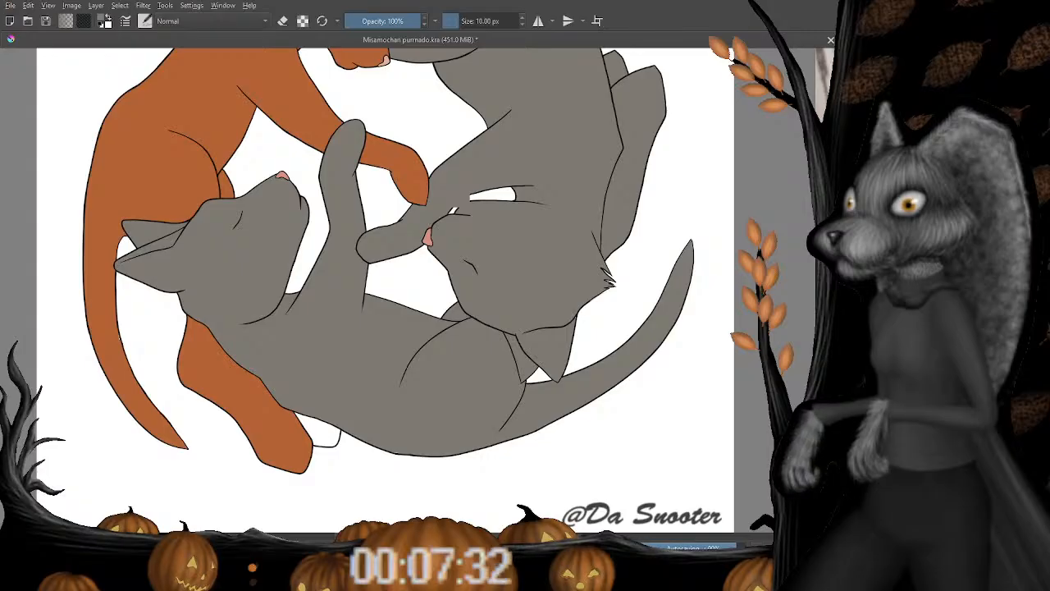
left_click_drag(467, 205, 455, 245)
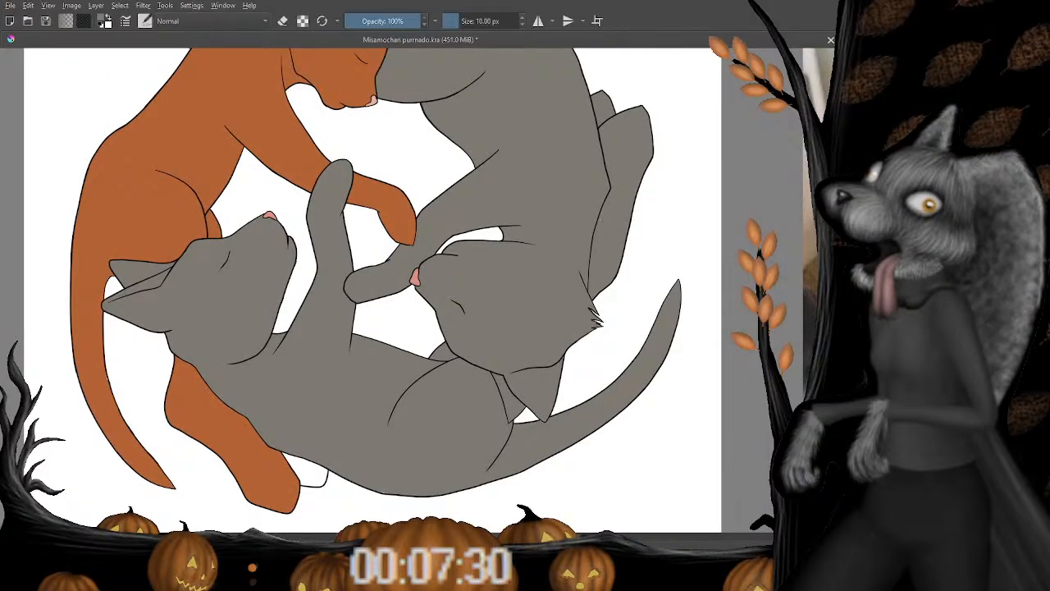
key("ctrl+s")
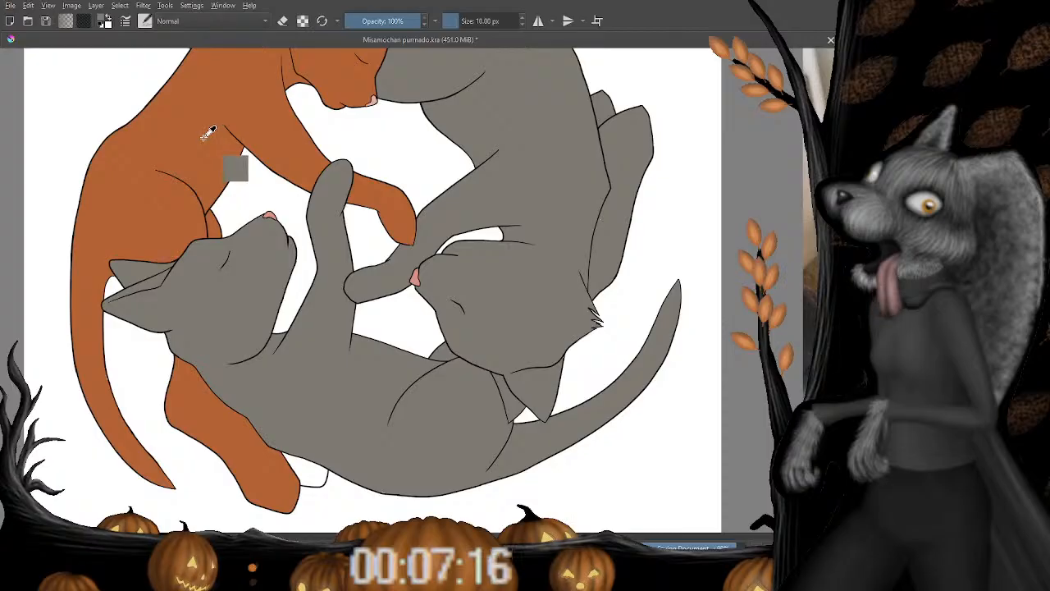
Sample the orange cat's body colour and fill the white paw behind its lower hind foot with it.
left_click_drag(248, 401, 219, 197)
key("ctrl+plus")
key("ctrl+plus")
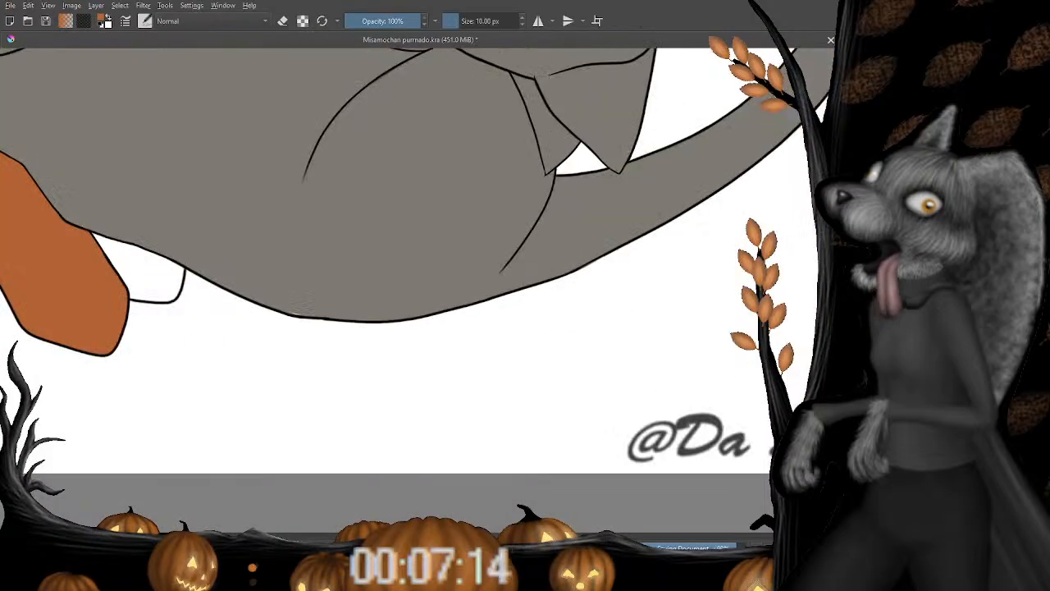
left_click_drag(164, 268, 279, 207)
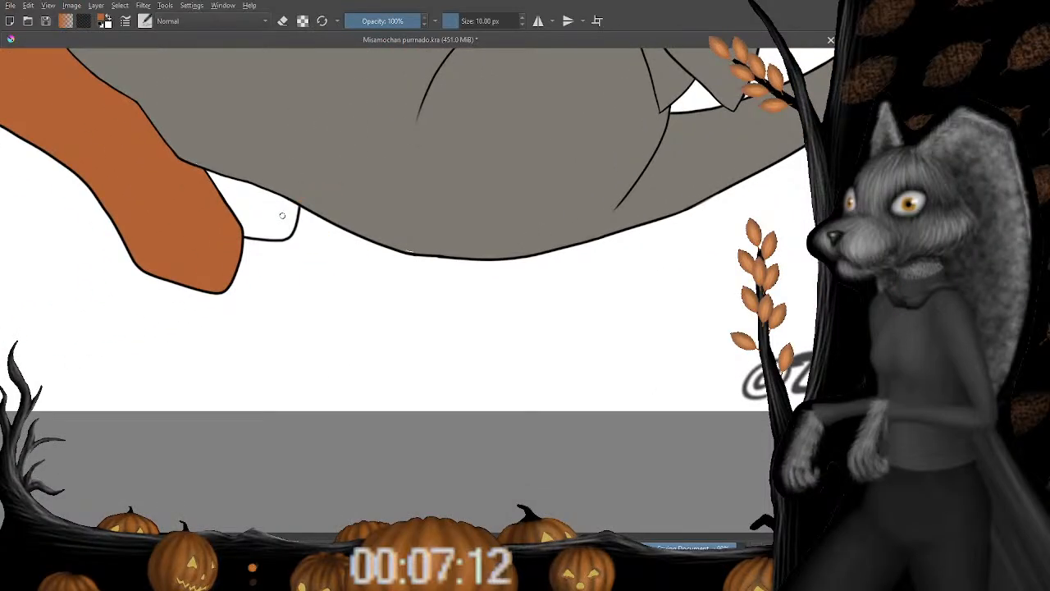
key("f")
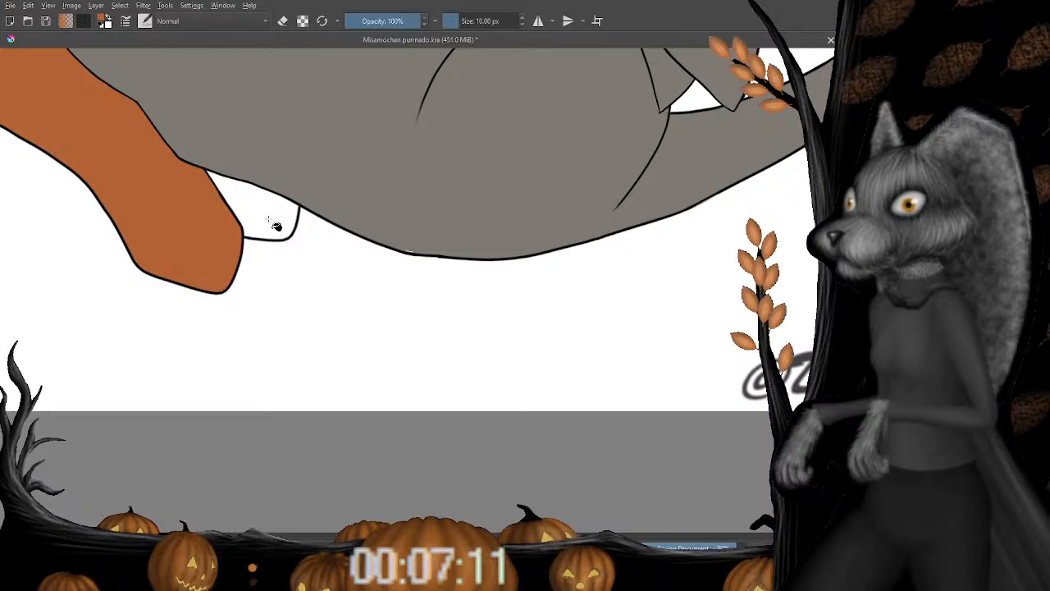
left_click(271, 221)
Check the coloured drawing as a whole for remaining unfilled areas.
left_click_drag(319, 120, 151, 483)
left_click_drag(328, 78, 286, 234)
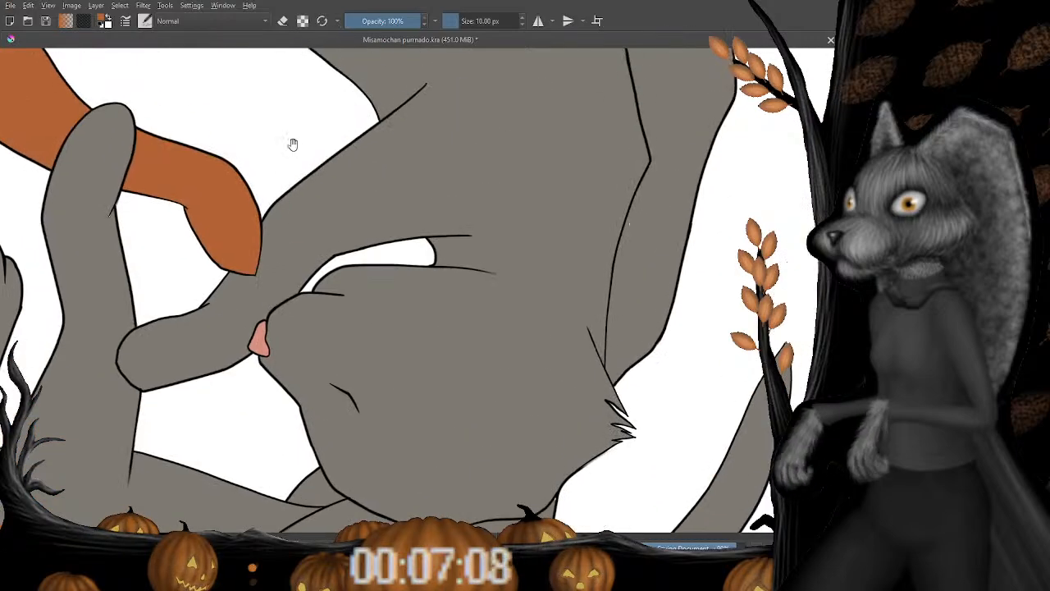
left_click_drag(253, 70, 300, 346)
mouse_move(236, 53)
left_mouse_down()
mouse_move(308, 357)
mouse_move(410, 247)
mouse_move(370, 176)
left_mouse_up()
scroll(380, 211, "down", 10)
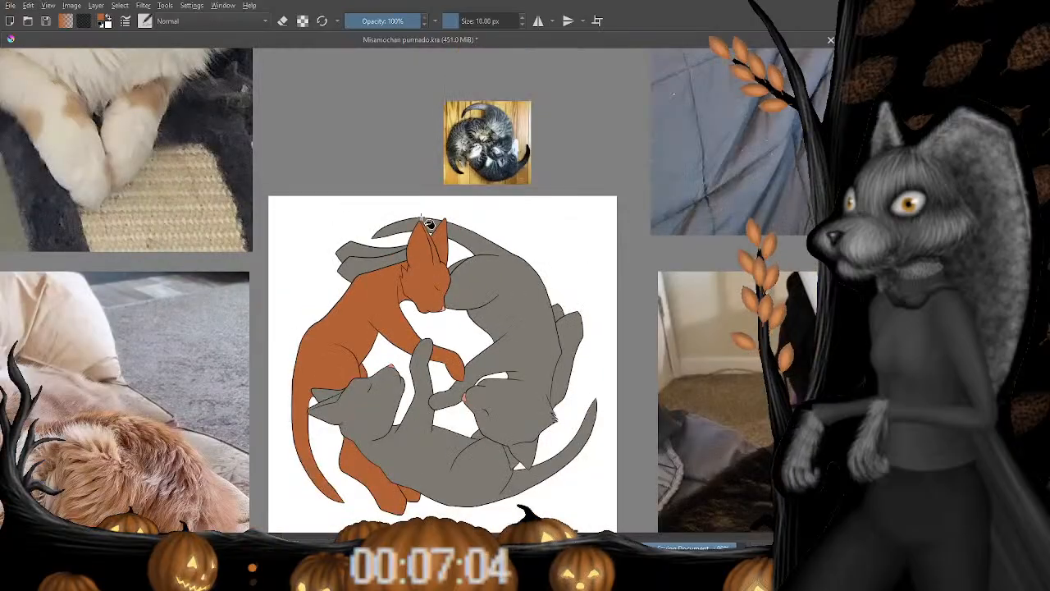
scroll(457, 270, "down", 3)
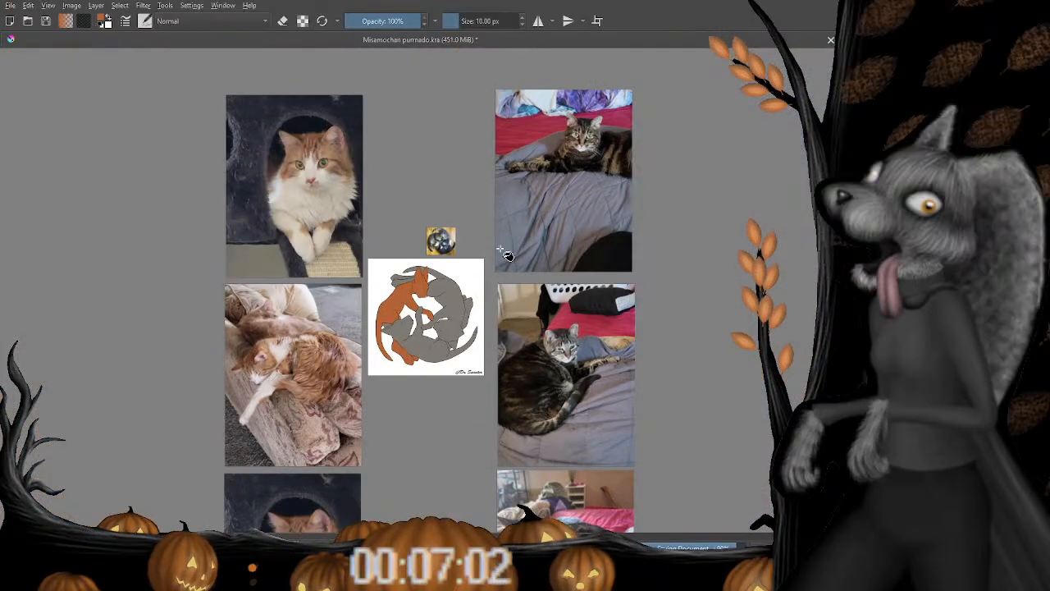
scroll(493, 305, "up", 5)
mouse_move(435, 373)
left_mouse_down()
mouse_move(456, 209)
mouse_move(424, 190)
left_mouse_up()
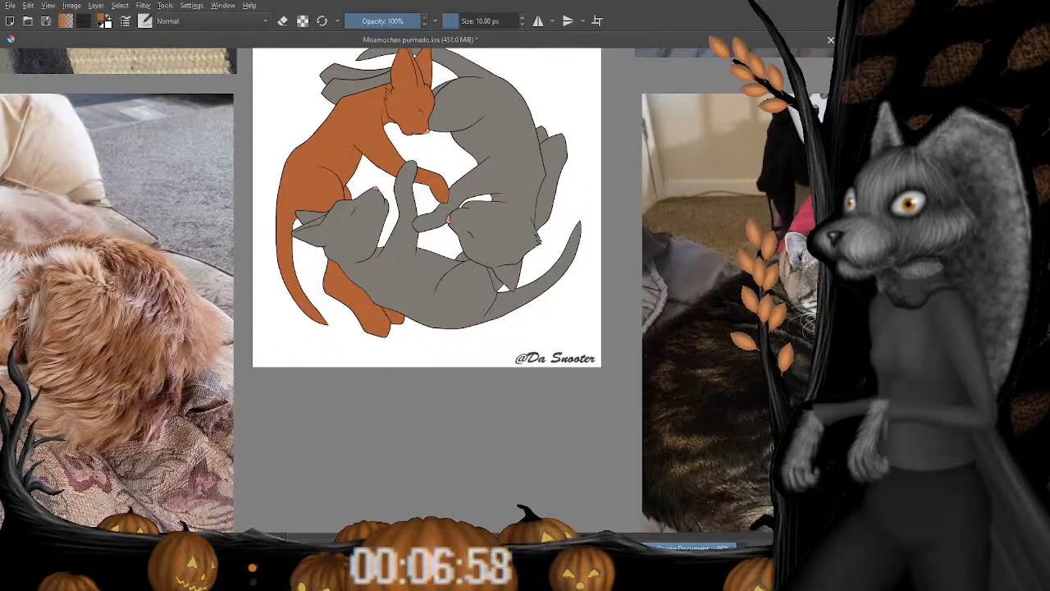
Touch up the white specks along the outline above the orange hind paws and under the lower grey cat's belly.
scroll(391, 319, "up", 2)
scroll(392, 306, "up", 3)
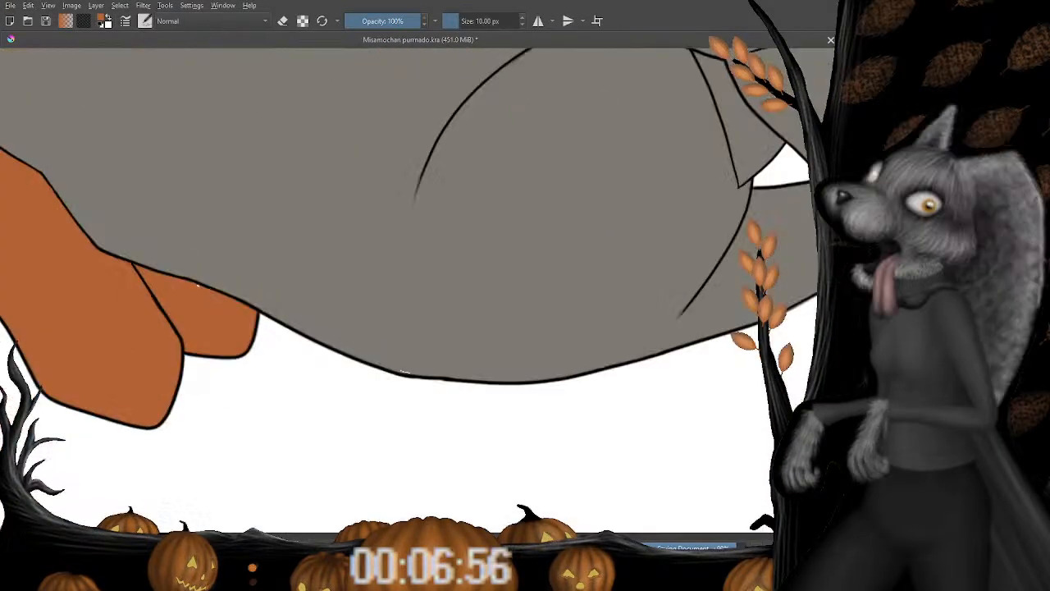
left_click_drag(213, 294, 336, 302)
scroll(417, 289, "up", 1)
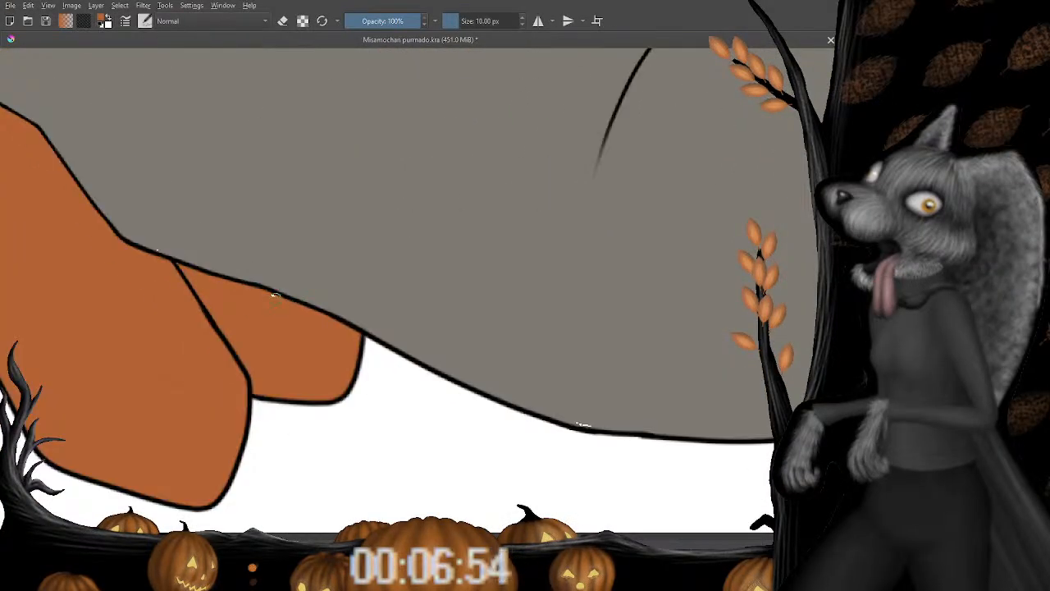
left_click_drag(170, 286, 242, 313)
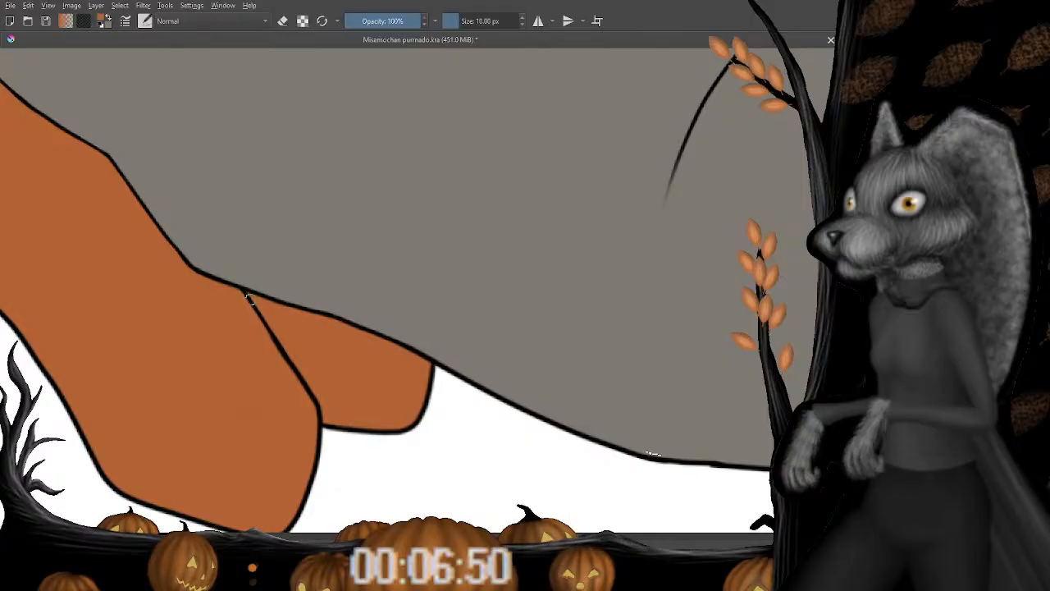
left_click_drag(652, 453, 464, 297)
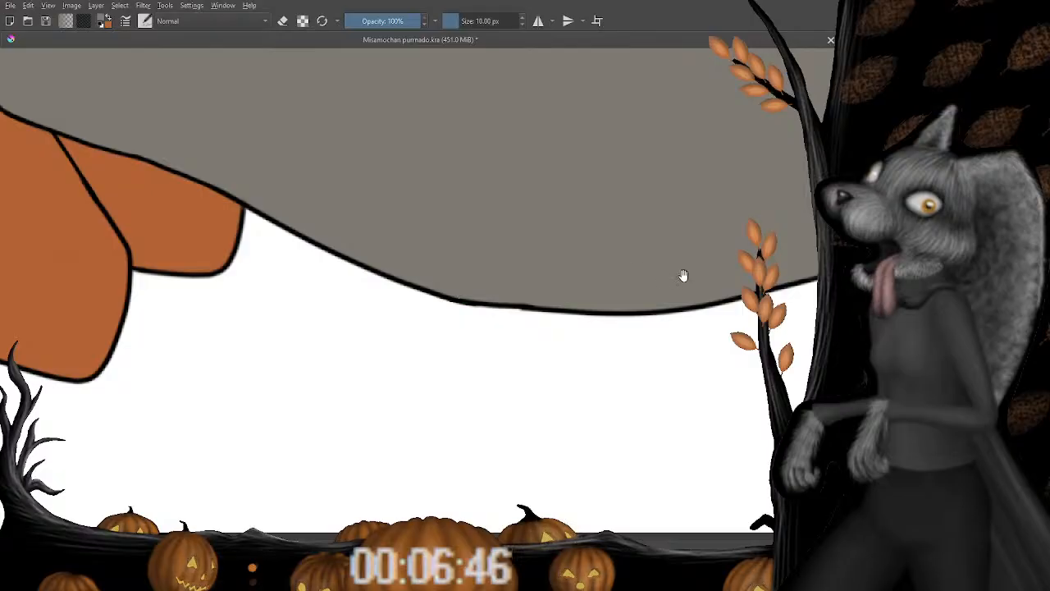
Cover the white speck on the outline of the right-hand grey cat's back with its grey body colour.
left_click_drag(681, 274, 263, 262)
left_click_drag(591, 197, 262, 385)
left_click_drag(656, 139, 287, 484)
mouse_move(653, 65)
left_mouse_down()
mouse_move(508, 176)
mouse_move(328, 225)
mouse_move(336, 164)
mouse_move(394, 230)
mouse_move(312, 321)
left_mouse_up()
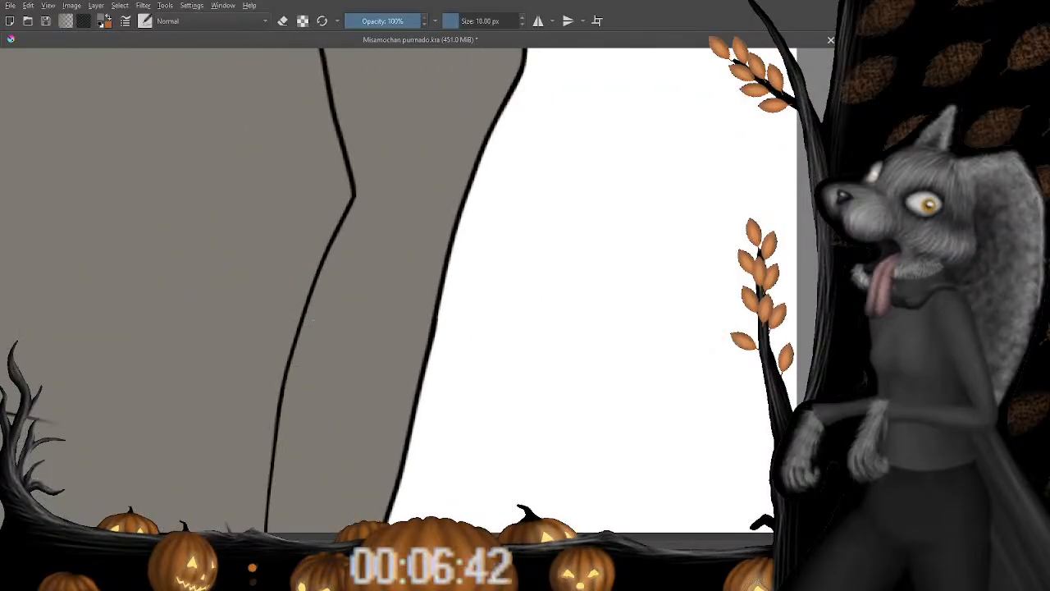
mouse_move(362, 198)
left_mouse_down()
mouse_move(295, 256)
mouse_move(391, 291)
left_mouse_up()
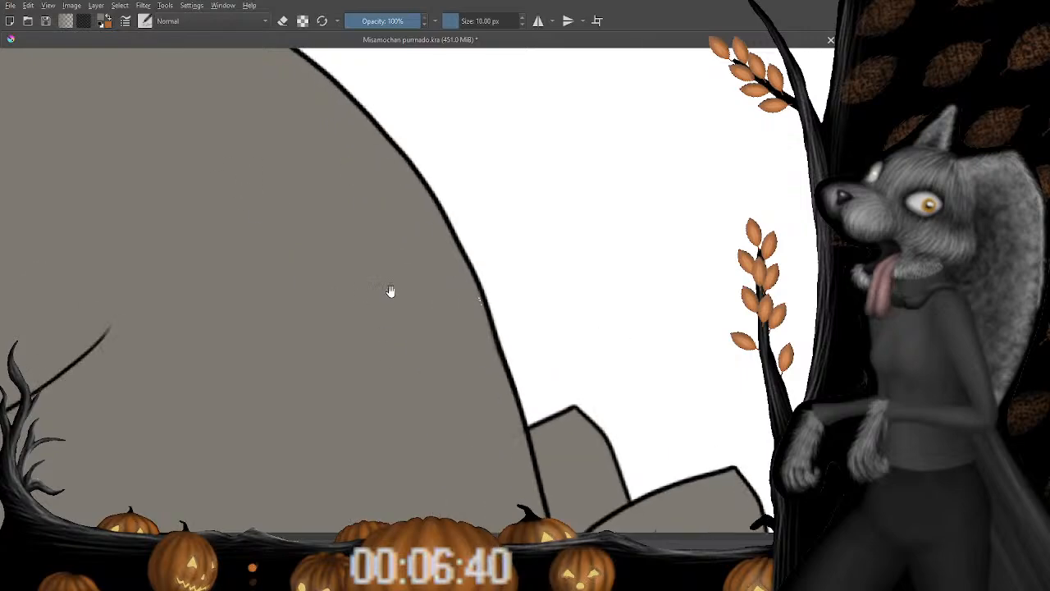
mouse_move(489, 318)
left_mouse_down()
mouse_move(297, 234)
mouse_move(380, 263)
mouse_move(418, 148)
left_mouse_up()
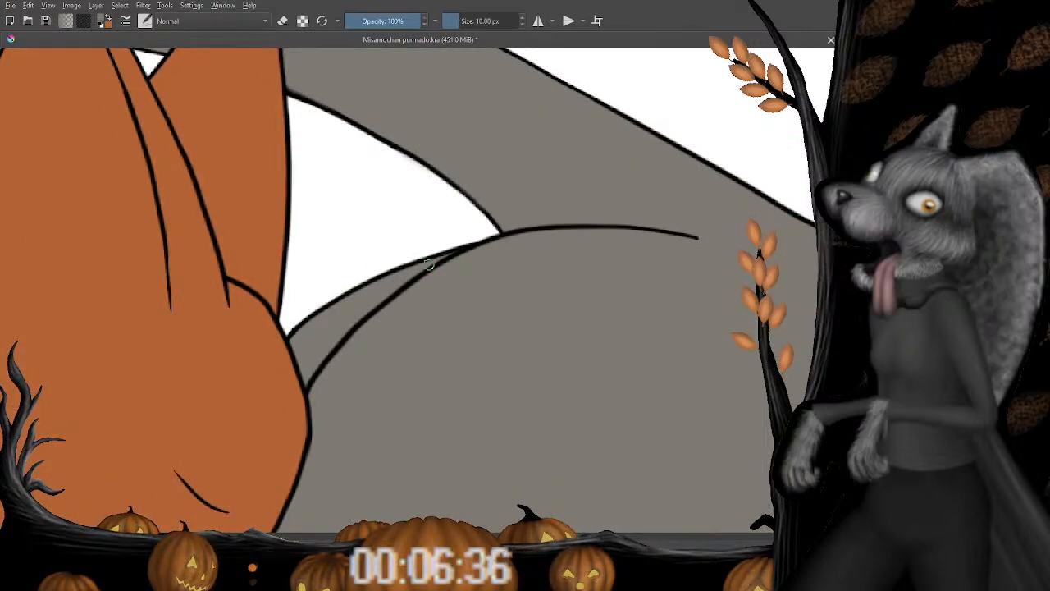
Cover the white speck along the orange cat's cheek outline with its orange body colour.
left_click_drag(229, 90, 555, 307)
left_click_drag(328, 244, 445, 230)
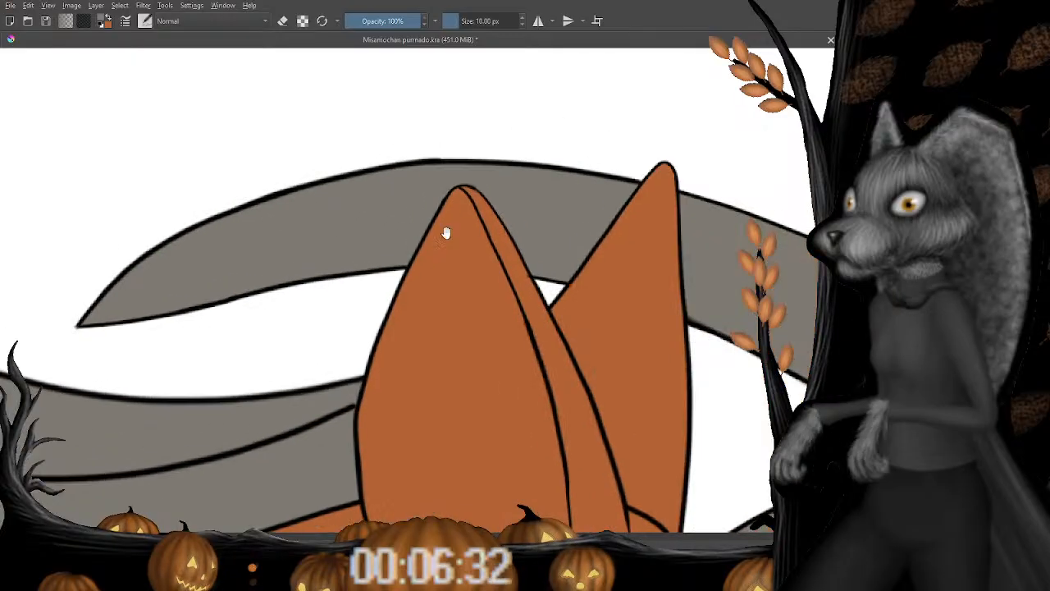
left_click_drag(271, 356, 570, 172)
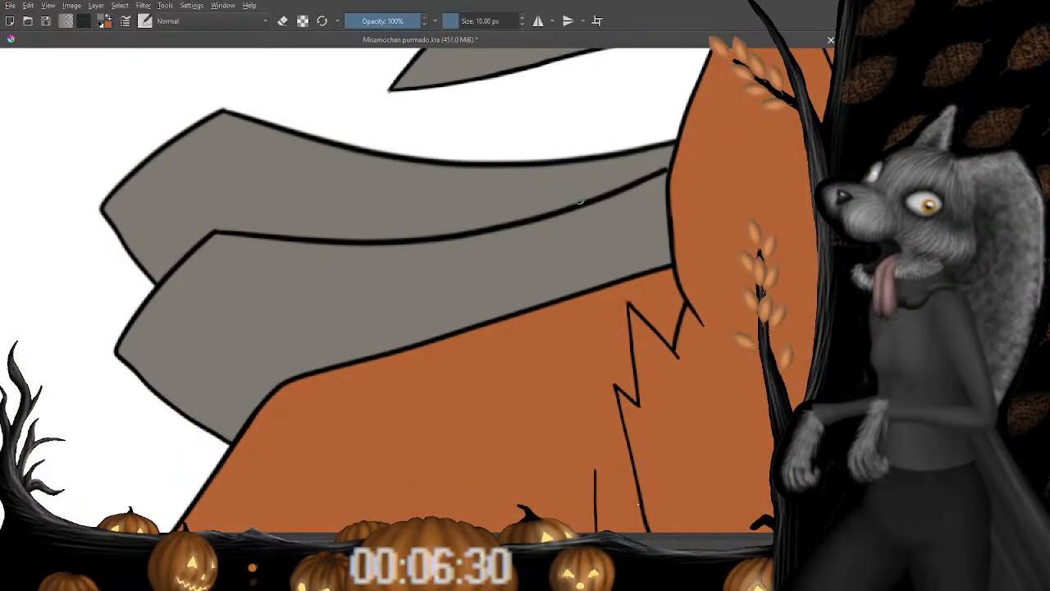
left_click_drag(493, 299, 520, 216)
left_click_drag(352, 389, 375, 284)
left_click_drag(512, 173, 317, 361)
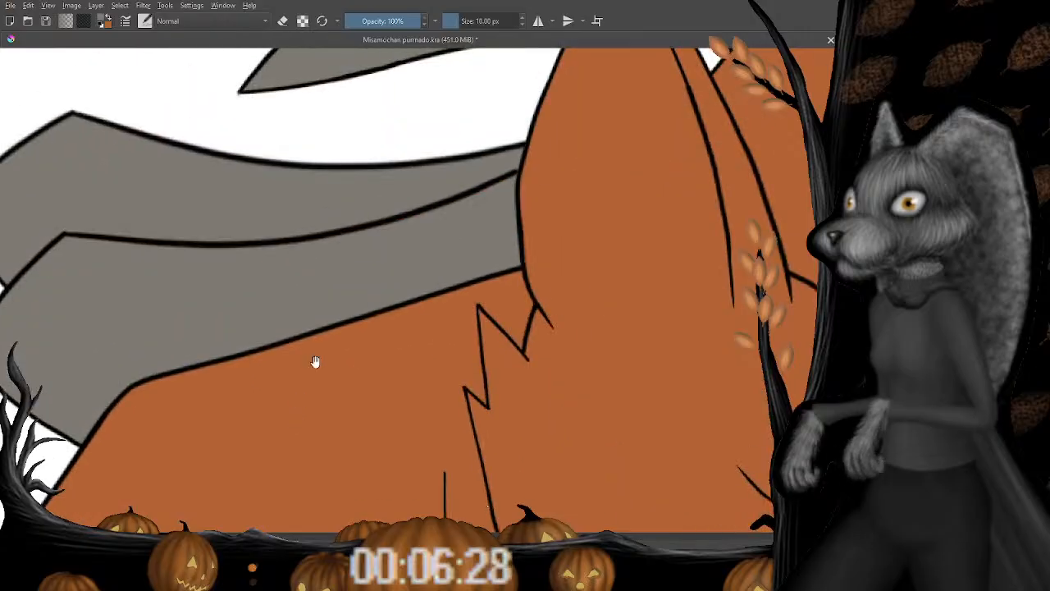
left_click_drag(524, 199, 291, 394)
left_click_drag(400, 289, 390, 303)
left_click_drag(367, 403, 426, 200)
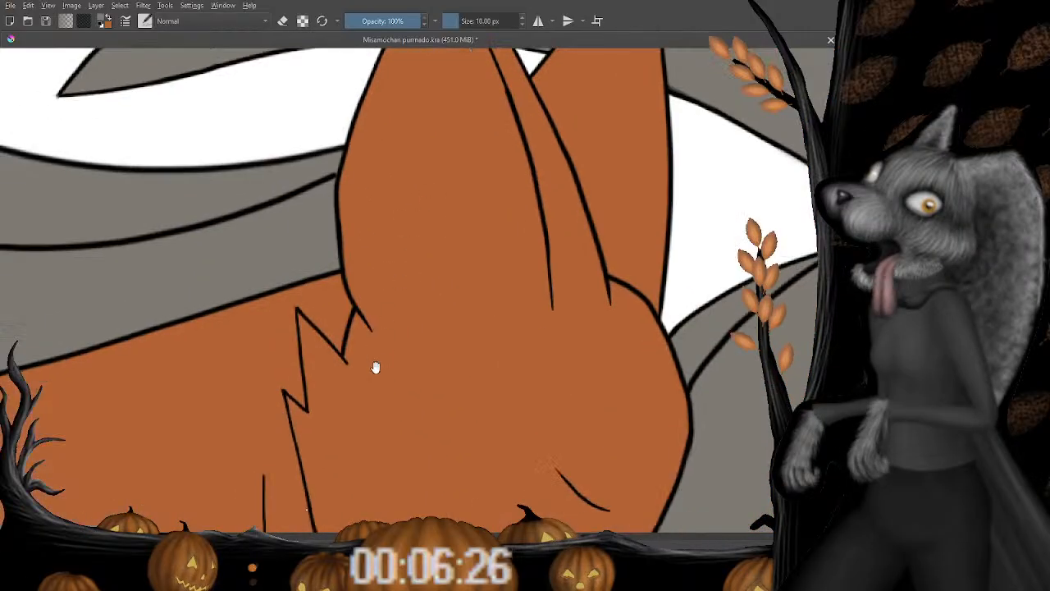
left_click_drag(316, 432, 677, 127)
left_click_drag(305, 361, 135, 424)
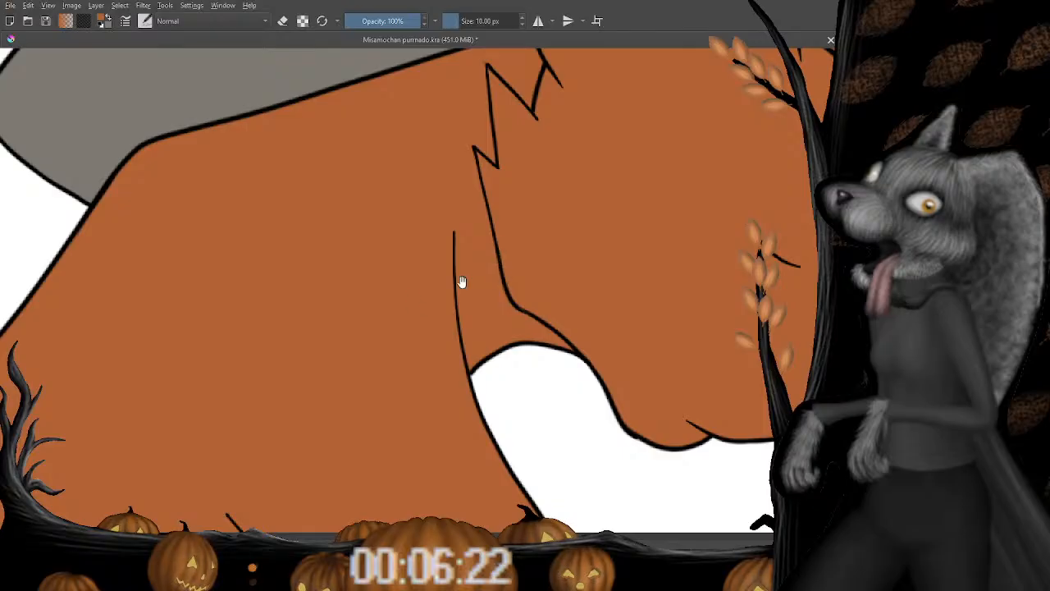
Inspect the outlines of the orange and grey cats up close for remaining unfilled specks.
left_click_drag(462, 281, 361, 354)
left_click_drag(263, 389, 509, 119)
left_click_drag(231, 349, 513, 125)
left_click_drag(197, 345, 618, 213)
left_click_drag(418, 283, 394, 227)
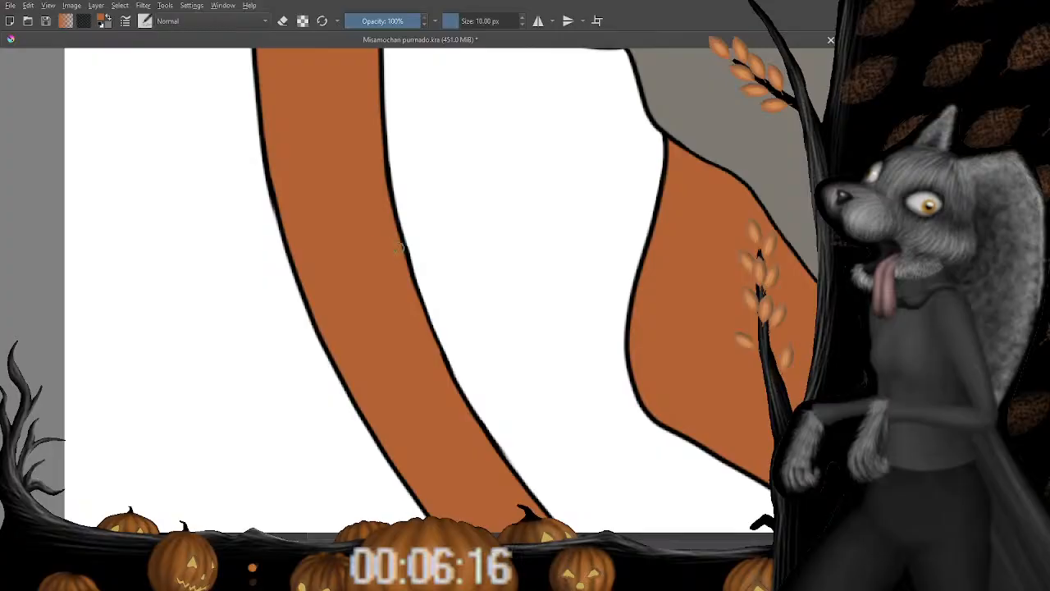
left_click_drag(412, 406, 458, 276)
left_click_drag(487, 177, 380, 397)
left_click_drag(443, 167, 404, 383)
left_click_drag(403, 167, 399, 235)
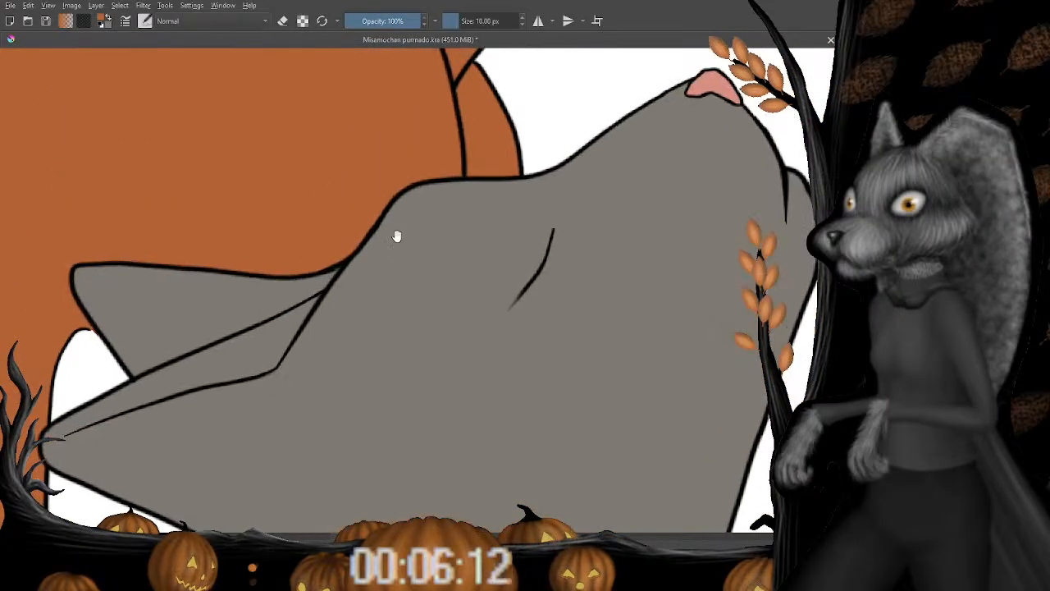
left_click_drag(438, 169, 399, 410)
left_click_drag(476, 176, 379, 310)
scroll(469, 206, "down", 3)
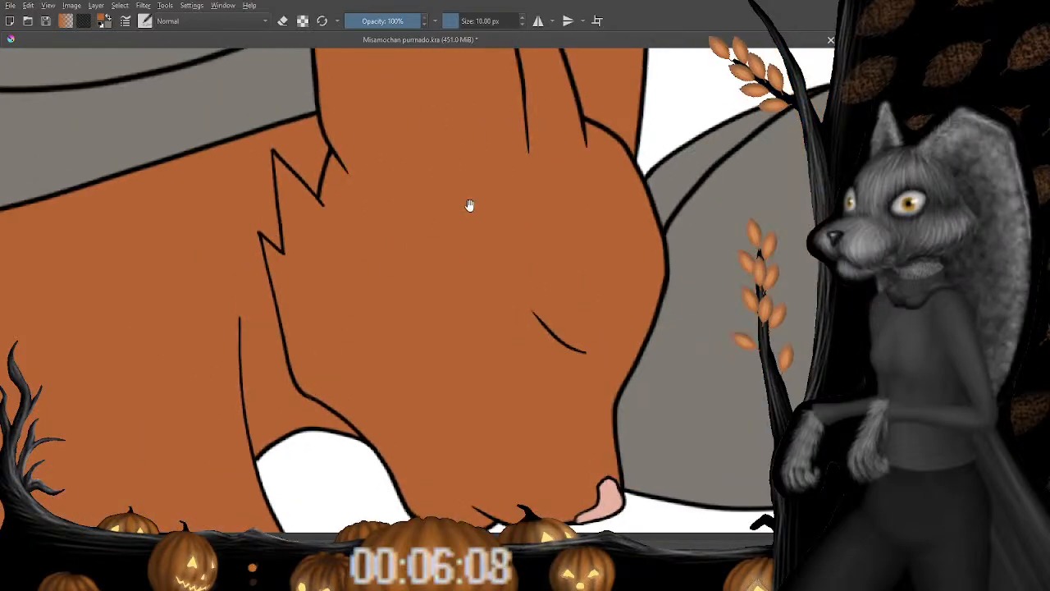
scroll(468, 206, "down", 2)
scroll(461, 259, "down", 4)
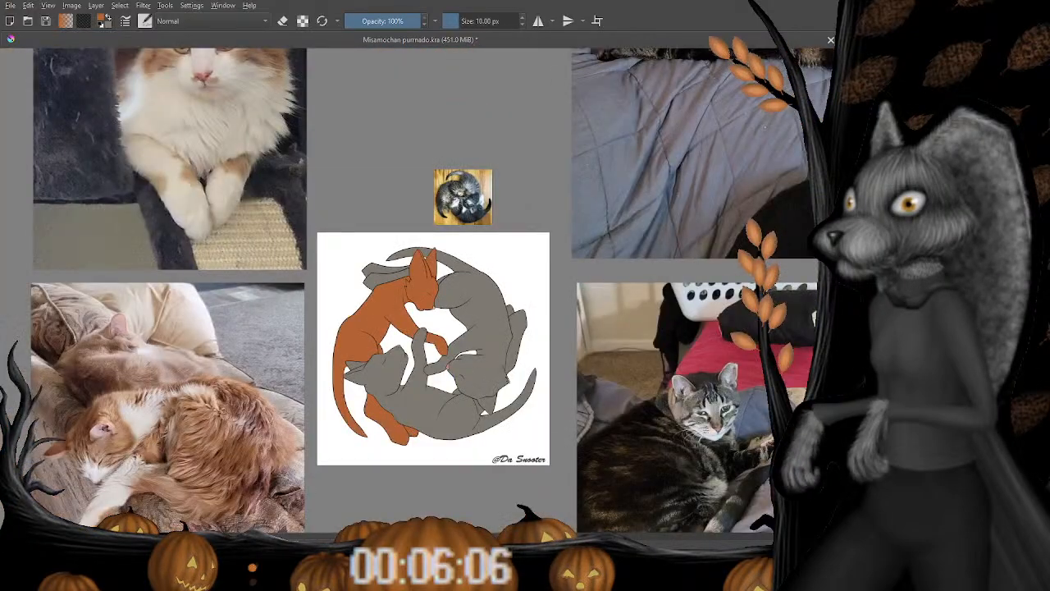
Look over the whole coloured drawing beside the reference photos and save the document.
scroll(463, 361, "up", 4)
left_click_drag(376, 441, 438, 228)
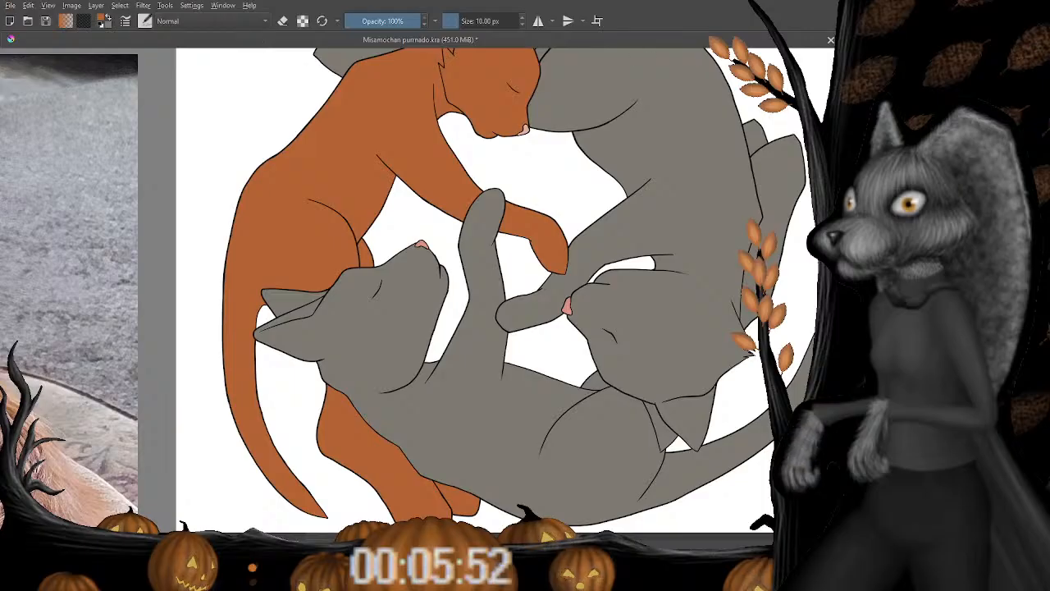
left_click_drag(542, 163, 387, 249)
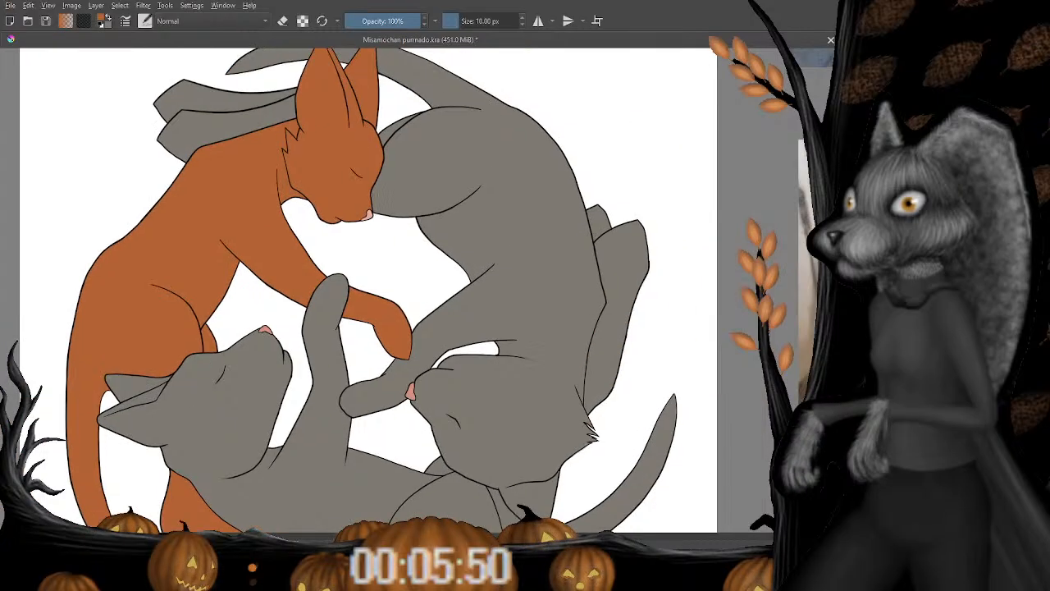
scroll(410, 287, "down", 5)
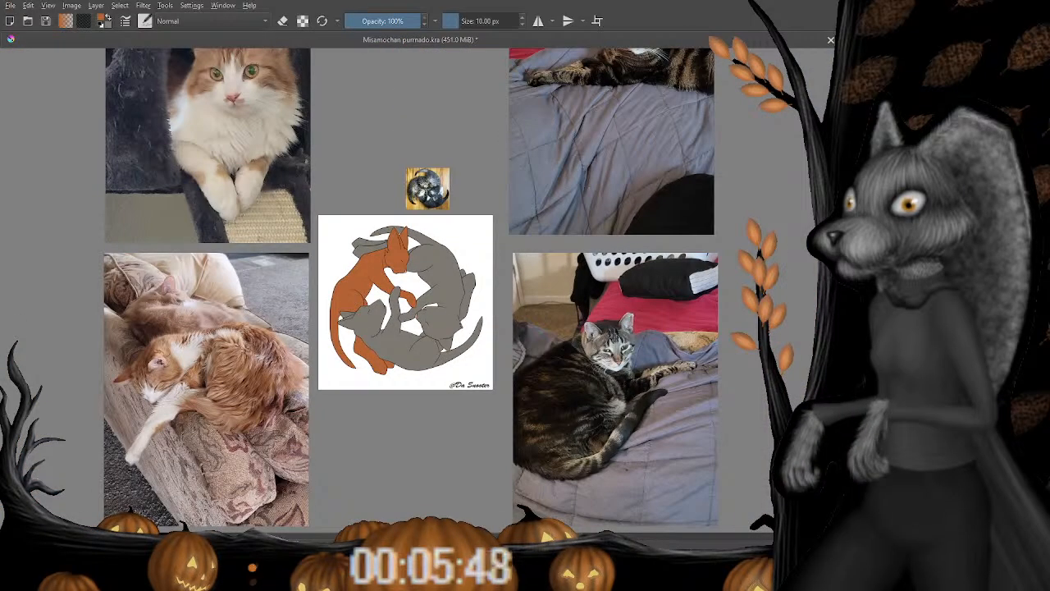
scroll(406, 304, "down", 2)
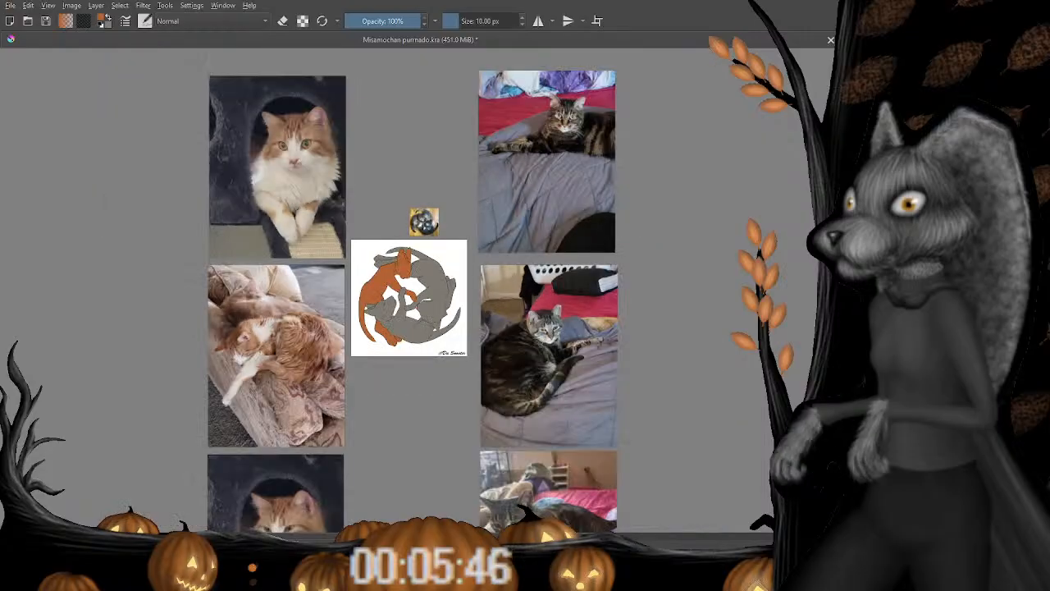
scroll(407, 304, "up", 4)
scroll(379, 199, "up", 3)
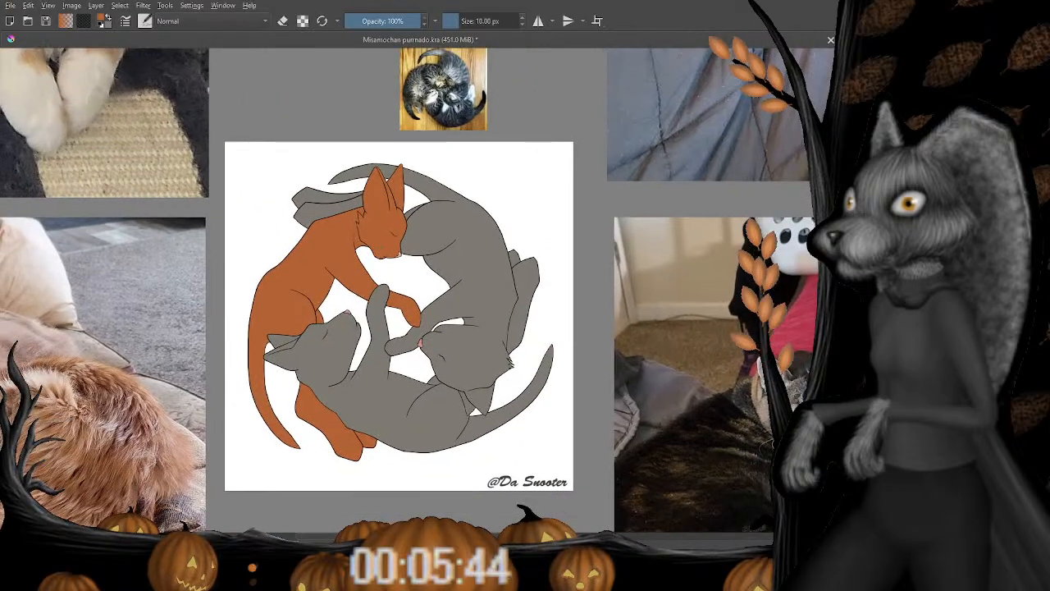
left_click_drag(410, 274, 400, 297)
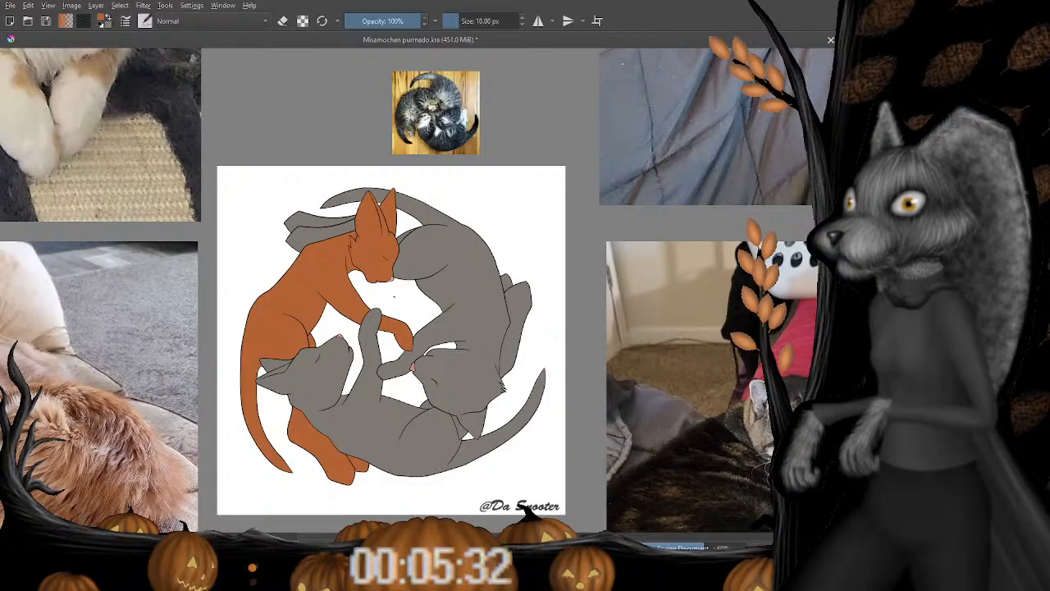
Examine the face and coat markings of the tabby curled on the grey blanket in the reference photo.
left_click_drag(525, 507, 332, 220)
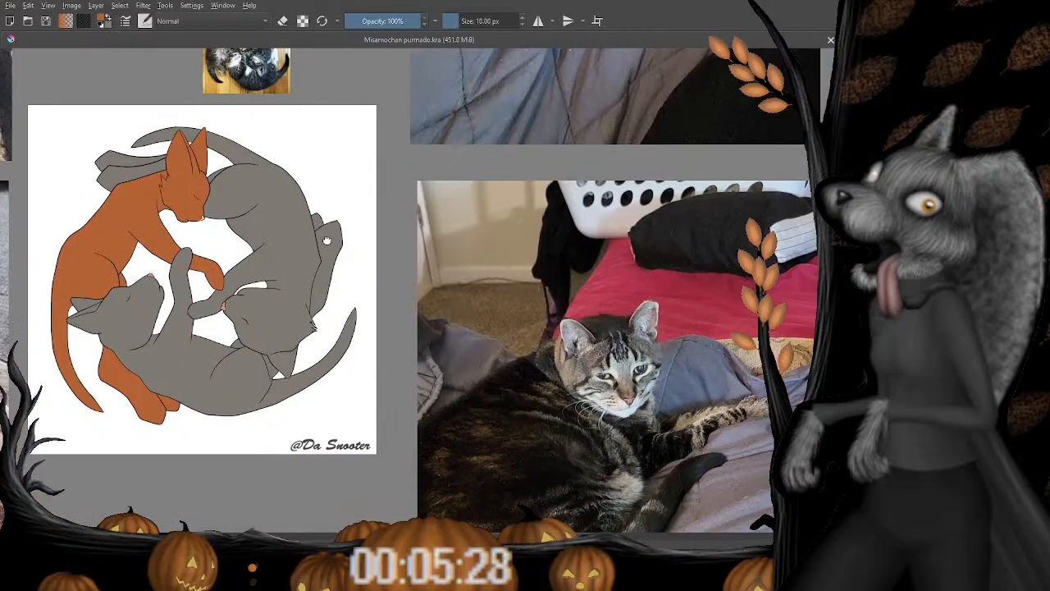
left_click_drag(567, 405, 396, 240)
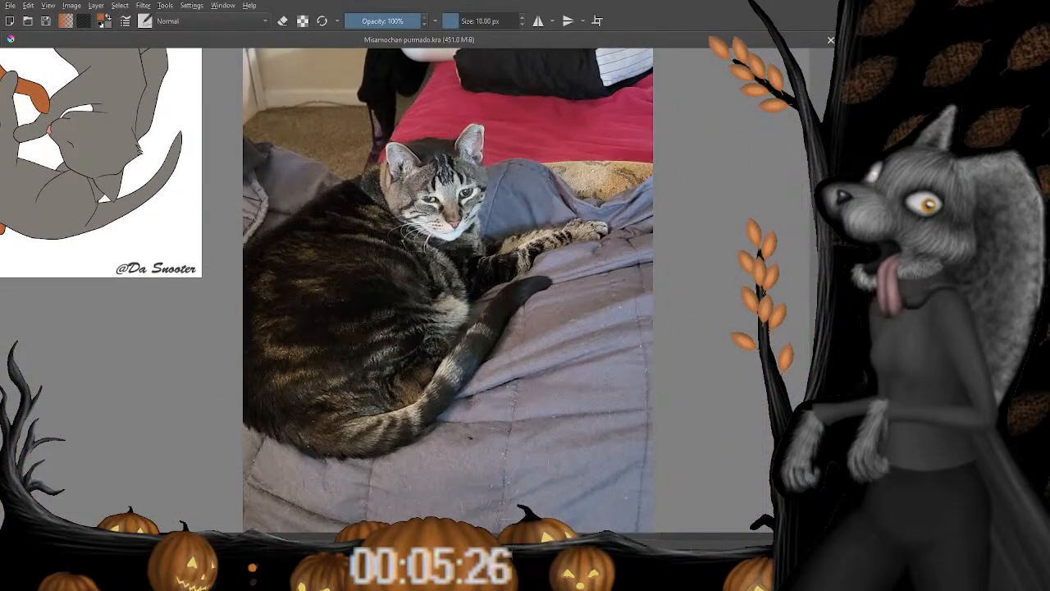
scroll(402, 240, "up", 3)
left_click_drag(563, 157, 524, 282)
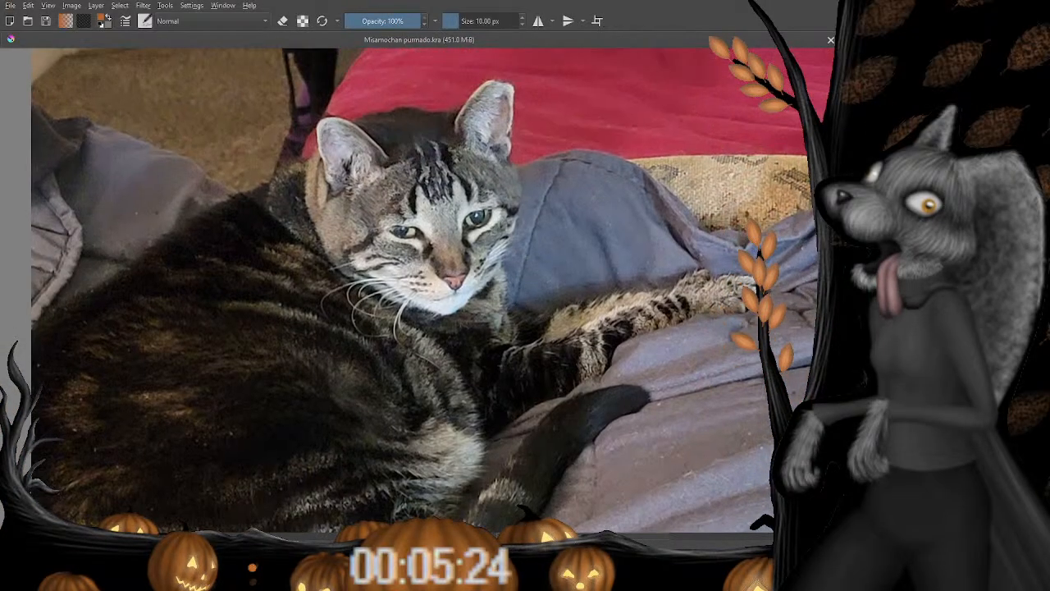
scroll(416, 273, "down", 3)
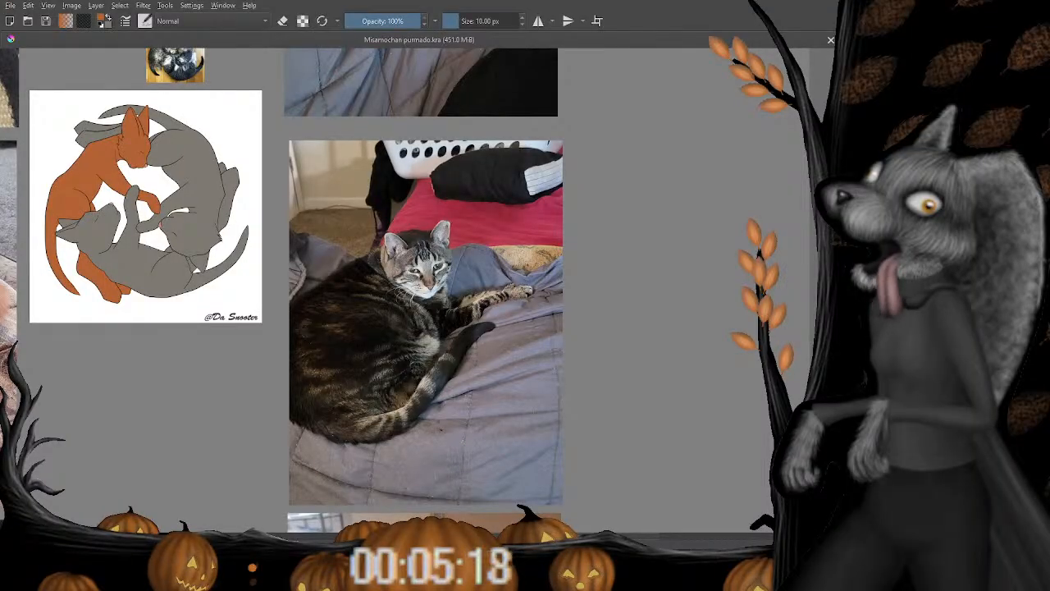
scroll(418, 290, "down", 3)
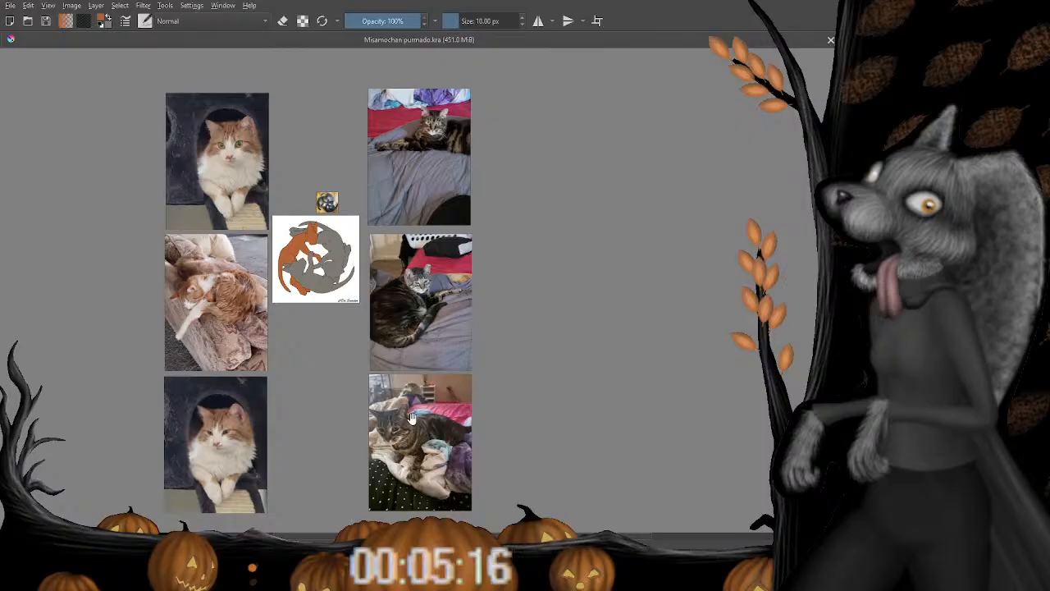
Examine the stripes and leg markings of the tabby in the reference photo with the polka-dot bedding.
left_click_drag(412, 418, 445, 244)
key("ctrl+plus")
key("ctrl+plus")
key("ctrl+plus")
key("ctrl+plus")
key("ctrl+plus")
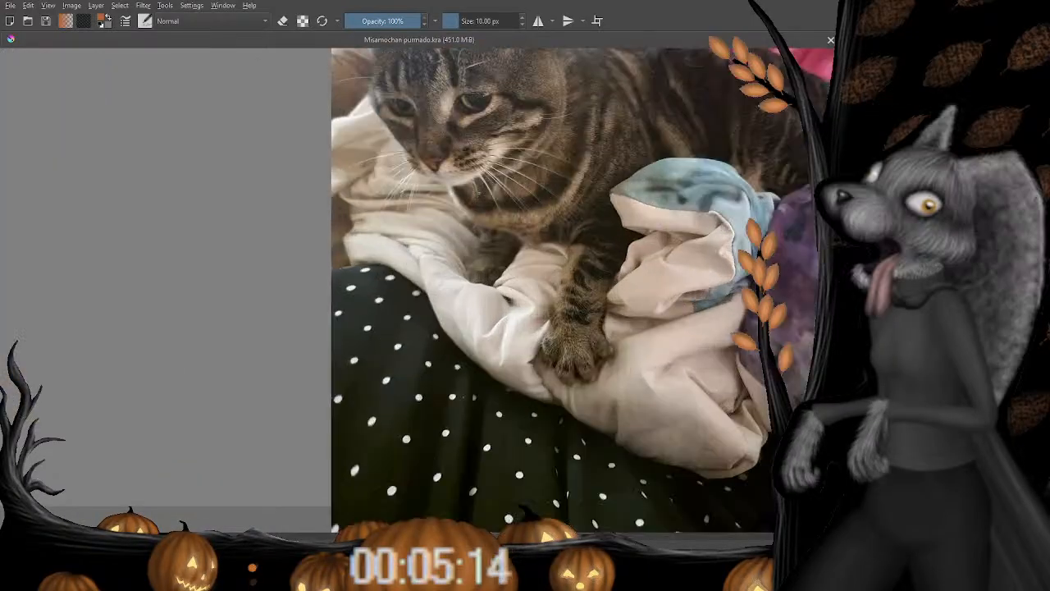
left_click_drag(504, 179, 461, 294)
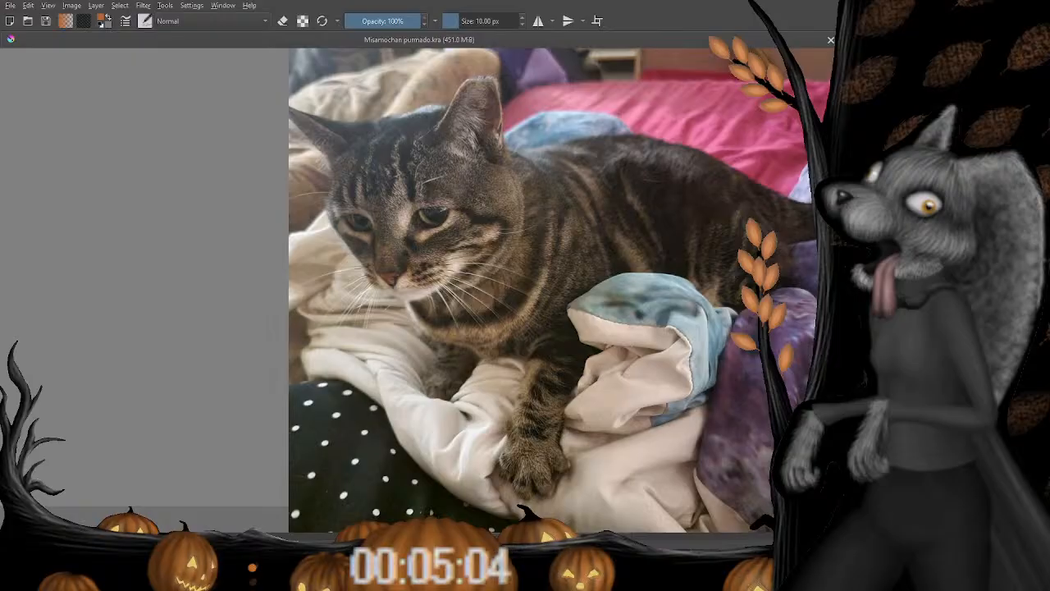
key("minus")
key("minus")
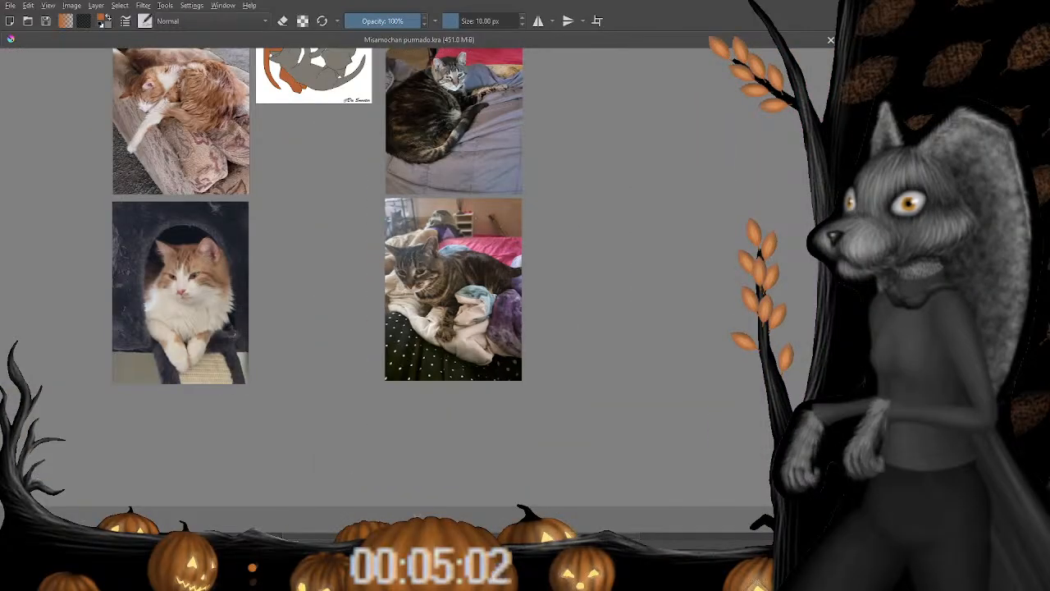
key("plus")
key("plus")
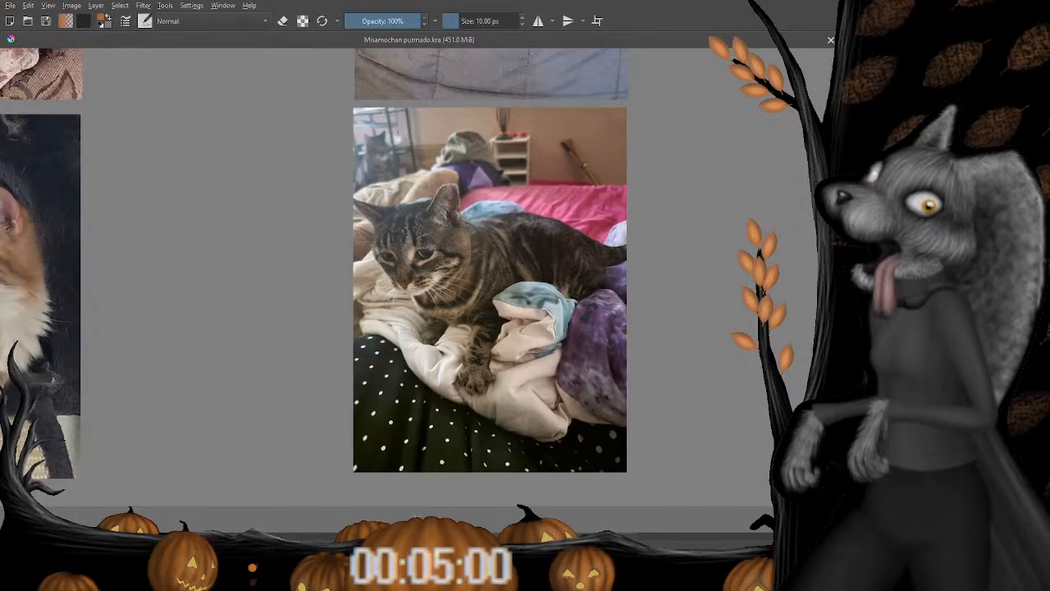
key("minus")
key("minus")
key("minus")
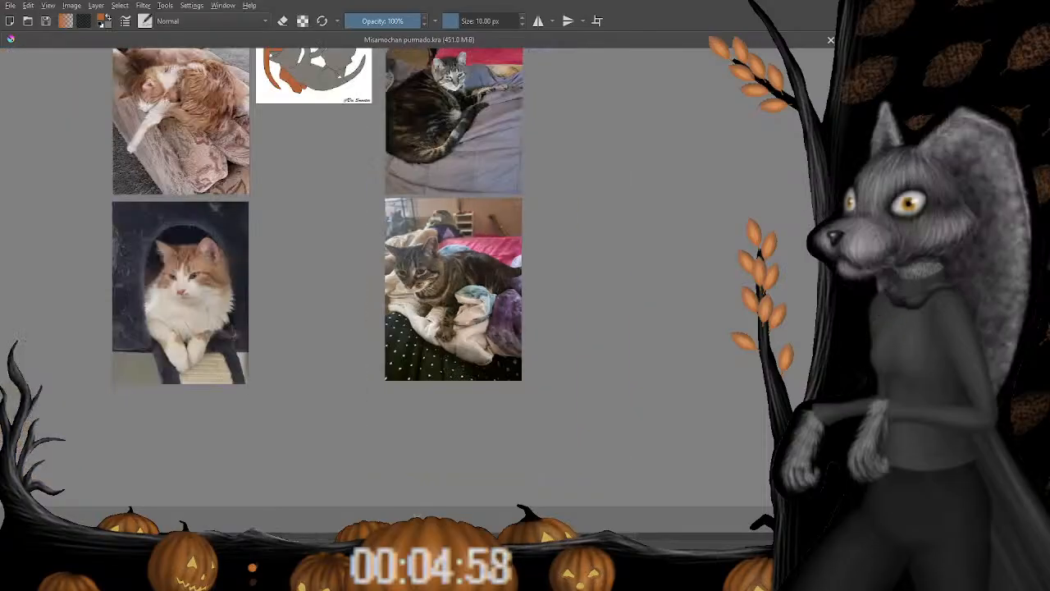
Study the body and tail stripes of the tabby on the grey blanket again.
left_click_drag(474, 166, 469, 252)
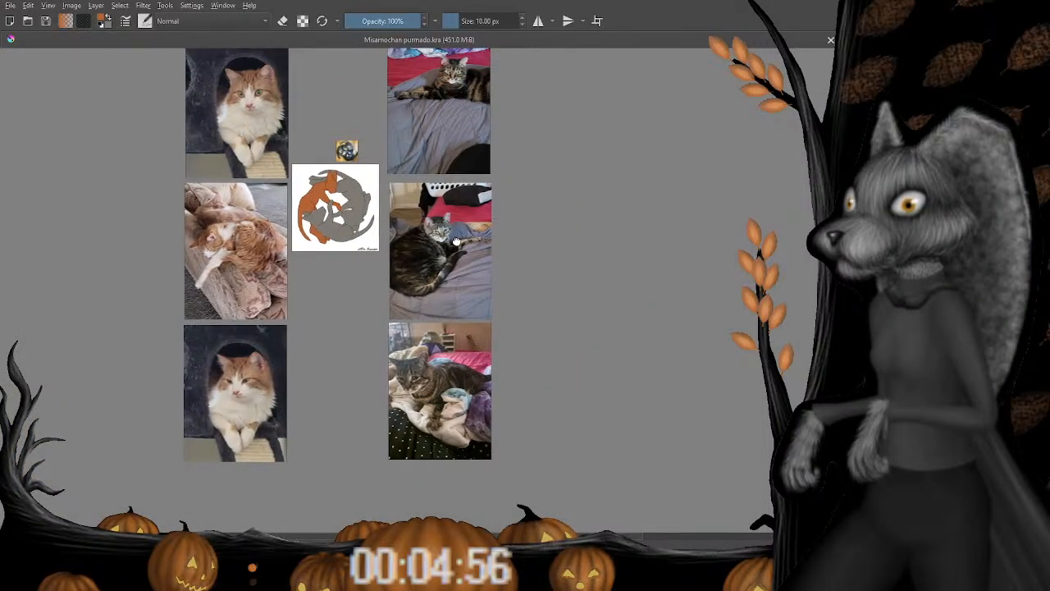
key("plus")
key("plus")
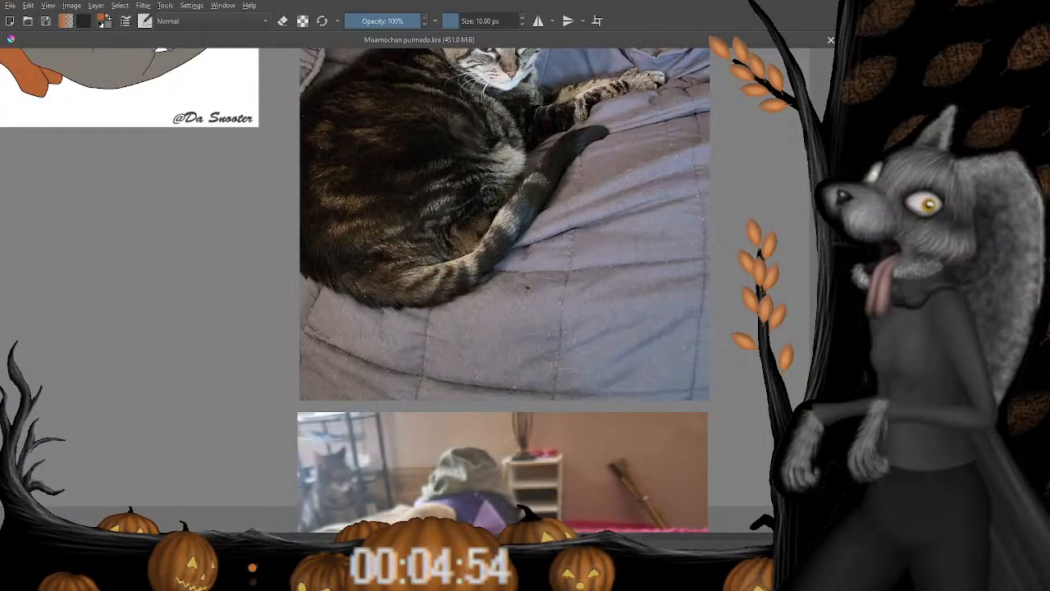
left_click_drag(498, 144, 466, 307)
key("minus")
key("minus")
key("minus")
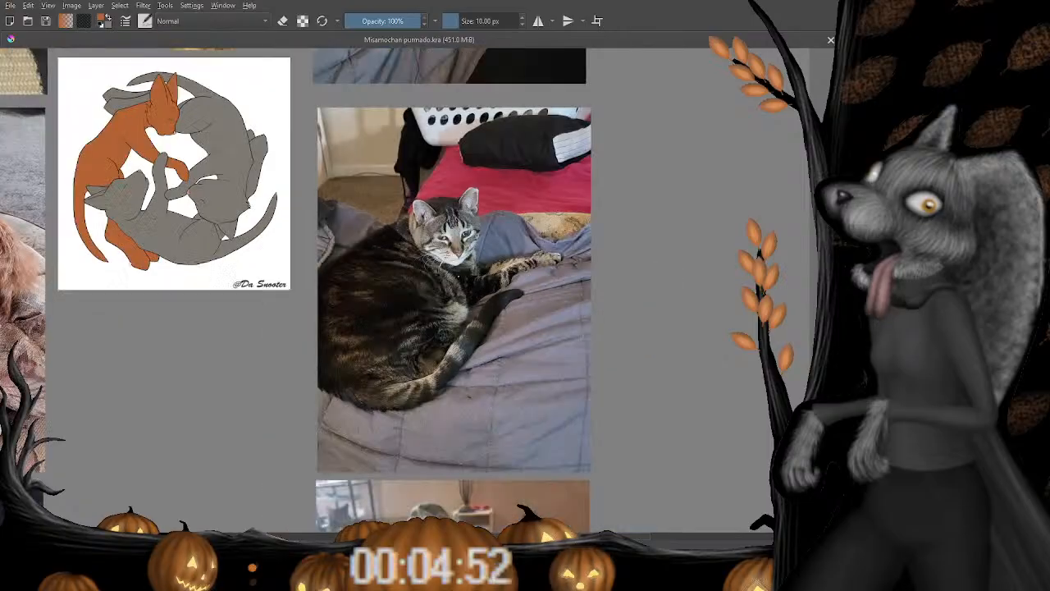
Select the orange cat's filled body area in the drawing so that painting stays inside its outline.
key("plus")
key("plus")
left_click_drag(277, 210, 536, 305)
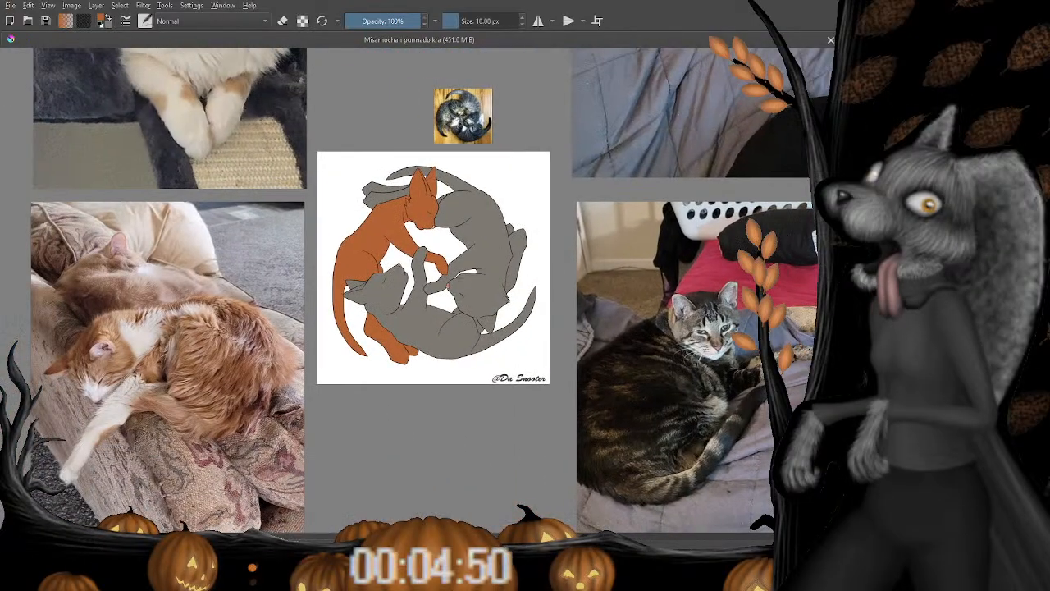
key("plus")
key("plus")
key("plus")
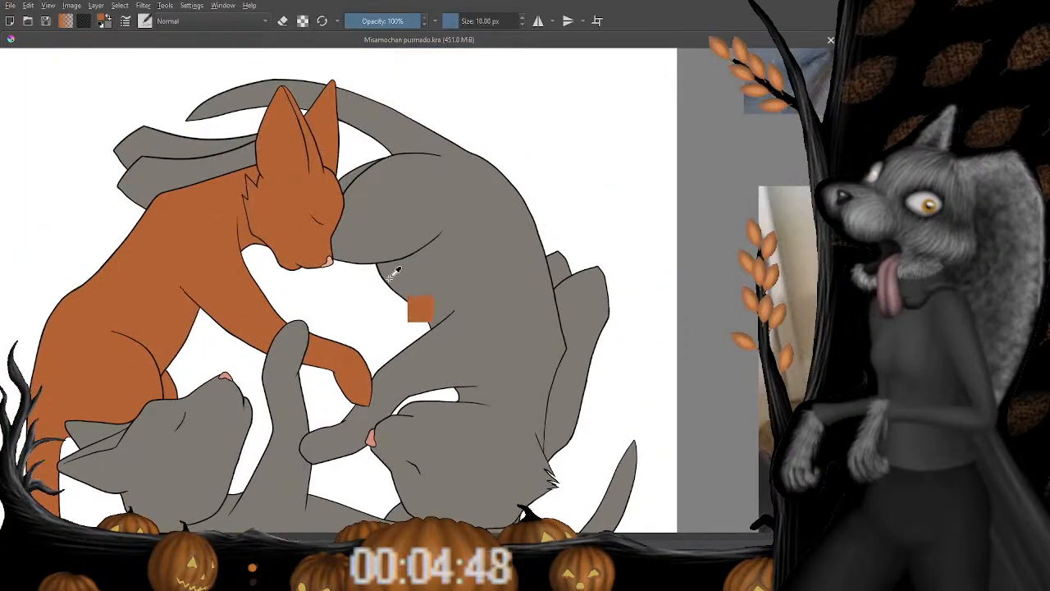
left_click_drag(355, 319, 383, 284)
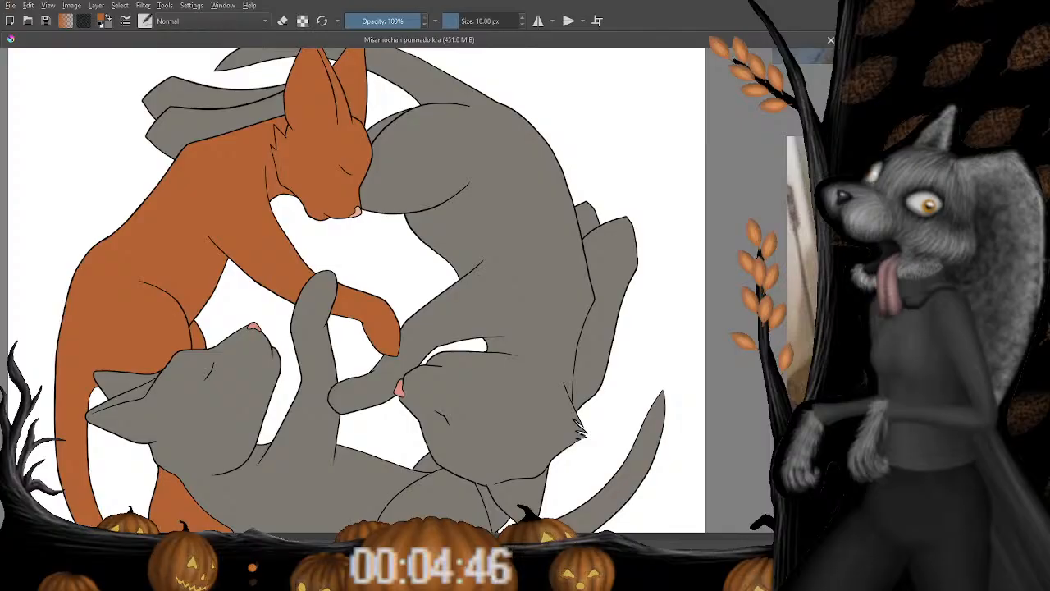
left_click(215, 187)
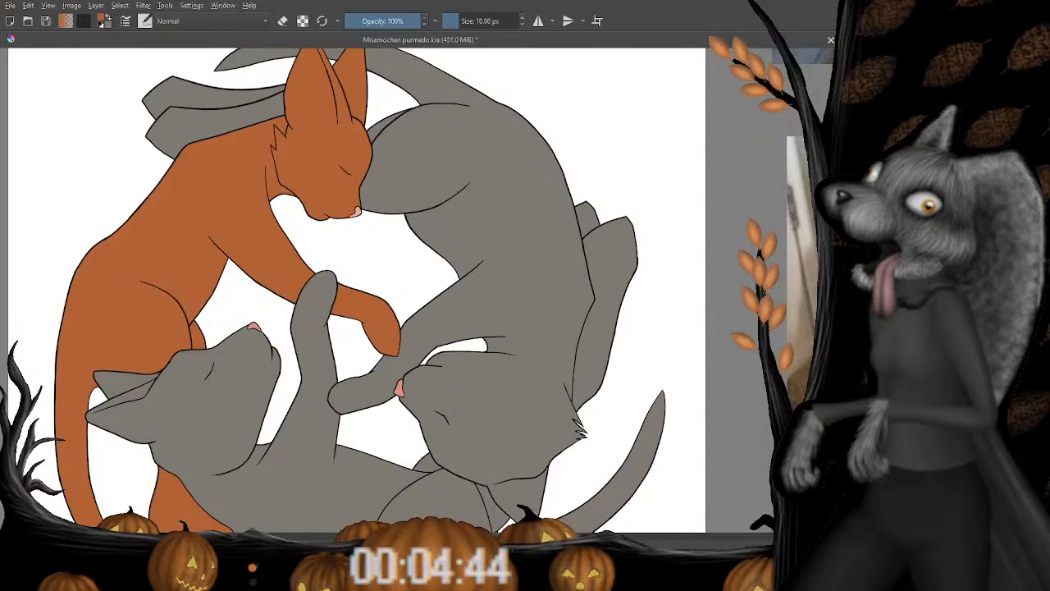
left_click_drag(308, 256, 366, 213)
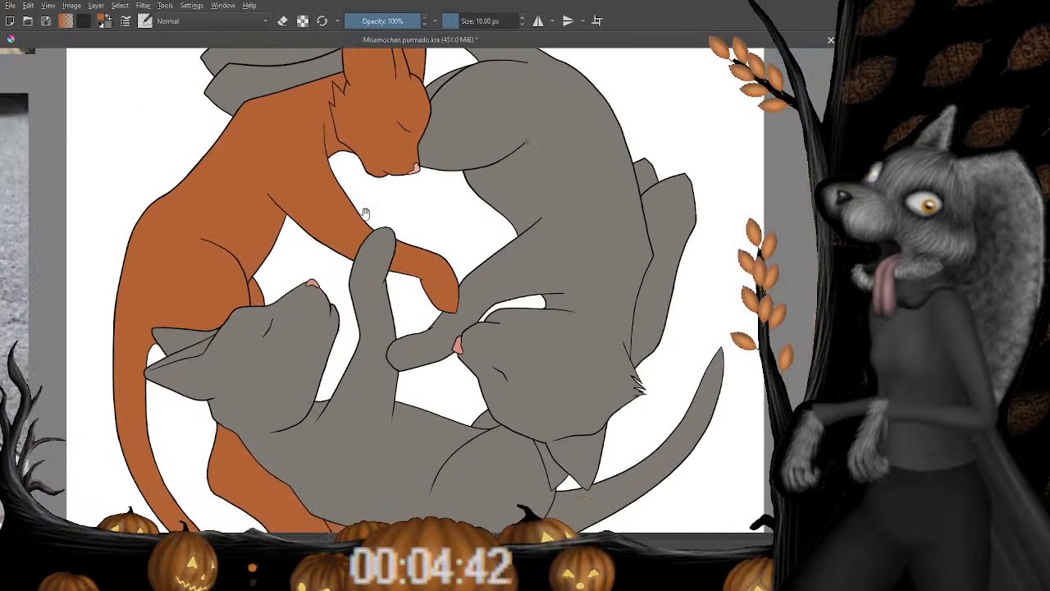
left_click_drag(282, 168, 277, 245)
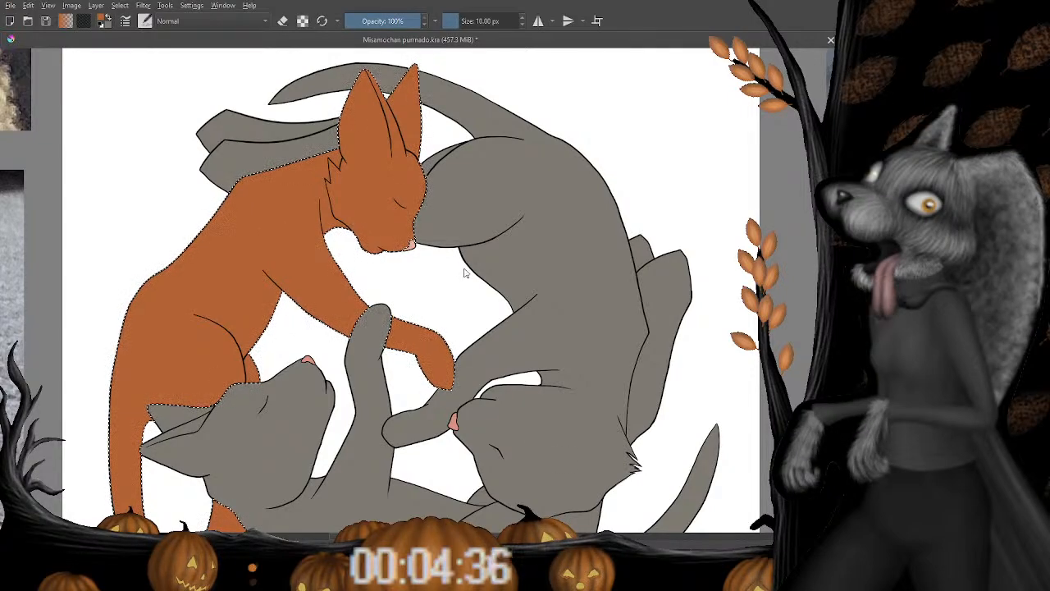
Choose a dark brown as the painting colour and switch to a soft shading brush.
left_click(409, 174)
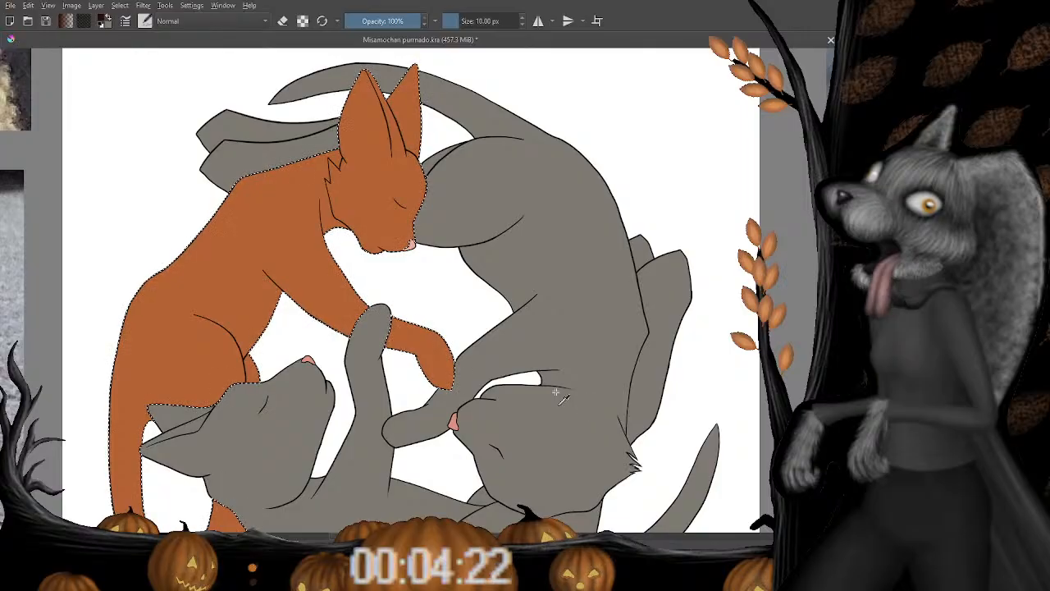
left_click_drag(421, 265, 395, 307)
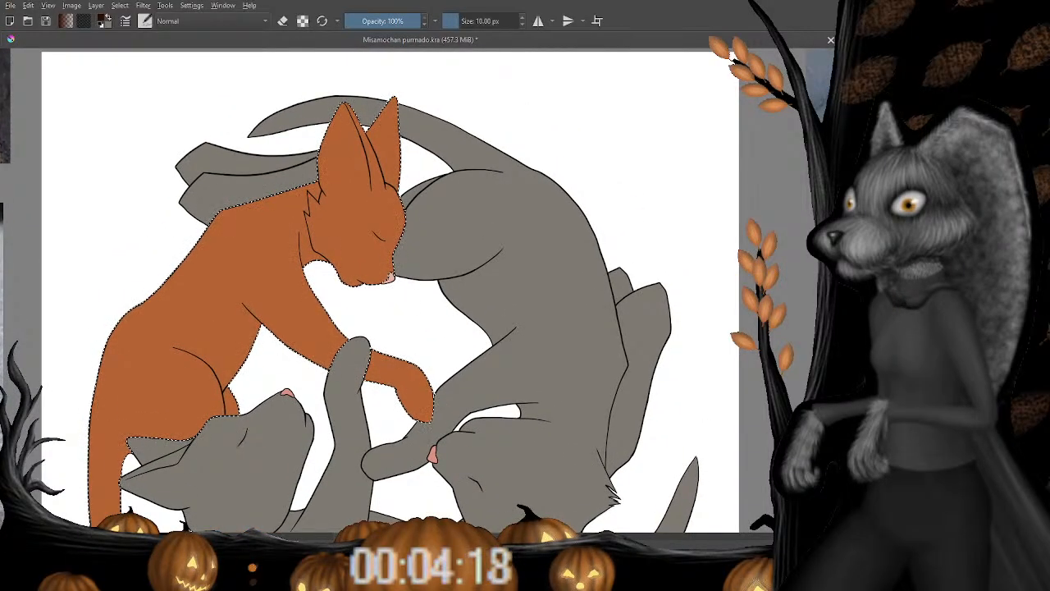
key("slash")
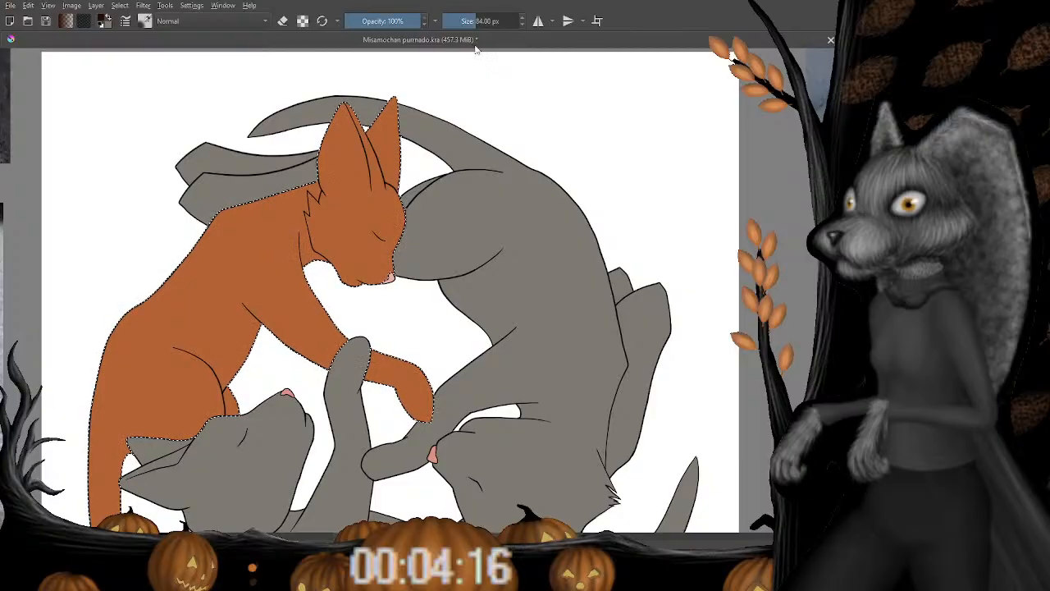
Enlarge the shading brush to 215 px and shade the outer edge of the orange cat's far ear.
scroll(403, 93, "up", 2)
left_click_drag(391, 118, 387, 179)
key("bracketright")
key("bracketright")
key("bracketright")
key("bracketright")
key("bracketright")
key("bracketright")
key("bracketright")
key("bracketright")
key("bracketright")
key("bracketright")
key("bracketright")
key("bracketright")
key("bracketright")
key("bracketright")
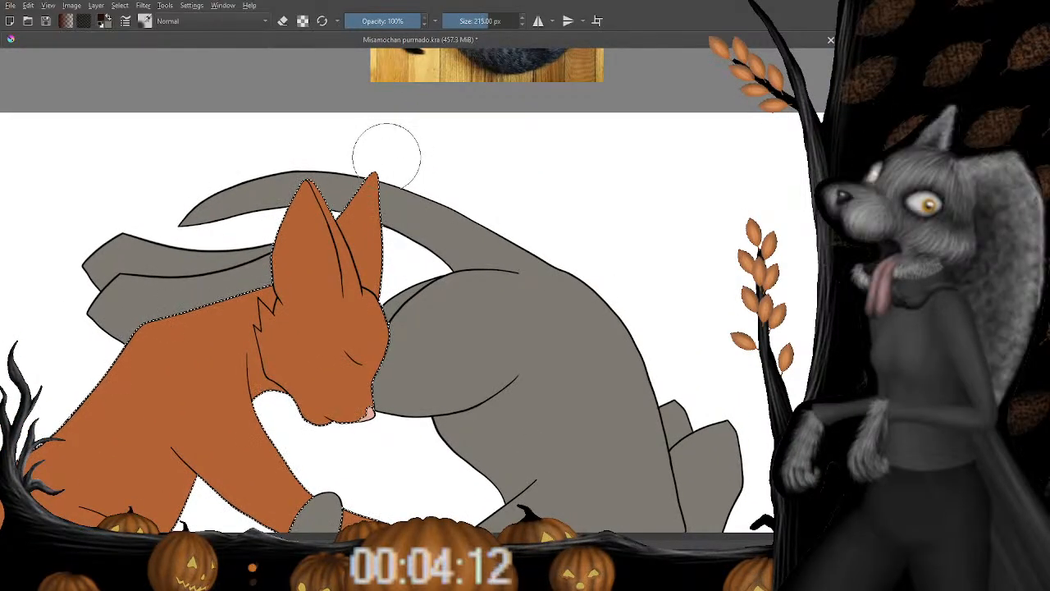
left_click_drag(376, 289, 377, 236)
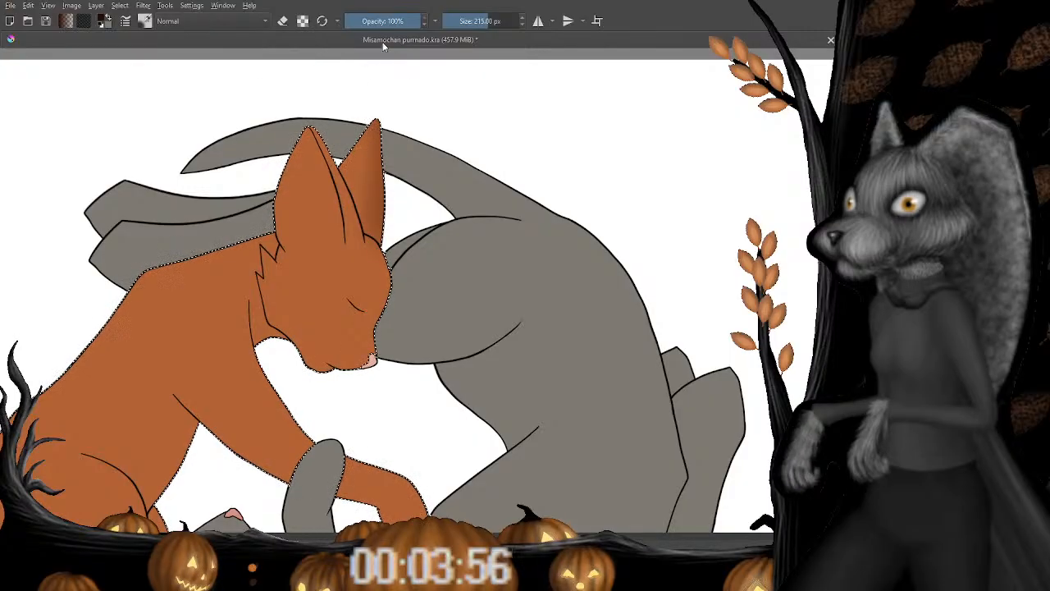
mouse_move(380, 150)
left_mouse_down()
mouse_move(370, 129)
mouse_move(377, 215)
left_mouse_up()
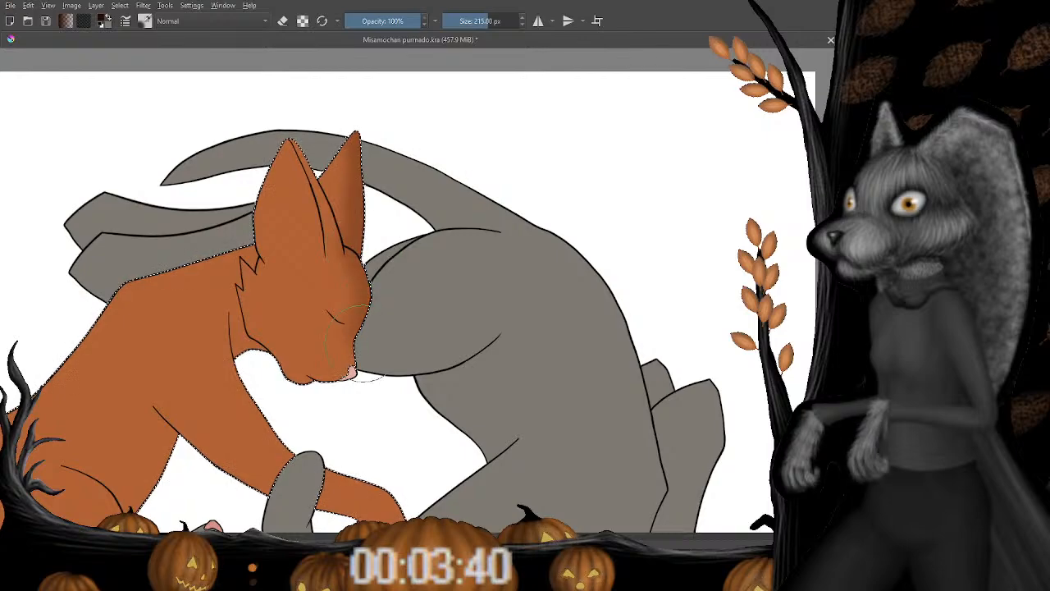
Shade the orange cat's forehead, muzzle and chin, and soften the inner edge of that shading with a 201 px eraser.
left_click_drag(331, 364, 372, 272)
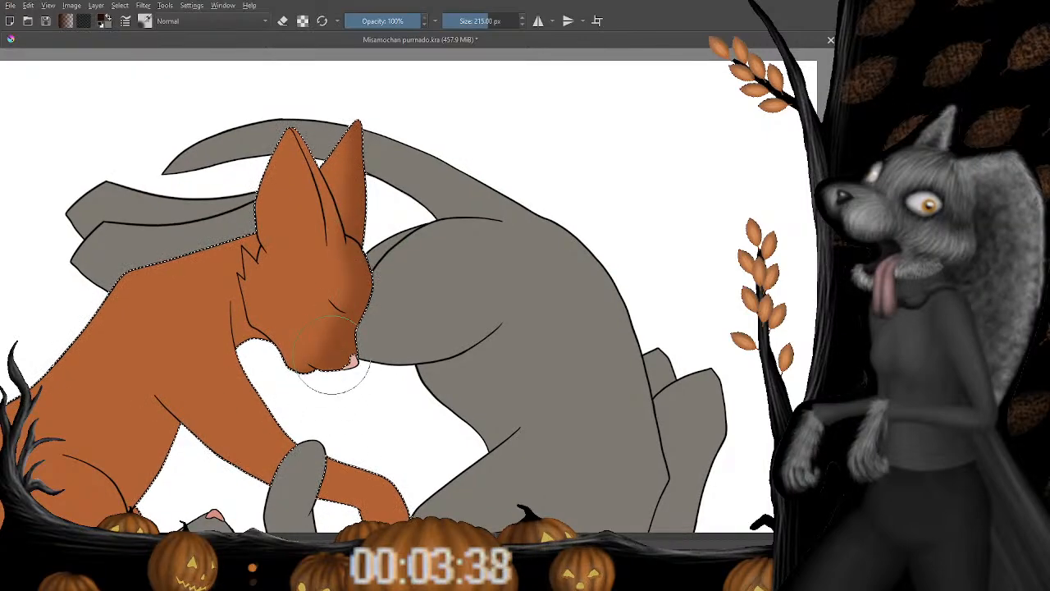
mouse_move(338, 369)
left_mouse_down()
mouse_move(292, 349)
mouse_move(280, 326)
mouse_move(302, 237)
mouse_move(315, 268)
mouse_move(307, 278)
mouse_move(317, 265)
mouse_move(313, 254)
mouse_move(304, 287)
mouse_move(250, 264)
mouse_move(302, 239)
mouse_move(280, 300)
mouse_move(293, 261)
left_mouse_up()
key("e")
key("bracketright")
key("bracketright")
key("bracketright")
key("bracketright")
key("bracketright")
key("bracketright")
key("bracketright")
key("bracketright")
key("bracketright")
key("bracketright")
key("bracketright")
key("bracketright")
key("bracketright")
key("bracketright")
key("bracketright")
key("bracketright")
key("bracketright")
key("bracketright")
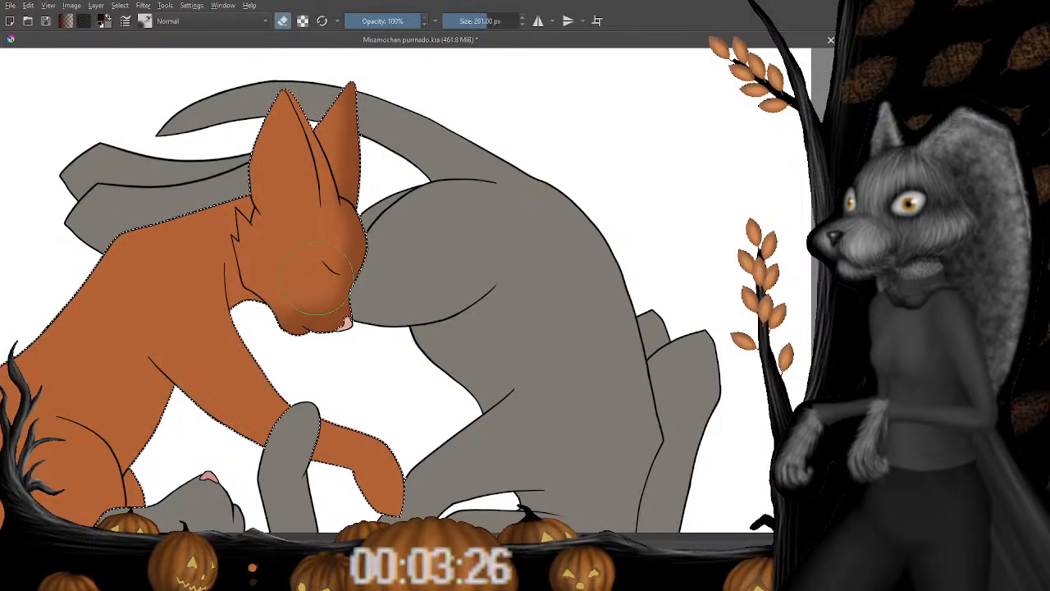
key("e")
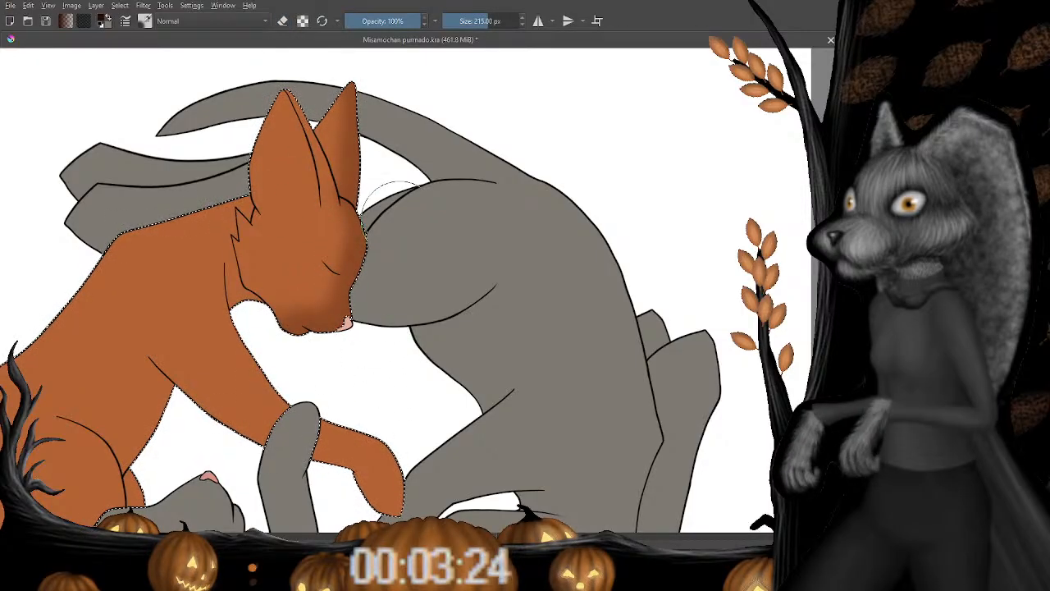
Add shading along the inner side of the orange cat's far ear with a 90 px brush, and save the drawing.
scroll(321, 270, "up", 3)
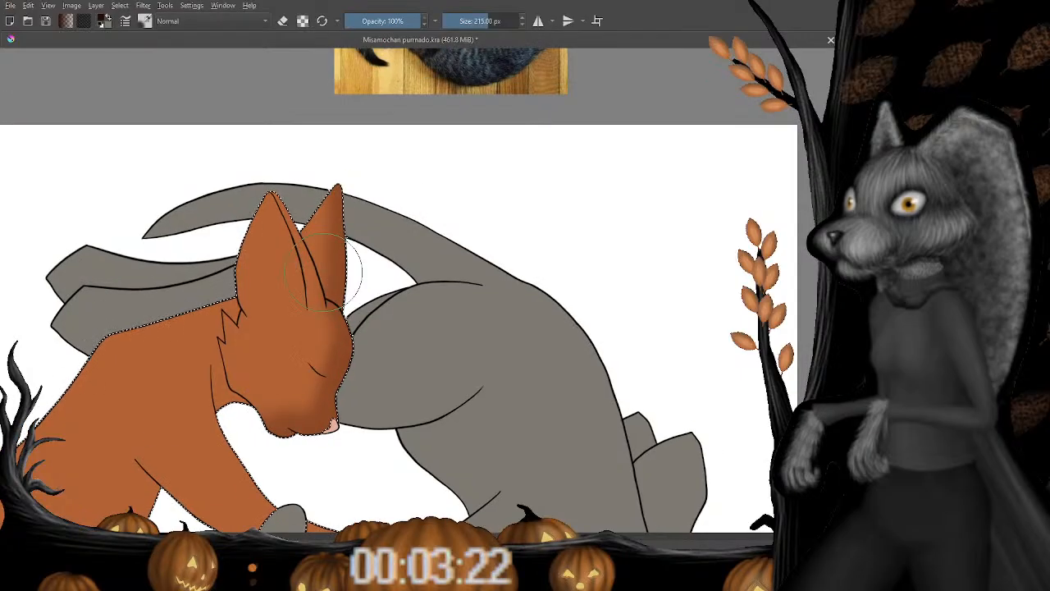
key("bracketleft")
key("bracketleft")
key("bracketleft")
key("bracketleft")
key("bracketleft")
key("bracketleft")
key("bracketleft")
key("bracketleft")
key("bracketleft")
key("bracketleft")
key("bracketleft")
key("bracketleft")
key("bracketleft")
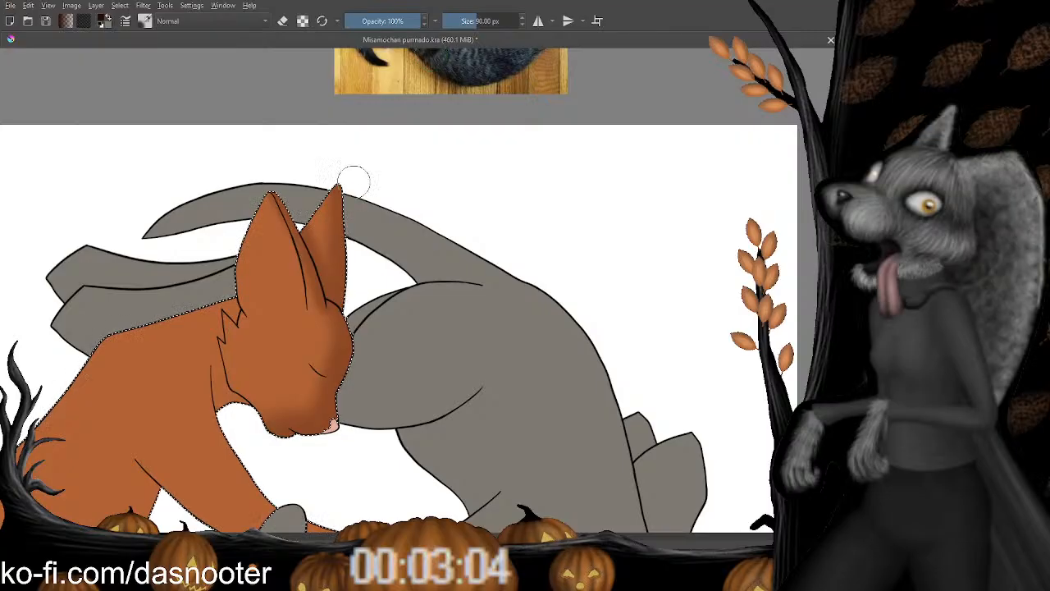
left_click_drag(408, 282, 394, 209)
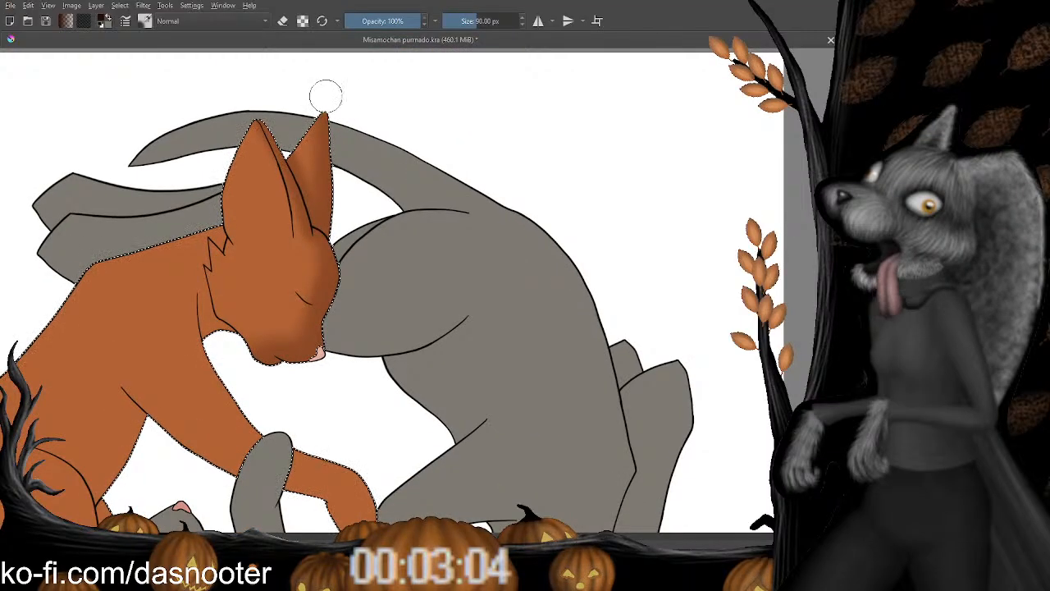
left_click_drag(435, 341, 418, 246)
left_click_drag(528, 282, 360, 310)
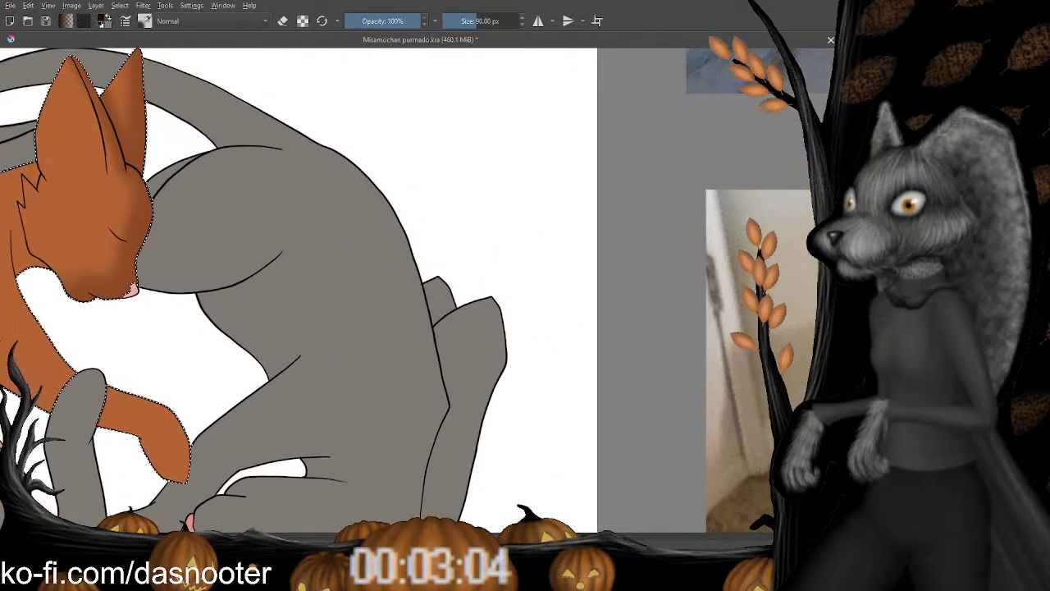
key("ctrl+s")
Enlarge the shading brush to as much as 230 px and shade the outer curve of the orange cat's outstretched front paw.
left_click_drag(171, 420, 370, 263)
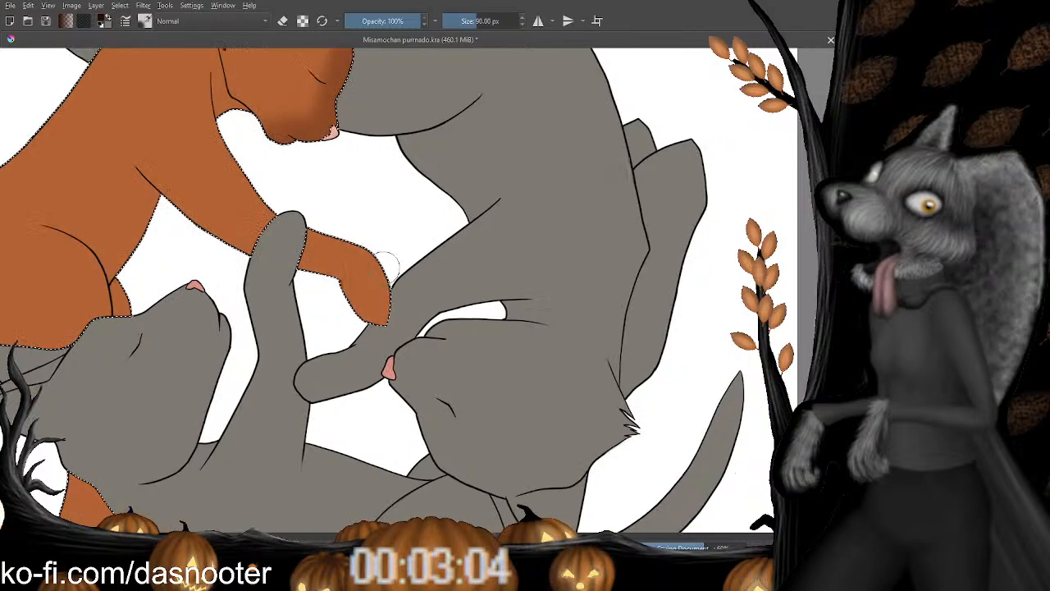
key("ctrl+plus")
key("bracketright")
key("bracketright")
key("bracketright")
key("bracketright")
key("bracketright")
key("bracketright")
key("bracketright")
key("bracketright")
key("bracketright")
key("bracketright")
key("bracketright")
key("bracketright")
key("bracketright")
key("bracketright")
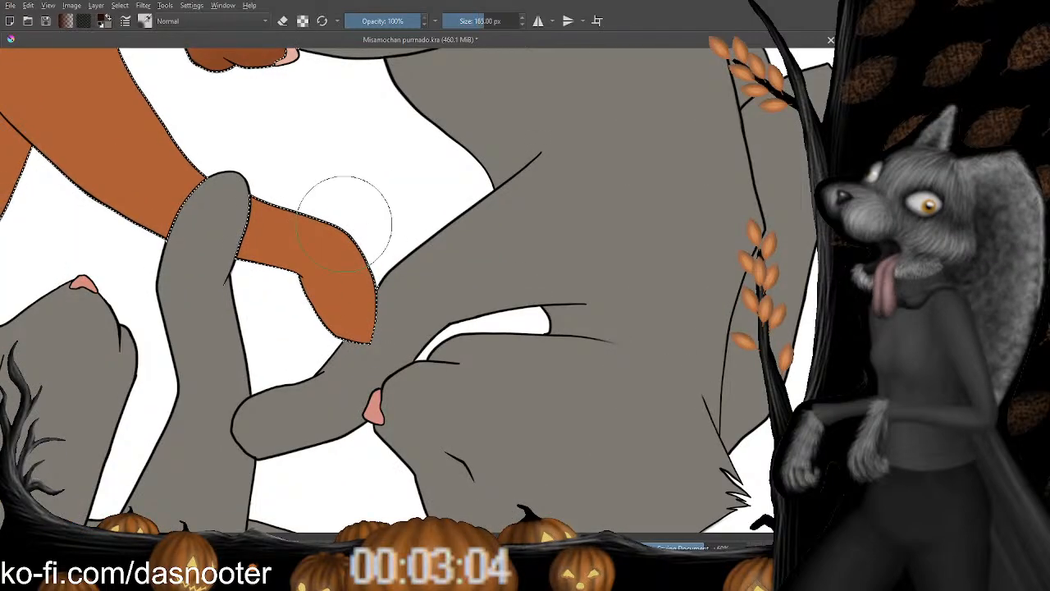
left_click_drag(348, 213, 388, 289)
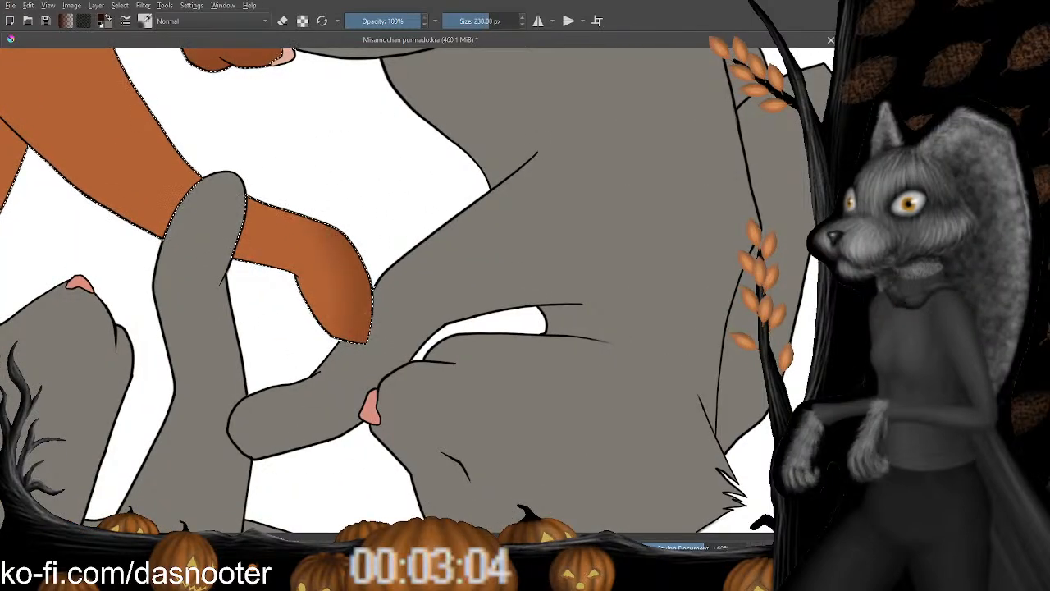
Reduce the shading brush to 98 px and shade the lower edge of the outstretched paw and wrist.
left_click_drag(401, 224, 453, 216)
key("bracketleft")
key("bracketleft")
key("bracketleft")
key("bracketleft")
key("bracketleft")
key("bracketleft")
key("bracketleft")
key("bracketleft")
key("bracketleft")
key("bracketleft")
key("bracketleft")
key("bracketleft")
key("bracketleft")
key("bracketleft")
key("bracketleft")
key("bracketleft")
key("bracketleft")
key("bracketleft")
key("bracketleft")
key("bracketleft")
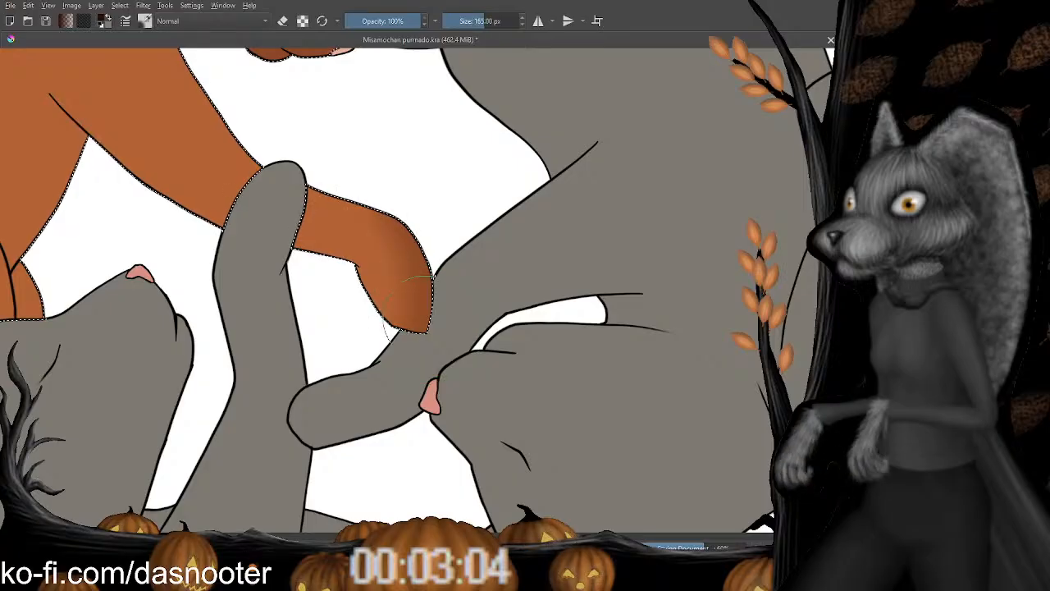
mouse_move(383, 312)
left_mouse_down()
mouse_move(353, 273)
mouse_move(347, 248)
left_mouse_up()
mouse_move(347, 303)
left_mouse_down()
mouse_move(385, 314)
mouse_move(383, 277)
left_mouse_up()
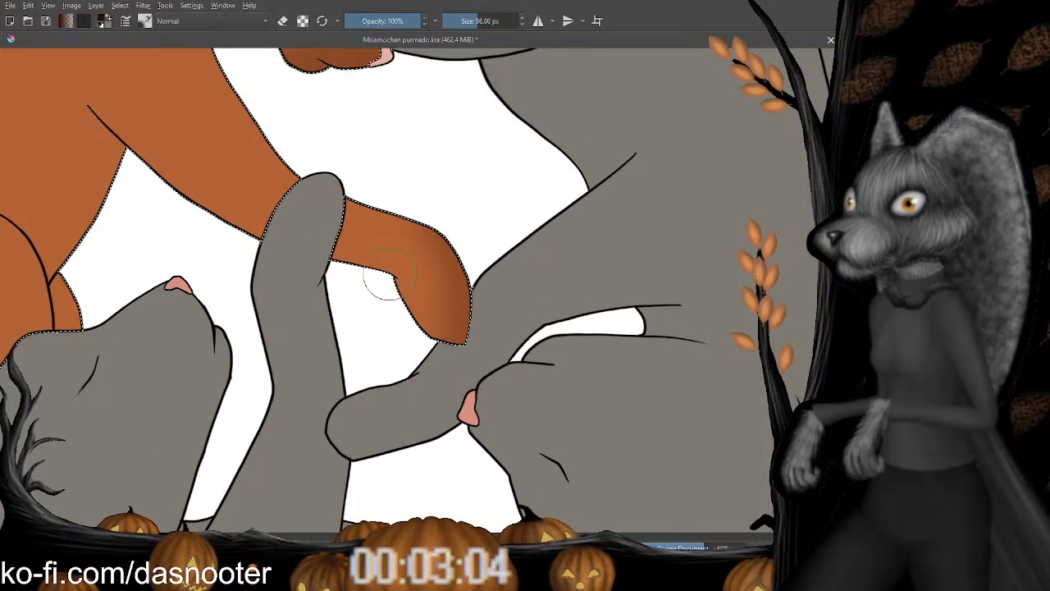
Shade the underside of the orange cat's upper foreleg and its belly edge at 96 px, and soften the shading with a 201 px eraser.
mouse_move(261, 223)
left_mouse_down()
mouse_move(173, 194)
mouse_move(101, 119)
mouse_move(328, 162)
mouse_move(246, 361)
left_mouse_up()
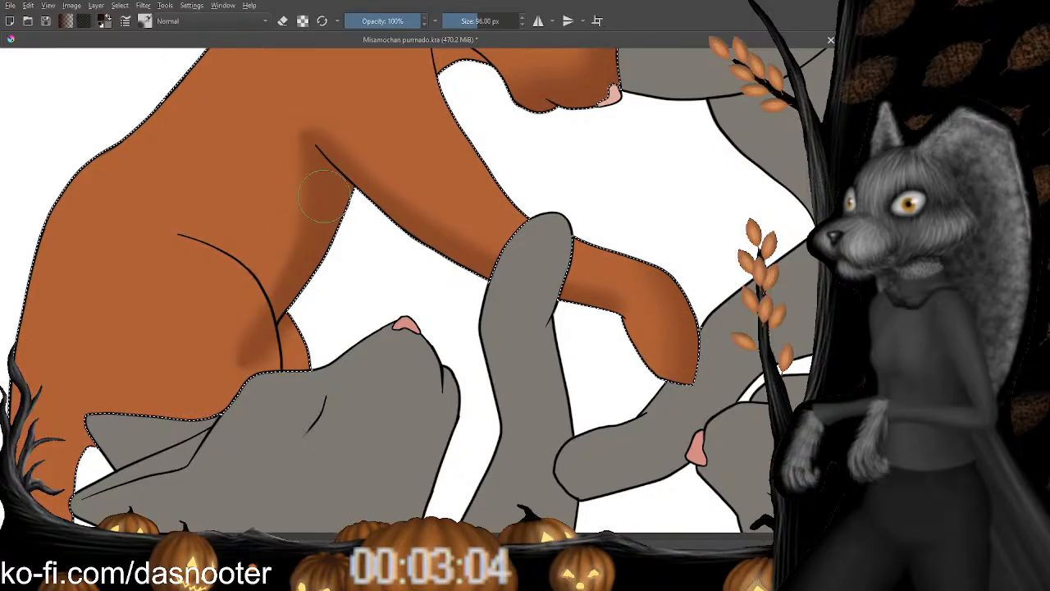
key("e")
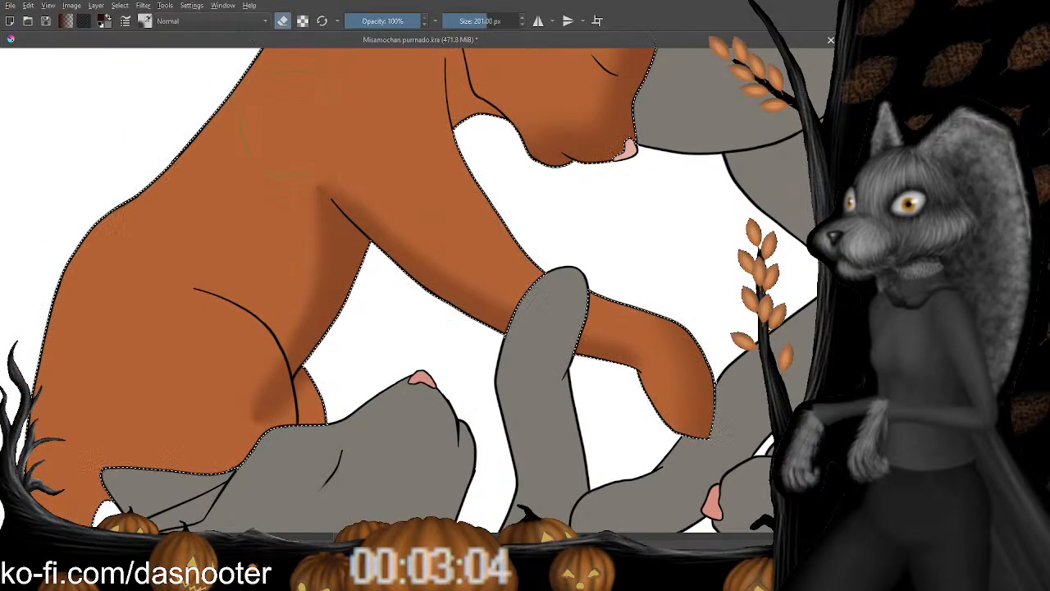
mouse_move(296, 135)
left_mouse_down()
mouse_move(324, 150)
mouse_move(277, 120)
mouse_move(291, 232)
mouse_move(258, 285)
left_mouse_up()
key("e")
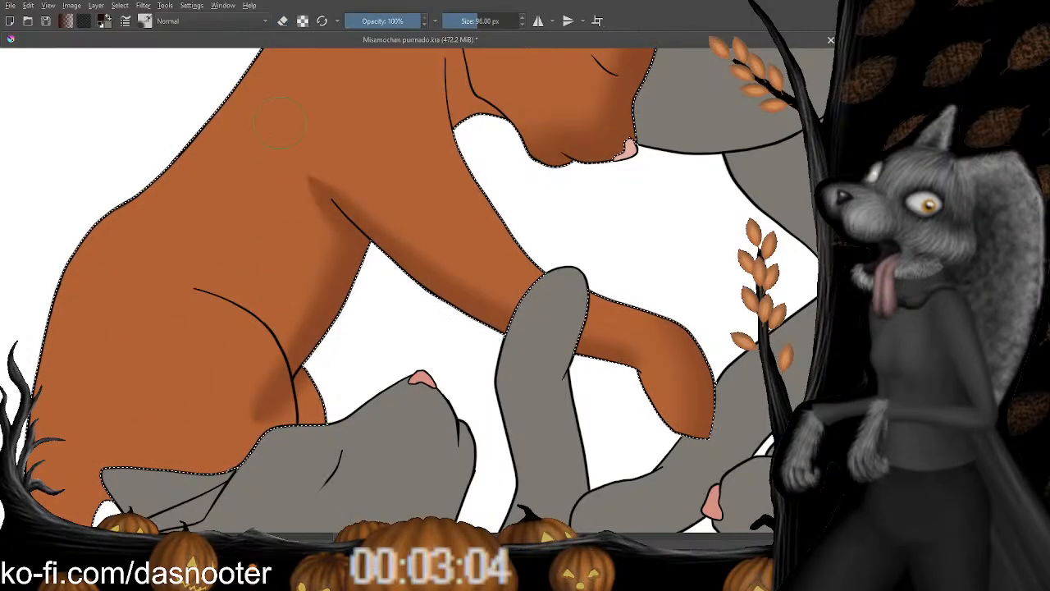
Rework the soft shadow around the upper end of the orange cat's foreleg crease, undoing the erased stroke.
key("e")
left_click_drag(279, 163, 294, 203)
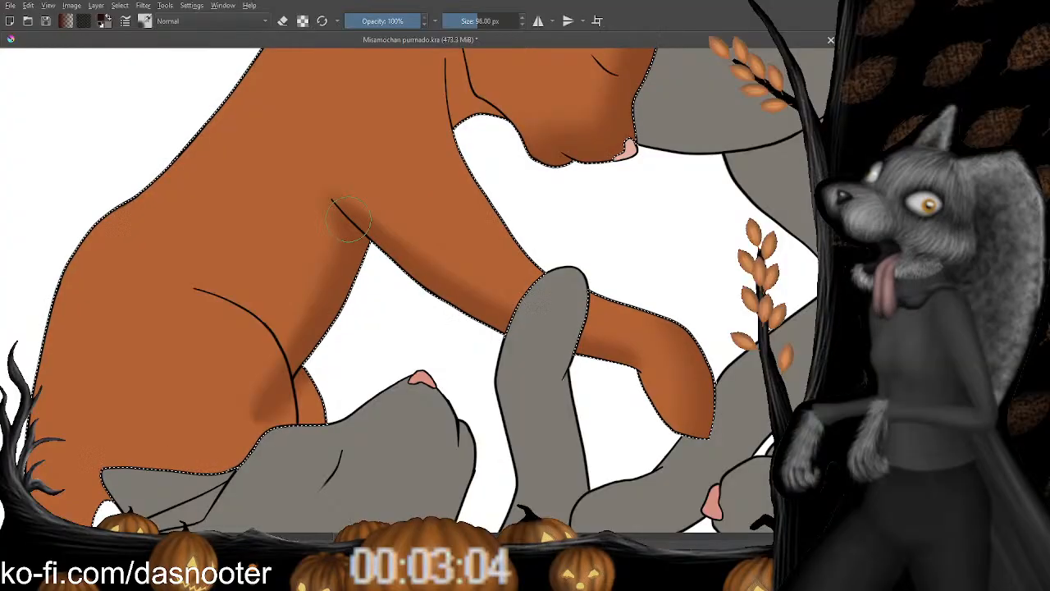
key("ctrl+z")
left_click_drag(376, 179, 363, 194)
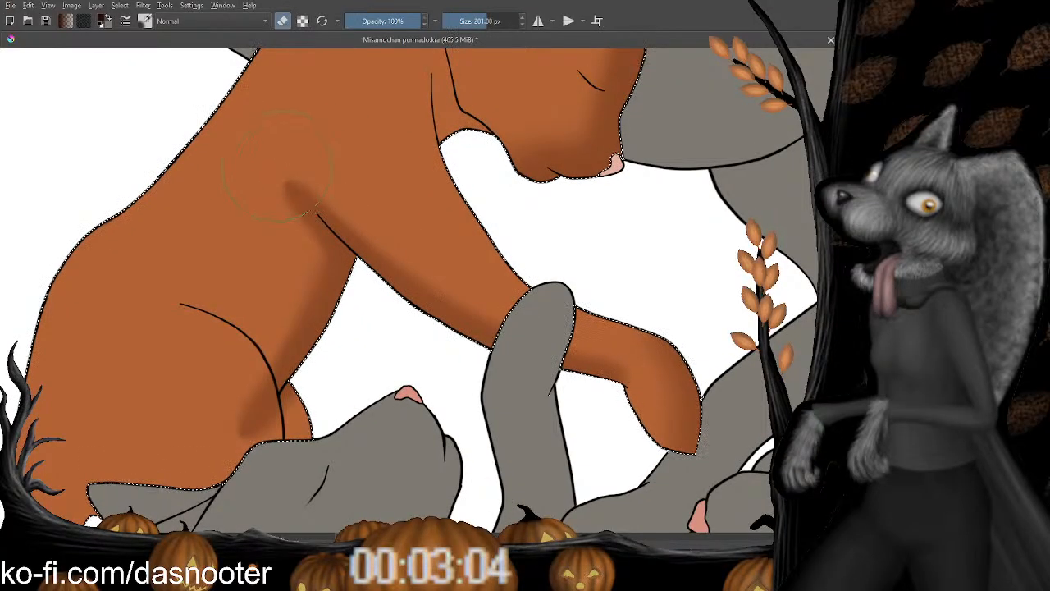
Reduce the eraser to 96 px and trim the shadow around the upper end of the orange cat's foreleg crease.
key("bracketleft")
key("bracketleft")
key("bracketleft")
key("bracketleft")
key("bracketleft")
key("bracketleft")
key("bracketleft")
key("bracketleft")
key("bracketleft")
key("bracketleft")
key("bracketleft")
key("bracketleft")
key("bracketleft")
key("bracketleft")
key("bracketleft")
key("bracketleft")
key("bracketleft")
key("bracketleft")
key("bracketleft")
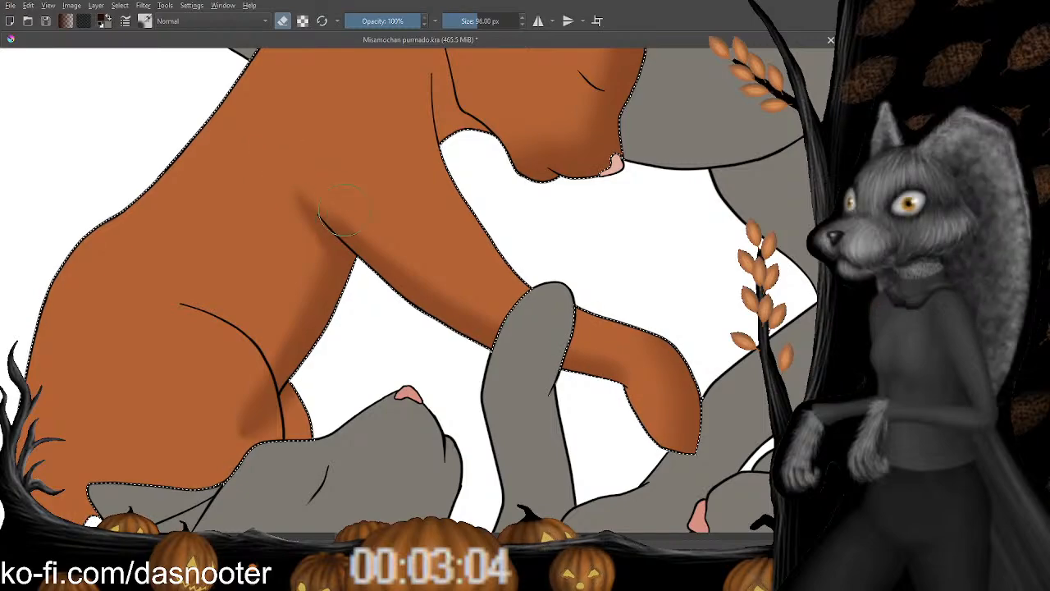
left_click_drag(406, 237, 396, 215)
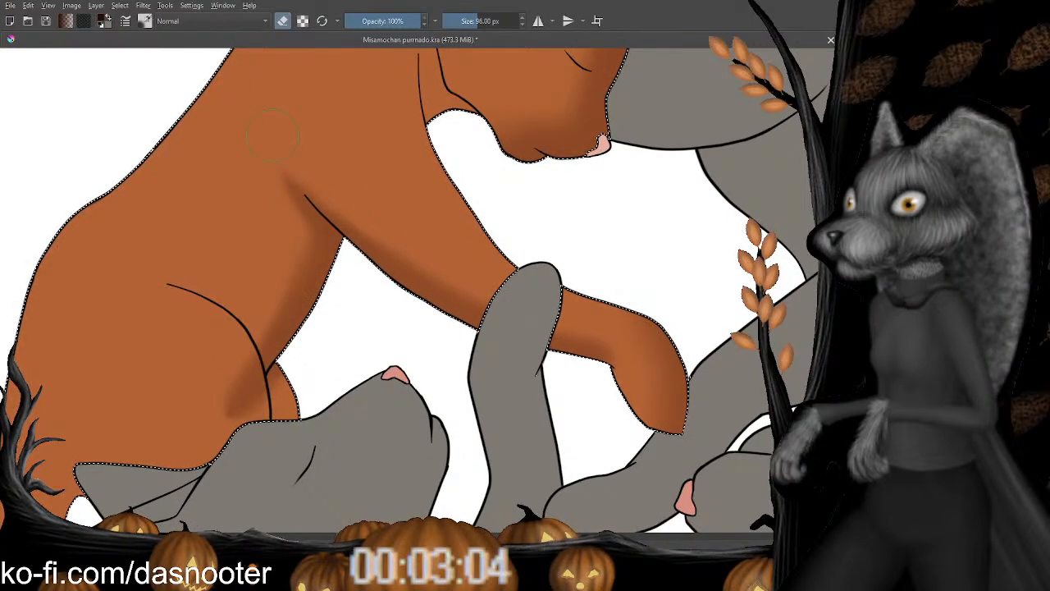
left_click_drag(312, 229, 295, 176)
Paint soft shadow behind the orange cat's foreleg and down along the belly edge with the 96 px brush.
key("e")
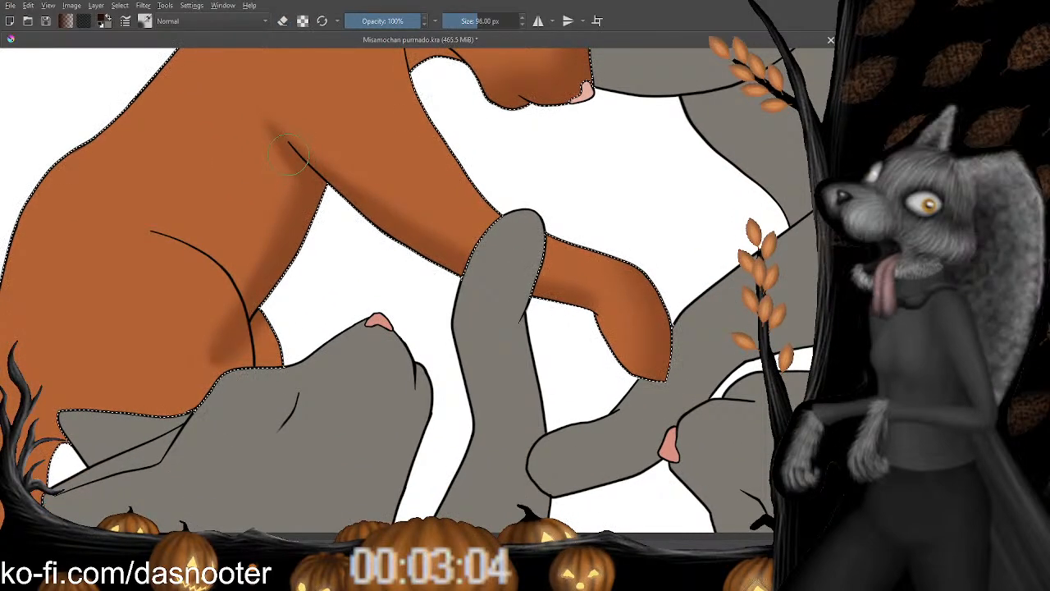
mouse_move(297, 173)
left_mouse_down()
mouse_move(295, 215)
mouse_move(255, 298)
left_mouse_up()
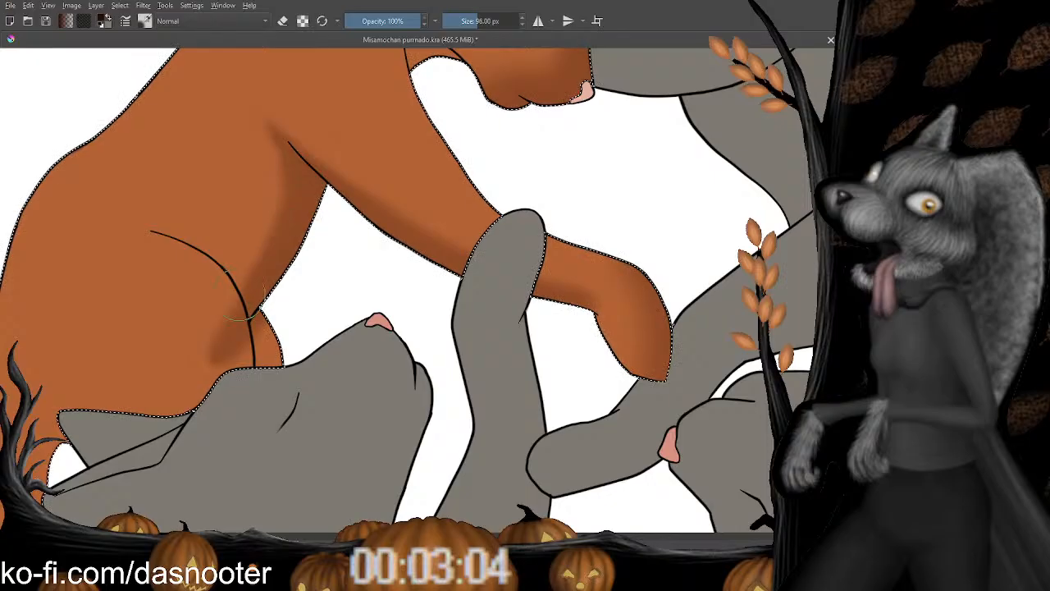
mouse_move(320, 199)
left_mouse_down()
mouse_move(286, 287)
mouse_move(286, 195)
left_mouse_up()
key("e")
key("e")
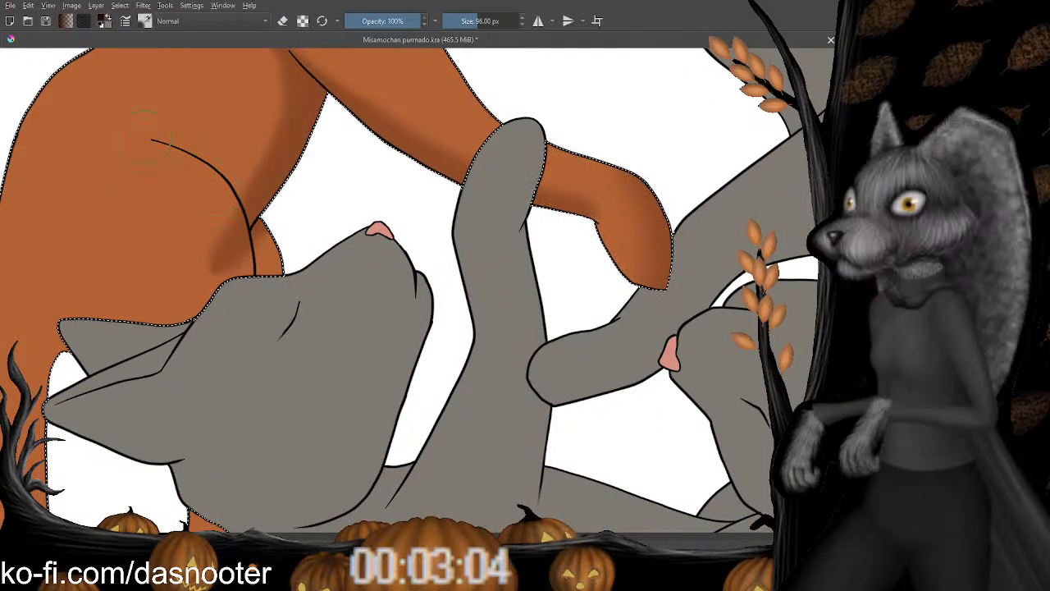
Shade along the orange cat's thigh line and the leg part behind it, erasing the excess at the line's upper end.
mouse_move(160, 148)
left_mouse_down()
mouse_move(188, 163)
mouse_move(236, 264)
left_mouse_up()
mouse_move(216, 174)
left_mouse_down()
mouse_move(237, 257)
mouse_move(215, 204)
mouse_move(154, 171)
mouse_move(112, 165)
left_mouse_up()
key("e")
left_click_drag(186, 141, 74, 127)
mouse_move(82, 182)
left_mouse_down()
mouse_move(124, 170)
mouse_move(172, 207)
left_mouse_up()
key("ctrl+z")
left_click_drag(160, 146, 21, 198)
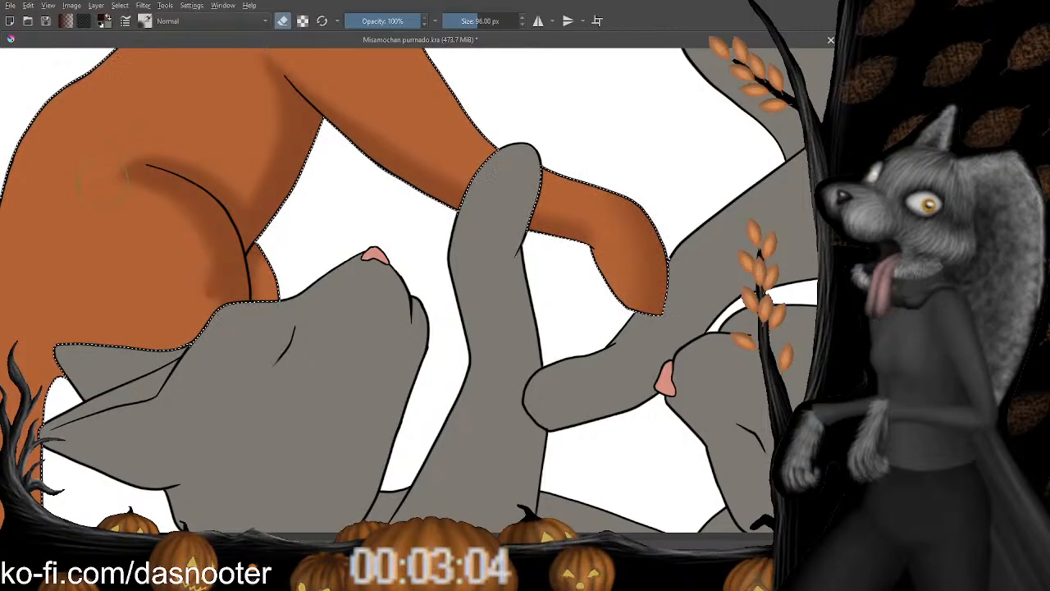
mouse_move(100, 182)
left_mouse_down()
mouse_move(171, 238)
mouse_move(192, 305)
left_mouse_up()
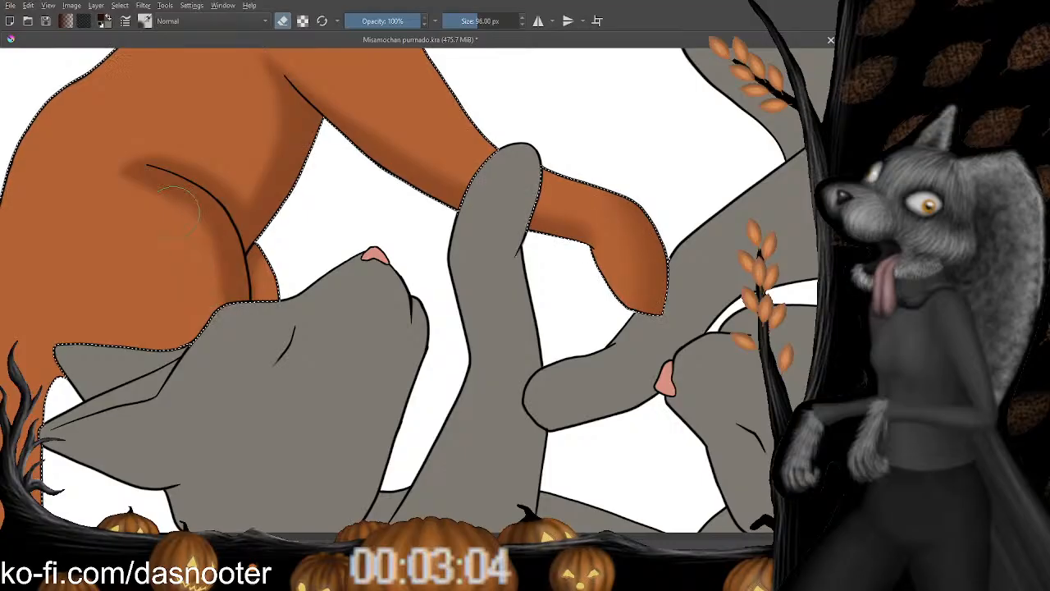
key("e")
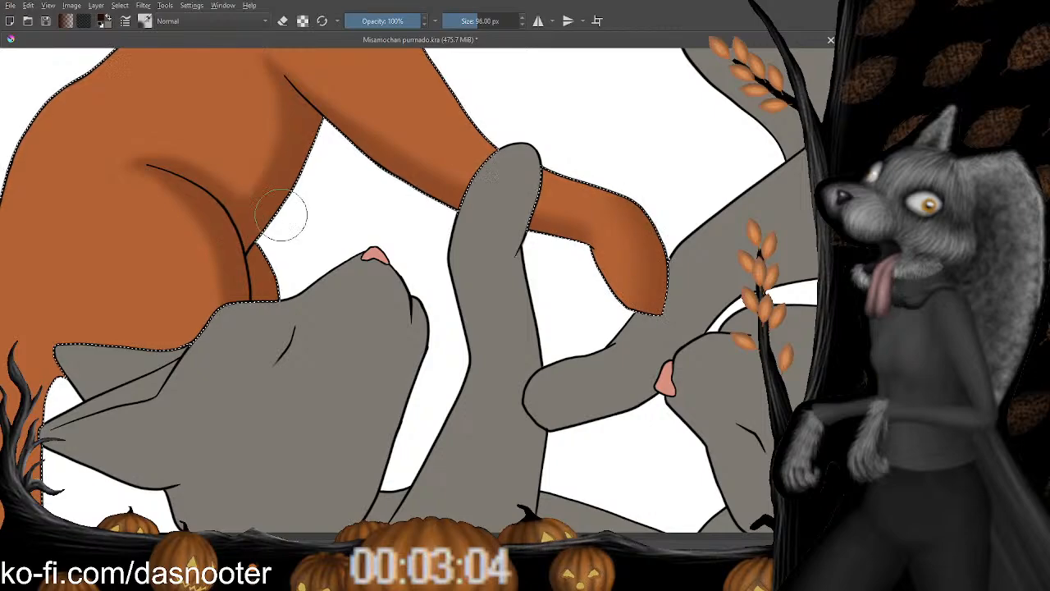
left_click_drag(306, 230, 253, 284)
key("e")
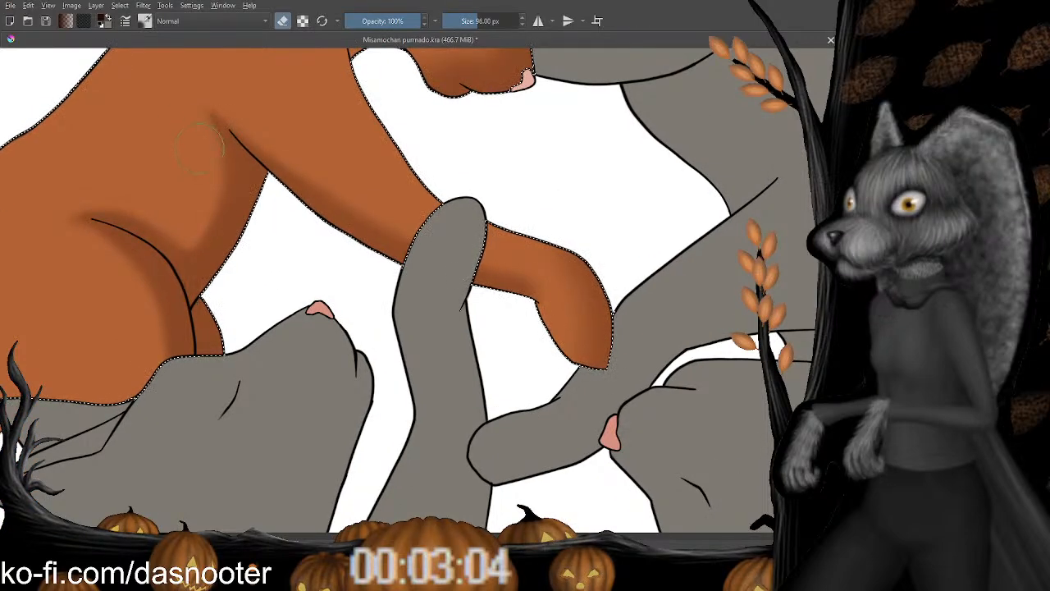
Paint a soft shadow on the orange cat's neck beneath the jaw and beside the chest line.
left_click_drag(321, 63, 241, 257)
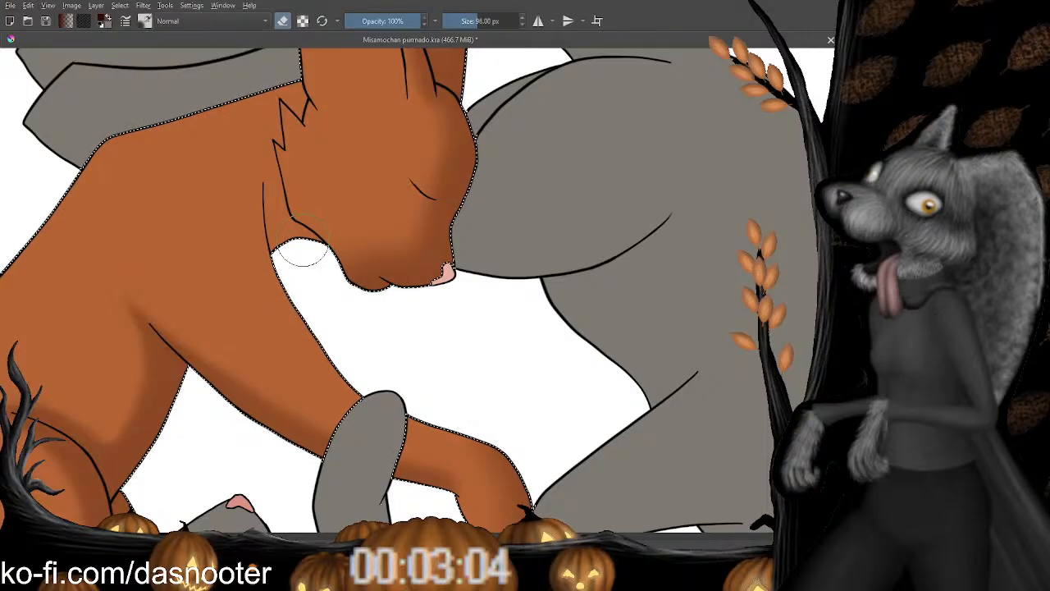
key("e")
mouse_move(302, 240)
left_mouse_down()
mouse_move(273, 264)
mouse_move(275, 222)
mouse_move(315, 259)
mouse_move(339, 227)
mouse_move(349, 244)
mouse_move(306, 212)
left_mouse_up()
key("e")
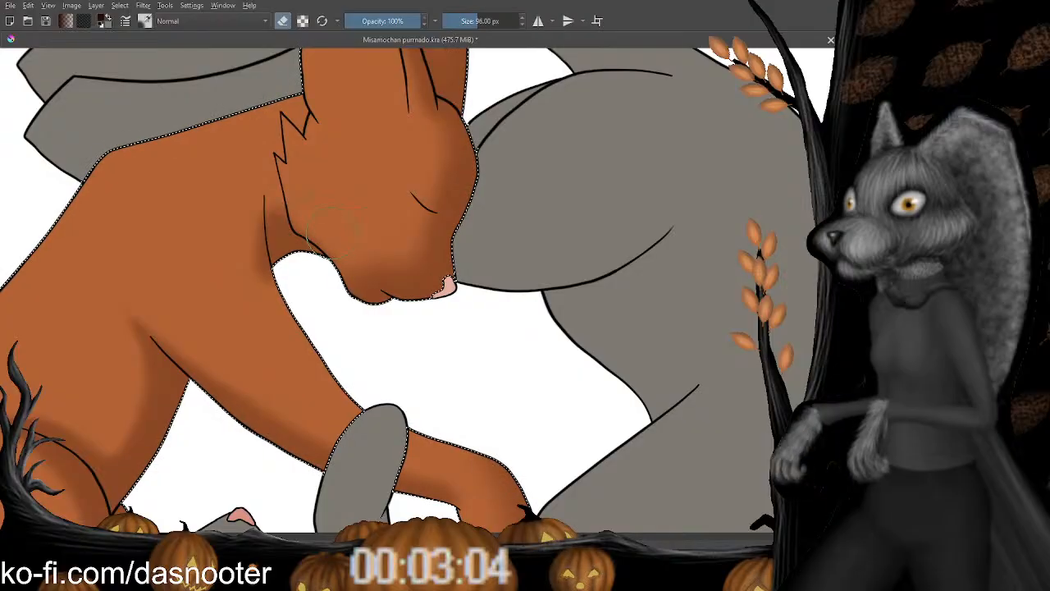
key("e")
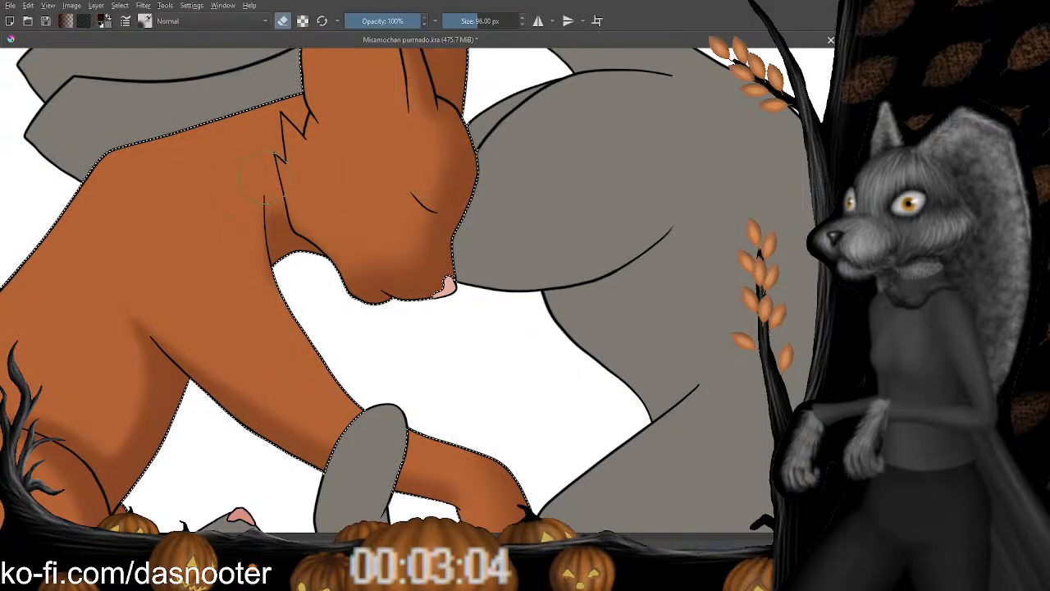
Enlarge the brush to 246 px and paint a broad soft shadow along the orange cat's back and rump.
scroll(353, 246, "down", 3)
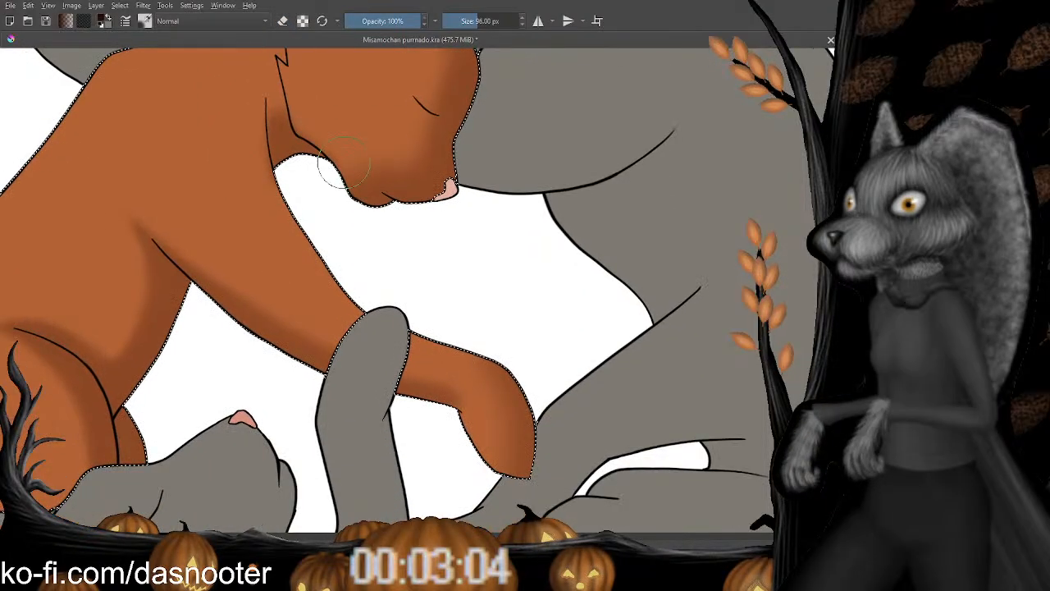
key("ctrl+minus")
key("ctrl+minus")
key("ctrl+minus")
key("ctrl+minus")
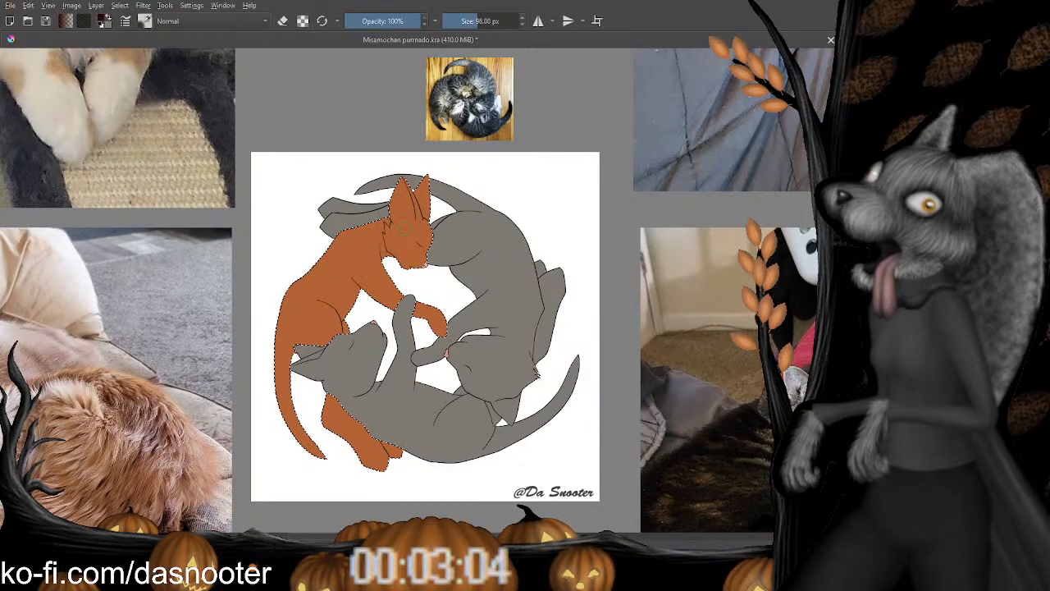
mouse_move(416, 256)
left_mouse_down()
mouse_move(402, 288)
mouse_move(407, 254)
left_mouse_up()
scroll(418, 291, "up", 3)
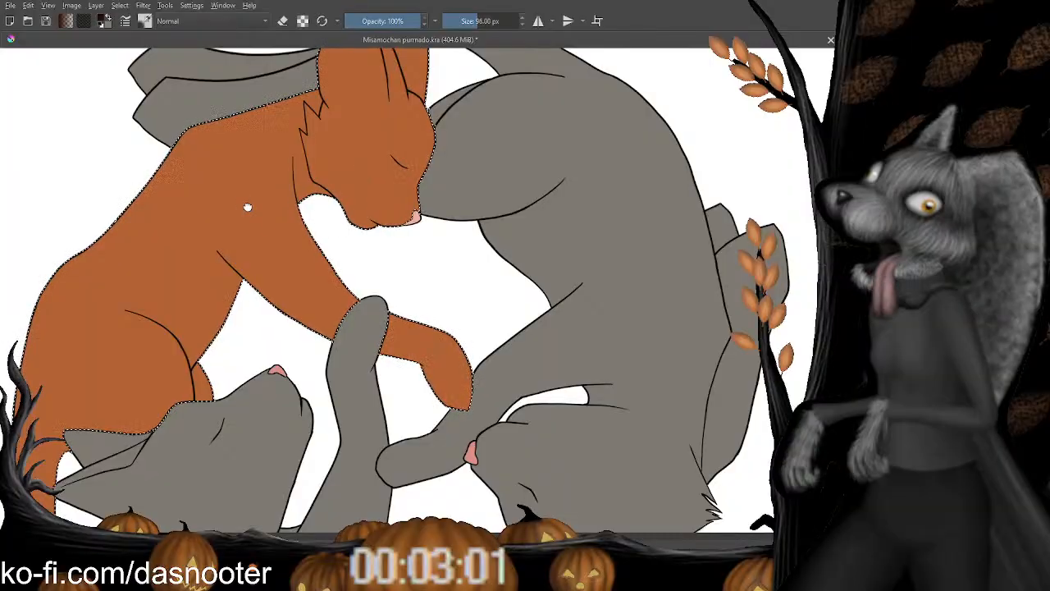
left_click_drag(248, 207, 338, 329)
key("]")
key("]")
key("]")
key("]")
key("]")
key("]")
key("]")
key("]")
key("]")
mouse_move(400, 215)
left_mouse_down()
mouse_move(267, 287)
mouse_move(382, 164)
left_mouse_up()
mouse_move(439, 123)
left_mouse_down()
mouse_move(303, 294)
mouse_move(293, 274)
mouse_move(304, 221)
left_mouse_up()
mouse_move(335, 135)
left_mouse_down()
mouse_move(232, 326)
mouse_move(320, 135)
mouse_move(216, 438)
left_mouse_up()
left_click_drag(299, 198, 296, 51)
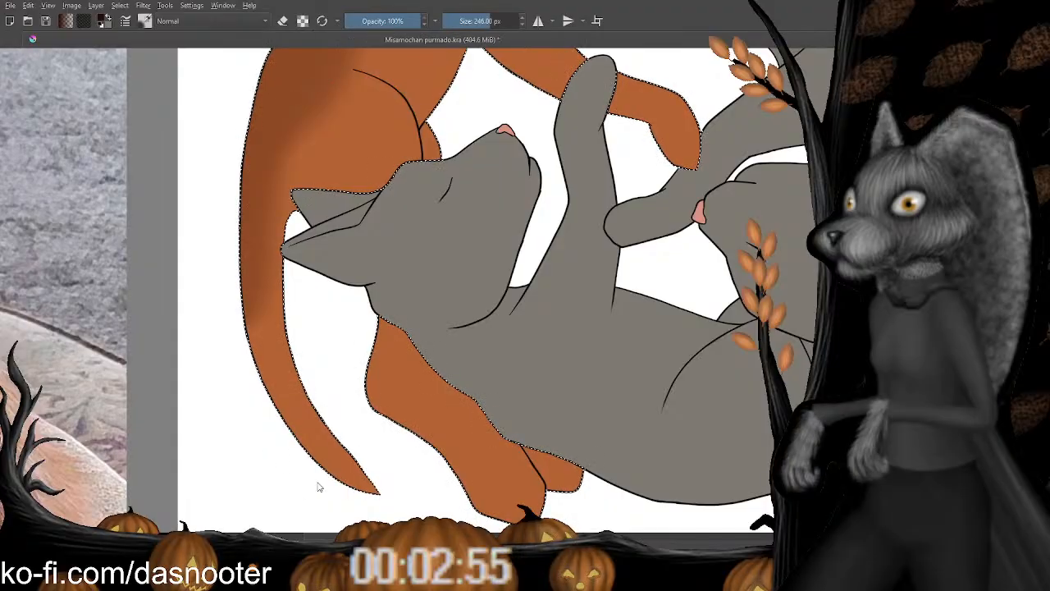
Continue the soft shadow along the orange cat's tail down to its tip.
left_click_drag(320, 485, 259, 352)
left_click_drag(282, 319, 279, 276)
left_click_drag(249, 307, 330, 475)
mouse_move(211, 205)
left_mouse_down()
mouse_move(301, 415)
mouse_move(338, 456)
mouse_move(327, 404)
mouse_move(239, 260)
left_mouse_up()
Enlarge the eraser to 215 px and lighten the inner side of the orange cat's tail shadow.
key("e")
left_click_drag(330, 333, 288, 262)
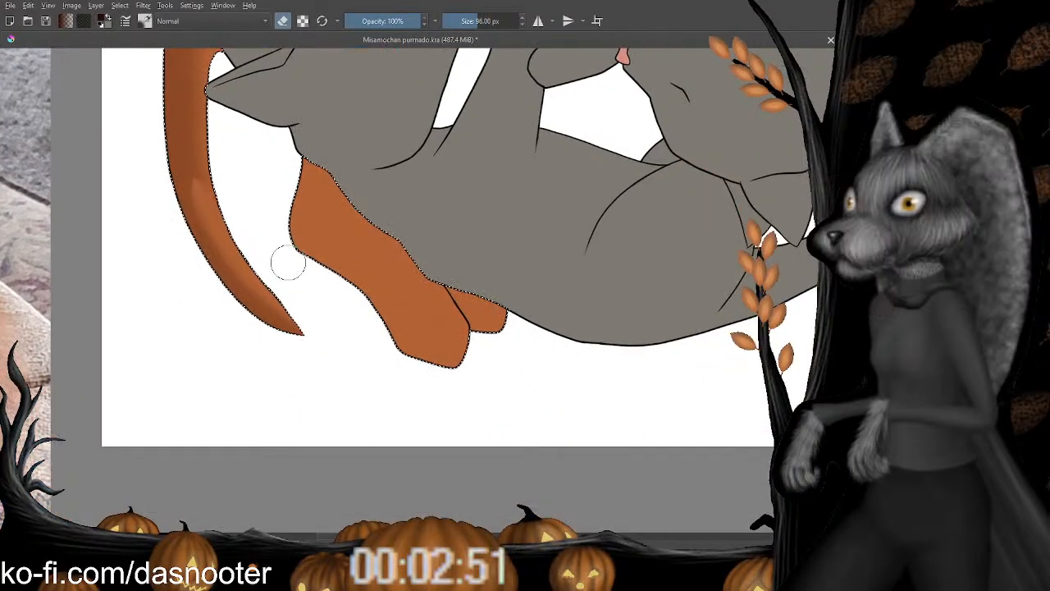
key("bracketright")
key("bracketright")
key("bracketright")
key("bracketright")
key("bracketright")
key("bracketright")
key("bracketright")
key("bracketright")
key("bracketright")
key("bracketright")
key("bracketright")
key("bracketright")
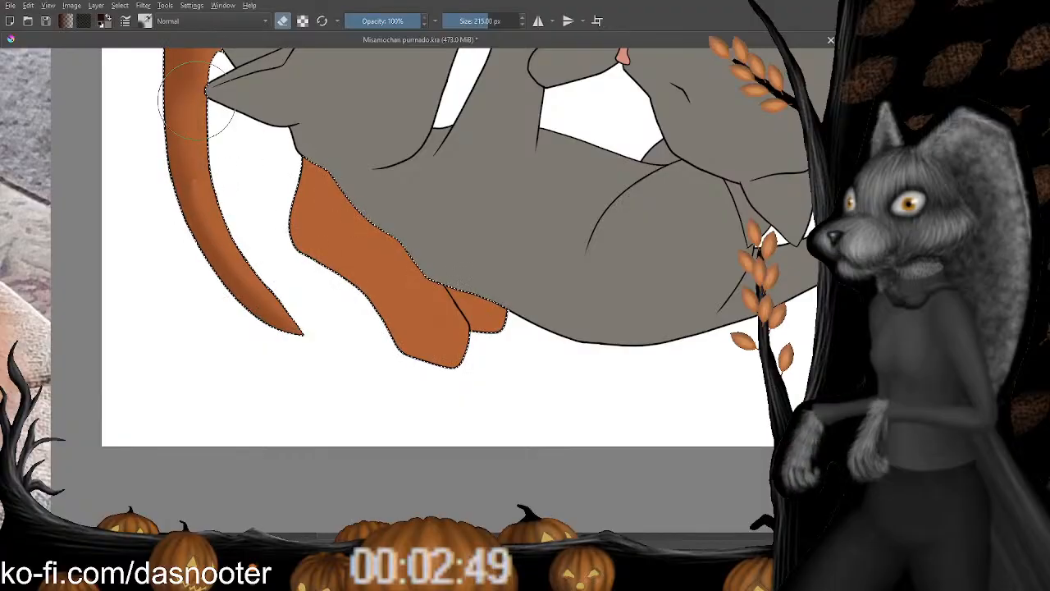
left_click_drag(228, 188, 246, 277)
left_click_drag(293, 112, 232, 330)
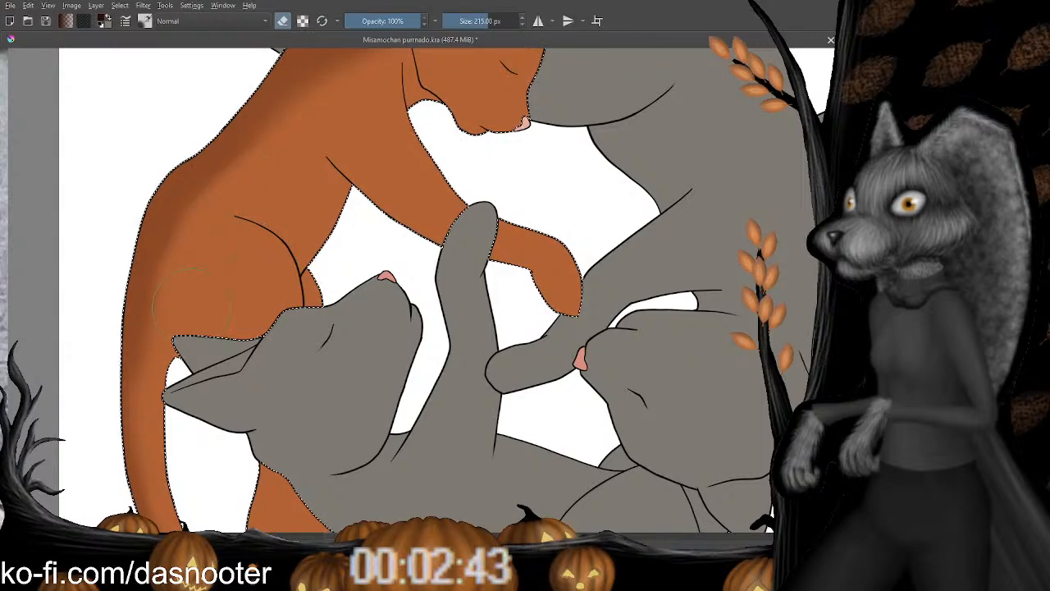
Deepen the shadow along the outer tail edge and back with the 246 px brush, then soften it with the 215 px eraser.
key("e")
left_click_drag(108, 429, 94, 332)
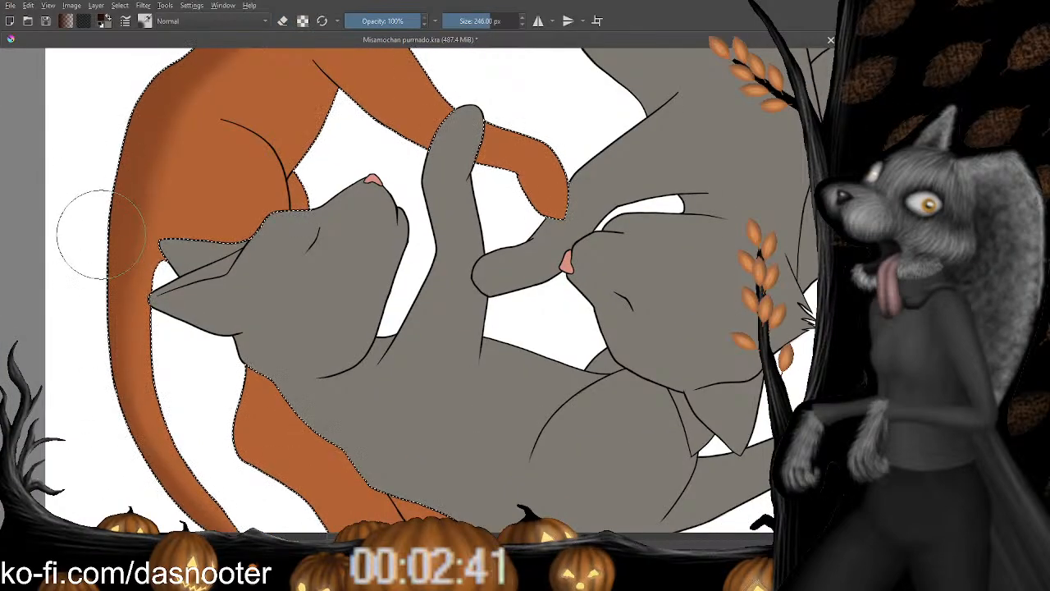
left_click_drag(246, 127, 198, 312)
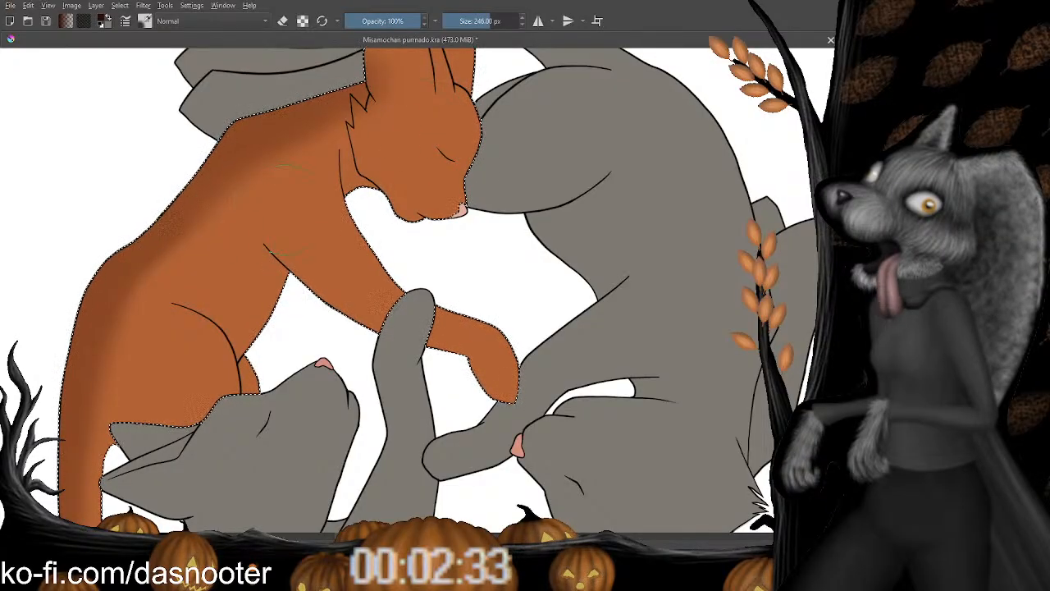
mouse_move(201, 213)
left_mouse_down()
mouse_move(171, 252)
mouse_move(295, 186)
left_mouse_up()
key("e")
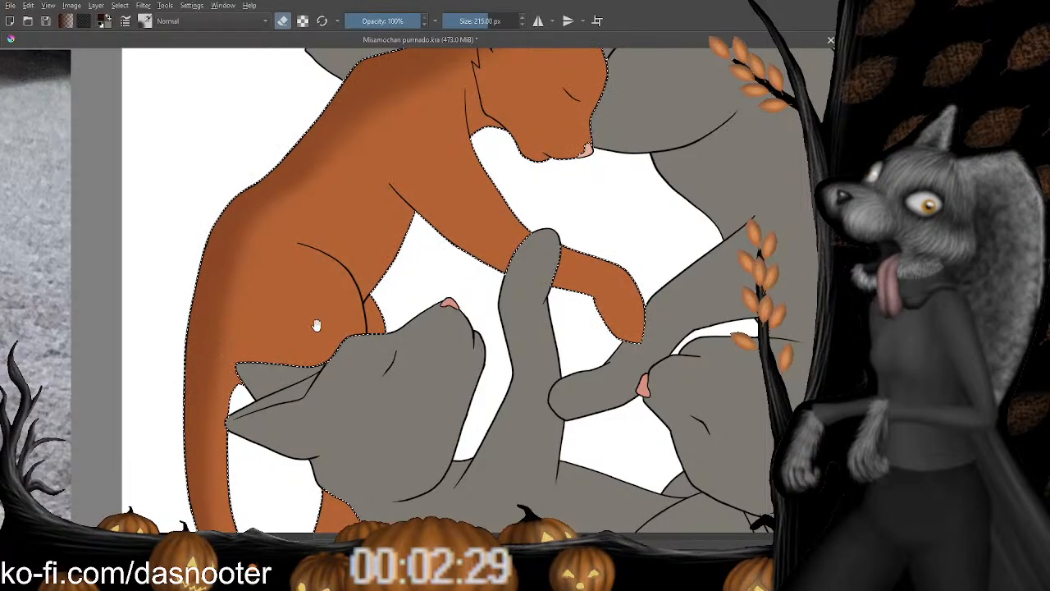
left_click_drag(376, 278, 190, 425)
Shade the outer edge of the orange cat's near ear with the 246 px brush.
left_click_drag(347, 192, 260, 340)
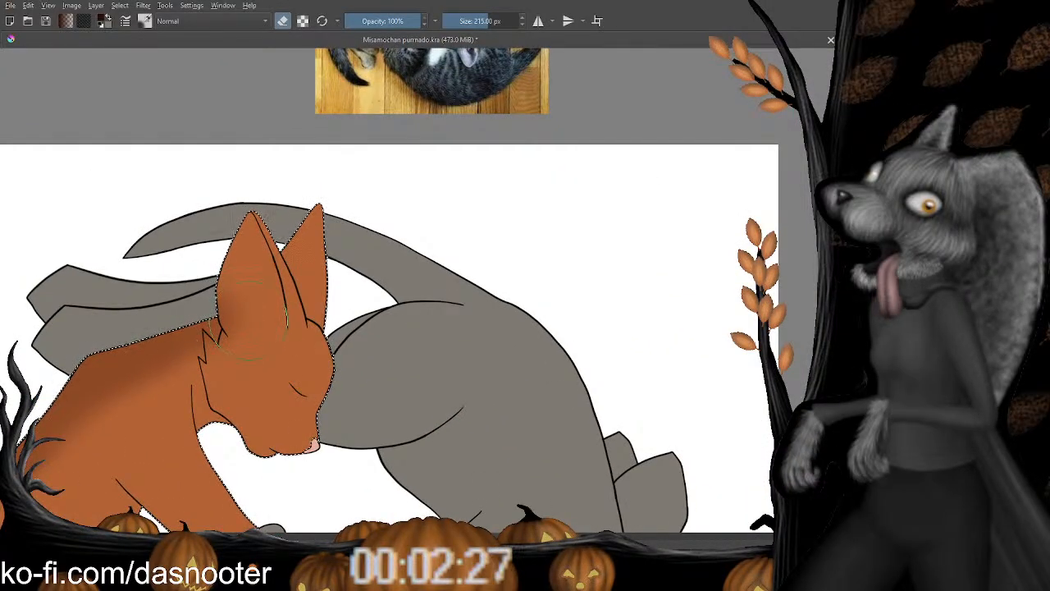
key("e")
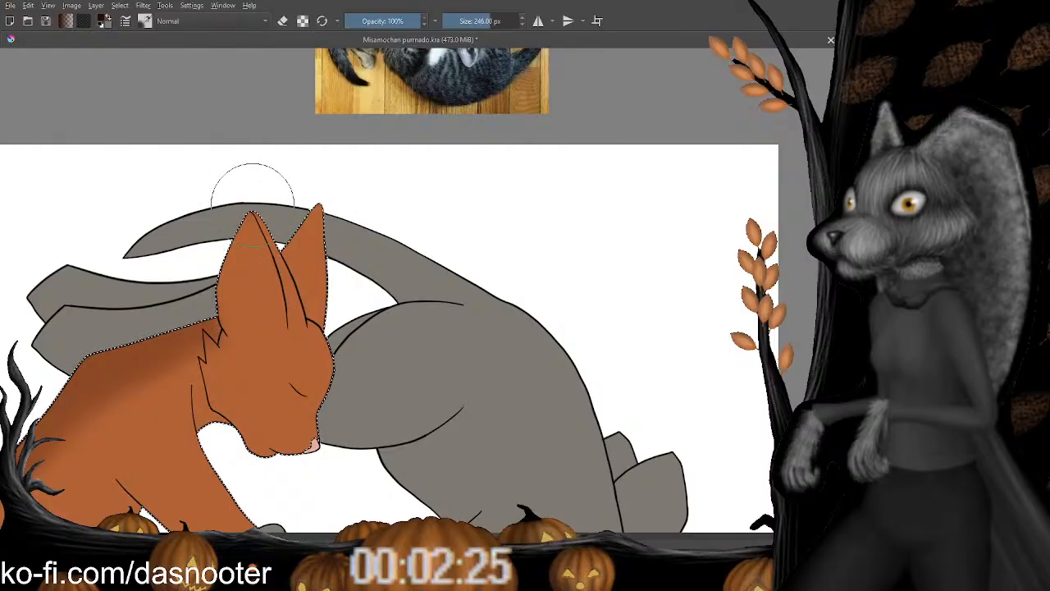
left_click_drag(253, 204, 206, 302)
left_click_drag(216, 363, 210, 370)
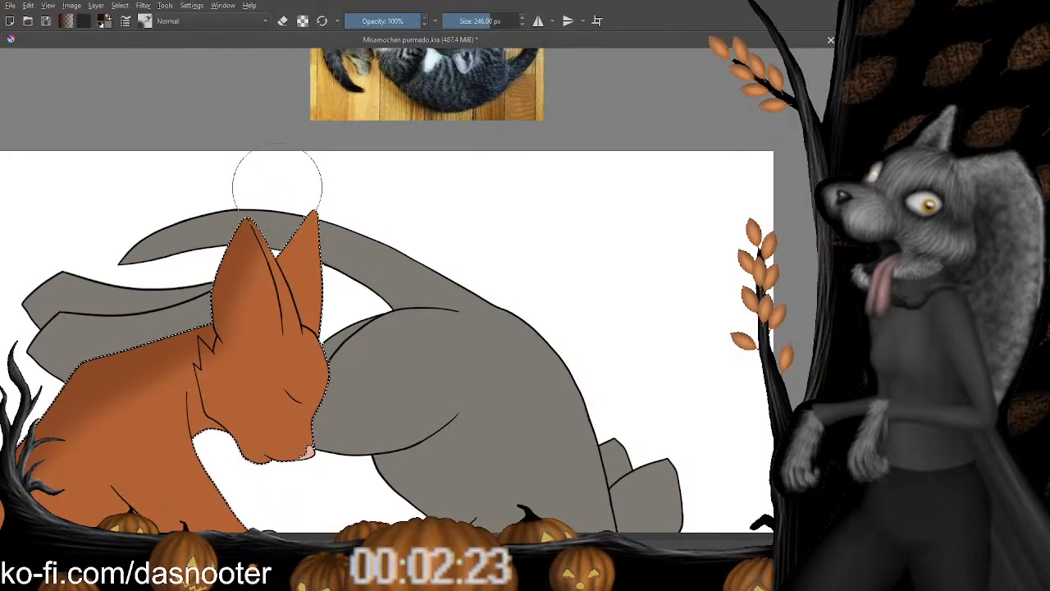
Reduce the brush to 47 px and paint a thin shadow along the inner fold line of the orange cat's near ear.
key("ctrl+plus")
key("ctrl+plus")
key("bracketleft")
key("bracketleft")
key("bracketleft")
key("bracketleft")
key("bracketleft")
key("bracketleft")
key("bracketleft")
key("bracketleft")
key("bracketleft")
key("bracketleft")
key("bracketleft")
key("bracketleft")
key("bracketleft")
key("bracketleft")
key("bracketleft")
key("bracketleft")
key("bracketleft")
key("bracketleft")
key("bracketleft")
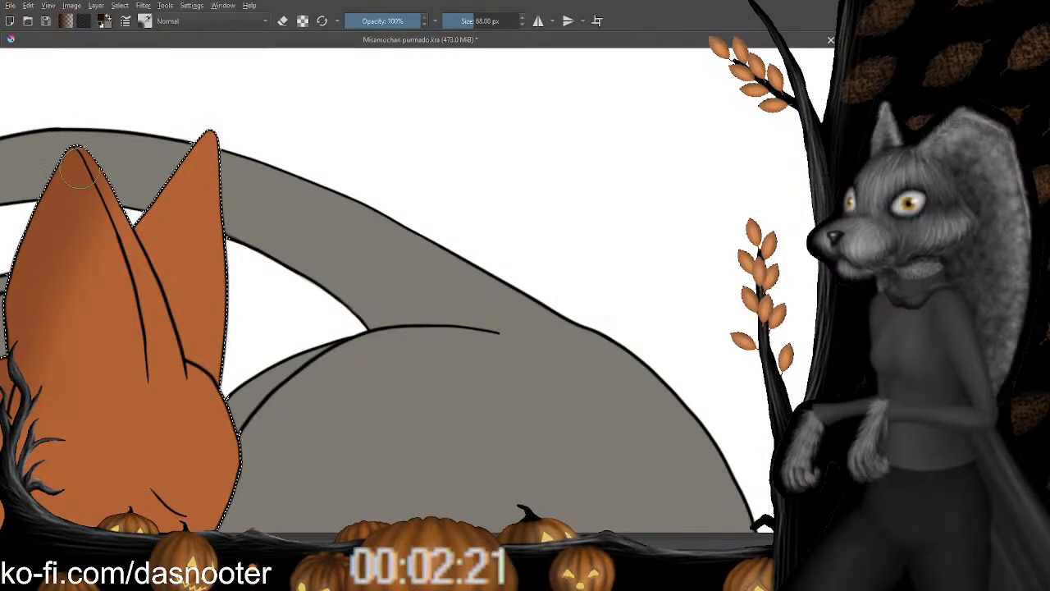
key("bracketleft")
key("bracketleft")
key("bracketleft")
key("bracketleft")
key("bracketleft")
left_click_drag(117, 364, 122, 340)
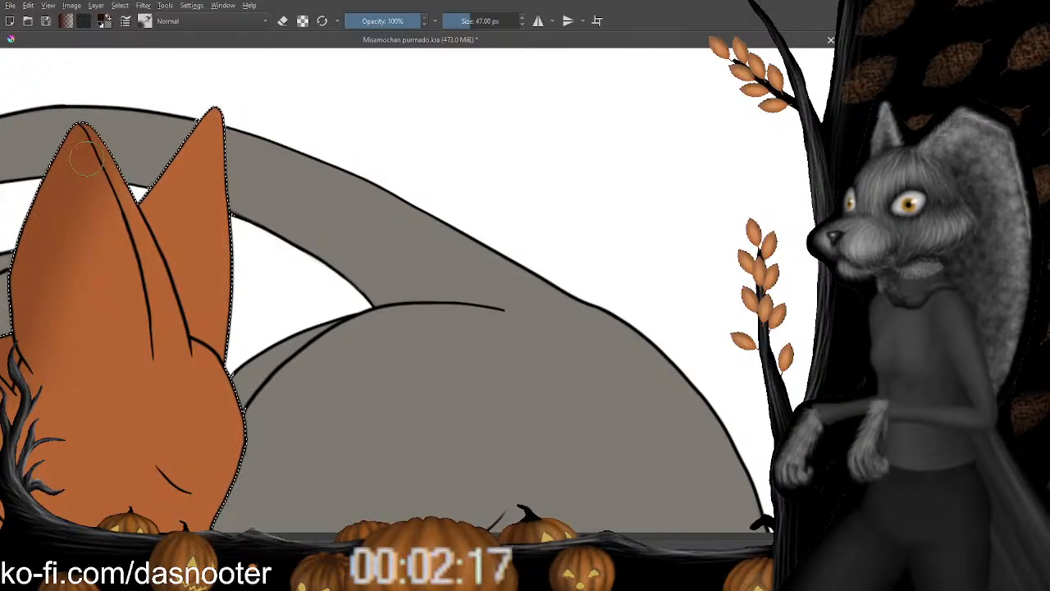
mouse_move(98, 176)
left_mouse_down()
mouse_move(117, 233)
mouse_move(109, 238)
mouse_move(115, 220)
mouse_move(138, 328)
mouse_move(121, 232)
mouse_move(144, 381)
mouse_move(141, 260)
left_mouse_up()
Trim the ear-fold shadow on the near ear and around its lower end with the 59 px eraser.
key("e")
left_click_drag(184, 233, 145, 250)
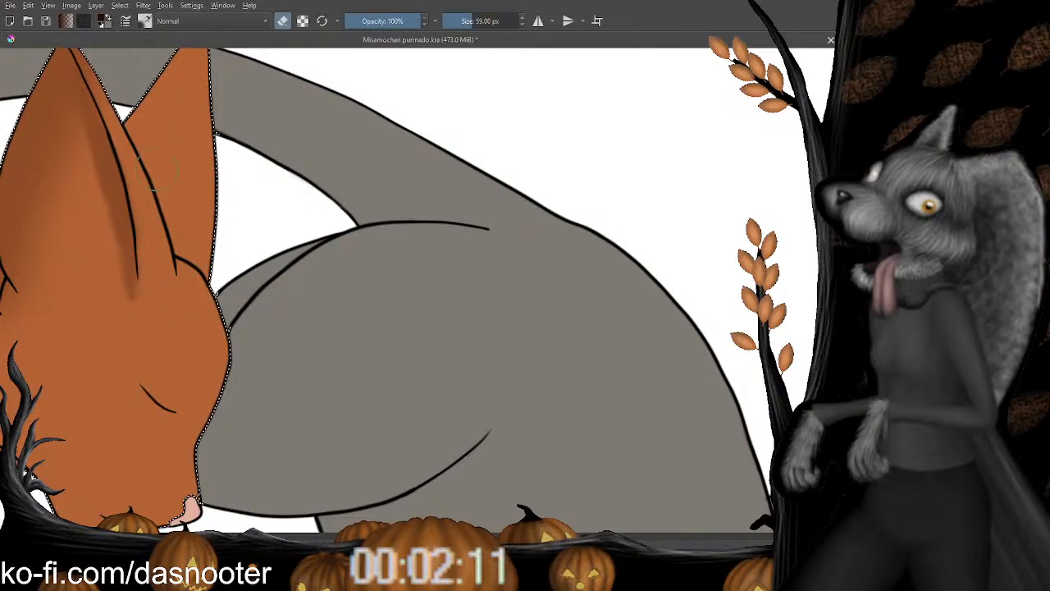
left_click_drag(143, 333, 121, 261)
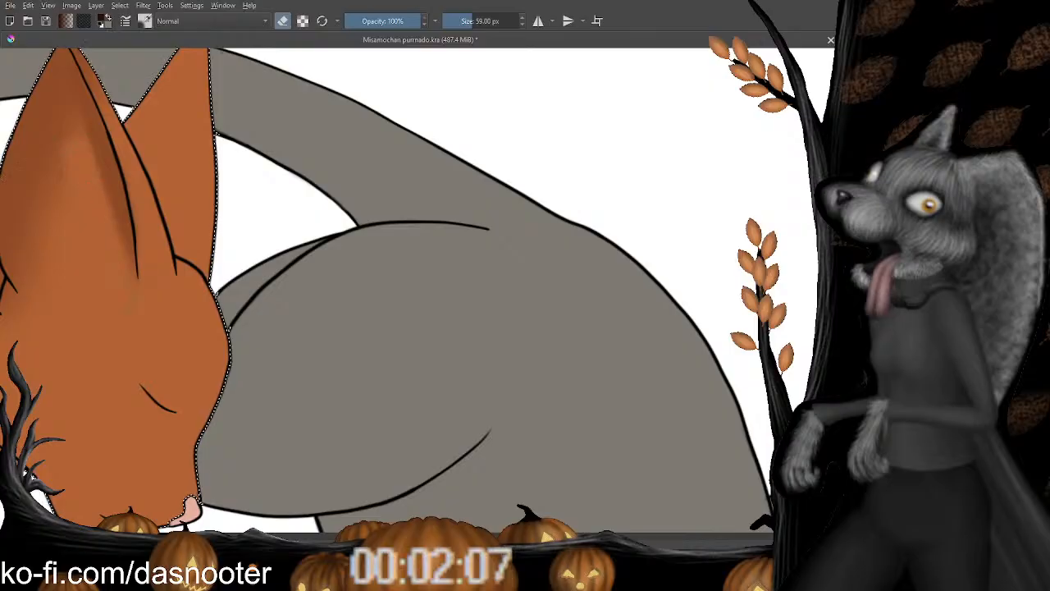
key("e")
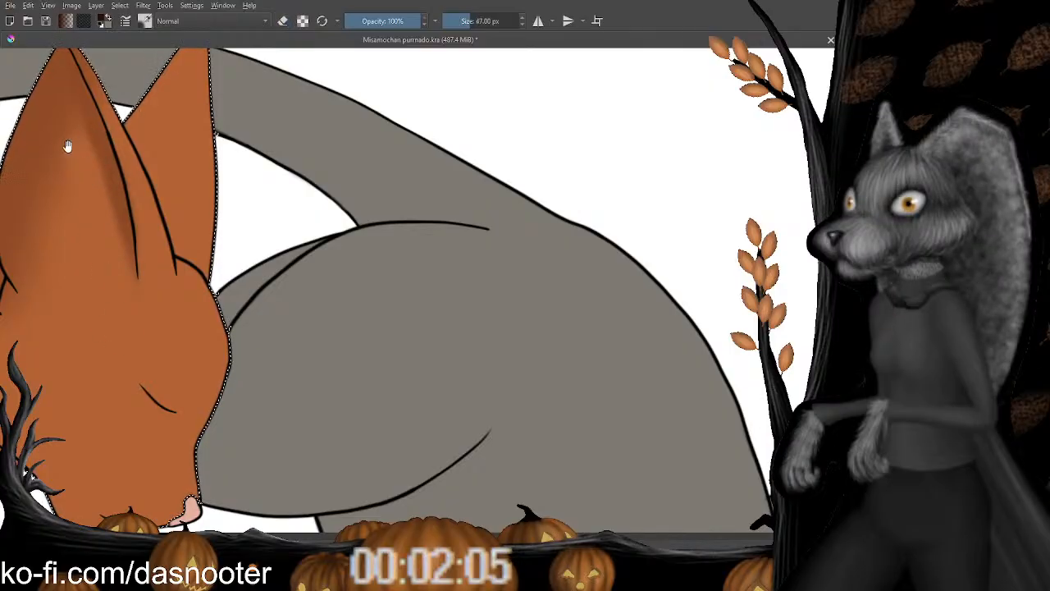
Enlarge the brush to 126 px and deepen the shadow from the near ear's tip down its outer side.
left_click_drag(68, 145, 201, 179)
key("bracketright")
key("bracketright")
key("bracketright")
key("bracketright")
key("bracketright")
key("bracketright")
key("bracketright")
key("bracketright")
key("bracketright")
key("bracketright")
key("bracketright")
key("bracketright")
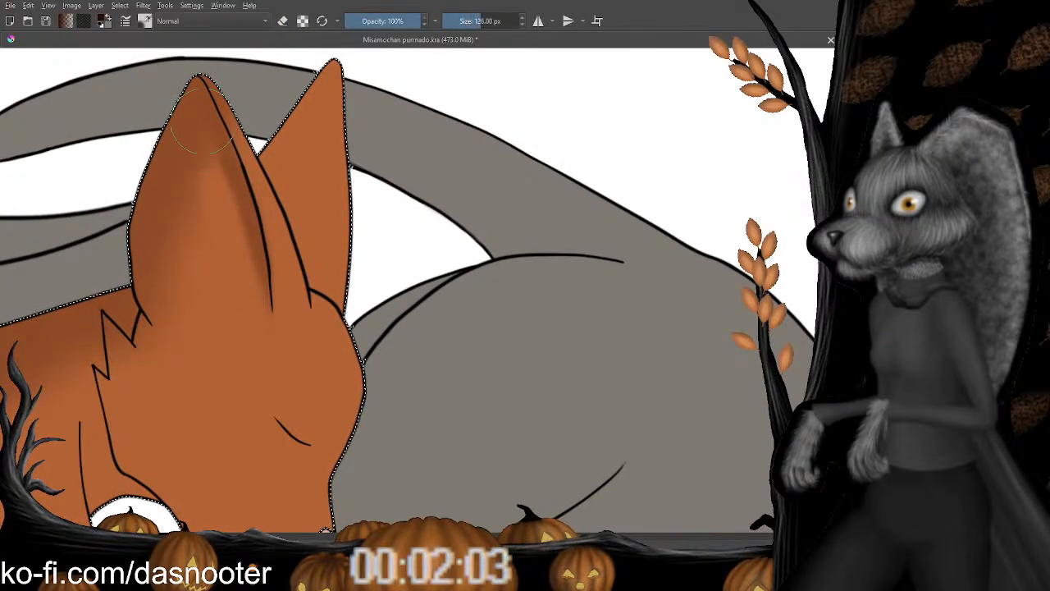
left_click_drag(196, 97, 164, 215)
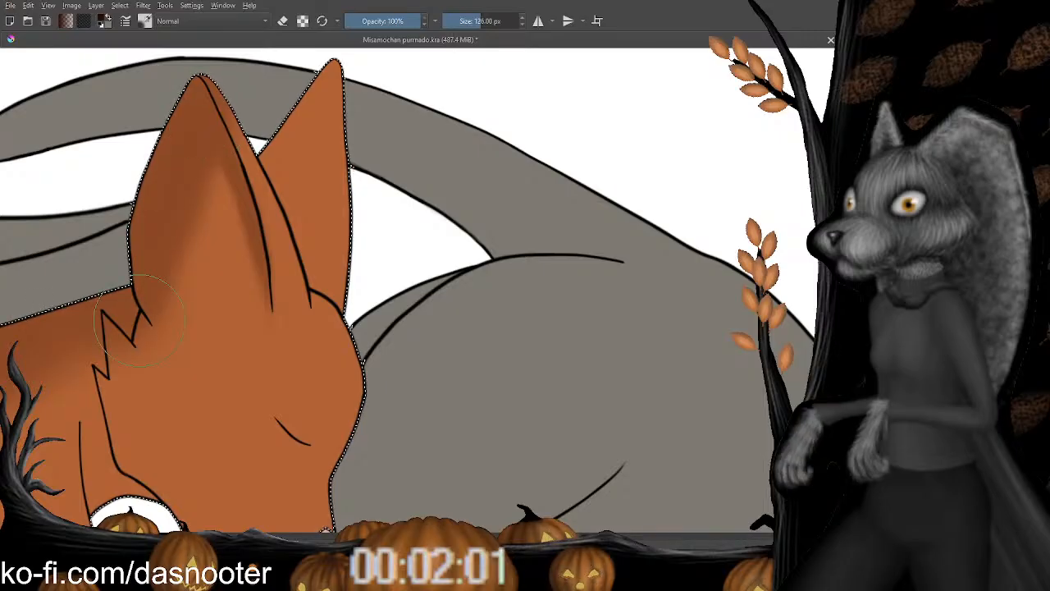
key("e")
key("e")
Enlarge the brush to 281 px for broad shading on the orange cat's near ear.
key("bracketright")
key("bracketright")
key("bracketright")
key("bracketright")
key("bracketright")
key("bracketright")
key("bracketright")
key("bracketright")
key("bracketright")
key("bracketright")
key("bracketright")
key("bracketright")
key("bracketright")
key("bracketright")
key("bracketright")
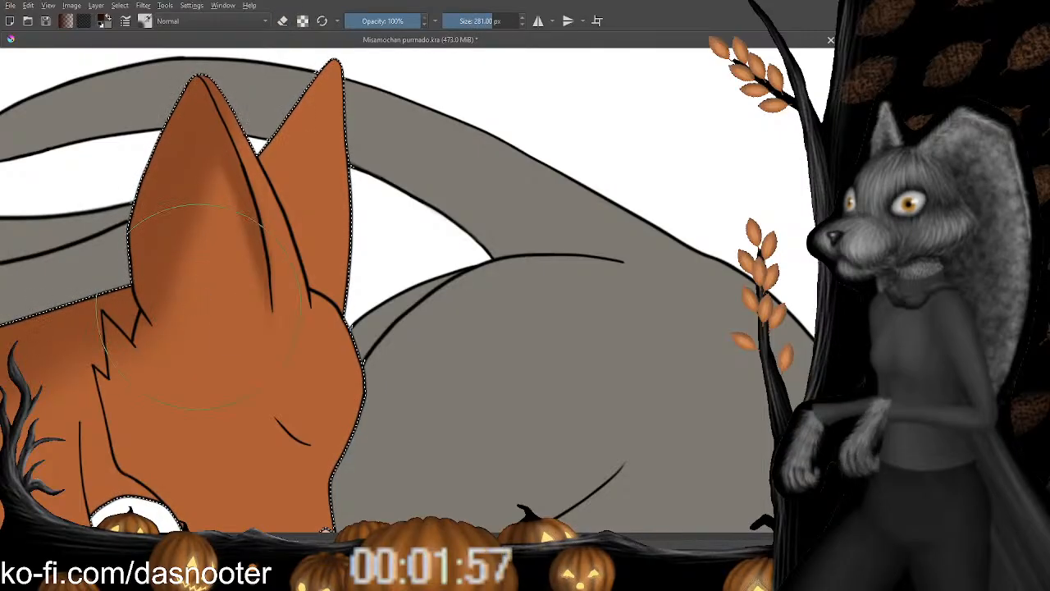
Lighten and soften the near ear's outer shading with the eraser, reducing it to 84 px.
key("e")
left_click_drag(254, 77, 300, 107)
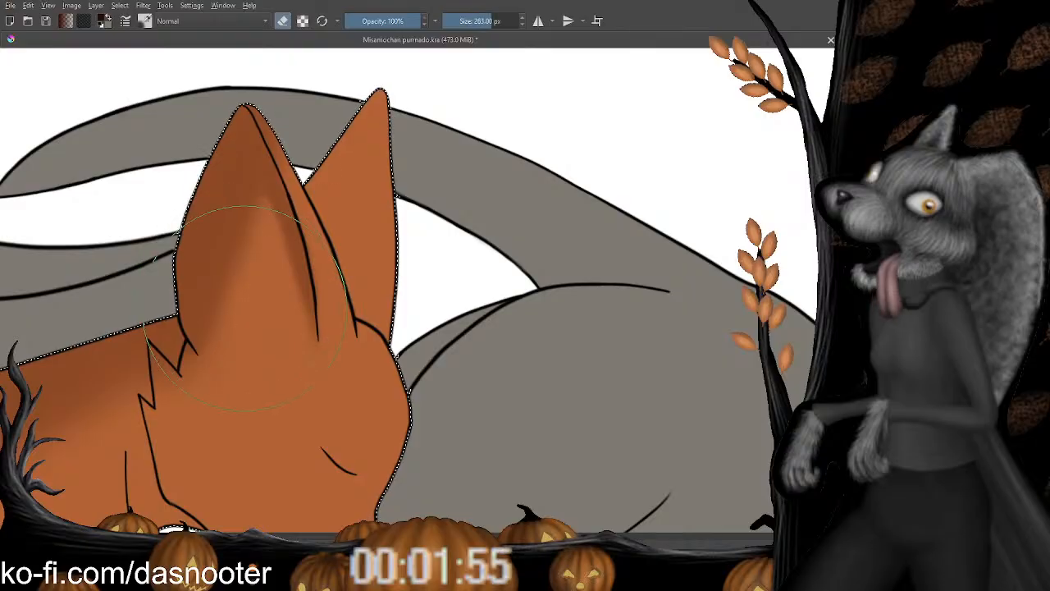
key("bracketleft")
key("bracketleft")
key("bracketleft")
key("bracketleft")
key("bracketleft")
key("bracketleft")
key("bracketleft")
key("bracketleft")
key("bracketleft")
key("bracketleft")
key("bracketleft")
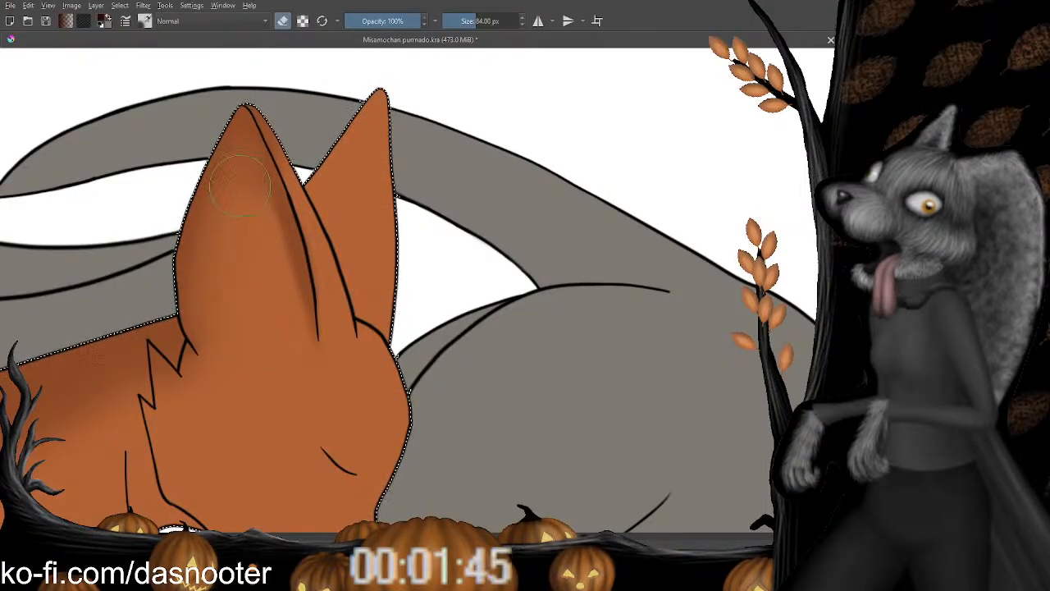
left_click_drag(263, 343, 211, 338)
Reduce the brush to 44 px and touch up the shading at the near ear's tip.
key("e")
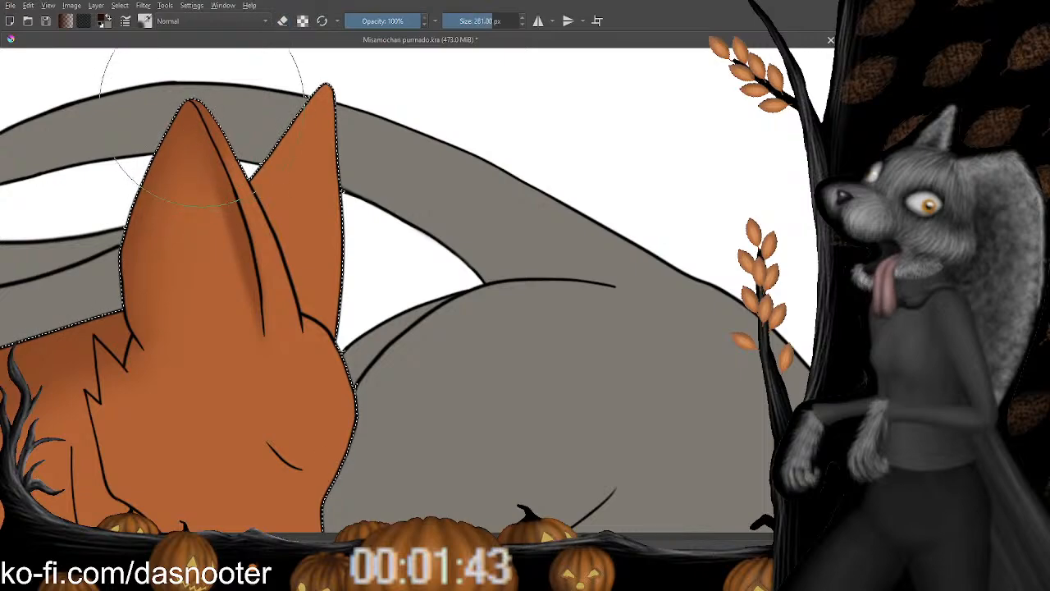
mouse_move(233, 122)
left_mouse_down()
mouse_move(219, 181)
mouse_move(189, 162)
left_mouse_up()
key("bracketleft")
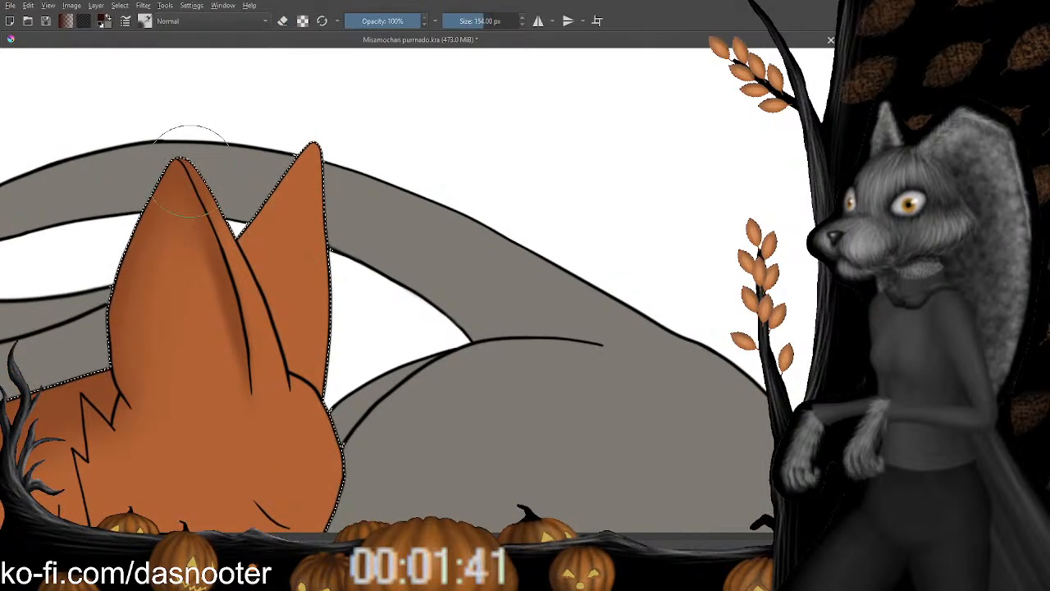
key("bracketleft")
key("bracketleft")
key("bracketleft")
key("bracketleft")
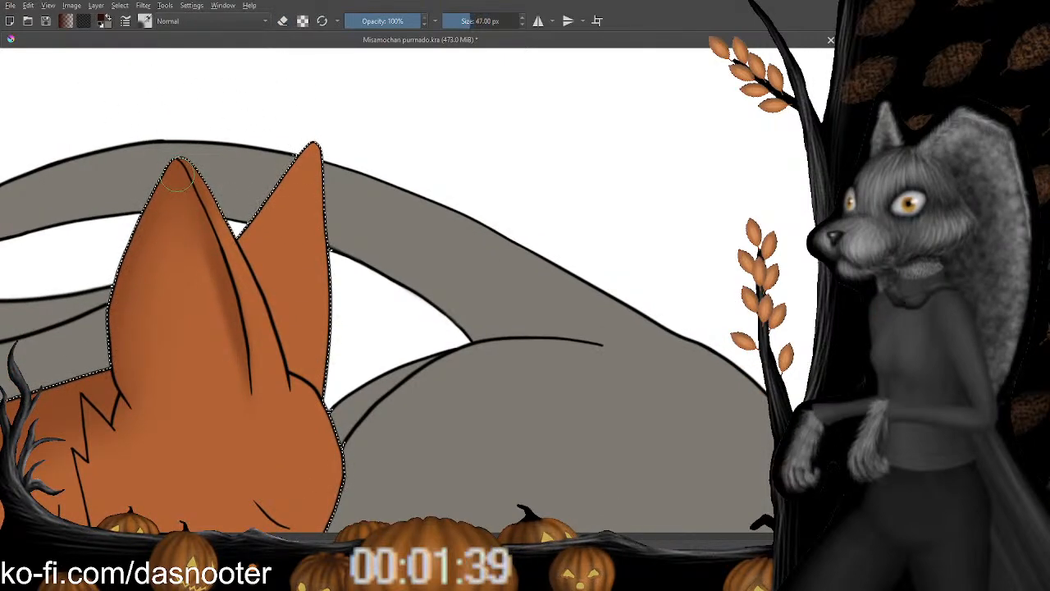
key("bracketleft")
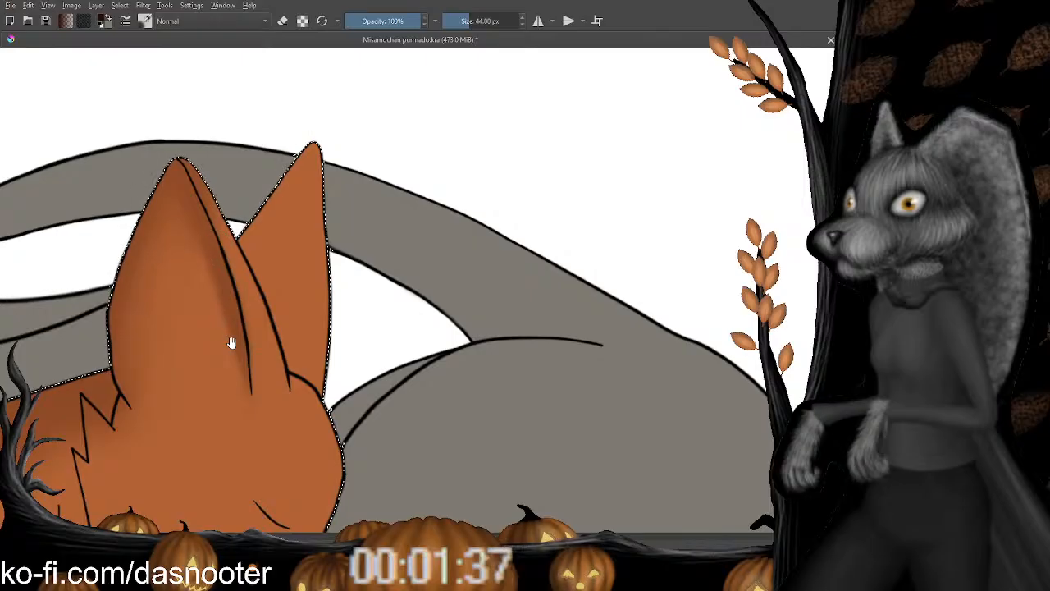
Shade the far ear along its inner edge with a 63 px brush, softening its tip with the 84 px eraser.
mouse_move(286, 190)
left_mouse_down()
mouse_move(258, 192)
mouse_move(270, 137)
left_mouse_up()
key("bracketright")
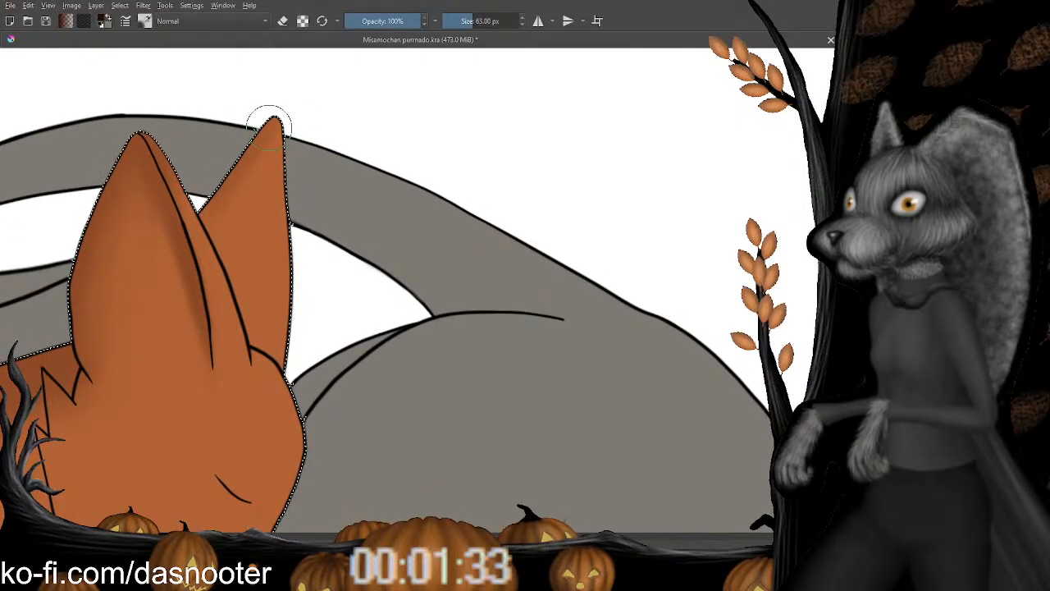
key("bracketright")
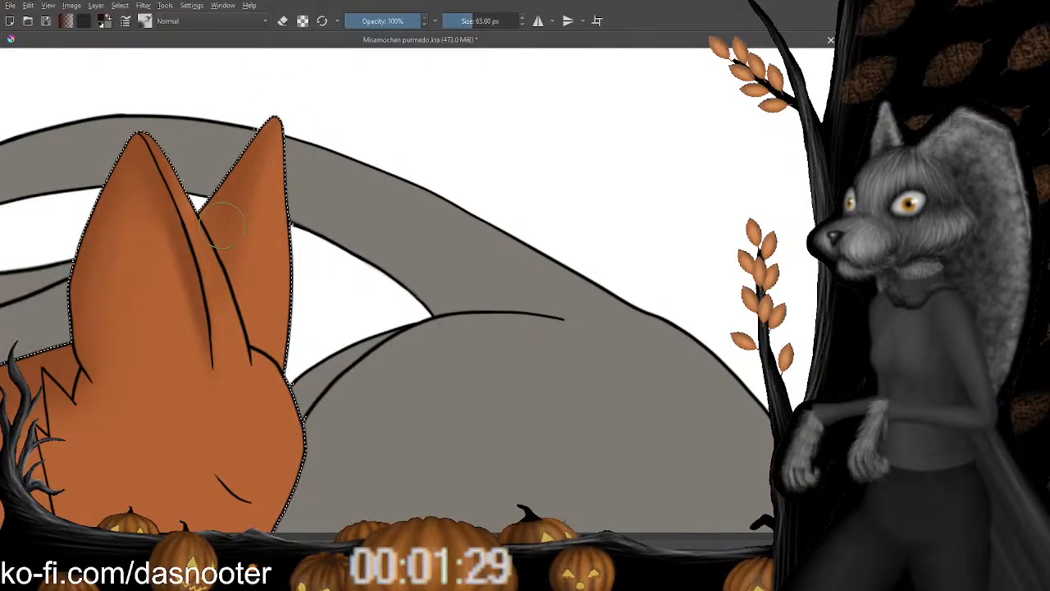
key("e")
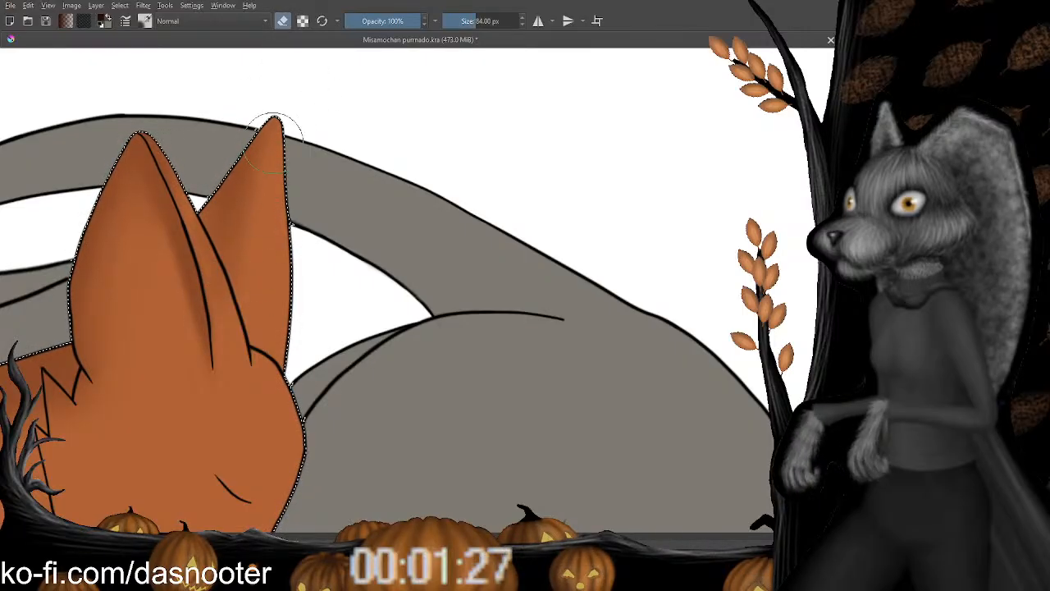
key("e")
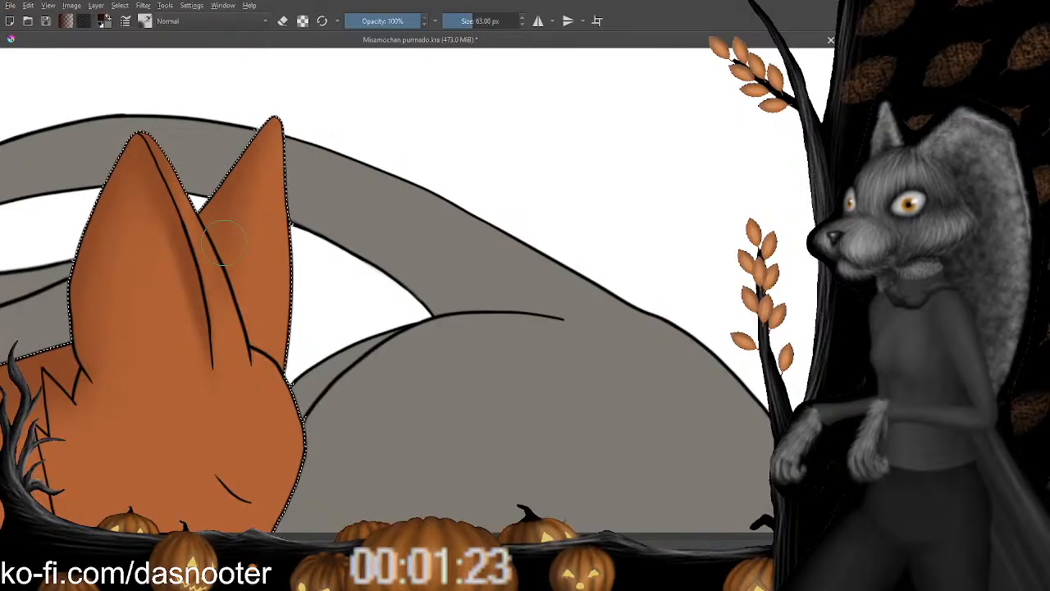
Reduce the eraser to 32 px and clean up the shading where the two ears meet.
key("e")
scroll(246, 192, "down", 2)
left_click_drag(205, 152, 195, 176)
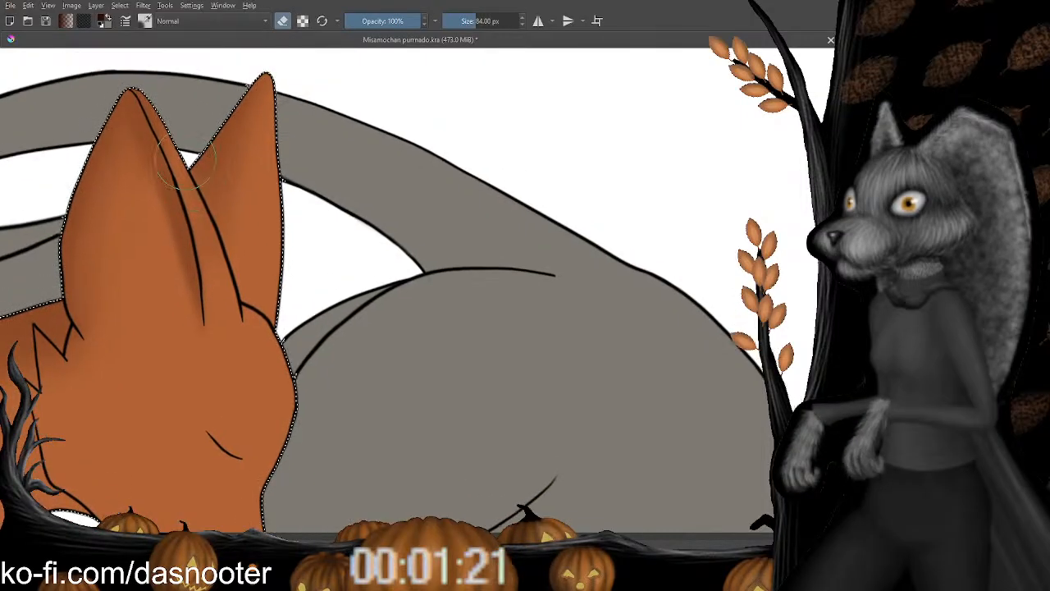
key("bracketleft")
key("bracketleft")
key("bracketleft")
key("bracketleft")
key("bracketleft")
key("bracketleft")
key("bracketleft")
key("bracketleft")
key("bracketleft")
key("bracketleft")
key("bracketleft")
key("bracketleft")
key("bracketleft")
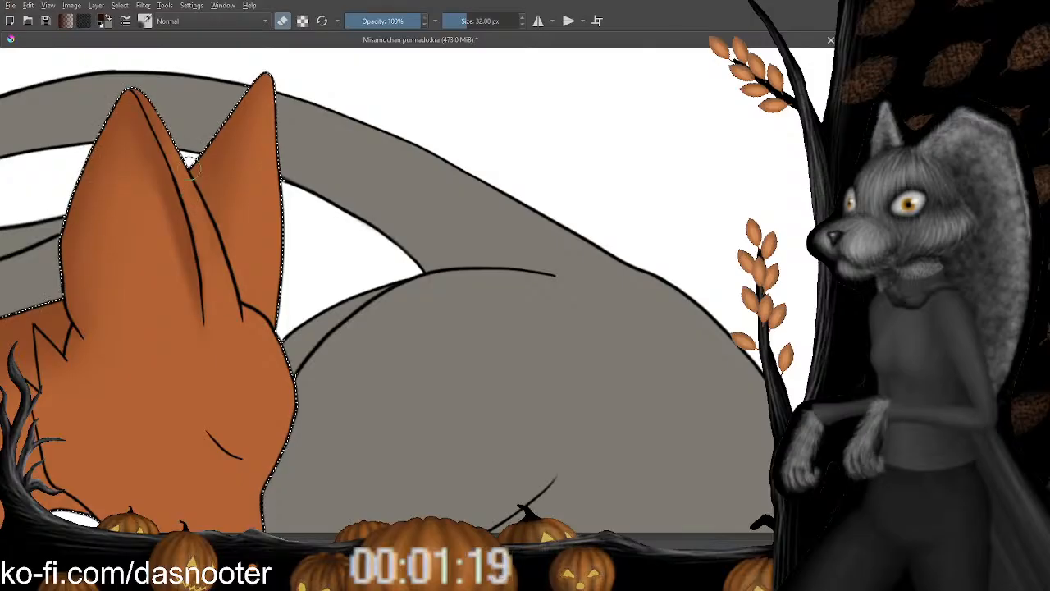
Paint a soft shadow on the orange cat's cheek beside the jagged fur line below the near ear, using a 63 px brush.
scroll(191, 162, "down", 6)
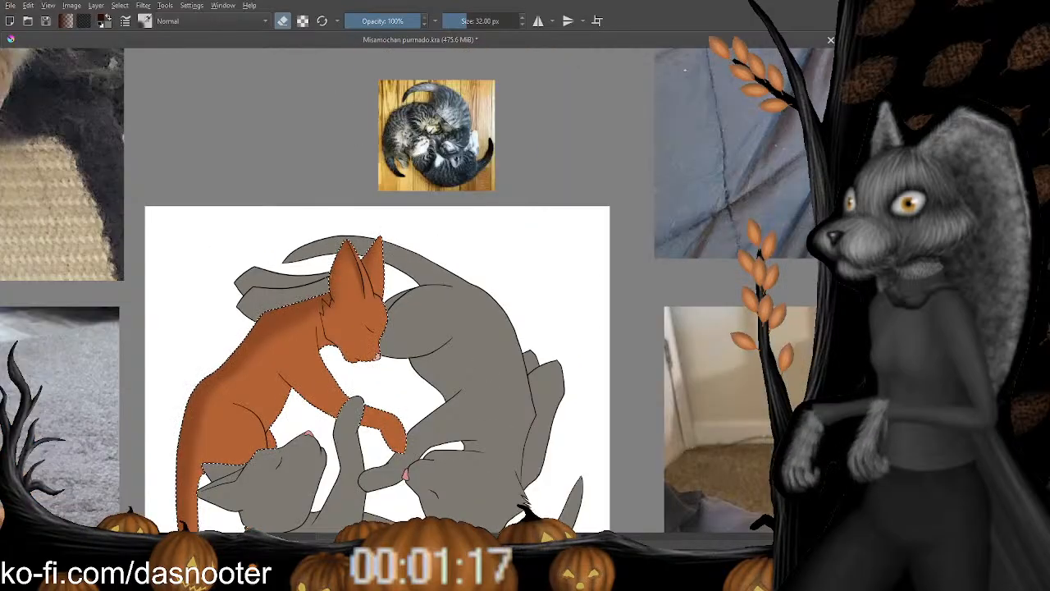
key("plus")
key("plus")
left_click_drag(218, 240, 256, 202)
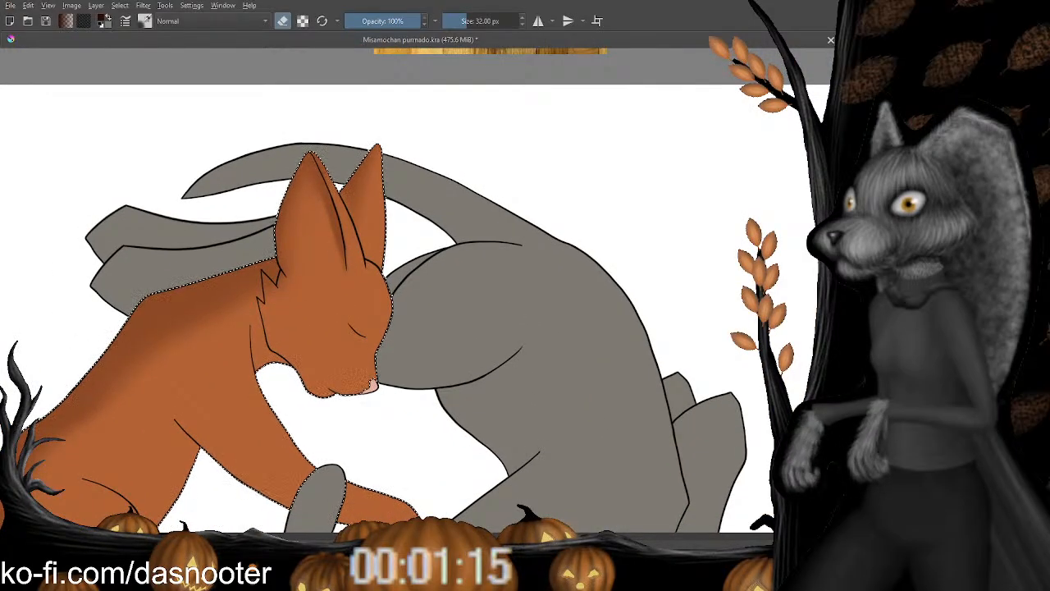
key("plus")
key("plus")
key("plus")
left_click_drag(115, 322, 437, 286)
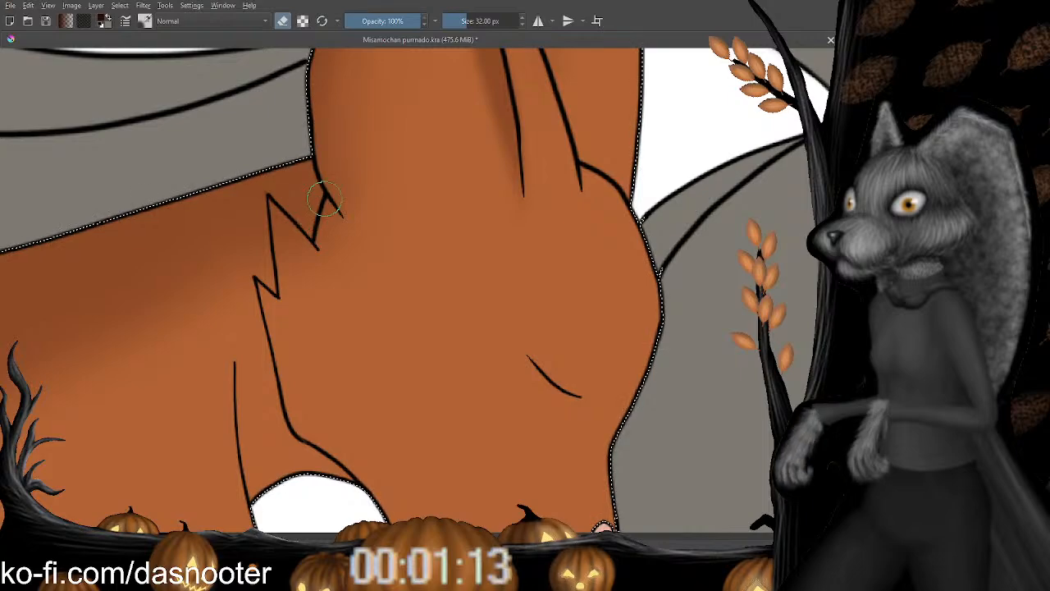
key("e")
left_click_drag(325, 198, 356, 139)
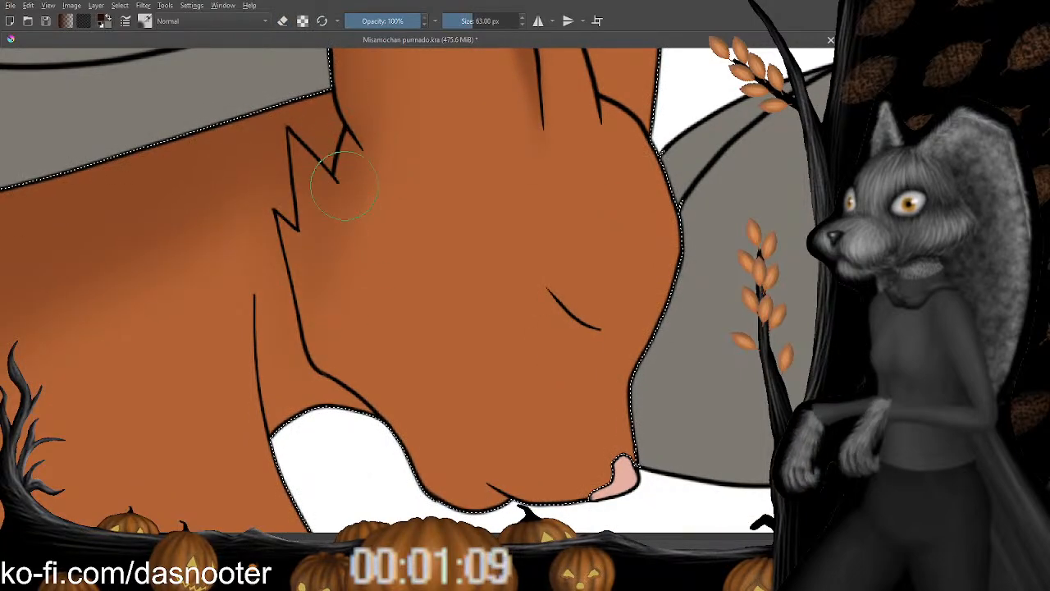
Carve light fur tufts into the cheek shadow beside the jagged fur line with the eraser at 14 px and 24 px.
key("e")
left_click_drag(304, 179, 295, 214)
key("bracketleft")
key("bracketleft")
key("bracketleft")
key("bracketleft")
key("bracketleft")
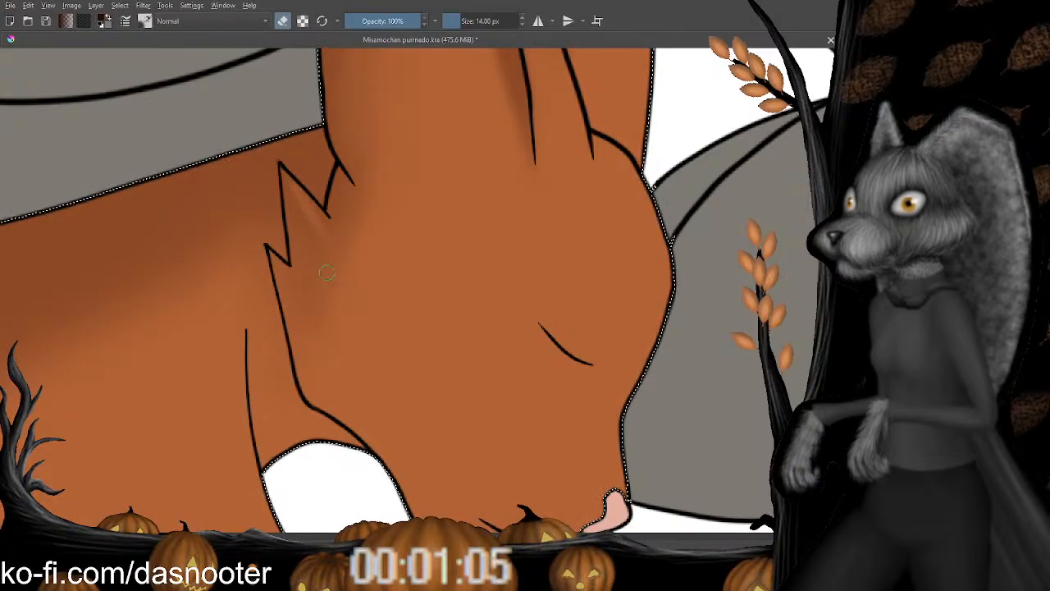
left_click_drag(327, 272, 323, 280)
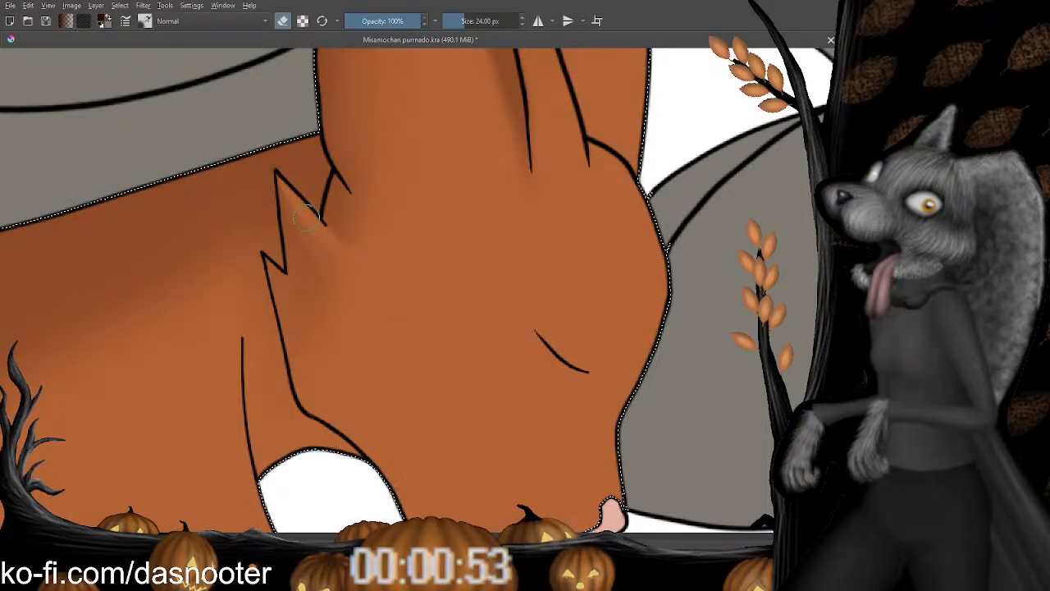
left_click_drag(342, 181, 337, 195)
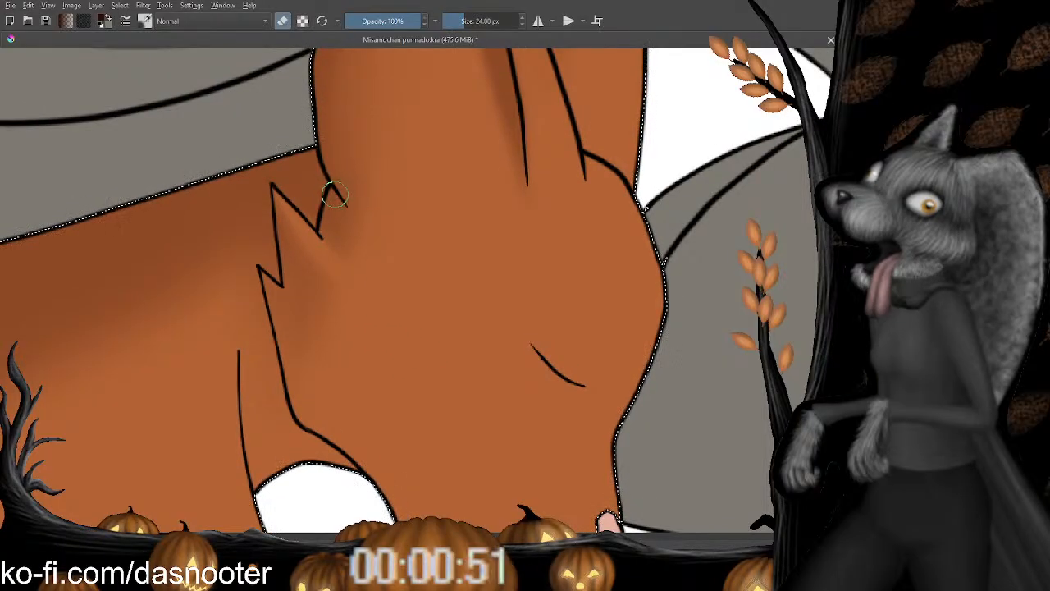
left_click_drag(303, 270, 333, 246)
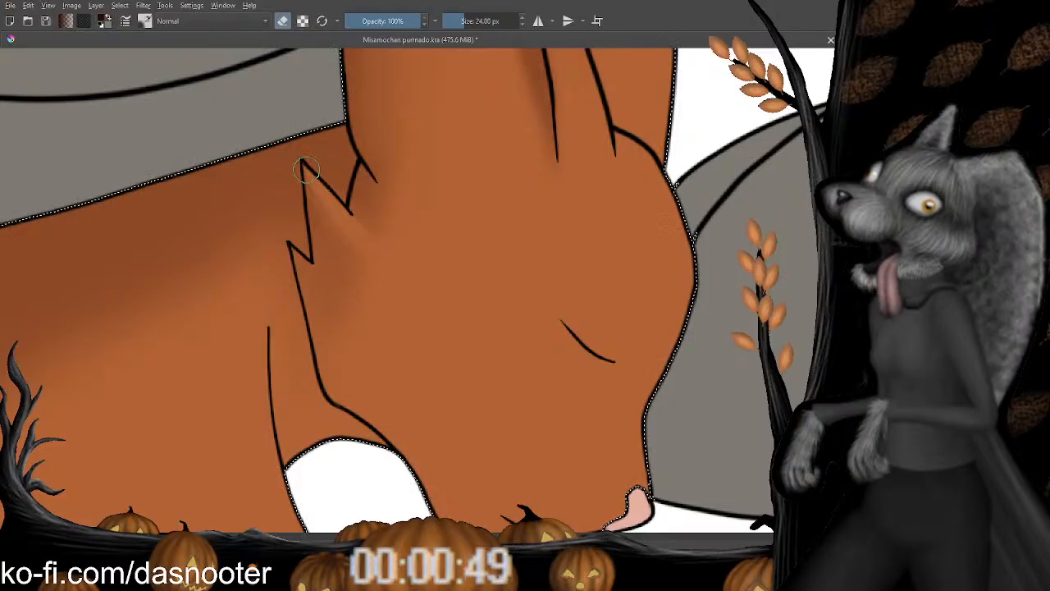
Reduce the brush to 12 px and darken the small fur shadows between the cheek tufts.
key("e")
left_click_drag(305, 170, 295, 188)
key("bracketleft")
key("bracketleft")
key("bracketleft")
key("bracketleft")
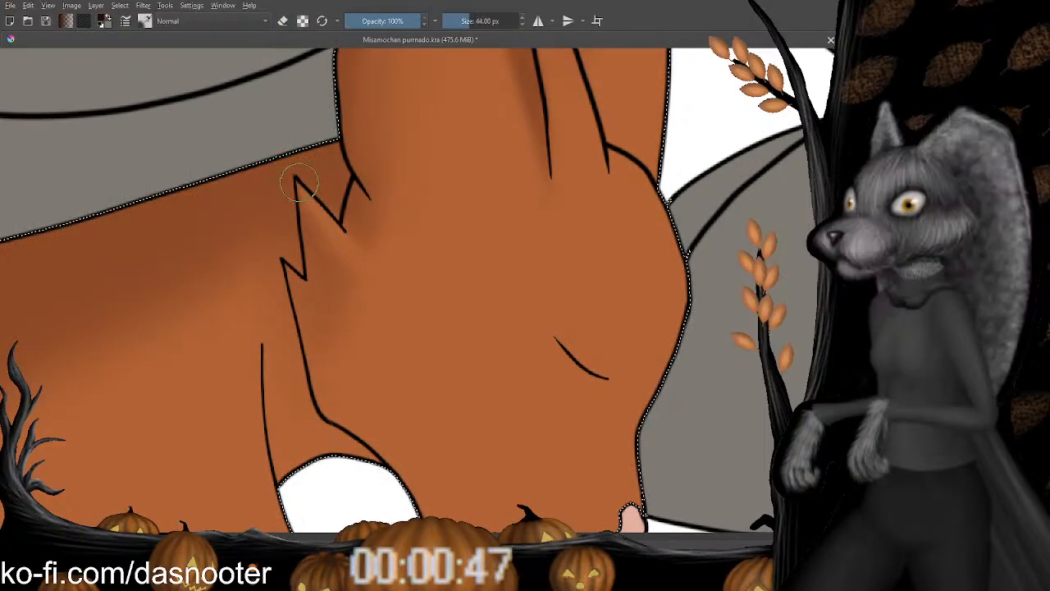
key("bracketleft")
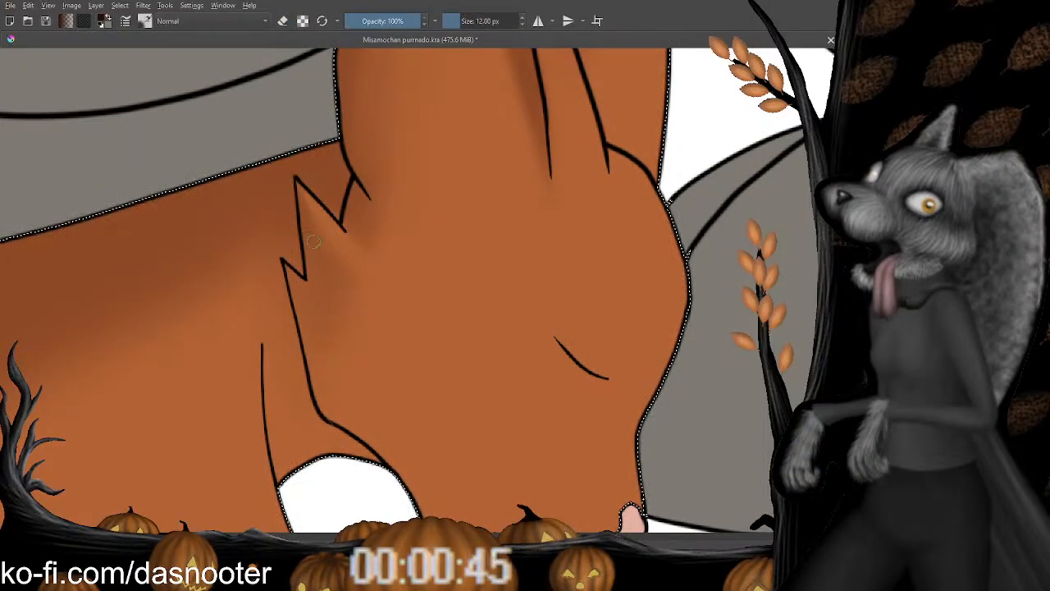
left_click_drag(342, 324, 344, 311)
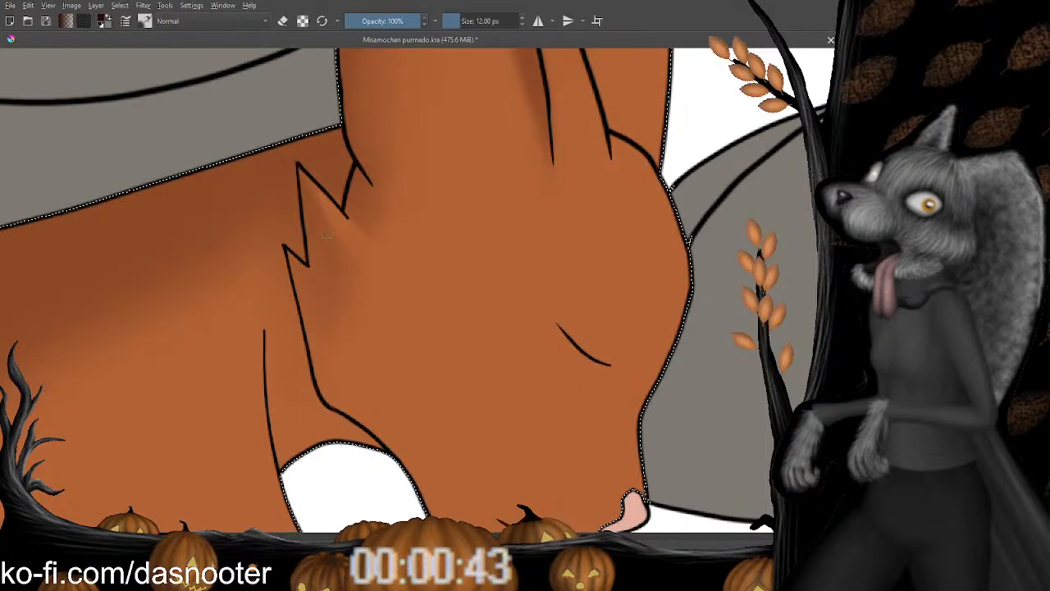
Refine the cheek fur shadow with the 24 px eraser and cut a fine light strand at the lower tuft at 10 px.
key("e")
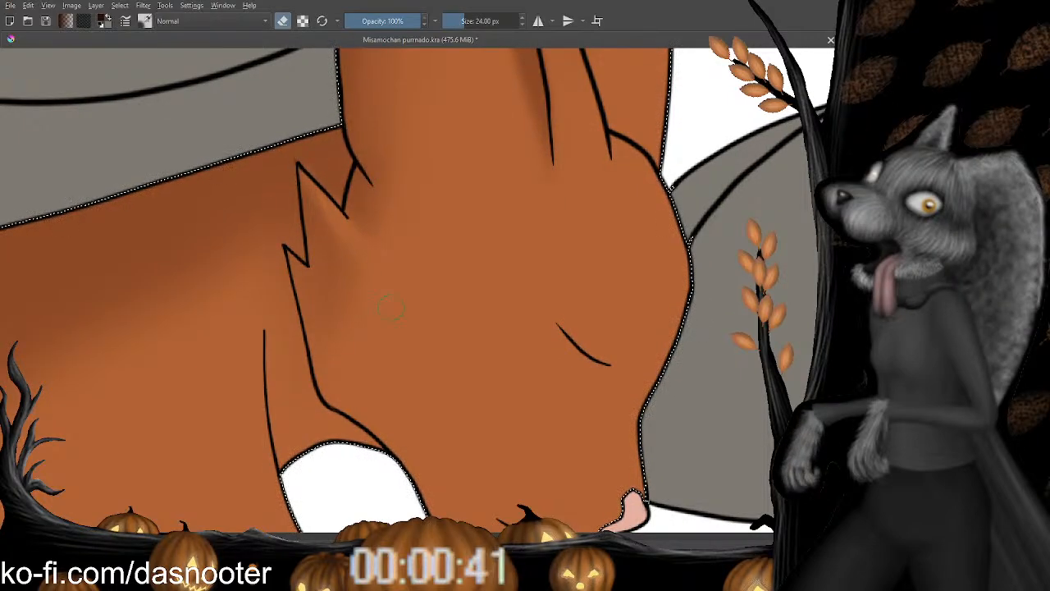
left_click_drag(346, 288, 349, 296)
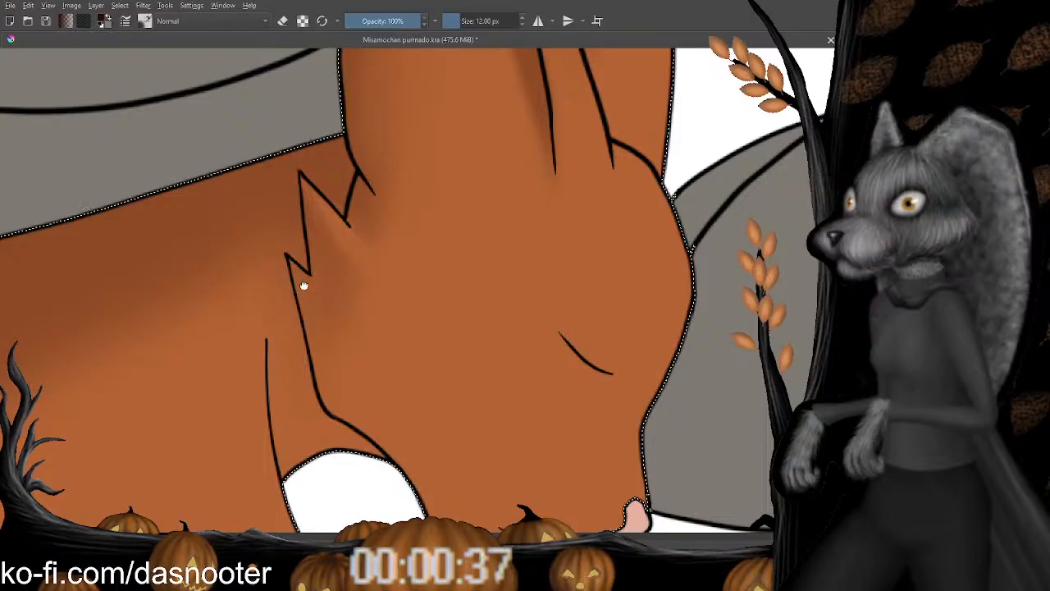
left_click_drag(304, 286, 299, 191)
key("e")
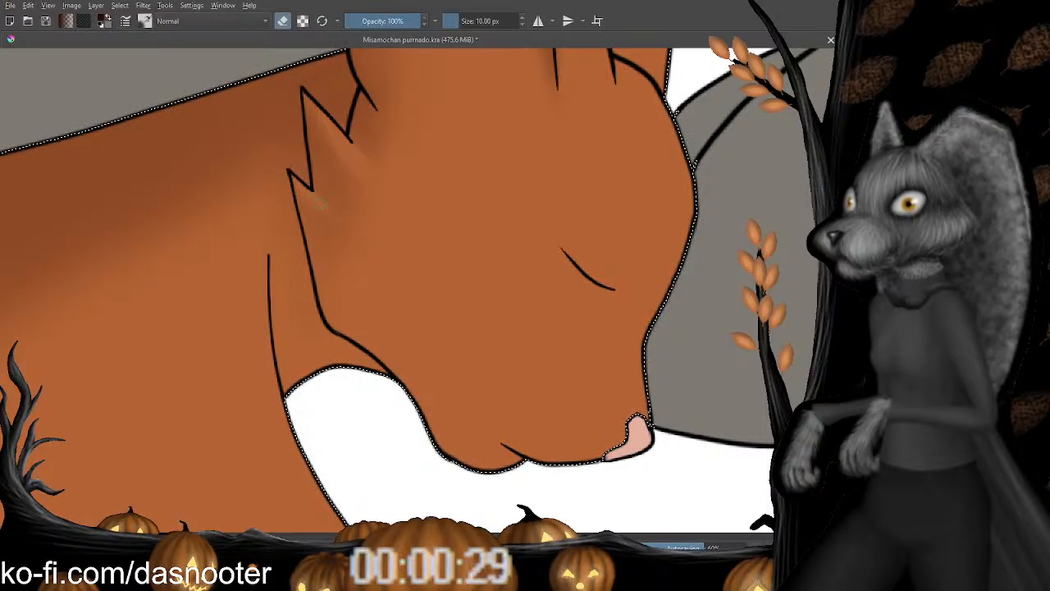
key("minus")
key("minus")
key("minus")
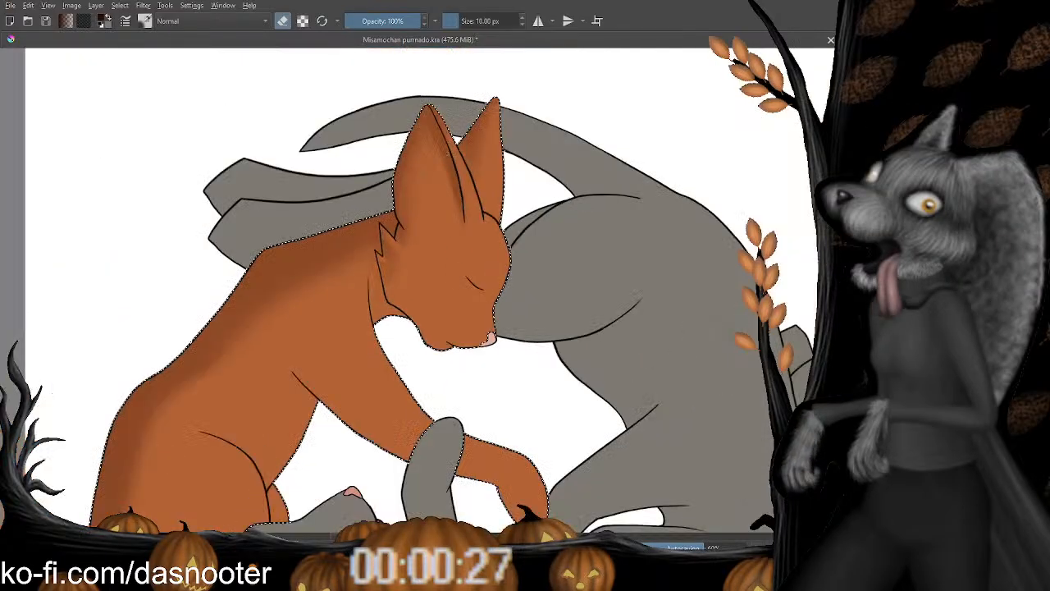
Soften the cheek fur shadow around the tufts with the eraser at 41 px and 24 px.
key("plus")
key("plus")
key("plus")
left_click_drag(351, 202, 345, 210)
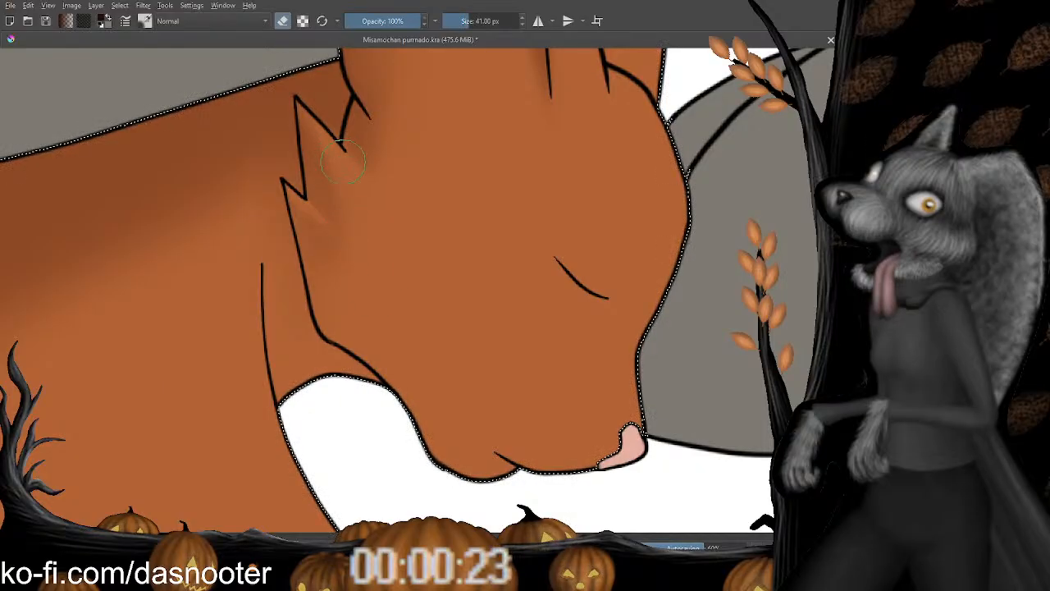
key("bracketleft")
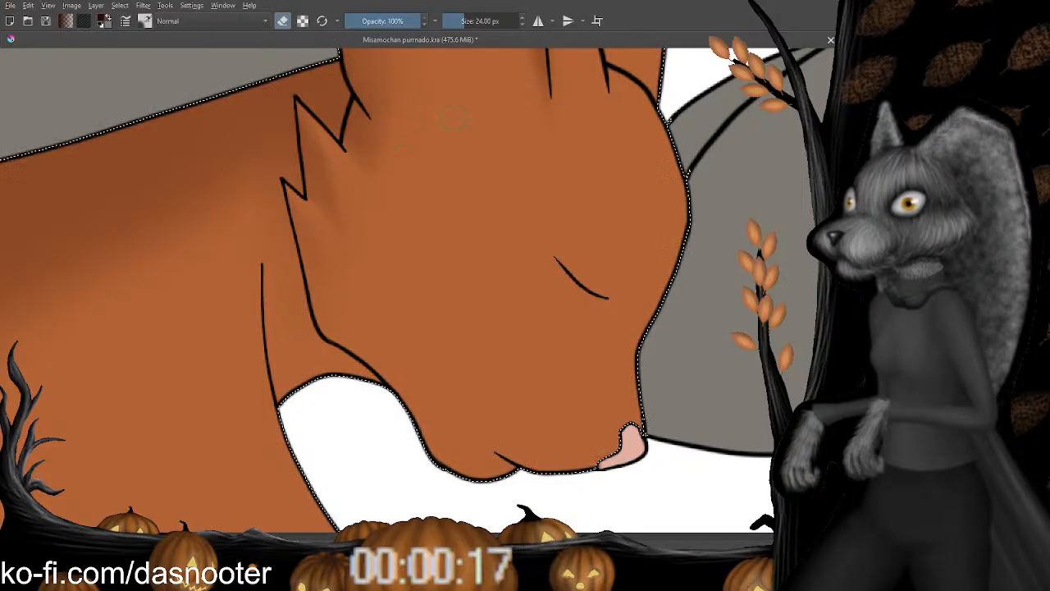
Return to the 12 px brush and examine the orange cat's overall shading from ears to forelegs and tail.
mouse_move(454, 118)
left_mouse_down()
mouse_move(351, 356)
mouse_move(379, 290)
mouse_move(381, 254)
left_mouse_up()
key("e")
key("minus")
key("minus")
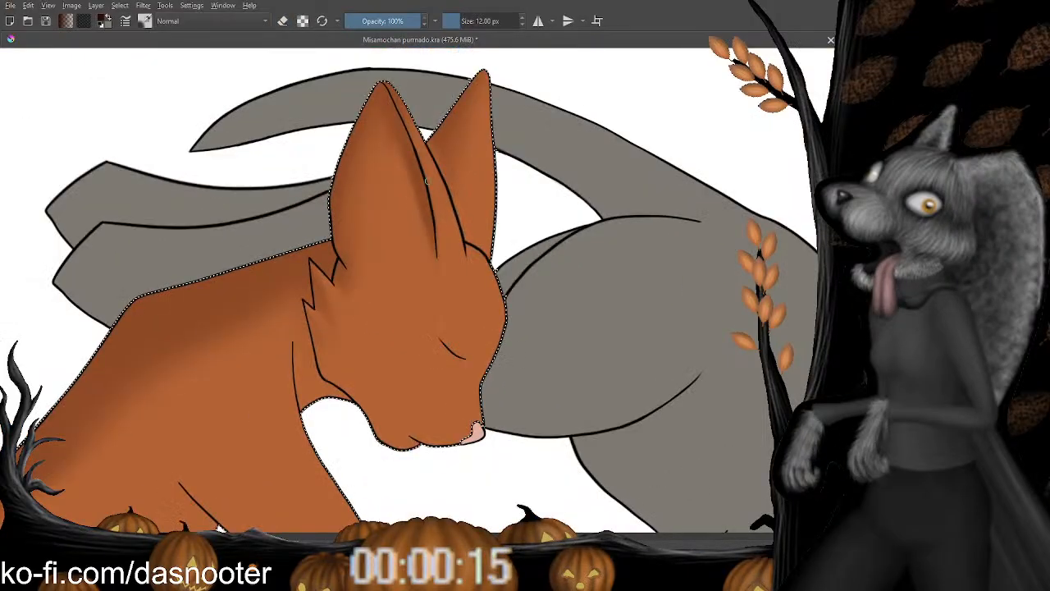
key("minus")
key("minus")
key("minus")
key("minus")
key("minus")
key("minus")
key("plus")
key("plus")
key("plus")
key("plus")
key("plus")
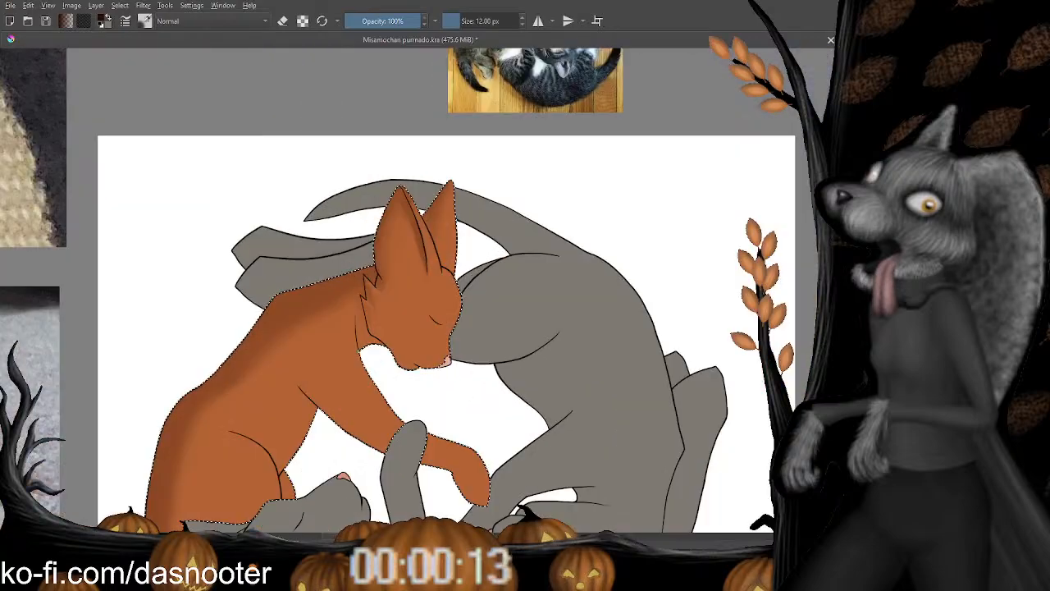
left_click_drag(267, 422, 366, 235)
left_click_drag(407, 206, 348, 316)
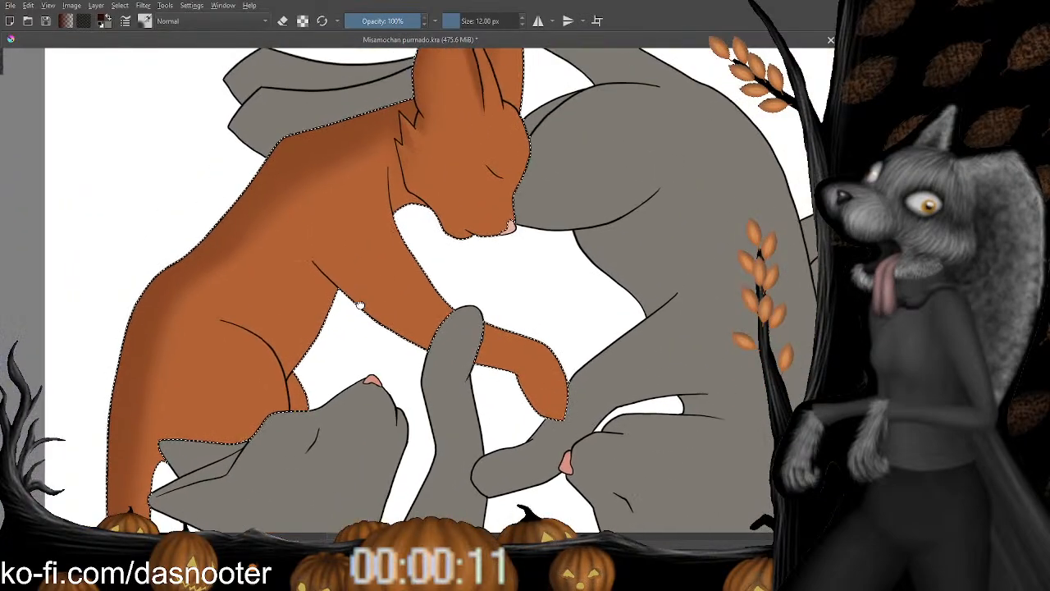
left_click_drag(440, 274, 361, 323)
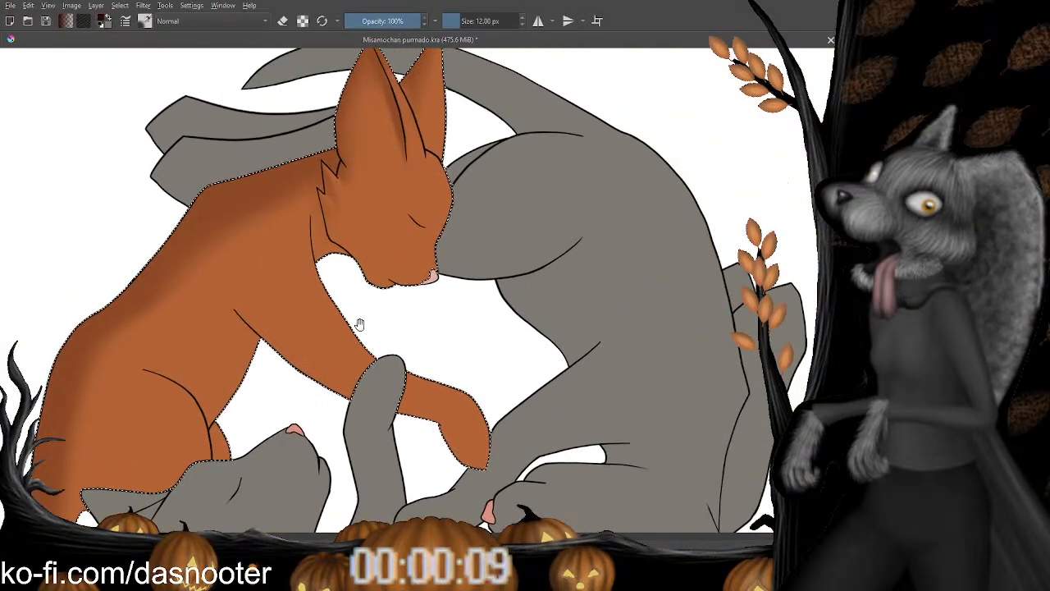
left_click_drag(384, 403, 347, 257)
left_click_drag(399, 334, 407, 427)
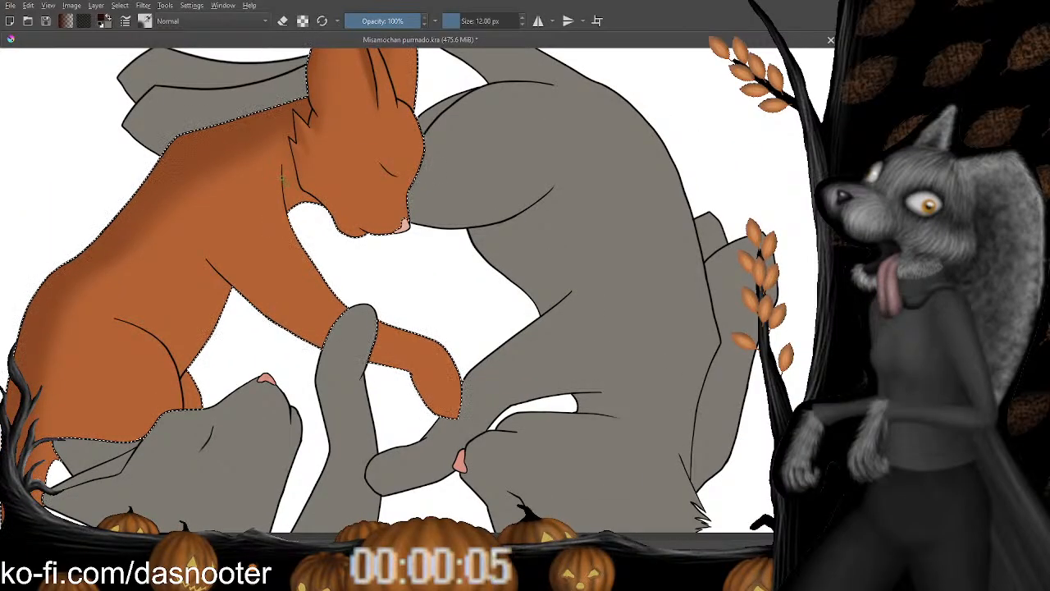
Set the brush to 118 px and shade the orange cat's neck edge, chest and outstretched foreleg down to the paw.
mouse_move(281, 167)
left_mouse_down()
mouse_move(275, 182)
mouse_move(328, 182)
left_mouse_up()
mouse_move(275, 190)
left_mouse_down()
mouse_move(309, 299)
mouse_move(323, 299)
mouse_move(348, 333)
mouse_move(427, 366)
left_mouse_up()
left_click_drag(441, 415, 427, 285)
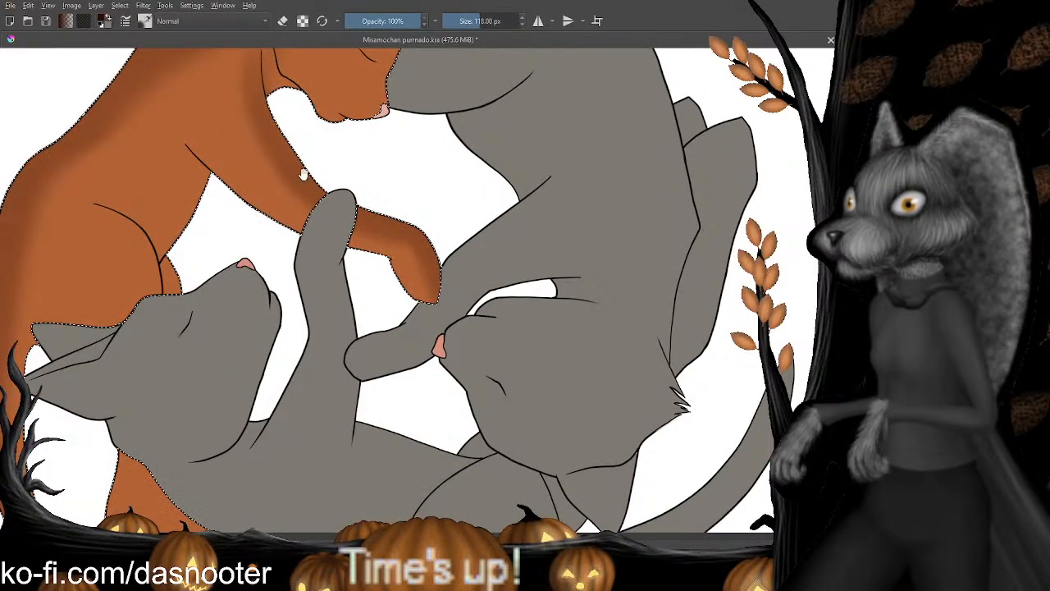
left_click_drag(300, 172, 327, 252)
Soften the new foreleg and shoulder shading with the eraser, using 26 px and 118 px sizes.
key("e")
left_click_drag(253, 175, 246, 191)
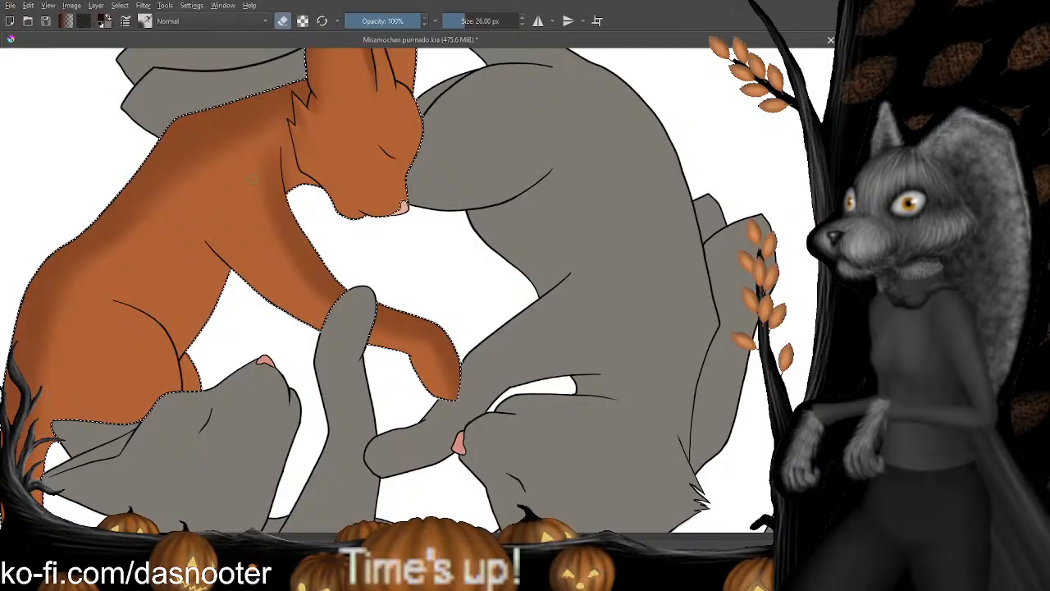
key("e")
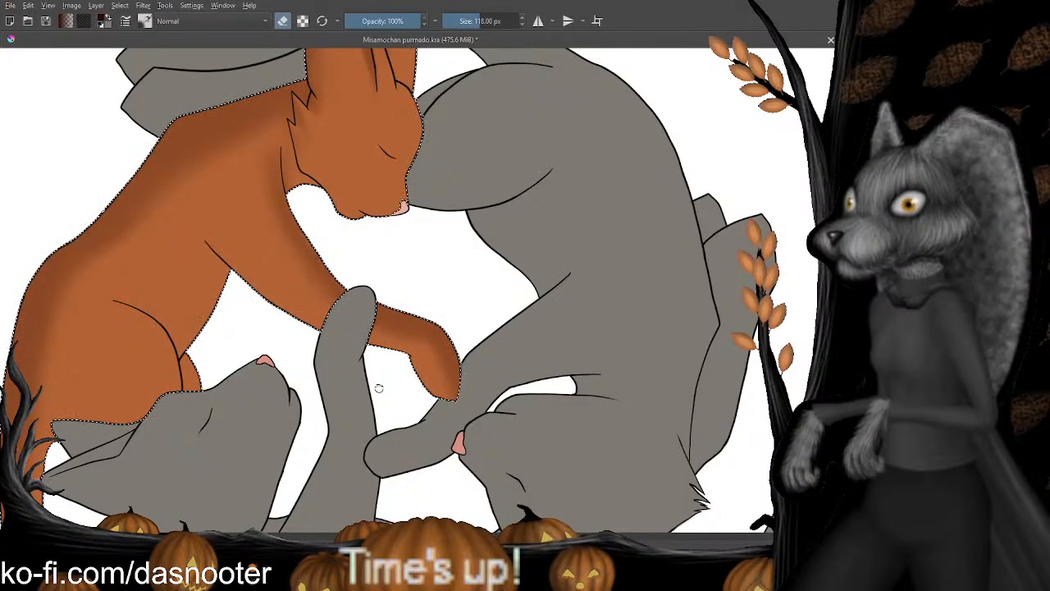
left_click_drag(375, 387, 359, 300)
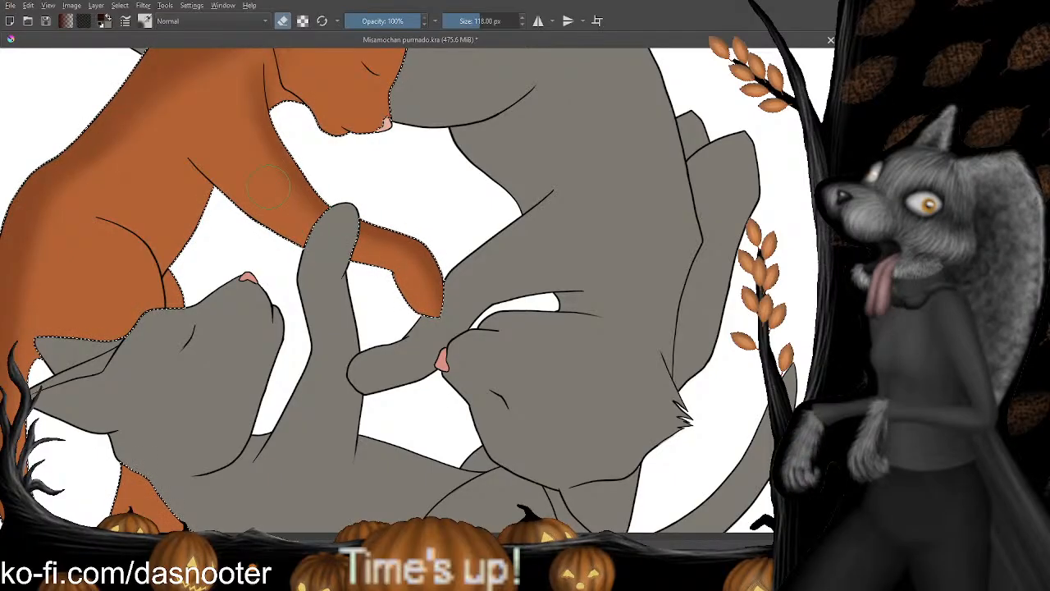
scroll(287, 172, "up", 1)
left_click_drag(261, 129, 256, 100)
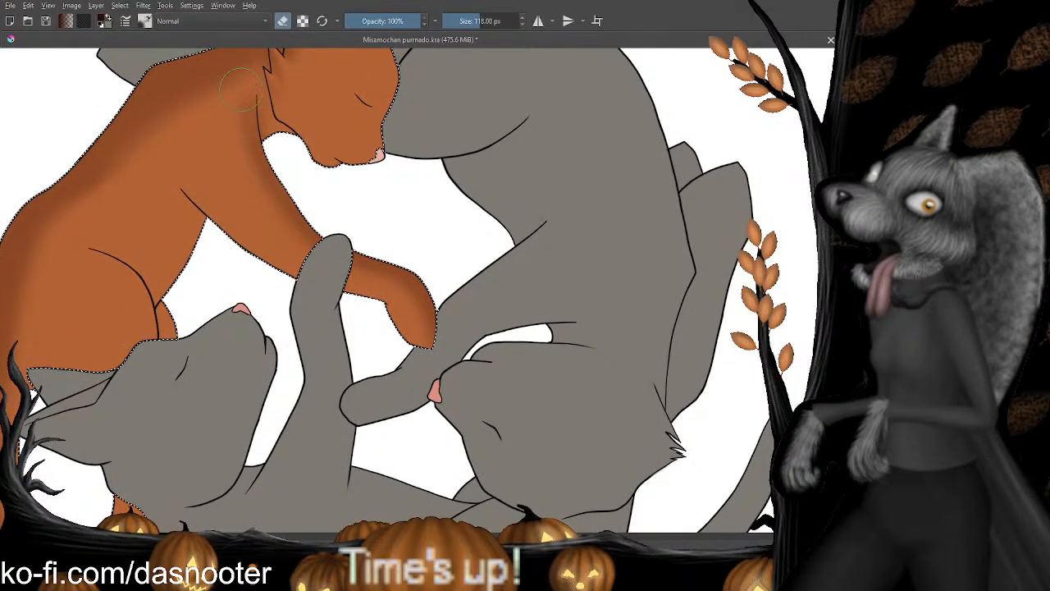
Build up and blend the shading on the foreleg and paw, alternating the brush and eraser at 118 px.
key("e")
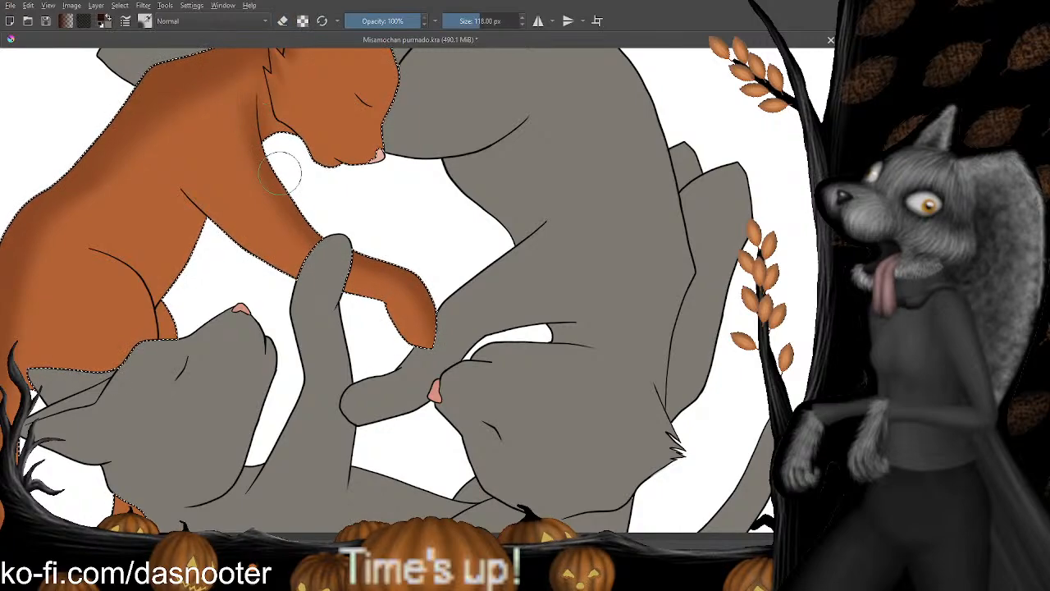
left_click_drag(411, 320, 402, 287)
key("e")
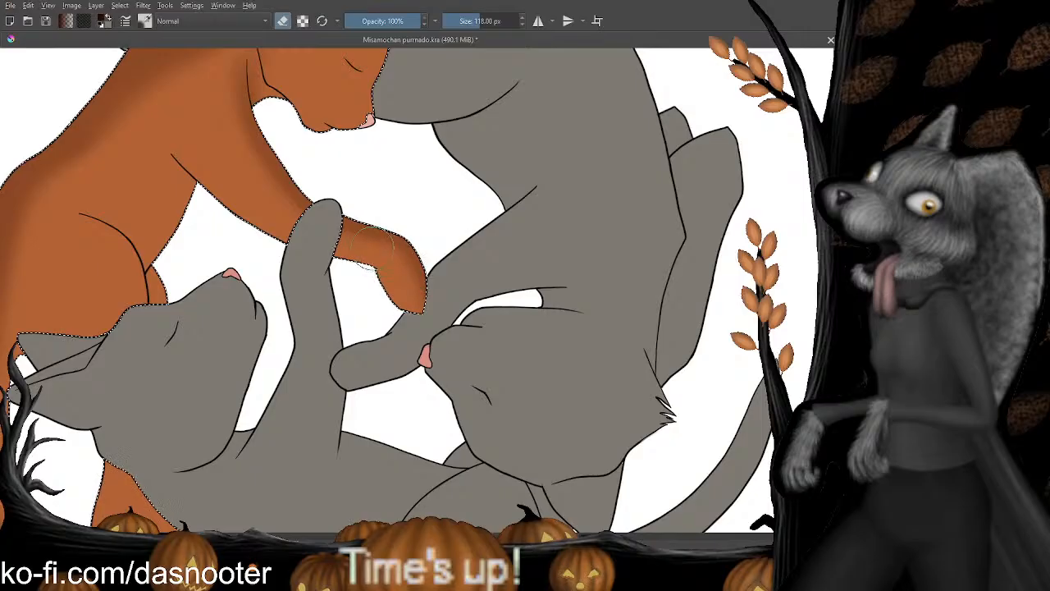
left_click_drag(292, 173, 289, 195)
key("e")
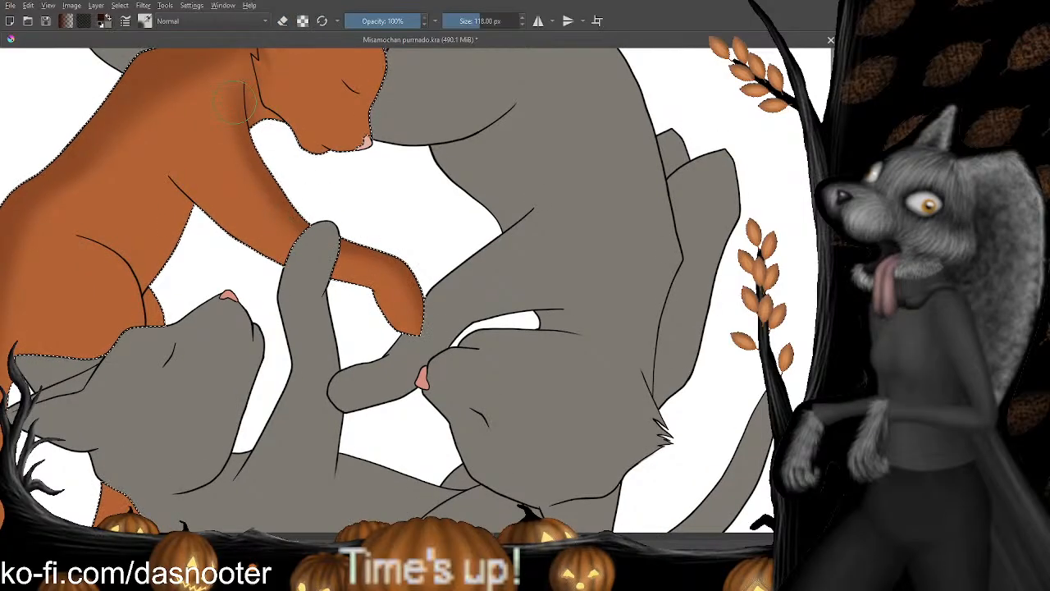
scroll(279, 205, "up", 3)
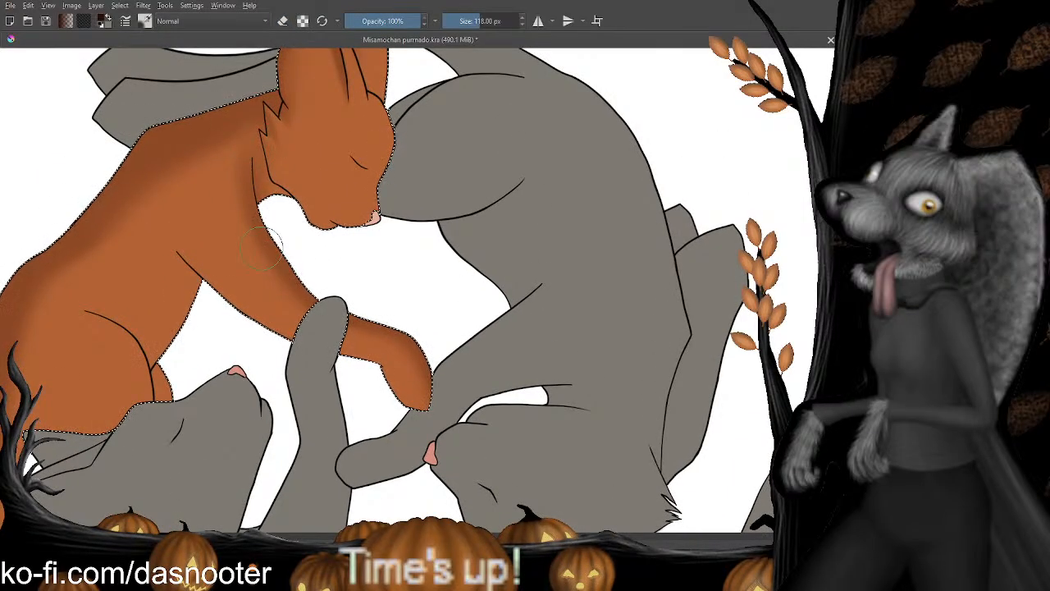
Soften the neck shading beside the cheek tufts with the eraser, reducing it to 47 px.
key("e")
scroll(254, 197, "up", 1)
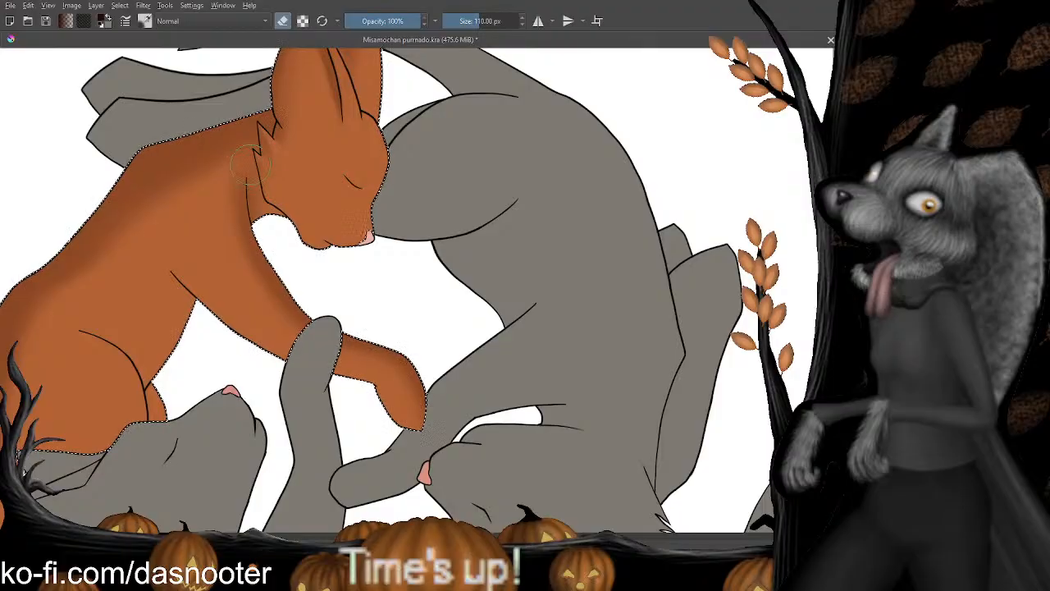
left_click_drag(246, 172, 253, 174)
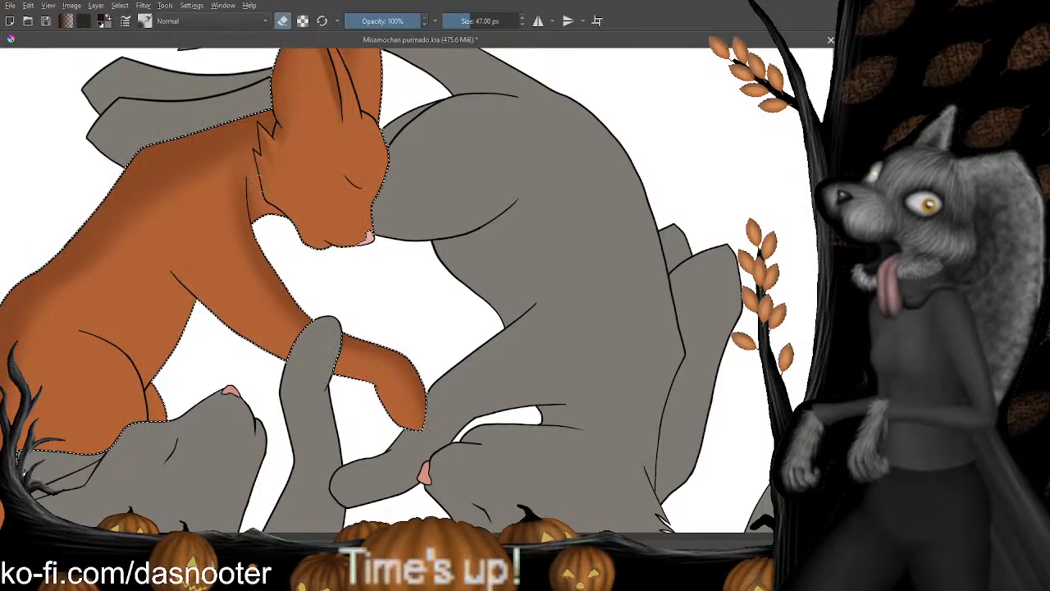
Return to the 118 px brush and shade the front edge of the orange cat's head from forehead to muzzle.
key("minus")
key("minus")
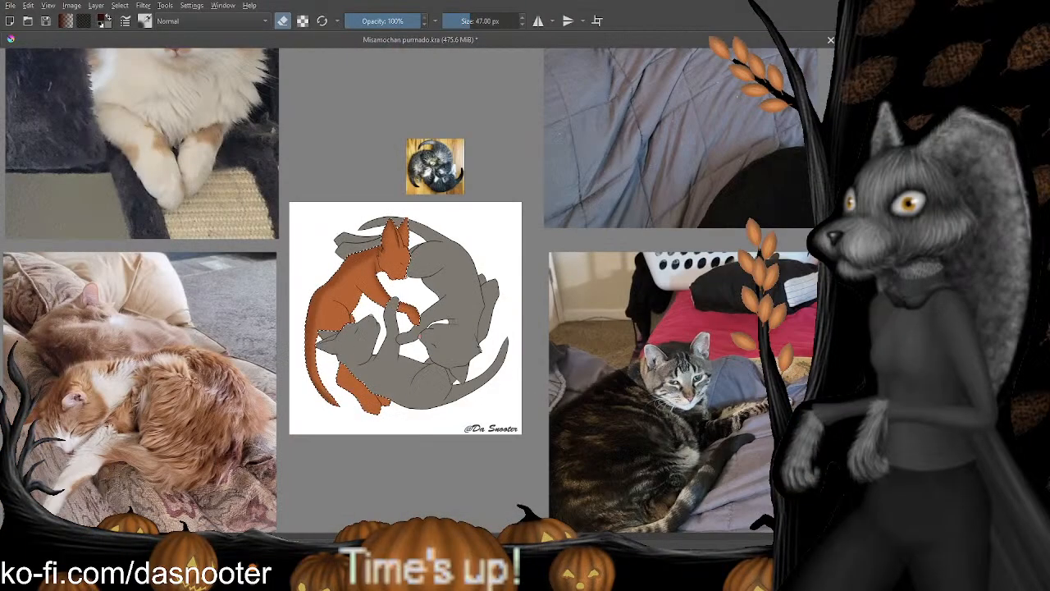
scroll(428, 148, "down", 2)
key("e")
scroll(428, 147, "up", 1)
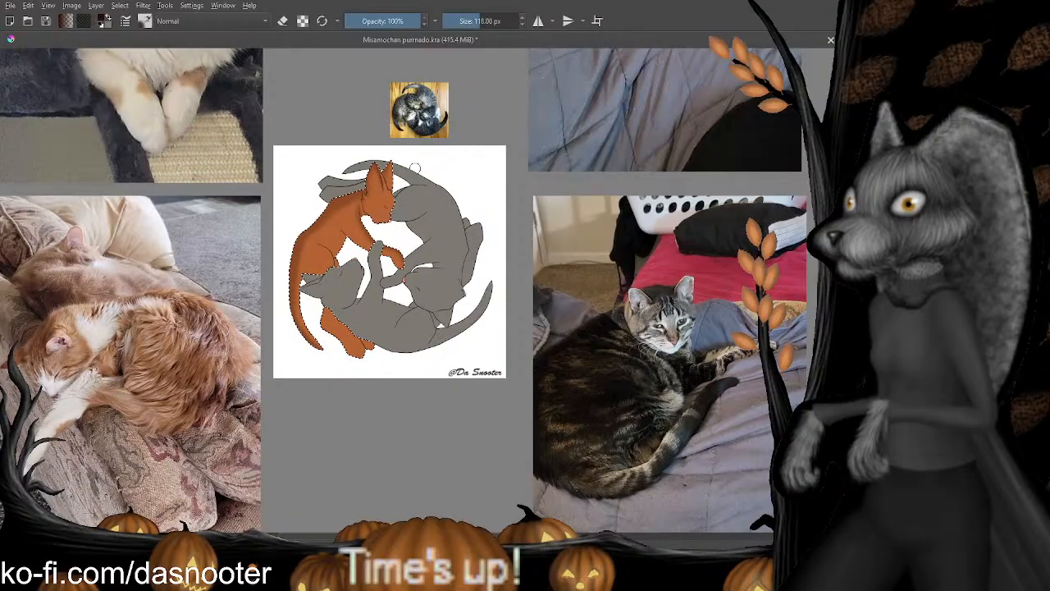
scroll(381, 197, "up", 4)
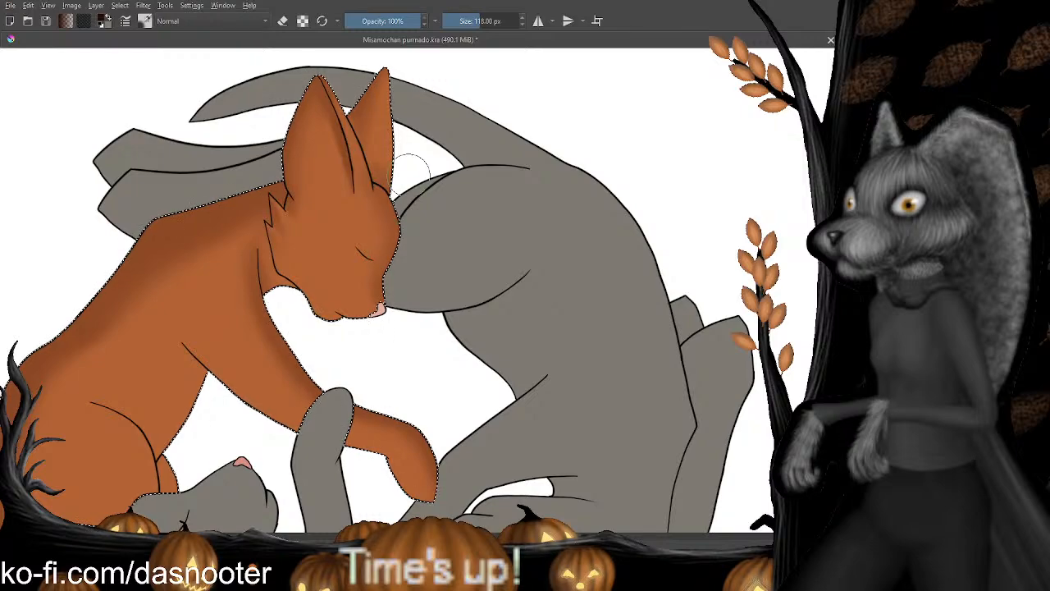
scroll(377, 246, "down", 1)
key("e")
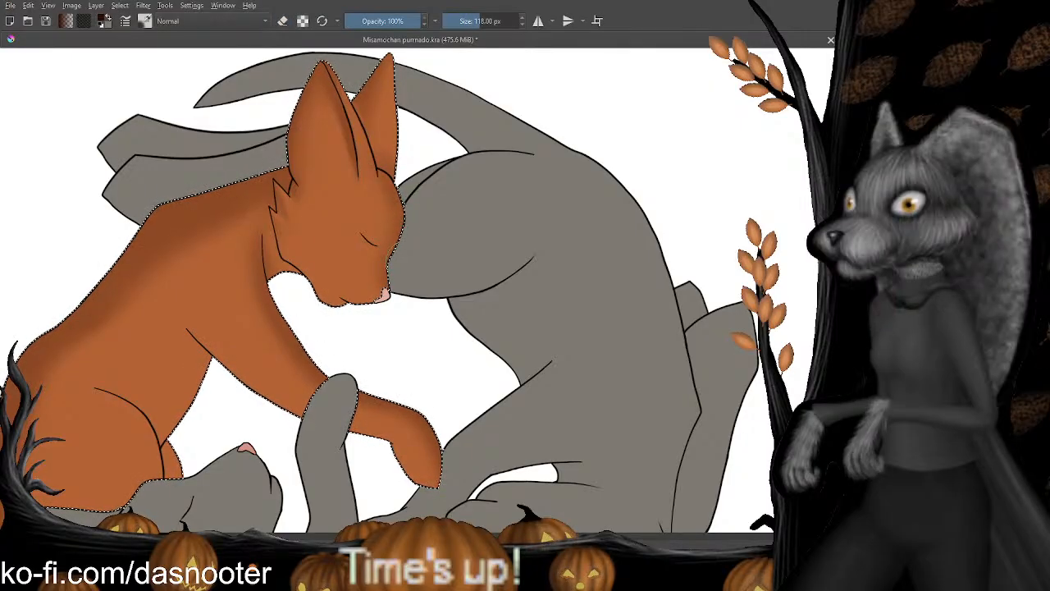
left_click_drag(396, 170, 392, 261)
left_click_drag(400, 304, 394, 293)
left_click_drag(461, 285, 434, 276)
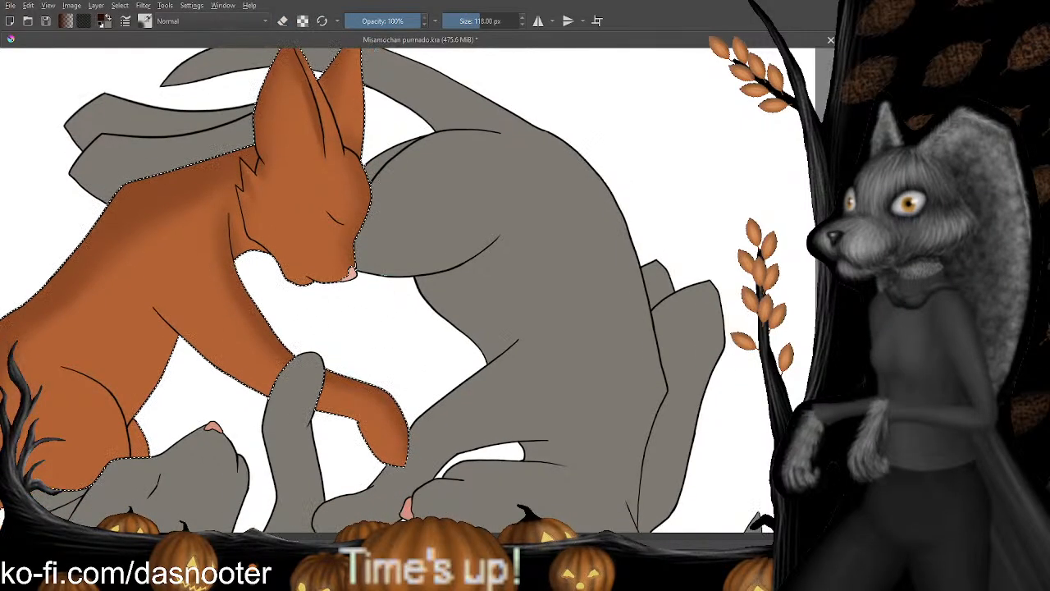
left_click_drag(415, 225, 362, 247)
Save the cat illustration document.
key("ctrl+s")
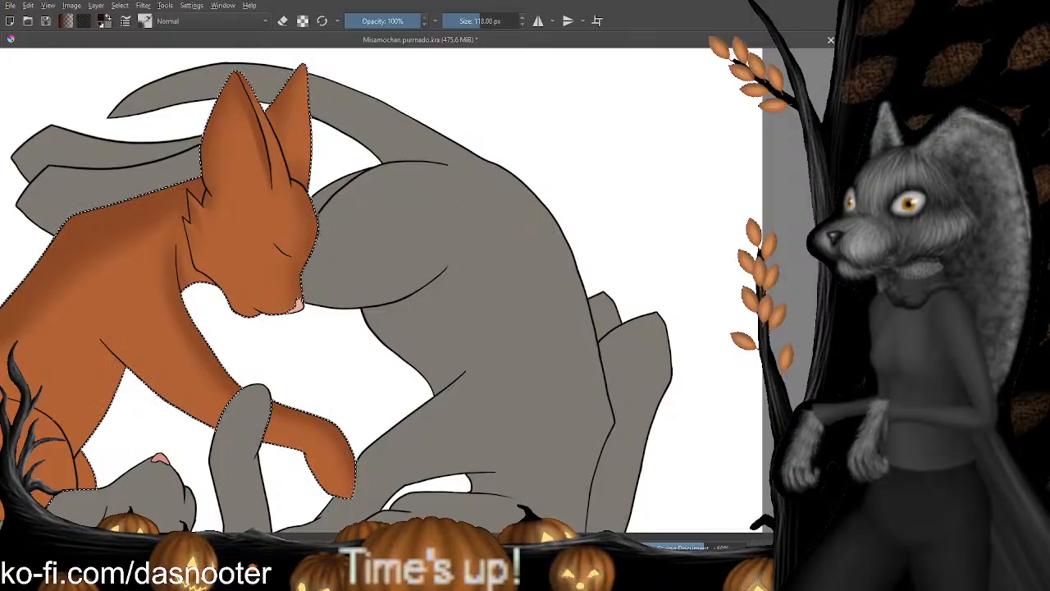
key("minus")
key("minus")
key("minus")
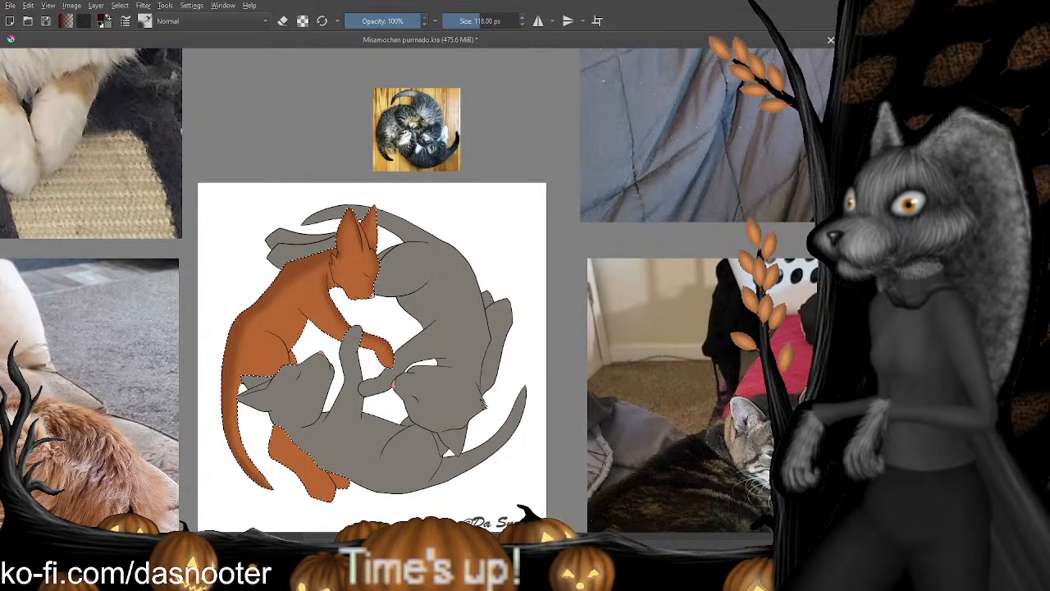
key("ctrl+s")
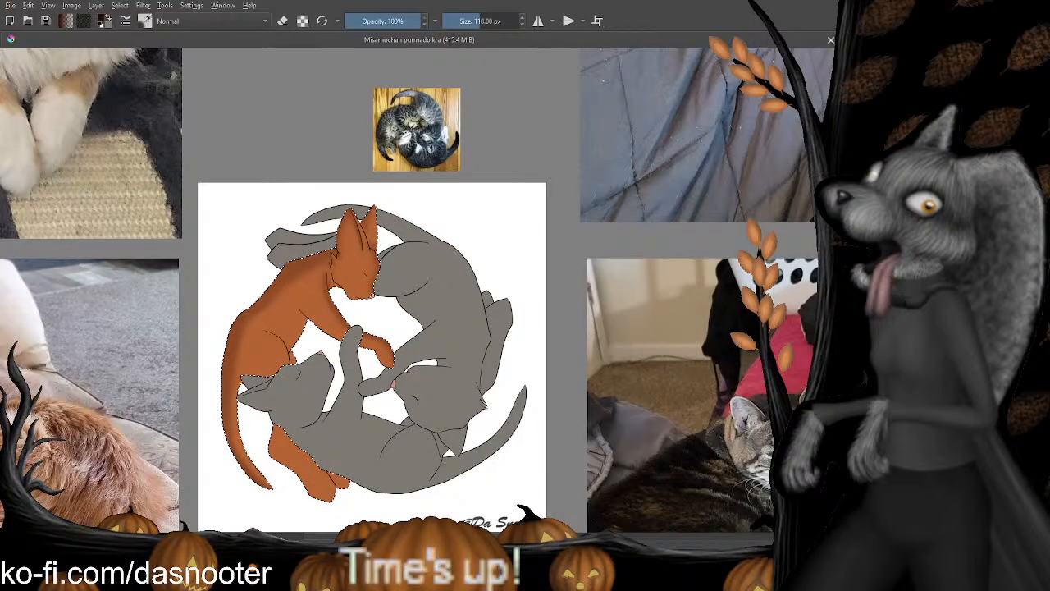
Paste the "Tada!" character sketch and place it just above the cat illustration, beside the small cat reference photo.
key("ctrl+v")
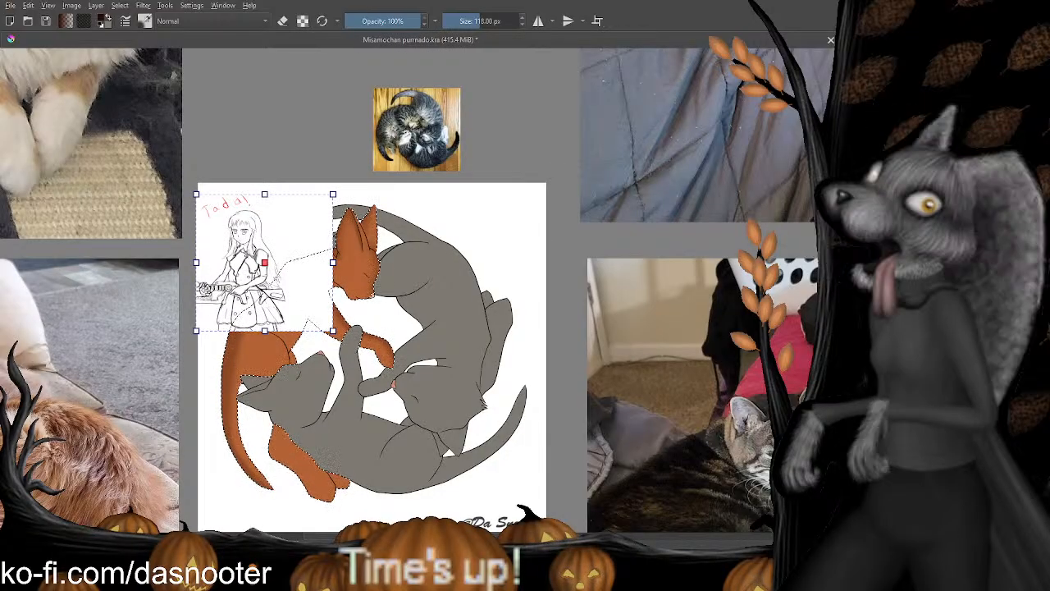
scroll(225, 268, "up", 5)
scroll(322, 263, "down", 4)
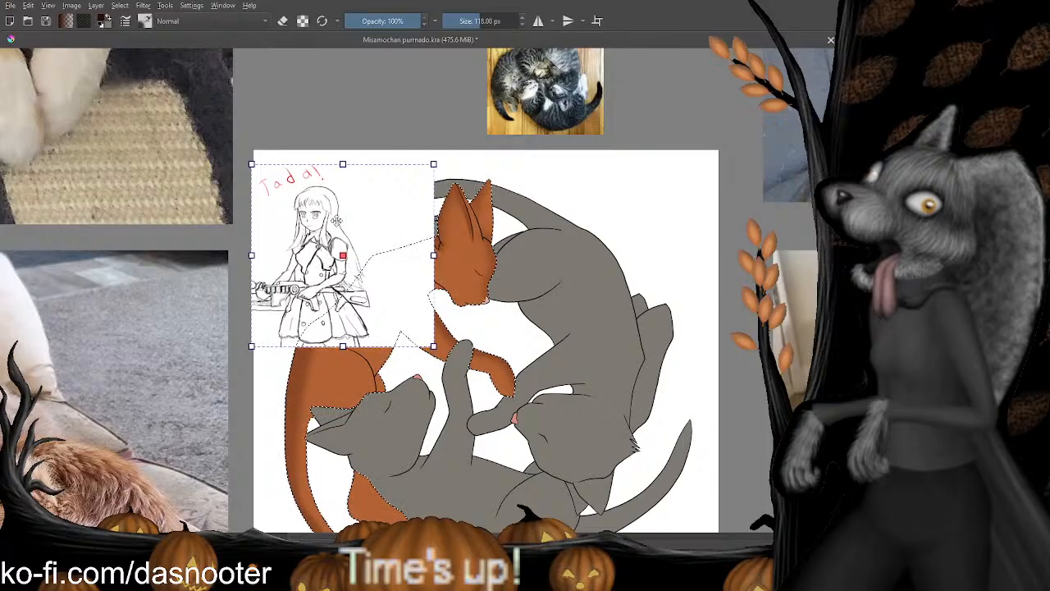
mouse_move(322, 261)
left_mouse_down()
mouse_move(354, 158)
mouse_move(345, 117)
left_mouse_up()
scroll(344, 117, "up", 3)
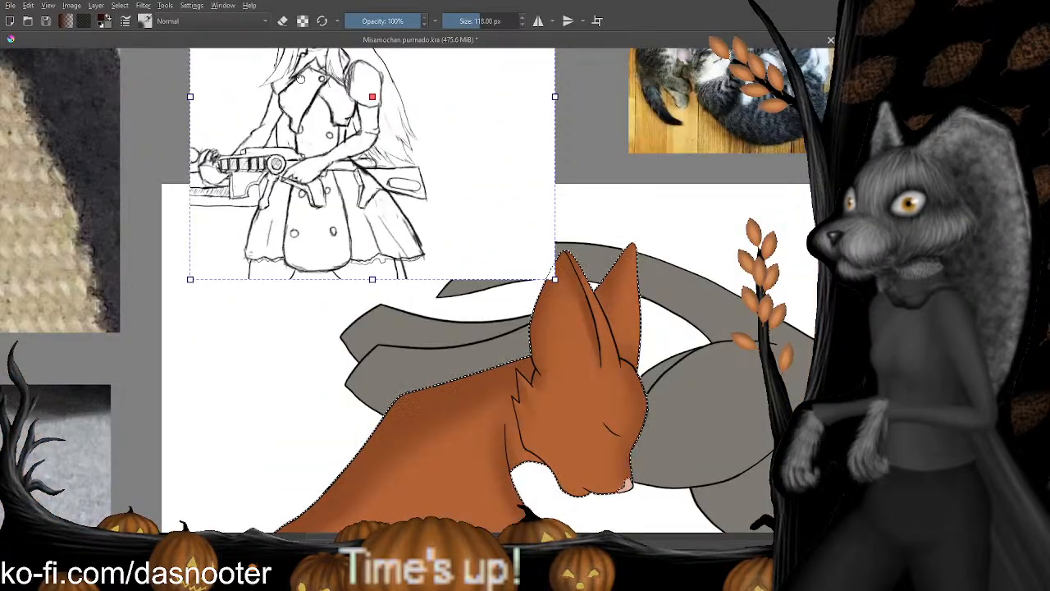
left_click_drag(302, 83, 381, 229)
scroll(381, 229, "up", 1)
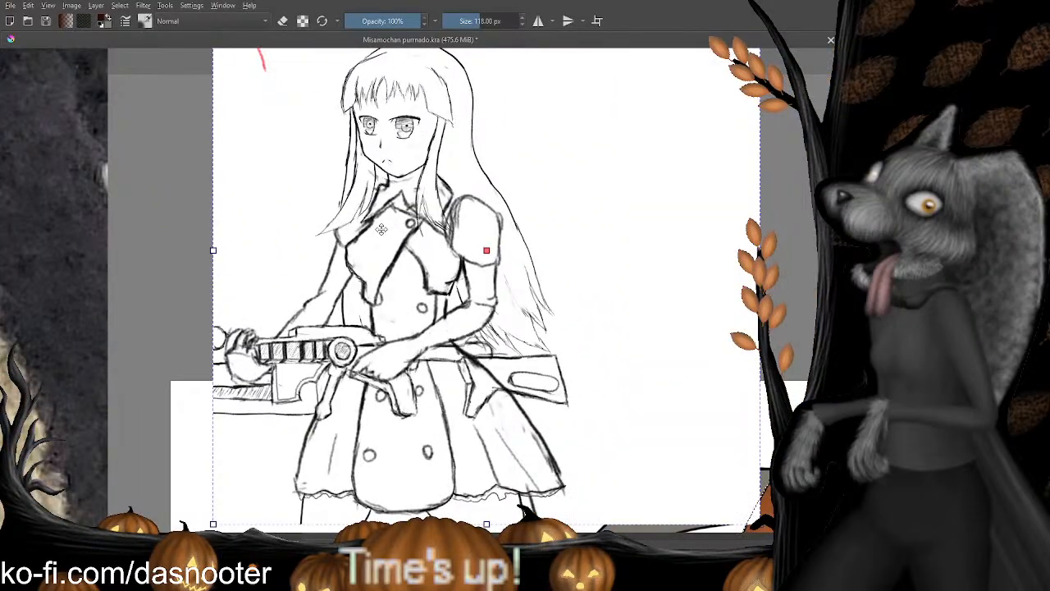
scroll(381, 229, "down", 1)
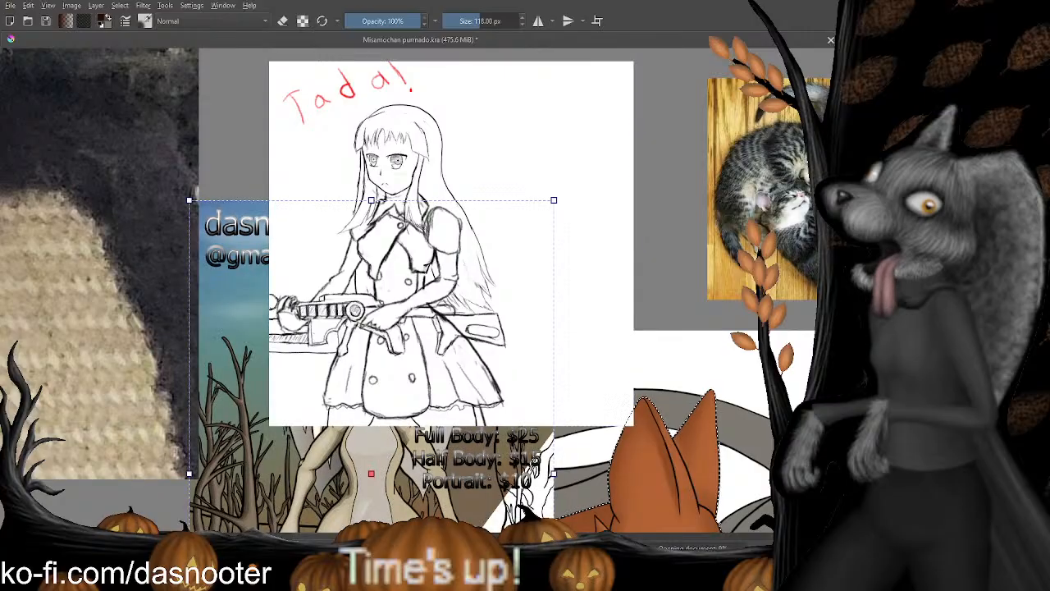
Move the pasted commission price sheet into the empty area above the sketch and the small cat reference photo.
scroll(326, 363, "down", 4)
left_click_drag(354, 412, 446, 215)
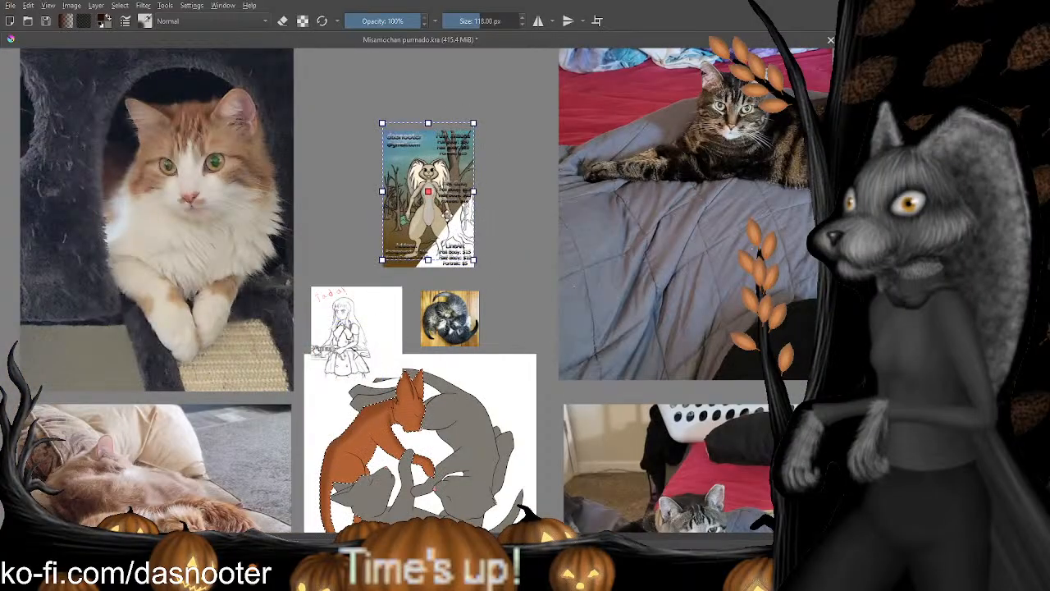
Examine the commission sheet's character artwork and its Fully Shaded, Flat Color, LineArt and Addons price lists.
scroll(431, 197, "up", 4)
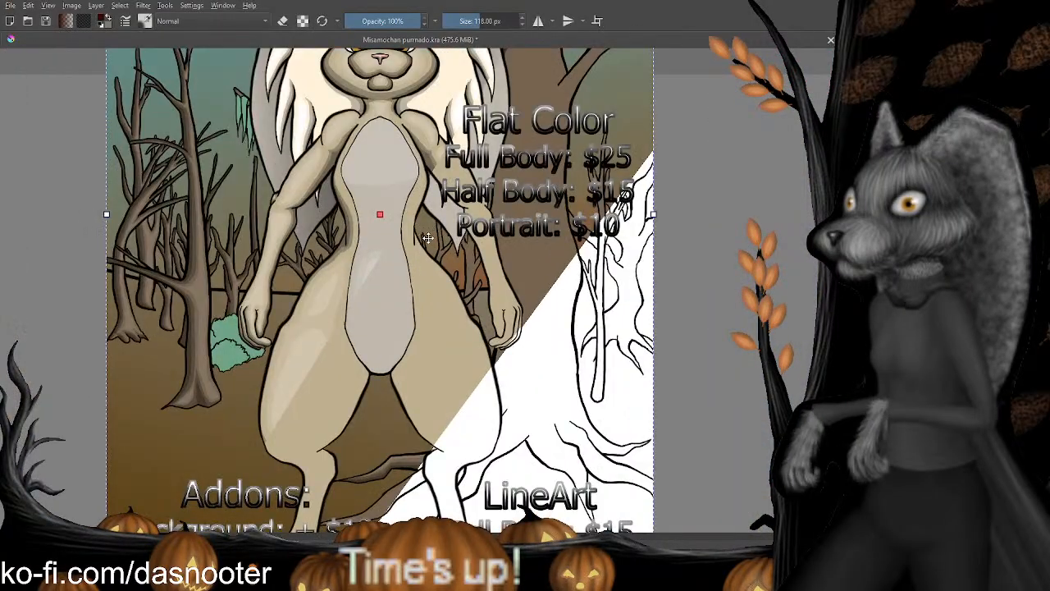
scroll(428, 238, "down", 5)
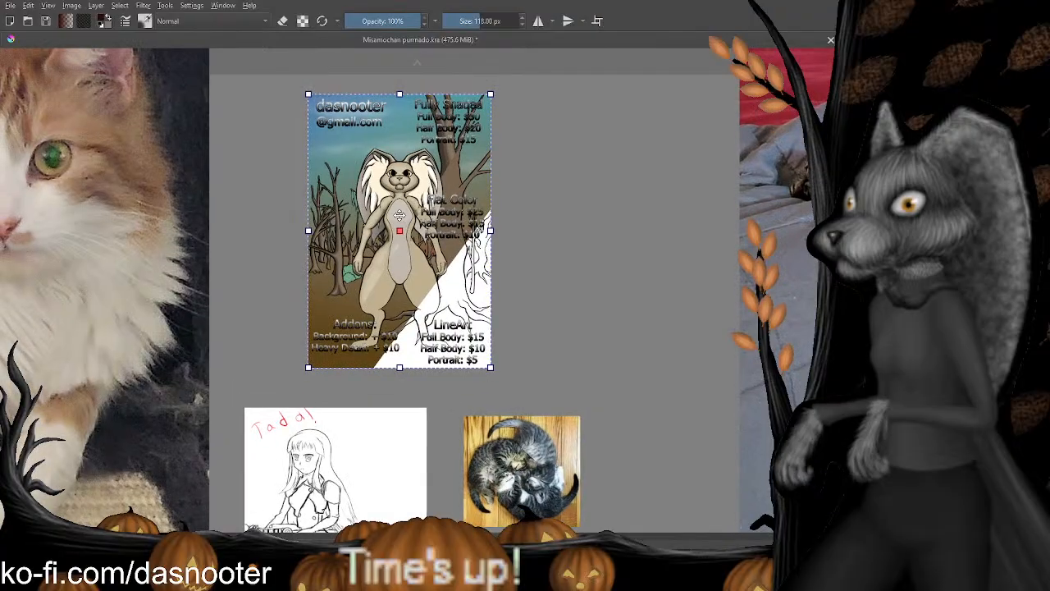
scroll(398, 215, "up", 3)
scroll(410, 212, "down", 2)
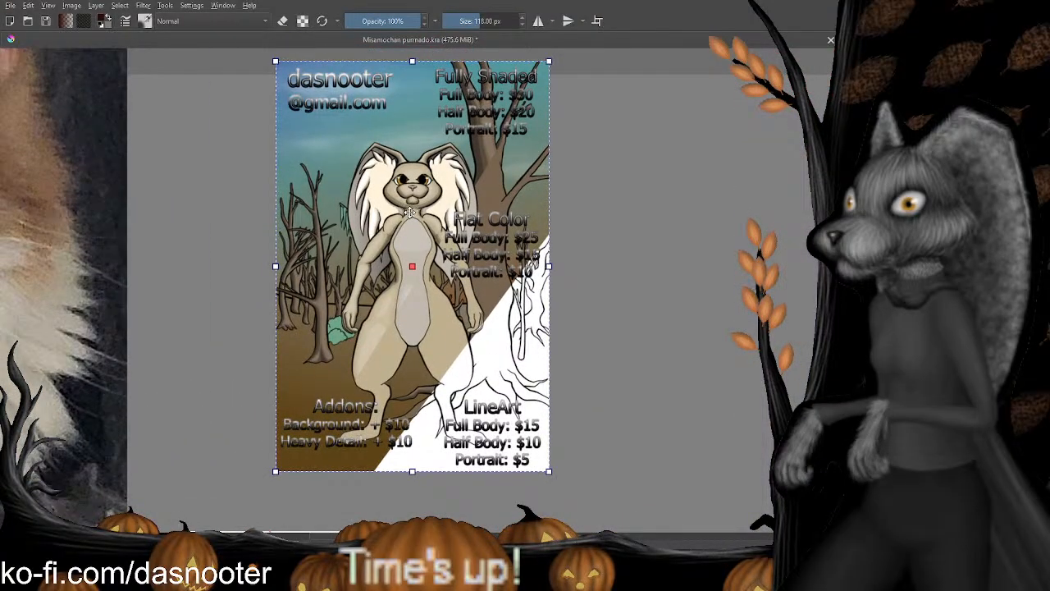
scroll(409, 212, "up", 1)
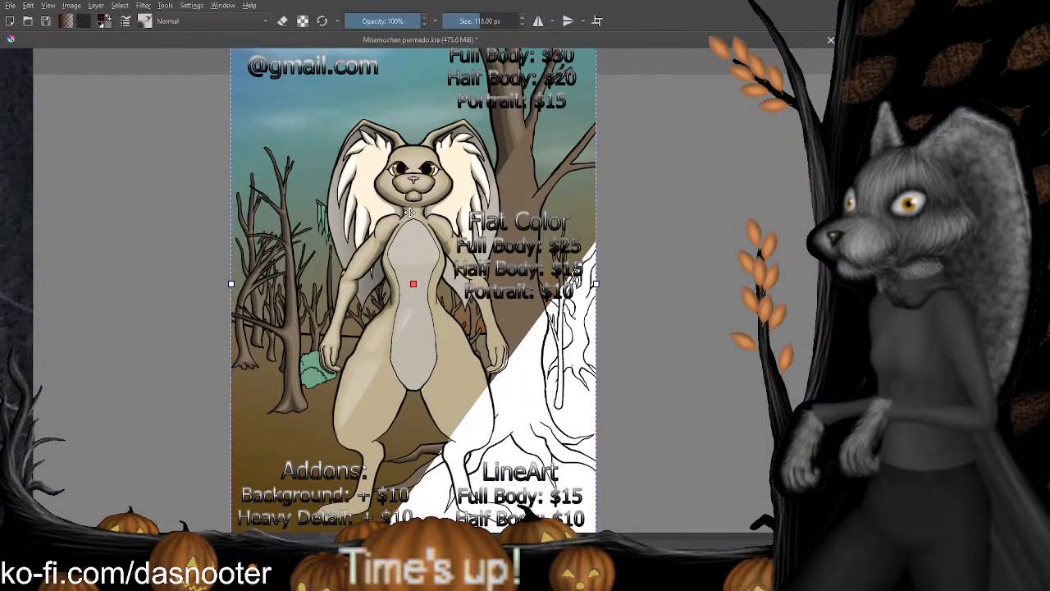
scroll(409, 212, "down", 1)
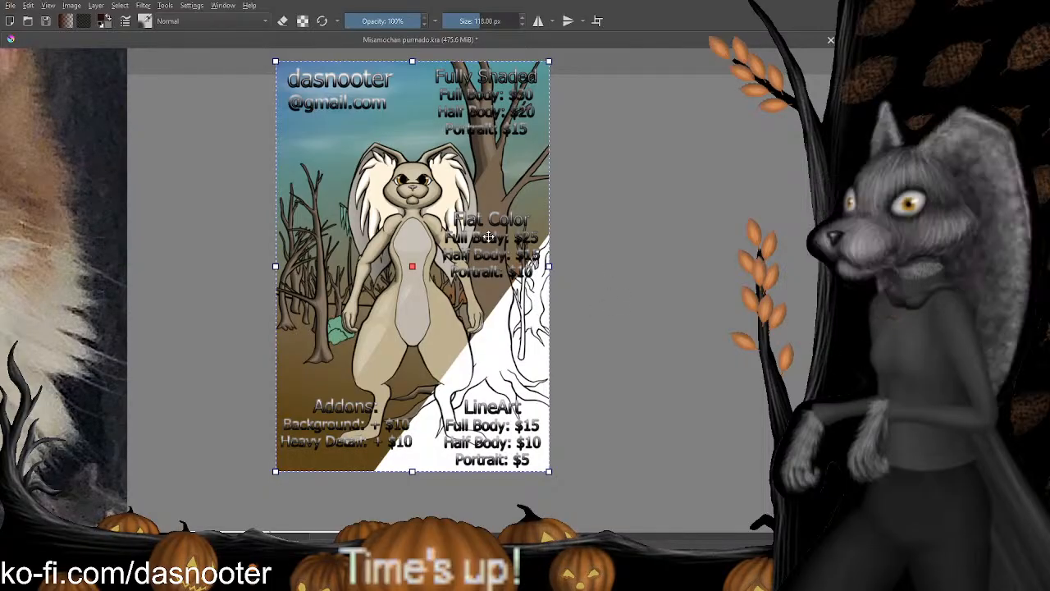
key("Return")
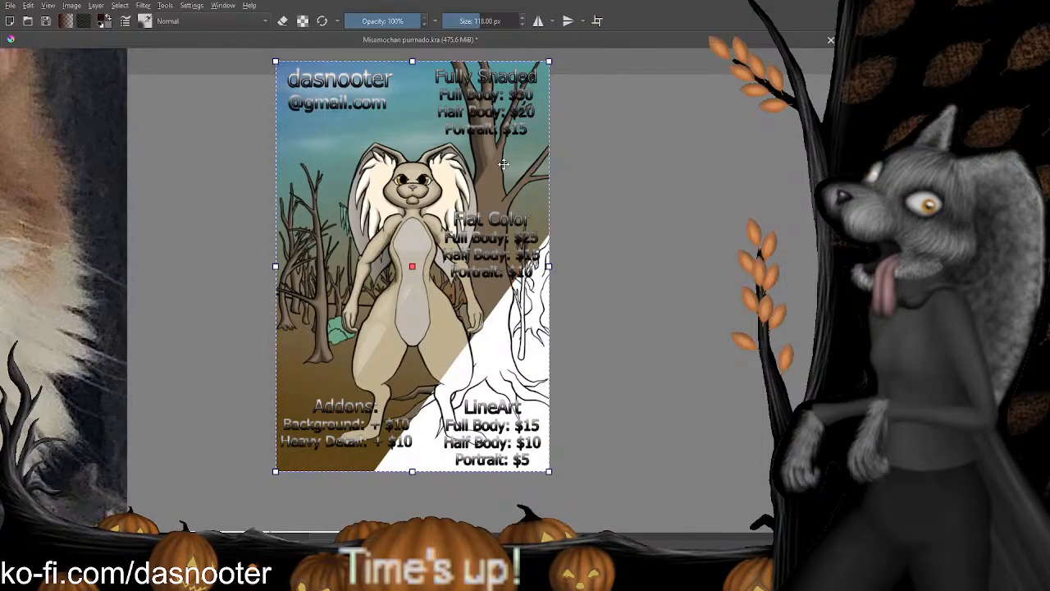
key("Return")
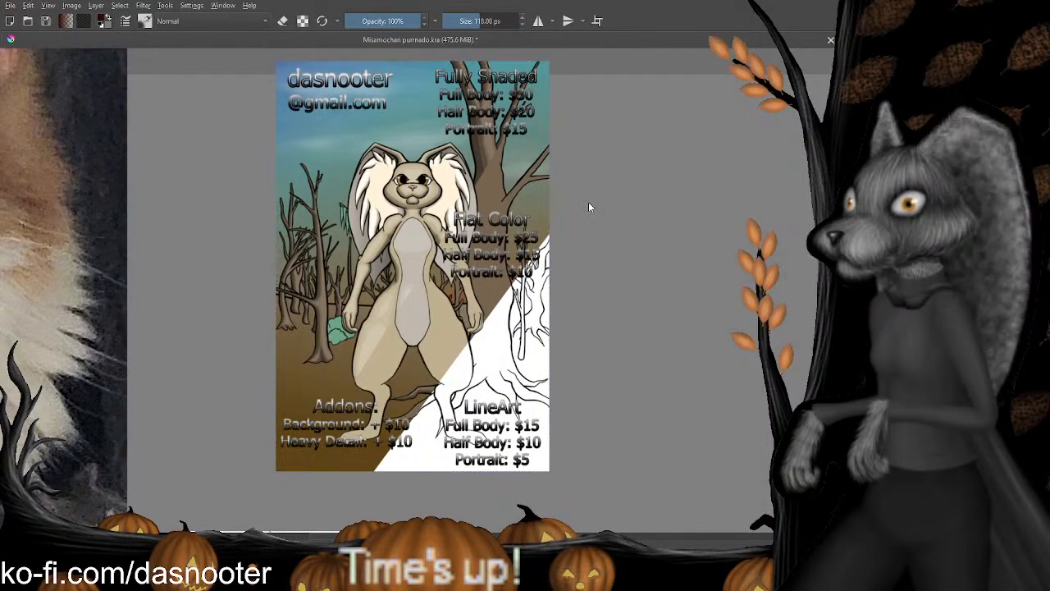
left_click(506, 188)
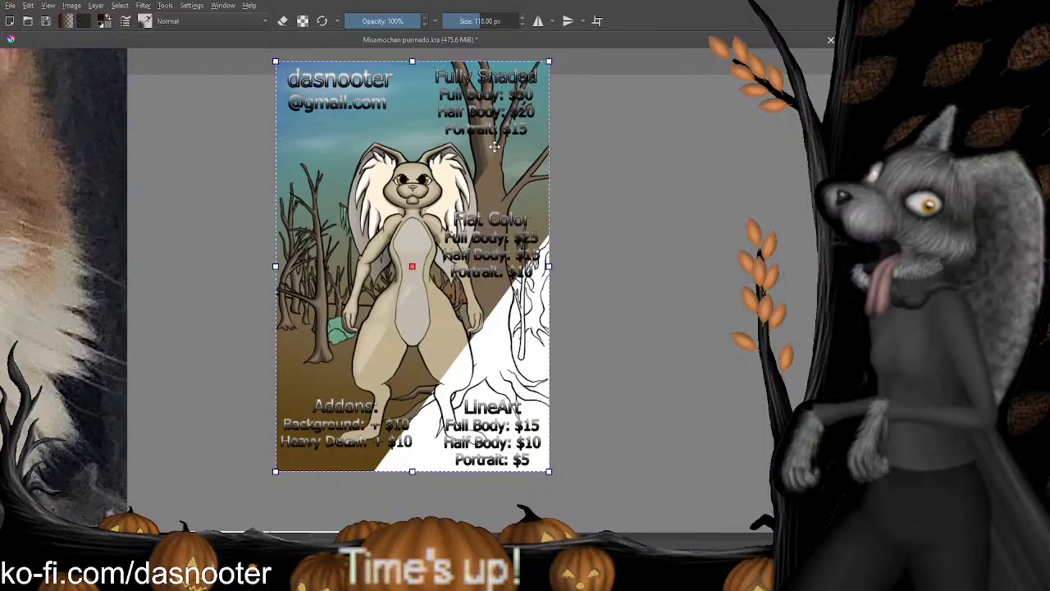
scroll(495, 131, "up", 3)
scroll(495, 131, "down", 3)
scroll(519, 375, "up", 3)
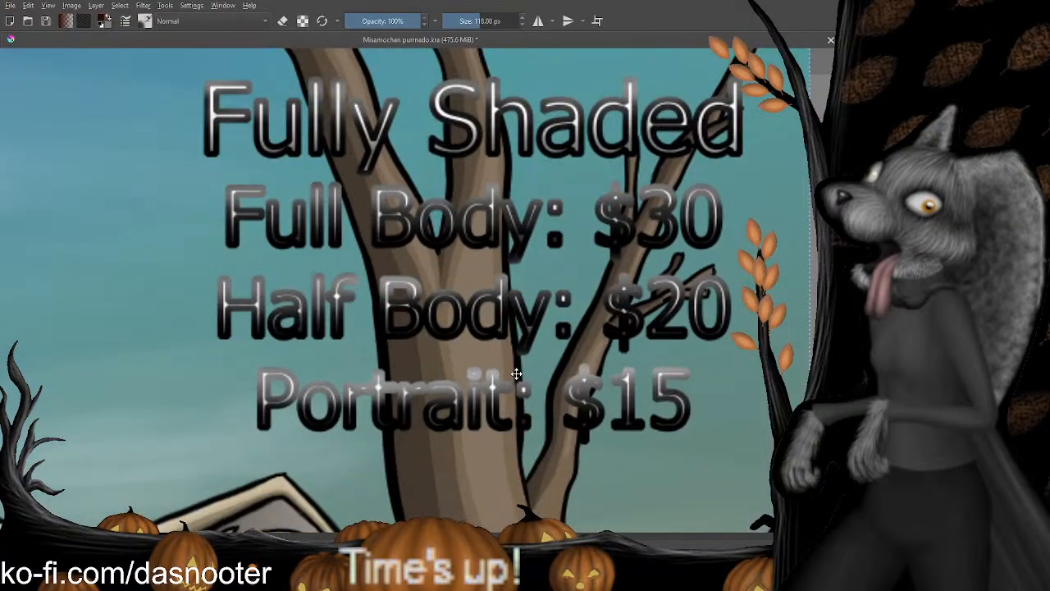
scroll(490, 311, "down", 3)
scroll(489, 311, "down", 4)
scroll(404, 259, "up", 3)
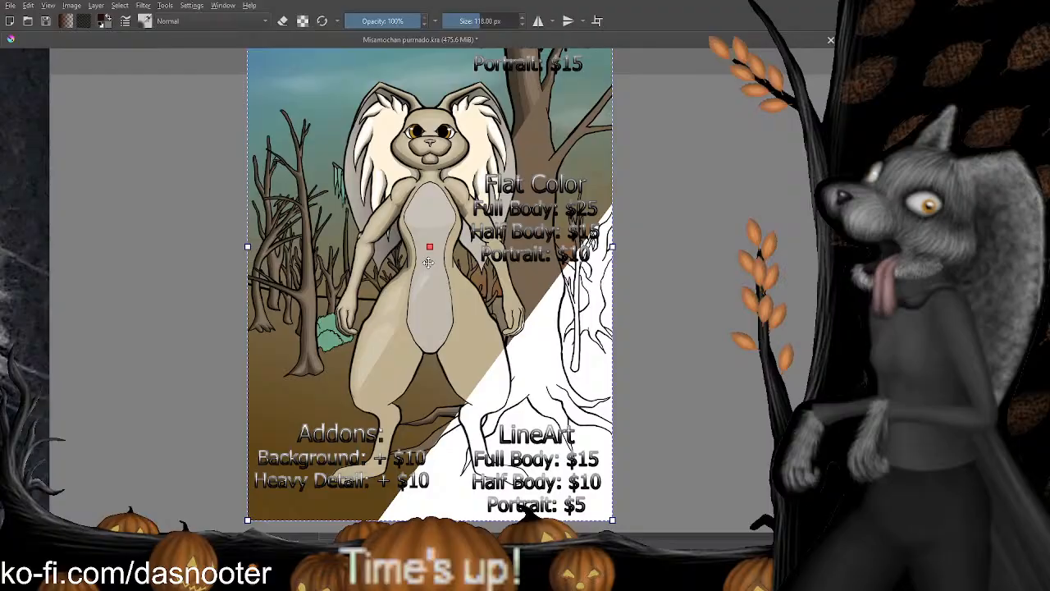
Delete the commission price sheet and paste the Head Shot, Half Body and Full Body price sheet into the empty area above the sketch.
key("Delete")
scroll(301, 343, "down", 5)
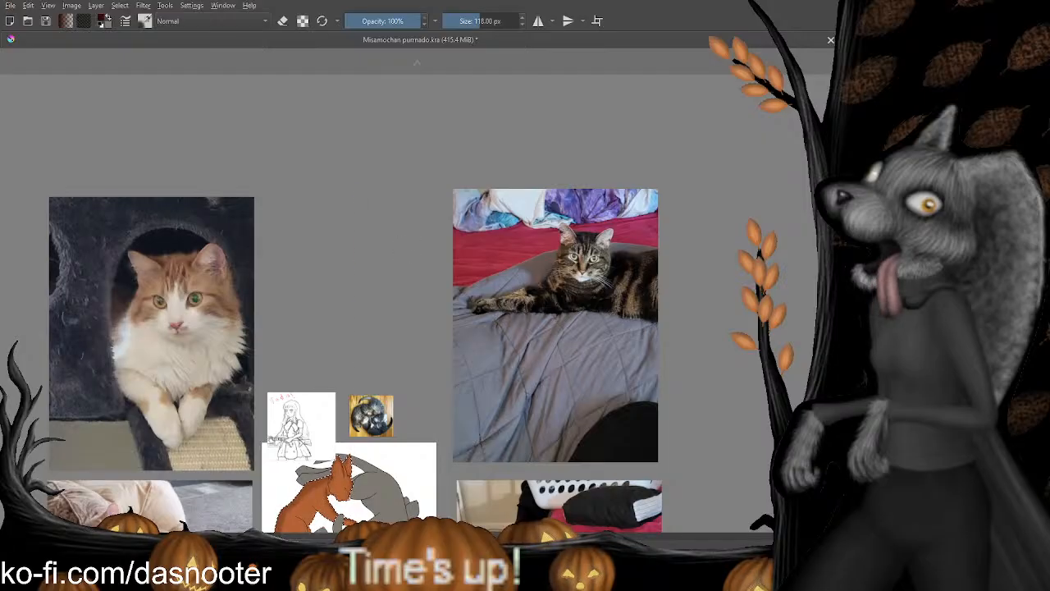
key("ctrl+v")
left_click_drag(414, 292, 333, 249)
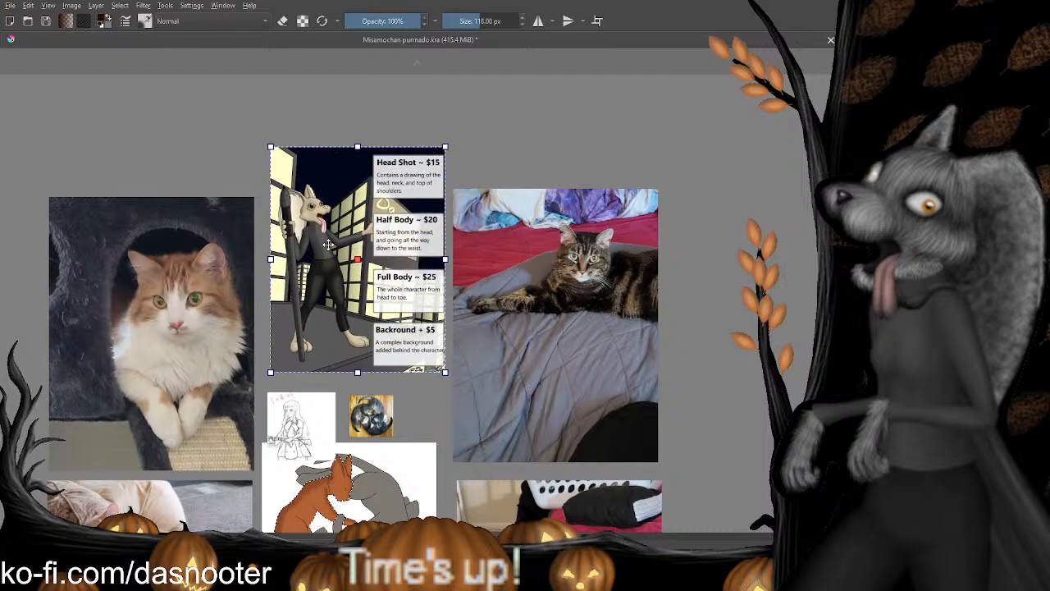
scroll(333, 248, "up", 3)
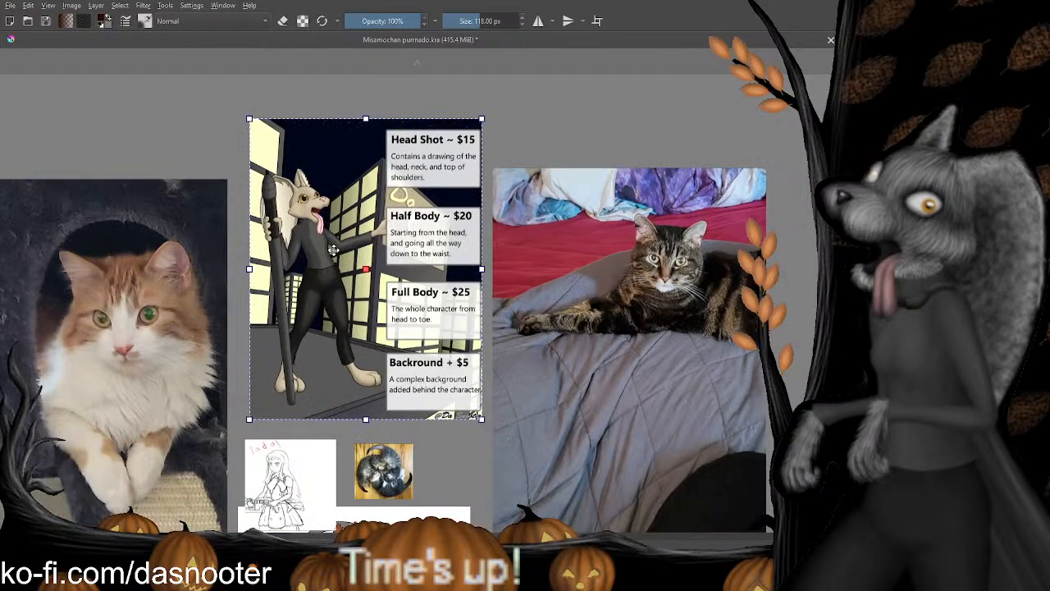
mouse_move(335, 176)
left_mouse_down()
mouse_move(334, 226)
mouse_move(324, 192)
left_mouse_up()
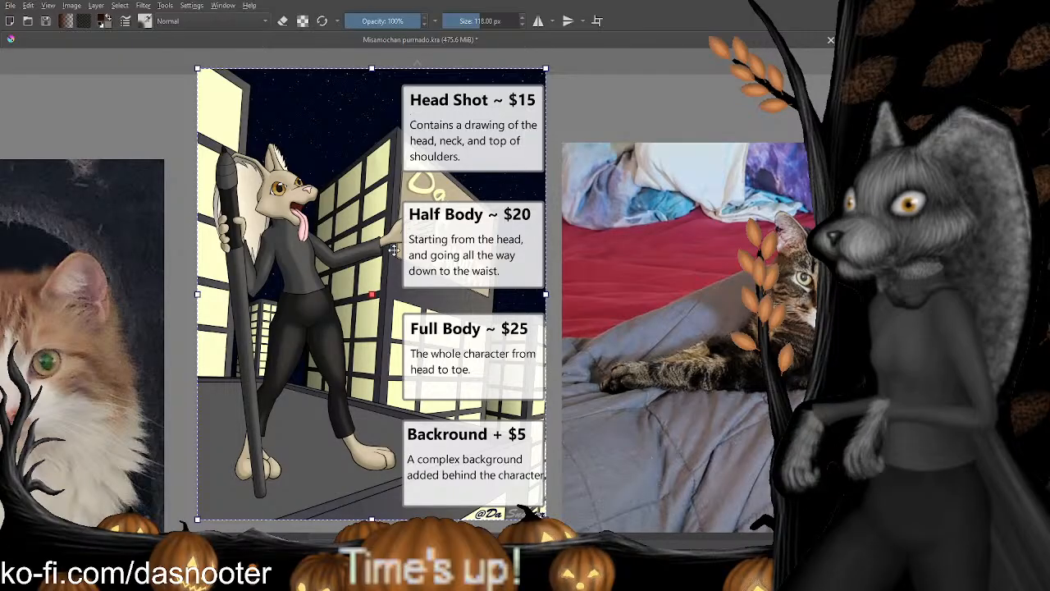
Delete the pasted Head Shot price sheet and close the cat illustration document.
key("Delete")
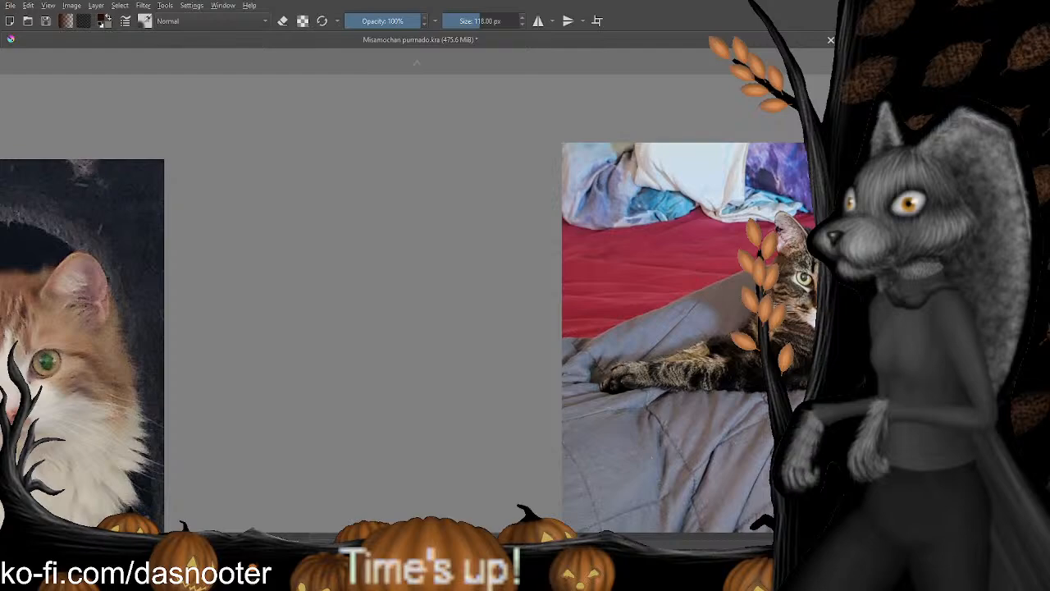
scroll(372, 282, "down", 3)
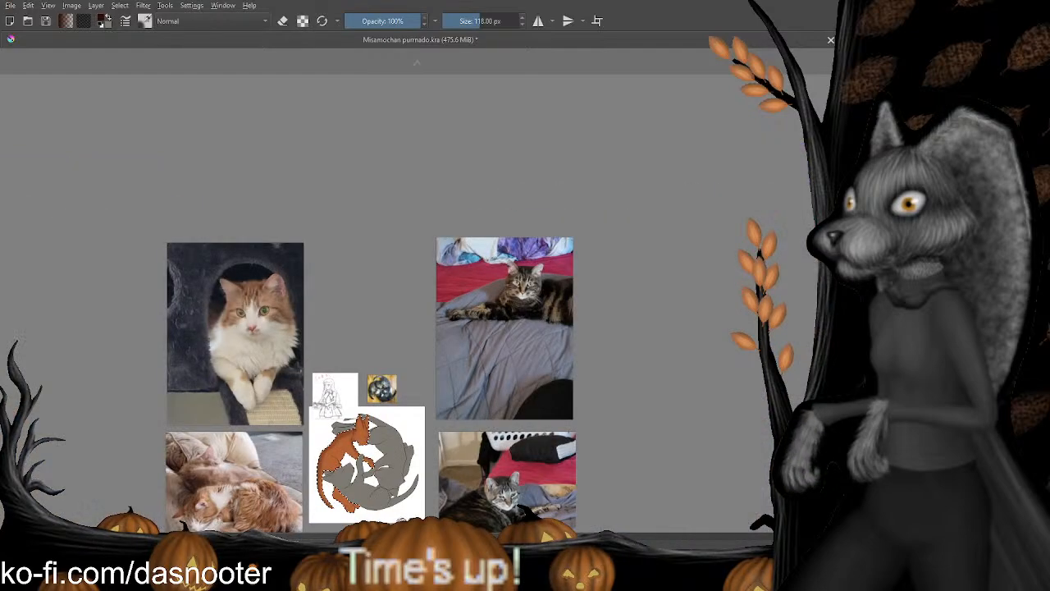
scroll(370, 291, "down", 1)
left_click_drag(370, 322, 356, 178)
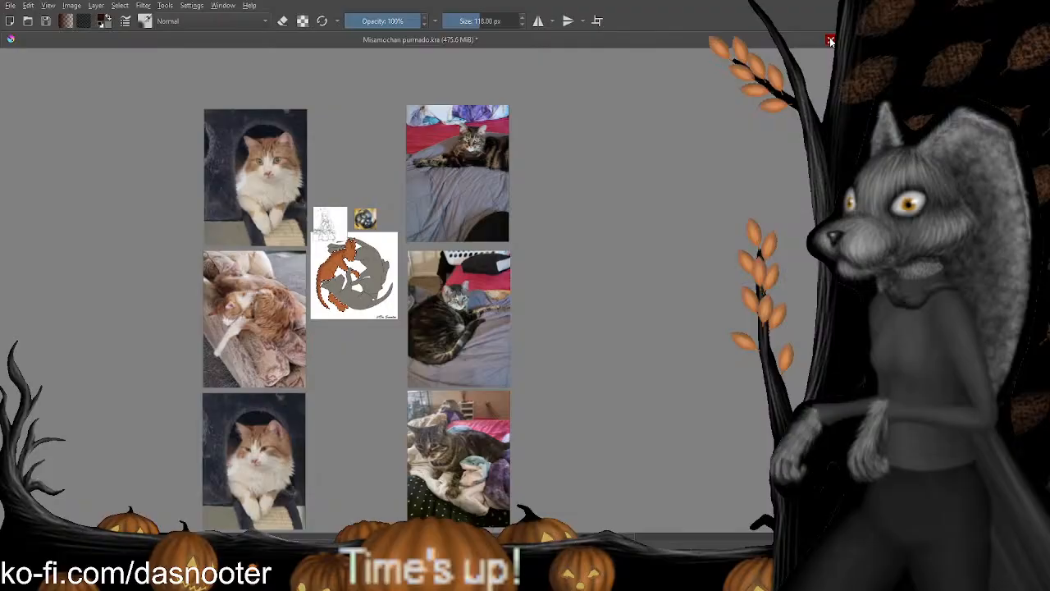
left_click(527, 295)
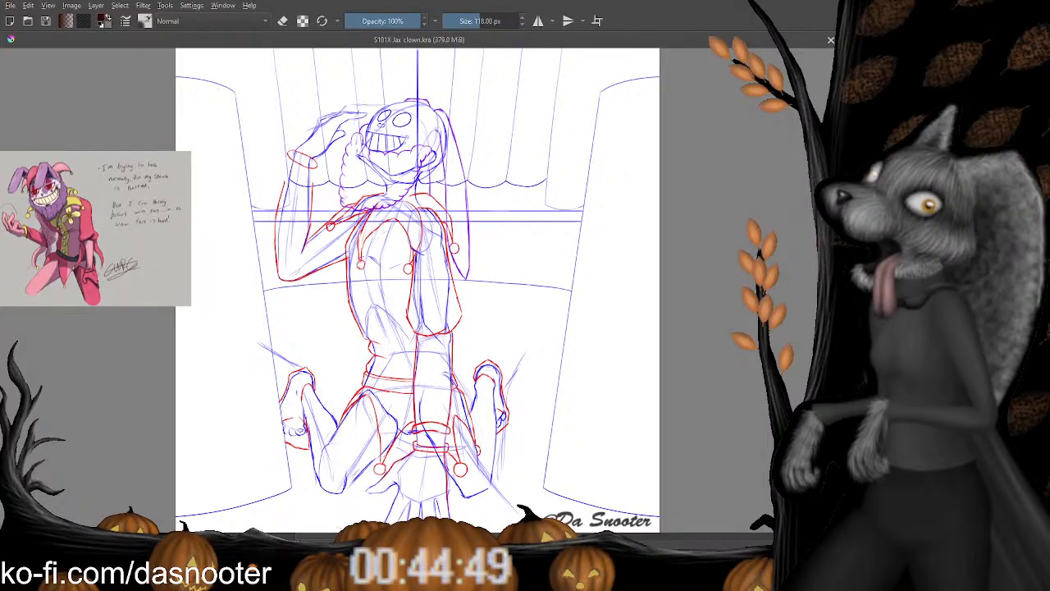
Examine the clown sketch's full figure, its head and raised arm, and the pink jester reference picture beside it.
left_click_drag(494, 319, 451, 245)
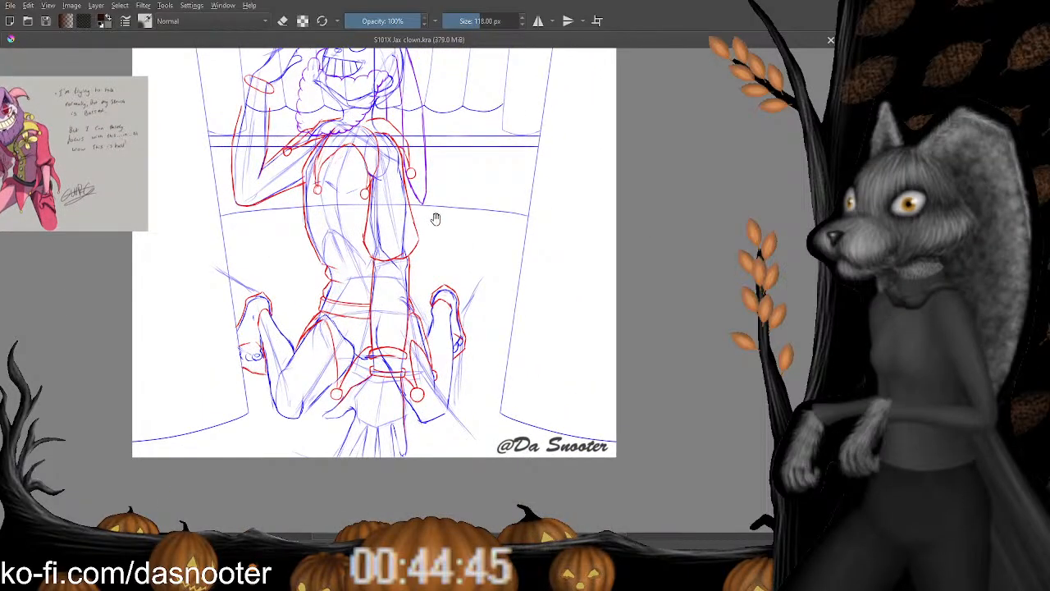
left_click_drag(441, 197, 437, 239)
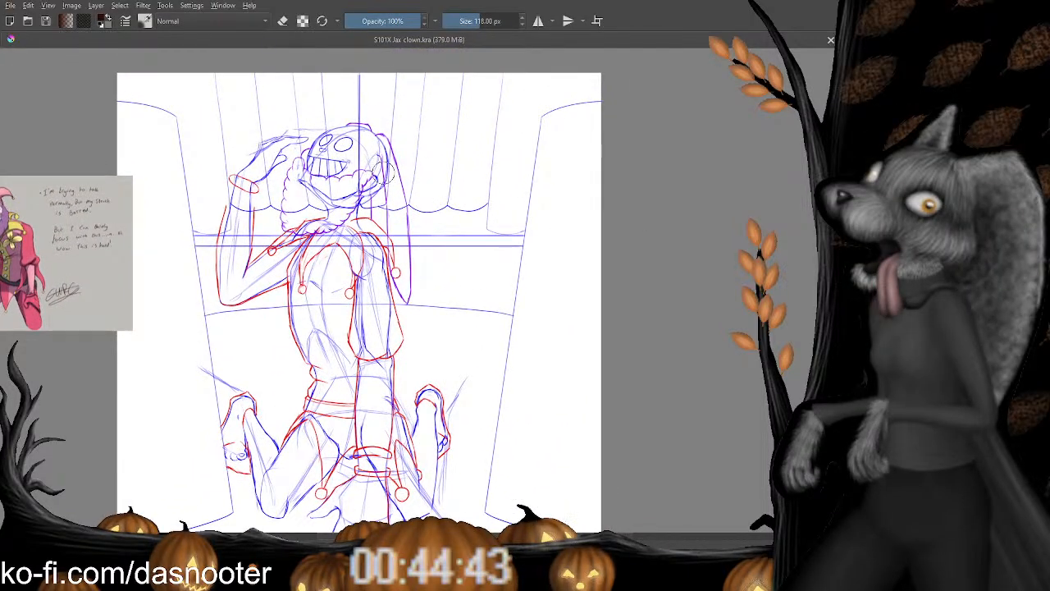
left_click_drag(416, 292, 360, 131)
left_click_drag(299, 144, 324, 315)
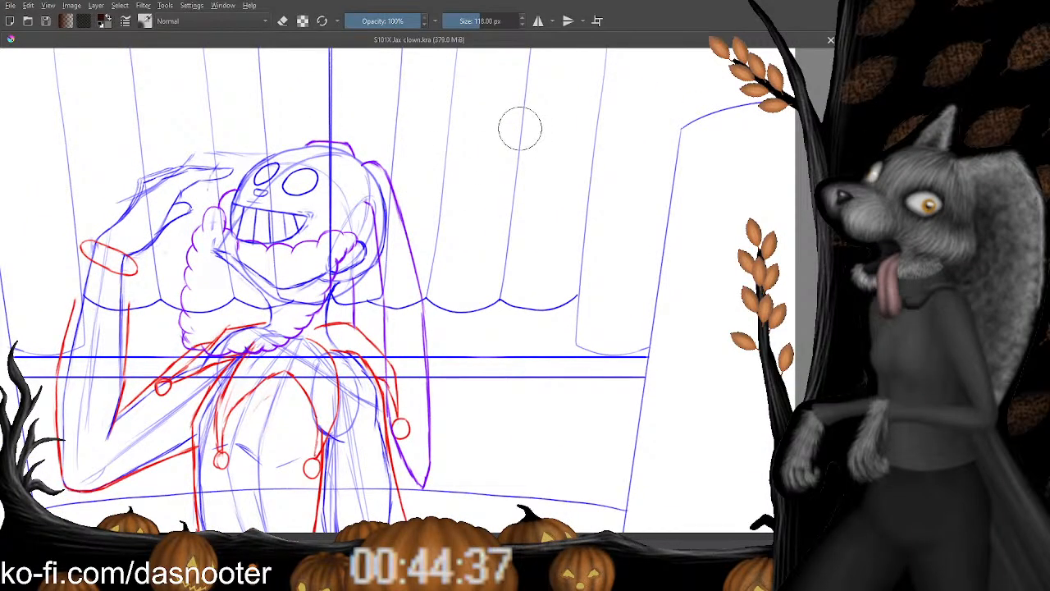
mouse_move(331, 206)
left_mouse_down()
mouse_move(352, 252)
mouse_move(391, 175)
left_mouse_up()
left_click_drag(348, 229, 441, 263)
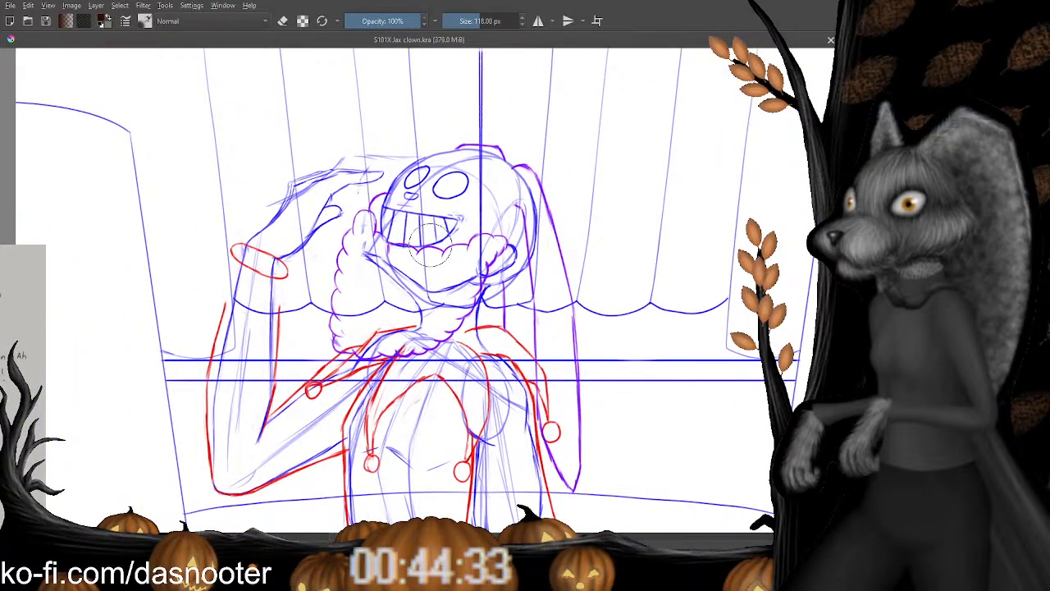
scroll(431, 253, "down", 3)
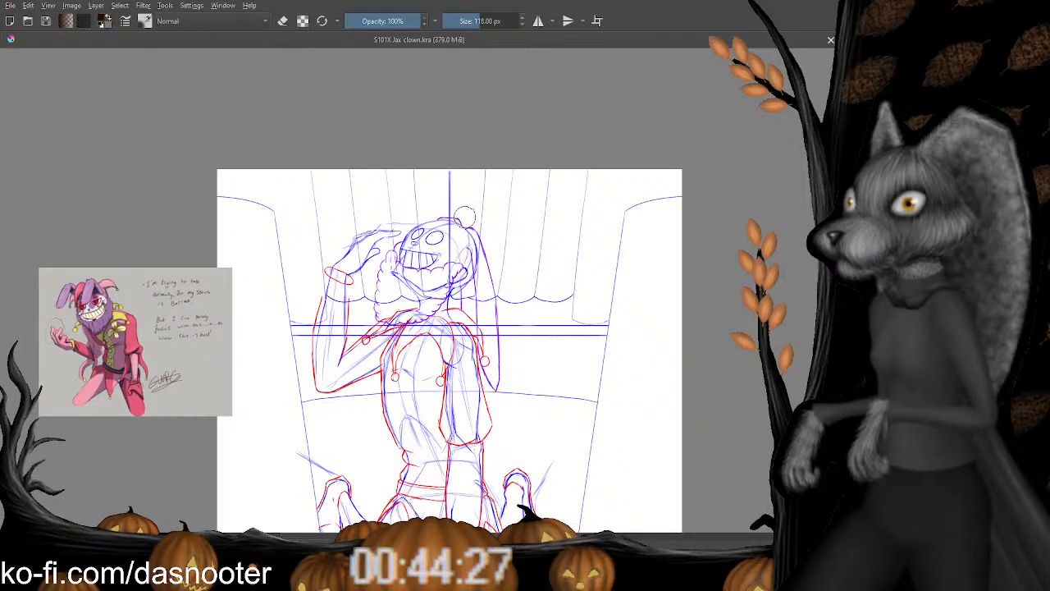
key("ctrl+minus")
key("ctrl+plus")
key("ctrl+plus")
key("ctrl+plus")
key("ctrl+minus")
key("ctrl+minus")
key("ctrl+minus")
key("ctrl+minus")
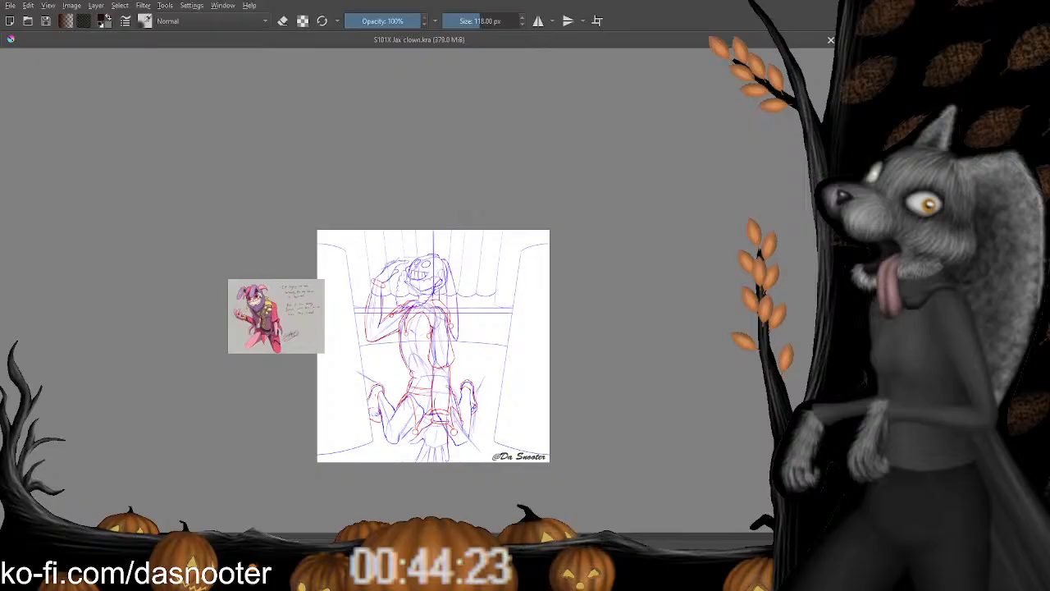
key("ctrl+plus")
key("ctrl+plus")
key("ctrl+plus")
left_click_drag(482, 207, 585, 194)
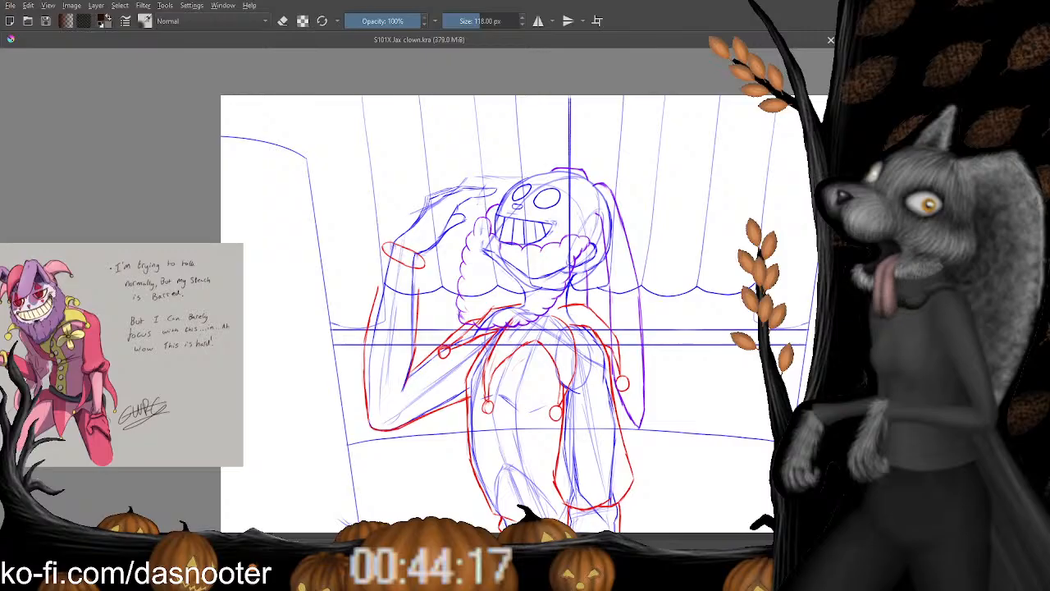
left_click_drag(532, 156, 467, 173)
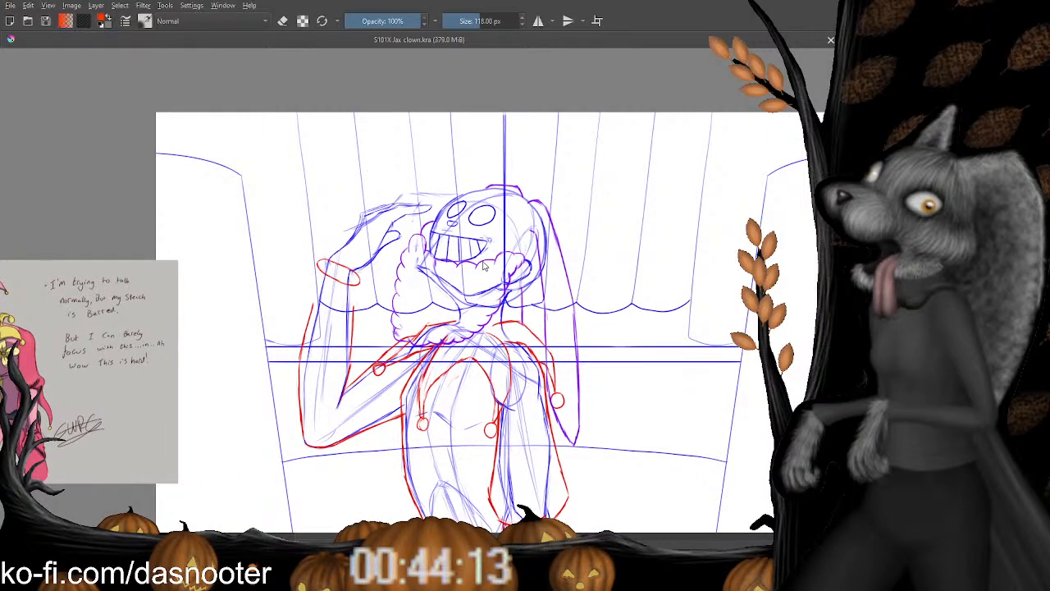
Pick the sketch's blue as the drawing colour and switch to the 7 px brush for work on the clown's eyes.
left_click(337, 271, "ctrl")
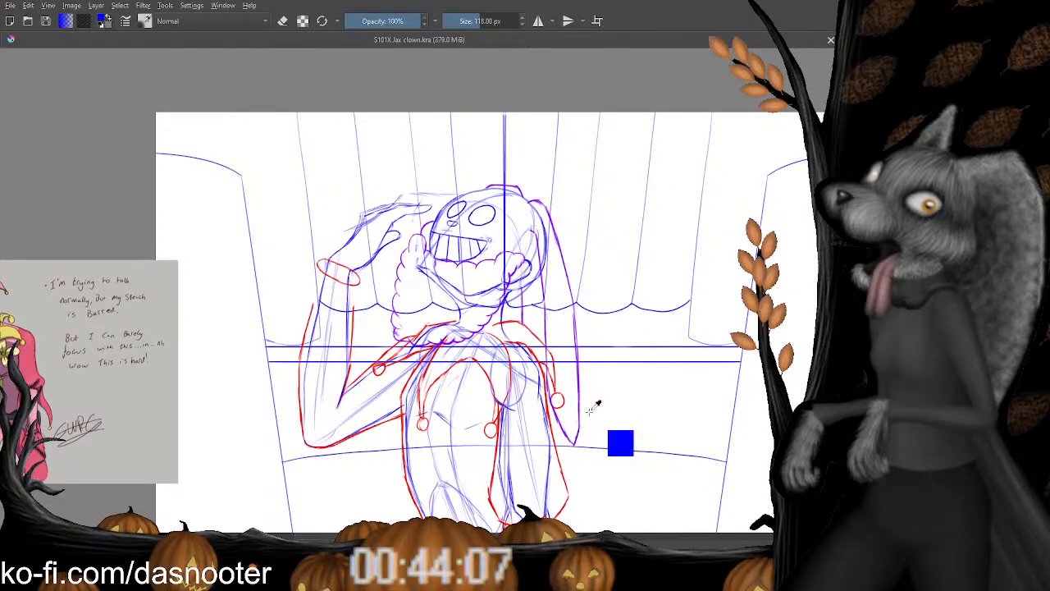
key("slash")
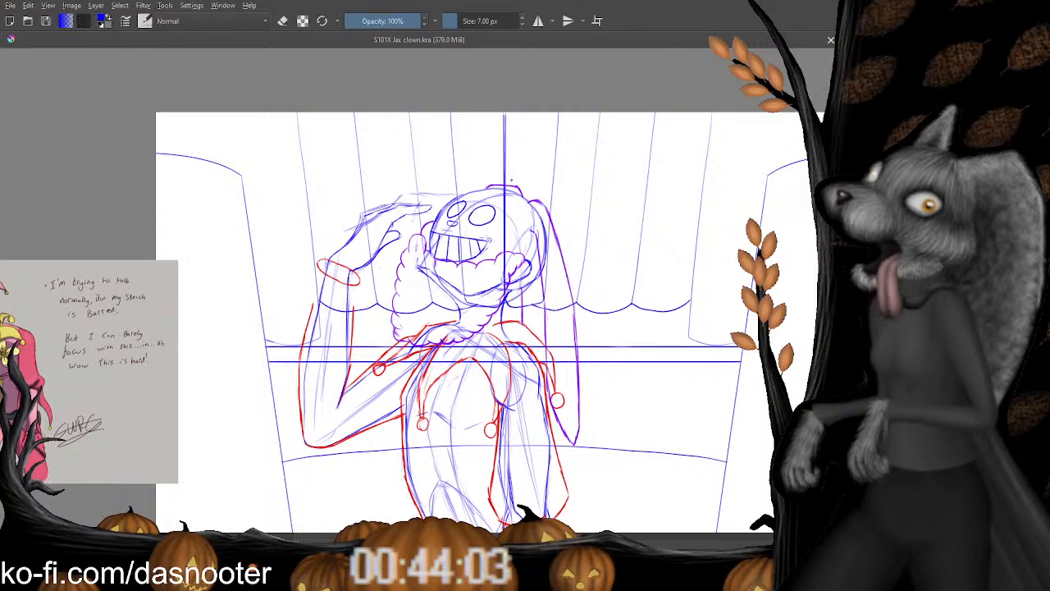
scroll(498, 206, "up", 5)
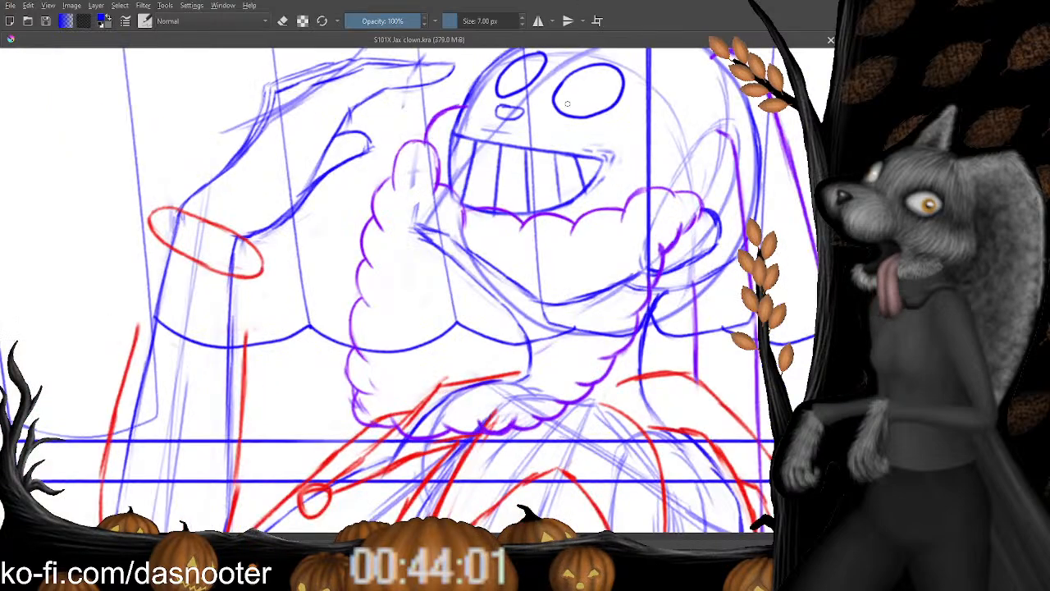
scroll(473, 151, "up", 3)
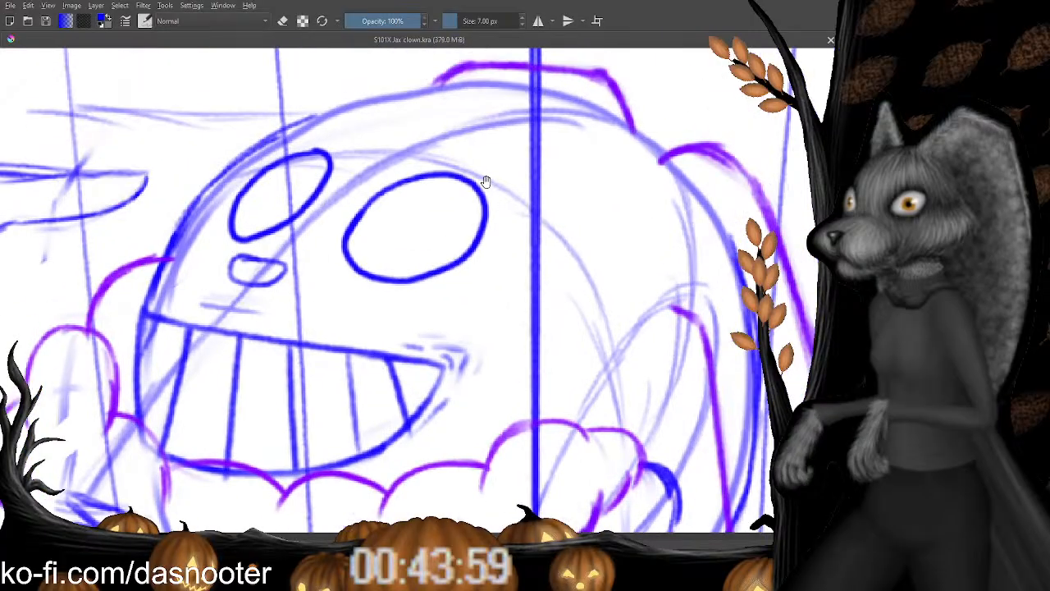
Try sketching half-round pupils at the upper edge of both clown eyes, and undo them.
mouse_move(465, 179)
left_mouse_down()
mouse_move(453, 210)
mouse_move(462, 197)
mouse_move(415, 210)
mouse_move(391, 208)
mouse_move(393, 195)
mouse_move(414, 207)
mouse_move(450, 203)
mouse_move(472, 180)
mouse_move(454, 205)
mouse_move(401, 198)
left_mouse_up()
key("ctrl+z")
key("ctrl+z")
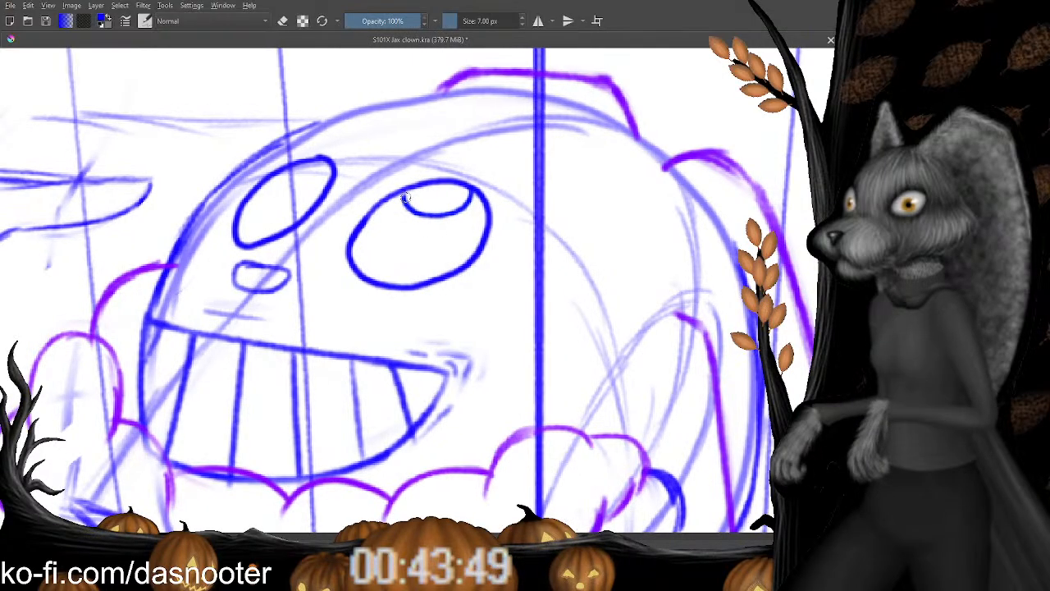
left_click_drag(289, 215, 374, 240)
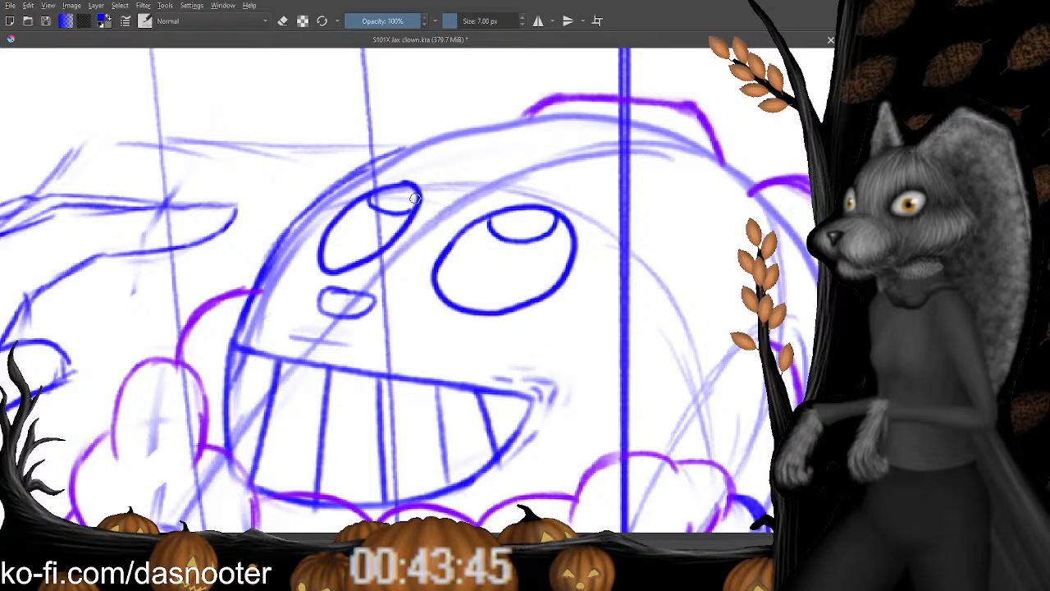
left_click_drag(416, 197, 358, 208)
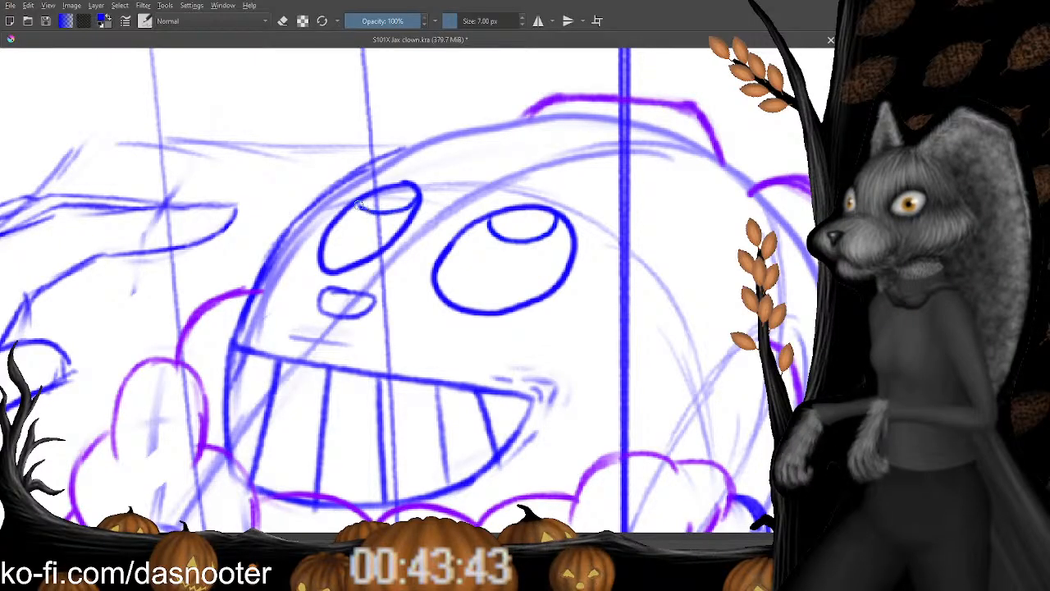
mouse_move(448, 253)
left_mouse_down()
mouse_move(436, 192)
mouse_move(399, 222)
mouse_move(396, 251)
mouse_move(416, 166)
left_mouse_up()
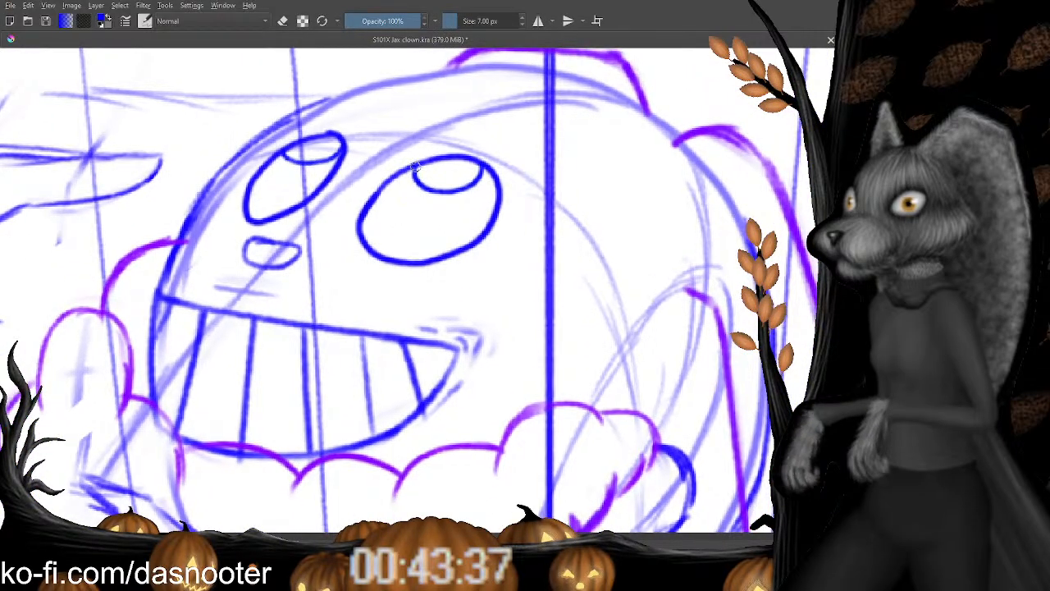
key("ctrl+z")
key("ctrl+z")
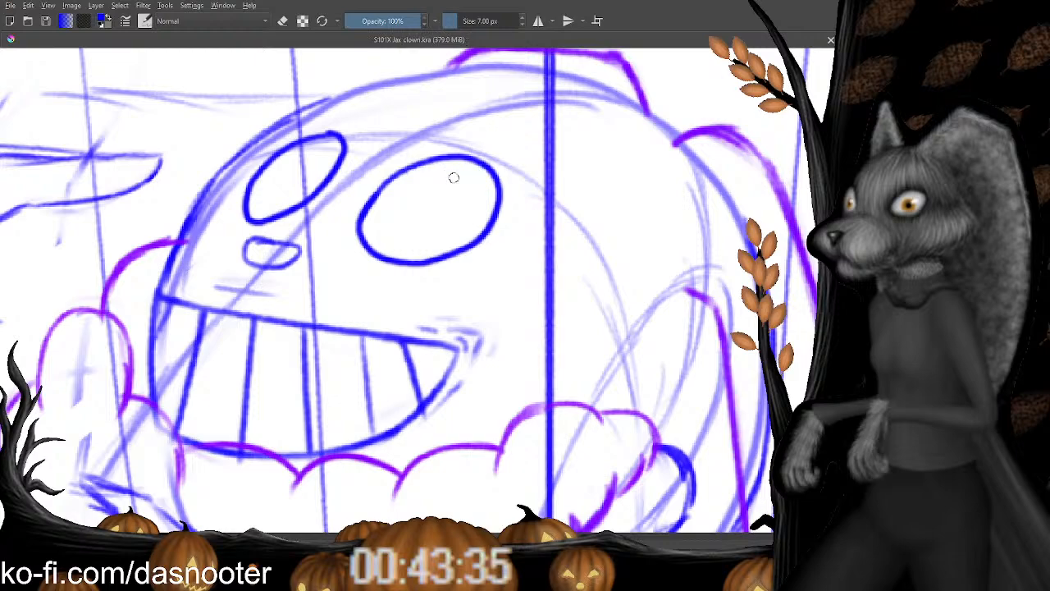
Sketch a thin inner rim line along the upper-left edge of the clown's larger eye, erasing stray parts of the stroke.
scroll(449, 175, "down", 1)
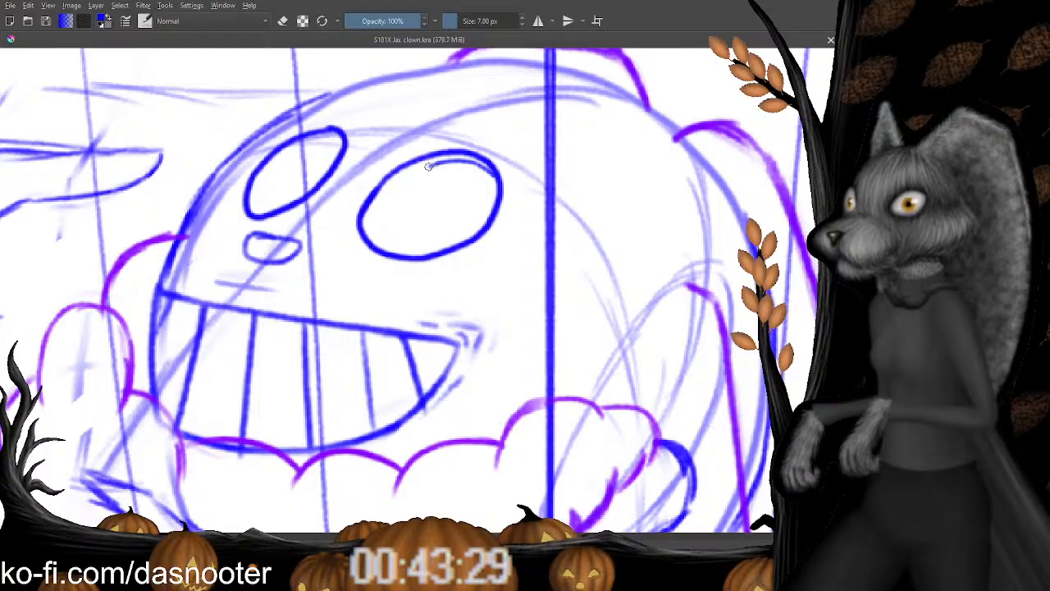
mouse_move(425, 165)
left_mouse_down()
mouse_move(442, 168)
mouse_move(381, 190)
left_mouse_up()
key("e")
key("e")
mouse_move(450, 162)
left_mouse_down()
mouse_move(379, 189)
mouse_move(360, 222)
left_mouse_up()
key("e")
key("e")
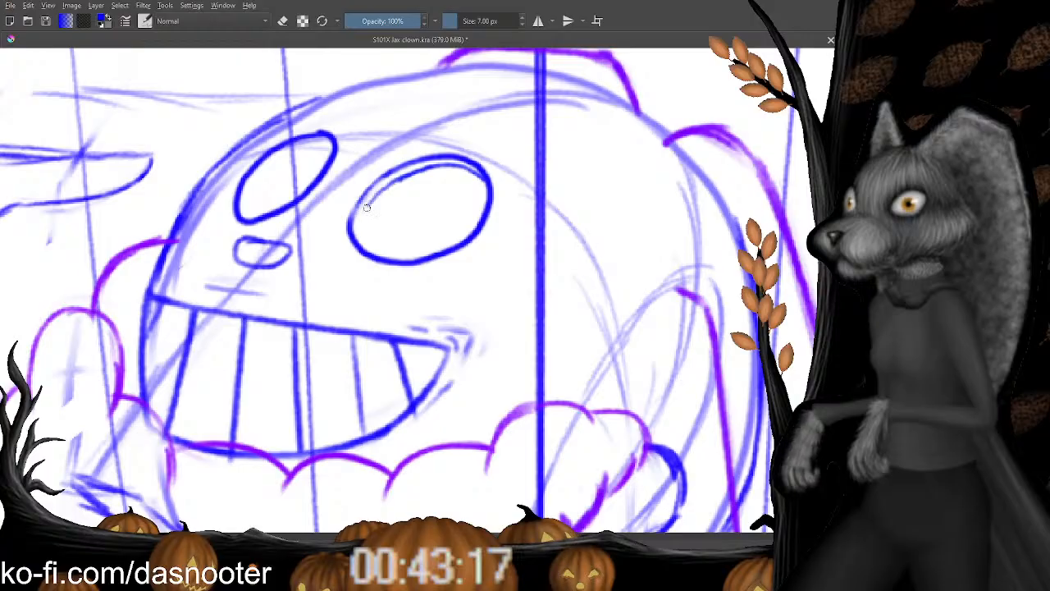
left_click_drag(370, 198, 356, 246)
Sketch a matching inner rim line along the upper-left edge of the smaller eye, cleaning it up with a 22 px eraser.
mouse_move(323, 144)
left_mouse_down()
mouse_move(352, 183)
mouse_move(323, 180)
mouse_move(295, 201)
left_mouse_up()
key("e")
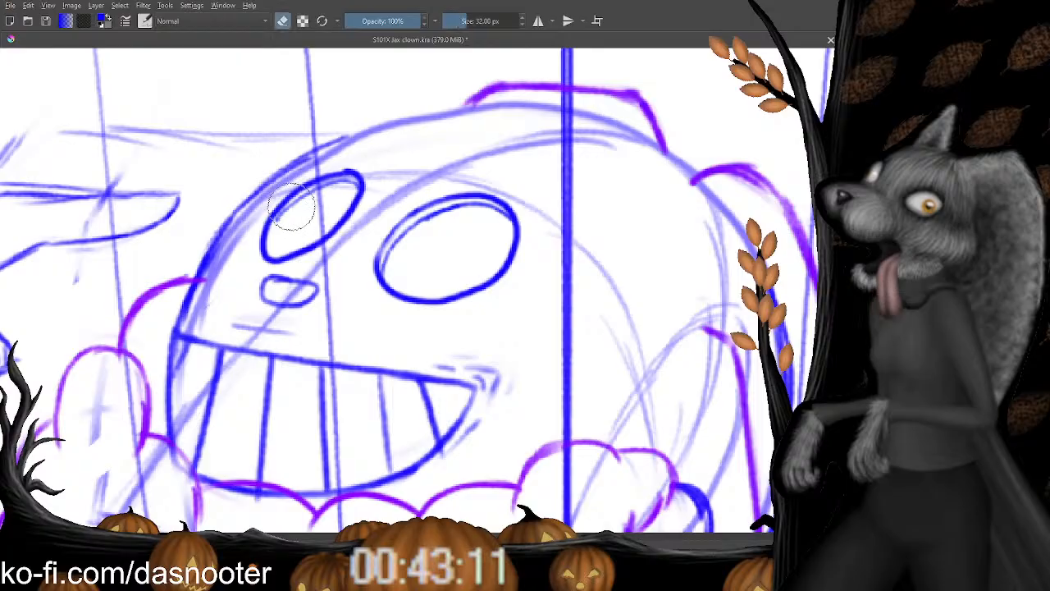
key("bracketleft")
key("bracketleft")
key("bracketleft")
key("bracketleft")
key("bracketleft")
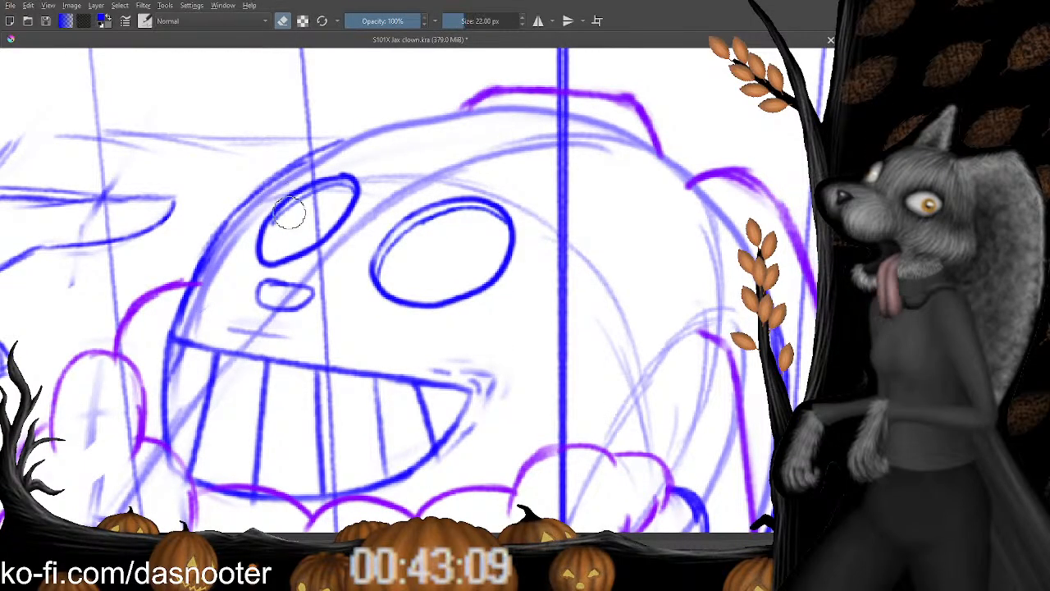
left_click_drag(290, 213, 277, 223)
key("e")
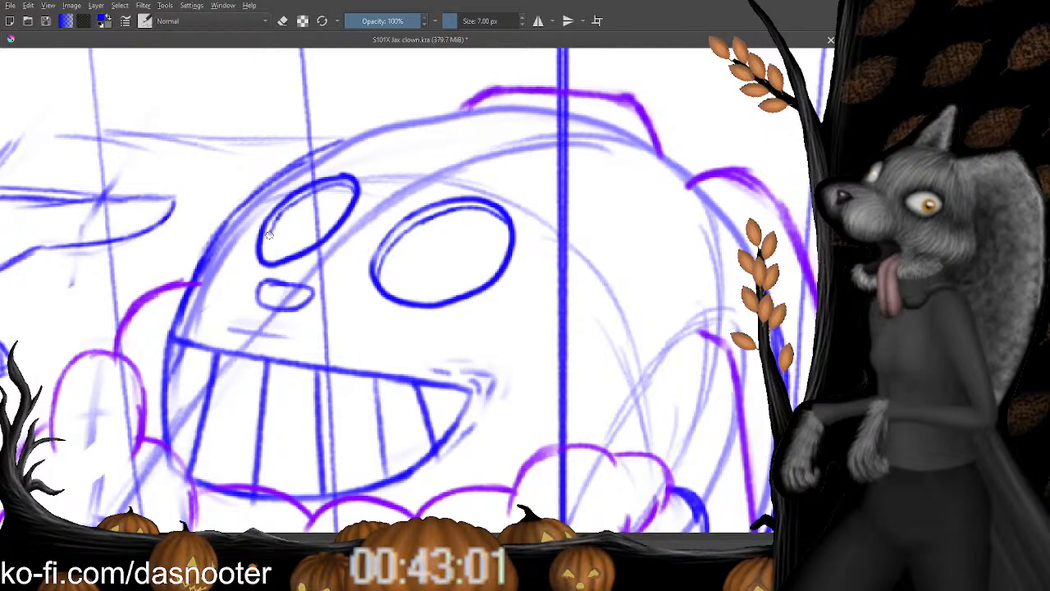
left_click_drag(295, 255, 274, 246)
Sketch a second arc inside the upper edge of the clown's larger eye with the 7 px brush, reworking stray strokes.
left_click_drag(391, 257, 308, 227)
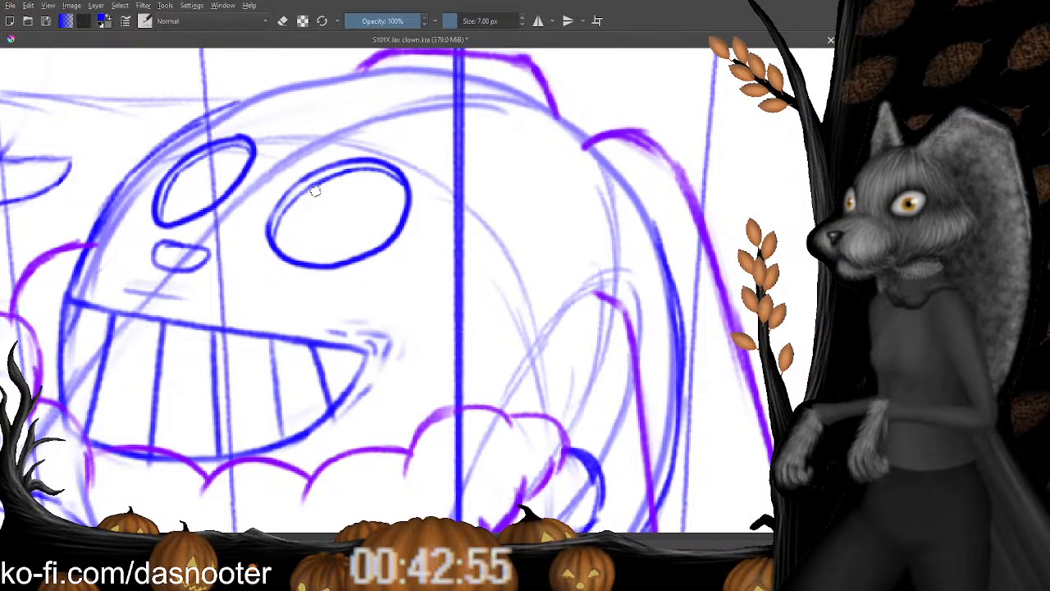
left_click_drag(307, 194, 364, 189)
key("ctrl+z")
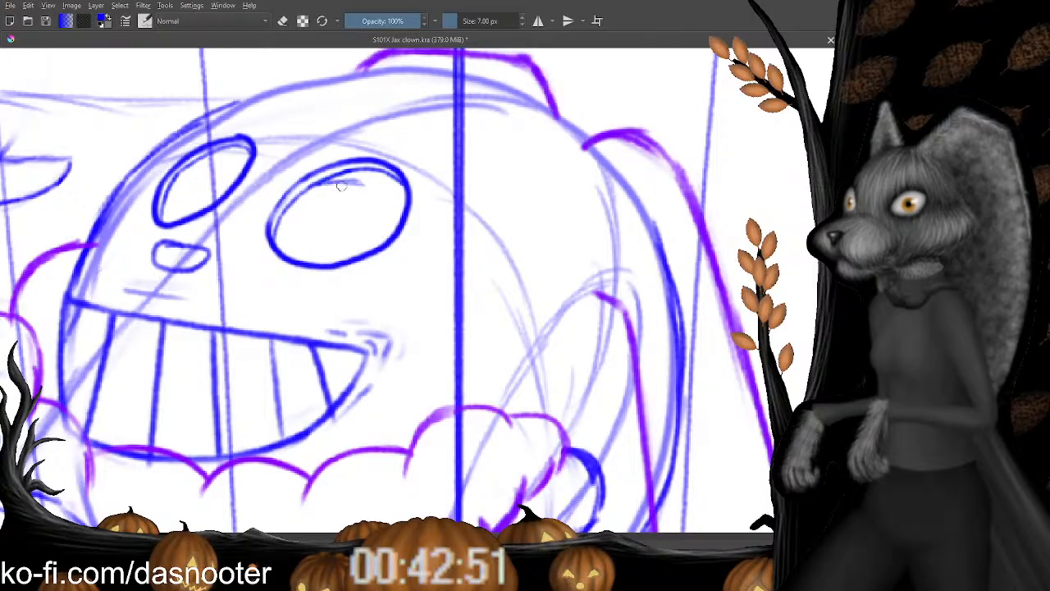
key("e")
key("e")
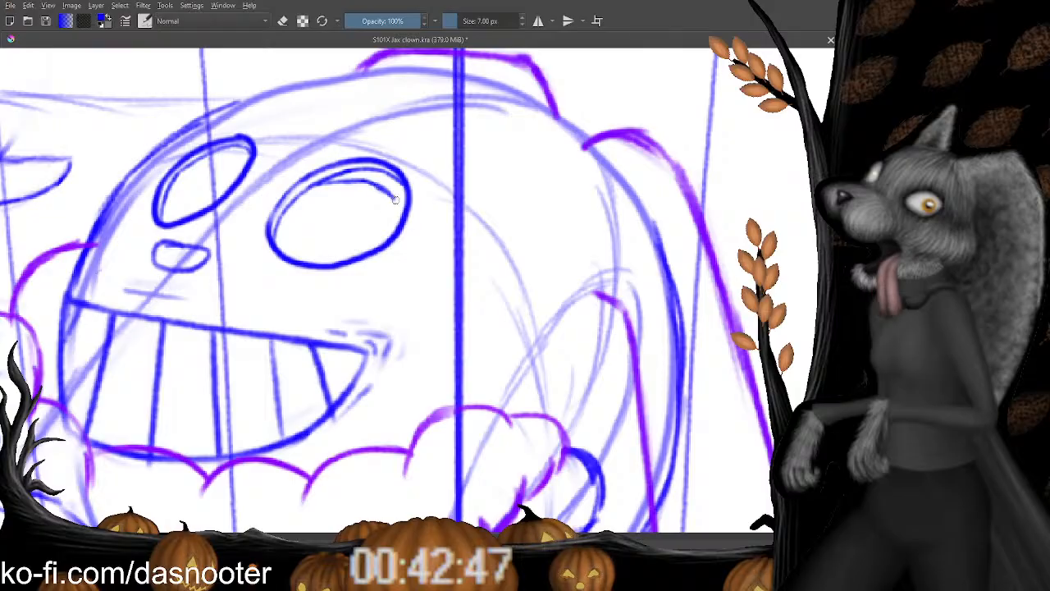
key("e")
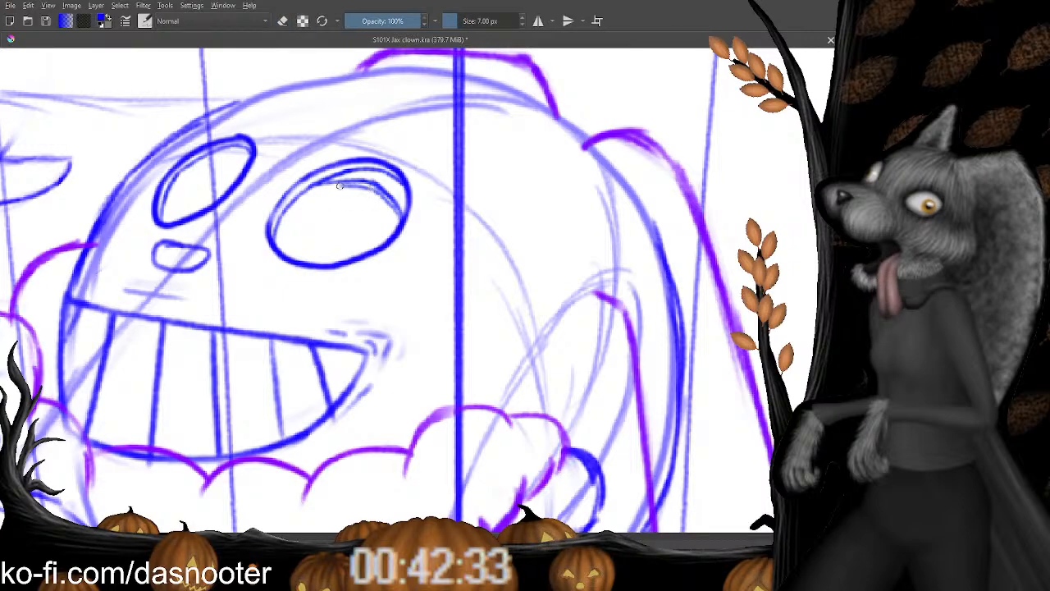
left_click_drag(357, 185, 317, 187)
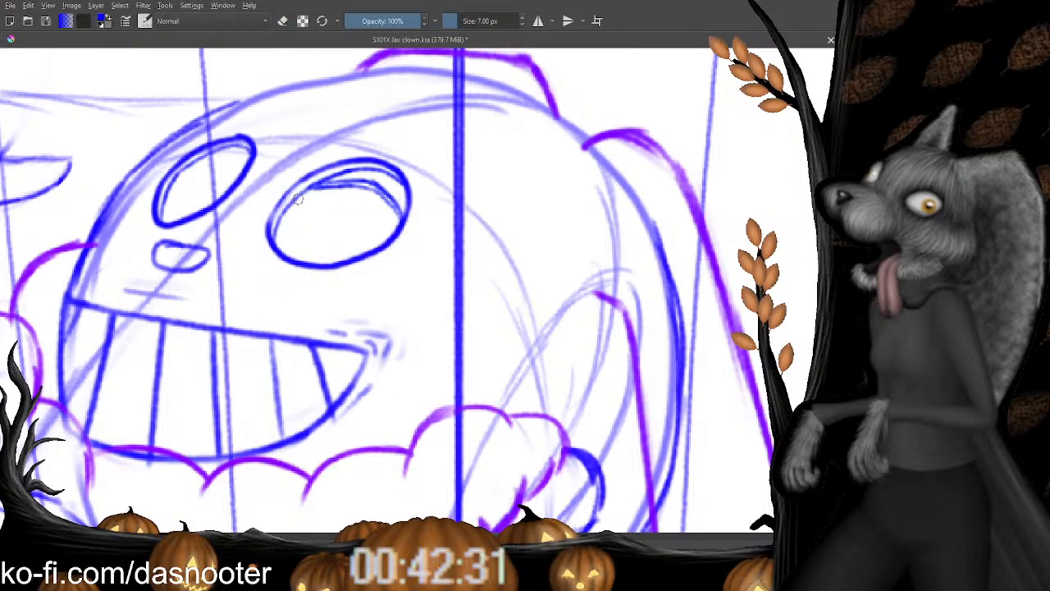
Add an inner curve along the larger eye's lower-left edge and redraw the arc's right end downward, erasing the old end at 18 px.
mouse_move(297, 261)
left_mouse_down()
mouse_move(307, 232)
mouse_move(321, 260)
mouse_move(311, 267)
left_mouse_up()
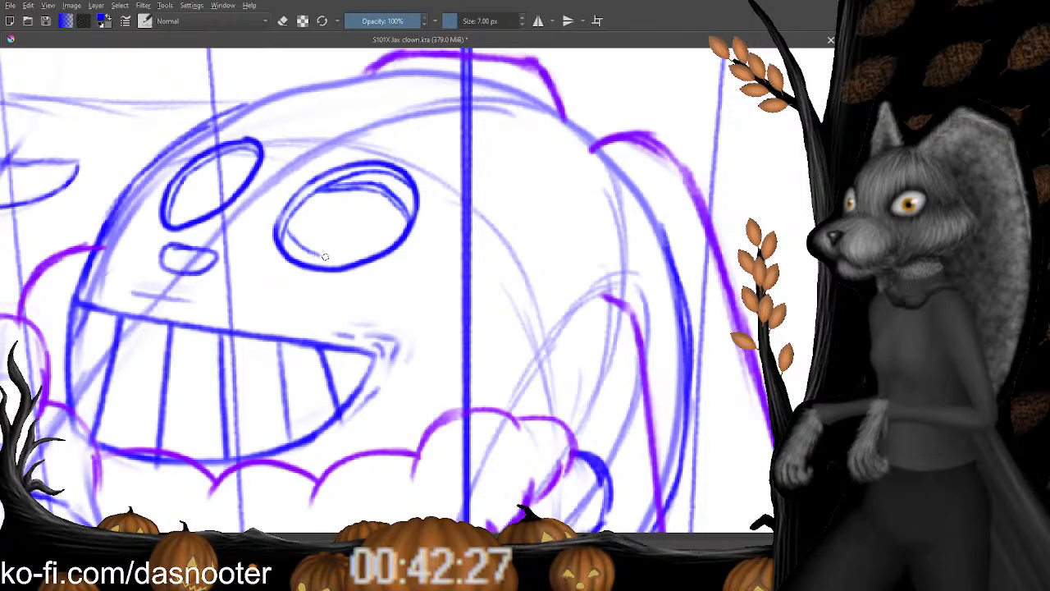
key("e")
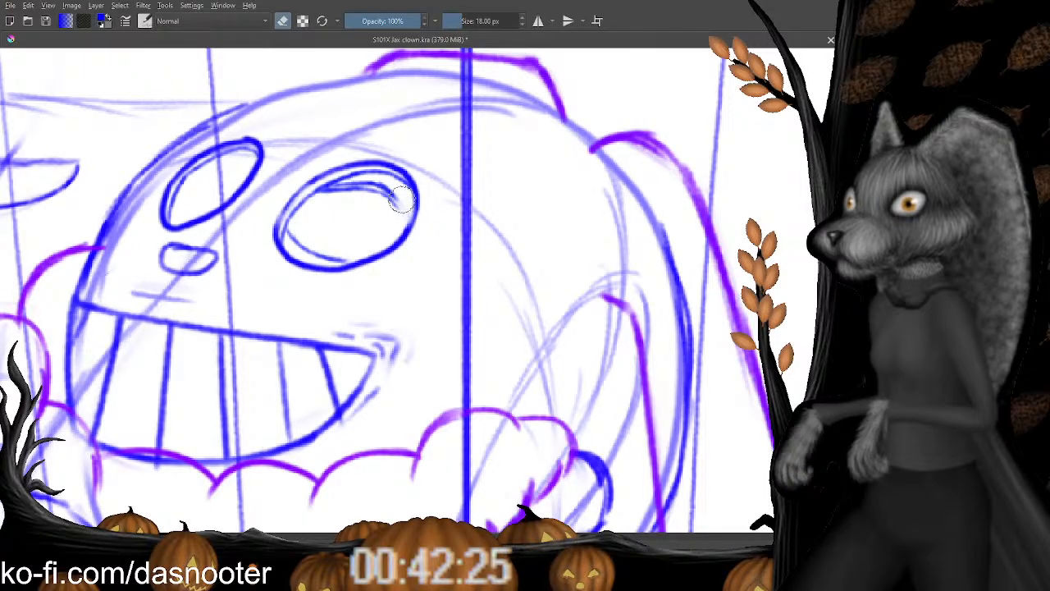
key("e")
left_click_drag(393, 201, 395, 232)
key("e")
key("e")
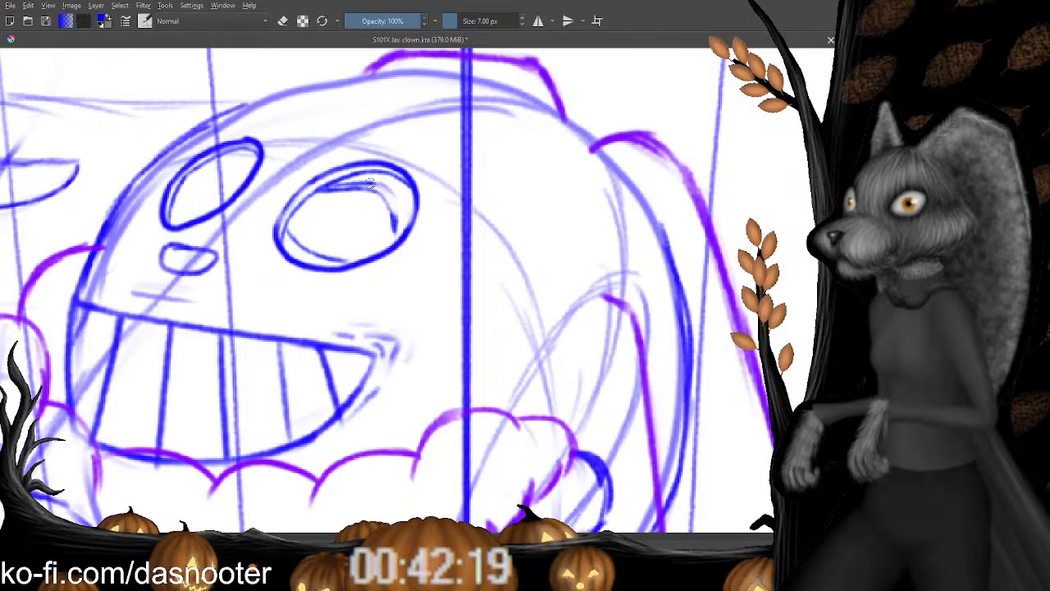
Extend the larger eye's inner outline down its right side and along the bottom, cleaning up the strokes with the eraser.
key("e")
mouse_move(380, 186)
left_mouse_down()
mouse_move(400, 199)
mouse_move(393, 238)
mouse_move(367, 257)
mouse_move(385, 214)
mouse_move(375, 256)
left_mouse_up()
key("e")
key("e")
key("e")
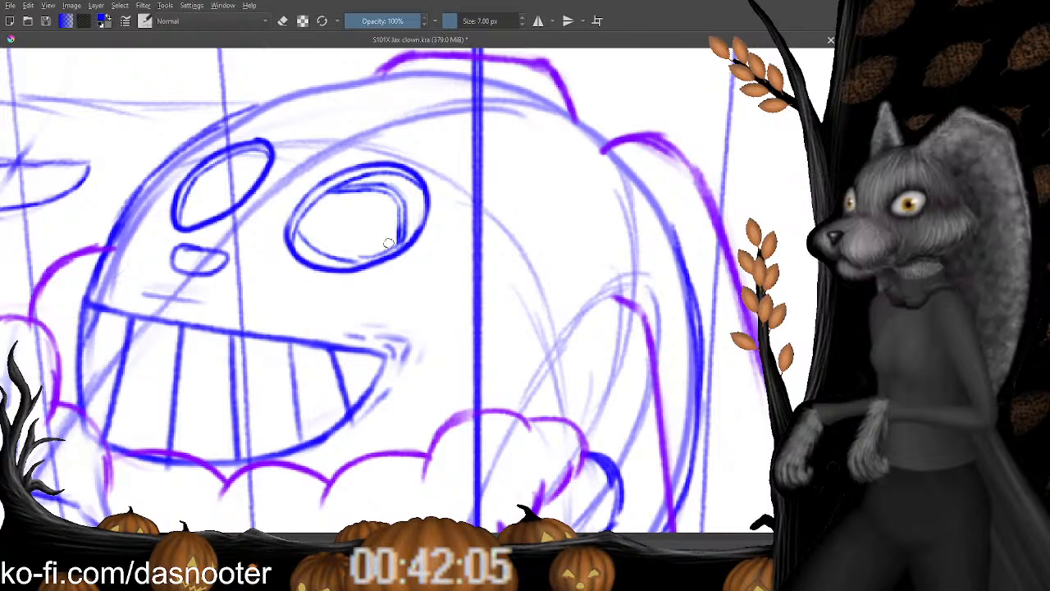
key("e")
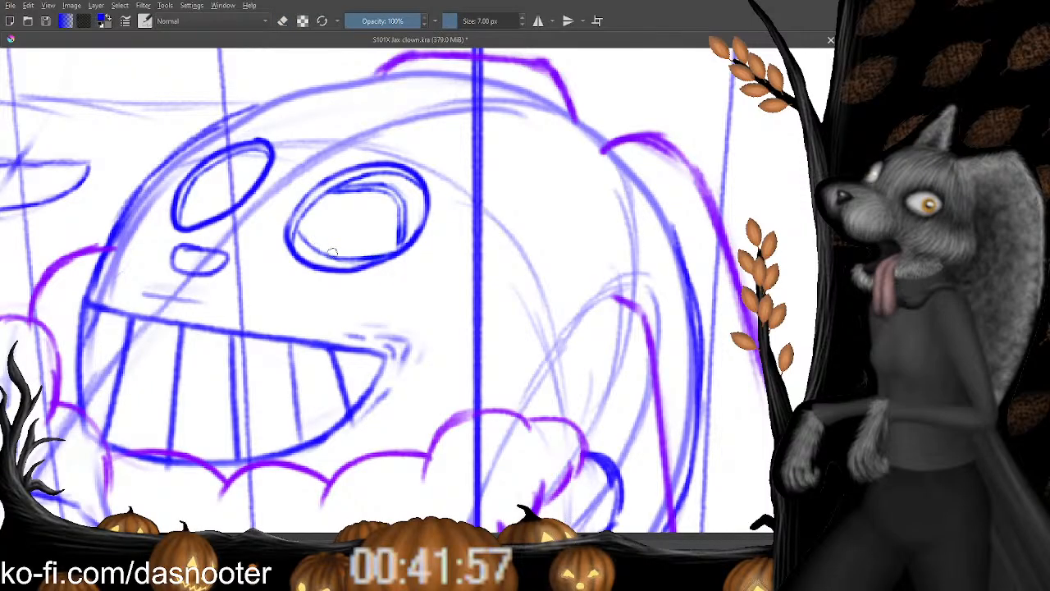
Close the inner oval of the larger eye along its left side, erasing the stray lower-left line with the 18 px eraser.
mouse_move(320, 269)
left_mouse_down()
mouse_move(323, 289)
mouse_move(315, 241)
left_mouse_up()
key("e")
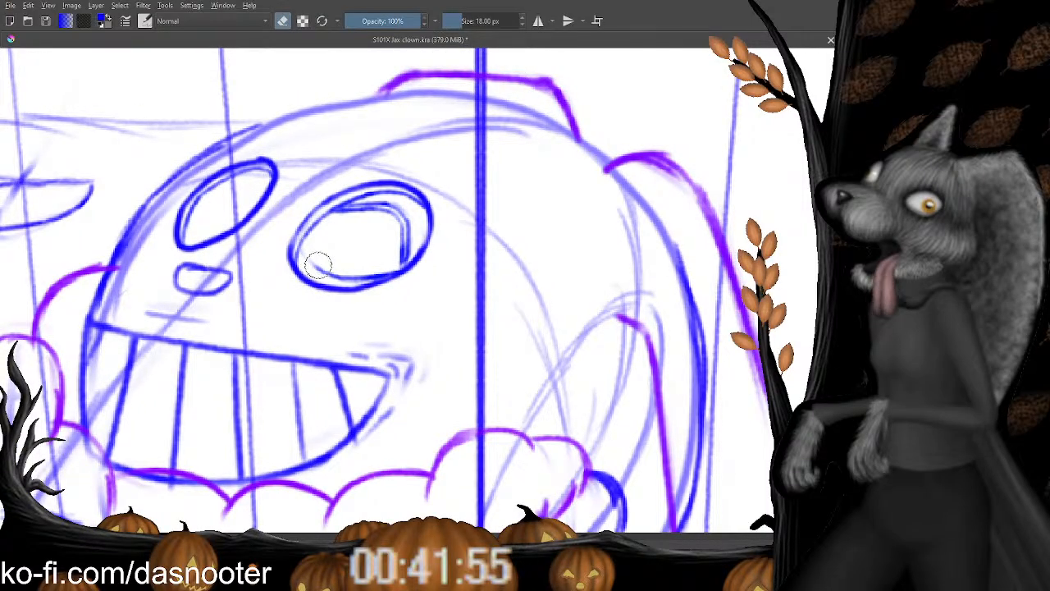
key("e")
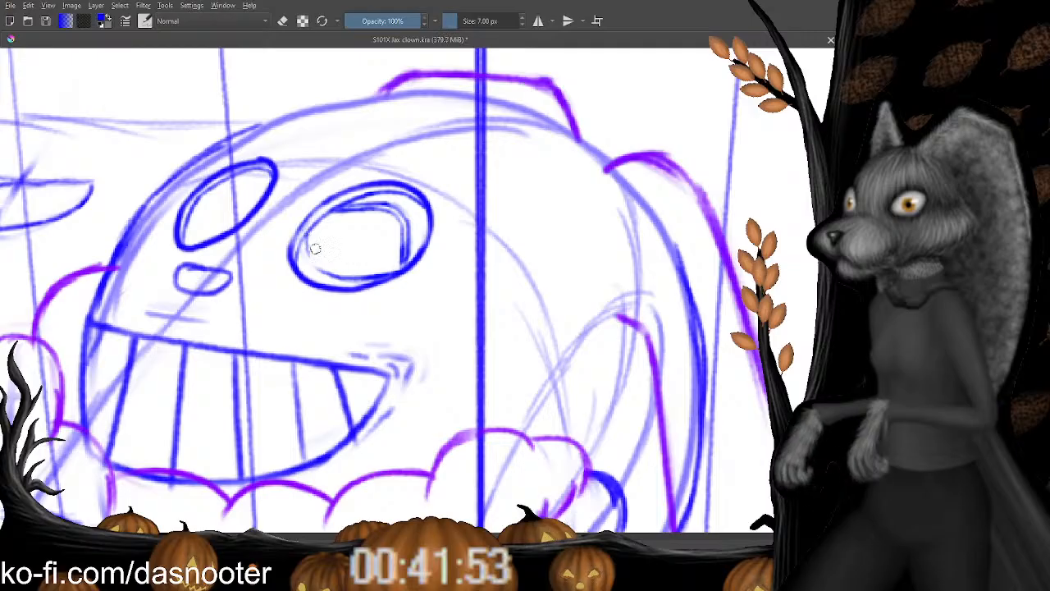
left_click_drag(309, 233, 316, 271)
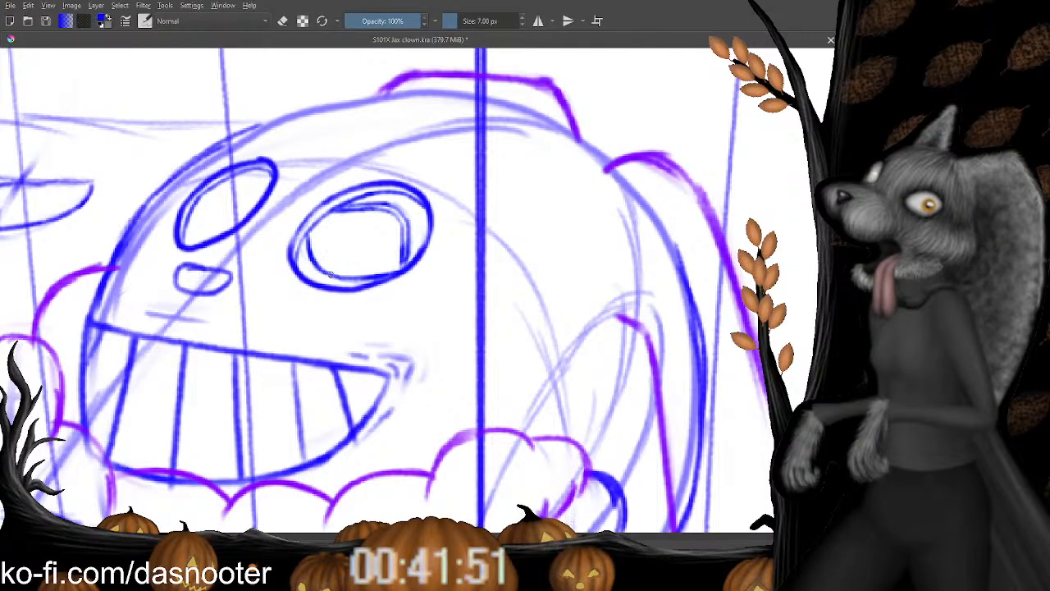
key("e")
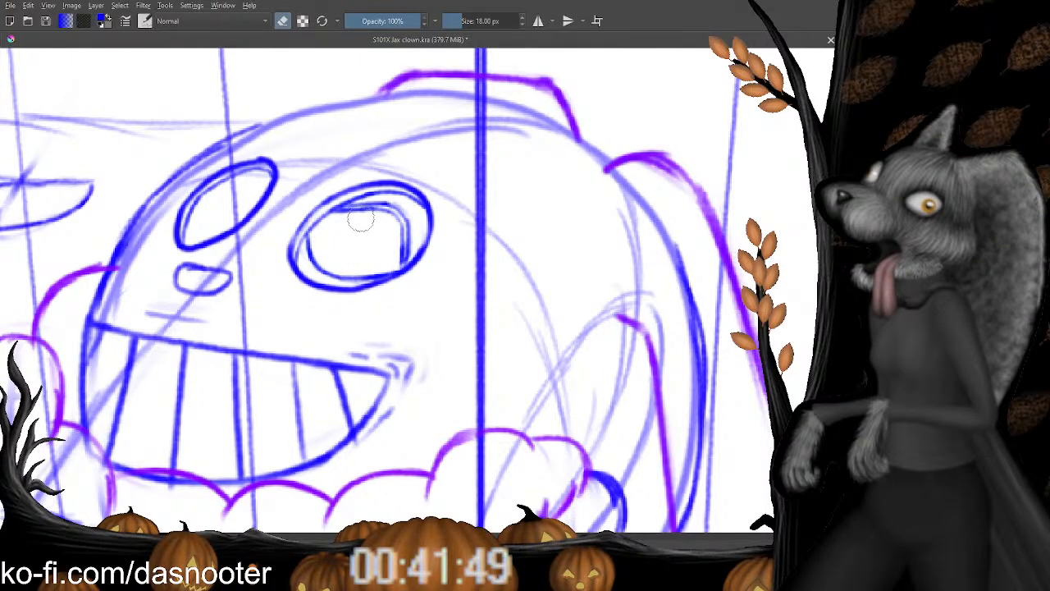
Erase the flat top line of the larger eye's inner oval and redraw it as a rounder curve.
left_click_drag(361, 220, 336, 211)
key("e")
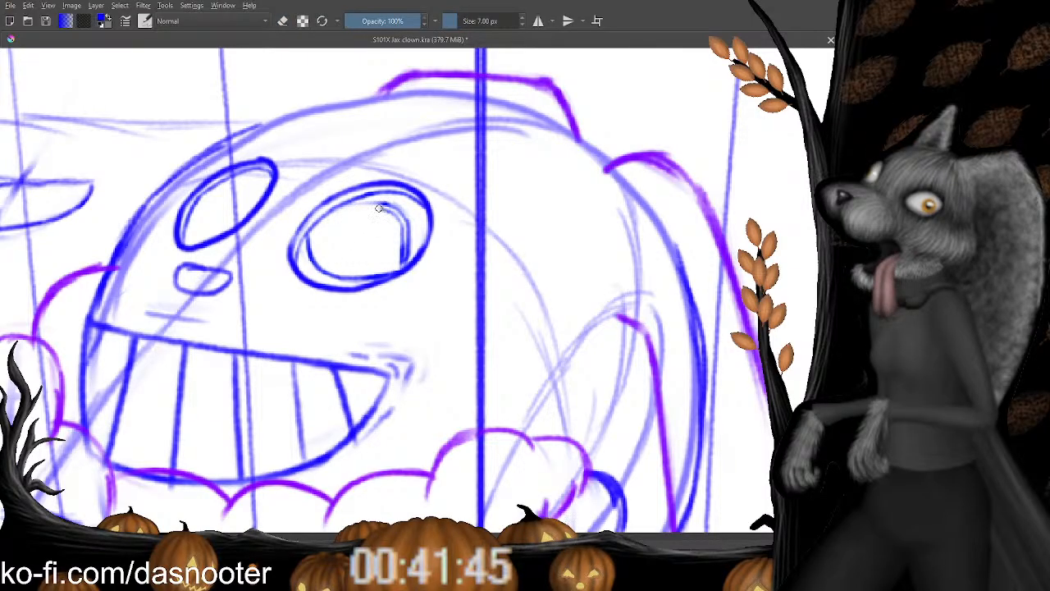
left_click_drag(383, 211, 336, 213)
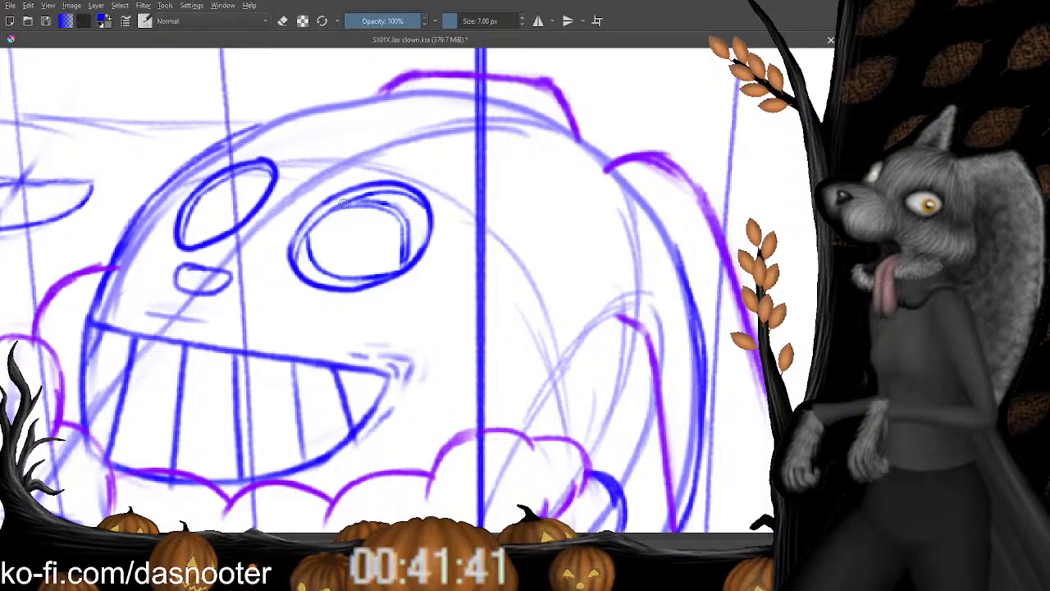
key("e")
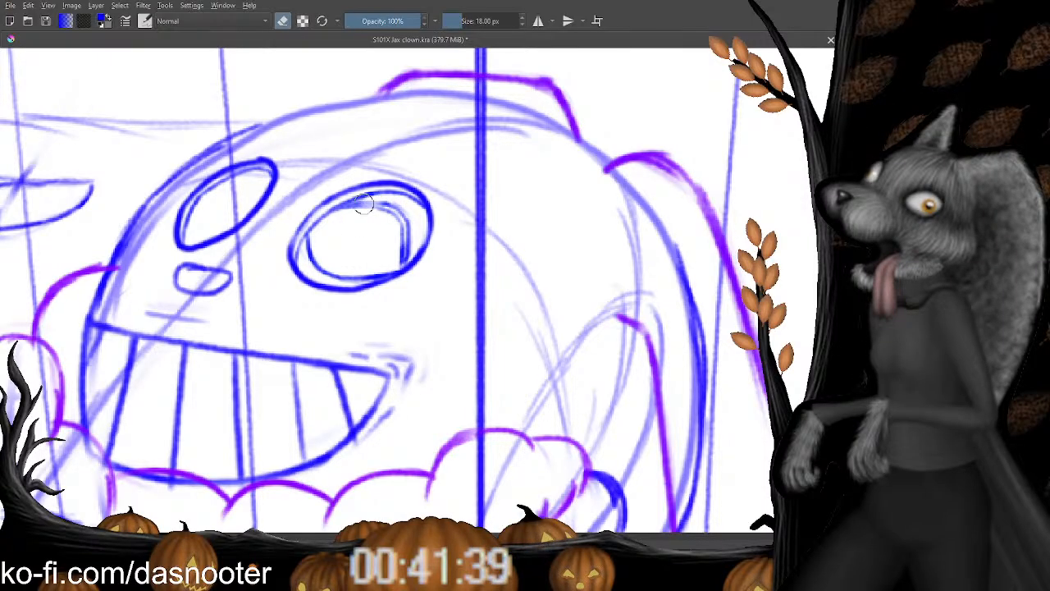
left_click_drag(363, 203, 345, 205)
key("e")
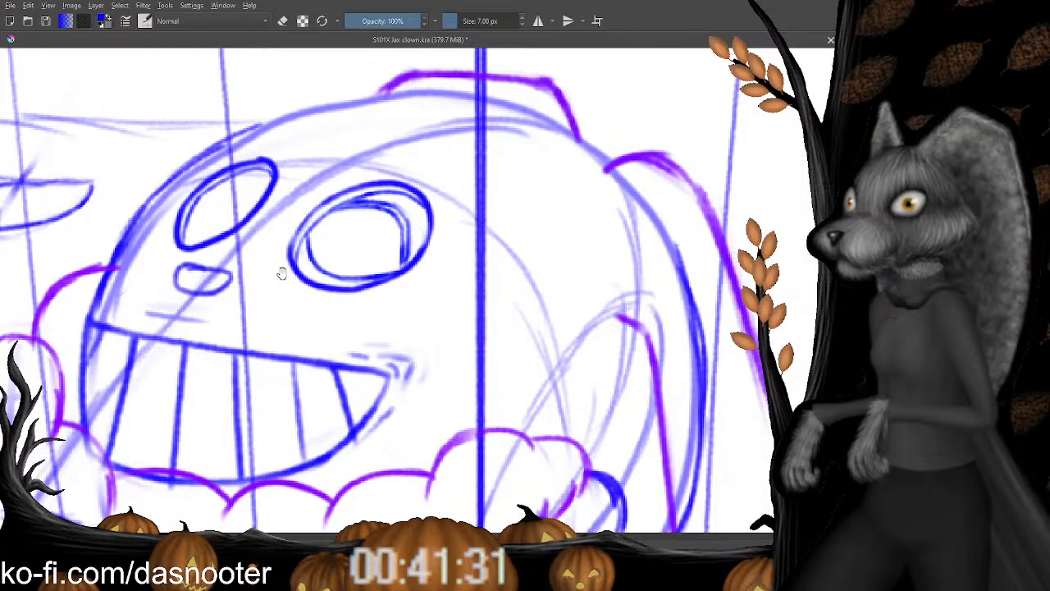
Refine the upper-left curve of the larger eye's inner oval, alternating the 18 px eraser and 7 px brush.
key("e")
key("e")
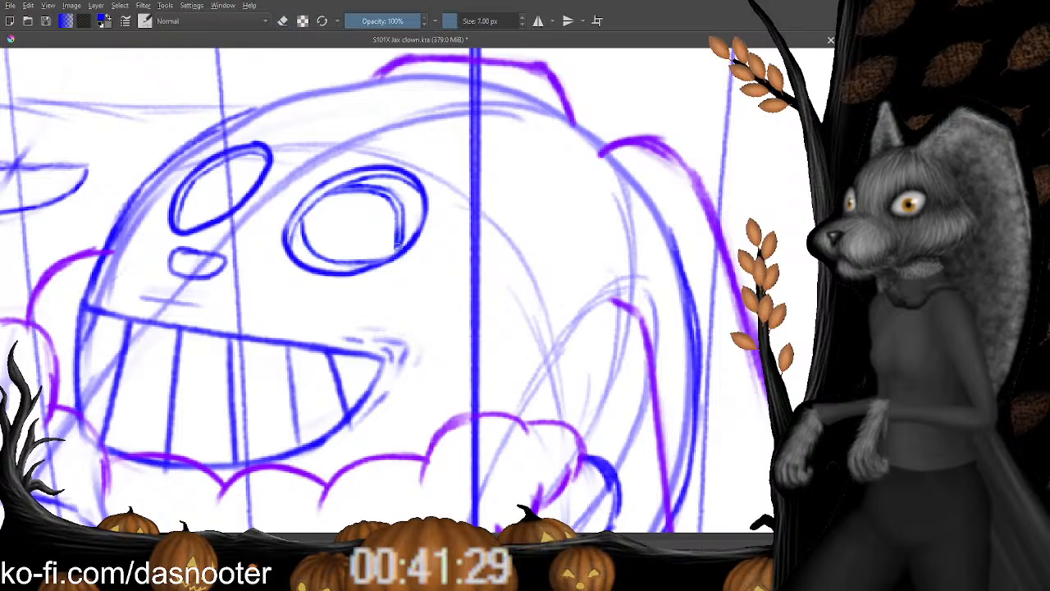
left_click_drag(230, 255, 246, 276)
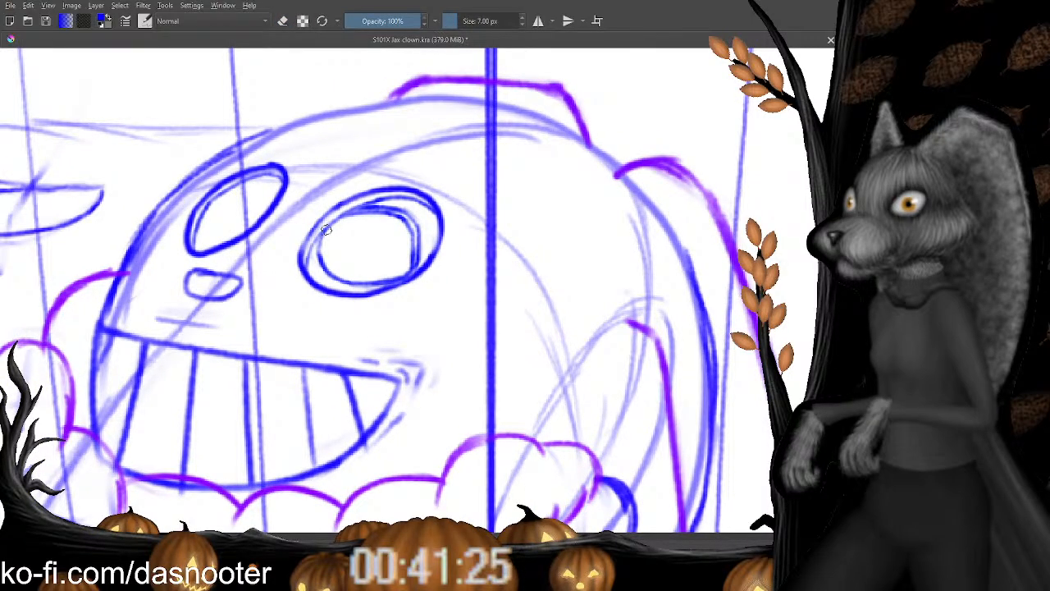
key("e")
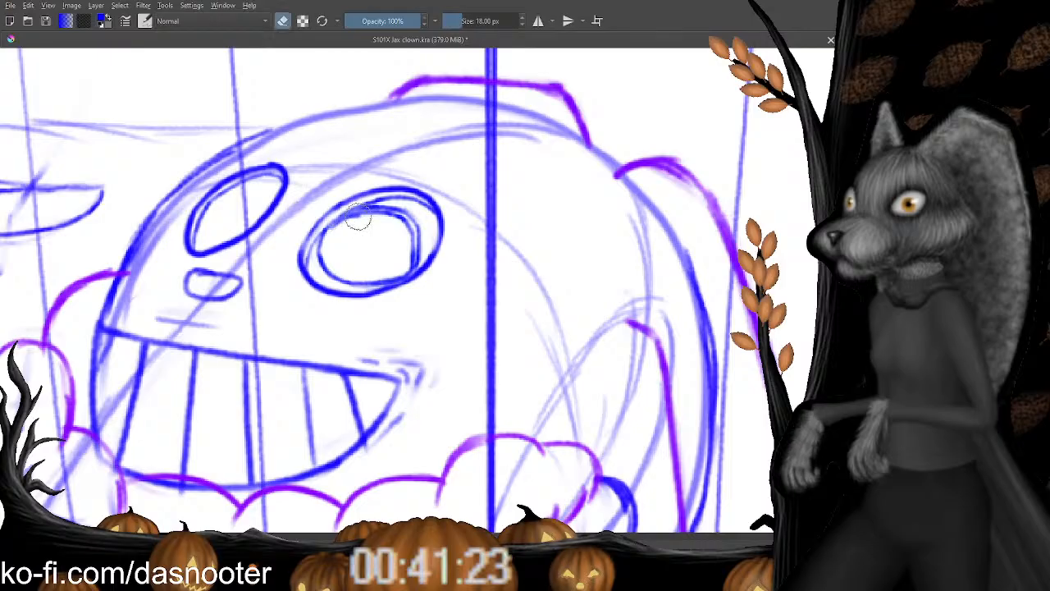
mouse_move(361, 216)
left_mouse_down()
mouse_move(318, 244)
mouse_move(385, 204)
mouse_move(333, 220)
mouse_move(375, 214)
mouse_move(346, 226)
left_mouse_up()
key("e")
key("e")
key("e")
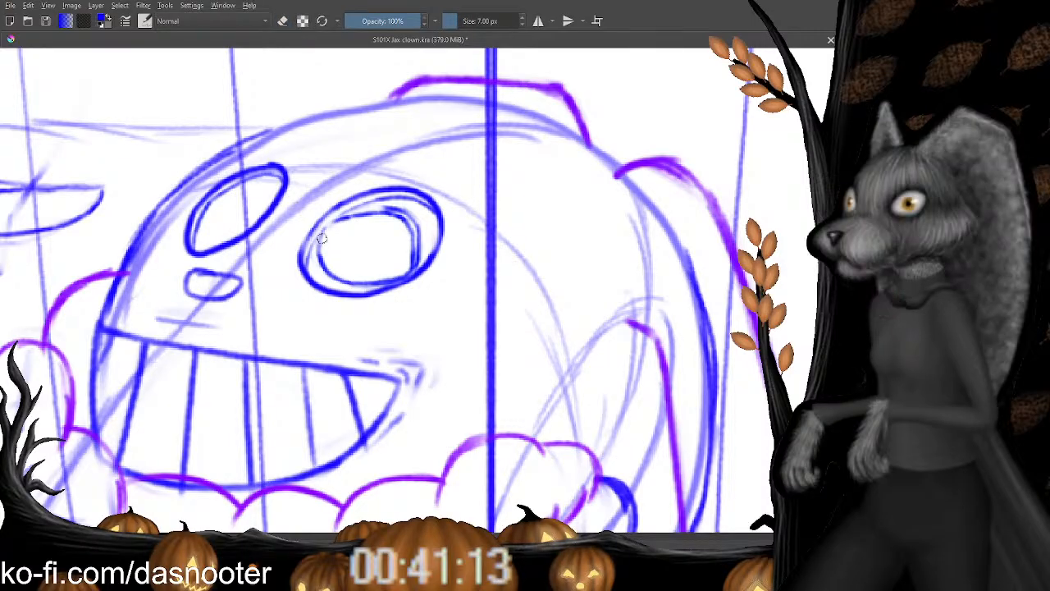
left_click_drag(328, 223, 318, 257)
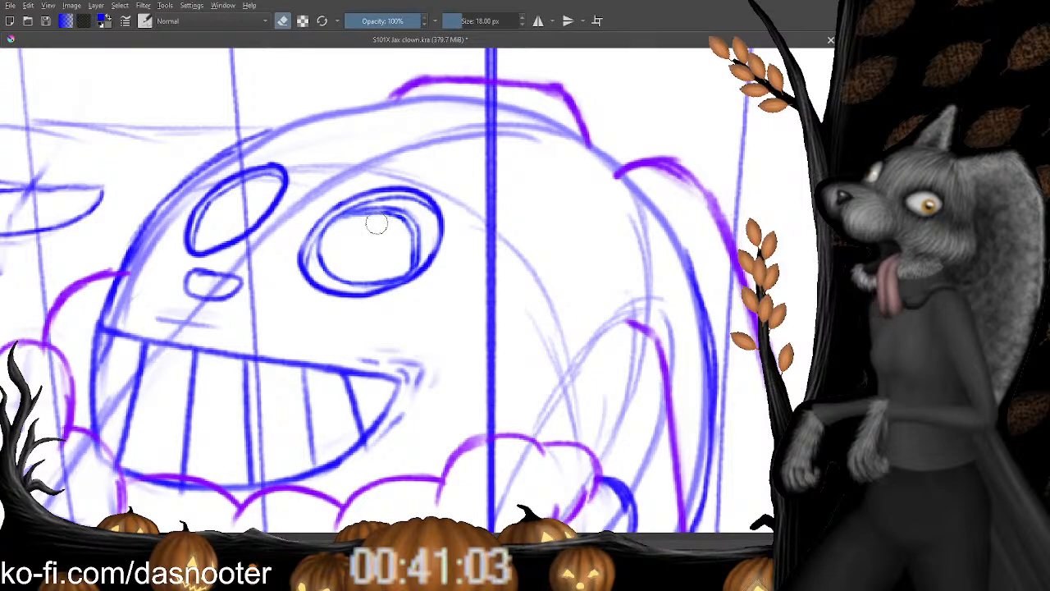
key("e")
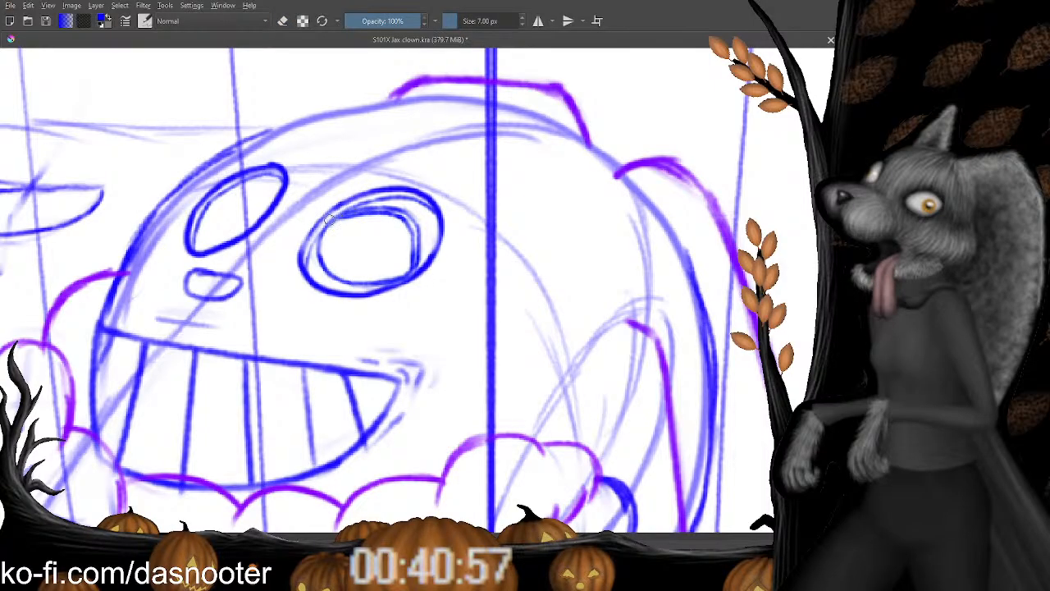
Sketch extra rim strokes between the larger eye's inner oval and its outline along the upper-right side.
left_click_drag(360, 242, 328, 250)
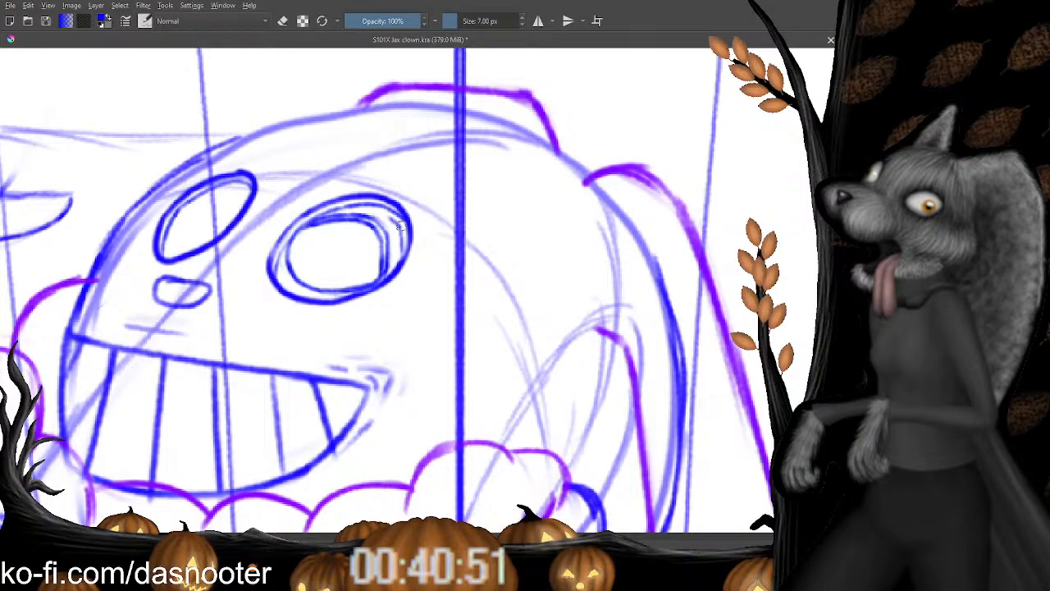
left_click_drag(372, 212, 390, 216)
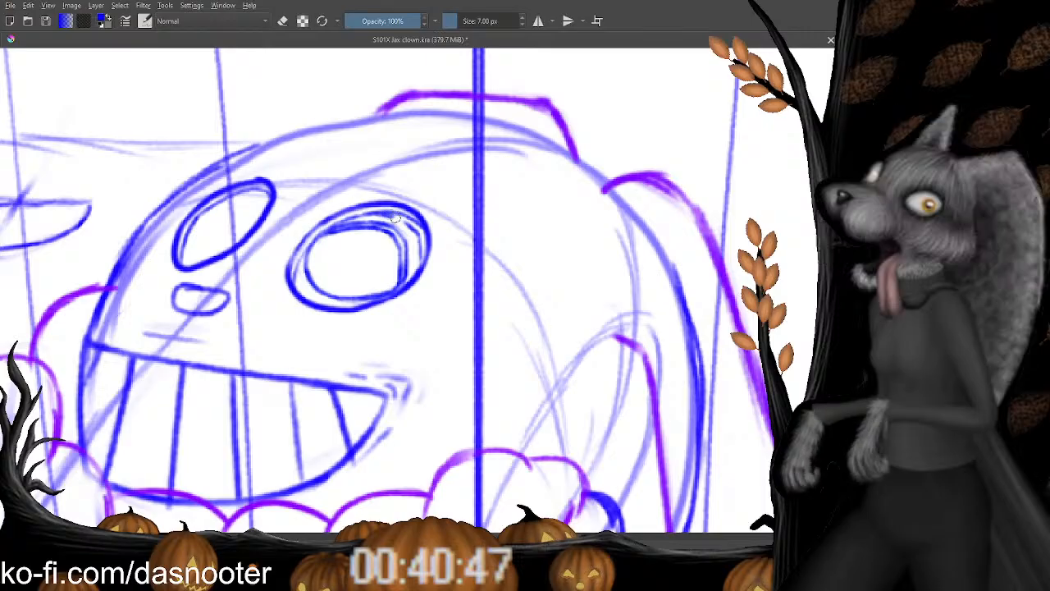
key("e")
key("e")
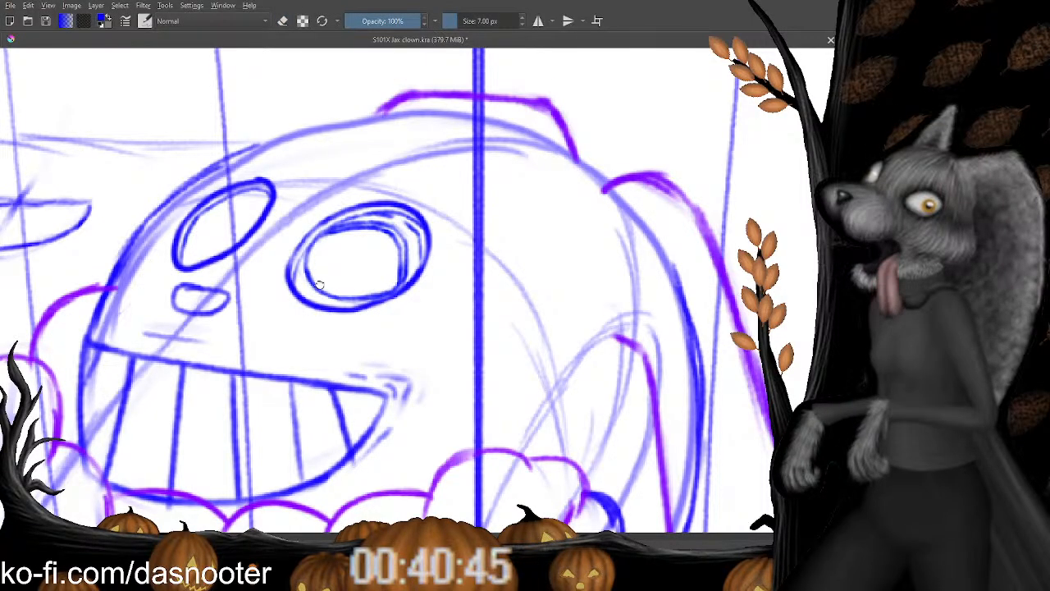
left_click_drag(319, 286, 323, 273)
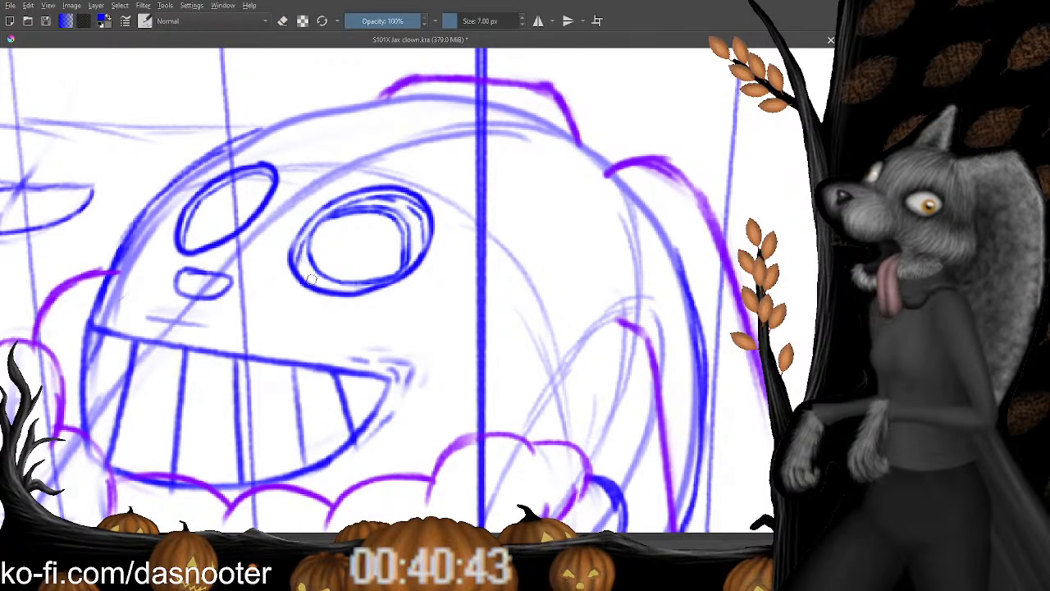
Add short blue rim strokes between the larger eye's outline and inner oval on the left side, undoing a stray stroke.
key("x")
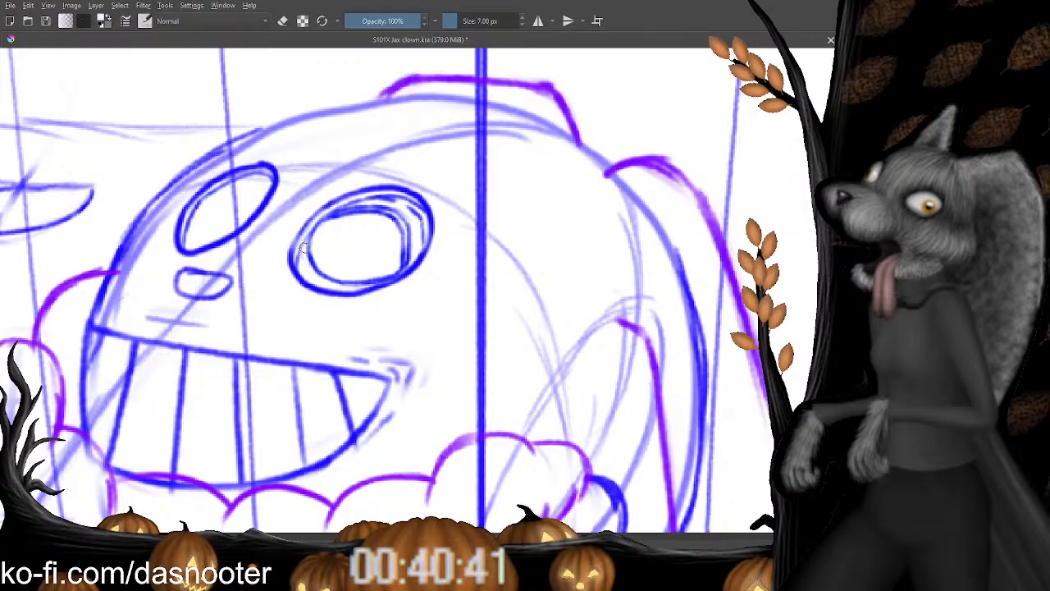
key("x")
left_click_drag(303, 249, 300, 246)
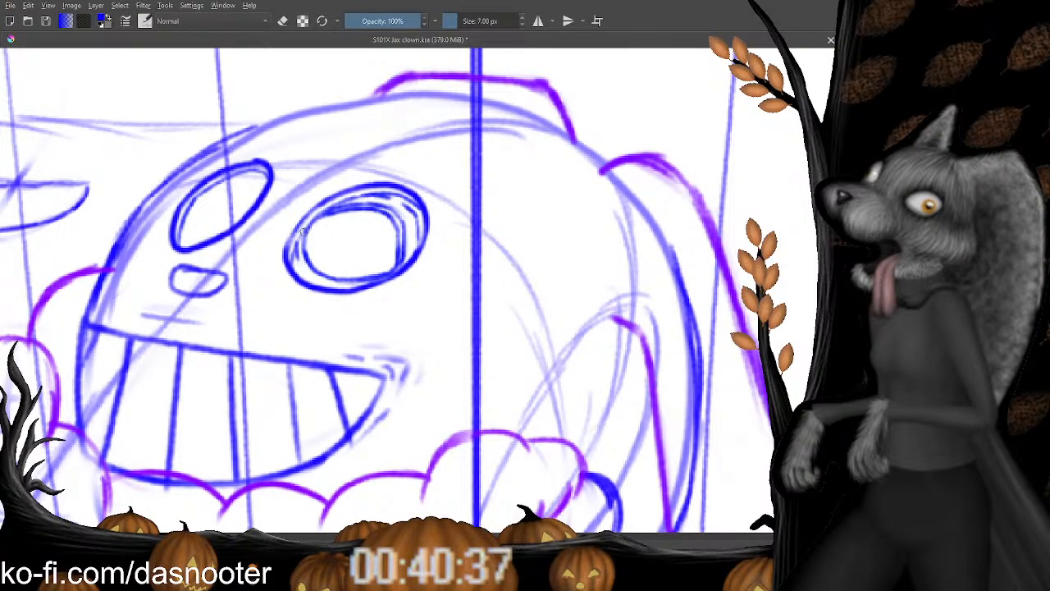
mouse_move(314, 295)
left_mouse_down()
mouse_move(398, 257)
mouse_move(357, 258)
mouse_move(403, 255)
mouse_move(335, 260)
left_mouse_up()
key("ctrl+z")
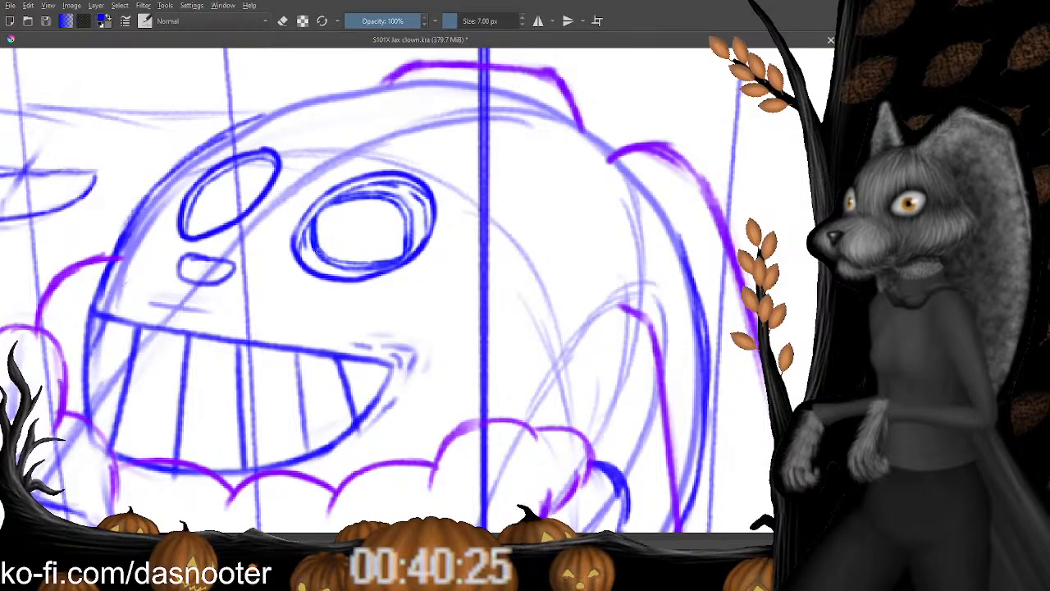
Clean up the top and left side of the larger eye's inner oval with the 18 px eraser and redraw them at 7 px.
mouse_move(306, 247)
left_mouse_down()
mouse_move(382, 279)
mouse_move(426, 197)
left_mouse_up()
key("e")
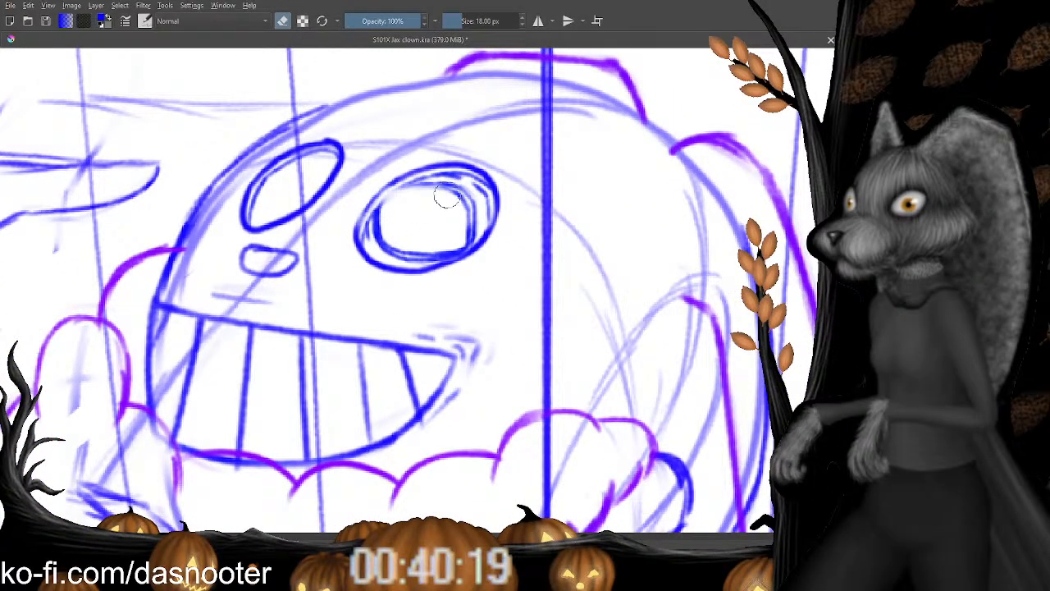
key("e")
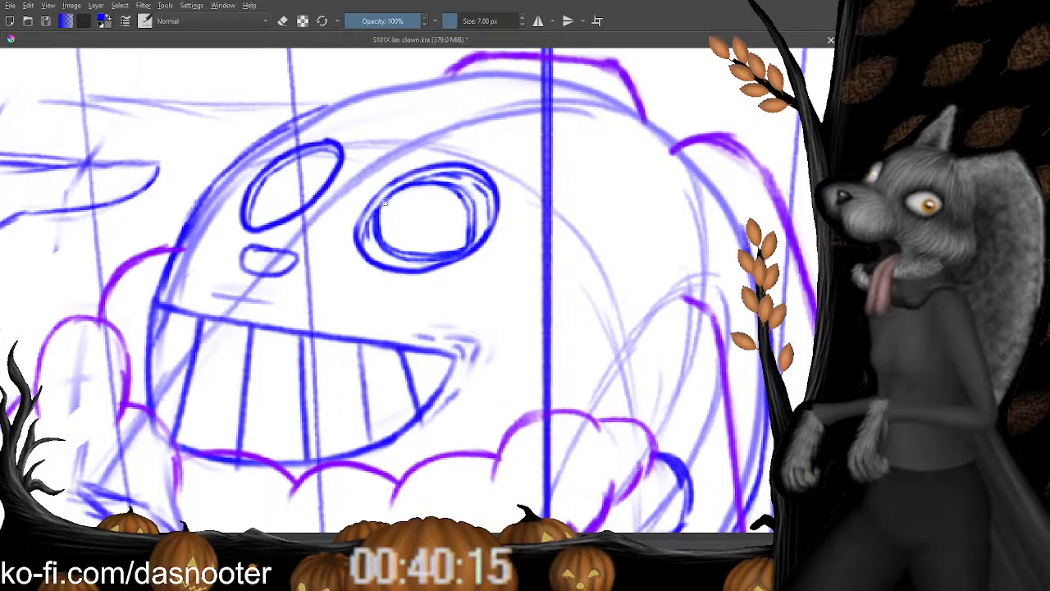
key("e")
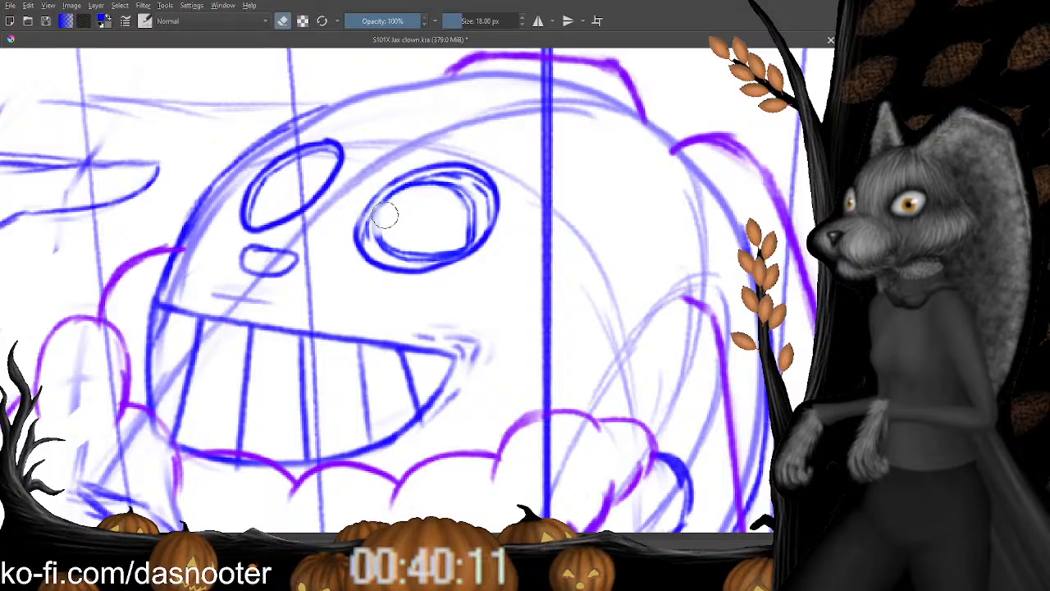
key("e")
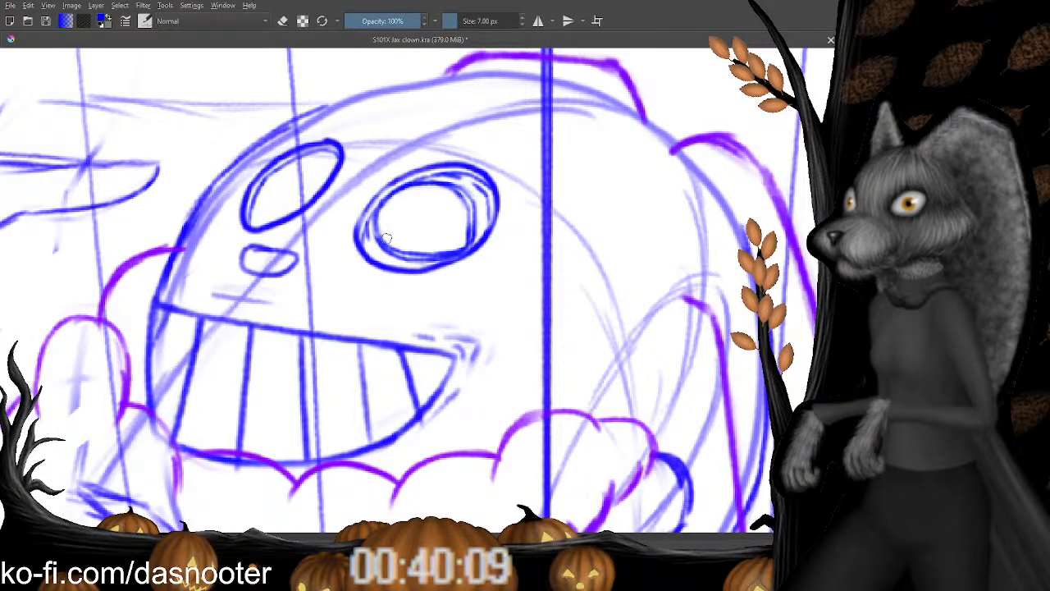
Refine the top curve of the larger eye's inner oval, alternating the 18 px eraser and the 7 px brush.
mouse_move(432, 225)
left_mouse_down()
mouse_move(414, 246)
mouse_move(396, 204)
mouse_move(410, 195)
left_mouse_up()
key("e")
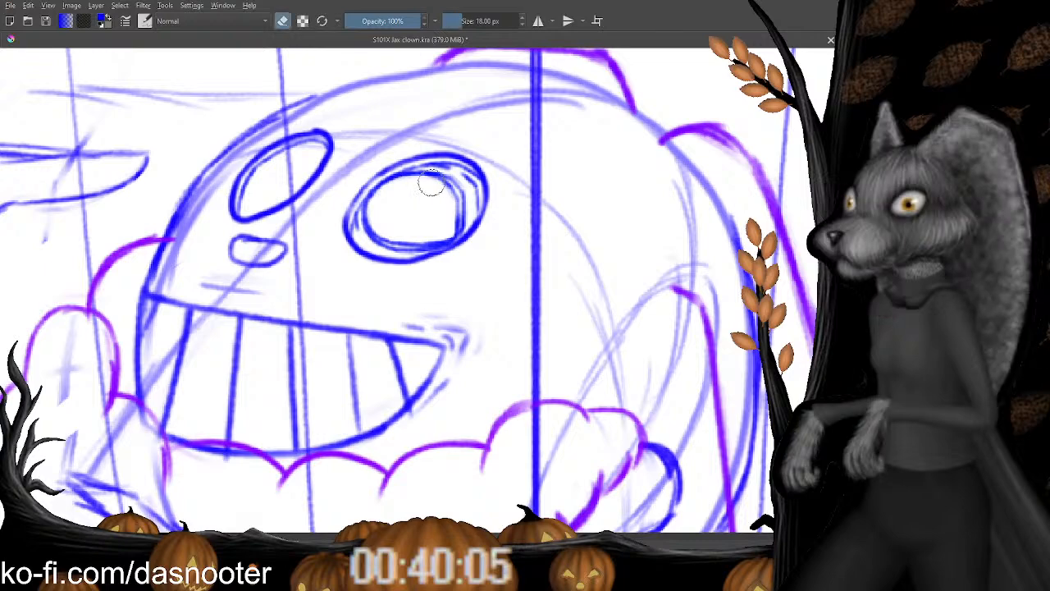
key("e")
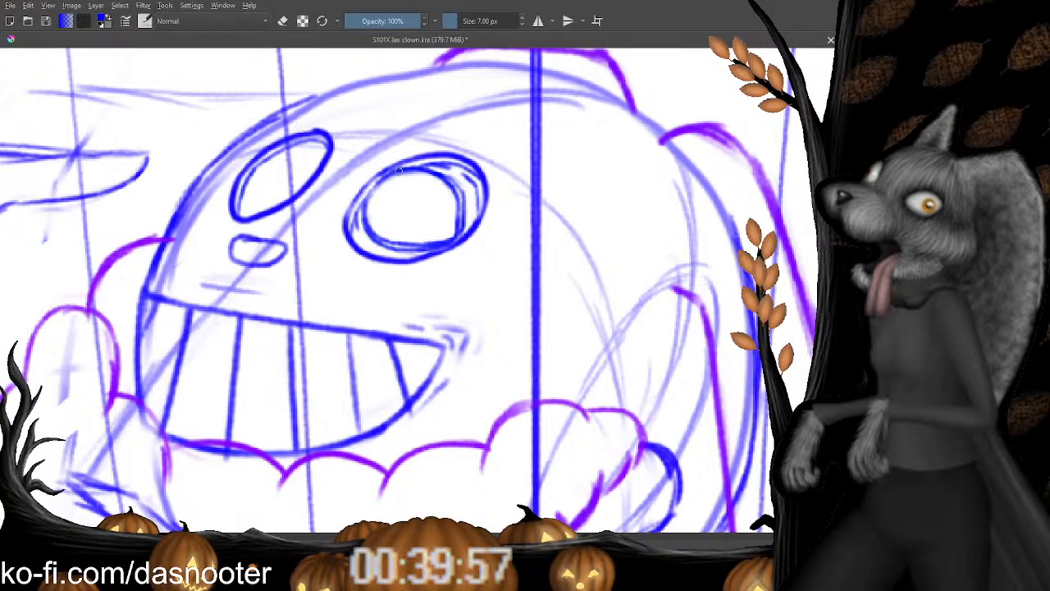
key("e")
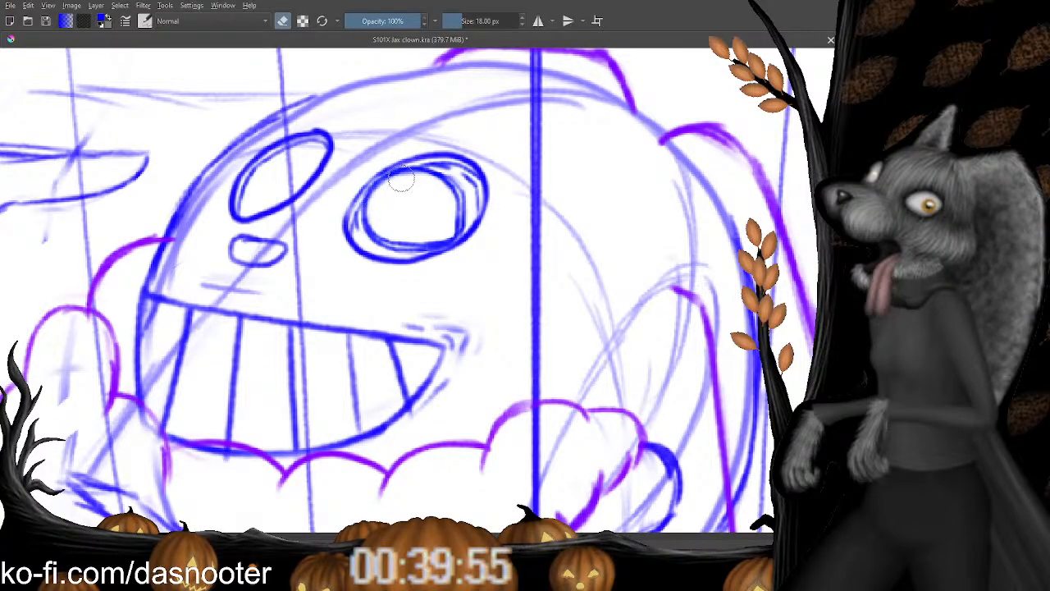
left_click_drag(400, 228, 388, 229)
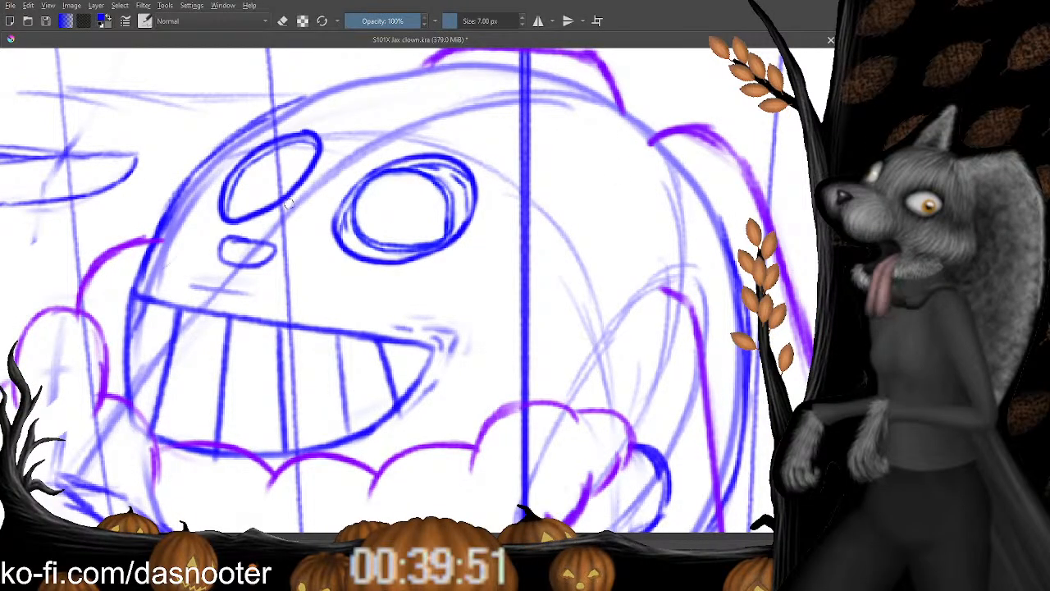
Sketch a blue inner rim along the upper edge of the smaller eye and curve it down across its upper-right end.
left_click_drag(288, 204, 408, 173)
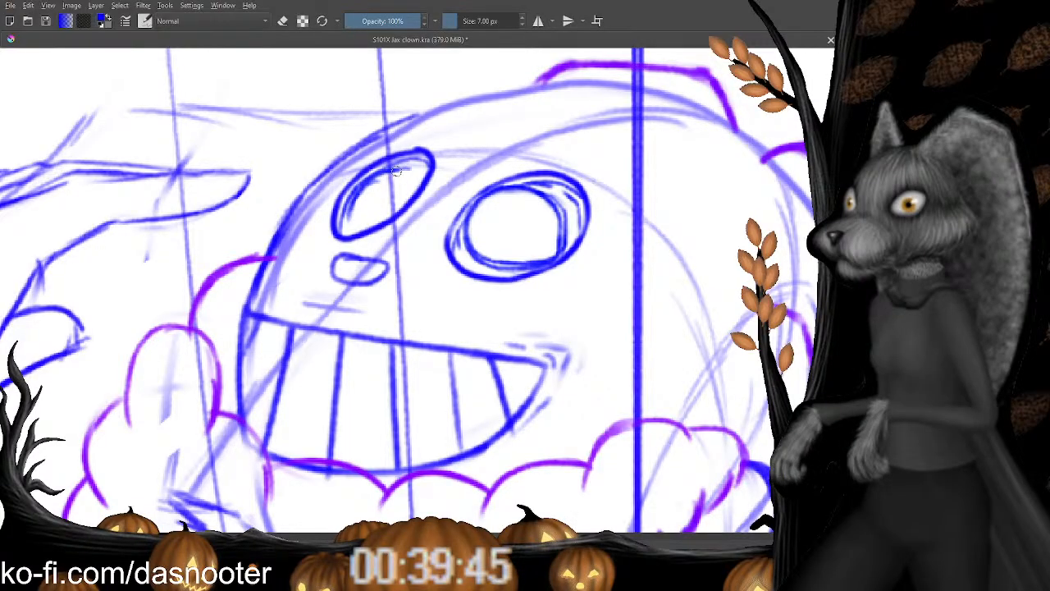
key("e")
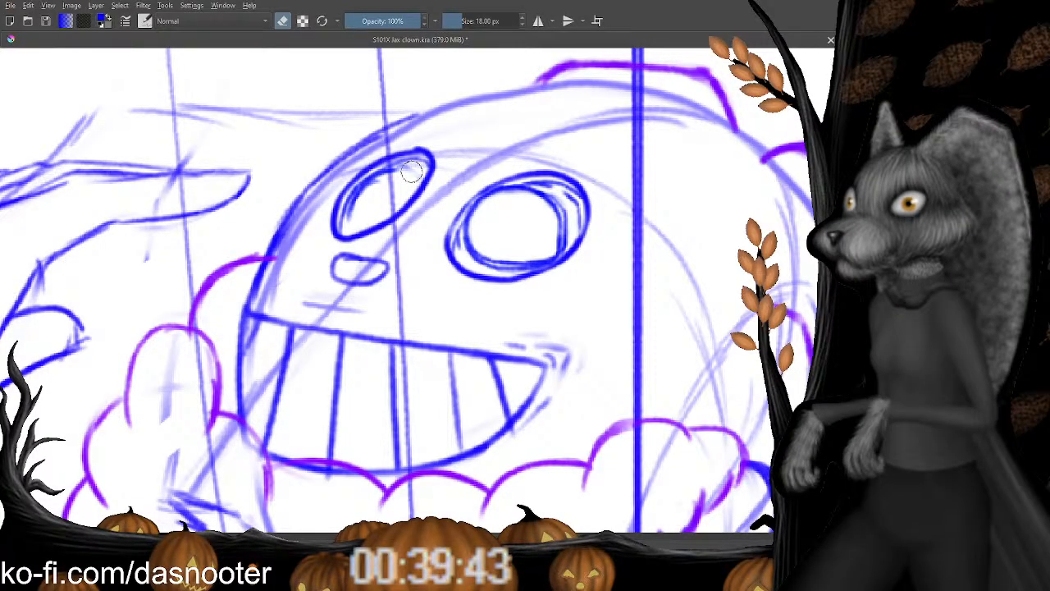
key("e")
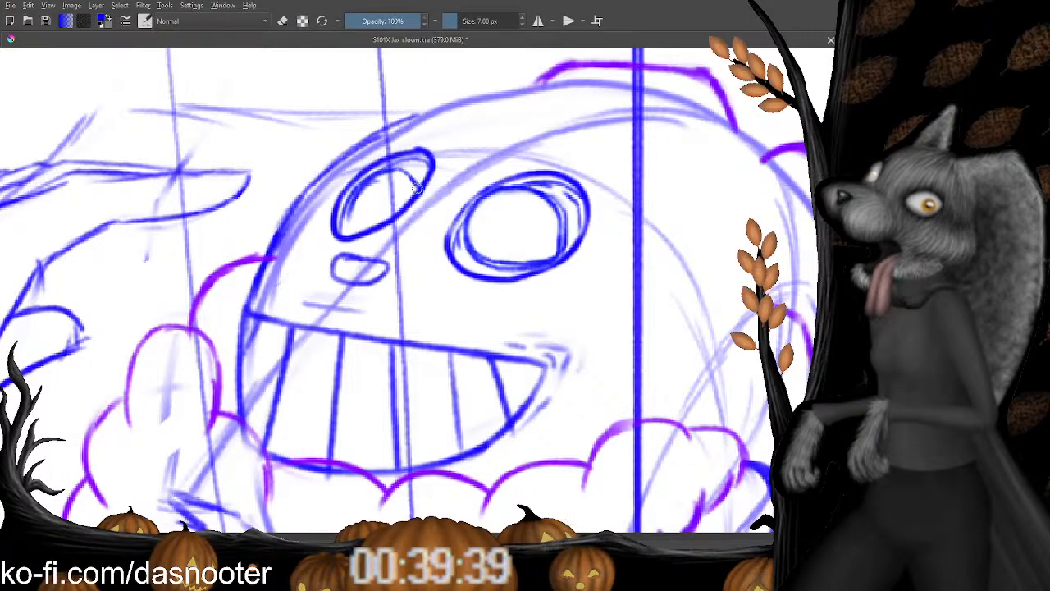
left_click_drag(420, 174, 417, 185)
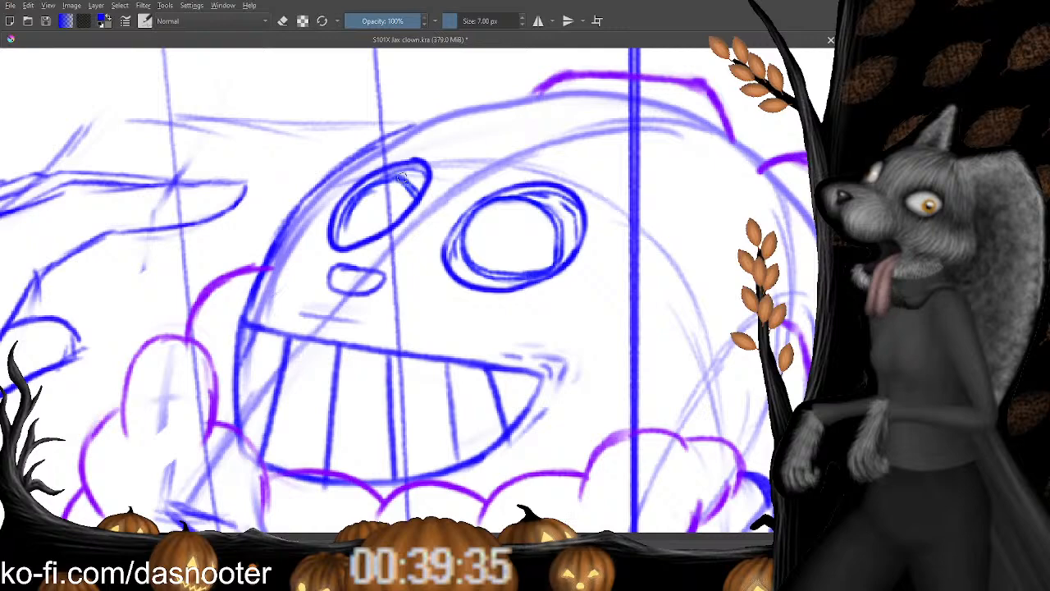
left_click_drag(406, 173, 419, 191)
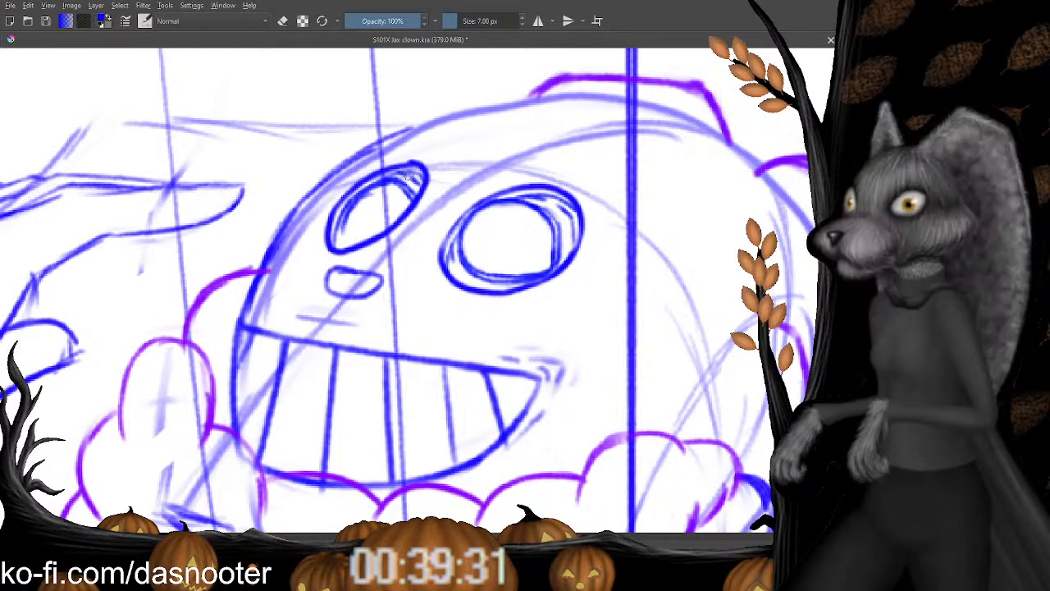
Clean up the rim strokes at the smaller eye's upper-right end and close its inner oval along the lower side at 7 px.
left_click_drag(371, 239, 375, 240)
key("e")
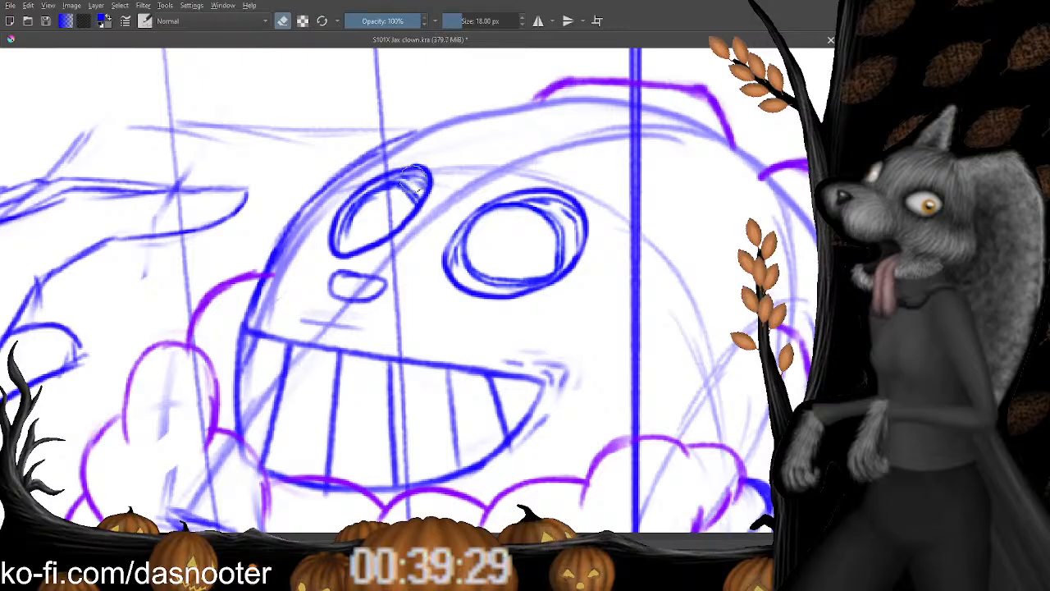
key("e")
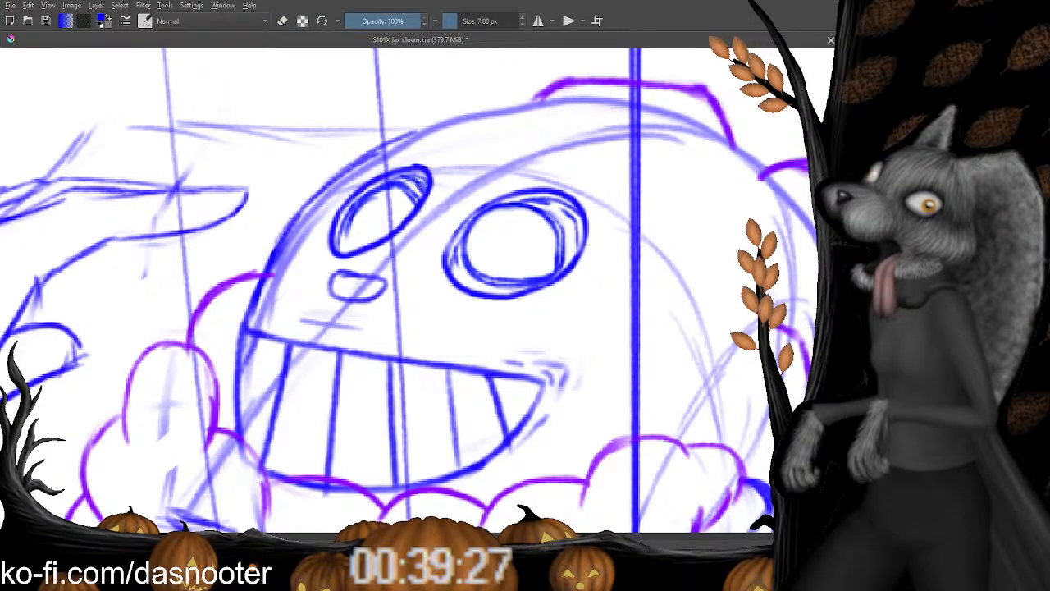
left_click_drag(367, 237, 409, 220)
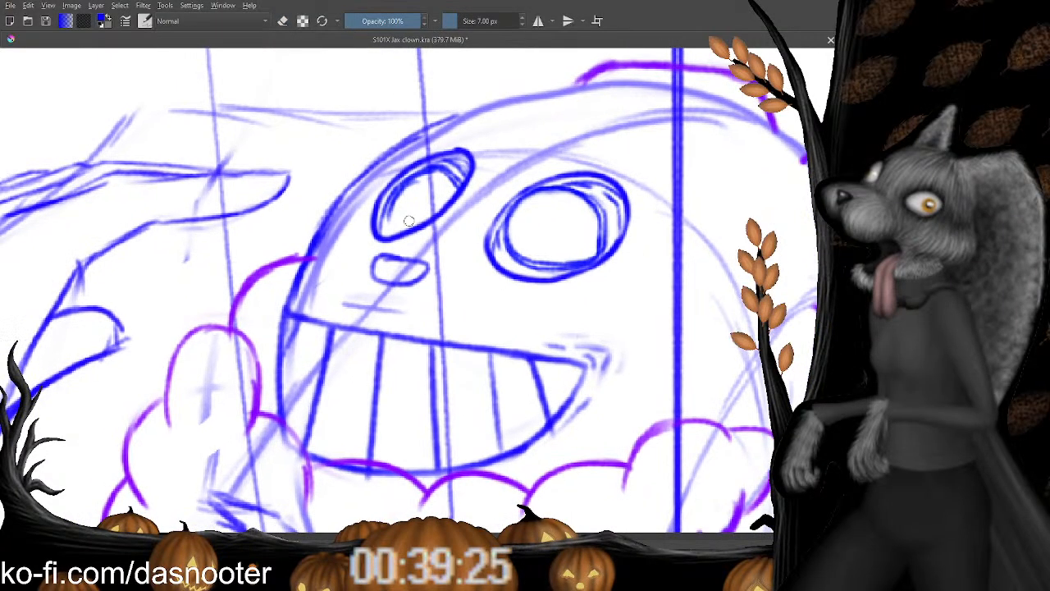
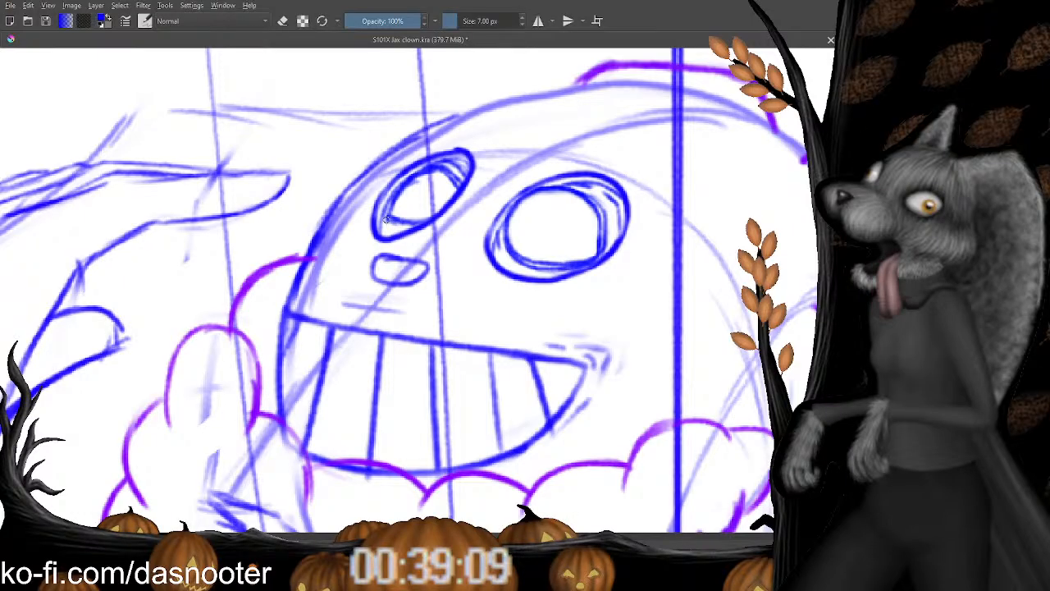
Trim the lower-left end of the smaller eye's inner oval with the 18 px eraser and redraw it rounder at 7 px.
key("e")
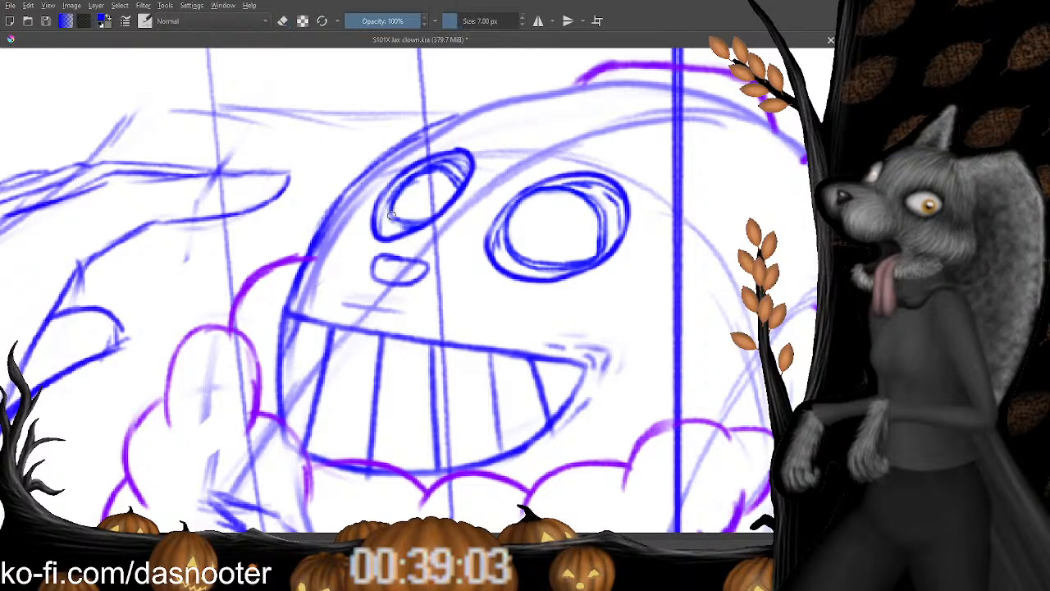
key("e")
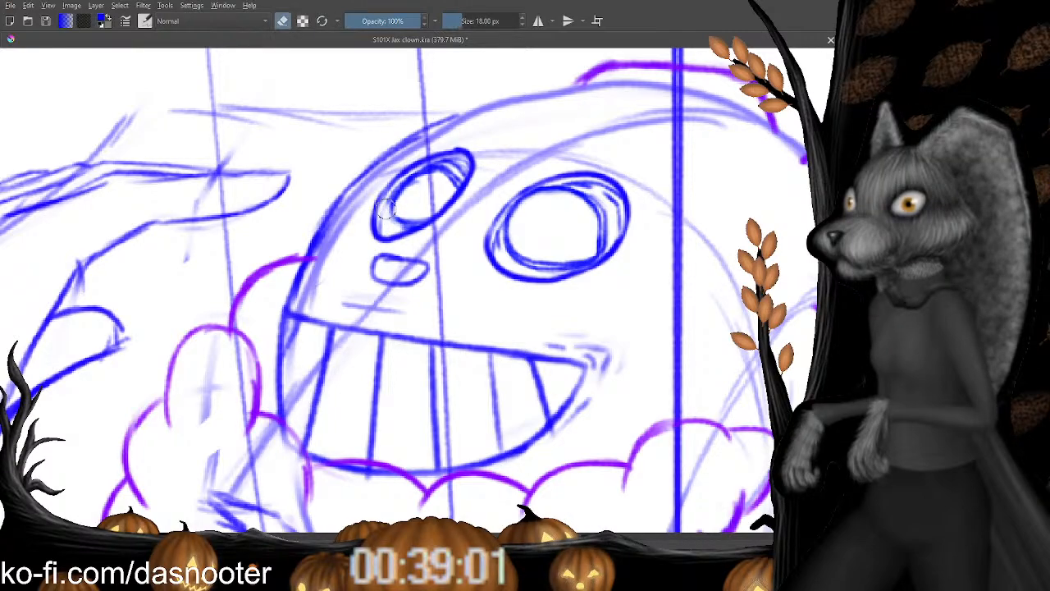
key("e")
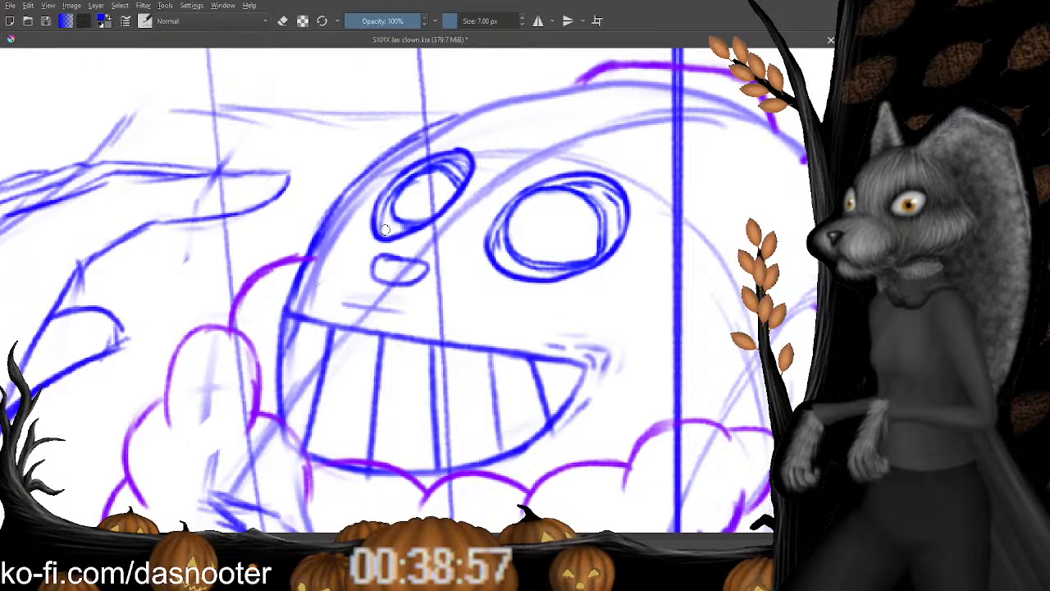
scroll(388, 232, "down", 2)
scroll(394, 235, "up", 2)
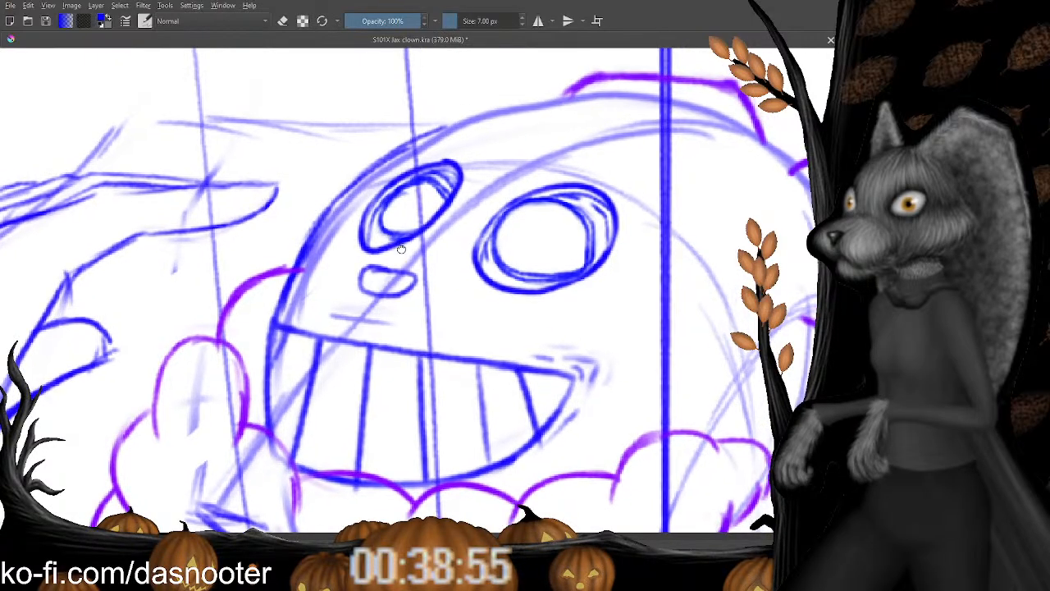
left_click_drag(374, 233, 403, 238)
left_click_drag(489, 242, 403, 230)
Draw a blue iris hanging from the top of the larger eye's inner oval, undoing a stray stroke and tidying with the eraser.
scroll(402, 232, "down", 5)
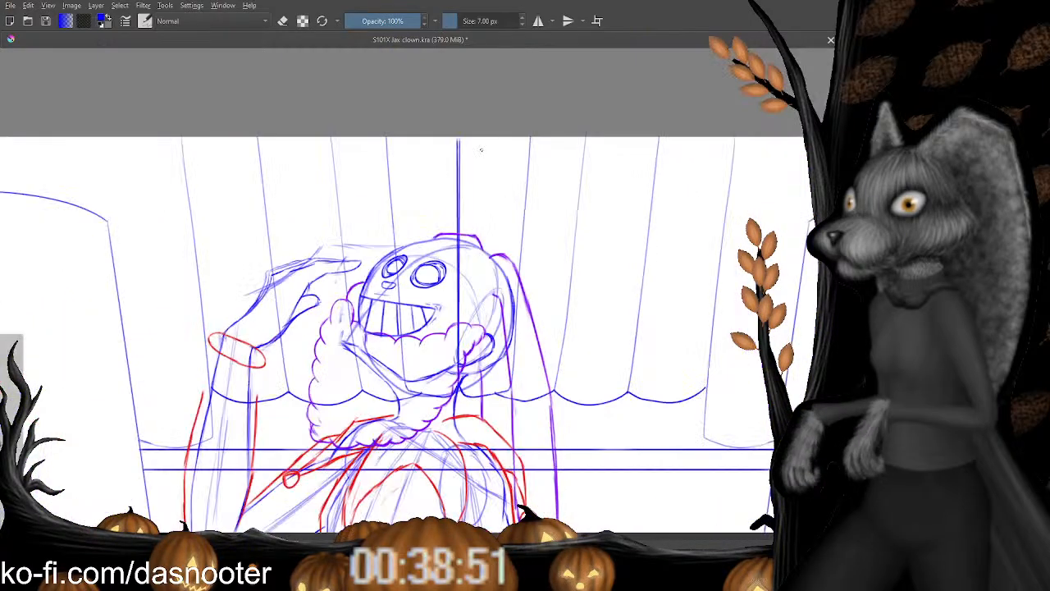
scroll(483, 158, "down", 2)
scroll(433, 196, "up", 6)
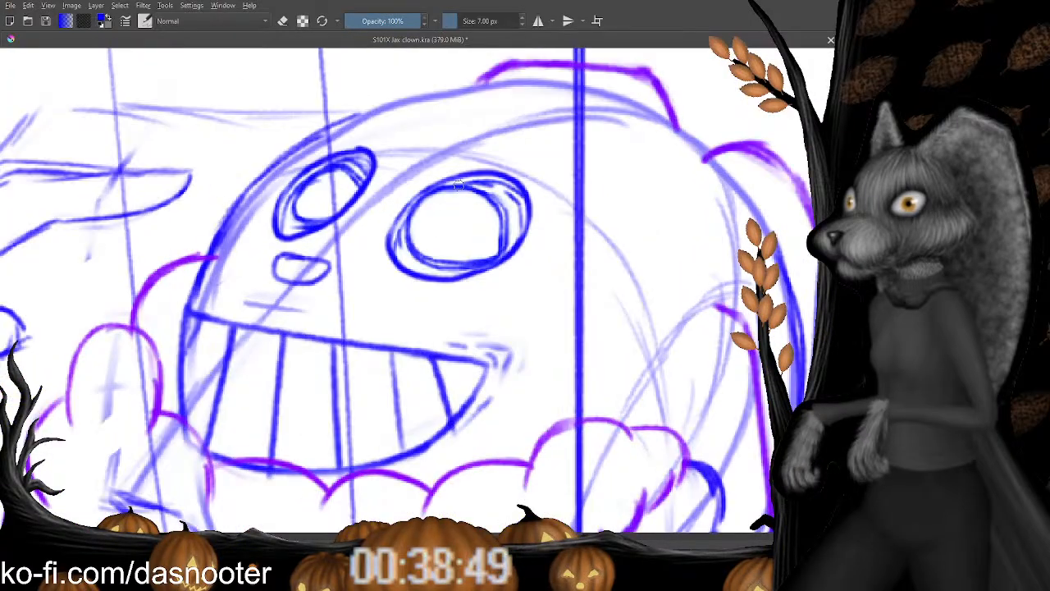
mouse_move(444, 191)
left_mouse_down()
mouse_move(457, 216)
mouse_move(498, 205)
mouse_move(471, 223)
mouse_move(484, 226)
mouse_move(469, 228)
mouse_move(494, 225)
left_mouse_up()
key("ctrl+z")
key("e")
key("e")
key("e")
key("e")
mouse_move(450, 197)
left_mouse_down()
mouse_move(463, 222)
mouse_move(437, 215)
mouse_move(476, 225)
mouse_move(444, 195)
left_mouse_up()
key("e")
key("e")
Draw a matching iris with a small pupil at the top of the smaller eye's inner oval.
mouse_move(328, 173)
left_mouse_down()
mouse_move(350, 205)
mouse_move(344, 213)
left_mouse_up()
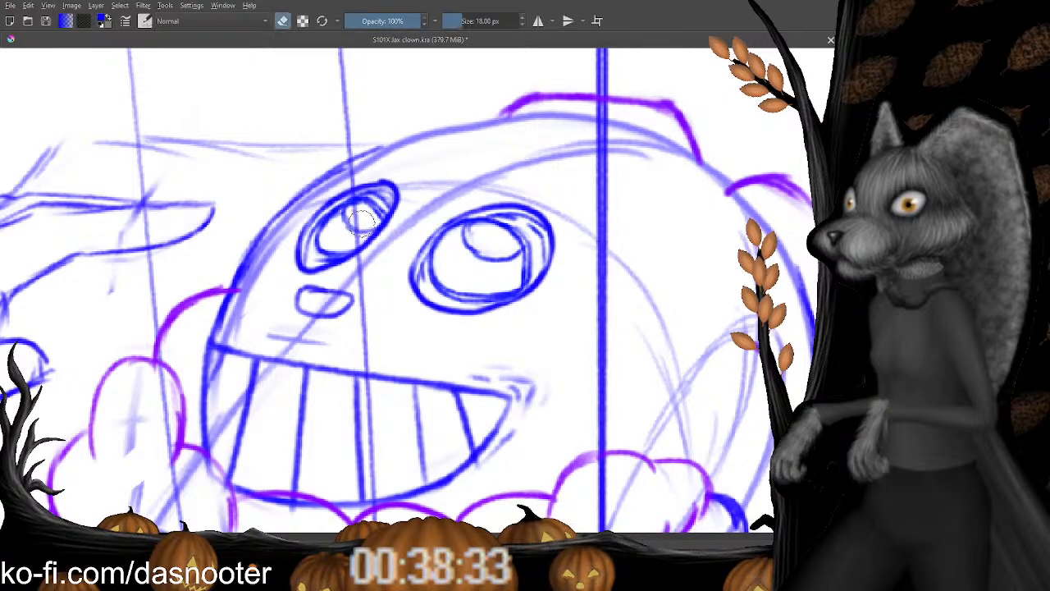
key("e")
key("e")
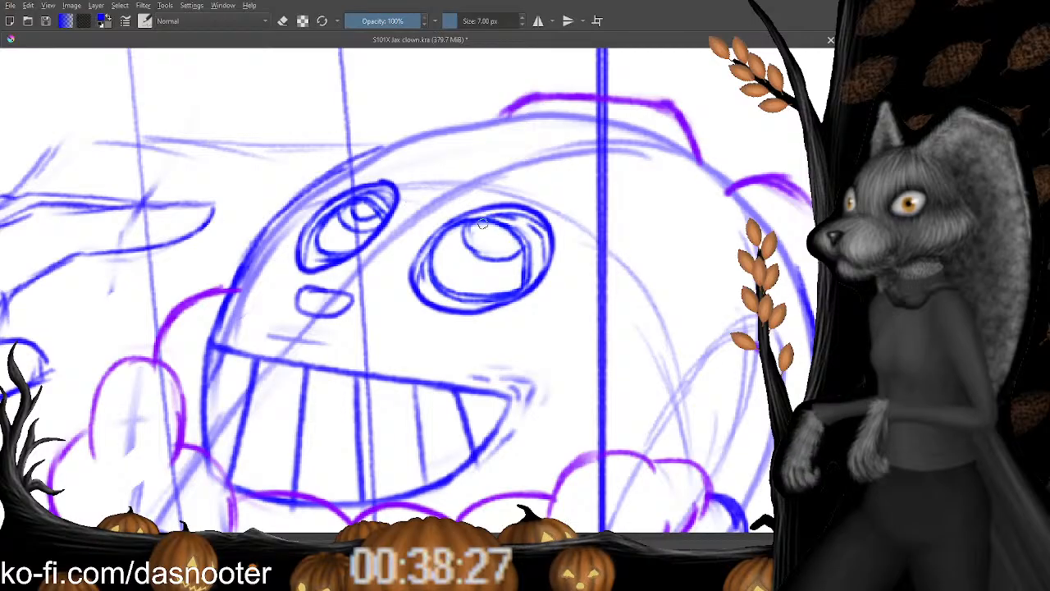
Draw a pupil inside the larger eye's iris at 7 px and clean up the surrounding lines with the 18 px eraser.
mouse_move(483, 223)
left_mouse_down()
mouse_move(495, 241)
mouse_move(519, 243)
left_mouse_up()
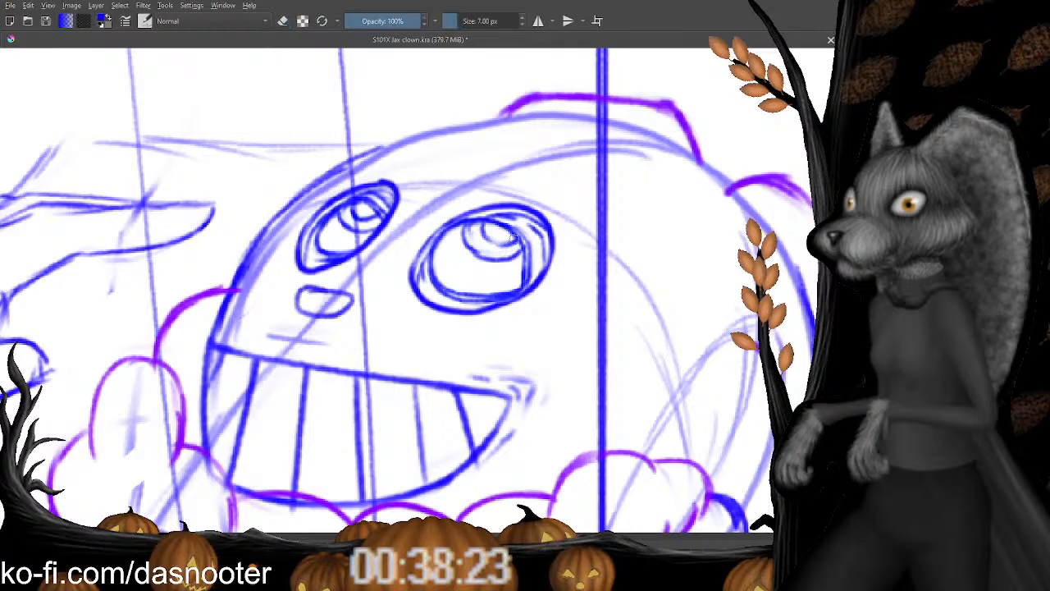
key("e")
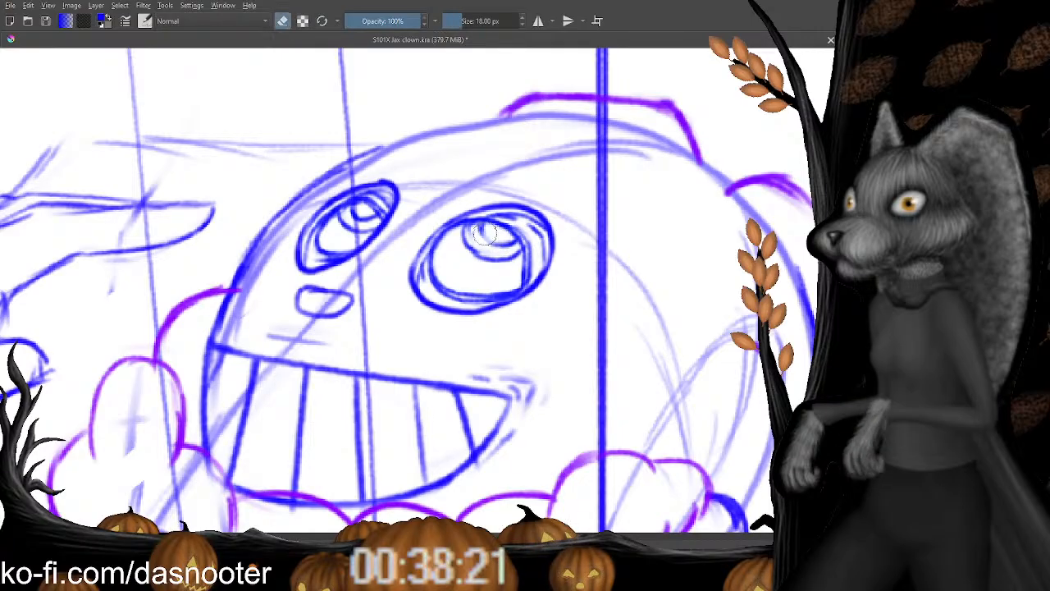
key("e")
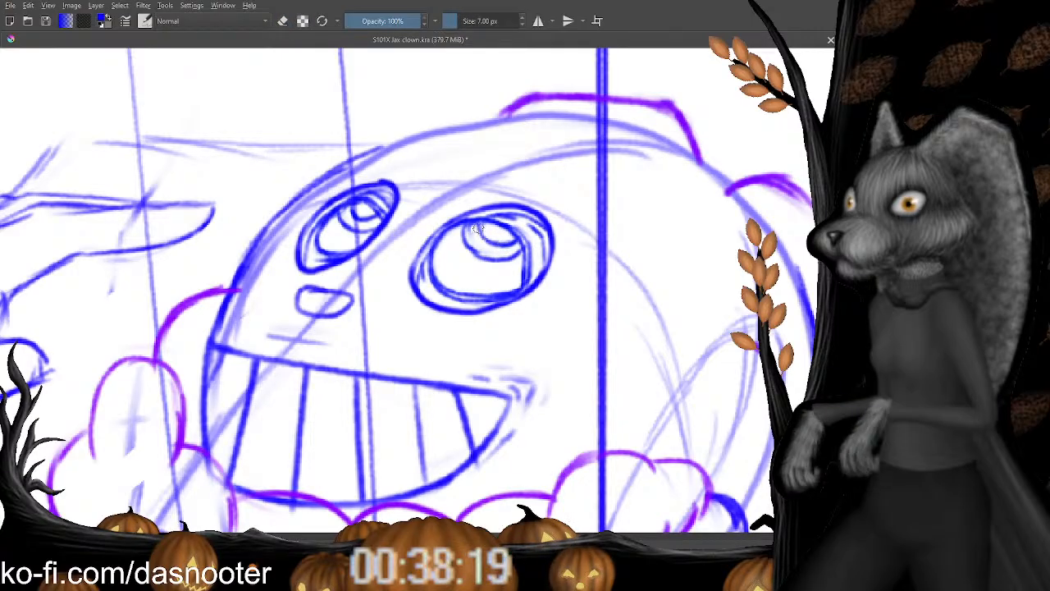
left_click_drag(365, 255, 389, 275)
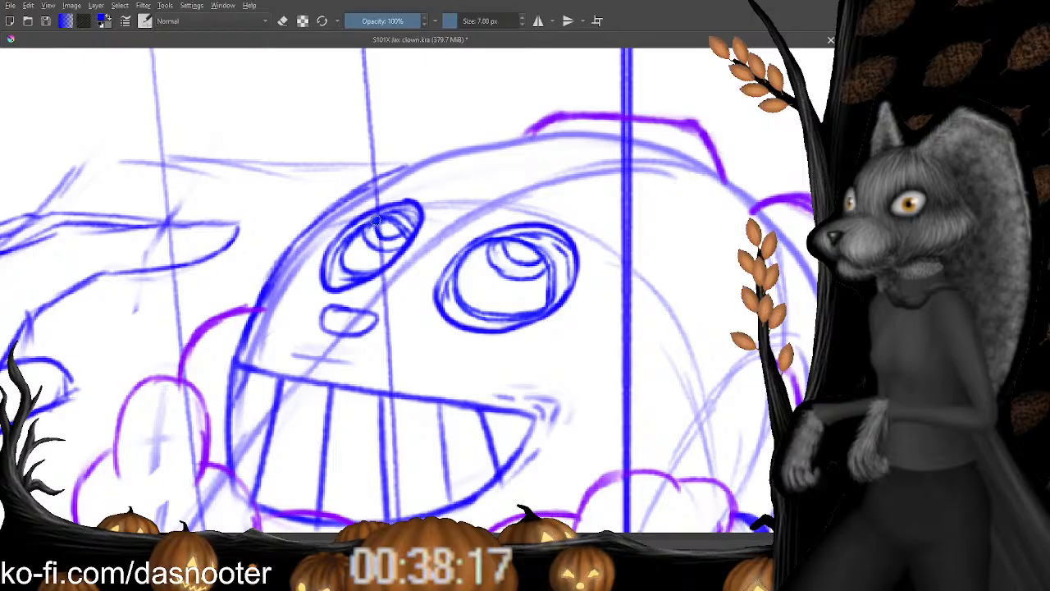
mouse_move(492, 301)
left_mouse_down()
mouse_move(481, 252)
mouse_move(448, 246)
left_mouse_up()
key("e")
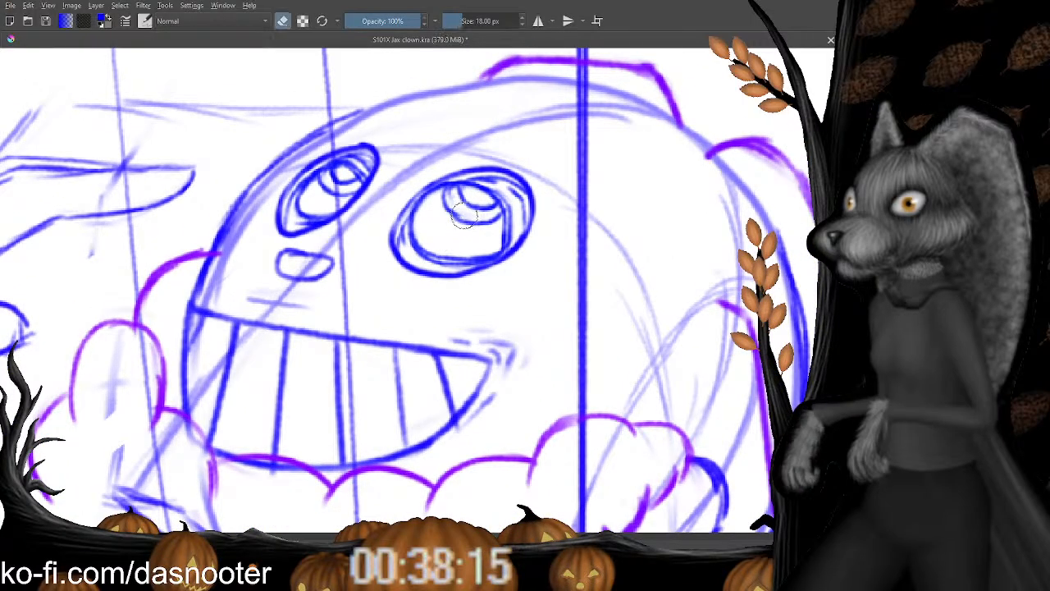
mouse_move(456, 205)
left_mouse_down()
mouse_move(448, 213)
mouse_move(478, 230)
mouse_move(449, 225)
left_mouse_up()
key("e")
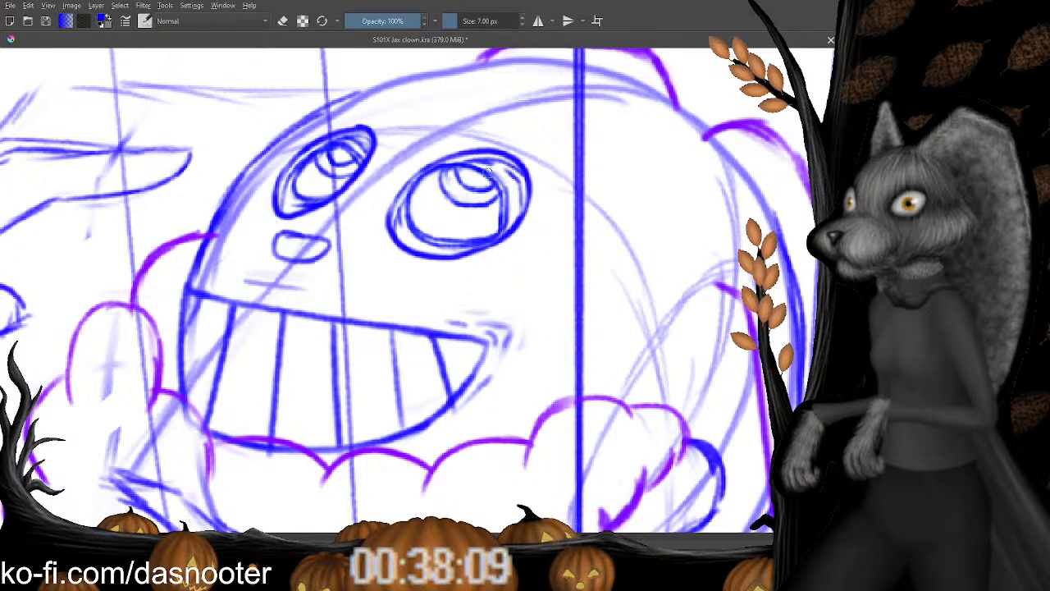
Lighten the upper-left edge of the larger eye with the 18 px eraser and redraw its outline there at 7 px.
key("minus")
key("minus")
key("minus")
key("minus")
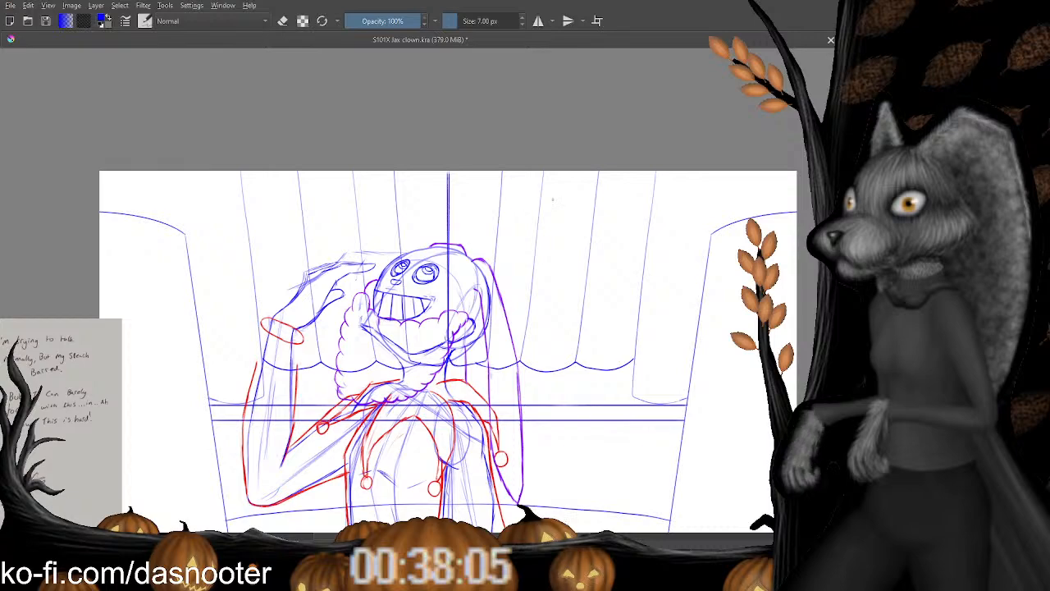
key("plus")
key("plus")
key("plus")
key("plus")
key("plus")
key("plus")
key("e")
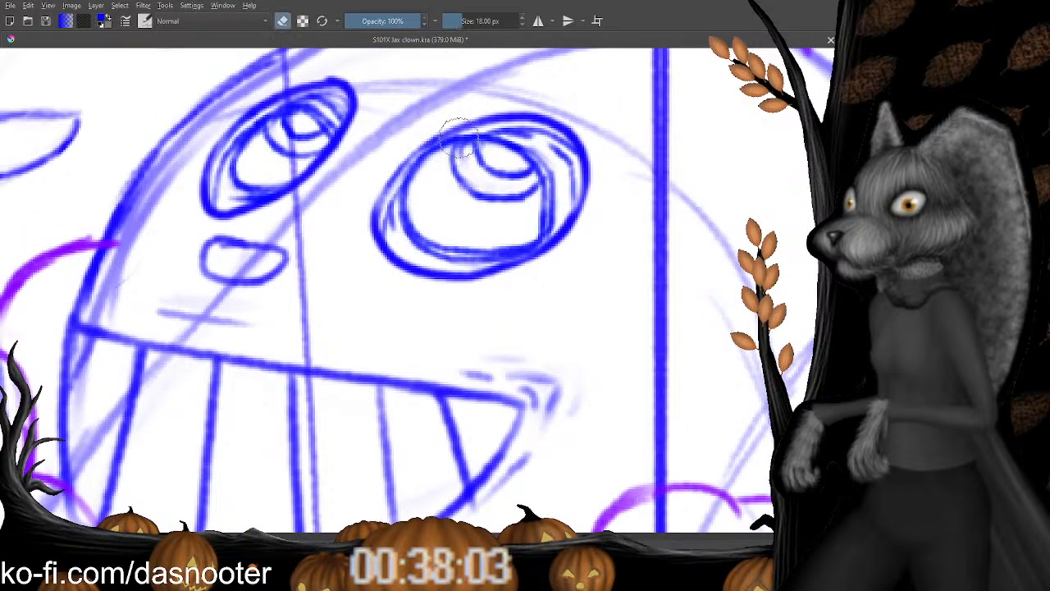
left_click_drag(471, 135, 407, 174)
key("e")
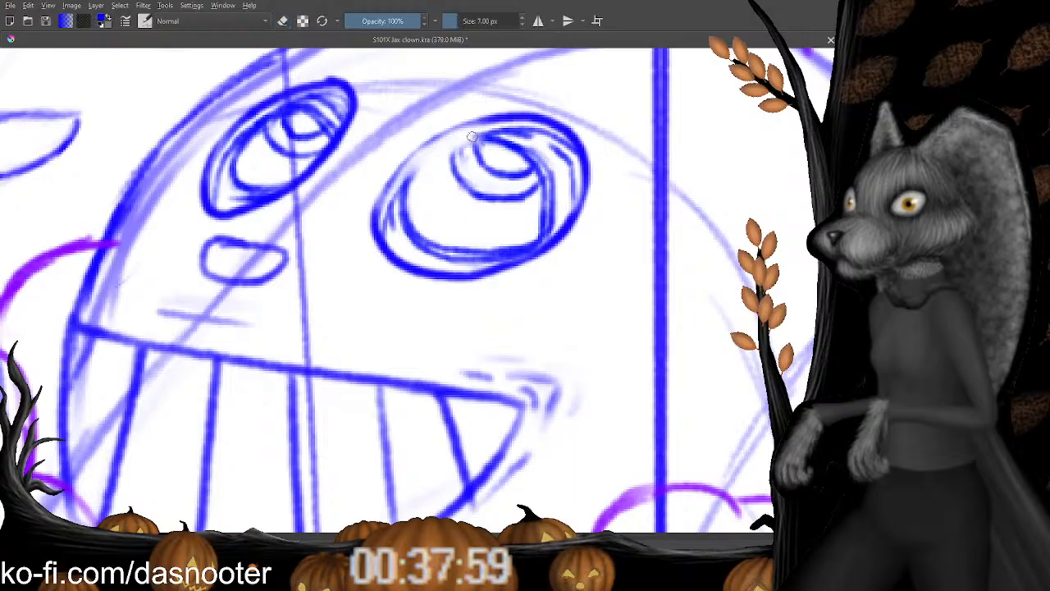
left_click_drag(485, 133, 408, 174)
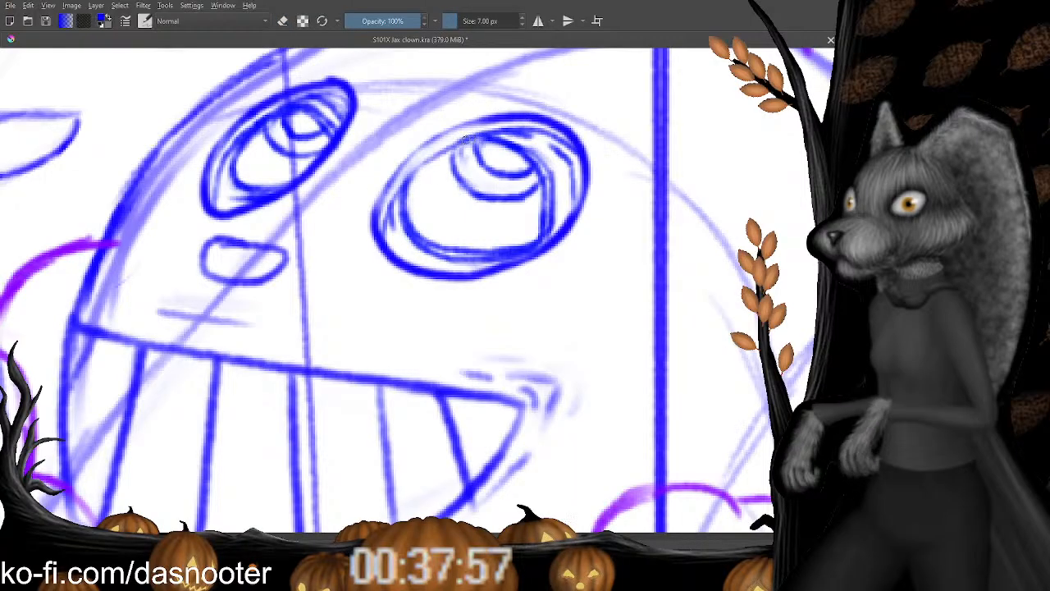
Erase the overlapping lines along the smaller eye's upper-left edge and redraw them at 7 px.
left_click_drag(251, 192, 344, 219)
key("e")
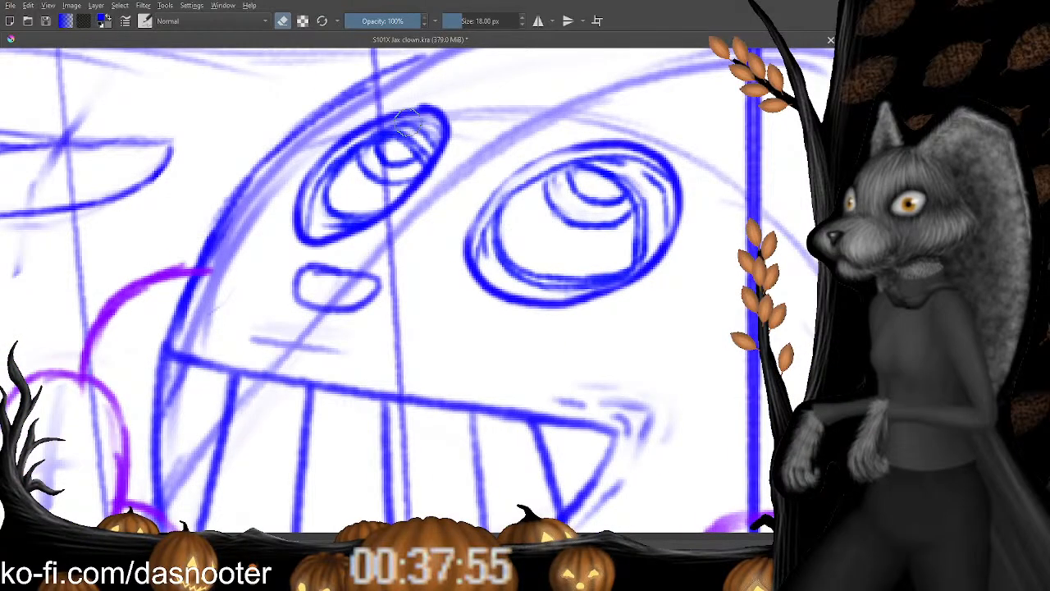
mouse_move(409, 114)
left_mouse_down()
mouse_move(349, 140)
mouse_move(332, 165)
left_mouse_up()
key("e")
left_click_drag(382, 129, 334, 162)
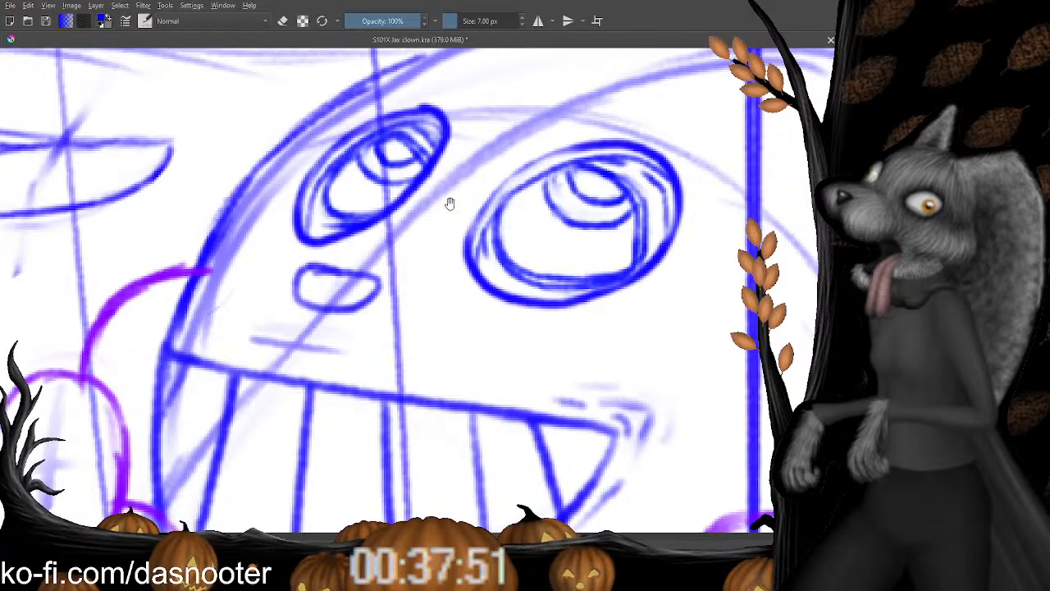
Clean up the larger eye's upper-left rim with the 18 px eraser and retouch its line at 7 px.
left_click_drag(450, 203, 356, 169)
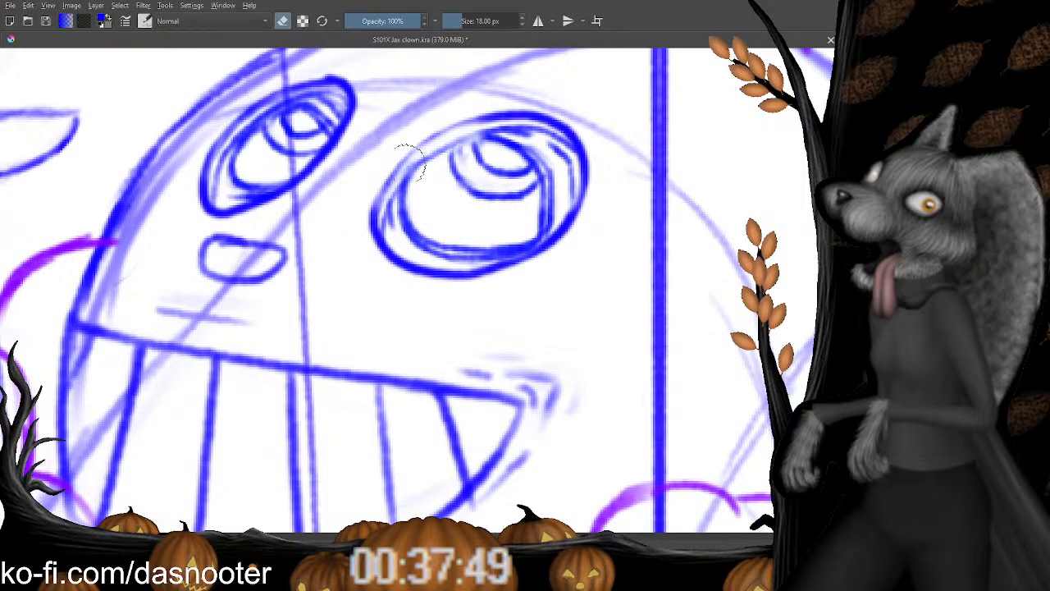
key("e")
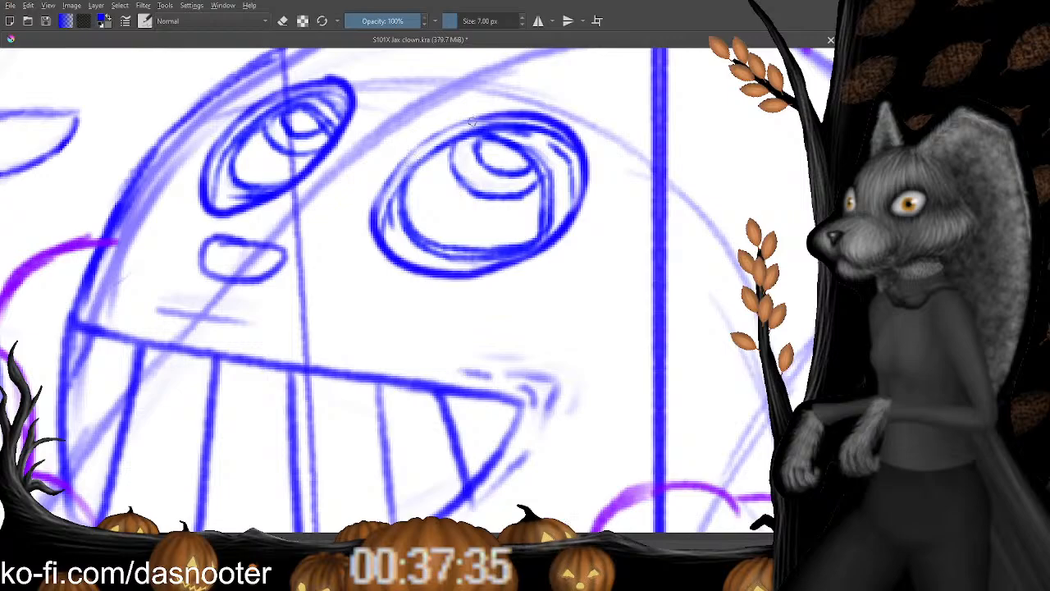
scroll(397, 161, "down", 4)
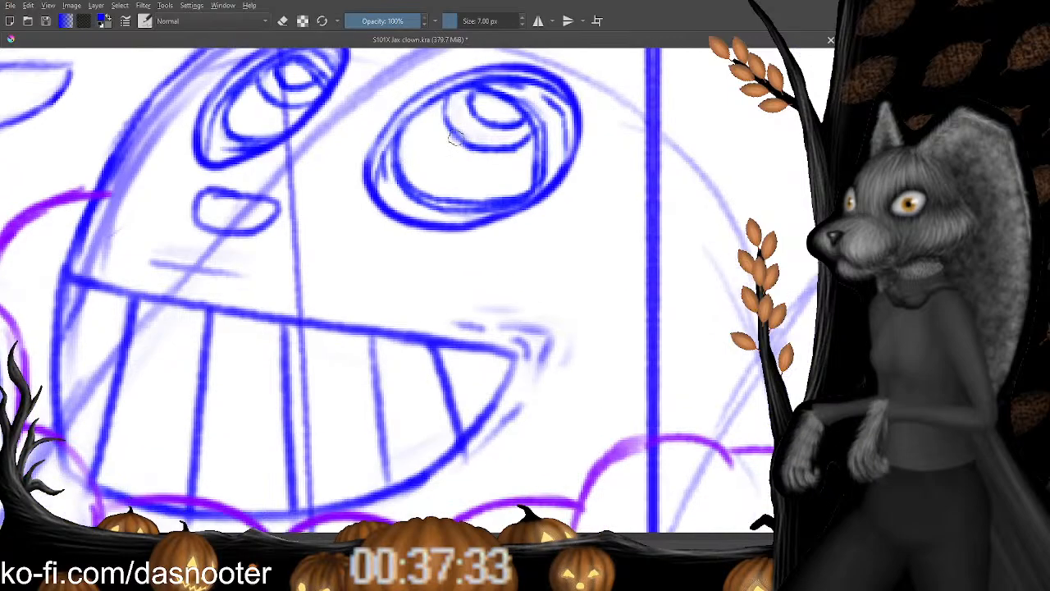
scroll(499, 156, "down", 3)
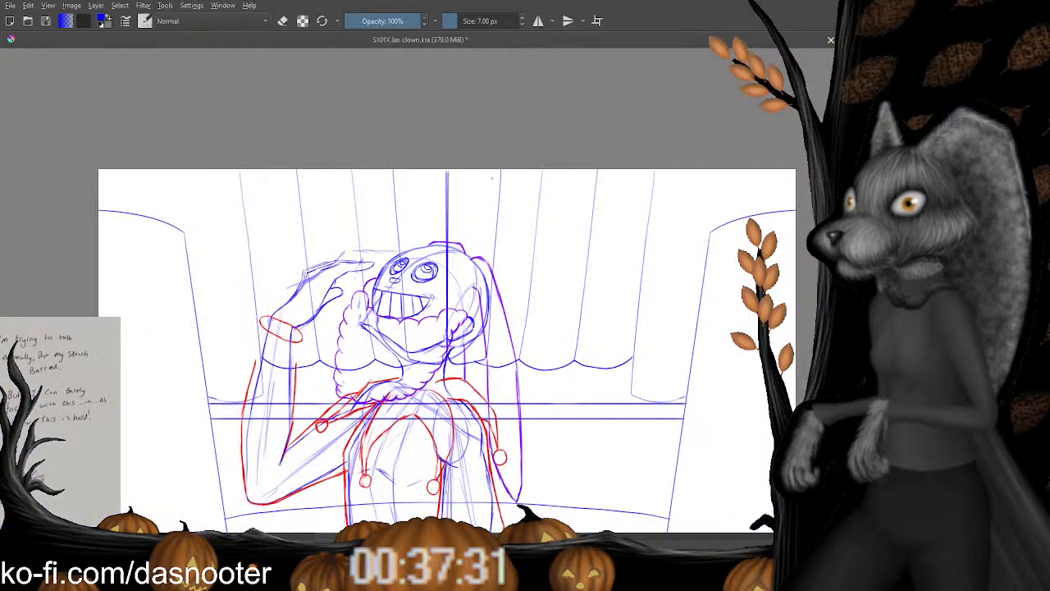
Try a small pointed marking beneath the larger eye at 7 px, correcting its lines with the 18 px eraser.
scroll(381, 250, "up", 5)
left_click_drag(381, 250, 490, 251)
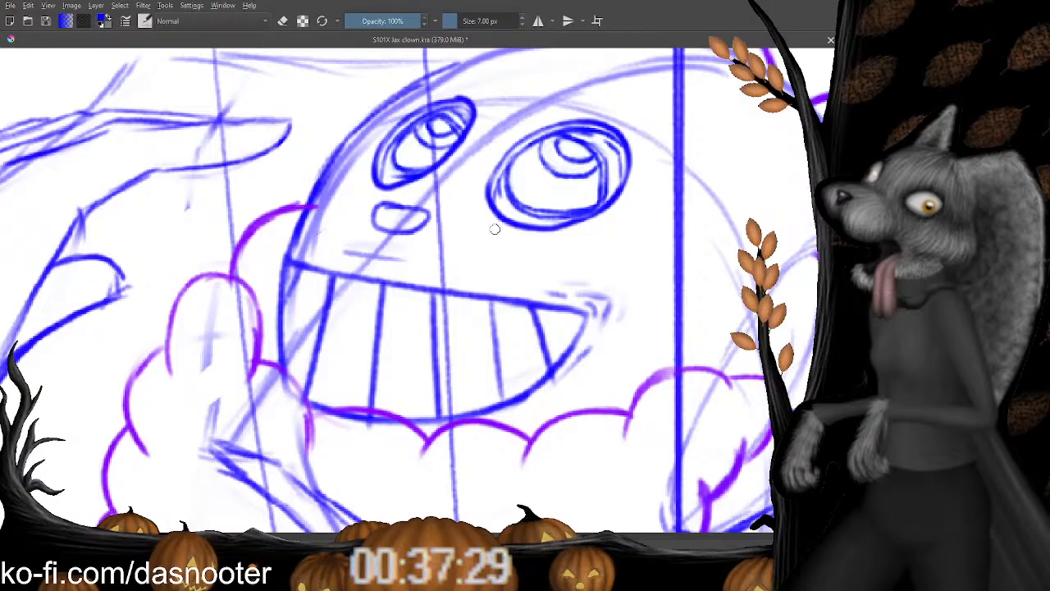
scroll(494, 229, "down", 4)
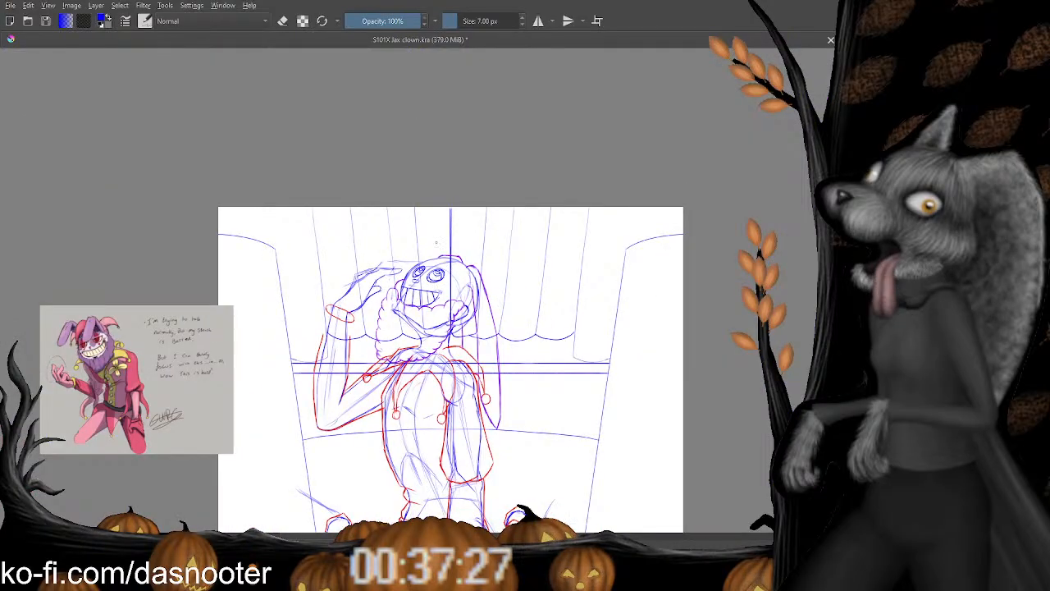
scroll(438, 243, "up", 5)
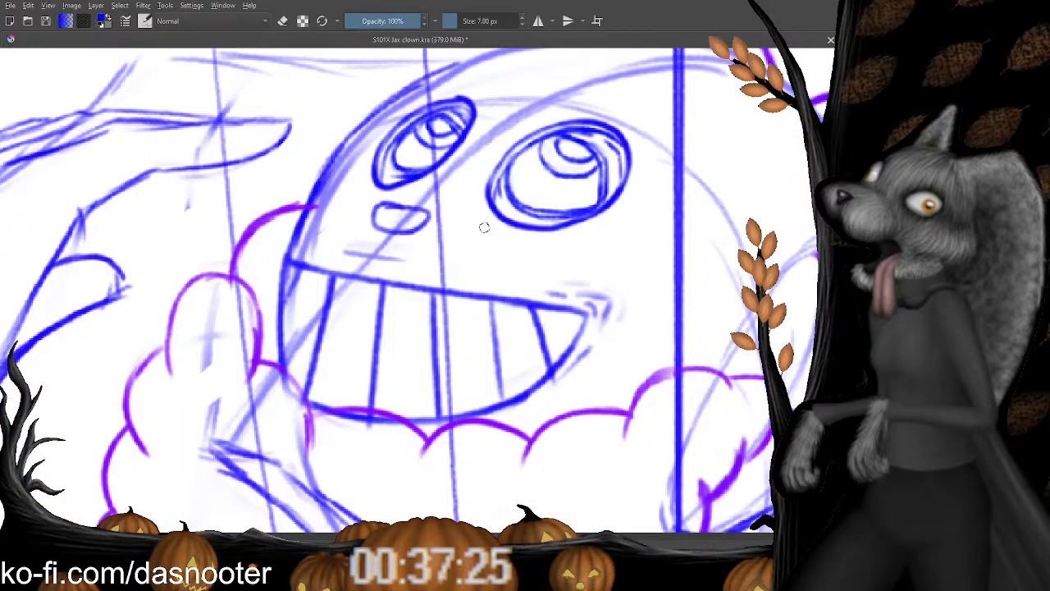
scroll(505, 236, "down", 1)
scroll(492, 230, "up", 1)
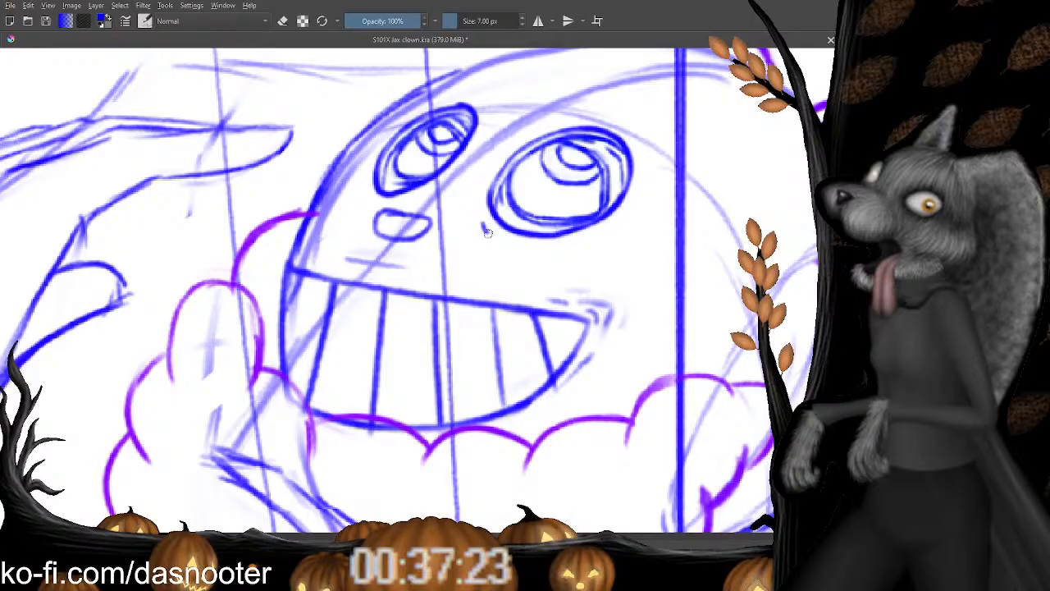
key("e")
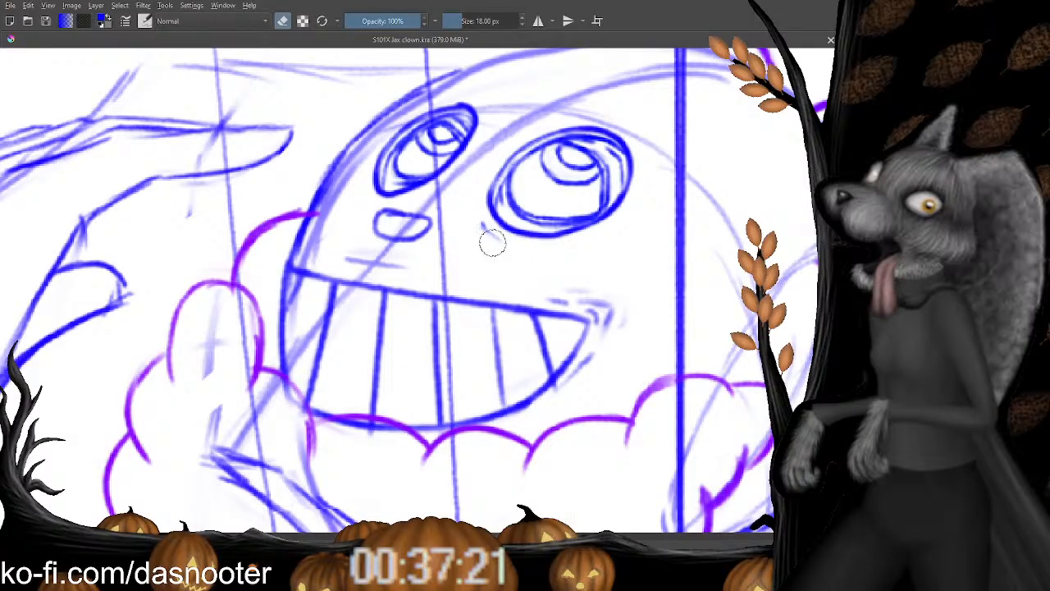
key("e")
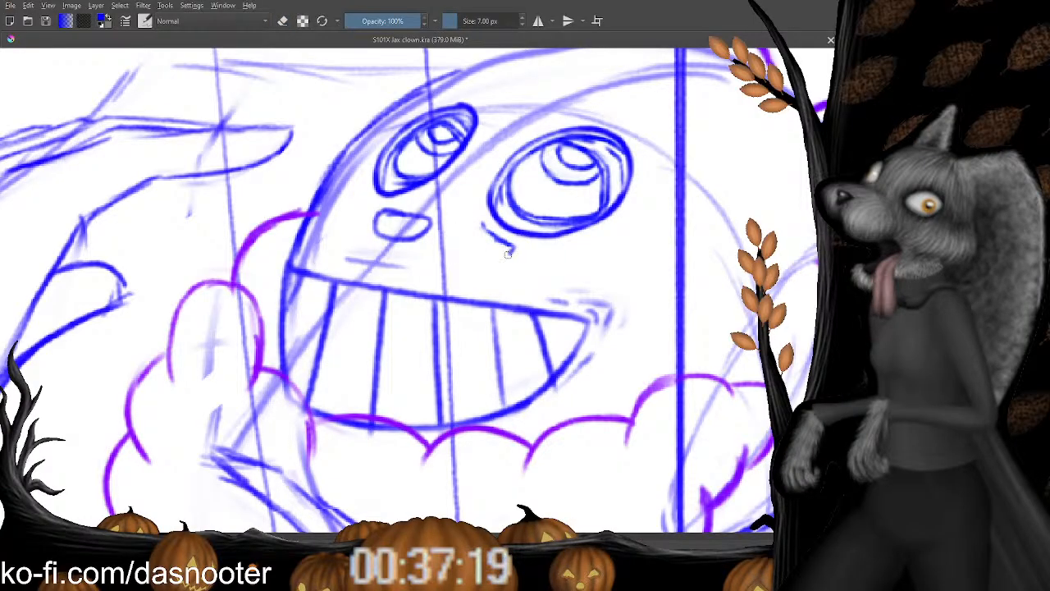
key("e")
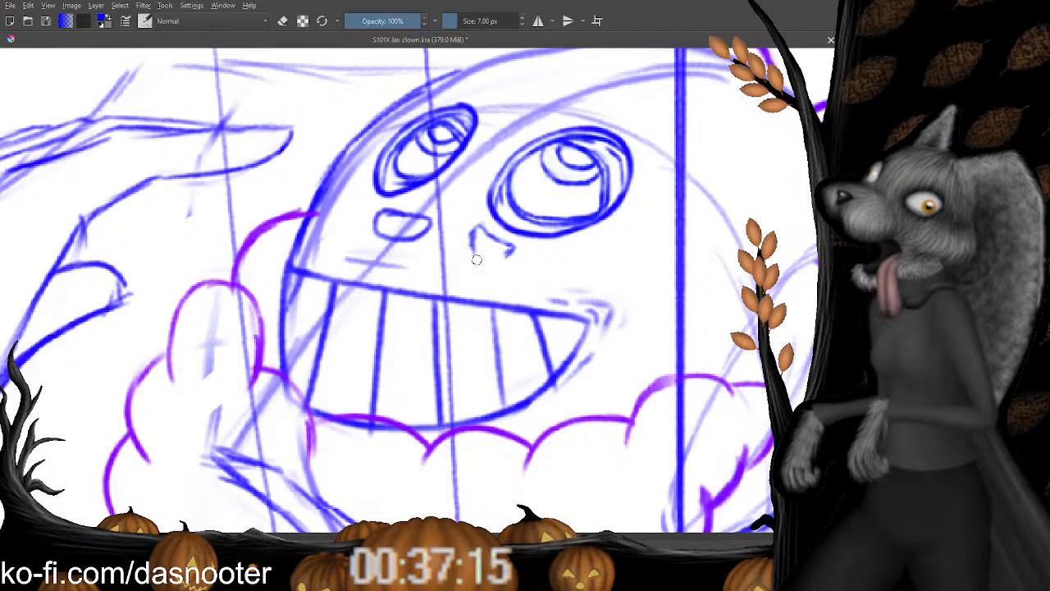
Sketch the lower curved edge of an eyebrow above the larger eye at 7 px, trimming it with the 18 px eraser.
mouse_move(509, 250)
left_mouse_down()
mouse_move(494, 261)
mouse_move(473, 251)
mouse_move(411, 330)
left_mouse_up()
left_click_drag(512, 201, 494, 213)
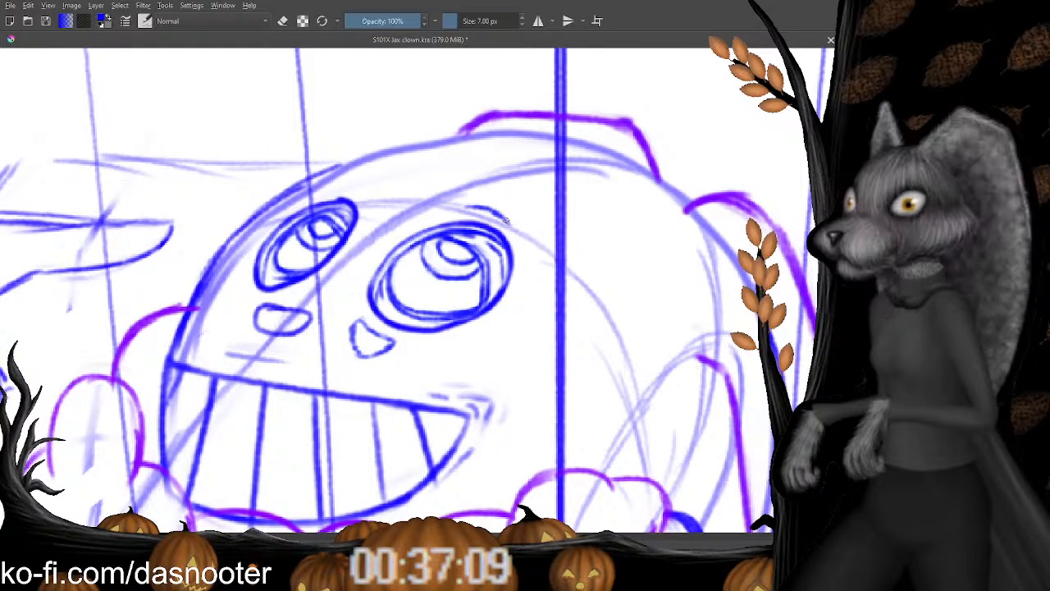
mouse_move(493, 211)
left_mouse_down()
mouse_move(530, 241)
mouse_move(555, 205)
mouse_move(541, 233)
left_mouse_up()
key("e")
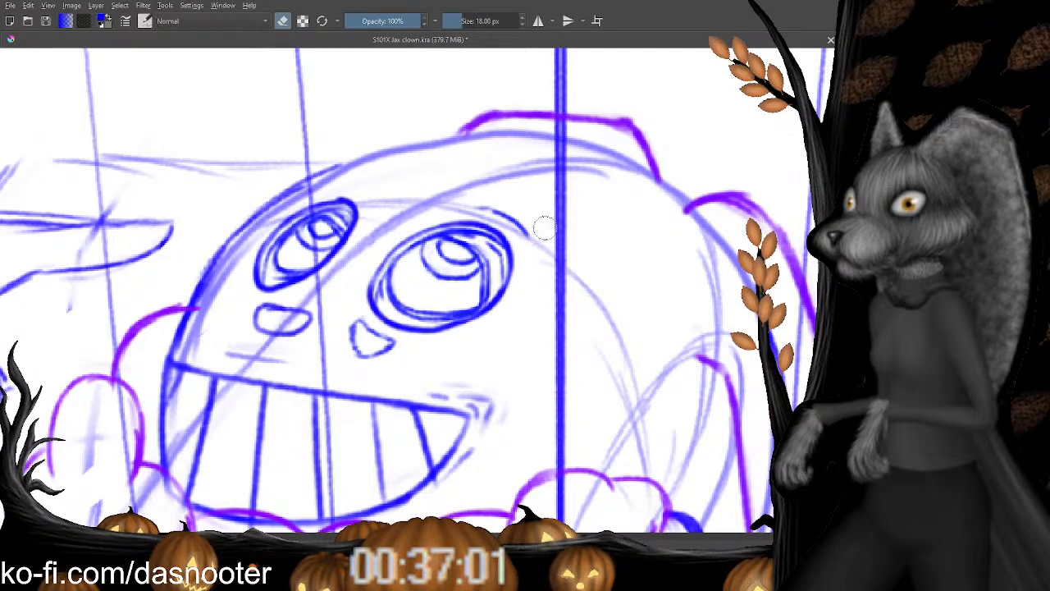
key("e")
Complete the larger eye's eyebrow as a closed, wedge-shaped outline rising to a tip at the vertical centre line.
mouse_move(535, 241)
left_mouse_down()
mouse_move(474, 271)
mouse_move(481, 262)
left_mouse_up()
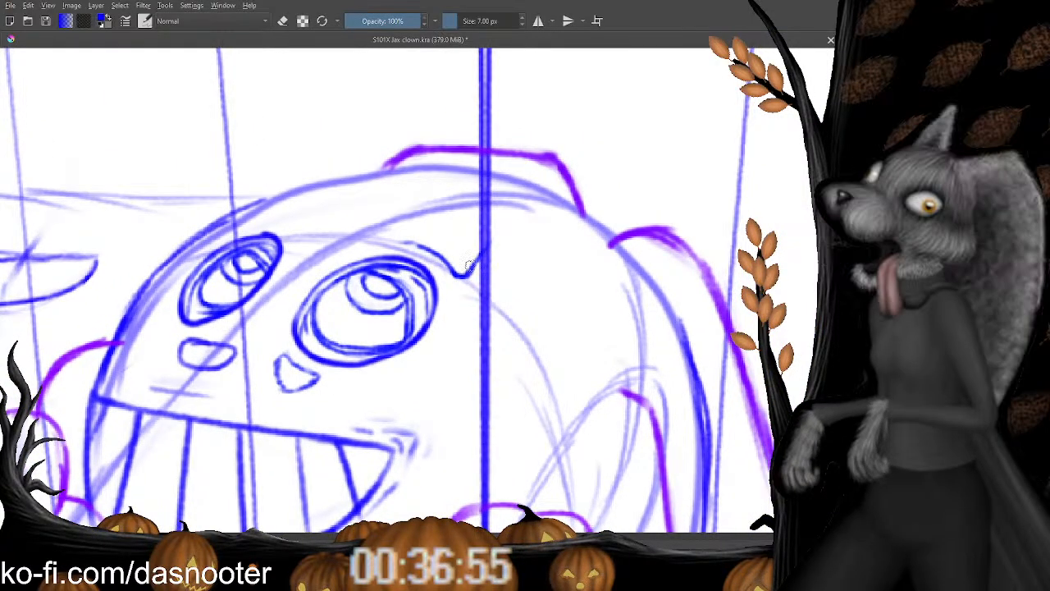
key("ctrl+z")
mouse_move(473, 254)
left_mouse_down()
mouse_move(495, 219)
mouse_move(488, 200)
mouse_move(484, 233)
mouse_move(479, 202)
mouse_move(492, 209)
mouse_move(465, 211)
mouse_move(488, 201)
mouse_move(417, 240)
left_mouse_up()
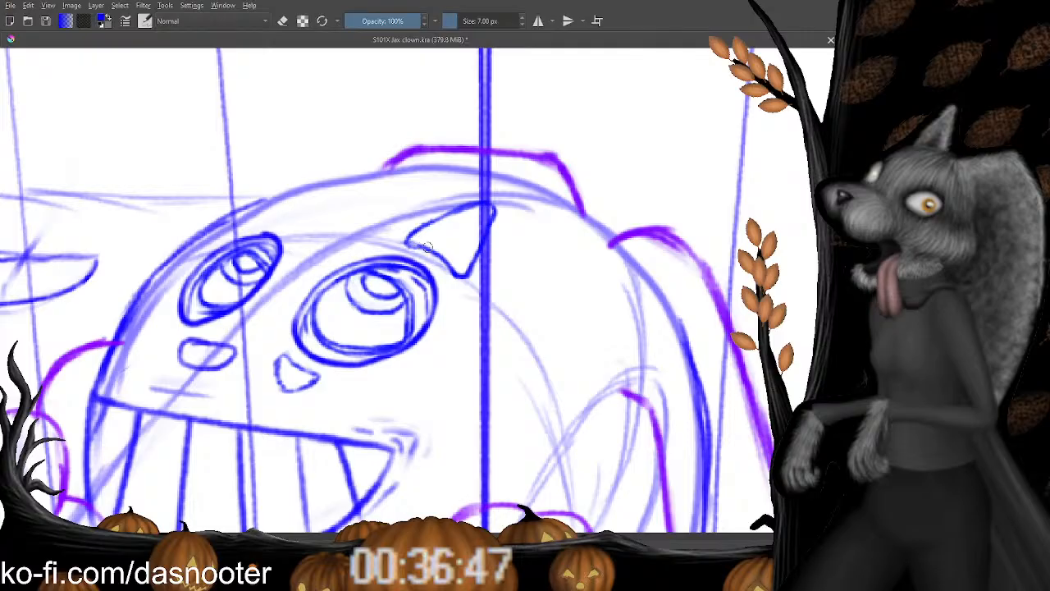
key("e")
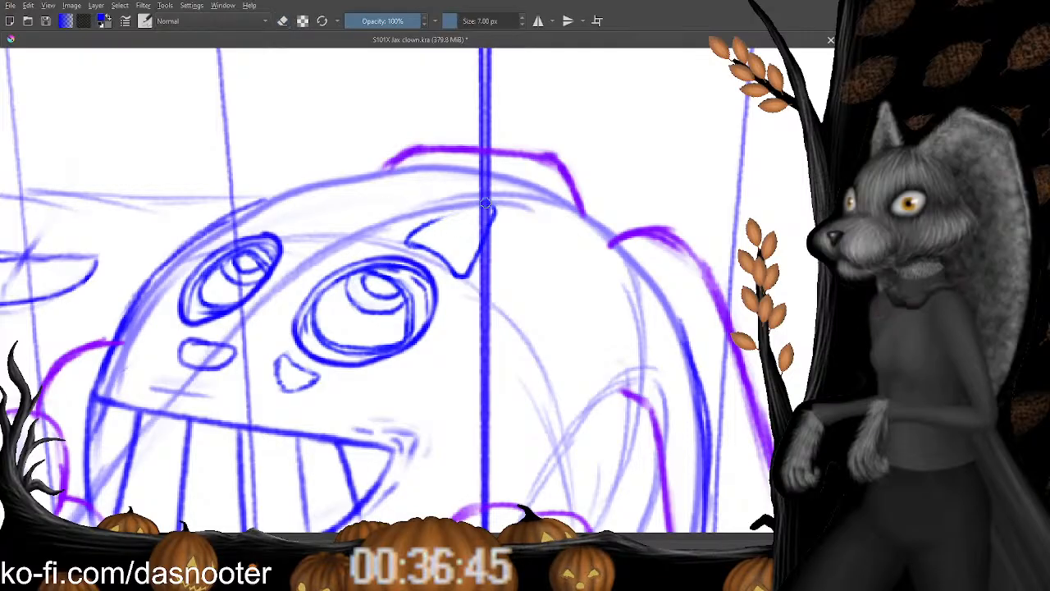
left_click_drag(483, 204, 438, 221)
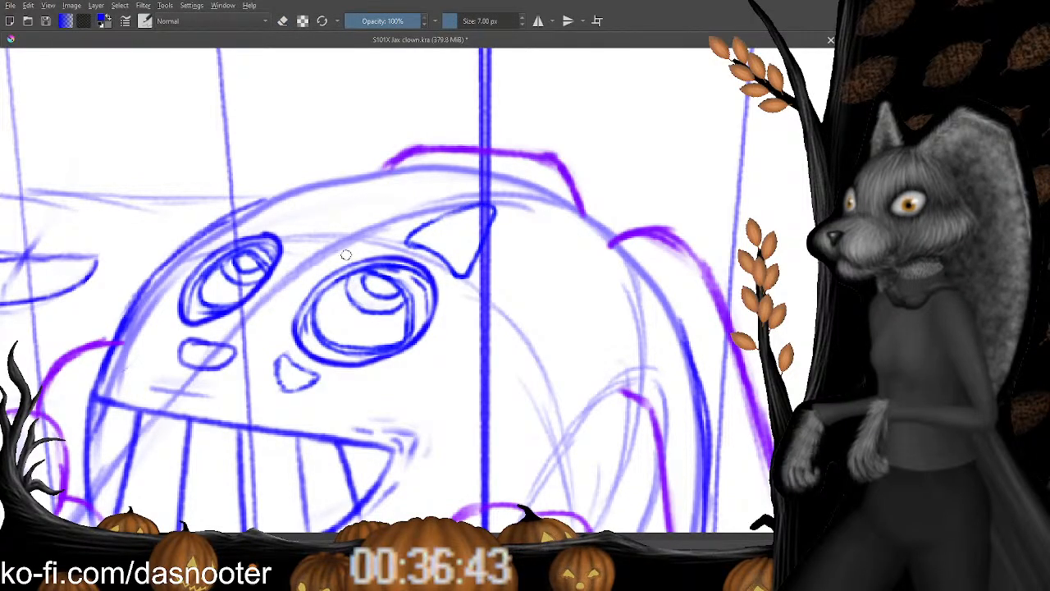
Draw the curved lower edge of an eyebrow above the smaller eye at 7 px, refining it with the 18 px eraser.
left_click_drag(300, 274, 413, 269)
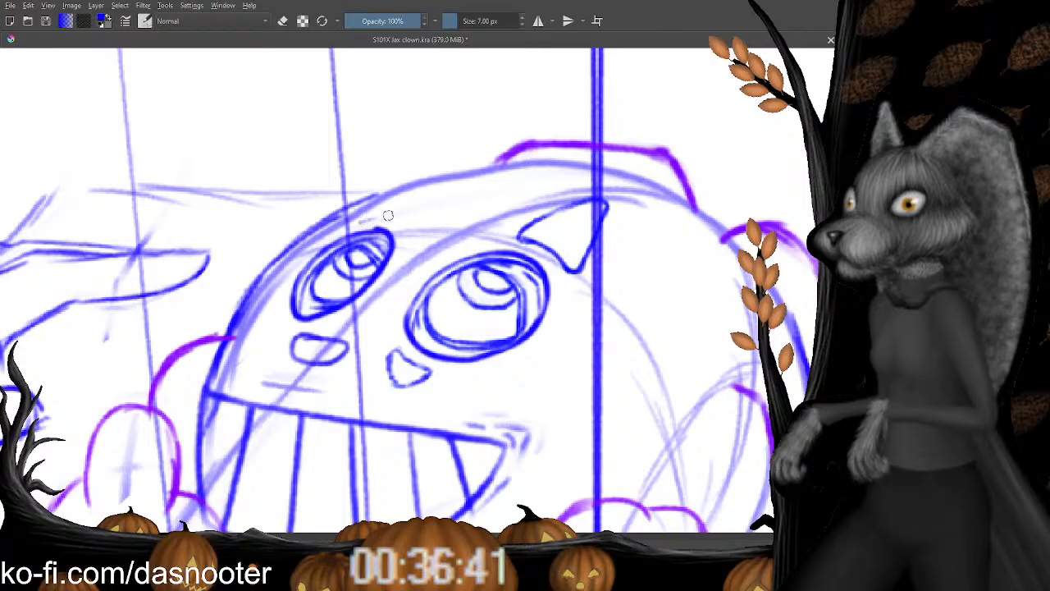
left_click_drag(361, 223, 396, 220)
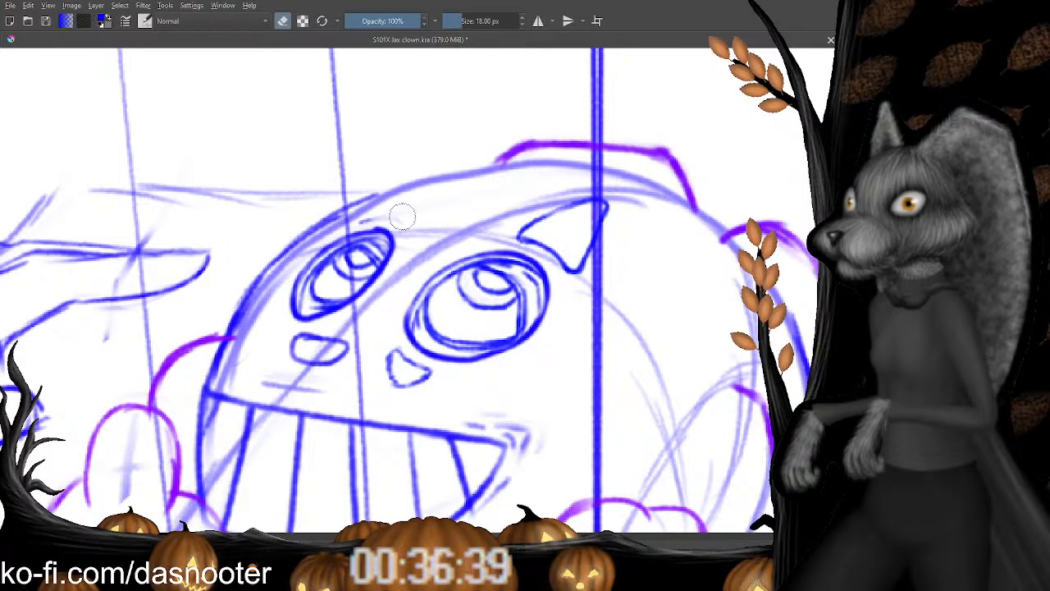
left_click_drag(377, 218, 403, 222)
key("e")
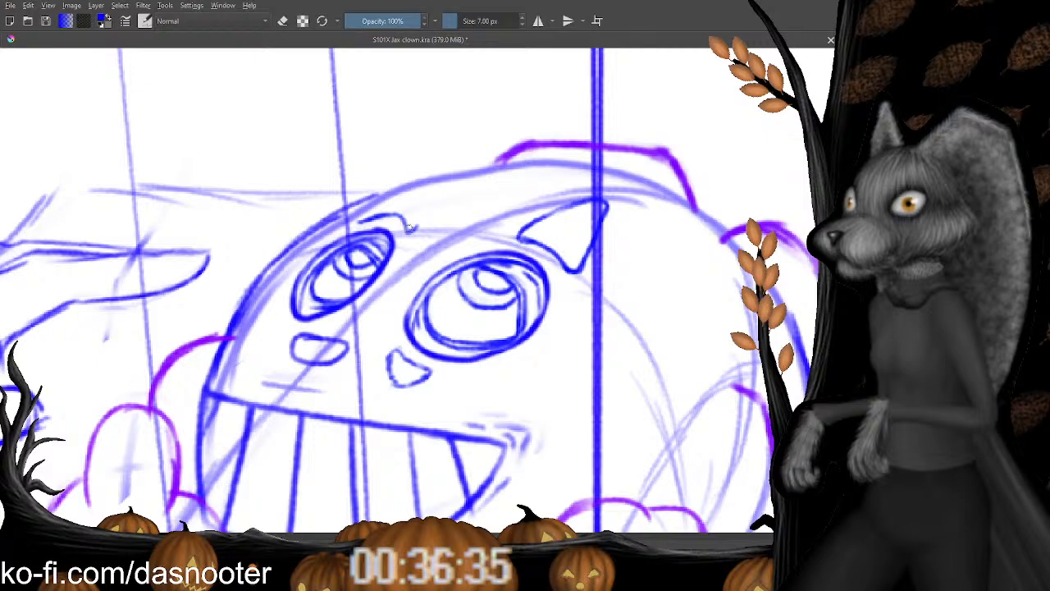
key("e")
left_click_drag(402, 220, 407, 234)
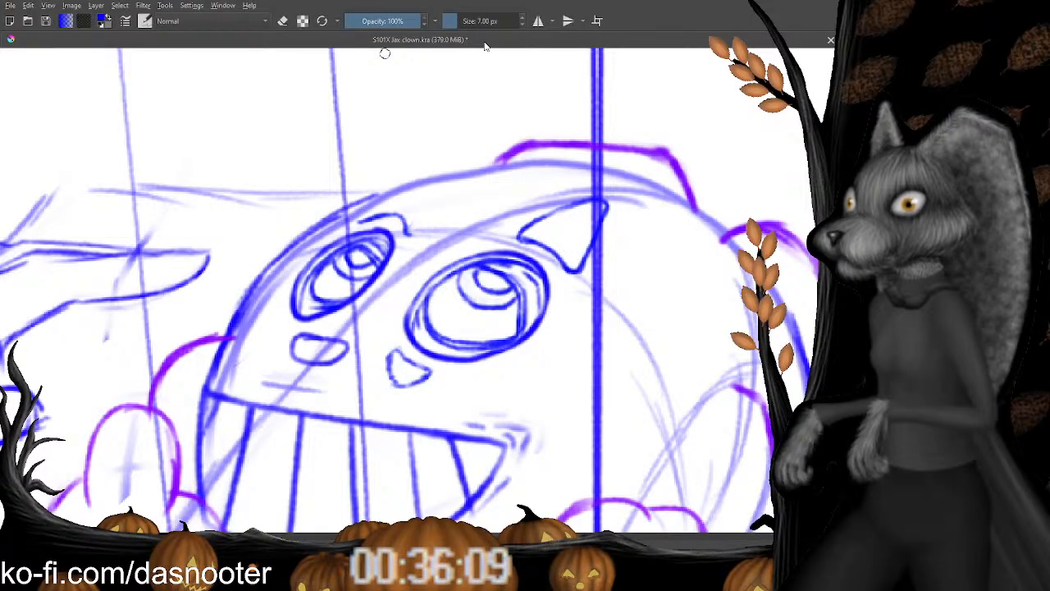
Erase the marking beneath the larger eye and redraw it at 7 px as a wider, rounded shape with a flat upper edge.
scroll(391, 250, "down", 2)
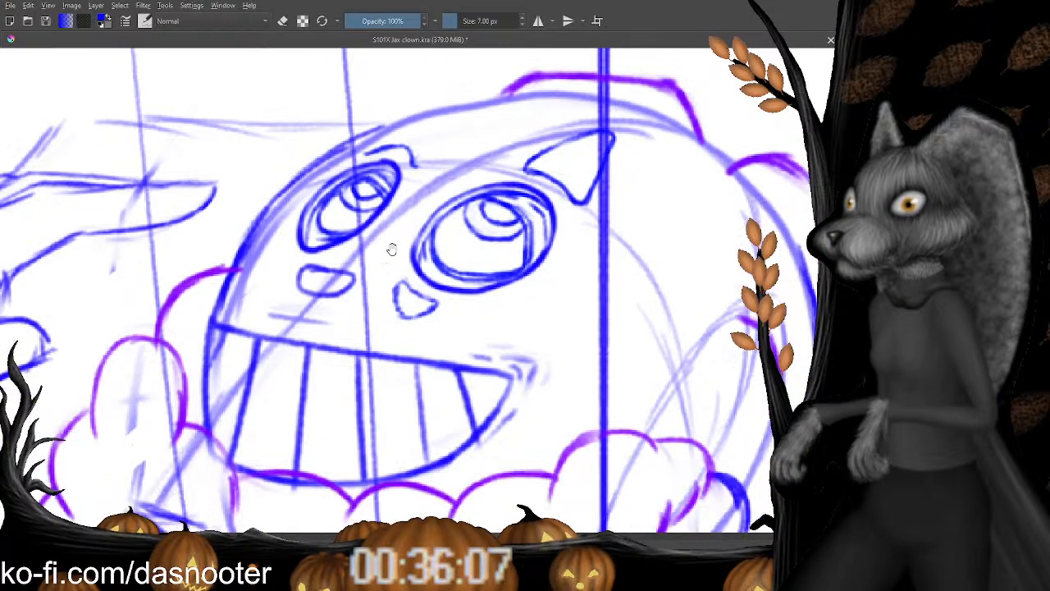
key("e")
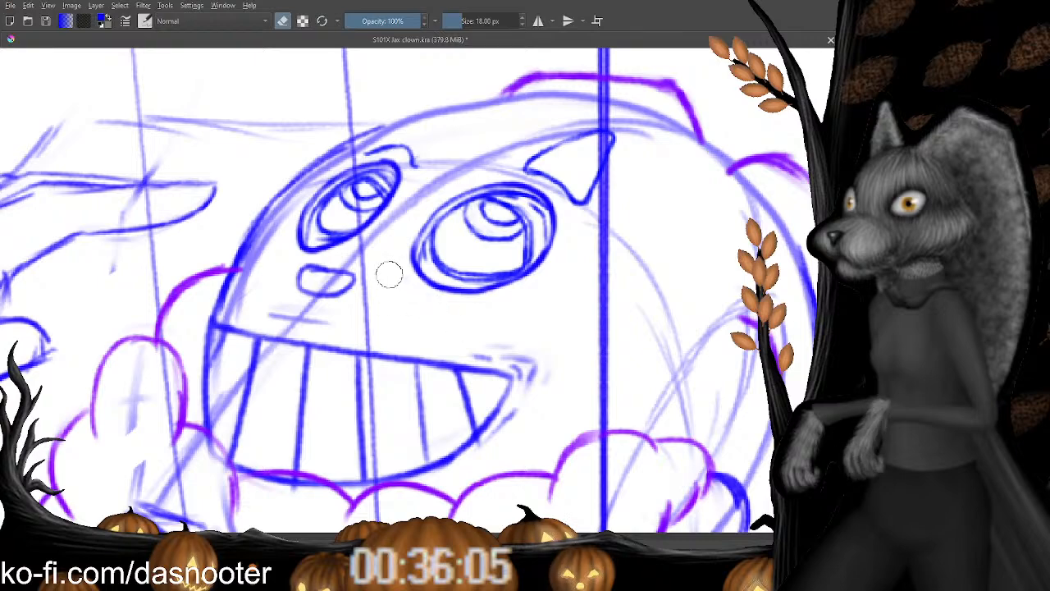
scroll(390, 274, "down", 1)
key("e")
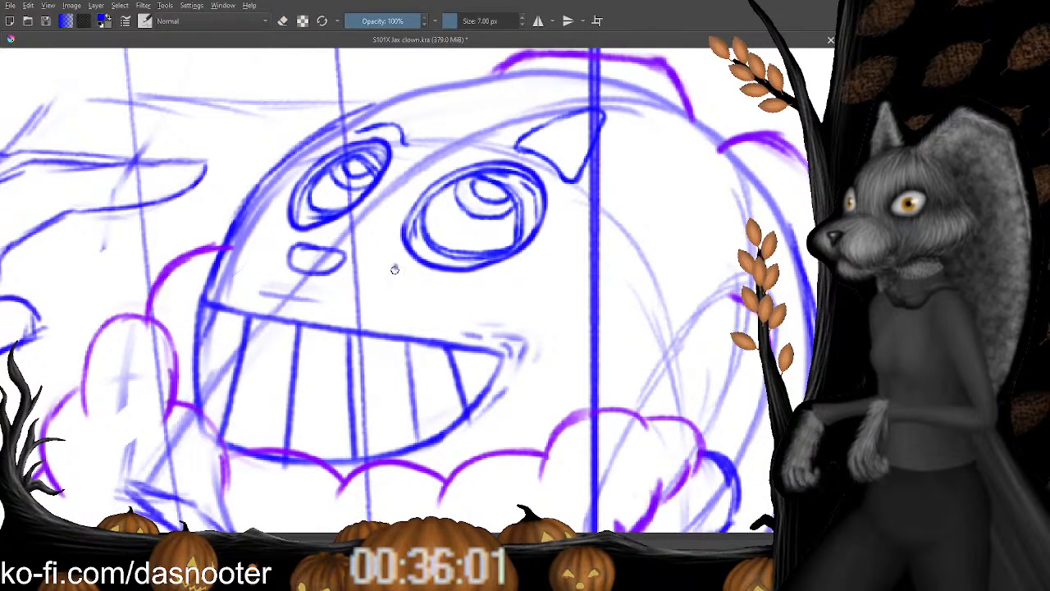
mouse_move(394, 267)
left_mouse_down()
mouse_move(411, 303)
mouse_move(436, 288)
mouse_move(439, 280)
mouse_move(397, 264)
left_mouse_up()
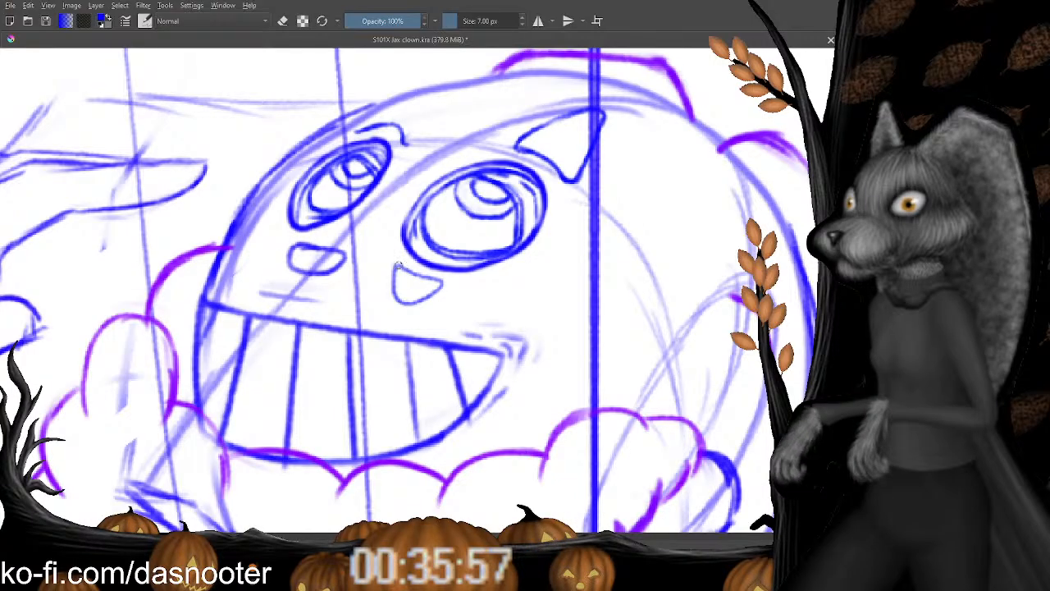
key("e")
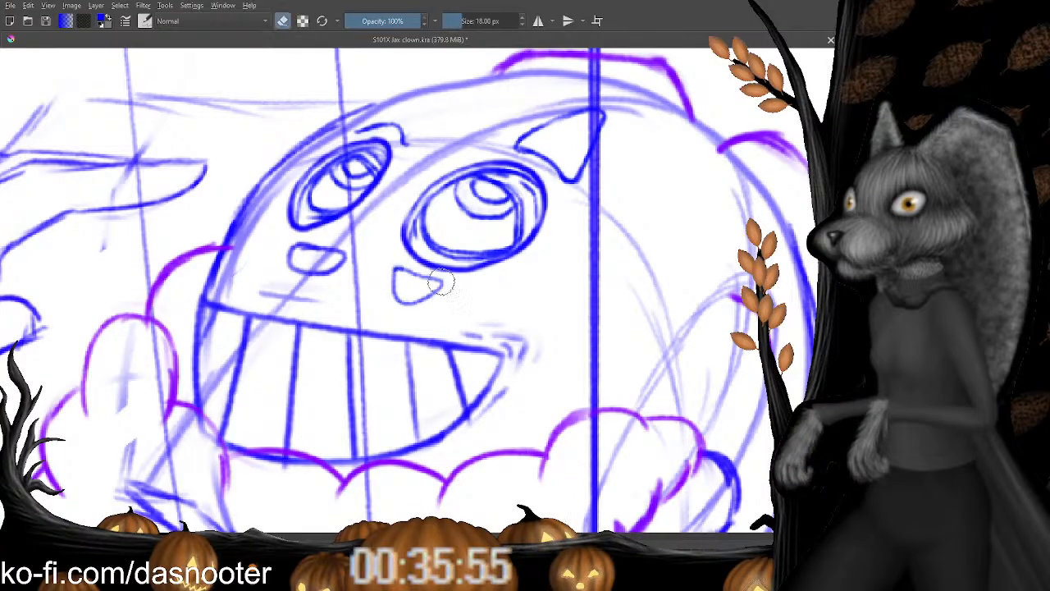
key("e")
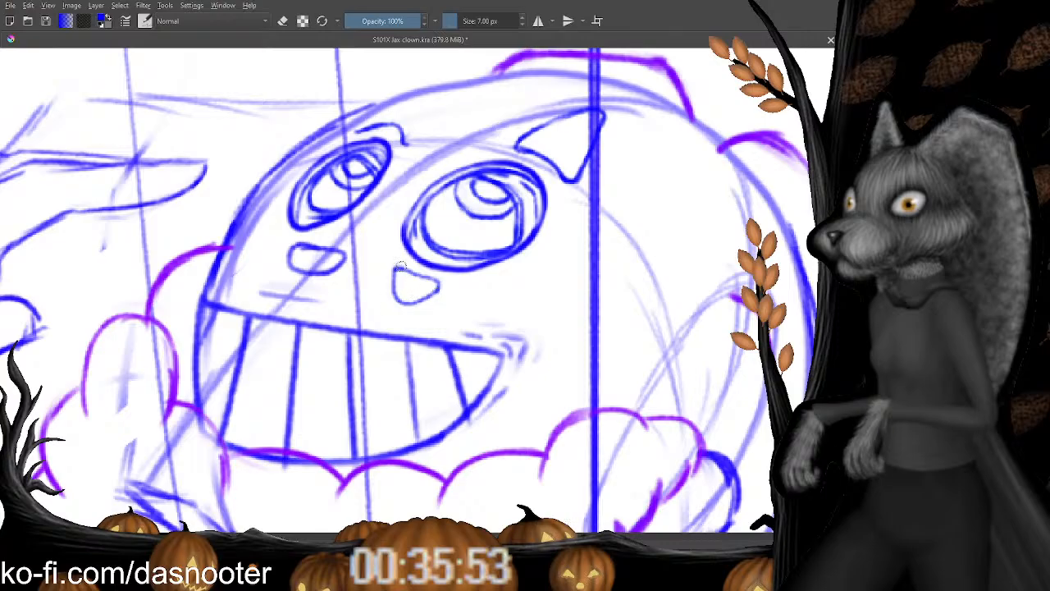
Extend the smaller eye's eyebrow at 7 px with a pointed tip rising toward the crown and a curved upper edge.
mouse_move(382, 270)
left_mouse_down()
mouse_move(410, 335)
mouse_move(405, 383)
left_mouse_up()
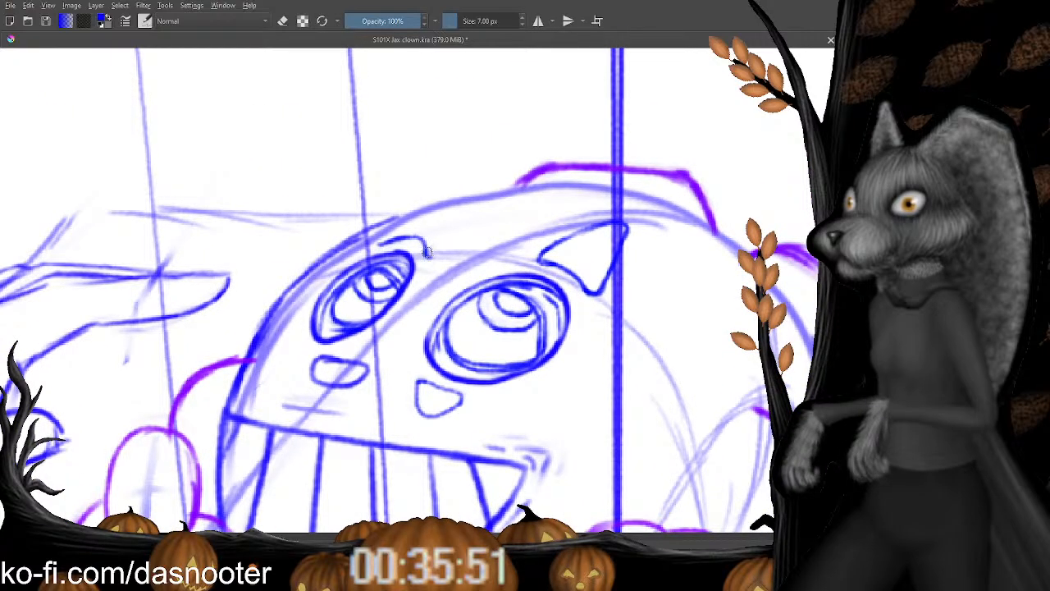
key("e")
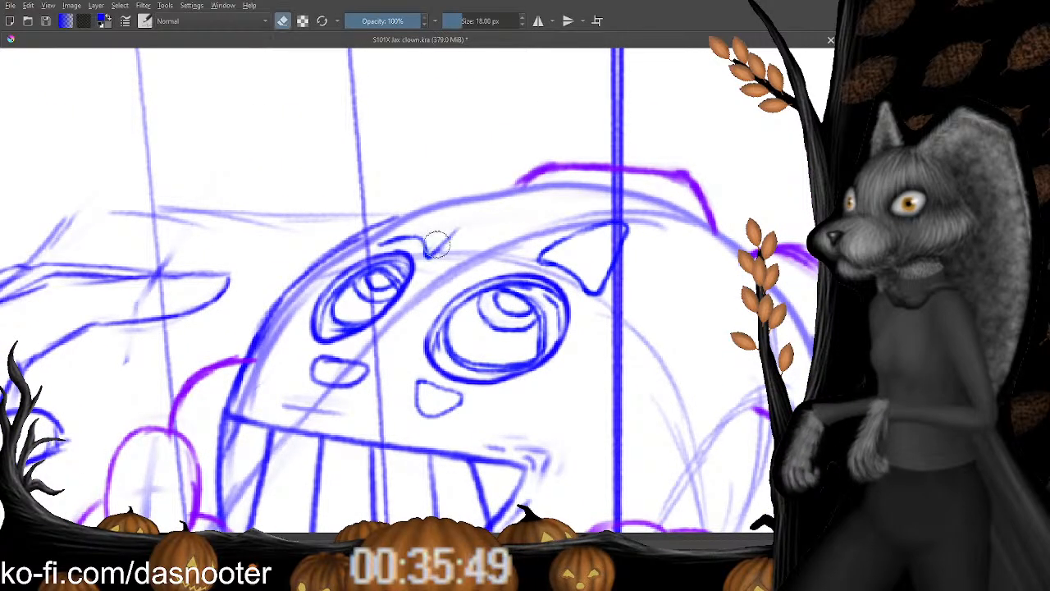
key("e")
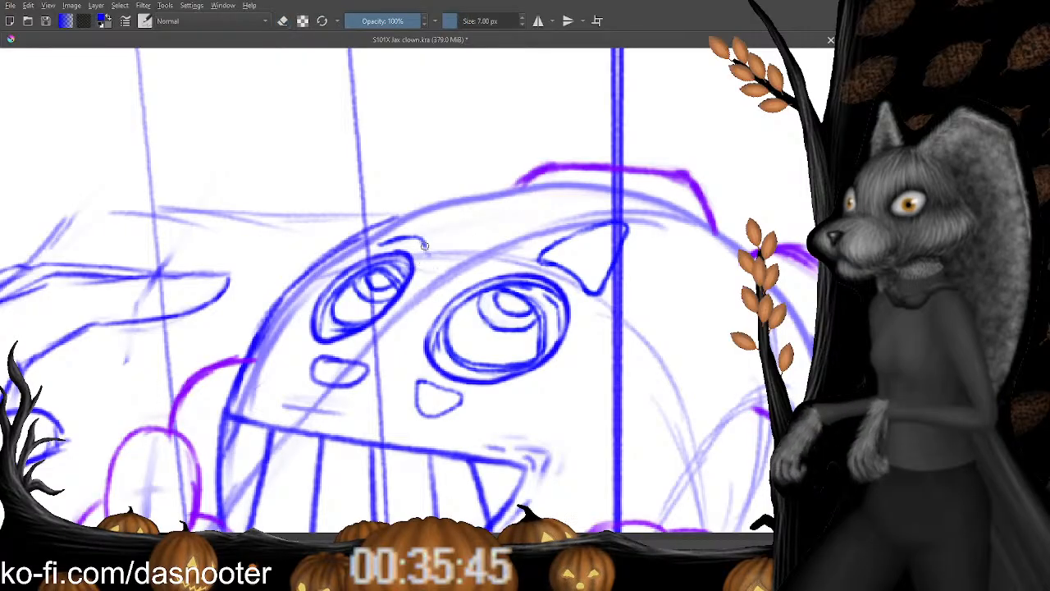
left_click_drag(440, 239, 464, 218)
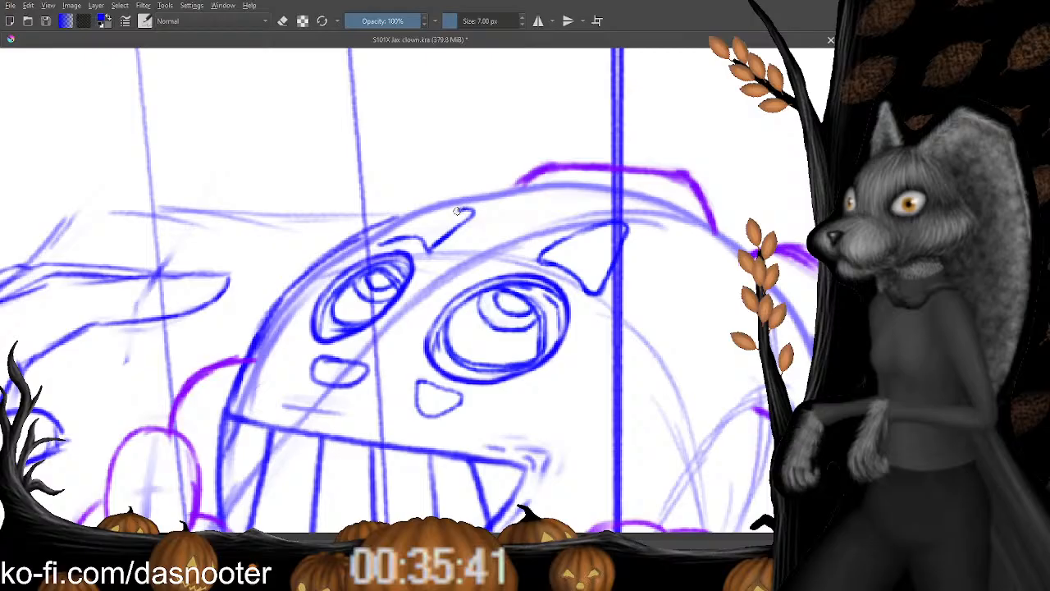
left_click_drag(472, 215, 417, 222)
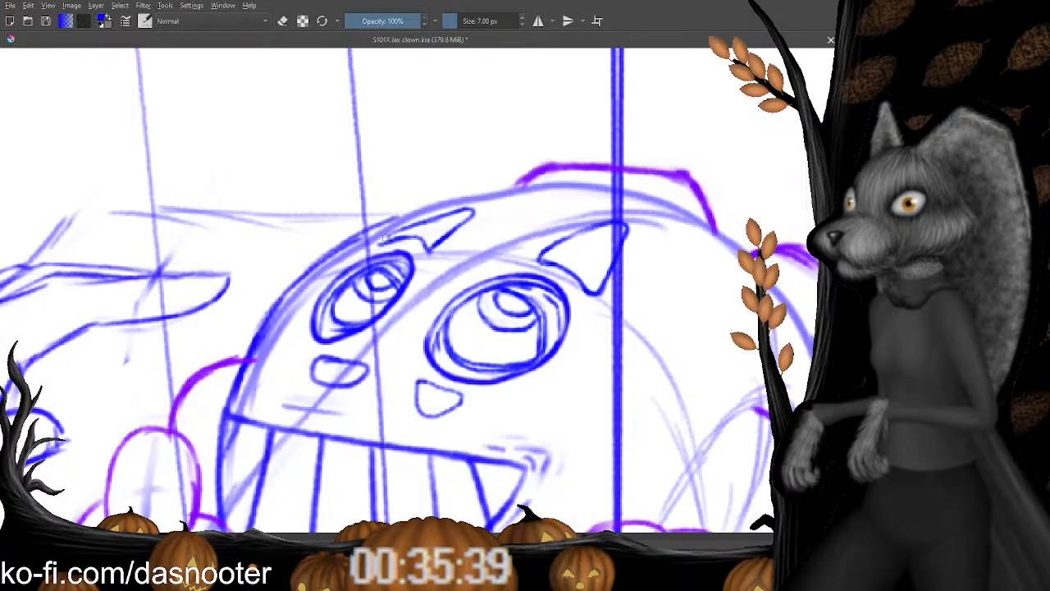
Erase the rough lower edge of the smaller eye's eyebrow at 18 px and redraw it at 7 px as a closed wedge.
key("e")
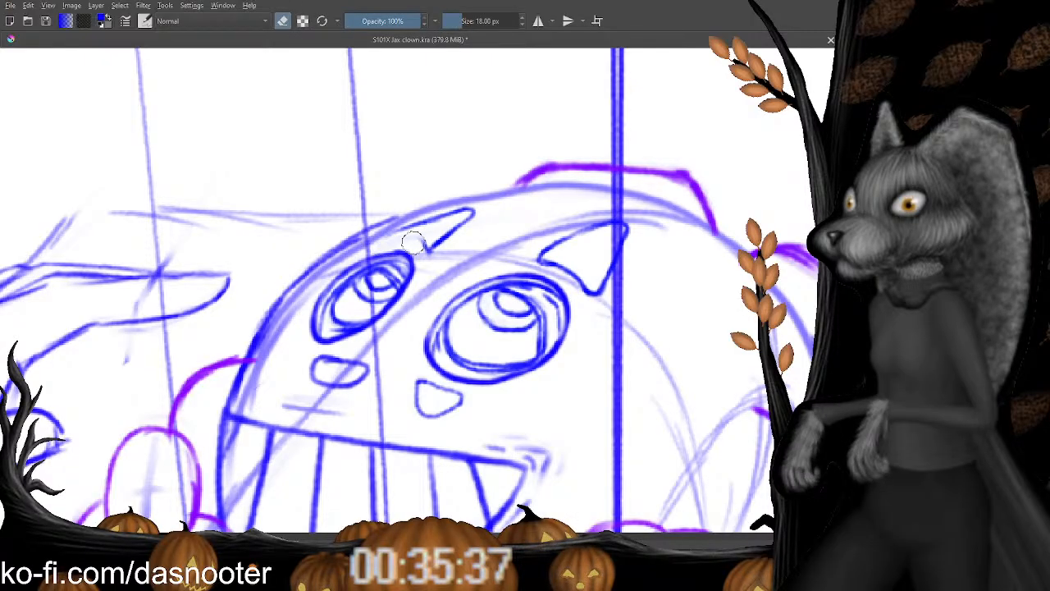
key("e")
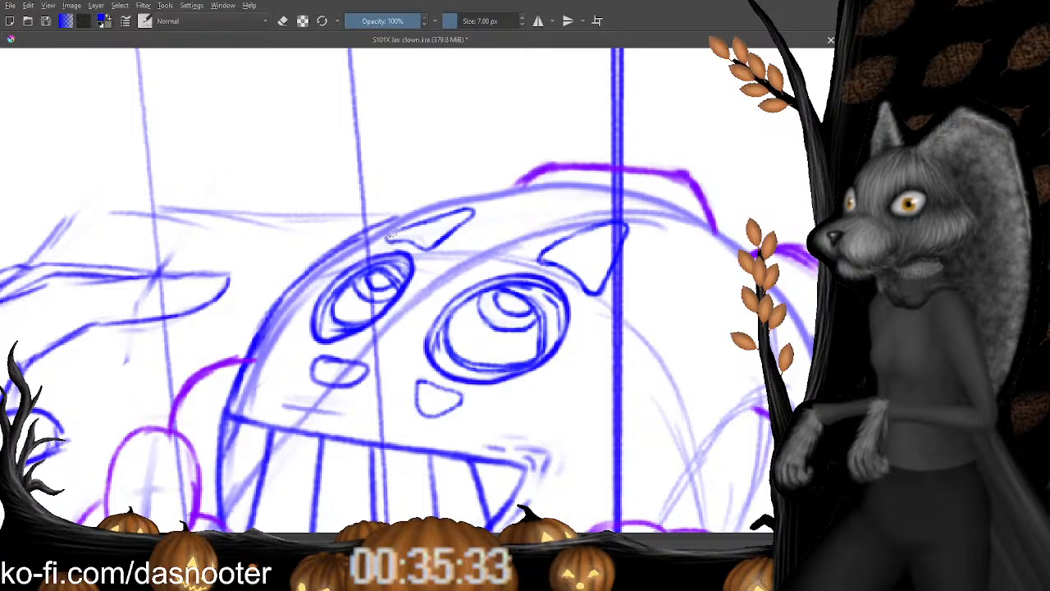
key("e")
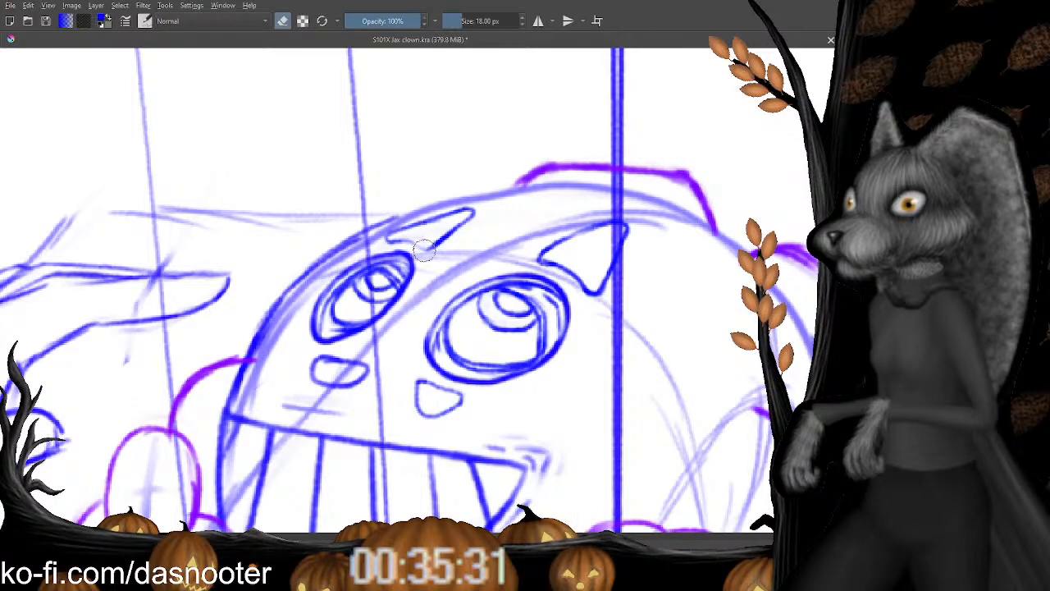
key("e")
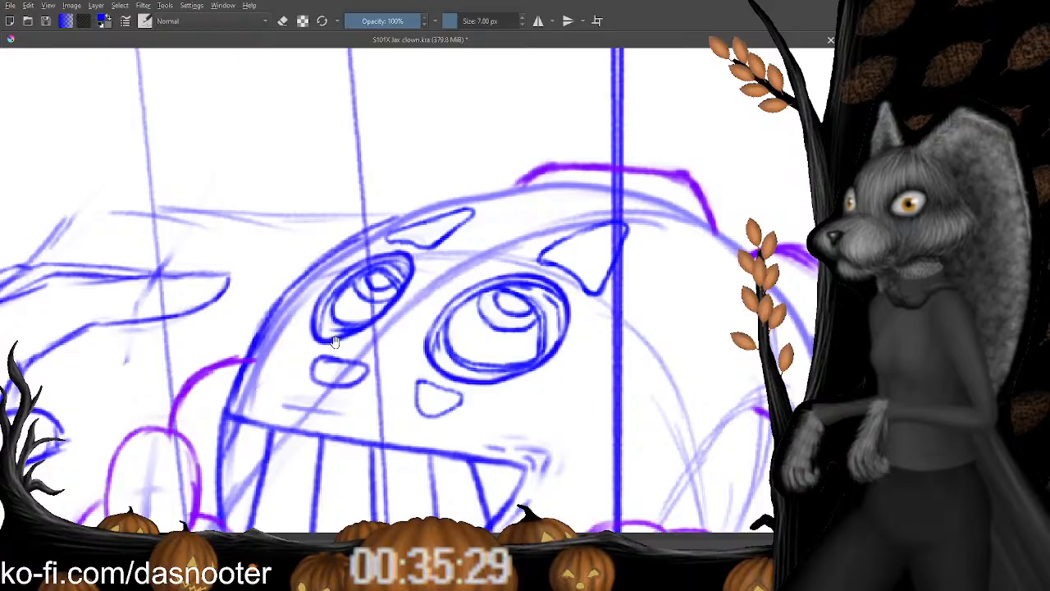
Select the rounded marking beneath the smaller eye, shift it slightly toward the larger eye, and clear the selection.
left_click_drag(335, 343, 395, 233)
mouse_move(348, 261)
left_mouse_down()
mouse_move(414, 283)
mouse_move(478, 277)
mouse_move(467, 243)
mouse_move(426, 237)
mouse_move(454, 265)
mouse_move(402, 245)
left_mouse_up()
key("ctrl+shift+a")
key("b")
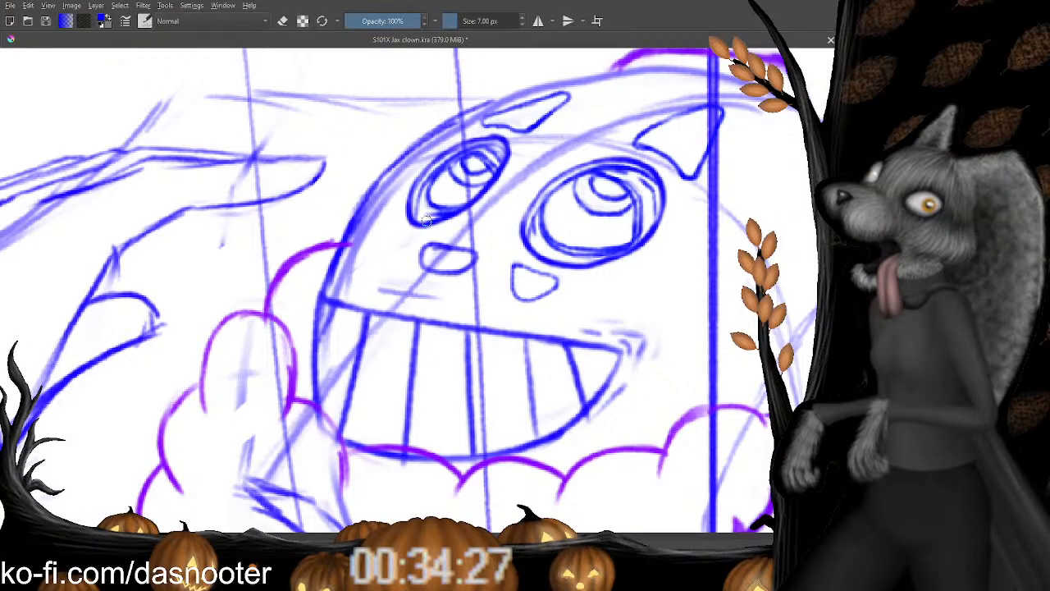
Erase the lower outer outline of the smaller eye and redraw its curve at 7 px.
key("e")
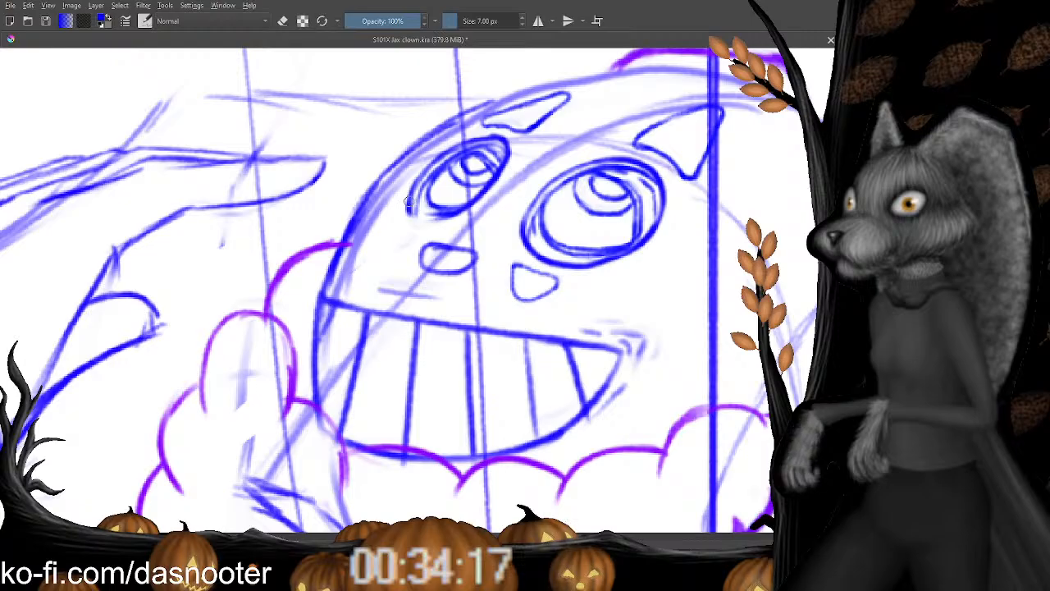
key("e")
key("e")
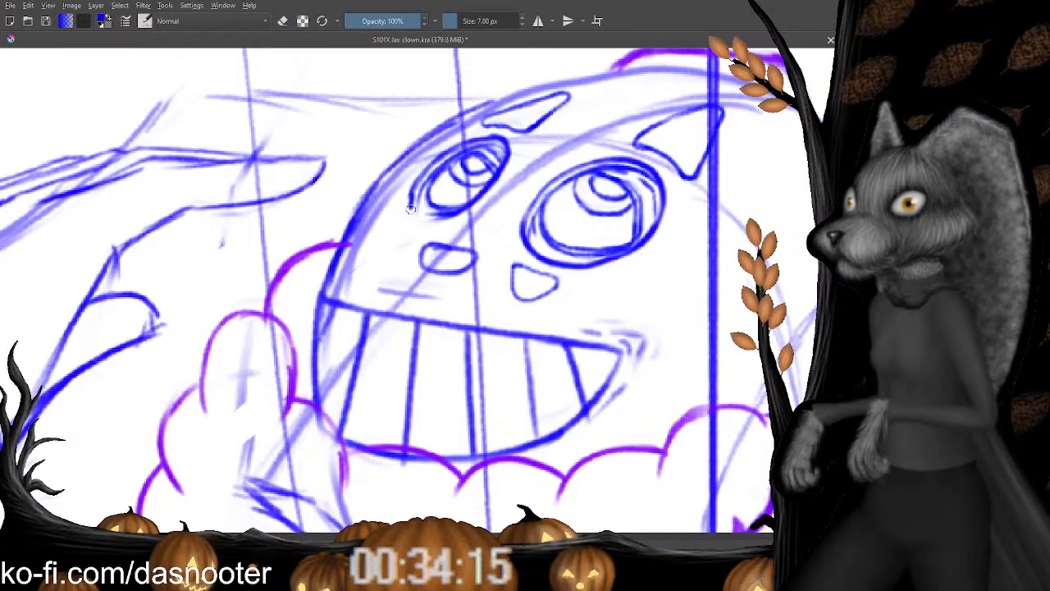
mouse_move(412, 187)
left_mouse_down()
mouse_move(450, 216)
mouse_move(463, 200)
mouse_move(420, 215)
mouse_move(415, 187)
mouse_move(417, 242)
mouse_move(423, 217)
mouse_move(437, 224)
mouse_move(426, 244)
mouse_move(417, 212)
mouse_move(408, 244)
mouse_move(434, 234)
mouse_move(417, 252)
mouse_move(435, 229)
mouse_move(413, 247)
mouse_move(409, 215)
mouse_move(417, 250)
mouse_move(457, 244)
mouse_move(421, 249)
left_mouse_up()
Sketch a small triangular marking just below the smaller eye's outer corner, refining it with the 18 px eraser.
key("e")
key("e")
key("e")
key("e")
key("e")
key("e")
key("e")
Erase most of the new triangular marking at 18 px and redraw the smaller eye's lower outline at 7 px.
left_click_drag(501, 244, 494, 302)
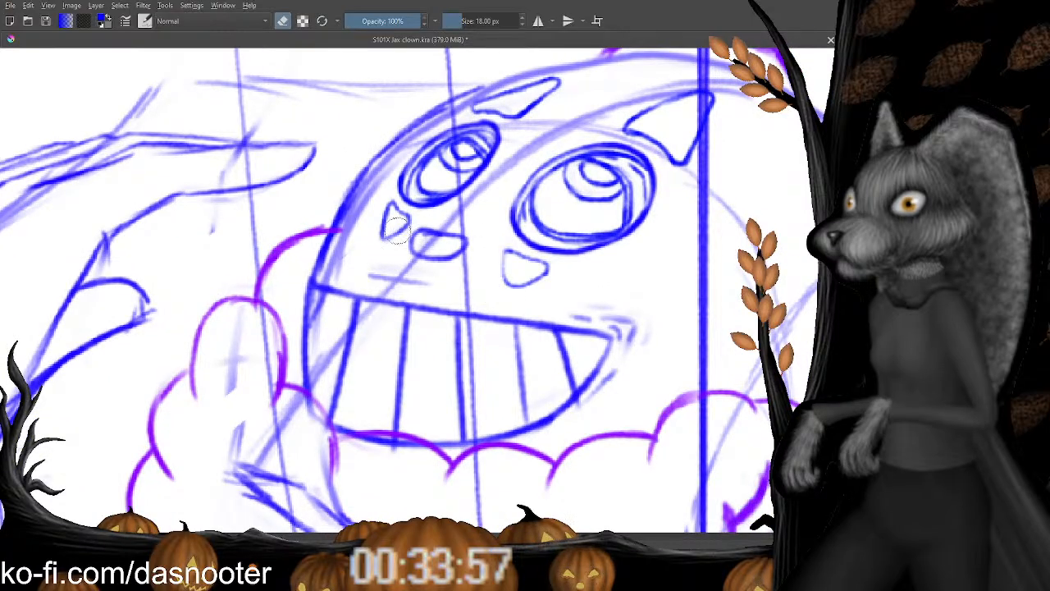
left_click_drag(396, 229, 402, 217)
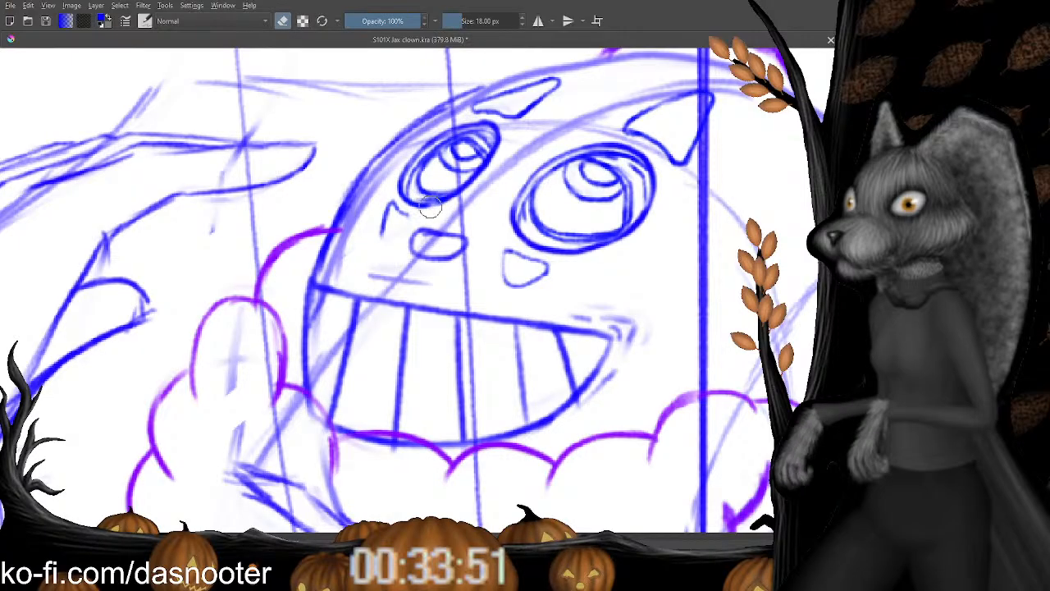
key("e")
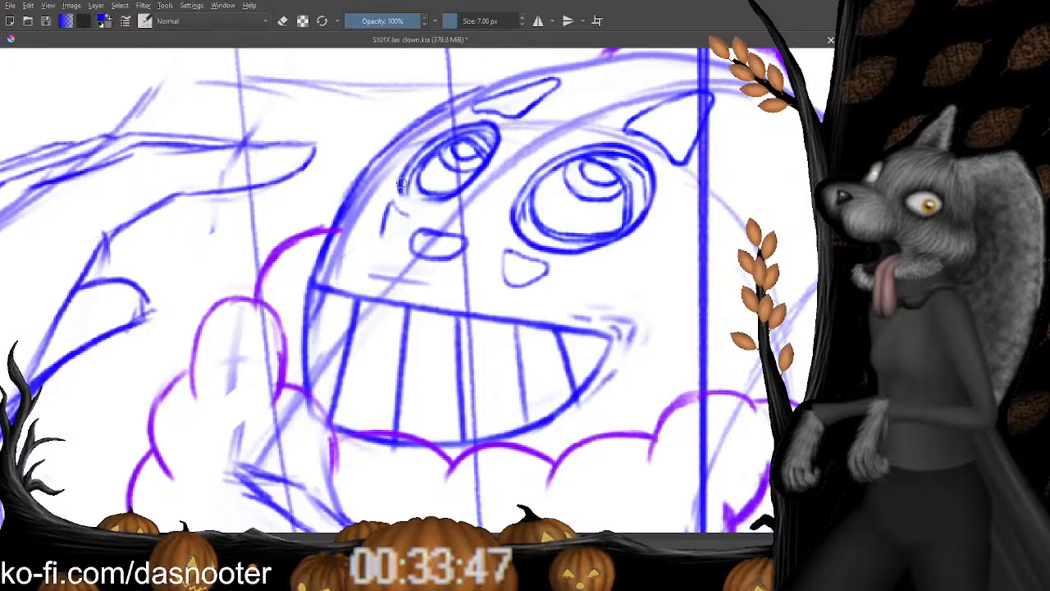
mouse_move(402, 185)
left_mouse_down()
mouse_move(412, 208)
mouse_move(448, 197)
left_mouse_up()
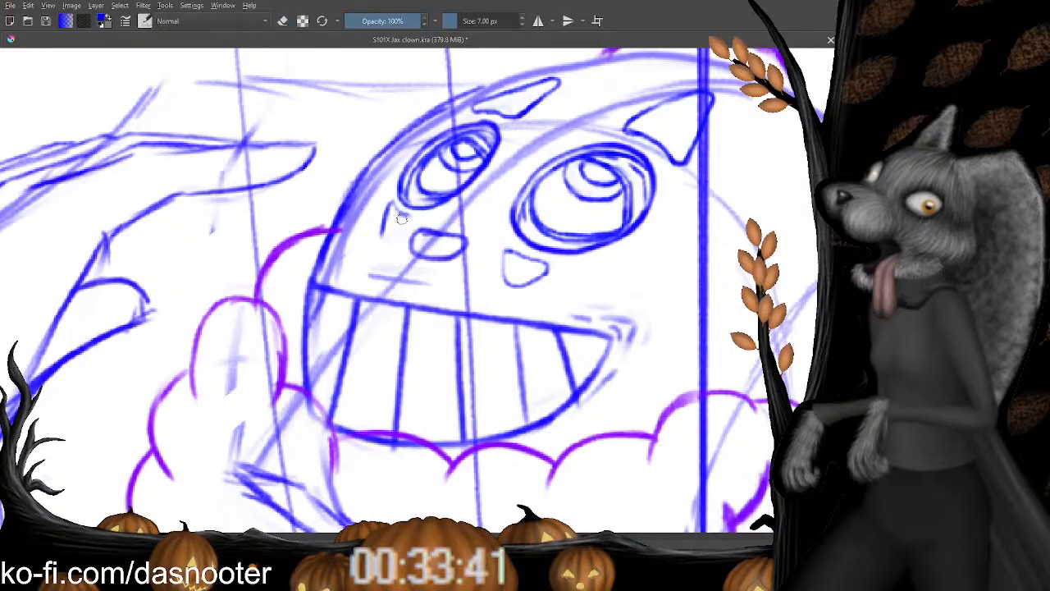
Redraw the marking below the smaller eye at 7 px as a closed, rounded triangle, trimming its edges with the 18 px eraser.
left_click_drag(402, 227, 379, 241)
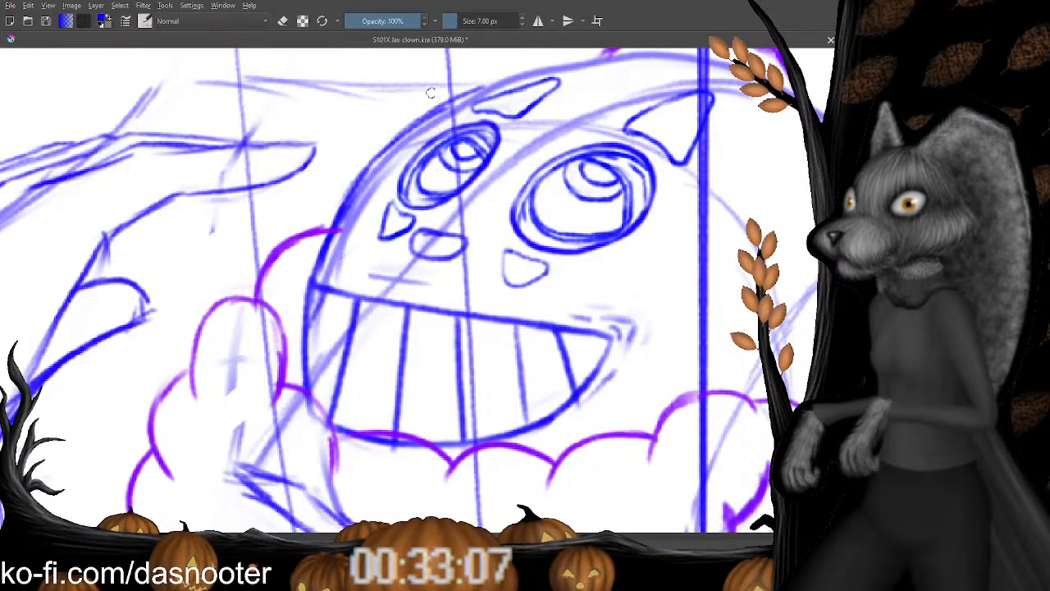
key("e")
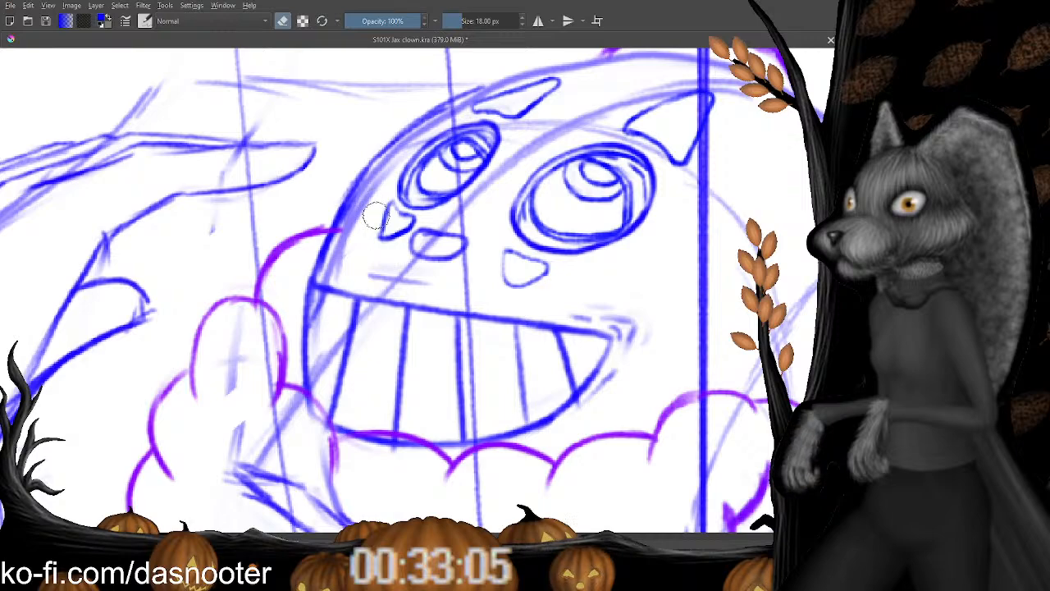
key("e")
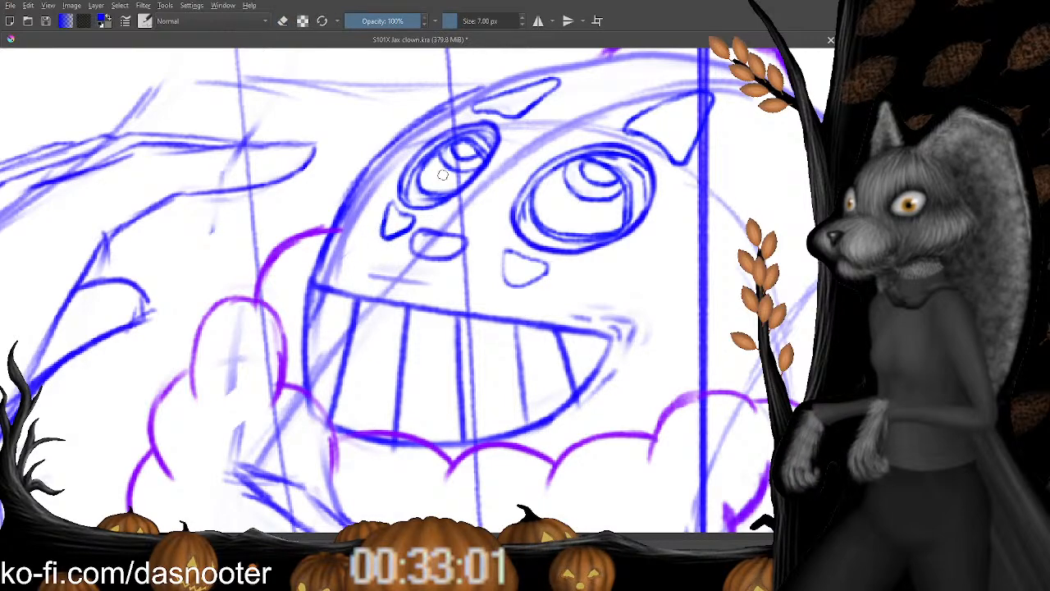
mouse_move(470, 222)
left_mouse_down()
mouse_move(446, 249)
mouse_move(376, 260)
mouse_move(334, 293)
left_mouse_up()
key("e")
key("e")
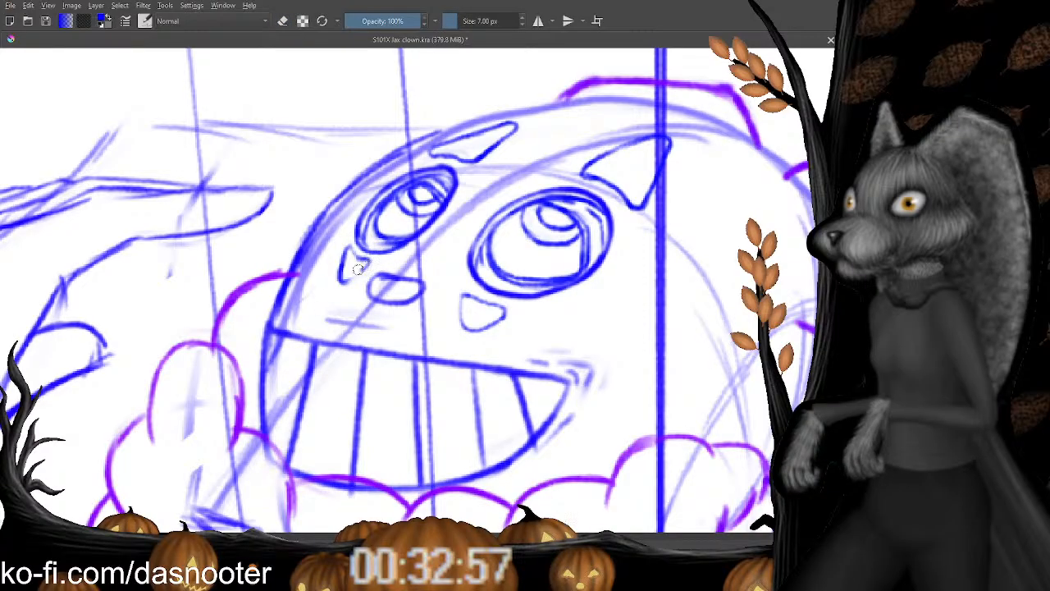
left_click_drag(368, 263, 342, 283)
Trace the back of the head at 7 px from beside the crown down past the ear's base, correcting the line with the eraser.
left_click_drag(469, 215, 408, 258)
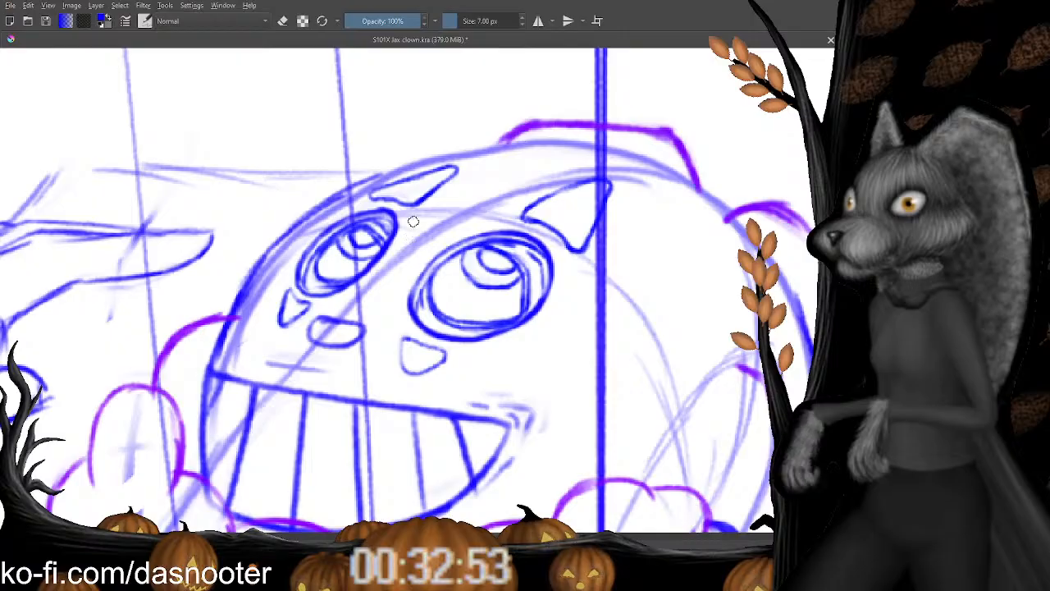
scroll(413, 222, "down", 10)
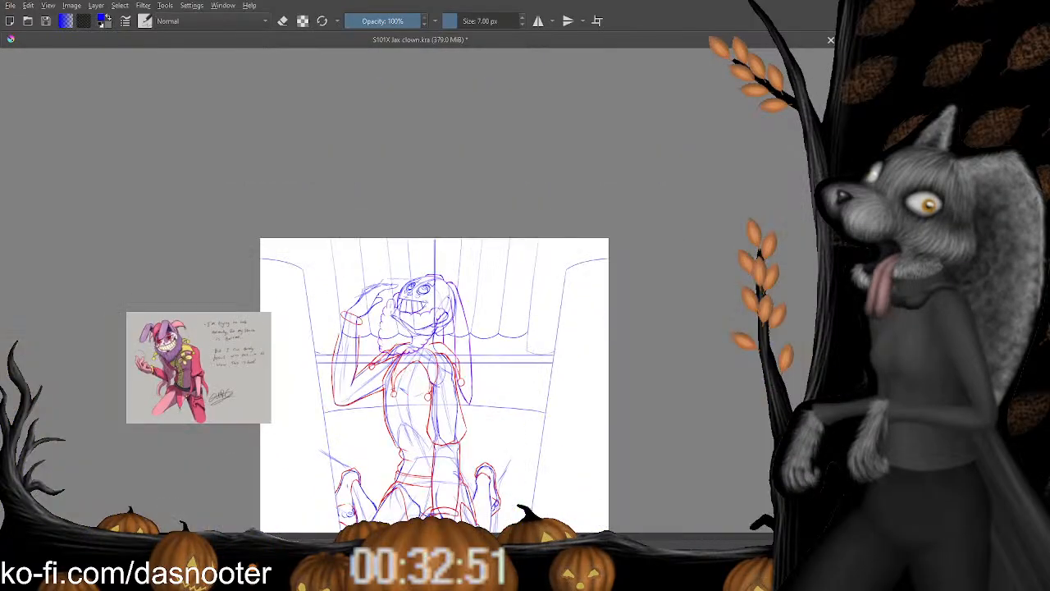
scroll(423, 300, "up", 10)
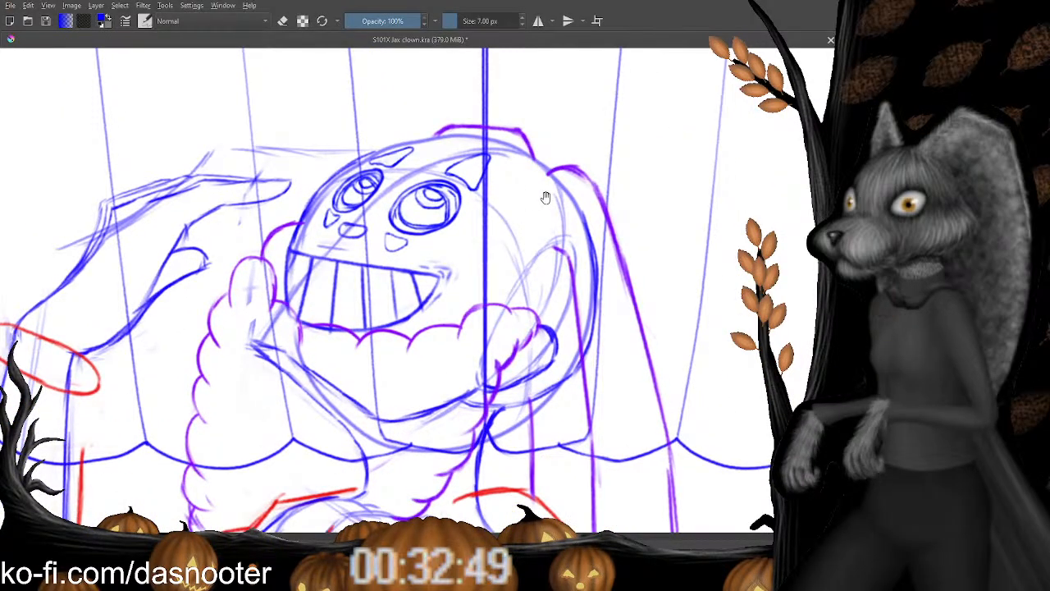
left_click_drag(546, 198, 516, 224)
scroll(460, 262, "down", 8)
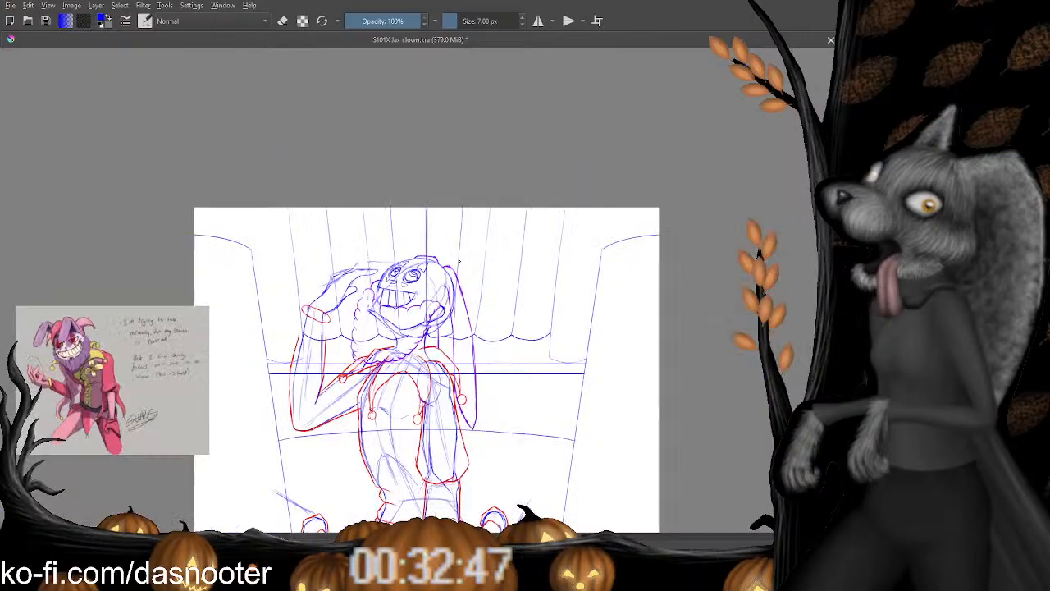
scroll(459, 256, "up", 10)
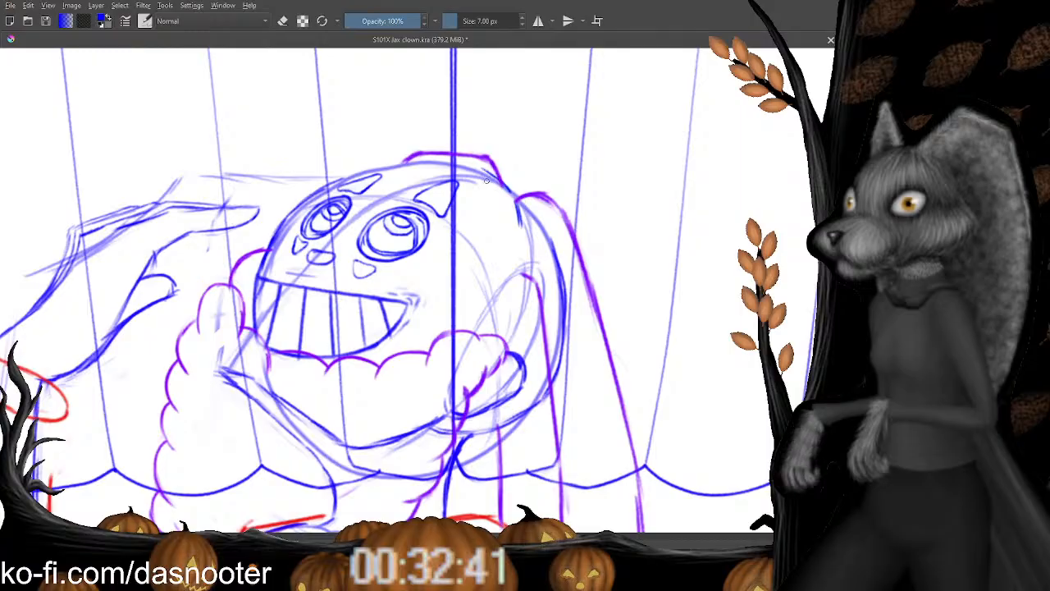
left_click_drag(479, 169, 516, 205)
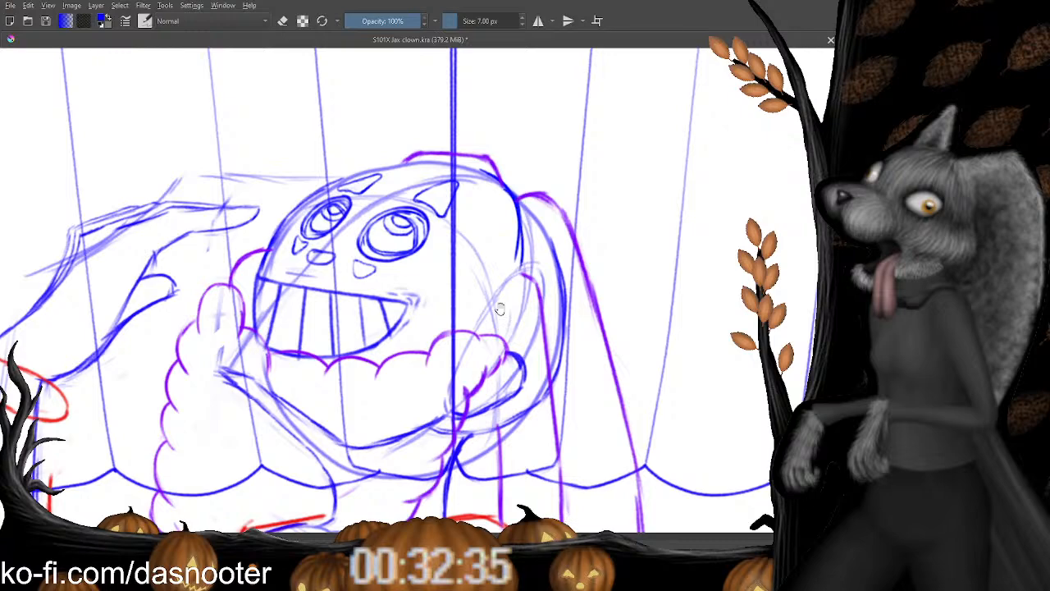
left_click_drag(501, 308, 501, 300)
key("e")
mouse_move(518, 228)
left_mouse_down()
mouse_move(513, 276)
mouse_move(511, 228)
left_mouse_up()
key("e")
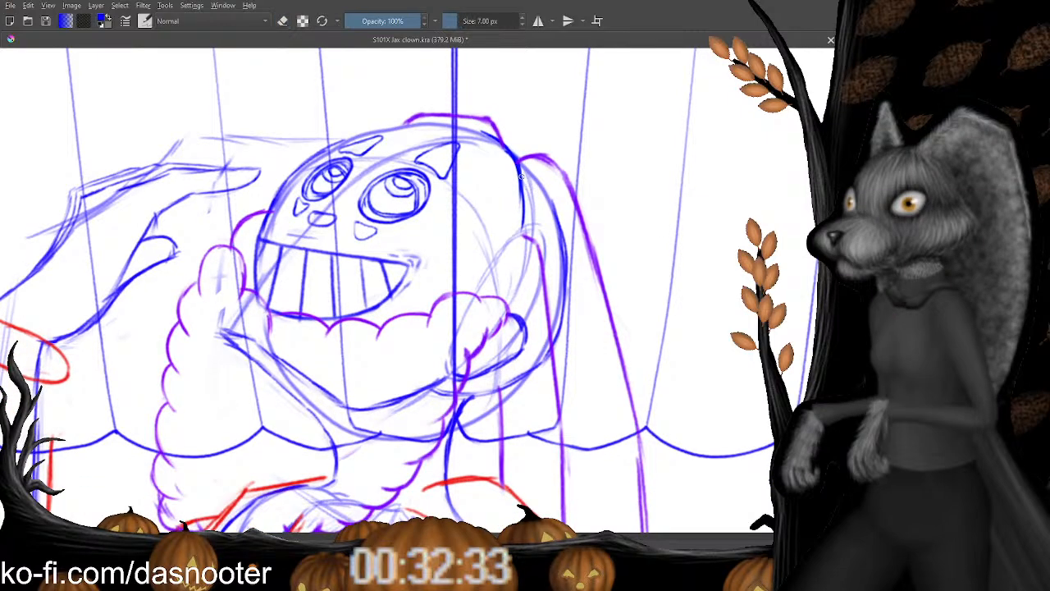
key("e")
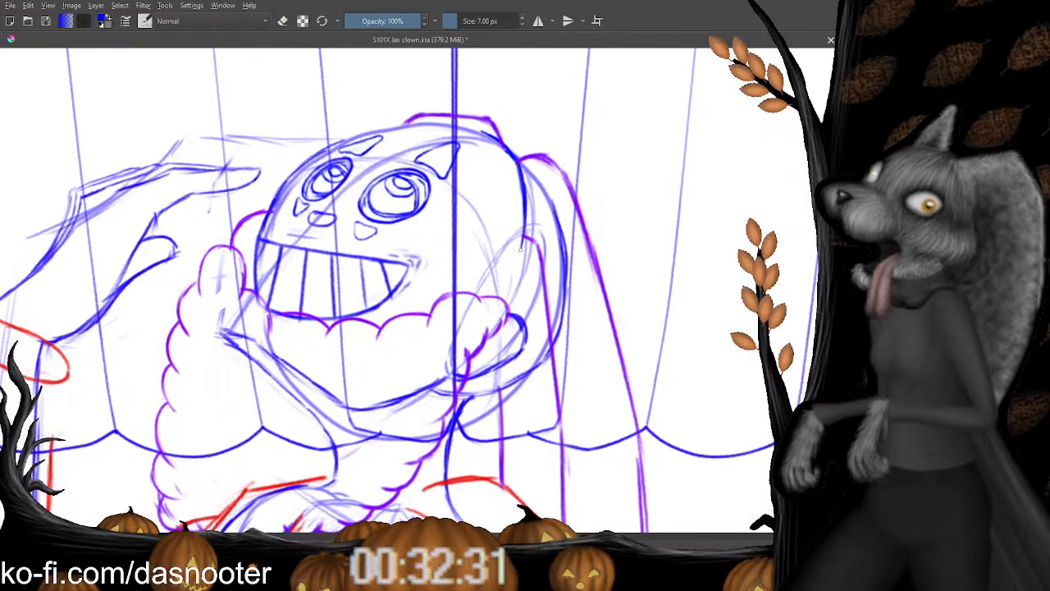
Continue the back-of-head contour at 7 px, curving it inward down to the beard and cleaning it with the 18 px eraser.
left_click_drag(487, 293, 495, 249)
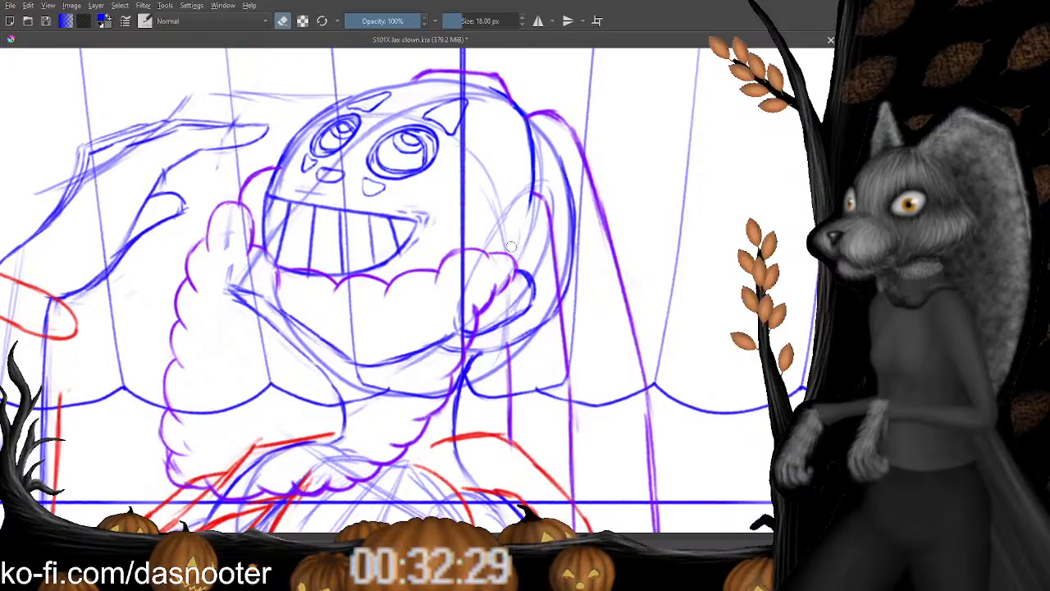
key("e")
left_click_drag(534, 189, 513, 250)
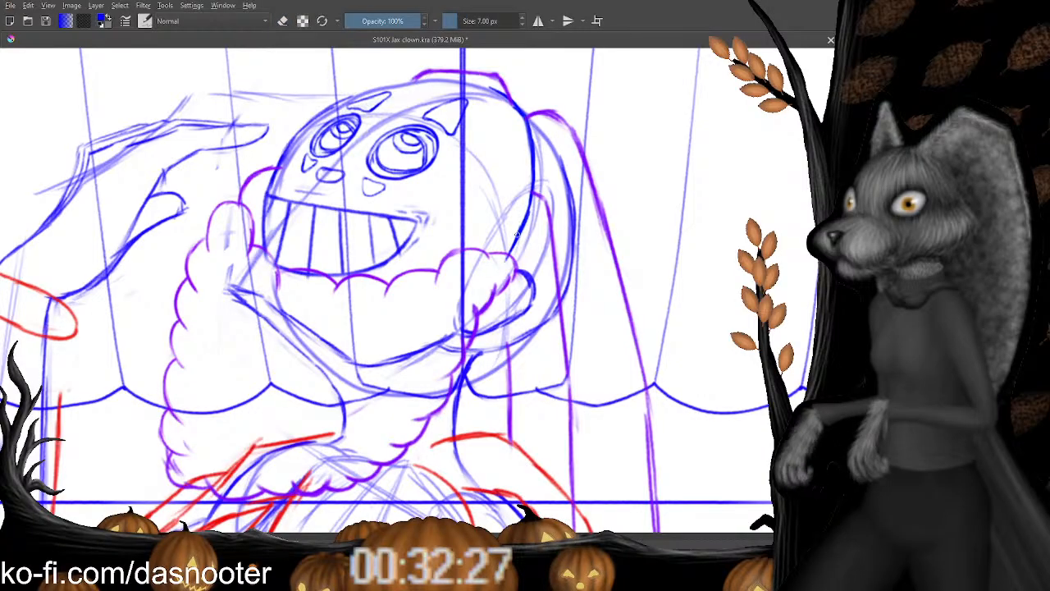
key("ctrl+z")
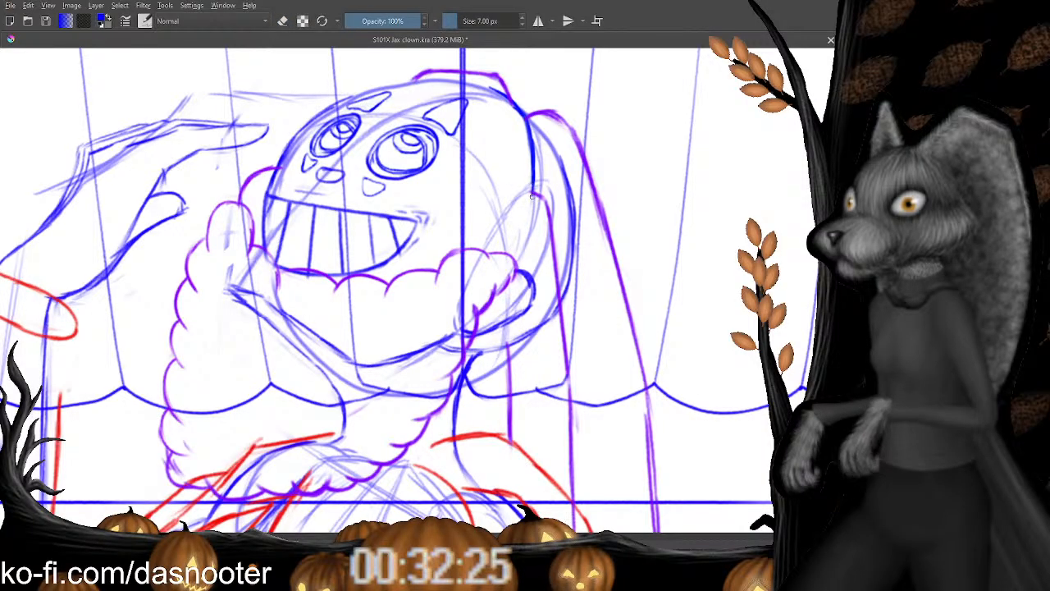
key("e")
left_click_drag(527, 235, 510, 258)
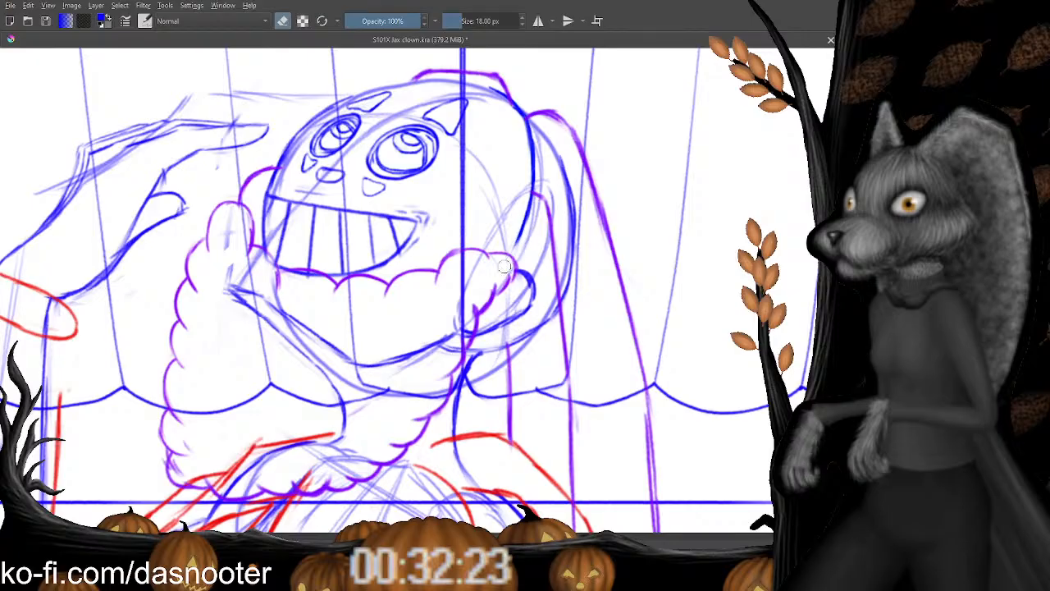
key("e")
left_click_drag(528, 215, 509, 256)
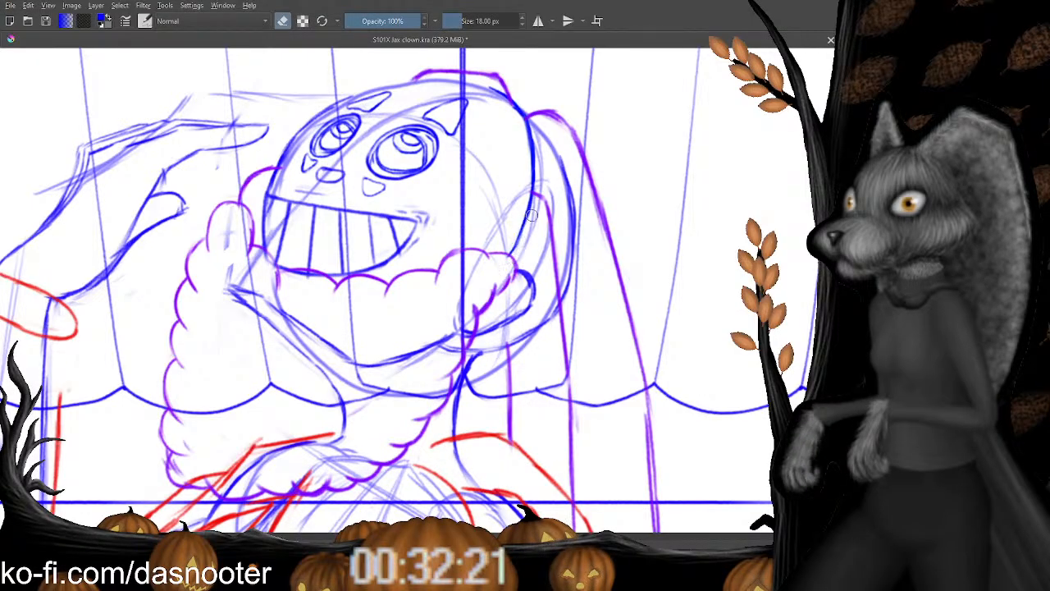
key("e")
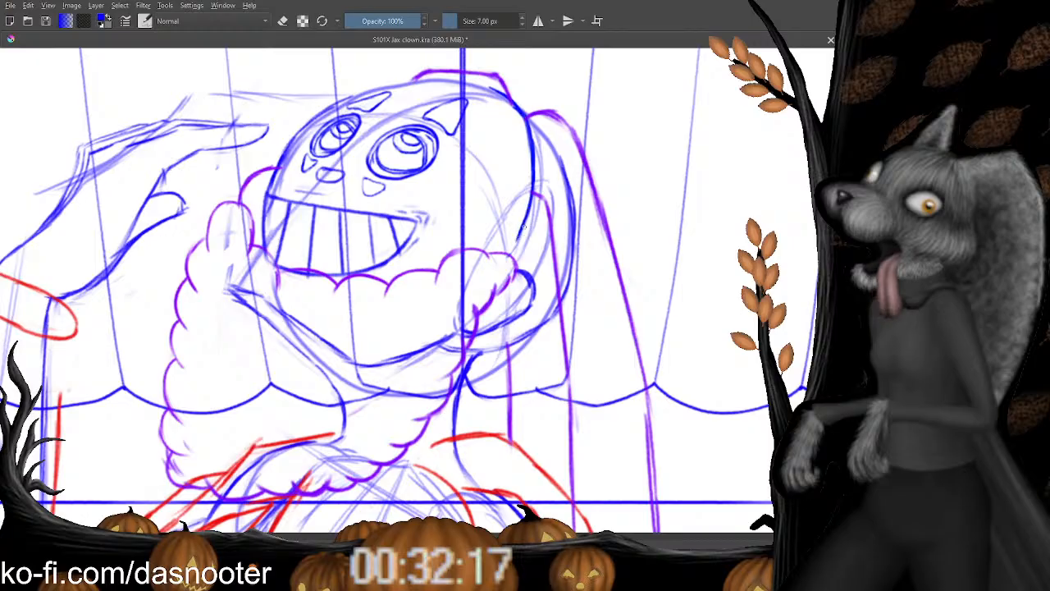
scroll(517, 239, "up", 3)
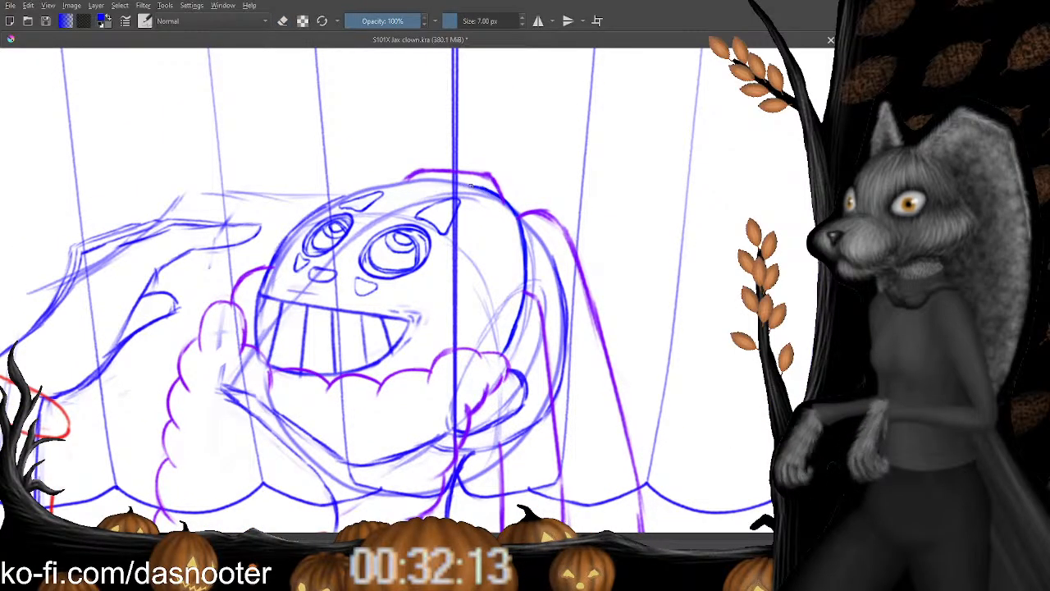
Clean up and retrace the lower back-of-head contour at 7 px where it curves in above the beard.
scroll(514, 99, "down", 3)
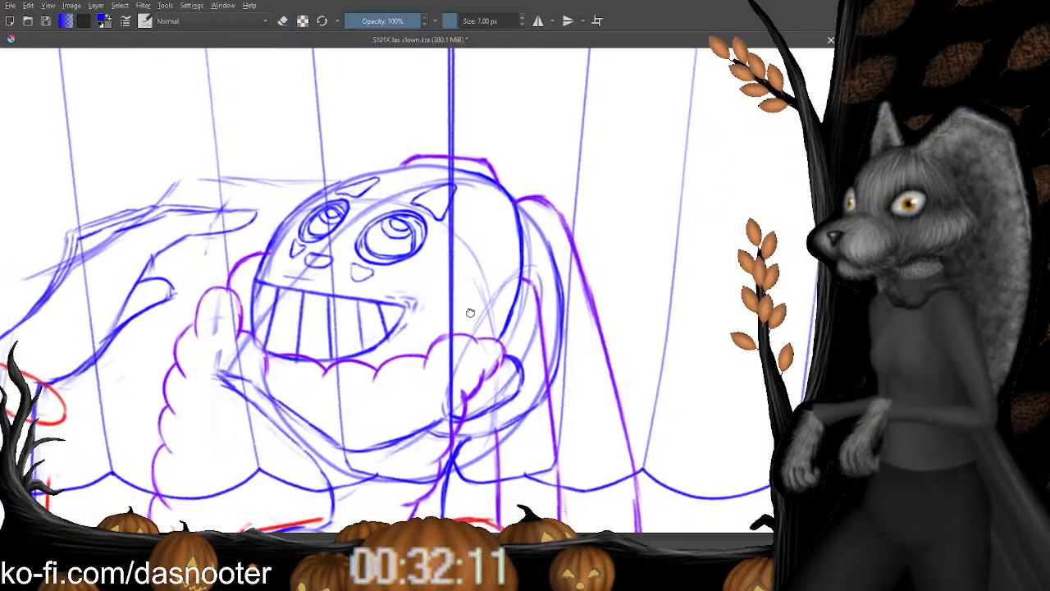
key("e")
left_click_drag(494, 236, 507, 190)
key("e")
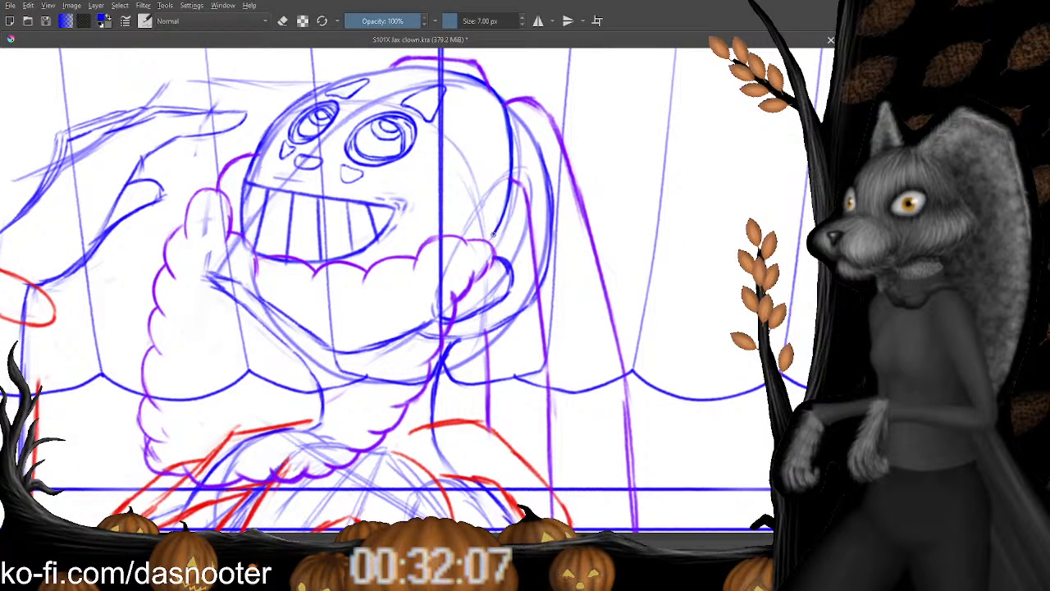
key("e")
key("e")
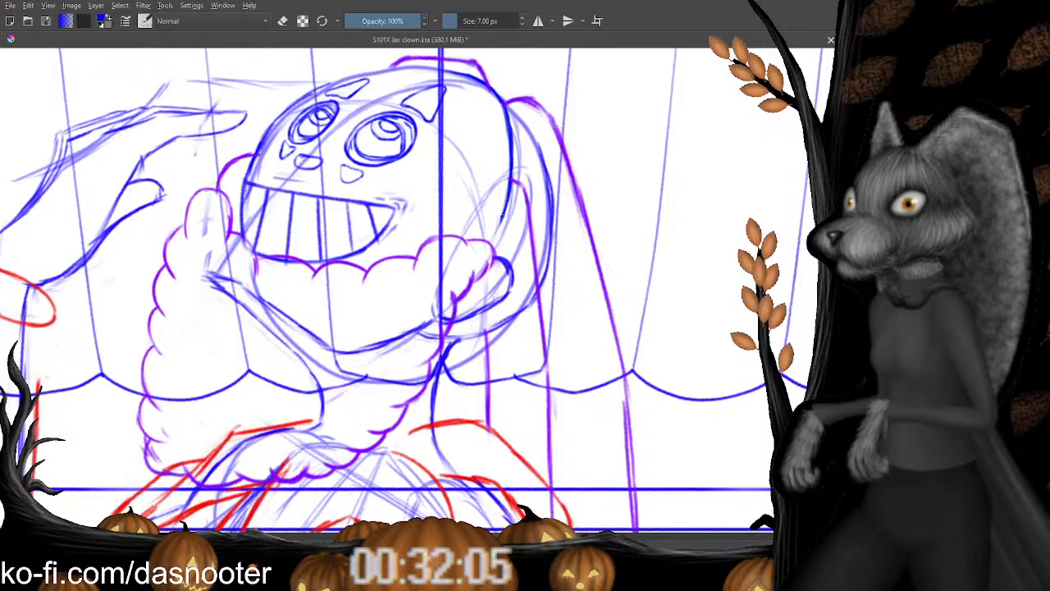
scroll(464, 266, "up", 1)
scroll(451, 292, "up", 2)
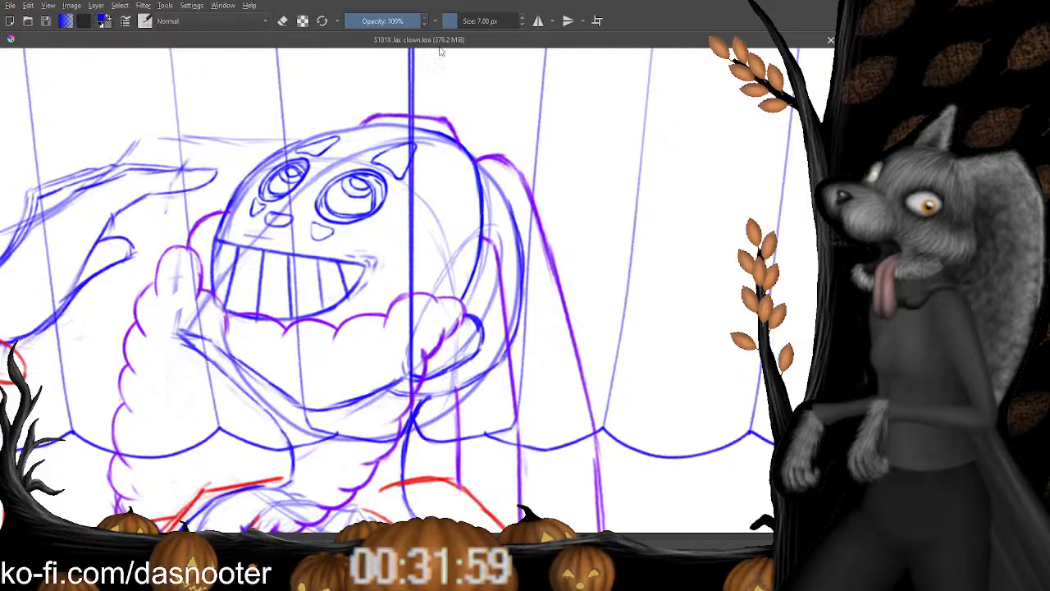
Examine the sketched torso, sleeves, gloves and legs below the head.
scroll(367, 153, "down", 1)
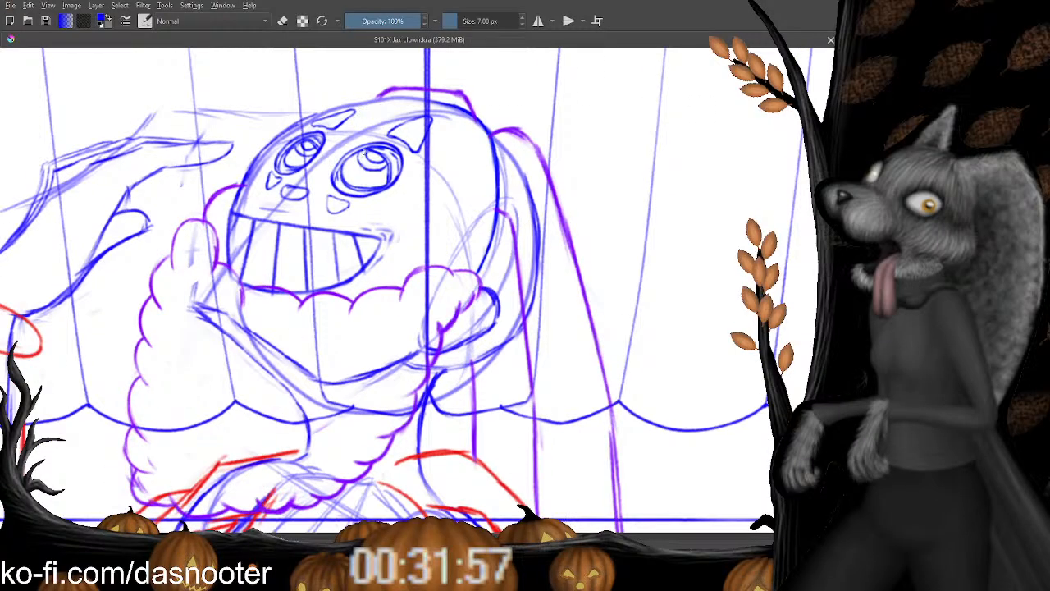
scroll(367, 154, "down", 4)
scroll(408, 367, "up", 4)
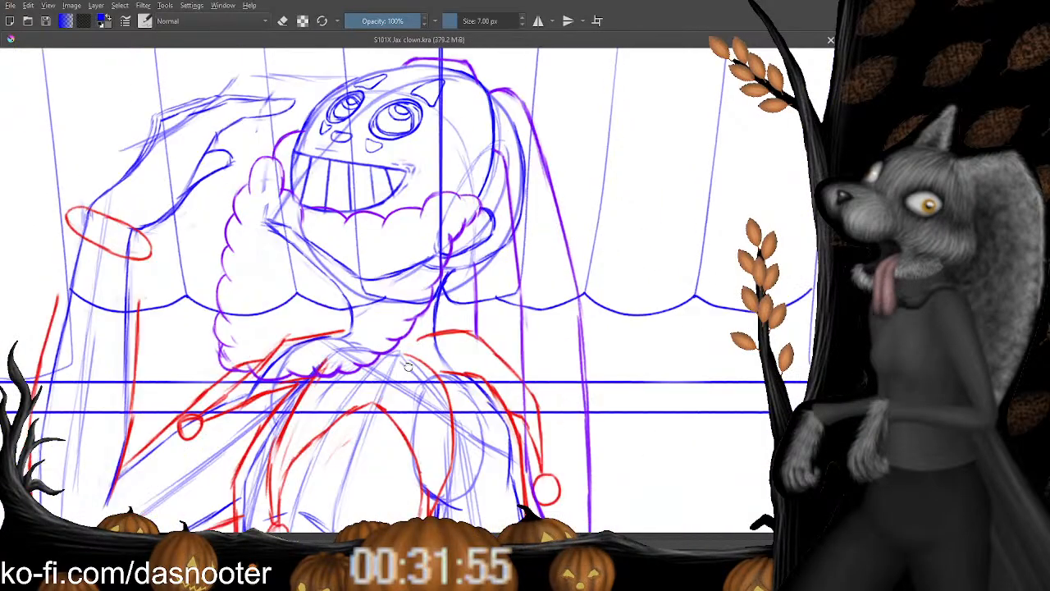
left_click_drag(406, 410, 461, 247)
left_click_drag(388, 427, 473, 141)
left_click_drag(496, 436, 505, 139)
left_click_drag(615, 271, 465, 194)
left_click_drag(605, 208, 540, 301)
left_click_drag(574, 197, 558, 248)
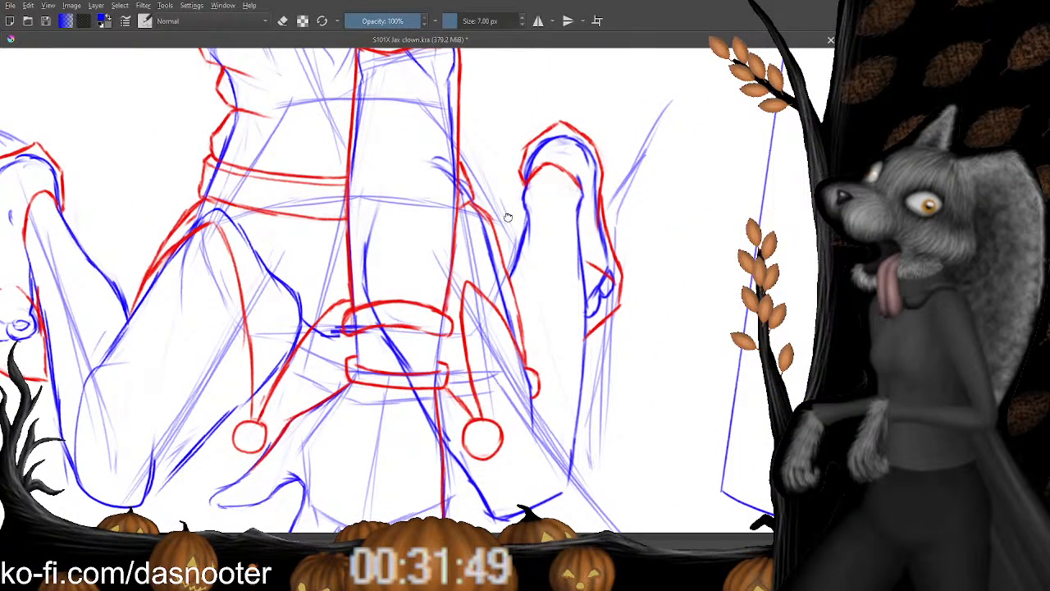
left_click_drag(508, 217, 463, 360)
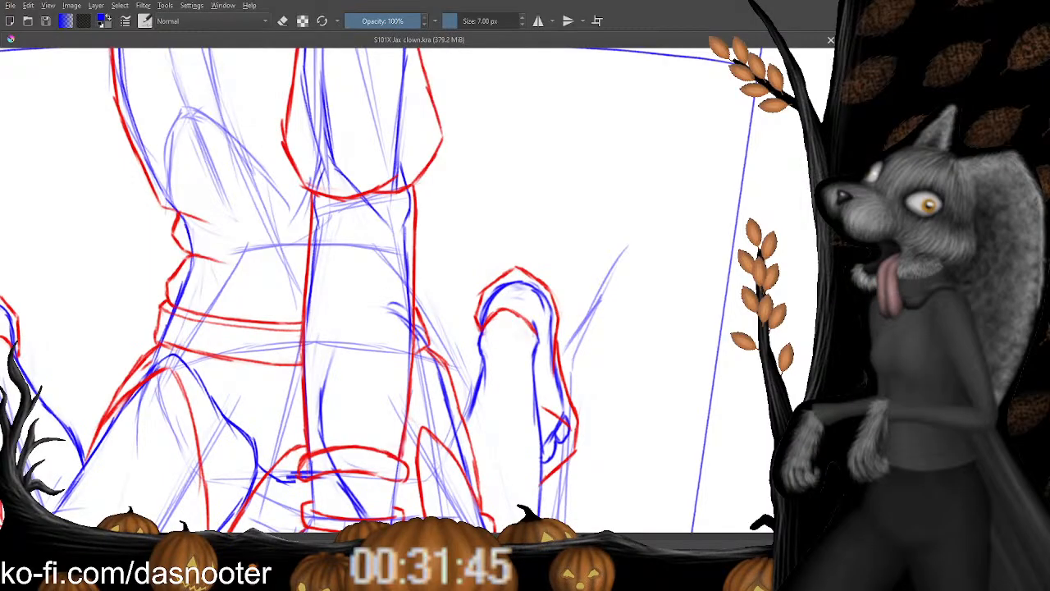
left_click_drag(476, 434, 488, 387)
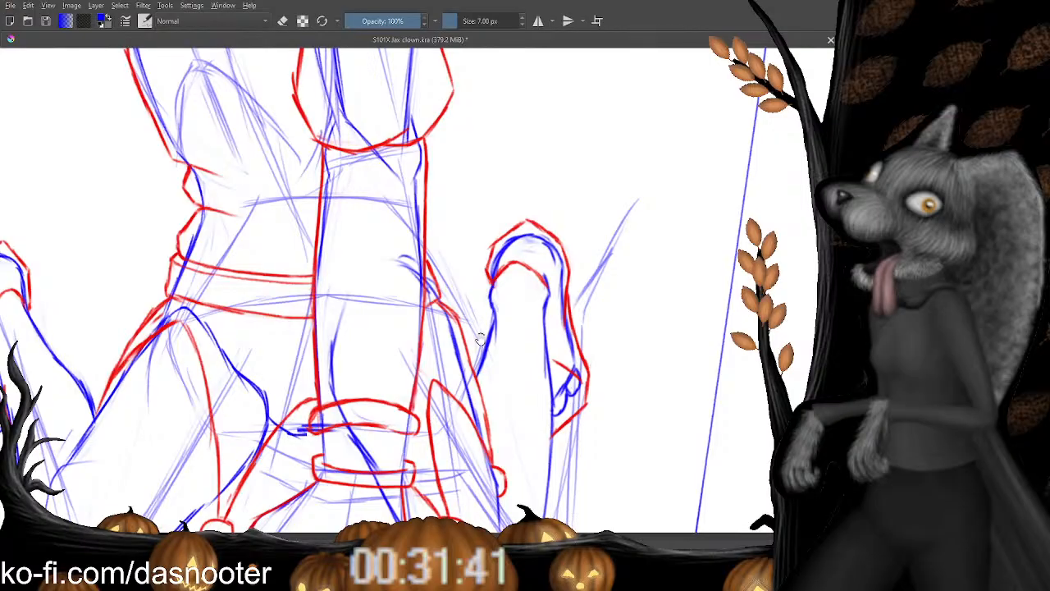
left_click_drag(480, 339, 452, 420)
Review the full drawing beside its reference image, save the file and return to the head.
key("ctrl+minus")
key("ctrl+minus")
key("ctrl+minus")
key("ctrl+minus")
key("ctrl+minus")
key("ctrl+minus")
key("ctrl+minus")
key("ctrl+minus")
key("ctrl+minus")
key("ctrl+minus")
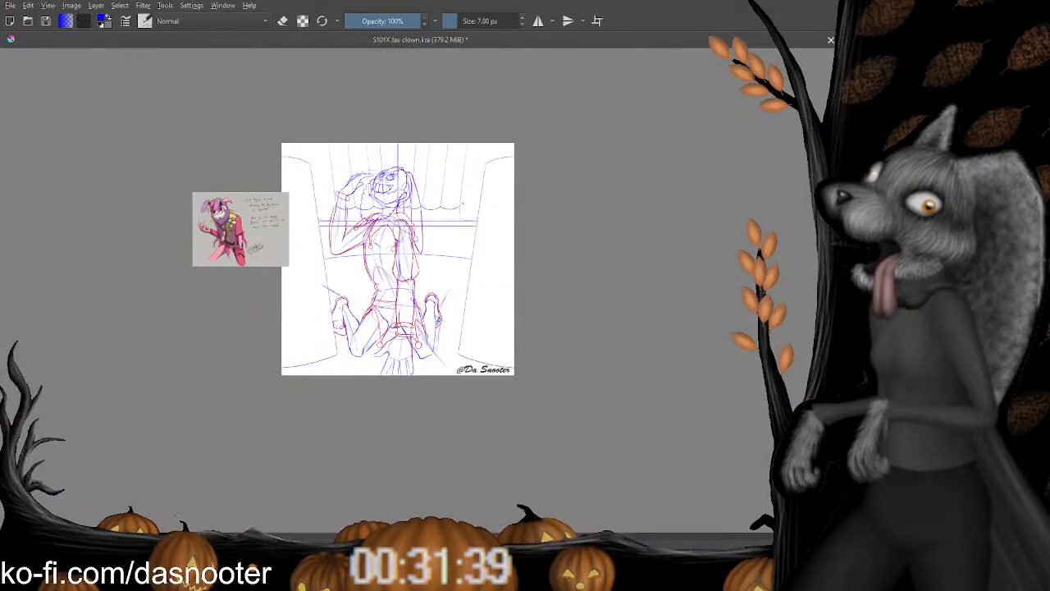
key("ctrl+plus")
key("ctrl+plus")
left_click_drag(464, 184, 448, 266)
key("ctrl+s")
key("ctrl+minus")
key("ctrl+plus")
key("ctrl+plus")
key("ctrl+plus")
key("ctrl+plus")
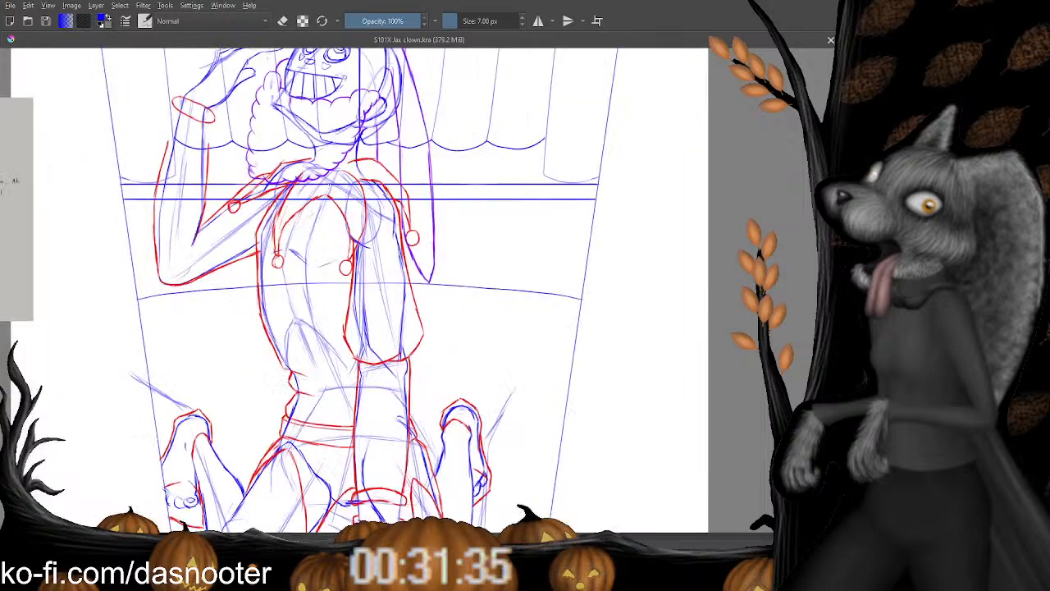
left_click_drag(205, 65, 434, 415)
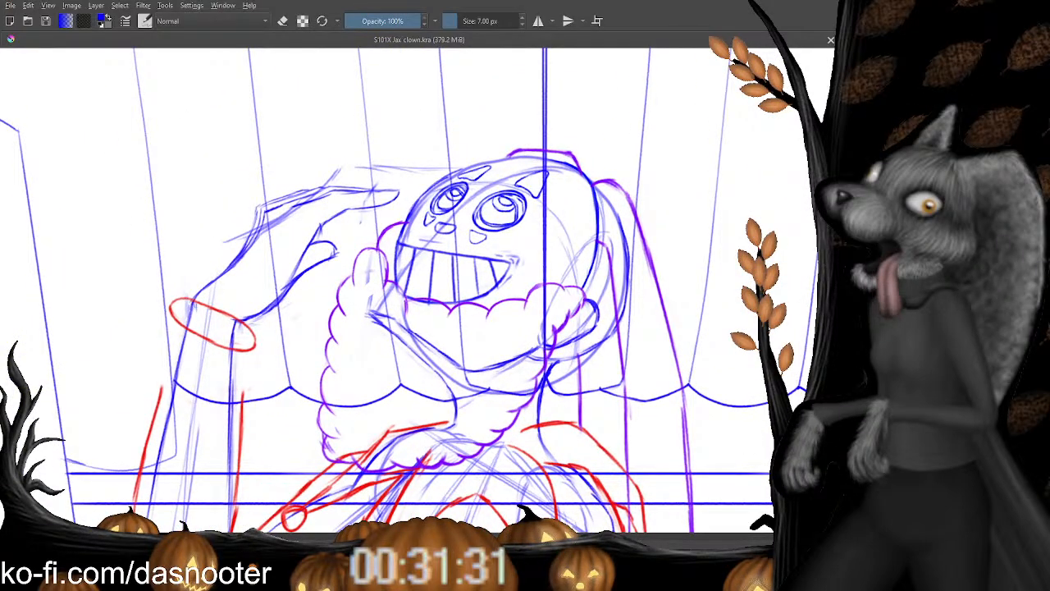
Redraw the face's front contour at 7 px from the front end of the upper lip line down to the mouth's lower edge.
key("ctrl+z")
key("ctrl+shift+z")
mouse_move(397, 255)
left_mouse_down()
mouse_move(406, 251)
mouse_move(393, 272)
left_mouse_up()
key("plus")
key("plus")
key("e")
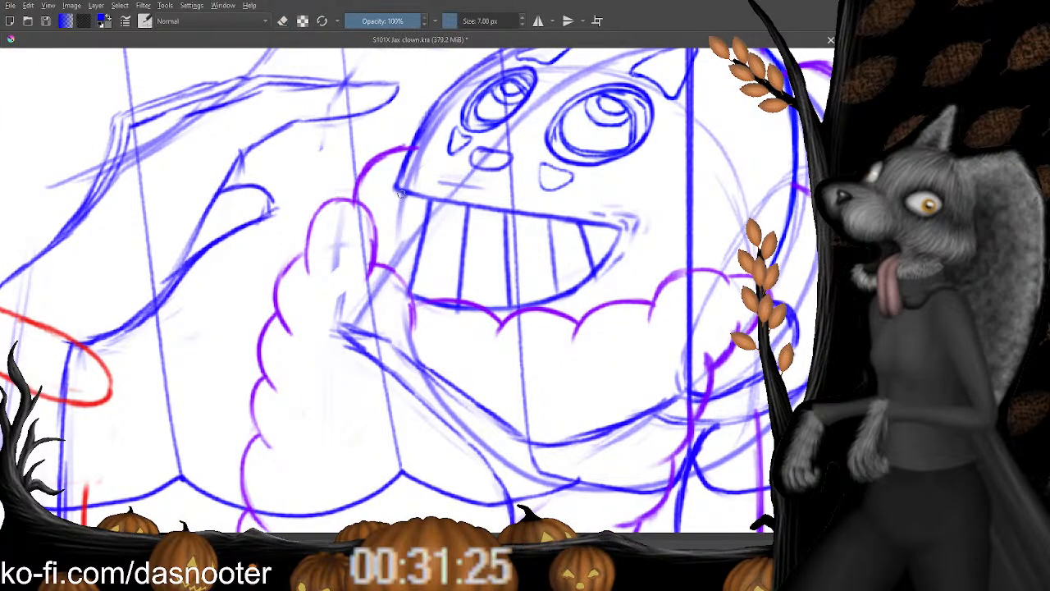
mouse_move(395, 218)
left_mouse_down()
mouse_move(393, 279)
mouse_move(391, 251)
mouse_move(395, 283)
left_mouse_up()
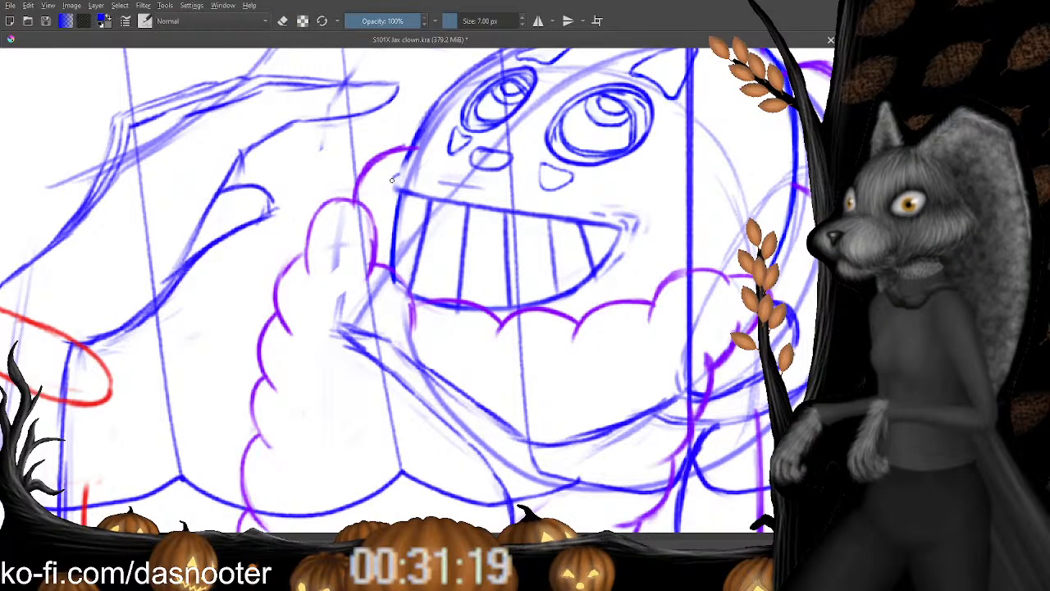
Draw a small rounded lip tip at 7 px protruding from the face contour at the front end of the upper lip line.
mouse_move(398, 175)
left_mouse_down()
mouse_move(388, 196)
mouse_move(407, 178)
mouse_move(402, 194)
mouse_move(392, 189)
left_mouse_up()
key("e")
key("e")
key("e")
key("e")
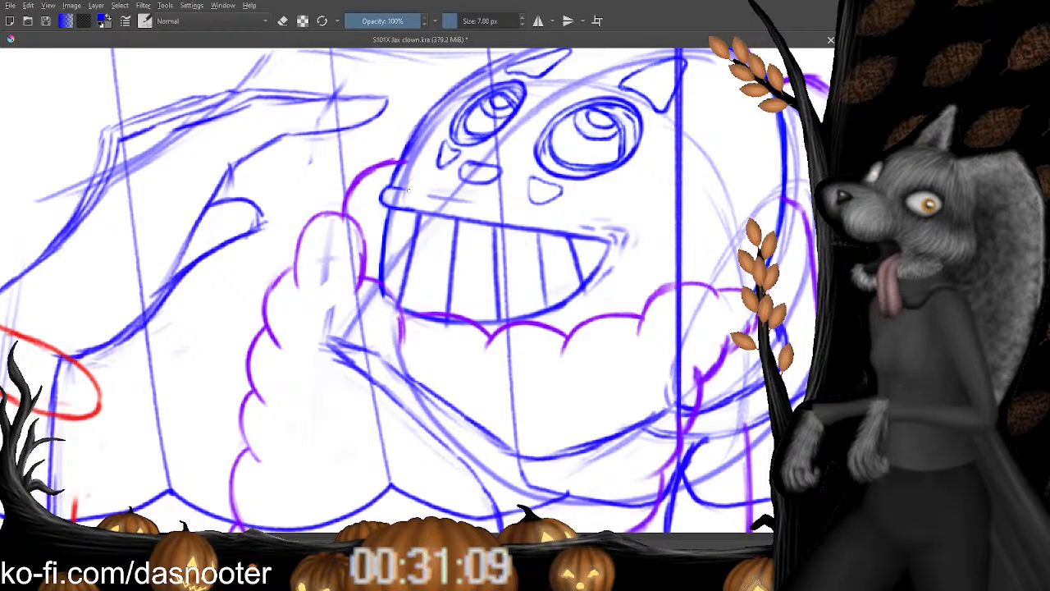
key("e")
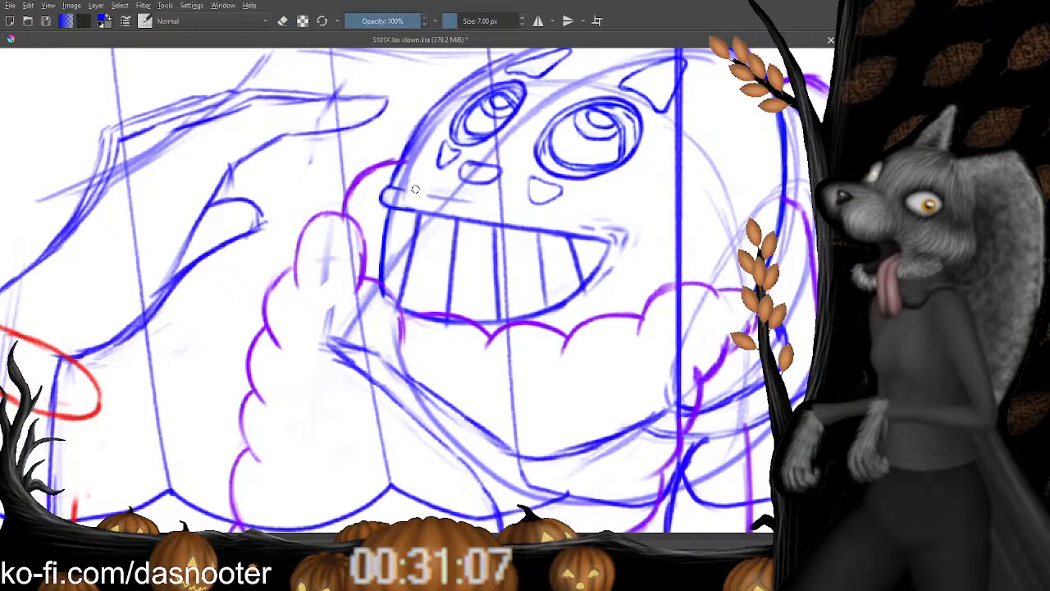
key("e")
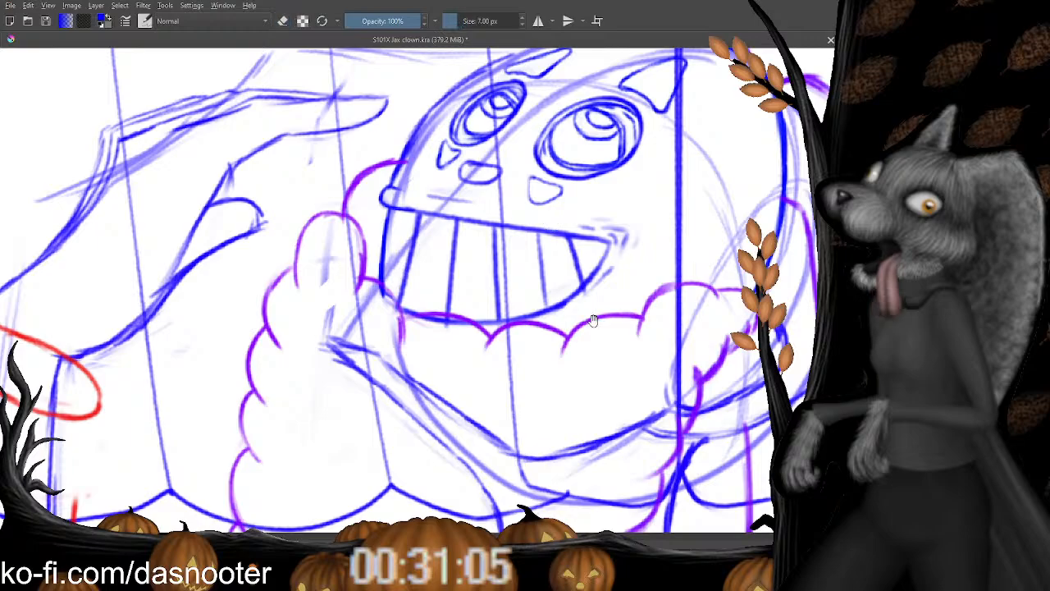
Check the lip shape against the whole figure, save the file and return to the mouth.
scroll(593, 320, "down", 2)
key("ctrl+minus")
key("ctrl+minus")
key("ctrl+minus")
key("ctrl+minus")
key("ctrl+minus")
key("ctrl+minus")
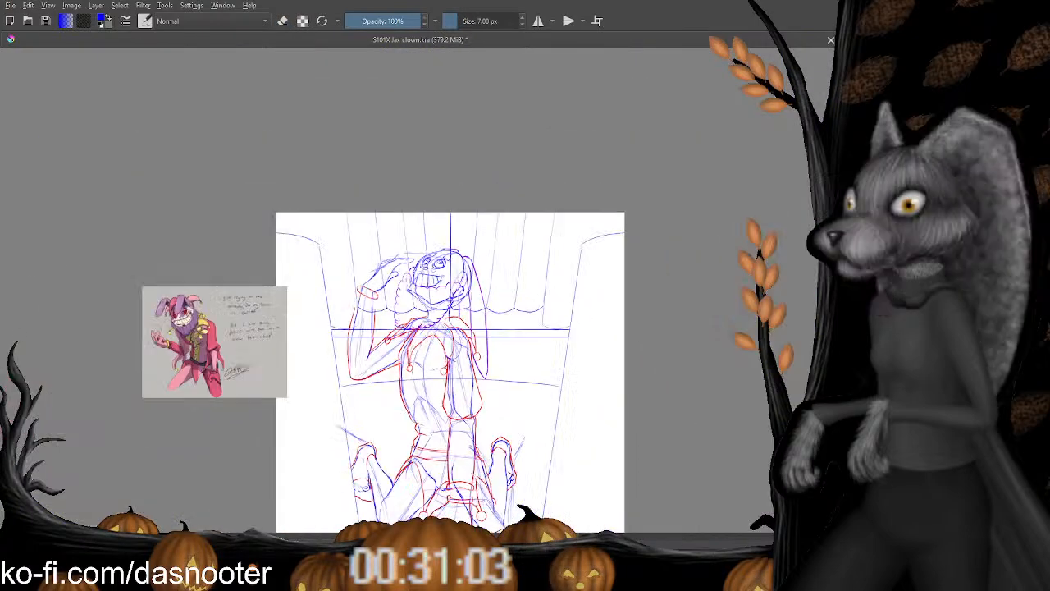
key("ctrl+plus")
key("ctrl+plus")
key("ctrl+plus")
left_click_drag(447, 347, 435, 318)
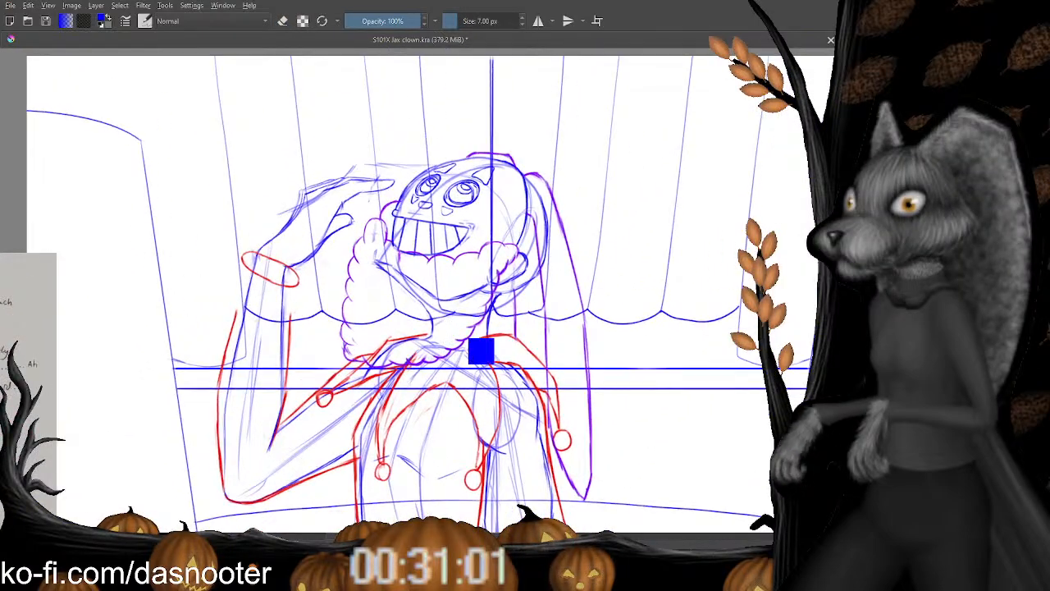
key("ctrl+s")
left_click_drag(481, 352, 497, 396)
key("ctrl+plus")
key("ctrl+plus")
key("ctrl+plus")
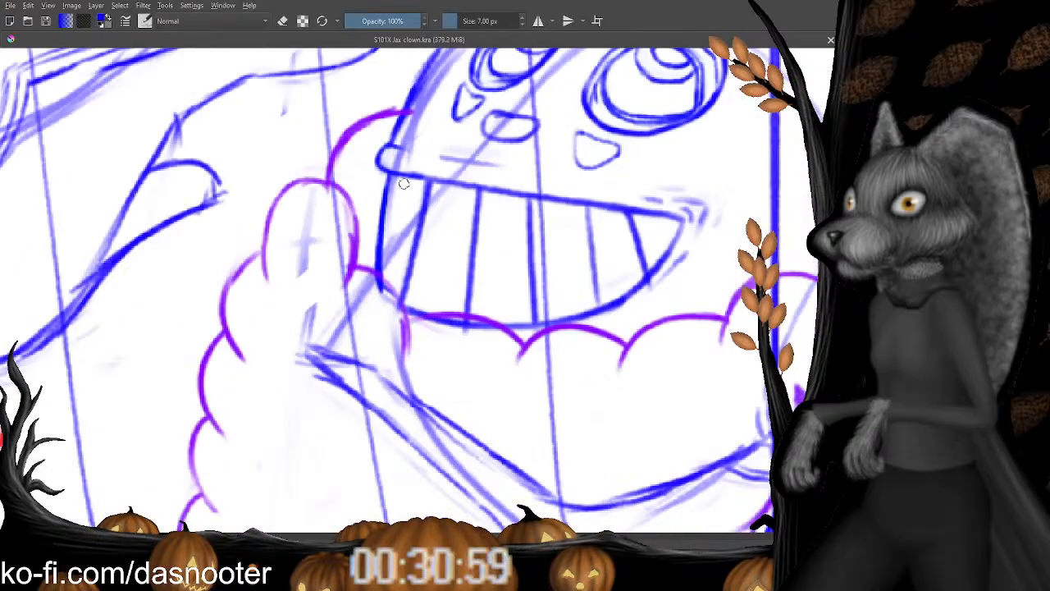
Clean around the upper lip line with the 18 px eraser and redraw the small rounded lip tip at 7 px.
key("e")
mouse_move(399, 167)
left_mouse_down()
mouse_move(441, 183)
mouse_move(419, 181)
mouse_move(439, 194)
mouse_move(388, 182)
mouse_move(500, 203)
left_mouse_up()
key("e")
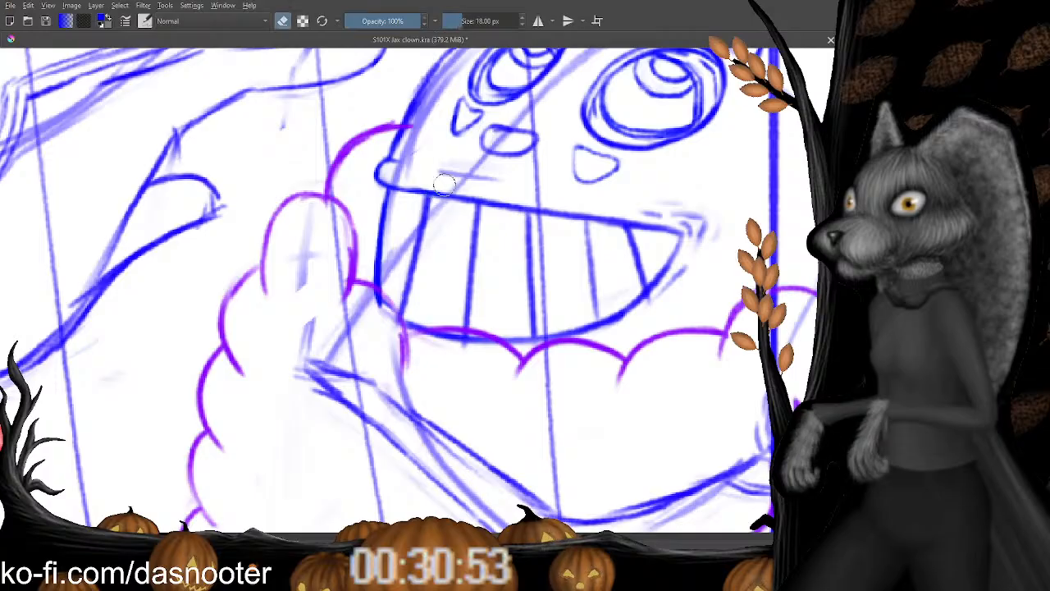
key("e")
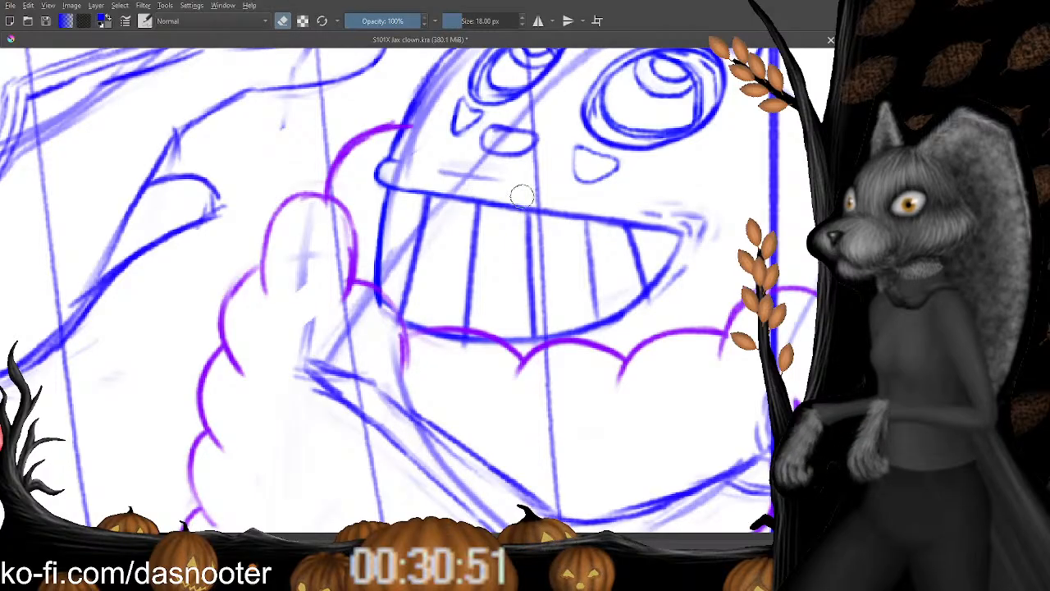
left_click_drag(402, 192, 404, 229)
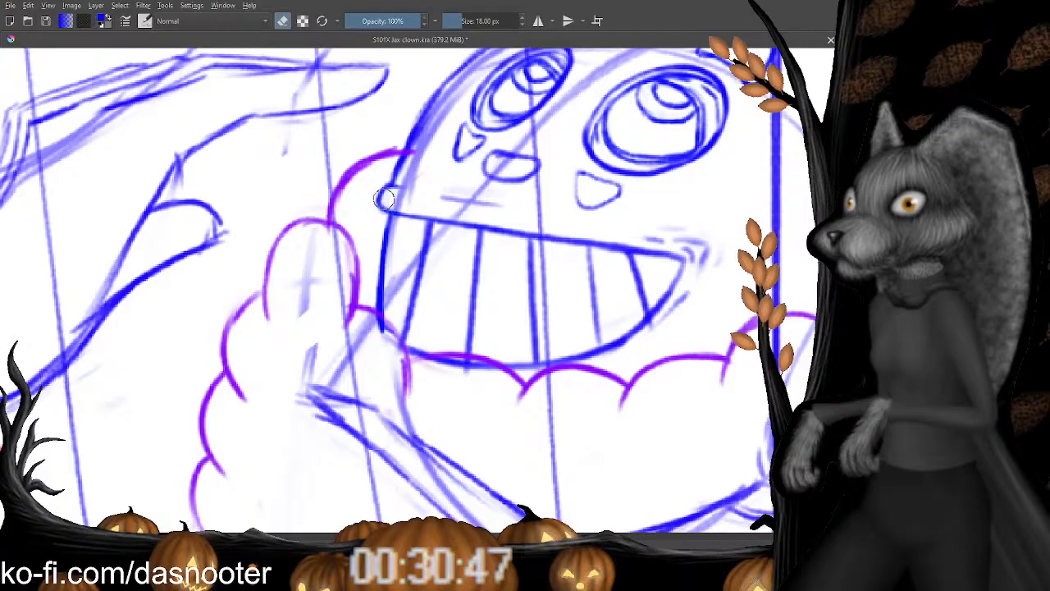
key("e")
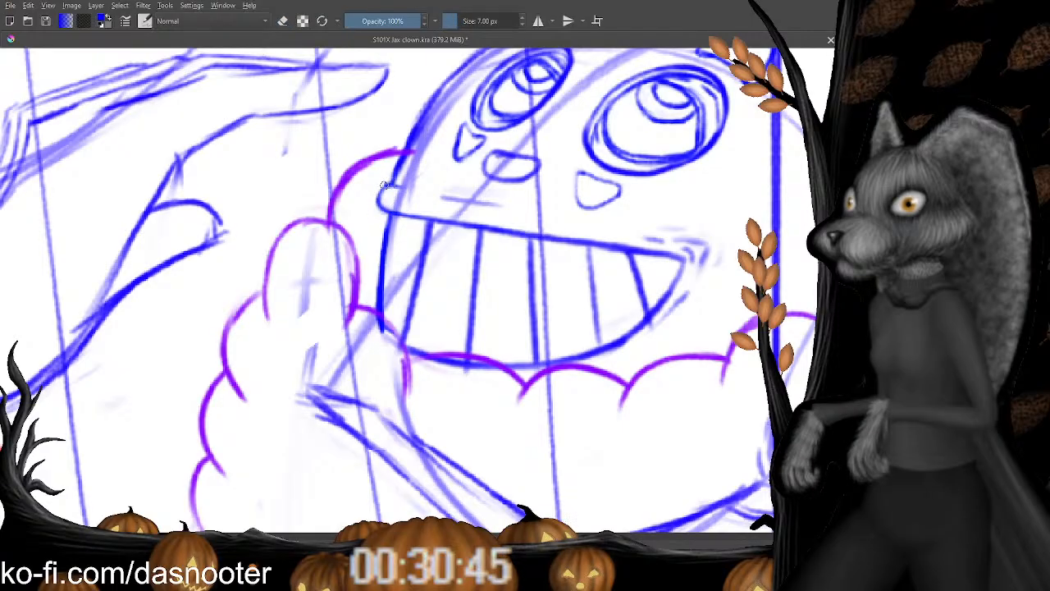
left_click_drag(392, 188, 386, 206)
scroll(407, 208, "down", 1)
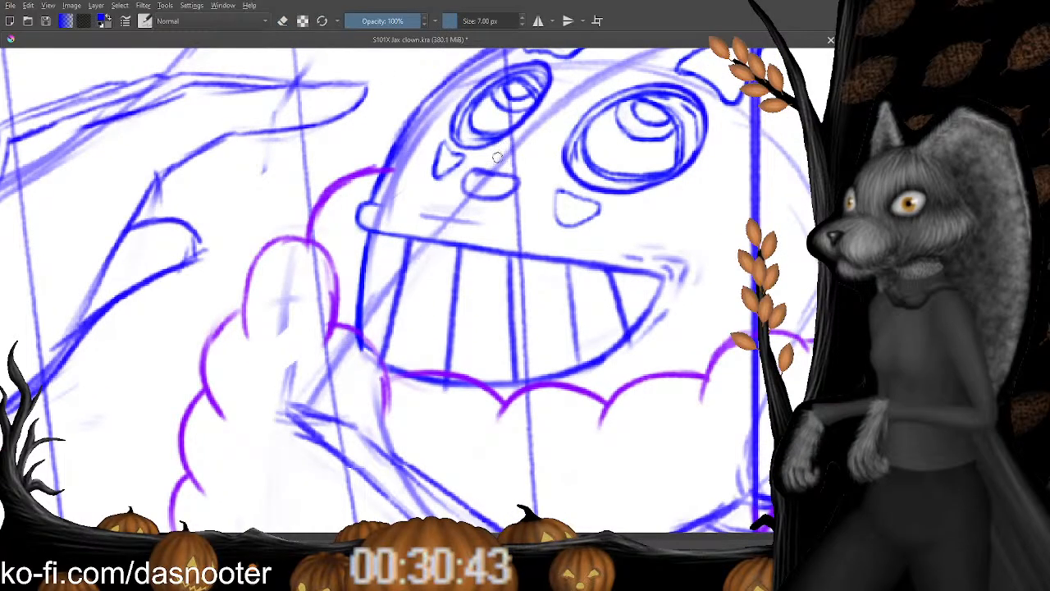
Erase the upper edge of the lip tip and redraw it at 7 px as a slanted curve joining the face contour.
scroll(394, 230, "down", 3)
scroll(389, 242, "up", 2)
scroll(389, 242, "up", 4)
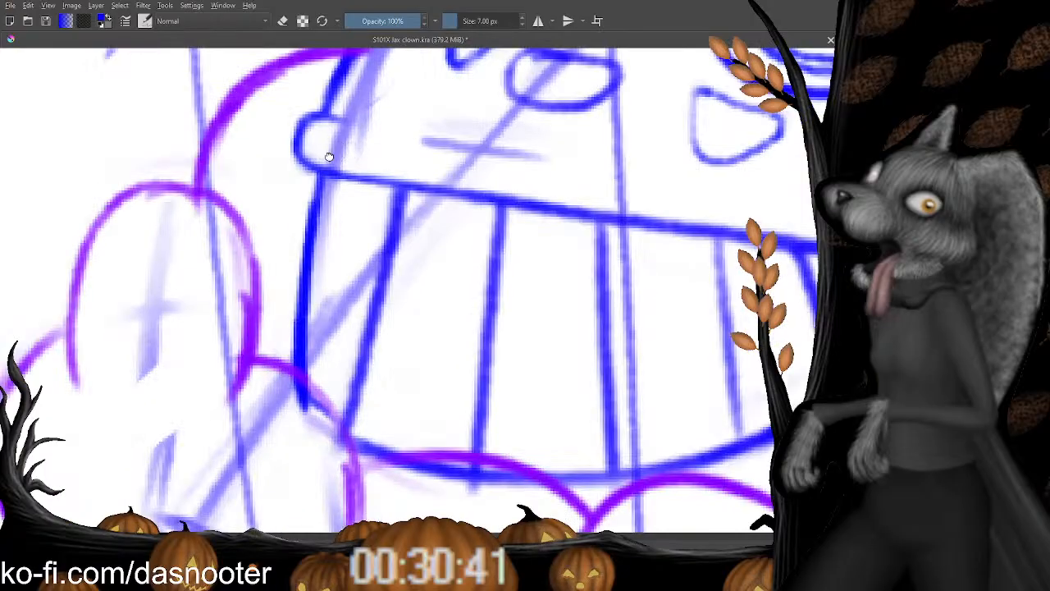
key("e")
left_click_drag(289, 178, 318, 162)
key("e")
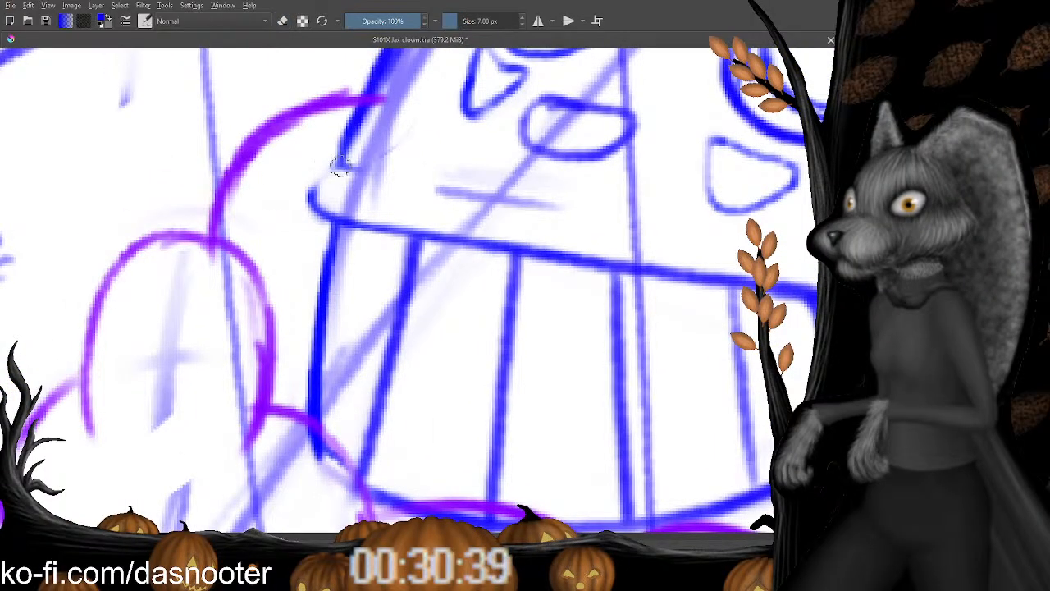
key("e")
key("e")
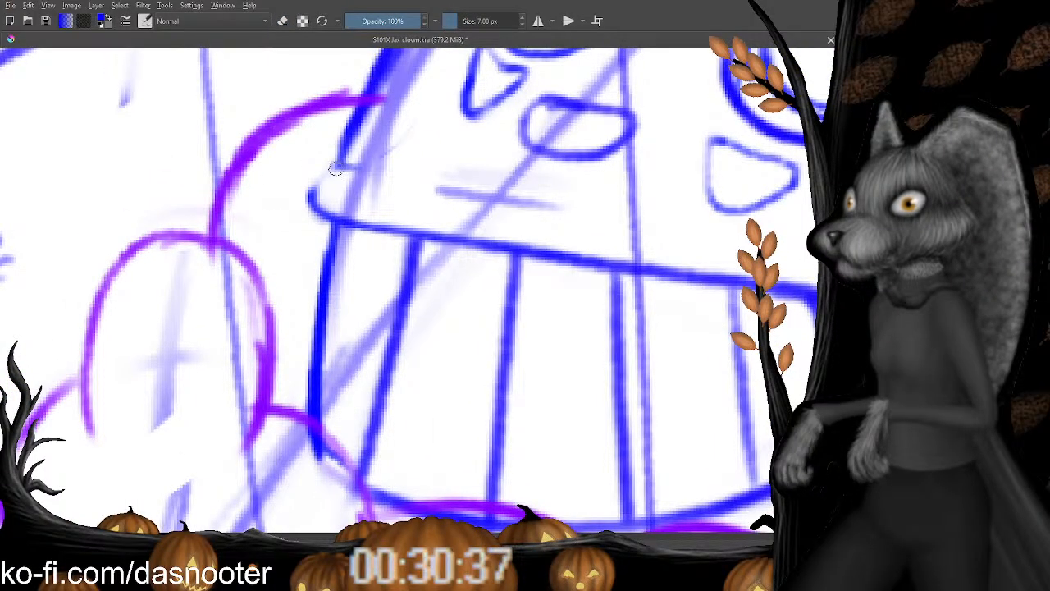
left_click_drag(338, 169, 313, 204)
key("ctrl+z")
mouse_move(392, 167)
left_mouse_down()
mouse_move(356, 159)
mouse_move(302, 201)
left_mouse_up()
key("ctrl+z")
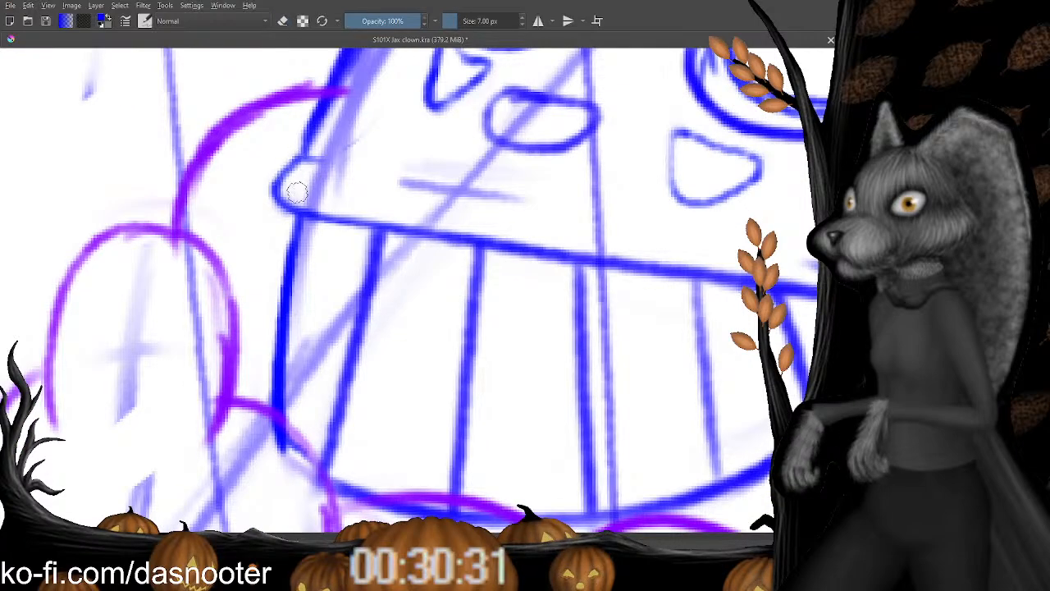
Examine the finished face and compare it with the rest of the figure down to the legs and hands.
scroll(354, 145, "down", 2)
scroll(365, 144, "down", 4)
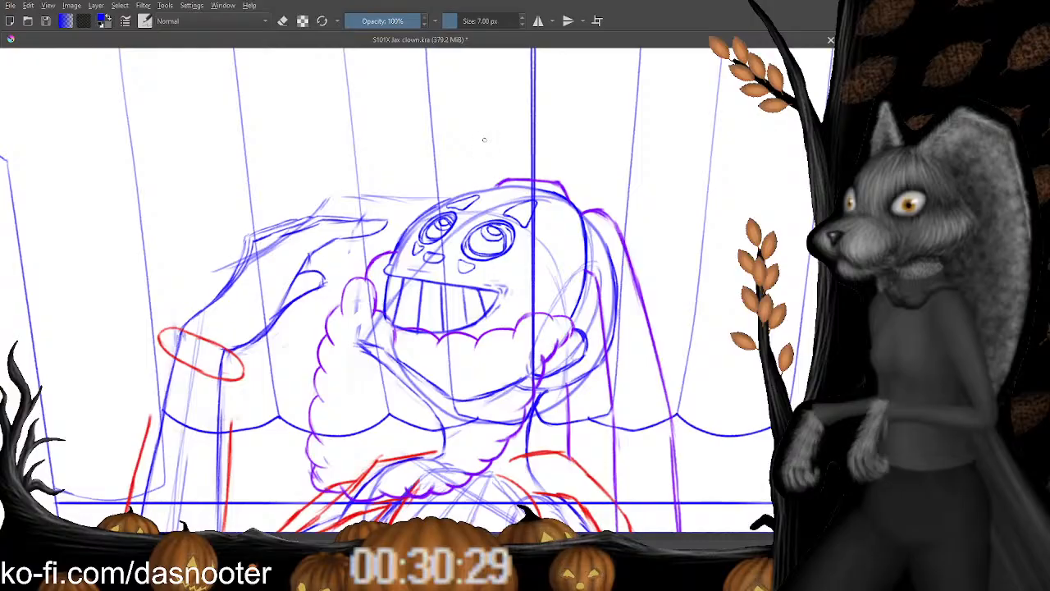
scroll(410, 145, "down", 2)
scroll(478, 146, "up", 3)
left_click_drag(479, 146, 427, 160)
left_click_drag(500, 274, 515, 201)
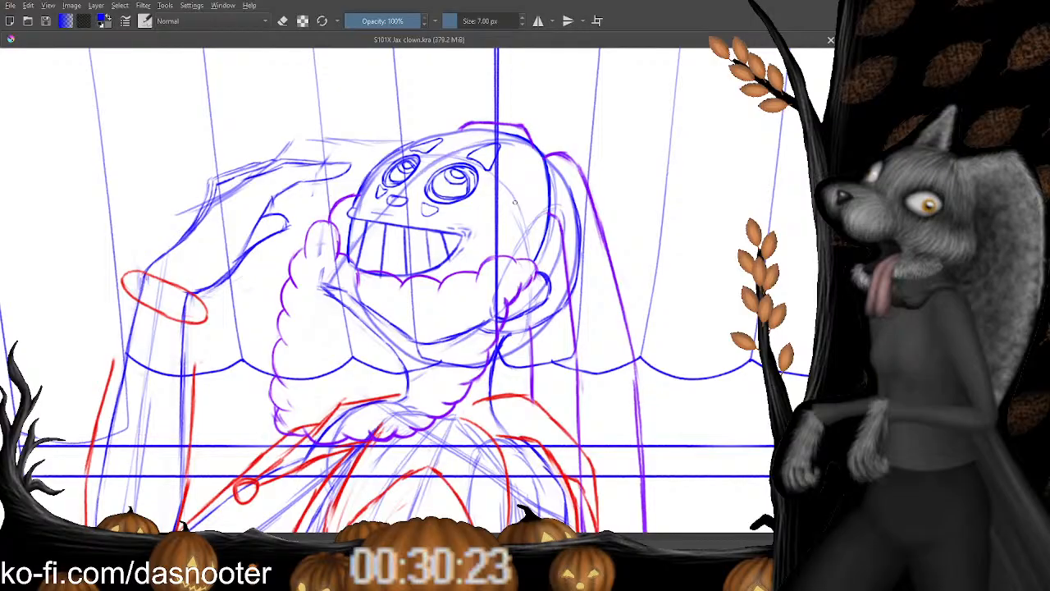
scroll(533, 246, "down", 3)
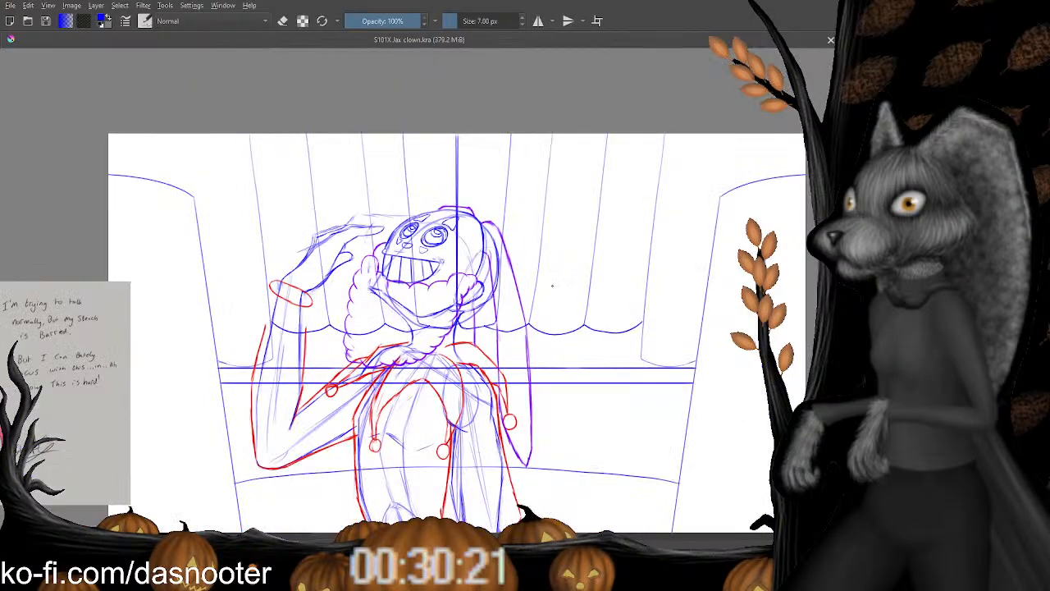
scroll(552, 285, "up", 2)
scroll(553, 304, "down", 6)
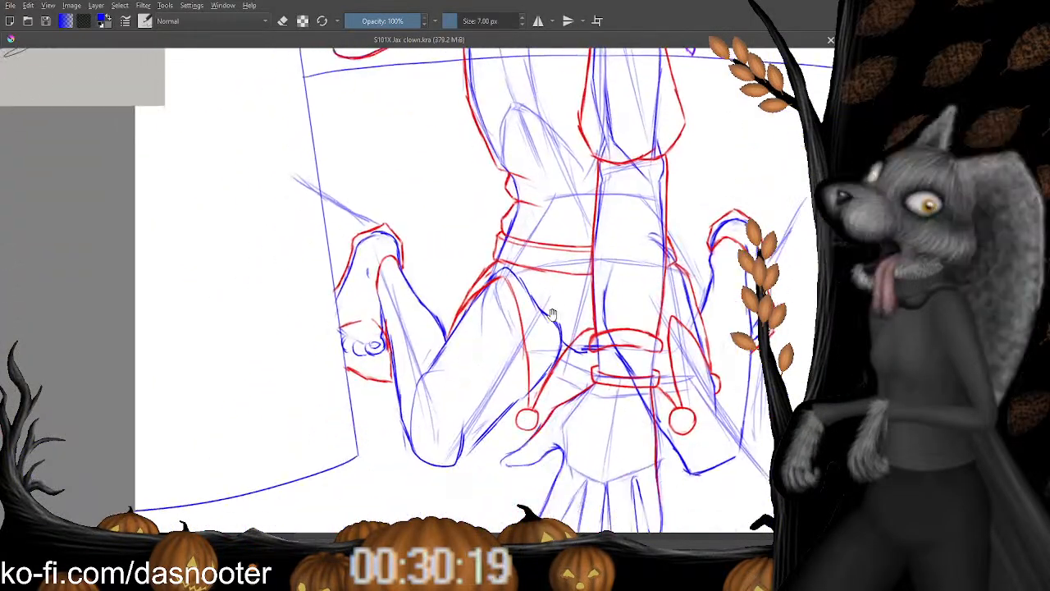
scroll(552, 315, "down", 3)
scroll(526, 246, "up", 5)
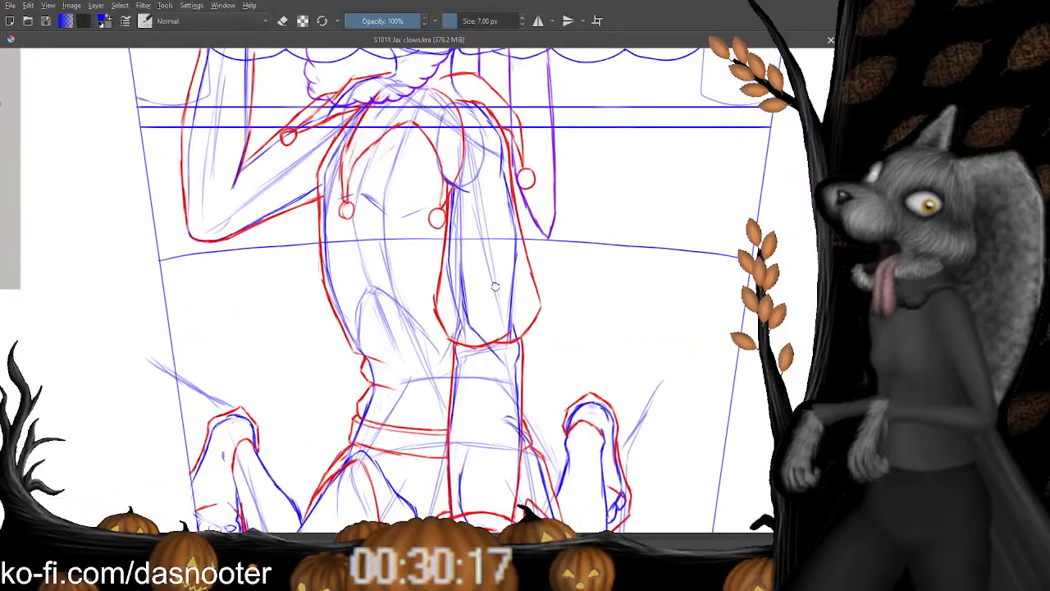
scroll(495, 286, "up", 5)
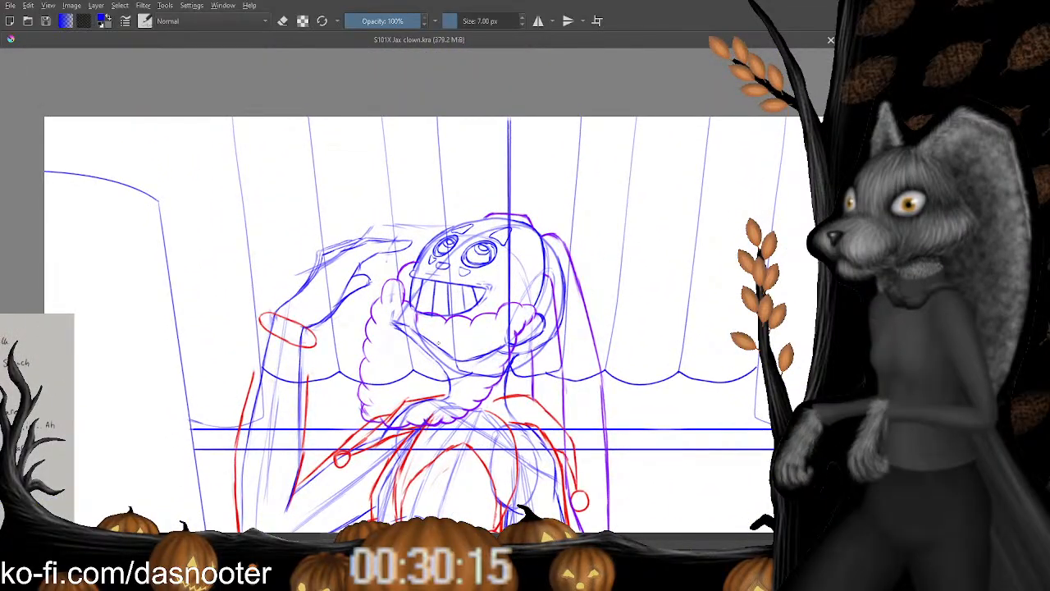
Compare the face, raised arm and upper body of the sketch with the coloured Jax reference image beside the canvas.
scroll(439, 340, "up", 1)
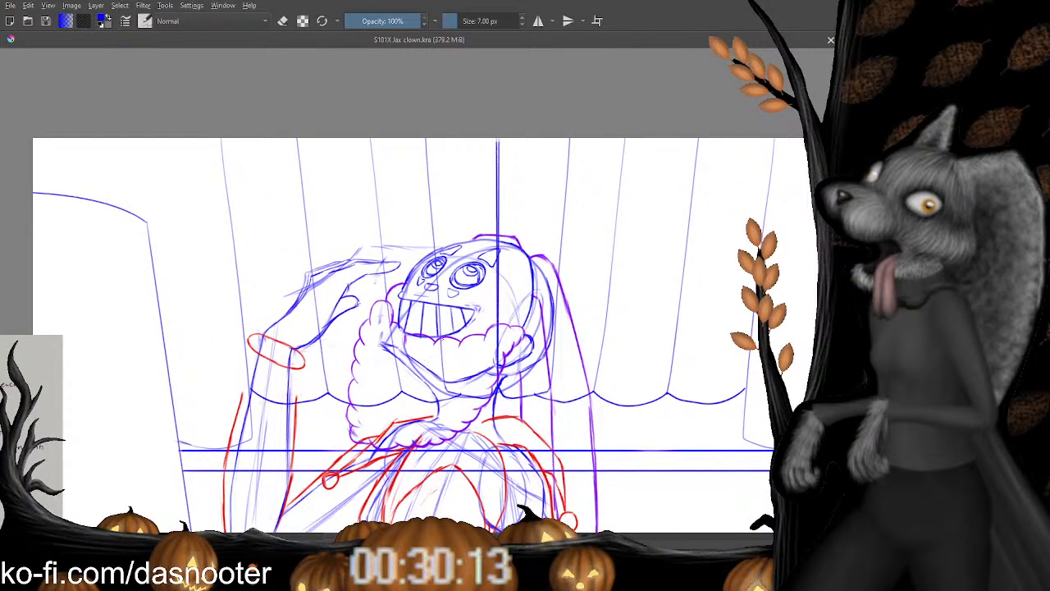
scroll(445, 373, "down", 2)
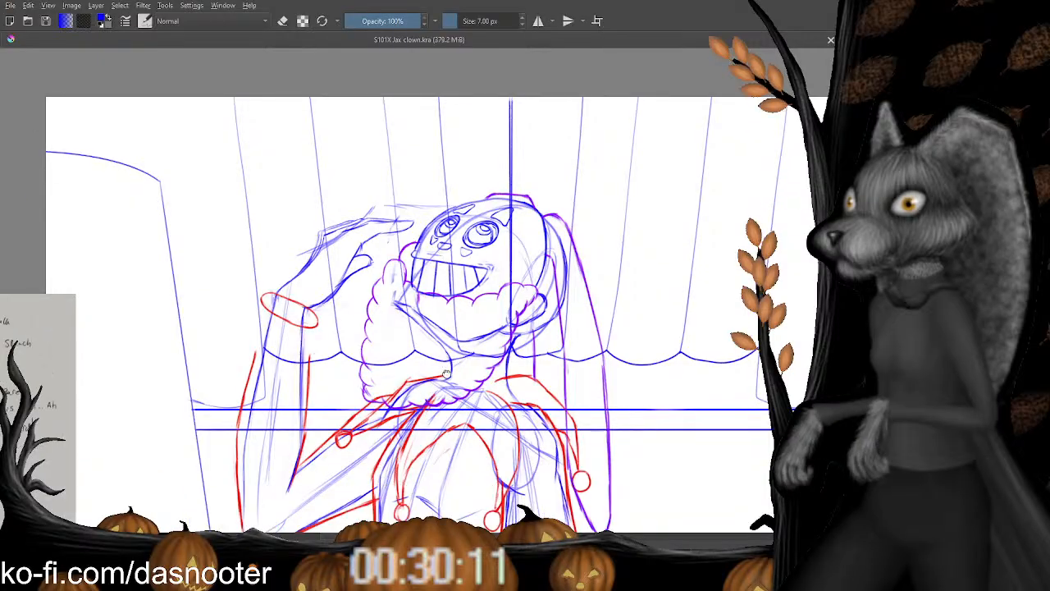
scroll(445, 373, "down", 6)
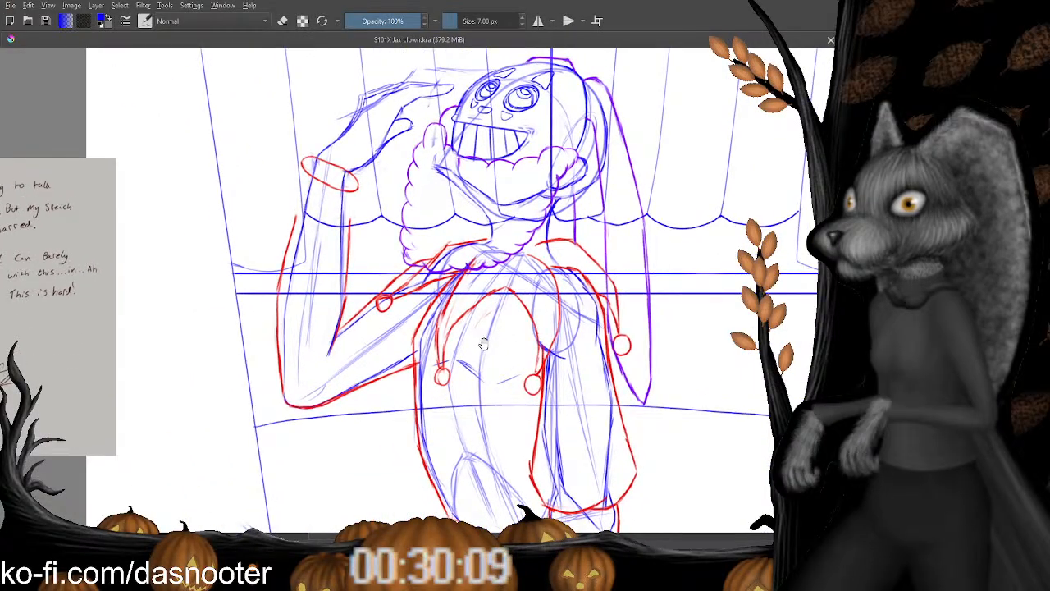
scroll(258, 310, "left", 10)
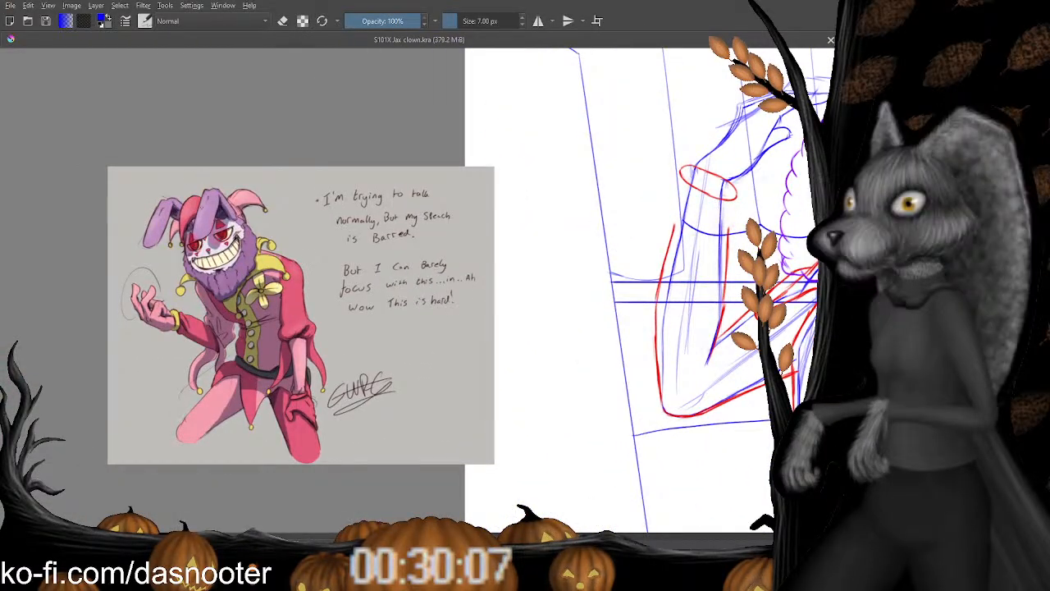
left_click_drag(338, 222, 56, 301)
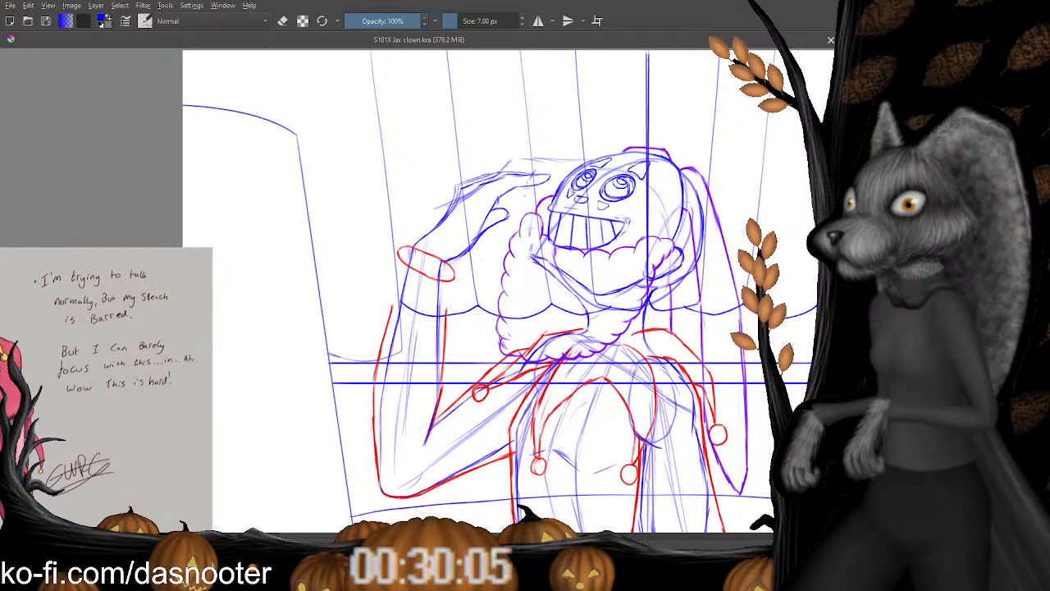
left_click_drag(195, 308, 601, 192)
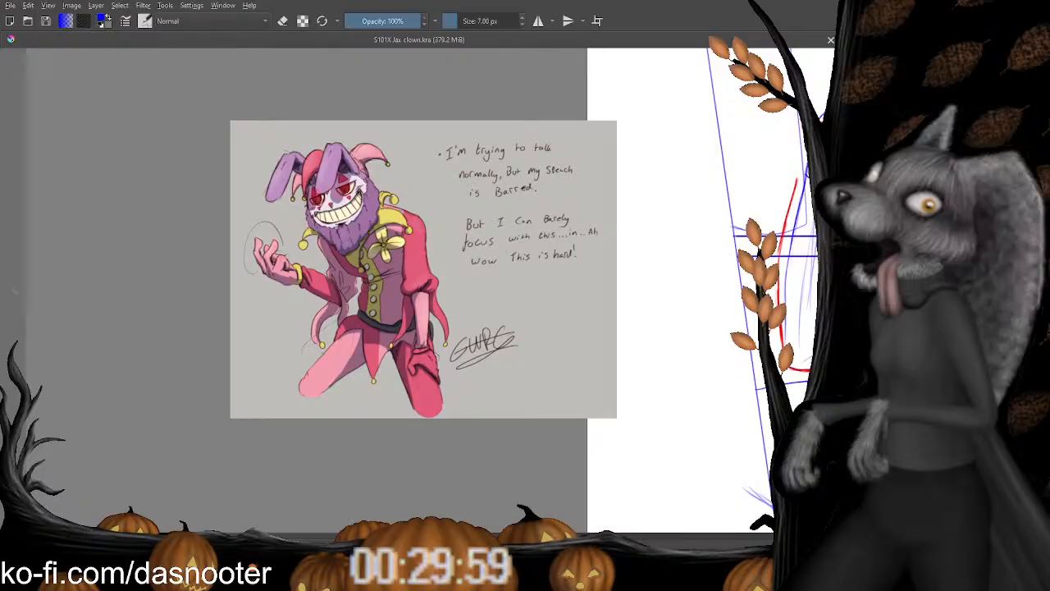
mouse_move(647, 301)
left_mouse_down()
mouse_move(215, 251)
mouse_move(110, 265)
left_mouse_up()
mouse_move(357, 234)
left_mouse_down()
mouse_move(337, 138)
mouse_move(409, 220)
left_mouse_up()
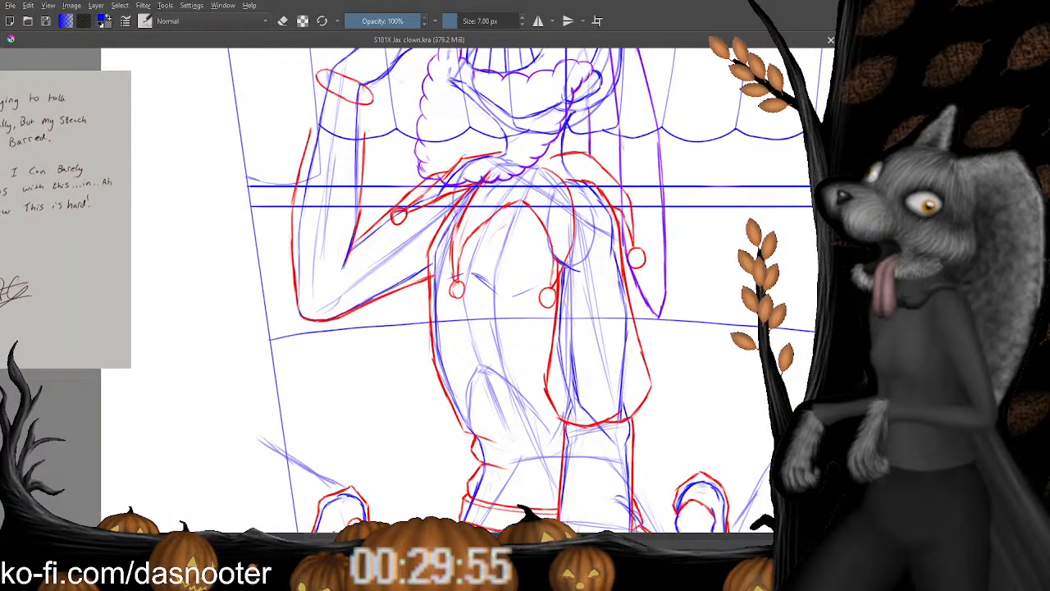
Sample the red costume colour and erase the red underside line of the raised arm between elbow and torso with a 59 px eraser.
left_click(447, 190, "ctrl")
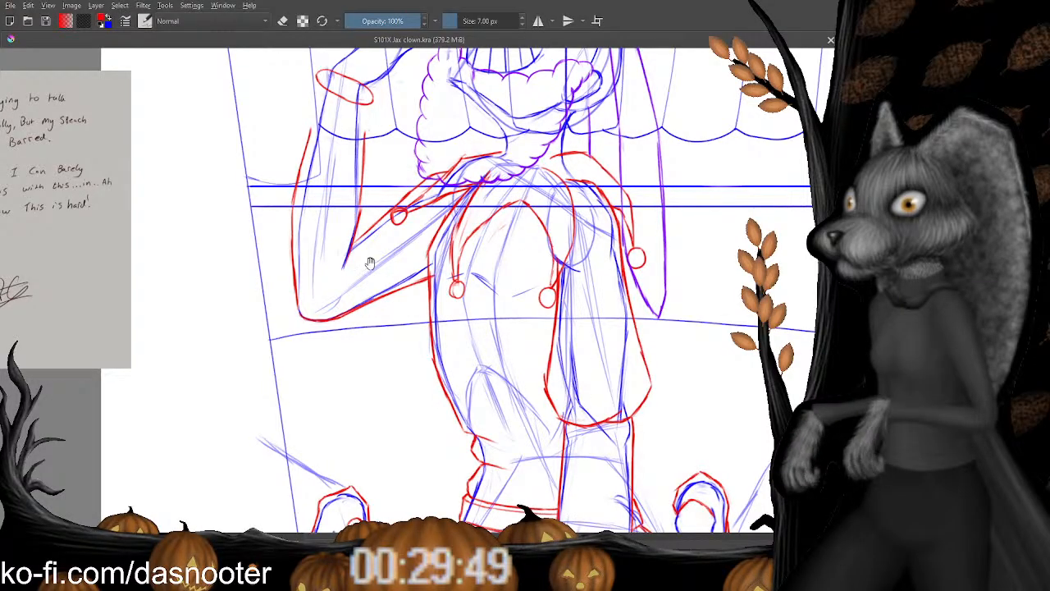
left_click_drag(590, 336, 618, 350)
key("e")
key("bracketright")
key("bracketright")
key("bracketright")
key("bracketright")
key("bracketright")
mouse_move(430, 283)
left_mouse_down()
mouse_move(438, 249)
mouse_move(462, 252)
mouse_move(389, 291)
left_mouse_up()
key("bracketright")
key("bracketright")
key("bracketright")
key("bracketright")
key("bracketright")
key("bracketright")
key("bracketright")
key("bracketright")
key("bracketright")
key("bracketright")
key("e")
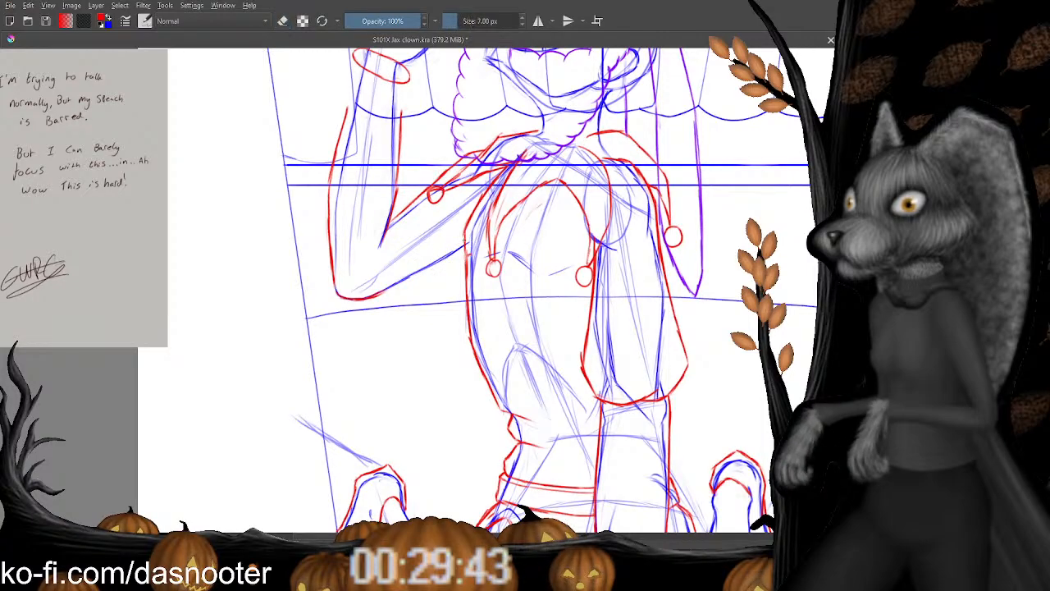
Redraw the upper-arm sleeve's underside in red at 7 px with a drooping corner, and add a curved opening edge near the elbow.
left_click_drag(462, 252, 413, 279)
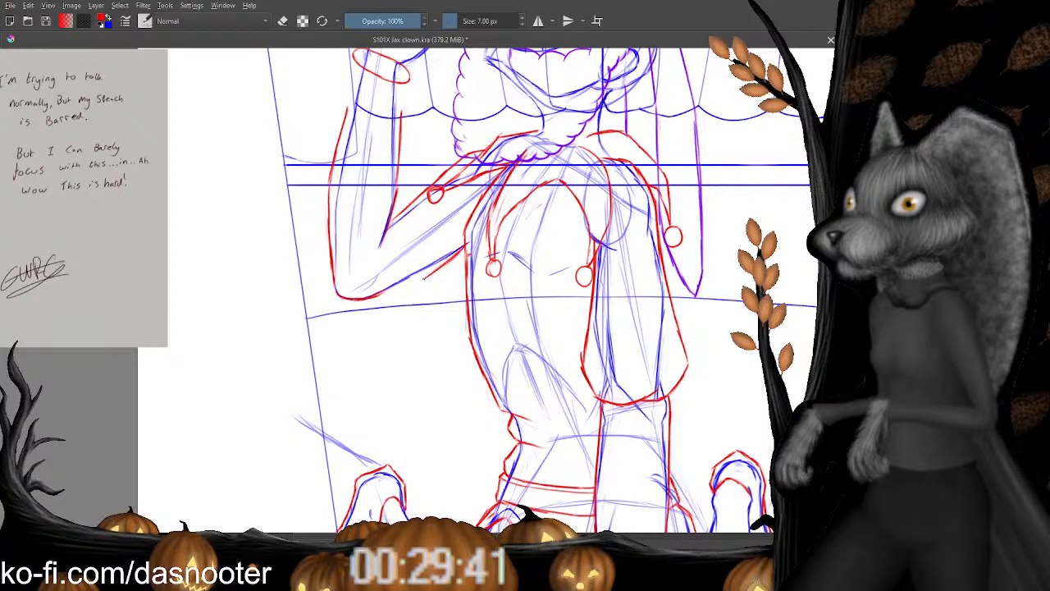
key("ctrl+z")
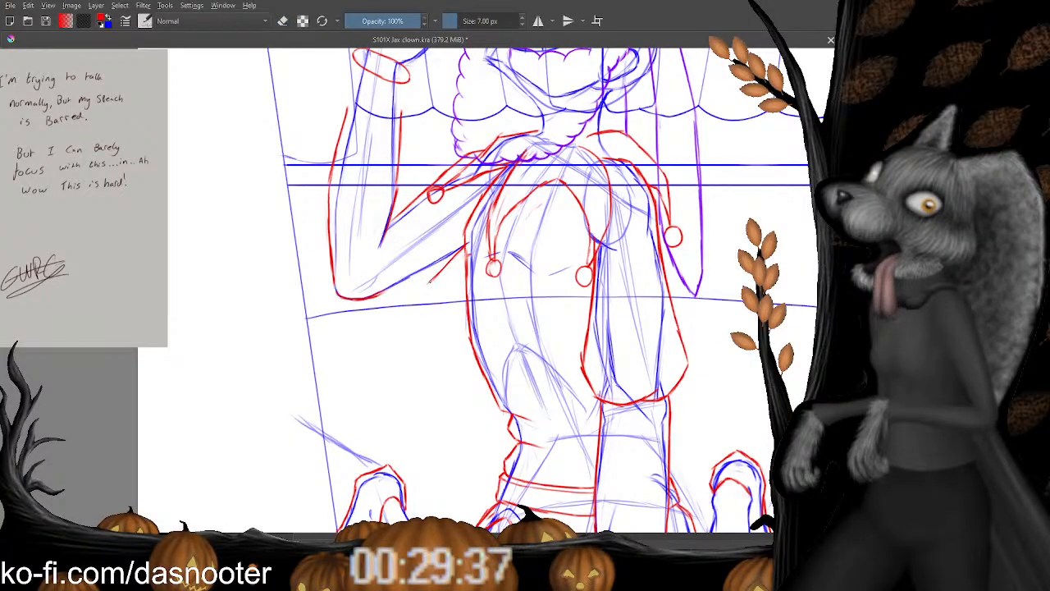
left_click_drag(397, 283, 398, 291)
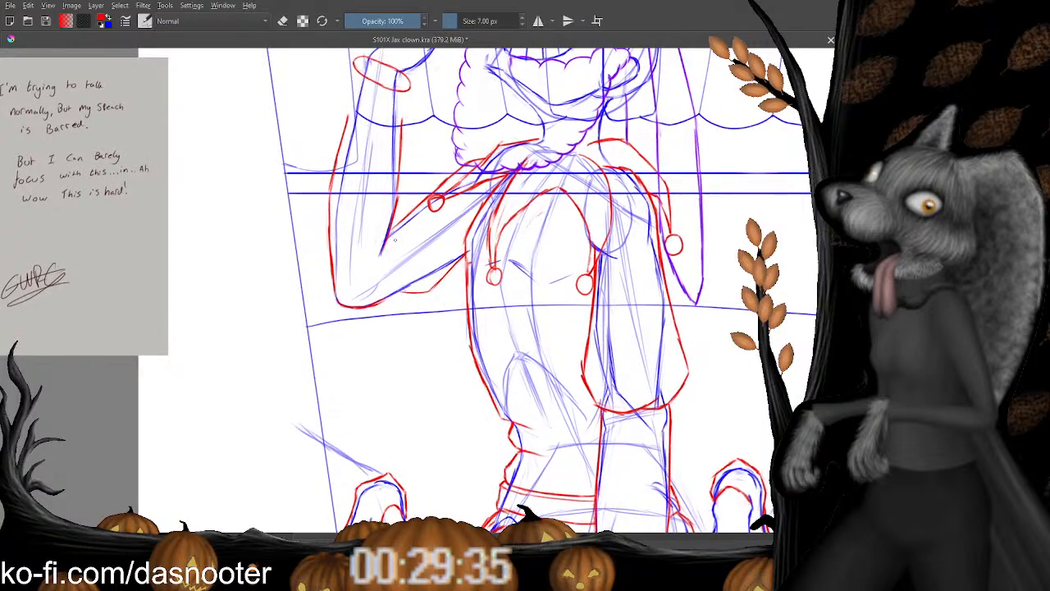
key("e")
key("e")
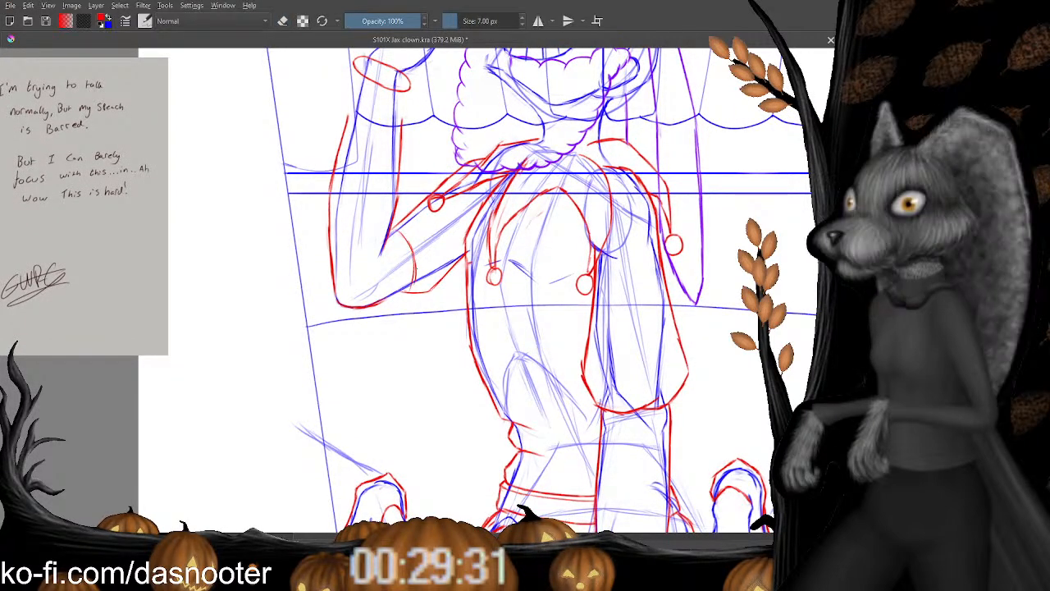
key("e")
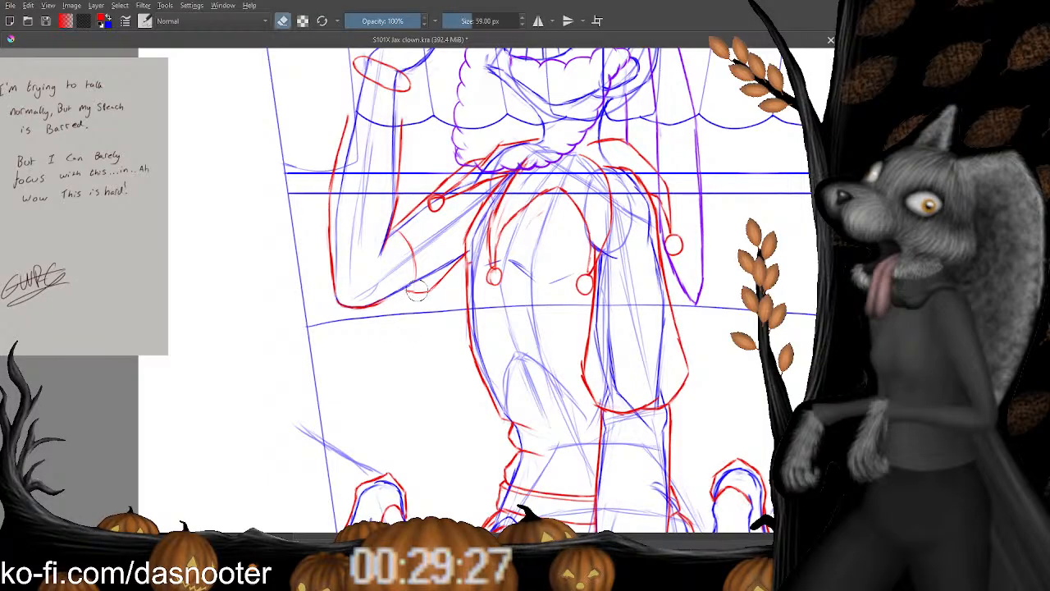
key("e")
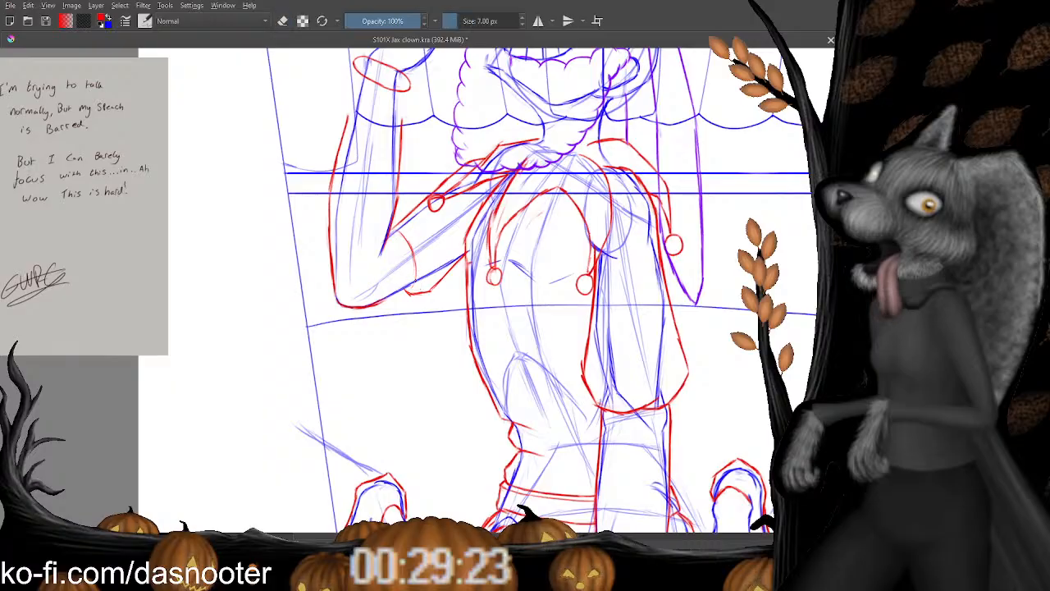
Erase the red top line of the upper arm and redraw it at 7 px as a looser sleeve edge from the collar to the forearm.
scroll(412, 281, "up", 1)
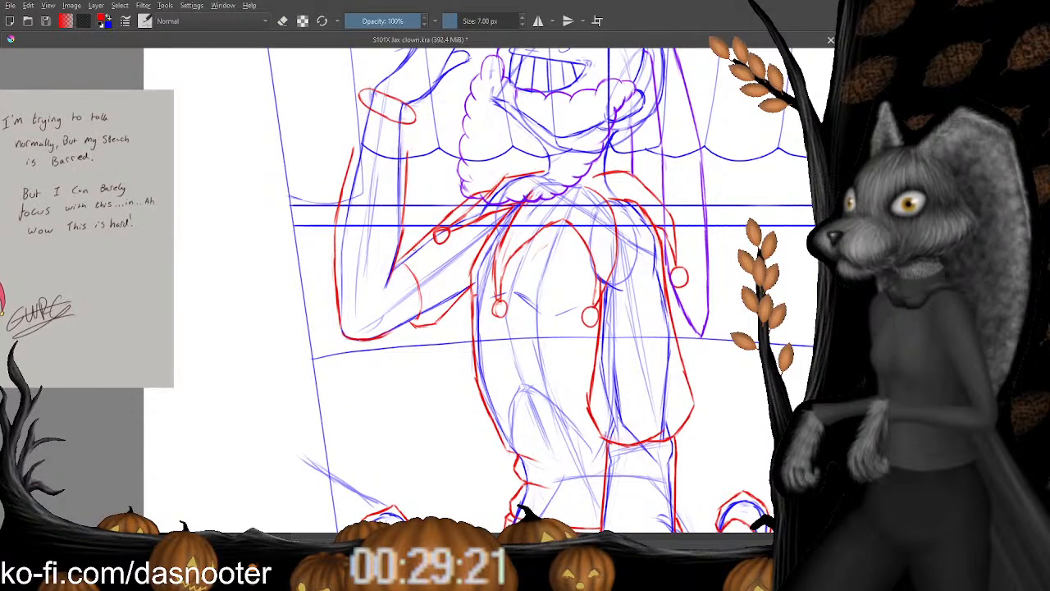
key("e")
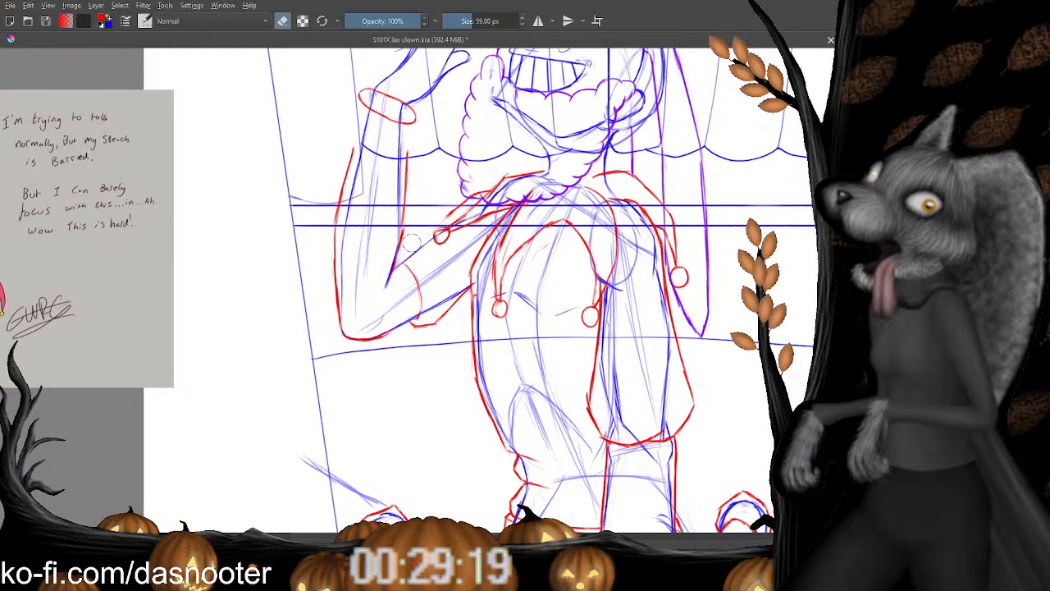
key("e")
scroll(414, 238, "up", 1)
scroll(427, 207, "up", 2)
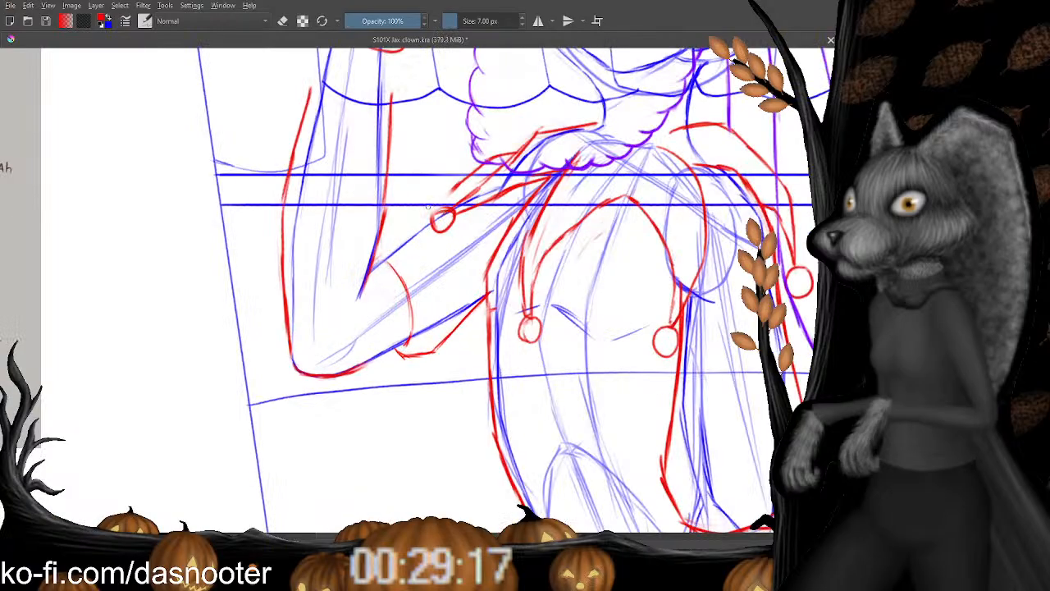
mouse_move(427, 206)
left_mouse_down()
mouse_move(468, 179)
mouse_move(410, 213)
left_mouse_up()
key("ctrl+z")
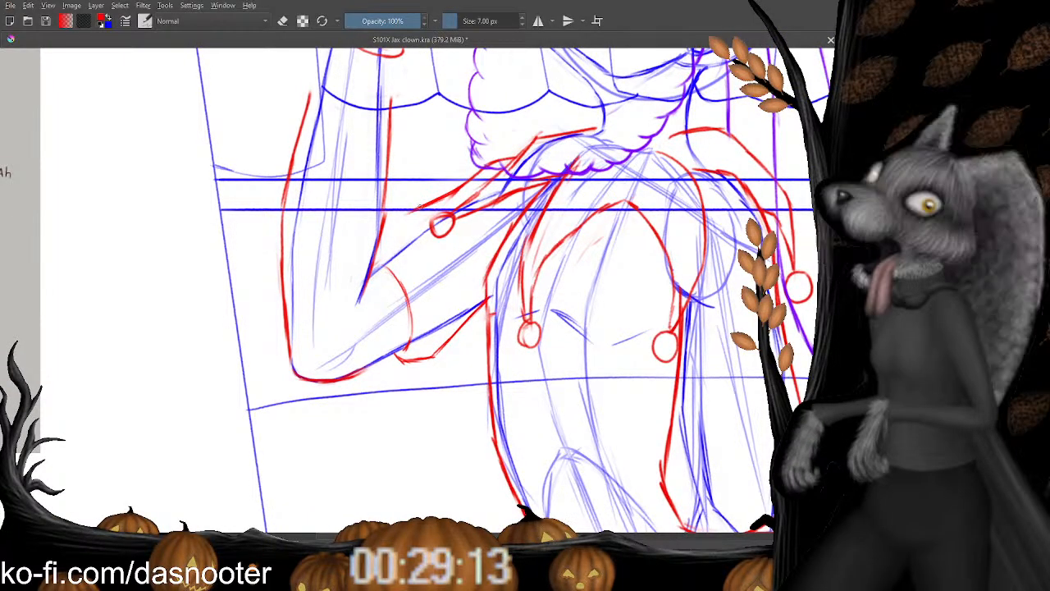
key("e")
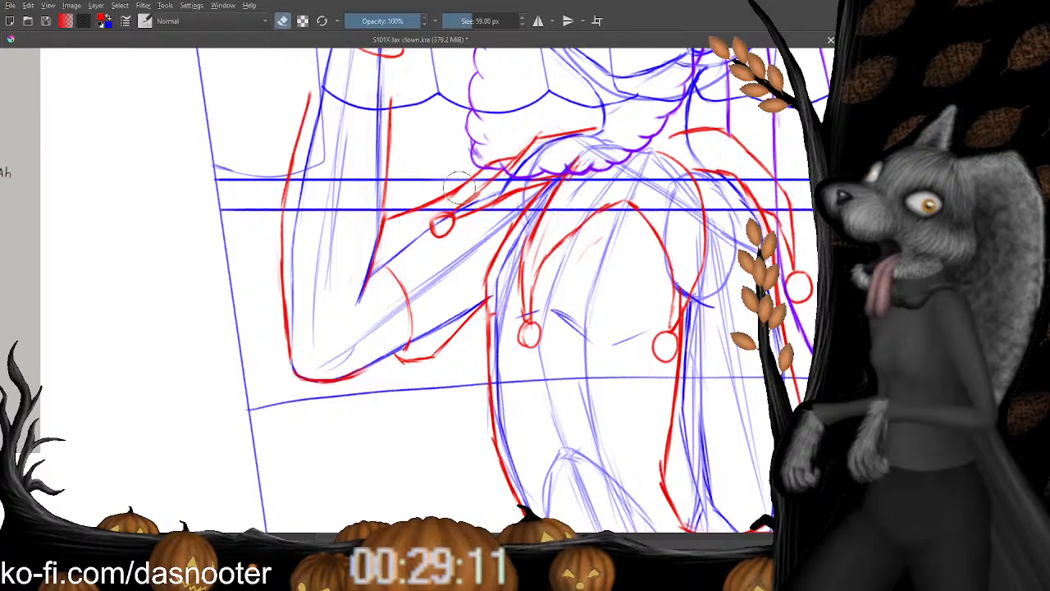
key("e")
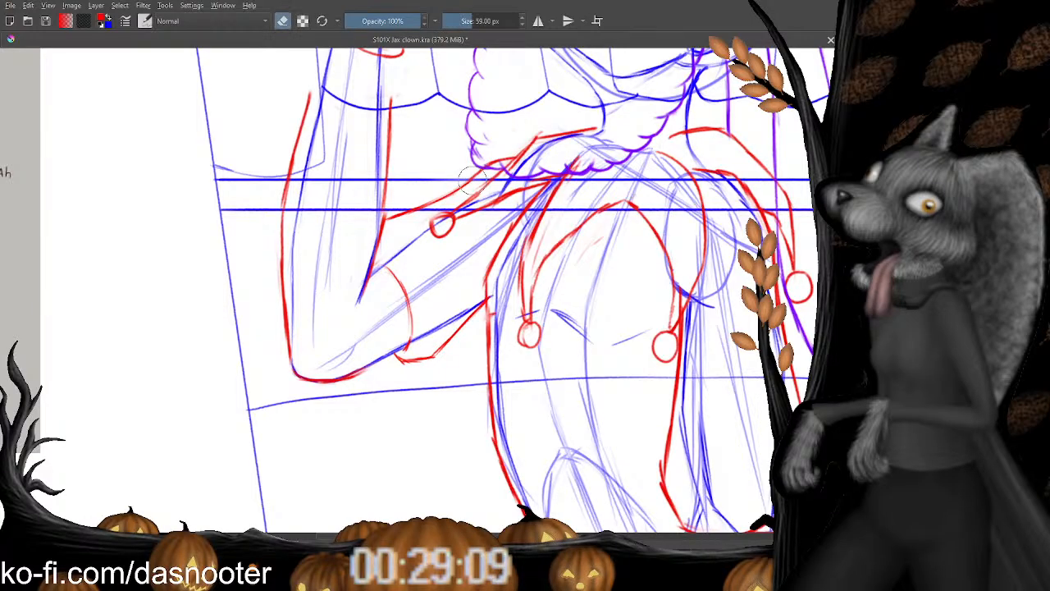
key("e")
mouse_move(413, 204)
left_mouse_down()
mouse_move(469, 183)
mouse_move(397, 216)
left_mouse_up()
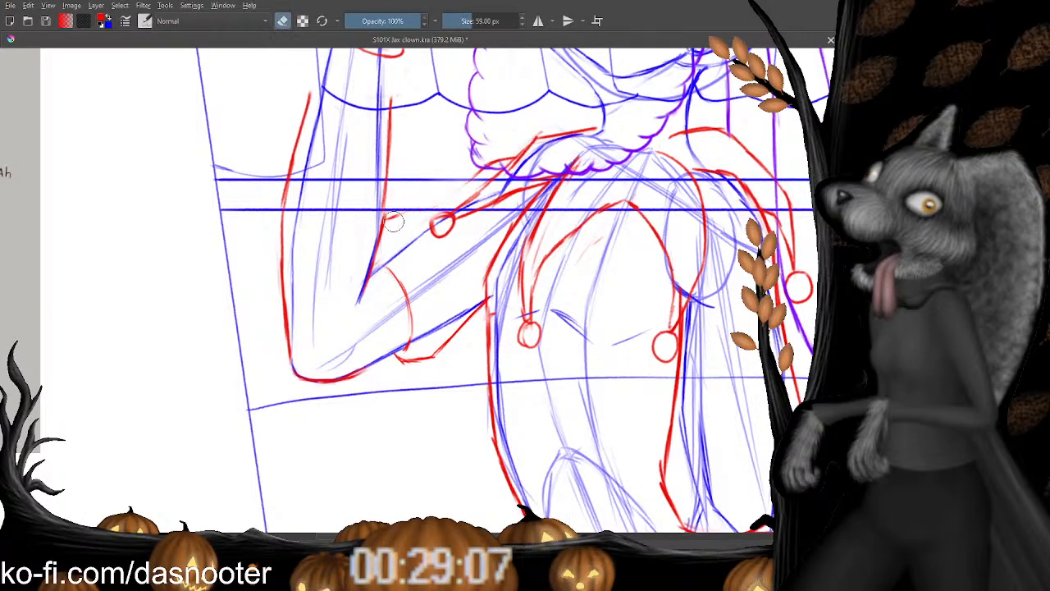
key("e")
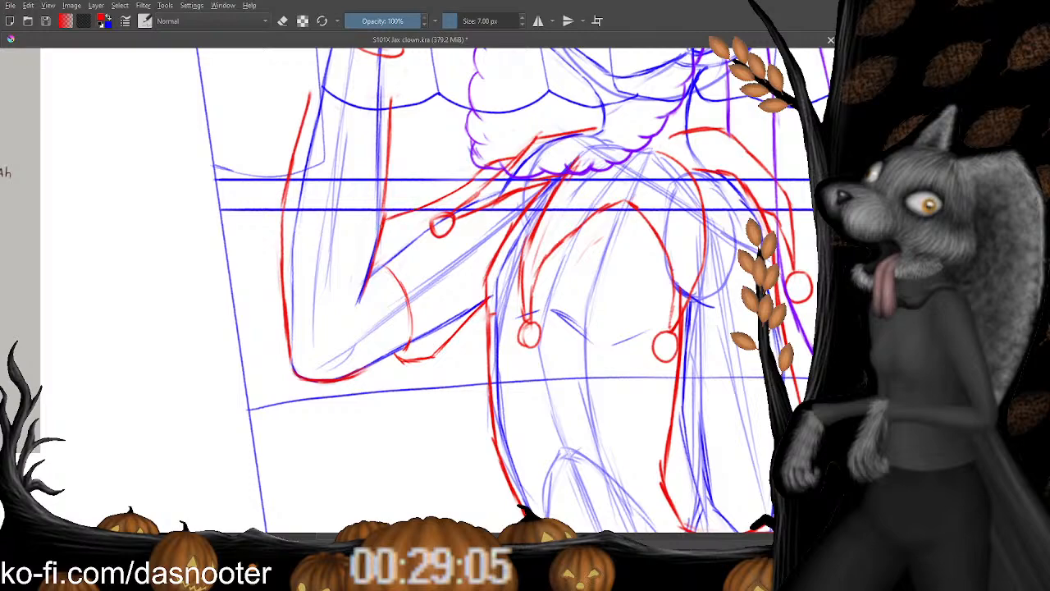
Rework the sleeve's opening edge near the elbow into a folded red line, cleaning it with the 59 px eraser and redrawing at 7 px.
mouse_move(405, 316)
left_mouse_down()
mouse_move(375, 257)
mouse_move(342, 250)
left_mouse_up()
key("e")
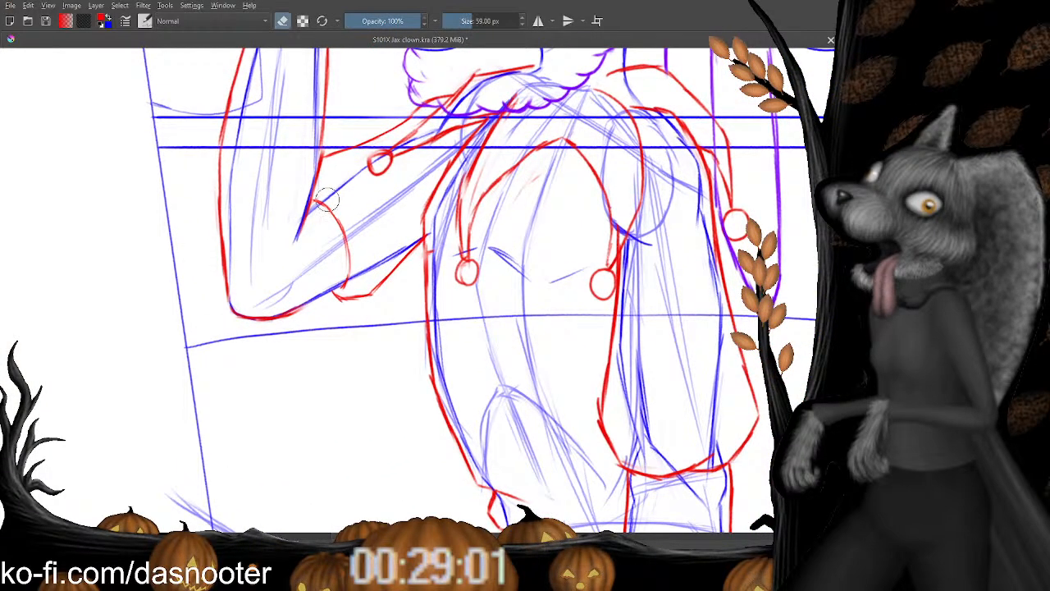
key("e")
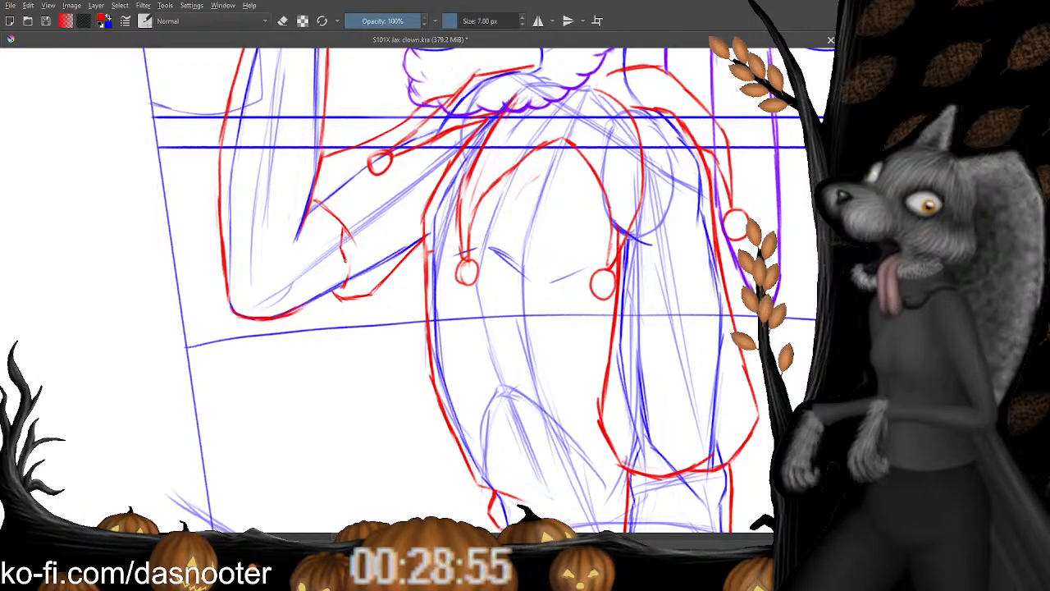
left_click_drag(344, 257, 345, 279)
key("e")
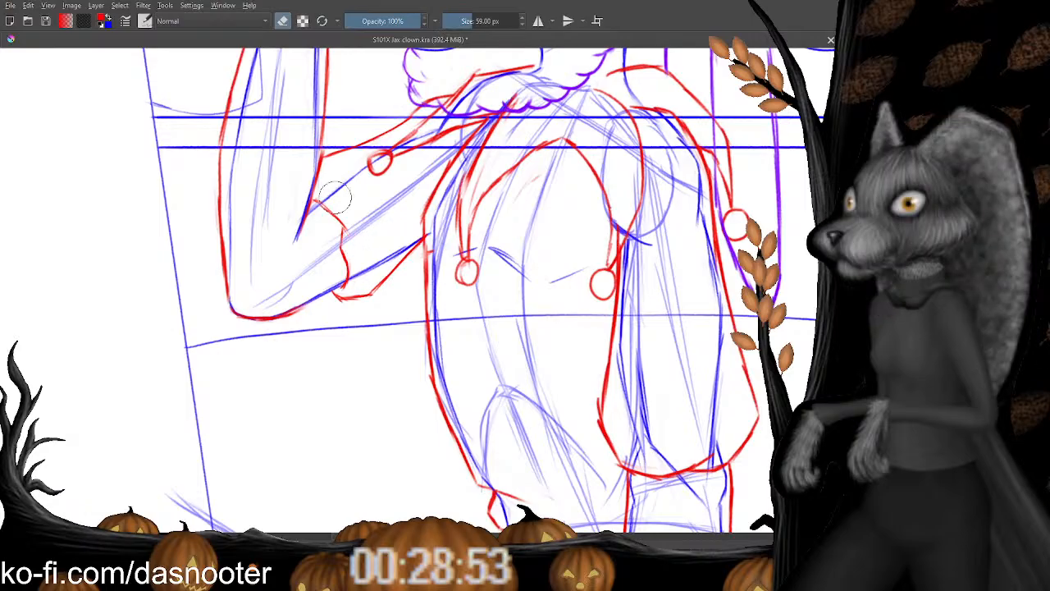
key("e")
scroll(327, 219, "up", 1)
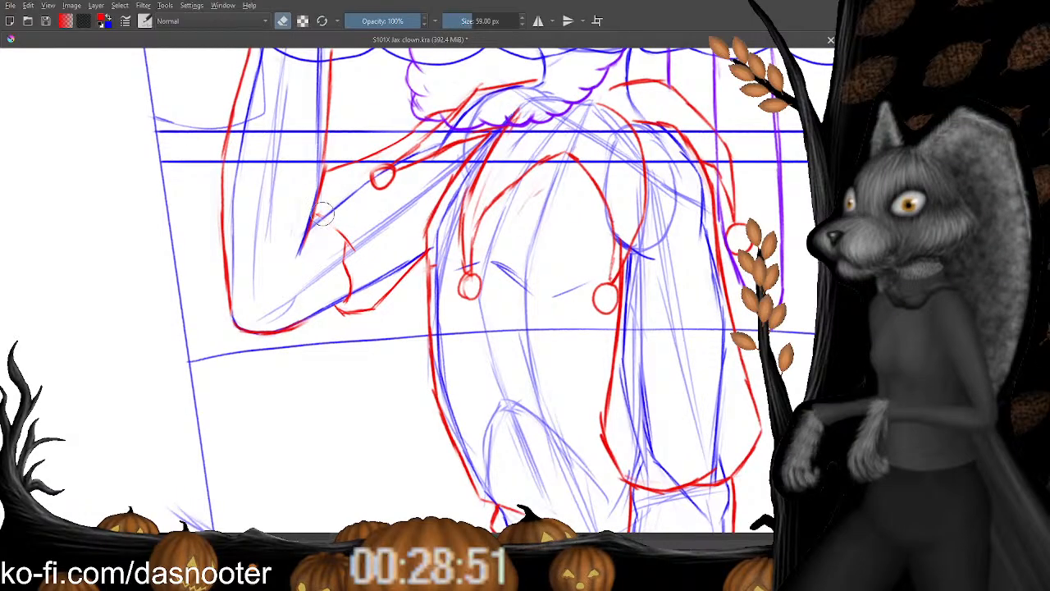
left_click_drag(317, 219, 341, 234)
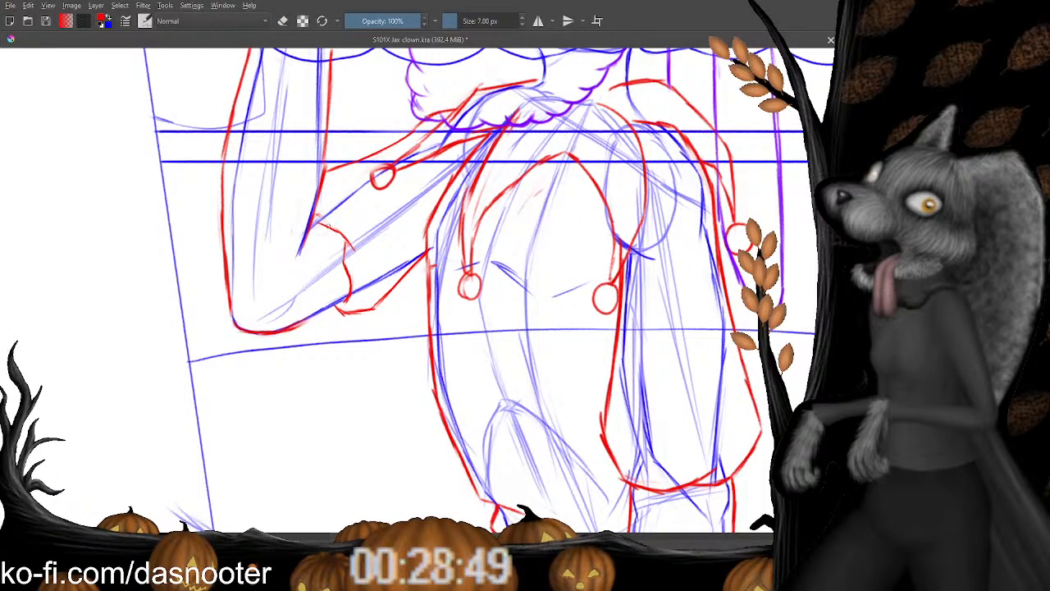
key("e")
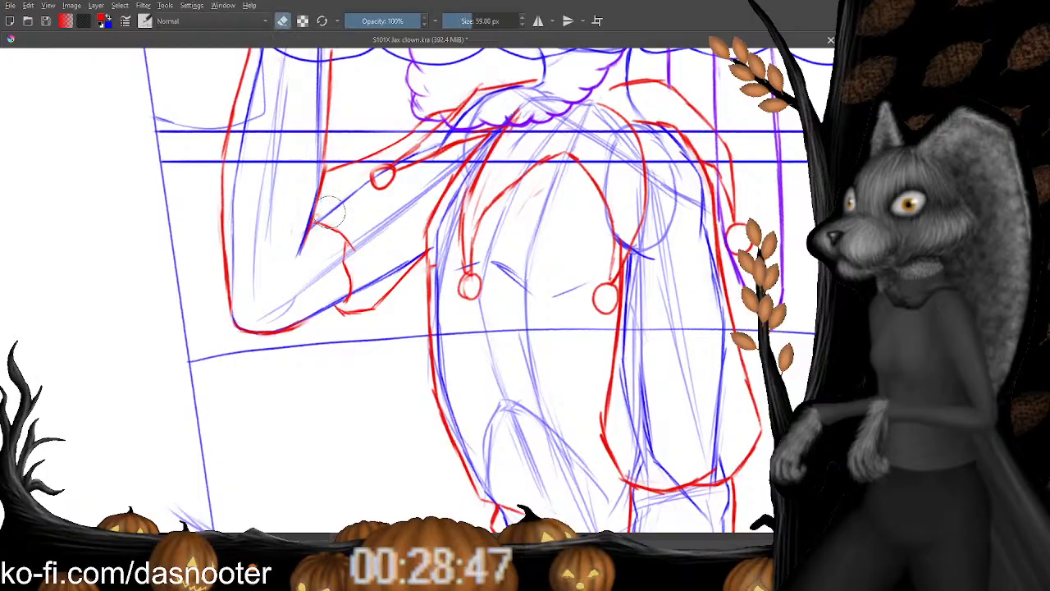
Soften the sleeve's drooping lower corner and redraw the upper part of its opening edge as a straighter red line.
scroll(331, 211, "down", 3)
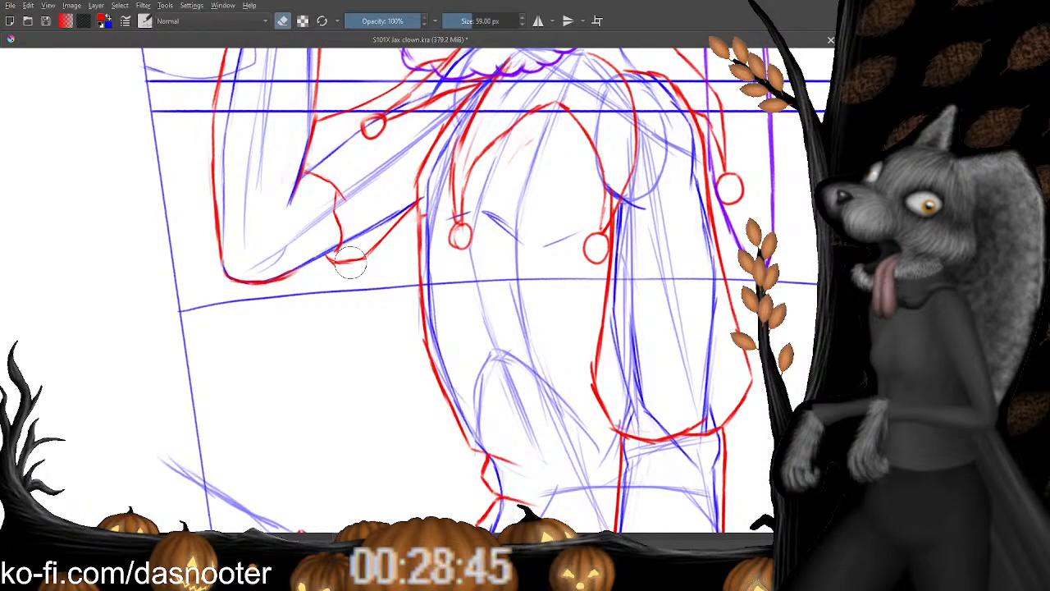
mouse_move(365, 263)
left_mouse_down()
mouse_move(298, 269)
mouse_move(350, 264)
mouse_move(304, 259)
mouse_move(369, 256)
mouse_move(299, 288)
left_mouse_up()
key("e")
mouse_move(294, 237)
left_mouse_down()
mouse_move(348, 264)
mouse_move(317, 243)
left_mouse_up()
key("e")
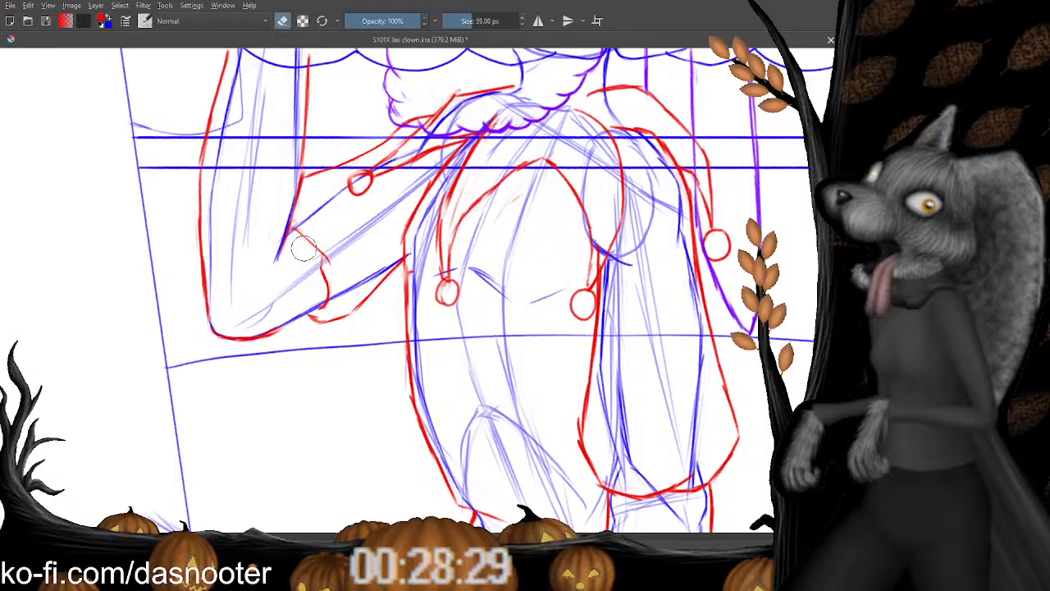
left_click_drag(333, 269, 350, 251)
key("e")
left_click_drag(377, 174, 368, 187)
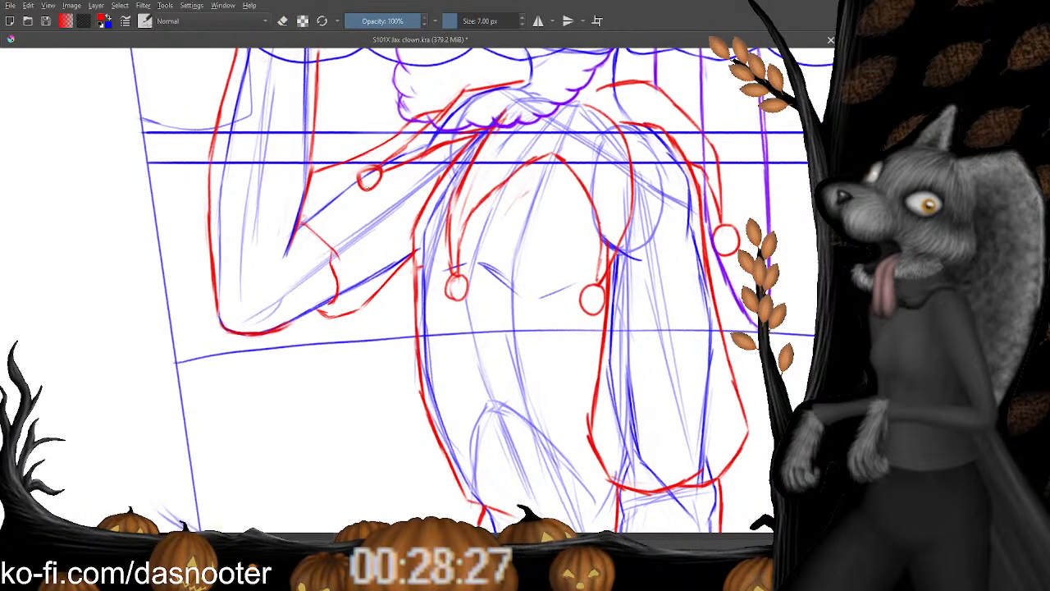
Erase the sleeve's straight end line below the wrist band and redraw its outer corner in red at 7 px as a rounded bump.
key("2")
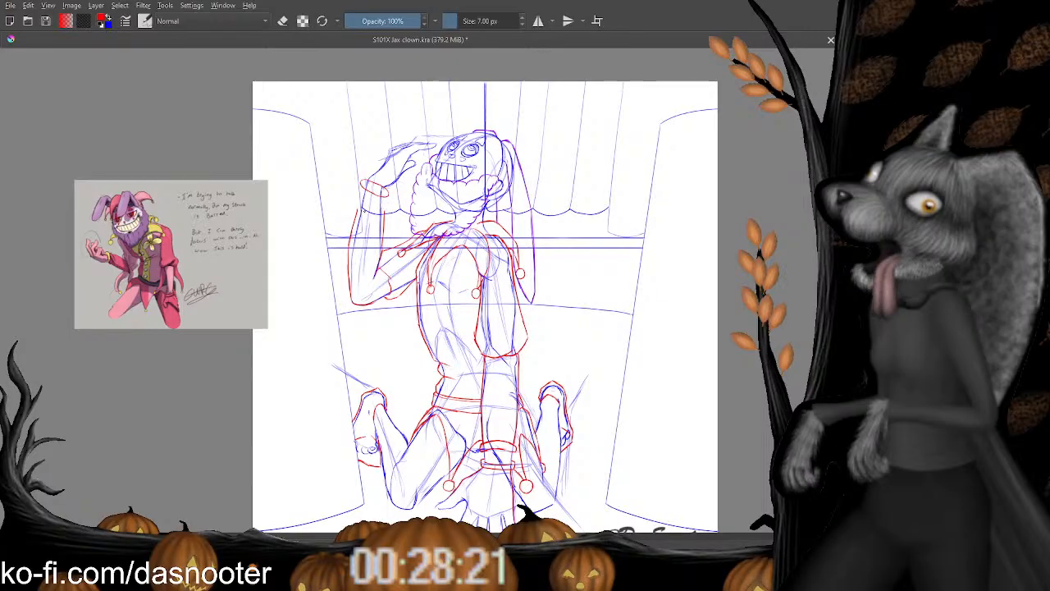
key("ctrl+plus")
key("ctrl+plus")
key("ctrl+plus")
left_click_drag(253, 148, 320, 319)
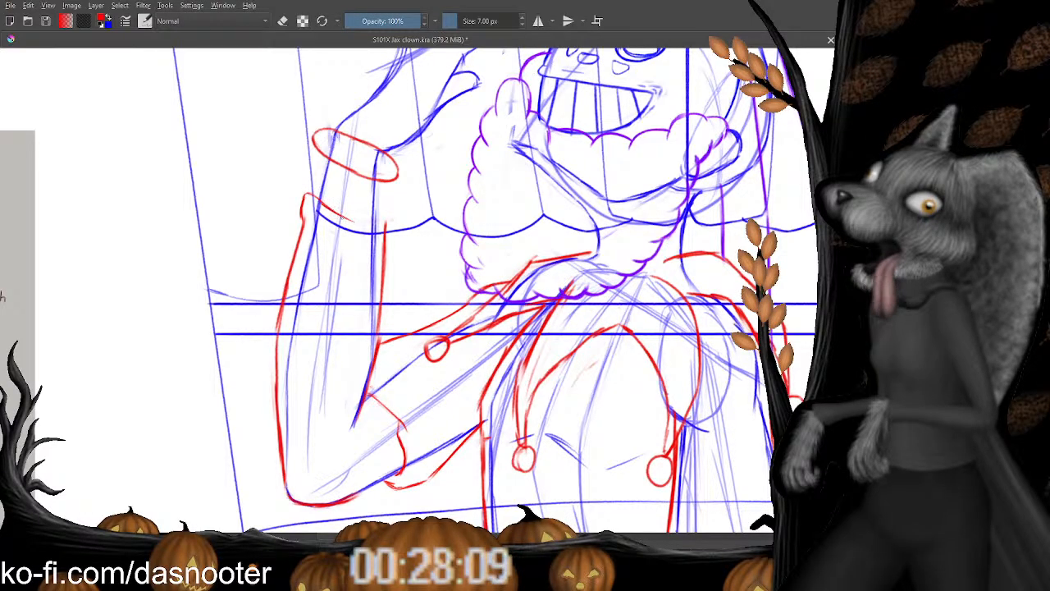
left_click_drag(356, 224, 340, 193)
key("e")
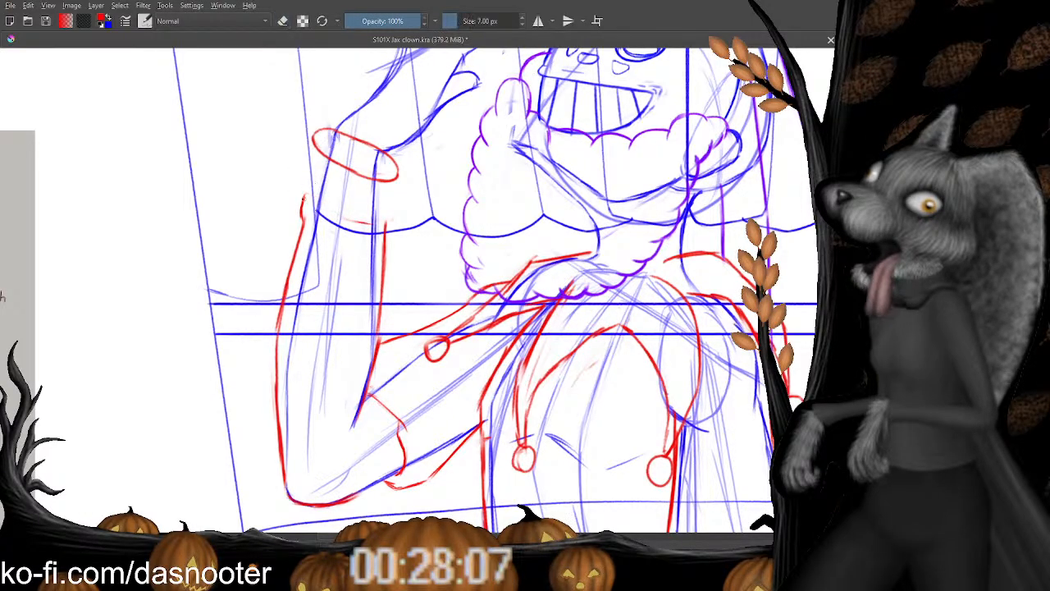
key("e")
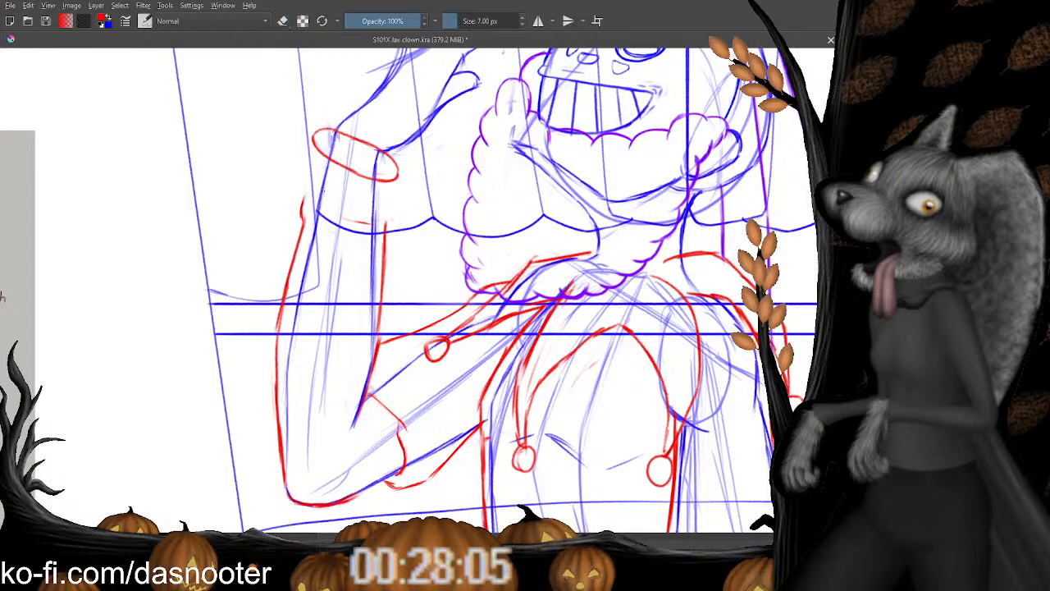
left_click_drag(321, 191, 308, 192)
key("e")
key("e")
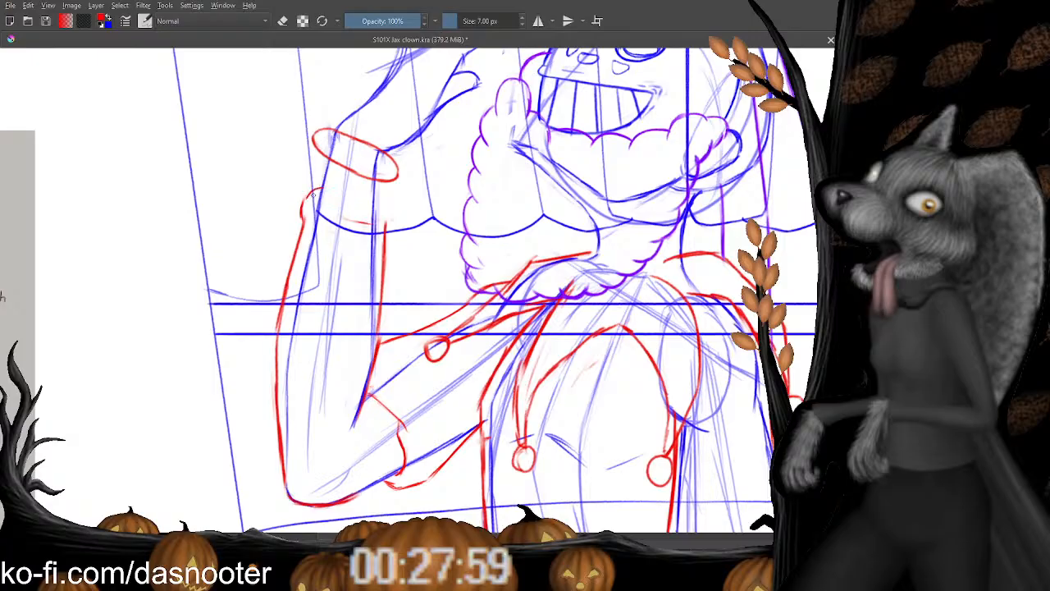
Clean the rounded sleeve corner with the 59 px eraser and sketch a curved opening line across the forearm.
key("e")
left_click_drag(322, 188, 303, 204)
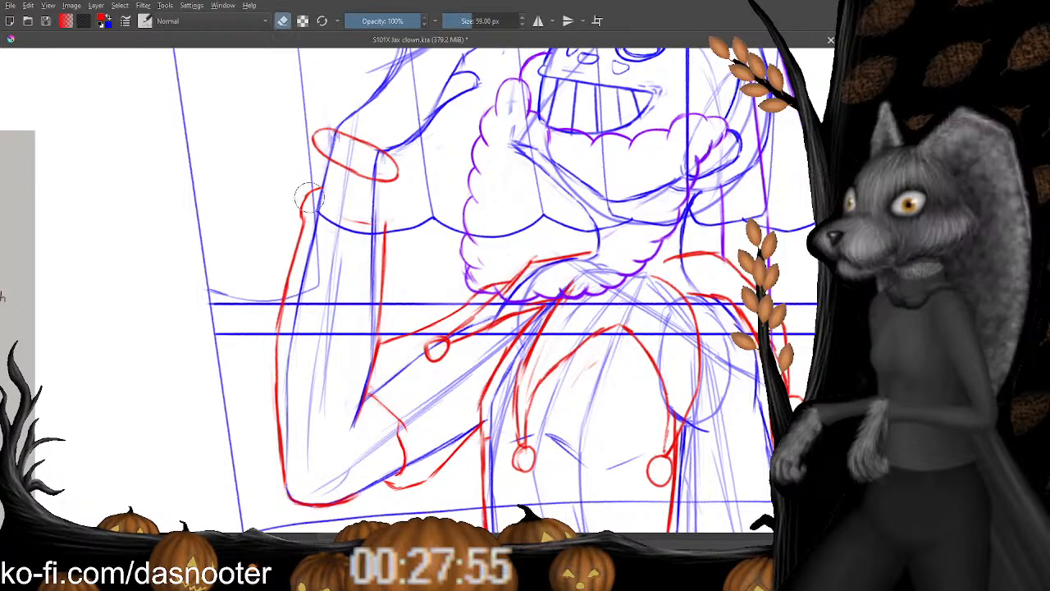
mouse_move(308, 190)
left_mouse_down()
mouse_move(301, 215)
mouse_move(308, 203)
mouse_move(363, 231)
left_mouse_up()
key("e")
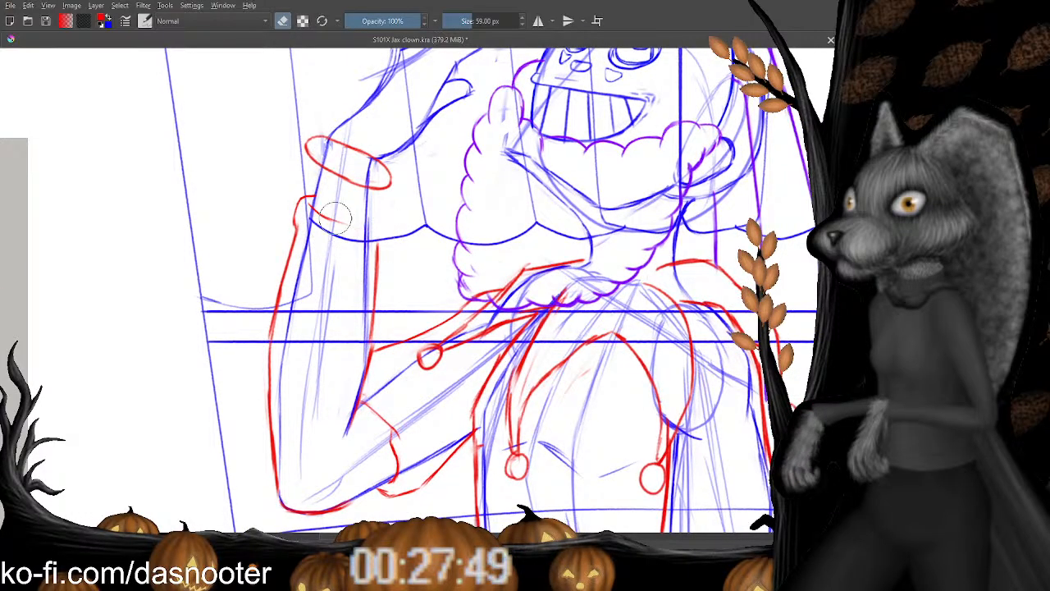
key("e")
key("e")
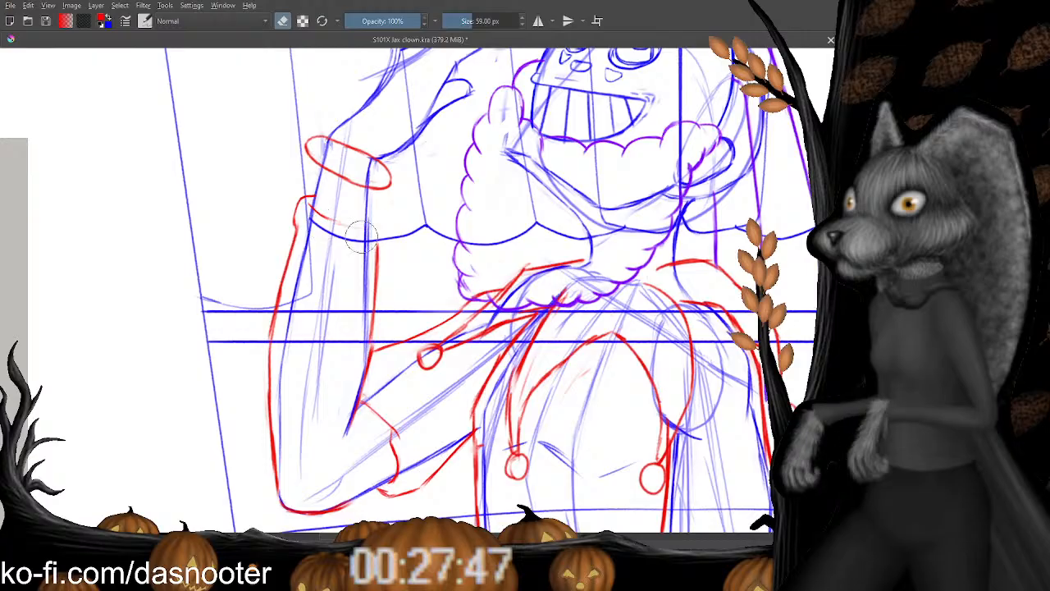
left_click_drag(369, 220, 345, 226)
scroll(345, 226, "up", 3)
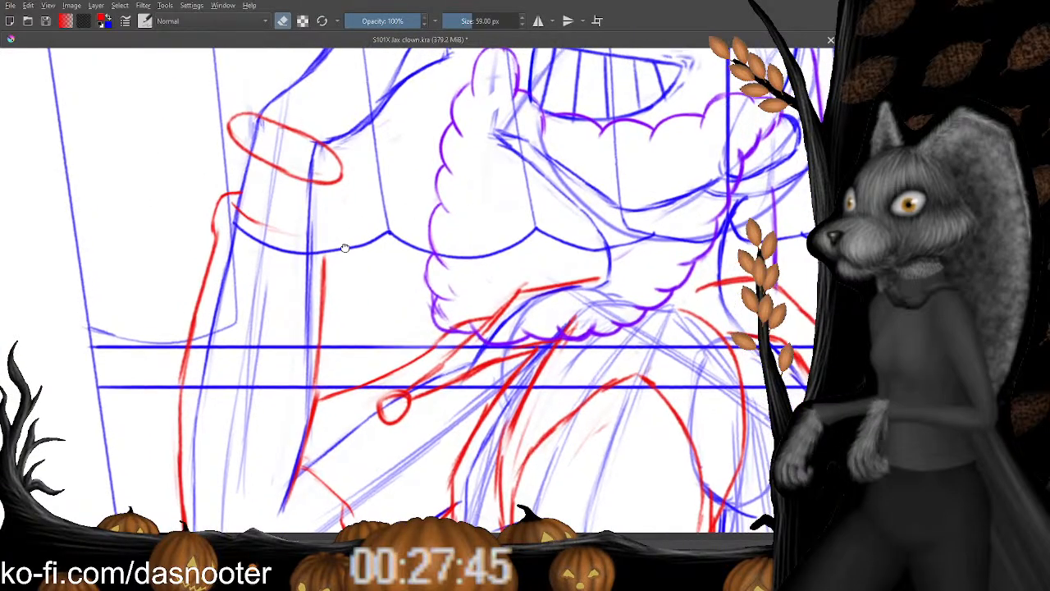
Draw the inner side of the forearm cuff in red at 7 px, with angled corners folding back beneath the opening.
key("e")
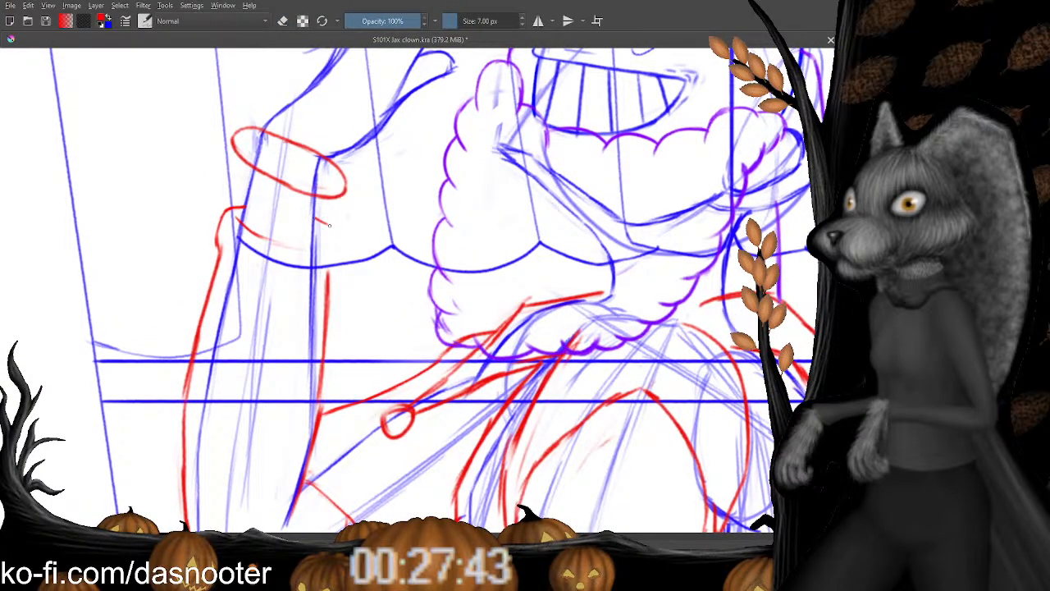
mouse_move(331, 224)
left_mouse_down()
mouse_move(351, 253)
mouse_move(333, 272)
mouse_move(354, 261)
mouse_move(328, 276)
mouse_move(292, 276)
left_mouse_up()
key("e")
key("e")
key("e")
key("e")
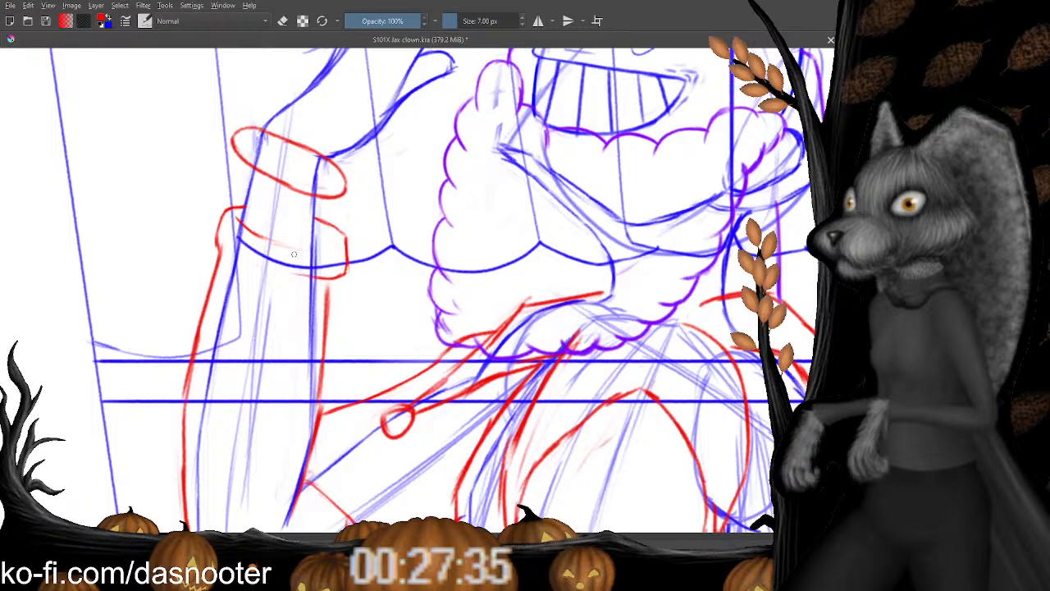
Redraw the cuff's curved opening line across the forearm in red at 7 px and trim it with the 59 px eraser.
key("e")
key("e")
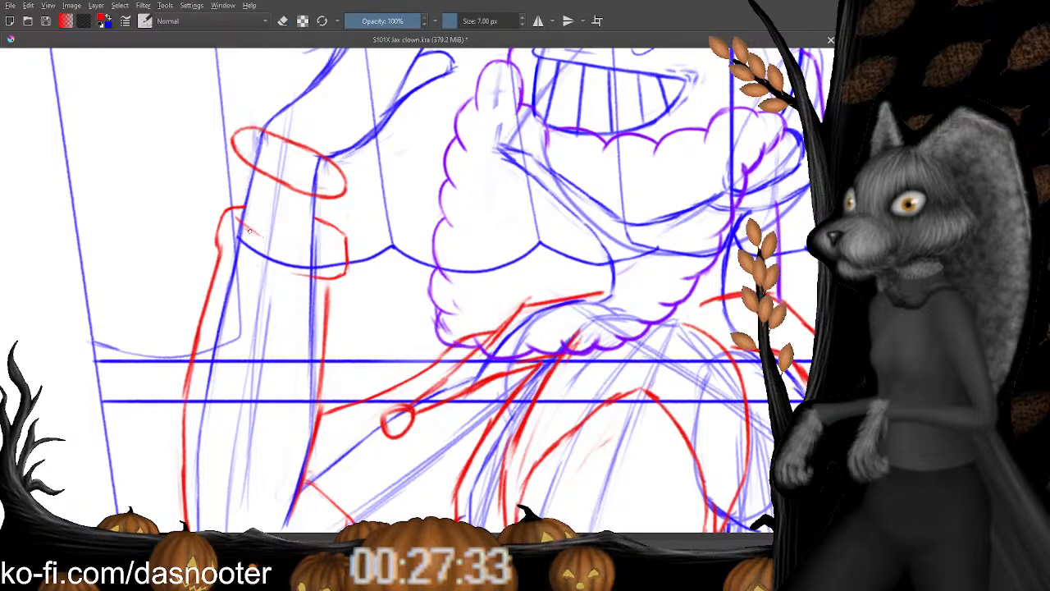
mouse_move(242, 230)
left_mouse_down()
mouse_move(300, 251)
mouse_move(334, 225)
left_mouse_up()
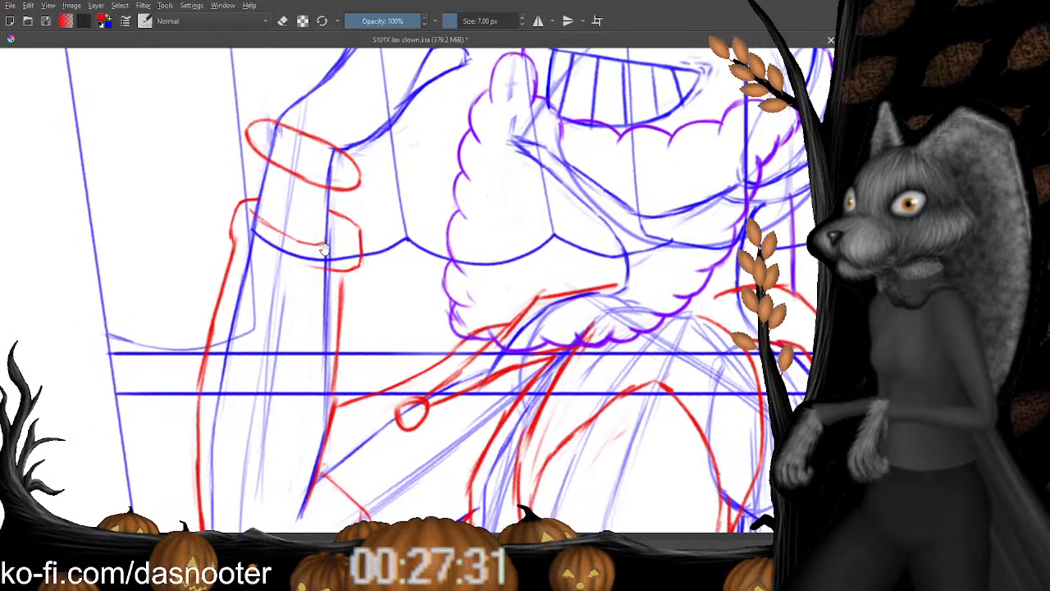
scroll(333, 225, "up", 2)
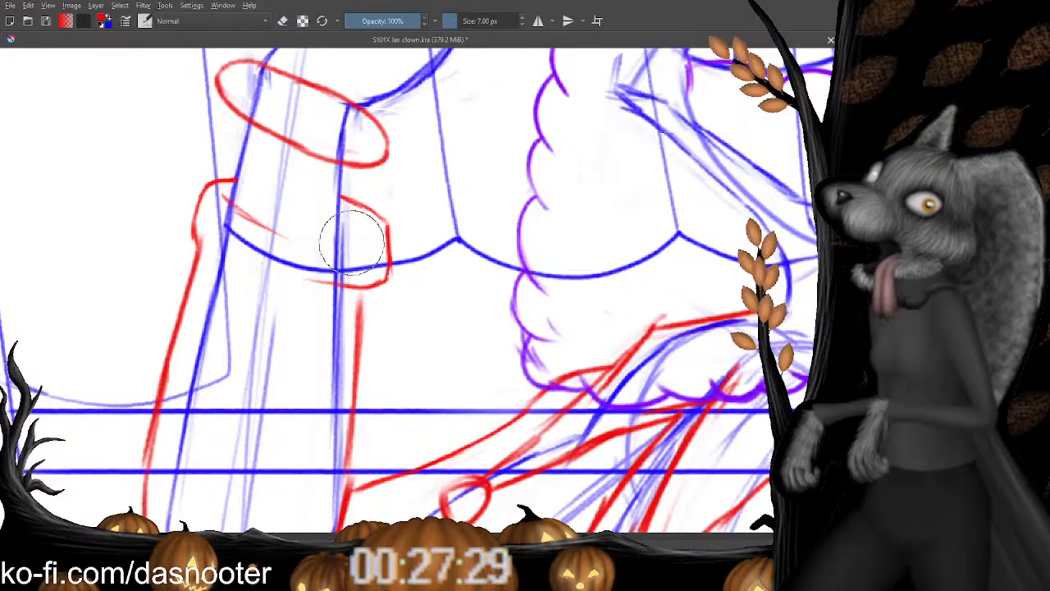
mouse_move(357, 236)
left_mouse_down()
mouse_move(332, 249)
mouse_move(344, 241)
mouse_move(304, 242)
mouse_move(260, 224)
mouse_move(347, 235)
left_mouse_up()
key("e")
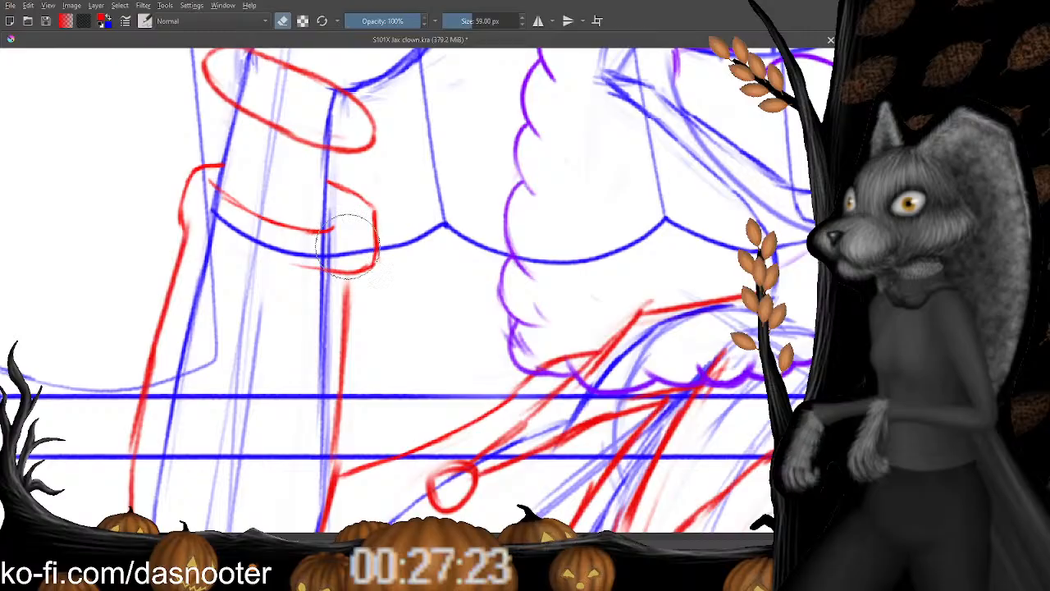
key("e")
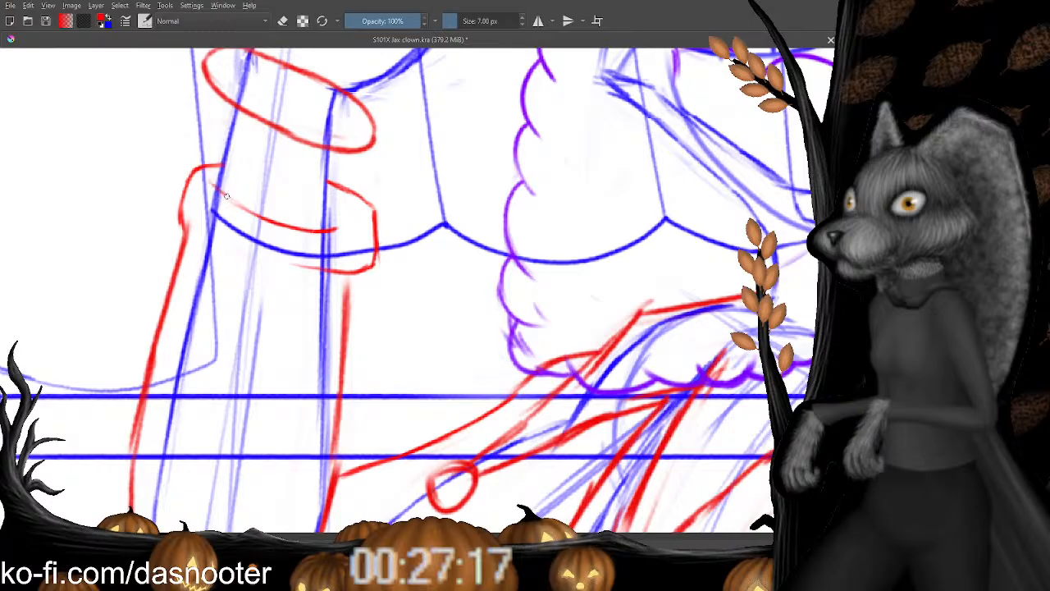
Erase the cuff's angular inner side at 59 px and redraw it in red at 7 px as a rounder curve.
scroll(297, 258, "down", 1)
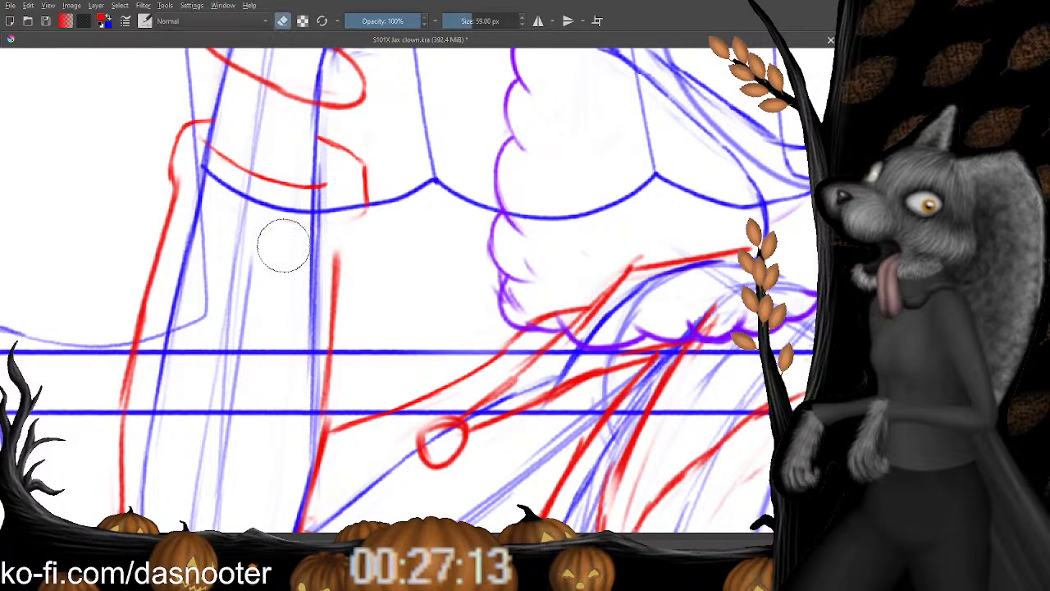
key("e")
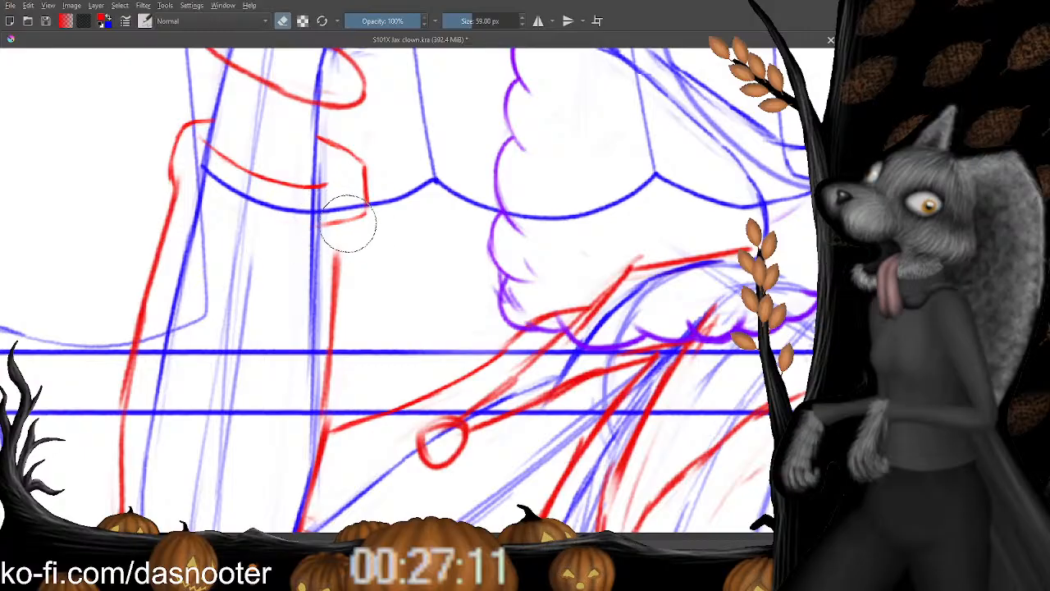
left_click_drag(347, 222, 279, 261)
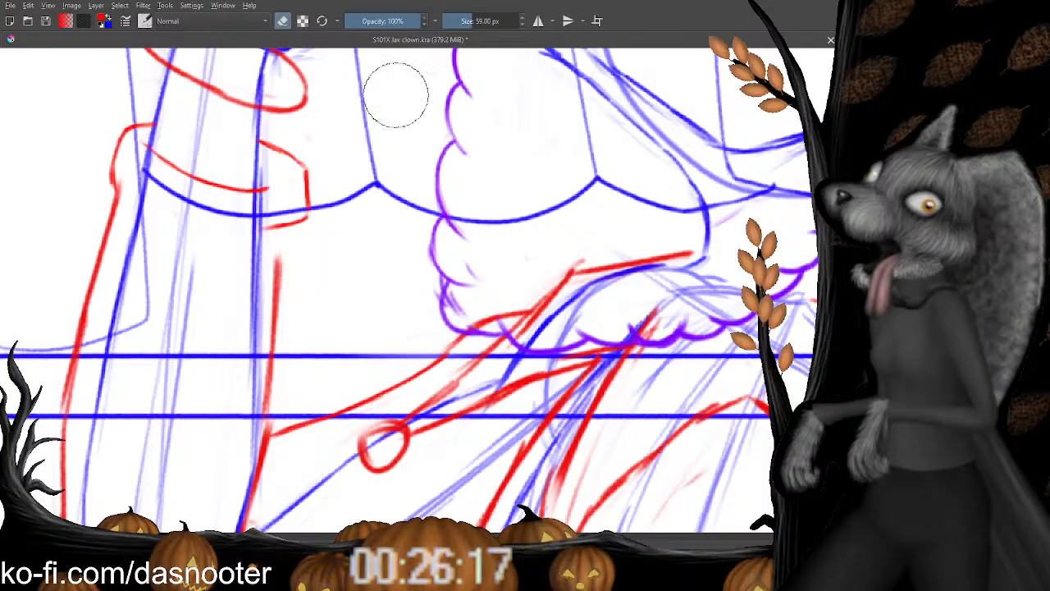
mouse_move(328, 183)
left_mouse_down()
mouse_move(296, 224)
mouse_move(319, 195)
mouse_move(292, 189)
mouse_move(277, 250)
left_mouse_up()
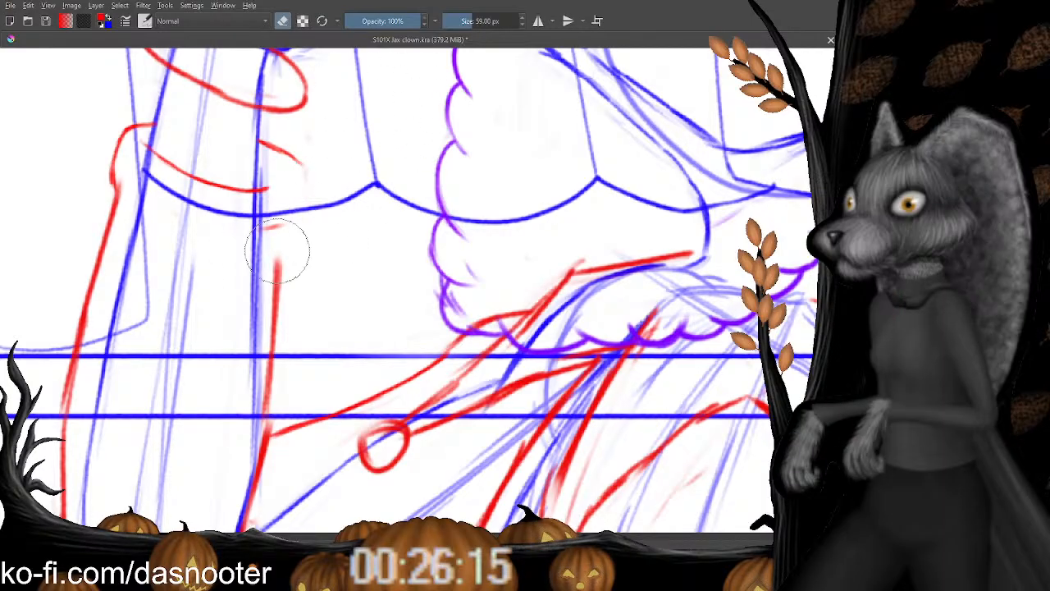
key("e")
key("e")
key("e")
mouse_move(271, 141)
left_mouse_down()
mouse_move(348, 206)
mouse_move(274, 165)
mouse_move(300, 180)
mouse_move(289, 223)
left_mouse_up()
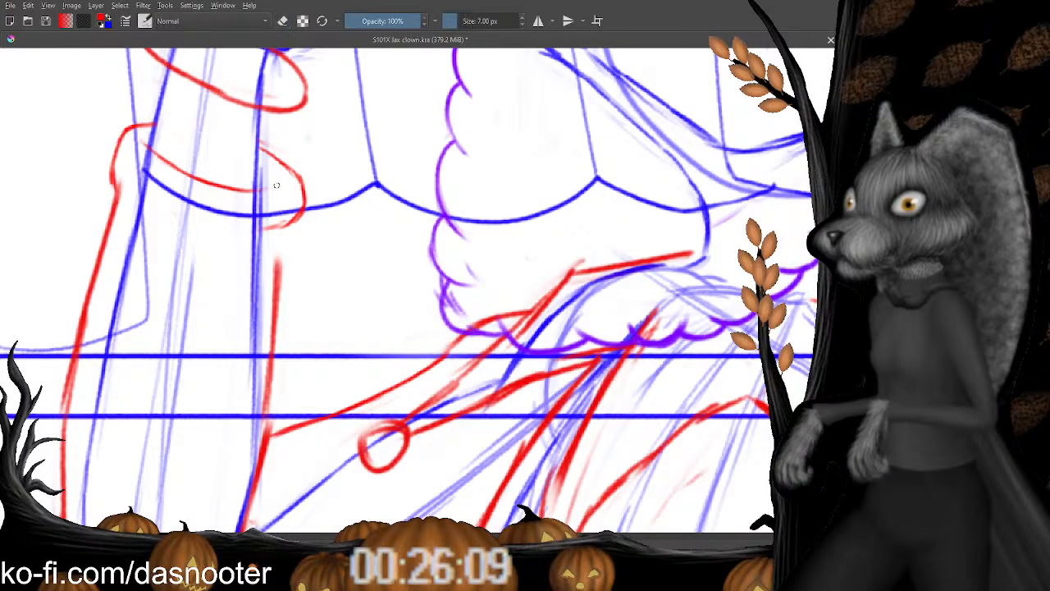
key("e")
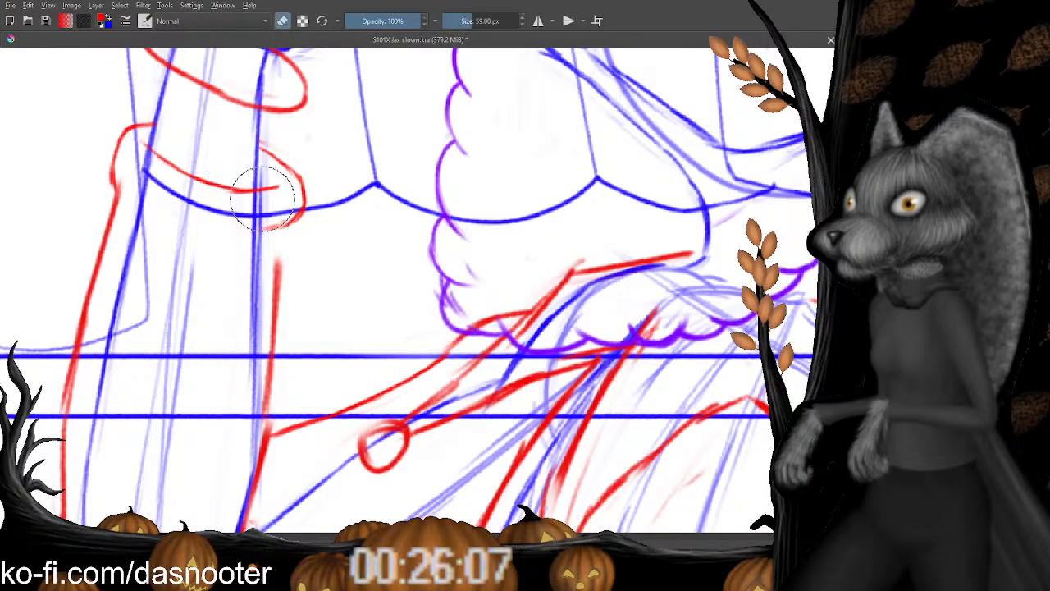
Clean up the end of the cuff's opening line and refine the curve of its inner side.
left_click_drag(206, 215, 198, 186)
key("e")
mouse_move(293, 177)
left_mouse_down()
mouse_move(262, 201)
mouse_move(272, 205)
left_mouse_up()
key("e")
key("e")
key("e")
key("e")
Draw the cuff's lower edge in red at 7 px, curving from the outer corner across the forearm parallel to the opening.
mouse_move(101, 148)
left_mouse_down()
mouse_move(149, 180)
mouse_move(115, 169)
left_mouse_up()
key("e")
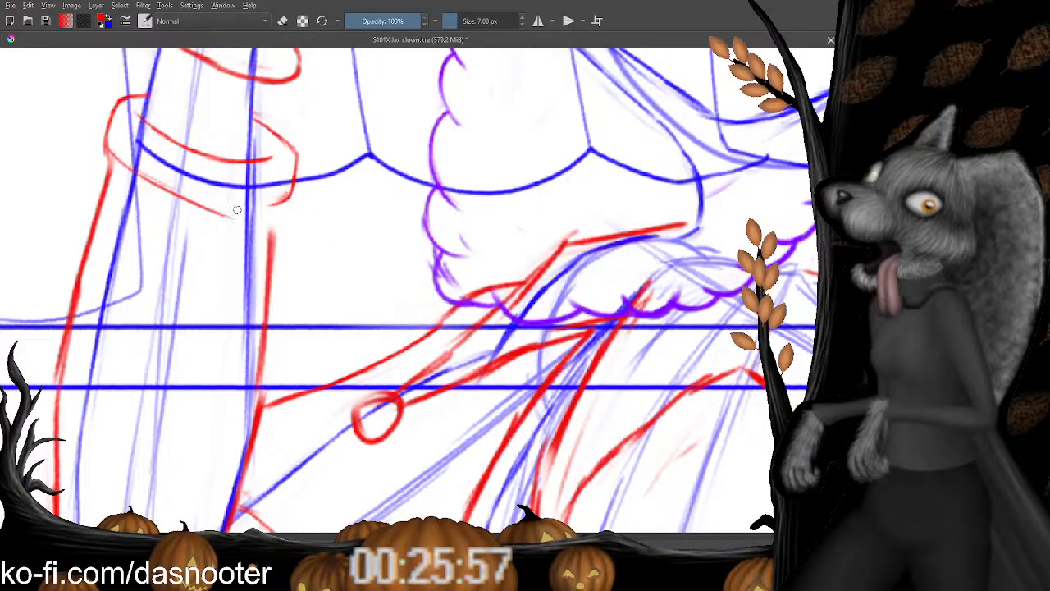
key("e")
key("e")
left_click_drag(238, 212, 135, 169)
key("e")
key("e")
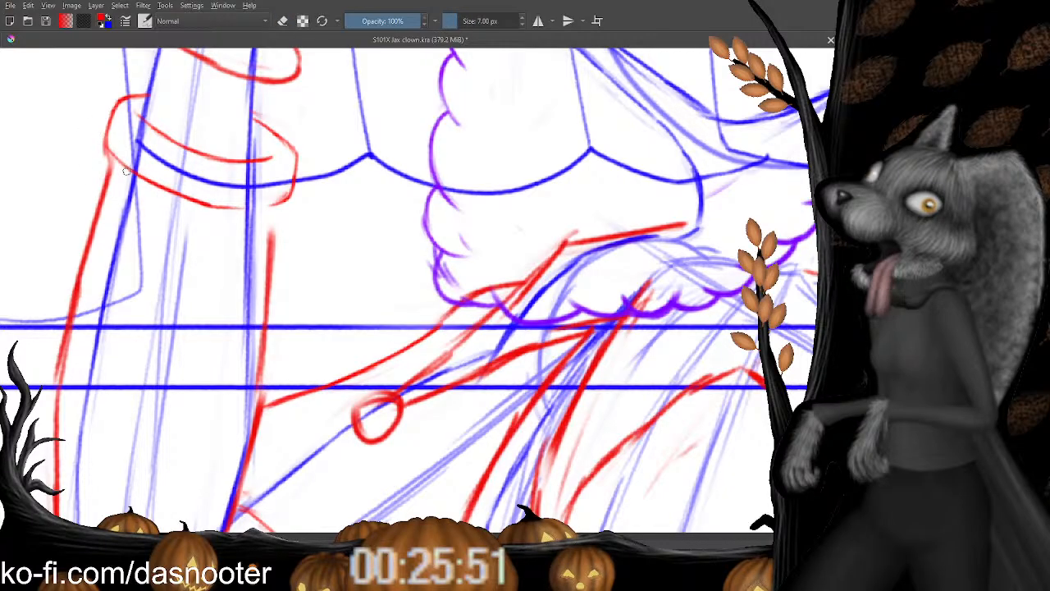
Tidy the cuff's outer corner where it meets the forearm sleeve, and extend the sleeve's inner line up to the cuff.
key("e")
left_click_drag(93, 140, 106, 171)
key("e")
left_click_drag(107, 125, 111, 146)
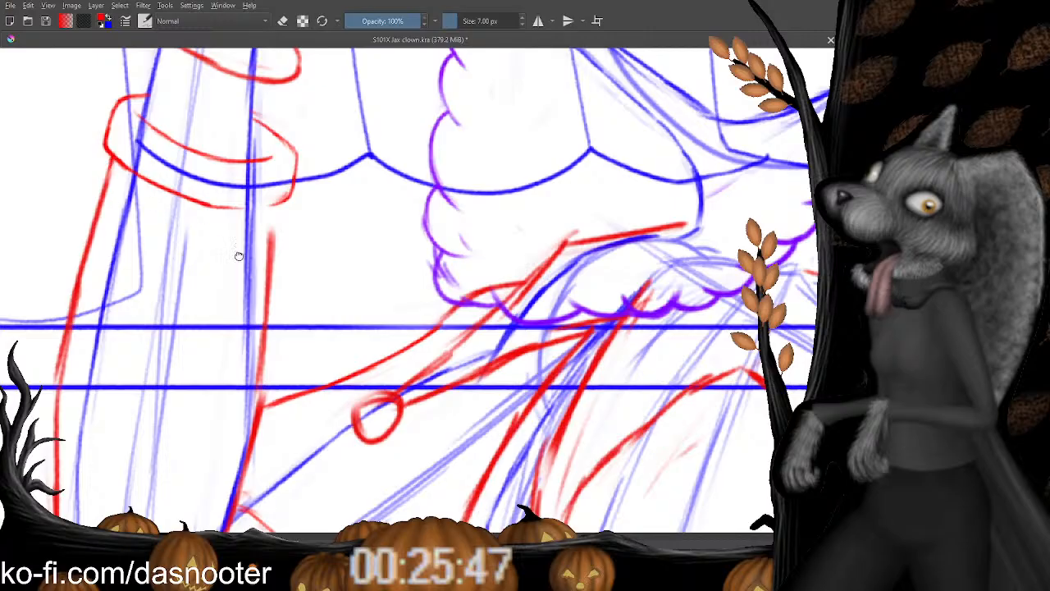
left_click_drag(238, 256, 201, 208)
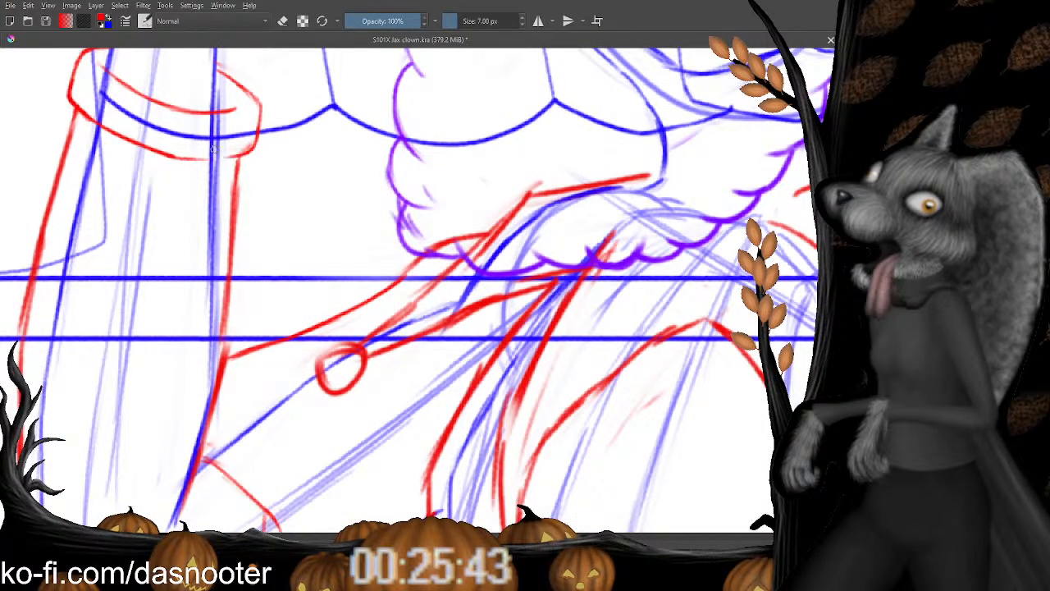
left_click_drag(246, 153, 182, 162)
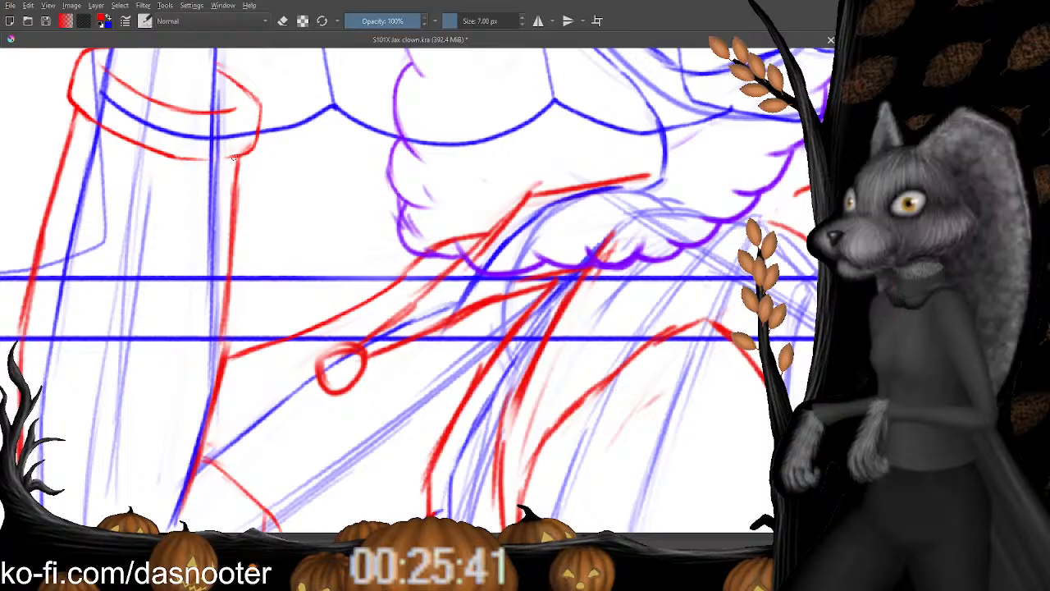
Erase the left edge of the red lower cuff on the raised arm and redraw it as a rounder curve.
key("e")
scroll(175, 166, "up", 5)
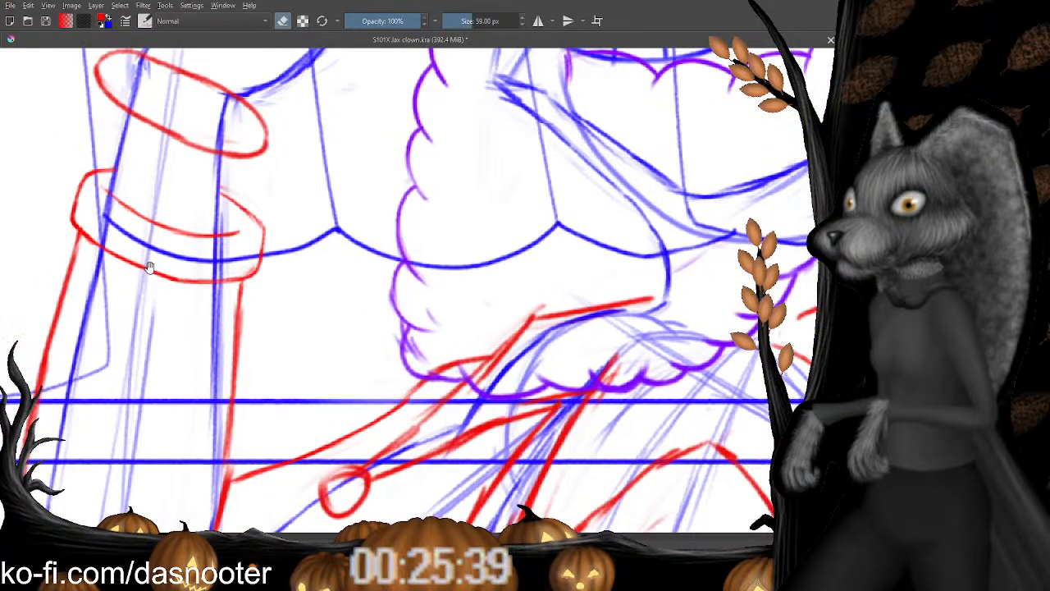
mouse_move(56, 257)
left_mouse_down()
mouse_move(154, 166)
mouse_move(128, 174)
mouse_move(158, 195)
left_mouse_up()
key("e")
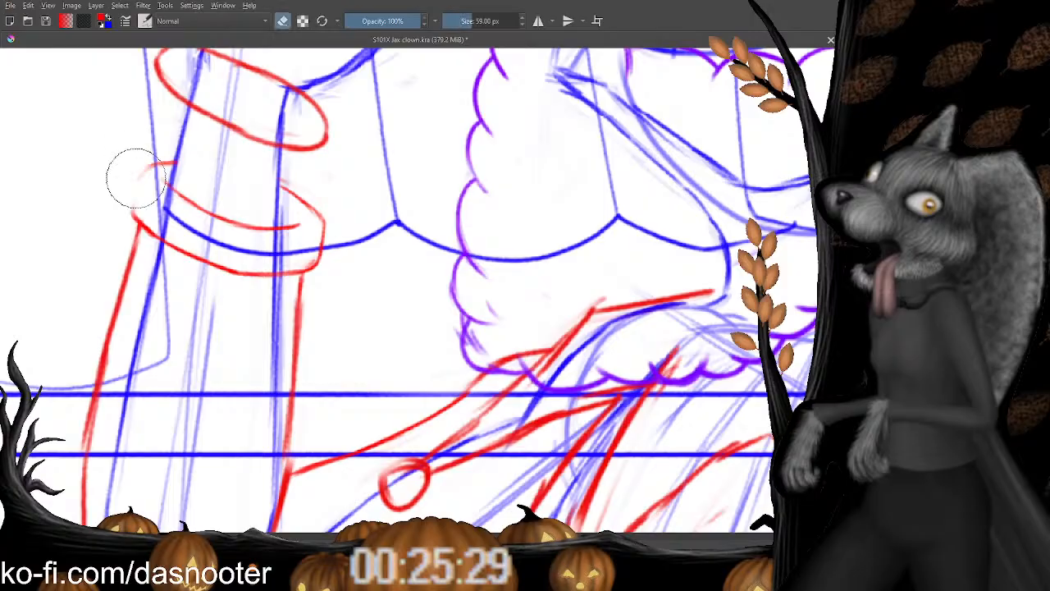
key("e")
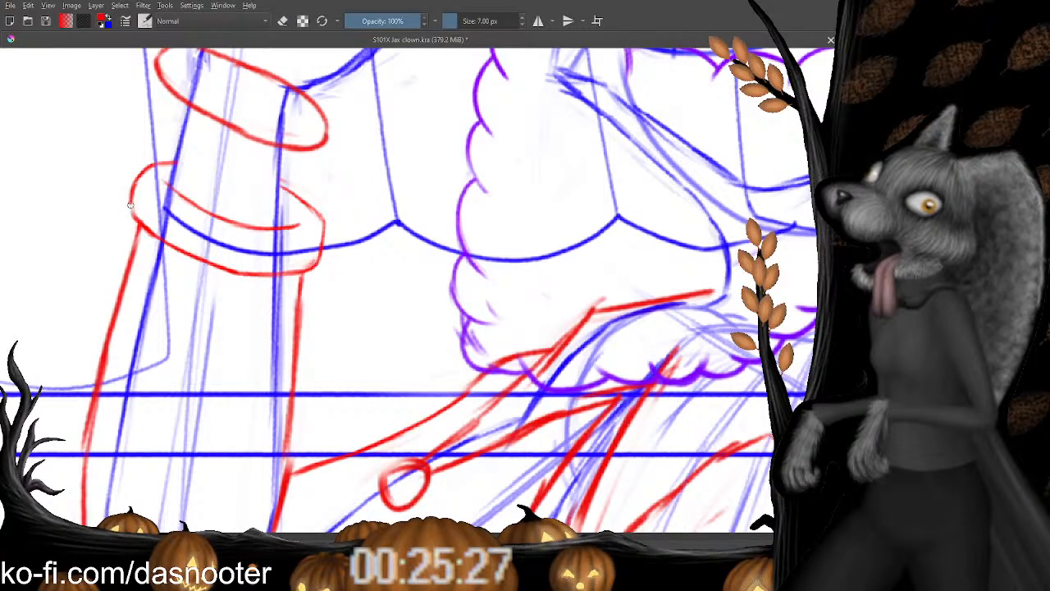
left_click_drag(131, 191, 135, 216)
Clean up the right end of the lower cuff and redraw it as a rounded curve joining the bottom edge.
key("e")
mouse_move(294, 226)
left_mouse_down()
mouse_move(243, 196)
mouse_move(274, 221)
mouse_move(274, 200)
mouse_move(270, 229)
left_mouse_up()
key("e")
key("e")
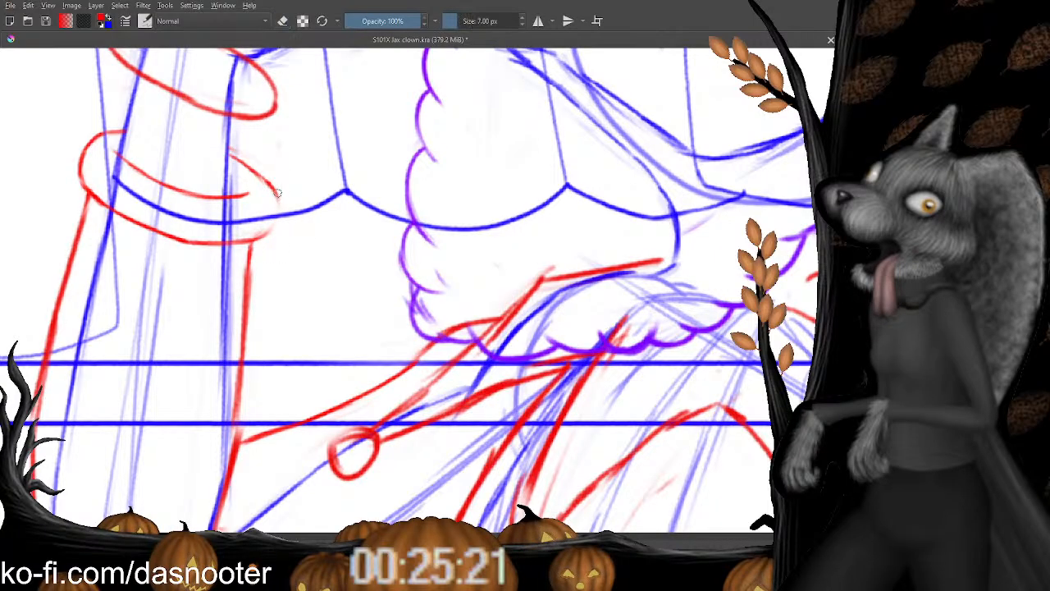
mouse_move(277, 192)
left_mouse_down()
mouse_move(276, 222)
mouse_move(230, 286)
mouse_move(268, 307)
left_mouse_up()
key("e")
key("e")
key("ctrl+z")
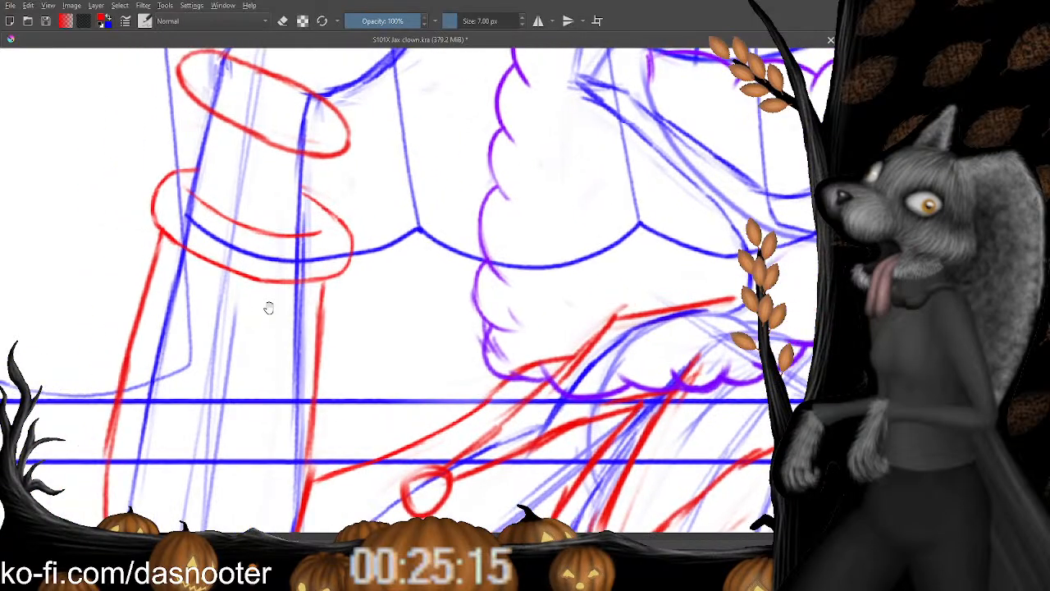
key("e")
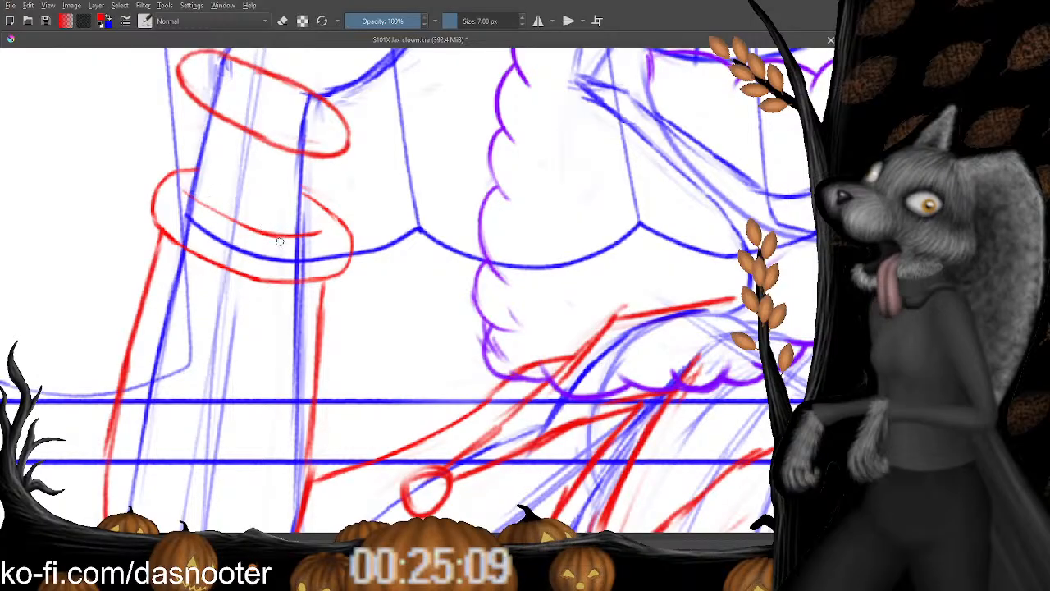
Erase and redraw the upper part of the sleeve's right red edge so it meets the lower cuff.
scroll(279, 241, "down", 4)
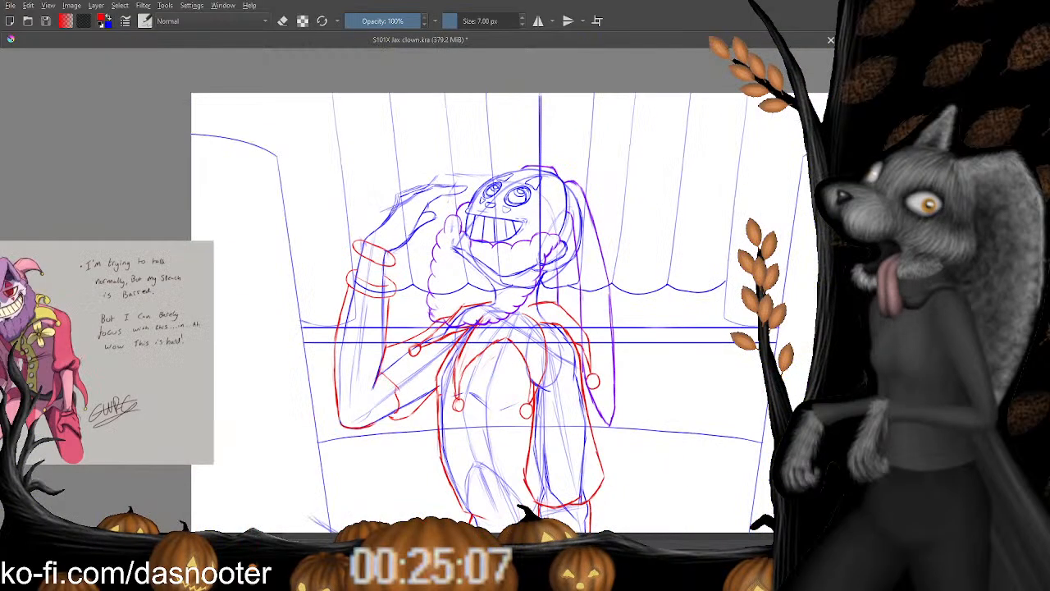
key("plus")
key("plus")
key("plus")
key("plus")
key("e")
mouse_move(310, 332)
left_mouse_down()
mouse_move(344, 221)
mouse_move(342, 291)
mouse_move(340, 226)
mouse_move(333, 296)
left_mouse_up()
key("e")
left_click_drag(333, 217, 328, 349)
mouse_move(316, 209)
left_mouse_down()
mouse_move(354, 203)
mouse_move(315, 235)
left_mouse_up()
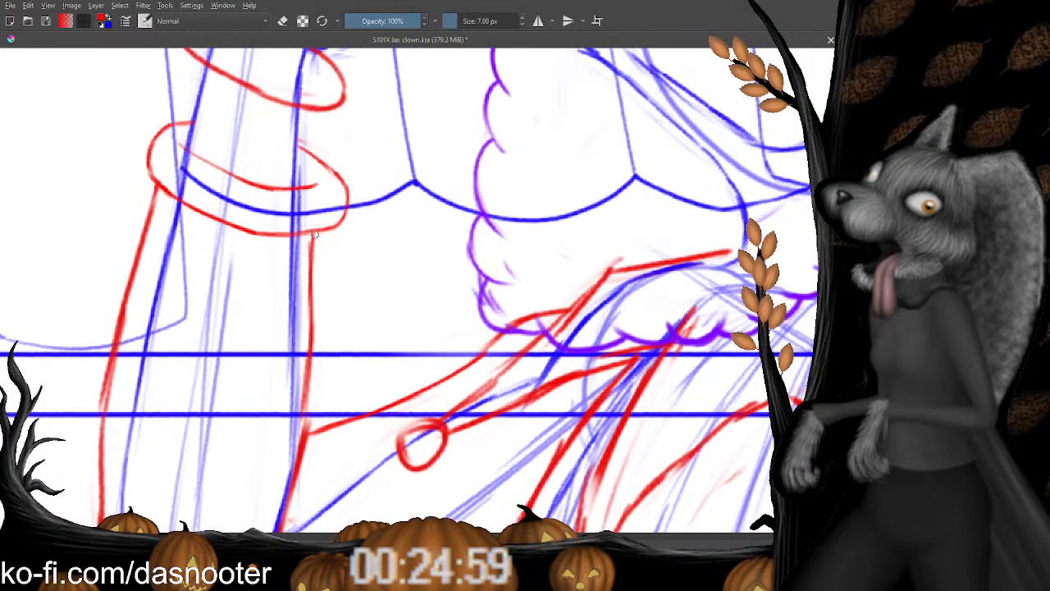
Erase the red oval ring around the wrist of the raised arm.
key("minus")
key("minus")
key("minus")
key("minus")
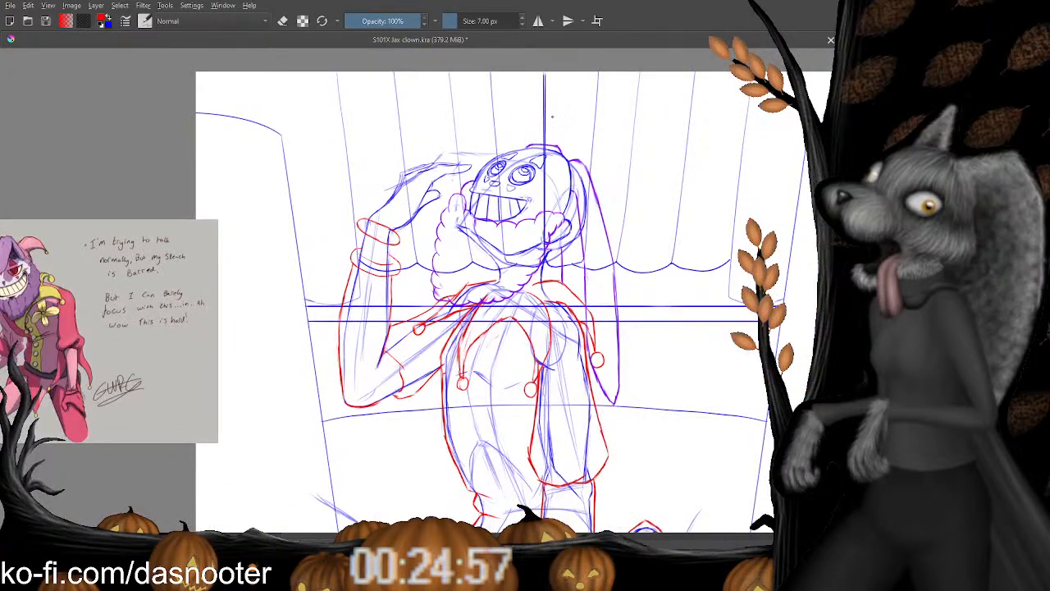
key("plus")
key("plus")
key("plus")
left_click_drag(291, 161, 333, 248)
key("e")
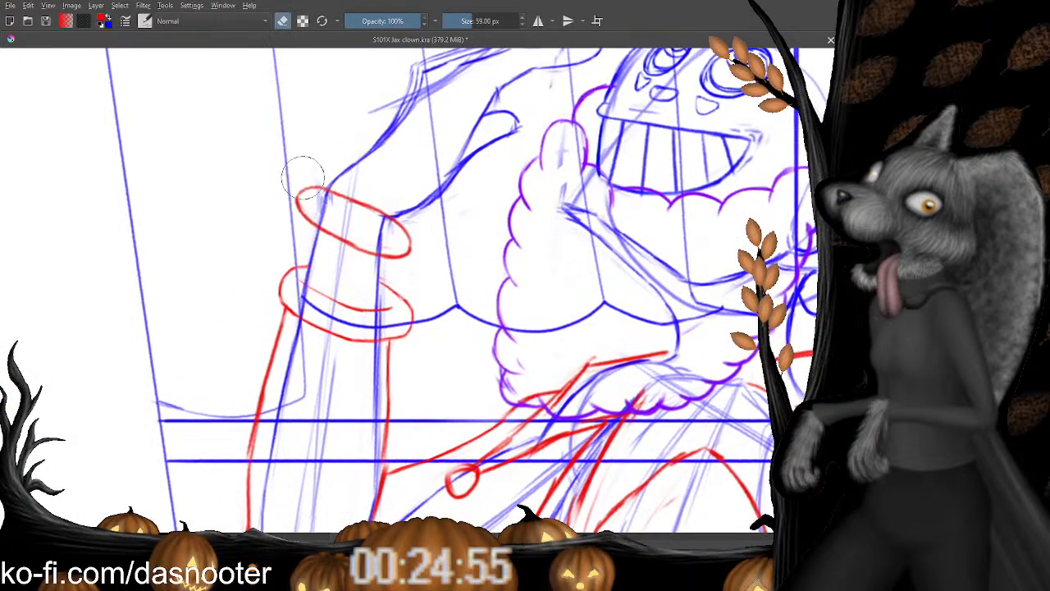
mouse_move(304, 186)
left_mouse_down()
mouse_move(318, 214)
mouse_move(285, 171)
mouse_move(318, 219)
mouse_move(381, 233)
mouse_move(342, 197)
mouse_move(373, 260)
mouse_move(401, 249)
left_mouse_up()
Draw a slightly curved red line across the wrist at the base of the raised hand.
key("e")
mouse_move(326, 195)
left_mouse_down()
mouse_move(394, 227)
mouse_move(354, 215)
left_mouse_up()
key("e")
key("e")
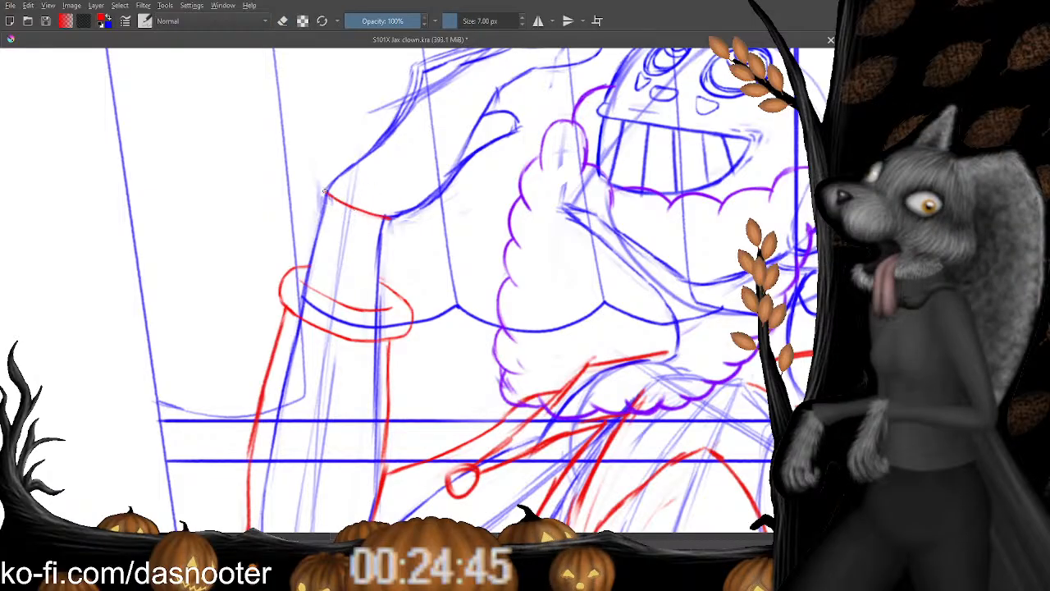
Sketch the upper cuff's rounded left end, its top edge behind the wrist and its right end in red.
mouse_move(325, 191)
left_mouse_down()
mouse_move(309, 186)
mouse_move(331, 172)
mouse_move(285, 202)
left_mouse_up()
key("e")
key("e")
key("ctrl+z")
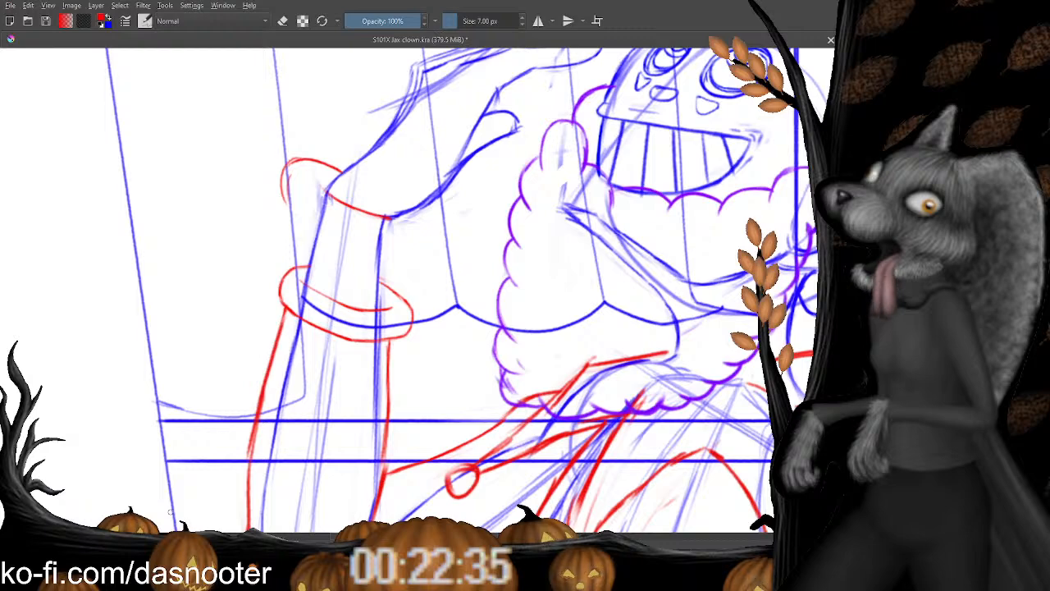
left_click_drag(376, 133, 432, 178)
mouse_move(442, 229)
left_mouse_down()
mouse_move(393, 174)
mouse_move(348, 204)
left_mouse_up()
key("ctrl+z")
left_click_drag(279, 152, 319, 176)
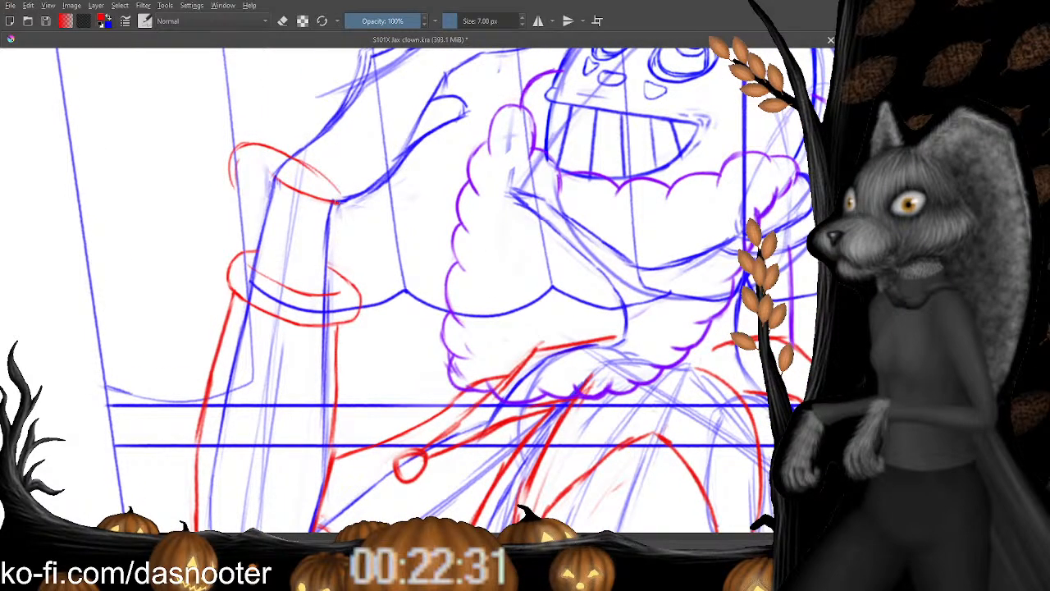
left_click_drag(336, 200, 363, 215)
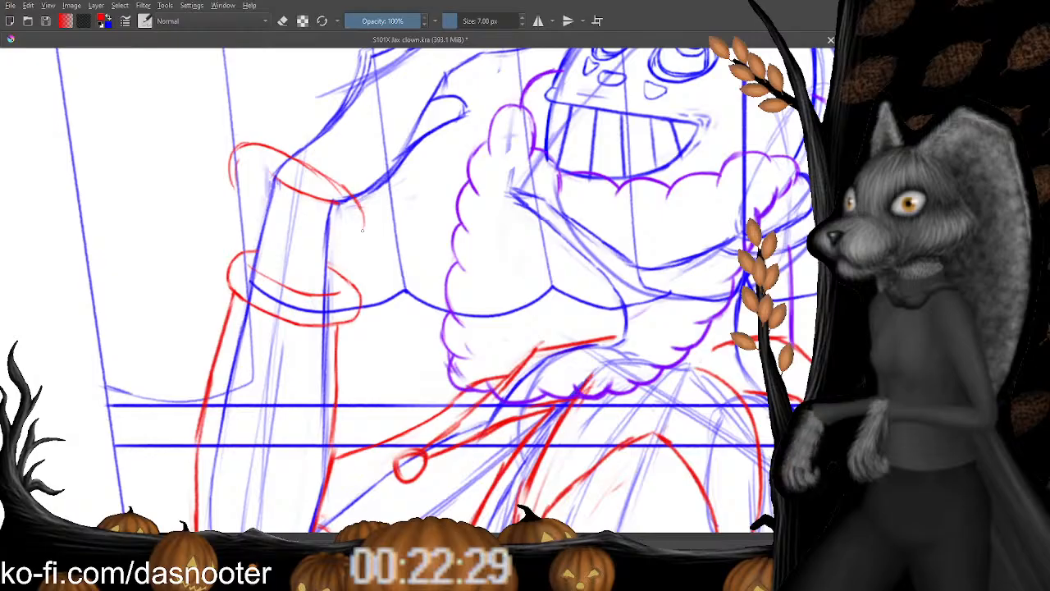
Lasso the wrist line inside the upper cuff, rotate it slightly clockwise, and return to the brush.
mouse_move(265, 168)
left_mouse_down()
mouse_move(298, 211)
mouse_move(344, 207)
mouse_move(283, 169)
left_mouse_up()
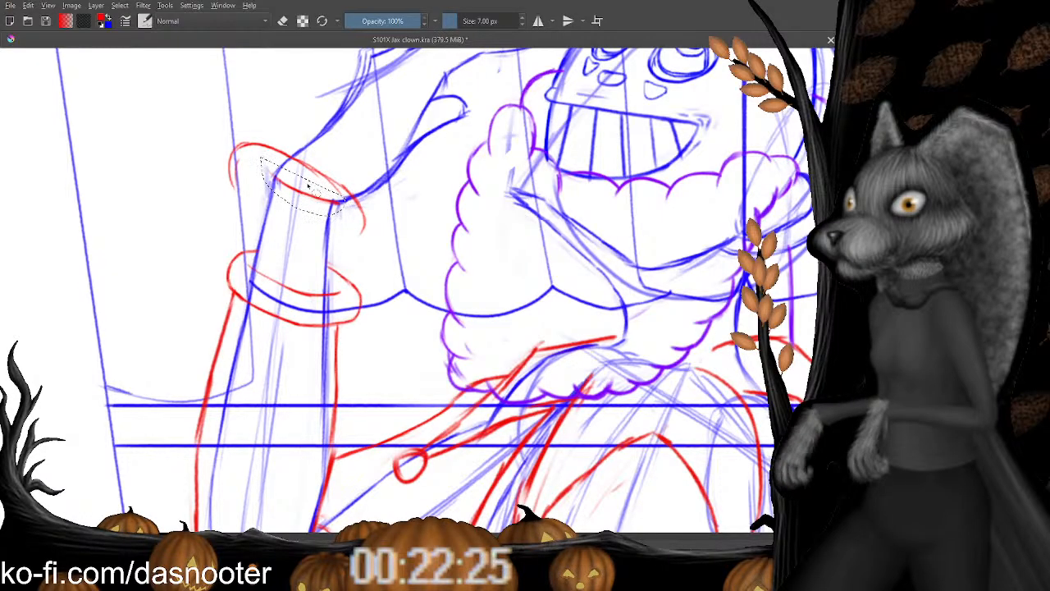
key("ctrl+t")
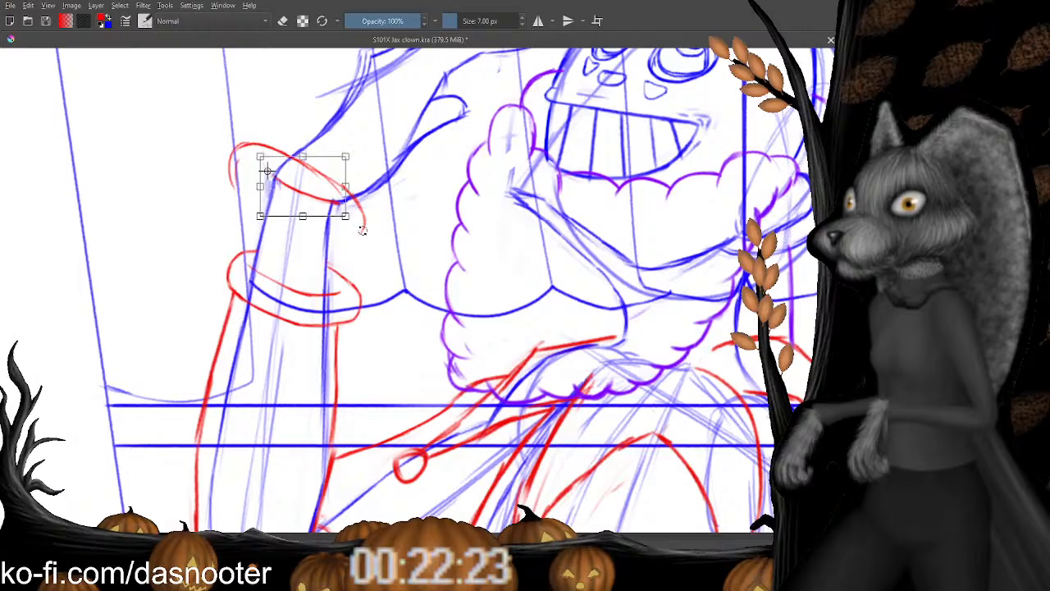
left_click_drag(364, 228, 362, 254)
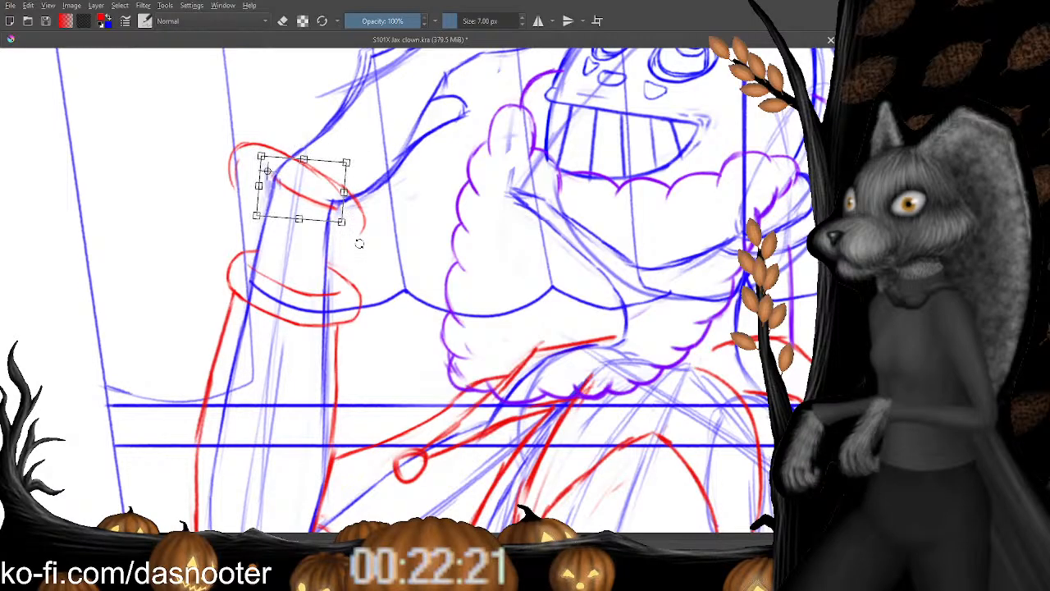
key("Return")
left_click_drag(311, 210, 316, 196)
key("b")
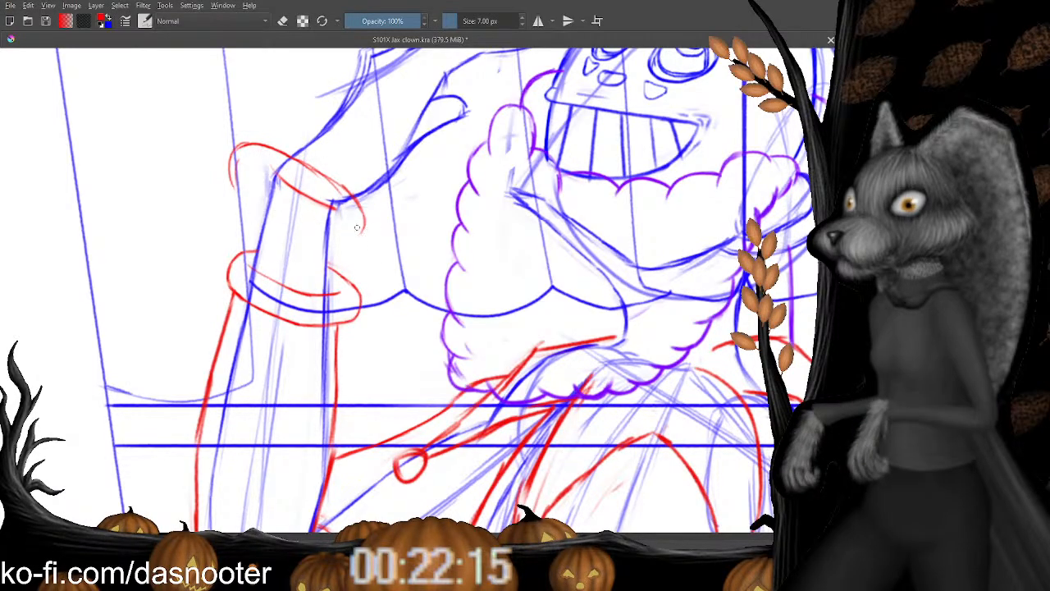
Round off the upper cuff's right end and draw its bottom edge across the forearm, cleaning up stray marks.
left_click_drag(364, 226, 338, 249)
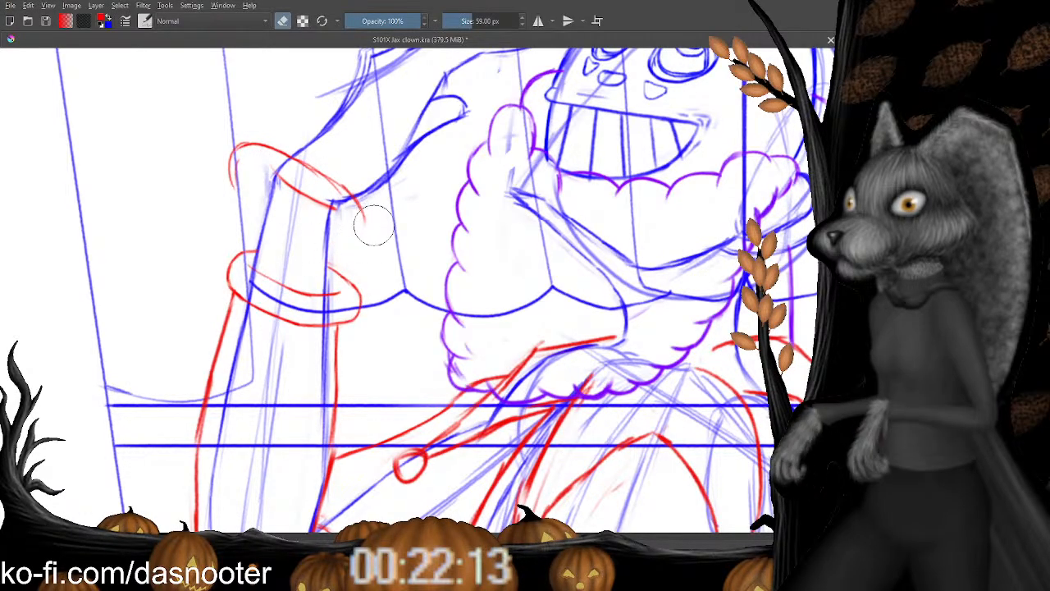
key("e")
left_click_drag(343, 189, 363, 216)
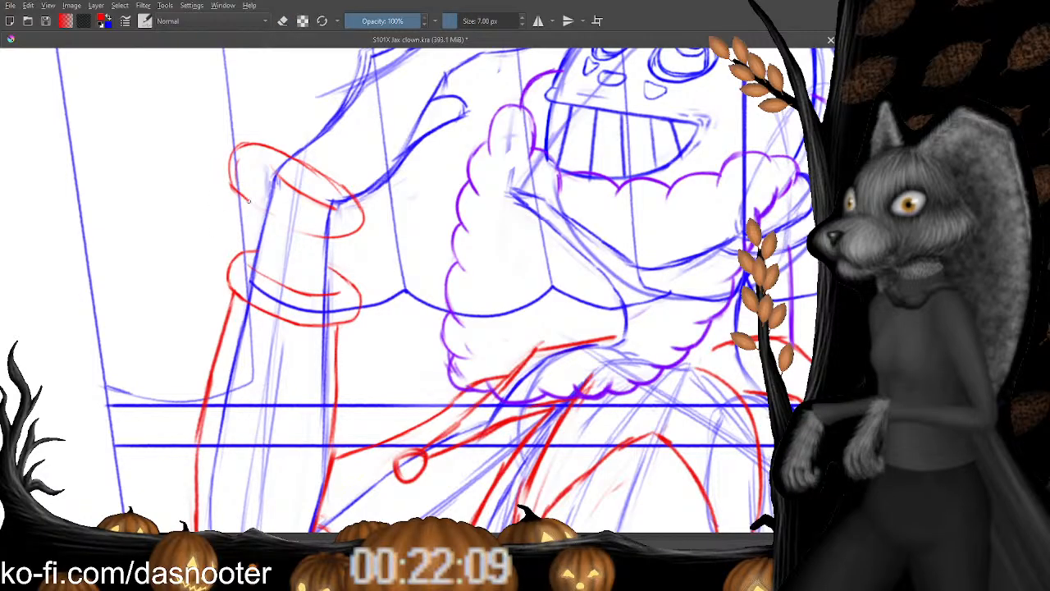
mouse_move(247, 199)
left_mouse_down()
mouse_move(306, 231)
mouse_move(342, 235)
mouse_move(370, 219)
left_mouse_up()
key("e")
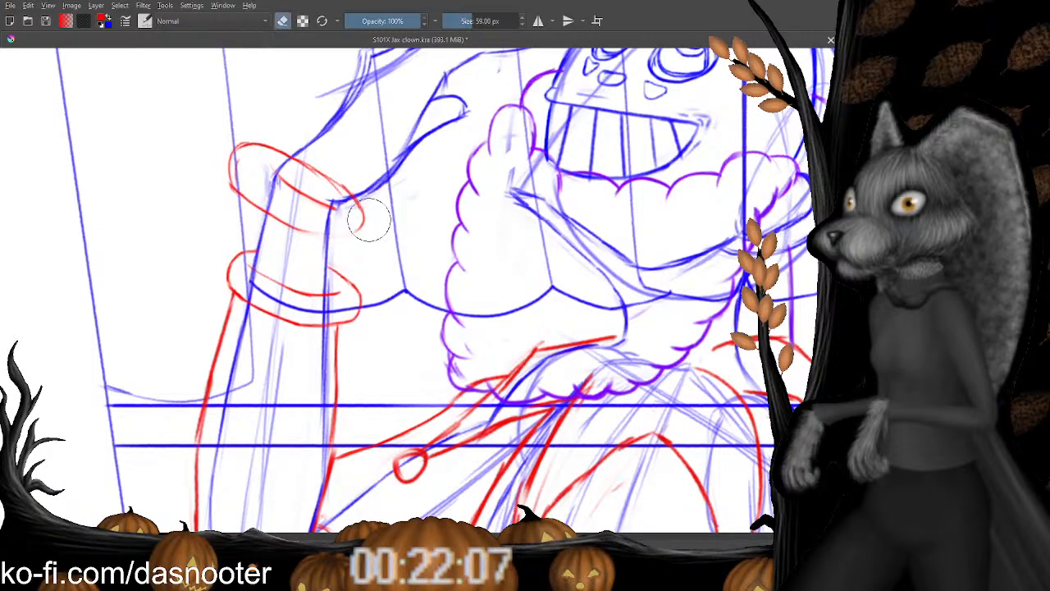
key("e")
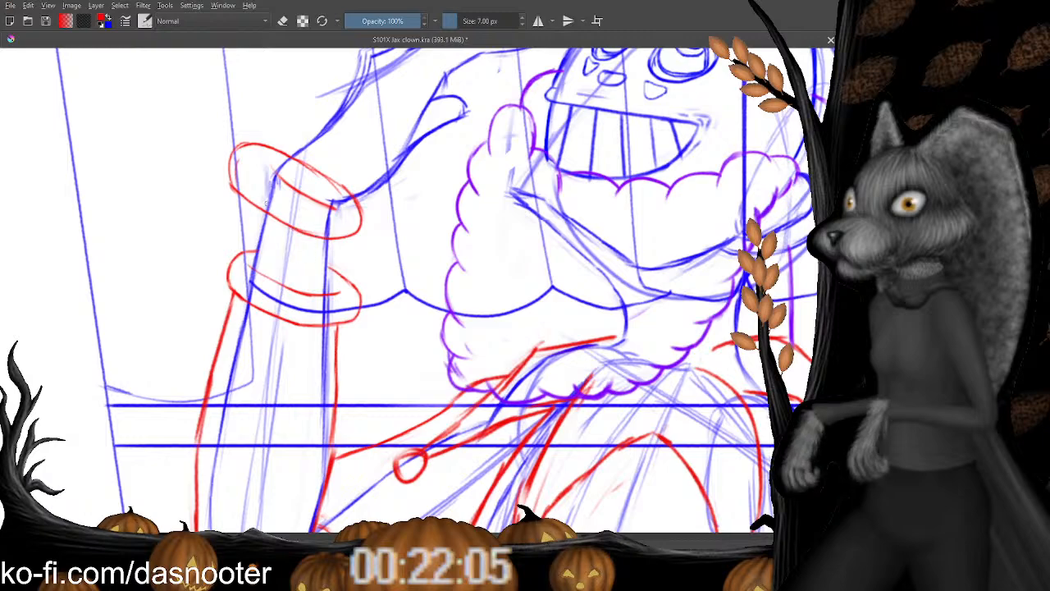
Erase the rough lower-left corner of the upper cuff and redraw it as a smooth curve.
key("e")
key("e")
mouse_move(230, 169)
left_mouse_down()
mouse_move(256, 210)
mouse_move(293, 224)
left_mouse_up()
key("e")
key("e")
left_click_drag(232, 183, 263, 210)
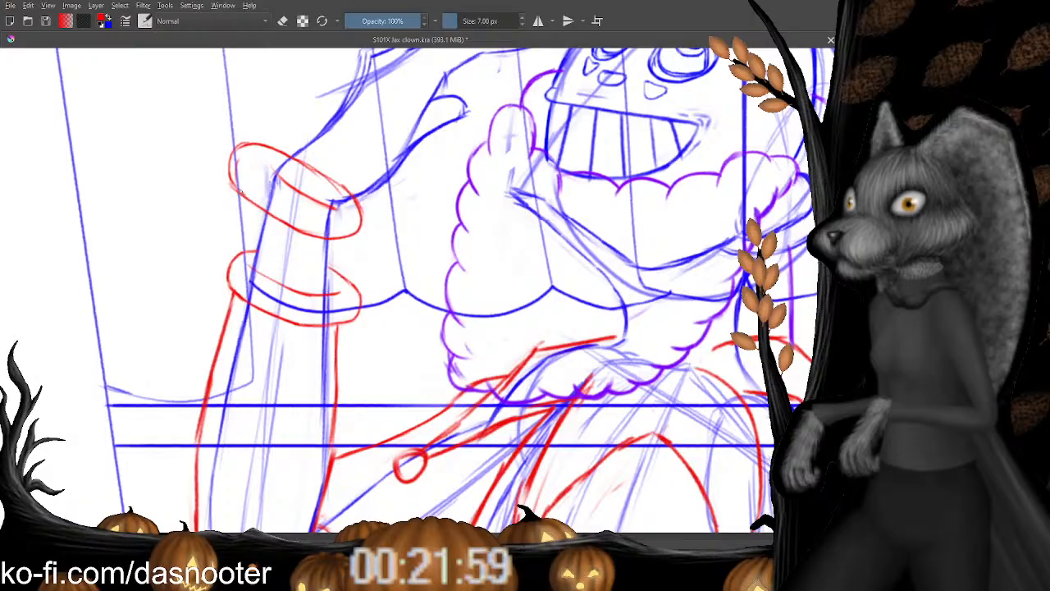
Examine the whole figure beside the reference picture to check the new cuff shapes.
left_click_drag(450, 128, 400, 144)
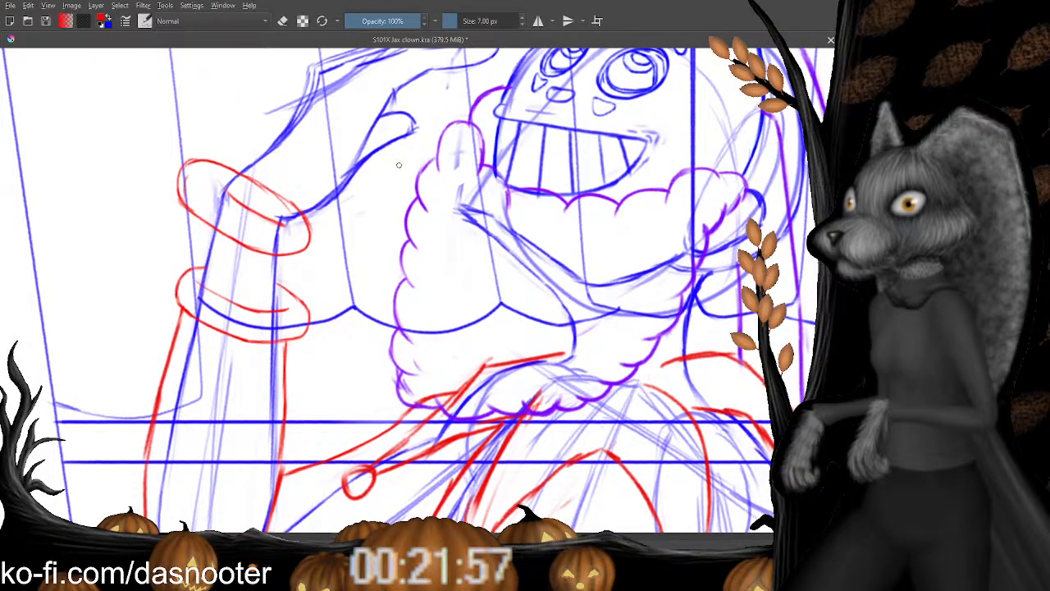
key("ctrl+minus")
key("ctrl+minus")
key("ctrl+minus")
key("ctrl+minus")
key("ctrl+minus")
key("ctrl+minus")
key("ctrl+plus")
key("ctrl+plus")
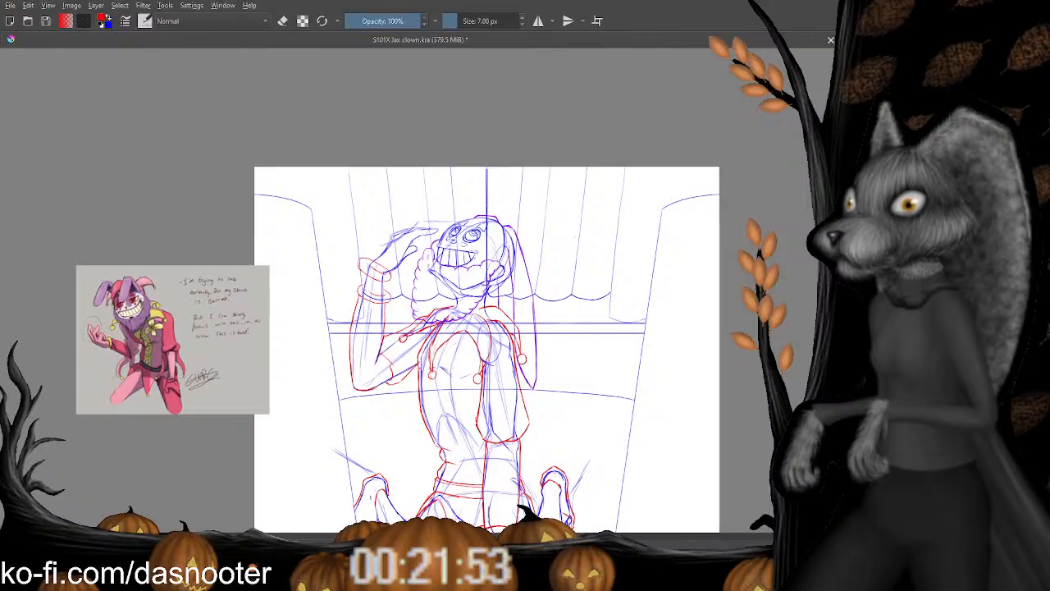
key("ctrl+minus")
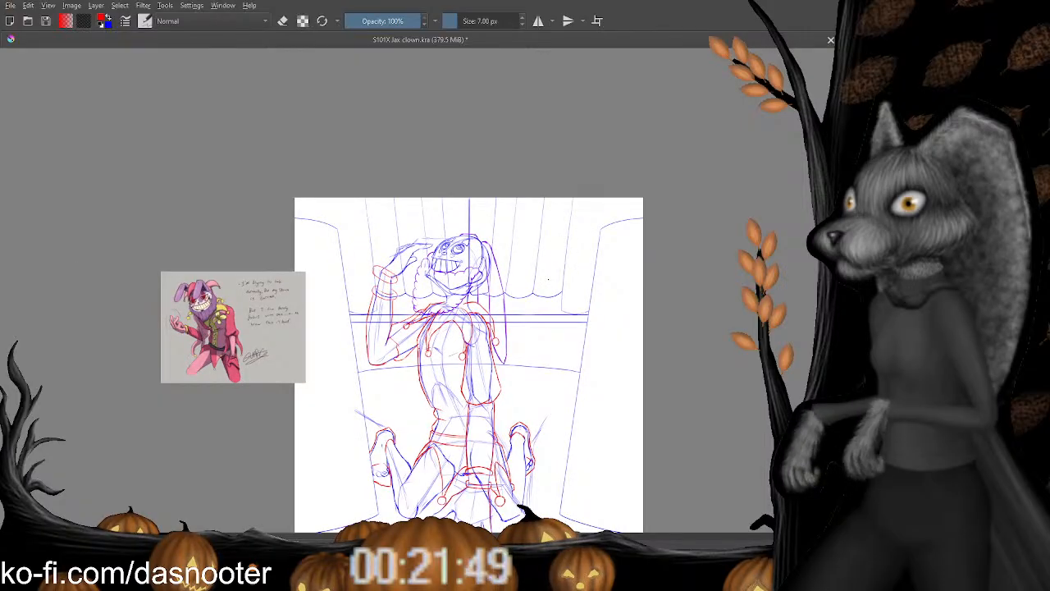
Lasso the left part of the upper cuff and transform it inward so it sits closer to the wrist.
key("ctrl+plus")
key("ctrl+plus")
key("ctrl+plus")
key("ctrl+plus")
key("ctrl+plus")
left_click_drag(227, 211, 281, 224)
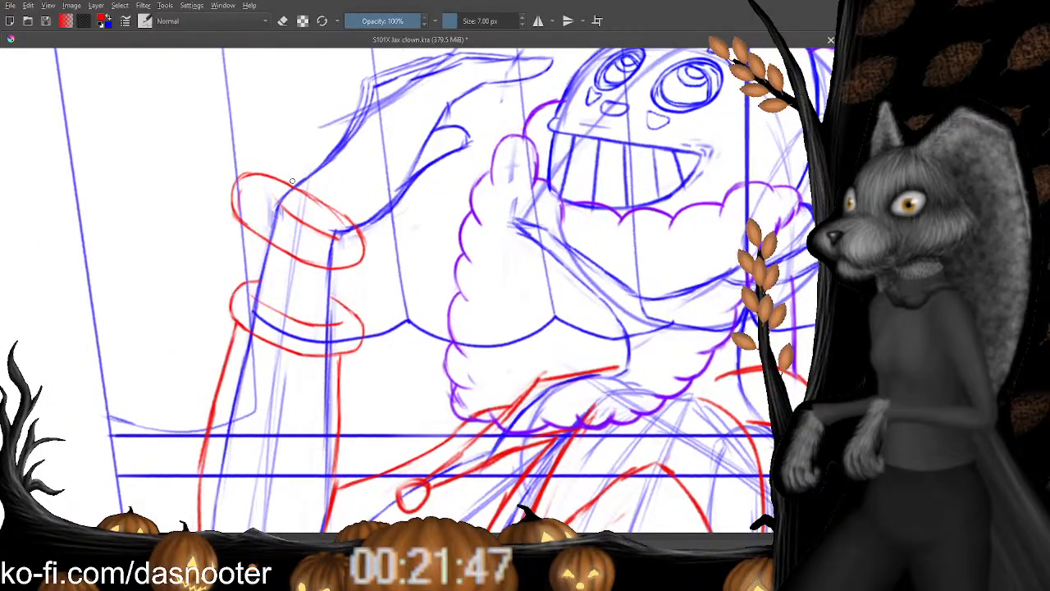
mouse_move(268, 260)
left_mouse_down()
mouse_move(201, 173)
mouse_move(315, 157)
left_mouse_up()
key("ctrl+t")
left_click_drag(193, 157, 222, 174)
left_click_drag(246, 154, 244, 163)
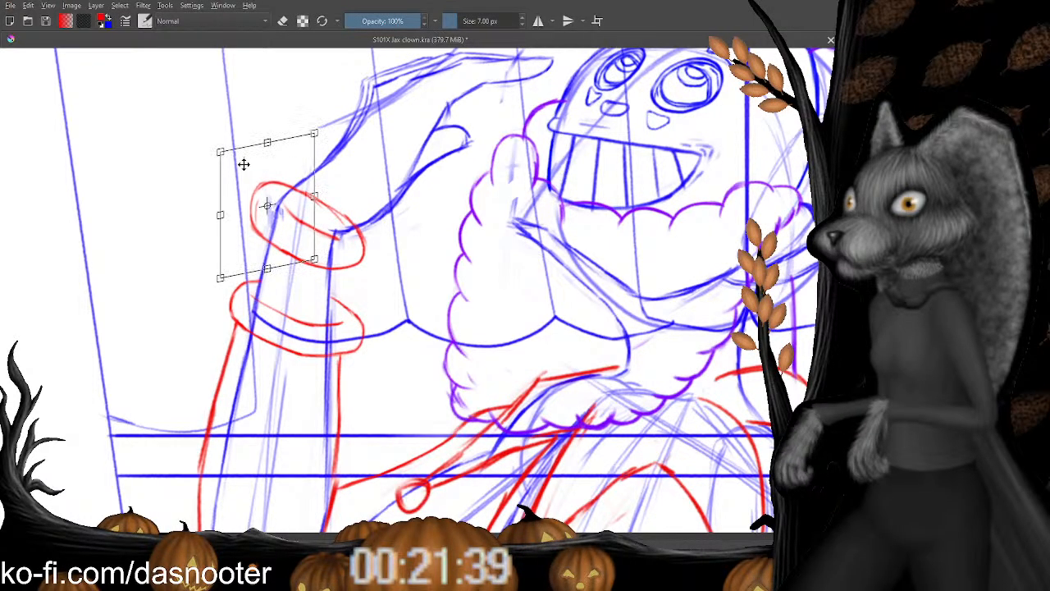
key("Return")
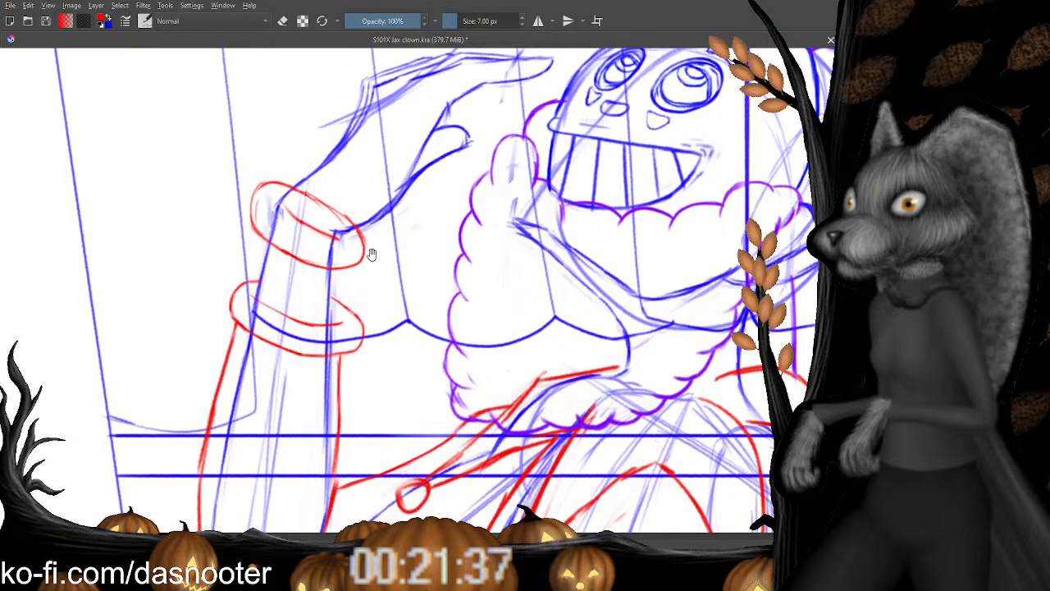
Erase the right end of the upper cuff and redraw it closer to the wrist.
scroll(368, 251, "down", 1)
key("e")
key("e")
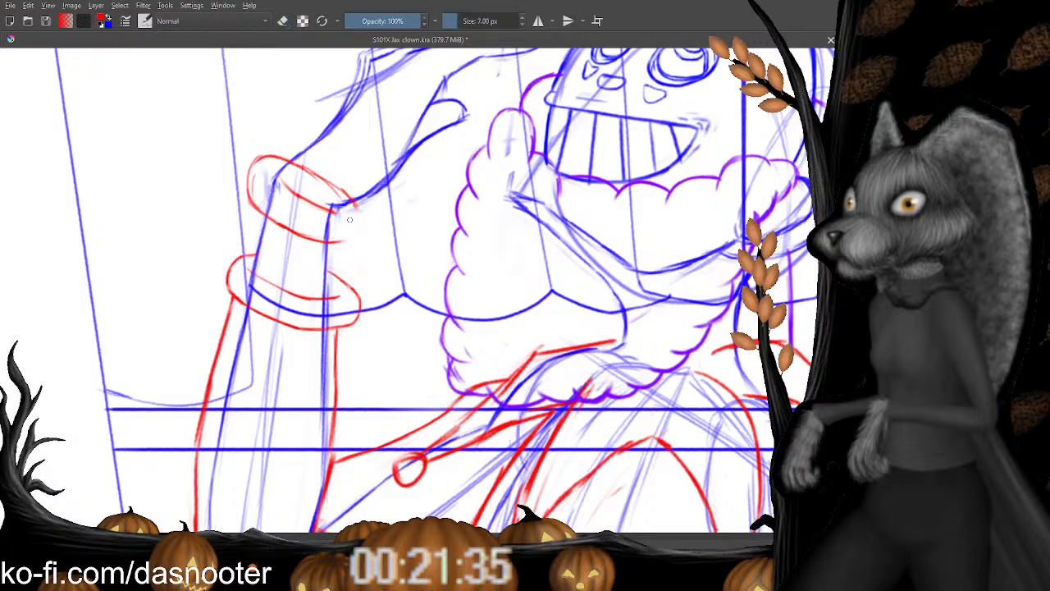
left_click_drag(357, 216, 336, 240)
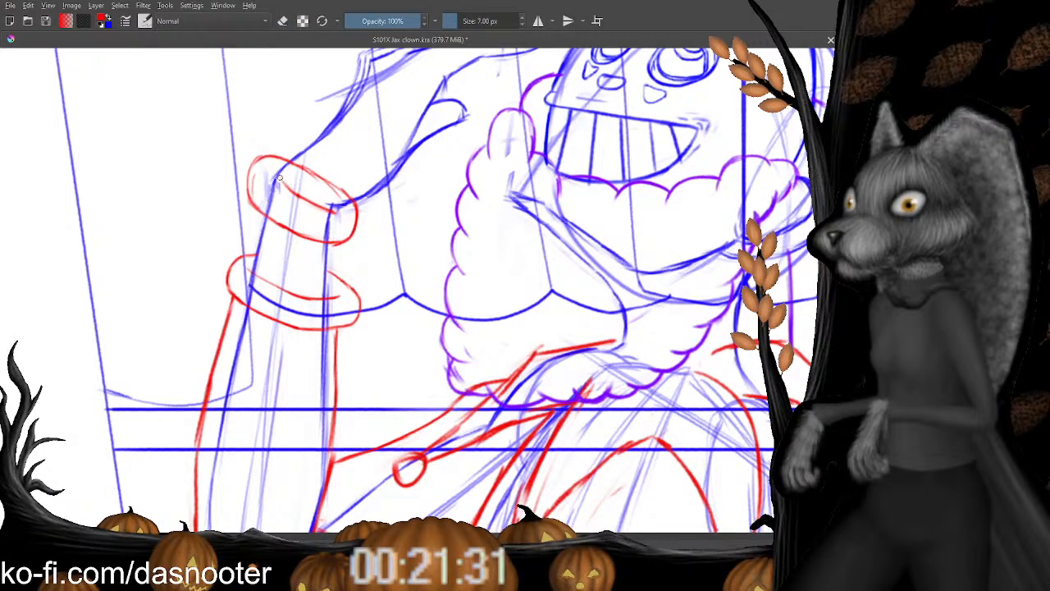
Lasso the wrist line inside the upper cuff, adjust it with a transform, and clear the selection.
mouse_move(285, 201)
left_mouse_down()
mouse_move(344, 215)
mouse_move(277, 169)
mouse_move(249, 190)
left_mouse_up()
key("ctrl+t")
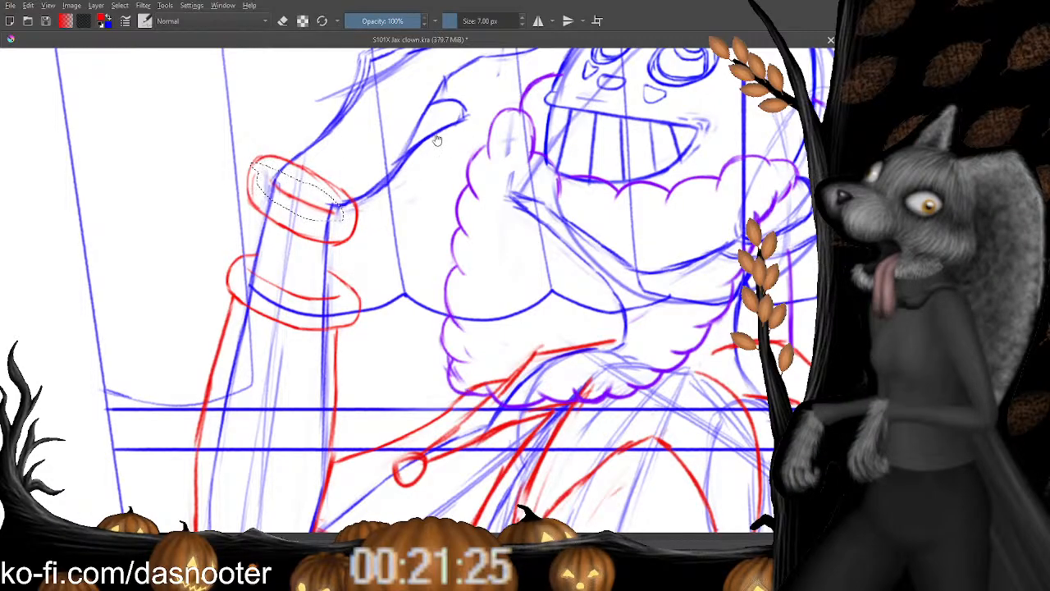
key("ctrl+shift+a")
Lasso the upper cuff on the raised wrist, flatten it slightly with a transform, and clear the selection.
left_click_drag(402, 166, 378, 226)
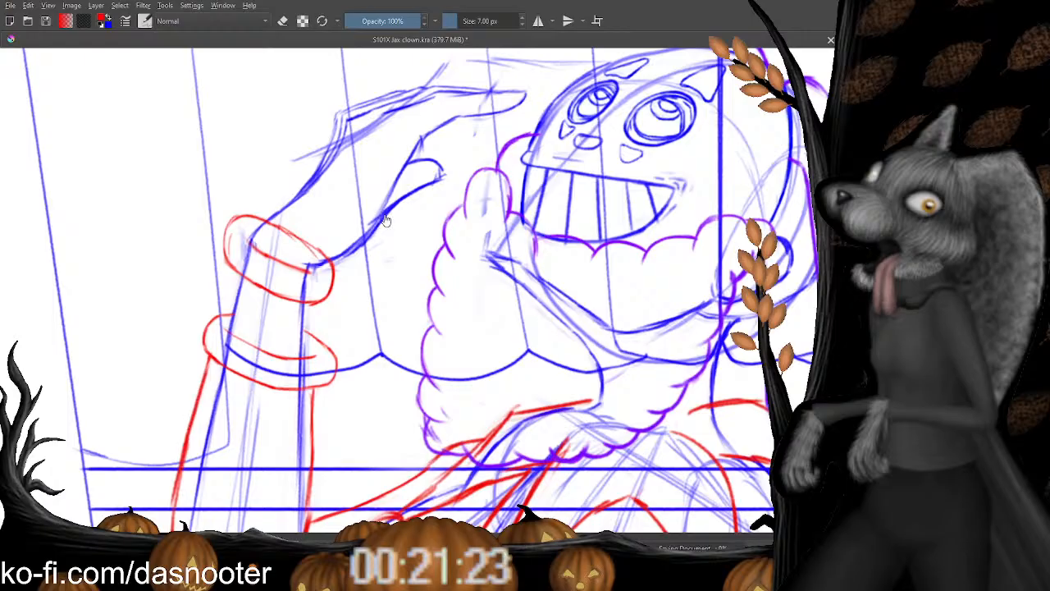
scroll(385, 220, "down", 5)
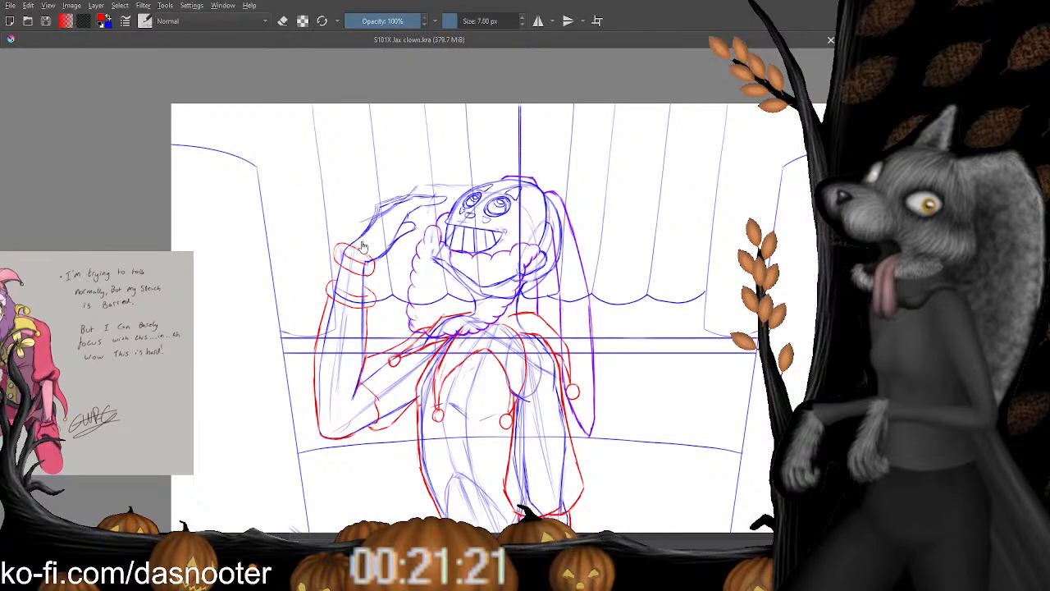
scroll(364, 246, "up", 5)
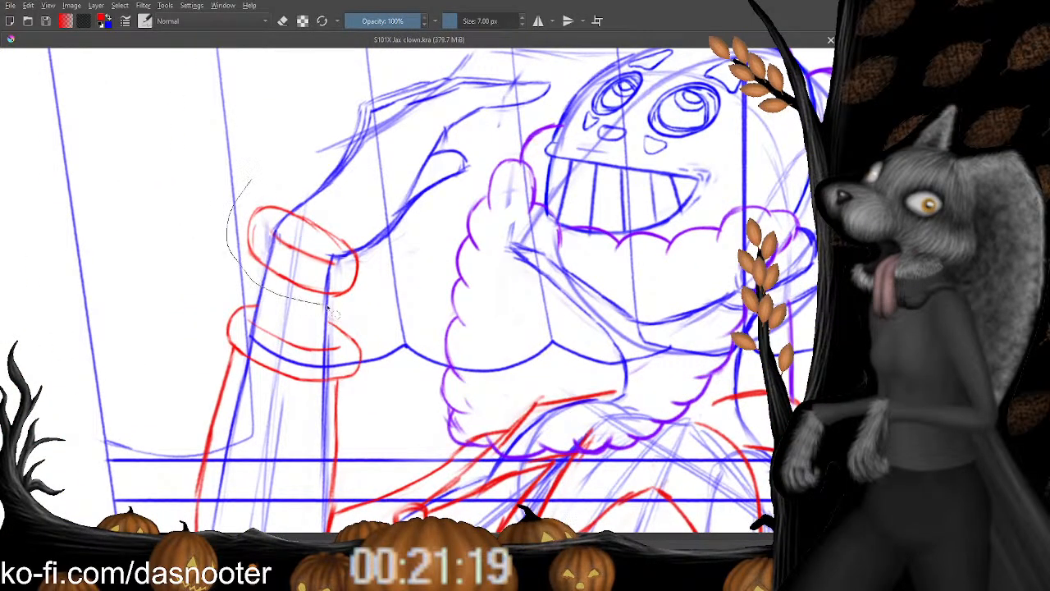
key("ctrl+t")
mouse_move(246, 157)
left_mouse_down()
mouse_move(288, 164)
mouse_move(294, 175)
left_mouse_up()
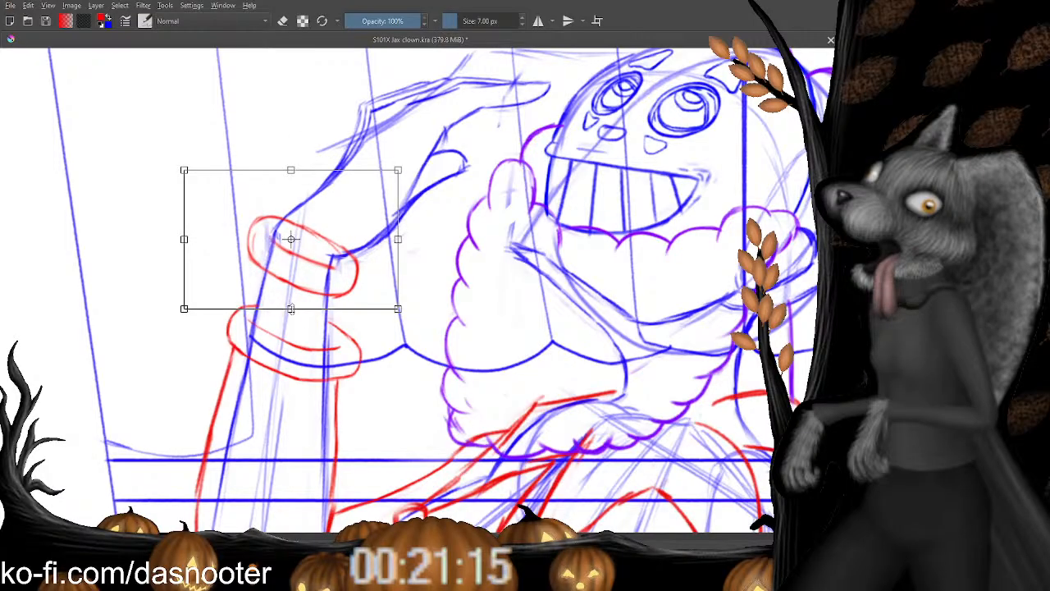
left_click_drag(290, 309, 290, 304)
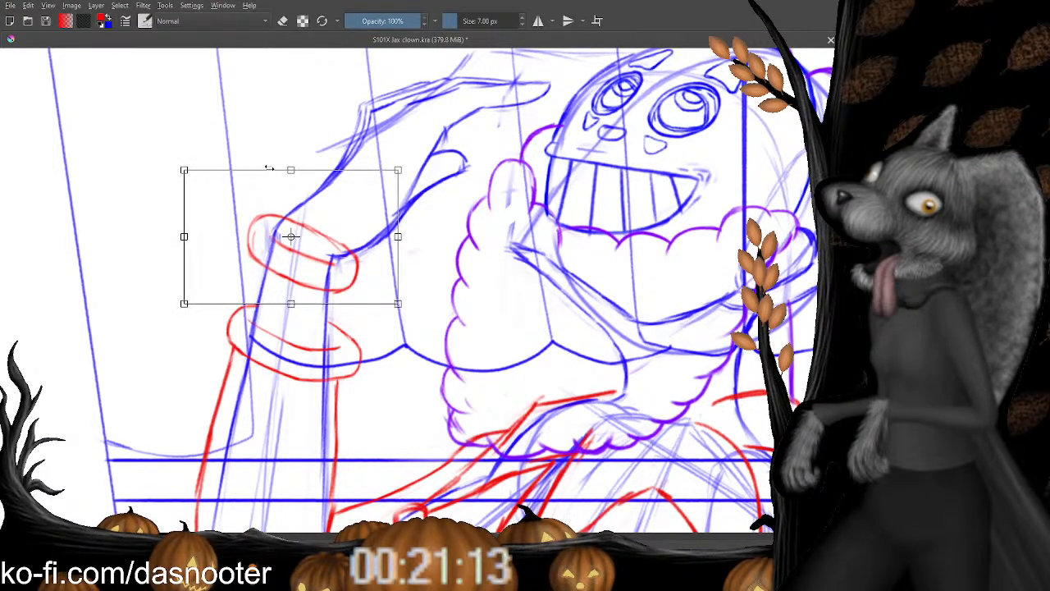
key("Return")
left_click_drag(178, 176, 242, 191)
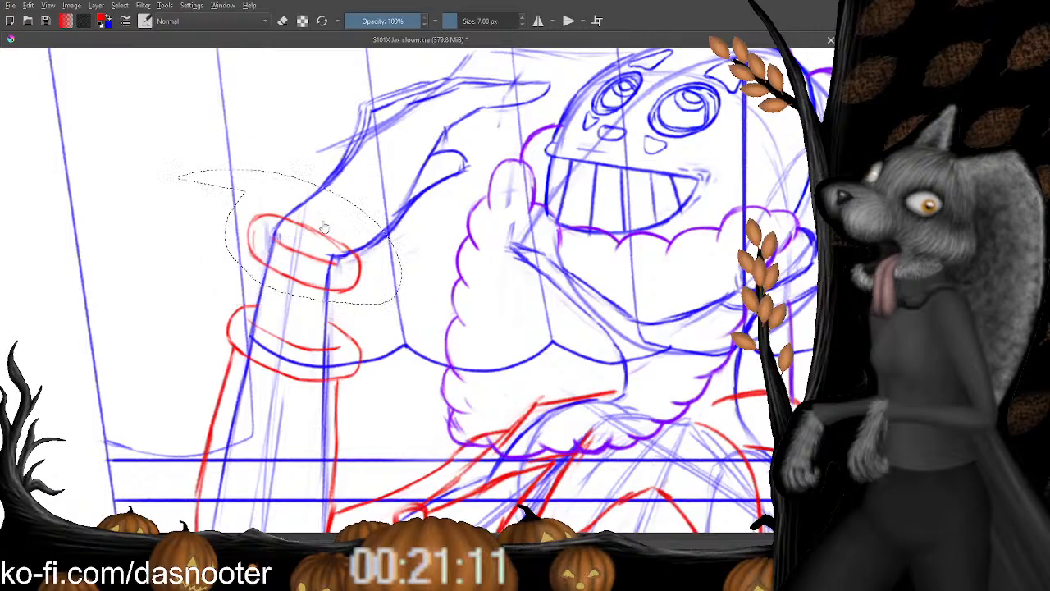
left_click_drag(399, 195, 337, 312)
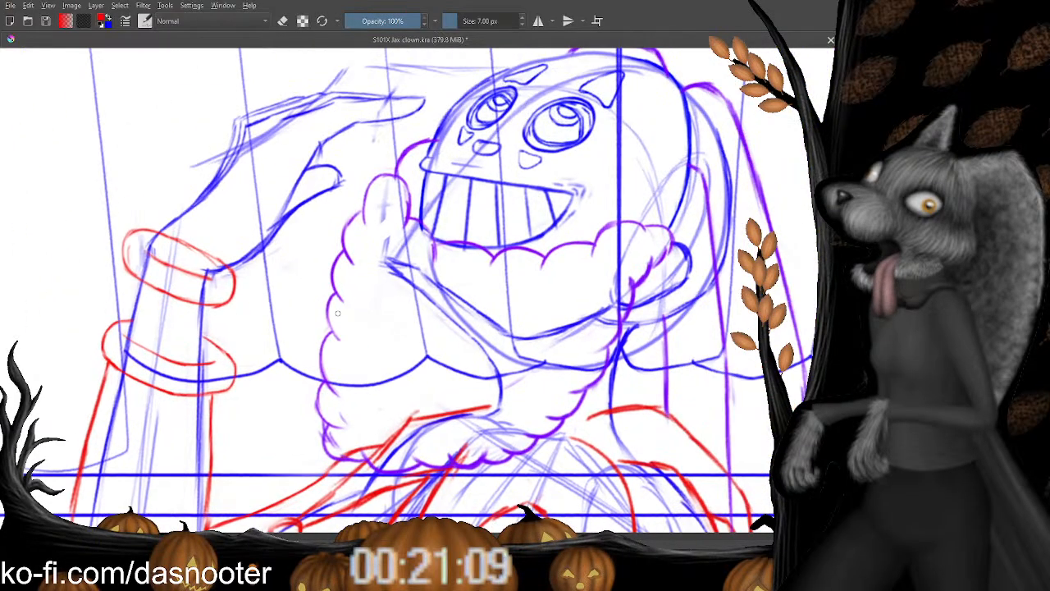
Sketch the red outer curve of a jester hat's point, arching high above the head and down towards the raised hand.
key("minus")
key("minus")
key("minus")
key("minus")
key("minus")
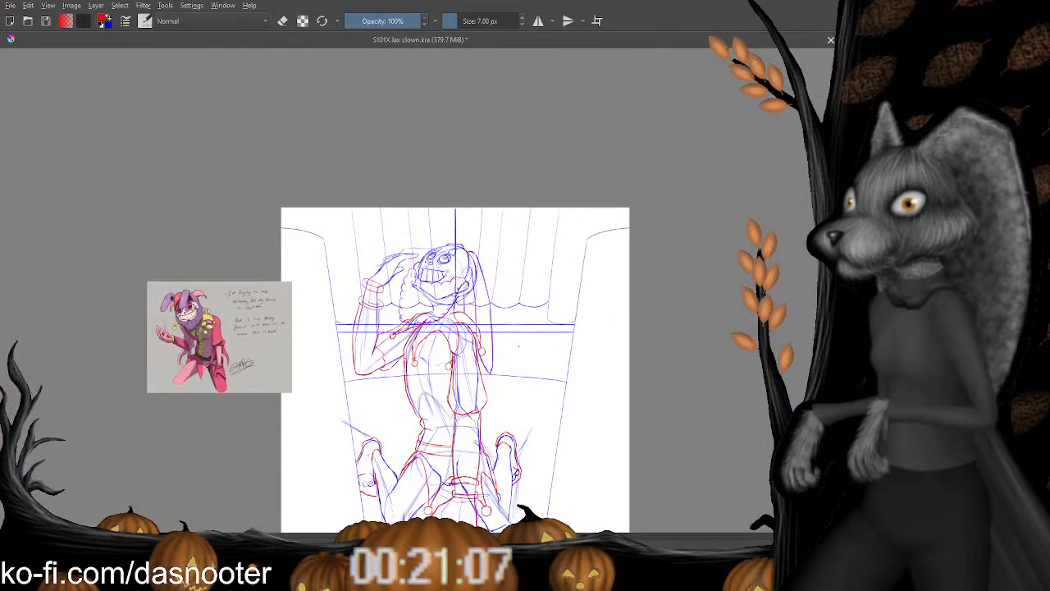
key("plus")
key("plus")
key("plus")
key("plus")
mouse_move(599, 82)
left_mouse_down()
mouse_move(370, 211)
mouse_move(397, 239)
mouse_move(394, 226)
mouse_move(373, 228)
left_mouse_up()
key("plus")
key("plus")
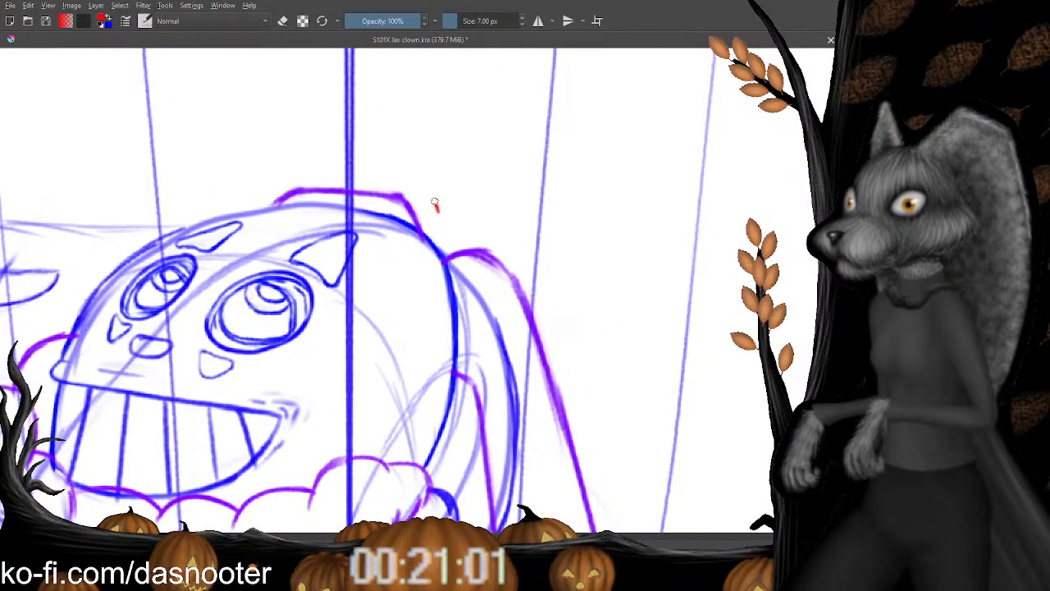
mouse_move(435, 204)
left_mouse_down()
mouse_move(411, 153)
mouse_move(122, 101)
left_mouse_up()
left_click_drag(192, 169, 431, 150)
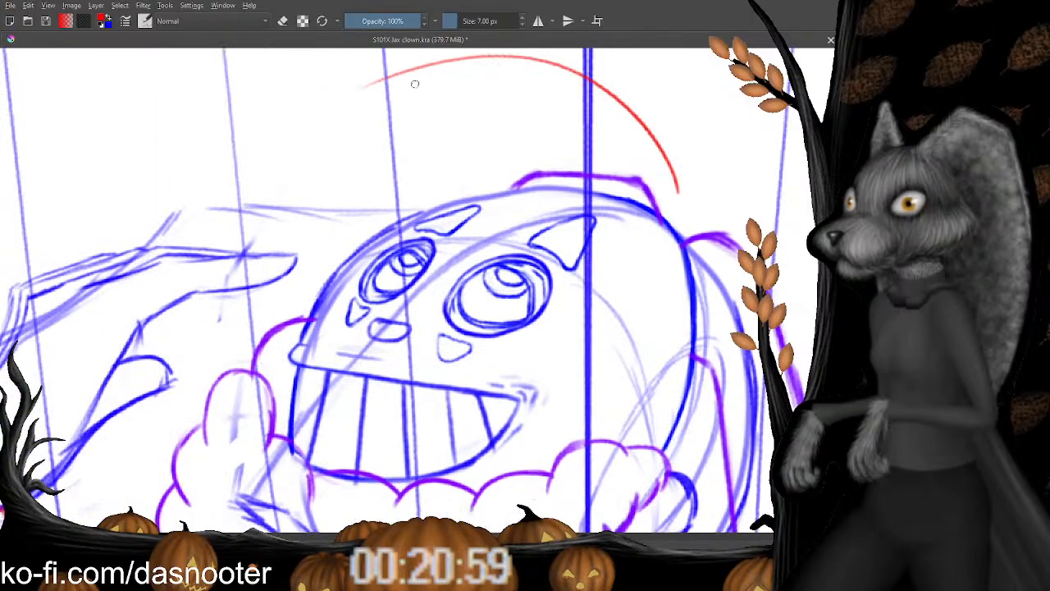
mouse_move(447, 57)
left_mouse_down()
mouse_move(382, 71)
mouse_move(311, 154)
mouse_move(210, 121)
left_mouse_up()
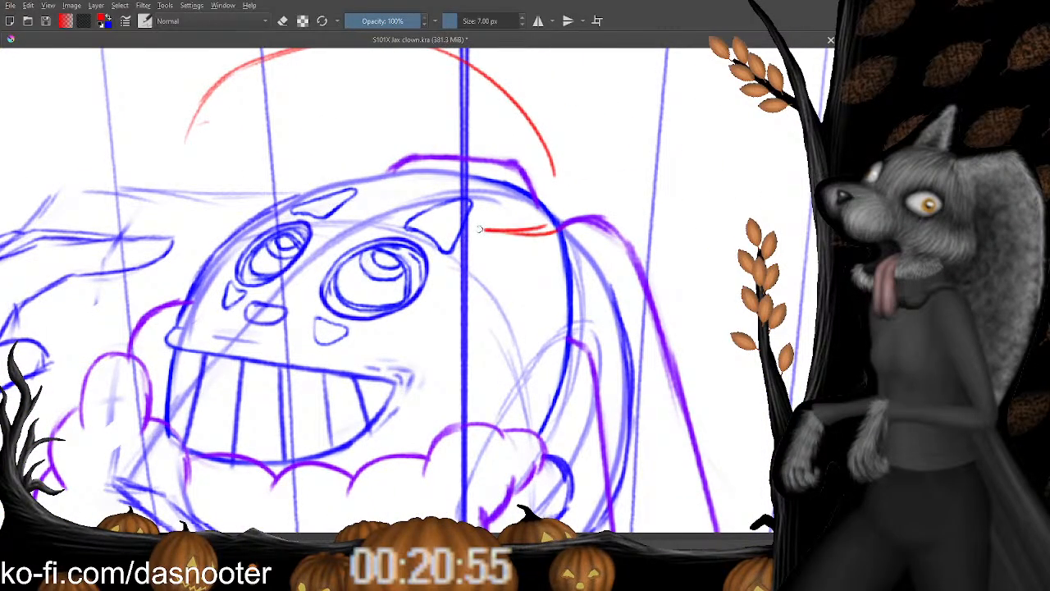
Sketch the hat's brim line across the forehead and the lower curve of the point running out to its tip.
key("ctrl+z")
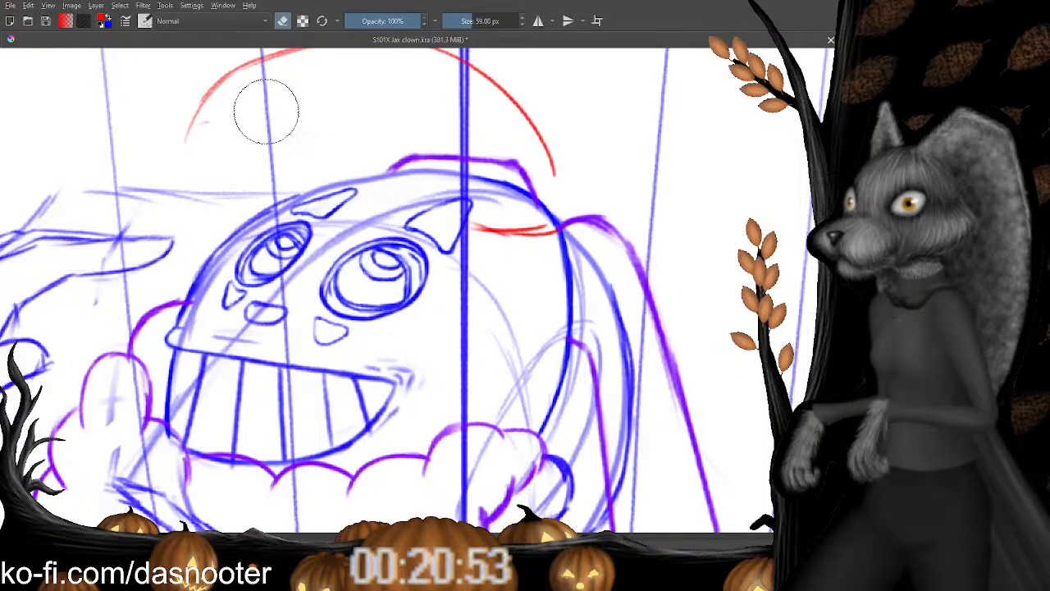
mouse_move(304, 114)
left_mouse_down()
mouse_move(365, 130)
mouse_move(450, 190)
left_mouse_up()
mouse_move(542, 232)
left_mouse_down()
mouse_move(563, 224)
mouse_move(432, 204)
left_mouse_up()
mouse_move(385, 161)
left_mouse_down()
mouse_move(305, 120)
mouse_move(482, 216)
mouse_move(355, 133)
mouse_move(476, 155)
mouse_move(348, 121)
mouse_move(441, 135)
mouse_move(392, 137)
mouse_move(330, 162)
mouse_move(256, 220)
mouse_move(280, 206)
mouse_move(268, 243)
left_mouse_up()
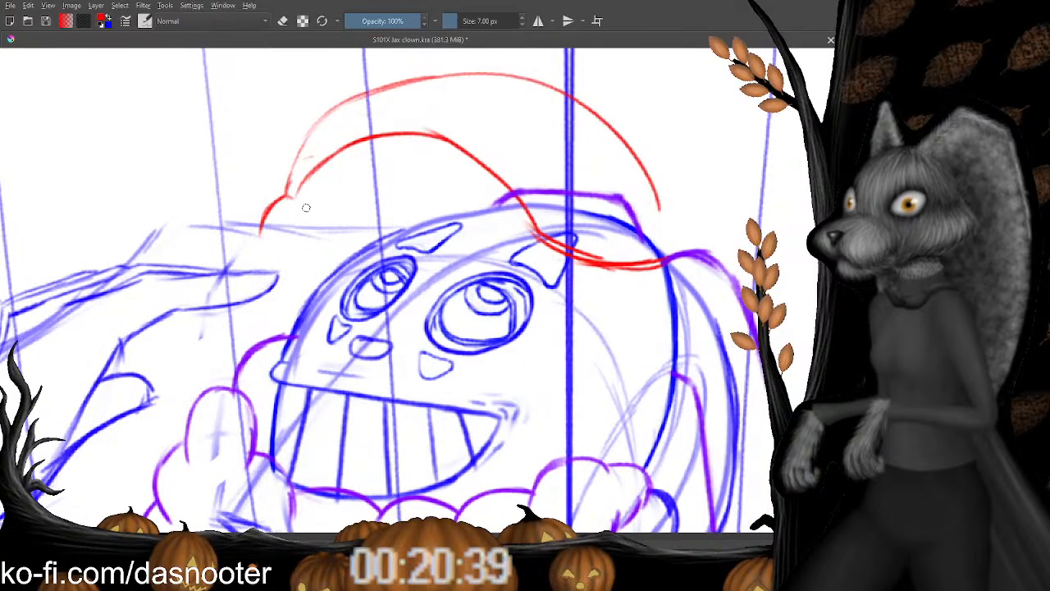
Replace the first stroke at the hat's tip with a rough red ball outline hanging beside the fingertips.
key("ctrl+z")
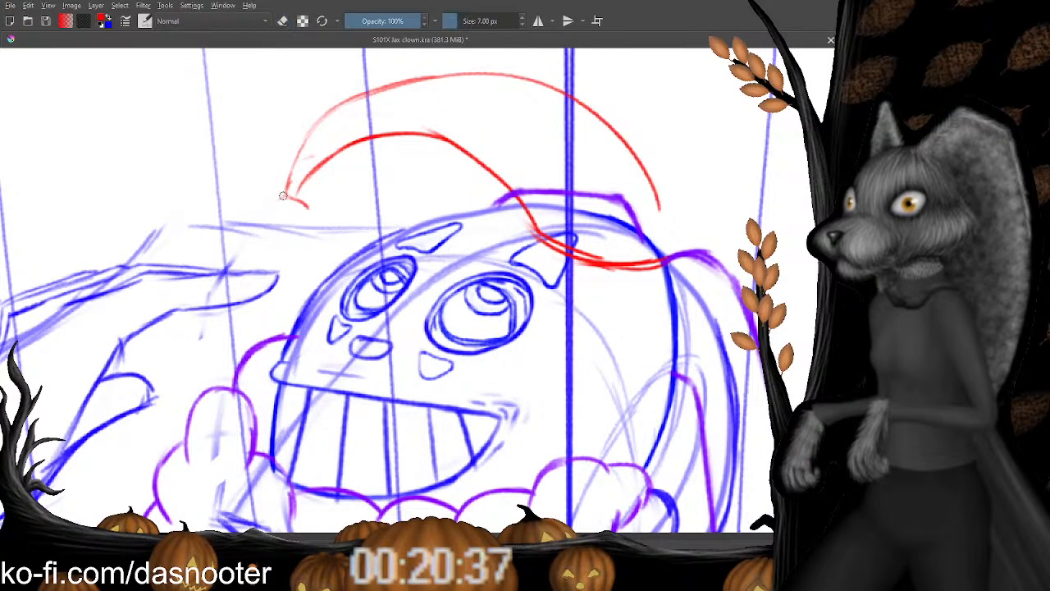
left_click_drag(280, 198, 250, 225)
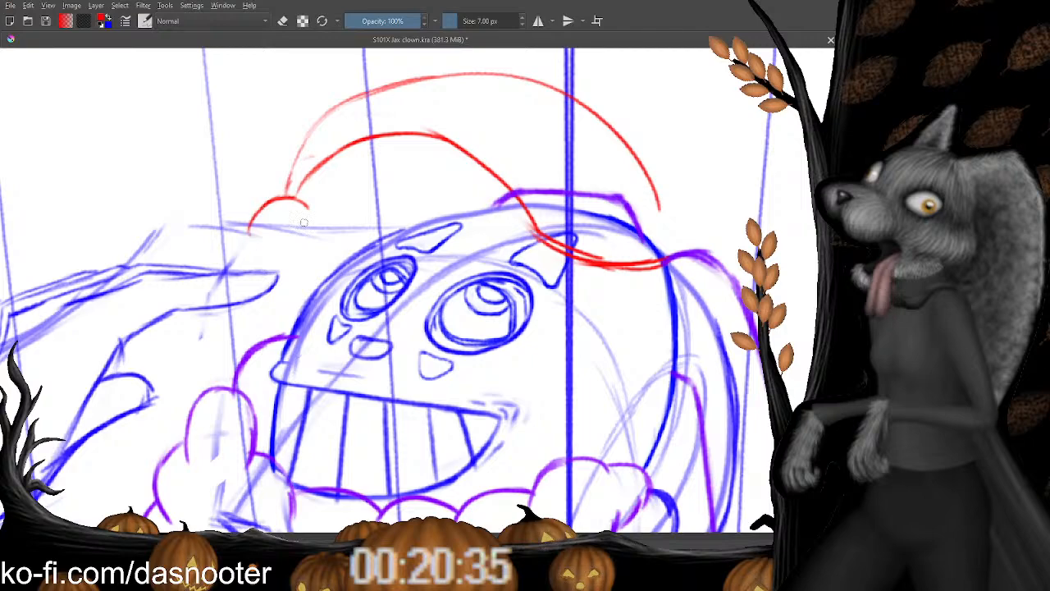
key("e")
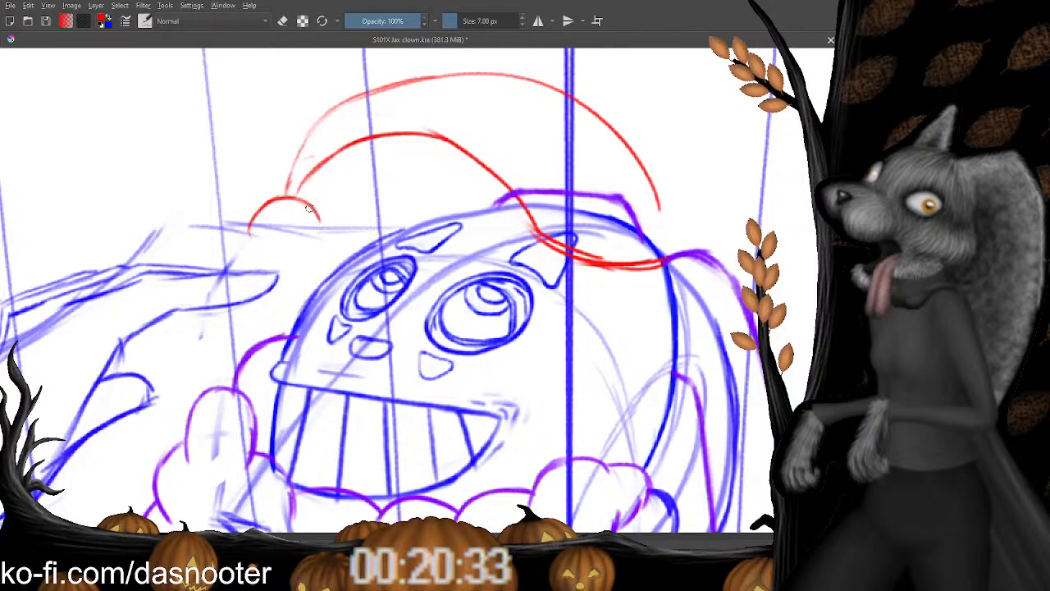
mouse_move(250, 234)
left_mouse_down()
mouse_move(297, 253)
mouse_move(323, 238)
left_mouse_up()
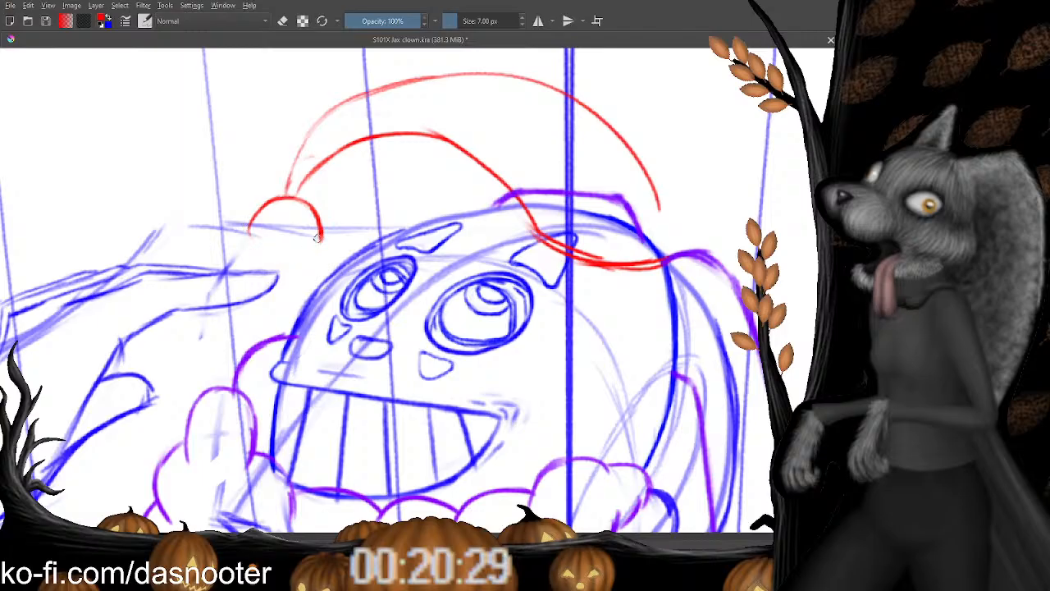
mouse_move(318, 245)
left_mouse_down()
mouse_move(281, 235)
mouse_move(316, 218)
left_mouse_up()
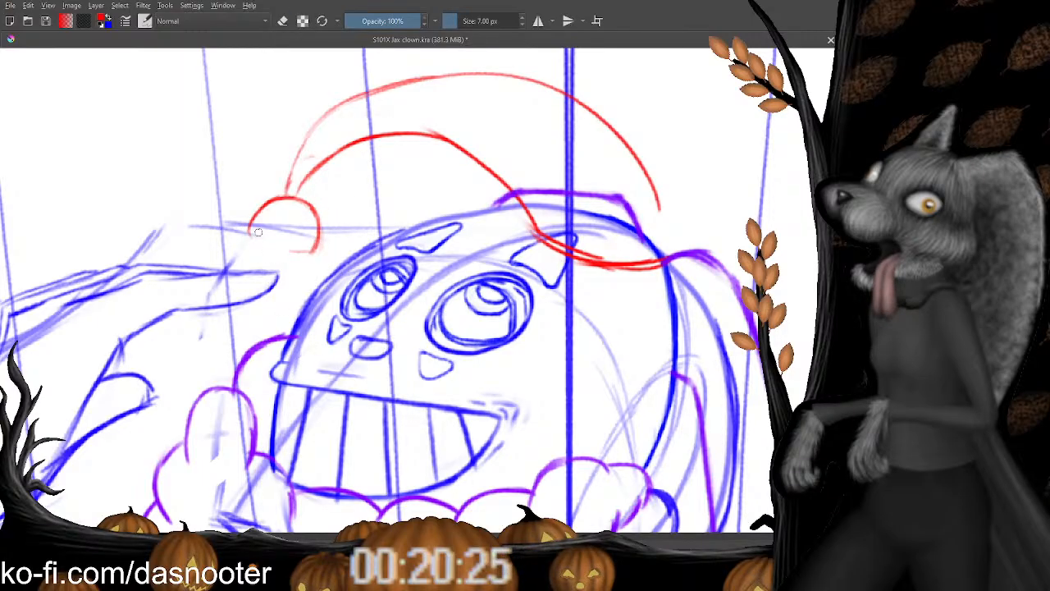
mouse_move(251, 230)
left_mouse_down()
mouse_move(270, 248)
mouse_move(302, 236)
left_mouse_up()
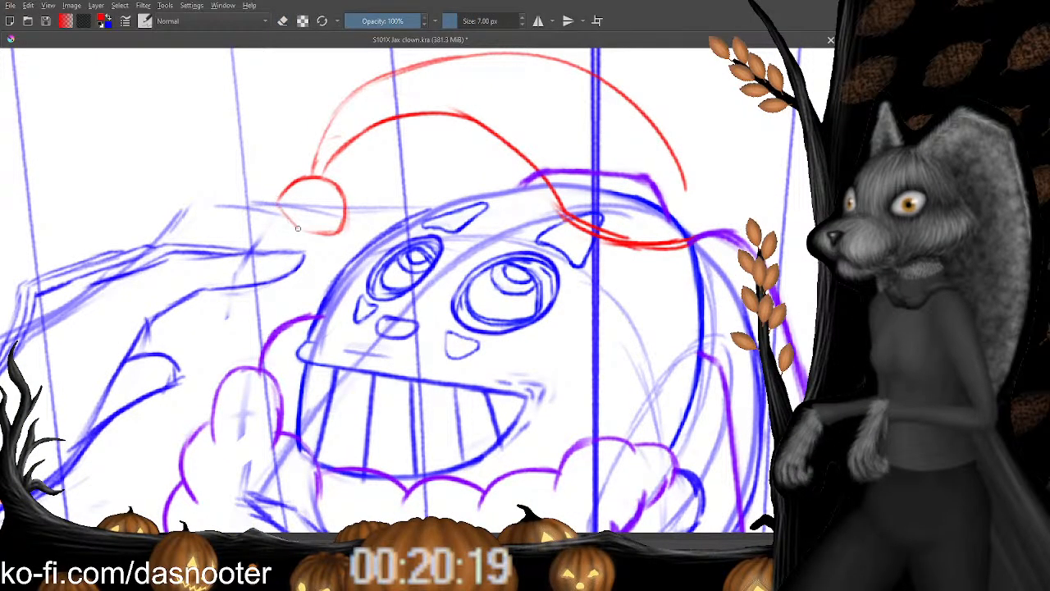
key("e")
key("e")
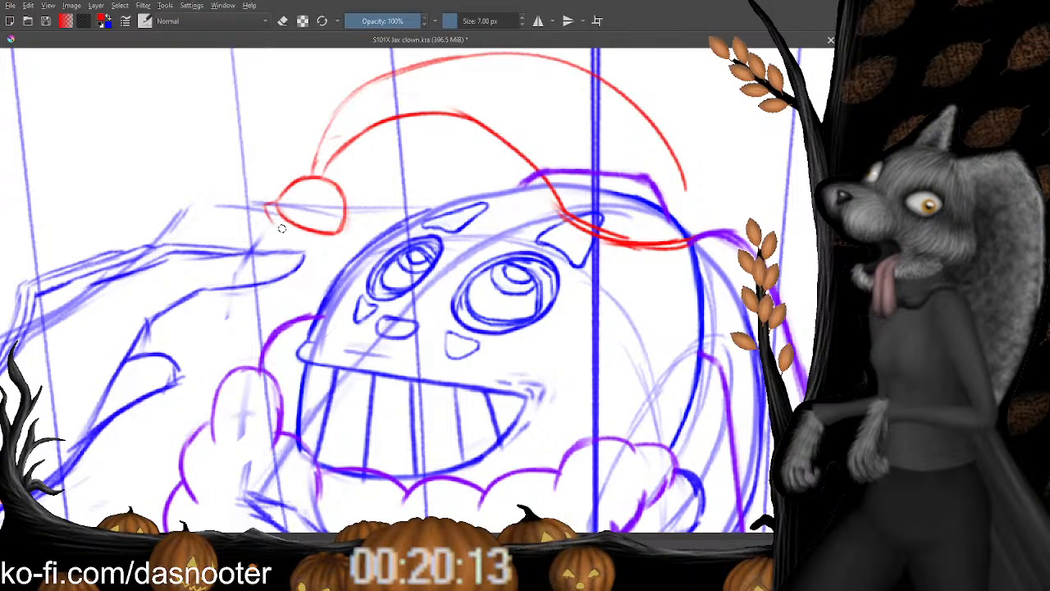
Erase the flattened lower edge of the hat's ball and redraw its outline as a clean, full circle.
key("e")
mouse_move(345, 233)
left_mouse_down()
mouse_move(255, 205)
mouse_move(284, 244)
mouse_move(280, 215)
left_mouse_up()
key("e")
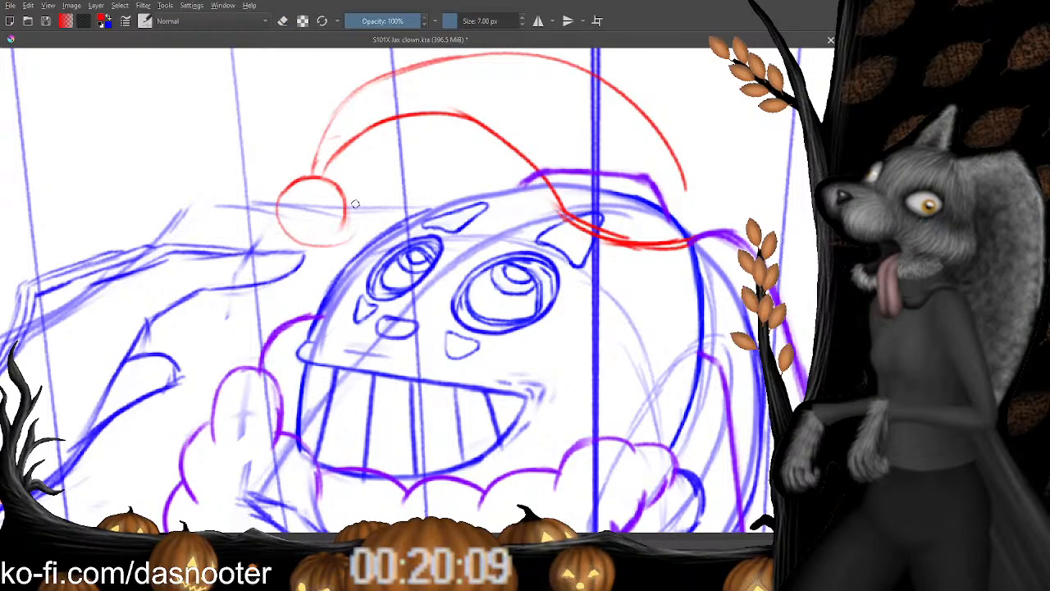
mouse_move(345, 219)
left_mouse_down()
mouse_move(310, 247)
mouse_move(274, 197)
mouse_move(271, 230)
left_mouse_up()
key("e")
key("e")
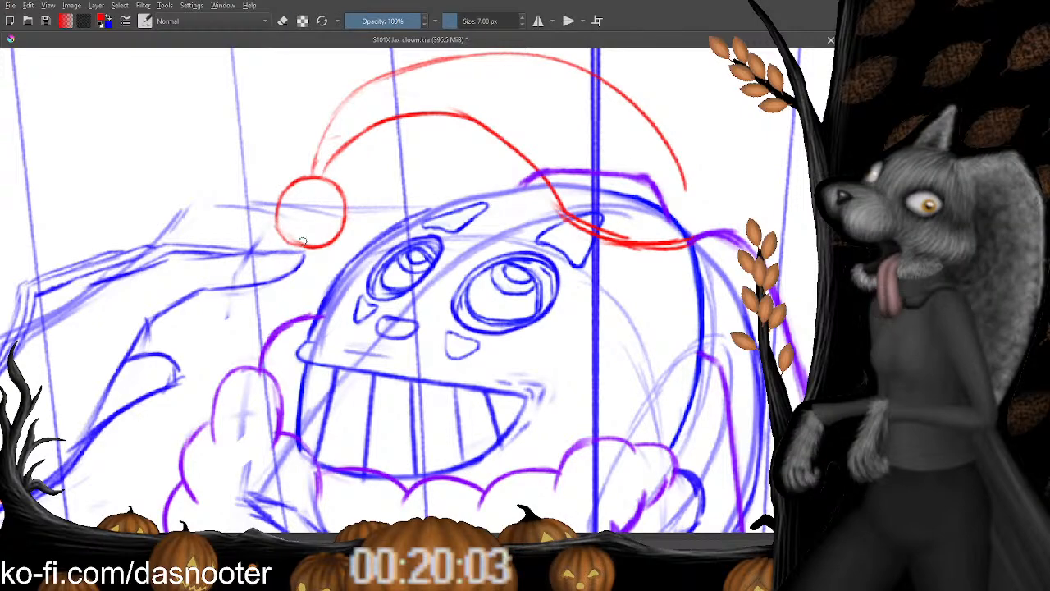
key("e")
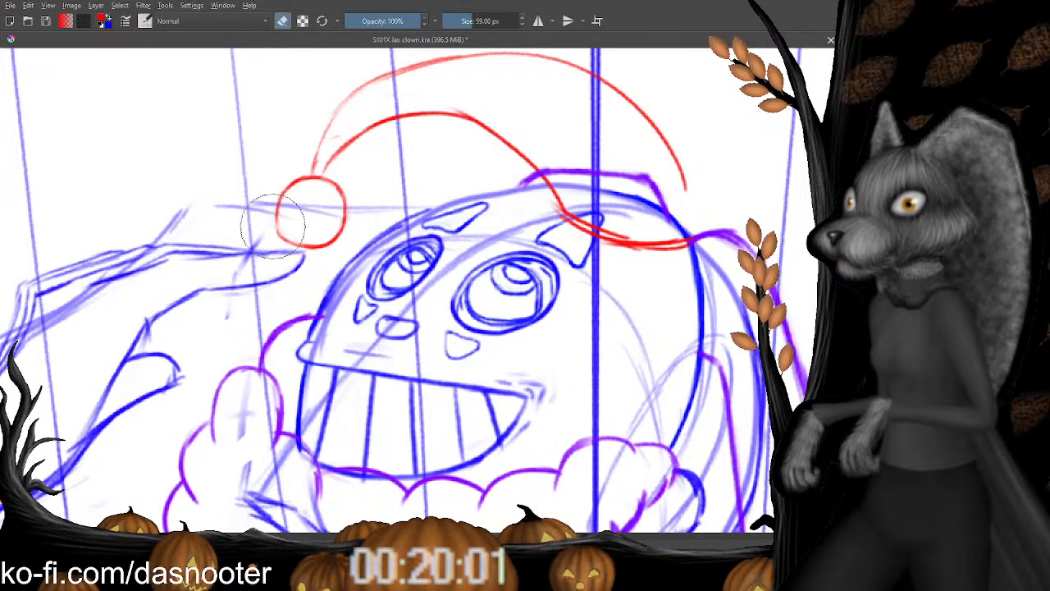
scroll(289, 230, "up", 2)
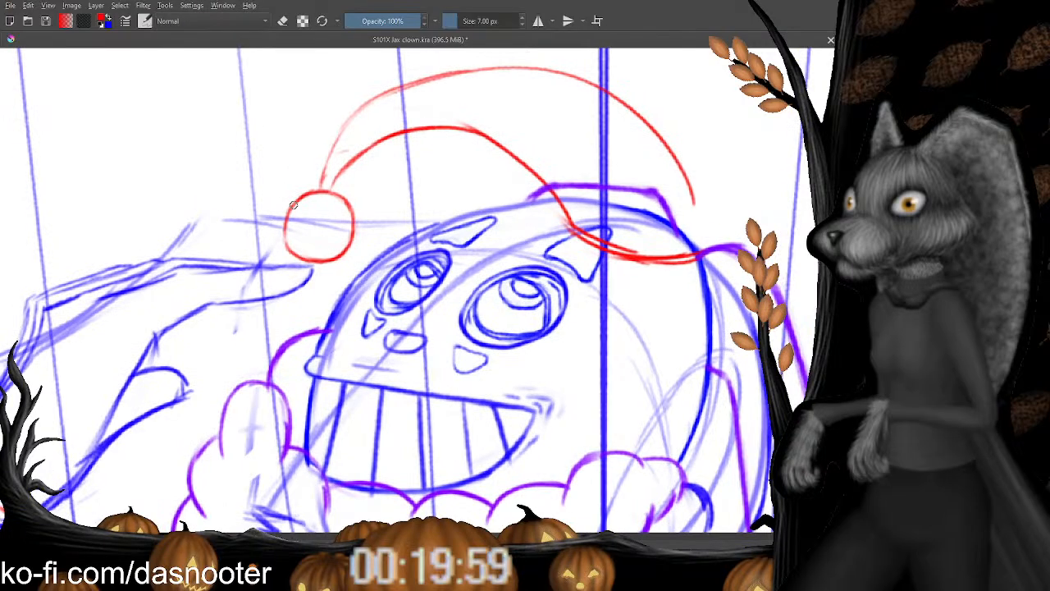
key("e")
key("e")
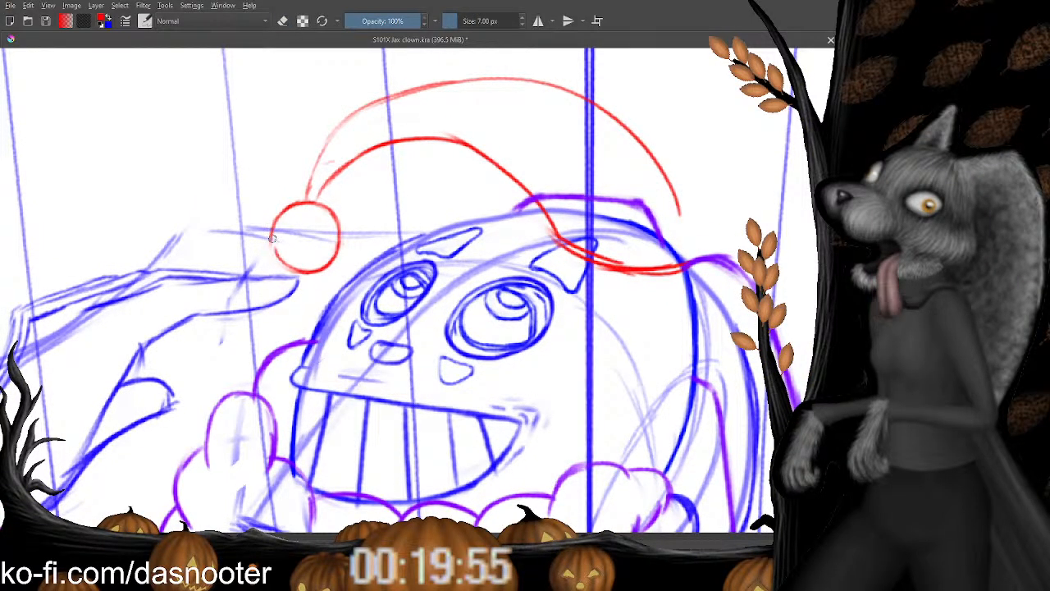
Draw a curved line across the ball's upper part and build it into a thick cap overhanging both sides.
scroll(279, 230, "up", 1)
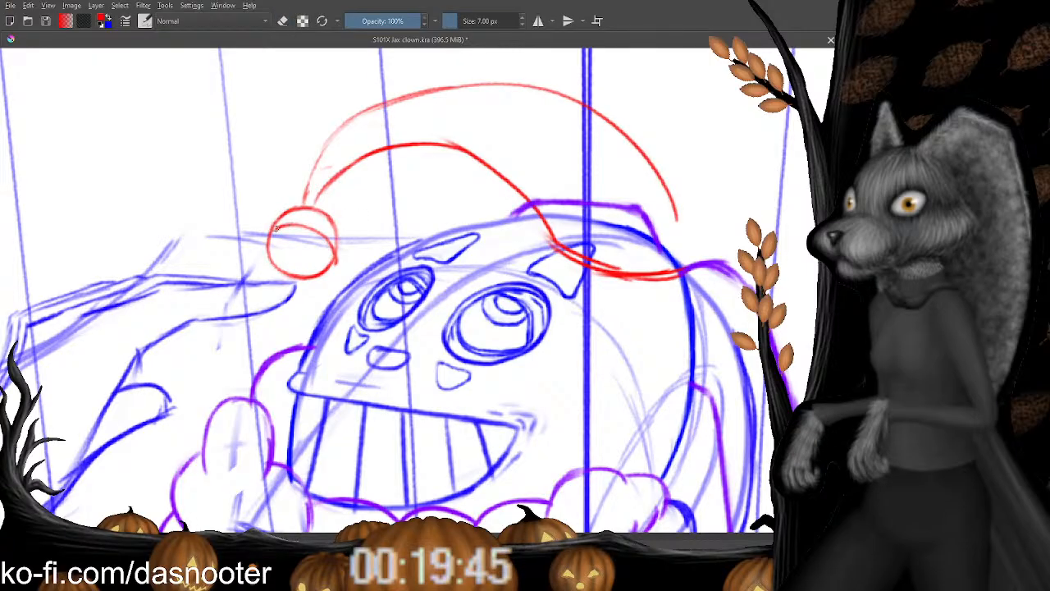
key("e")
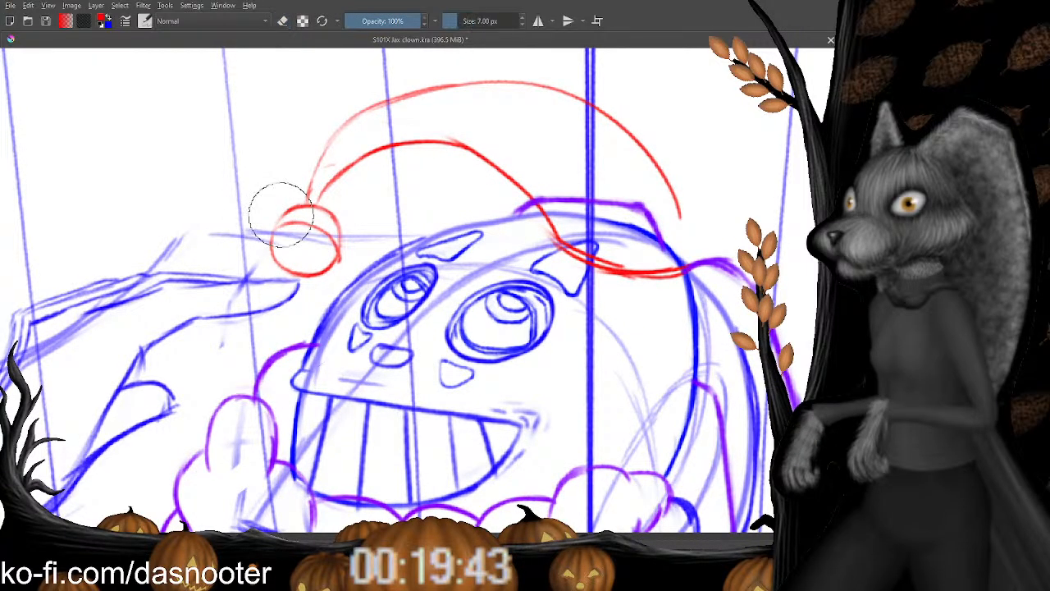
key("e")
scroll(279, 215, "up", 2)
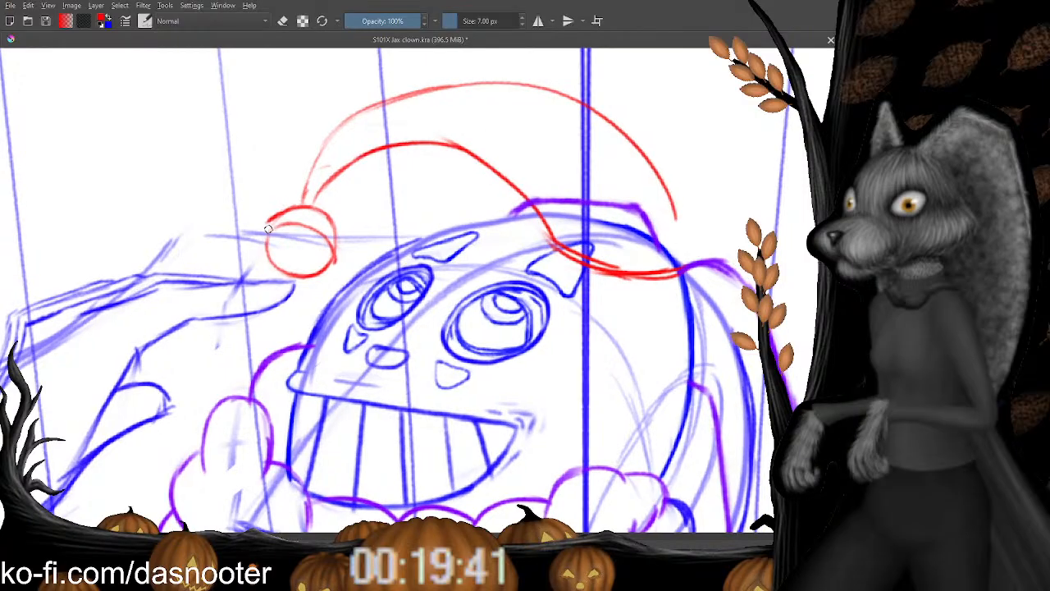
left_click_drag(248, 212, 295, 216)
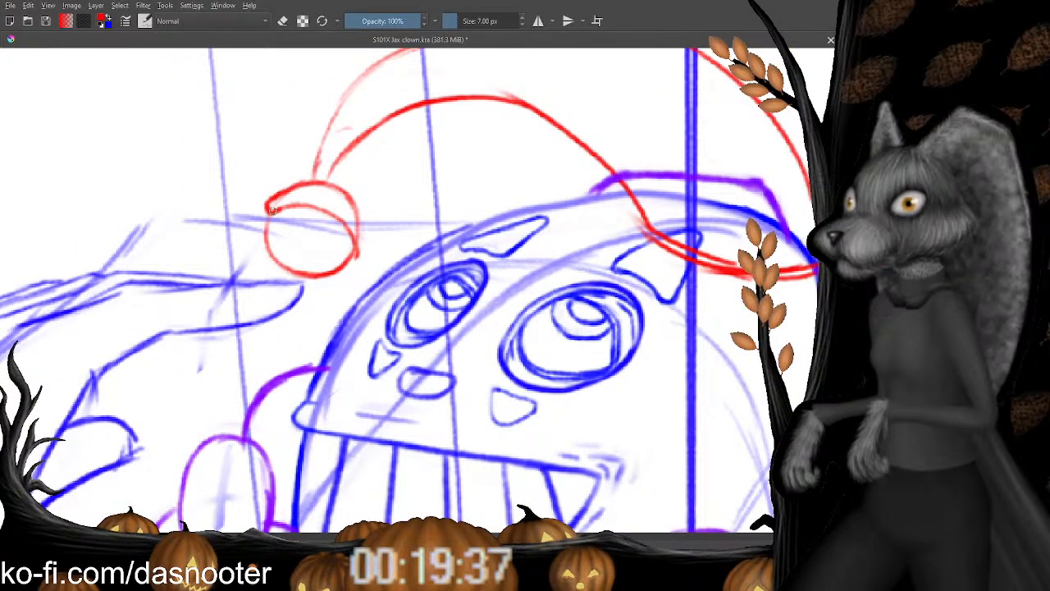
mouse_move(281, 208)
left_mouse_down()
mouse_move(237, 187)
mouse_move(263, 185)
mouse_move(313, 213)
left_mouse_up()
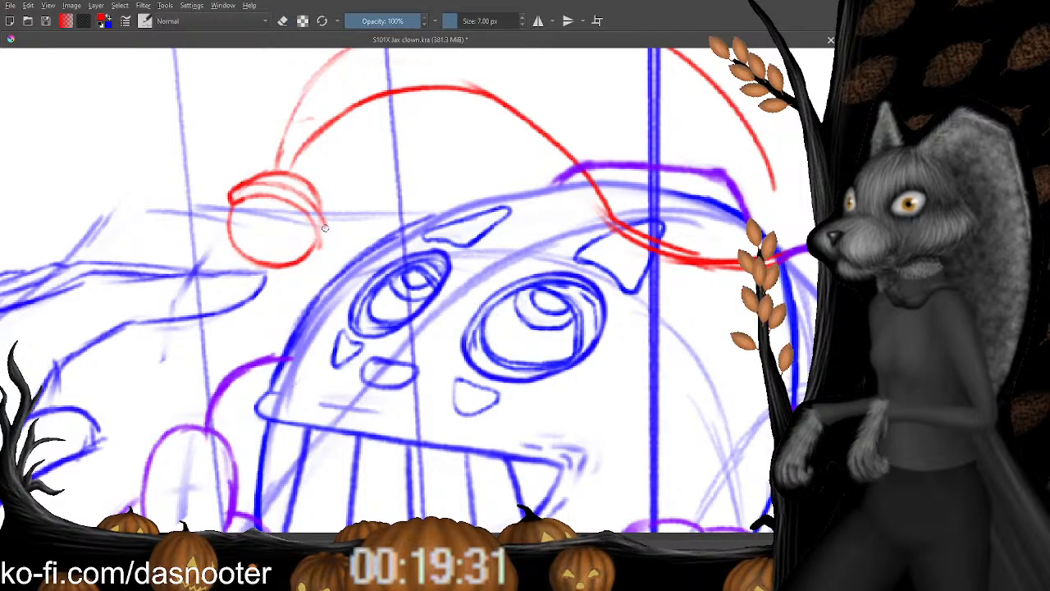
left_click_drag(321, 213, 326, 230)
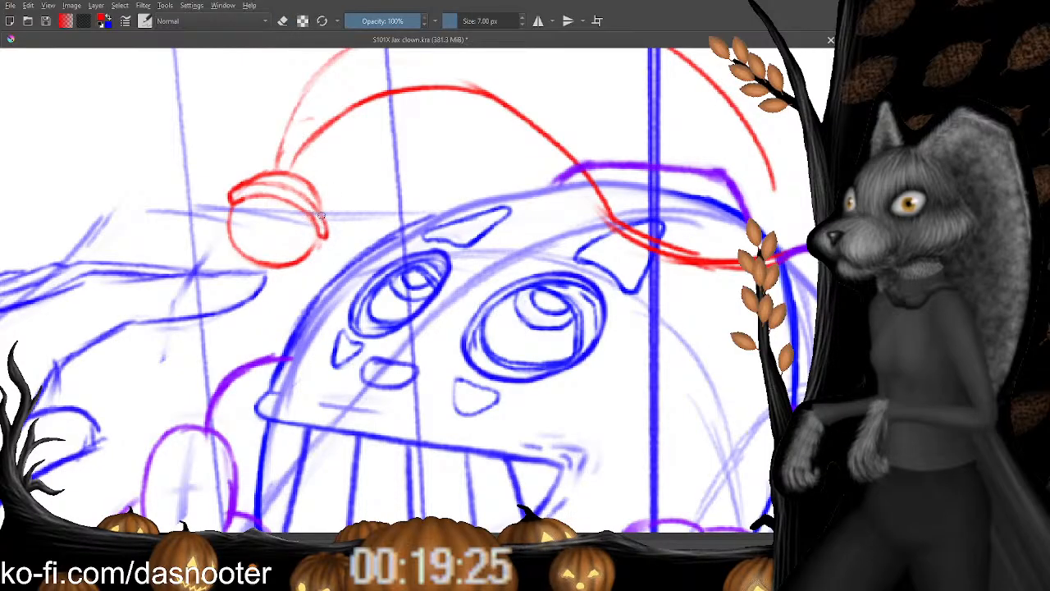
Erase the overlapping lines at the cap's right end and redraw its edge and corner cleanly against the ball.
key("e")
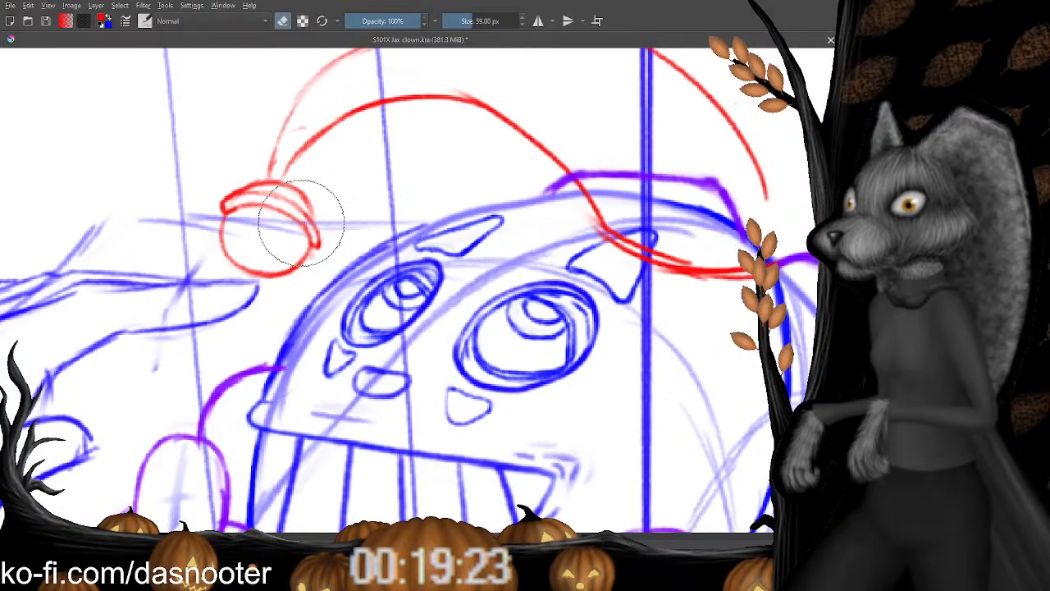
key("e")
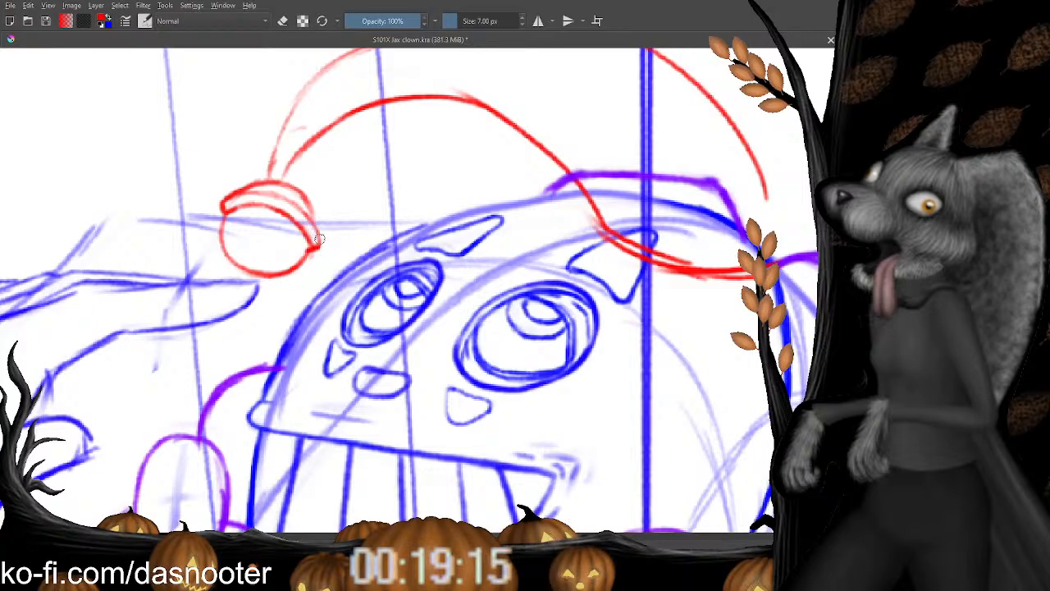
key("e")
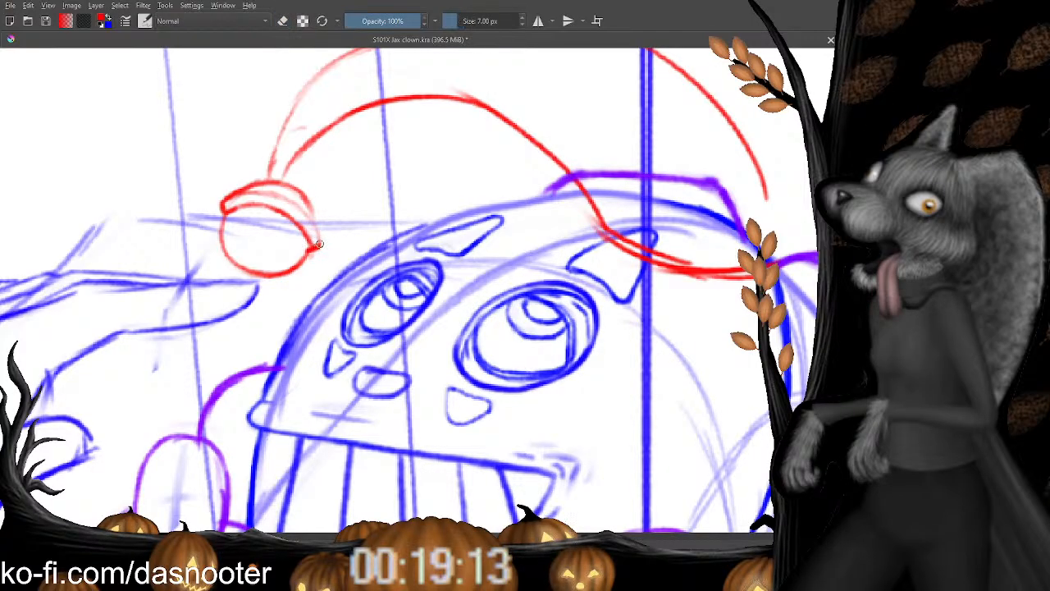
key("e")
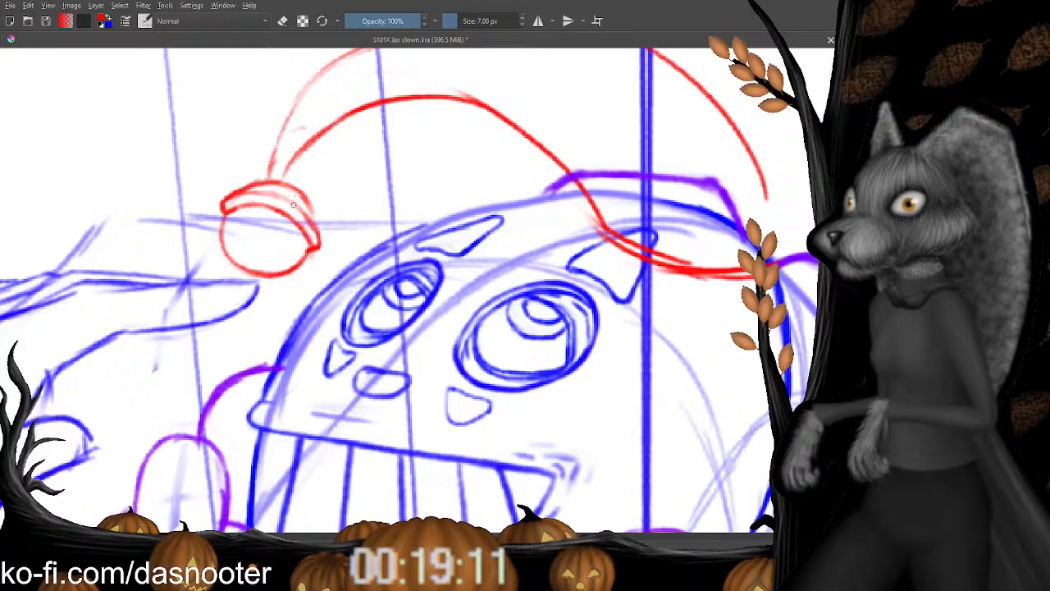
Erase the thick cap and the lines around it from the upper part of the hat's ball.
key("e")
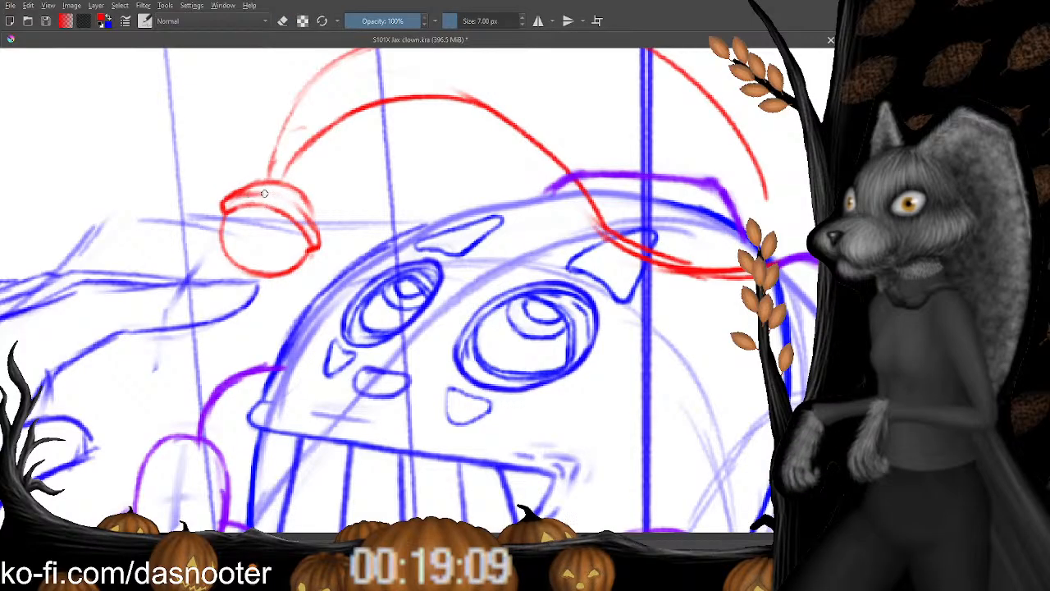
left_click_drag(264, 193, 312, 231)
mouse_move(273, 261)
left_mouse_down()
mouse_move(359, 244)
mouse_move(340, 215)
mouse_move(373, 238)
mouse_move(319, 196)
mouse_move(351, 220)
mouse_move(311, 194)
mouse_move(254, 197)
left_mouse_up()
key("e")
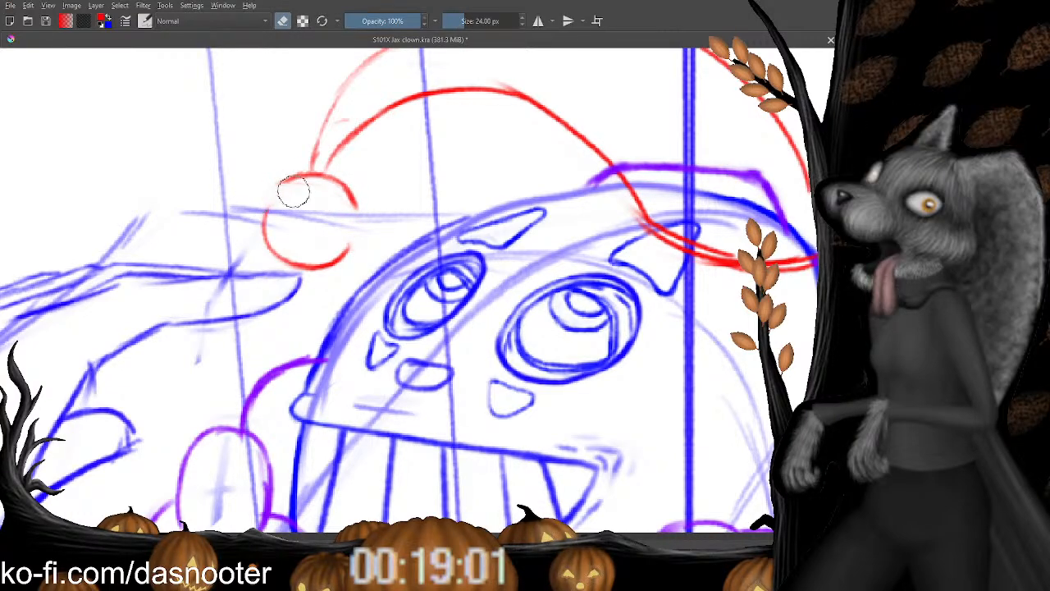
key("e")
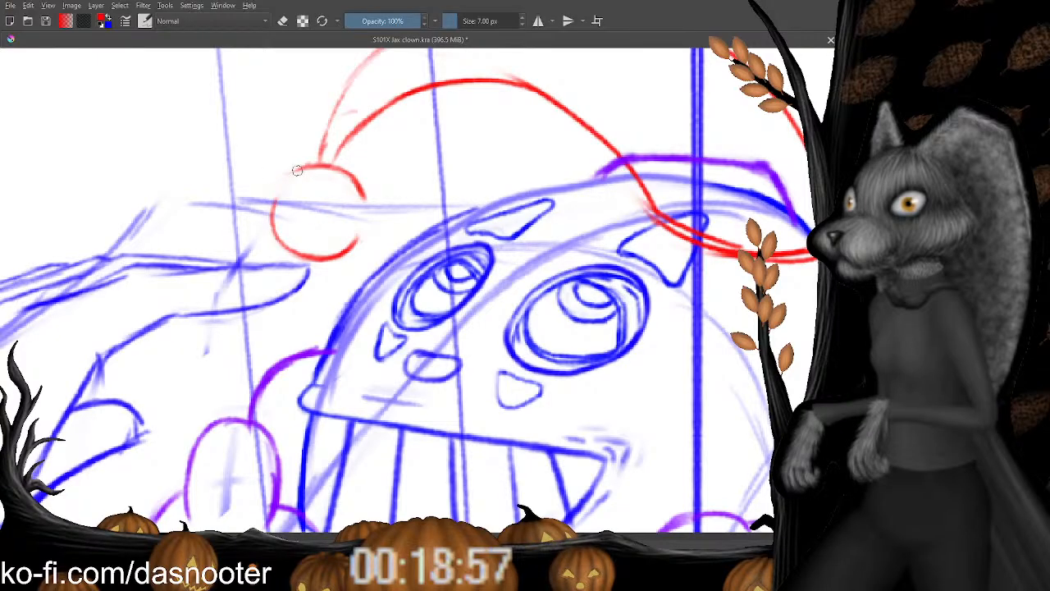
Redraw the missing sides of the hat's ball in red and clean up its outline into a closed circle.
left_click_drag(297, 171, 275, 203)
mouse_move(360, 189)
left_mouse_down()
mouse_move(369, 213)
mouse_move(354, 242)
left_mouse_up()
key("ctrl+z")
key("e")
left_click_drag(289, 174, 274, 205)
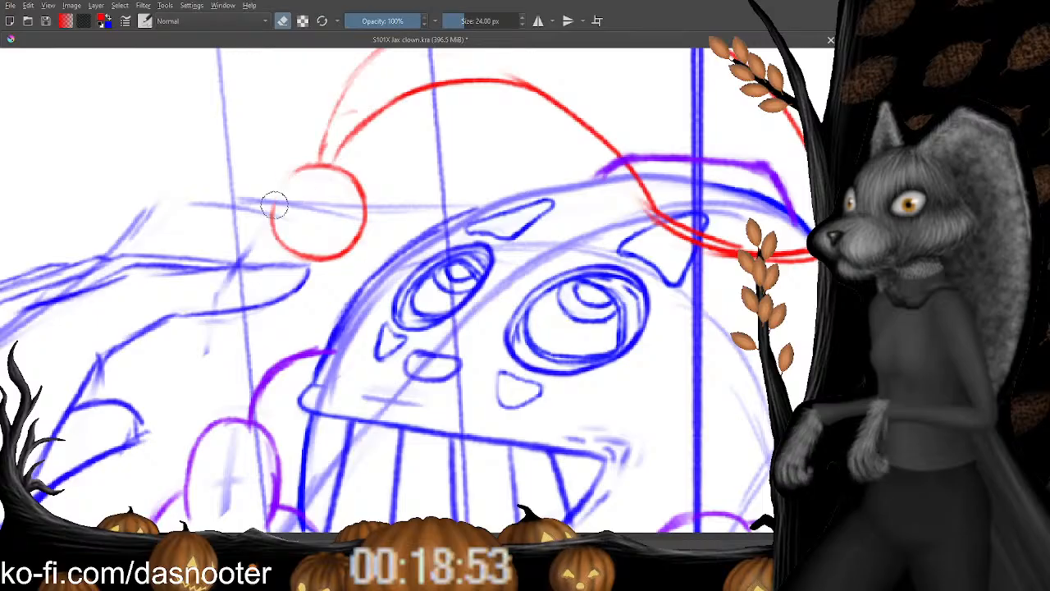
key("e")
mouse_move(300, 168)
left_mouse_down()
mouse_move(273, 205)
mouse_move(277, 237)
mouse_move(300, 253)
left_mouse_up()
key("e")
key("e")
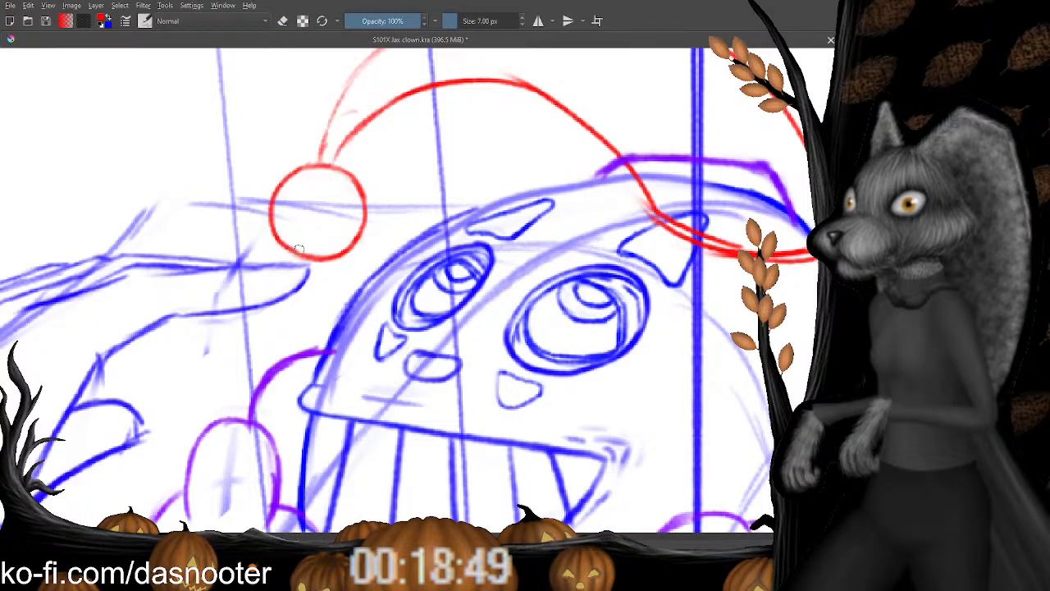
Draw a curved double band across the upper half of the ball, following its roundness.
left_click_drag(272, 205, 273, 192)
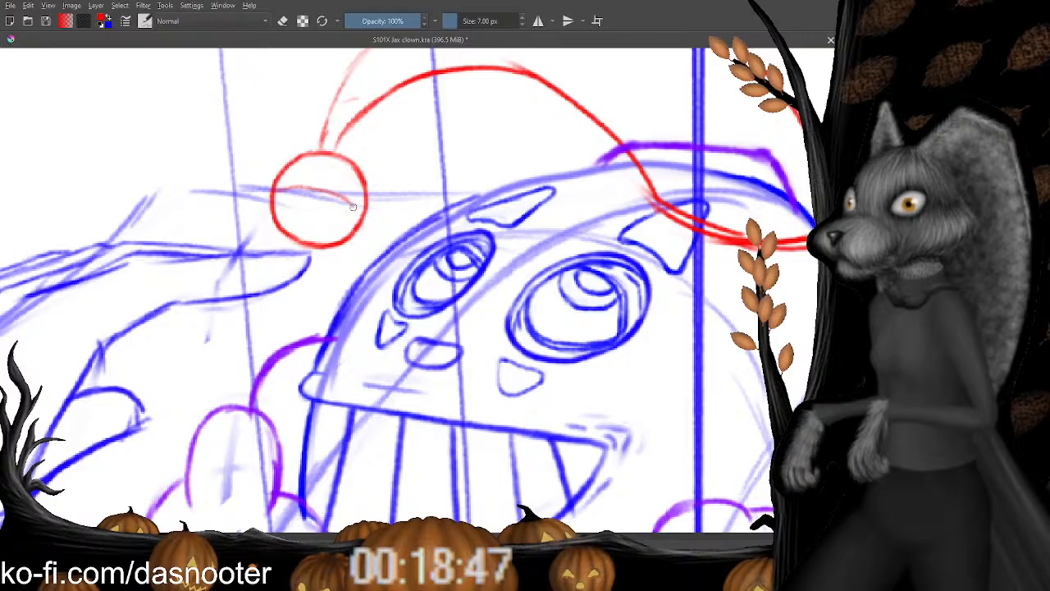
left_click_drag(353, 205, 274, 190)
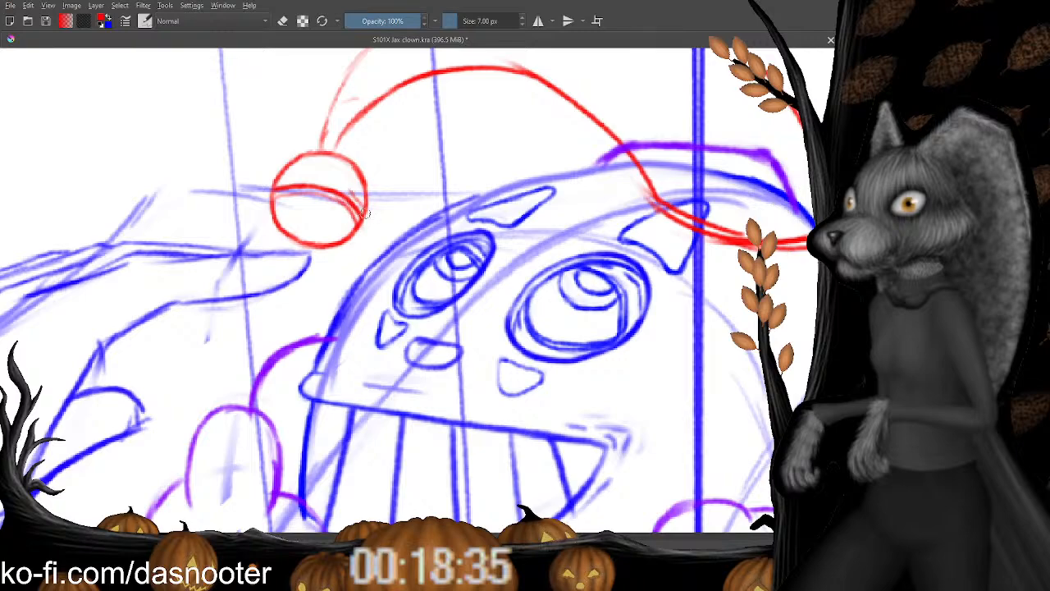
mouse_move(363, 205)
left_mouse_down()
mouse_move(320, 178)
mouse_move(284, 179)
left_mouse_up()
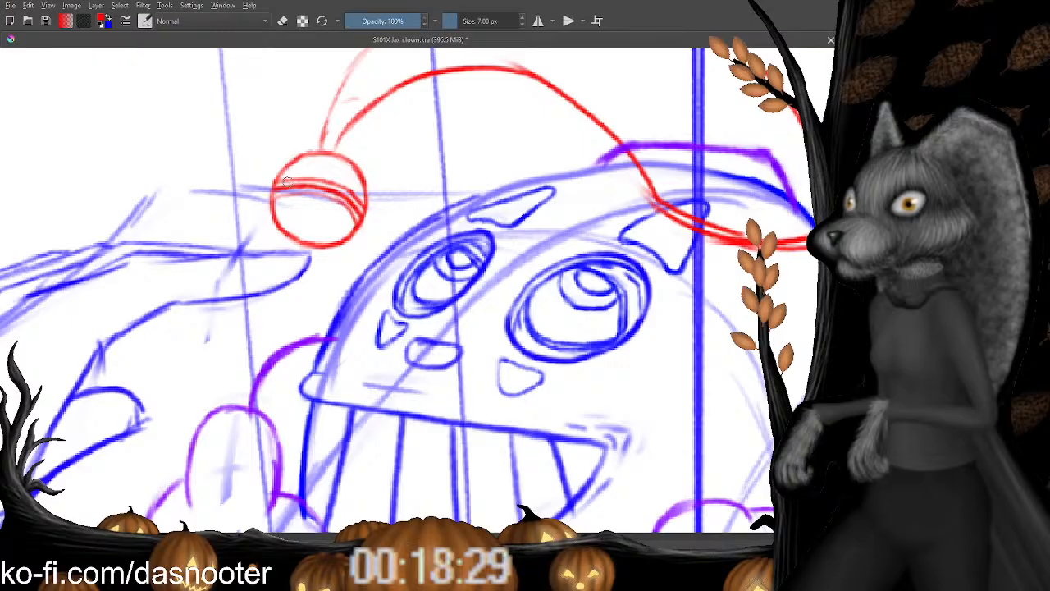
Erase the band ends at the ball's sides and redraw the rim with small pointed corners protruding on both sides.
key("e")
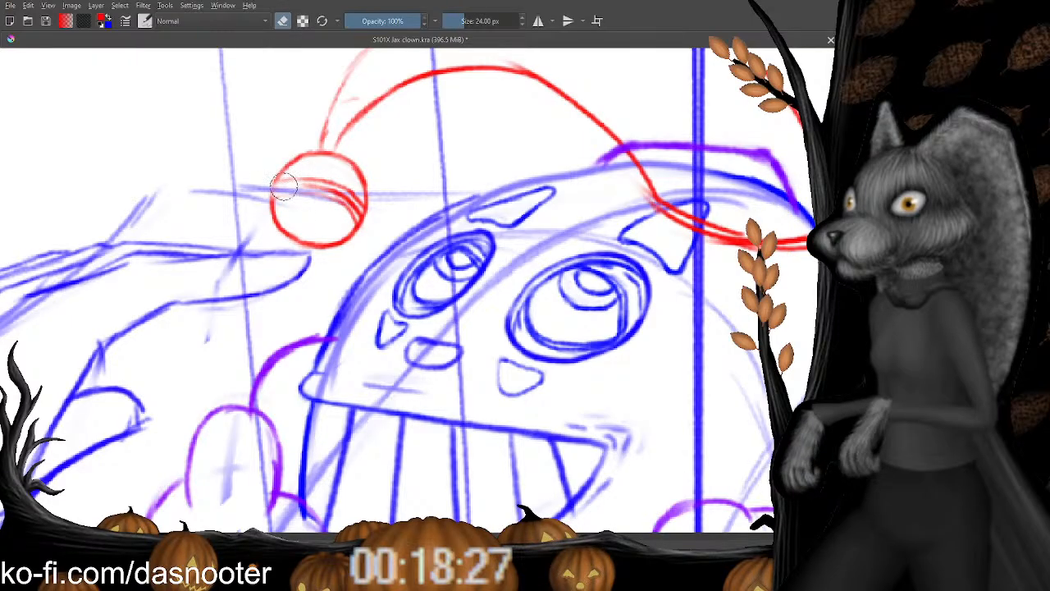
mouse_move(284, 187)
left_mouse_down()
mouse_move(329, 192)
mouse_move(358, 210)
mouse_move(345, 198)
mouse_move(364, 218)
mouse_move(330, 195)
mouse_move(280, 198)
mouse_move(354, 220)
mouse_move(323, 195)
mouse_move(272, 195)
left_mouse_up()
key("e")
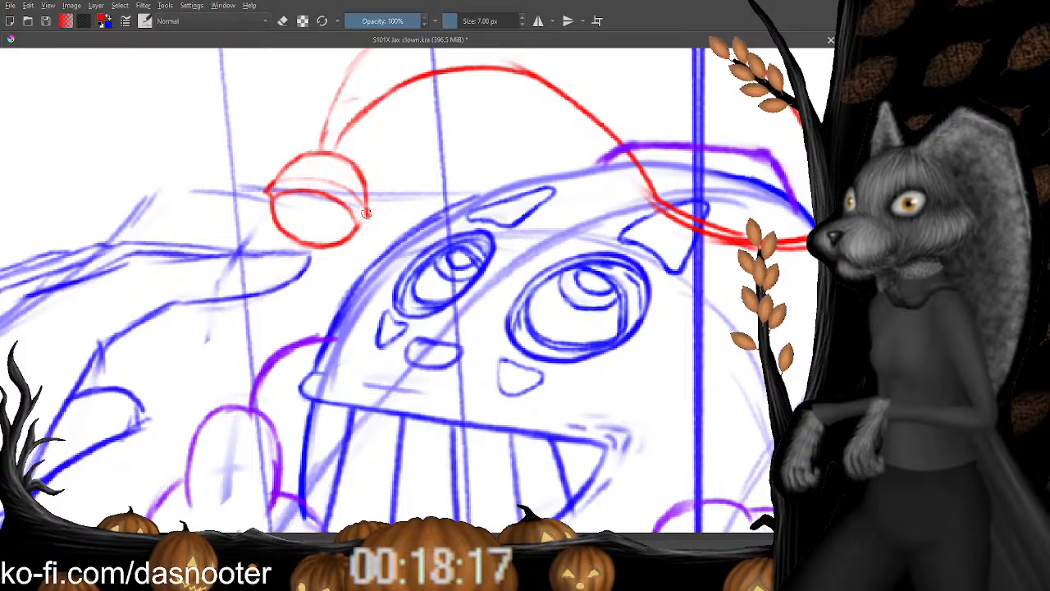
key("e")
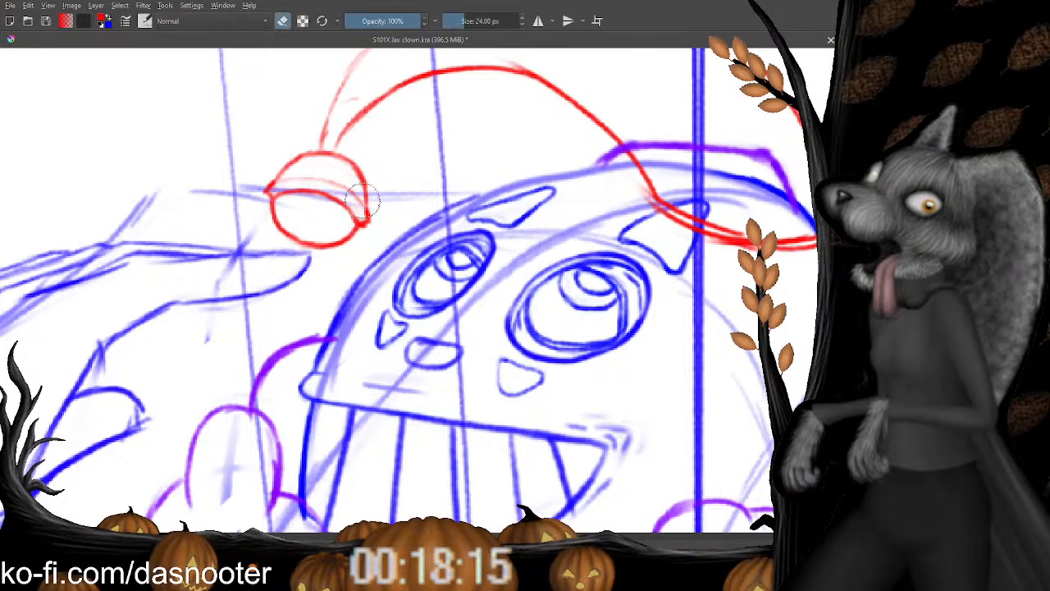
key("e")
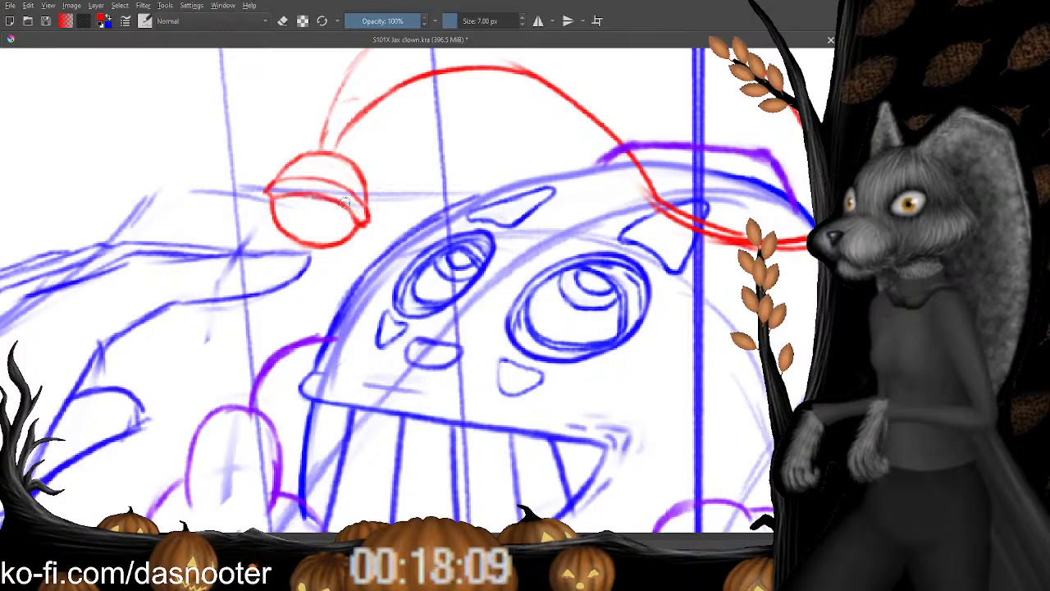
left_click_drag(350, 214, 306, 196)
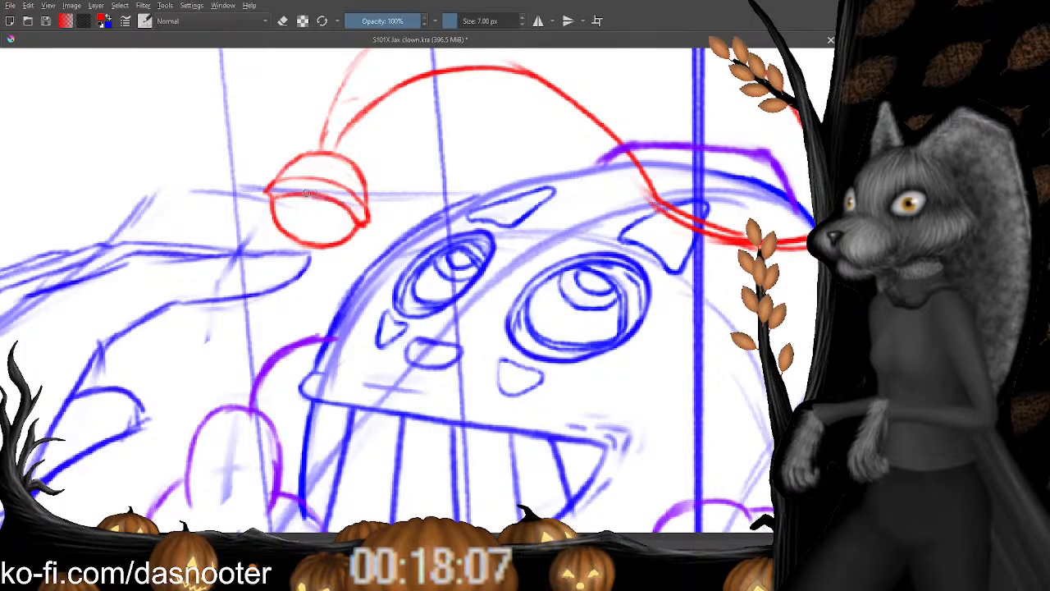
left_click_drag(321, 252, 309, 242)
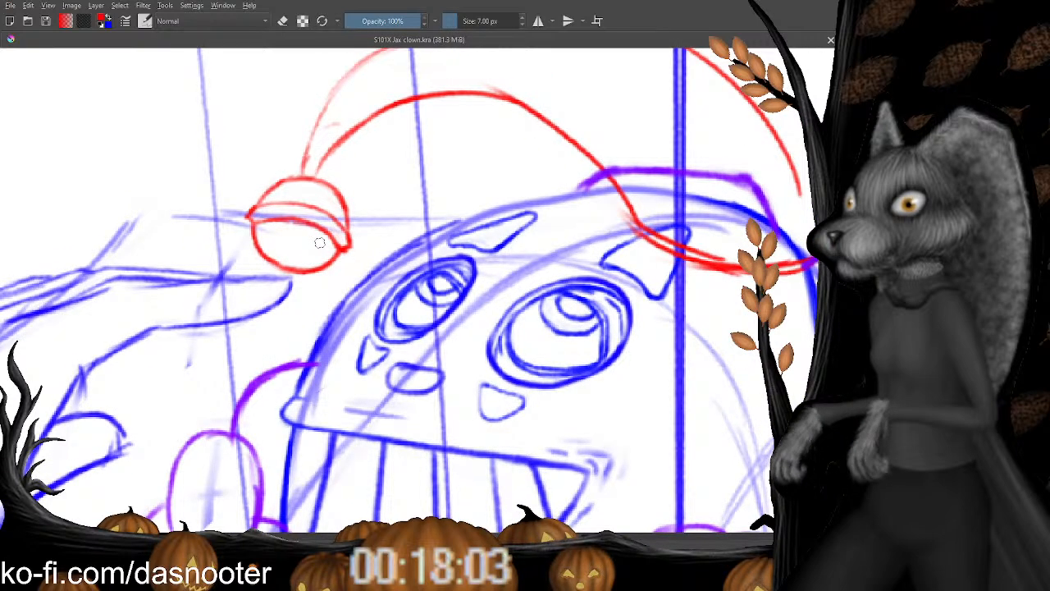
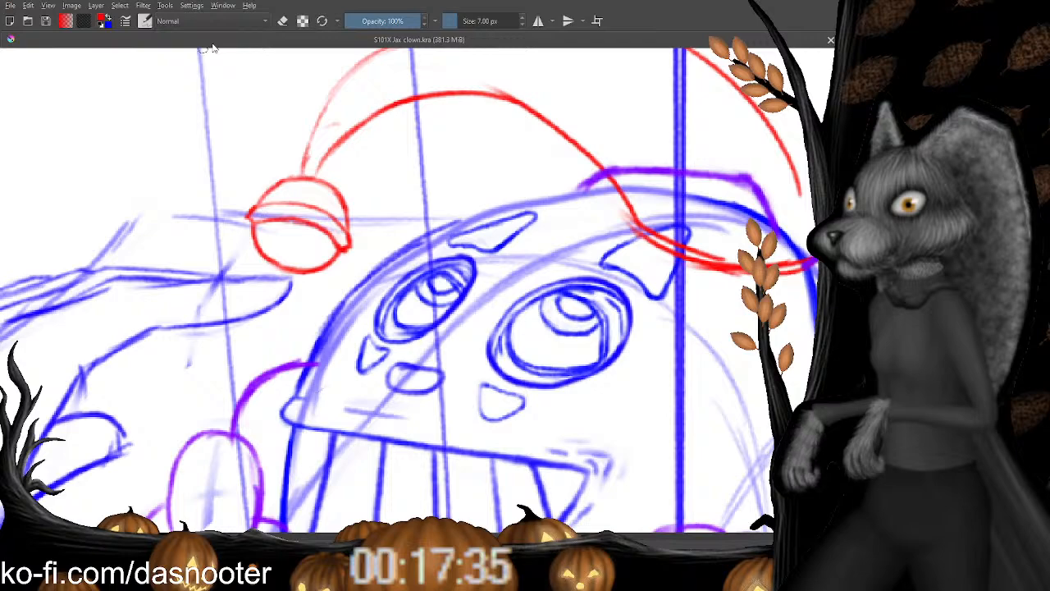
Sketch a second red hat tail arching out from the back of the crown and hanging down beside the long ear.
left_click(318, 252)
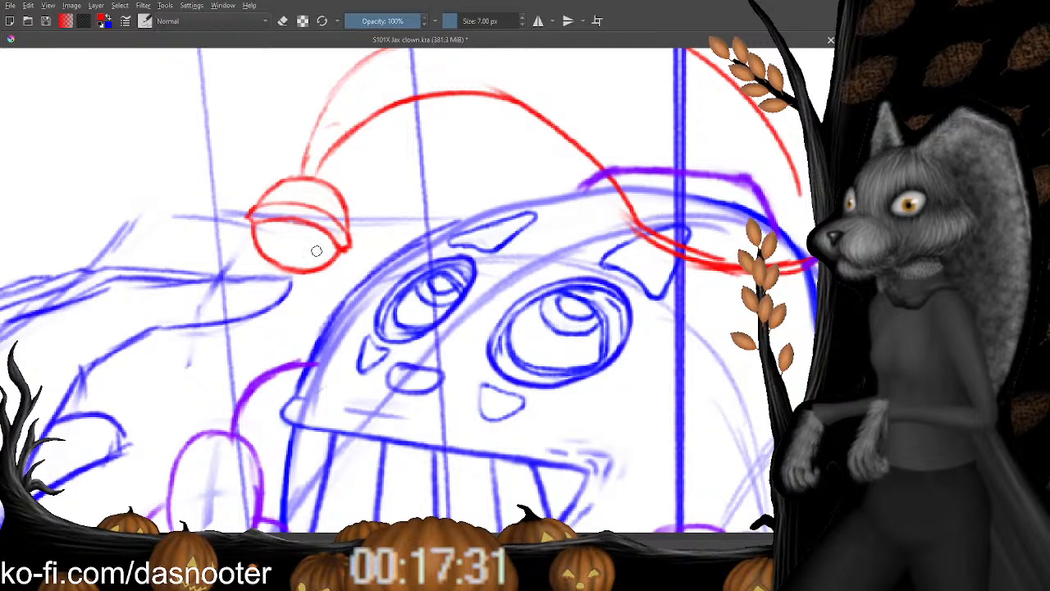
scroll(356, 229, "down", 2)
scroll(424, 205, "down", 3)
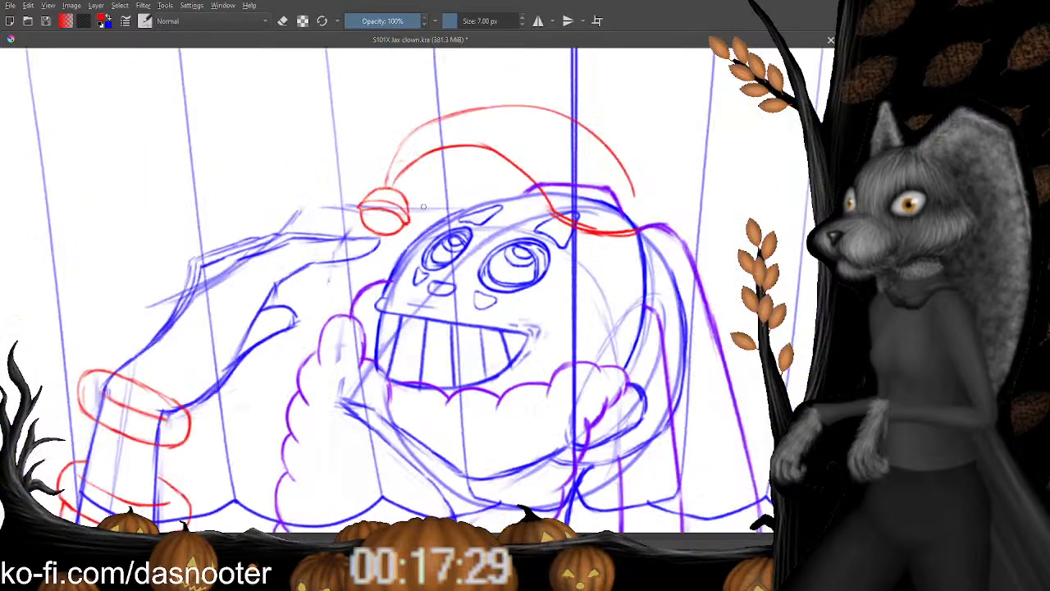
scroll(427, 197, "up", 4)
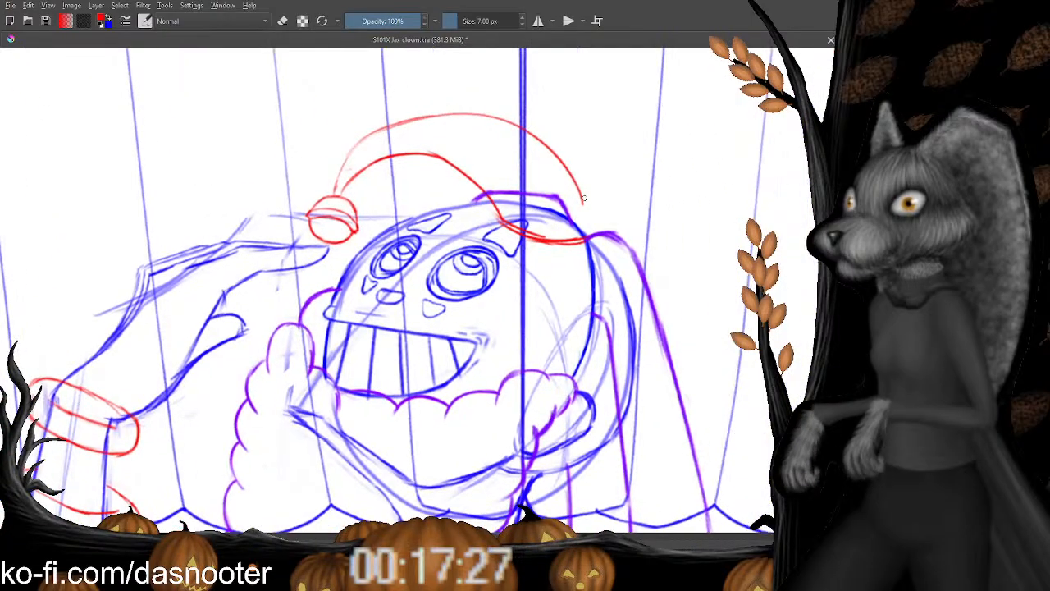
mouse_move(589, 198)
left_mouse_down()
mouse_move(670, 208)
mouse_move(662, 215)
mouse_move(695, 269)
mouse_move(674, 389)
mouse_move(531, 279)
left_mouse_up()
key("e")
key("e")
left_click_drag(536, 106, 558, 264)
key("e")
key("e")
key("e")
mouse_move(557, 197)
left_mouse_down()
mouse_move(556, 249)
mouse_move(541, 279)
mouse_move(556, 318)
left_mouse_up()
key("e")
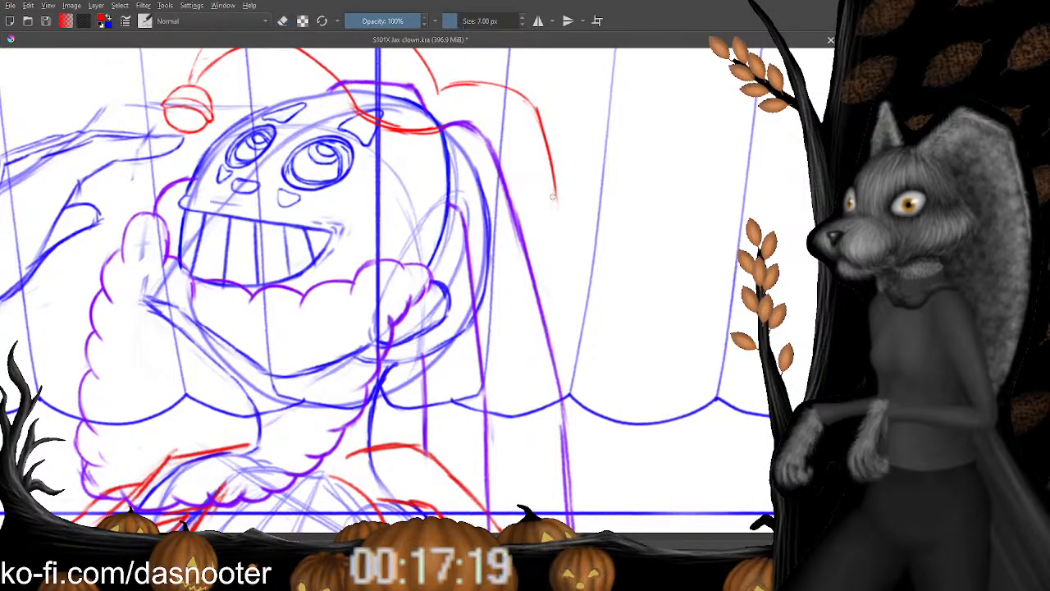
left_click_drag(557, 211, 548, 354)
Erase the rear half of the crown's upper arc and redraw it curving down to the brim in front of the second tail.
mouse_move(436, 96)
left_mouse_down()
mouse_move(468, 185)
mouse_move(464, 215)
left_mouse_up()
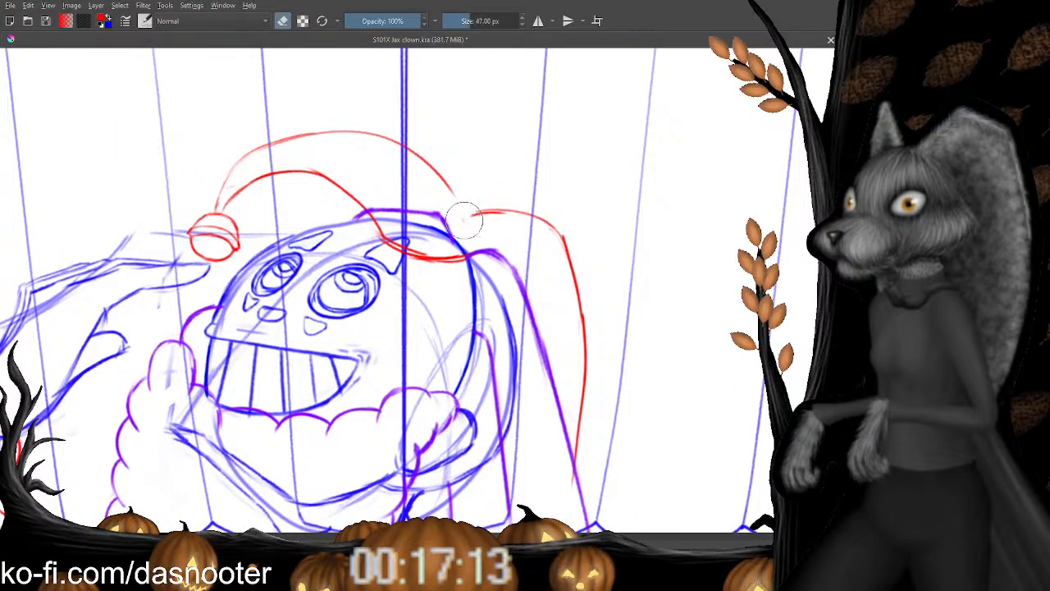
left_click_drag(451, 190, 364, 129)
key("e")
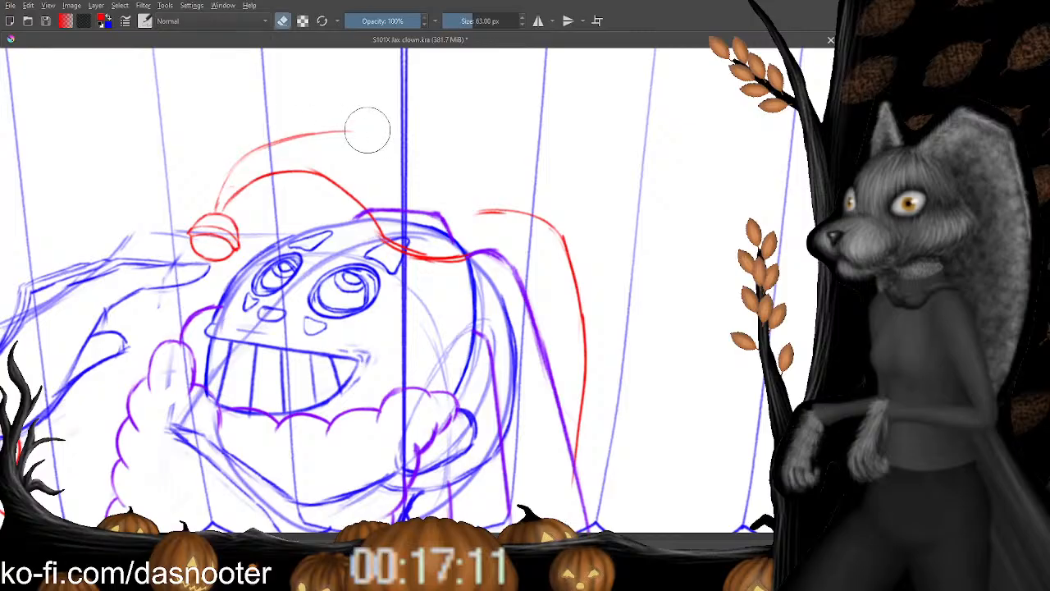
key("e")
mouse_move(347, 130)
left_mouse_down()
mouse_move(466, 171)
mouse_move(495, 244)
left_mouse_up()
key("e")
mouse_move(491, 206)
left_mouse_down()
mouse_move(451, 153)
mouse_move(491, 215)
mouse_move(492, 249)
left_mouse_up()
key("e")
mouse_move(531, 334)
left_mouse_down()
mouse_move(521, 276)
mouse_move(458, 242)
left_mouse_up()
mouse_move(475, 313)
left_mouse_down()
mouse_move(471, 258)
mouse_move(496, 468)
left_mouse_up()
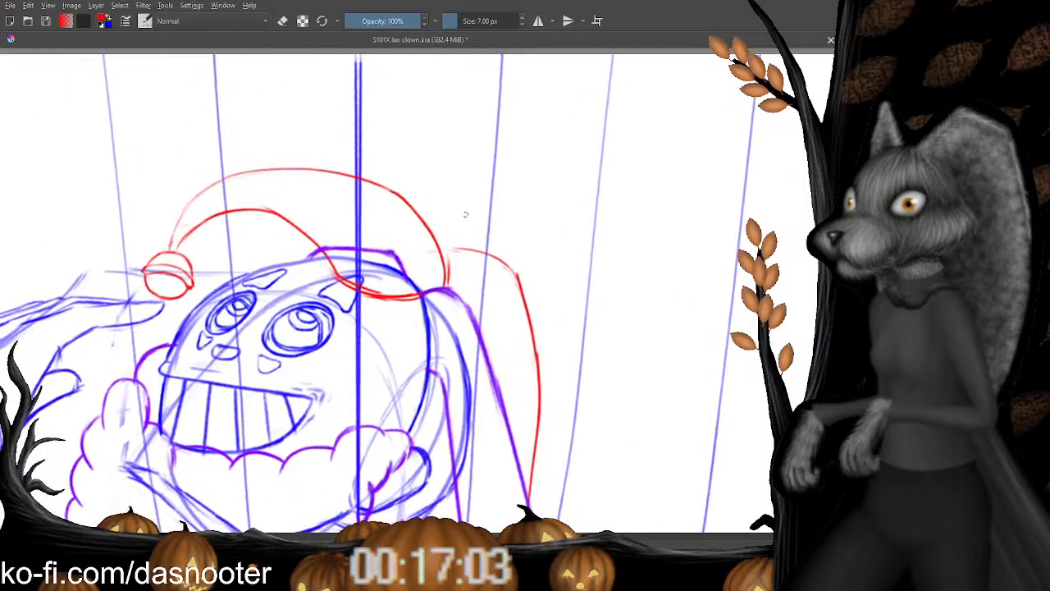
Join the second tail's upper line to the crown and try a small arched point above the junction.
left_click_drag(467, 249, 446, 220)
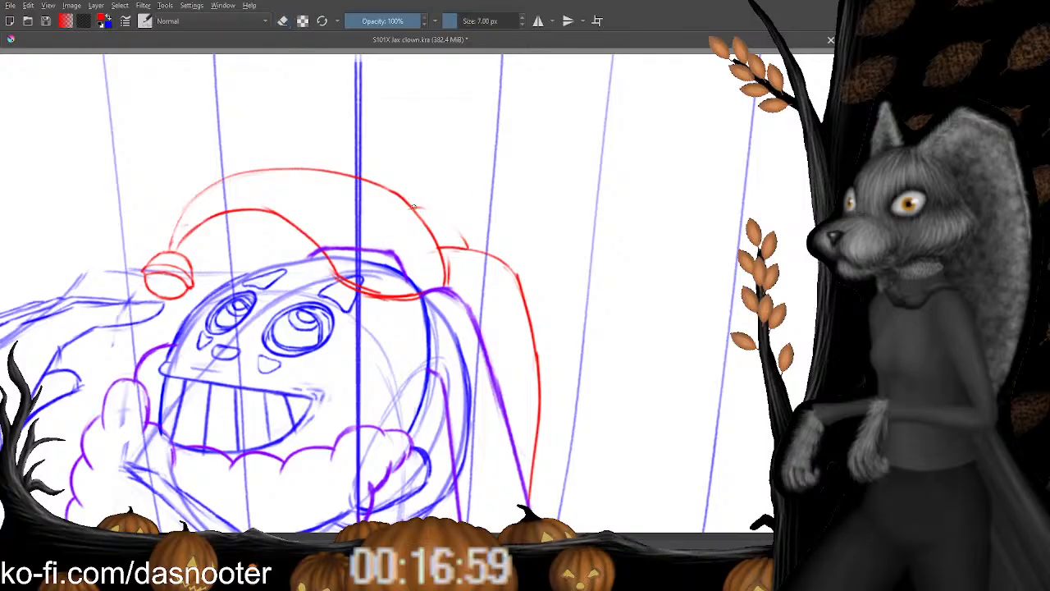
mouse_move(468, 240)
left_mouse_down()
mouse_move(435, 293)
mouse_move(474, 253)
left_mouse_up()
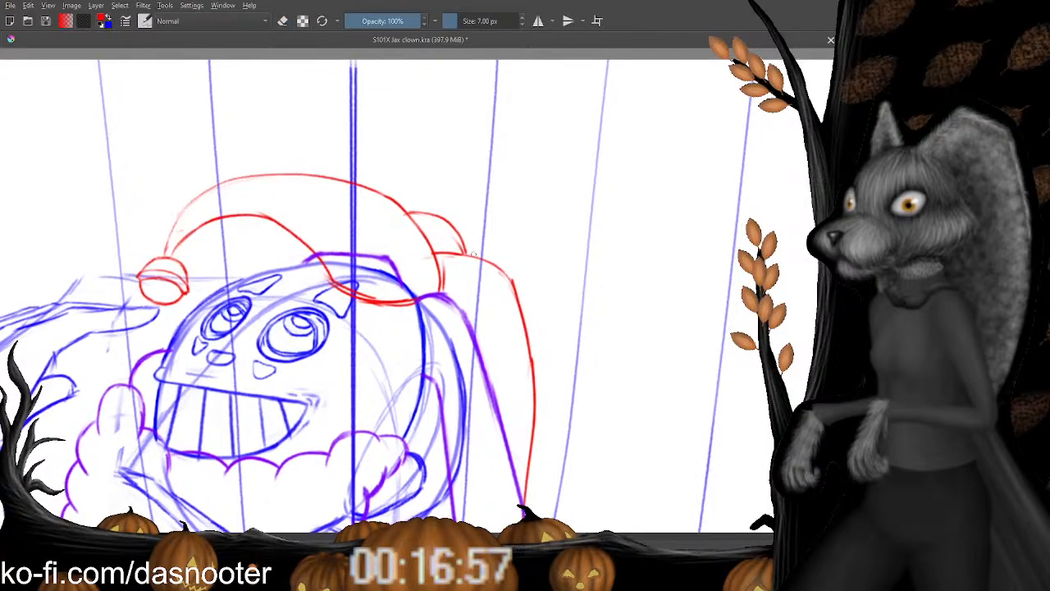
key("e")
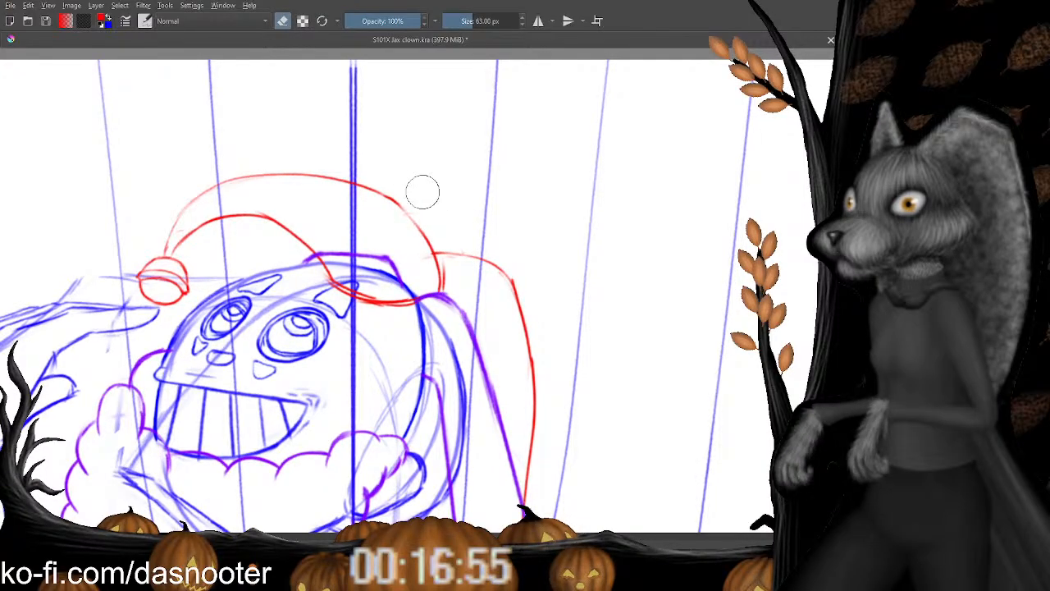
scroll(435, 178, "down", 3)
scroll(435, 178, "down", 5)
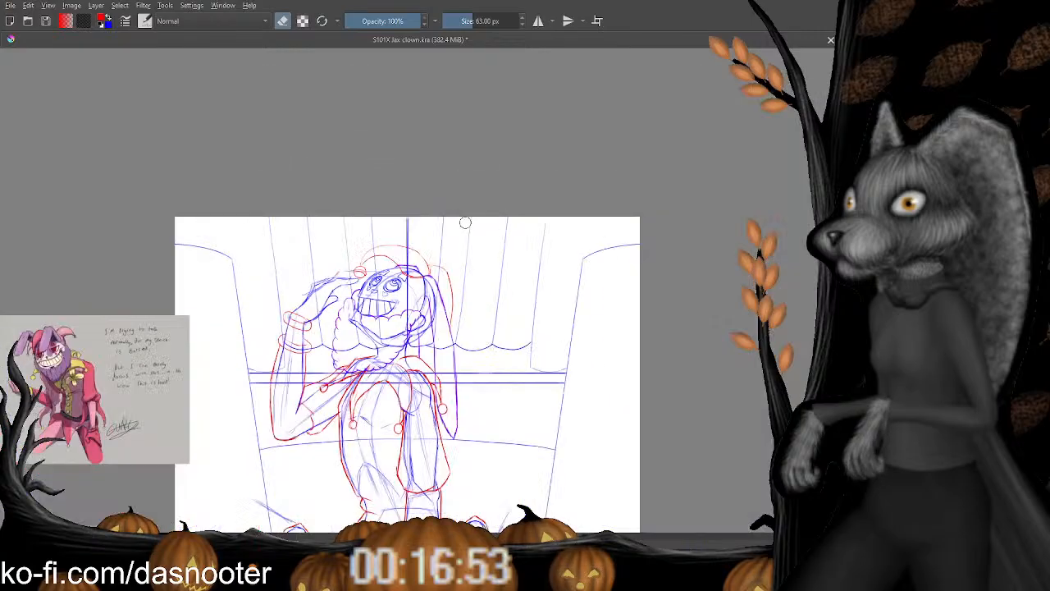
scroll(464, 226, "up", 4)
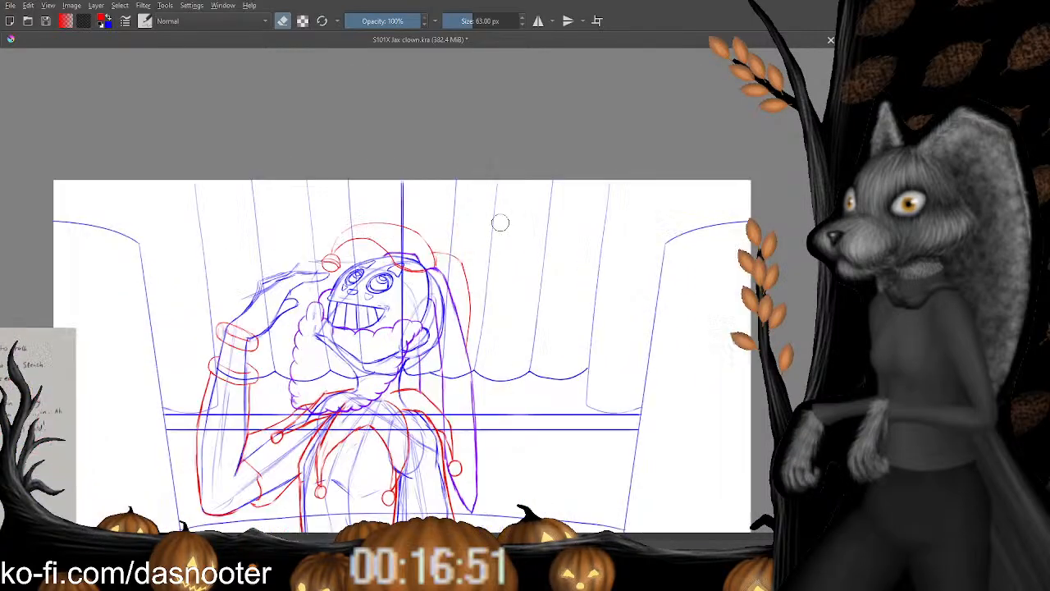
scroll(416, 283, "up", 1)
Extend the second tail in an inward curve toward the shoulder and try a short fold line beneath its top.
mouse_move(439, 448)
left_mouse_down()
mouse_move(494, 261)
mouse_move(437, 254)
mouse_move(363, 331)
left_mouse_up()
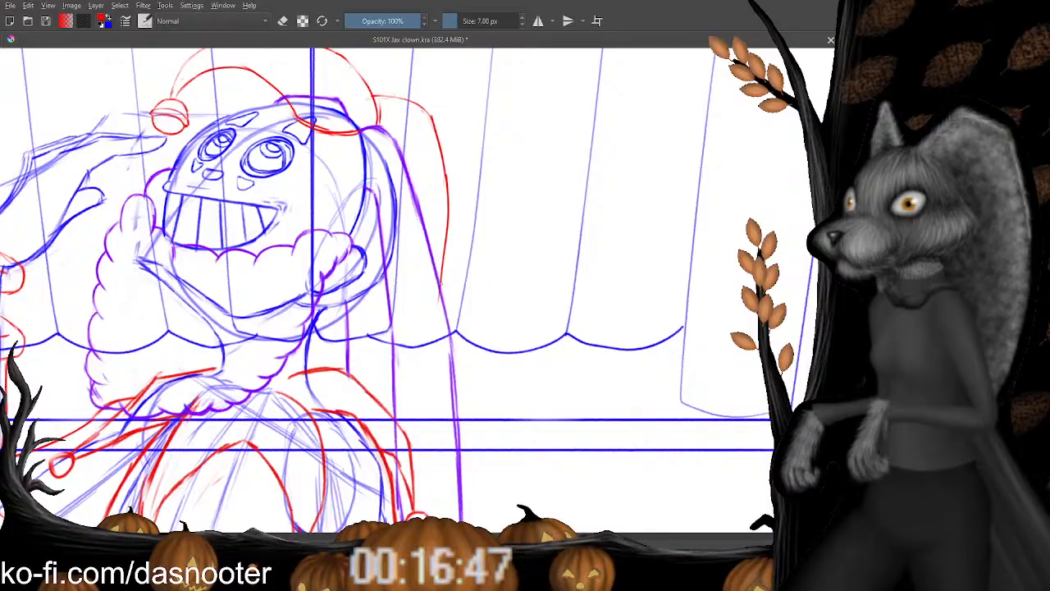
mouse_move(439, 283)
left_mouse_down()
mouse_move(433, 322)
mouse_move(392, 384)
left_mouse_up()
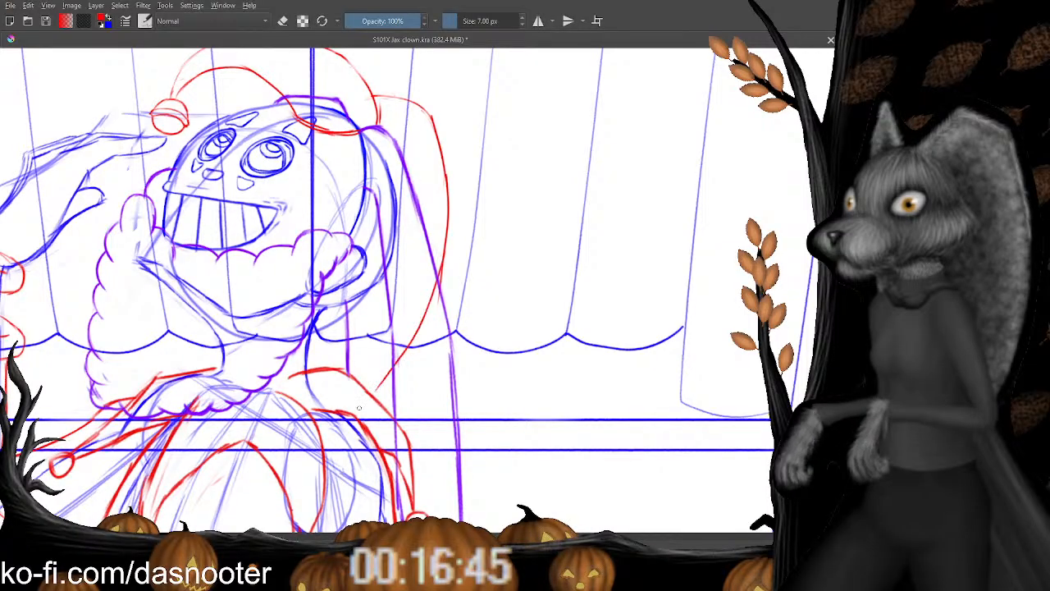
left_click_drag(392, 222, 381, 300)
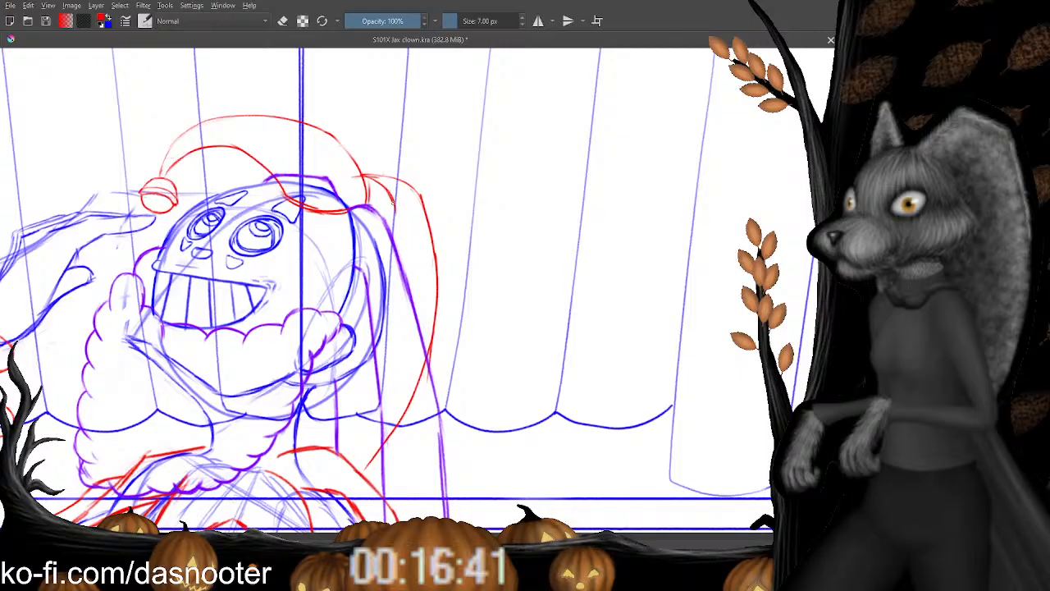
left_click_drag(393, 205, 393, 233)
key("e")
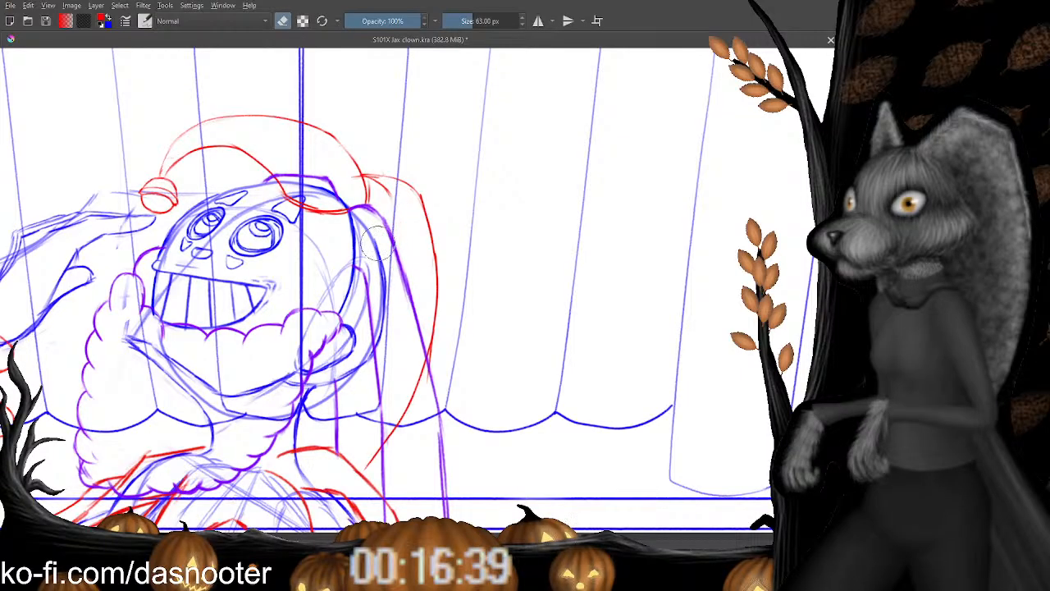
Erase the second tail's hanging outer line, keeping only its short start beside the crown.
mouse_move(438, 254)
left_mouse_down()
mouse_move(414, 386)
mouse_move(374, 460)
mouse_move(410, 370)
left_mouse_up()
key("ctrl+z")
mouse_move(423, 185)
left_mouse_down()
mouse_move(434, 289)
mouse_move(449, 308)
mouse_move(408, 430)
mouse_move(390, 435)
mouse_move(367, 473)
left_mouse_up()
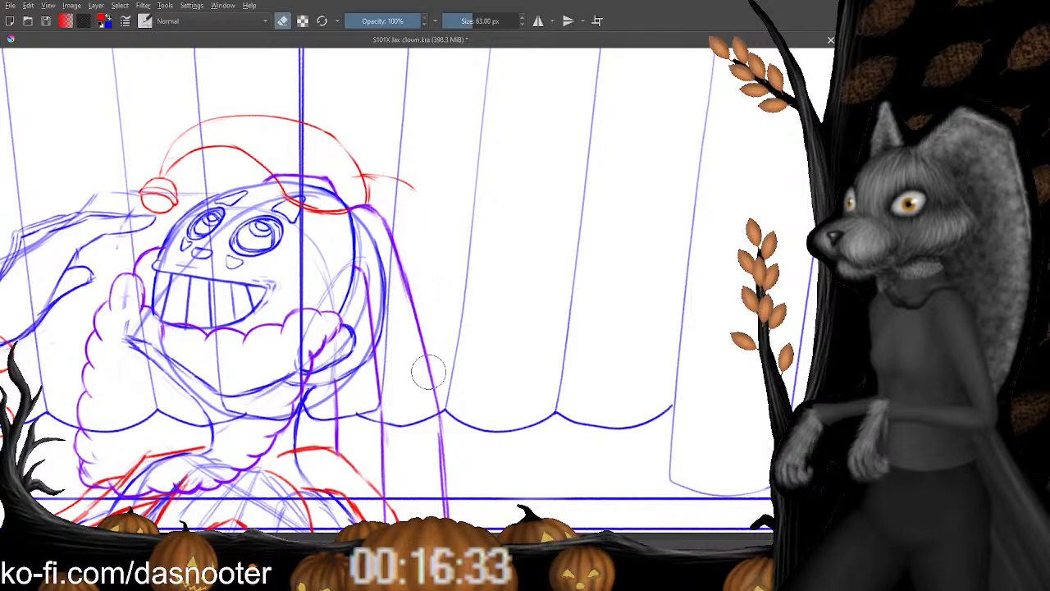
left_click_drag(428, 373, 406, 407)
key("e")
Redraw the second tail's outer line as an arc sweeping outward from the crown and down to a low tip.
mouse_move(373, 211)
left_mouse_down()
mouse_move(435, 245)
mouse_move(487, 315)
mouse_move(451, 307)
left_mouse_up()
key("e")
left_click_drag(420, 218, 431, 231)
key("e")
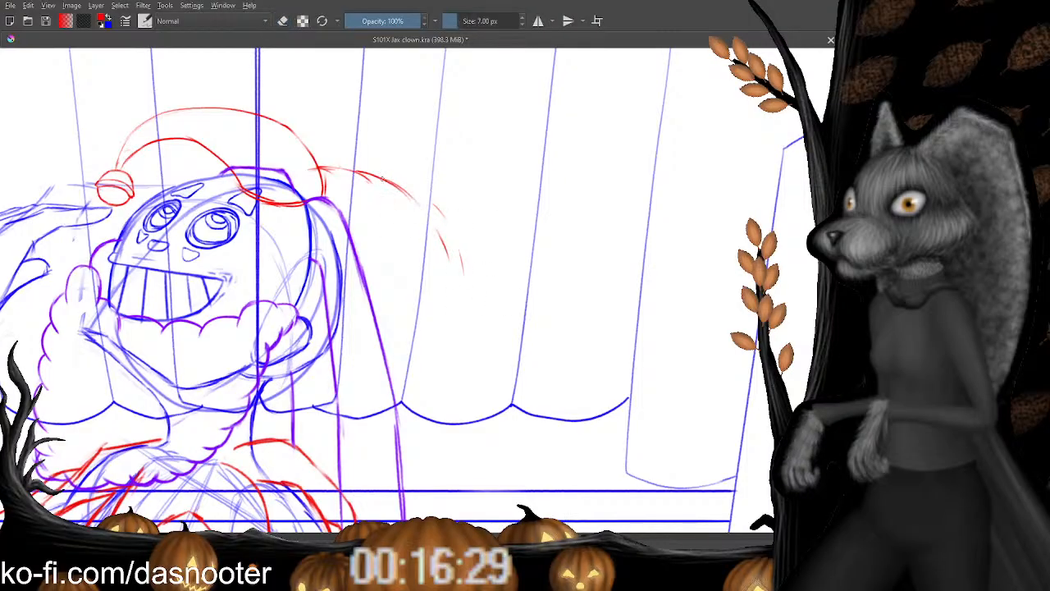
left_click_drag(381, 178, 450, 279)
left_click_drag(427, 215, 457, 309)
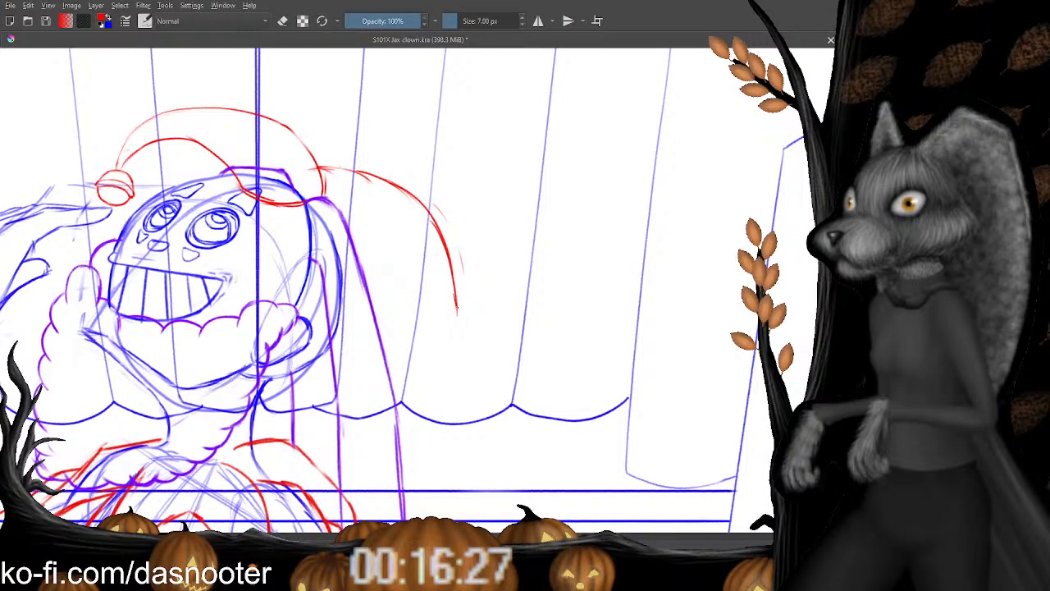
key("e")
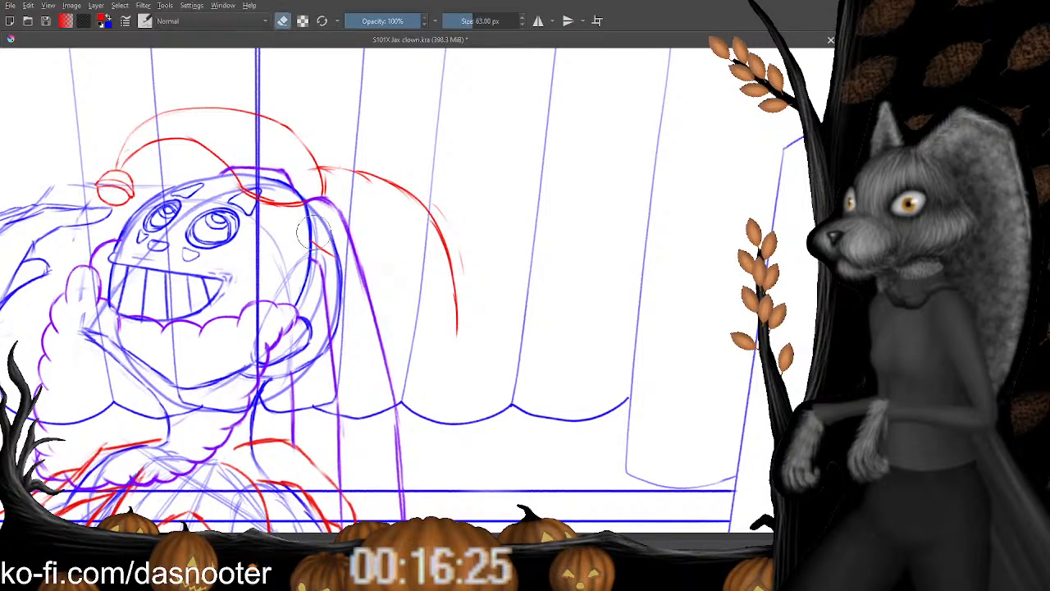
Draw the second tail's inner line from behind the head, curving down to meet the outer line at the tip.
key("e")
mouse_move(316, 268)
left_mouse_down()
mouse_move(379, 288)
mouse_move(352, 282)
mouse_move(431, 292)
mouse_move(395, 280)
mouse_move(444, 344)
left_mouse_up()
scroll(415, 305, "down", 1)
key("e")
left_click_drag(415, 291, 324, 261)
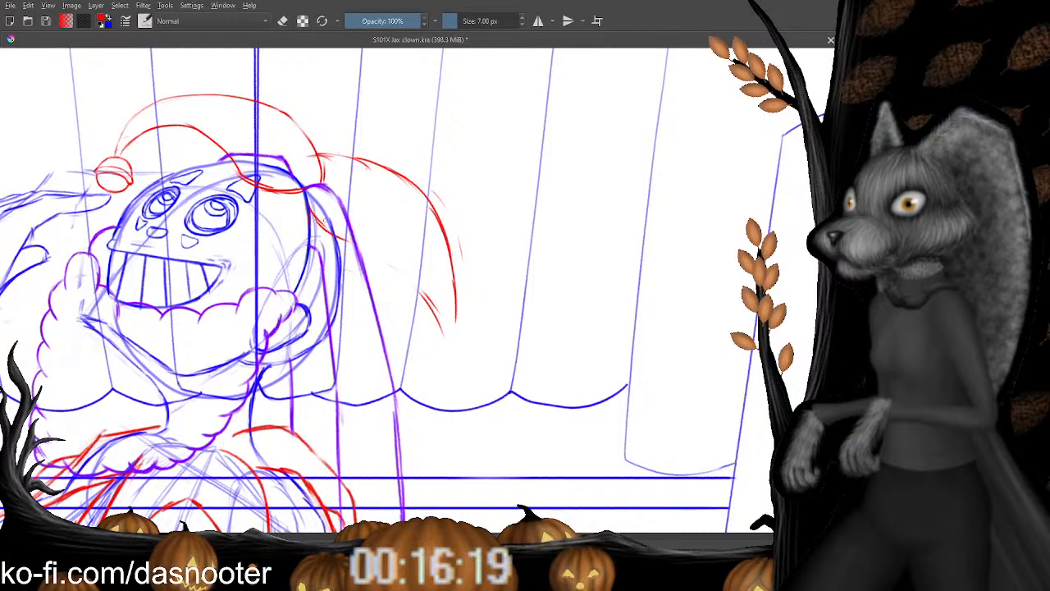
mouse_move(359, 247)
left_mouse_down()
mouse_move(411, 280)
mouse_move(436, 328)
mouse_move(361, 248)
mouse_move(423, 280)
mouse_move(369, 211)
mouse_move(377, 232)
left_mouse_up()
key("e")
key("e")
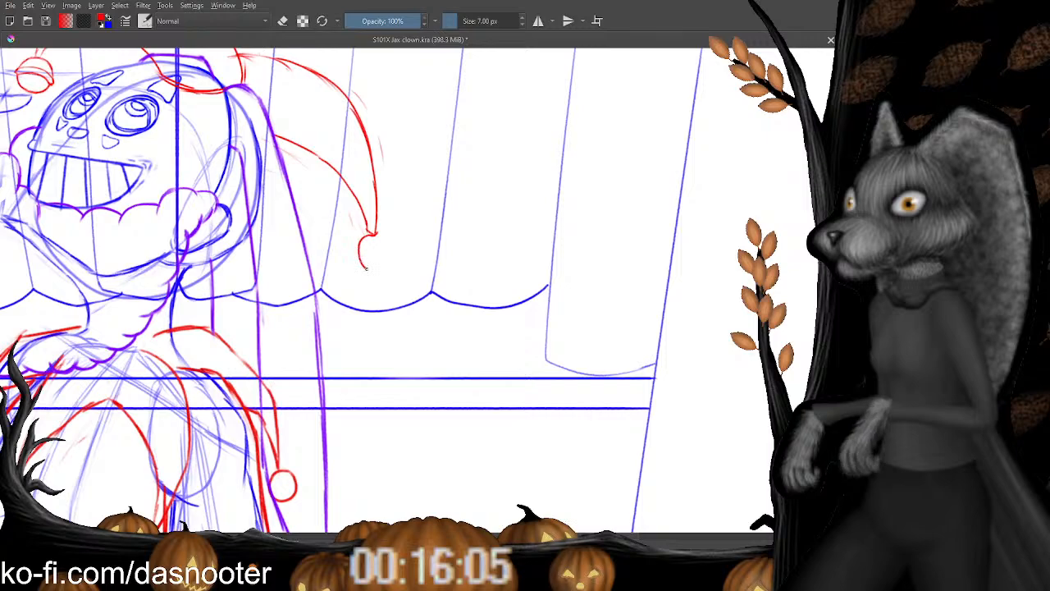
key("e")
mouse_move(372, 235)
left_mouse_down()
mouse_move(350, 253)
mouse_move(352, 280)
mouse_move(385, 288)
mouse_move(402, 266)
mouse_move(394, 242)
mouse_move(393, 278)
mouse_move(355, 269)
mouse_move(400, 249)
mouse_move(403, 280)
mouse_move(361, 291)
mouse_move(347, 247)
mouse_move(361, 299)
mouse_move(340, 314)
mouse_move(358, 358)
mouse_move(378, 265)
mouse_move(371, 290)
left_mouse_up()
key("ctrl+z")
Place a copy of the first tail's ball at the tip of the second tail.
mouse_move(429, 254)
left_mouse_down()
mouse_move(399, 259)
mouse_move(378, 311)
mouse_move(484, 327)
mouse_move(474, 260)
mouse_move(400, 273)
mouse_move(177, 117)
mouse_move(89, 102)
left_mouse_up()
key("ctrl+t")
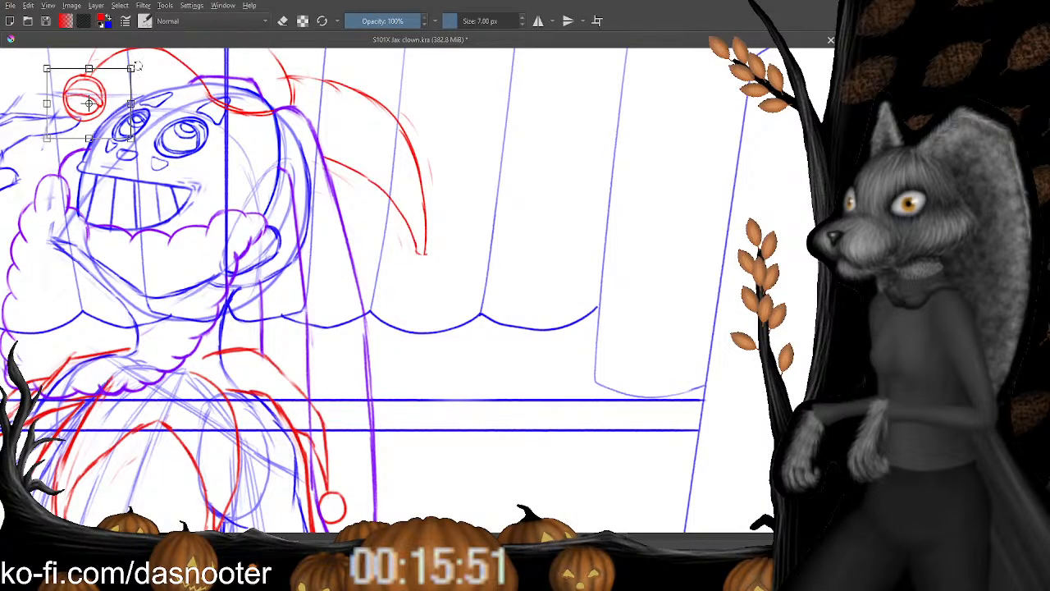
key("Return")
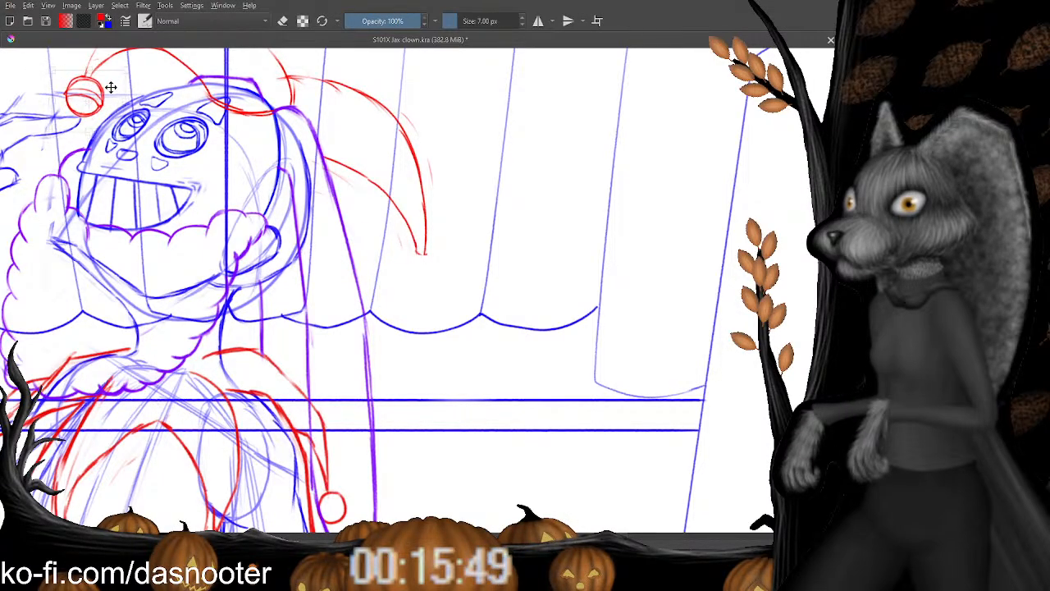
left_click(110, 85)
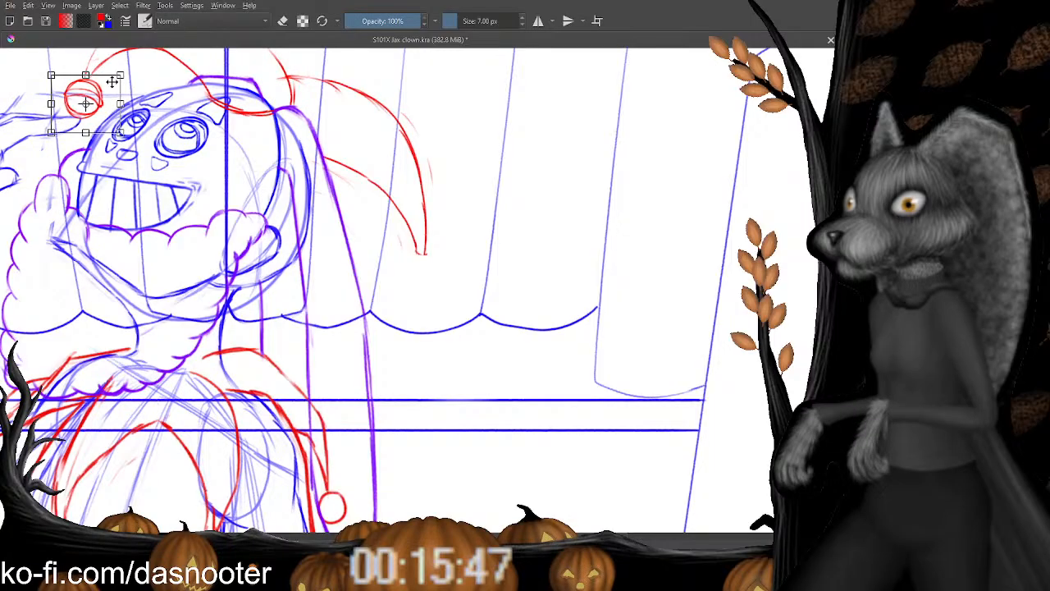
left_click_drag(106, 89, 459, 254)
left_click_drag(451, 264, 445, 232)
key("Return")
key("plus")
Draw a raised, slightly tilted band around the middle of the second tail's ball and clean up its ends.
mouse_move(467, 186)
left_mouse_down()
mouse_move(481, 210)
mouse_move(423, 211)
left_mouse_up()
key("ctrl+z")
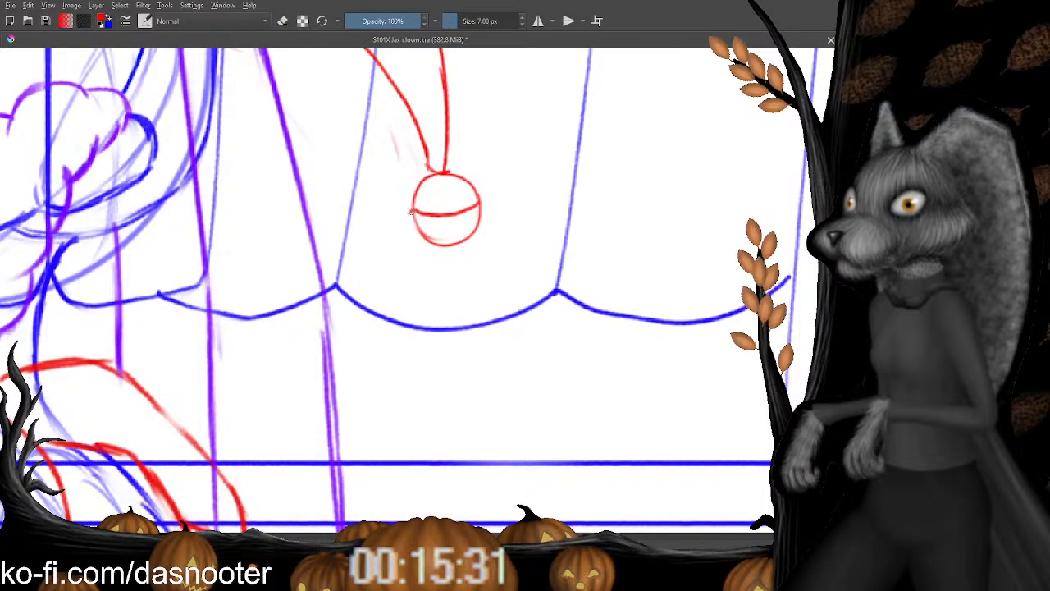
mouse_move(414, 221)
left_mouse_down()
mouse_move(487, 213)
mouse_move(484, 197)
mouse_move(479, 215)
mouse_move(416, 216)
left_mouse_up()
key("e")
key("e")
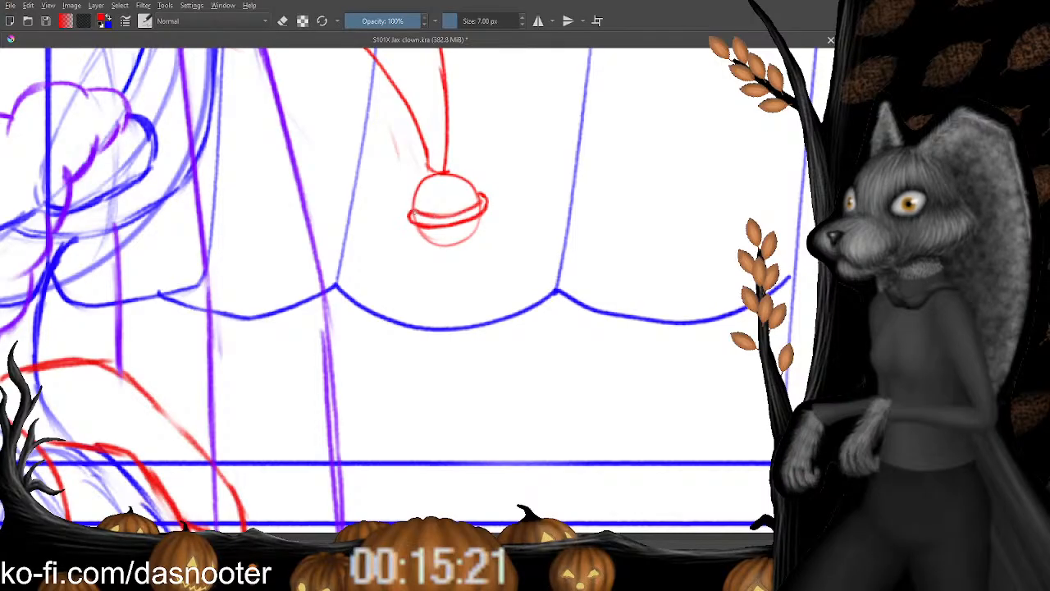
key("e")
mouse_move(424, 216)
left_mouse_down()
mouse_move(419, 229)
mouse_move(410, 195)
left_mouse_up()
key("e")
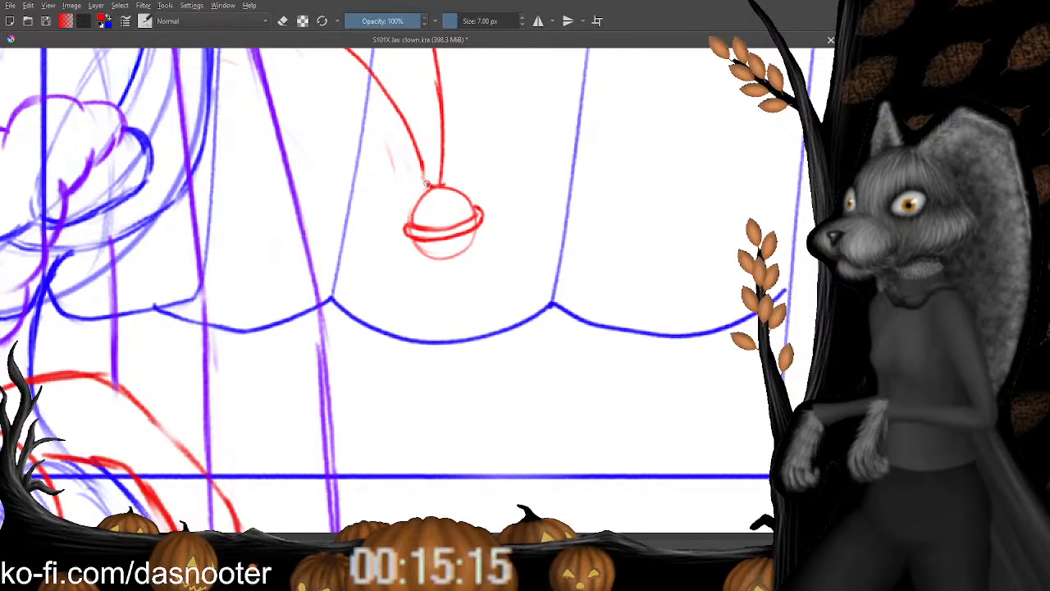
Reduce the eraser to 26 px, tidy the second tail's tip where it meets the ball, and strengthen the ball's lower outline.
left_click_drag(435, 184, 403, 210)
key("e")
key("bracketleft")
key("bracketleft")
key("bracketleft")
key("bracketleft")
key("bracketleft")
key("bracketleft")
key("bracketleft")
key("bracketleft")
key("bracketleft")
key("bracketleft")
key("bracketleft")
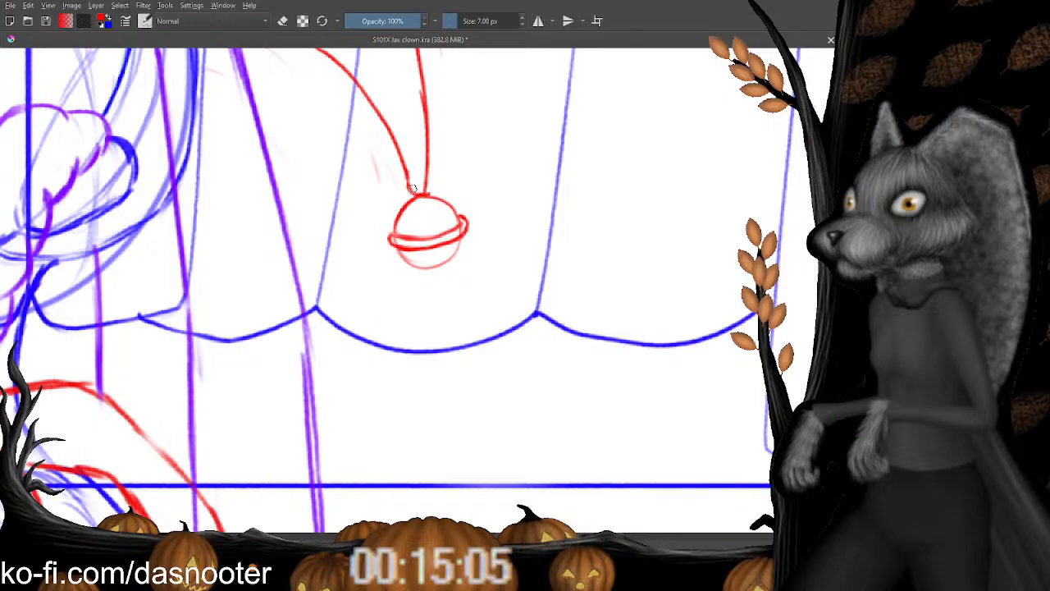
scroll(410, 205, "down", 1)
key("e")
mouse_move(385, 211)
left_mouse_down()
mouse_move(409, 228)
mouse_move(396, 209)
mouse_move(455, 207)
left_mouse_up()
key("e")
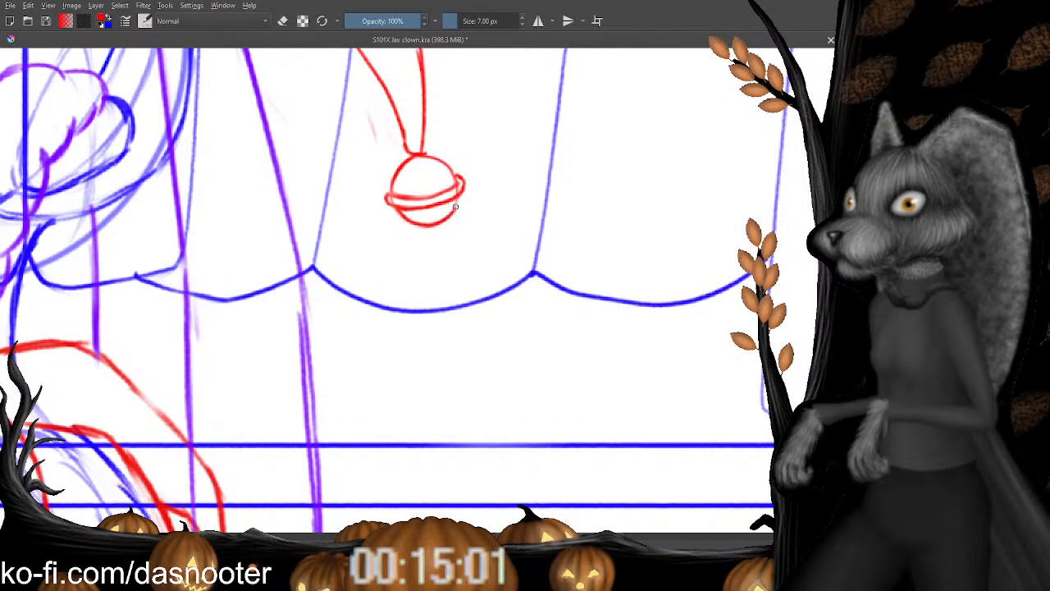
left_click_drag(446, 167, 422, 294)
key("minus")
key("minus")
key("minus")
key("minus")
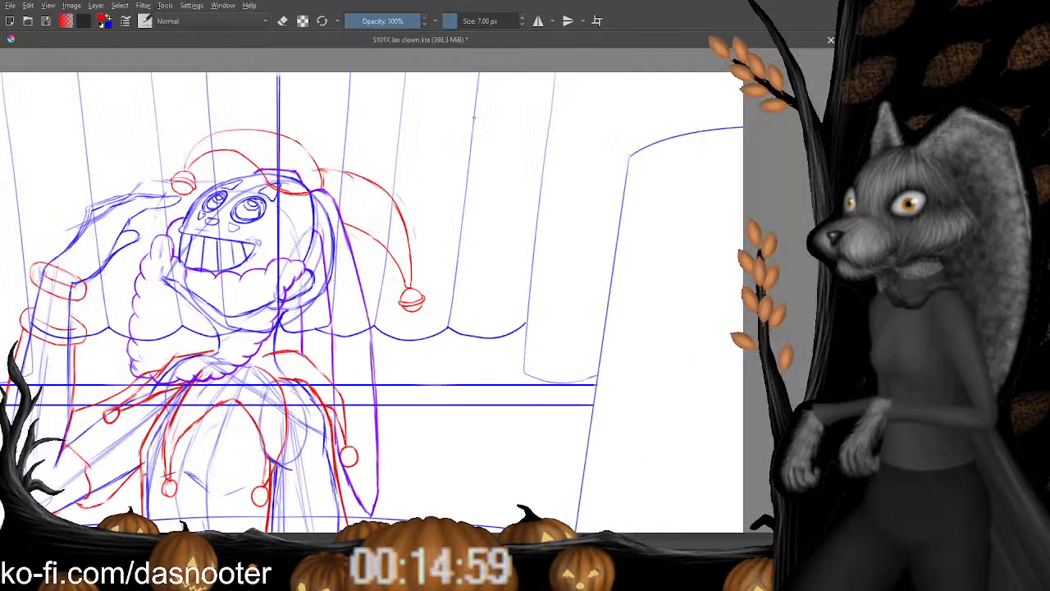
key("minus")
key("plus")
key("plus")
key("plus")
left_click_drag(315, 196, 322, 191)
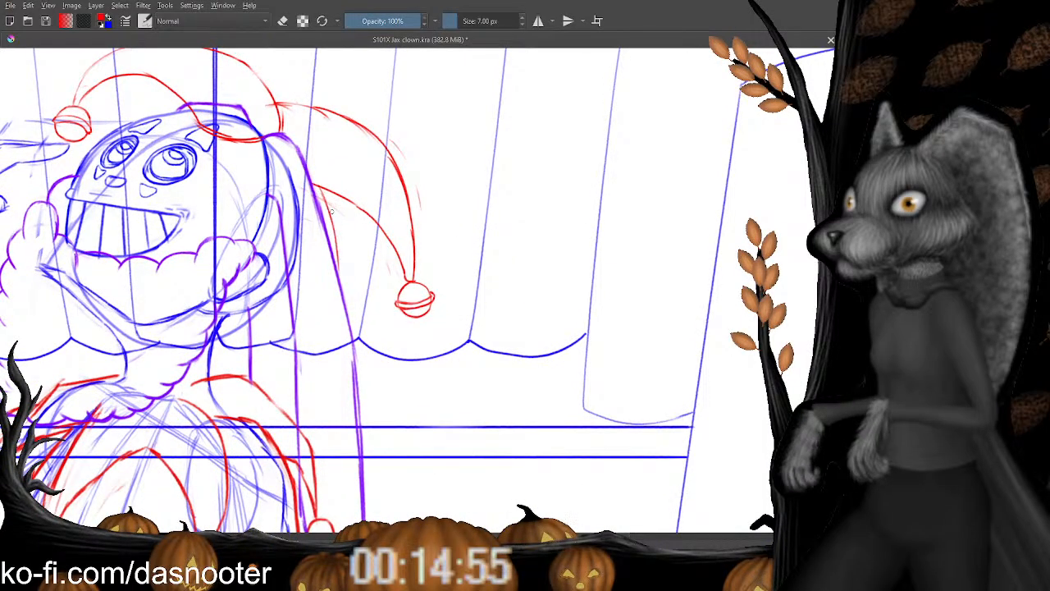
key("ctrl+z")
key("ctrl+z")
Draw a third hat tail from beneath the second one, with outer and inner lines converging just above the shoulder.
mouse_move(321, 187)
left_mouse_down()
mouse_move(321, 252)
mouse_move(266, 351)
left_mouse_up()
mouse_move(298, 308)
left_mouse_down()
mouse_move(337, 209)
mouse_move(323, 233)
left_mouse_up()
key("e")
key("e")
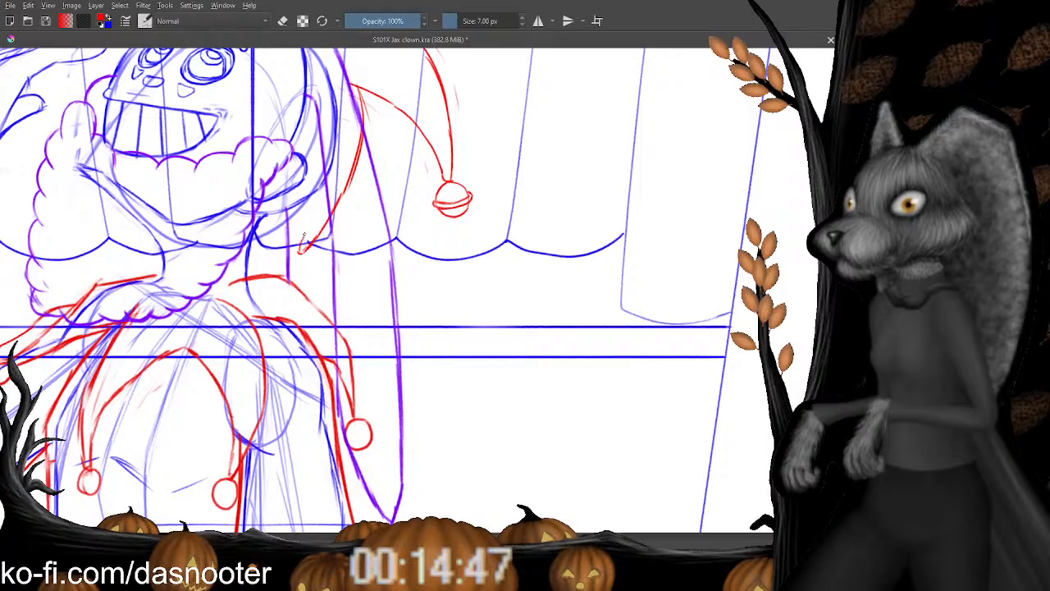
left_click_drag(304, 236, 307, 215)
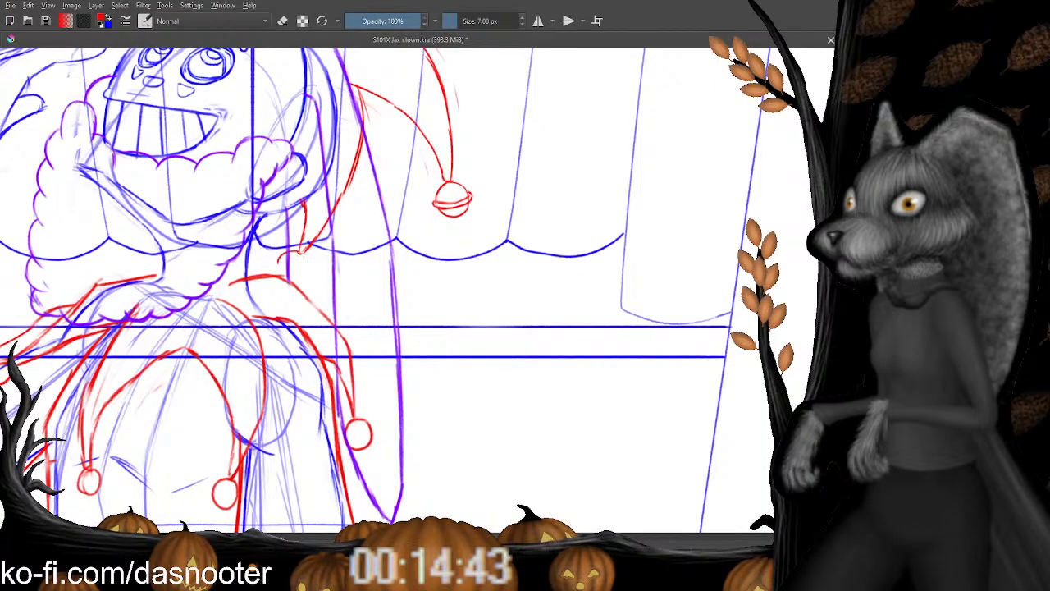
Sketch a round ball at the third tail's tip, resting on the shoulder line, and clean up its outline.
left_click_drag(305, 261, 309, 280)
key("e")
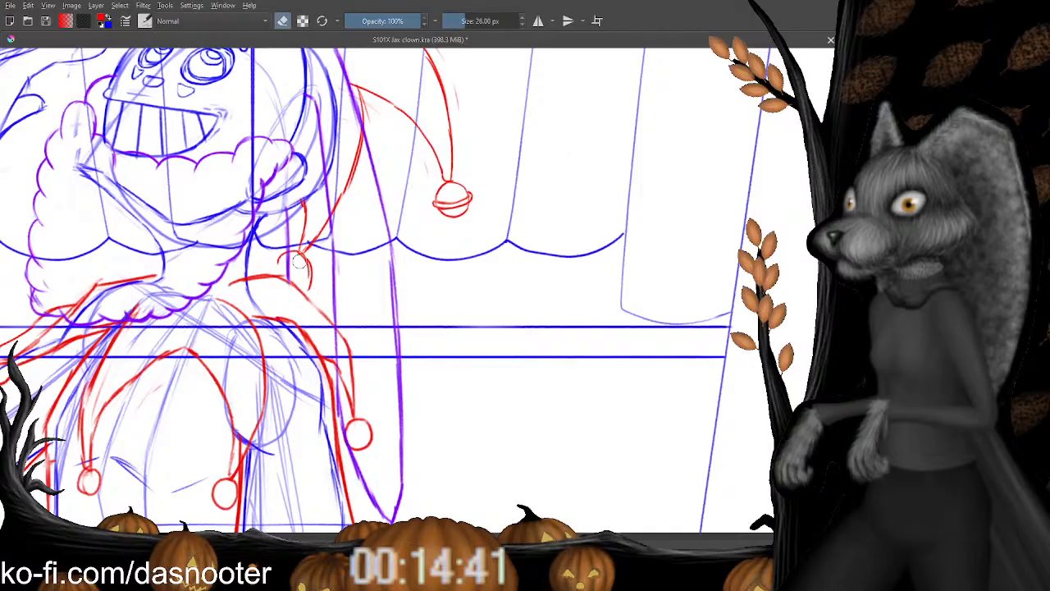
key("e")
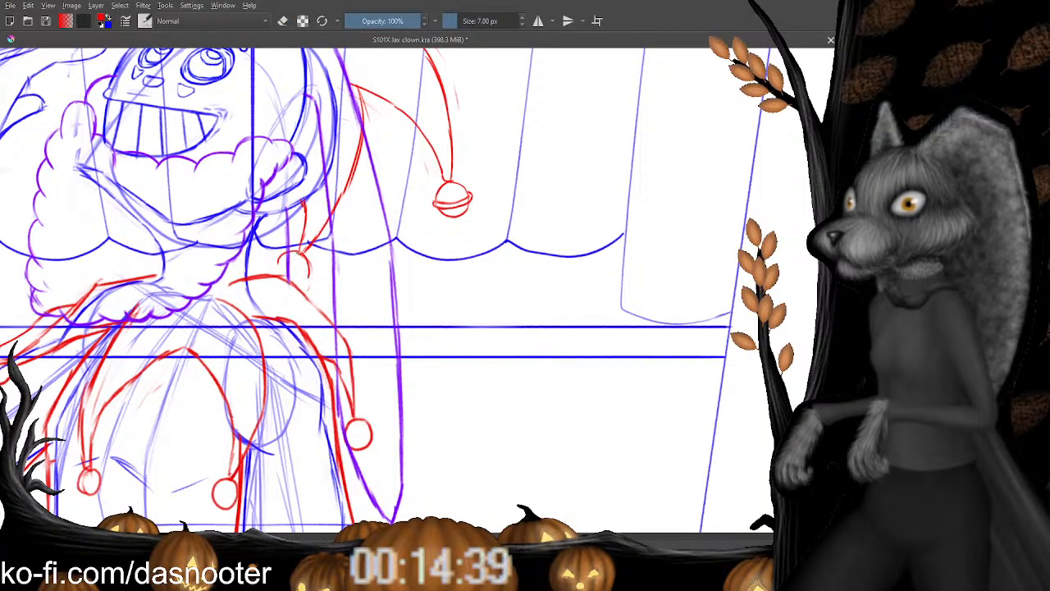
key("e")
key("e")
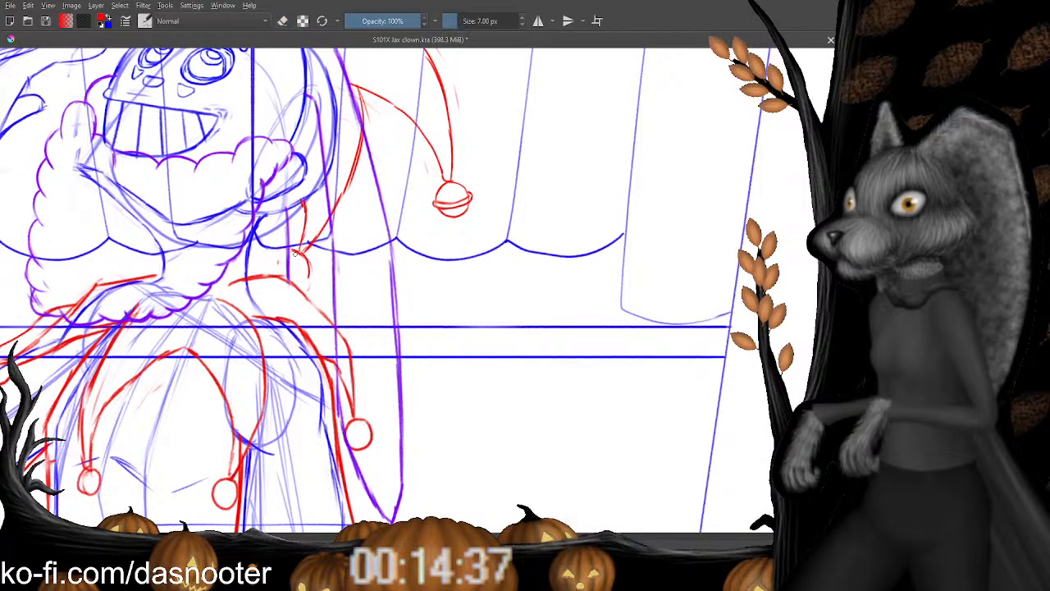
left_click_drag(275, 260, 285, 277)
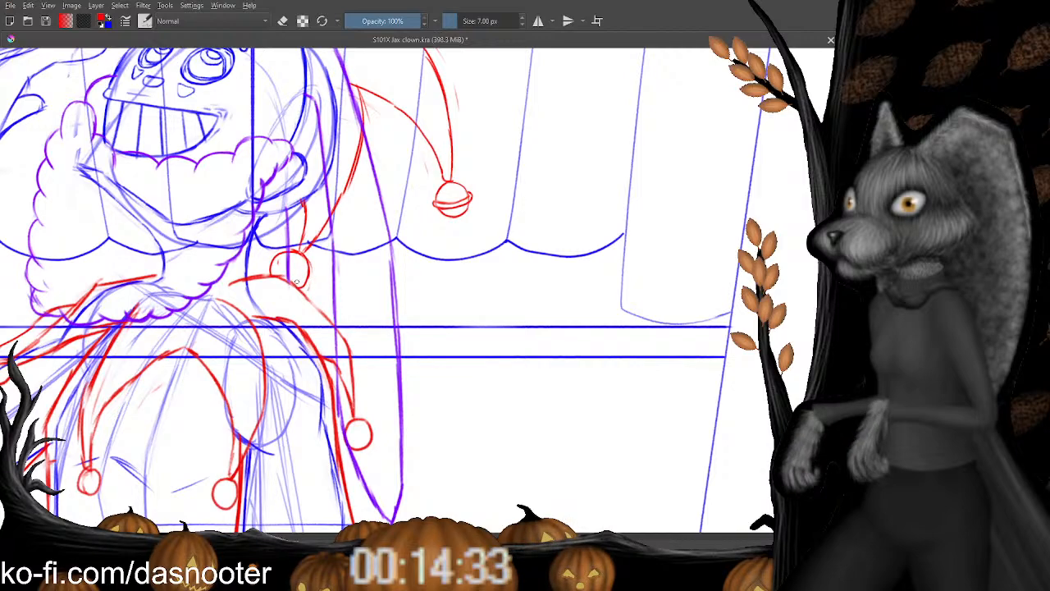
left_click_drag(297, 281, 290, 297)
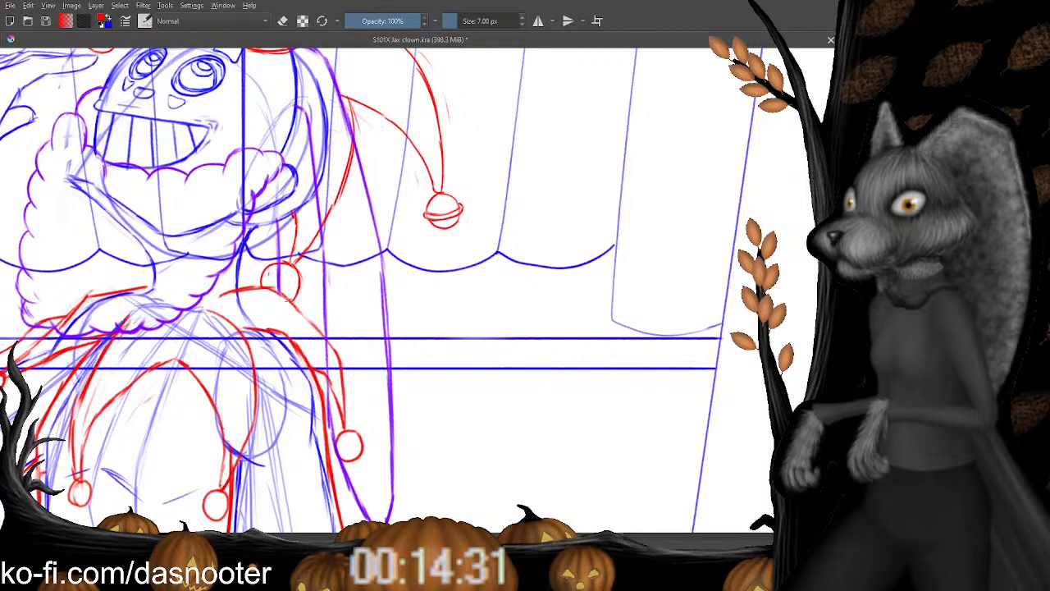
Draw an arc from the front of the face over the forehead to the underside of the first hat tail.
left_click_drag(322, 344, 308, 444)
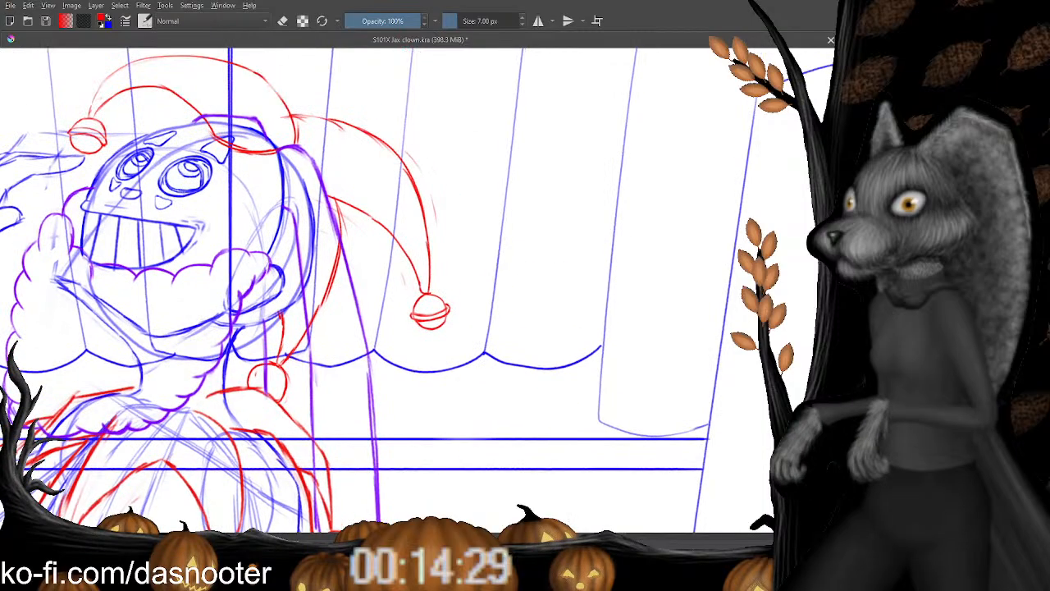
key("ctrl+minus")
key("ctrl+minus")
key("ctrl+plus")
key("ctrl+plus")
left_click_drag(221, 249, 284, 236)
key("e")
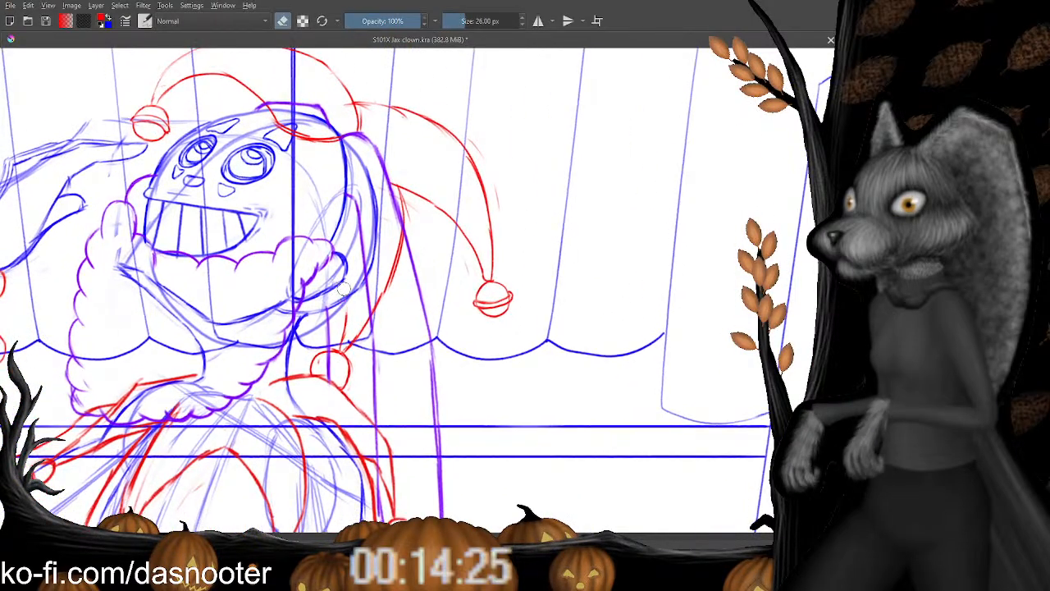
key("e")
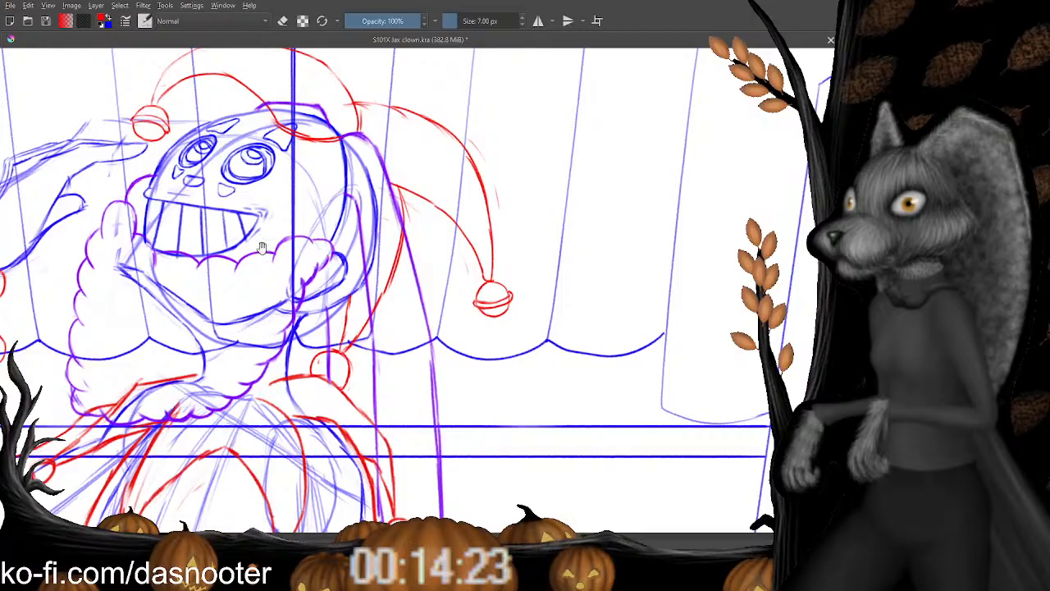
left_click_drag(260, 248, 343, 274)
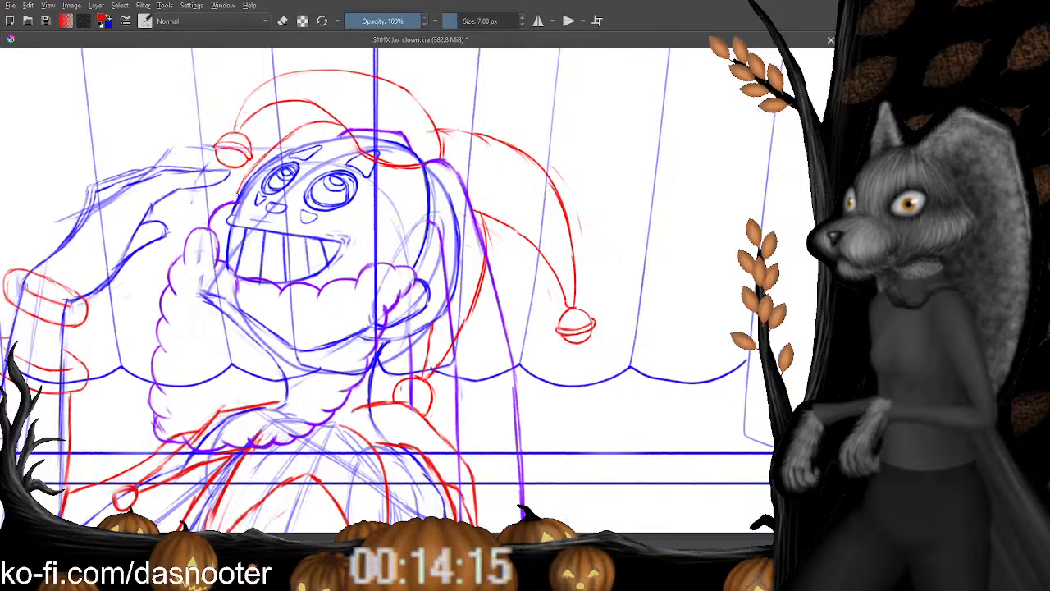
key("e")
key("e")
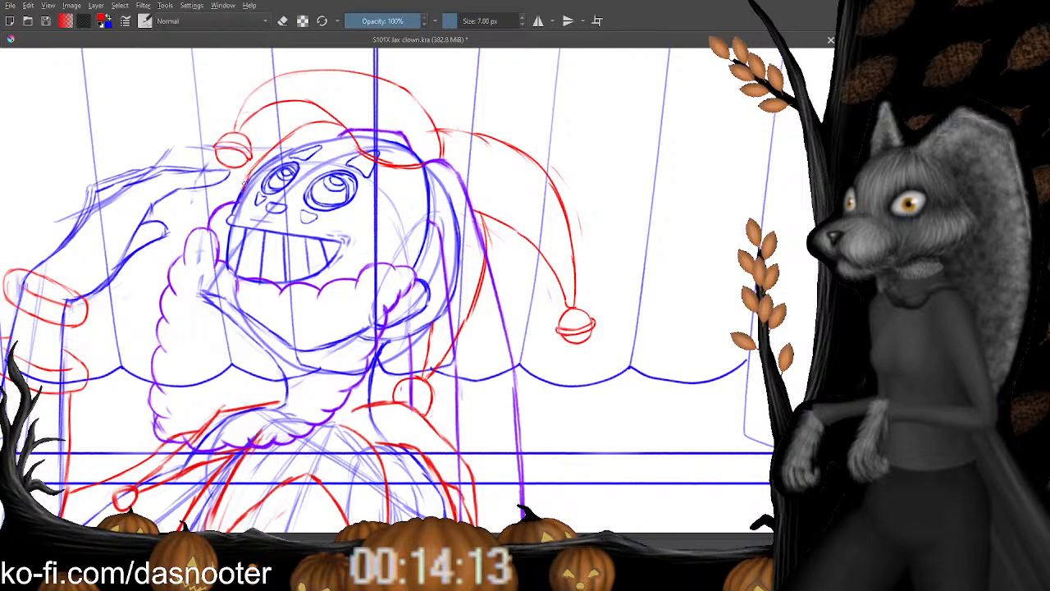
Erase and redraw the first tail's lower line where it crosses the new forehead arc and joins the brim.
left_click_drag(331, 236, 272, 302)
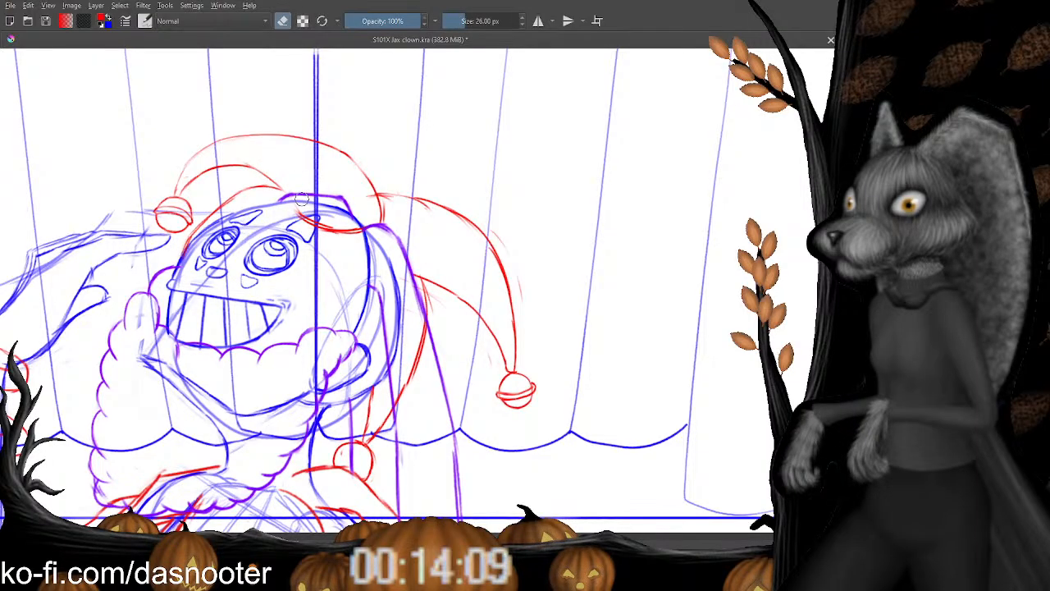
key("e")
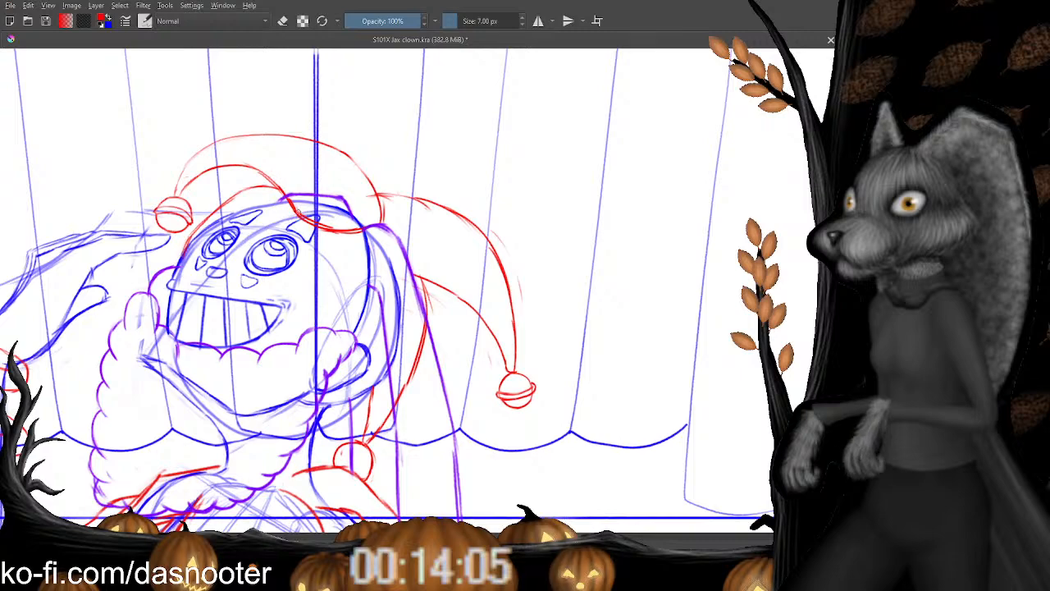
key("e")
Draw a curved band across the third hat tail's ball and clean up the ball's outline at the shoulder.
mouse_move(383, 408)
left_mouse_down()
mouse_move(324, 338)
mouse_move(337, 281)
left_mouse_up()
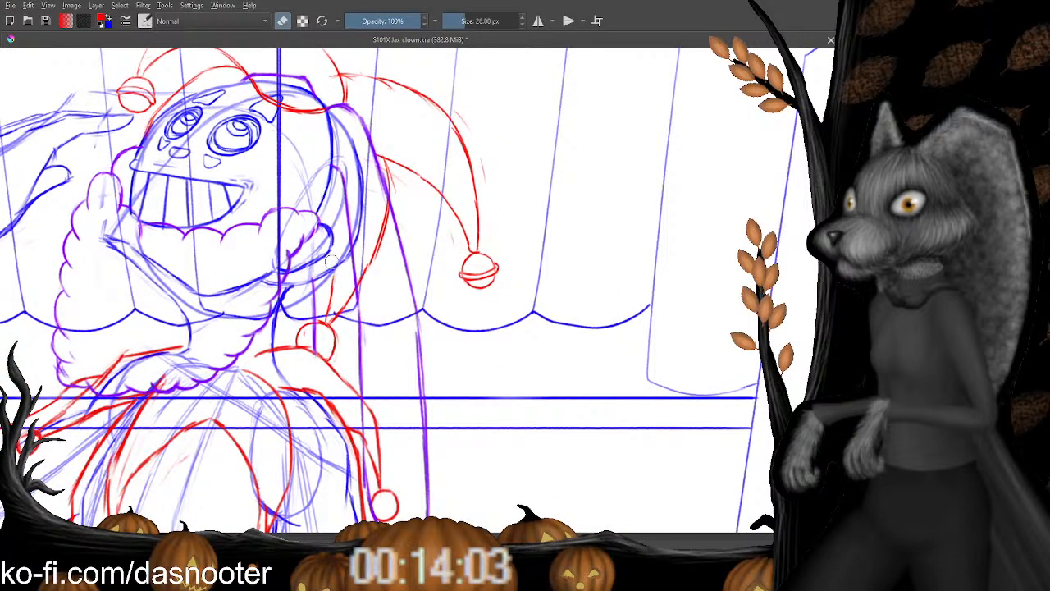
key("e")
left_click_drag(335, 358, 332, 290)
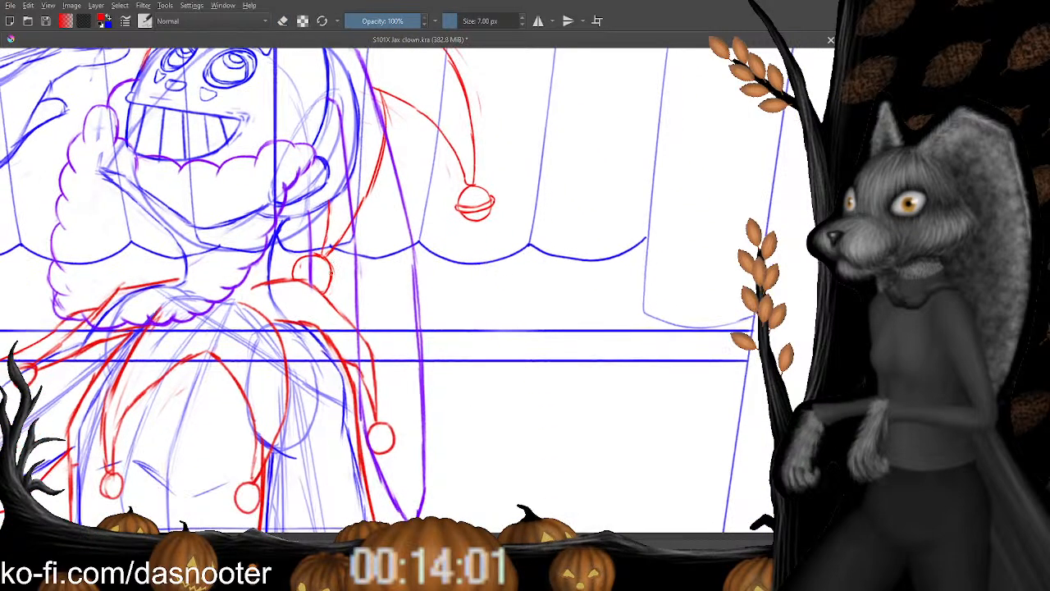
key("e")
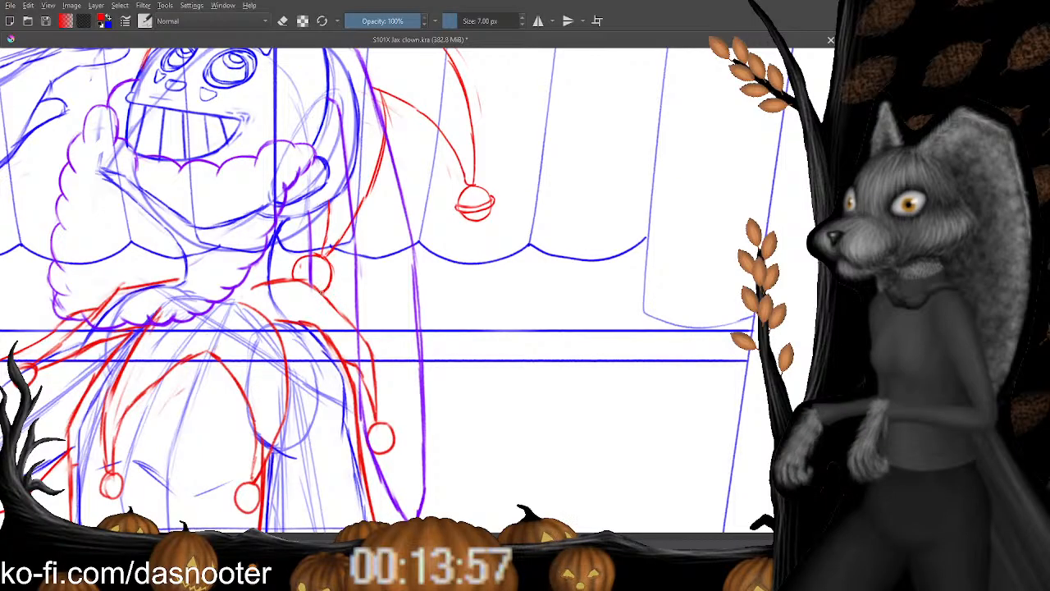
left_click_drag(325, 287, 314, 283)
key("plus")
key("plus")
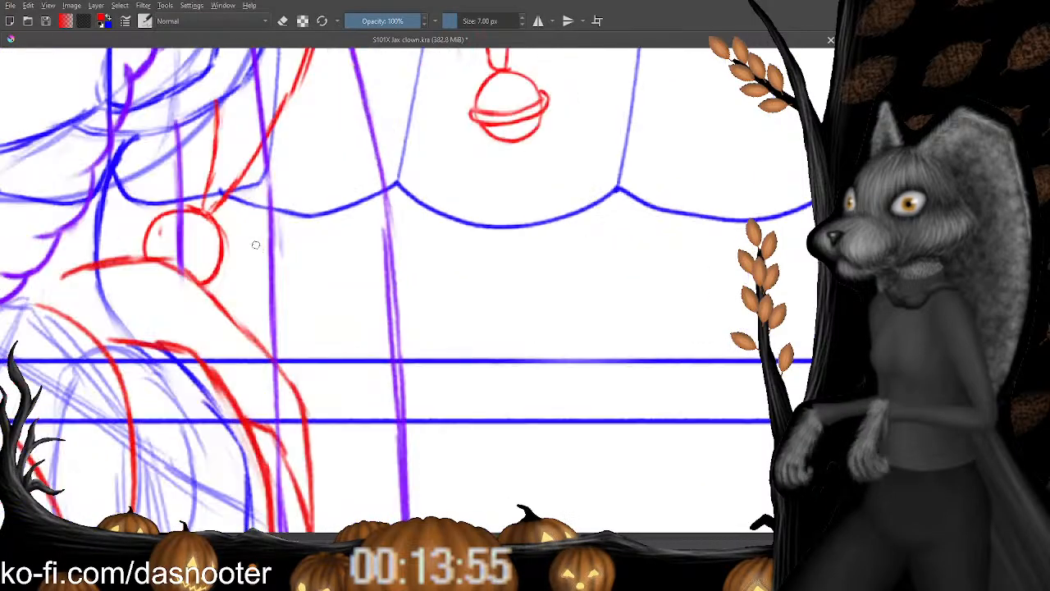
left_click_drag(172, 248, 186, 271)
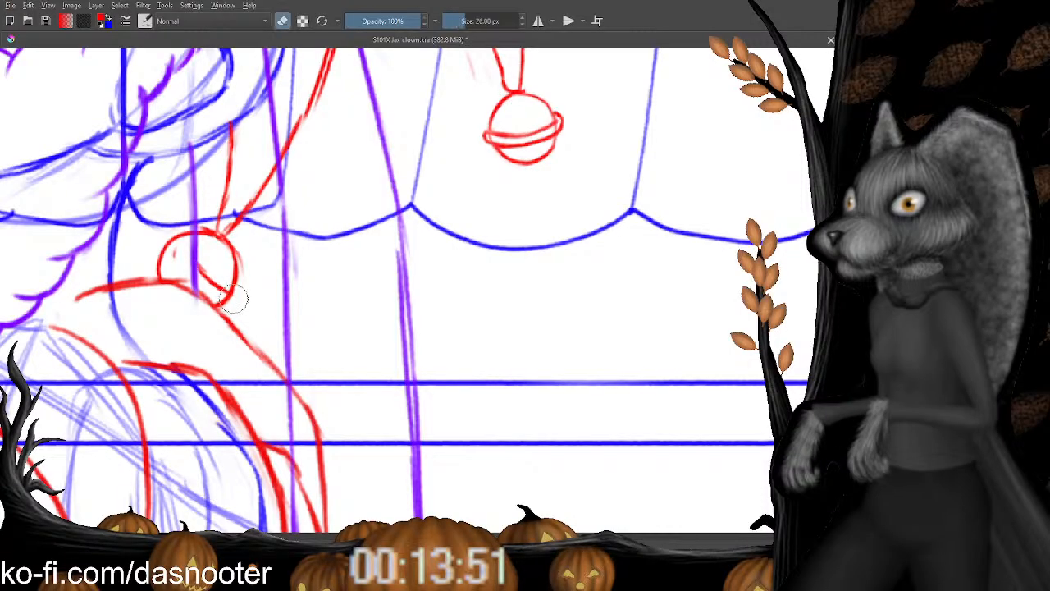
key("e")
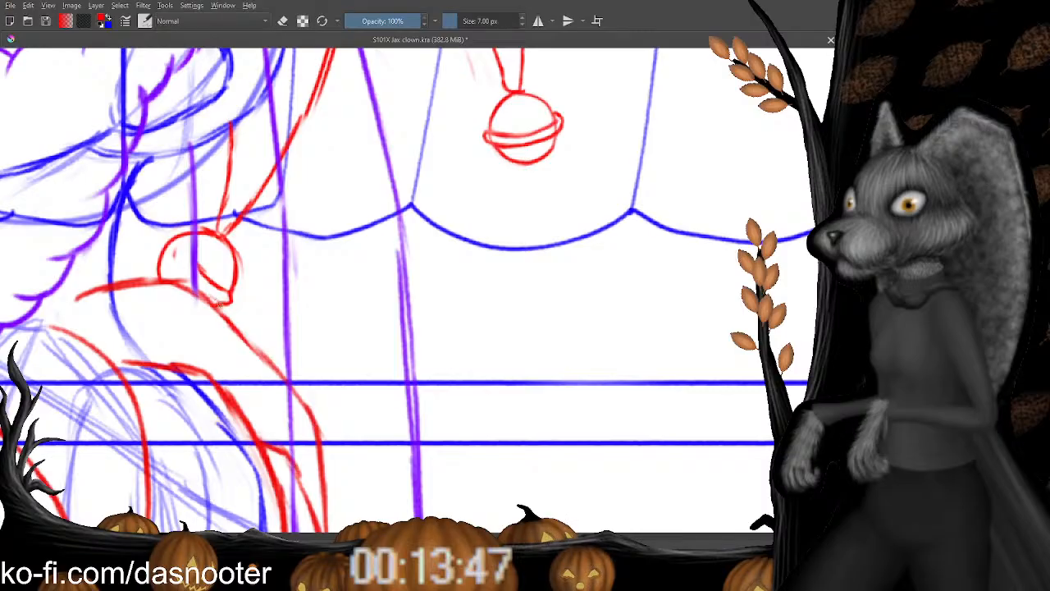
key("e")
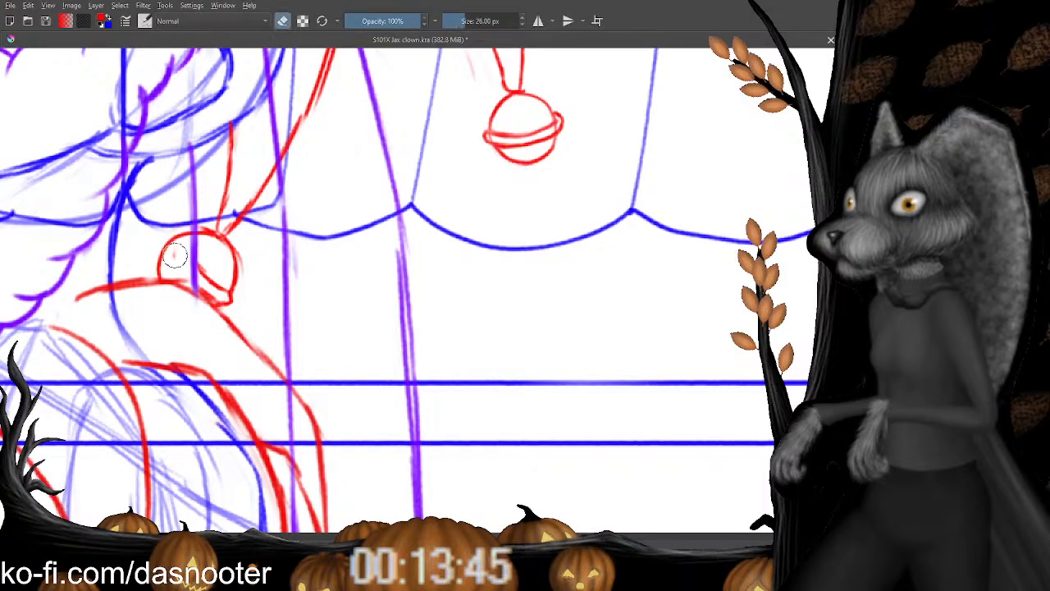
key("e")
Erase the first hat tail's upper line over the crown, the end of its lower line and the adjoining brim line.
scroll(208, 238, "down", 4)
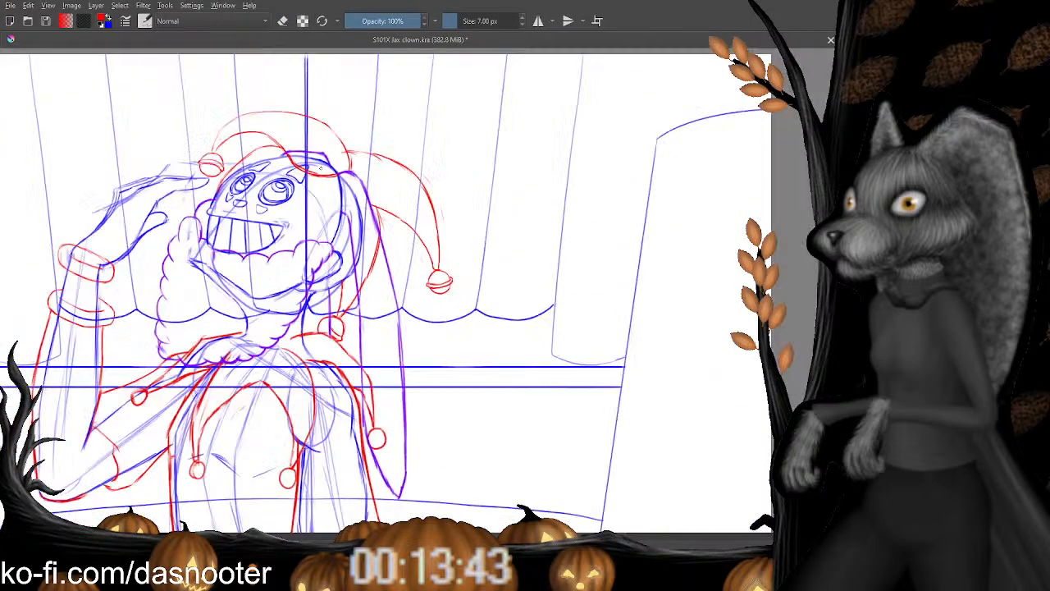
scroll(314, 198, "up", 4)
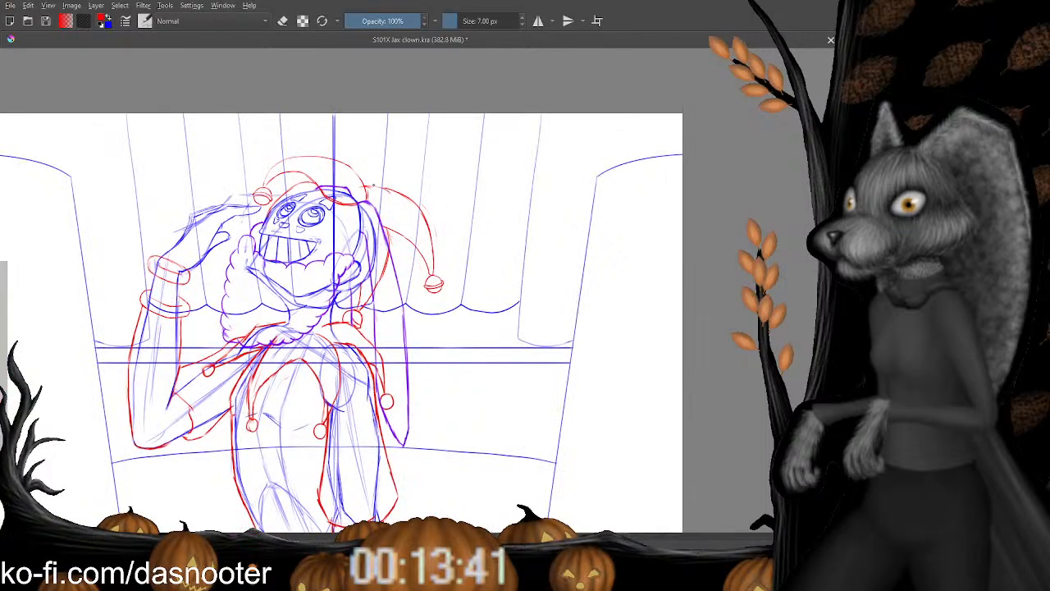
key("e")
left_click_drag(271, 240, 326, 285)
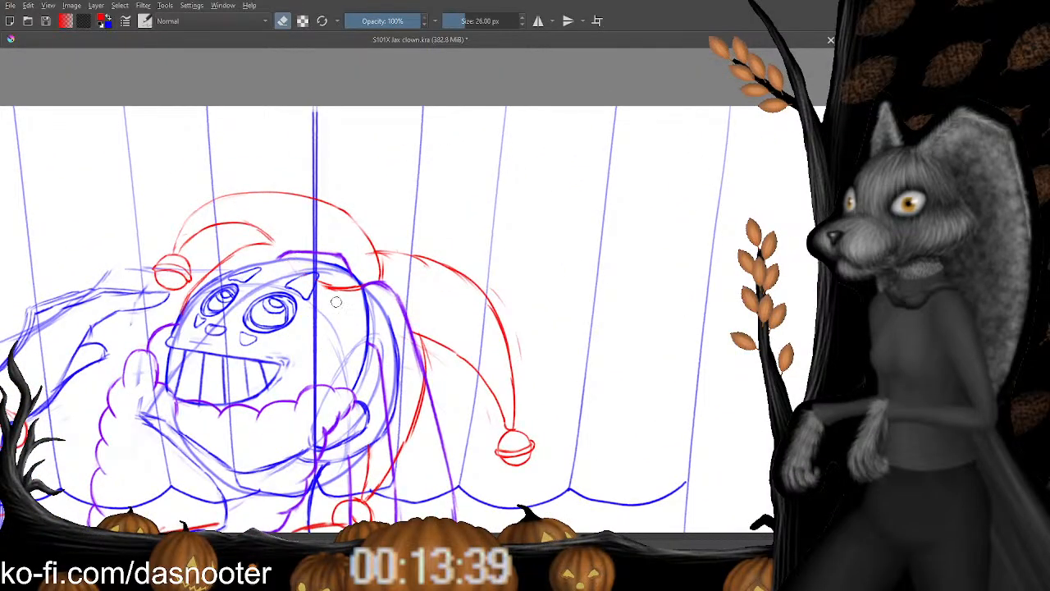
key("e")
key("e")
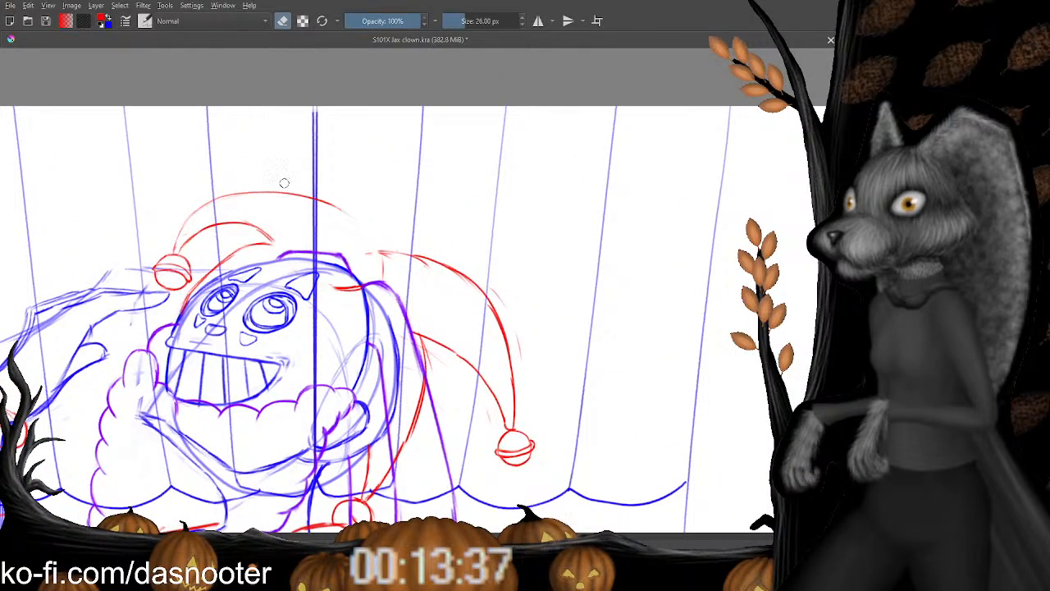
left_click_drag(353, 215, 337, 178)
key("bracketright")
key("bracketright")
key("bracketright")
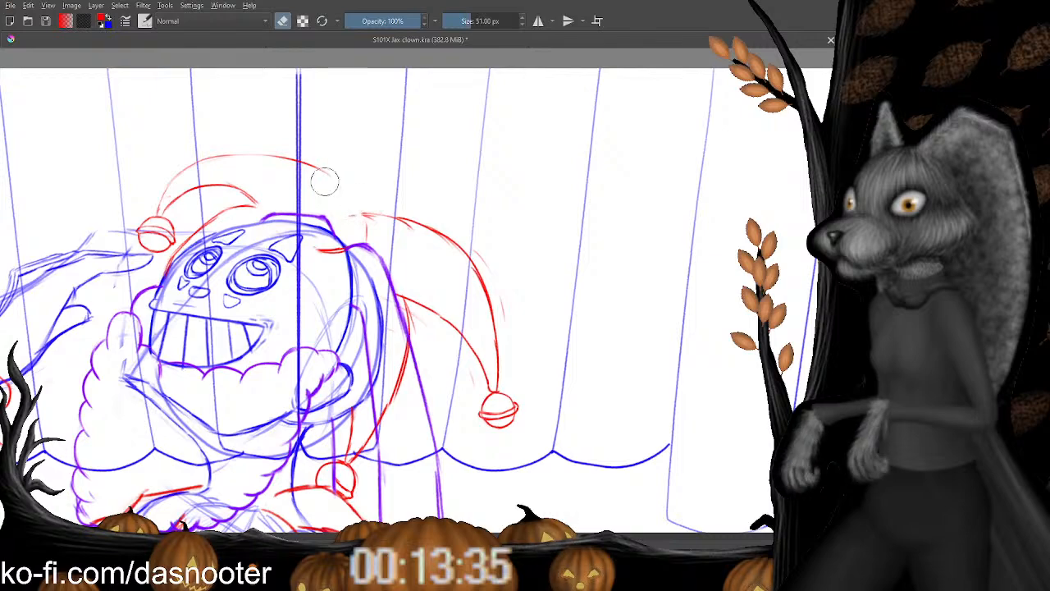
left_click_drag(238, 187, 264, 191)
Redraw the first tail's upper line as a taller crown curve from above its ball to the back of the brim.
key("e")
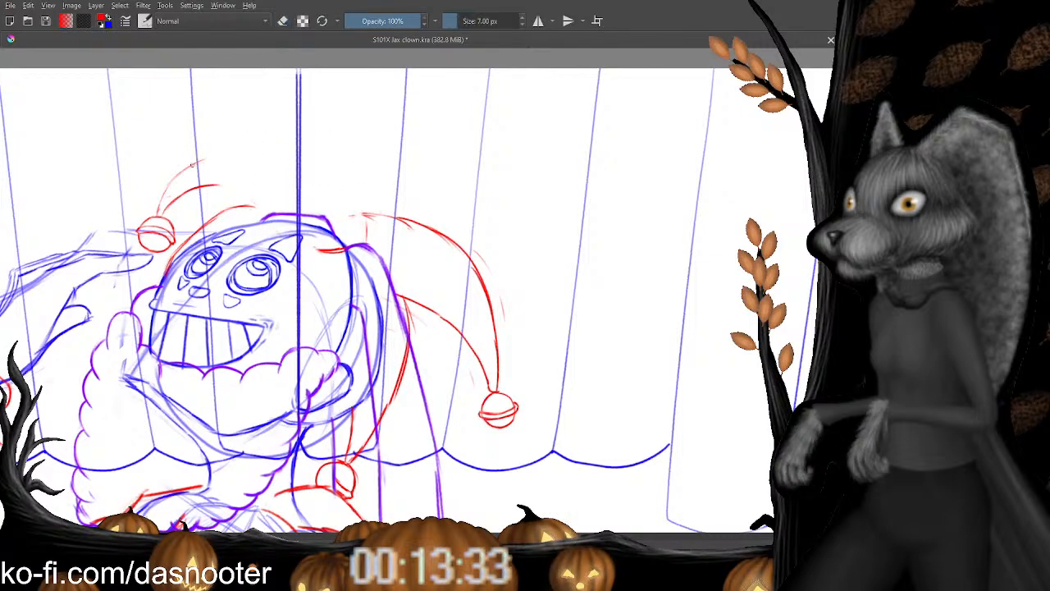
key("e")
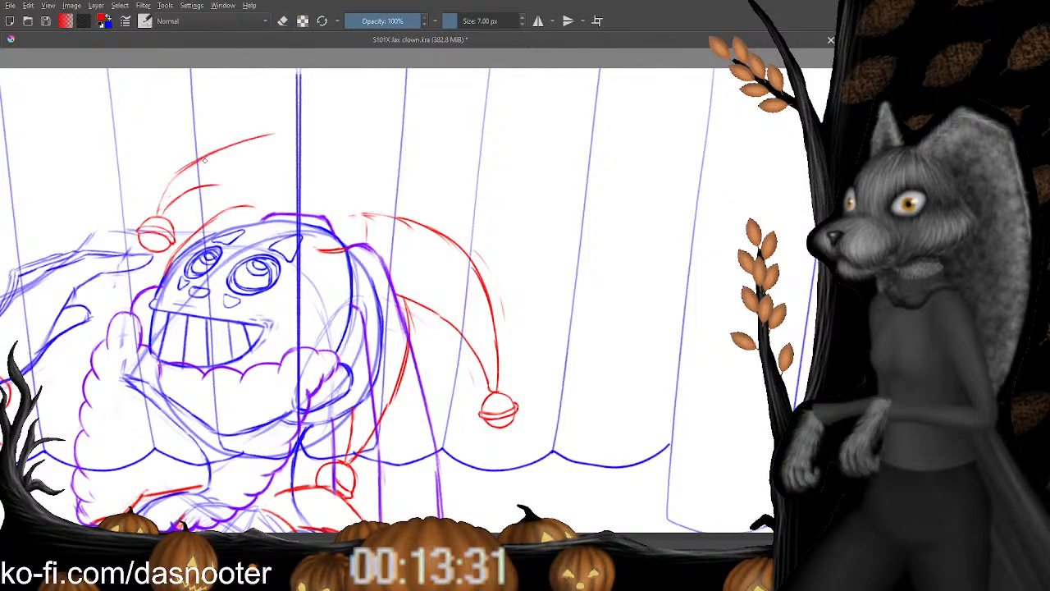
left_click_drag(220, 153, 271, 133)
key("e")
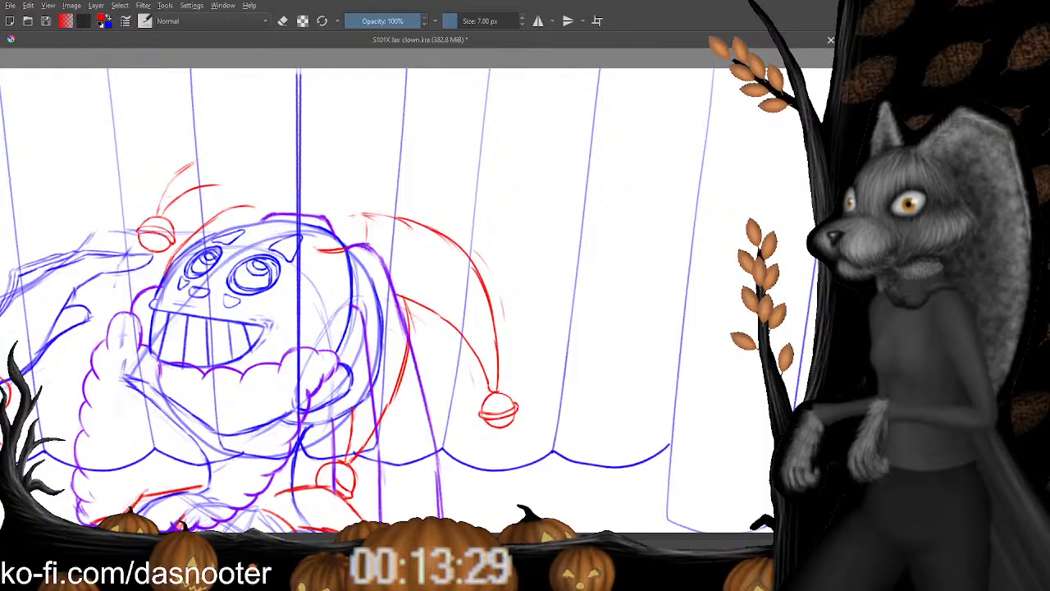
mouse_move(367, 246)
left_mouse_down()
mouse_move(354, 174)
mouse_move(327, 155)
mouse_move(233, 136)
left_mouse_up()
key("ctrl+z")
key("ctrl+z")
key("e")
key("e")
mouse_move(324, 157)
left_mouse_down()
mouse_move(242, 135)
mouse_move(161, 197)
mouse_move(199, 209)
left_mouse_up()
key("e")
key("e")
key("ctrl+z")
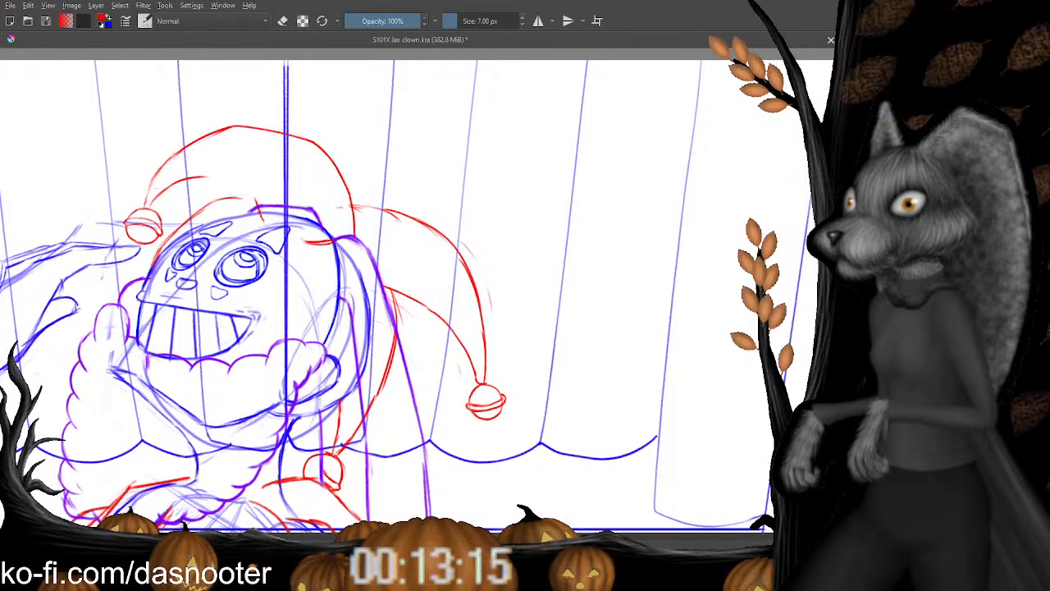
Redraw the first tail's lower line so it curves down to meet the forehead arc at the brim.
mouse_move(259, 218)
left_mouse_down()
mouse_move(231, 178)
mouse_move(190, 178)
left_mouse_up()
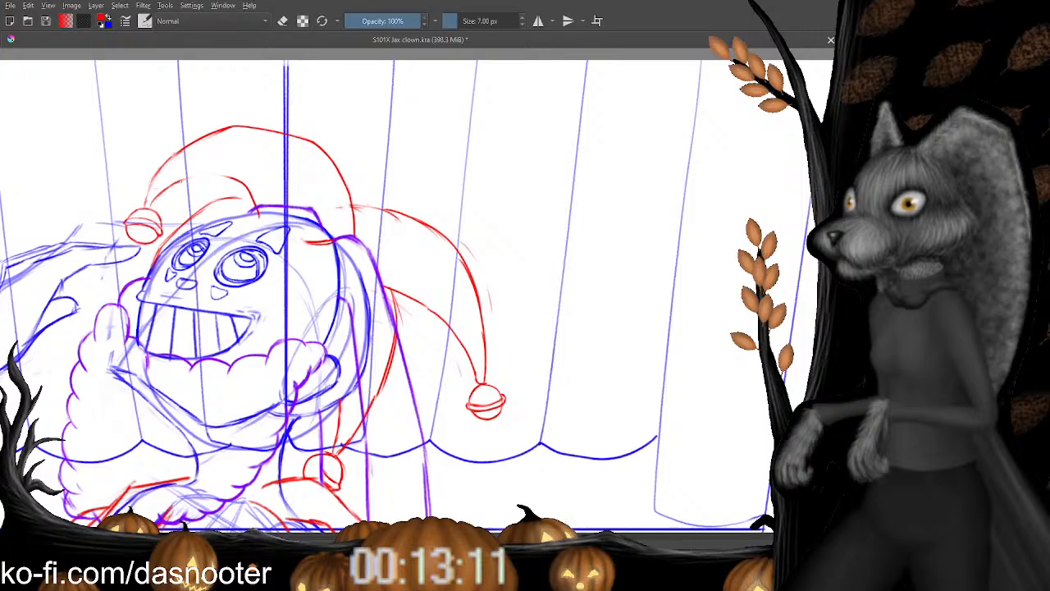
key("e")
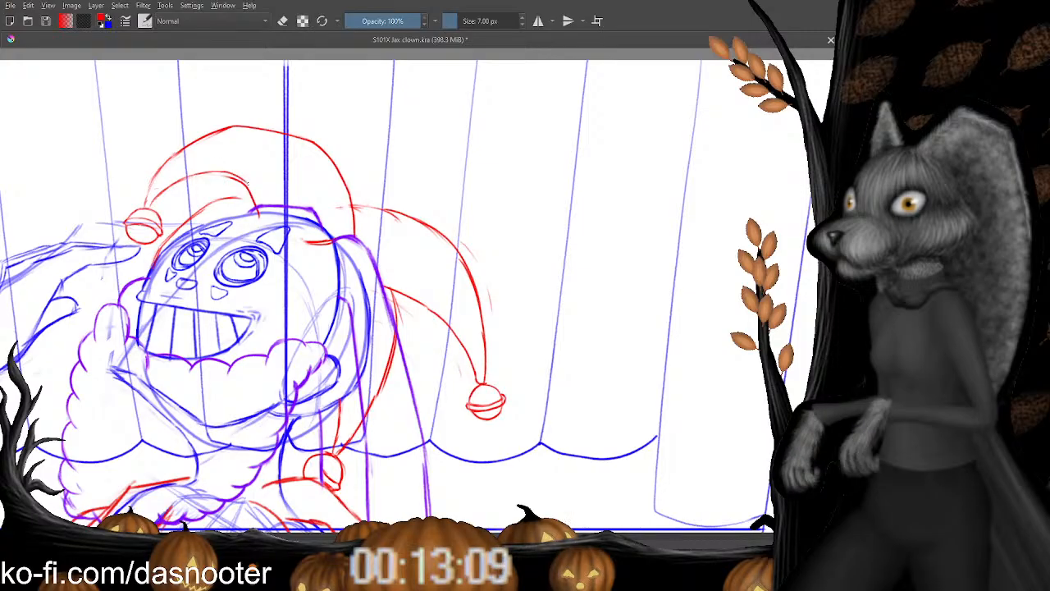
left_click_drag(233, 177, 262, 210)
left_click_drag(240, 175, 259, 197)
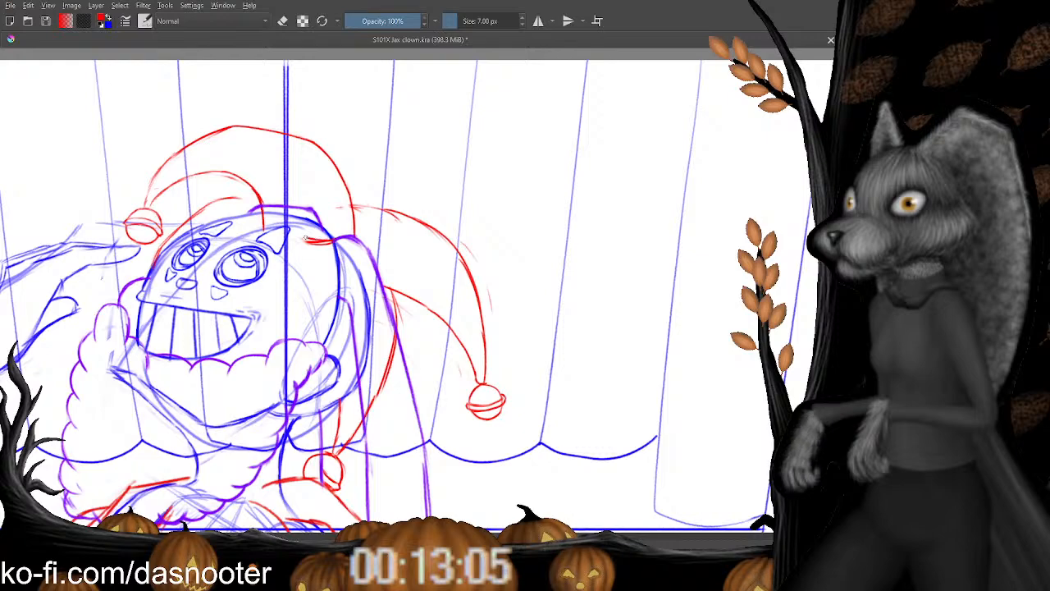
Redraw the brim line from the end of the forehead arc down across the head toward the crown's back edge.
key("e")
key("e")
mouse_move(324, 245)
left_mouse_down()
mouse_move(285, 232)
mouse_move(261, 207)
left_mouse_up()
key("e")
key("e")
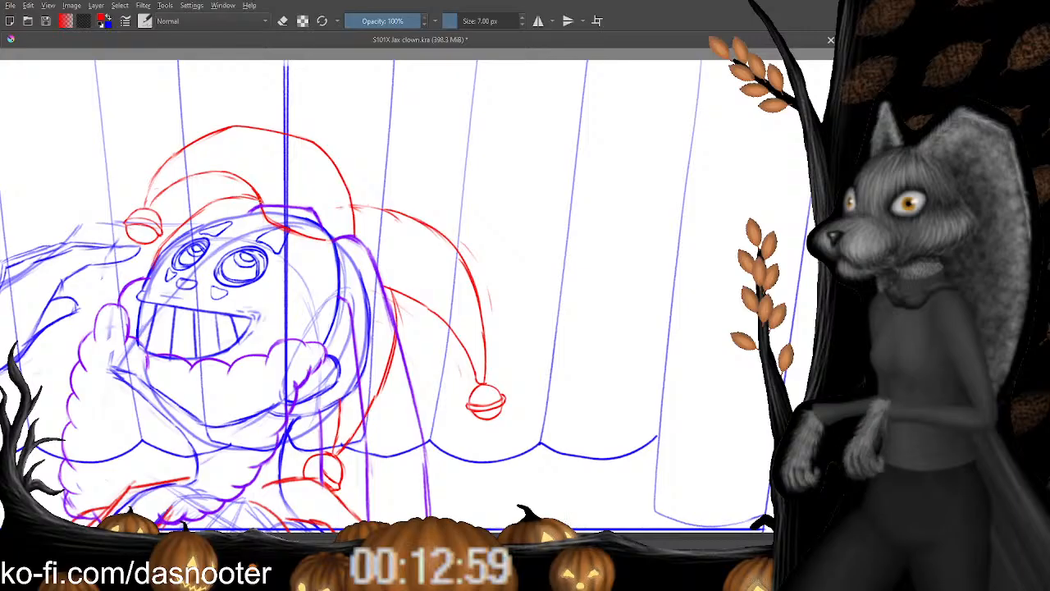
Select the second hat tail with its ball freehand, then rotate and shift it closer to the head.
mouse_move(360, 155)
left_mouse_down()
mouse_move(337, 121)
mouse_move(320, 132)
left_mouse_up()
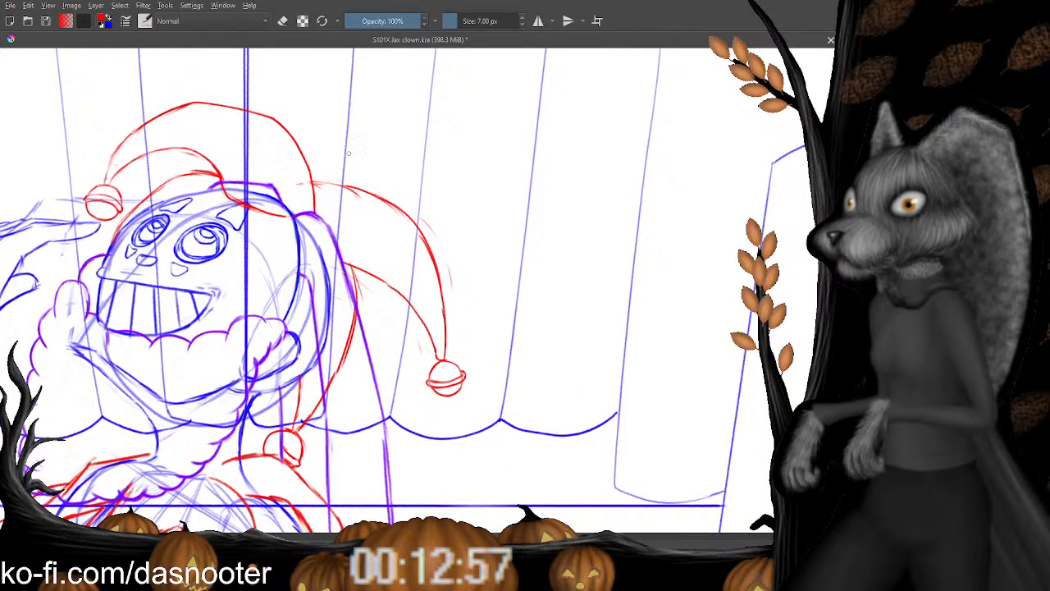
key("ctrl+minus")
key("ctrl+minus")
key("ctrl+minus")
key("ctrl+plus")
key("ctrl+plus")
key("ctrl+plus")
left_click_drag(322, 179, 318, 169)
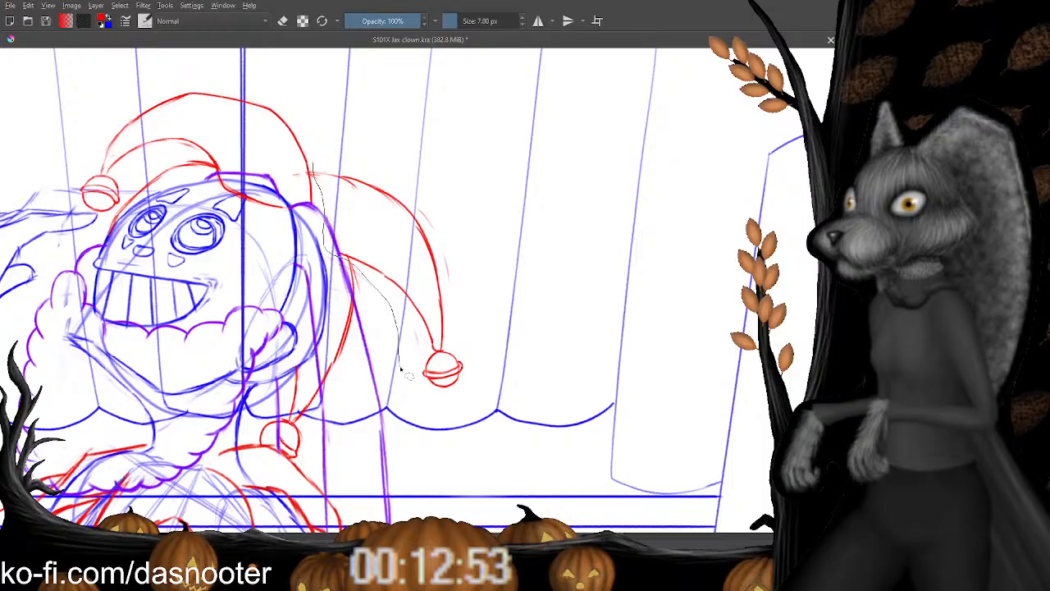
key("ctrl+t")
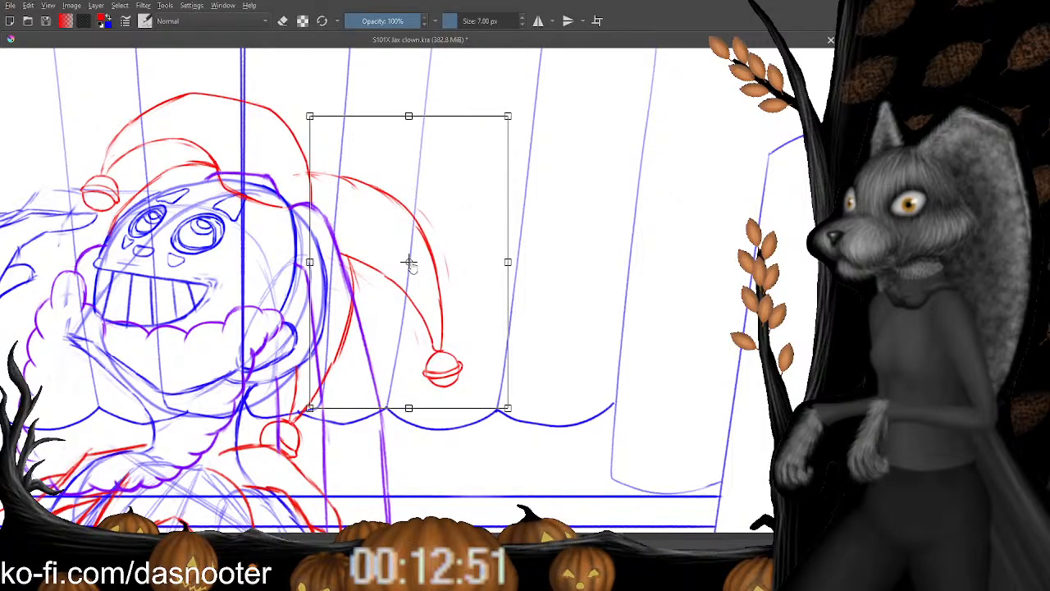
key("Return")
key("ctrl+t")
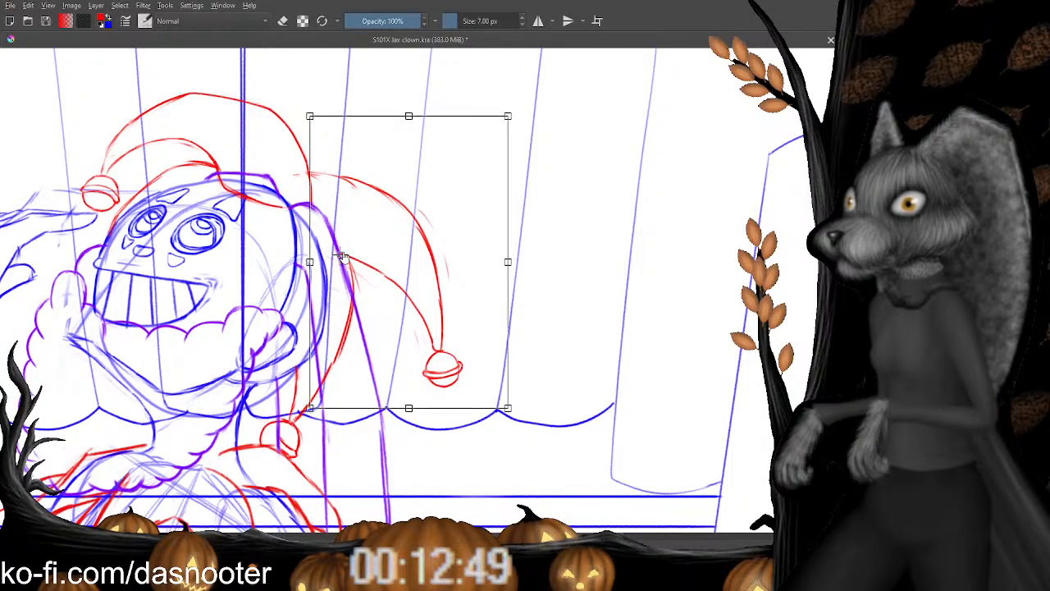
left_click_drag(605, 249, 589, 283)
left_click_drag(415, 229, 407, 228)
key("Return")
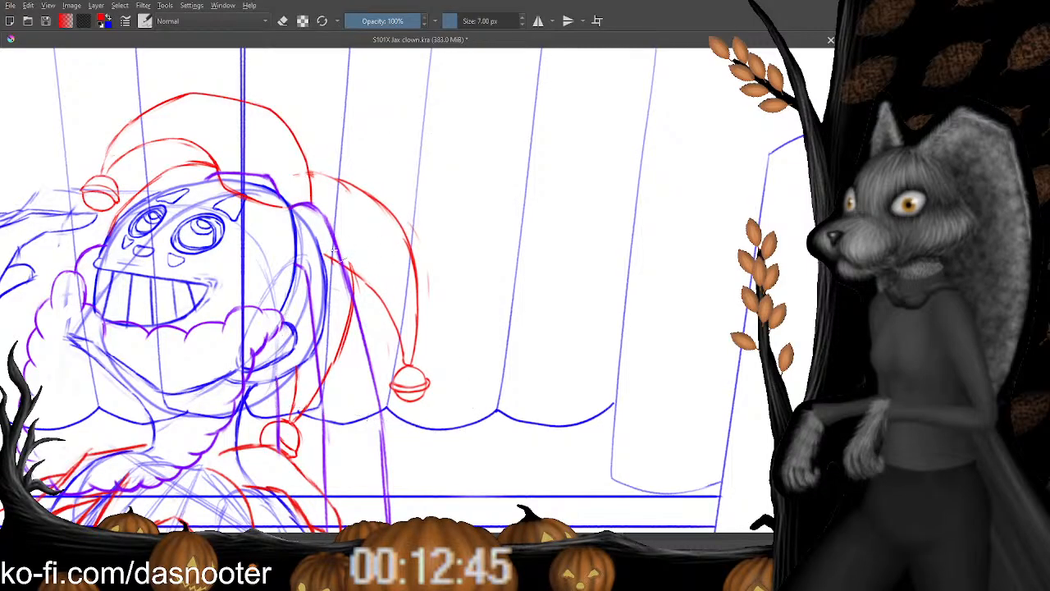
Erase the overhanging start of the second tail's inner line and extend the third tail's outer line upward along the ear.
key("b")
key("e")
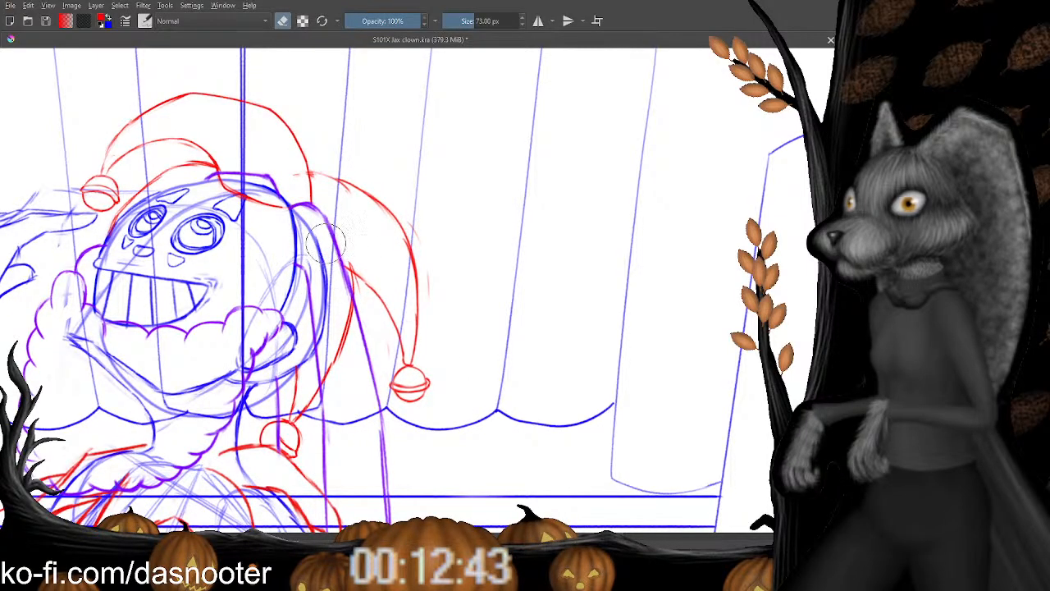
key("e")
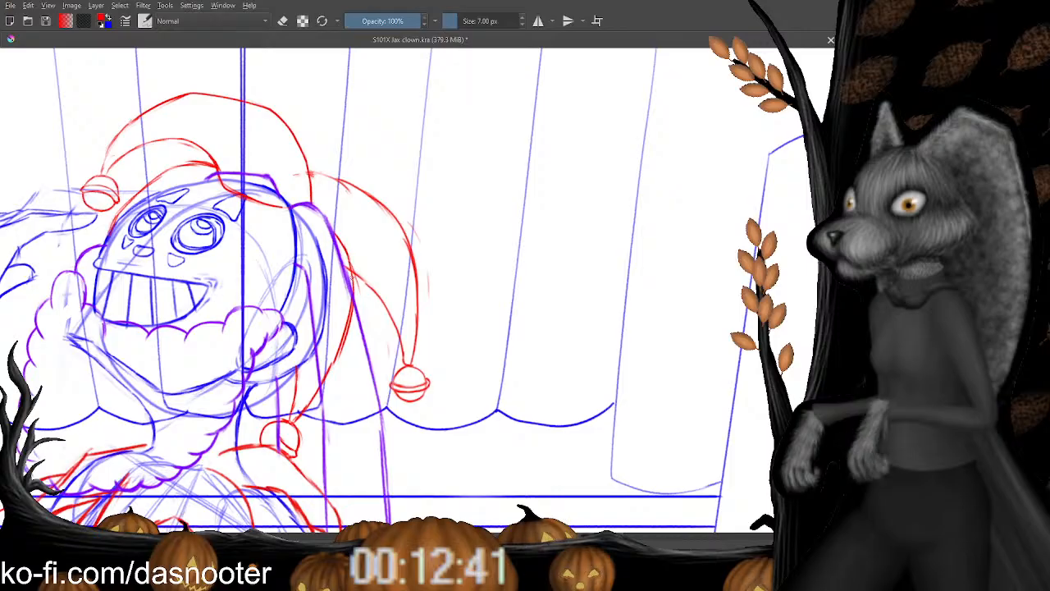
left_click_drag(319, 247, 442, 196)
key("minus")
key("minus")
key("minus")
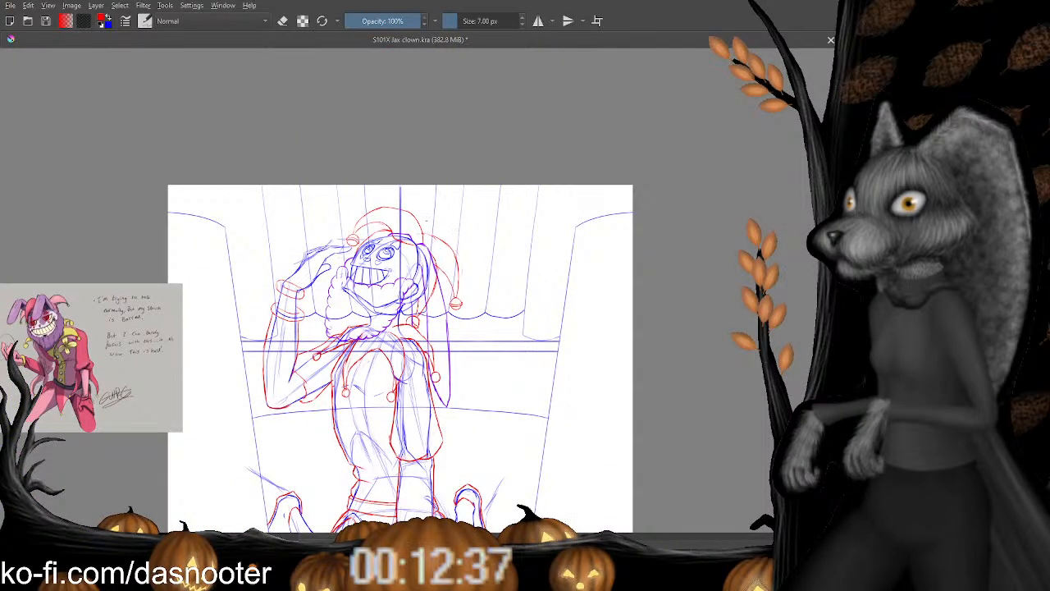
key("plus")
key("plus")
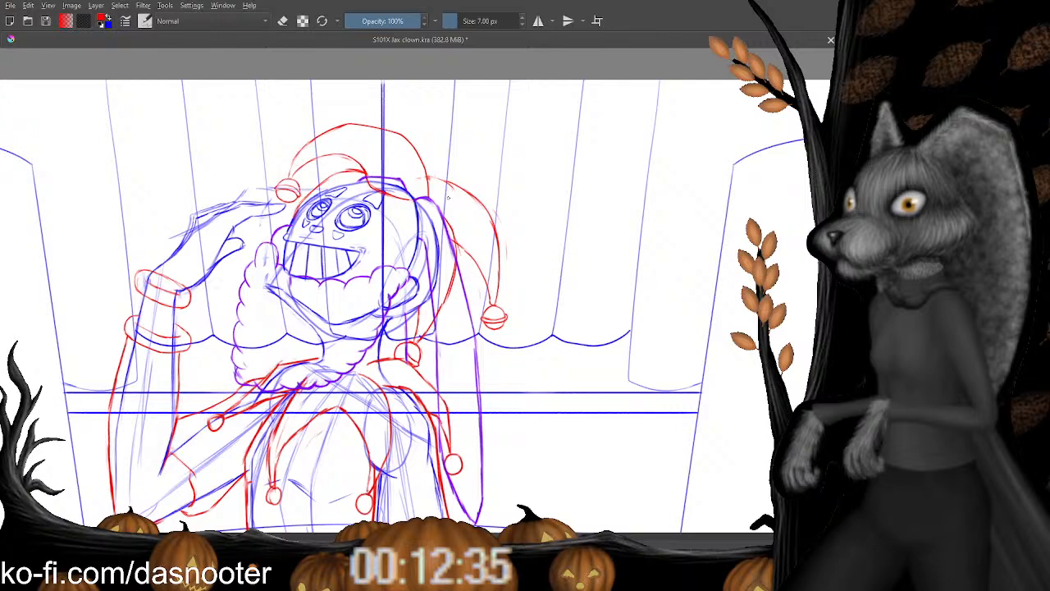
key("plus")
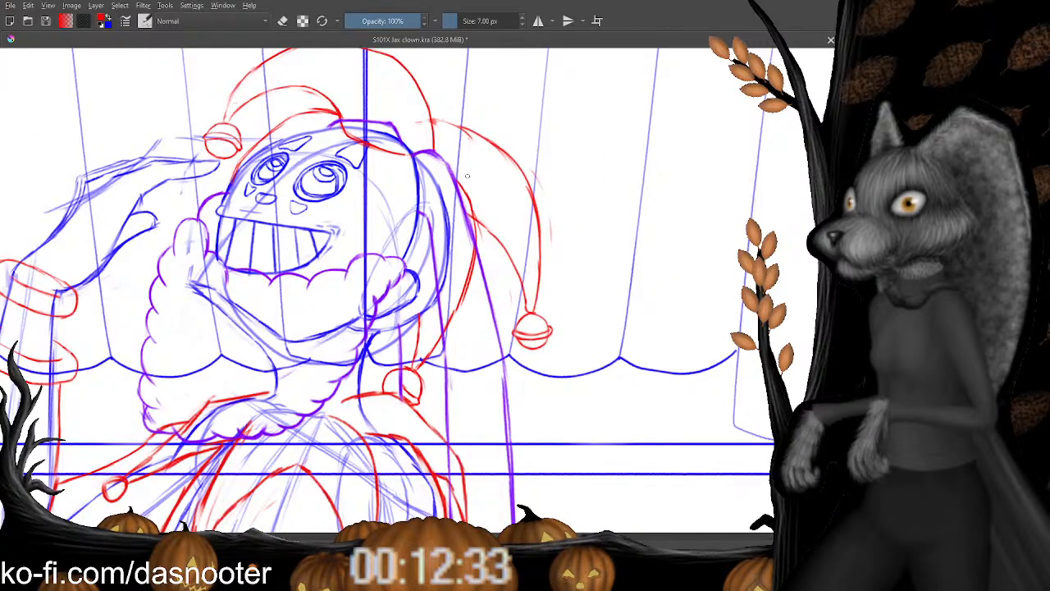
left_click_drag(416, 260, 396, 223)
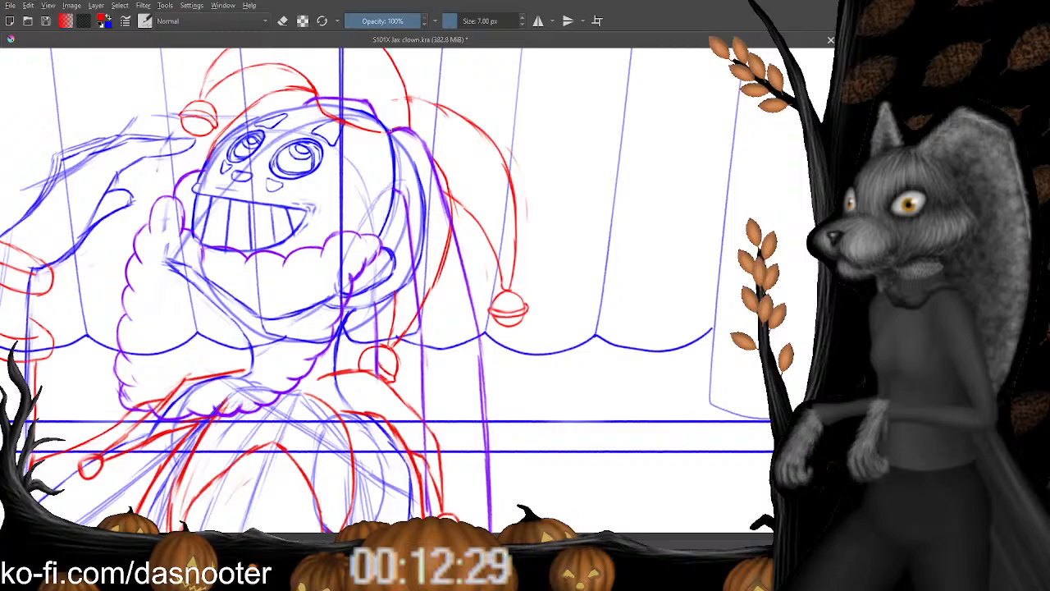
mouse_move(378, 138)
left_mouse_down()
mouse_move(372, 175)
mouse_move(390, 245)
left_mouse_up()
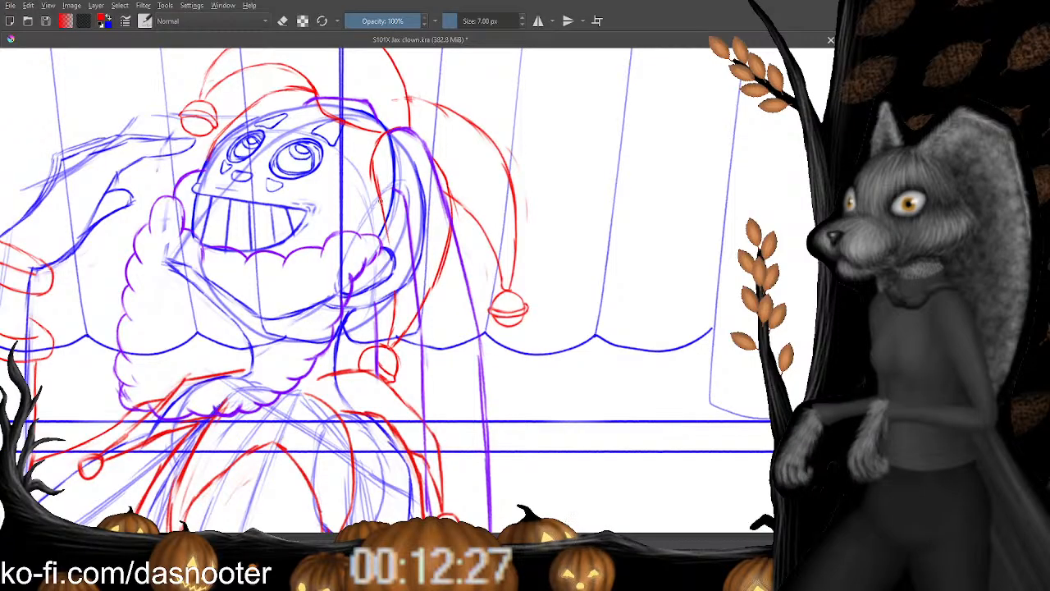
key("ctrl+z")
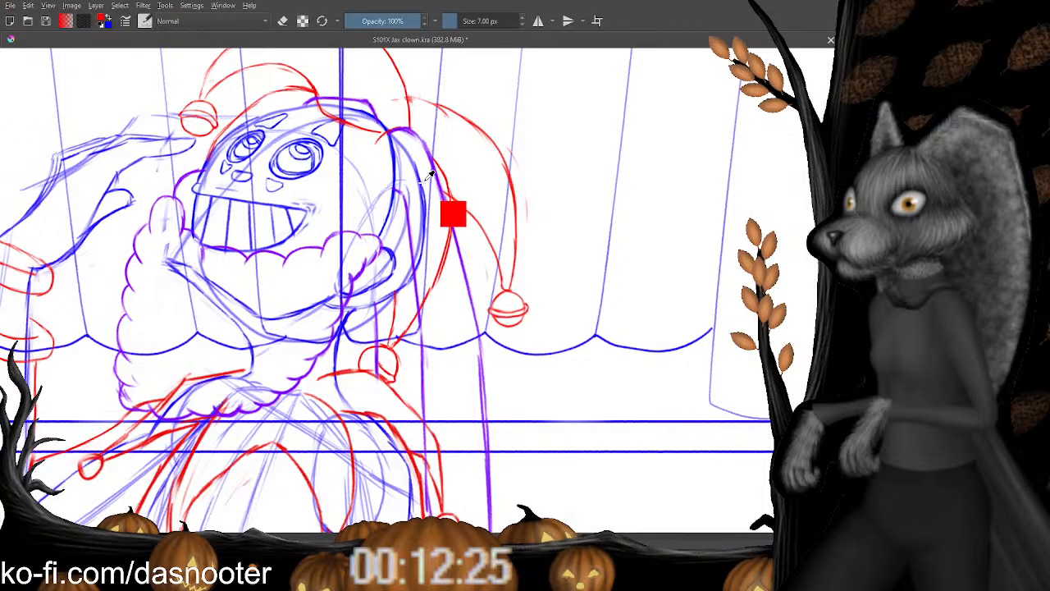
Erase the lower part of the third tail's outer line between the second tail and the ball on the shoulder.
key("e")
left_click_drag(438, 253, 435, 325)
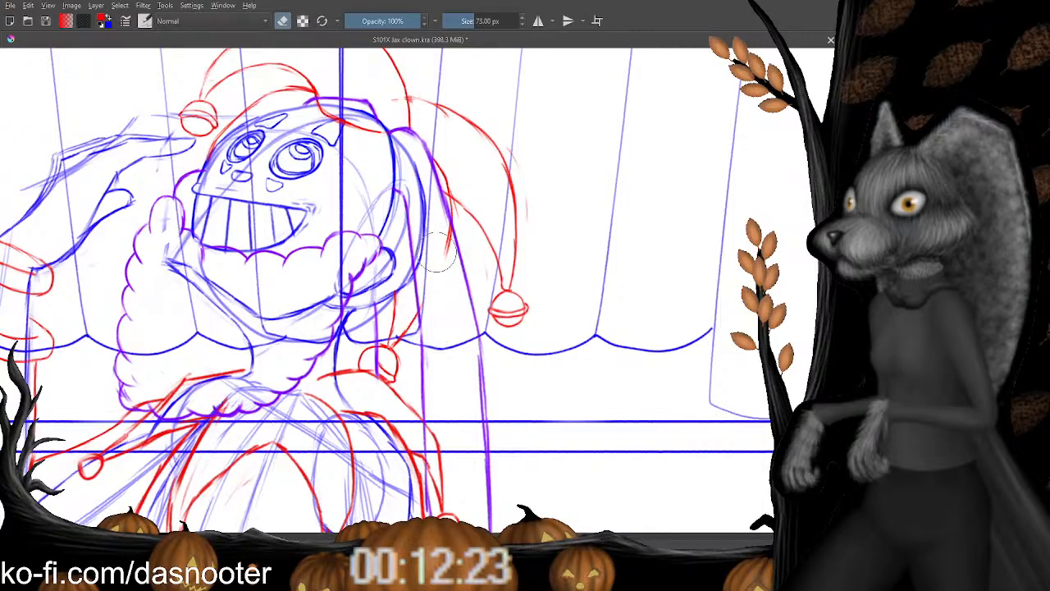
left_click_drag(423, 232, 437, 352)
key("minus")
key("minus")
key("minus")
key("minus")
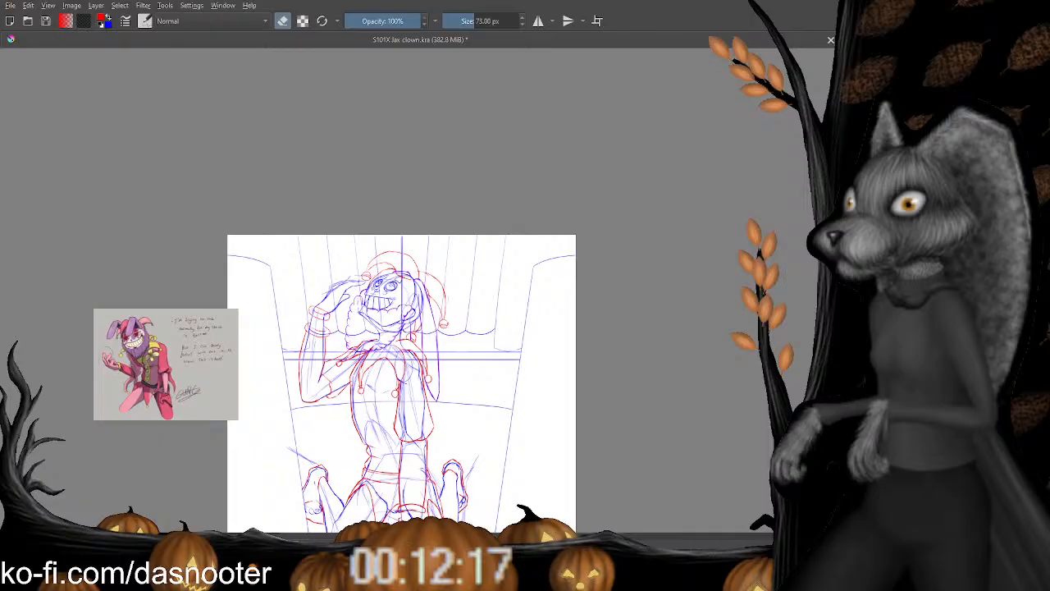
Erase the back edge of the hat's crown and redraw it farther back, sweeping down to the ear.
scroll(415, 295, "up", 6)
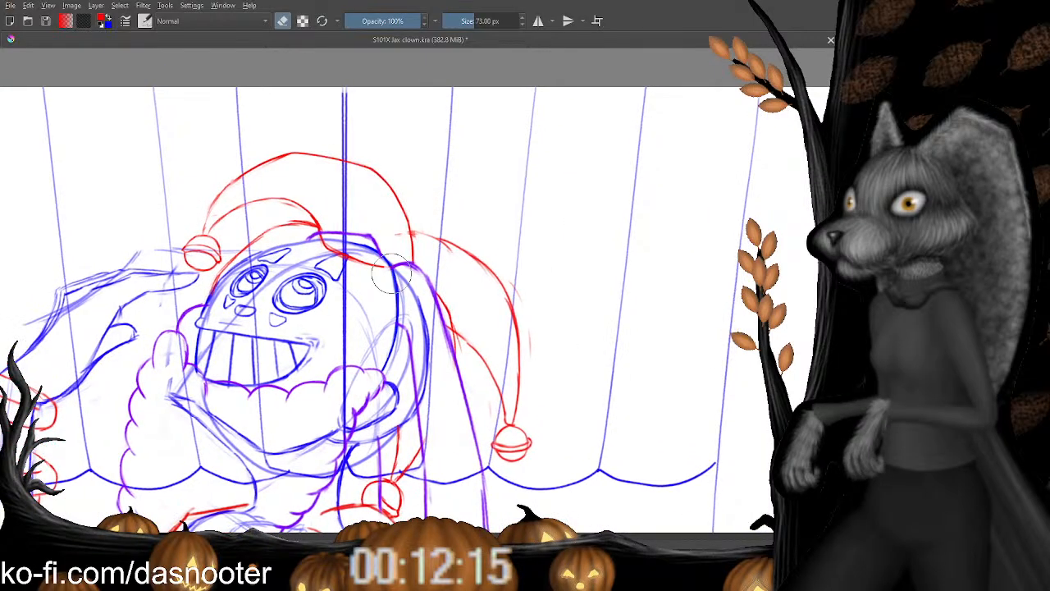
key("e")
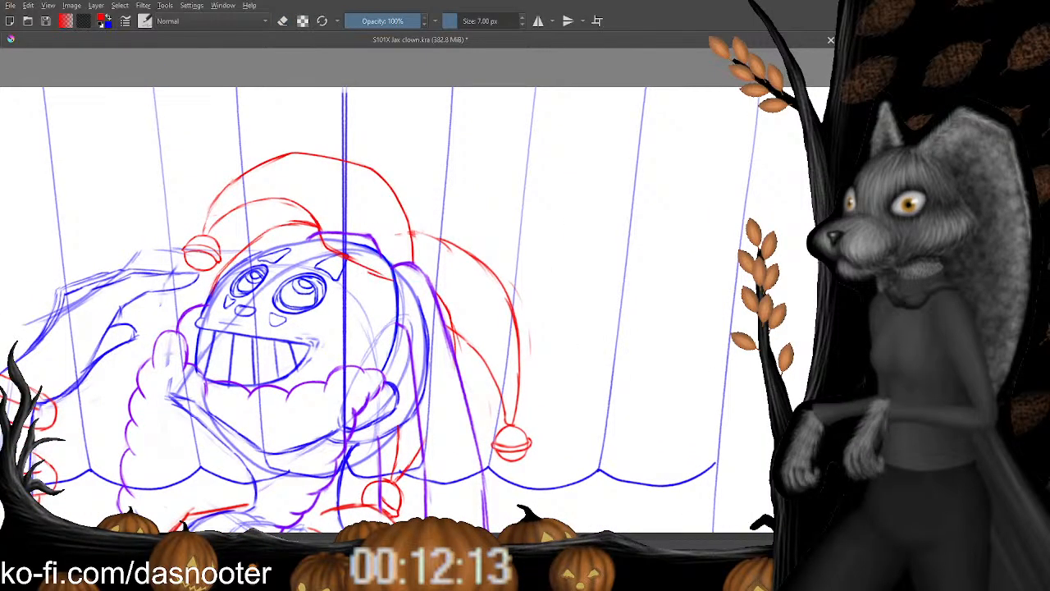
key("e")
left_click(403, 221)
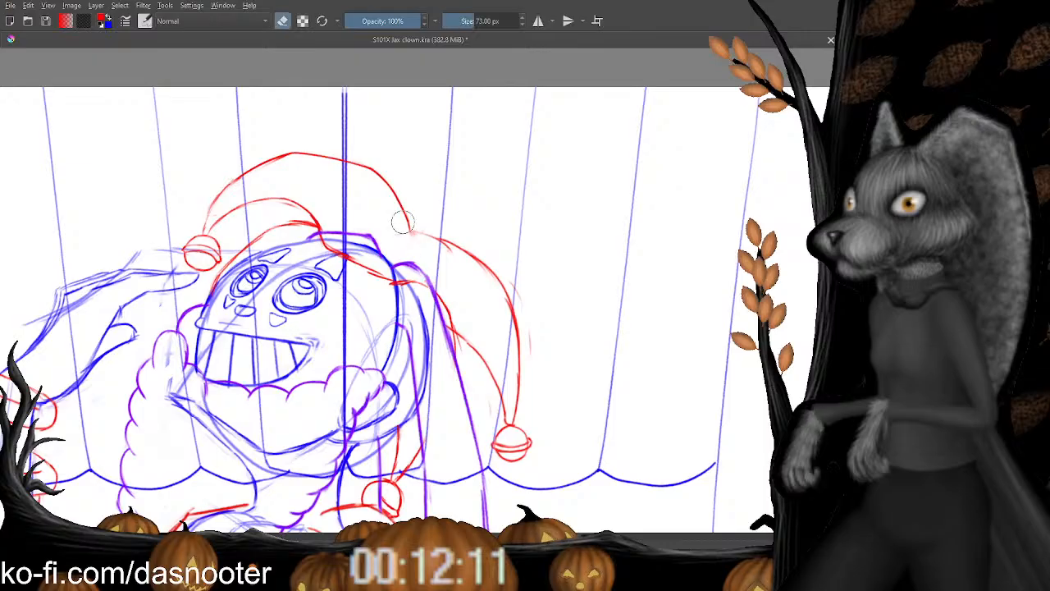
key("e")
left_click_drag(402, 212, 429, 254)
key("e")
mouse_move(394, 192)
left_mouse_down()
mouse_move(416, 235)
mouse_move(393, 183)
mouse_move(421, 222)
mouse_move(440, 285)
left_mouse_up()
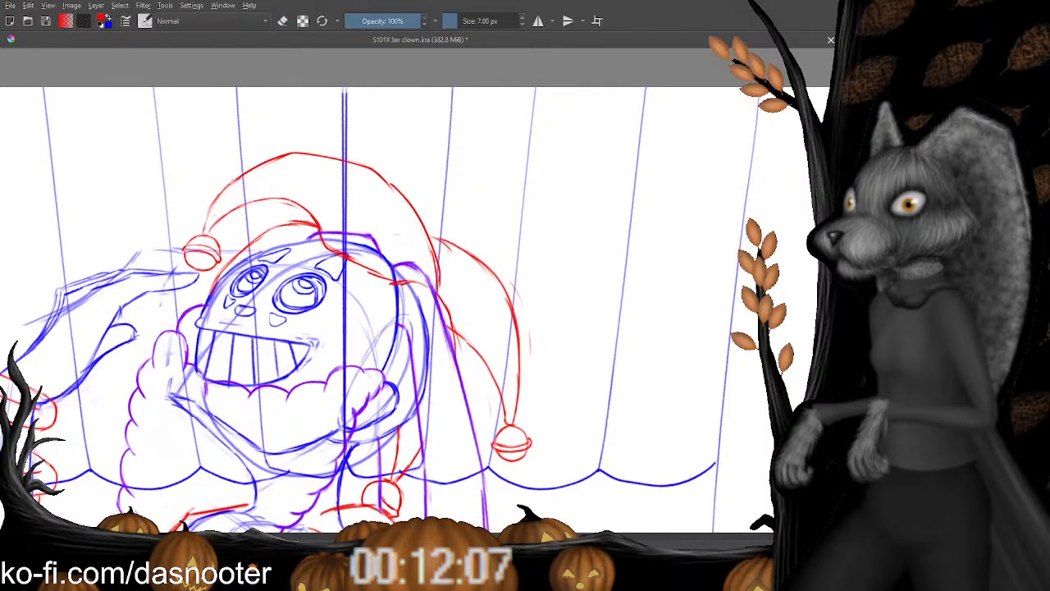
Redraw the brim line as a smooth curve from the hat's front fold to the crown's back edge, and save the drawing.
mouse_move(415, 279)
left_mouse_down()
mouse_move(360, 273)
mouse_move(319, 239)
left_mouse_up()
key("e")
key("e")
key("e")
key("e")
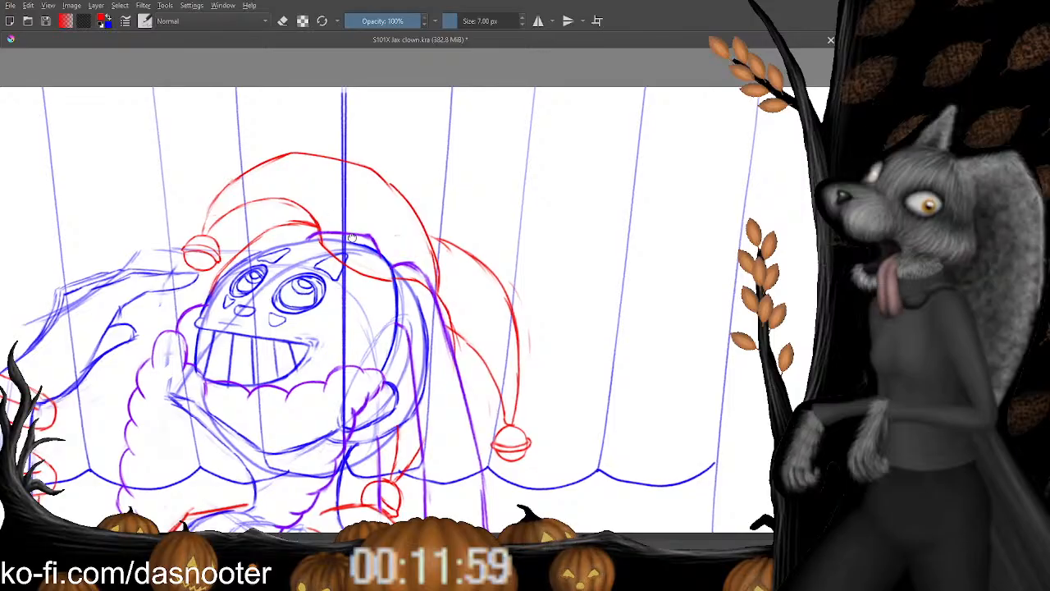
left_click_drag(368, 214, 322, 280)
key("ctrl+s")
Touch up the end of the brim line where it meets the crown beside the ear, and save the drawing.
left_click_drag(336, 361, 323, 242)
key("ctrl+minus")
key("ctrl+minus")
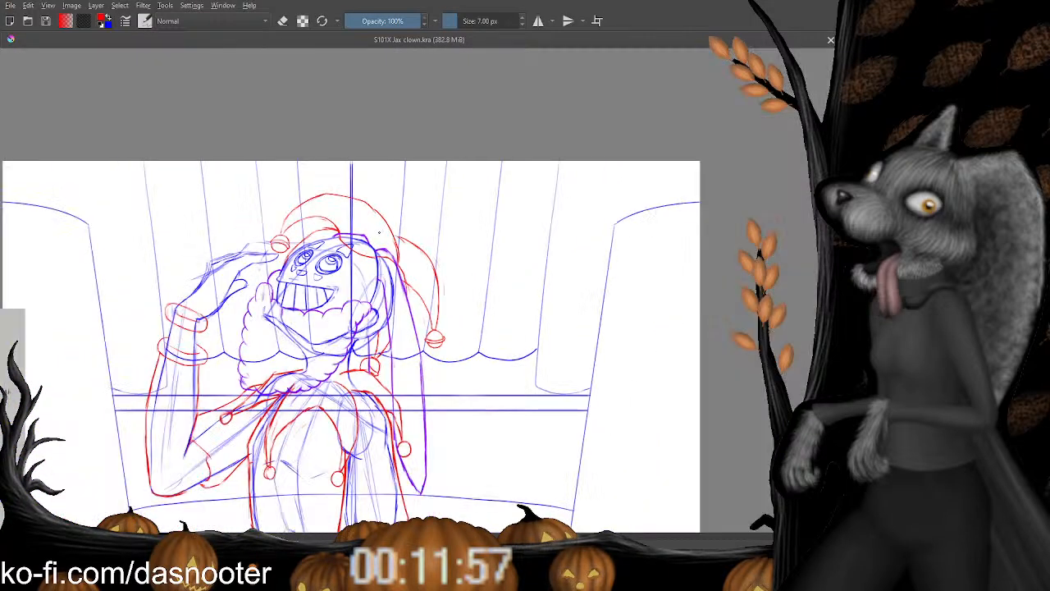
key("ctrl+plus")
key("ctrl+plus")
key("e")
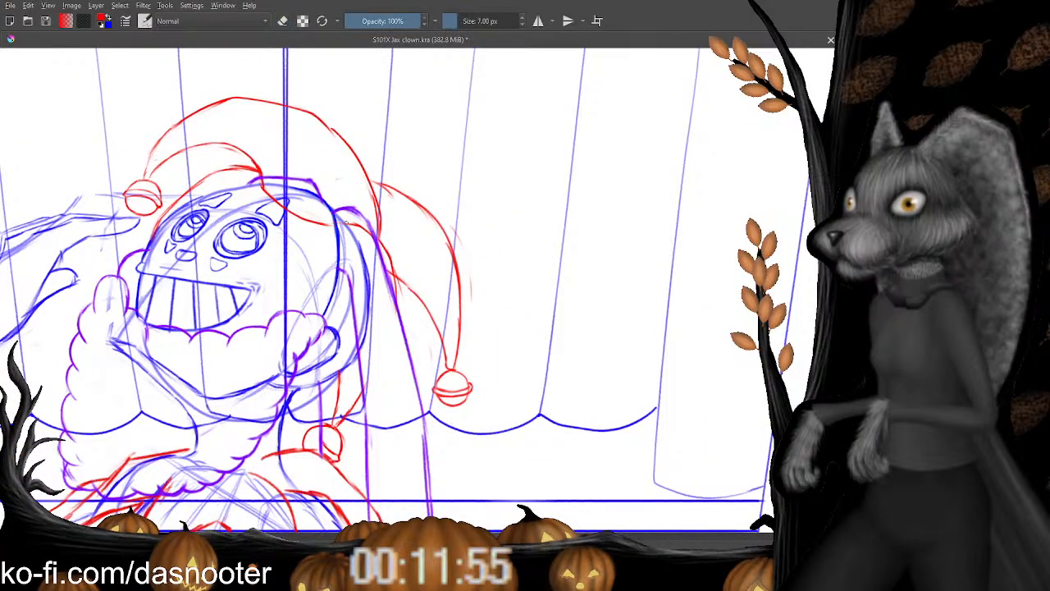
left_click_drag(330, 193, 316, 237)
key("ctrl+s")
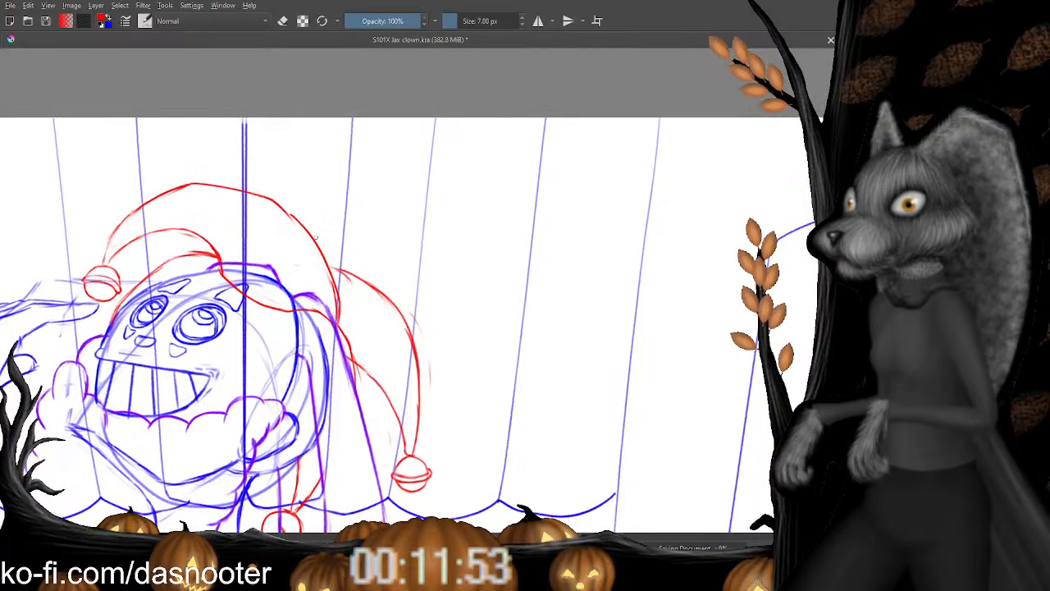
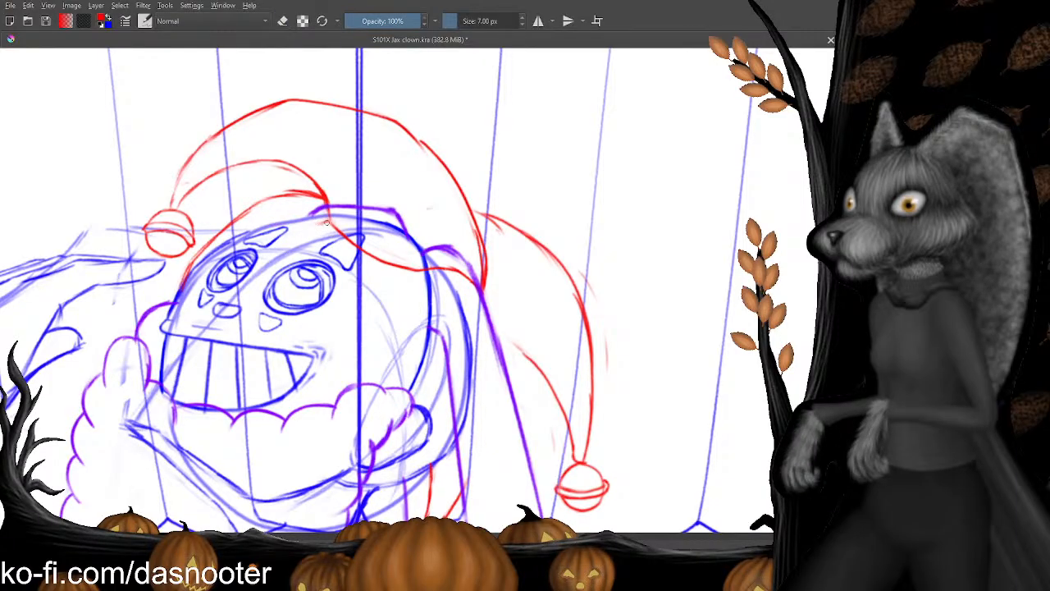
Extend the second tail's inner line to the ear, and redraw the crown's lower back edge to meet the start of the tail.
left_click_drag(465, 386, 319, 251)
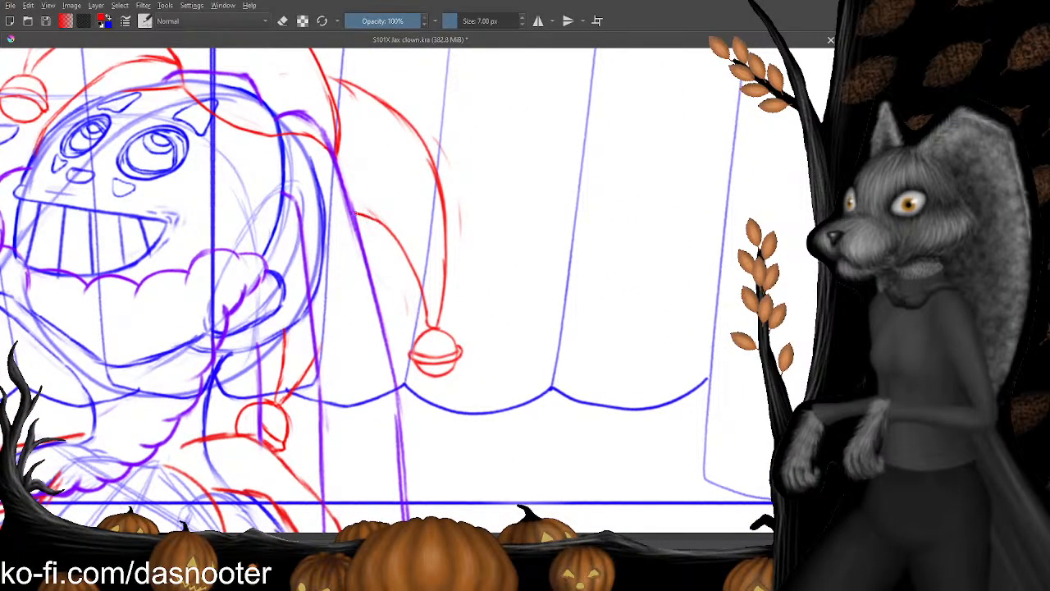
scroll(355, 213, "down", 4)
scroll(347, 220, "up", 2)
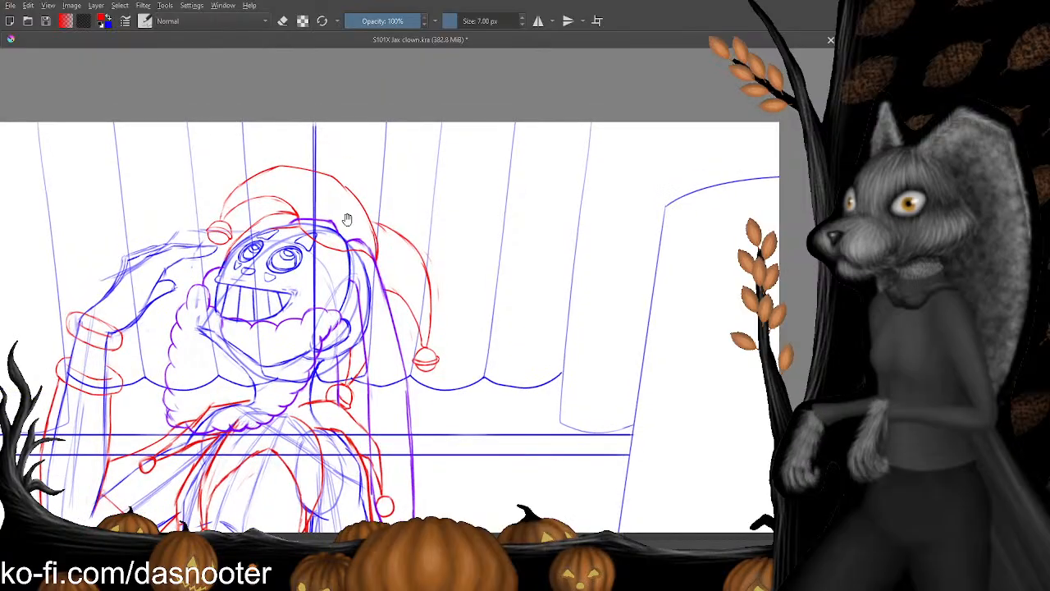
key("e")
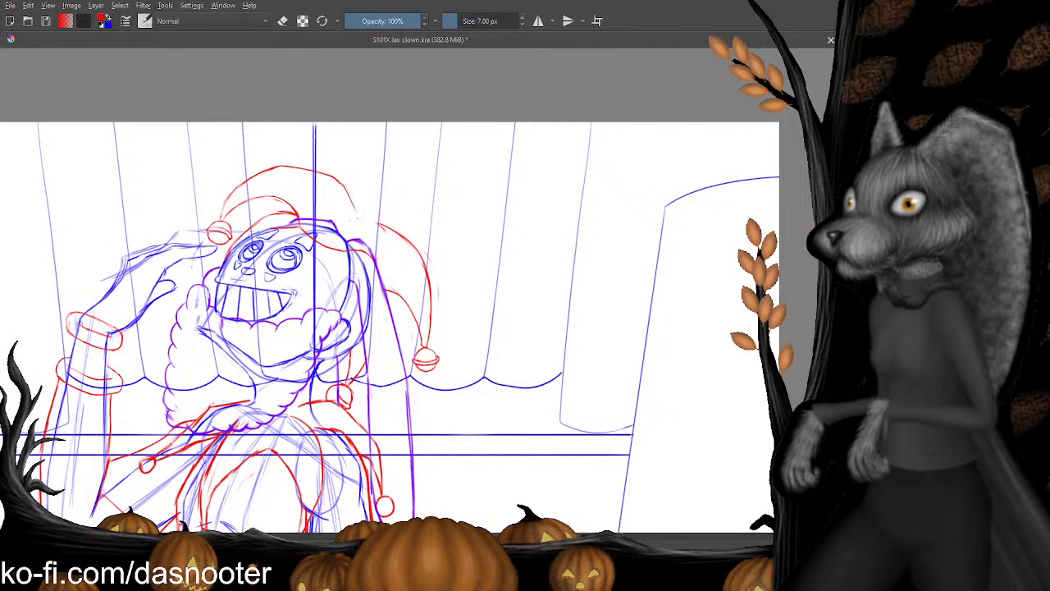
key("e")
left_click_drag(344, 189, 371, 244)
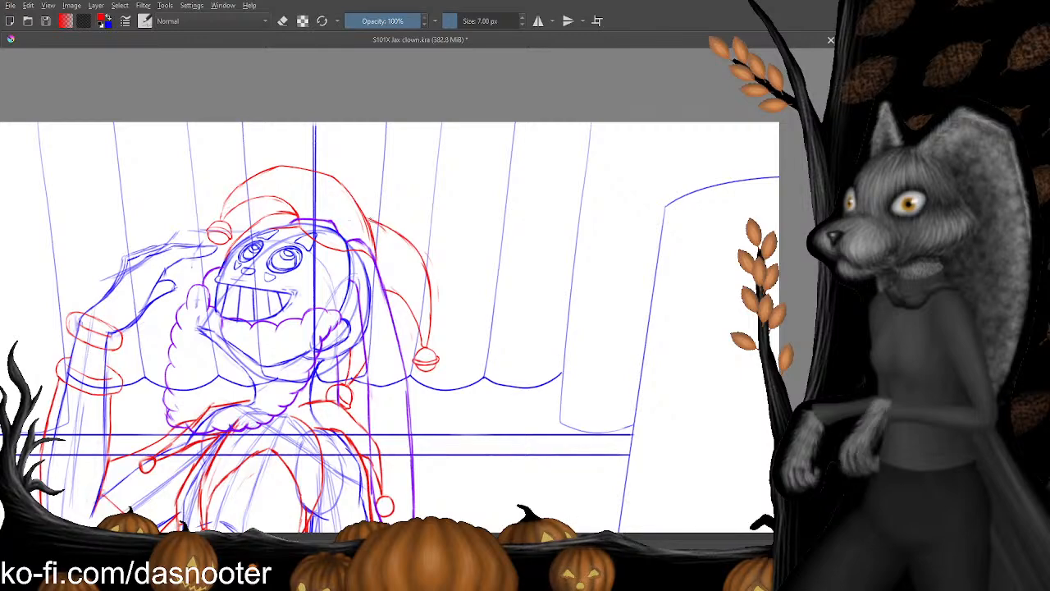
Clean up and redraw the joint where the crown's back edge runs into the second tail's outer line.
scroll(371, 221, "down", 3)
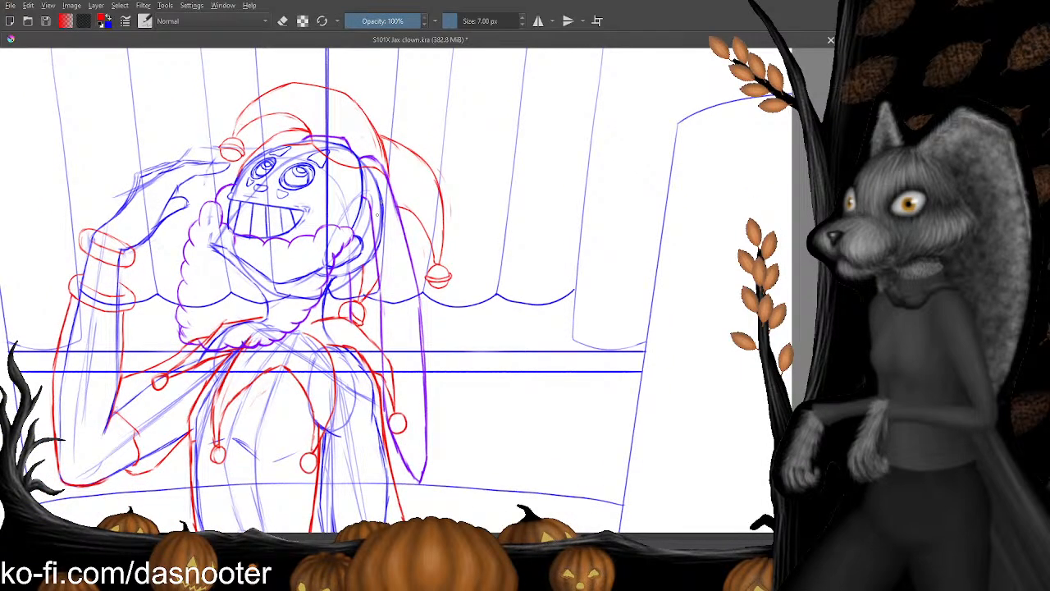
key("minus")
key("minus")
key("plus")
scroll(371, 287, "down", 3)
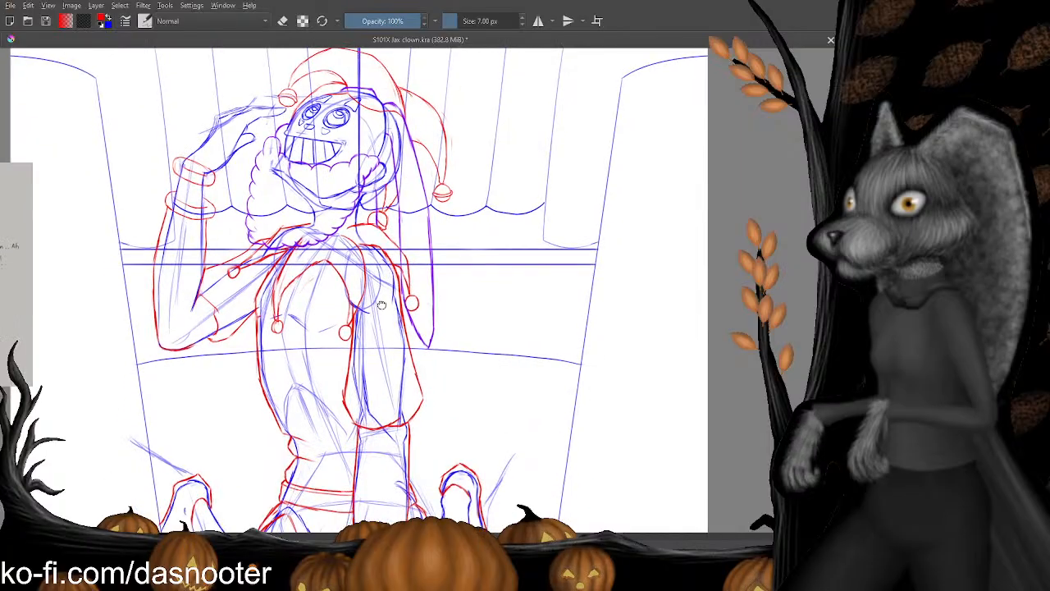
scroll(340, 253, "up", 5)
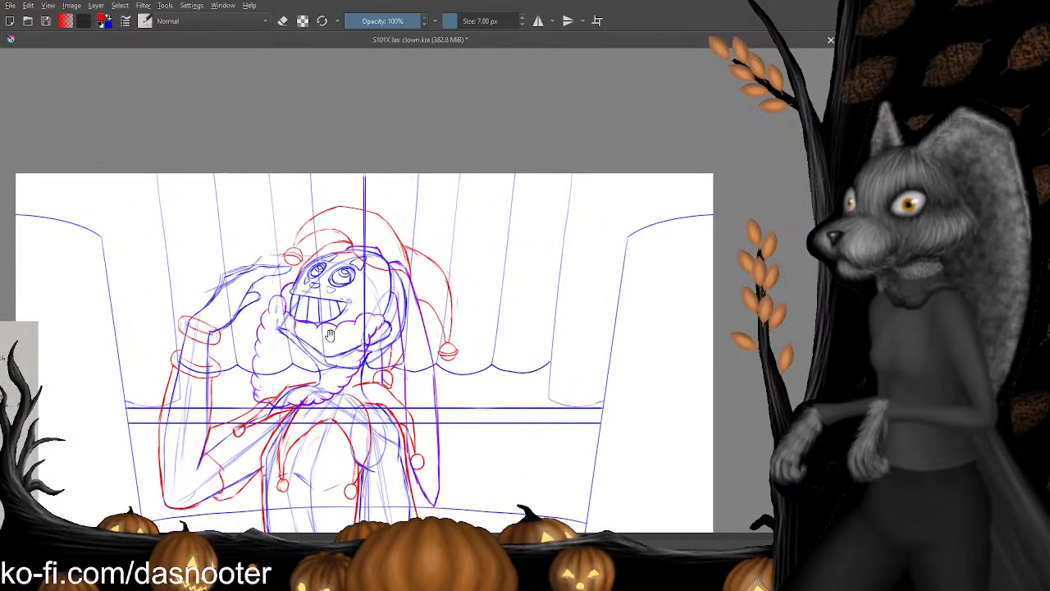
left_click_drag(355, 306, 333, 309)
key("e")
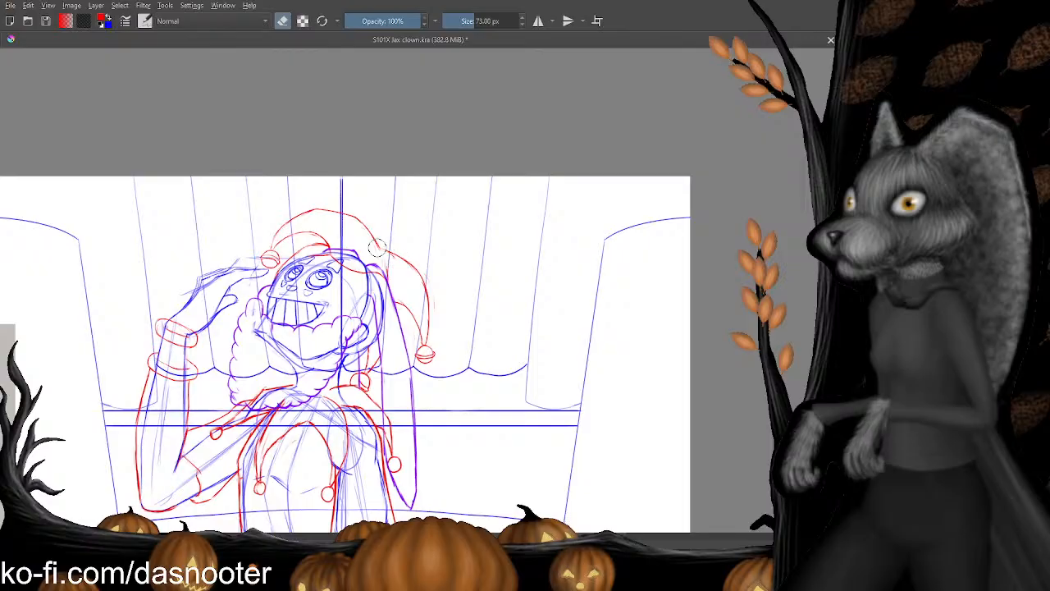
key("e")
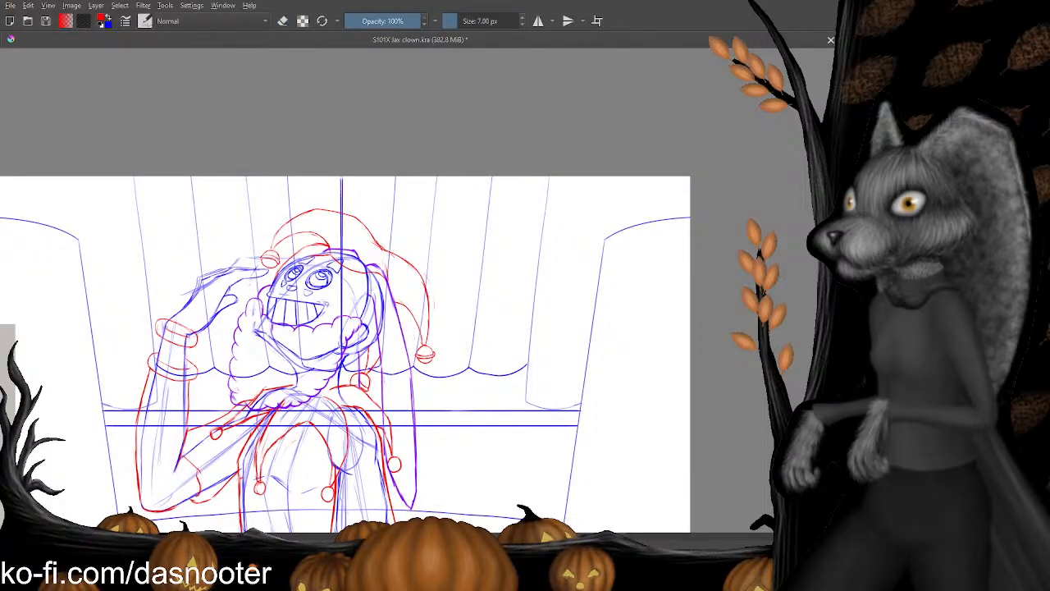
scroll(393, 273, "down", 1)
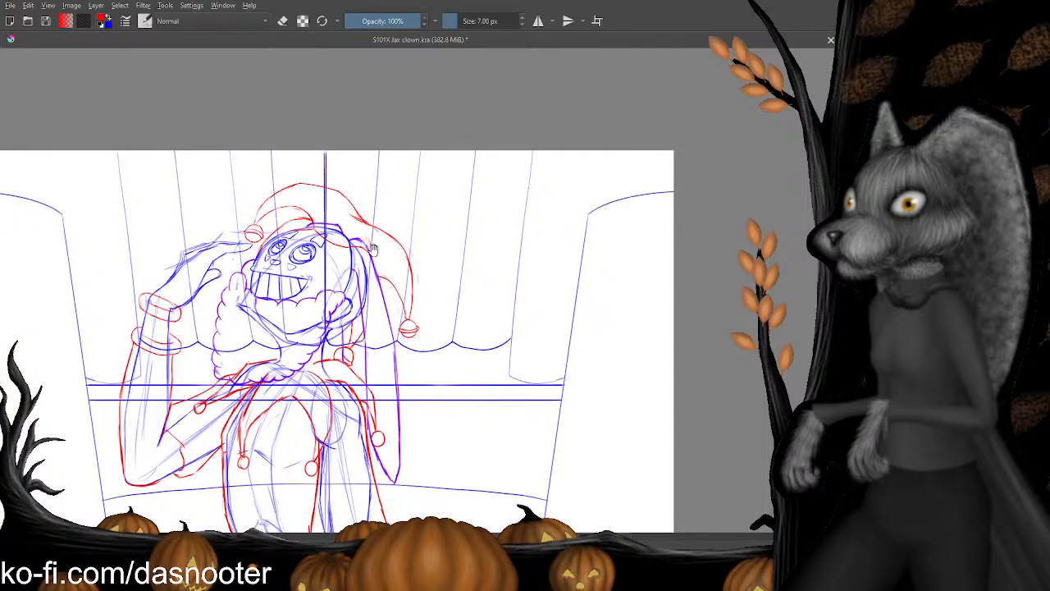
scroll(363, 201, "up", 3)
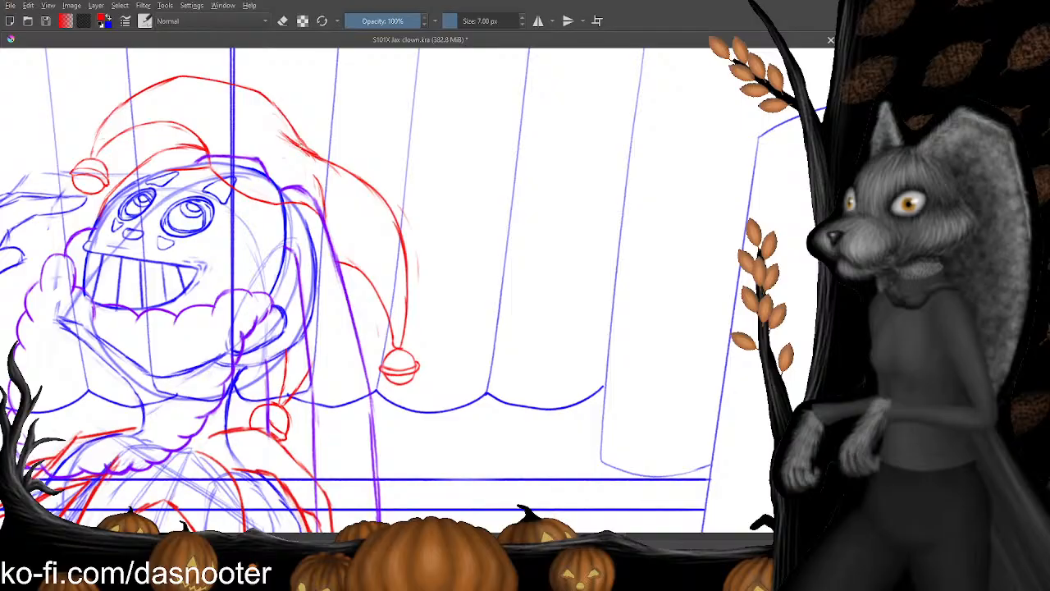
Touch up the hat's back line where it comes down to the top of the ear.
left_click_drag(322, 197, 313, 147)
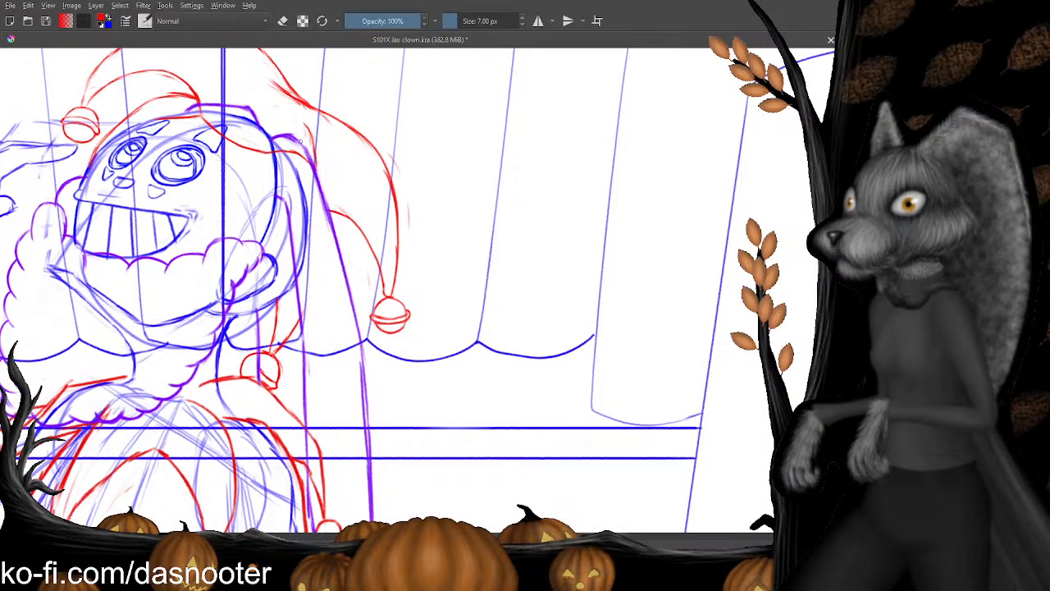
key("e")
key("e")
left_click_drag(310, 141, 313, 152)
Examine the reshaped hat against the full figure and the reference picture beside the canvas.
key("minus")
key("minus")
key("minus")
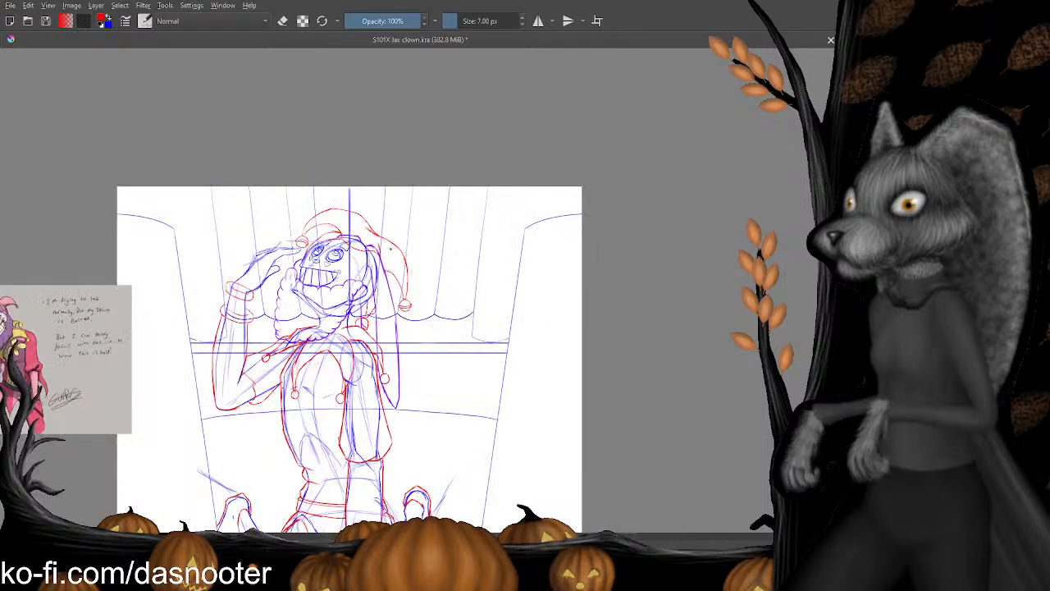
key("minus")
key("plus")
key("plus")
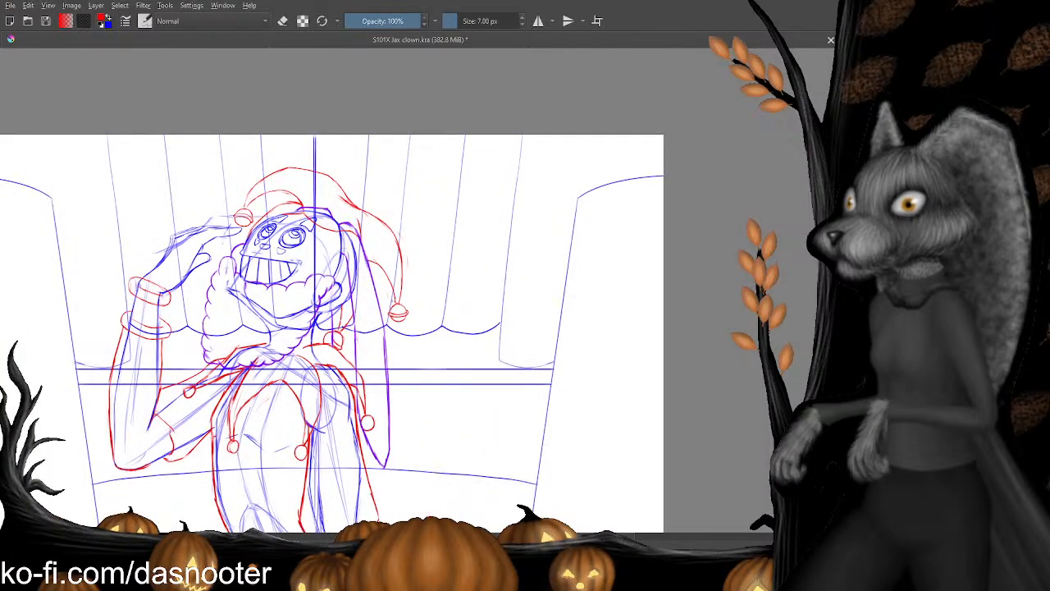
scroll(360, 325, "down", 2)
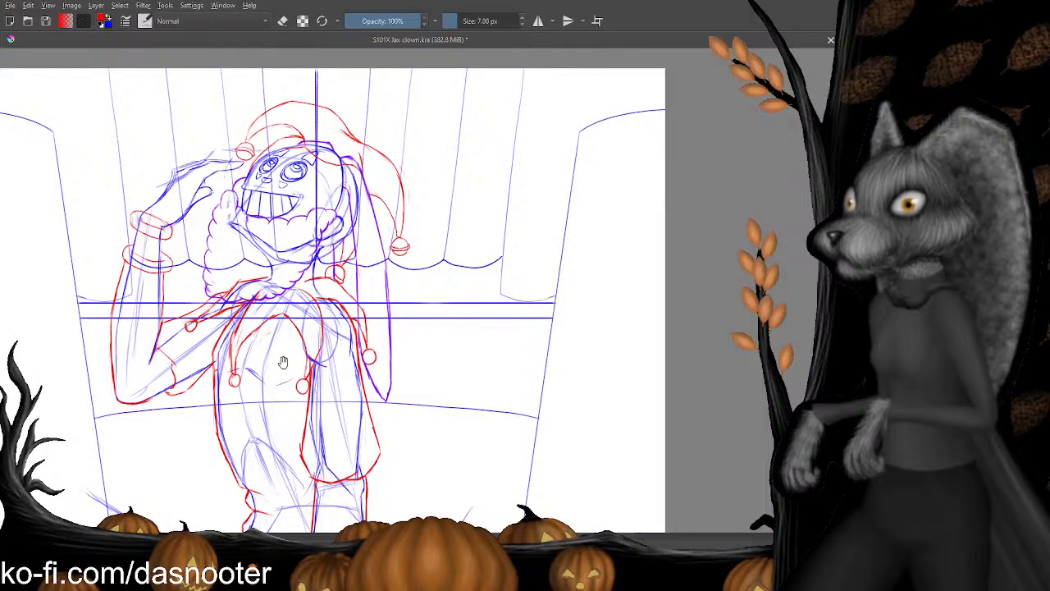
scroll(287, 410, "down", 4)
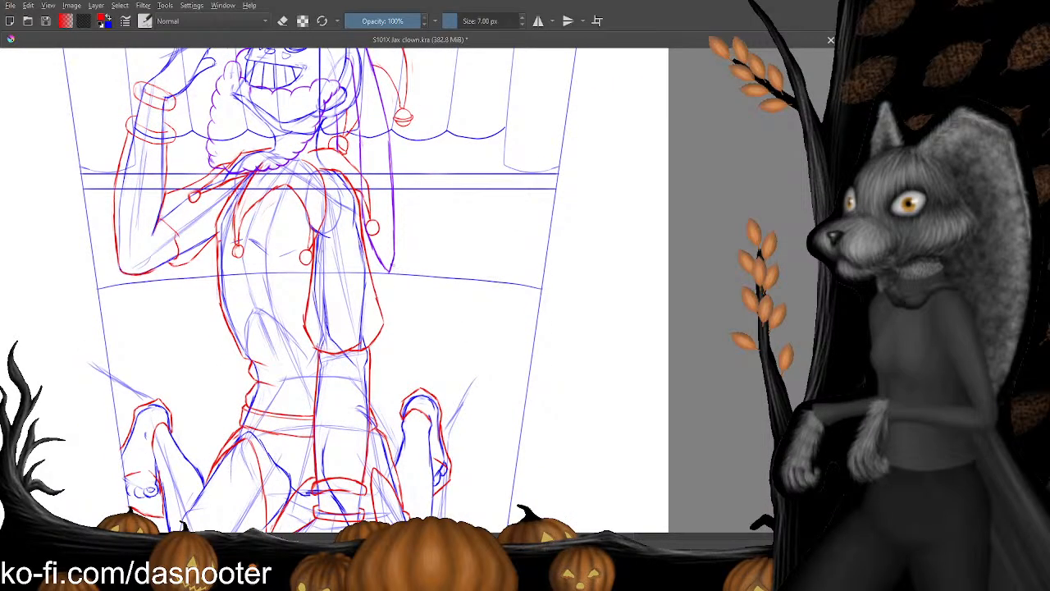
key("minus")
key("minus")
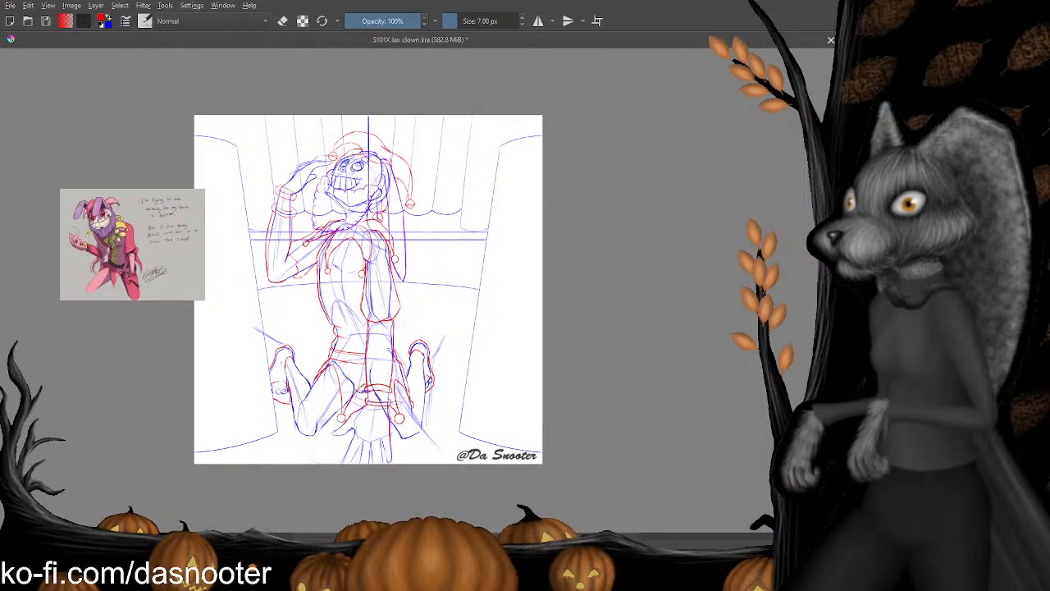
key("plus")
key("plus")
key("plus")
scroll(315, 185, "up", 8)
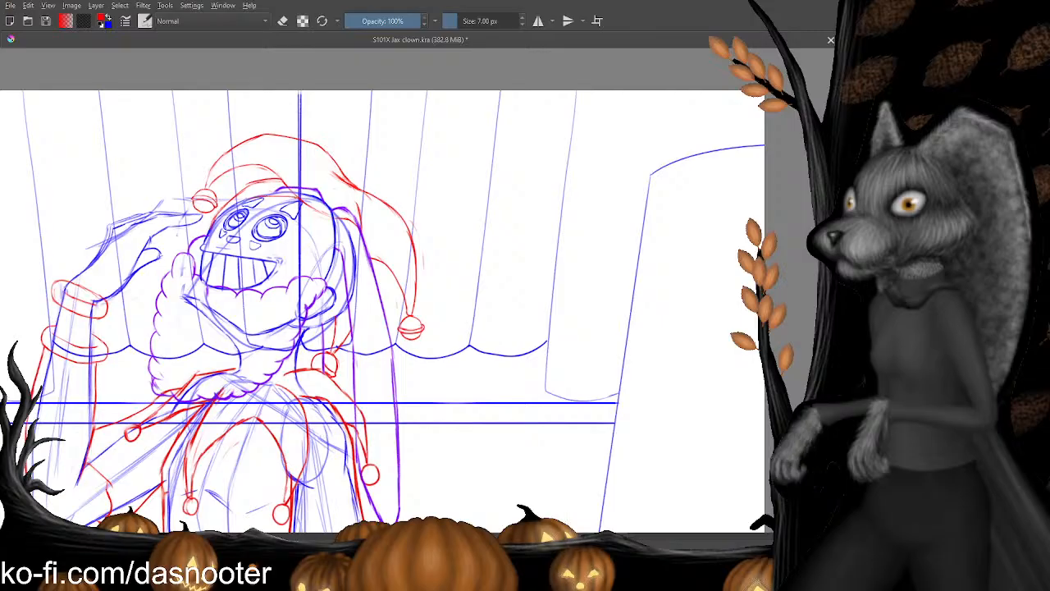
Erase and redraw the back stretch of the brim line across the head, and save the drawing.
key("e")
left_click_drag(305, 224, 294, 192)
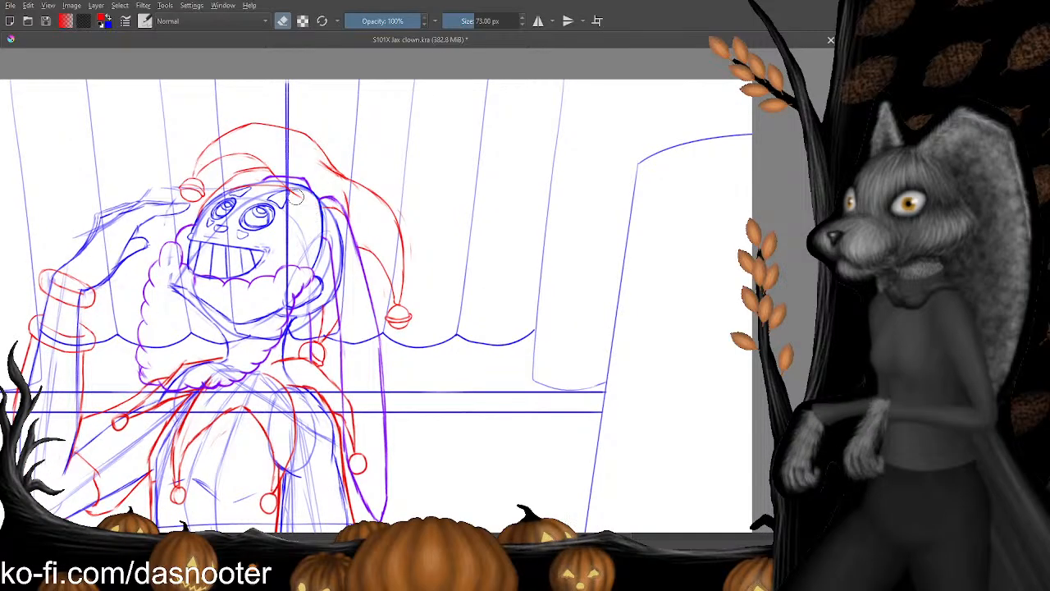
key("e")
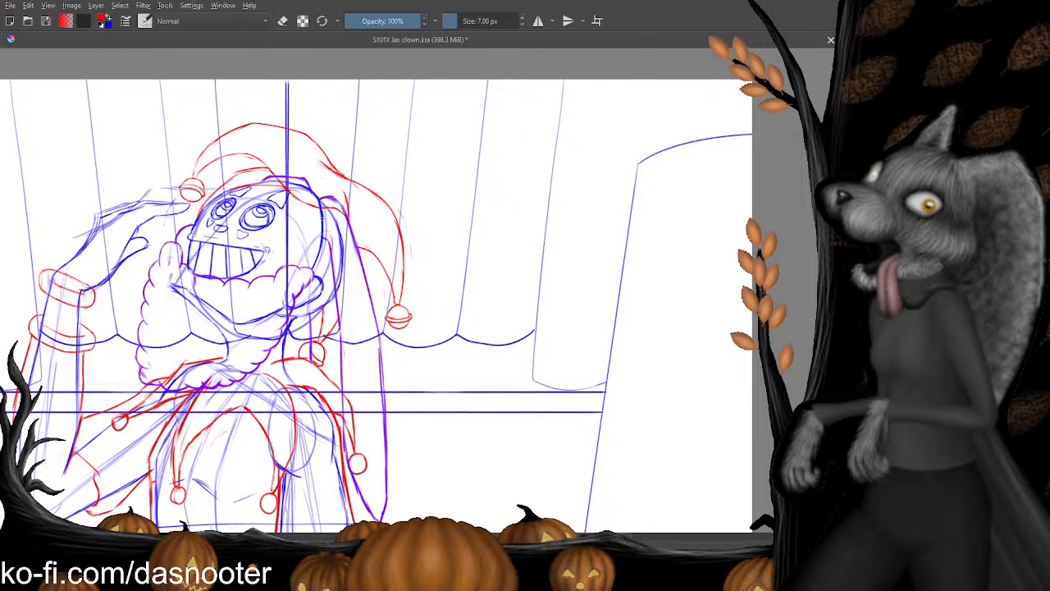
left_click_drag(322, 219, 300, 200)
key("ctrl+minus")
key("ctrl+minus")
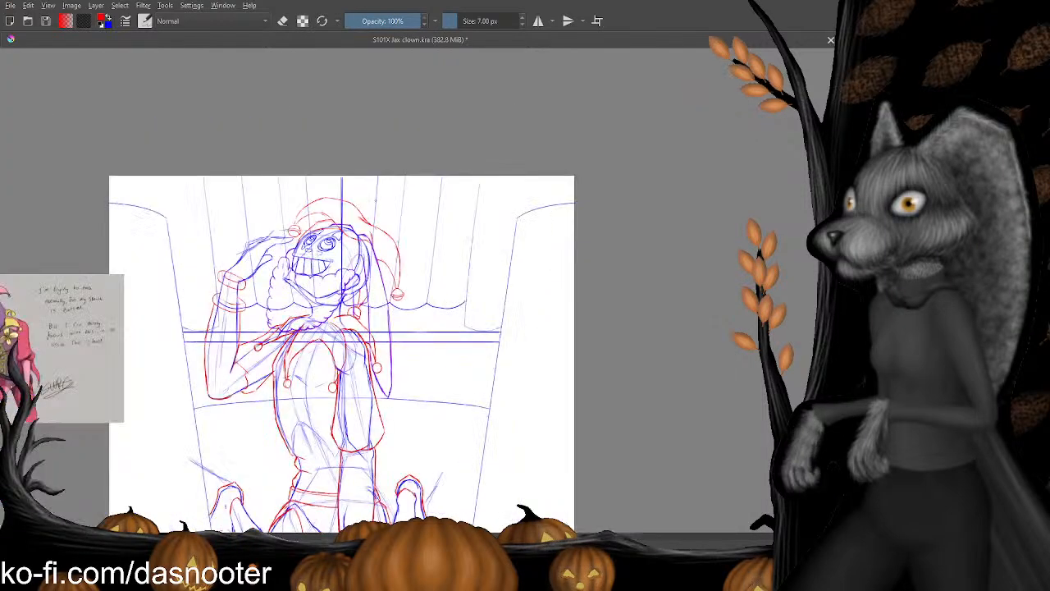
key("ctrl+plus")
key("ctrl+plus")
left_click_drag(334, 334, 346, 223)
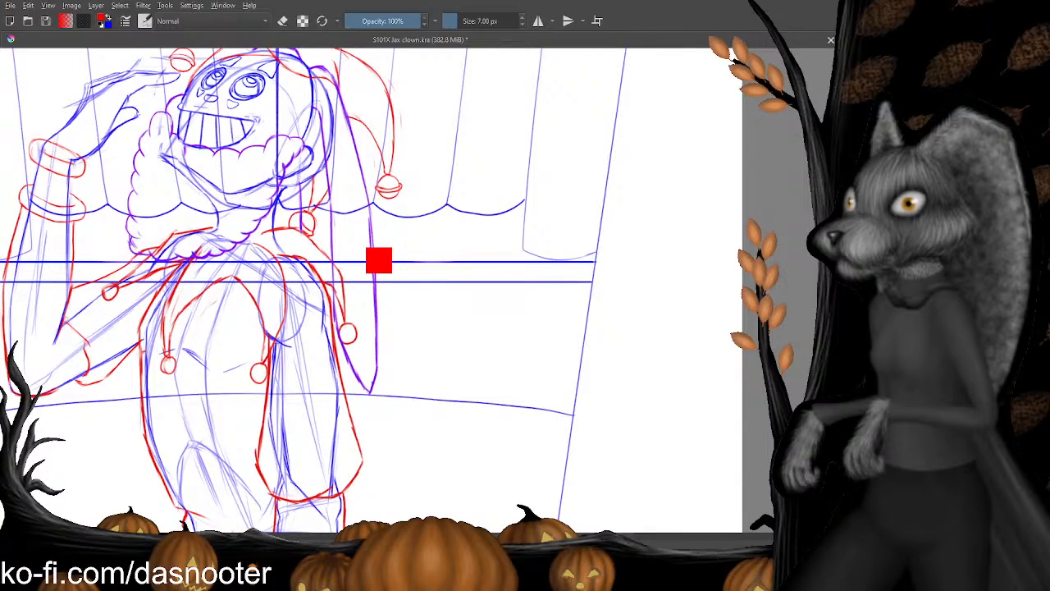
key("ctrl+s")
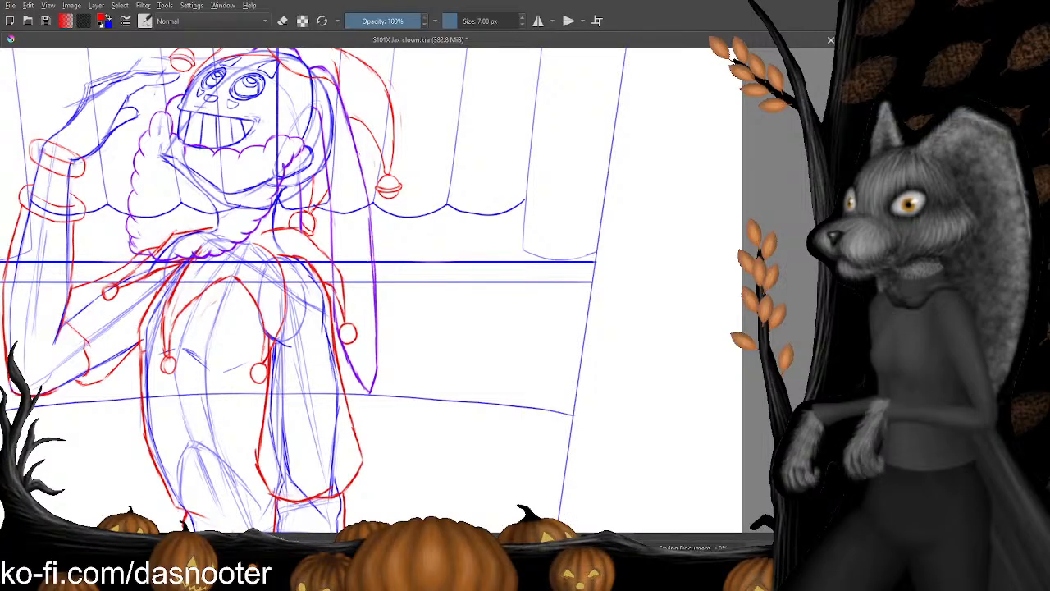
Erase the stray lines where the raised hand's wrist meets the upper cuff.
key("ctrl+minus")
key("ctrl+minus")
key("ctrl+minus")
key("ctrl+plus")
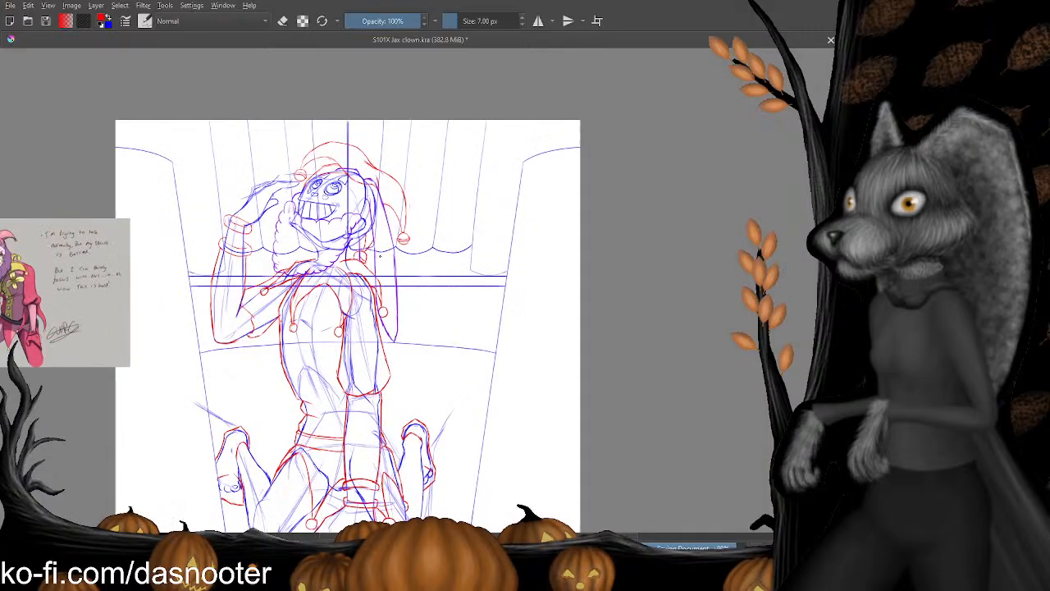
key("ctrl+plus")
mouse_move(393, 388)
left_mouse_down()
mouse_move(413, 200)
mouse_move(401, 297)
mouse_move(416, 334)
left_mouse_up()
key("e")
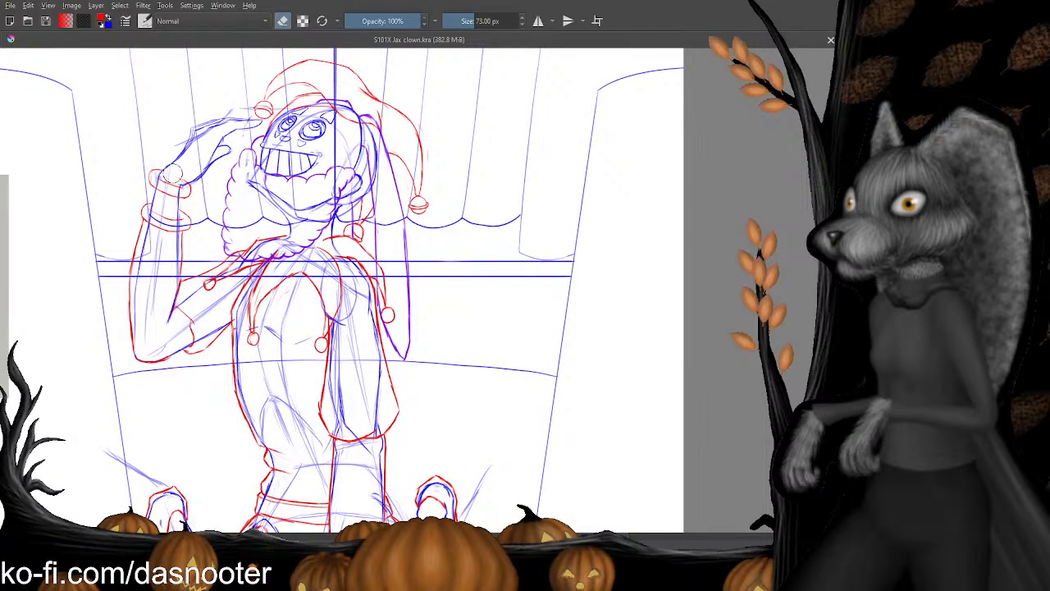
left_click_drag(173, 170, 186, 173)
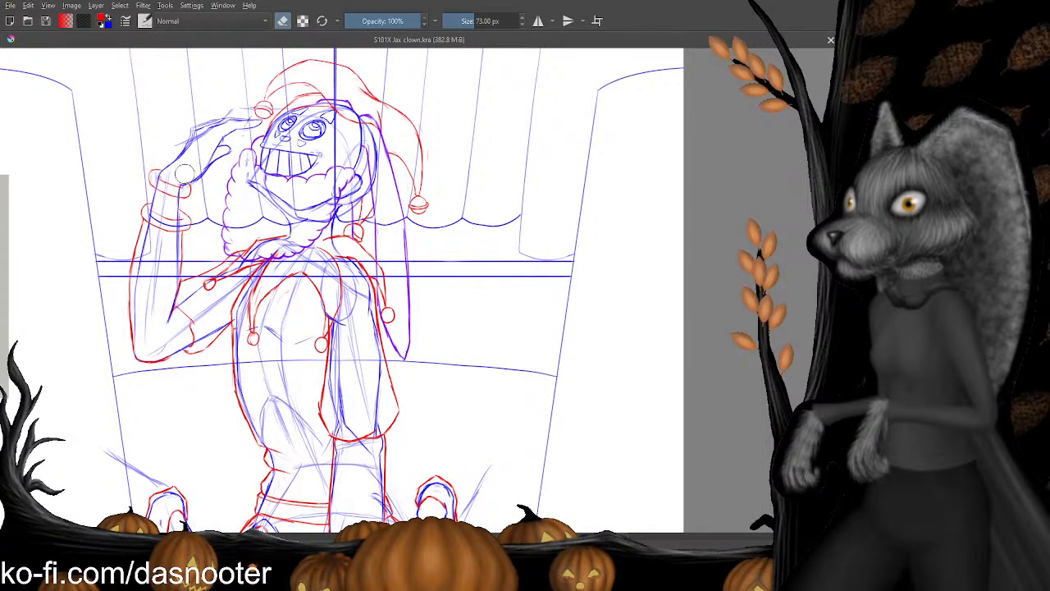
key("e")
Check the whole figure beside the reference picture and save the drawing.
left_click_drag(312, 308, 305, 167)
mouse_move(270, 291)
left_mouse_down()
mouse_move(281, 169)
mouse_move(271, 413)
left_mouse_up()
key("ctrl+minus")
key("ctrl+minus")
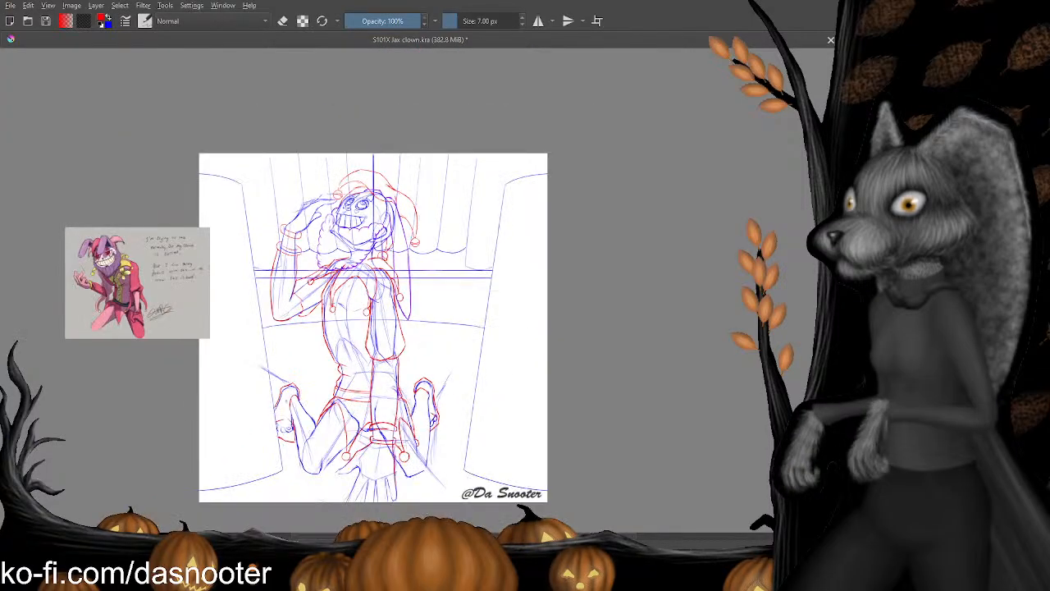
left_click_drag(444, 335, 438, 265)
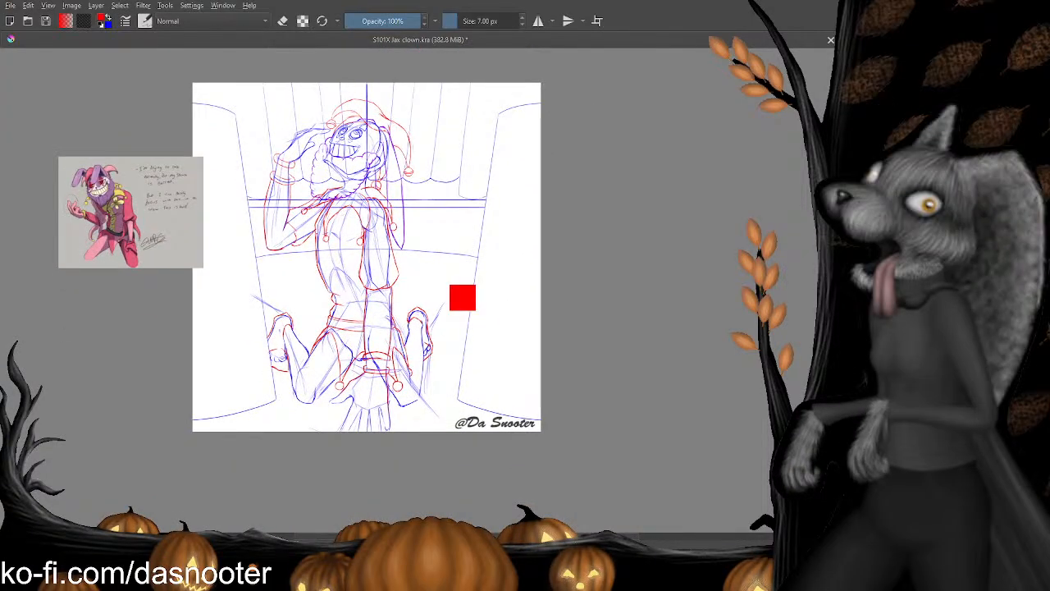
key("ctrl+s")
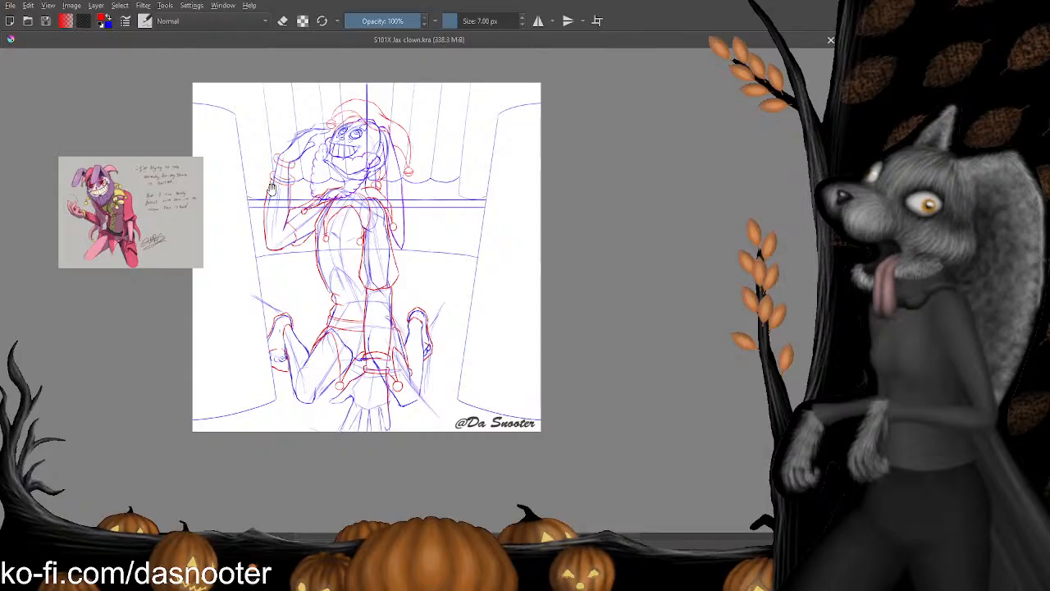
Examine the head and torso of the sketch and the jester costume in the reference picture.
left_click_drag(271, 188, 345, 214)
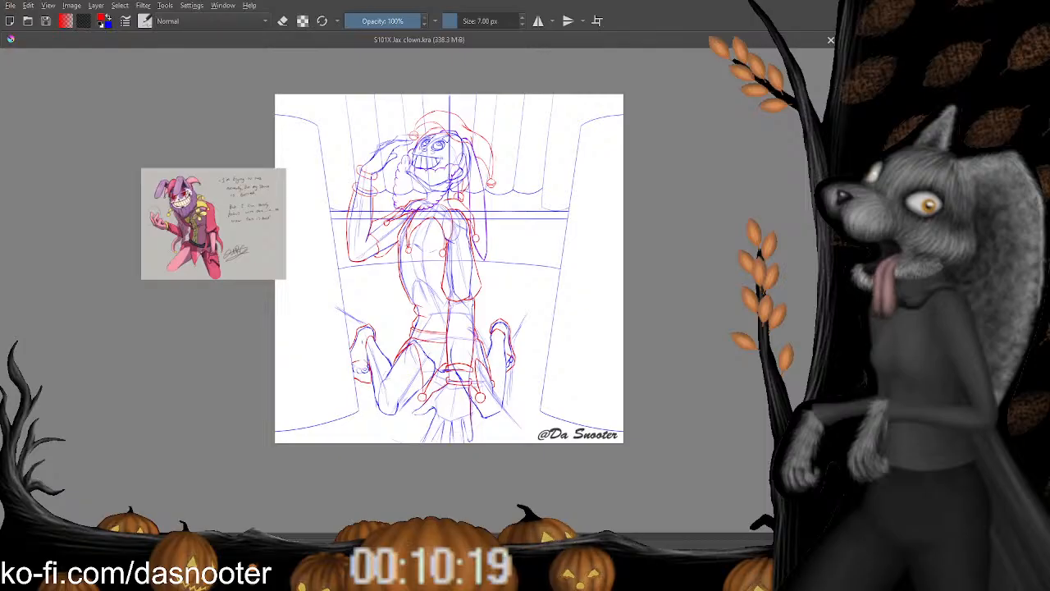
scroll(436, 125, "up", 5)
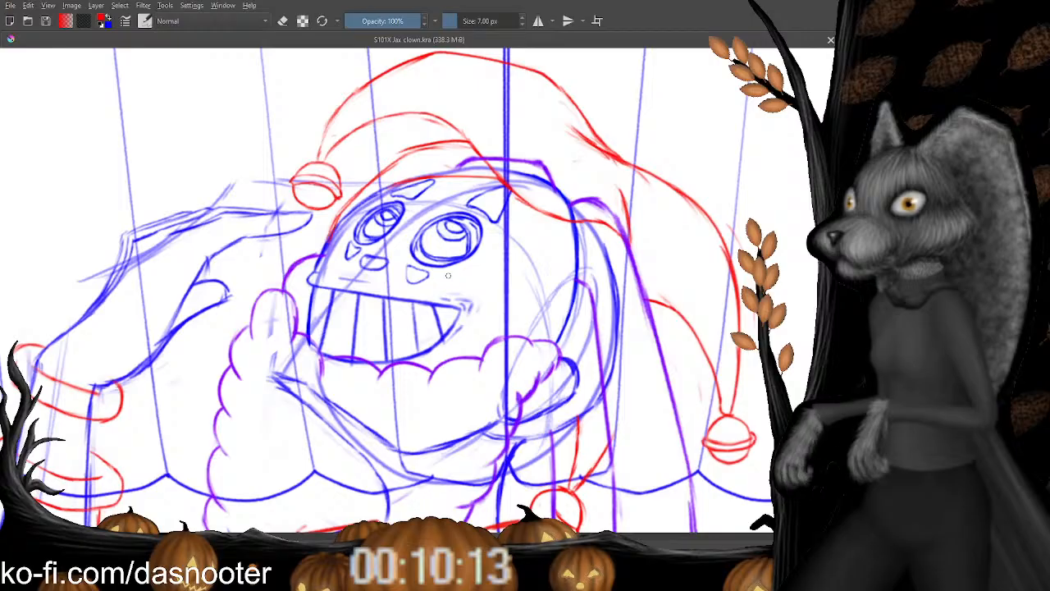
scroll(448, 275, "down", 5)
scroll(221, 329, "up", 5)
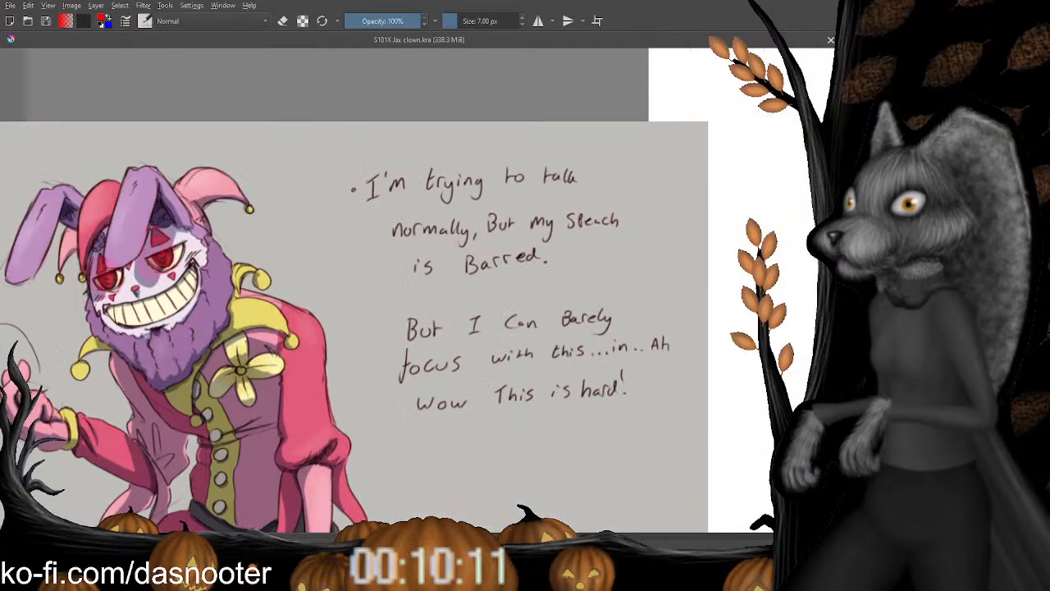
scroll(222, 329, "down", 5)
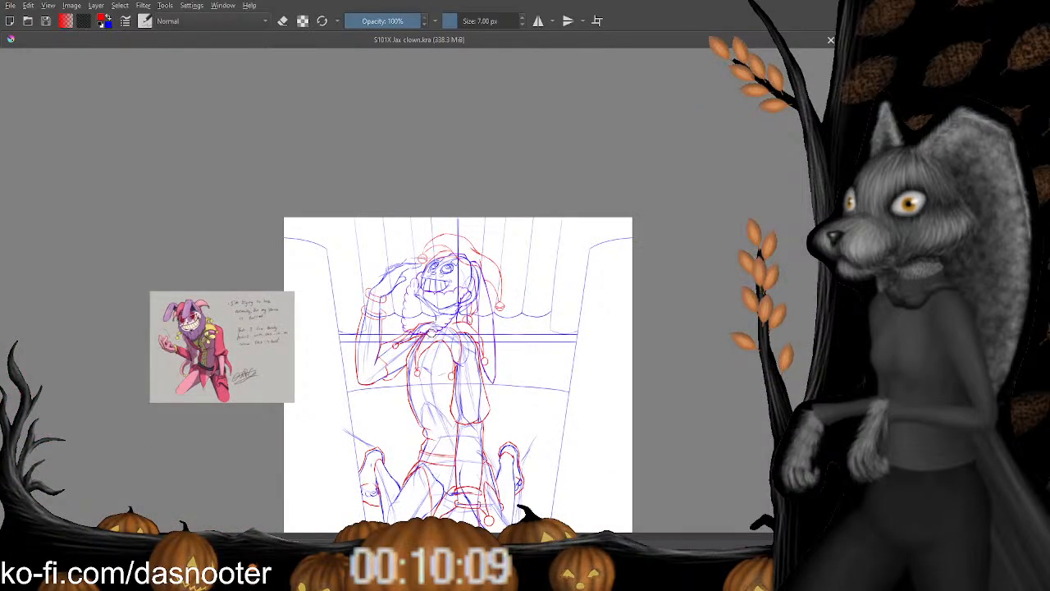
left_click_drag(433, 333, 164, 175)
scroll(177, 288, "up", 3)
scroll(176, 288, "down", 2)
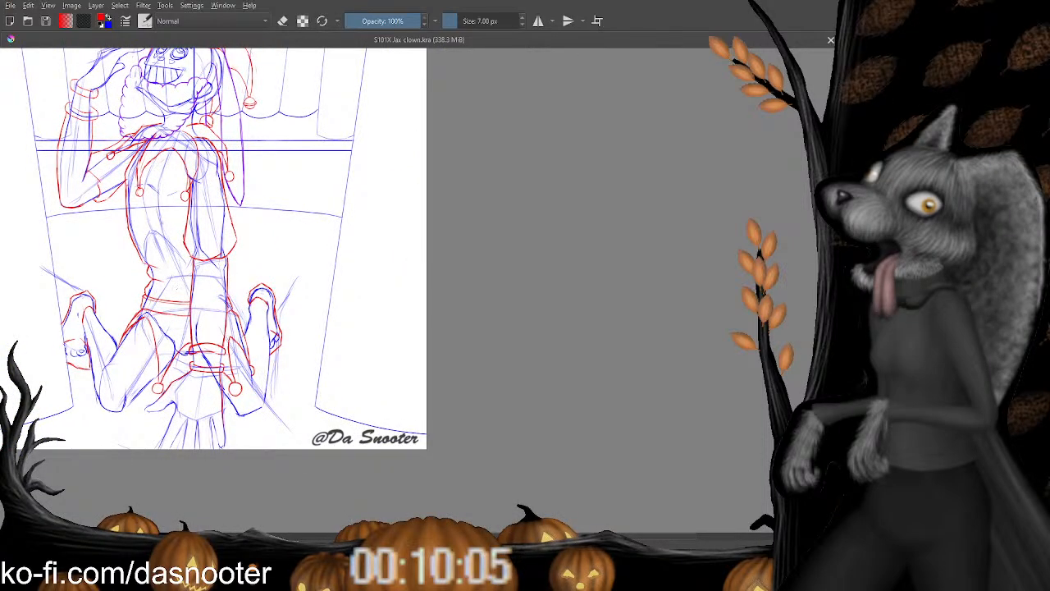
left_click_drag(176, 288, 490, 381)
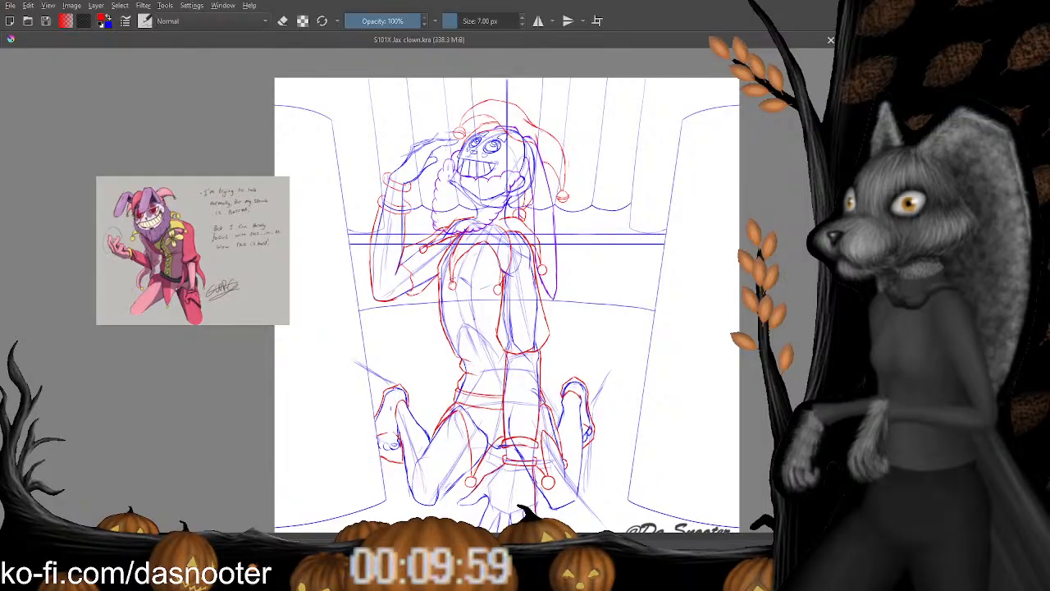
Add a new layer and draw the vest's red front trim line from under the collar down the torso.
key("Insert")
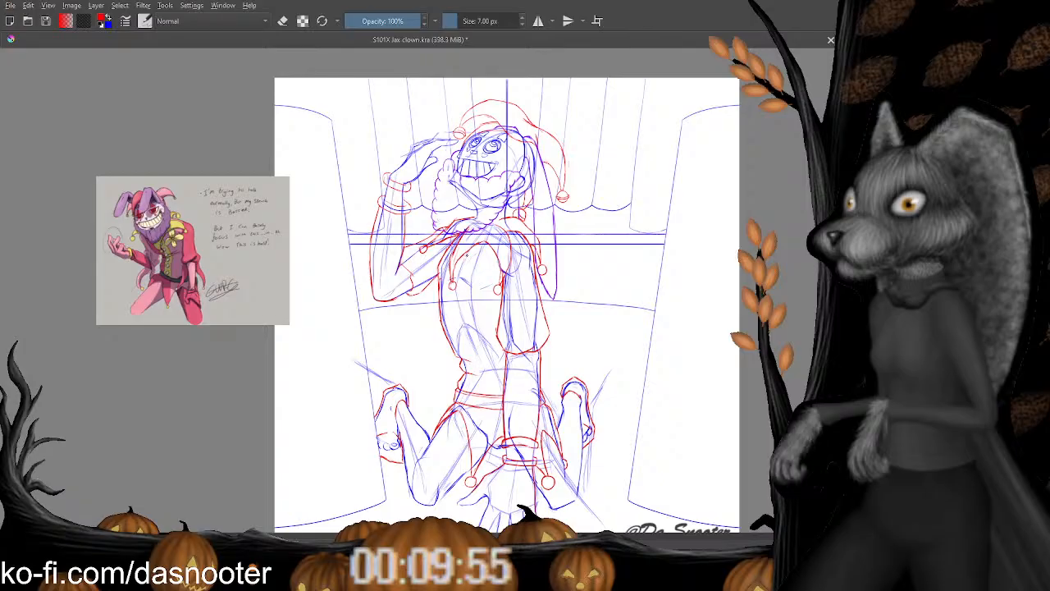
key("ctrl+plus")
key("ctrl+plus")
key("ctrl+plus")
left_click_drag(524, 262, 500, 267)
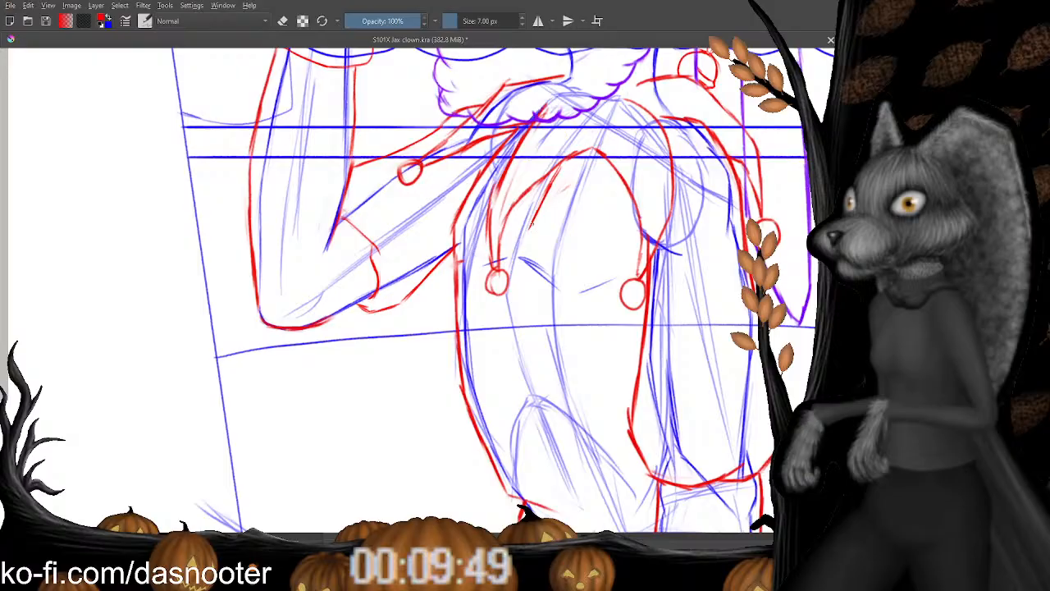
scroll(528, 246, "down", 1)
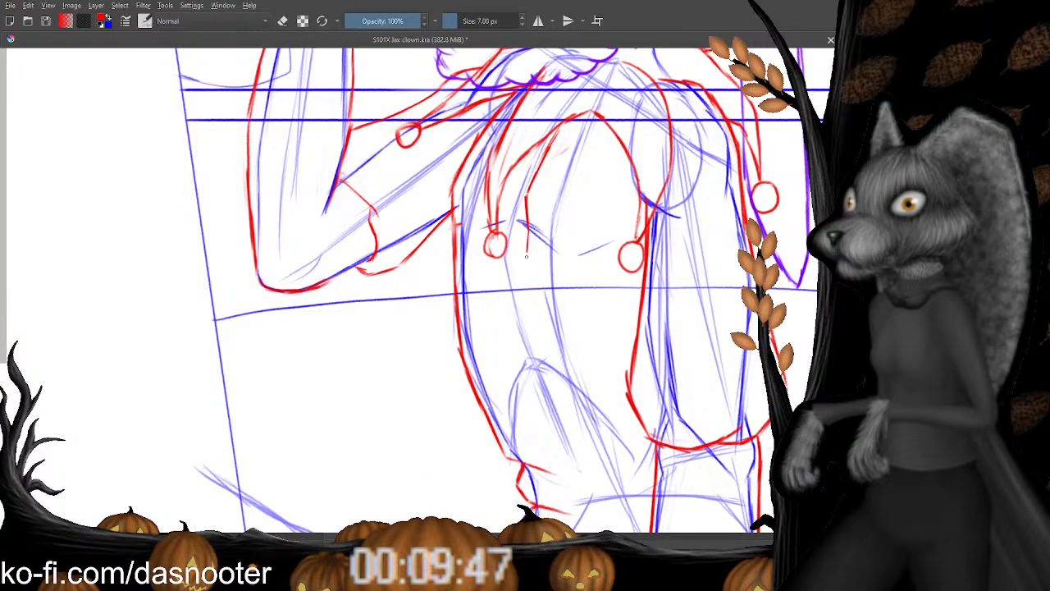
key("e")
scroll(523, 273, "down", 2)
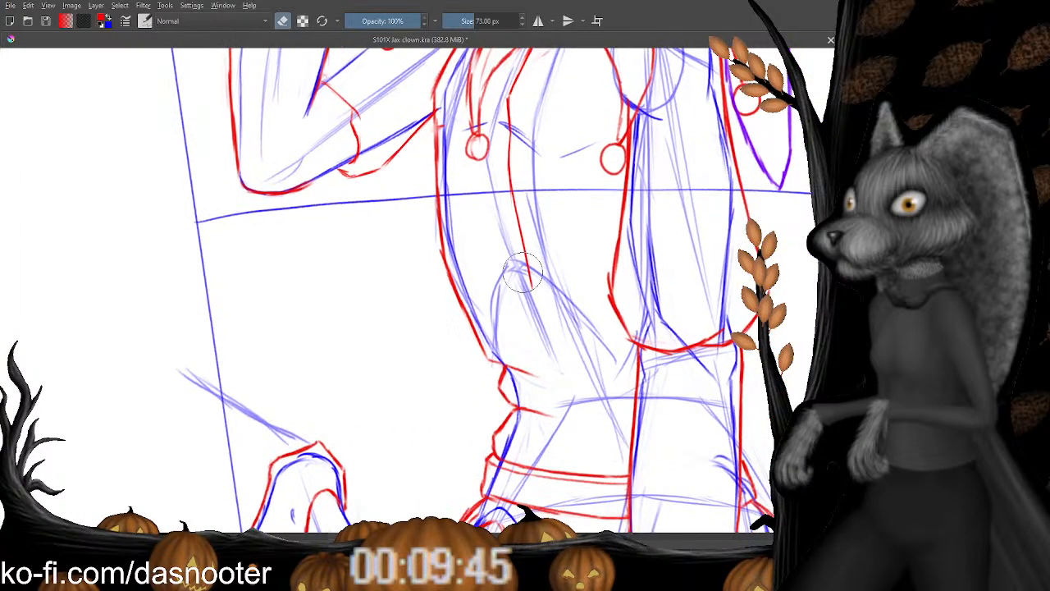
key("e")
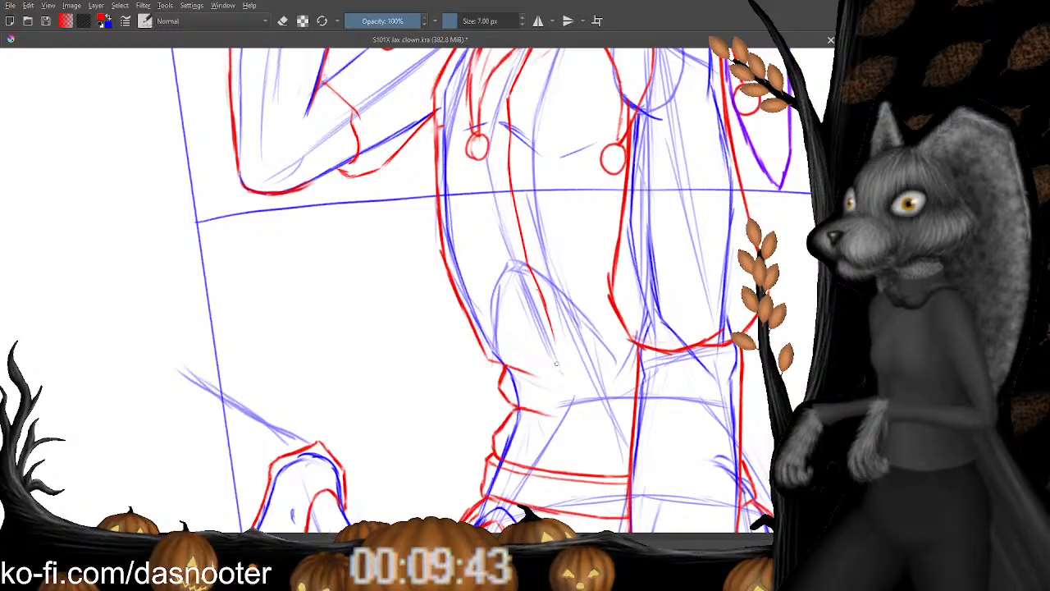
Continue the trim line over the waist with small fold notches and end it at the belt.
scroll(544, 307, "down", 1)
mouse_move(521, 238)
left_mouse_down()
mouse_move(554, 338)
mouse_move(543, 319)
left_mouse_up()
key("e")
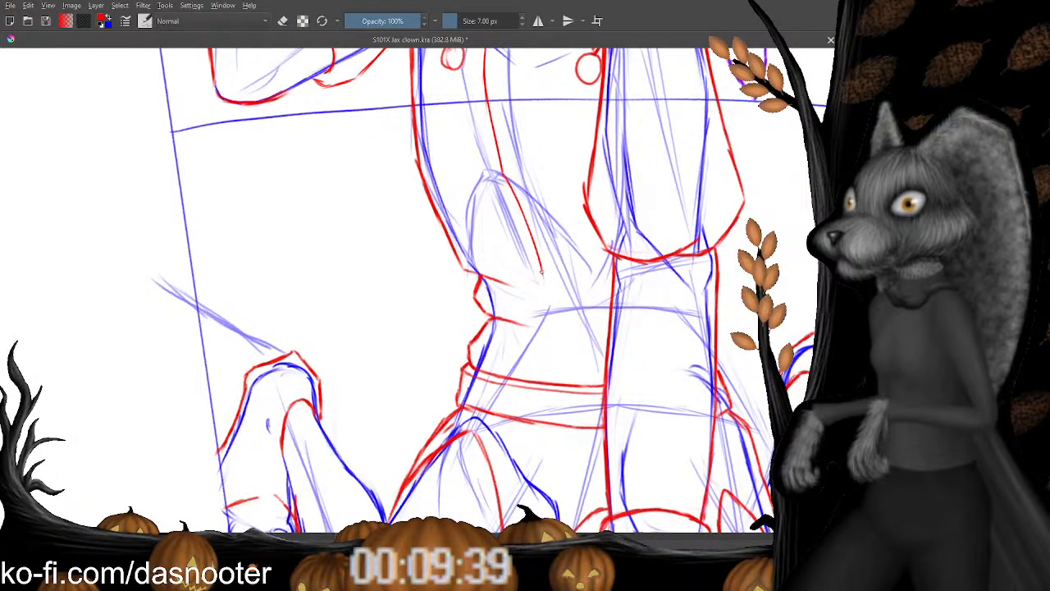
key("e")
left_click_drag(544, 278, 550, 326)
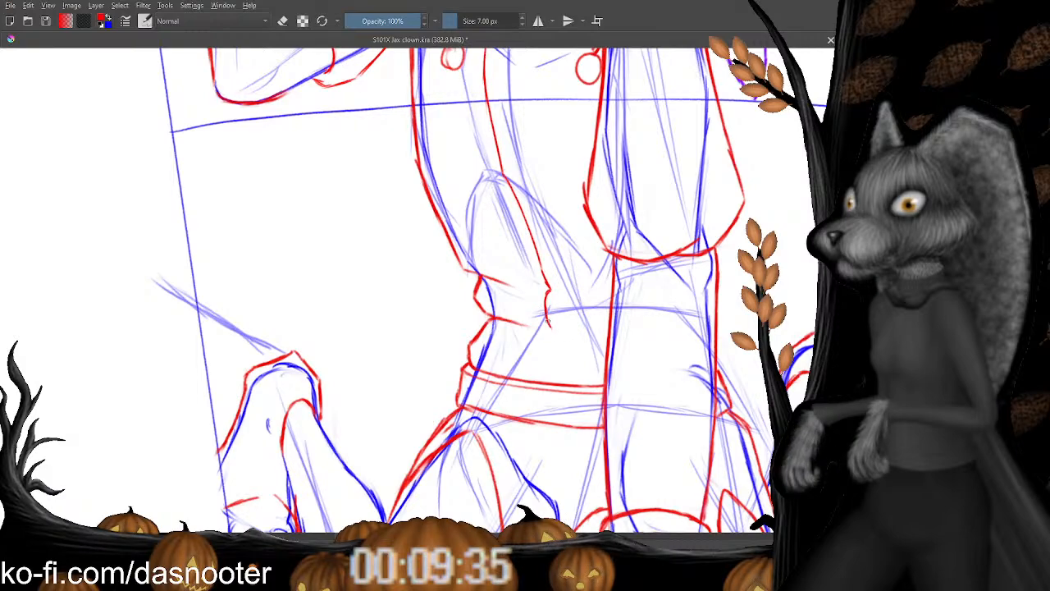
scroll(555, 329, "down", 2)
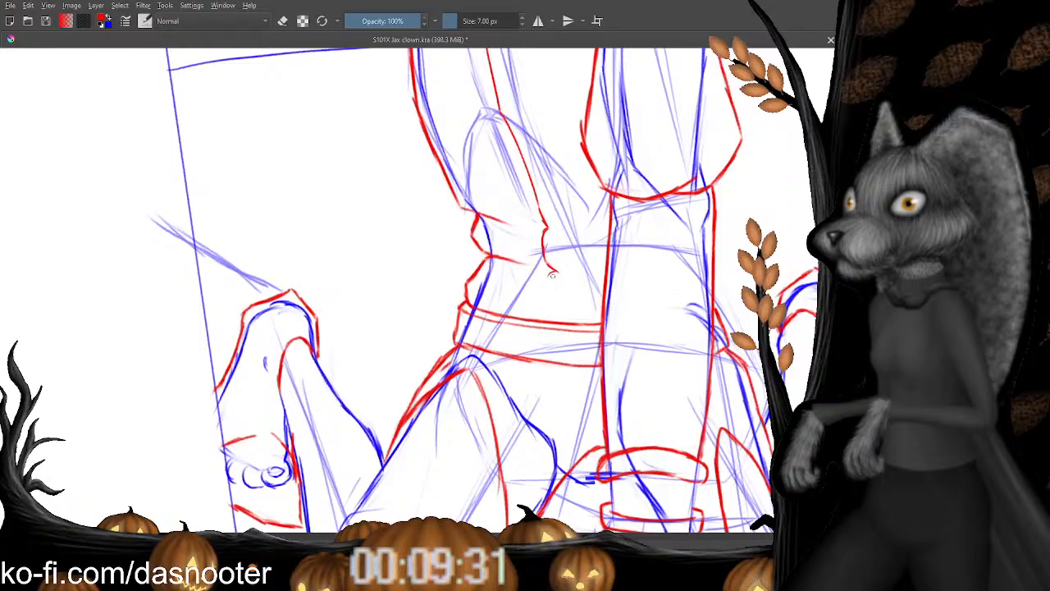
left_click_drag(548, 279, 548, 322)
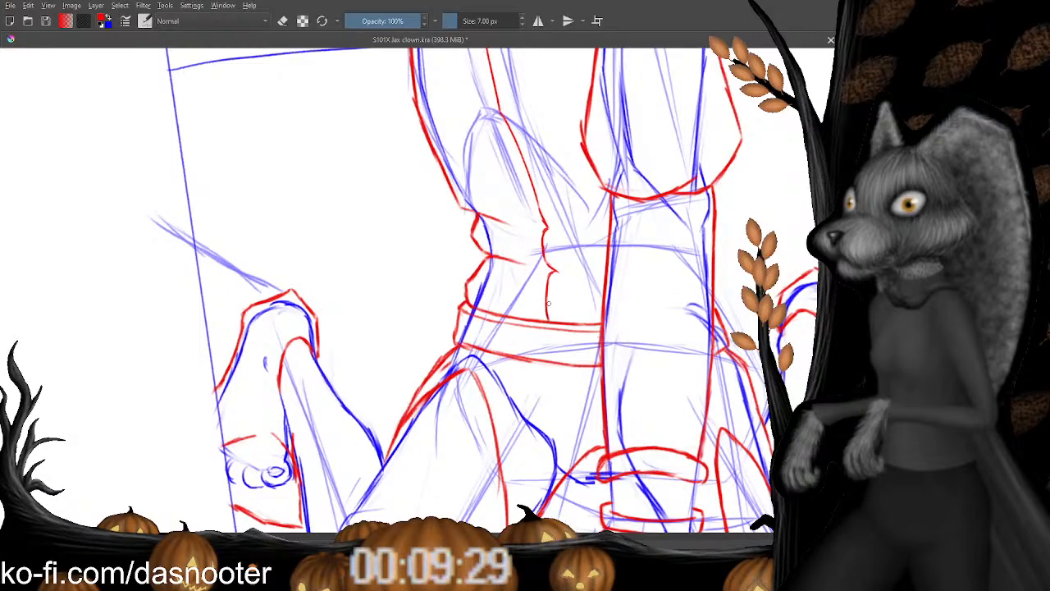
Start the trim's second, parallel line just beneath the collar bell on the chest, reworking its first short stroke.
scroll(548, 303, "up", 6)
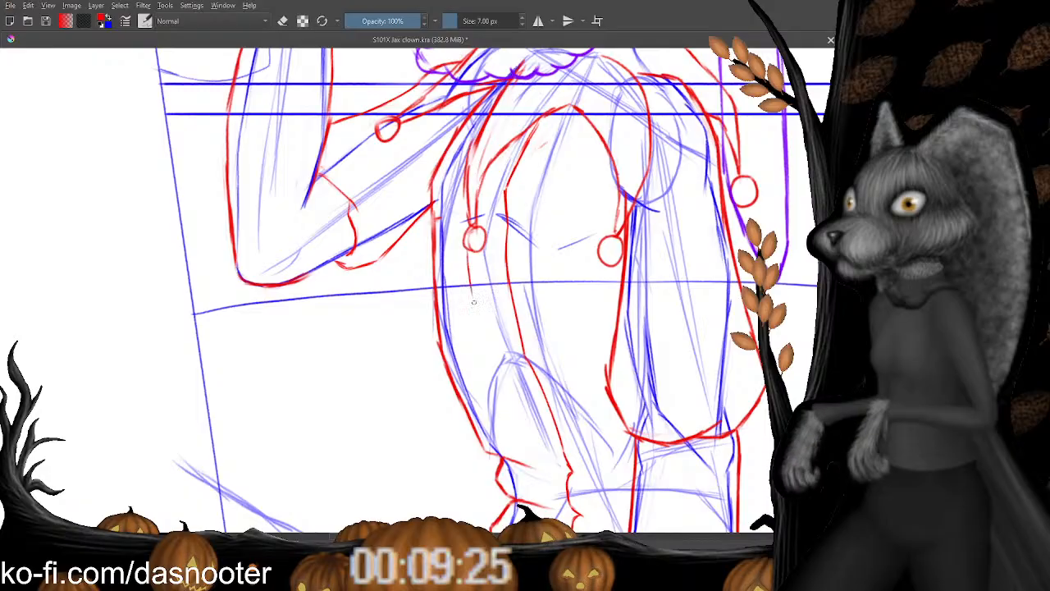
scroll(464, 246, "down", 2)
key("e")
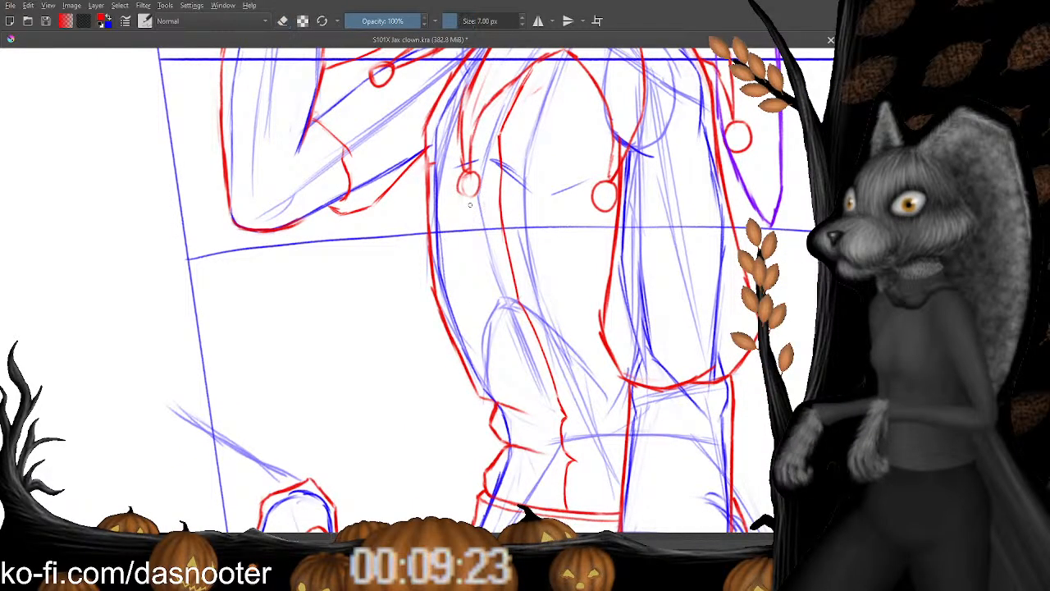
key("e")
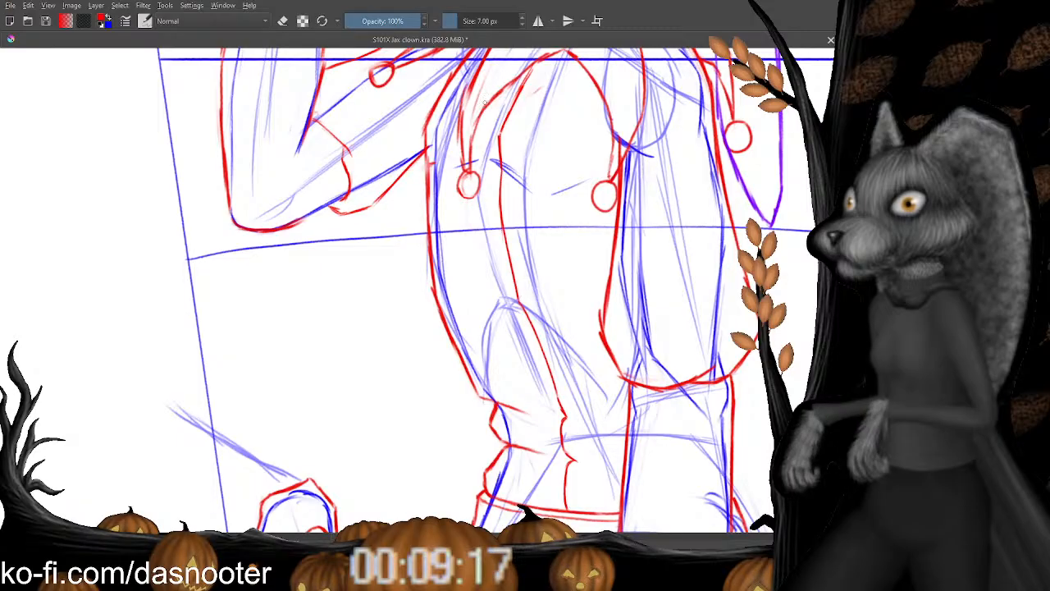
left_click_drag(488, 114, 477, 133)
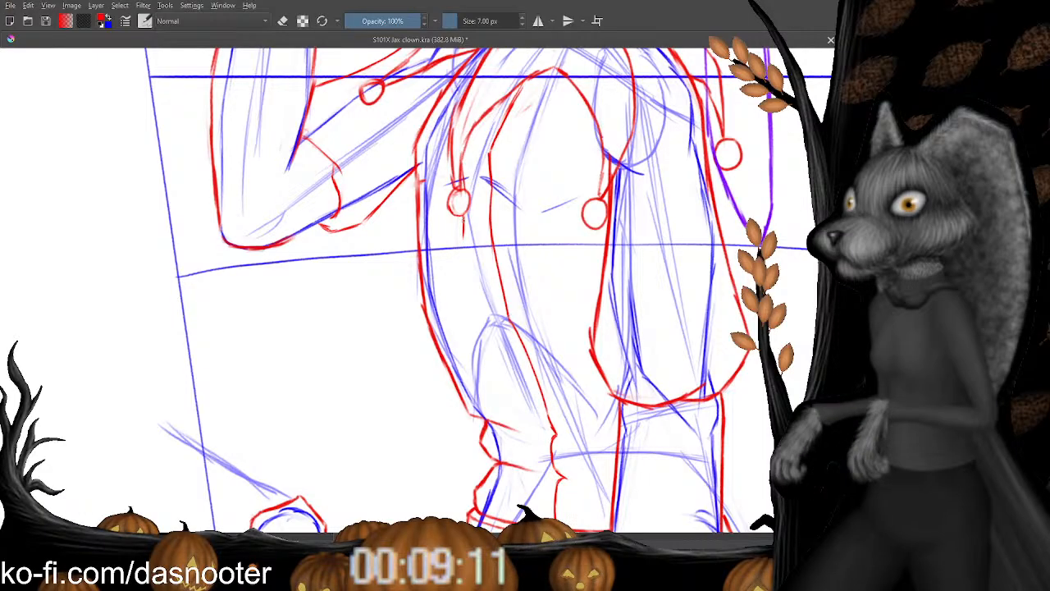
key("e")
key("e")
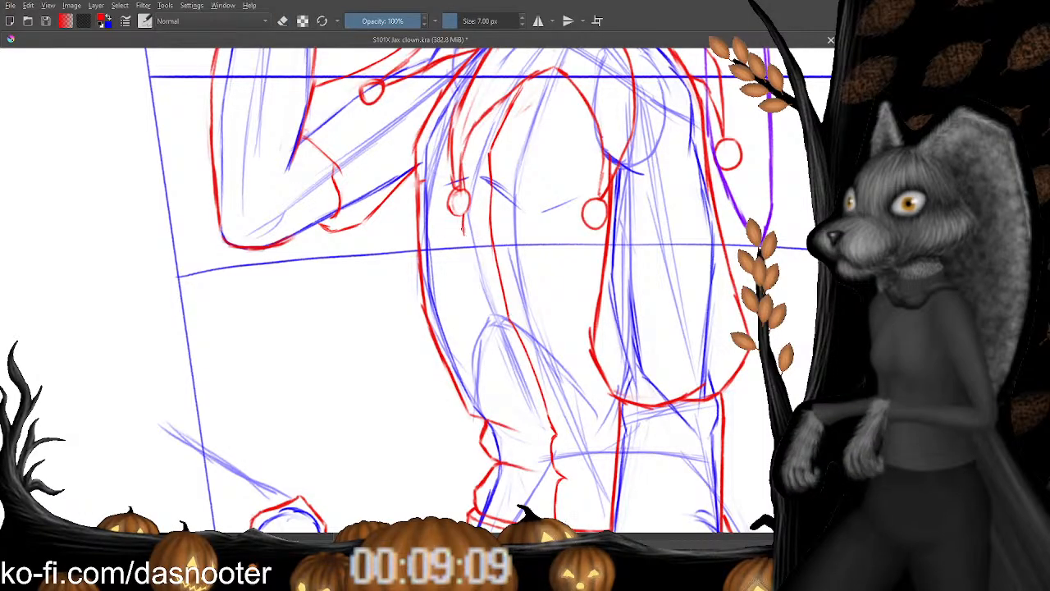
Carry the second trim line down the torso with matching fold notches at the waist, ending at the belt.
left_click_drag(469, 245, 450, 174)
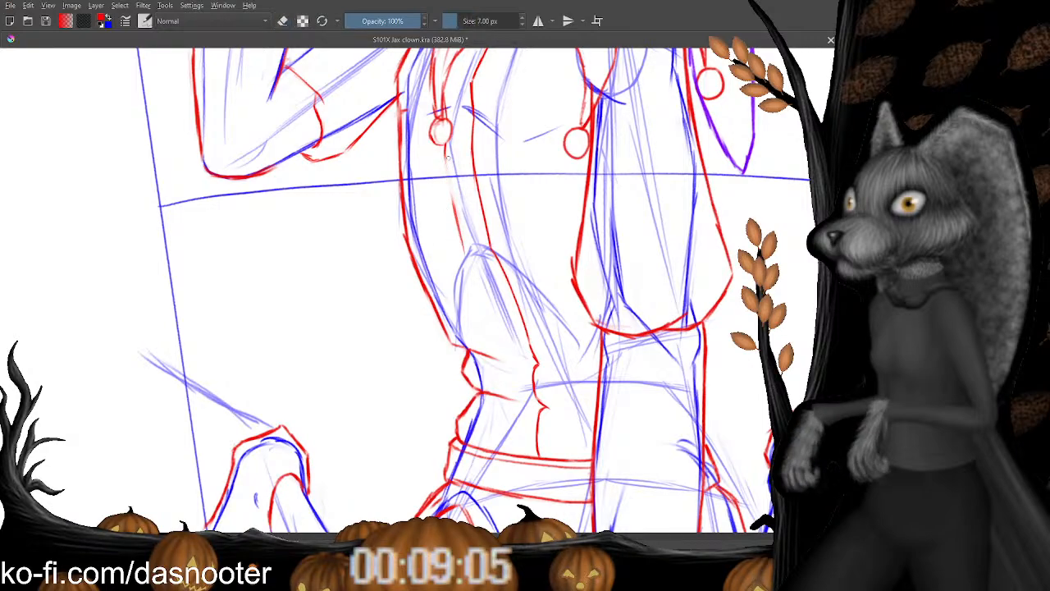
left_click_drag(463, 255, 450, 215)
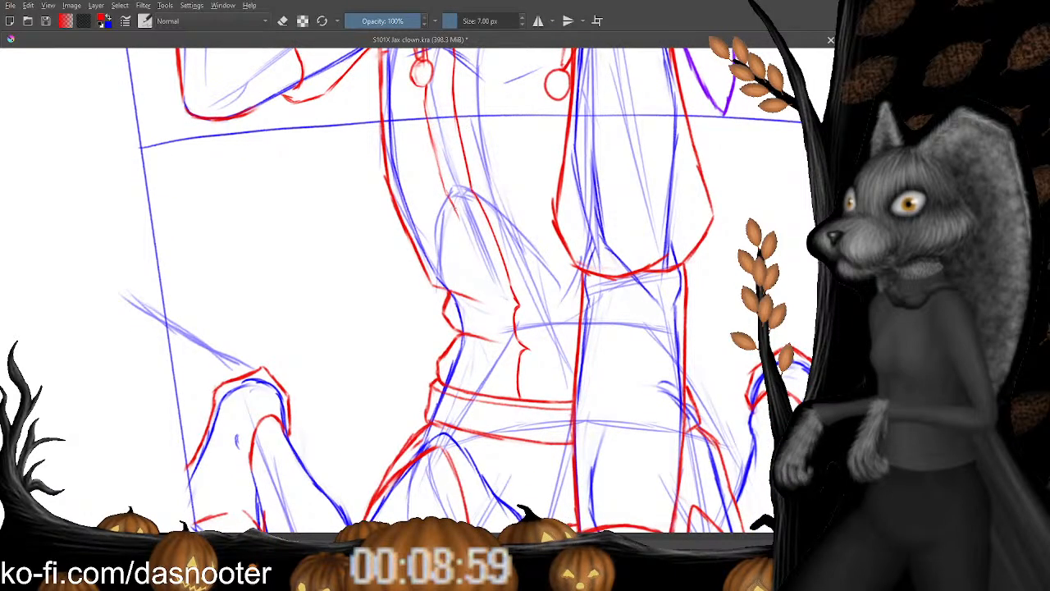
left_click_drag(463, 240, 456, 201)
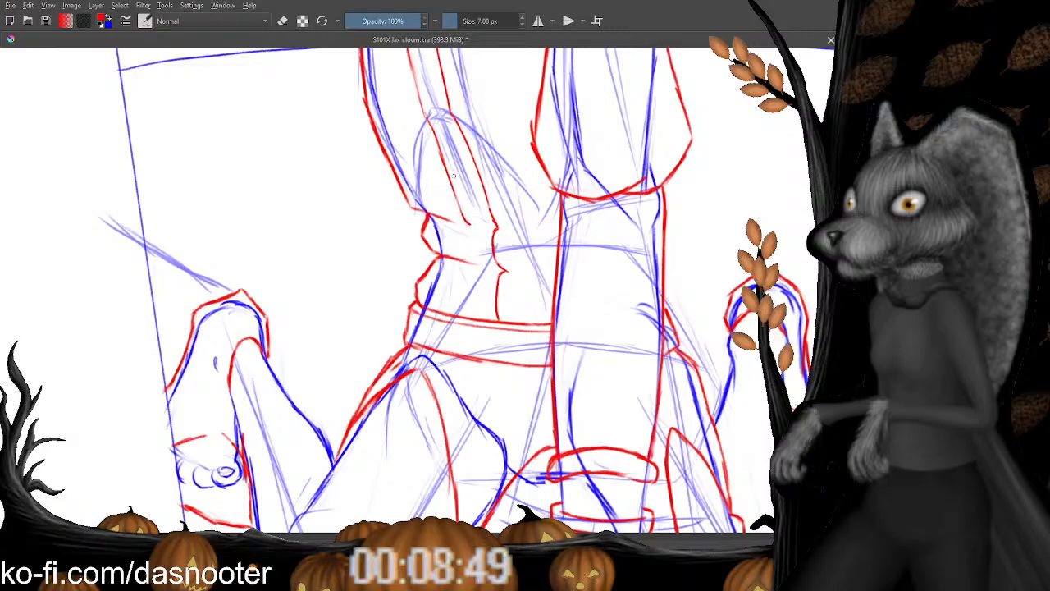
left_click_drag(466, 226, 462, 208)
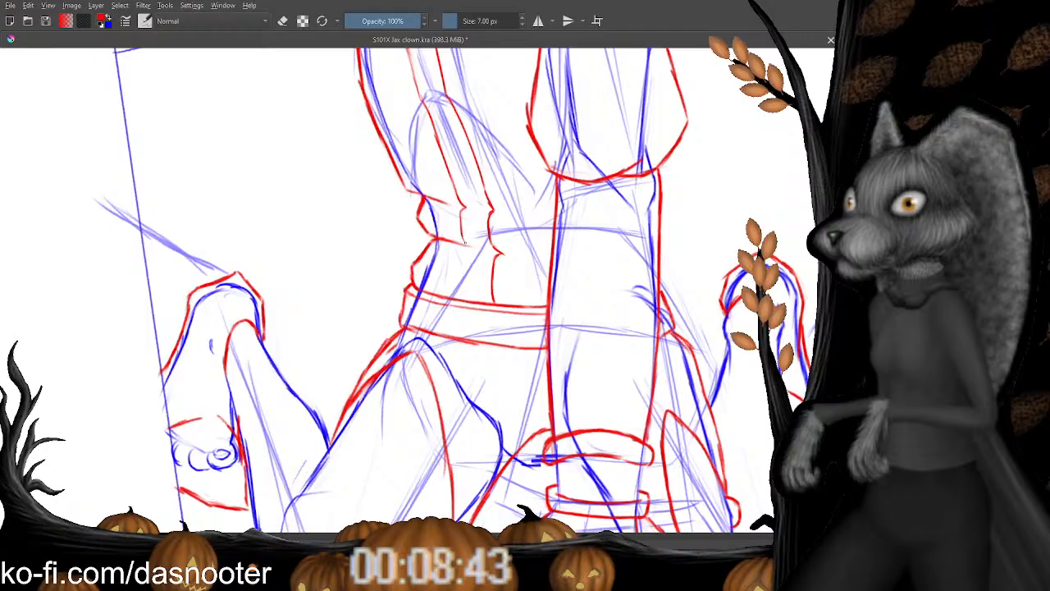
scroll(462, 246, "down", 1)
scroll(462, 246, "down", 3)
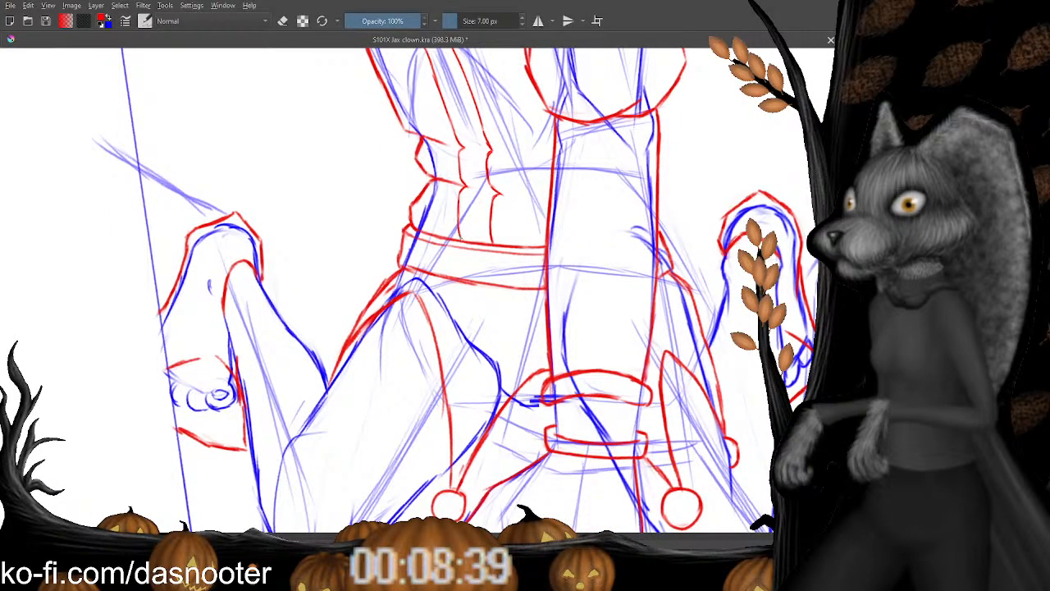
Examine the new front trim up close and against the full figure and the reference picture.
key("e")
scroll(458, 197, "up", 3)
key("e")
scroll(459, 194, "up", 3)
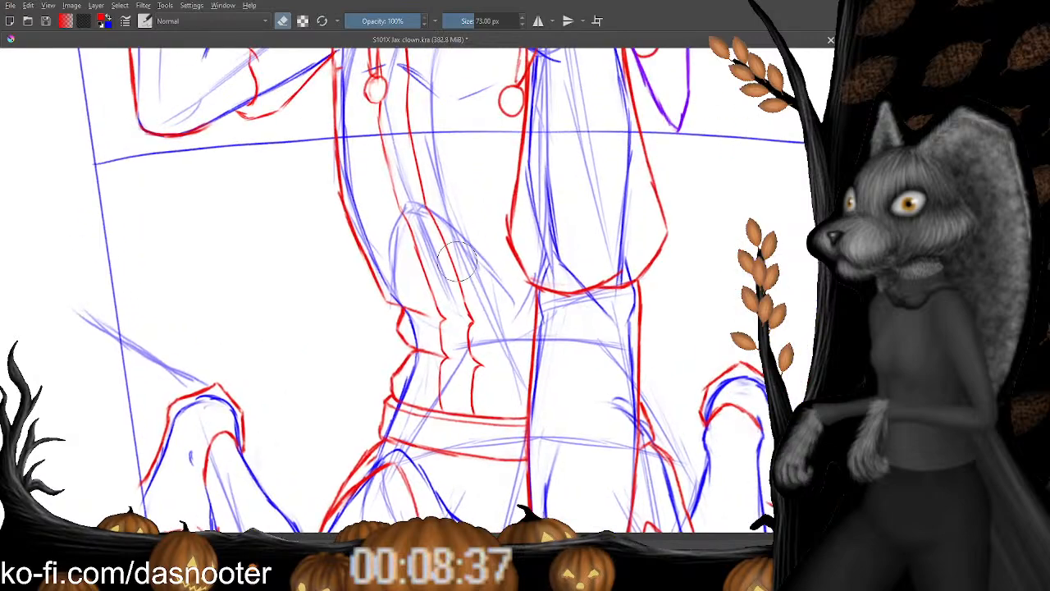
scroll(445, 223, "up", 3)
key("minus")
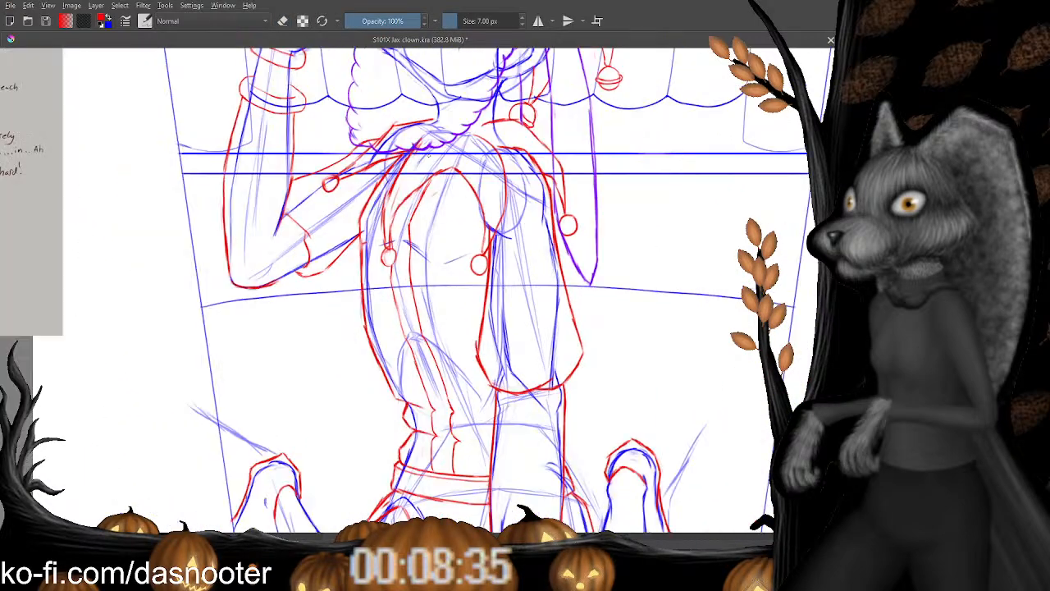
key("plus")
key("plus")
left_click_drag(420, 161, 437, 261)
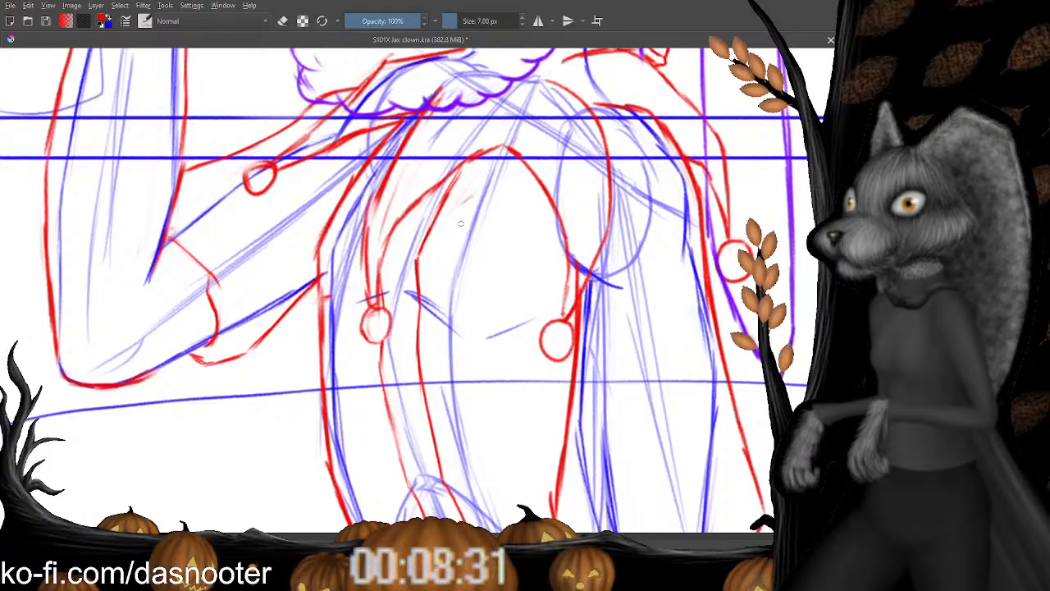
key("minus")
key("minus")
key("minus")
key("minus")
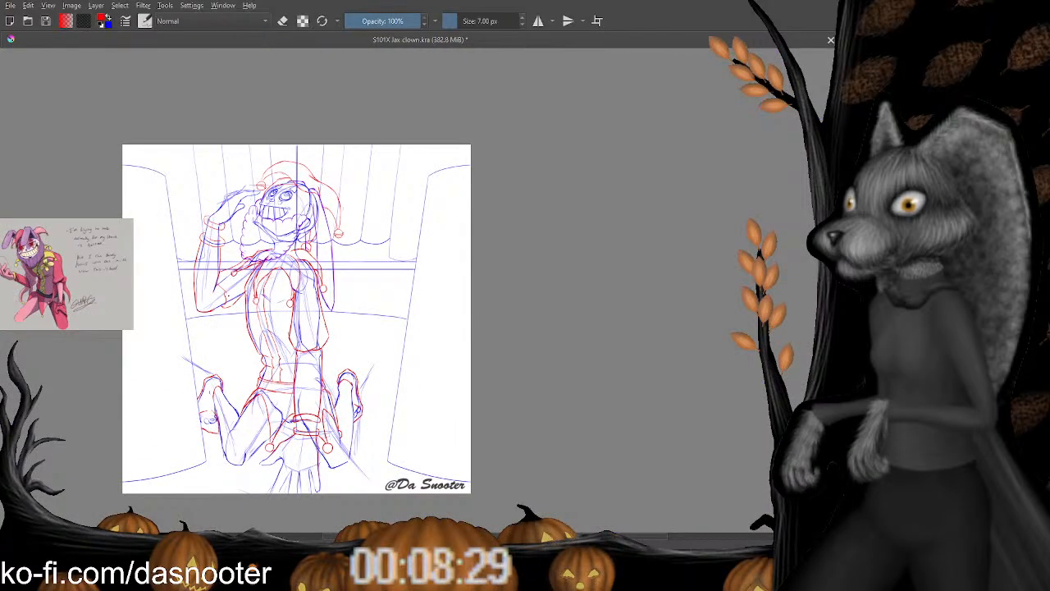
Sketch a small round button on the vest's front trim at chest height, beside the hanging collar bell.
key("plus")
key("plus")
key("plus")
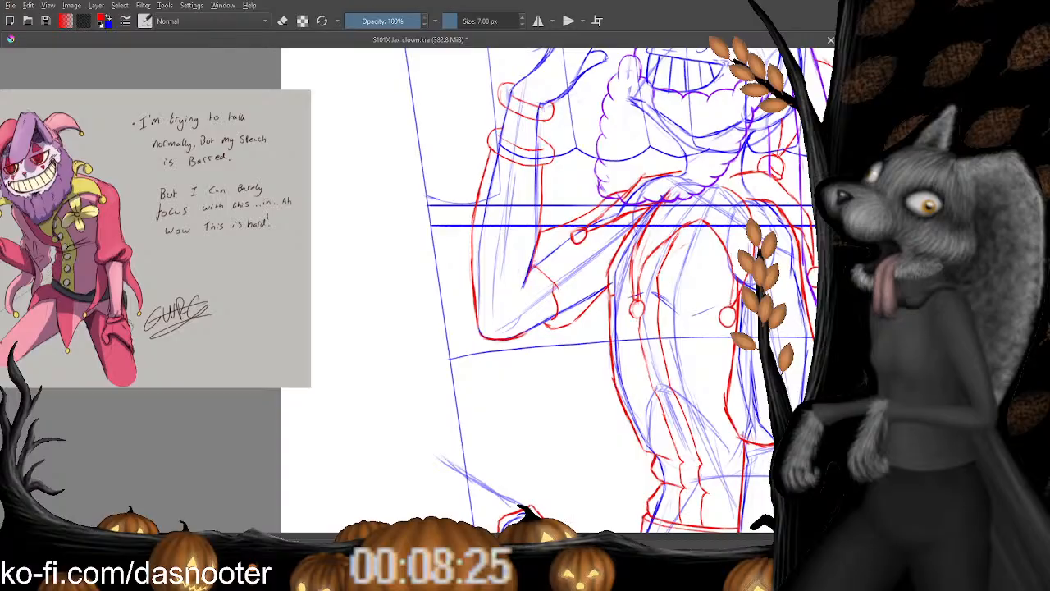
key("plus")
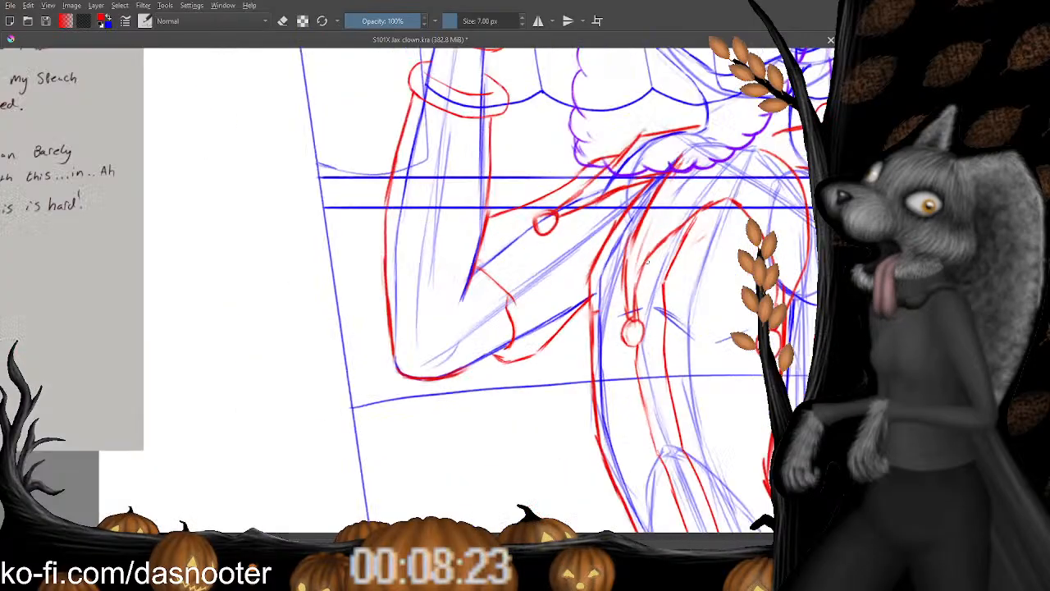
left_click_drag(722, 259, 210, 169)
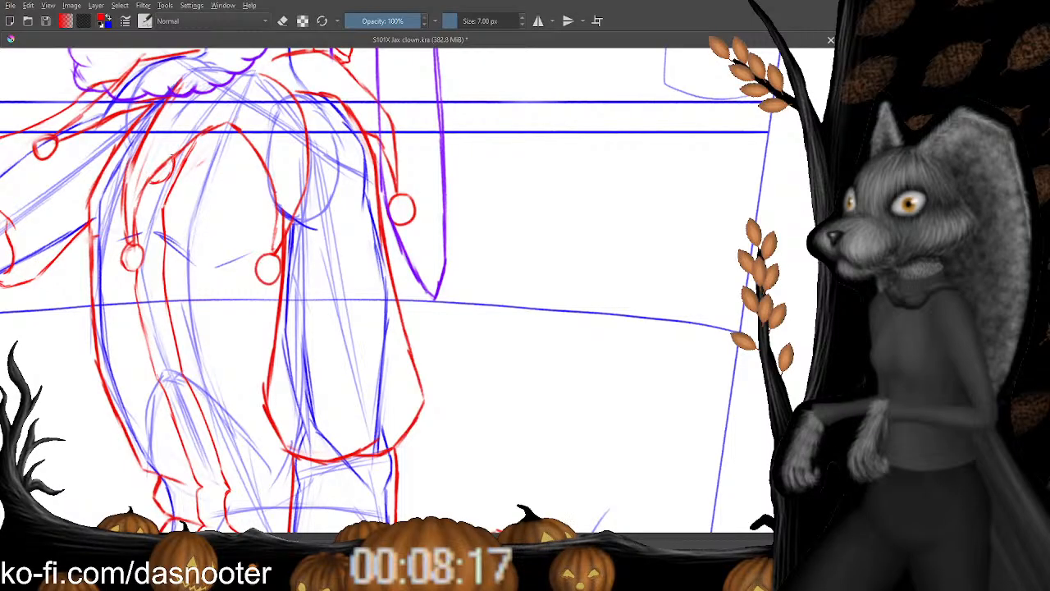
mouse_move(145, 212)
left_mouse_down()
mouse_move(151, 159)
mouse_move(164, 186)
mouse_move(152, 169)
left_mouse_up()
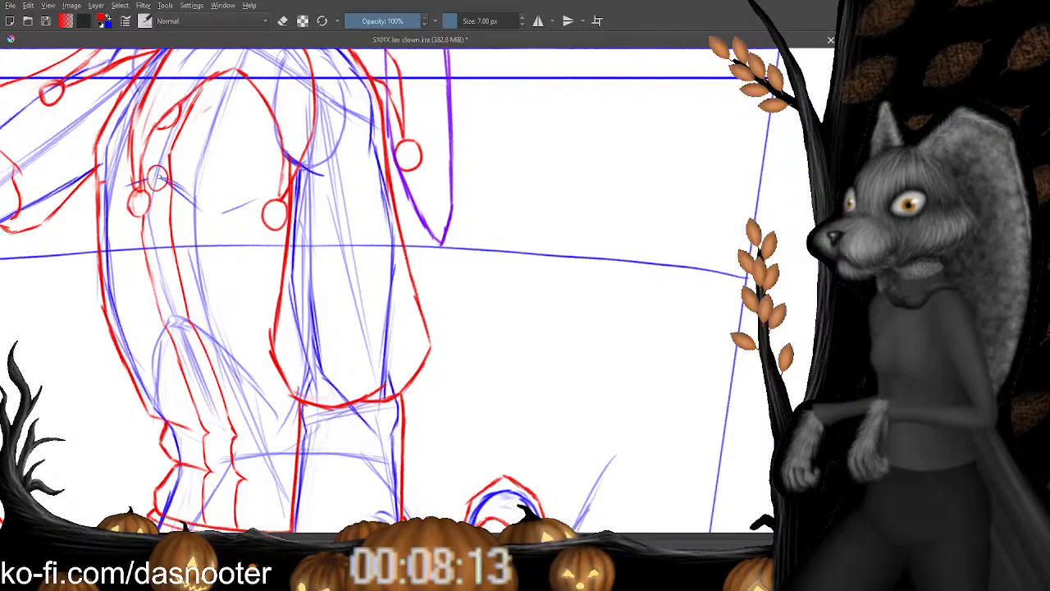
Add a second round button below the first on the trim, then redraw the first one and clean up around it.
left_click_drag(154, 234, 152, 209)
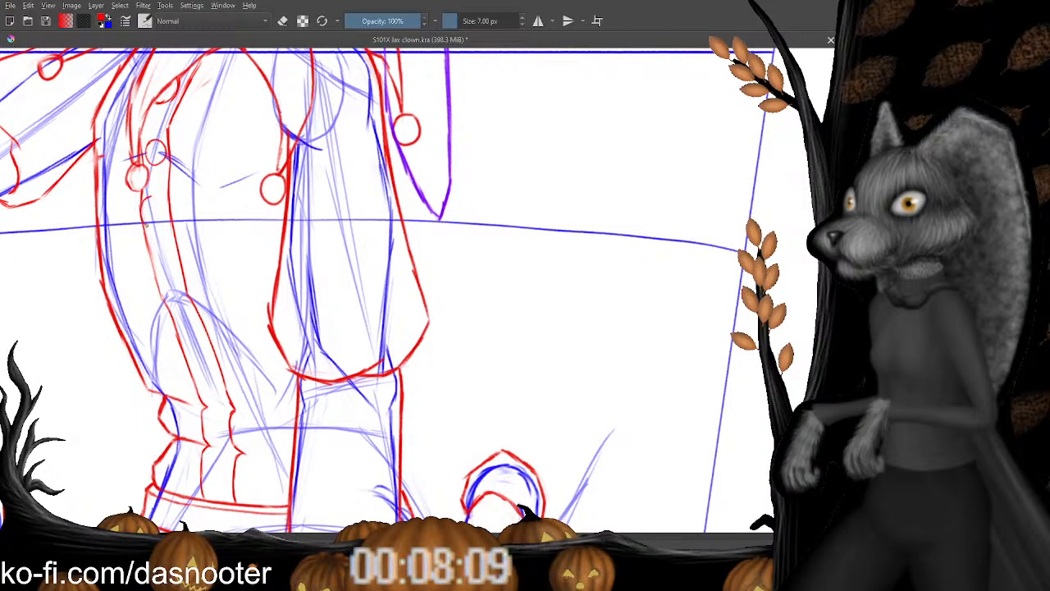
left_click_drag(151, 200, 153, 201)
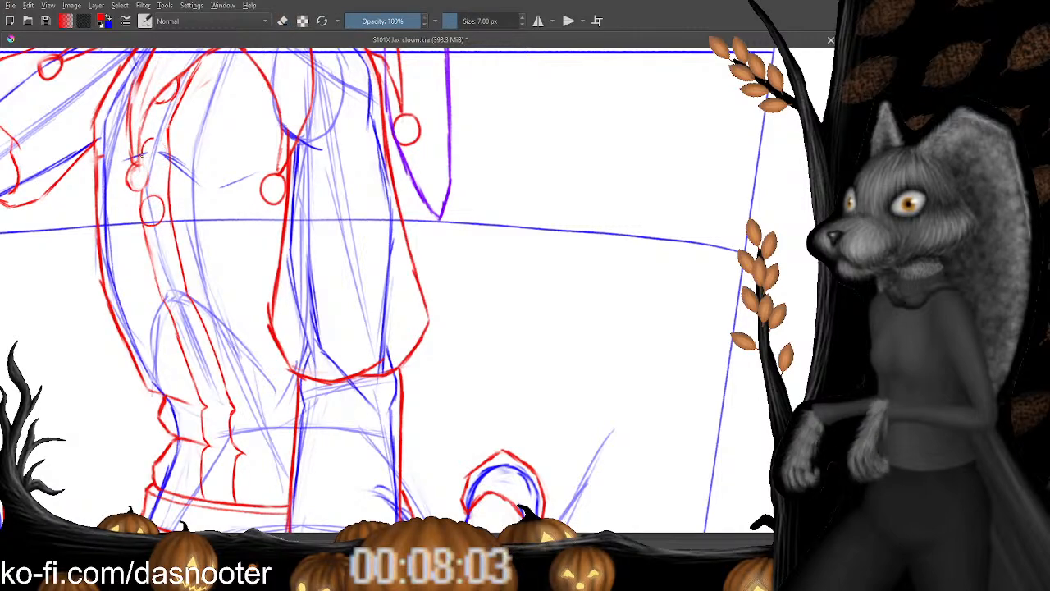
left_click_drag(146, 151, 148, 152)
key("e")
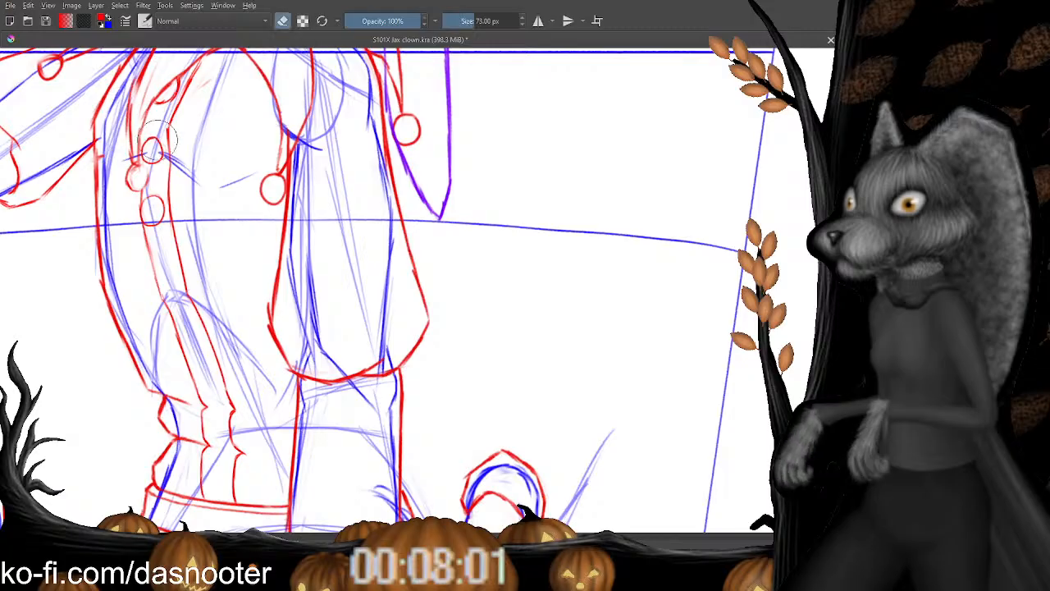
key("e")
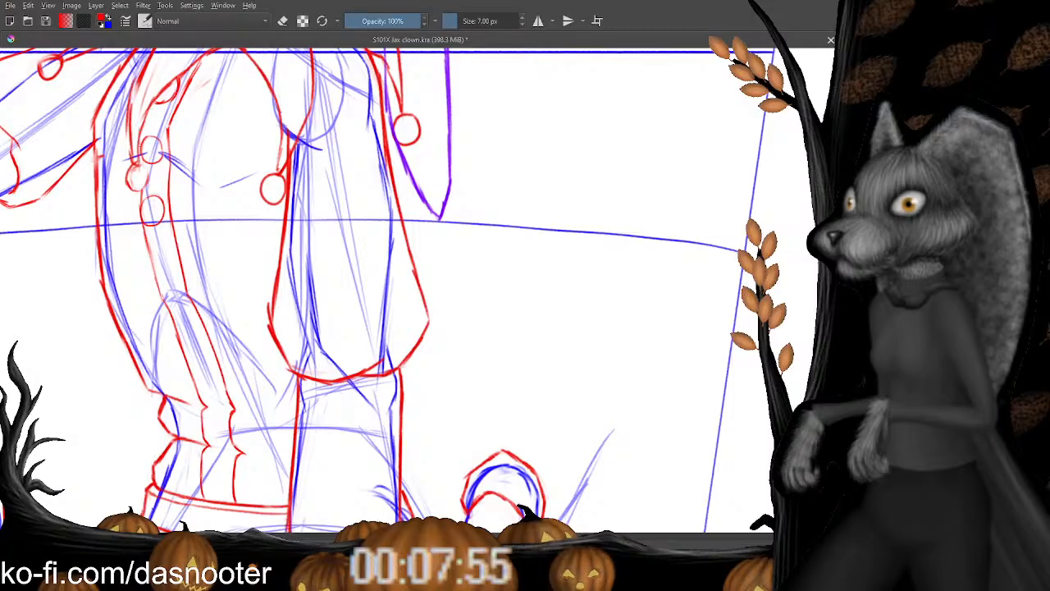
Draw the third trim button below the second, reworking its outline into a clean circle and erasing stray lines.
left_click_drag(149, 219, 142, 160)
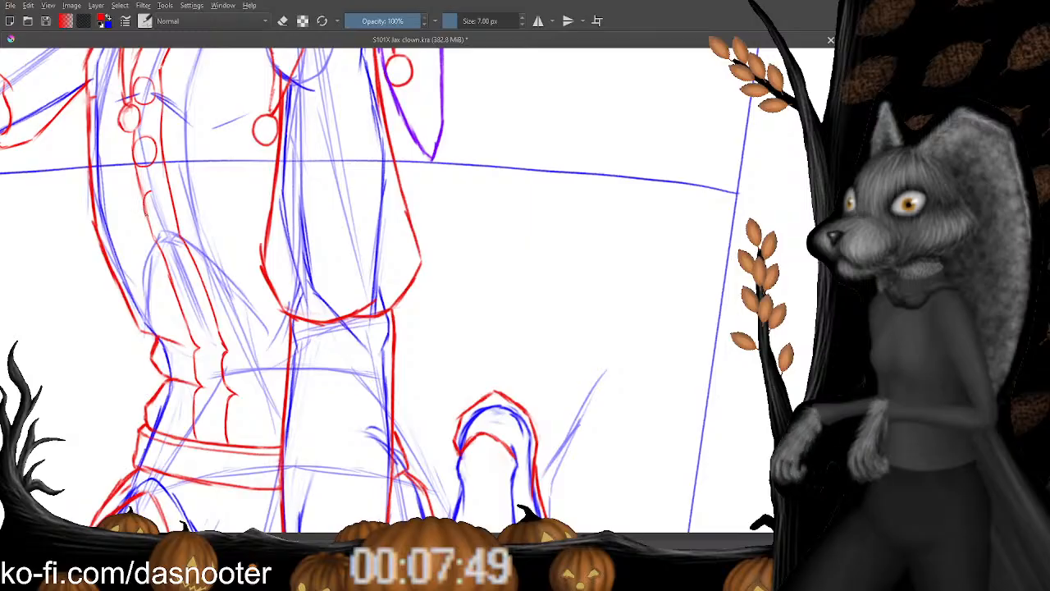
left_click_drag(150, 194, 150, 193)
key("e")
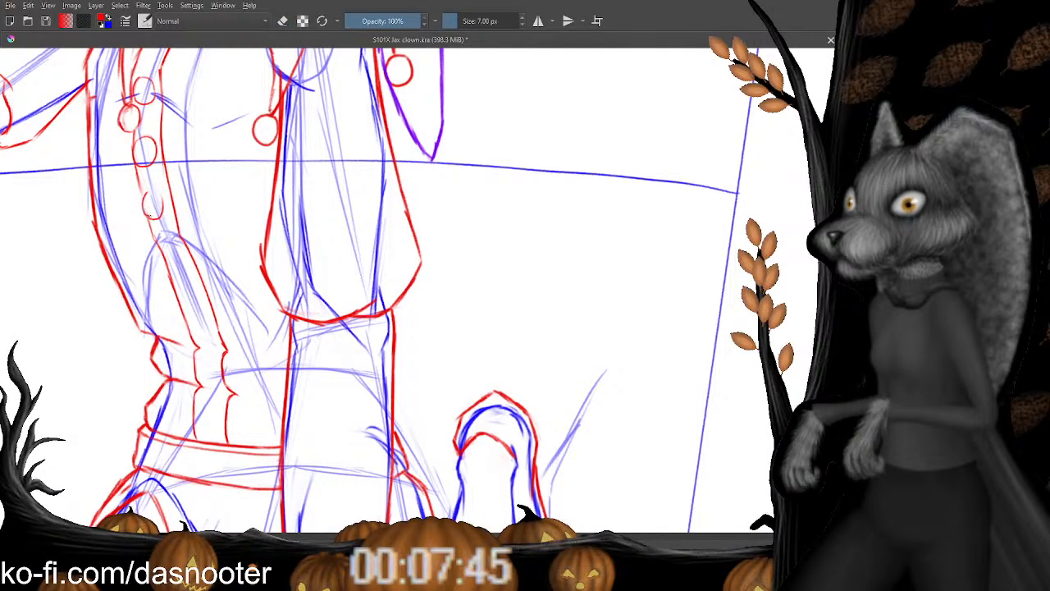
left_click_drag(146, 195, 161, 202)
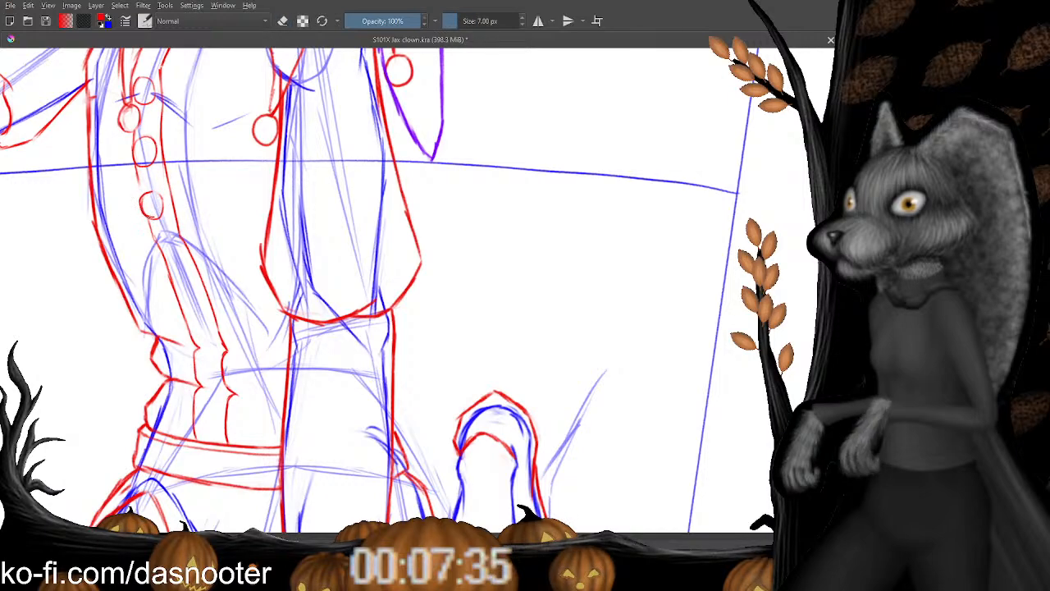
key("e")
left_click_drag(154, 211, 142, 193)
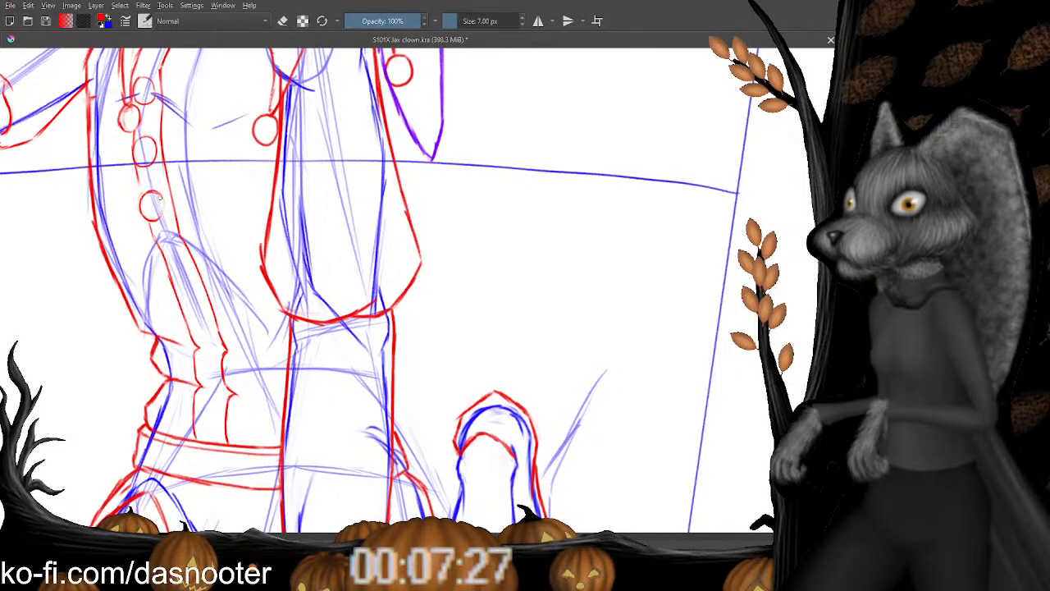
key("e")
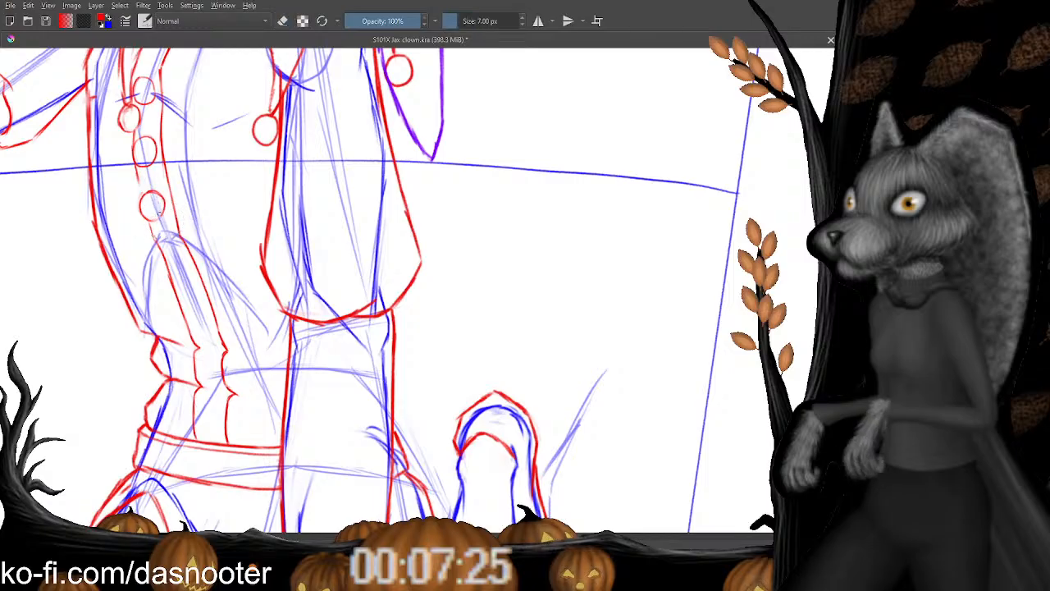
Draw the fourth button further down the trim, undoing and redoing its cleanup so the circle stands clear of the trim line.
mouse_move(185, 512)
left_mouse_down()
mouse_move(171, 471)
mouse_move(180, 460)
left_mouse_up()
mouse_move(169, 203)
left_mouse_down()
mouse_move(150, 216)
mouse_move(167, 226)
mouse_move(164, 217)
left_mouse_up()
key("e")
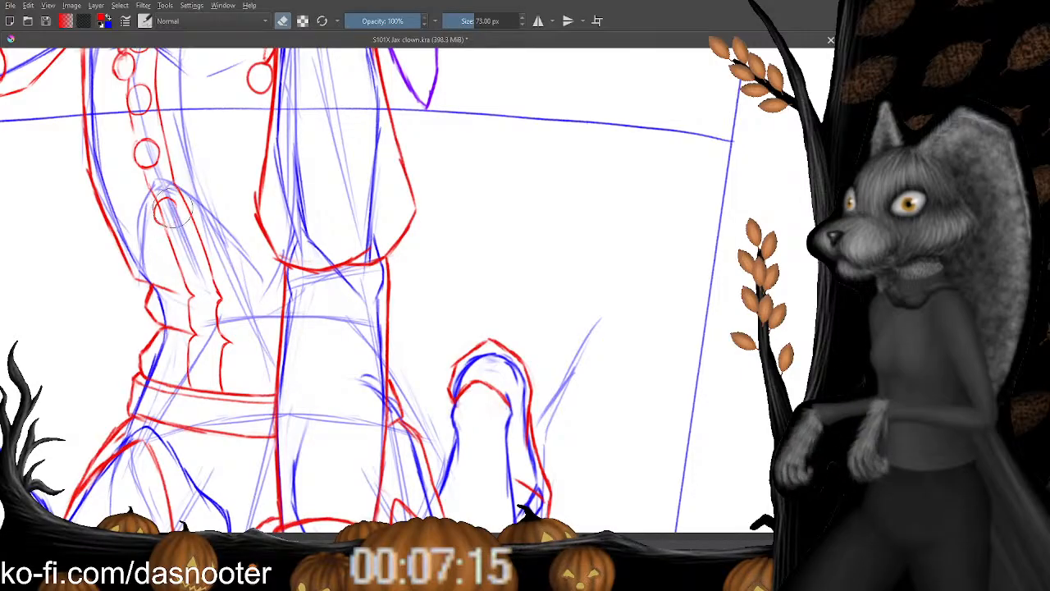
key("e")
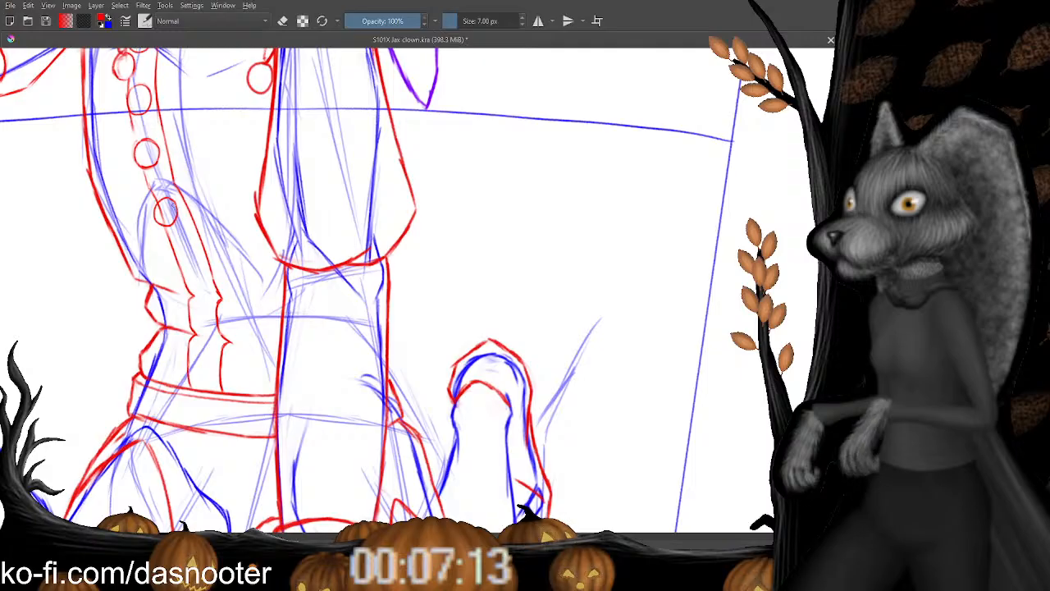
key("e")
key("ctrl+z")
left_click_drag(162, 199, 167, 226)
left_click_drag(184, 277, 190, 339)
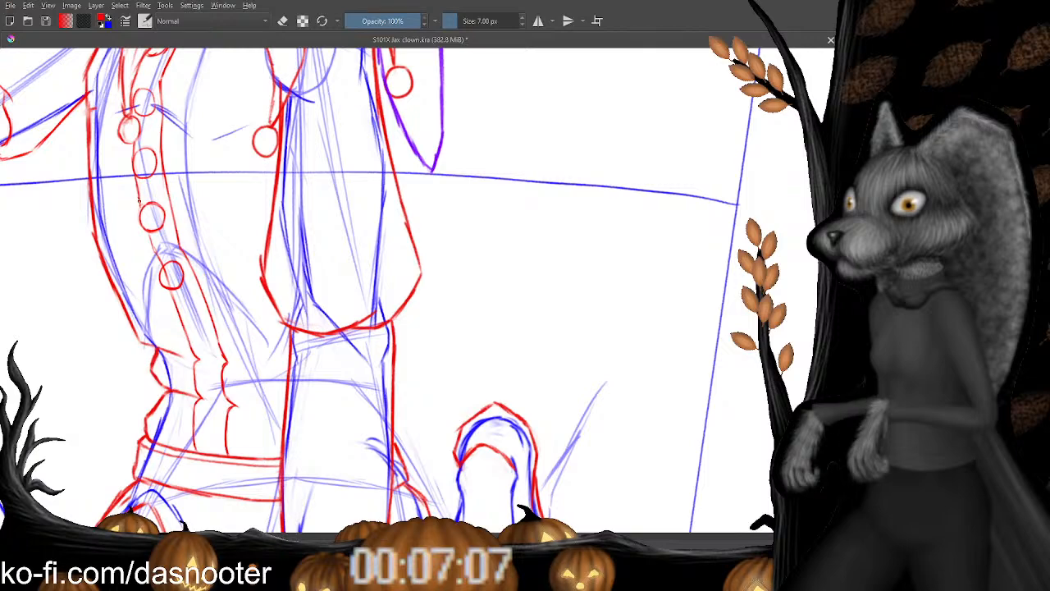
scroll(182, 283, "down", 4)
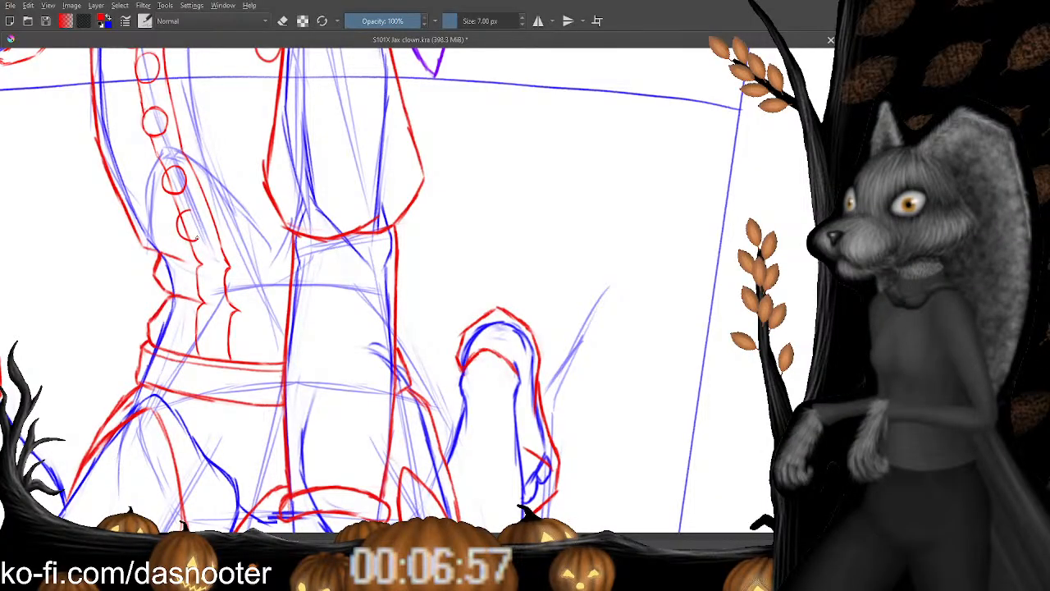
key("e")
key("e")
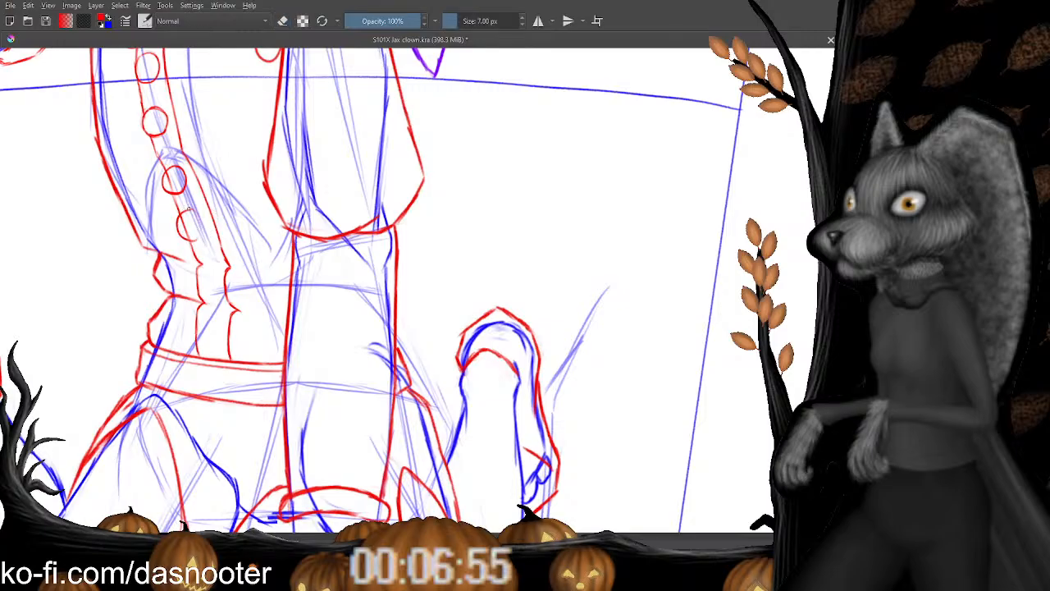
key("e")
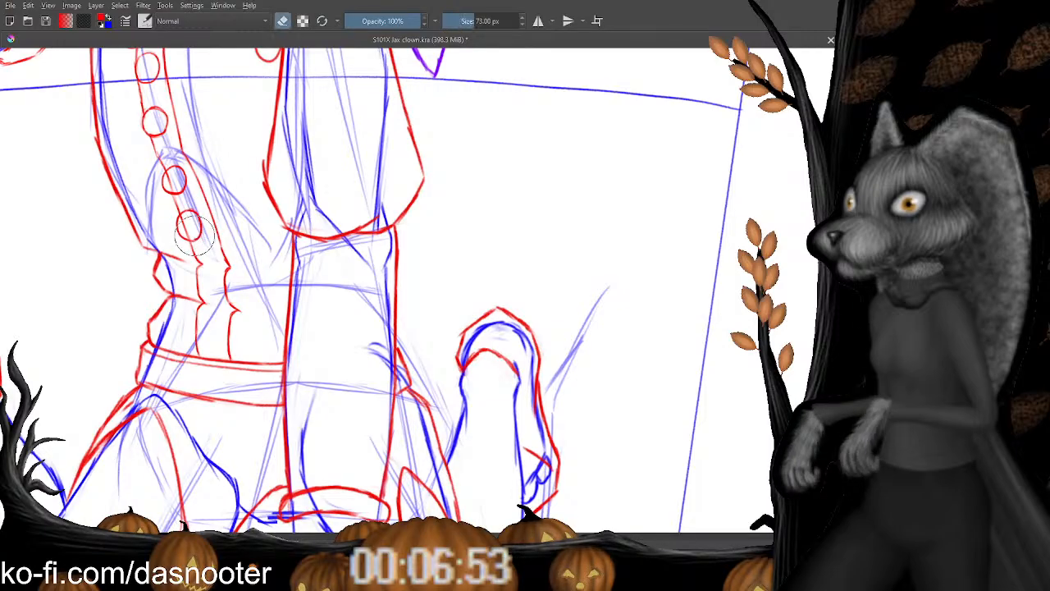
key("e")
mouse_move(187, 197)
left_mouse_down()
mouse_move(178, 240)
mouse_move(188, 191)
mouse_move(207, 212)
left_mouse_up()
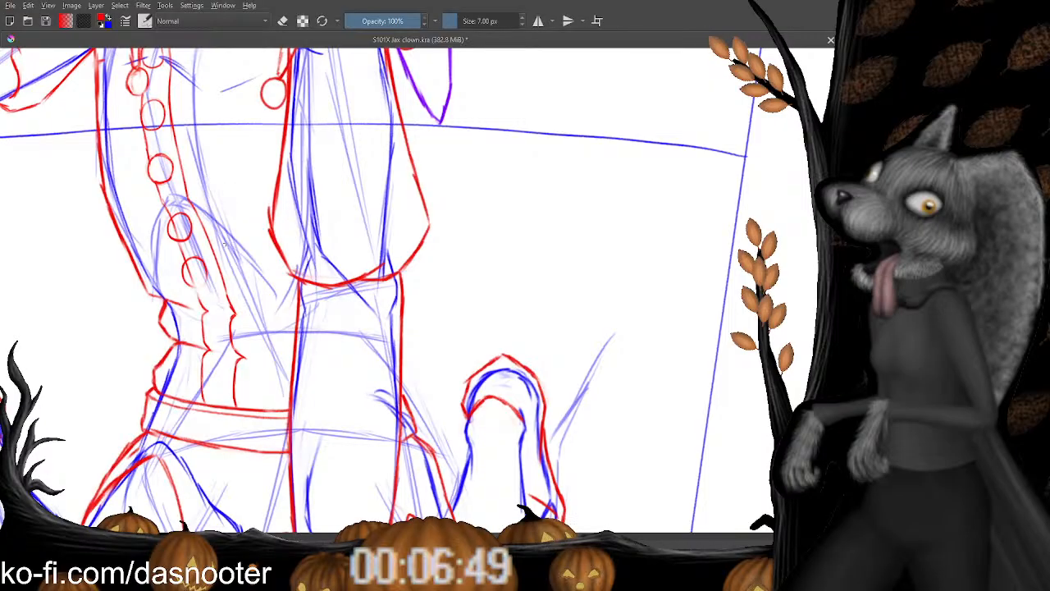
left_click_drag(206, 294, 209, 235)
Pick the red sketch color and draw the fifth trim button just above the waist folds, redrawing its circle and erasing the overlapping line.
left_click(206, 247, "ctrl")
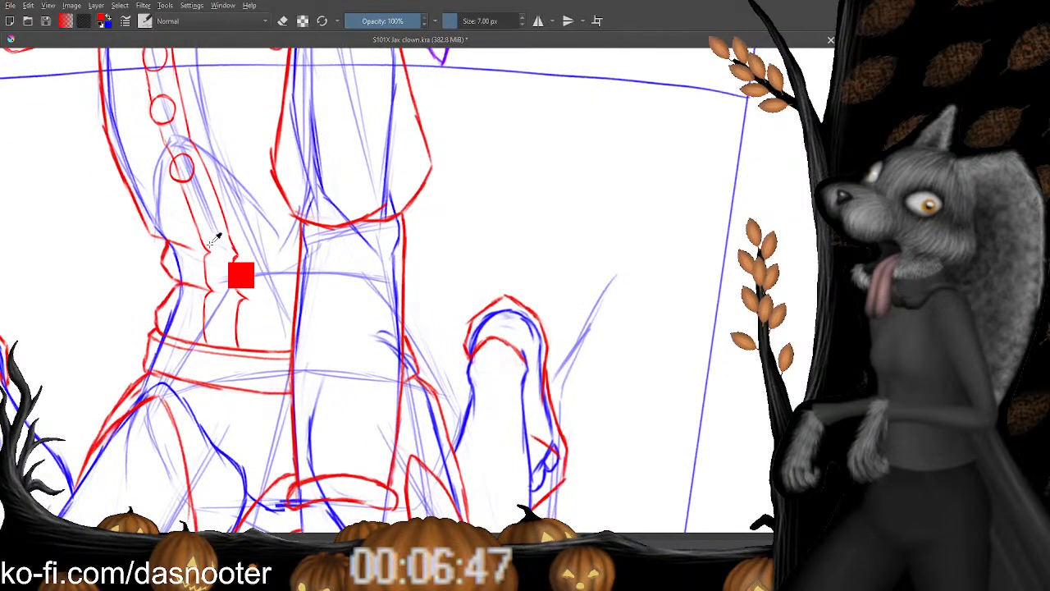
left_click_drag(158, 121, 163, 136)
mouse_move(214, 273)
left_mouse_down()
mouse_move(213, 236)
mouse_move(211, 246)
left_mouse_up()
mouse_move(199, 189)
left_mouse_down()
mouse_move(225, 227)
mouse_move(205, 240)
left_mouse_up()
key("e")
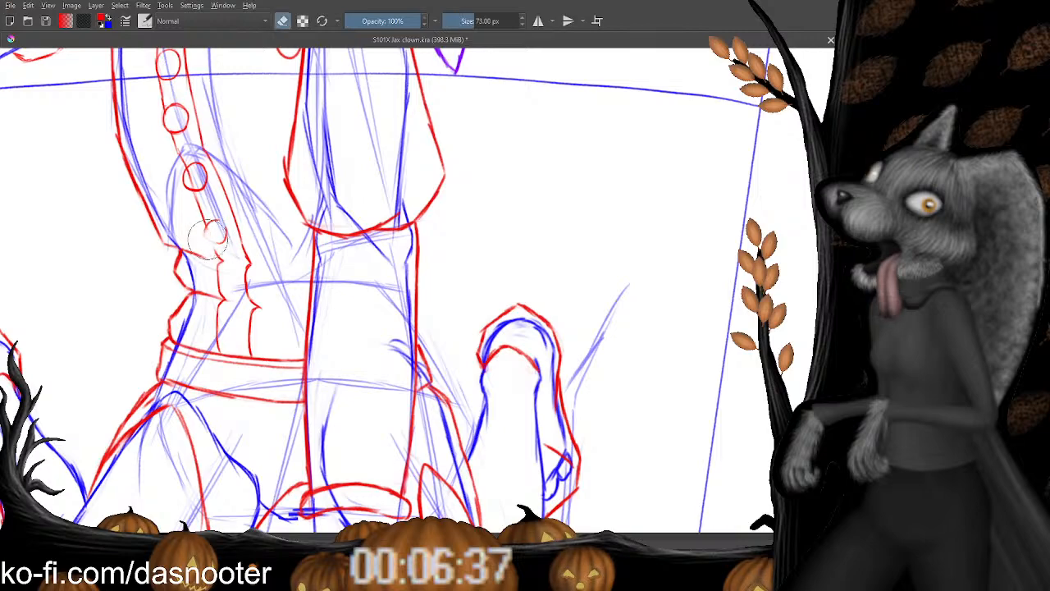
key("e")
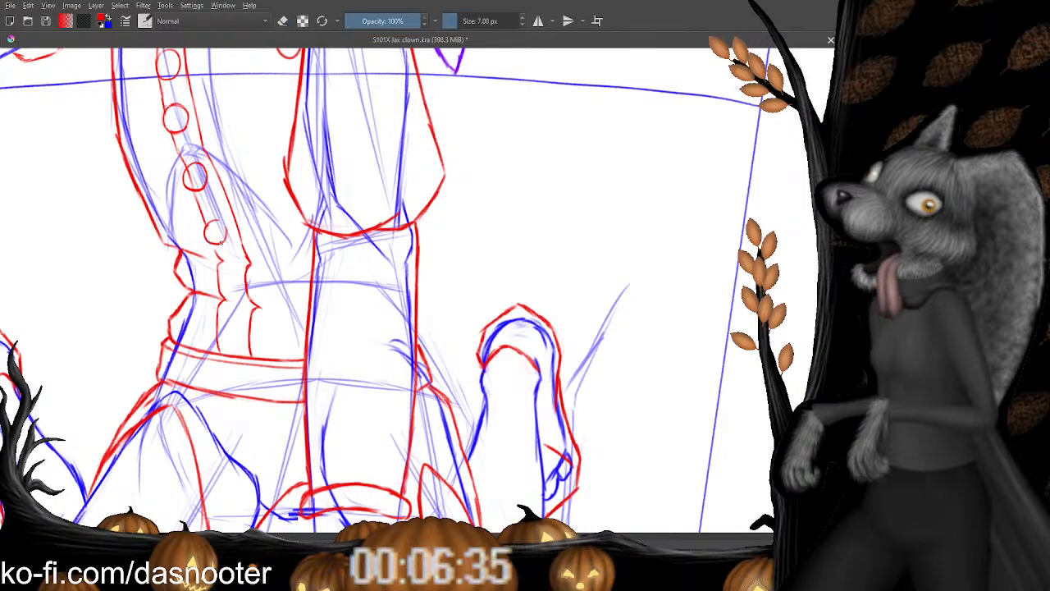
left_click_drag(222, 226, 216, 224)
key("e")
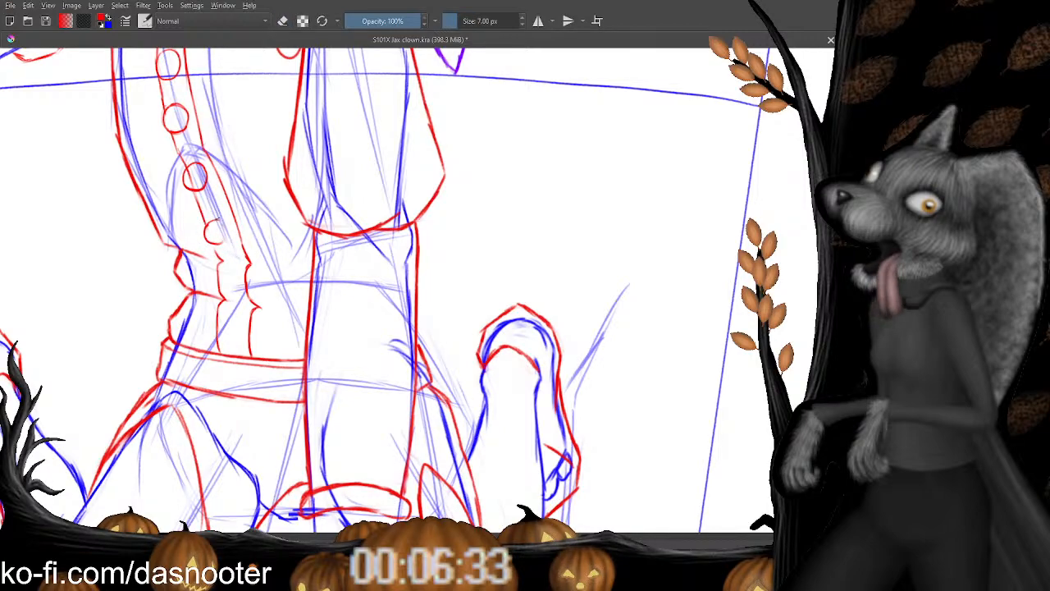
key("e")
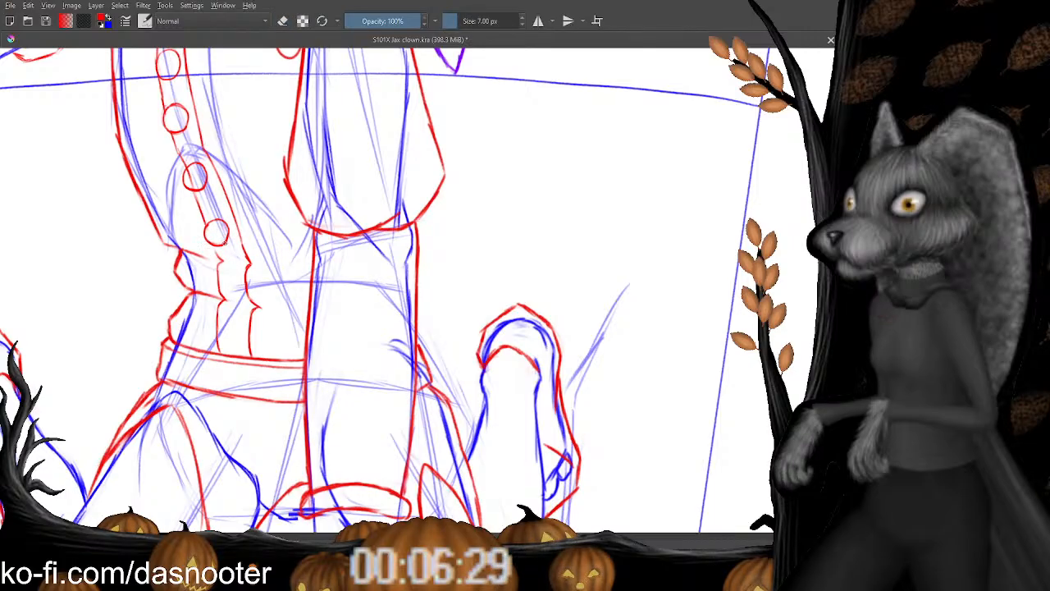
key("e")
key("e")
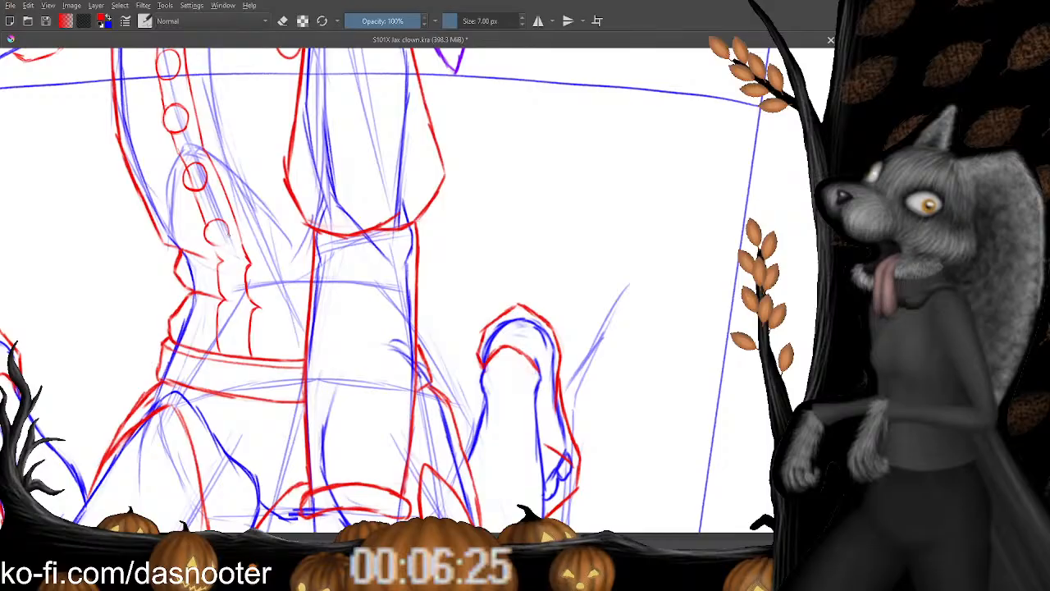
Draw the sixth button at the waist between the fold notches and erase the trim line running through it.
mouse_move(232, 279)
left_mouse_down()
mouse_move(220, 212)
mouse_move(193, 266)
left_mouse_up()
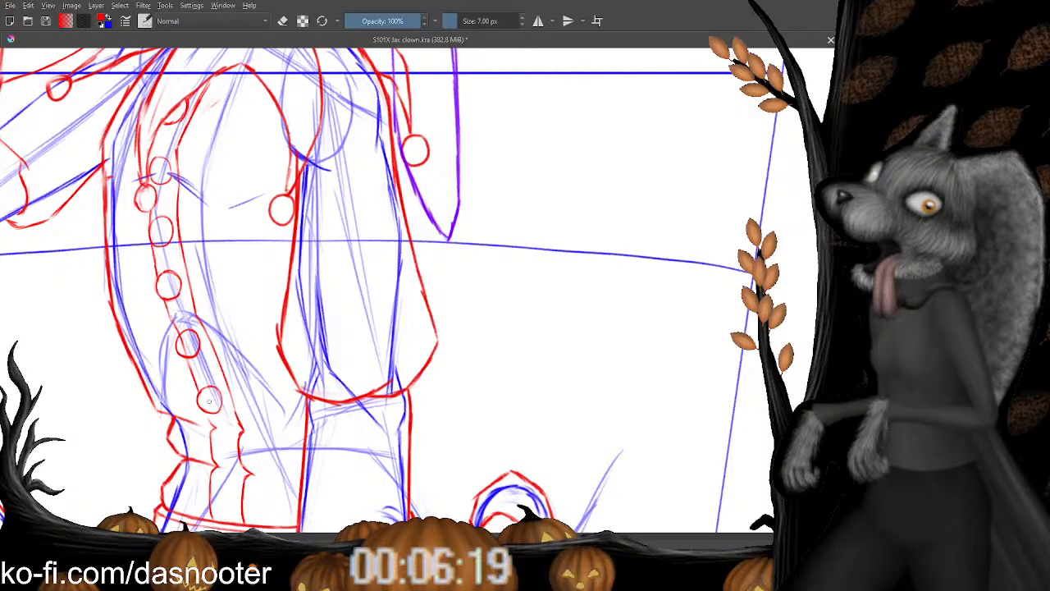
left_click_drag(208, 401, 191, 210)
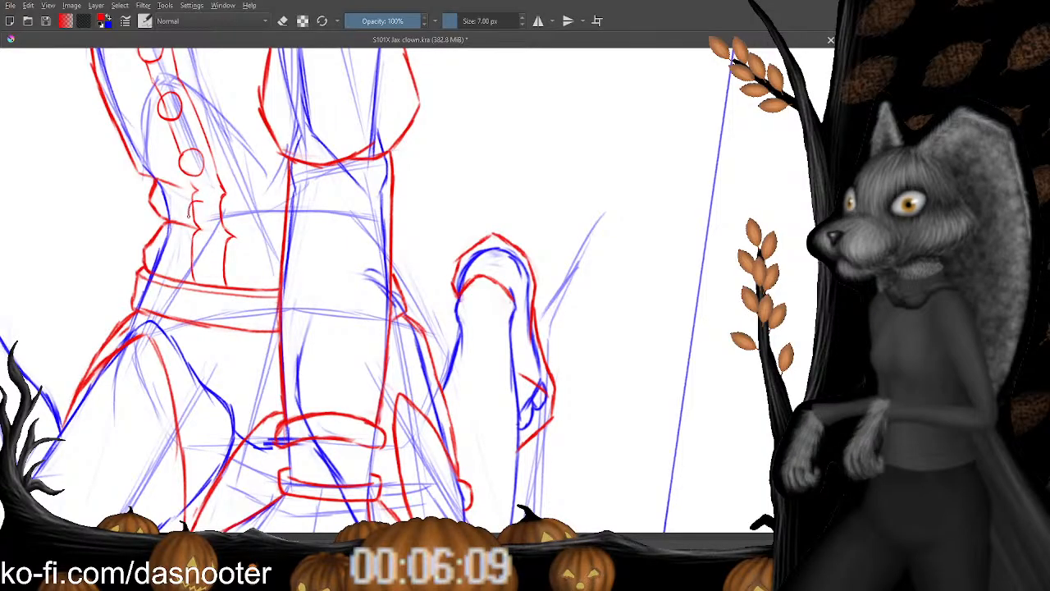
key("e")
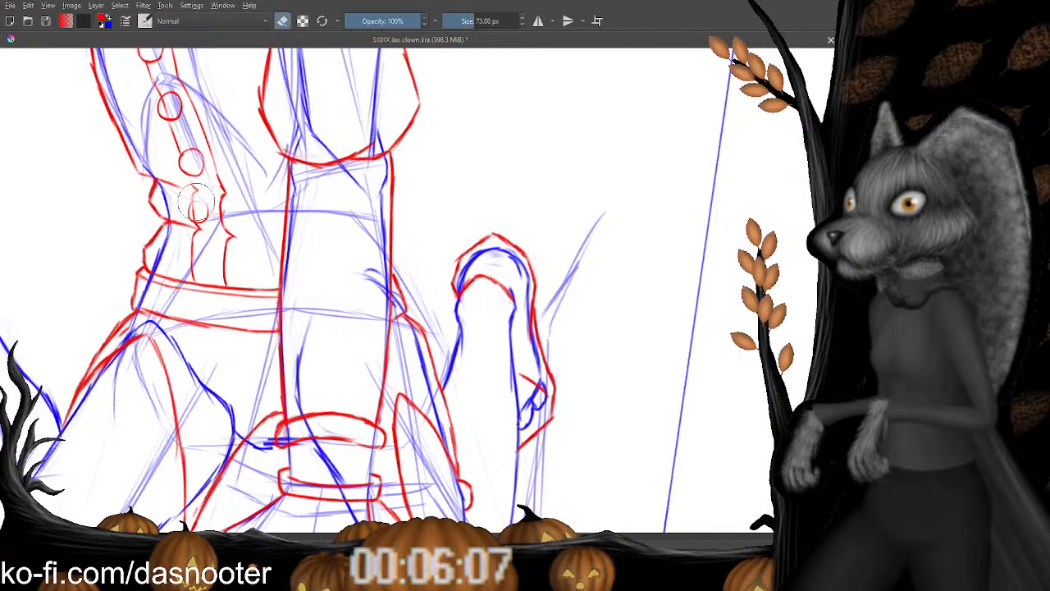
key("e")
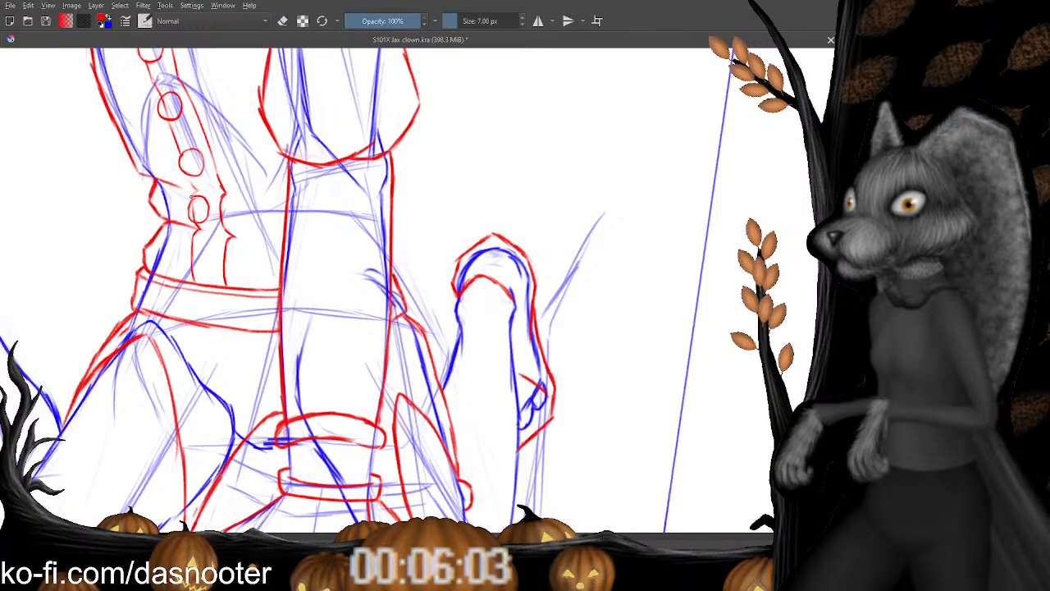
key("e")
left_click(190, 202)
key("e")
left_click_drag(195, 197, 188, 216)
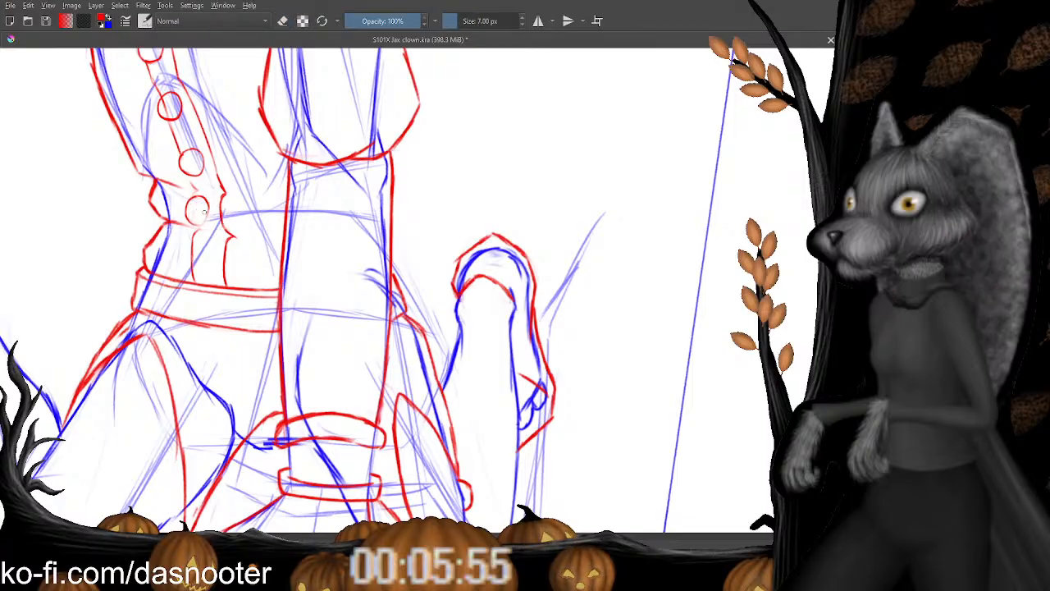
Draw the last round button of the row on the trim just above the belt and erase the stray lines around it.
mouse_move(198, 263)
left_mouse_down()
mouse_move(202, 220)
mouse_move(194, 209)
mouse_move(184, 220)
mouse_move(187, 228)
mouse_move(197, 204)
mouse_move(189, 233)
left_mouse_up()
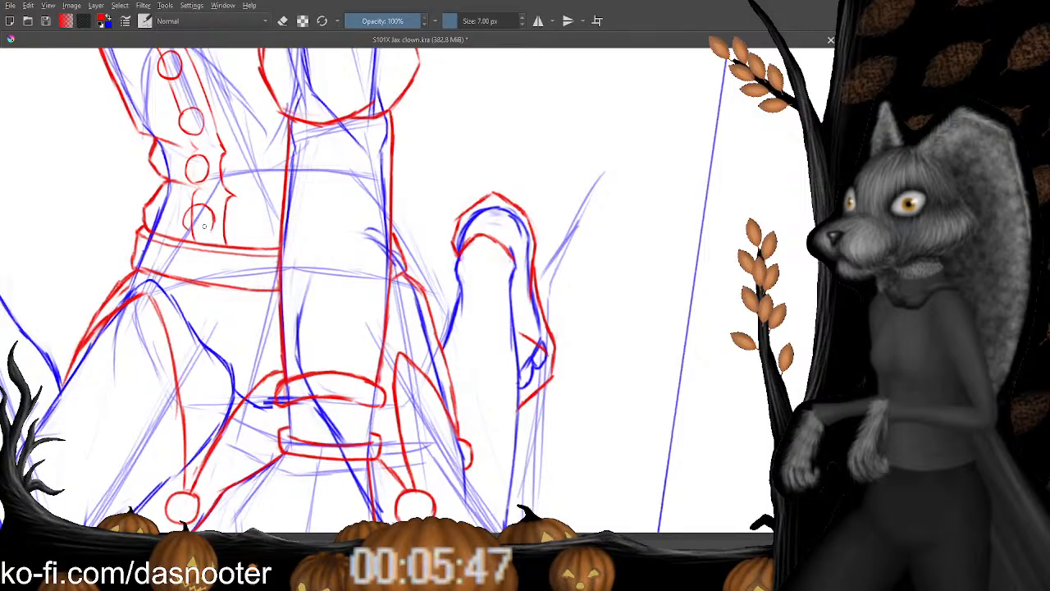
key("e")
key("e")
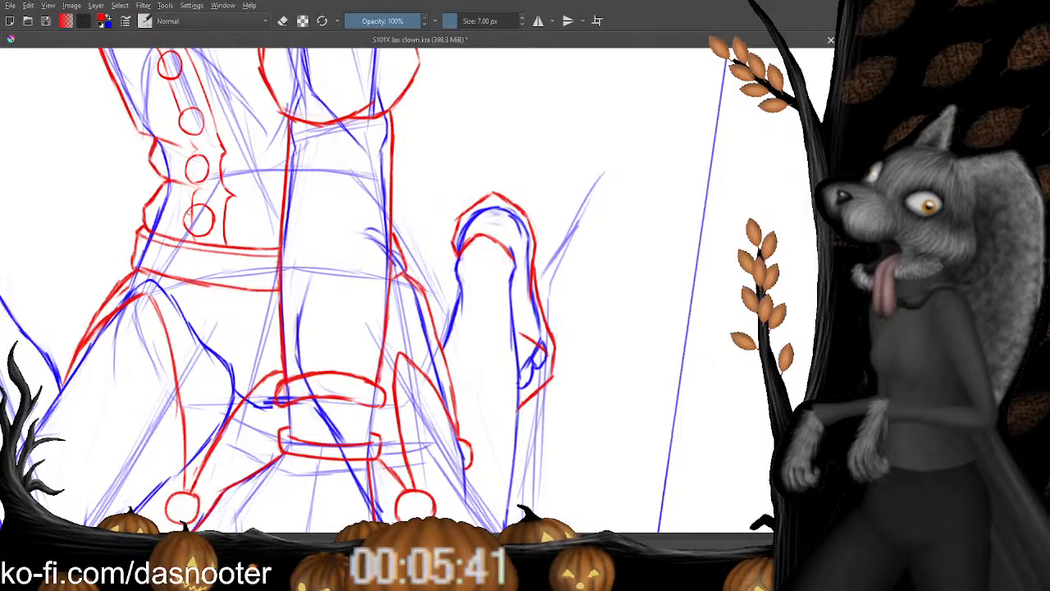
key("e")
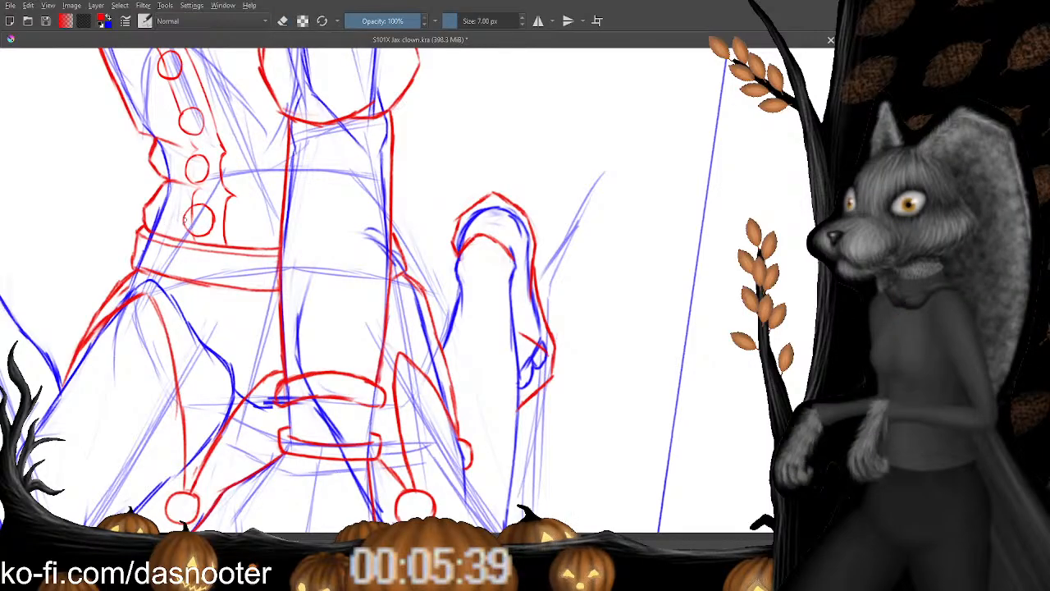
key("e")
mouse_move(211, 215)
left_mouse_down()
mouse_move(220, 230)
mouse_move(209, 217)
left_mouse_up()
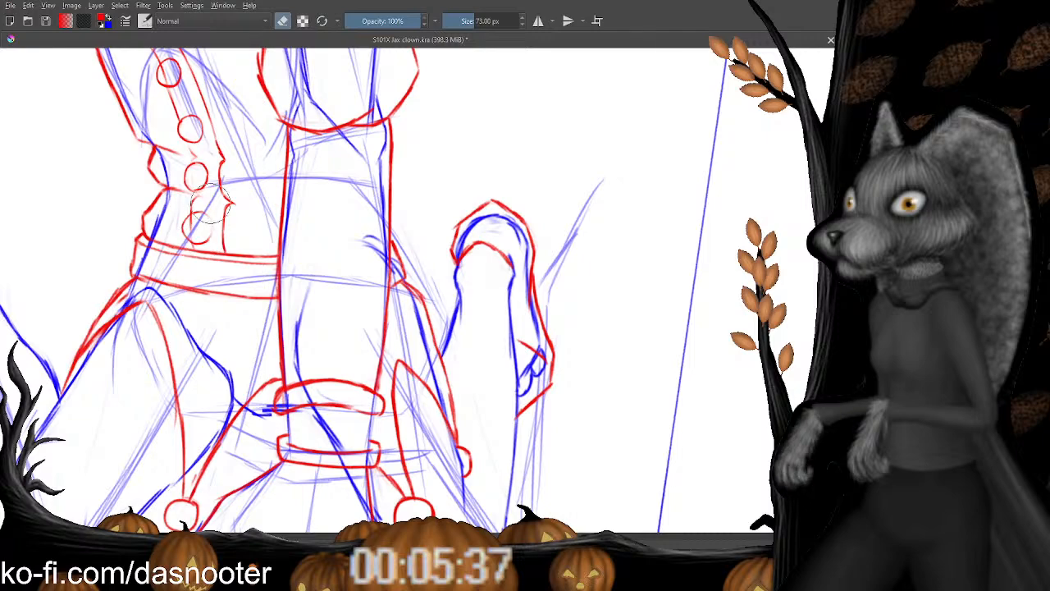
Select the button just above the belt and transform it to adjust its position within the trim.
key("e")
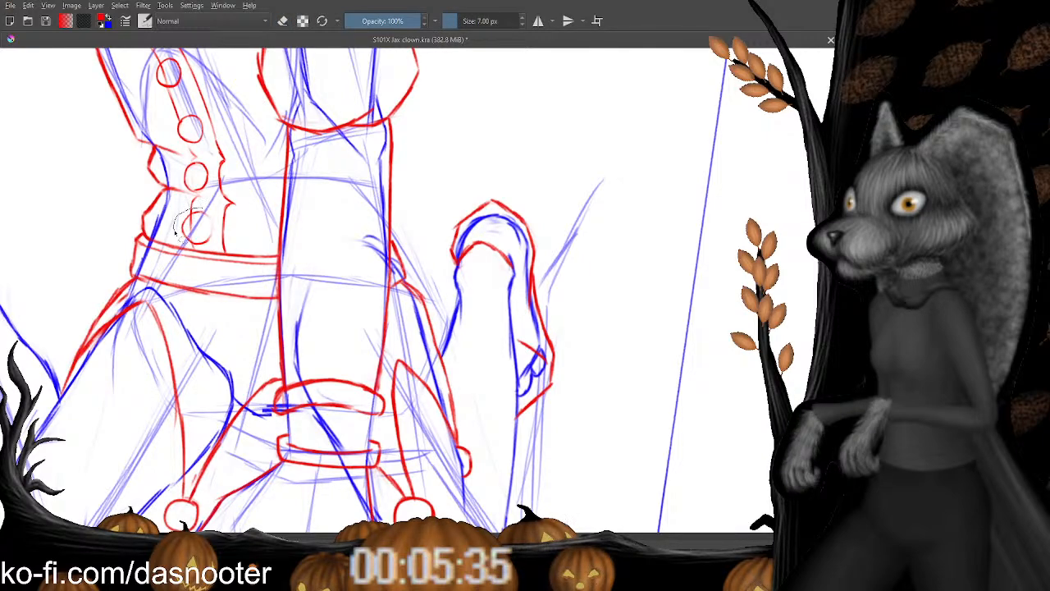
left_click_drag(194, 215, 197, 216)
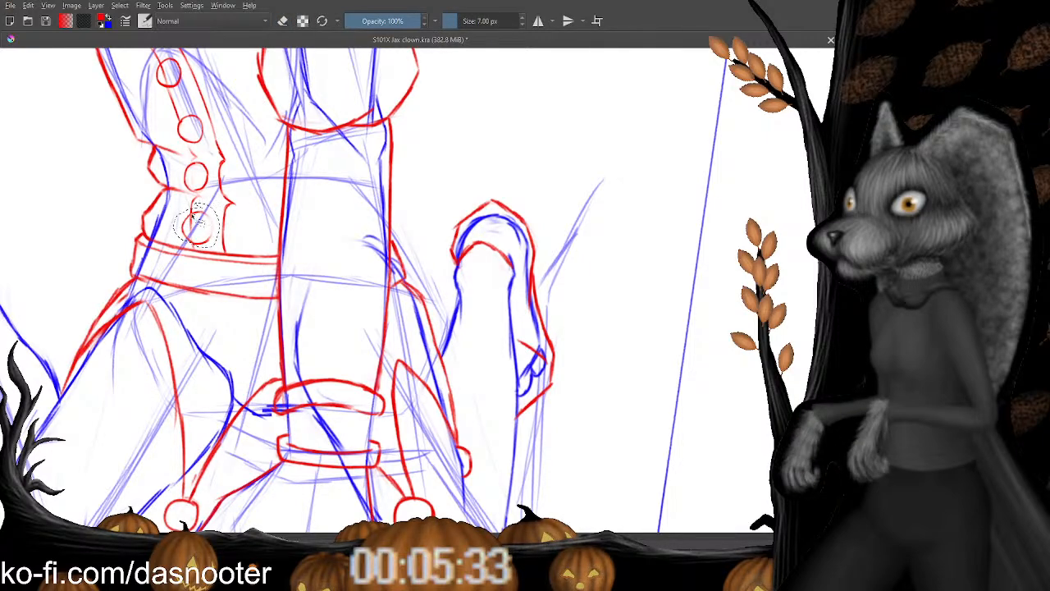
key("ctrl+z")
key("ctrl+z")
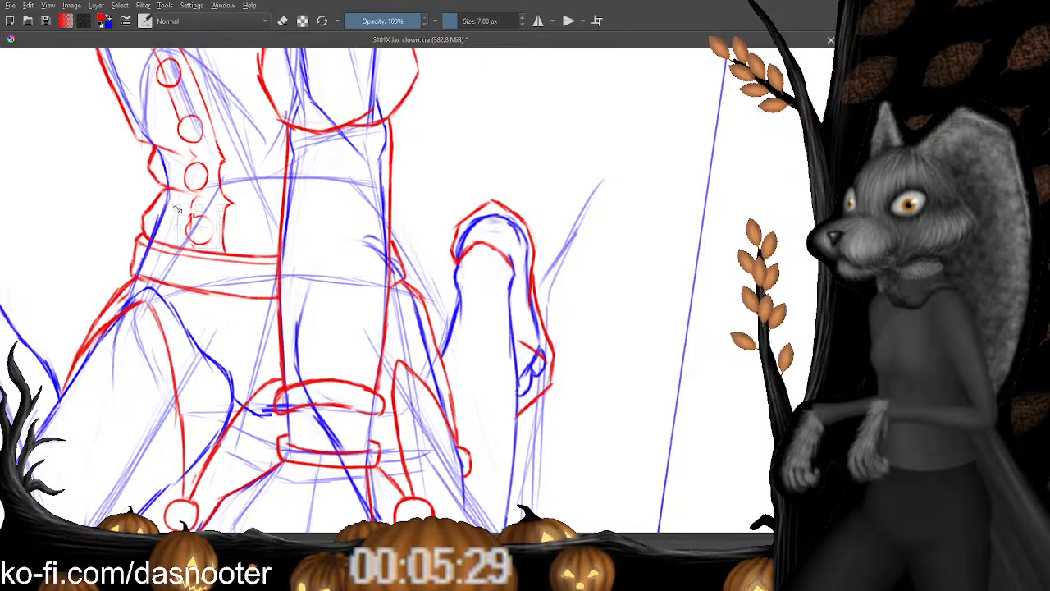
left_click_drag(192, 222, 189, 217)
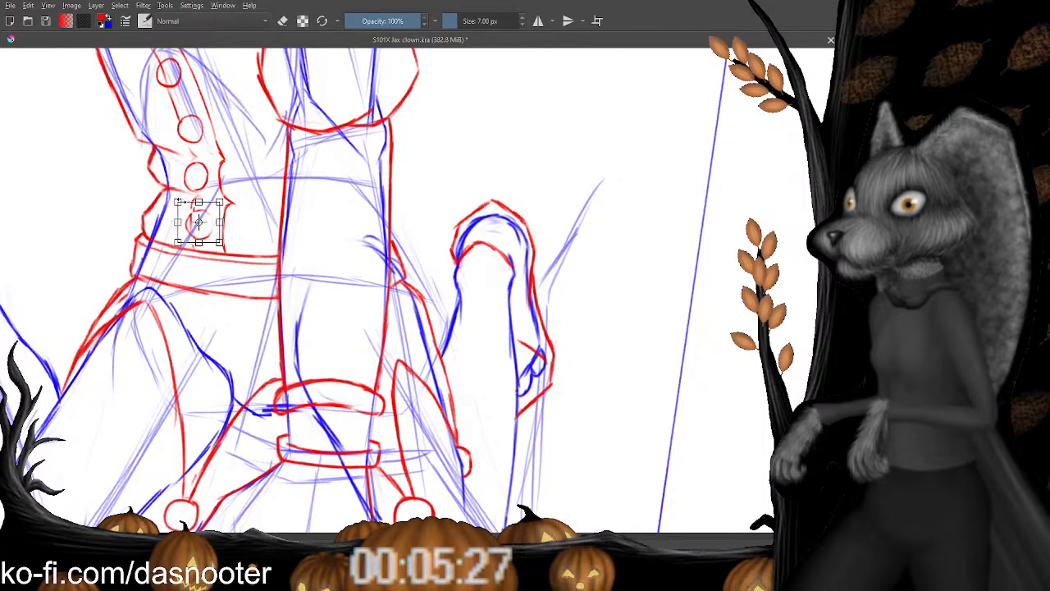
key("b")
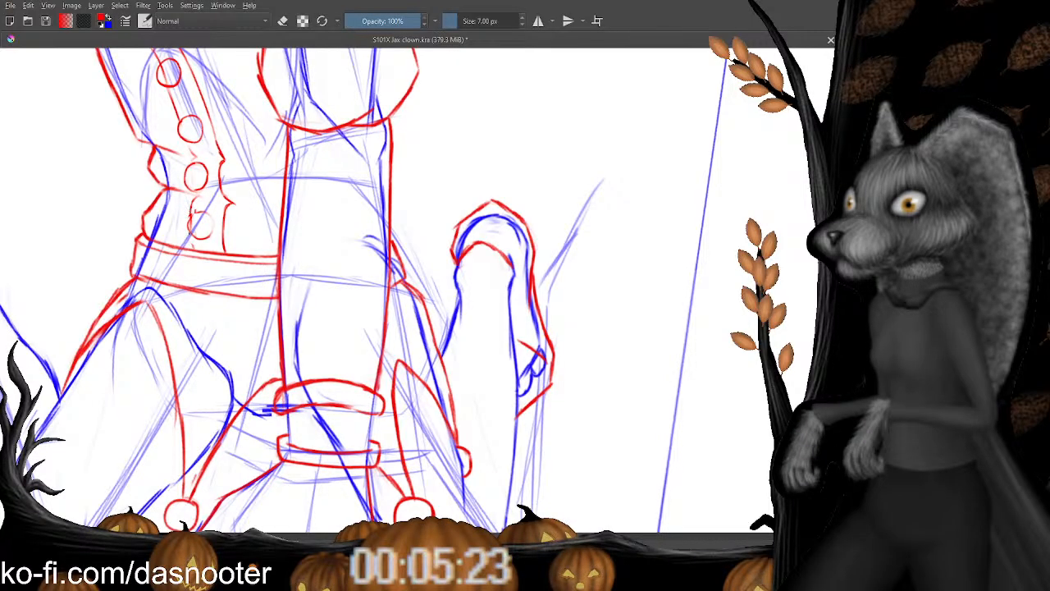
Redraw the outline of the button above the belt as a clean circle and save the drawing.
mouse_move(192, 233)
left_mouse_down()
mouse_move(194, 248)
mouse_move(198, 235)
left_mouse_up()
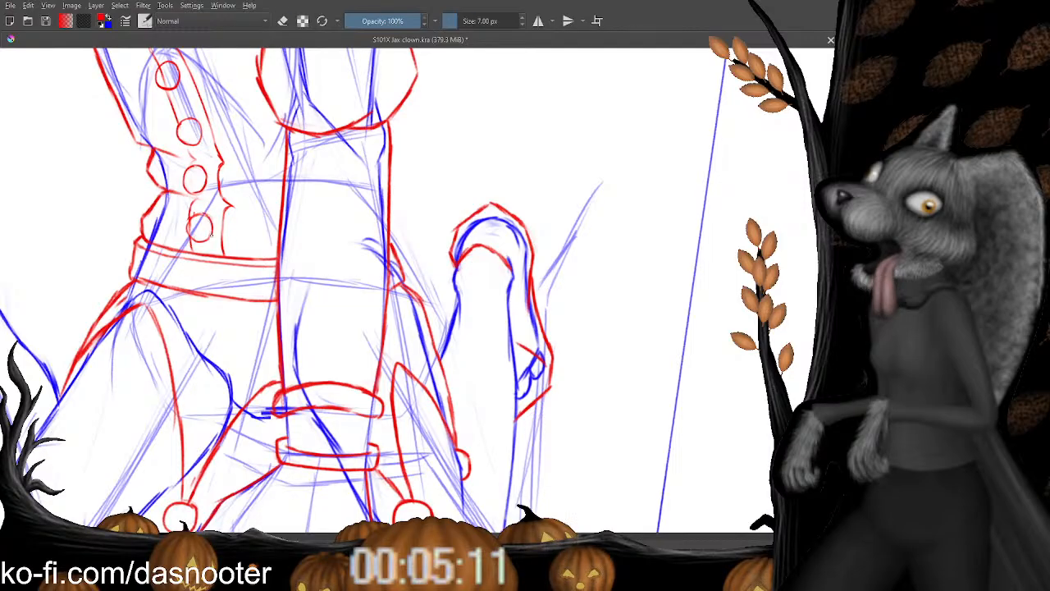
left_click_drag(221, 234, 182, 259)
key("ctrl+s")
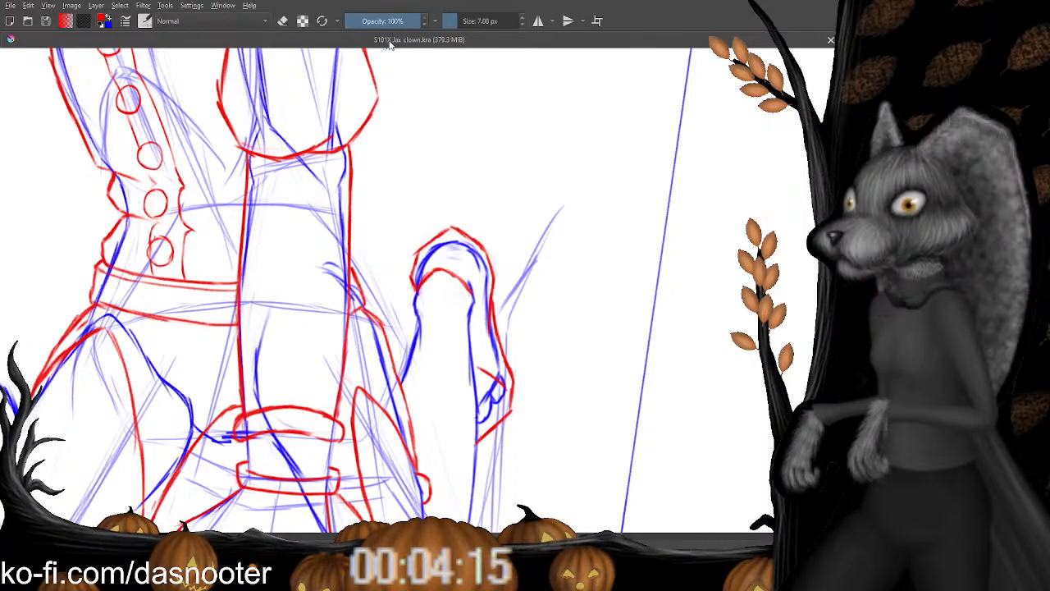
Draw the notched inner trim edge between the lower buttons so it follows the waist folds.
left_click_drag(468, 88, 448, 100)
key("ctrl+z")
left_click_drag(383, 100, 396, 235)
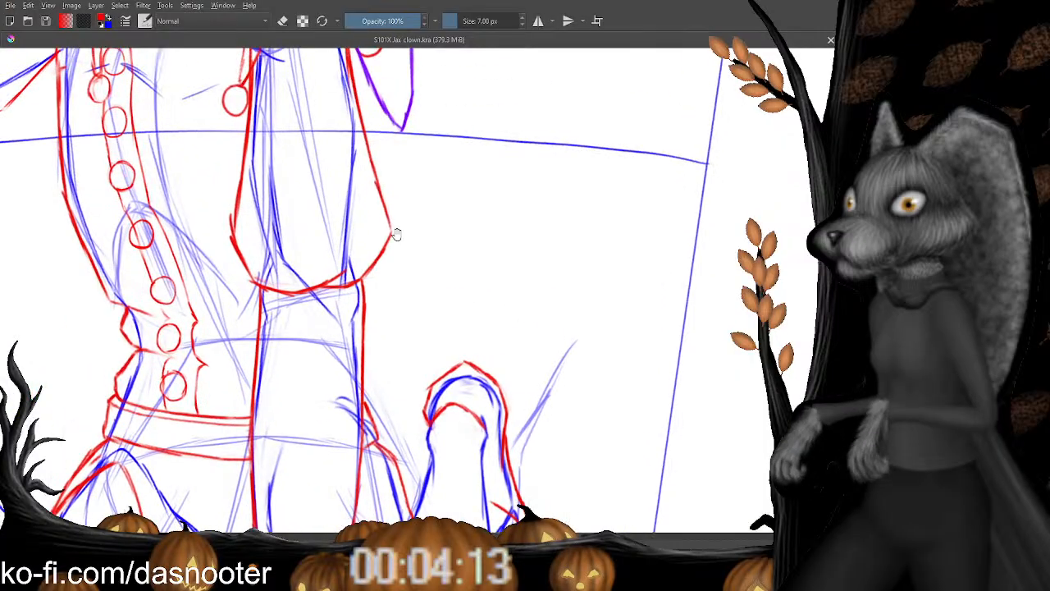
key("minus")
key("minus")
key("minus")
key("minus")
key("plus")
key("plus")
key("plus")
key("plus")
key("plus")
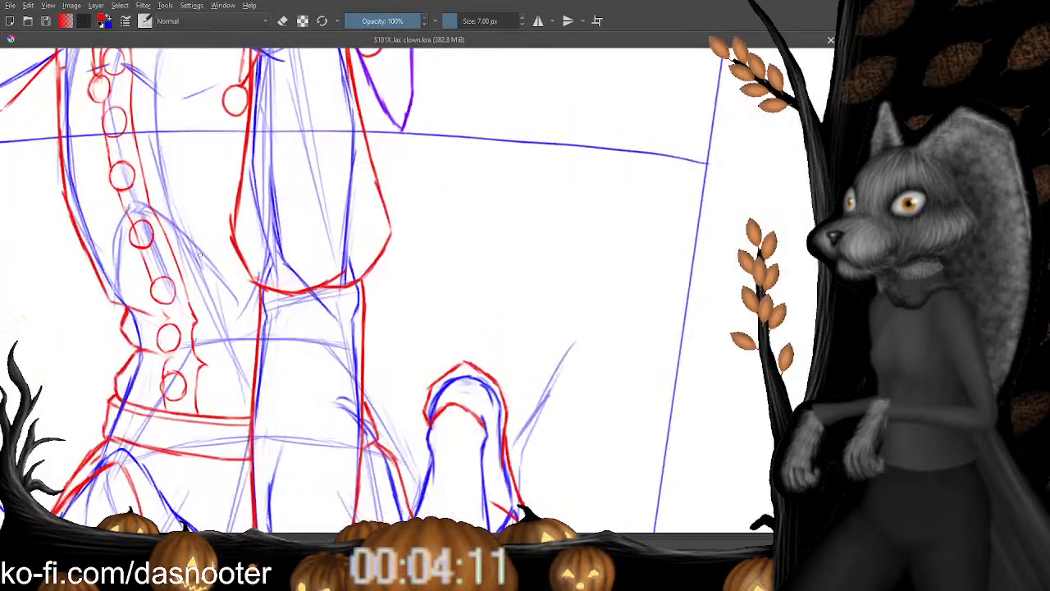
left_click_drag(97, 286, 172, 215)
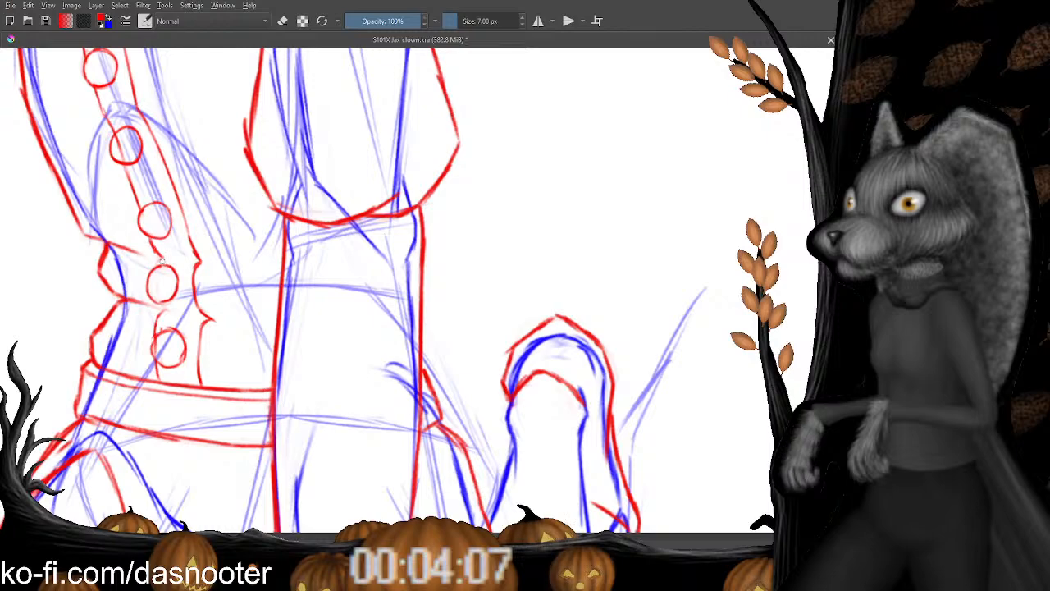
scroll(160, 271, "down", 1)
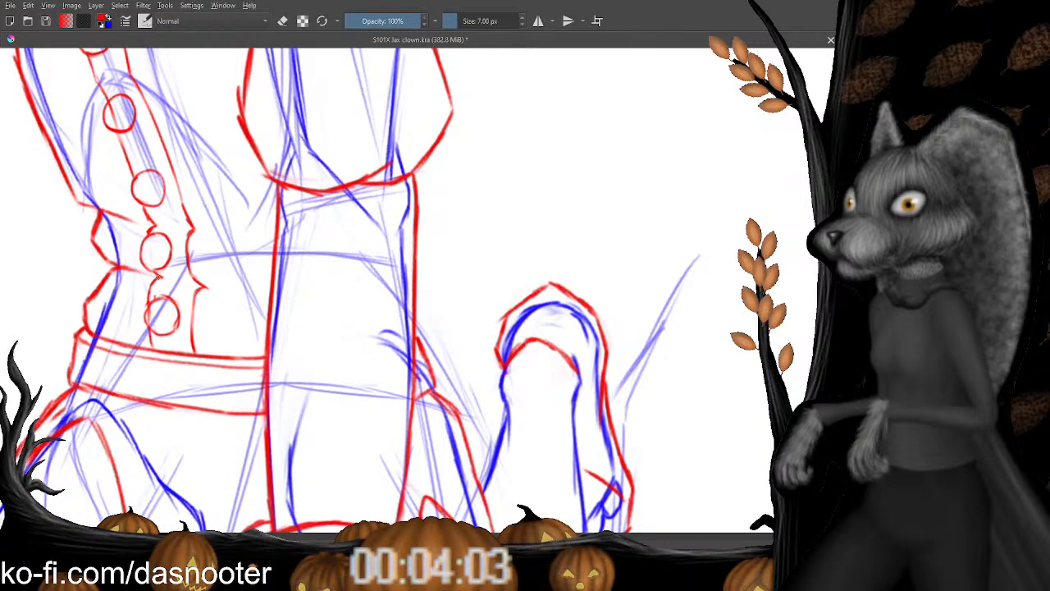
scroll(162, 276, "down", 1)
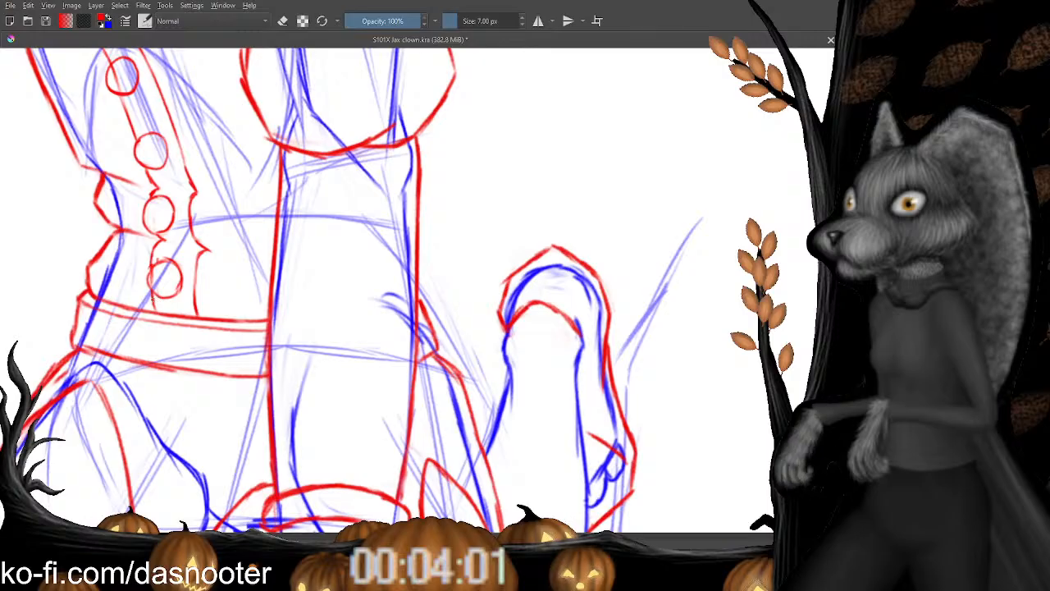
Refine the trim's outer edge from the waist notches down to the belt, erasing and redrawing its lines.
left_click_drag(194, 303, 181, 292)
key("e")
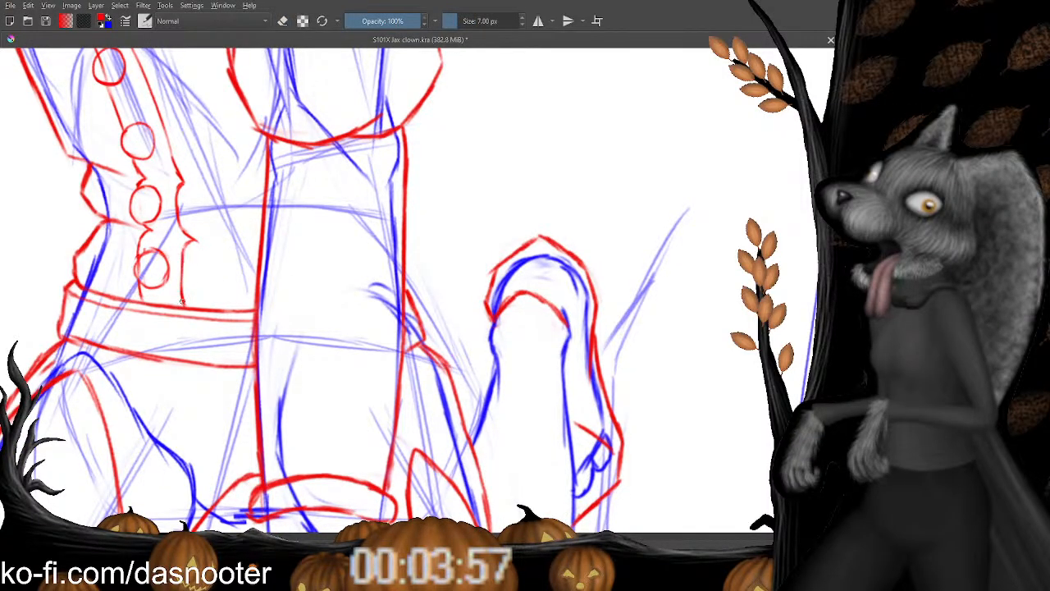
left_click_drag(182, 302, 176, 325)
key("e")
mouse_move(163, 228)
left_mouse_down()
mouse_move(169, 220)
mouse_move(181, 259)
mouse_move(207, 268)
left_mouse_up()
key("e")
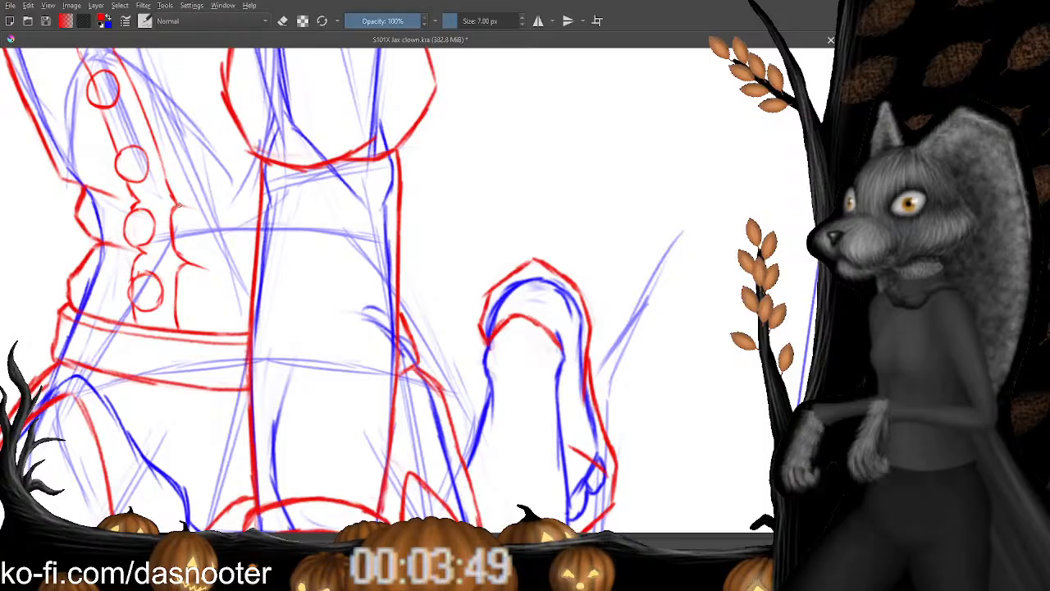
Redraw the waist button between the fold notches as a cleaner circle and restore the fold line beneath it.
left_click_drag(194, 175, 260, 312)
key("minus")
key("minus")
key("plus")
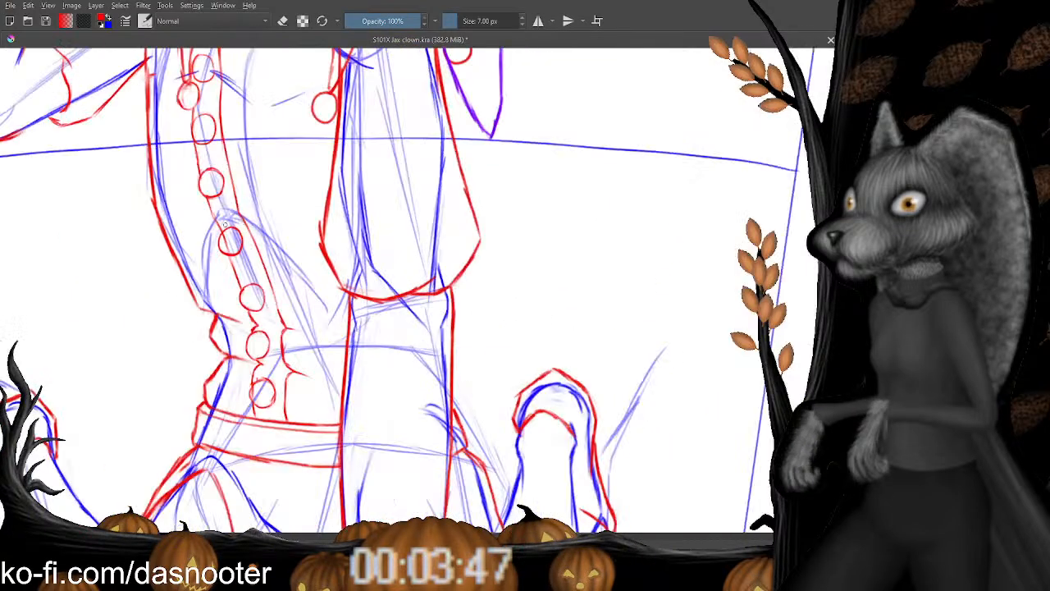
key("plus")
key("plus")
key("e")
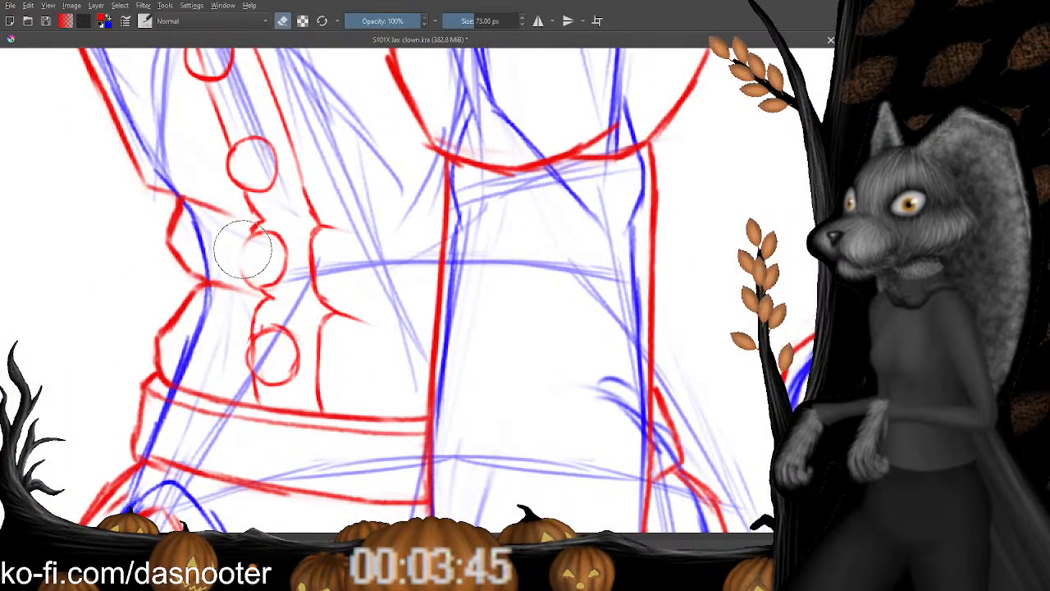
key("e")
mouse_move(261, 233)
left_mouse_down()
mouse_move(241, 247)
mouse_move(246, 276)
mouse_move(273, 275)
left_mouse_up()
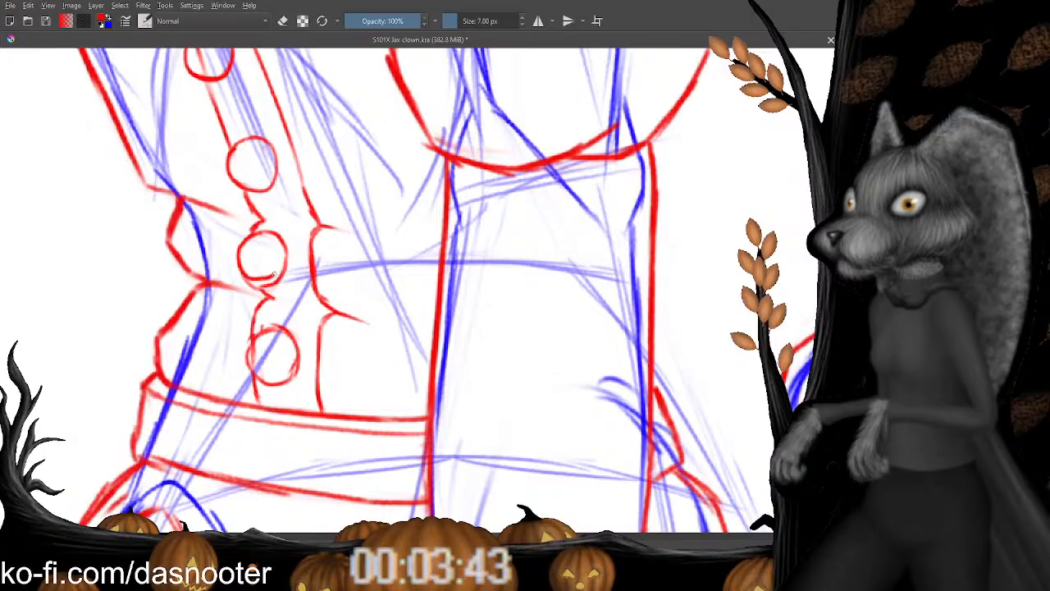
key("ctrl+z")
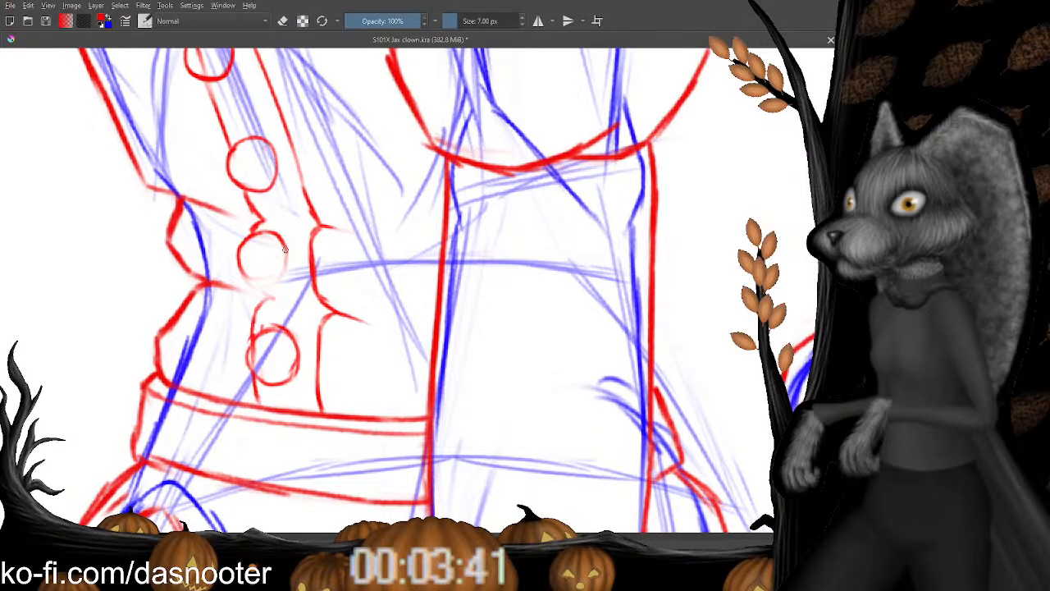
left_click_drag(284, 264, 244, 280)
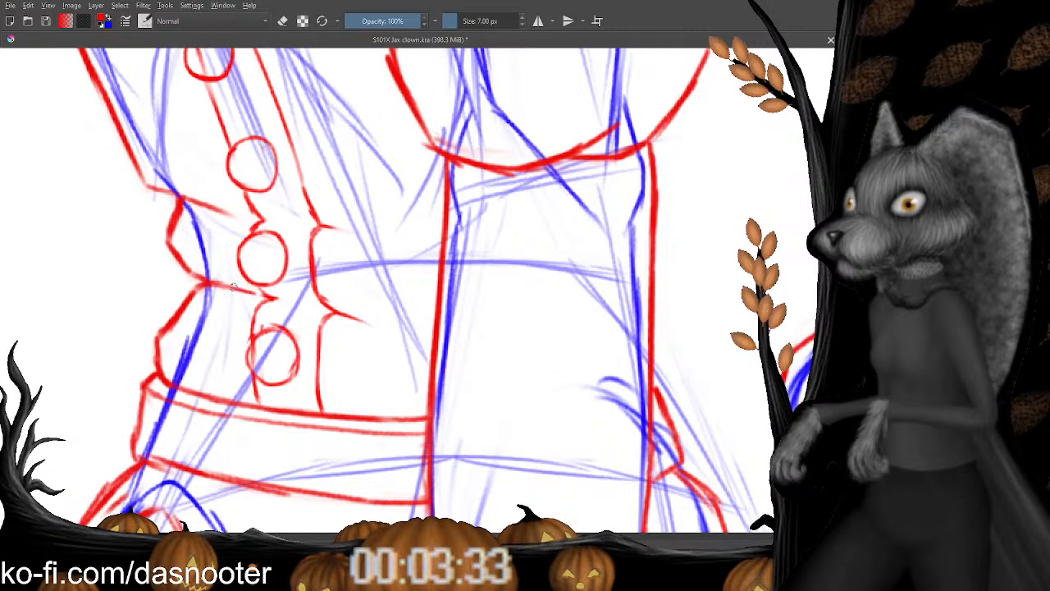
left_click_drag(266, 280, 250, 334)
Save the drawing and check the finished button row against the whole figure.
key("ctrl+minus")
key("ctrl+minus")
key("ctrl+minus")
key("ctrl+minus")
key("ctrl+minus")
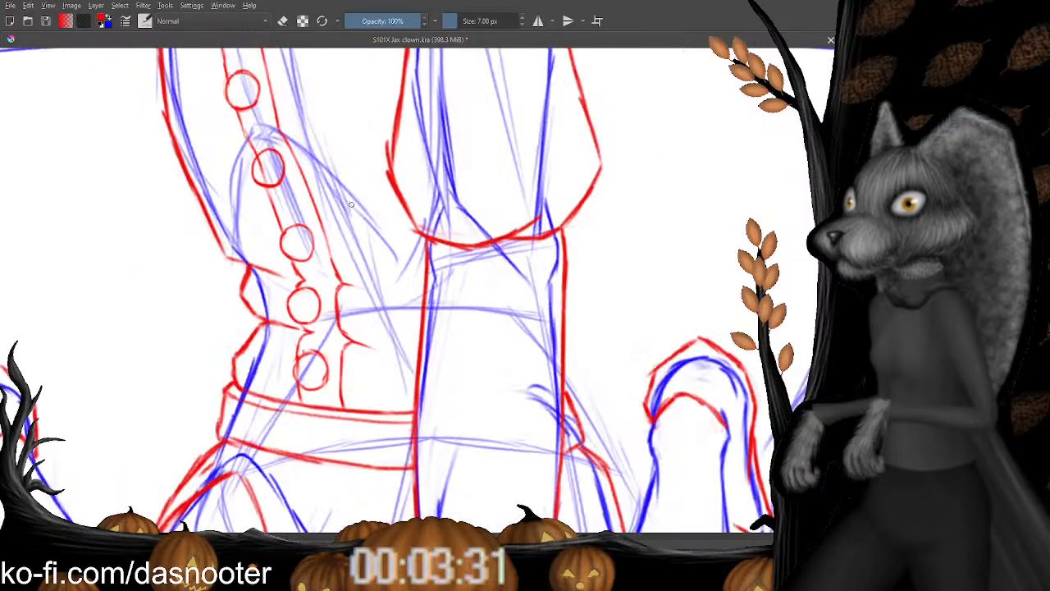
key("ctrl+plus")
mouse_move(385, 216)
left_mouse_down()
mouse_move(367, 326)
mouse_move(354, 271)
left_mouse_up()
key("ctrl+s")
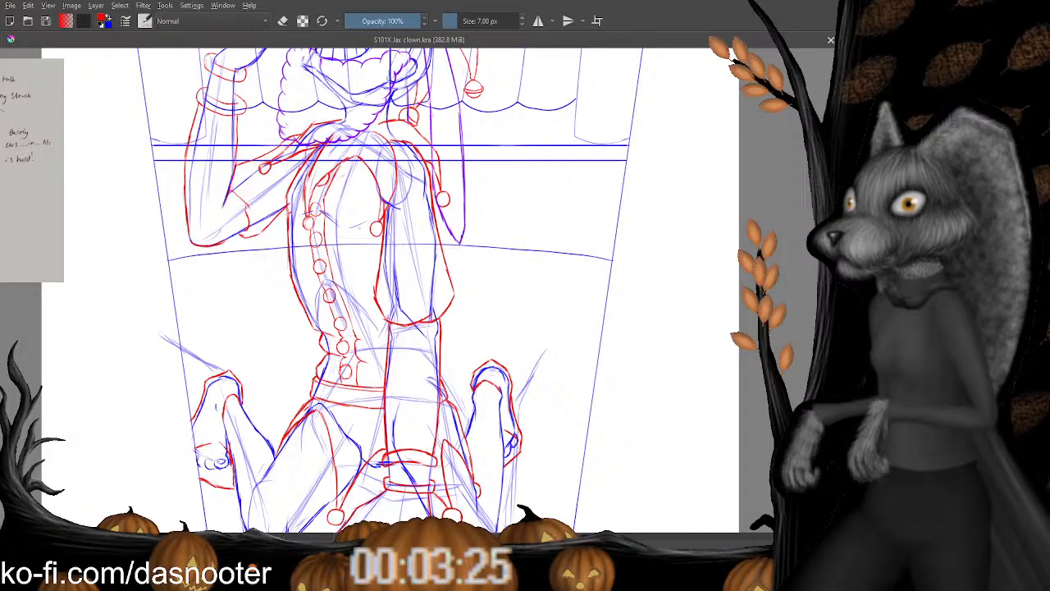
key("ctrl+minus")
key("ctrl+minus")
key("ctrl+plus")
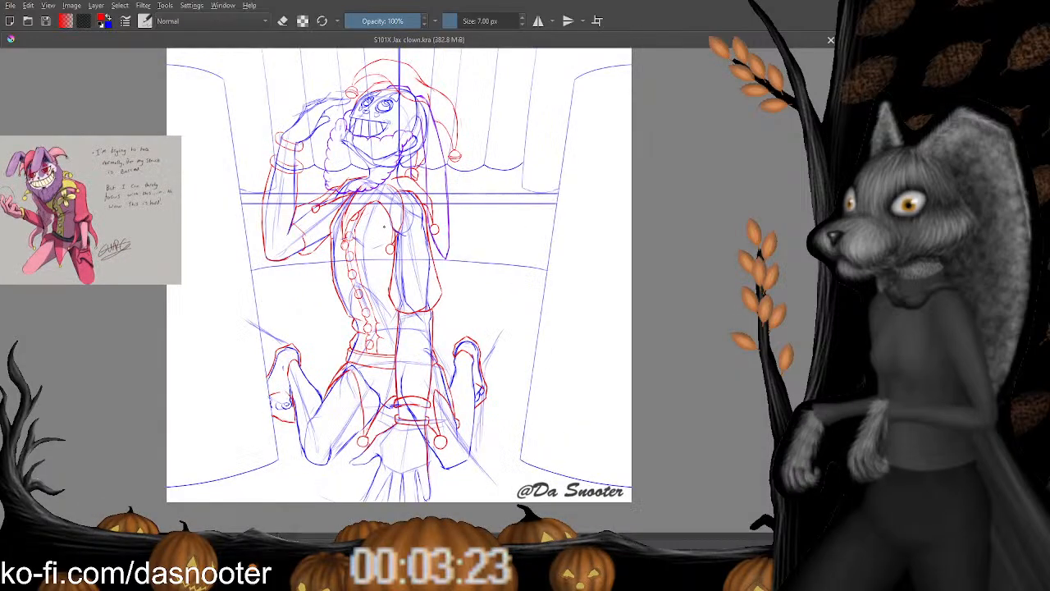
key("ctrl+plus")
key("ctrl+minus")
key("ctrl+plus")
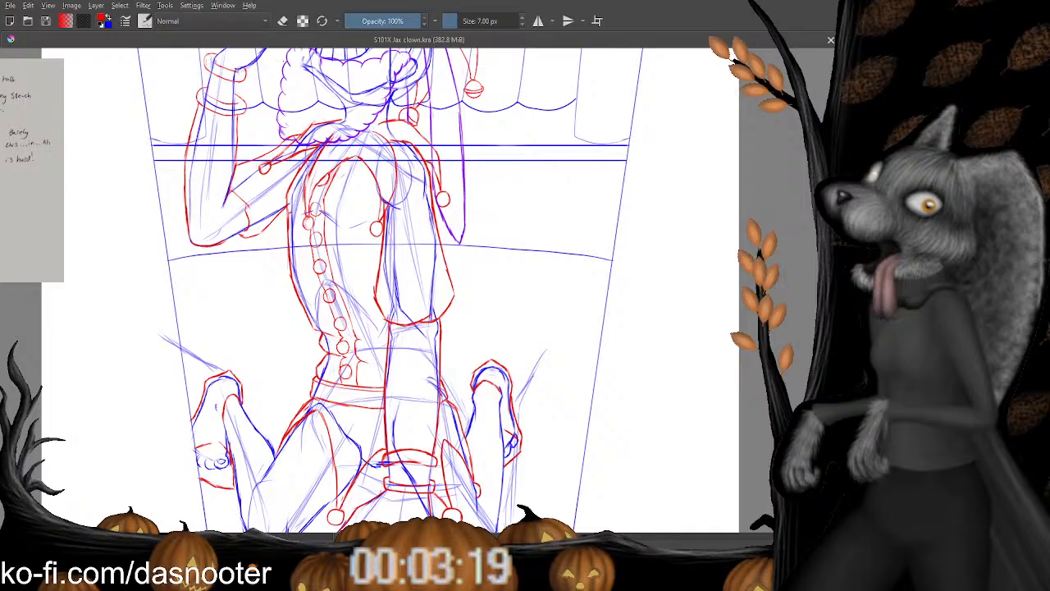
Shrink the eraser and clean up the red collar lines above the small bell on the raised arm's shoulder.
key("ctrl+plus")
key("ctrl+plus")
key("e")
key("ctrl+plus")
key("ctrl+plus")
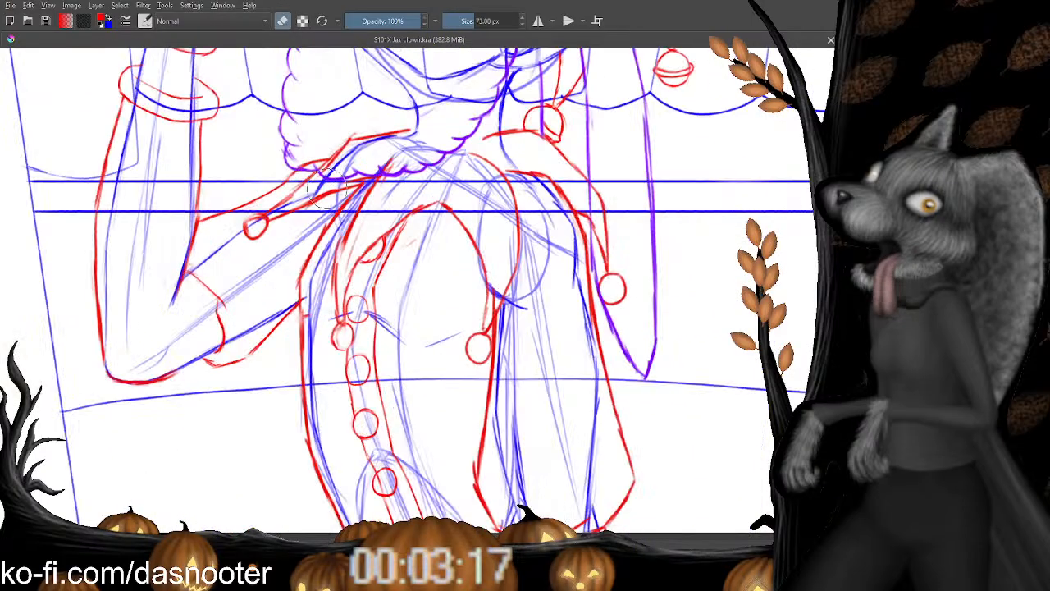
key("bracketleft")
key("bracketleft")
key("bracketleft")
key("bracketleft")
key("bracketleft")
key("bracketleft")
key("bracketleft")
key("bracketleft")
key("bracketleft")
mouse_move(319, 152)
left_mouse_down()
mouse_move(251, 178)
mouse_move(326, 146)
mouse_move(267, 186)
mouse_move(303, 161)
mouse_move(240, 200)
left_mouse_up()
left_click_drag(288, 175, 256, 196)
key("e")
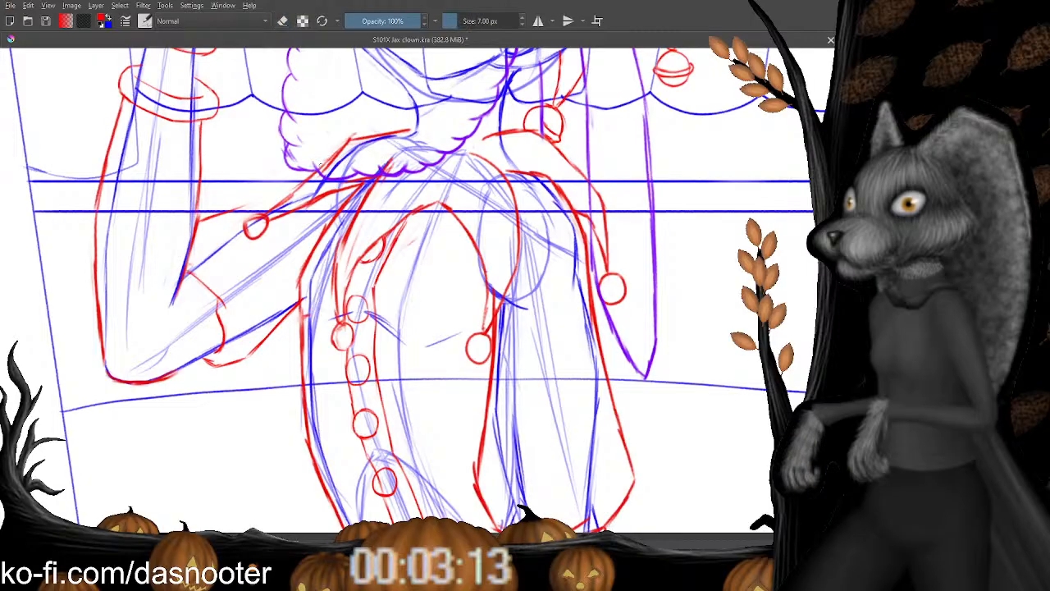
Redraw the red collar edge running from the beard down to the raised arm.
left_click_drag(333, 159, 244, 212)
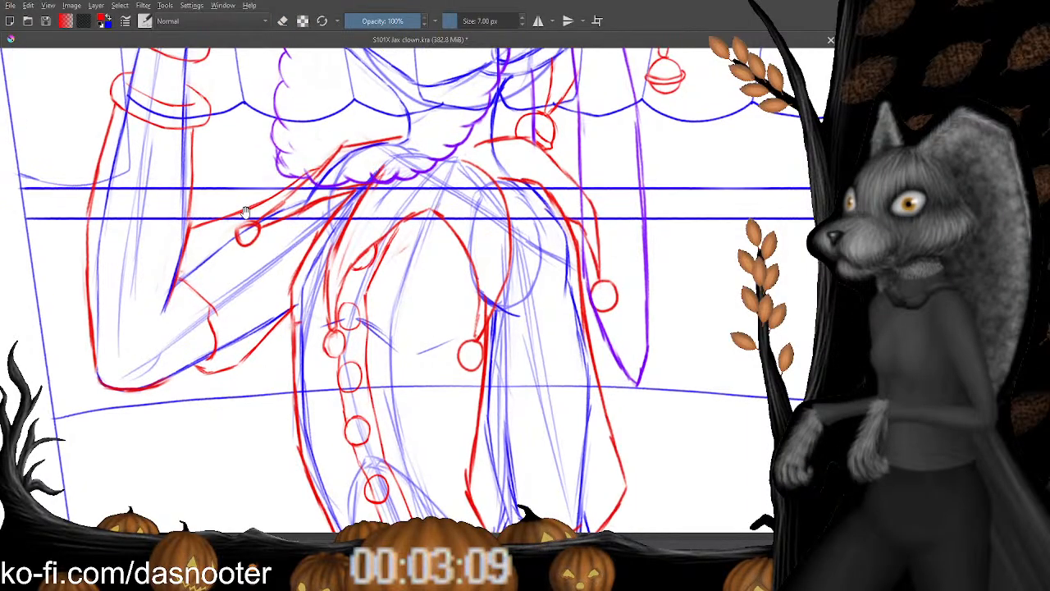
key("e")
key("e")
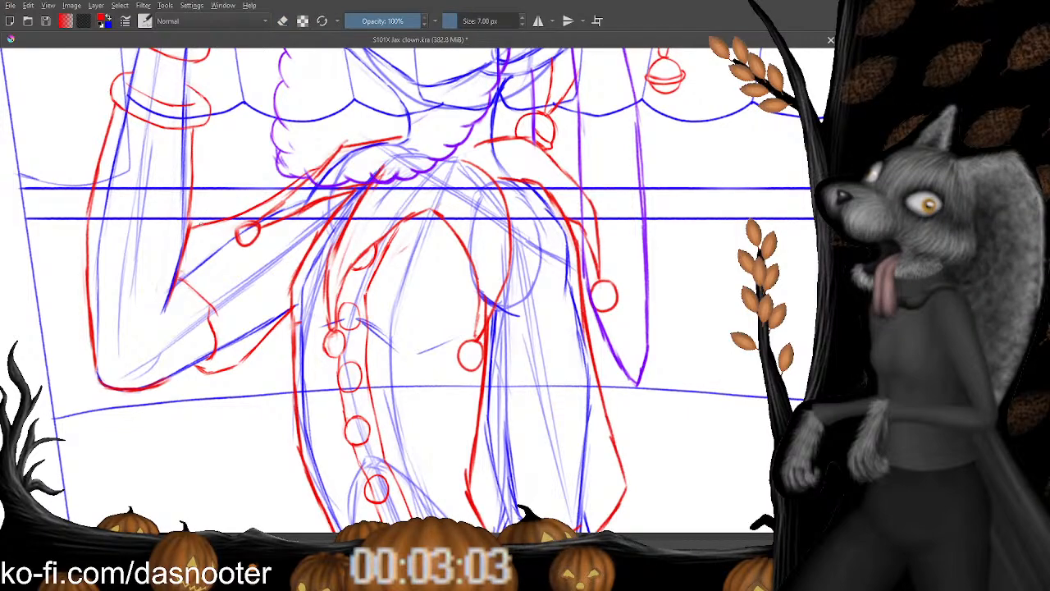
scroll(236, 175, "down", 3)
scroll(232, 207, "up", 3)
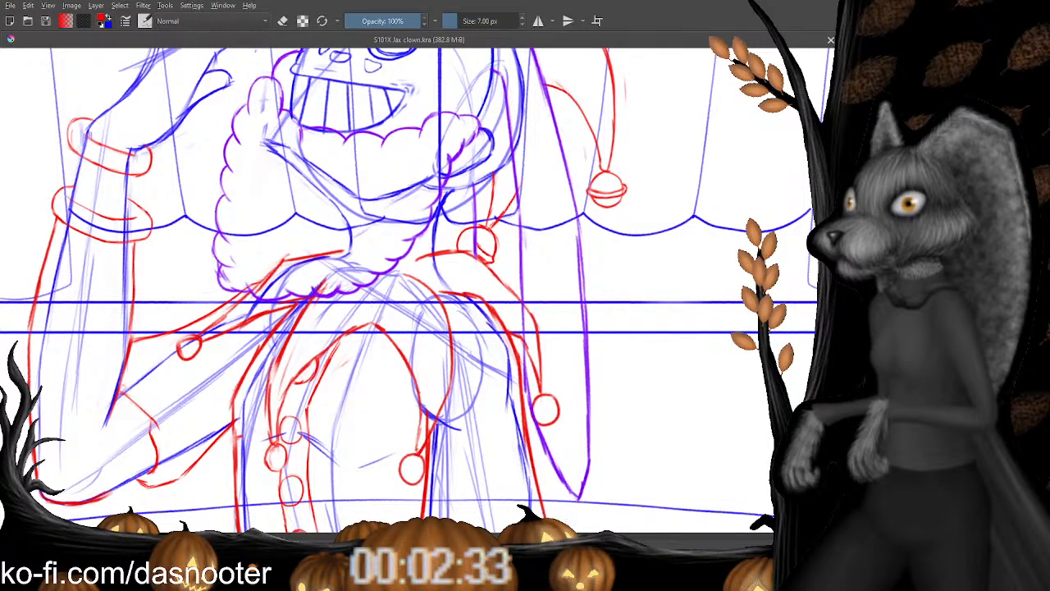
Rework the red collar line where it meets the neck, beside the bell under the hat.
left_click_drag(434, 254, 467, 260)
key("e")
key("e")
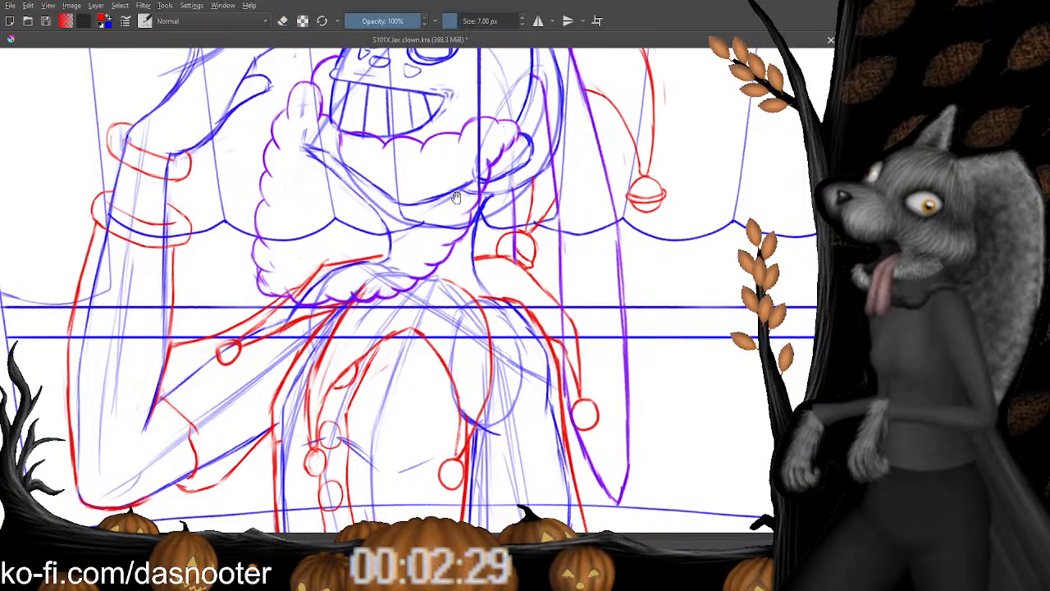
Examine the costume sketch on the whole figure alongside the reference picture.
left_click_drag(453, 172, 440, 316)
key("minus")
key("minus")
key("minus")
key("minus")
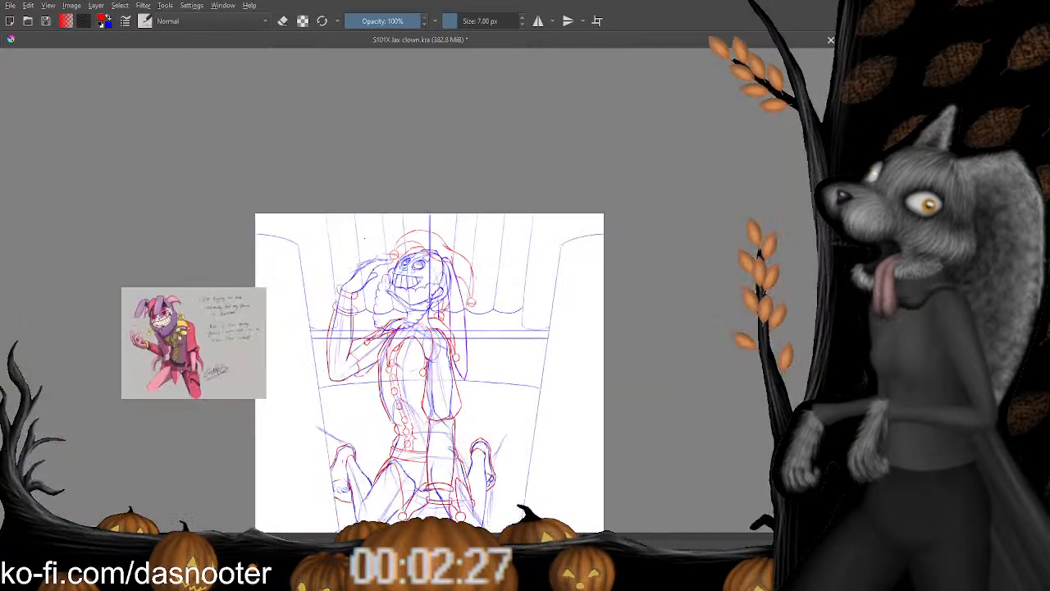
key("plus")
key("plus")
left_click_drag(390, 329, 431, 240)
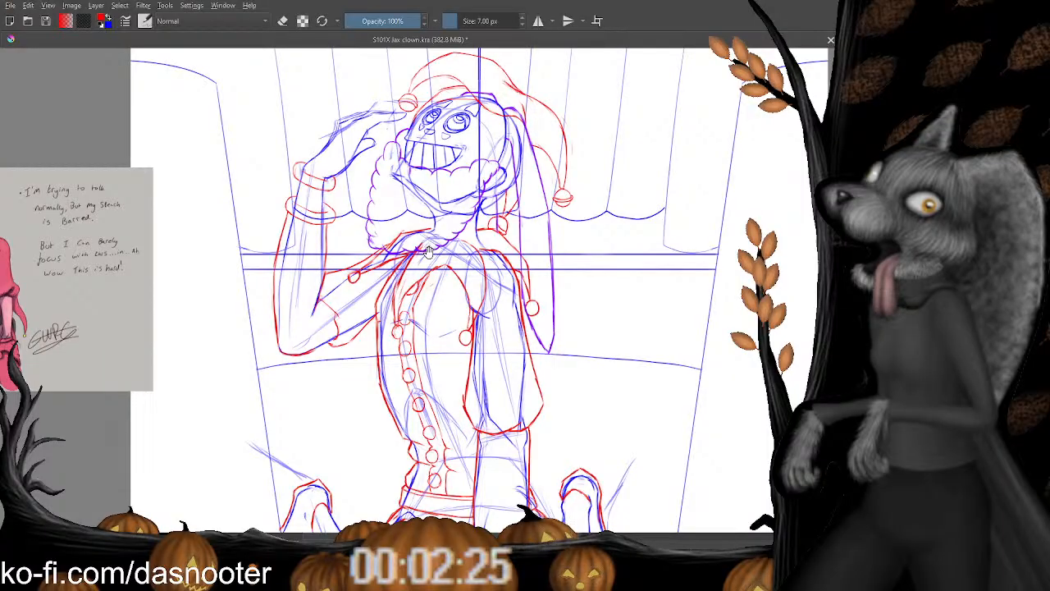
Examine the sketch from the legs up to the chest and compare the vest with the reference picture.
scroll(428, 251, "down", 5)
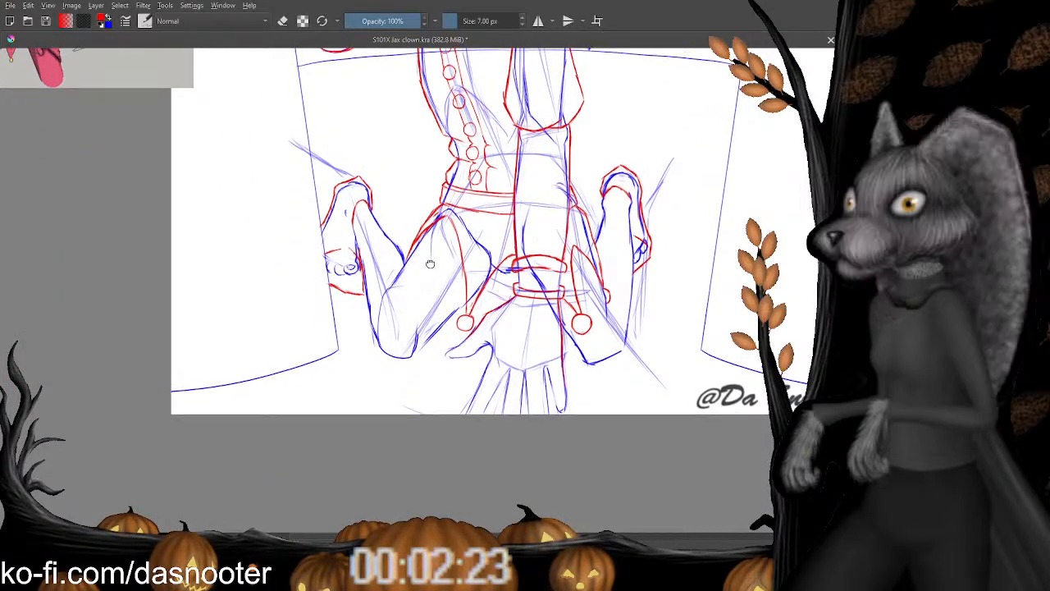
scroll(437, 266, "up", 1)
scroll(439, 267, "up", 4)
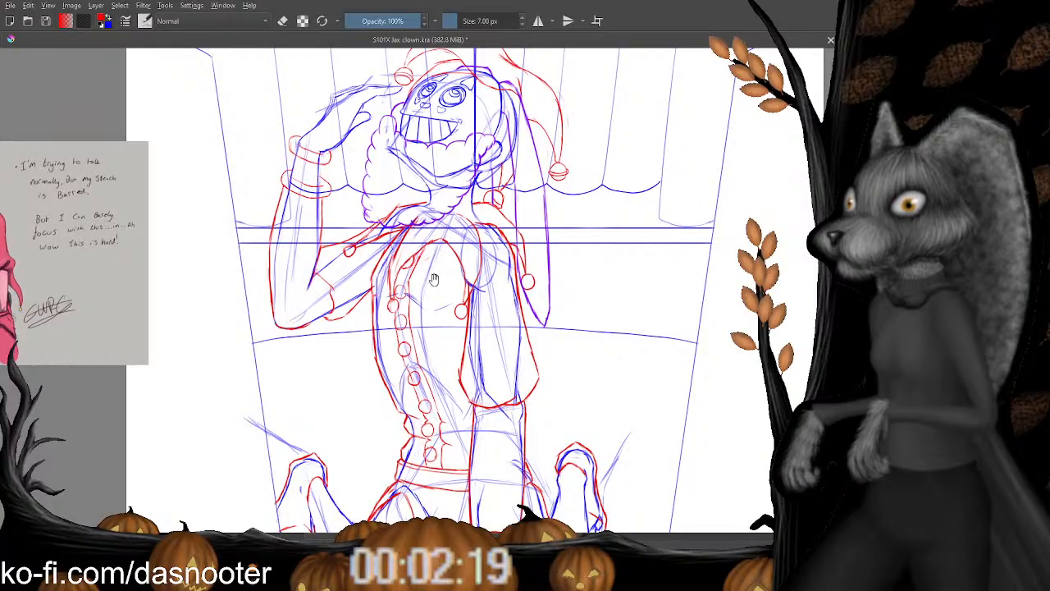
scroll(435, 283, "left", 3)
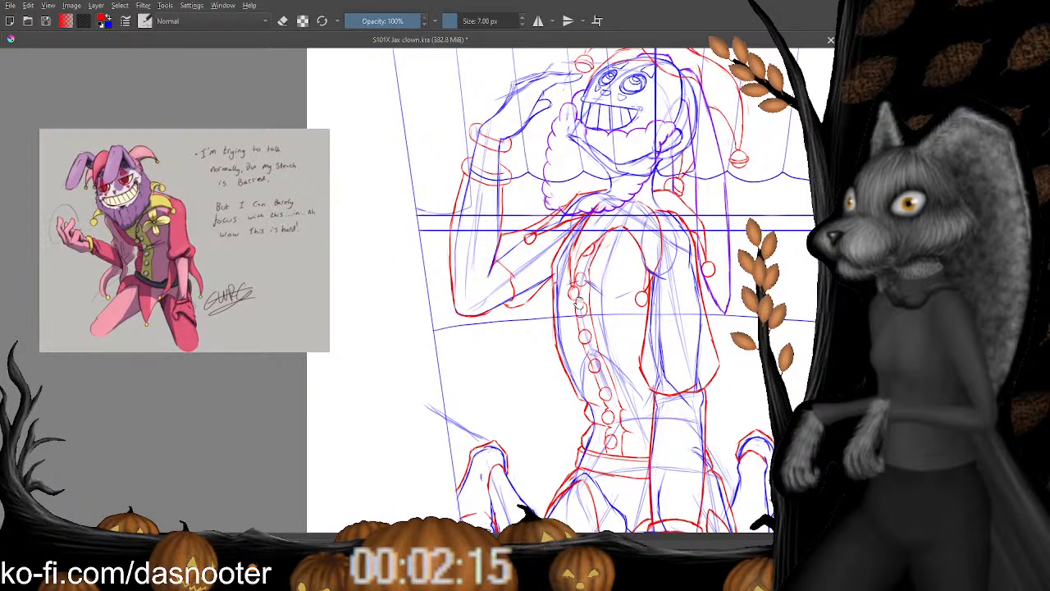
left_click_drag(580, 301, 435, 310)
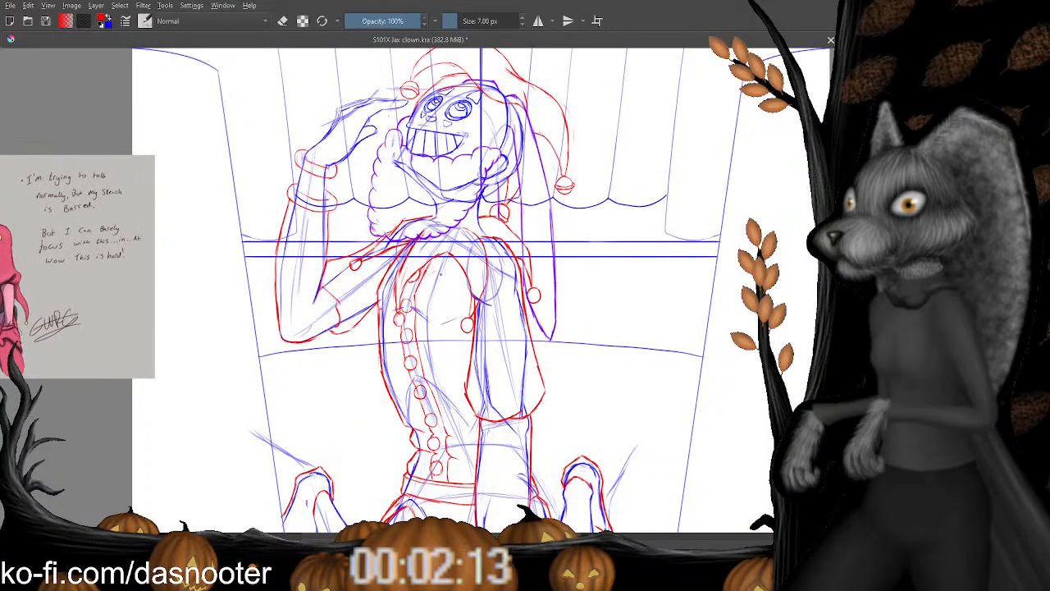
scroll(413, 246, "up", 1)
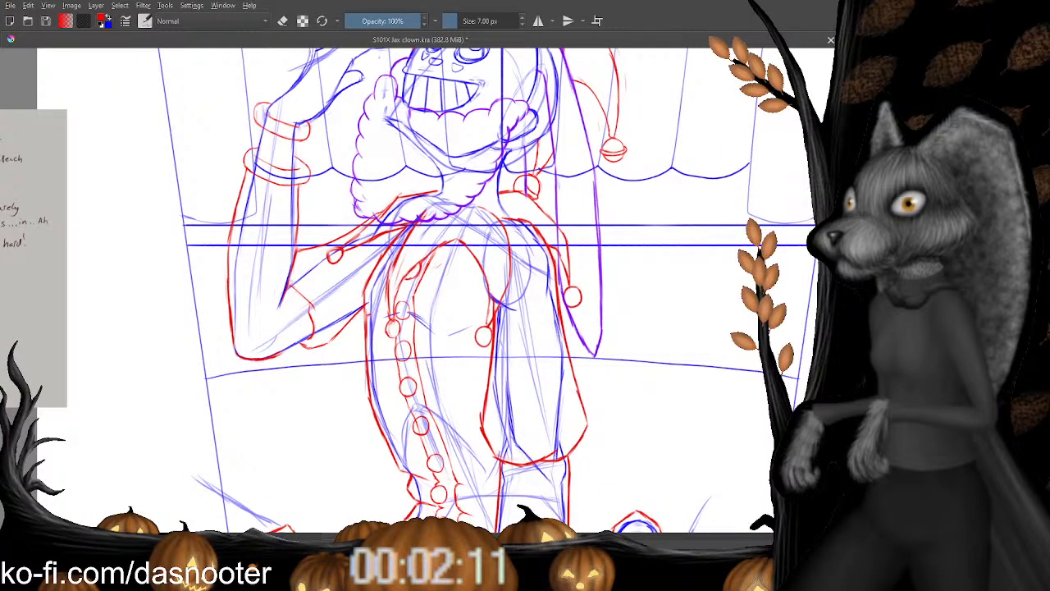
scroll(443, 277, "down", 3)
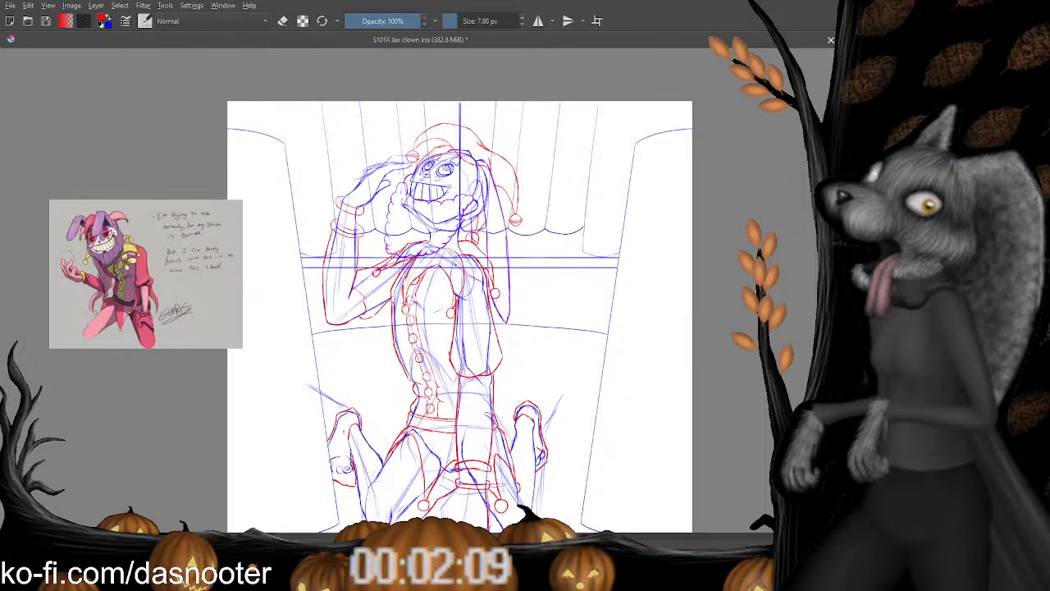
scroll(456, 264, "up", 3)
left_click_drag(465, 249, 472, 232)
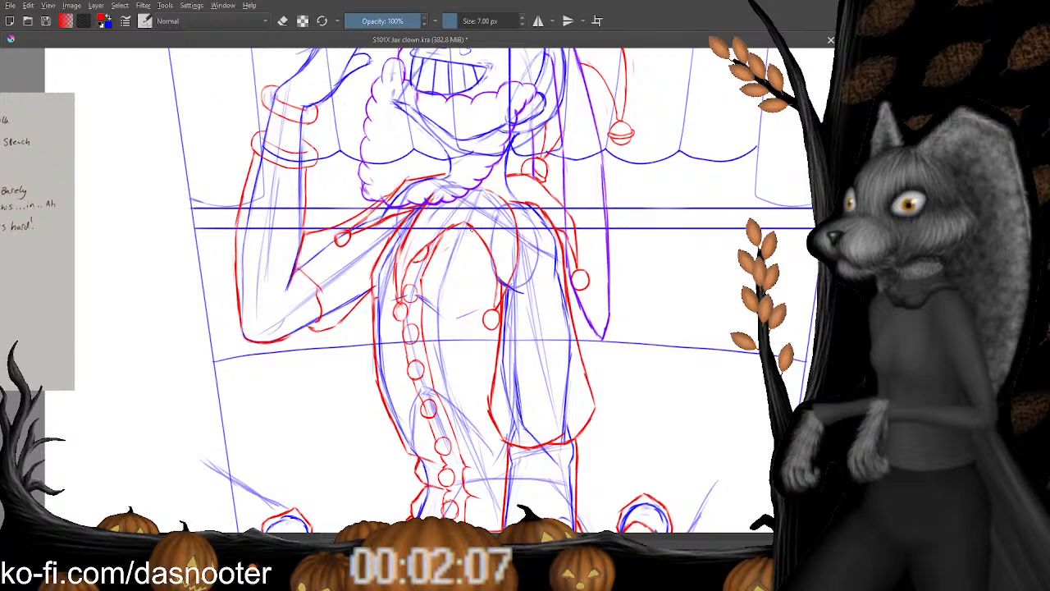
scroll(472, 233, "down", 2)
scroll(459, 240, "up", 2)
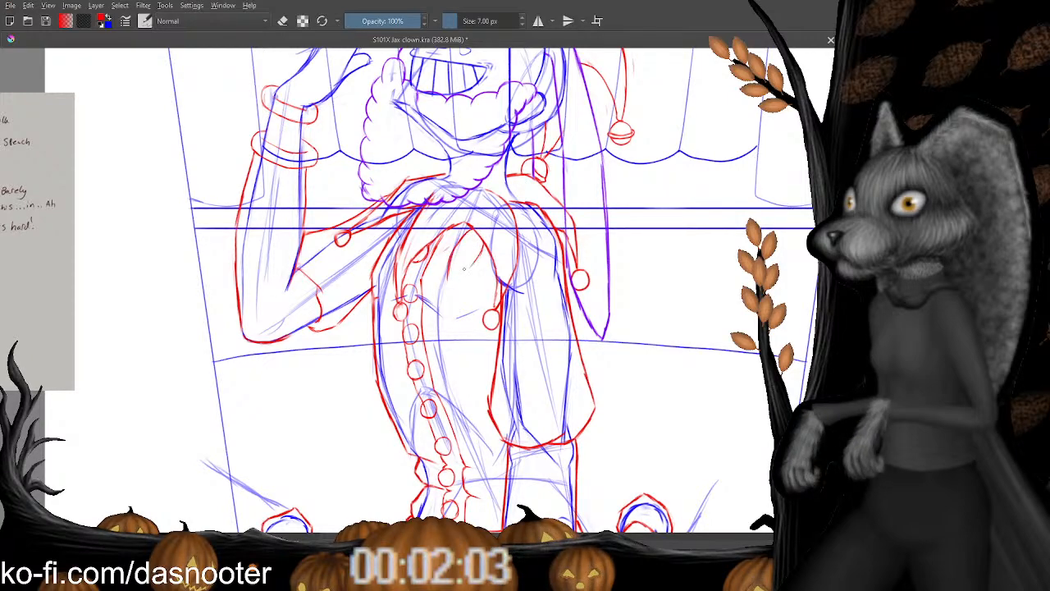
Sketch a red upper petal and a narrow oval lower petal of a flower emblem on the chest, beside the button row.
left_click_drag(443, 294, 465, 247)
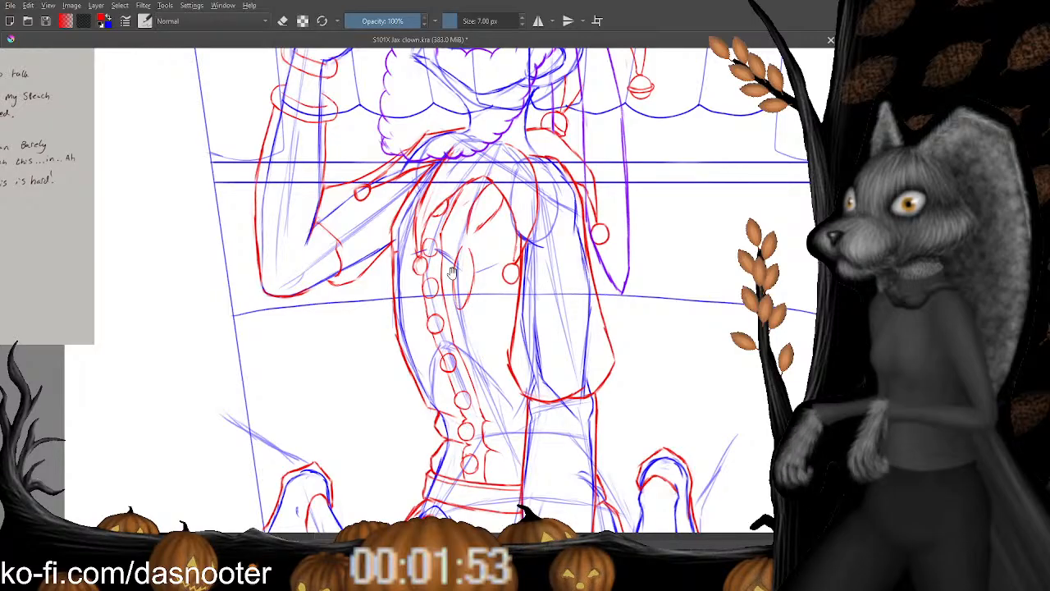
left_click_drag(489, 225, 558, 237)
key("ctrl+minus")
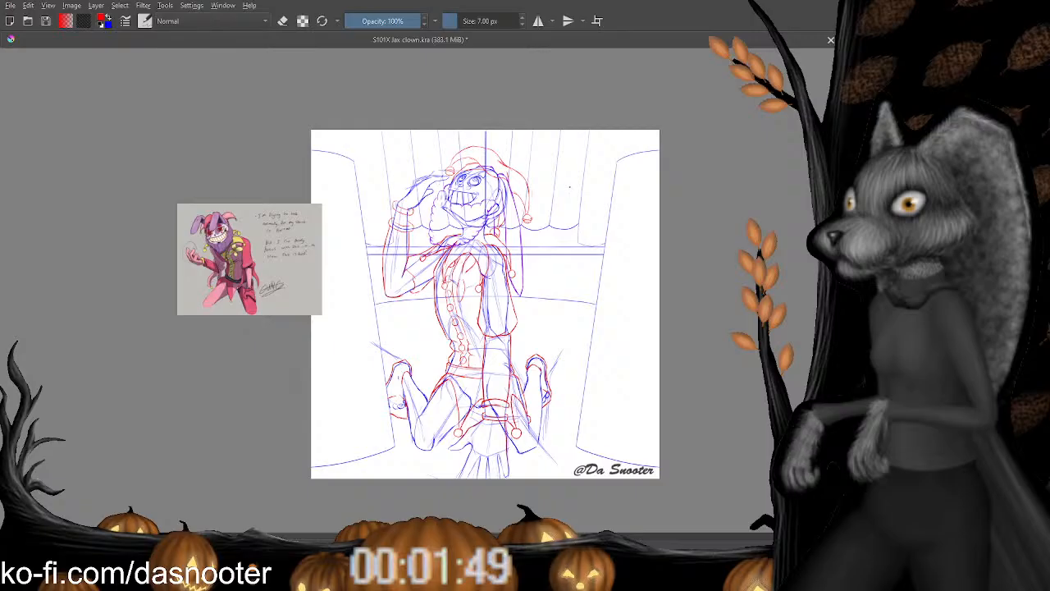
Erase the pointed top of the flower's upper petal and redraw it as a rounded tip in red.
key("ctrl+plus")
key("ctrl+plus")
key("ctrl+plus")
key("ctrl+plus")
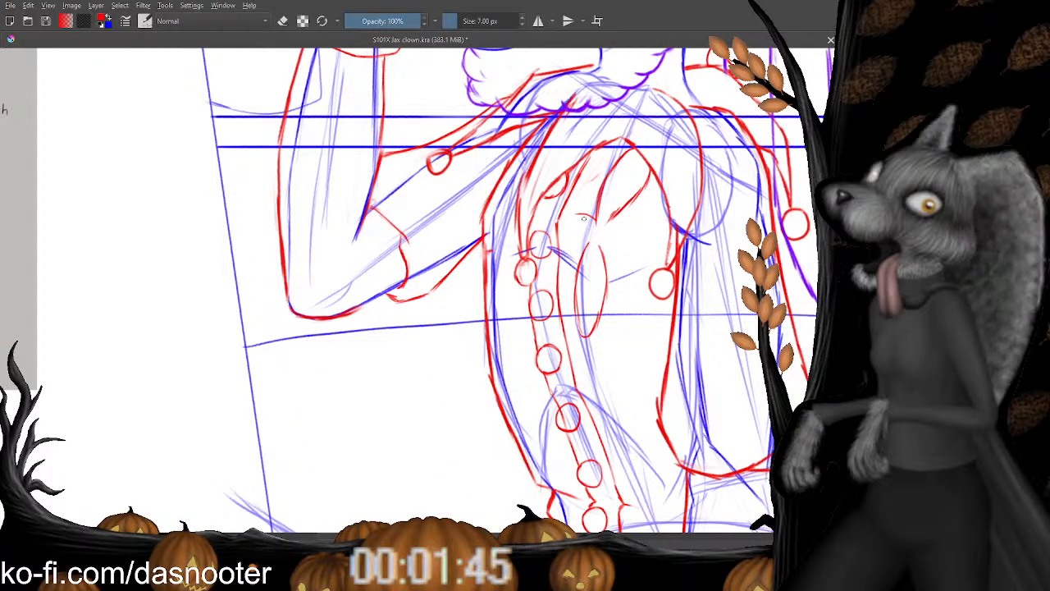
key("e")
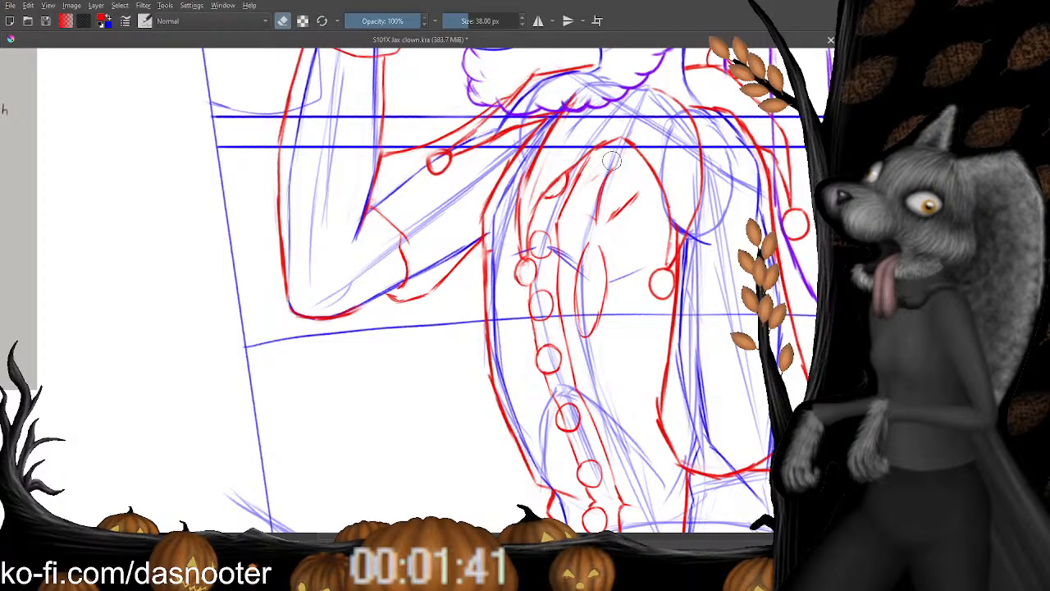
key("e")
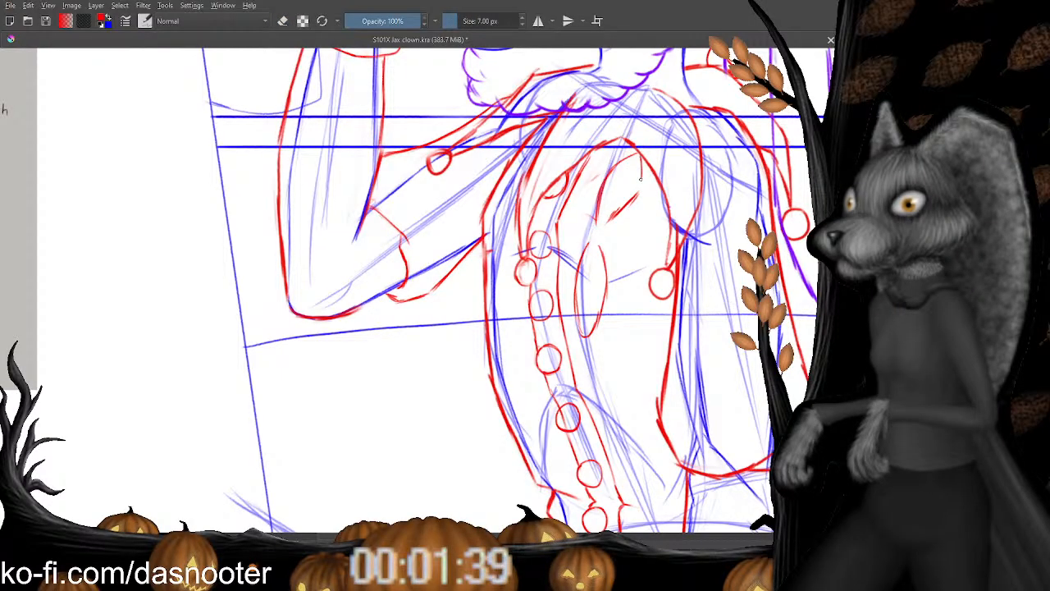
key("e")
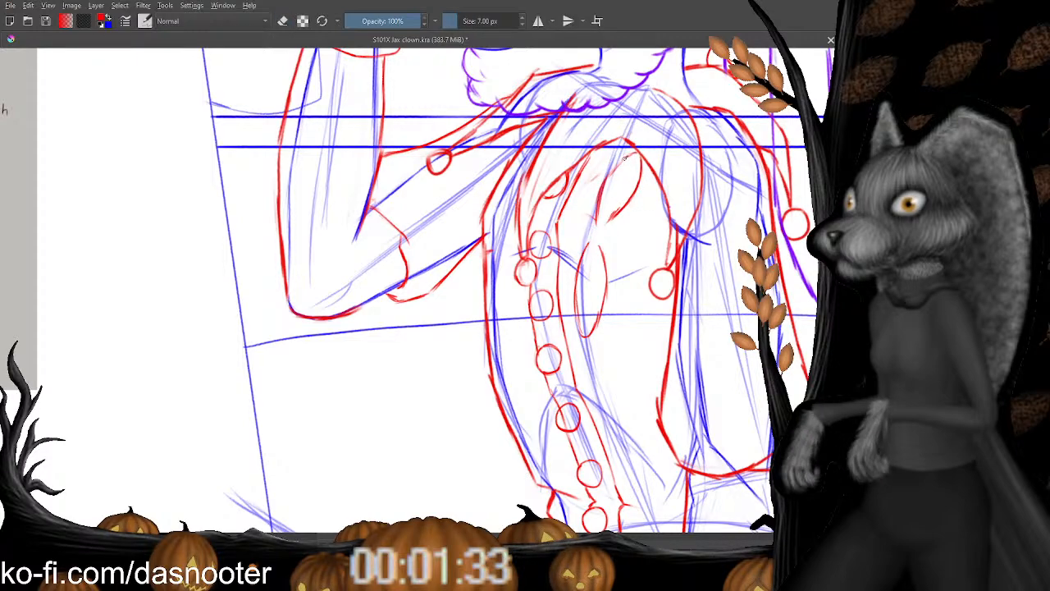
key("e")
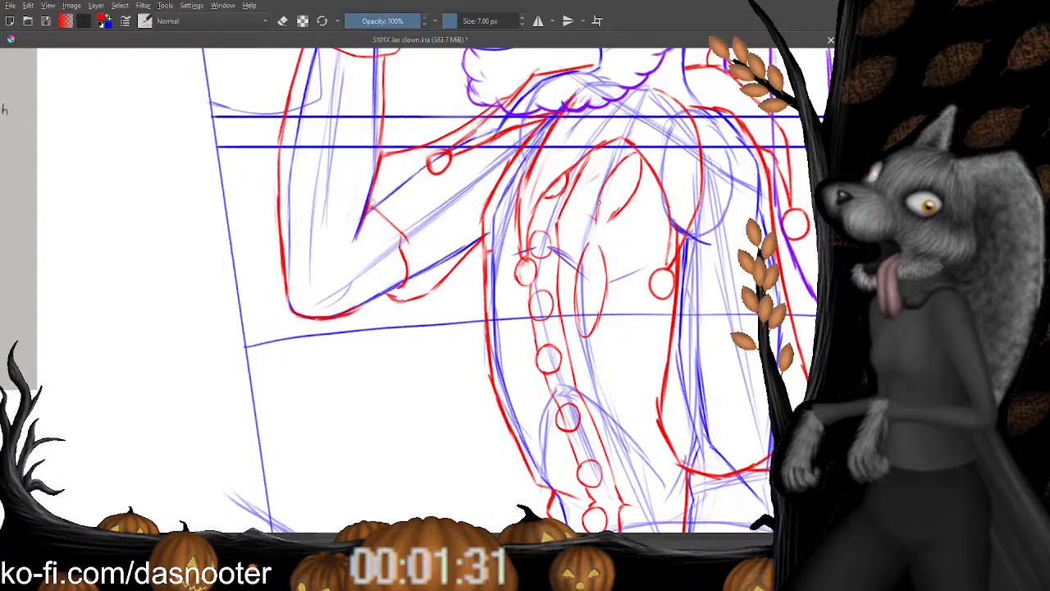
scroll(598, 201, "down", 2)
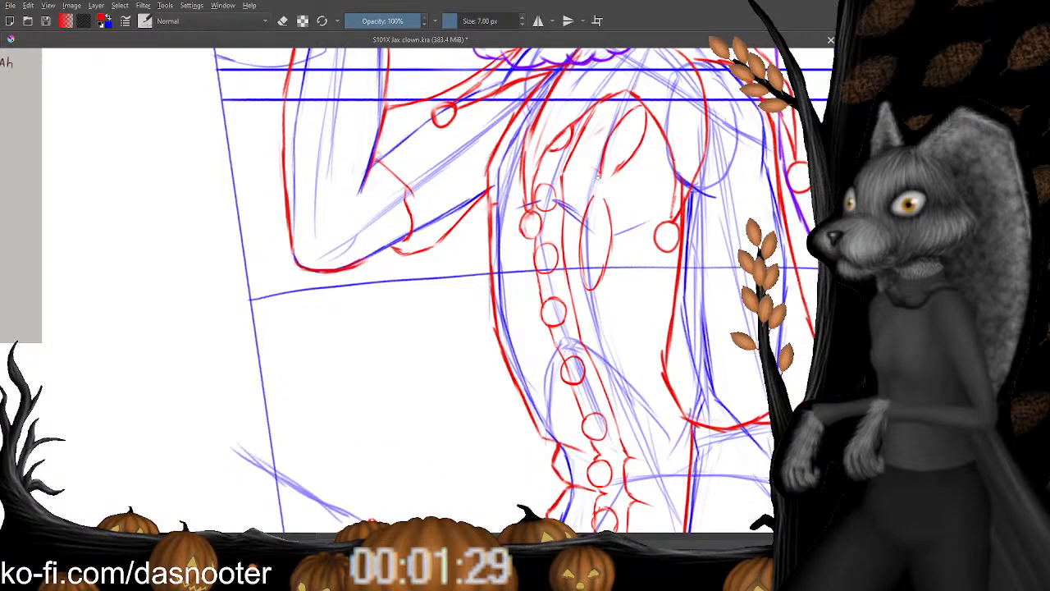
Draw the flower's red side petal reaching from the centre across to the button row, erasing stray lines along it.
mouse_move(598, 174)
left_mouse_down()
mouse_move(544, 195)
mouse_move(562, 176)
mouse_move(543, 208)
mouse_move(544, 197)
mouse_move(599, 194)
mouse_move(575, 203)
mouse_move(583, 171)
mouse_move(540, 201)
left_mouse_up()
key("e")
key("e")
key("e")
key("e")
mouse_move(624, 189)
left_mouse_down()
mouse_move(569, 197)
mouse_move(559, 185)
left_mouse_up()
key("e")
key("e")
key("e")
key("e")
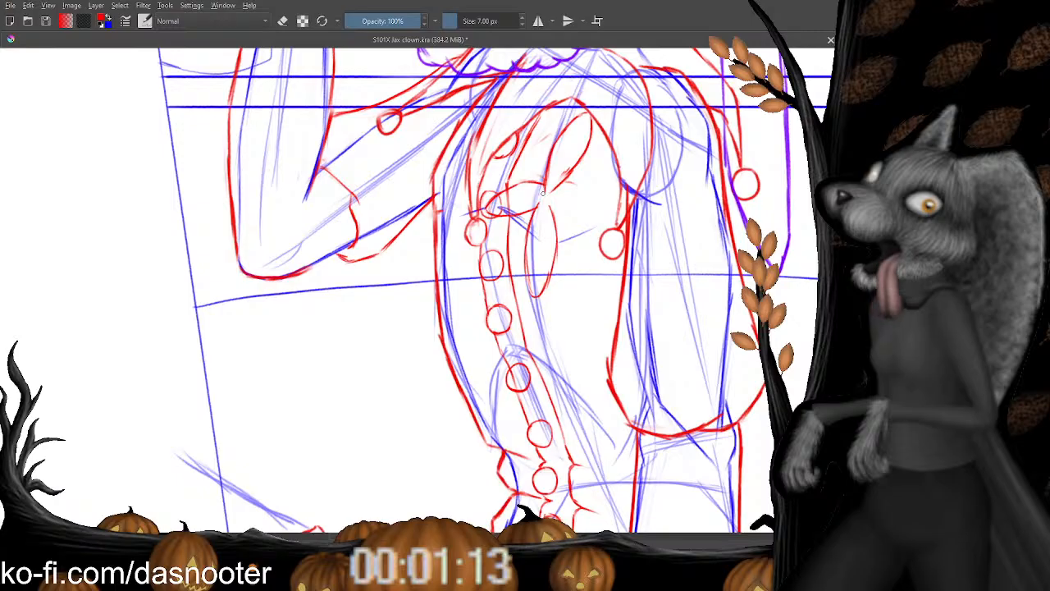
Clean up the red lines at the flower's centre where the upper, lower and button-side petals meet.
key("e")
key("e")
mouse_move(541, 200)
left_mouse_down()
mouse_move(520, 214)
mouse_move(533, 180)
mouse_move(514, 186)
left_mouse_up()
key("e")
key("e")
left_click_drag(542, 199, 536, 197)
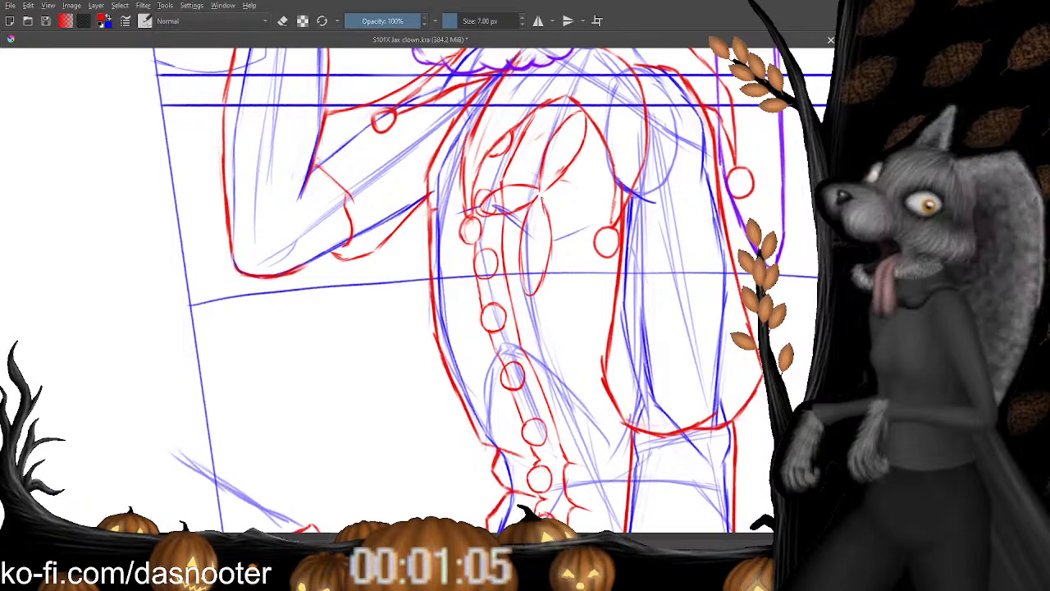
Draw the flower's opposite side petal reaching toward the bell by the lowered arm and erase its stray lines.
left_click_drag(546, 189, 591, 185)
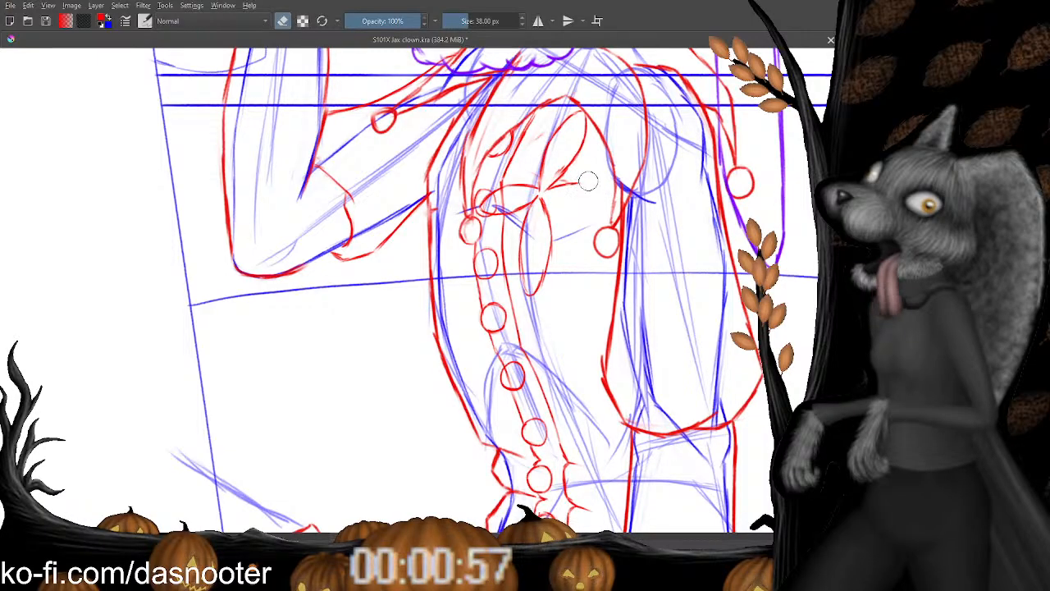
left_click_drag(577, 187, 599, 194)
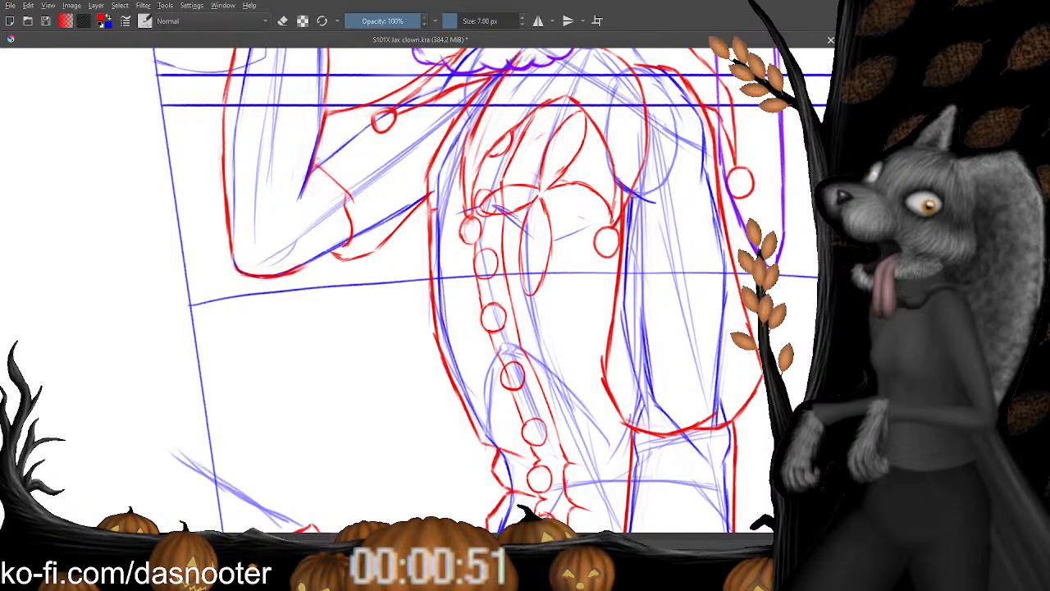
key("e")
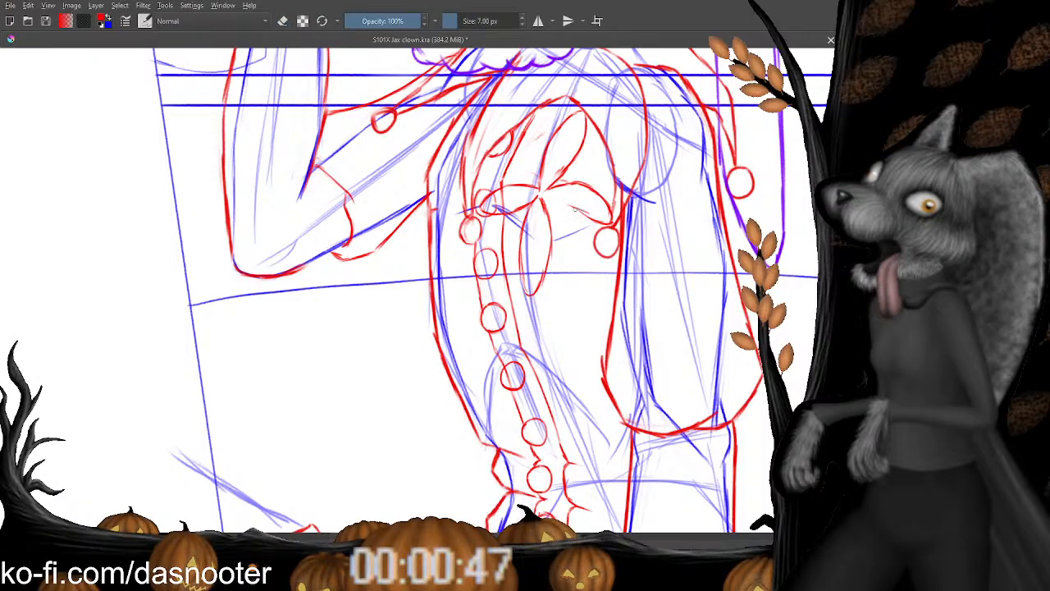
key("e")
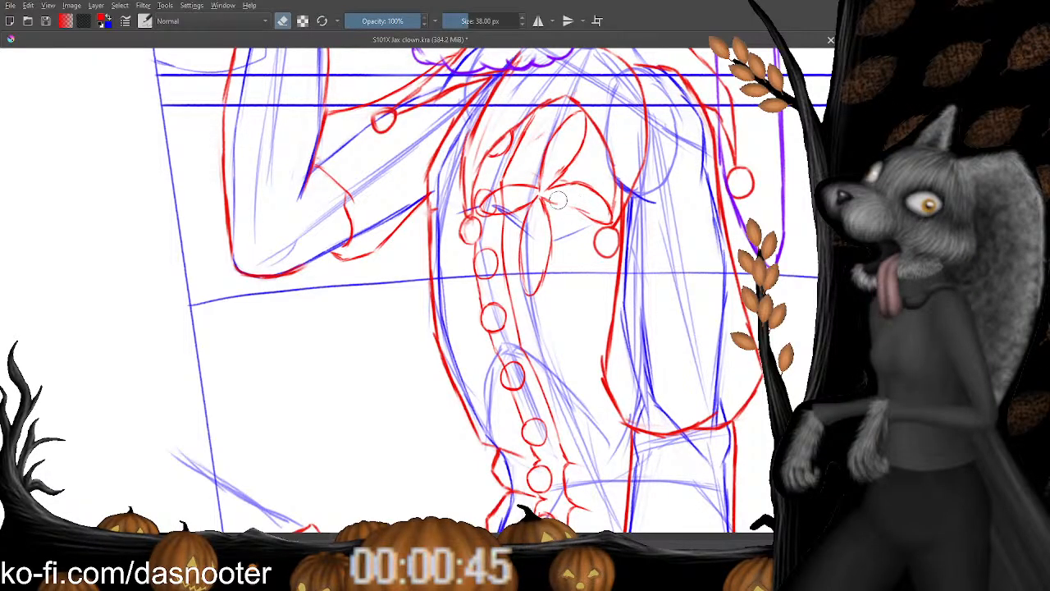
key("e")
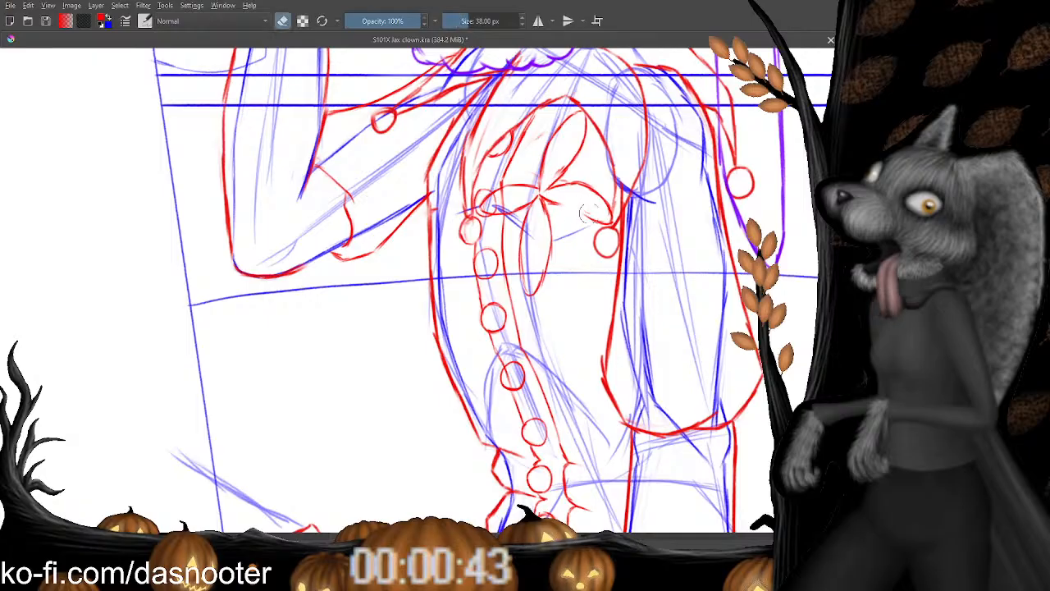
key("e")
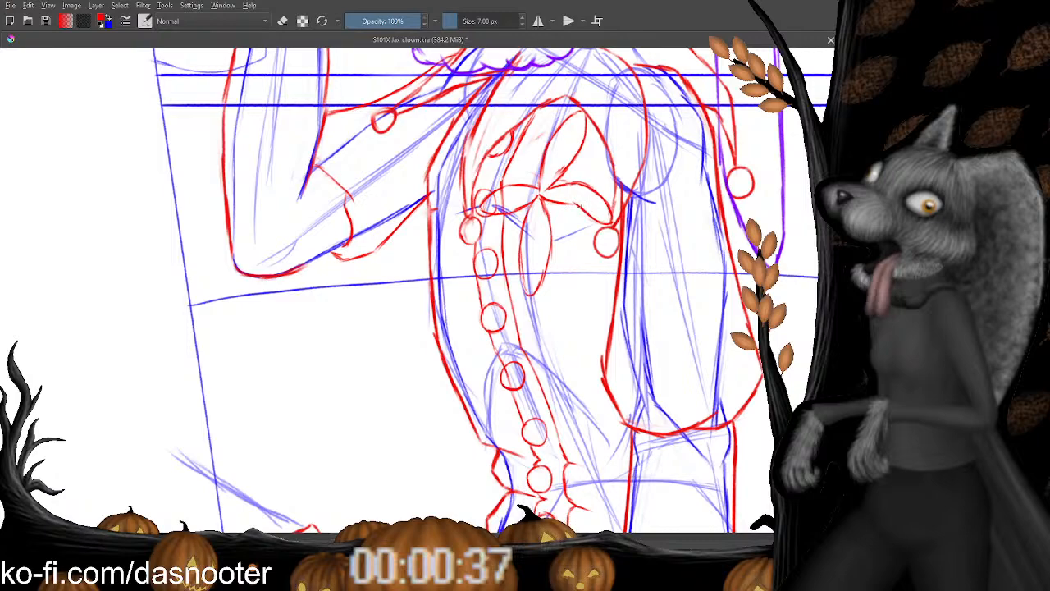
Select the side petal next to the bell and transform it into a narrower shape.
mouse_move(575, 199)
left_mouse_down()
mouse_move(575, 243)
mouse_move(604, 256)
mouse_move(622, 248)
mouse_move(584, 196)
left_mouse_up()
key("ctrl+t")
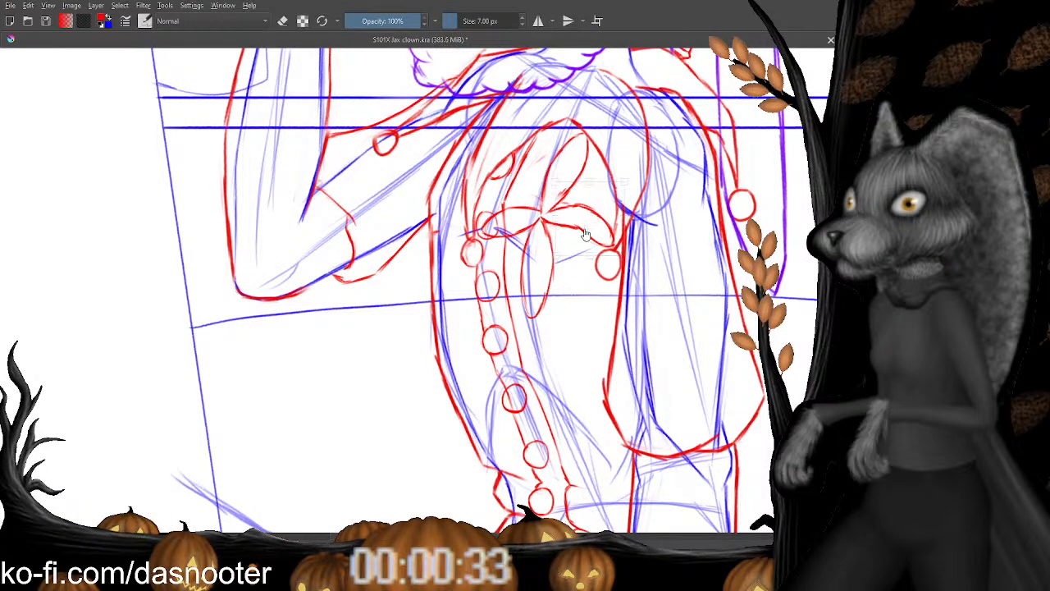
left_click_drag(680, 253, 668, 274)
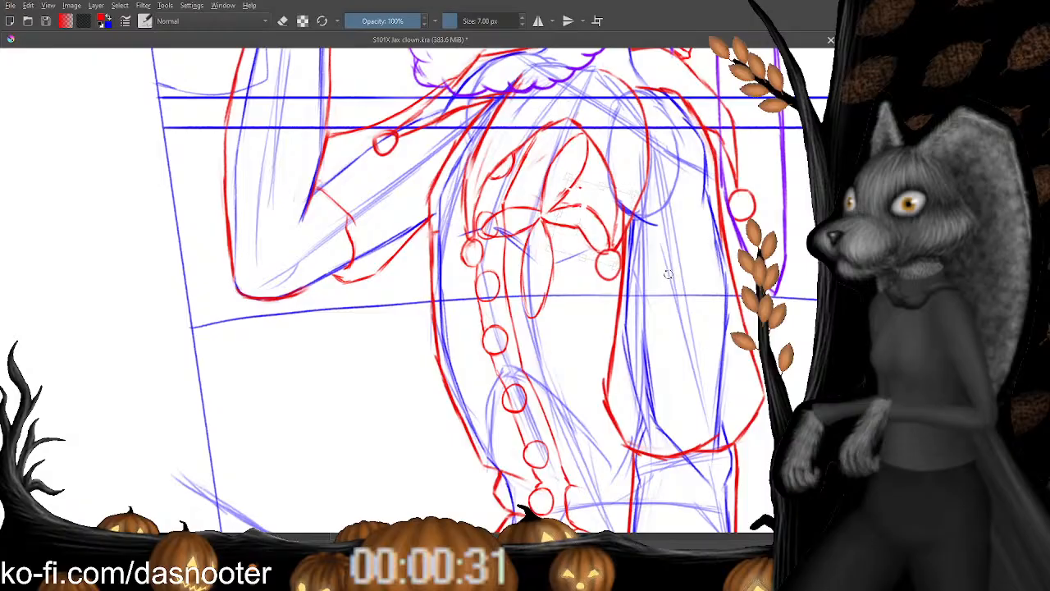
key("Return")
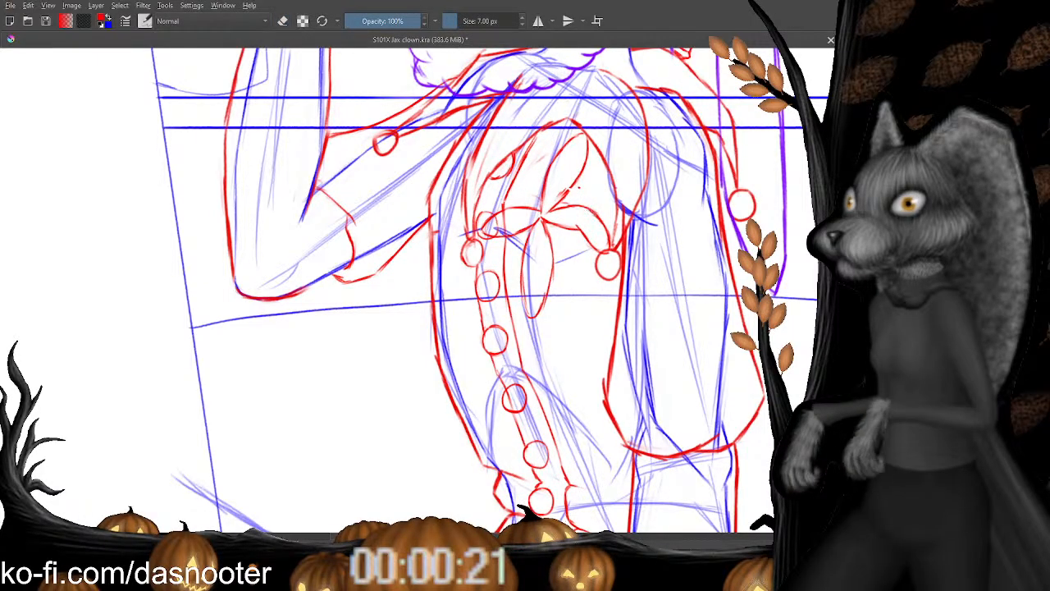
Select and transform the flower's upper petal to shorten it, then erase and redraw its tip and edge.
mouse_move(579, 187)
left_mouse_down()
mouse_move(598, 197)
mouse_move(589, 210)
mouse_move(630, 176)
mouse_move(598, 133)
mouse_move(594, 147)
left_mouse_up()
key("ctrl+t")
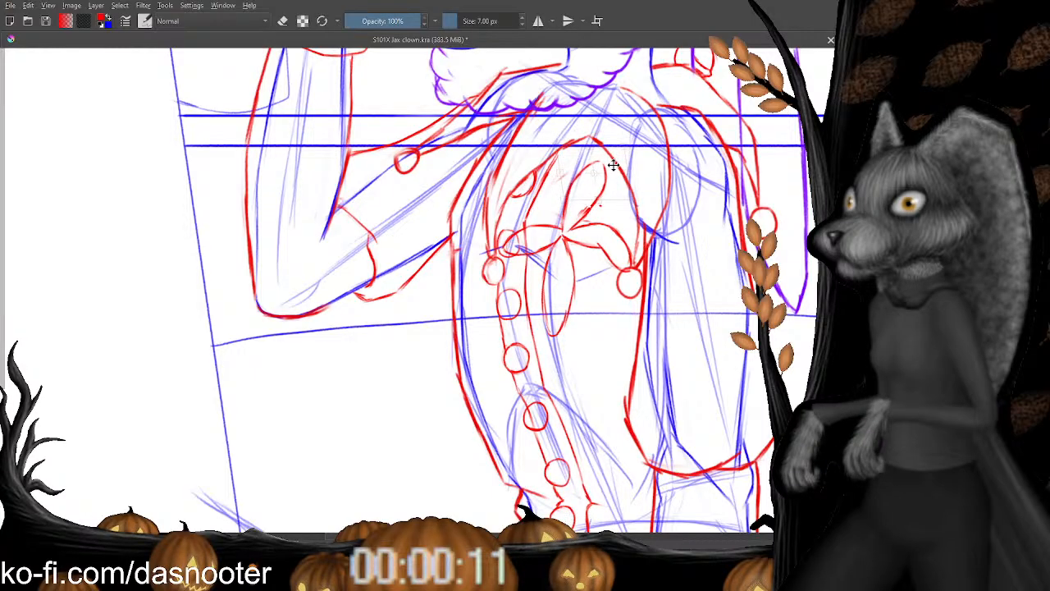
key("e")
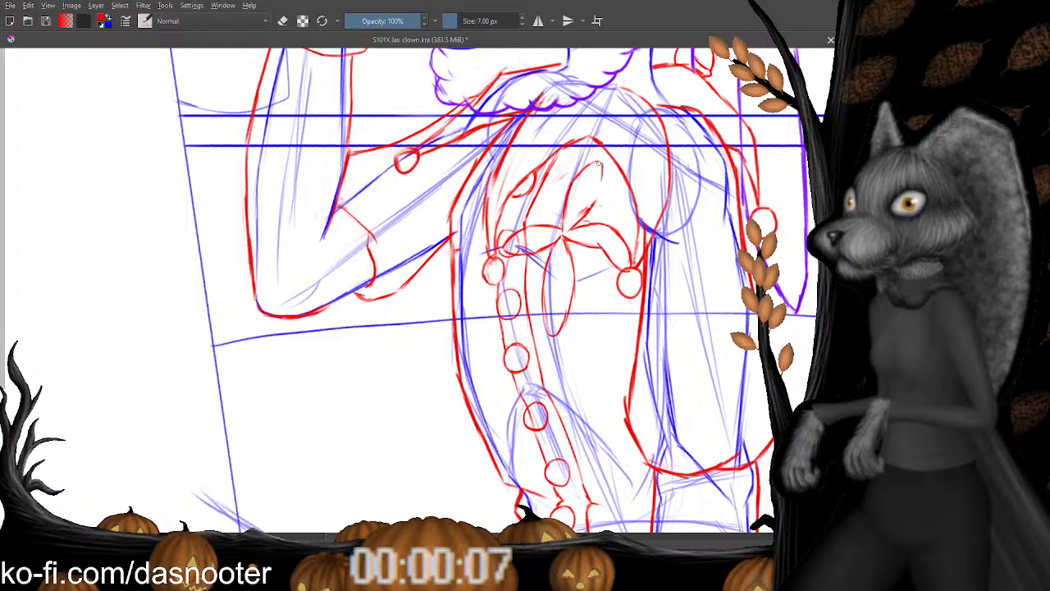
key("e")
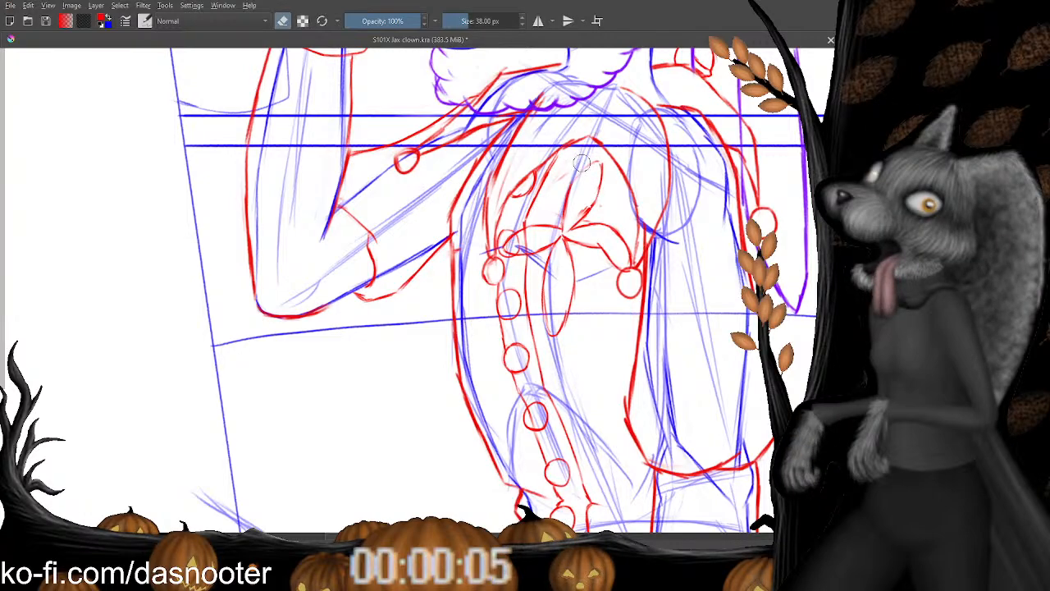
key("e")
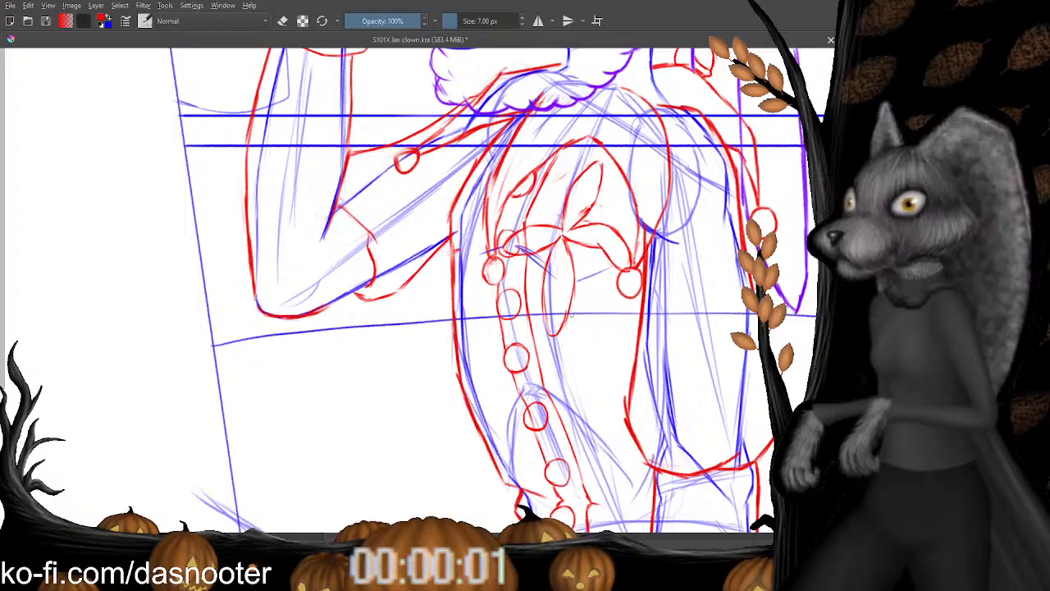
Select the flower's lower petal with a freehand outline and transform it to a shorter length.
left_click_drag(563, 243, 567, 220)
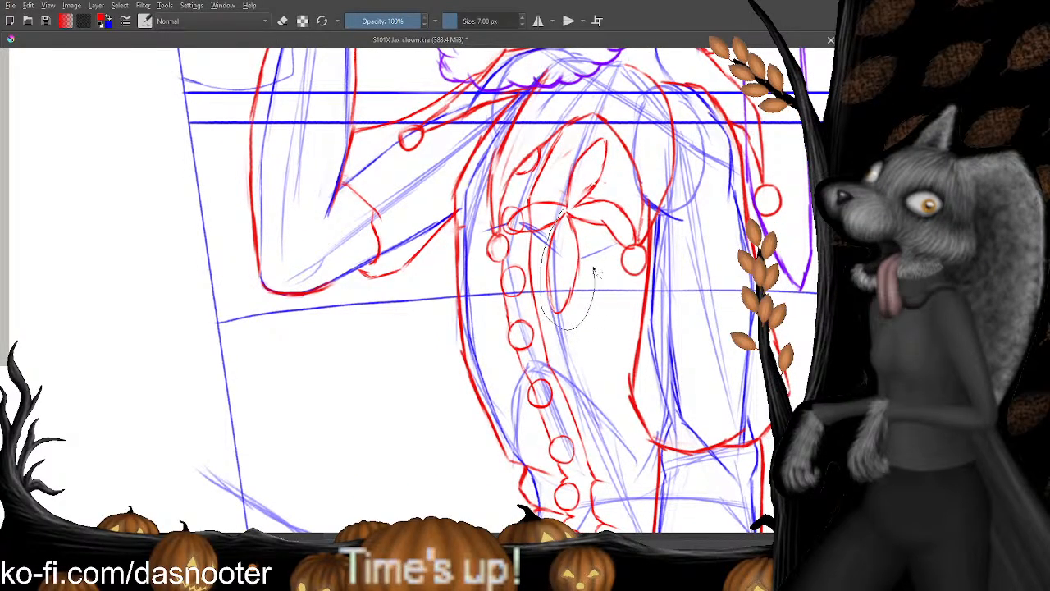
left_click_drag(594, 273, 565, 212)
key("ctrl+t")
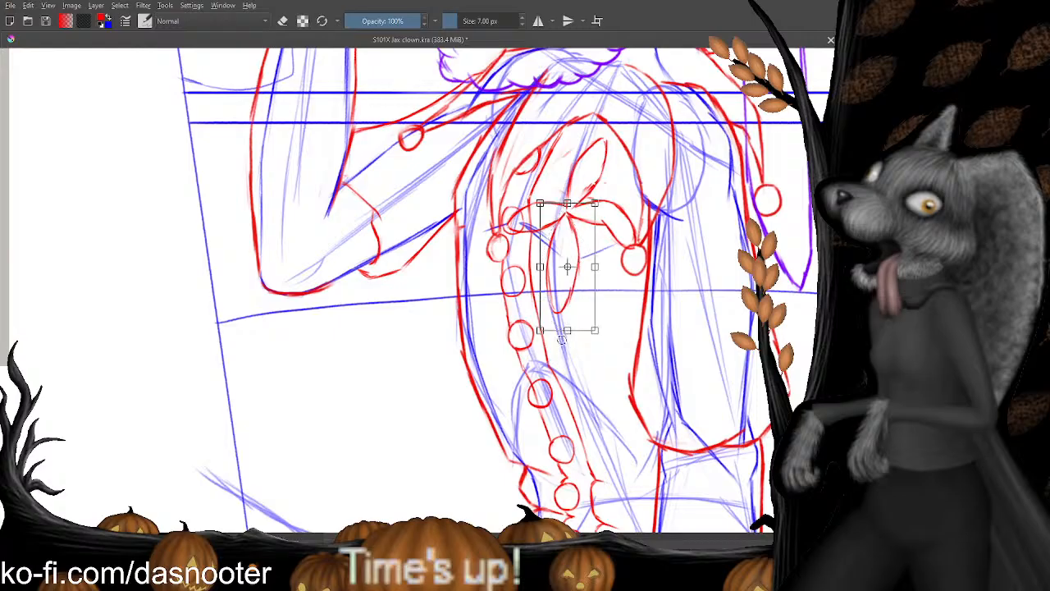
left_click_drag(562, 339, 570, 297)
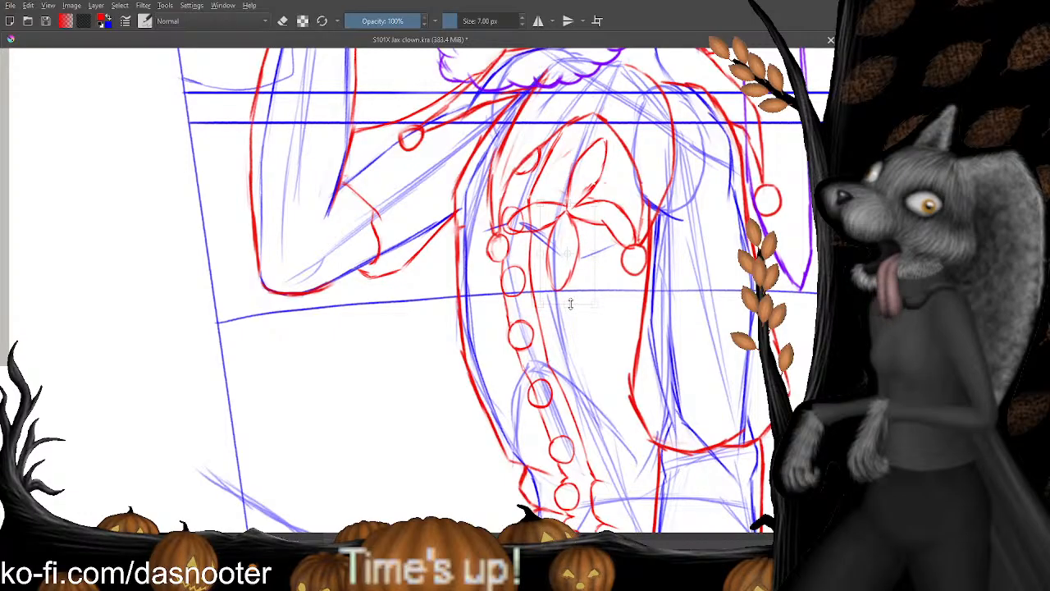
key("Return")
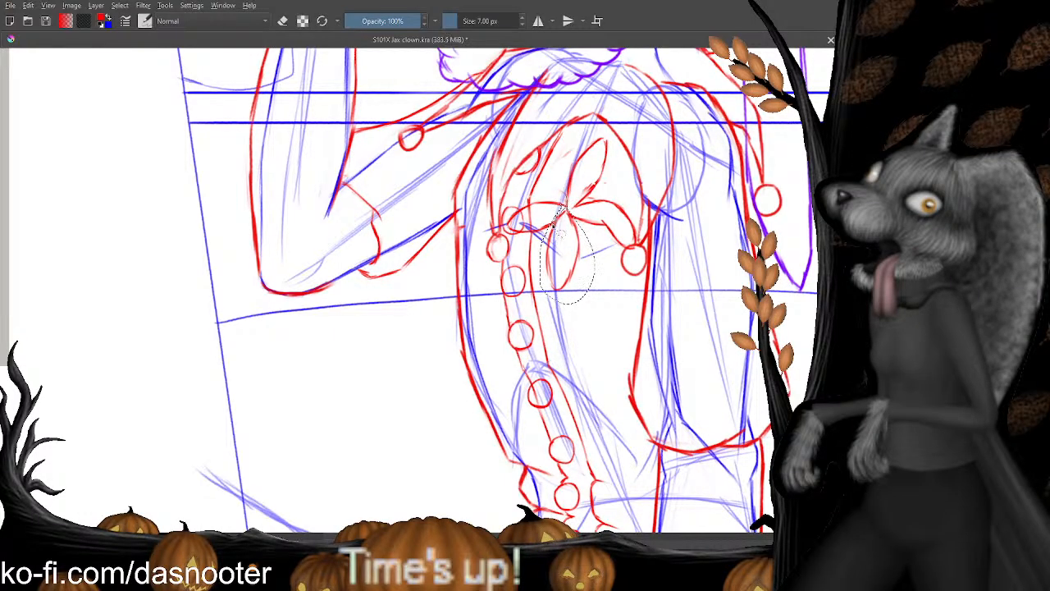
Select the flower's side petal over the button row with a freehand outline and transform it to a slightly smaller shape.
left_click_drag(541, 195, 563, 198)
key("ctrl+t")
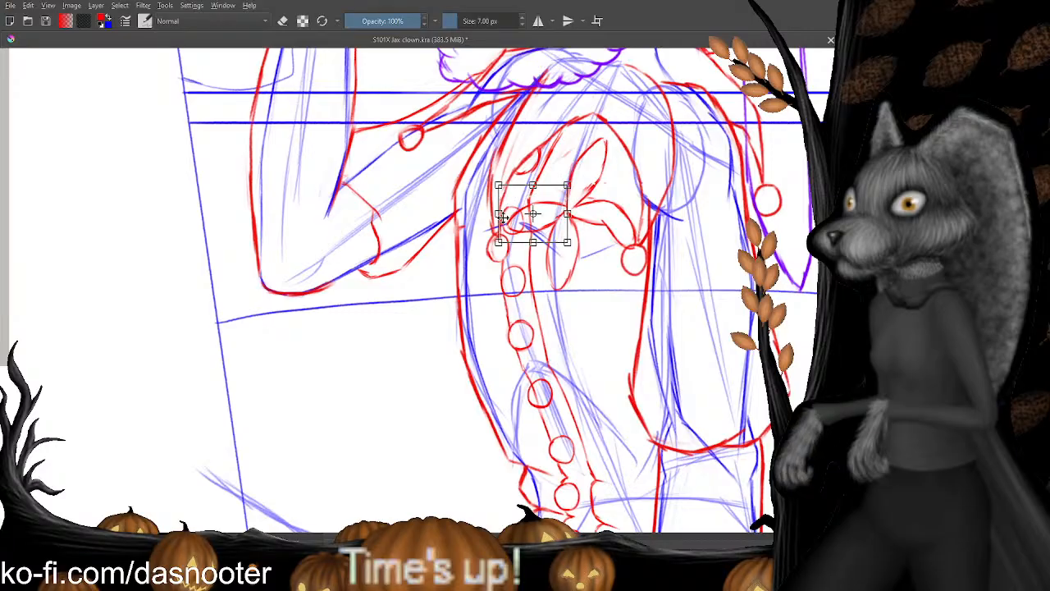
left_click_drag(498, 214, 499, 213)
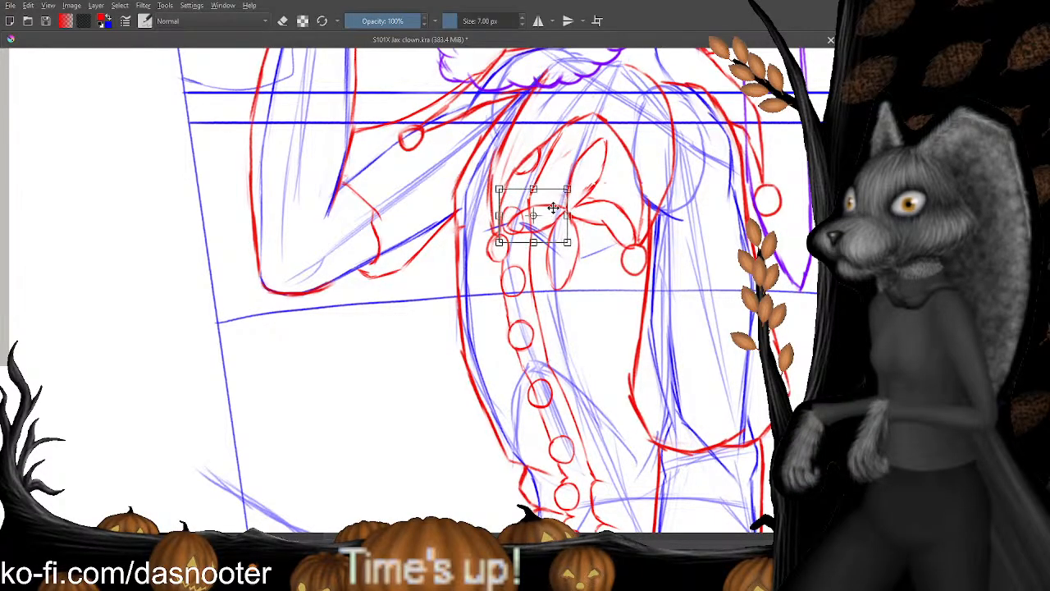
key("Return")
left_click_drag(554, 205, 556, 204)
key("Return")
key("Return")
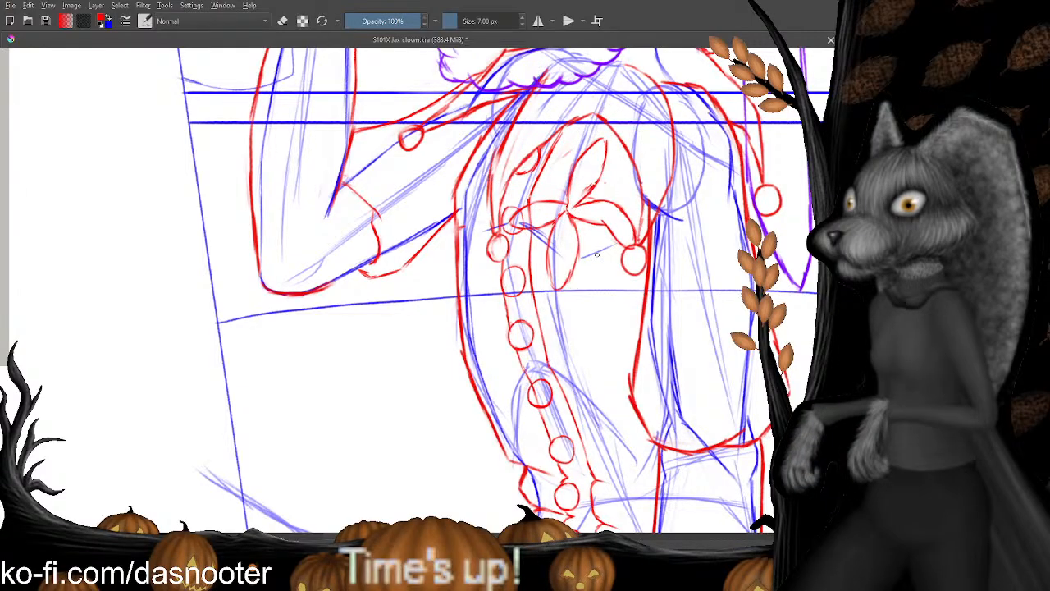
Draw a small round center where the flower's petals meet.
left_click_drag(599, 254, 589, 289)
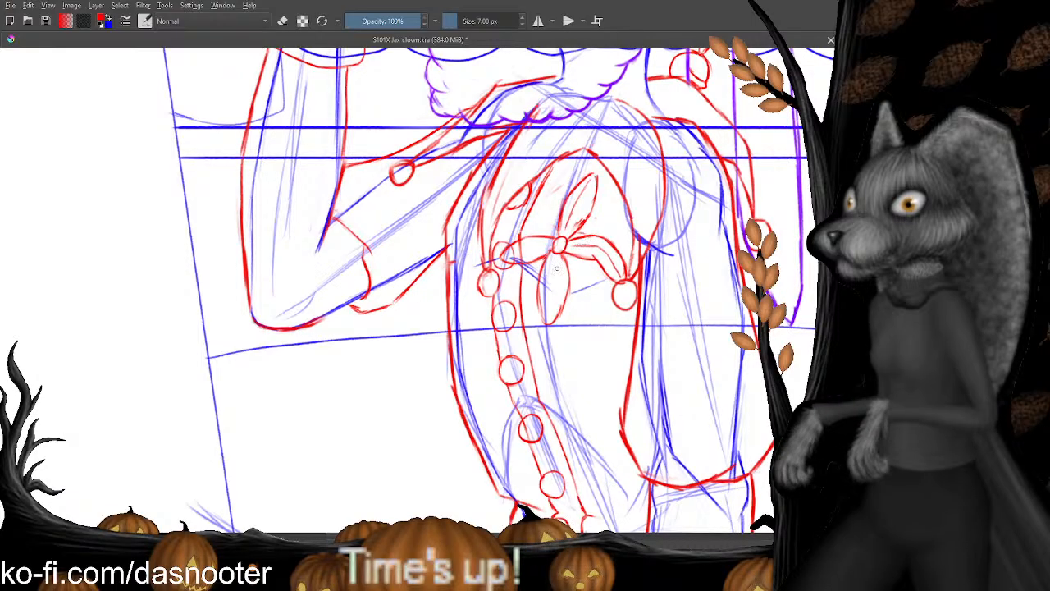
left_click_drag(547, 301, 571, 294)
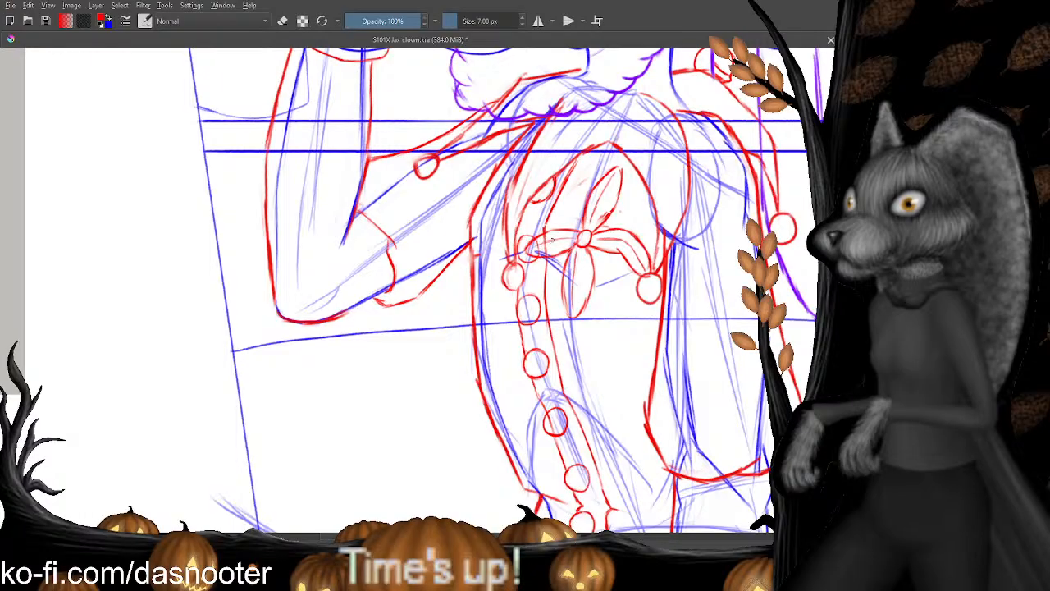
mouse_move(591, 211)
left_mouse_down()
mouse_move(555, 248)
mouse_move(586, 256)
mouse_move(579, 279)
left_mouse_up()
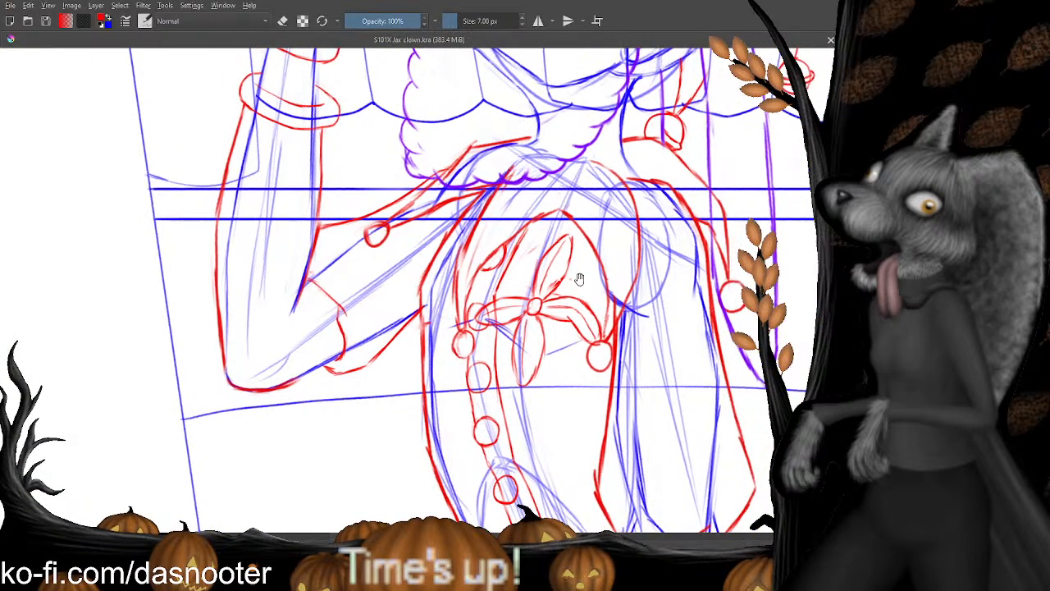
Erase the outline of the flower's lower petal and redraw it as a slim petal hanging from the round center.
key("e")
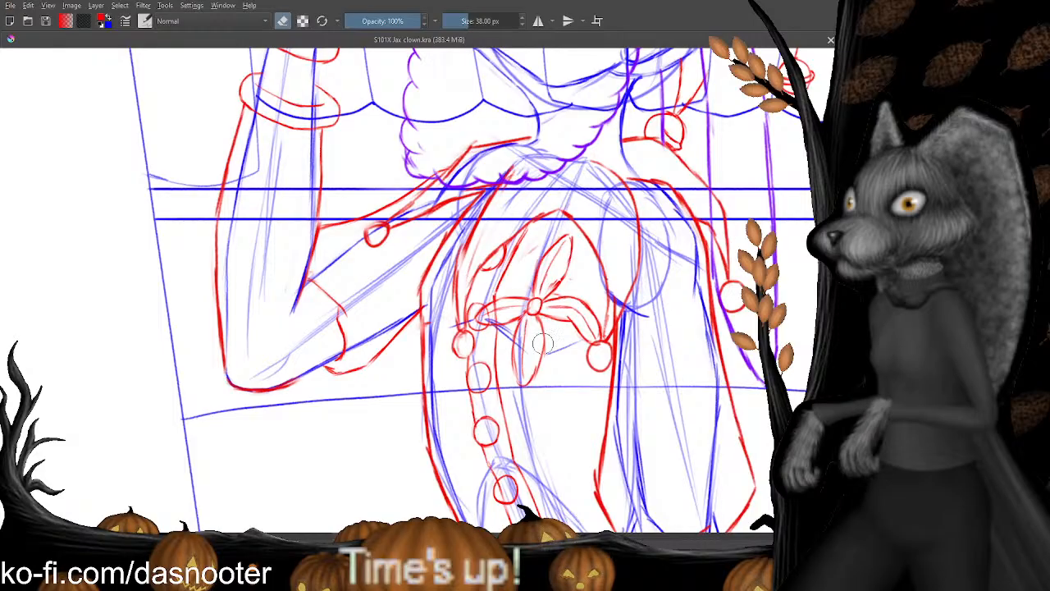
left_click_drag(545, 338, 540, 355)
key("e")
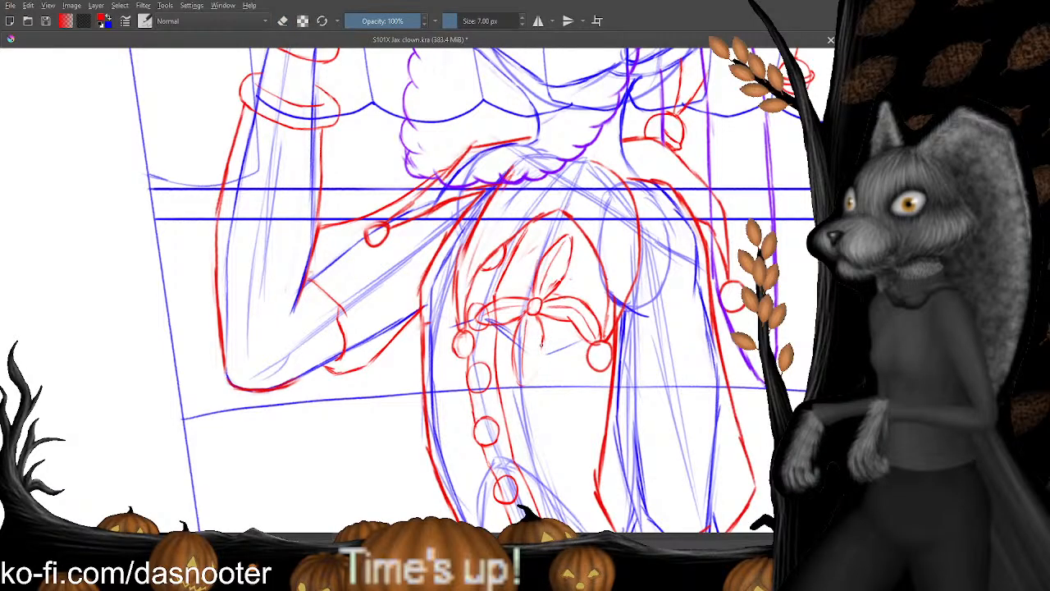
left_click_drag(530, 379, 533, 345)
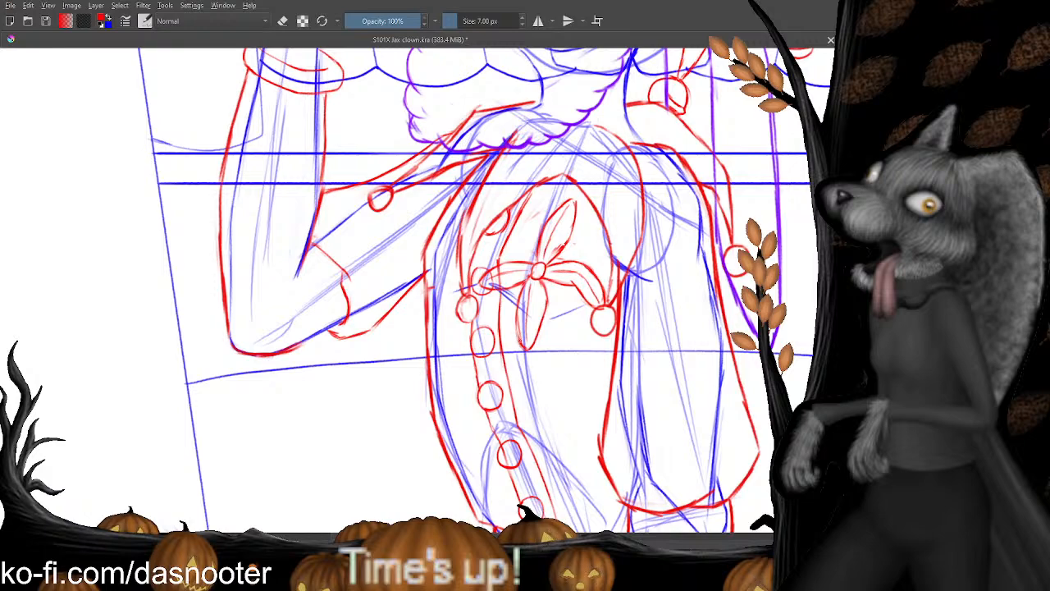
mouse_move(520, 332)
left_mouse_down()
mouse_move(507, 358)
mouse_move(514, 396)
mouse_move(518, 298)
left_mouse_up()
key("e")
key("e")
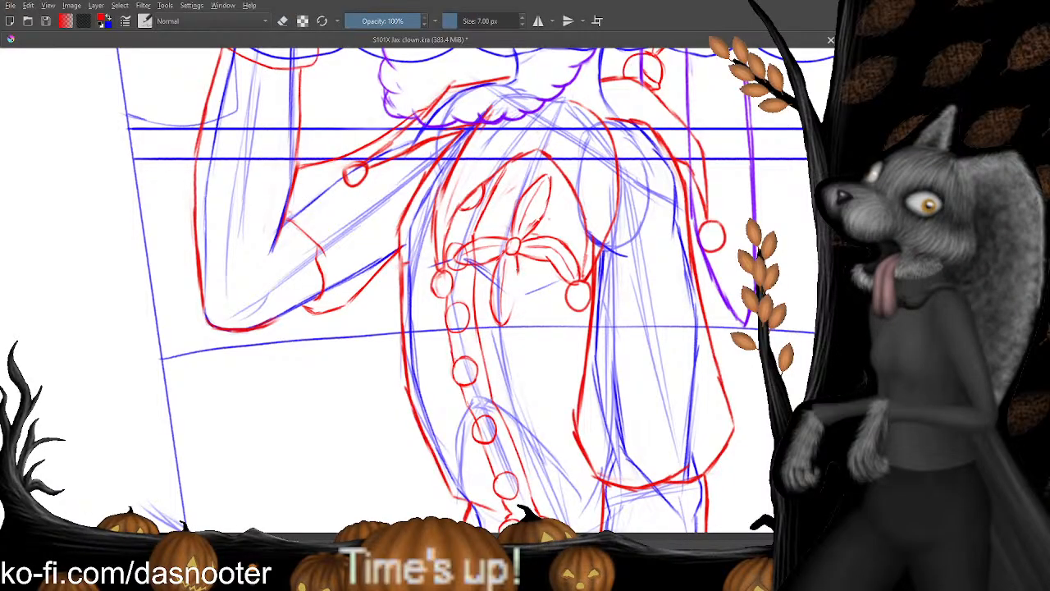
key("e")
key("e")
left_click_drag(558, 213, 522, 293)
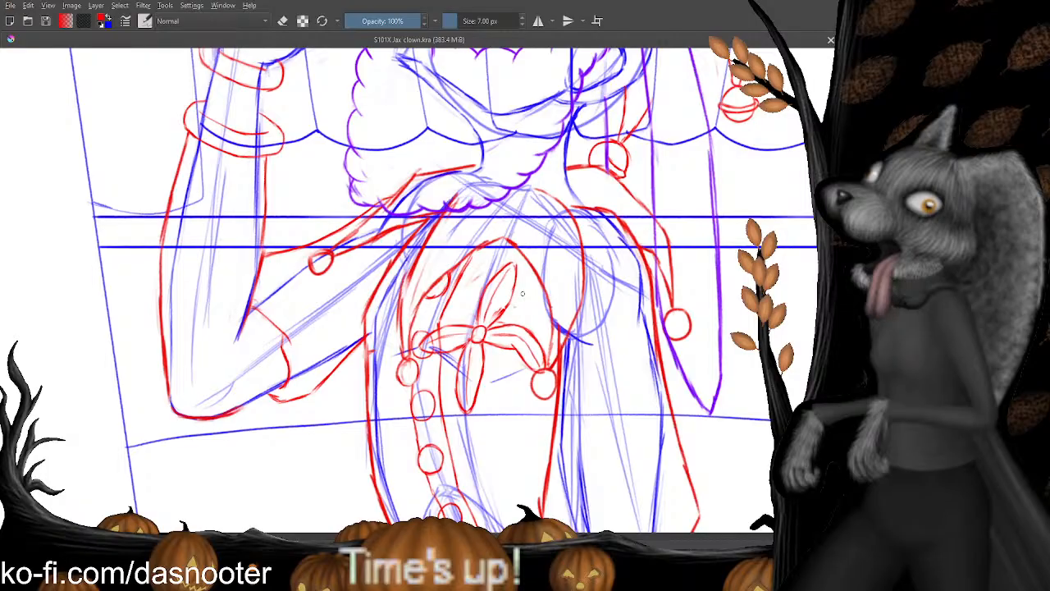
Examine the whole clown sketch next to the reference picture, from the hands and legs up to the head.
scroll(533, 283, "down", 4)
scroll(524, 299, "up", 4)
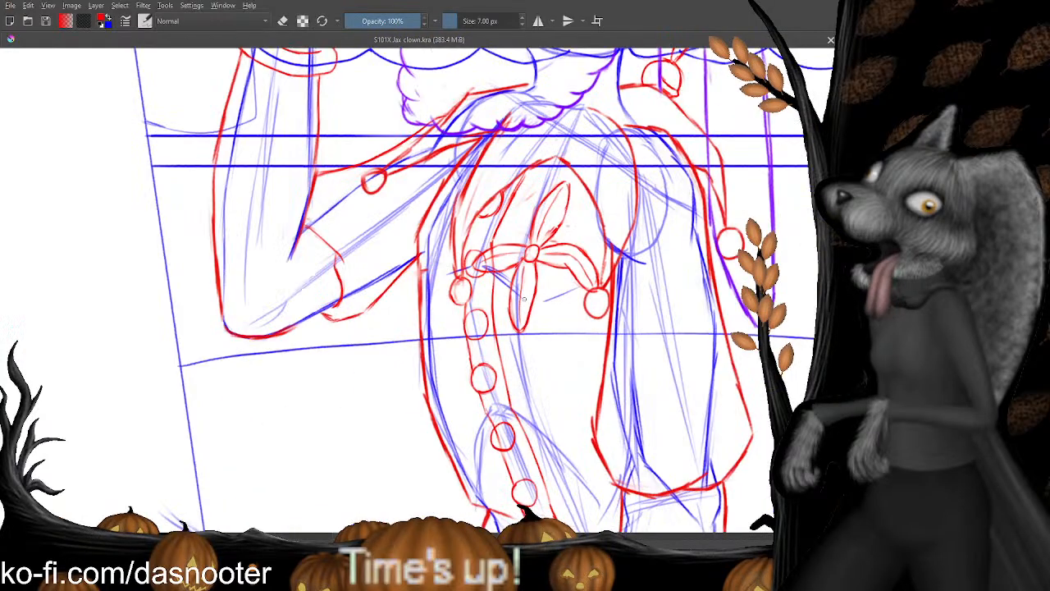
scroll(523, 297, "down", 6)
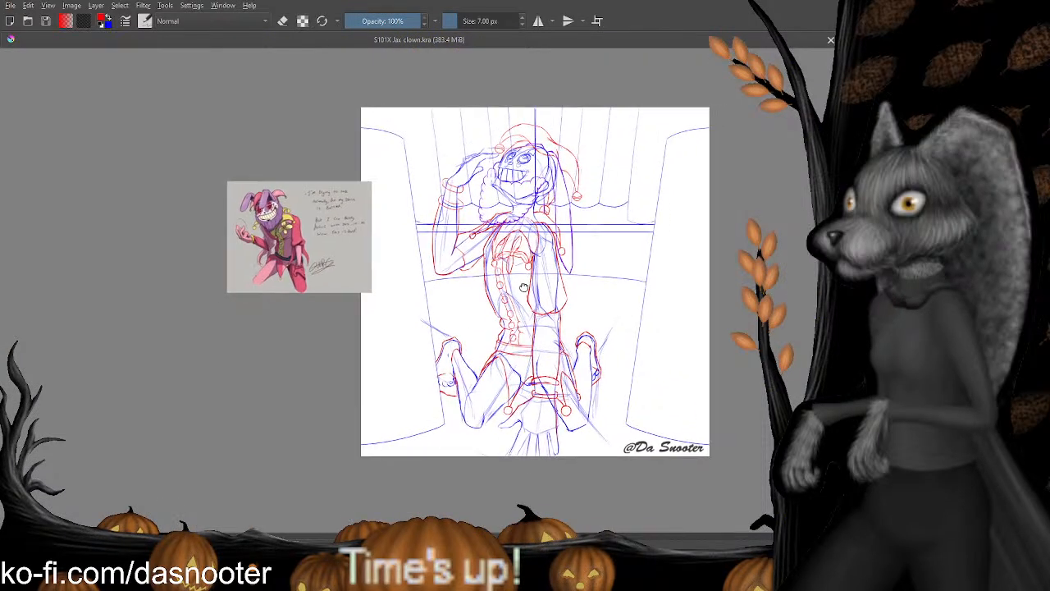
left_click_drag(523, 287, 516, 295)
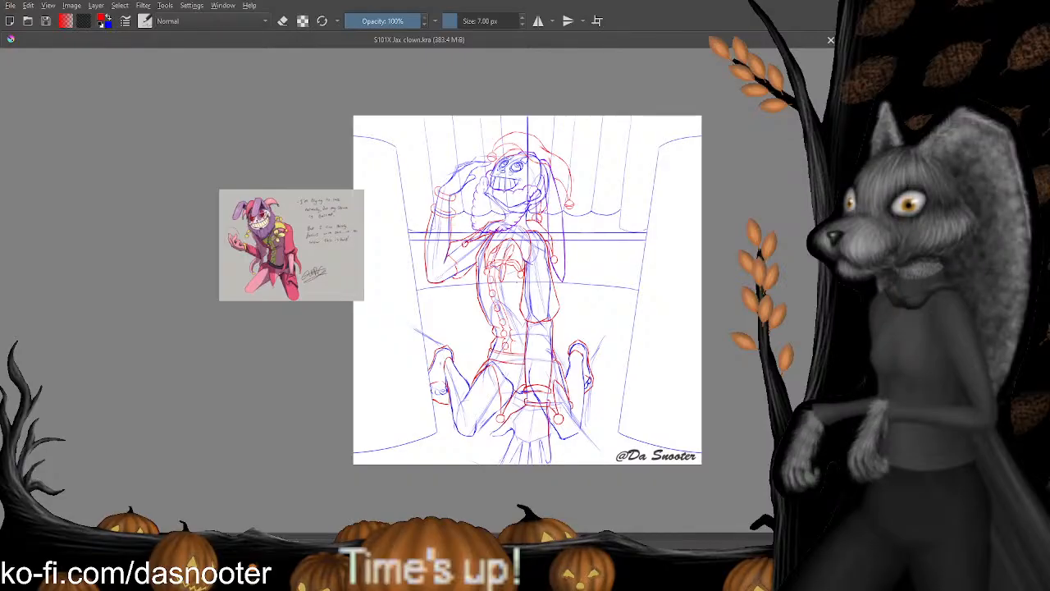
scroll(516, 282, "up", 1)
scroll(516, 282, "up", 1)
scroll(517, 282, "down", 4)
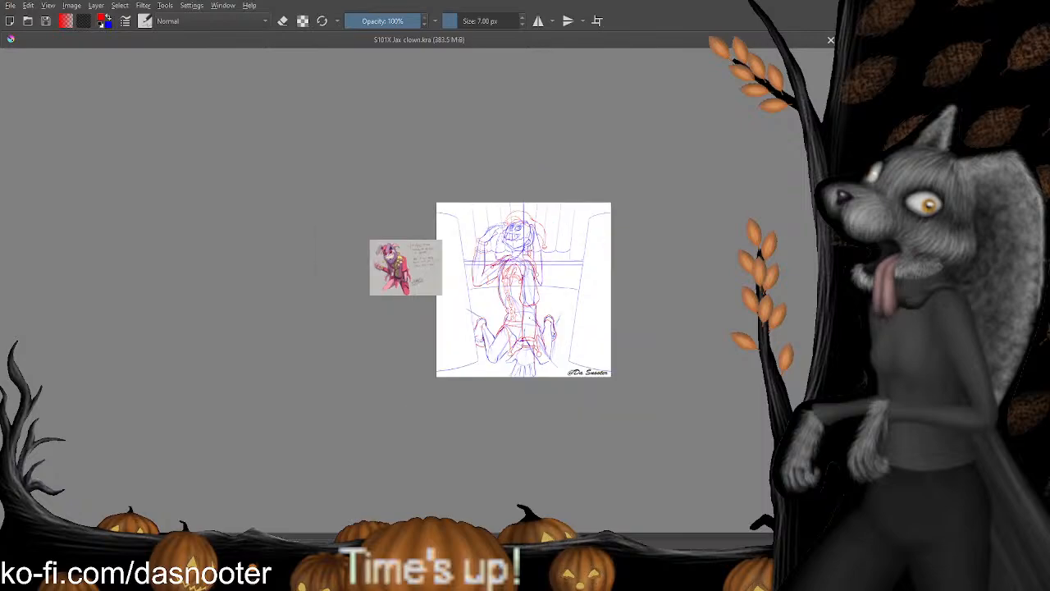
scroll(531, 319, "up", 5)
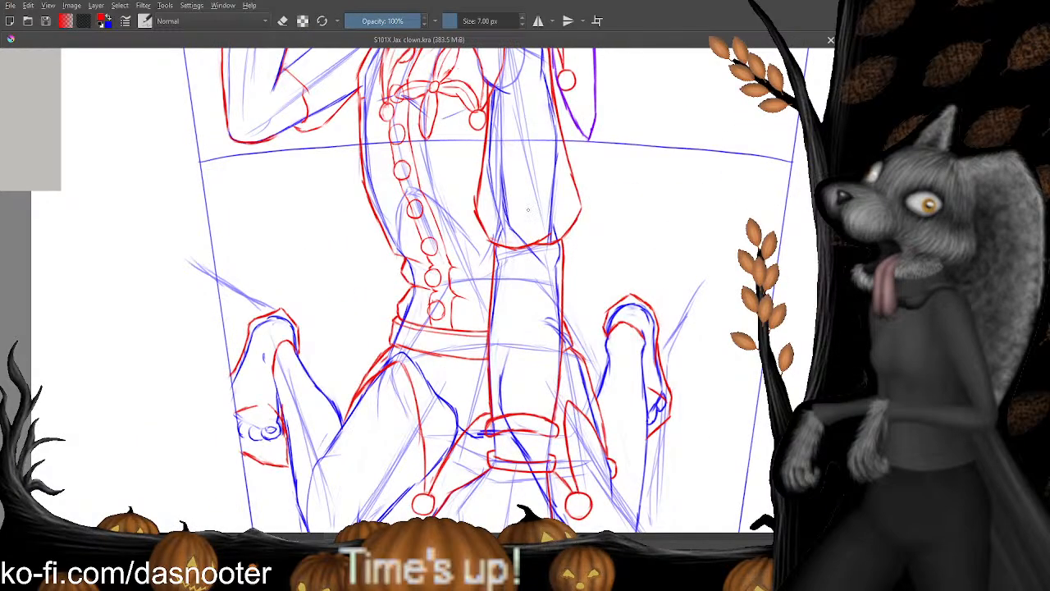
scroll(517, 153, "down", 3)
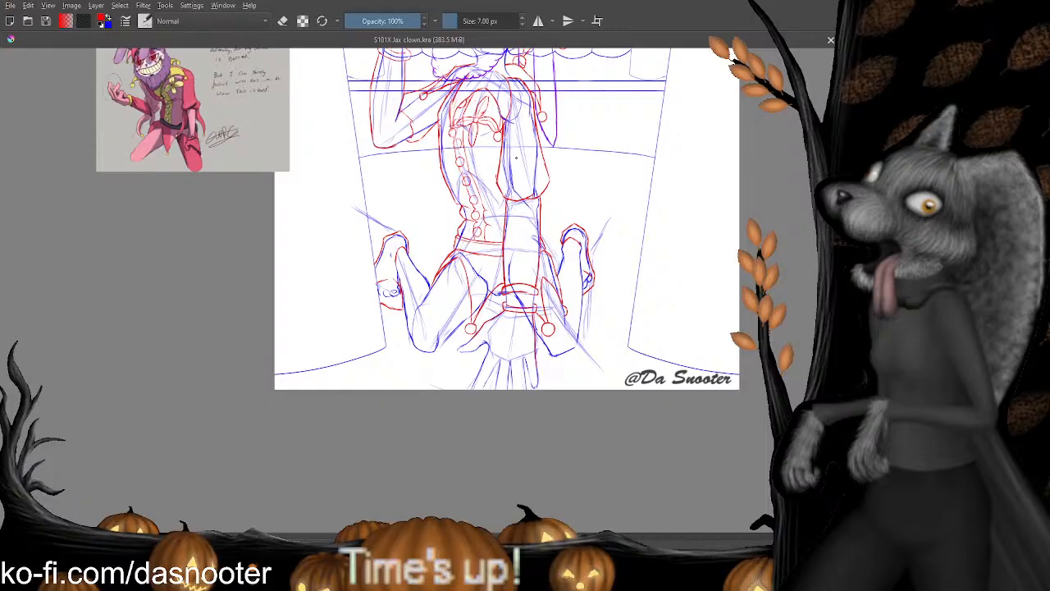
left_click_drag(509, 205, 519, 381)
left_click_drag(535, 246, 497, 10)
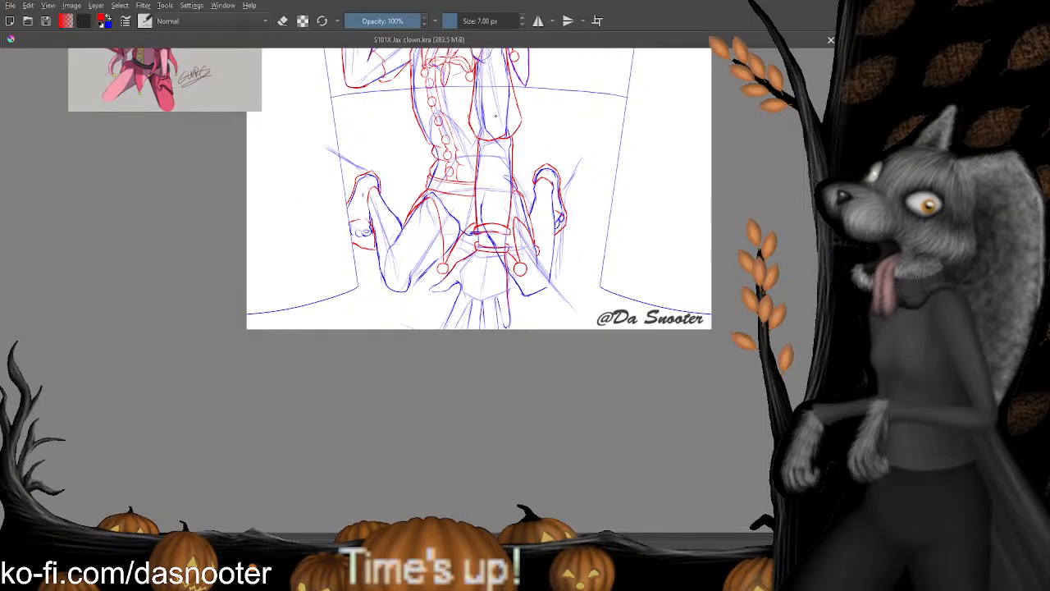
left_click_drag(497, 123, 532, 350)
left_click_drag(541, 165, 563, 274)
scroll(563, 274, "up", 3)
scroll(563, 274, "down", 2)
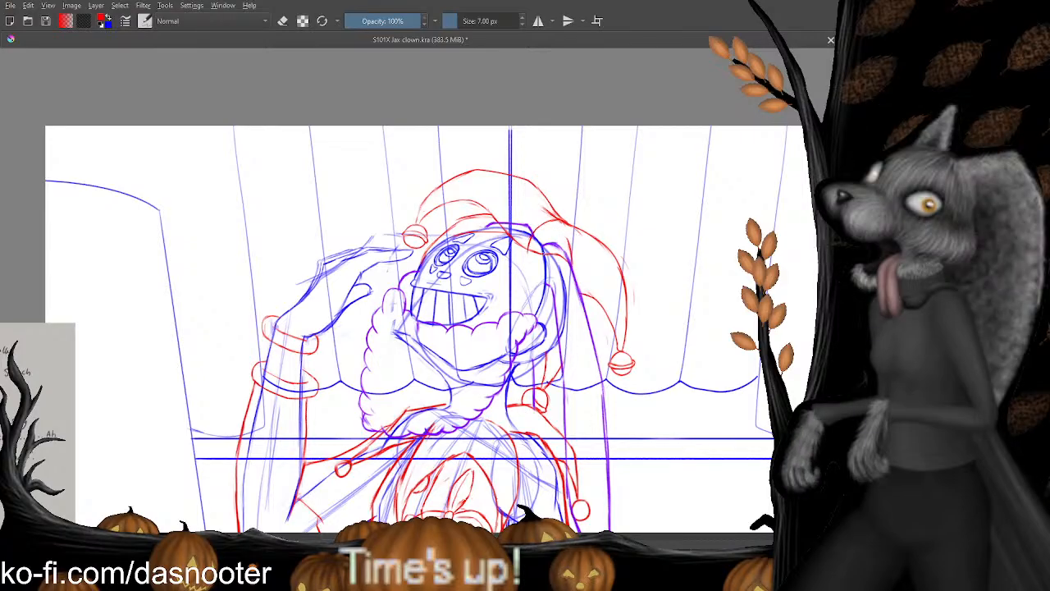
Erase and redraw small details around the eye and the corner of the grin on the blue face sketch.
mouse_move(566, 326)
left_mouse_down()
mouse_move(515, 338)
mouse_move(524, 269)
mouse_move(528, 333)
left_mouse_up()
key("e")
left_click_drag(488, 264, 499, 267)
key("e")
left_click_drag(483, 309, 517, 296)
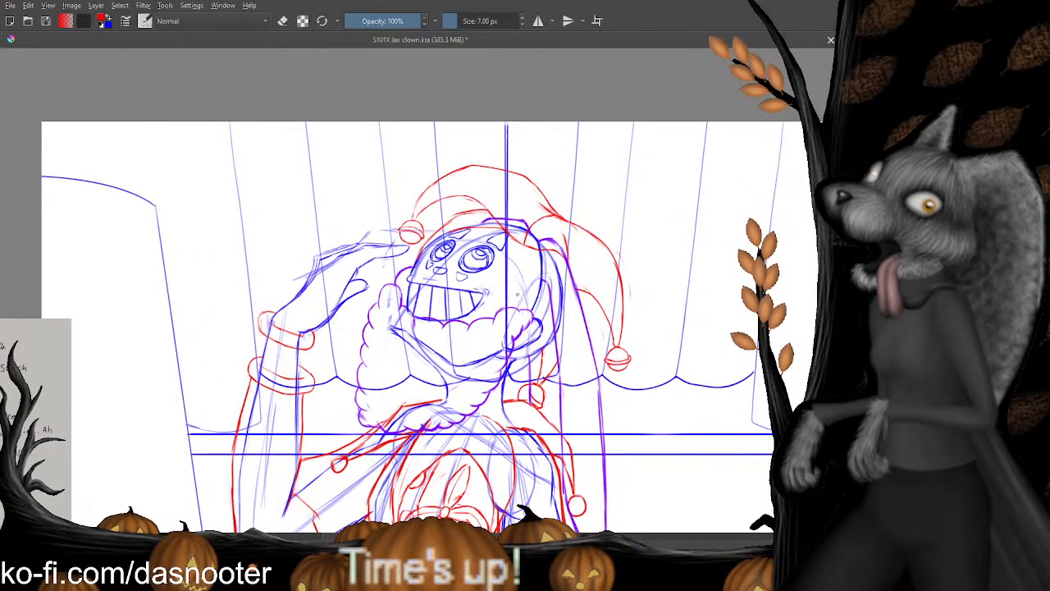
Check the upper body at different magnifications and save the drawing.
key("ctrl+minus")
key("ctrl+minus")
key("ctrl+minus")
key("ctrl+minus")
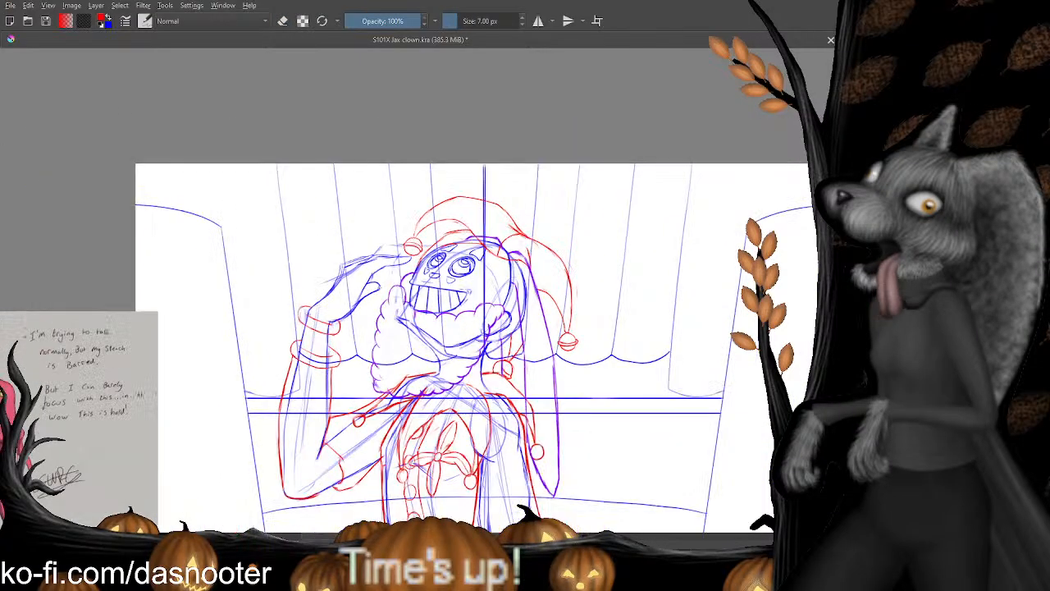
key("ctrl+plus")
key("ctrl+plus")
key("ctrl+plus")
left_click_drag(448, 406, 517, 101)
key("ctrl+s")
Redraw the vest flap's tip and bell farther from the flower, over the lowered arm, and erase the stray lines.
left_click_drag(579, 242, 583, 297)
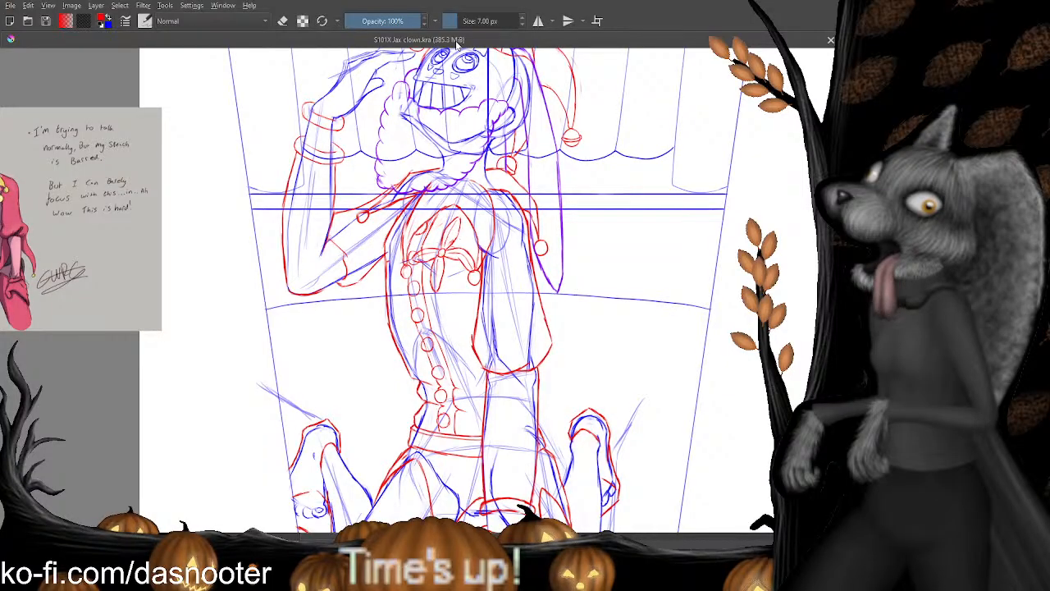
scroll(461, 246, "down", 5)
scroll(459, 250, "up", 4)
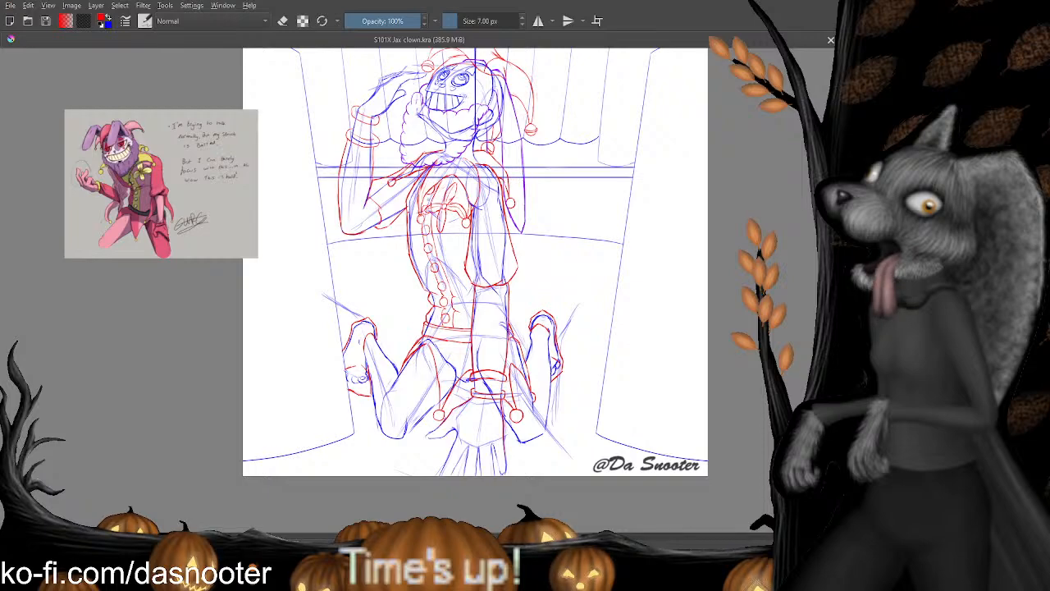
scroll(460, 193, "up", 2)
left_click_drag(469, 193, 437, 210)
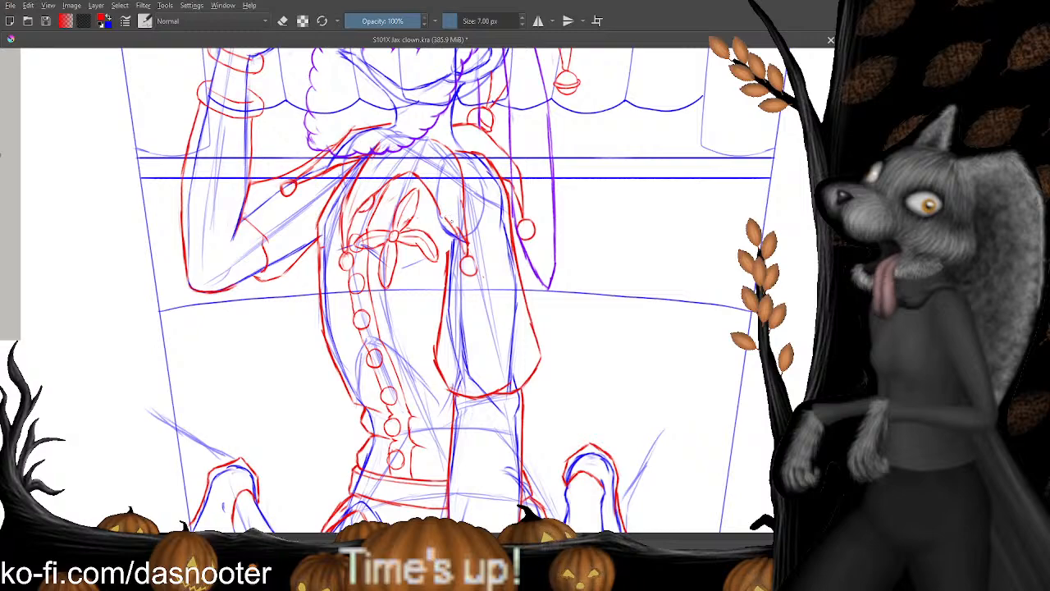
key("e")
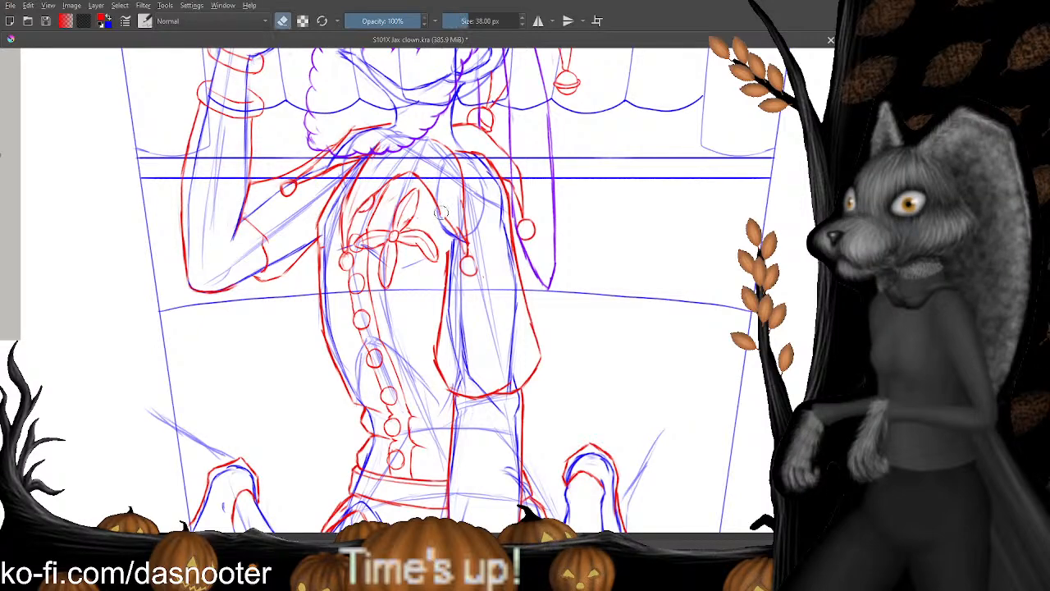
key("e")
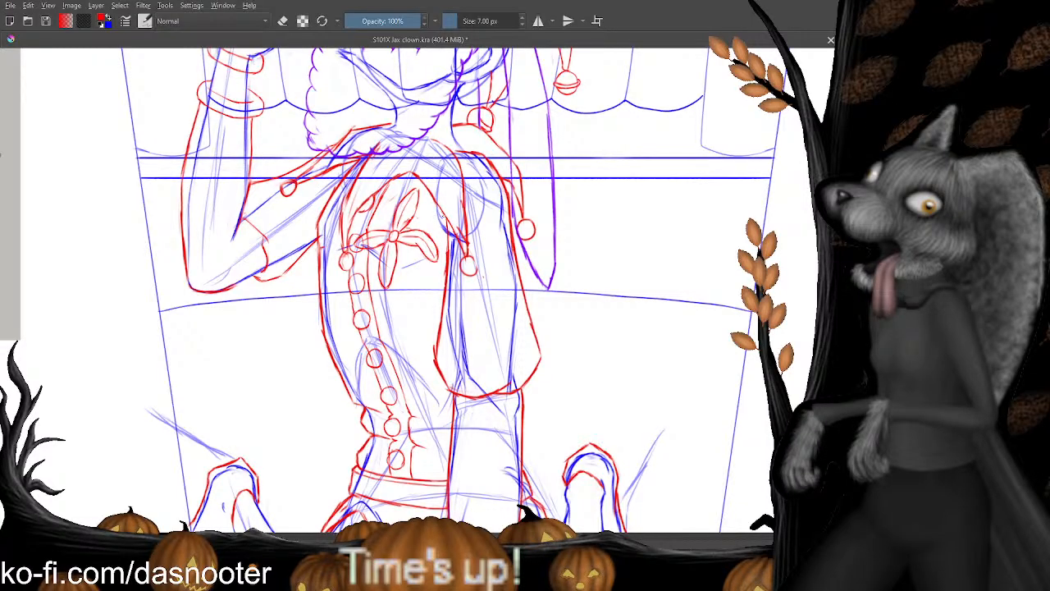
Redraw the red collar outline where it passes over the jester's shoulder and erase the overlapping strokes.
left_click_drag(501, 232, 493, 246)
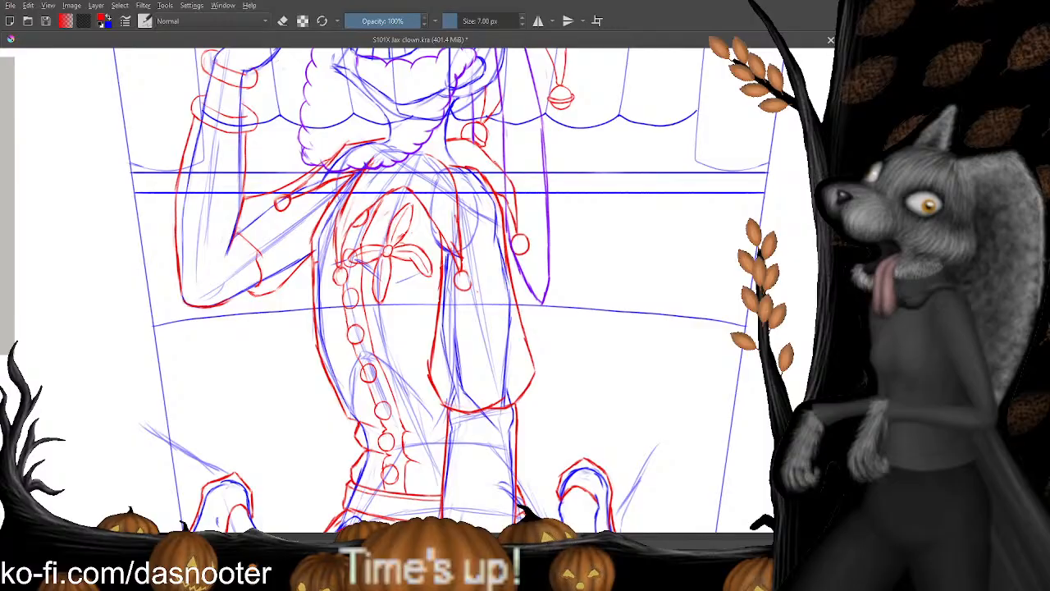
left_click_drag(425, 188, 428, 215)
key("e")
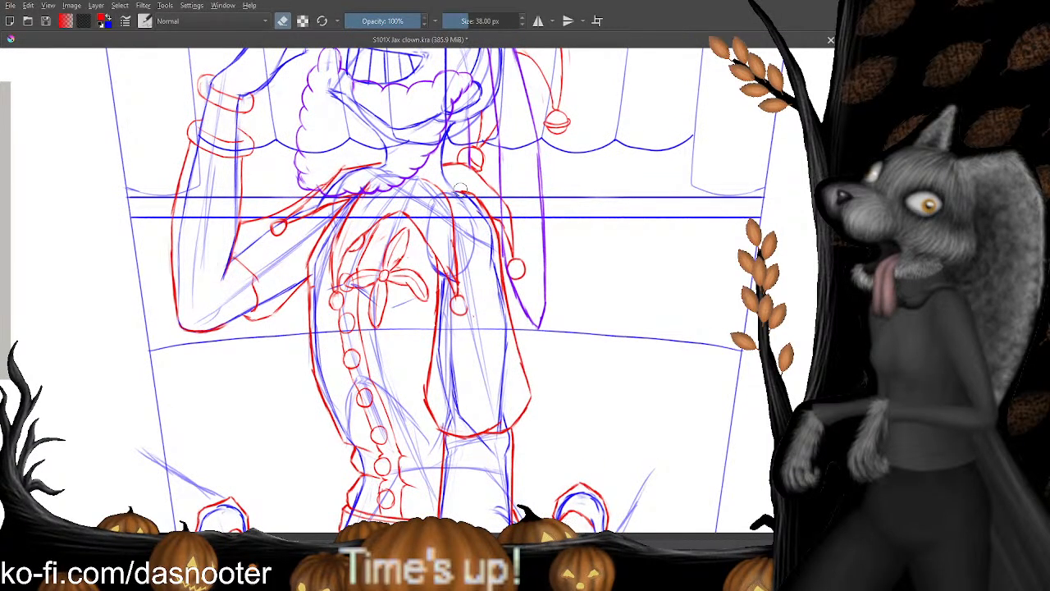
key("e")
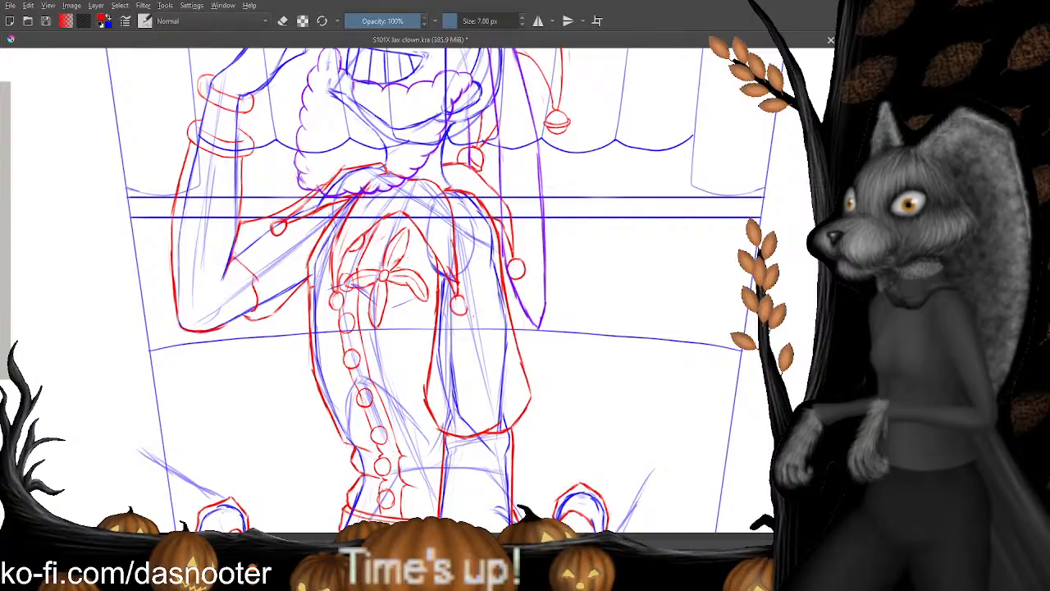
left_click_drag(447, 174, 435, 172)
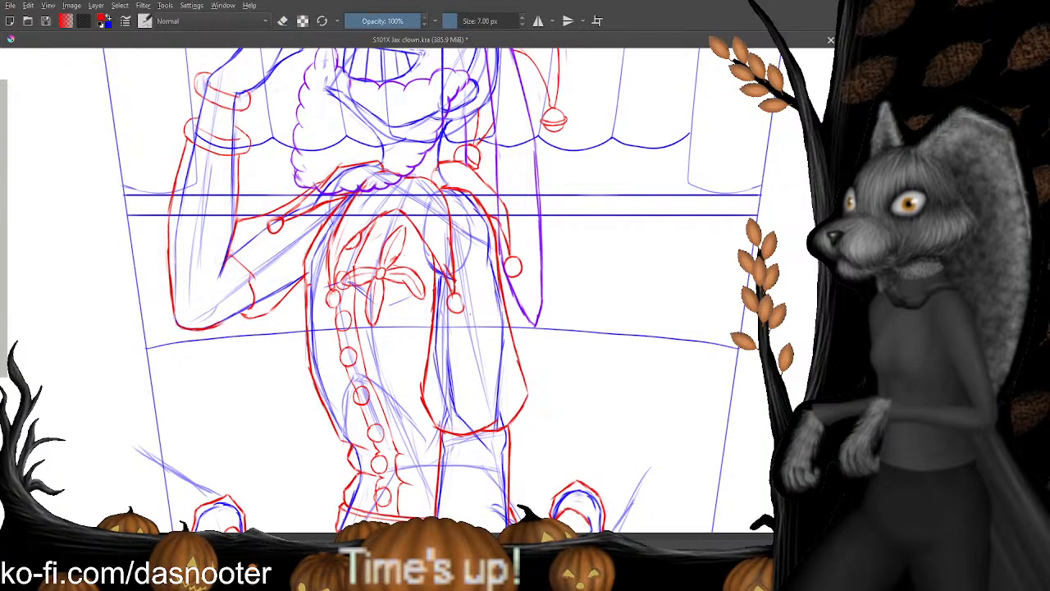
left_click_drag(455, 221, 462, 182)
key("e")
key("e")
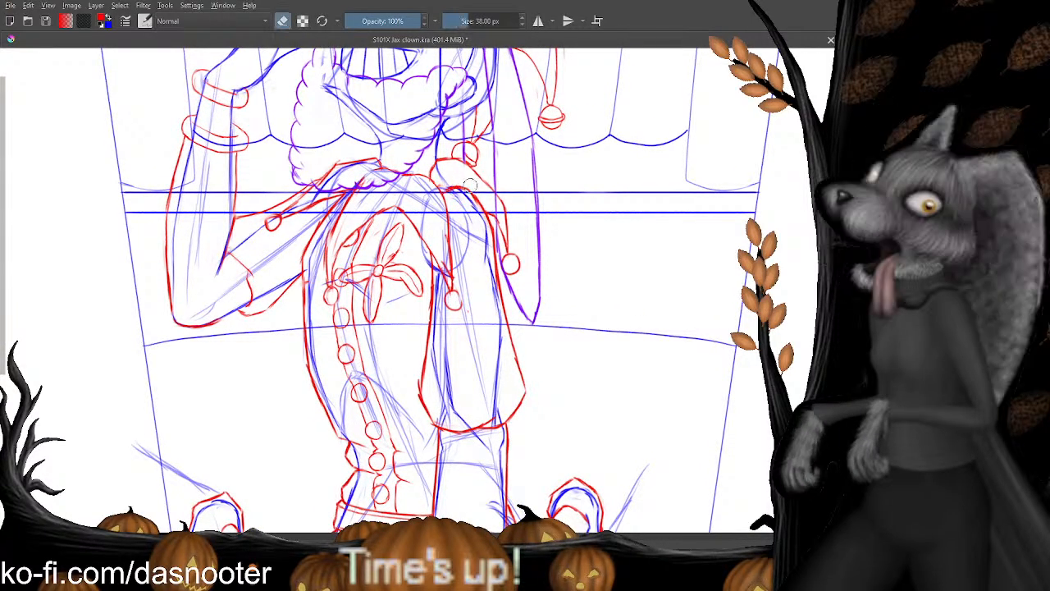
key("e")
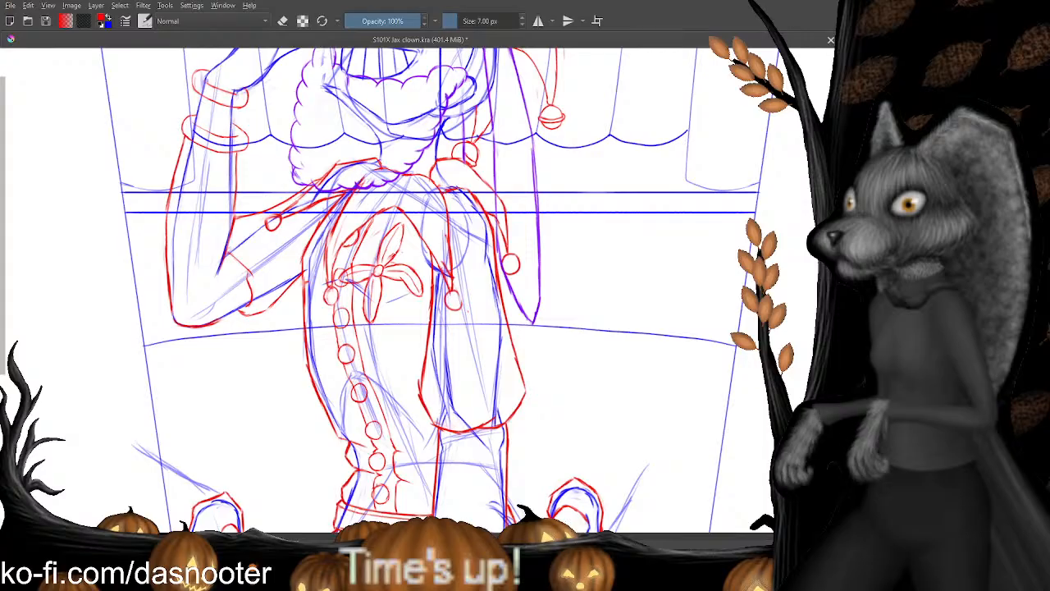
Join the red collar lines at the base of the neck beside the beard and clean up stray line ends.
left_click_drag(435, 182, 434, 204)
key("e")
key("e")
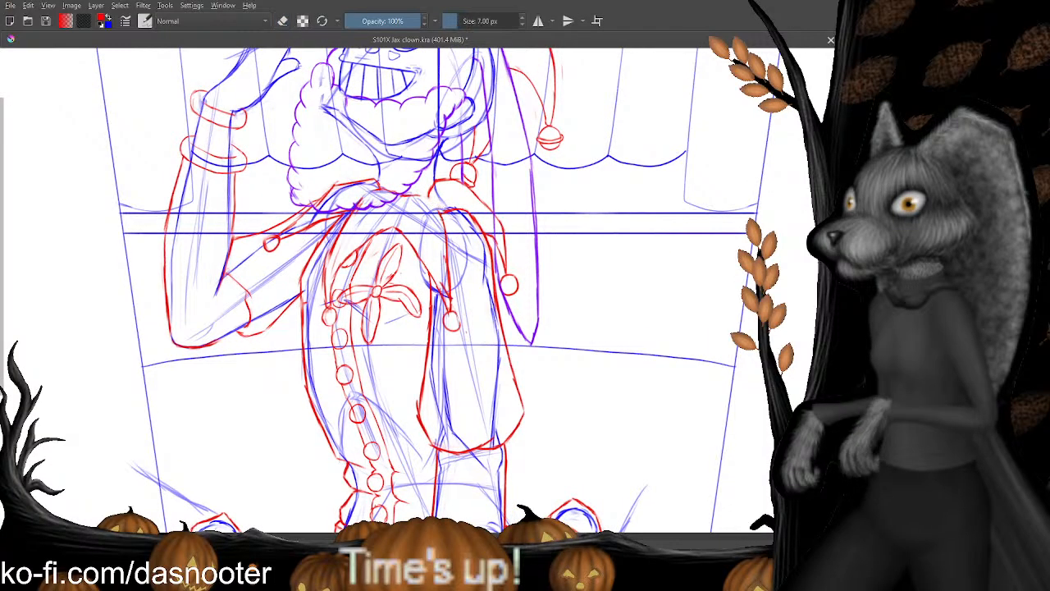
key("e")
key("e")
mouse_move(430, 196)
left_mouse_down()
mouse_move(427, 178)
mouse_move(425, 199)
left_mouse_up()
key("e")
key("e")
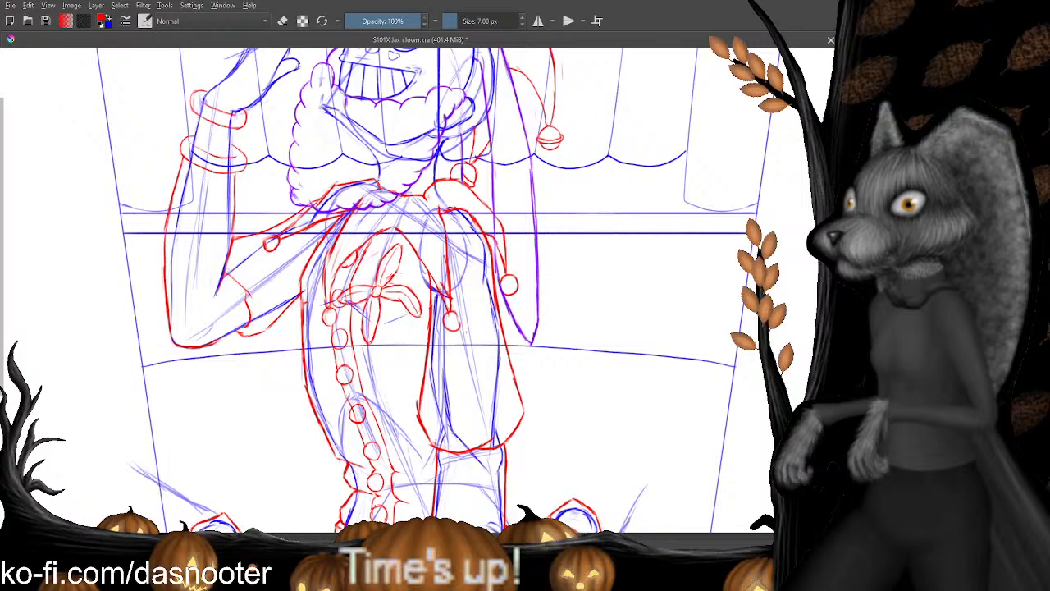
key("e")
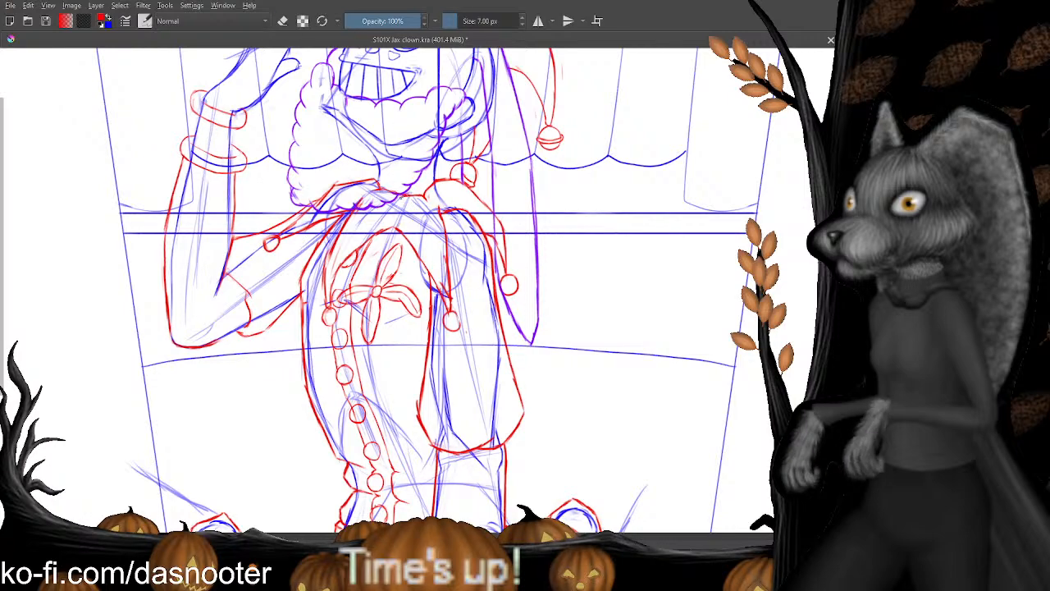
key("e")
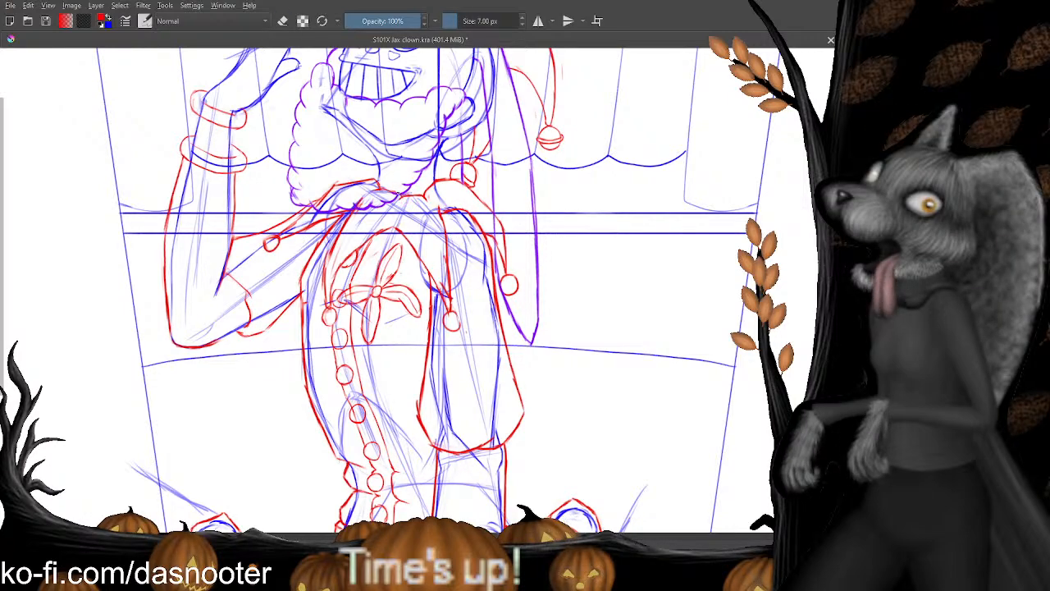
key("e")
key("e")
mouse_move(388, 250)
left_mouse_down()
mouse_move(404, 266)
mouse_move(404, 194)
left_mouse_up()
key("e")
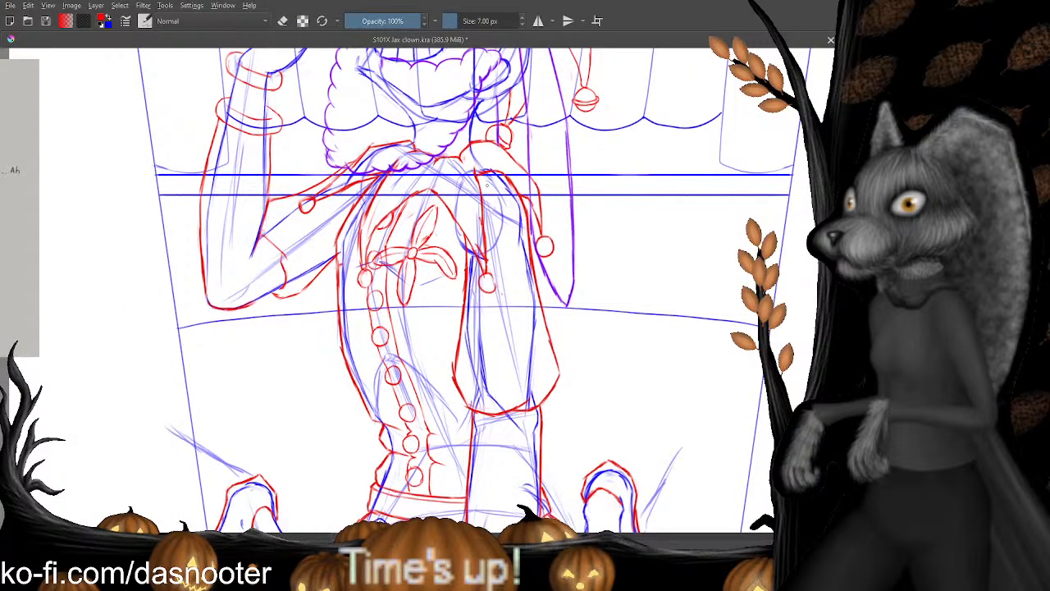
Save the jester sketch file.
key("ctrl+minus")
key("ctrl+minus")
key("ctrl+minus")
key("ctrl+plus")
left_click_drag(529, 361, 496, 299)
key("ctrl+s")
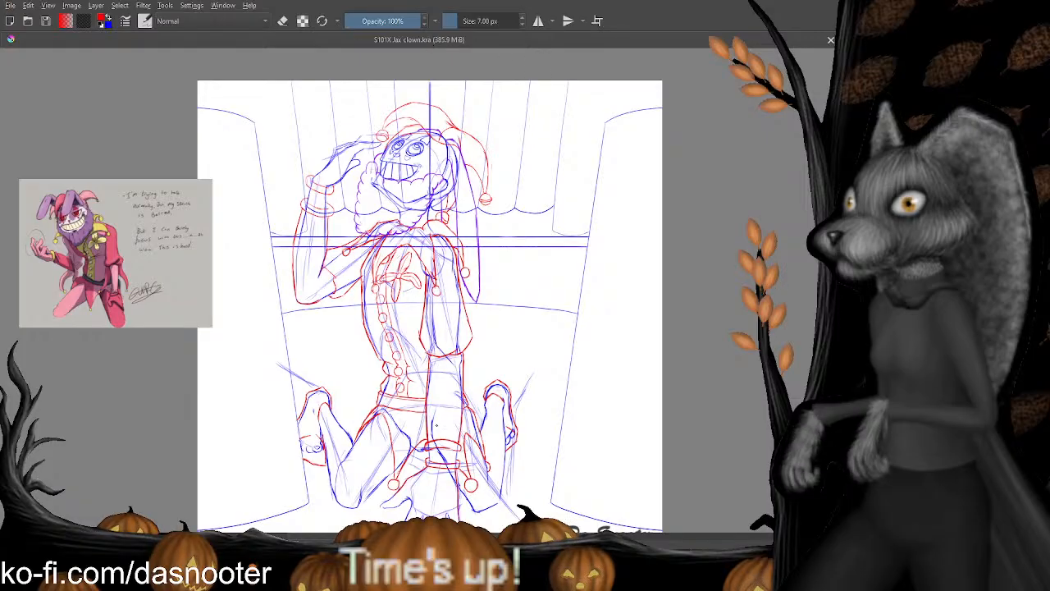
Look over the whole jester sketch and close its document.
scroll(364, 383, "down", 4)
scroll(363, 383, "up", 4)
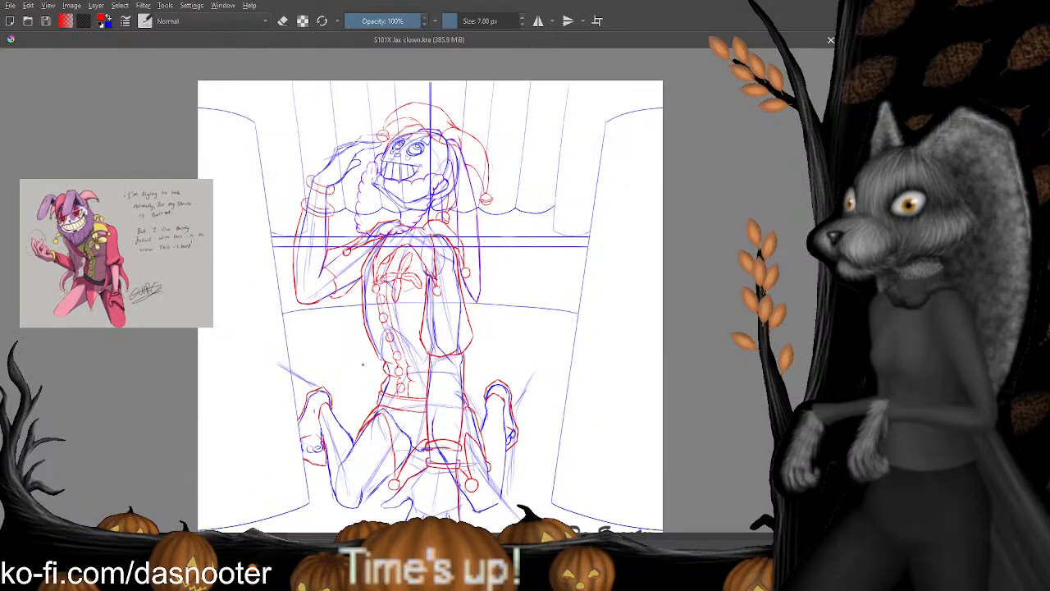
left_click_drag(363, 355, 364, 388)
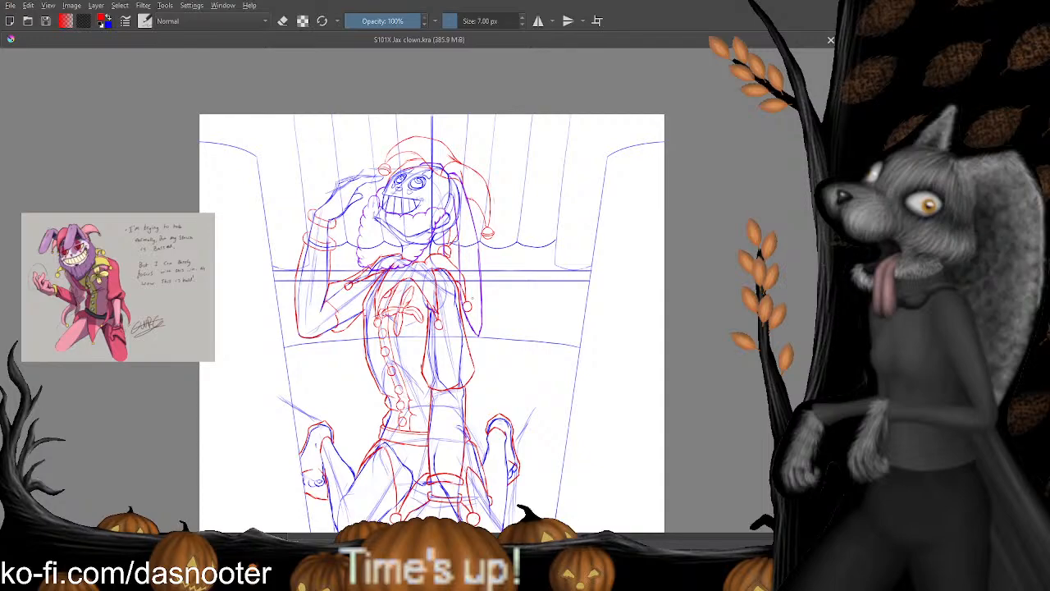
mouse_move(491, 368)
left_mouse_down()
mouse_move(496, 379)
mouse_move(490, 302)
mouse_move(493, 369)
left_mouse_up()
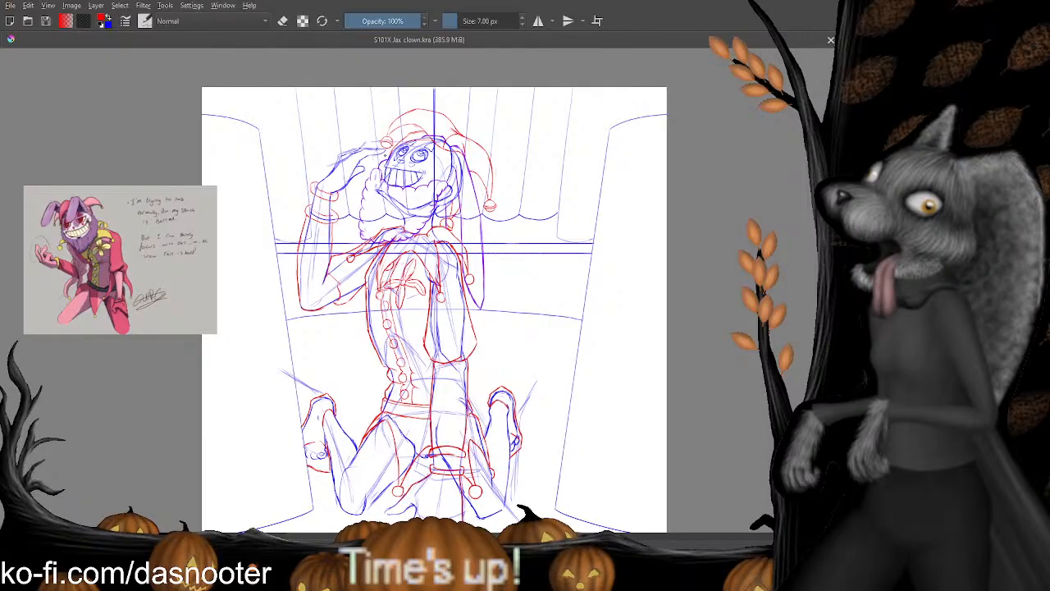
mouse_move(438, 393)
left_mouse_down()
mouse_move(434, 308)
mouse_move(439, 360)
left_mouse_up()
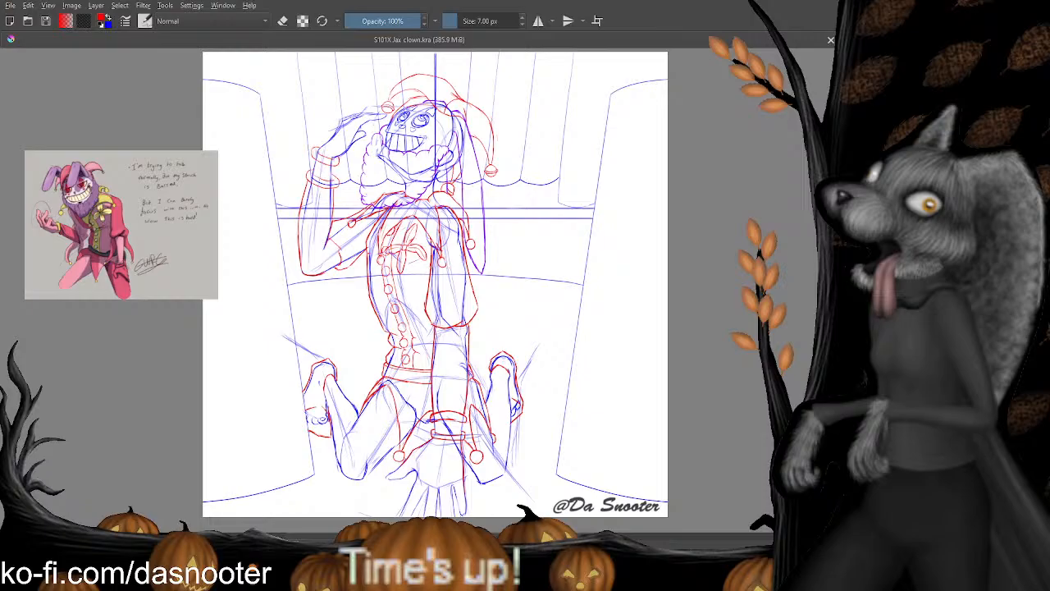
left_click(831, 41)
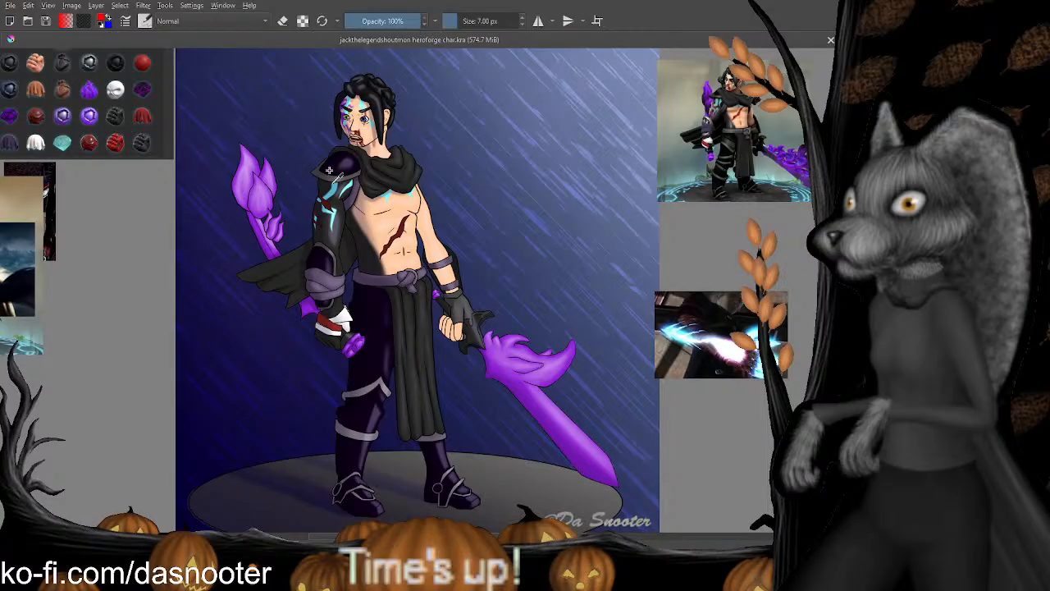
Select the swordsman's dark purple armour, trousers and boots, recolour them neutral black, and clear the selection.
left_click(345, 163)
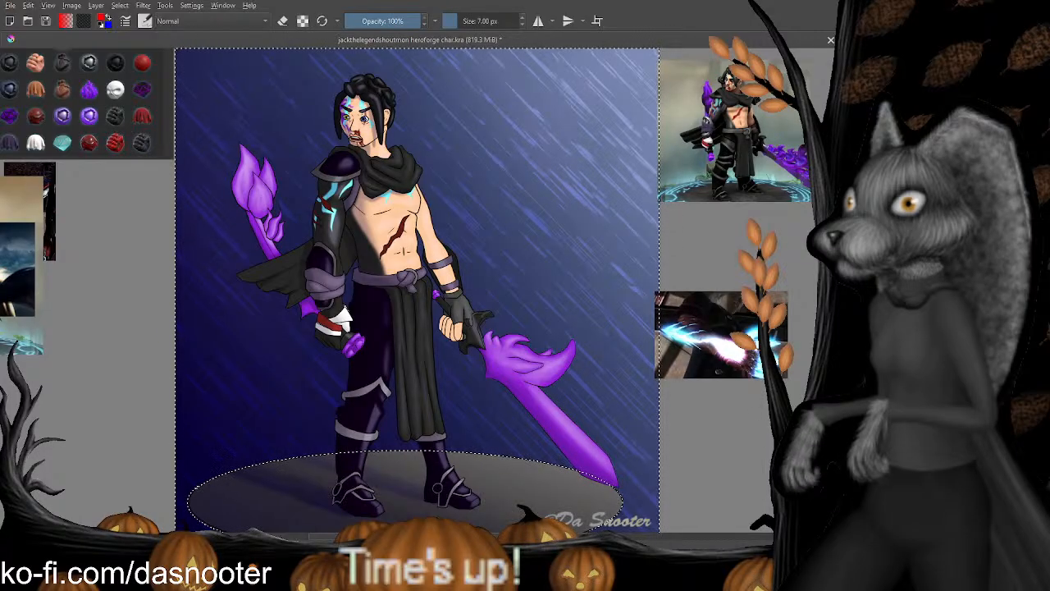
key("ctrl+shift+i")
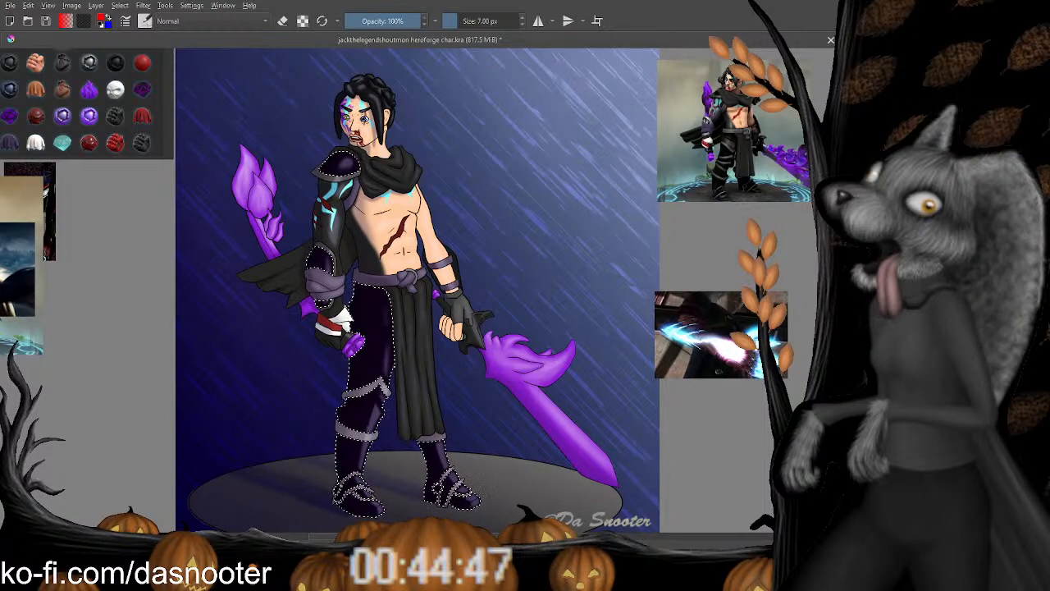
key("ctrl+shift+a")
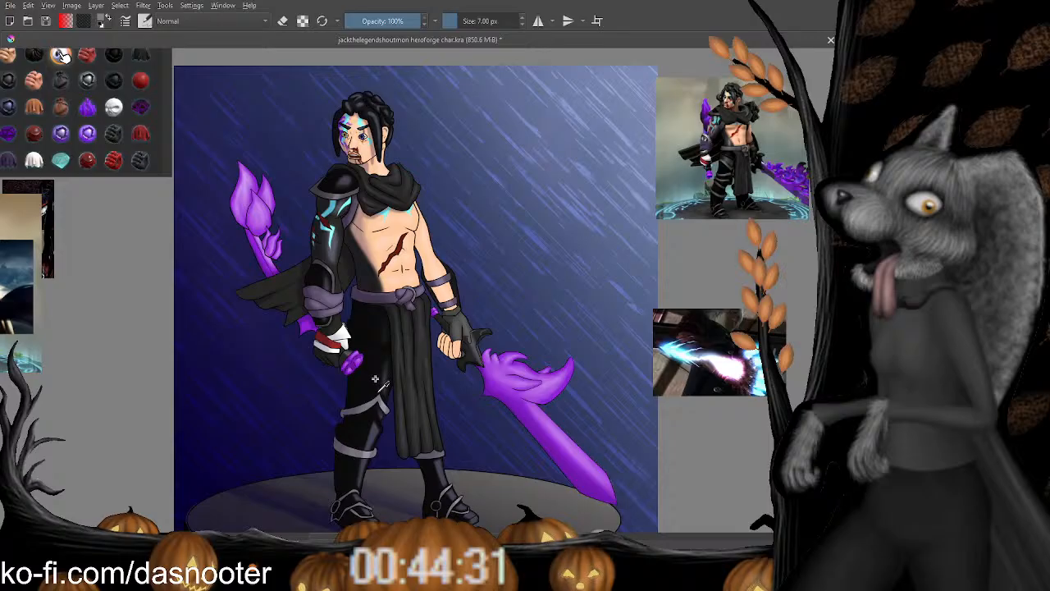
Select the swordsman's purple belt, forearm wrap, wristbands and trim, recolour them neutral grey, and clear the selection.
left_click_drag(375, 365, 367, 303)
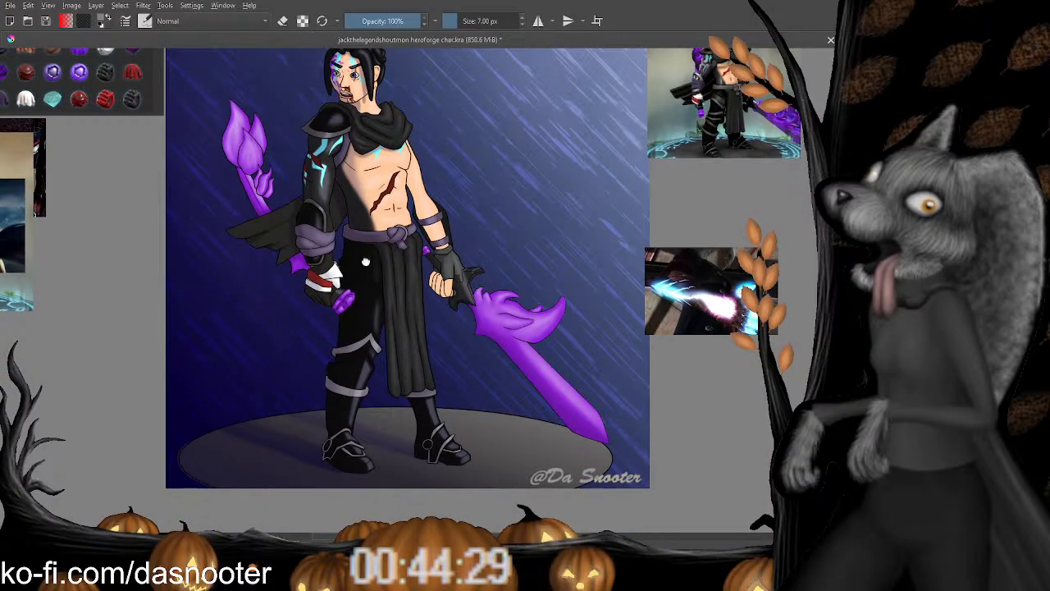
scroll(369, 263, "up", 2)
scroll(379, 279, "up", 2)
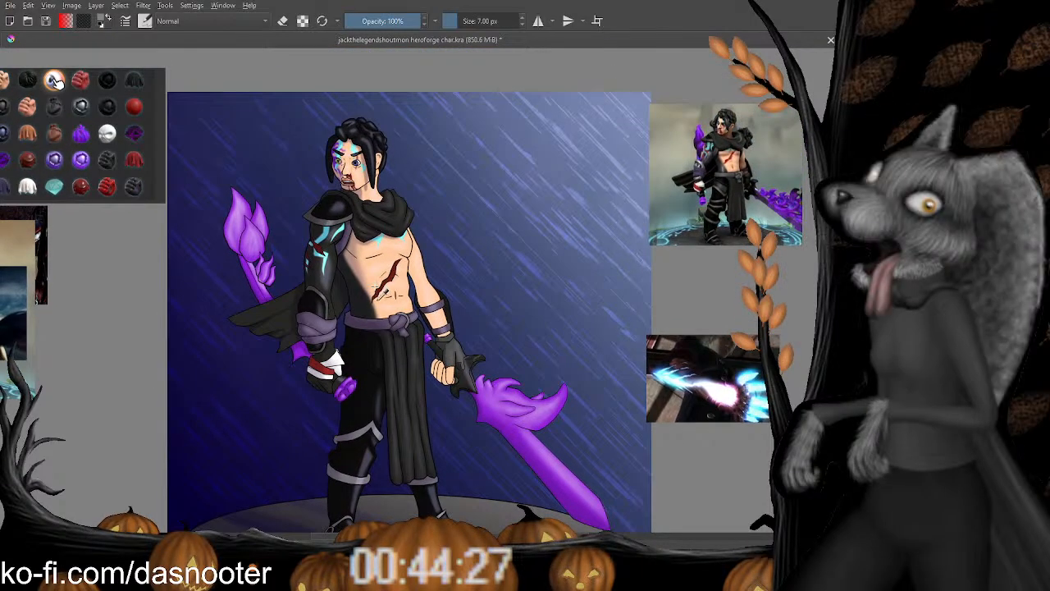
left_click_drag(375, 286, 292, 290)
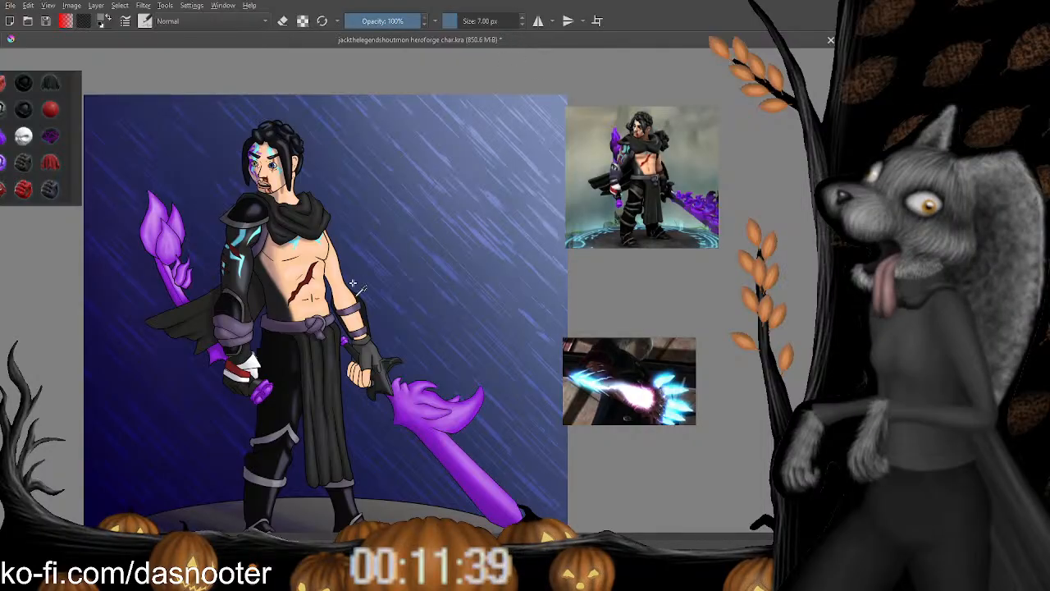
left_click(287, 327)
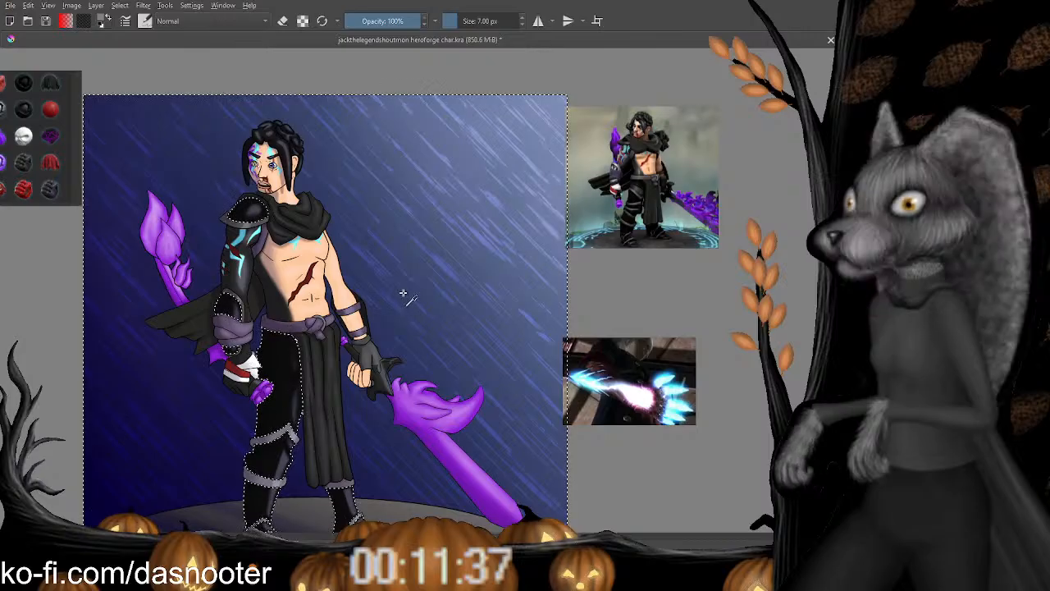
left_click_drag(403, 293, 407, 260)
left_click(304, 291)
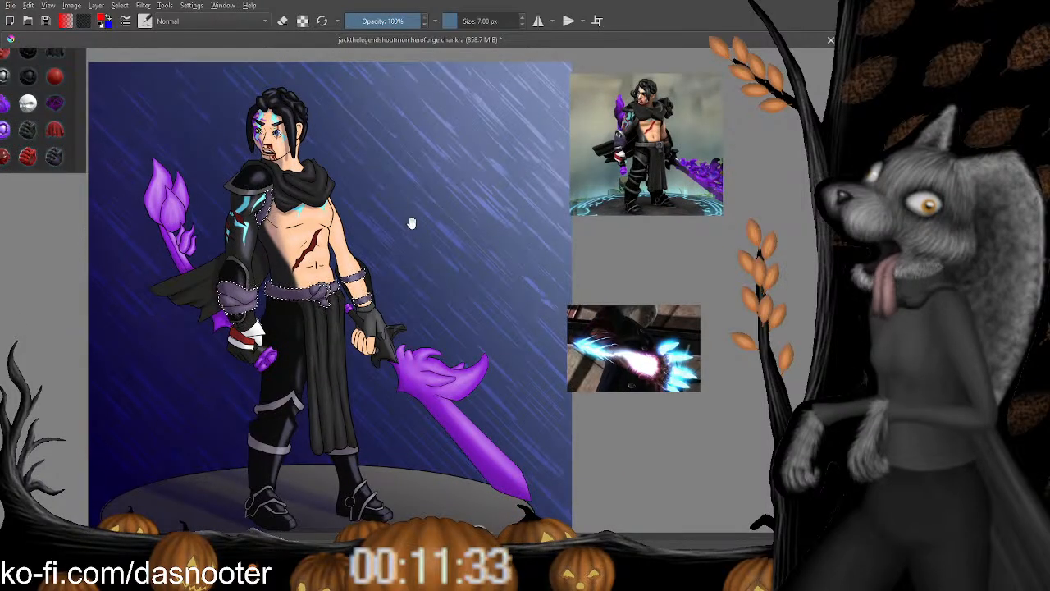
left_click_drag(414, 246, 429, 264)
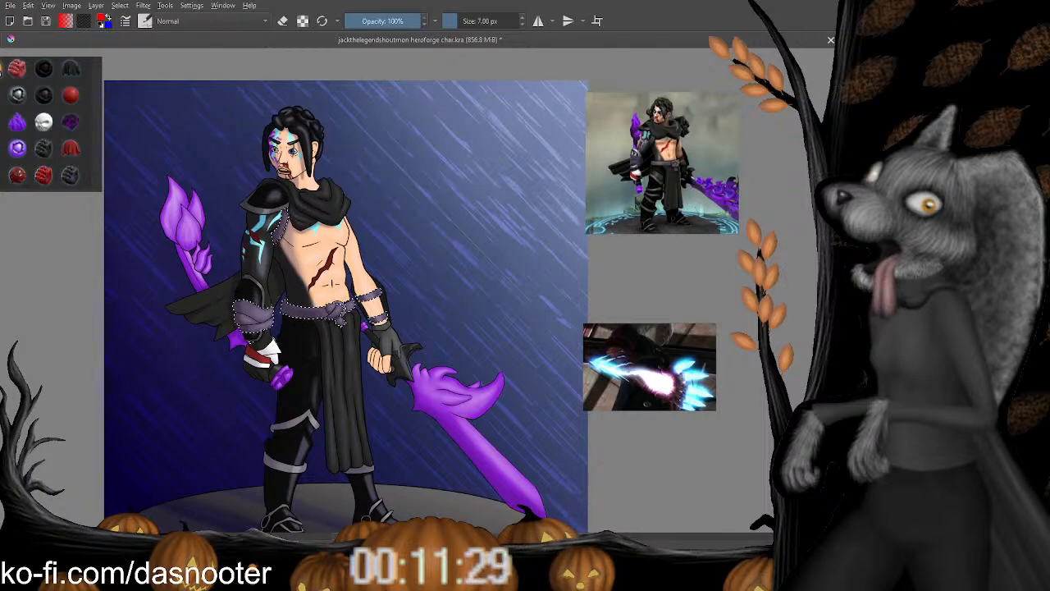
key("ctrl+shift+a")
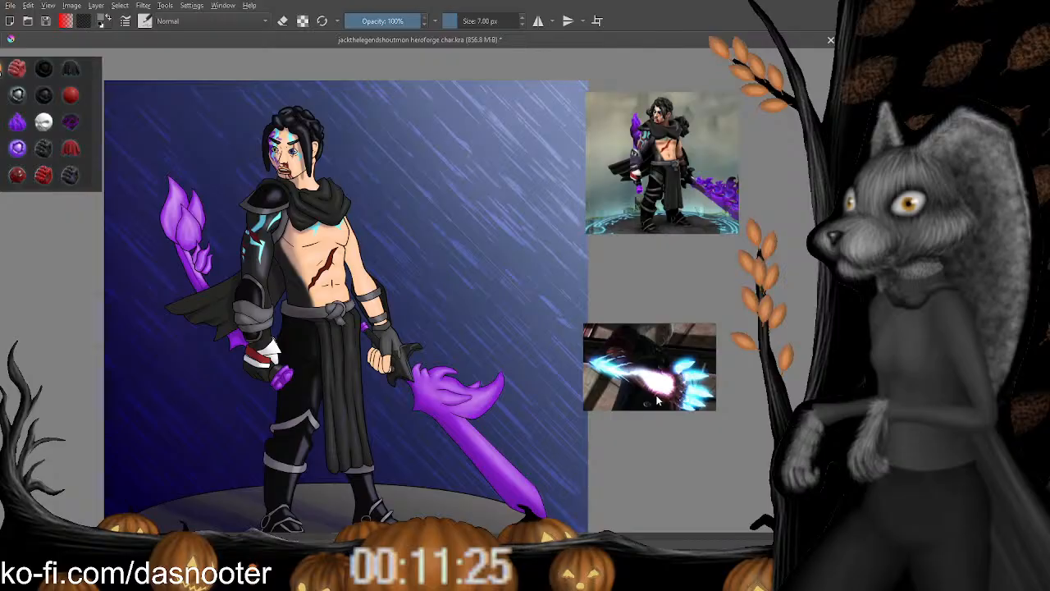
Reset the painting colours to black and white and swap foreground with background.
left_click_drag(414, 351, 503, 354)
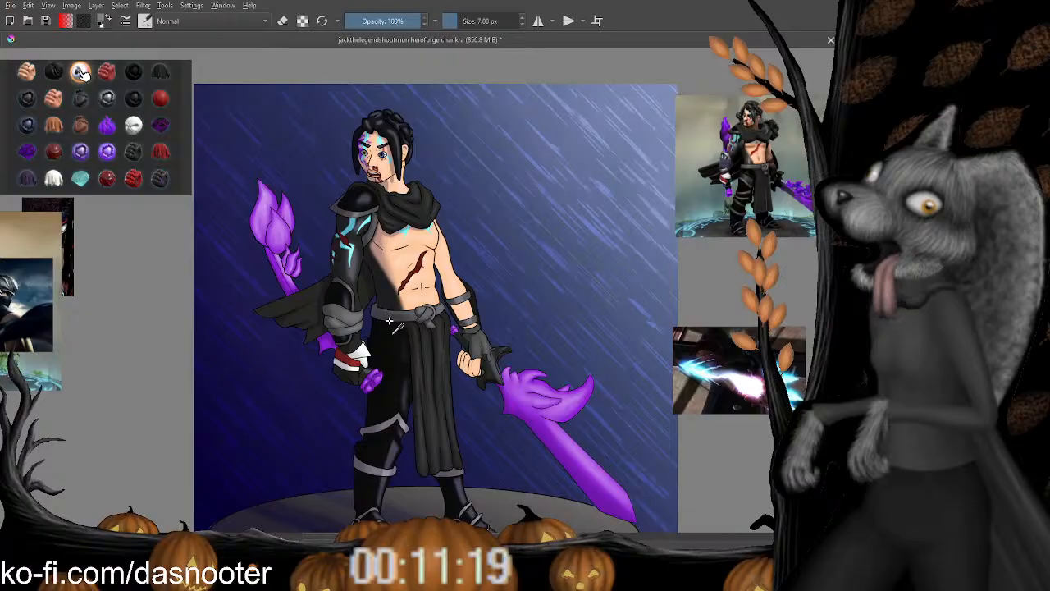
scroll(395, 314, "up", 3)
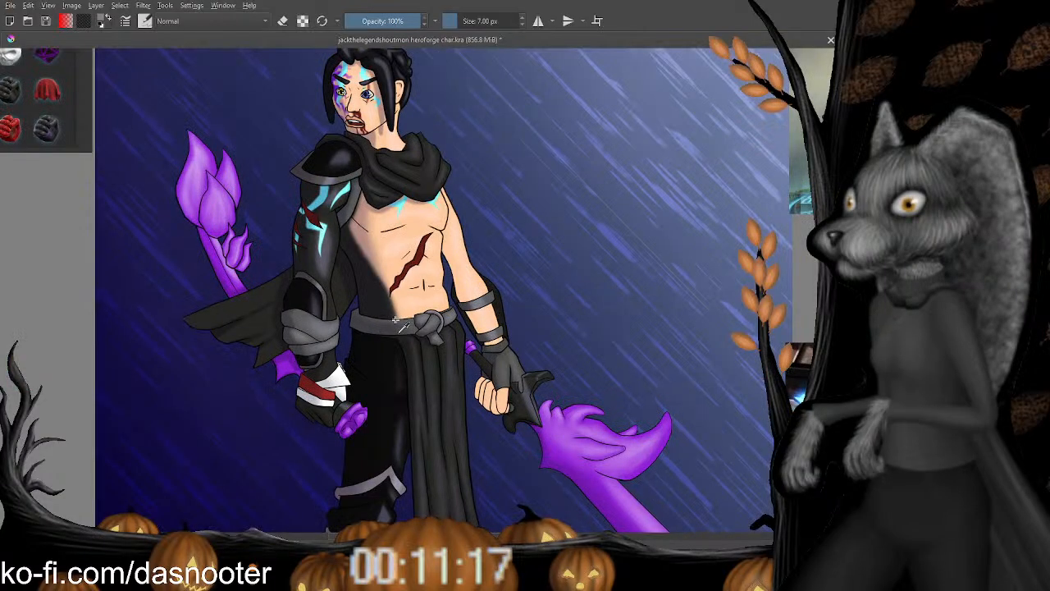
scroll(402, 324, "down", 2)
scroll(402, 324, "down", 2)
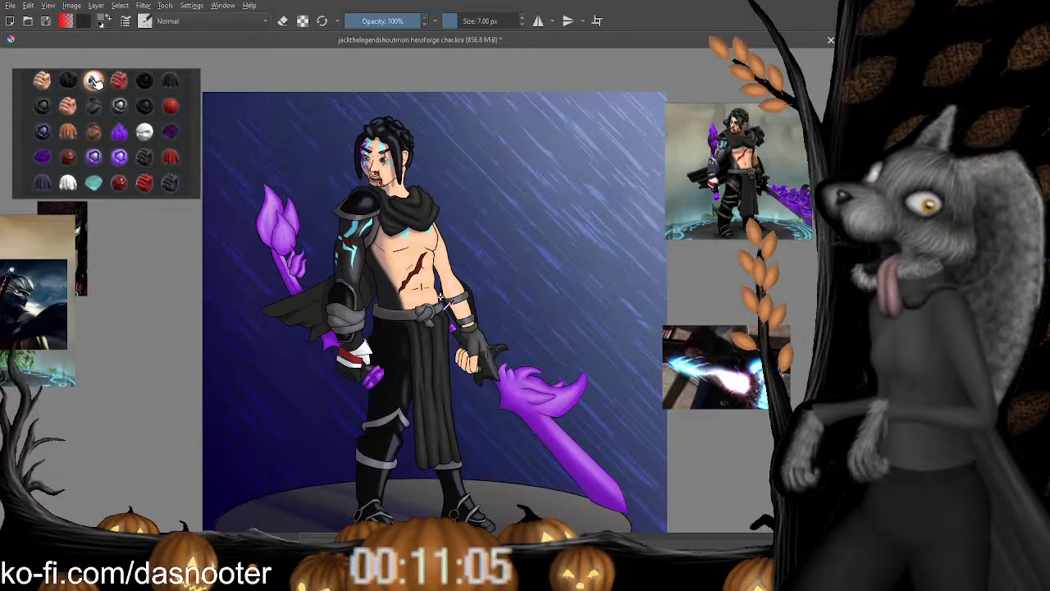
scroll(338, 303, "up", 5)
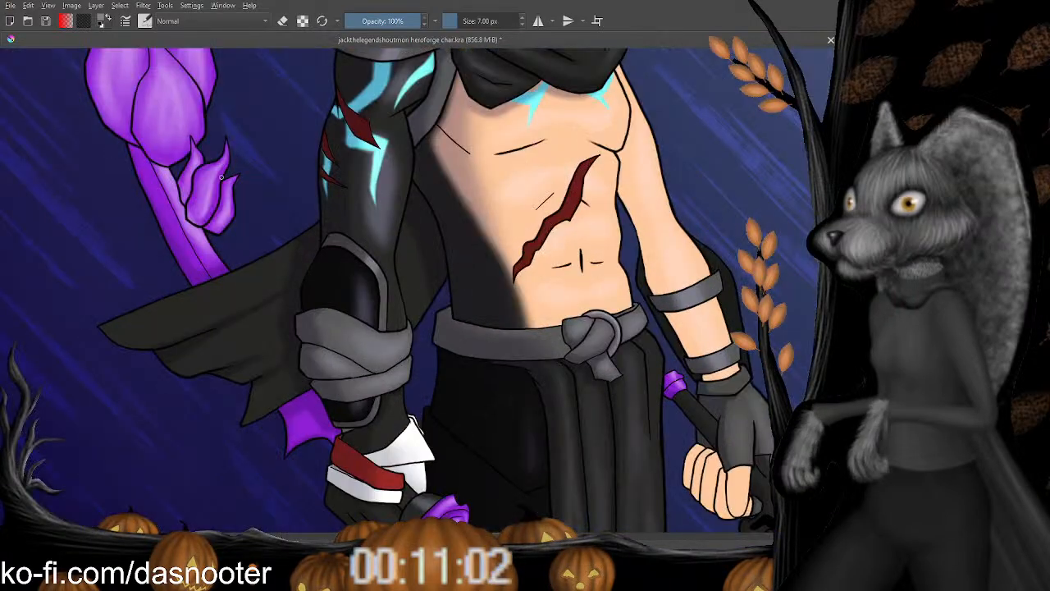
left_click(100, 26)
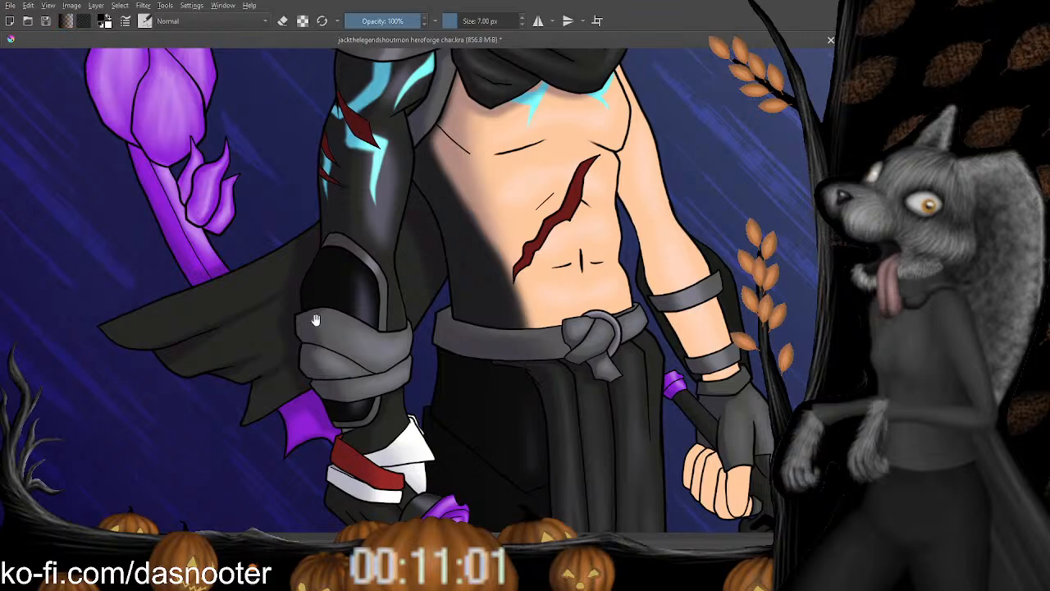
left_click_drag(372, 364, 358, 254)
key("x")
Enlarge the brush to 51 px and paint the purple tint back over the grey forearm wrap.
key("bracketright")
key("bracketright")
key("bracketright")
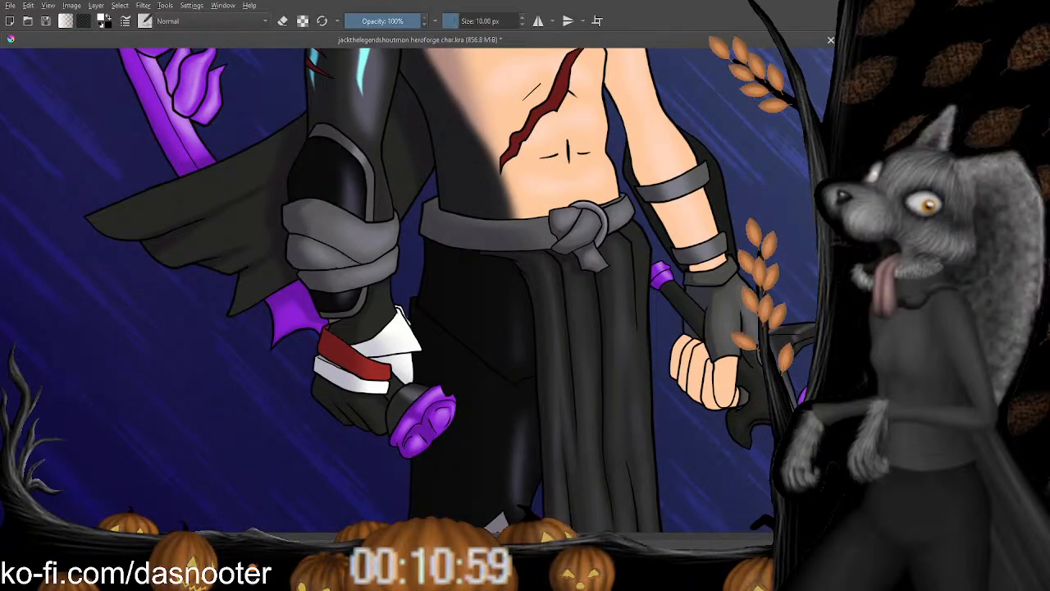
key("bracketright")
key("bracketright")
key("bracketright")
key("bracketright")
key("bracketright")
key("bracketright")
key("bracketright")
key("bracketright")
key("bracketright")
key("bracketright")
key("bracketright")
key("bracketright")
key("bracketright")
key("bracketright")
key("bracketright")
key("bracketright")
key("bracketright")
key("bracketright")
key("bracketright")
key("bracketright")
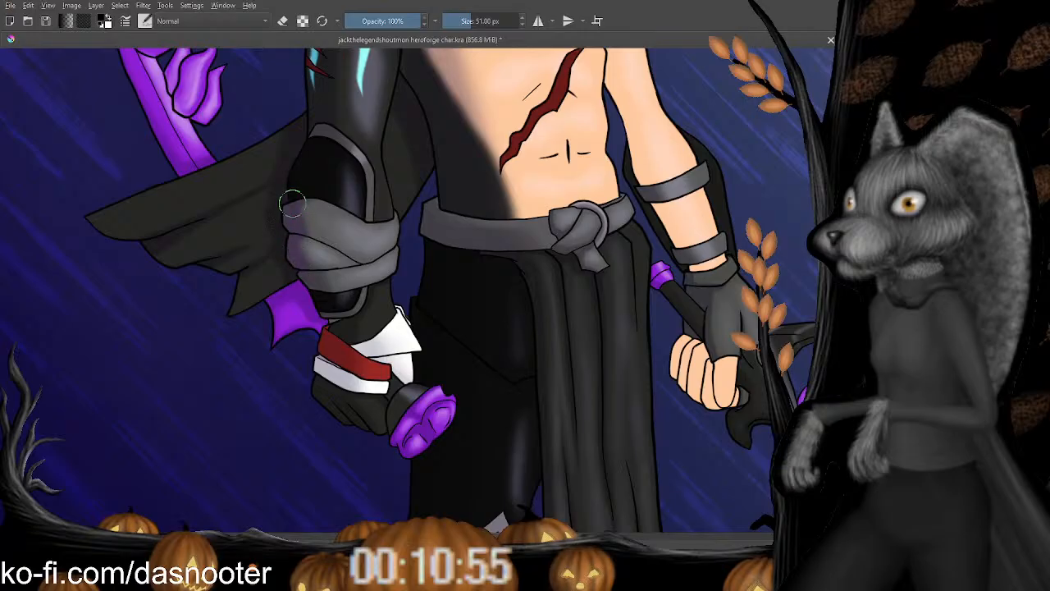
mouse_move(291, 204)
left_mouse_down()
mouse_move(313, 246)
mouse_move(309, 179)
mouse_move(373, 285)
mouse_move(339, 293)
mouse_move(329, 275)
mouse_move(382, 276)
left_mouse_up()
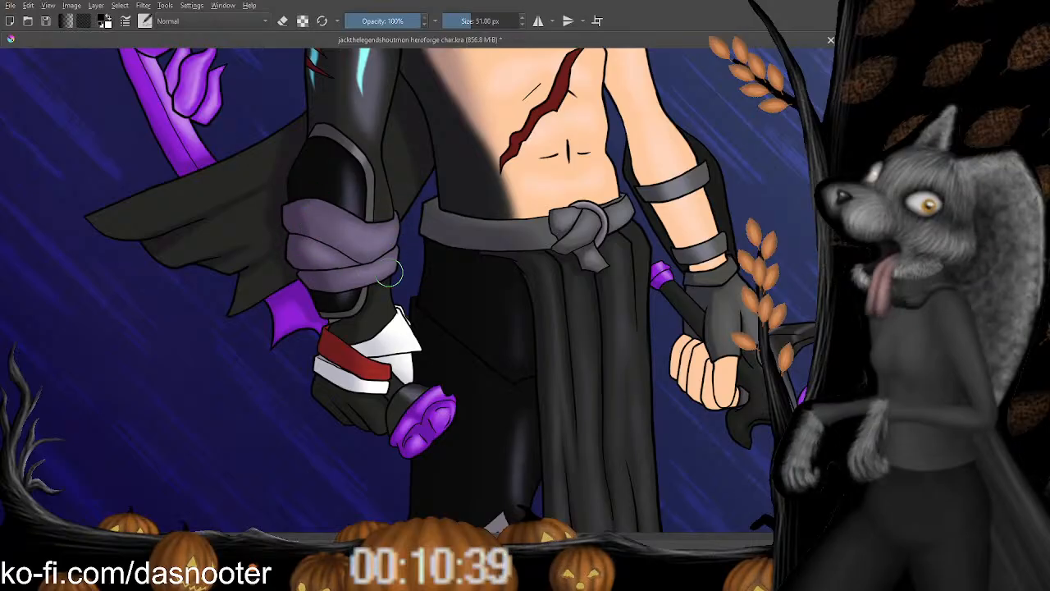
Paint the purple tint along the lower edge of the forearm wrap and check the whole figure against its reference images.
left_click_drag(395, 270, 356, 309)
key("ctrl+minus")
key("ctrl+minus")
key("ctrl+minus")
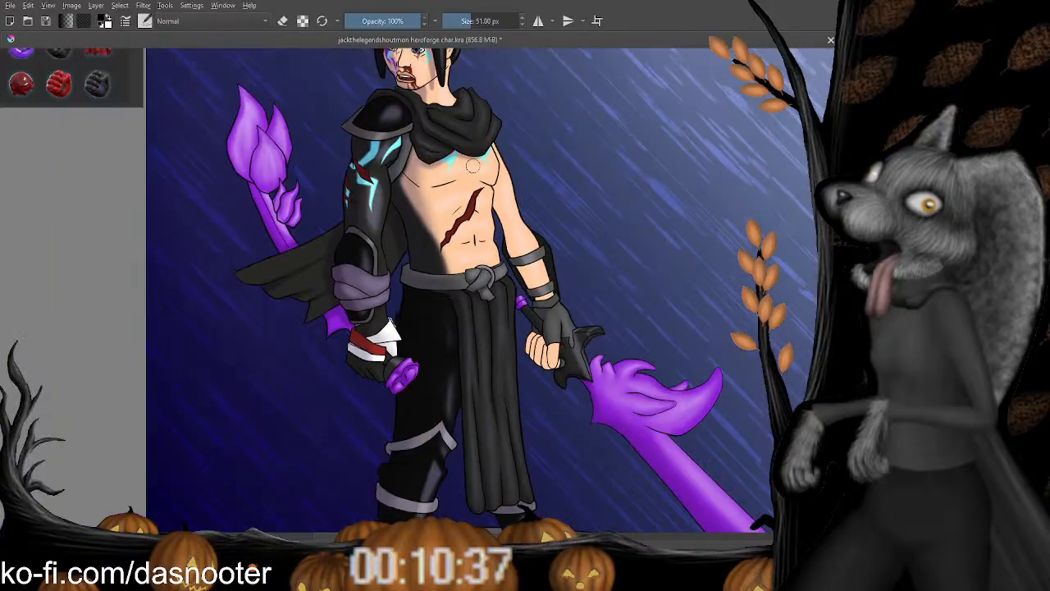
key("ctrl+plus")
key("ctrl+plus")
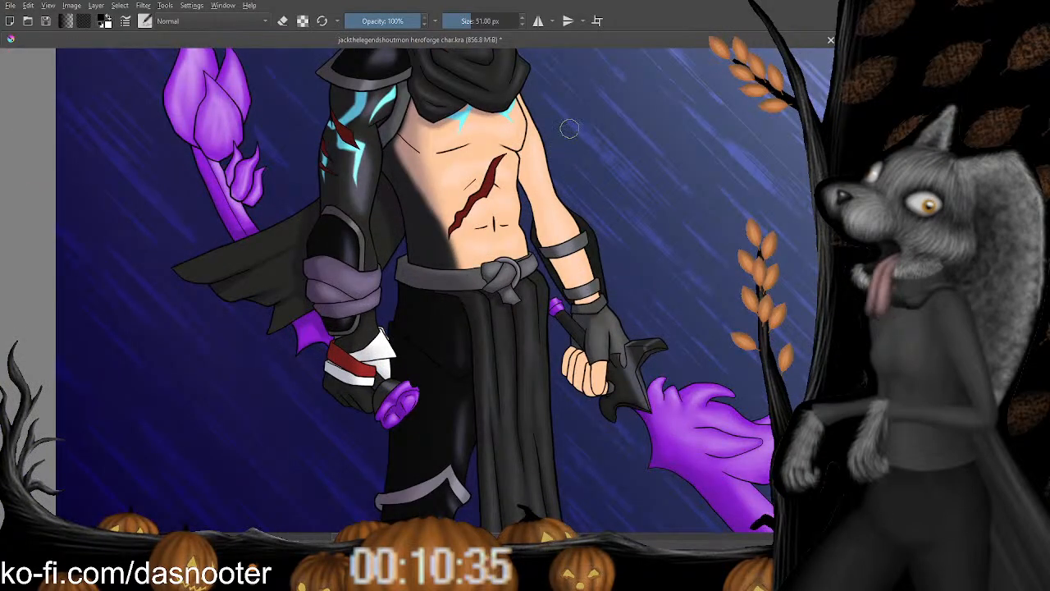
key("ctrl+minus")
key("ctrl+minus")
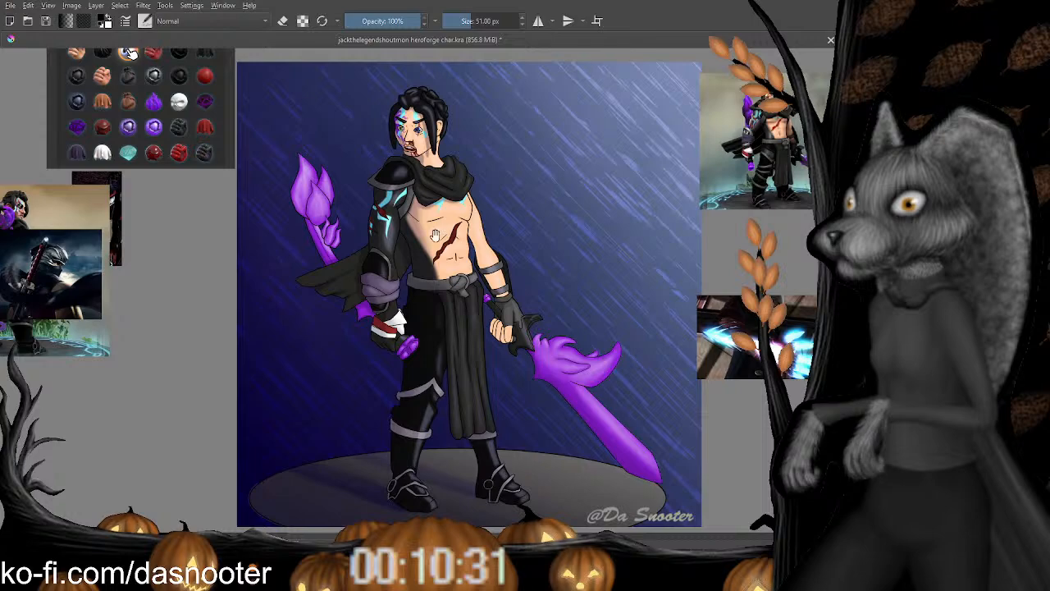
left_click_drag(129, 52, 123, 80)
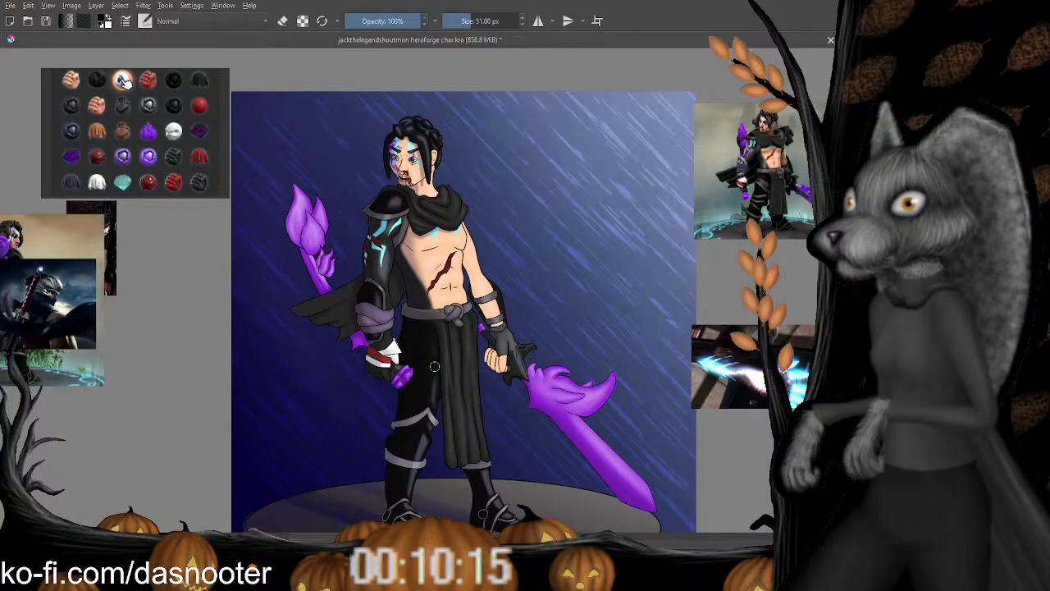
Select the swordsman's forearm wrap, recolour it a darker purple, and clear the selection.
scroll(377, 329, "up", 3)
scroll(377, 329, "down", 1)
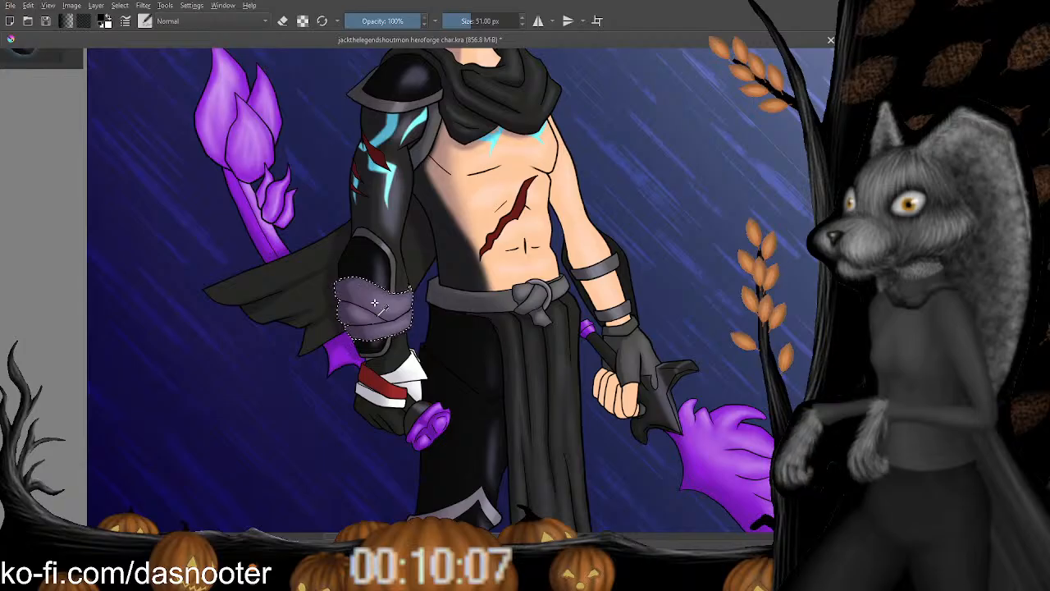
scroll(396, 312, "down", 3)
scroll(396, 311, "up", 2)
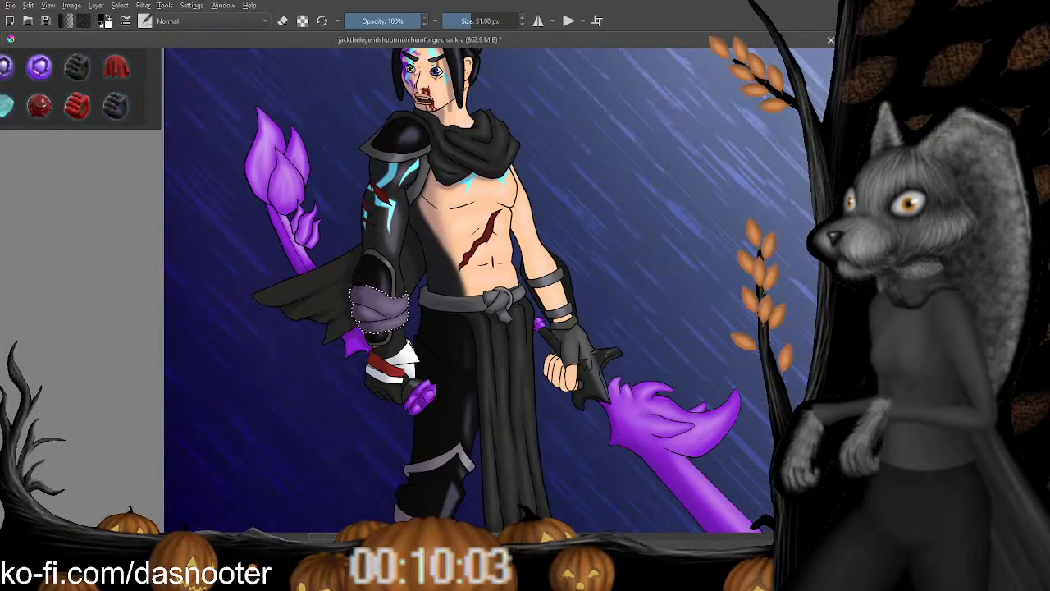
key("ctrl+shift+a")
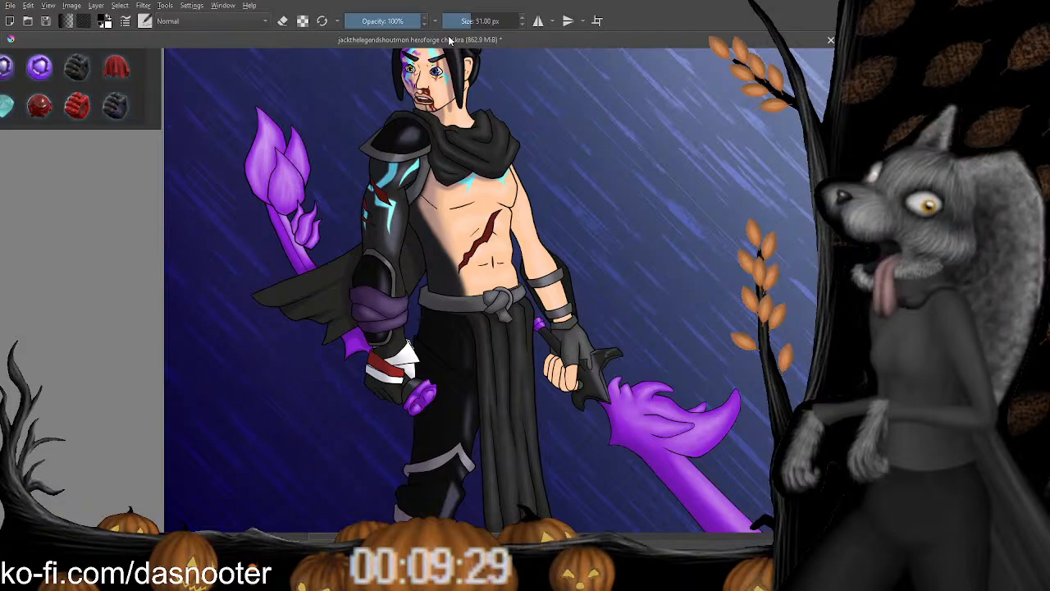
Save the swordsman illustration and close it.
key("ctrl+s")
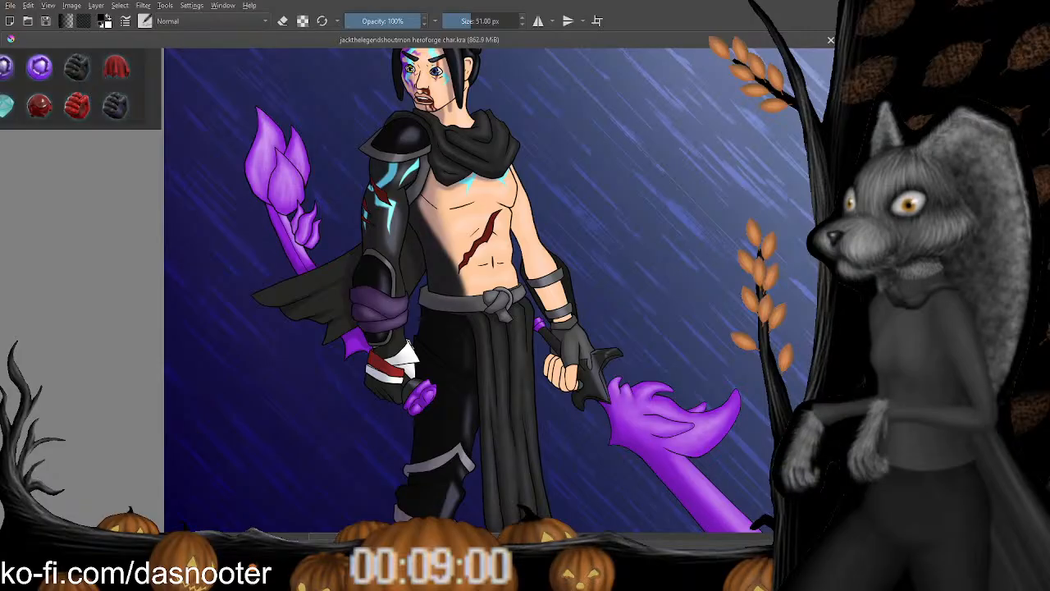
left_click(830, 39)
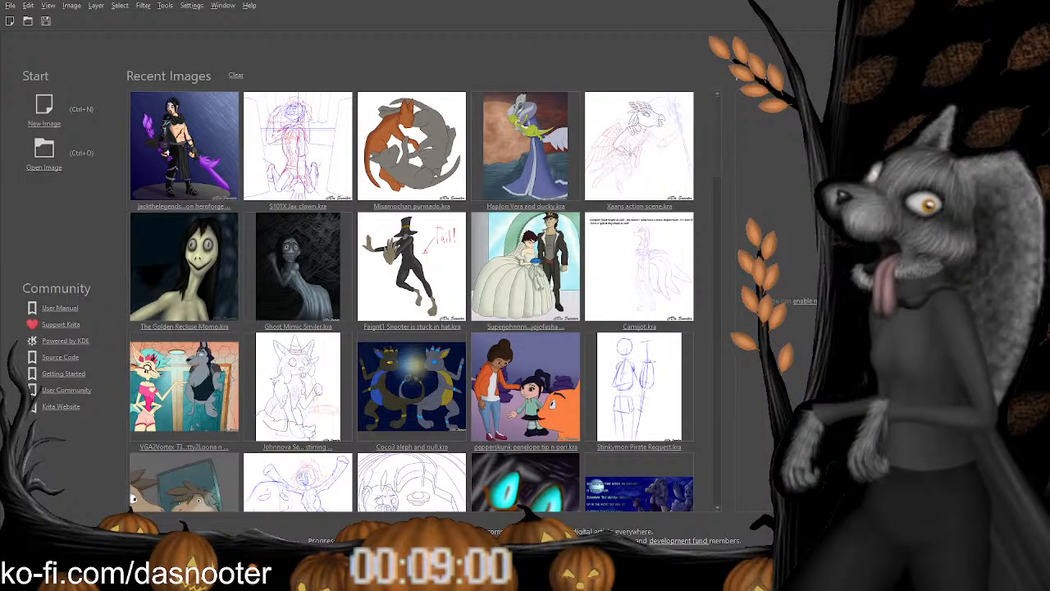
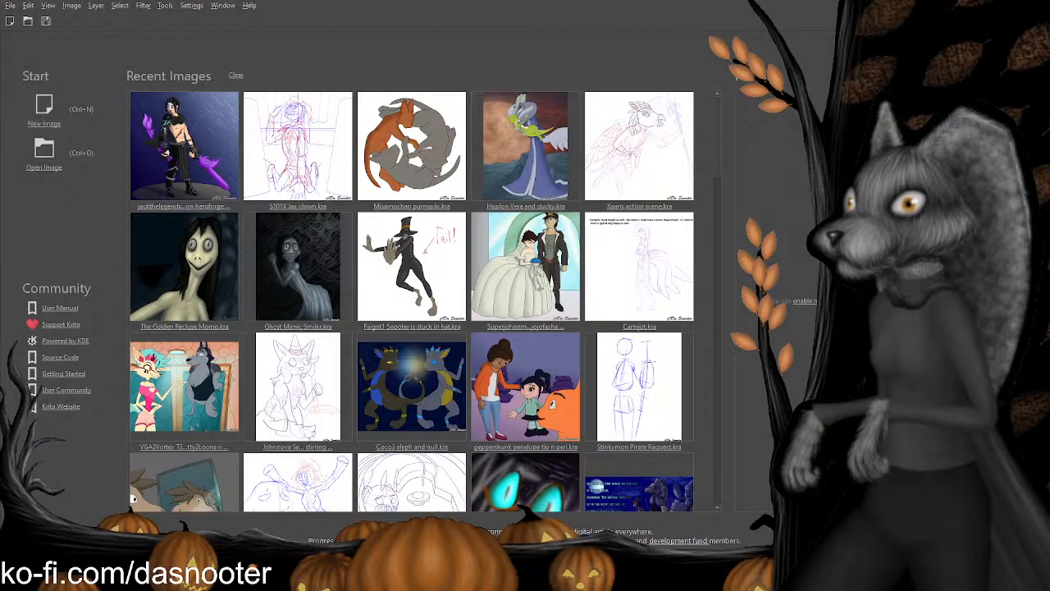
Browse the recent images and open the sketch MischiefHorn story time by the fire cropped.kra.
scroll(630, 271, "down", 8)
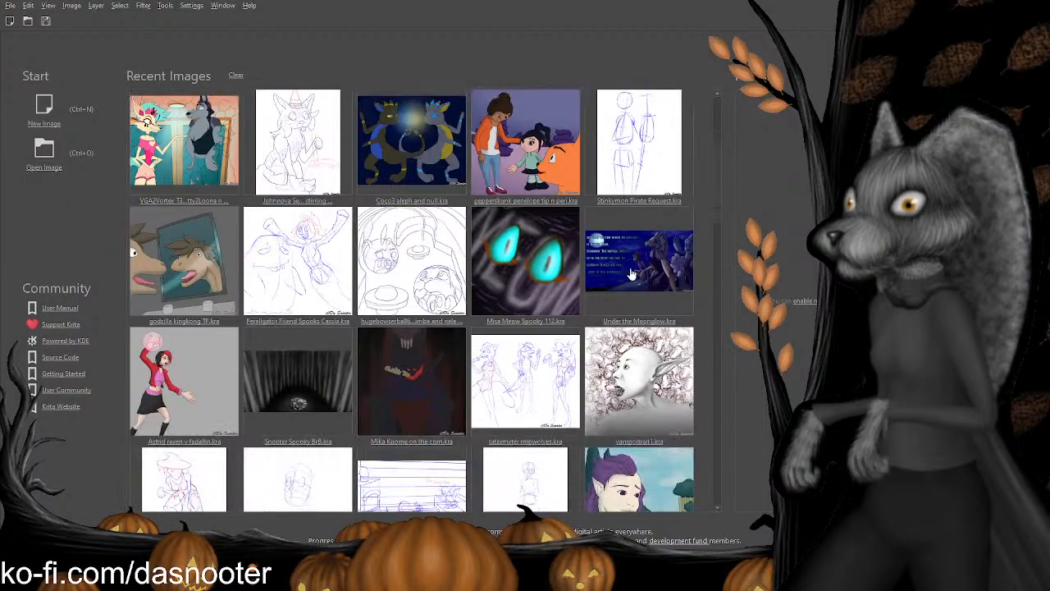
scroll(633, 278, "down", 2)
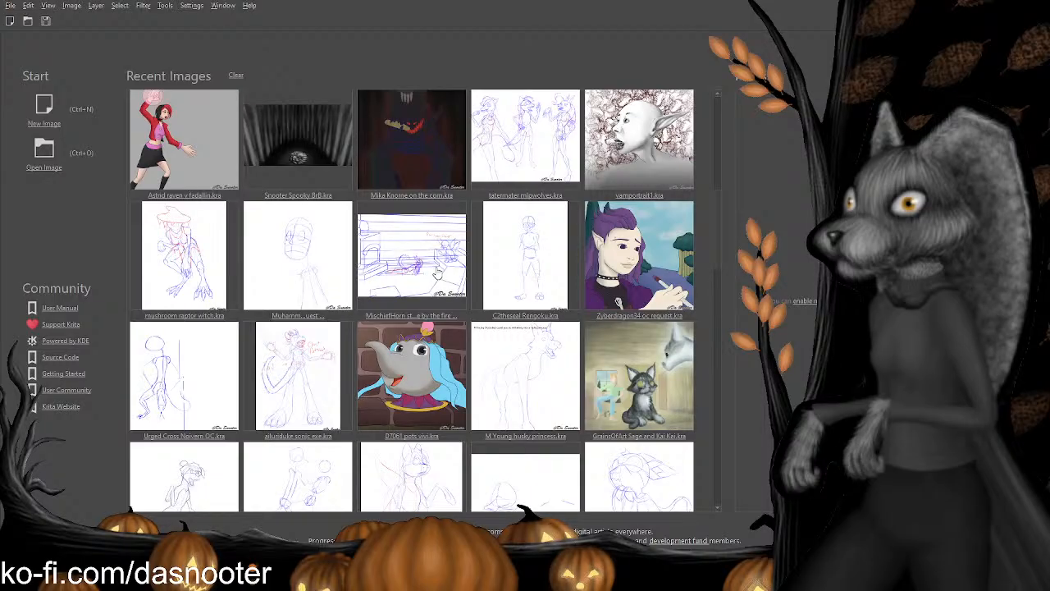
scroll(436, 274, "down", 3)
scroll(192, 471, "down", 6)
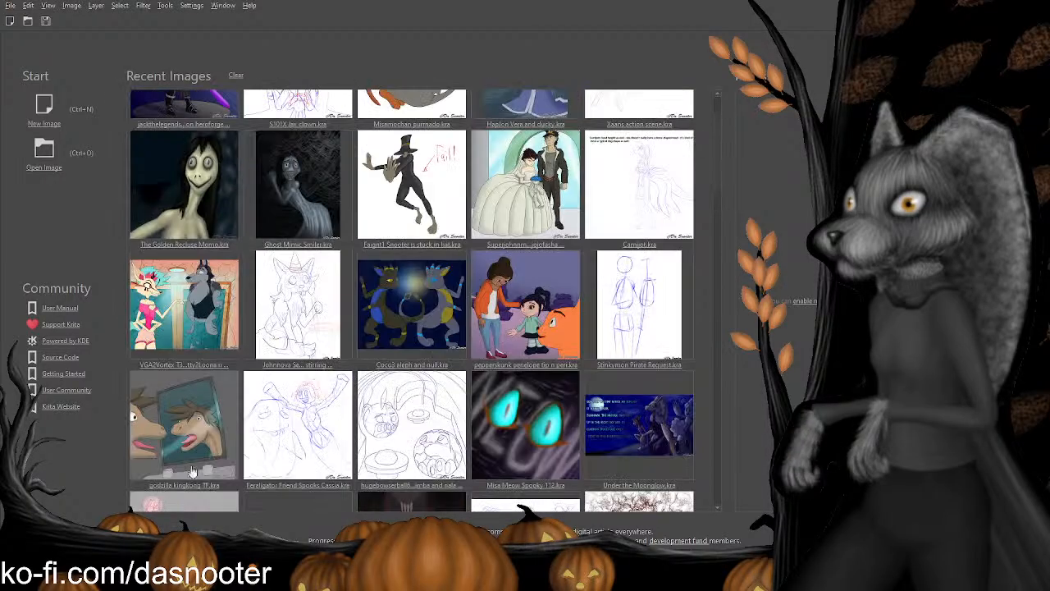
scroll(192, 471, "up", 1)
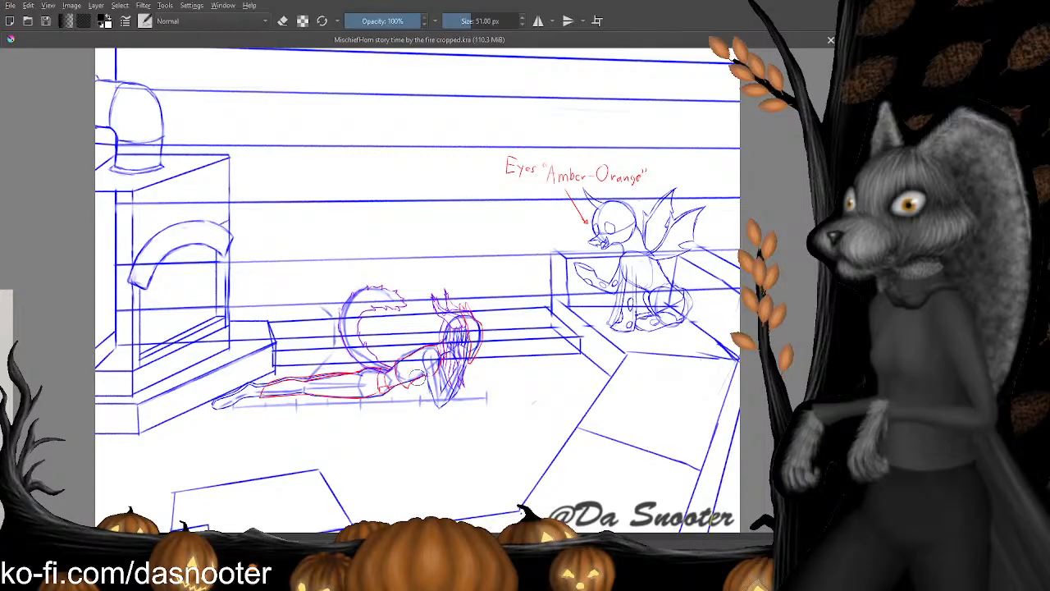
Set the painting colour to red and reduce the brush to 6 px for sketching the reclining figure's head.
scroll(417, 376, "up", 5)
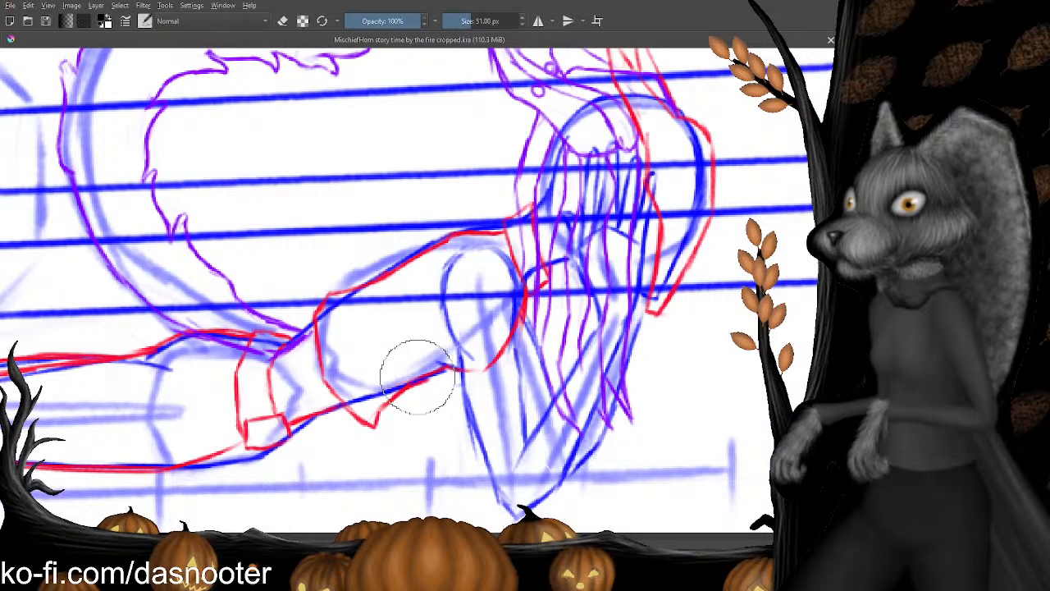
scroll(417, 376, "down", 5)
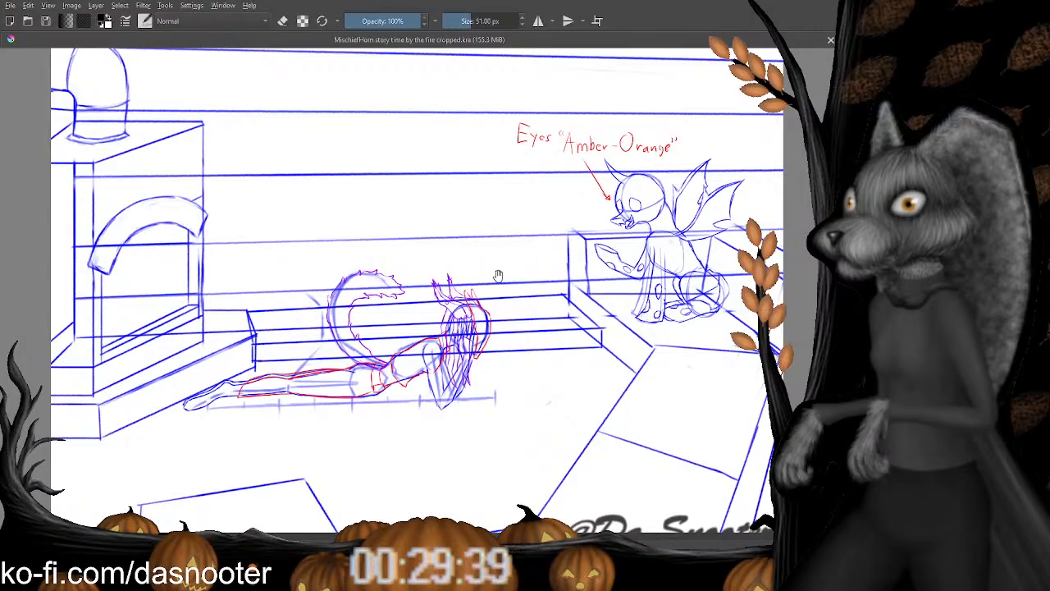
left_click_drag(497, 277, 427, 222)
scroll(439, 254, "up", 5)
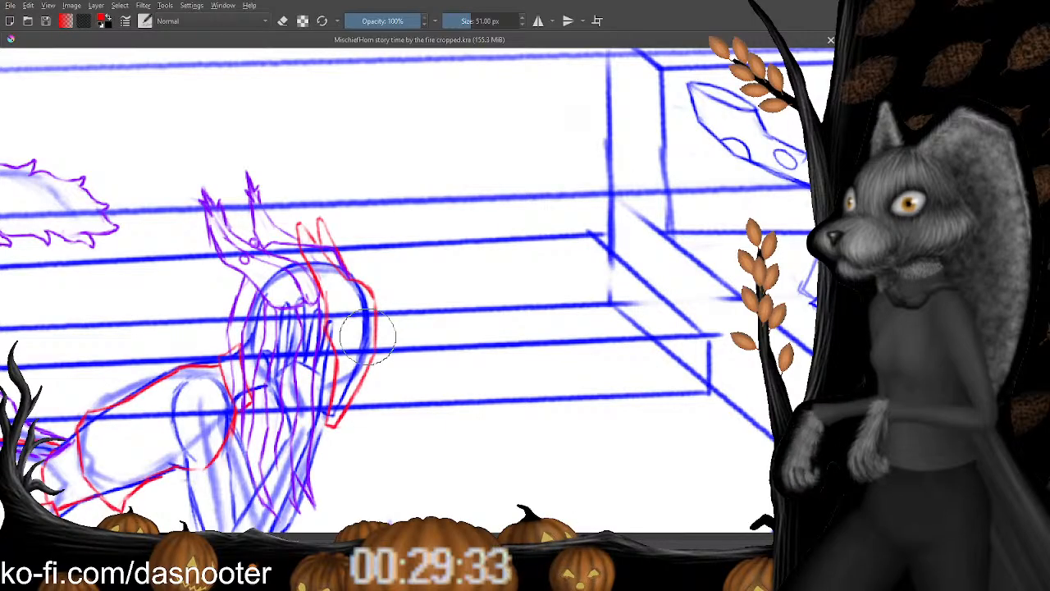
key("bracketleft")
key("bracketleft")
key("bracketleft")
key("bracketleft")
key("bracketleft")
key("bracketleft")
key("bracketleft")
key("bracketleft")
key("bracketleft")
key("bracketleft")
key("bracketleft")
key("bracketleft")
key("bracketleft")
key("bracketleft")
key("bracketleft")
key("bracketleft")
key("bracketleft")
key("bracketleft")
key("bracketleft")
key("bracketleft")
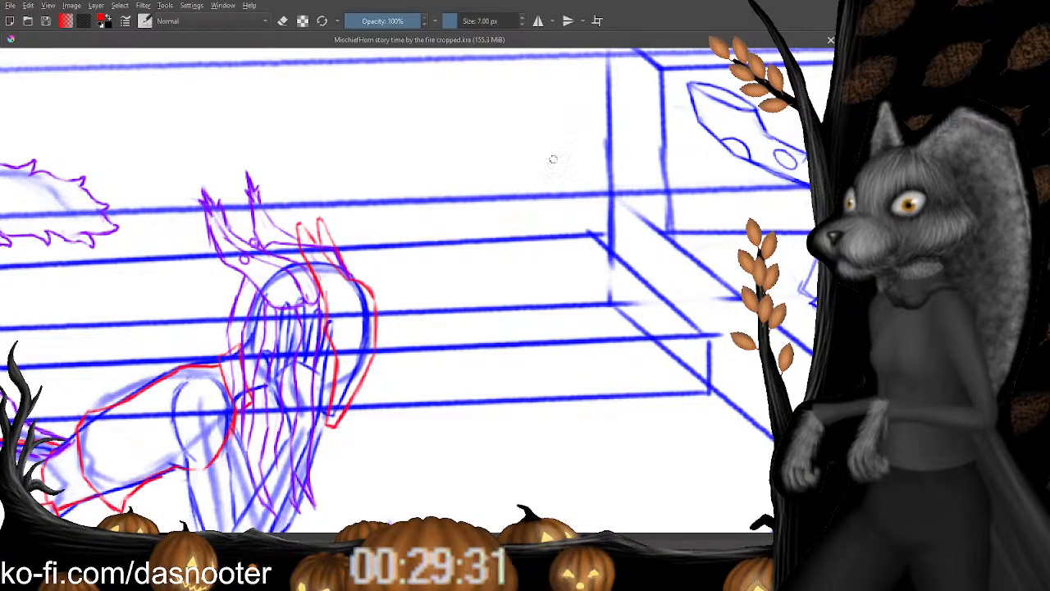
key("plus")
key("plus")
left_click_drag(294, 342, 425, 89)
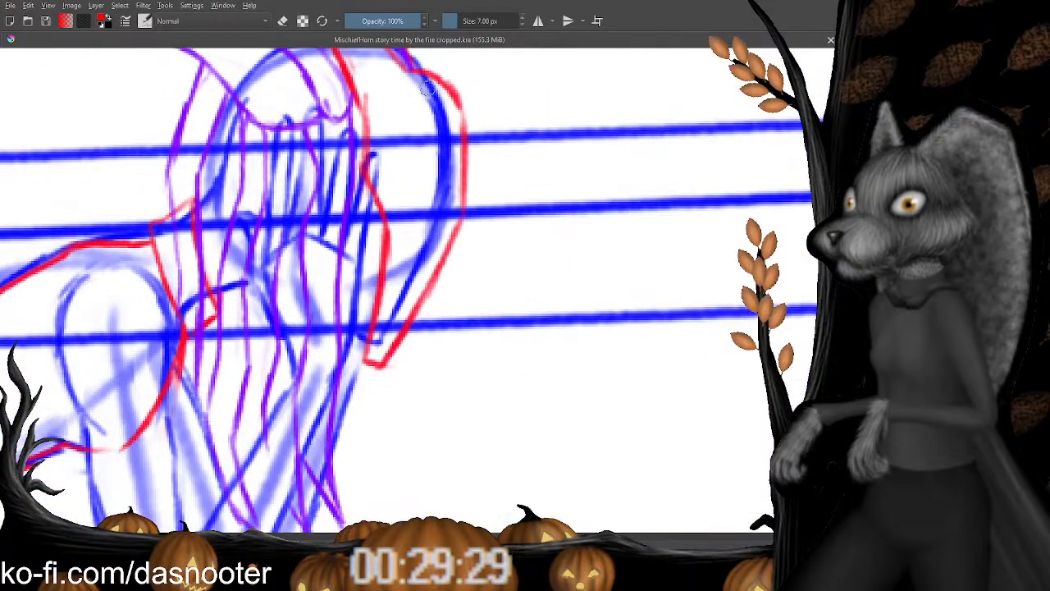
key("plus")
left_click_drag(434, 153, 398, 220)
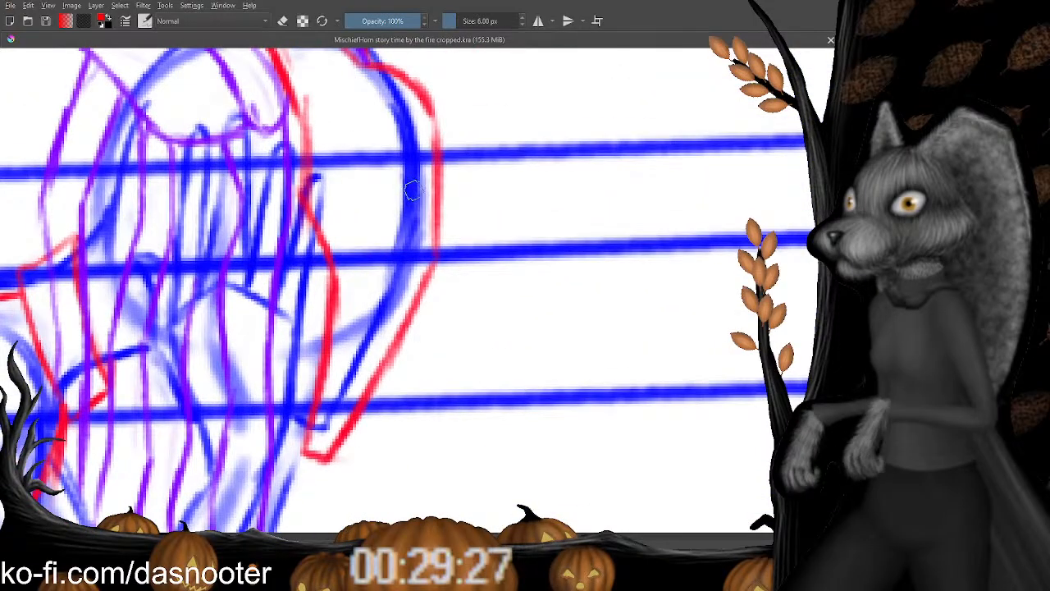
Check the whole fireside scene against the character reference images around the canvas.
key("minus")
key("minus")
key("minus")
key("minus")
key("minus")
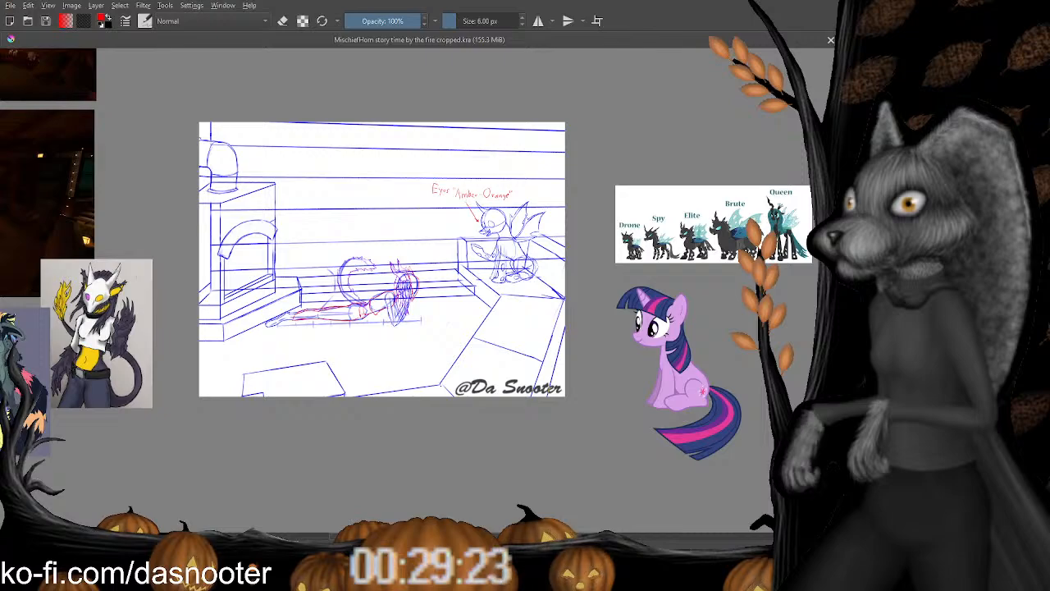
key("plus")
key("plus")
key("plus")
key("plus")
key("plus")
key("plus")
key("plus")
key("plus")
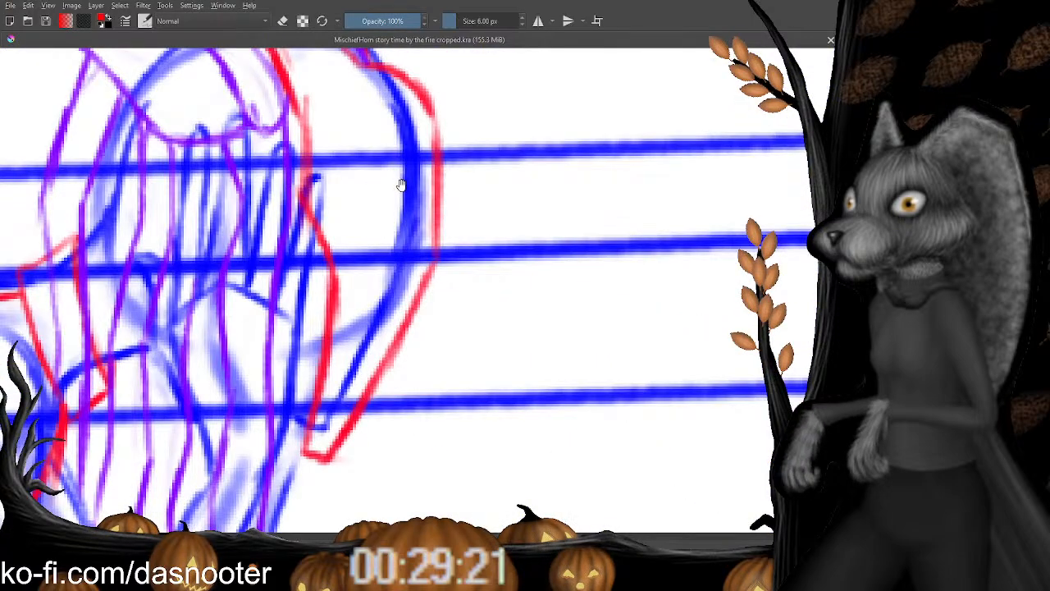
Sketch a small curved red contour inside the reclining figure's head outline, erasing and redrawing strokes until the shape fits.
left_click_drag(401, 183, 408, 253)
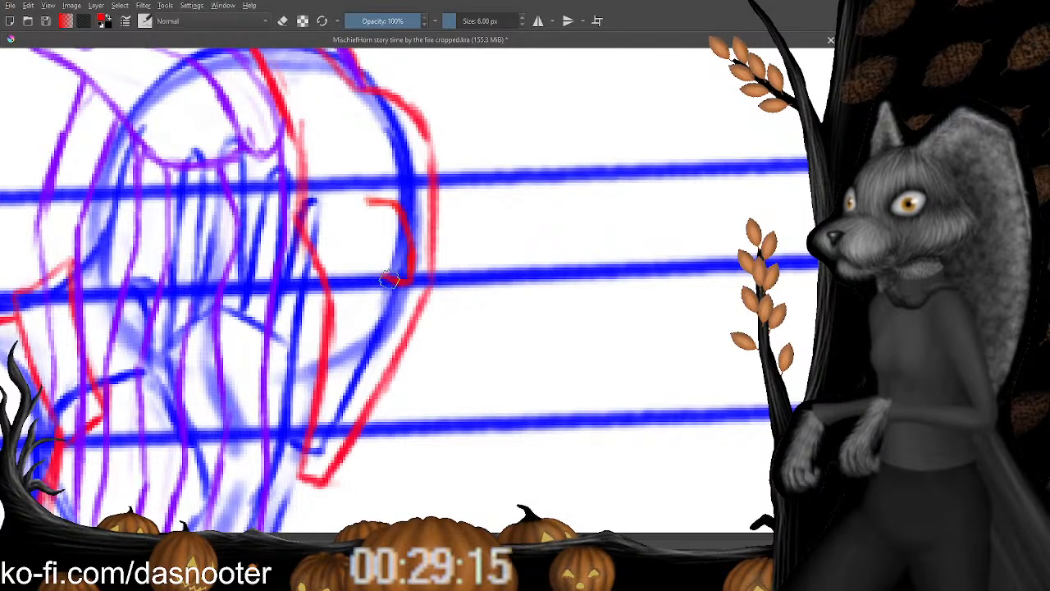
key("e")
key("e")
mouse_move(409, 278)
left_mouse_down()
mouse_move(387, 277)
mouse_move(362, 247)
mouse_move(379, 263)
mouse_move(363, 230)
left_mouse_up()
key("e")
key("e")
key("ctrl+z")
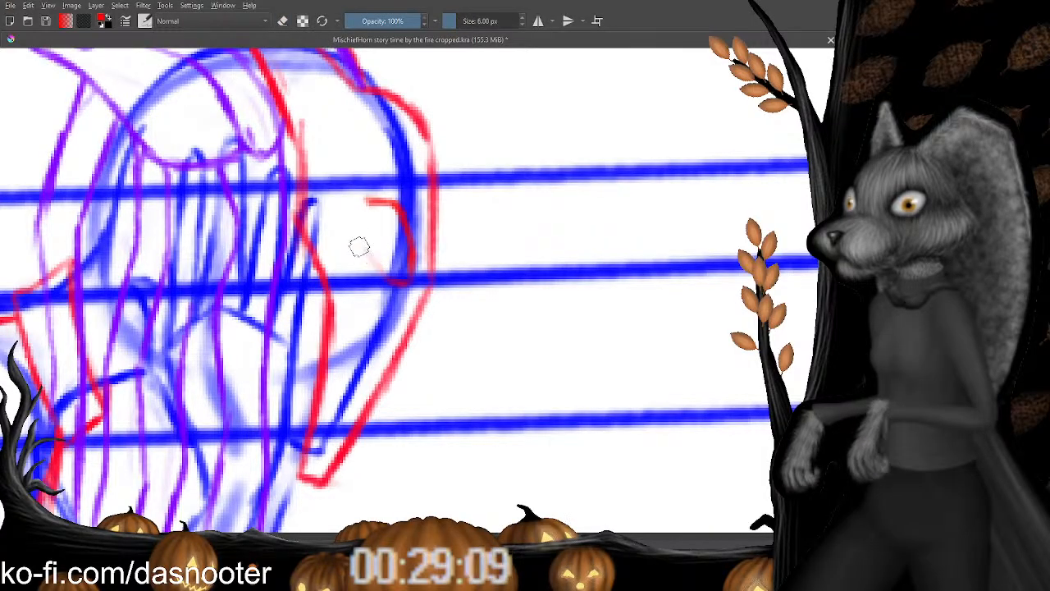
mouse_move(384, 281)
left_mouse_down()
mouse_move(364, 251)
mouse_move(360, 202)
mouse_move(359, 238)
mouse_move(366, 190)
mouse_move(359, 238)
mouse_move(382, 316)
left_mouse_up()
key("e")
key("e")
key("e")
left_click(359, 197)
key("e")
key("e")
key("e")
key("e")
left_click(352, 197)
key("e")
scroll(391, 160, "down", 6)
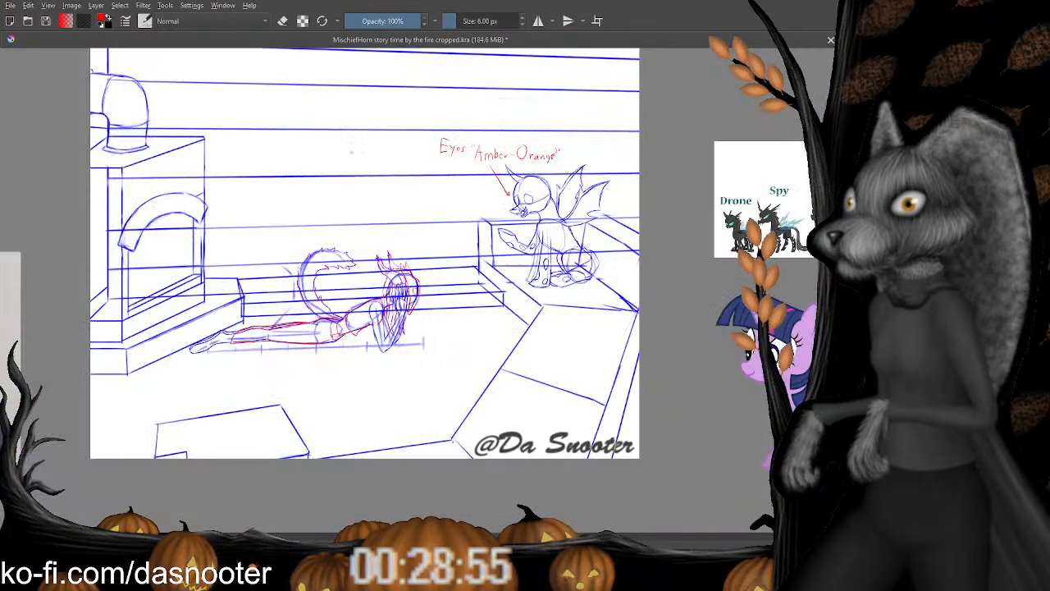
Outline the reclining figure's furry purple tail with a freehand selection, rotate it slightly clockwise towards the head, and apply the transform.
key("ctrl+plus")
key("ctrl+plus")
left_click_drag(261, 269, 366, 268)
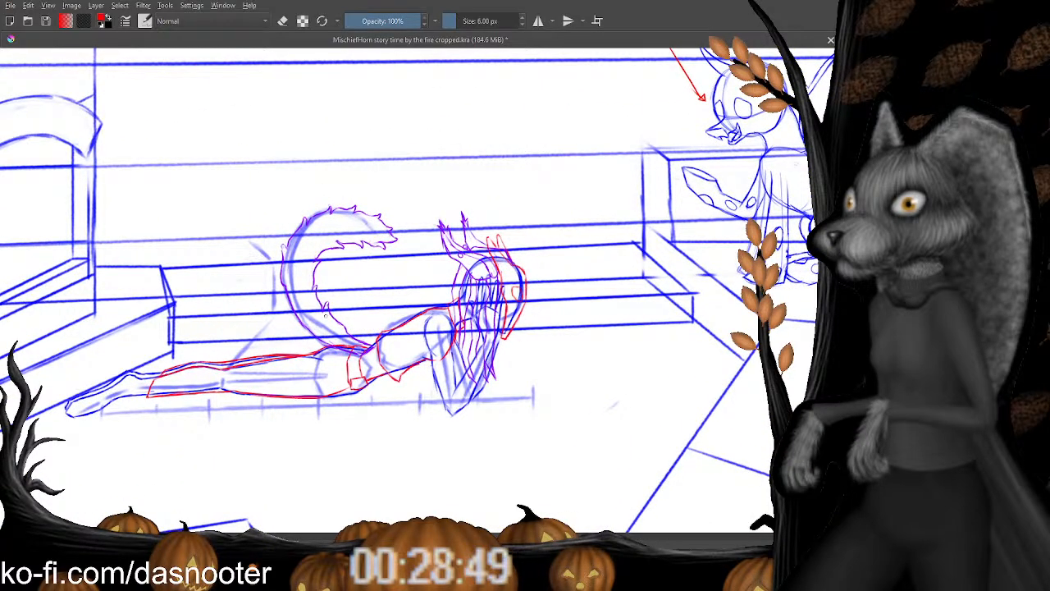
left_click_drag(327, 321, 316, 262)
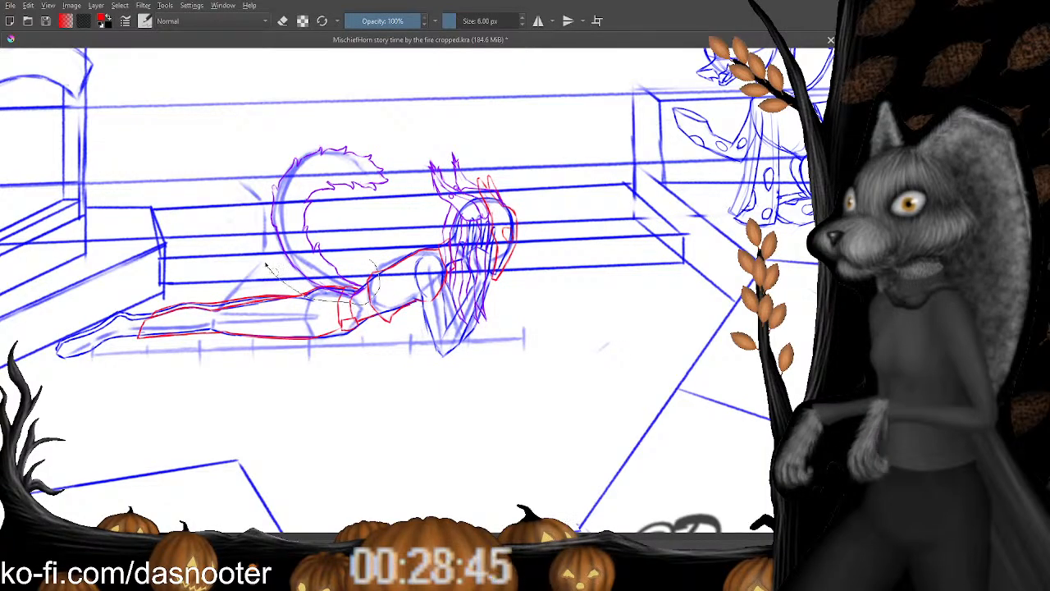
key("ctrl+t")
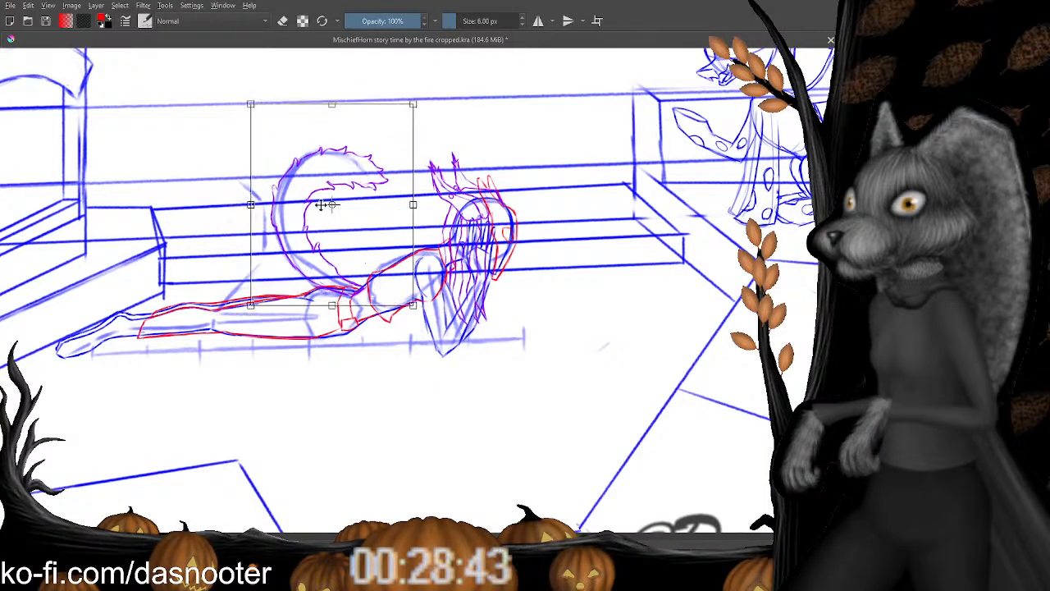
left_click_drag(364, 293, 496, 238)
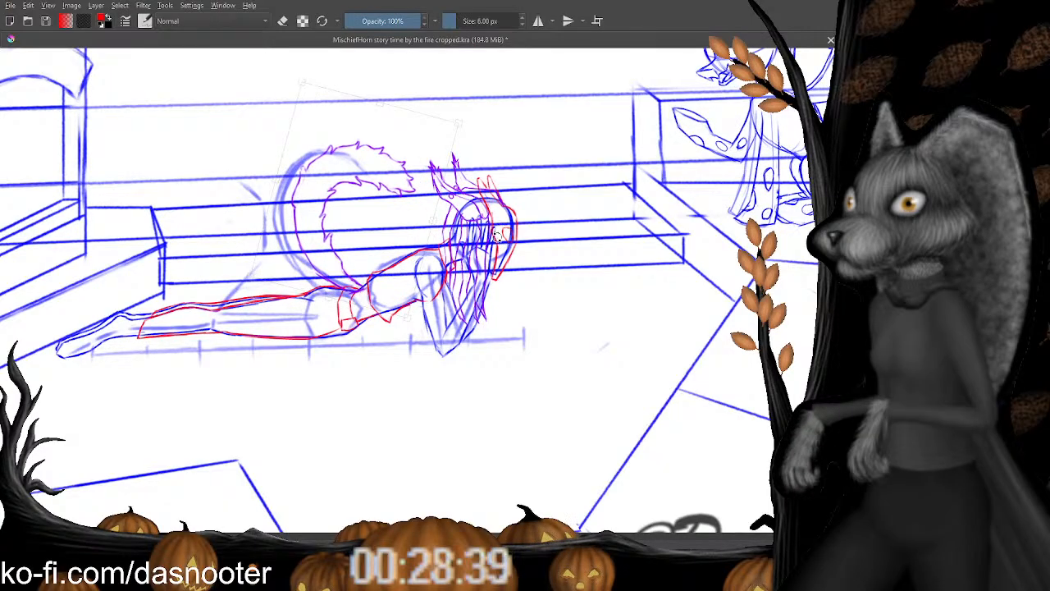
key("Return")
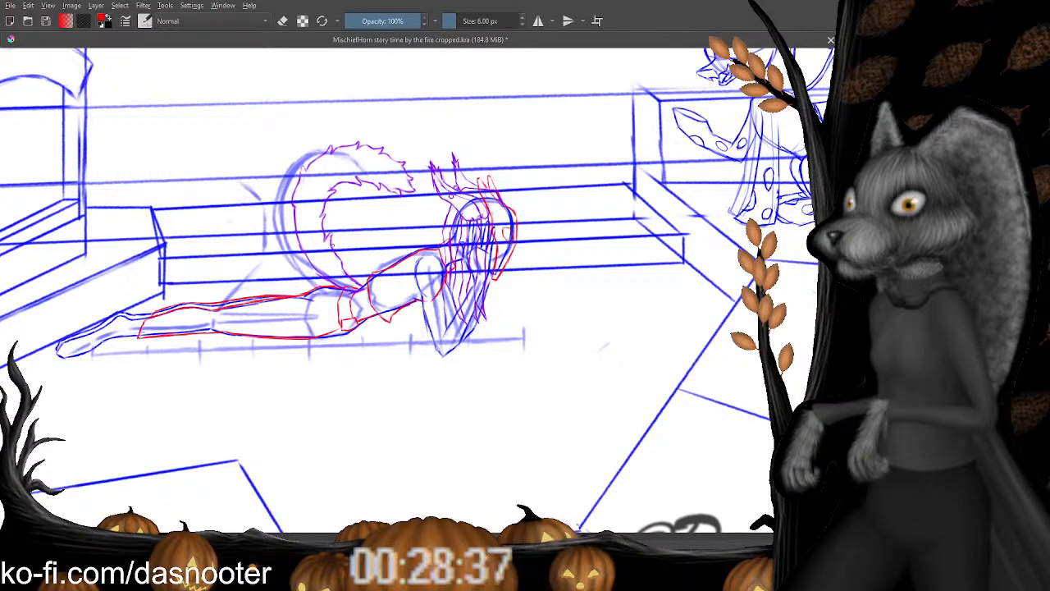
Erase the blue construction curve behind the rotated tail with a 38 px eraser and return to the drawing brush.
left_click_drag(327, 257, 419, 247)
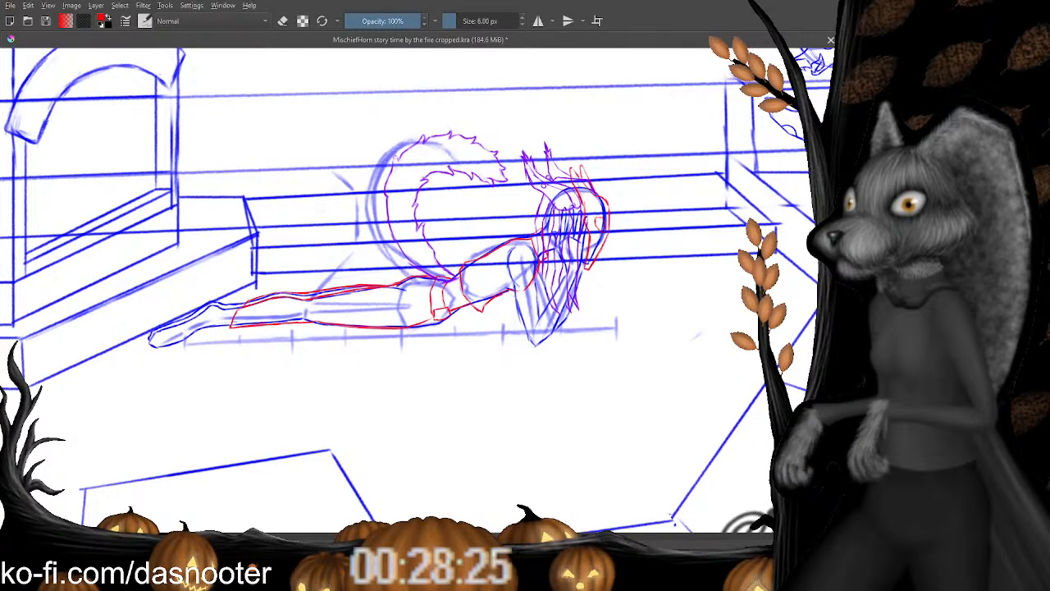
key("e")
scroll(438, 167, "up", 1)
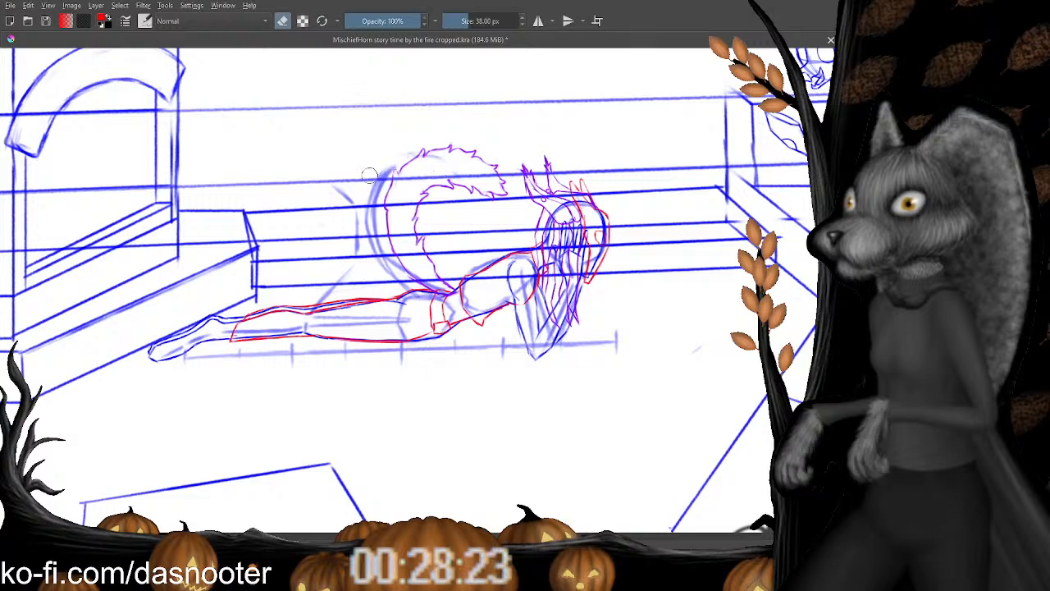
mouse_move(437, 166)
left_mouse_down()
mouse_move(353, 177)
mouse_move(456, 171)
mouse_move(435, 161)
mouse_move(356, 228)
mouse_move(393, 169)
left_mouse_up()
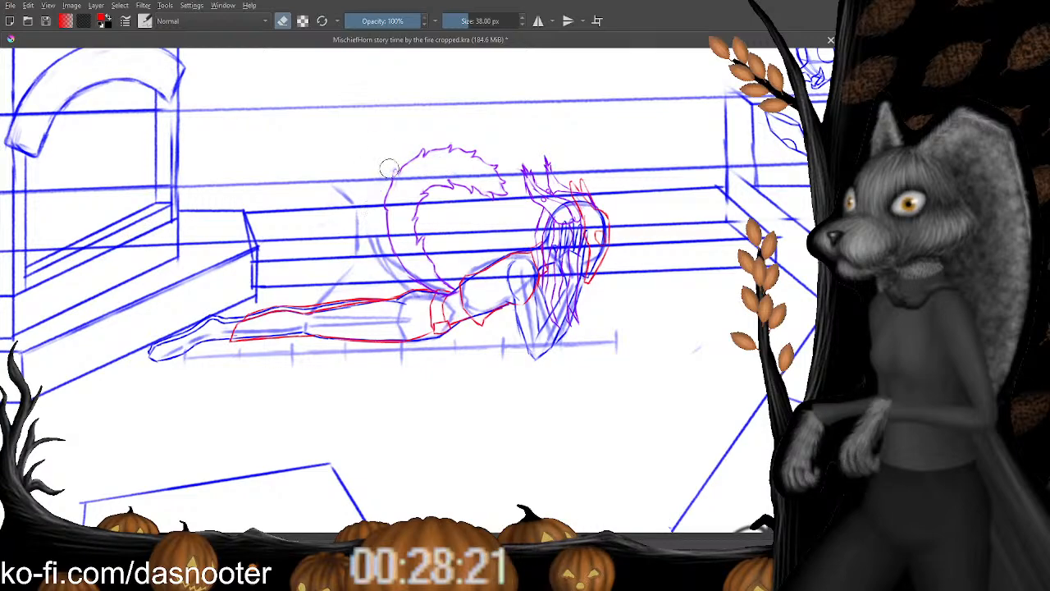
left_click_drag(391, 233, 379, 236)
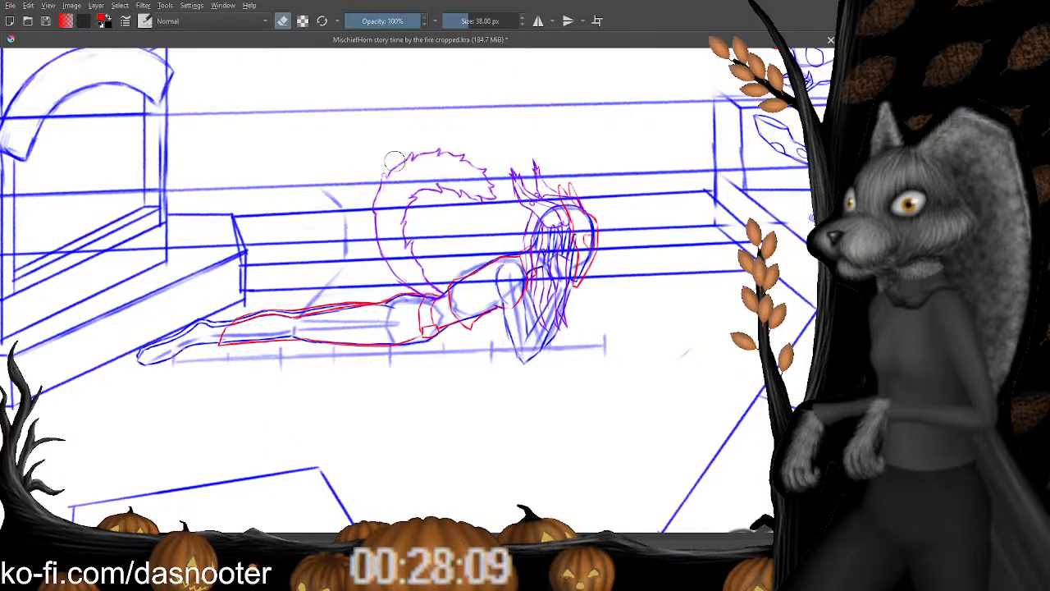
key("e")
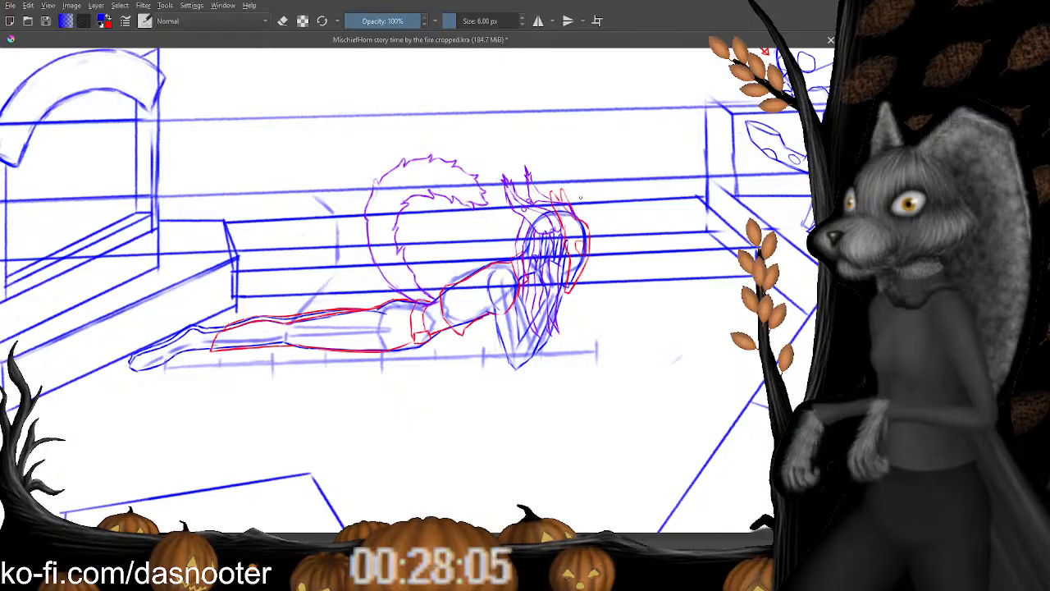
Try a blue guide curve for a second tail, sweeping up from the reclining figure's hips beside the furry tail, erasing between attempts.
left_click_drag(411, 287, 473, 294)
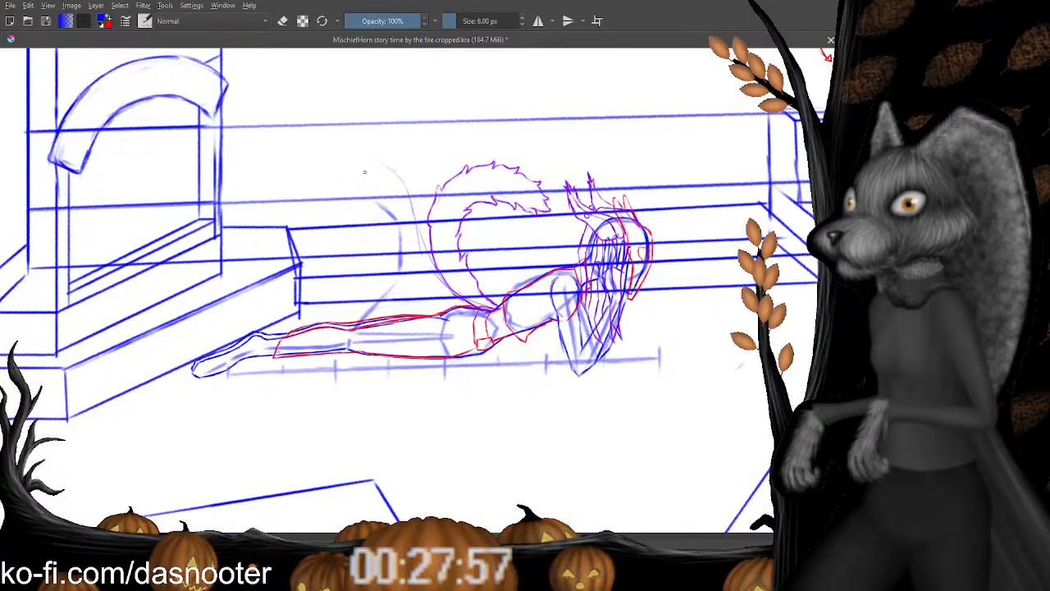
key("e")
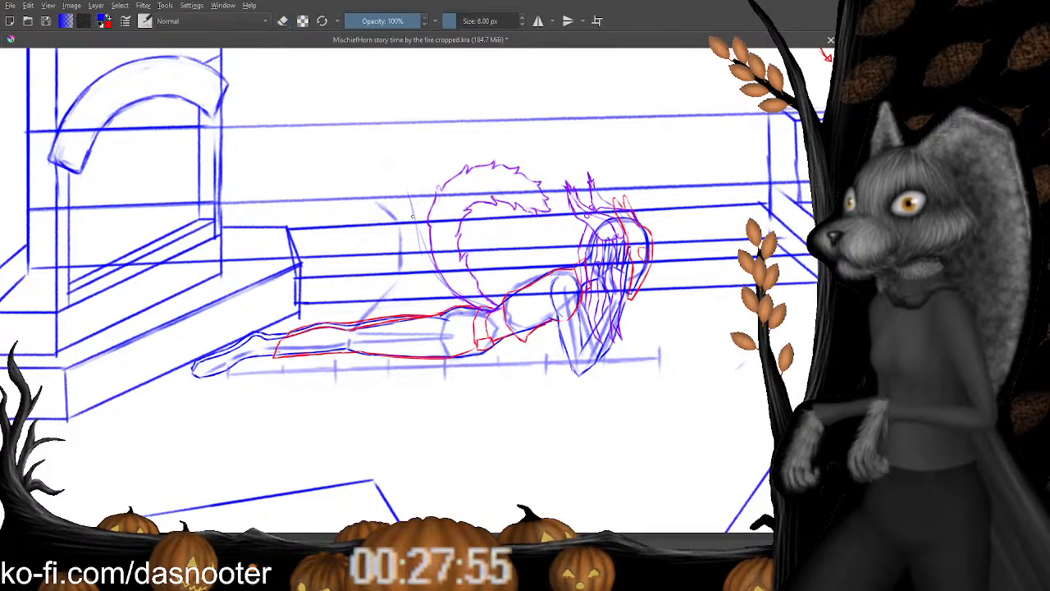
key("e")
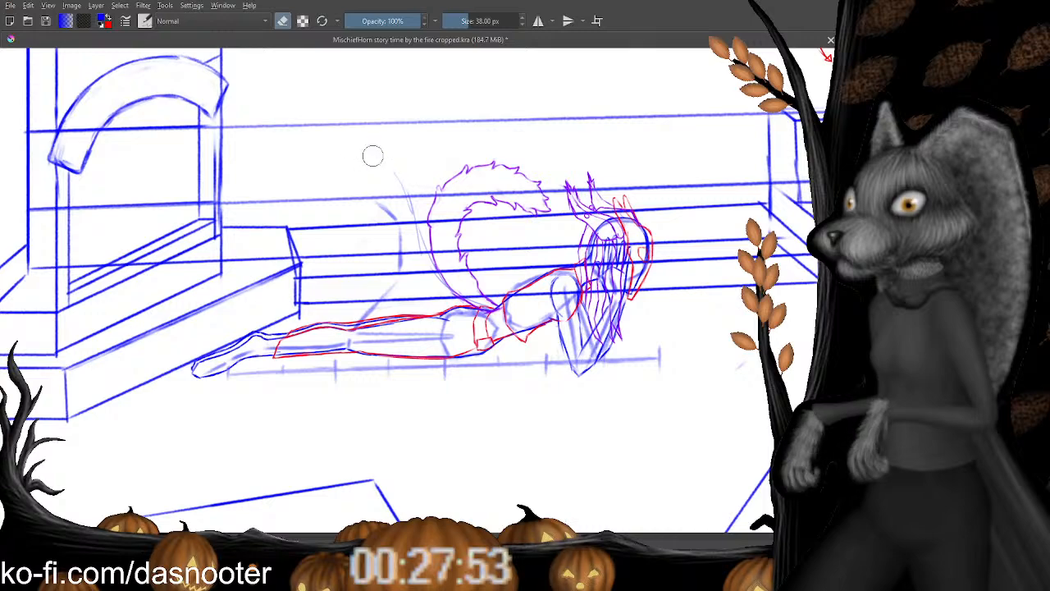
key("e")
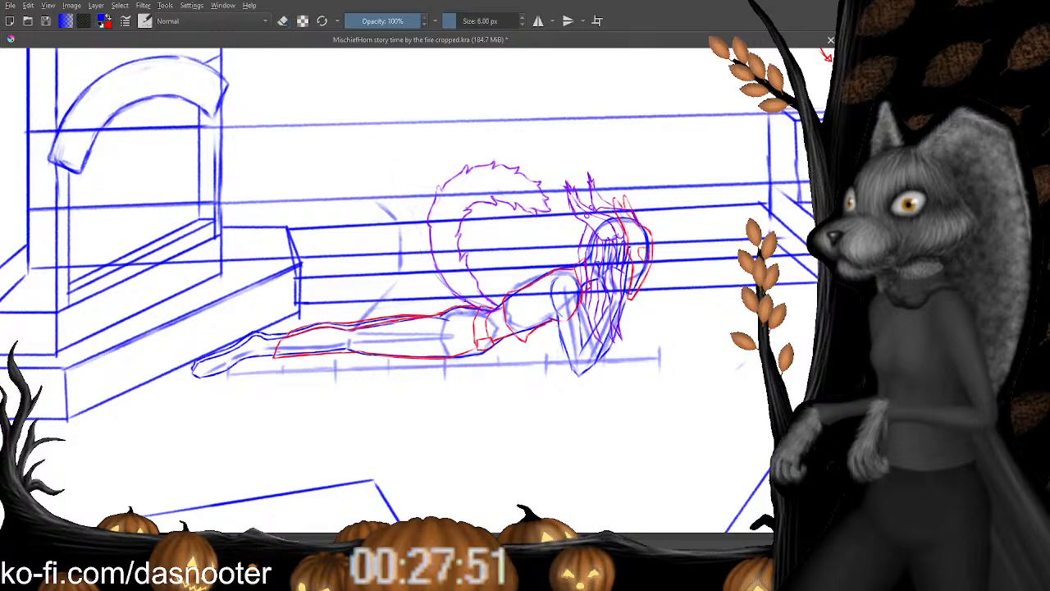
mouse_move(491, 309)
left_mouse_down()
mouse_move(416, 270)
mouse_move(383, 224)
left_mouse_up()
key("ctrl+z")
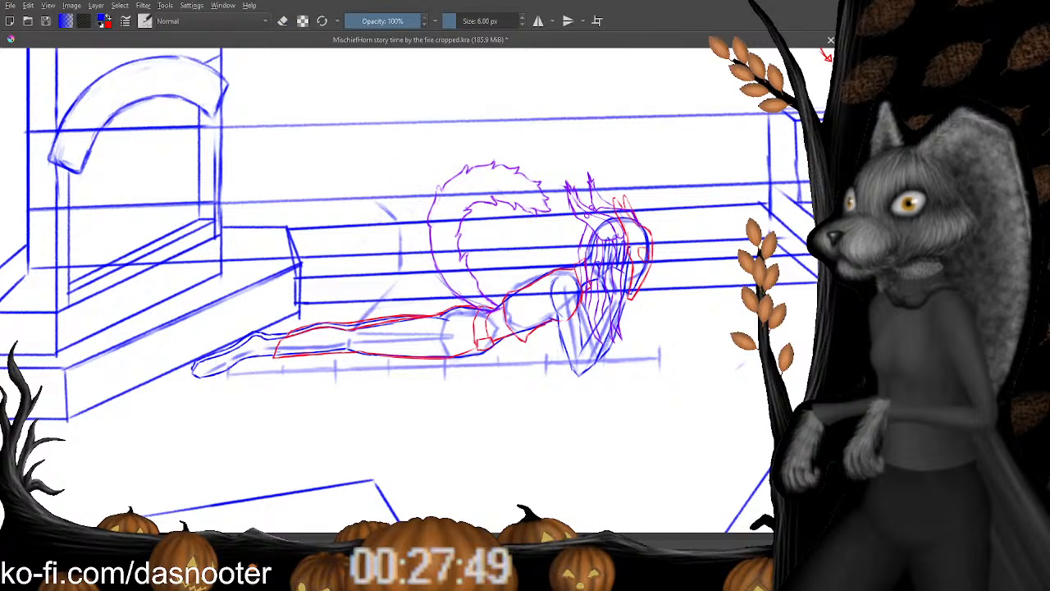
left_click_drag(490, 309, 392, 220)
key("e")
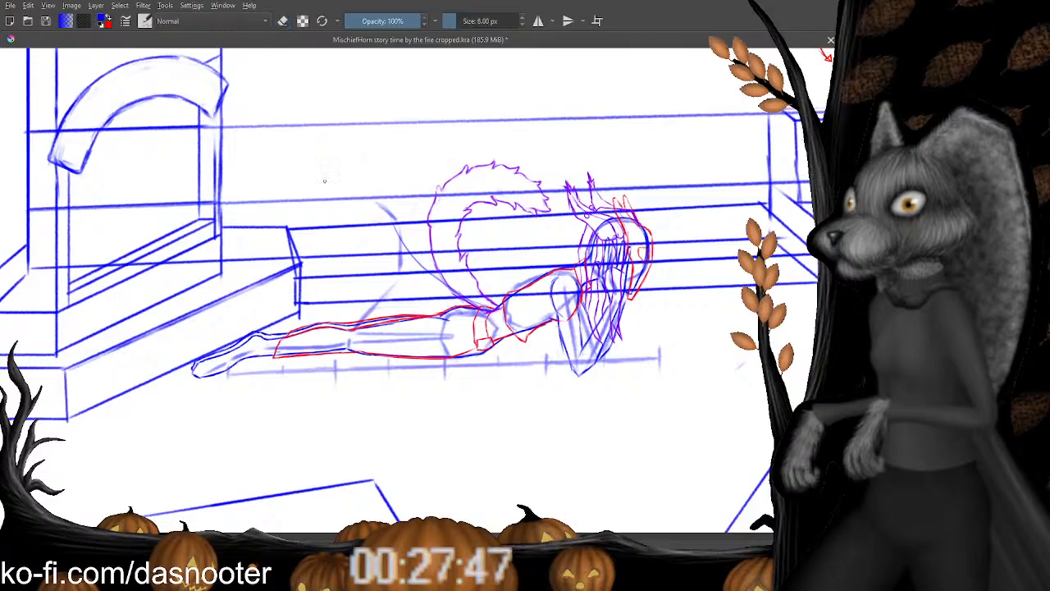
Try longer tail guide strokes reaching from the hips towards the fireplace, erasing and redrawing them to test the sweep.
mouse_move(332, 175)
left_mouse_down()
mouse_move(392, 225)
mouse_move(377, 232)
mouse_move(402, 242)
left_mouse_up()
key("e")
key("e")
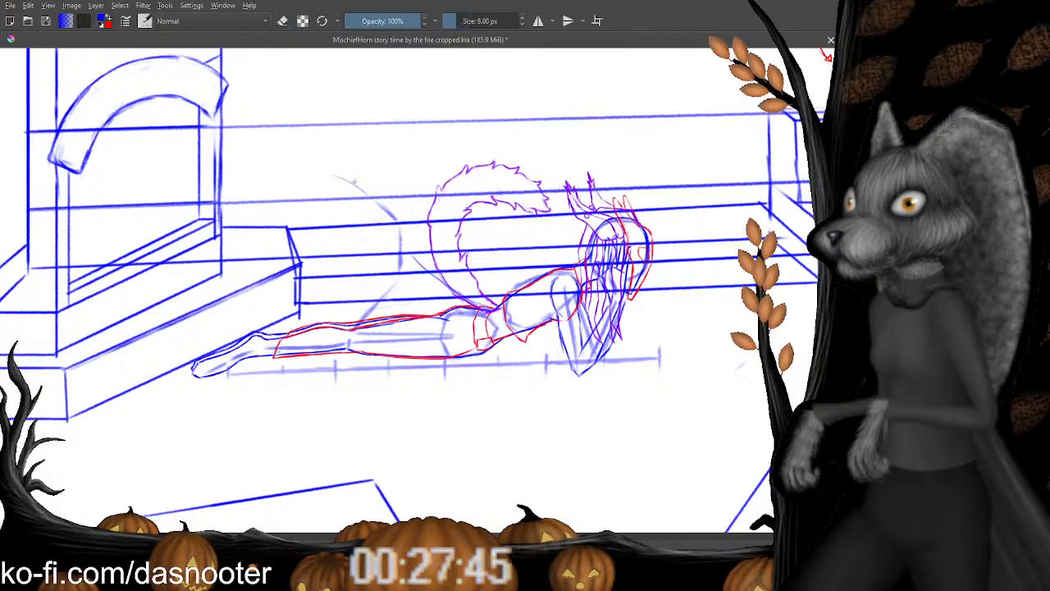
mouse_move(355, 181)
left_mouse_down()
mouse_move(415, 249)
mouse_move(446, 304)
mouse_move(405, 221)
left_mouse_up()
key("e")
key("e")
mouse_move(492, 309)
left_mouse_down()
mouse_move(412, 243)
mouse_move(379, 191)
mouse_move(306, 165)
left_mouse_up()
key("e")
key("e")
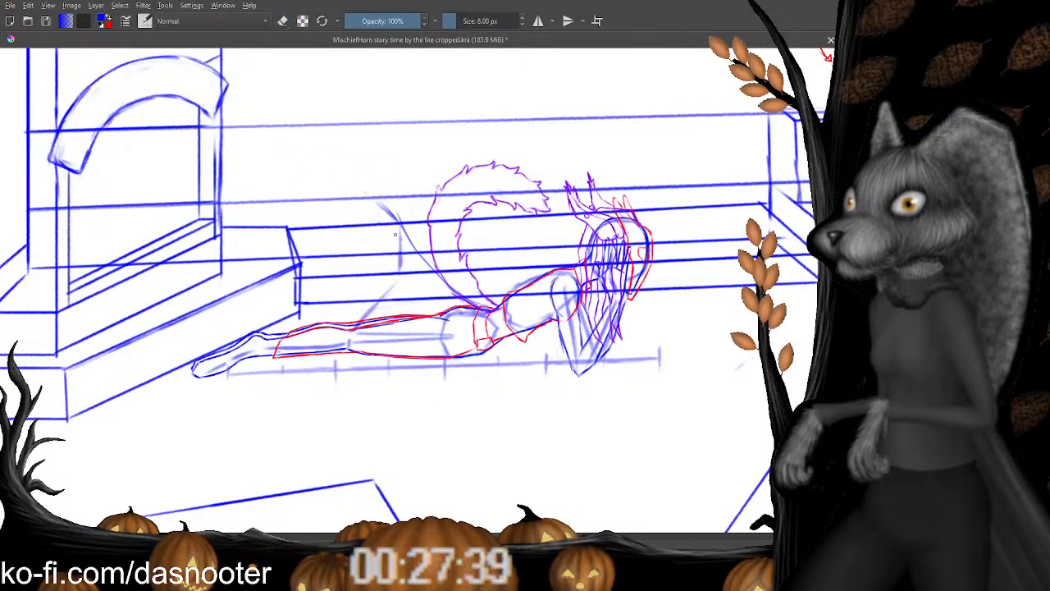
Try an arched tip on the tail guide curve, curling over towards the fireplace, alternating between brush and eraser.
mouse_move(400, 228)
left_mouse_down()
mouse_move(374, 210)
mouse_move(389, 212)
mouse_move(359, 206)
mouse_move(426, 266)
mouse_move(402, 229)
mouse_move(428, 265)
left_mouse_up()
key("e")
key("e")
key("e")
key("e")
key("e")
key("e")
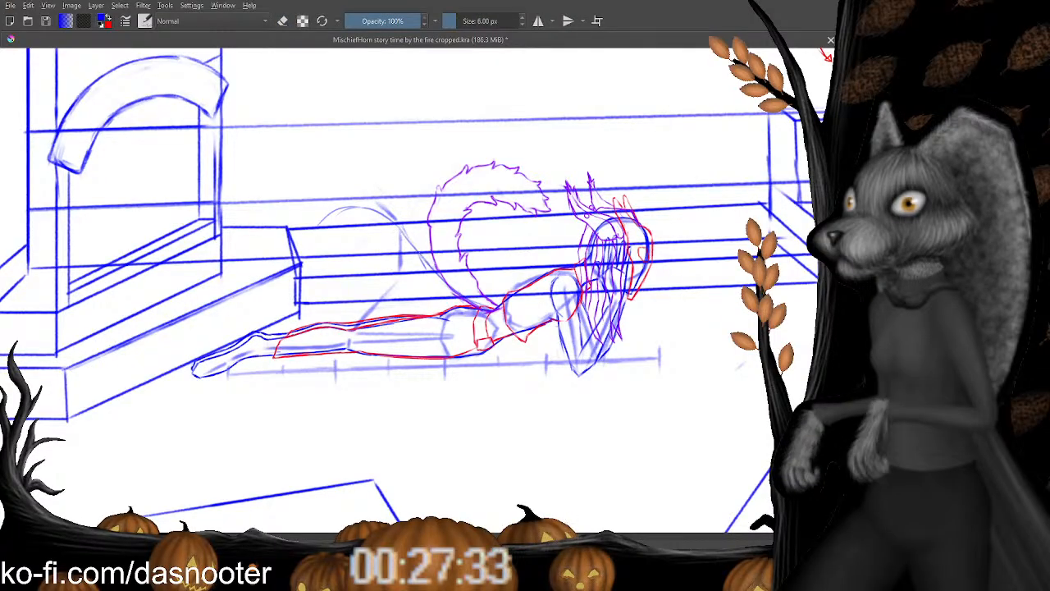
Erase the arched tail guide and its connecting stroke with the 38 px eraser and return to the 6 px brush.
left_click_drag(442, 167, 421, 110)
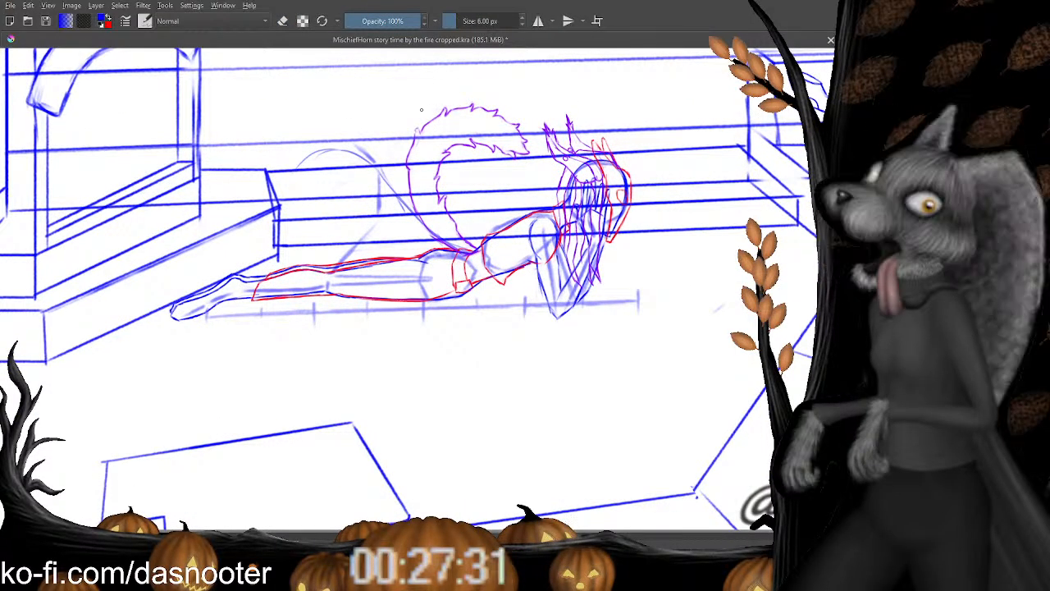
key("e")
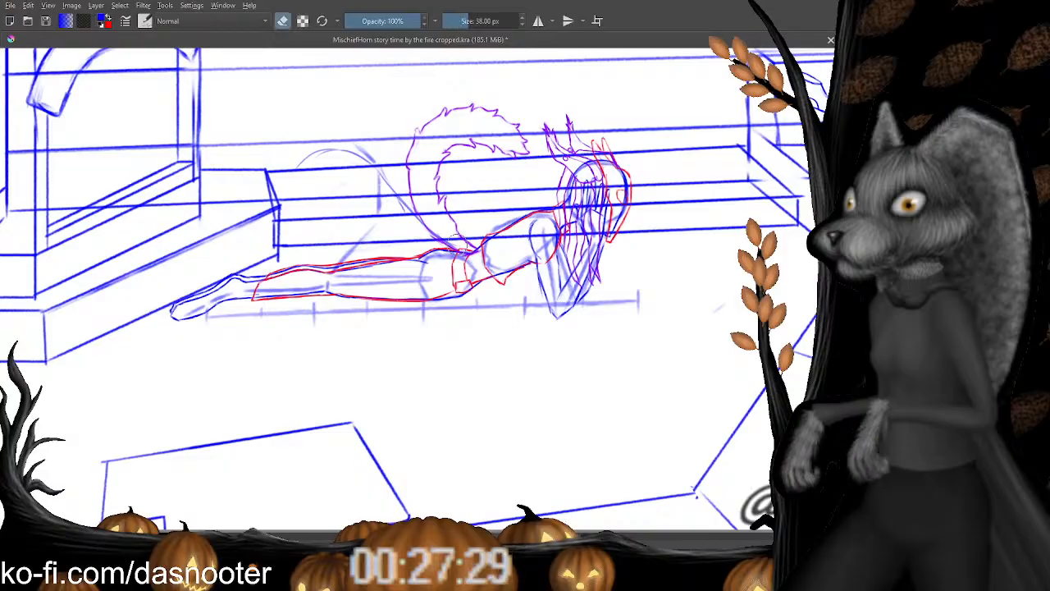
left_click_drag(345, 148, 301, 164)
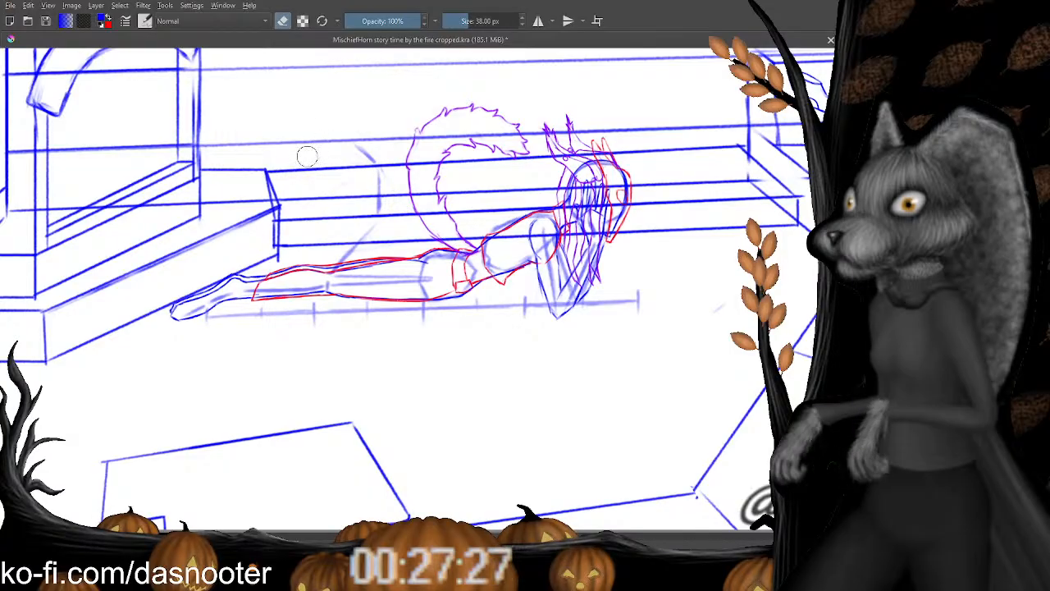
key("e")
Outline the outer furry edge of the purple tail with a freehand selection and duplicate it in place.
left_click_drag(468, 152, 378, 222)
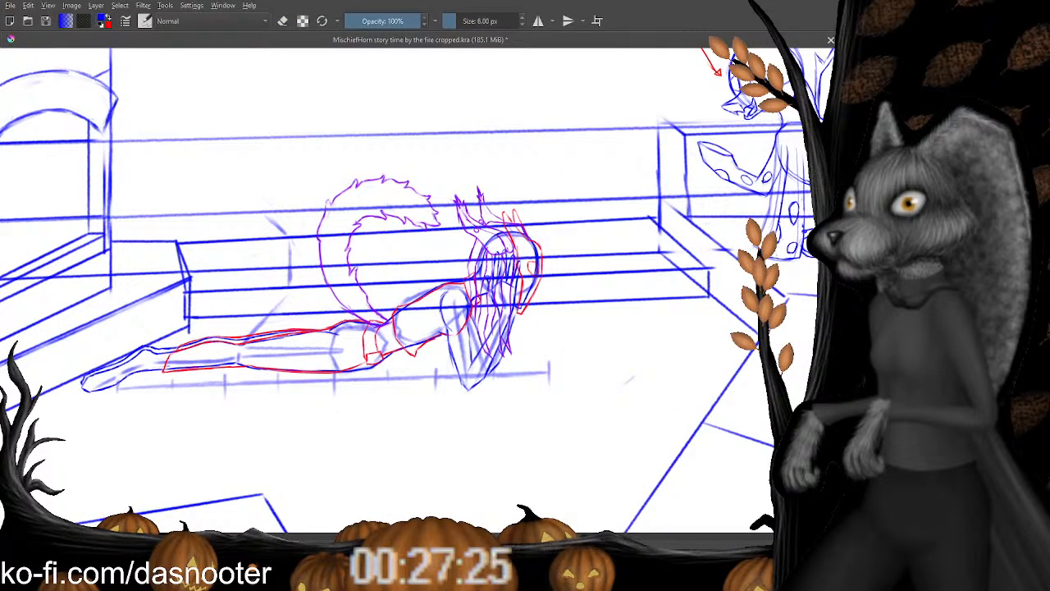
mouse_move(443, 223)
left_mouse_down()
mouse_move(359, 203)
mouse_move(340, 234)
mouse_move(341, 269)
mouse_move(377, 327)
left_mouse_up()
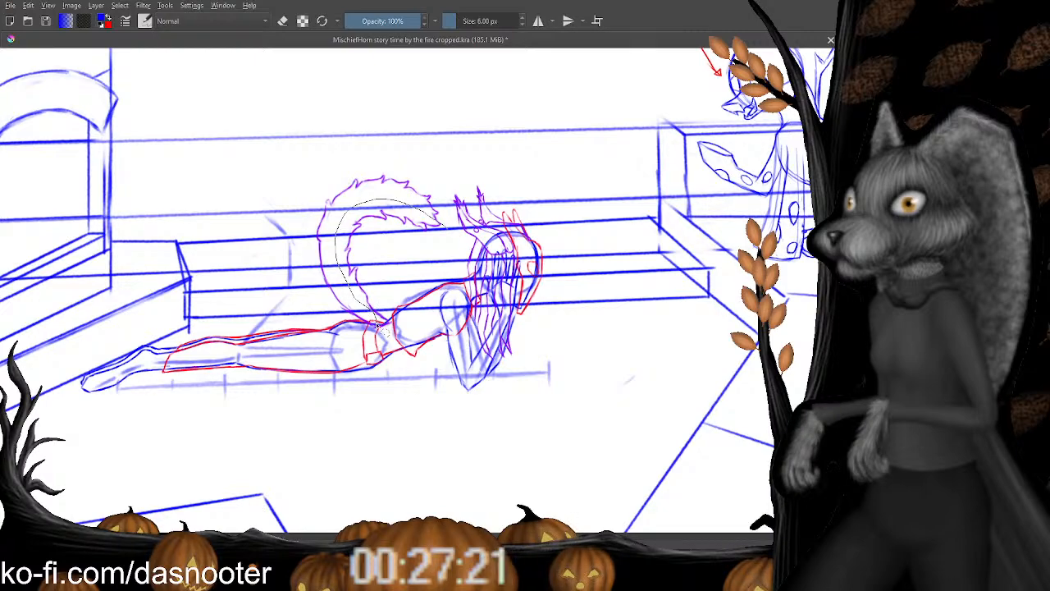
left_click_drag(288, 272, 377, 146)
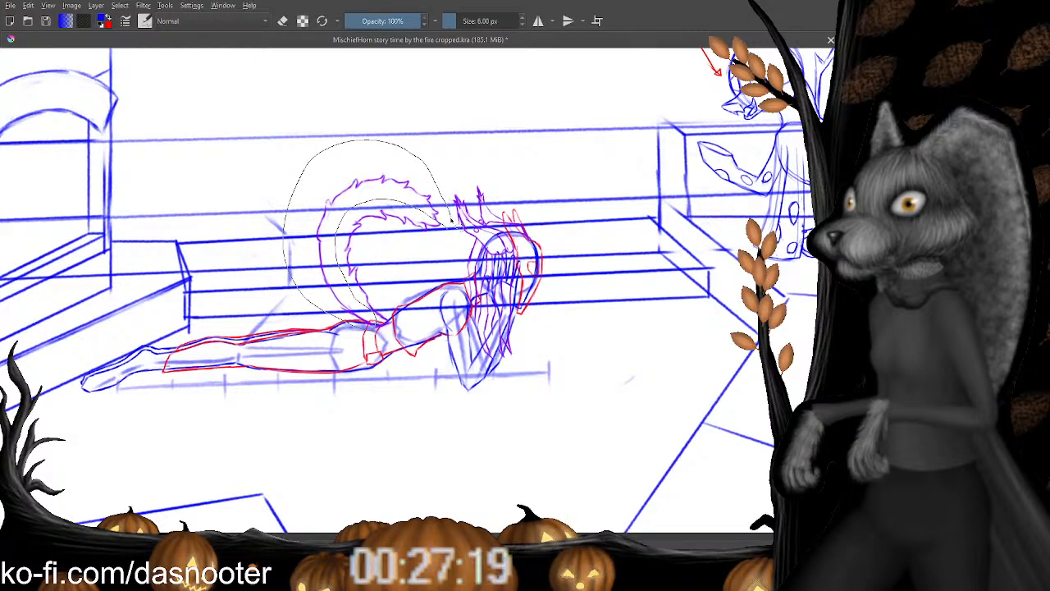
key("ctrl+t")
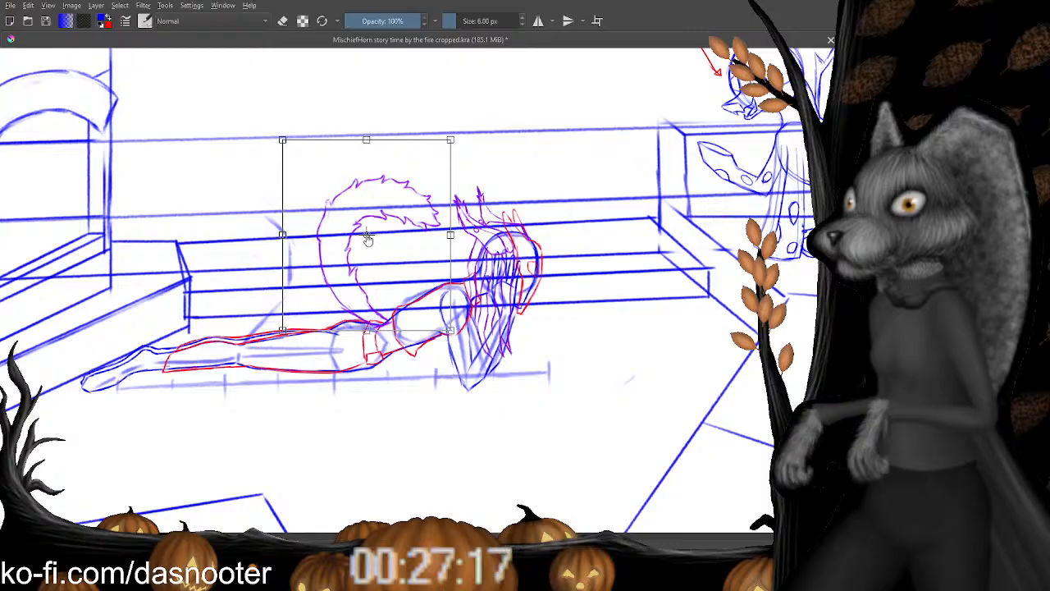
key("Return")
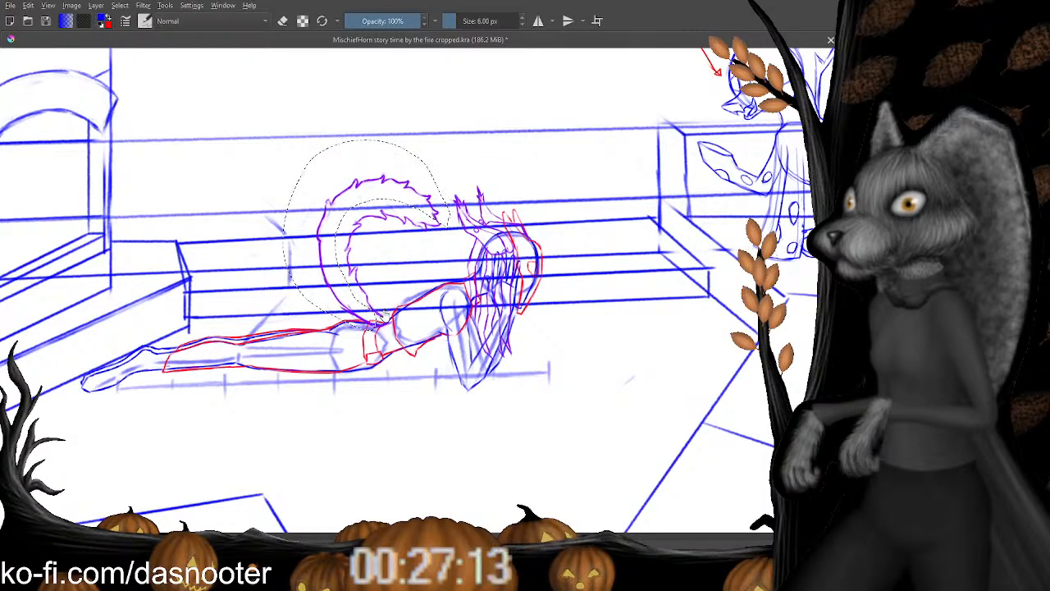
Set the duplicated outer edge's pivot at the tail base, rotate it counterclockwise towards the fireplace, and apply the transform.
key("ctrl+t")
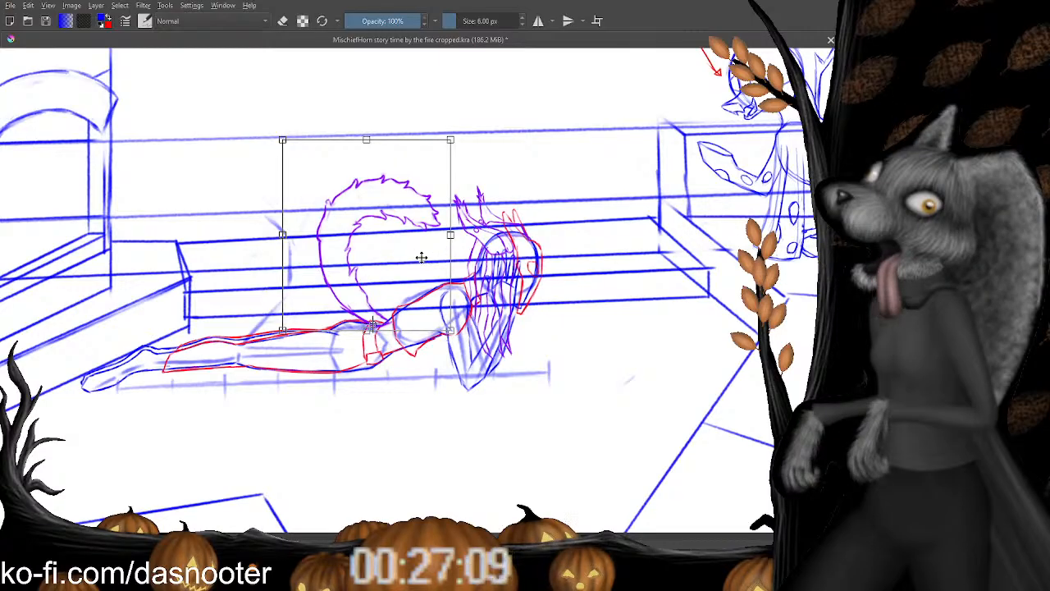
mouse_move(421, 258)
left_mouse_down()
mouse_move(429, 154)
mouse_move(369, 142)
left_mouse_up()
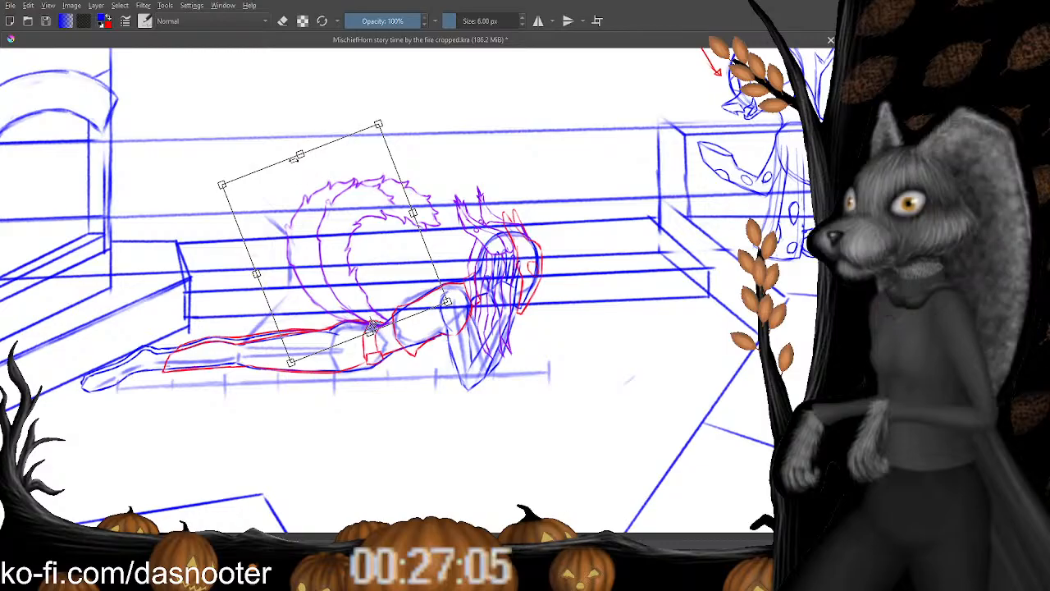
mouse_move(298, 153)
left_mouse_down()
mouse_move(298, 129)
mouse_move(298, 153)
left_mouse_up()
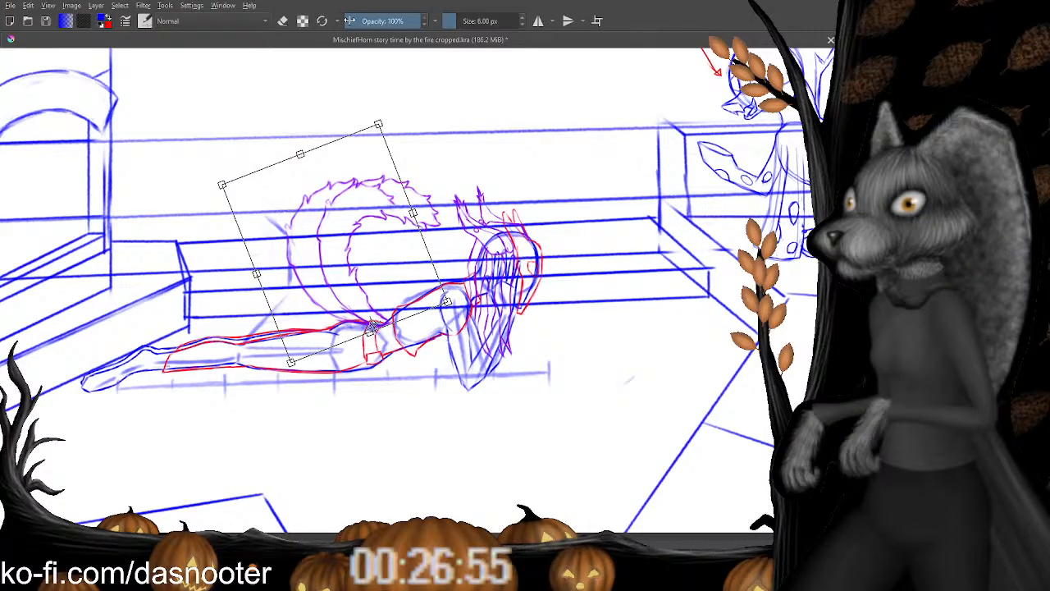
mouse_move(315, 127)
left_mouse_down()
mouse_move(274, 131)
mouse_move(317, 118)
mouse_move(304, 119)
left_mouse_up()
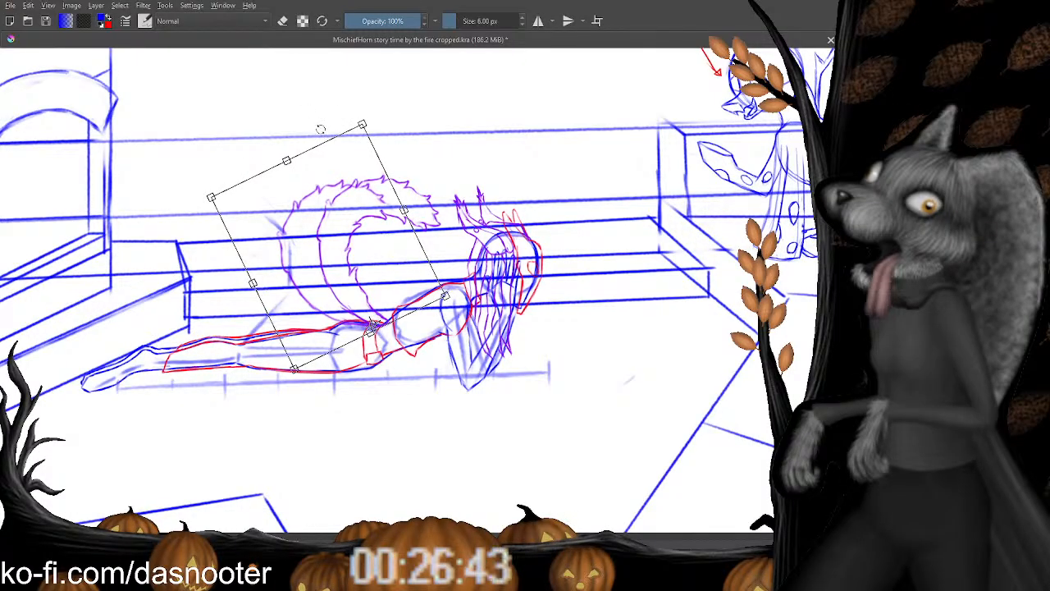
key("b")
Select the upper furry part of the duplicated outer tail edge, rotate it counterclockwise about its lower end, and apply the transform.
mouse_move(323, 193)
left_mouse_down()
mouse_move(317, 206)
mouse_move(345, 185)
left_mouse_up()
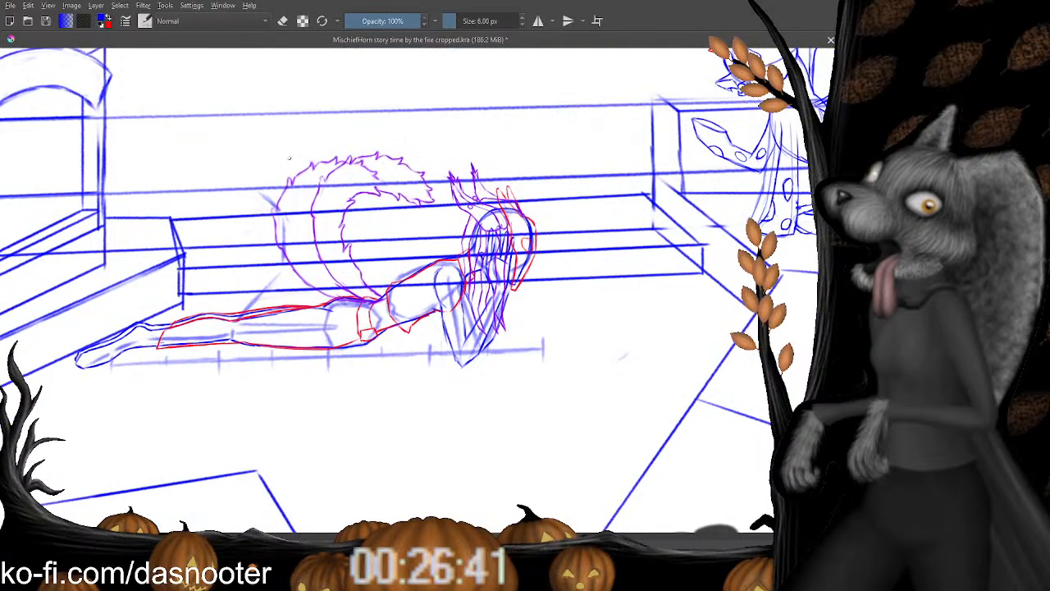
mouse_move(278, 212)
left_mouse_down()
mouse_move(375, 184)
mouse_move(396, 164)
mouse_move(318, 124)
mouse_move(256, 158)
left_mouse_up()
key("ctrl+t")
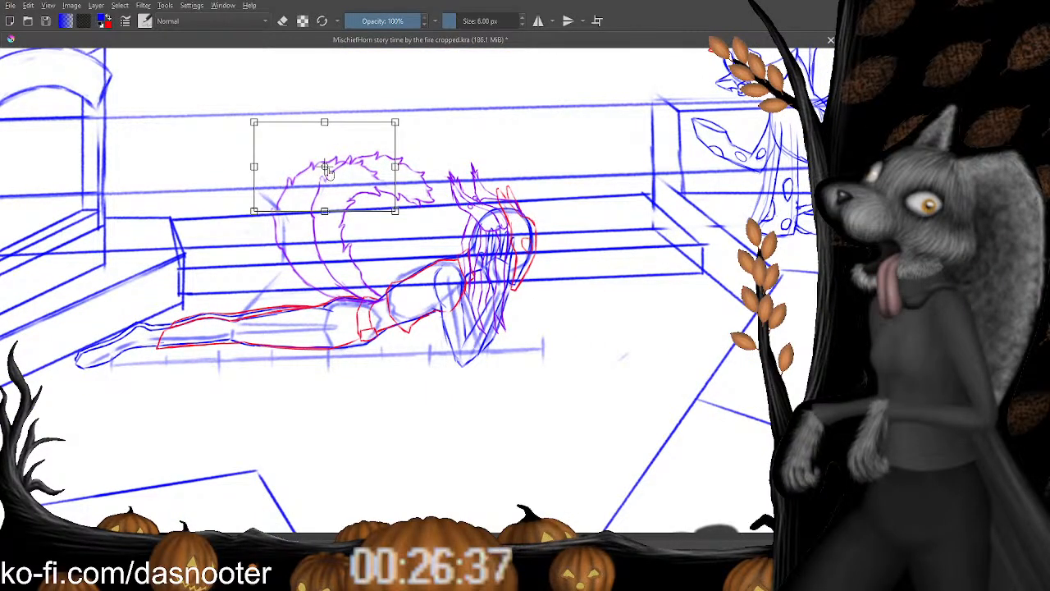
key("Return")
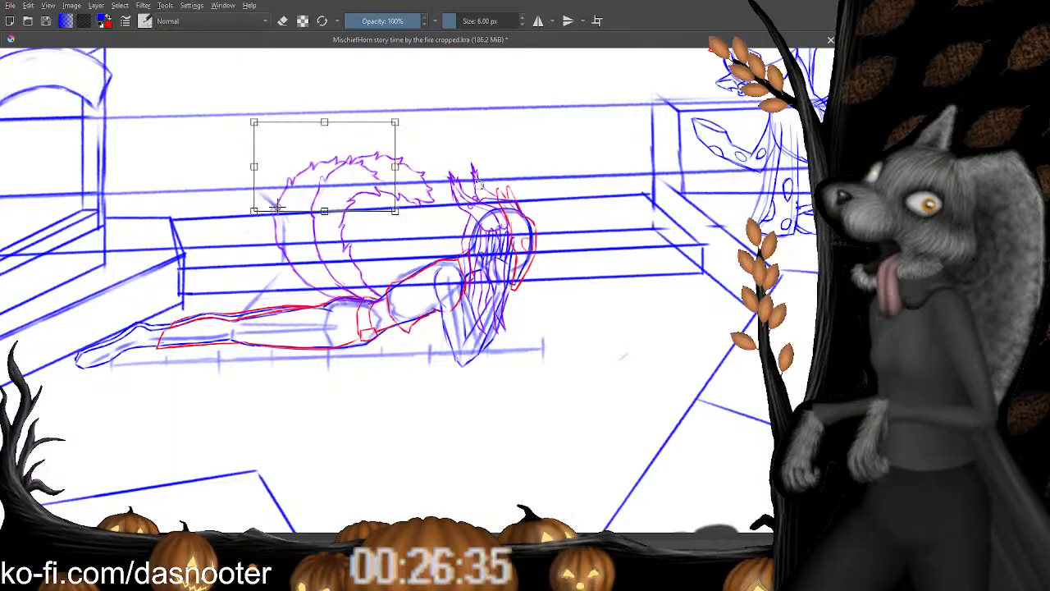
left_click_drag(478, 185, 478, 140)
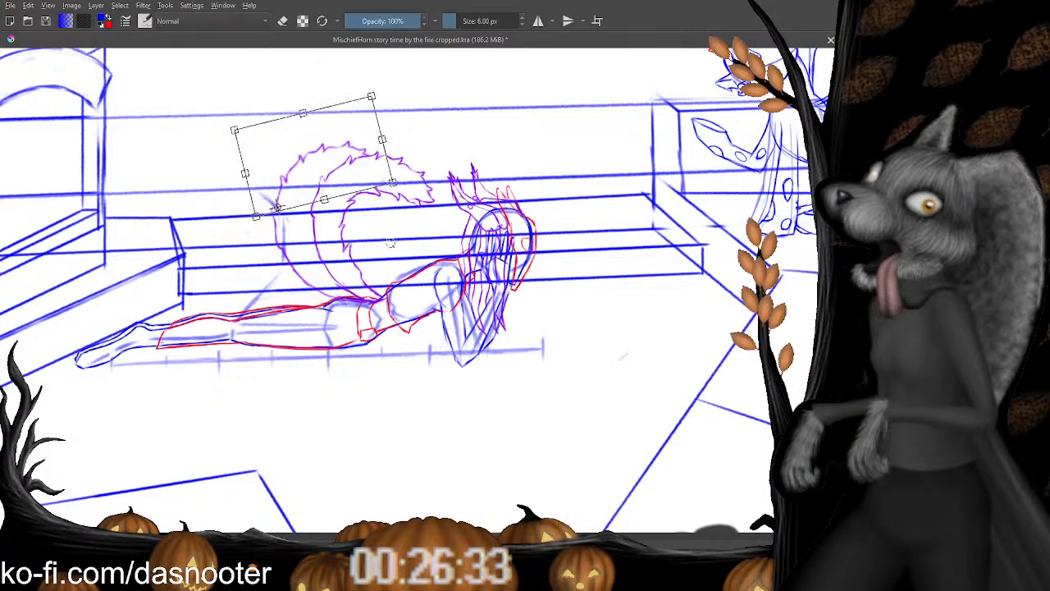
mouse_move(391, 243)
left_mouse_down()
mouse_move(379, 137)
mouse_move(369, 270)
mouse_move(337, 166)
left_mouse_up()
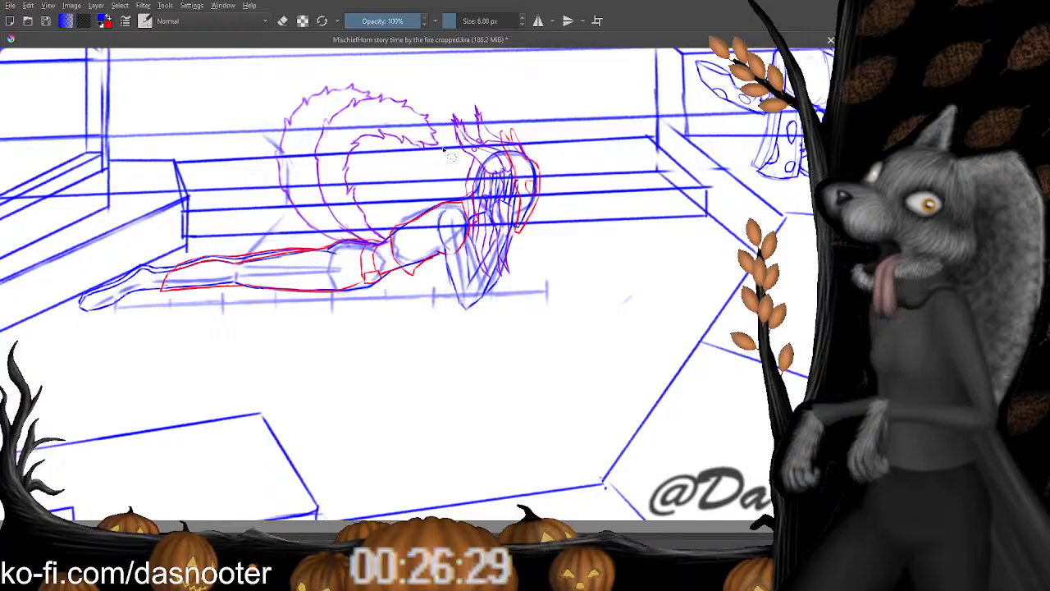
Outline the inner furry edge of the original purple tail with a freehand selection and duplicate it in place.
mouse_move(427, 135)
left_mouse_down()
mouse_move(361, 122)
mouse_move(333, 205)
left_mouse_up()
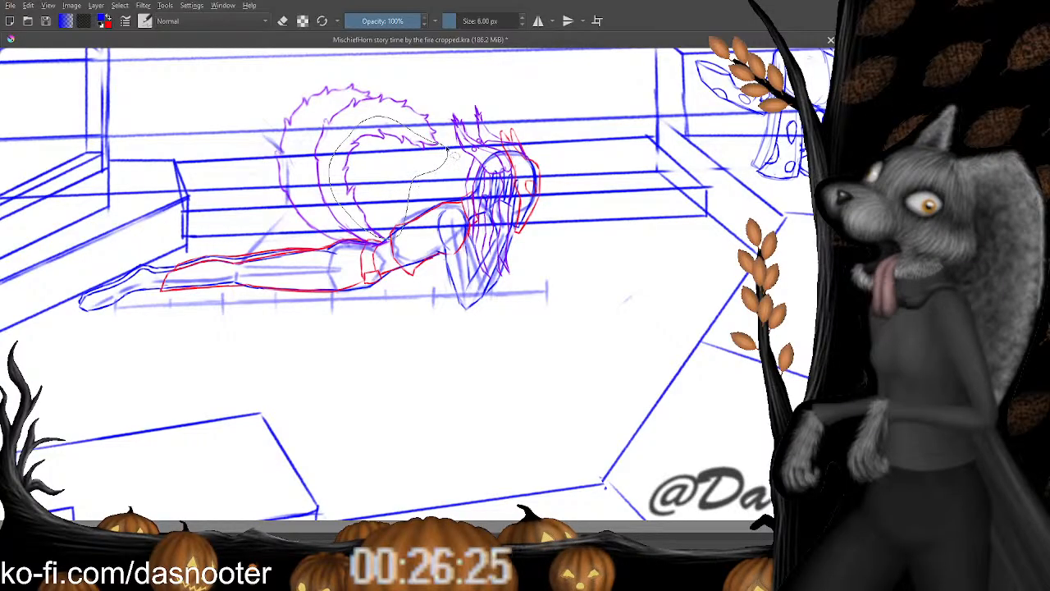
key("ctrl+t")
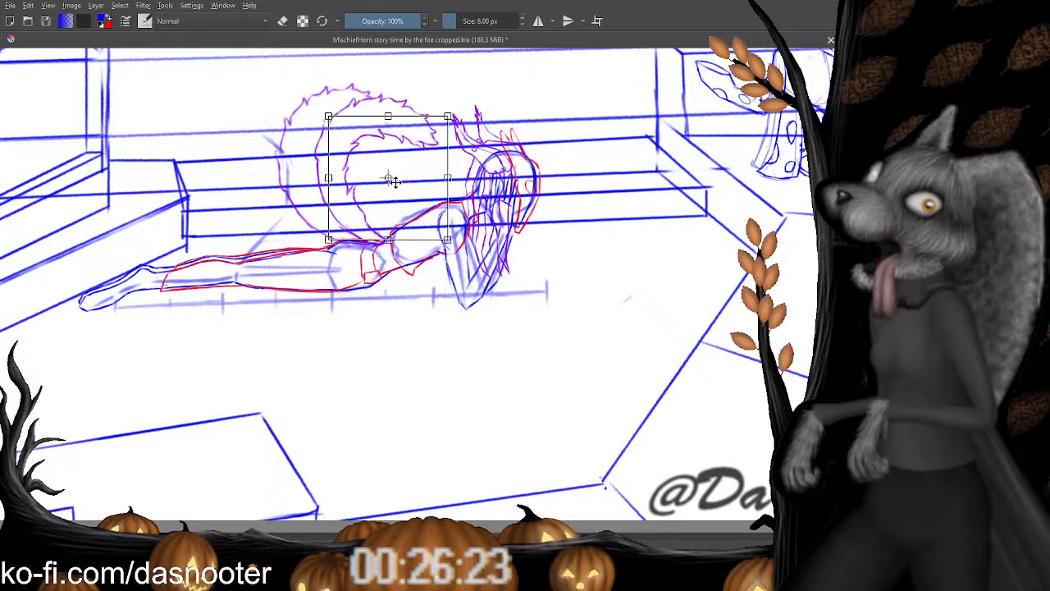
key("Return")
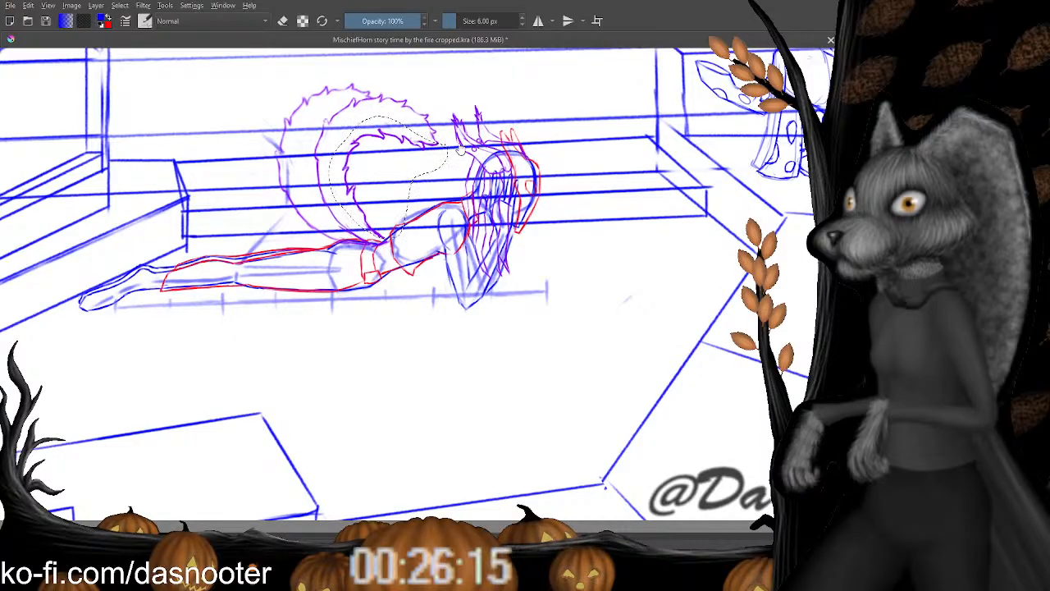
Rotate the duplicated inner tail edge counterclockwise about the tail base to line up inside the second tail, and apply the transform.
key("ctrl+t")
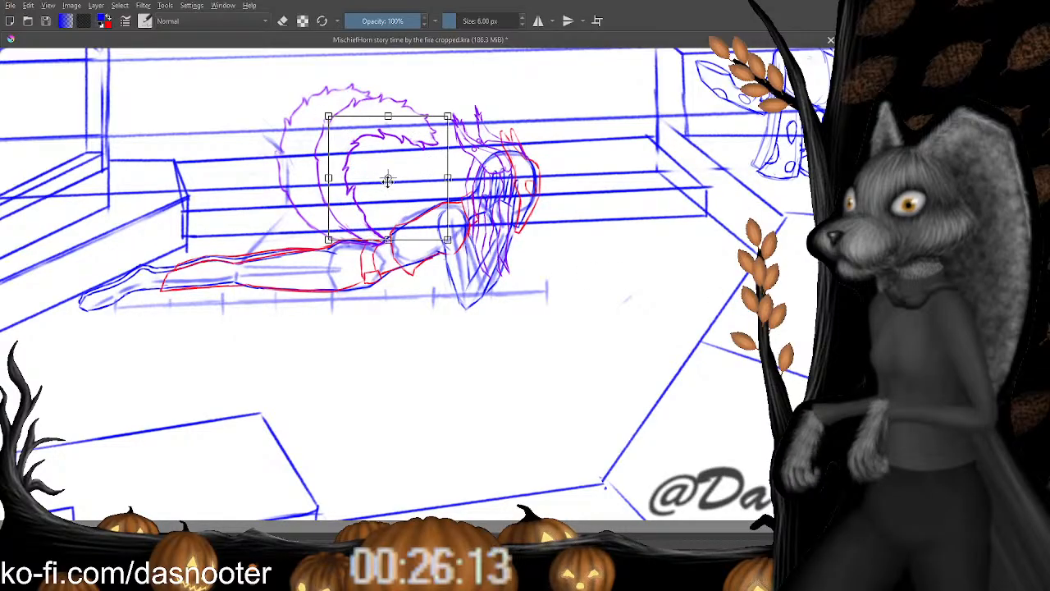
left_click_drag(389, 178, 384, 243)
left_click_drag(535, 146, 456, 116)
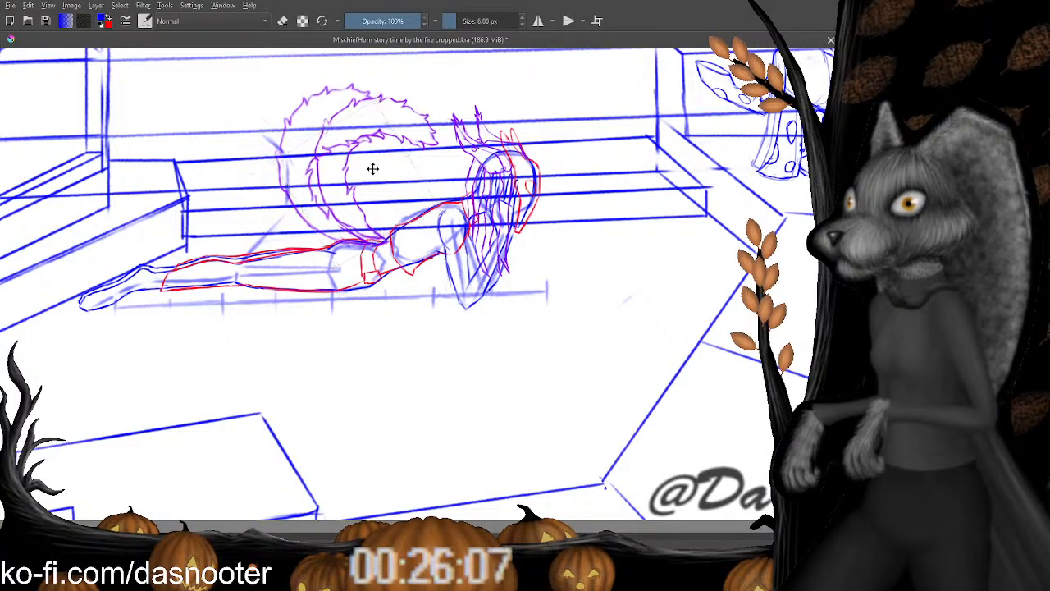
key("Return")
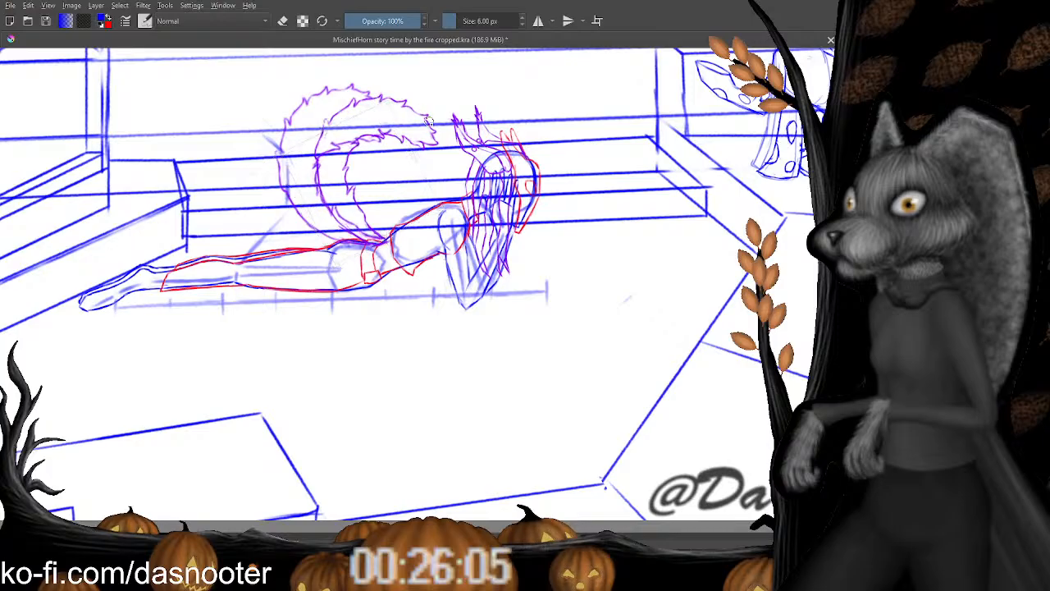
left_click_drag(422, 122, 423, 122)
left_click_drag(354, 164, 350, 192)
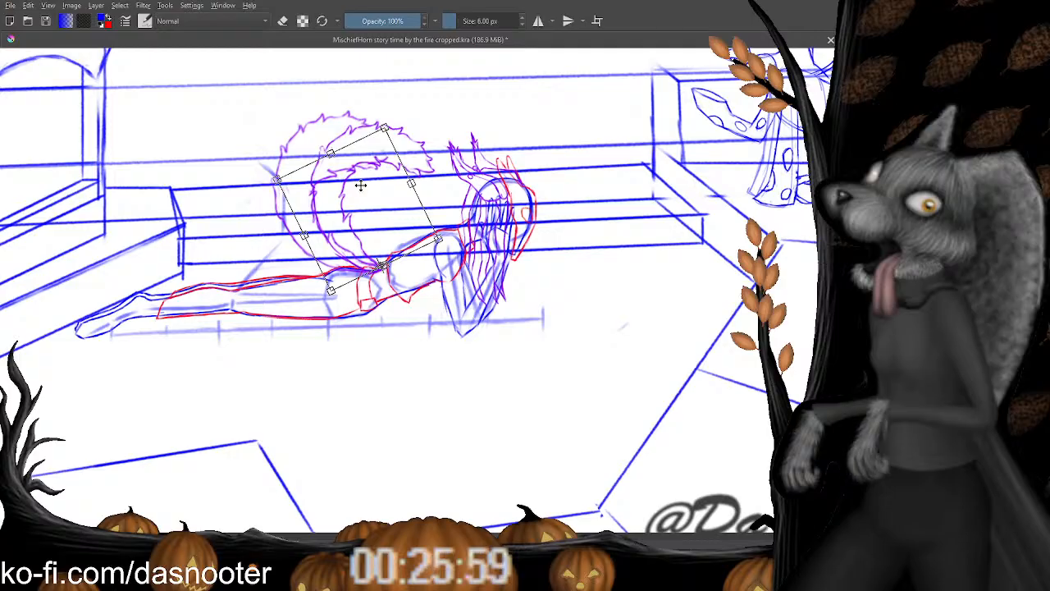
key("Return")
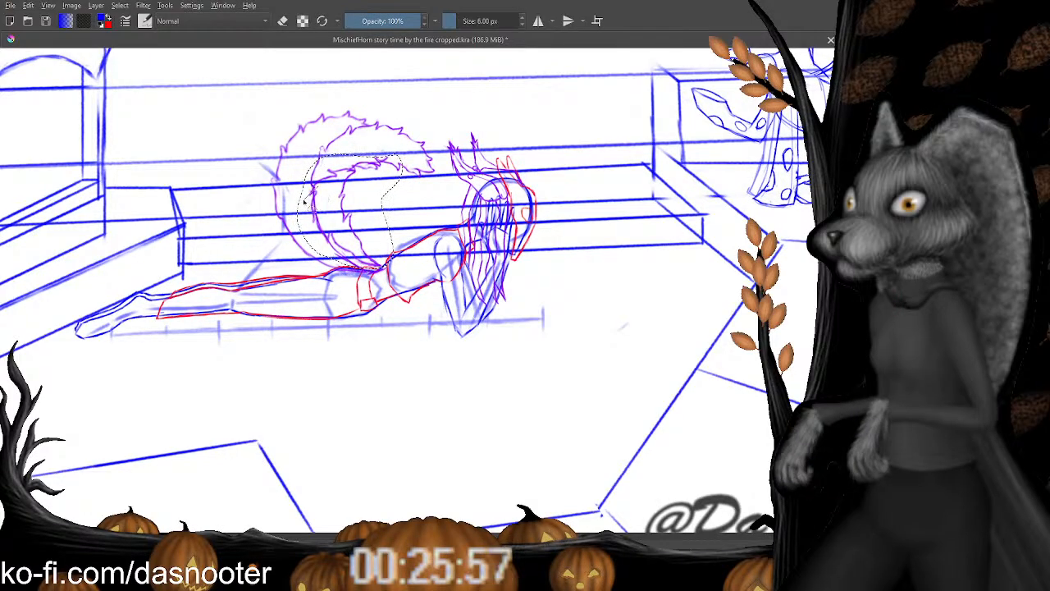
Try to rotate the upper part of the duplicated inner tail edge counterclockwise about its lower end.
mouse_move(334, 147)
left_mouse_down()
mouse_move(396, 145)
mouse_move(402, 166)
mouse_move(312, 195)
mouse_move(341, 163)
left_mouse_up()
left_click_drag(450, 193, 432, 150)
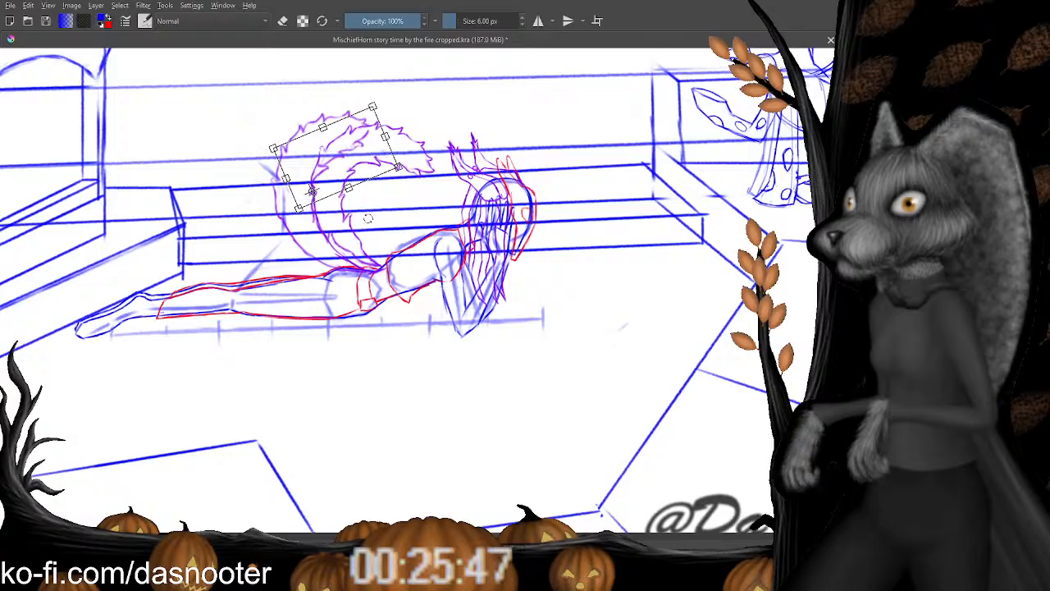
Undo the rotations and the duplication of the inner tail edge, and clear the selection.
key("ctrl+z")
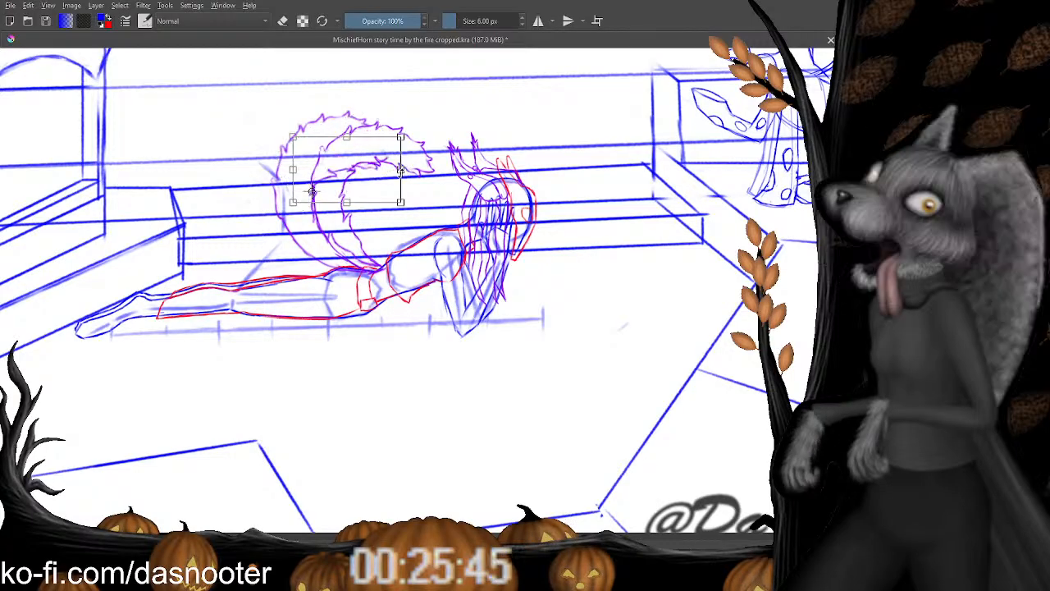
key("ctrl+z")
key("ctrl+z")
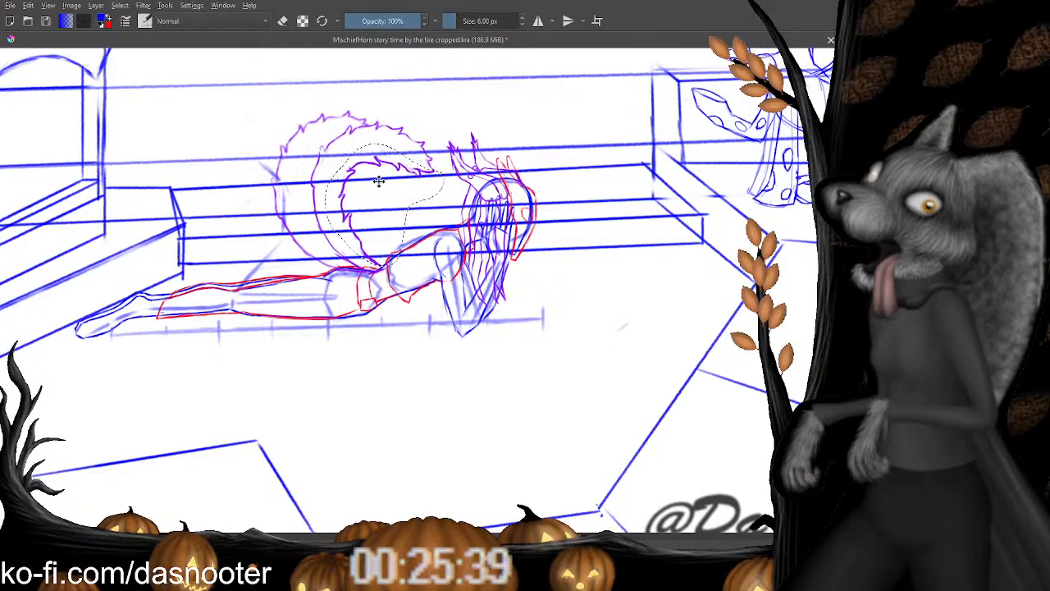
key("ctrl+shift+a")
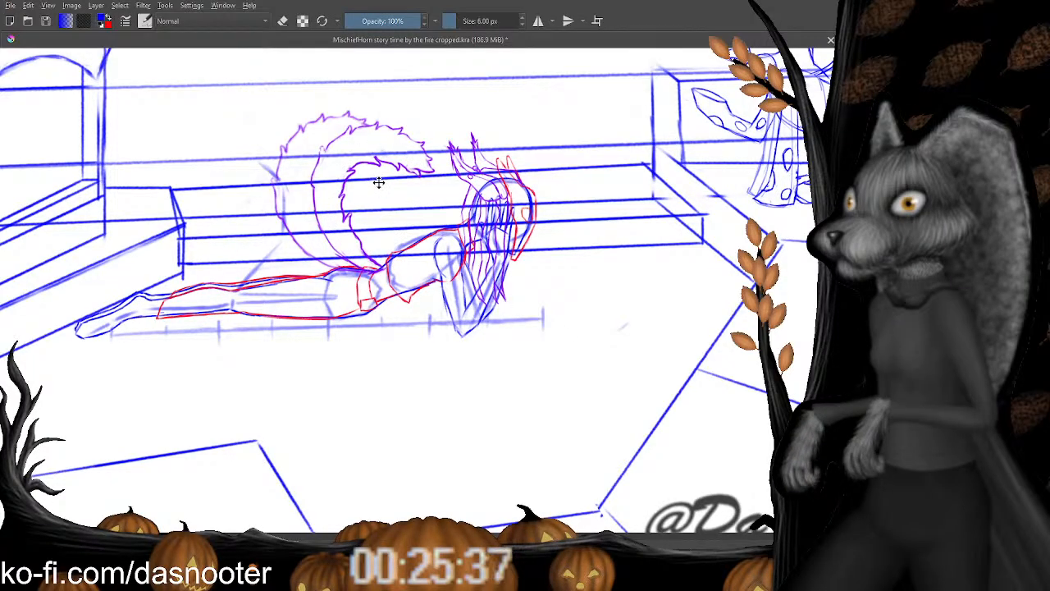
Outline the upper furry part of the original inner tail edge with a freehand selection.
left_click_drag(347, 193, 362, 277)
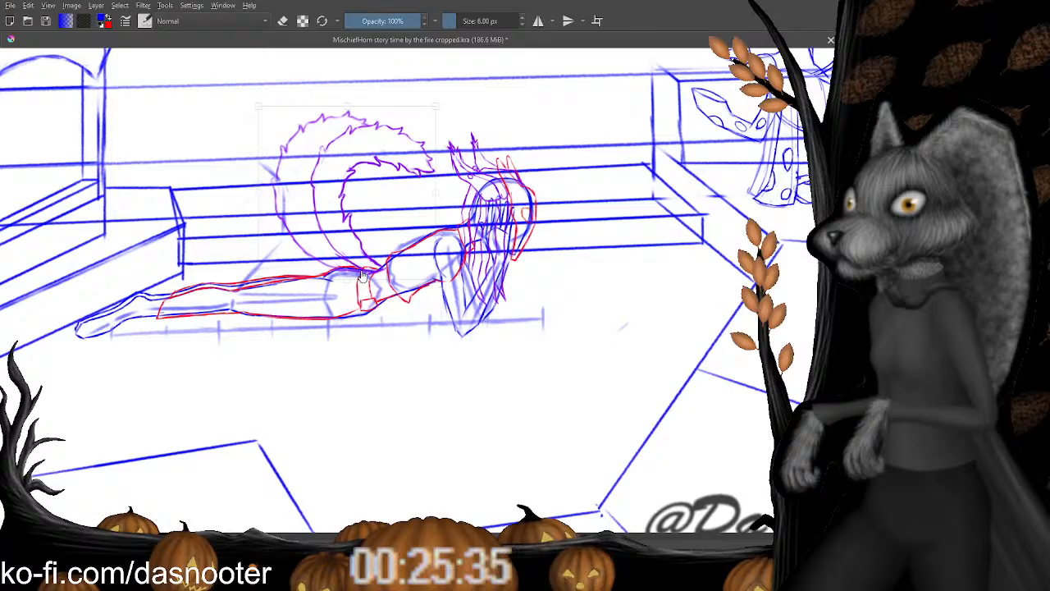
left_click_drag(483, 177, 507, 186)
key("b")
left_click_drag(394, 202, 378, 244)
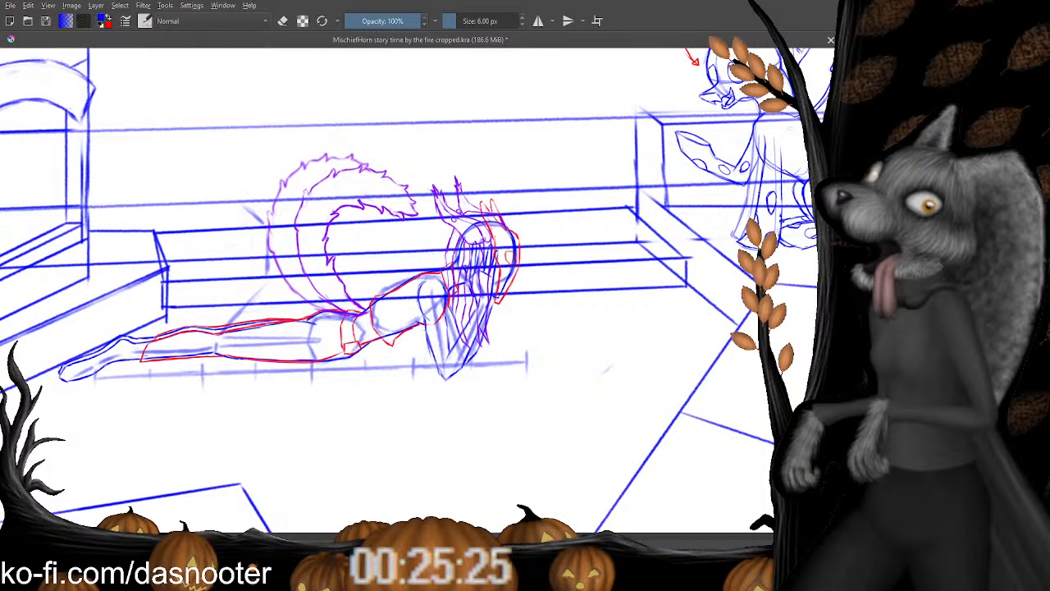
mouse_move(401, 219)
left_mouse_down()
mouse_move(391, 186)
mouse_move(408, 187)
mouse_move(324, 150)
mouse_move(315, 180)
mouse_move(403, 197)
mouse_move(412, 181)
left_mouse_up()
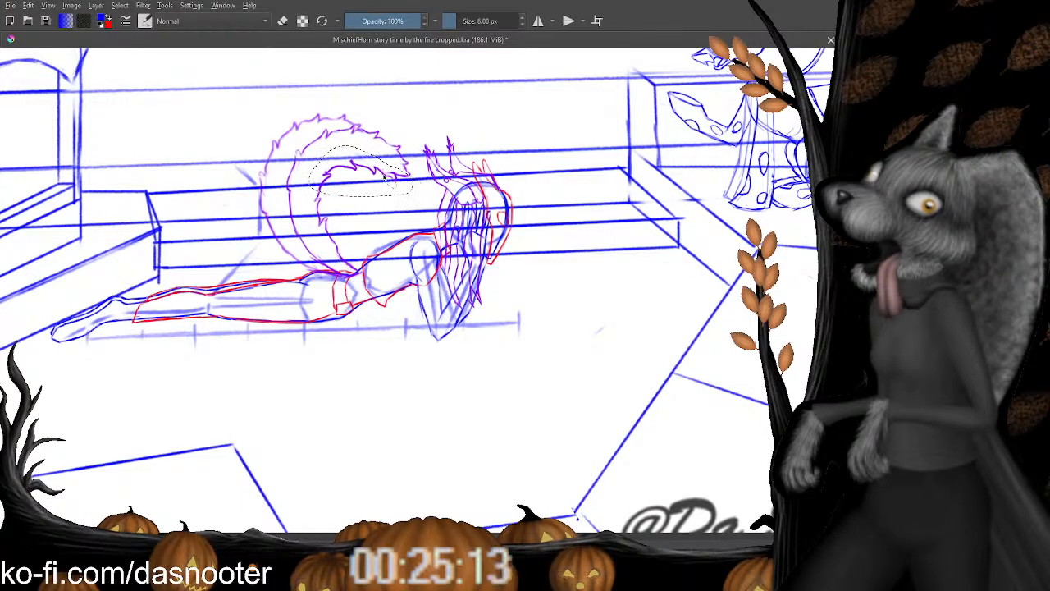
Rotate a copy of the selected upper inner tail edge clockwise about its lower end, and apply the transform.
key("ctrl+t")
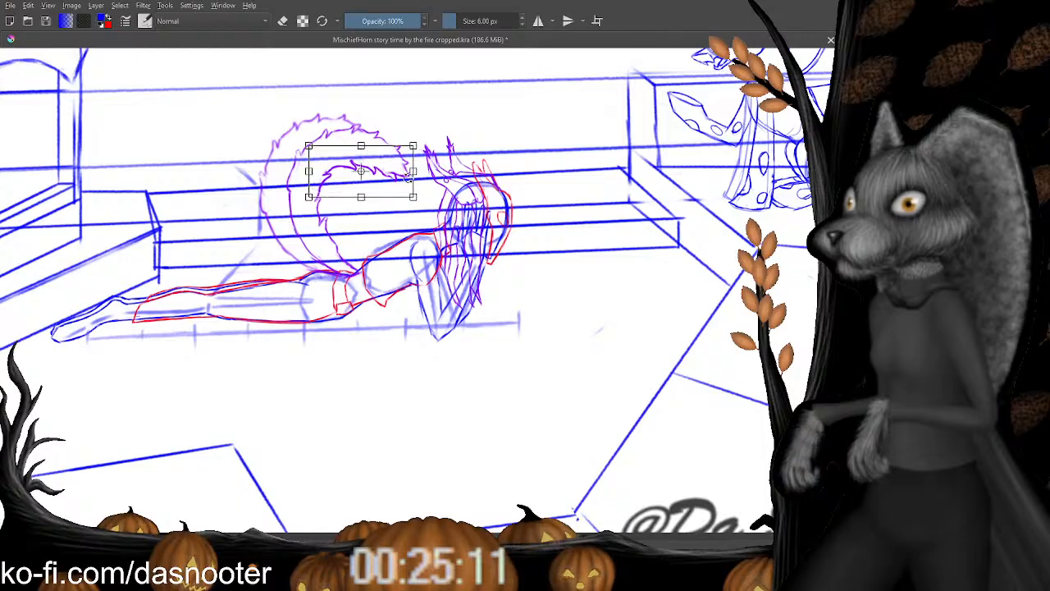
left_click_drag(394, 187, 383, 190)
left_click_drag(447, 182, 445, 196)
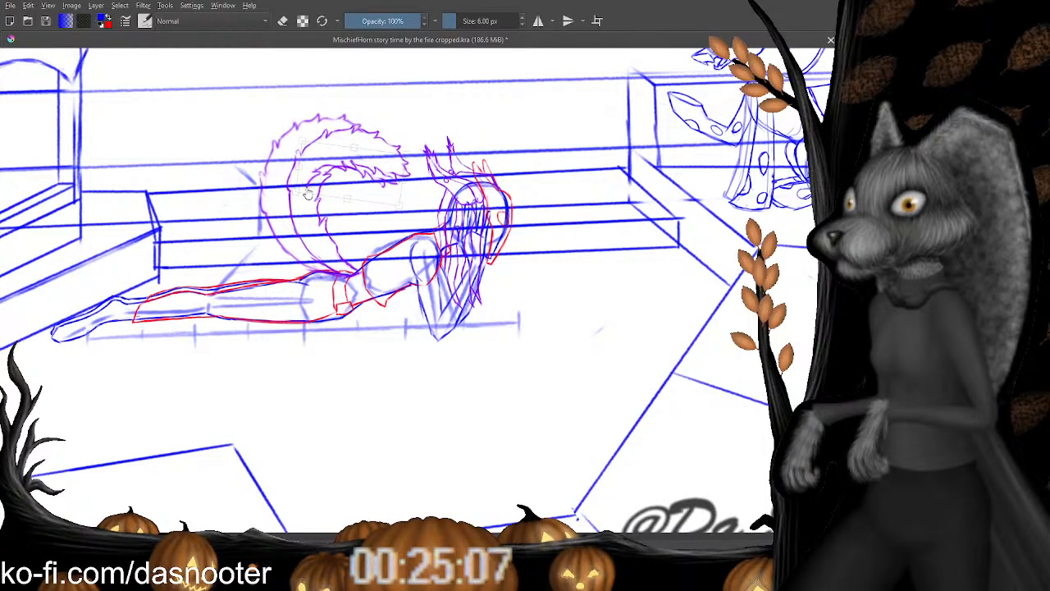
key("Return")
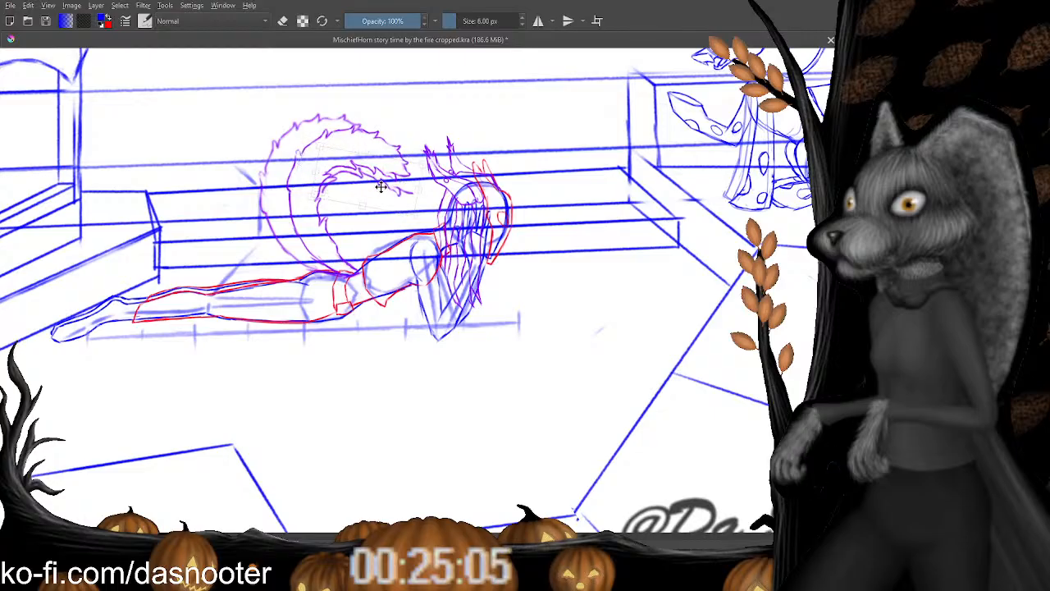
left_click(379, 186)
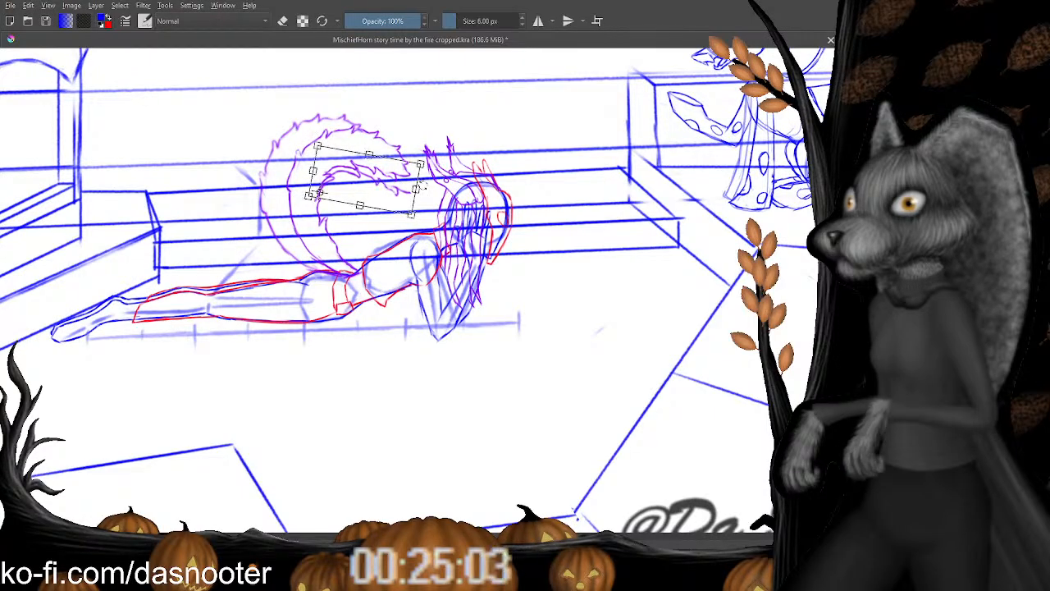
key("Return")
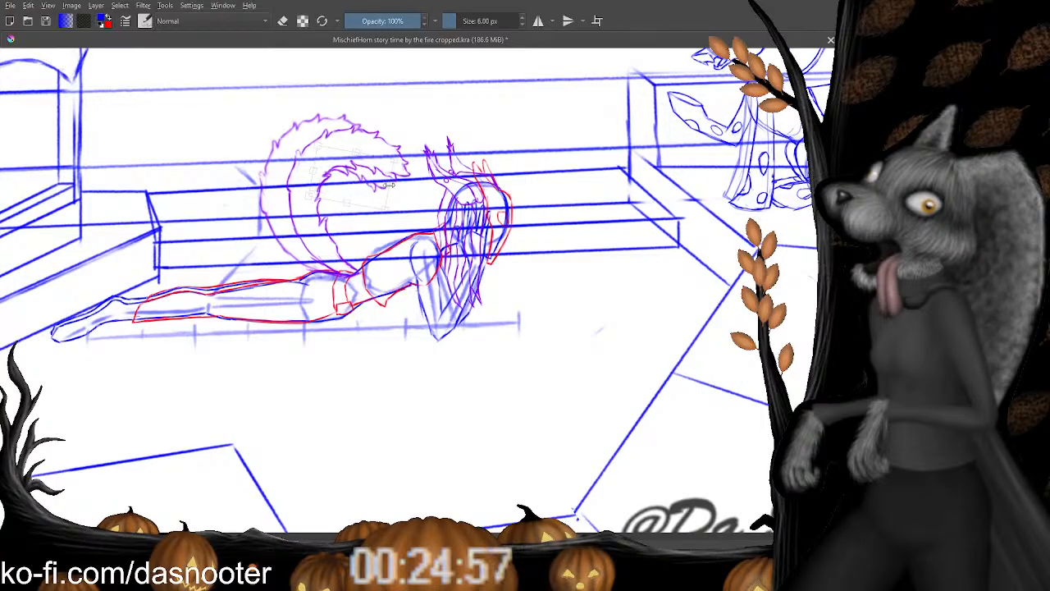
Draw the furry tip that joins the rotated edge copy to the inner edge of the original tail.
key("b")
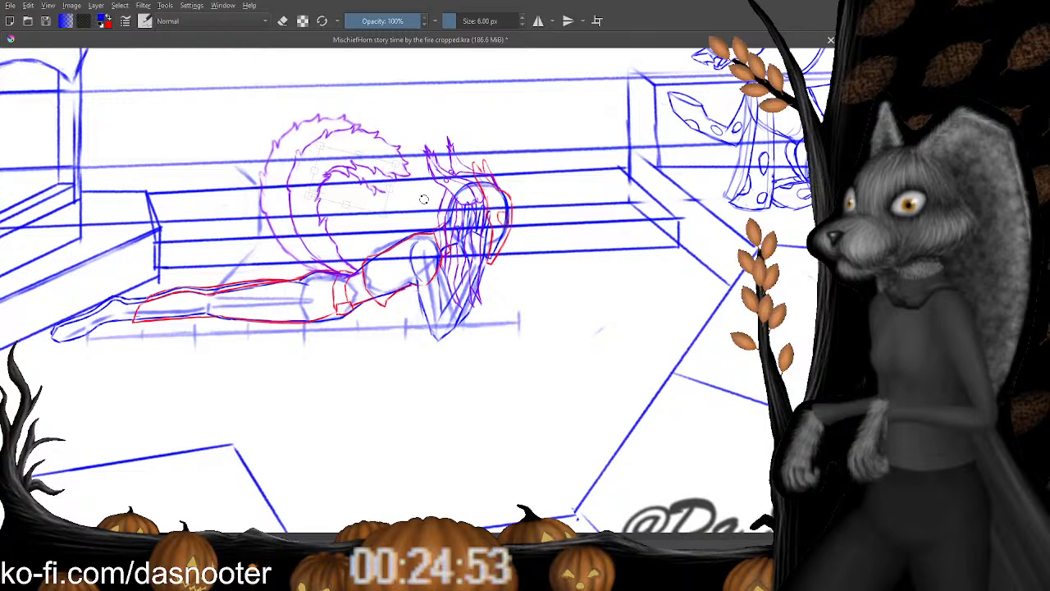
left_click_drag(381, 180, 368, 219)
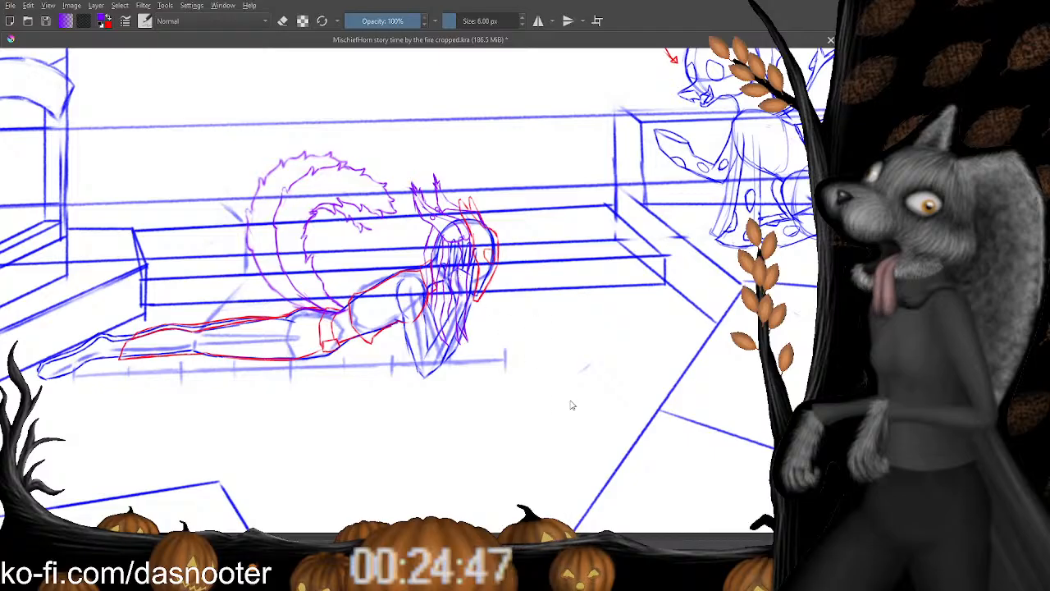
left_click_drag(343, 184, 319, 230)
key("ctrl+plus")
key("ctrl+plus")
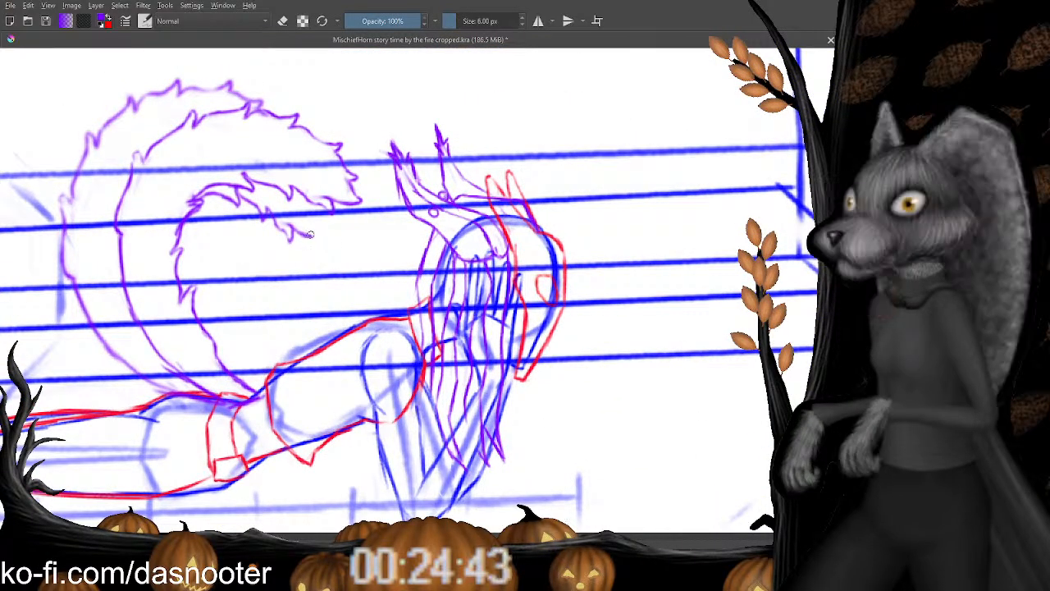
left_click_drag(305, 236, 323, 235)
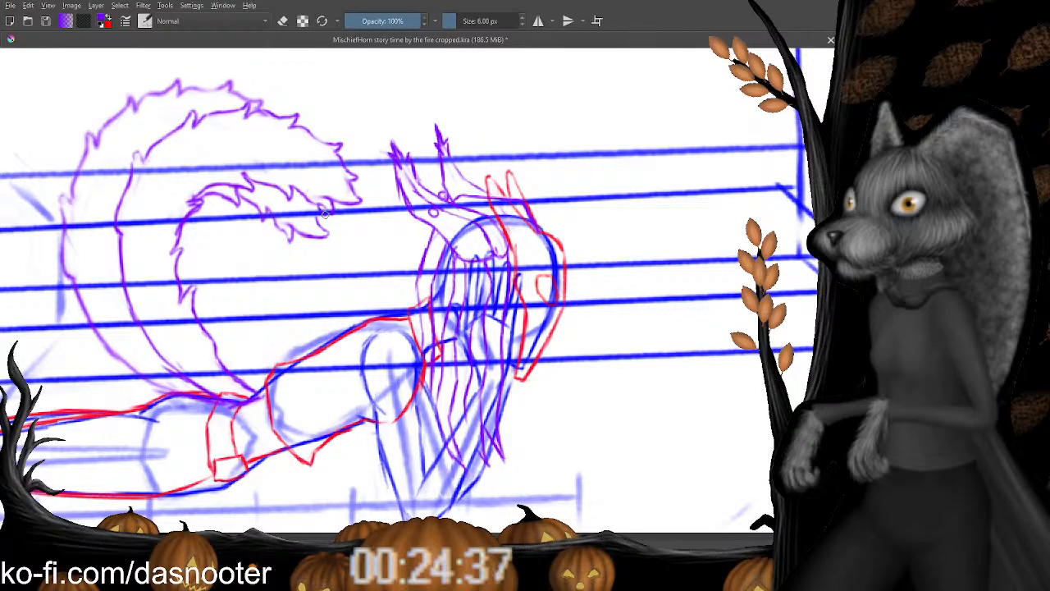
key("e")
key("e")
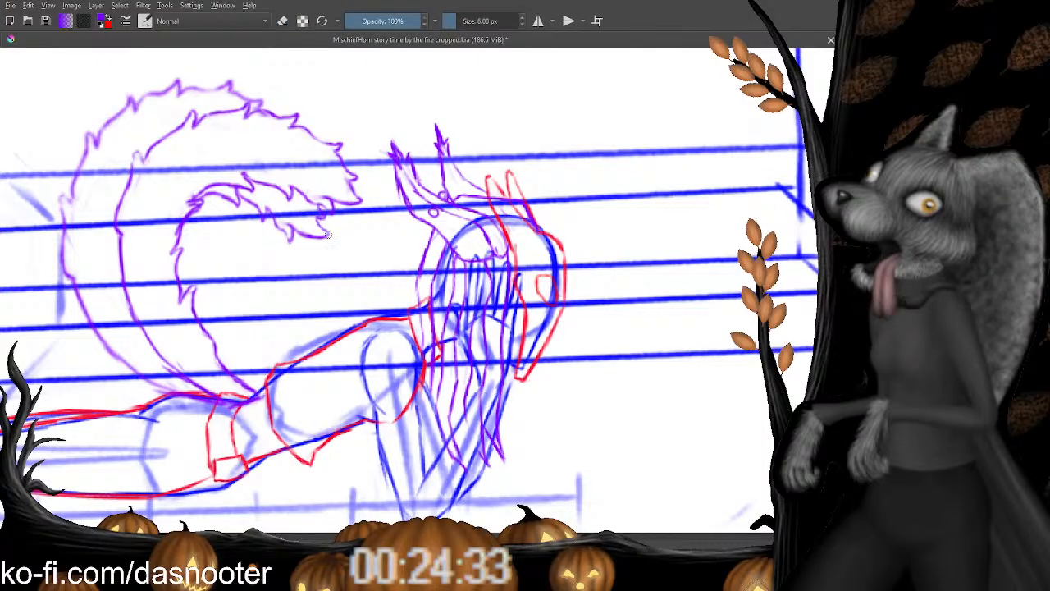
scroll(321, 232, "up", 1)
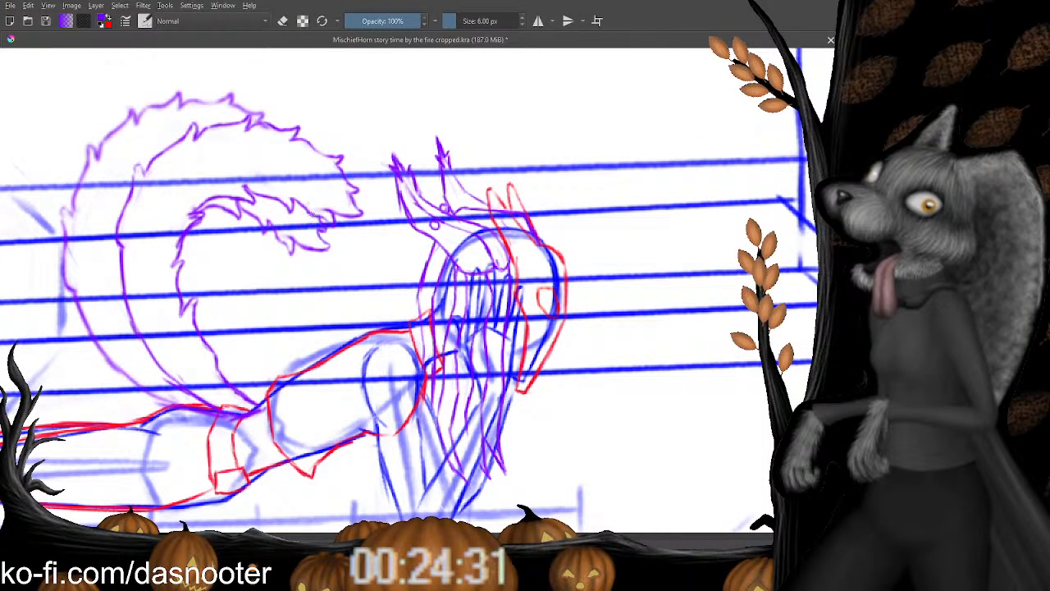
scroll(322, 219, "up", 4)
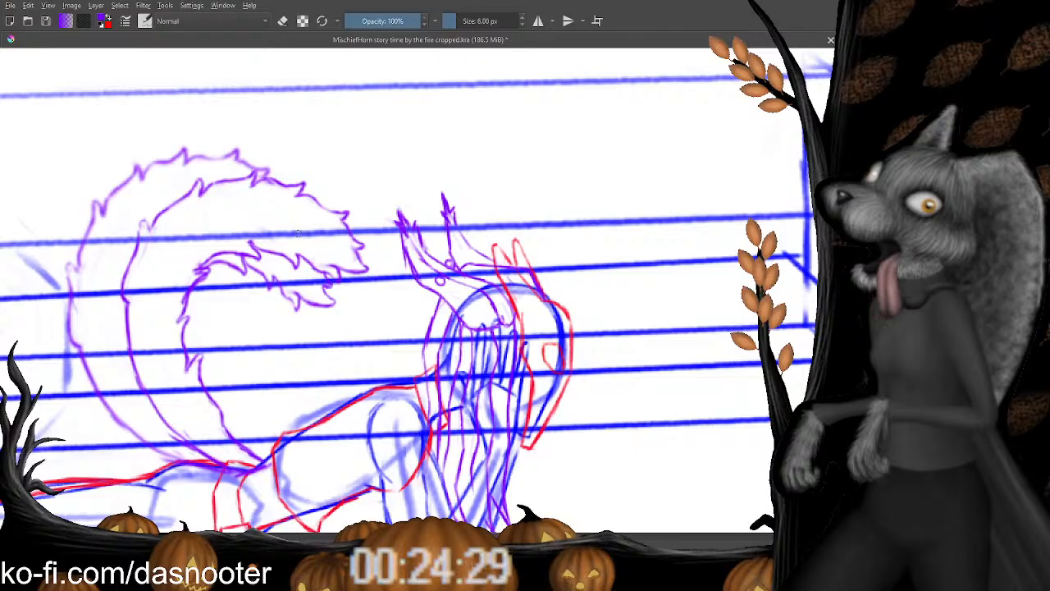
scroll(266, 334, "down", 2)
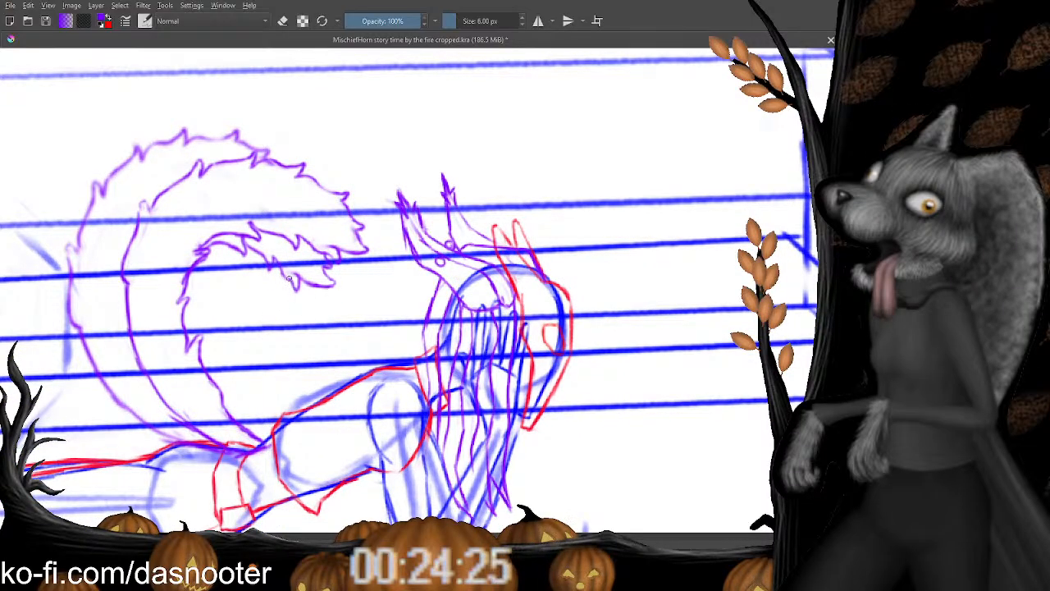
Look over the finished overlapping tails at different magnifications and save the drawing.
left_click_drag(281, 291, 457, 223)
key("ctrl+minus")
key("ctrl+minus")
key("ctrl+plus")
key("ctrl+plus")
key("e")
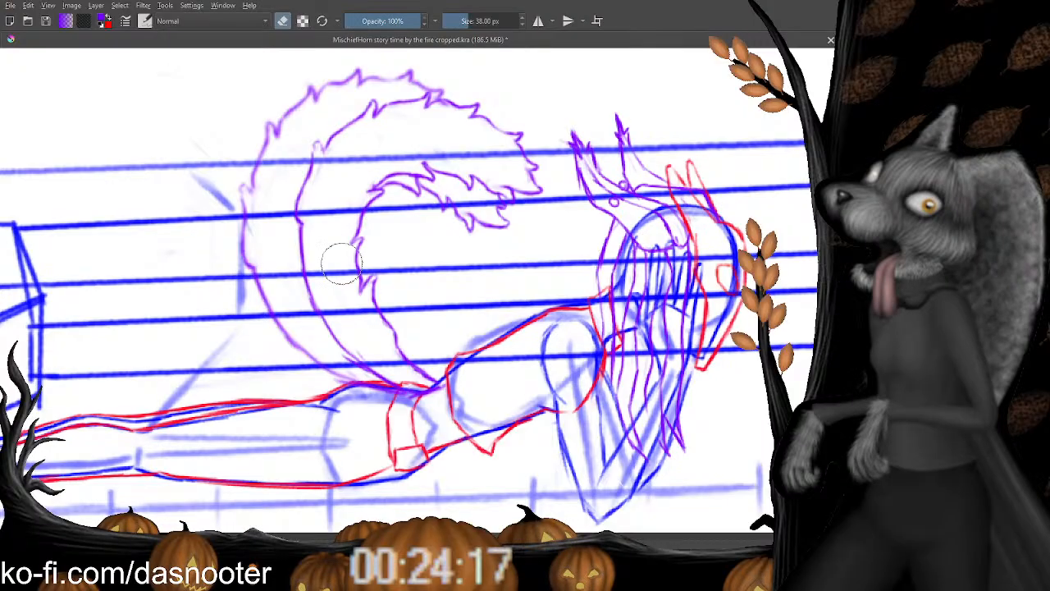
key("e")
left_click_drag(418, 243, 535, 68)
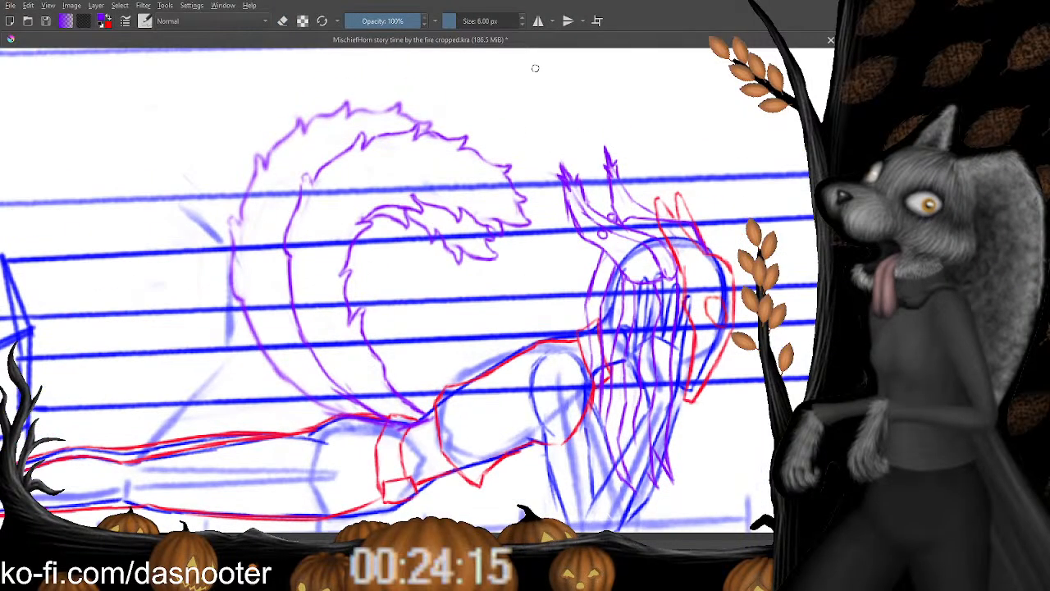
scroll(514, 129, "down", 4)
scroll(493, 246, "up", 2)
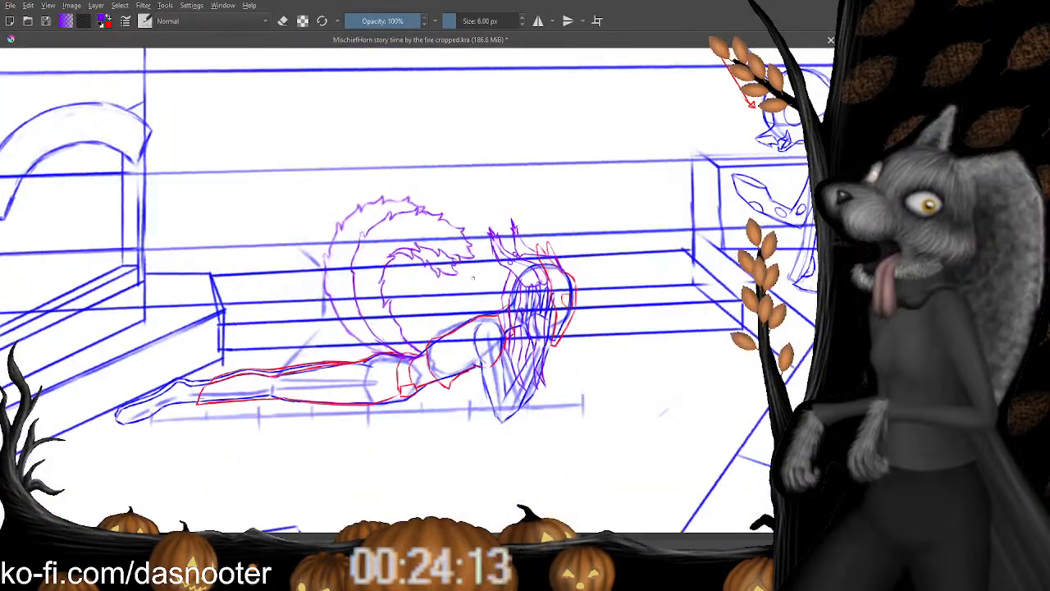
left_click_drag(474, 298, 479, 229)
mouse_move(484, 71)
left_mouse_down()
mouse_move(454, 131)
mouse_move(431, 244)
mouse_move(443, 169)
left_mouse_up()
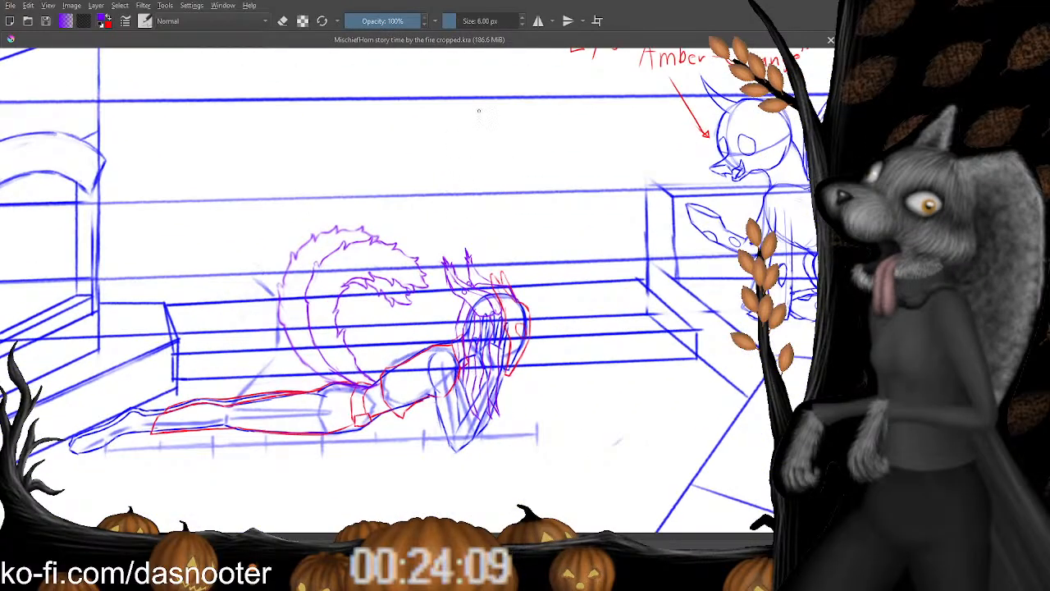
Draw short curved red ridge strokes along the lower belly of the seated changeling.
scroll(420, 106, "down", 4)
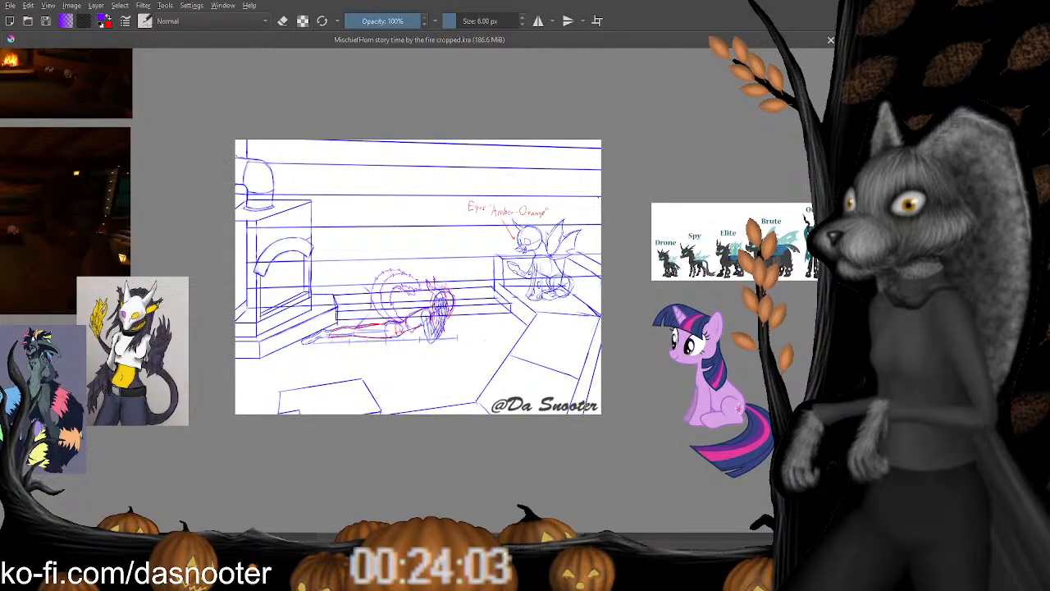
key("1")
left_click_drag(699, 213, 387, 287)
left_click_drag(745, 171, 473, 201)
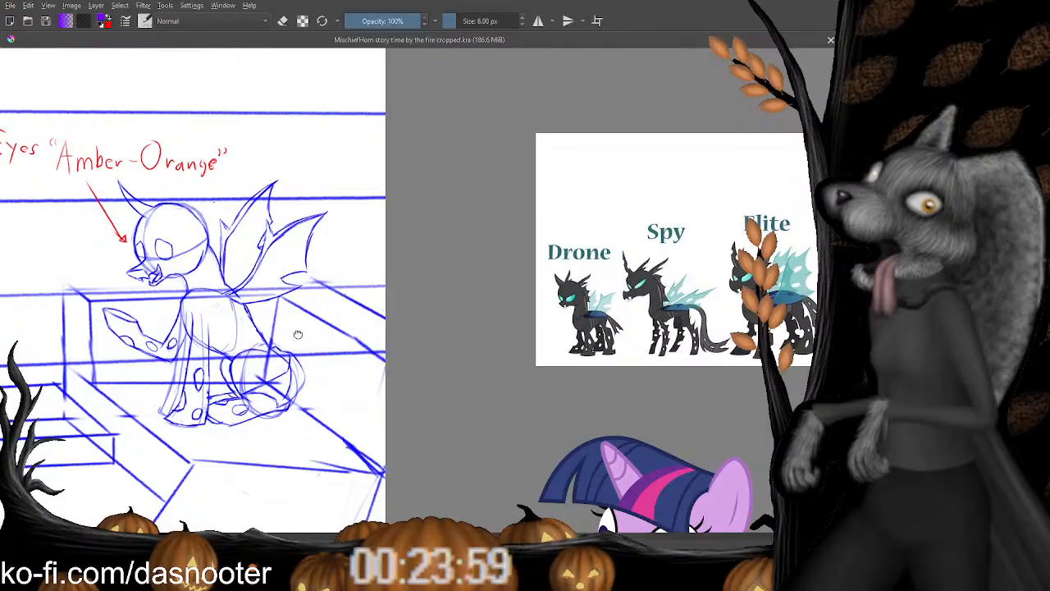
left_click_drag(298, 334, 346, 293)
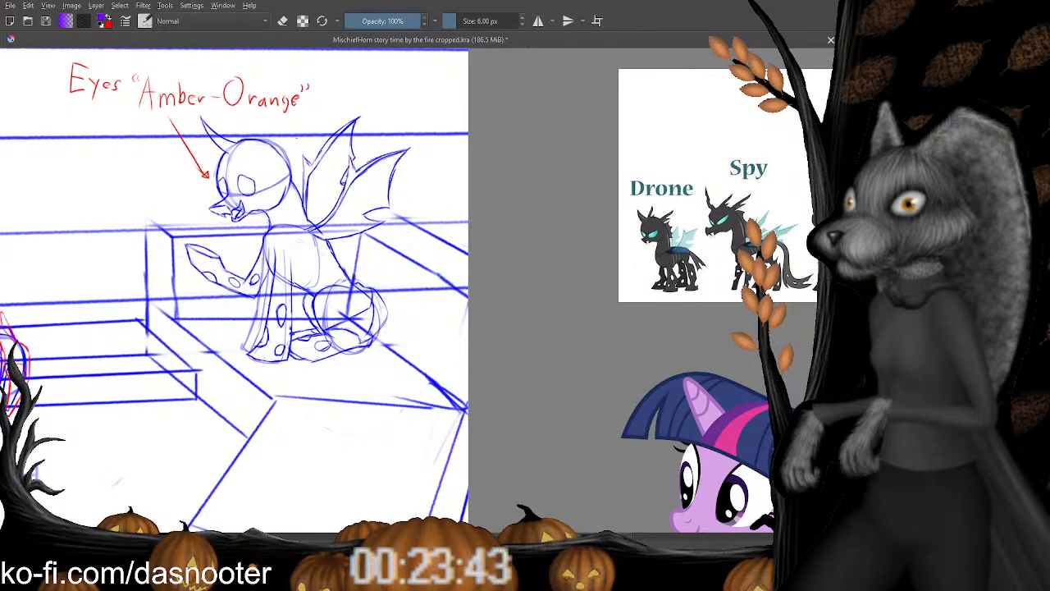
scroll(417, 316, "down", 1)
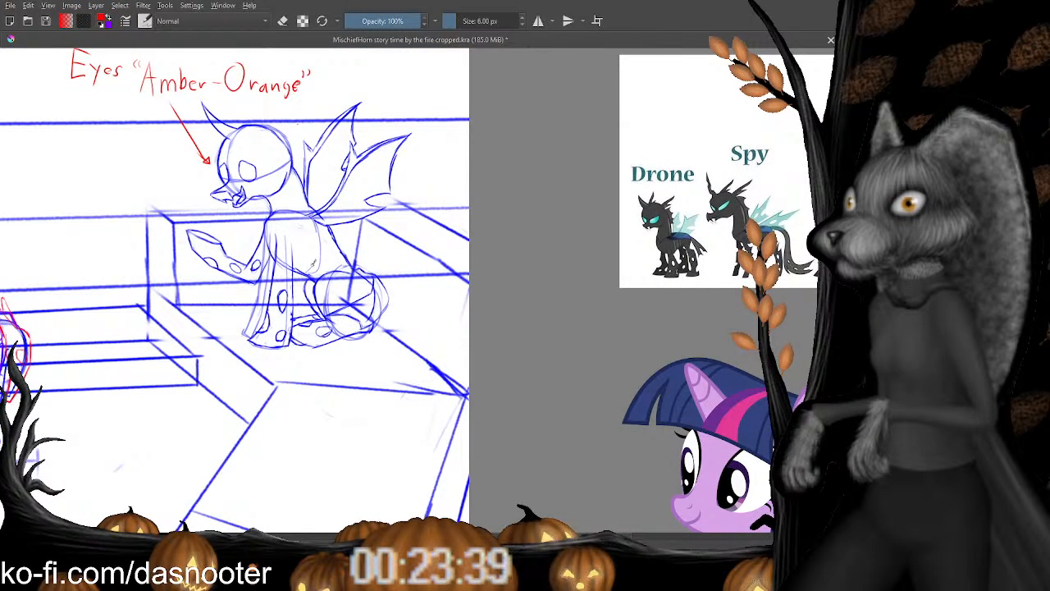
key("ctrl+z")
left_click_drag(311, 258, 311, 256)
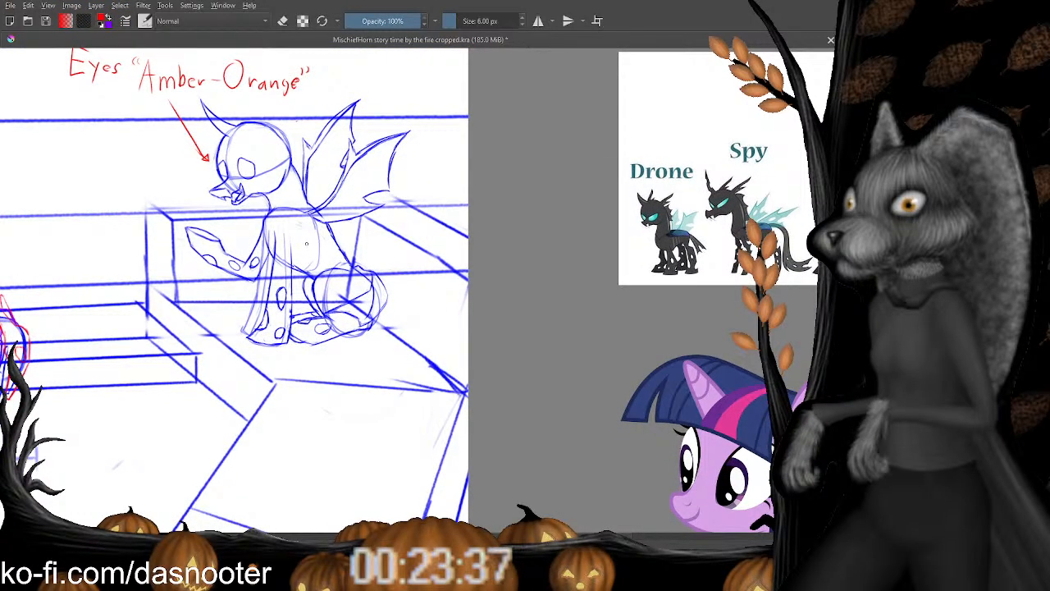
scroll(309, 247, "up", 2)
mouse_move(254, 256)
left_mouse_down()
mouse_move(236, 286)
mouse_move(224, 284)
mouse_move(246, 286)
left_mouse_up()
key("e")
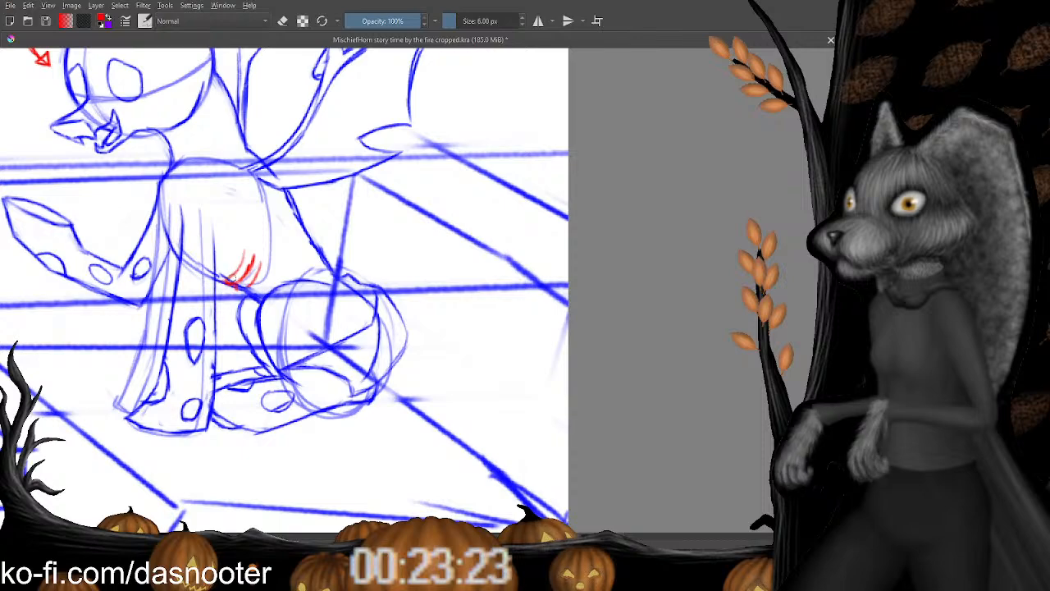
left_click_drag(224, 274, 235, 251)
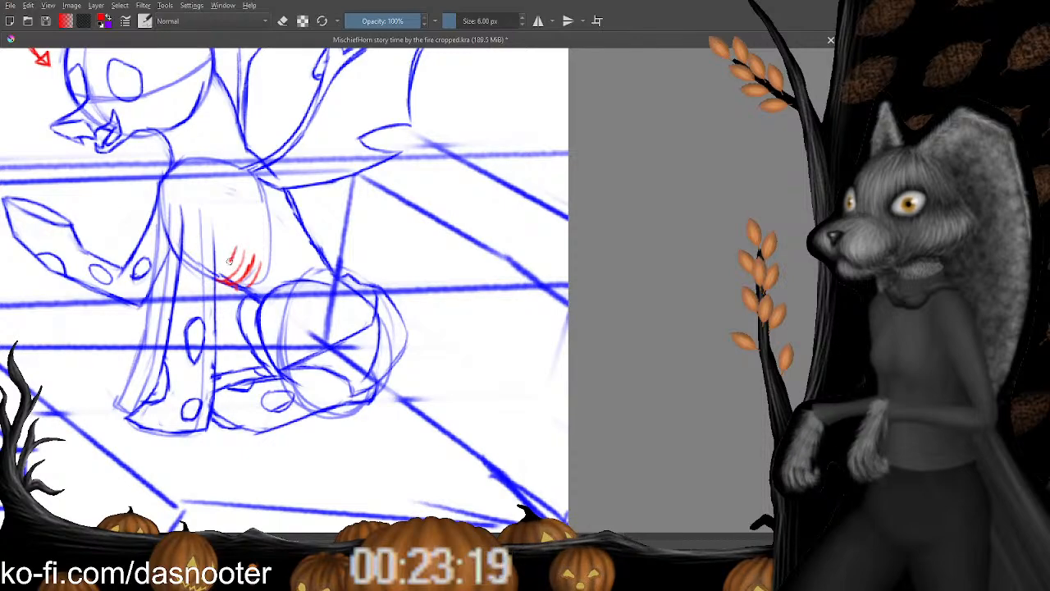
Extend the red belly edge line back to the seated changeling's hind leg and shorten the ridge strokes above it with the eraser.
key("e")
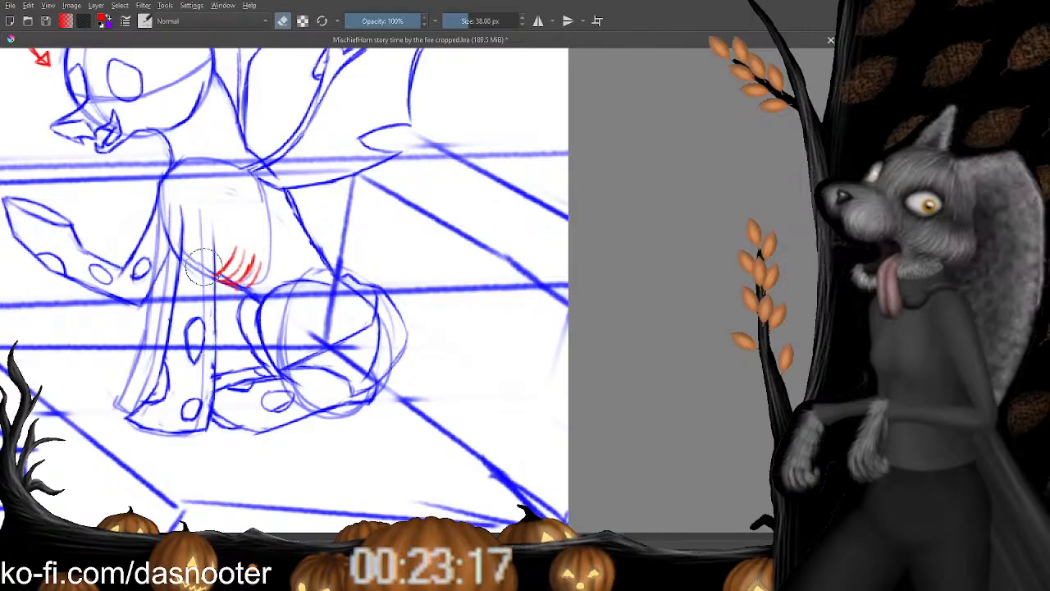
left_click_drag(217, 329, 206, 325)
key("ctrl+z")
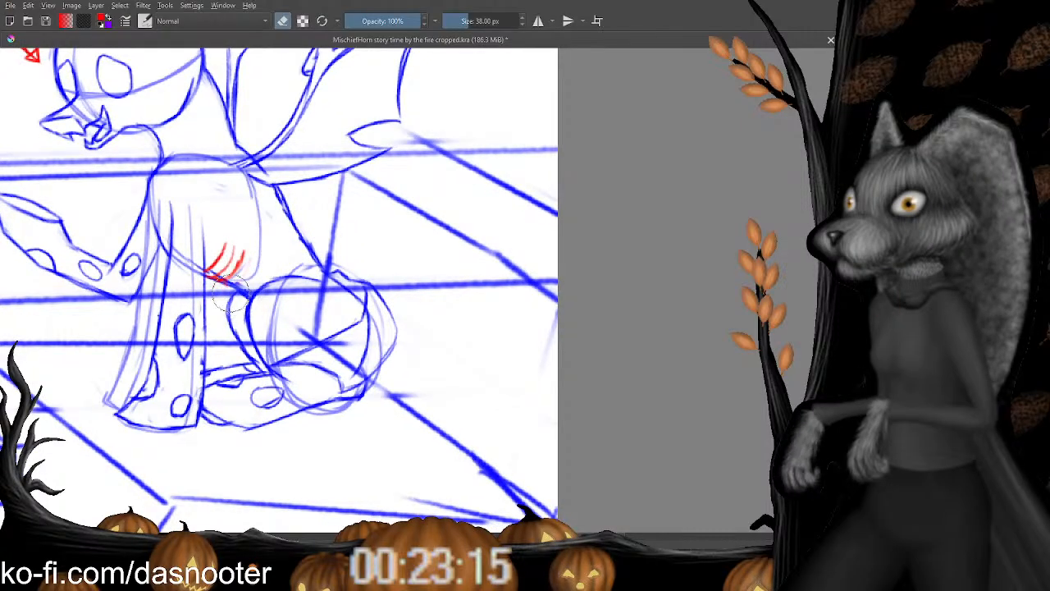
key("e")
left_click_drag(204, 259, 207, 248)
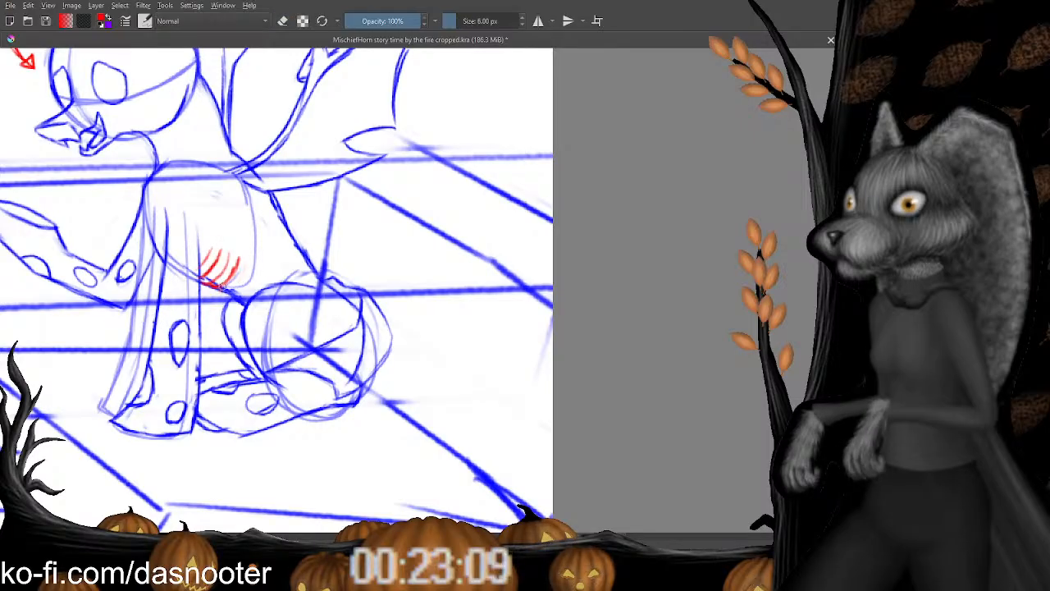
left_click_drag(223, 286, 242, 301)
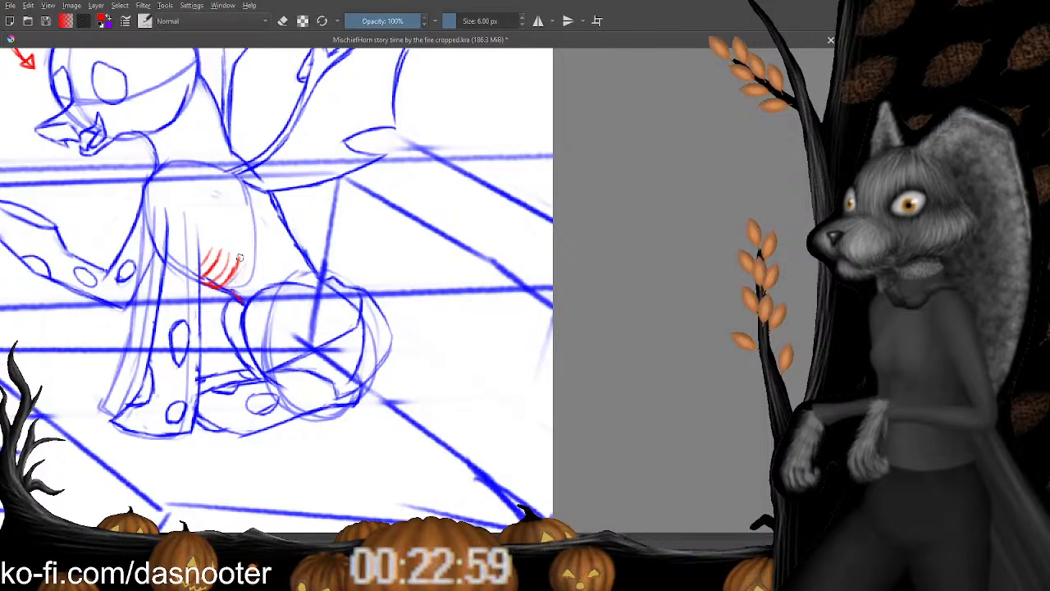
key("e")
key("e")
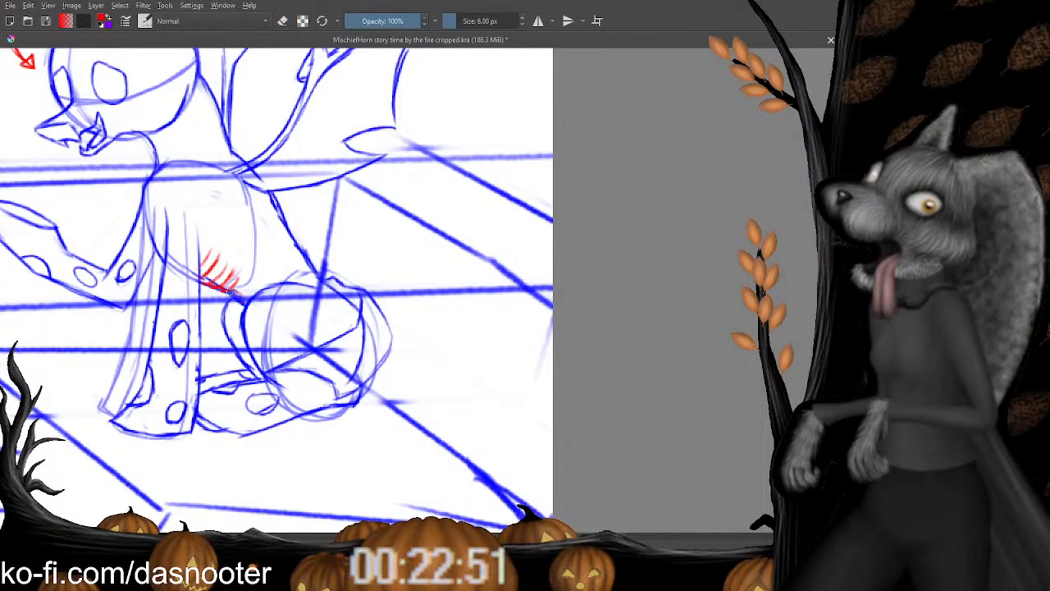
left_click_drag(192, 304, 235, 341)
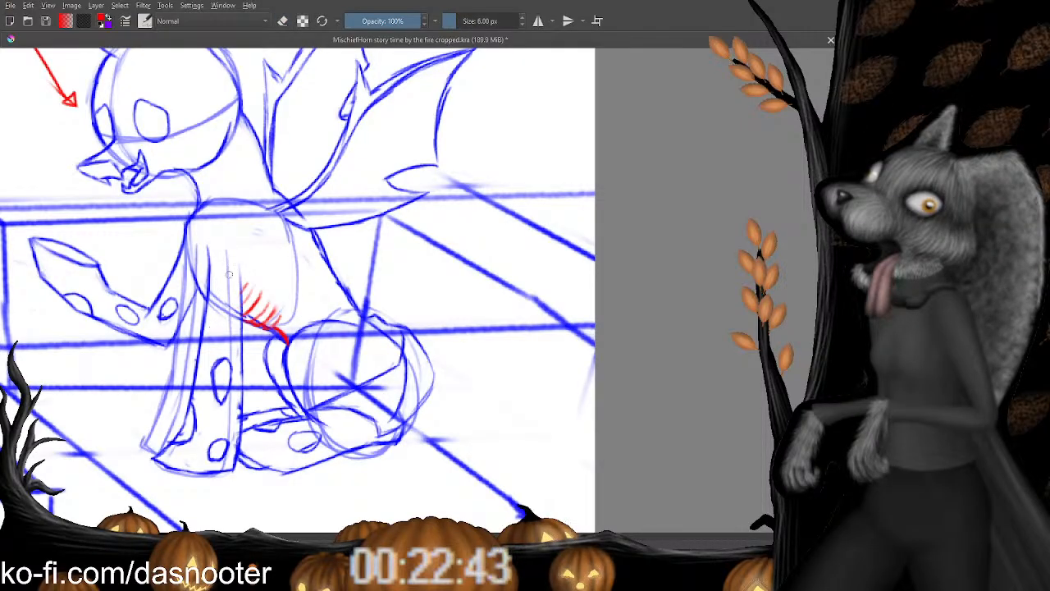
Add a taller curved red ridge stroke above the existing ridges on the seated changeling's belly.
left_click_drag(223, 314, 217, 319)
key("e")
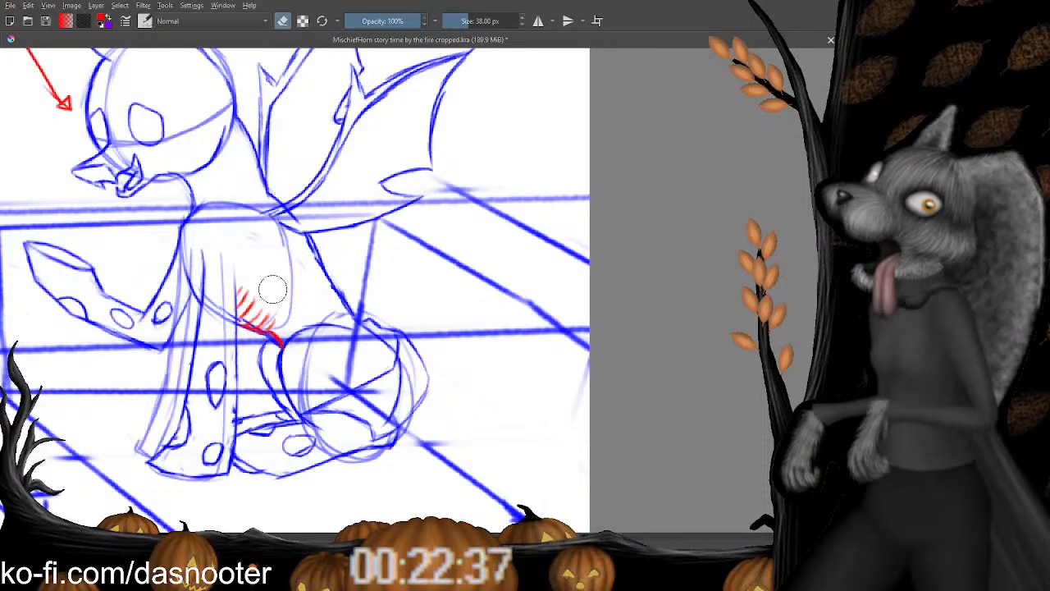
key("e")
scroll(221, 245, "up", 2)
scroll(301, 195, "down", 3)
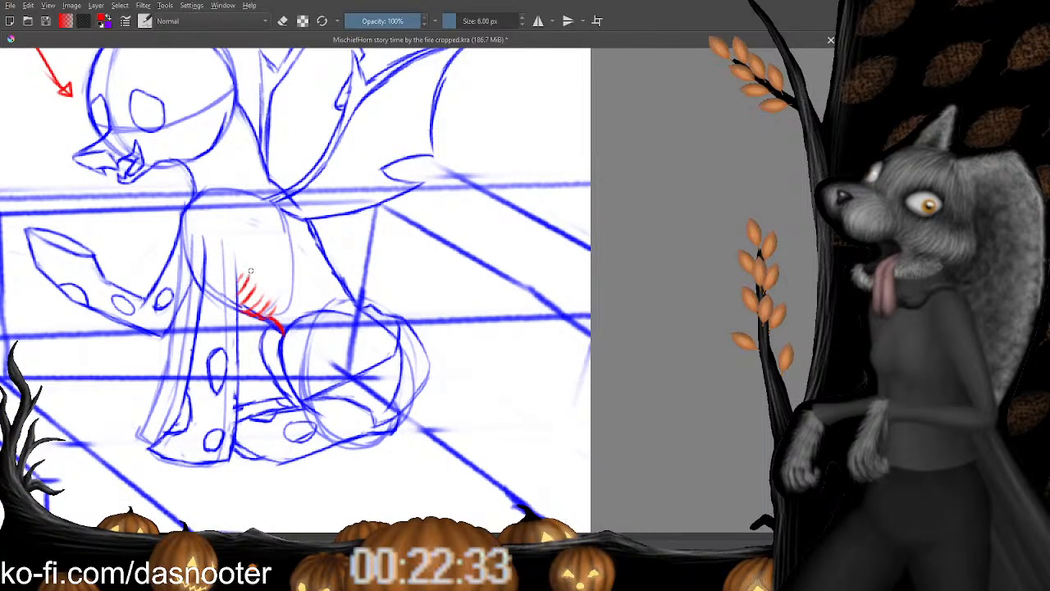
key("e")
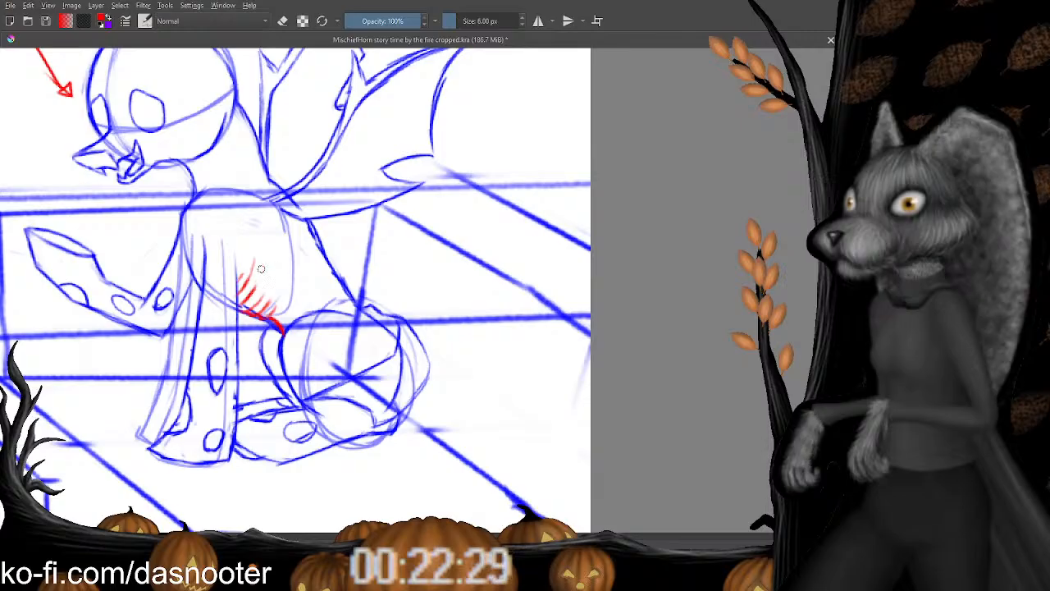
key("e")
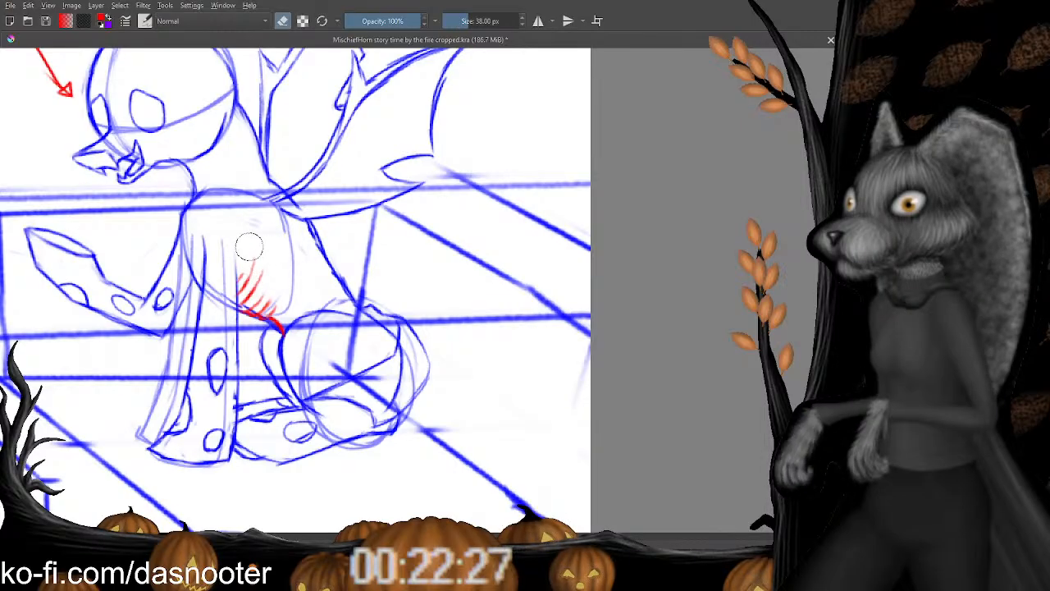
Draw another curved red belly ridge nearer the hind leg and tidy the ridge tips with the eraser.
key("e")
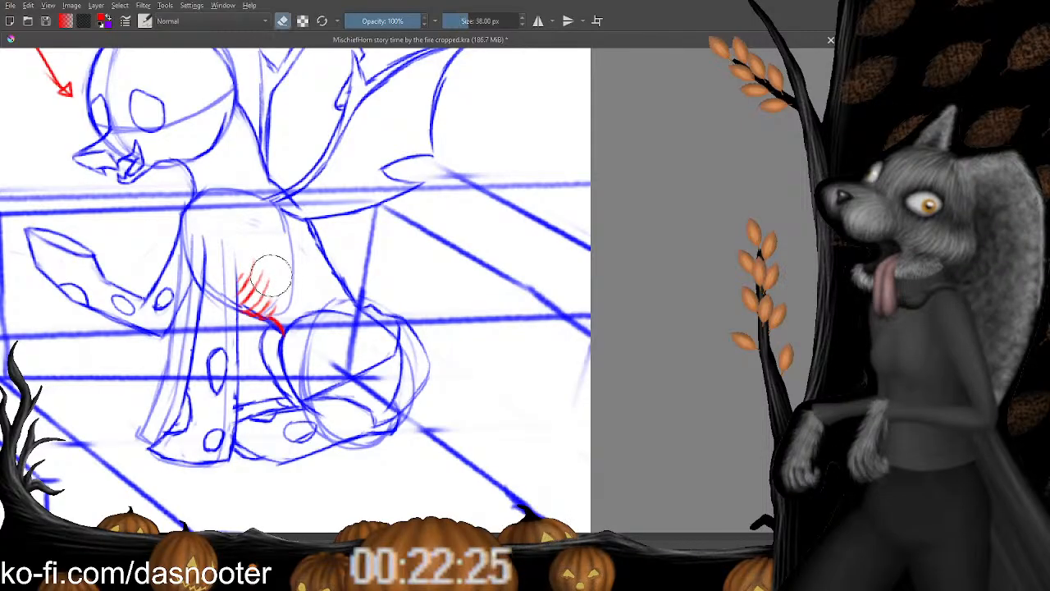
key("e")
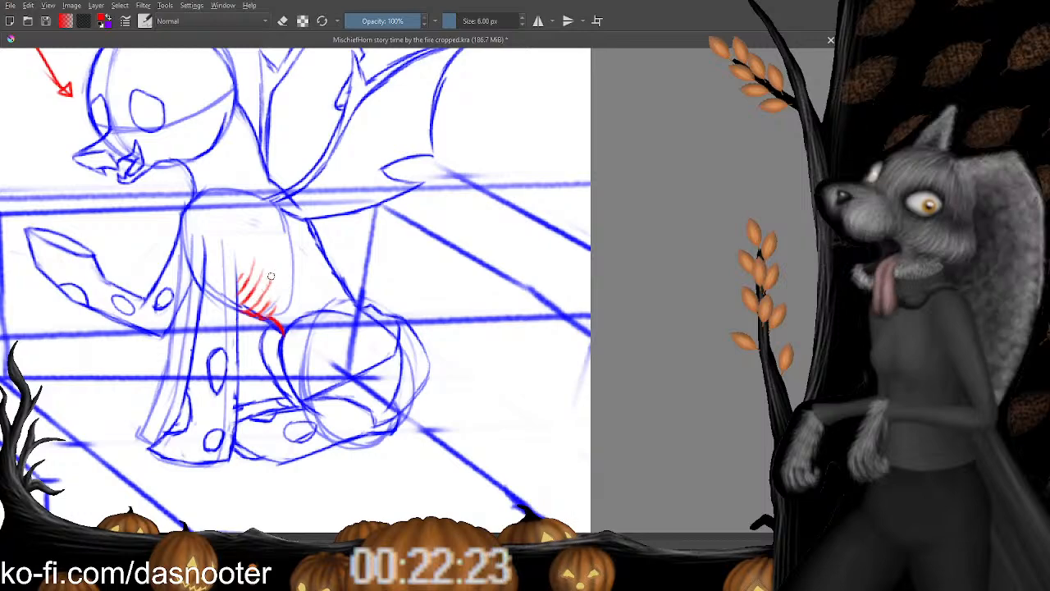
key("e")
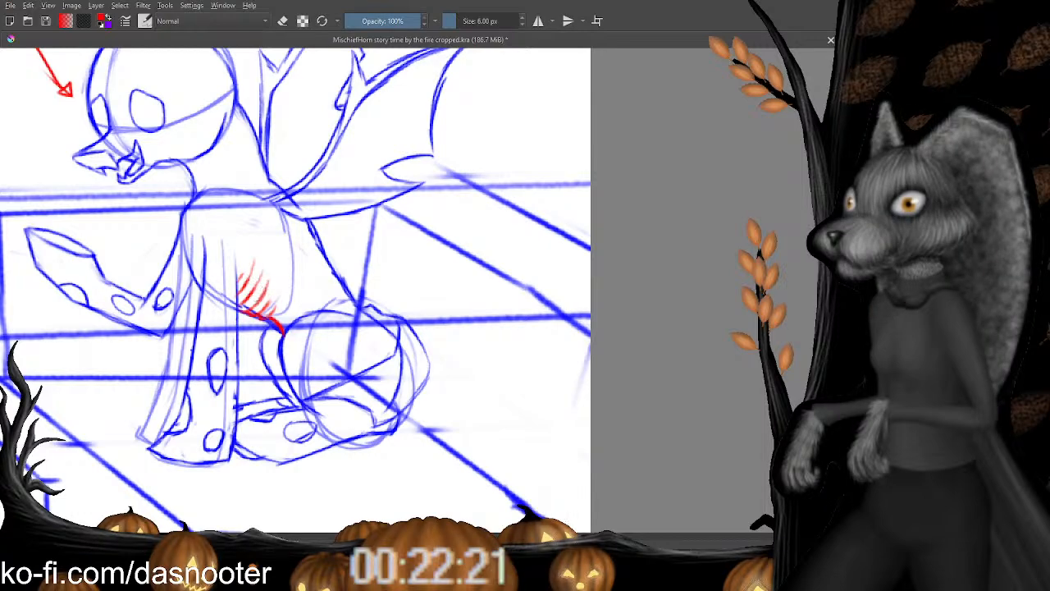
key("e")
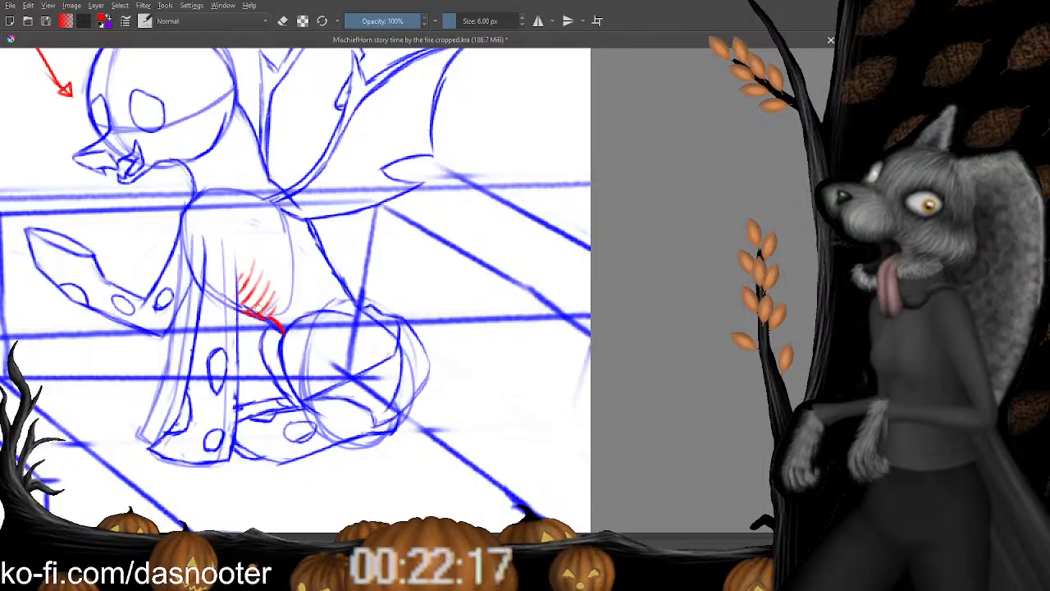
mouse_move(276, 306)
left_mouse_down()
mouse_move(277, 286)
mouse_move(245, 300)
left_mouse_up()
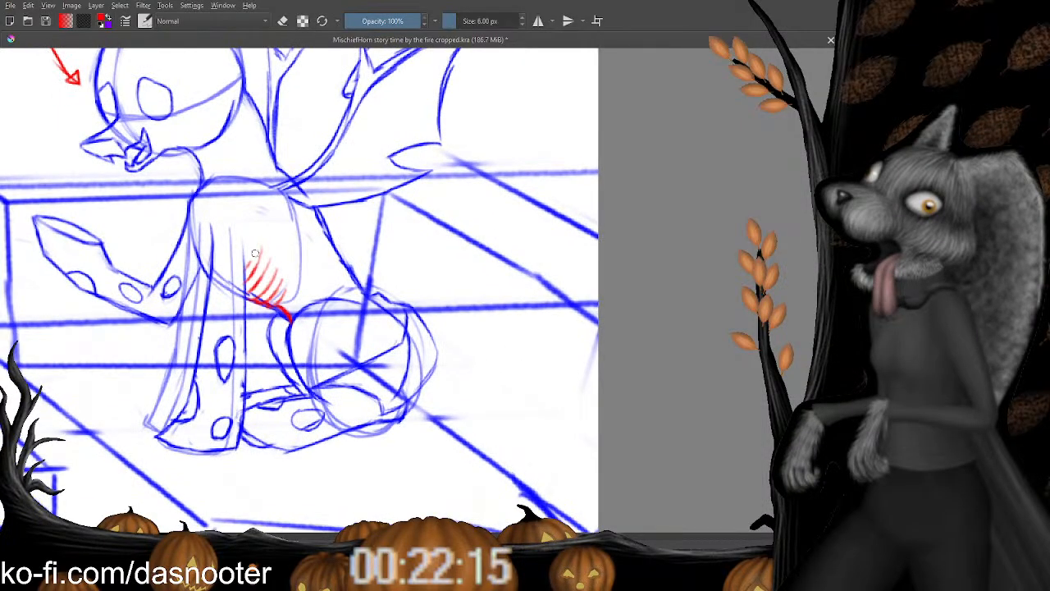
key("e")
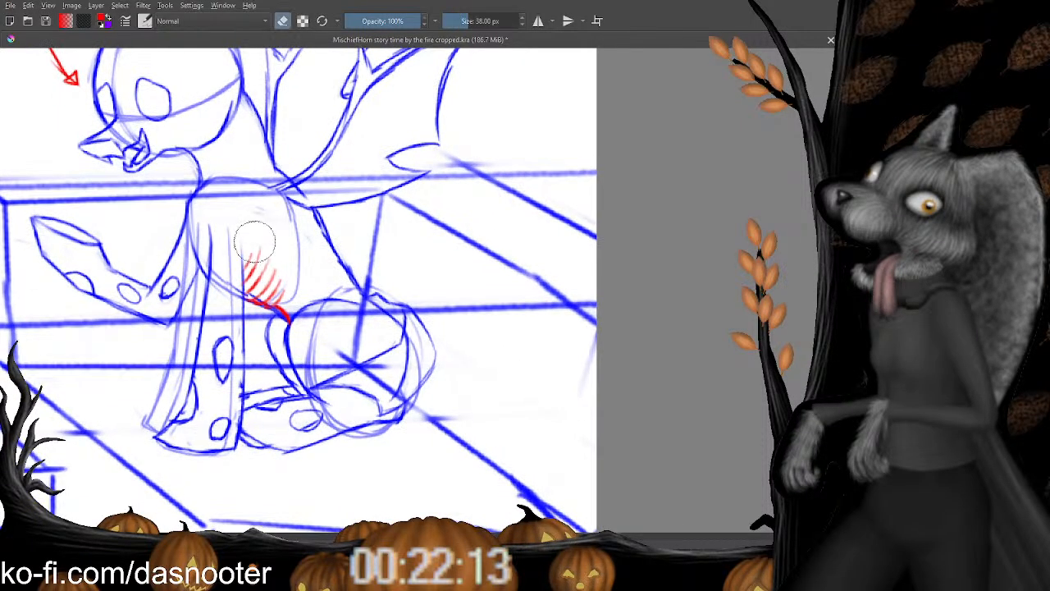
left_click_drag(293, 209, 297, 308)
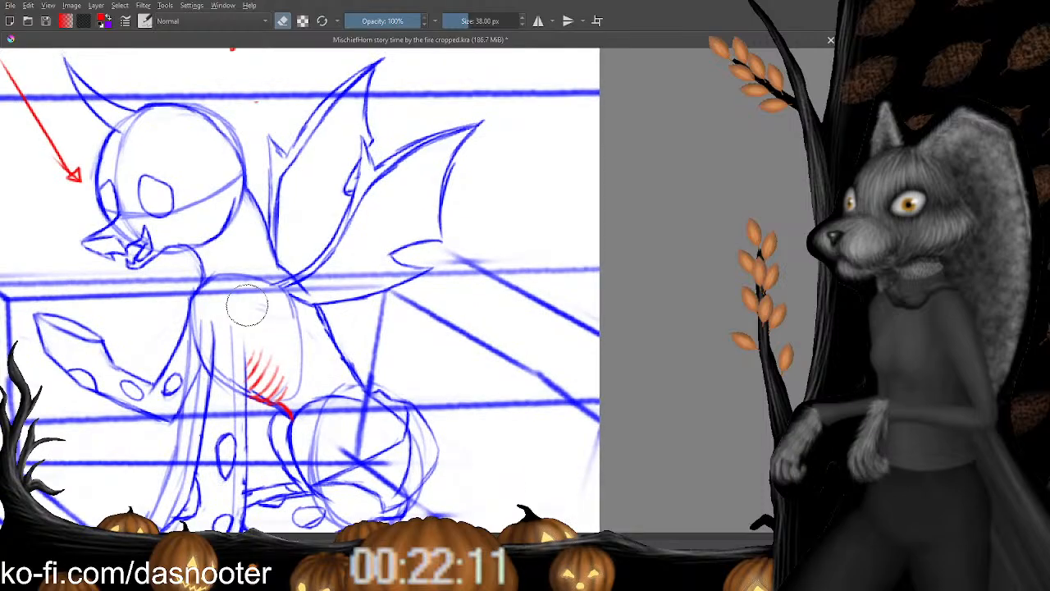
key("e")
left_click_drag(303, 184, 333, 70)
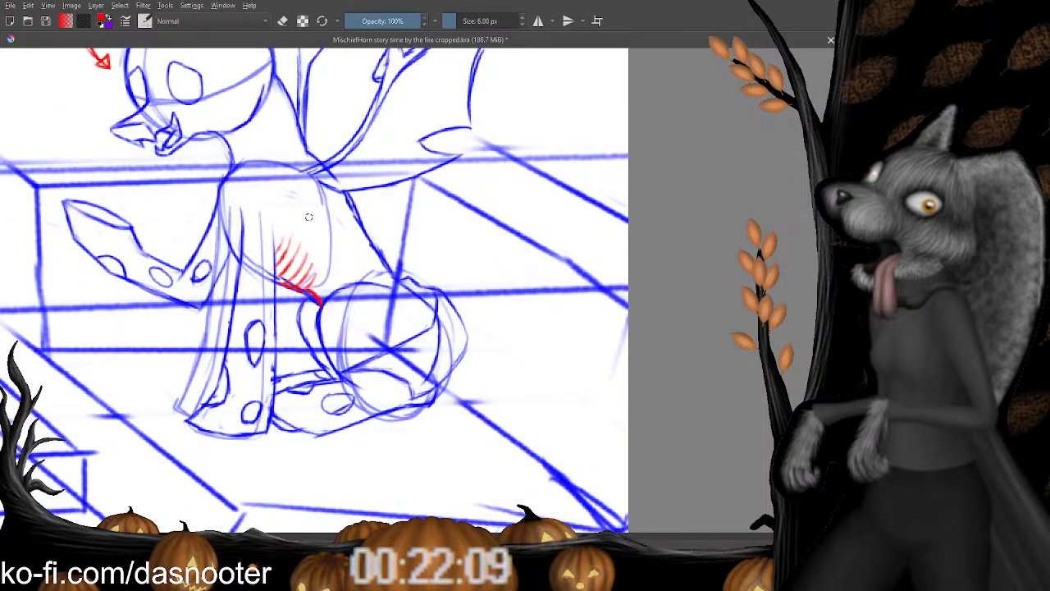
Switch the brush color to purple and move the Drone, Spy and Elite changeling reference image next to the seated changeling.
key("minus")
key("minus")
key("minus")
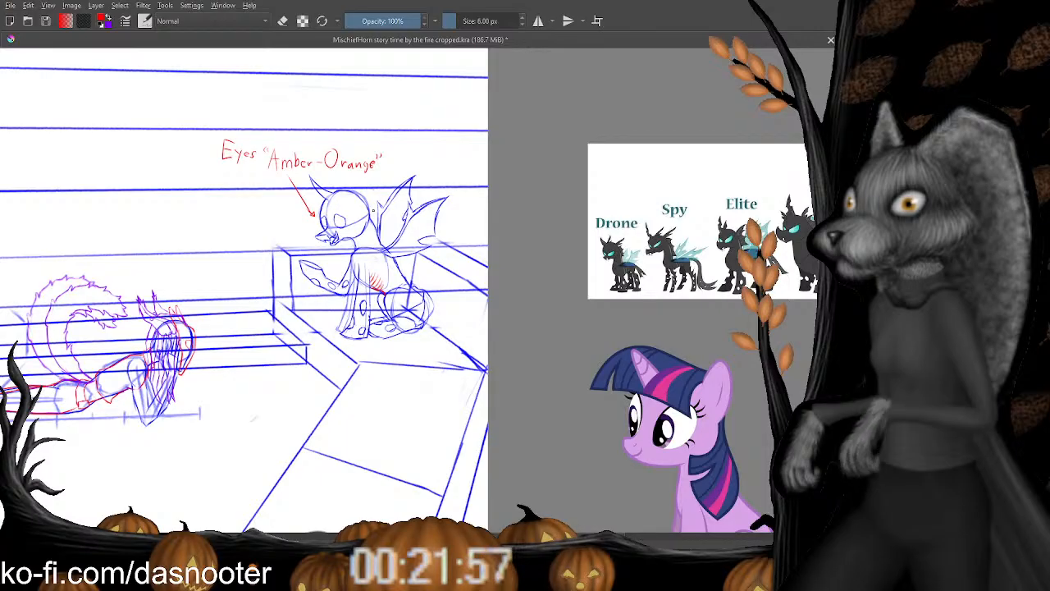
key("ctrl+plus")
key("ctrl+plus")
key("ctrl+plus")
left_click_drag(286, 134, 401, 444)
left_click_drag(376, 280, 347, 117)
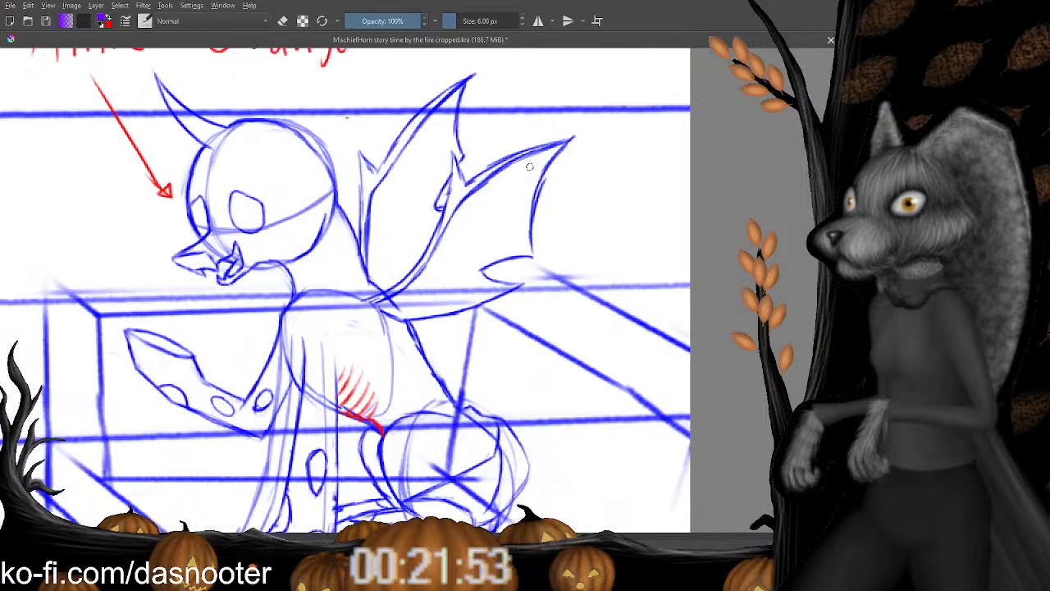
key("ctrl+minus")
key("ctrl+minus")
key("ctrl+minus")
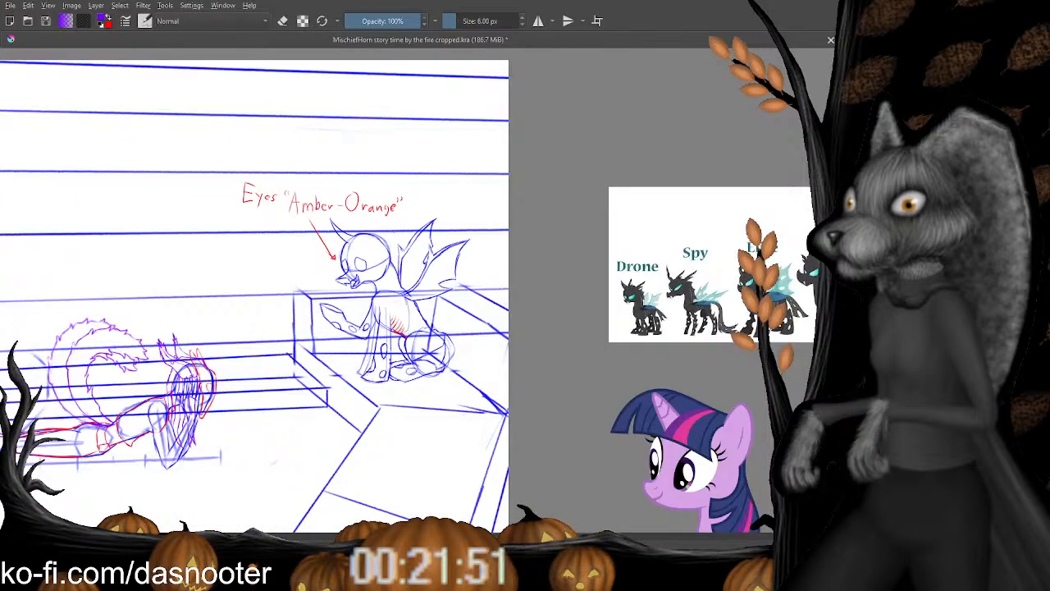
left_click_drag(754, 262, 543, 212)
key("b")
Draw the first purple edge of a back-swept head fin rising from the top of the seated changeling's head.
key("ctrl+plus")
key("ctrl+plus")
key("ctrl+plus")
mouse_move(298, 161)
left_mouse_down()
mouse_move(342, 245)
mouse_move(289, 228)
mouse_move(292, 210)
mouse_move(318, 185)
mouse_move(374, 167)
left_mouse_up()
left_click_drag(422, 201, 358, 171)
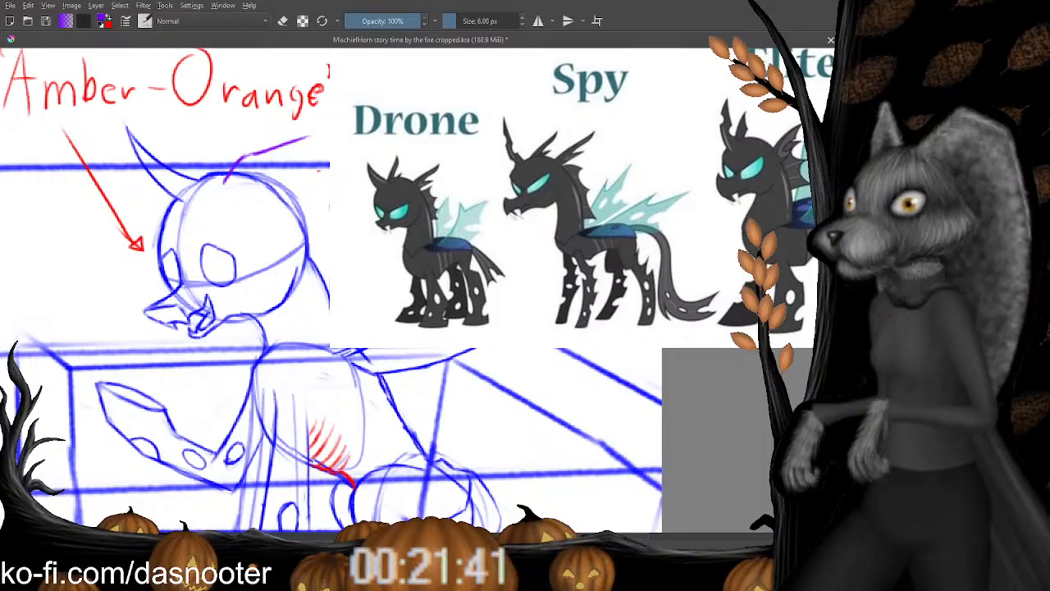
Move the changeling reference image clear of the sketched wings so that it sits beside them, and return to the brush.
left_click(478, 202)
left_click_drag(433, 214, 697, 265)
key("b")
Draw the lower purple edge of the back-swept head fin, bringing both edges together in a long curved point.
mouse_move(313, 160)
left_mouse_down()
mouse_move(347, 200)
mouse_move(340, 171)
mouse_move(279, 194)
left_mouse_up()
key("e")
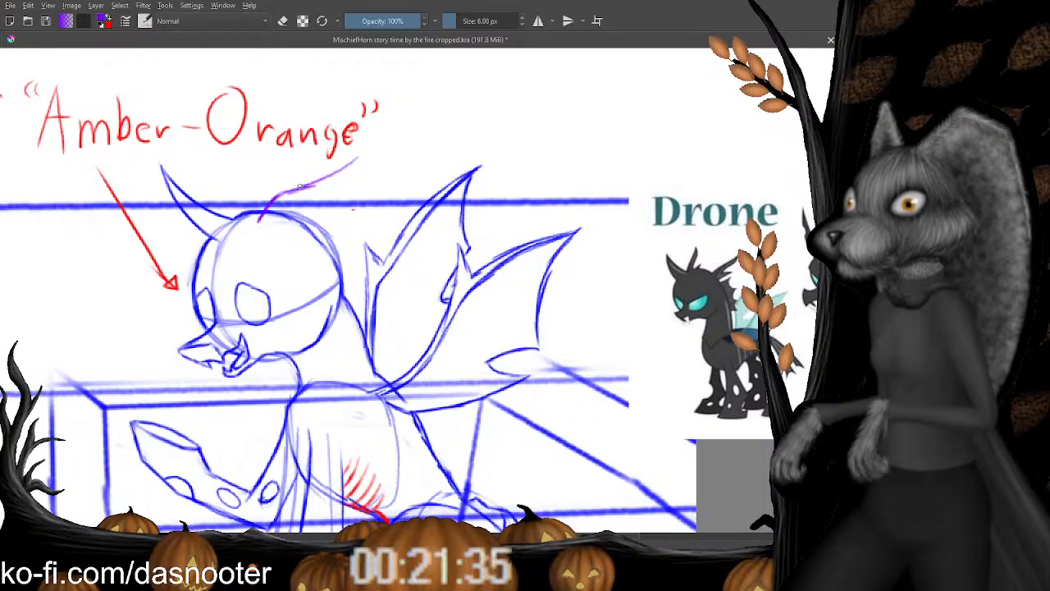
mouse_move(348, 165)
left_mouse_down()
mouse_move(383, 136)
mouse_move(355, 170)
mouse_move(375, 148)
mouse_move(300, 202)
mouse_move(301, 239)
mouse_move(296, 211)
left_mouse_up()
left_click_drag(318, 173, 308, 187)
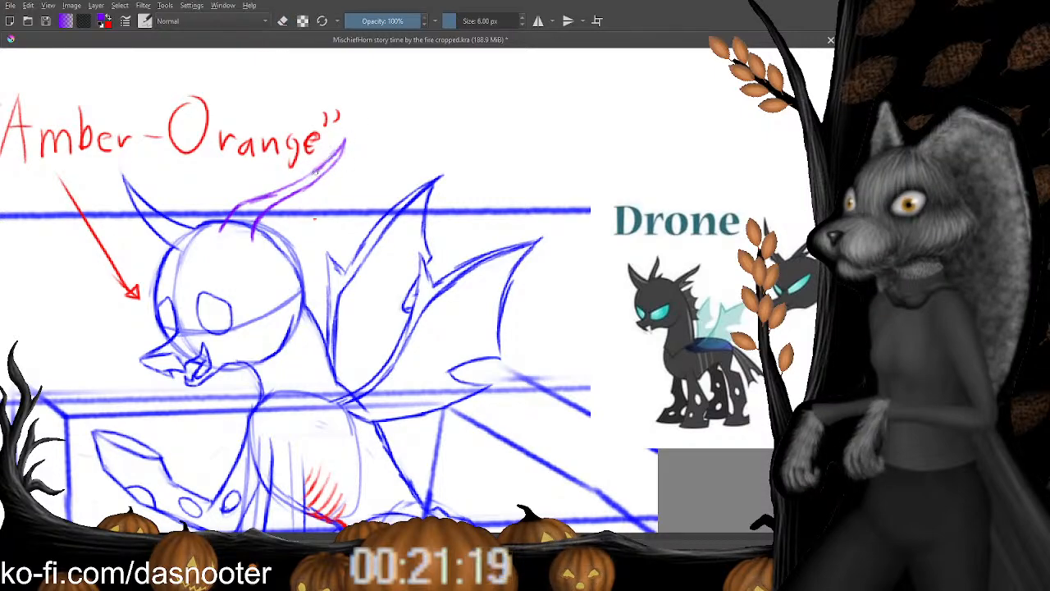
left_click_drag(338, 154, 342, 151)
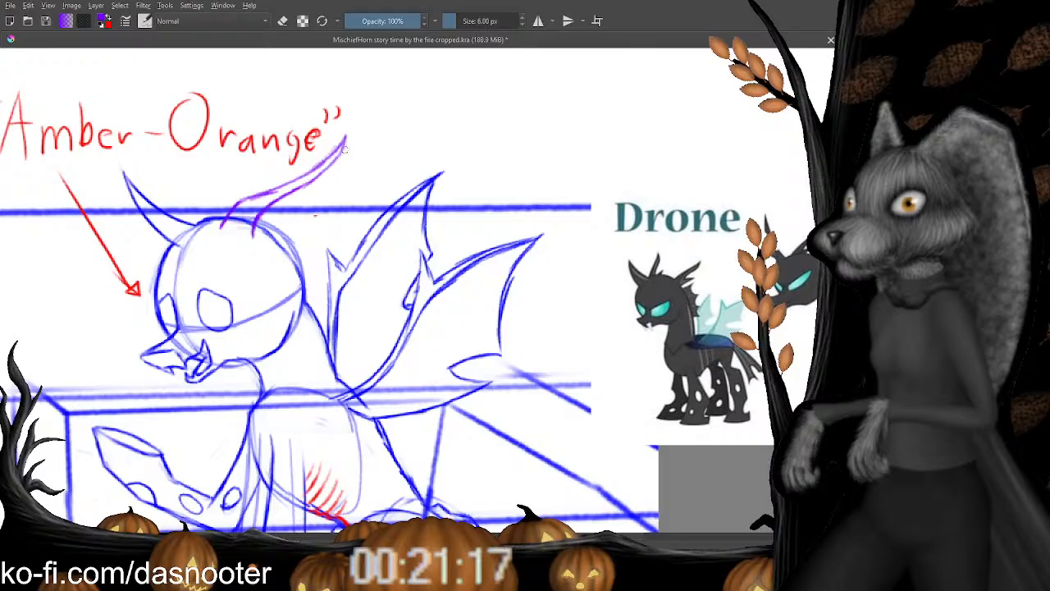
left_click_drag(346, 143, 310, 190)
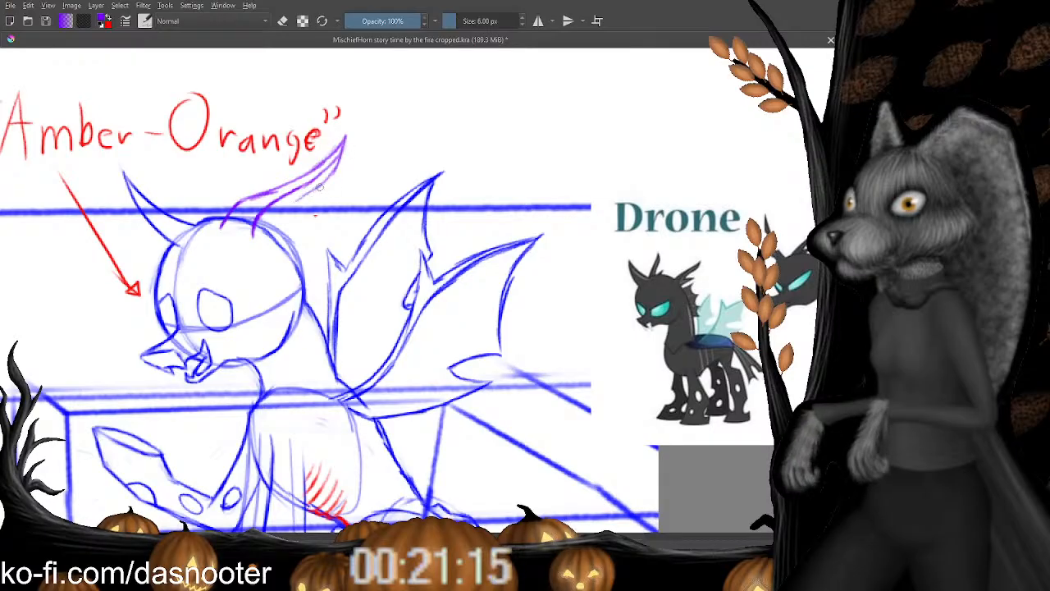
Add a small jagged purple barb at the base of the long head fin, cleaning up its lines with the eraser.
key("e")
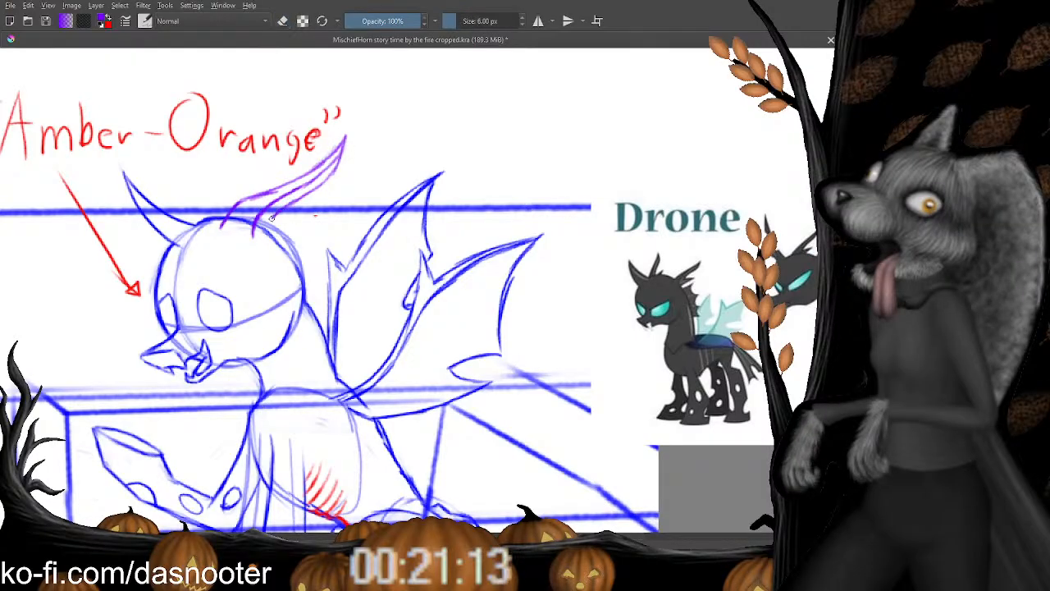
key("e")
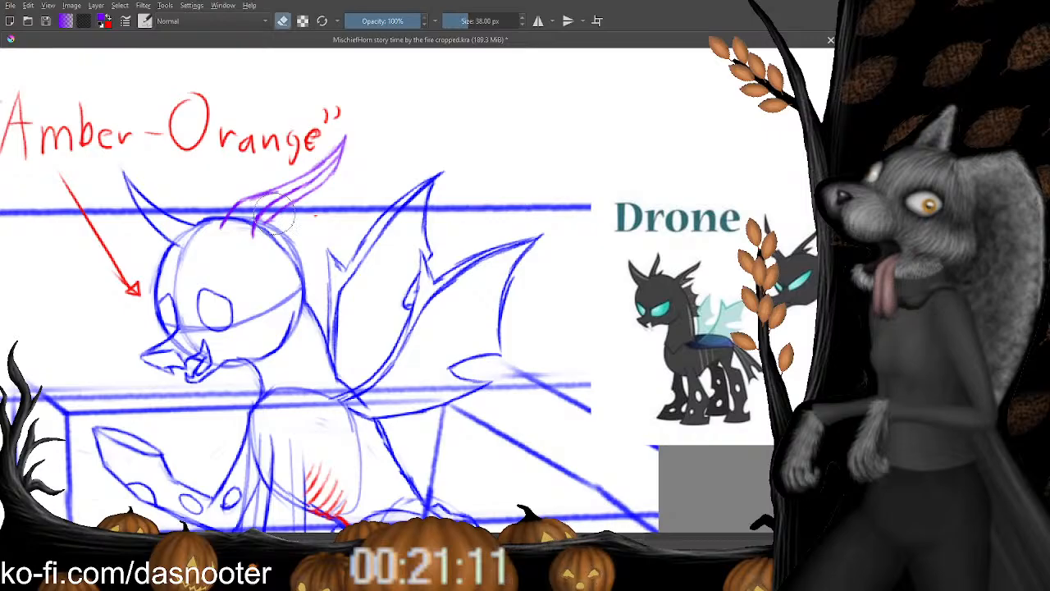
key("e")
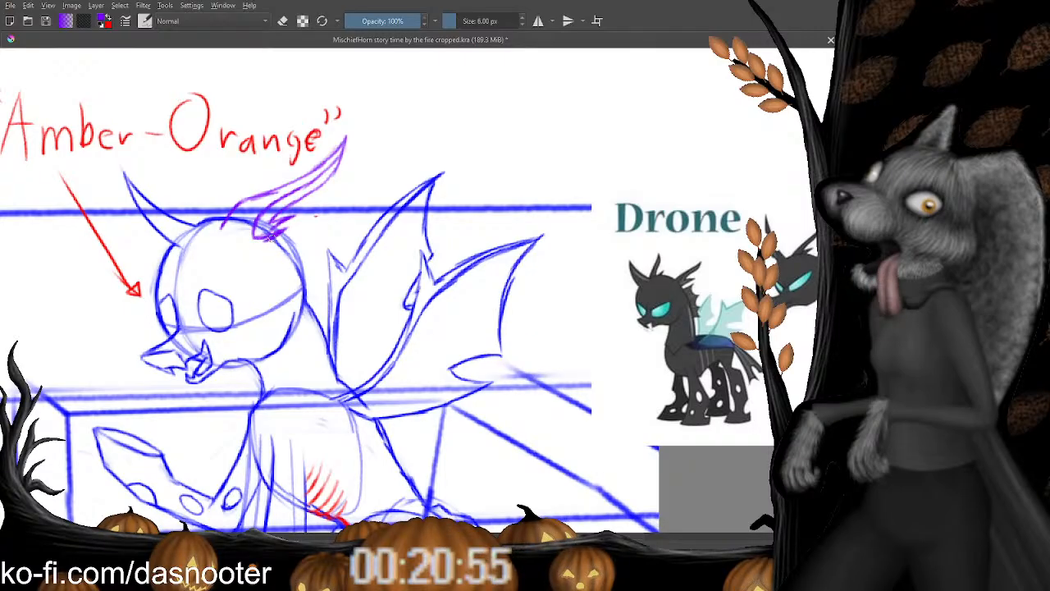
key("e")
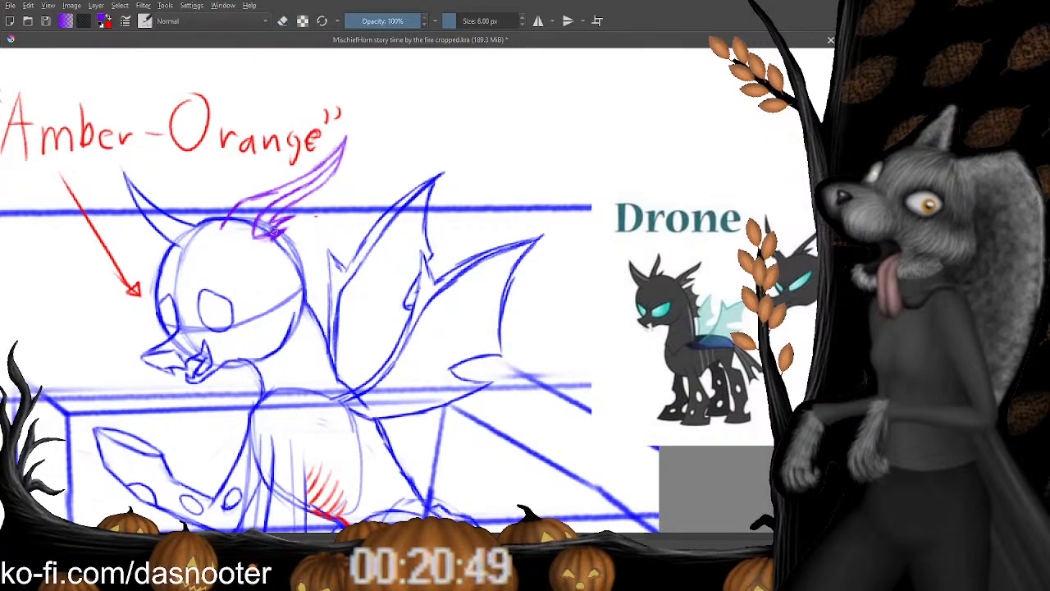
Draw a second curved purple fin spike on the back of the changeling's head, below the long one.
left_click_drag(284, 253, 282, 256)
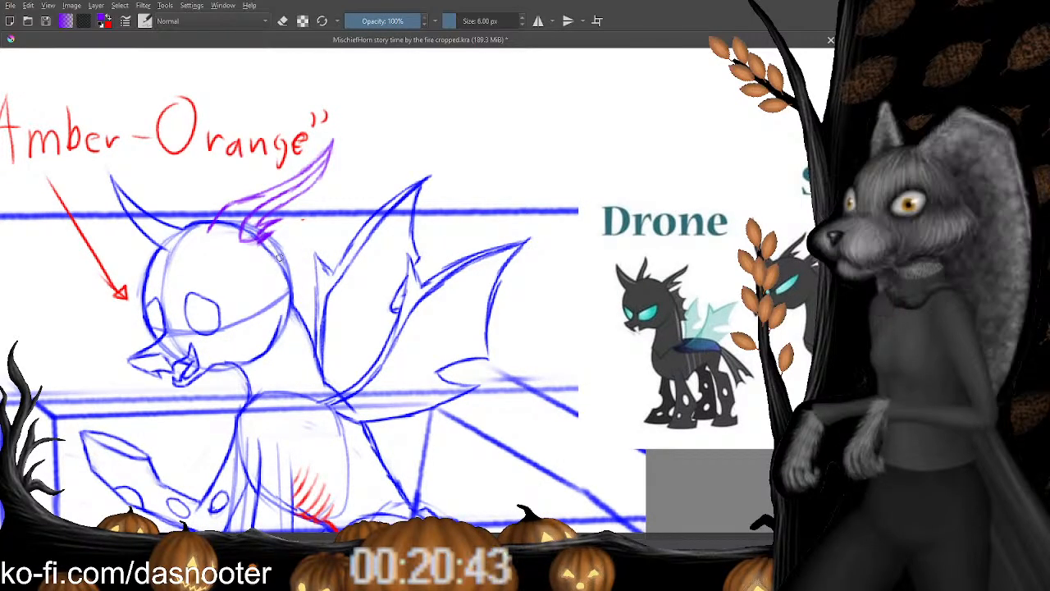
mouse_move(277, 257)
left_mouse_down()
mouse_move(273, 244)
mouse_move(318, 201)
mouse_move(322, 221)
left_mouse_up()
key("e")
left_click_drag(326, 184, 324, 244)
key("e")
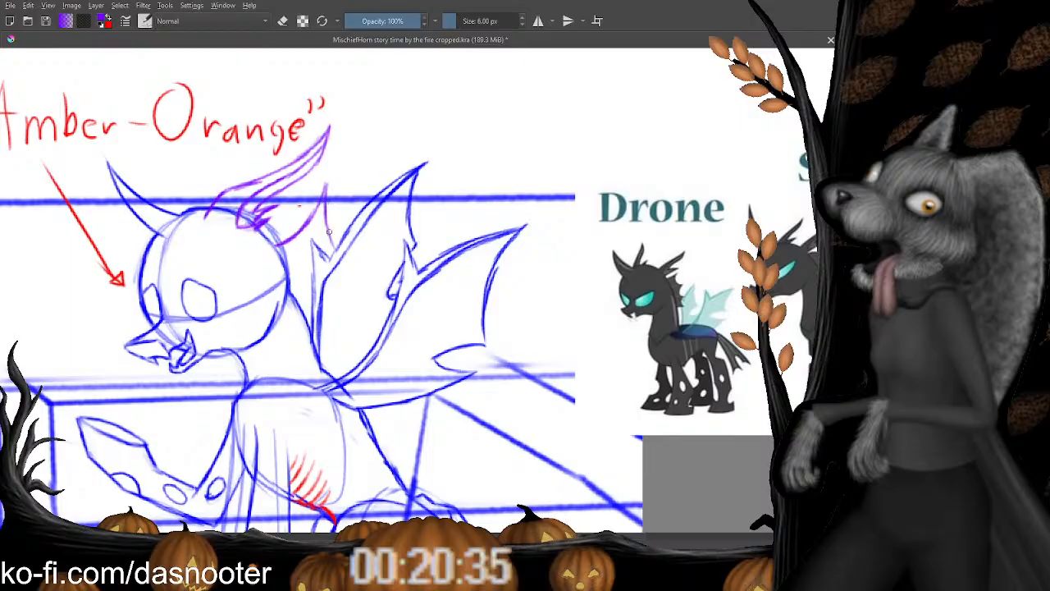
left_click_drag(329, 232, 340, 256)
left_click_drag(357, 284, 363, 254)
Erase the tip and rear edge of the second purple fin spike and redraw them shorter.
key("e")
left_click_drag(336, 157, 336, 205)
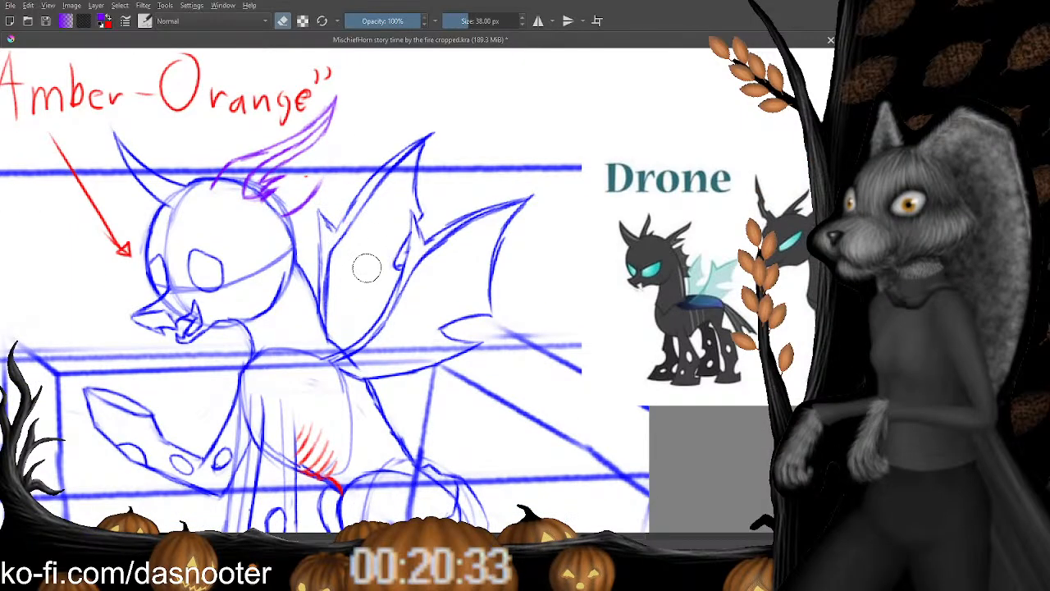
key("e")
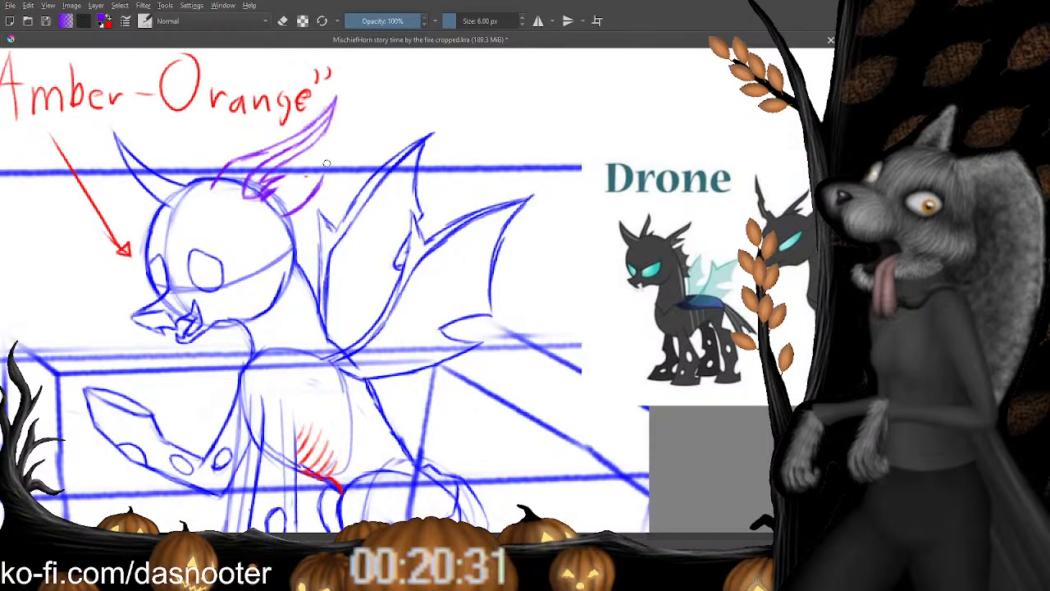
mouse_move(325, 166)
left_mouse_down()
mouse_move(324, 232)
mouse_move(326, 207)
left_mouse_up()
key("e")
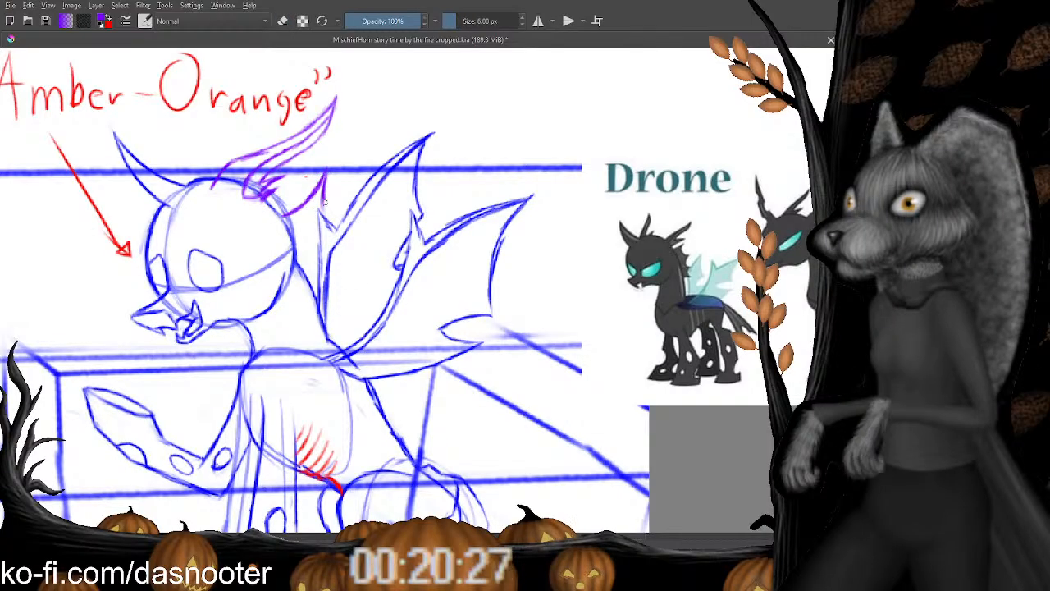
Draw the first purple scallop of the changeling's neck fin below the second spike, trimming stray lines with the eraser.
key("e")
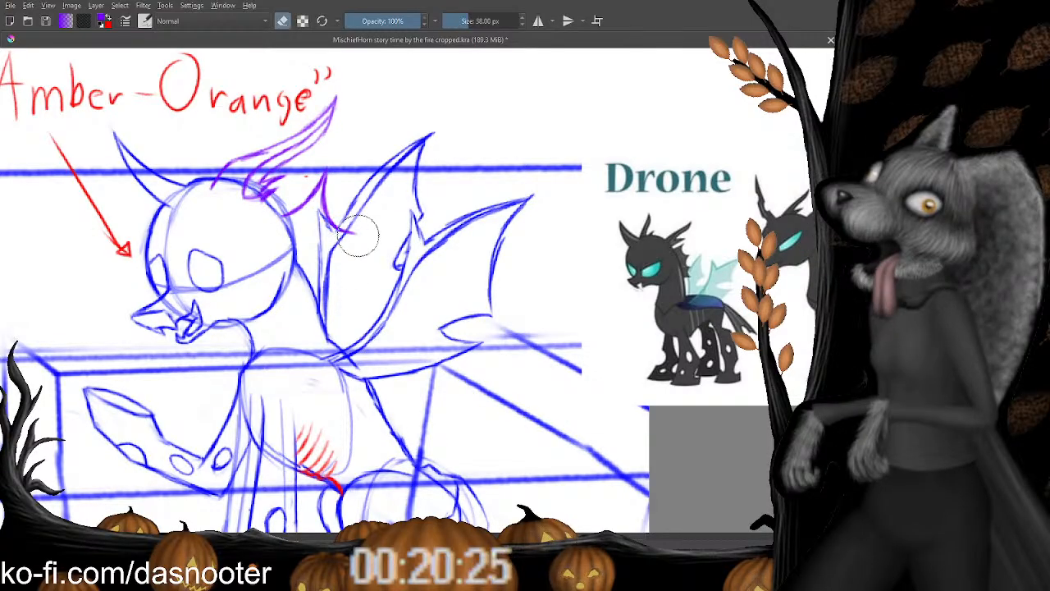
mouse_move(332, 221)
left_mouse_down()
mouse_move(352, 233)
mouse_move(347, 198)
left_mouse_up()
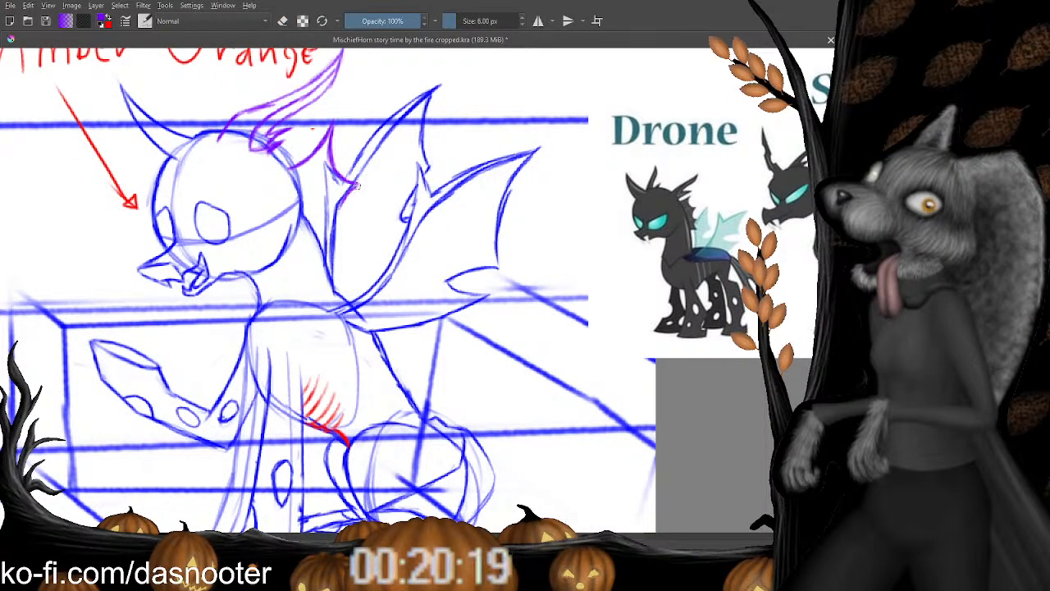
key("e")
key("e")
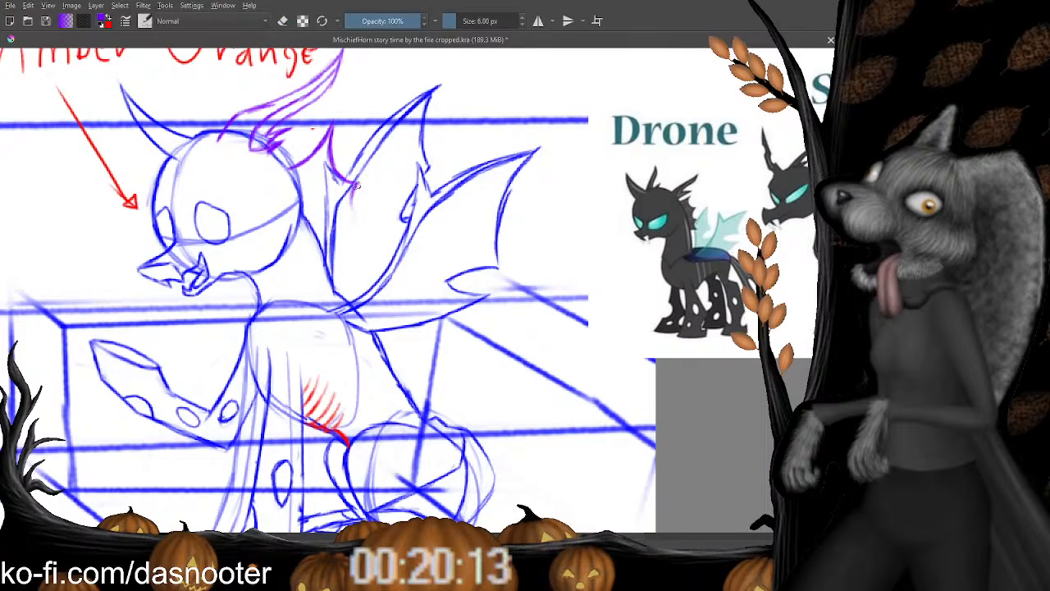
key("e")
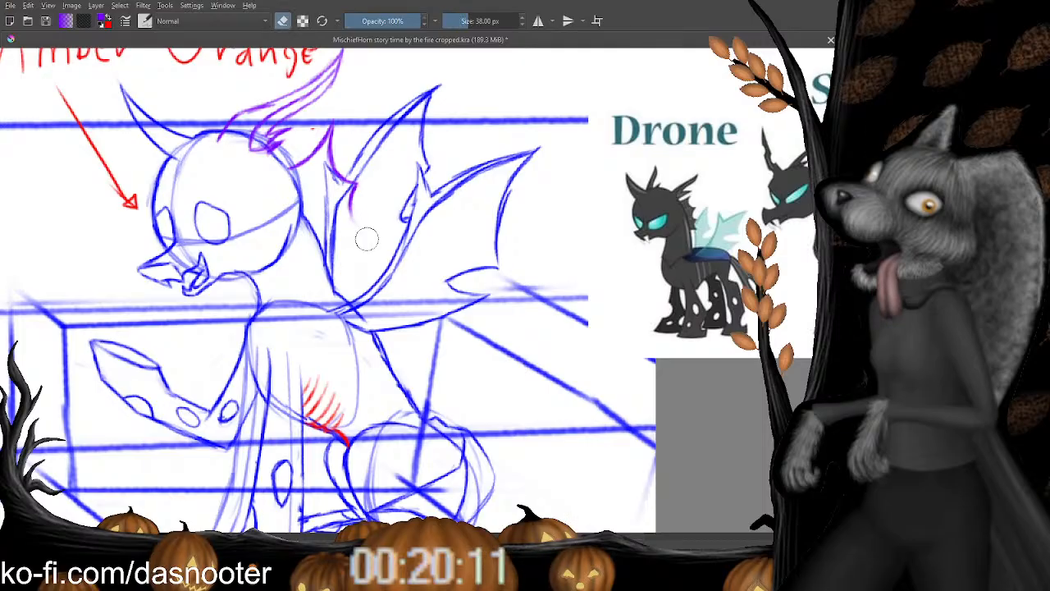
key("e")
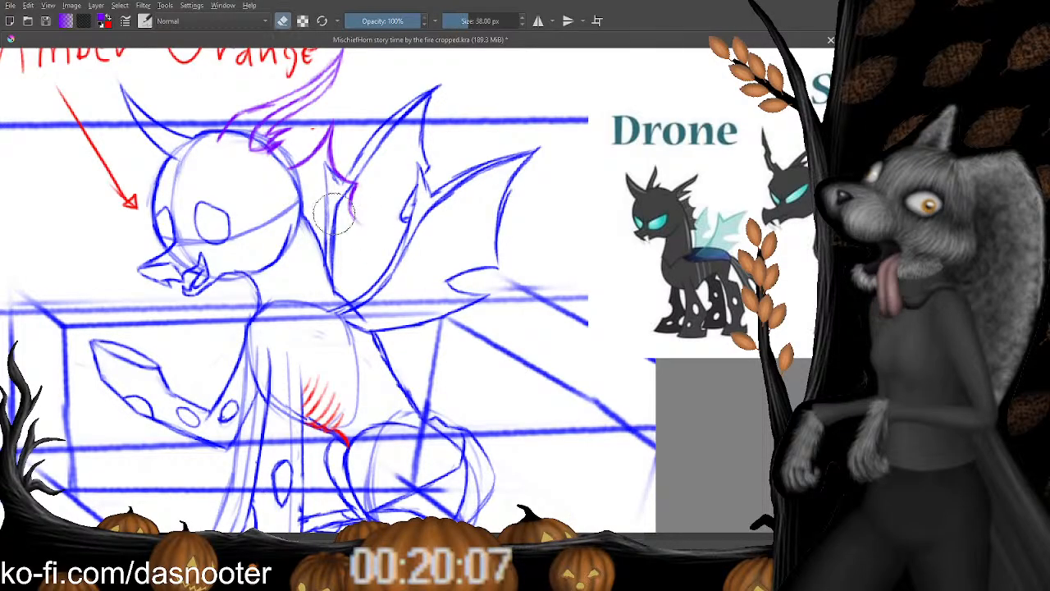
Continue the scalloped purple edge of the neck fin down the back of the neck to a lower point.
scroll(354, 208, "down", 1)
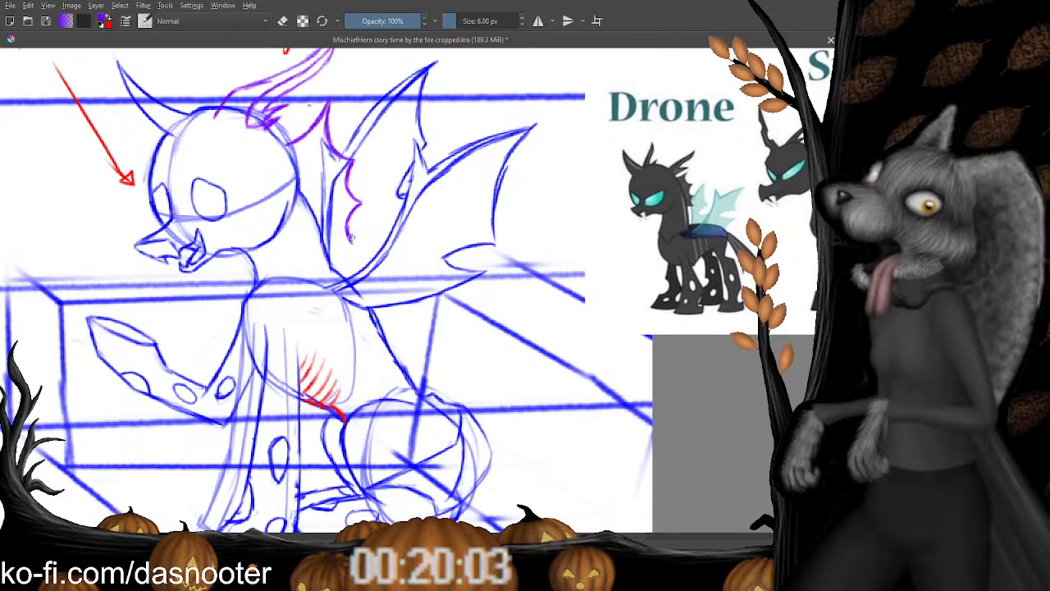
scroll(347, 263, "down", 1)
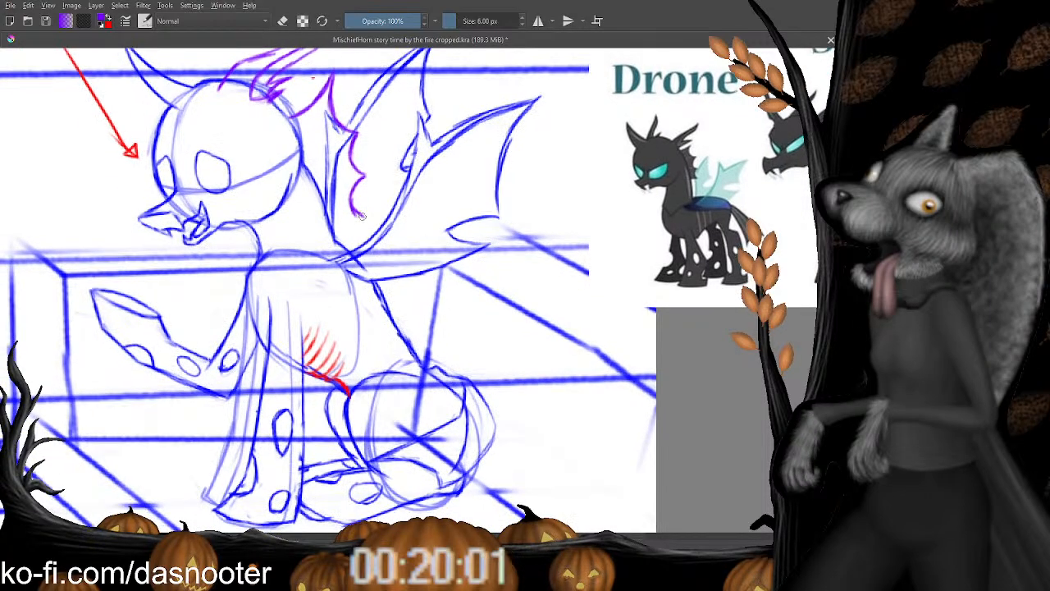
key("e")
key("e")
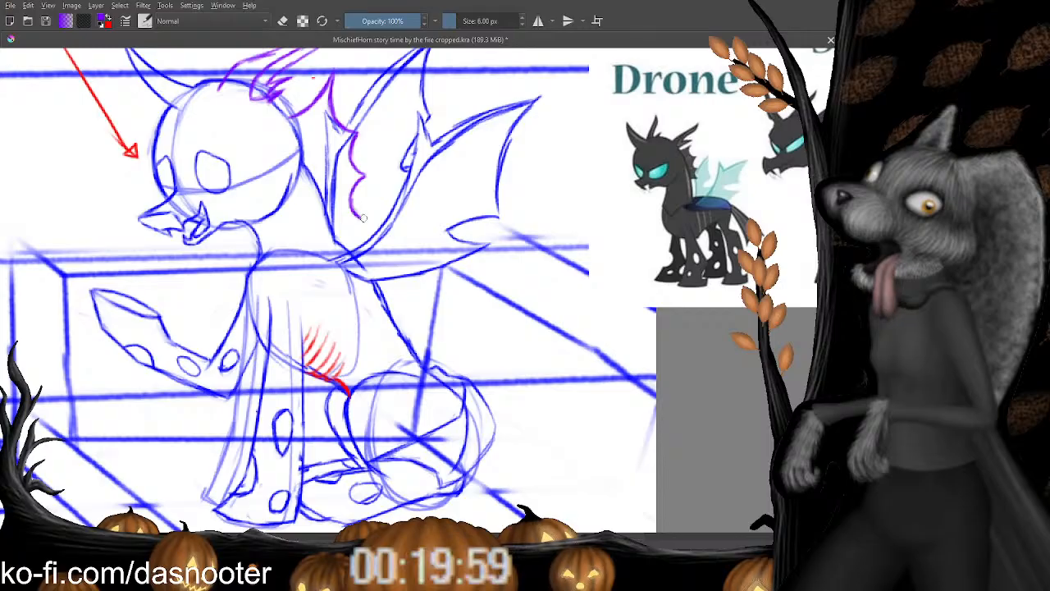
Clean up the neck fin's lowest point and draw its purple bottom edge back toward the neck.
key("e")
left_click_drag(353, 229, 334, 224)
key("e")
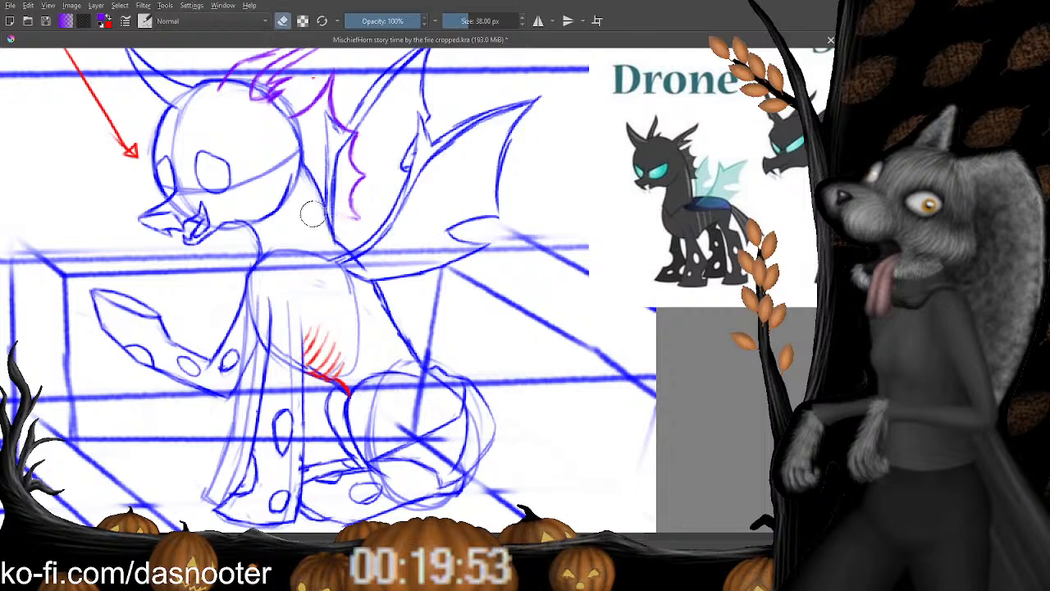
key("e")
key("e")
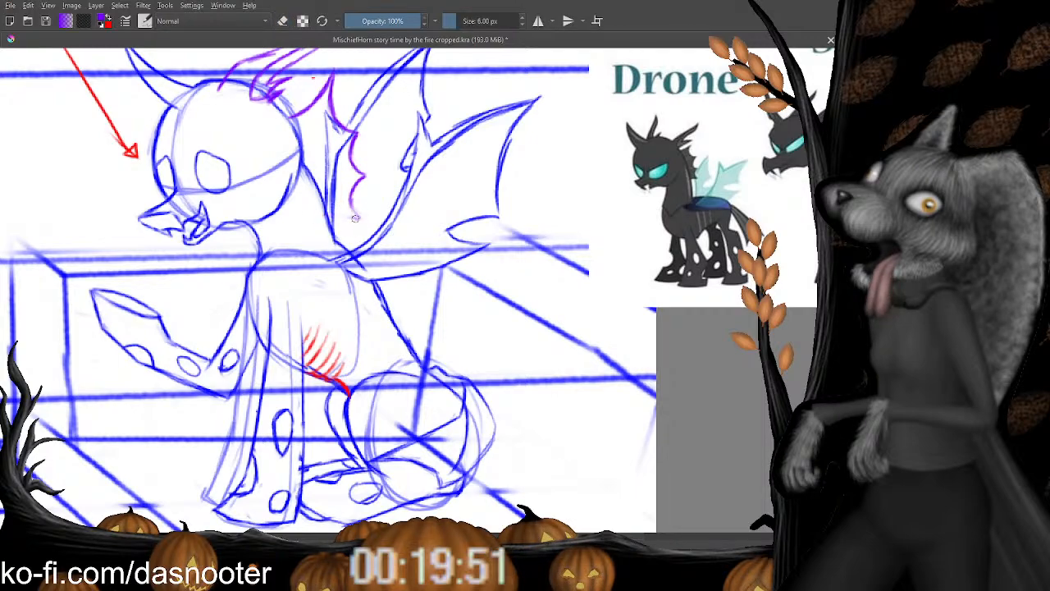
key("ctrl+z")
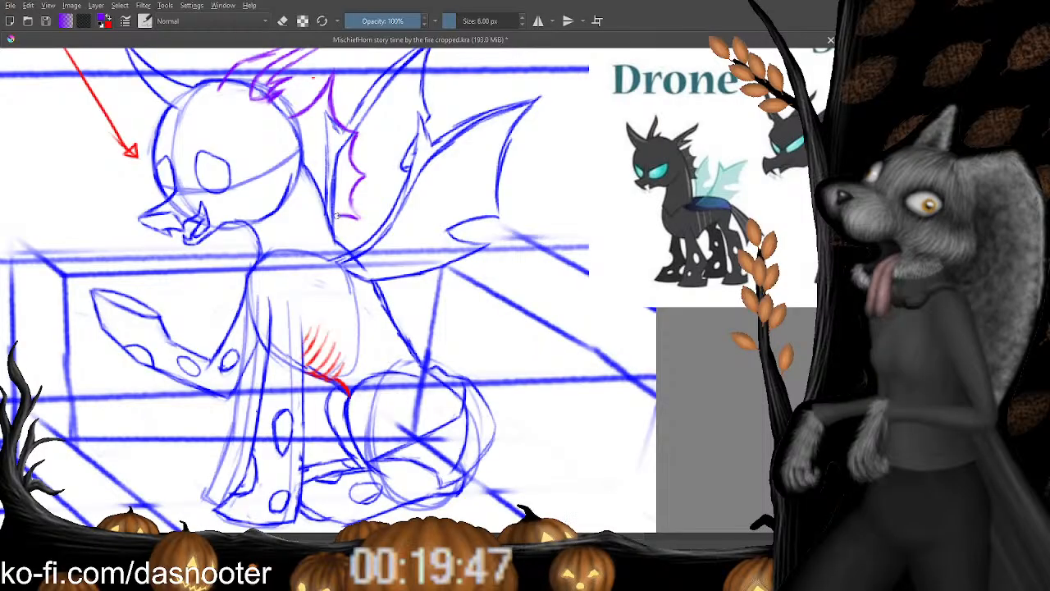
left_click_drag(352, 200, 366, 219)
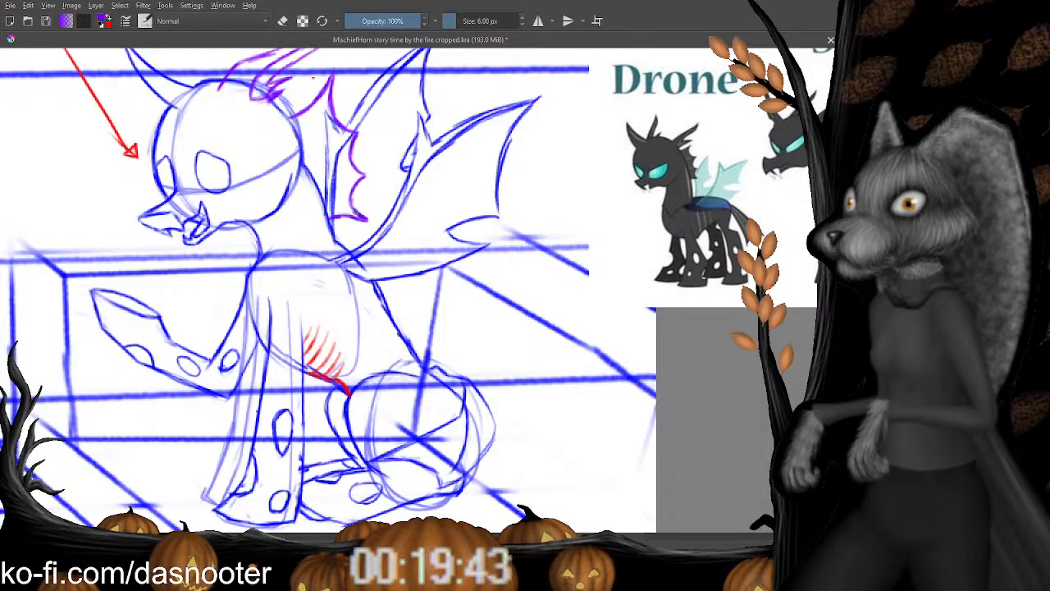
Touch up the lowest scallop of the neck fin and sharpen its bottom corner.
key("e")
key("e")
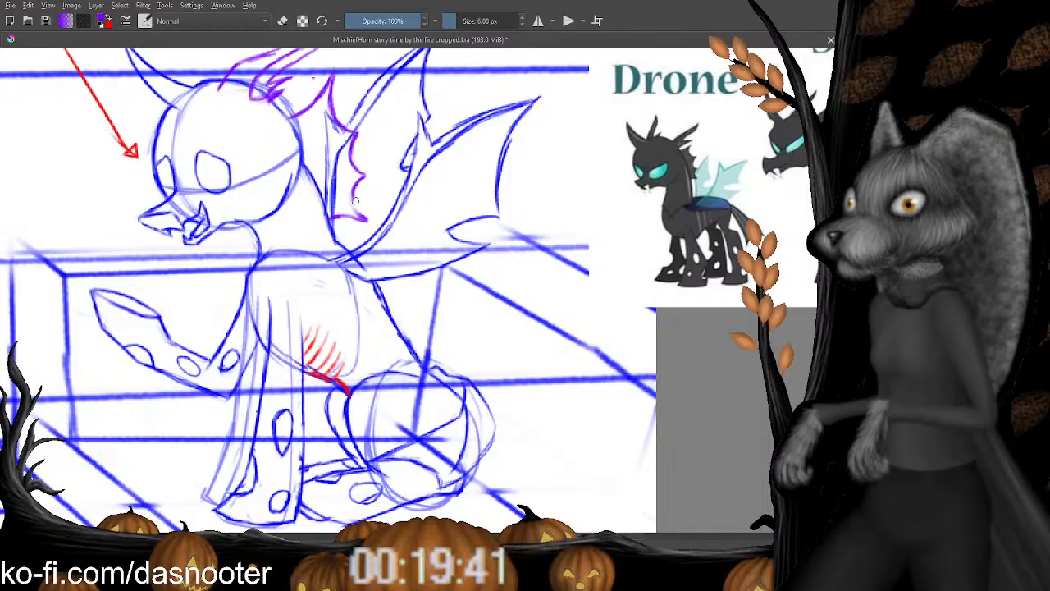
left_click_drag(354, 189, 361, 210)
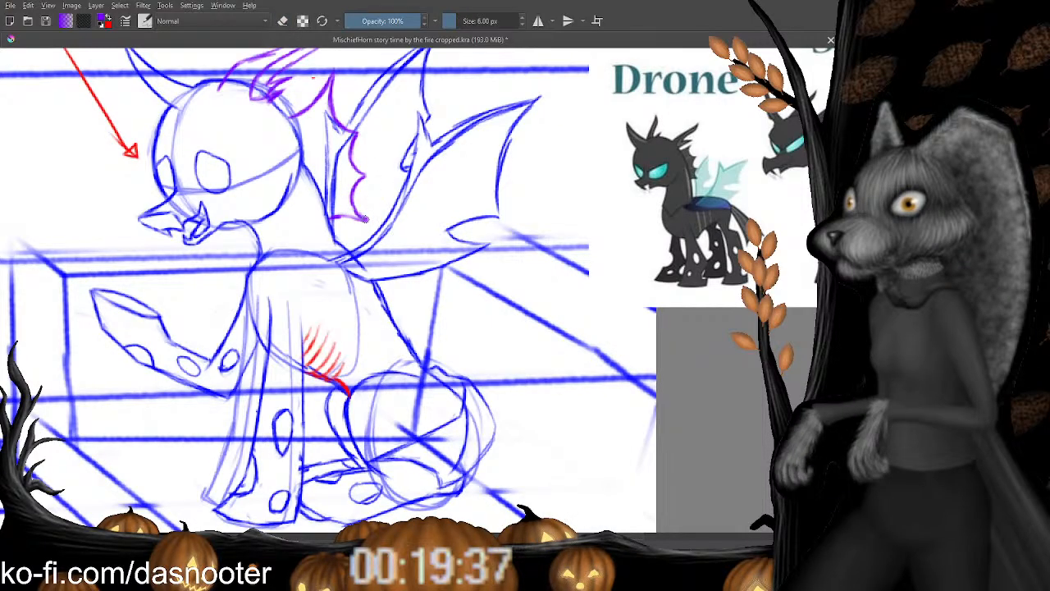
key("e")
left_click_drag(369, 220, 364, 218)
key("e")
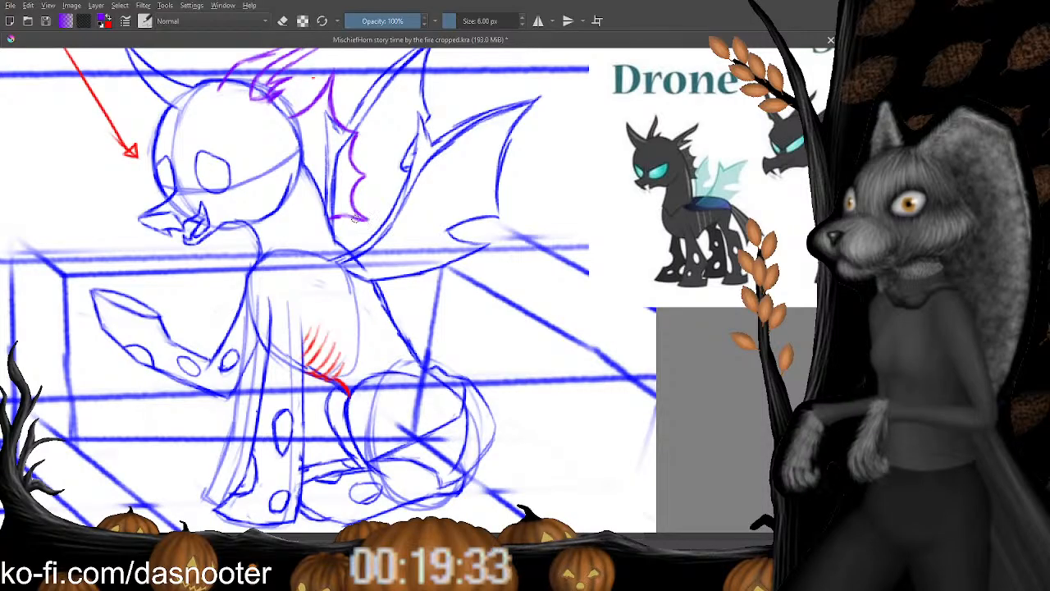
Draw purple spine lines from the neck fin's upper and middle points inward to the back of the neck.
scroll(366, 220, "up", 3)
left_click_drag(368, 229, 393, 186)
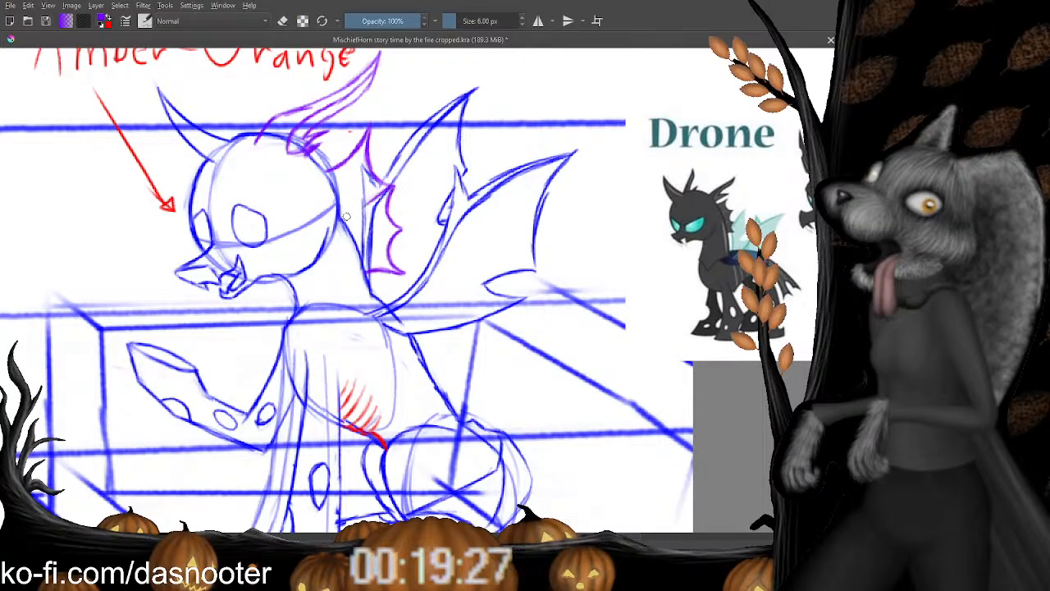
left_click_drag(382, 192, 340, 223)
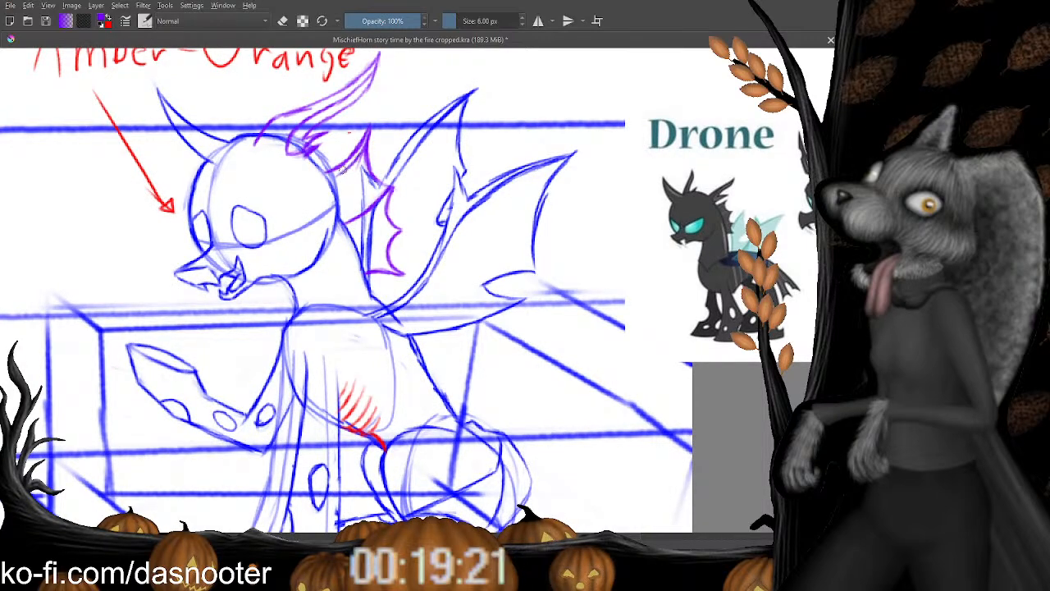
scroll(351, 162, "down", 1)
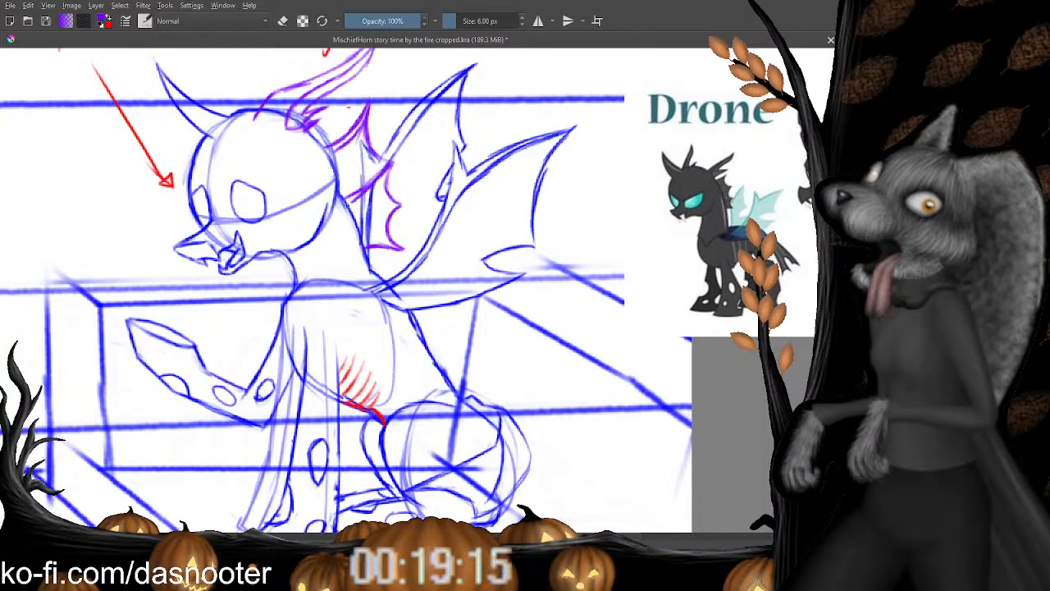
scroll(361, 213, "down", 1)
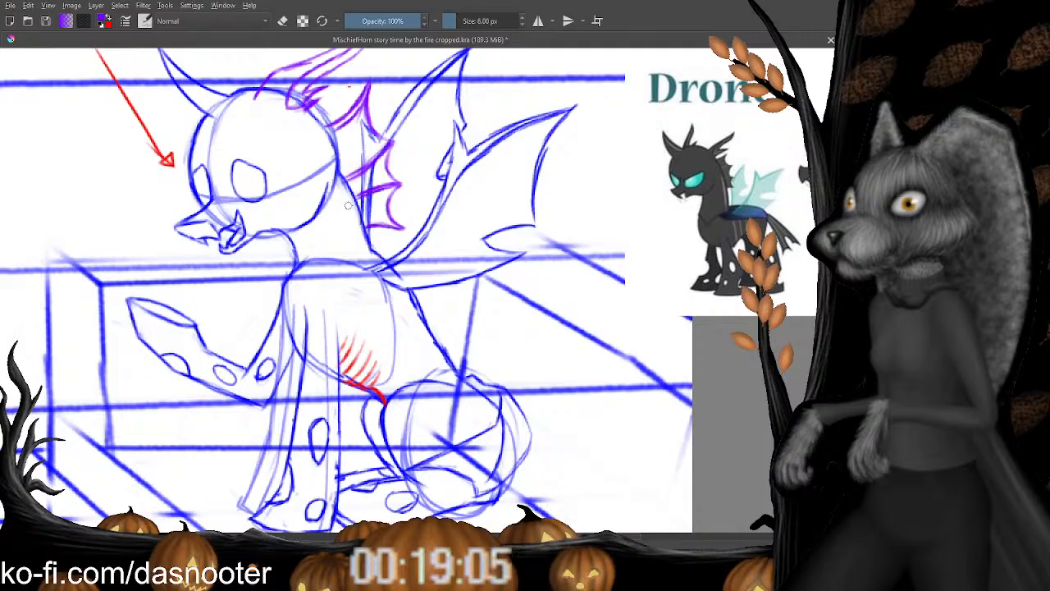
scroll(371, 192, "down", 2)
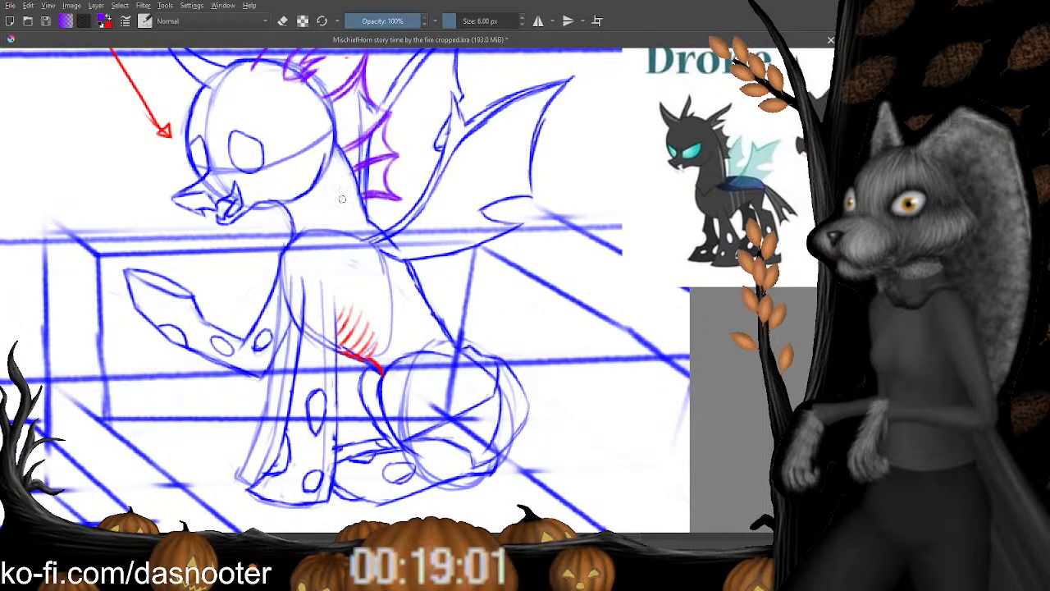
Draw the curved front edge of an upright purple fin spike on top of the head and save the file.
scroll(325, 227, "up", 1)
mouse_move(327, 228)
left_mouse_down()
mouse_move(311, 292)
mouse_move(304, 244)
mouse_move(283, 273)
left_mouse_up()
mouse_move(244, 131)
left_mouse_down()
mouse_move(270, 241)
mouse_move(266, 200)
mouse_move(289, 170)
mouse_move(254, 213)
left_mouse_up()
key("e")
key("e")
key("ctrl+z")
left_click_drag(282, 163, 243, 226)
key("e")
key("e")
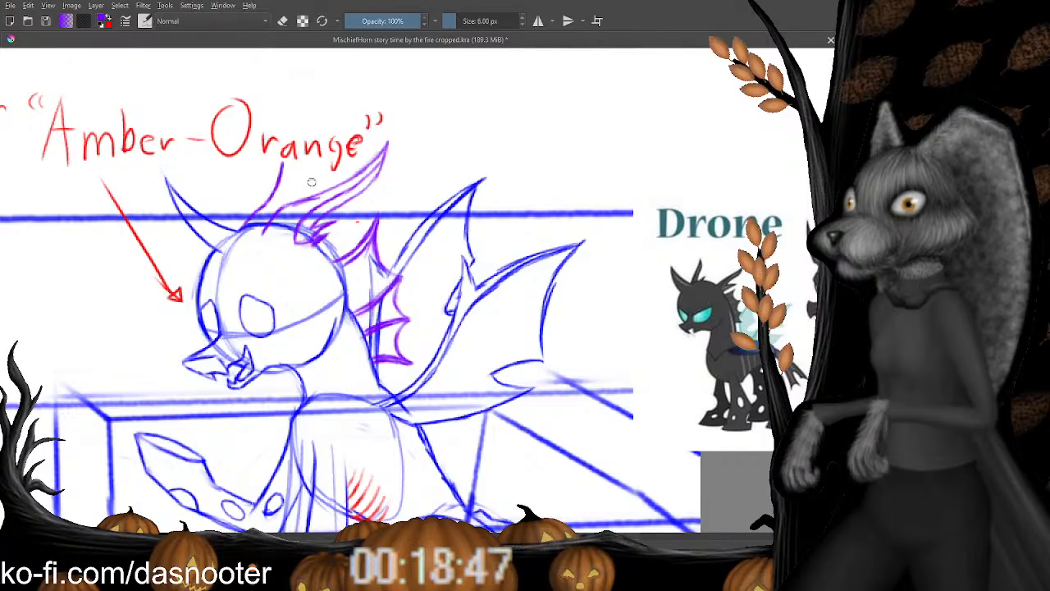
left_click_drag(312, 183, 270, 227)
key("ctrl+s")
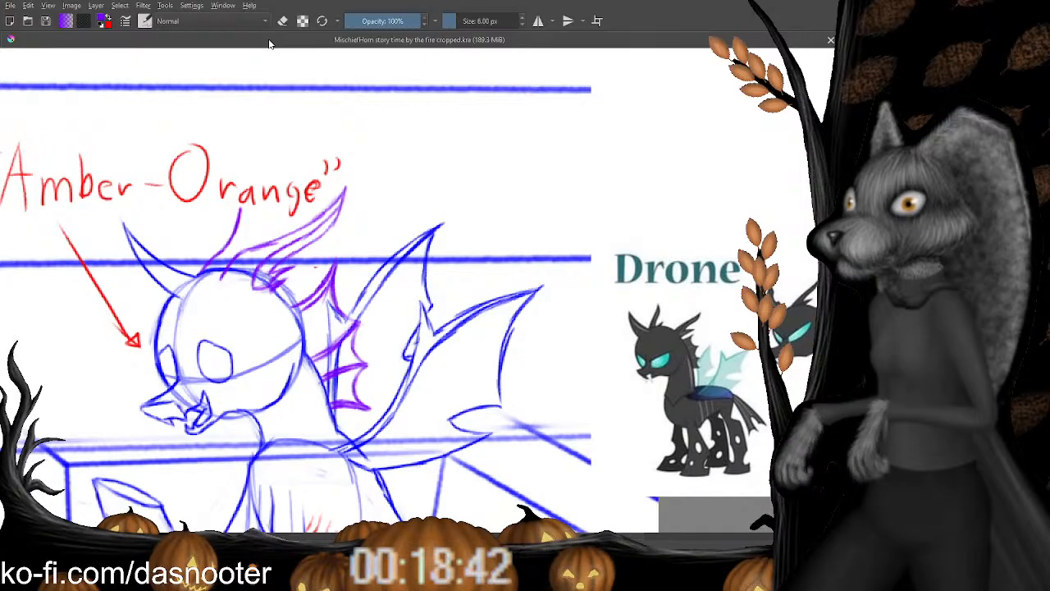
Extend the upright spike's tip upward, then erase the lower part of its front edge and redraw it thinner.
left_click_drag(239, 210, 238, 219)
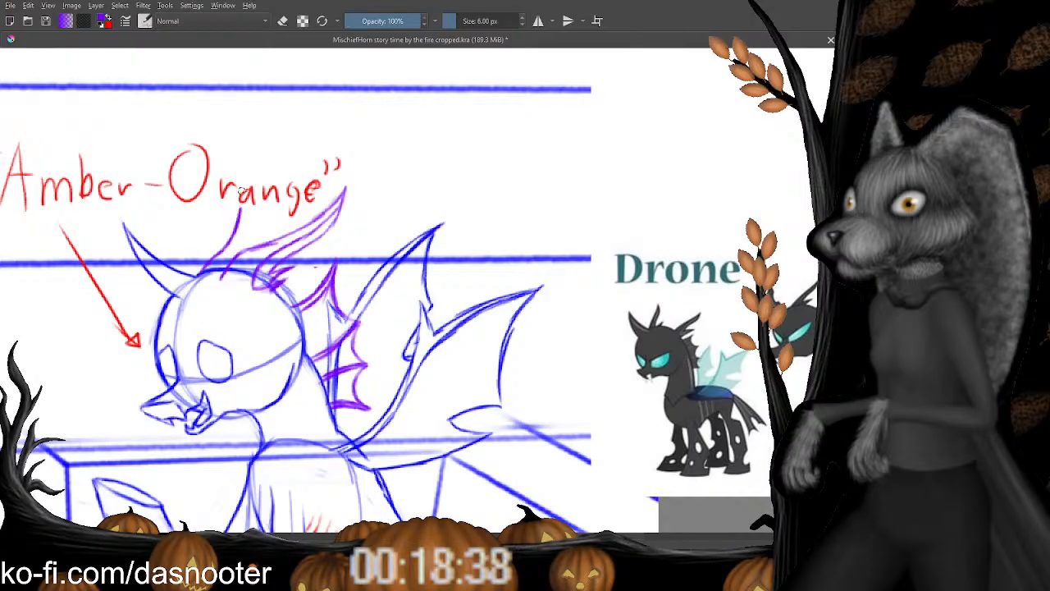
mouse_move(242, 190)
left_mouse_down()
mouse_move(237, 227)
mouse_move(237, 216)
left_mouse_up()
key("plus")
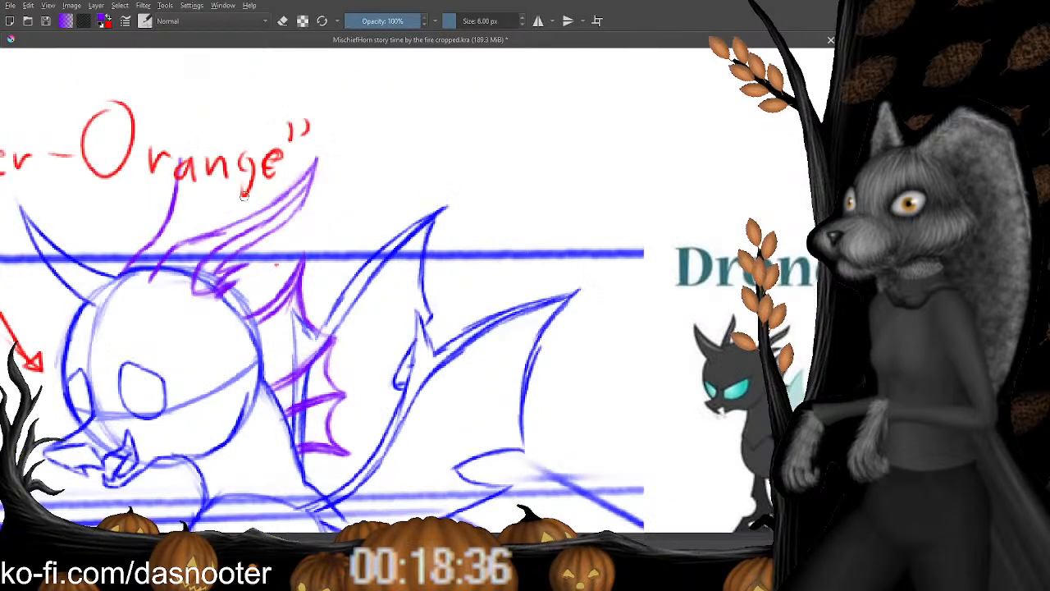
key("plus")
left_click_drag(153, 157, 303, 267)
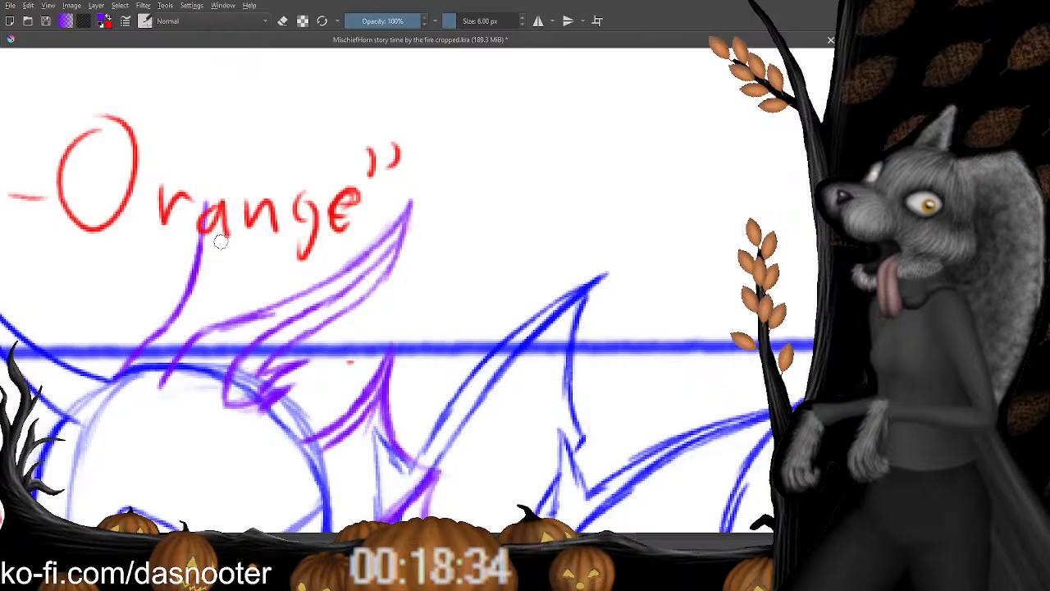
left_click_drag(179, 315, 207, 266)
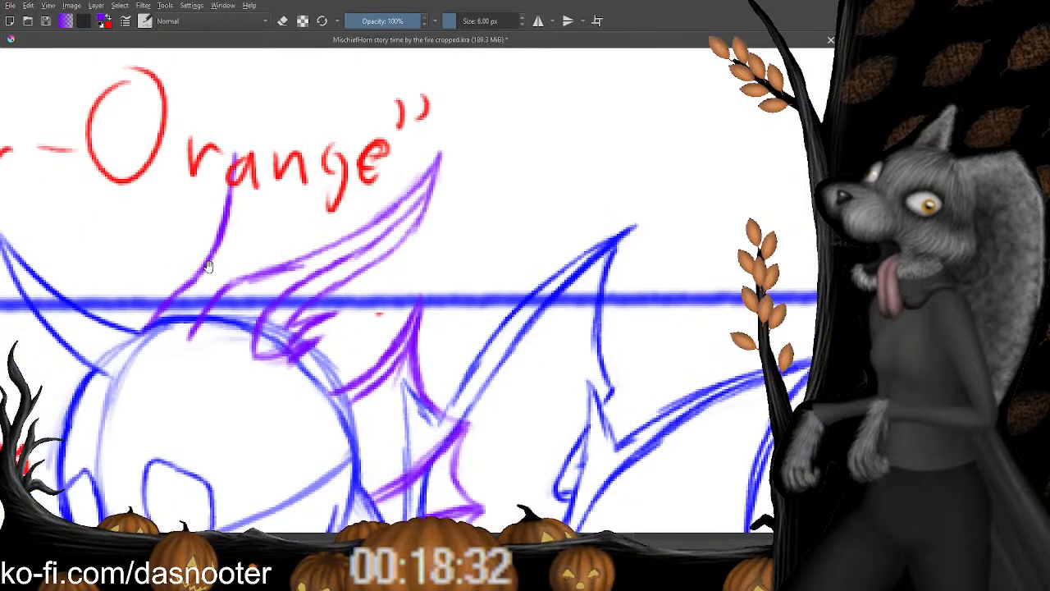
key("e")
mouse_move(244, 219)
left_mouse_down()
mouse_move(201, 258)
mouse_move(220, 229)
left_mouse_up()
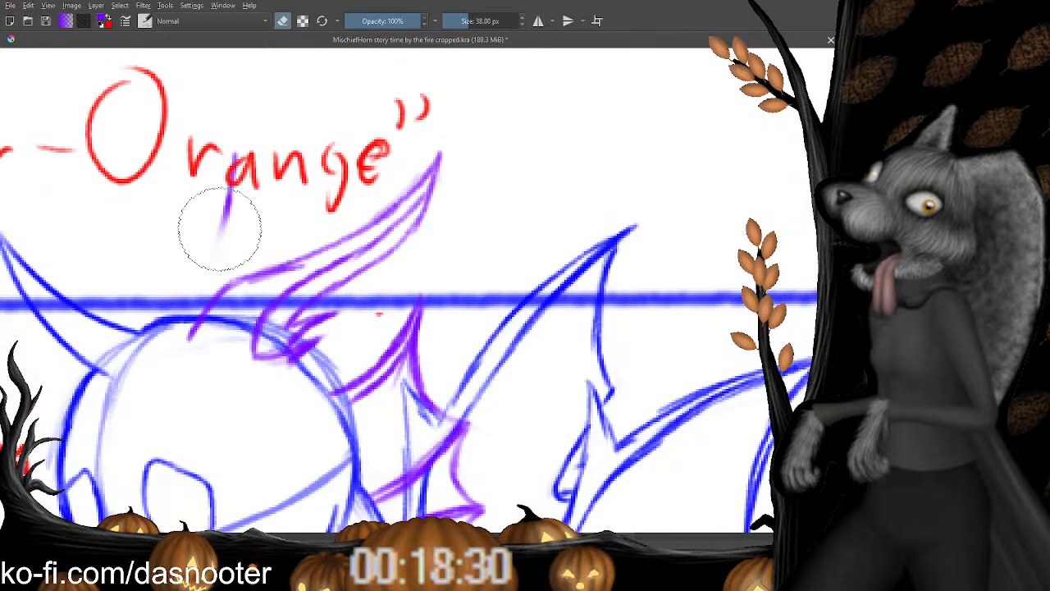
mouse_move(235, 176)
left_mouse_down()
mouse_move(207, 240)
mouse_move(175, 276)
left_mouse_up()
key("e")
scroll(175, 276, "down", 1)
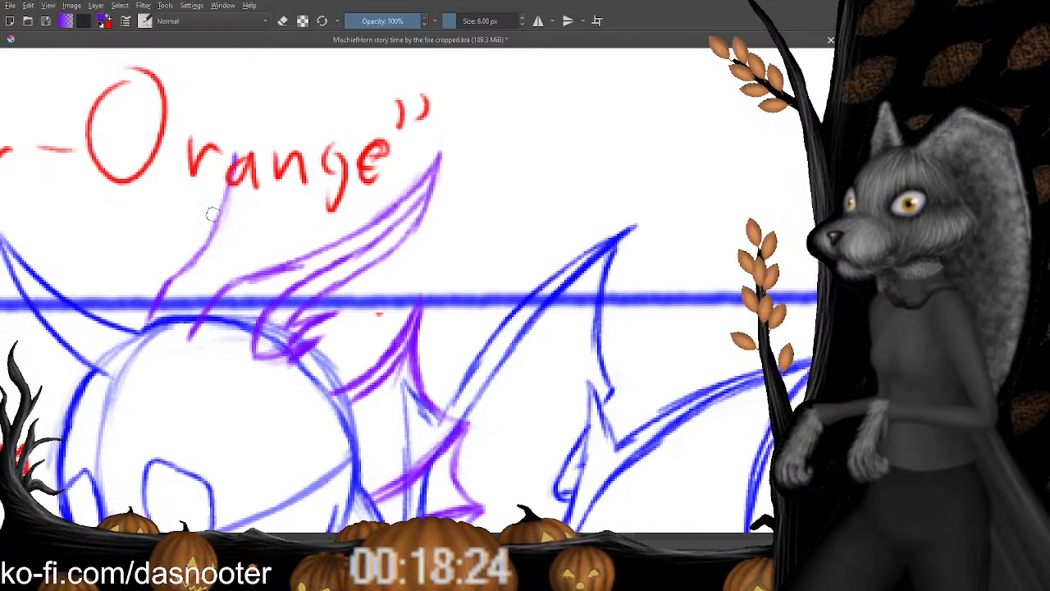
Draw the upright spike's rear purple edge from its tip down to the base of the long fin.
scroll(212, 210, "up", 1)
mouse_move(226, 138)
left_mouse_down()
mouse_move(227, 231)
mouse_move(251, 150)
mouse_move(238, 184)
left_mouse_up()
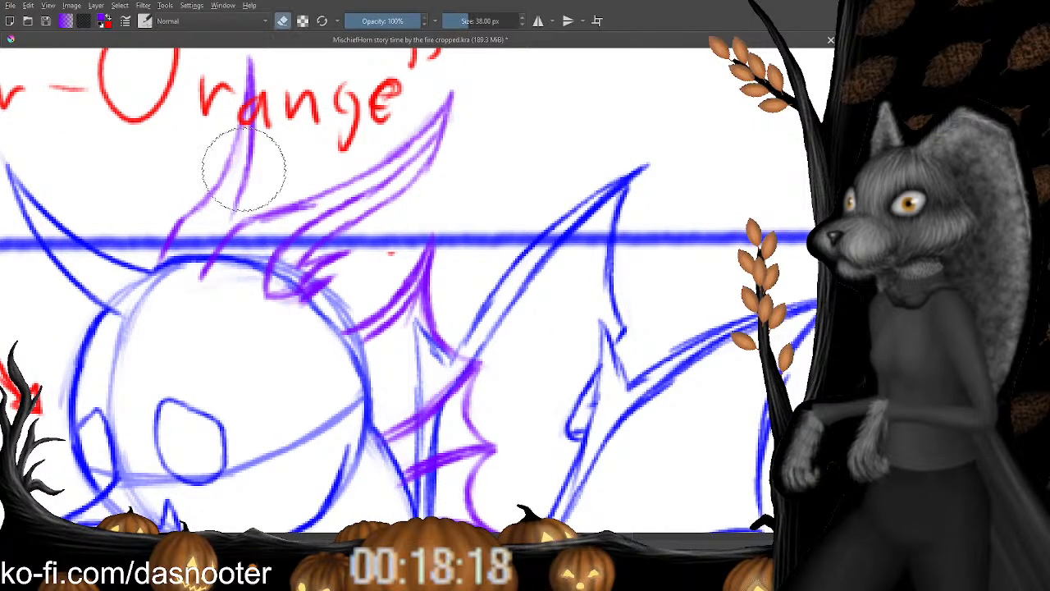
key("e")
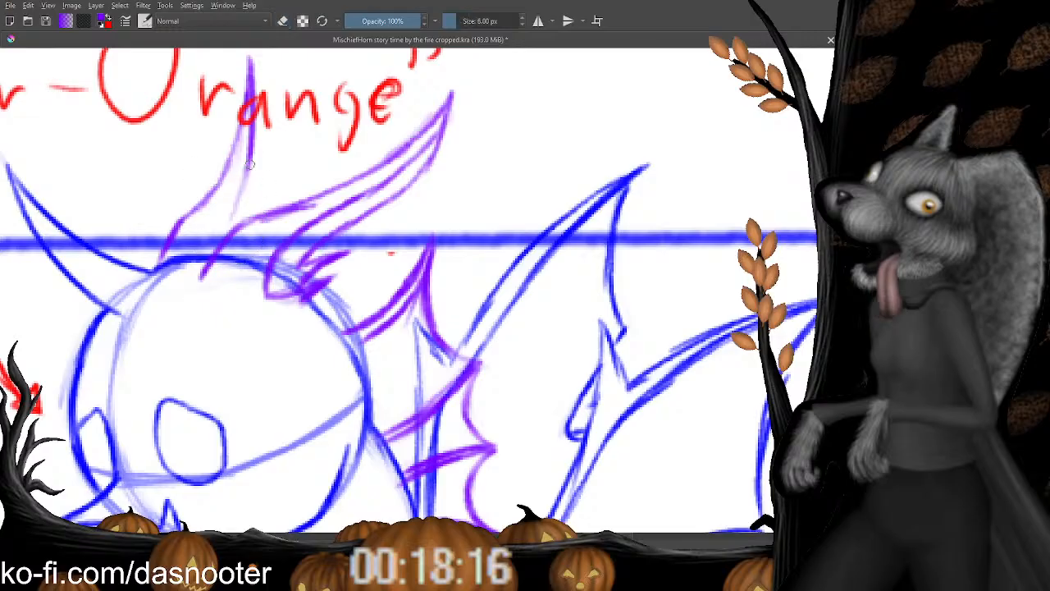
mouse_move(250, 165)
left_mouse_down()
mouse_move(233, 211)
mouse_move(243, 192)
mouse_move(238, 223)
left_mouse_up()
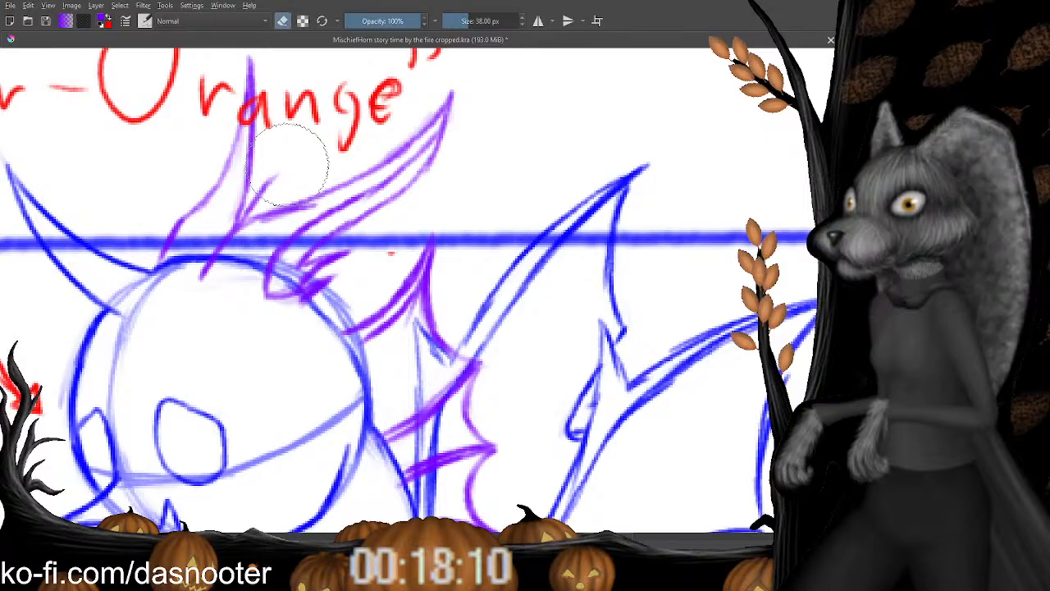
Add a small jagged purple barb between the upright spike and the long head fin, softening its lines with the eraser.
key("e")
key("e")
scroll(250, 195, "down", 1)
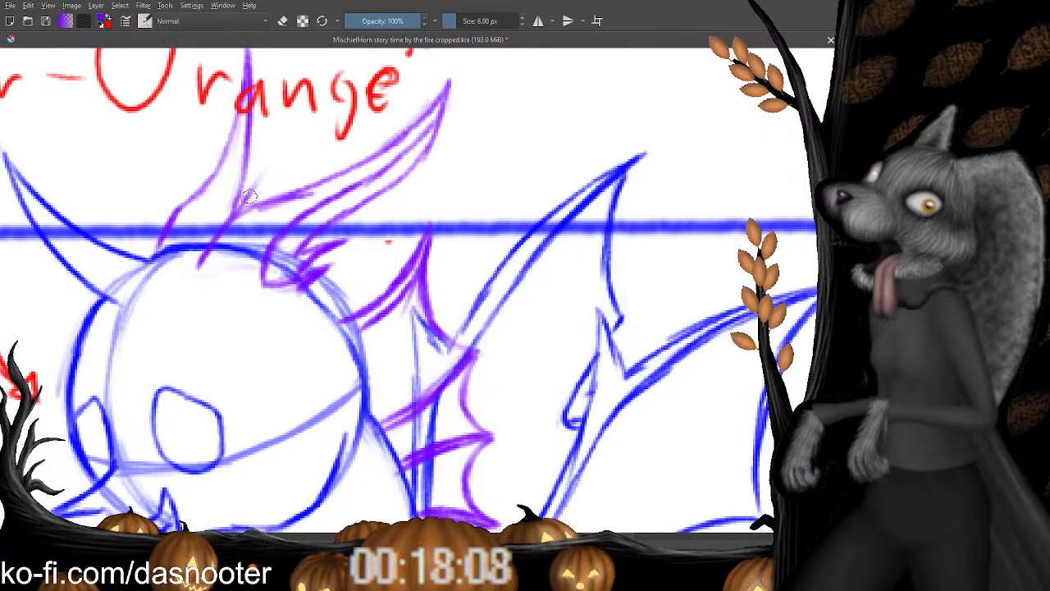
mouse_move(251, 191)
left_mouse_down()
mouse_move(274, 171)
mouse_move(256, 200)
left_mouse_up()
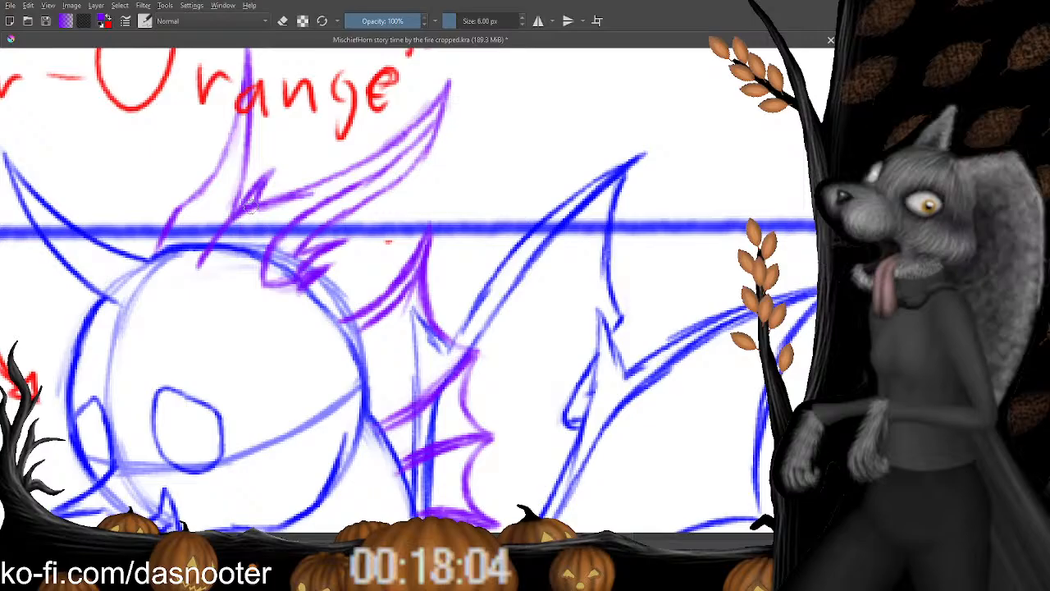
mouse_move(223, 178)
left_mouse_down()
mouse_move(251, 269)
mouse_move(313, 176)
mouse_move(272, 208)
left_mouse_up()
Erase the upright spike's front edge and redraw it as a cleaner purple curve from tip to head.
key("e")
key("e")
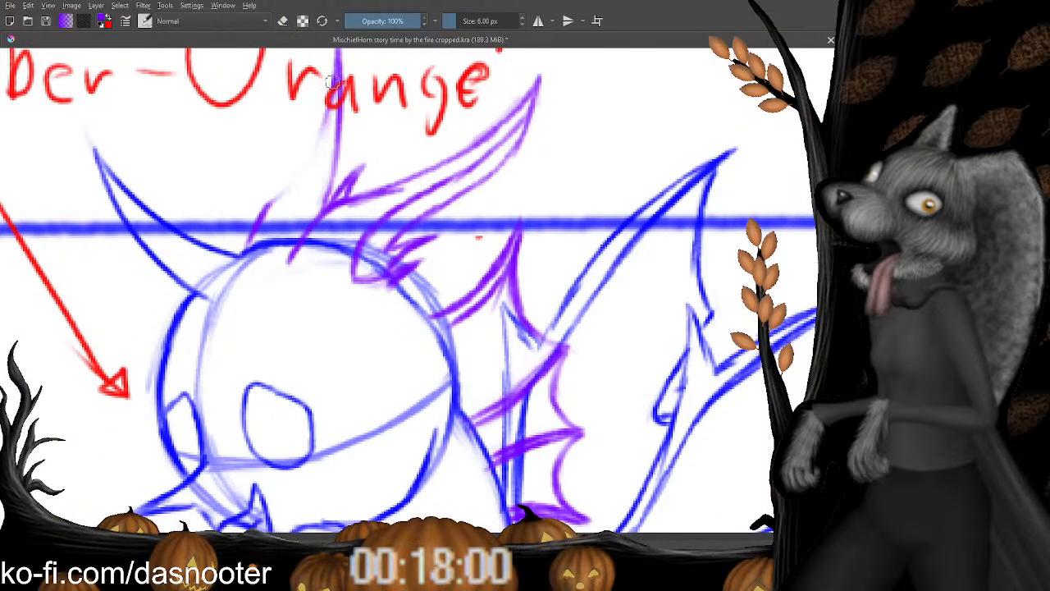
left_click_drag(333, 89, 310, 156)
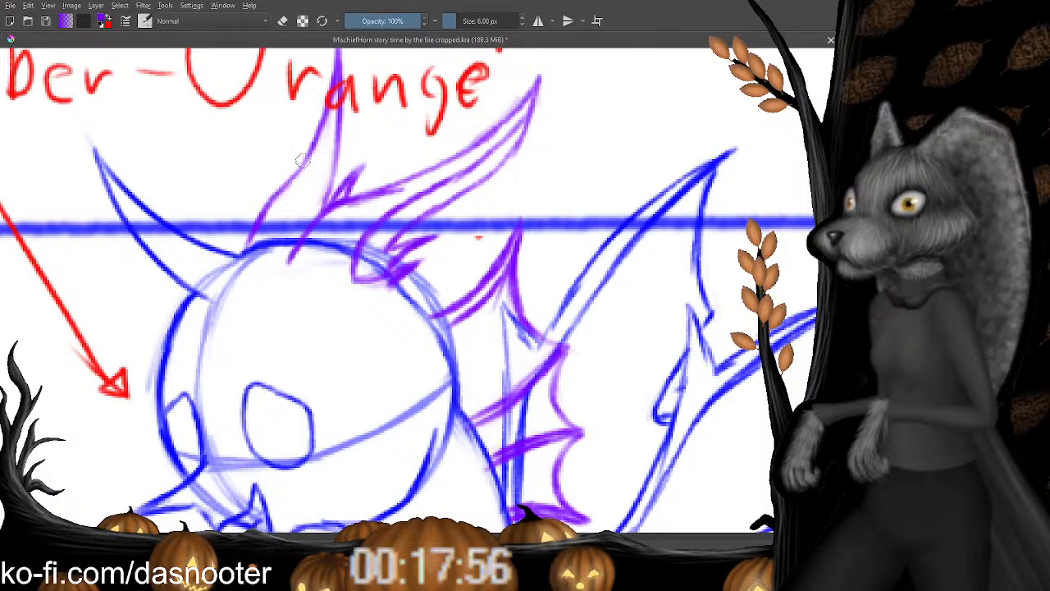
Erase the lower part of the upright spike's front edge and redraw it down to the head's outline.
left_click_drag(263, 193, 248, 231)
key("e")
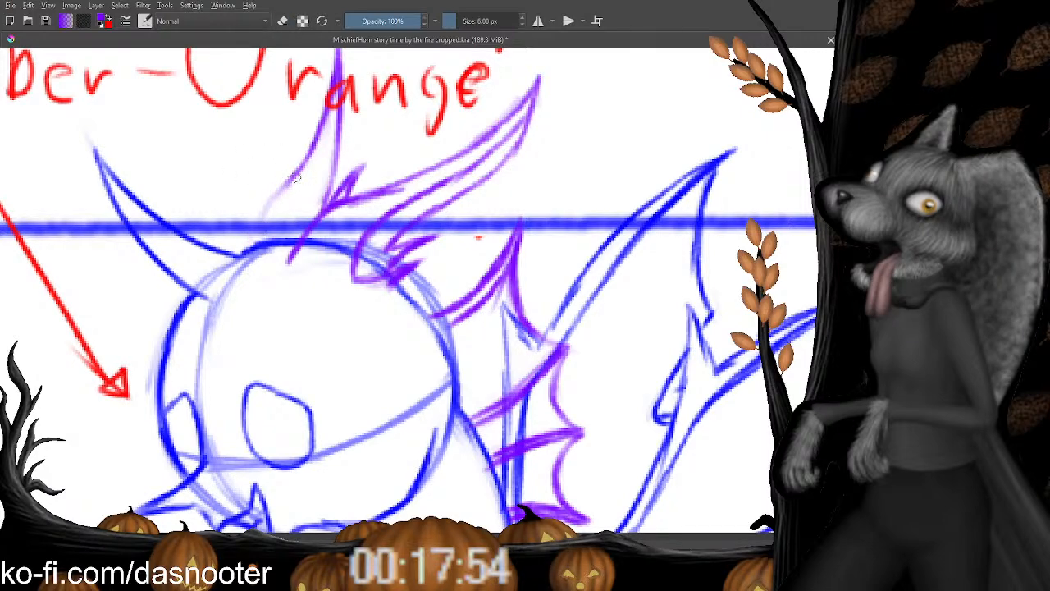
left_click_drag(283, 187, 250, 238)
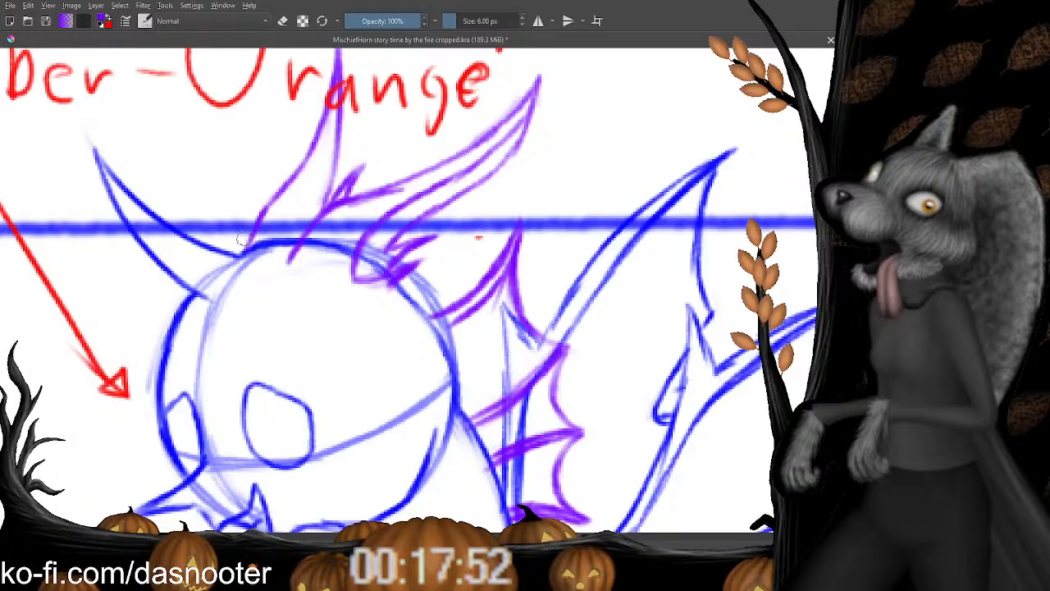
key("ctrl+z")
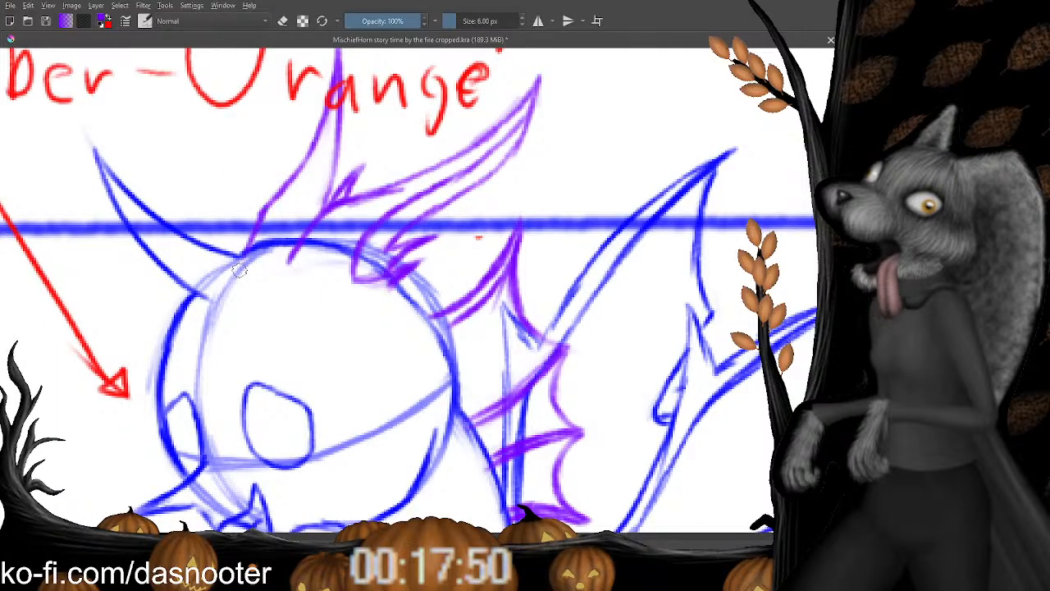
left_click_drag(239, 270, 200, 325)
scroll(367, 184, "down", 3)
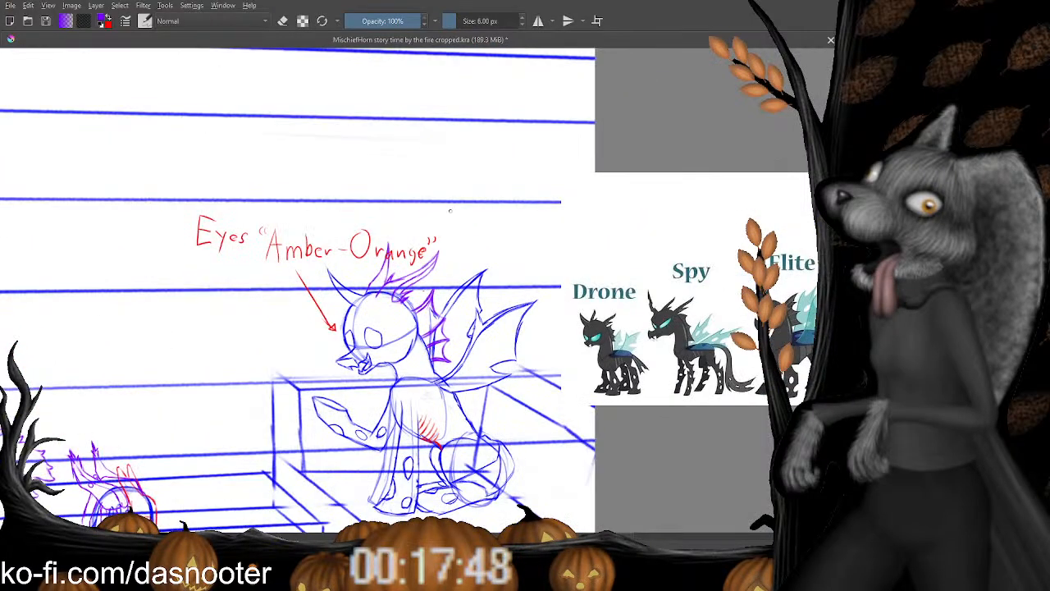
Sharpen the tip of the long purple head fin and lighten the lines running down from it.
scroll(448, 291, "up", 5)
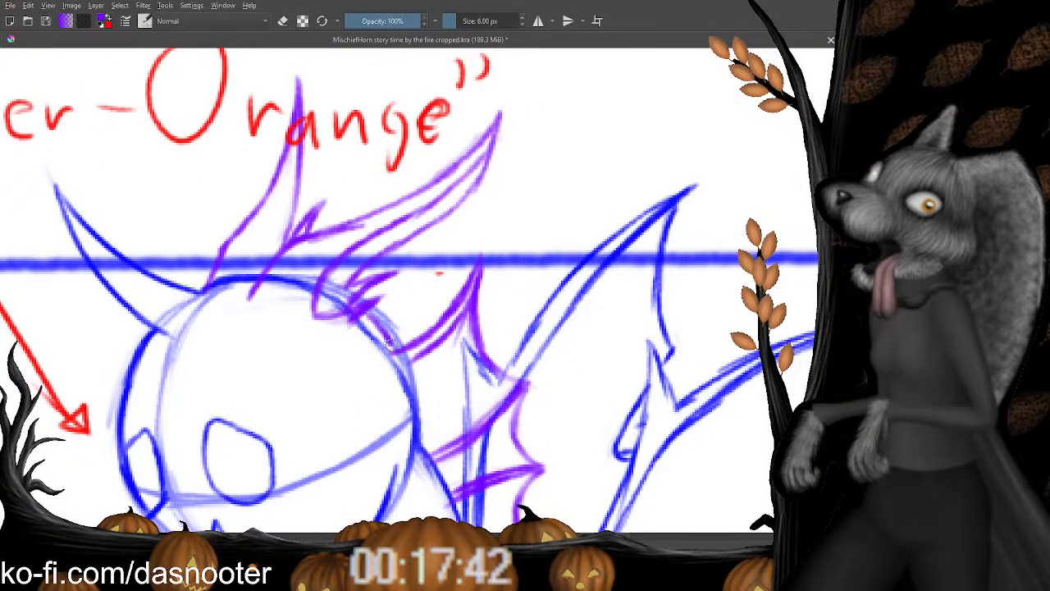
scroll(413, 304, "down", 3)
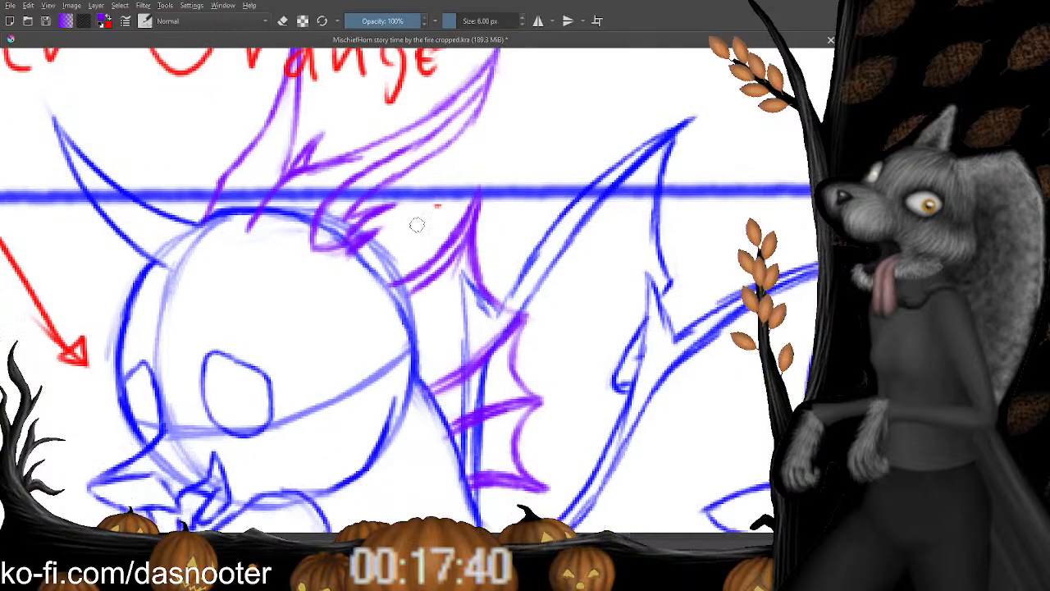
scroll(486, 129, "down", 2)
scroll(484, 123, "up", 4)
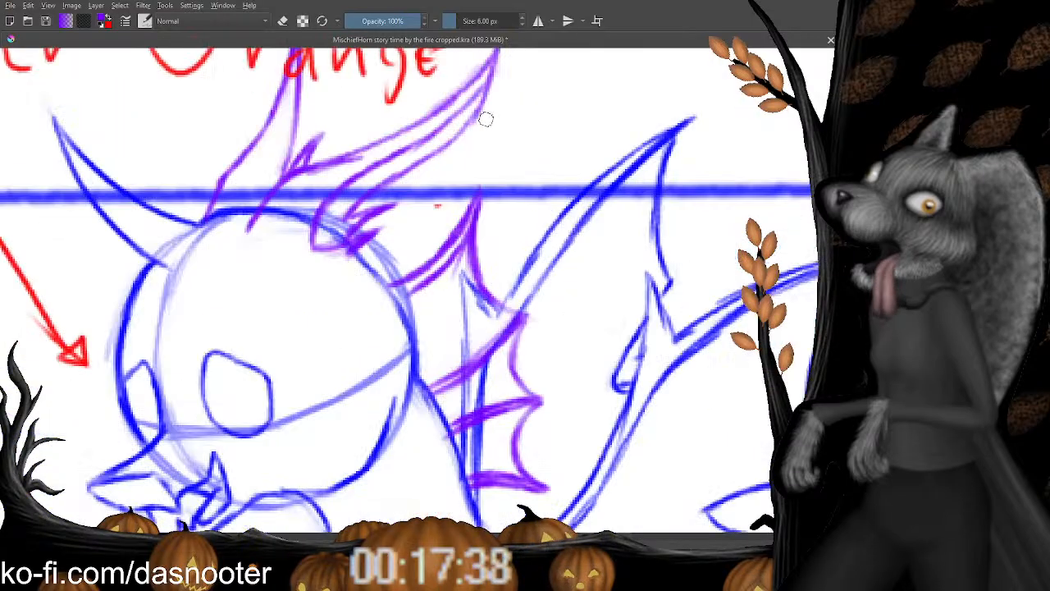
key("e")
key("e")
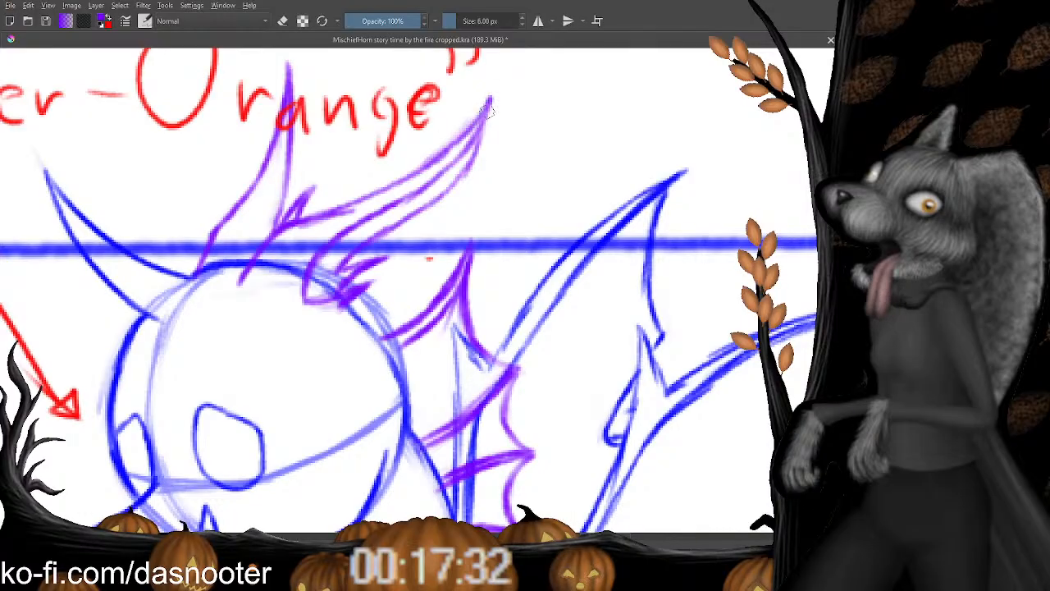
key("e")
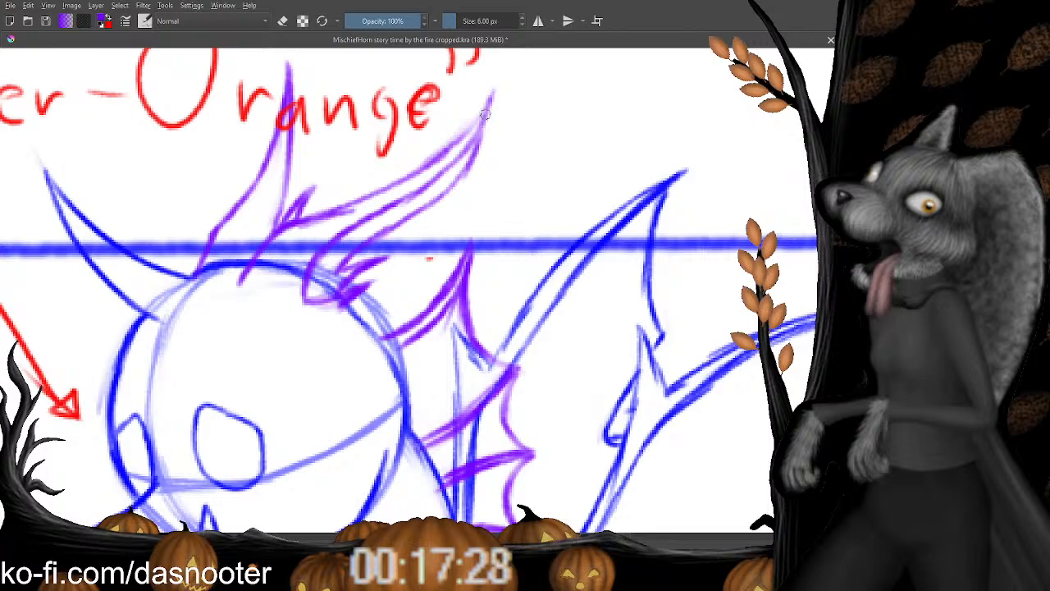
mouse_move(493, 90)
left_mouse_down()
mouse_move(467, 135)
mouse_move(413, 169)
left_mouse_up()
mouse_move(476, 136)
left_mouse_down()
mouse_move(457, 180)
mouse_move(415, 210)
mouse_move(455, 158)
mouse_move(465, 160)
mouse_move(378, 230)
left_mouse_up()
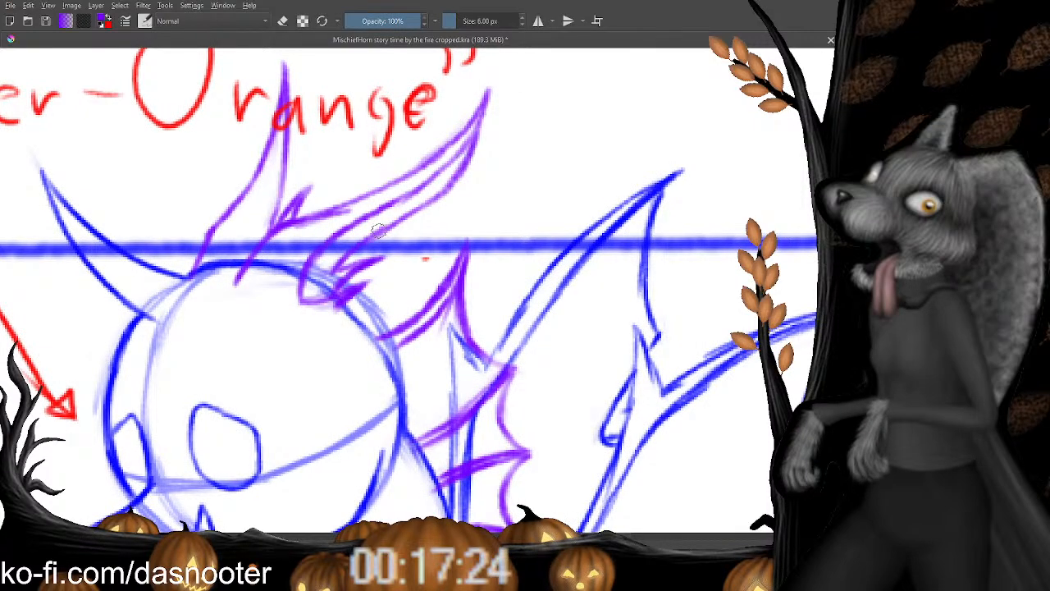
Thin the long head fin's lines with the eraser and redraw its purple edges from the tip inward.
scroll(379, 230, "down", 1)
key("e")
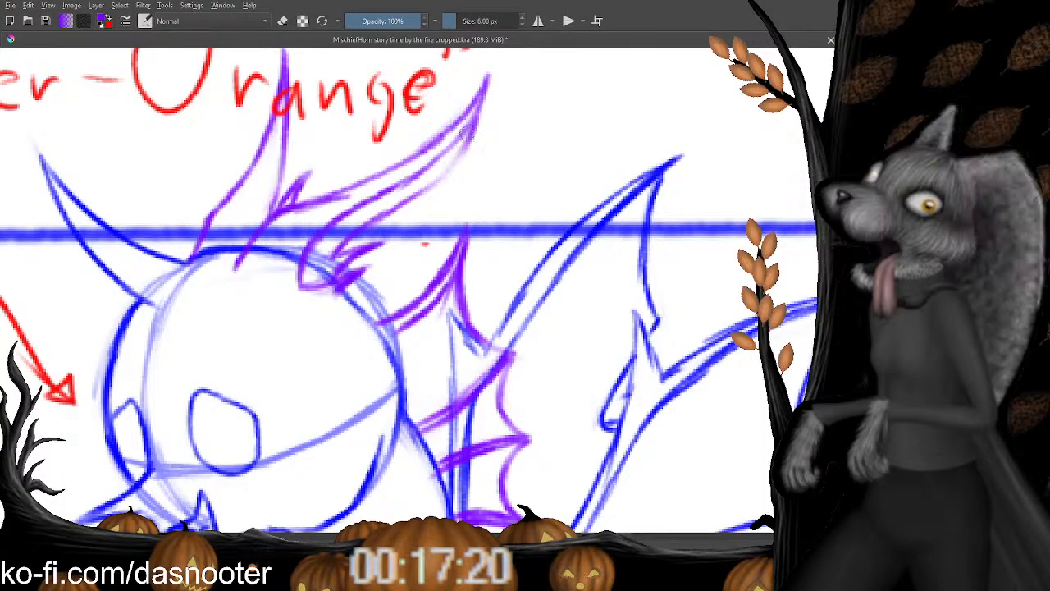
key("e")
mouse_move(445, 142)
left_mouse_down()
mouse_move(363, 215)
mouse_move(430, 159)
left_mouse_up()
key("e")
left_click_drag(459, 125, 393, 185)
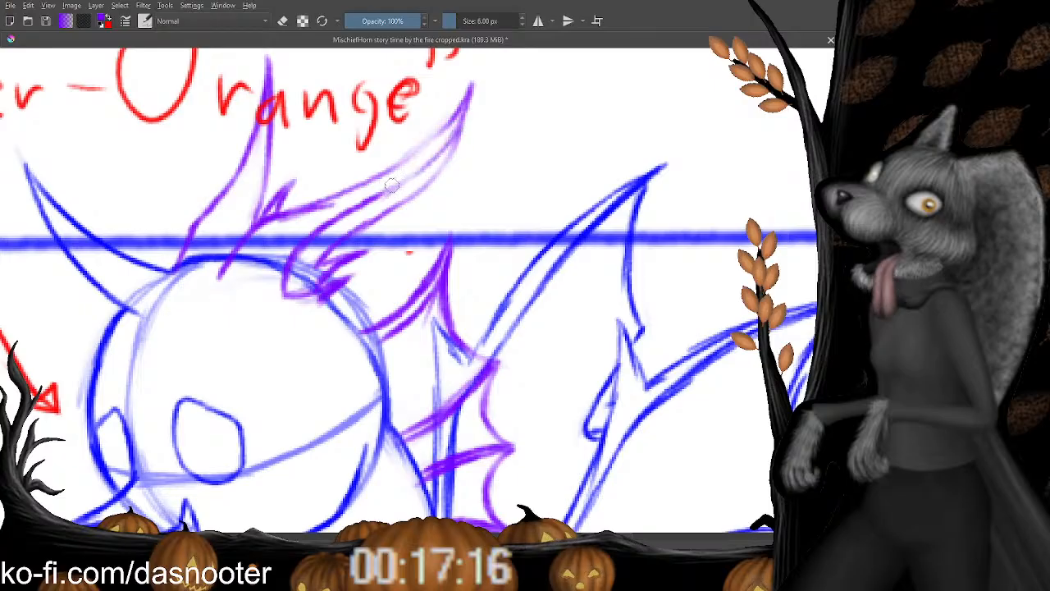
key("ctrl+z")
left_click_drag(469, 107, 444, 146)
left_click_drag(470, 92, 439, 158)
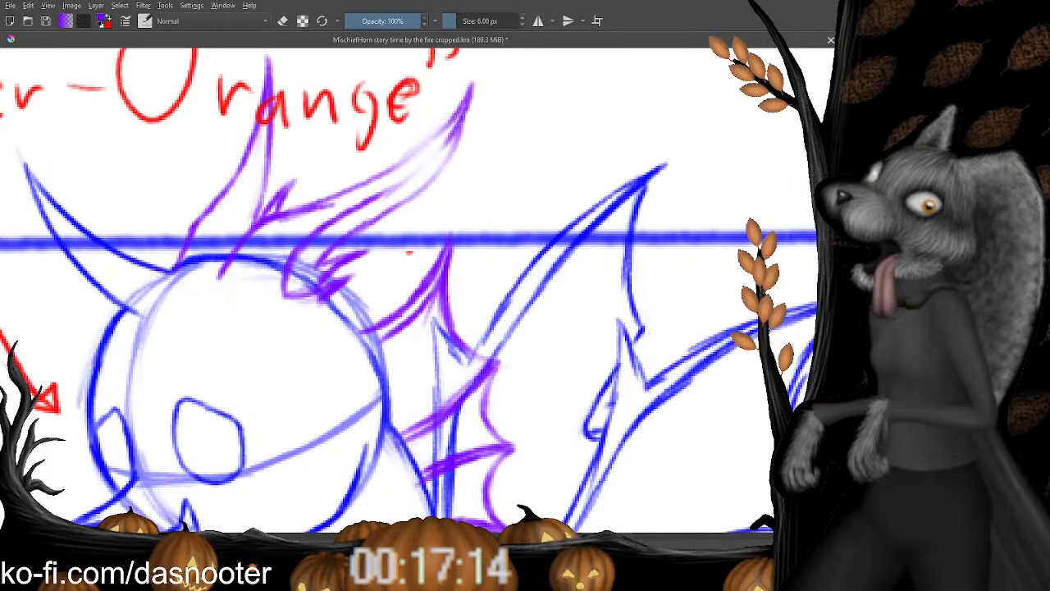
left_click_drag(461, 116, 441, 152)
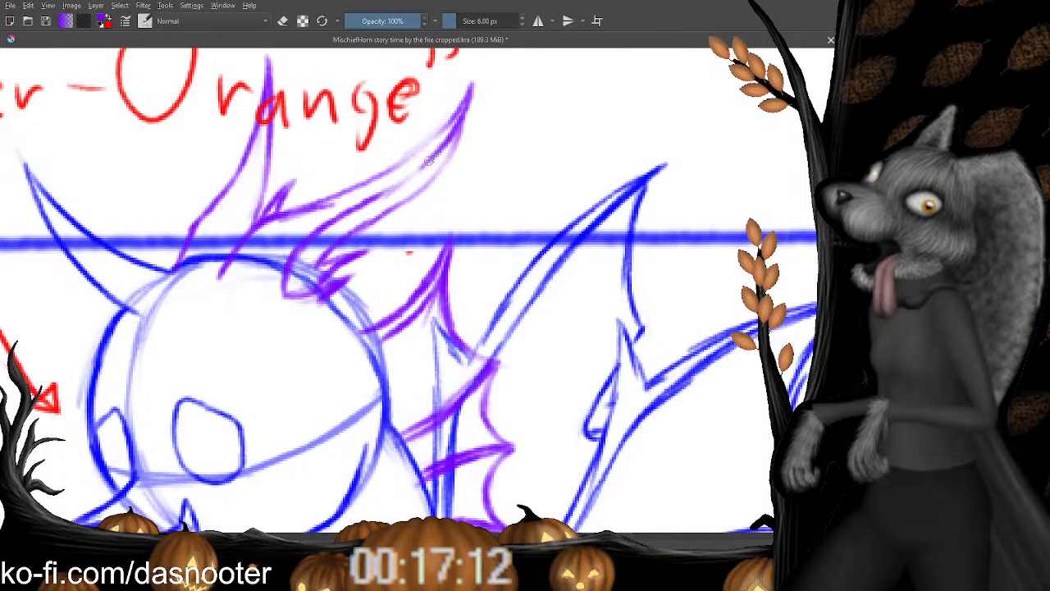
mouse_move(456, 115)
left_mouse_down()
mouse_move(370, 172)
mouse_move(446, 155)
mouse_move(340, 251)
mouse_move(365, 260)
left_mouse_up()
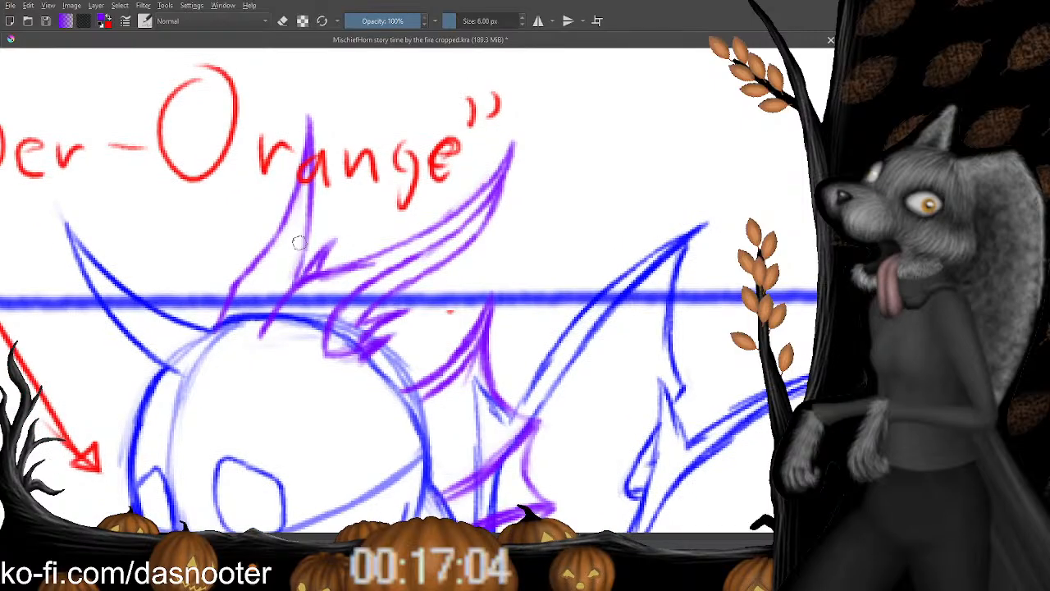
Lighten the upright spike's rear edge and redraw it as a cleaner purple line toward the small barb.
left_click_drag(280, 322, 320, 207)
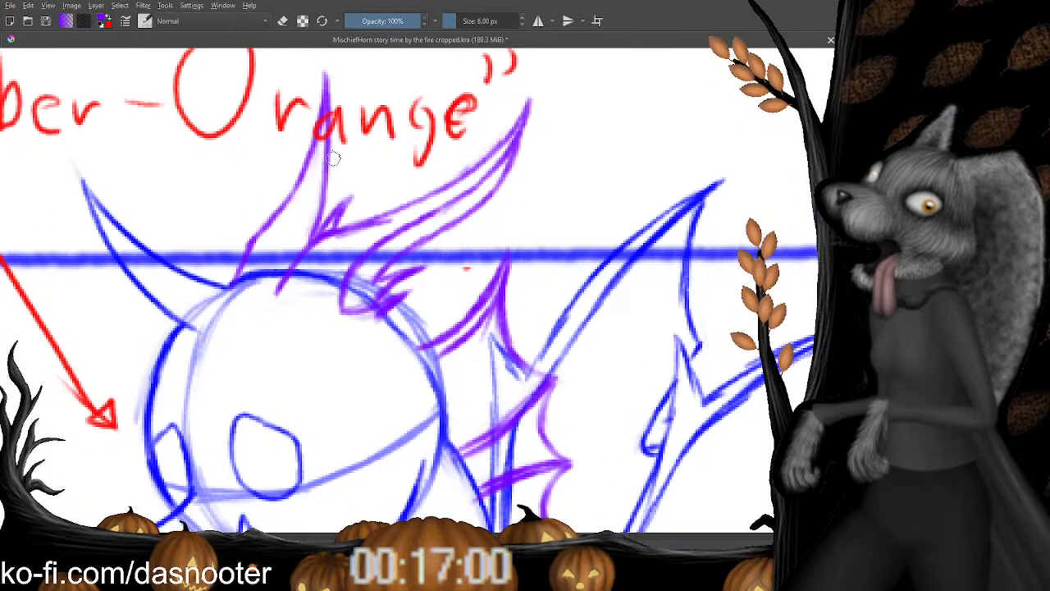
key("e")
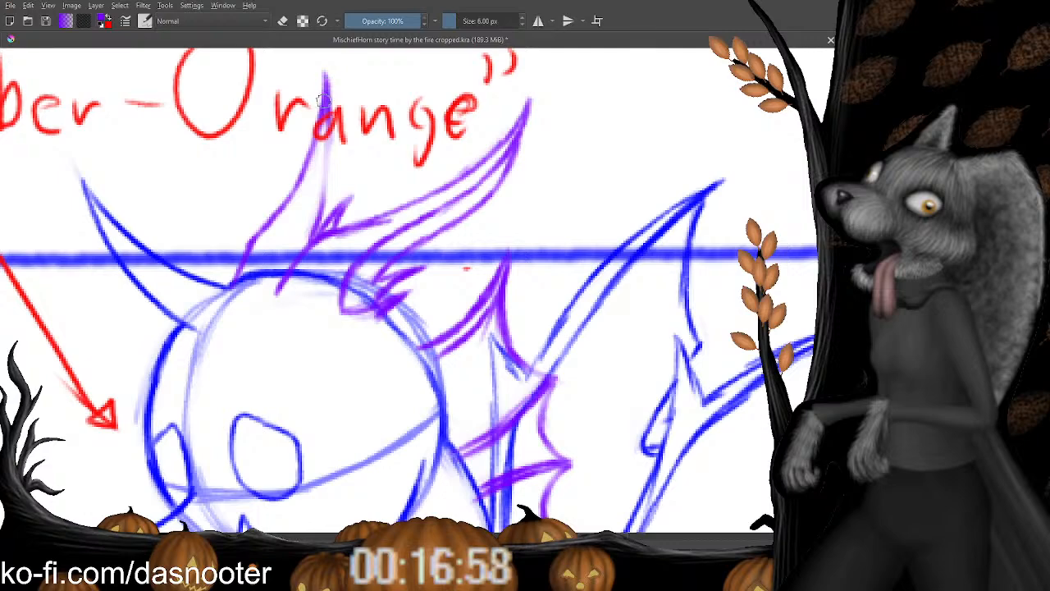
left_click_drag(325, 153, 317, 212)
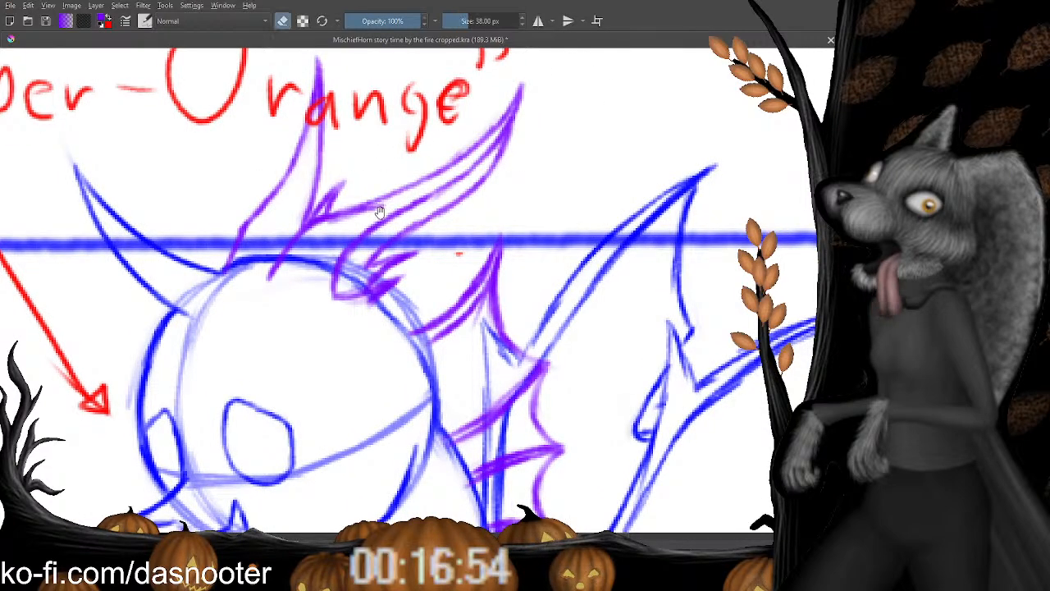
left_click_drag(380, 211, 391, 202)
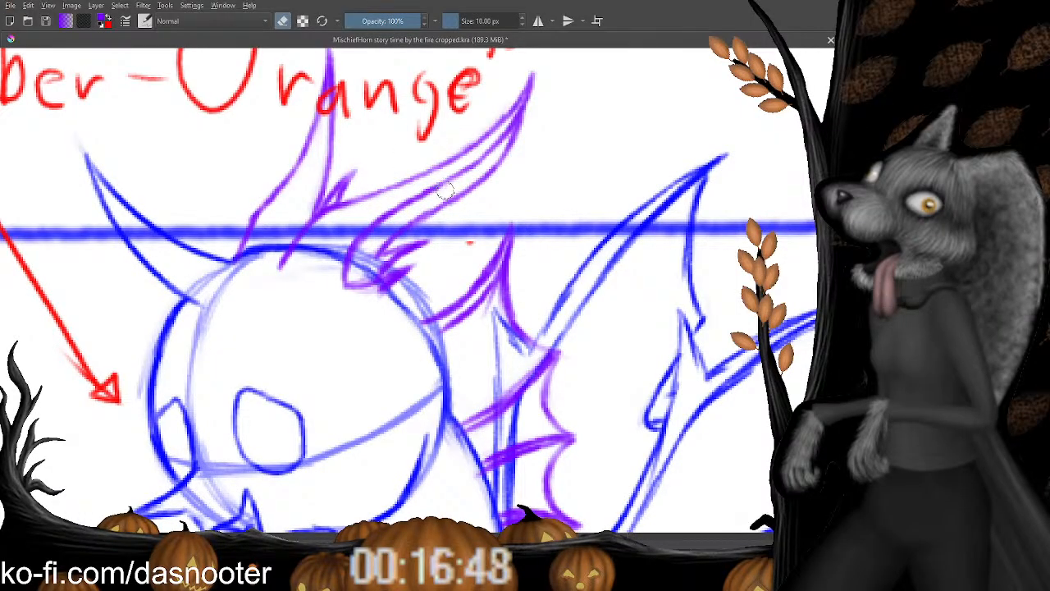
key("e")
left_click_drag(454, 178, 480, 137)
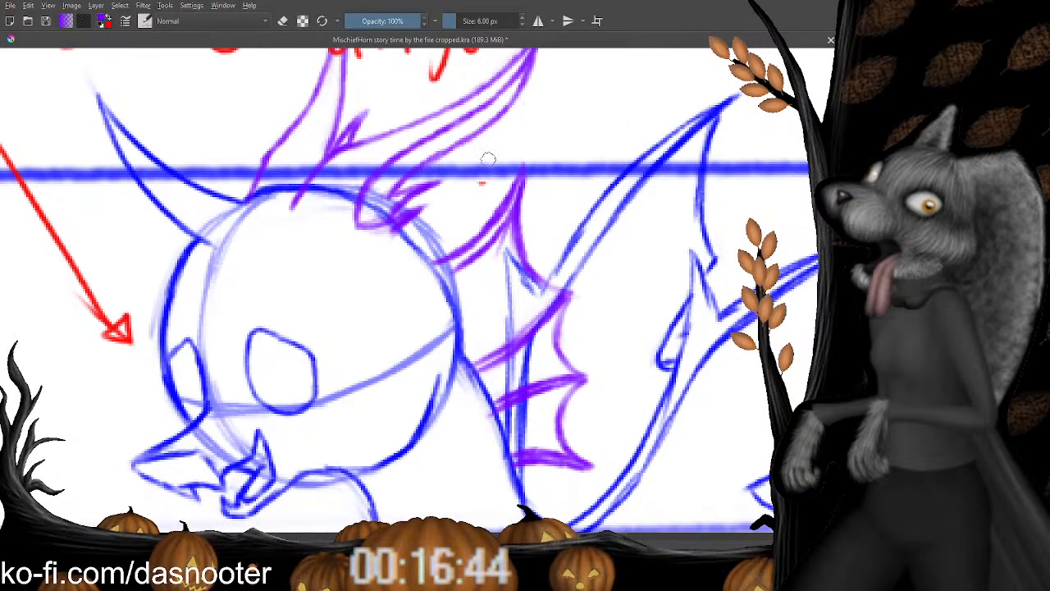
Select the long head fin's lower edge with its base, then rotate and shift it outward to widen the fin.
key("minus")
key("minus")
key("minus")
key("minus")
key("minus")
key("minus")
key("plus")
key("plus")
key("plus")
key("plus")
key("plus")
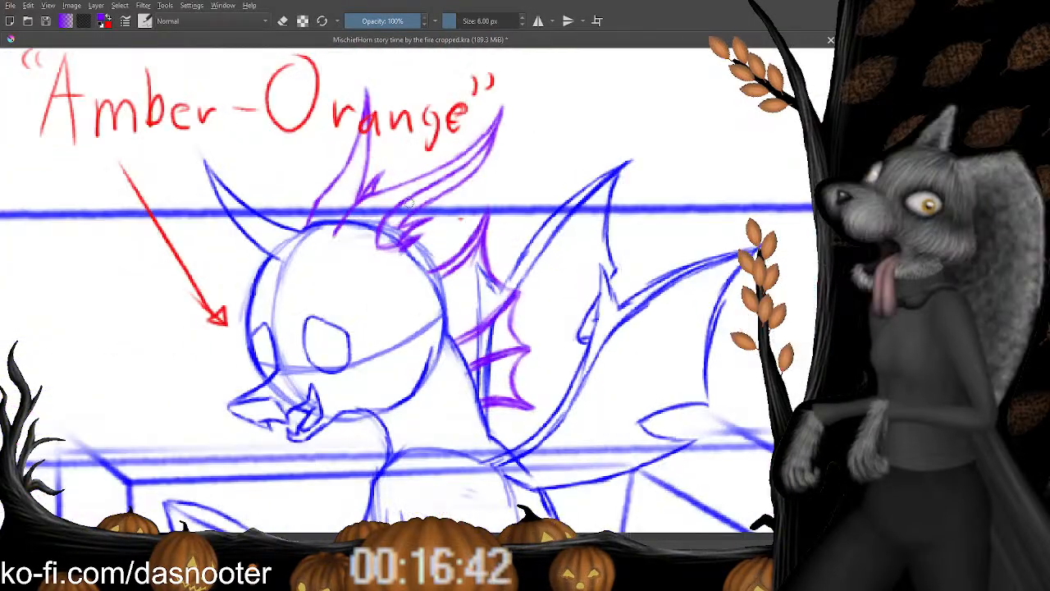
key("plus")
left_click_drag(370, 248, 367, 268)
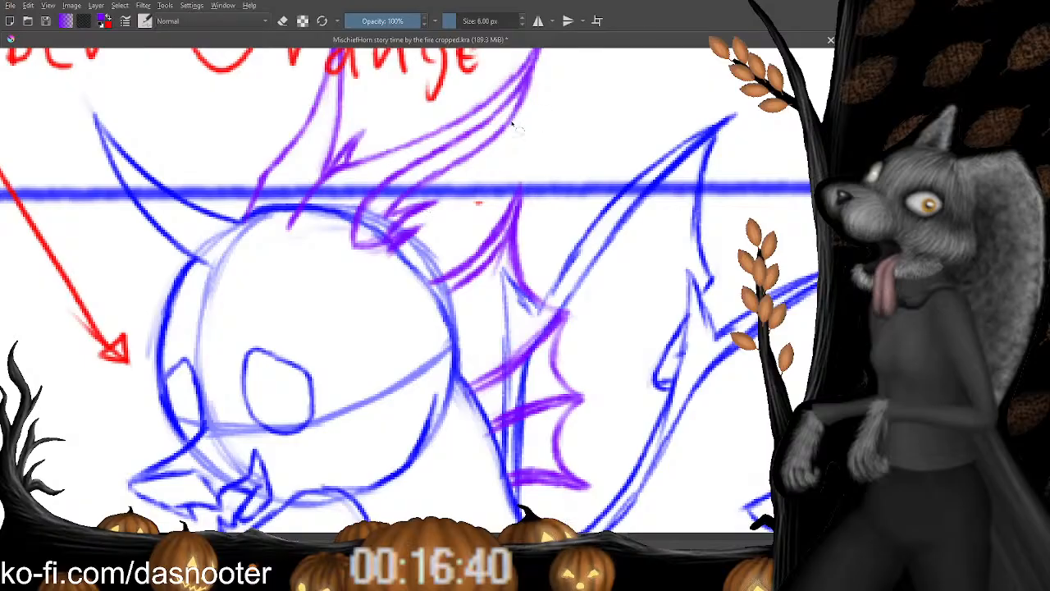
mouse_move(513, 124)
left_mouse_down()
mouse_move(496, 148)
mouse_move(410, 199)
left_mouse_up()
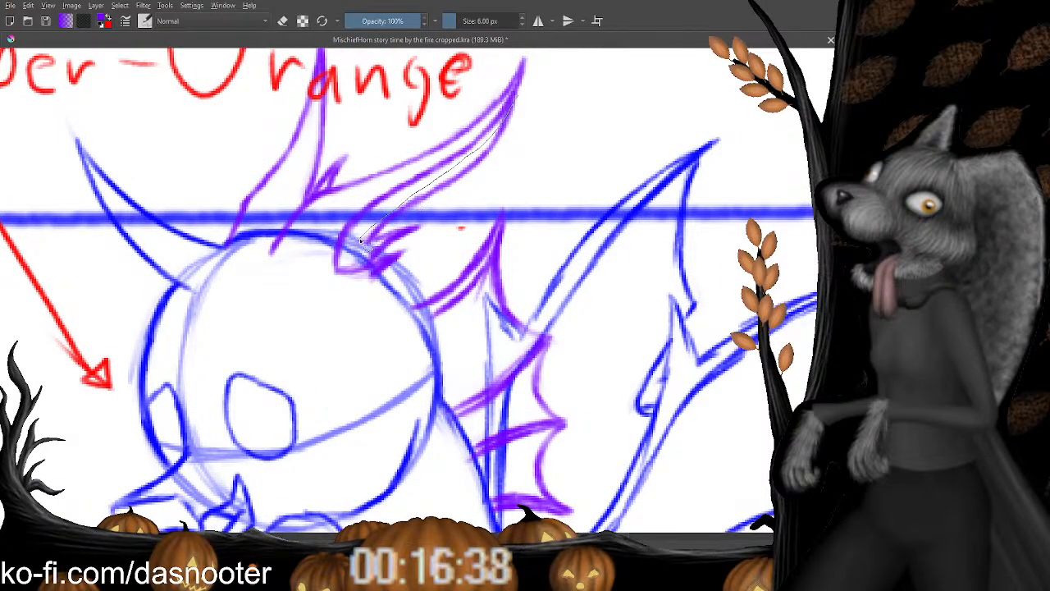
mouse_move(335, 274)
left_mouse_down()
mouse_move(422, 267)
mouse_move(475, 225)
mouse_move(504, 160)
left_mouse_up()
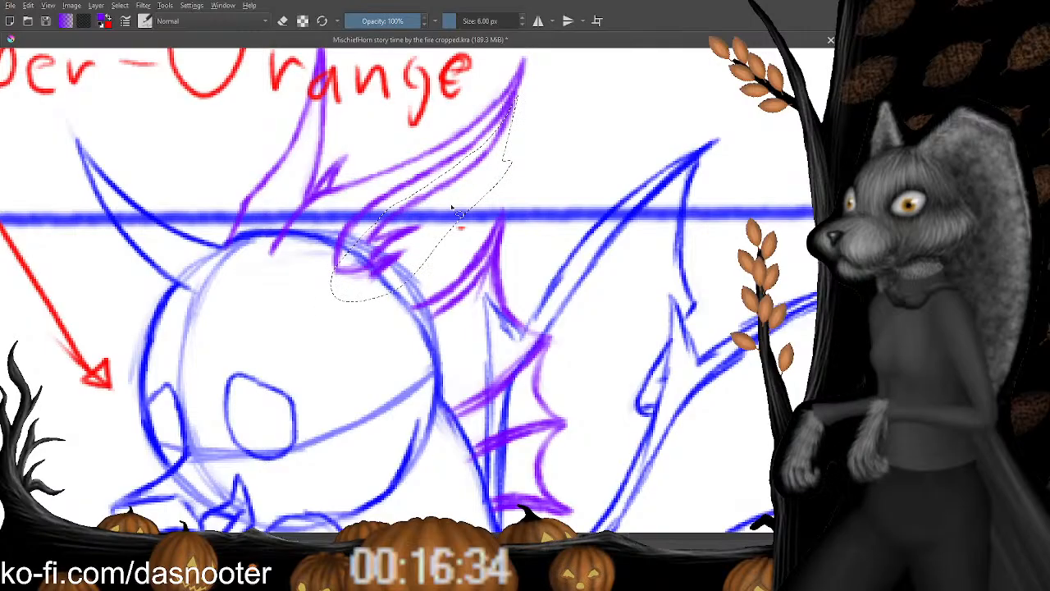
key("ctrl+t")
left_click_drag(429, 304, 465, 324)
left_click_drag(446, 265, 456, 261)
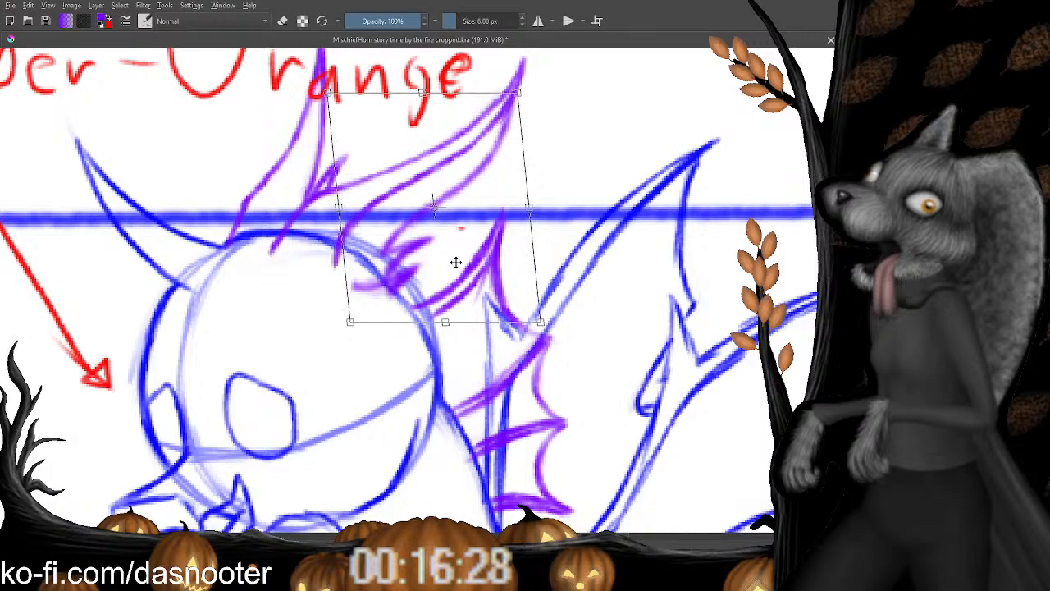
key("b")
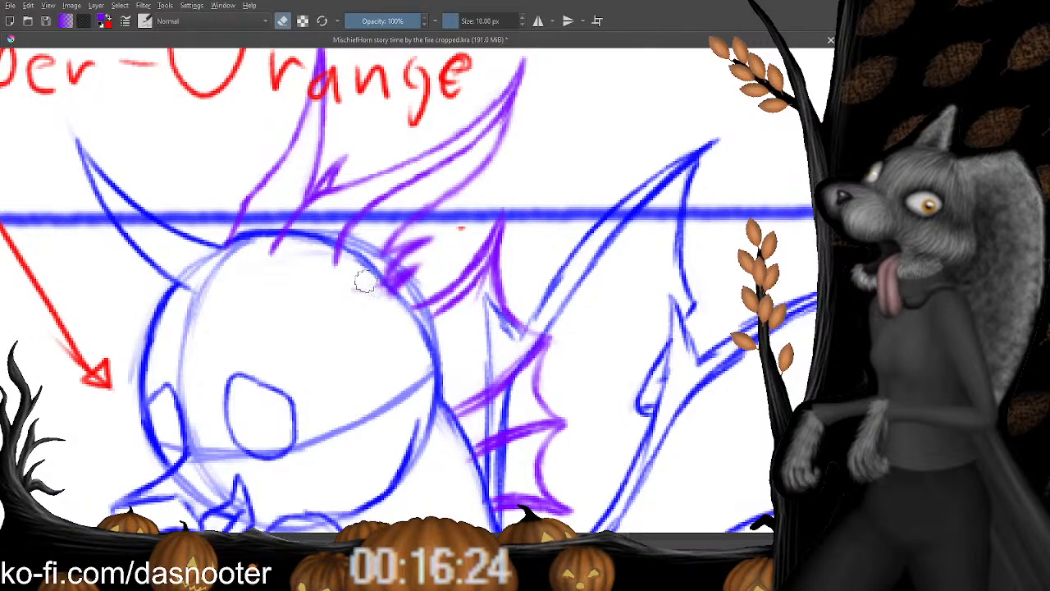
Erase the leftover stubs at the long fin's base and redraw the base as a smooth purple curve around the head.
key("e")
mouse_move(382, 285)
left_mouse_down()
mouse_move(343, 280)
mouse_move(327, 261)
mouse_move(336, 272)
mouse_move(372, 253)
mouse_move(394, 202)
mouse_move(350, 243)
mouse_move(322, 228)
mouse_move(361, 239)
mouse_move(361, 256)
mouse_move(310, 238)
mouse_move(355, 244)
mouse_move(310, 220)
left_mouse_up()
key("e")
key("e")
key("e")
key("e")
key("e")
key("e")
mouse_move(363, 254)
left_mouse_down()
mouse_move(315, 238)
mouse_move(330, 254)
mouse_move(313, 235)
mouse_move(300, 277)
left_mouse_up()
key("e")
key("e")
key("ctrl+z")
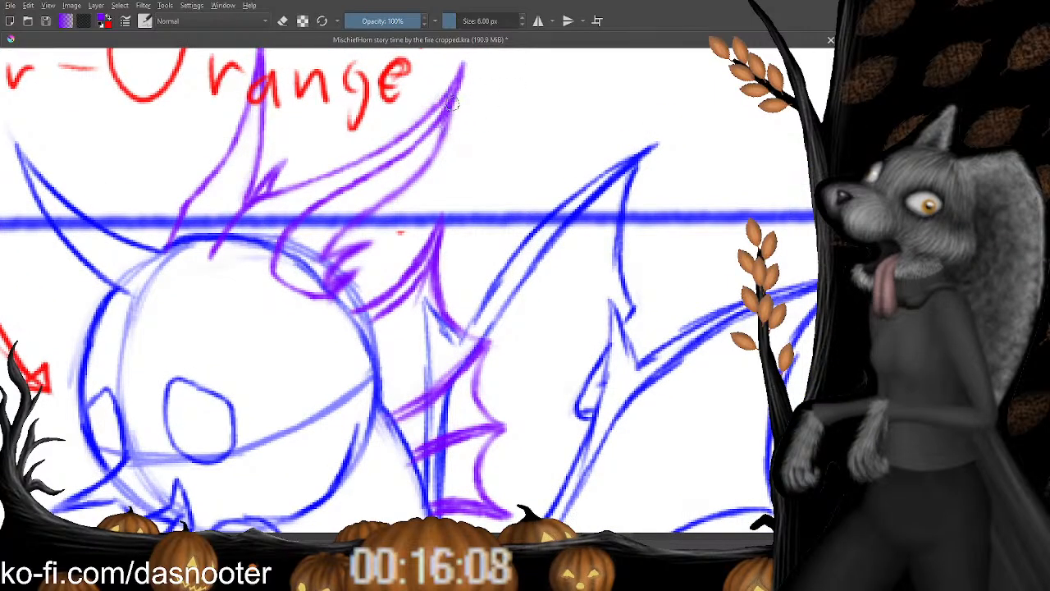
Retrace the long head fin's lower edge in darker purple from the tip toward the small barbs.
mouse_move(454, 103)
left_mouse_down()
mouse_move(395, 202)
mouse_move(357, 220)
left_mouse_up()
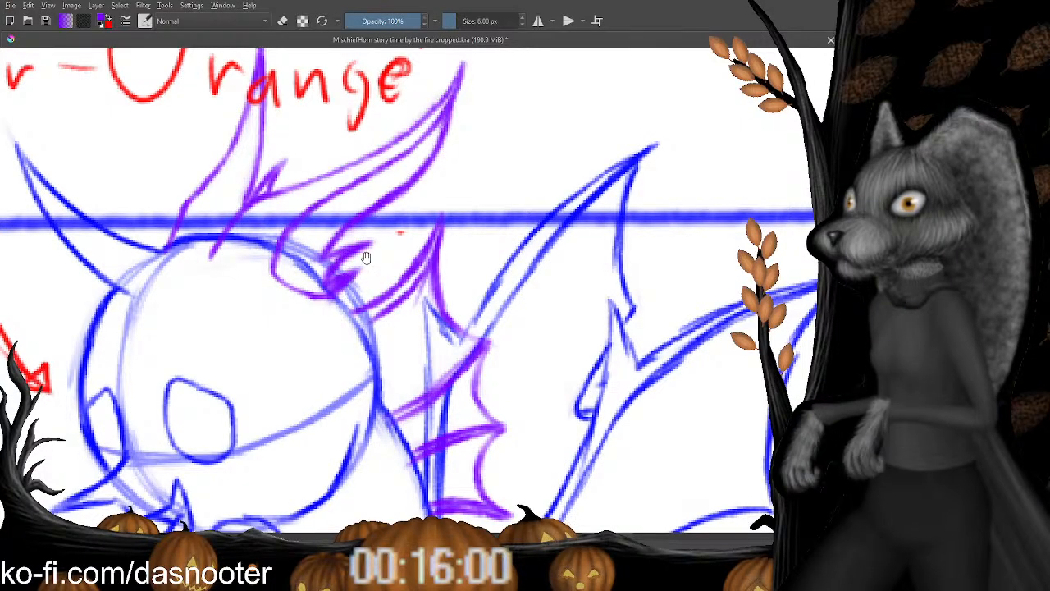
mouse_move(394, 260)
left_mouse_down()
mouse_move(394, 209)
mouse_move(386, 242)
left_mouse_up()
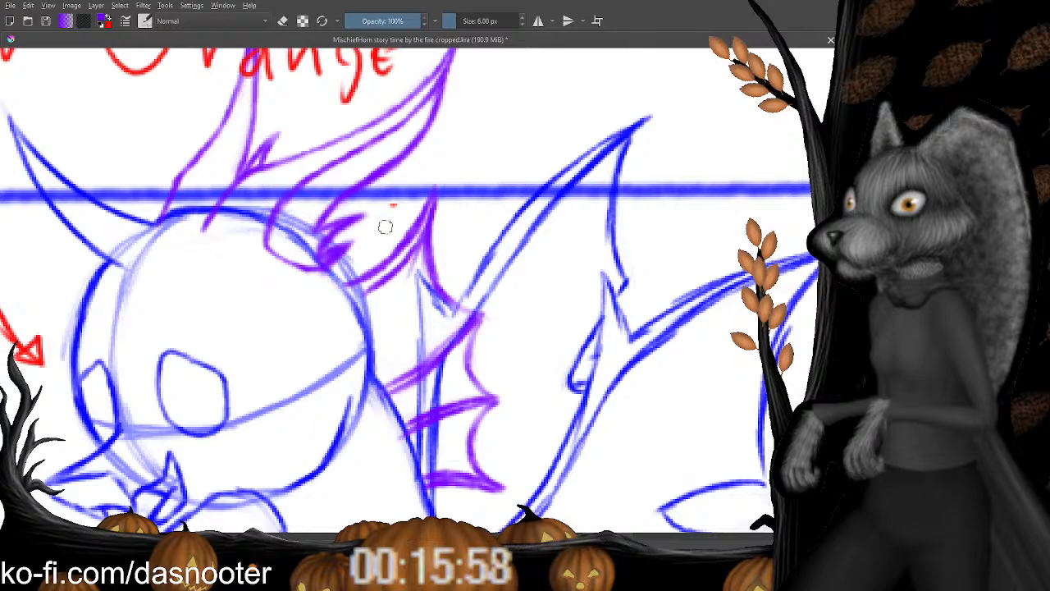
Examine the changeling's head and neck fins against the whole scene and the reference images.
scroll(387, 230, "down", 5)
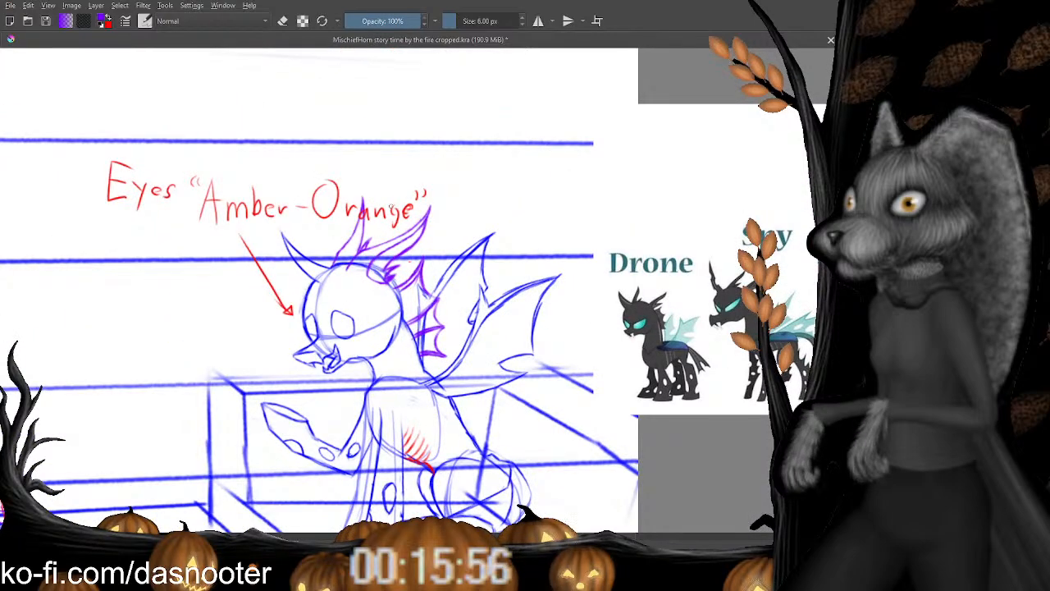
key("minus")
key("minus")
key("minus")
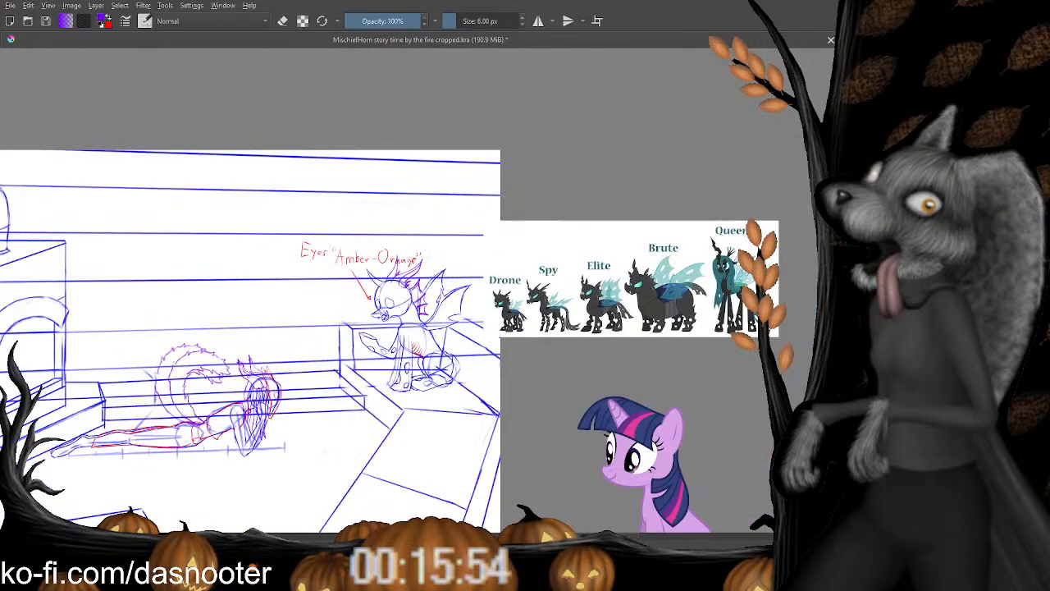
key("plus")
key("plus")
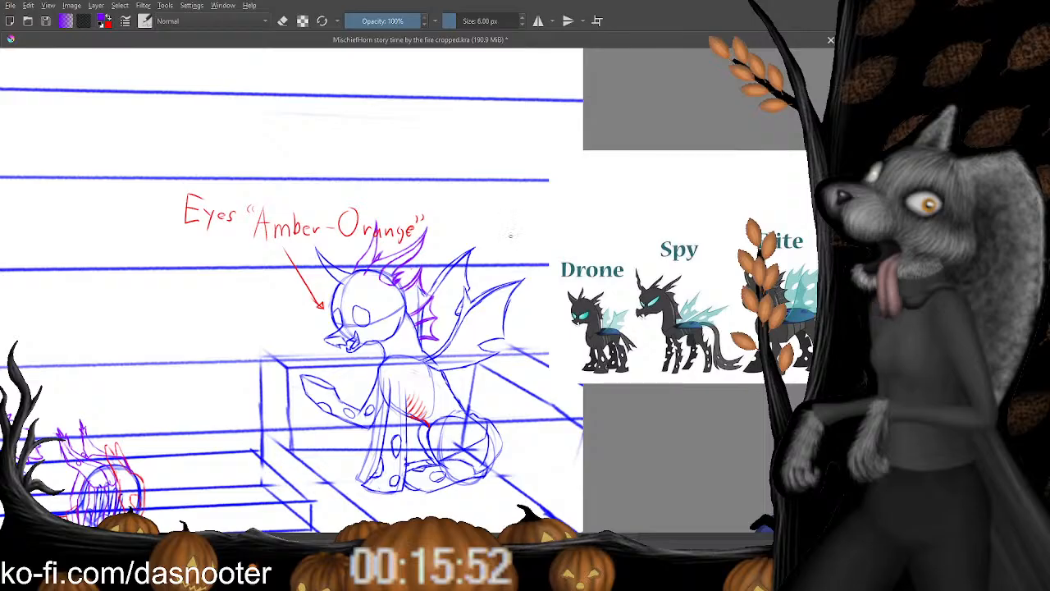
key("minus")
key("plus")
key("plus")
key("plus")
key("plus")
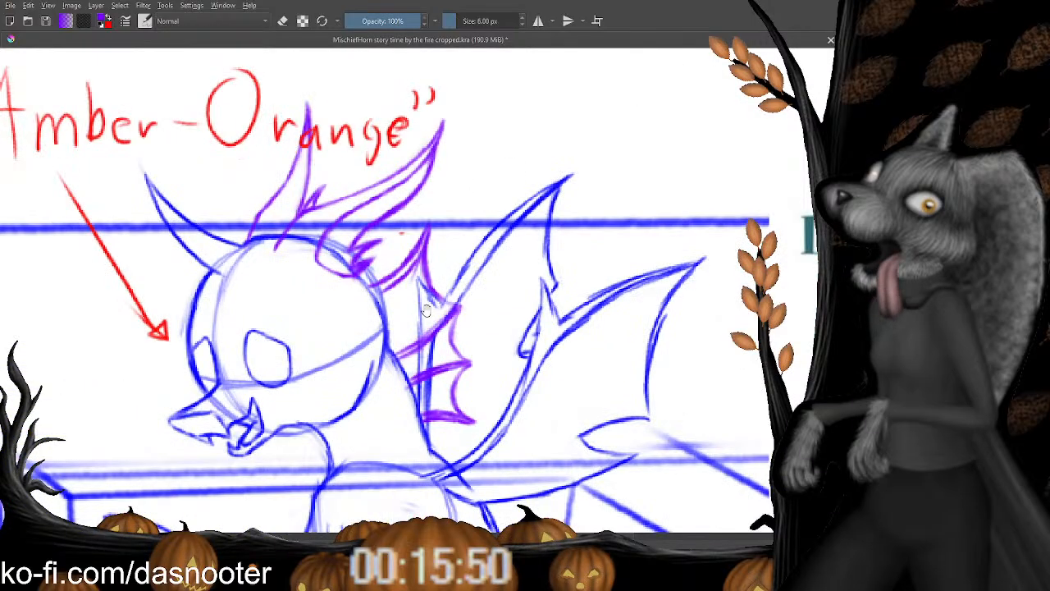
Select the changeling's purple neck fin and transform it narrower, pulling its barbs closer to the neck.
scroll(425, 310, "down", 2)
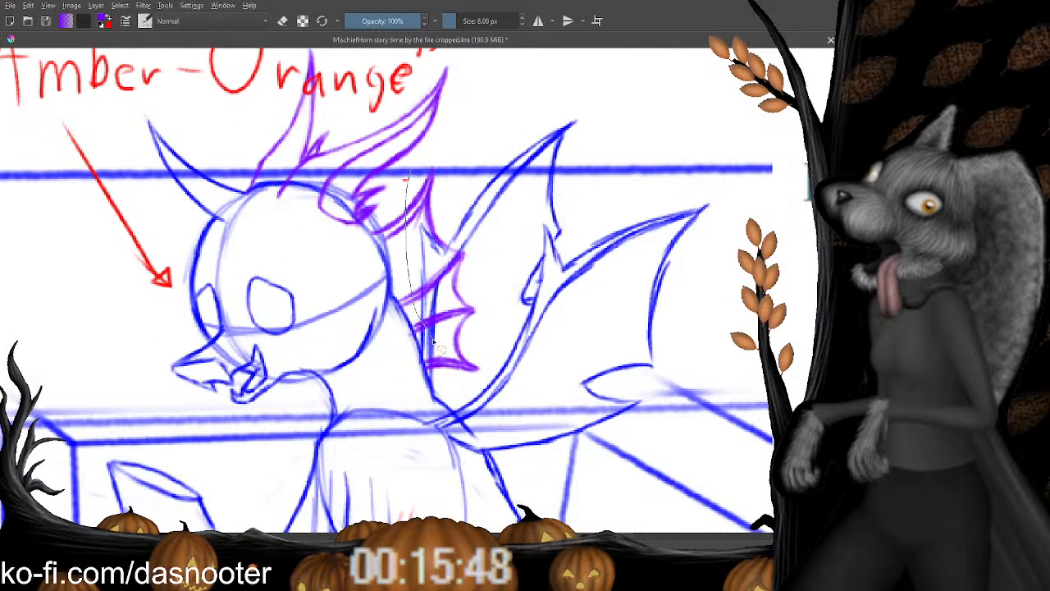
left_click_drag(441, 146, 438, 151)
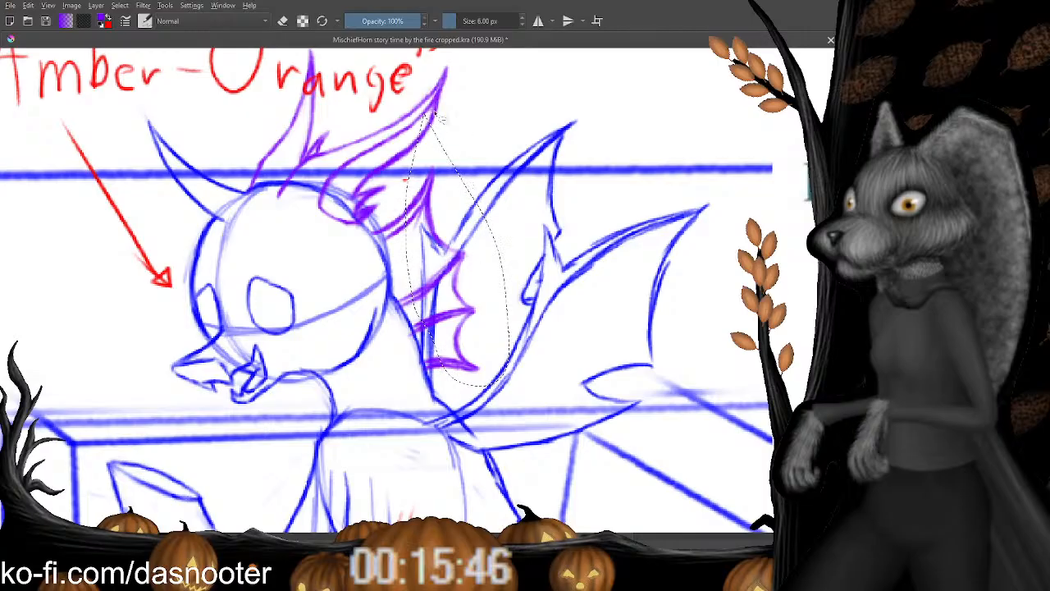
key("ctrl+t")
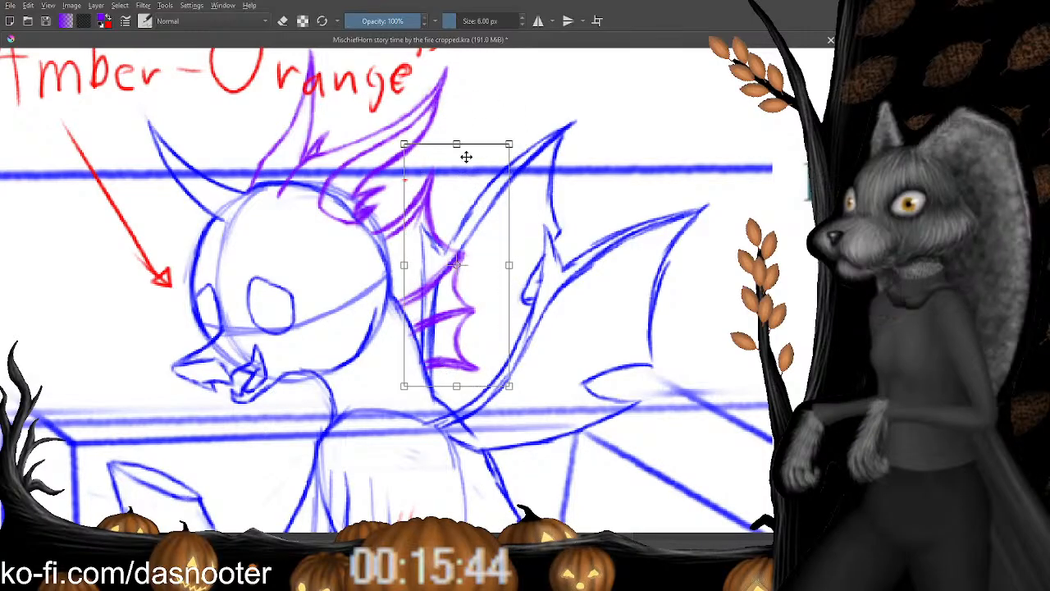
mouse_move(493, 267)
left_mouse_down()
mouse_move(470, 272)
mouse_move(498, 254)
mouse_move(481, 272)
mouse_move(488, 263)
left_mouse_up()
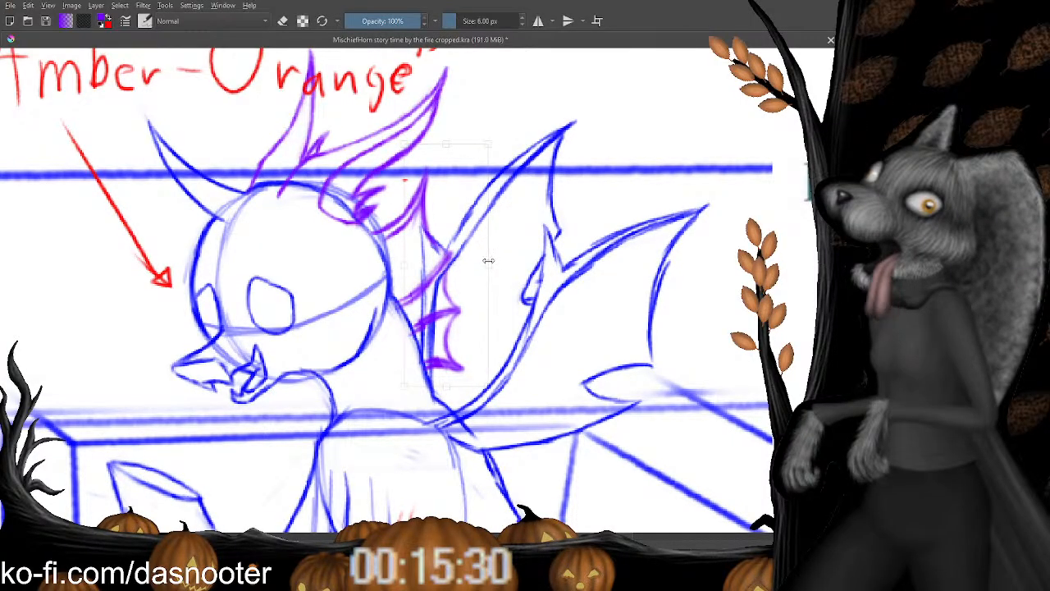
key("b")
scroll(484, 261, "down", 3)
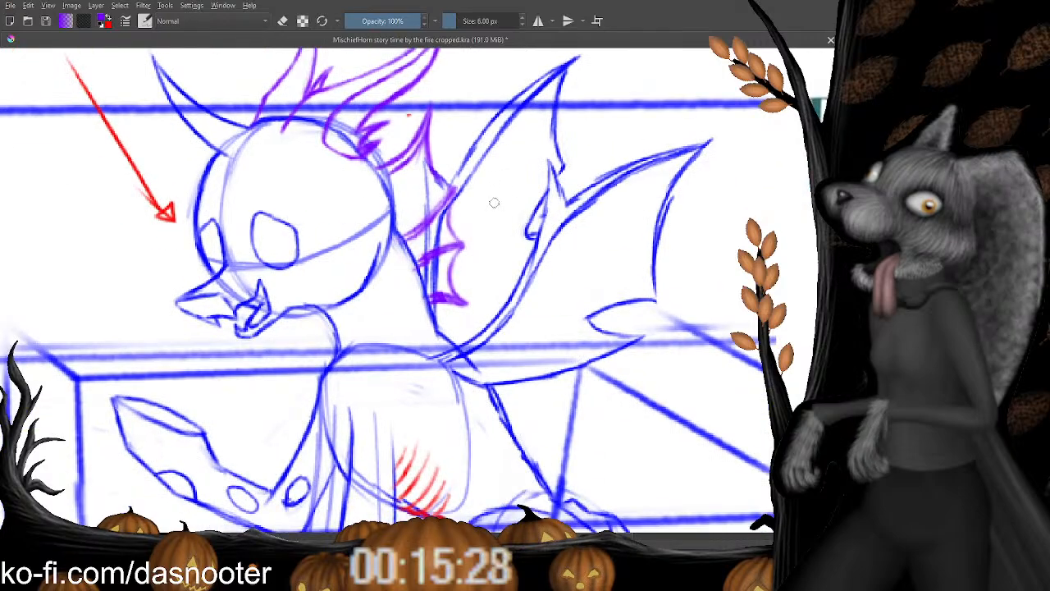
Examine the narrowed neck fin against the whole fireside scene and the changeling reference chart.
scroll(492, 204, "up", 2)
key("minus")
key("minus")
key("minus")
key("minus")
key("minus")
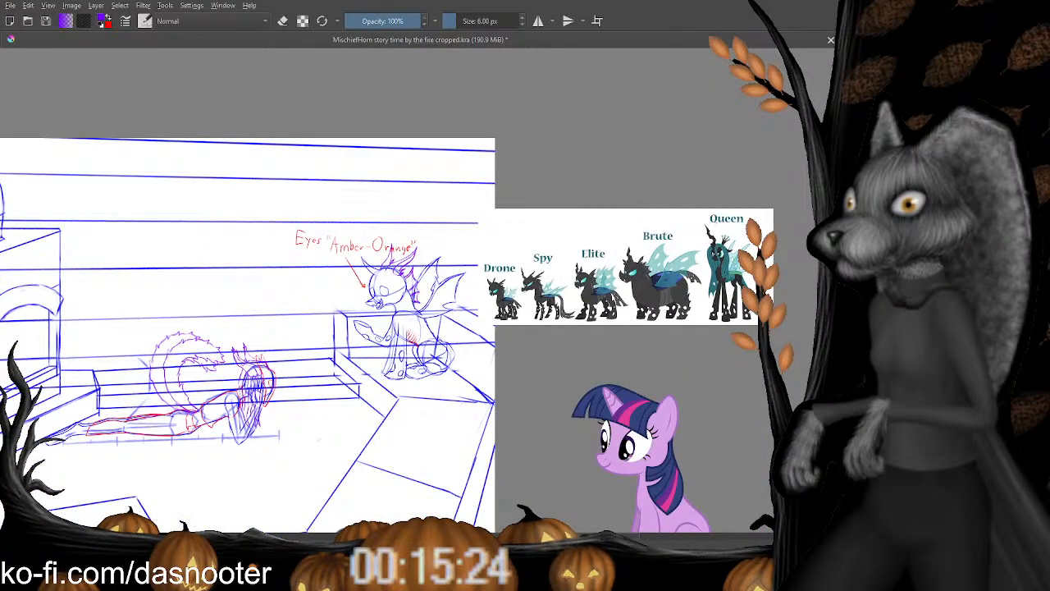
key("plus")
key("plus")
left_click_drag(353, 218, 371, 141)
left_click_drag(364, 230, 398, 151)
left_click_drag(439, 180, 406, 227)
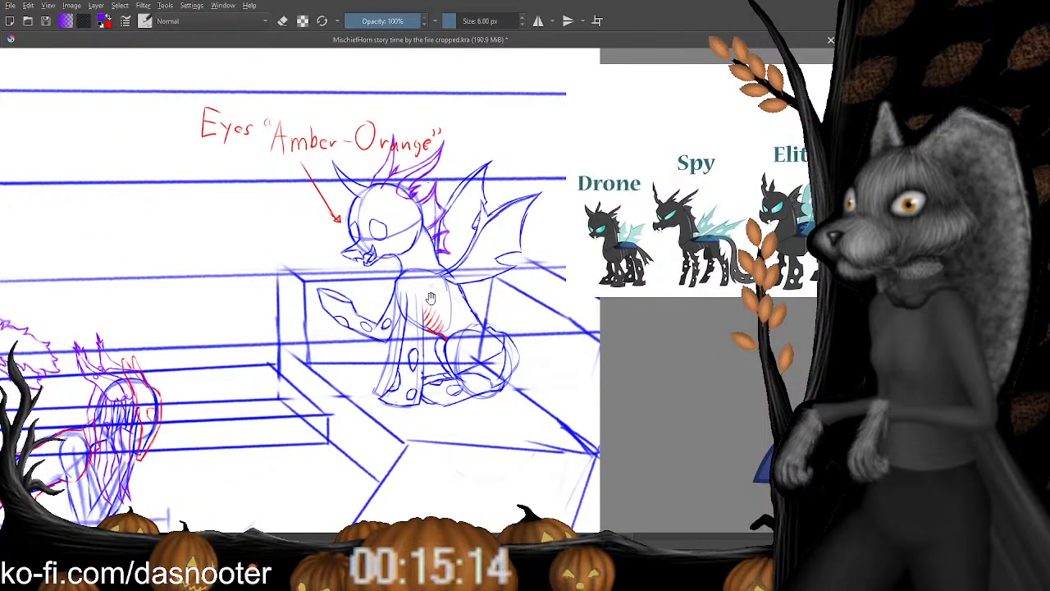
mouse_move(427, 270)
left_mouse_down()
mouse_move(428, 251)
mouse_move(432, 266)
left_mouse_up()
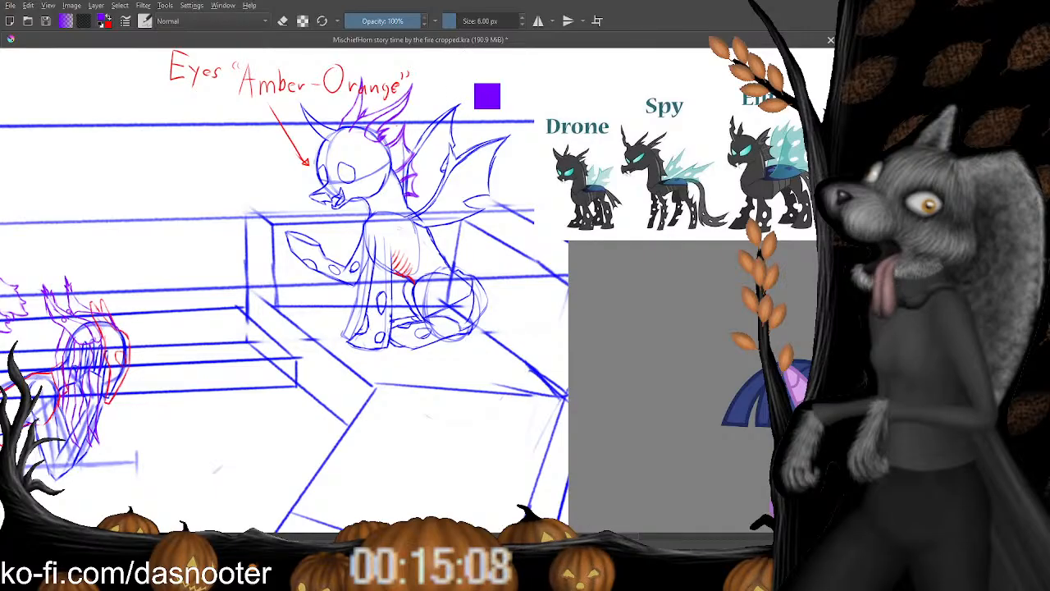
left_click_drag(423, 98, 402, 168)
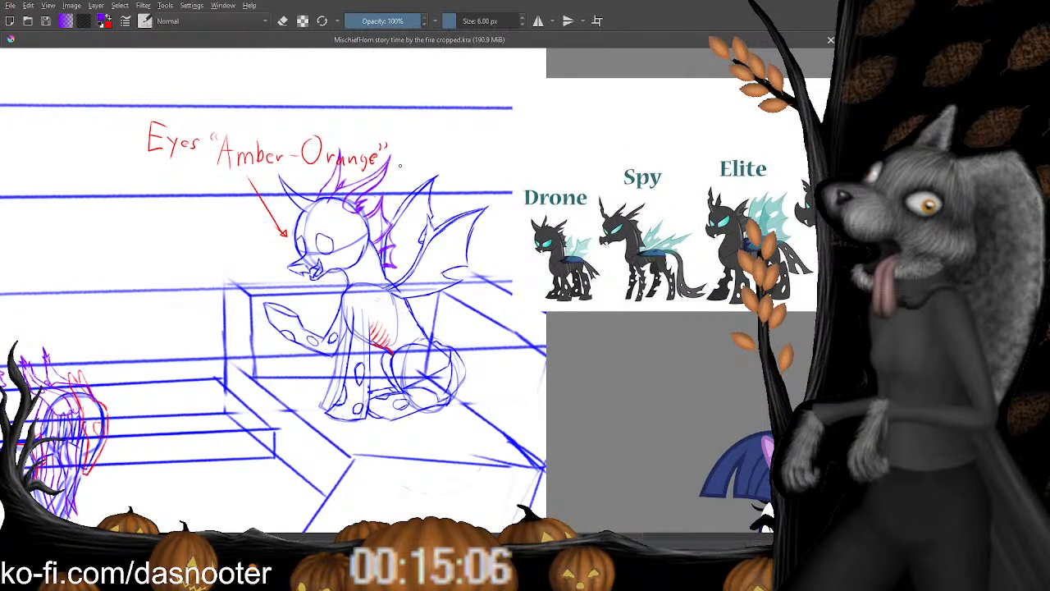
left_click_drag(220, 303, 496, 141)
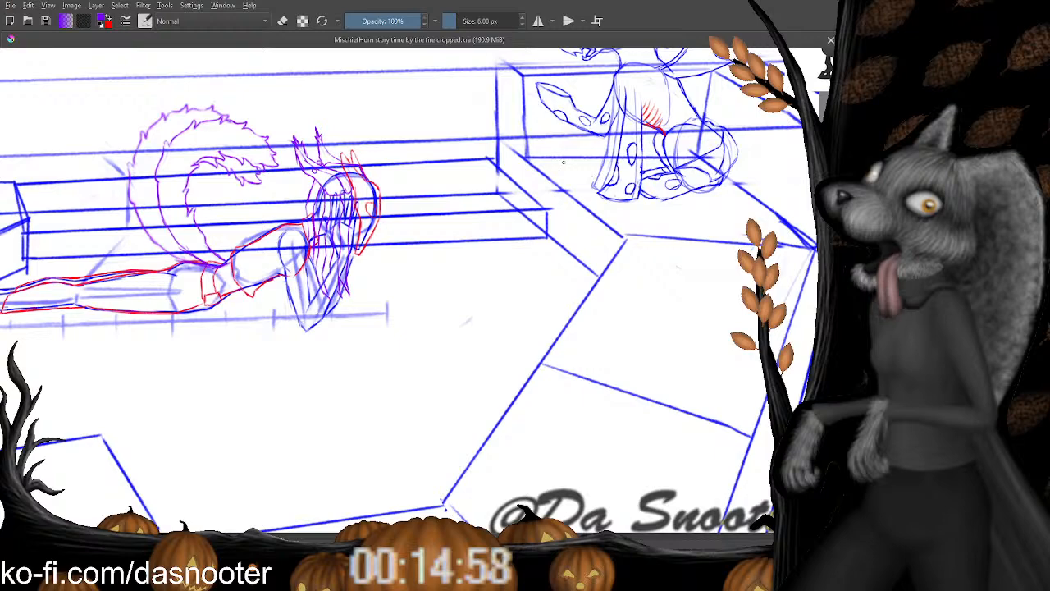
left_click_drag(655, 113, 558, 200)
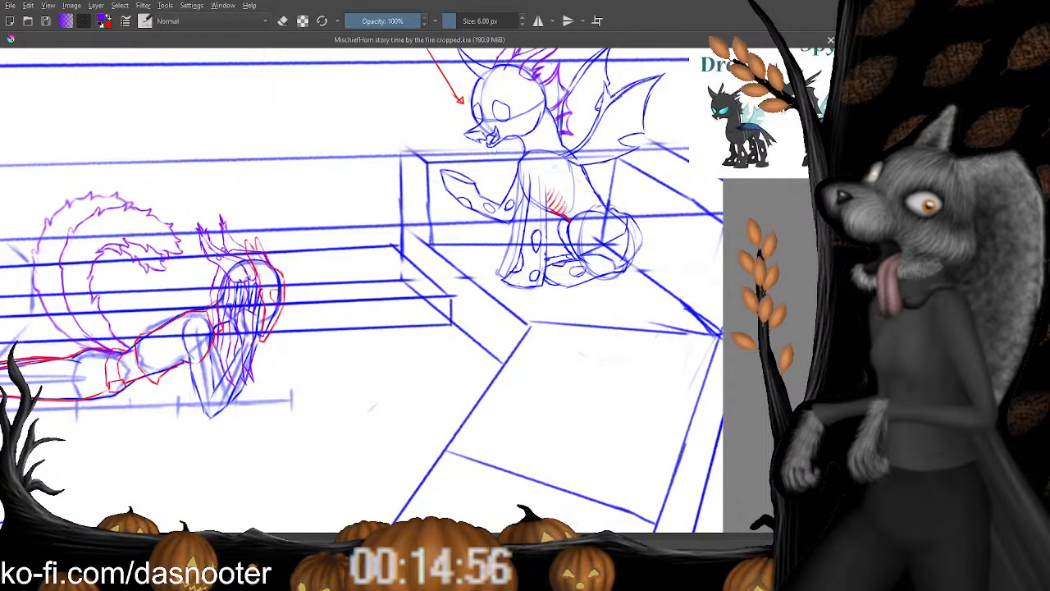
left_click_drag(452, 146, 418, 212)
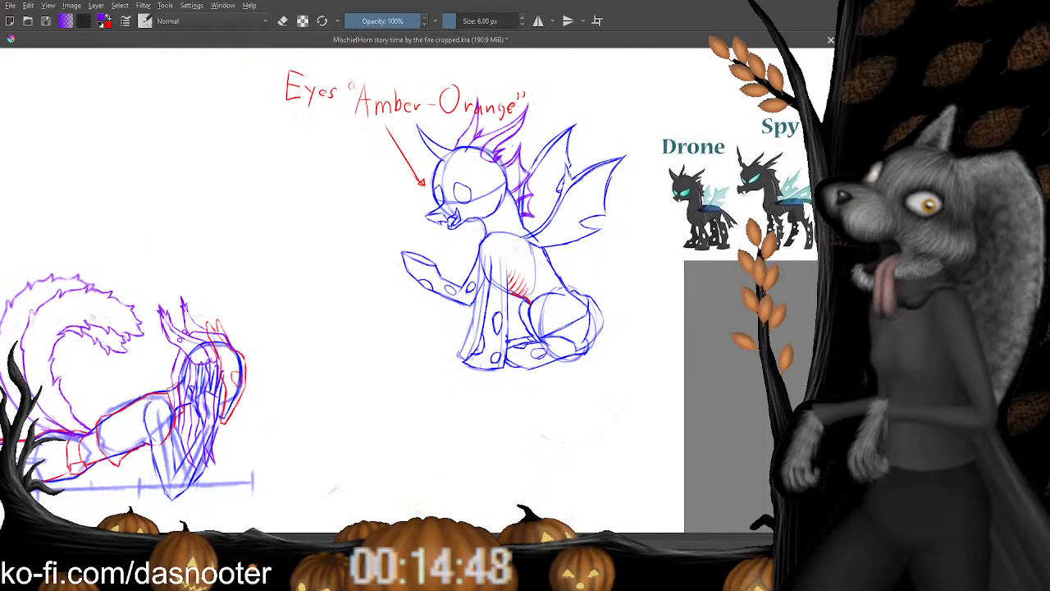
Redraw the top edge of the box behind the changeling as a clean blue line and erase stray marks.
left_click_drag(604, 229, 620, 216)
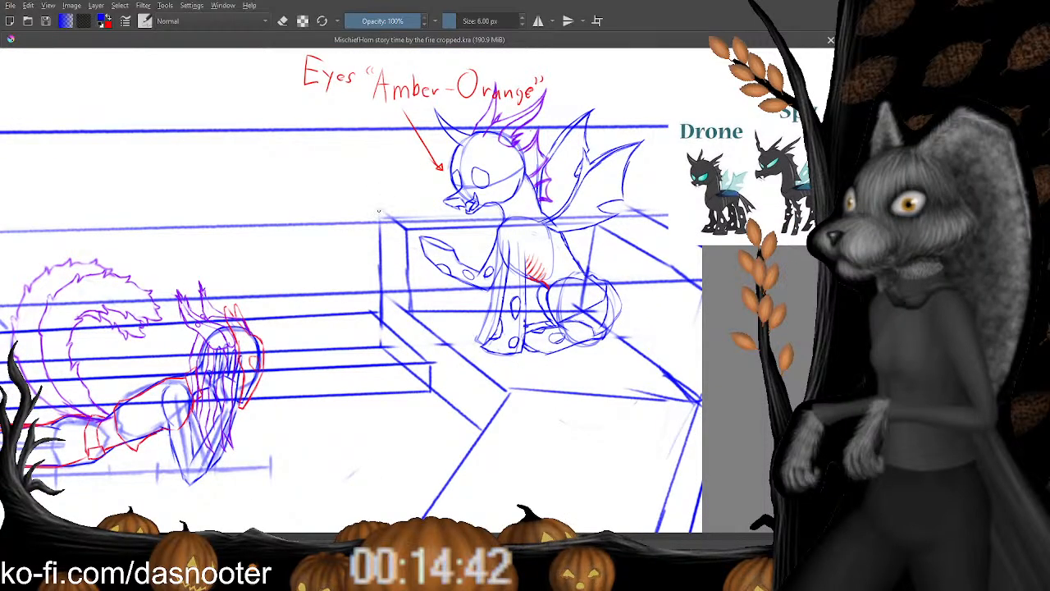
mouse_move(476, 210)
left_mouse_down()
mouse_move(620, 201)
mouse_move(631, 210)
left_mouse_up()
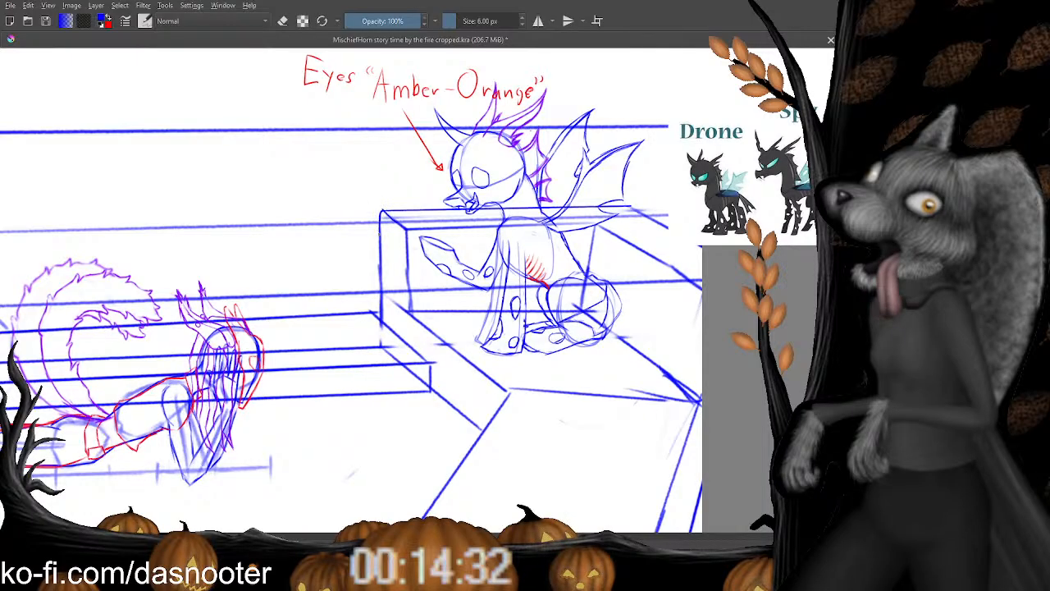
left_click_drag(413, 267, 402, 249)
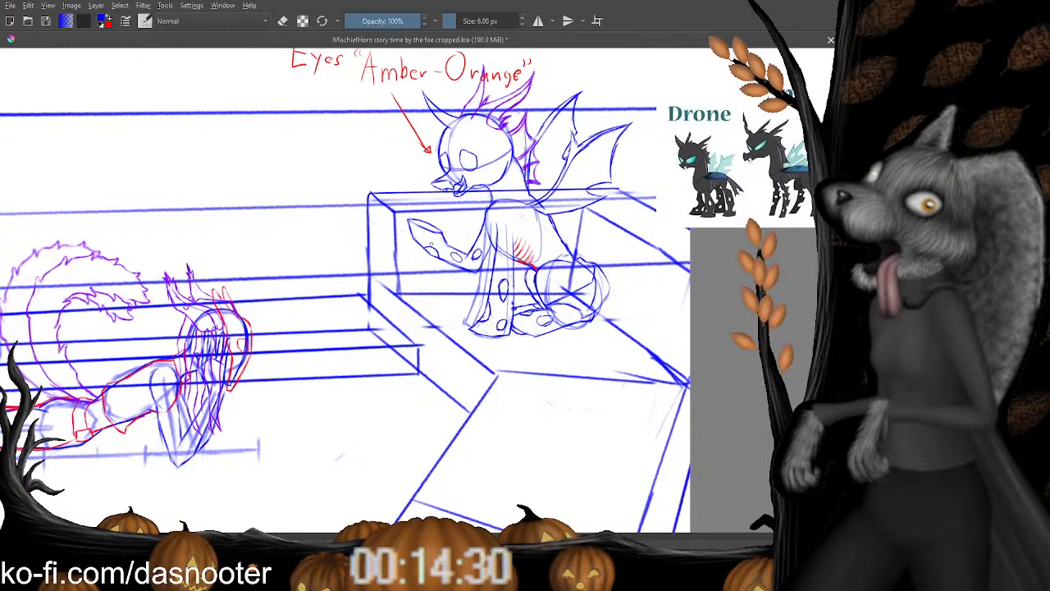
key("minus")
key("minus")
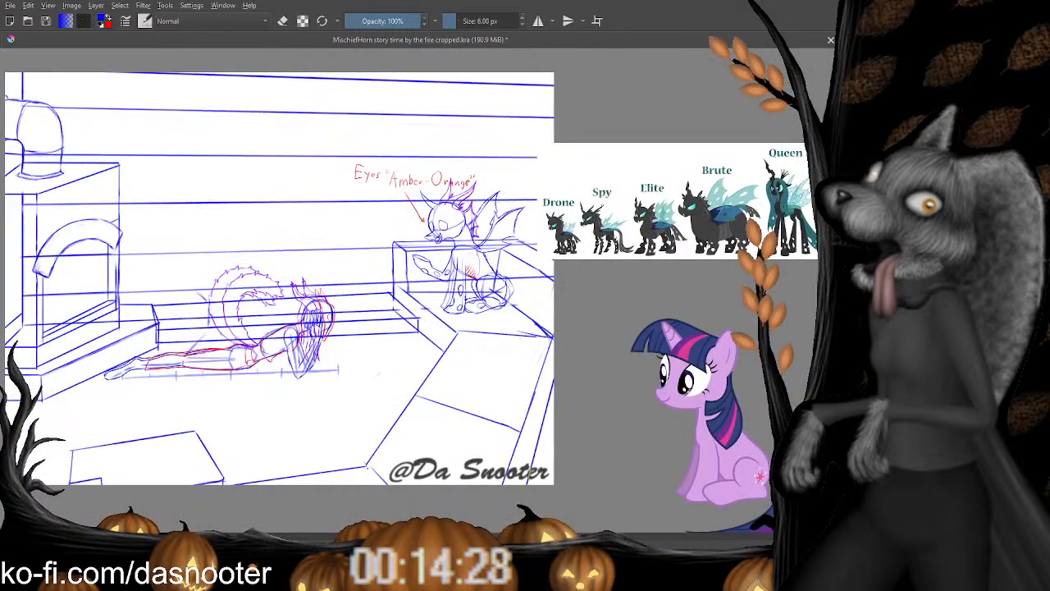
key("plus")
key("plus")
key("plus")
left_click_drag(674, 182, 605, 218)
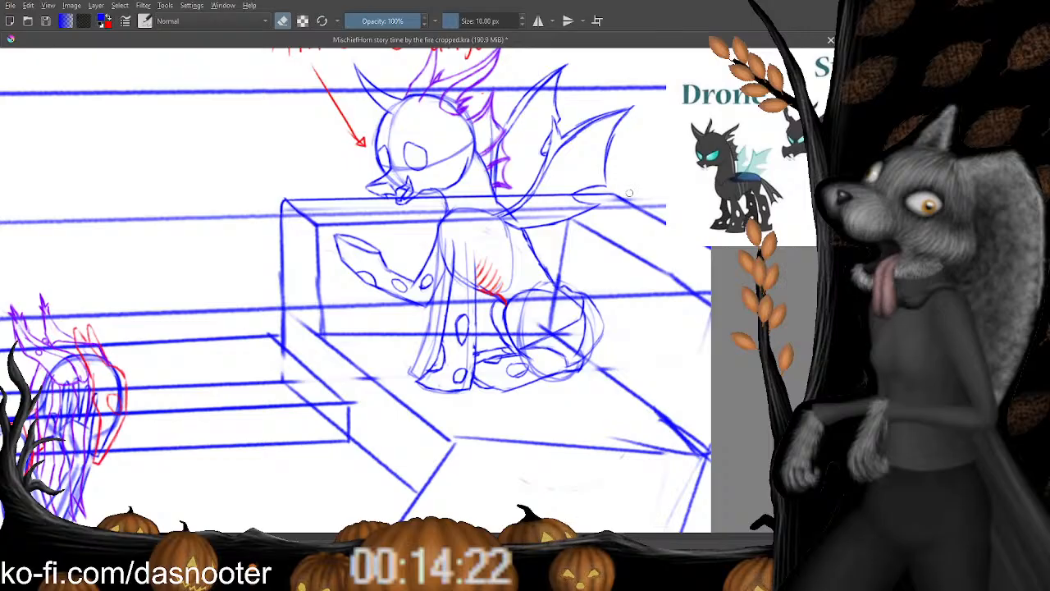
left_click_drag(642, 188, 602, 207)
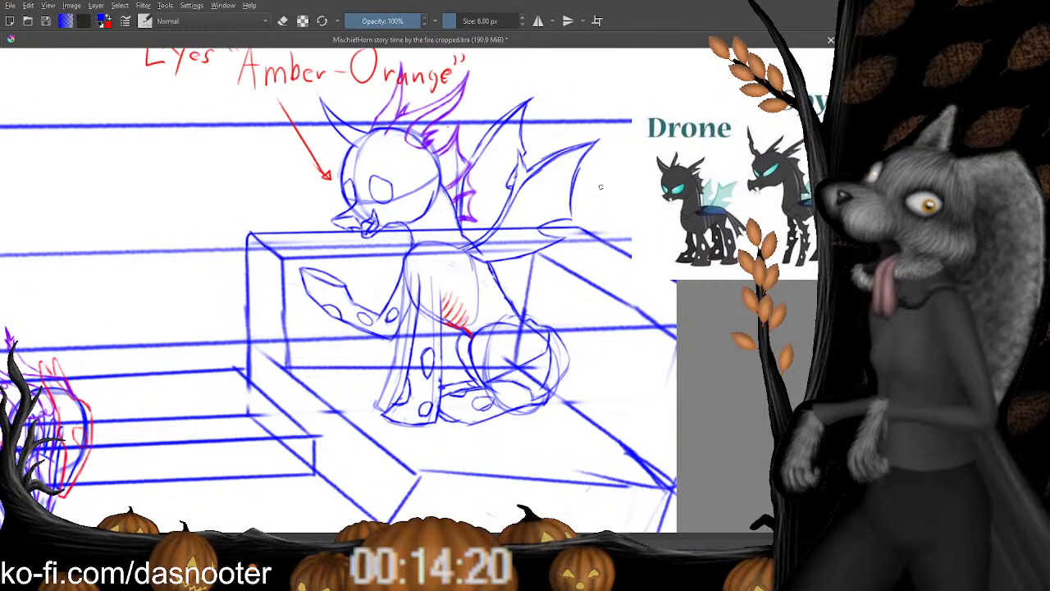
Save the drawing and review the whole scene beside the reference images.
key("minus")
key("minus")
key("minus")
key("minus")
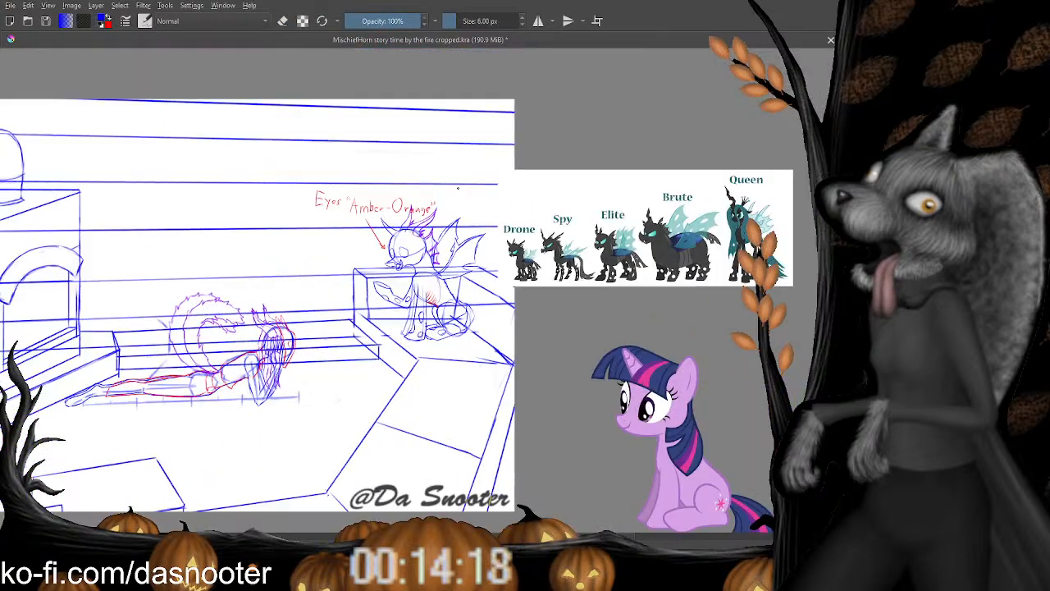
key("plus")
left_click_drag(460, 328, 481, 228)
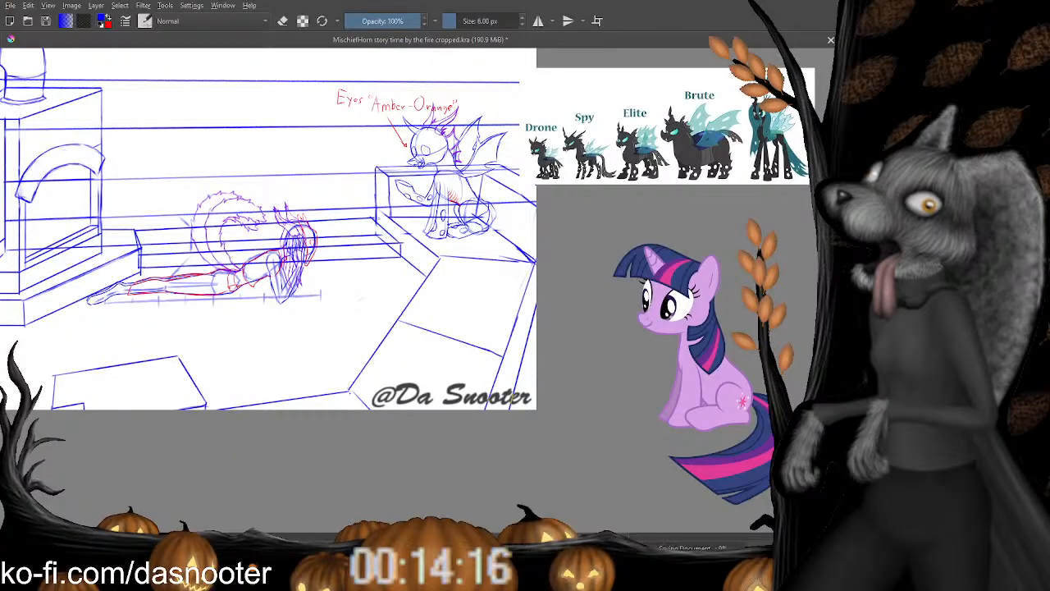
left_click_drag(360, 182, 364, 272)
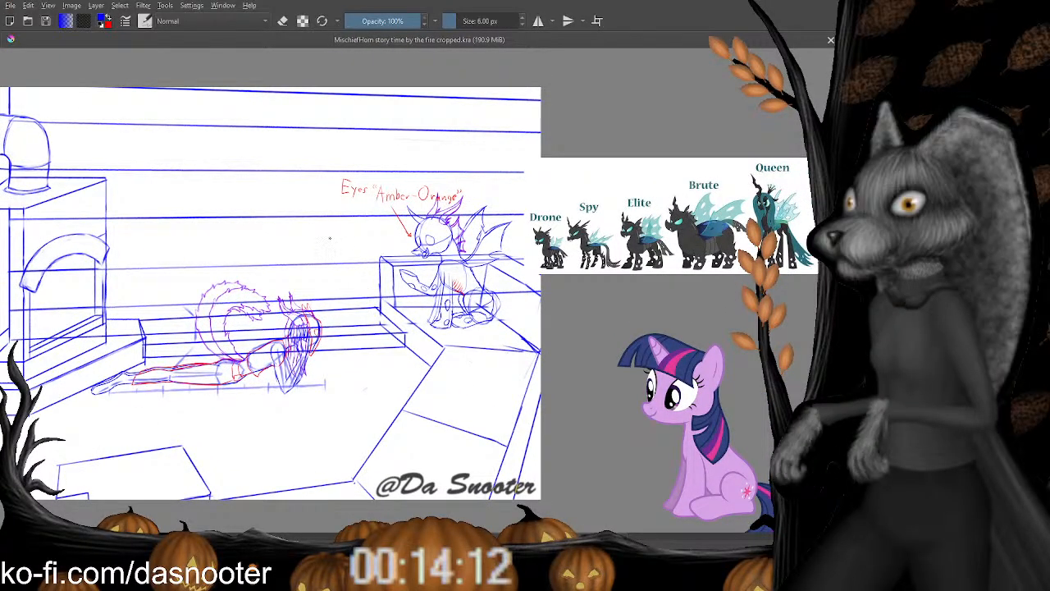
mouse_move(358, 232)
left_mouse_down()
mouse_move(388, 206)
mouse_move(352, 240)
left_mouse_up()
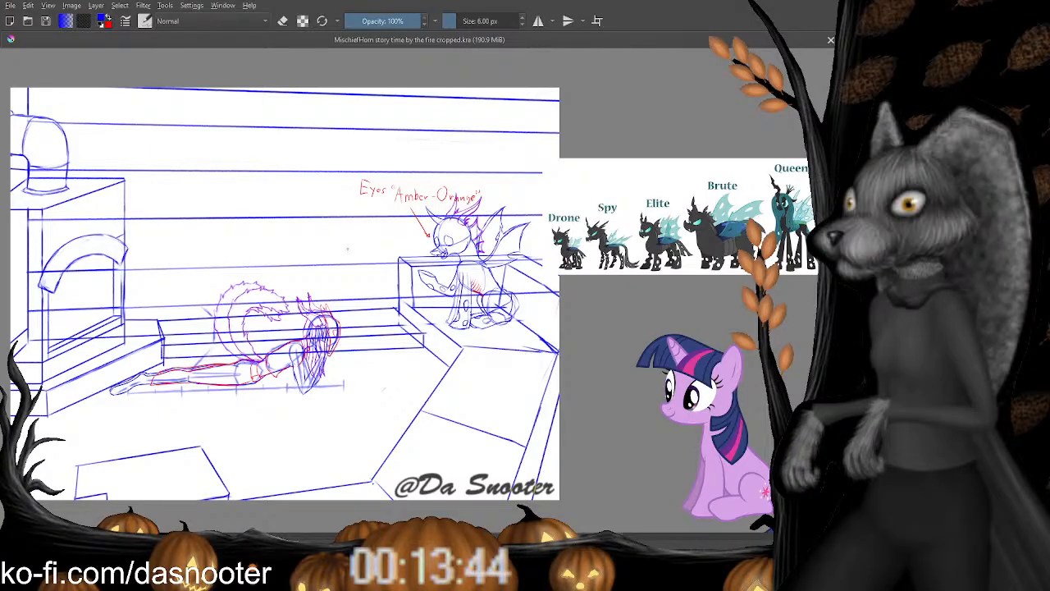
mouse_move(349, 269)
left_mouse_down()
mouse_move(354, 232)
mouse_move(352, 272)
left_mouse_up()
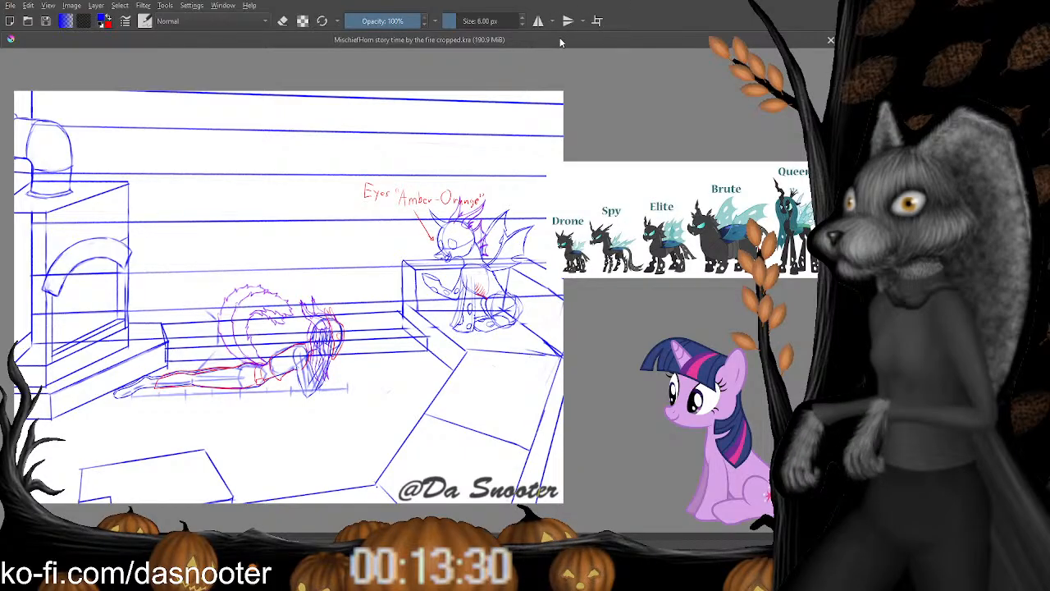
left_click_drag(351, 263, 351, 278)
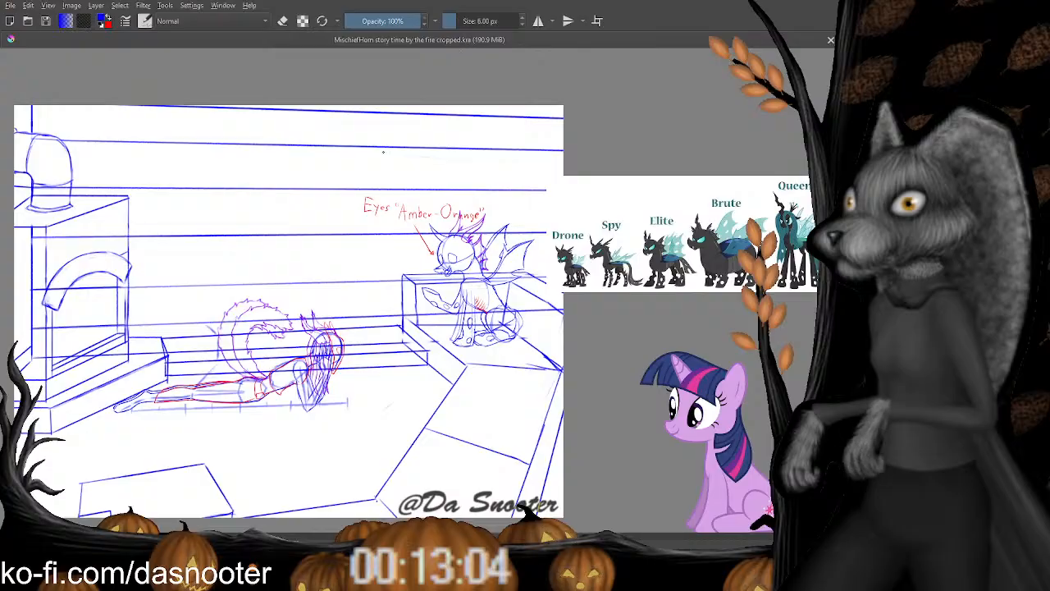
left_click_drag(321, 287, 341, 262)
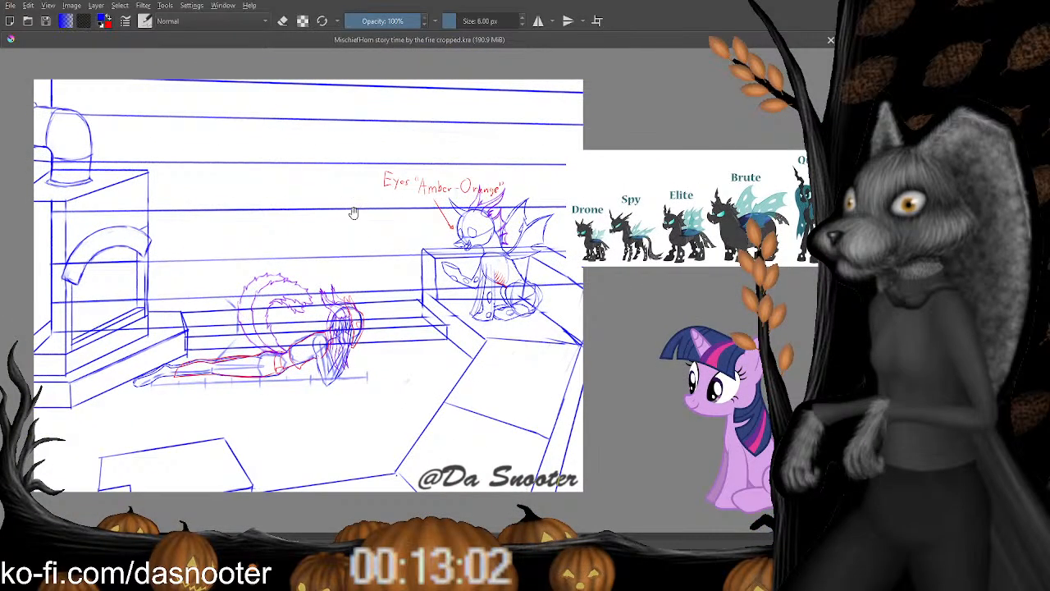
left_click_drag(353, 213, 354, 234)
left_click_drag(353, 291, 364, 216)
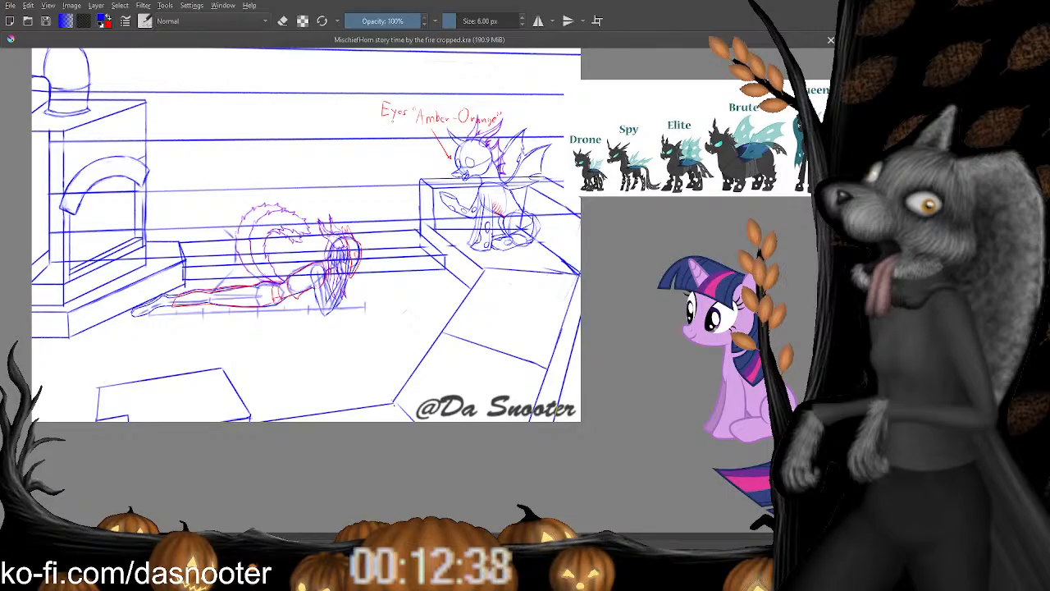
left_click_drag(372, 162, 386, 206)
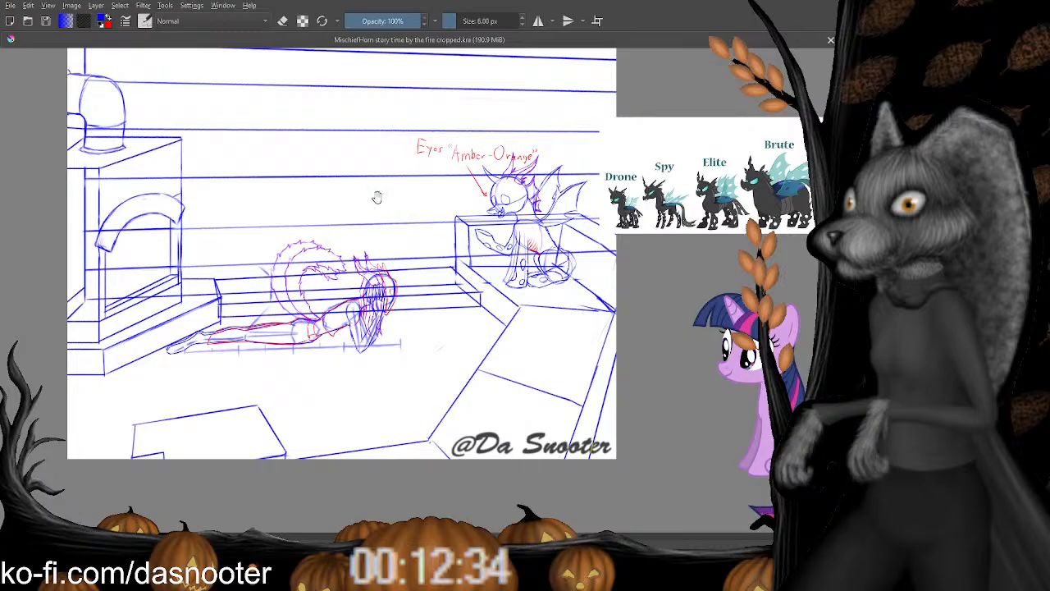
left_click_drag(369, 200, 373, 154)
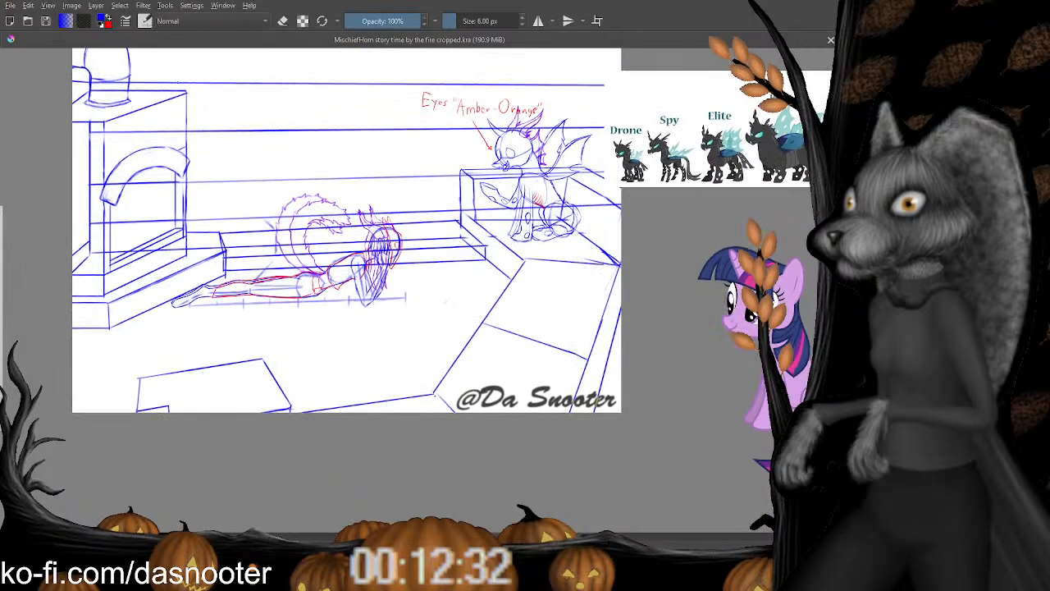
Reset the painting colours to black and white, then try a curved stroke with a 51 px brush on the back wall and undo it.
left_click(101, 25)
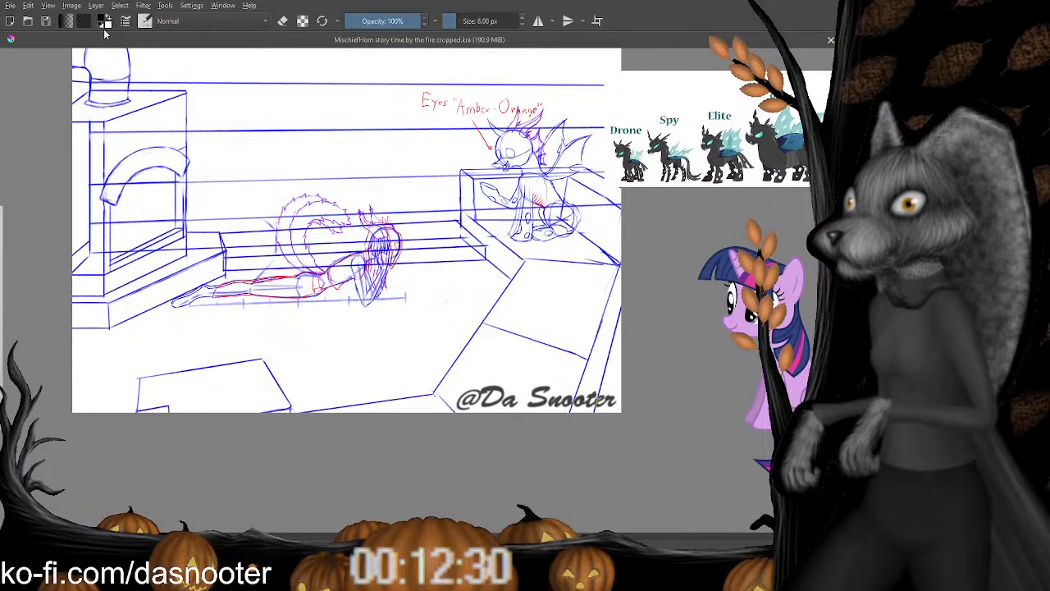
key("bracketright")
key("bracketright")
key("bracketright")
key("bracketright")
key("bracketright")
key("bracketright")
key("bracketright")
key("bracketright")
key("bracketright")
key("bracketright")
key("bracketright")
key("bracketright")
key("bracketright")
key("bracketright")
key("bracketright")
key("bracketright")
key("bracketright")
key("bracketright")
key("bracketright")
key("bracketright")
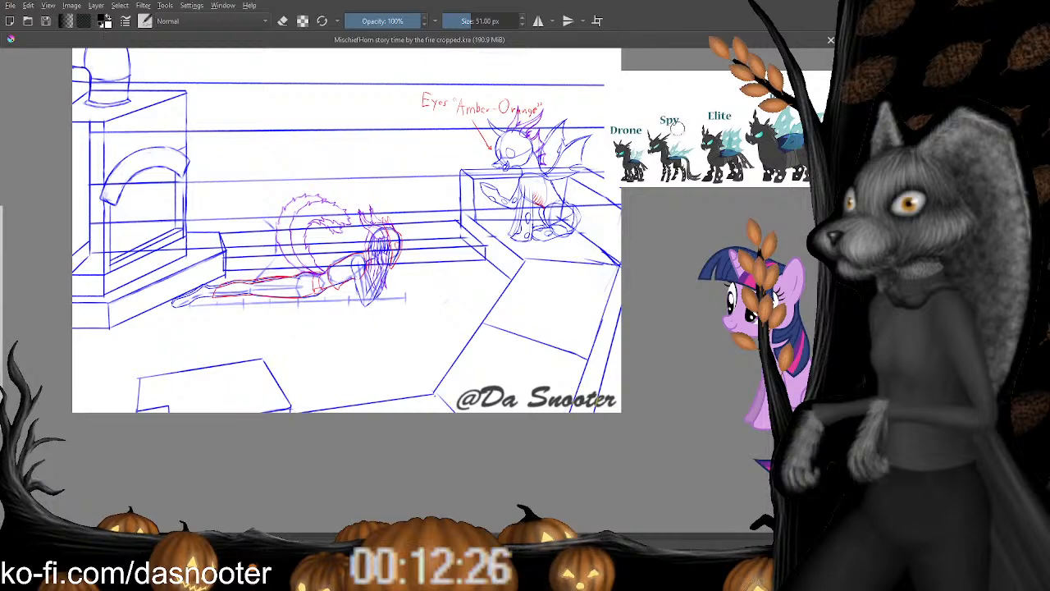
left_click_drag(397, 140, 424, 234)
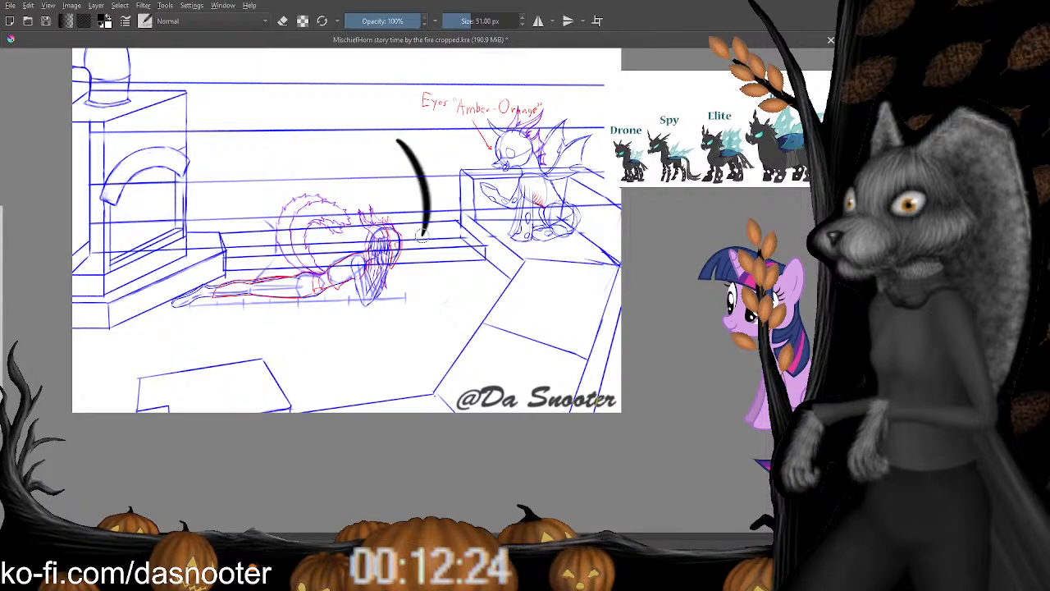
key("ctrl+z")
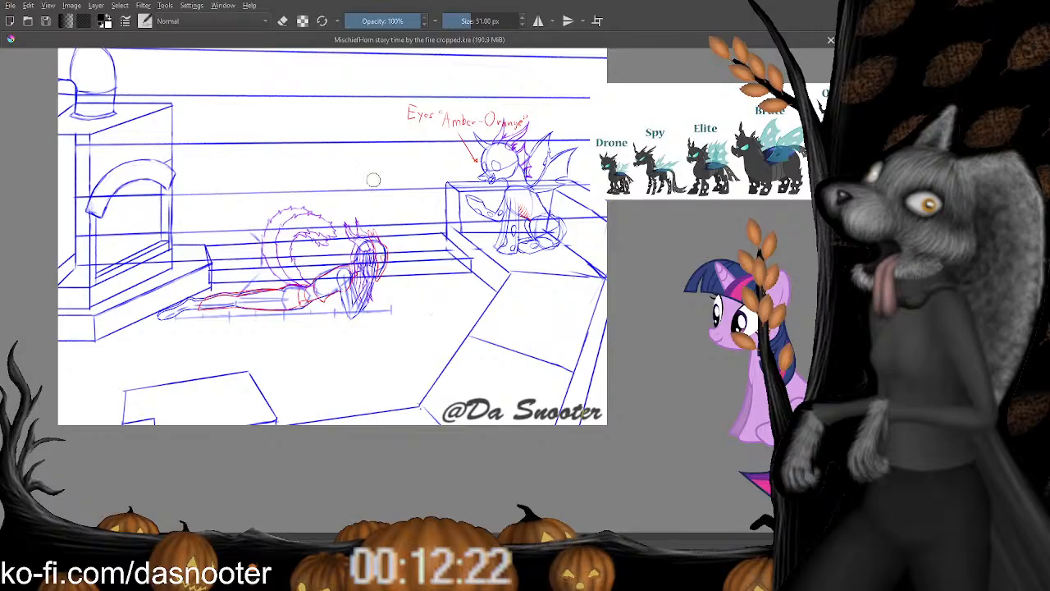
Reduce the brush size to 6 px.
key("bracketleft")
key("bracketleft")
key("bracketleft")
key("bracketleft")
key("bracketleft")
key("bracketleft")
key("bracketleft")
key("bracketleft")
key("bracketleft")
key("bracketleft")
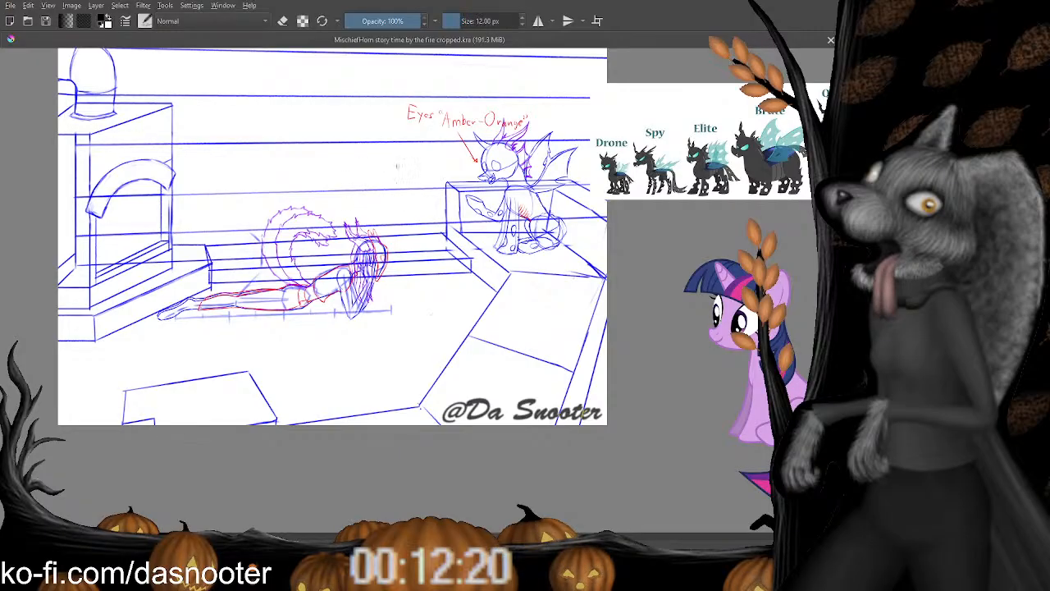
key("bracketleft")
key("bracketleft")
key("bracketleft")
key("bracketleft")
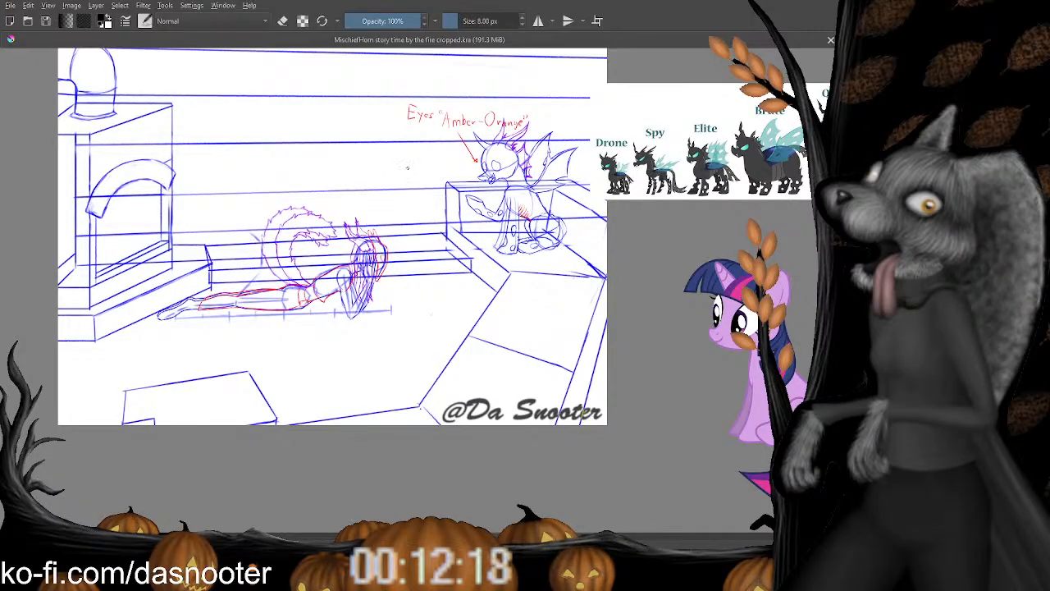
key("bracketleft")
scroll(407, 168, "up", 5)
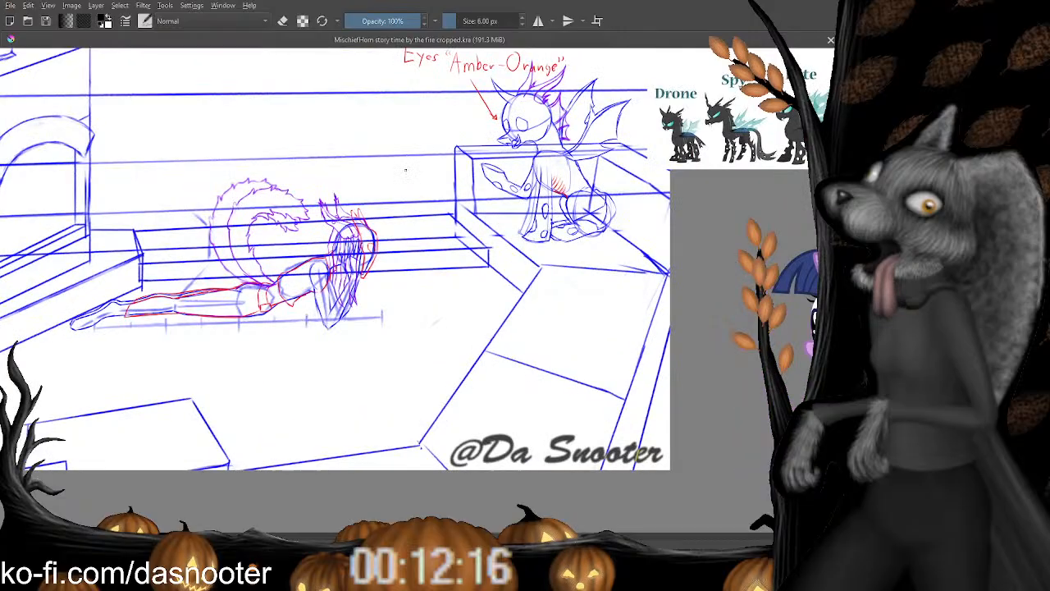
Fade the sketch lines and ink the outer top edge of the box behind the changeling with a straight black line.
left_click_drag(306, 159, 346, 219)
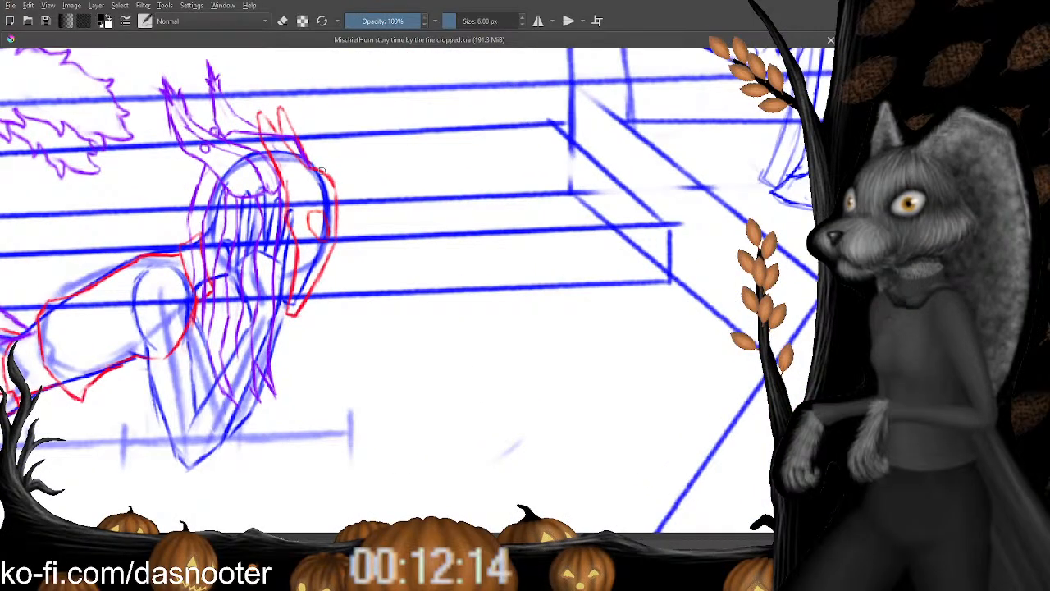
key("ctrl+plus")
key("ctrl+plus")
left_click_drag(281, 134, 411, 275)
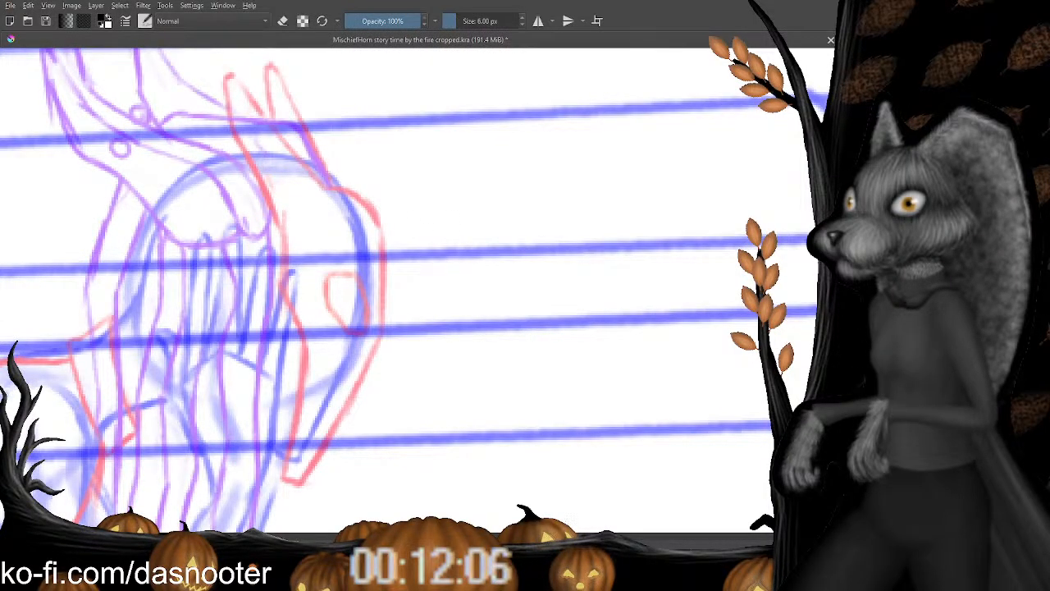
left_click_drag(324, 247, 353, 189)
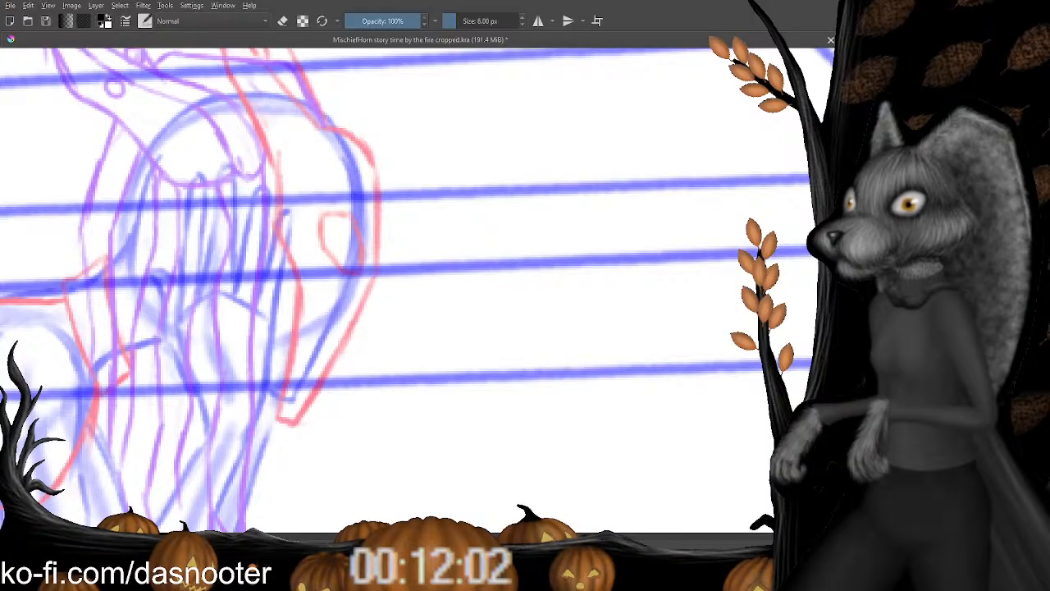
left_click_drag(461, 161, 438, 236)
scroll(688, 135, "down", 5)
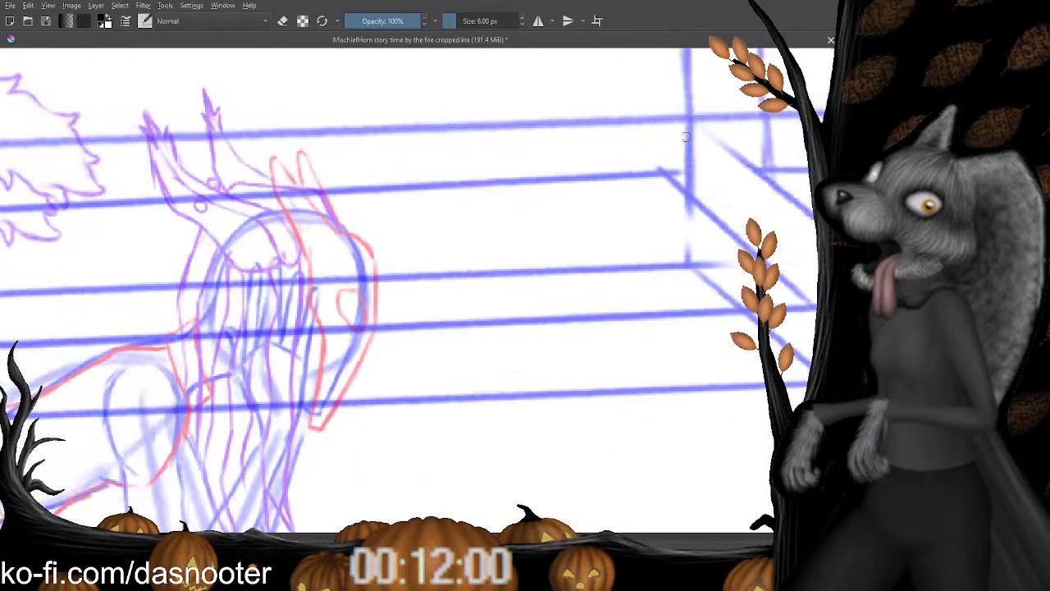
scroll(698, 131, "up", 4)
scroll(699, 141, "up", 1)
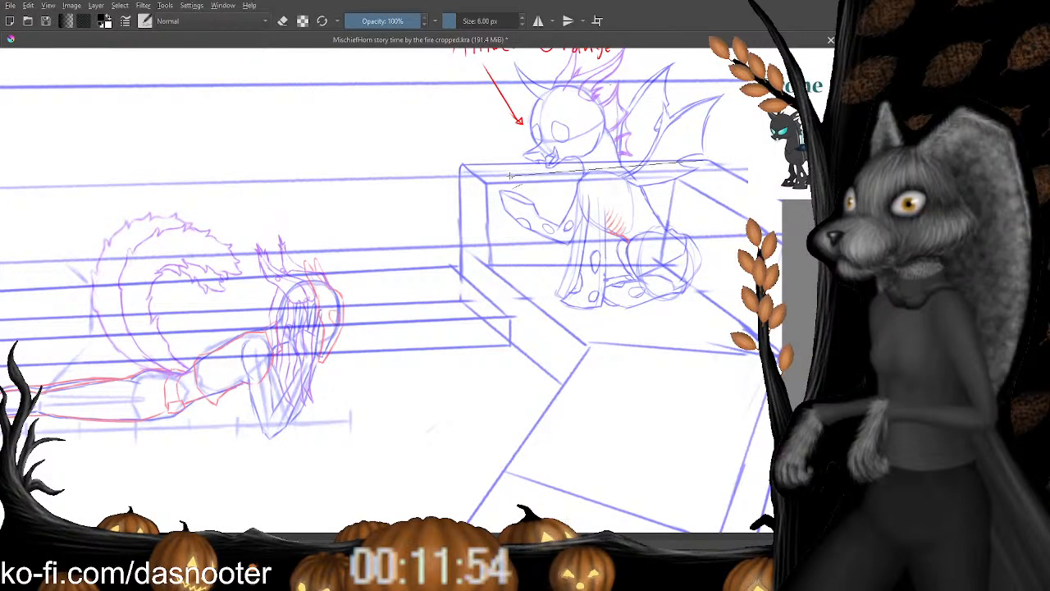
left_click_drag(710, 164, 461, 166)
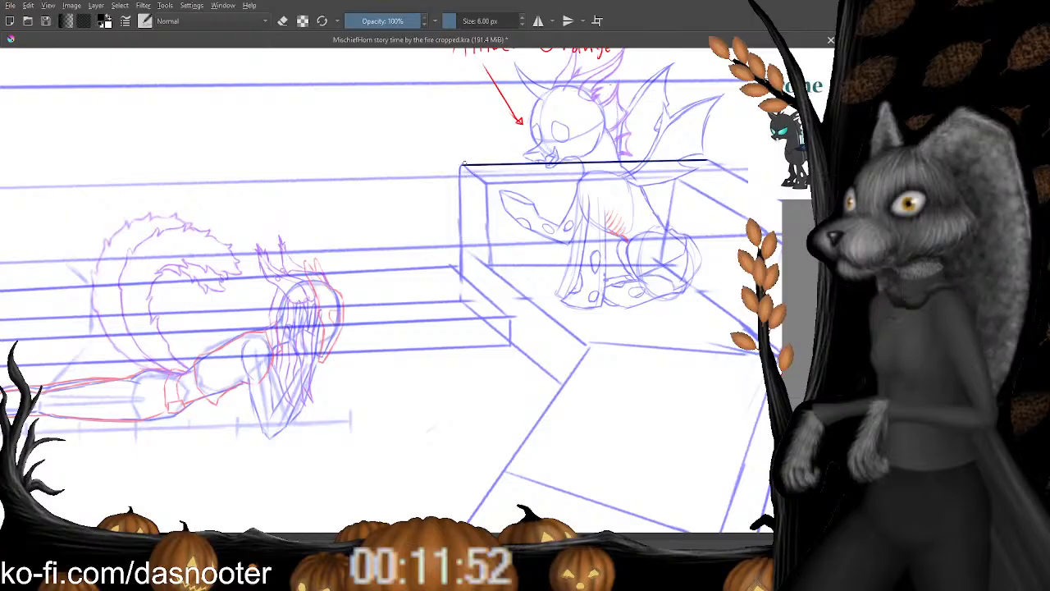
Ink the rounded upper left corner and the outer left vertical edge of the box behind the changeling in black.
scroll(454, 188, "up", 1)
scroll(462, 149, "up", 3)
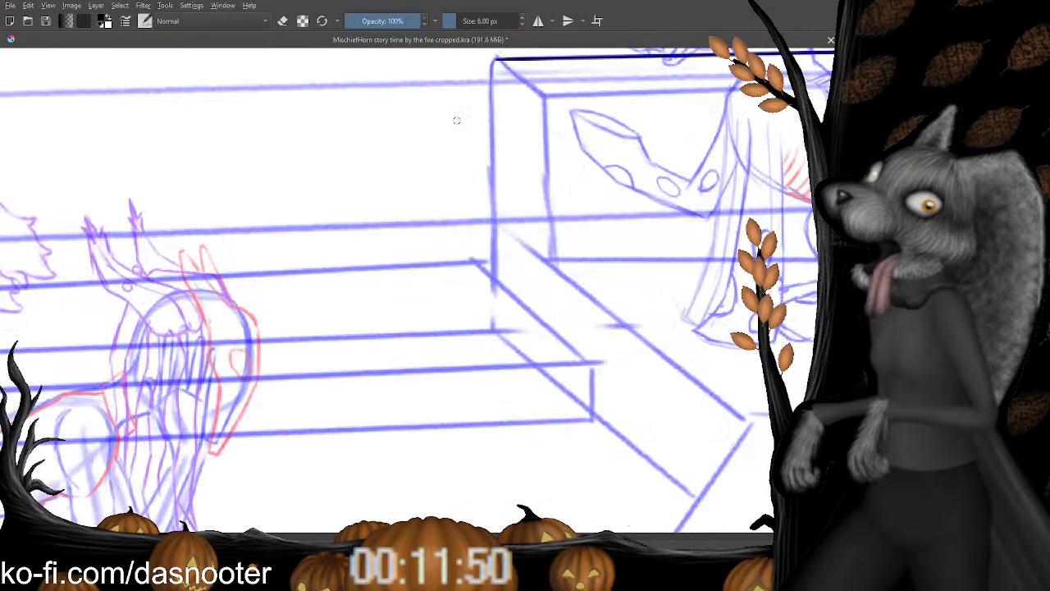
key("e")
key("e")
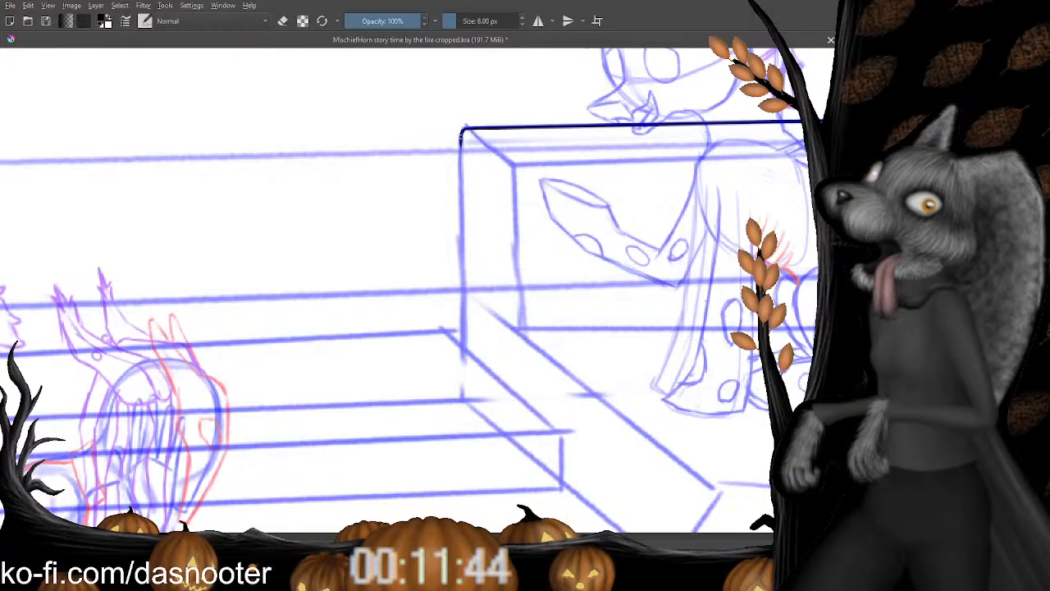
left_click_drag(462, 218, 459, 187)
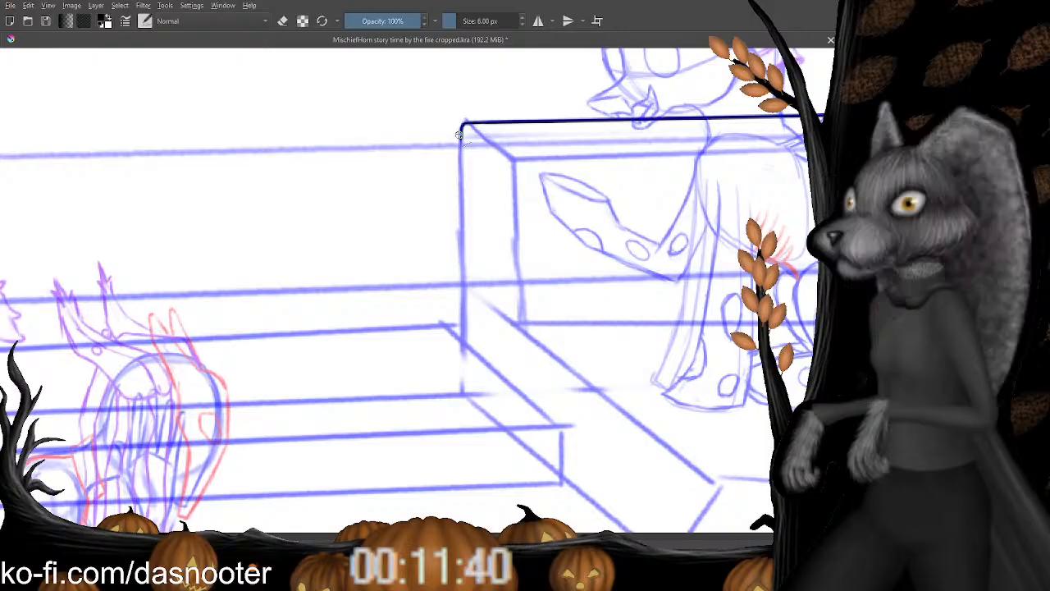
left_click_drag(461, 132, 463, 333)
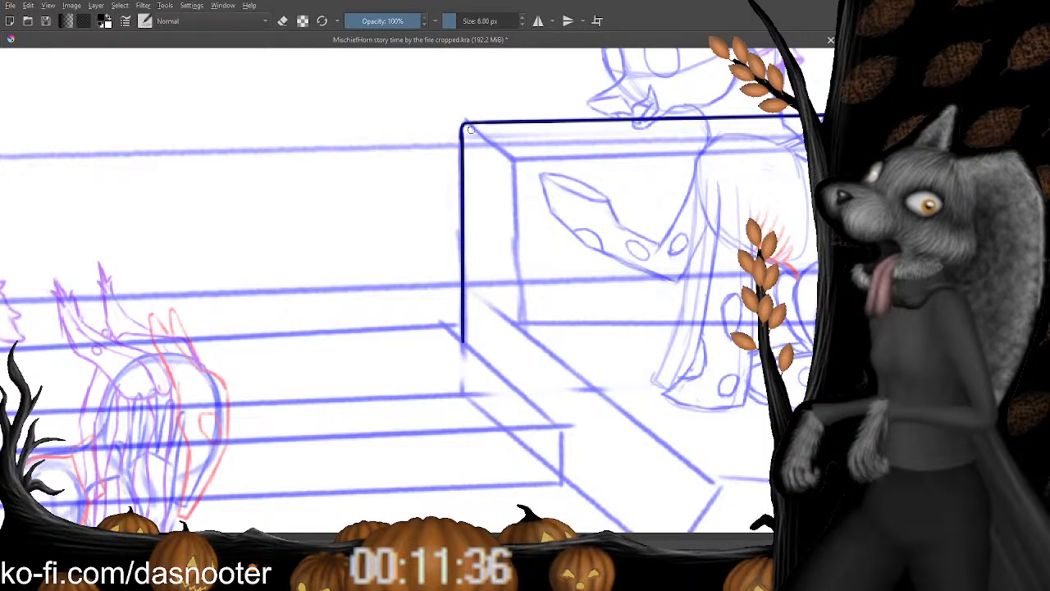
Ink the box's inner left vertical edge, its inner top edge and the start of the inner receding edge.
left_click_drag(515, 160, 449, 137)
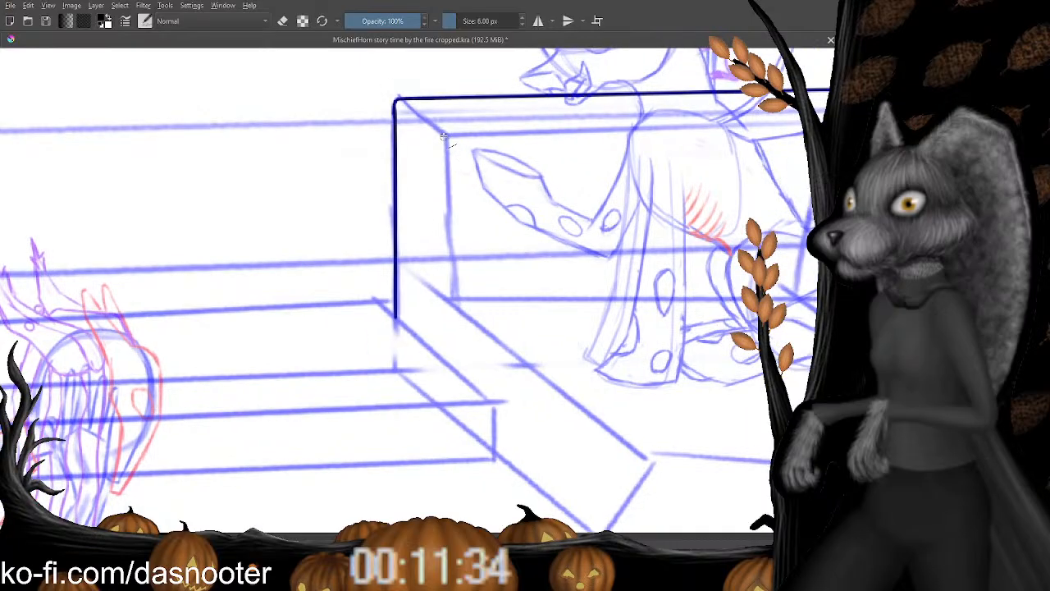
left_click_drag(447, 301, 447, 301)
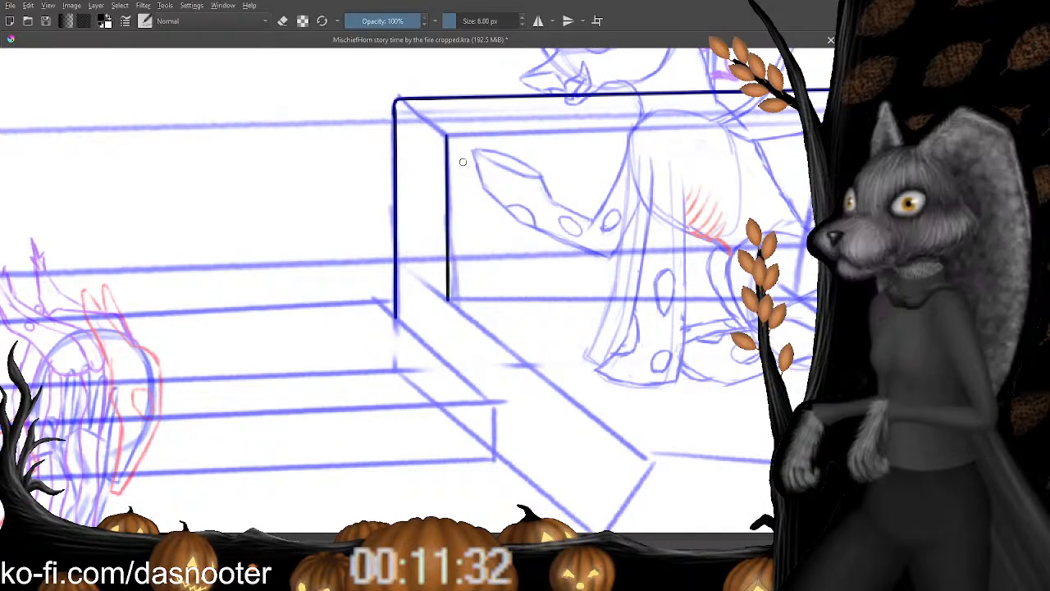
mouse_move(447, 133)
left_mouse_down()
mouse_move(780, 125)
mouse_move(454, 117)
mouse_move(689, 252)
mouse_move(614, 204)
left_mouse_up()
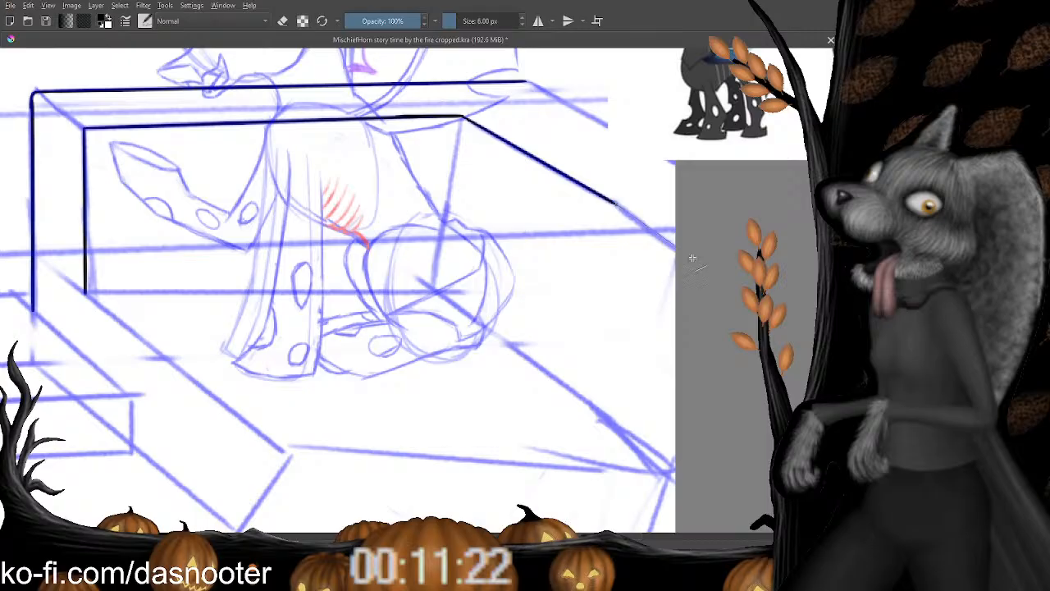
Extend the inner receding edge to the canvas border and ink the outer receding edge of the box's top.
left_click_drag(691, 258, 691, 263)
scroll(574, 181, "up", 3)
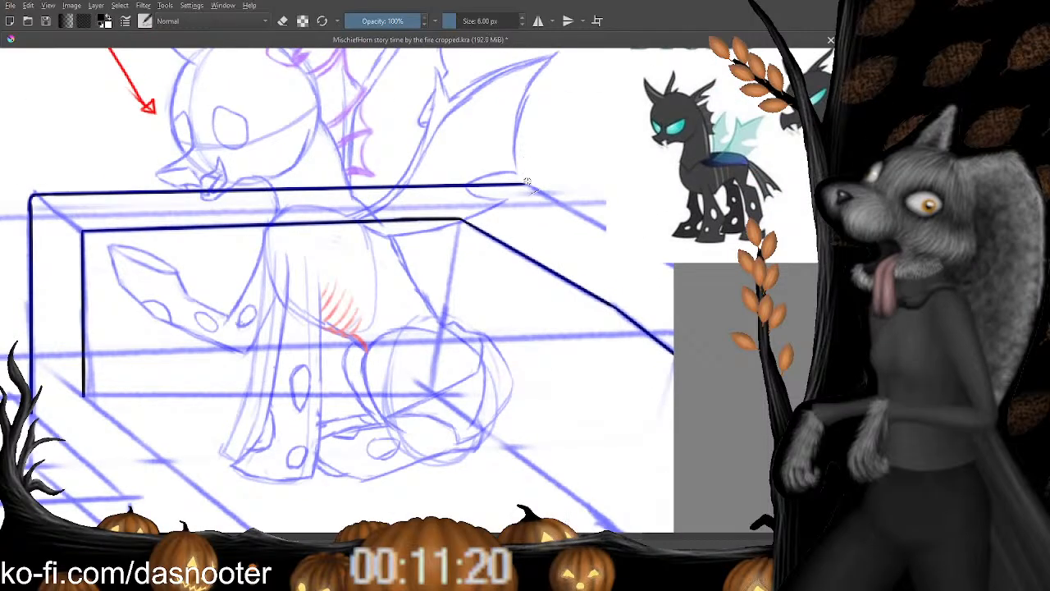
mouse_move(527, 182)
left_mouse_down()
mouse_move(687, 264)
mouse_move(706, 286)
left_mouse_up()
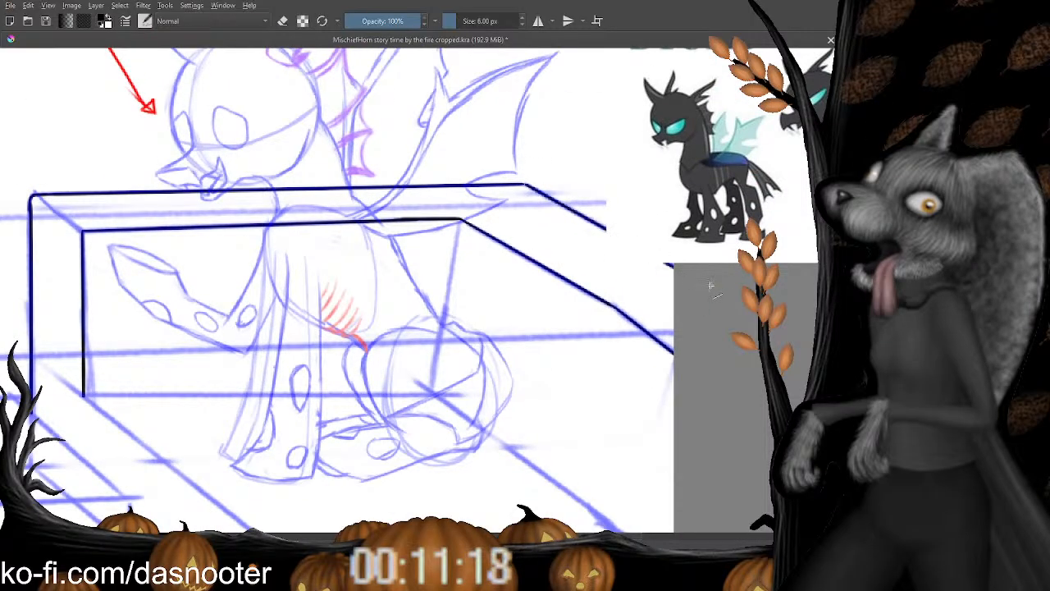
Ink the slanted inner corner behind the changeling, plus the rear and both receding edges of the seat.
left_click_drag(478, 305, 550, 248)
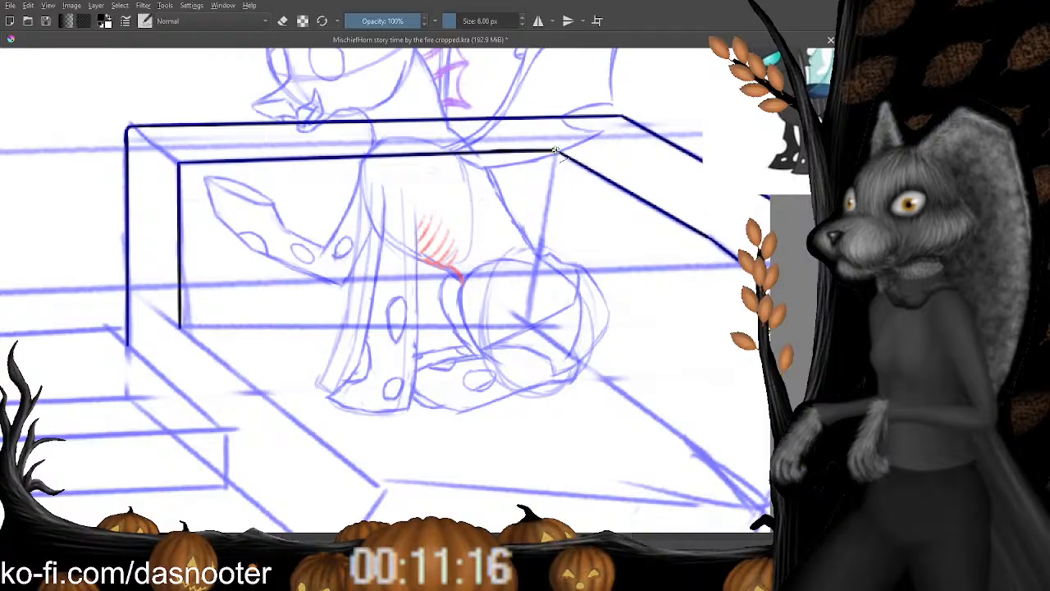
left_click_drag(556, 152, 527, 326)
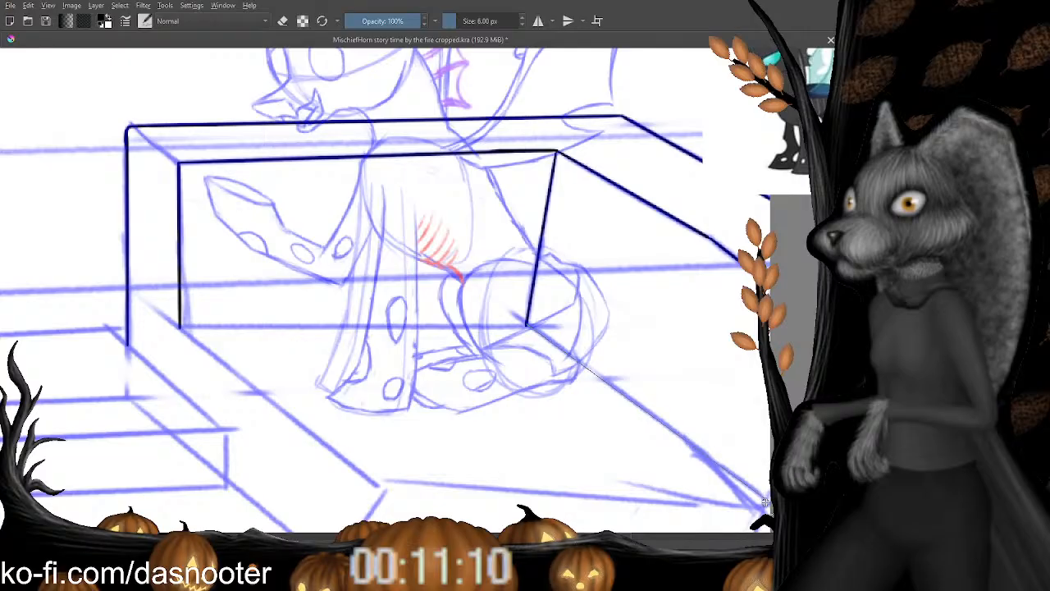
mouse_move(526, 326)
left_mouse_down()
mouse_move(724, 263)
mouse_move(378, 263)
mouse_move(581, 425)
left_mouse_up()
mouse_move(675, 472)
left_mouse_down()
mouse_move(530, 311)
mouse_move(471, 310)
left_mouse_up()
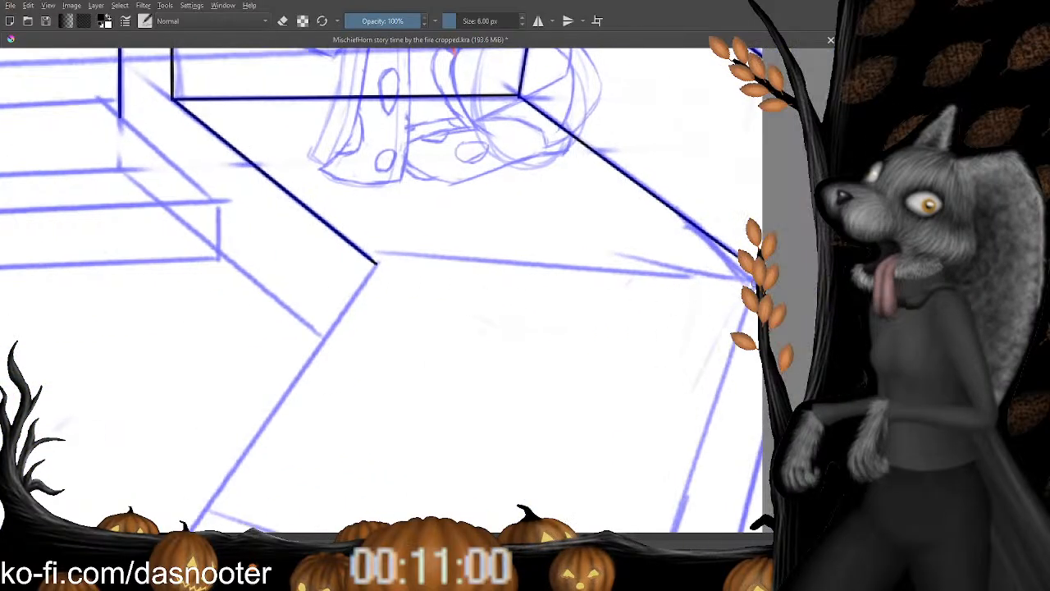
Ink the seat's front top edge and its left side down to the dividing line, with a small stroke at the joint.
mouse_move(751, 277)
left_mouse_down()
mouse_move(374, 264)
mouse_move(482, 195)
mouse_move(314, 443)
mouse_move(323, 304)
left_mouse_up()
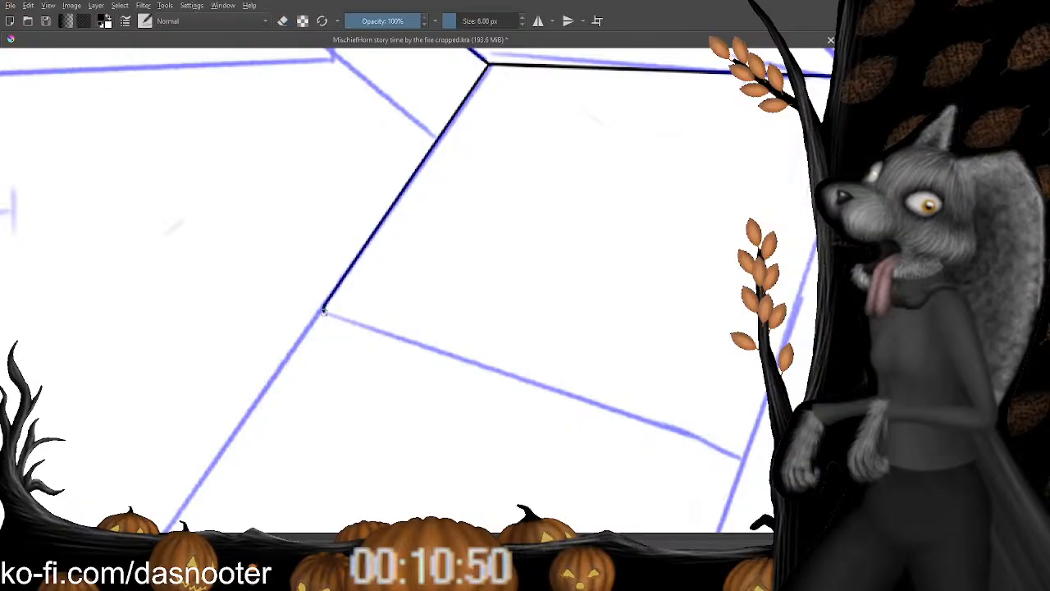
left_click_drag(323, 311, 364, 290)
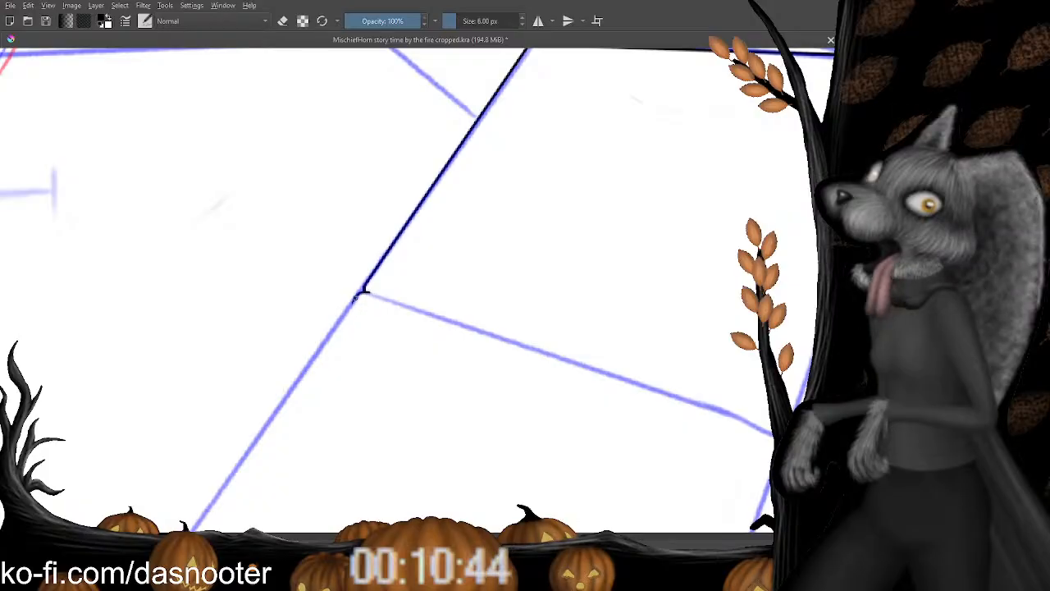
mouse_move(354, 298)
left_mouse_down()
mouse_move(329, 334)
mouse_move(357, 299)
left_mouse_up()
key("e")
left_click_drag(382, 241, 366, 270)
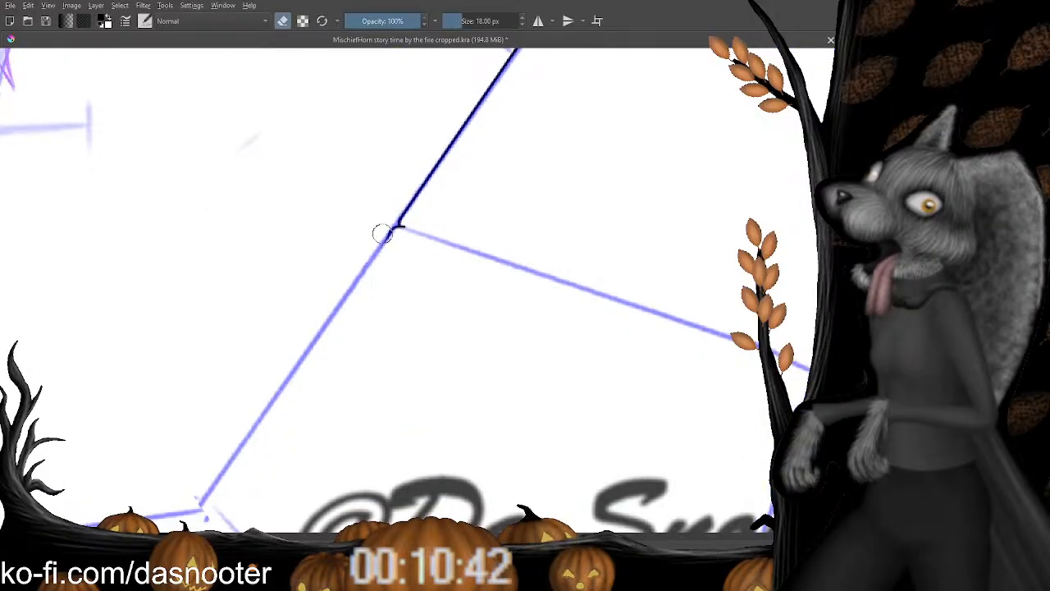
key("e")
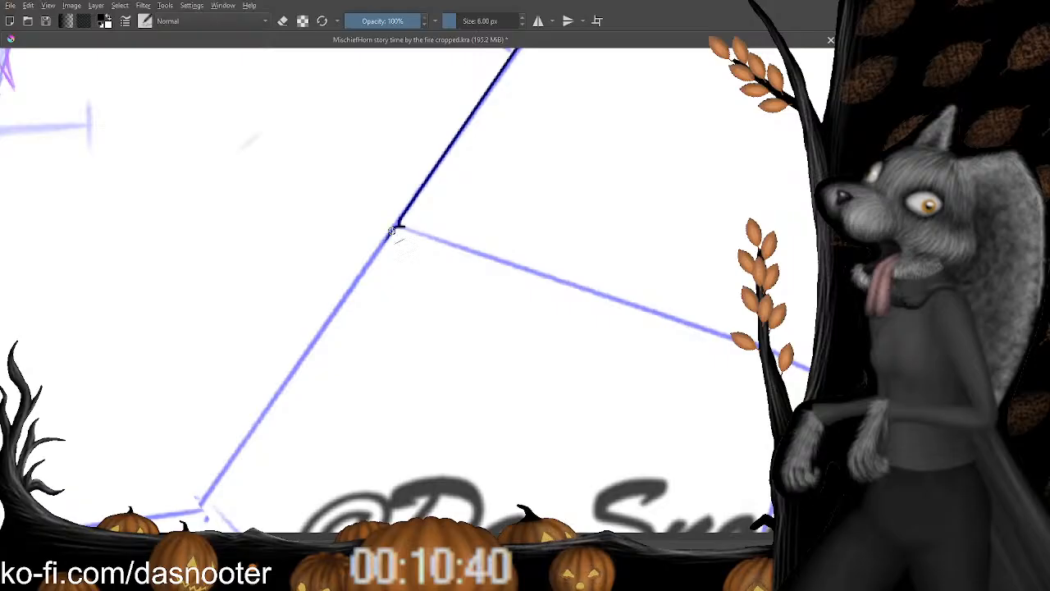
Ink the left side from the dividing line to the lower corner, redoing the stroke, and add the short edge below it.
left_click_drag(394, 235, 202, 502)
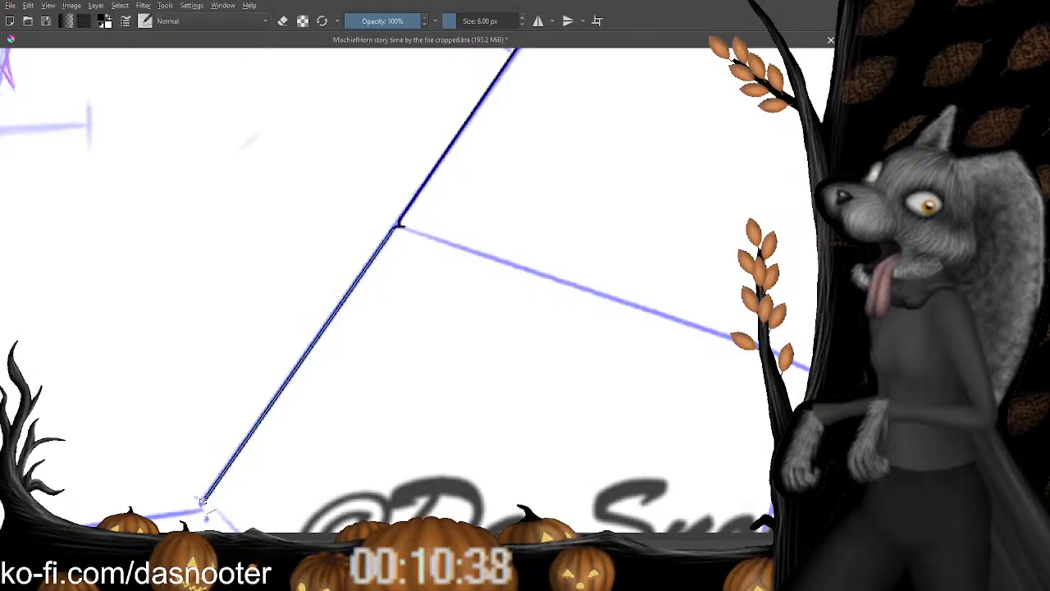
key("ctrl+z")
mouse_move(393, 235)
left_mouse_down()
mouse_move(202, 502)
mouse_move(358, 190)
mouse_move(465, 293)
left_mouse_up()
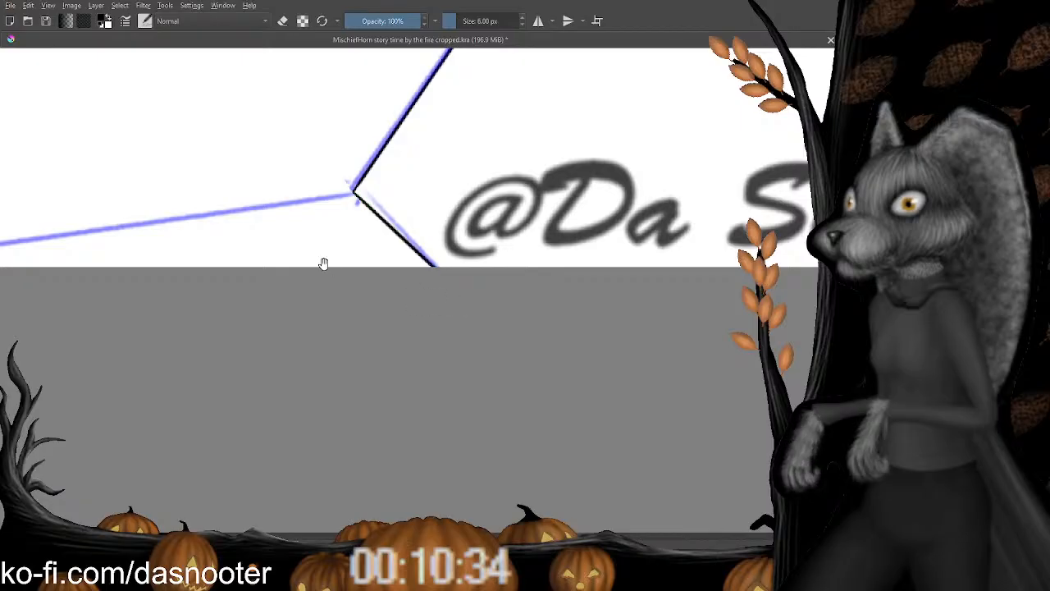
Ink the long floor line running left from the corner beside the signature to the canvas's lower border.
left_click_drag(324, 262, 358, 302)
left_click_drag(388, 233, 69, 279)
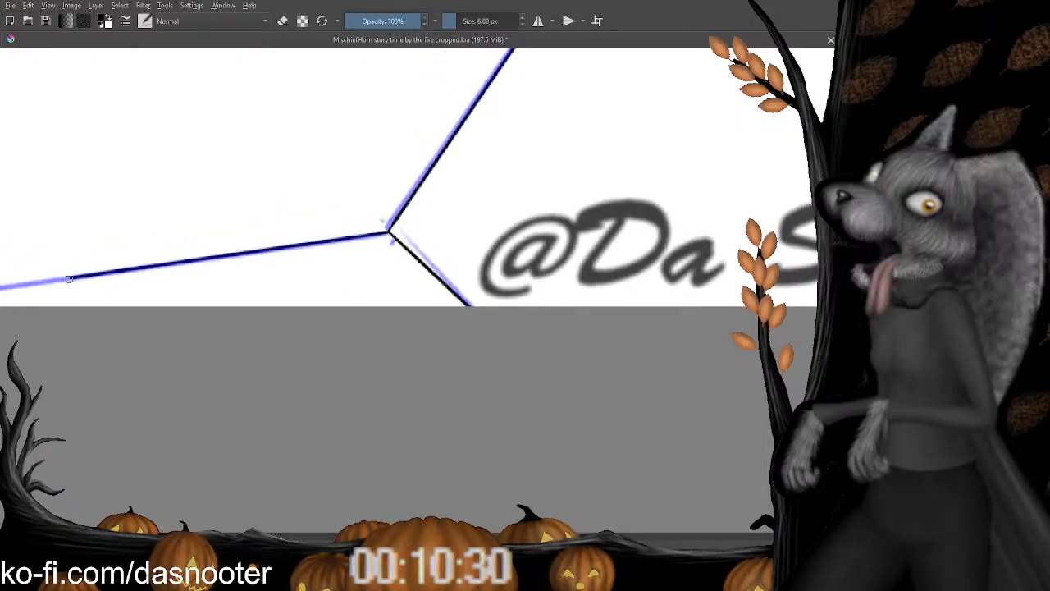
left_click_drag(142, 285, 535, 246)
left_click_drag(473, 237, 242, 267)
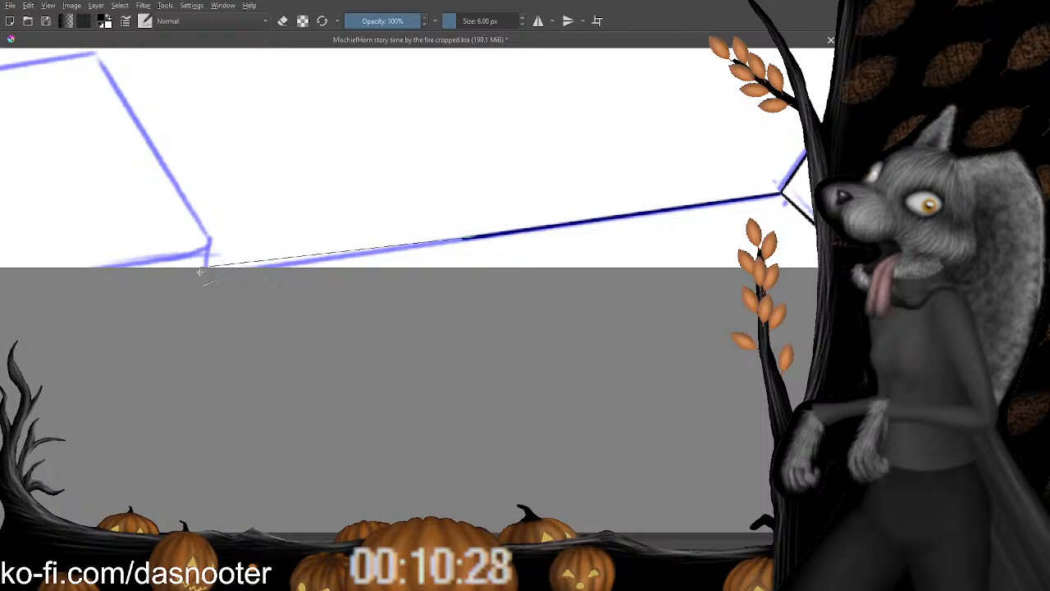
Touch up the corner beside the signature with the 18 px eraser and ink the slanted dividing line across the seat's front.
left_click_drag(698, 242, 406, 239)
mouse_move(514, 222)
left_mouse_down()
mouse_move(438, 230)
mouse_move(549, 228)
left_mouse_up()
key("e")
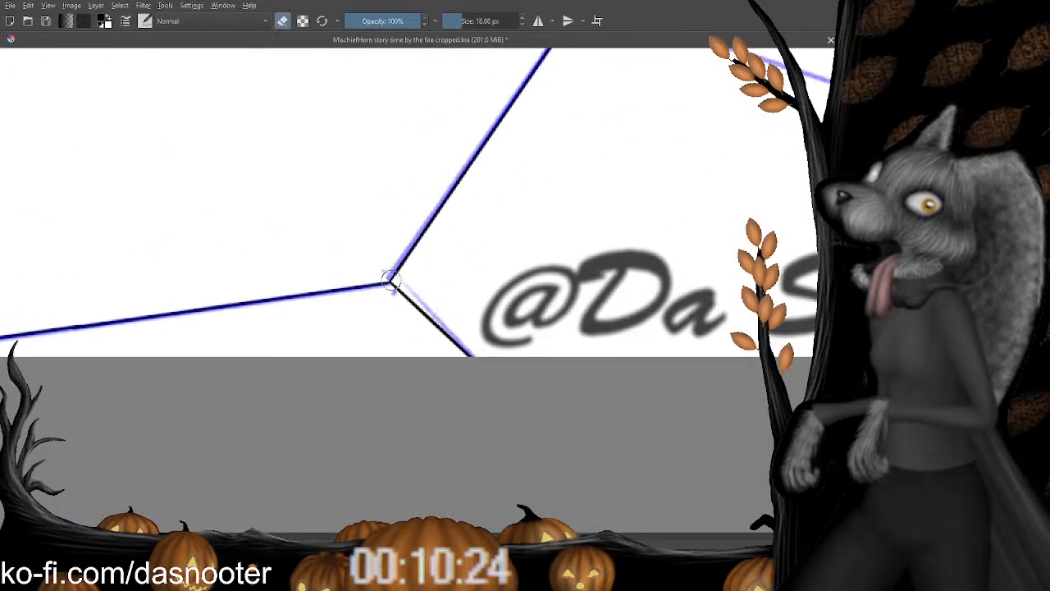
mouse_move(845, 129)
left_mouse_down()
mouse_move(494, 267)
mouse_move(452, 270)
left_mouse_up()
key("e")
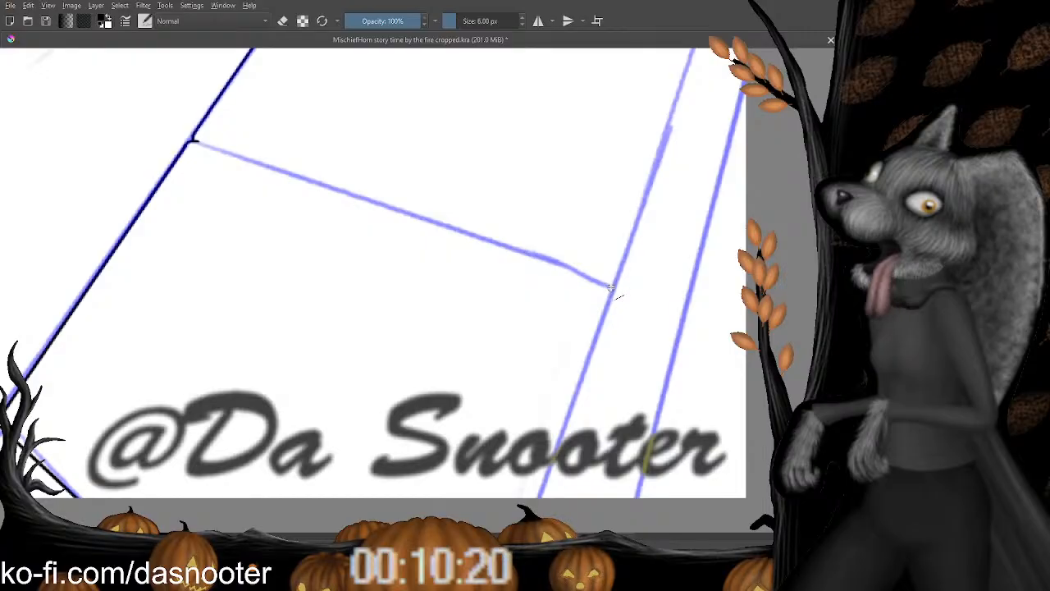
left_click_drag(612, 287, 193, 145)
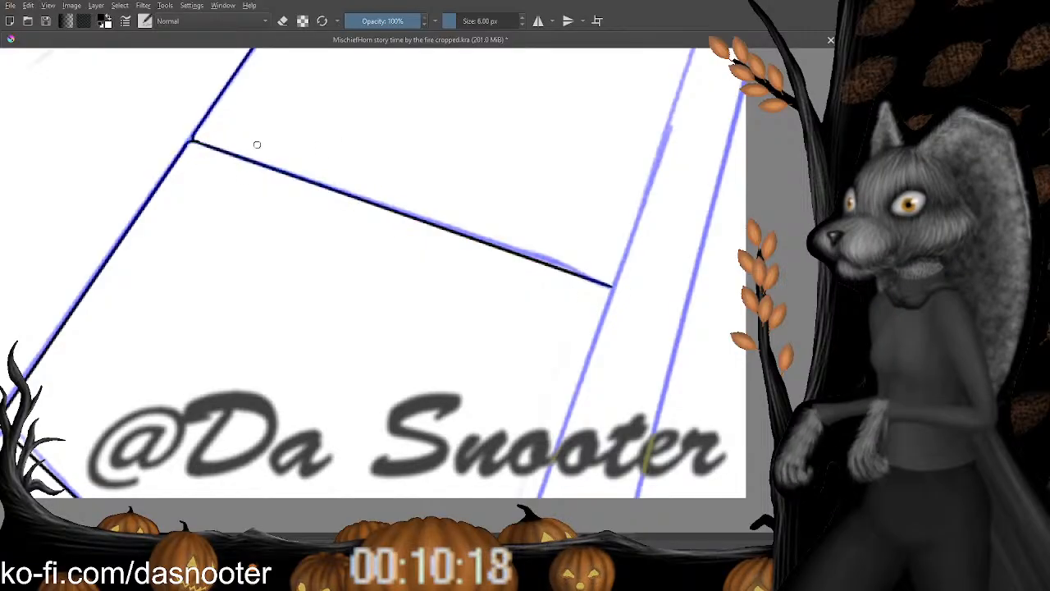
Ink the right side of the seat's front from its upper corner through the signature to the canvas's lower border.
mouse_move(596, 135)
left_mouse_down()
mouse_move(448, 336)
mouse_move(418, 450)
left_mouse_up()
left_click_drag(534, 272, 482, 188)
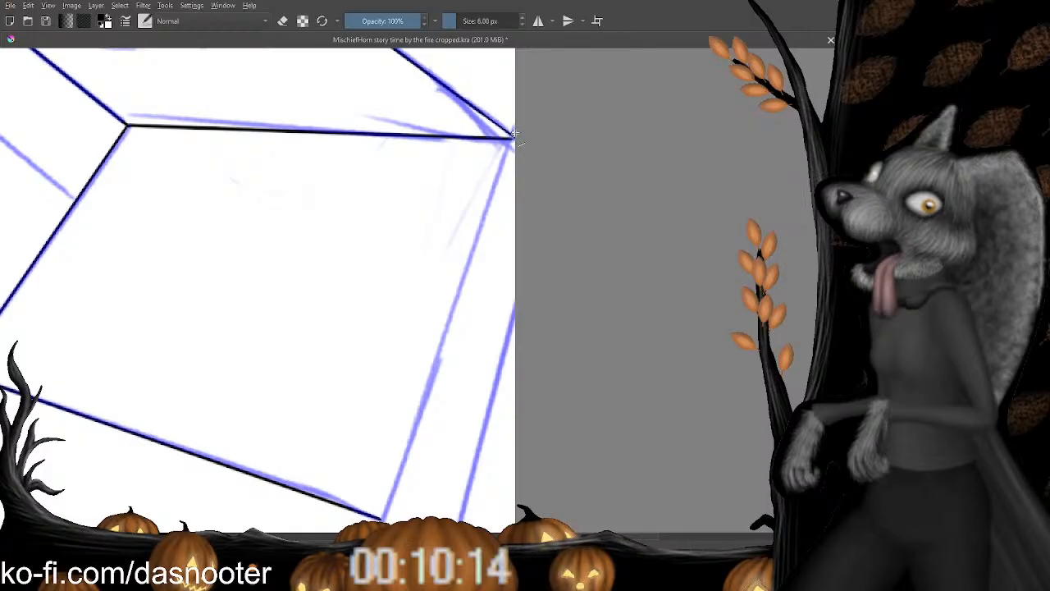
mouse_move(513, 136)
left_mouse_down()
mouse_move(447, 516)
mouse_move(383, 518)
mouse_move(379, 537)
left_mouse_up()
left_click_drag(394, 491, 406, 325)
left_click_drag(374, 384, 452, 216)
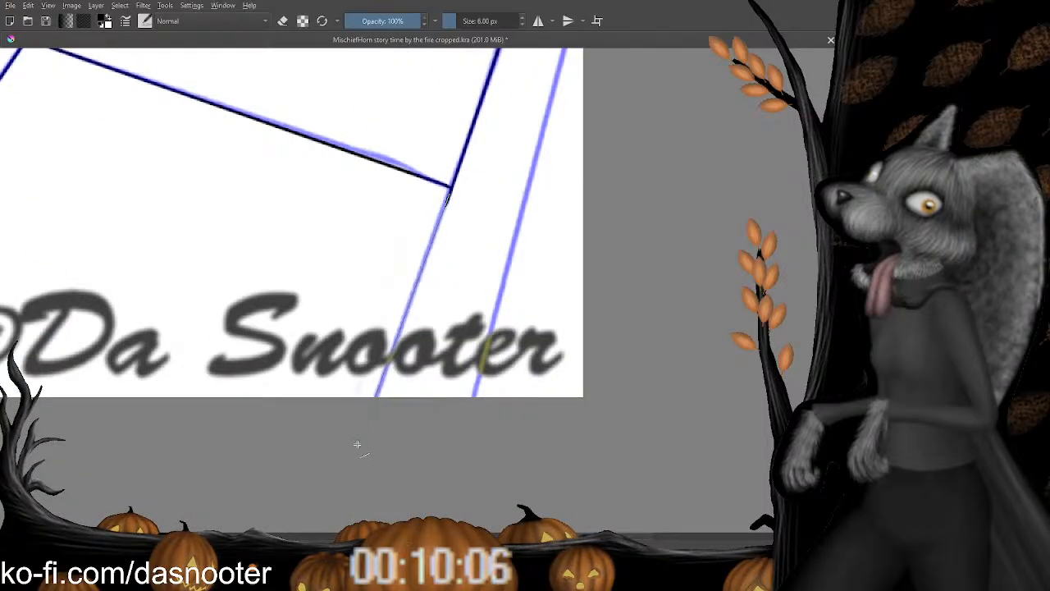
left_click_drag(357, 448, 357, 448)
left_click_drag(461, 259, 361, 394)
left_click_drag(478, 182, 364, 339)
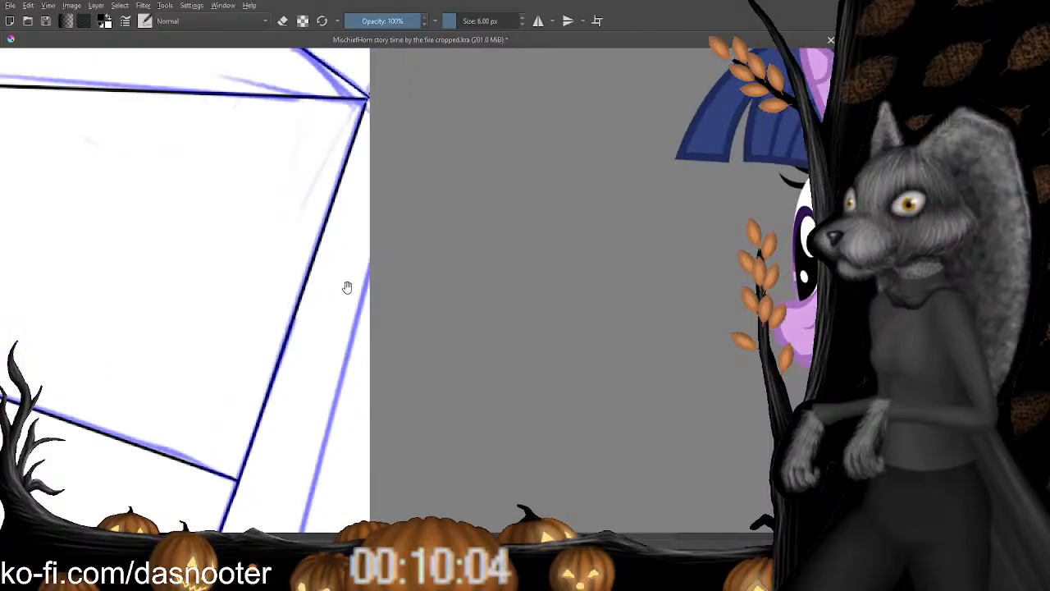
Ink the outermost slanted line near the canvas's right border down towards the signature.
left_click_drag(347, 288, 351, 198)
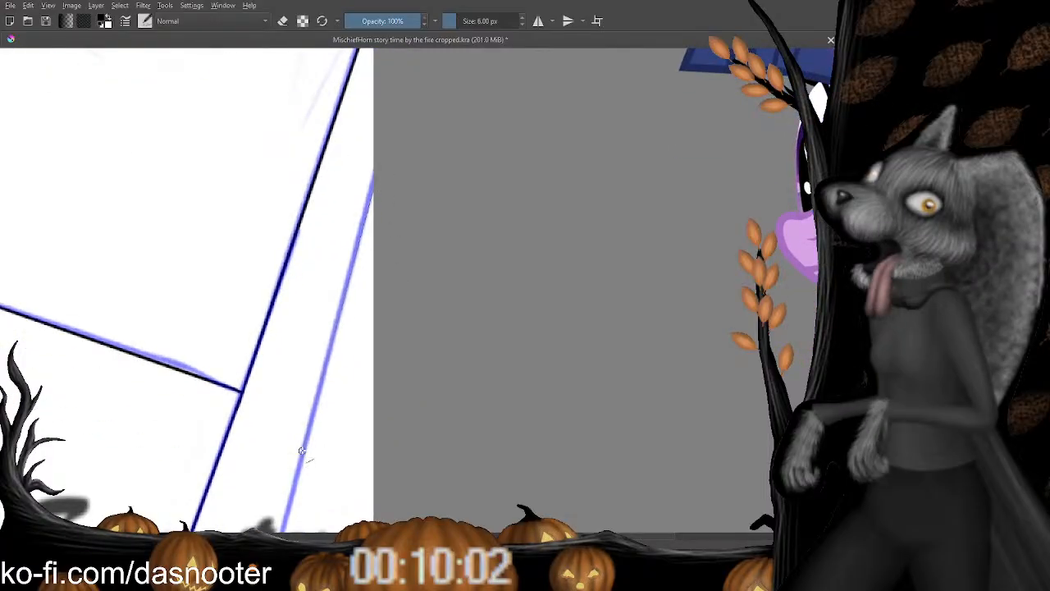
left_click_drag(298, 476, 371, 180)
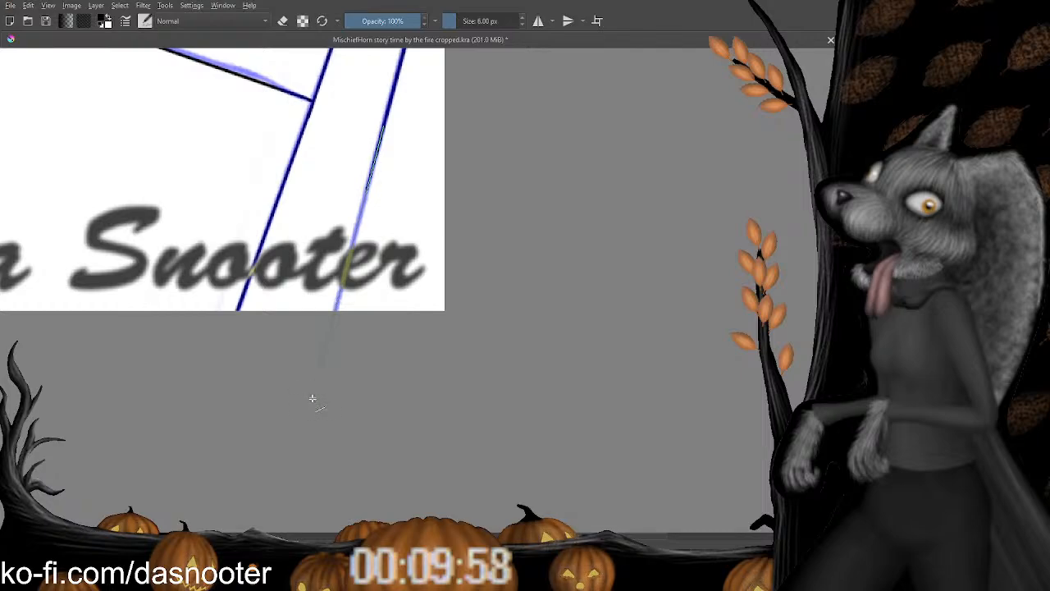
left_click_drag(337, 142, 303, 497)
left_click_drag(345, 103, 311, 362)
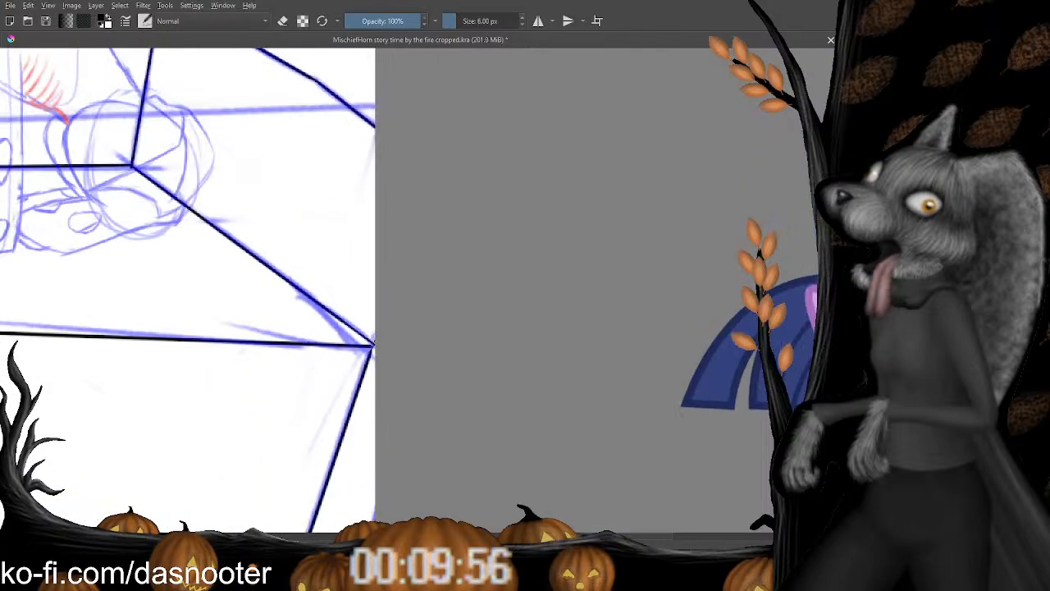
Ink the slanted line from the seat's front edge up to the low ledge's corner and the ledge's short vertical end.
left_click_drag(247, 188, 246, 347)
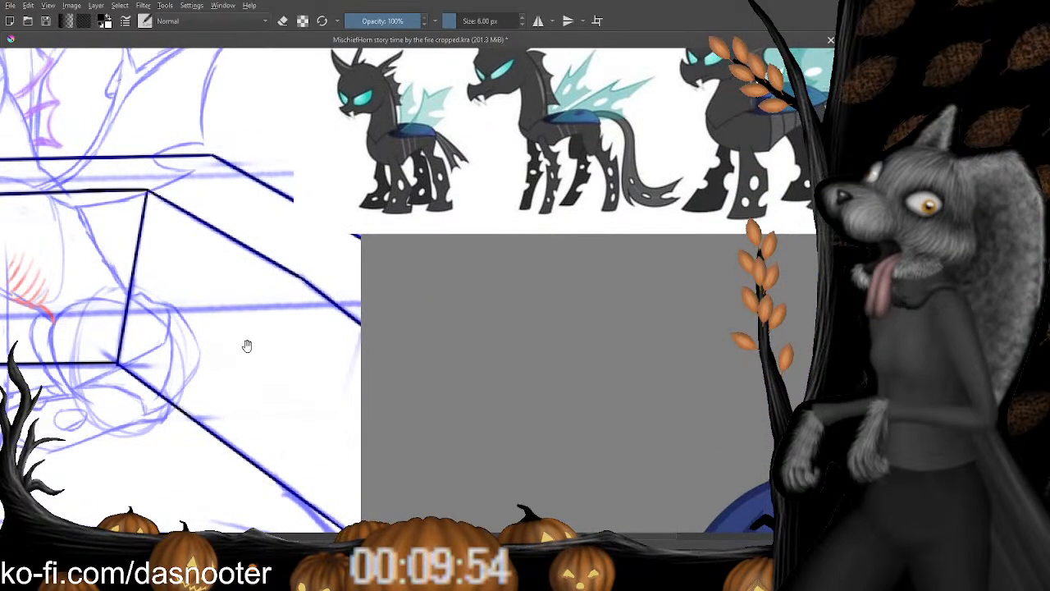
left_click_drag(180, 361, 501, 240)
left_click_drag(382, 275, 456, 161)
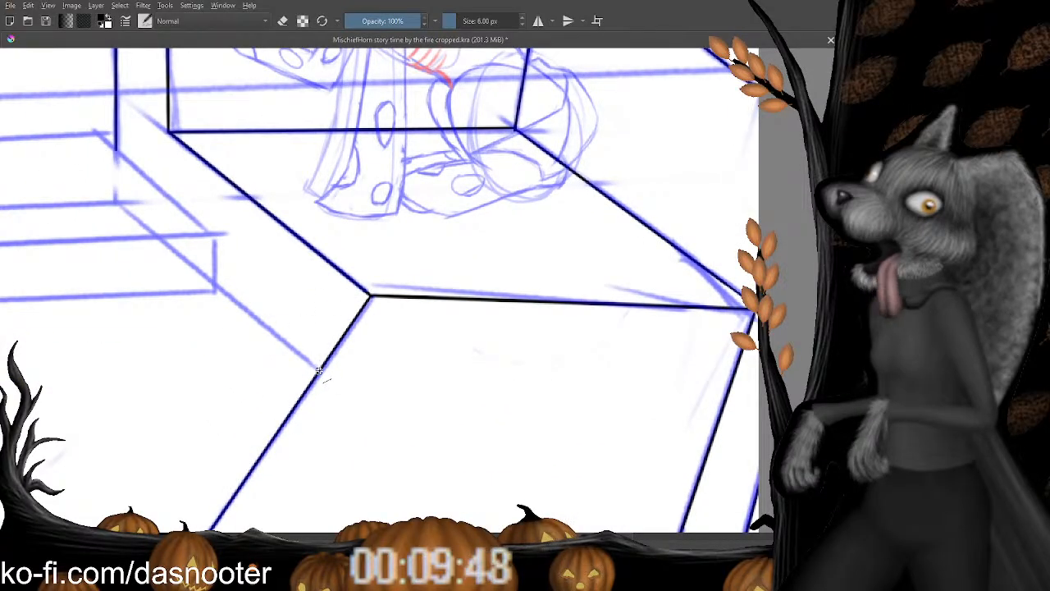
mouse_move(319, 371)
left_mouse_down()
mouse_move(215, 286)
mouse_move(294, 273)
left_mouse_up()
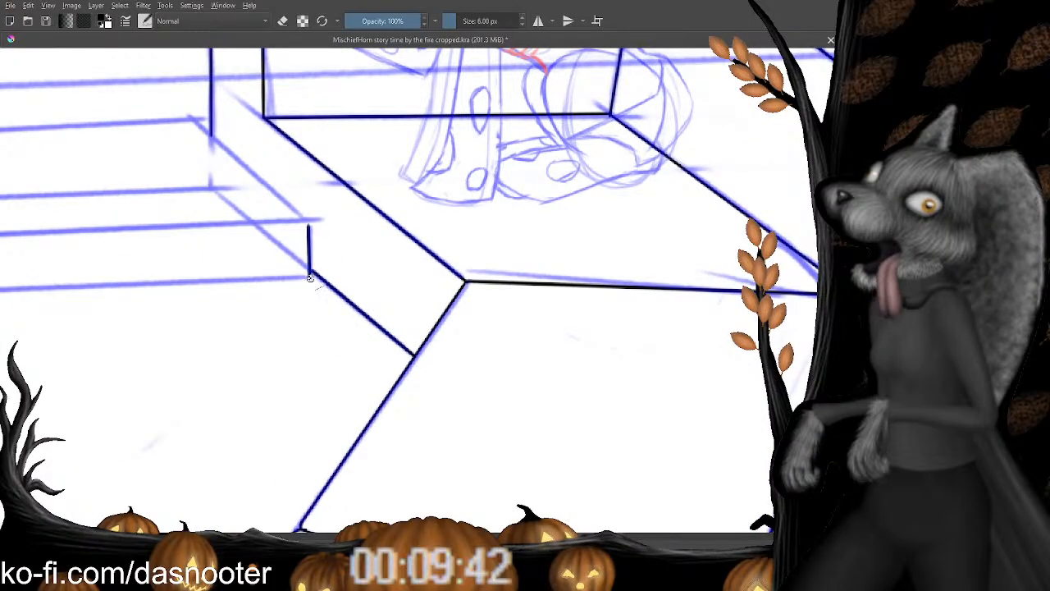
Ink the lower and upper front edges of the low ledge from its vertical end leftward to the lying figure's hair.
mouse_move(309, 279)
left_mouse_down()
mouse_move(473, 225)
mouse_move(36, 243)
left_mouse_up()
left_click_drag(464, 222, 394, 247)
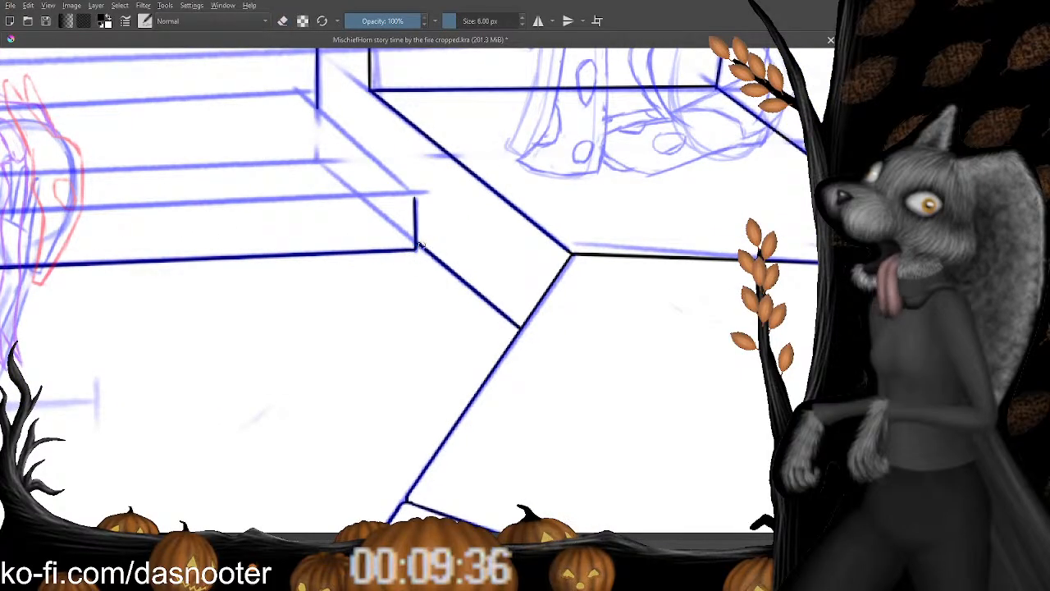
left_click_drag(421, 245, 480, 255)
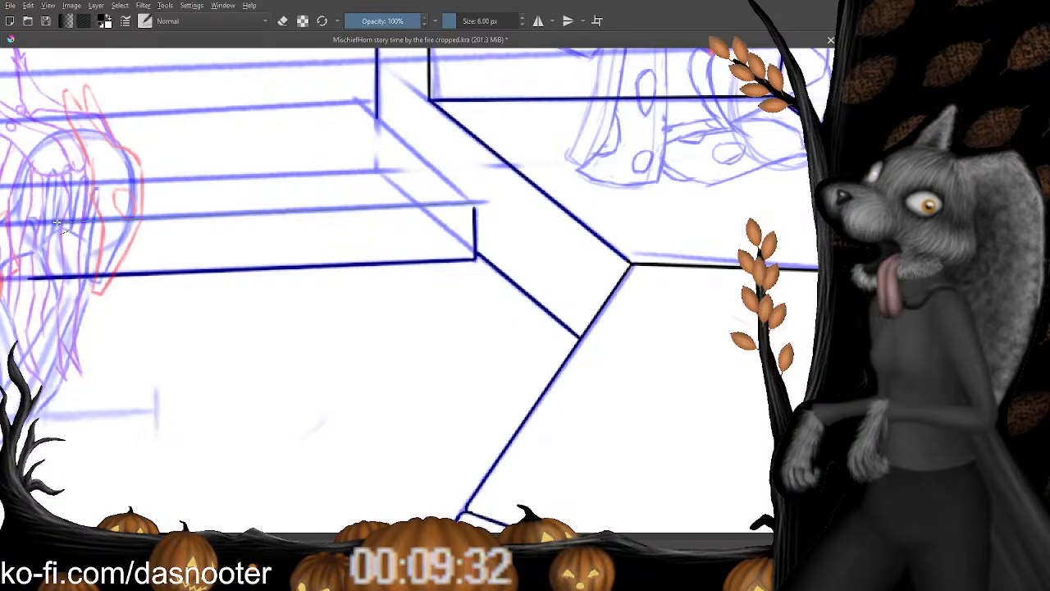
left_click_drag(475, 202, 52, 222)
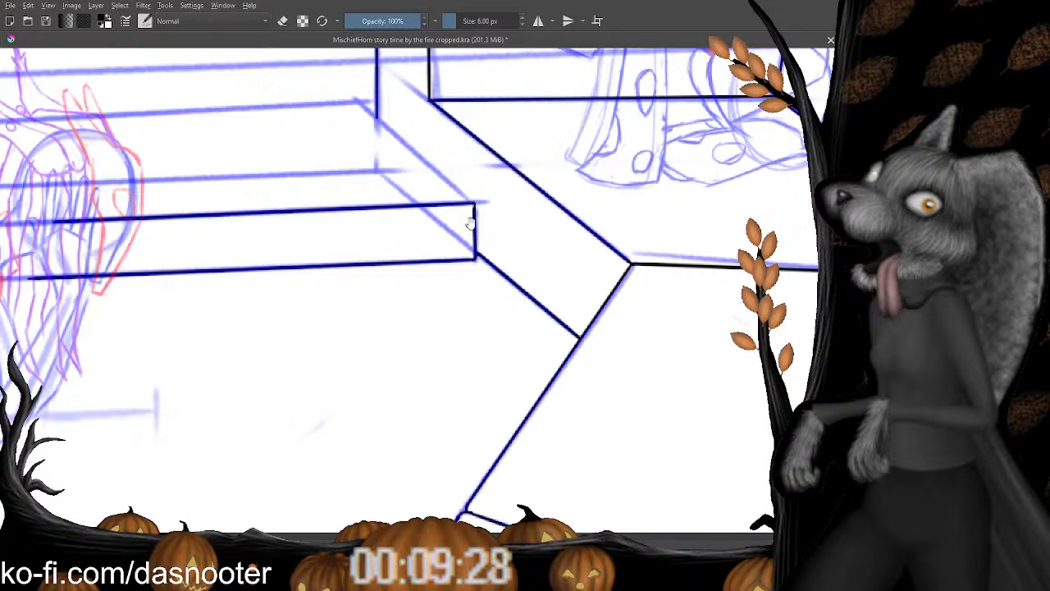
Ink the slanted end of the ledge's top surface and start its back edge leftward behind the lying figure's head.
left_click_drag(471, 223, 468, 236)
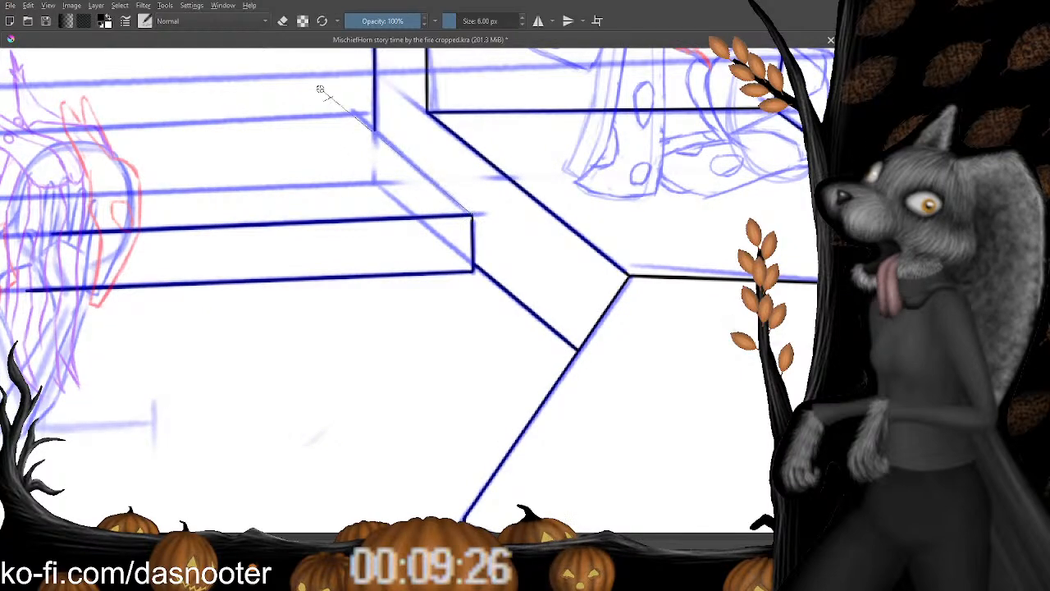
left_click_drag(320, 88, 358, 115)
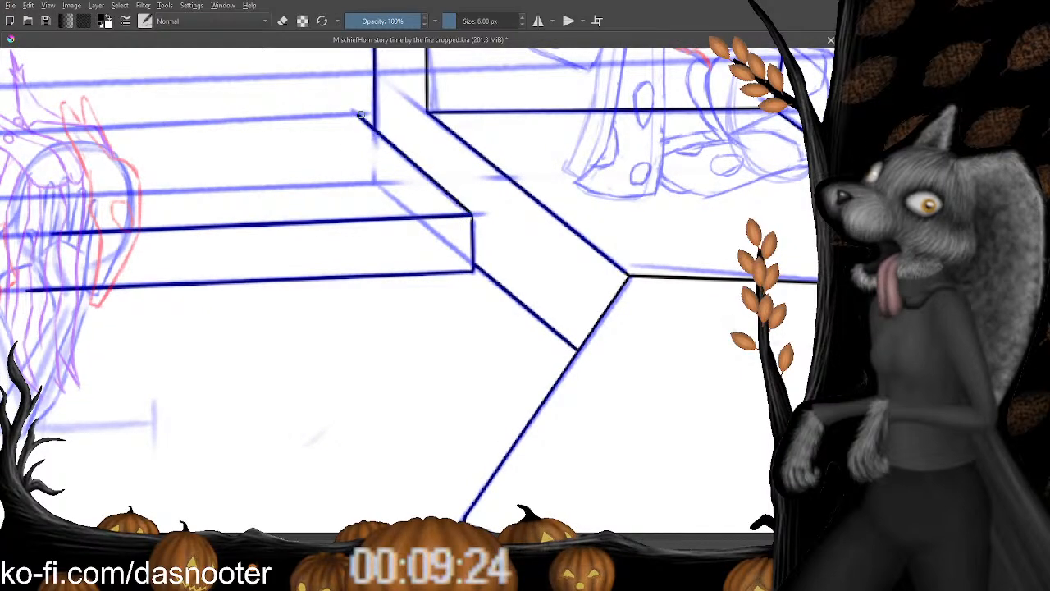
left_click_drag(334, 155, 514, 182)
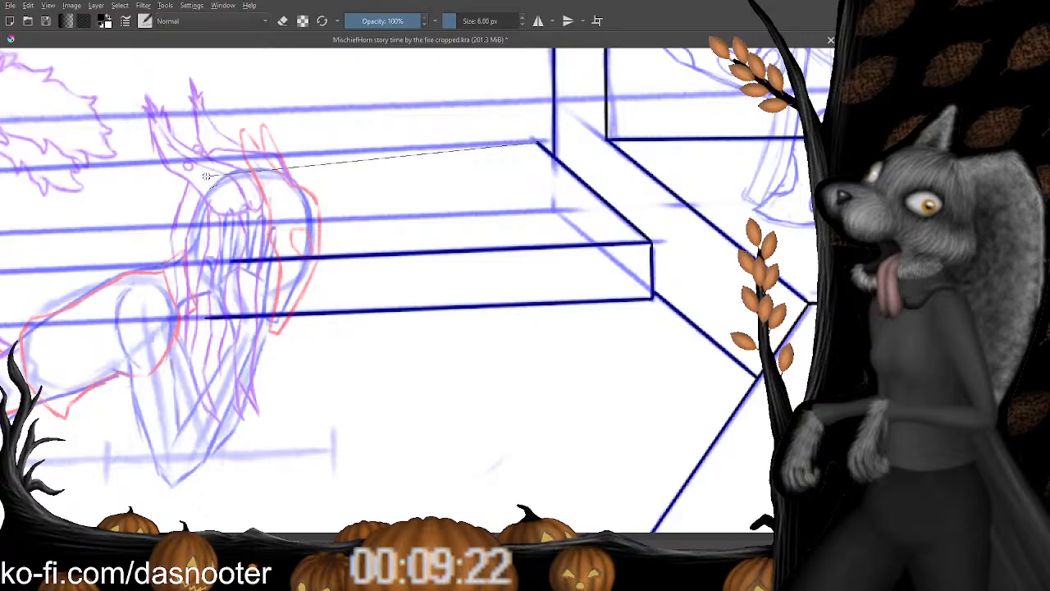
left_click_drag(206, 175, 613, 200)
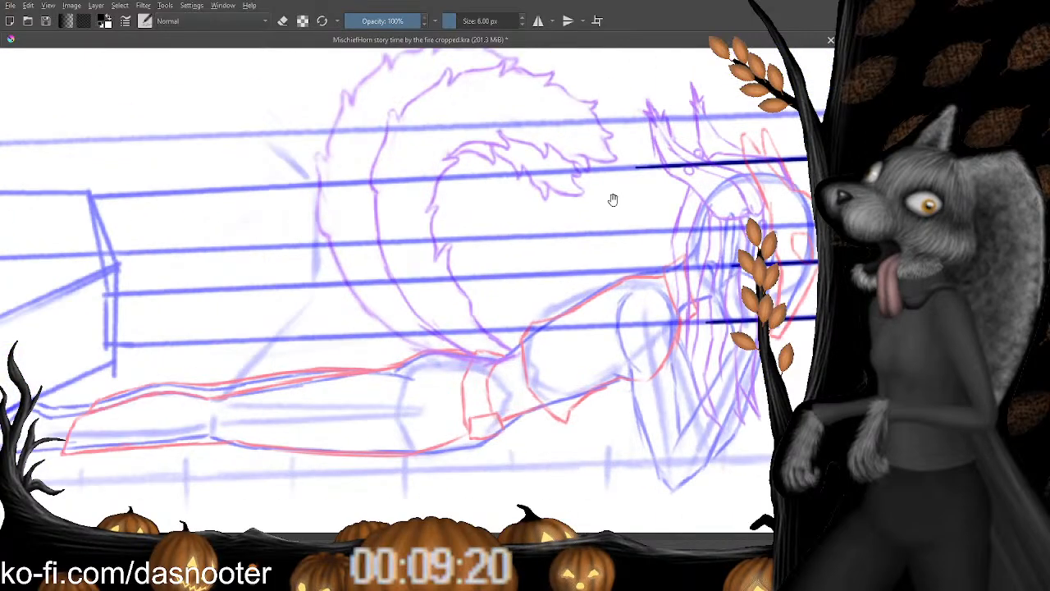
Try to extend the ledge's back edge to the hearth slab's rear corner and undo the line.
left_click_drag(666, 168, 93, 197)
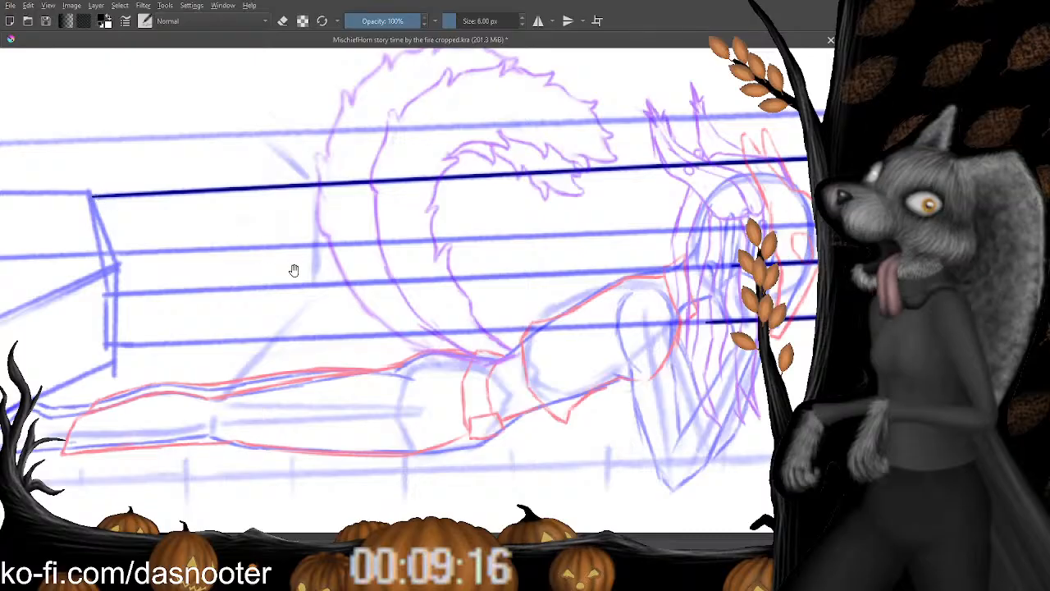
left_click_drag(343, 291, 292, 199)
mouse_move(163, 194)
left_mouse_down()
mouse_move(262, 239)
mouse_move(397, 208)
left_mouse_up()
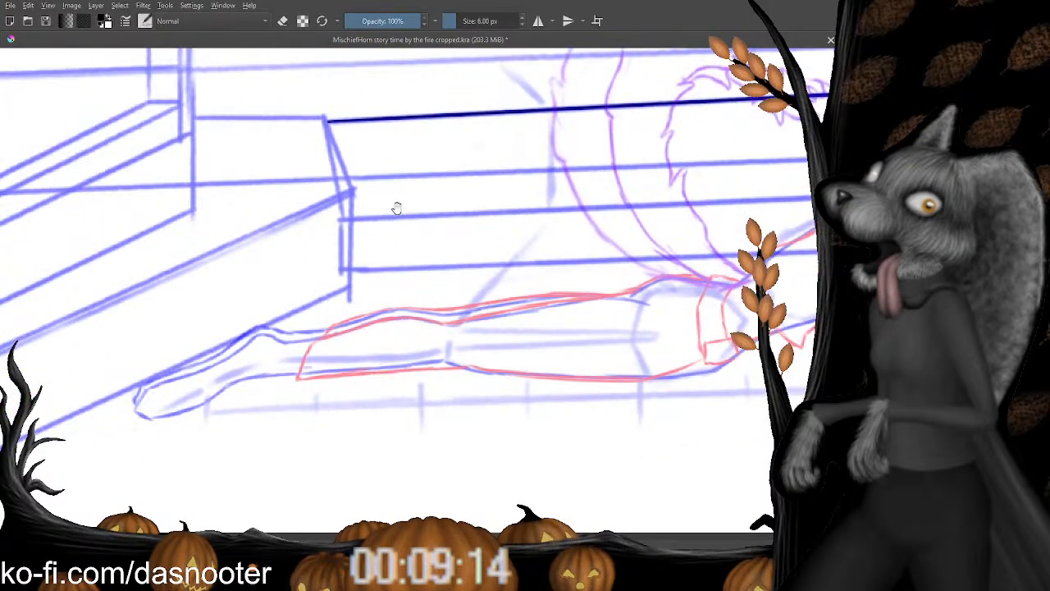
key("ctrl+z")
Ink the ledge's back edge from the lying figure's head past the curled tail to the hearth slab, slightly below the sketch line.
left_click_drag(620, 154, 293, 204)
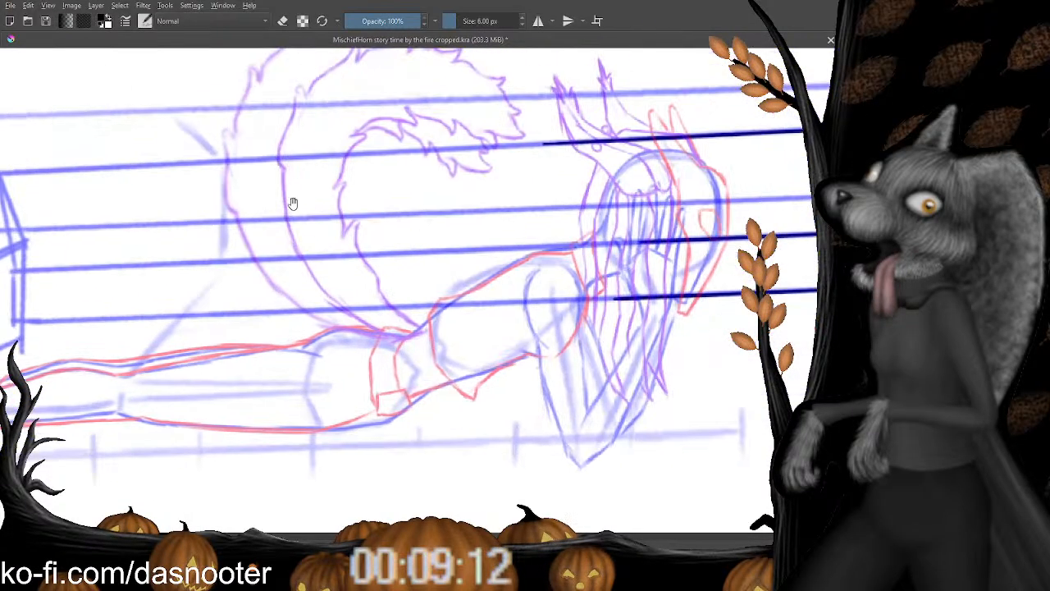
left_click_drag(486, 173, 589, 158)
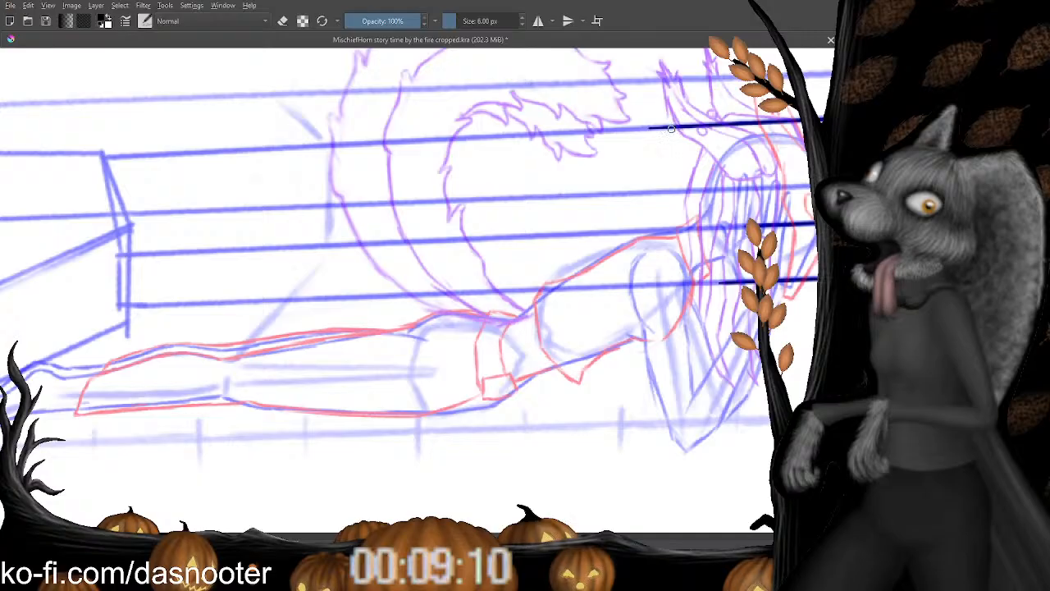
left_click_drag(676, 127, 109, 170)
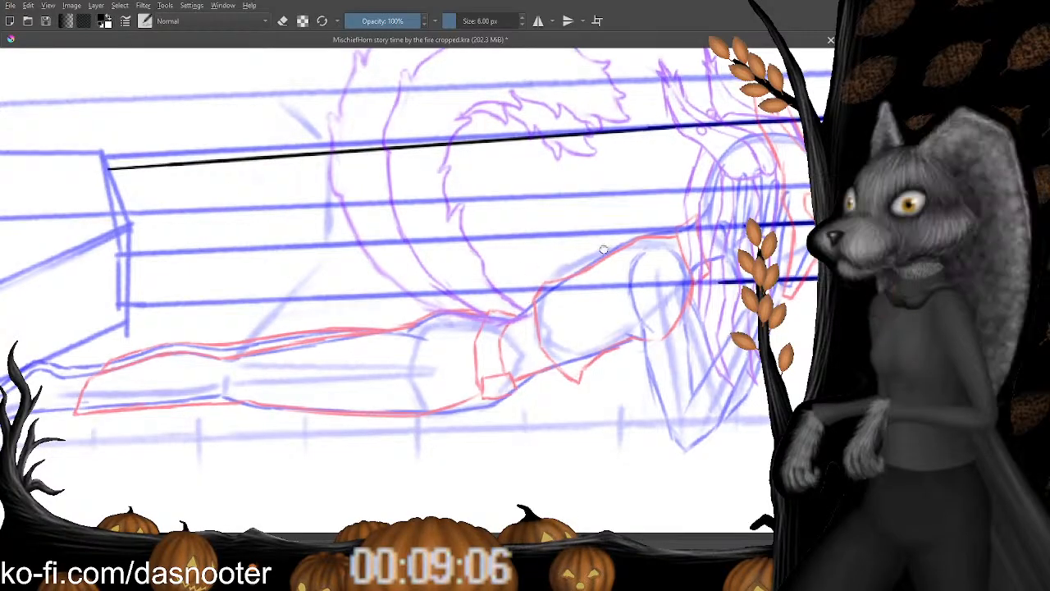
Extend the ledge's upper and lower front edges across the lying figure's body to the side of the hearth slab.
left_click_drag(668, 298, 520, 201)
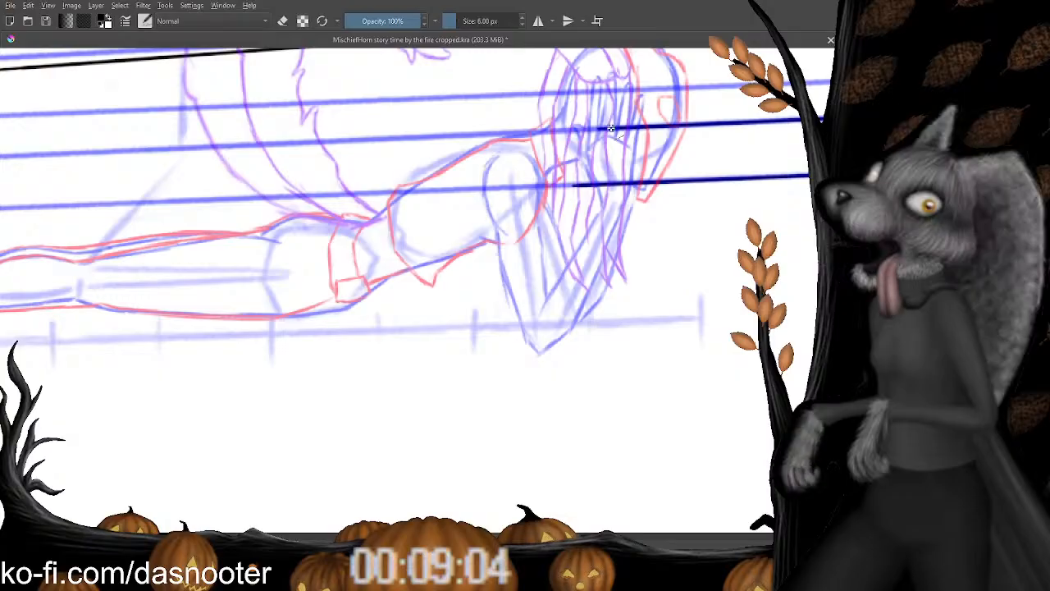
left_click_drag(607, 128, 57, 150)
left_click_drag(47, 154, 496, 237)
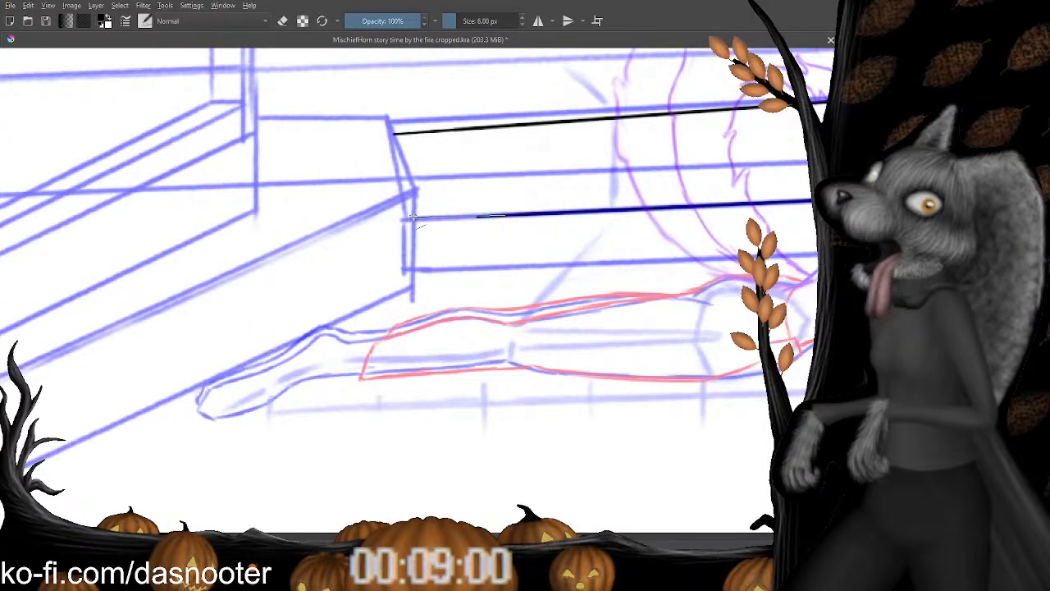
left_click_drag(413, 219, 414, 219)
left_click_drag(676, 318, 511, 216)
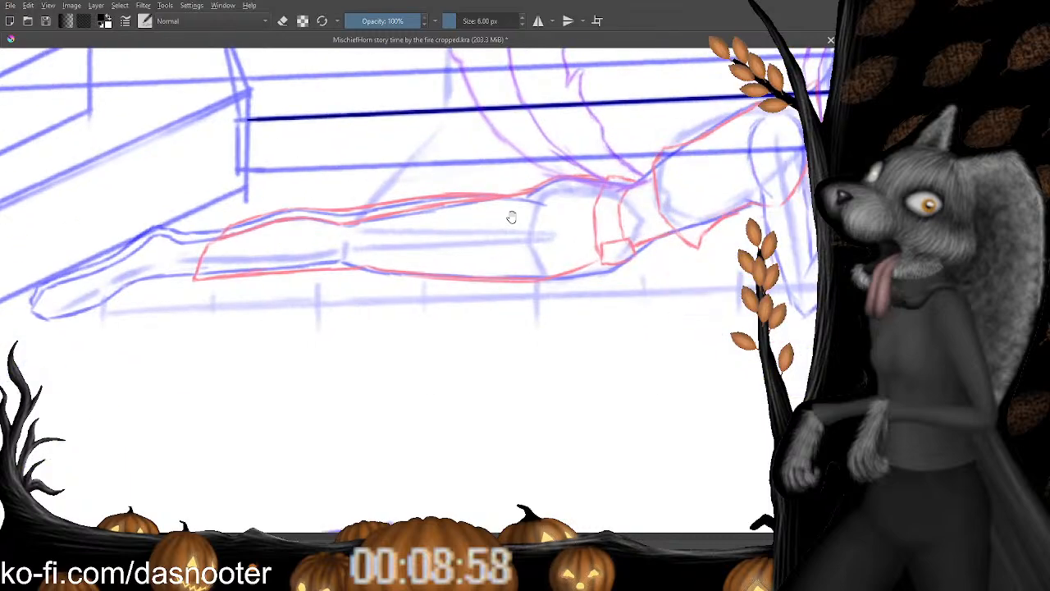
left_click_drag(785, 167, 567, 196)
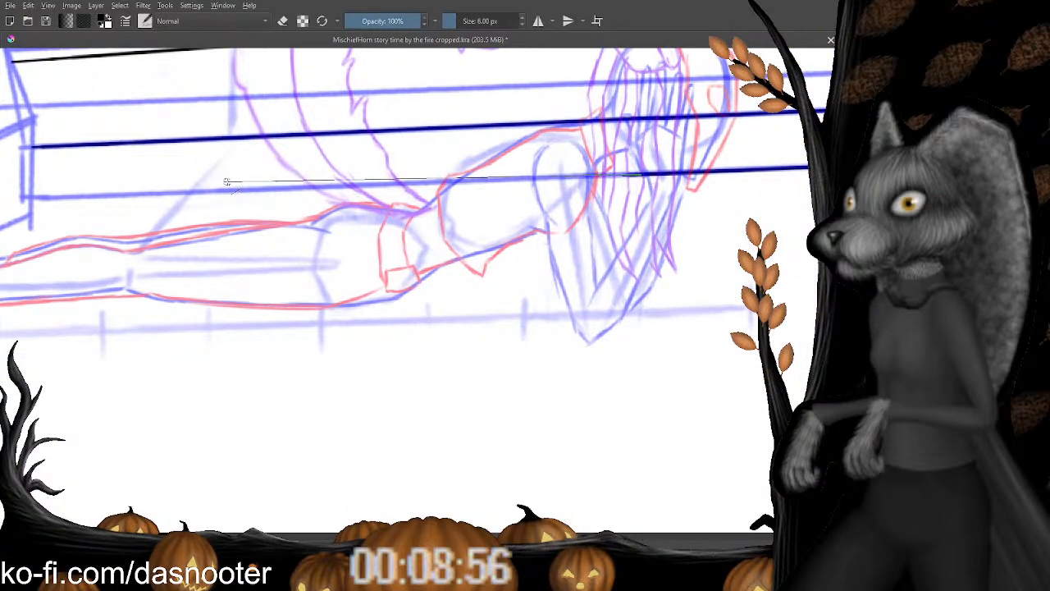
left_click_drag(226, 181, 29, 197)
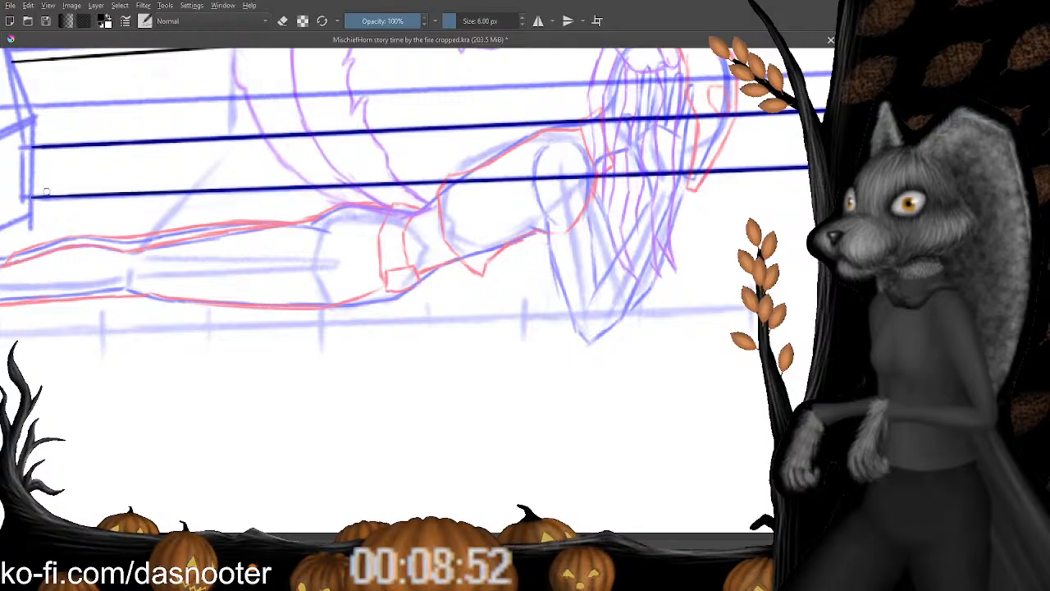
Ink the short slanted edge at the hearth slab's rear corner and the long upper diagonal edge towards its front corner.
scroll(212, 252, "up", 3)
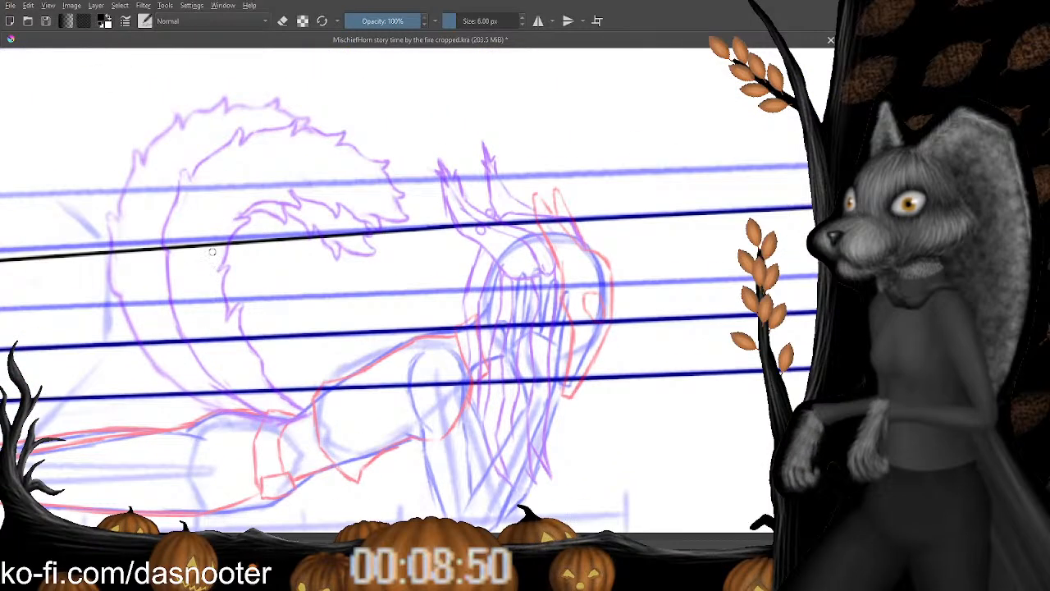
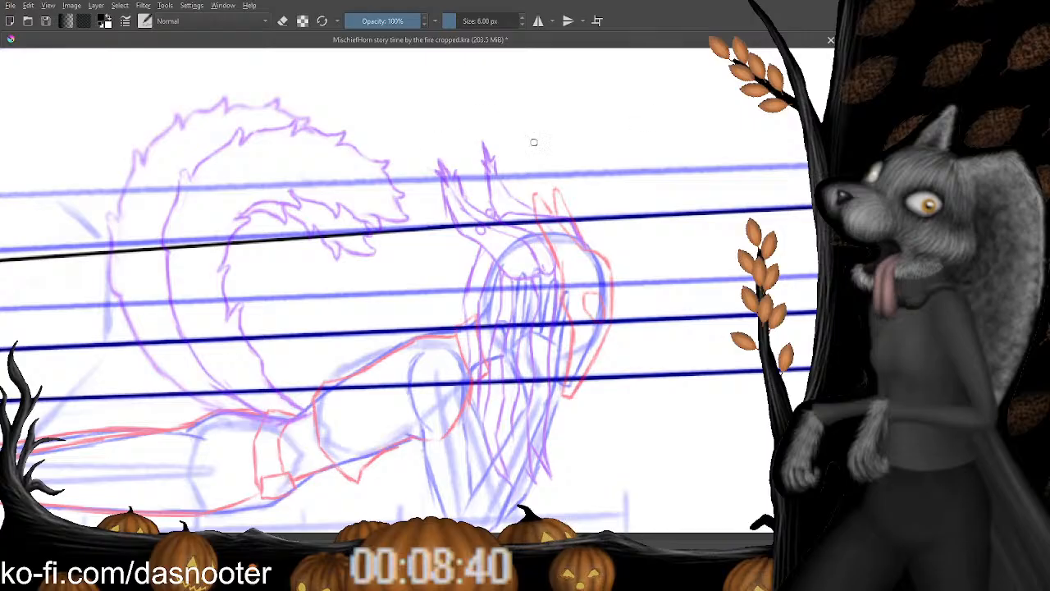
left_click_drag(532, 210, 525, 131)
left_click_drag(654, 168, 426, 157)
mouse_move(203, 241)
left_mouse_down()
mouse_move(378, 168)
mouse_move(500, 156)
left_mouse_up()
mouse_move(166, 185)
left_mouse_down()
mouse_move(425, 176)
mouse_move(572, 238)
left_mouse_up()
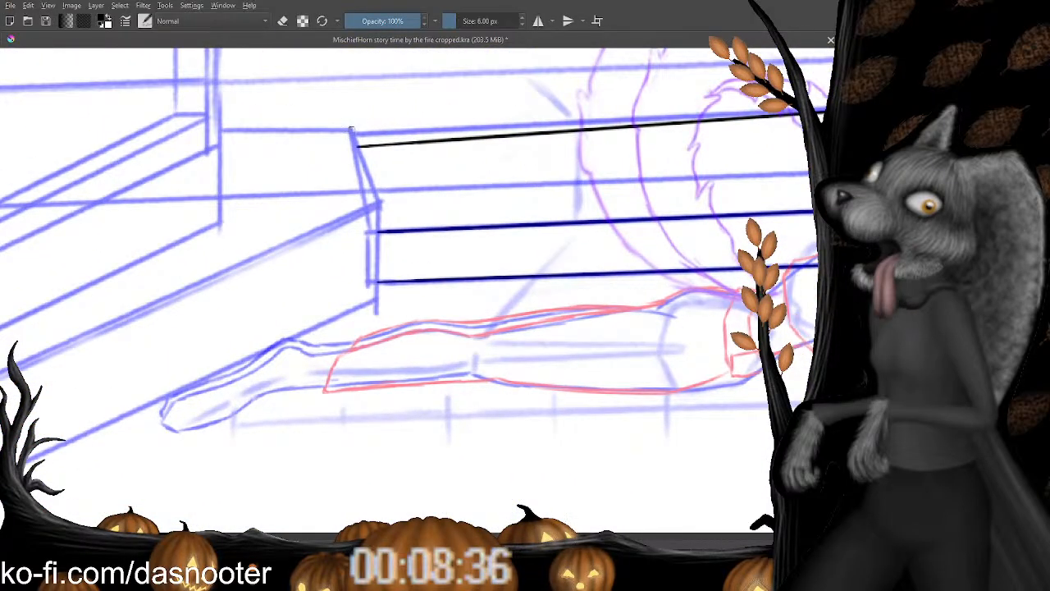
left_click_drag(356, 146, 379, 202)
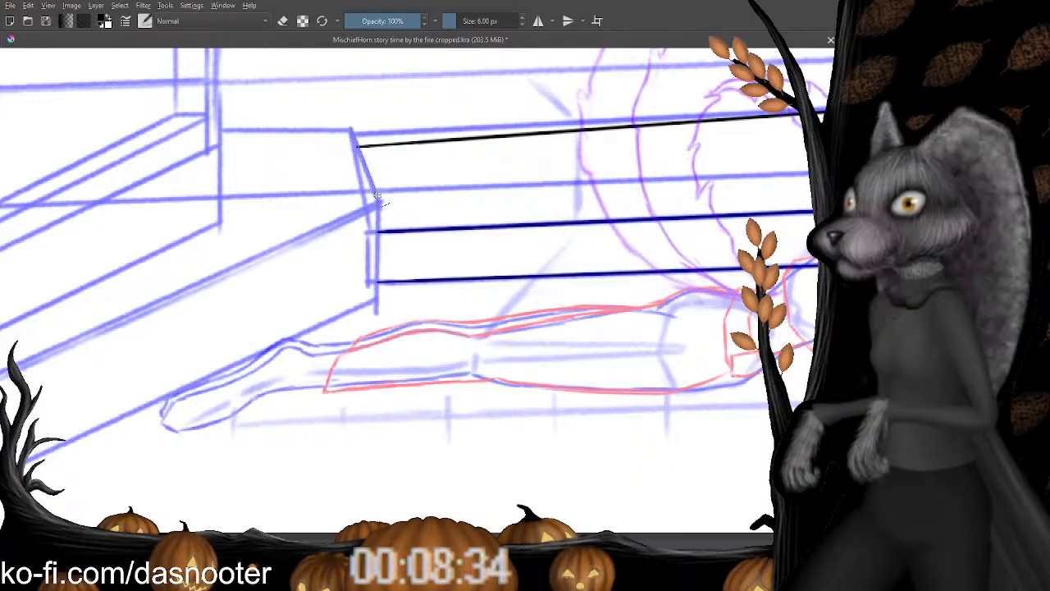
mouse_move(351, 128)
left_mouse_down()
mouse_move(379, 204)
mouse_move(124, 335)
mouse_move(82, 337)
mouse_move(386, 192)
left_mouse_up()
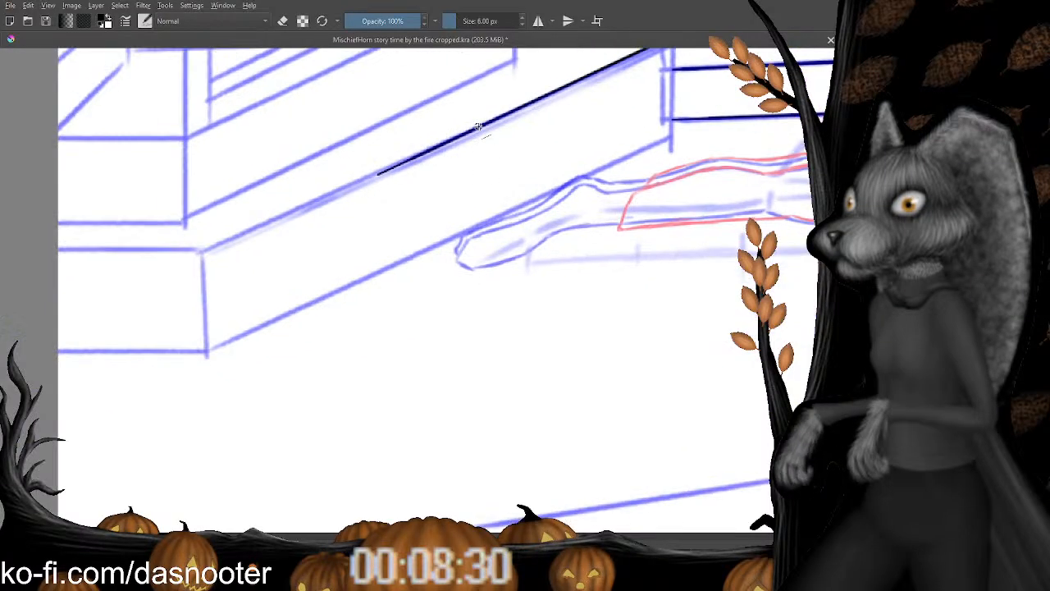
Ink the hearth slab's front vertical corner and its front face's lower and upper edges to the canvas's left border.
mouse_move(203, 254)
left_mouse_down()
mouse_move(463, 138)
mouse_move(476, 120)
mouse_move(329, 192)
mouse_move(272, 235)
mouse_move(432, 226)
mouse_move(390, 243)
mouse_move(387, 318)
mouse_move(396, 320)
mouse_move(193, 316)
left_mouse_up()
key("e")
key("e")
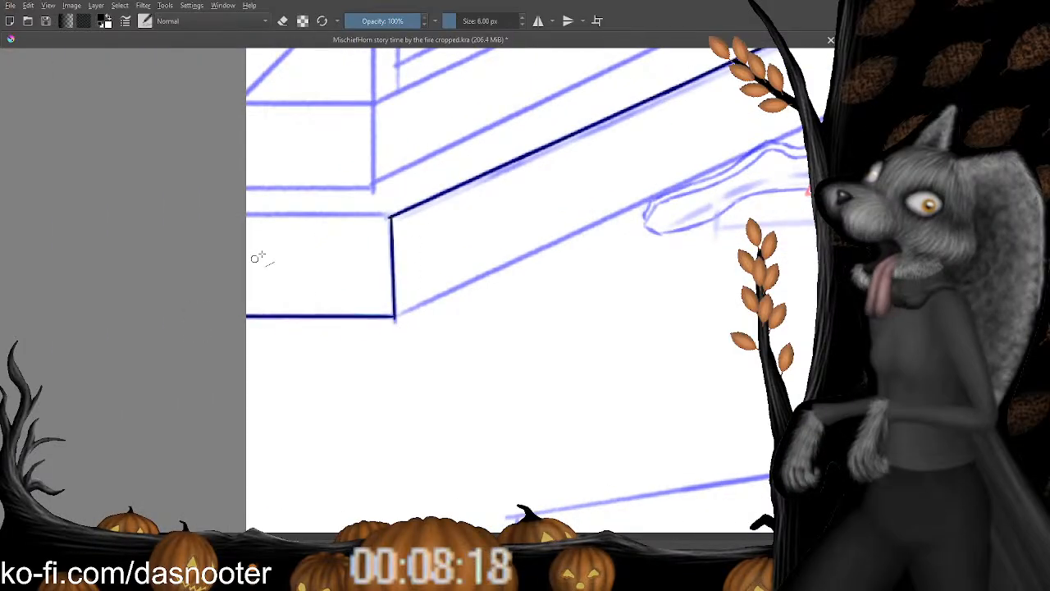
left_click_drag(341, 211, 229, 212)
Try to ink the hearth slab's lower diagonal edge from its front corner past the lying figure's foot.
left_click_drag(467, 304, 393, 223)
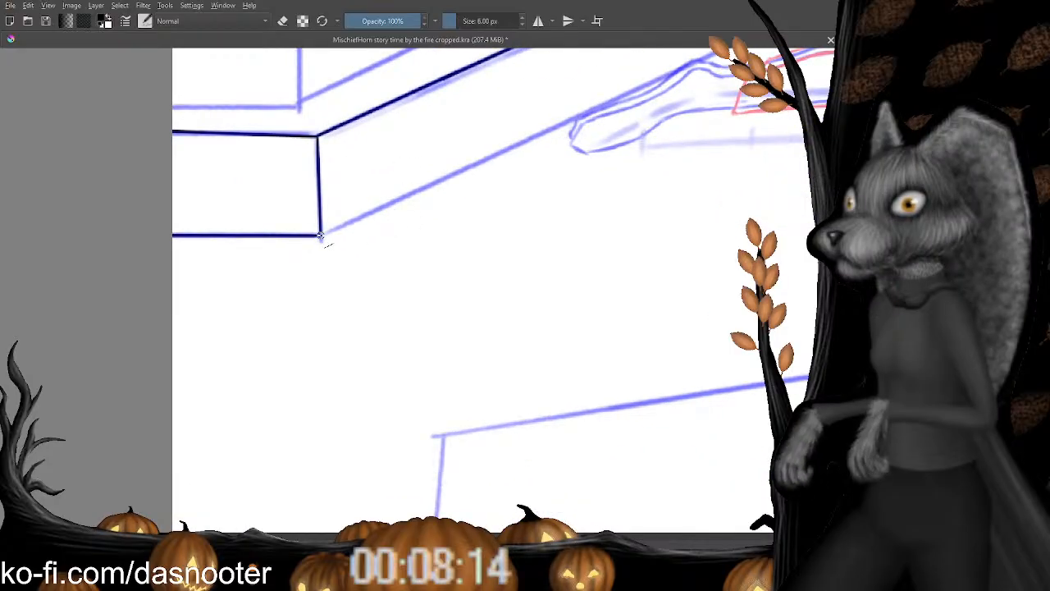
left_click_drag(320, 236, 587, 111)
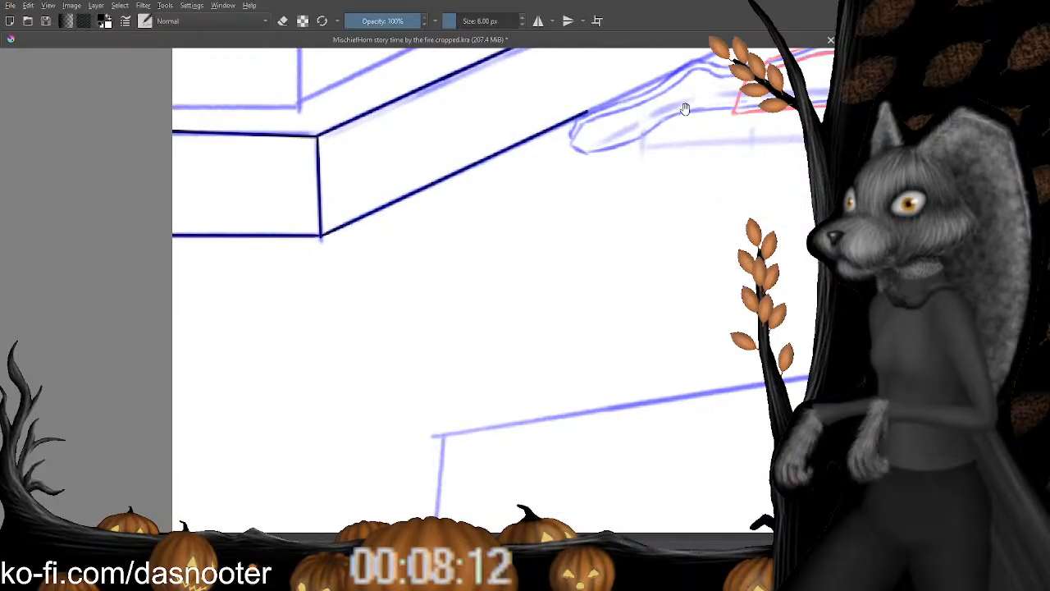
left_click_drag(685, 109, 327, 270)
left_click_drag(425, 182, 213, 279)
left_click_drag(441, 162, 544, 169)
Touch up the slab's front corner with the 18 px eraser and ink the lower diagonal edge to its rear end.
key("e")
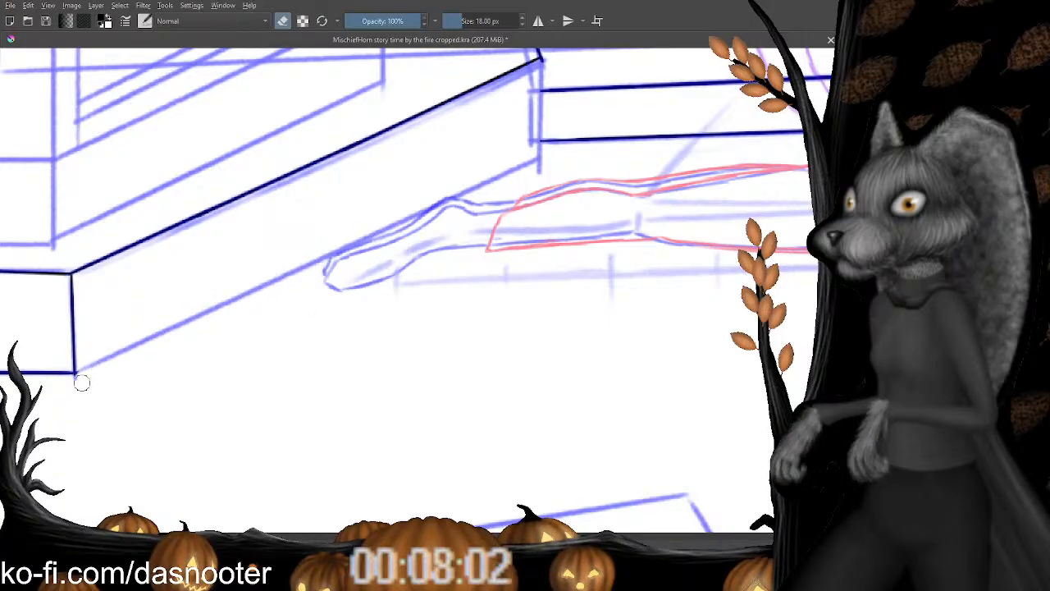
mouse_move(301, 218)
left_mouse_down()
mouse_move(246, 228)
mouse_move(347, 192)
mouse_move(223, 265)
mouse_move(260, 284)
mouse_move(431, 243)
mouse_move(474, 179)
left_mouse_up()
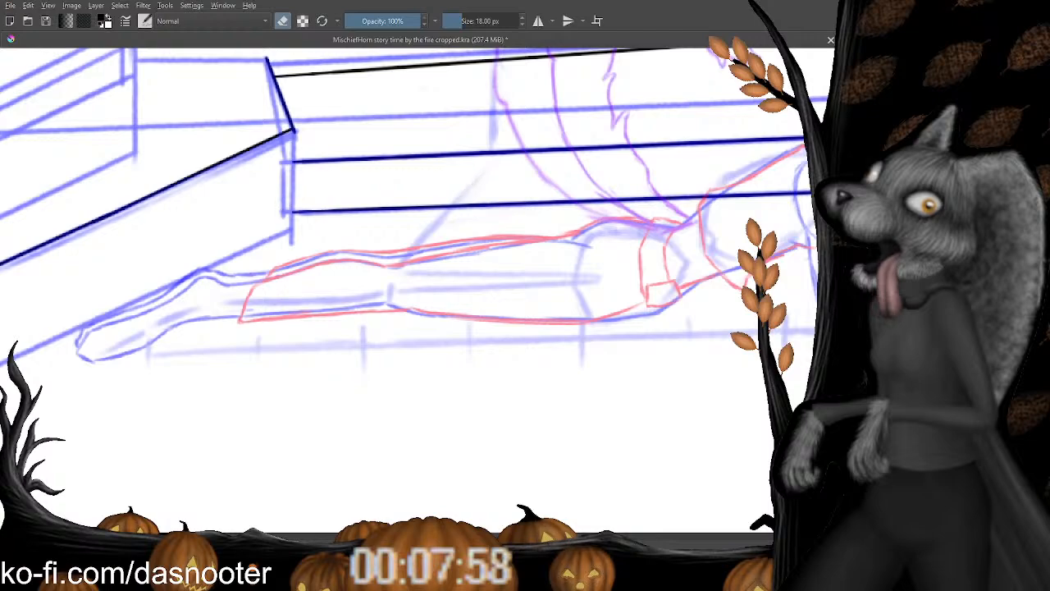
left_click_drag(105, 310, 272, 239)
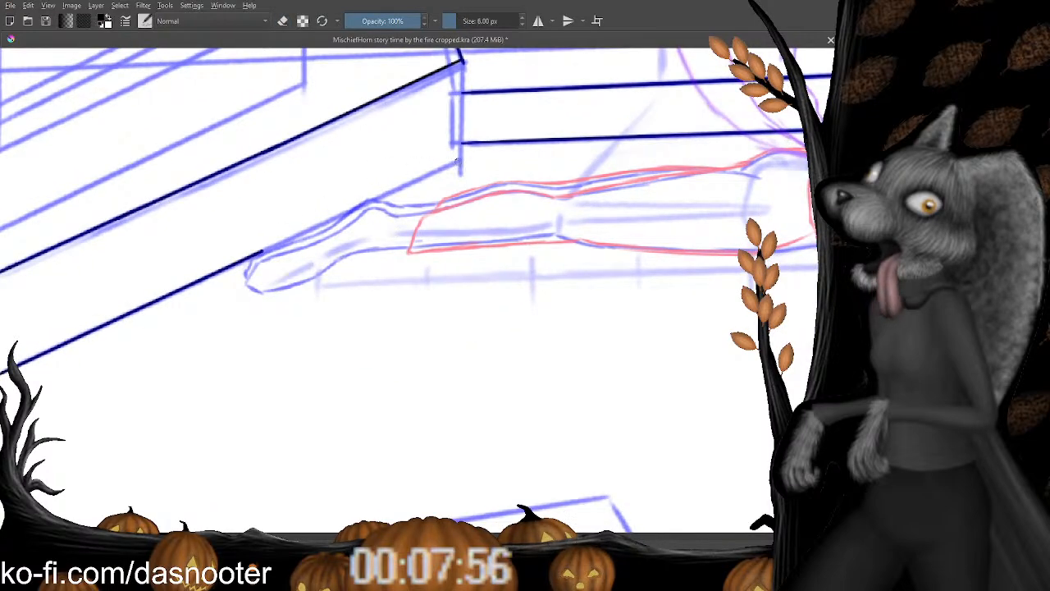
mouse_move(458, 162)
left_mouse_down()
mouse_move(282, 228)
mouse_move(262, 250)
left_mouse_up()
left_click_drag(425, 171, 321, 290)
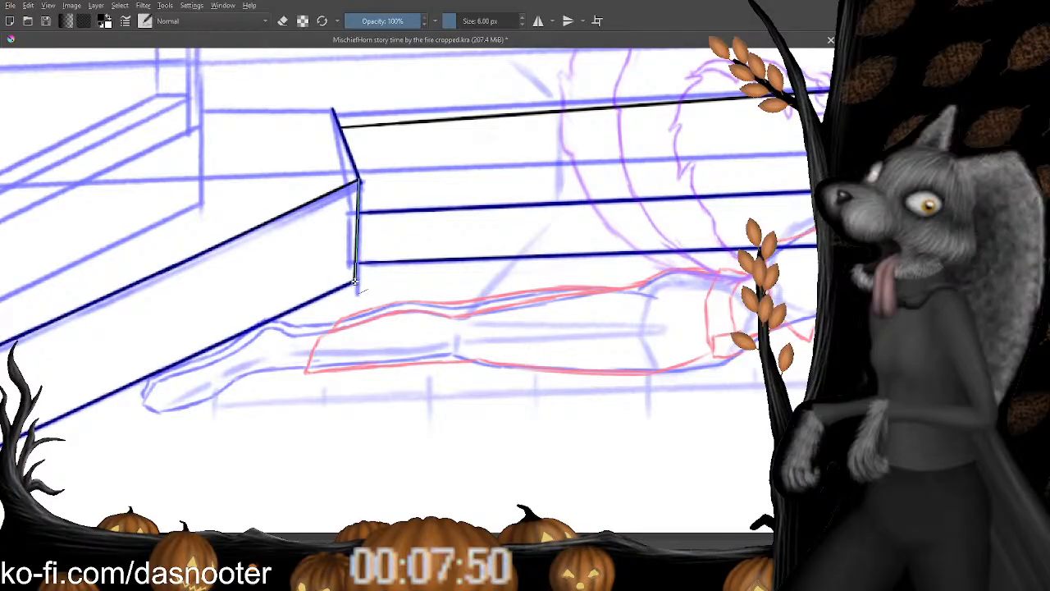
Ink the hearth slab's rear vertical edge and the short horizontal back edge of its top surface.
left_click_drag(355, 283, 358, 184)
mouse_move(330, 86)
left_mouse_down()
mouse_move(490, 164)
mouse_move(427, 188)
mouse_move(361, 188)
left_mouse_up()
mouse_move(355, 234)
left_mouse_down()
mouse_move(505, 216)
mouse_move(402, 498)
left_mouse_up()
Ink the fireplace arch's short right end and the right half of its inner curve, redoing strokes that miss the sketch.
mouse_move(422, 164)
left_mouse_down()
mouse_move(390, 234)
mouse_move(351, 202)
left_mouse_up()
key("ctrl+z")
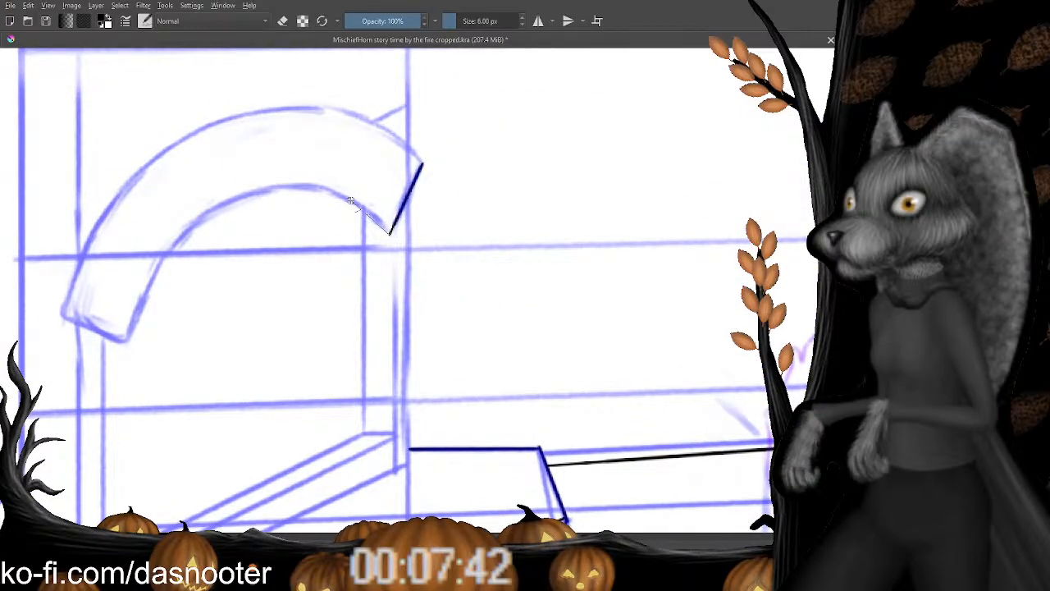
left_click_drag(389, 233, 328, 196)
key("ctrl+z")
mouse_move(389, 234)
left_mouse_down()
mouse_move(318, 189)
mouse_move(249, 191)
left_mouse_up()
Ink the left half of the fireplace arch's inner curve down toward its lower left corner, trimming the line with the 18 px eraser.
mouse_move(281, 251)
left_mouse_down()
mouse_move(342, 220)
mouse_move(329, 241)
left_mouse_up()
key("e")
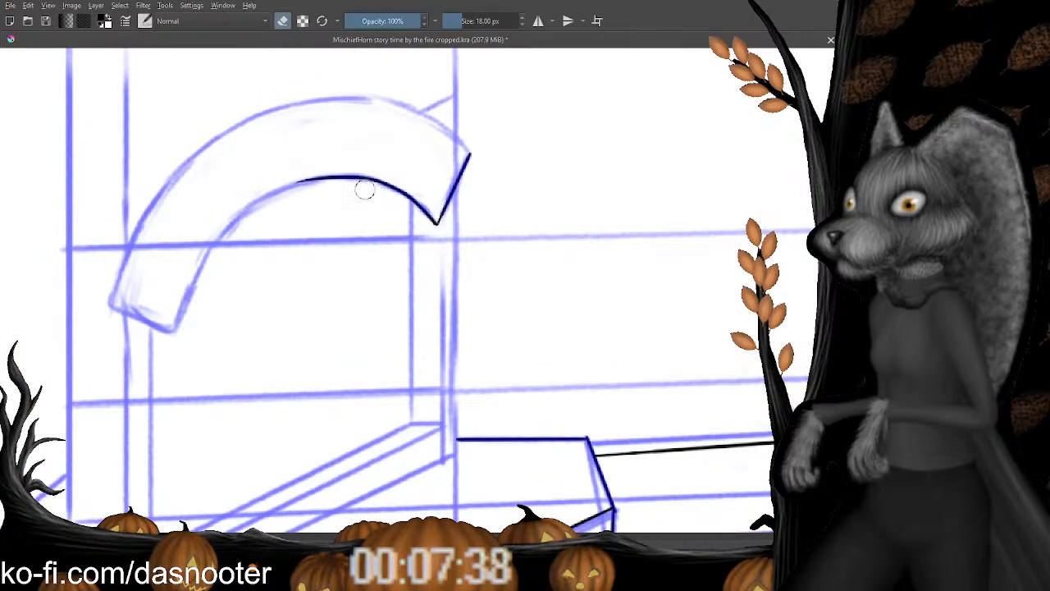
mouse_move(335, 166)
left_mouse_down()
mouse_move(258, 202)
mouse_move(210, 247)
left_mouse_up()
key("e")
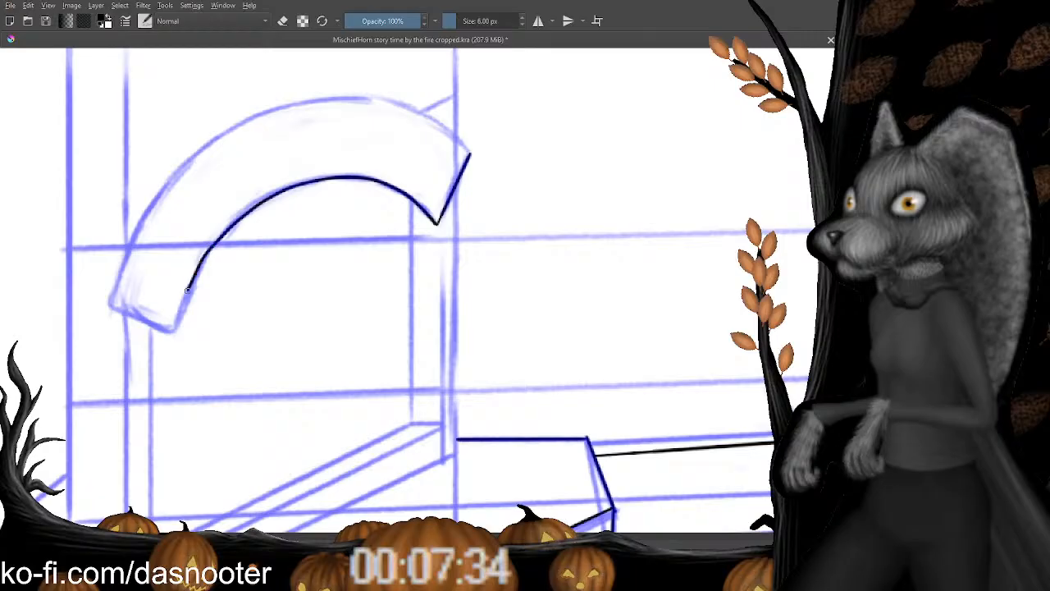
mouse_move(187, 289)
left_mouse_down()
mouse_move(174, 328)
mouse_move(182, 365)
mouse_move(185, 283)
left_mouse_up()
key("e")
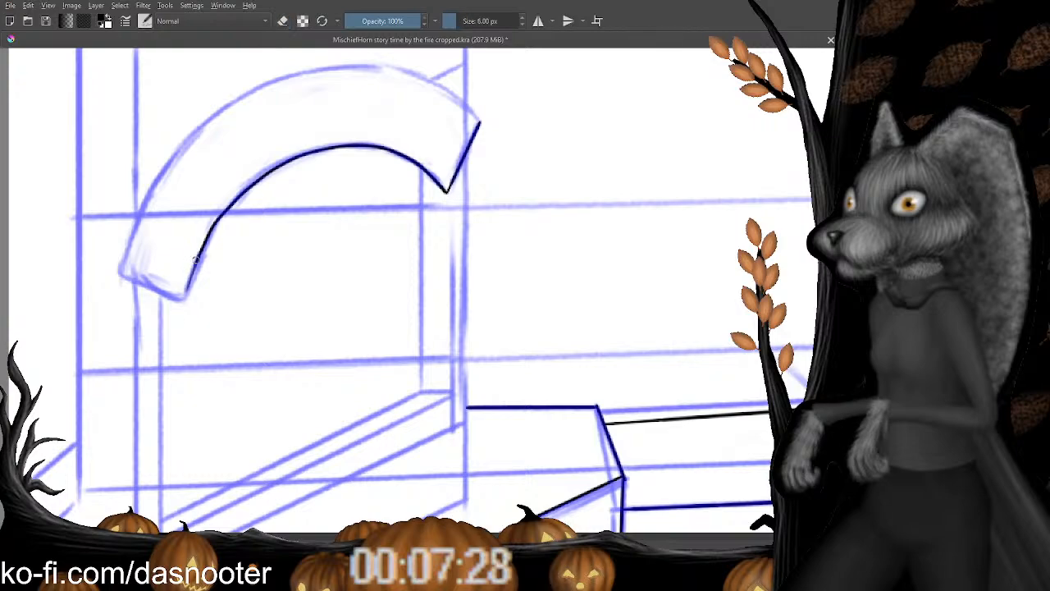
Ink the arch's short left end, redo its lower corner, and start the outer curve upward from that end.
key("e")
left_click_drag(188, 288, 168, 298)
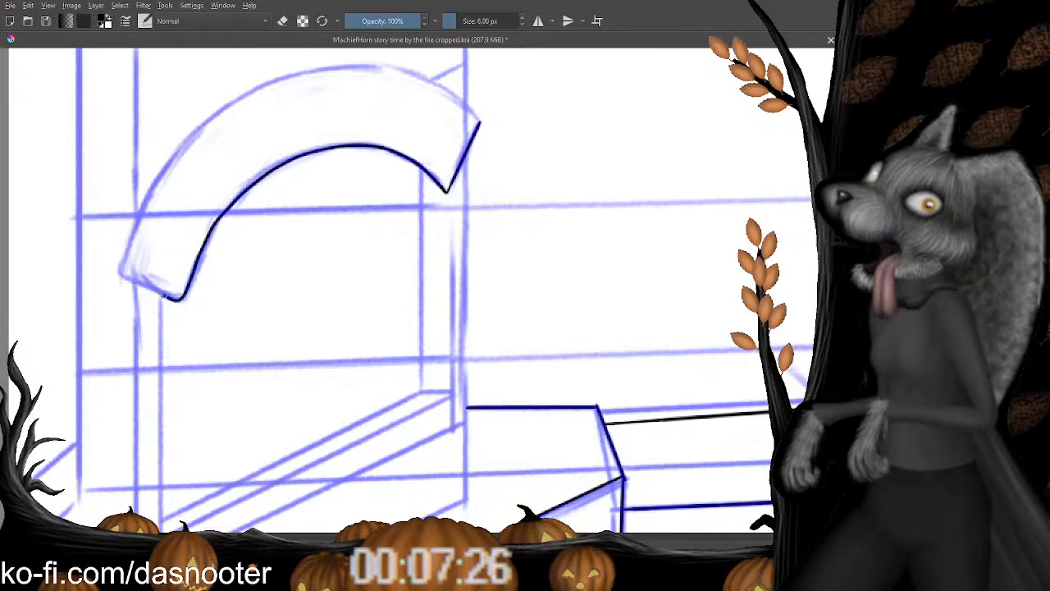
key("e")
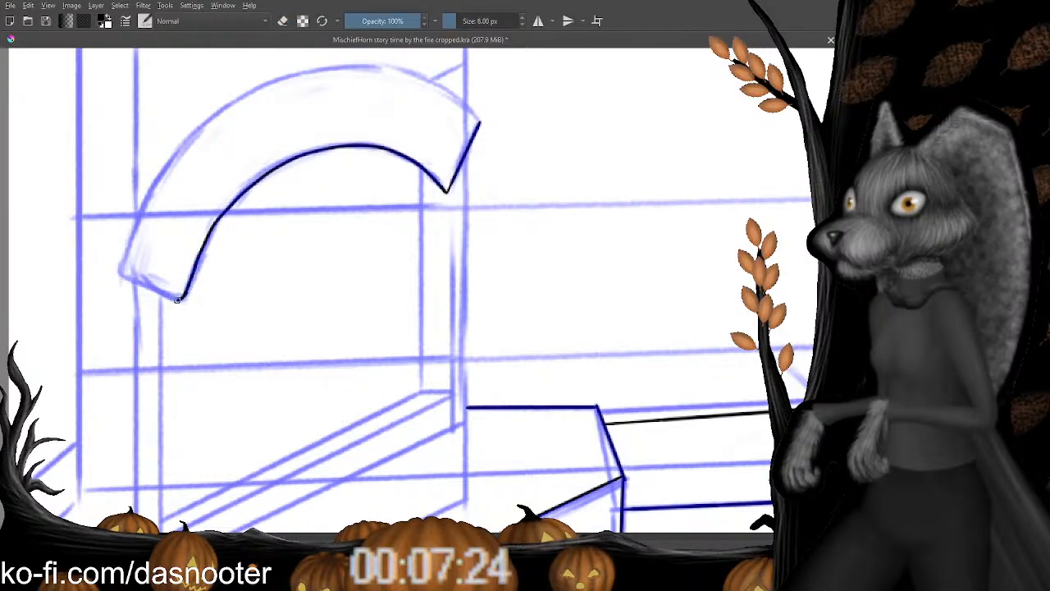
mouse_move(153, 290)
left_mouse_down()
mouse_move(120, 265)
mouse_move(139, 221)
mouse_move(172, 238)
left_mouse_up()
key("e")
key("e")
left_click_drag(141, 279, 160, 251)
key("e")
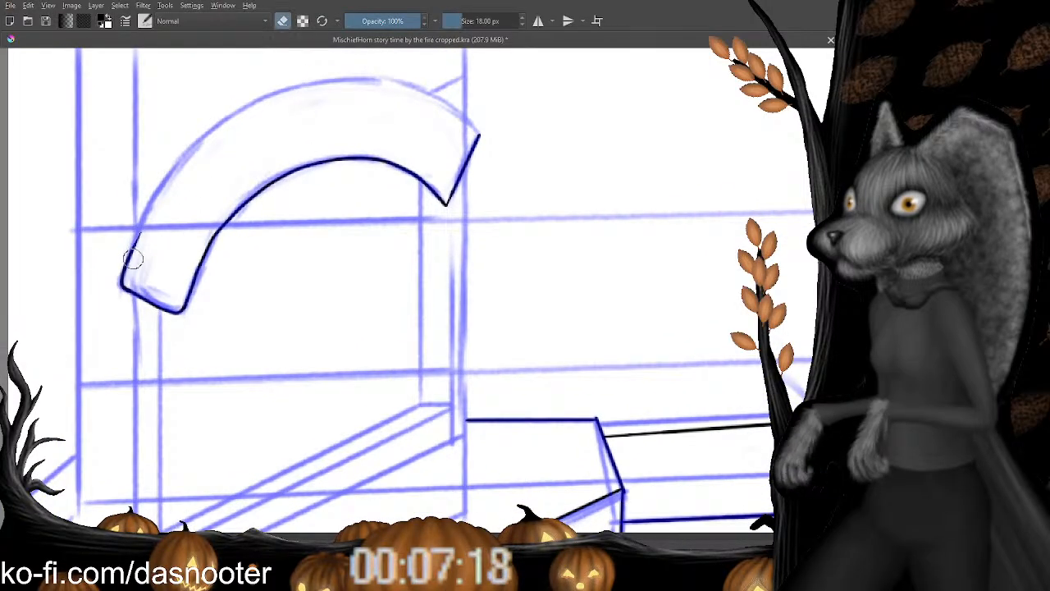
Start the arch's outer curve at its right end and erase the stretch that strays from the sketch with the 18 px eraser.
key("e")
left_click_drag(479, 134, 424, 172)
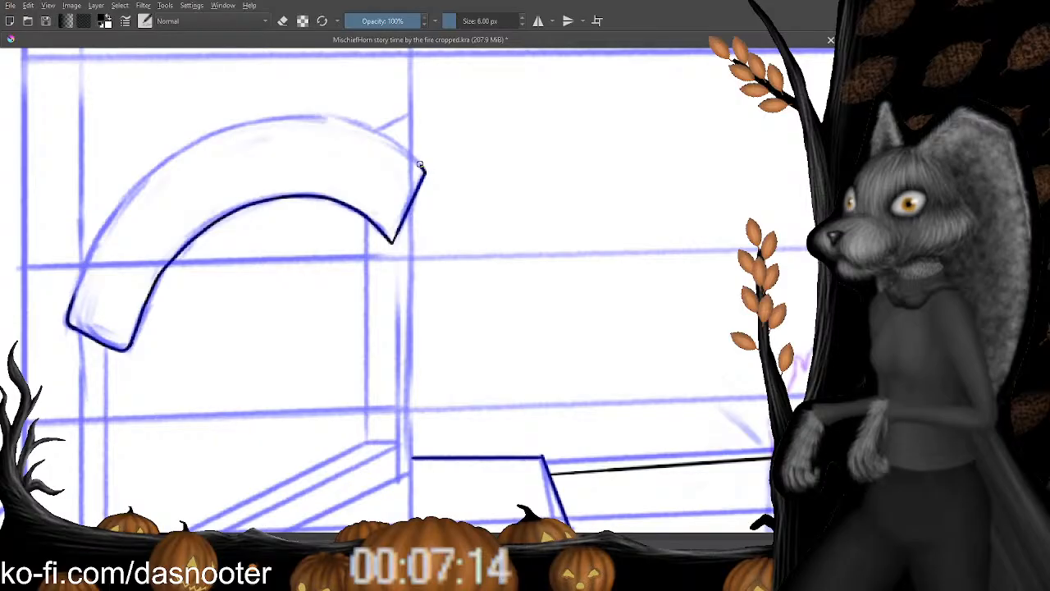
mouse_move(424, 172)
left_mouse_down()
mouse_move(382, 130)
mouse_move(291, 109)
left_mouse_up()
mouse_move(321, 170)
left_mouse_down()
mouse_move(338, 160)
mouse_move(354, 178)
left_mouse_up()
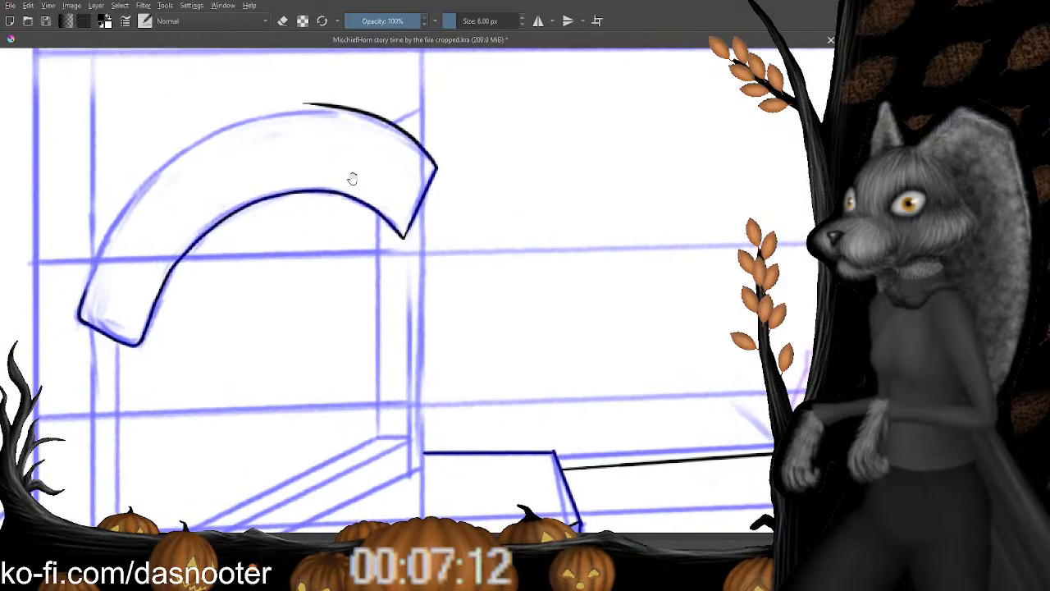
key("e")
mouse_move(381, 109)
left_mouse_down()
mouse_move(286, 101)
mouse_move(420, 124)
mouse_move(349, 111)
left_mouse_up()
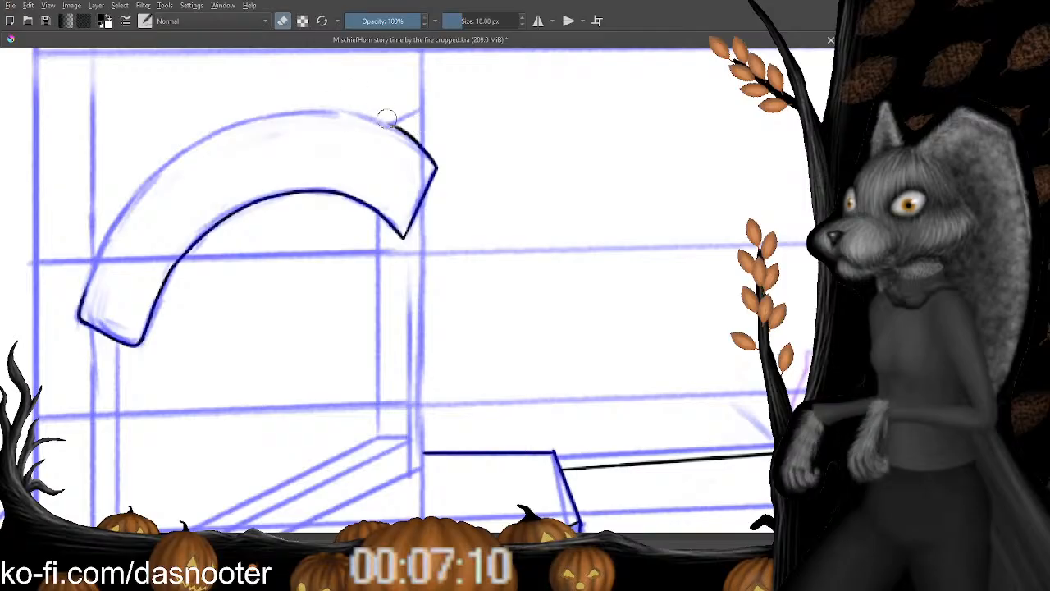
left_click_drag(426, 130, 309, 100)
mouse_move(378, 149)
left_mouse_down()
mouse_move(394, 152)
mouse_move(381, 111)
left_mouse_up()
key("e")
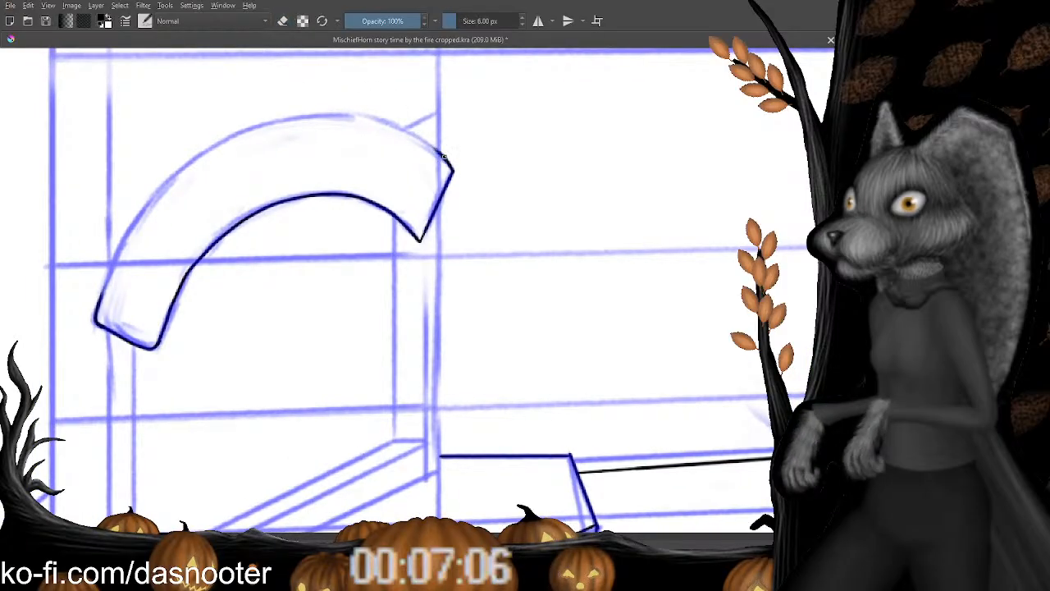
Ink the right half of the arch's outer curve over its crown and erase the overrun on the left side.
left_click_drag(443, 156, 333, 112)
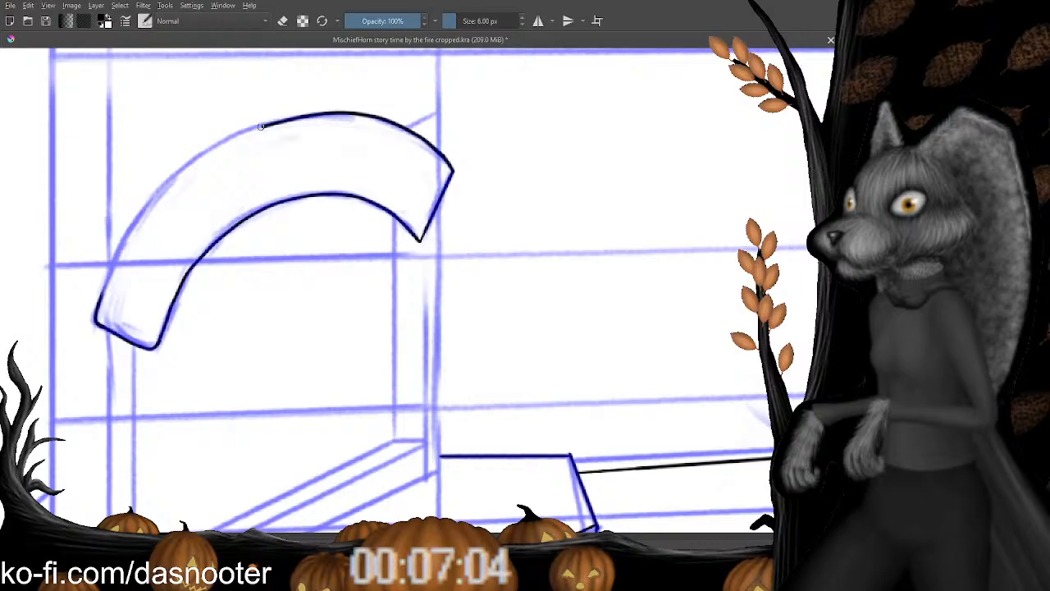
left_click_drag(261, 126, 206, 152)
left_click_drag(261, 159, 320, 142)
key("e")
left_click_drag(378, 106, 264, 126)
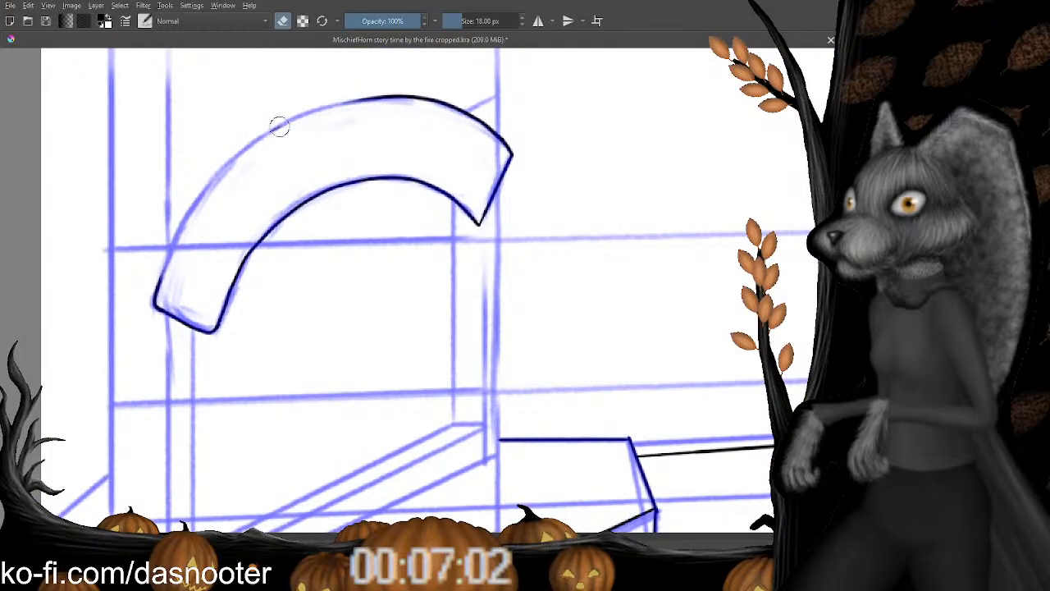
left_click_drag(380, 110, 260, 129)
Ink the remaining left half of the arch's outer curve with the 6 px brush, cleaning the joining stroke with the eraser.
key("e")
left_click_drag(391, 97, 243, 151)
key("e")
left_click_drag(279, 116, 246, 146)
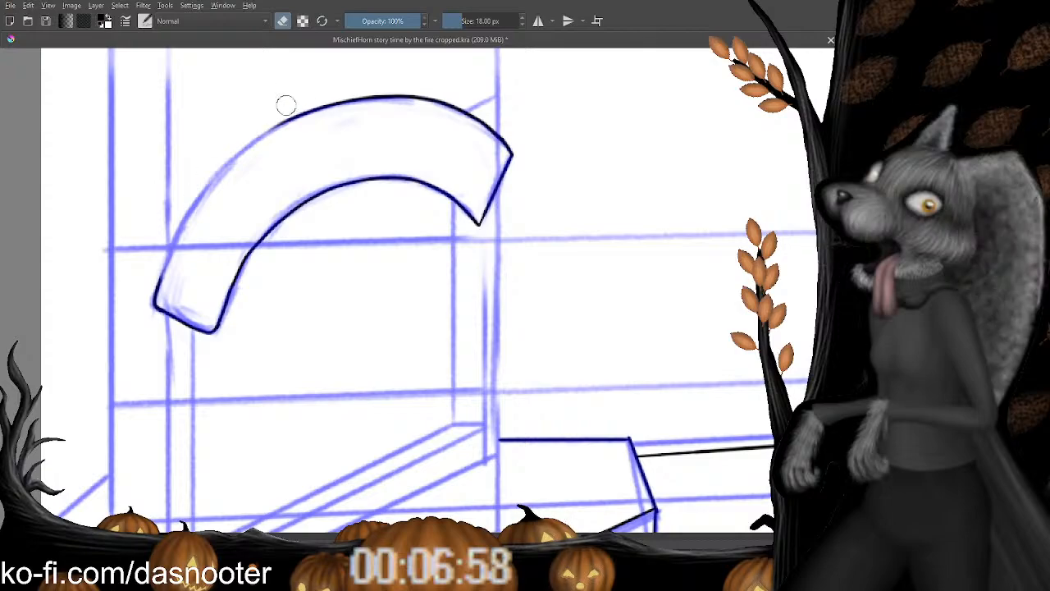
left_click_drag(417, 152, 239, 150)
Review the inked fireplace arch in the whole scene and examine the changeling sketch on the seat up close.
key("minus")
key("minus")
key("minus")
key("minus")
key("minus")
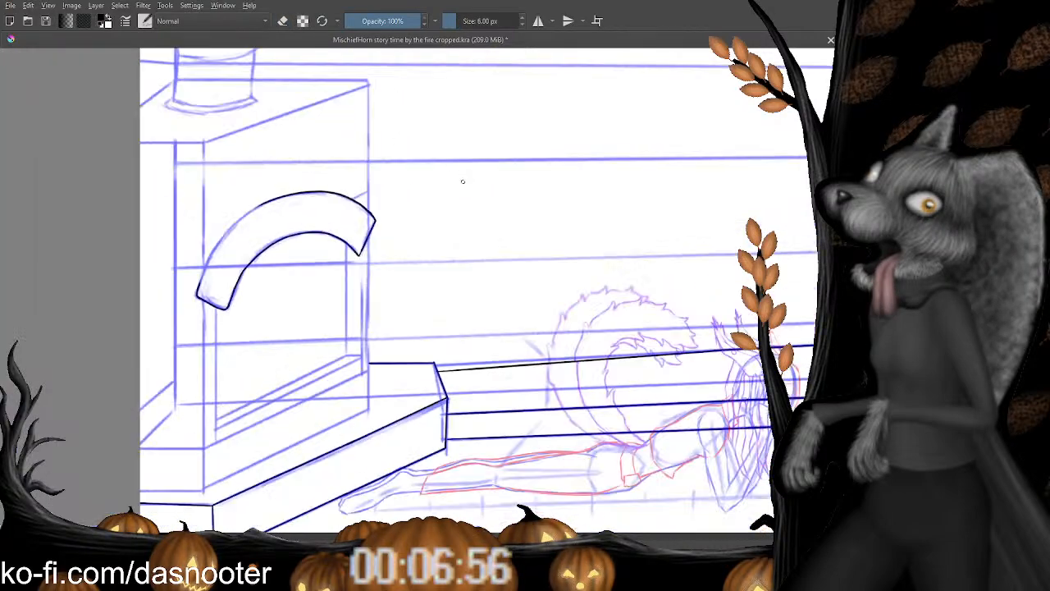
left_click_drag(462, 180, 225, 139)
key("plus")
key("plus")
key("plus")
key("plus")
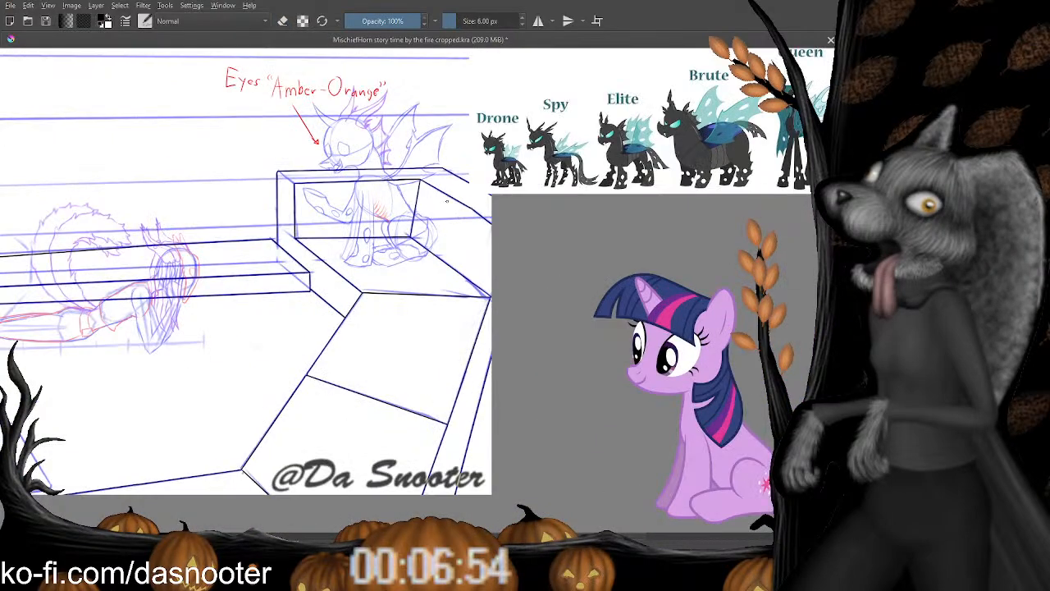
left_click_drag(339, 100, 362, 269)
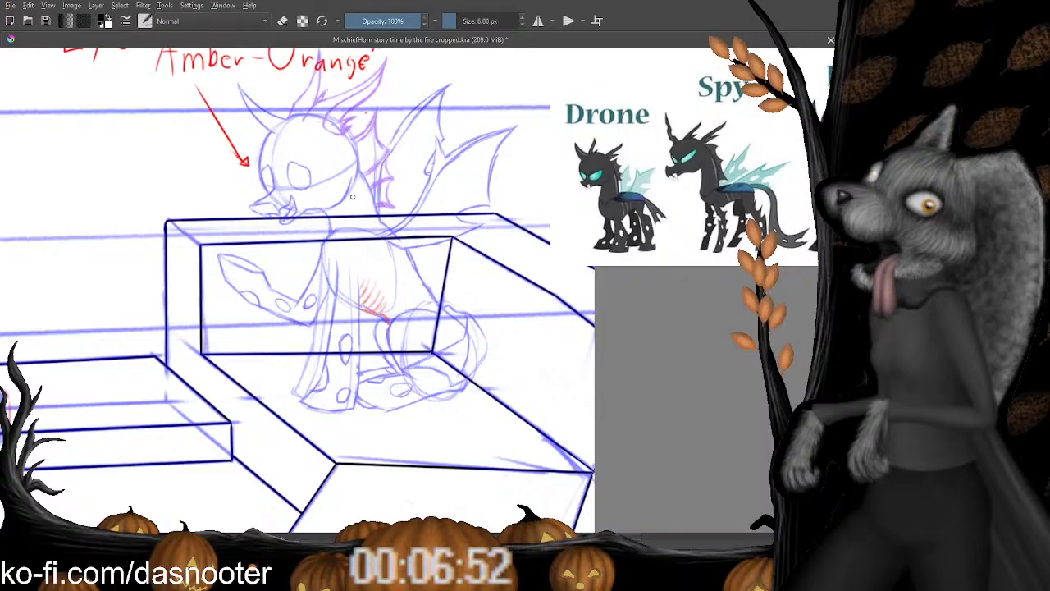
key("plus")
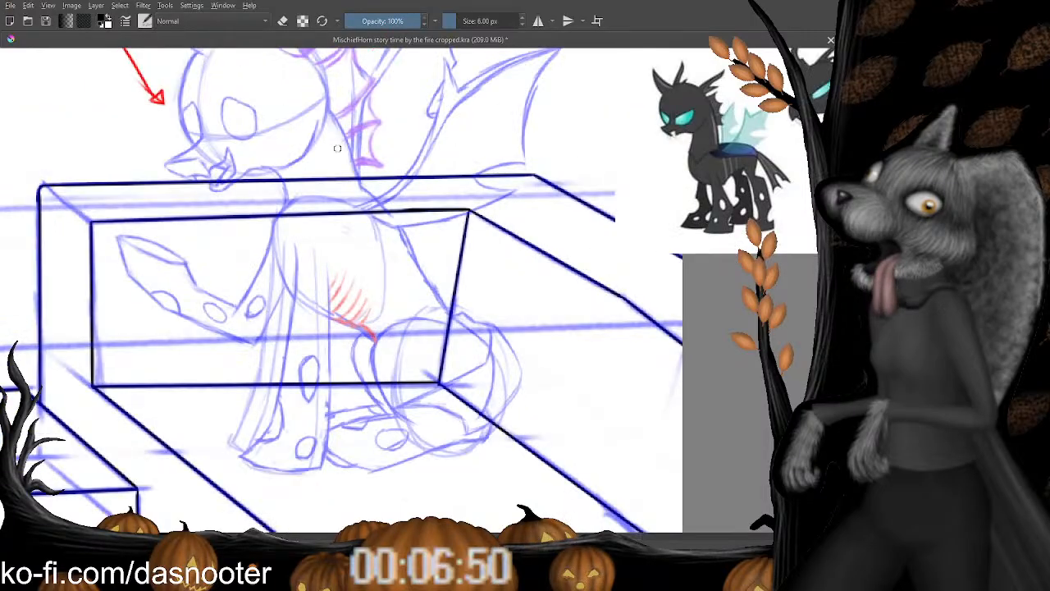
Look over the whole room scene and the creature reference sheet, ending on the winged character's head.
key("minus")
key("minus")
key("minus")
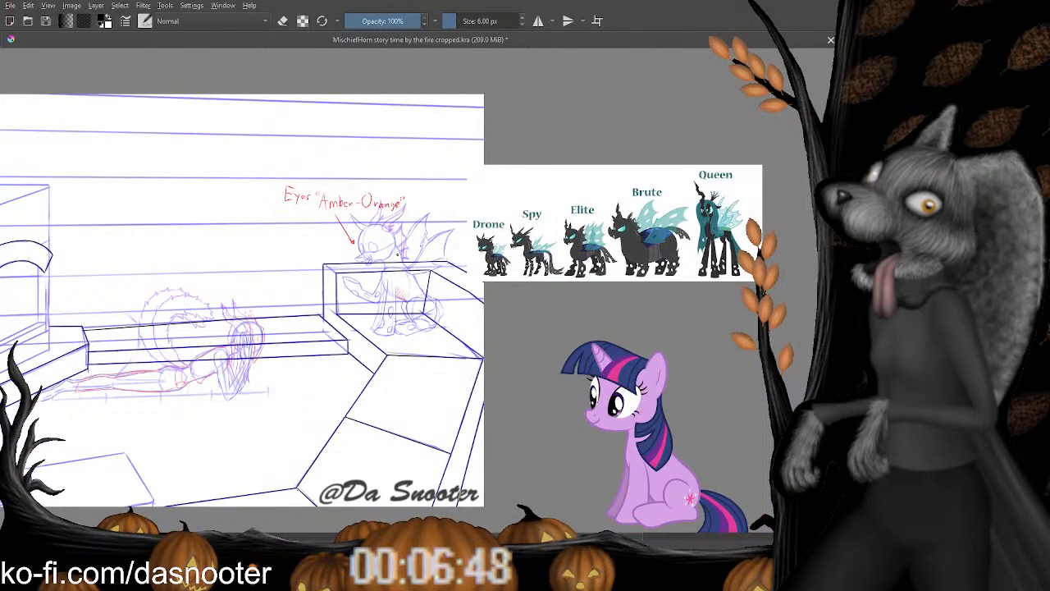
key("minus")
key("plus")
key("plus")
key("plus")
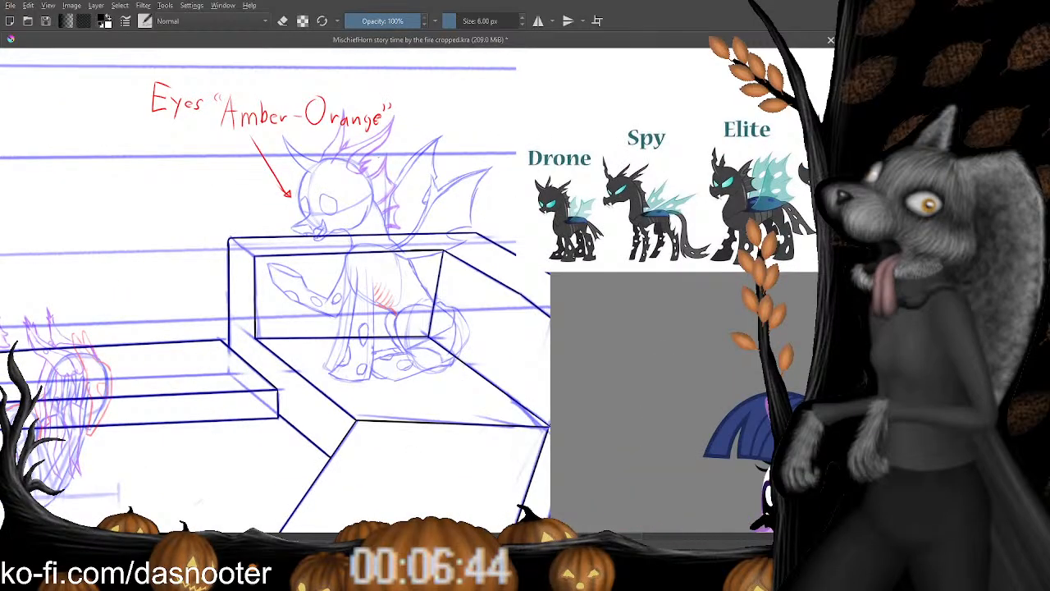
key("plus")
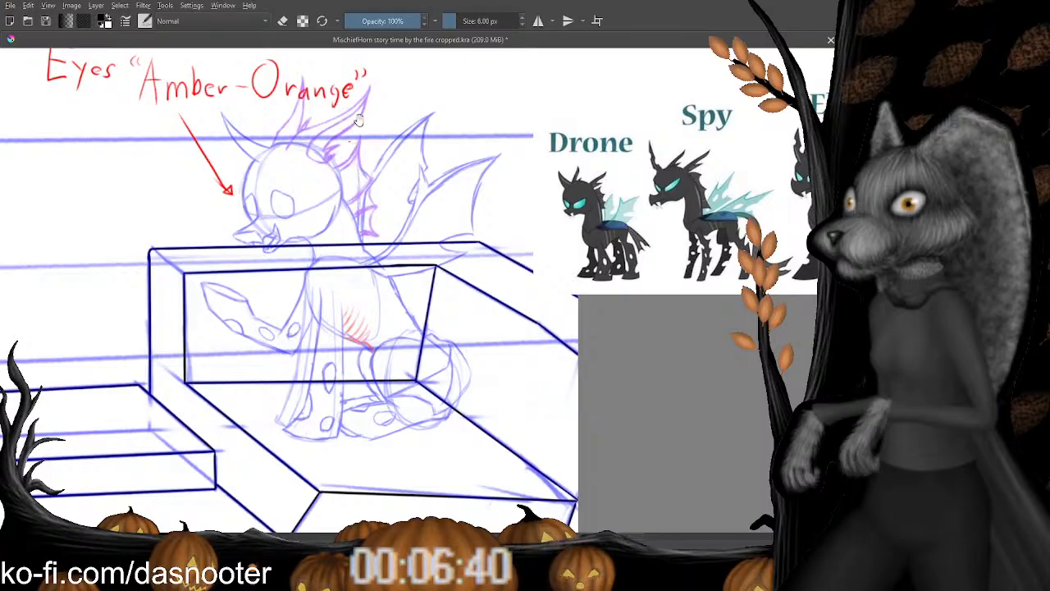
key("plus")
key("plus")
left_click_drag(352, 111, 376, 294)
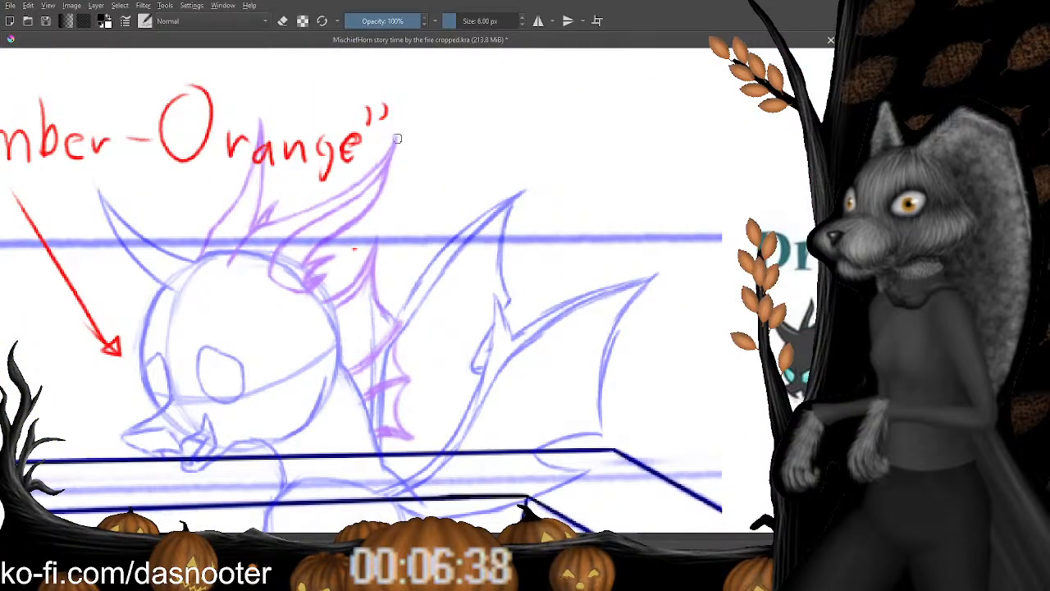
Ink the front edge of the winged character's near ear, curving from the tip down around its base on the head.
mouse_move(398, 138)
left_mouse_down()
mouse_move(351, 185)
mouse_move(375, 147)
left_mouse_up()
key("ctrl+z")
mouse_move(422, 100)
left_mouse_down()
mouse_move(403, 139)
mouse_move(299, 217)
mouse_move(294, 231)
mouse_move(322, 248)
left_mouse_up()
left_click_drag(324, 267, 341, 187)
key("e")
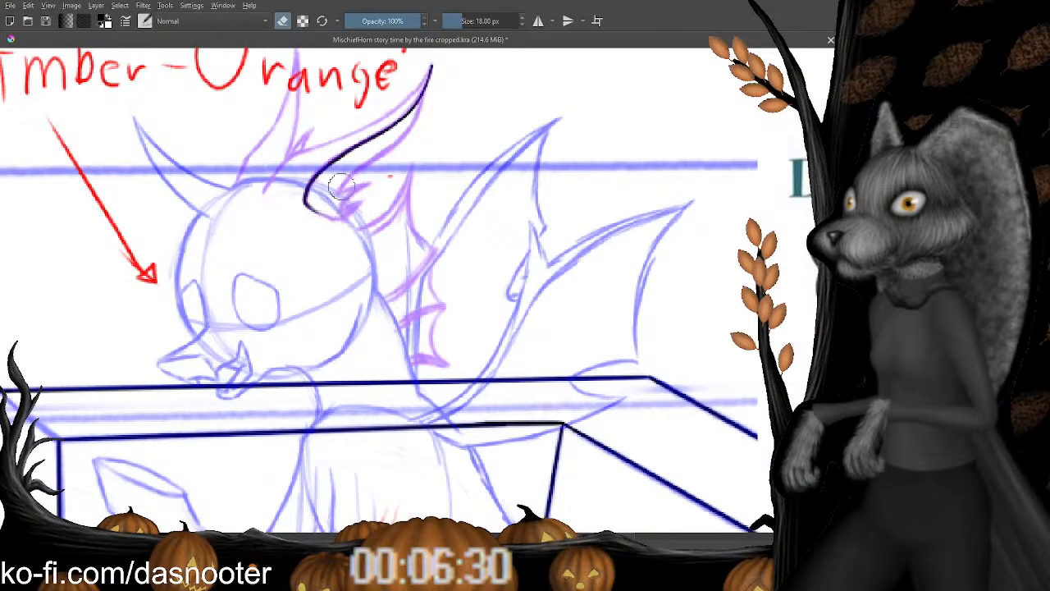
key("e")
Ink the back edge of the near ear and the jagged tufts at its base.
left_click_drag(423, 95, 396, 150)
left_click_drag(316, 227, 334, 187)
key("e")
key("e")
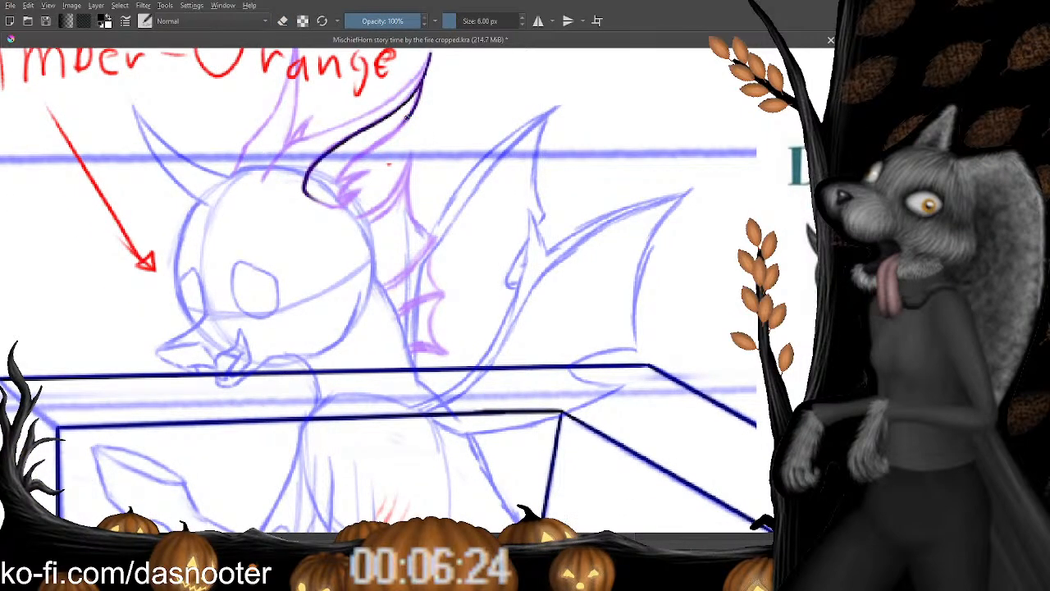
left_click_drag(328, 190, 343, 174)
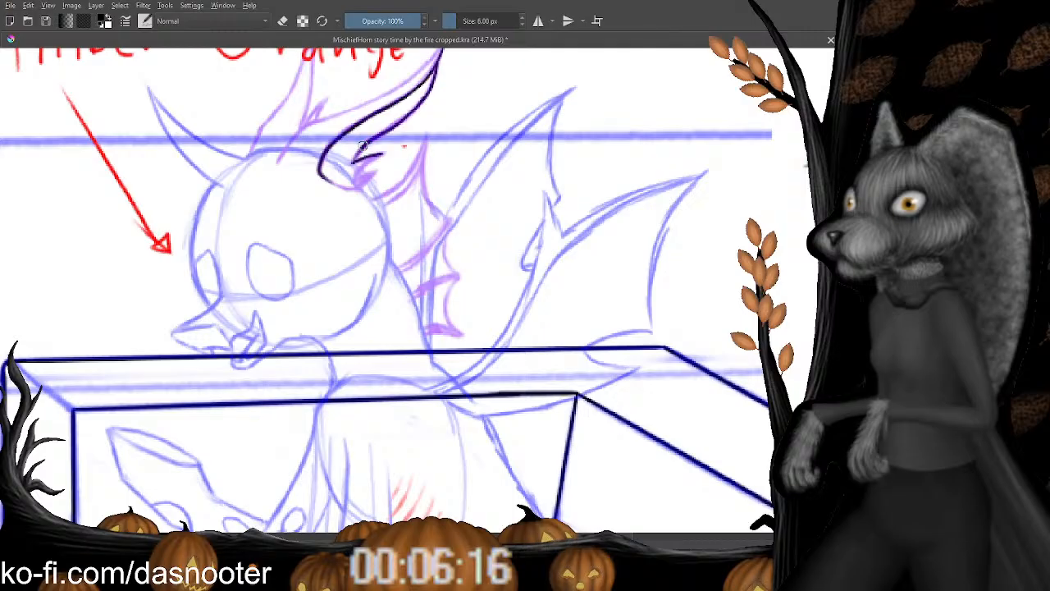
left_click_drag(381, 152, 384, 136)
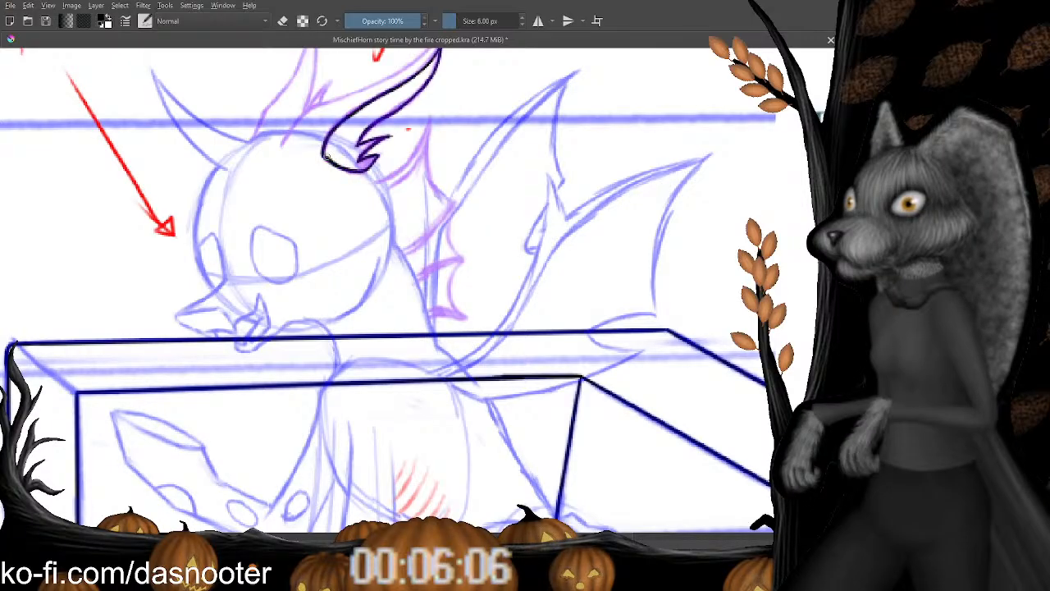
Touch up the near ear's outline at its rounded base and tip with the brush and eraser.
key("e")
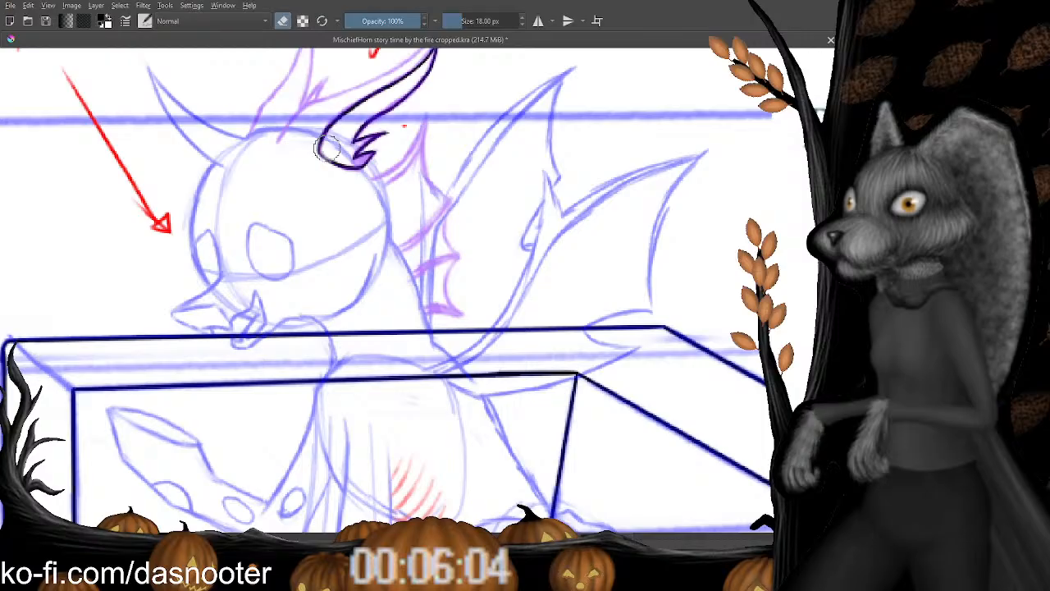
key("e")
left_click_drag(321, 154, 326, 131)
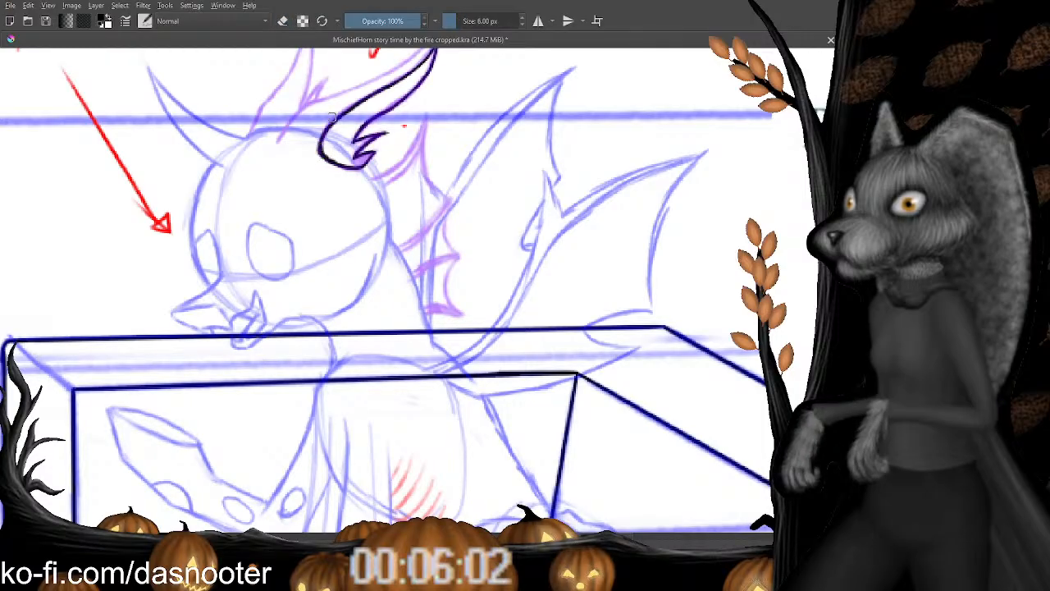
mouse_move(429, 53)
left_mouse_down()
mouse_move(415, 109)
mouse_move(416, 97)
left_mouse_up()
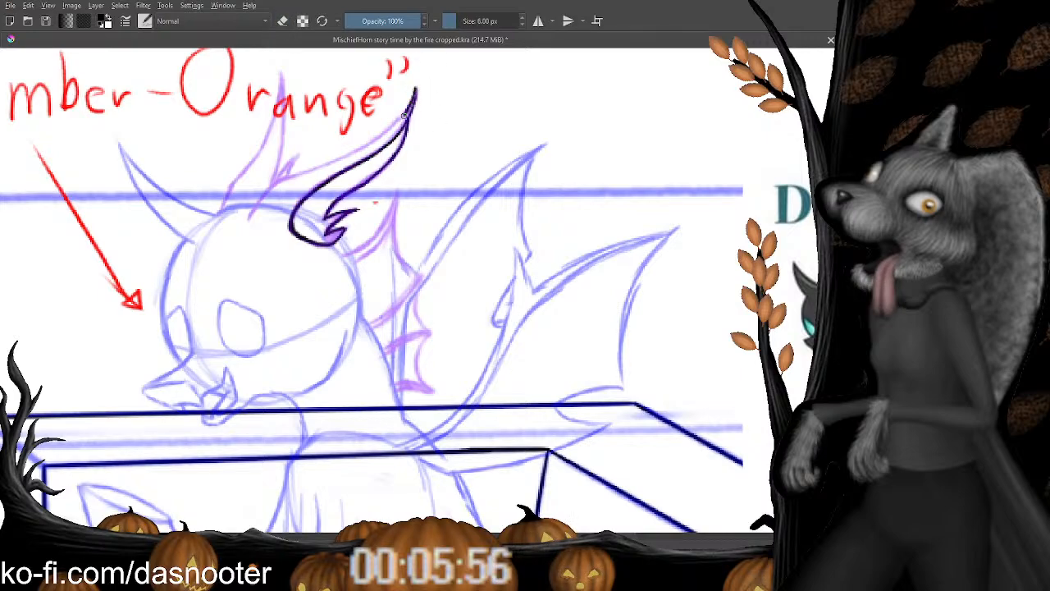
key("e")
mouse_move(394, 121)
left_mouse_down()
mouse_move(413, 91)
mouse_move(338, 130)
left_mouse_up()
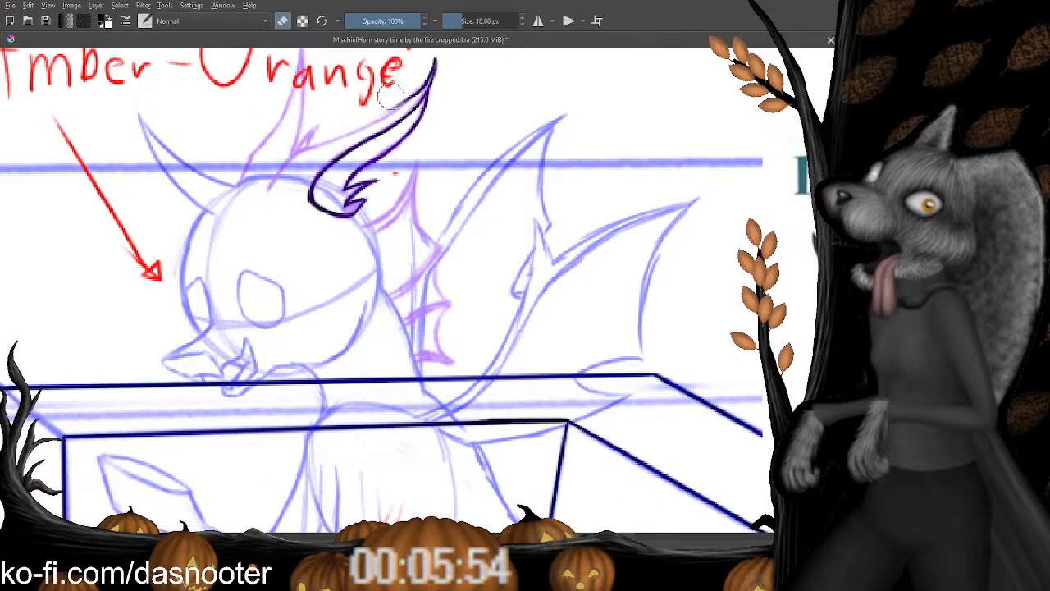
Ink the line from the near ear's tip to the top of the head, the adjoining upright prong and its small spur.
key("e")
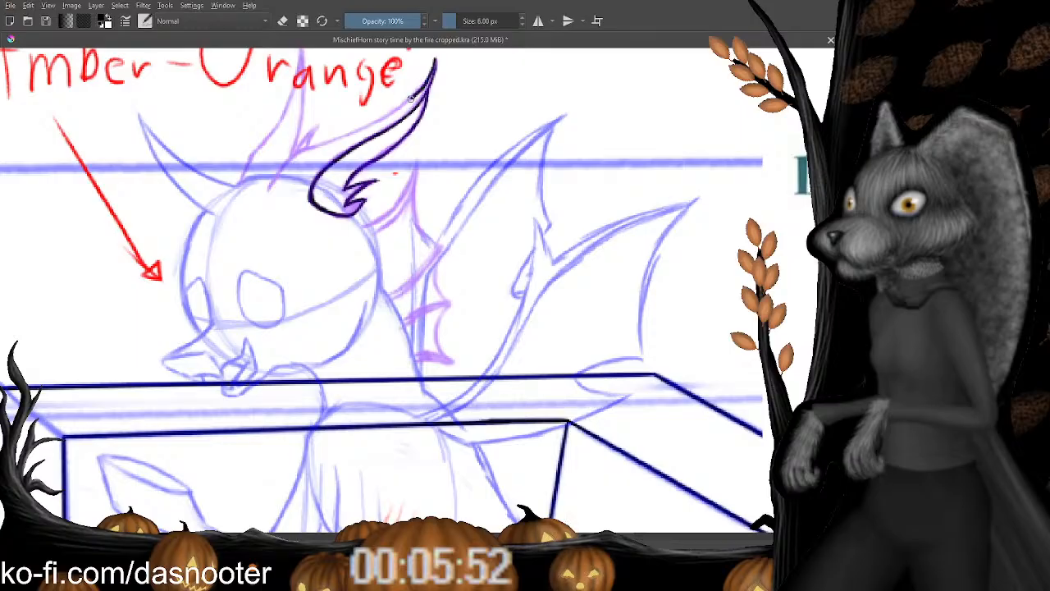
mouse_move(412, 97)
left_mouse_down()
mouse_move(313, 140)
mouse_move(276, 170)
mouse_move(340, 118)
left_mouse_up()
key("e")
key("e")
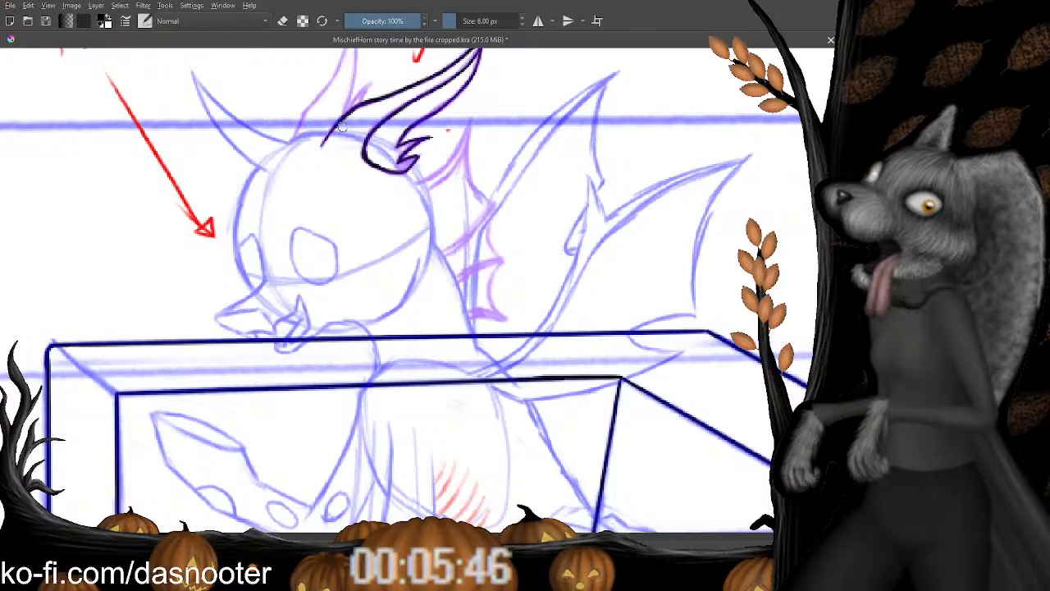
scroll(342, 126, "up", 3)
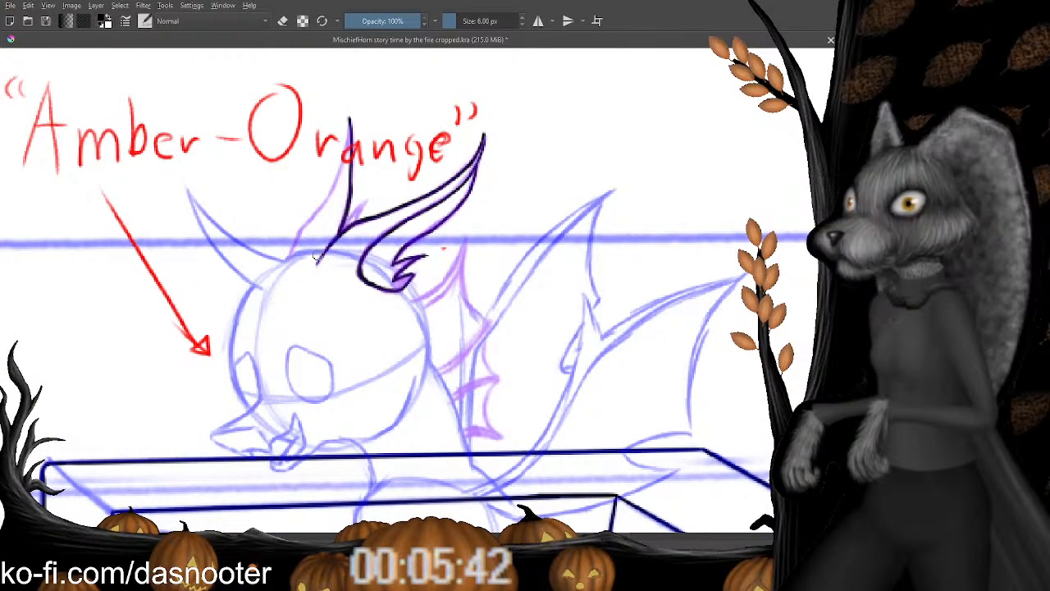
scroll(349, 195, "down", 1)
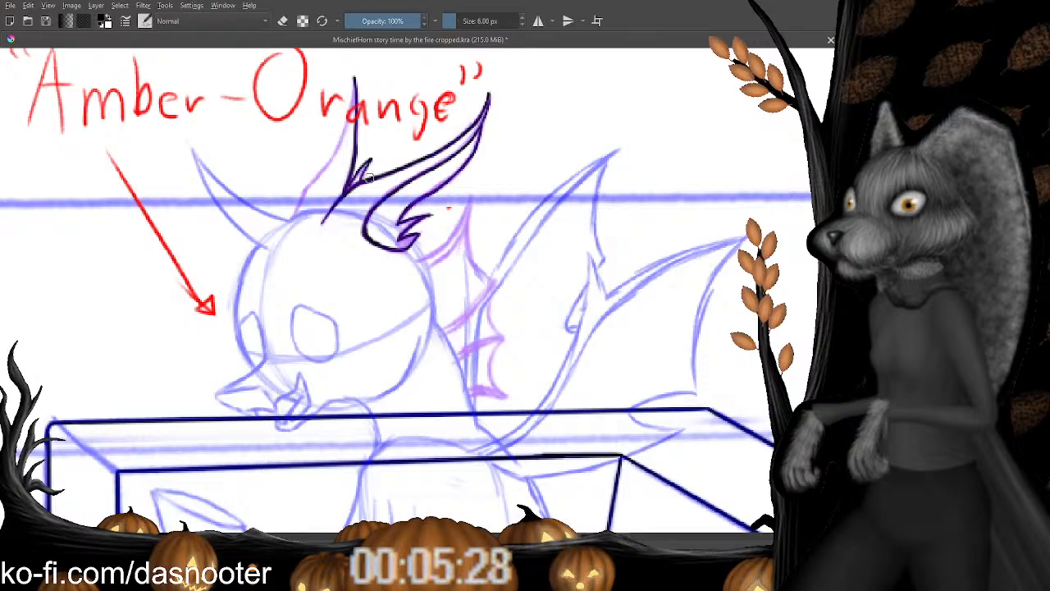
Examine the fireplace room reference images beside the canvas and return to the drawing.
scroll(370, 177, "down", 5)
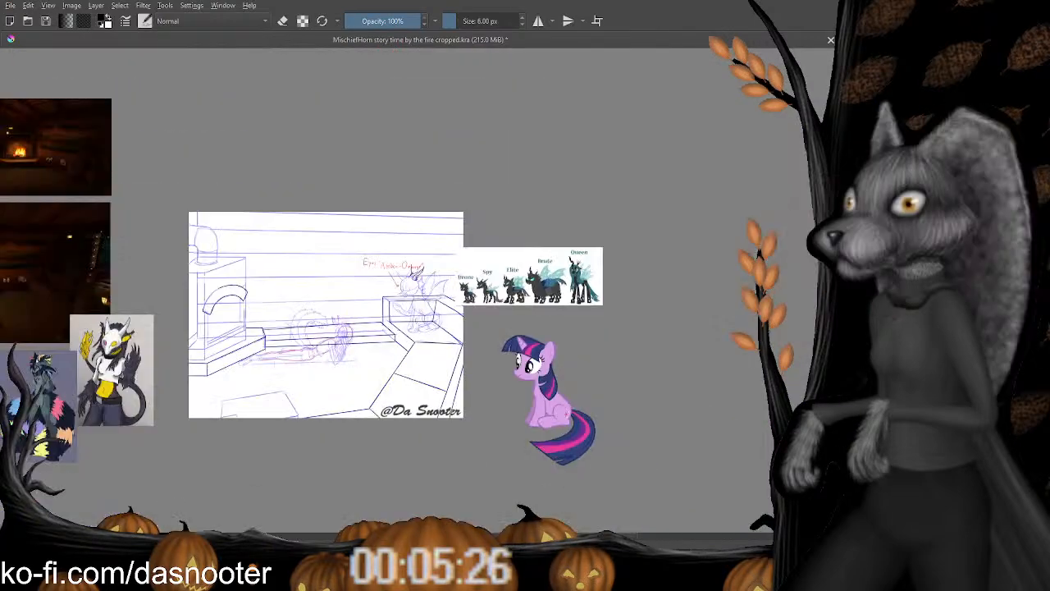
scroll(221, 172, "down", 2)
left_click_drag(220, 171, 624, 232)
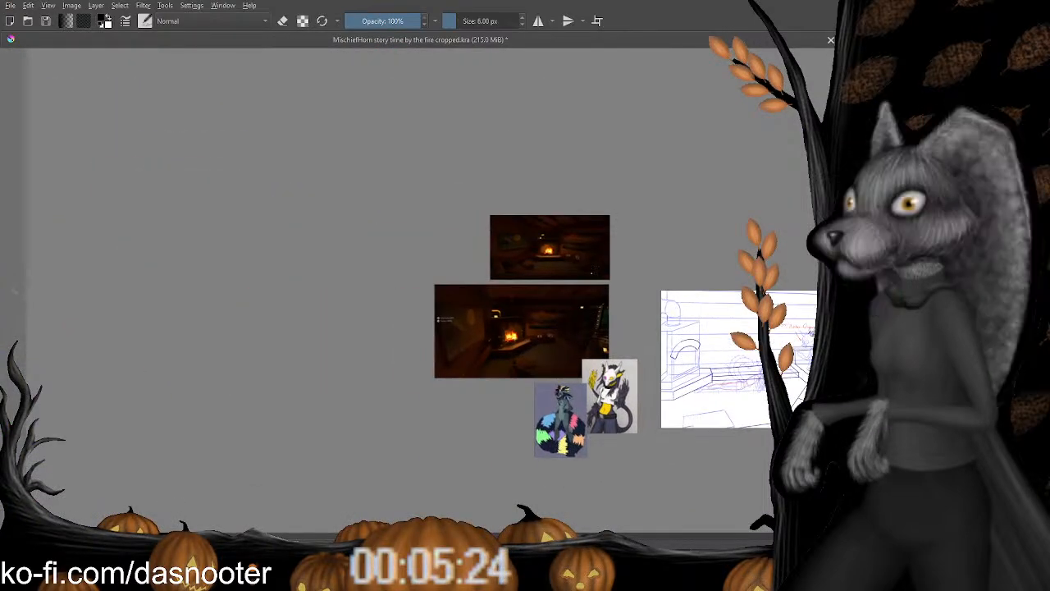
key("ctrl+plus")
key("ctrl+plus")
key("ctrl+plus")
left_click_drag(724, 270, 404, 243)
left_click_drag(397, 313, 364, 340)
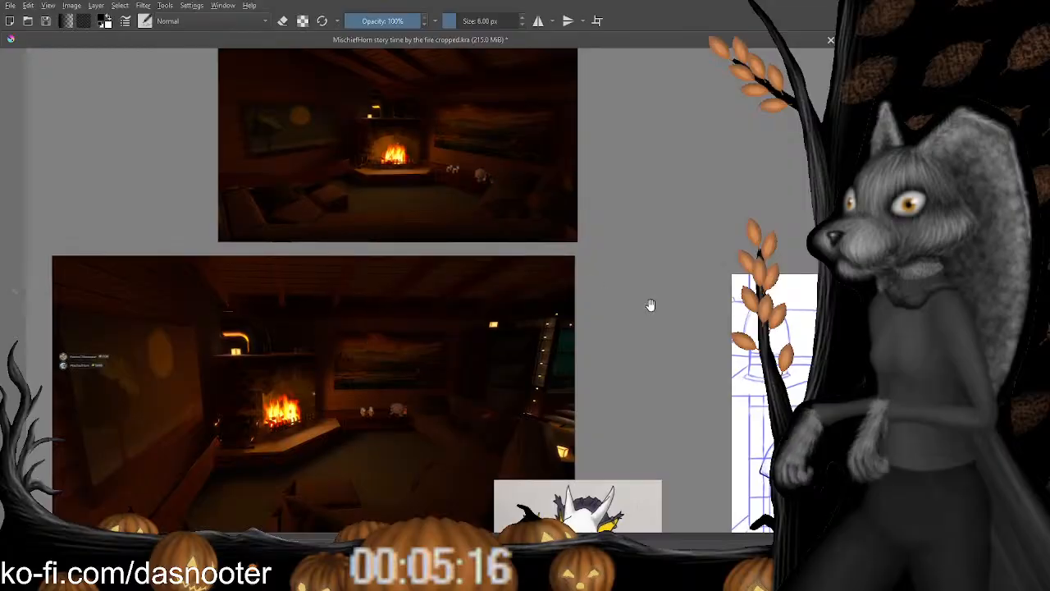
left_click_drag(651, 305, 120, 182)
left_click_drag(487, 222, 293, 168)
key("ctrl+plus")
key("ctrl+plus")
key("ctrl+plus")
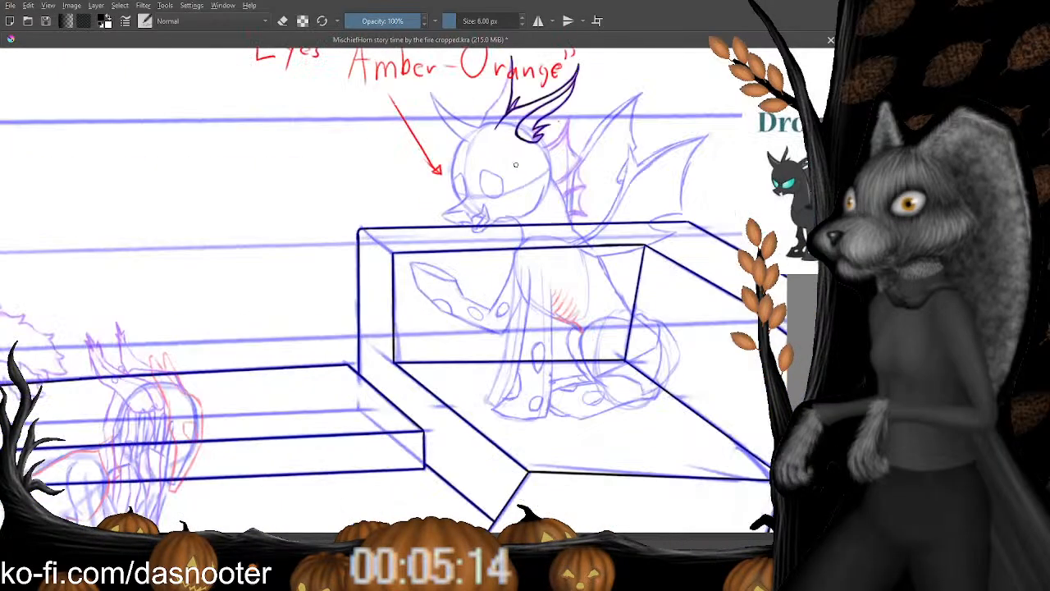
Ink the back curve of the winged character's head from the ear base down toward the neck.
left_click_drag(516, 165, 315, 192)
key("ctrl+plus")
left_click_drag(306, 74, 348, 238)
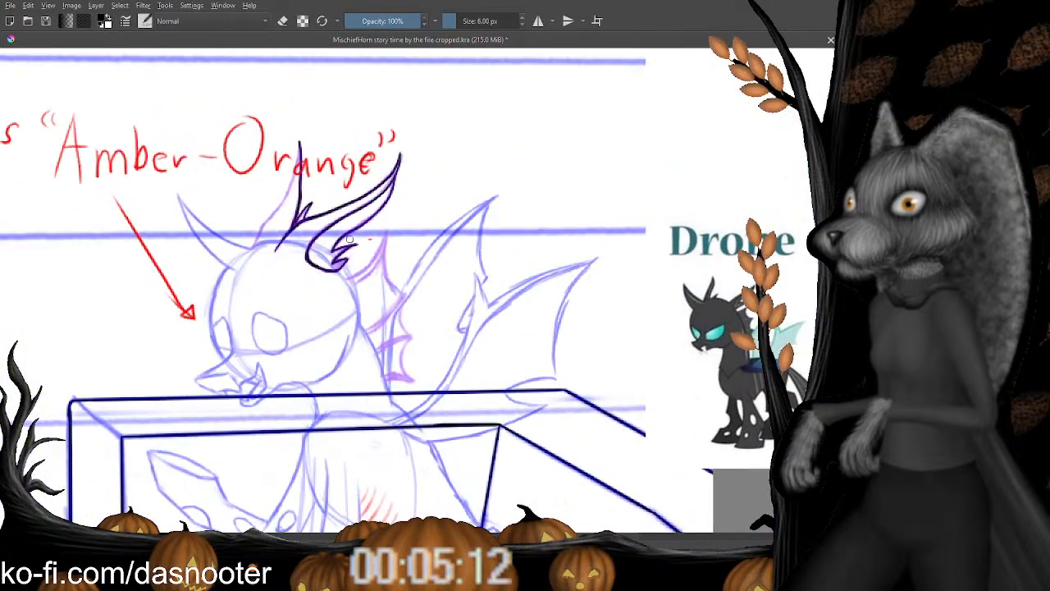
key("ctrl+plus")
key("ctrl+plus")
left_click_drag(265, 307, 283, 290)
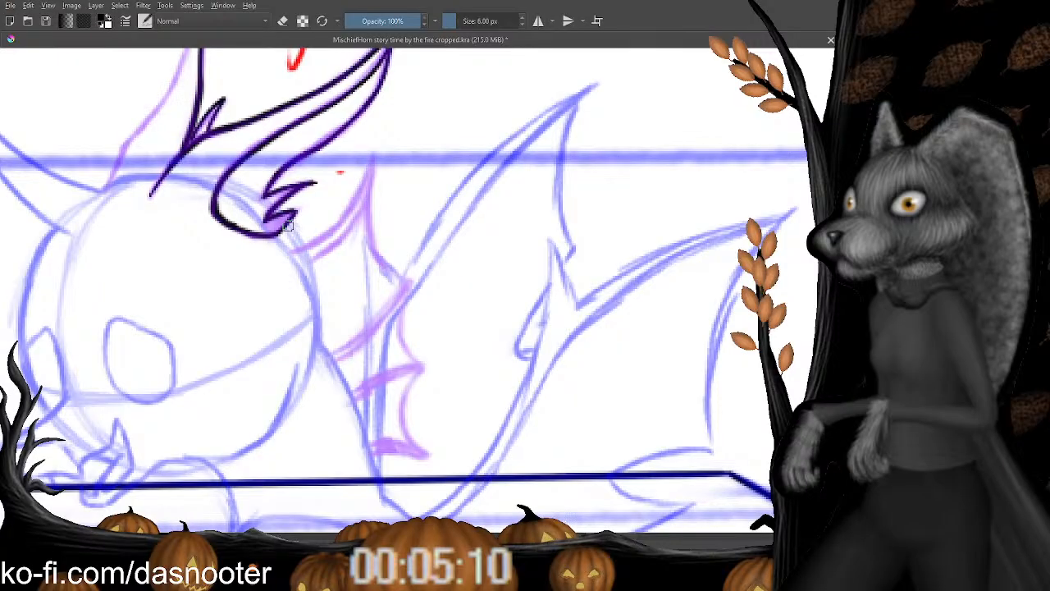
mouse_move(285, 226)
left_mouse_down()
mouse_move(319, 296)
mouse_move(312, 366)
left_mouse_up()
mouse_move(283, 371)
left_mouse_down()
mouse_move(300, 294)
mouse_move(326, 252)
mouse_move(325, 289)
left_mouse_up()
key("e")
key("e")
left_click_drag(318, 336, 309, 292)
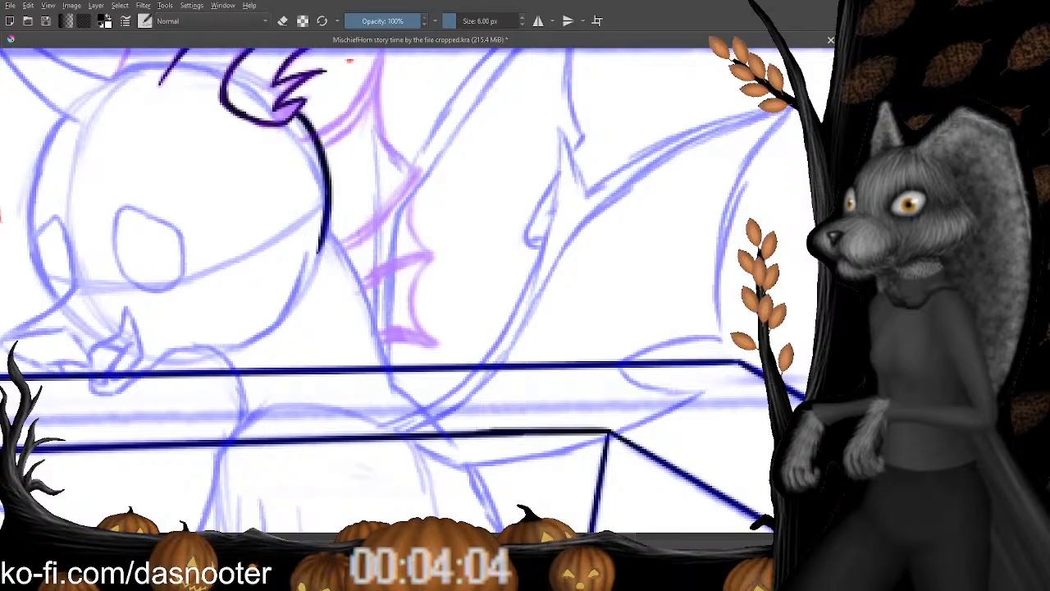
Ink the front edge of the upright prong on top of the head, from its tip toward the skull.
scroll(249, 382, "down", 7)
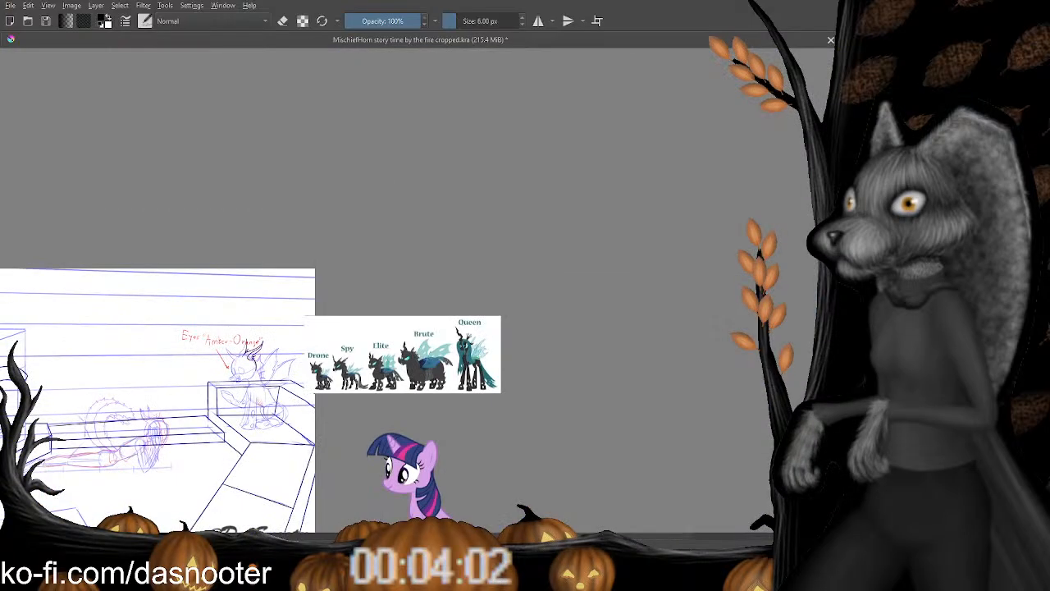
scroll(491, 289, "up", 7)
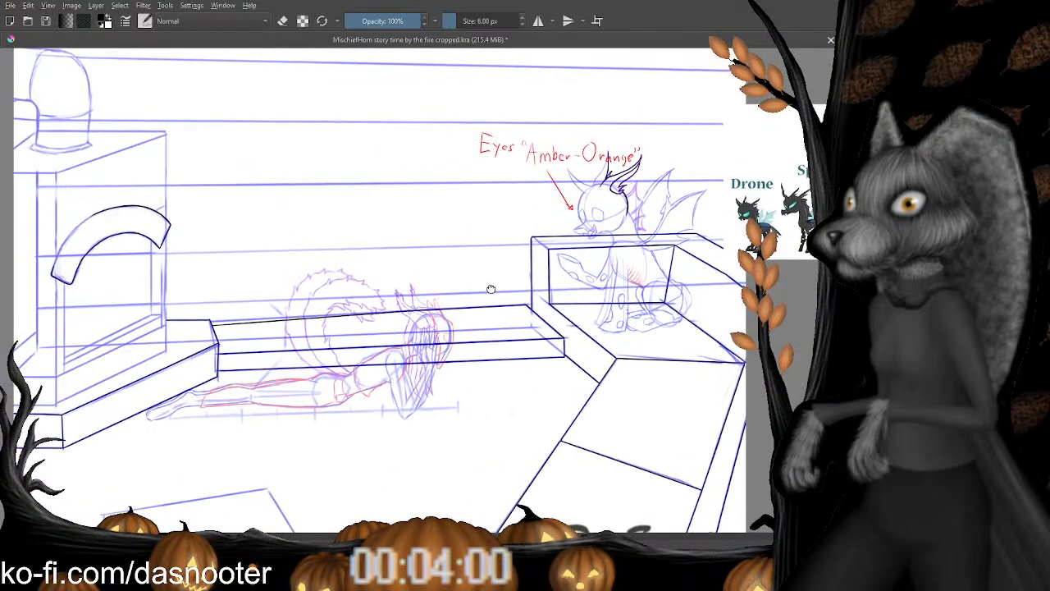
scroll(491, 288, "down", 3)
scroll(361, 218, "up", 5)
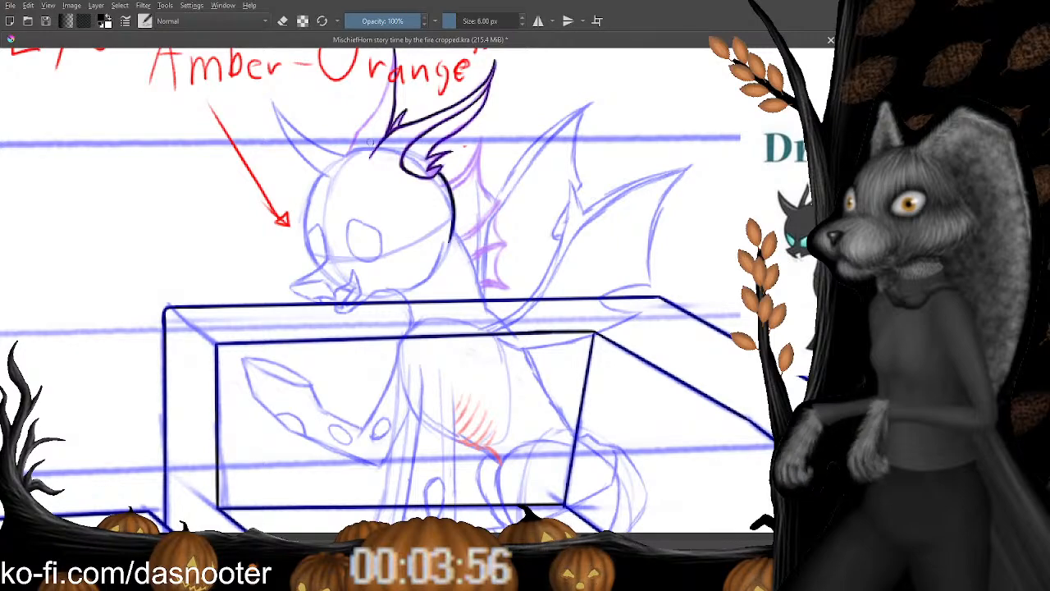
scroll(336, 135, "up", 4)
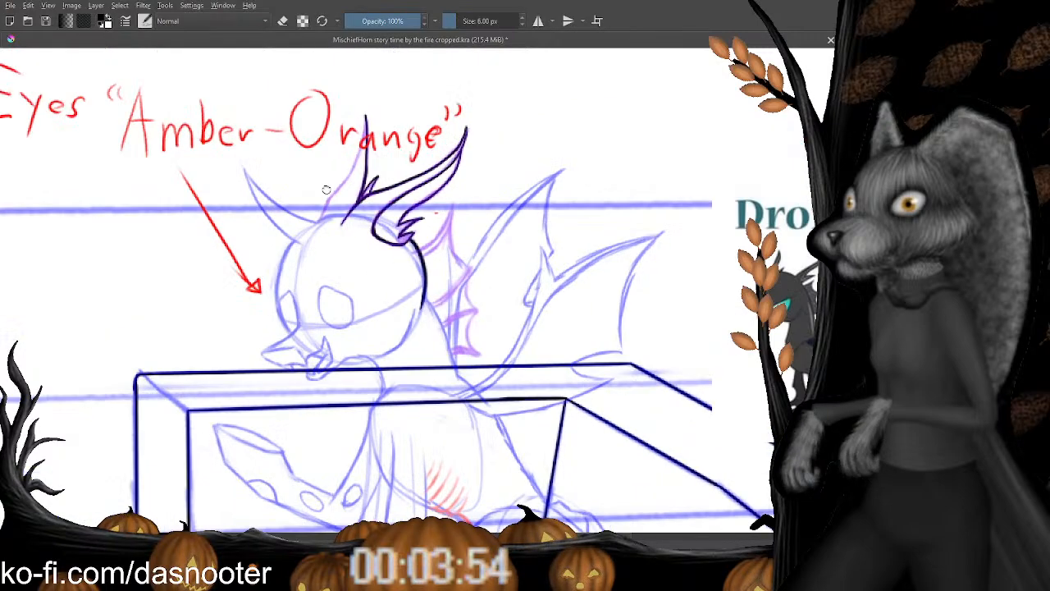
scroll(344, 148, "up", 3)
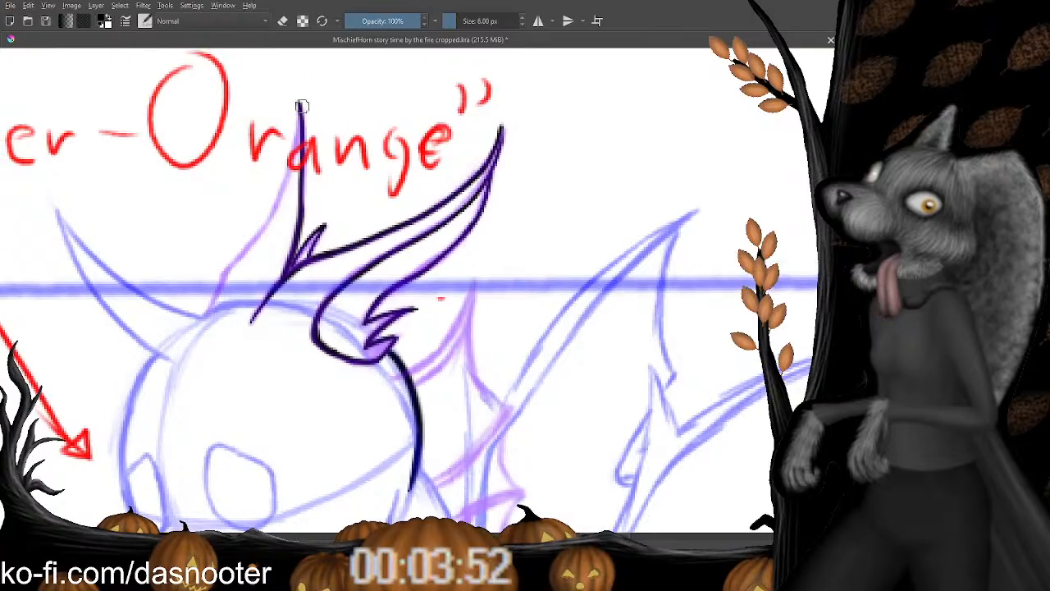
mouse_move(298, 141)
left_mouse_down()
mouse_move(287, 184)
mouse_move(235, 258)
mouse_move(281, 151)
left_mouse_up()
key("e")
key("e")
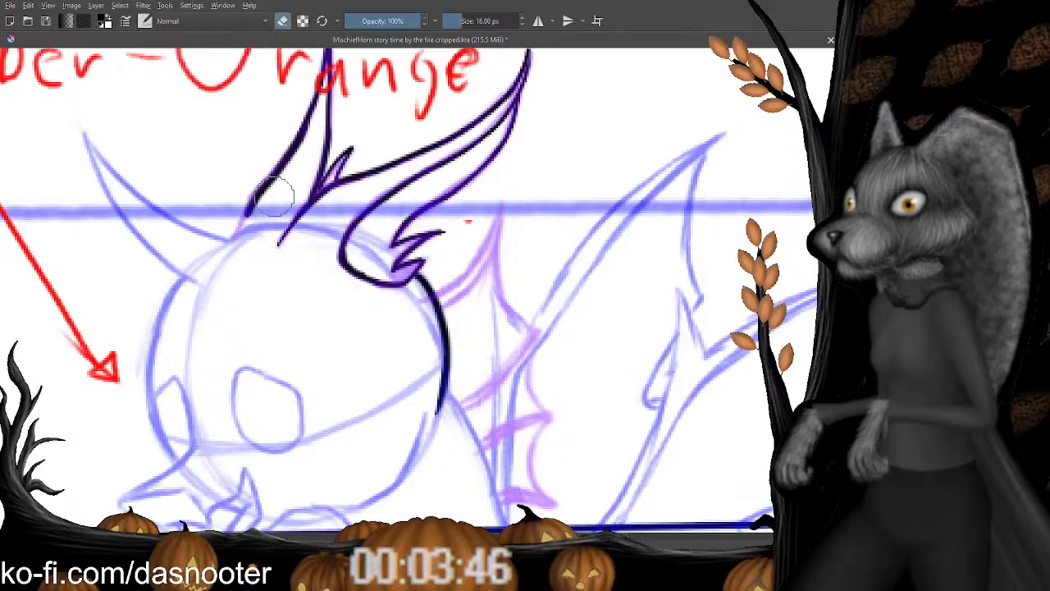
Trim the lower end of the prong's front edge and redraw it down to the top of the head.
key("e")
key("e")
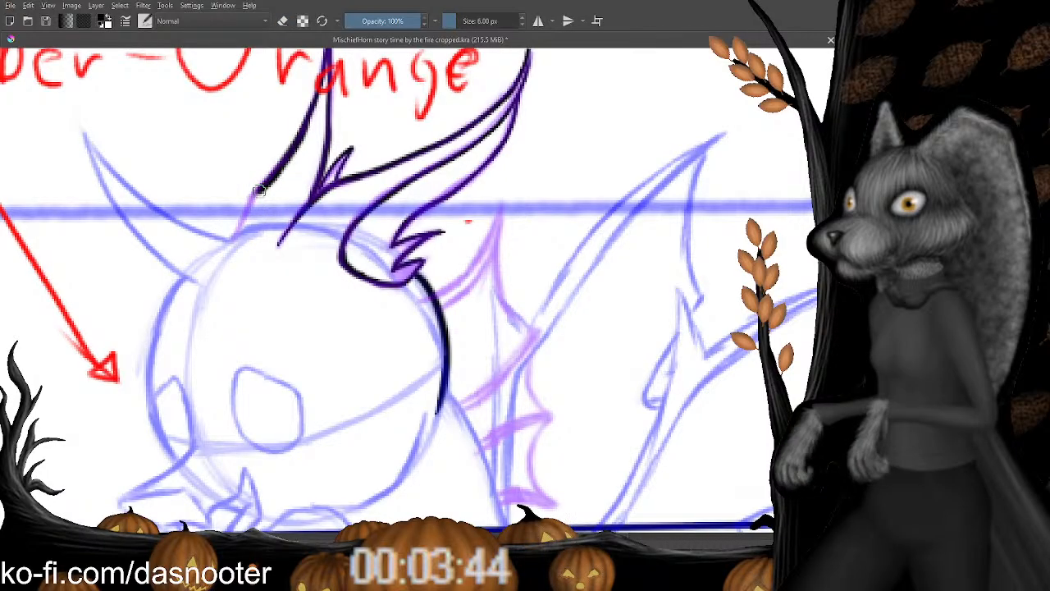
left_click_drag(266, 185, 239, 235)
left_click_drag(229, 278, 216, 271)
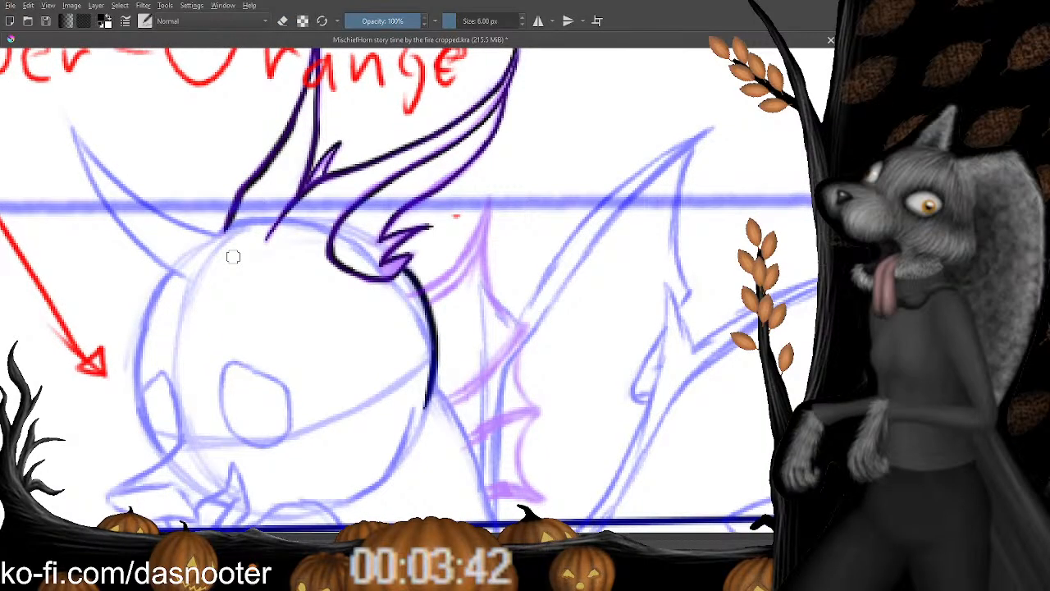
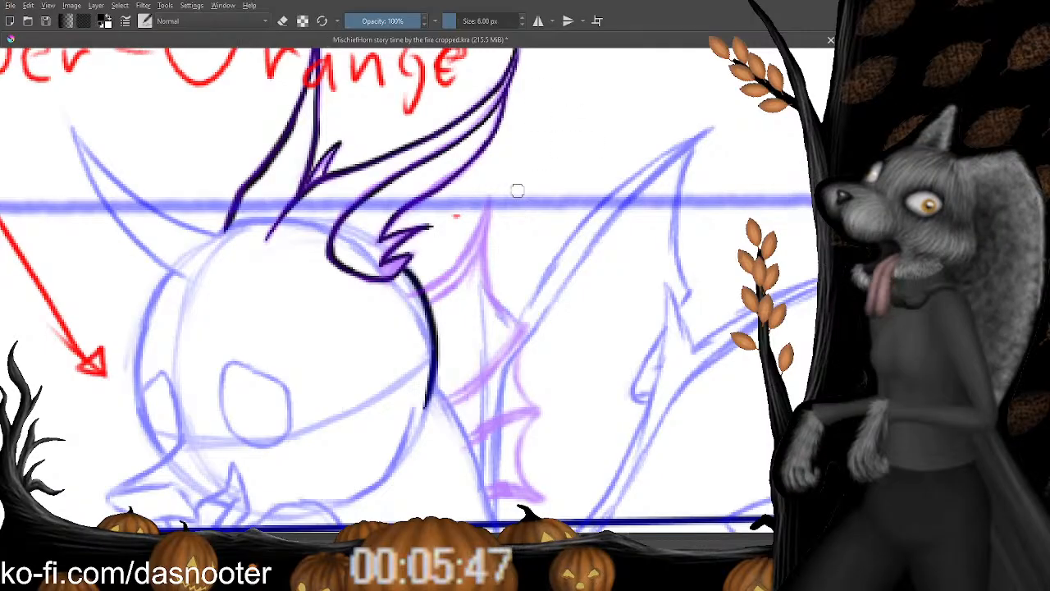
Ink the upper edge of the spiked neck fin, curving from its tip to the back of the head.
left_click_drag(488, 197, 511, 85)
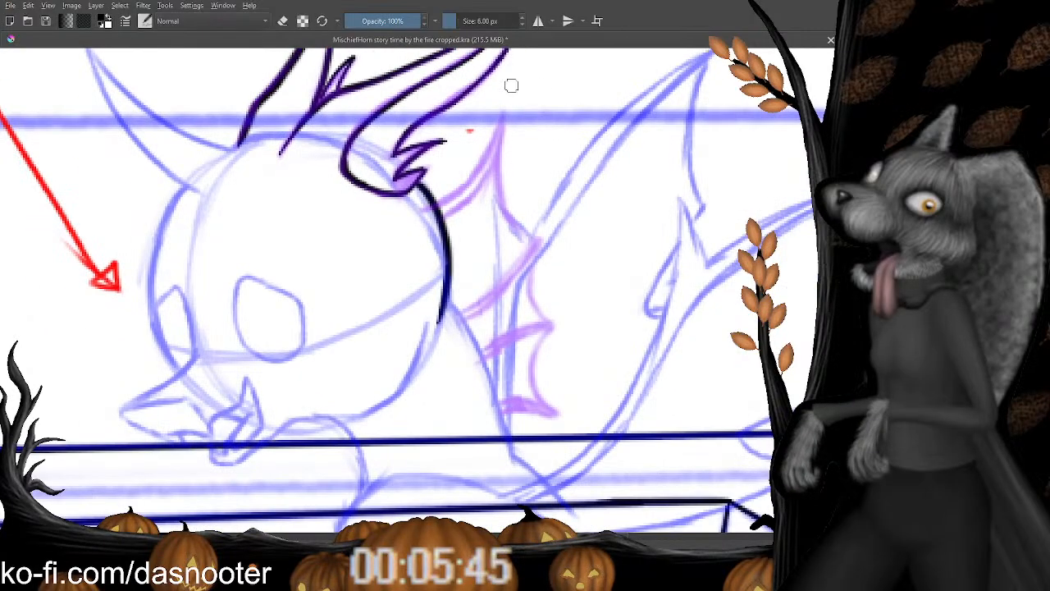
scroll(501, 134, "up", 3)
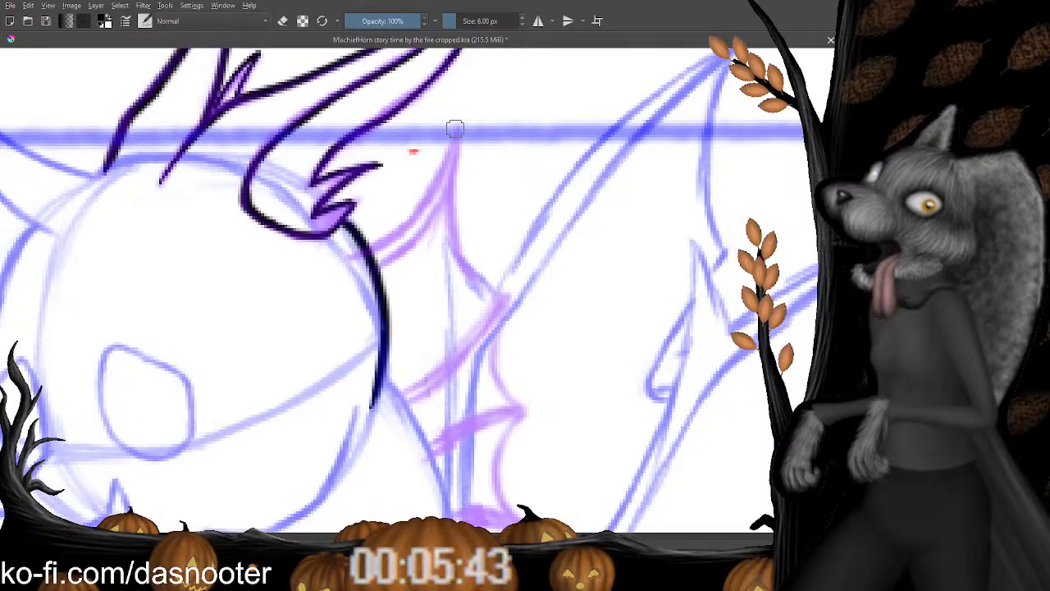
mouse_move(457, 125)
left_mouse_down()
mouse_move(467, 87)
mouse_move(451, 136)
mouse_move(394, 198)
mouse_move(373, 209)
mouse_move(312, 204)
left_mouse_up()
mouse_move(405, 80)
left_mouse_down()
mouse_move(383, 168)
mouse_move(355, 210)
mouse_move(307, 204)
left_mouse_up()
key("ctrl+z")
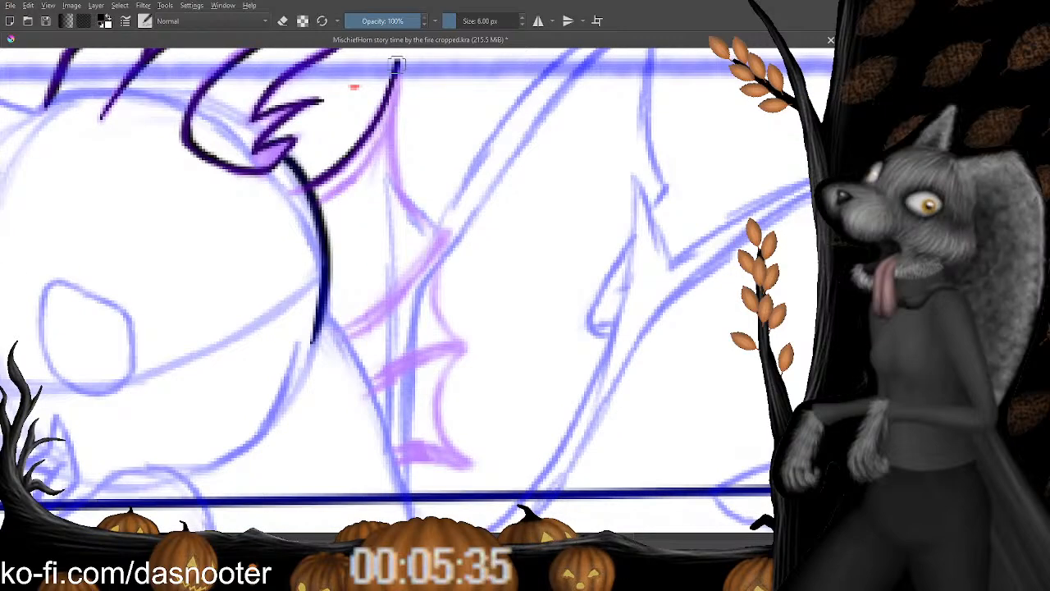
Ink the neck fin's first membrane section: the top spine's remaining edge, the scalloped outer edge and the second spine.
mouse_move(395, 74)
left_mouse_down()
mouse_move(371, 154)
mouse_move(263, 242)
left_mouse_up()
mouse_move(312, 94)
left_mouse_down()
mouse_move(305, 181)
mouse_move(360, 251)
left_mouse_up()
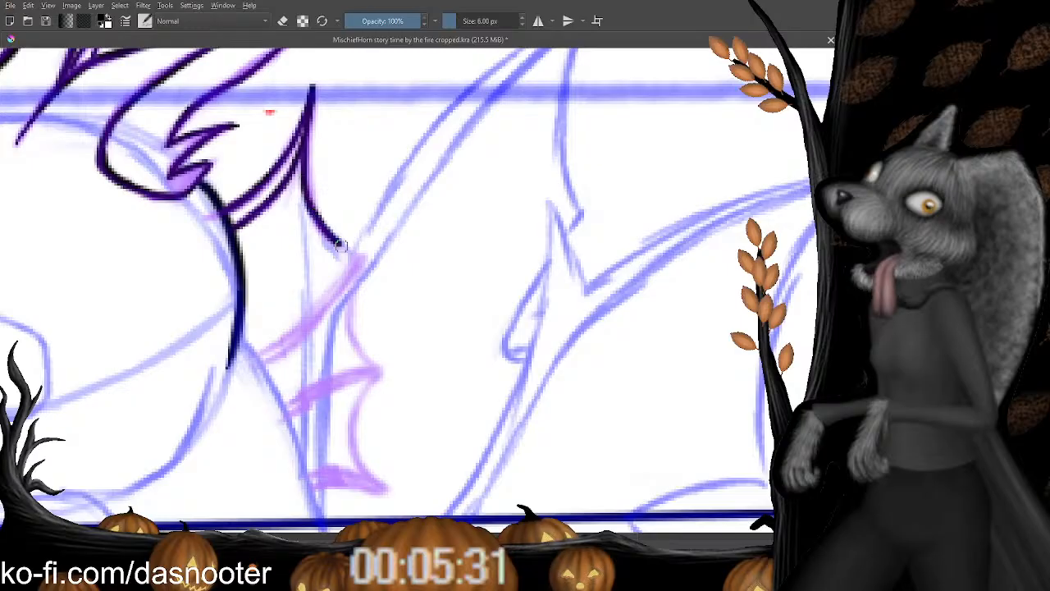
mouse_move(350, 307)
left_mouse_down()
mouse_move(349, 129)
mouse_move(347, 141)
left_mouse_up()
mouse_move(359, 93)
left_mouse_down()
mouse_move(345, 116)
mouse_move(252, 187)
left_mouse_up()
mouse_move(370, 74)
left_mouse_down()
mouse_move(312, 110)
mouse_move(231, 219)
mouse_move(198, 229)
left_mouse_up()
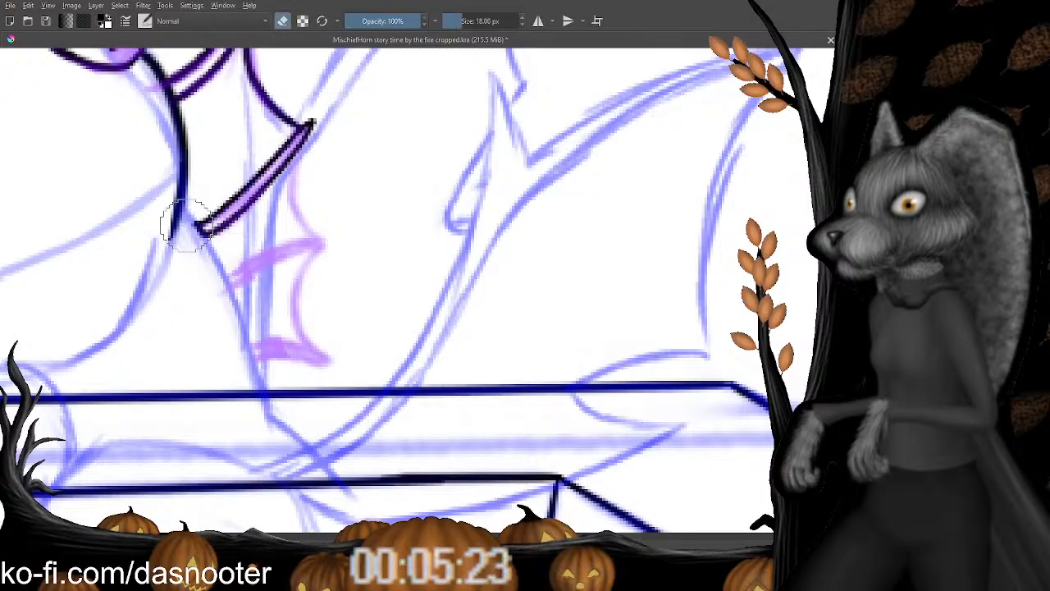
Ink the back of the neck from the head curve down past the neck fin to the shoulder.
key("e")
key("e")
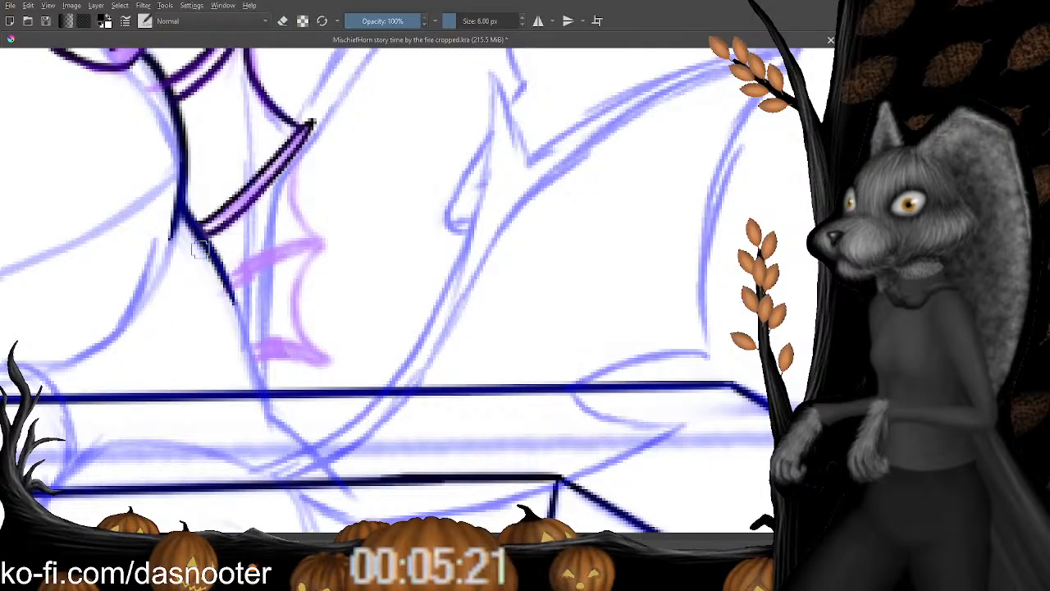
mouse_move(175, 197)
left_mouse_down()
mouse_move(242, 322)
mouse_move(249, 355)
left_mouse_up()
mouse_move(247, 349)
left_mouse_down()
mouse_move(213, 194)
mouse_move(249, 283)
mouse_move(310, 345)
left_mouse_up()
left_click_drag(316, 390, 335, 488)
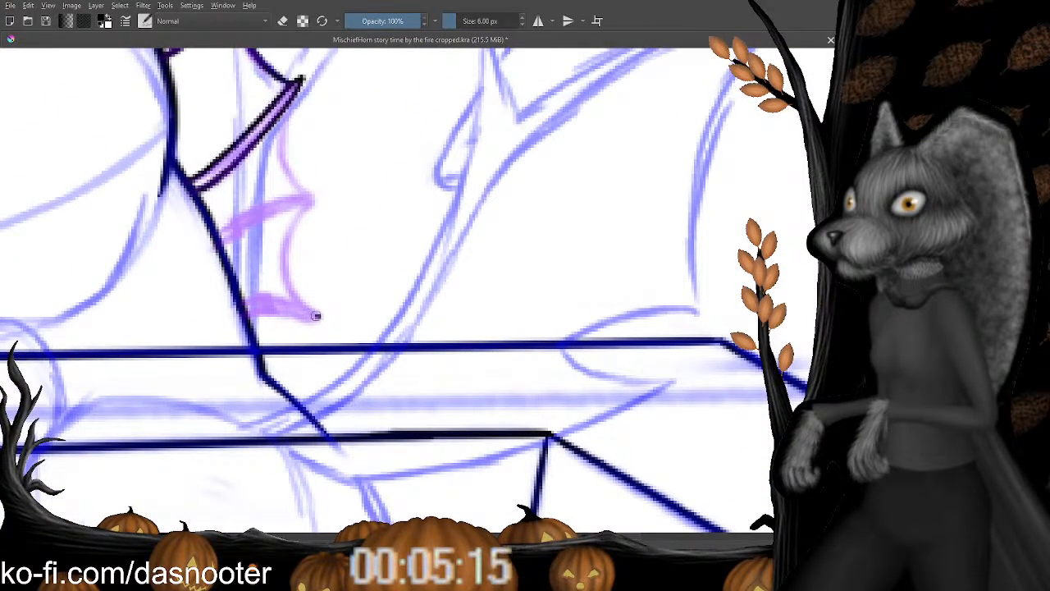
Ink the neck fin's two lower spines and the scalloped membrane edges linking them up to the second spine.
mouse_move(320, 316)
left_mouse_down()
mouse_move(278, 295)
mouse_move(243, 297)
left_mouse_up()
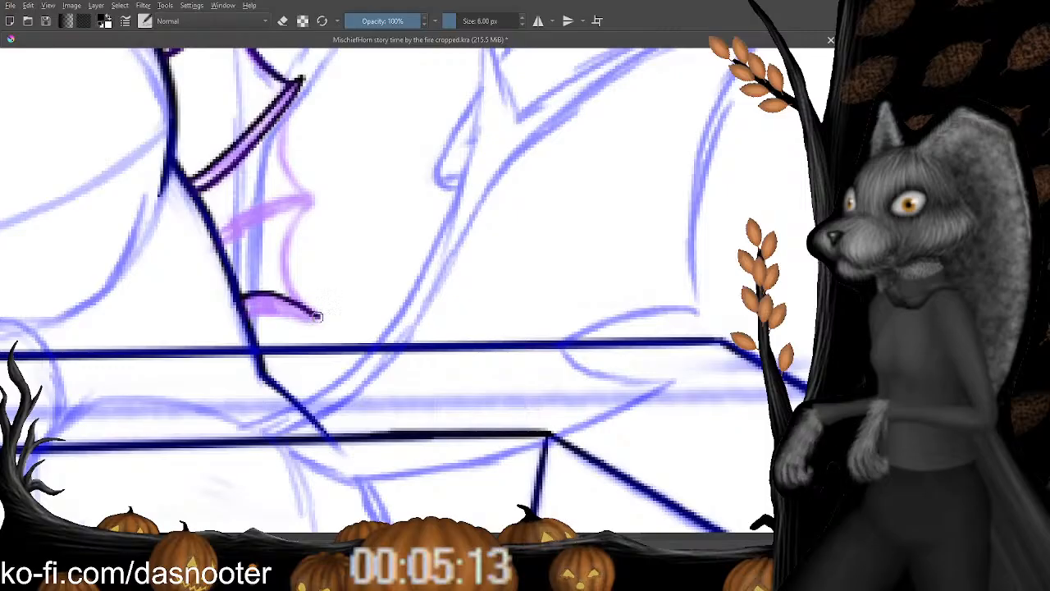
left_click_drag(318, 316, 244, 314)
mouse_move(303, 319)
left_mouse_down()
mouse_move(291, 331)
mouse_move(276, 289)
mouse_move(286, 227)
mouse_move(302, 213)
mouse_move(300, 237)
mouse_move(295, 220)
mouse_move(224, 262)
left_mouse_up()
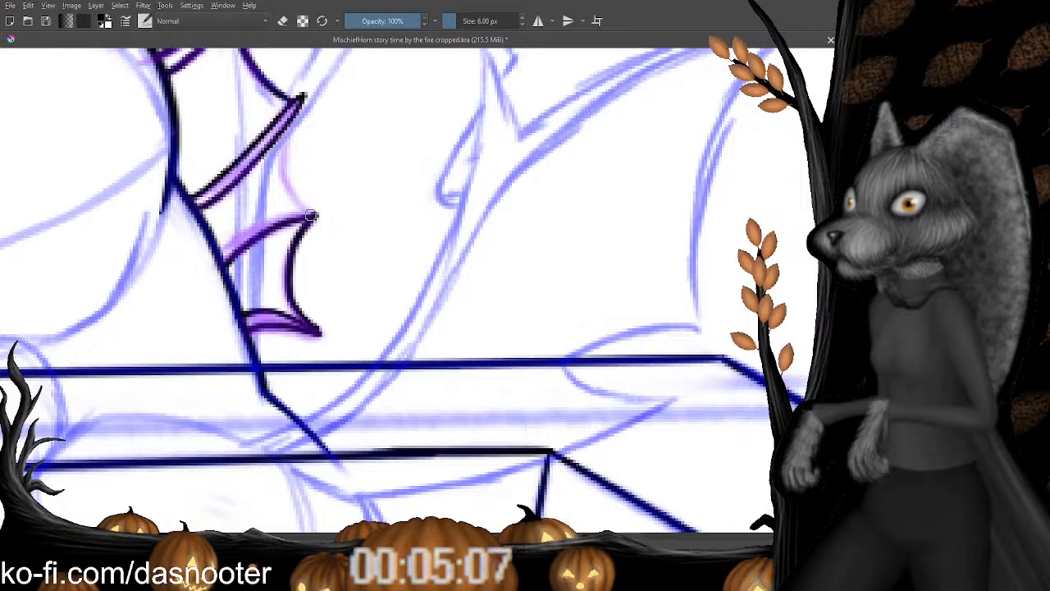
mouse_move(316, 215)
left_mouse_down()
mouse_move(279, 218)
mouse_move(214, 257)
mouse_move(284, 207)
mouse_move(279, 155)
mouse_move(295, 113)
left_mouse_up()
left_click_drag(292, 176, 301, 212)
Clean up the second spine's tip on the neck fin and redraw the membrane edge and spine lines meeting there.
key("e")
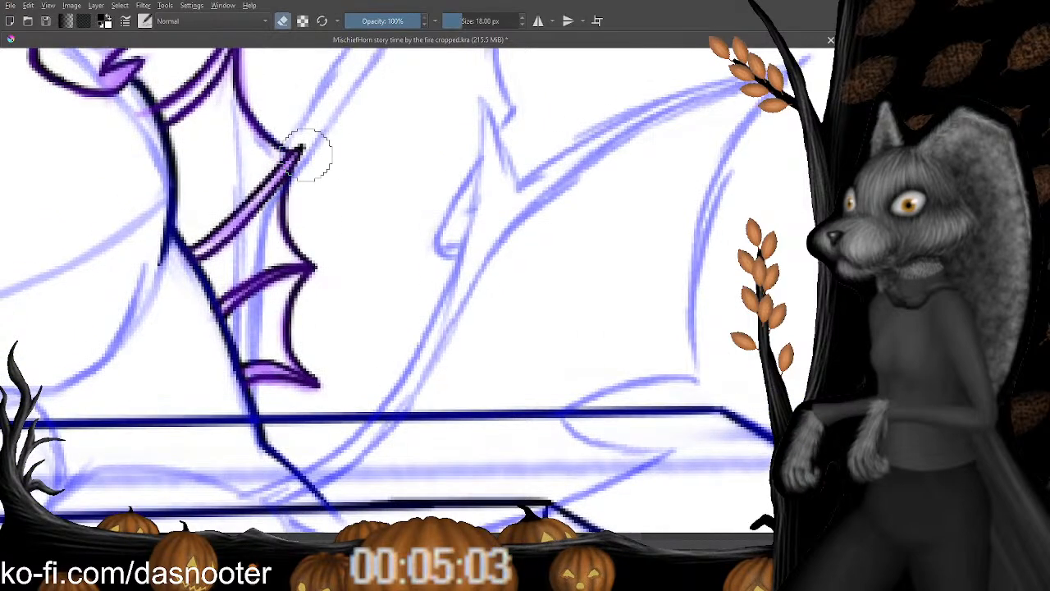
mouse_move(308, 155)
left_mouse_down()
mouse_move(301, 151)
mouse_move(237, 231)
left_mouse_up()
key("e")
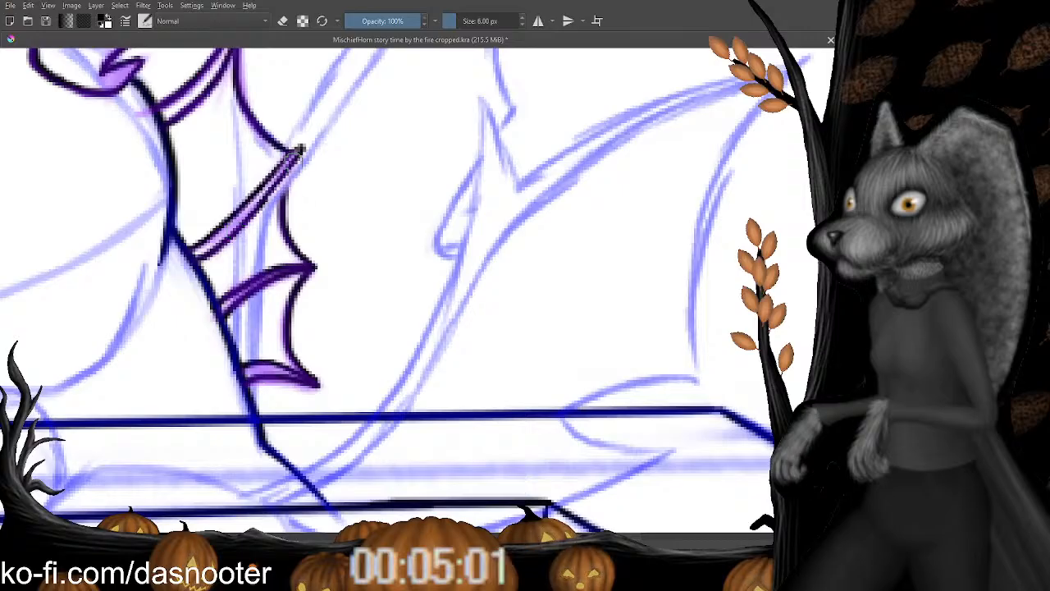
left_click_drag(300, 154, 283, 204)
left_click_drag(291, 160, 283, 208)
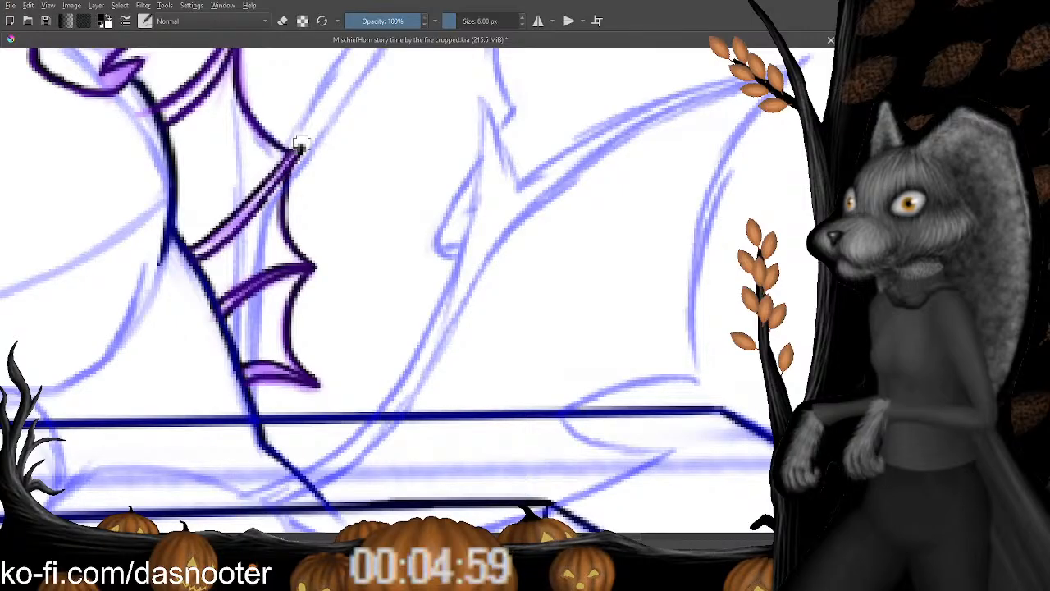
left_click_drag(301, 149, 236, 206)
left_click_drag(277, 175, 233, 226)
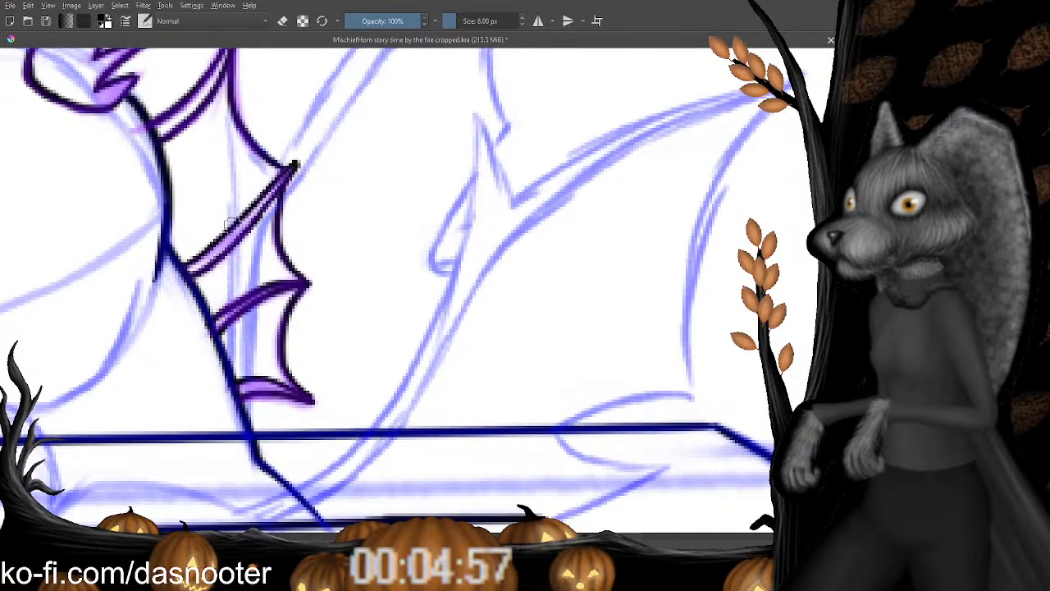
left_click_drag(306, 207, 286, 238)
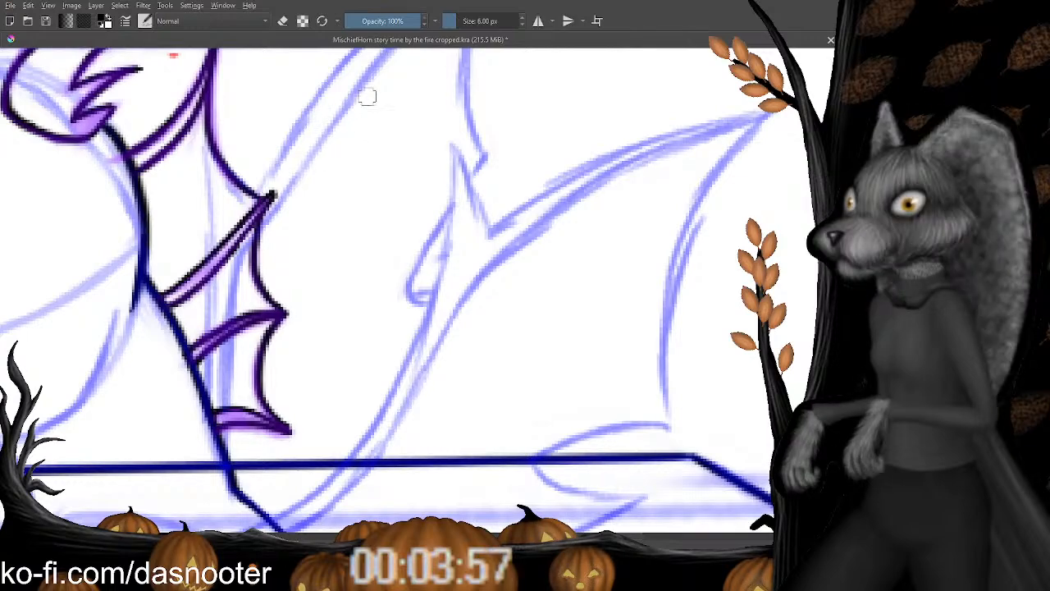
left_click_drag(443, 51, 326, 195)
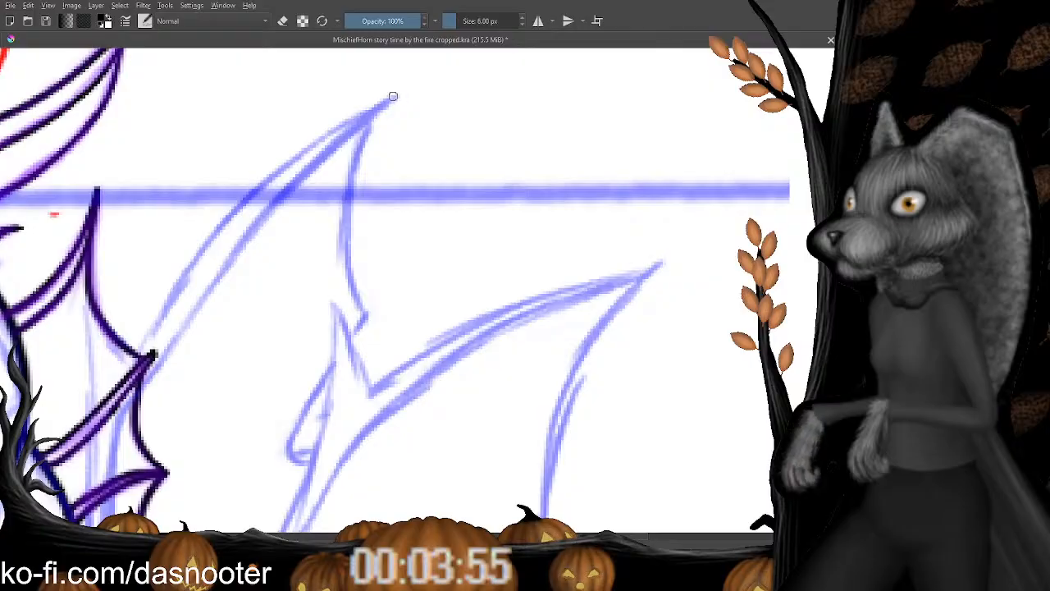
mouse_move(391, 97)
left_mouse_down()
mouse_move(287, 159)
mouse_move(223, 229)
left_mouse_up()
left_click_drag(362, 137, 392, 95)
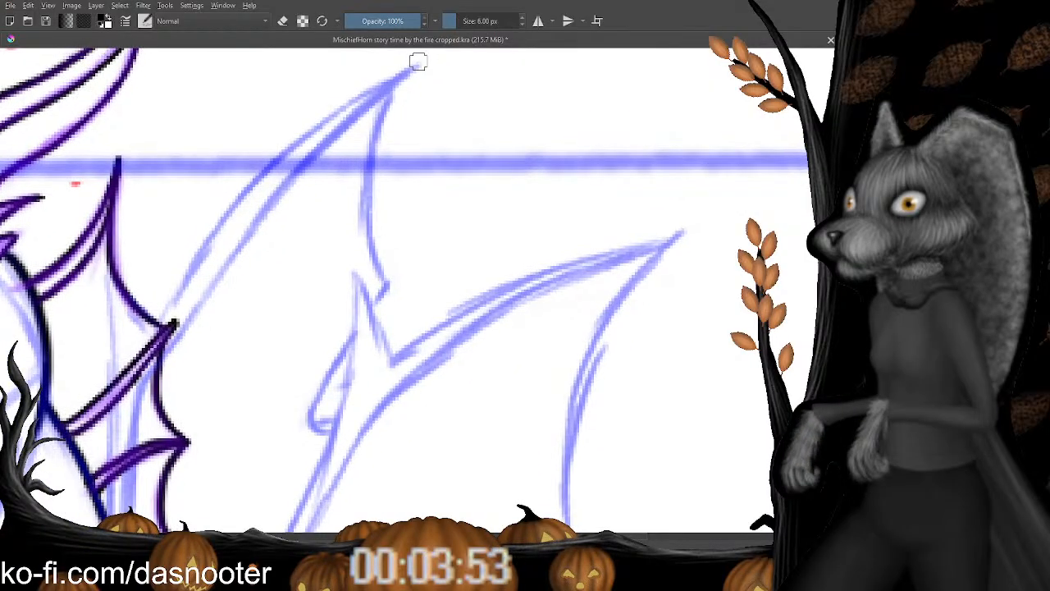
mouse_move(417, 60)
left_mouse_down()
mouse_move(288, 151)
mouse_move(209, 238)
left_mouse_up()
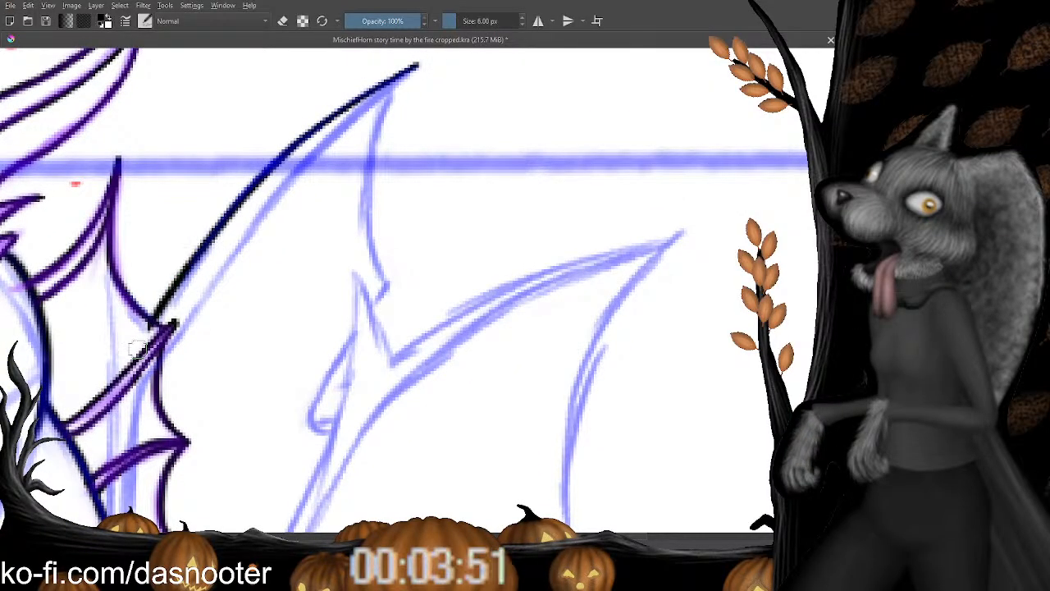
left_click_drag(172, 324, 152, 331)
key("ctrl+z")
mouse_move(394, 72)
left_mouse_down()
mouse_move(309, 125)
mouse_move(210, 215)
mouse_move(141, 307)
left_mouse_up()
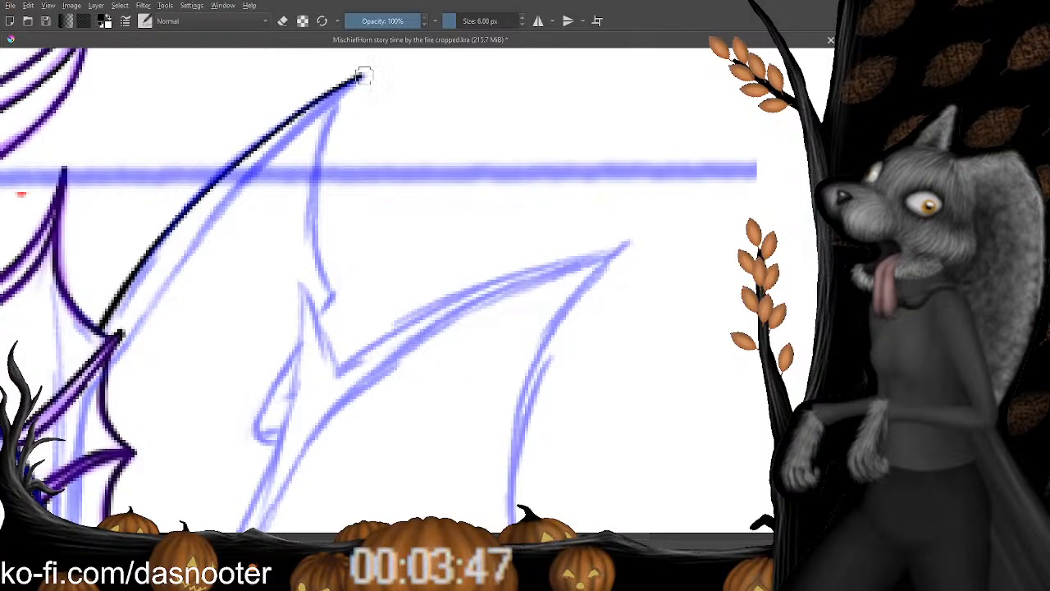
mouse_move(361, 75)
left_mouse_down()
mouse_move(271, 141)
mouse_move(163, 258)
mouse_move(122, 329)
left_mouse_up()
key("ctrl+z")
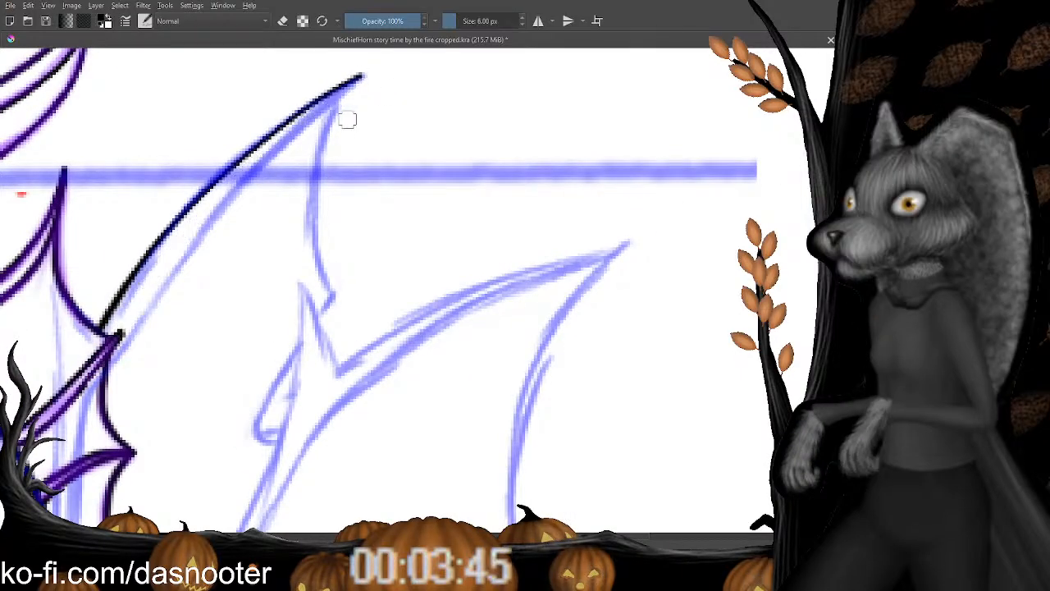
key("ctrl+z")
mouse_move(362, 76)
left_mouse_down()
mouse_move(312, 98)
mouse_move(187, 190)
mouse_move(72, 361)
left_mouse_up()
key("ctrl+z")
mouse_move(364, 74)
left_mouse_down()
mouse_move(219, 155)
mouse_move(154, 214)
mouse_move(76, 312)
left_mouse_up()
left_click_drag(212, 178, 215, 171)
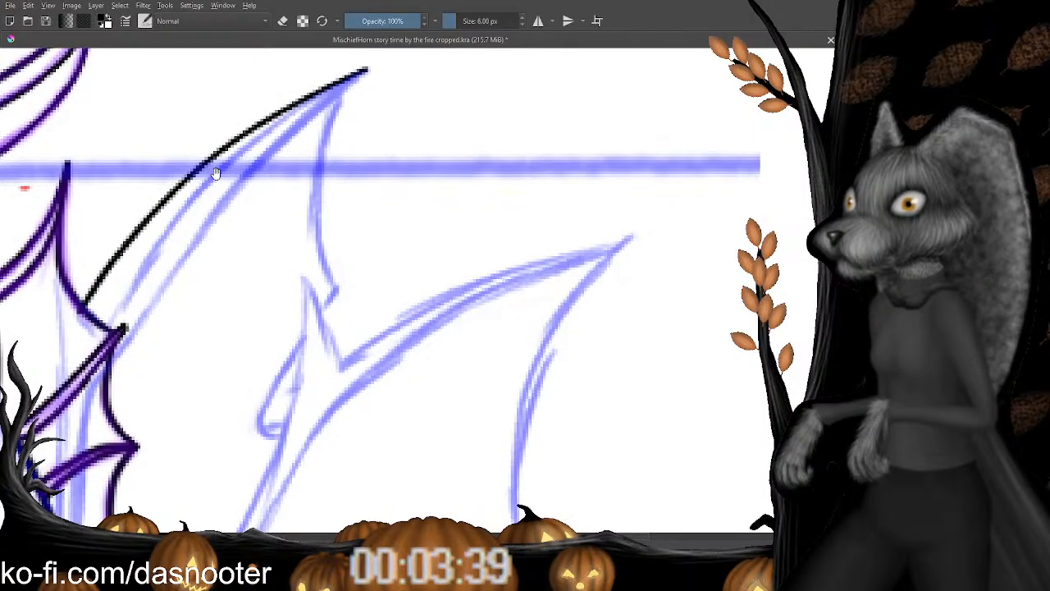
left_click_drag(85, 307, 107, 267)
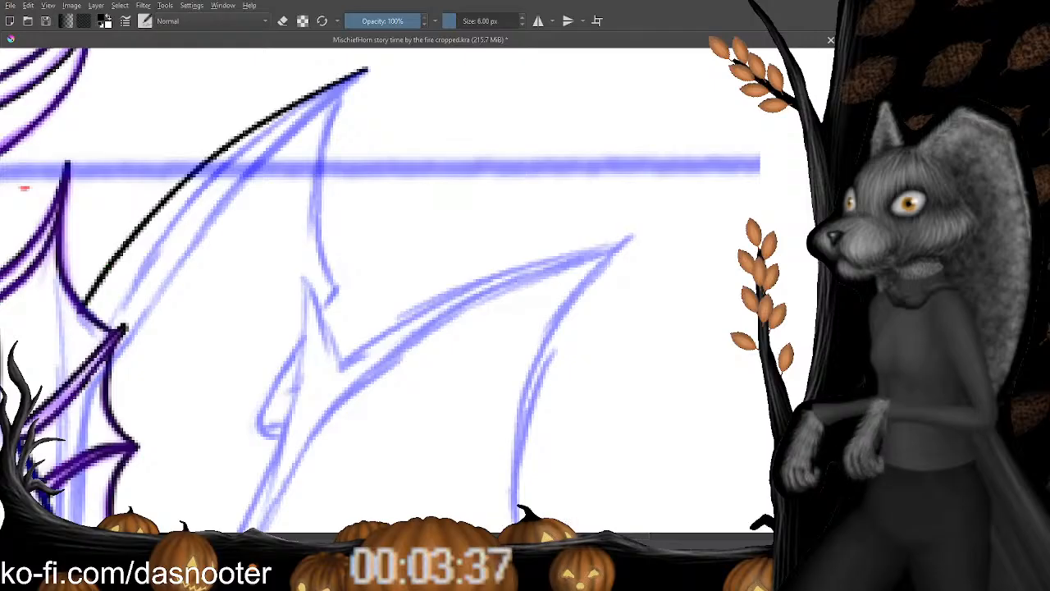
key("ctrl+z")
key("ctrl+z")
Ink both edges of the wing's upper finger from its tip to the neck fin, and erase the overshoot at its base.
left_click_drag(364, 70, 211, 161)
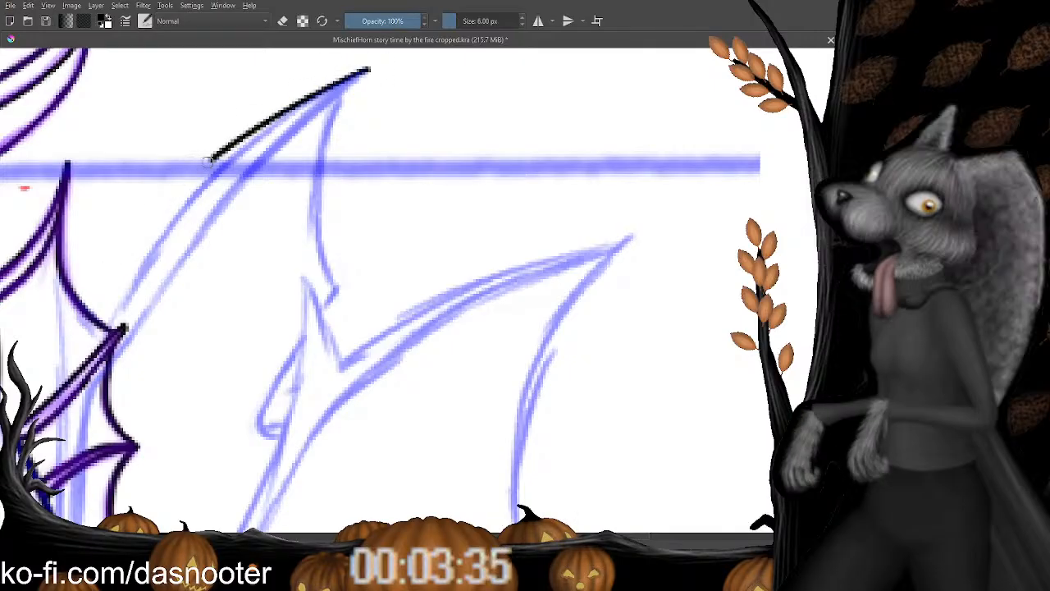
left_click_drag(100, 271, 82, 311)
left_click_drag(82, 312, 68, 311)
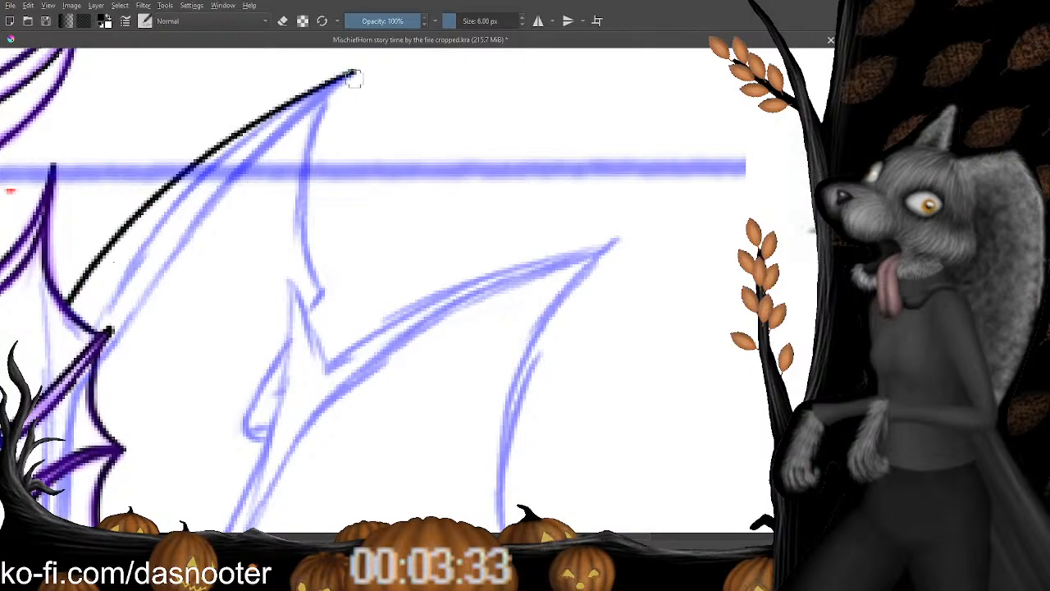
mouse_move(351, 74)
left_mouse_down()
mouse_move(205, 170)
mouse_move(141, 245)
left_mouse_up()
key("ctrl+z")
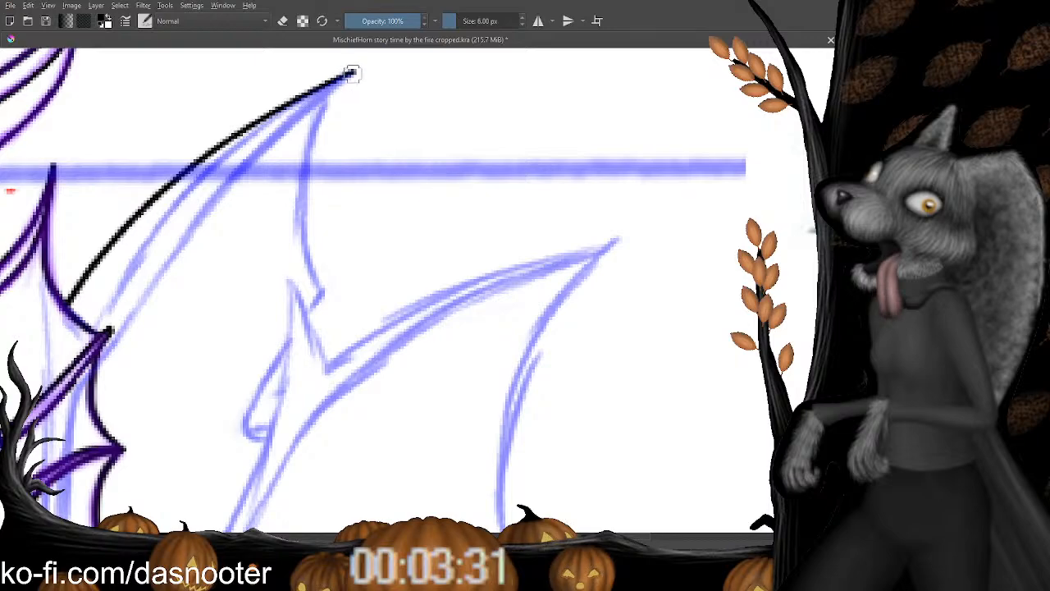
mouse_move(344, 78)
left_mouse_down()
mouse_move(195, 193)
mouse_move(86, 329)
left_mouse_up()
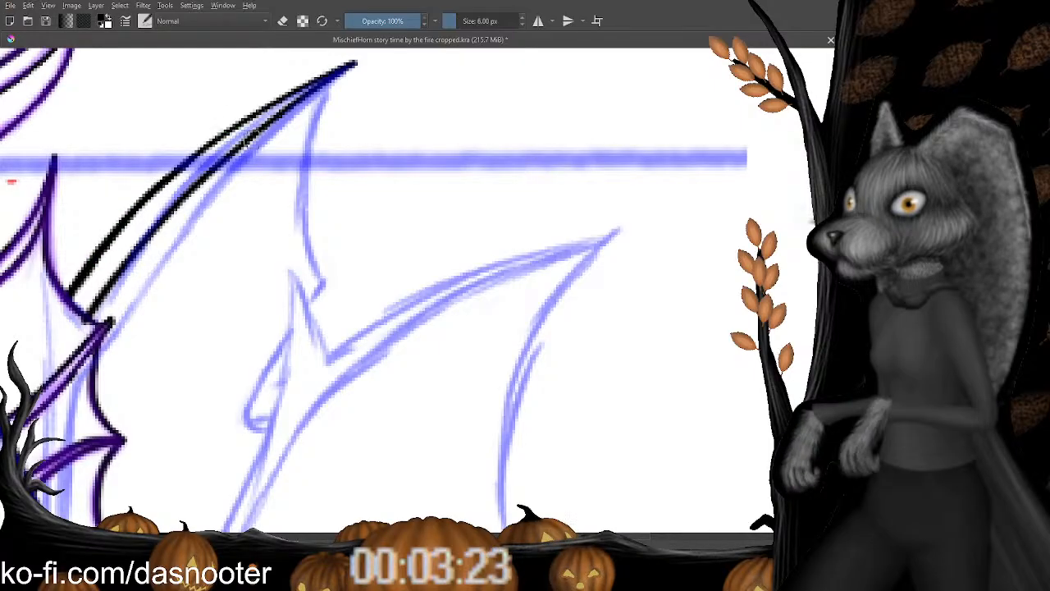
key("e")
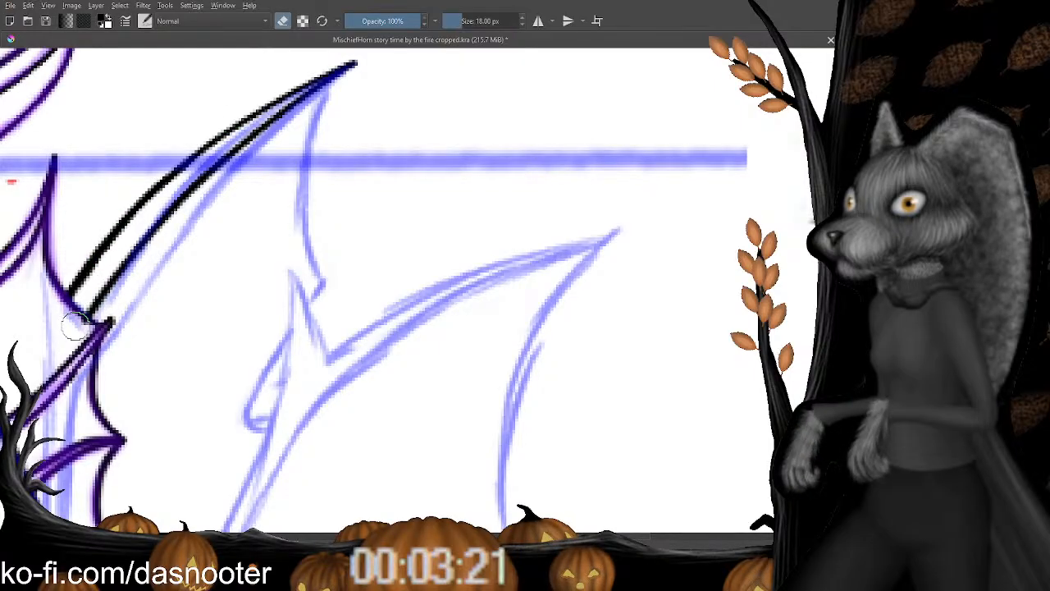
left_click_drag(75, 327, 79, 329)
left_click_drag(168, 285, 124, 319)
key("e")
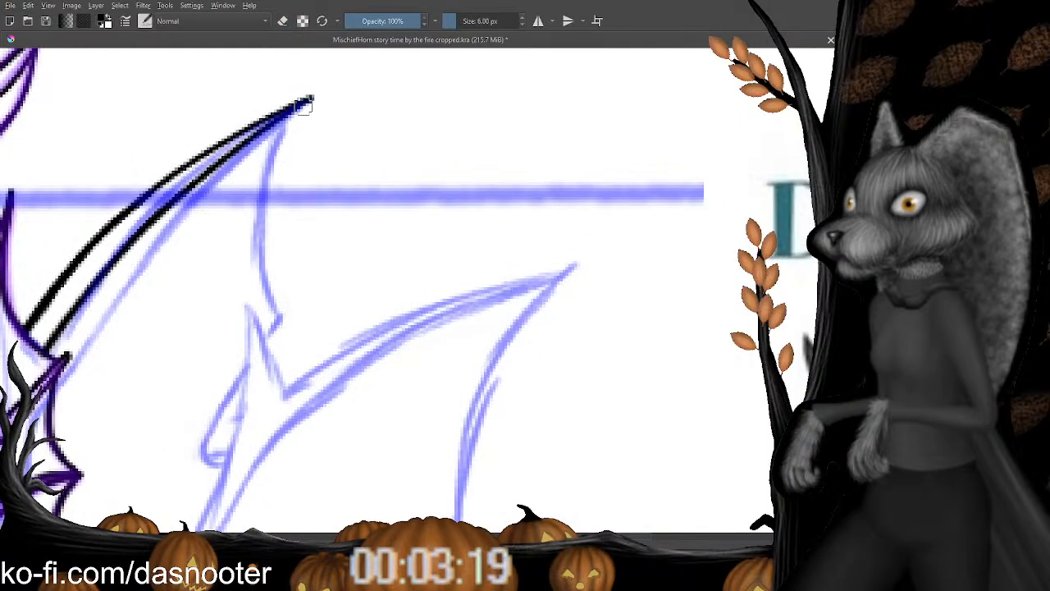
Ink the wing membrane's edge from the upper finger's tip down to the small hooked notch beside the spike.
mouse_move(304, 103)
left_mouse_down()
mouse_move(281, 123)
mouse_move(259, 188)
mouse_move(276, 339)
left_mouse_up()
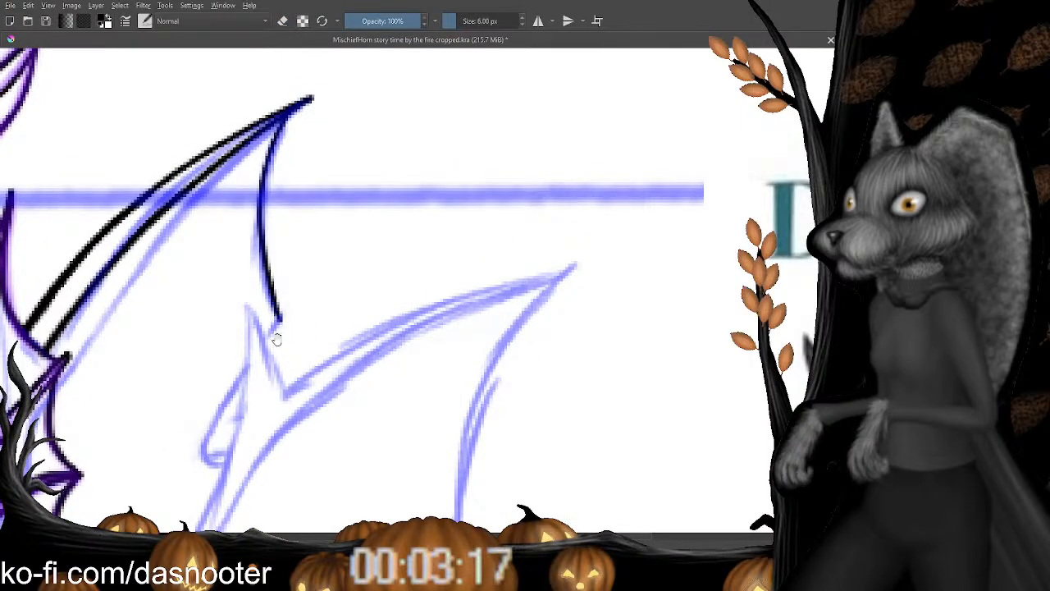
scroll(277, 339, "down", 5)
mouse_move(270, 164)
left_mouse_down()
mouse_move(283, 187)
mouse_move(256, 215)
mouse_move(256, 200)
mouse_move(259, 215)
left_mouse_up()
key("e")
key("e")
Ink the outer edge of the wing joint's pointed spike down to the lower finger, cleaning up stray ends.
mouse_move(252, 168)
left_mouse_down()
mouse_move(284, 256)
mouse_move(278, 273)
left_mouse_up()
key("e")
left_click_drag(255, 224, 272, 247)
key("e")
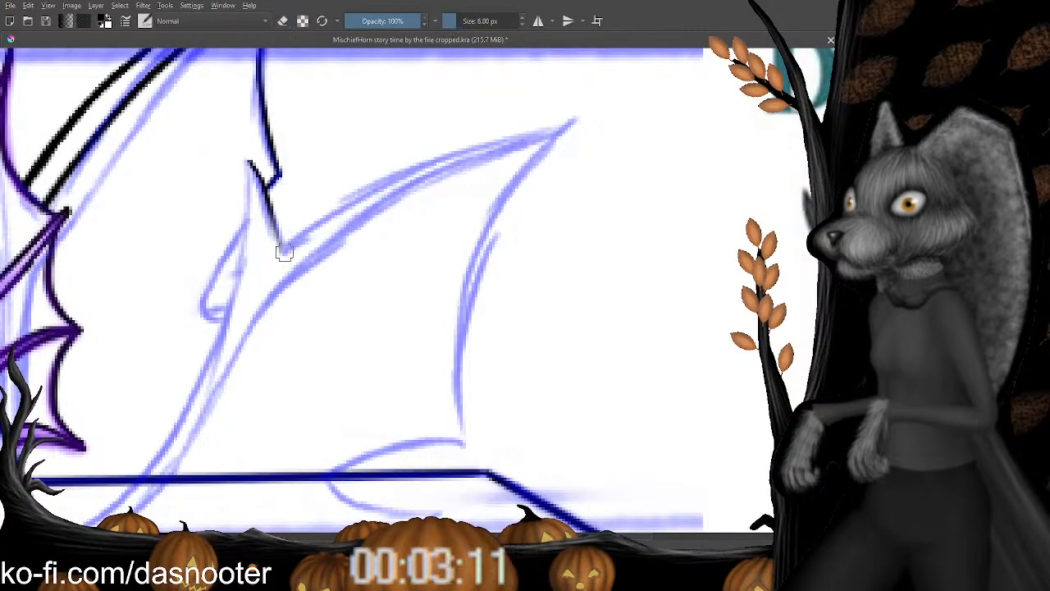
key("e")
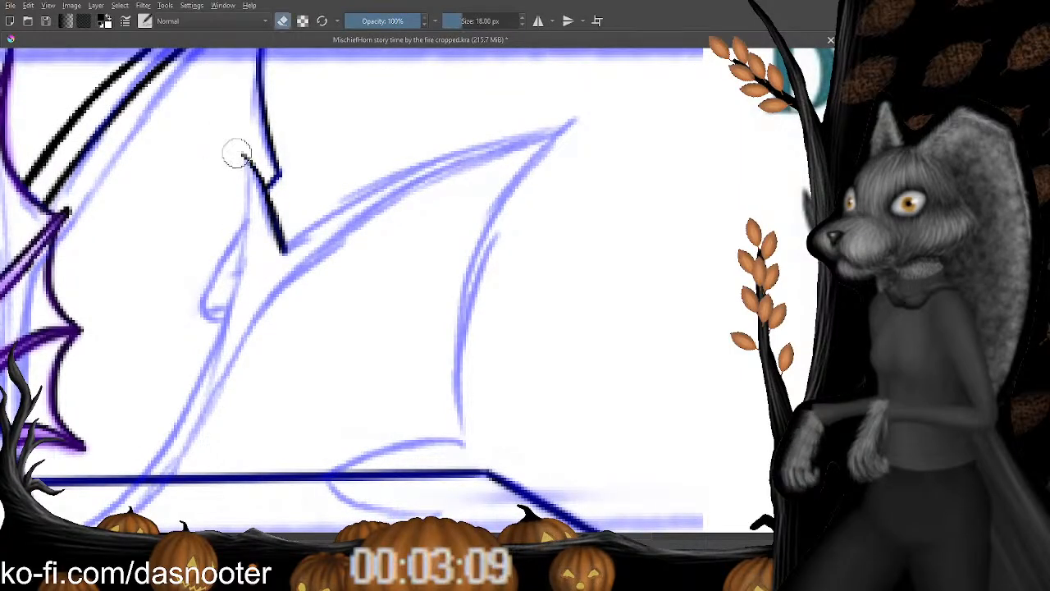
key("e")
Ink the inner edge of the wing arm from the spike's tip, curving down across the straight dark line toward the shoulder.
mouse_move(244, 158)
left_mouse_down()
mouse_move(247, 235)
mouse_move(210, 356)
left_mouse_up()
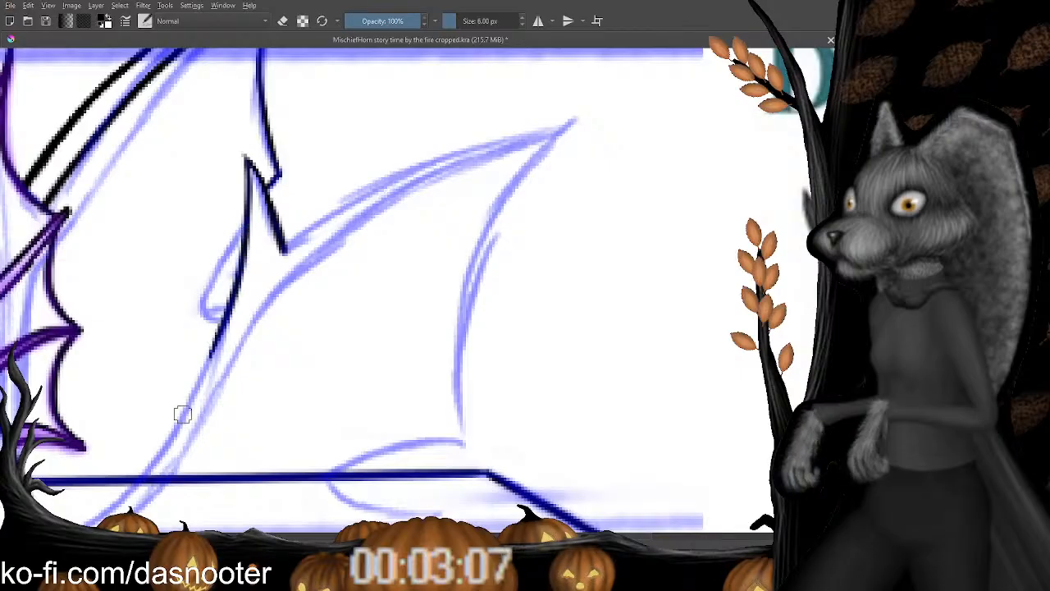
left_click_drag(183, 414, 199, 289)
key("e")
key("e")
mouse_move(232, 212)
left_mouse_down()
mouse_move(209, 276)
mouse_move(136, 378)
mouse_move(196, 269)
left_mouse_up()
mouse_move(275, 217)
left_mouse_down()
mouse_move(205, 276)
mouse_move(140, 302)
left_mouse_up()
mouse_move(119, 338)
left_mouse_down()
mouse_move(375, 271)
mouse_move(347, 272)
left_mouse_up()
Extend the wing arm line's lower end to the shoulder and add the short return stroke at its base.
key("minus")
key("minus")
key("minus")
key("minus")
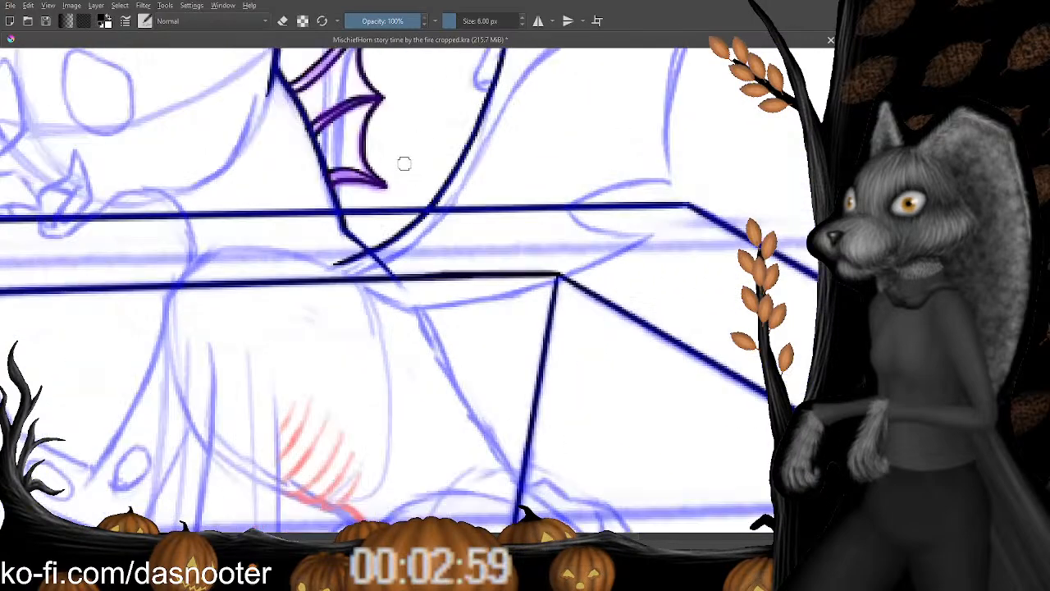
key("plus")
key("plus")
key("plus")
key("plus")
scroll(332, 238, "down", 1)
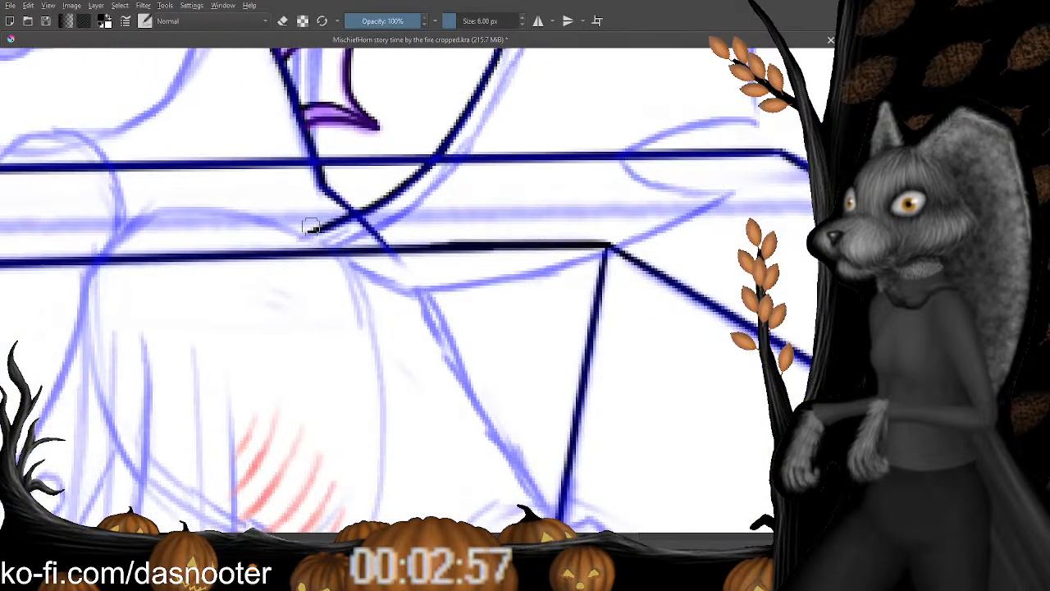
mouse_move(320, 228)
left_mouse_down()
mouse_move(301, 237)
mouse_move(312, 249)
mouse_move(293, 249)
left_mouse_up()
key("e")
key("e")
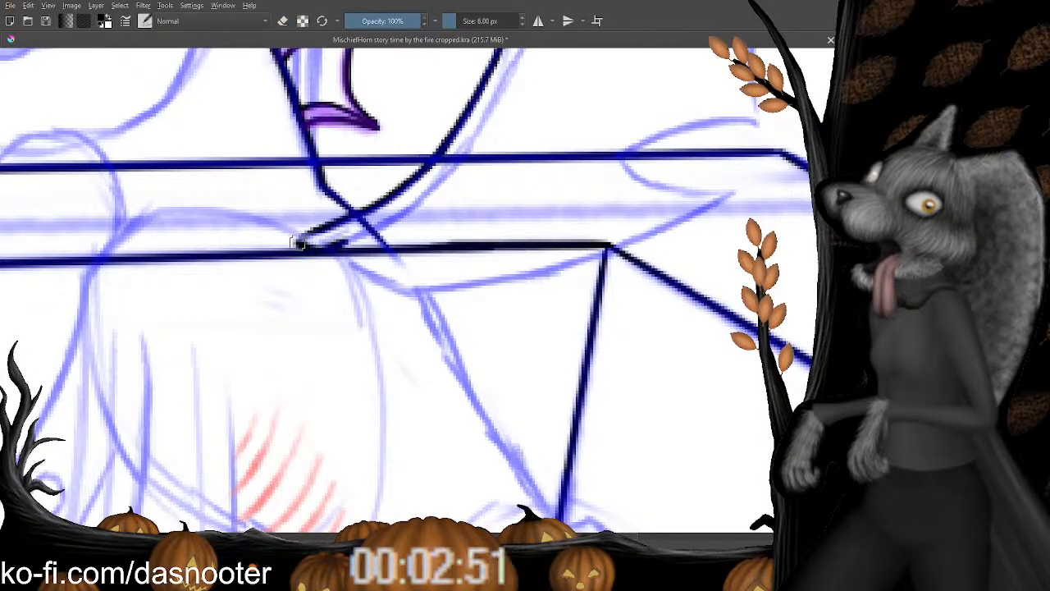
left_click_drag(353, 235, 328, 228)
Ink the lower edge of the wing's second finger from its outer tip in toward the wing joint.
mouse_move(484, 117)
left_mouse_down()
mouse_move(314, 208)
mouse_move(267, 258)
left_mouse_up()
left_click_drag(459, 66, 259, 266)
left_click_drag(400, 143, 242, 203)
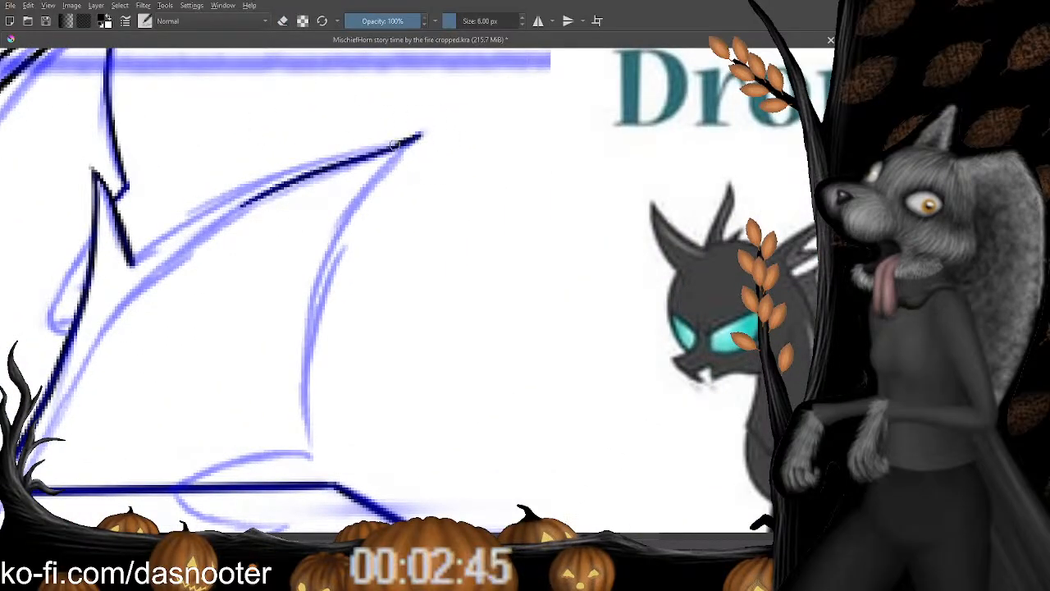
mouse_move(395, 145)
left_mouse_down()
mouse_move(283, 186)
mouse_move(142, 294)
left_mouse_up()
left_click_drag(167, 302, 278, 188)
Erase the inner end of the second finger's lower edge and re-ink it curving down toward the wing arm.
key("e")
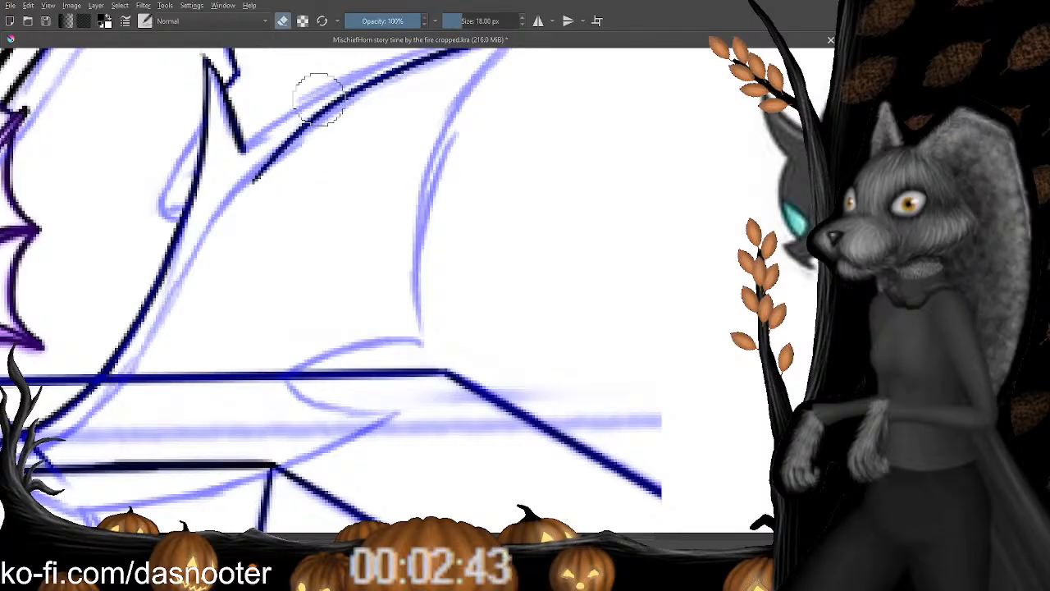
left_click_drag(318, 99, 218, 235)
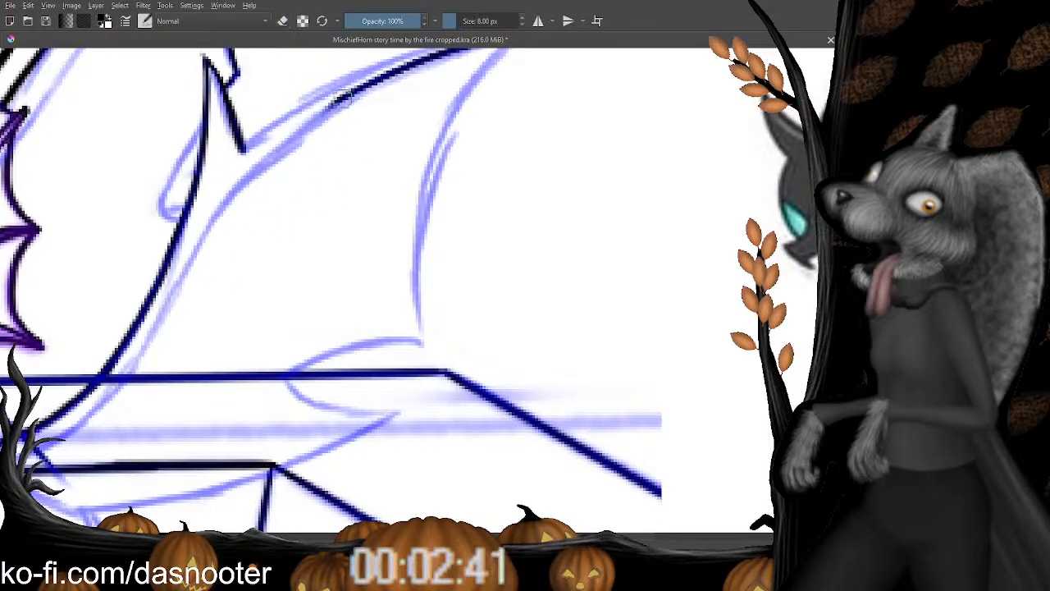
left_click_drag(343, 97, 299, 124)
left_click_drag(245, 175, 199, 227)
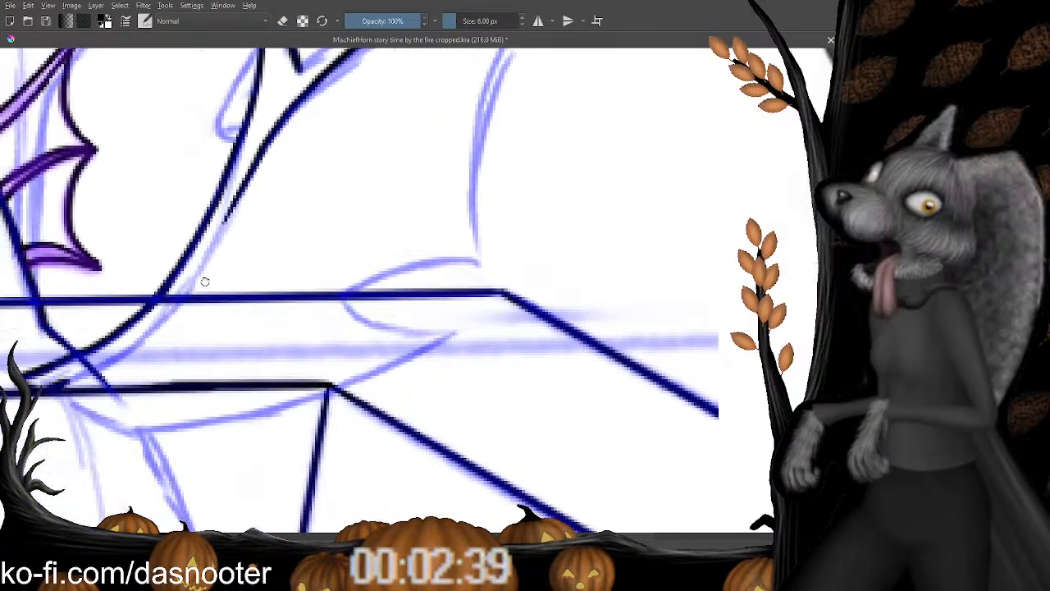
Continue the second finger's lower edge down alongside the wing arm line to the shoulder, trimming and redrawing its lower end.
key("e")
key("e")
mouse_move(277, 122)
left_mouse_down()
mouse_move(141, 353)
mouse_move(168, 286)
left_mouse_up()
key("e")
left_click_drag(266, 213, 174, 306)
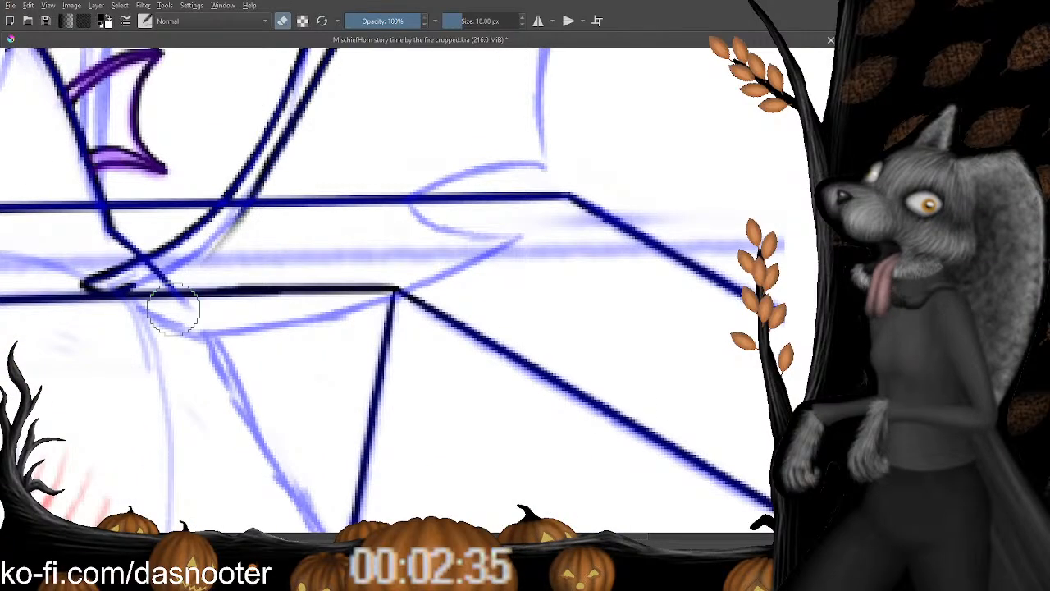
left_click_drag(275, 156, 217, 230)
key("ctrl+z")
left_click_drag(270, 157, 256, 187)
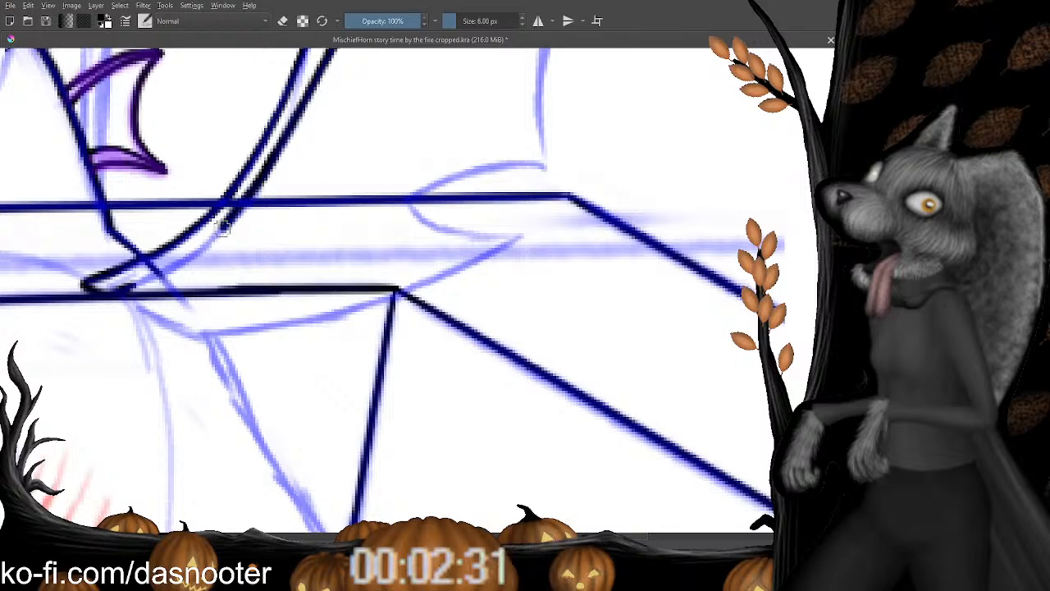
left_click_drag(221, 229, 178, 263)
Ink the wing membrane's lower edge from the shoulder, dipping below the straight dark line and sweeping out to its lower point.
left_click_drag(132, 336, 131, 325)
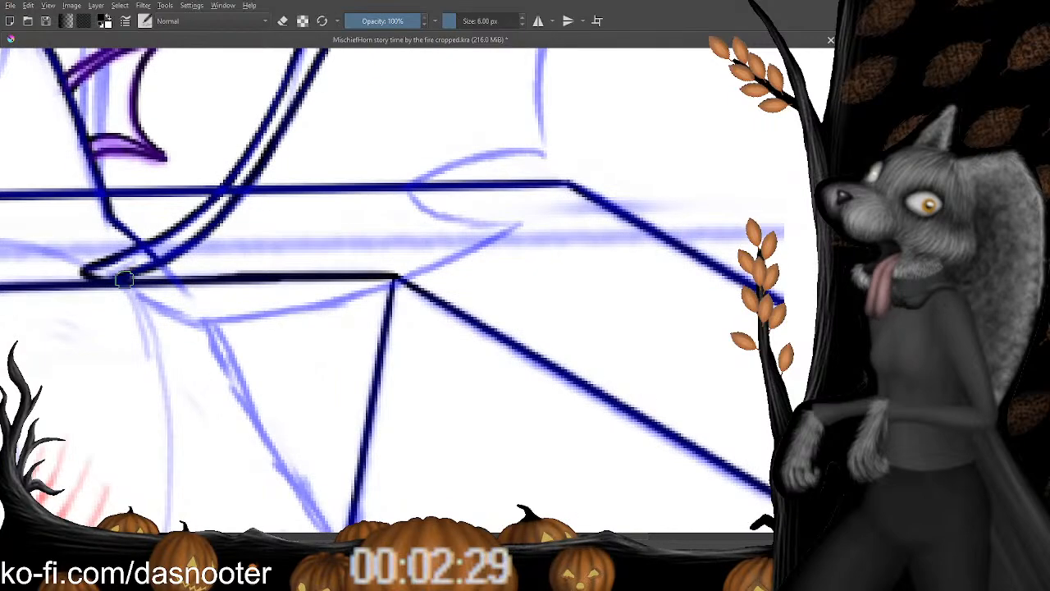
mouse_move(122, 281)
left_mouse_down()
mouse_move(187, 325)
mouse_move(161, 305)
mouse_move(211, 324)
mouse_move(233, 321)
mouse_move(439, 189)
mouse_move(280, 212)
mouse_move(457, 180)
left_mouse_up()
key("ctrl+z")
key("e")
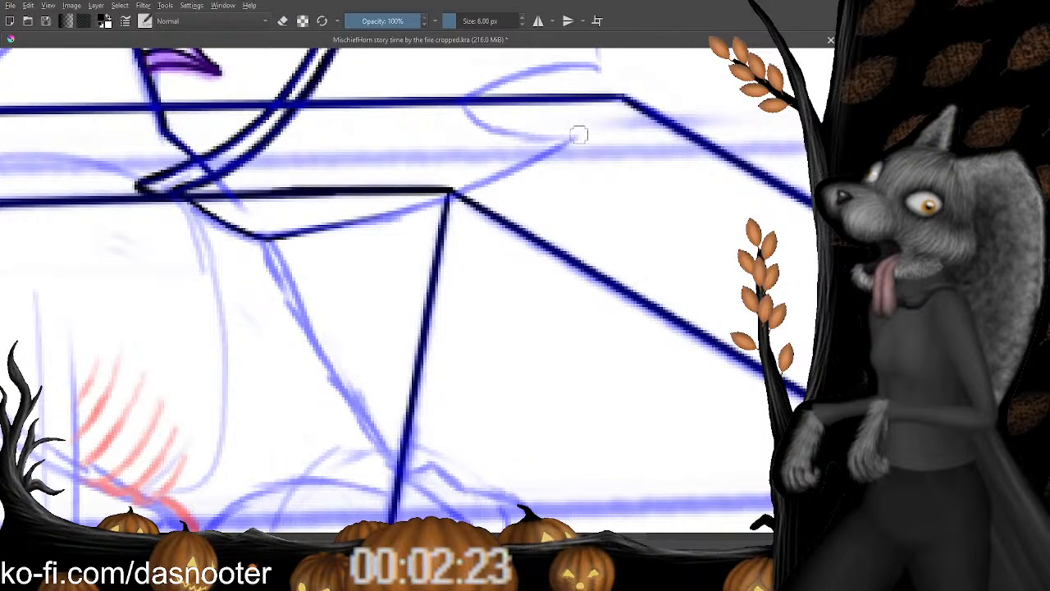
mouse_move(533, 158)
left_mouse_down()
mouse_move(423, 205)
mouse_move(271, 238)
left_mouse_up()
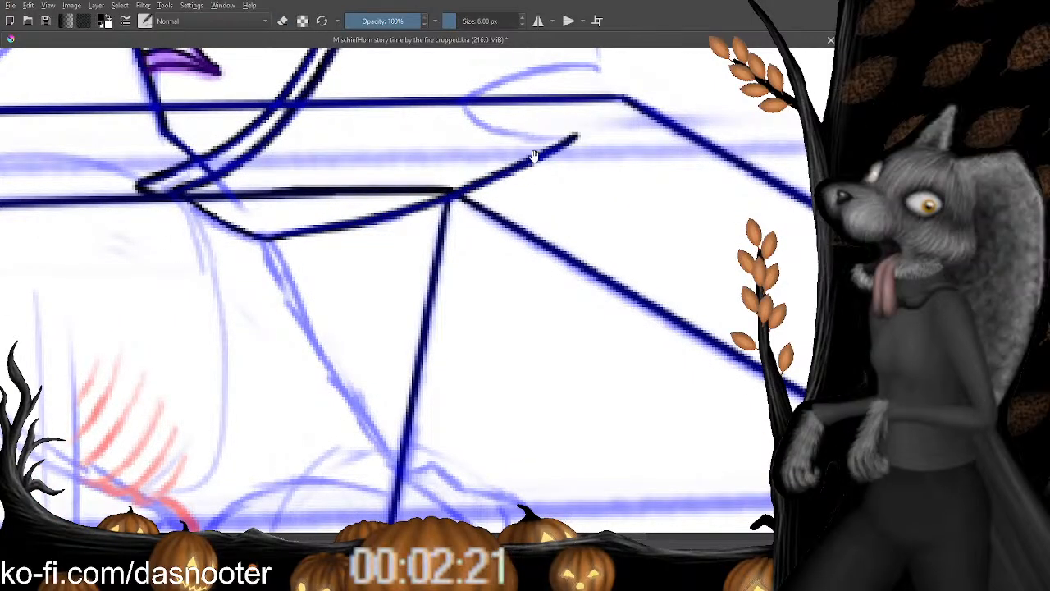
left_click_drag(534, 157, 440, 195)
key("e")
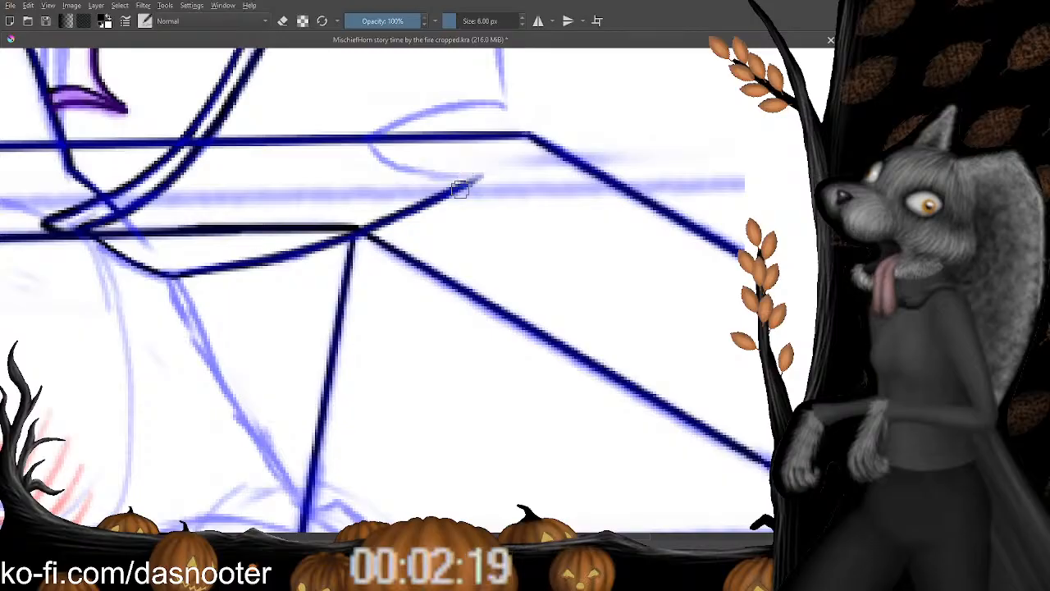
Ink the rounded notch in the wing membrane from the lower point around to the base of the trailing edge.
left_click_drag(414, 174, 368, 145)
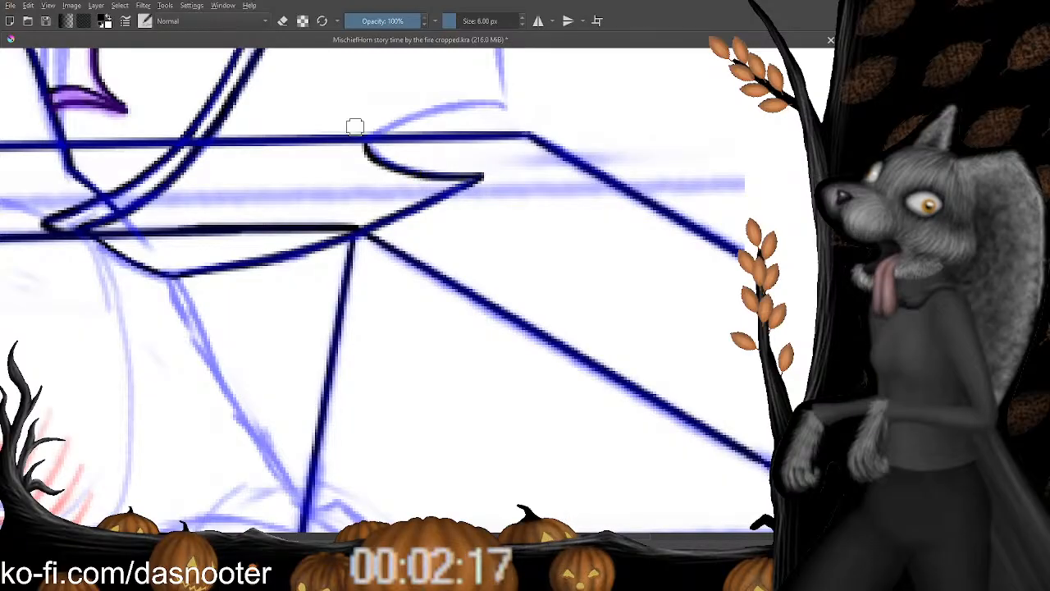
key("ctrl+z")
mouse_move(482, 175)
left_mouse_down()
mouse_move(470, 187)
mouse_move(379, 172)
left_mouse_up()
key("ctrl+z")
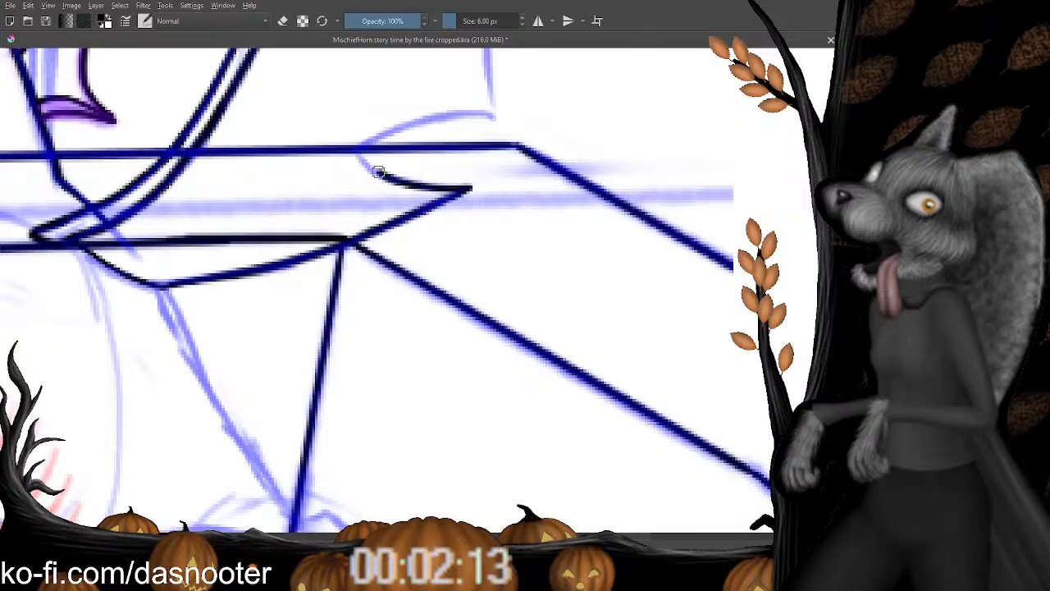
mouse_move(427, 120)
left_mouse_down()
mouse_move(488, 113)
mouse_move(485, 164)
mouse_move(452, 175)
mouse_move(445, 223)
mouse_move(445, 123)
mouse_move(413, 226)
mouse_move(422, 239)
mouse_move(420, 214)
mouse_move(373, 210)
left_mouse_up()
key("e")
key("e")
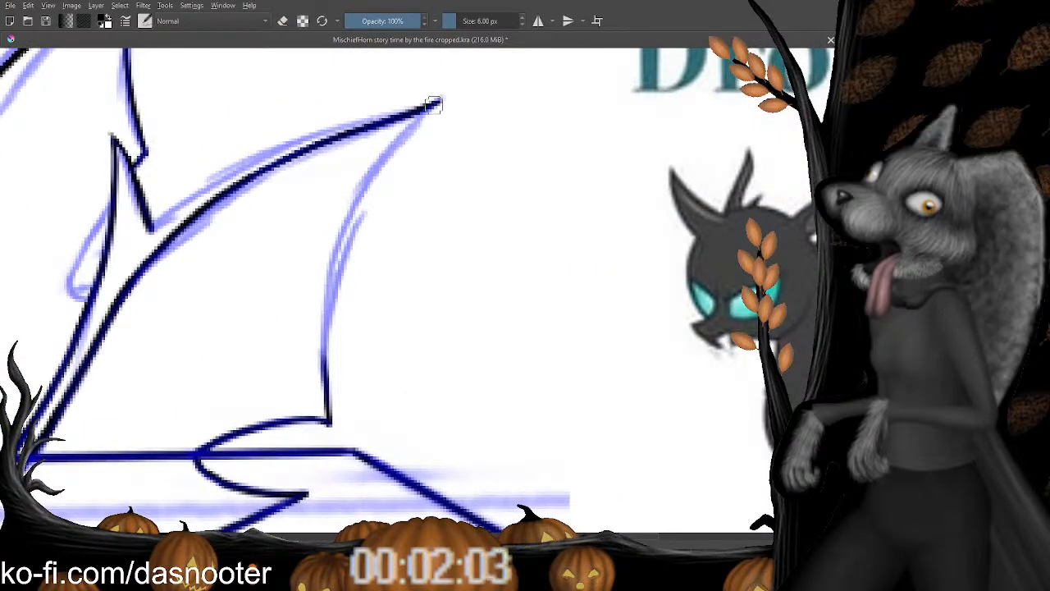
Ink the membrane's concave trailing edge from the second finger's tip down to the notch corner.
mouse_move(392, 142)
left_mouse_down()
mouse_move(336, 234)
mouse_move(322, 322)
mouse_move(333, 216)
mouse_move(378, 166)
mouse_move(368, 190)
left_mouse_up()
key("ctrl+z")
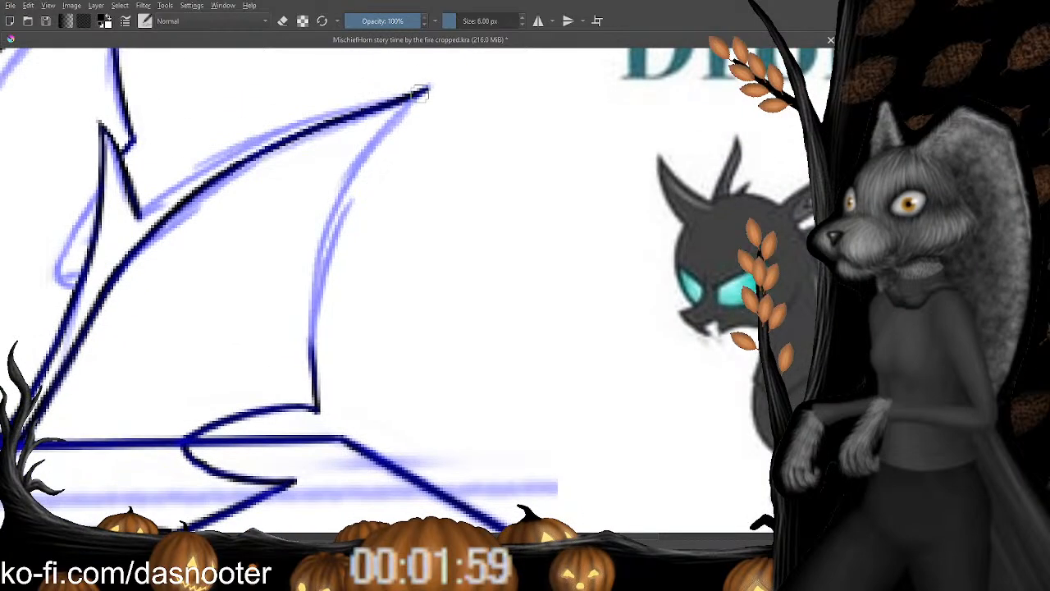
mouse_move(413, 97)
left_mouse_down()
mouse_move(347, 183)
mouse_move(317, 270)
mouse_move(310, 374)
left_mouse_up()
left_click_drag(326, 332, 318, 232)
key("e")
key("e")
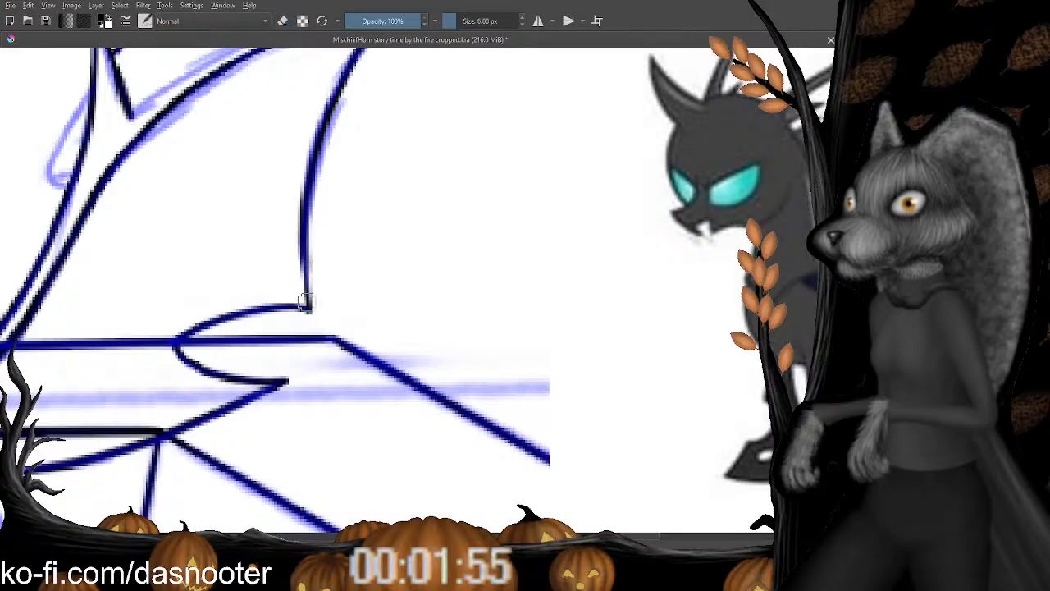
left_click_drag(309, 310, 305, 298)
Ink the second finger's upper edge from its outer tip to the base of the joint spike and erase the overshoot there.
left_click_drag(321, 169, 417, 205)
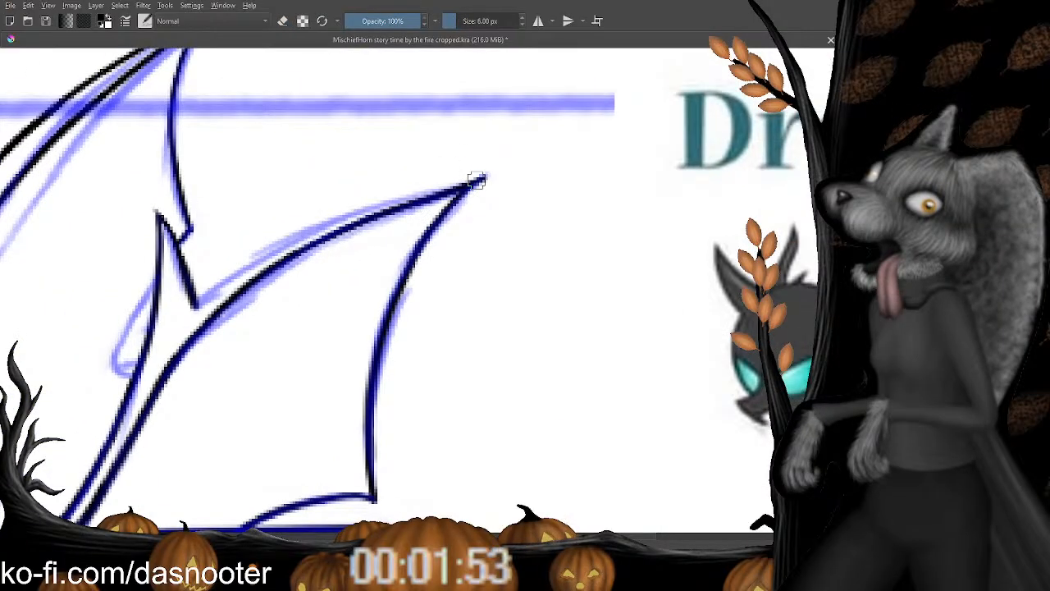
mouse_move(481, 181)
left_mouse_down()
mouse_move(290, 219)
mouse_move(515, 156)
mouse_move(322, 220)
left_mouse_up()
key("ctrl+z")
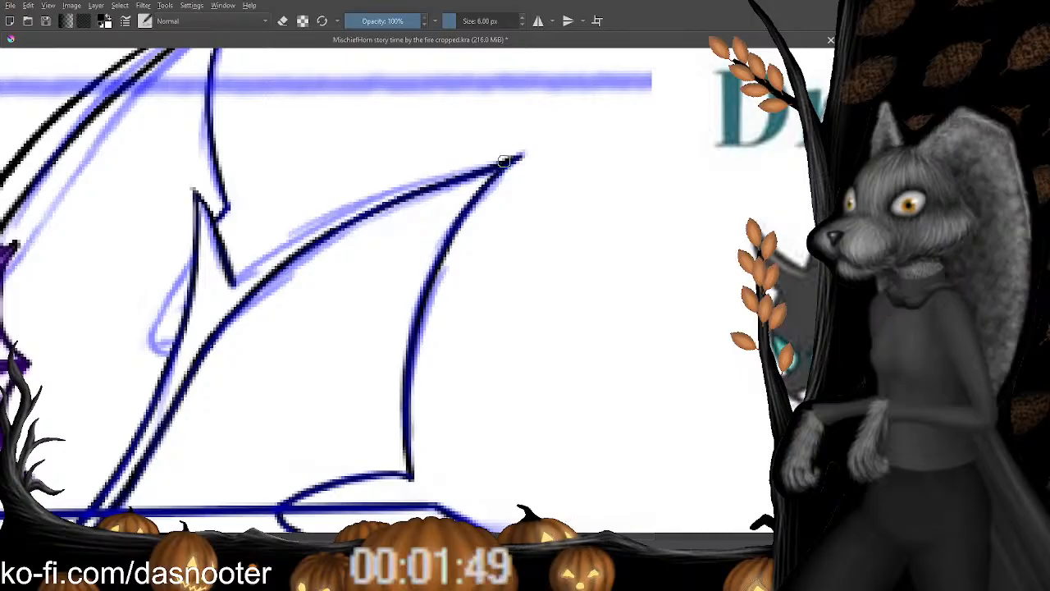
mouse_move(516, 156)
left_mouse_down()
mouse_move(362, 206)
mouse_move(245, 273)
mouse_move(262, 271)
left_mouse_up()
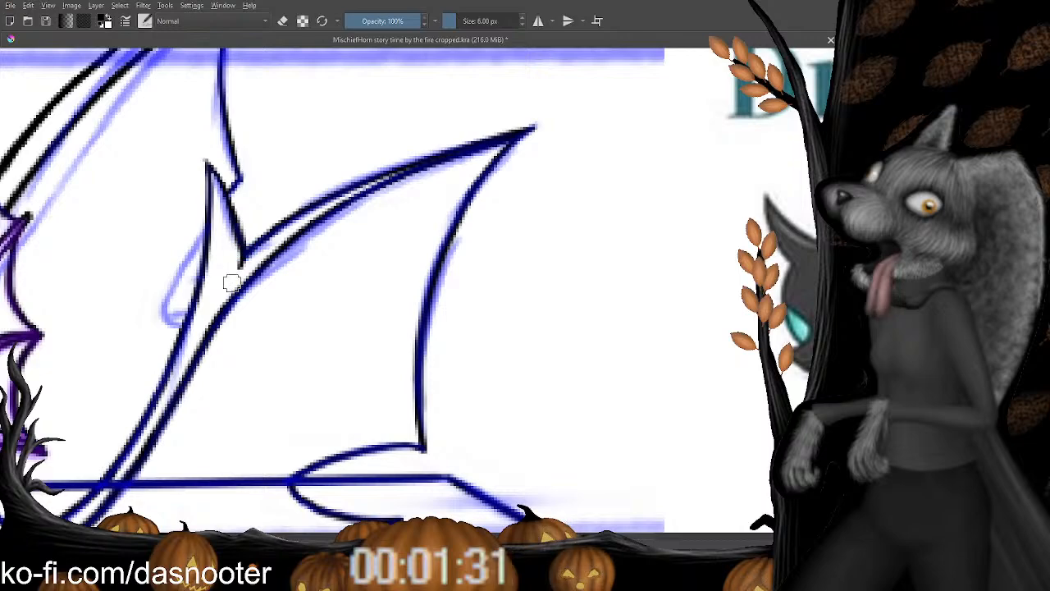
key("e")
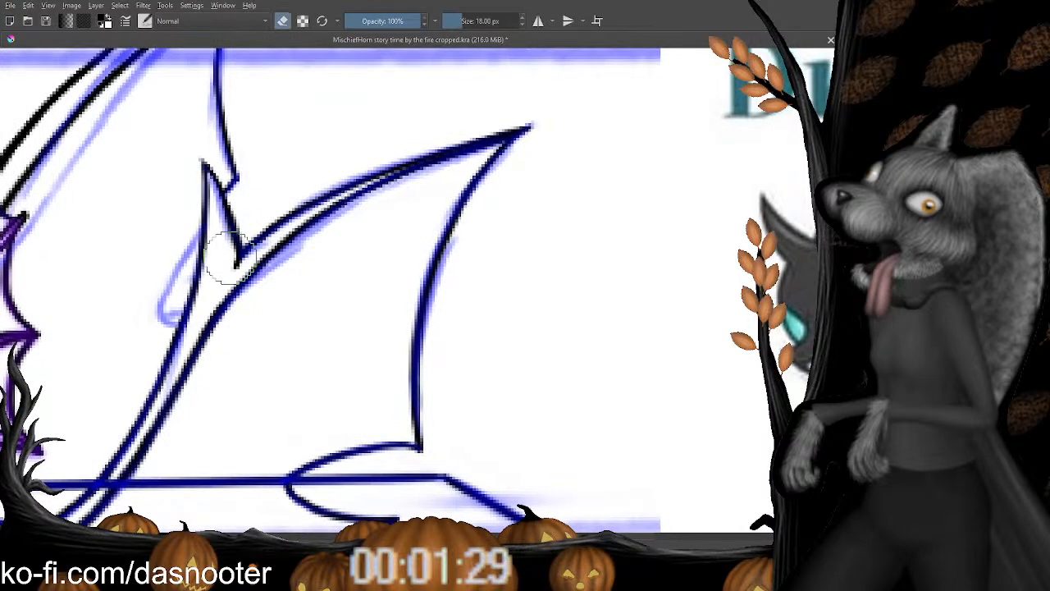
key("e")
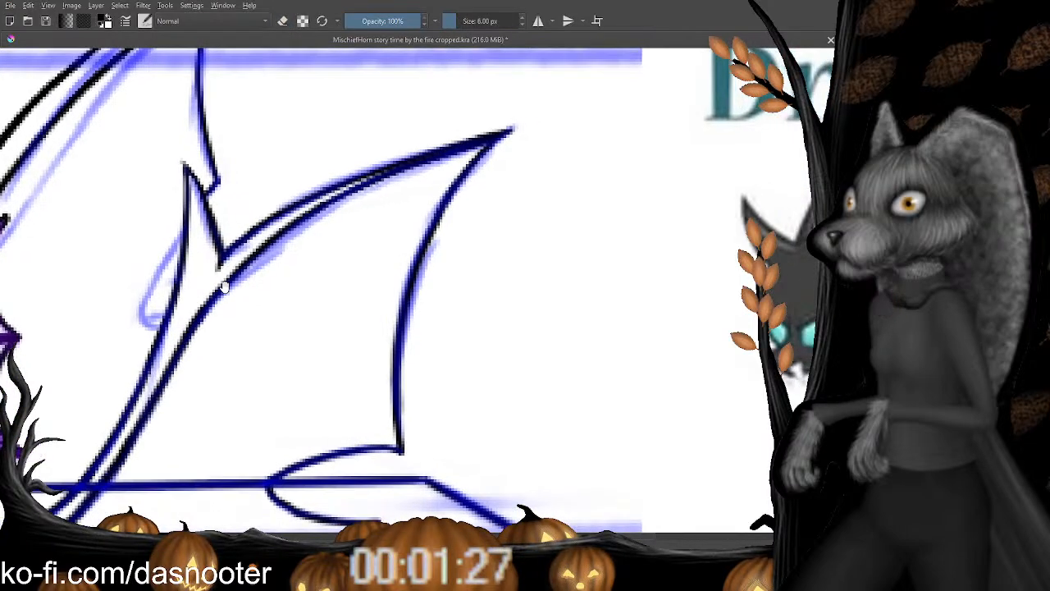
left_click_drag(222, 276, 403, 171)
Ink the small hooked claw on the inner side of the wing arm just below the joint spike.
scroll(326, 160, "down", 1)
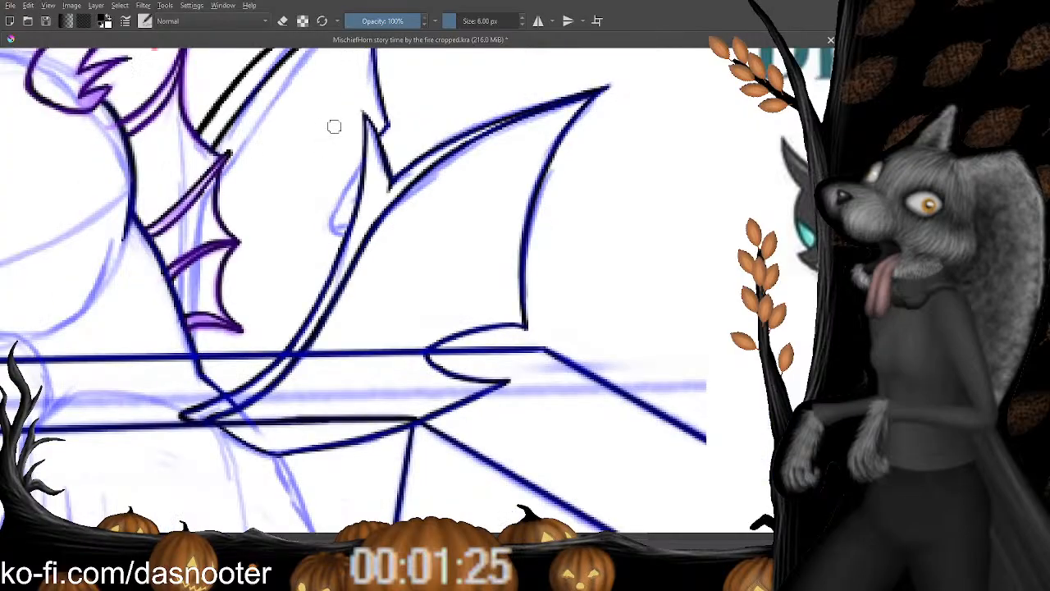
scroll(321, 147, "up", 2)
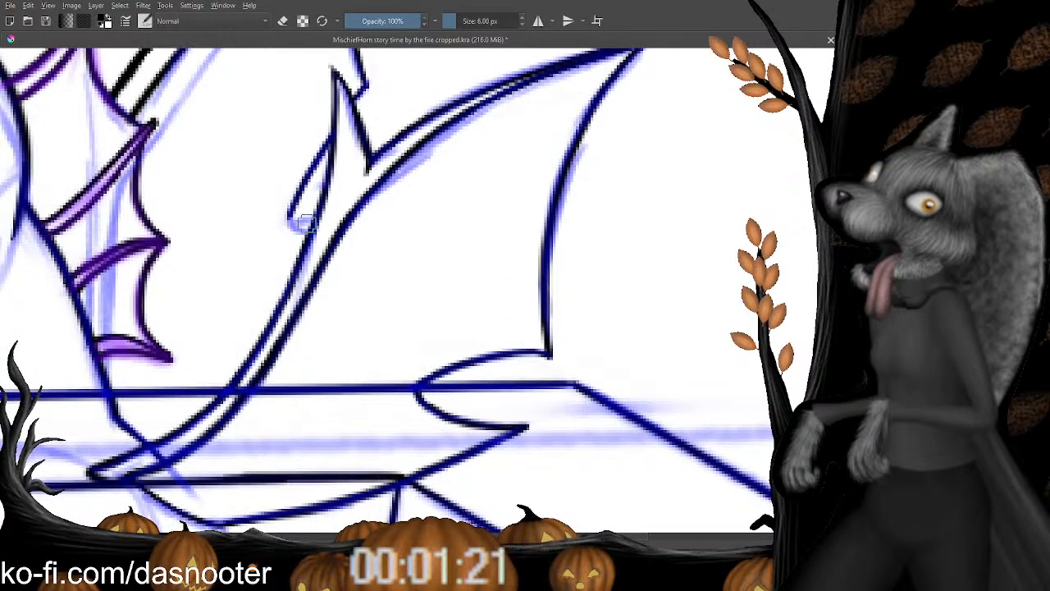
left_click_drag(306, 230, 290, 216)
mouse_move(309, 177)
left_mouse_down()
mouse_move(269, 264)
mouse_move(273, 328)
mouse_move(356, 103)
left_mouse_up()
Ink the back line from the membrane's lowest bend down to the rump and trim its lower end.
left_click_drag(353, 381, 392, 251)
left_click_drag(443, 303, 344, 137)
left_click_drag(383, 197, 369, 274)
left_click_drag(175, 290, 179, 201)
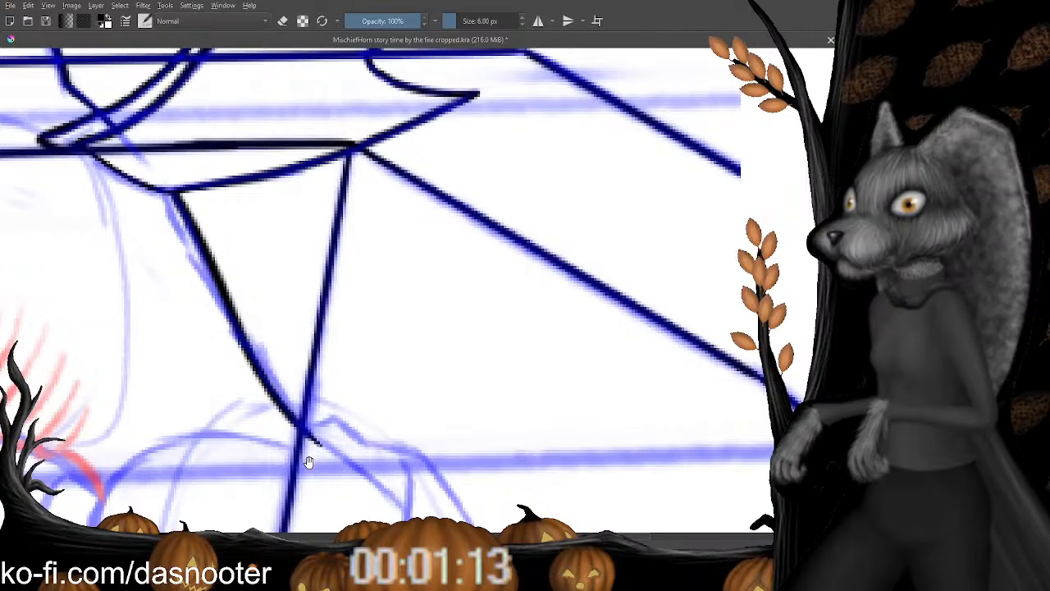
left_click_drag(306, 459, 228, 246)
key("e")
key("e")
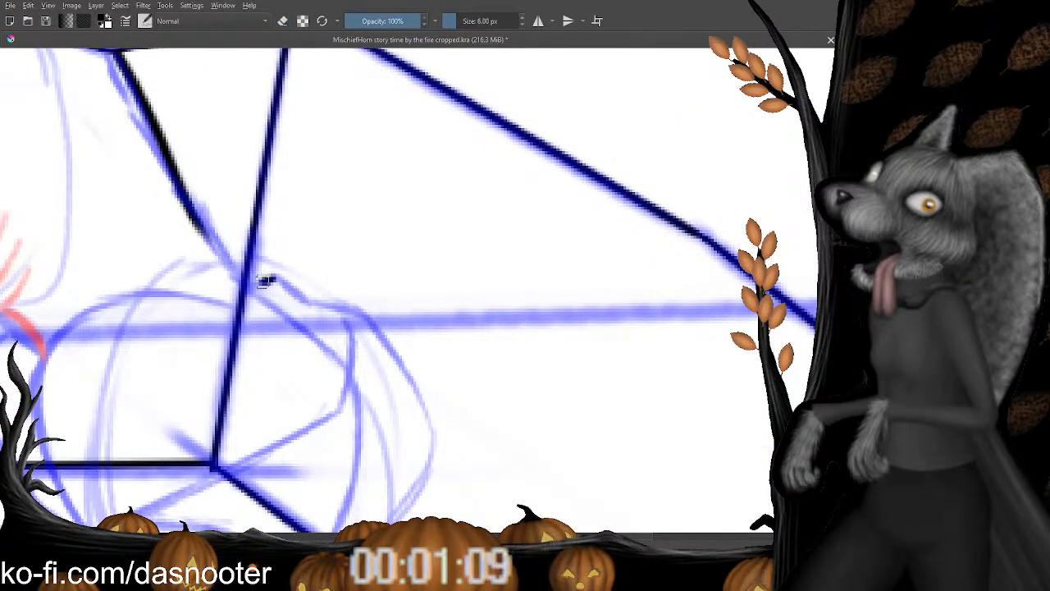
Ink the bumpy contour from the end of the back line across the top of the tail and trim its outer end.
mouse_move(264, 282)
left_mouse_down()
mouse_move(206, 240)
mouse_move(268, 273)
mouse_move(245, 233)
left_mouse_up()
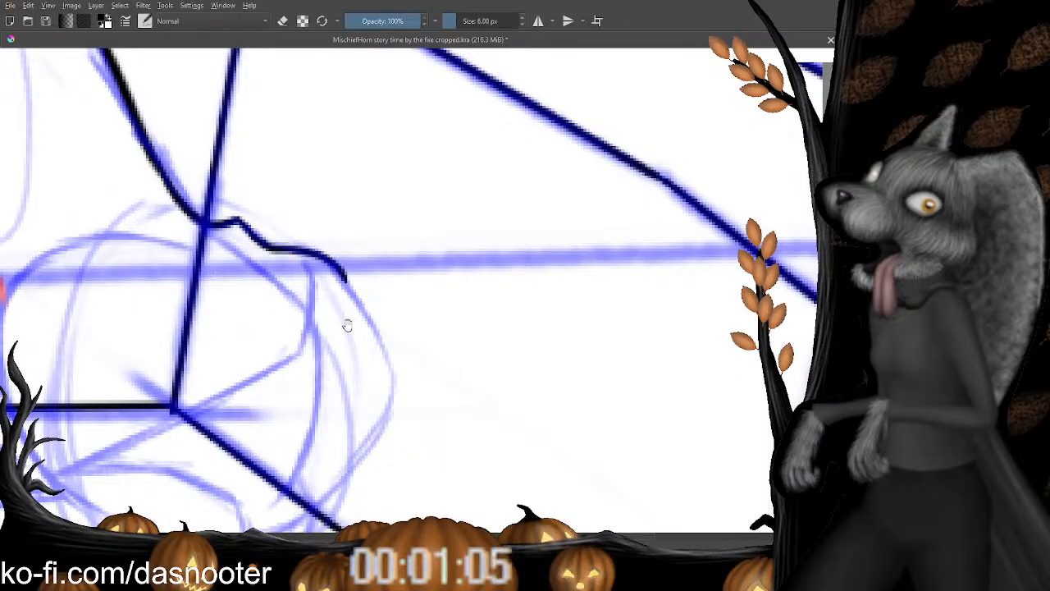
left_click_drag(348, 325, 290, 230)
key("e")
left_click_drag(284, 154, 292, 180)
mouse_move(316, 234)
left_mouse_down()
mouse_move(274, 255)
mouse_move(276, 282)
left_mouse_up()
key("e")
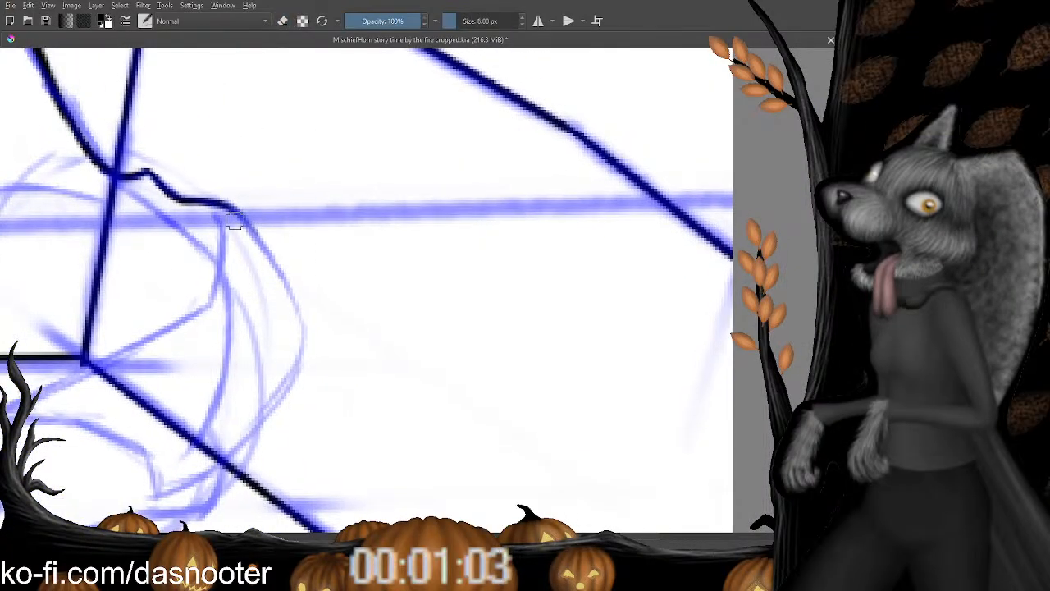
Ink the tail's outer curve around the haunch and down across the diagonal line, erasing and redrawing its lower part.
mouse_move(253, 230)
left_mouse_down()
mouse_move(288, 284)
mouse_move(301, 333)
mouse_move(271, 408)
left_mouse_up()
mouse_move(297, 365)
left_mouse_down()
mouse_move(300, 311)
mouse_move(355, 170)
mouse_move(197, 301)
left_mouse_up()
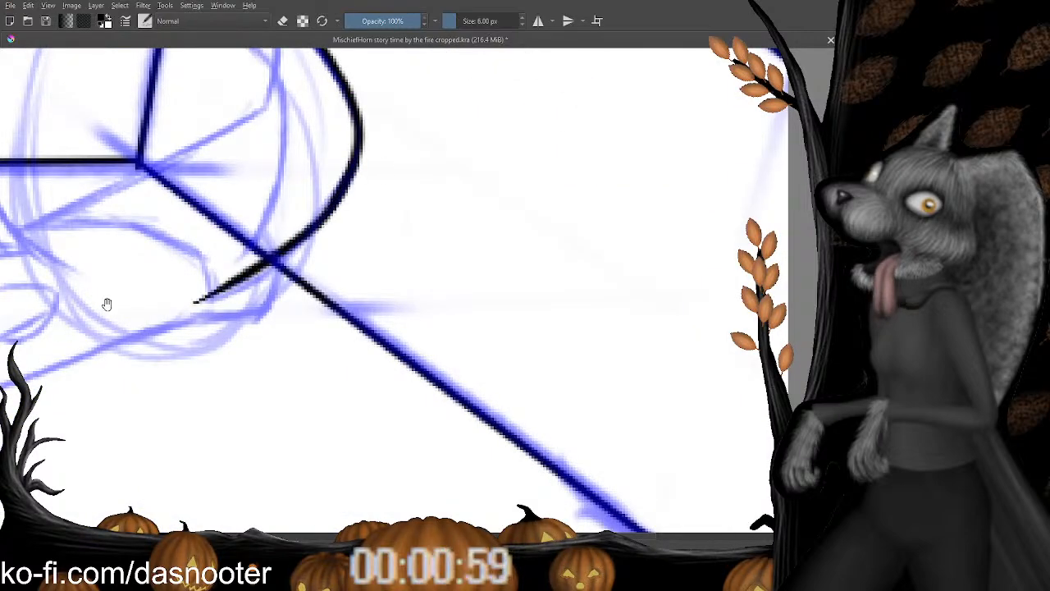
left_click_drag(106, 300, 172, 249)
key("e")
left_click_drag(365, 174, 271, 246)
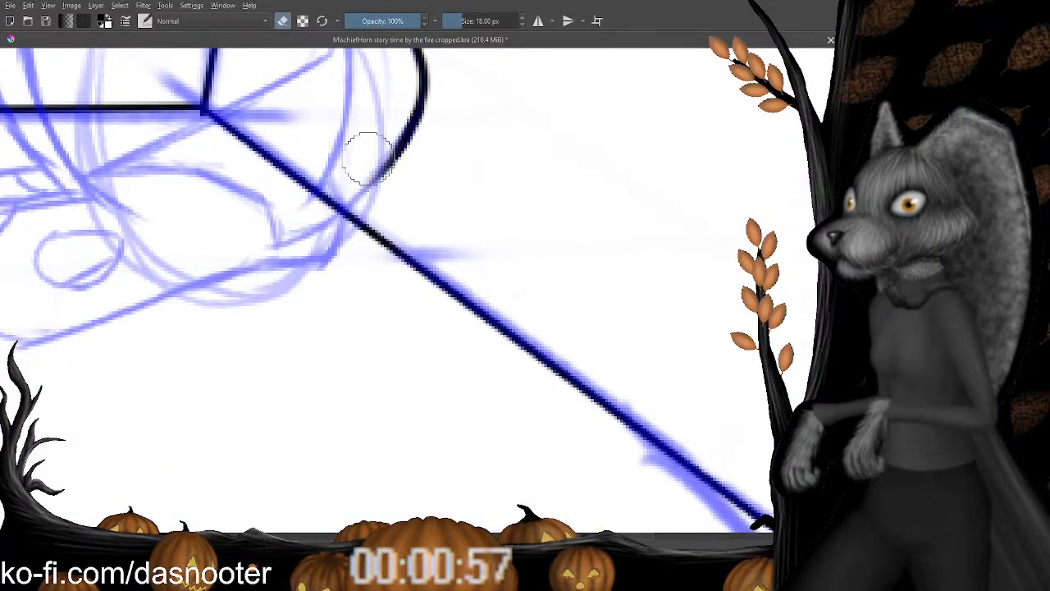
key("e")
mouse_move(392, 158)
left_mouse_down()
mouse_move(333, 216)
mouse_move(273, 247)
mouse_move(268, 197)
mouse_move(154, 167)
mouse_move(364, 183)
mouse_move(363, 164)
mouse_move(268, 162)
left_mouse_up()
Ink the tail's notched lower edge to its pointed tip and draw the inner edge from the upper bend.
key("e")
key("e")
scroll(364, 156, "up", 5)
scroll(364, 156, "right", 5)
scroll(339, 195, "up", 1)
left_click_drag(333, 134, 325, 229)
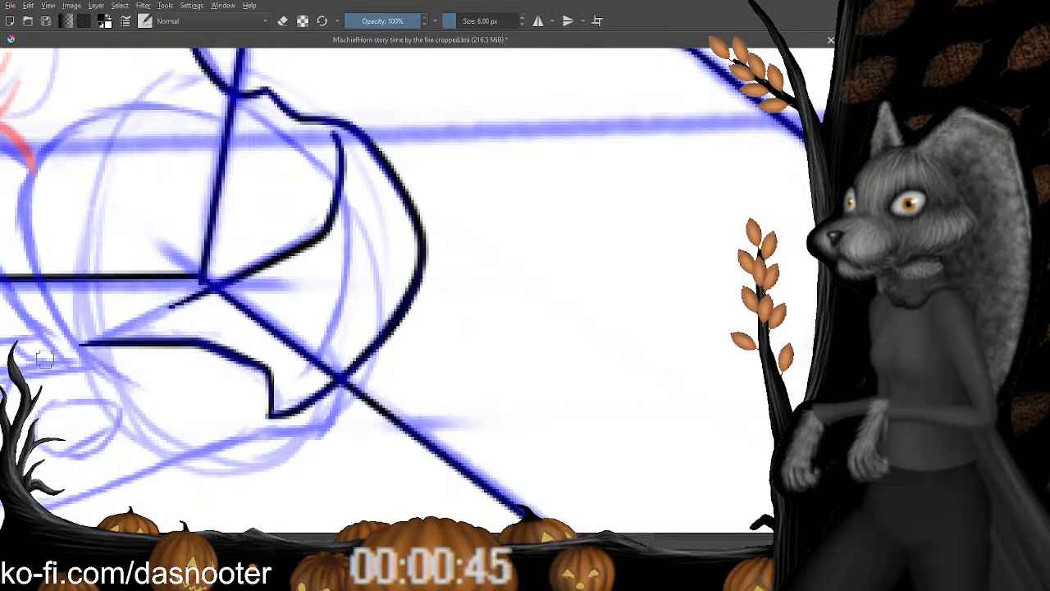
Erase the diagonal part of the tail's inner edge and re-ink it as a clean line down to the pointed tip.
scroll(304, 227, "down", 2)
scroll(304, 226, "left", 2)
key("e")
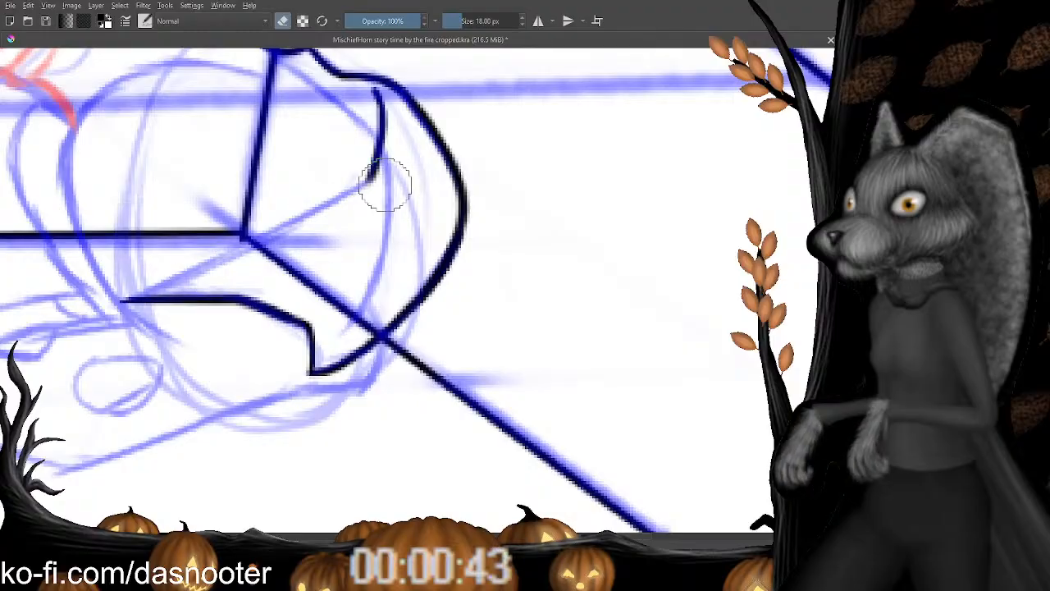
key("e")
left_click_drag(378, 170, 123, 300)
scroll(243, 244, "down", 2)
scroll(243, 244, "left", 3)
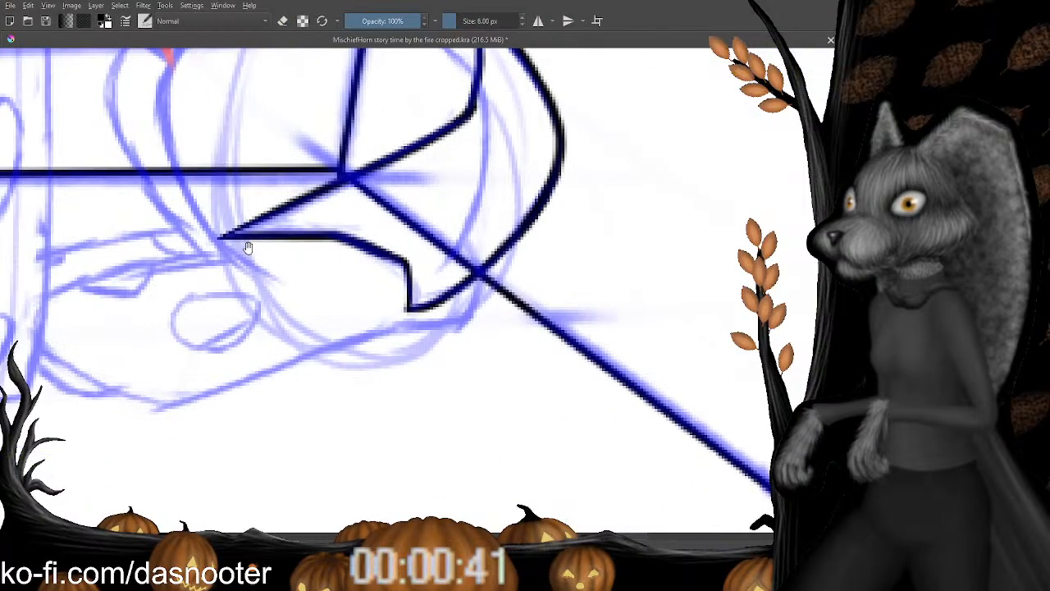
Ink the haunch outline from the tail's inner edge up over the rounded top and down the front side.
scroll(356, 199, "up", 4)
scroll(356, 199, "right", 2)
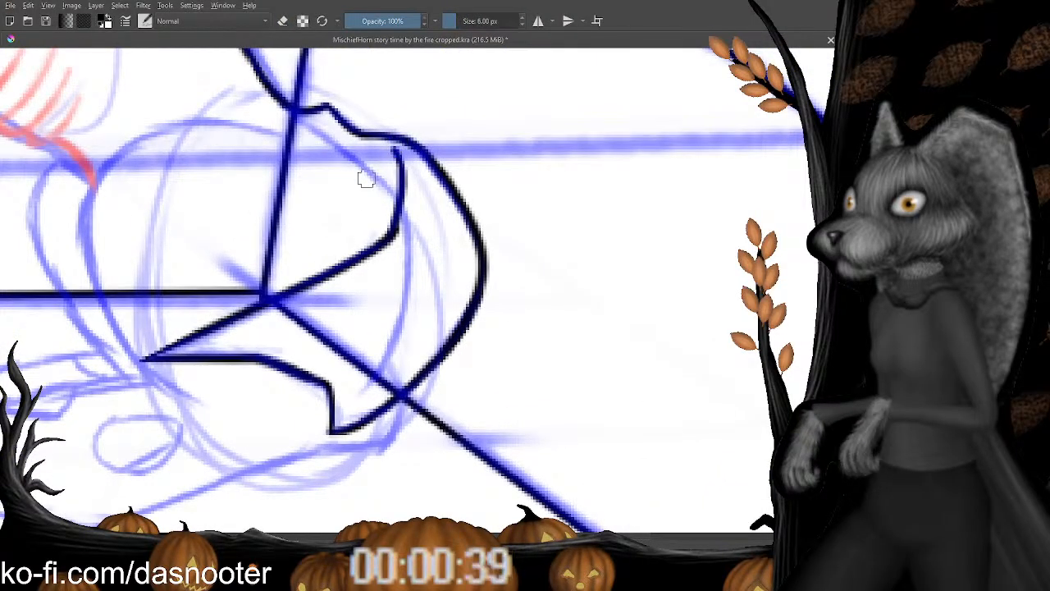
left_click_drag(394, 204, 314, 132)
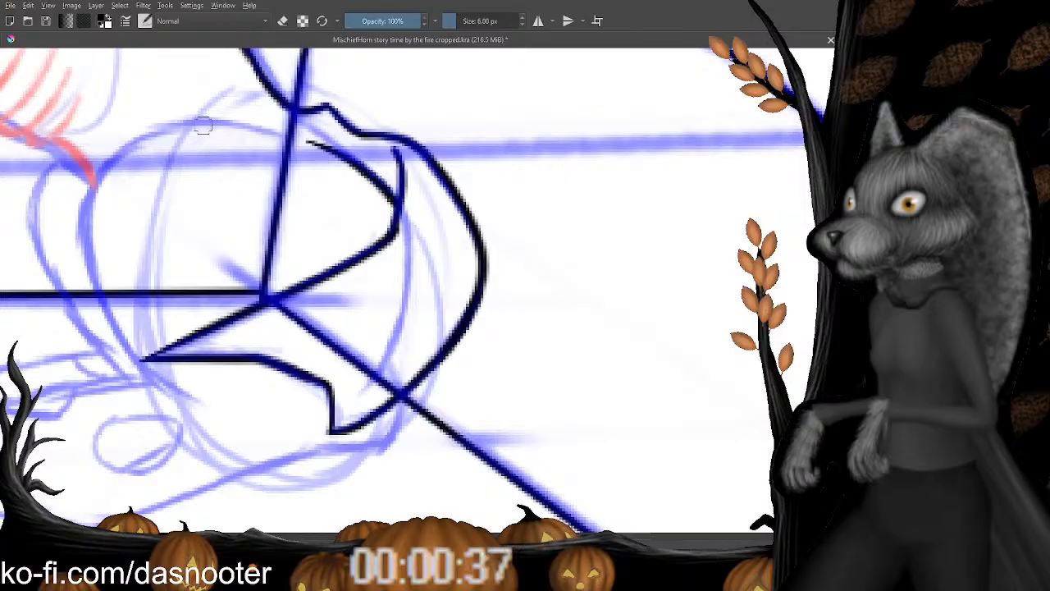
left_click_drag(389, 200, 316, 132)
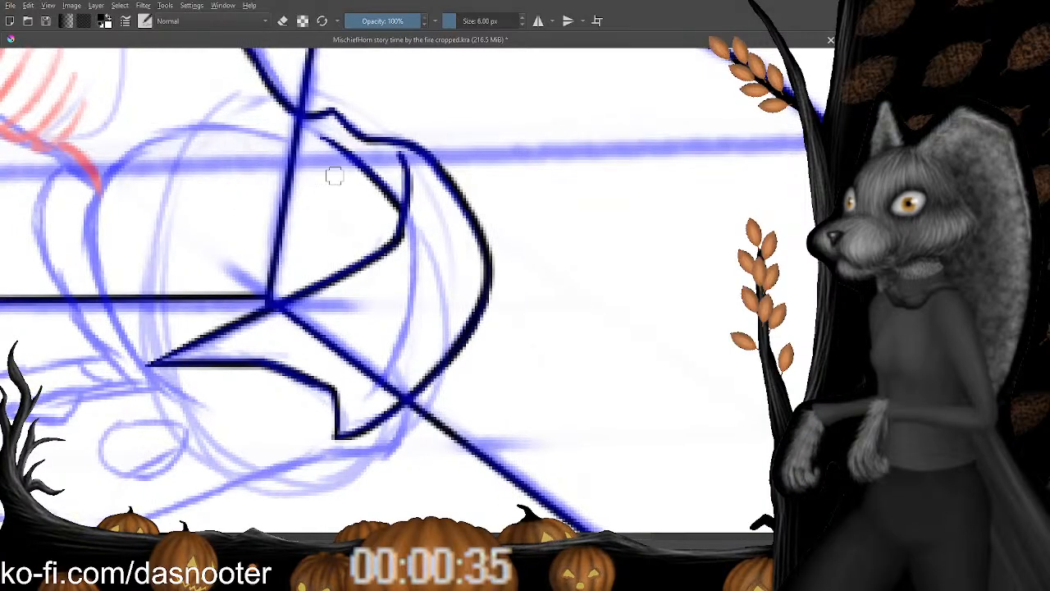
scroll(335, 172, "left", 3)
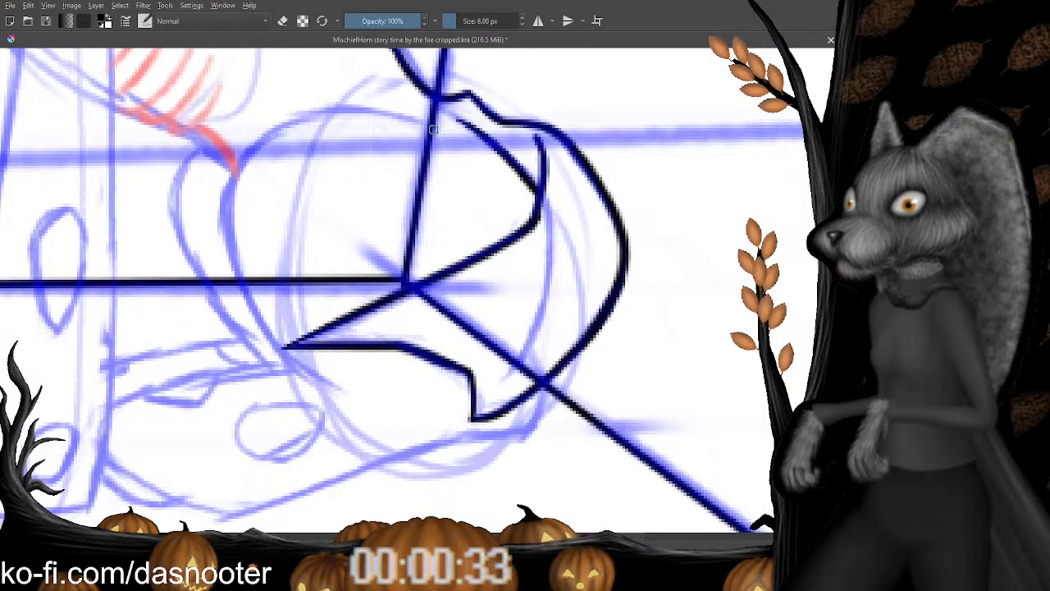
mouse_move(435, 125)
left_mouse_down()
mouse_move(321, 105)
mouse_move(250, 139)
mouse_move(227, 195)
mouse_move(238, 262)
mouse_move(227, 256)
left_mouse_up()
left_click_drag(216, 187, 218, 206)
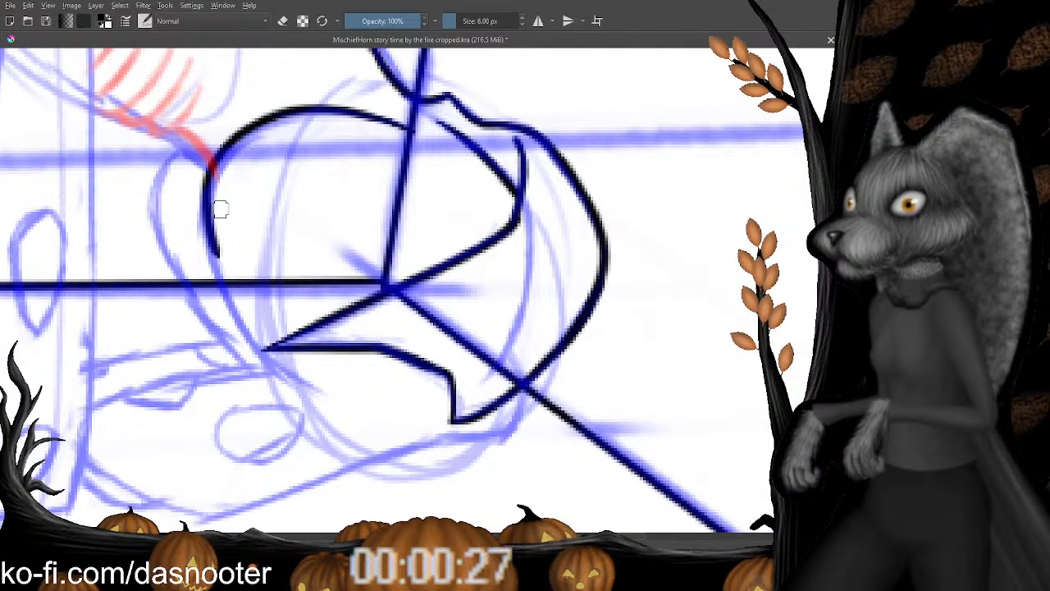
Erase the haunch's front outline and re-ink it as one clean curve from the rounded top down past the tail's pointed tip.
key("e")
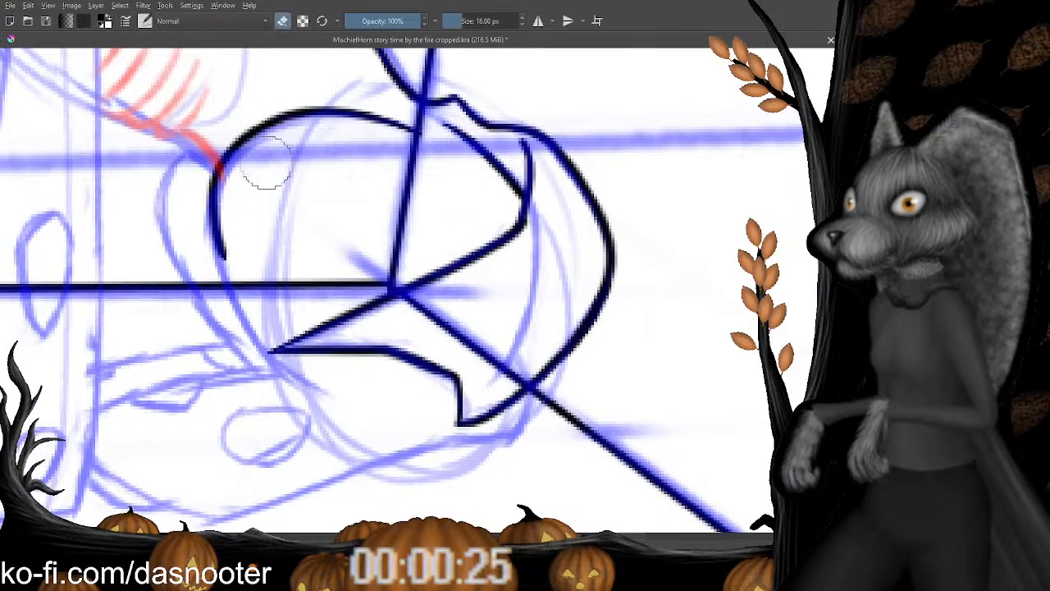
mouse_move(356, 99)
left_mouse_down()
mouse_move(287, 117)
mouse_move(213, 157)
mouse_move(221, 222)
left_mouse_up()
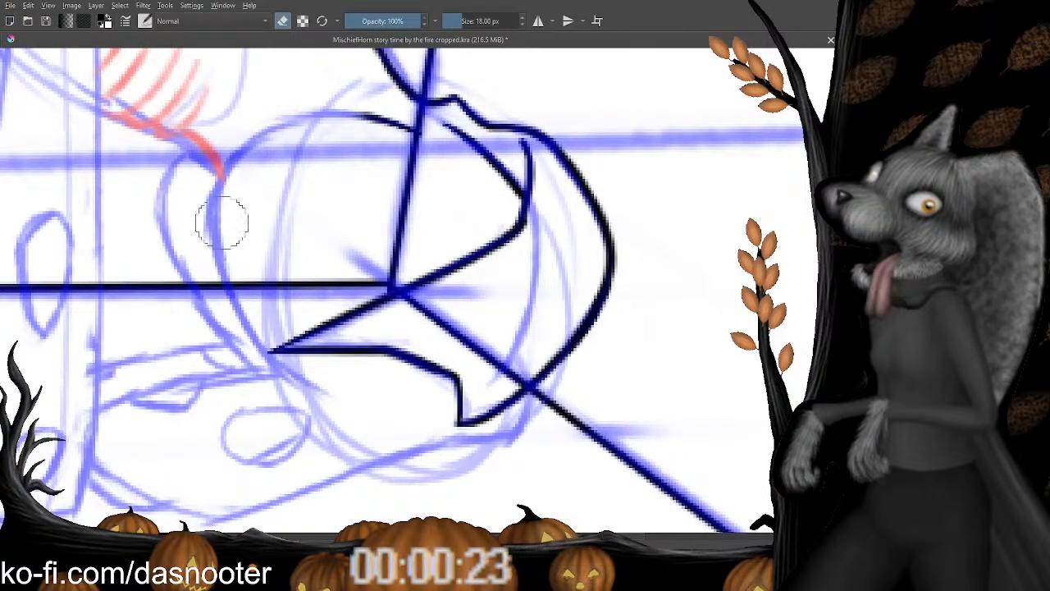
key("e")
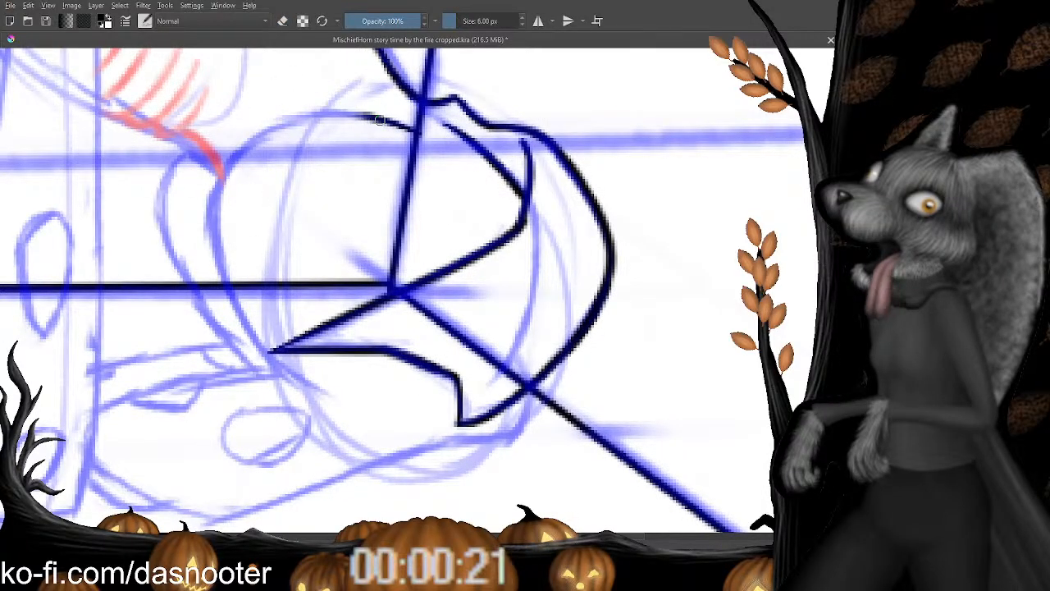
mouse_move(353, 117)
left_mouse_down()
mouse_move(253, 140)
mouse_move(228, 157)
mouse_move(214, 202)
left_mouse_up()
key("ctrl+z")
mouse_move(373, 118)
left_mouse_down()
mouse_move(289, 115)
mouse_move(222, 164)
mouse_move(210, 205)
mouse_move(239, 307)
mouse_move(273, 357)
left_mouse_up()
mouse_move(274, 395)
left_mouse_down()
mouse_move(260, 257)
mouse_move(298, 259)
left_mouse_up()
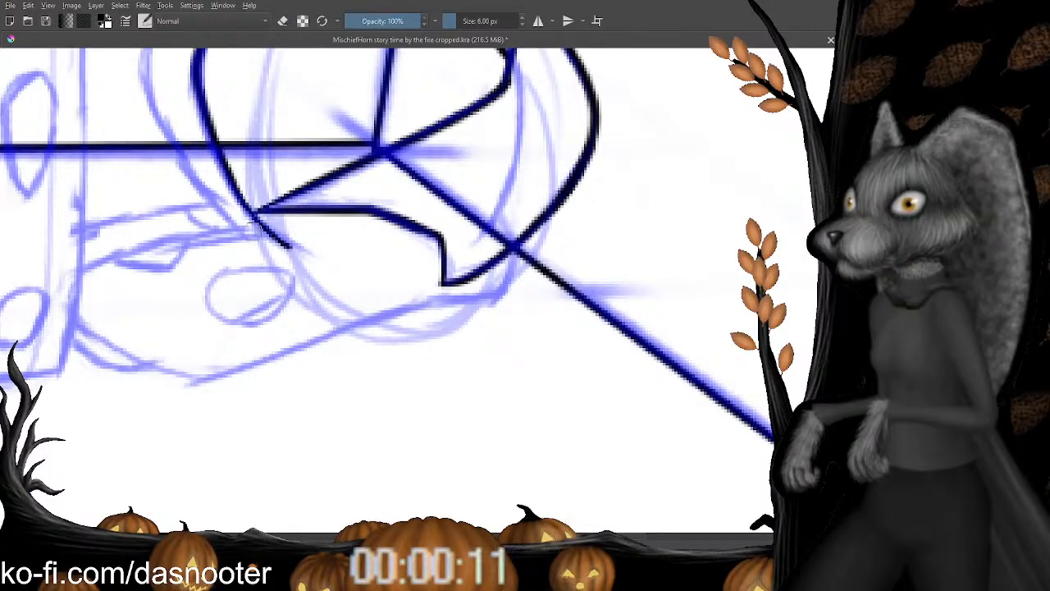
Ink the hind foot's upper edge from the haunch to the front leg, including the small curved notch.
mouse_move(263, 228)
left_mouse_down()
mouse_move(329, 187)
mouse_move(263, 200)
mouse_move(316, 235)
mouse_move(324, 193)
mouse_move(252, 200)
mouse_move(236, 233)
mouse_move(187, 228)
mouse_move(212, 202)
mouse_move(236, 199)
left_mouse_up()
key("e")
key("e")
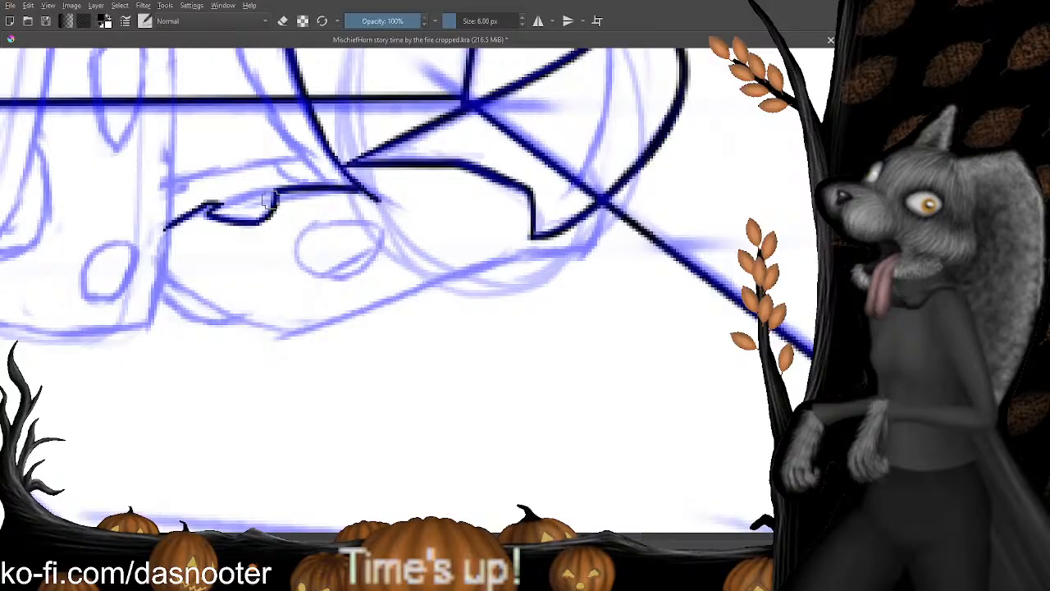
left_click_drag(191, 218, 257, 171)
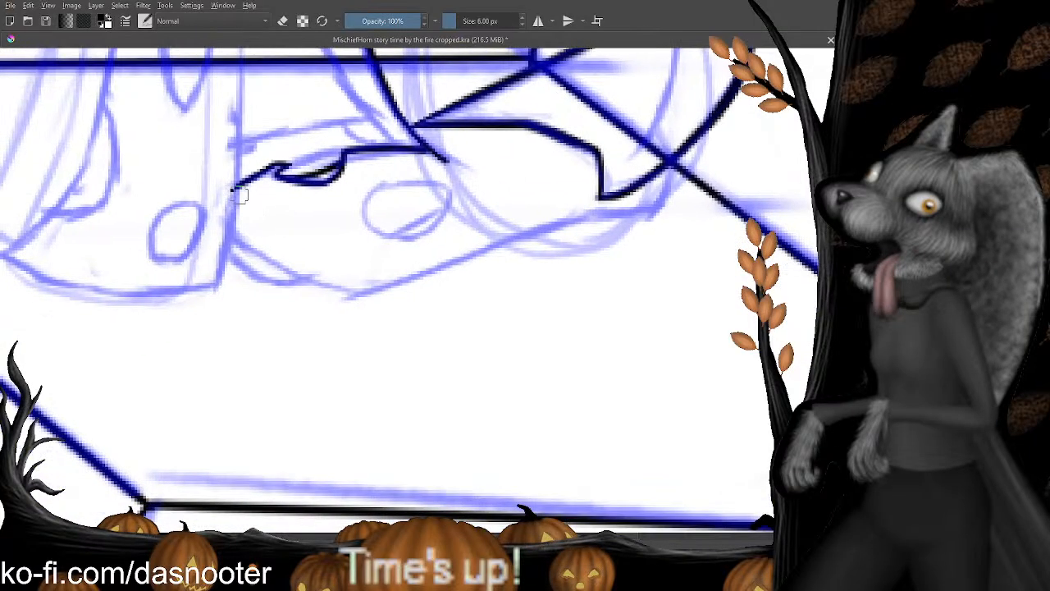
Ink the hind foot's sloping bottom edge from the diagonal bench line, erasing and redrawing its uneven front end.
mouse_move(375, 213)
left_mouse_down()
mouse_move(300, 194)
mouse_move(332, 199)
mouse_move(419, 167)
mouse_move(372, 220)
mouse_move(256, 241)
left_mouse_up()
left_click_drag(88, 321, 257, 230)
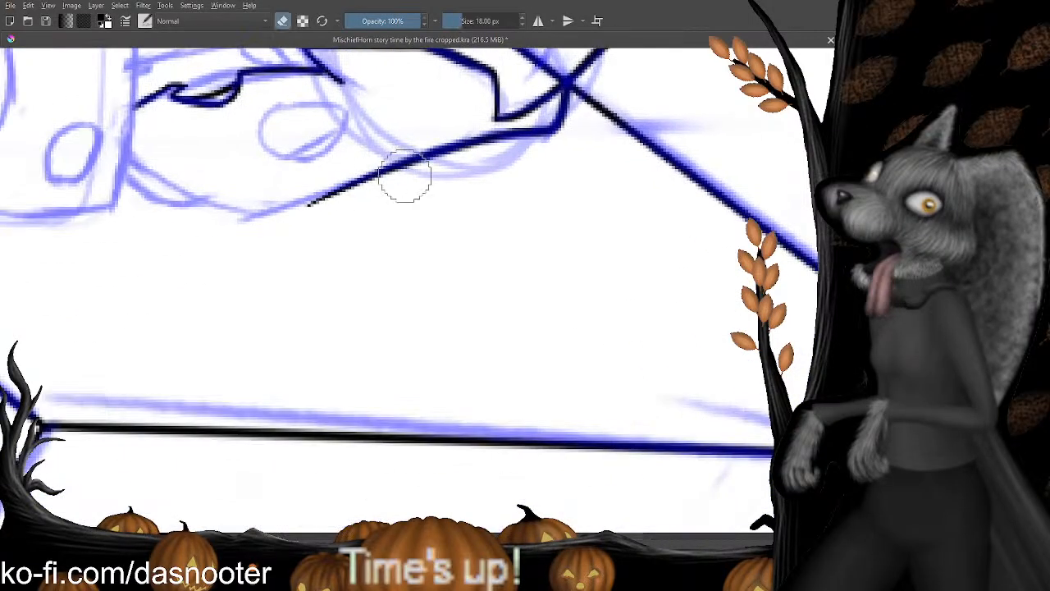
left_click_drag(465, 141, 237, 216)
key("e")
left_click_drag(396, 137, 119, 259)
key("e")
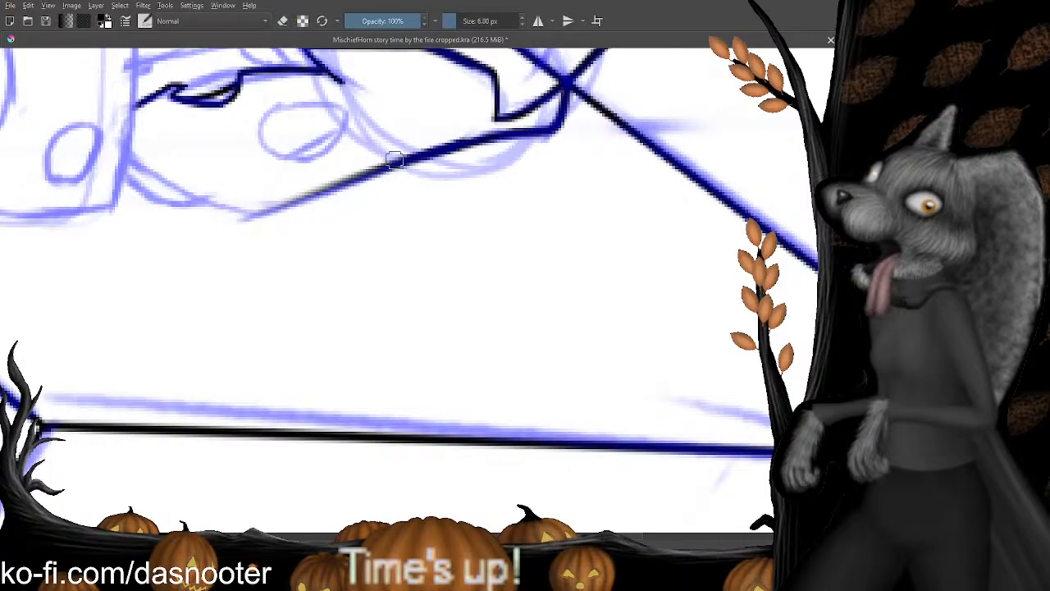
key("e")
left_click_drag(412, 131, 70, 291)
key("e")
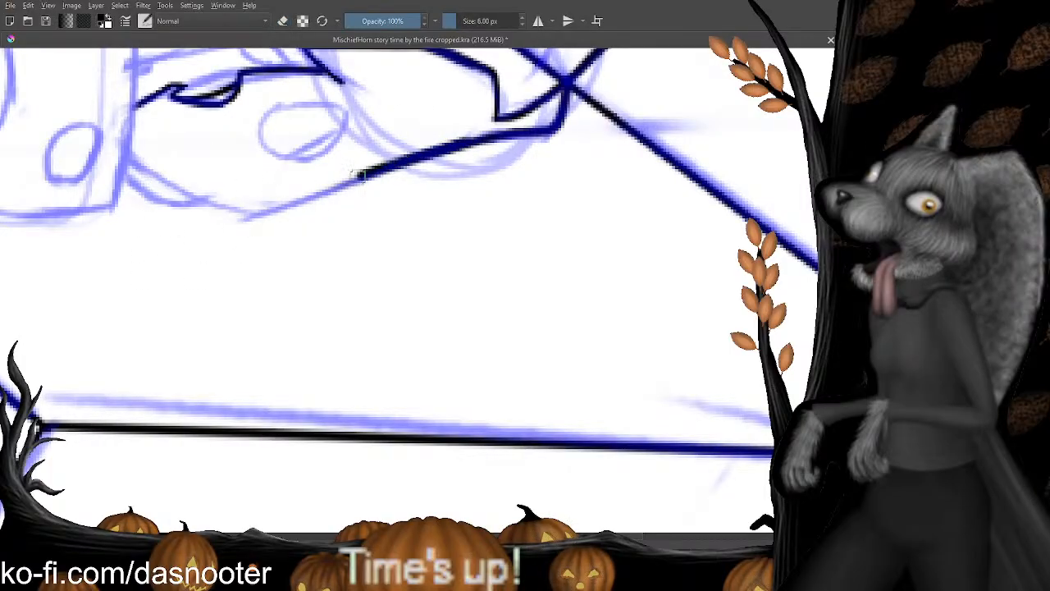
Extend the foot's bottom edge around its lowest corner and up to the front leg, cleaning up the line's end.
mouse_move(359, 175)
left_mouse_down()
mouse_move(277, 210)
mouse_move(155, 169)
mouse_move(177, 161)
left_mouse_up()
key("e")
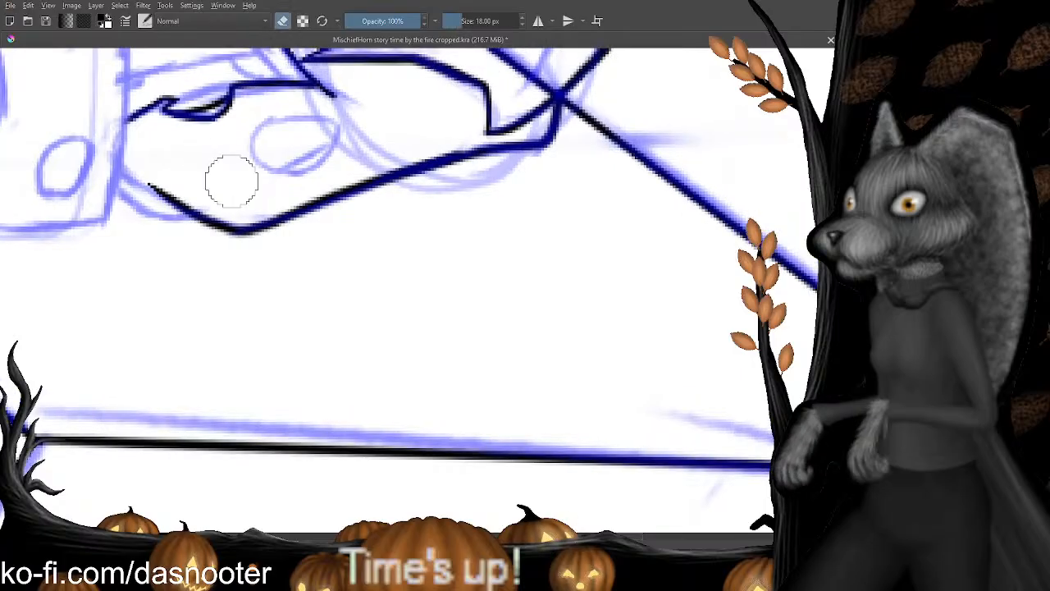
left_click_drag(108, 151, 200, 195)
key("e")
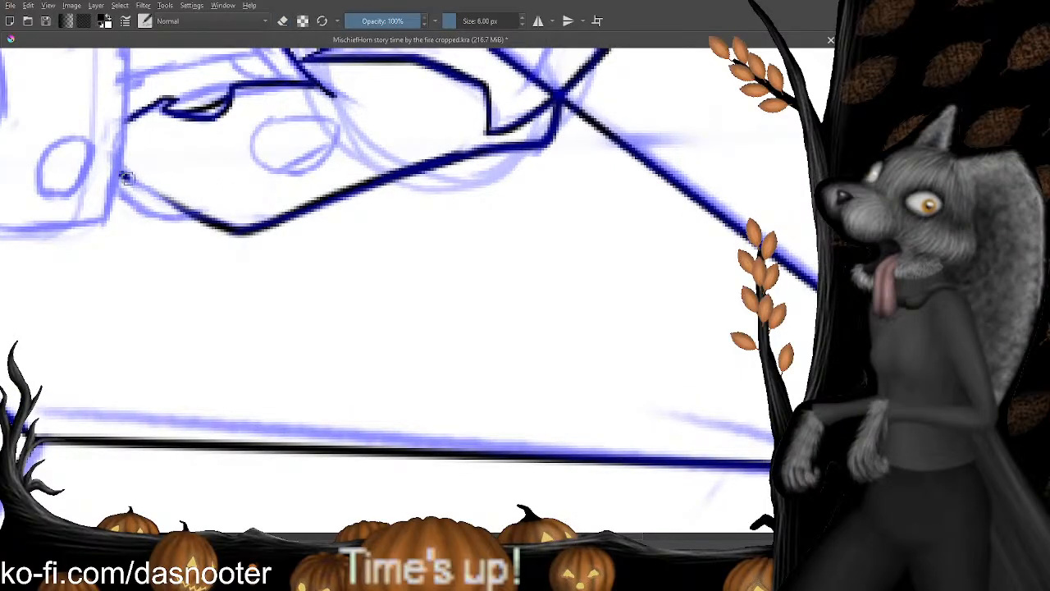
mouse_move(125, 176)
left_mouse_down()
mouse_move(233, 220)
mouse_move(118, 164)
left_mouse_up()
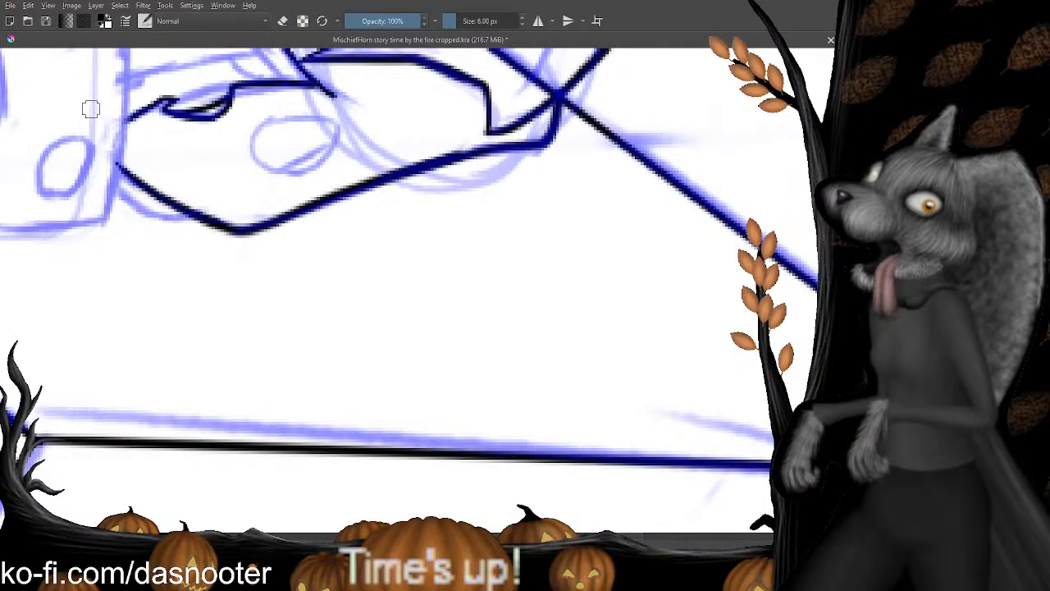
left_click_drag(157, 192, 167, 211)
key("e")
left_click_drag(115, 176, 121, 169)
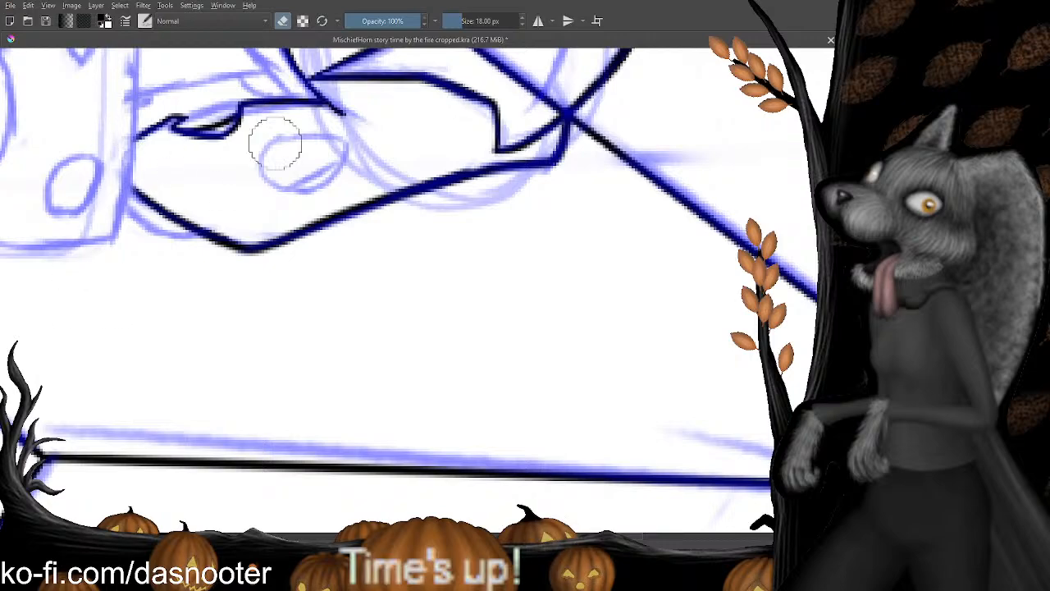
Ink the closed oval hole in the hind foot.
key("e")
left_click_drag(320, 140, 324, 169)
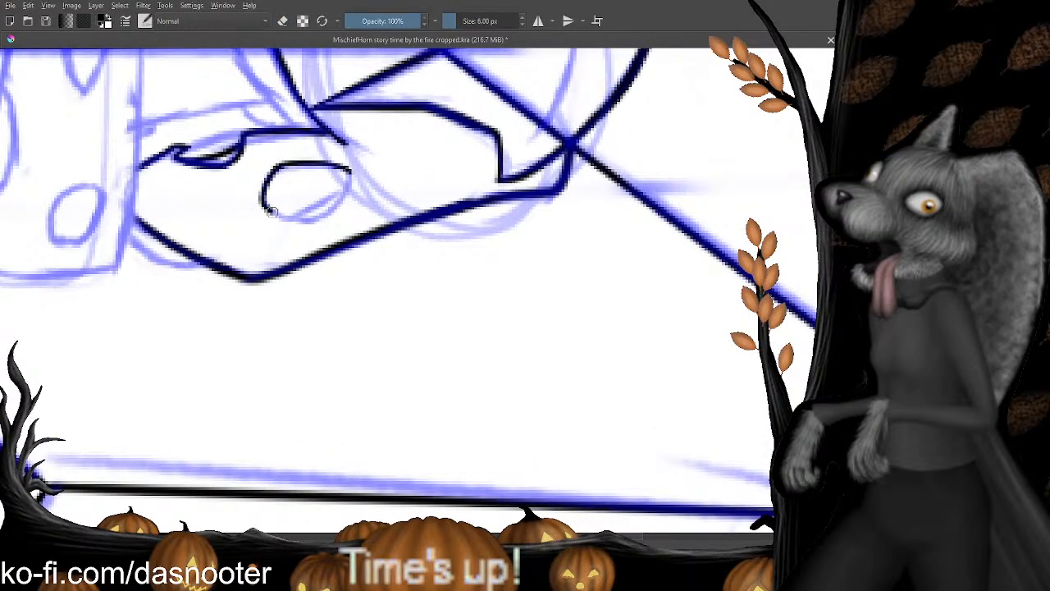
mouse_move(302, 219)
left_mouse_down()
mouse_move(336, 204)
mouse_move(353, 172)
left_mouse_up()
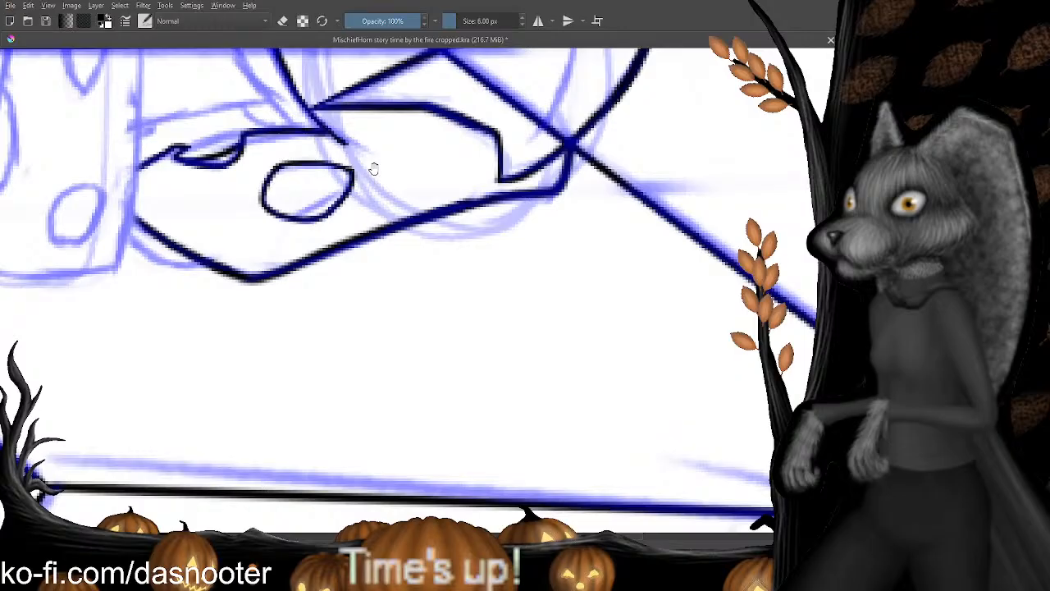
Ink the upper edge of the far hind foot behind the near one and erase the stray marks above the notch.
mouse_move(228, 133)
left_mouse_down()
mouse_move(306, 219)
mouse_move(351, 206)
mouse_move(329, 190)
mouse_move(345, 184)
mouse_move(250, 205)
mouse_move(263, 213)
mouse_move(246, 218)
mouse_move(308, 234)
mouse_move(324, 209)
left_mouse_up()
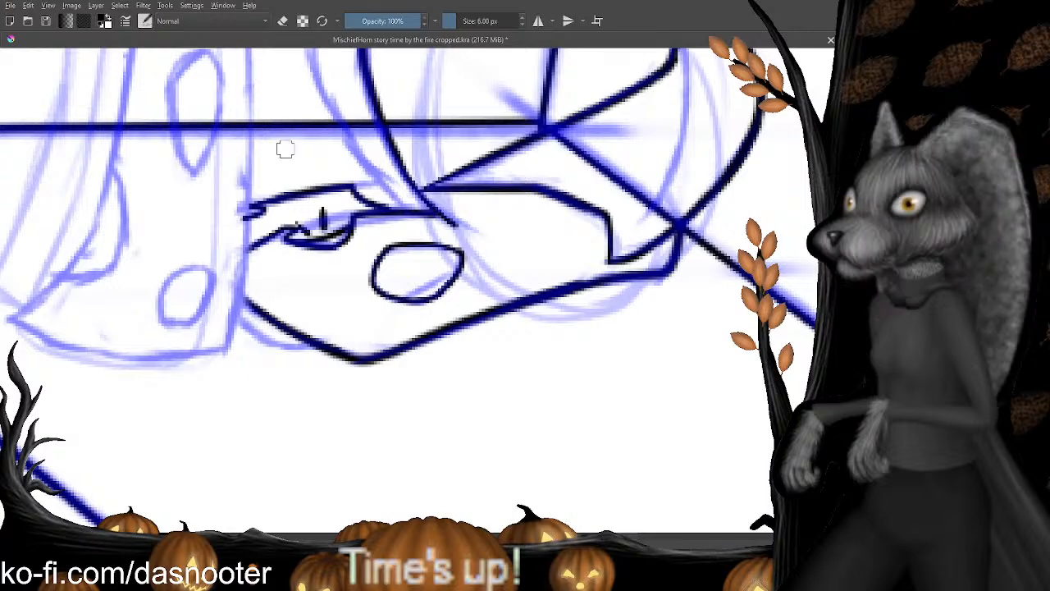
key("e")
mouse_move(319, 207)
left_mouse_down()
mouse_move(323, 189)
mouse_move(318, 203)
left_mouse_up()
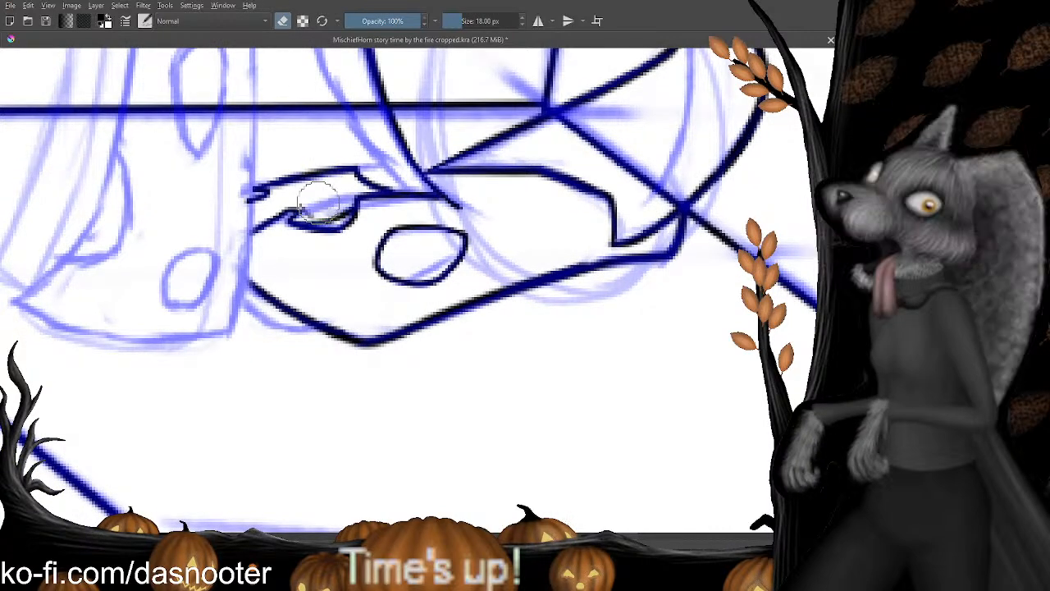
key("e")
key("e")
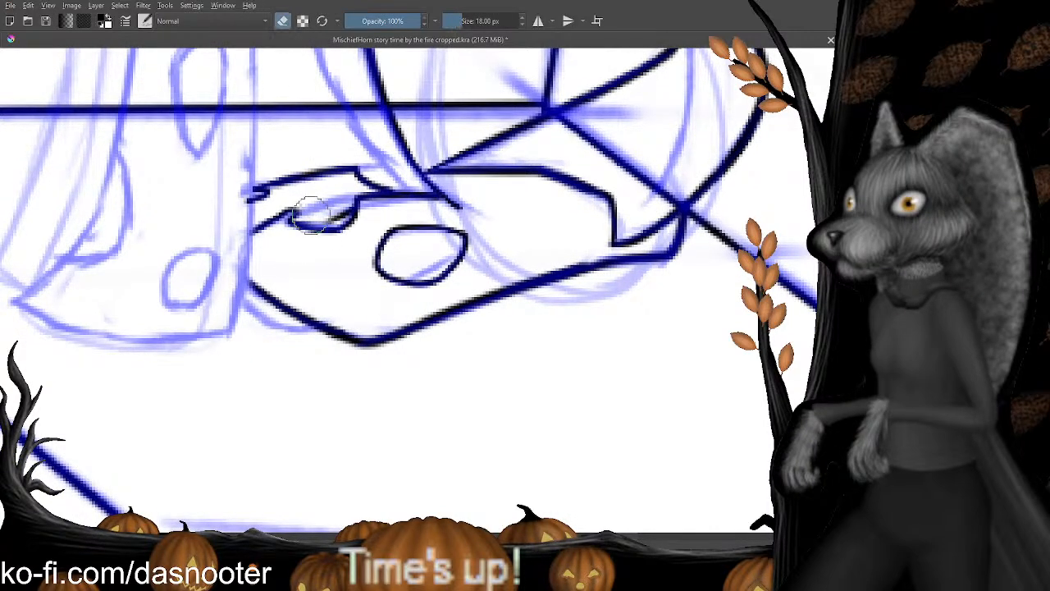
Rework the inner rim of the hind foot's notch with small ink strokes and erasures.
key("e")
mouse_move(337, 218)
left_mouse_down()
mouse_move(301, 219)
mouse_move(320, 218)
mouse_move(326, 182)
left_mouse_up()
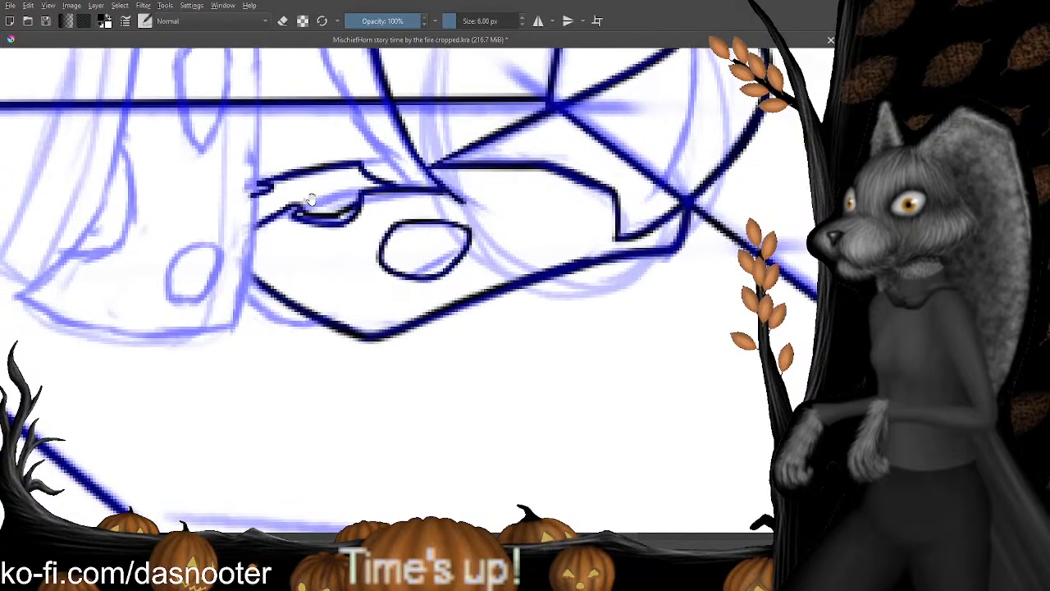
key("e")
key("e")
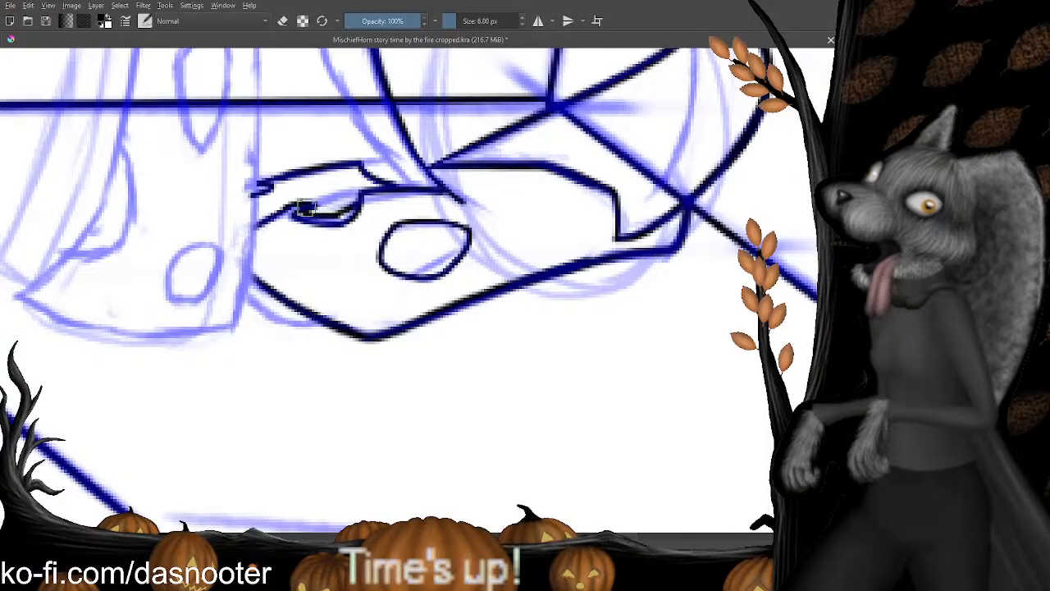
key("e")
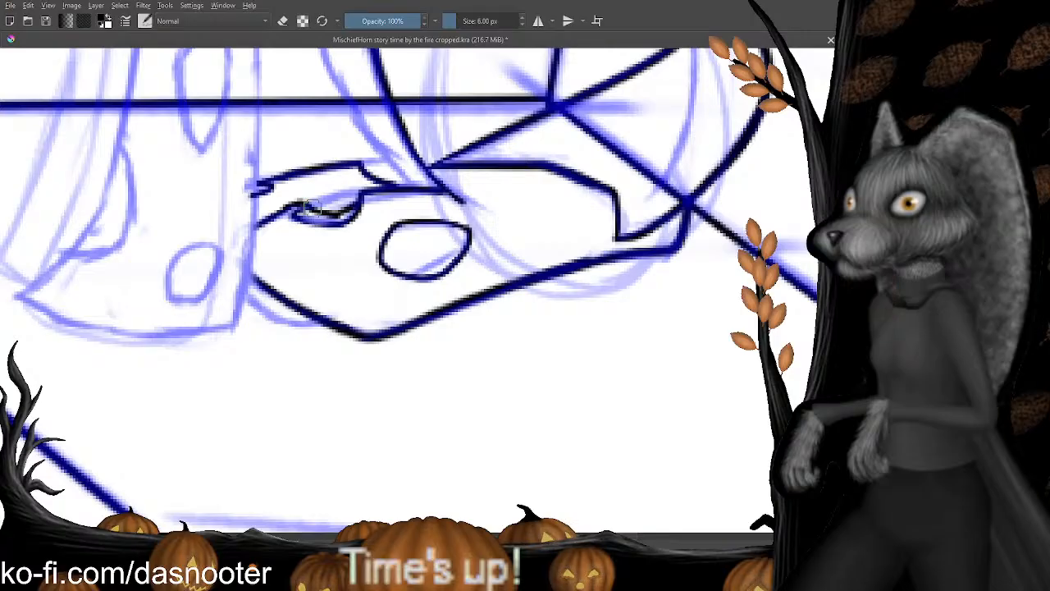
scroll(293, 211, "down", 3)
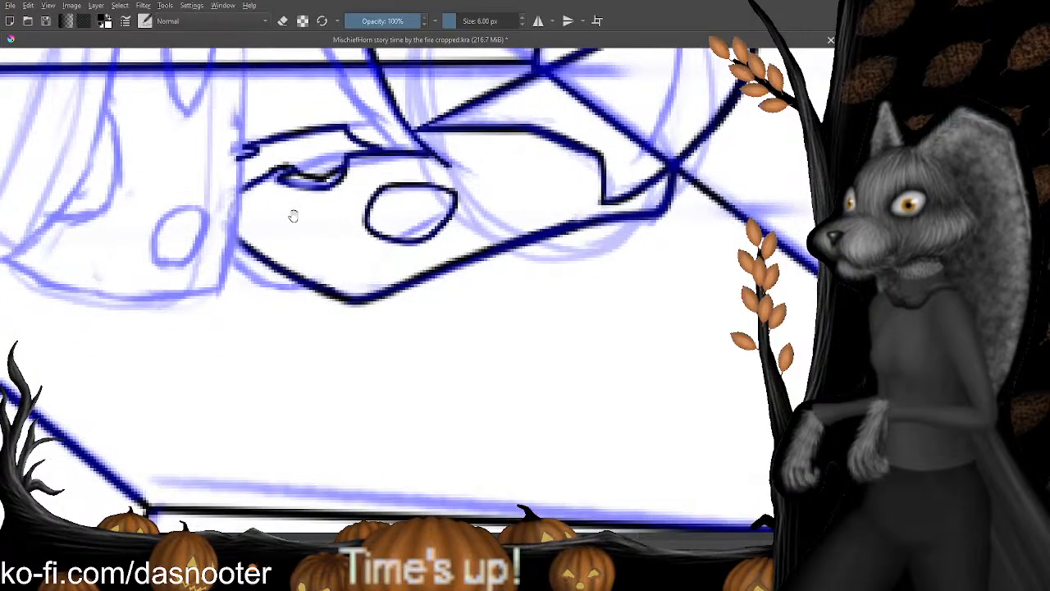
mouse_move(330, 208)
left_mouse_down()
mouse_move(299, 238)
mouse_move(295, 269)
mouse_move(334, 197)
left_mouse_up()
Ink the short curved edge beneath the front of the hind foot, from its bottom edge to the front leg.
mouse_move(299, 238)
left_mouse_down()
mouse_move(262, 234)
mouse_move(234, 215)
left_mouse_up()
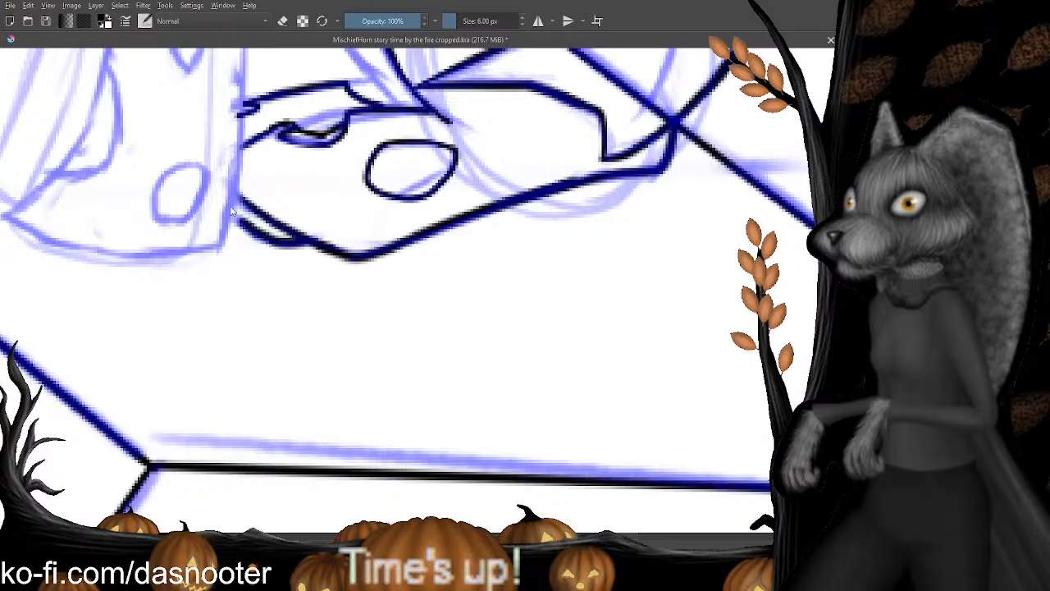
mouse_move(305, 243)
left_mouse_down()
mouse_move(241, 226)
mouse_move(245, 207)
mouse_move(237, 216)
mouse_move(224, 205)
mouse_move(225, 220)
mouse_move(255, 194)
left_mouse_up()
key("e")
key("e")
left_click_drag(316, 119, 276, 265)
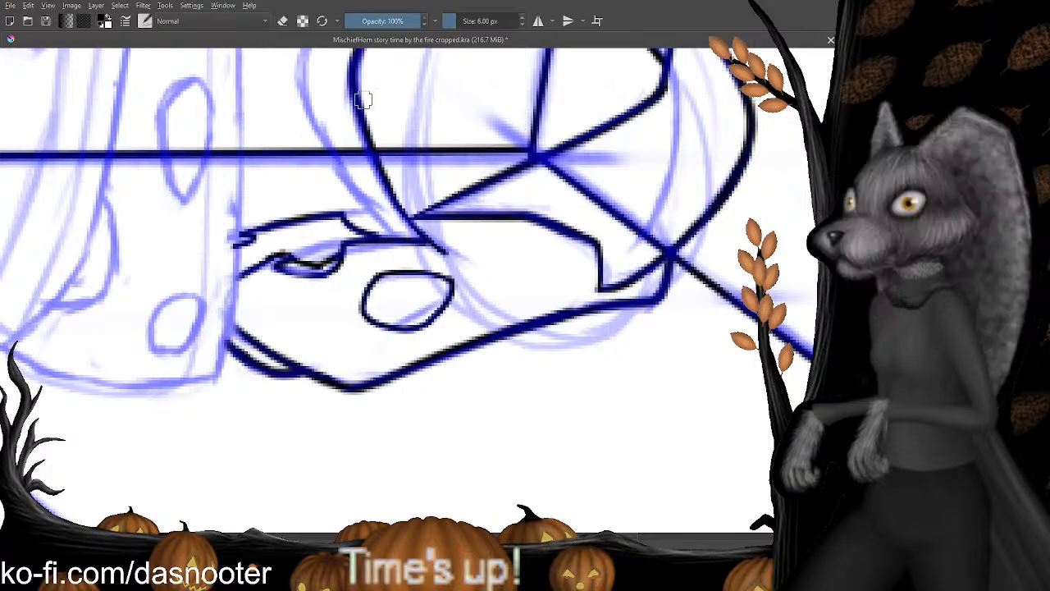
Examine the whole fireside scene alongside the changeling and seated pony reference images.
key("minus")
key("minus")
key("minus")
key("minus")
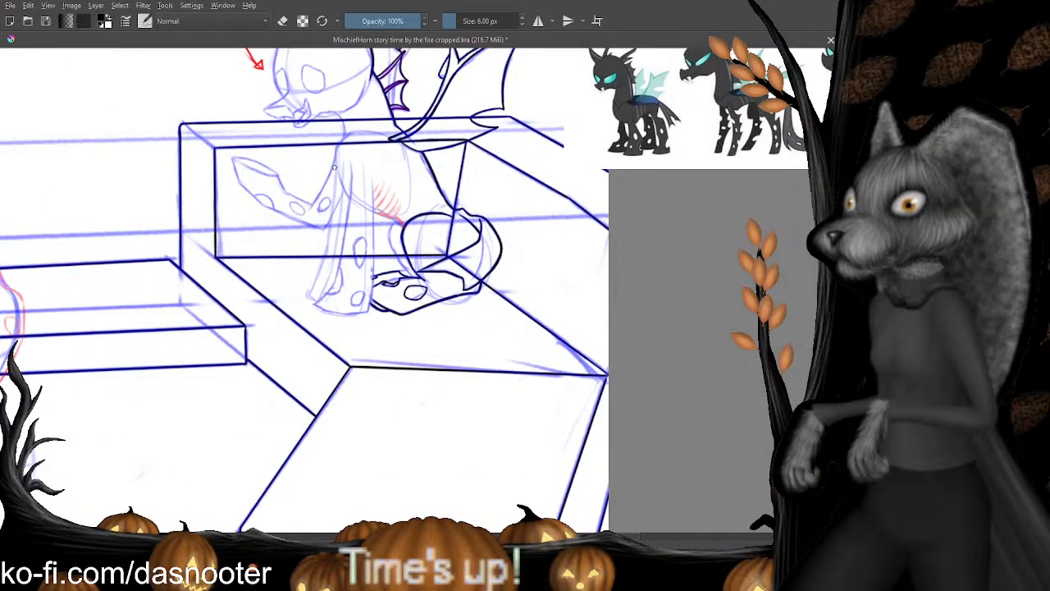
key("minus")
key("minus")
key("minus")
key("minus")
key("plus")
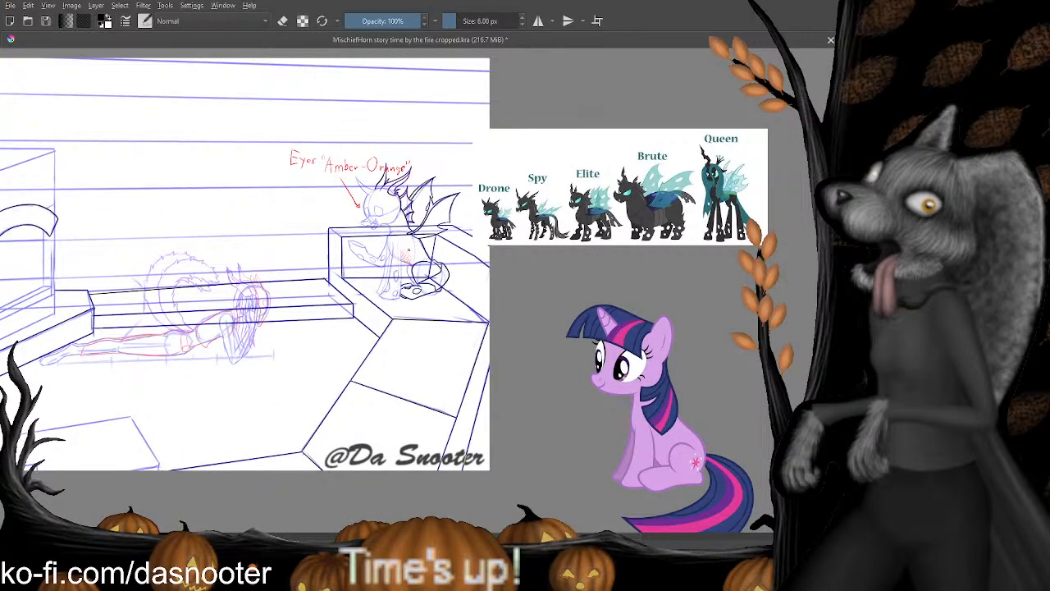
left_click_drag(288, 314, 383, 217)
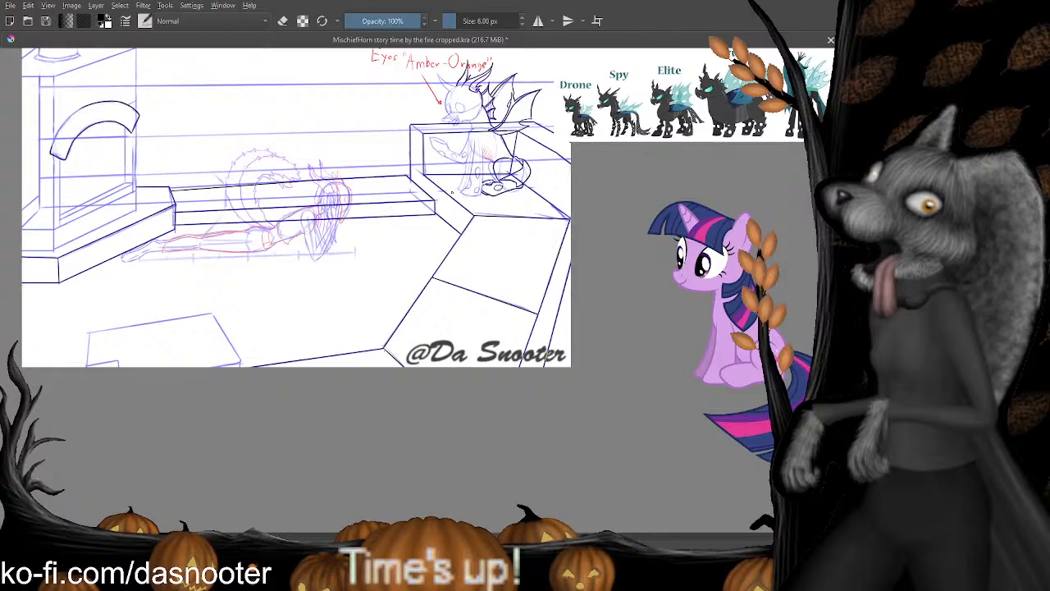
left_click_drag(464, 171, 378, 267)
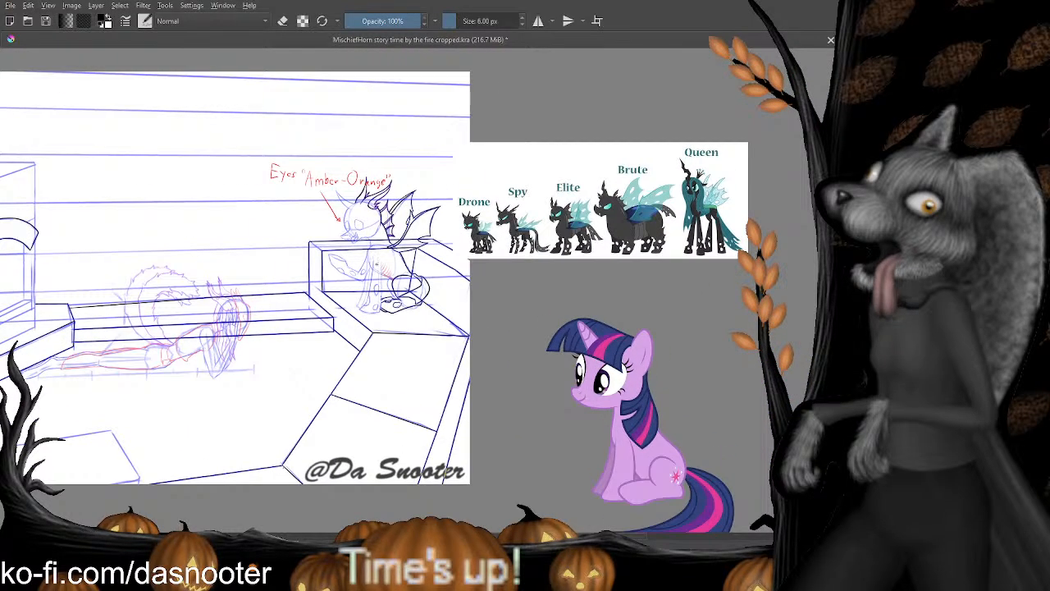
Save the fireside story drawing and close its document.
key("ctrl+s")
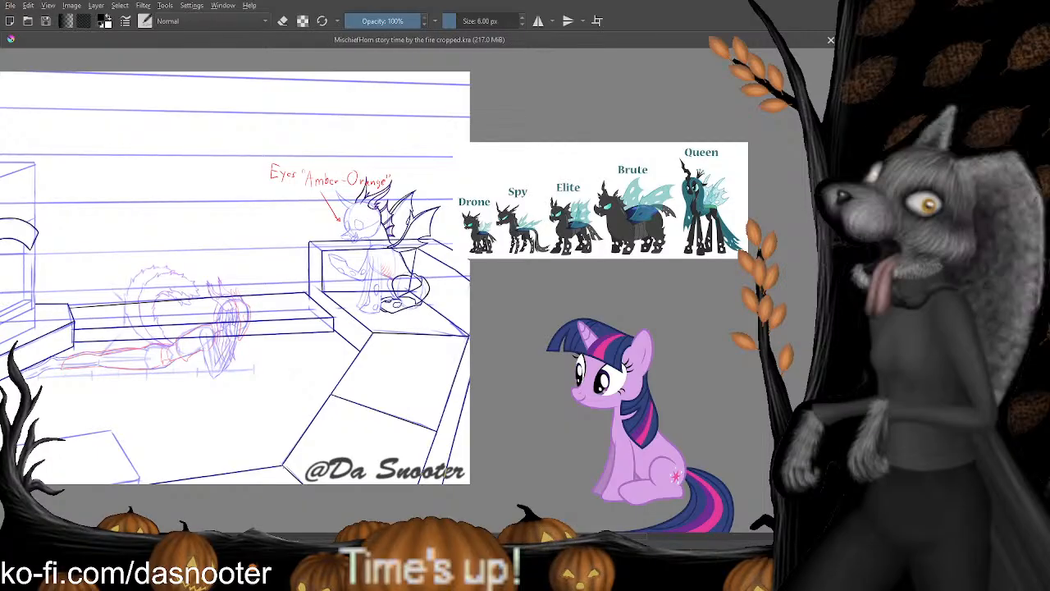
left_click(830, 39)
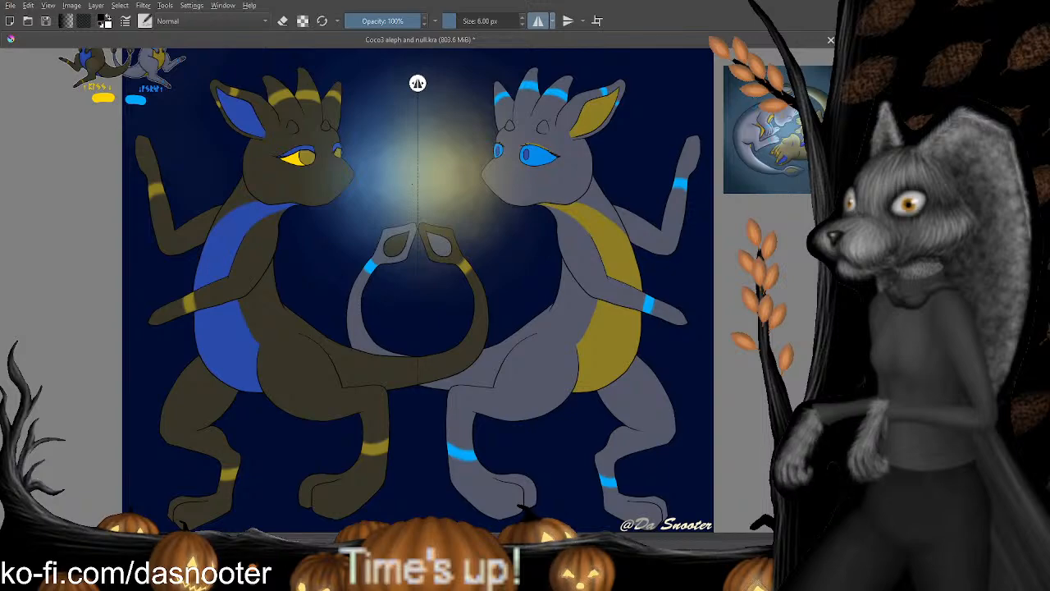
Try mirrored white glow strokes and dabs between the two creatures' faces with the 118 px soft brush, and undo them.
key("slash")
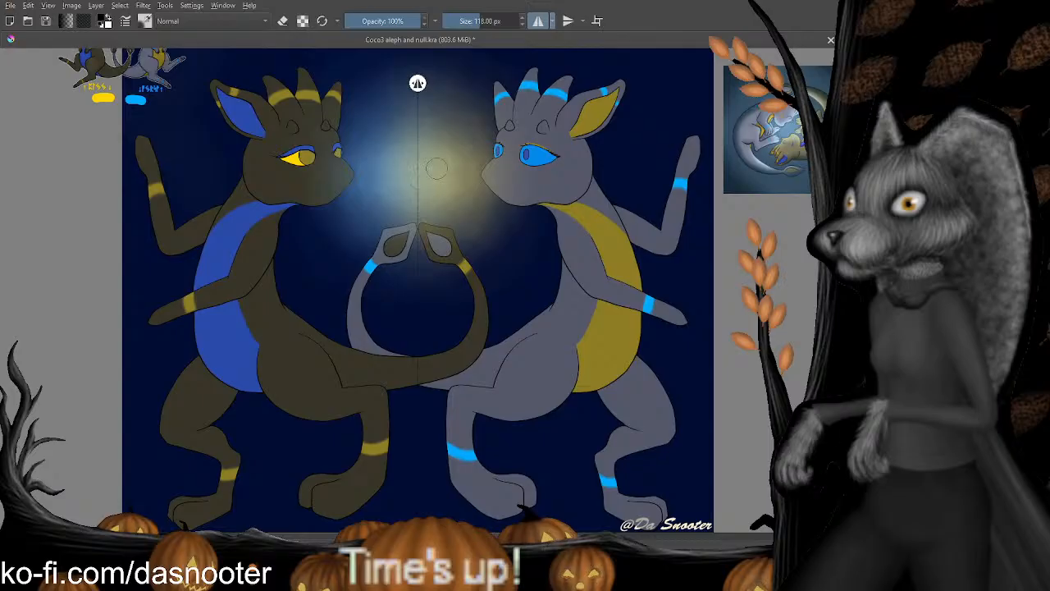
key("x")
left_click_drag(437, 174, 365, 170)
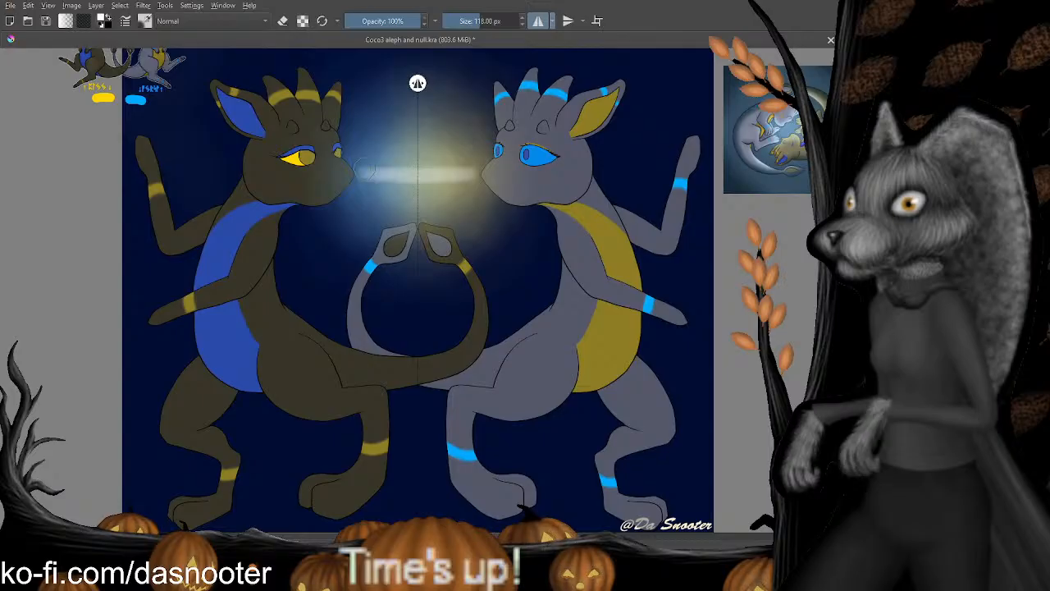
key("ctrl+z")
left_click(420, 174)
left_click(421, 175)
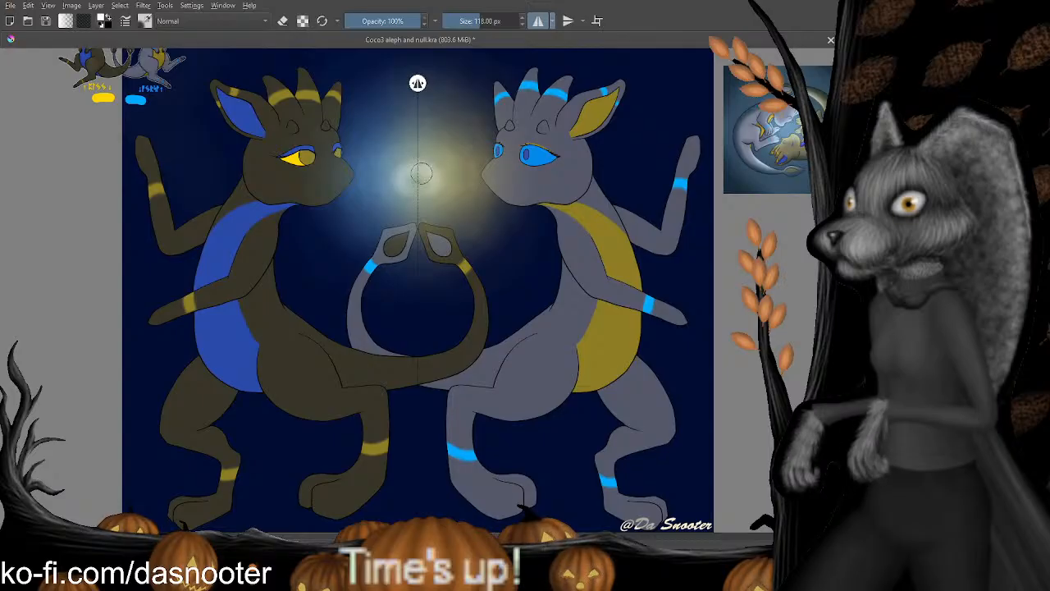
left_click(420, 178)
key("ctrl+z")
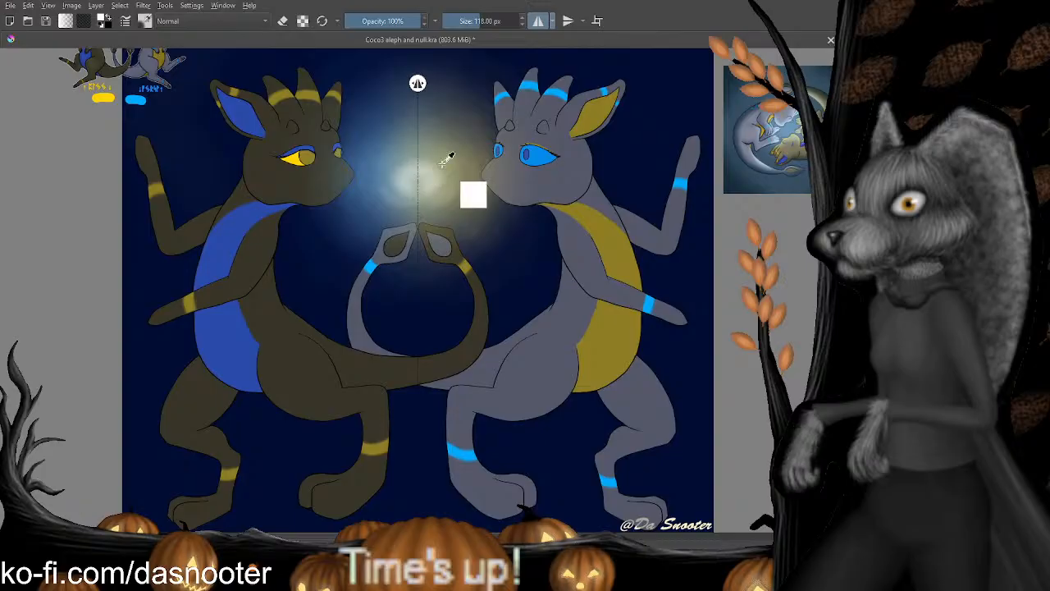
key("ctrl+z")
key("ctrl+z")
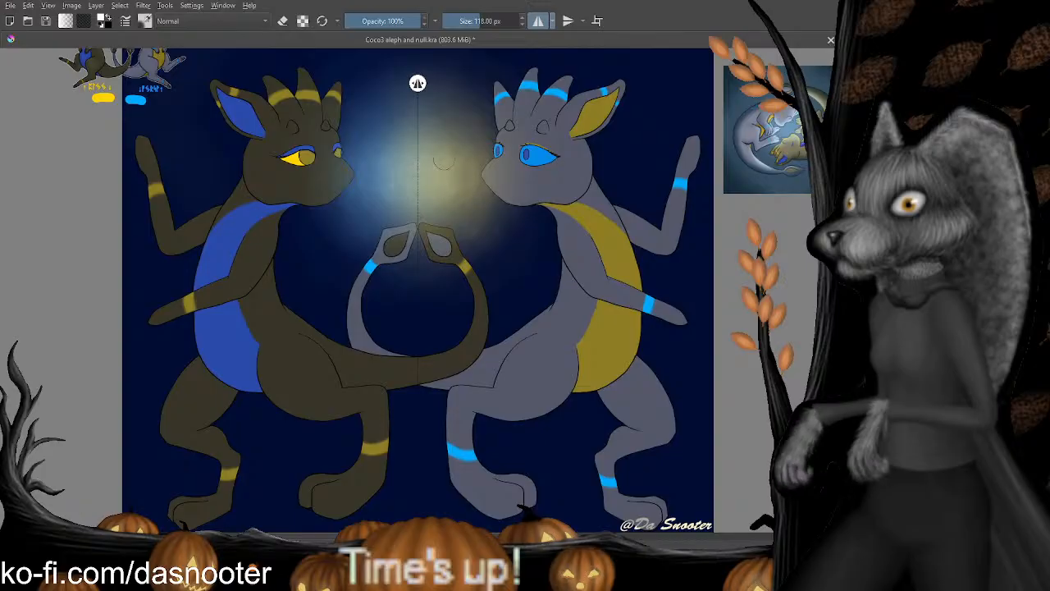
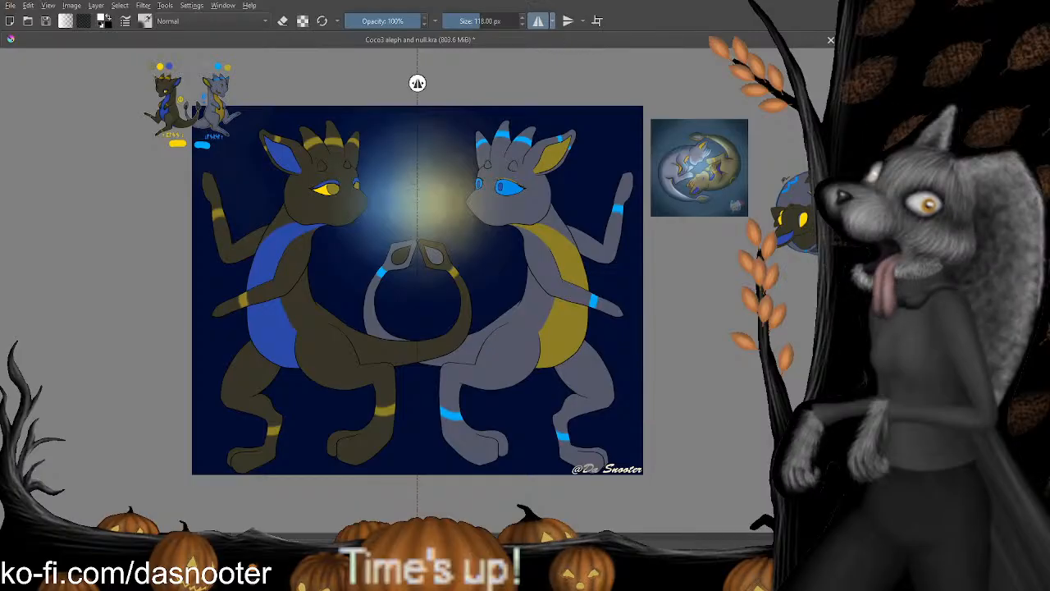
Brighten the core of the glow between the creatures' faces with mirrored white strokes at 165 px and 20% opacity.
scroll(417, 216, "down", 1)
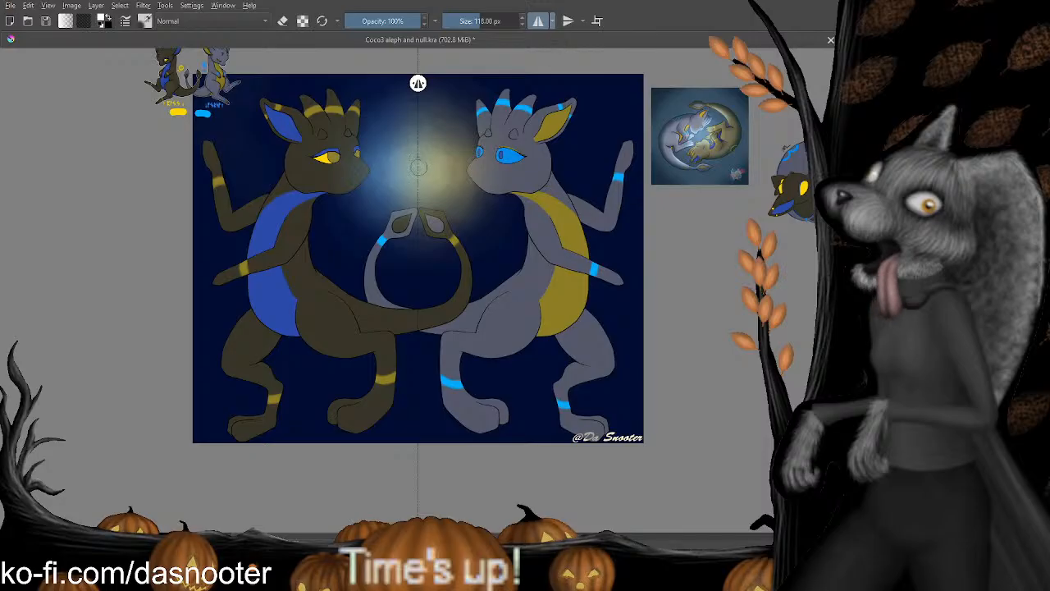
scroll(419, 164, "up", 4)
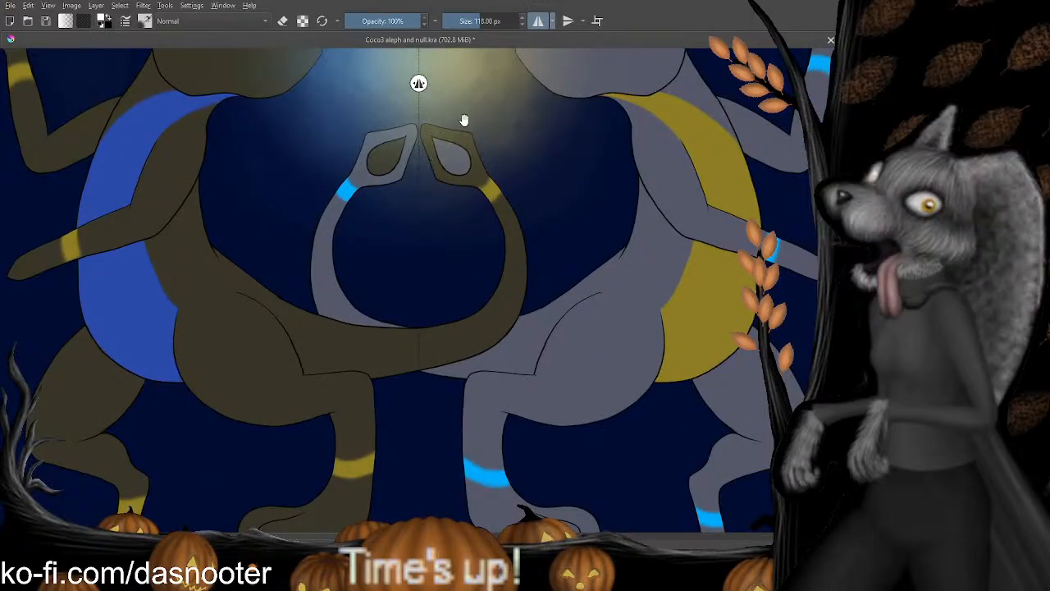
left_click_drag(464, 117, 439, 290)
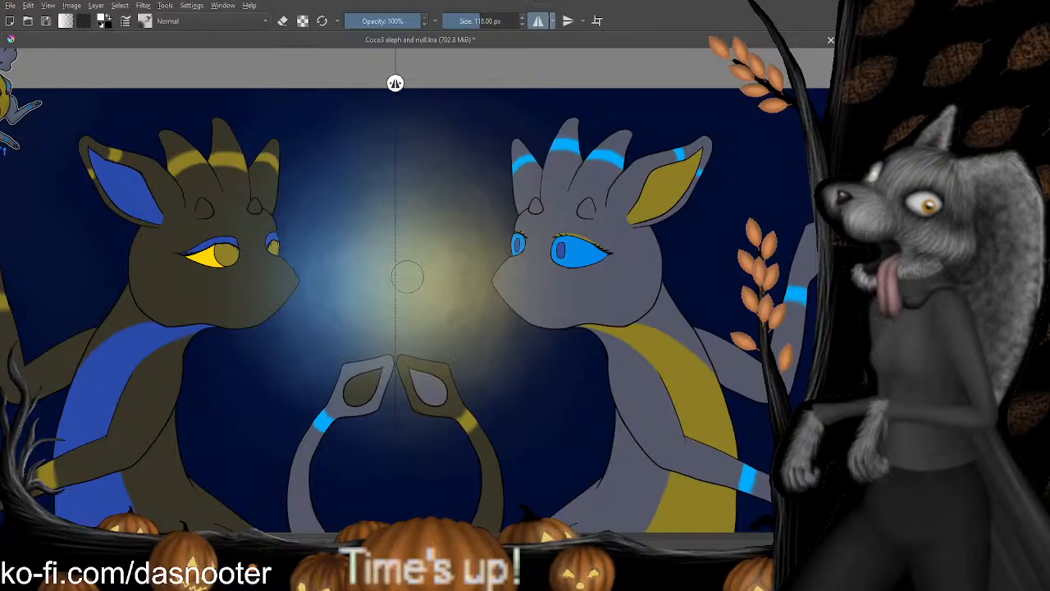
left_click_drag(349, 256, 365, 200)
left_click_drag(426, 220, 422, 220)
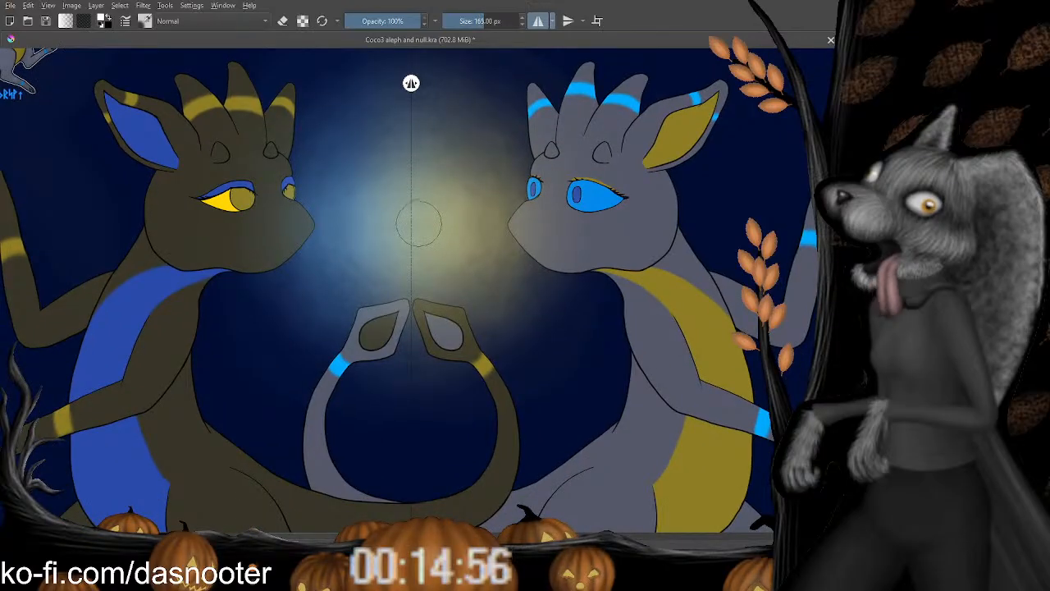
key("i")
key("i")
key("i")
key("i")
key("i")
key("i")
key("i")
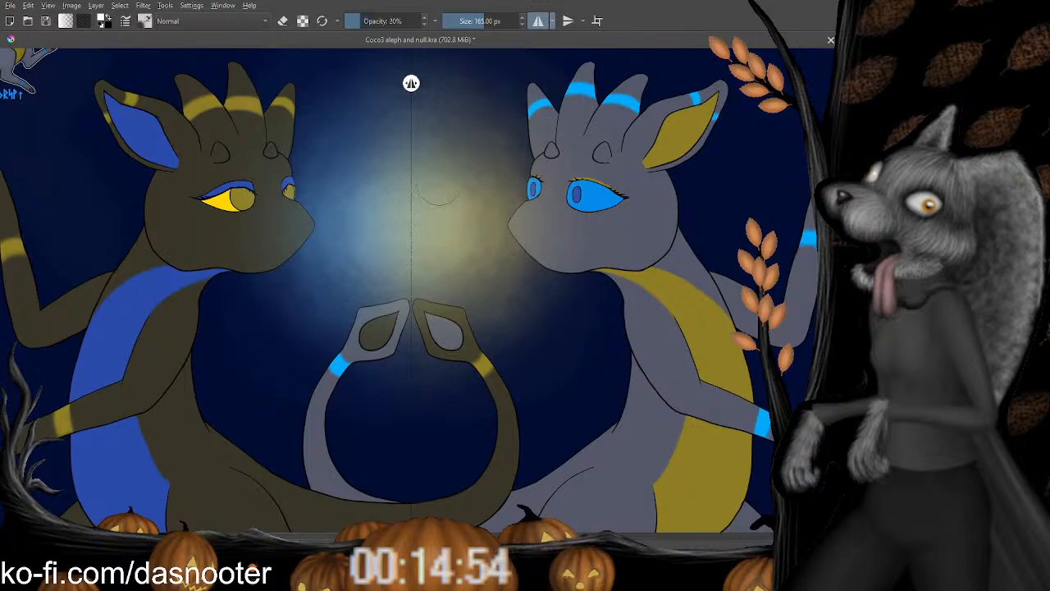
mouse_move(431, 190)
left_mouse_down()
mouse_move(423, 215)
mouse_move(431, 199)
left_mouse_up()
key("i")
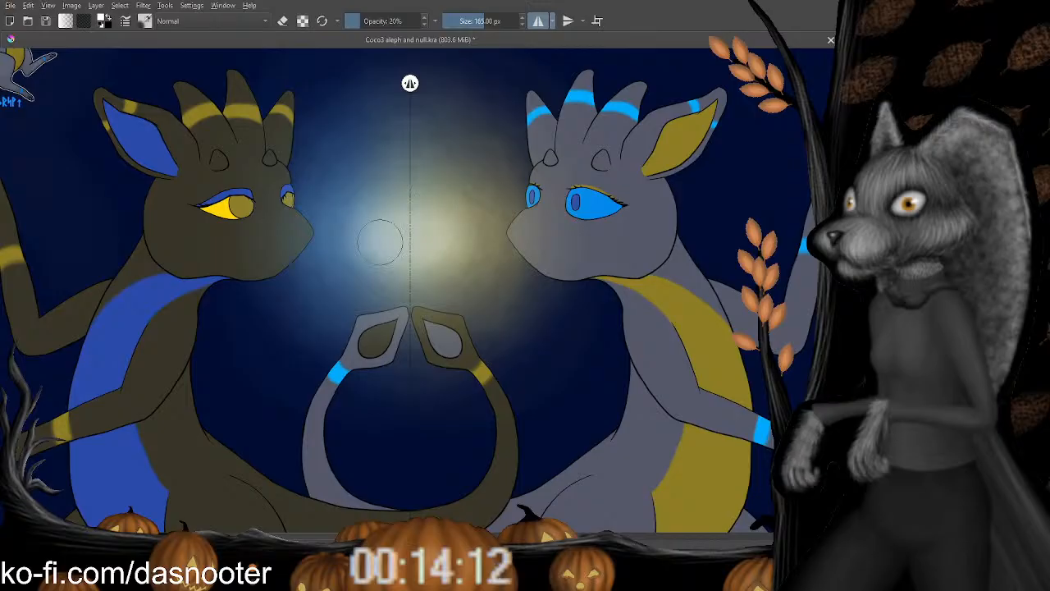
Widen and soften the glow between the faces with the white brush enlarged to 263 px at 20% opacity.
key("bracketright")
left_click_drag(413, 235, 382, 227)
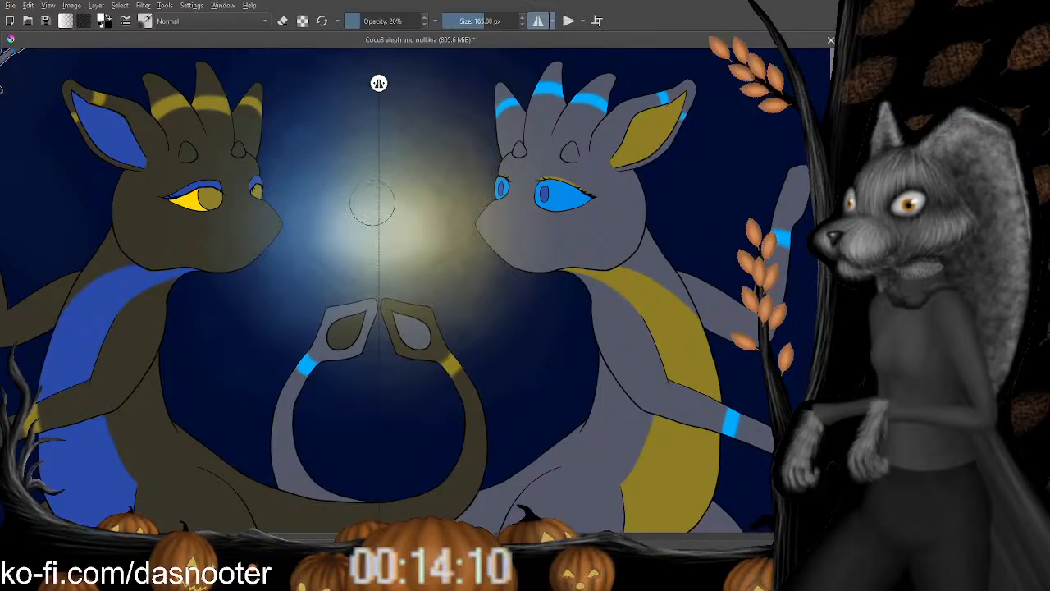
key("bracketright")
key("bracketright")
key("bracketright")
key("bracketright")
key("bracketright")
key("bracketright")
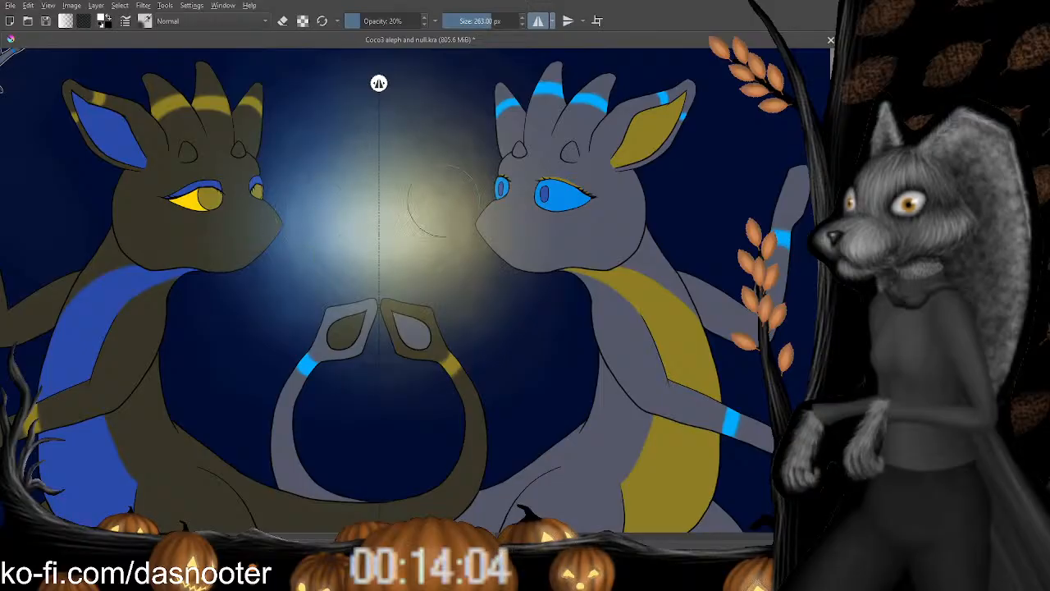
key("minus")
key("minus")
key("minus")
key("minus")
key("plus")
key("plus")
key("plus")
key("plus")
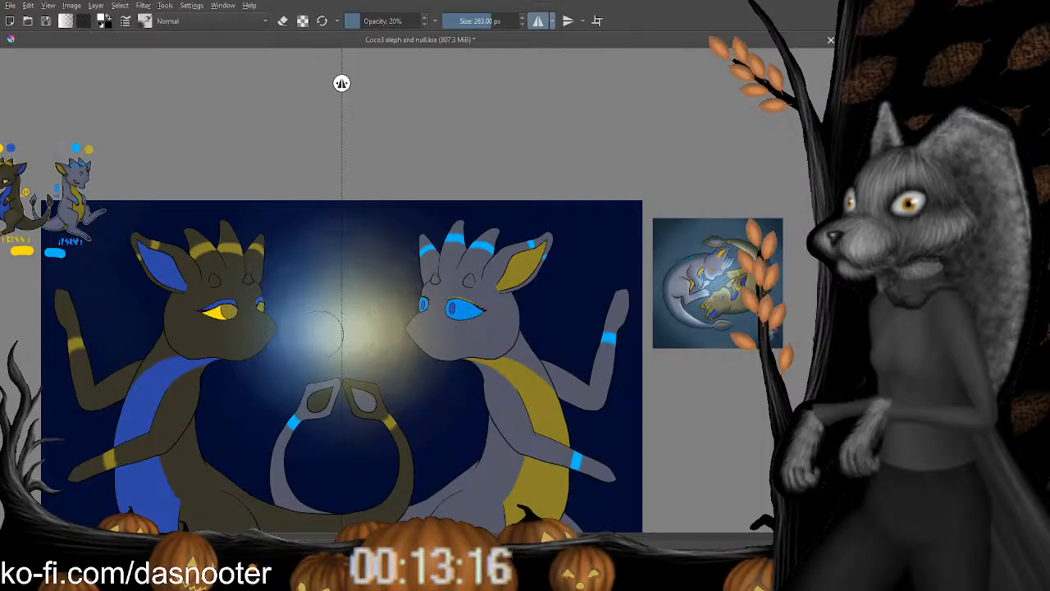
left_click_drag(347, 368, 333, 332)
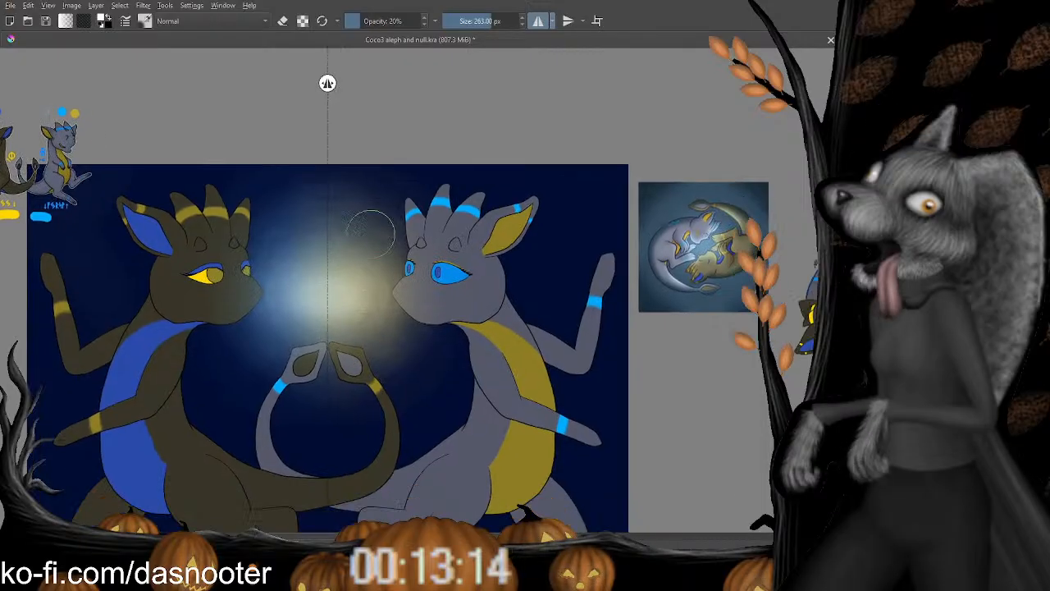
scroll(380, 232, "down", 3)
scroll(355, 295, "up", 5)
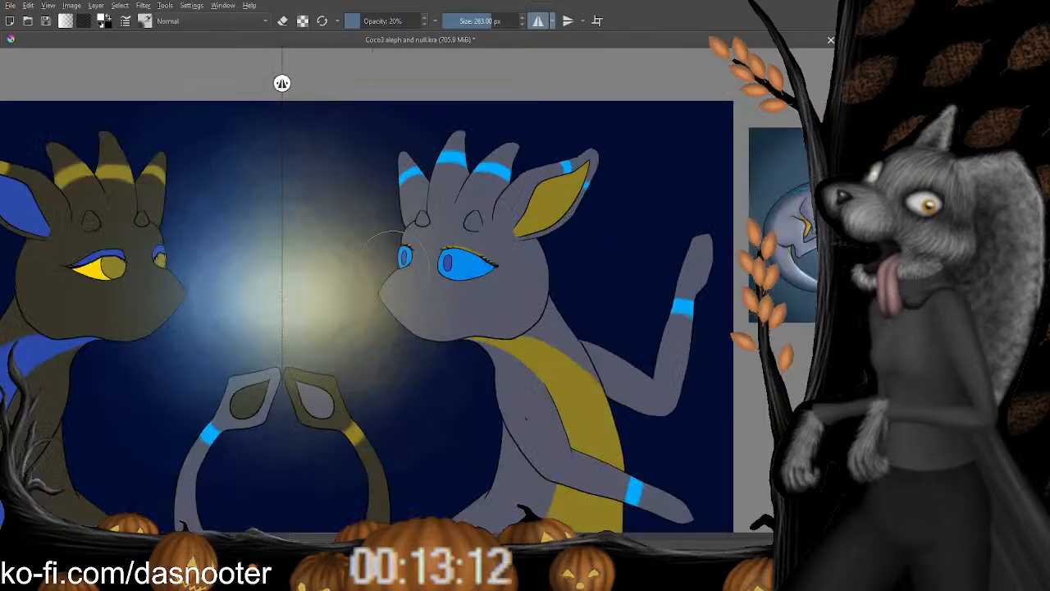
Touch up the glow between the faces with the eraser enlarged to 165 px at 20% opacity.
key("e")
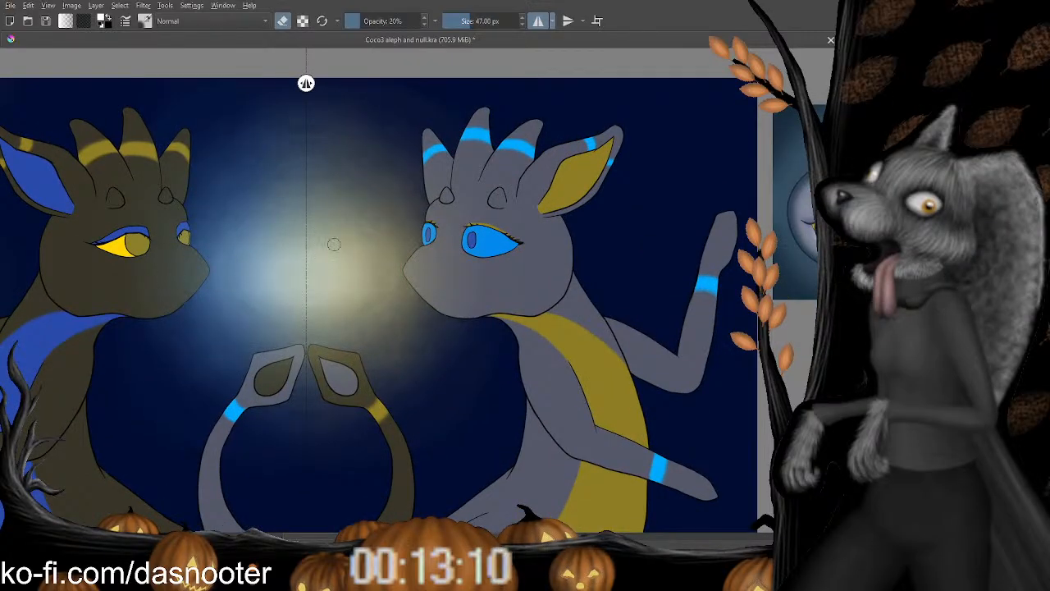
left_click_drag(266, 299, 256, 273)
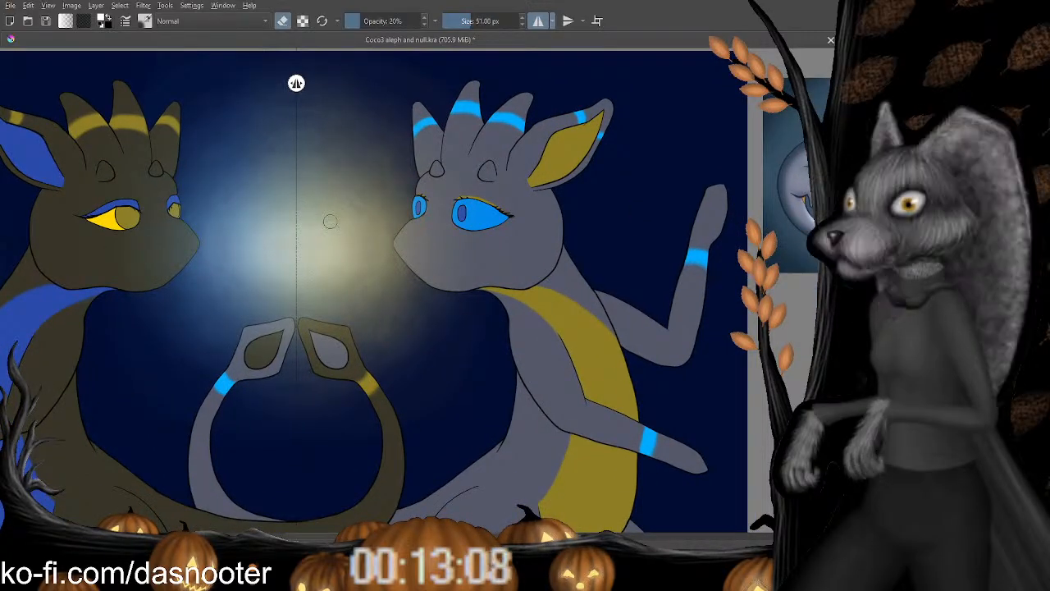
key("bracketright")
key("bracketright")
key("bracketright")
key("bracketright")
key("bracketright")
key("bracketright")
key("bracketright")
key("bracketright")
key("bracketright")
key("bracketright")
key("bracketright")
key("bracketright")
key("bracketright")
key("bracketright")
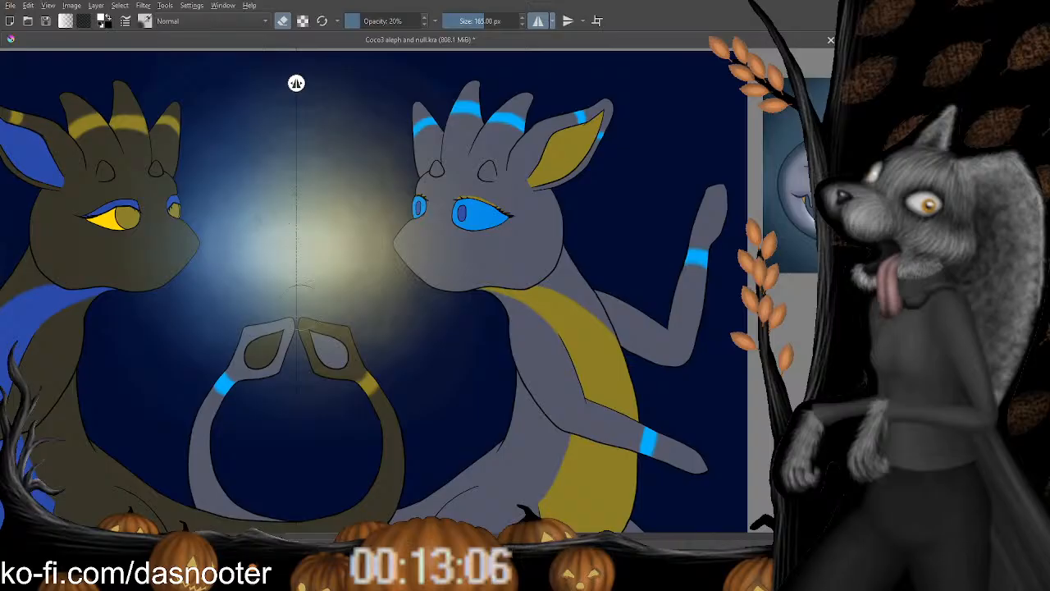
key("e")
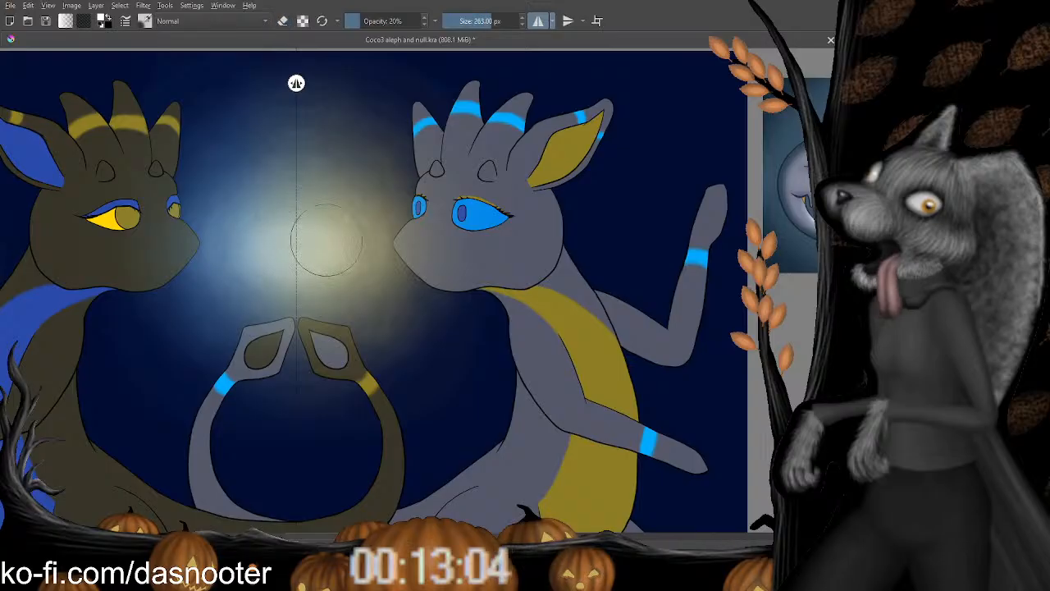
Reduce the painting brush to 90 px over the centre of the glow.
left_click_drag(304, 249, 295, 243)
key("bracketleft")
key("bracketleft")
key("bracketleft")
key("bracketleft")
key("bracketleft")
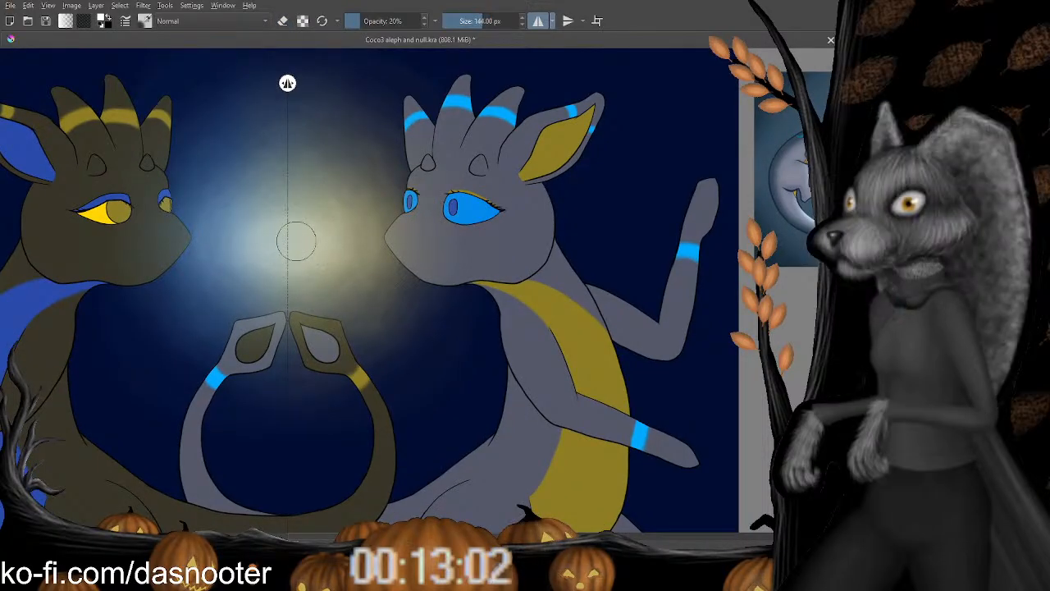
key("bracketleft")
key("bracketleft")
key("bracketleft")
key("bracketleft")
key("bracketleft")
key("bracketleft")
key("bracketleft")
Check the glow against the whole composition and save the two-creature painting.
key("minus")
key("minus")
key("minus")
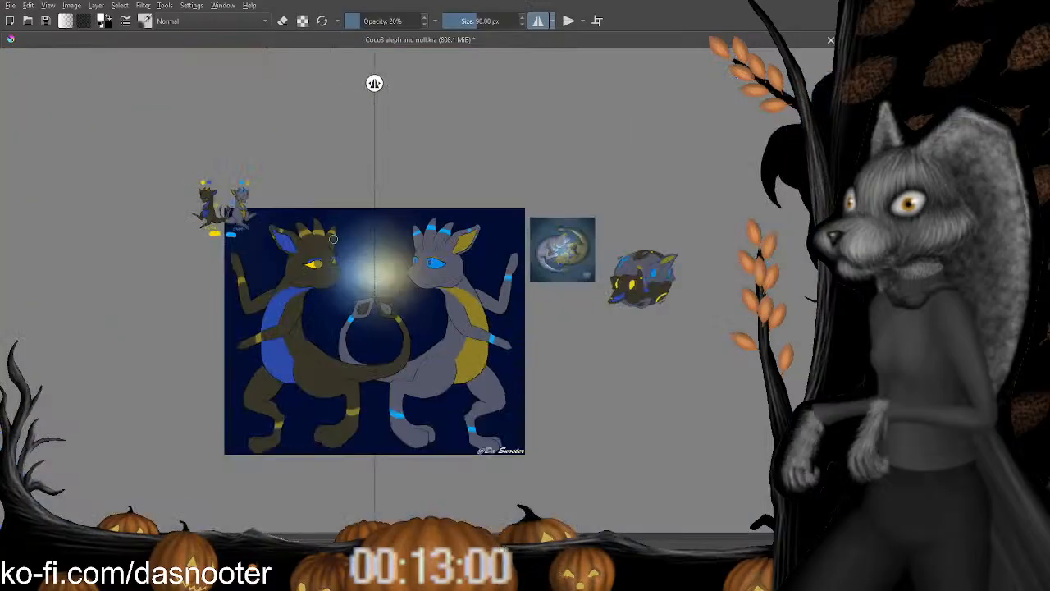
key("plus")
key("plus")
left_click_drag(380, 249, 373, 302)
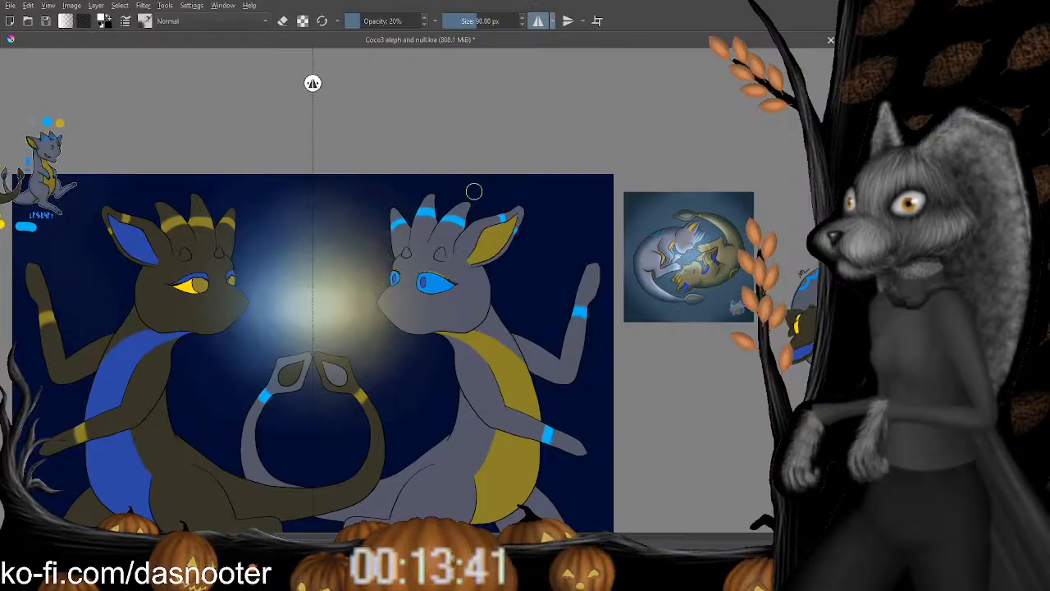
mouse_move(474, 189)
left_mouse_down()
mouse_move(452, 213)
mouse_move(455, 258)
mouse_move(461, 224)
mouse_move(476, 283)
mouse_move(458, 303)
left_mouse_up()
scroll(471, 225, "down", 2)
scroll(492, 239, "up", 1)
key("ctrl+s")
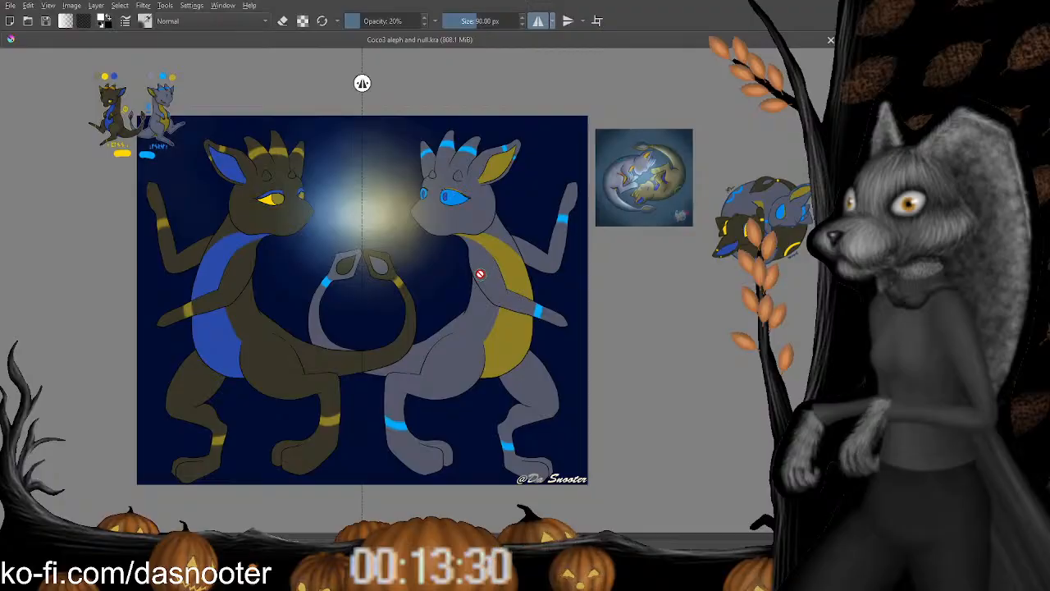
Examine the small reference drawing of both creatures with their colour swatches beside the painting.
left_click_drag(482, 286, 589, 347)
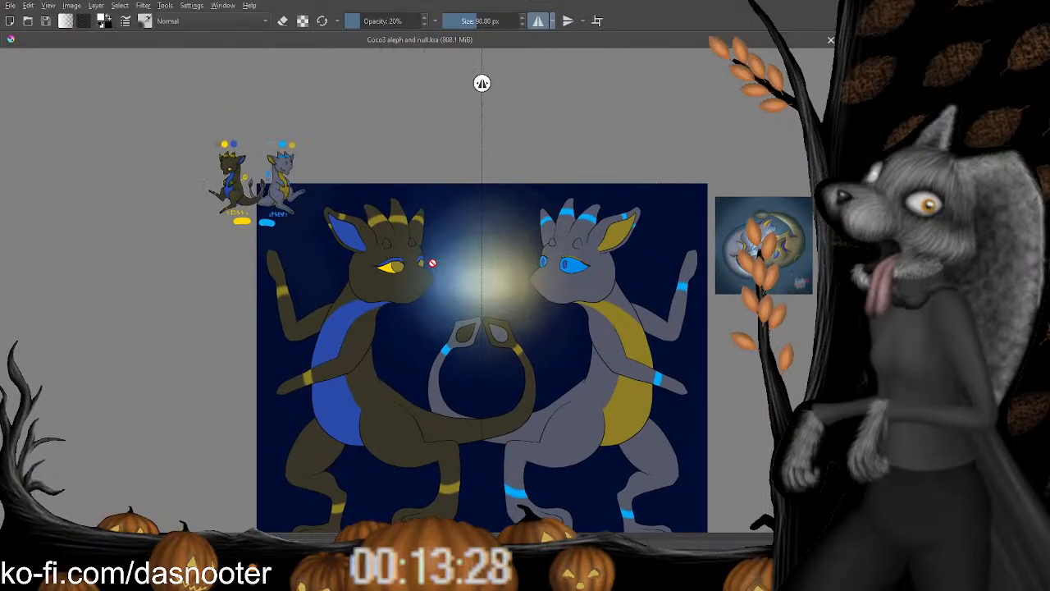
key("plus")
key("plus")
key("plus")
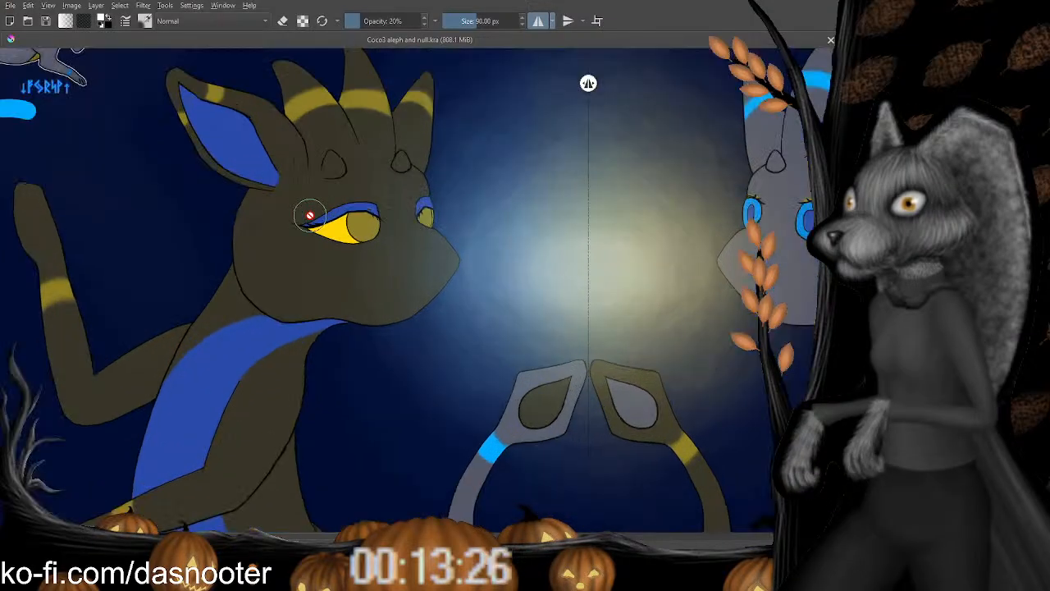
left_click_drag(84, 121, 302, 307)
left_click_drag(284, 259, 293, 286)
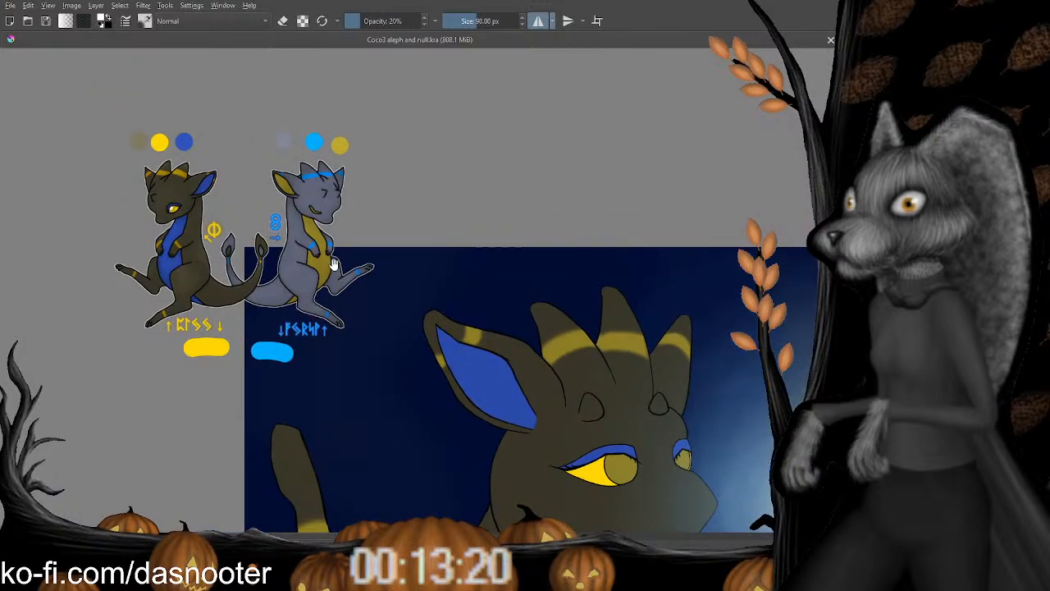
Examine the lighting and shading in the reference image of the two creatures curled around each other.
left_click_drag(635, 248, 171, 222)
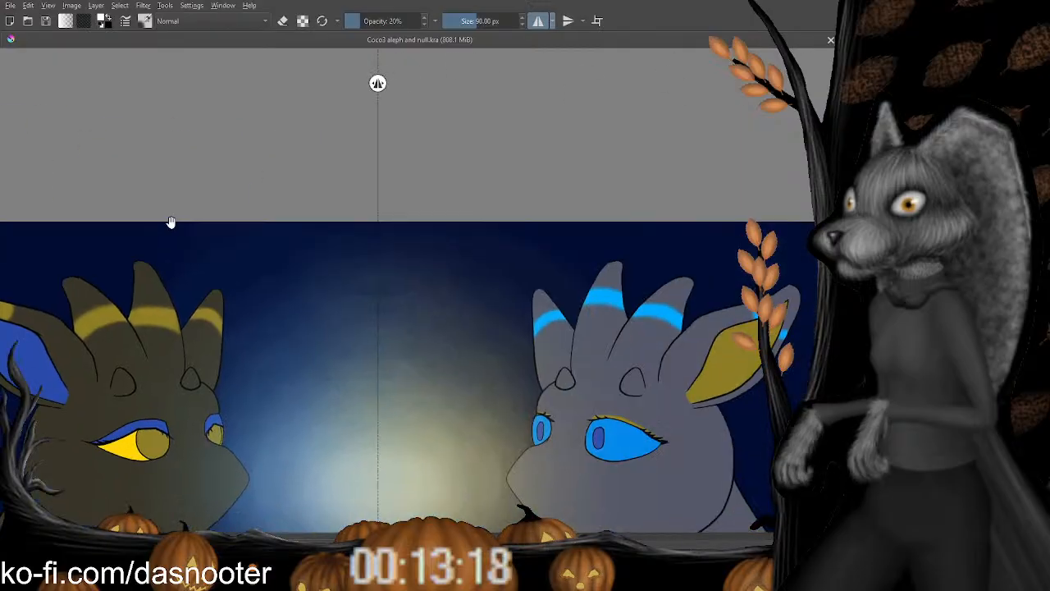
left_click_drag(605, 224, 161, 41)
left_click_drag(615, 169, 386, 131)
left_click_drag(556, 169, 497, 183)
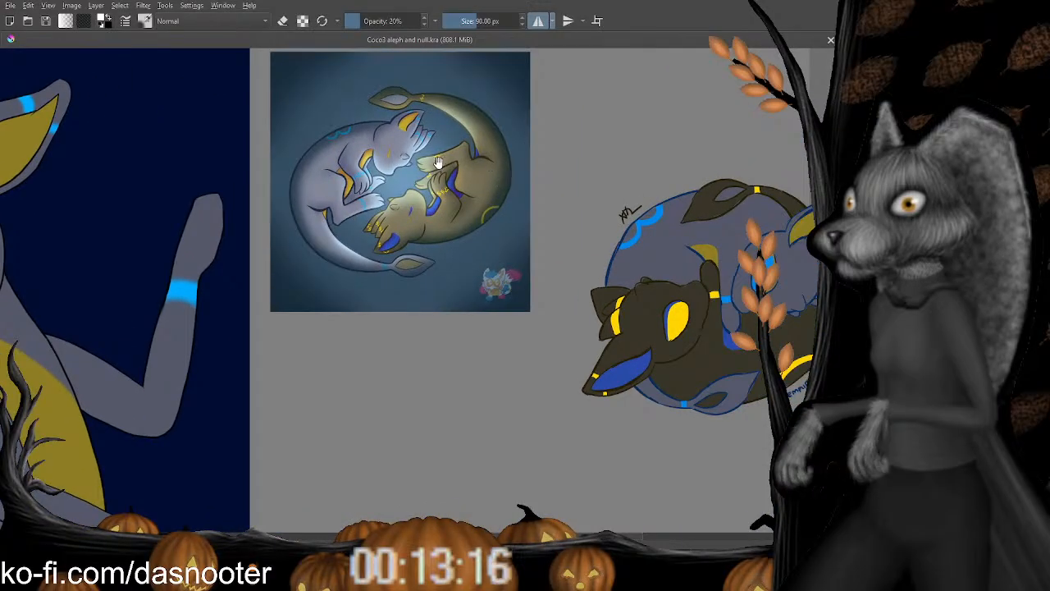
left_click_drag(437, 163, 430, 197)
key("plus")
key("plus")
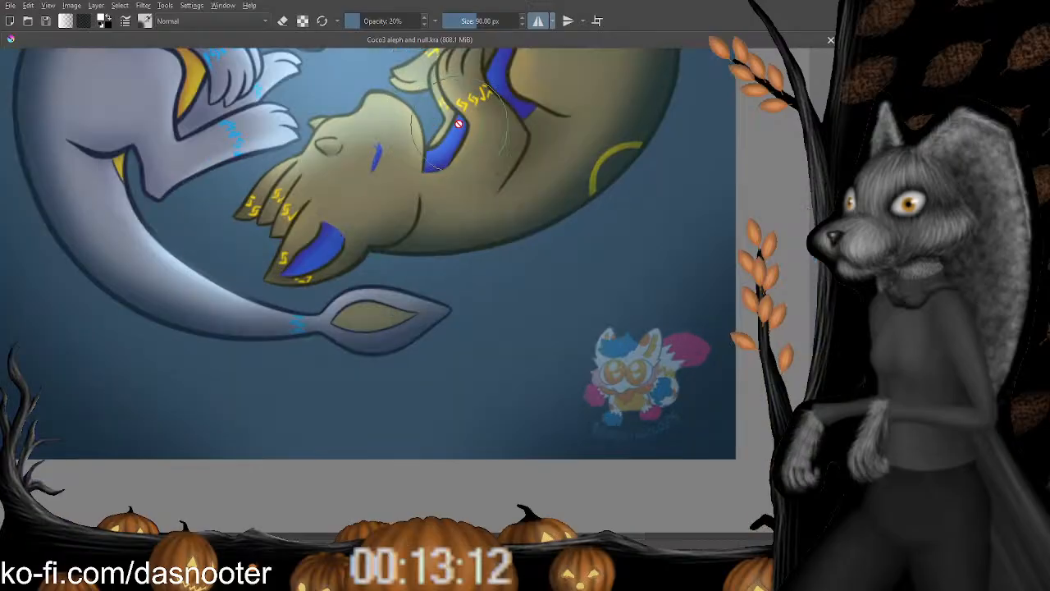
key("minus")
key("minus")
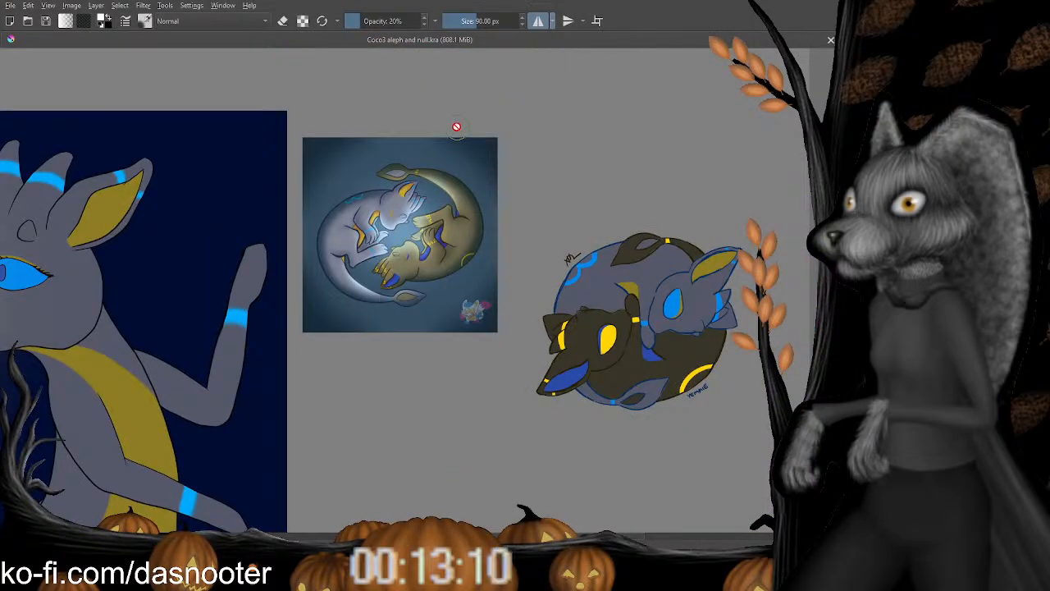
scroll(420, 234, "up", 3)
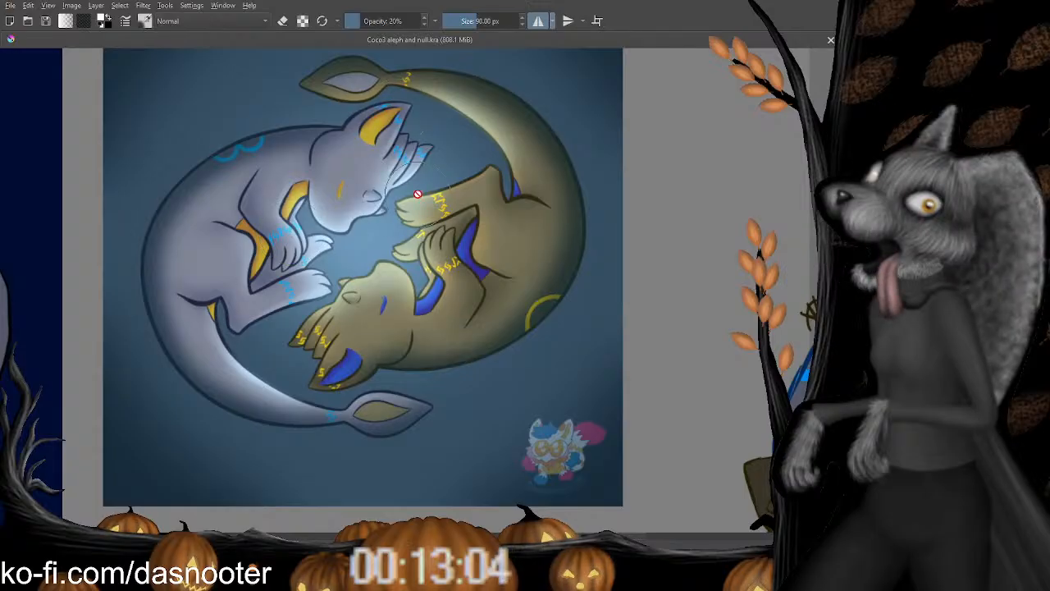
left_click_drag(258, 226, 355, 124)
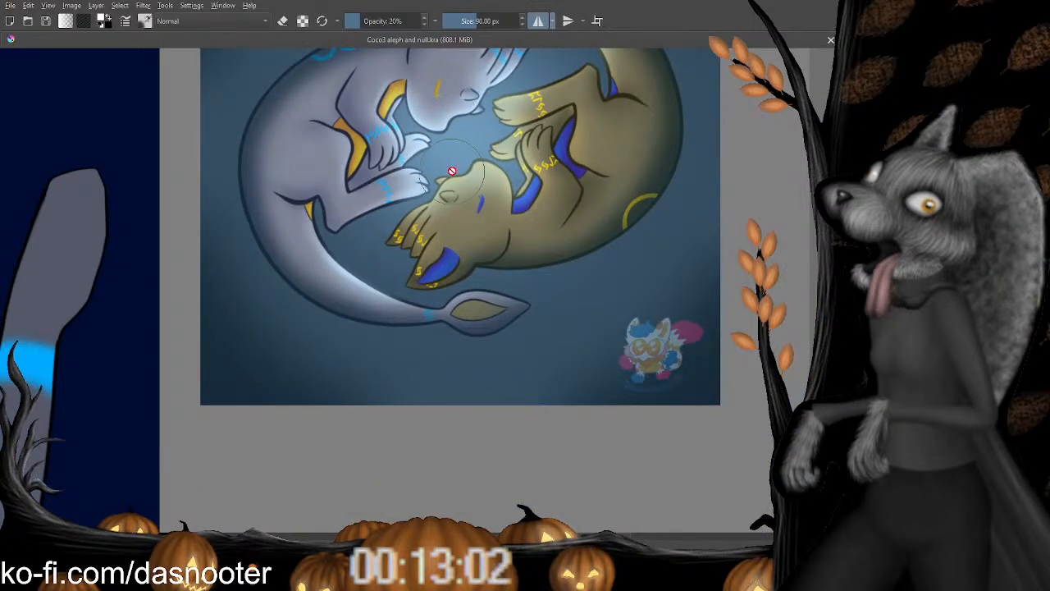
scroll(455, 173, "down", 2)
scroll(415, 160, "up", 3)
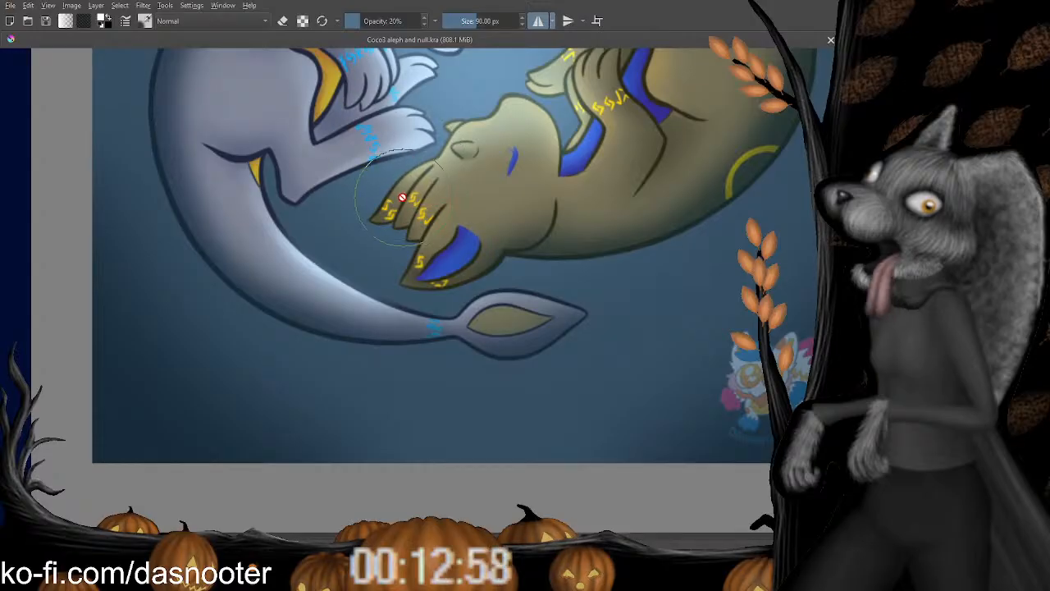
scroll(443, 260, "down", 5)
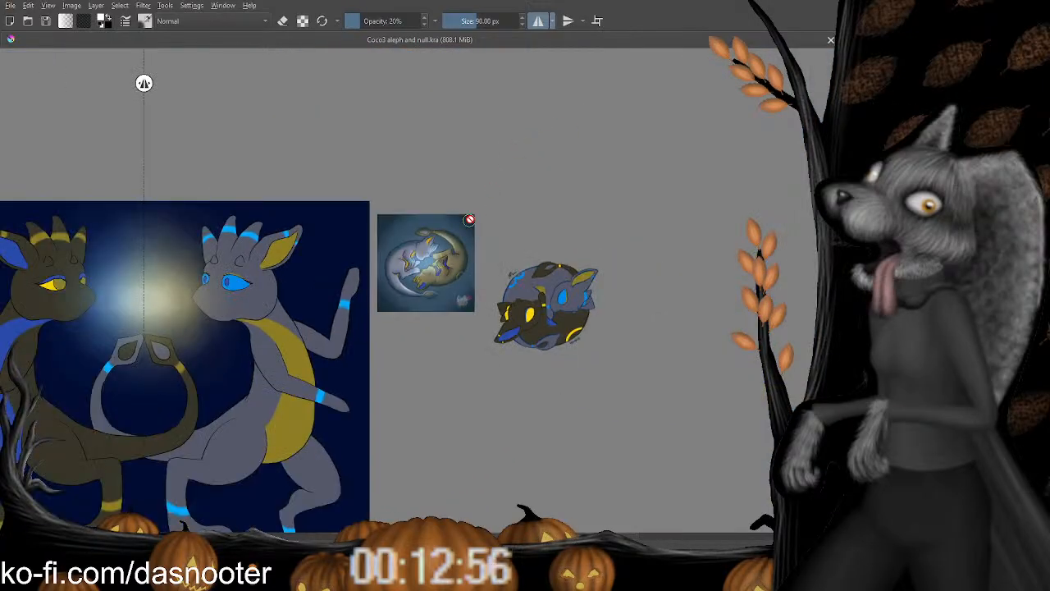
Select the grey creature's shape, sample the muted yellow glow beside its muzzle, and undo the selection.
left_click_drag(290, 304, 327, 282)
left_click_drag(330, 240, 298, 274)
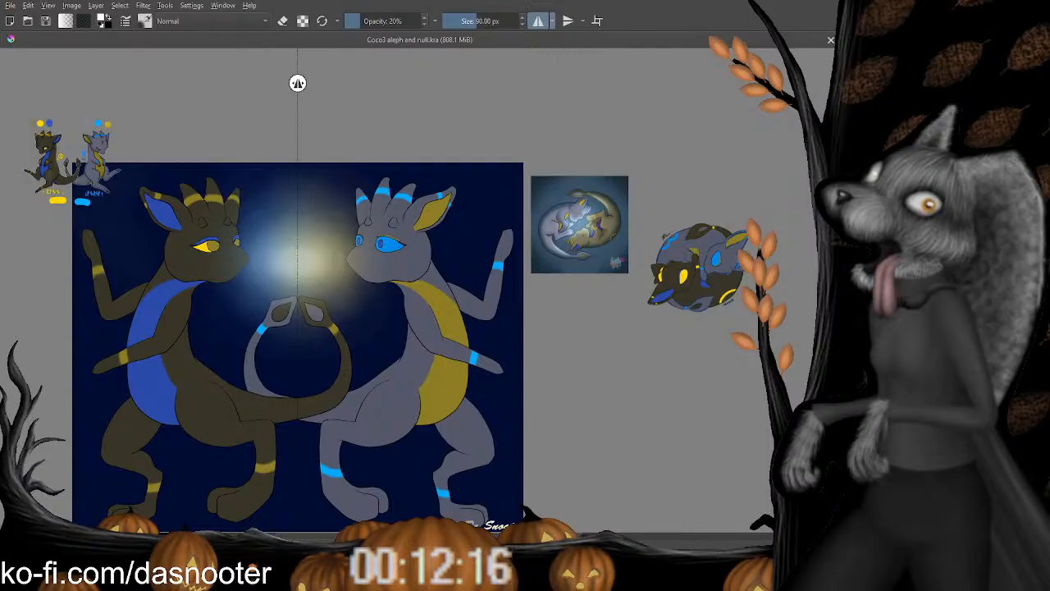
left_click(421, 314)
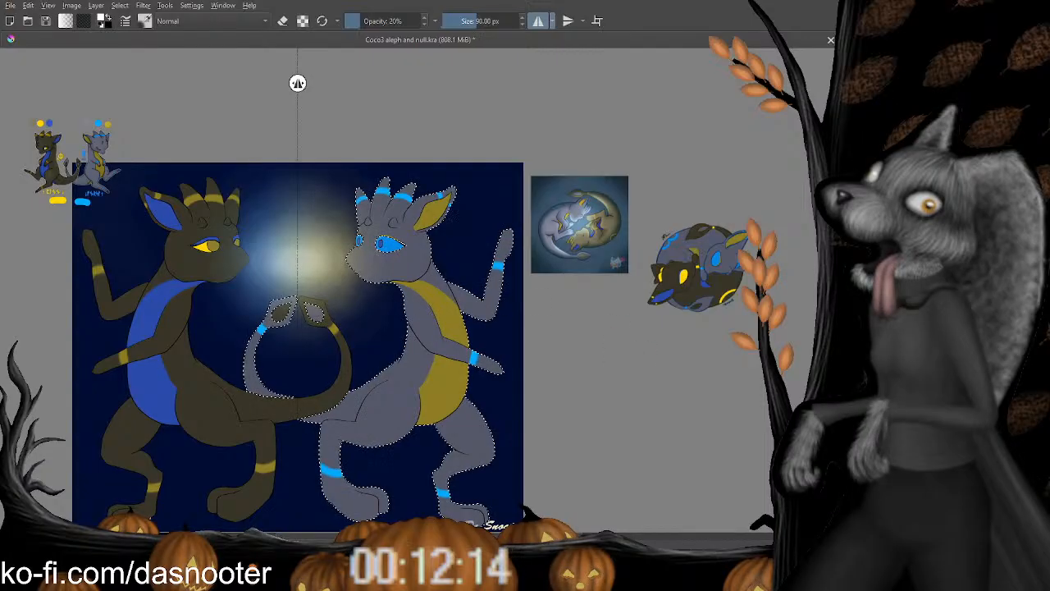
left_click_drag(269, 300, 285, 326)
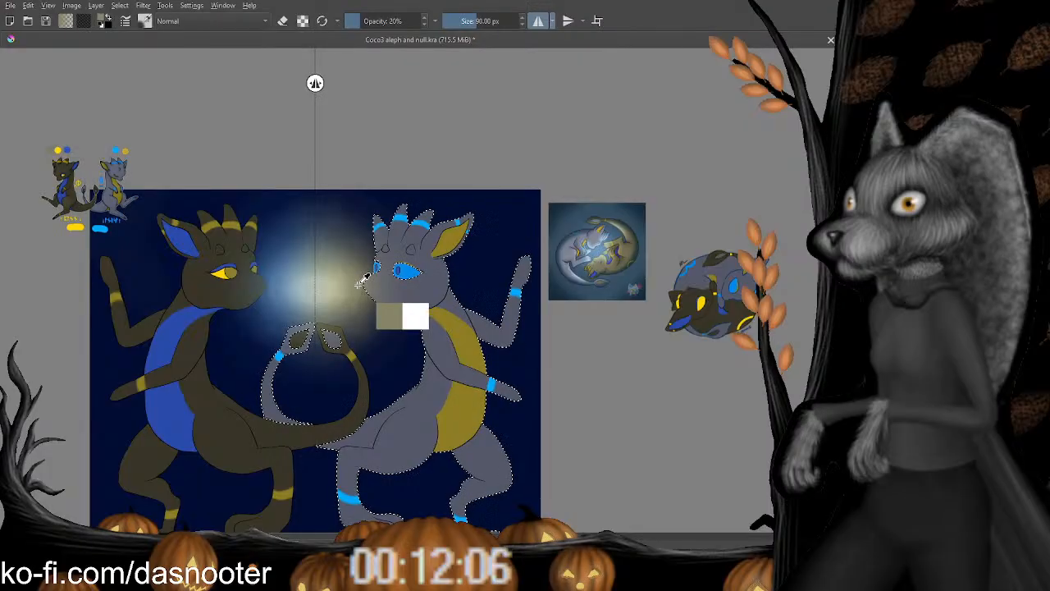
key("ctrl+z")
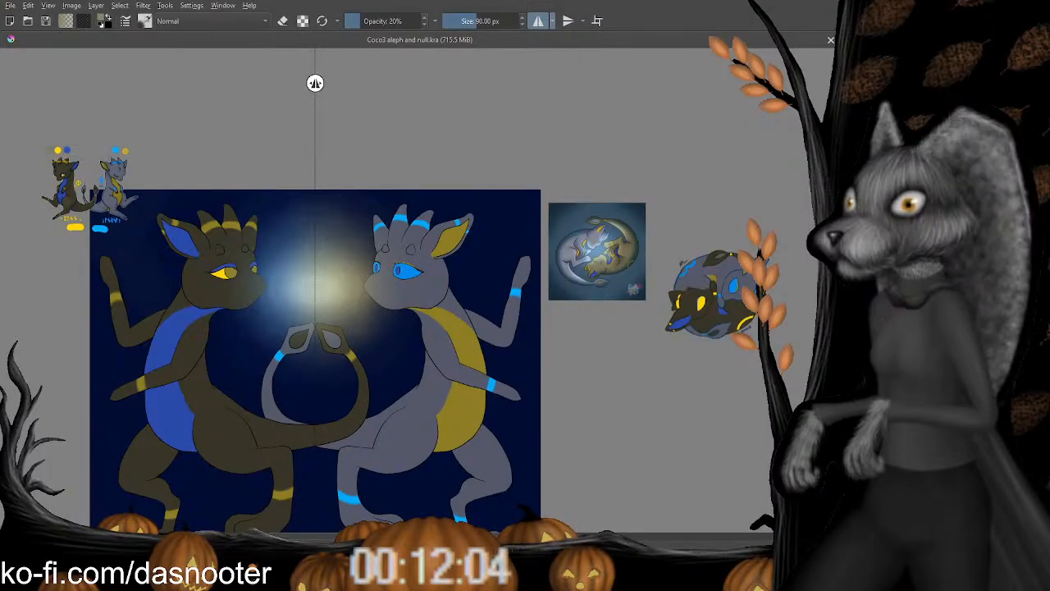
Hide the dark blue background, sample the pale yellow glow beside the grey creature's muzzle, and show the background again.
key("ctrl+z")
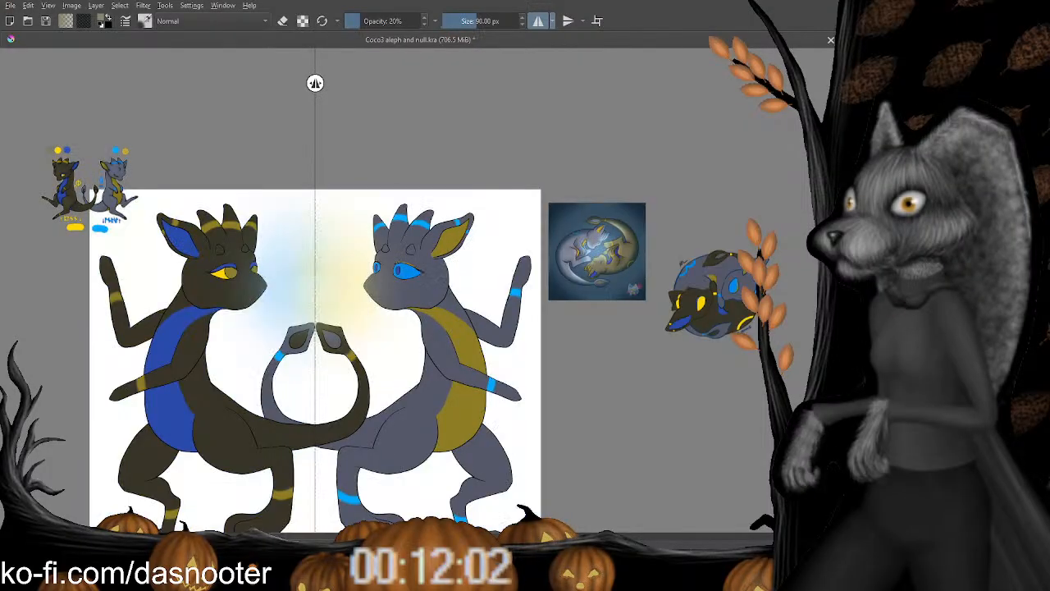
left_click(353, 278, "ctrl")
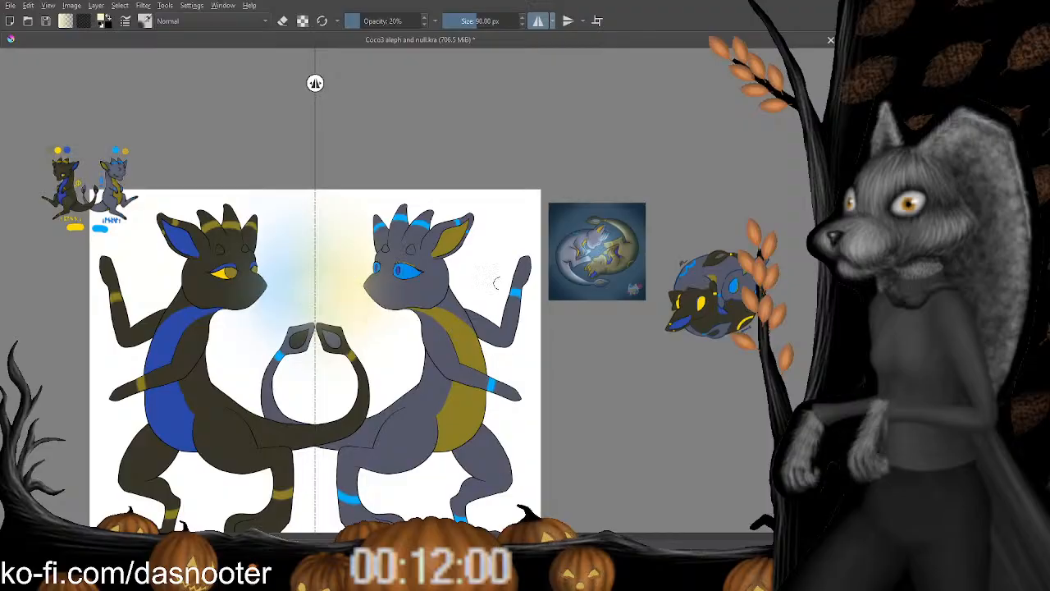
key("ctrl+shift+z")
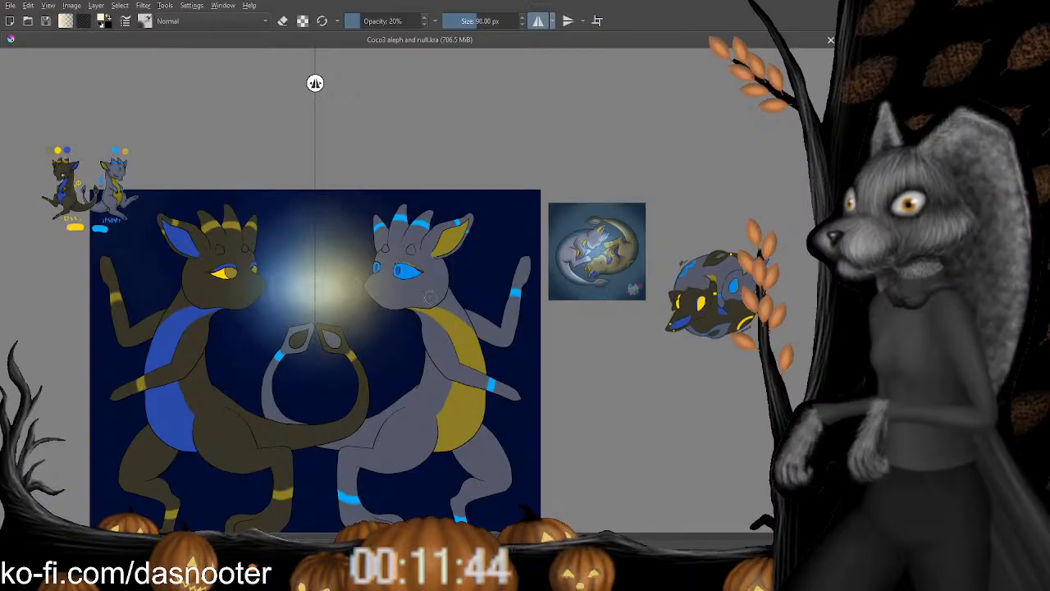
Tone down the blue and yellow markings on both creatures' bodies while keeping their eyes bright.
left_click_drag(471, 359, 408, 368)
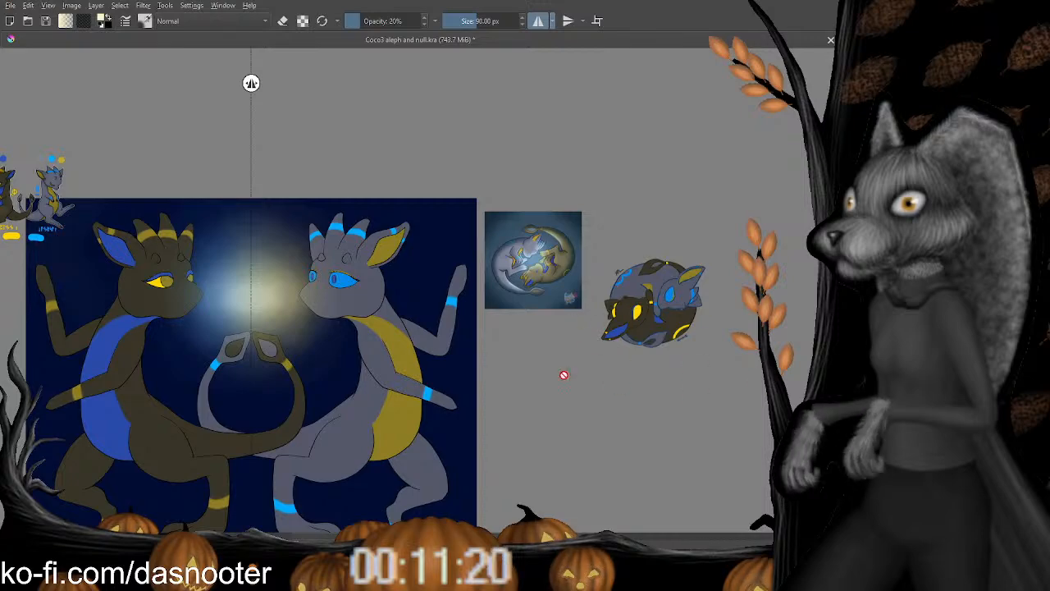
left_click_drag(384, 396, 498, 333)
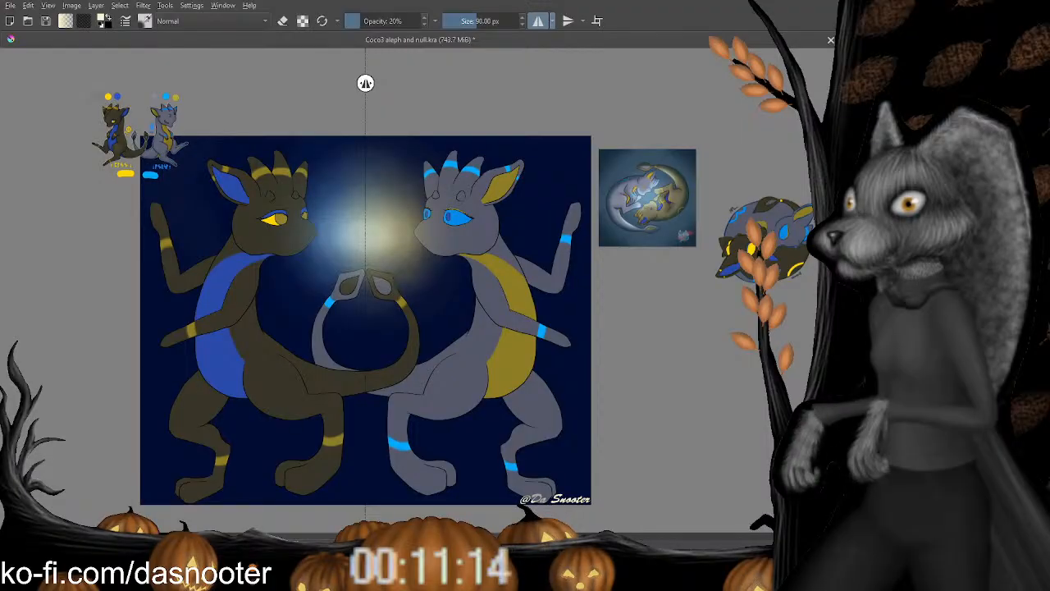
key("Delete")
key("ctrl+z")
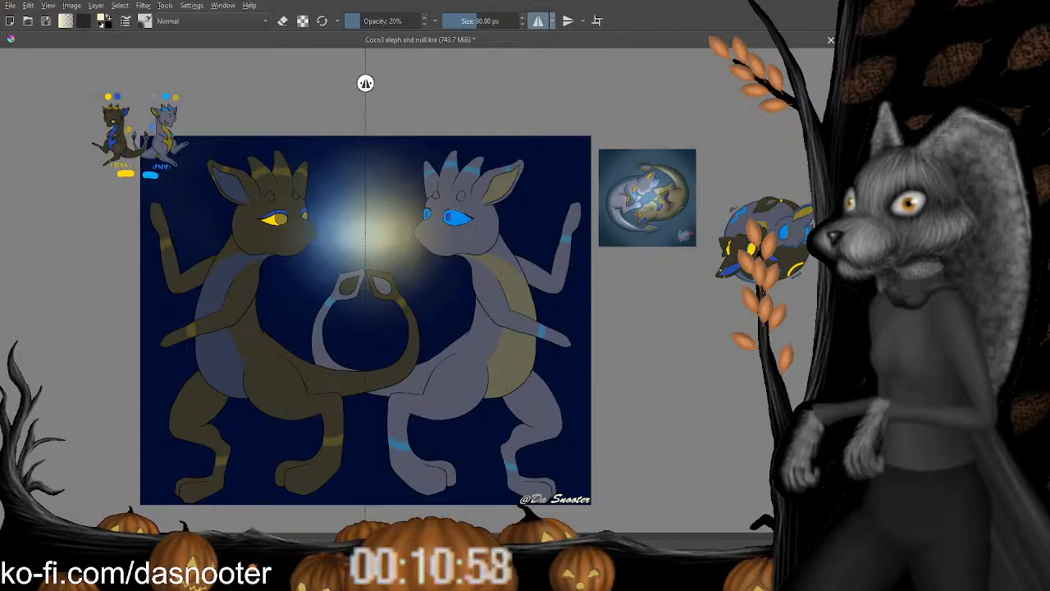
Mute the creatures' body markings further and prepare a 6 px brush at 100% opacity in sampled bright blue.
left_click_drag(488, 185, 431, 227)
left_click(449, 261, "ctrl")
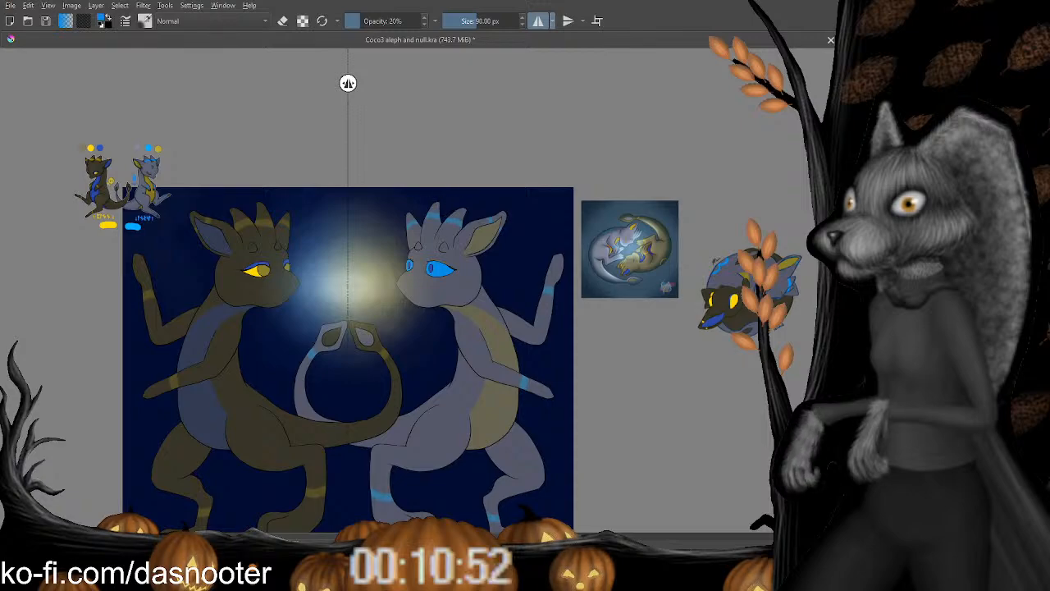
left_click(847, 369)
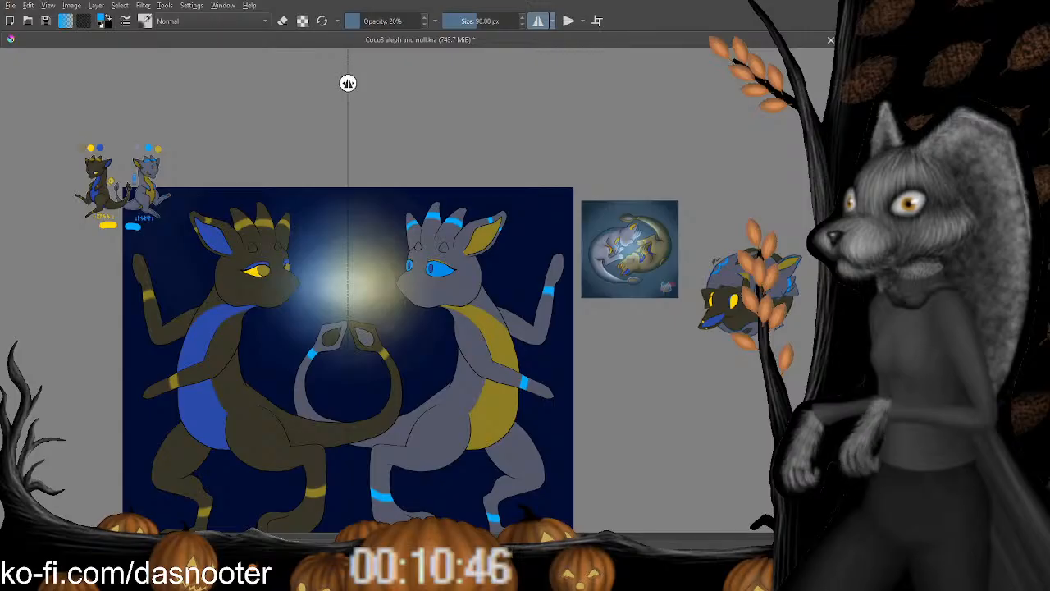
key("ctrl+z")
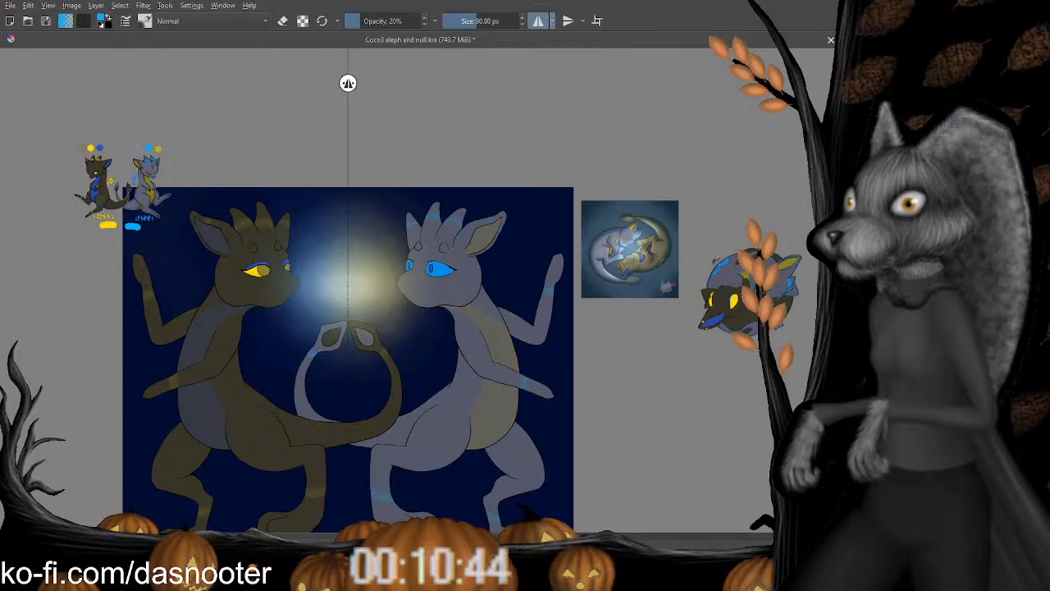
left_click_drag(446, 271, 416, 264)
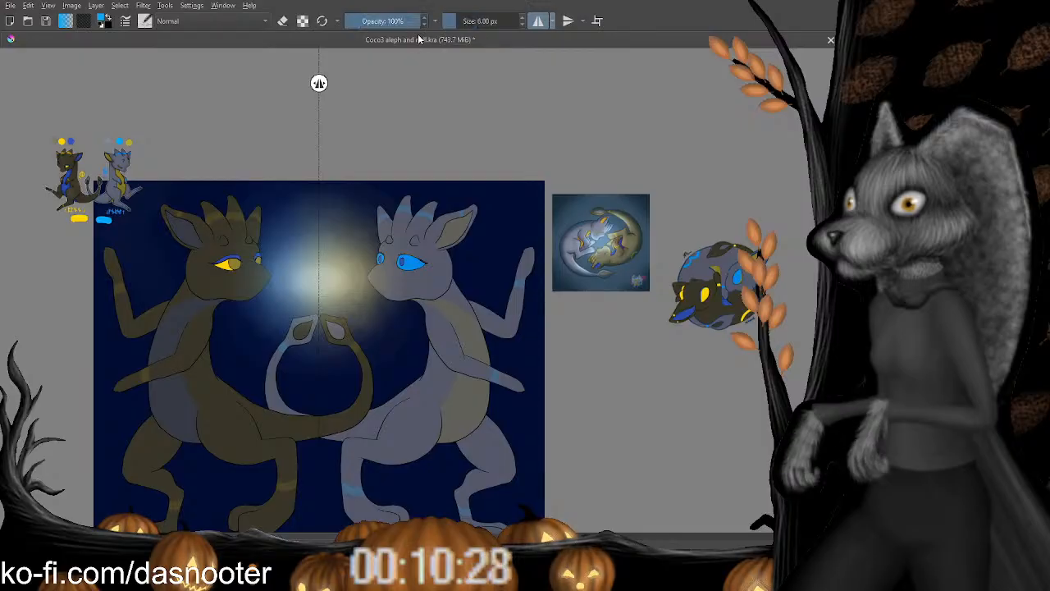
Examine the banded horns and ear of the grey creature's head up close.
key("ctrl+plus")
key("ctrl+plus")
key("ctrl+plus")
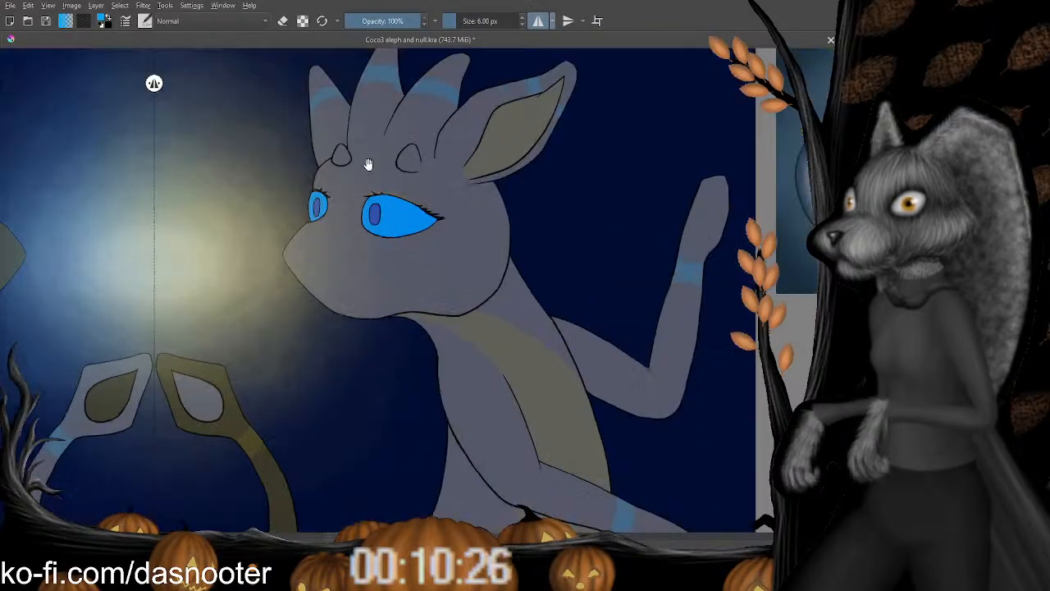
left_click_drag(368, 164, 325, 306)
key("ctrl+plus")
key("ctrl+plus")
key("ctrl+plus")
left_click_drag(331, 117, 410, 205)
key("ctrl+minus")
key("ctrl+minus")
key("ctrl+minus")
key("ctrl+minus")
key("ctrl+minus")
key("ctrl+minus")
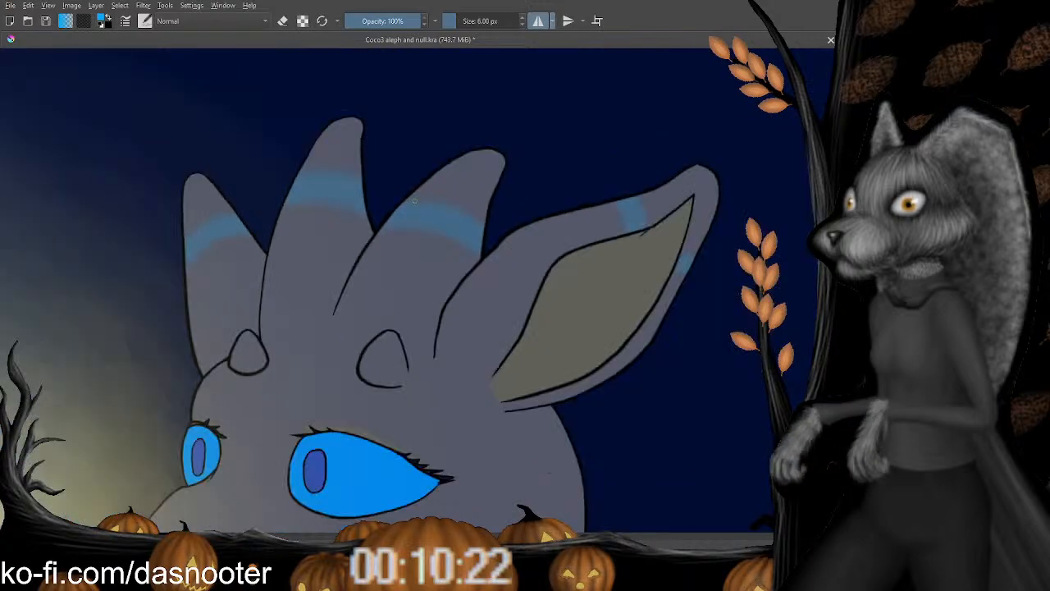
key("ctrl+plus")
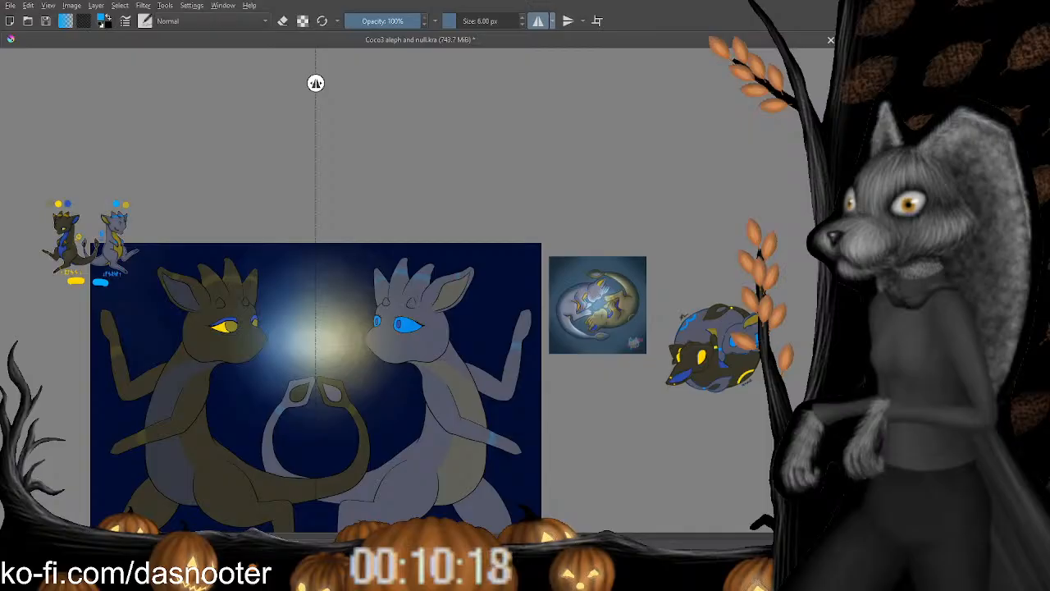
Move the reference drawing of both creatures just above the grey creature's head and inspect its runes and swatches.
left_click(110, 220)
left_click_drag(109, 220, 467, 184)
key("ctrl+plus")
key("ctrl+plus")
key("ctrl+plus")
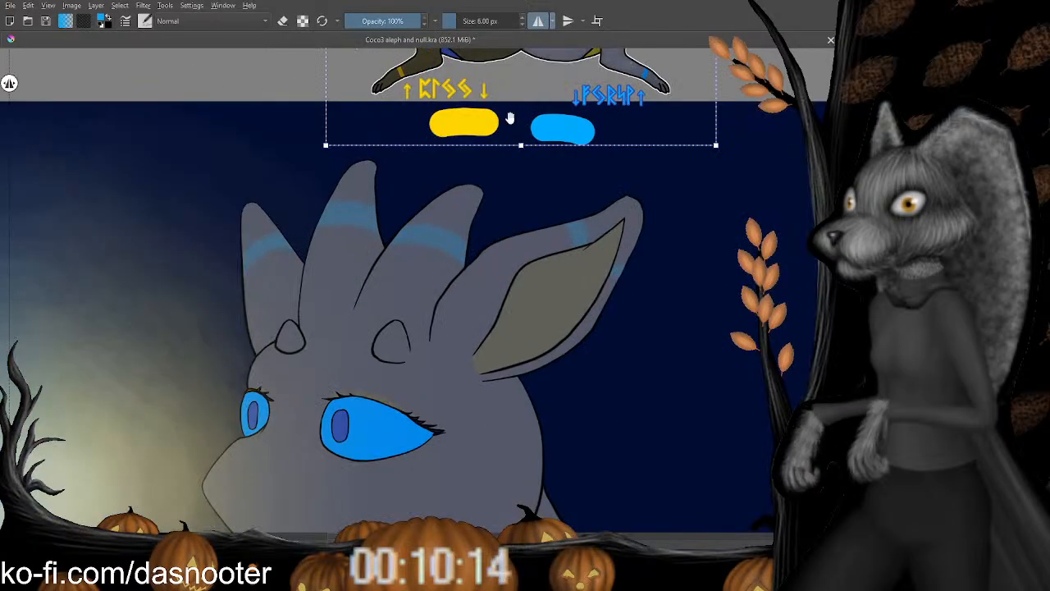
scroll(448, 239, "up", 4)
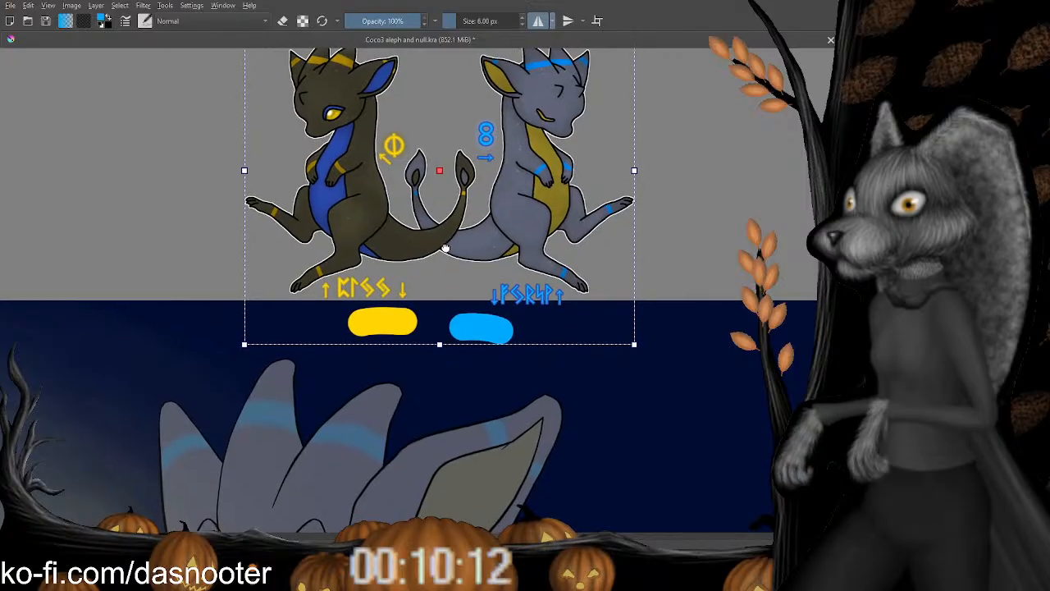
scroll(446, 232, "down", 1)
key("ctrl+minus")
key("ctrl+minus")
key("ctrl+minus")
key("ctrl+minus")
key("ctrl+minus")
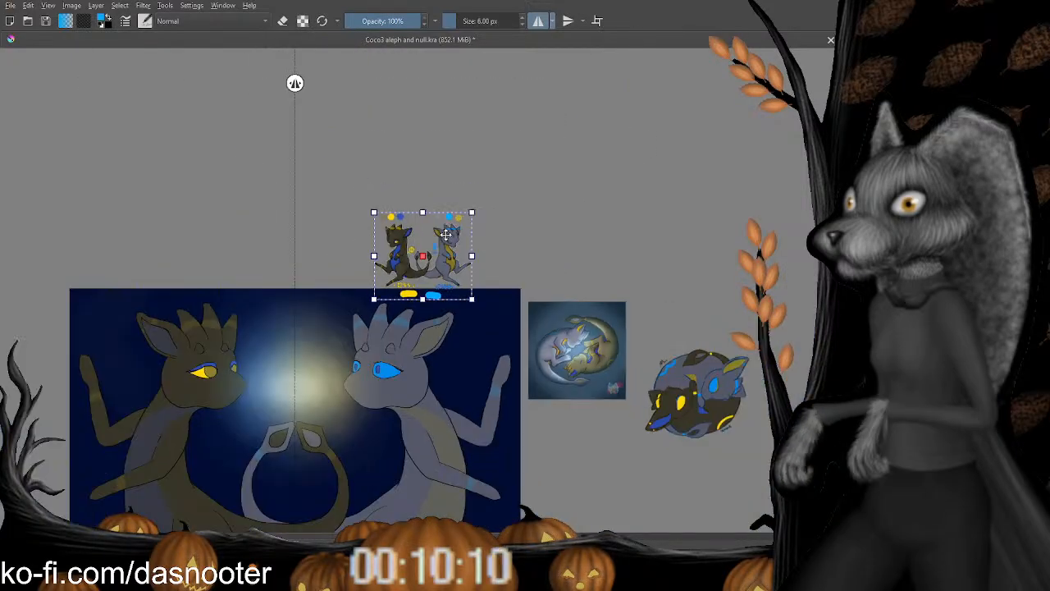
Move the curled-creatures reference image to the painting's upper right corner and shift the character reference drawing above the glow.
key("ctrl+plus")
key("ctrl+plus")
key("ctrl+plus")
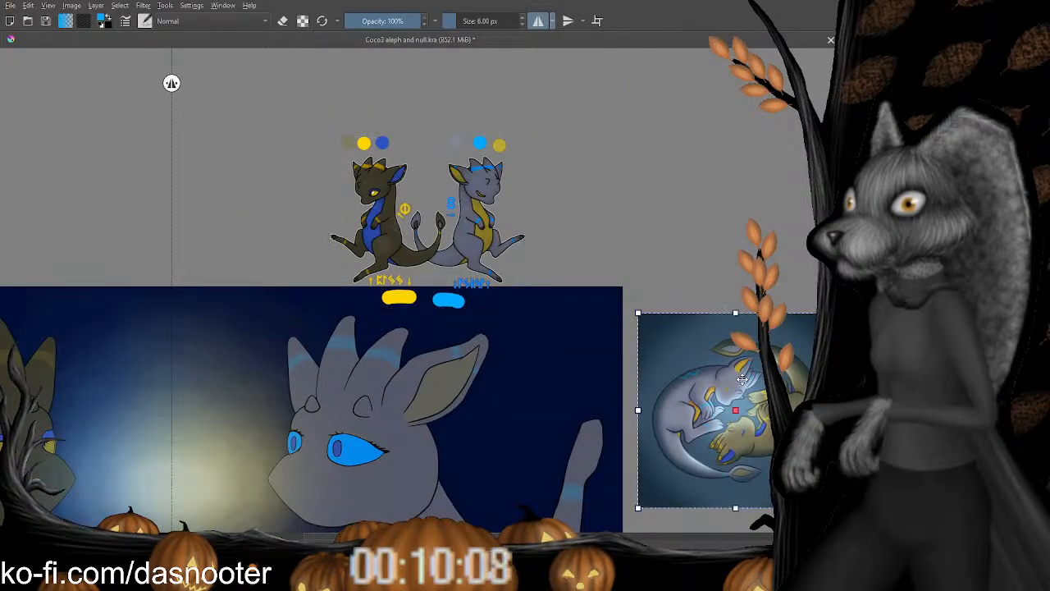
left_click_drag(738, 377, 625, 178)
left_click_drag(455, 206, 278, 166)
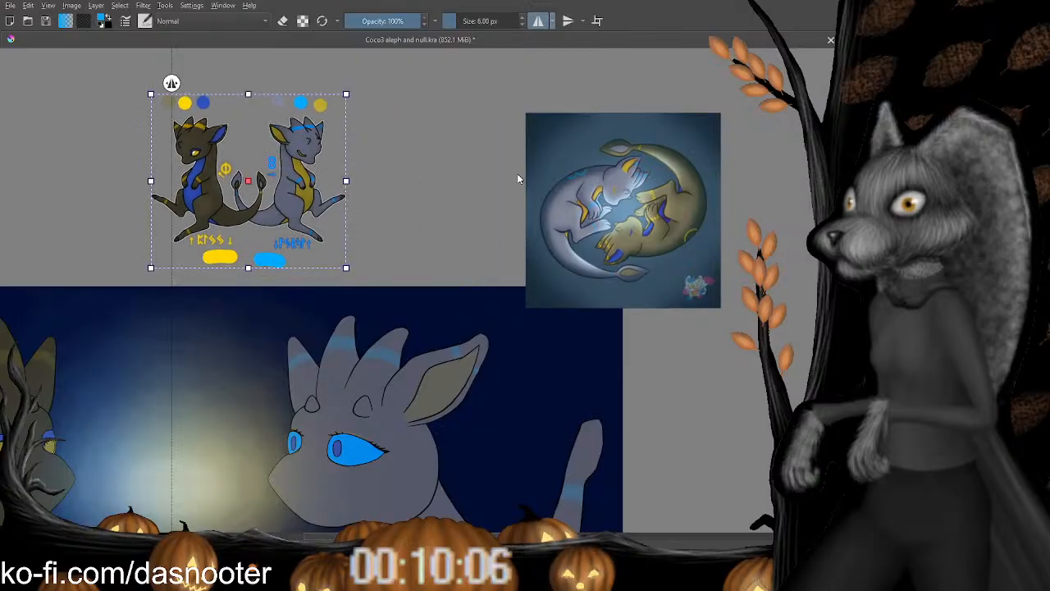
Draw a small bright blue R-shaped rune on the band of the grey creature's tallest horn, following the references.
key("ctrl+plus")
key("ctrl+plus")
left_click_drag(718, 180, 657, 261)
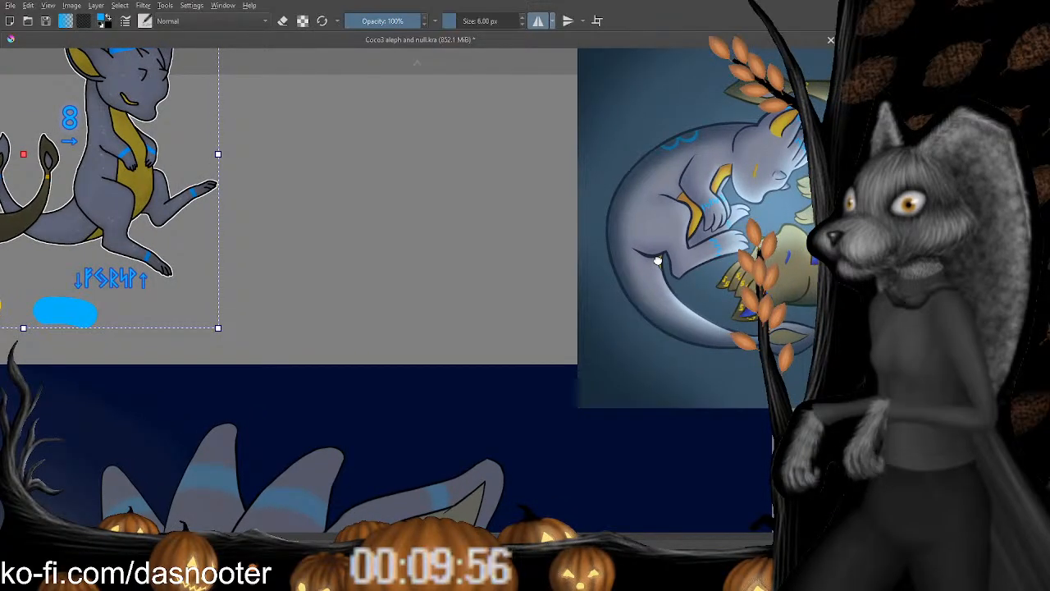
left_click_drag(657, 261, 567, 175)
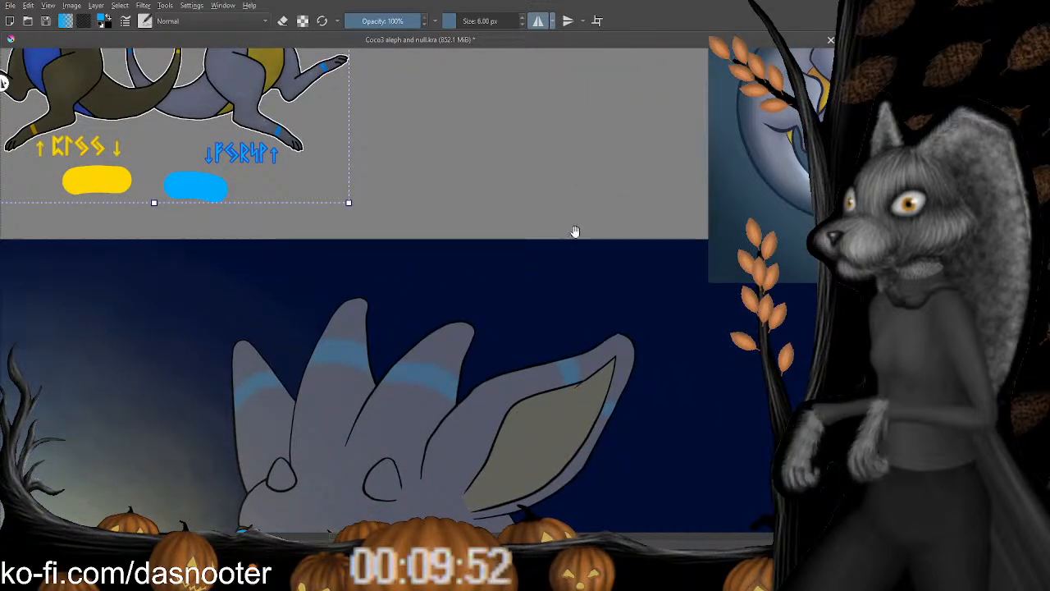
left_click_drag(574, 229, 536, 188)
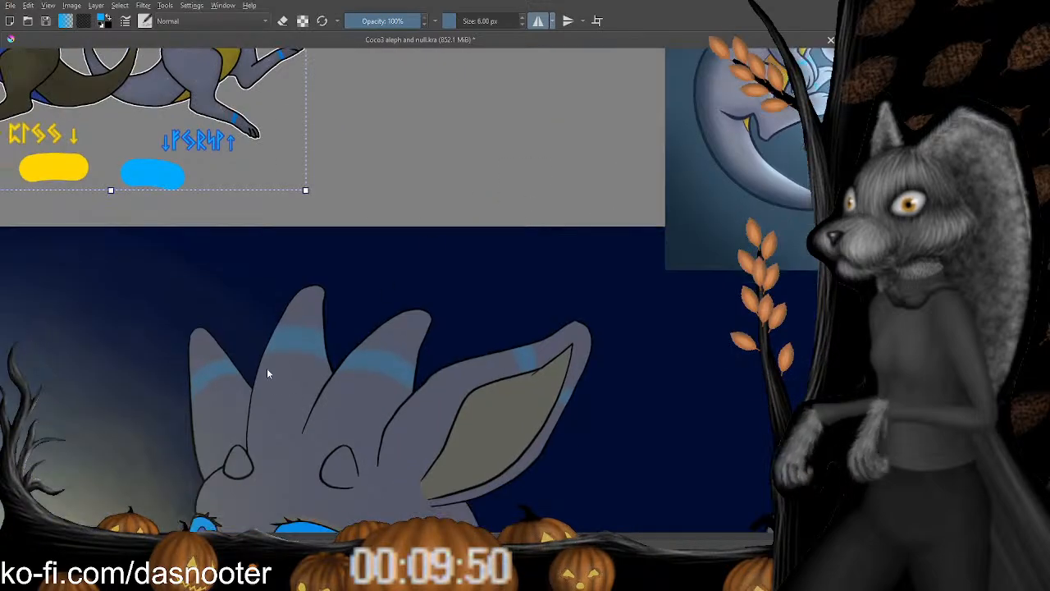
left_click_drag(275, 349, 330, 327)
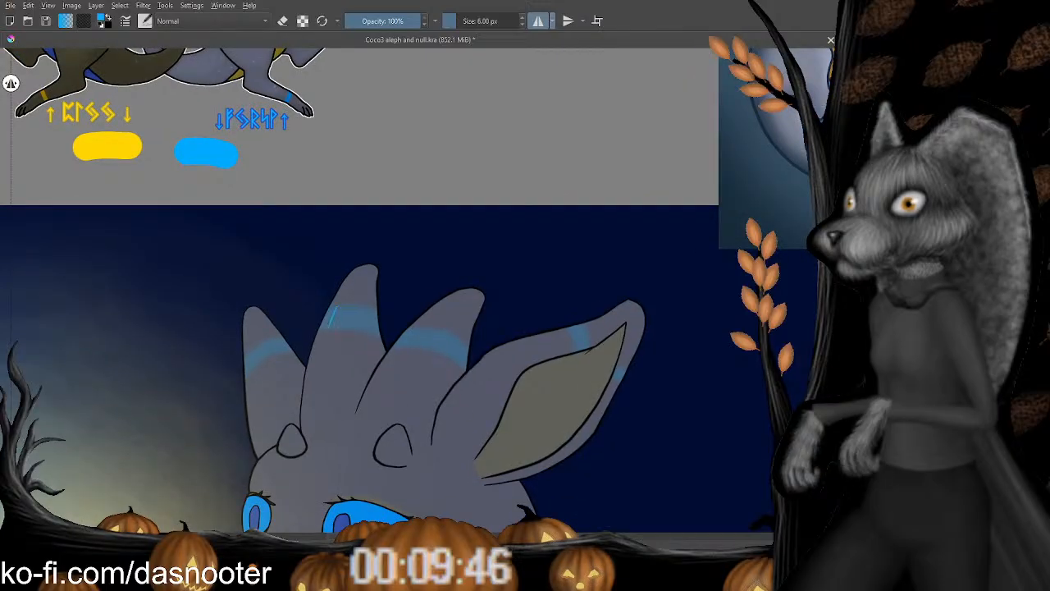
left_click_drag(338, 317, 334, 292)
key("plus")
key("plus")
left_click_drag(245, 275, 247, 283)
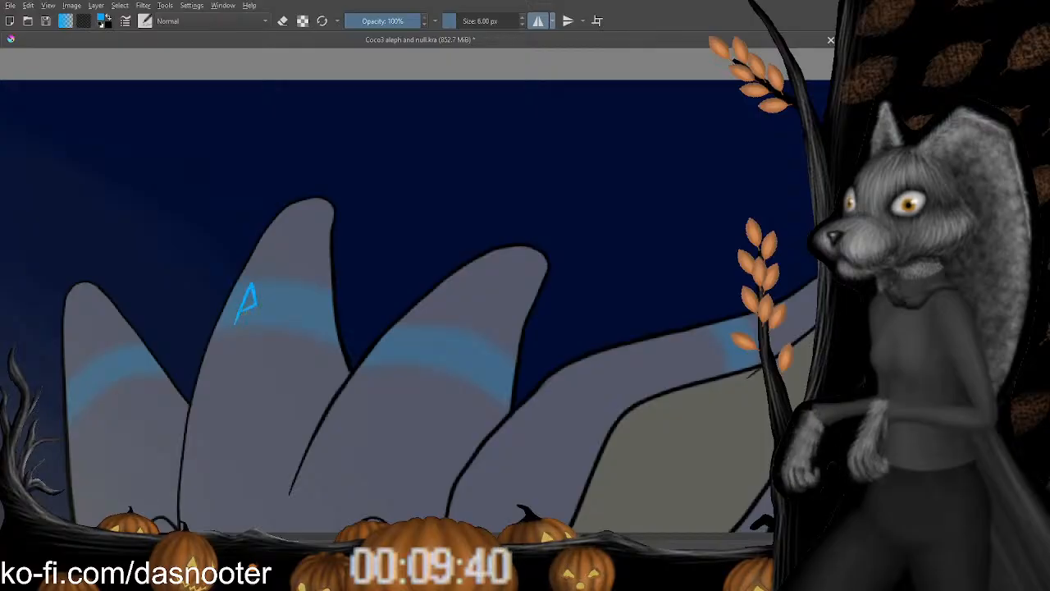
left_click_drag(246, 309, 252, 328)
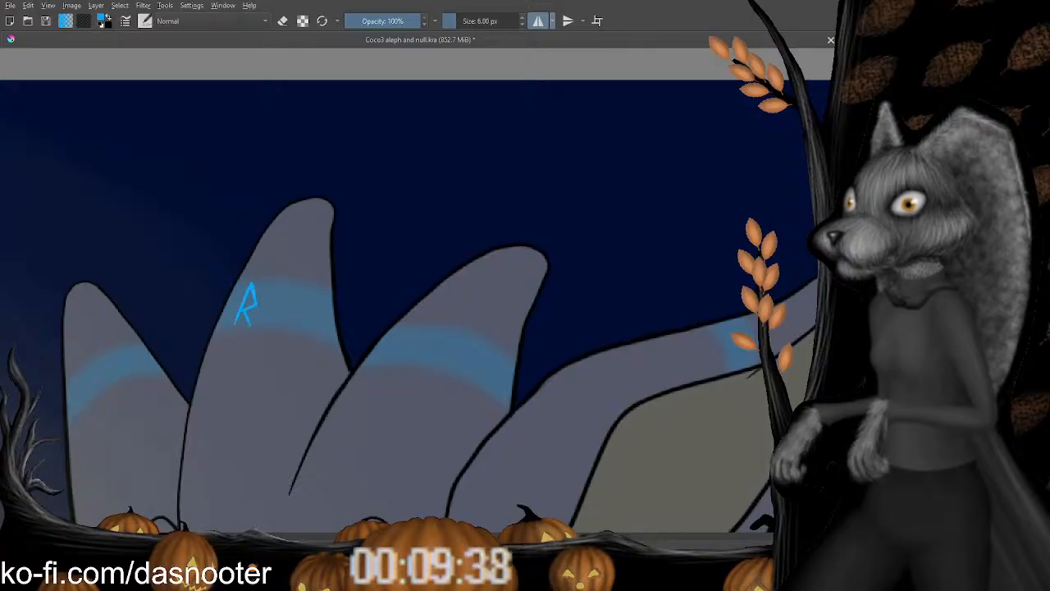
Undo the rune's bowl and leg, redraw them, and clean up the bowl with the eraser and brush.
key("ctrl+z")
key("ctrl+z")
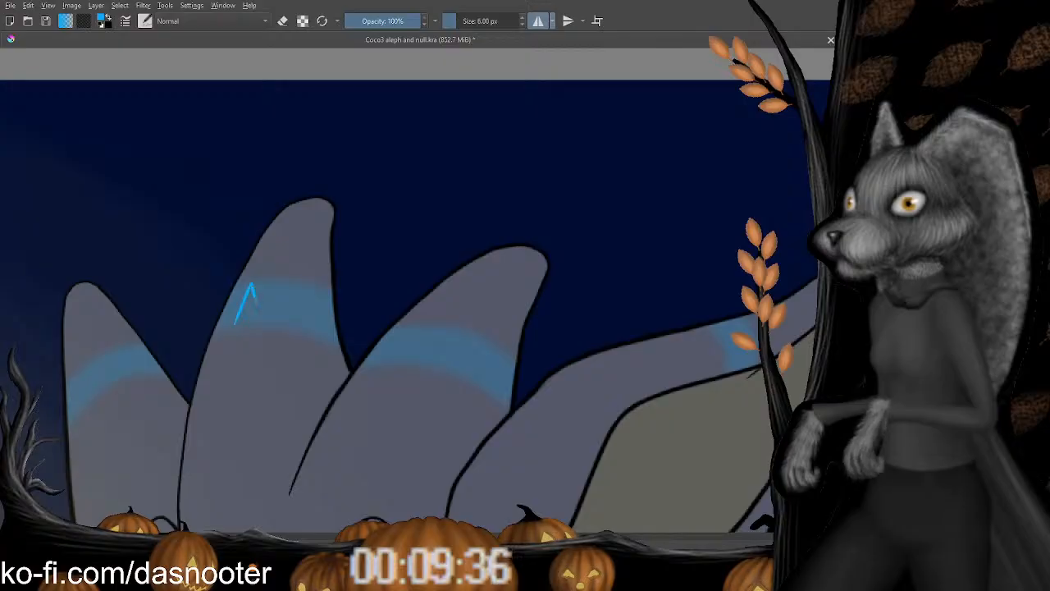
left_click_drag(252, 284, 255, 302)
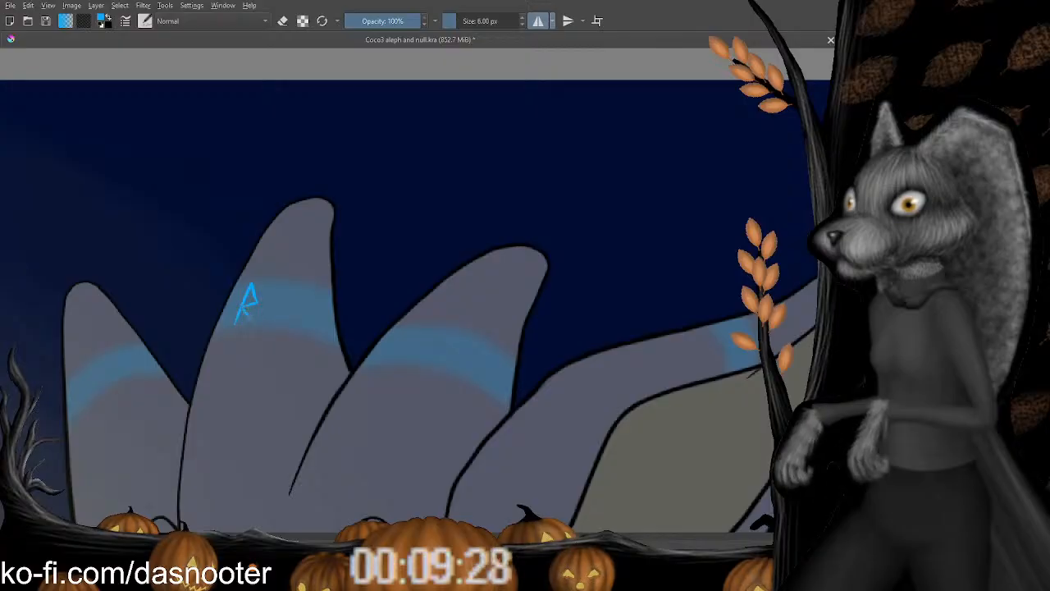
left_click_drag(244, 315, 253, 327)
scroll(251, 328, "up", 1)
key("e")
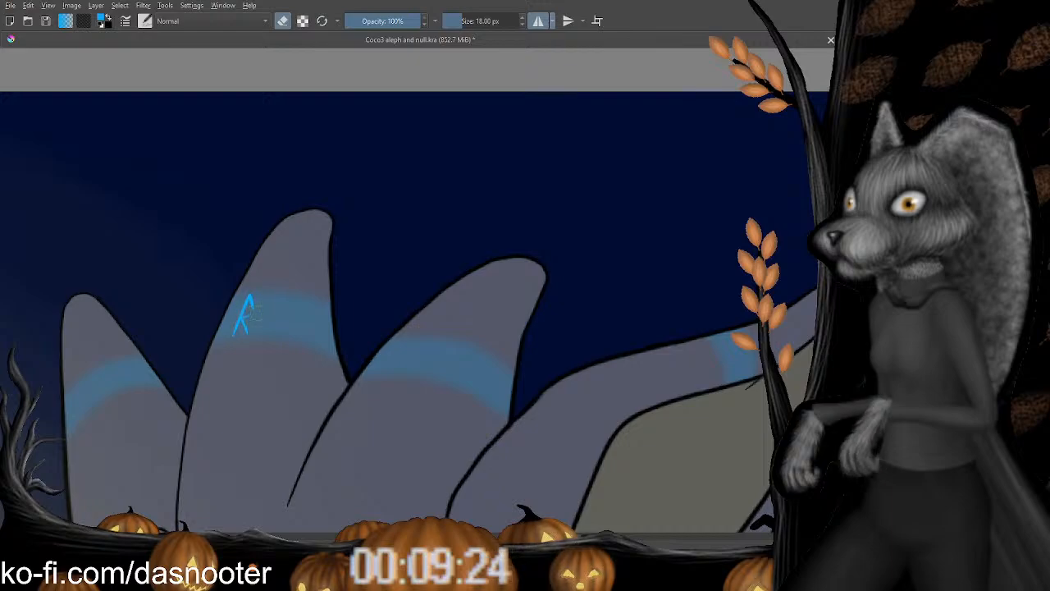
key("e")
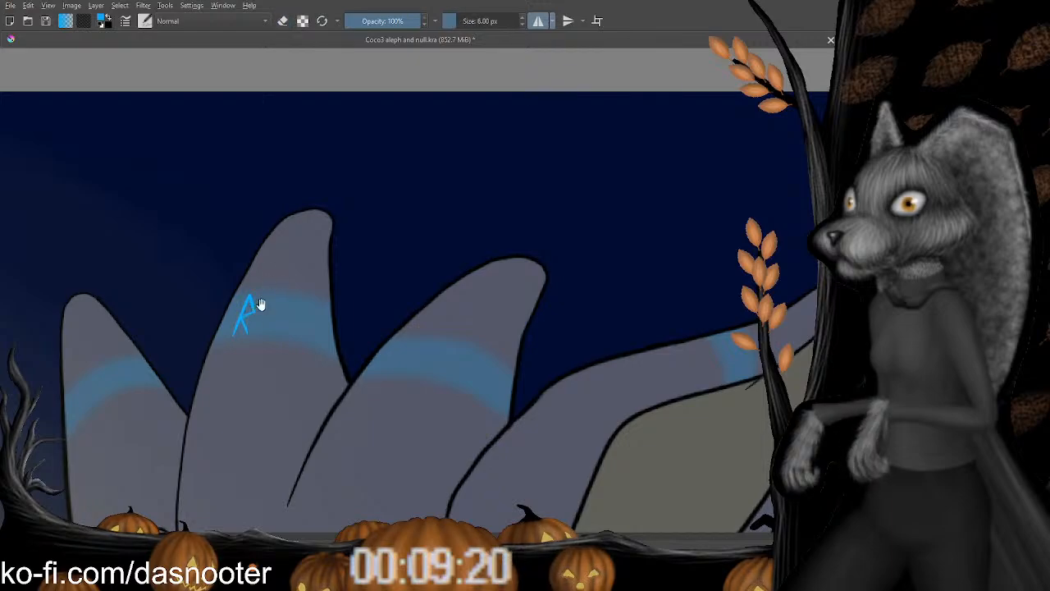
scroll(249, 306, "down", 1)
left_click_drag(291, 300, 279, 318)
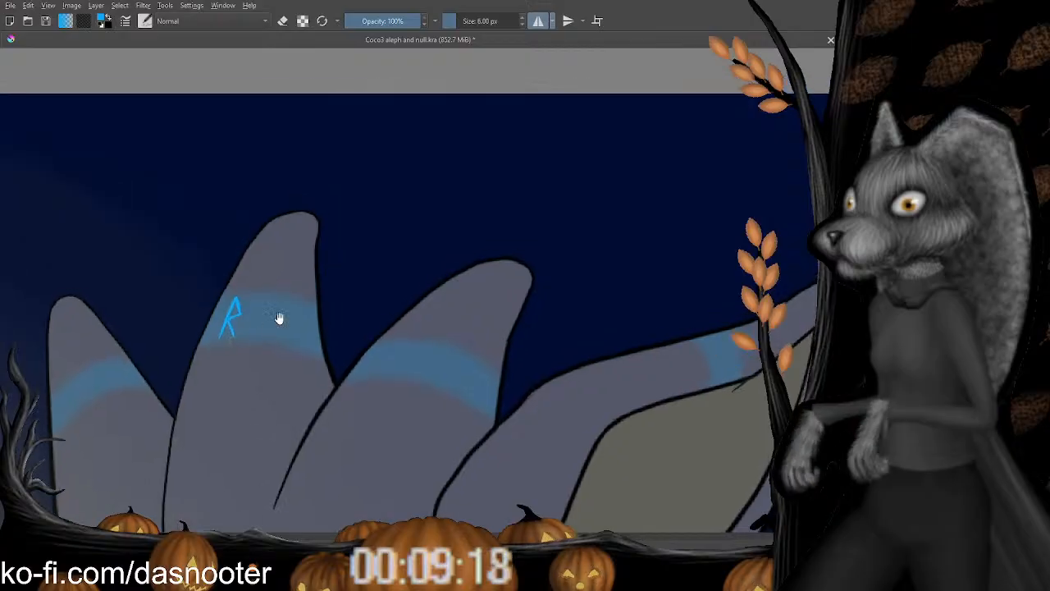
Try a short upright blue stroke beside the R-shaped rune and trim it with the 18 px eraser.
key("minus")
key("minus")
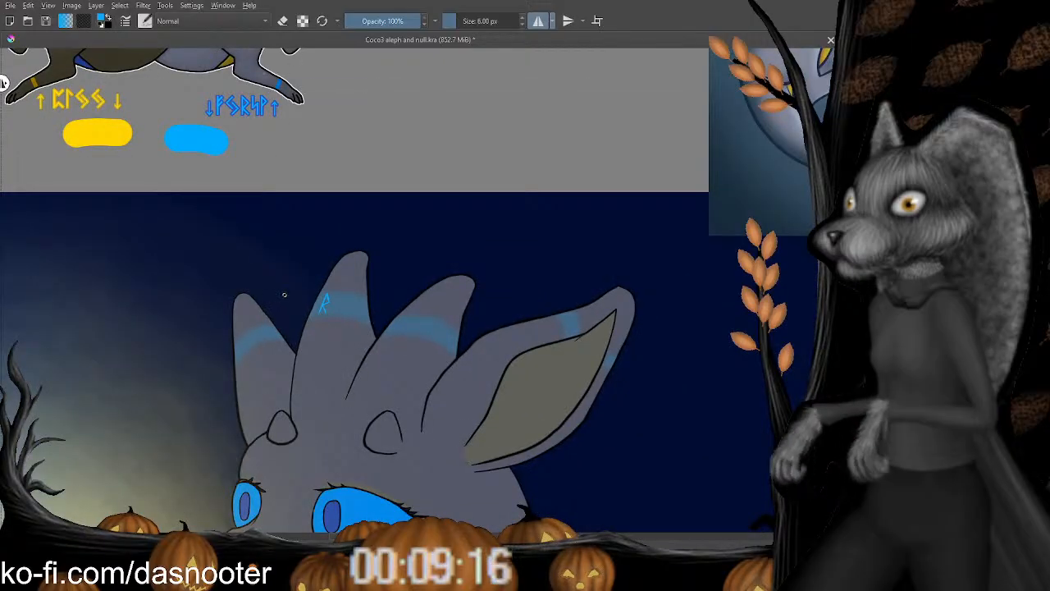
key("plus")
key("plus")
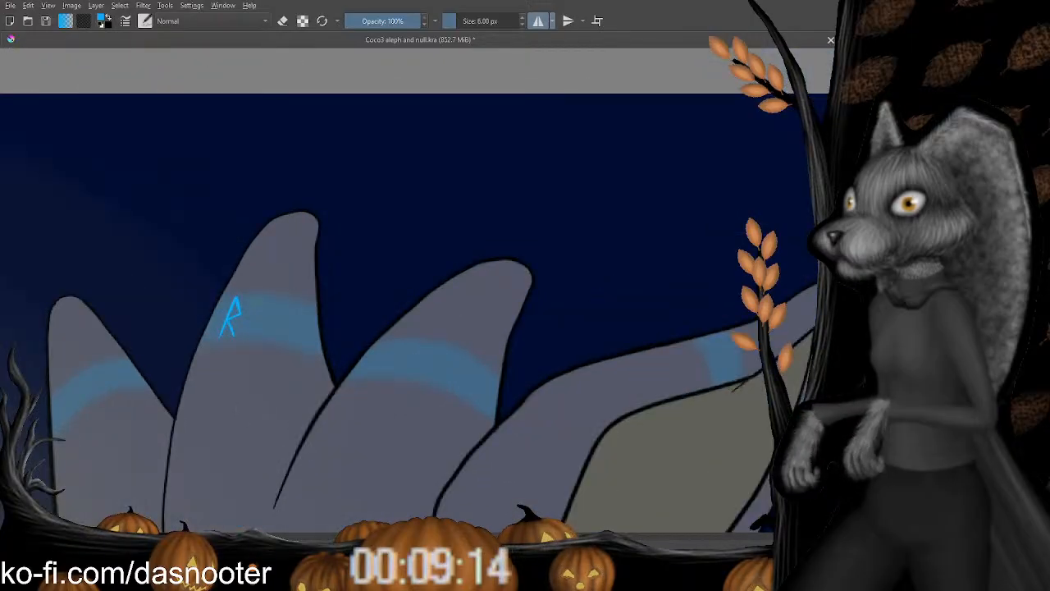
left_click_drag(254, 302, 254, 312)
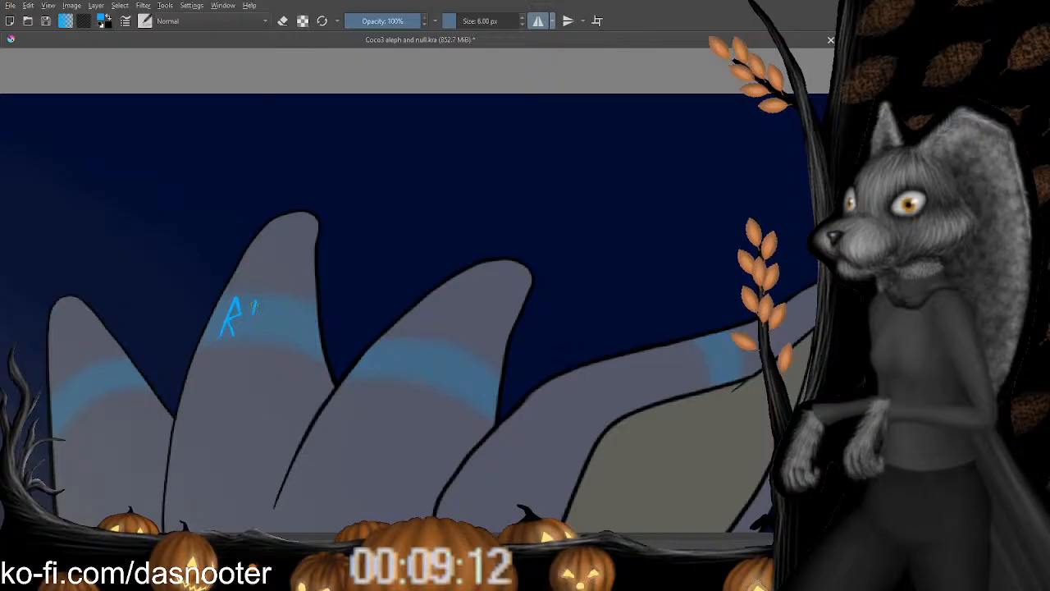
key("e")
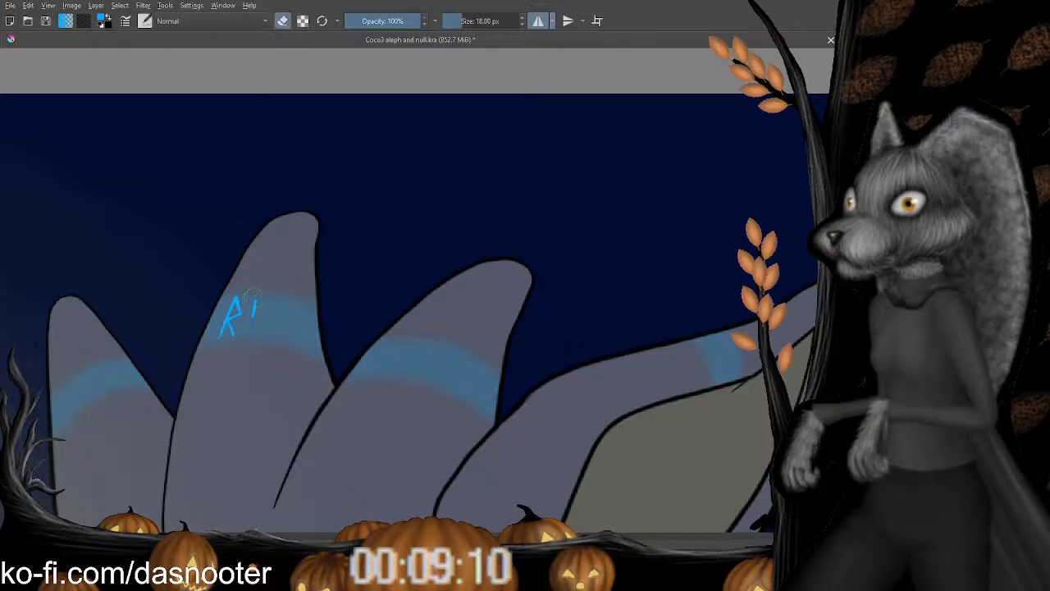
left_click_drag(253, 299, 253, 316)
Rework the short slanted blue stroke beside the R-shaped rune and undo the attempted hook at its lower end.
key("e")
key("ctrl+z")
key("e")
key("e")
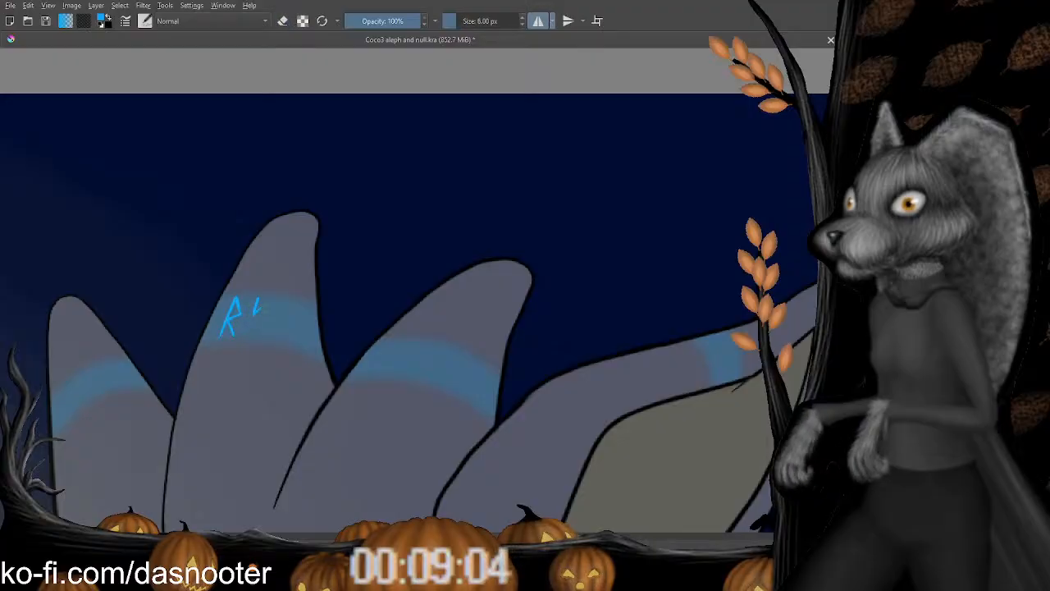
key("ctrl+z")
key("ctrl+z")
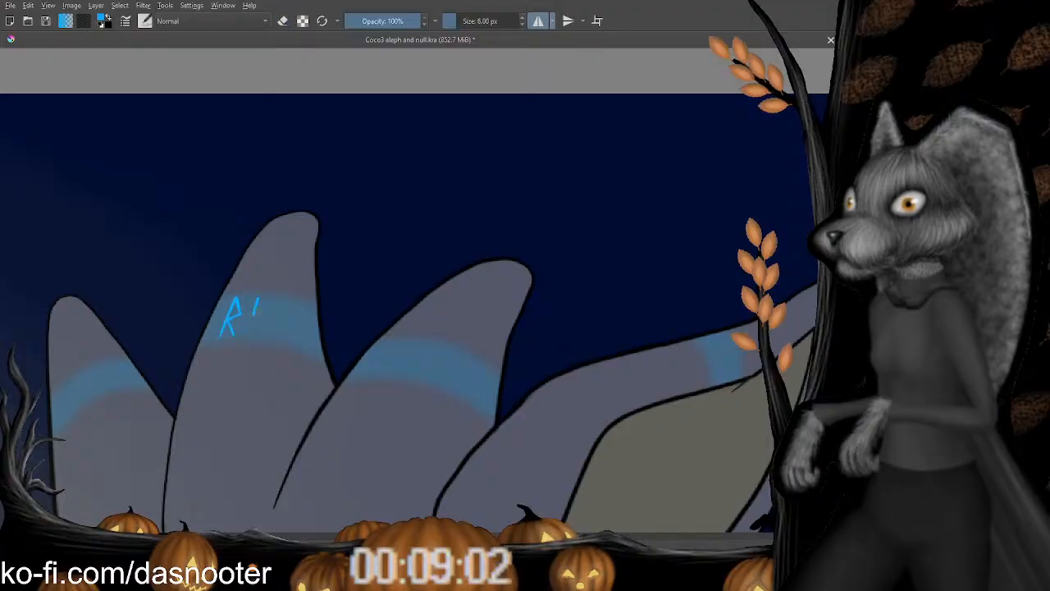
Complete a zigzag S-shaped rune beside the R on the tallest horn's band, cleaning up its strokes.
left_click_drag(254, 320, 264, 315)
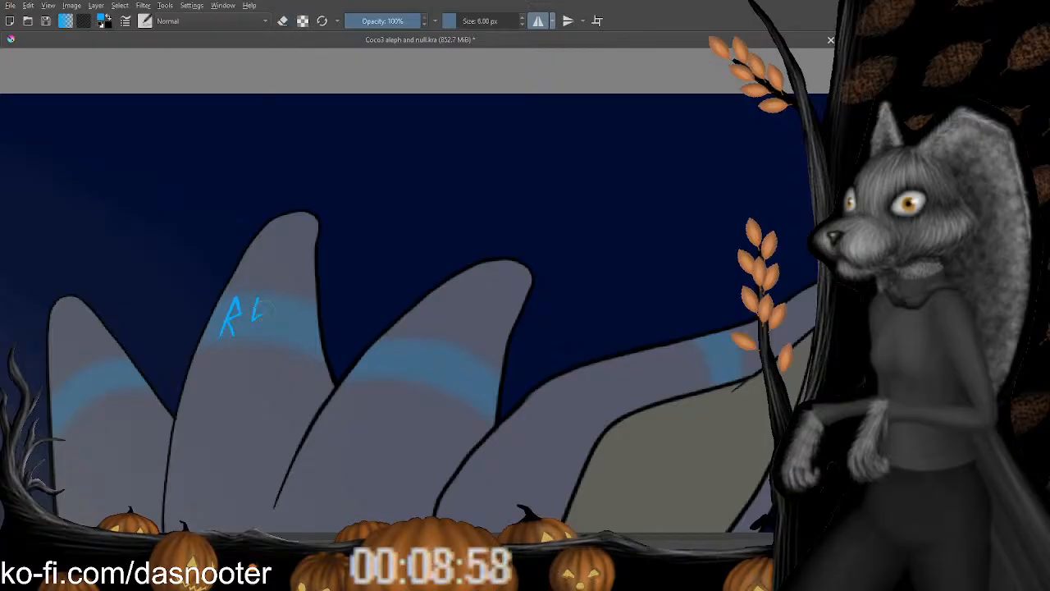
left_click_drag(261, 315, 261, 328)
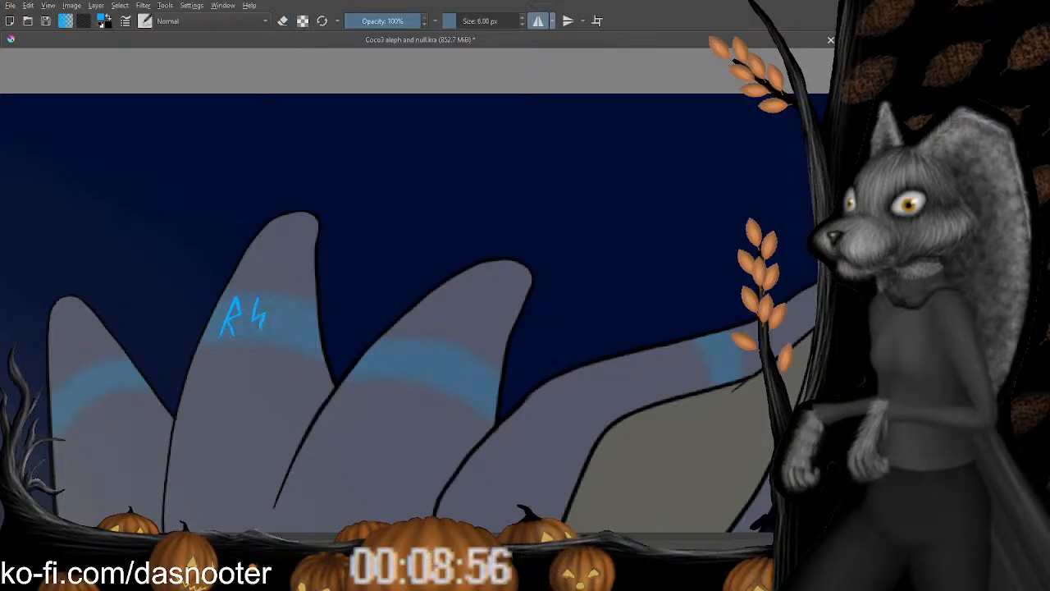
key("e")
key("e")
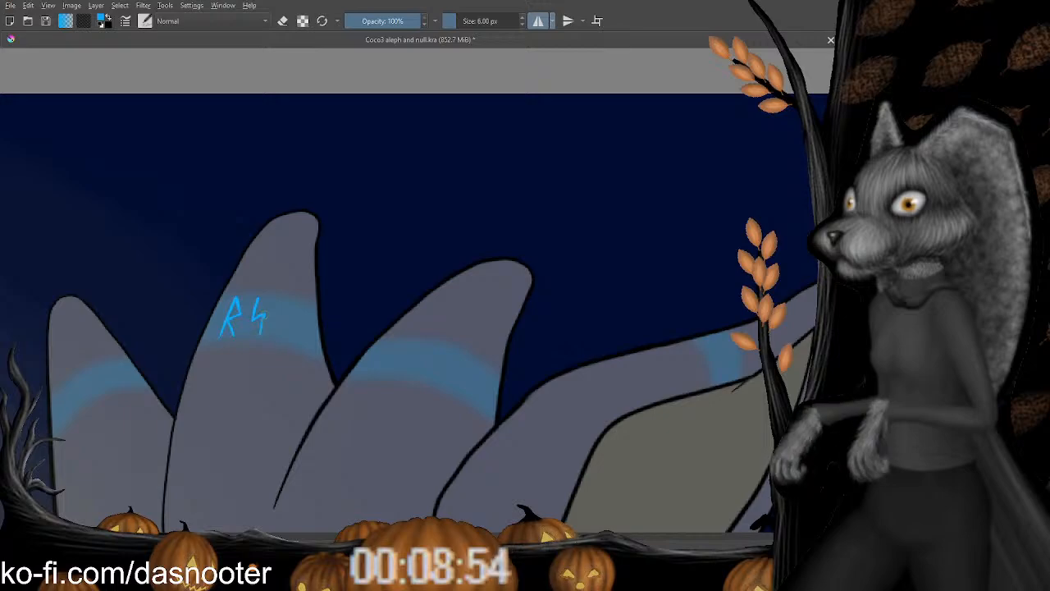
left_click_drag(263, 333, 270, 333)
Draw a blue P-shaped rune with an angular bowl after the zigzag rune and trim its stem with the eraser.
key("e")
mouse_move(258, 294)
left_mouse_down()
mouse_move(276, 342)
mouse_move(271, 411)
mouse_move(253, 332)
mouse_move(377, 439)
mouse_move(320, 304)
mouse_move(346, 338)
mouse_move(364, 398)
mouse_move(334, 268)
left_mouse_up()
key("e")
mouse_move(366, 356)
left_mouse_down()
mouse_move(327, 259)
mouse_move(314, 294)
left_mouse_up()
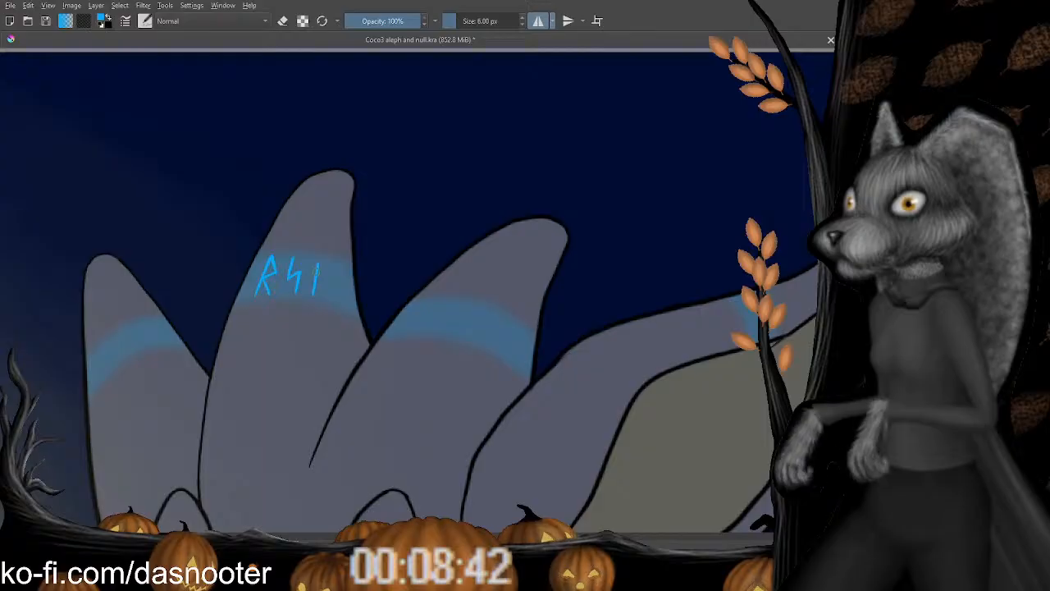
mouse_move(316, 268)
left_mouse_down()
mouse_move(329, 277)
mouse_move(316, 286)
left_mouse_up()
key("e")
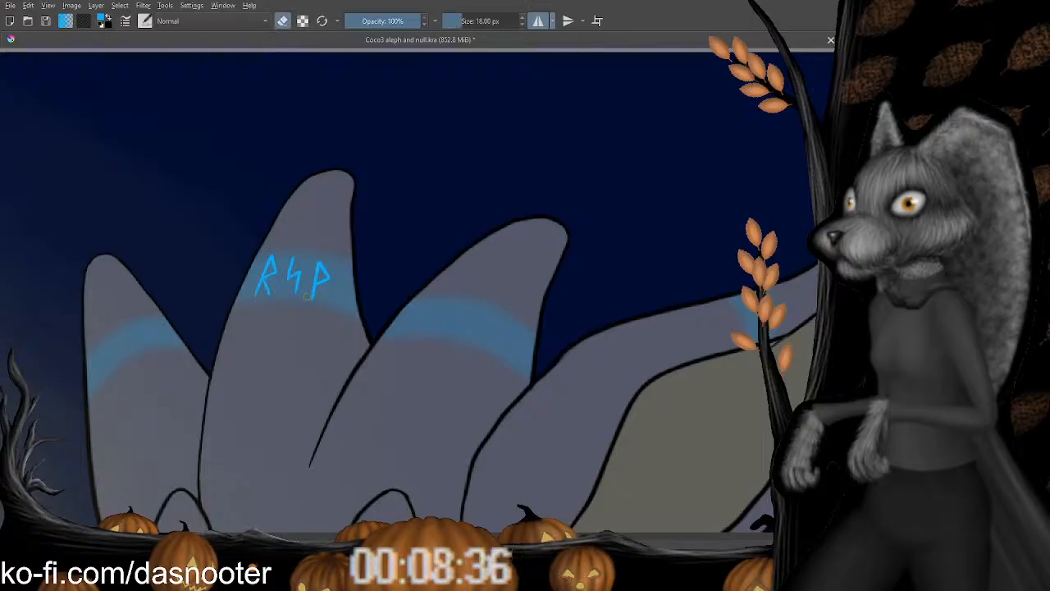
key("e")
Draw a blue upward-arrow rune at the right edge of the tallest horn's band and clean up its arrowhead.
left_click_drag(321, 292, 300, 298)
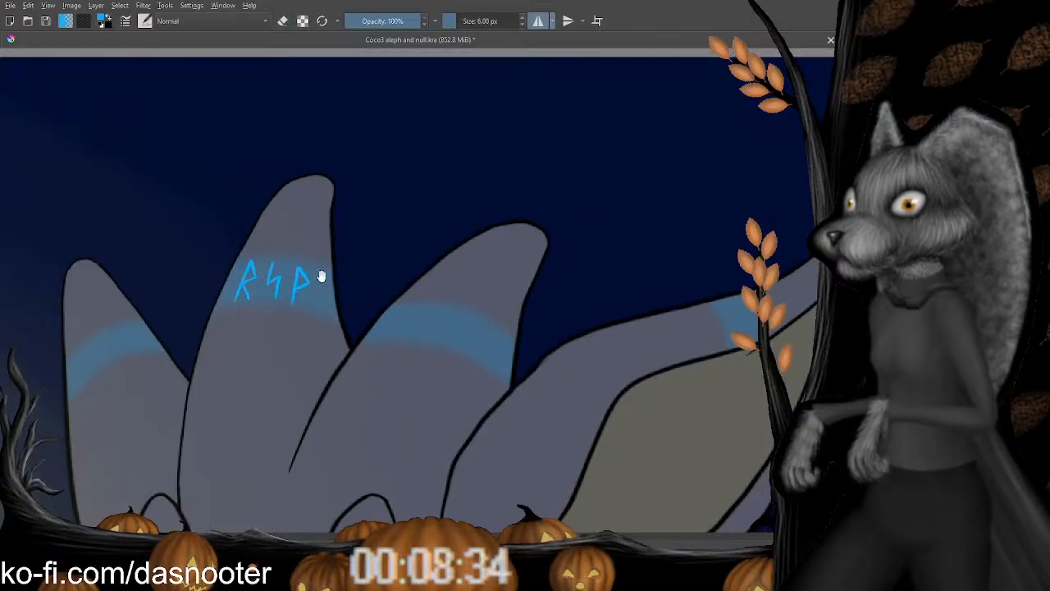
left_click_drag(279, 193, 302, 378)
mouse_move(316, 420)
left_mouse_down()
mouse_move(330, 286)
mouse_move(364, 292)
mouse_move(347, 310)
mouse_move(354, 317)
left_mouse_up()
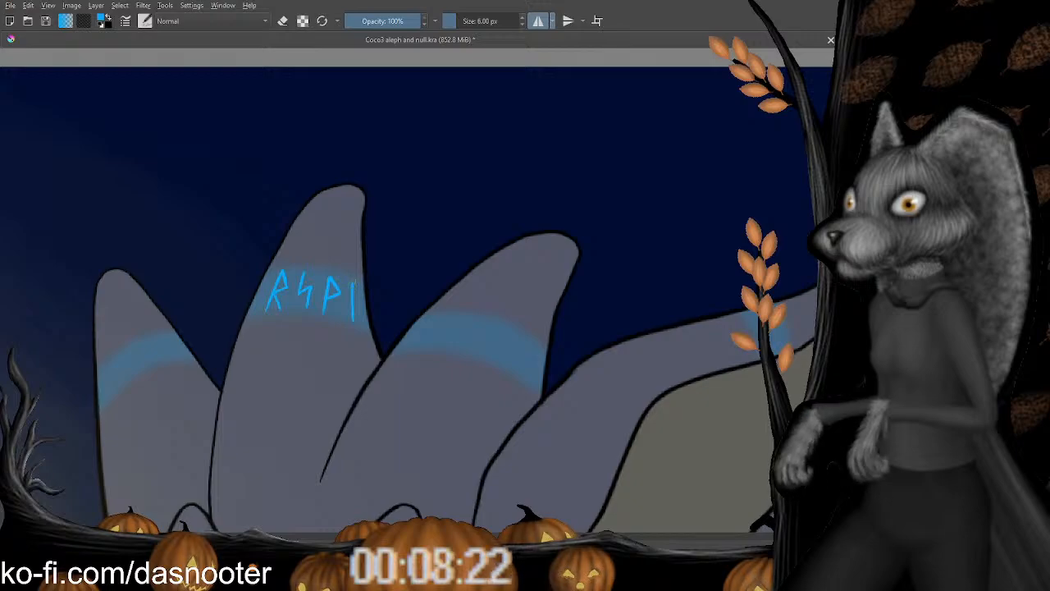
key("e")
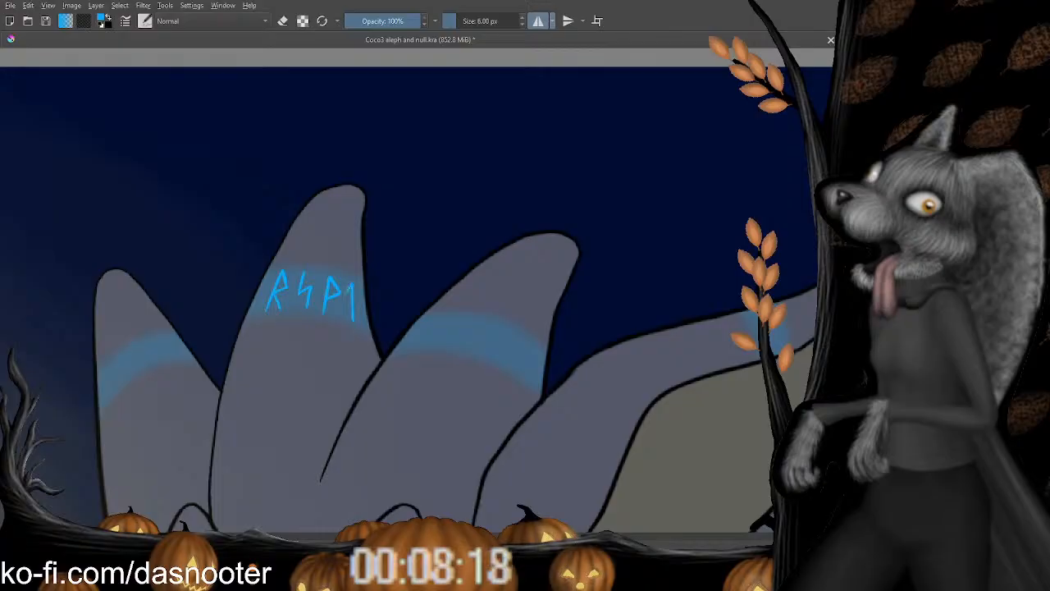
key("e")
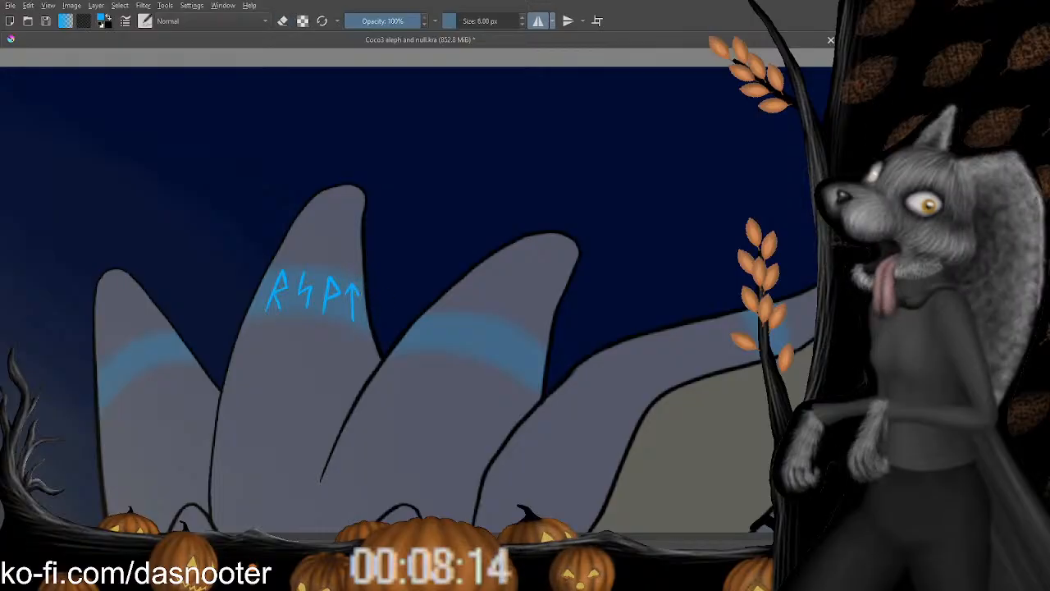
key("e")
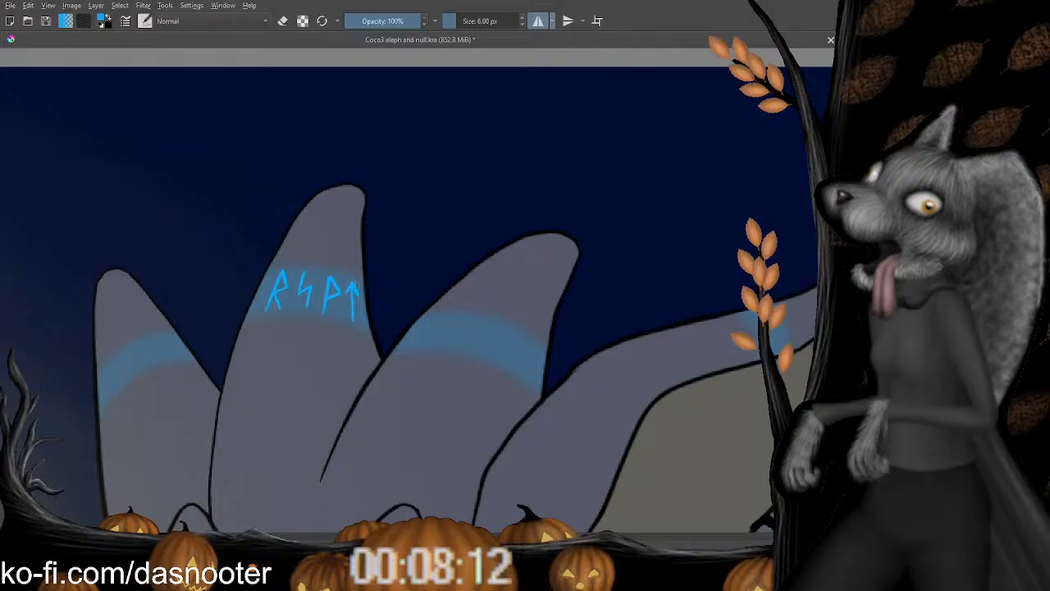
Select the R-shaped rune with a freehand outline and move it slightly closer to the zigzag rune.
left_click_drag(353, 243, 342, 305)
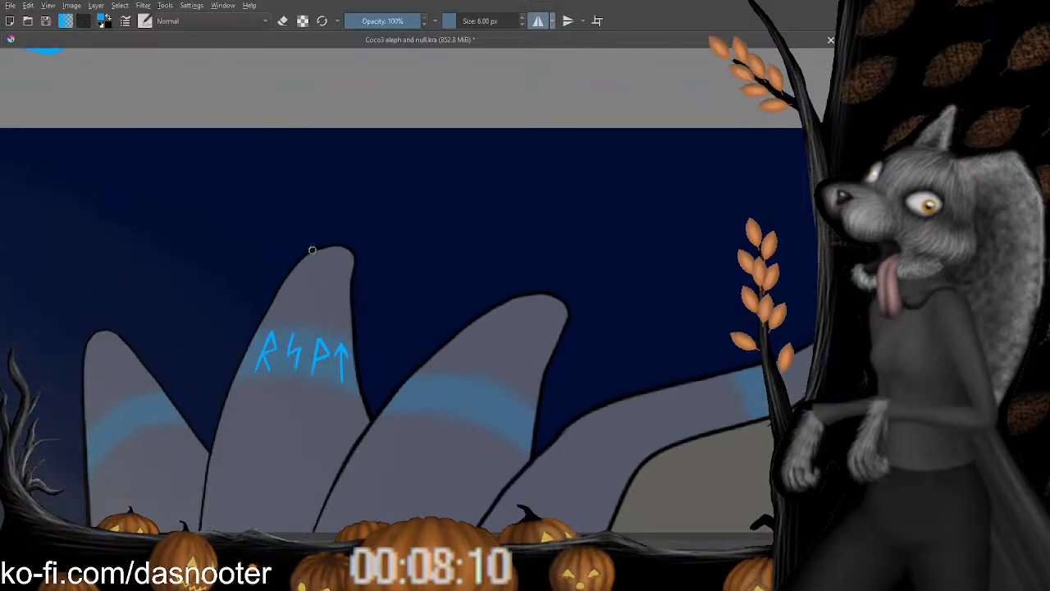
left_click_drag(274, 238, 349, 221)
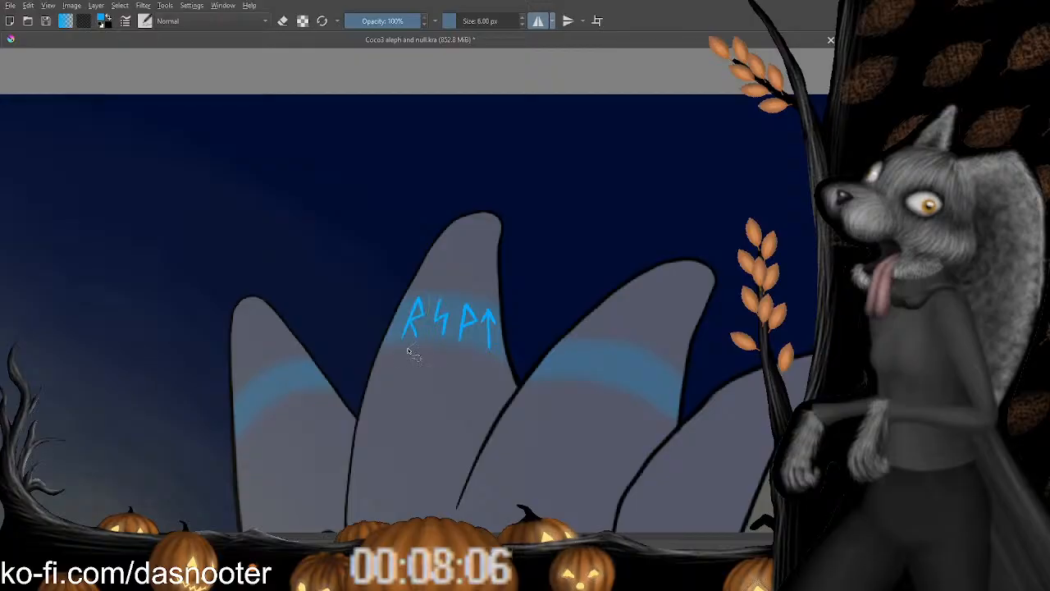
left_click_drag(425, 281, 417, 311)
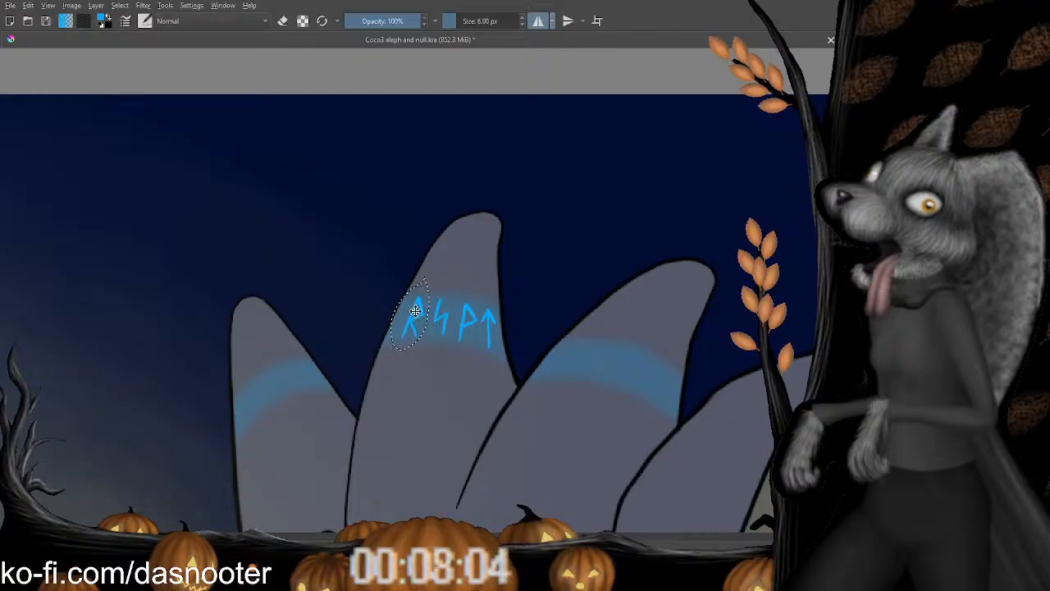
left_click_drag(417, 310, 428, 295)
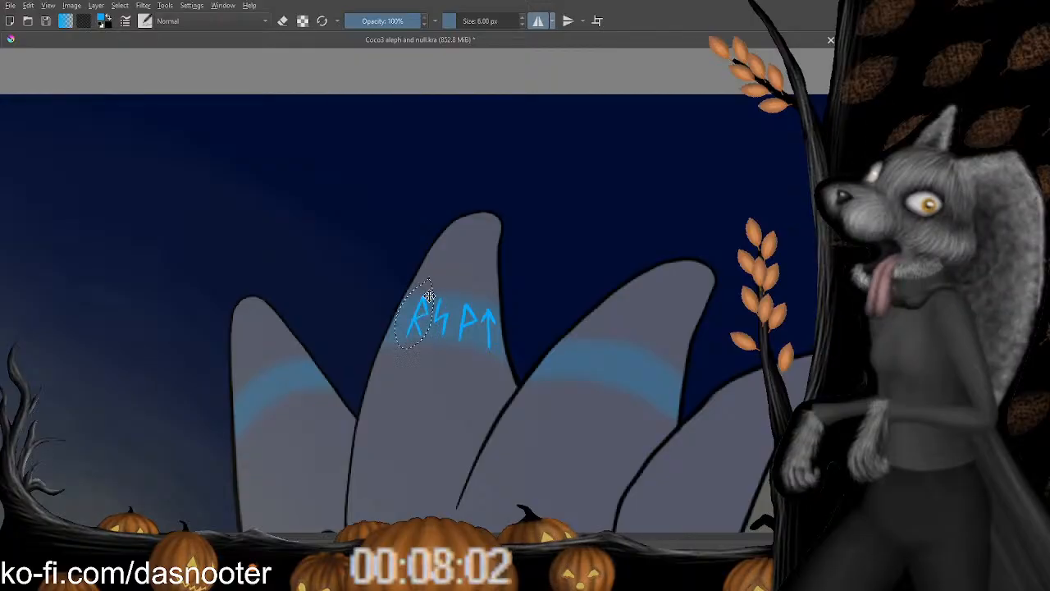
Draw an F-shaped rune at the left edge of the tallest horn's band, following the blue reference runes and refining its stem.
scroll(433, 300, "up", 10)
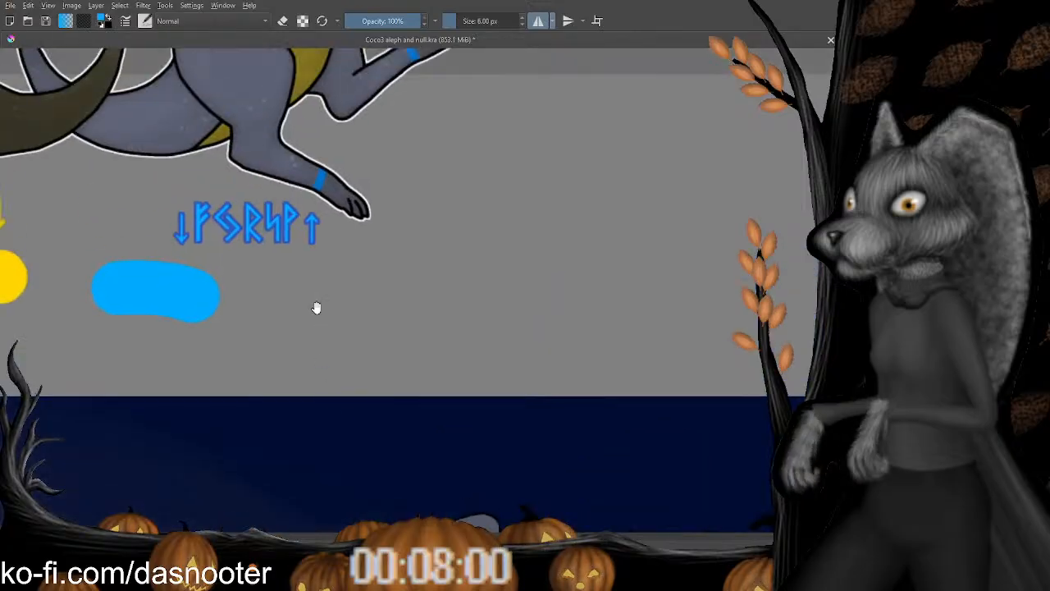
scroll(351, 239, "down", 3)
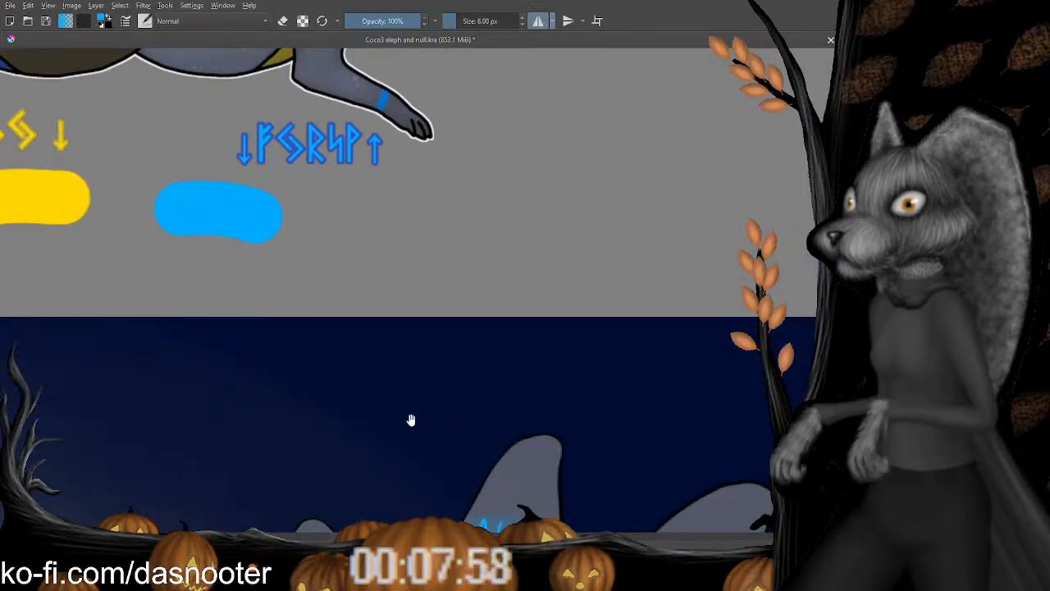
scroll(455, 275, "down", 5)
scroll(455, 275, "down", 2)
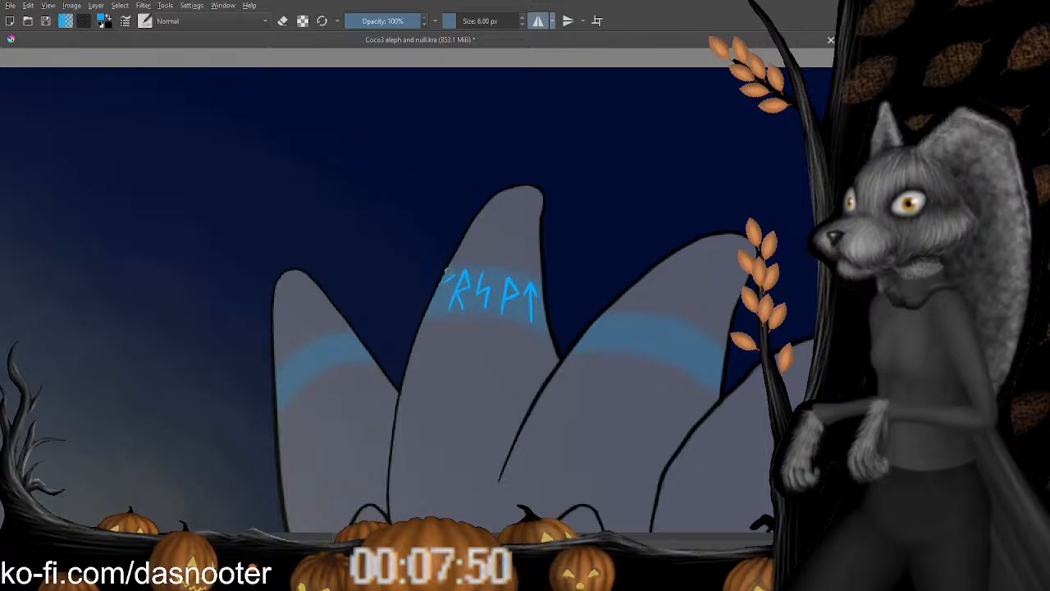
left_click_drag(450, 272, 433, 310)
key("e")
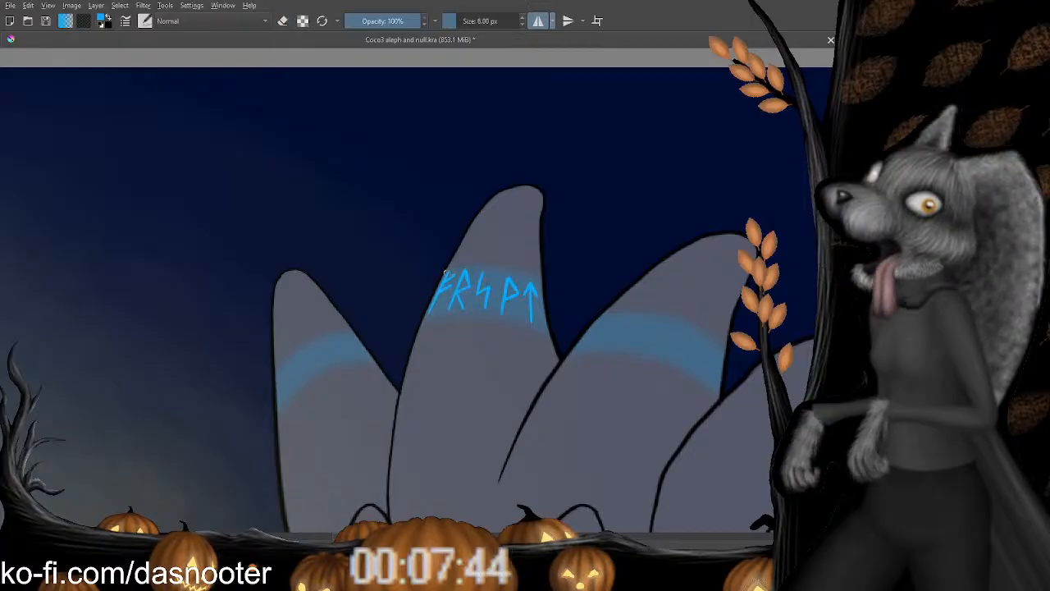
left_click_drag(446, 264, 422, 310)
key("e")
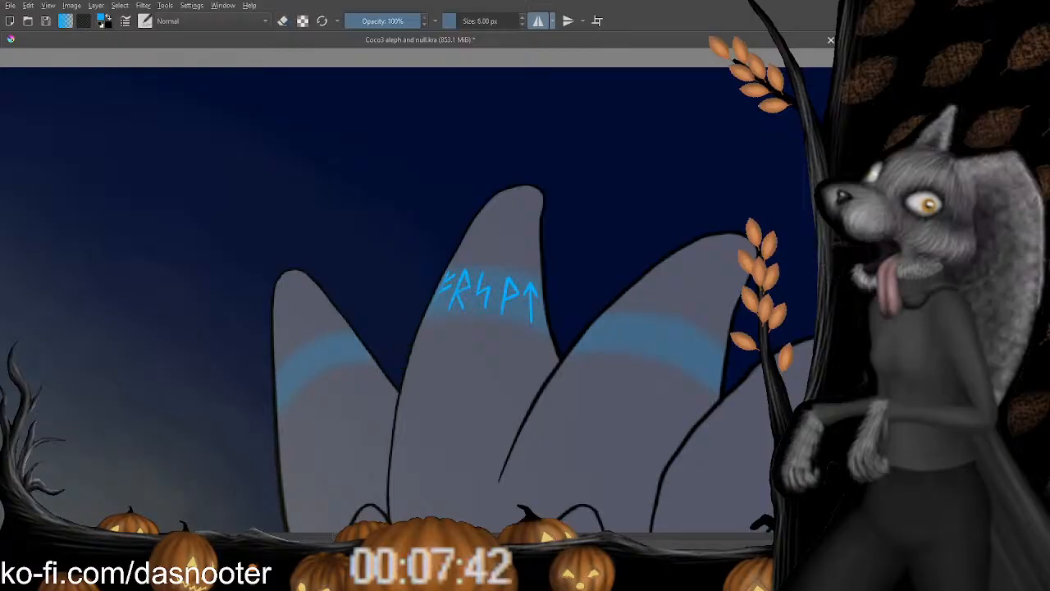
key("e")
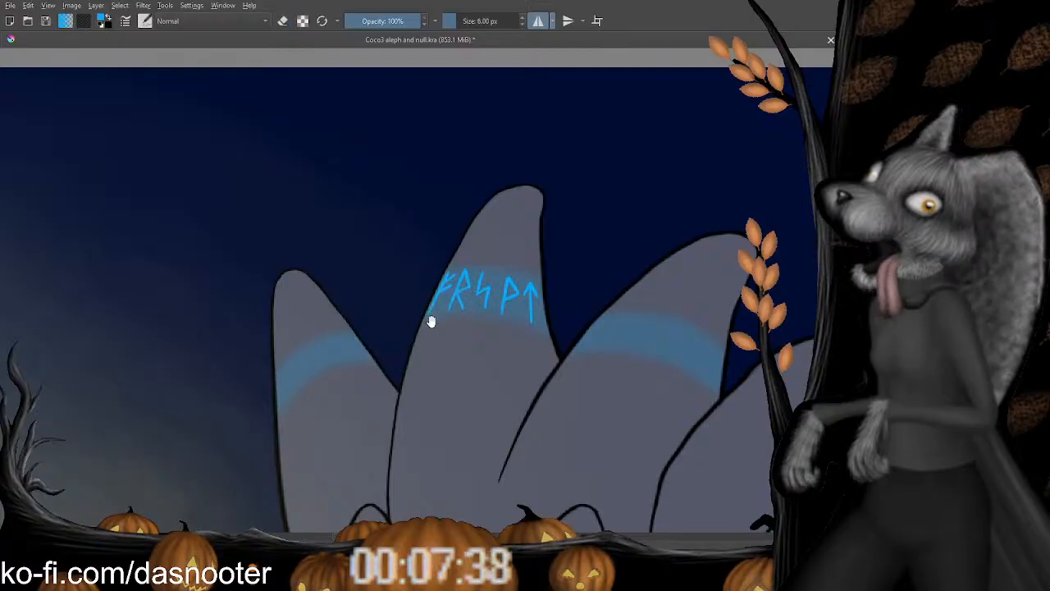
key("e")
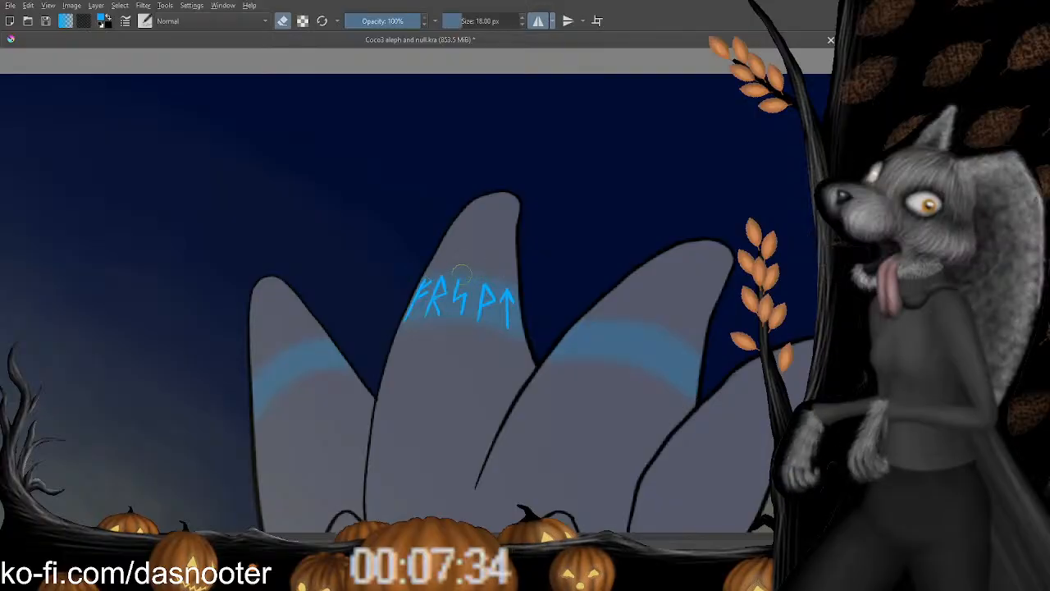
key("e")
Check the tallest horn's rune row against the whole painting and the reference images.
left_click_drag(632, 339, 421, 273)
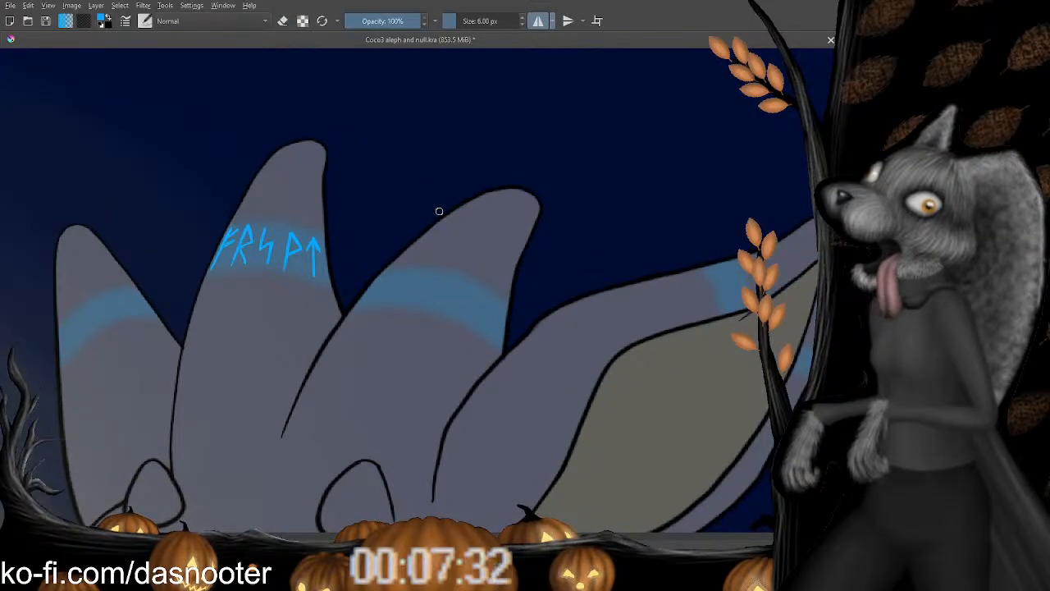
key("minus")
key("minus")
key("minus")
key("minus")
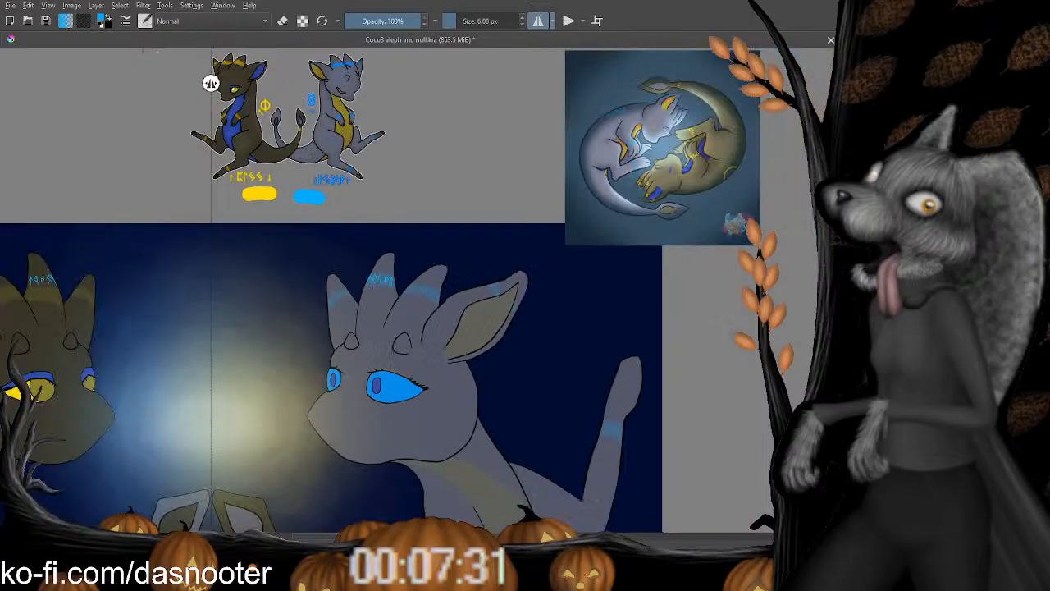
key("plus")
key("plus")
key("plus")
key("plus")
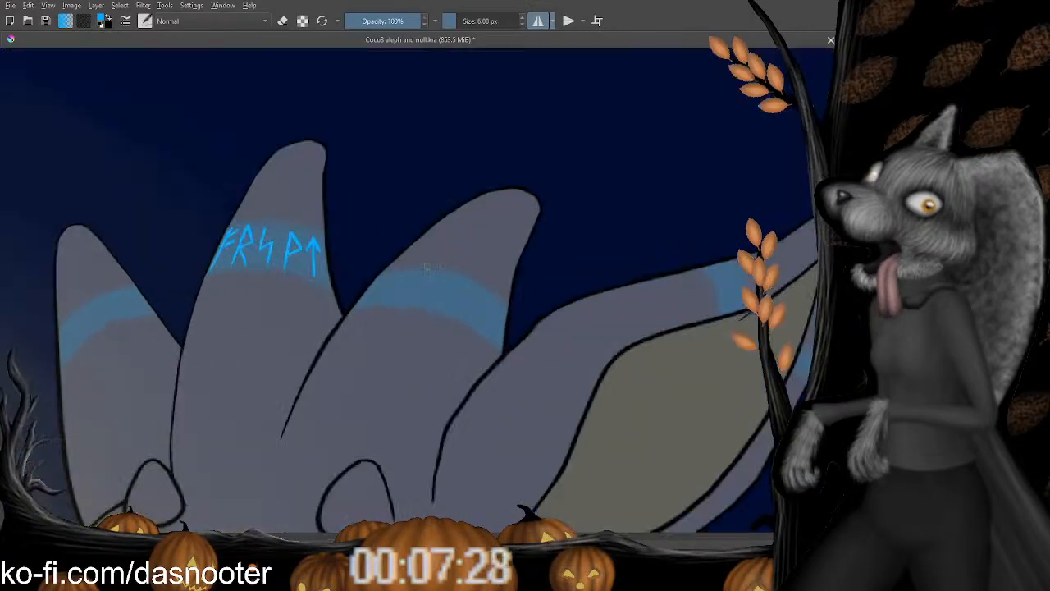
Draw and rework the slanted blue stem of a rune at the left edge of the neighbouring shorter horn's band.
left_click_drag(401, 294, 404, 286)
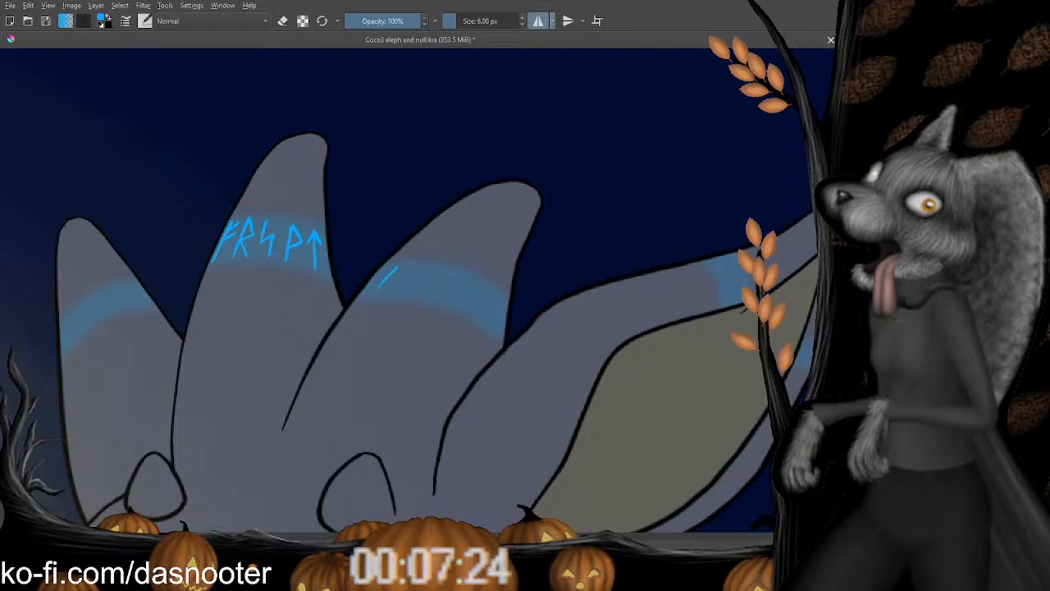
key("e")
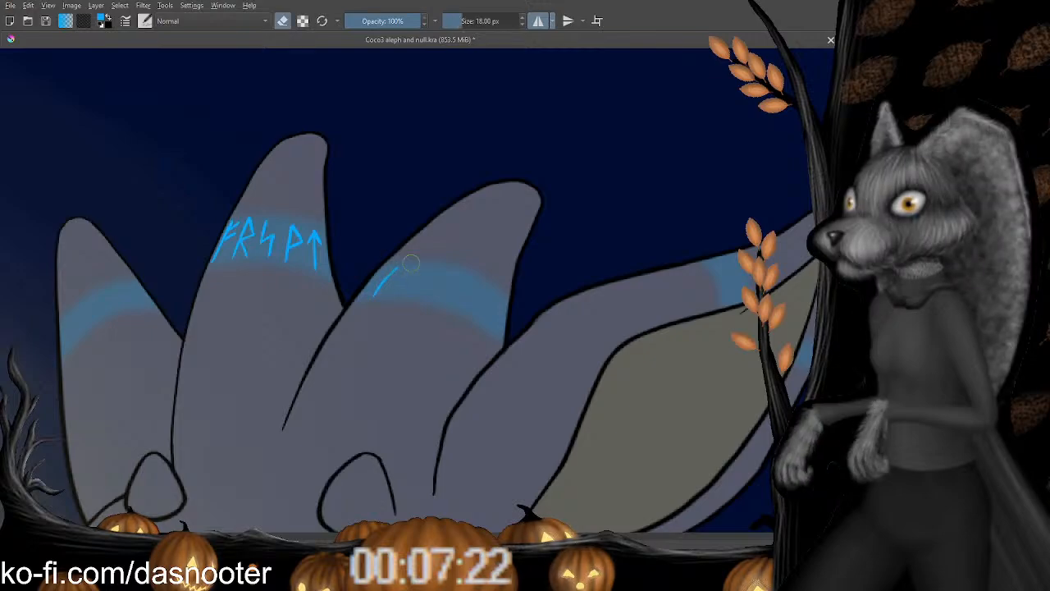
key("e")
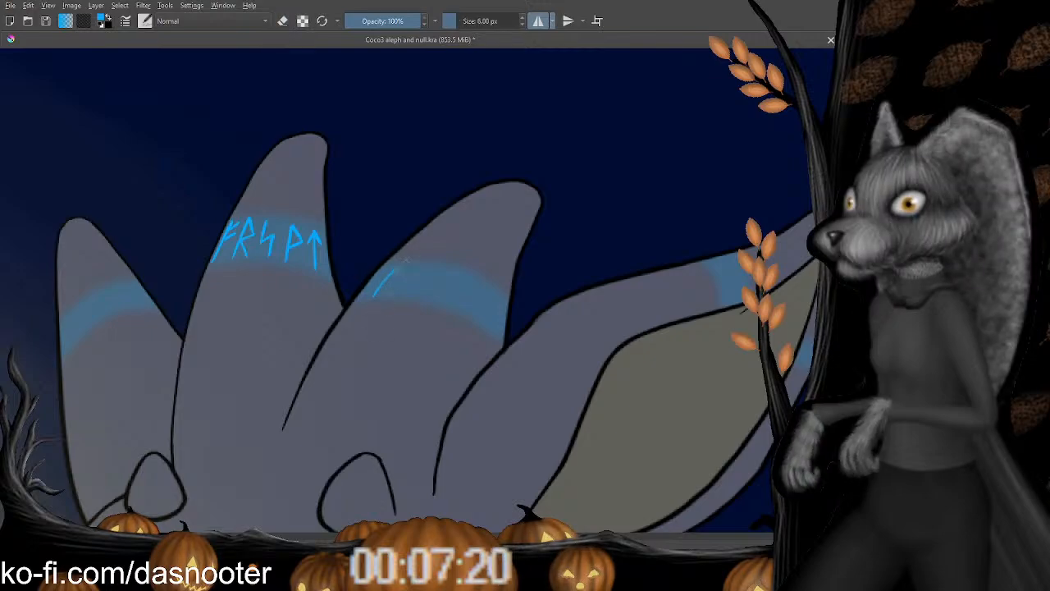
key("ctrl+z")
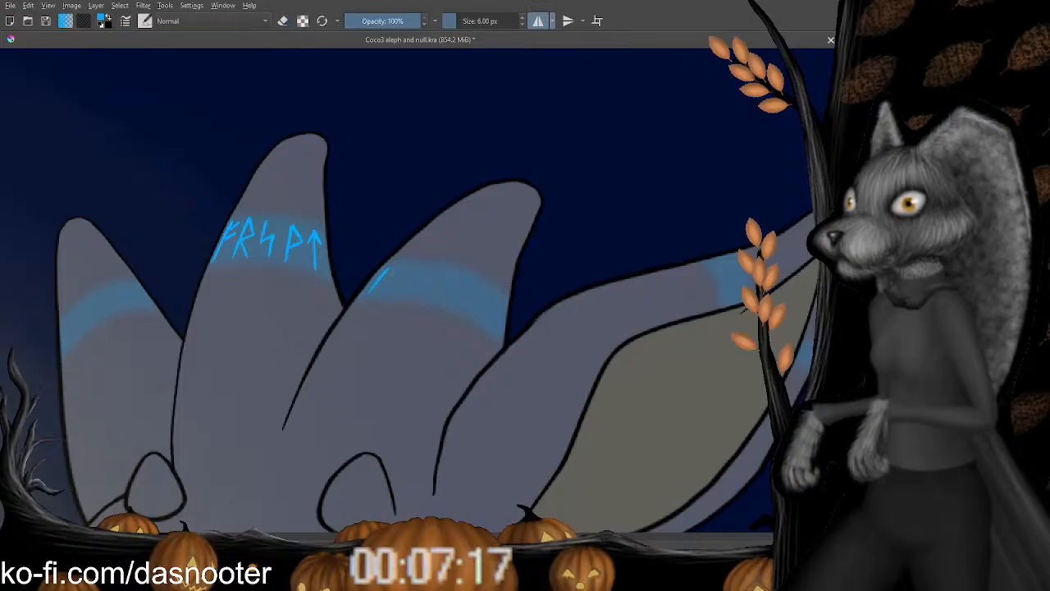
left_click_drag(389, 266, 363, 291)
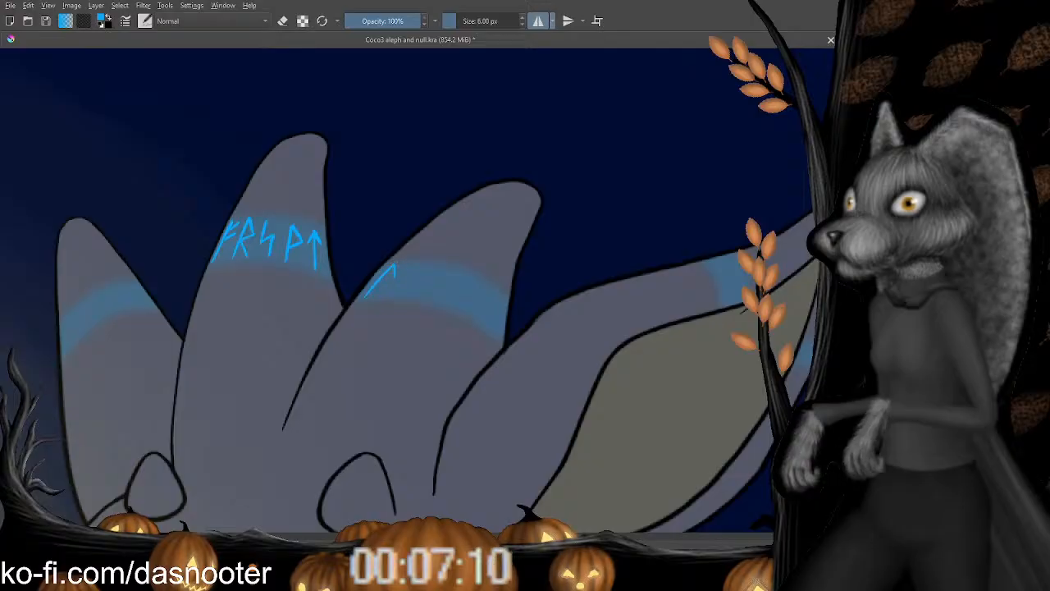
Add an angular bowl and leg to the slanted stem to form an R-shaped rune, trimming with the 18 px eraser.
key("e")
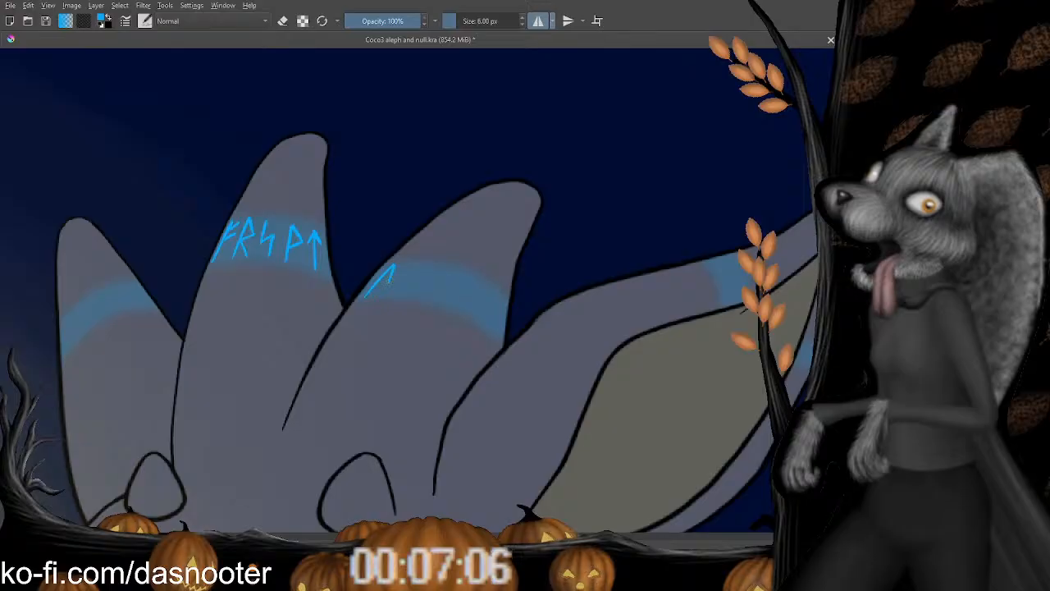
key("e")
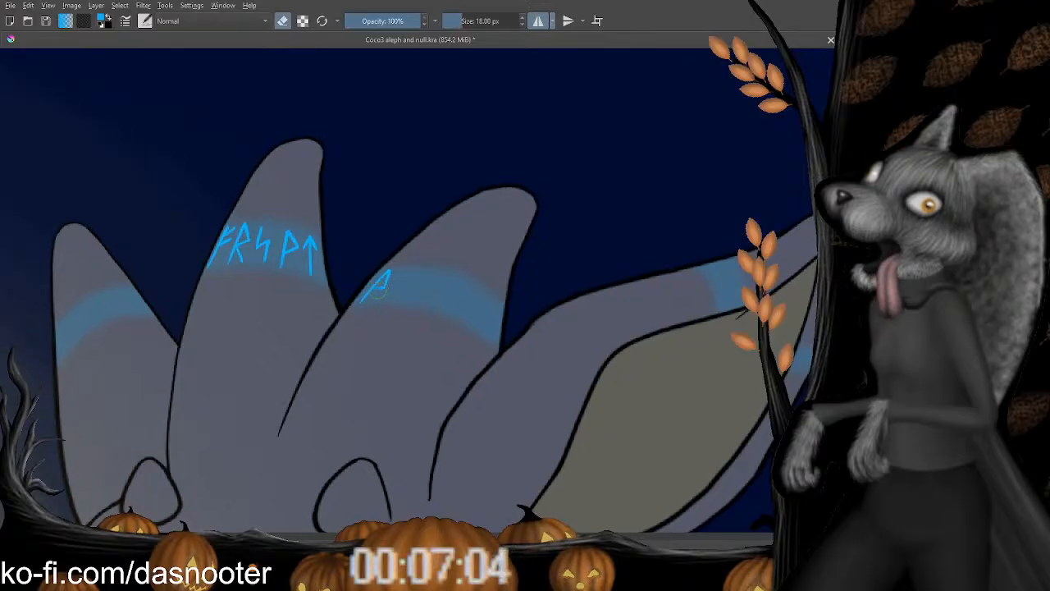
key("e")
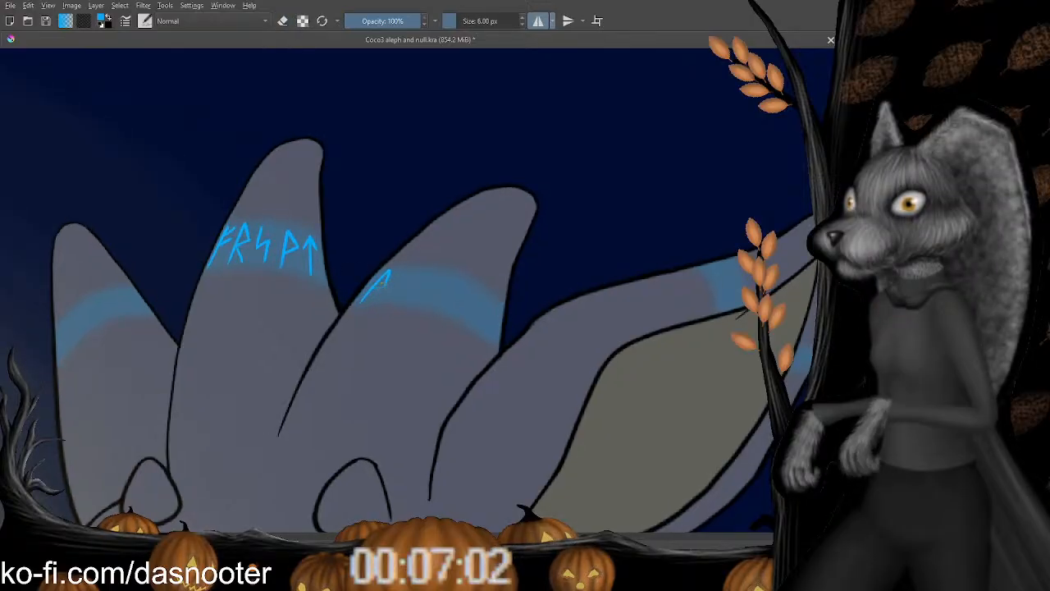
left_click_drag(372, 309, 368, 310)
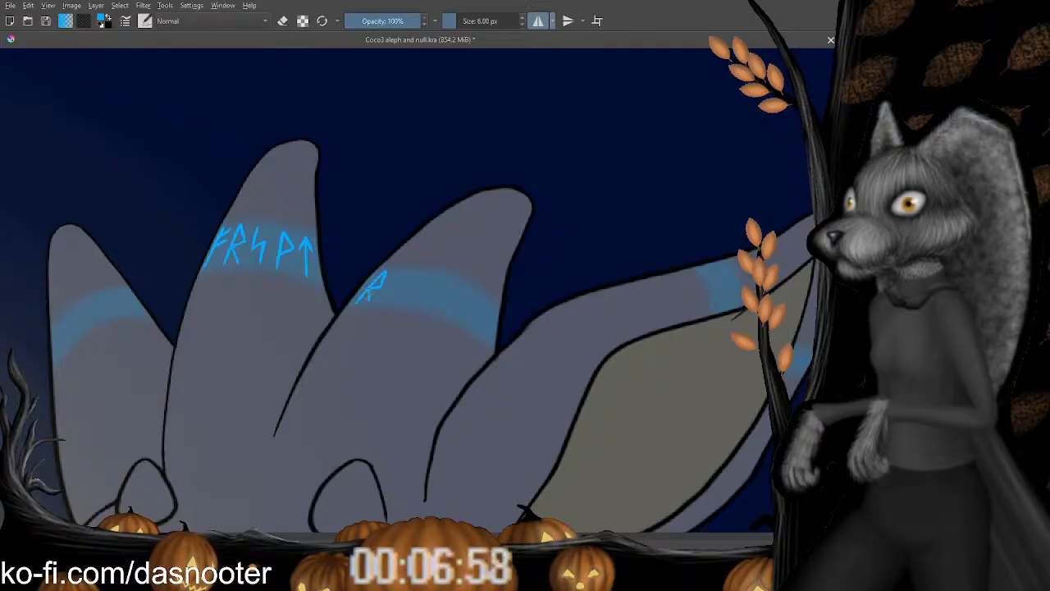
Rework the leg of the R-shaped rune on the shorter horn's band, cleaning it up with the 18 px eraser.
key("e")
key("e")
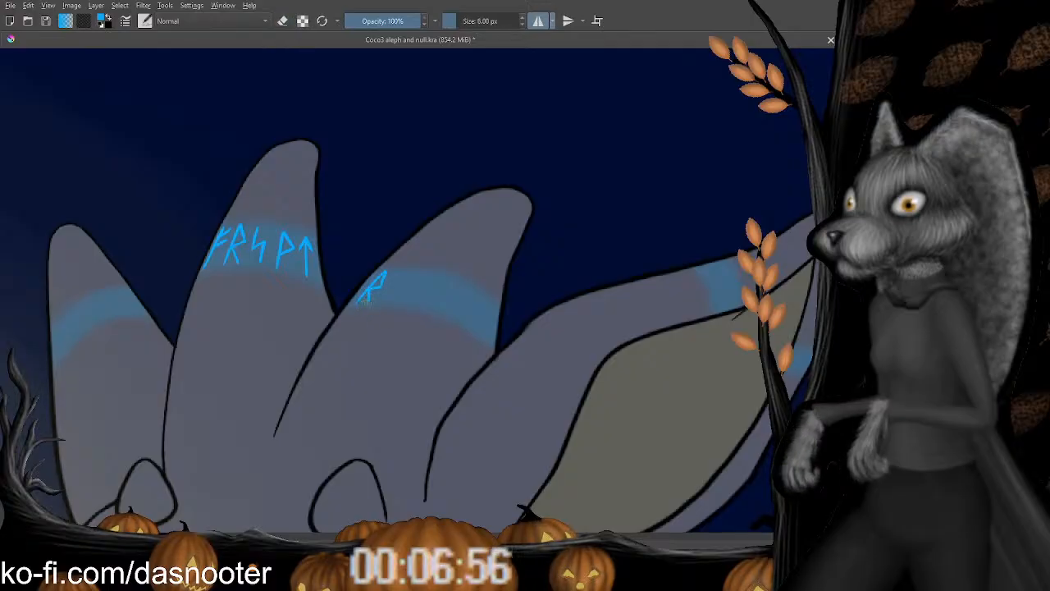
left_click_drag(394, 311, 378, 330)
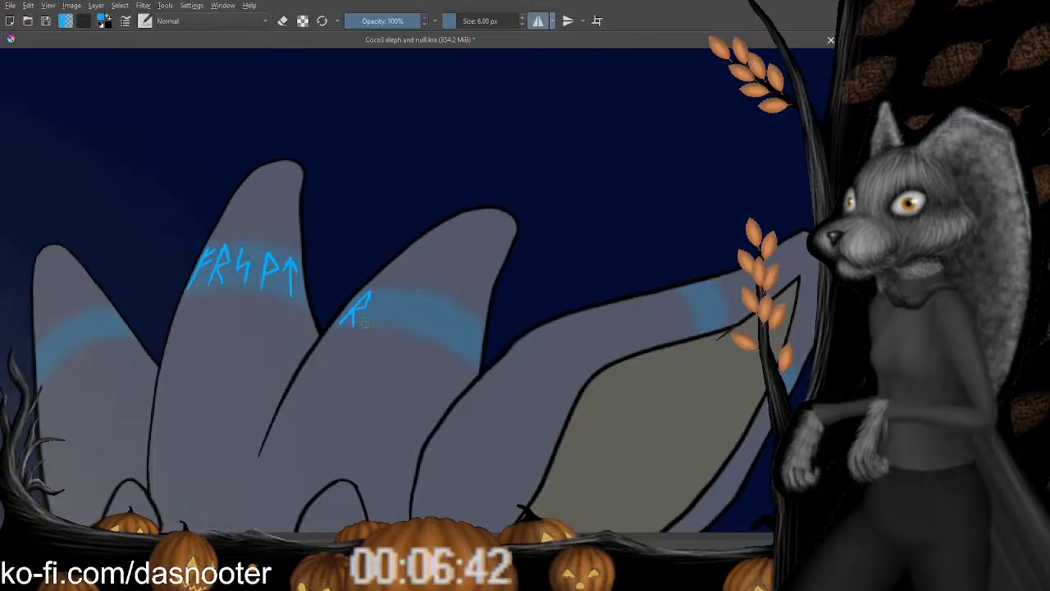
key("e")
left_click_drag(358, 309, 369, 302)
key("e")
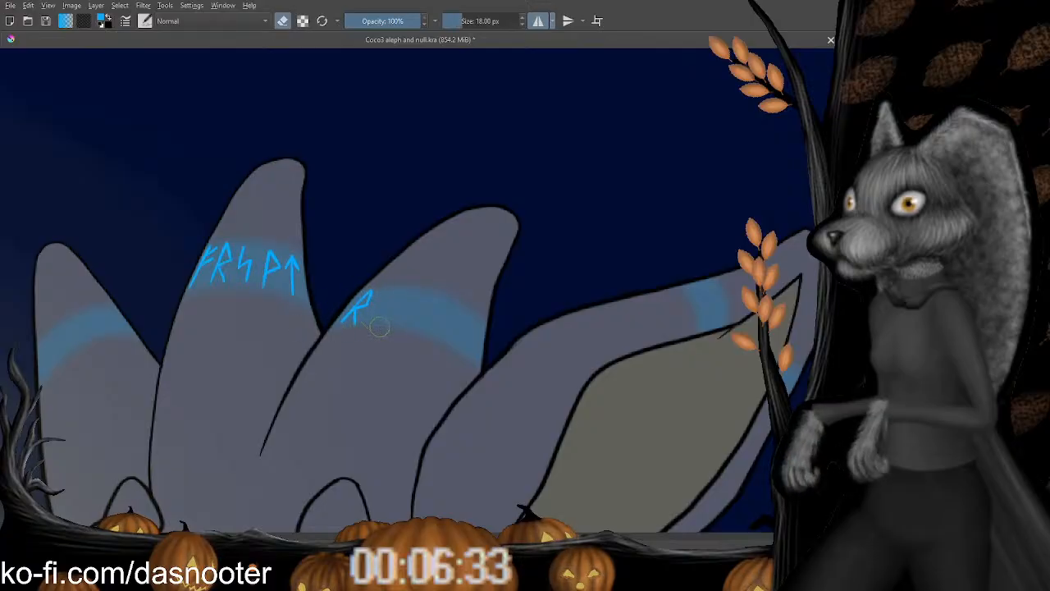
key("e")
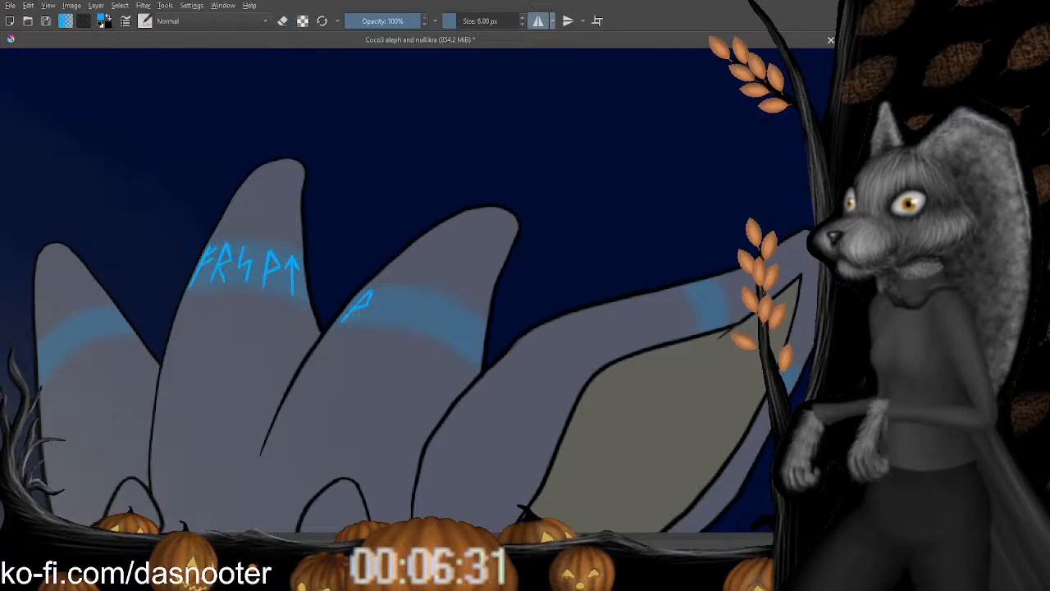
Draw a zigzag S-shaped rune in blue beside the R-shaped rune on the shorter horn's band and trim its ends.
mouse_move(387, 303)
left_mouse_down()
mouse_move(375, 296)
mouse_move(363, 315)
left_mouse_up()
scroll(362, 312, "down", 4)
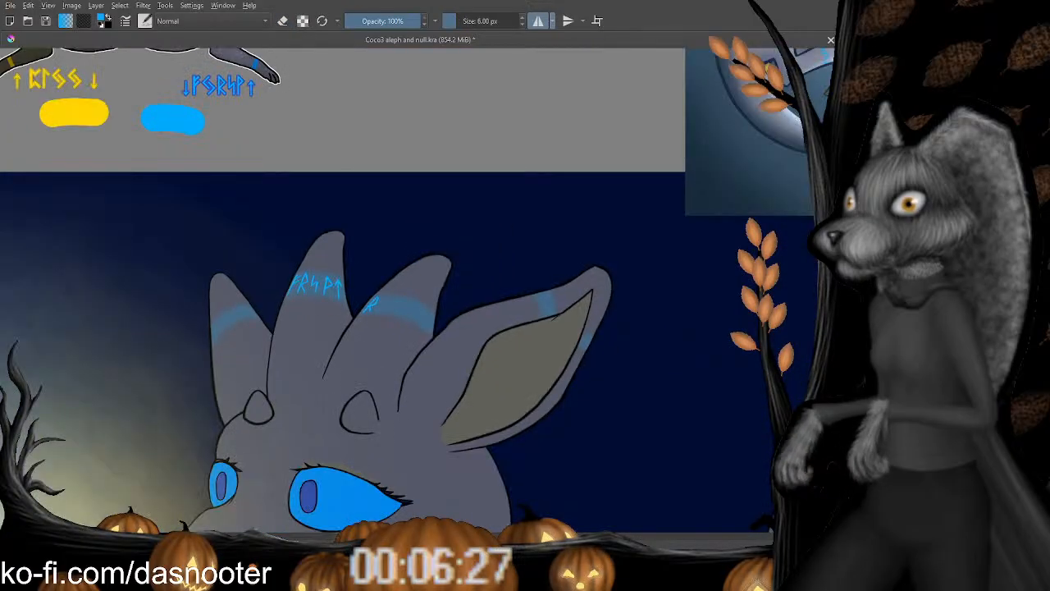
scroll(416, 289, "up", 3)
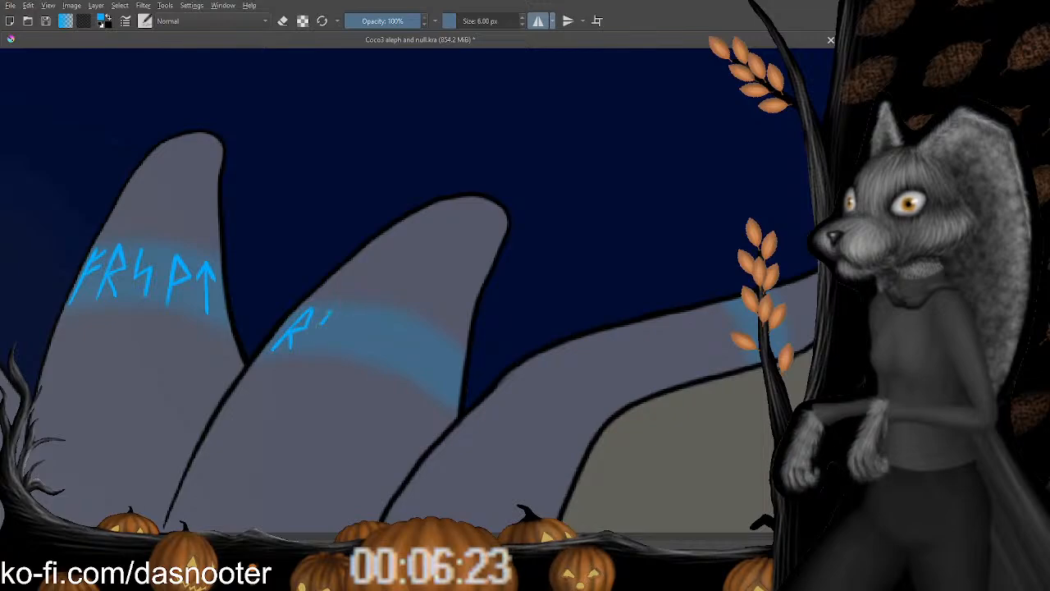
left_click_drag(320, 323, 332, 330)
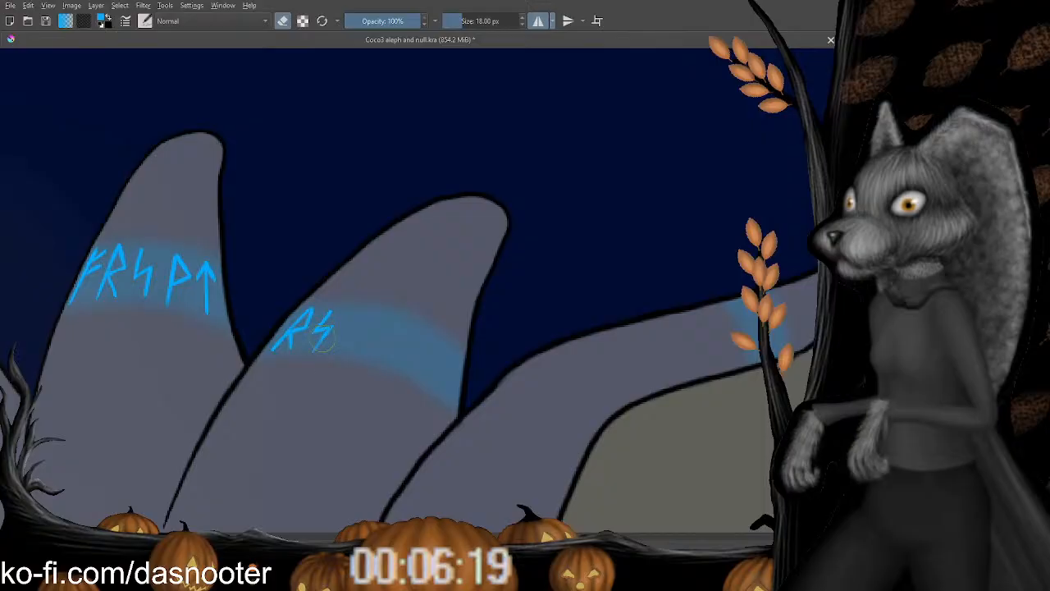
key("e")
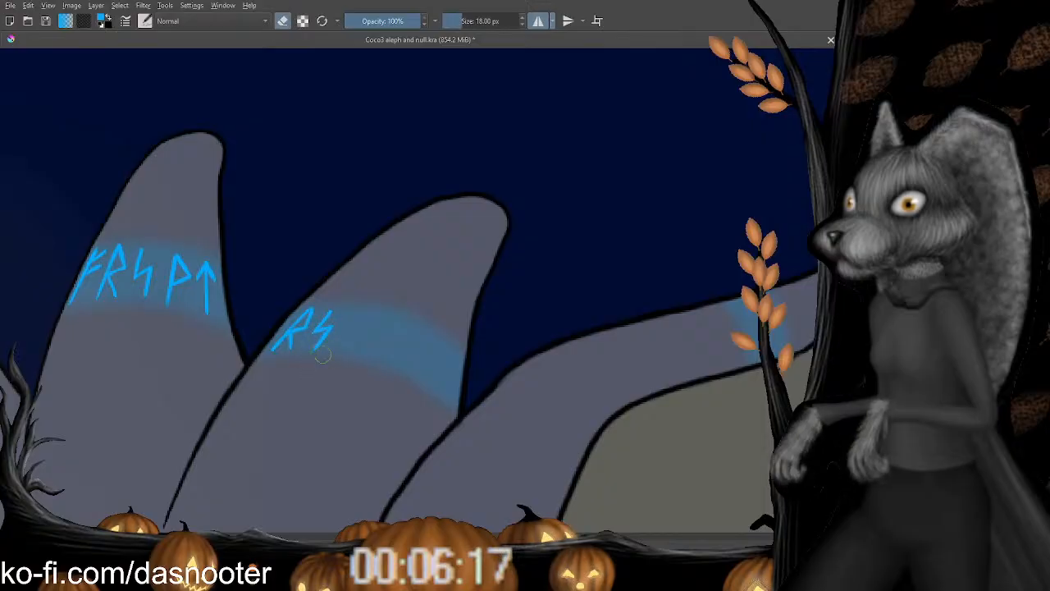
key("e")
scroll(354, 336, "down", 2, "ctrl")
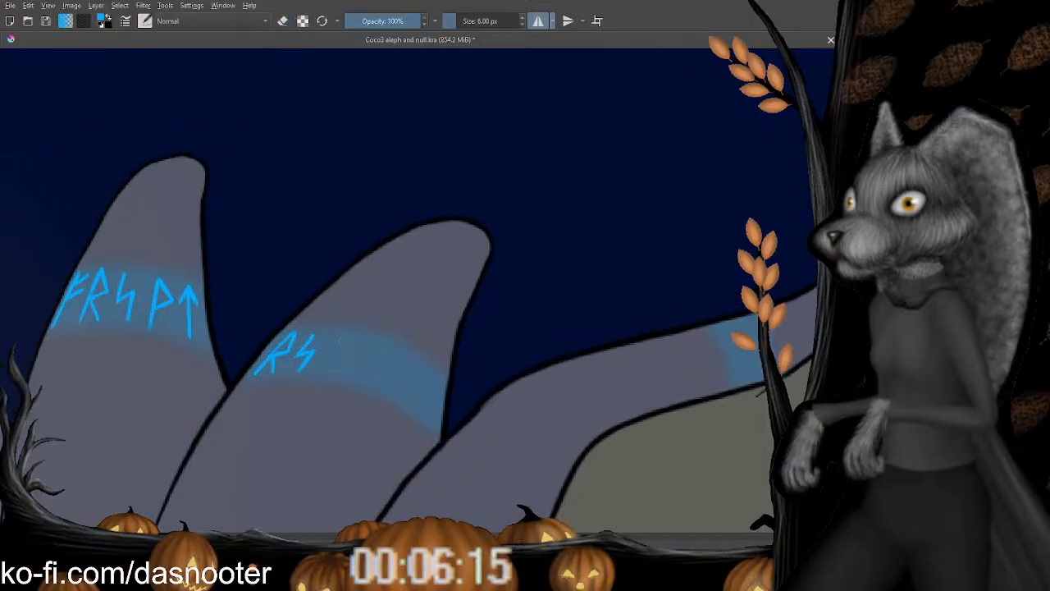
Draw a slanted P-shaped rune after the zigzag rune on the shorter horn's band and trim it with the eraser.
scroll(368, 289, "down", 3)
scroll(373, 302, "up", 4)
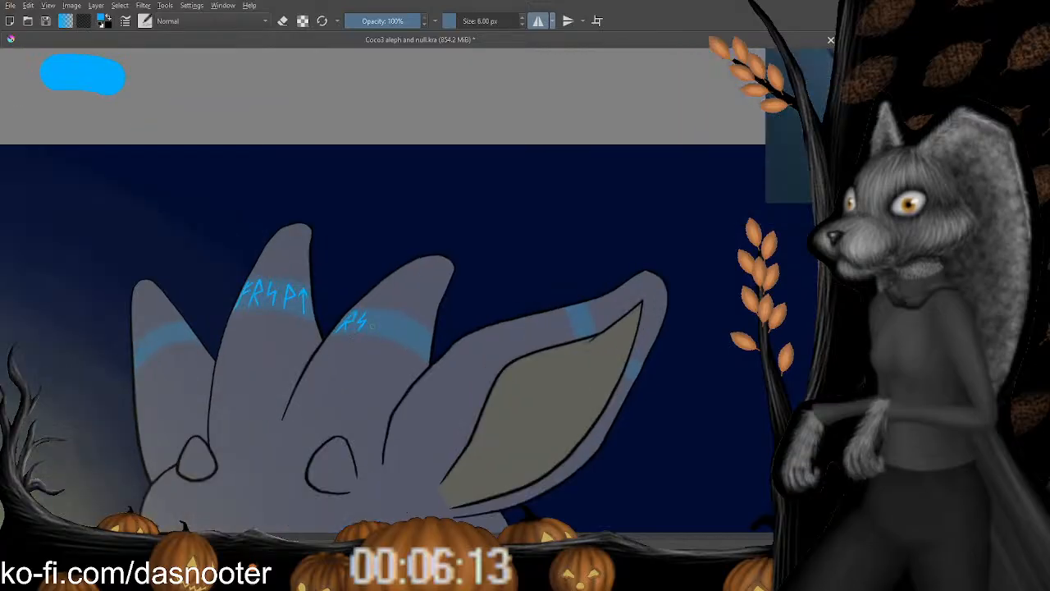
mouse_move(342, 339)
left_mouse_down()
mouse_move(307, 377)
mouse_move(334, 358)
left_mouse_up()
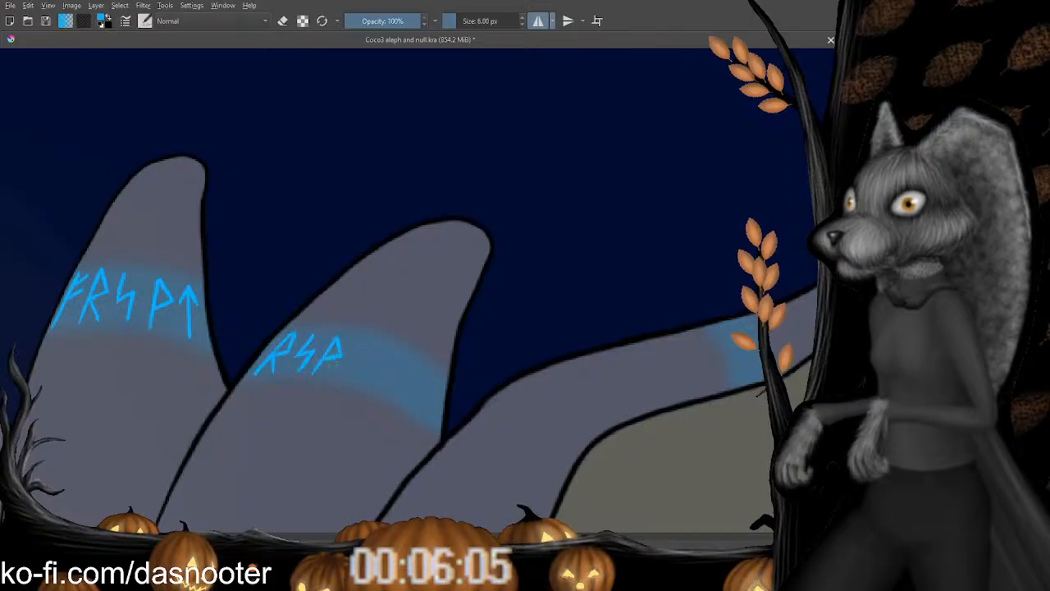
key("e")
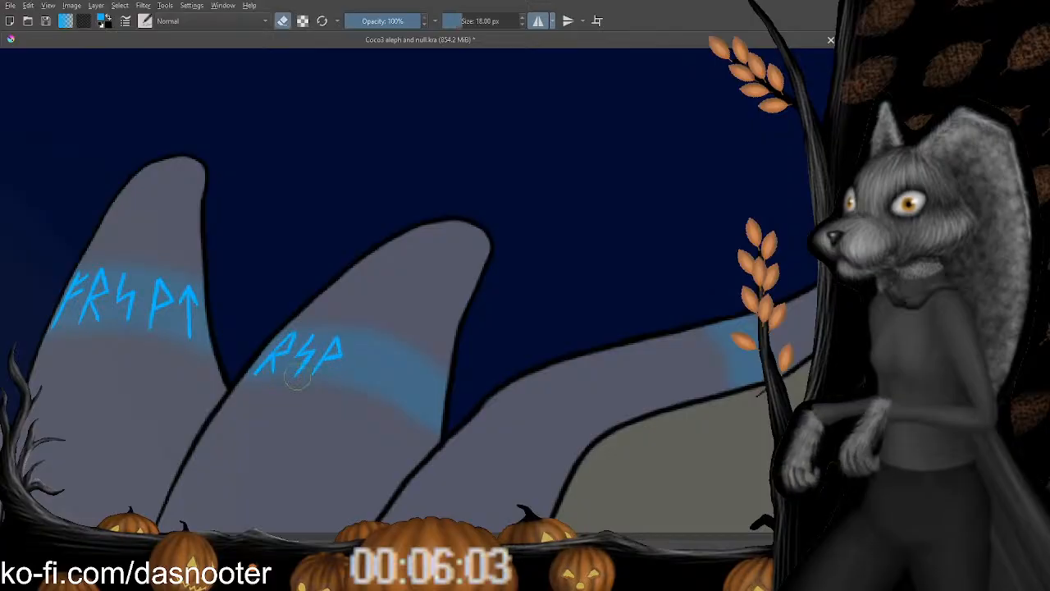
left_click_drag(319, 402, 311, 406)
Draw the slanted stem and pointed head of an arrow rune after the P-shaped rune, undoing misplaced strokes.
key("minus")
key("minus")
key("minus")
key("minus")
key("minus")
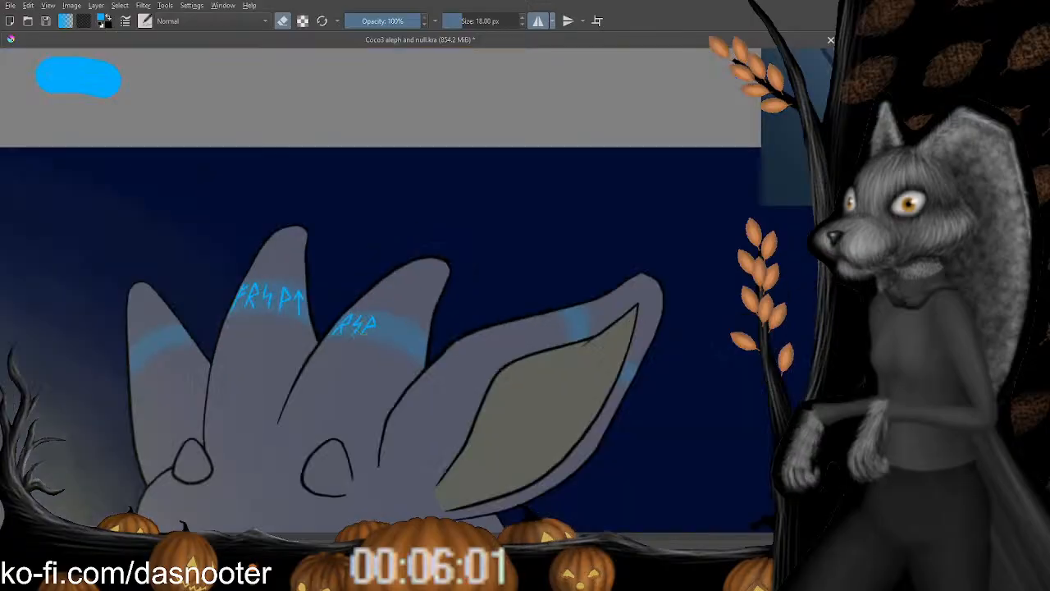
scroll(428, 304, "up", 5)
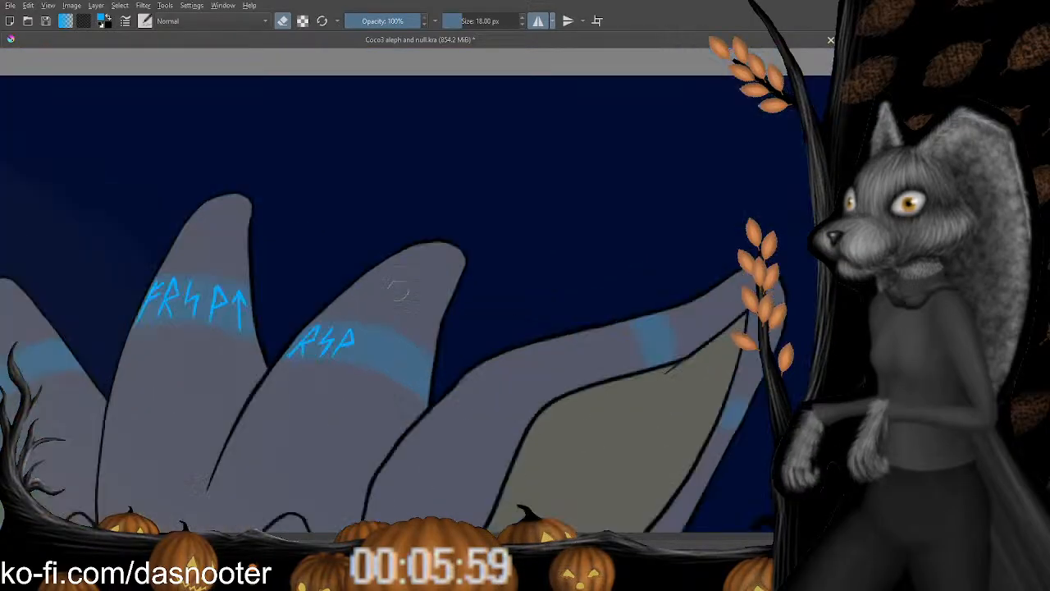
scroll(366, 330, "up", 1)
key("e")
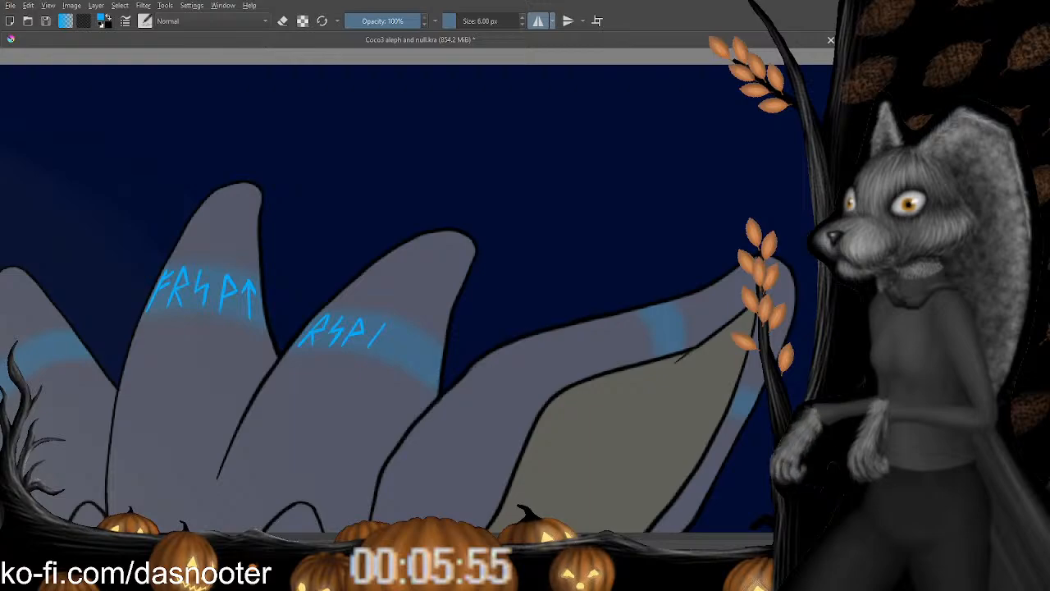
key("ctrl+z")
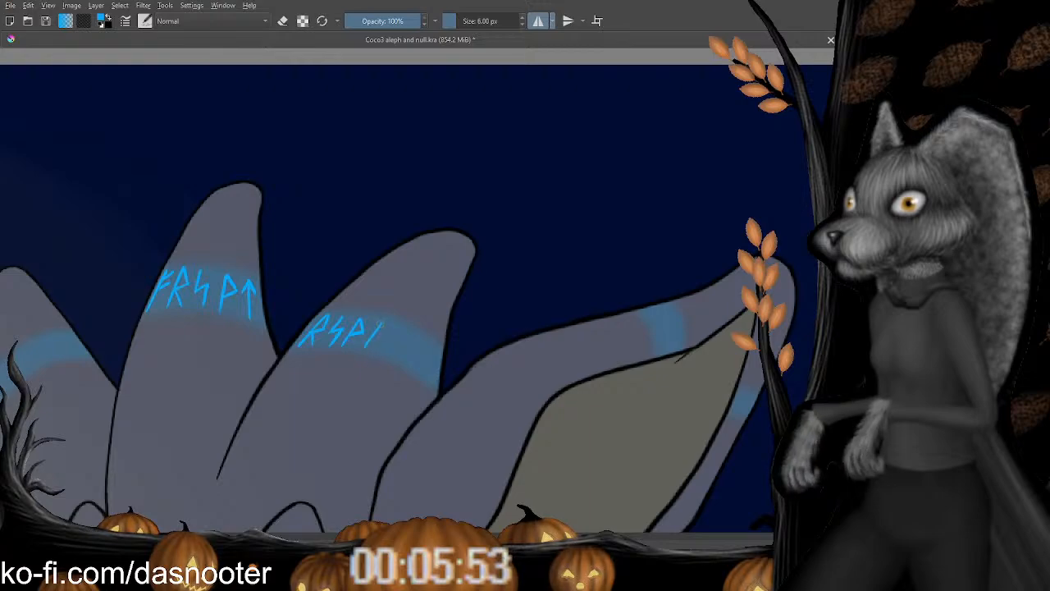
left_click_drag(371, 331, 382, 331)
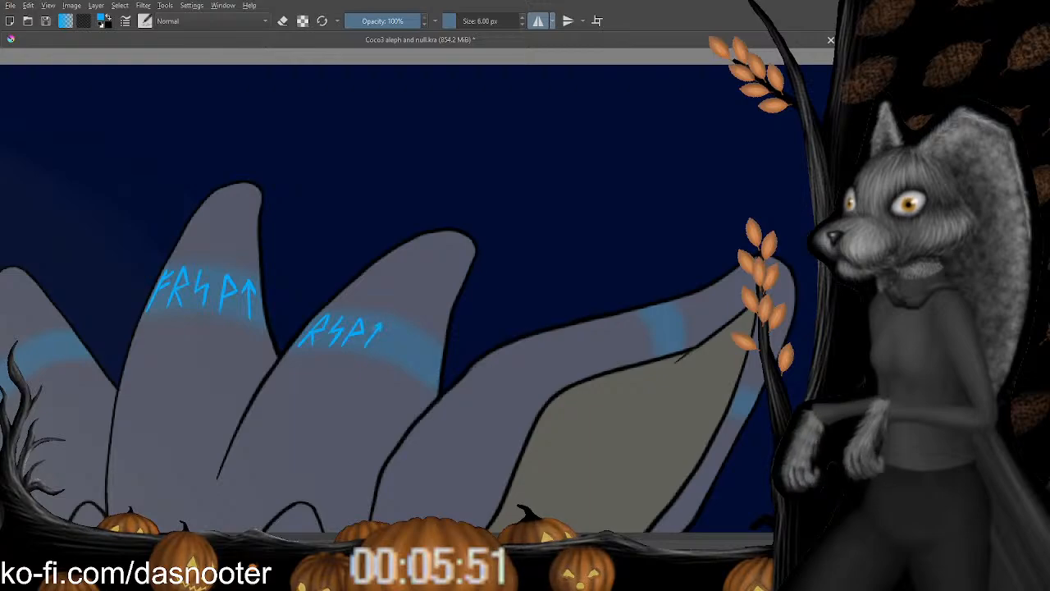
key("ctrl+z")
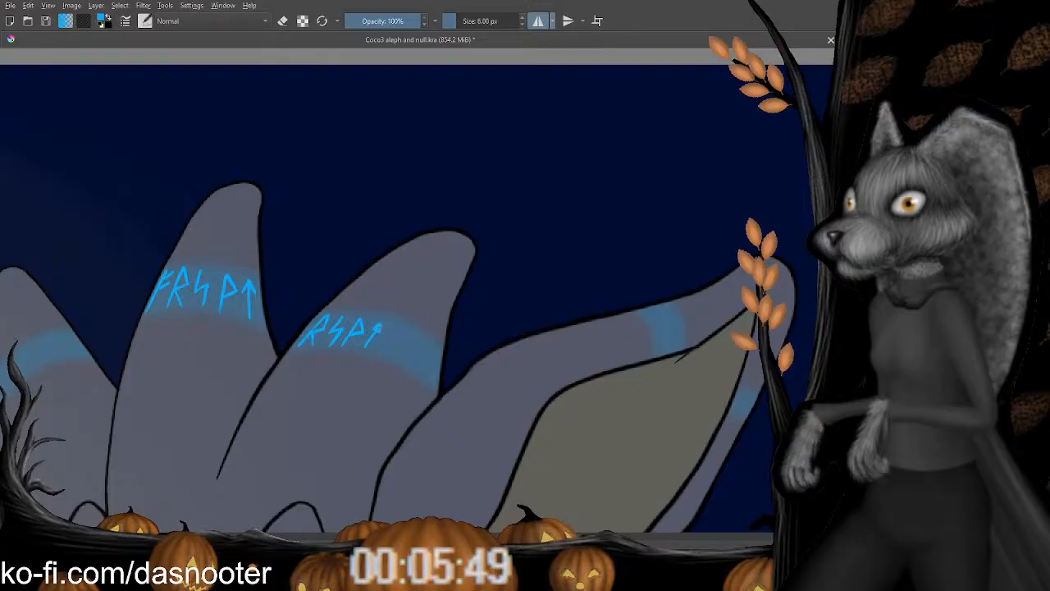
Refine the arrow rune's head and stem on the shorter horn's band by alternating the 18 px eraser and 6 px brush.
key("e")
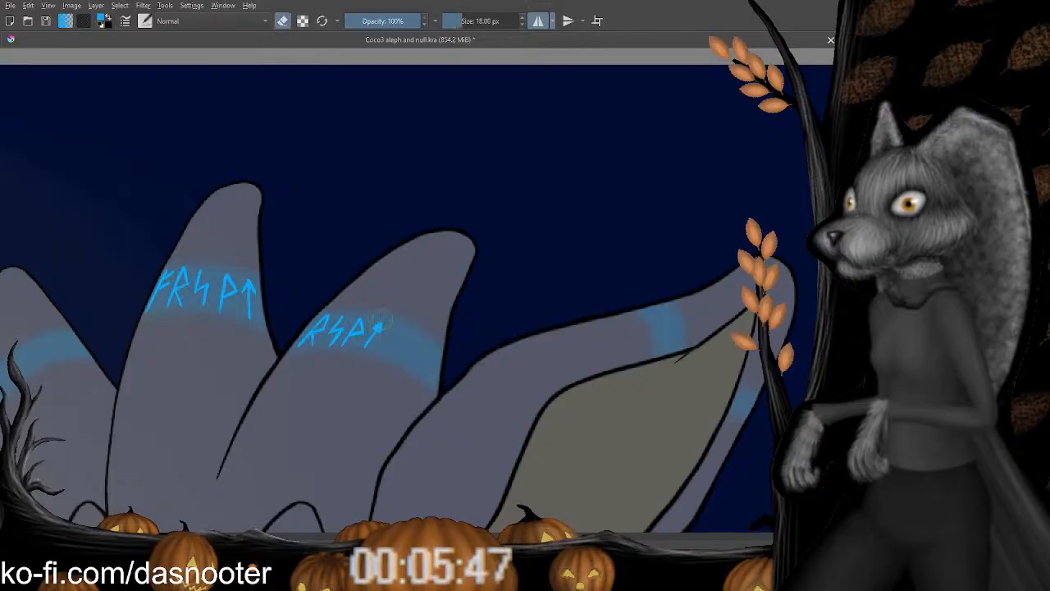
key("e")
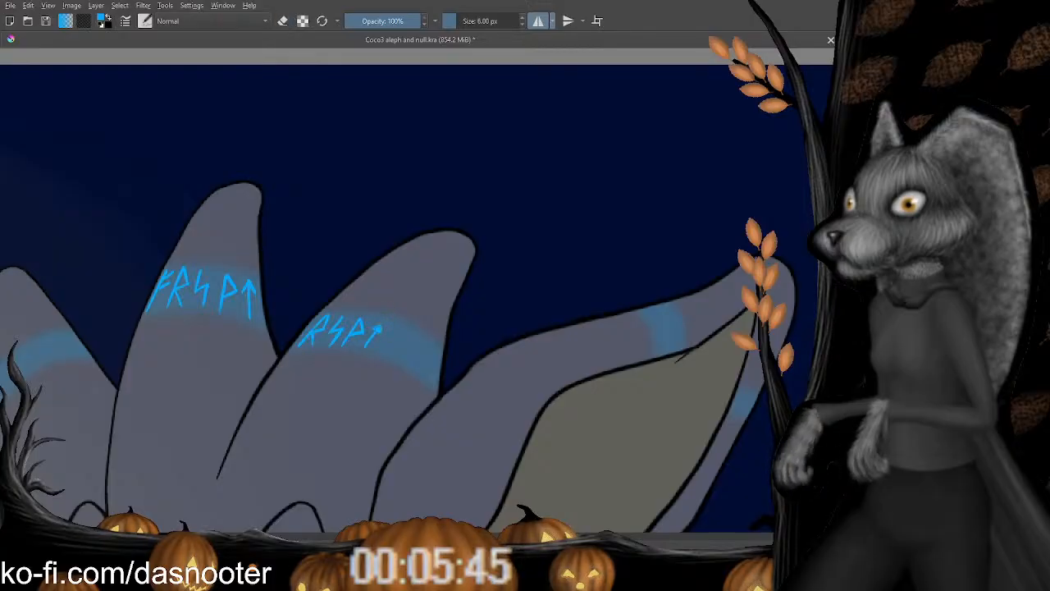
key("e")
mouse_move(381, 330)
left_mouse_down()
mouse_move(375, 345)
mouse_move(383, 328)
left_mouse_up()
key("e")
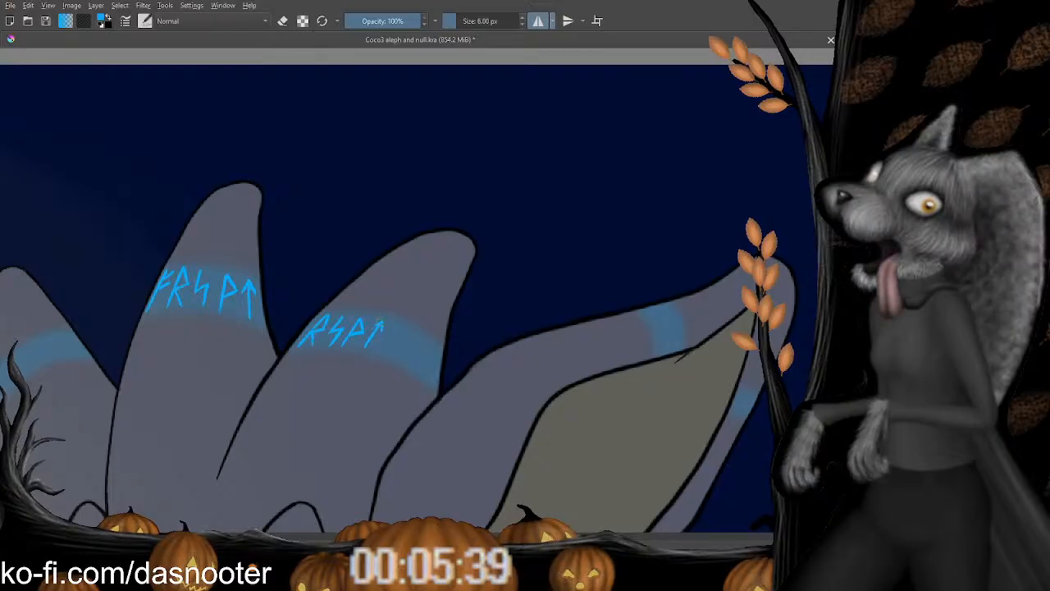
mouse_move(380, 336)
left_mouse_down()
mouse_move(379, 327)
mouse_move(360, 349)
left_mouse_up()
key("e")
key("e")
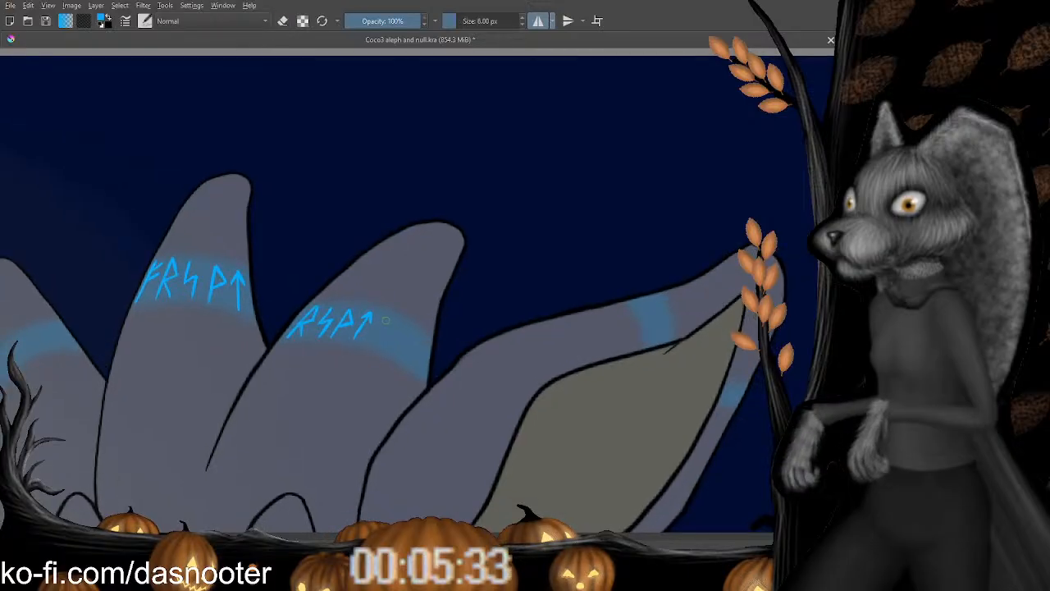
Draw an F-shaped rune after the arrow on the shorter horn's band, erasing and redrawing its stem with a steeper slant.
key("ctrl+z")
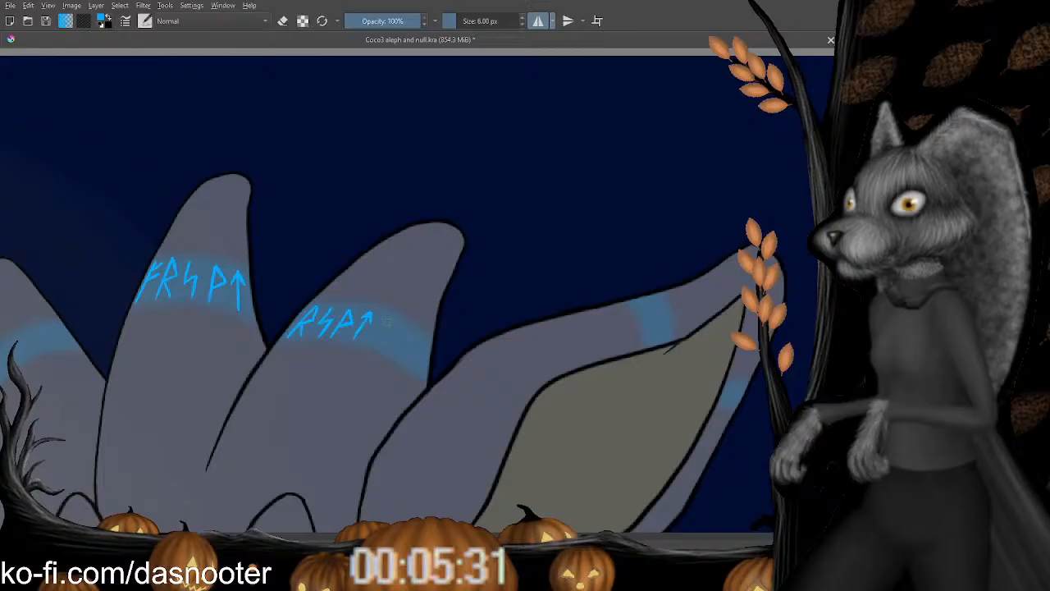
left_click_drag(380, 320, 378, 348)
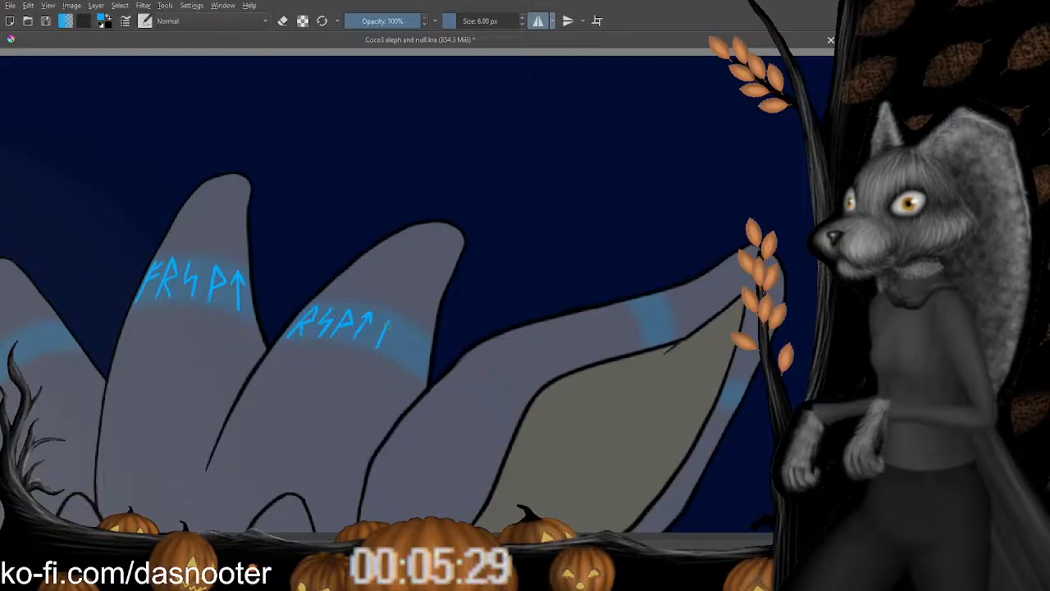
key("e")
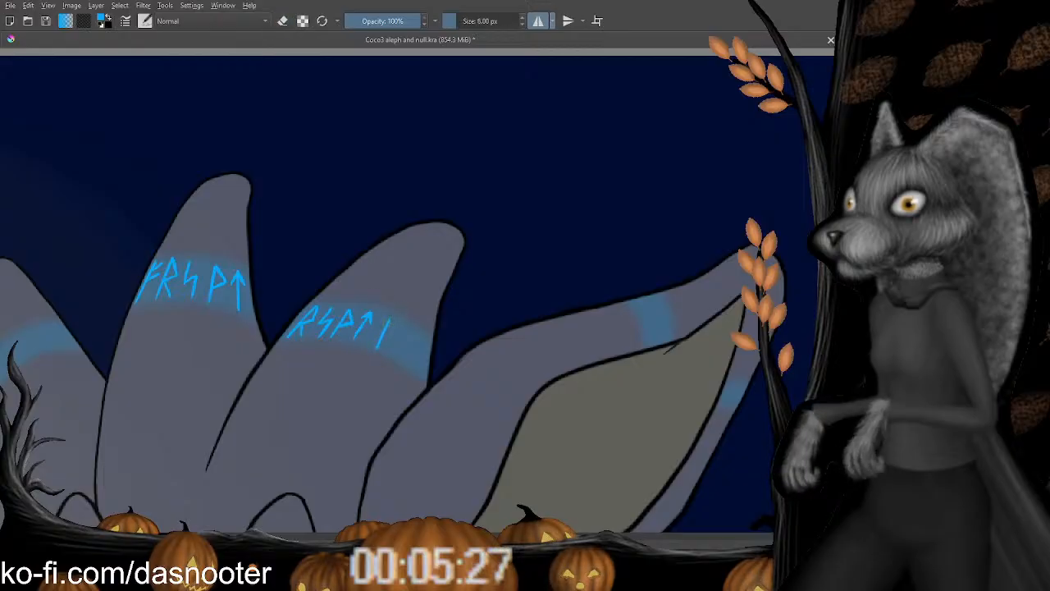
left_click_drag(380, 339, 396, 330)
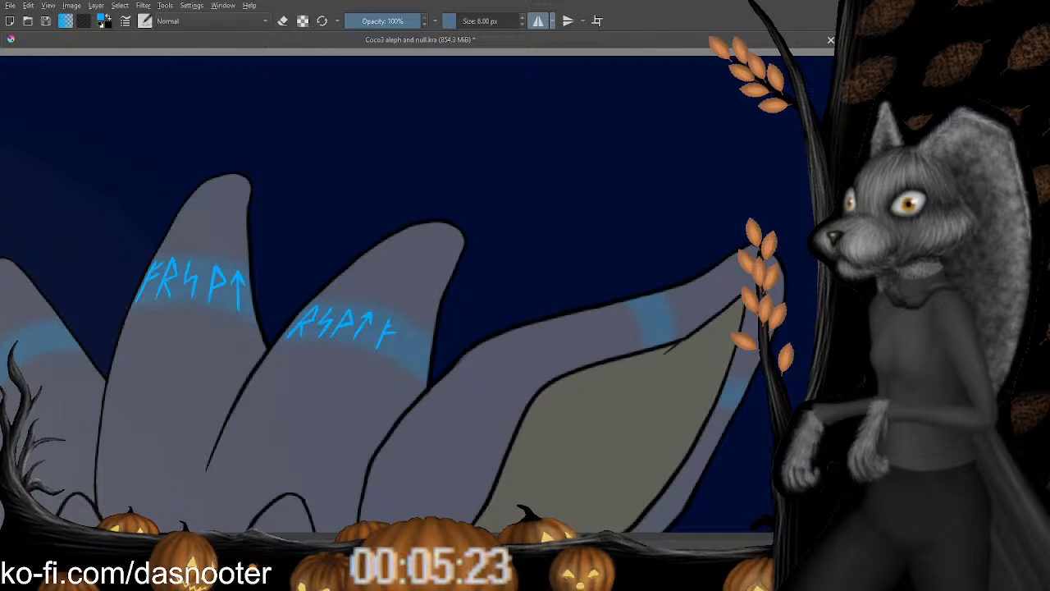
key("e")
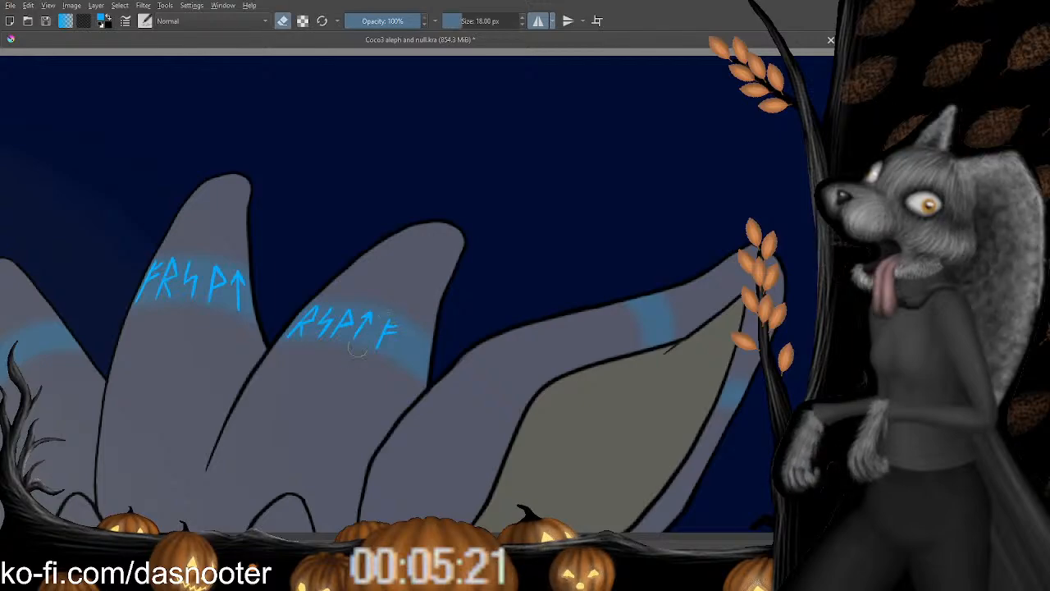
left_click_drag(379, 335, 380, 350)
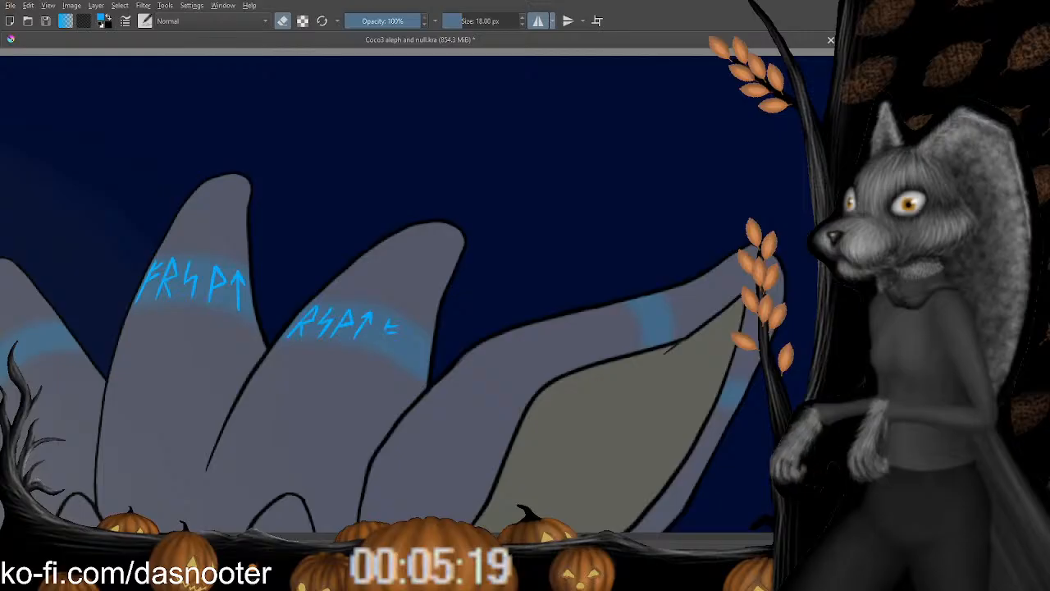
key("e")
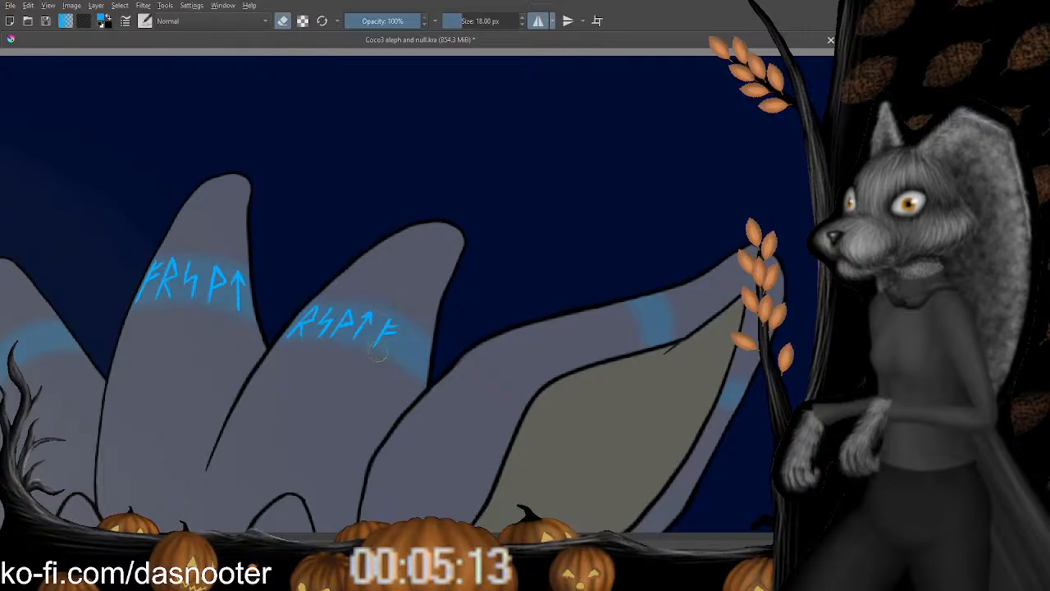
Move the reference image down over the painting so its blue rune row sits just above the horns.
scroll(414, 308, "up", 5)
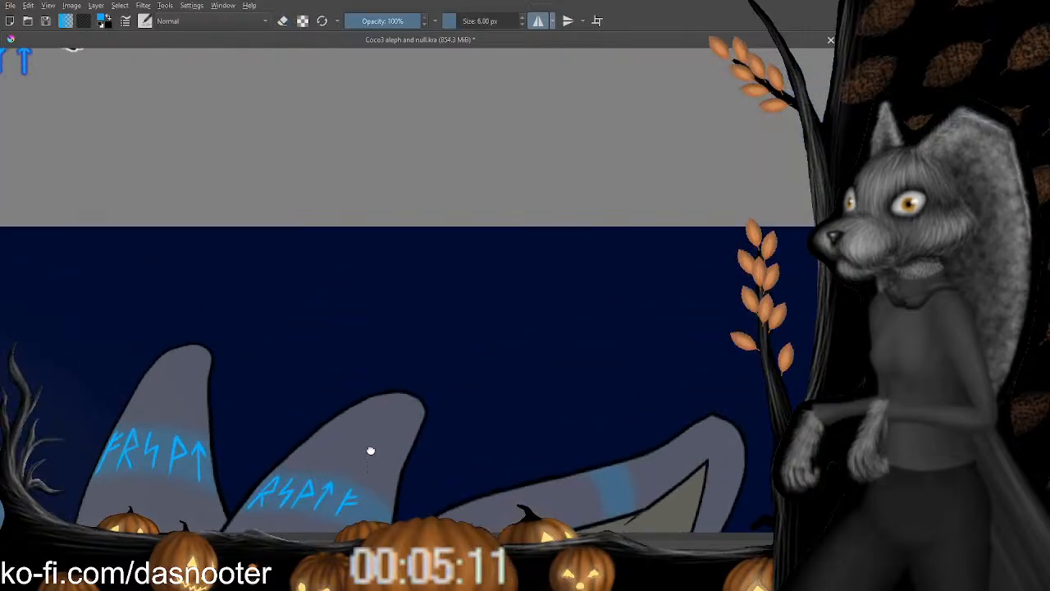
left_click_drag(515, 414, 428, 263)
left_click_drag(472, 302, 529, 510)
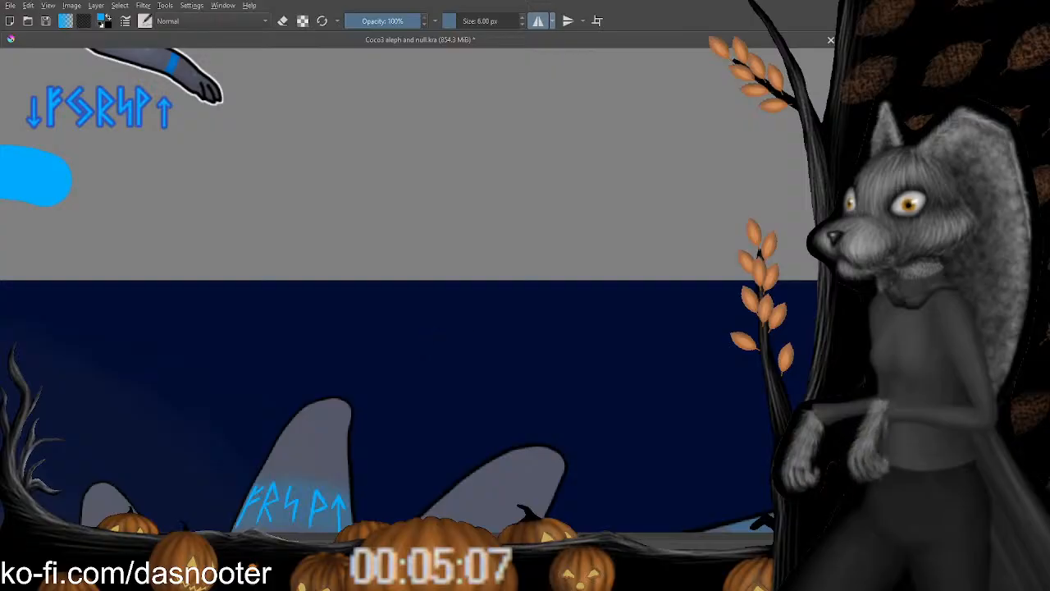
key("ctrl+t")
left_click_drag(204, 135, 442, 361)
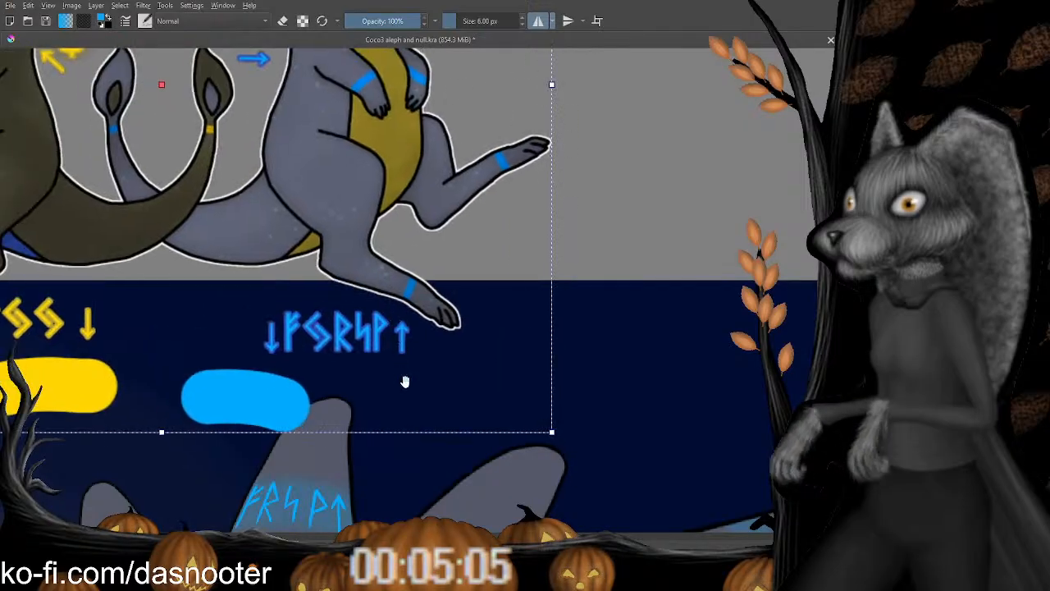
left_click_drag(417, 417, 370, 241)
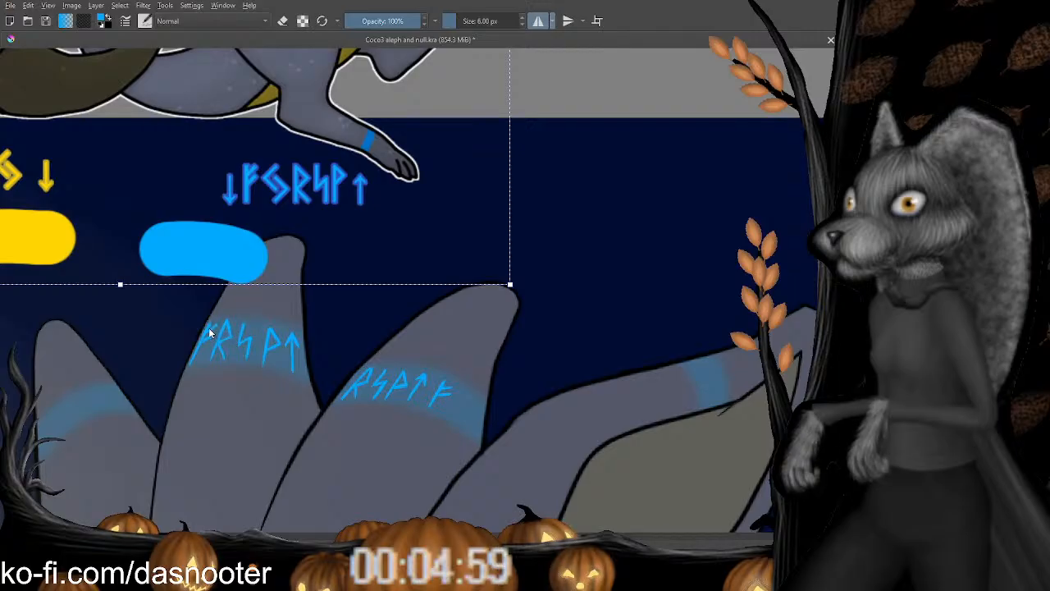
Erase the F-shaped rune before the R-shaped rune on the taller horn's band with the 18 px eraser.
key("b")
key("e")
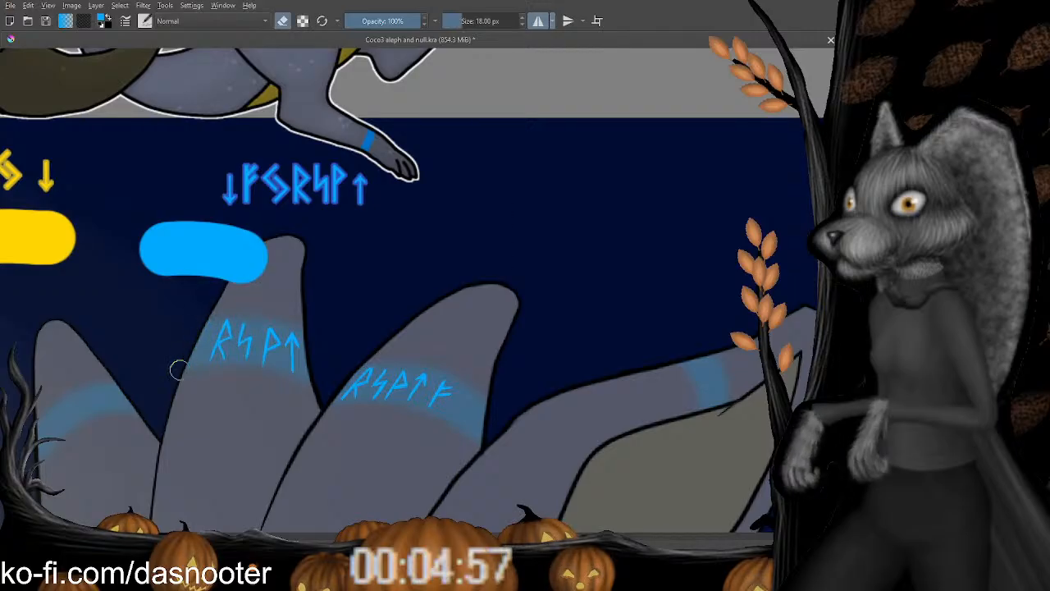
key("e")
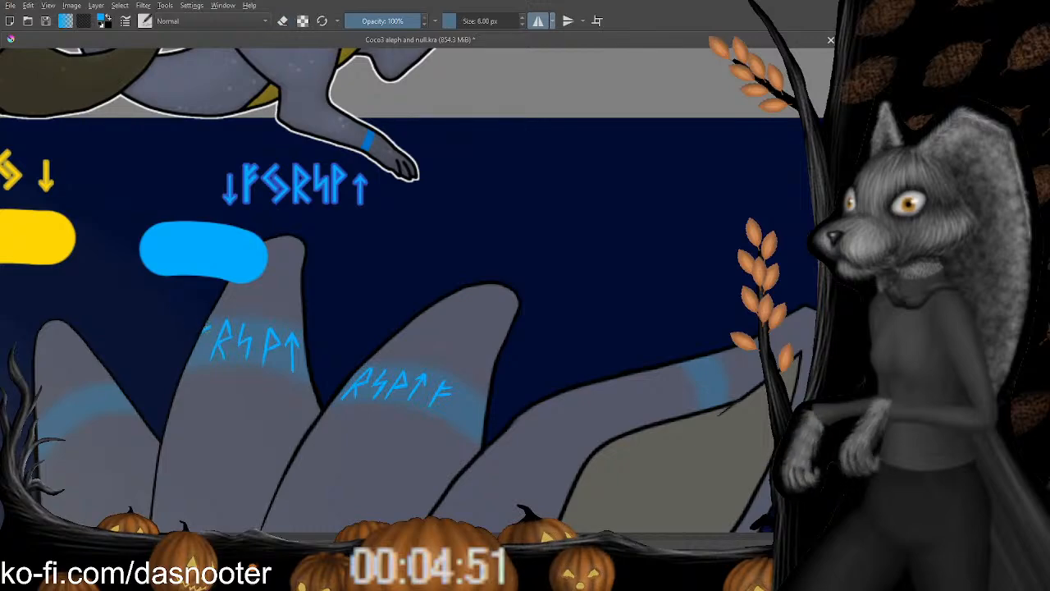
key("e")
key("e")
key("e")
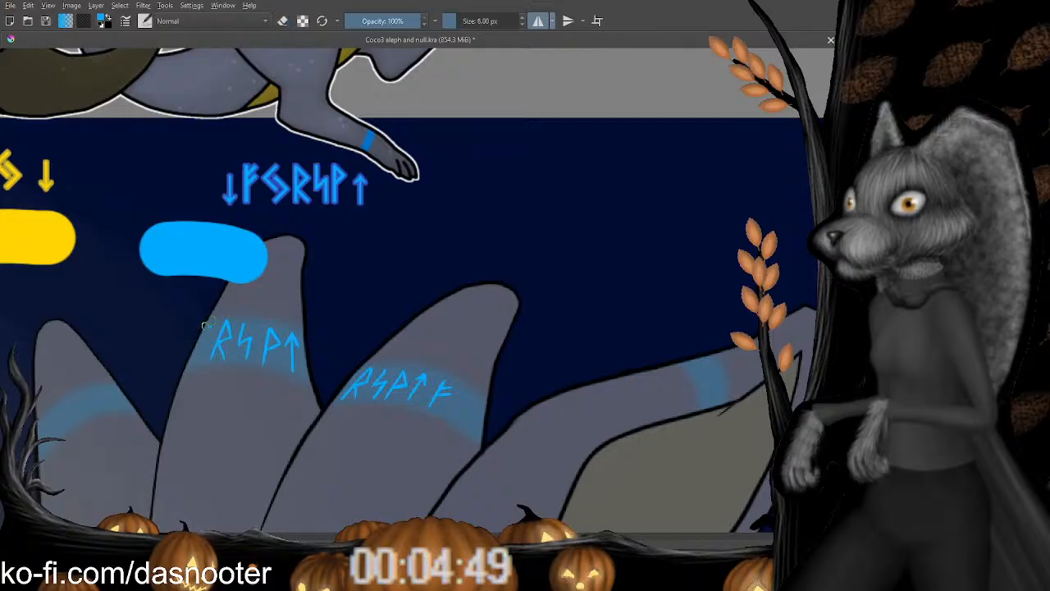
Draw a rune of two interlocking hooks before the R-shaped rune on the taller horn's band with the 6 px brush.
scroll(209, 324, "down", 1)
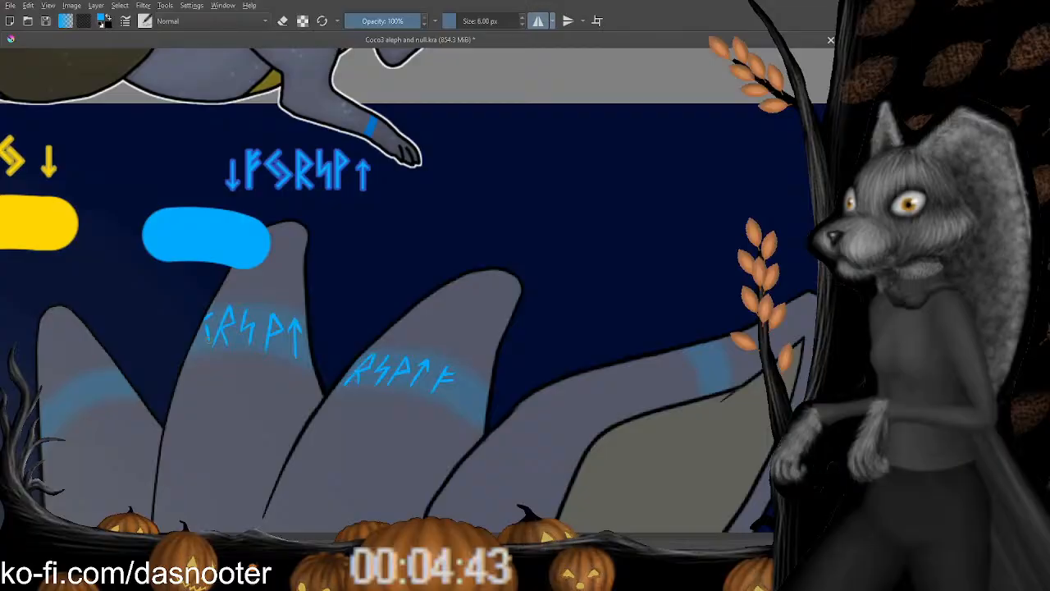
key("e")
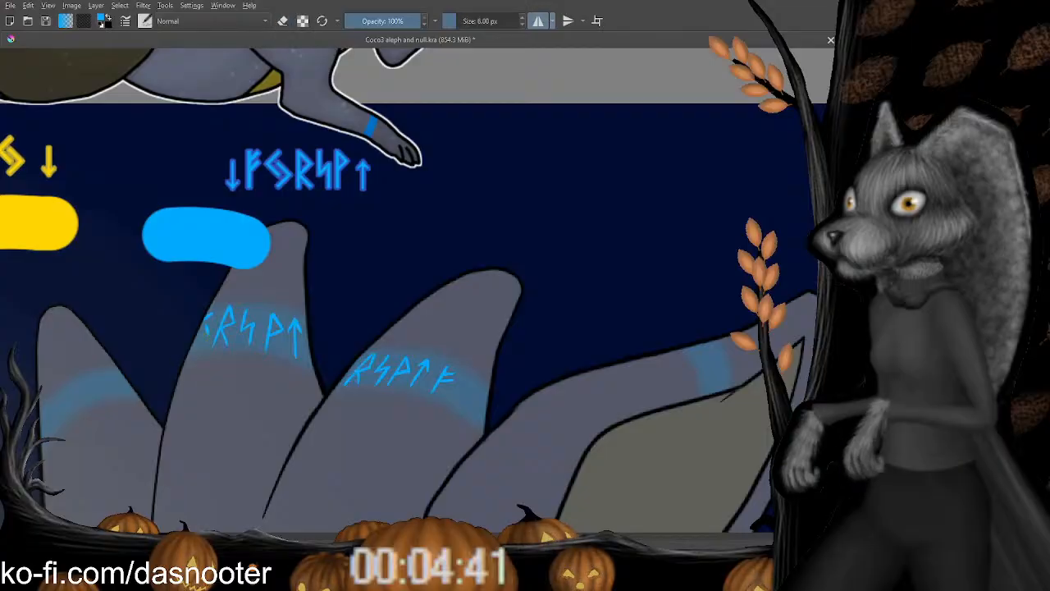
left_click_drag(204, 325, 194, 348)
key("e")
key("e")
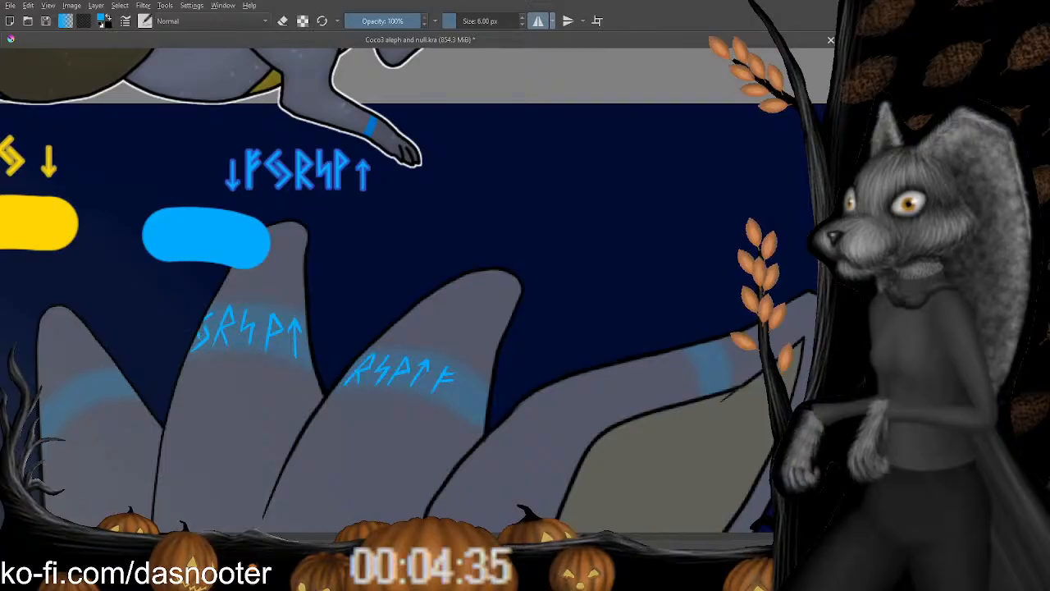
Clean up the double-hook rune at the taller horn's edge, alternating the 18 px eraser and 6 px brush.
key("e")
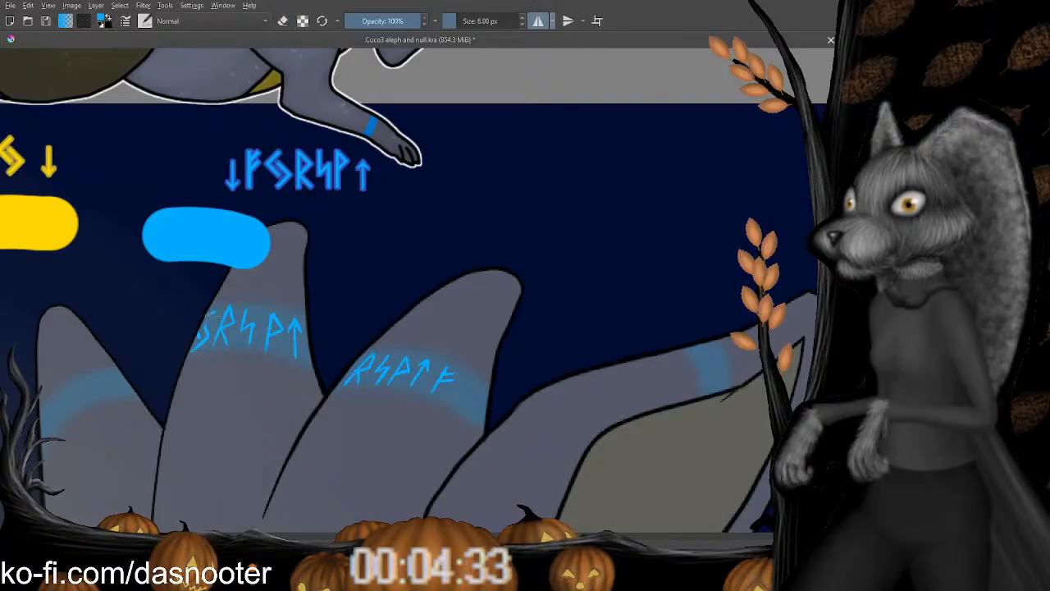
key("e")
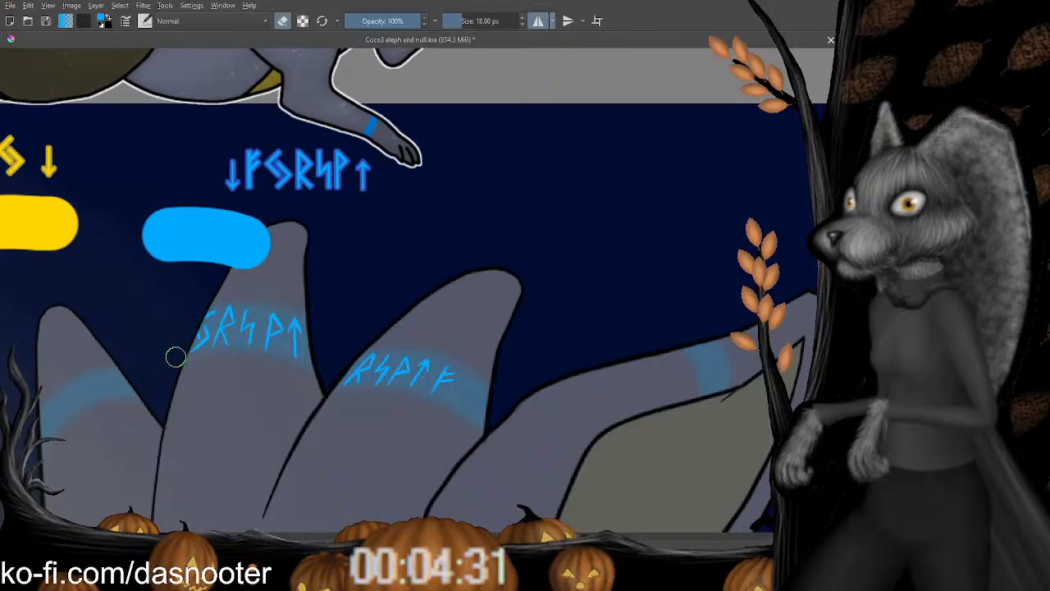
key("e")
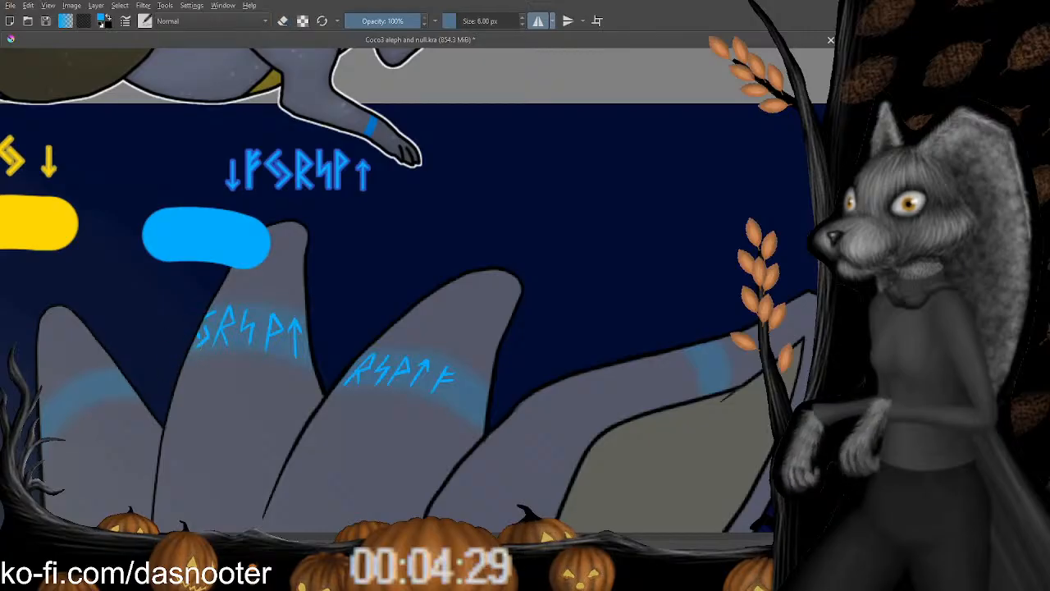
key("e")
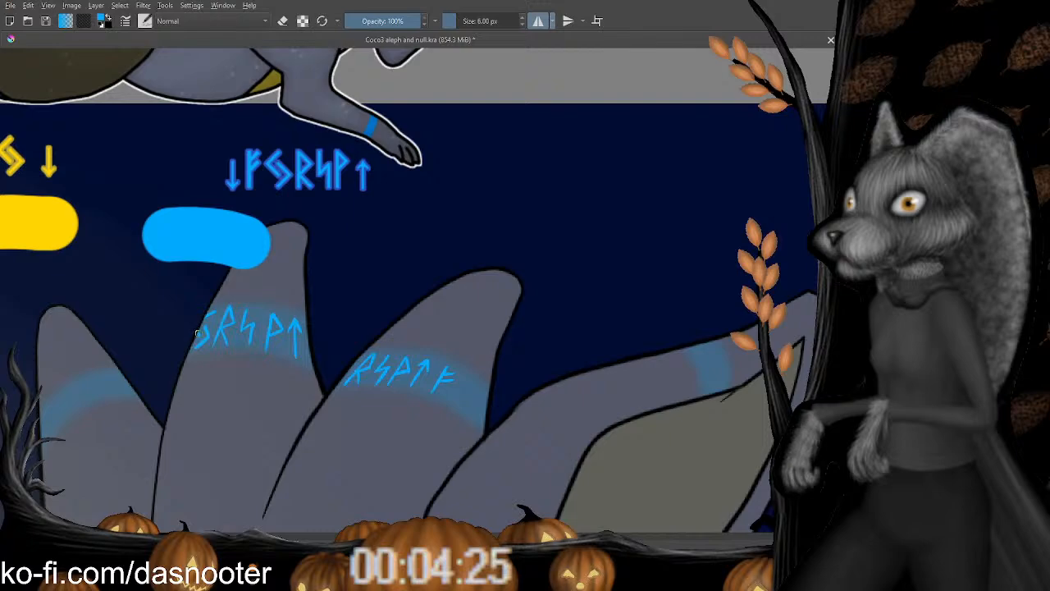
key("e")
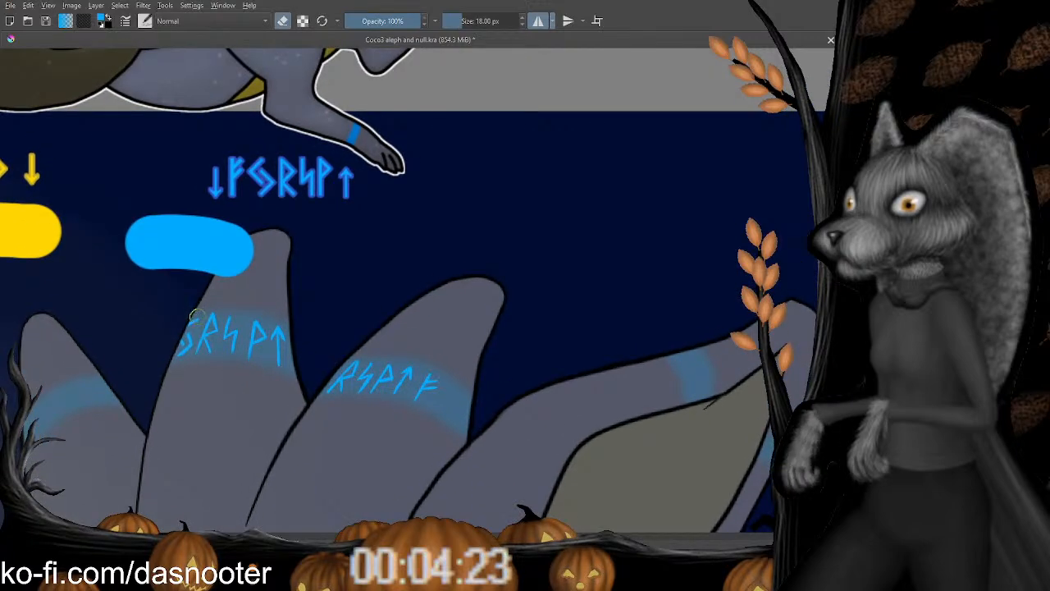
Draw the double-hook rune after the F-shaped rune on the shorter horn's band with the 6 px brush.
mouse_move(443, 403)
left_mouse_down()
mouse_move(420, 410)
mouse_move(383, 361)
mouse_move(376, 328)
left_mouse_up()
key("e")
key("[")
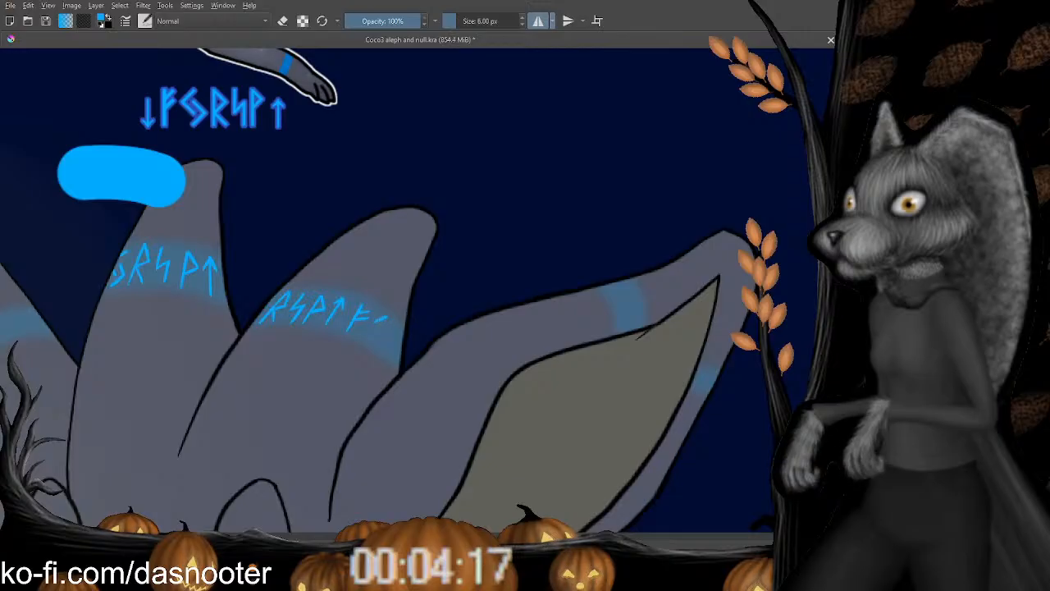
key("e")
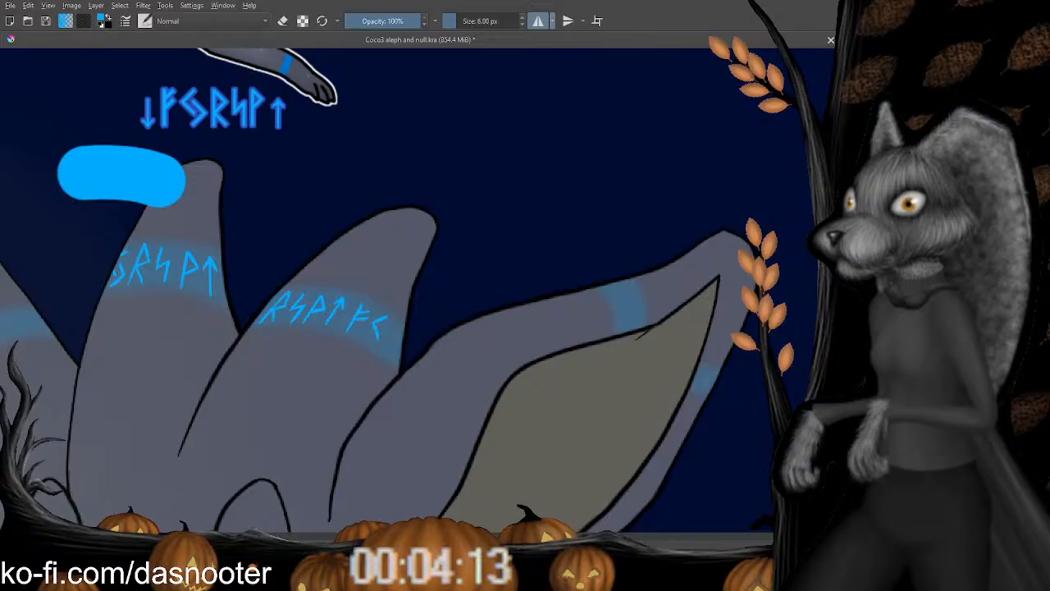
key("e")
key("e")
left_click_drag(383, 325, 374, 342)
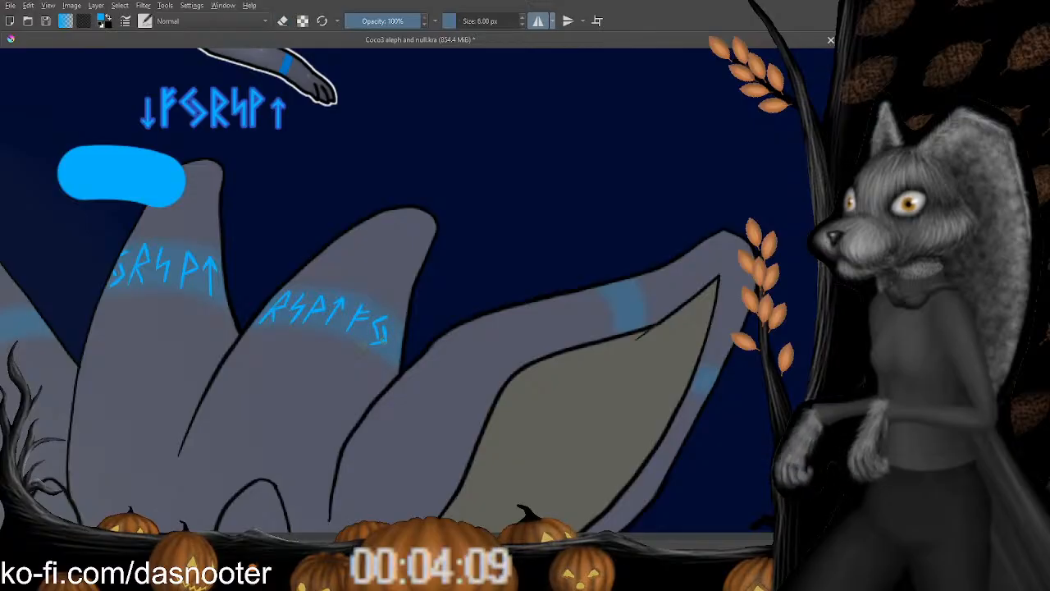
Draw a partial R-shaped rune after the double-hook rune, cut off by the shorter horn's outer edge.
key("e")
mouse_move(399, 335)
left_mouse_down()
mouse_move(376, 358)
mouse_move(375, 325)
left_mouse_up()
key("e")
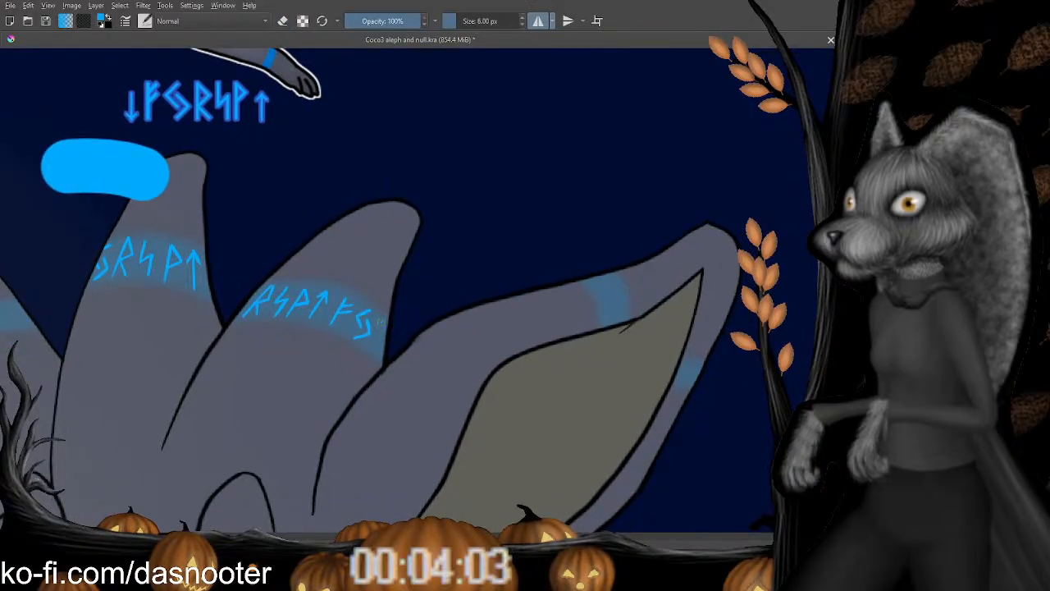
left_click_drag(381, 320, 379, 337)
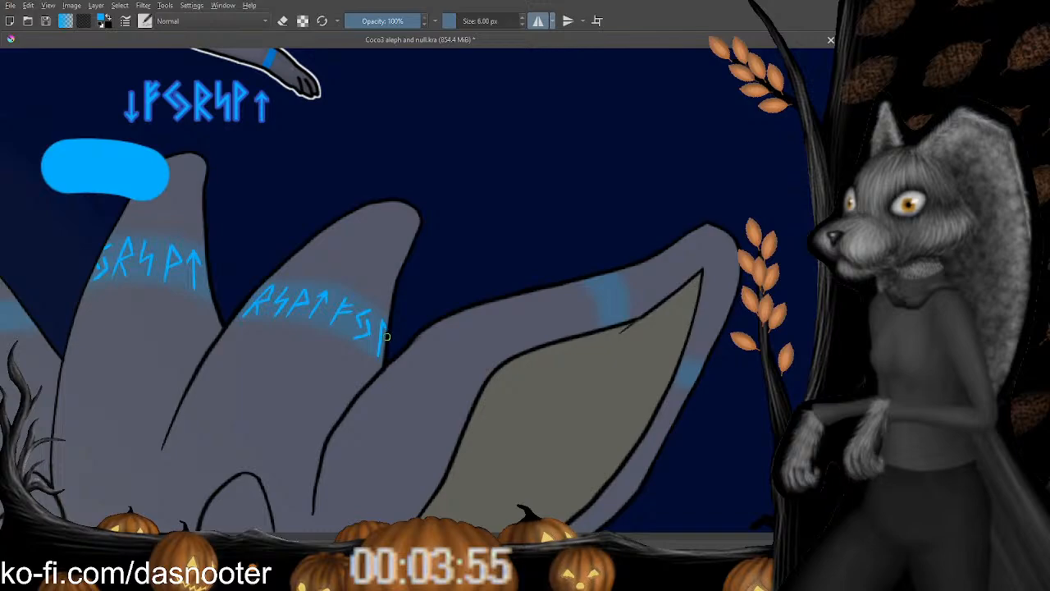
left_click_drag(365, 333, 372, 376)
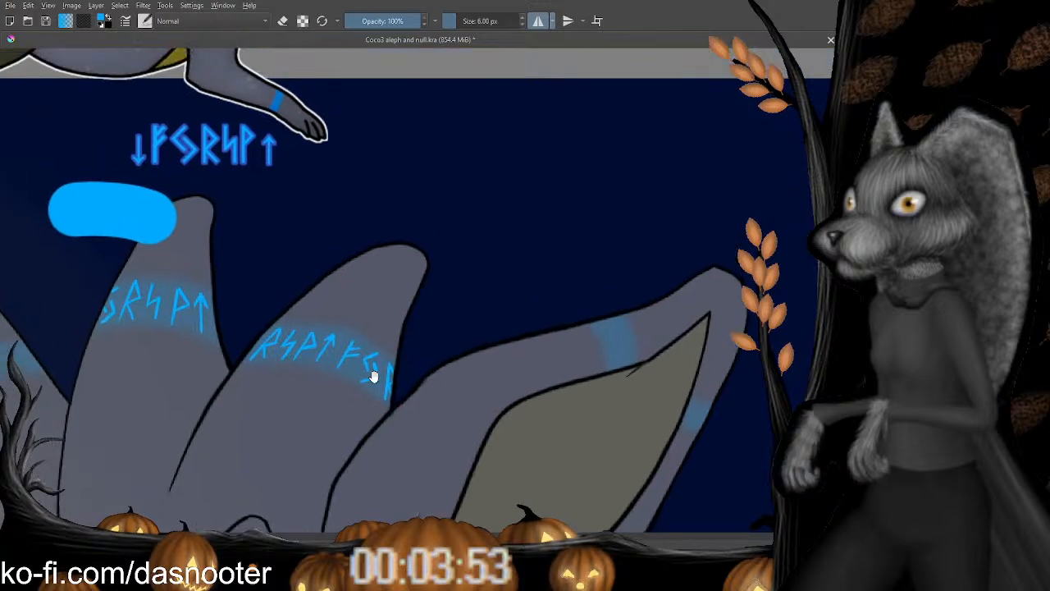
scroll(416, 254, "down", 4)
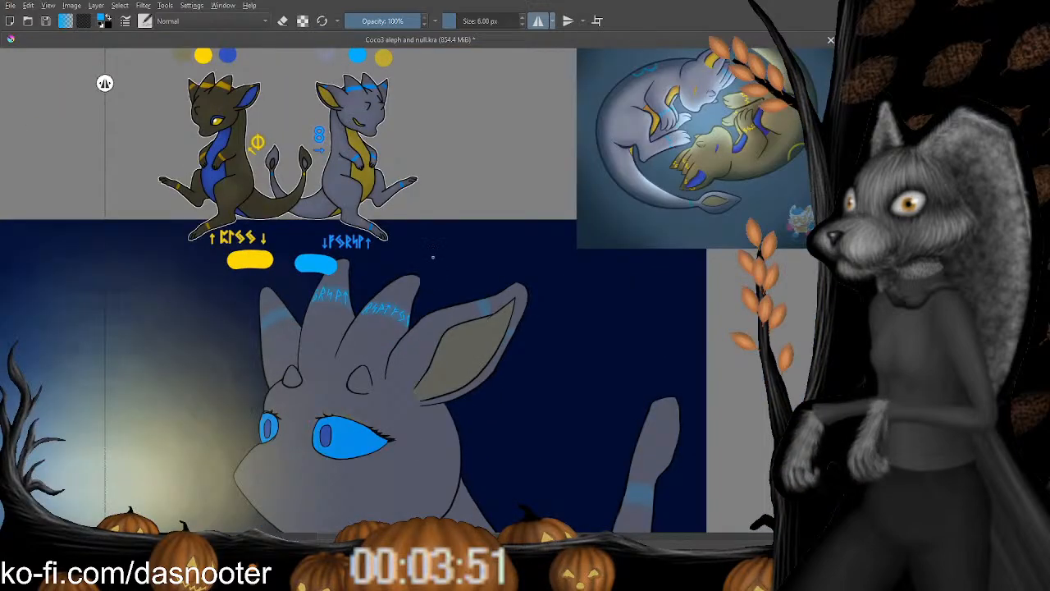
scroll(433, 256, "up", 4)
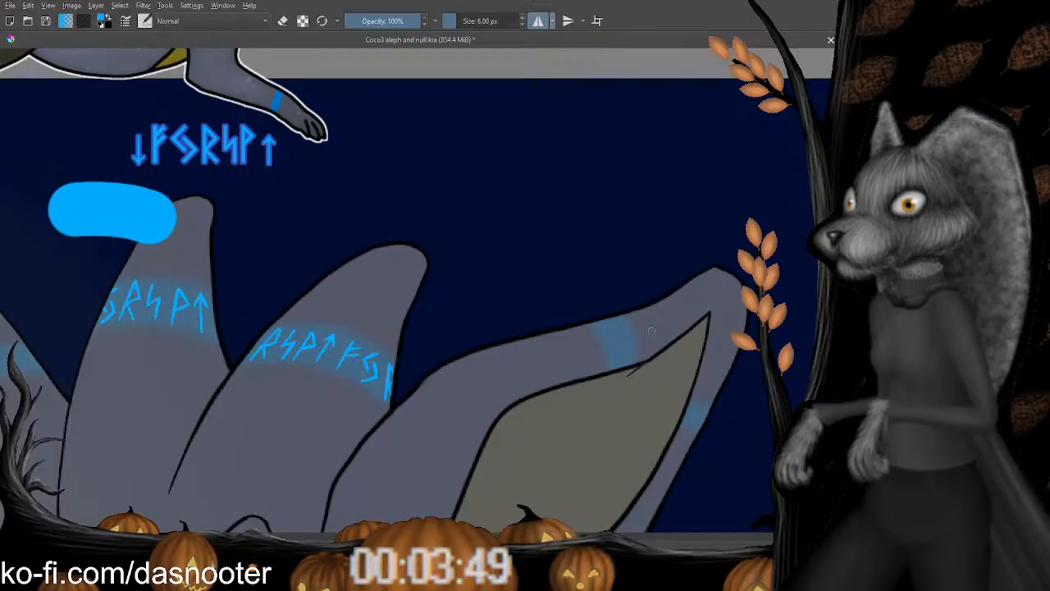
Draw a sideways arrow rune at the inner edge of the ear's upper band, undoing and redrawing its head.
left_click_drag(605, 340, 495, 295)
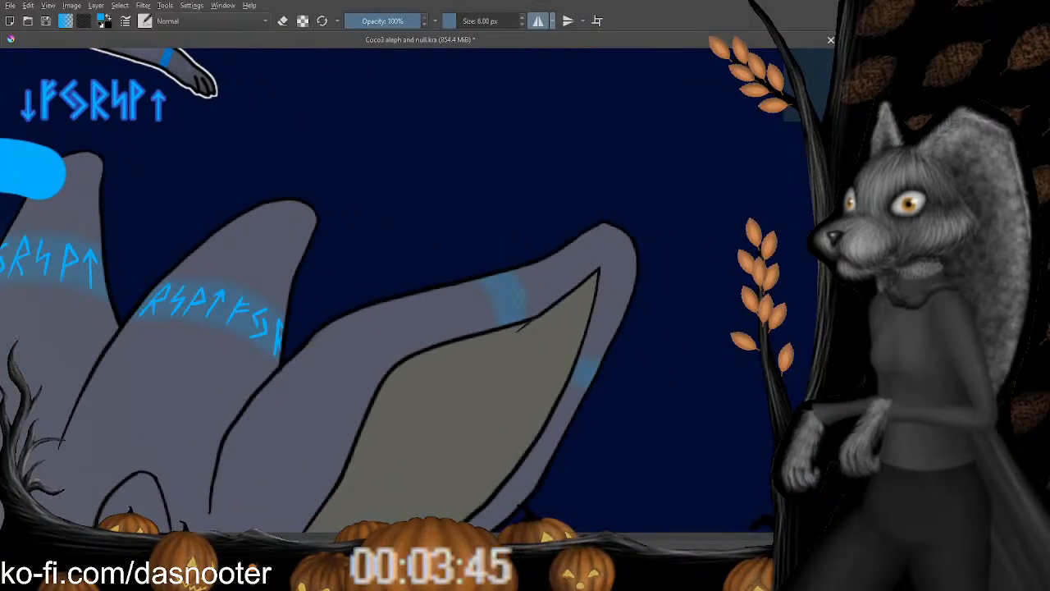
mouse_move(528, 294)
left_mouse_down()
mouse_move(514, 326)
mouse_move(530, 313)
left_mouse_up()
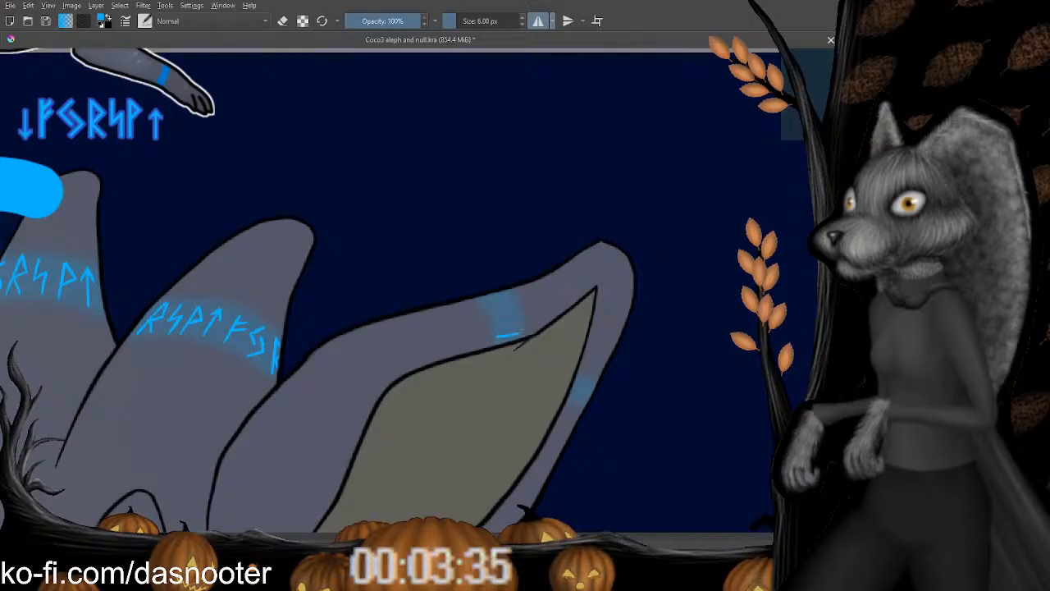
scroll(525, 329, "up", 2)
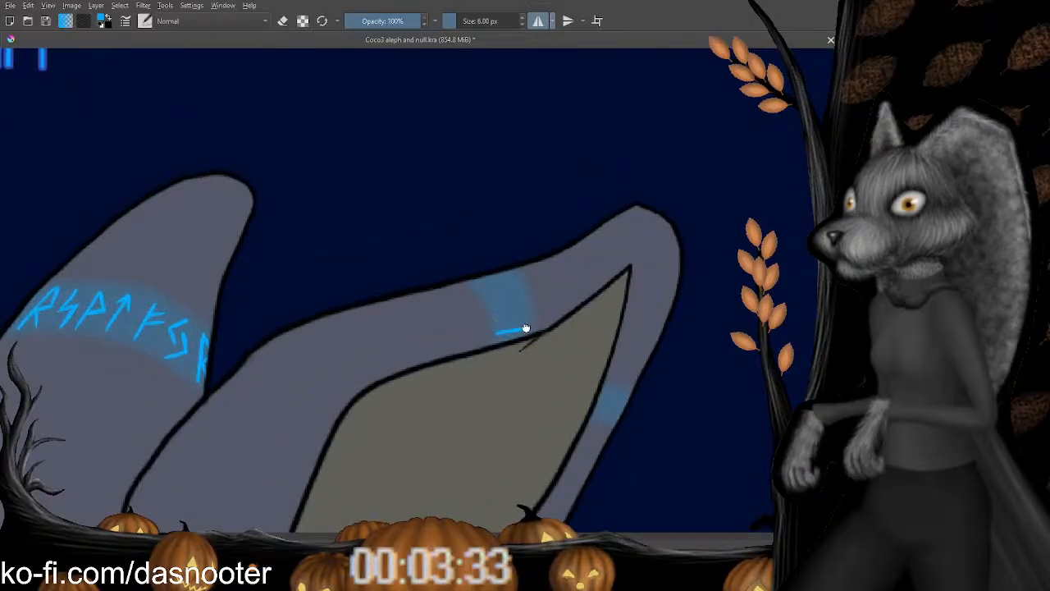
left_click_drag(526, 328, 525, 328)
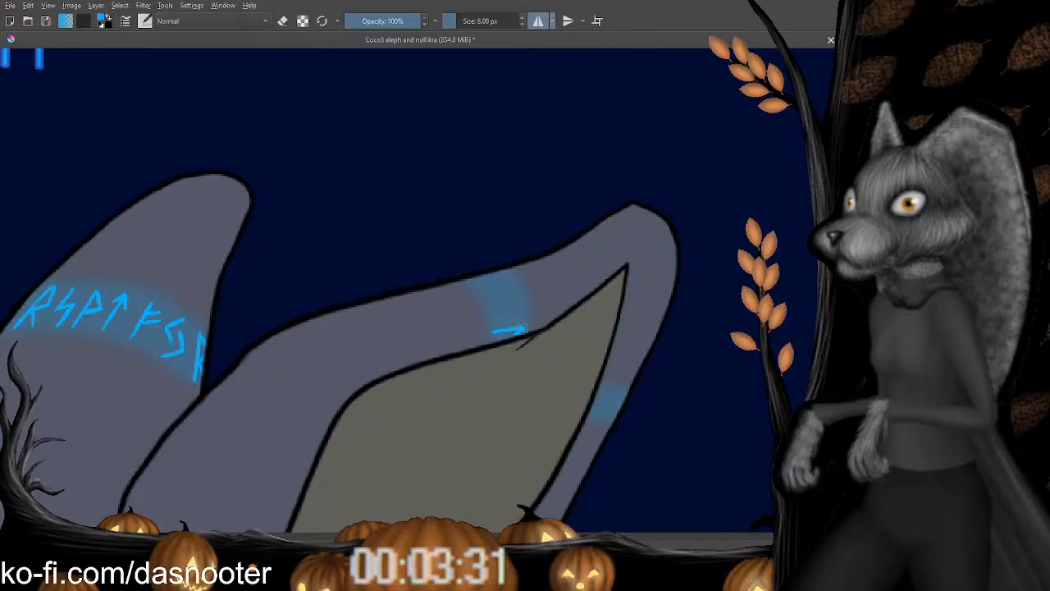
key("e")
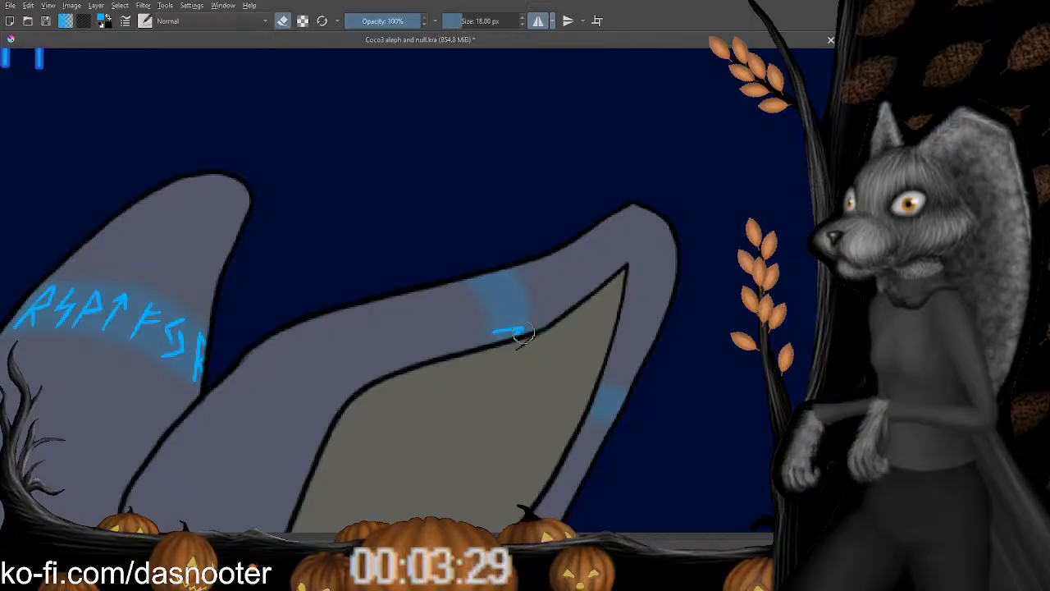
key("ctrl+z")
key("e")
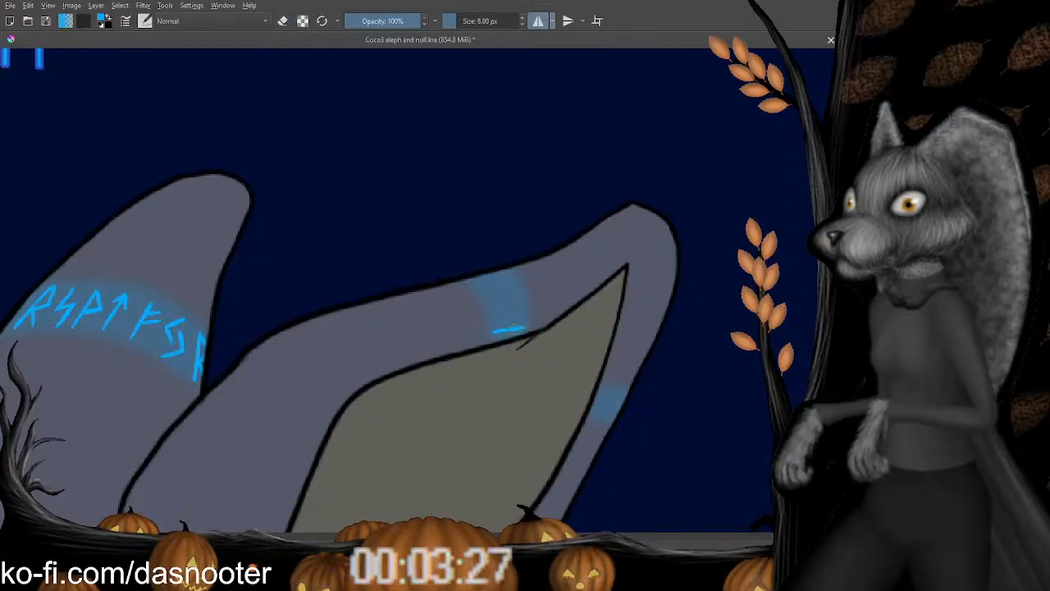
left_click_drag(514, 335, 514, 322)
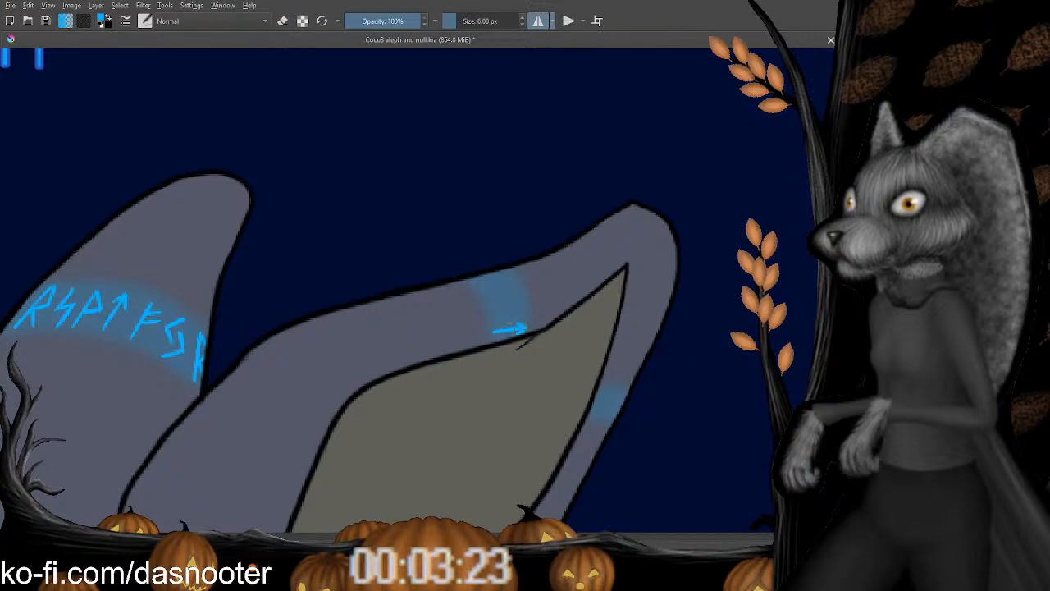
key("e")
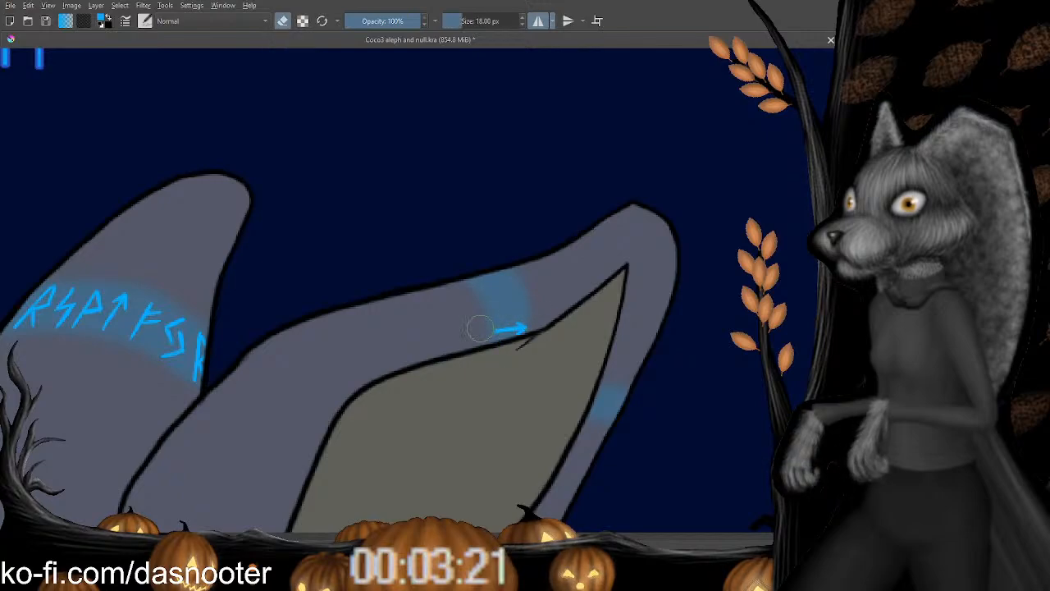
key("e")
Draw a sideways P-shaped rune above the arrow on the ear's upper band, undoing and redrawing its stem.
left_click_drag(461, 317, 447, 380)
key("minus")
key("minus")
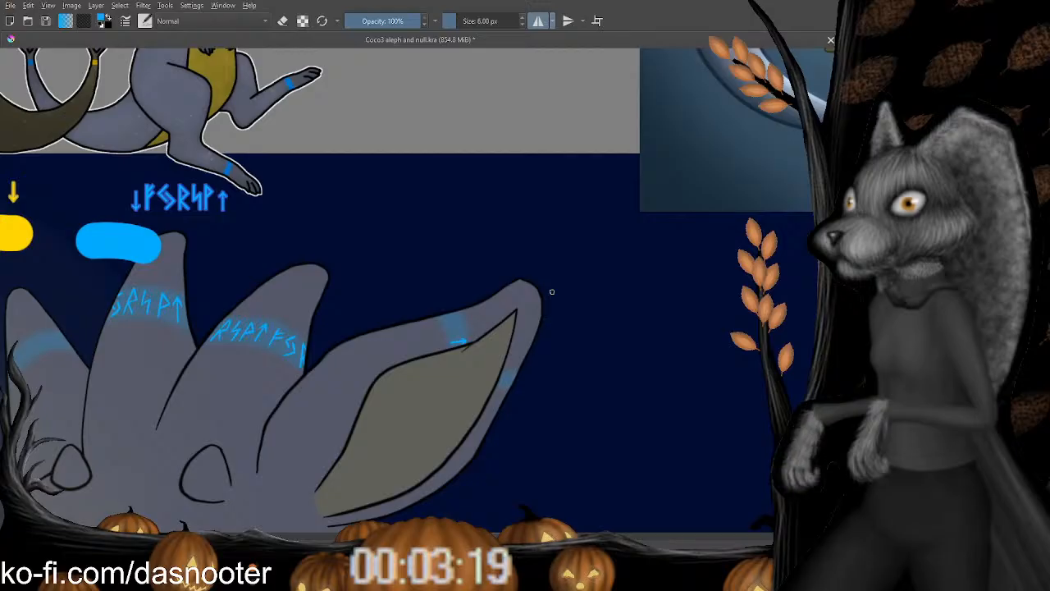
key("plus")
key("plus")
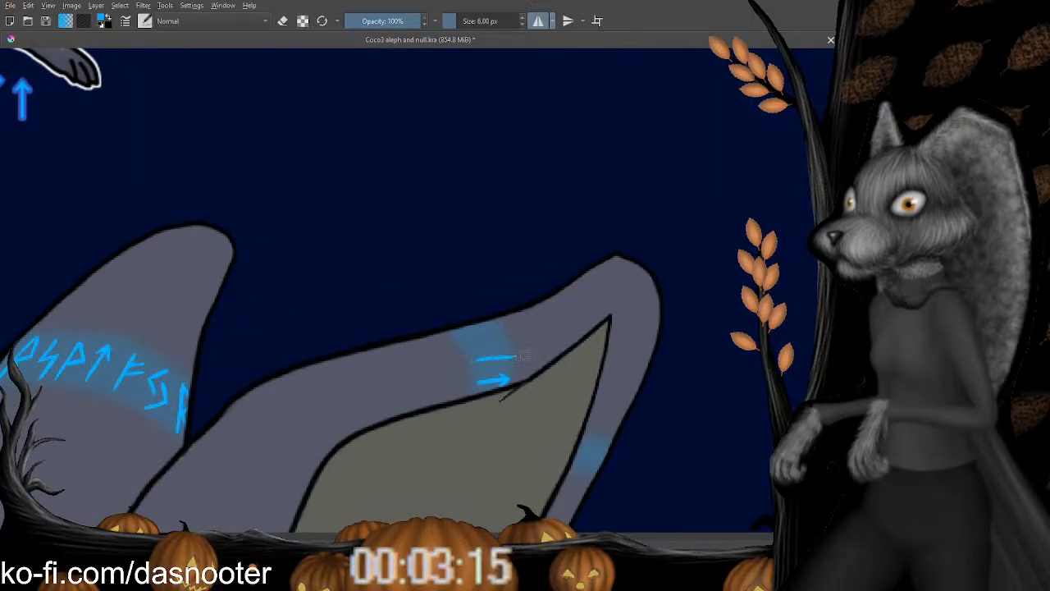
left_click_drag(474, 358, 504, 355)
key("ctrl+z")
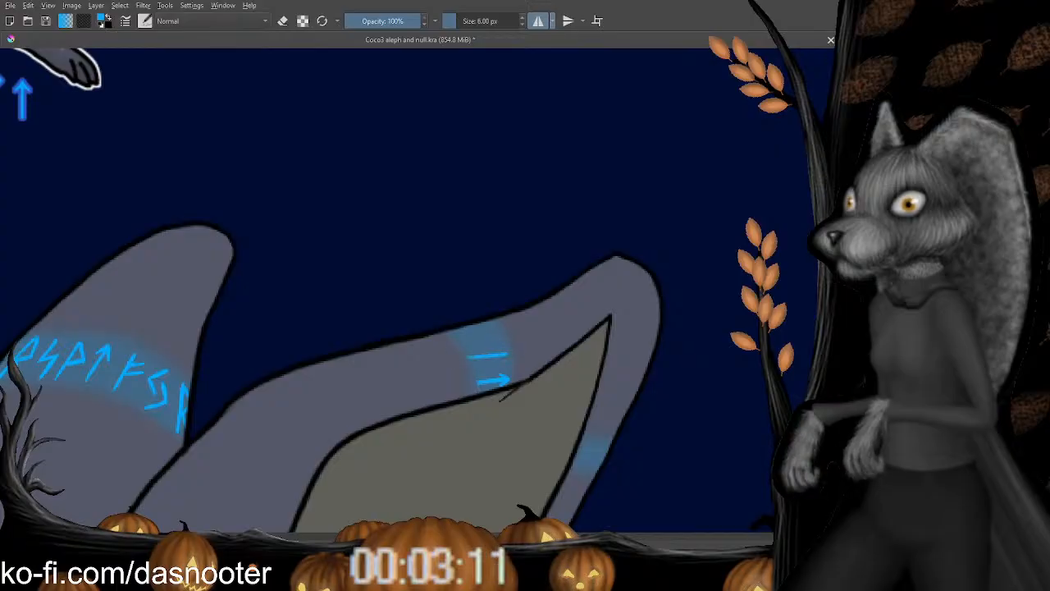
left_click_drag(507, 364, 489, 356)
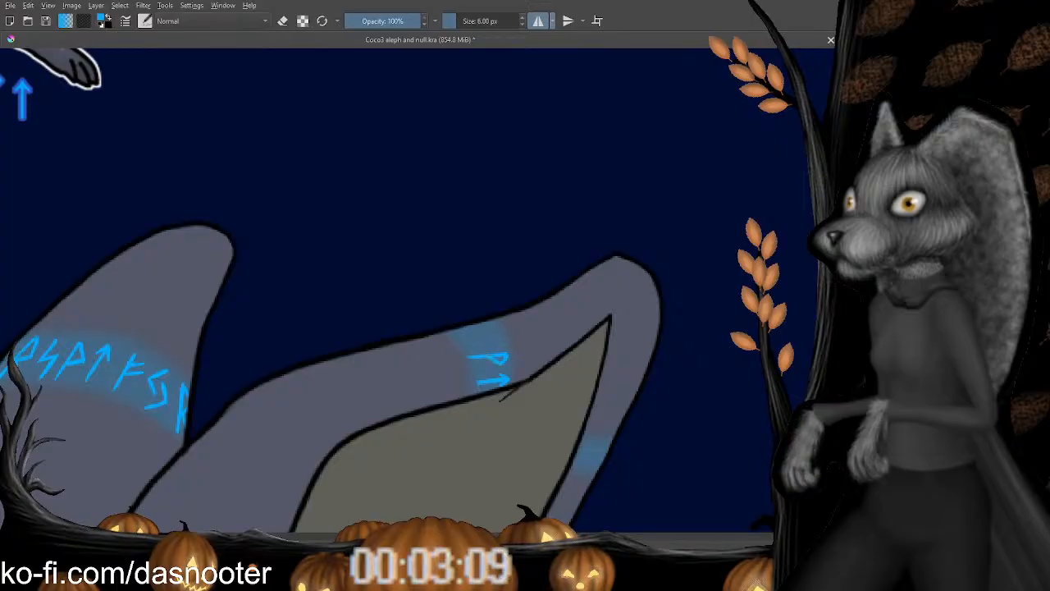
key("e")
key("e")
Draw a sideways S-shaped rune and a partial rune above the P-shaped rune, up to the ear's outer edge.
mouse_move(429, 337)
left_mouse_down()
mouse_move(446, 424)
mouse_move(593, 378)
mouse_move(588, 393)
mouse_move(562, 373)
left_mouse_up()
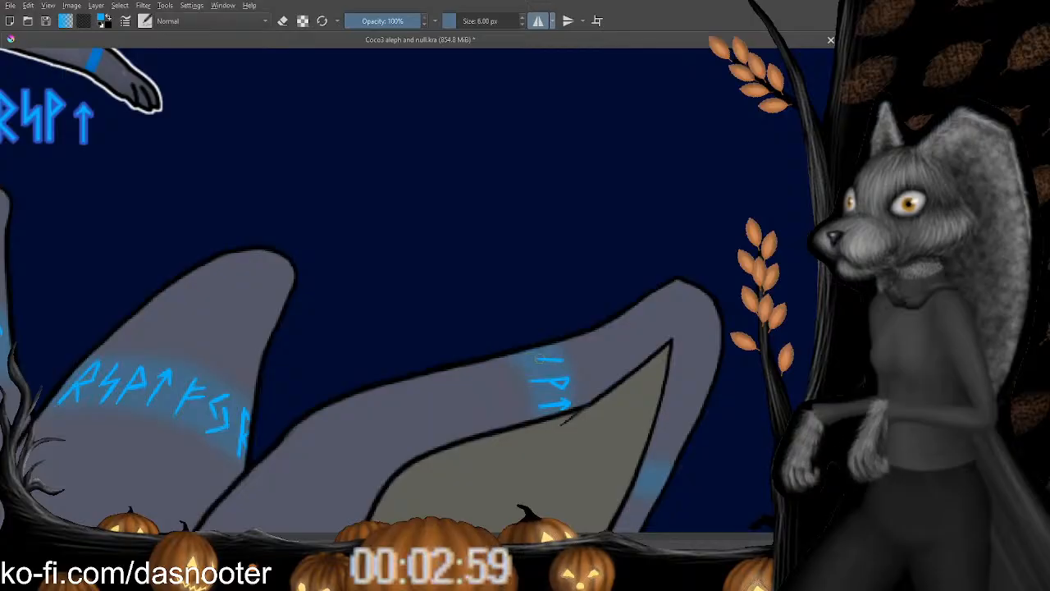
mouse_move(539, 359)
left_mouse_down()
mouse_move(549, 370)
mouse_move(519, 369)
mouse_move(558, 358)
left_mouse_up()
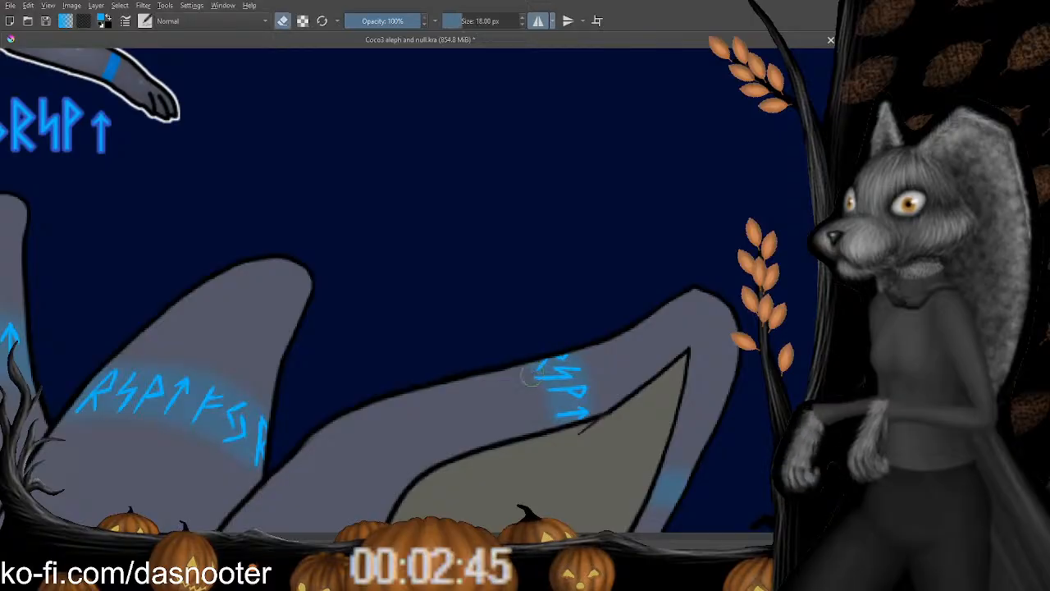
key("e")
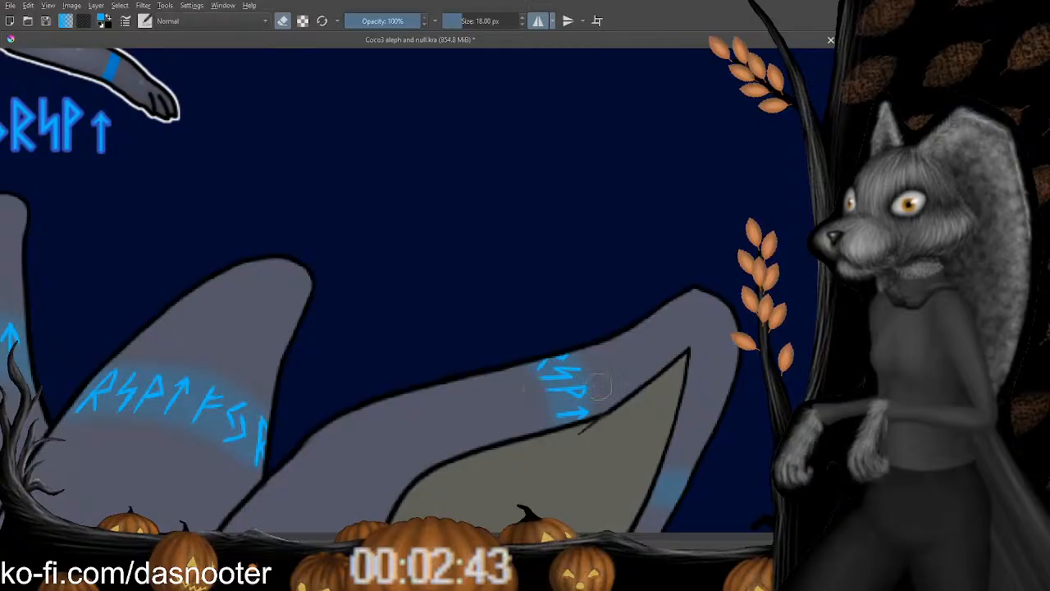
key("e")
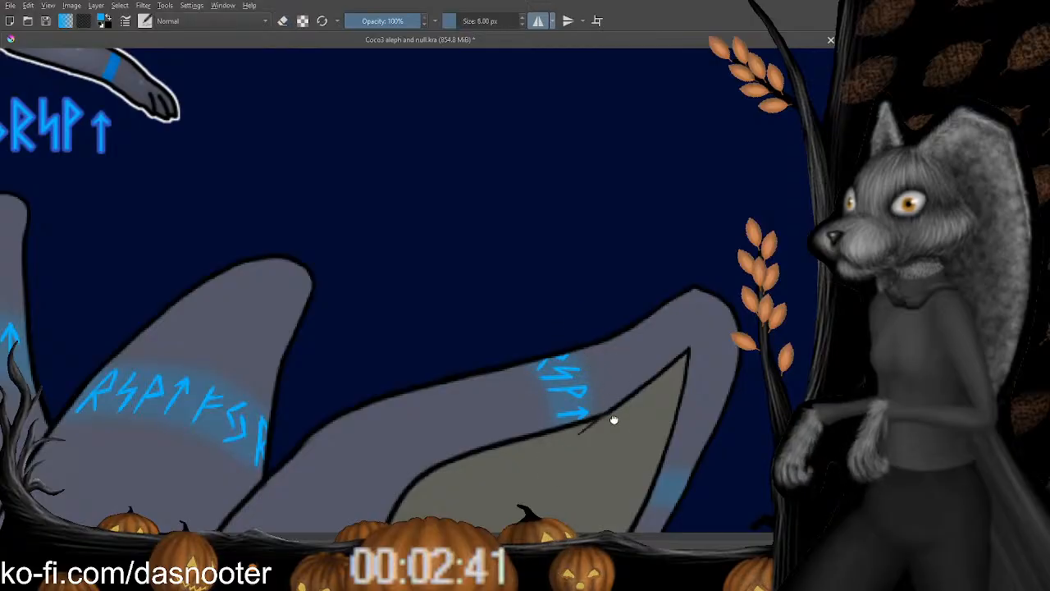
Draw a small upward arrow rune at the inner edge of the ear's lower band.
scroll(624, 182, "down", 5)
key("minus")
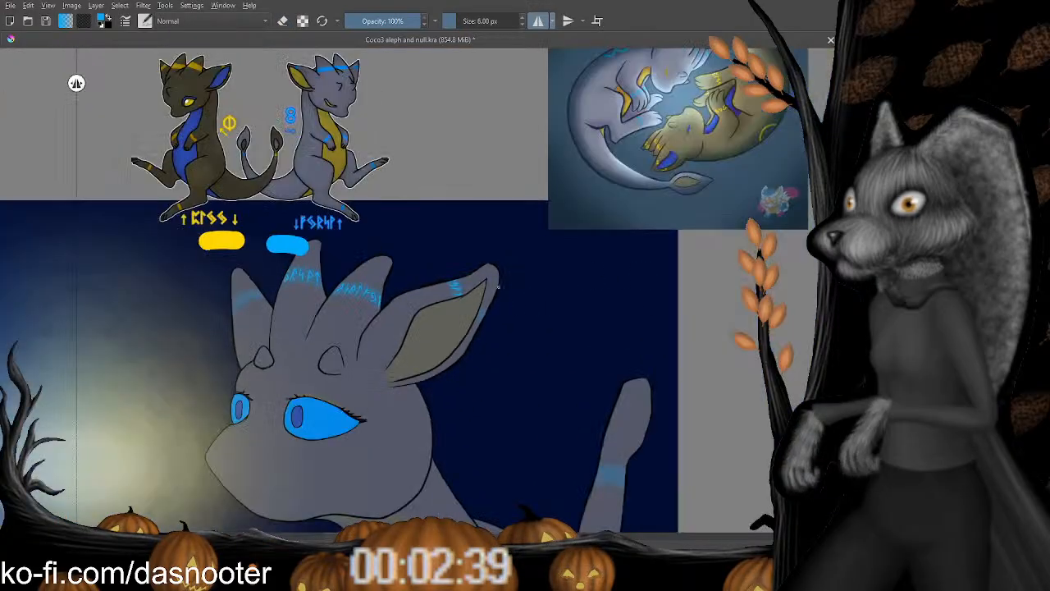
key("plus")
key("plus")
mouse_move(628, 381)
left_mouse_down()
mouse_move(467, 314)
mouse_move(445, 342)
left_mouse_up()
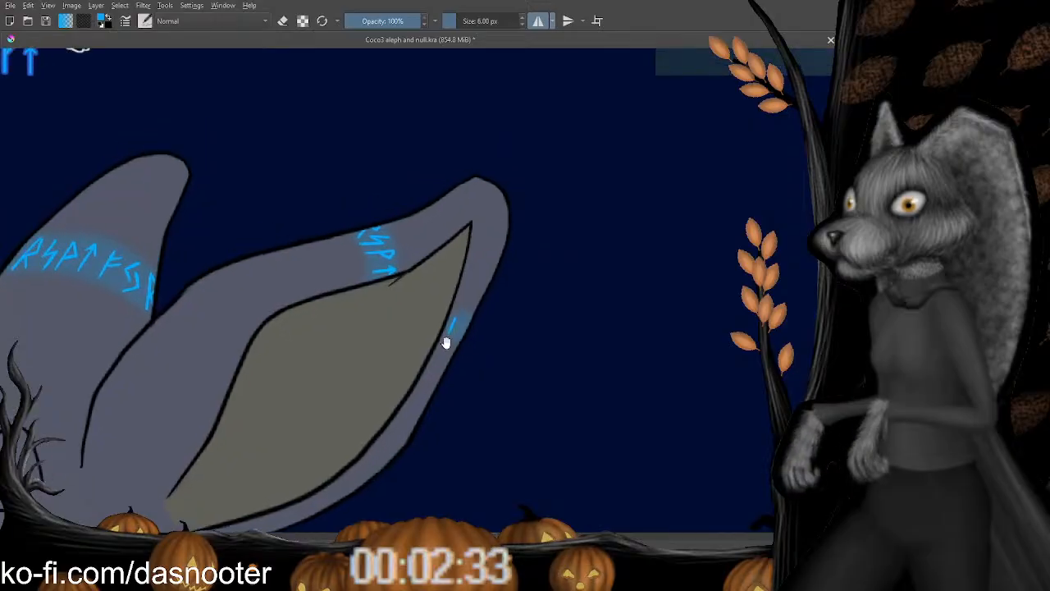
key("plus")
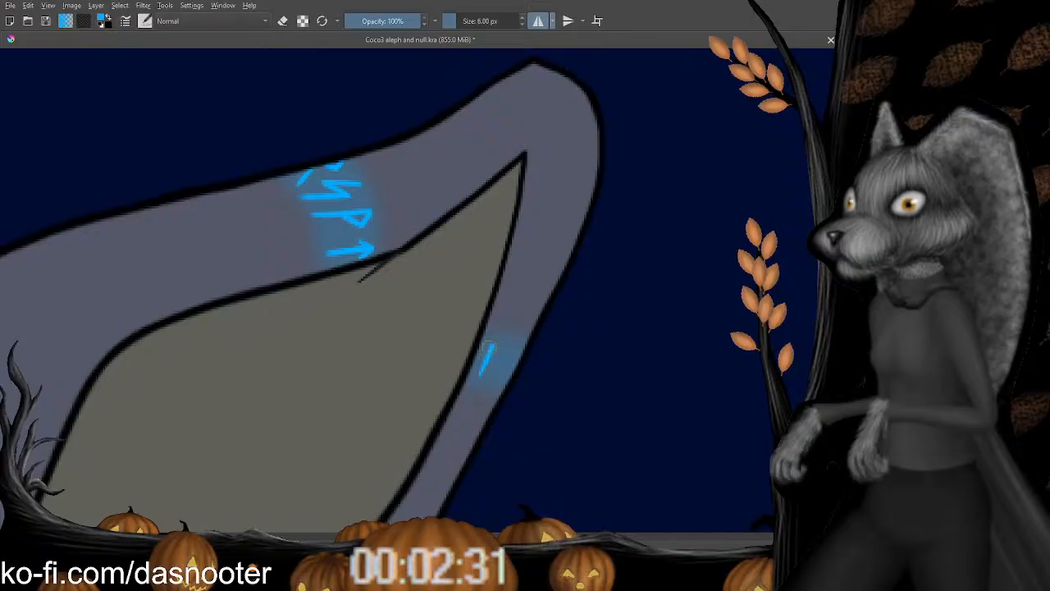
left_click_drag(491, 345, 494, 339)
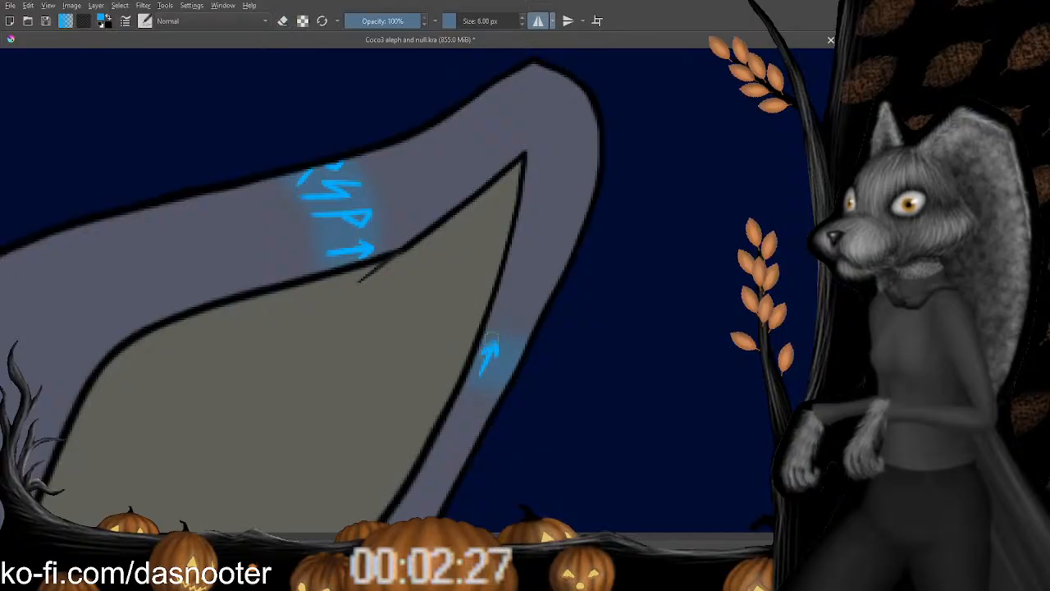
left_click_drag(490, 344, 493, 322)
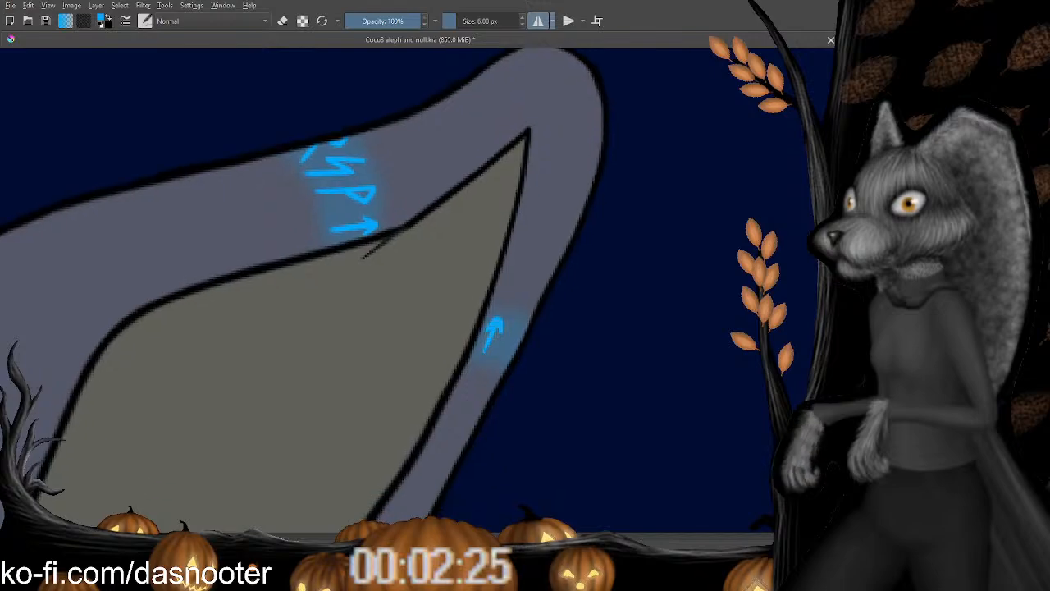
Draw a partial F-shaped rune beside the arrow on the ear's lower band, trimming it at the ear's outer edge.
left_click_drag(473, 362, 490, 326)
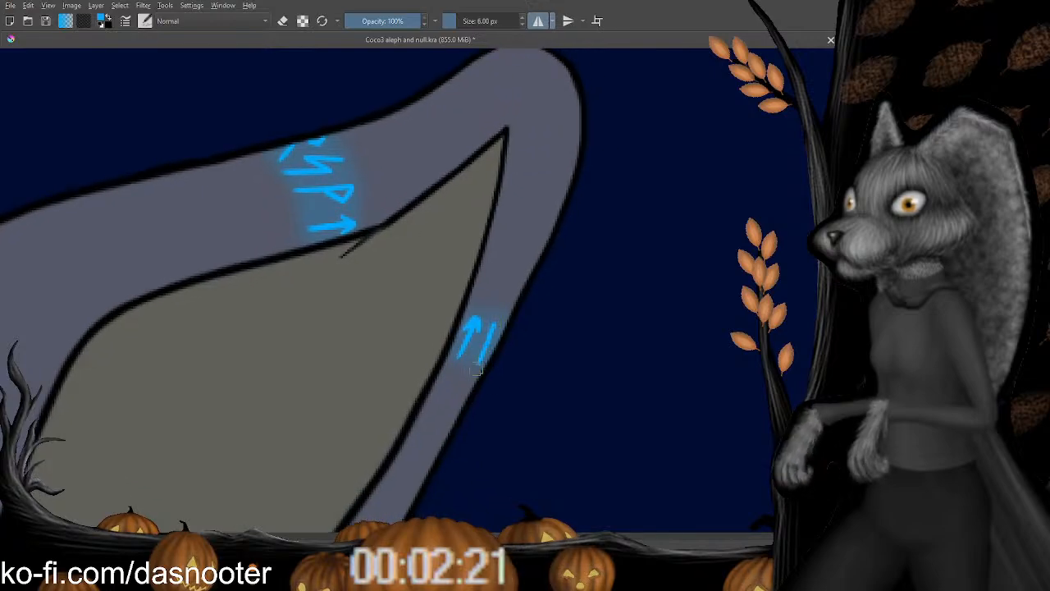
left_click_drag(502, 326, 491, 352)
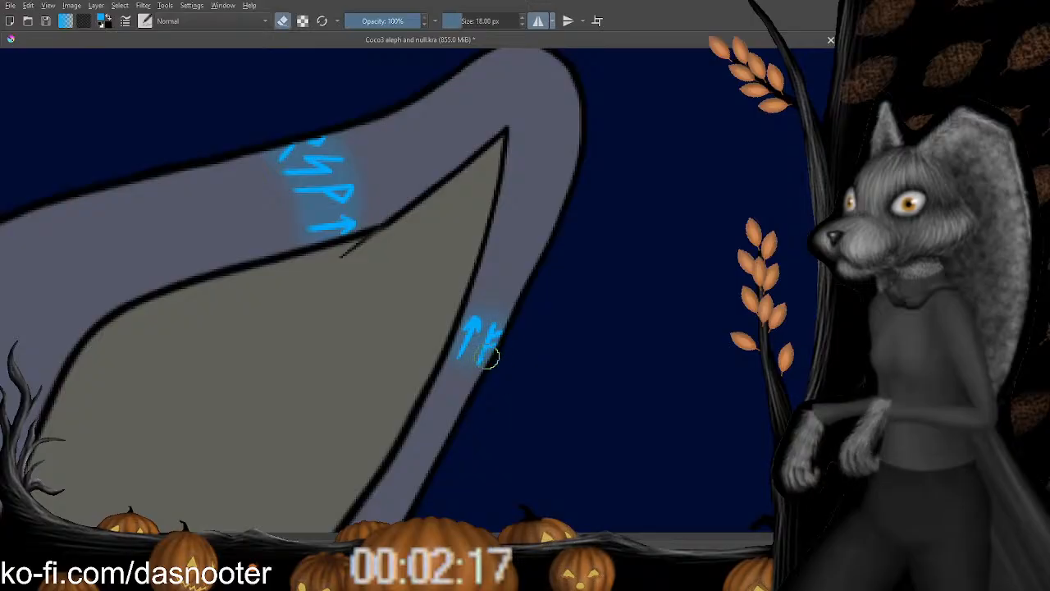
scroll(466, 377, "down", 6)
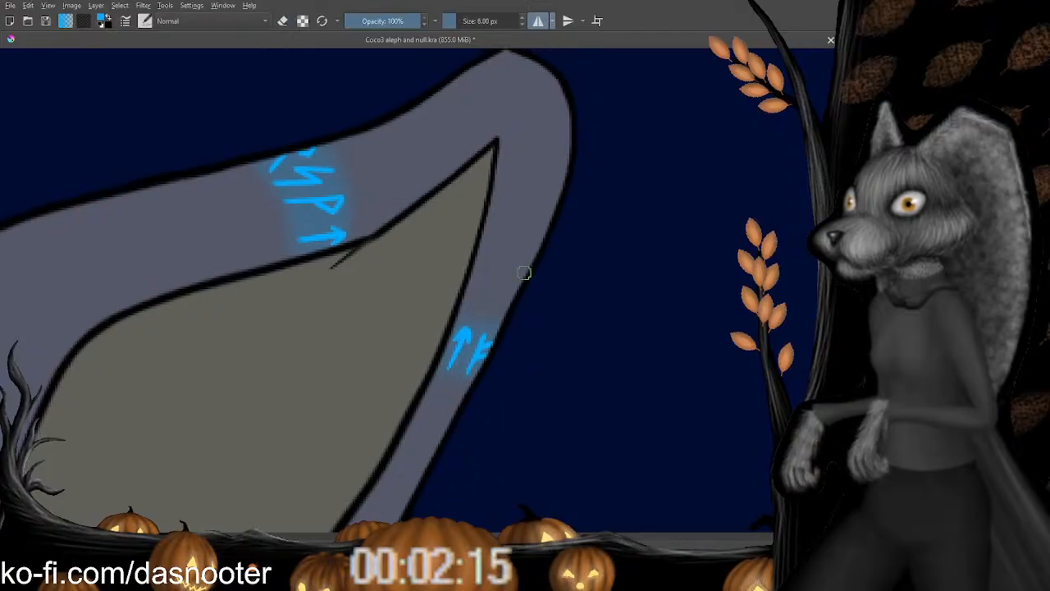
Draw an F-shaped rune at the outer edge of the band on the horn nearest the glow, undoing and redrawing its stem.
scroll(418, 294, "up", 3)
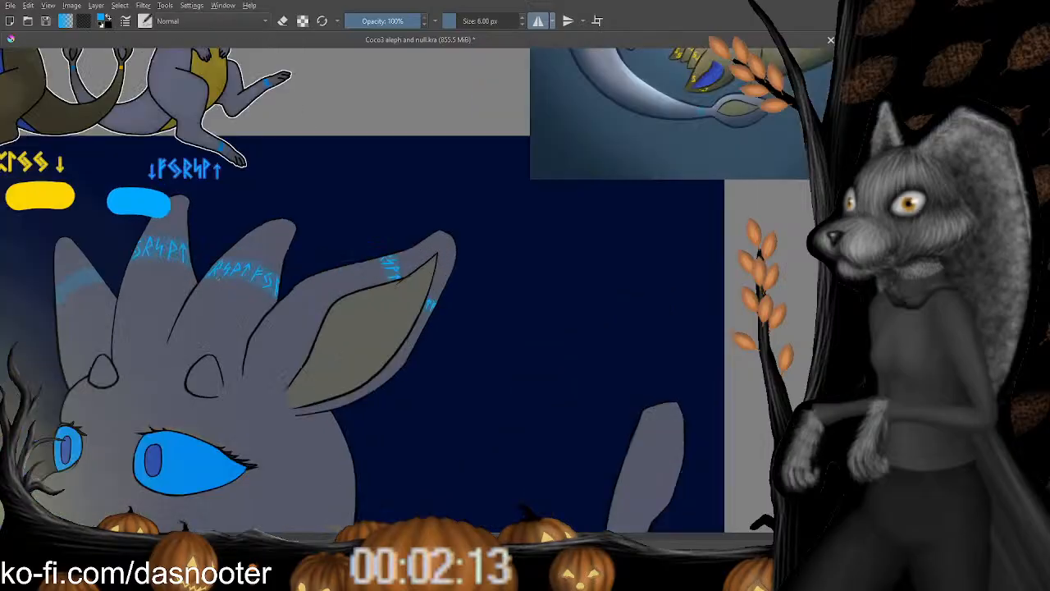
left_click_drag(150, 285, 298, 391)
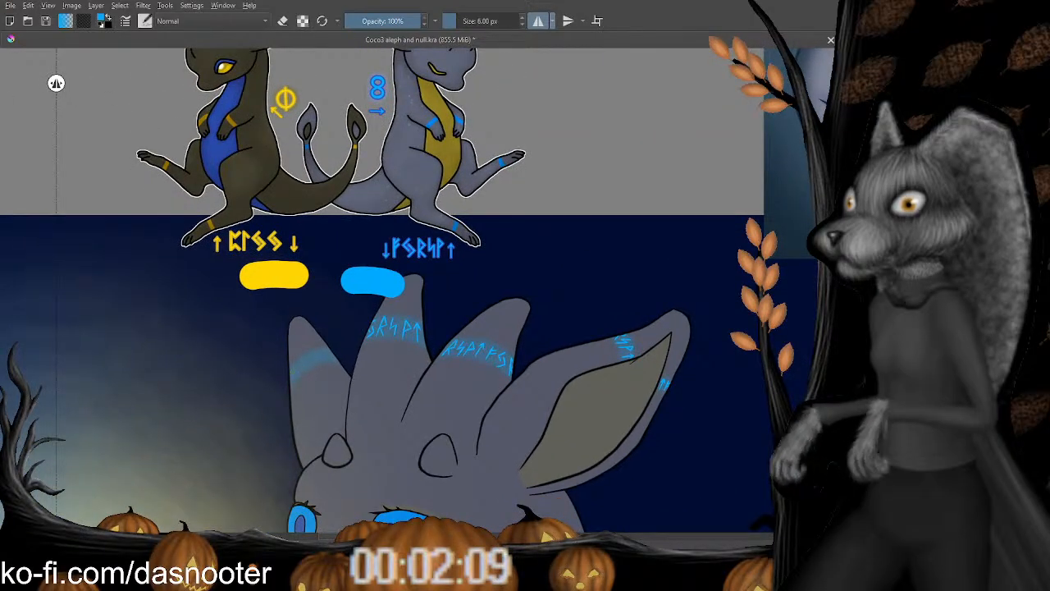
key("plus")
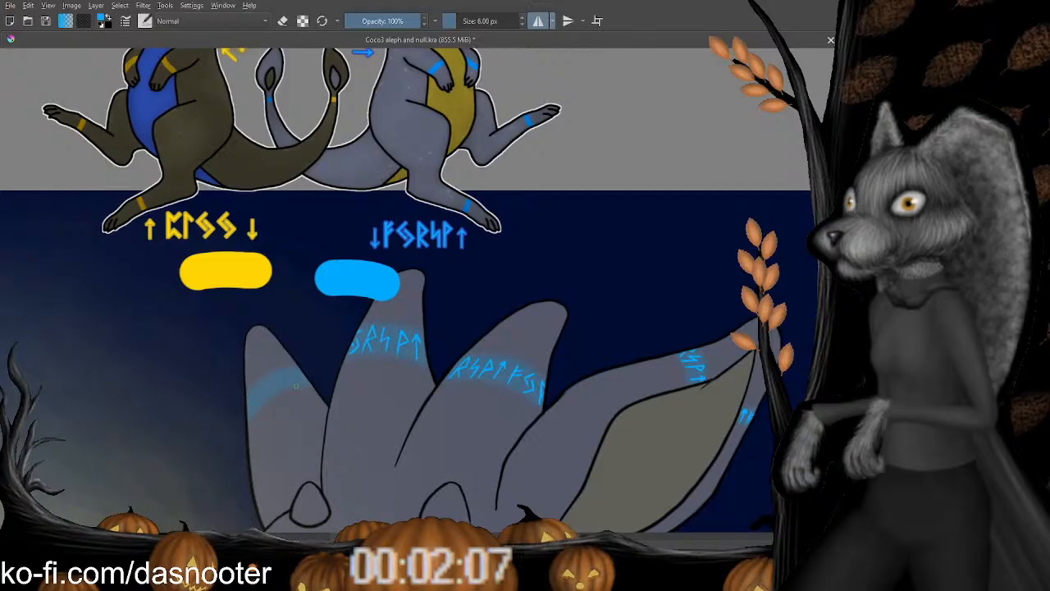
key("plus")
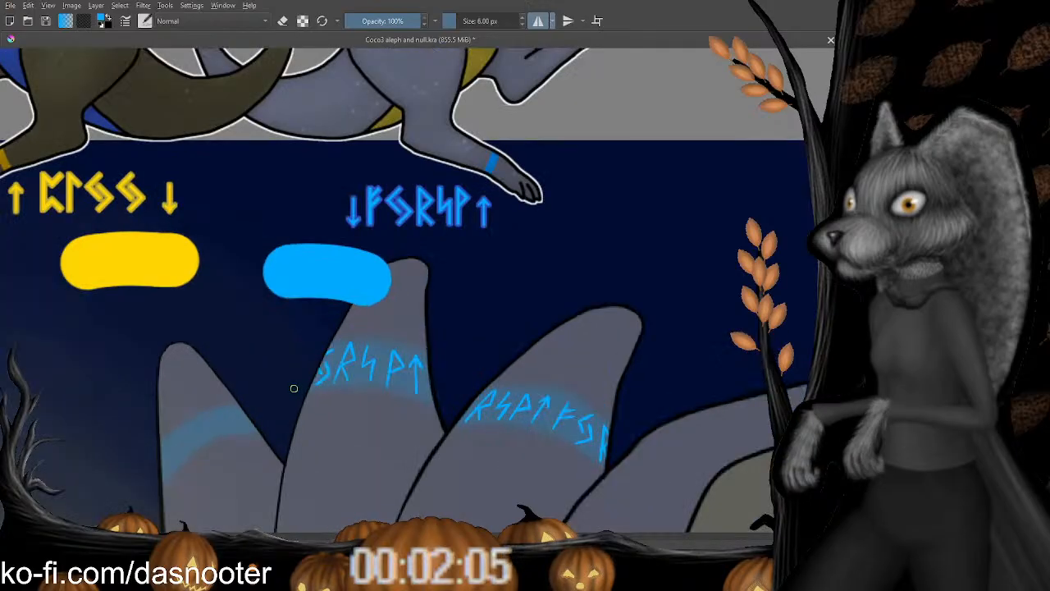
key("minus")
key("plus")
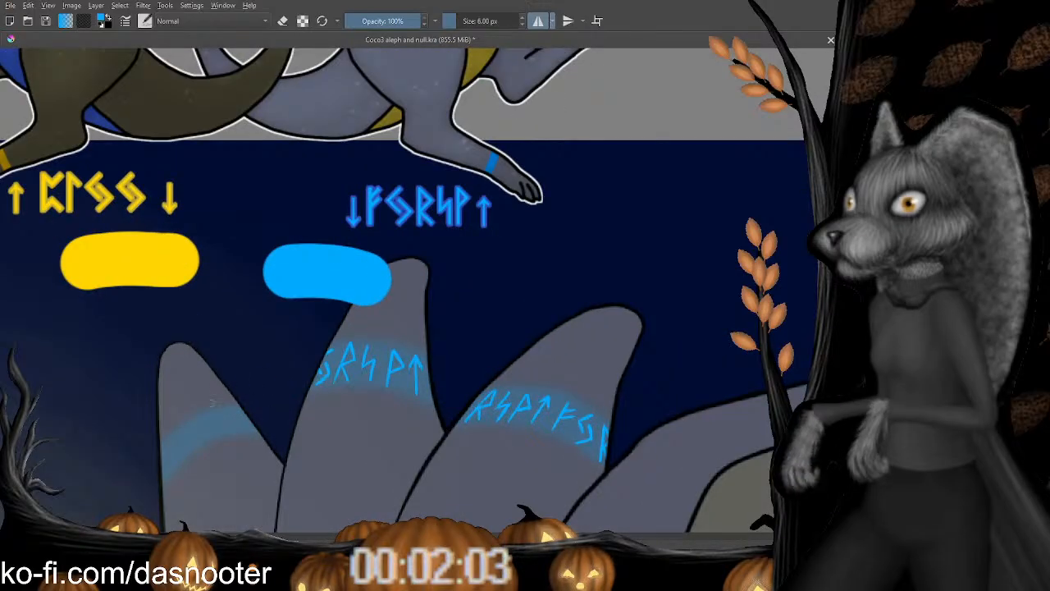
mouse_move(210, 402)
left_mouse_down()
mouse_move(285, 333)
mouse_move(257, 372)
left_mouse_up()
key("ctrl+z")
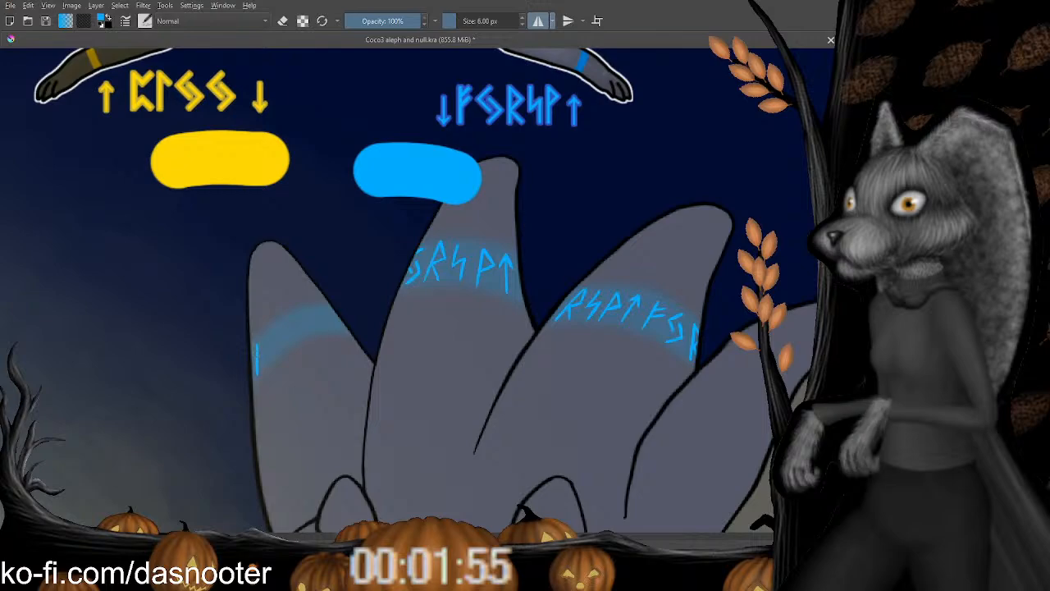
left_click_drag(257, 347, 257, 369)
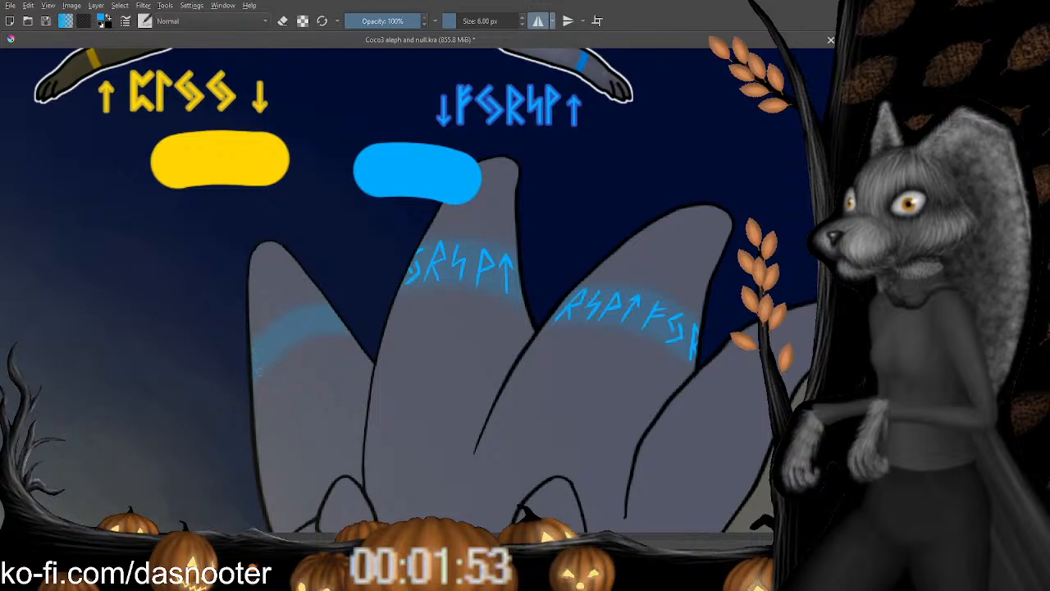
key("plus")
key("plus")
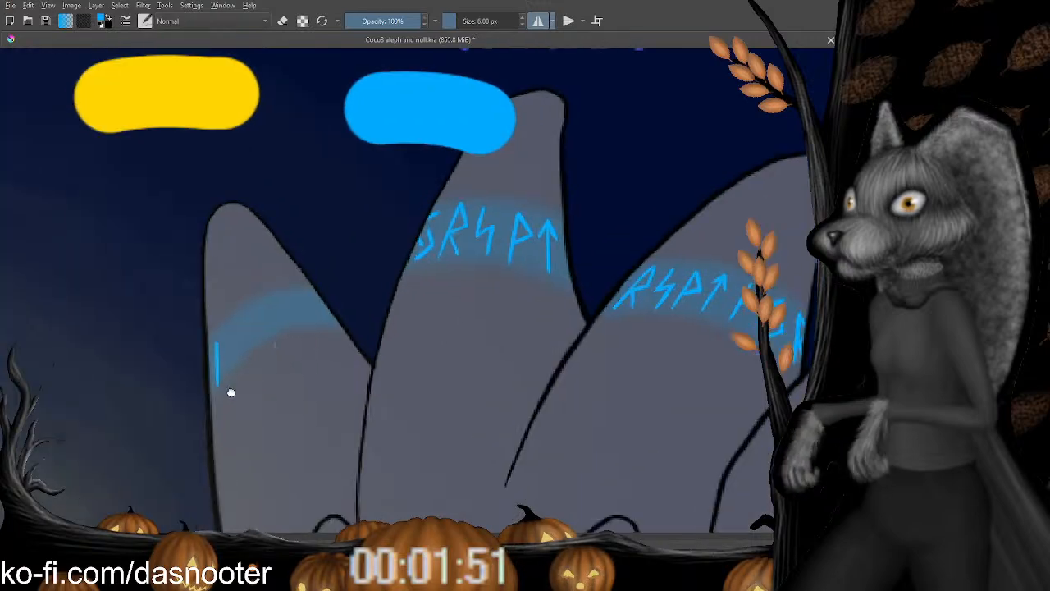
left_click_drag(231, 393, 248, 366)
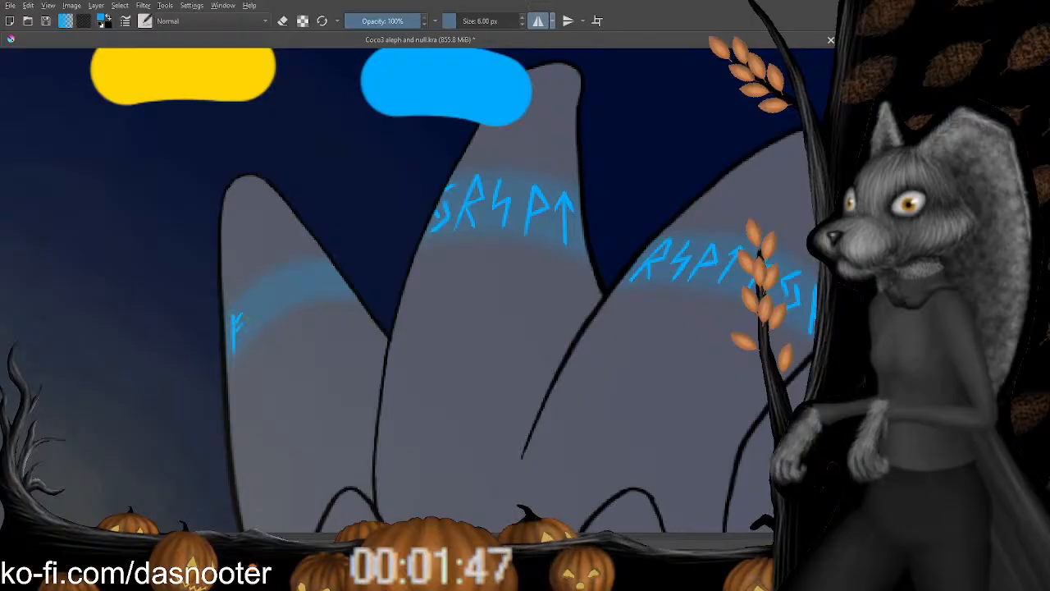
Draw a double-hook rune beside the F-shaped rune on the band of the horn nearest the glow.
mouse_move(257, 305)
left_mouse_down()
mouse_move(221, 347)
mouse_move(215, 385)
left_mouse_up()
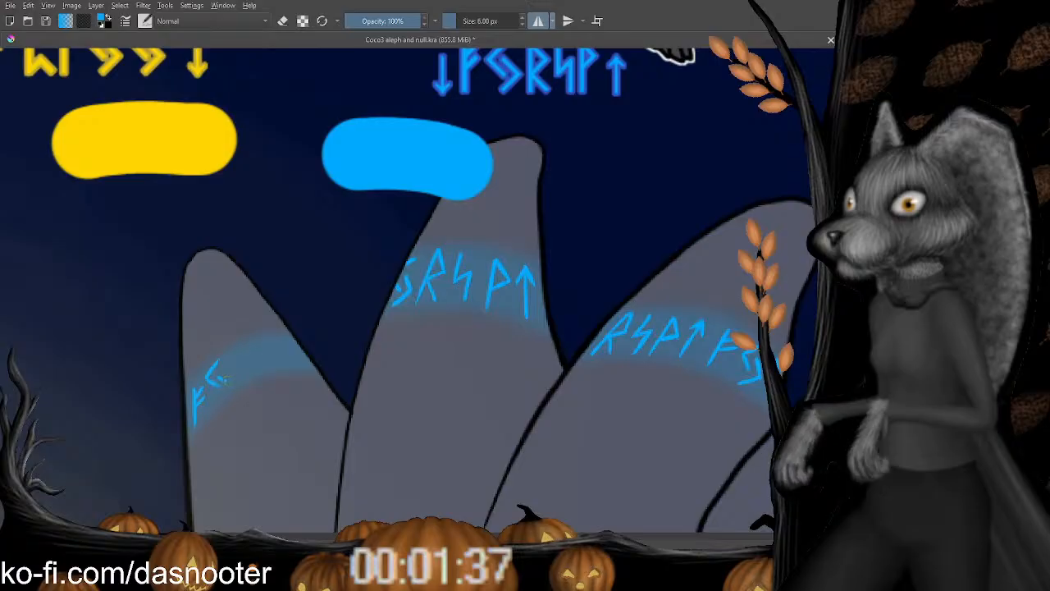
mouse_move(220, 376)
left_mouse_down()
mouse_move(210, 397)
mouse_move(205, 377)
left_mouse_up()
key("e")
key("e")
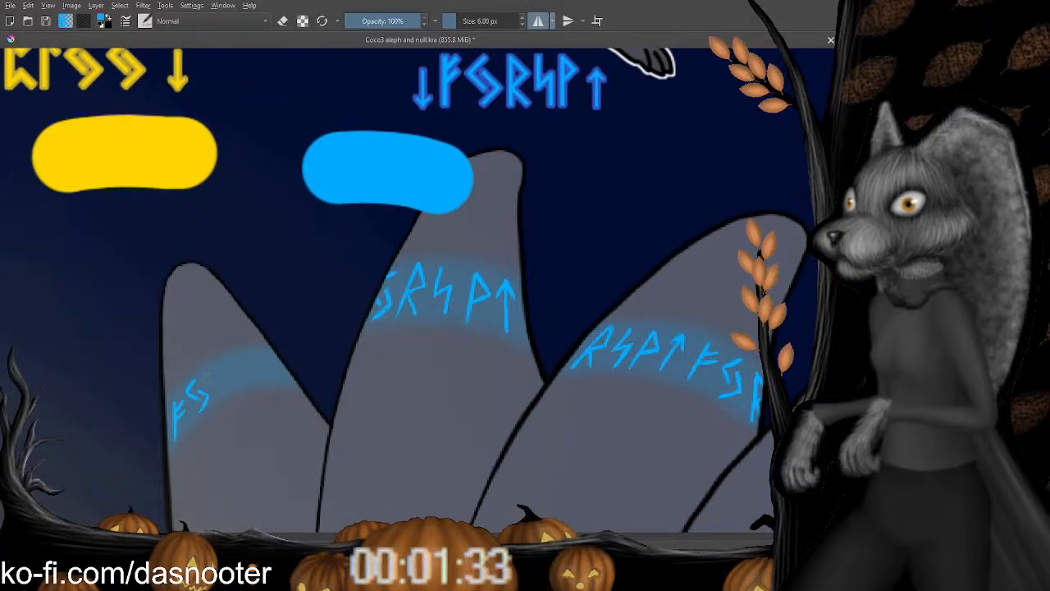
Undo the last stray stroke and draw an R-shaped and an S-shaped rune after the double-hook rune on the same horn.
key("ctrl+z")
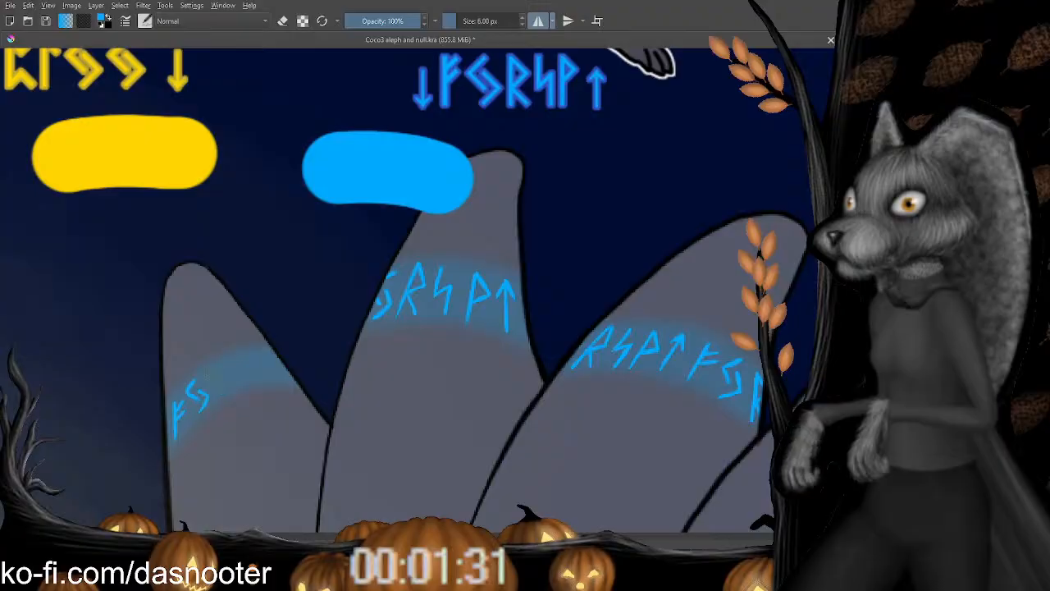
left_click_drag(210, 373, 221, 398)
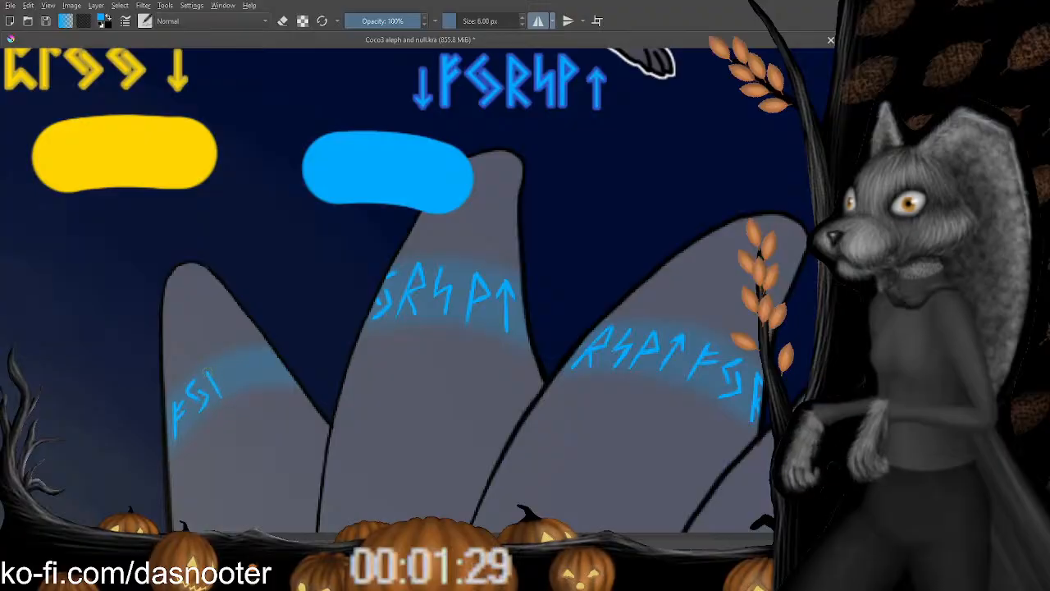
left_click_drag(213, 371, 229, 387)
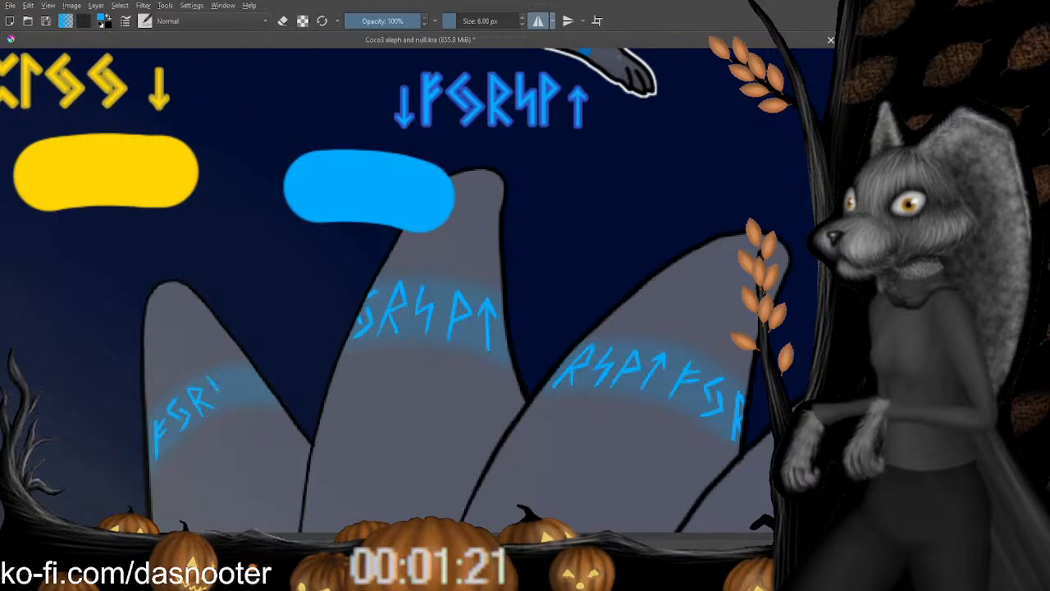
left_click_drag(211, 381, 221, 379)
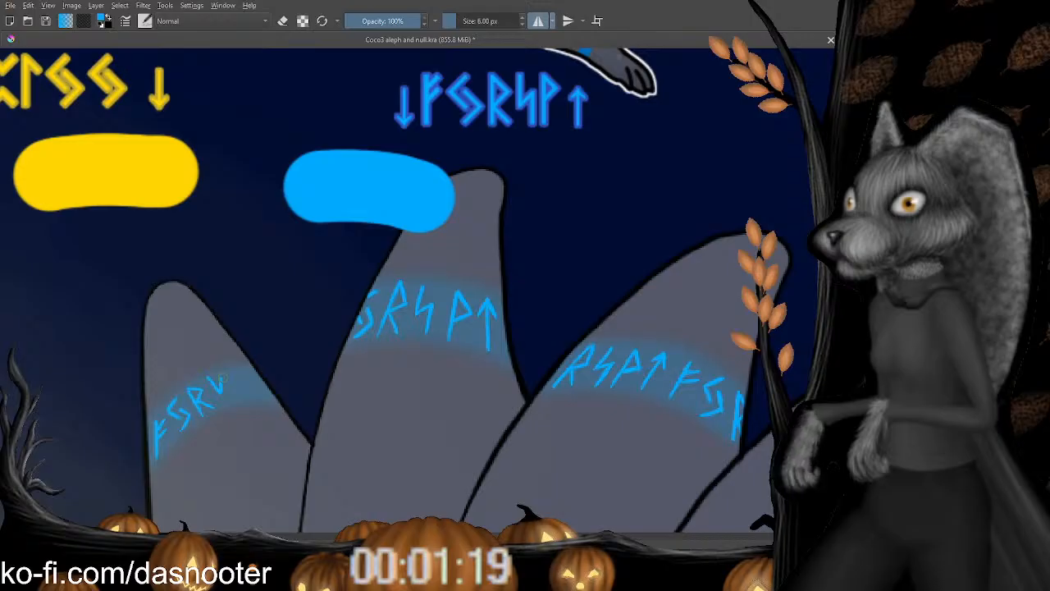
key("e")
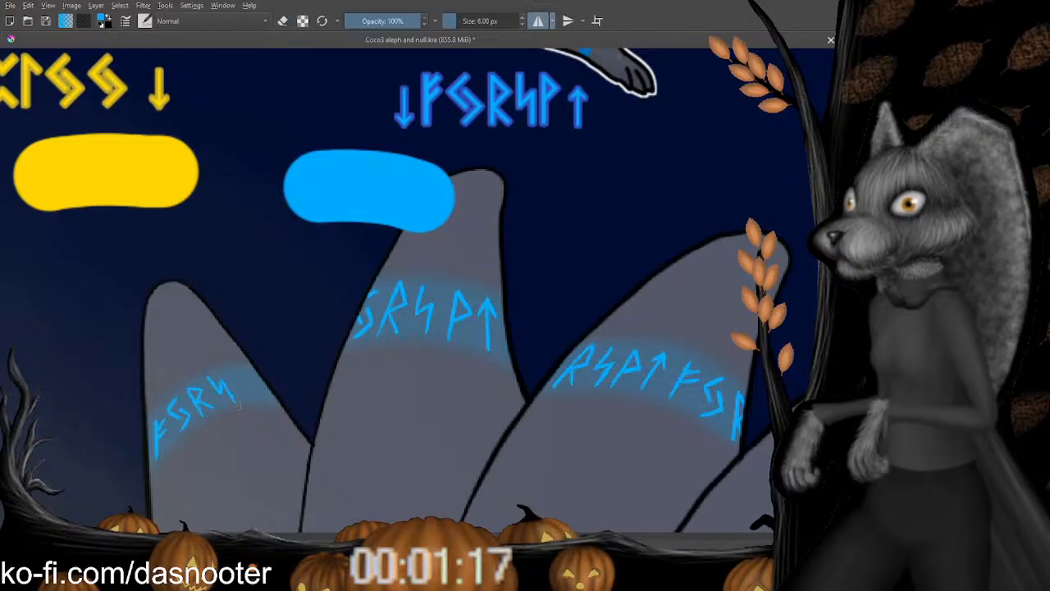
left_click_drag(221, 383, 234, 404)
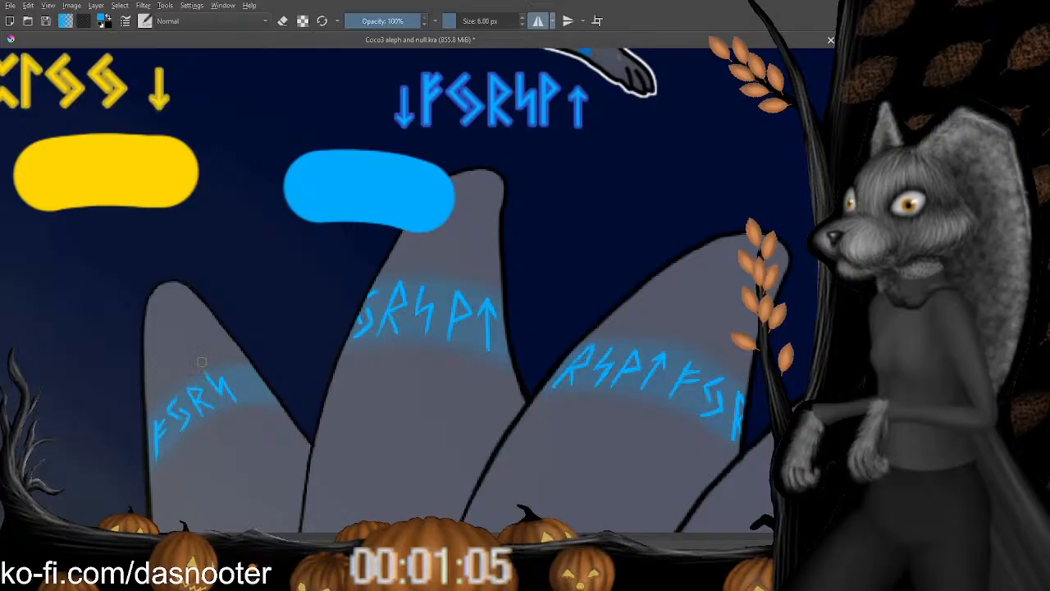
Draw a P-shaped rune and a partial rune after the S-shaped rune, up to the horn's inner edge.
key("e")
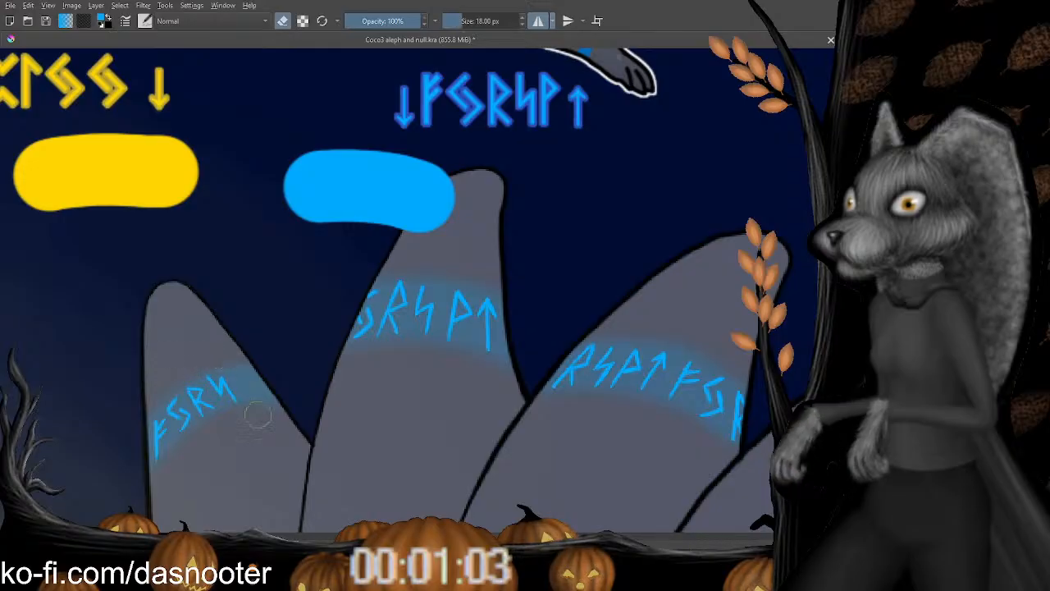
key("e")
left_click_drag(250, 398, 211, 394)
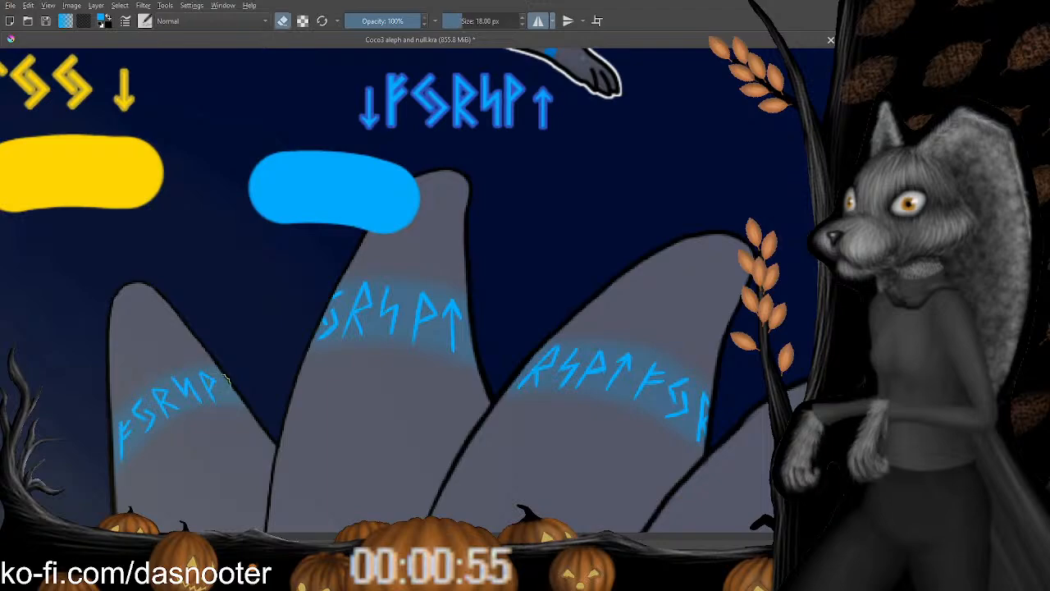
left_click_drag(221, 388, 214, 396)
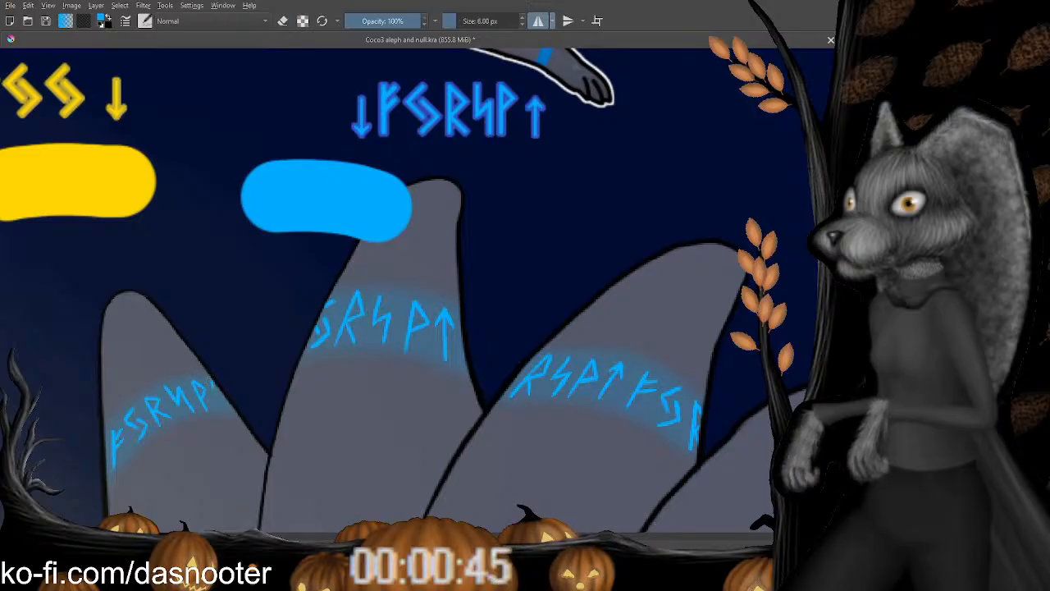
Erase the F-shaped rune's stem on the horn nearest the glow and rework it as a partial rune cut off by the outline.
left_click_drag(229, 405, 246, 350)
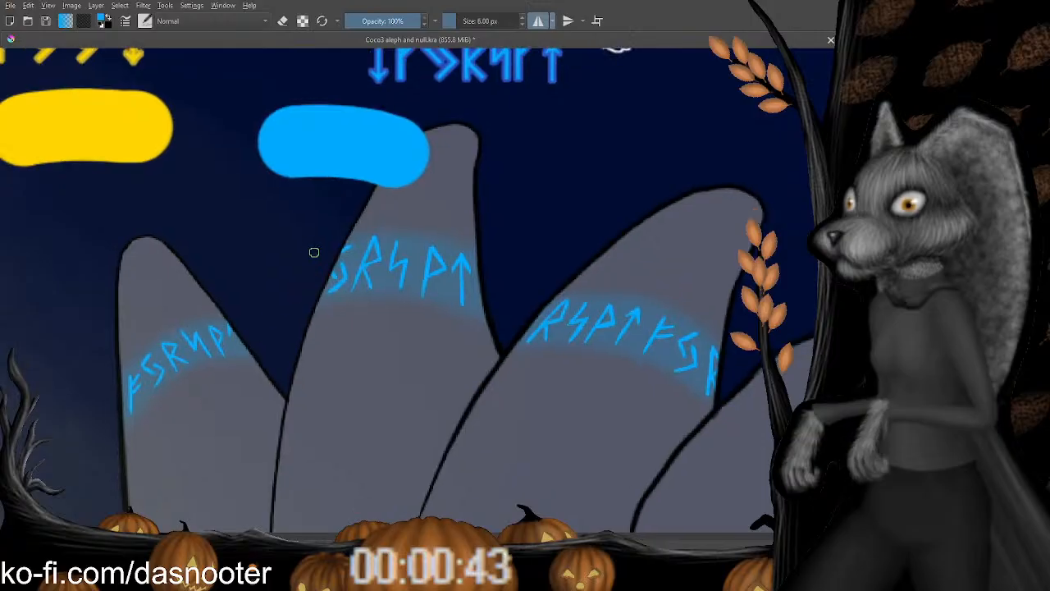
key("ctrl+minus")
key("ctrl+minus")
key("ctrl+minus")
key("ctrl+minus")
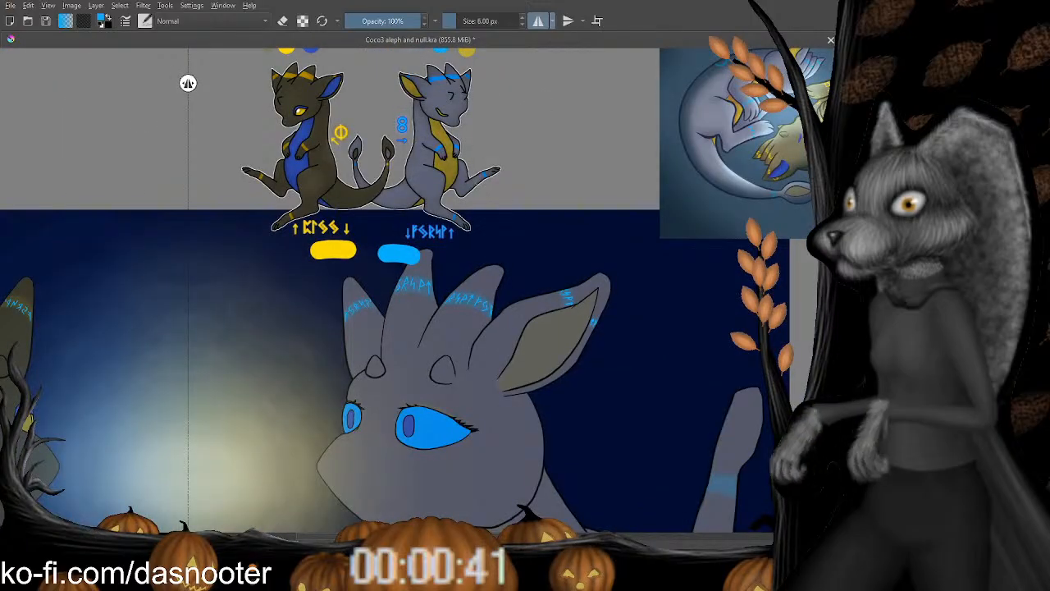
key("ctrl+plus")
key("ctrl+plus")
key("ctrl+plus")
key("ctrl+plus")
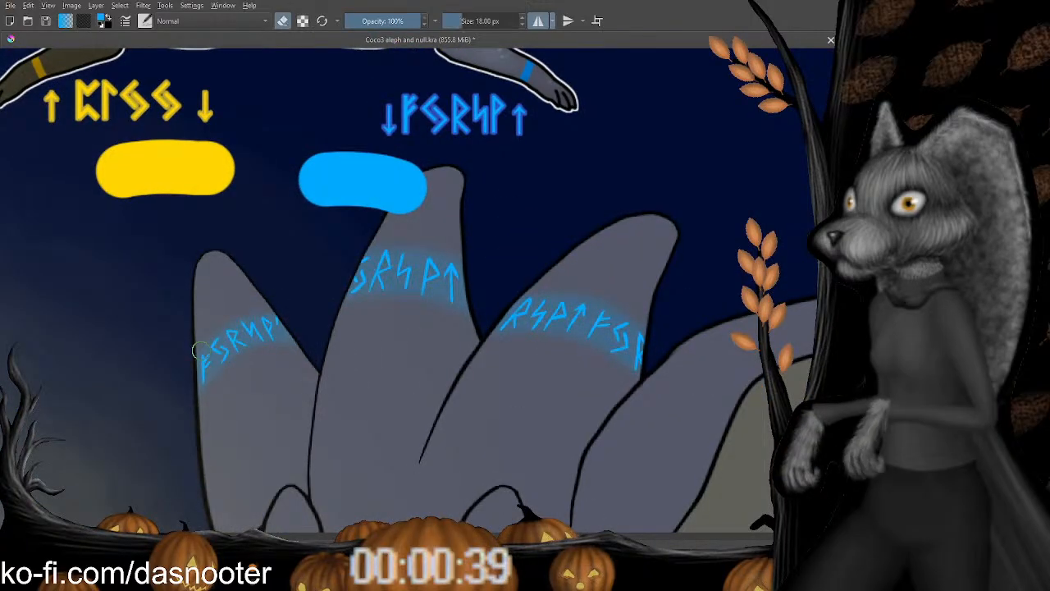
left_click_drag(195, 351, 198, 382)
key("e")
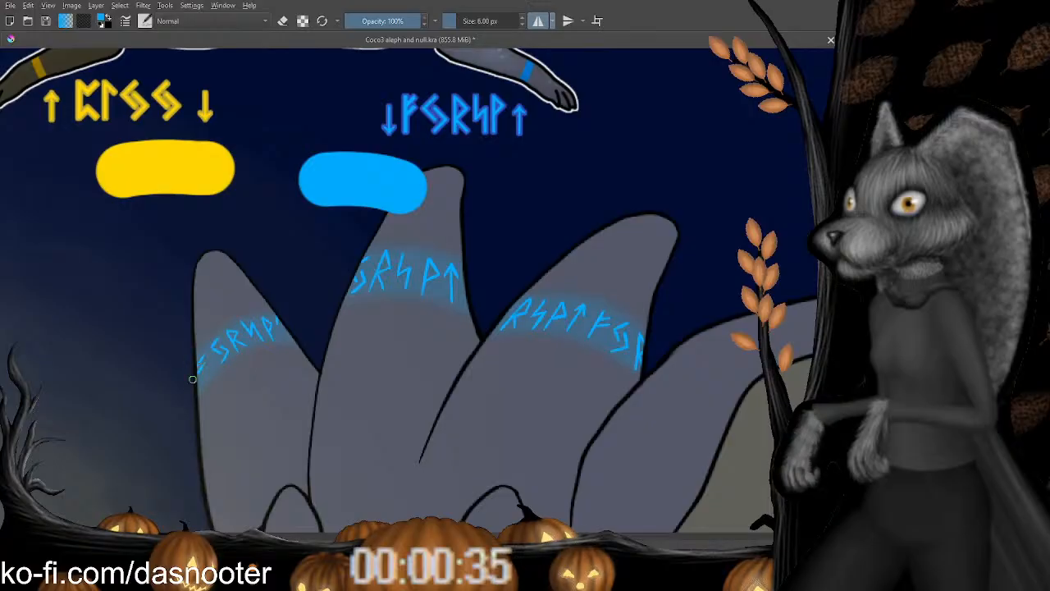
key("e")
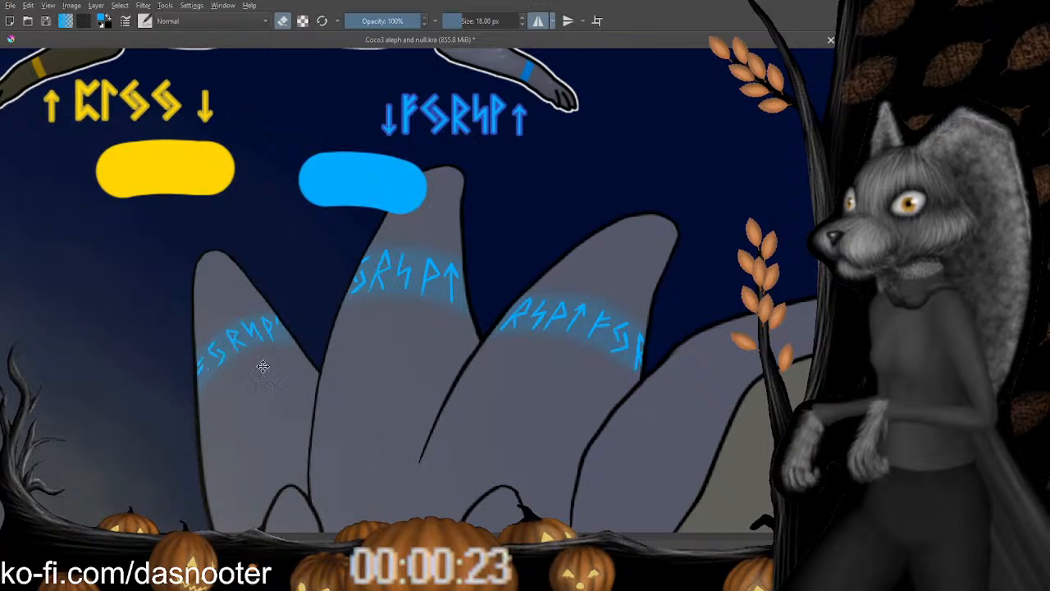
left_click_drag(265, 379, 260, 353)
Look over the horn and ear runes and examine the empty blue band on the raised limb behind the creature.
left_click_drag(538, 346, 350, 300)
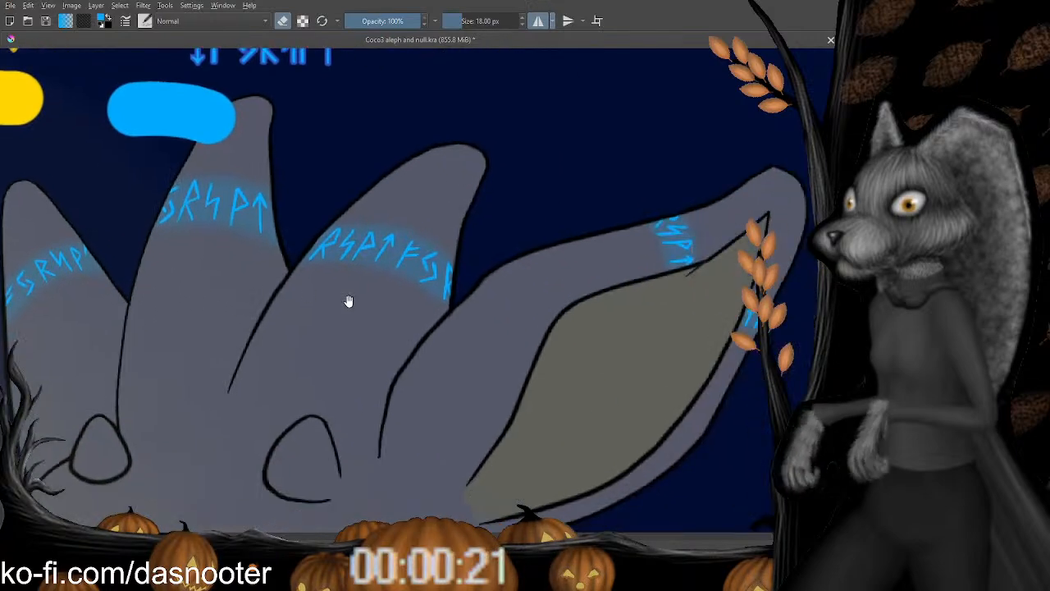
left_click_drag(460, 323, 323, 243)
left_click_drag(278, 366, 349, 228)
mouse_move(175, 397)
left_mouse_down()
mouse_move(255, 295)
mouse_move(353, 234)
left_mouse_up()
mouse_move(210, 313)
left_mouse_down()
mouse_move(352, 243)
mouse_move(382, 208)
left_mouse_up()
mouse_move(526, 325)
left_mouse_down()
mouse_move(402, 186)
mouse_move(283, 176)
left_mouse_up()
left_click_drag(654, 177, 320, 221)
scroll(341, 252, "down", 3)
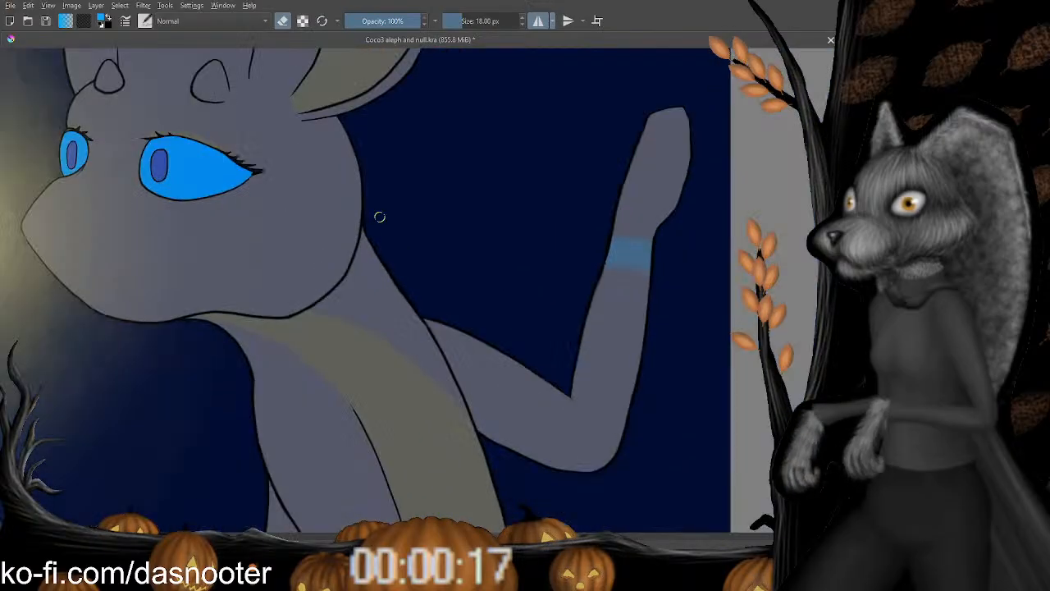
Try to draw a partial rune with a 6 px brush at the outer edge of the blue band on the raised limb.
scroll(487, 216, "up", 1)
left_click_drag(573, 222, 468, 323)
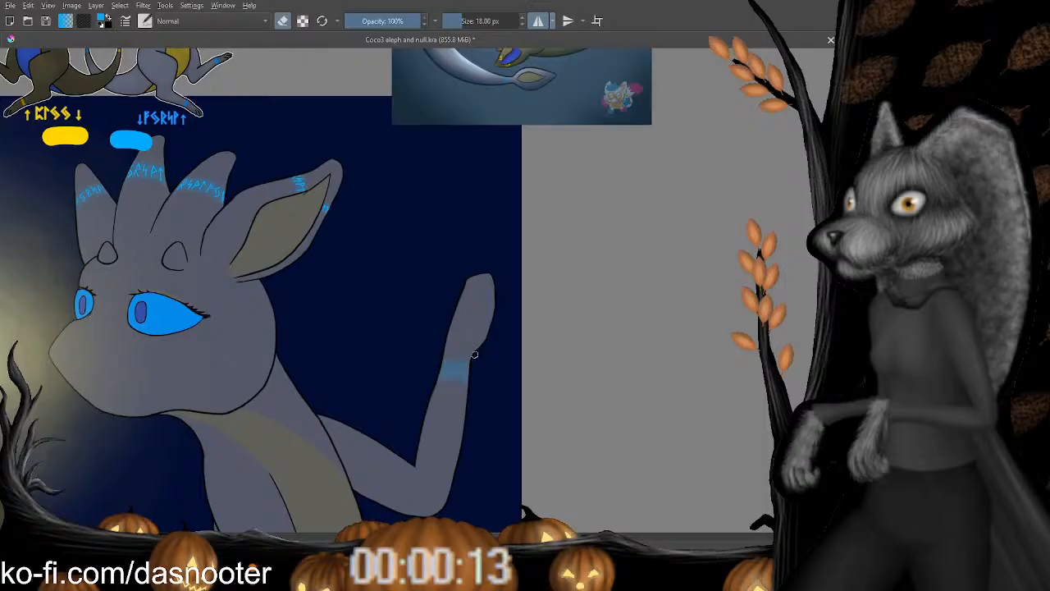
scroll(474, 354, "up", 1)
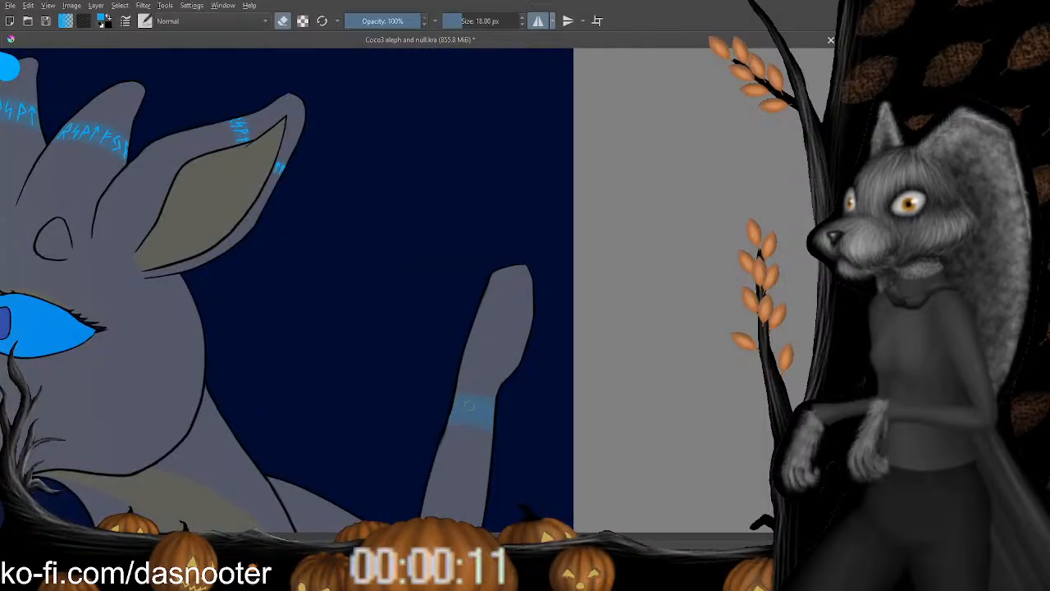
left_click_drag(462, 413, 443, 365)
key("e")
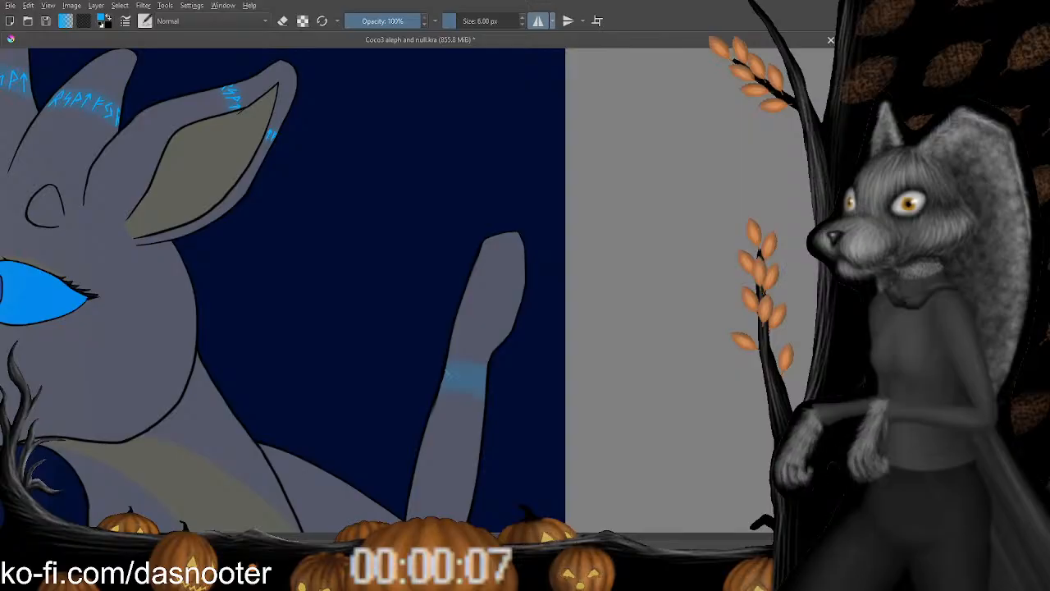
scroll(448, 389, "up", 5)
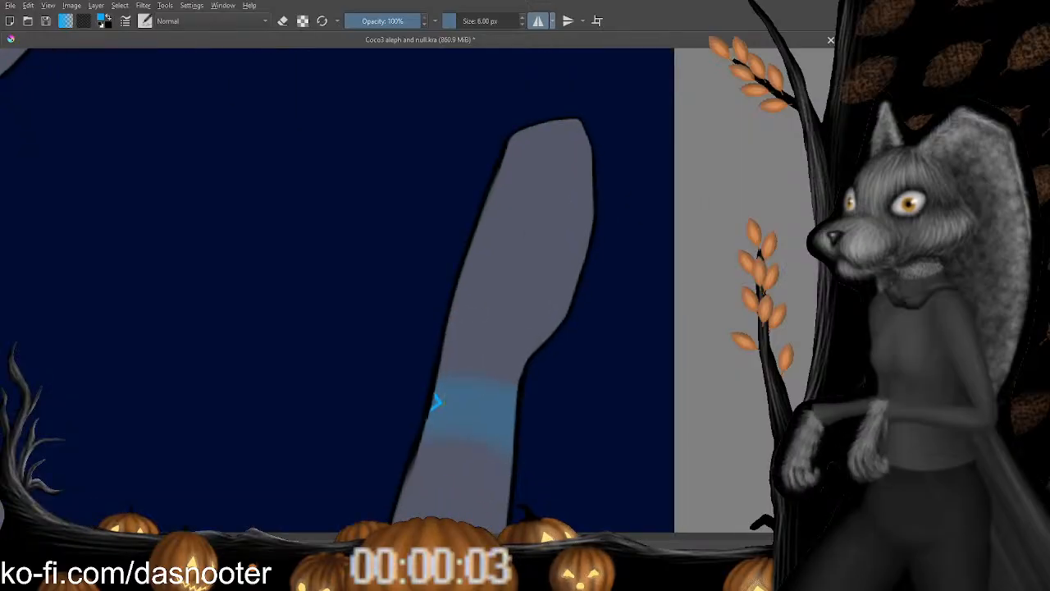
left_click_drag(436, 402, 436, 355)
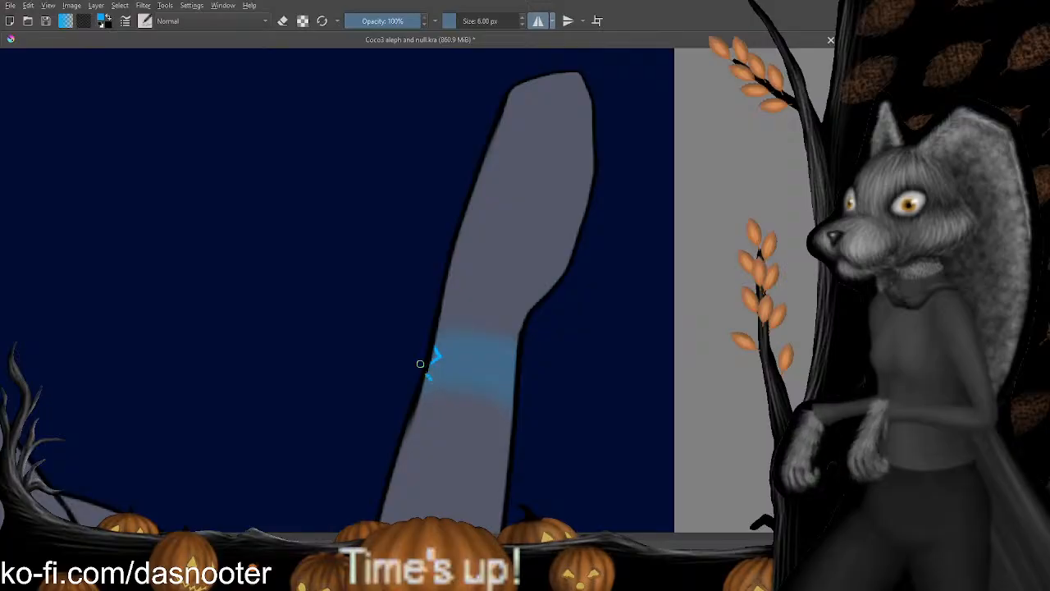
left_click_drag(404, 381, 389, 426)
scroll(429, 341, "down", 3)
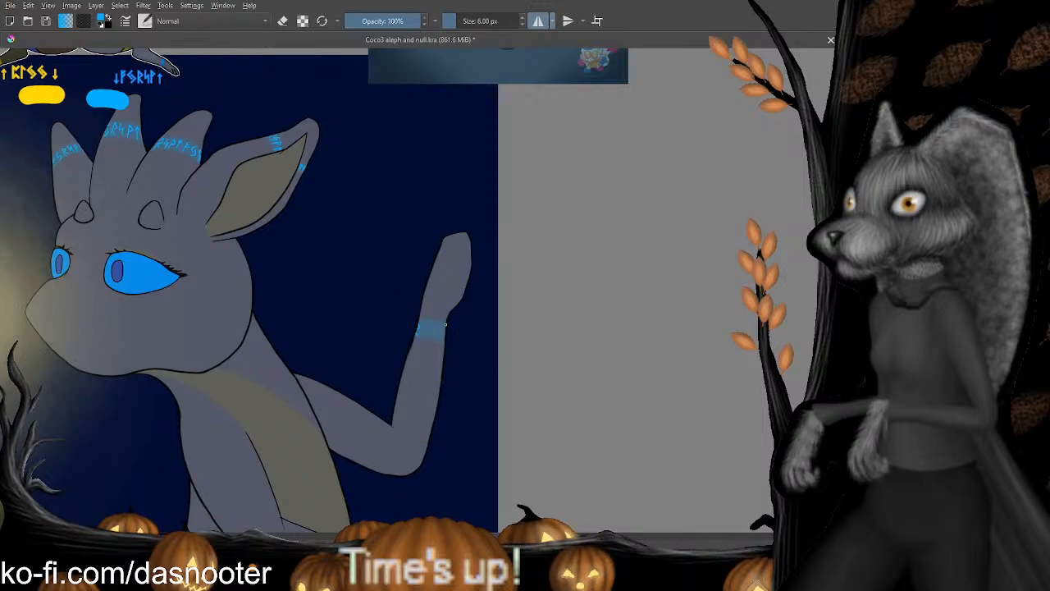
Erase the partial rune from the outer edge of the raised limb's band and save the drawing.
scroll(445, 325, "up", 1)
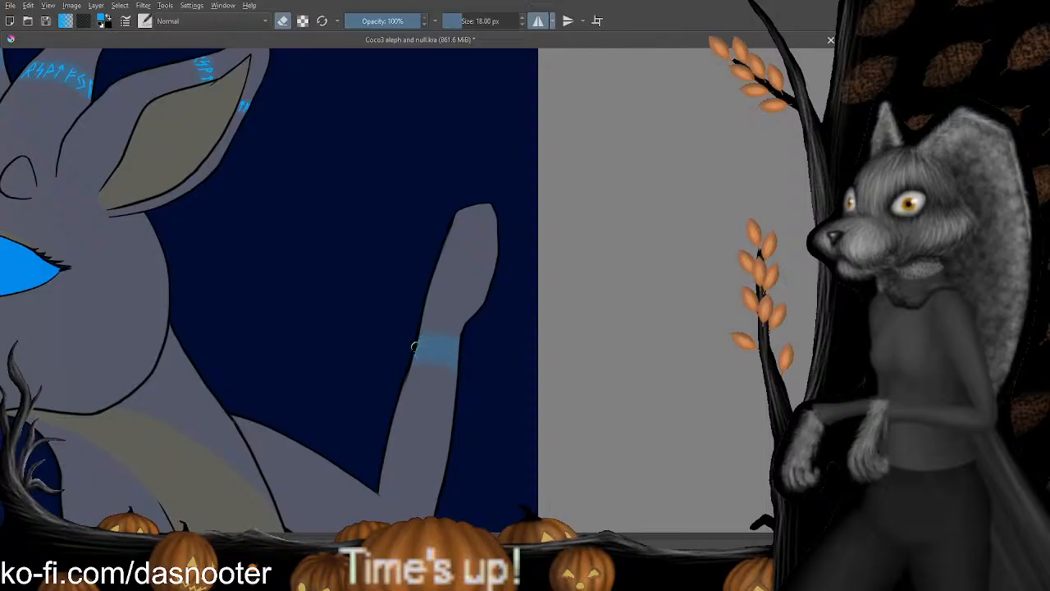
key("e")
key("ctrl+s")
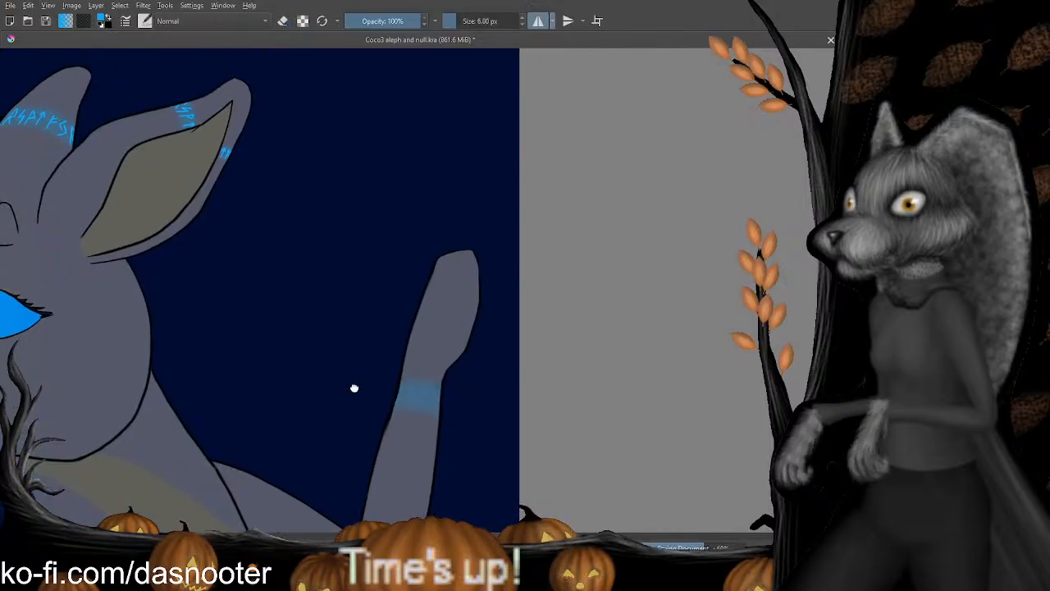
Move the character reference sheet with its rune rows onto the canvas between the blue-eyed creature's face and raised limb, and save the drawing.
scroll(369, 351, "down", 5)
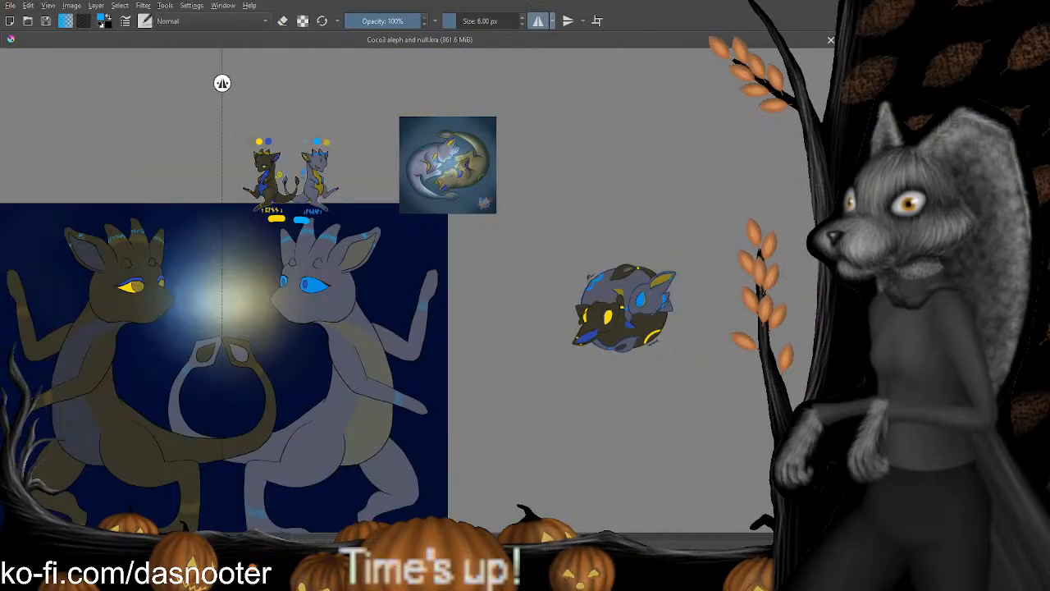
mouse_move(297, 174)
left_mouse_down()
mouse_move(492, 256)
mouse_move(499, 307)
mouse_move(382, 279)
mouse_move(407, 256)
left_mouse_up()
scroll(487, 287, "up", 5)
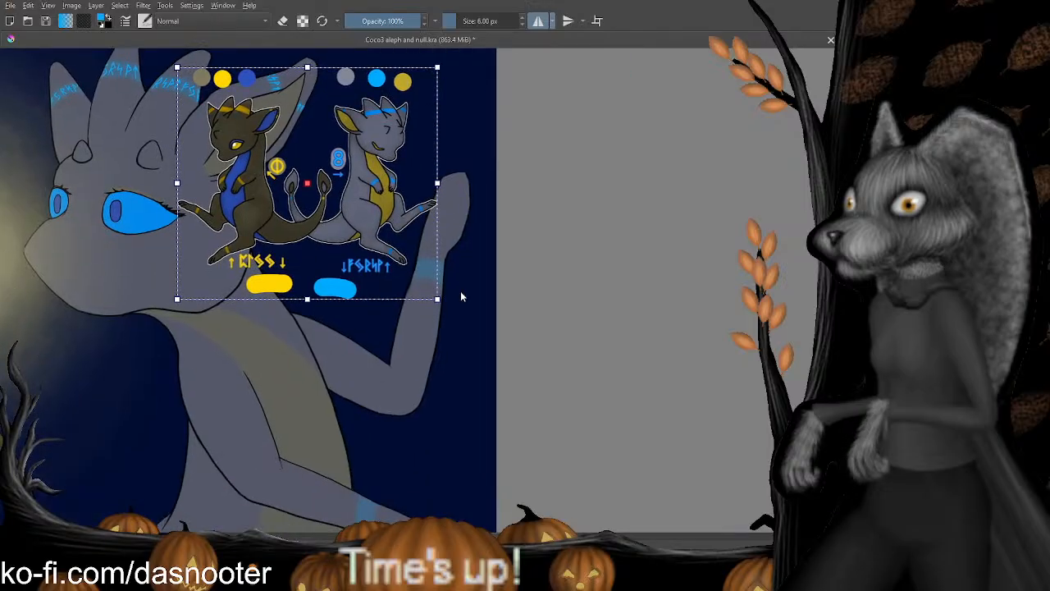
key("Return")
key("ctrl+s")
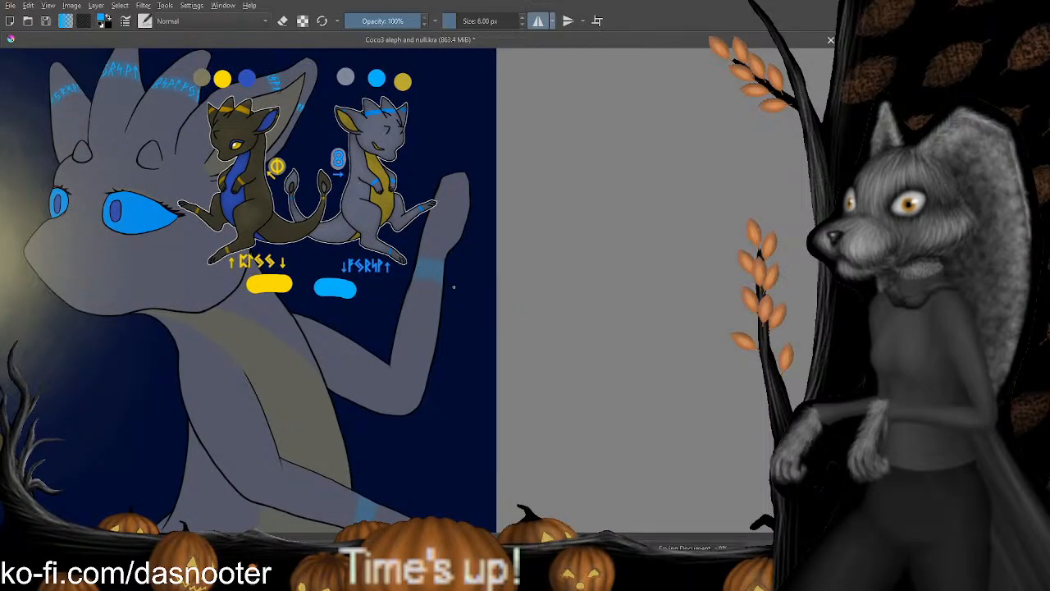
Close the saved drawing and the unsaved blank image.
left_click_drag(444, 330, 449, 305)
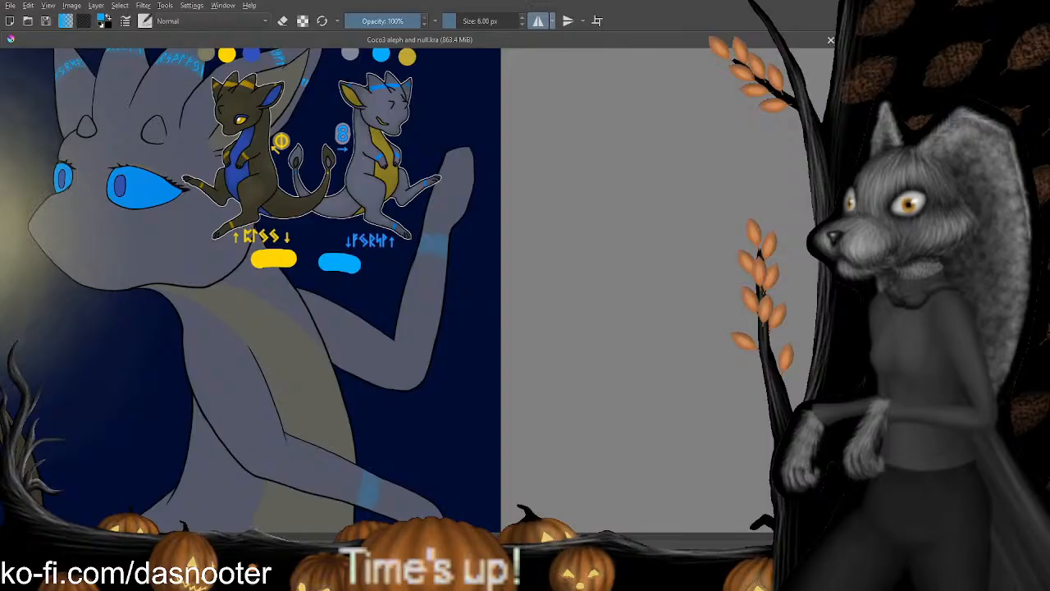
scroll(308, 376, "down", 6)
scroll(310, 377, "up", 5)
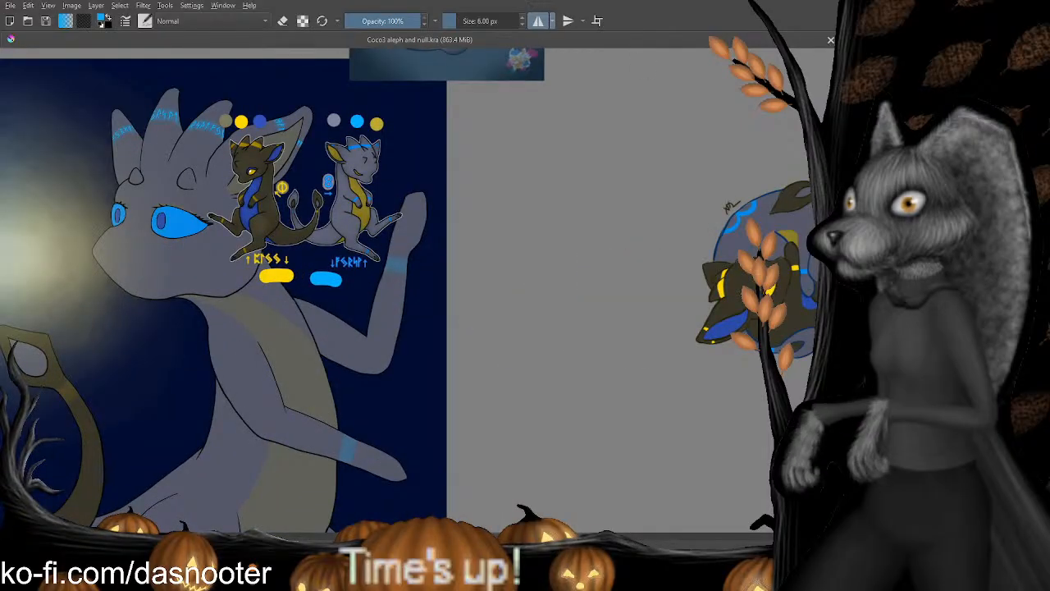
left_click(831, 40)
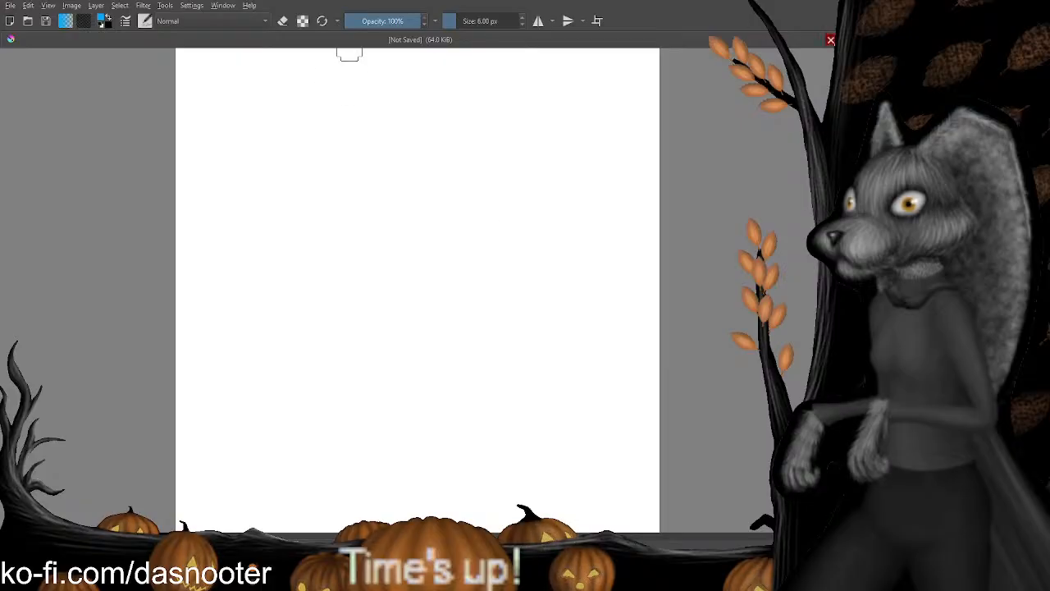
left_click(830, 40)
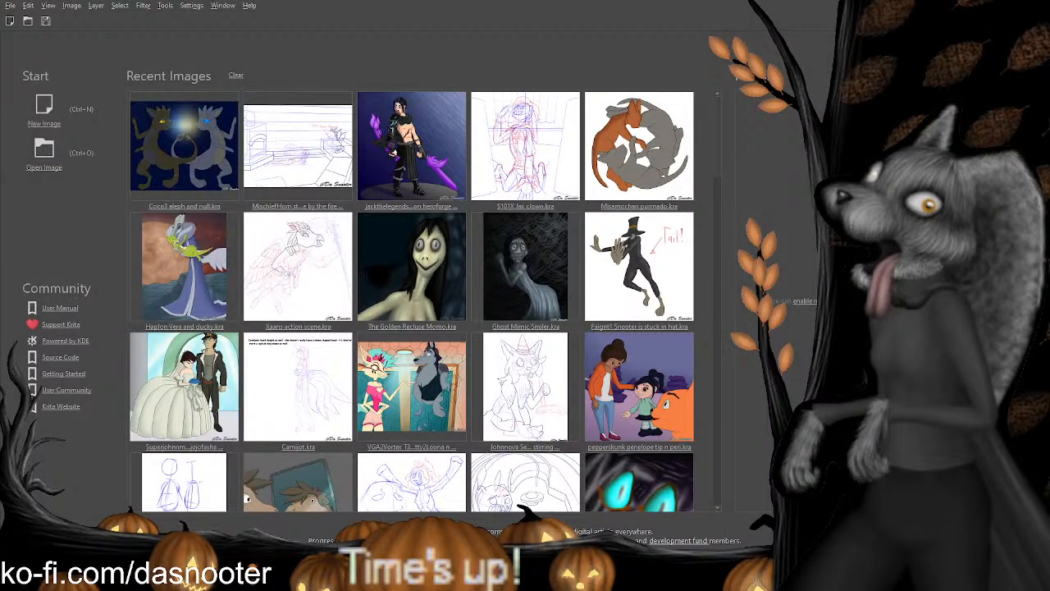